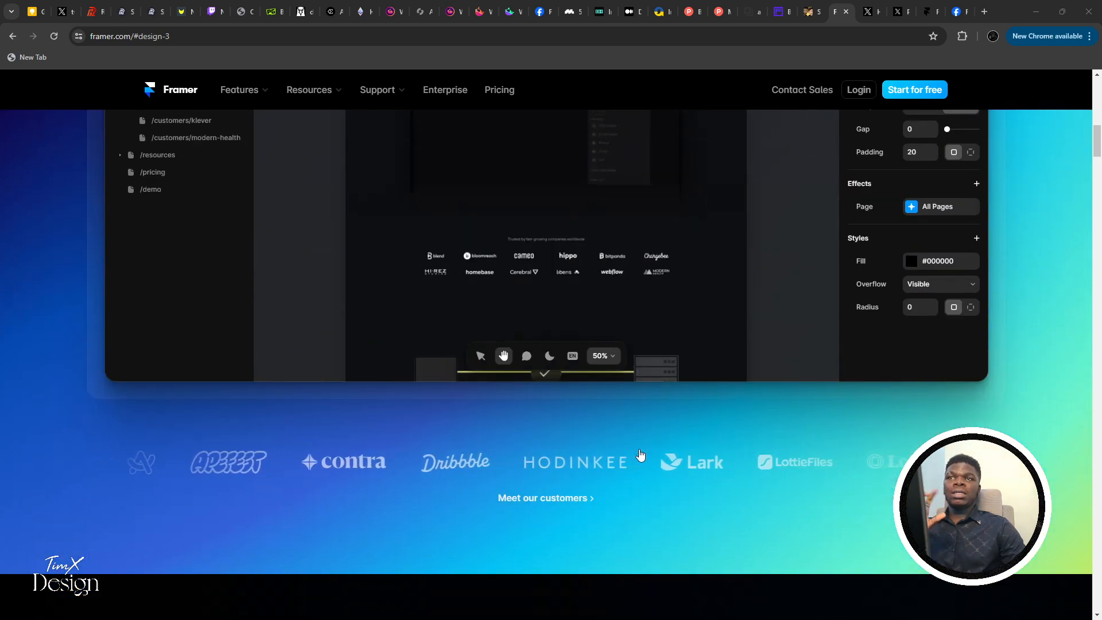
Examine the Framer homepage from its hero section and product preview through to the Design section
scroll(539, 506, up, 4)
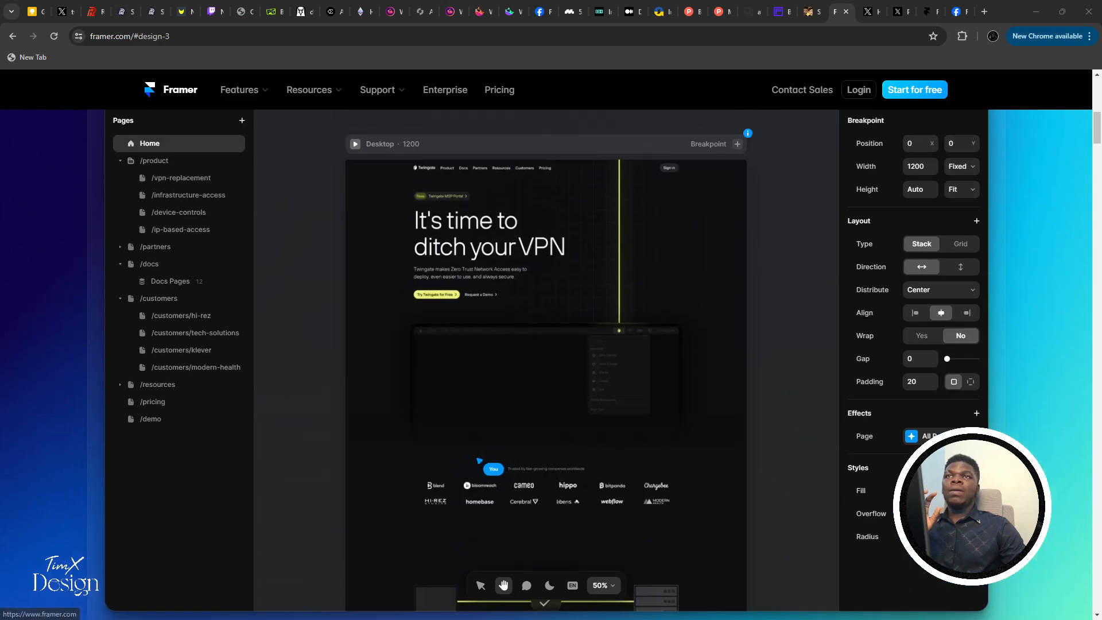
scroll(533, 402, down, 6)
scroll(533, 392, up, 10)
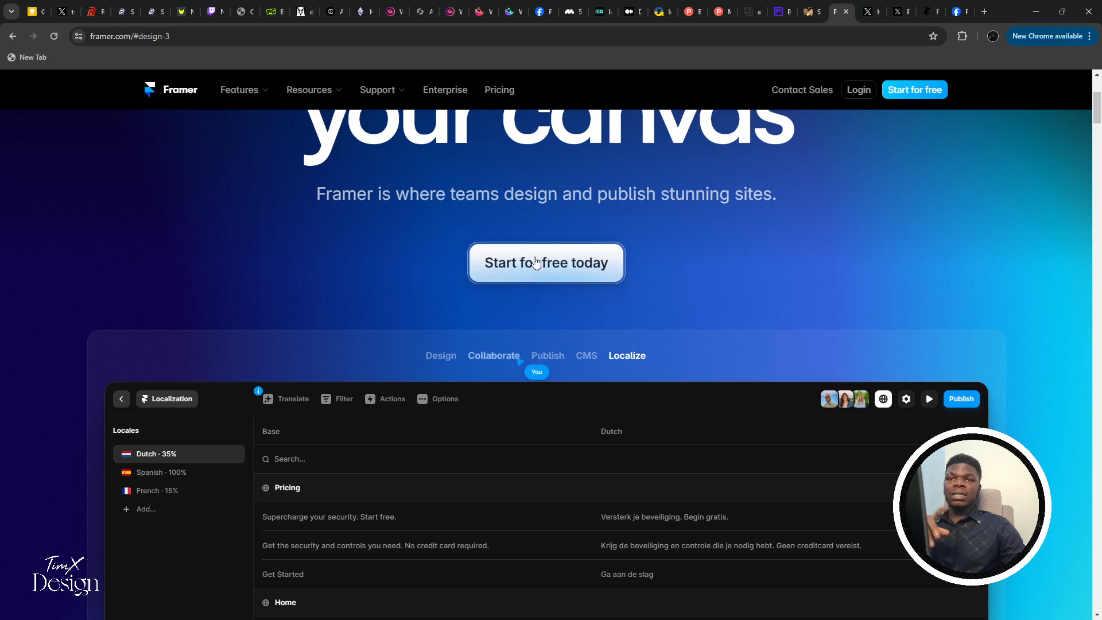
scroll(533, 255, down, 8)
scroll(527, 301, down, 10)
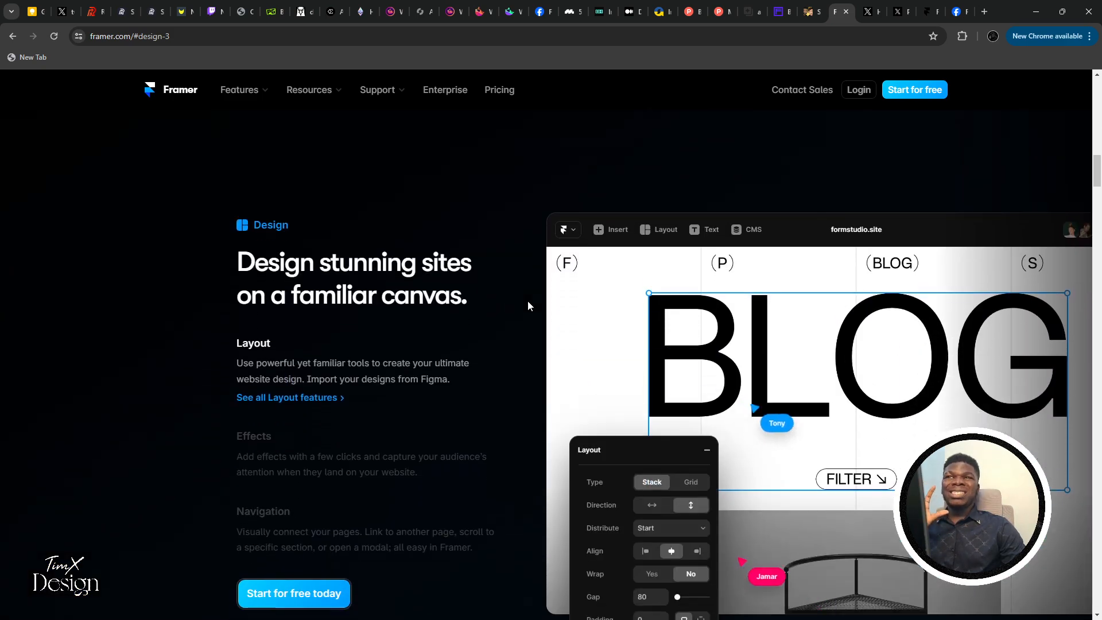
scroll(528, 301, down, 1)
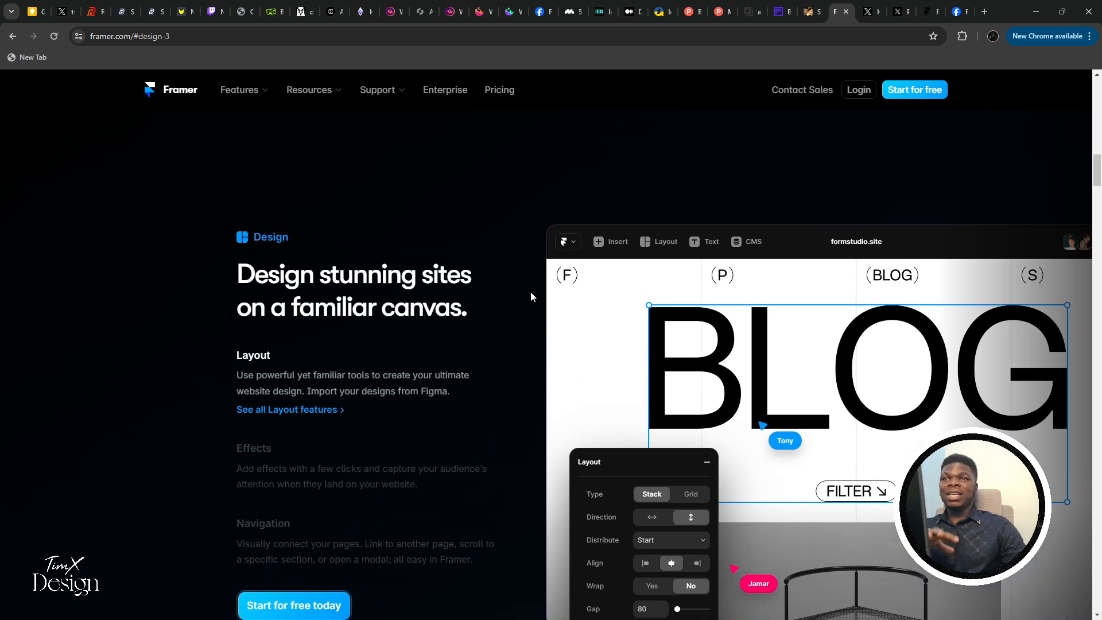
scroll(531, 292, up, 1)
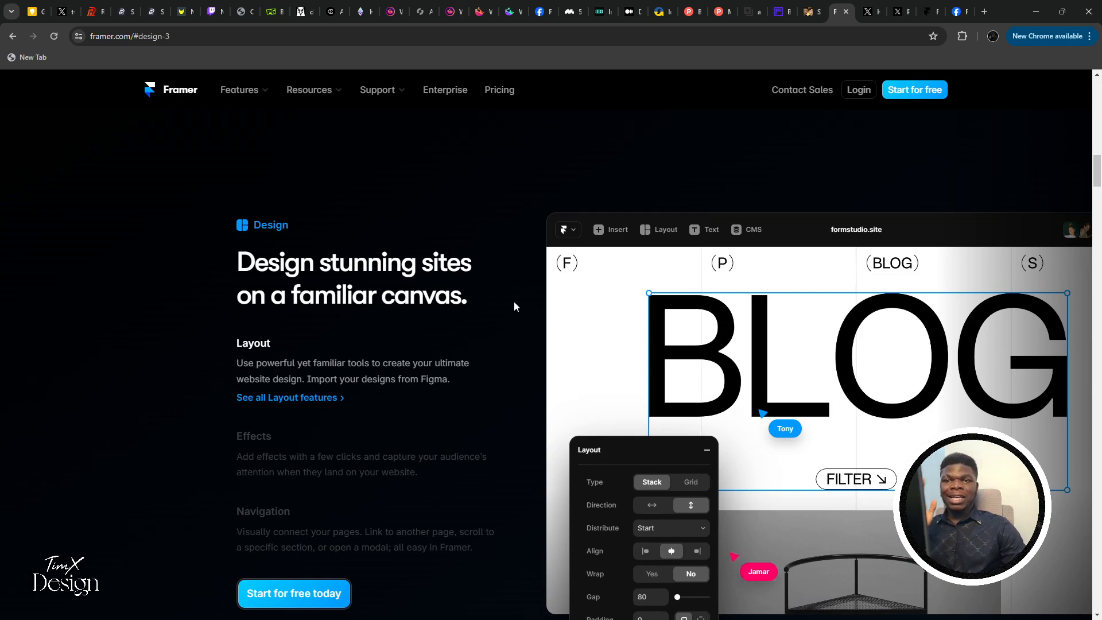
scroll(516, 301, up, 10)
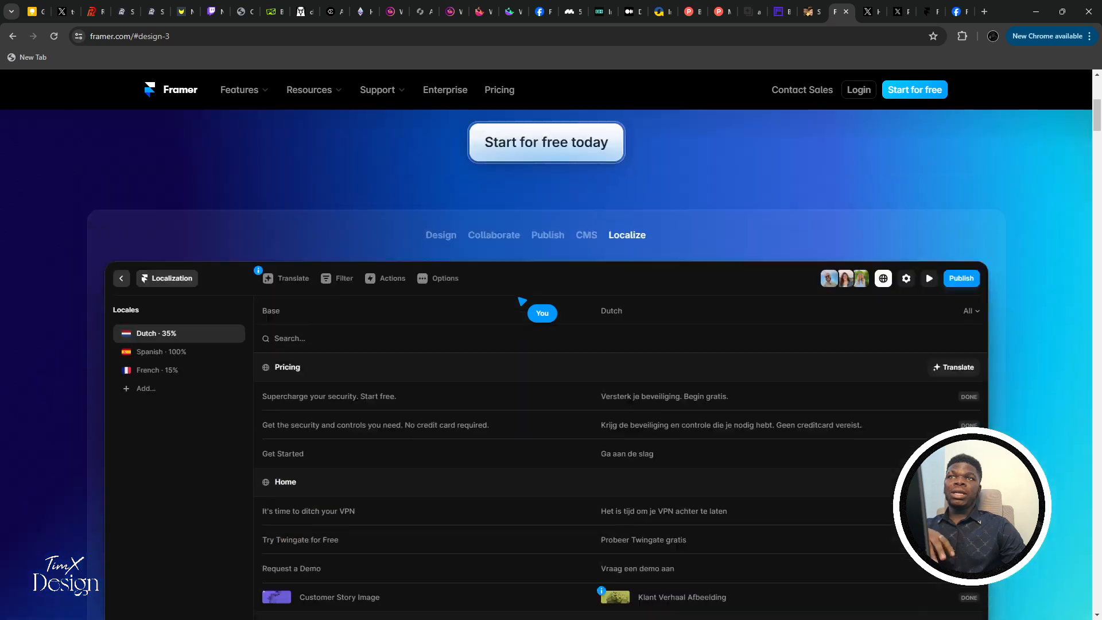
scroll(527, 289, up, 6)
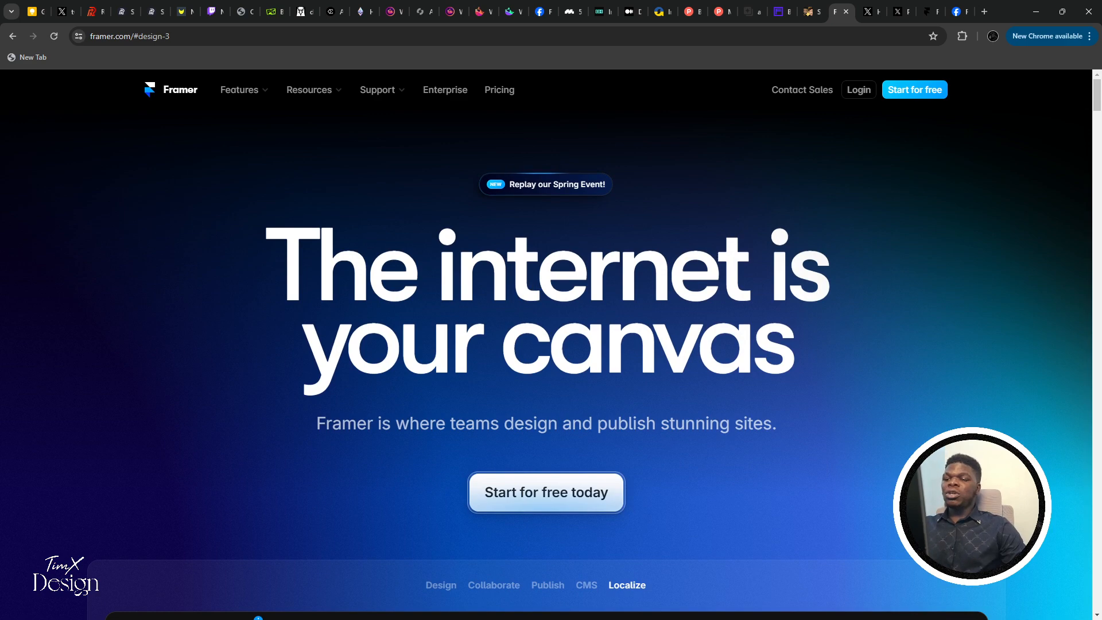
Switch to the Framer replica file in Figma and inspect the text properties of the heading "The internet is your canvas"
key(alt+Tab)
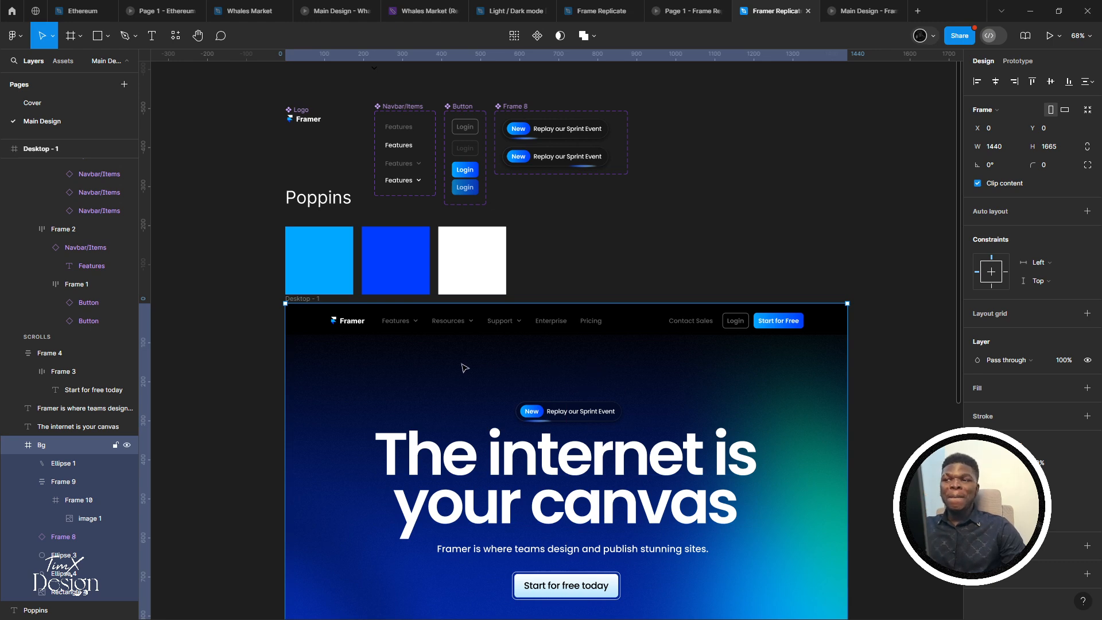
scroll(420, 357, down, 1)
scroll(421, 357, right, 3)
scroll(413, 301, down, 2)
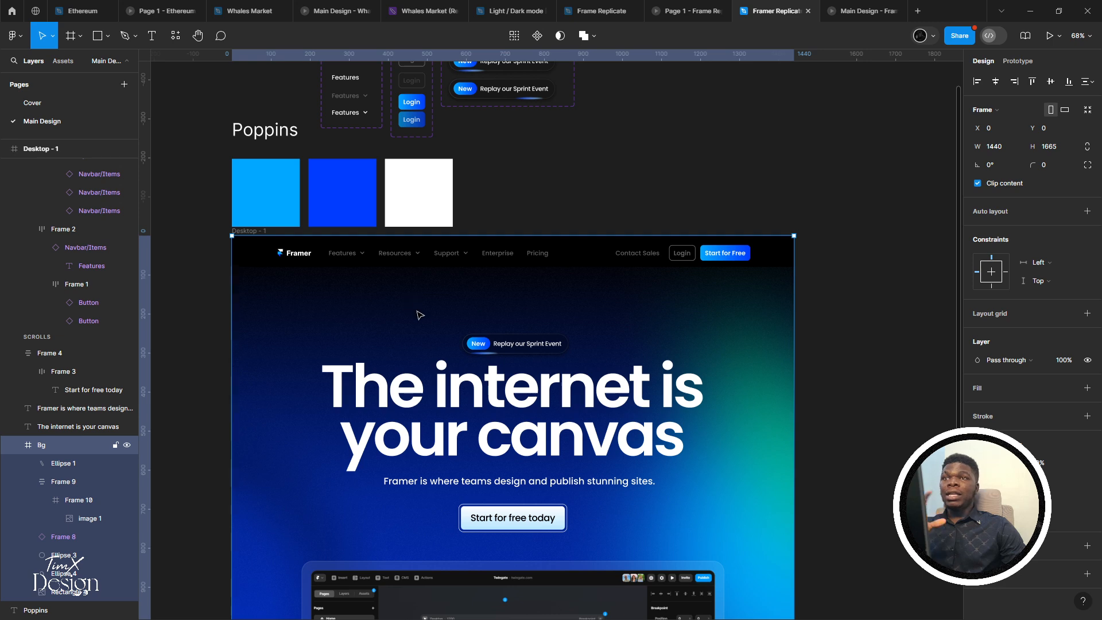
scroll(421, 313, down, 1)
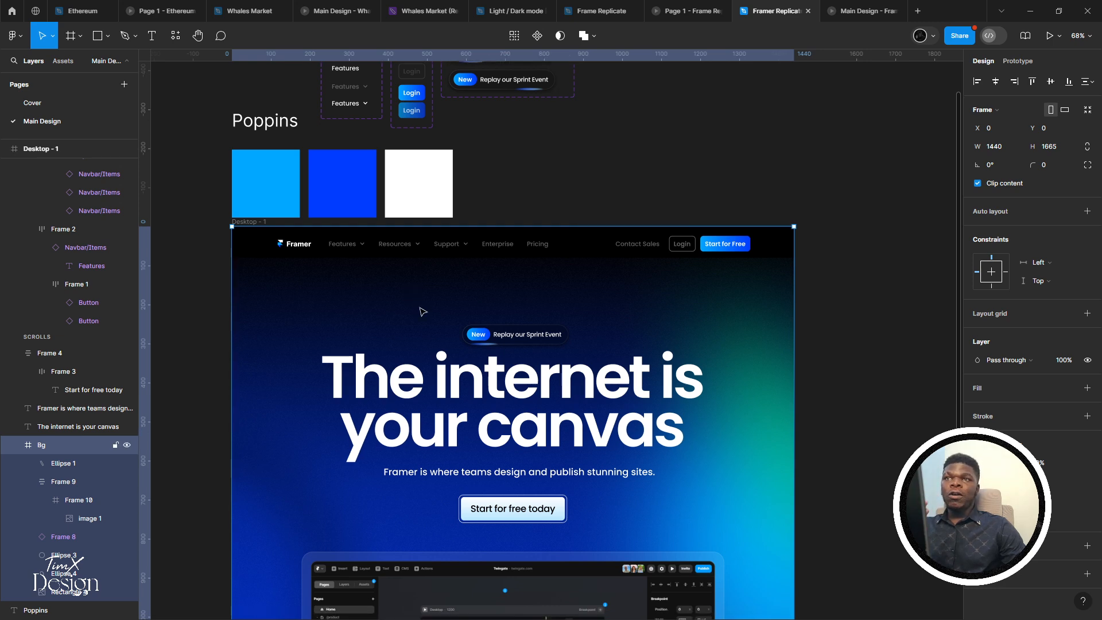
double_click(456, 379)
key(Escape)
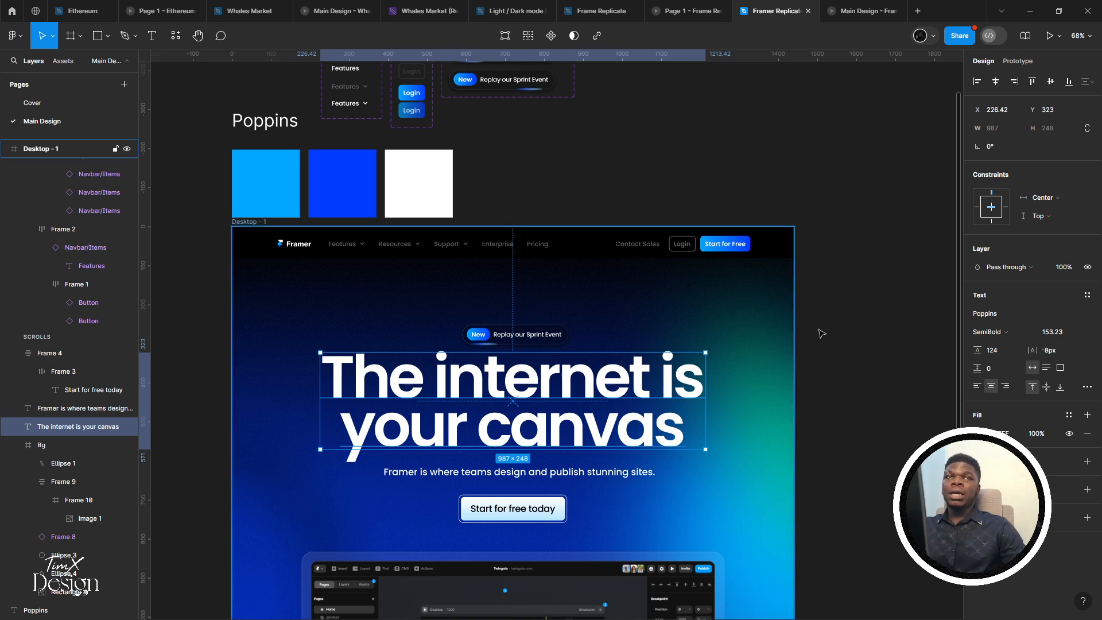
Examine the colour swatches, navbar and hero section of the Desktop - 1 replica design
scroll(230, 150, up, 5)
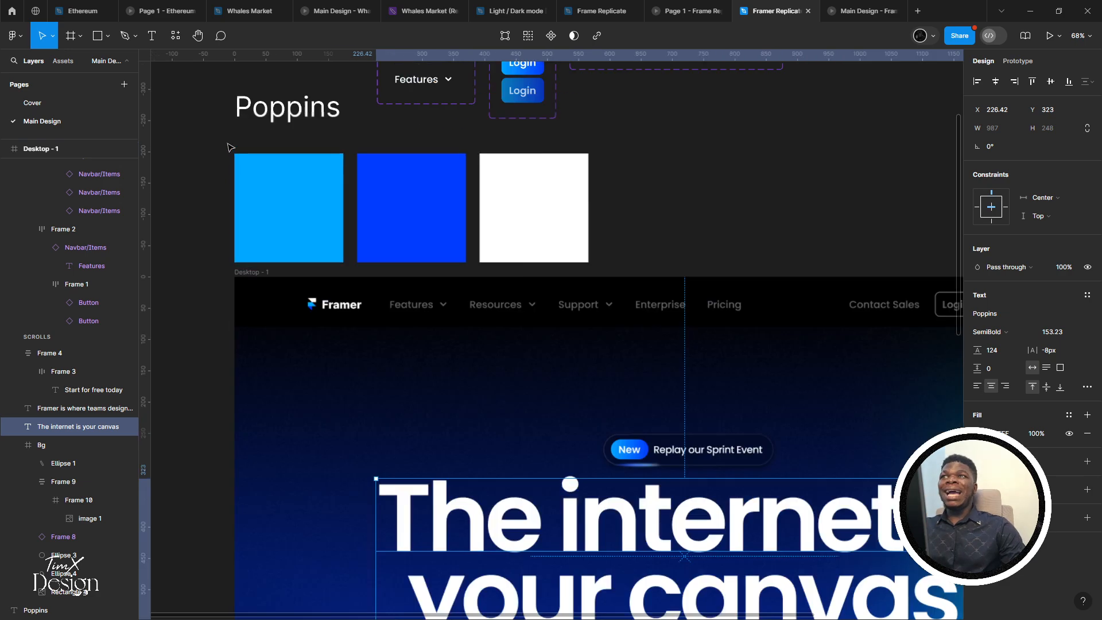
scroll(430, 212, down, 3)
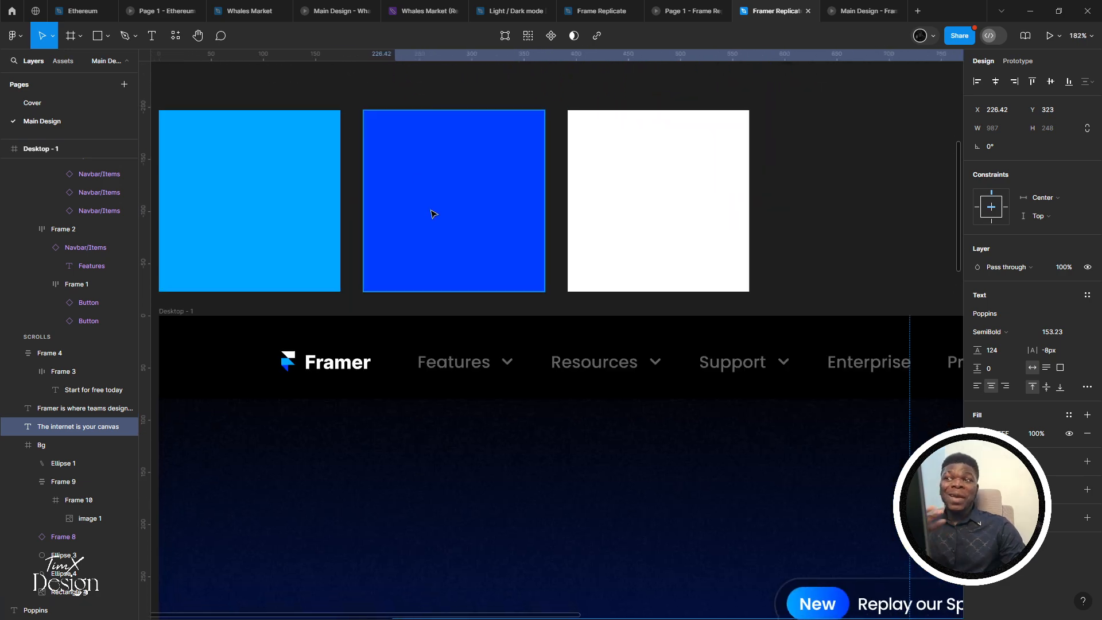
scroll(473, 316, down, 6)
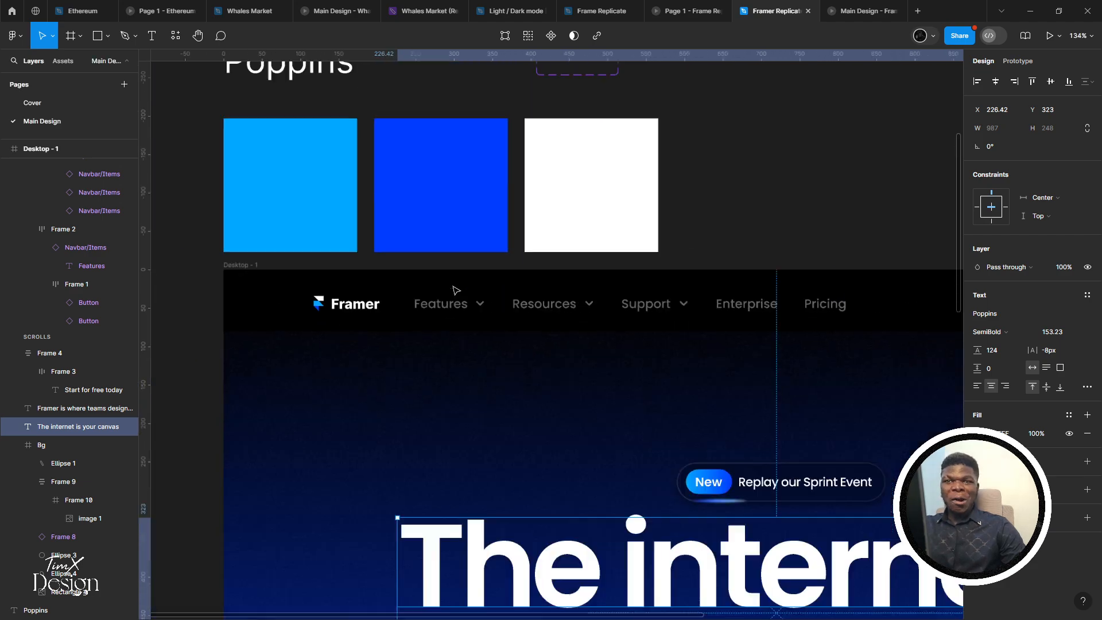
scroll(462, 327, down, 4)
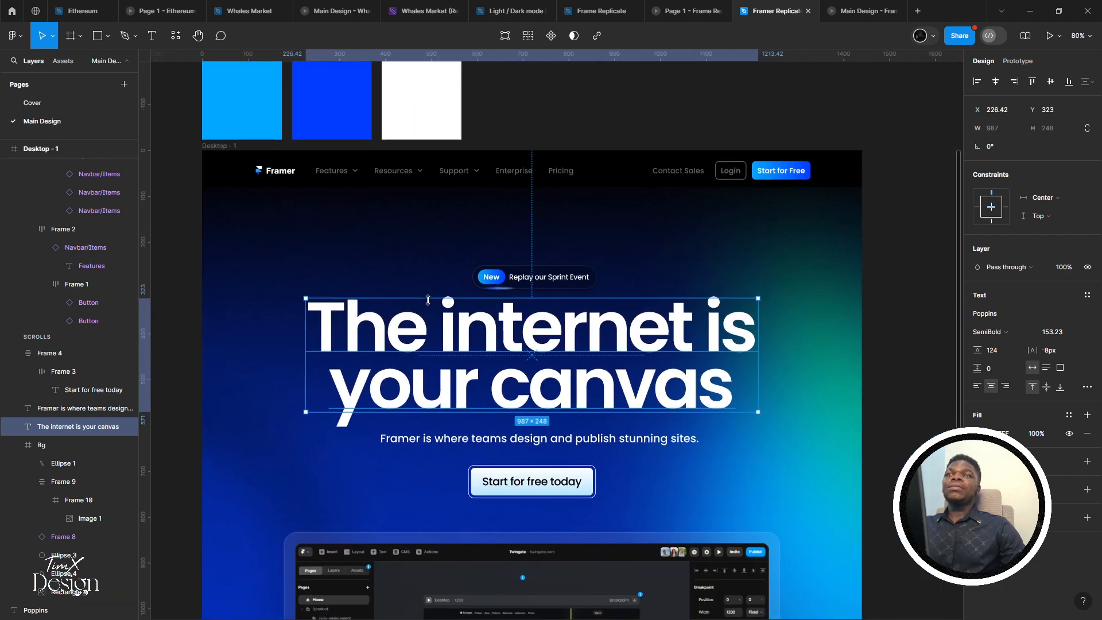
scroll(449, 327, down, 1)
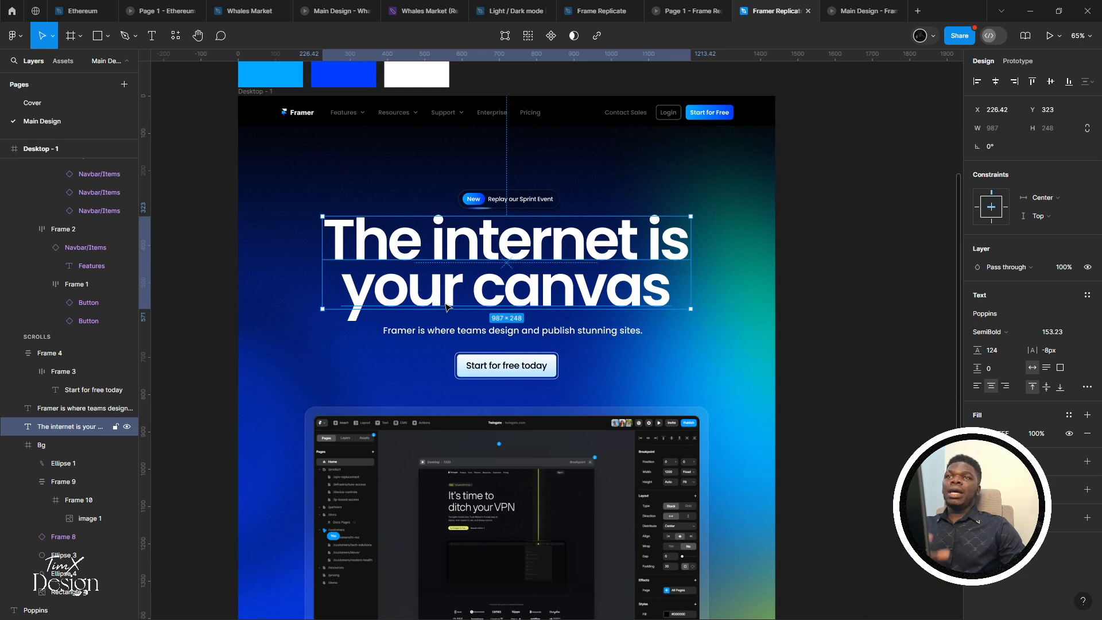
scroll(473, 325, up, 2)
scroll(472, 326, up, 1)
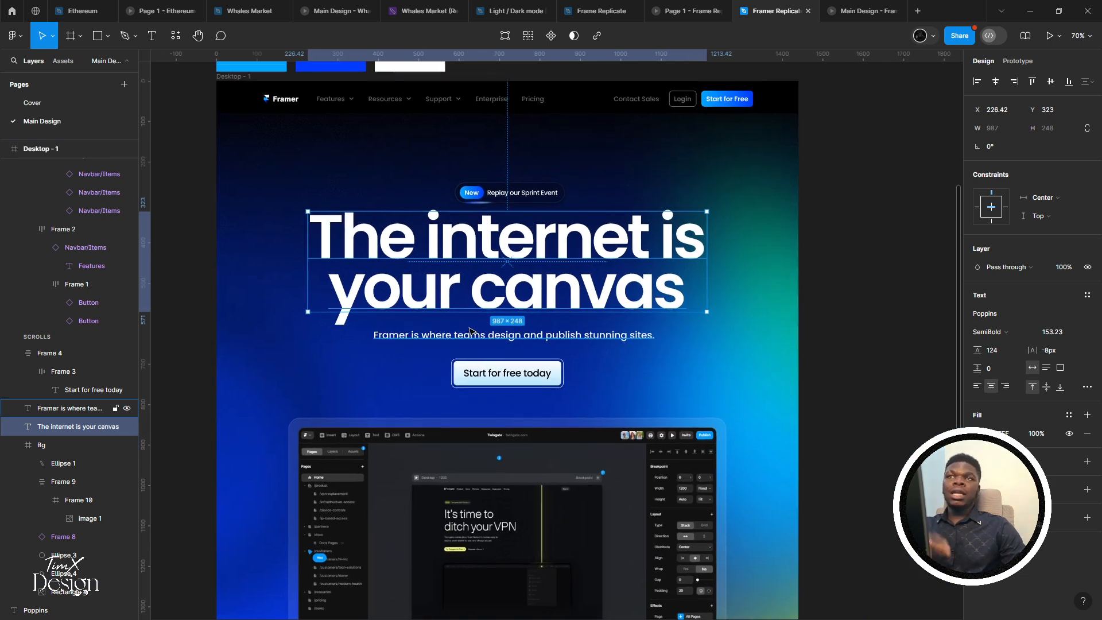
scroll(476, 321, down, 1)
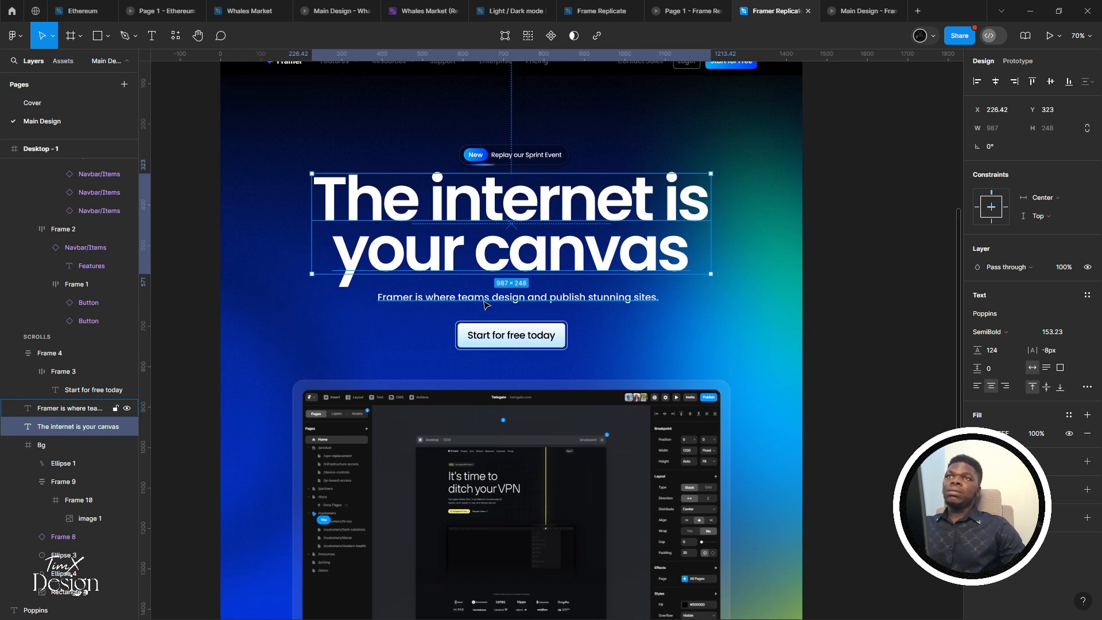
key(Escape)
scroll(444, 409, down, 1)
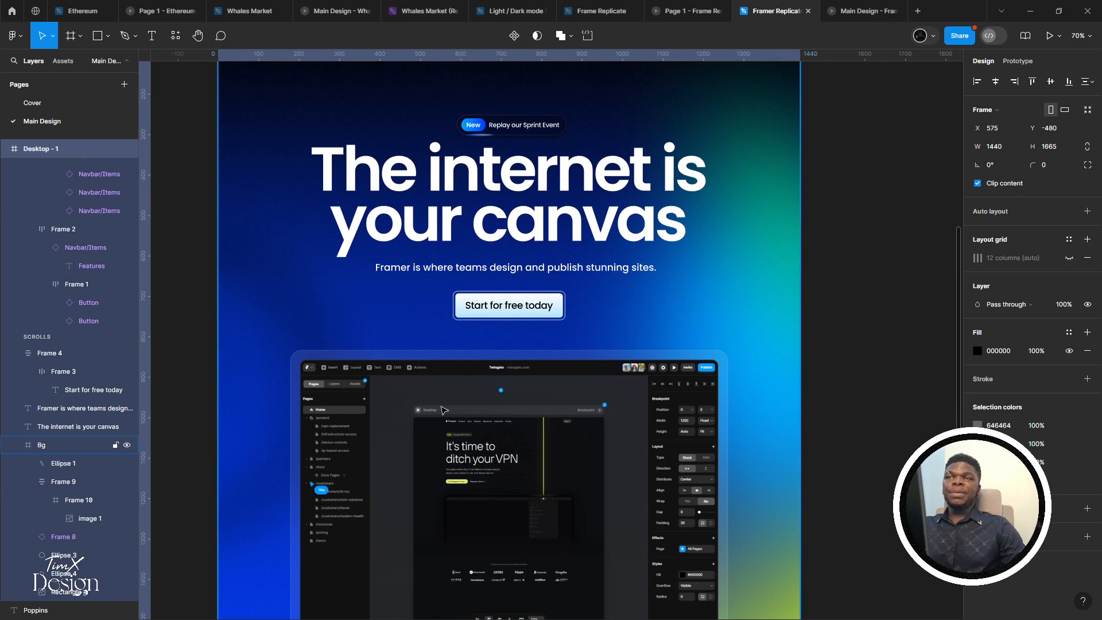
Inspect the frame and auto layout properties of the product preview container below the "Start for free today" button
click(444, 410)
scroll(445, 402, up, 3)
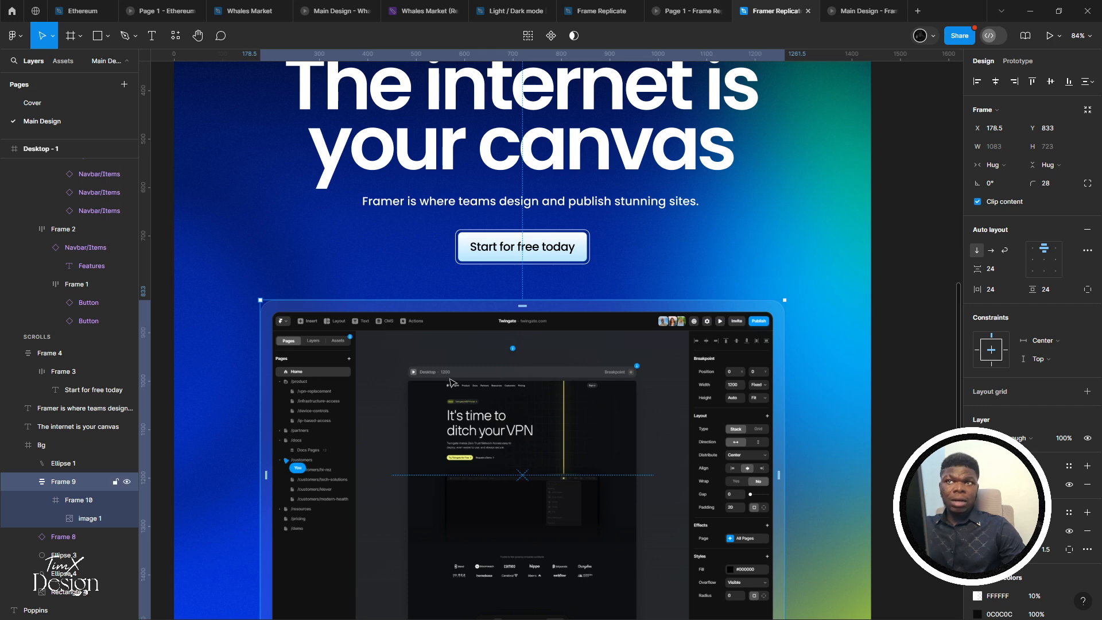
scroll(445, 379, down, 1)
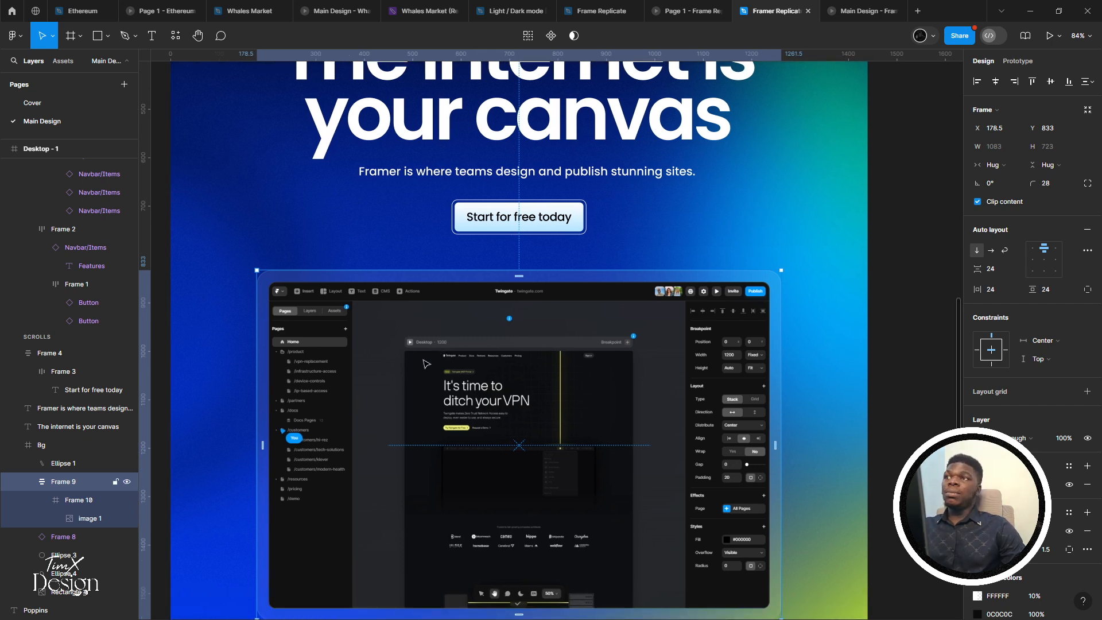
scroll(447, 367, down, 1)
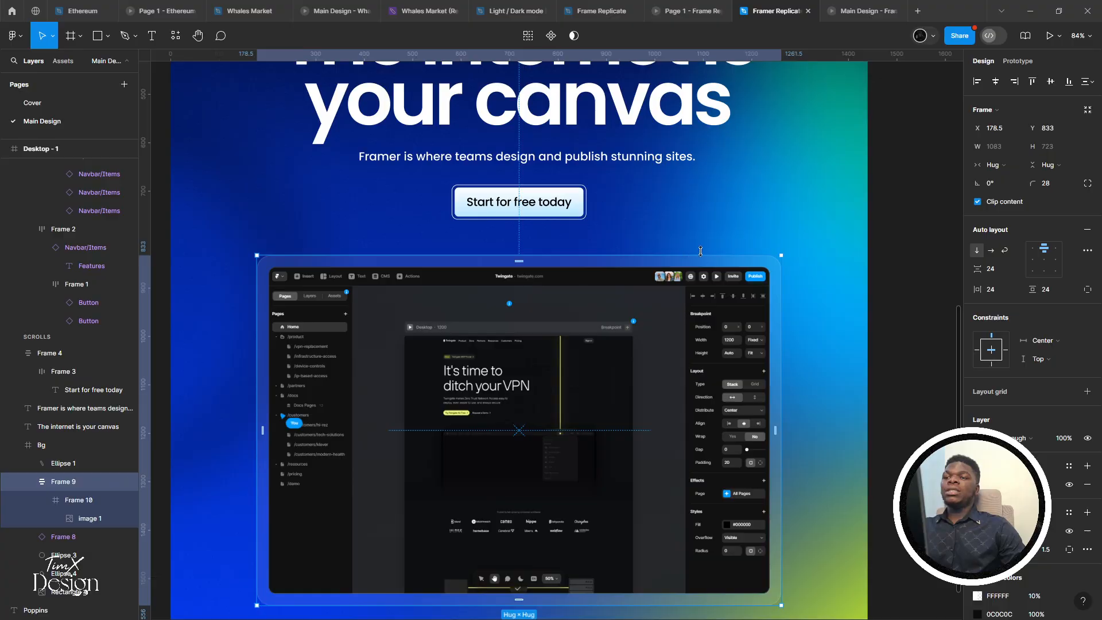
Switch back to the Framer website in Chrome and show the Design view of the product preview
key(alt+Tab)
scroll(234, 353, down, 6)
scroll(241, 351, down, 2)
scroll(333, 224, up, 2)
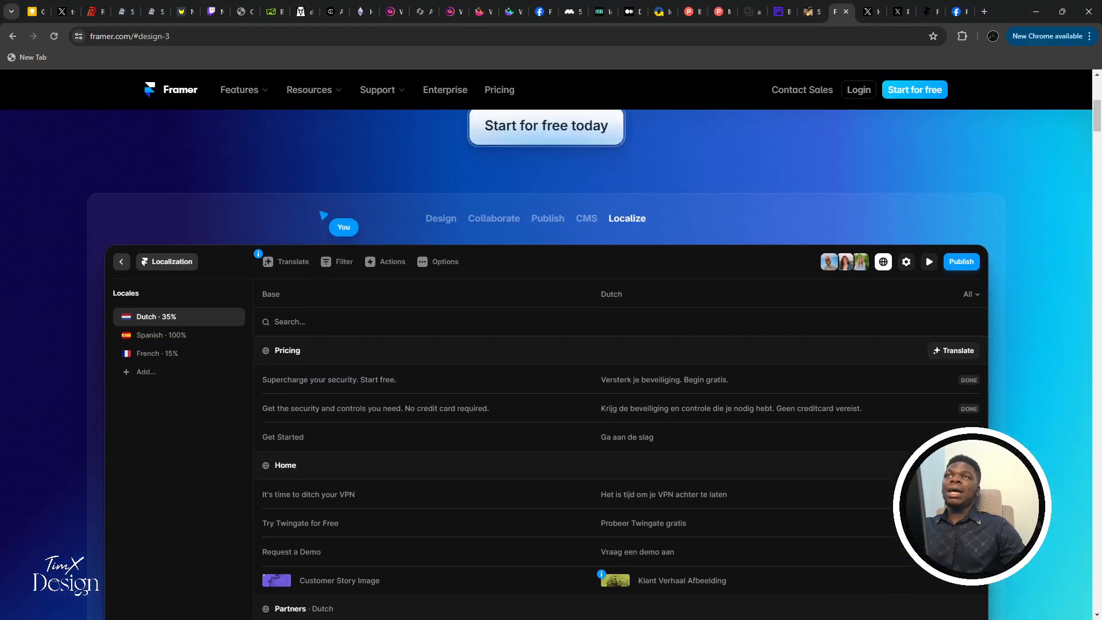
click(436, 240)
scroll(259, 312, down, 3)
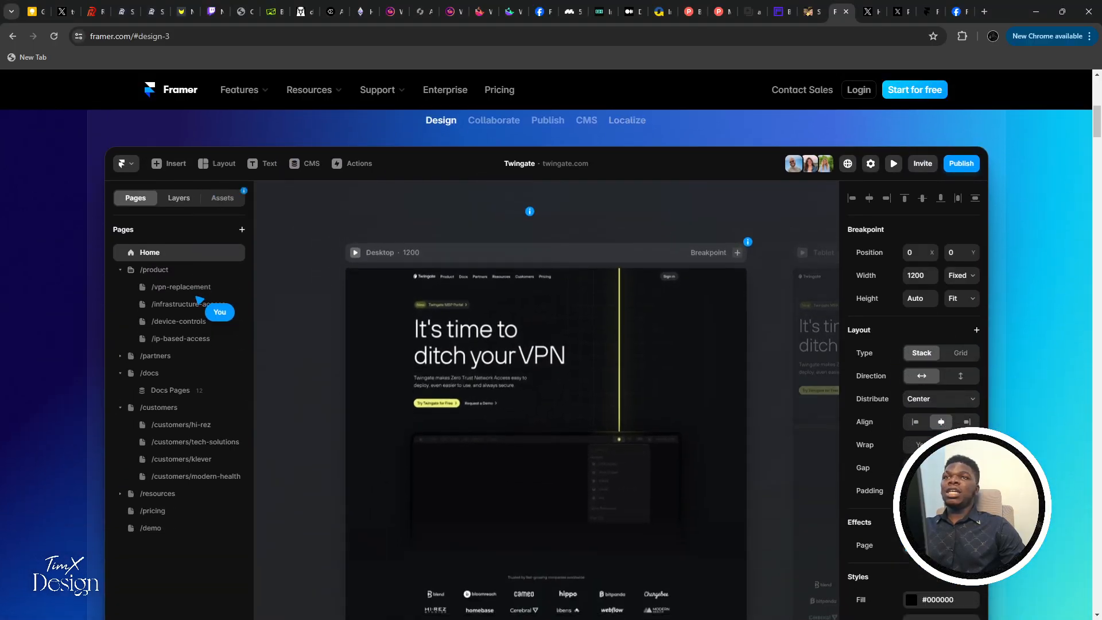
scroll(222, 312, up, 2)
scroll(200, 299, down, 1)
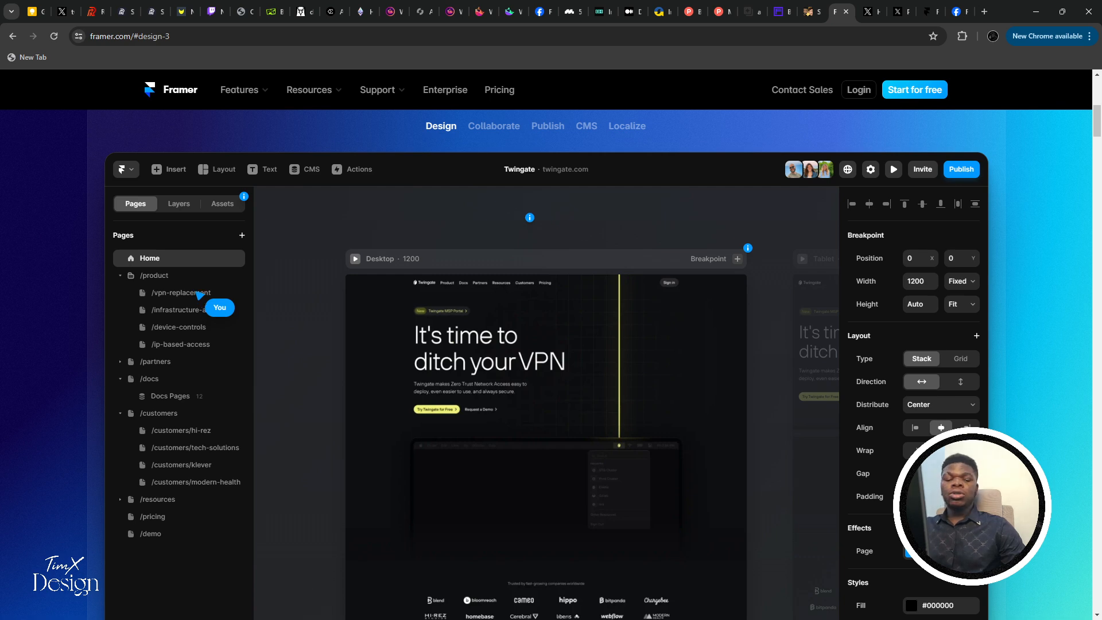
key(ctrl+minus)
key(ctrl+minus)
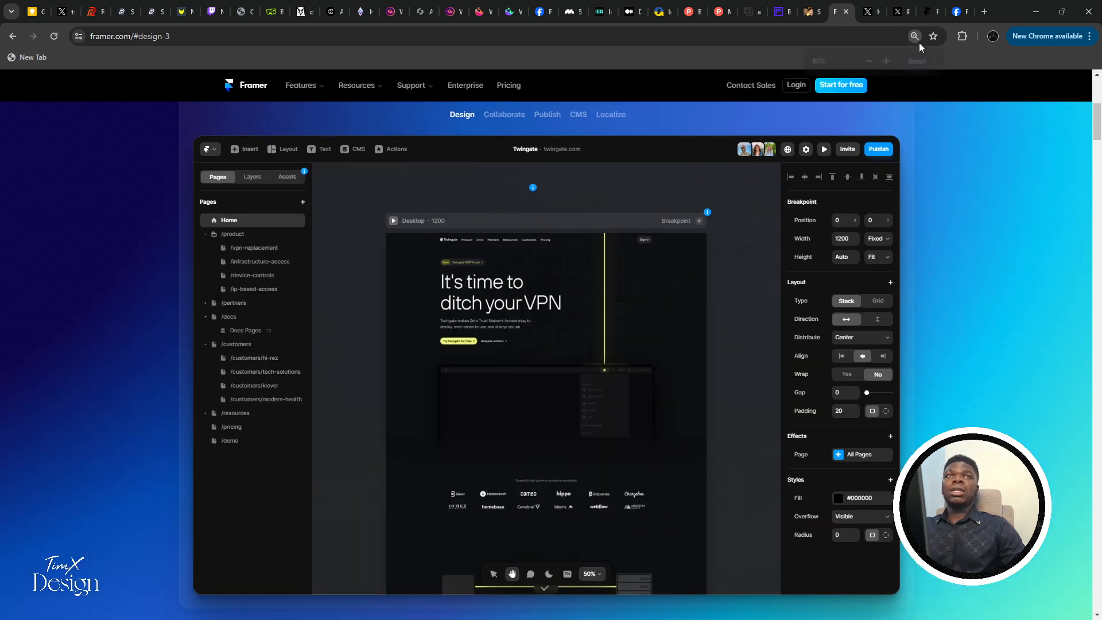
click(918, 62)
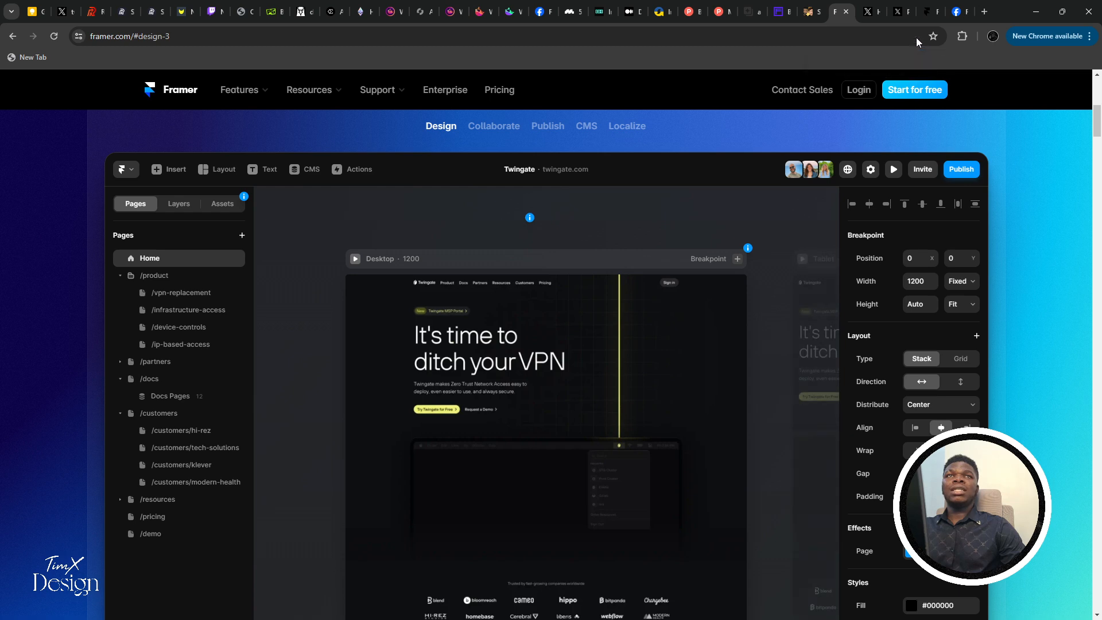
Reduce the browser page zoom to 80% so the whole Design preview fits on screen
click(1058, 37)
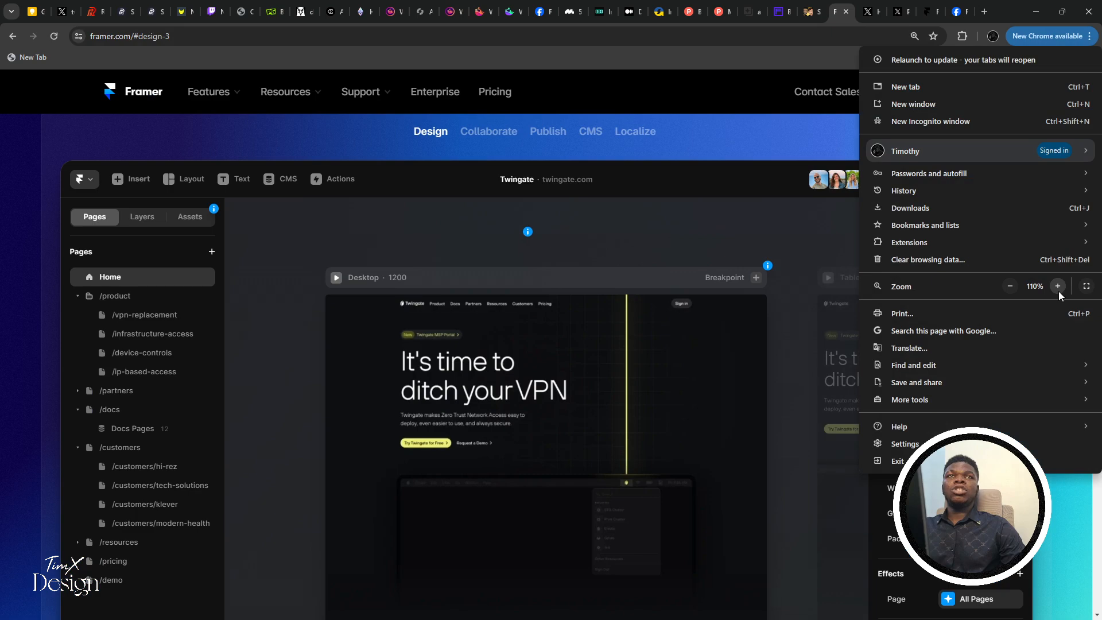
click(1058, 286)
click(1010, 287)
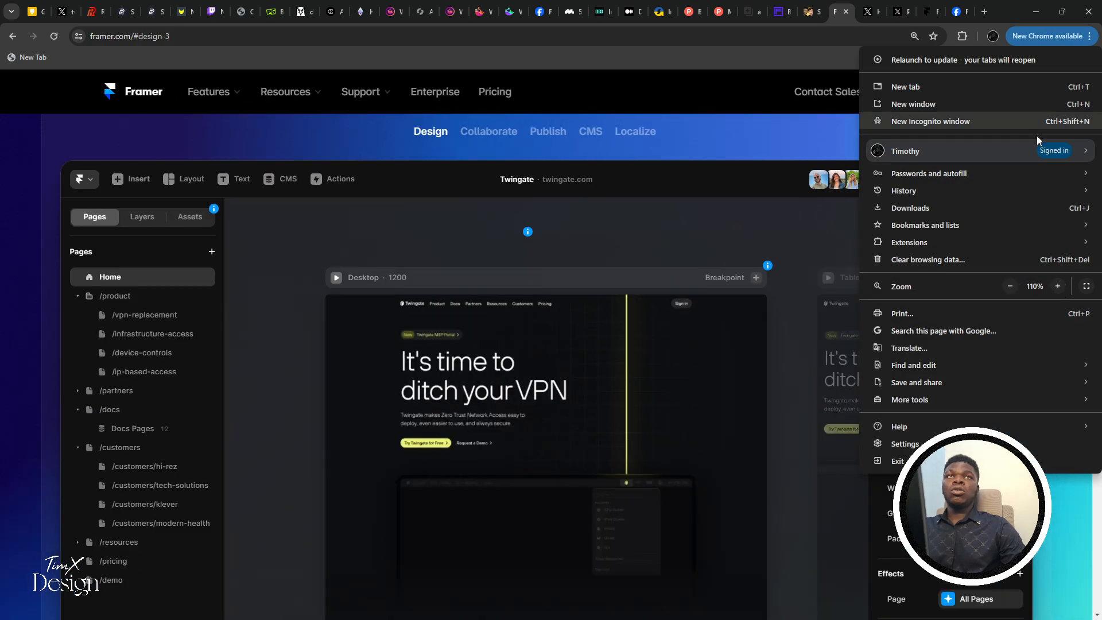
click(1009, 287)
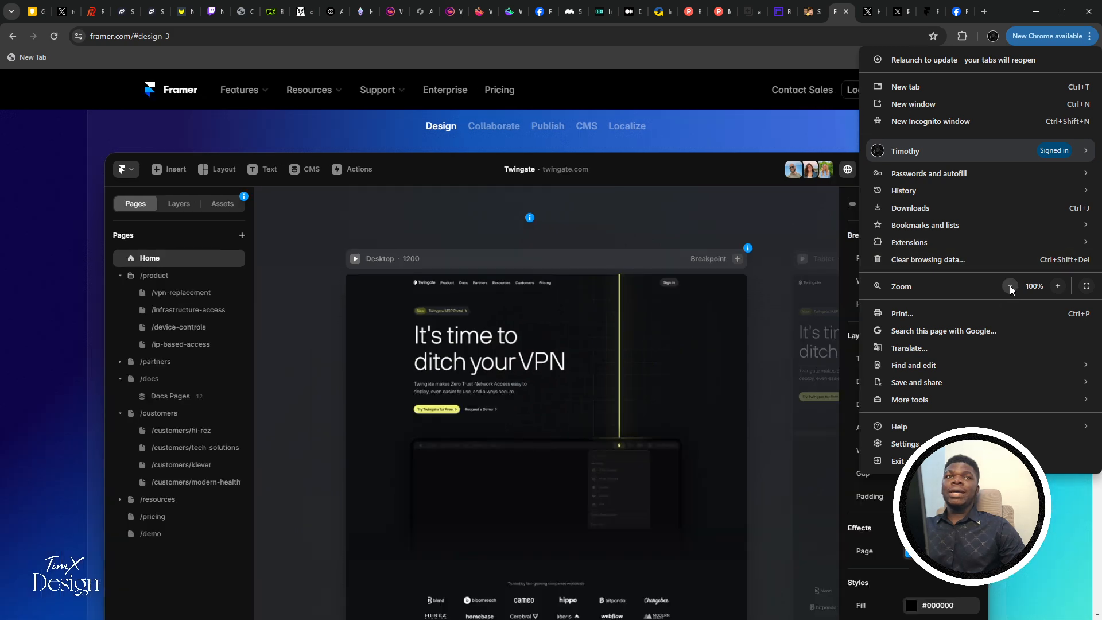
click(1009, 287)
click(1009, 286)
click(126, 210)
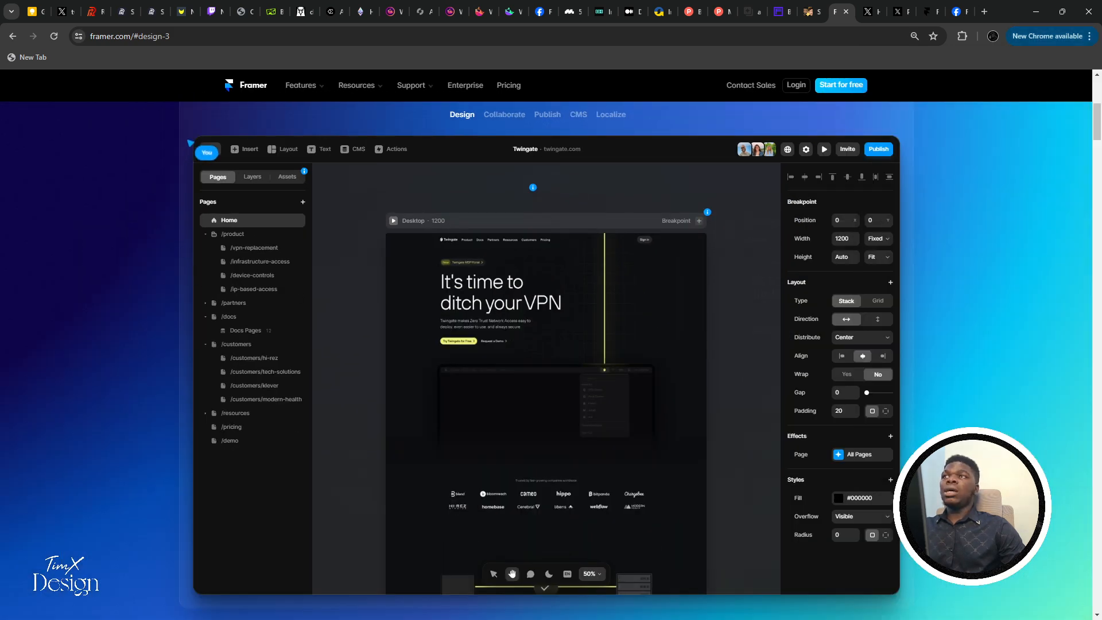
Capture a screen snip of the Twingate editor preview and raise the browser page zoom to 90%
key(super+shift+s)
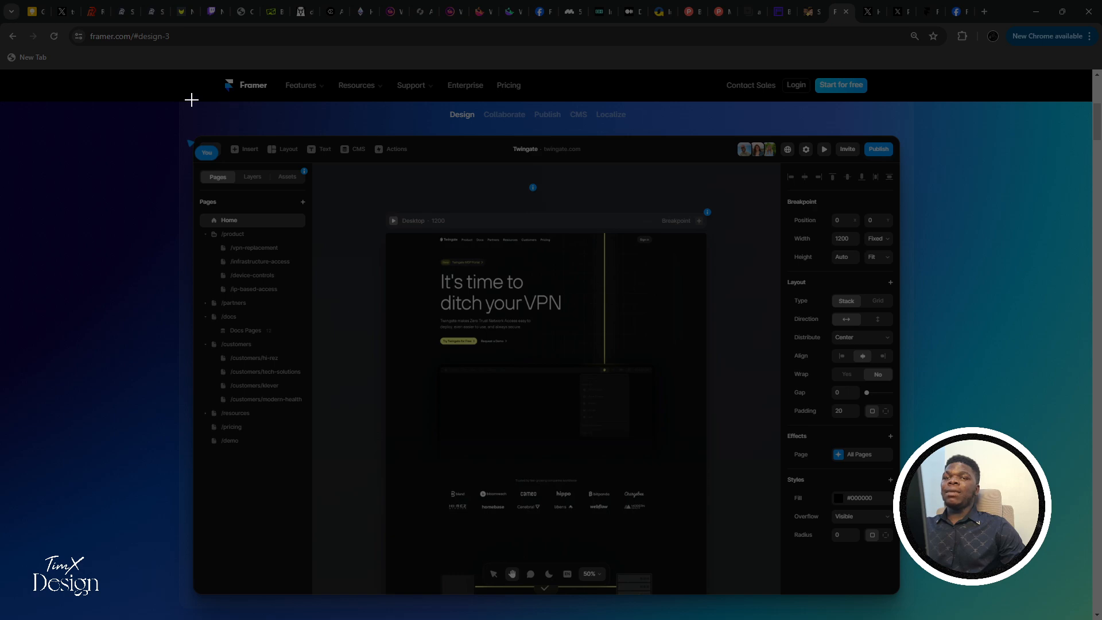
drag(195, 142, 868, 584)
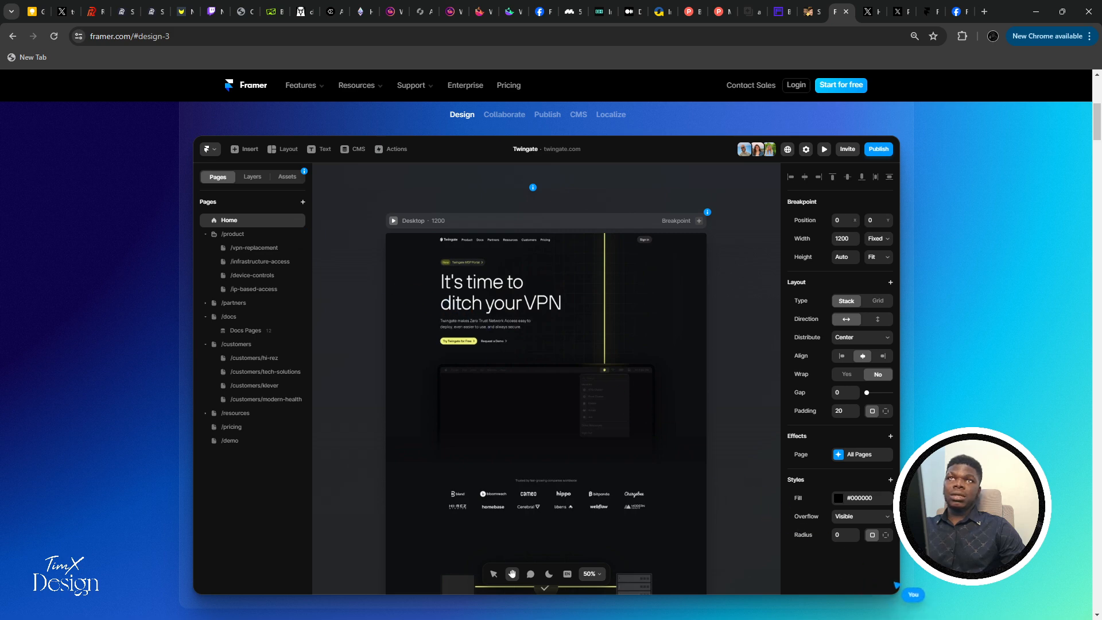
scroll(550, 344, up, 2)
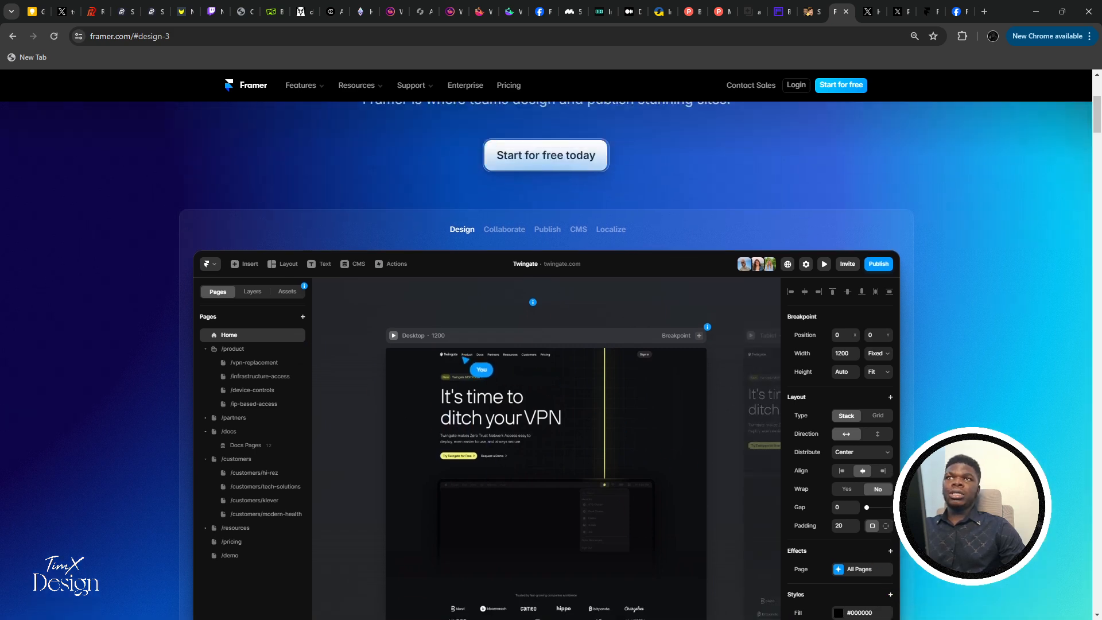
key(ctrl+plus)
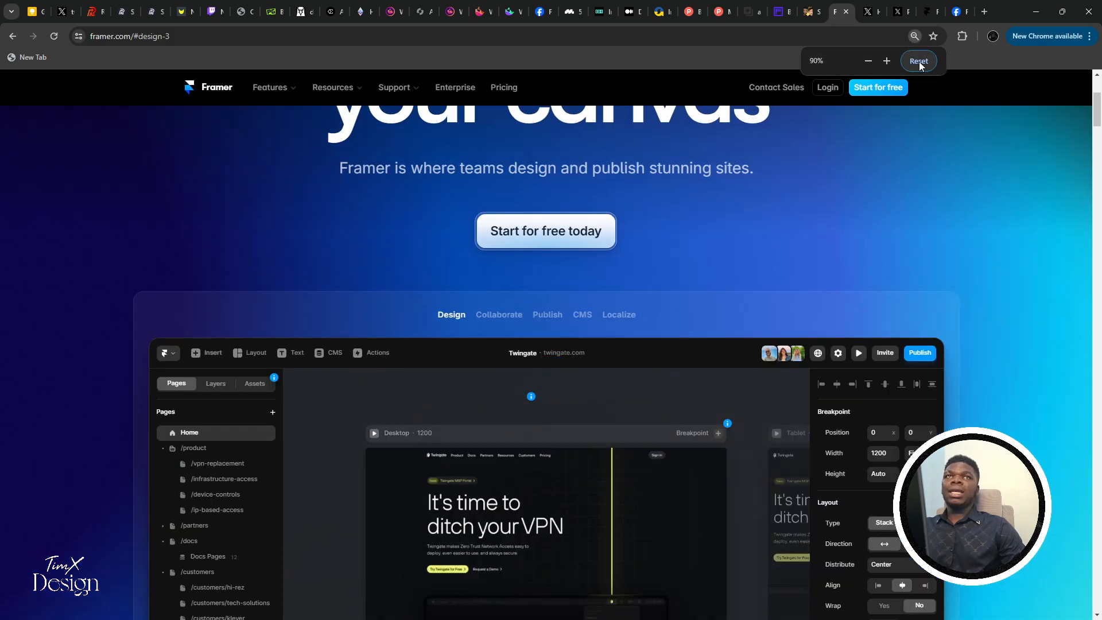
Reset the browser page zoom and switch back to the Figma replica, selecting the inner frame that holds the preview image
click(918, 60)
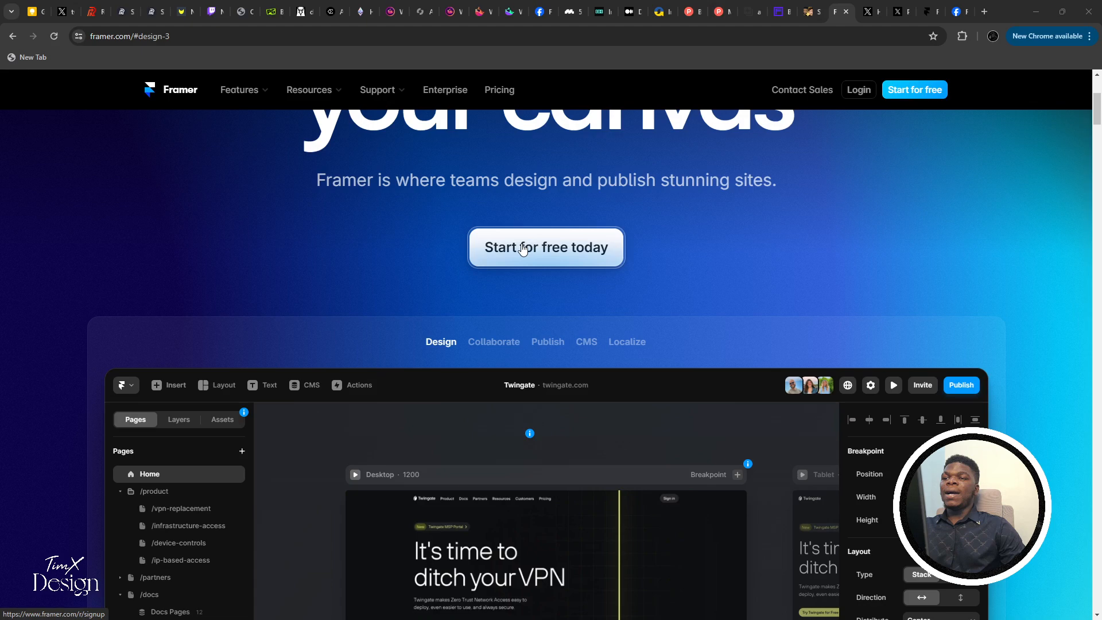
key(alt+Tab)
drag(521, 249, 383, 281)
scroll(505, 326, down, 3)
scroll(460, 402, down, 1)
scroll(410, 304, up, 4)
double_click(383, 281)
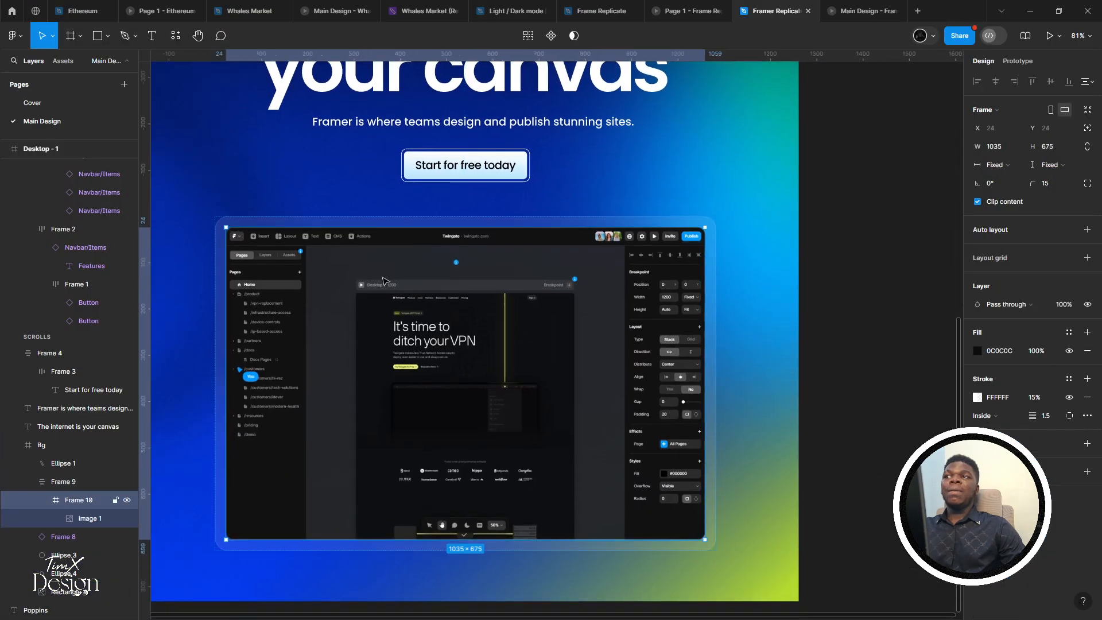
Set the corner radius of Frame 10, which directly encloses the product preview image, to 16
scroll(384, 280, up, 2)
click(231, 362)
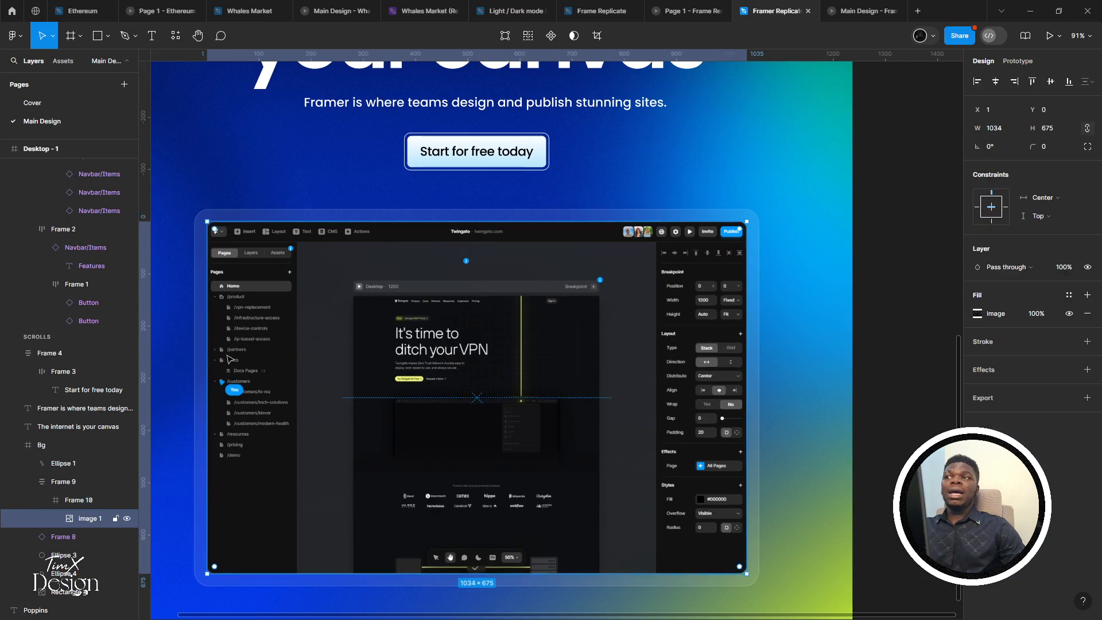
click(201, 294)
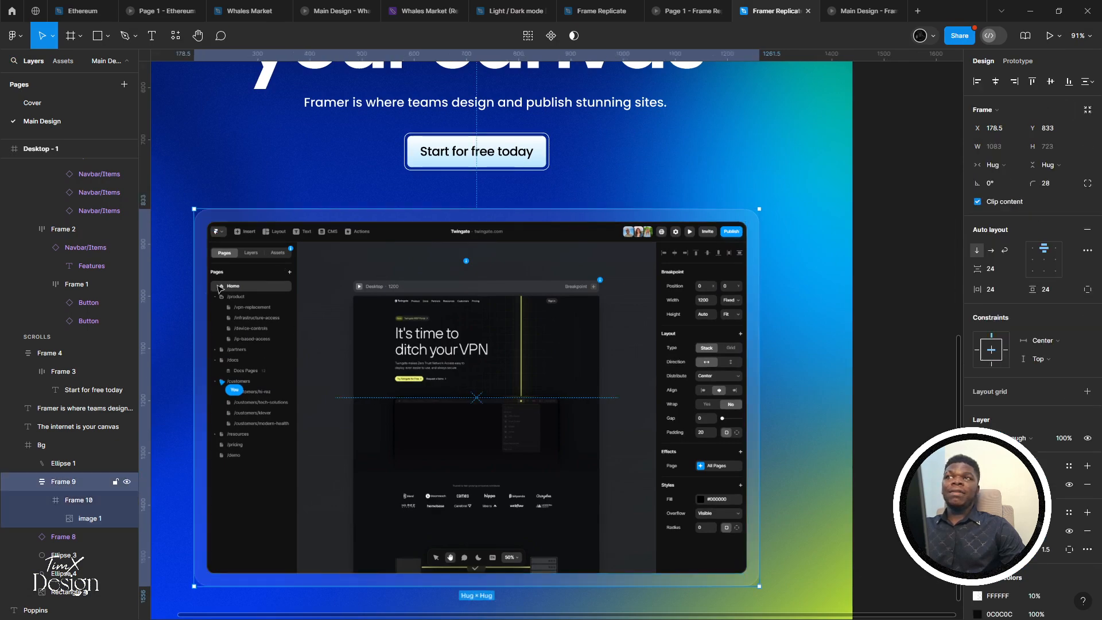
double_click(224, 284)
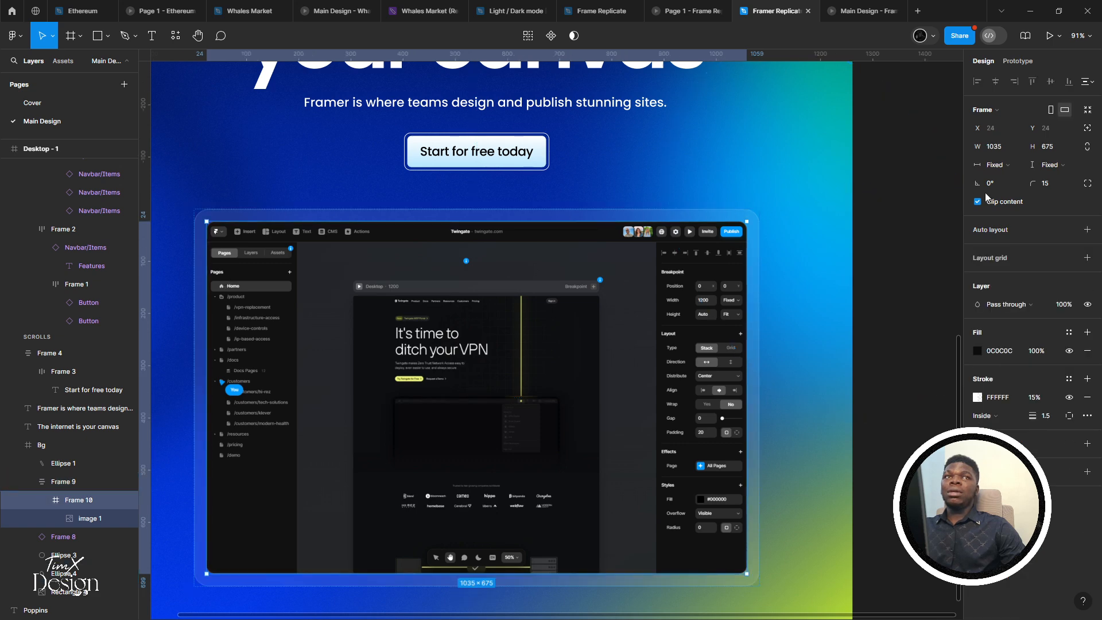
click(1058, 189)
text(16)
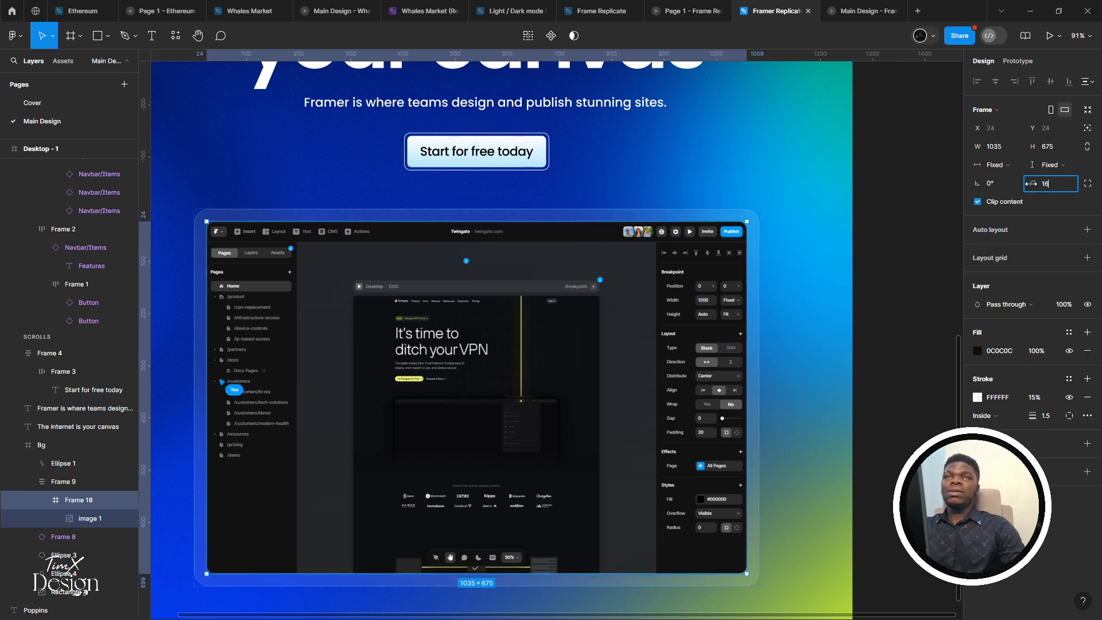
key(Return)
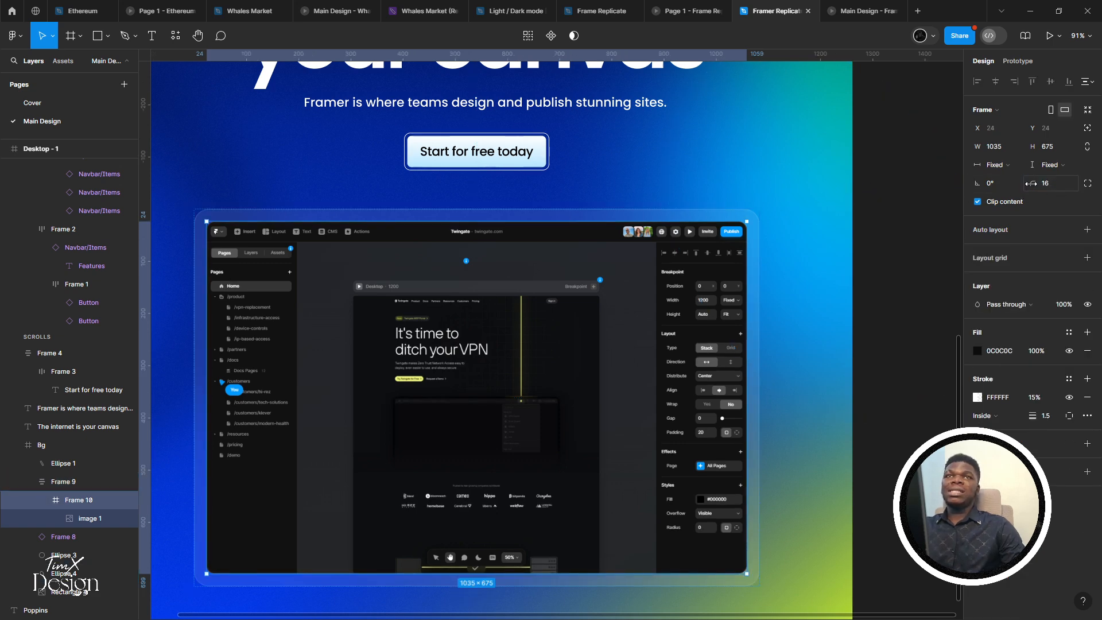
Examine the rounded upper-left corner of the preview image frame at close range
click(264, 273)
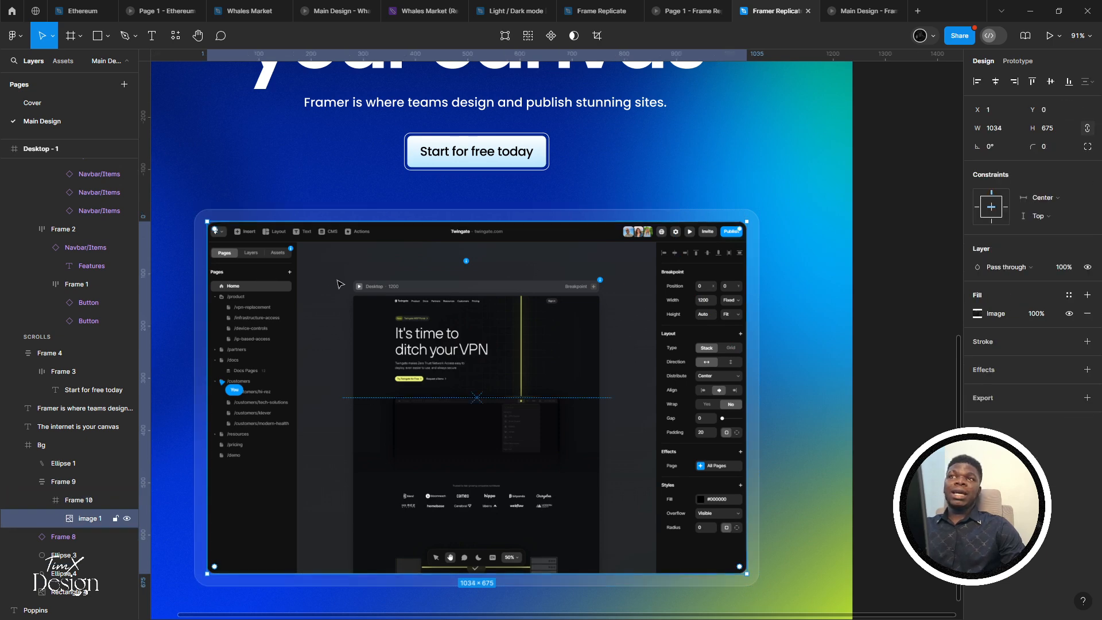
key(shift+Return)
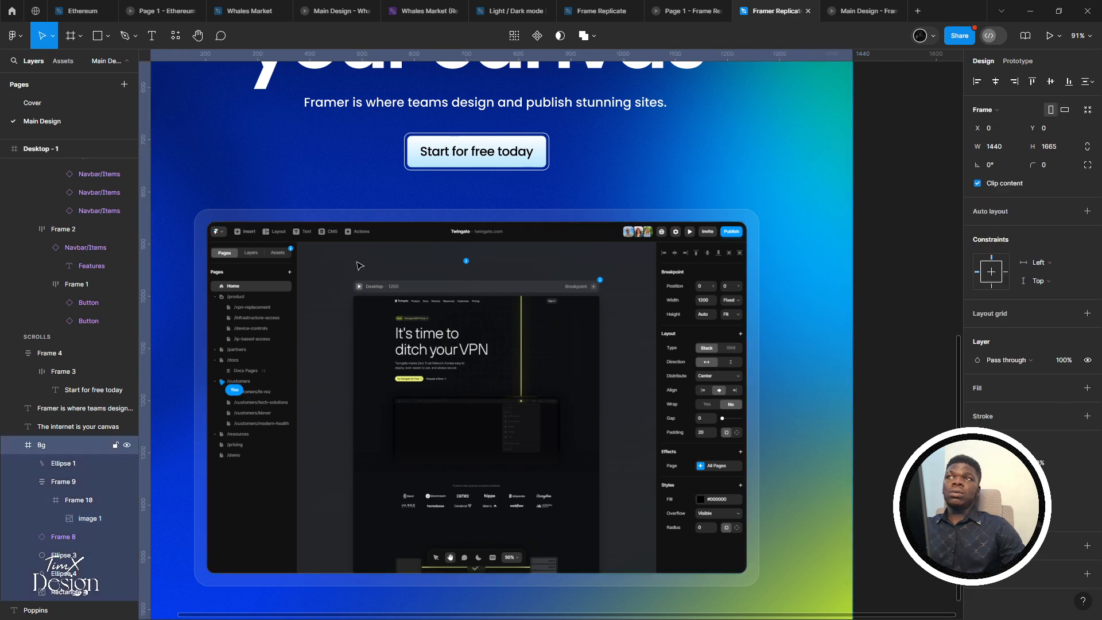
key(shift+Return)
scroll(207, 244, up, 5)
scroll(206, 244, up, 2)
key(Return)
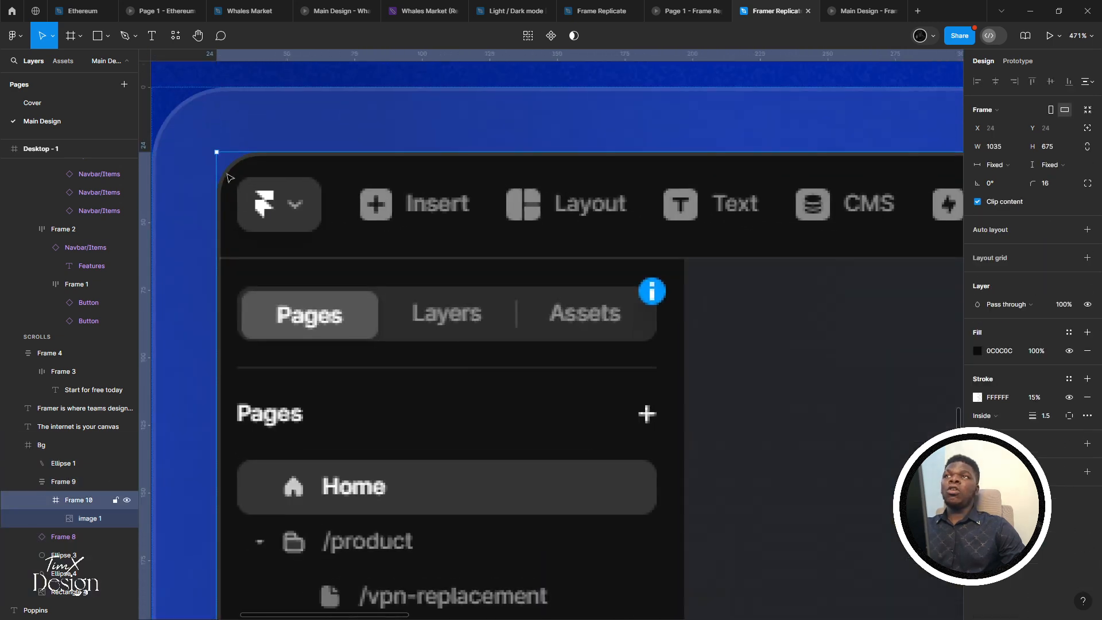
scroll(271, 227, down, 3)
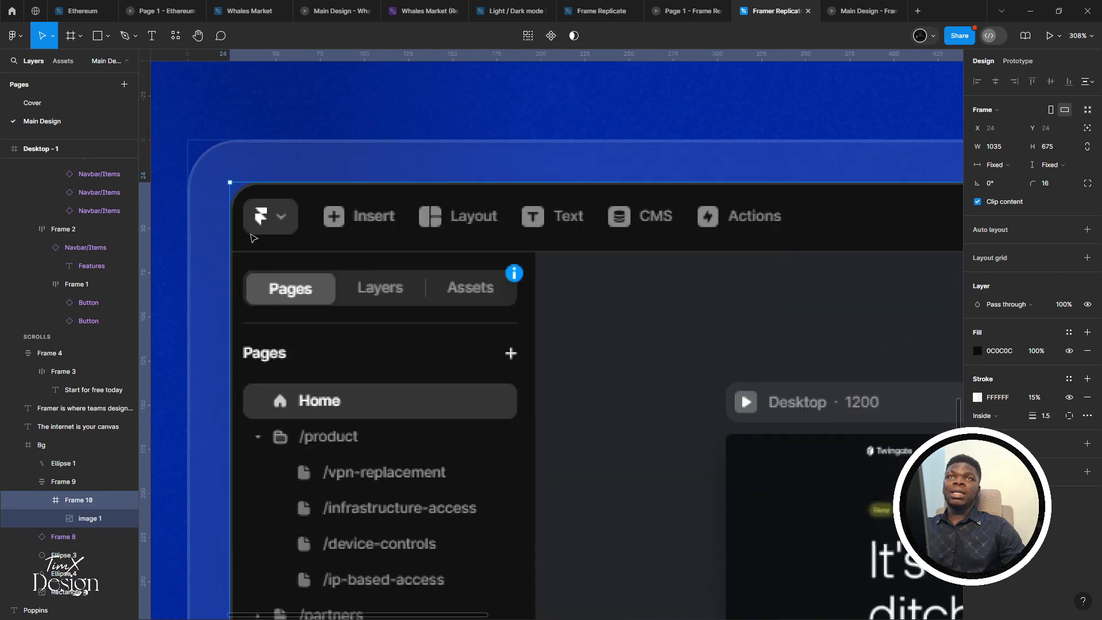
scroll(182, 299, down, 1)
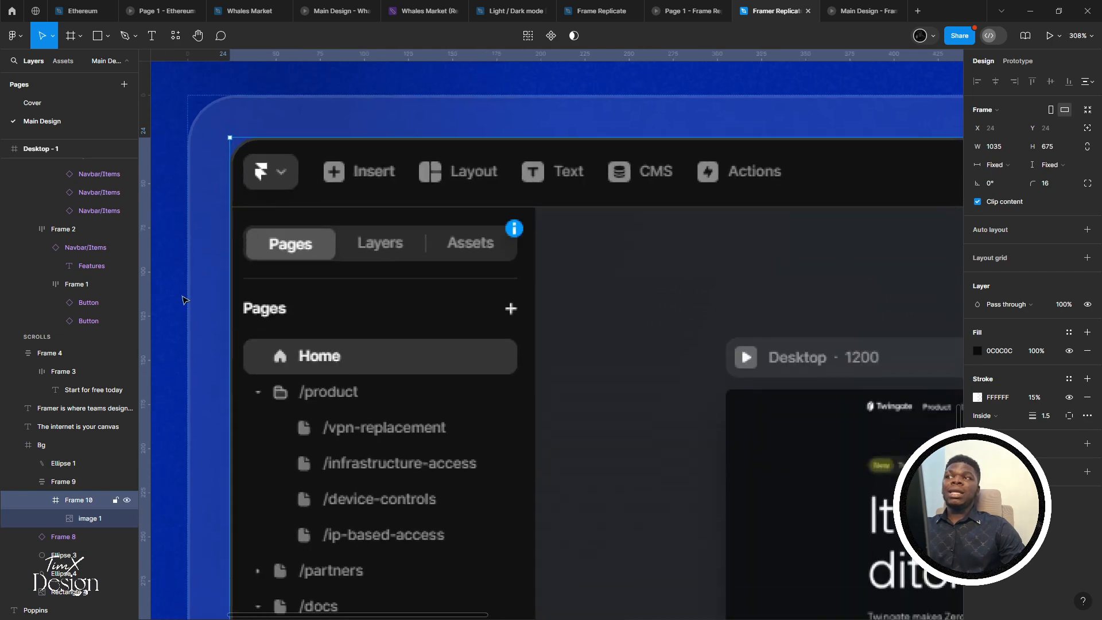
Turn content clipping off and back on for the preview image frame to compare its corners
click(991, 205)
click(991, 205)
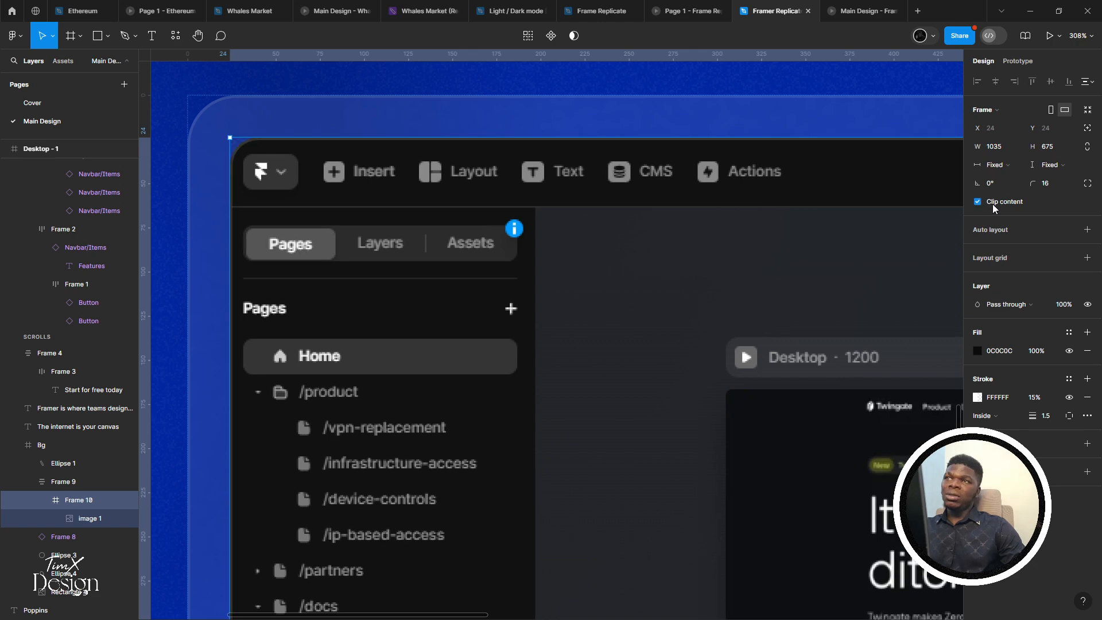
scroll(453, 228, down, 6)
scroll(488, 230, up, 1)
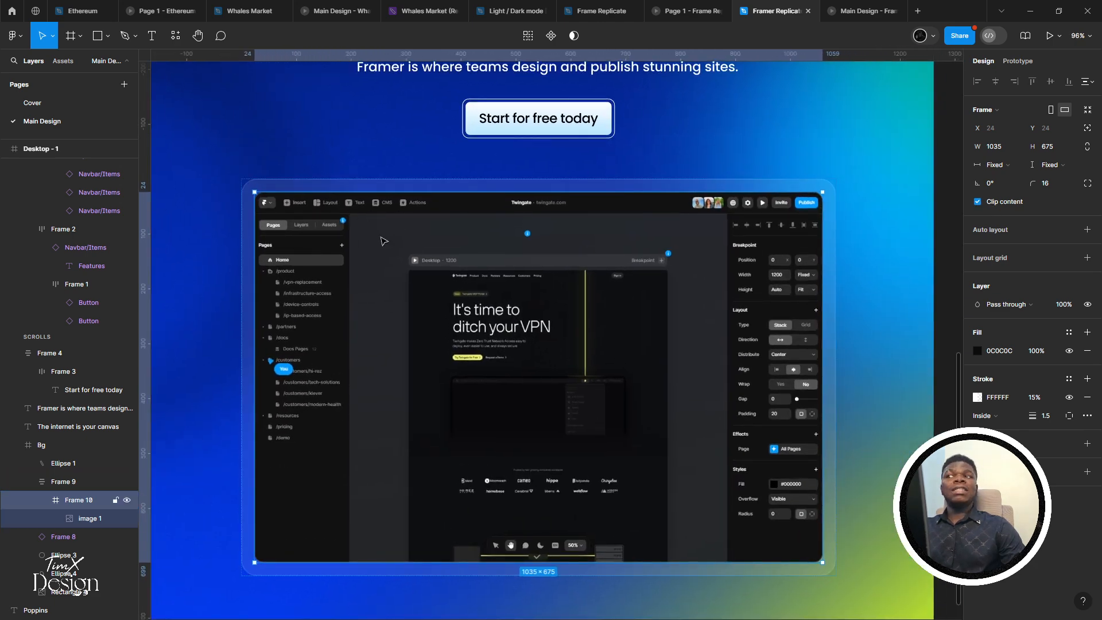
Remove the outer preview container's auto layout and reapply it as a vertical layout with a gap of 10 and padding of 24
click(388, 182)
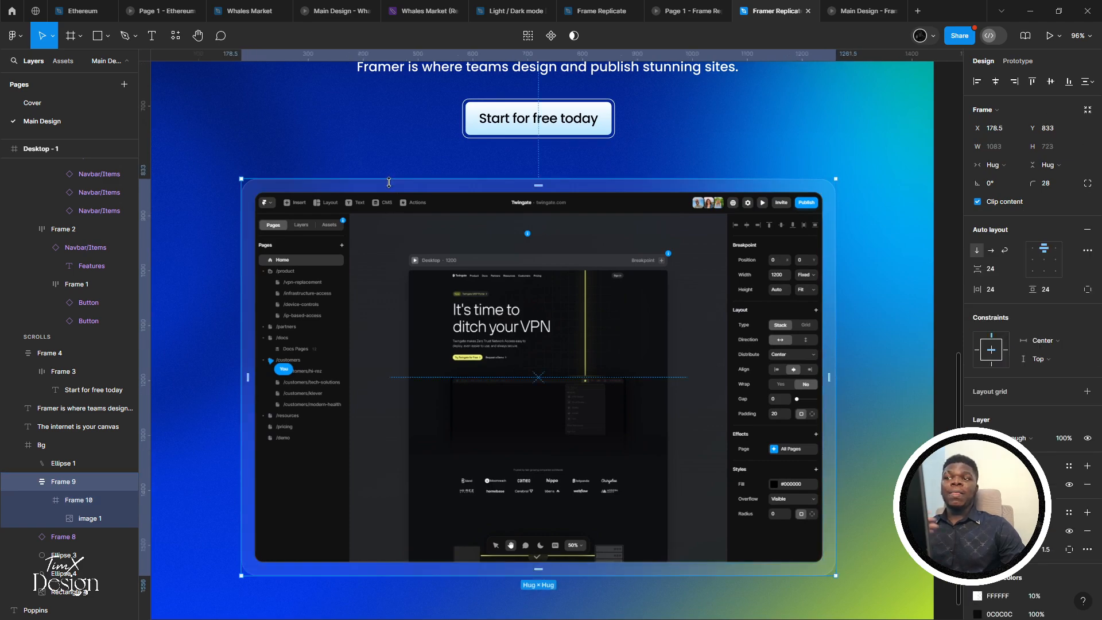
click(1086, 229)
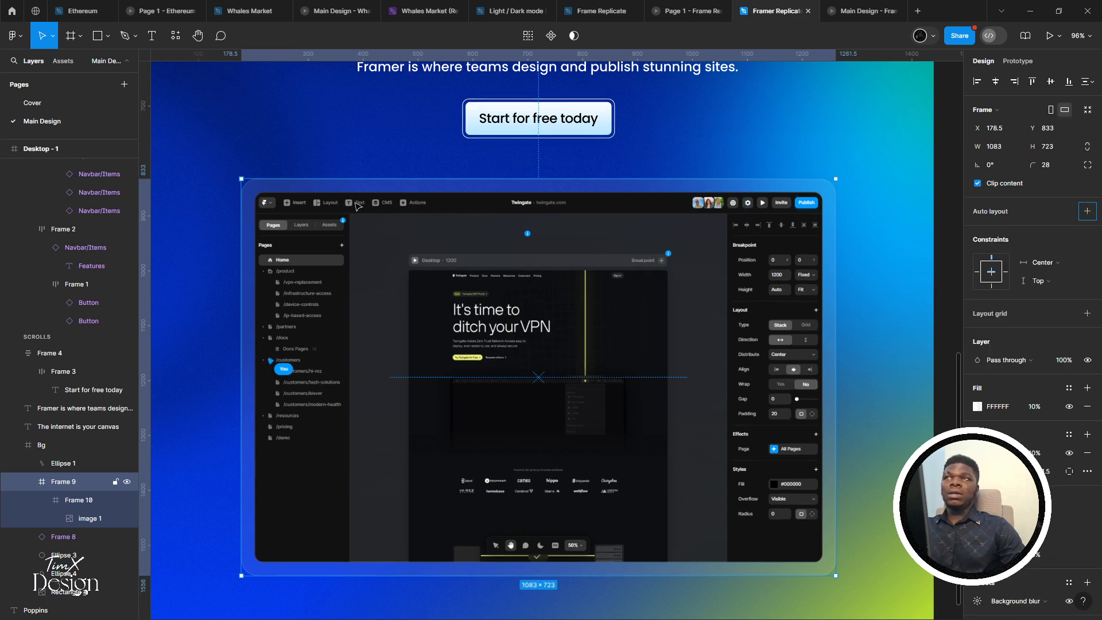
key(shift+a)
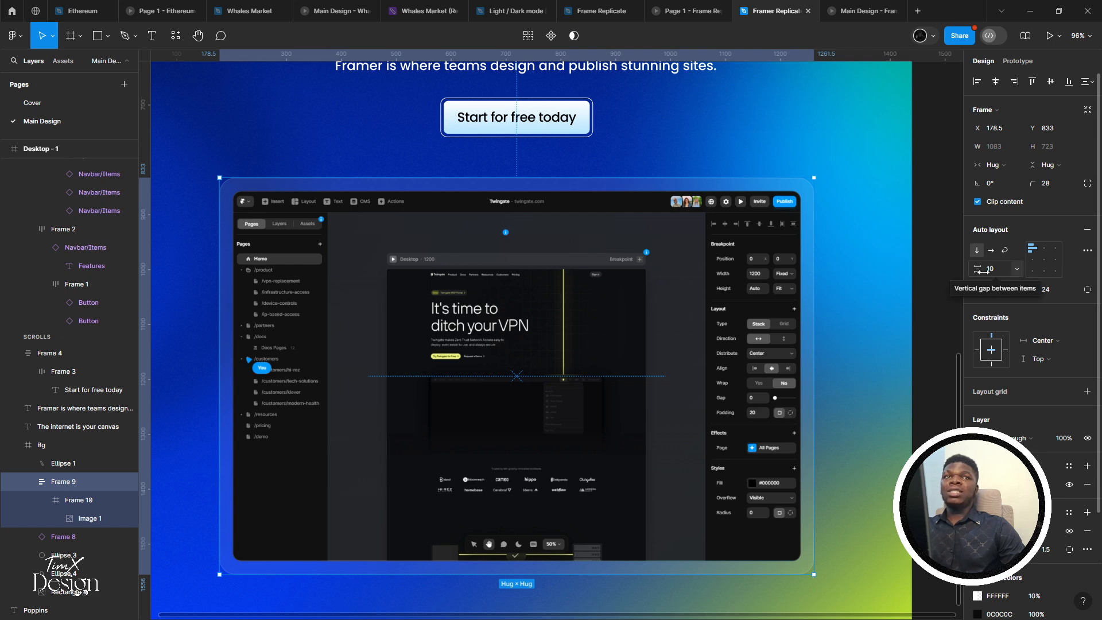
drag(982, 271, 983, 271)
key(ctrl+z)
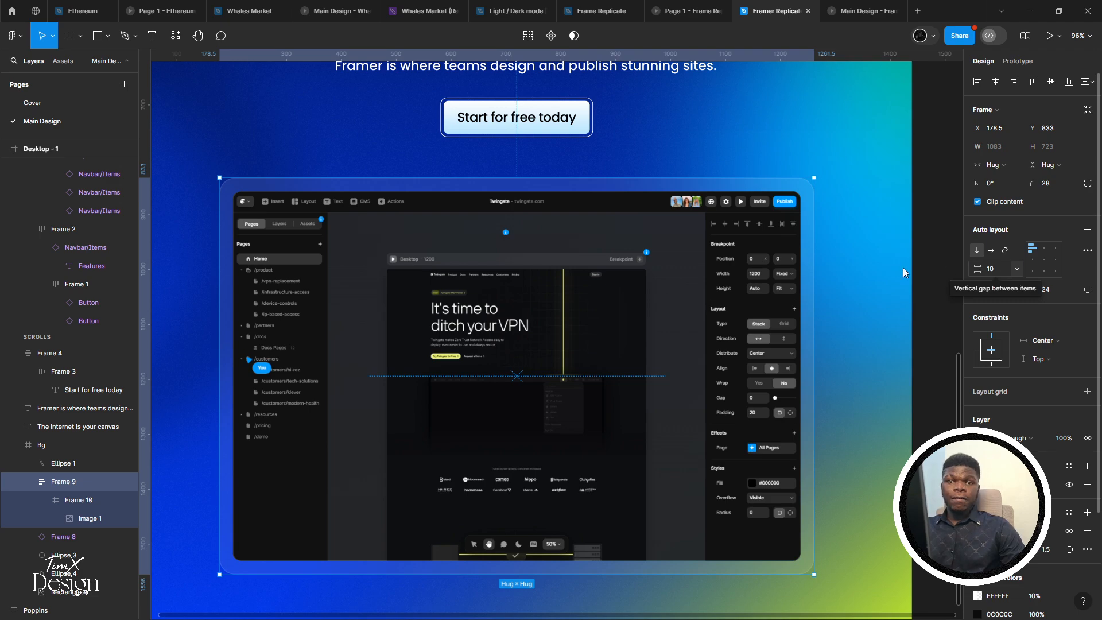
Duplicate the Navbar/Items component set and place the copy beyond the Frame 8 component set at X 1615, Y -973
scroll(486, 266, down, 4)
scroll(494, 253, up, 3)
drag(494, 253, 450, 370)
scroll(497, 348, down, 3)
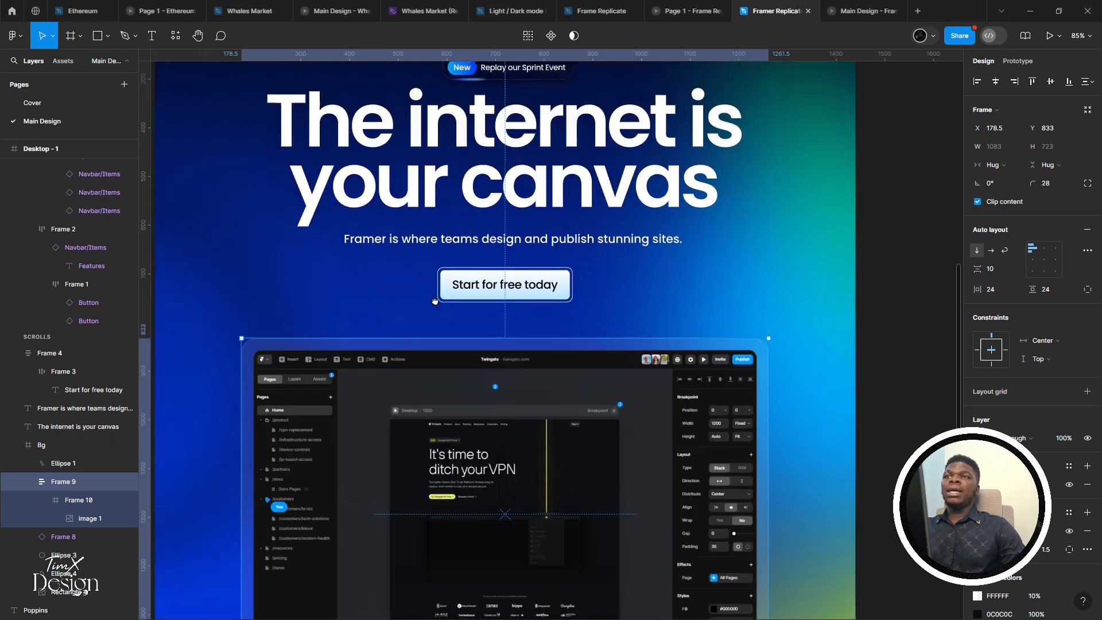
scroll(416, 345, down, 1)
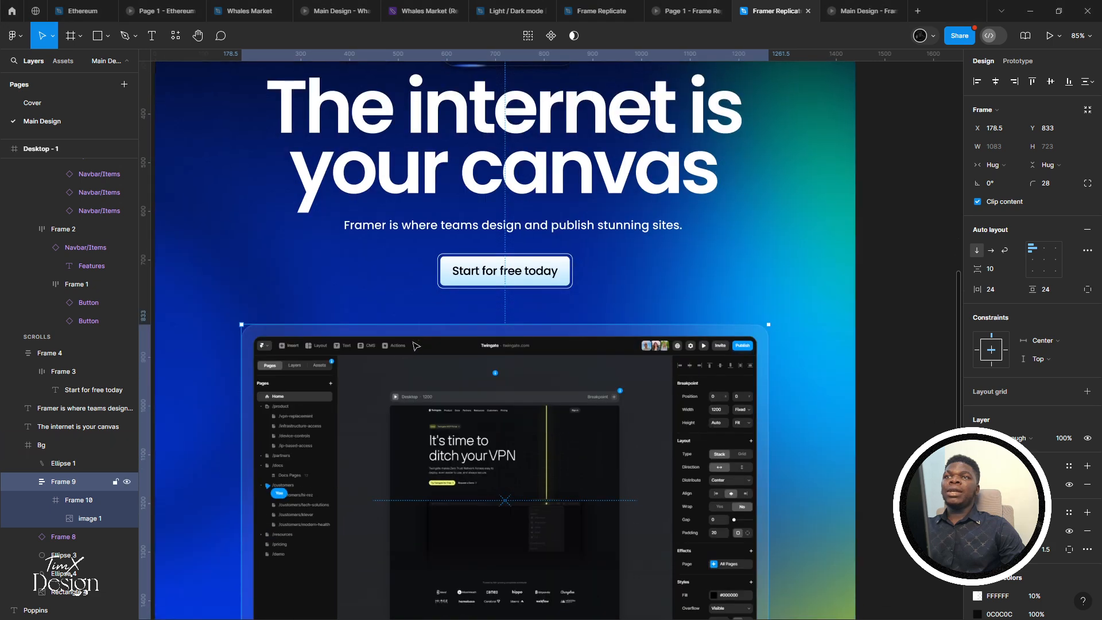
scroll(504, 326, down, 3)
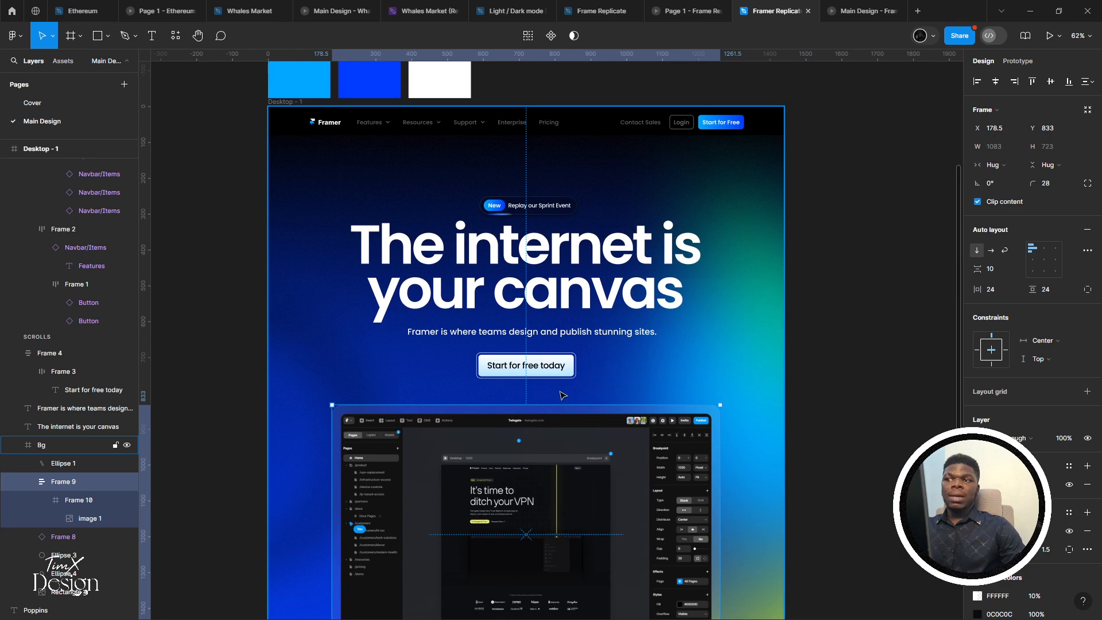
scroll(584, 367, up, 5)
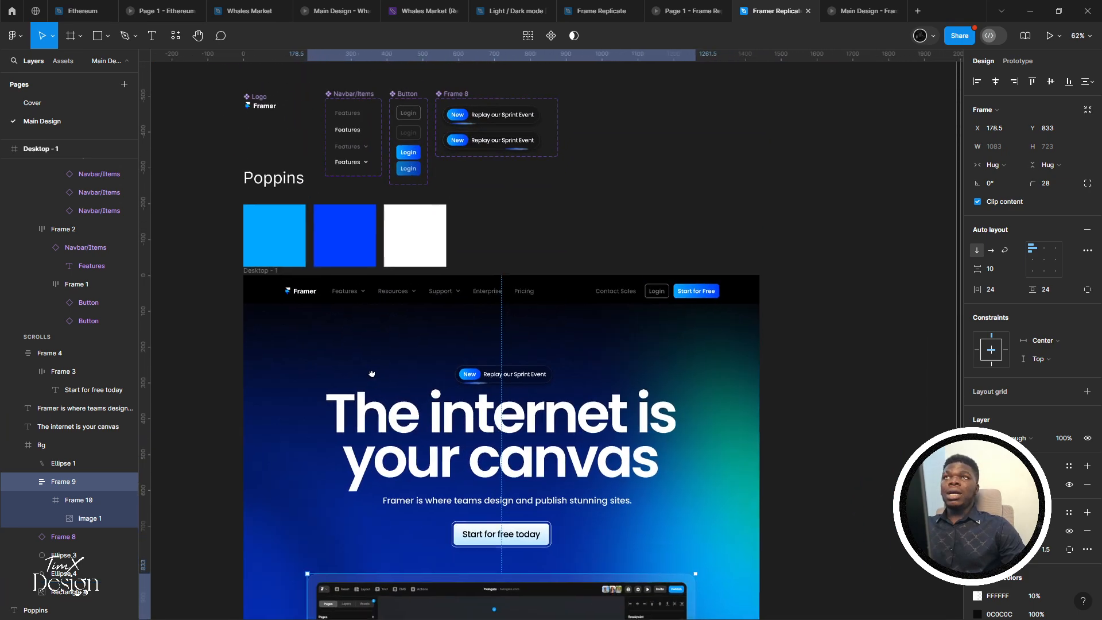
scroll(346, 287, up, 3)
drag(370, 375, 428, 366)
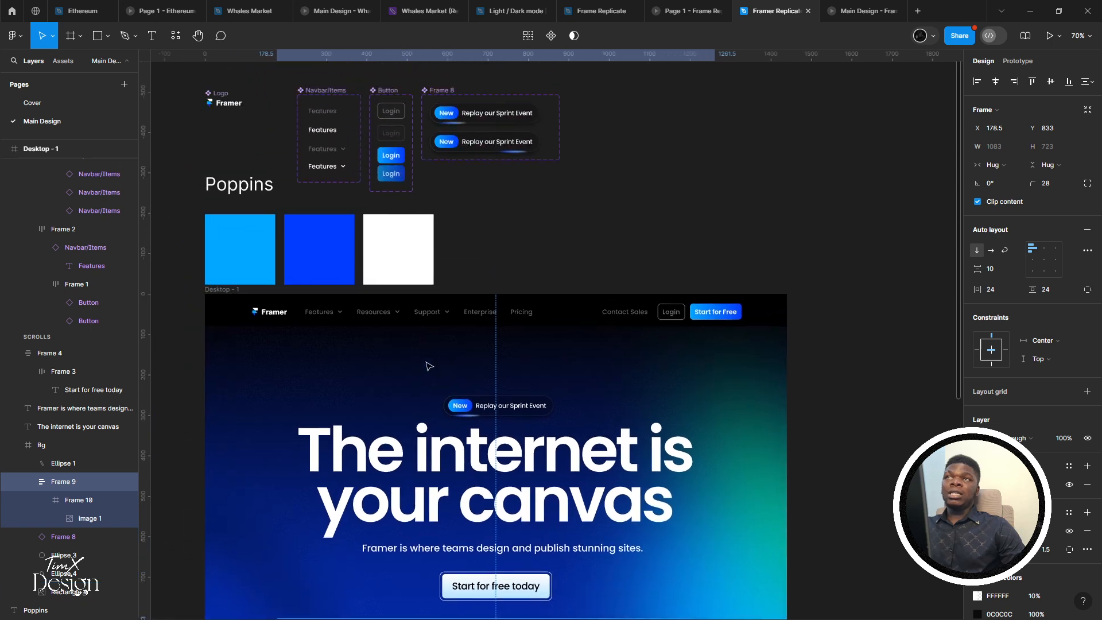
scroll(332, 164, up, 3)
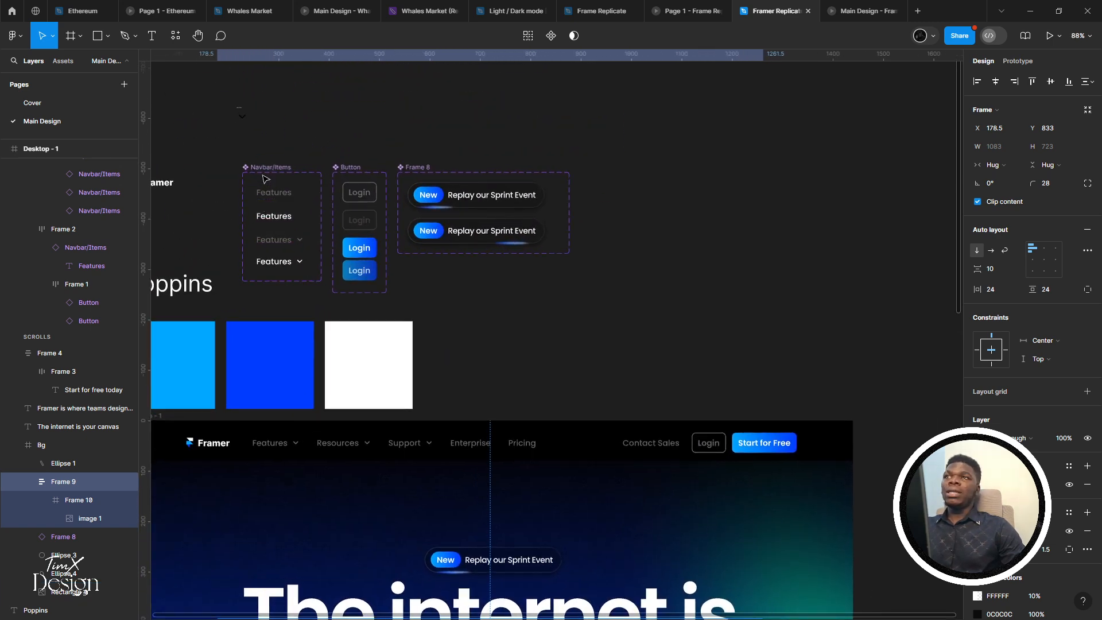
click(263, 167)
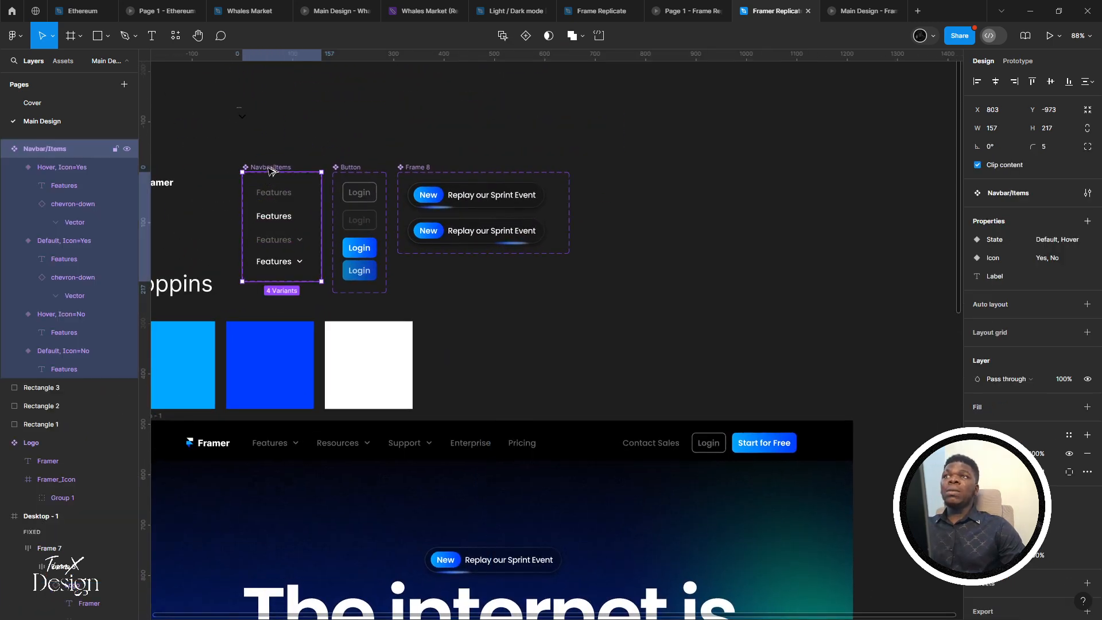
drag(270, 171, 688, 187)
Delete the two chevron variants from the duplicated Navbar/Items set and shorten the set to a height of 140
scroll(689, 187, up, 2)
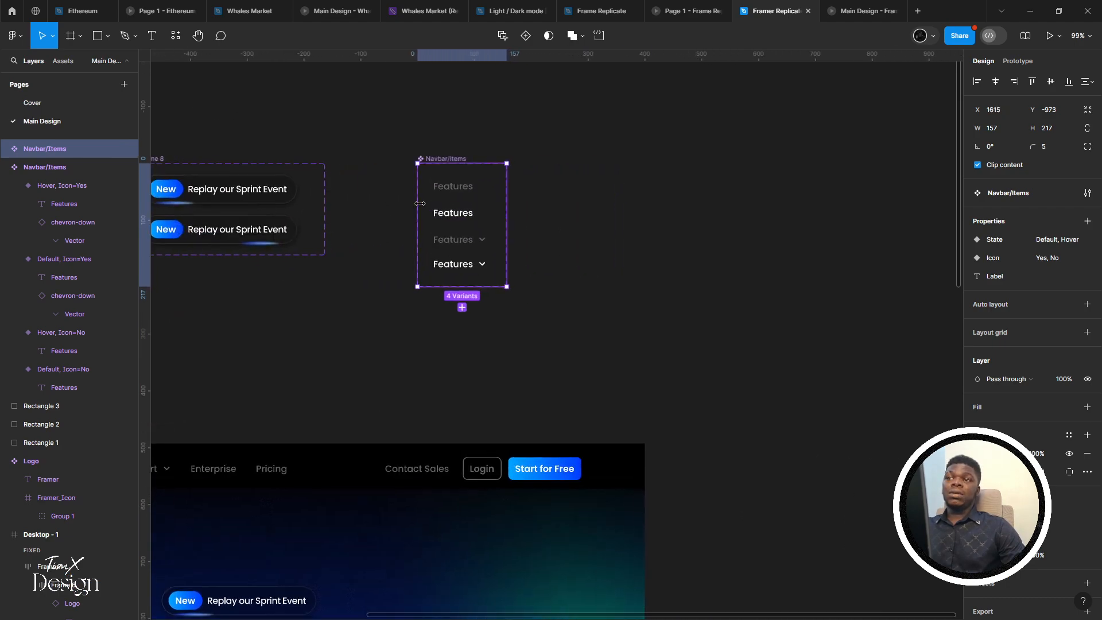
scroll(419, 203, up, 4)
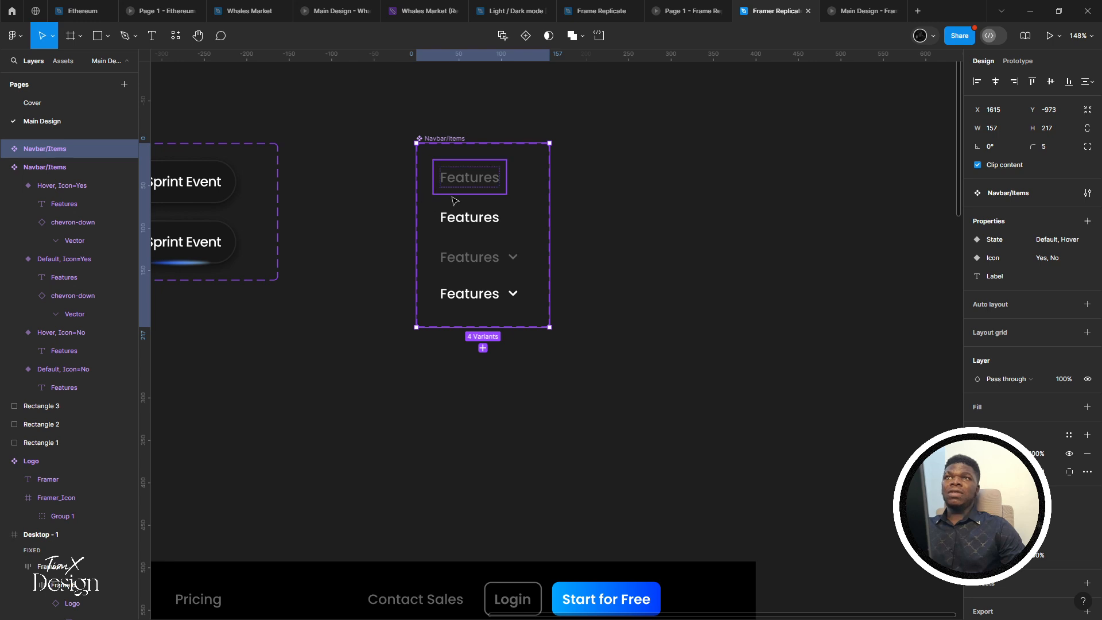
click(477, 257)
shift+click(459, 291)
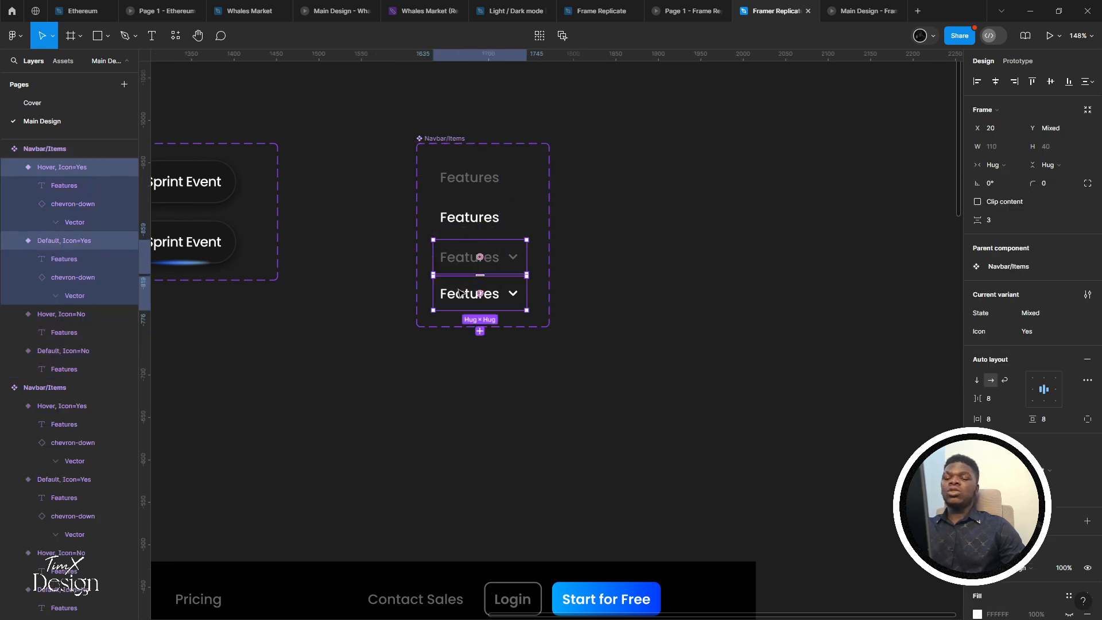
key(Delete)
click(449, 313)
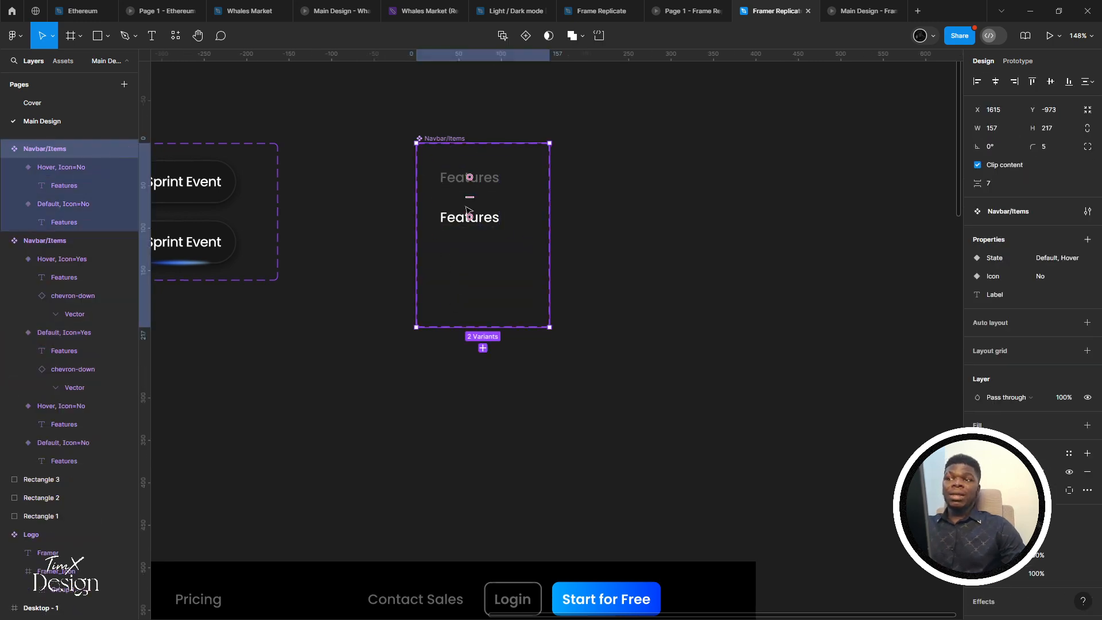
drag(446, 328, 453, 261)
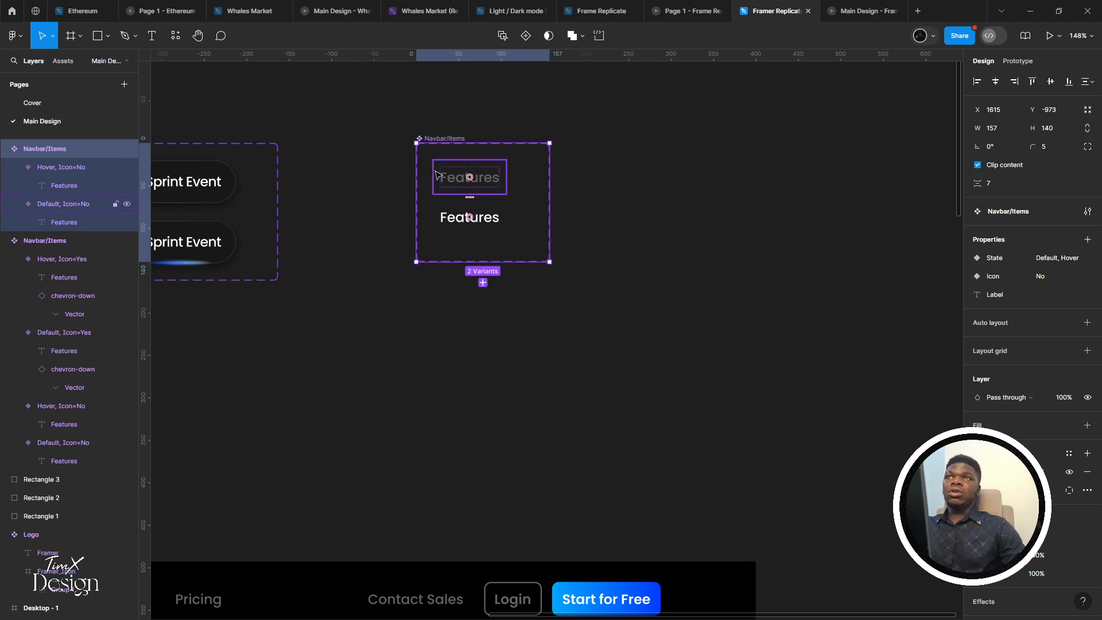
Rename the duplicated component set as "Tab/Hero Section"
key(BackSpace)
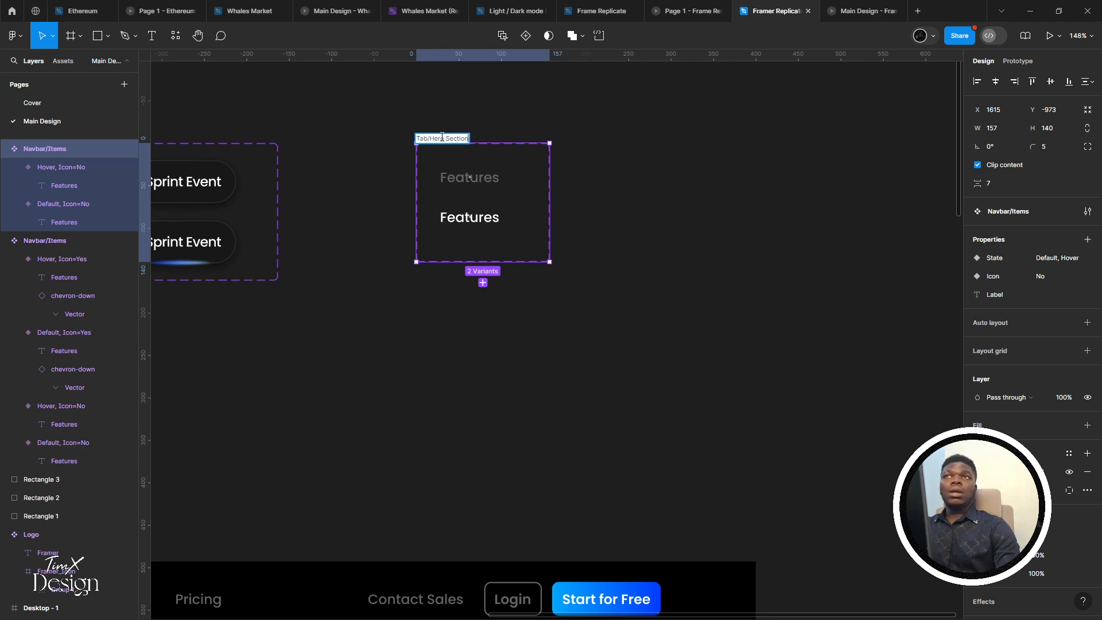
key(Return)
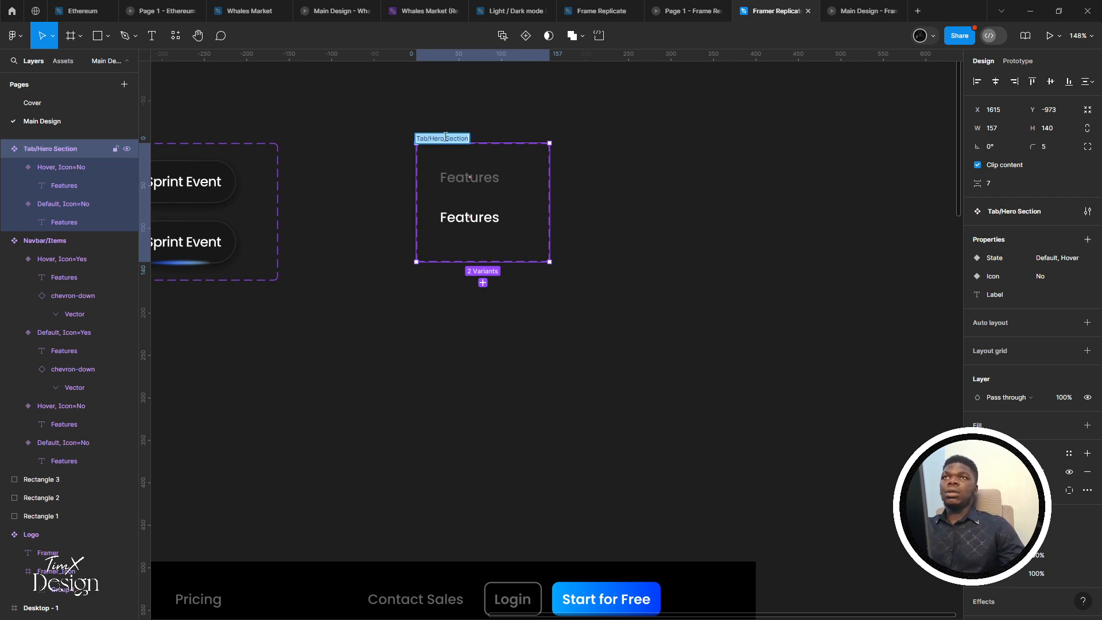
click(482, 119)
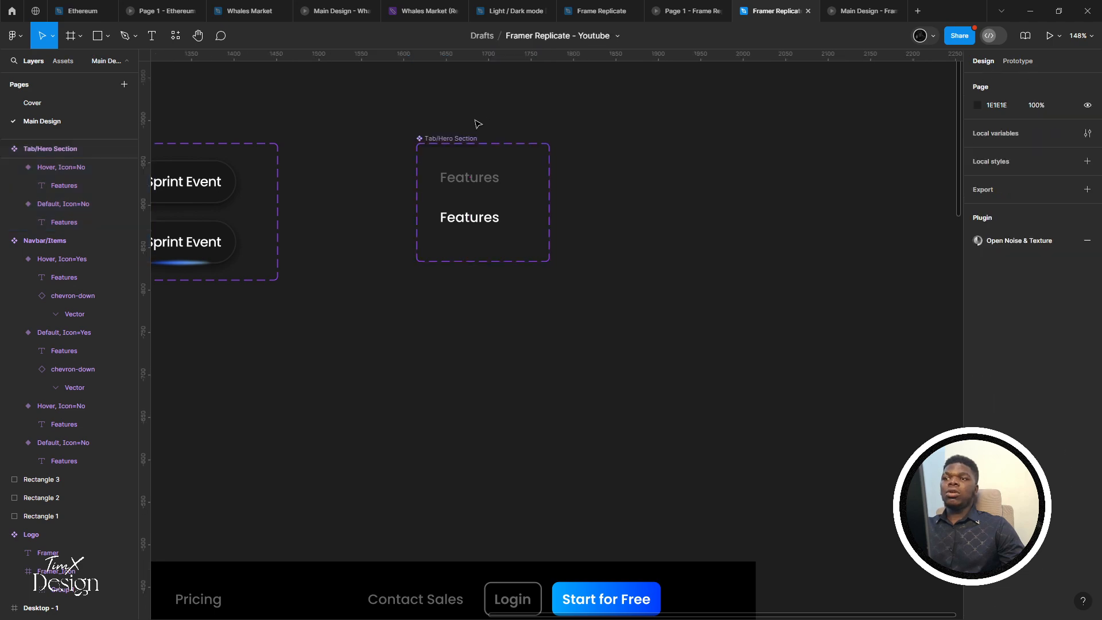
scroll(455, 182, down, 1)
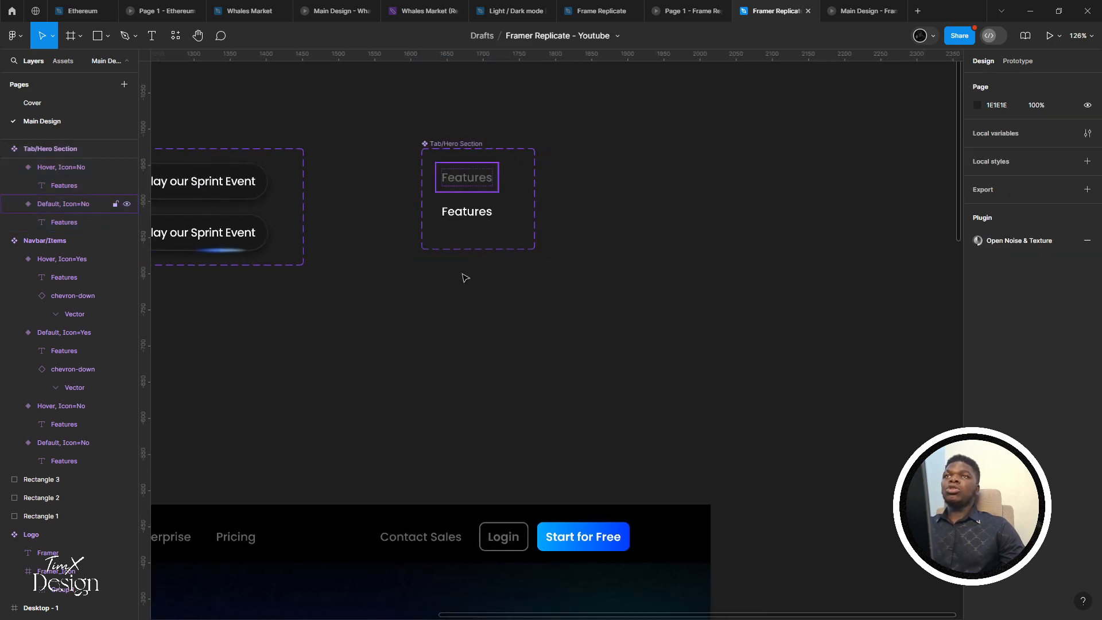
drag(461, 294, 456, 271)
scroll(440, 180, down, 3)
scroll(495, 184, up, 5)
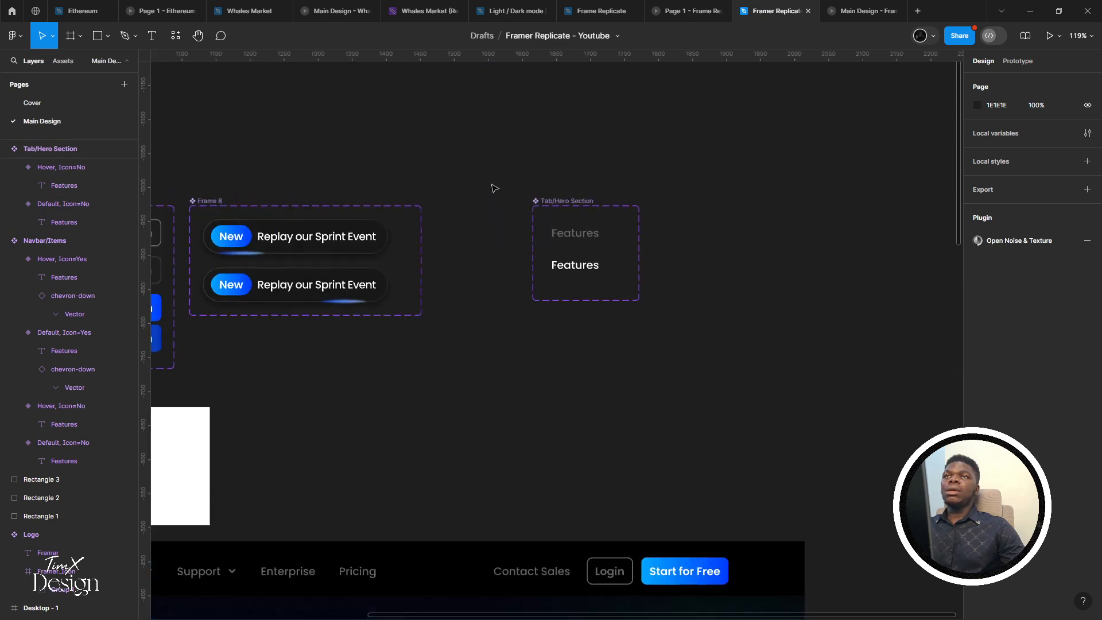
Set the Features text in both Tab/Hero Section variants to SemiBold weight
double_click(475, 287)
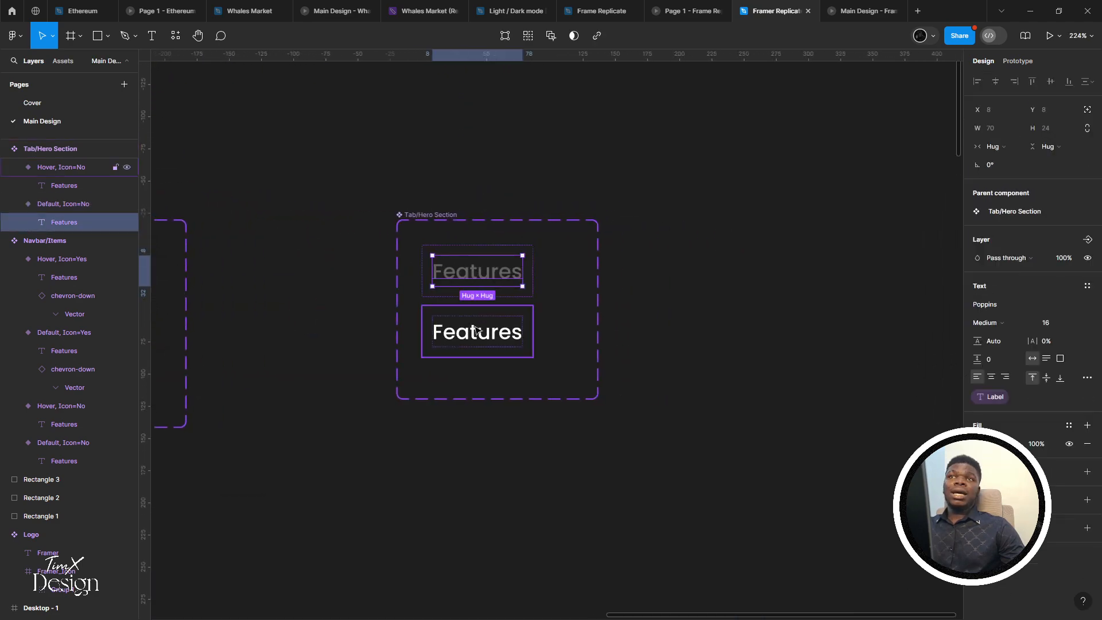
shift+click(477, 331)
click(988, 351)
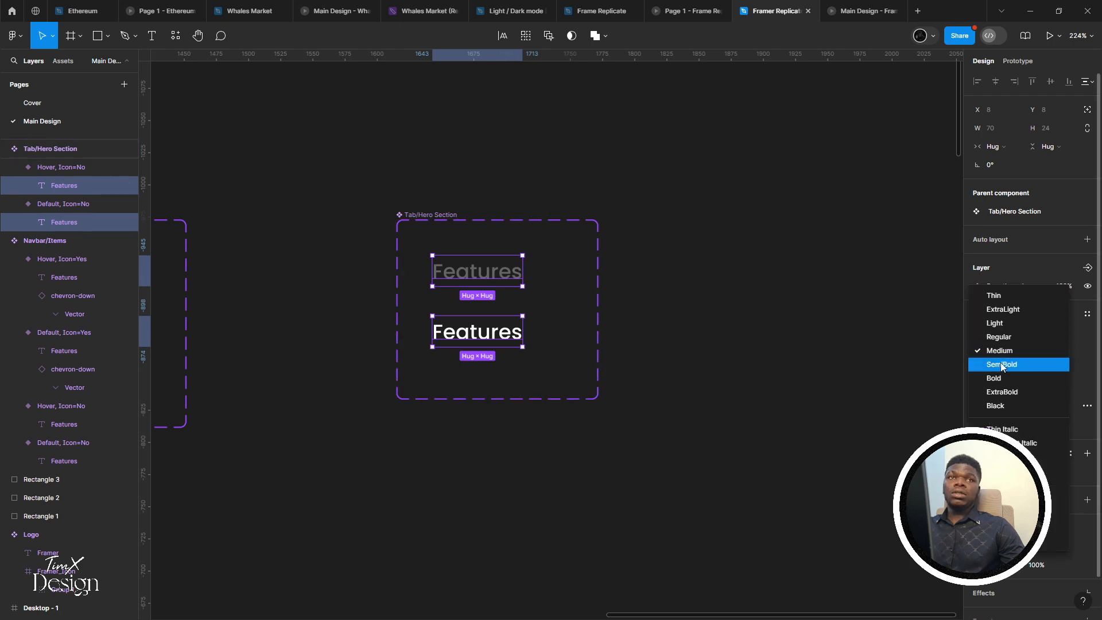
click(1000, 365)
scroll(553, 251, down, 2)
scroll(553, 251, down, 5)
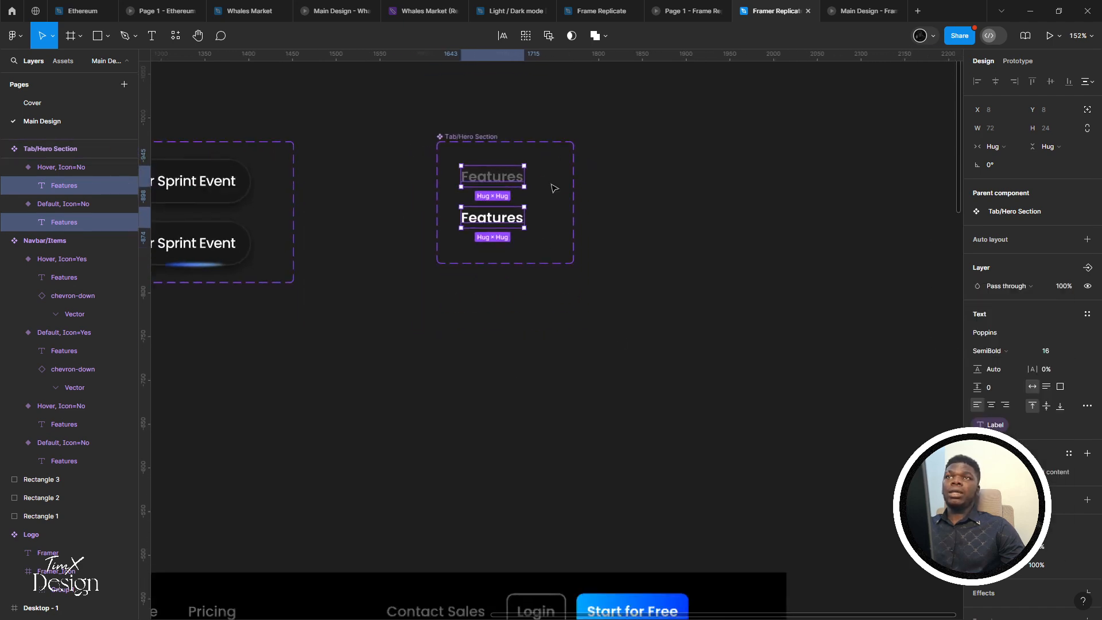
click(585, 198)
Place an instance of the Hover tab variant inside the hero preview container, above the product screenshot
click(570, 138)
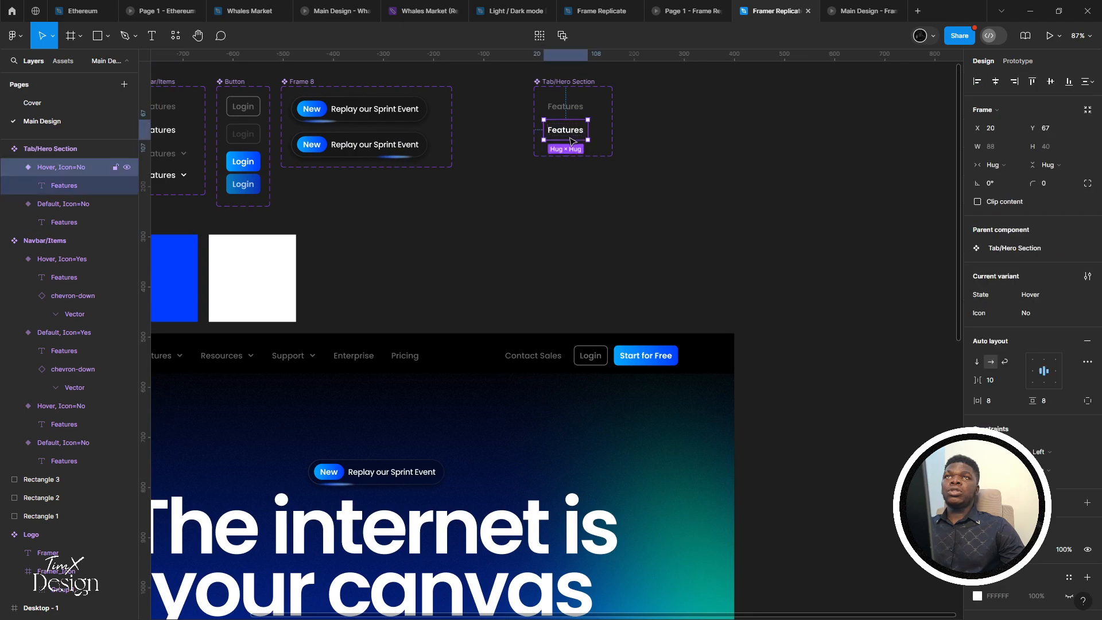
scroll(581, 121, down, 2)
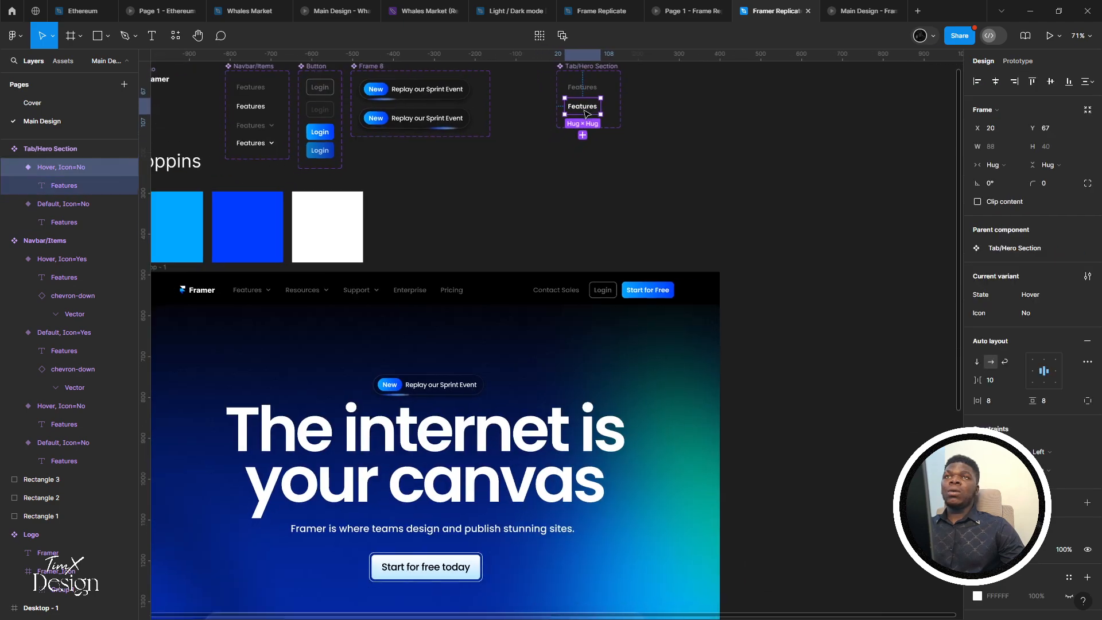
scroll(582, 118, down, 1)
drag(582, 112, 378, 568)
scroll(371, 518, down, 3)
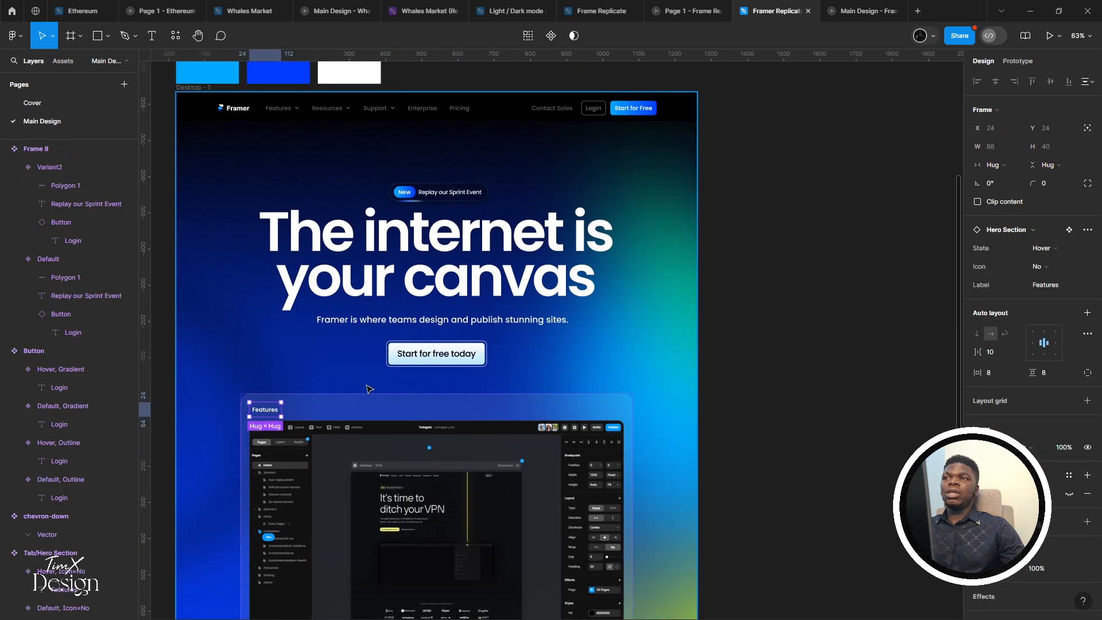
Check the spacing around the Features tab and set the preview container's vertical gap to 24
click(370, 421)
scroll(298, 408, up, 5)
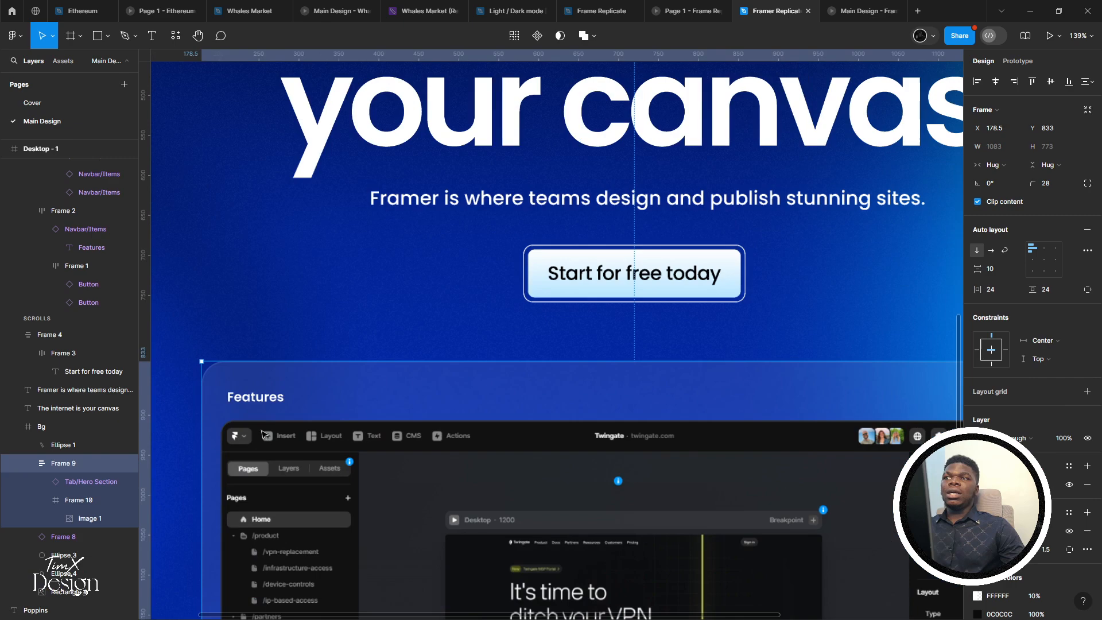
click(275, 382)
scroll(275, 381, down, 1)
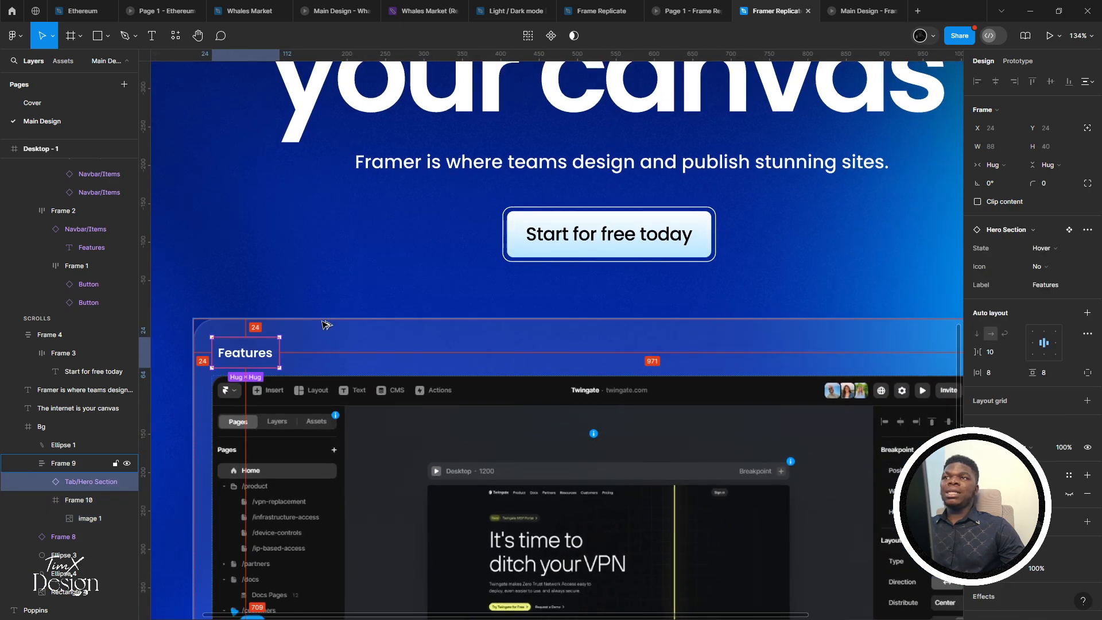
key(alt)
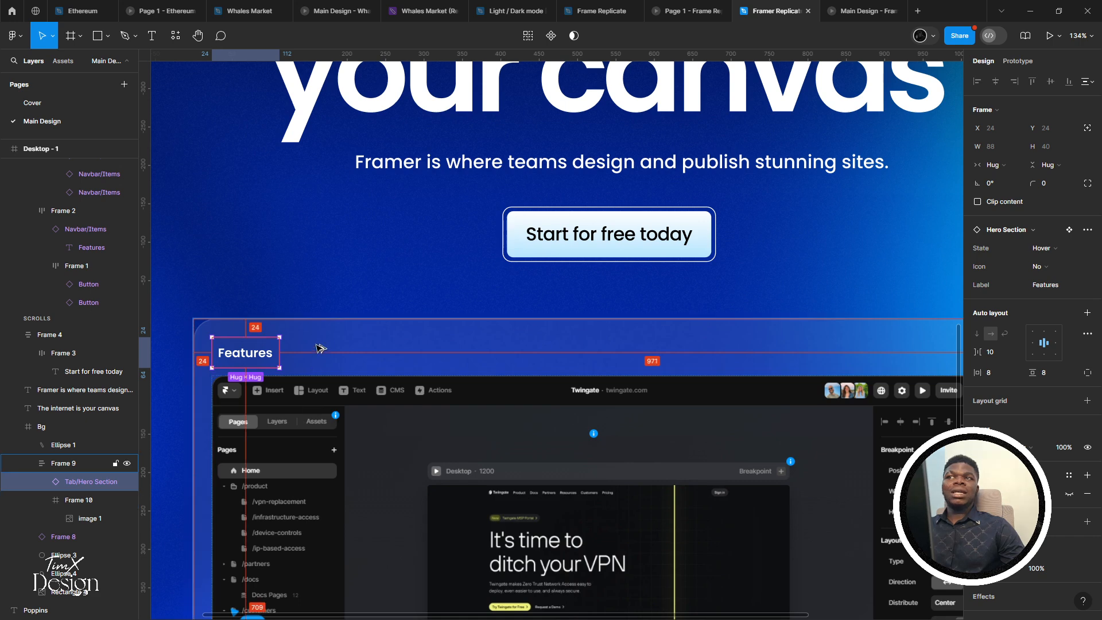
click(525, 350)
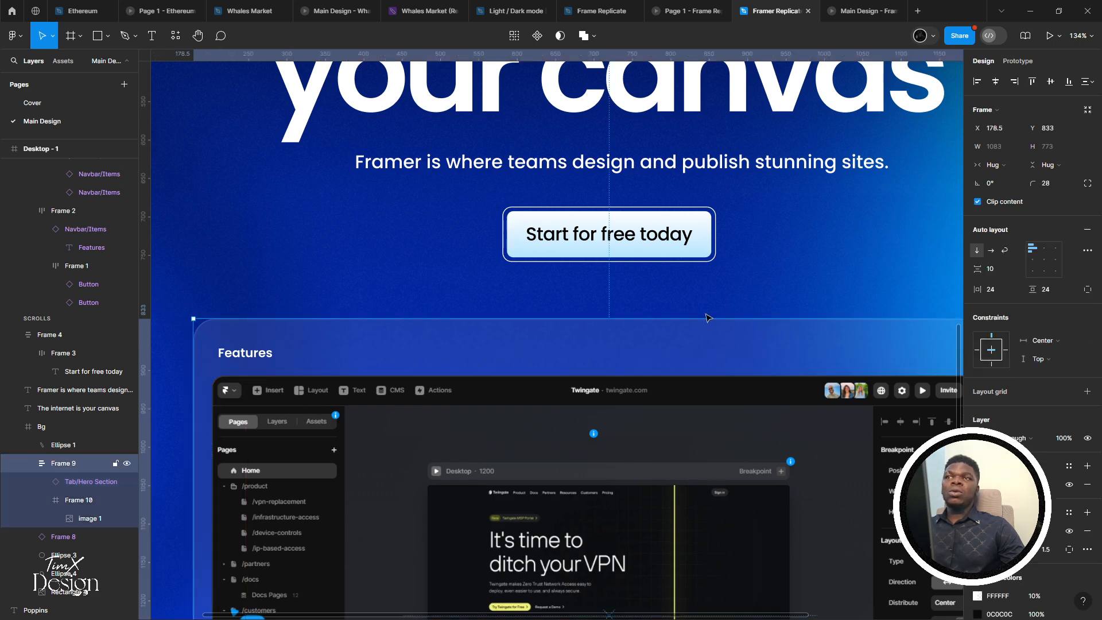
click(994, 271)
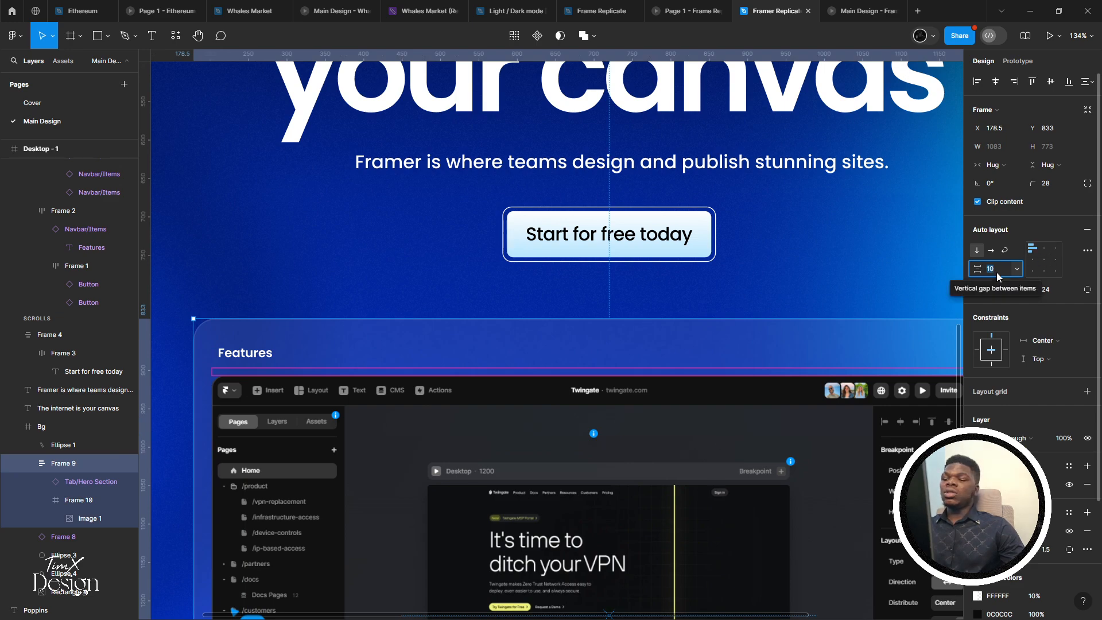
text(24)
key(Return)
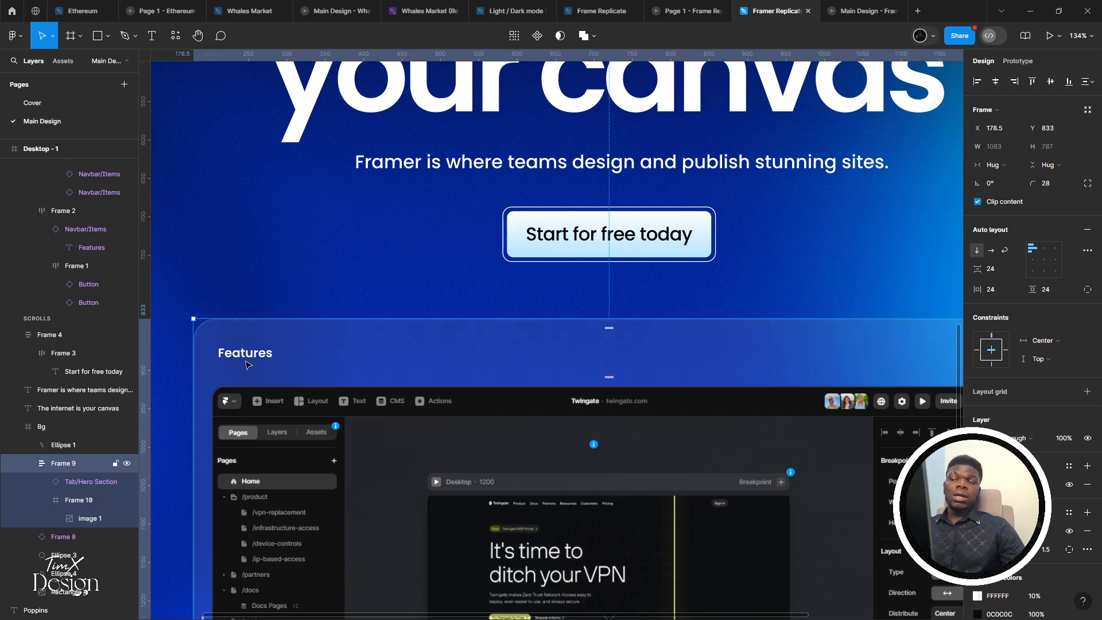
scroll(247, 365, down, 3)
scroll(241, 253, down, 2)
scroll(274, 268, up, 1)
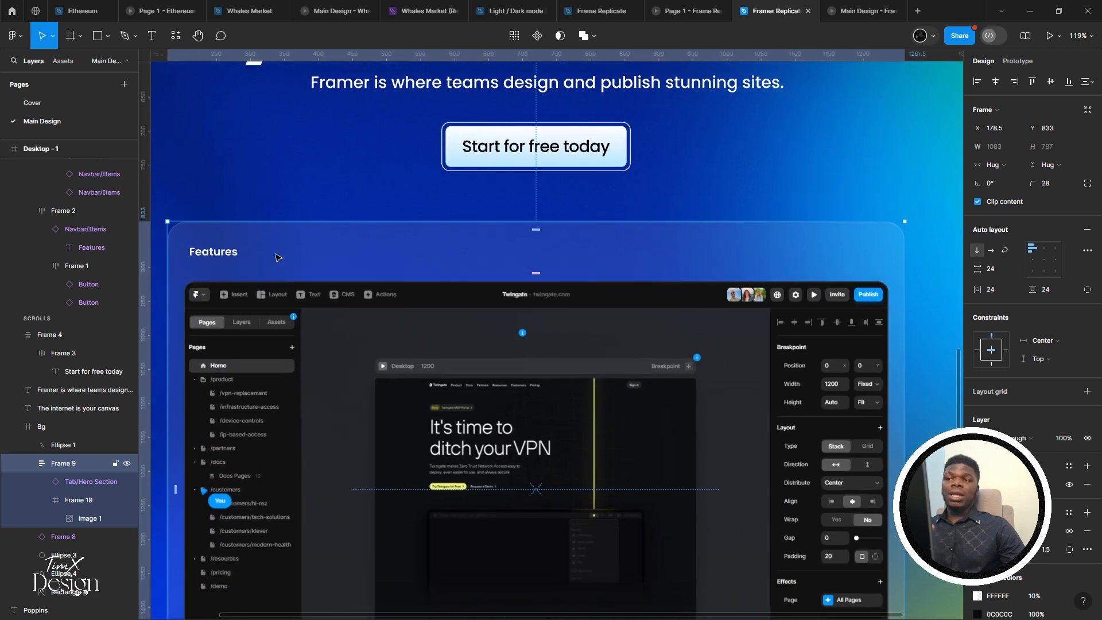
scroll(276, 255, up, 1)
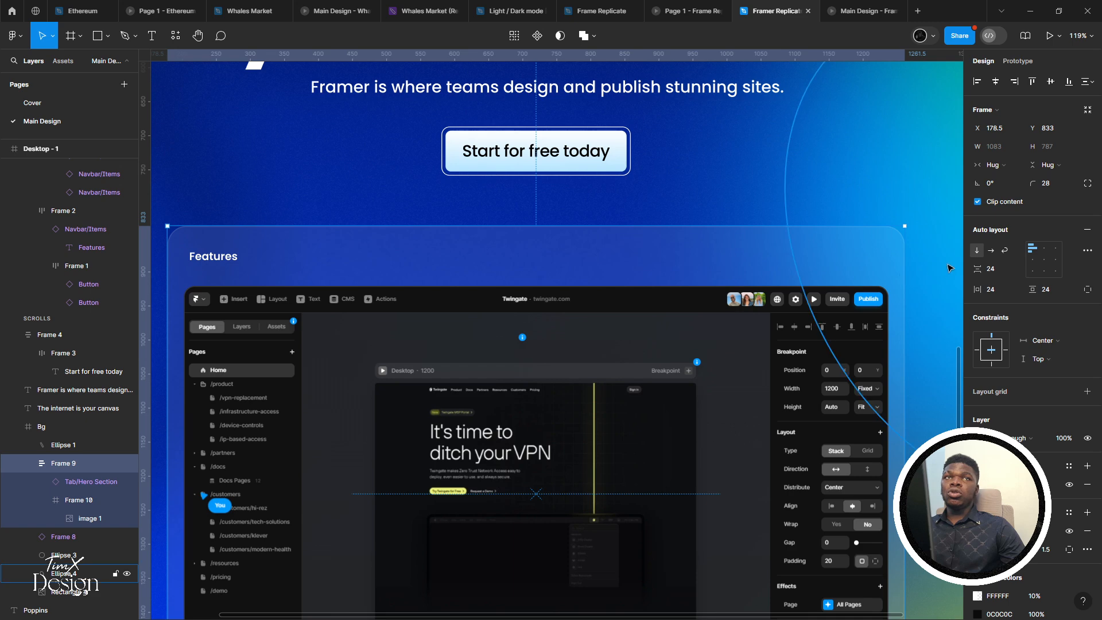
Cut the Features tab out of the preview container and select the container
click(227, 262)
key(Delete)
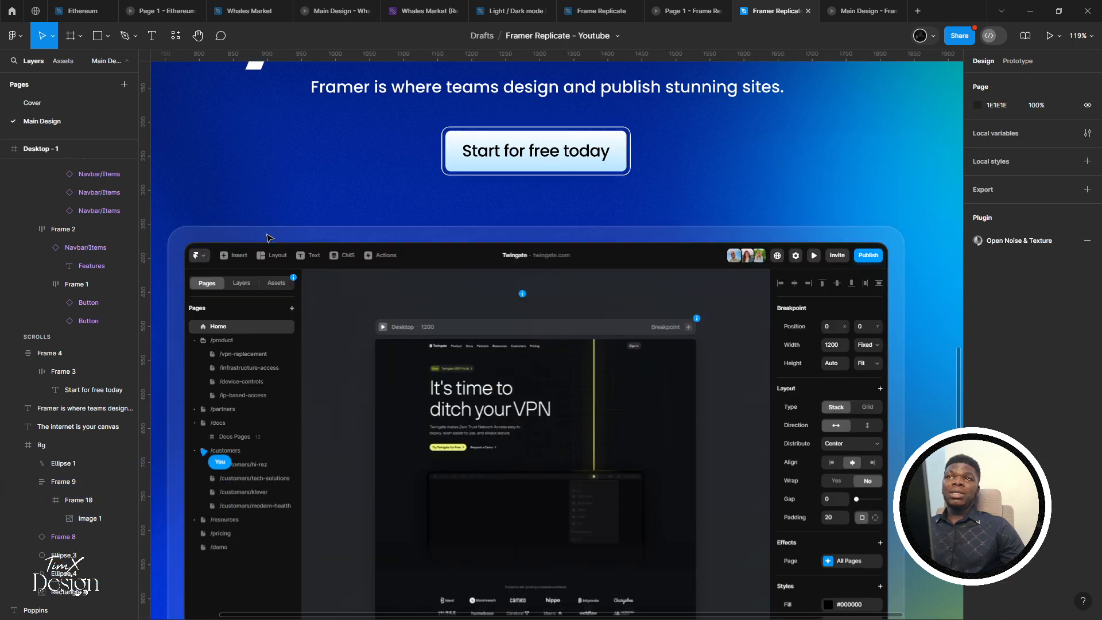
click(279, 235)
click(279, 235)
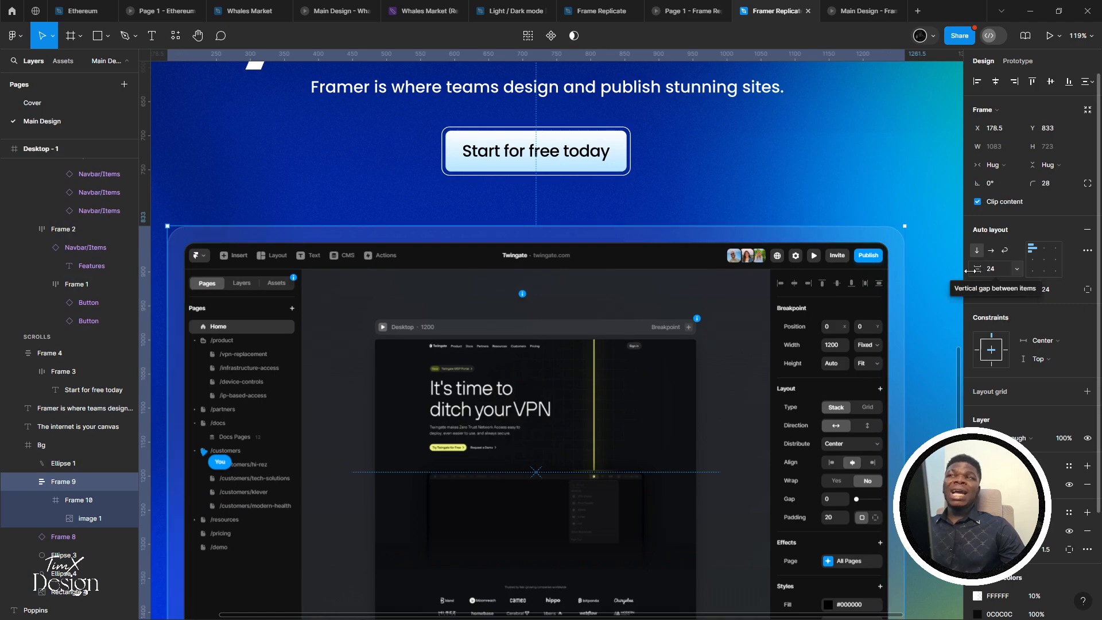
click(338, 237)
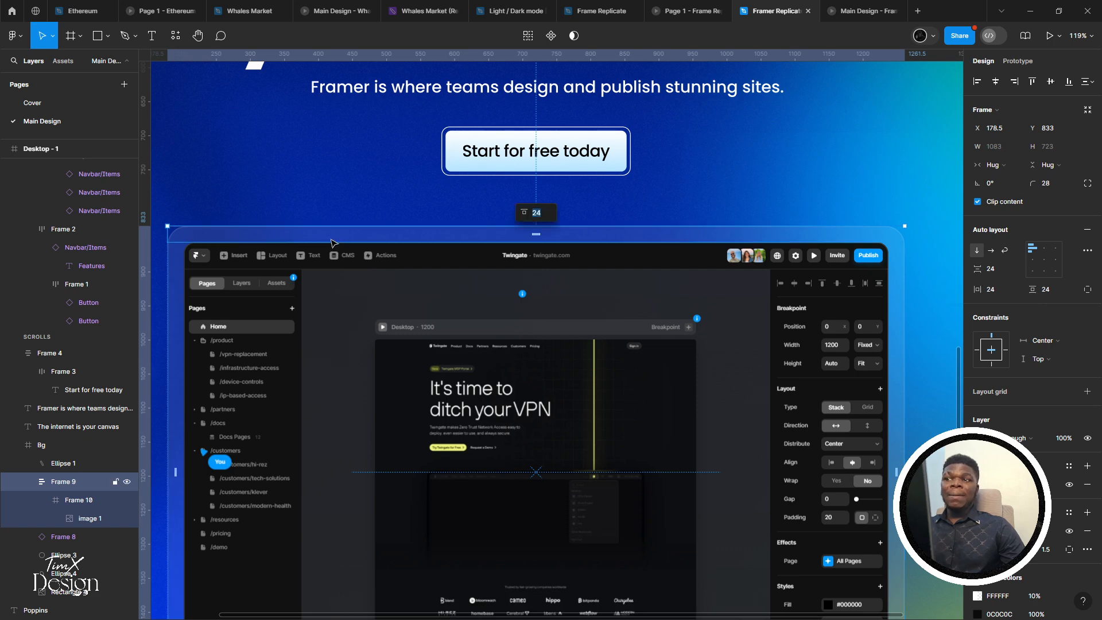
key(Escape)
Paste the Features tab into the preview container and reorder it above the product screenshot
key(ctrl+v)
scroll(332, 157, down, 3)
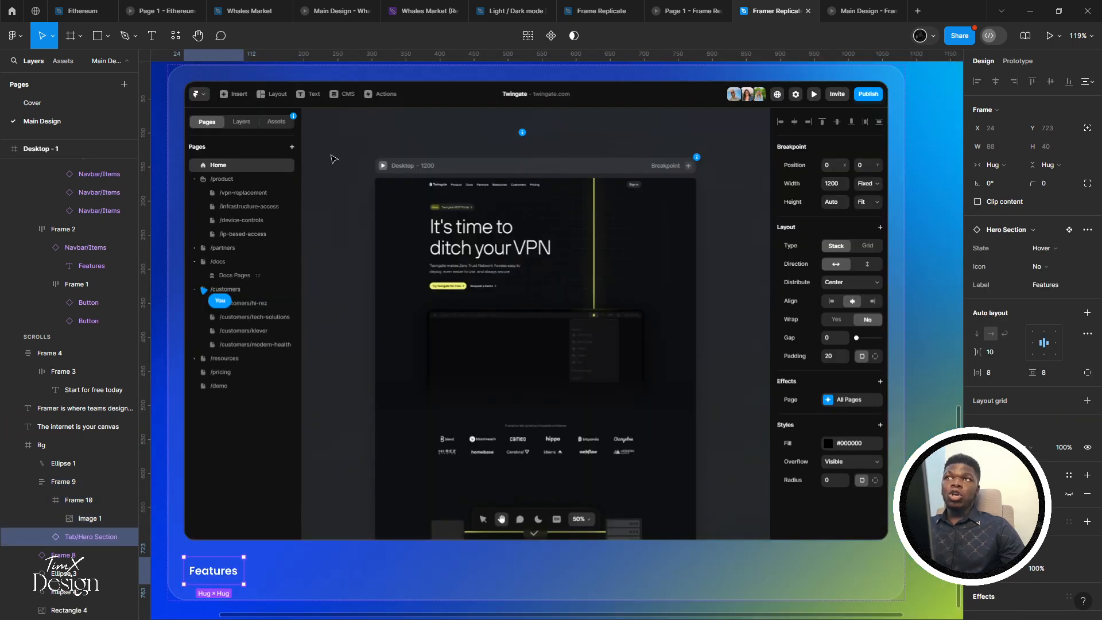
ctrl+scroll(198, 527, down, 3)
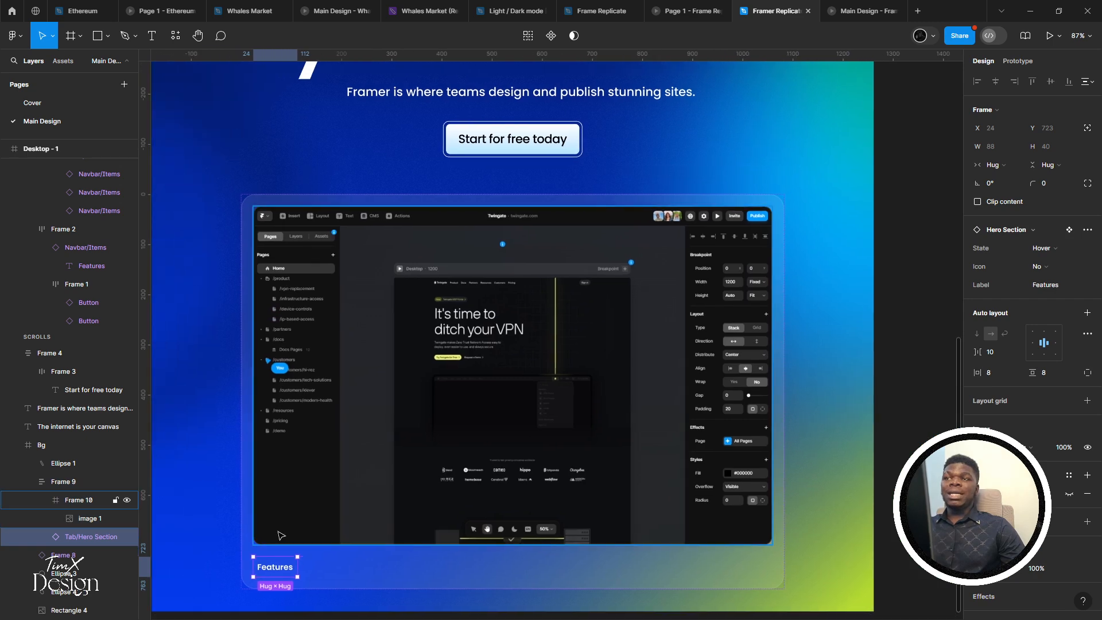
scroll(283, 557, up, 1)
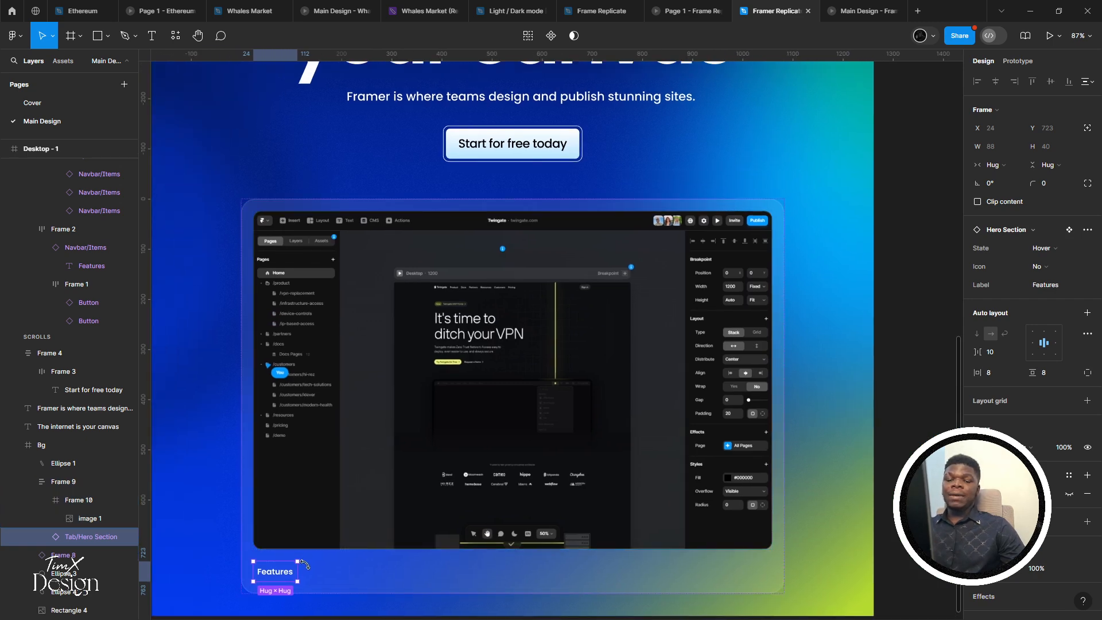
drag(304, 565, 313, 351)
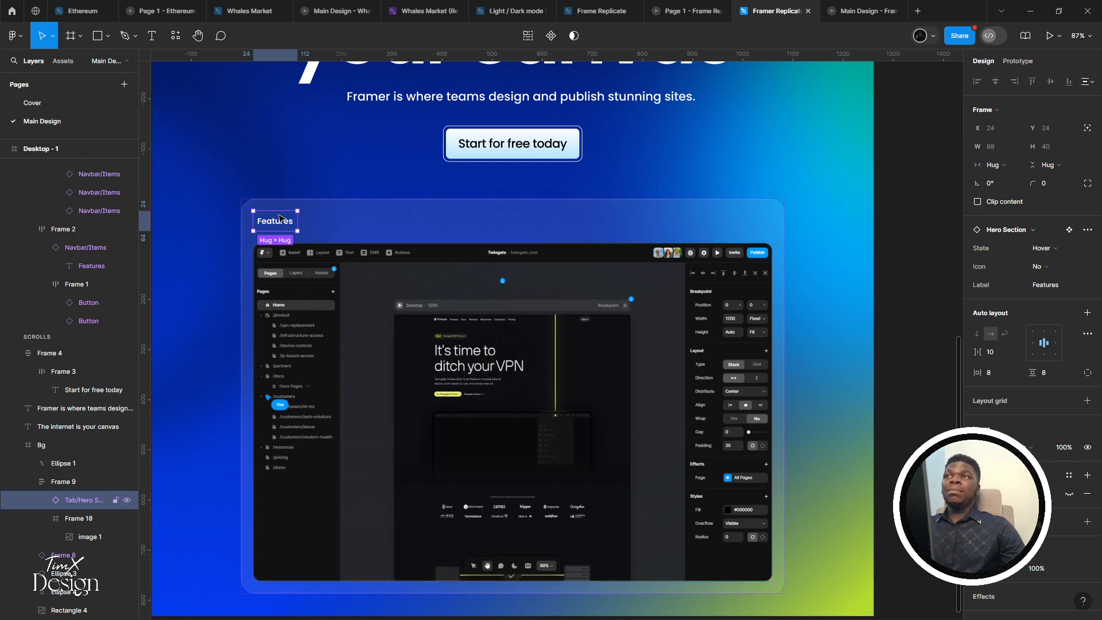
Try duplicating the Features tab inside the preview container's vertical layout, and delete the duplicate
click(305, 284)
click(286, 229)
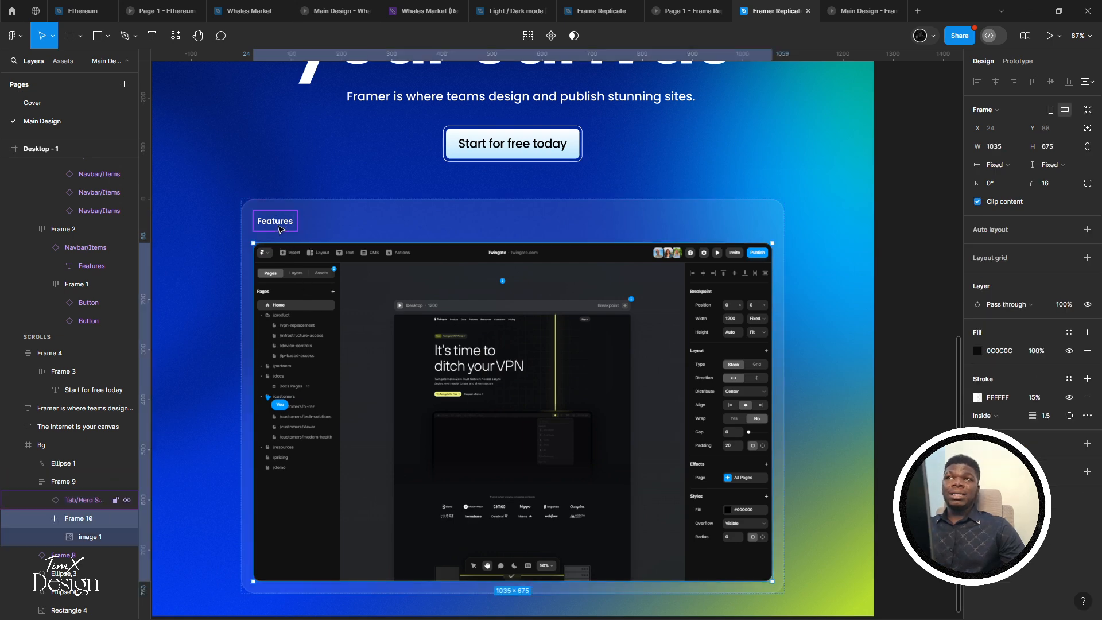
key(ctrl+d)
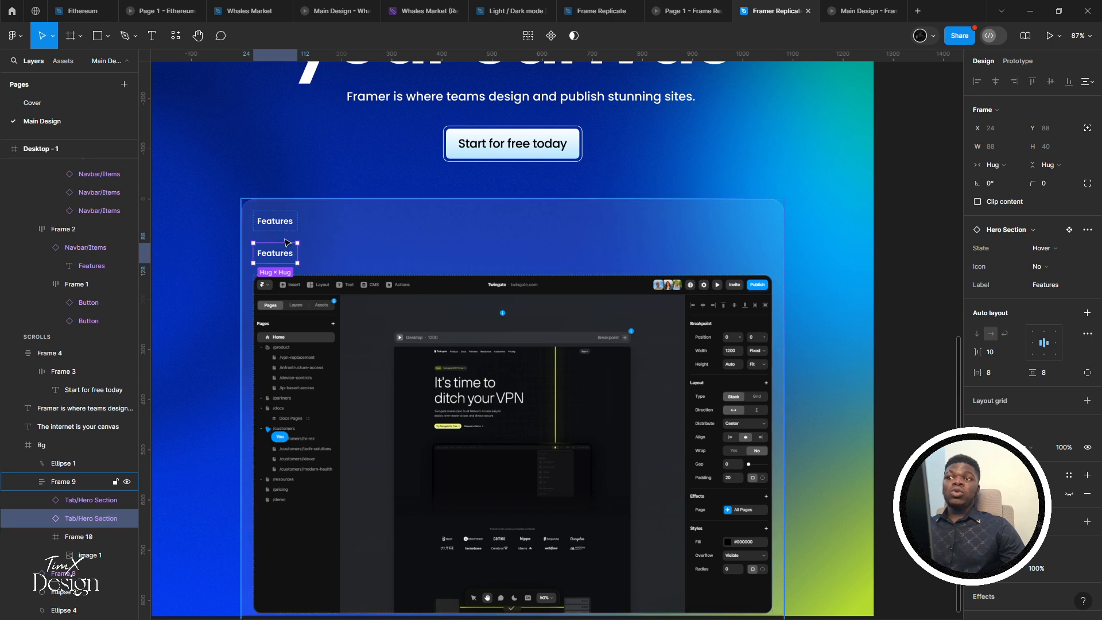
click(610, 251)
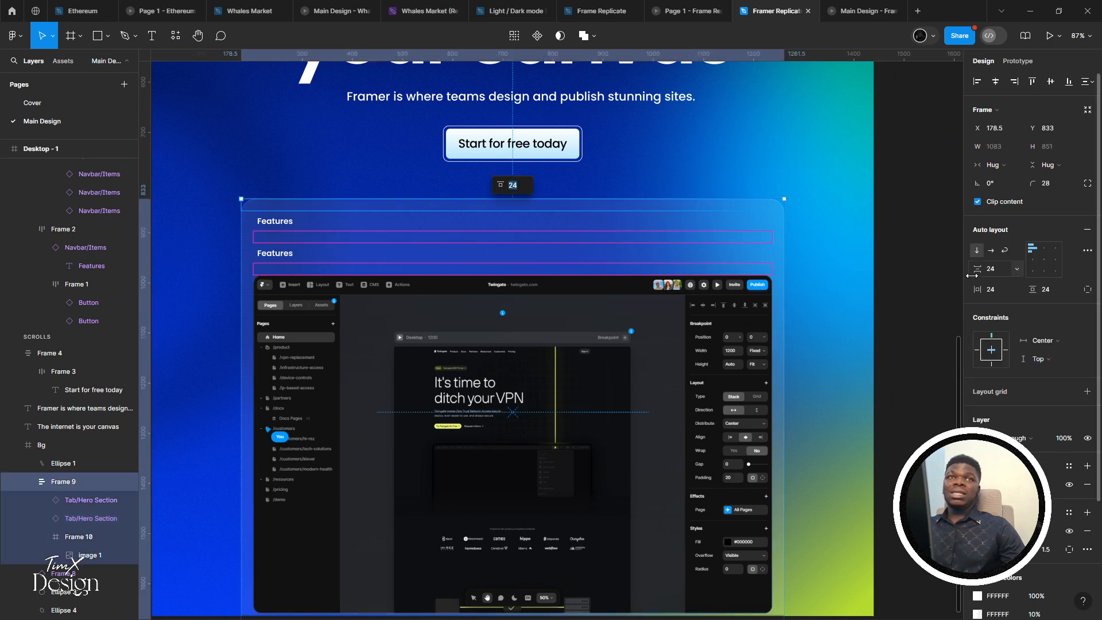
click(294, 257)
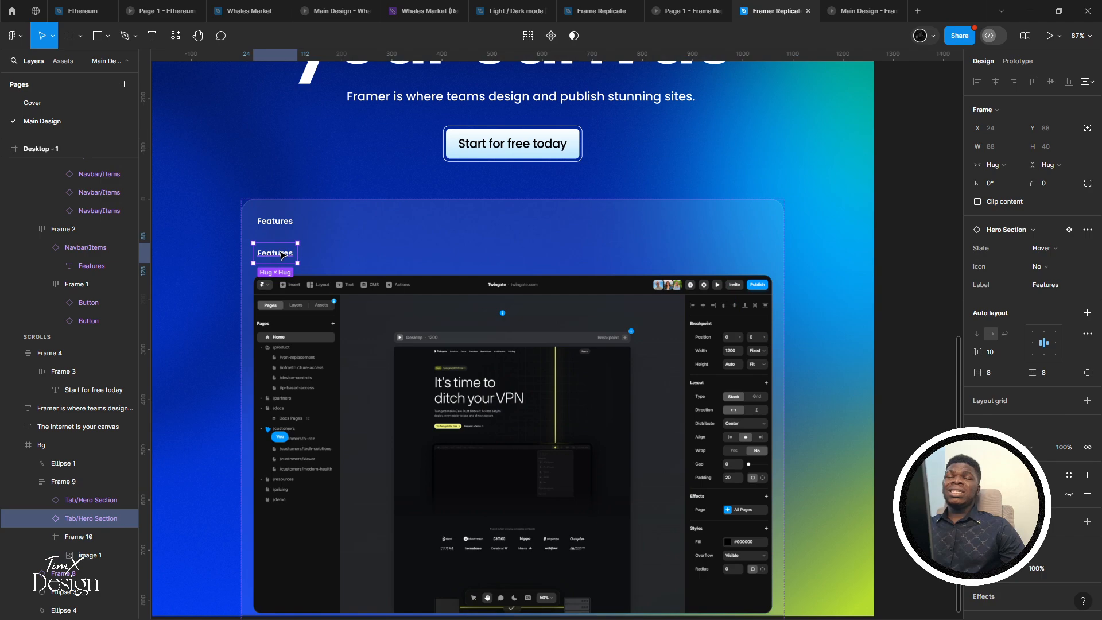
scroll(290, 258, up, 3)
key(Delete)
Measure the spacing around the Features tab and compare it with the tab row on the Framer website in Chrome
click(282, 216)
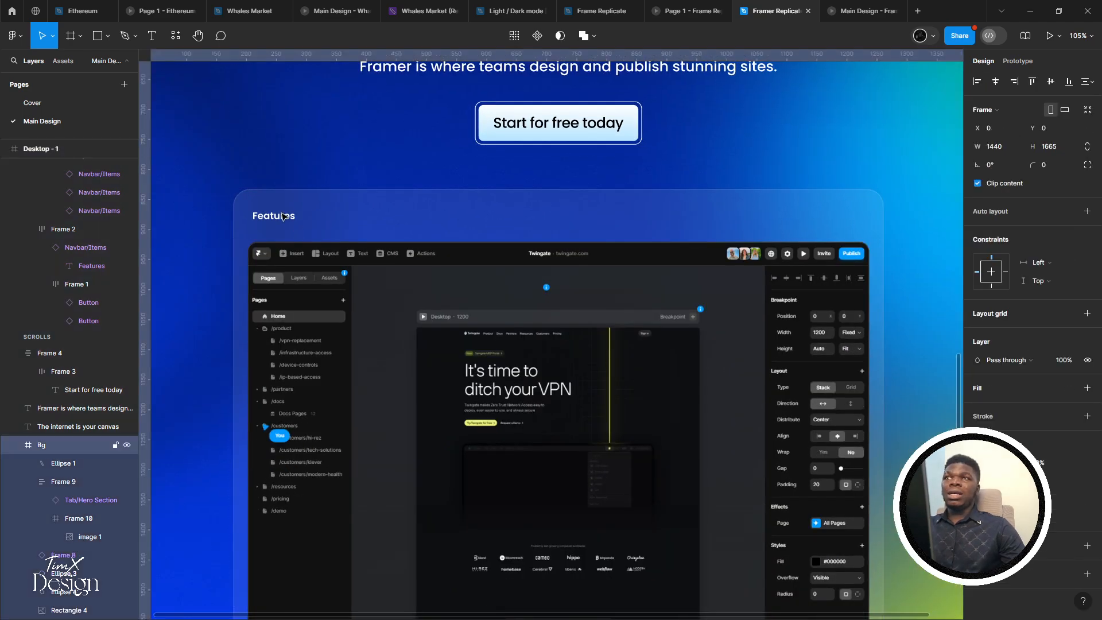
click(282, 216)
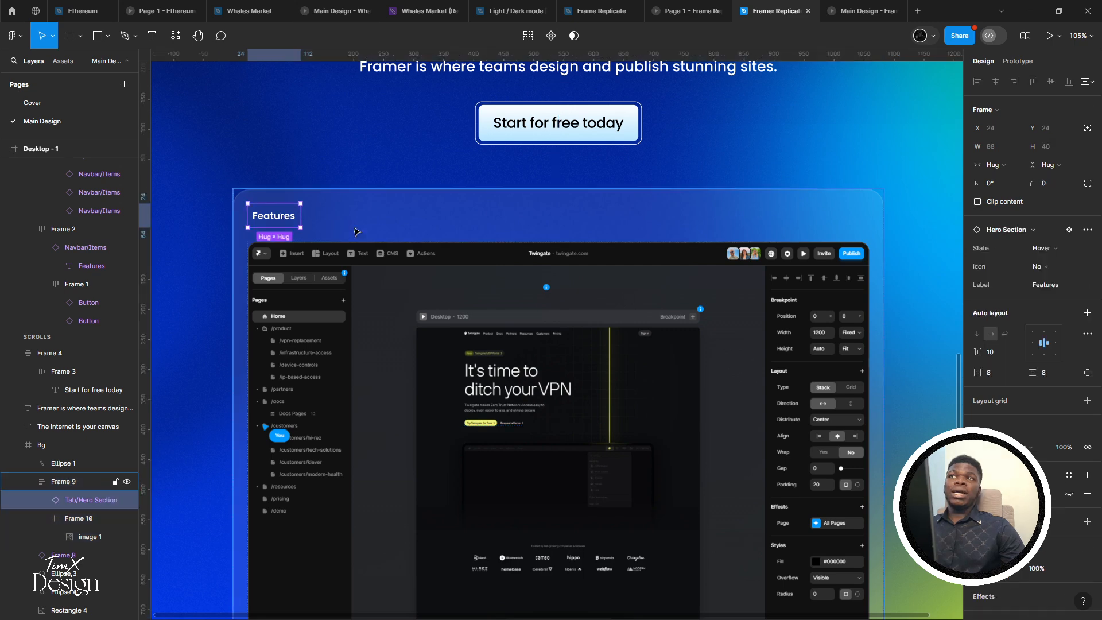
scroll(287, 229, up, 2)
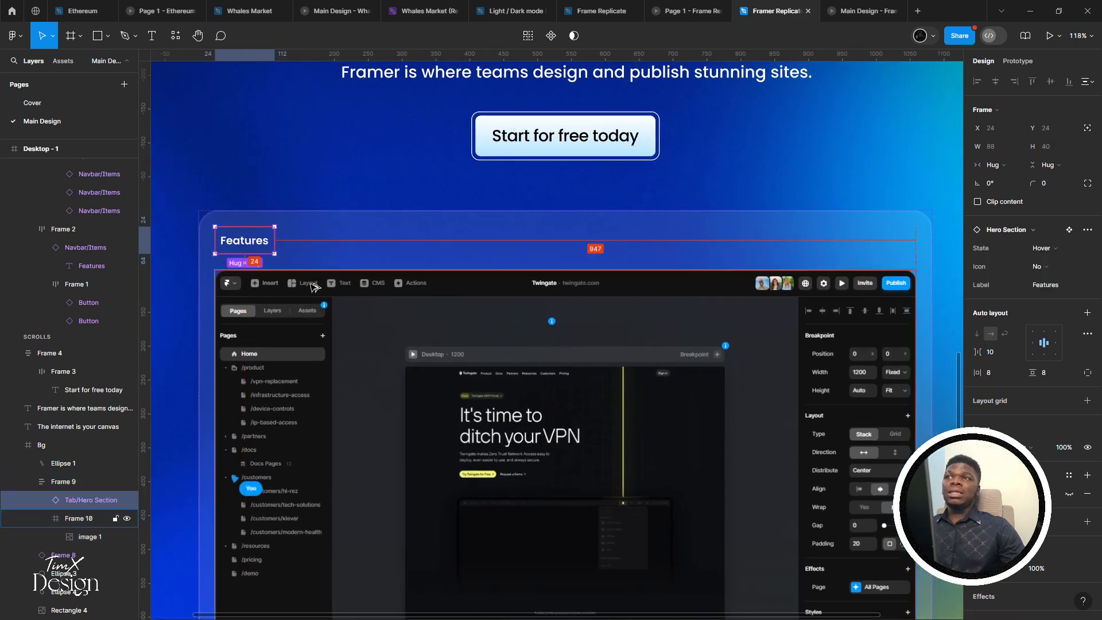
click(352, 162)
scroll(355, 183, down, 3)
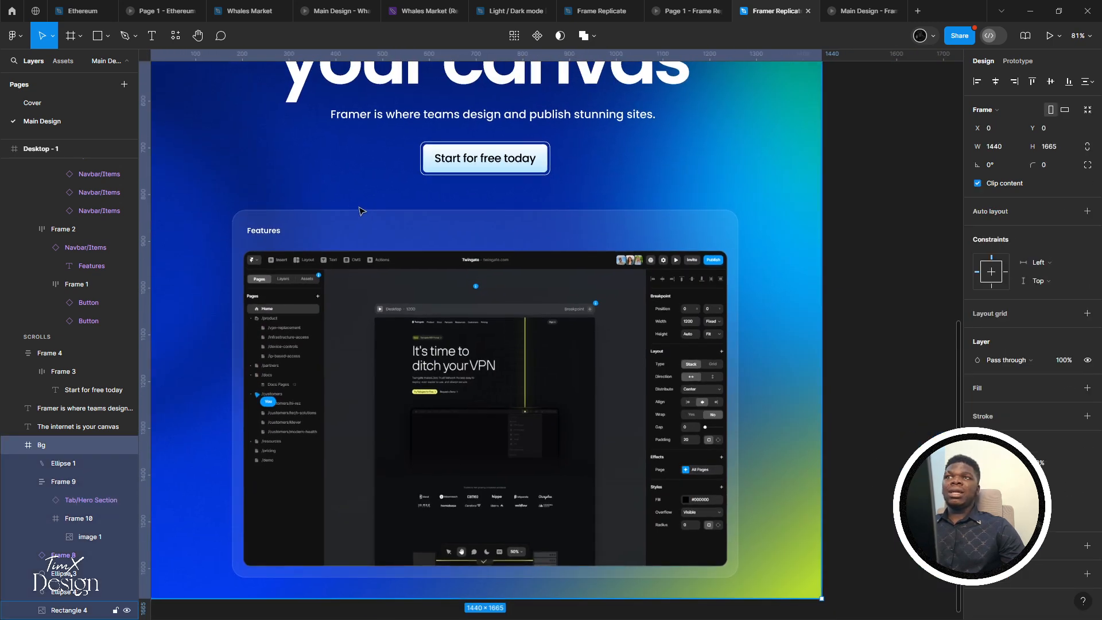
scroll(359, 209, up, 1)
drag(354, 209, 305, 248)
key(alt+Tab)
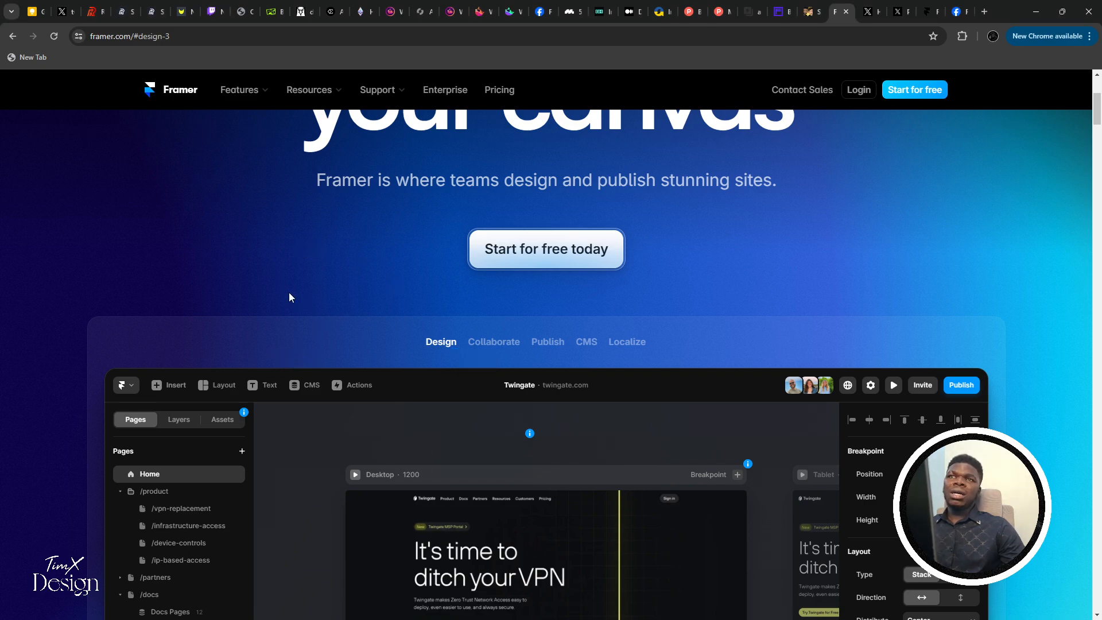
key(alt+Tab)
Set the preview container's vertical gap between the tab and the screenshot to 16
click(319, 273)
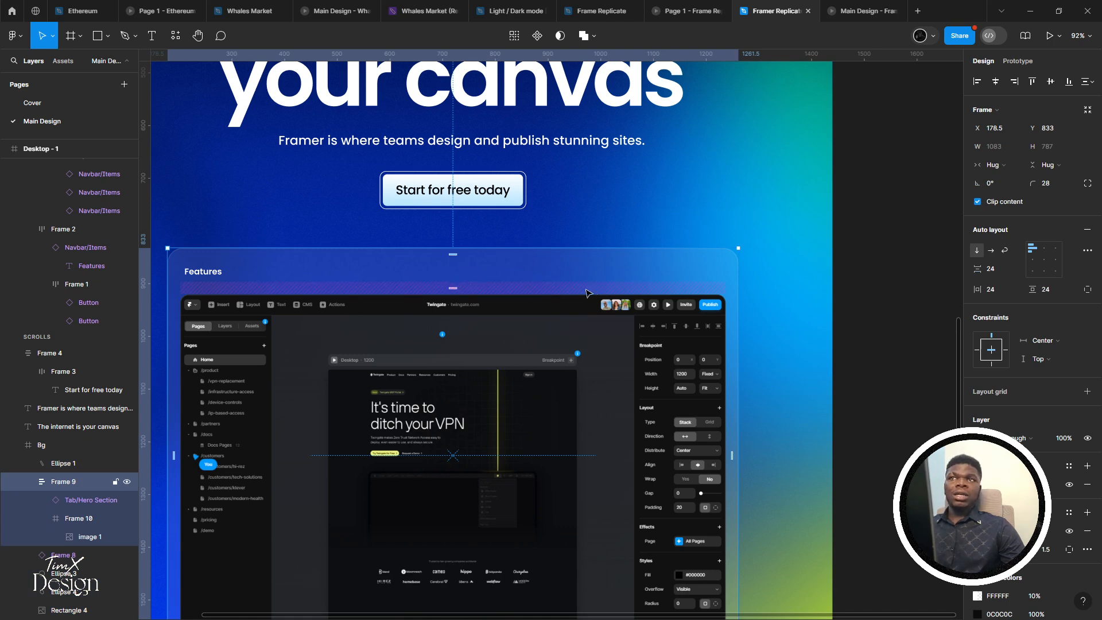
scroll(586, 293, down, 3)
scroll(522, 249, up, 2)
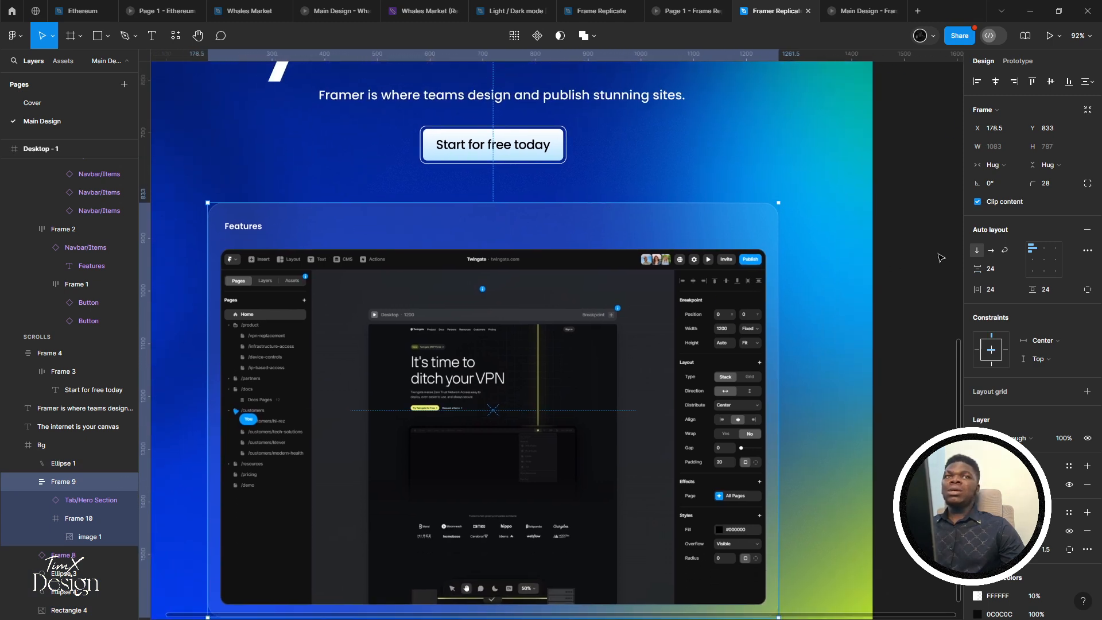
click(988, 277)
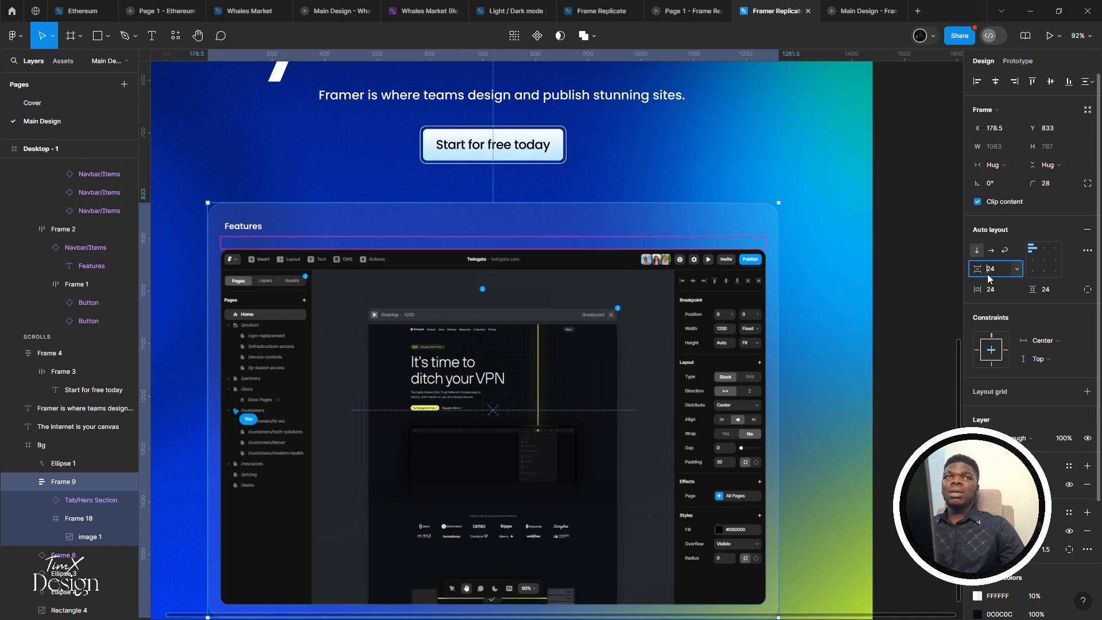
text(16)
key(Return)
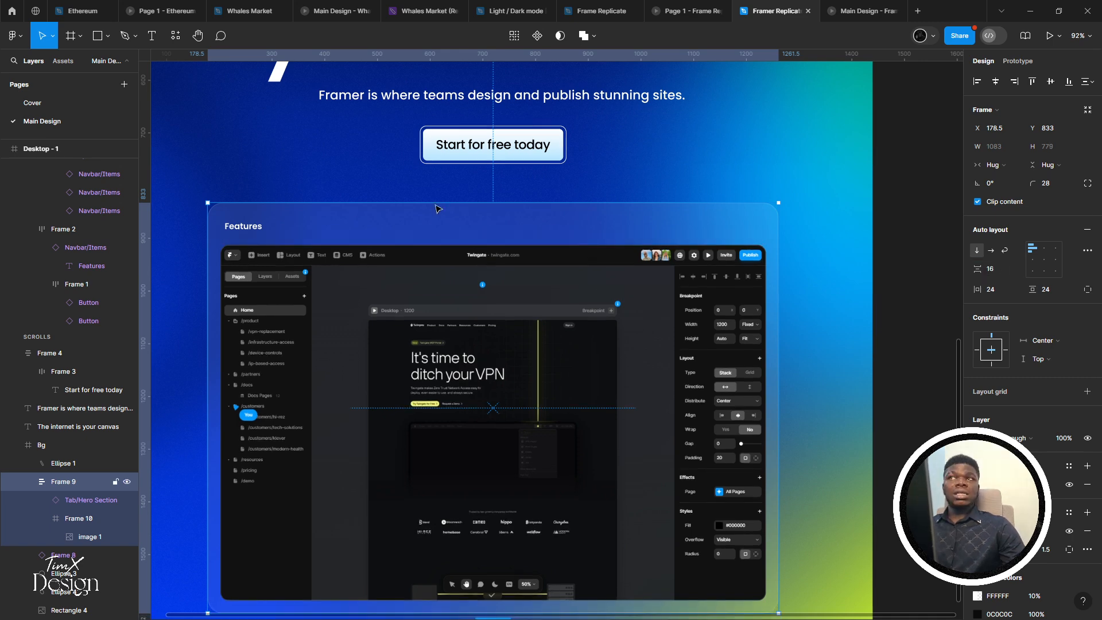
Switch to the Framer website in Chrome to check the tab row above the product preview
click(437, 182)
key(alt+Tab)
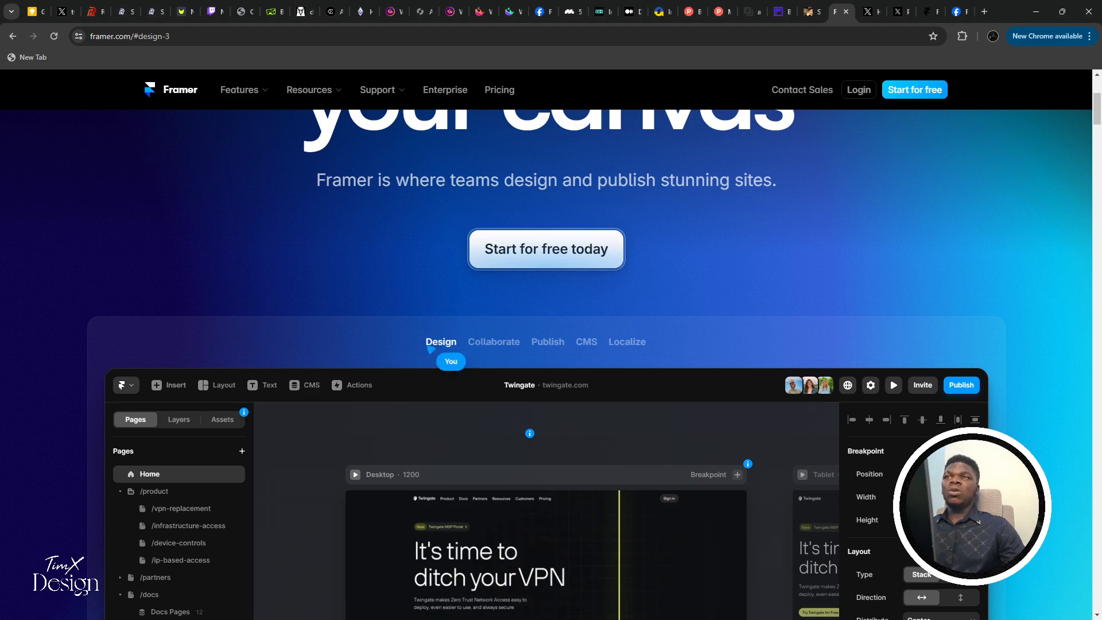
Switch back to the Figma design and examine the layout of the preview container and its Features tab
key(alt+Tab)
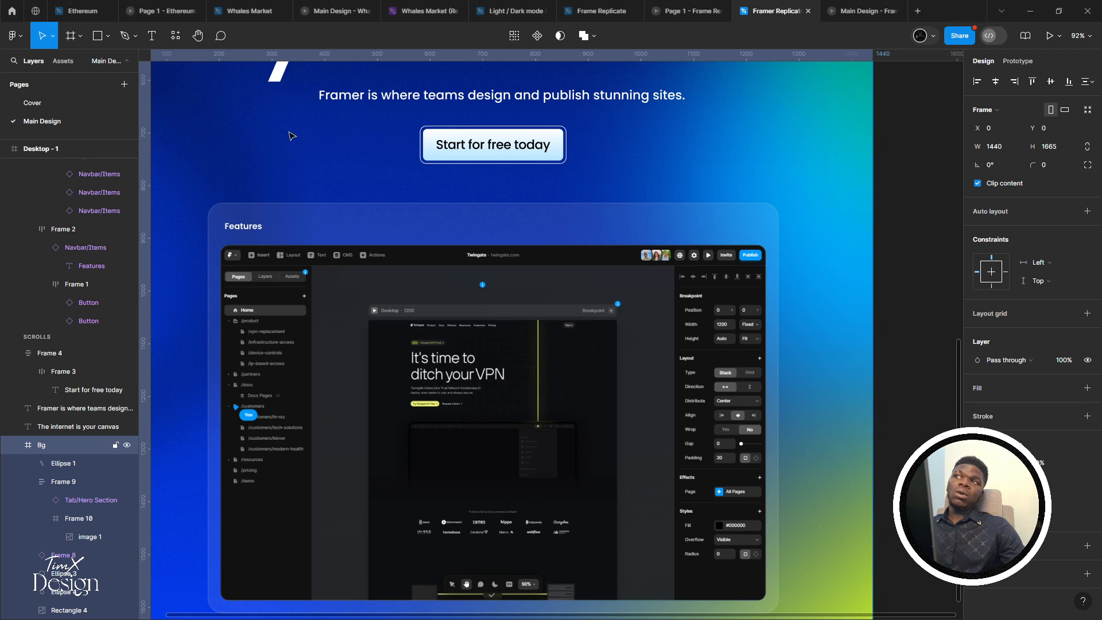
drag(318, 180, 288, 169)
click(305, 214)
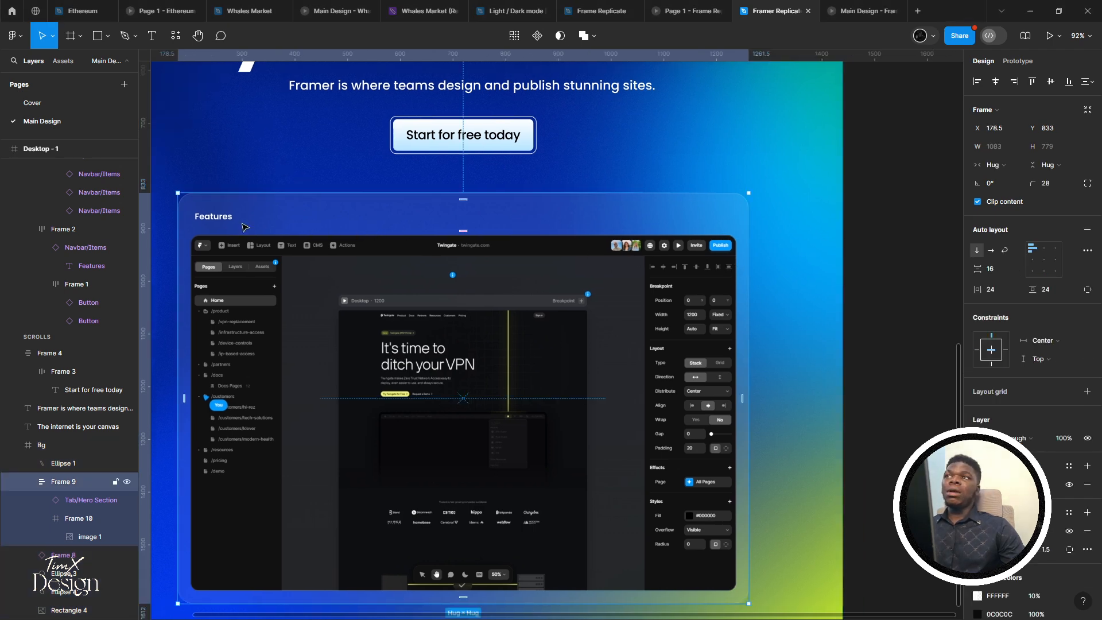
scroll(205, 233, up, 2)
click(222, 212)
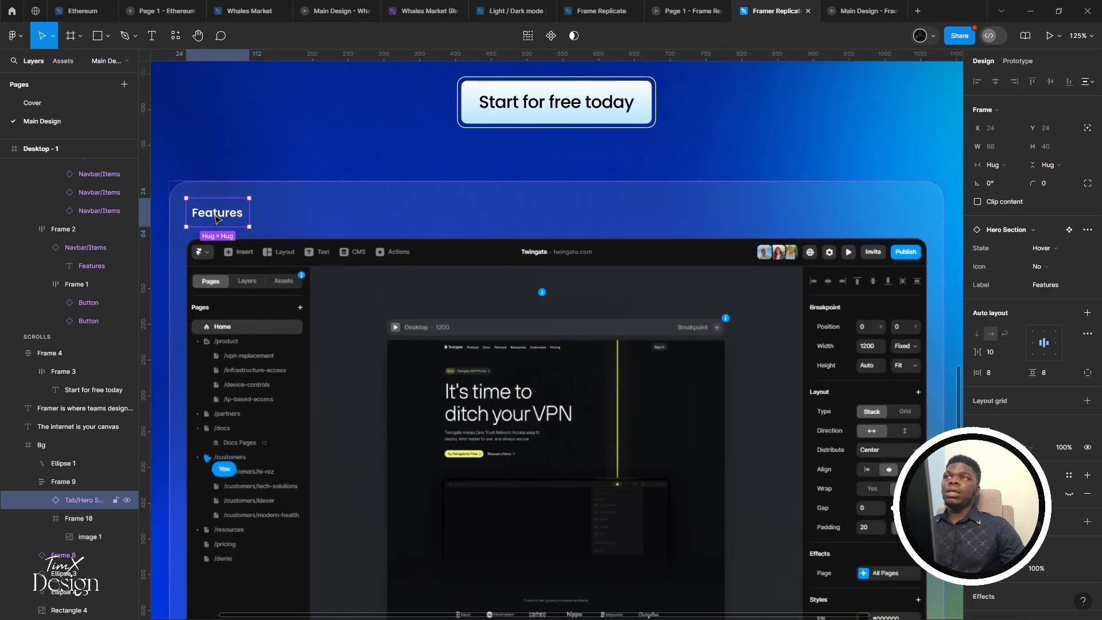
scroll(274, 184, up, 2)
drag(273, 185, 285, 183)
scroll(285, 183, up, 1)
Set the preview container's vertical gap between the tab and the screenshot to 24
click(627, 194)
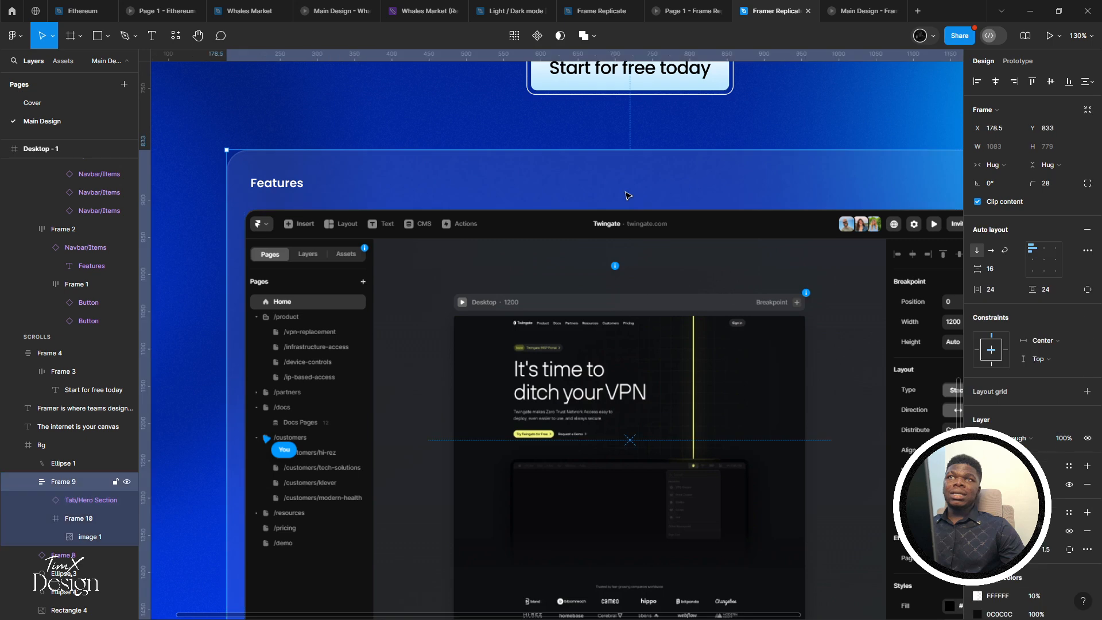
drag(627, 195, 574, 200)
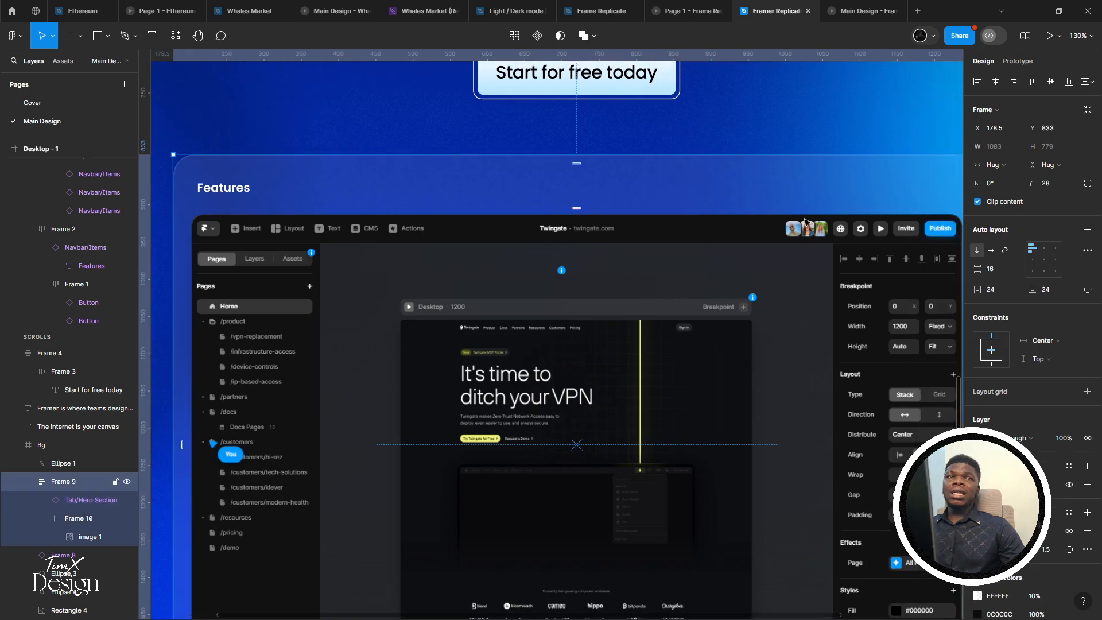
click(999, 271)
text(24)
key(Return)
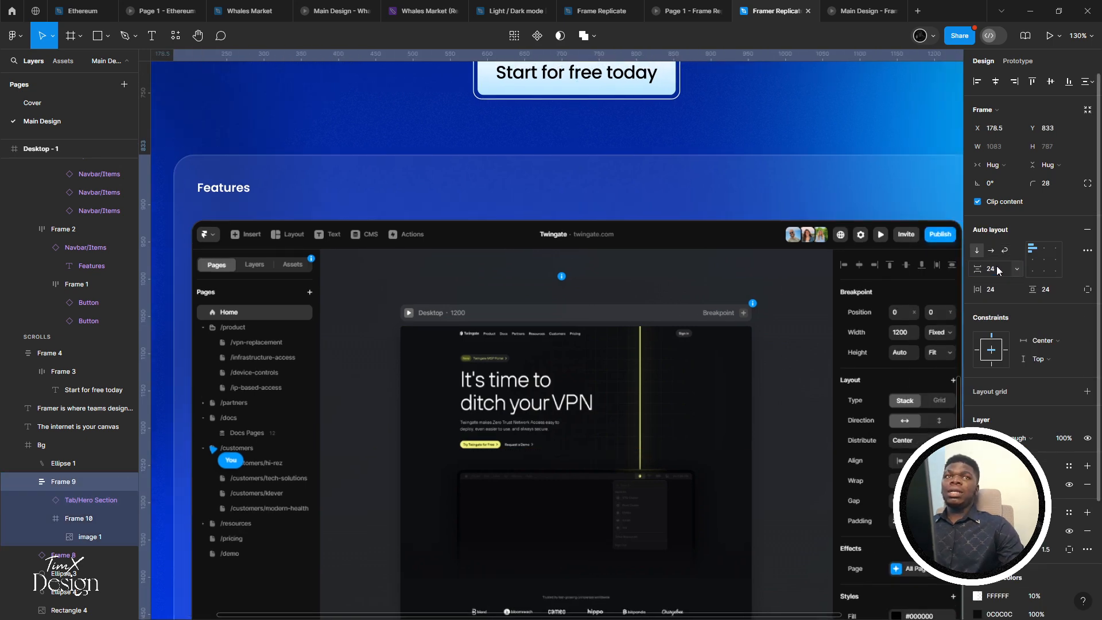
Try reducing the Features tab's vertical padding directly in the preview container, and undo it
double_click(246, 193)
mouse_move(225, 204)
mouse_down()
mouse_move(222, 192)
mouse_move(232, 197)
mouse_up()
click(265, 132)
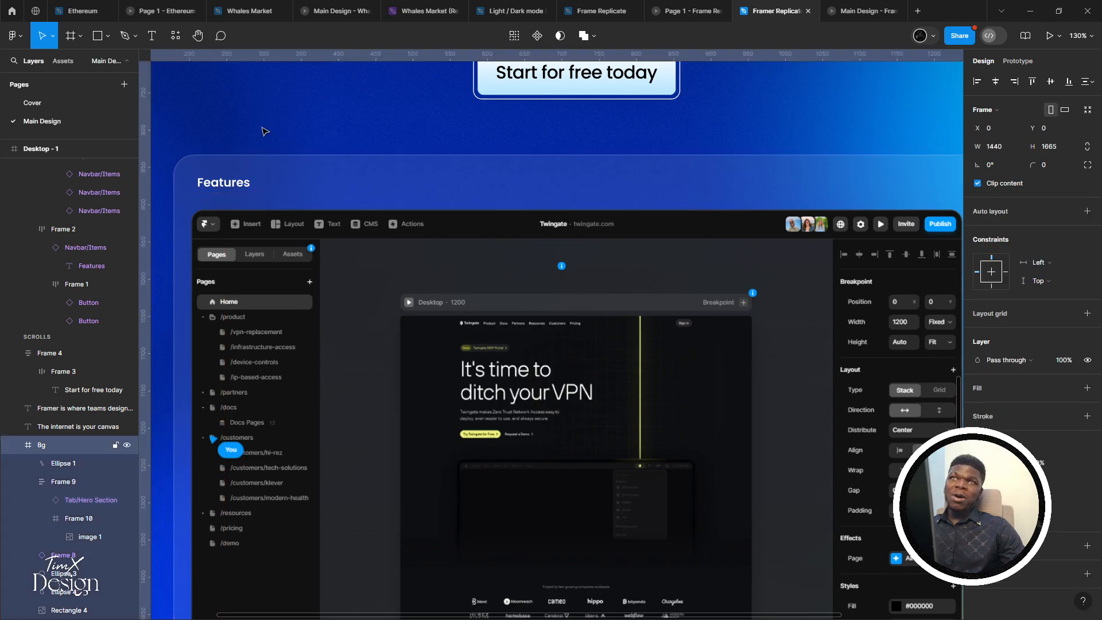
key(ctrl+z)
key(ctrl+z)
Set the vertical padding of both variants in the Tab/Hero Section component set to 4
scroll(233, 163, down, 5)
scroll(592, 234, up, 4)
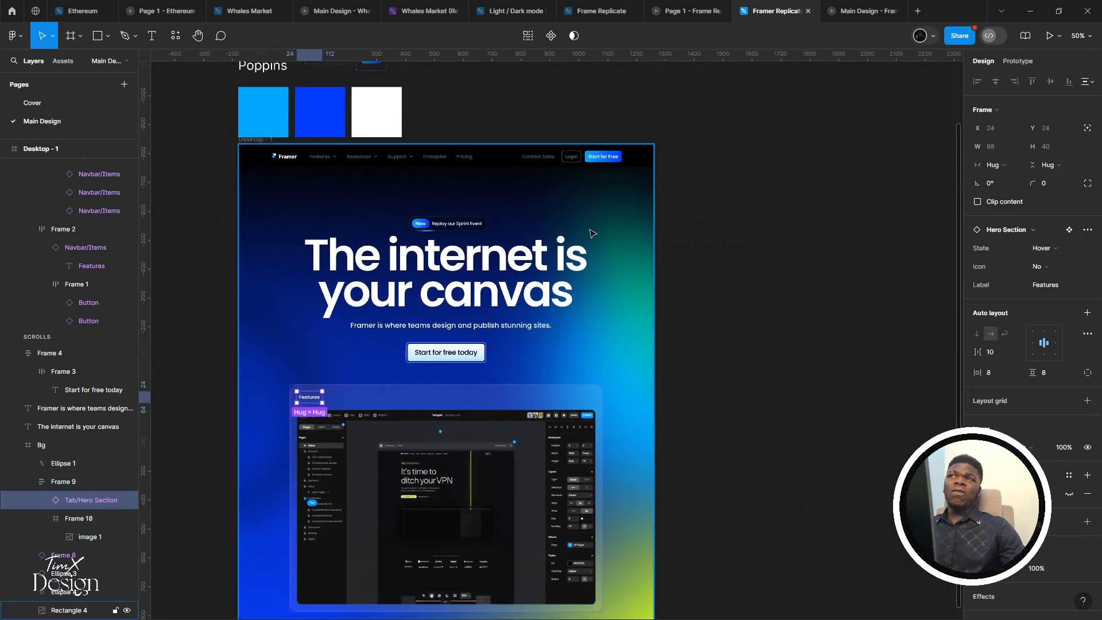
drag(593, 233, 405, 483)
scroll(455, 266, up, 5)
scroll(271, 301, up, 3)
drag(216, 288, 412, 319)
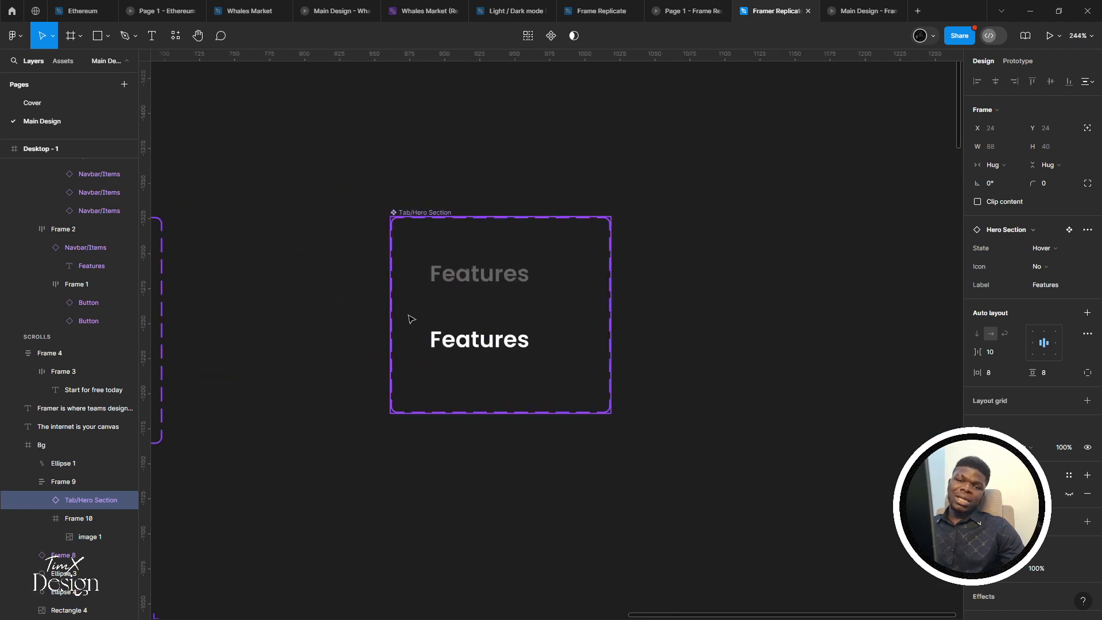
scroll(411, 320, up, 2)
click(482, 275)
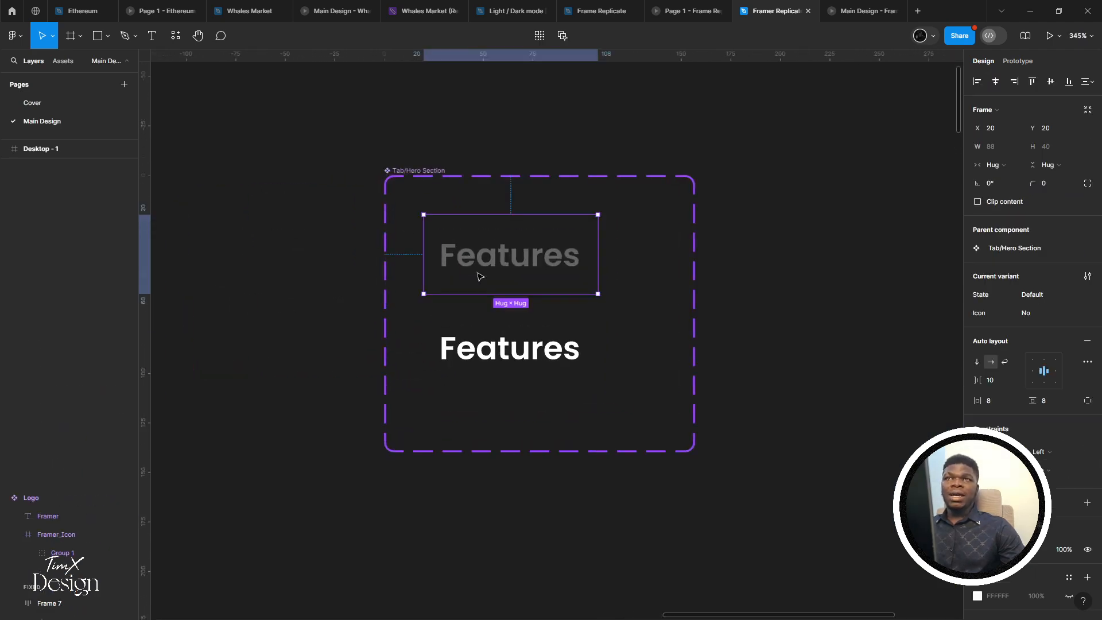
shift+click(509, 356)
click(1054, 418)
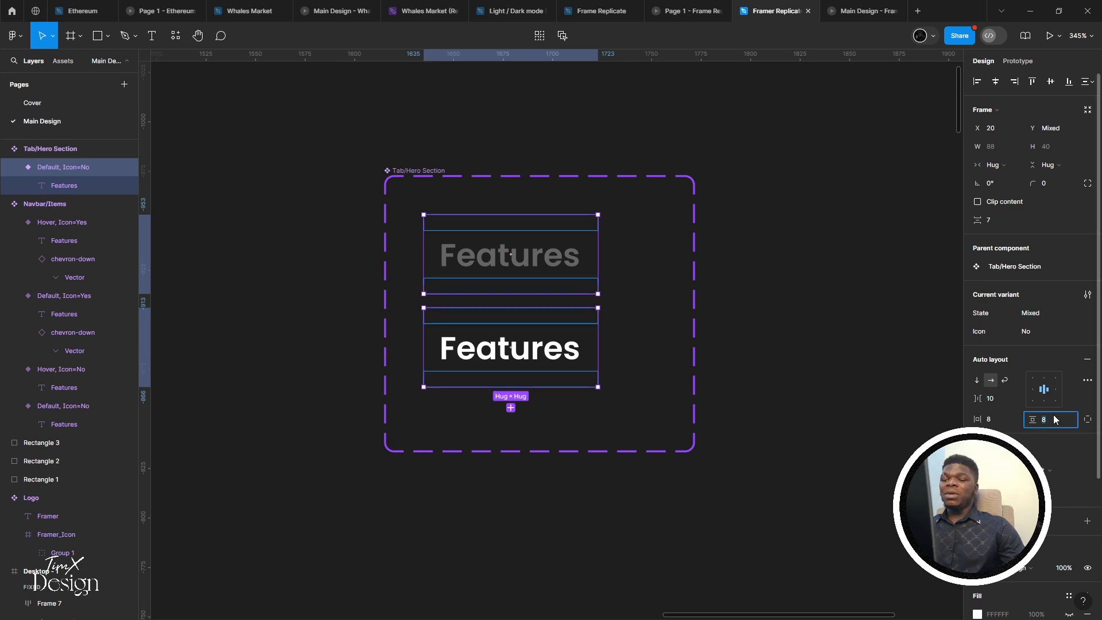
text(4)
key(Return)
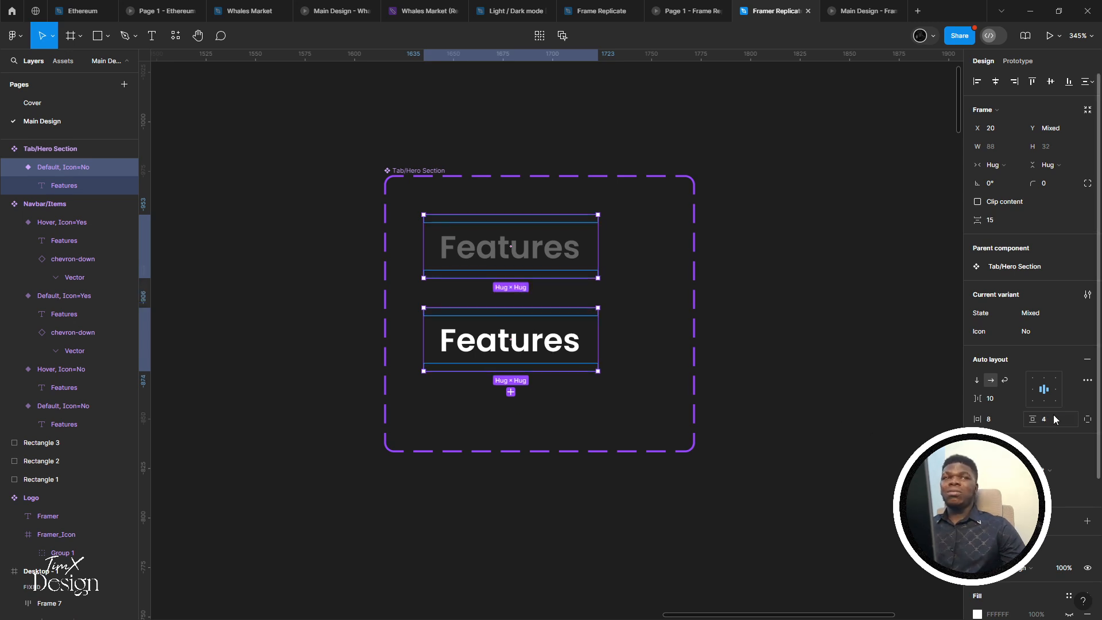
Set the horizontal padding of both Tab/Hero Section variants to 4
click(1053, 418)
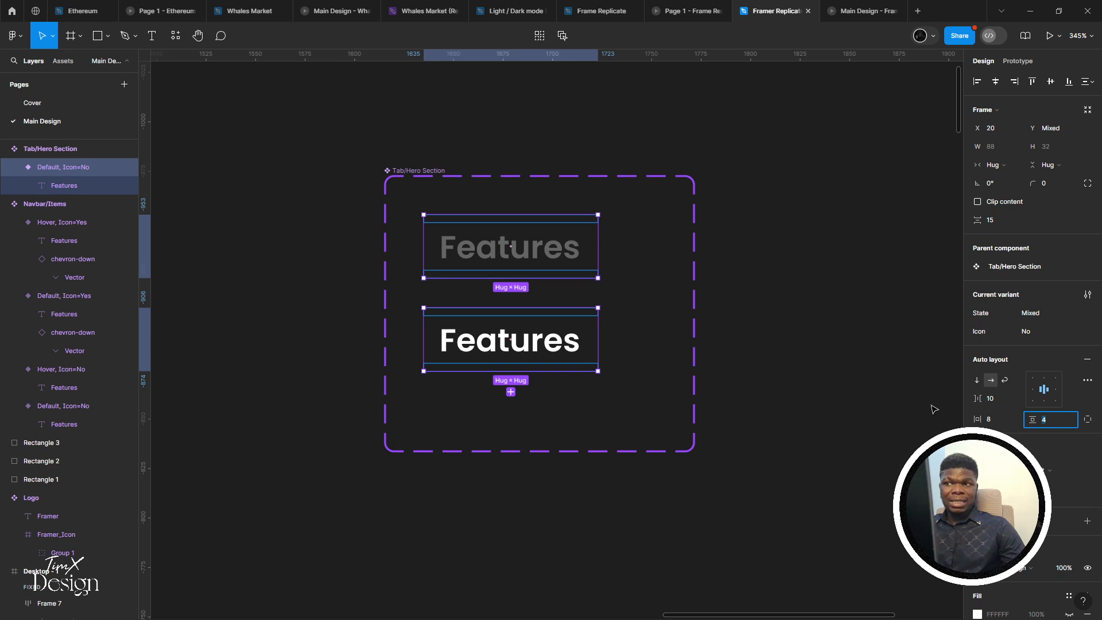
click(1007, 422)
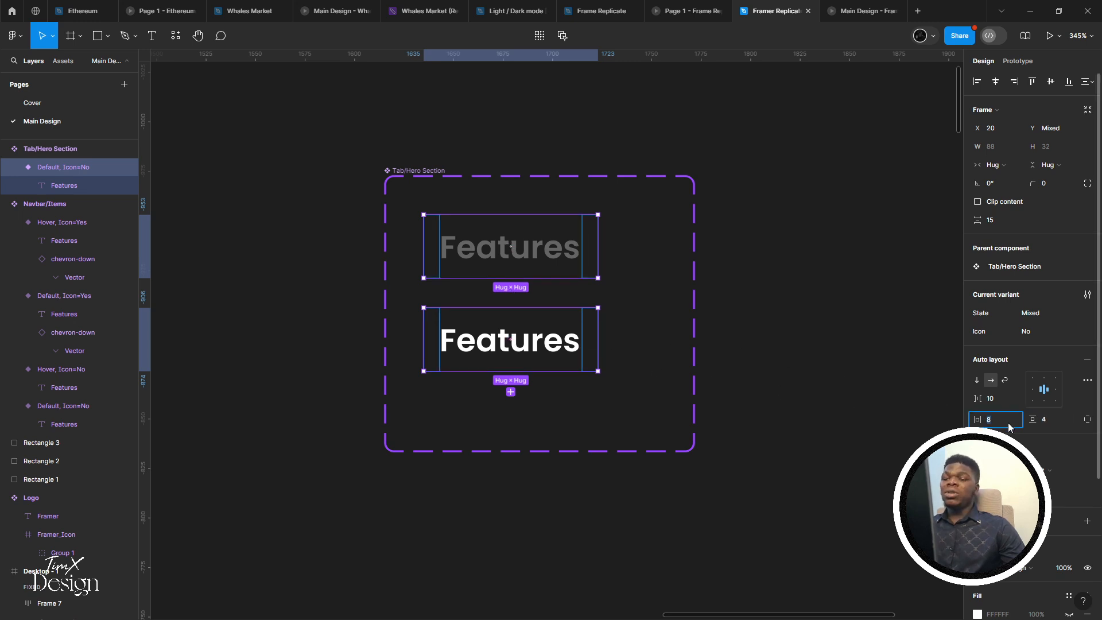
text(4)
key(Return)
click(667, 340)
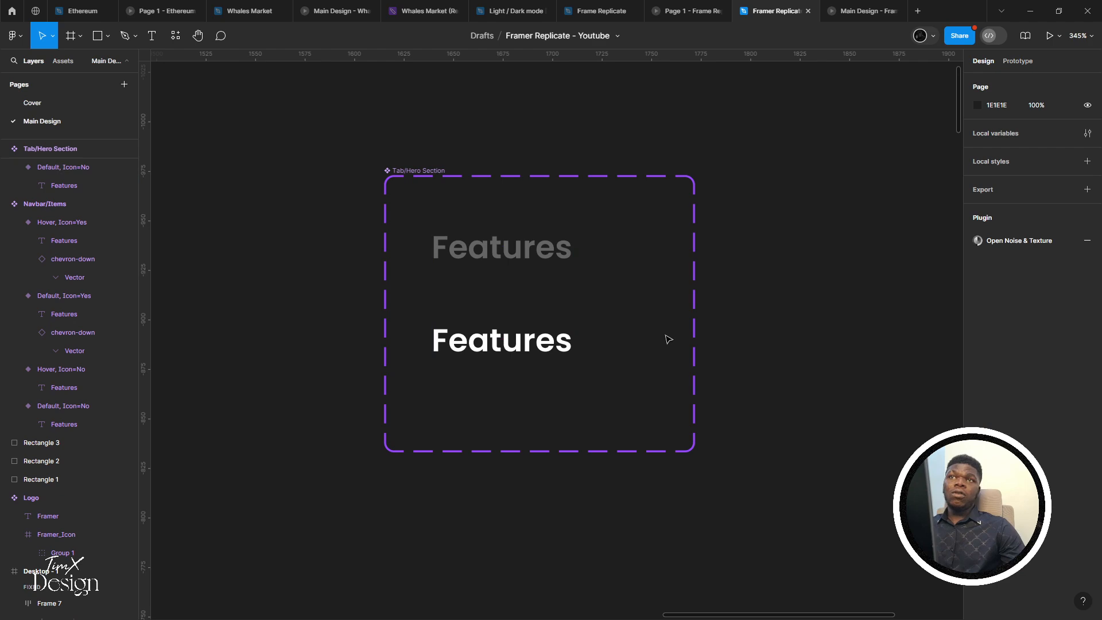
click(487, 270)
click(486, 314)
Duplicate the Features tab inside the preview container on the Desktop - 1 frame
scroll(487, 314, down, 10)
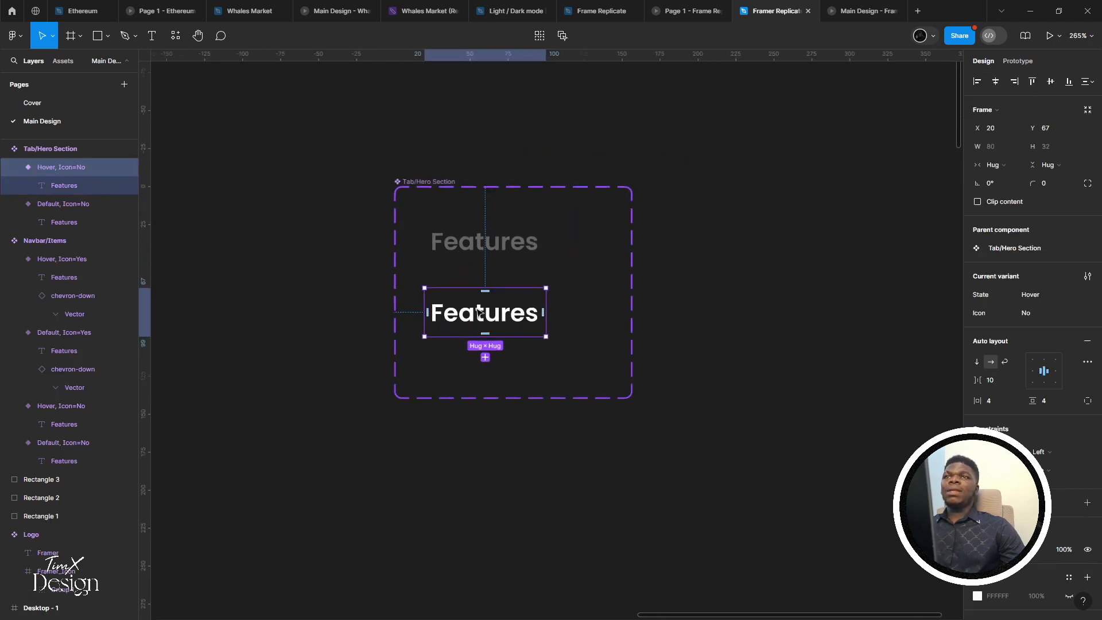
scroll(396, 358, down, 5)
scroll(276, 323, up, 8)
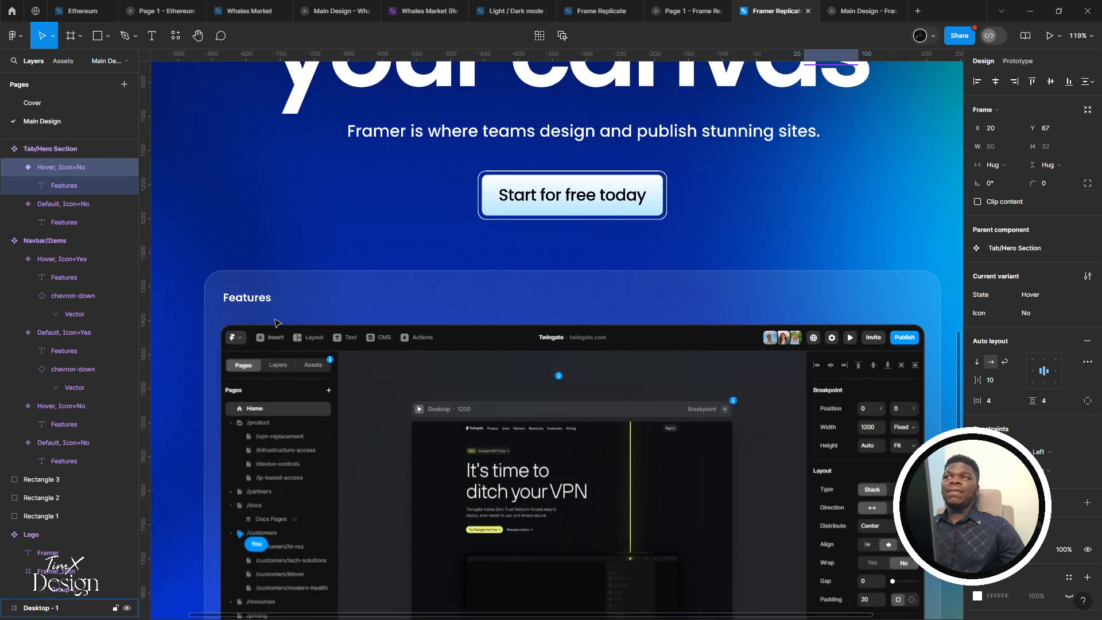
click(269, 316)
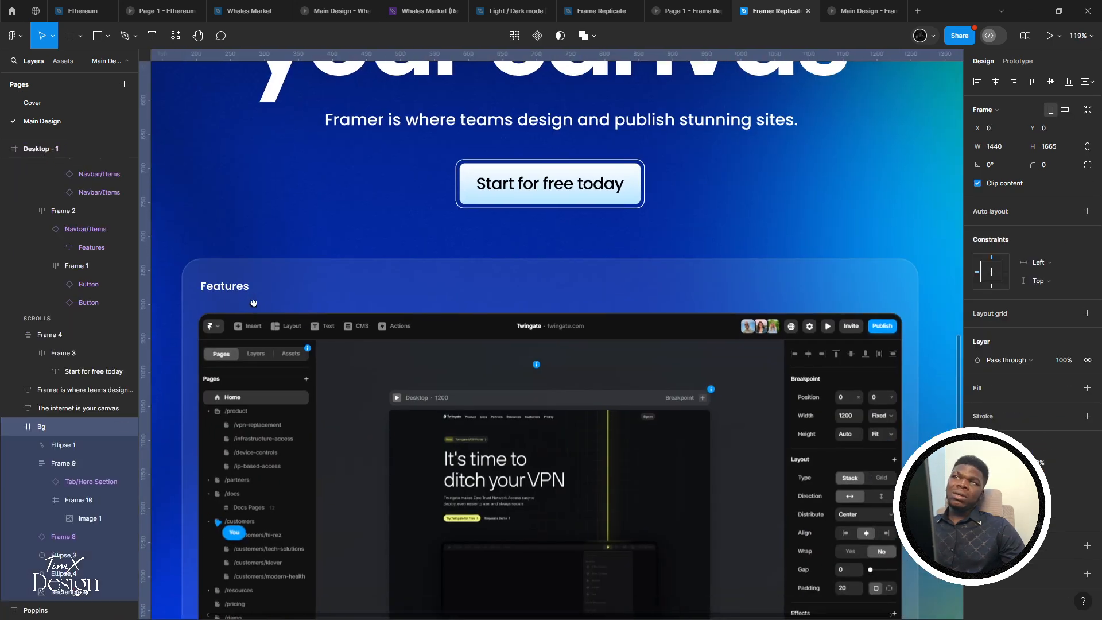
click(244, 290)
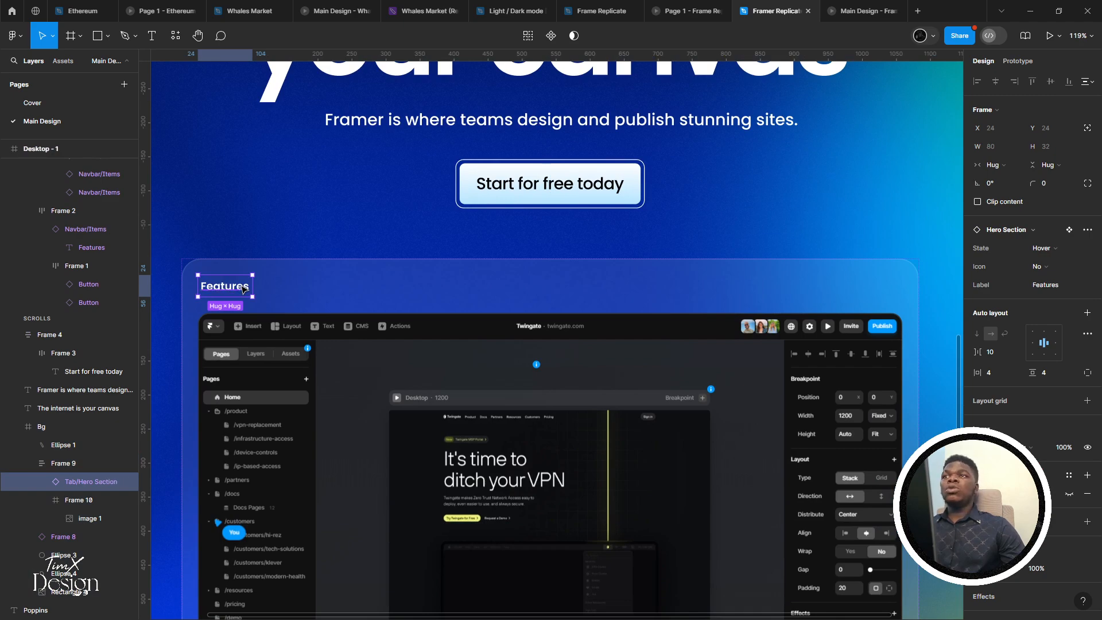
key(ctrl+d)
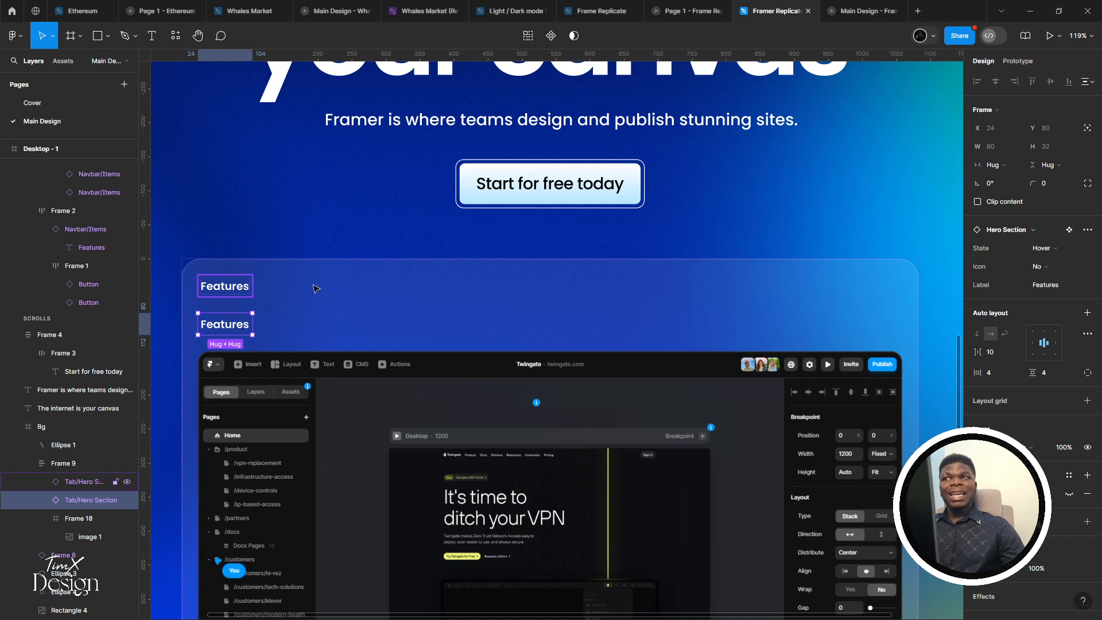
Try a horizontal layout direction on the whole preview container, and return it to vertical
click(691, 278)
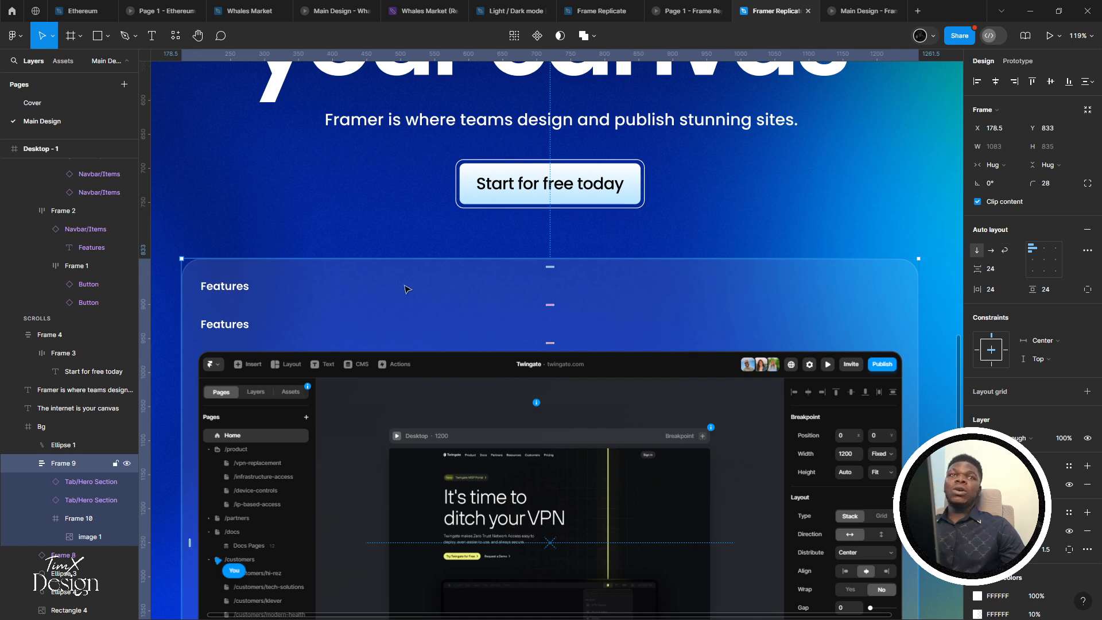
click(991, 251)
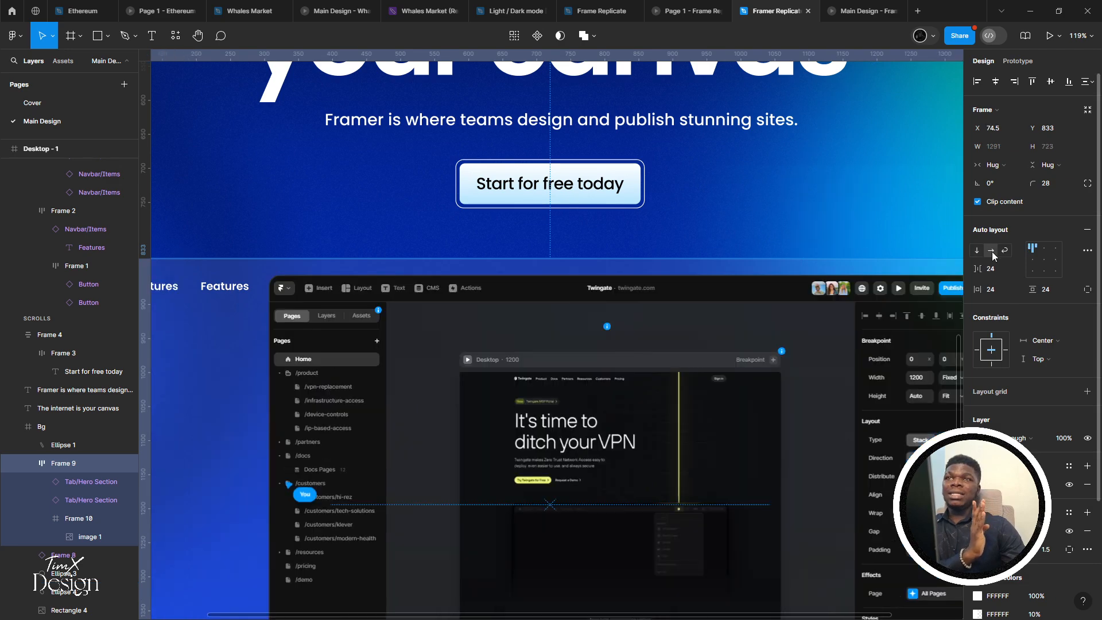
click(976, 251)
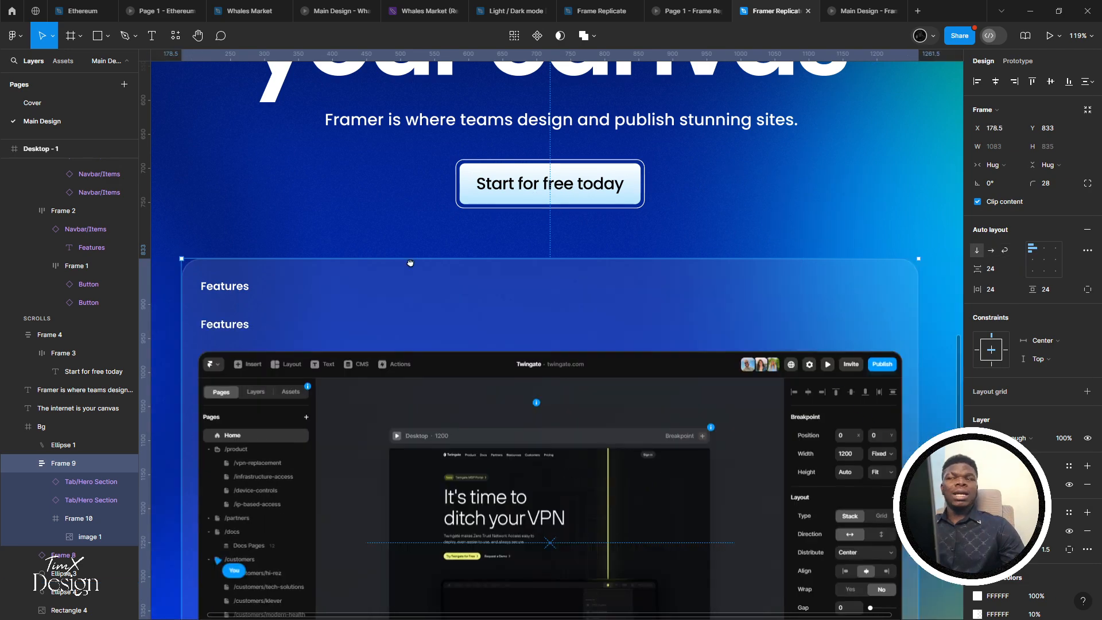
Wrap the two Features tabs in their own auto layout frame inside the preview container
scroll(401, 306, left, 2)
click(330, 301)
shift+click(335, 339)
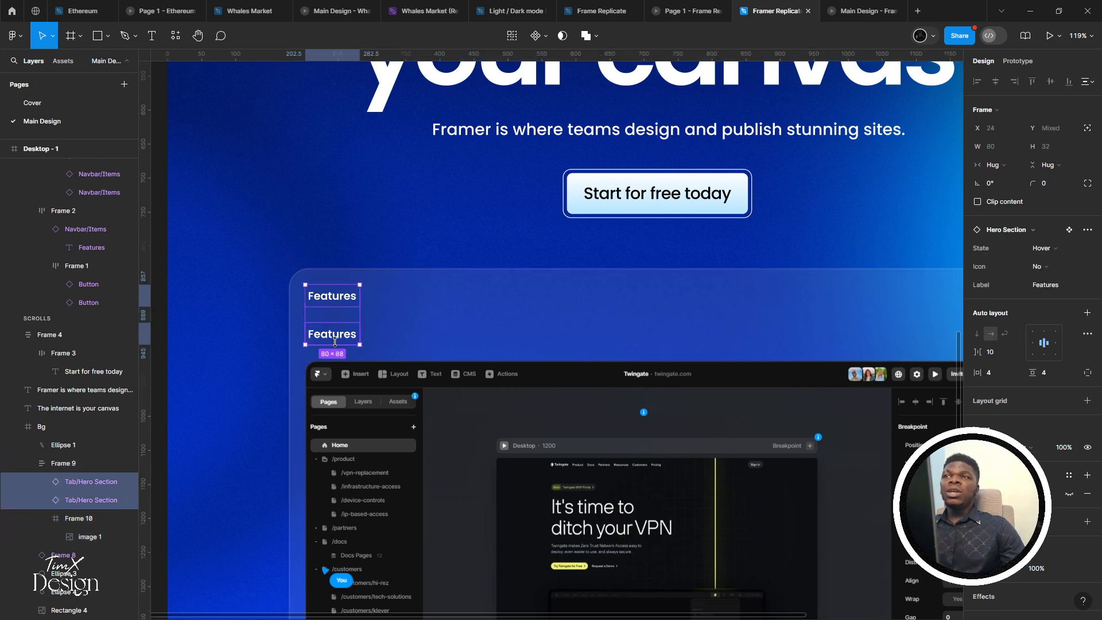
scroll(335, 342, up, 1)
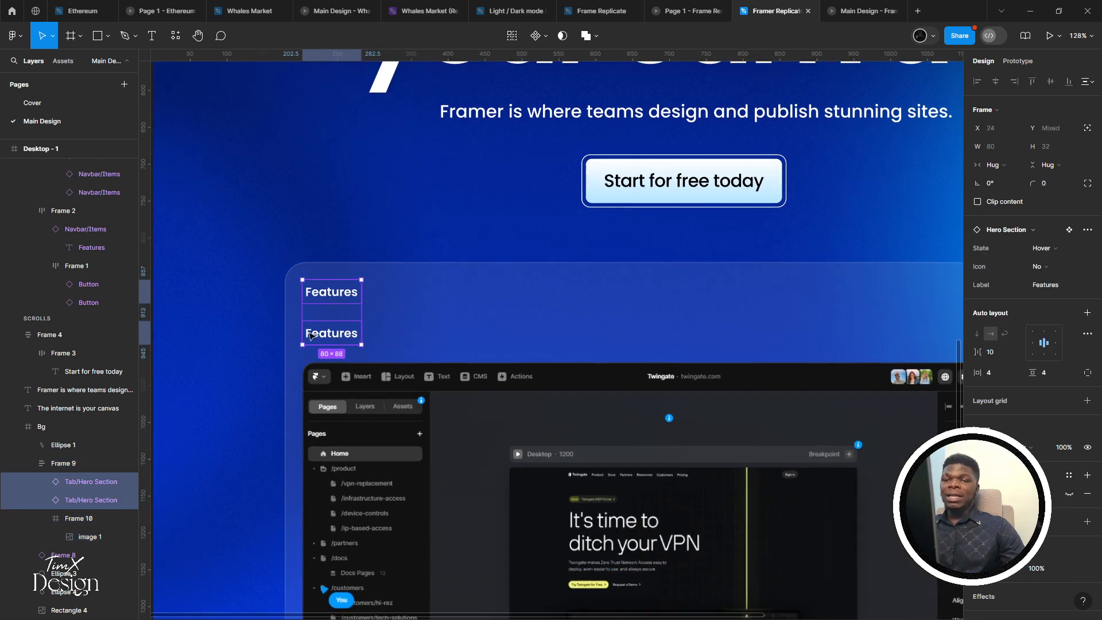
key(shift+a)
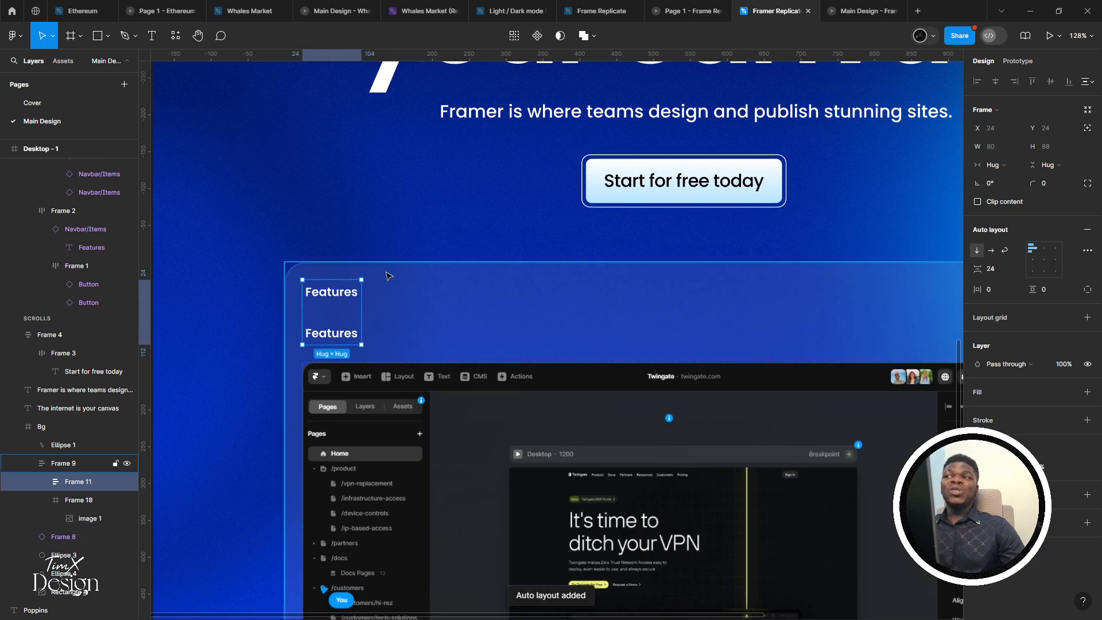
Undo the auto layout around the two Features tabs and apply it to them again
key(ctrl+z)
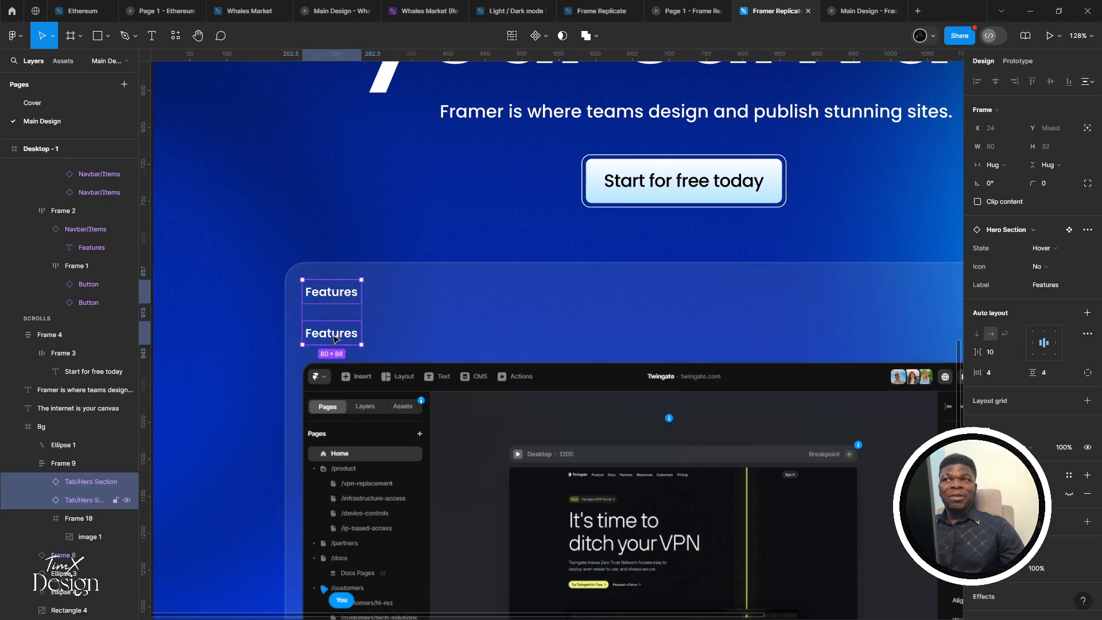
key(shift+a)
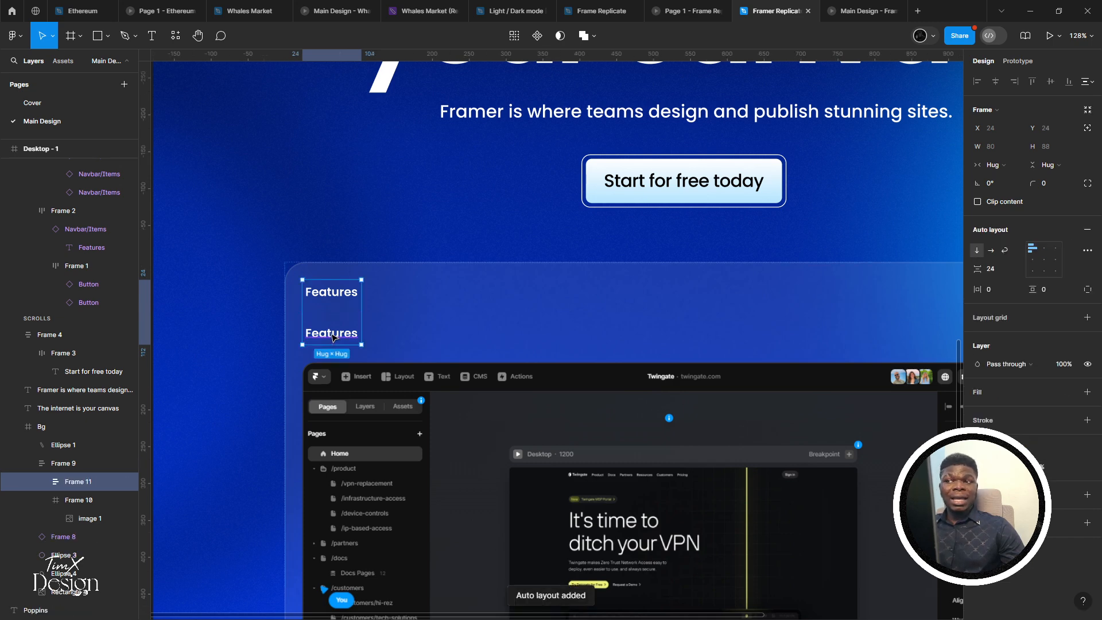
key(ctrl+z)
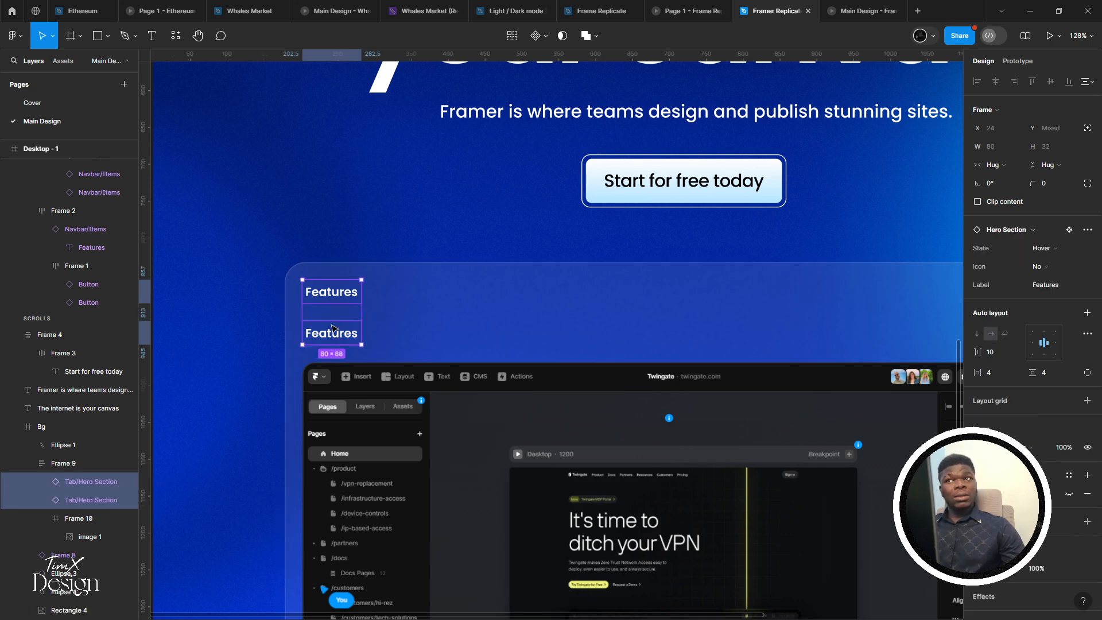
right_click(339, 293)
click(404, 445)
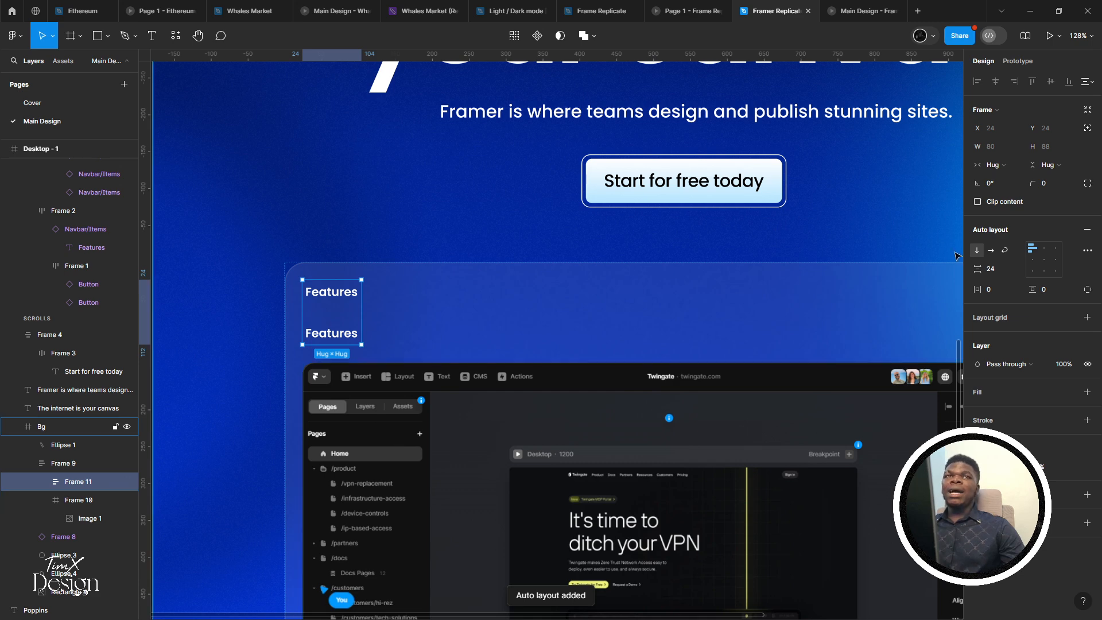
Place the two Features tabs side by side by making their frame's auto layout horizontal, and keep that frame selected
click(989, 250)
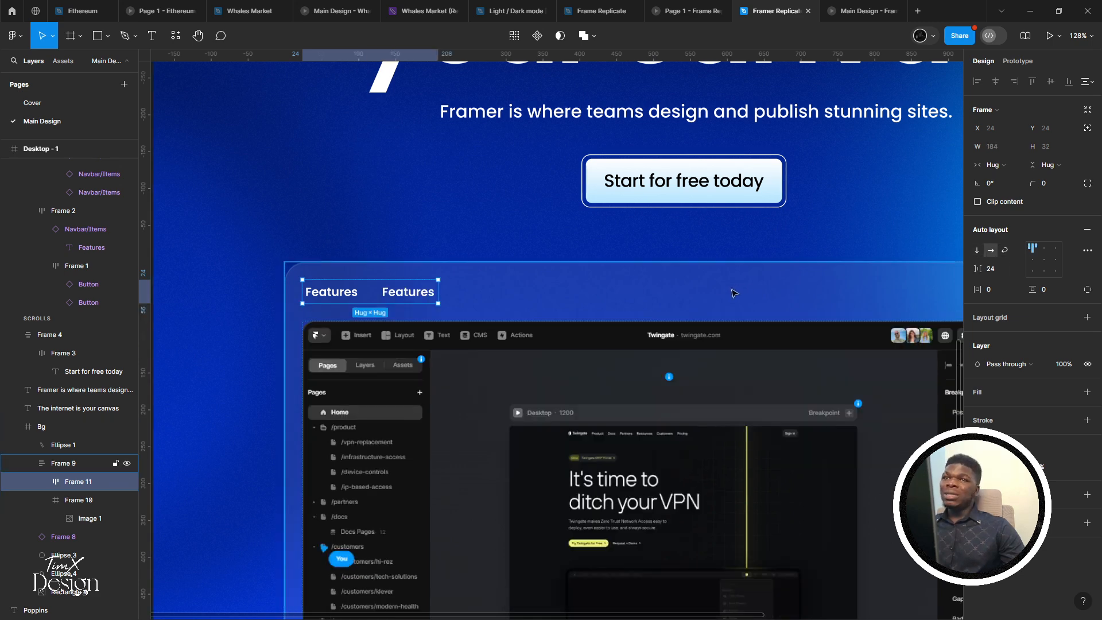
scroll(694, 287, right, 5)
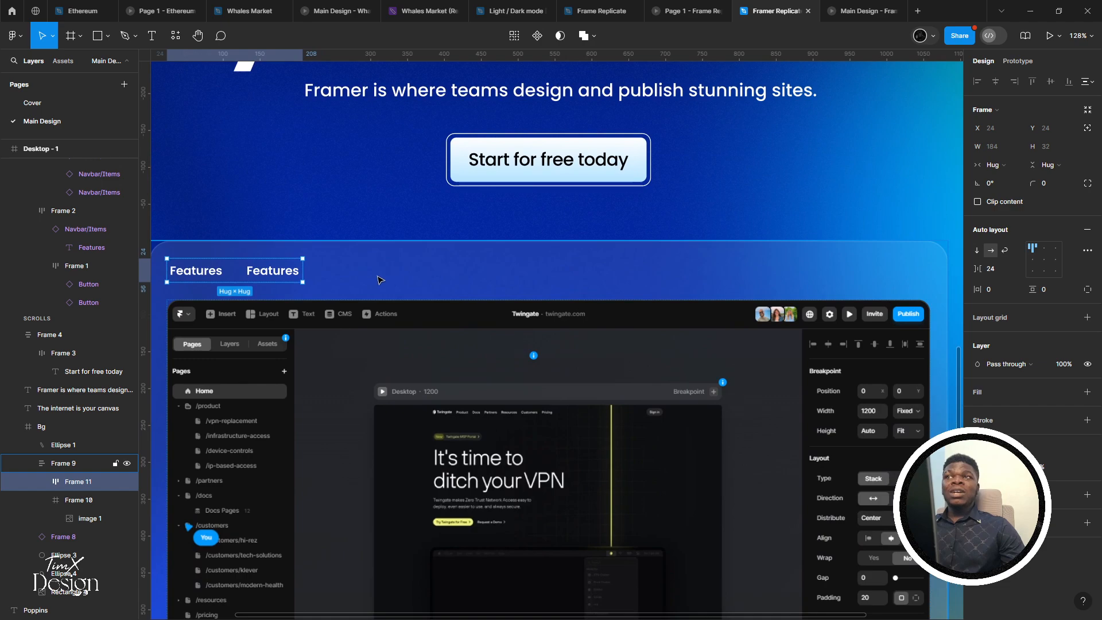
key(ctrl+z)
key(ctrl+shift+z)
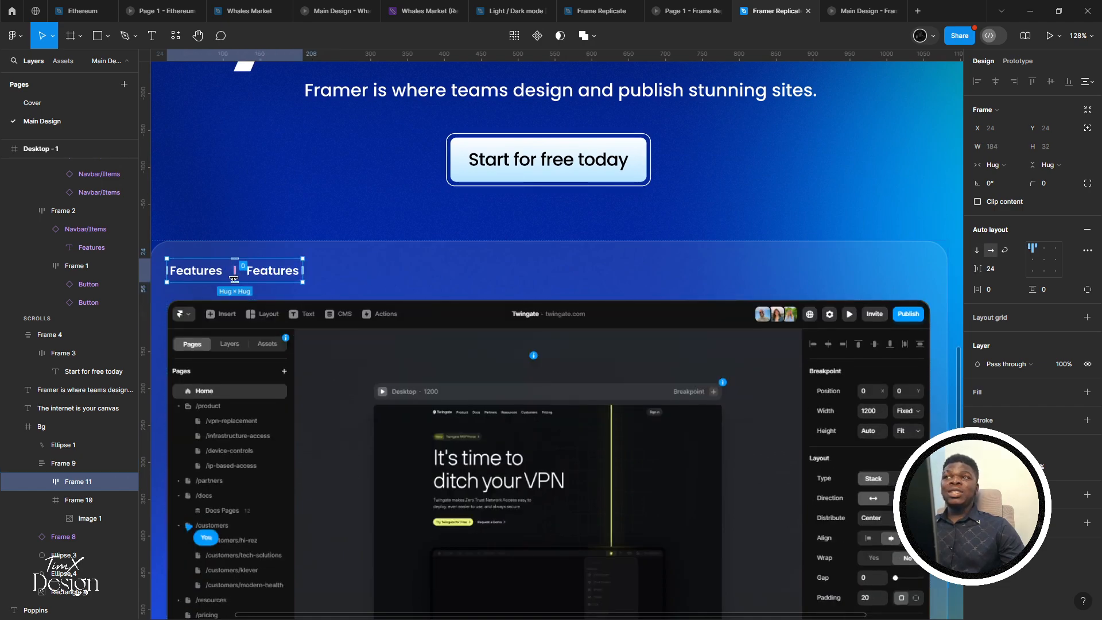
click(370, 276)
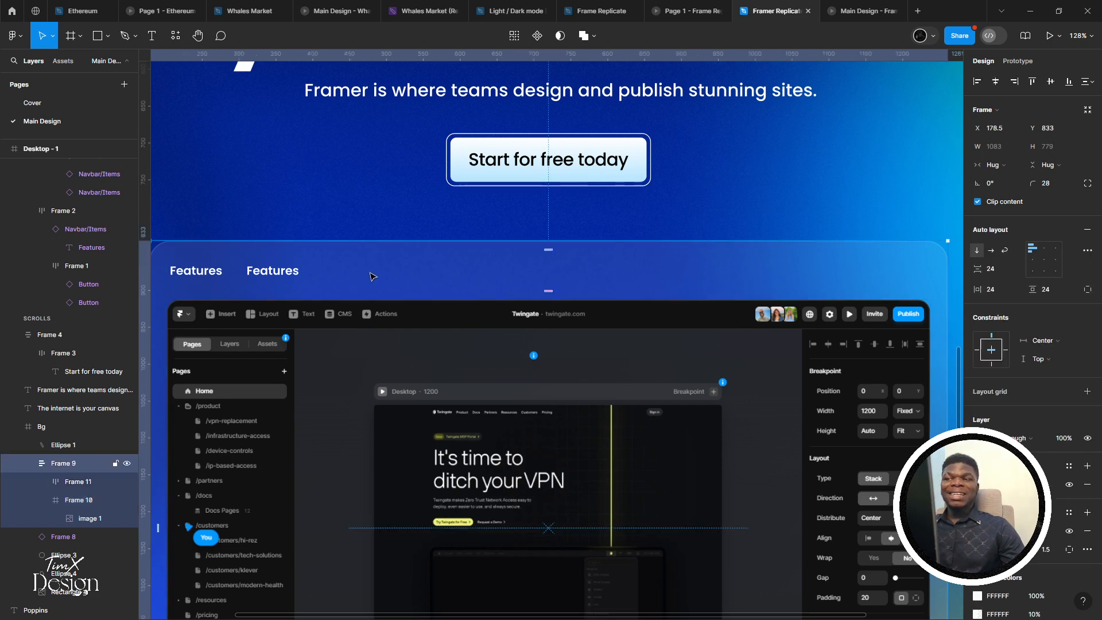
scroll(344, 281, left, 1)
click(307, 278)
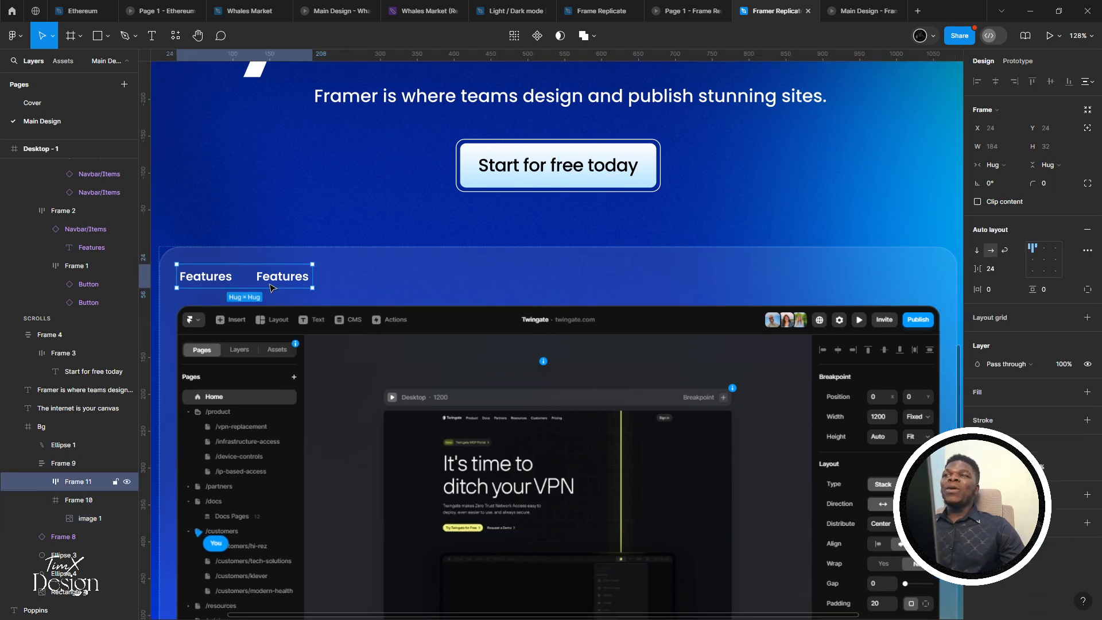
Set the preview container's auto layout alignment to top center so the row of Features tabs sits centered above the product preview
scroll(432, 287, down, 2)
click(338, 260)
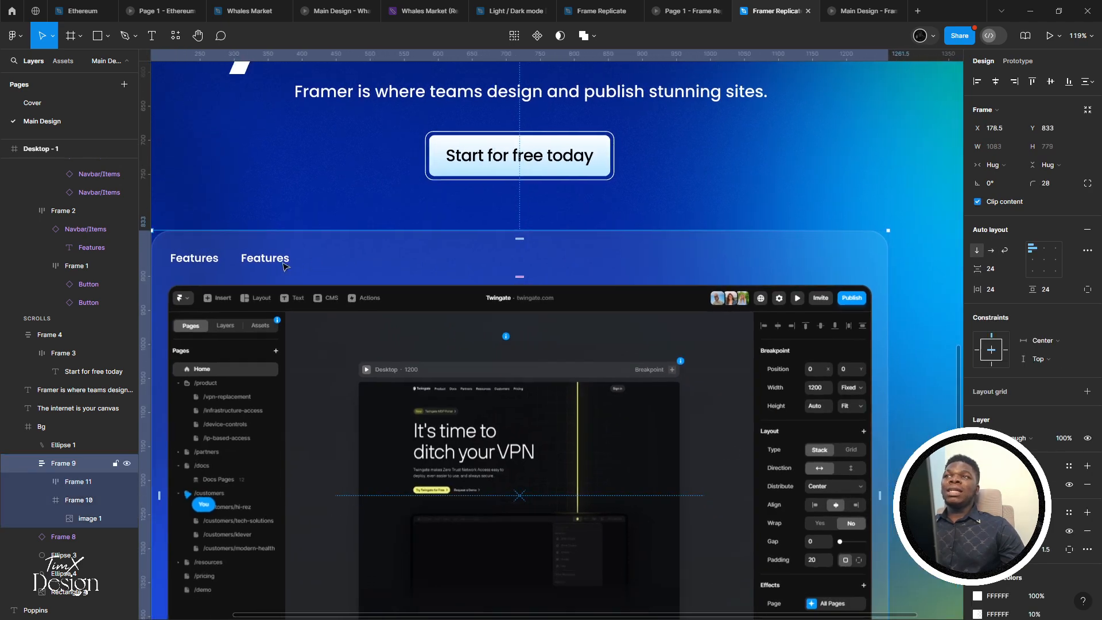
scroll(318, 247, left, 1)
scroll(317, 247, down, 1)
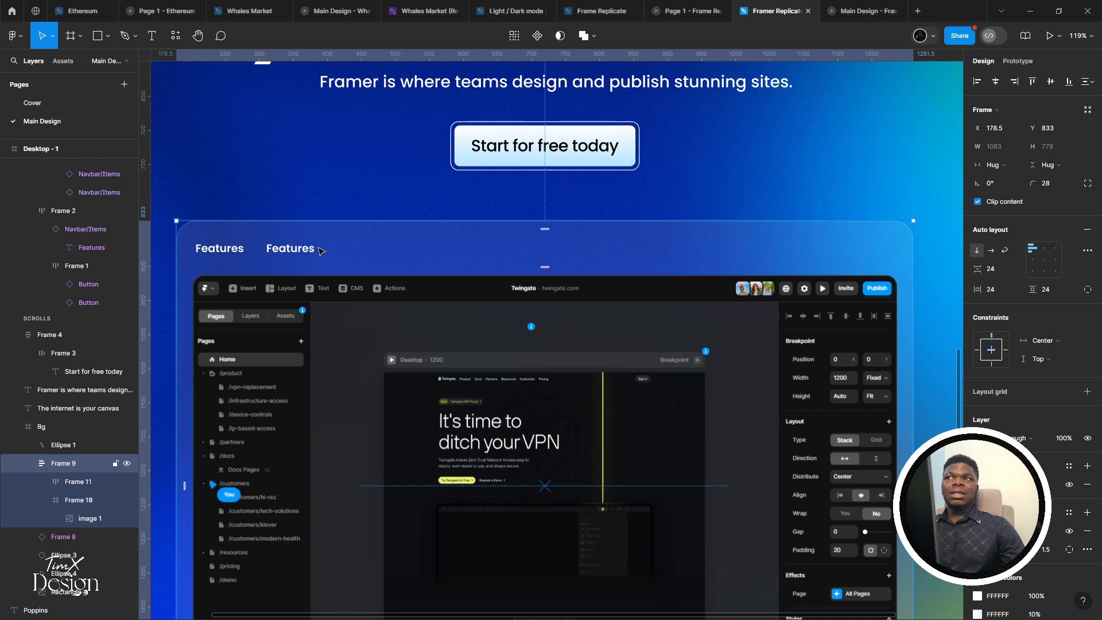
click(300, 246)
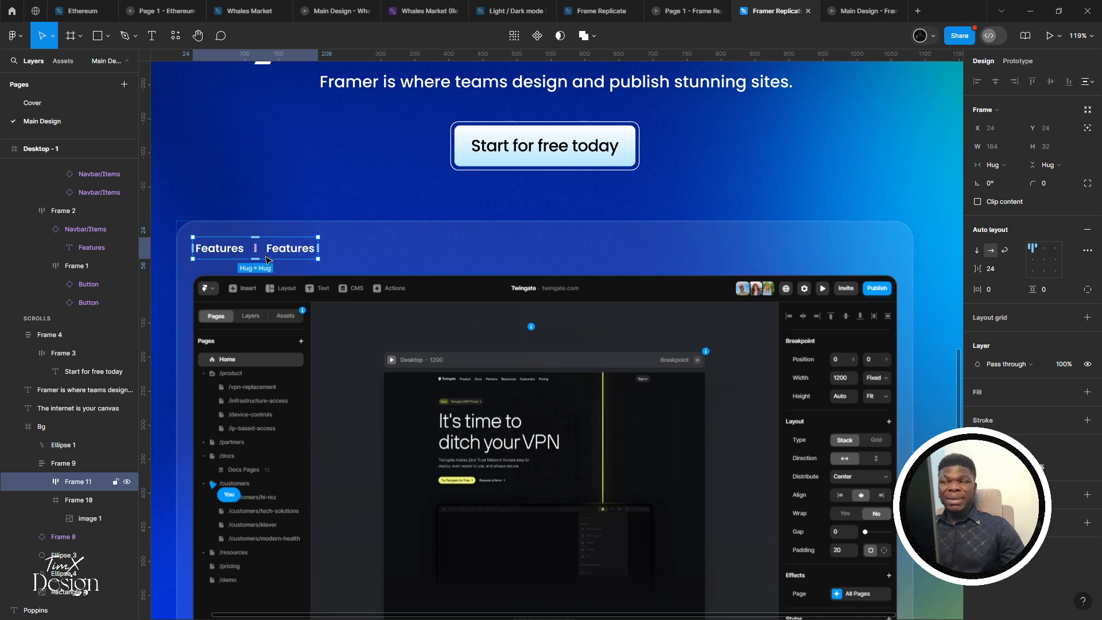
click(428, 253)
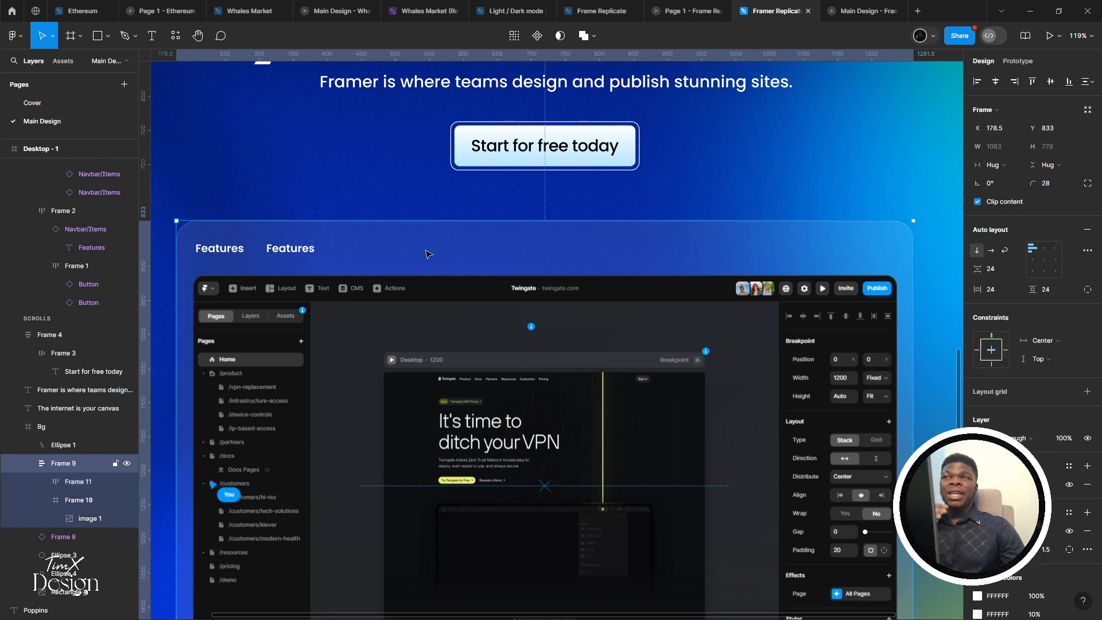
click(1043, 249)
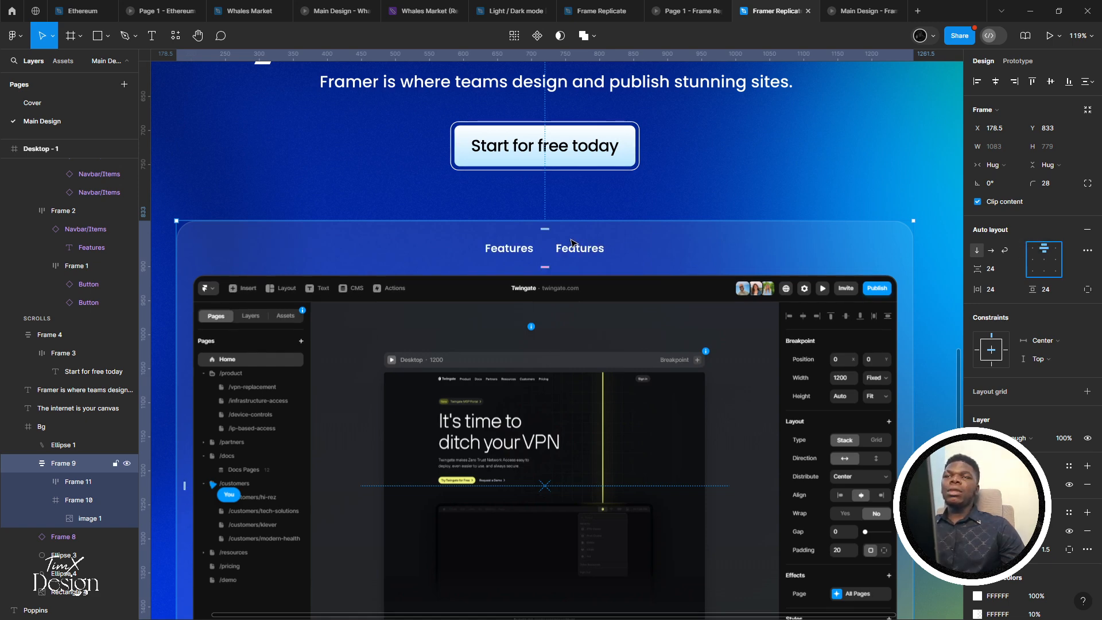
Set the State of the second Features tab above the product preview to Default
scroll(571, 242, down, 2)
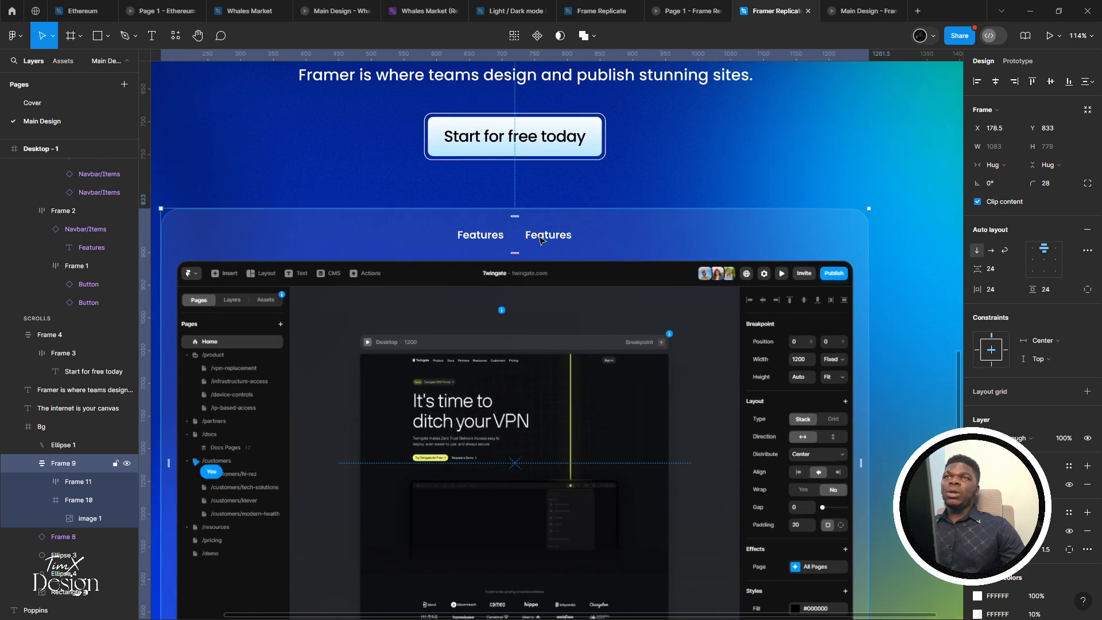
click(541, 238)
click(544, 236)
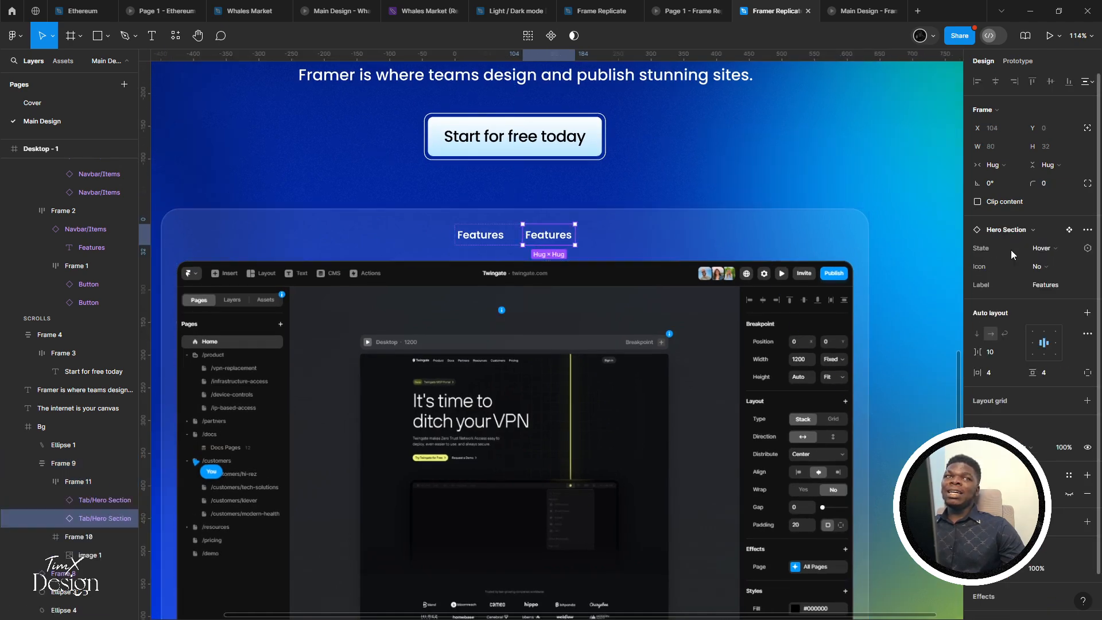
scroll(448, 296, down, 3)
scroll(447, 296, up, 5)
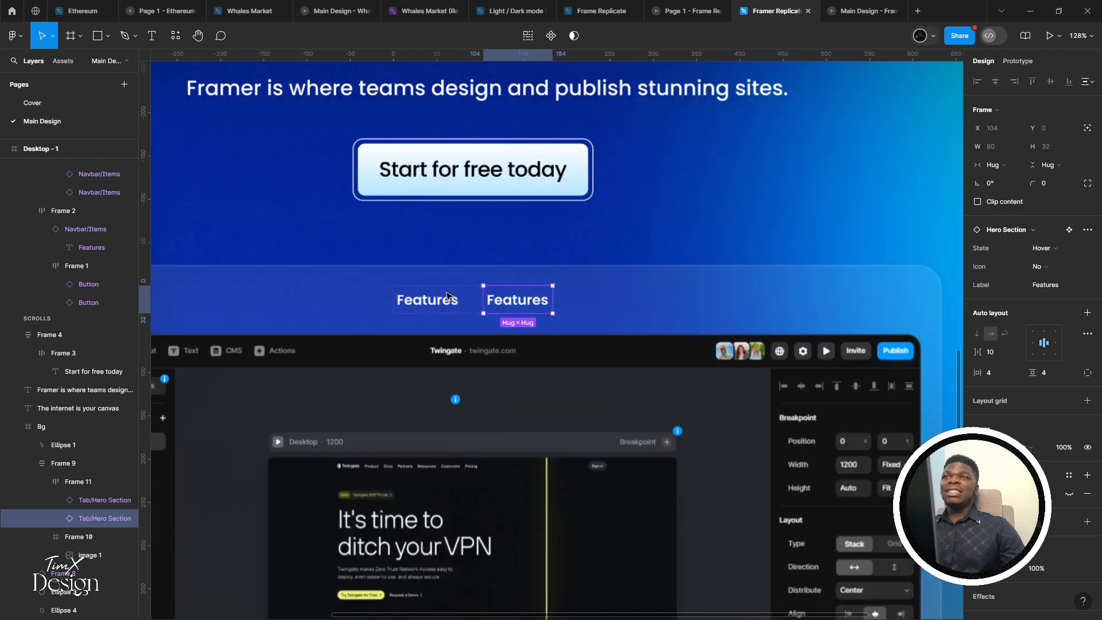
scroll(454, 289, up, 2)
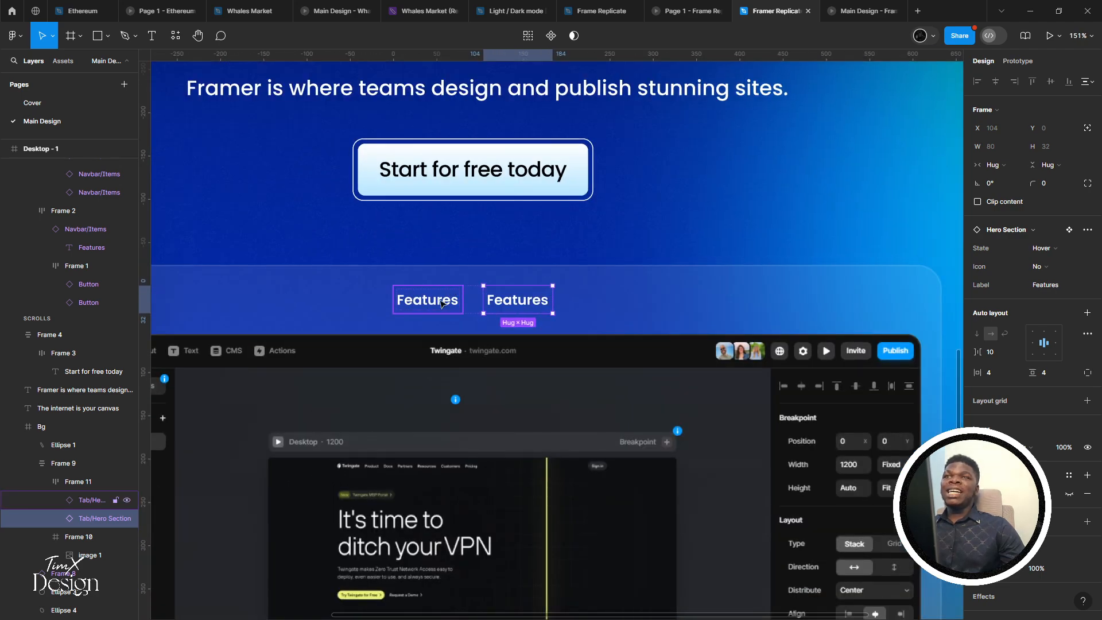
scroll(521, 307, down, 10)
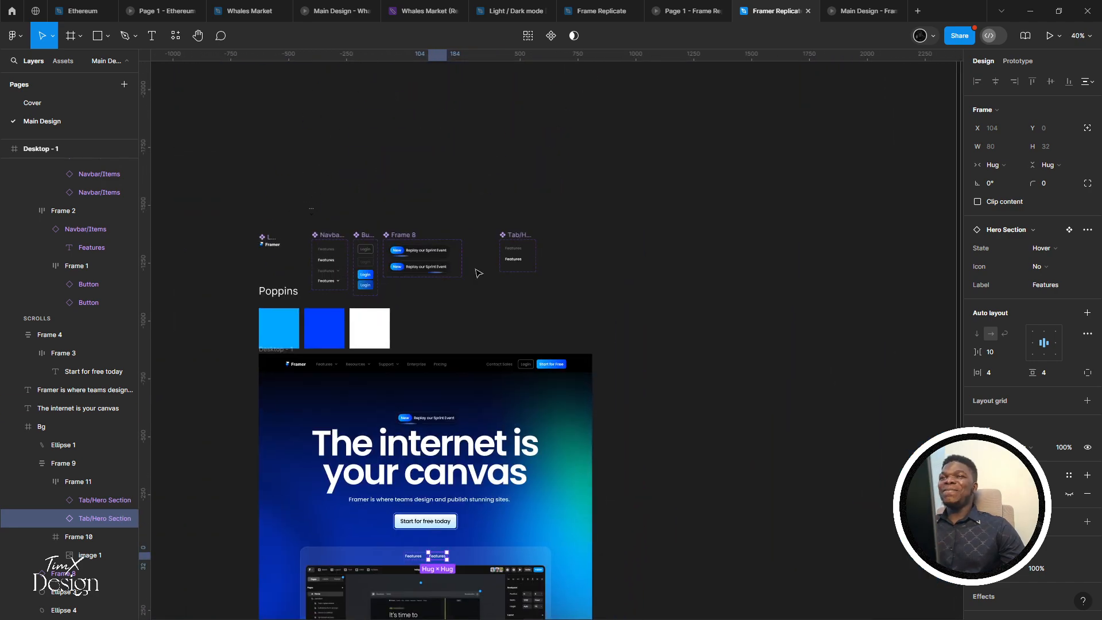
scroll(475, 270, up, 5)
scroll(499, 256, down, 2)
scroll(438, 315, down, 2)
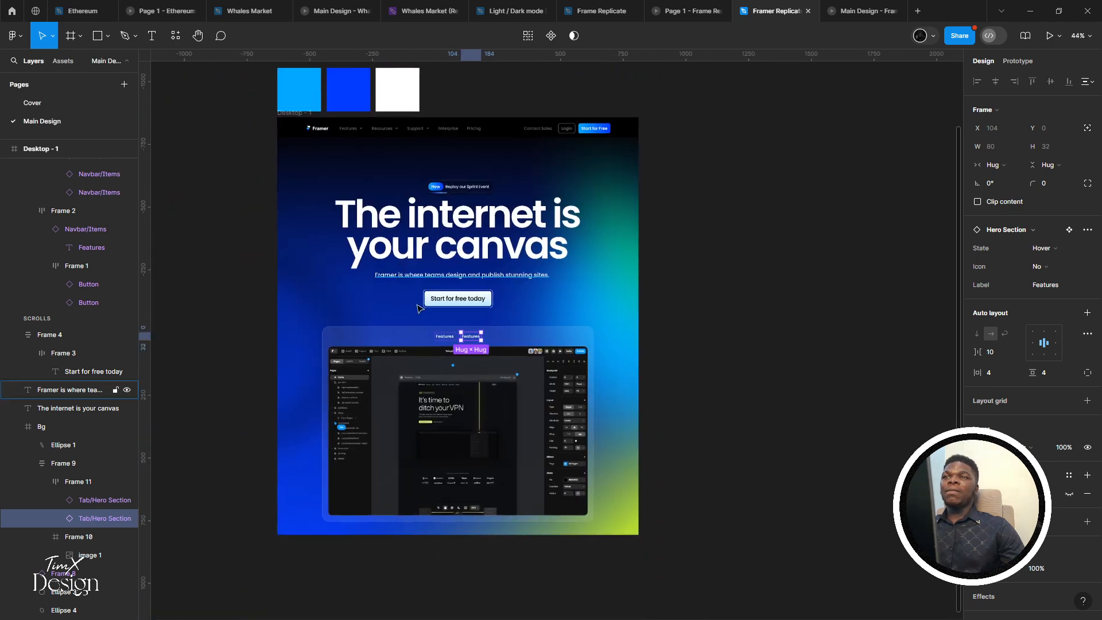
scroll(439, 327, up, 4)
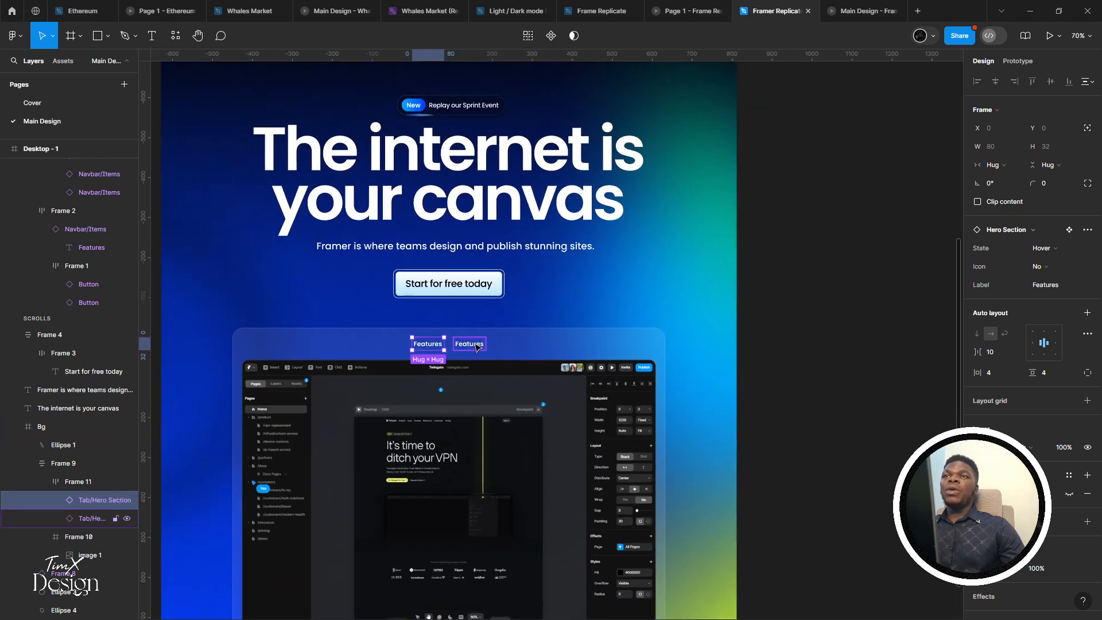
click(1026, 248)
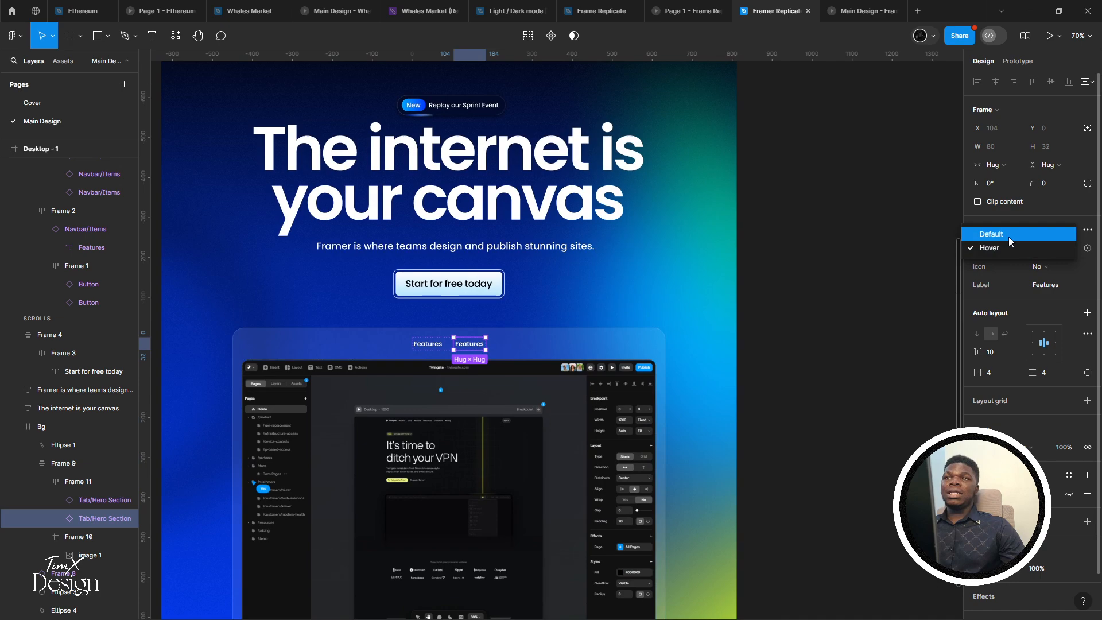
click(1008, 235)
Compare the Features tabs in the hero with the Default and Hover variants of the Tab/Hero Section component
scroll(377, 355, up, 5)
click(377, 355)
scroll(377, 356, up, 6)
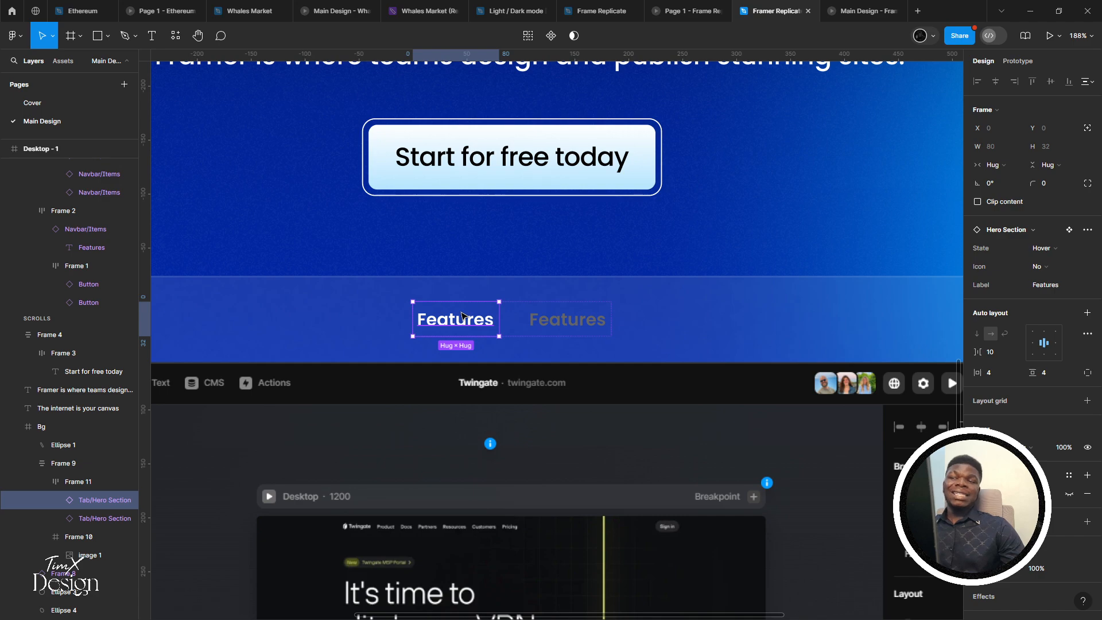
scroll(462, 315, up, 1)
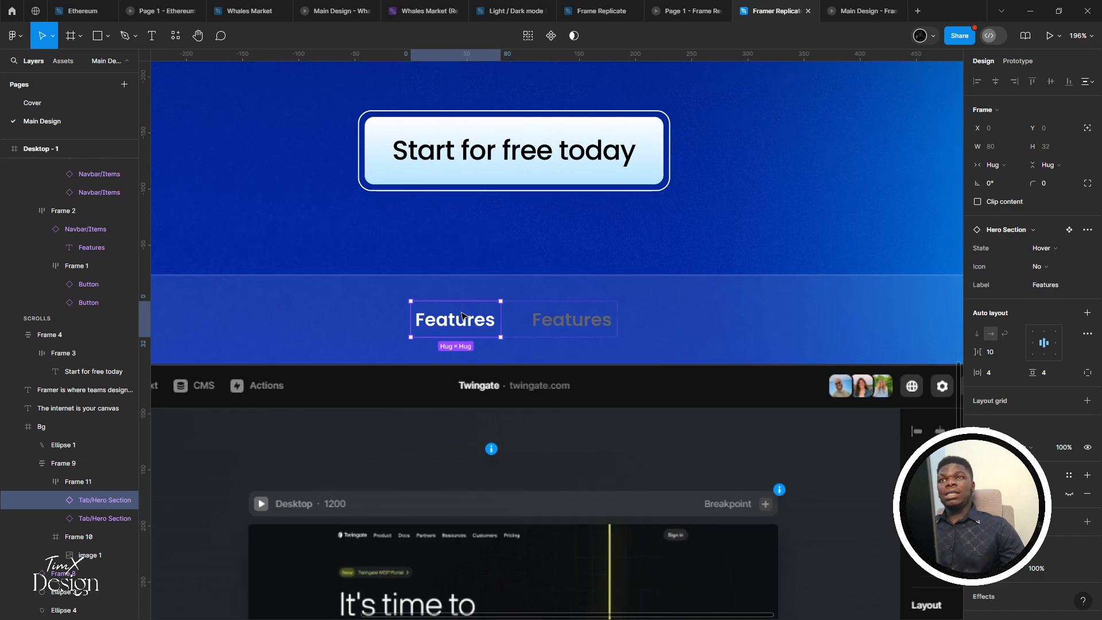
scroll(462, 315, down, 10)
scroll(482, 411, up, 8)
scroll(392, 396, up, 4)
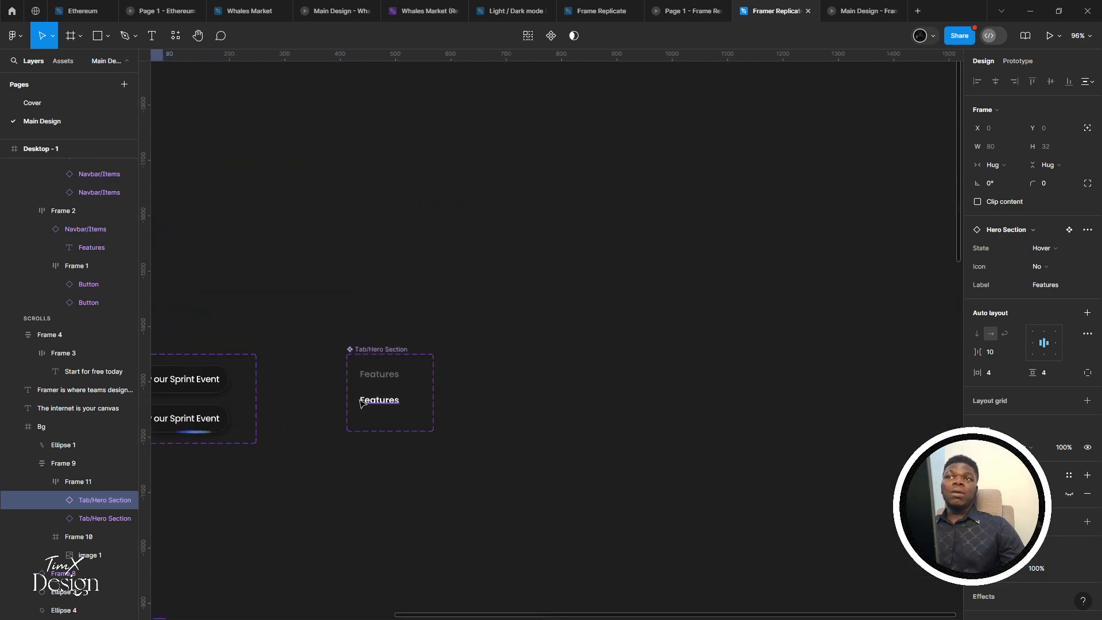
scroll(362, 403, up, 5)
click(499, 287)
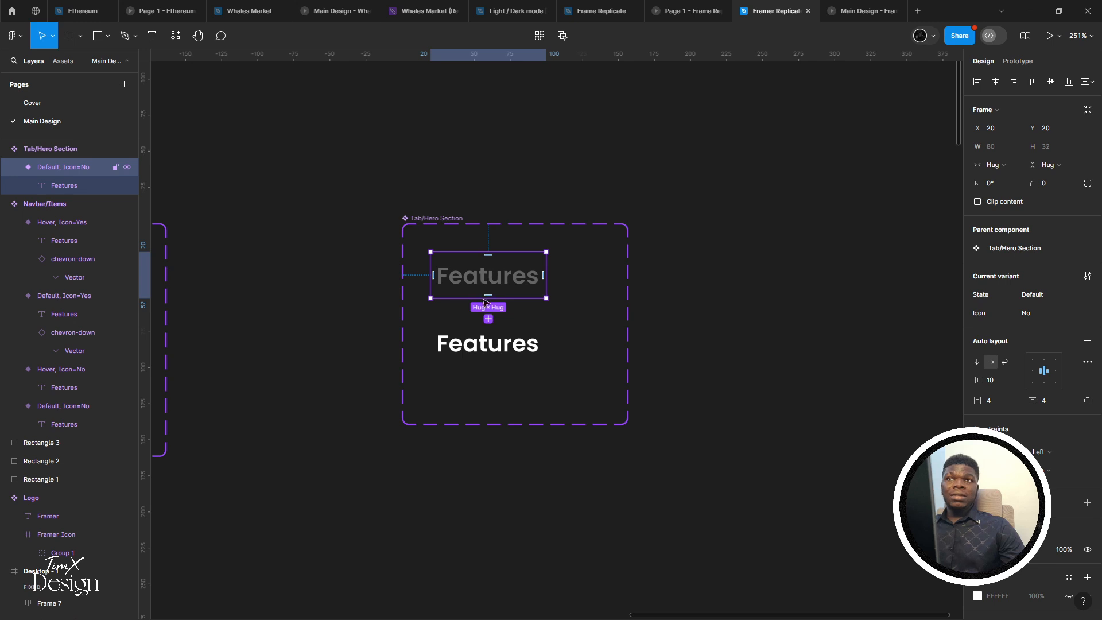
click(483, 343)
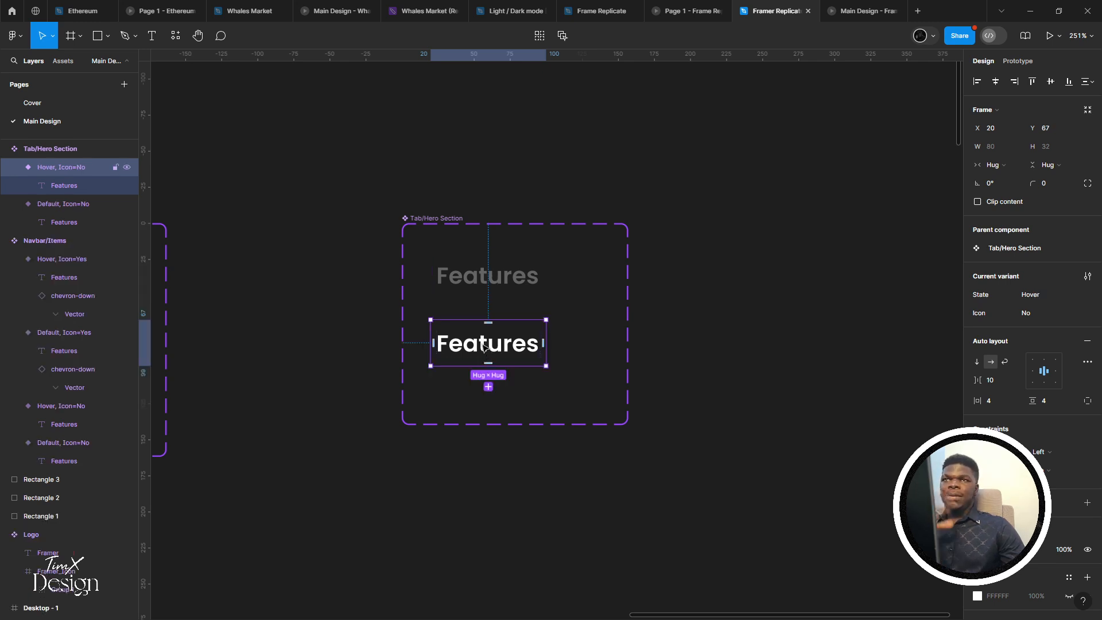
click(479, 284)
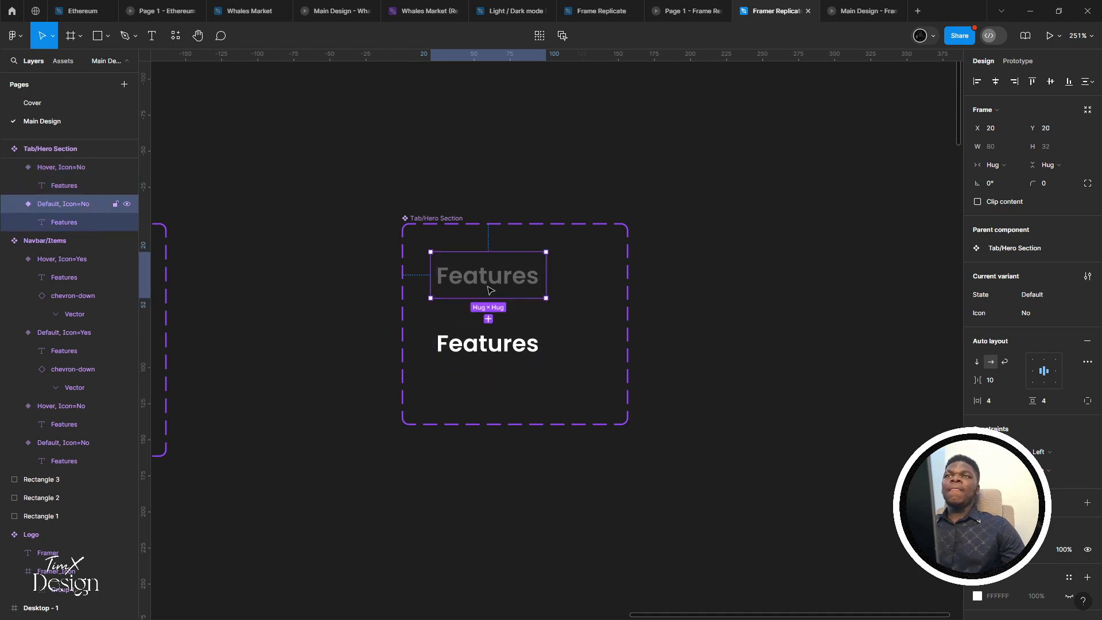
Select the Features text layer inside the Default variant of the Tab/Hero Section component
scroll(478, 287, down, 1)
scroll(468, 284, right, 2)
scroll(468, 284, down, 1)
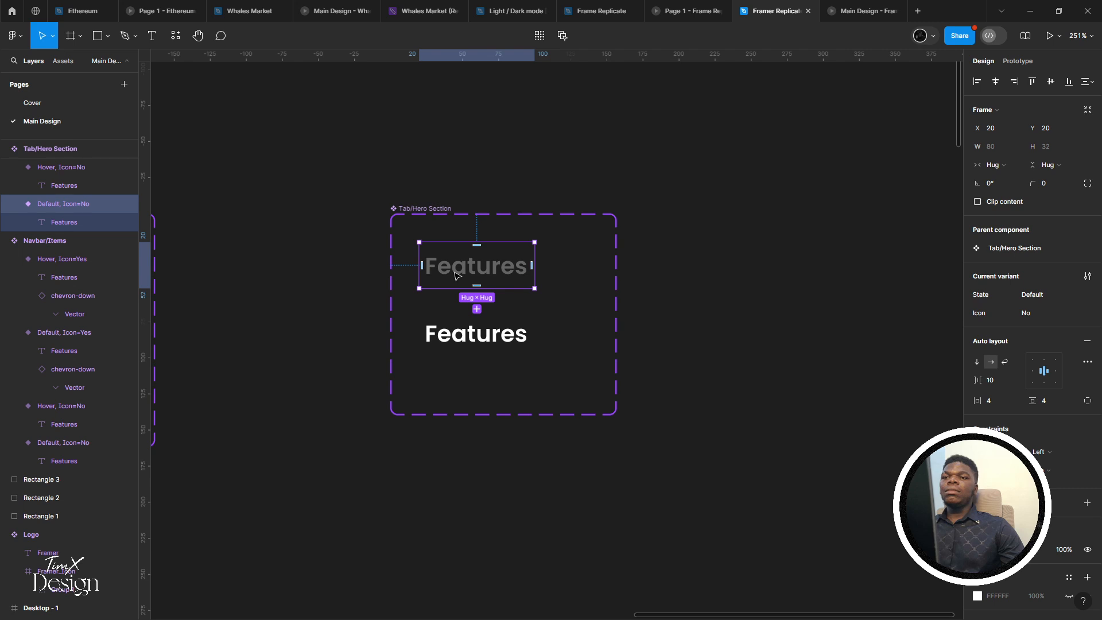
click(451, 265)
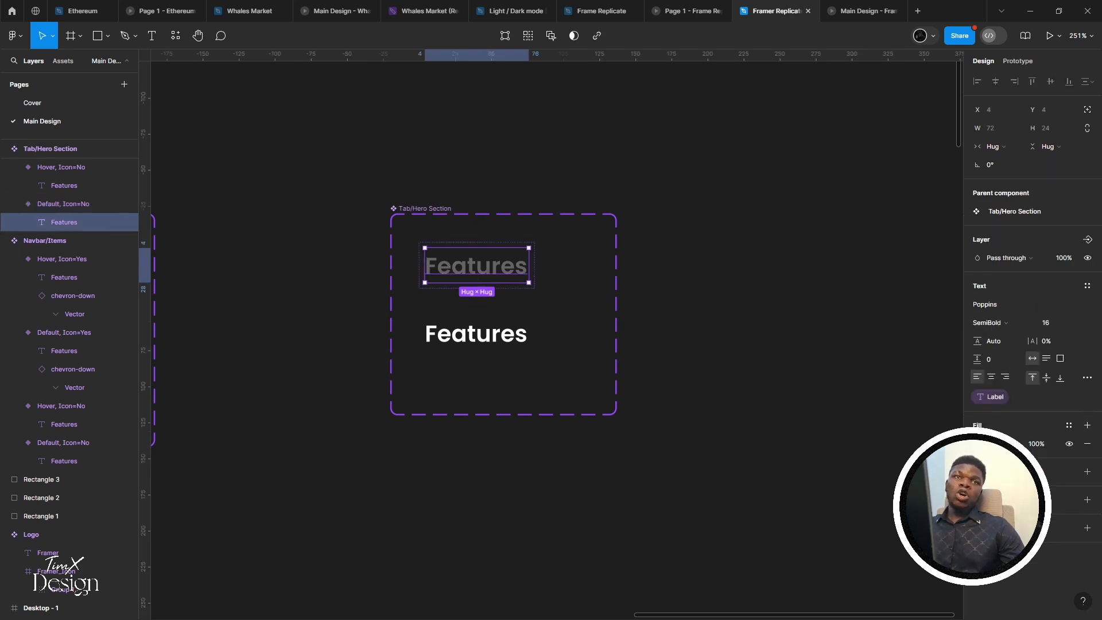
scroll(631, 454, down, 3)
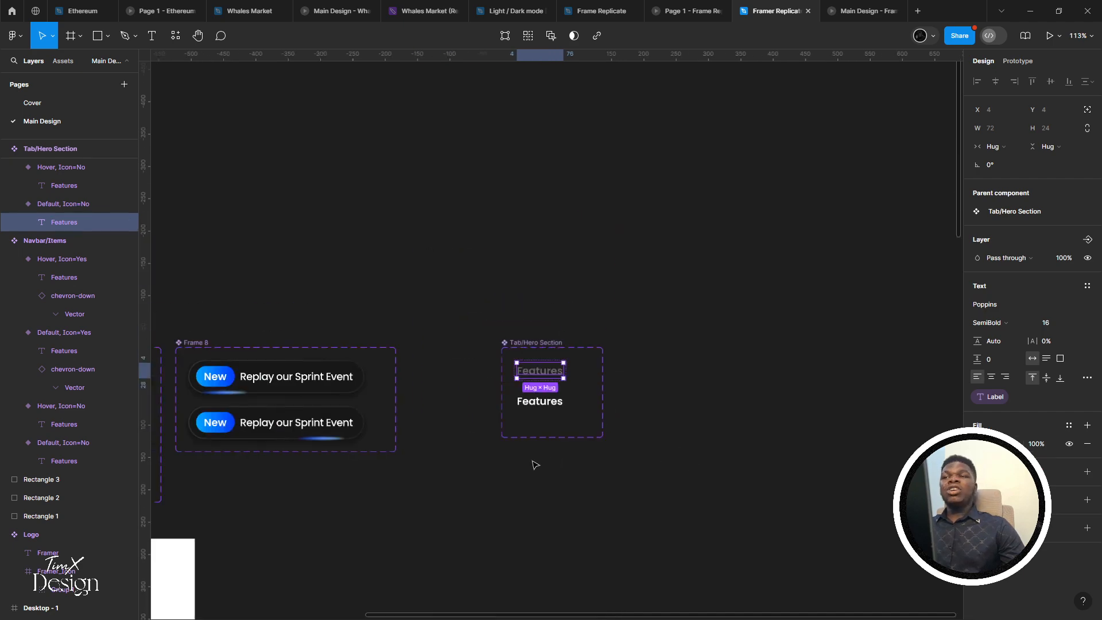
scroll(525, 448, up, 3)
Examine the contrast of the two Features tabs in the prototype preview, and return to the design file
click(838, 5)
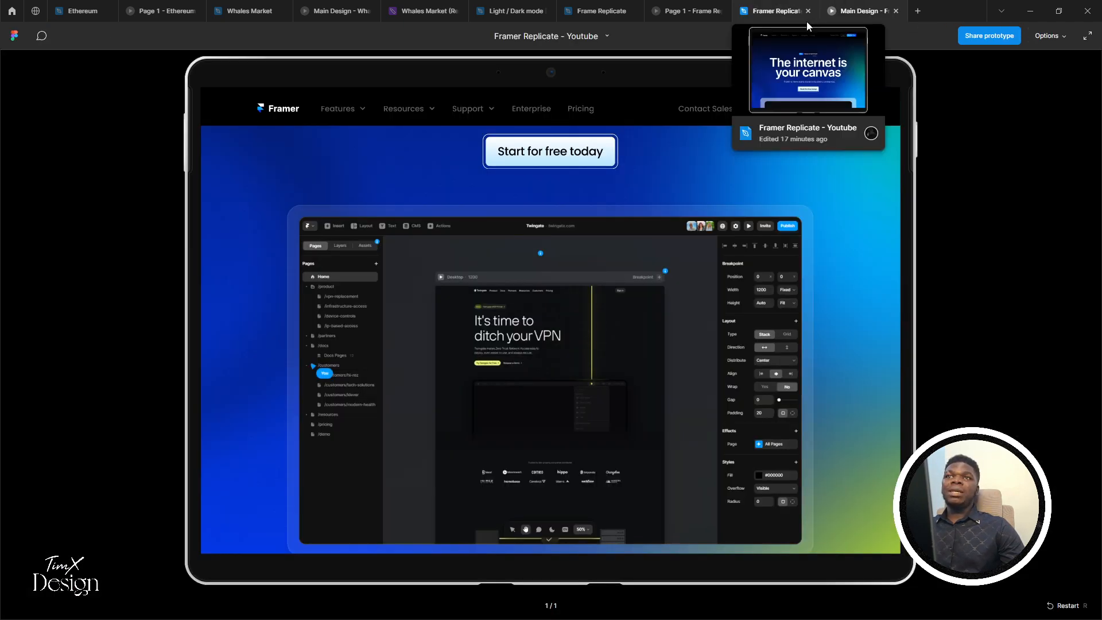
scroll(650, 198, up, 5)
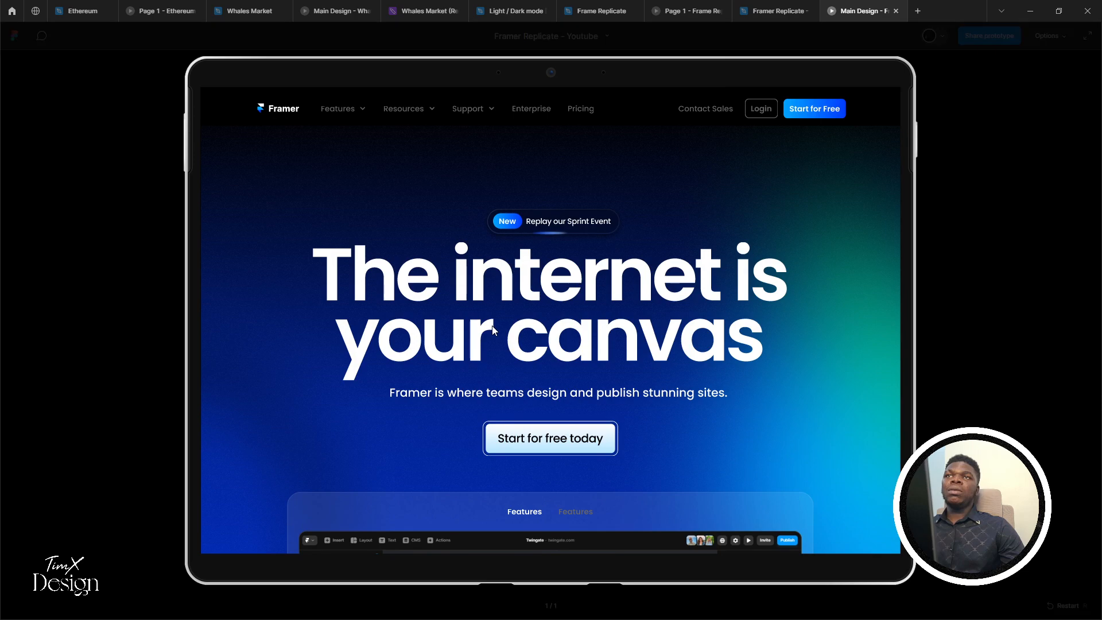
scroll(490, 335, down, 2)
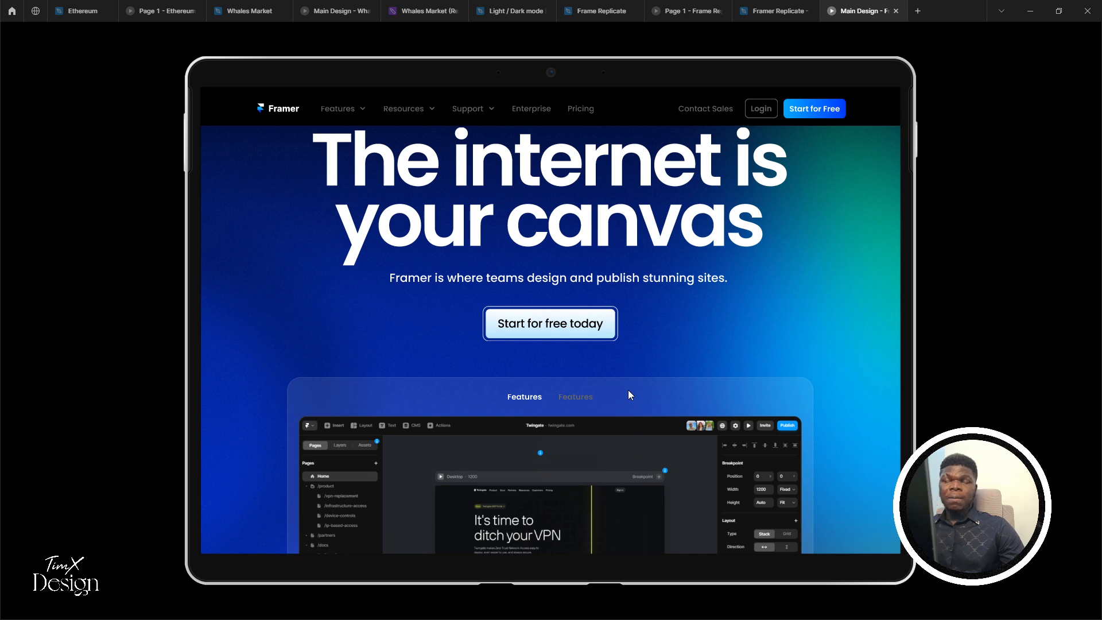
click(795, 7)
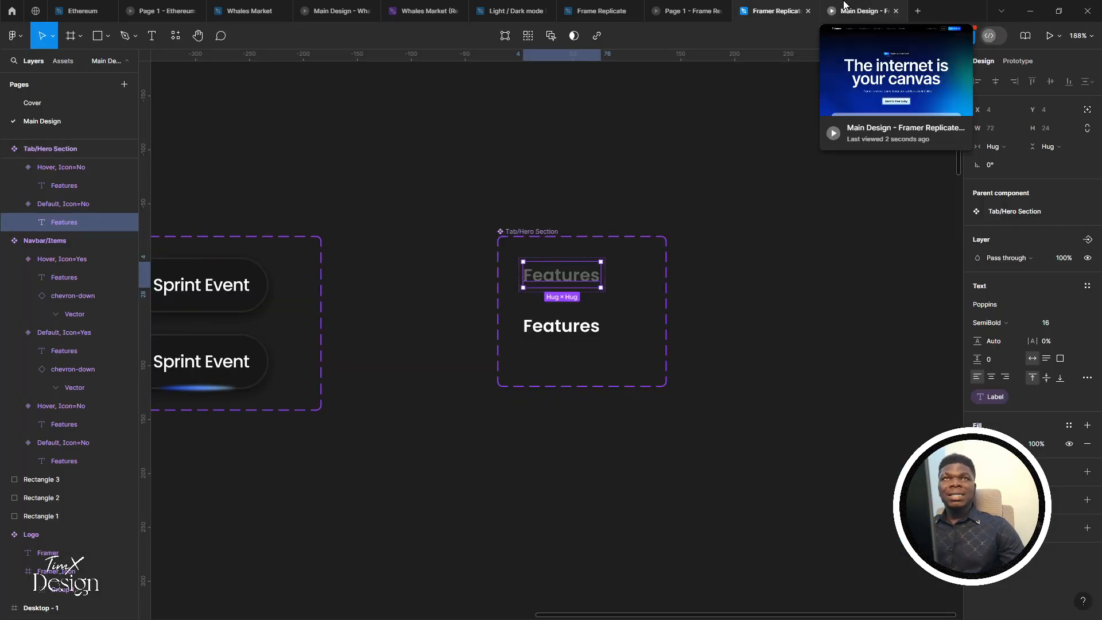
click(861, 11)
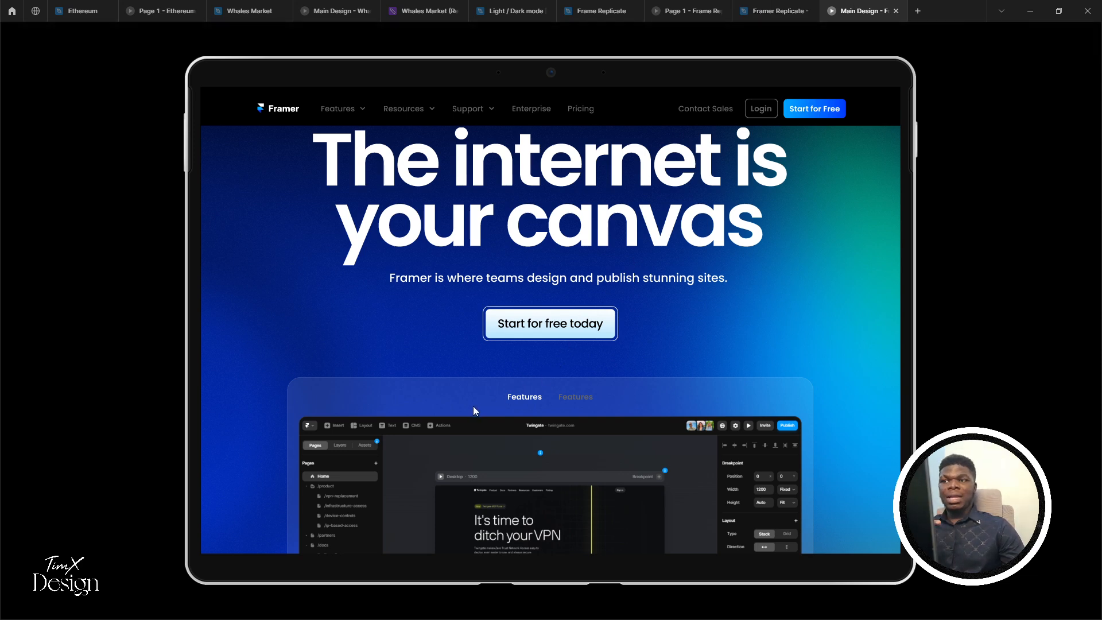
click(774, 11)
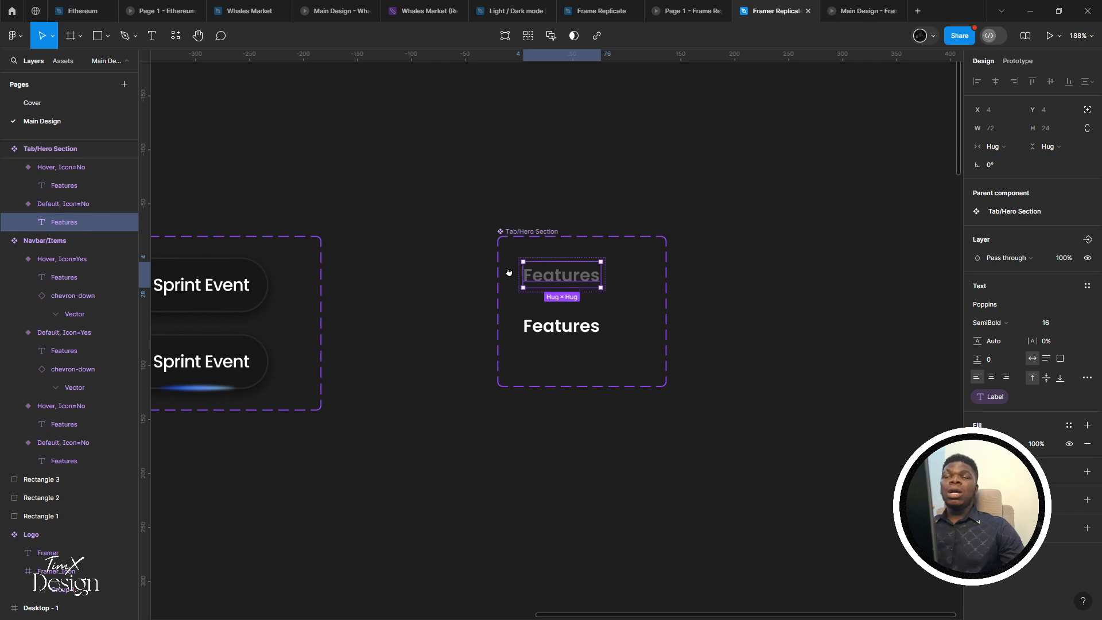
drag(509, 273, 522, 274)
click(851, 7)
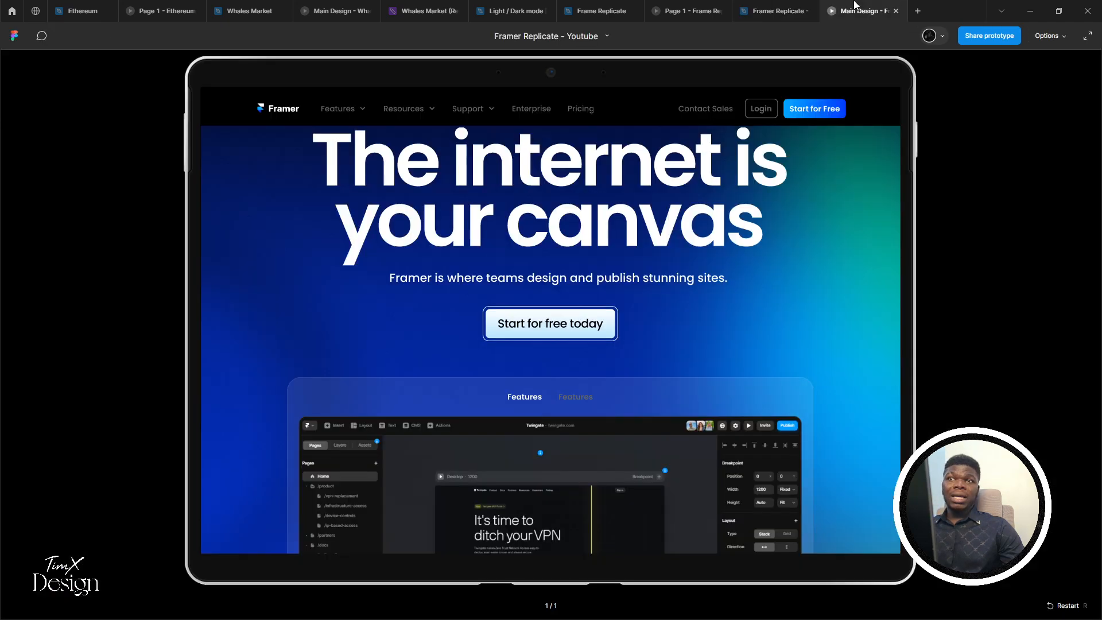
click(772, 11)
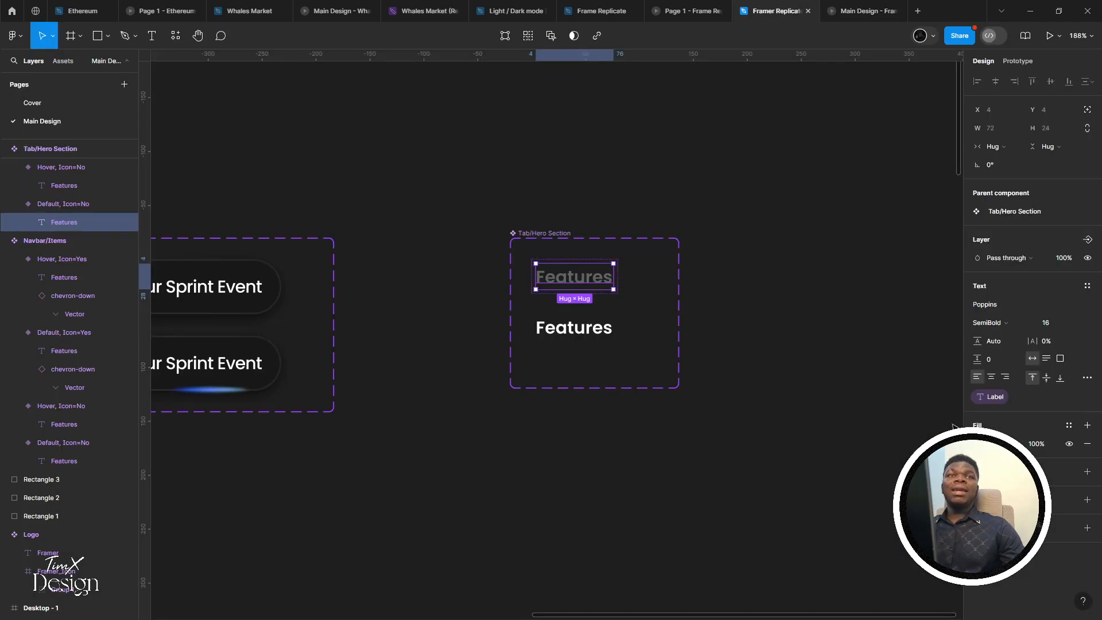
Change the Default variant's Features text fill to black at 33% opacity, checking the tabs in the prototype preview
click(978, 443)
click(912, 402)
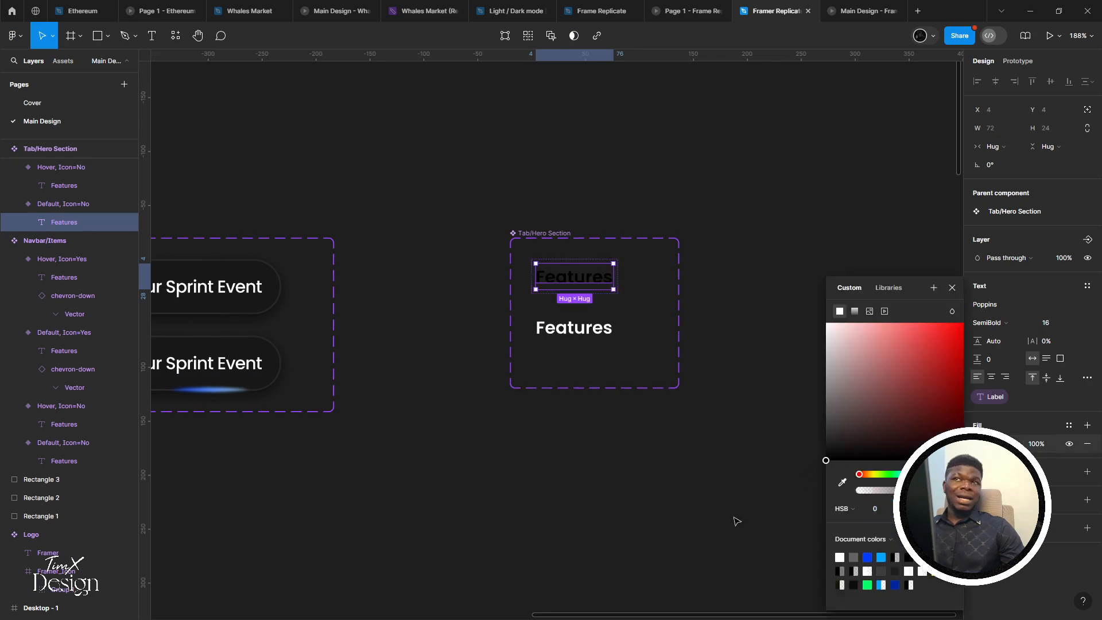
click(861, 10)
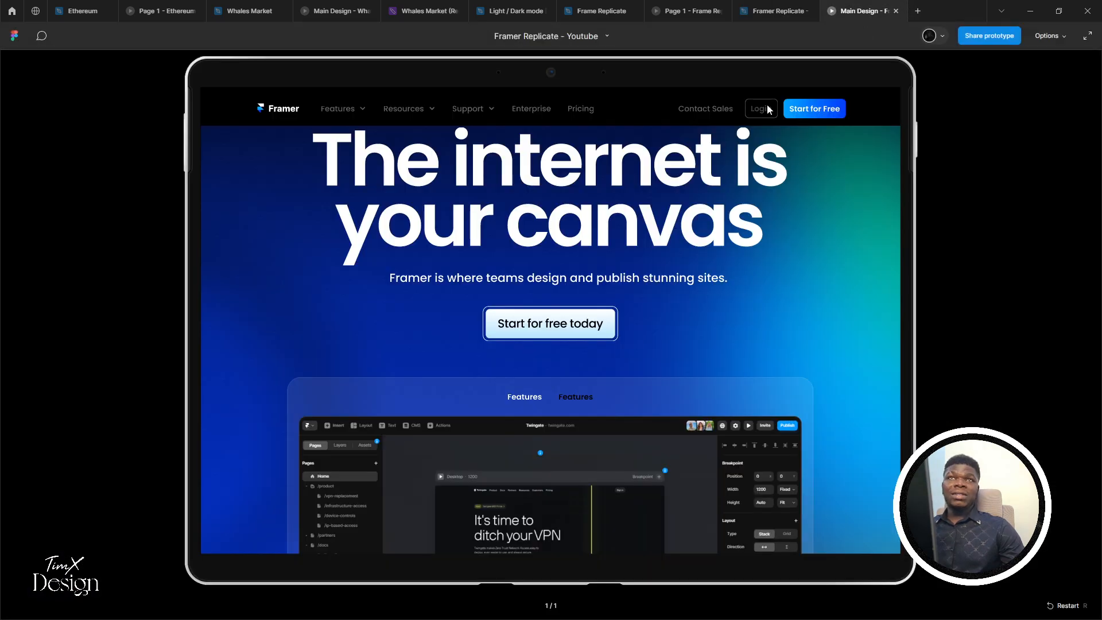
click(771, 11)
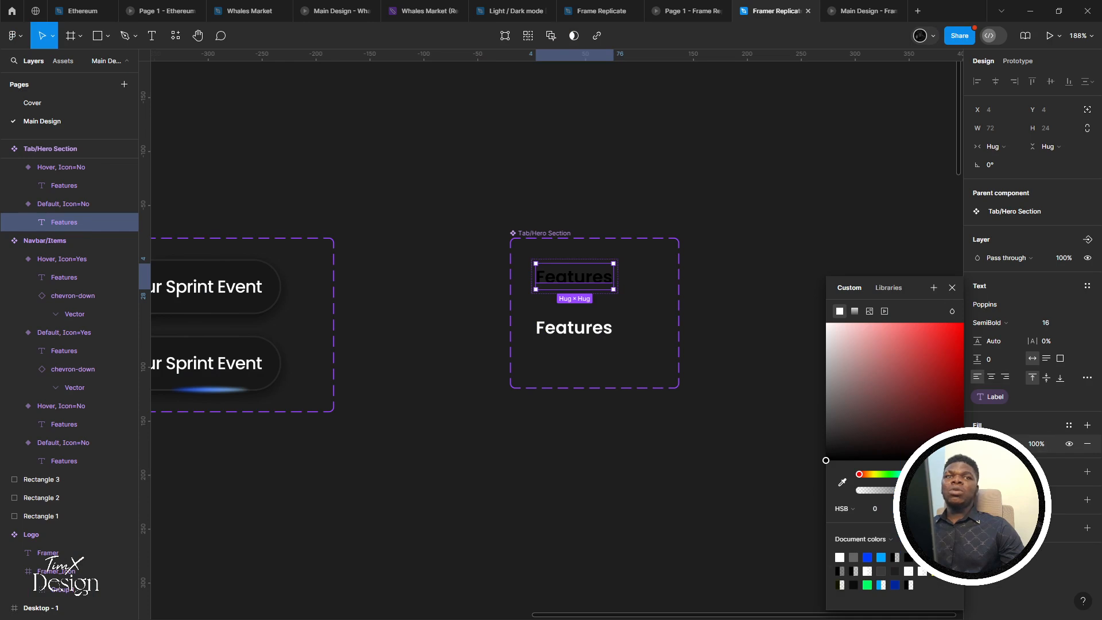
drag(954, 490, 889, 491)
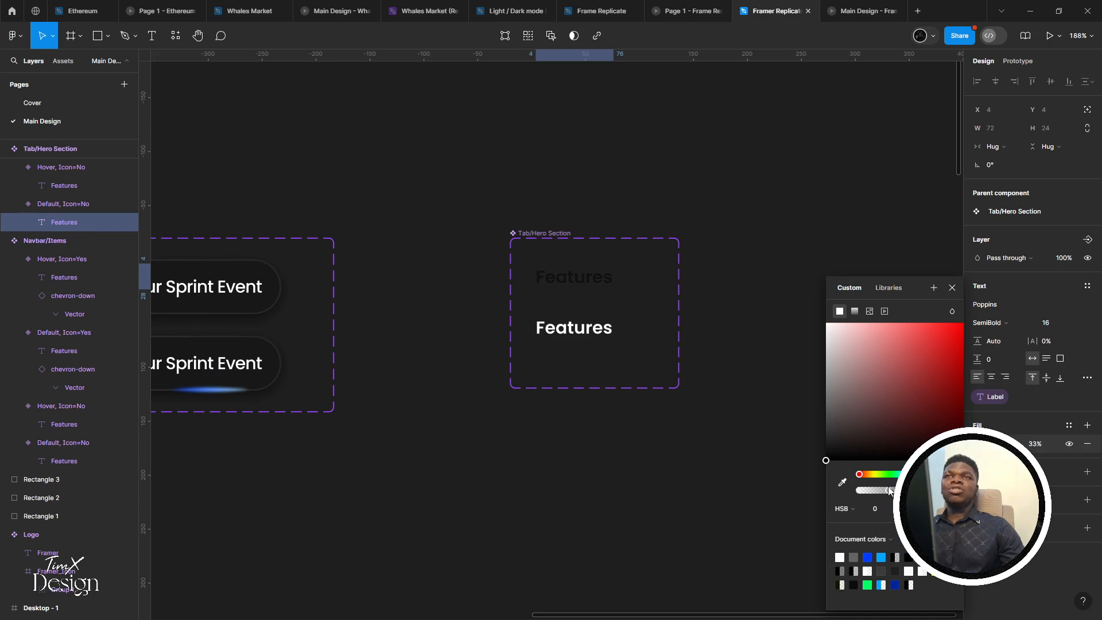
click(842, 5)
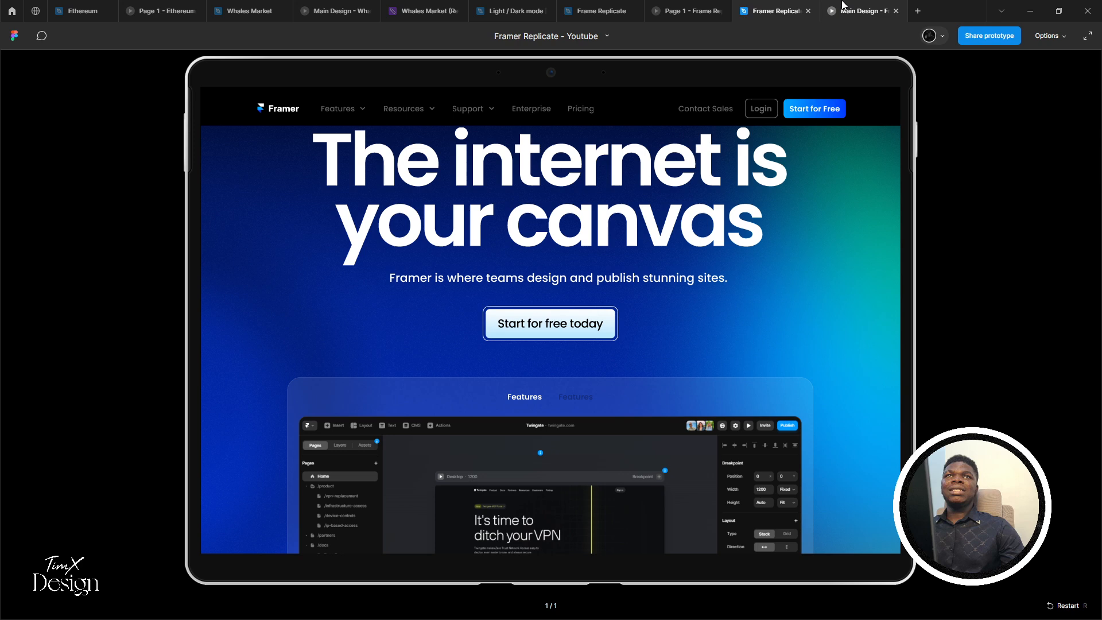
Set the Default variant's Features text fill opacity to 63% and check the tabs in the prototype preview
click(801, 4)
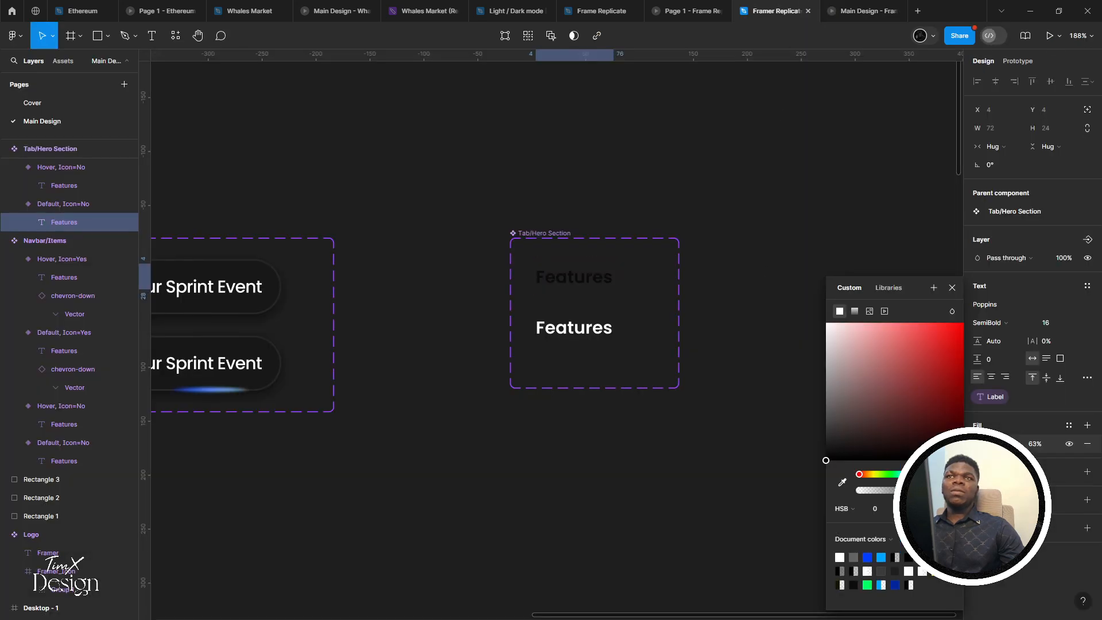
click(884, 14)
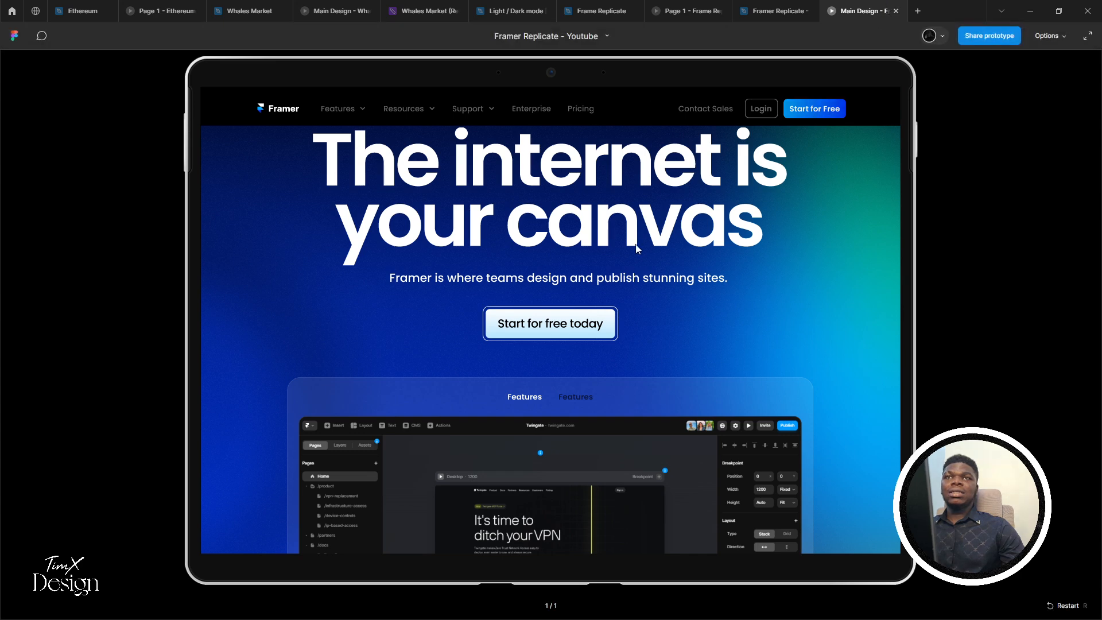
click(775, 11)
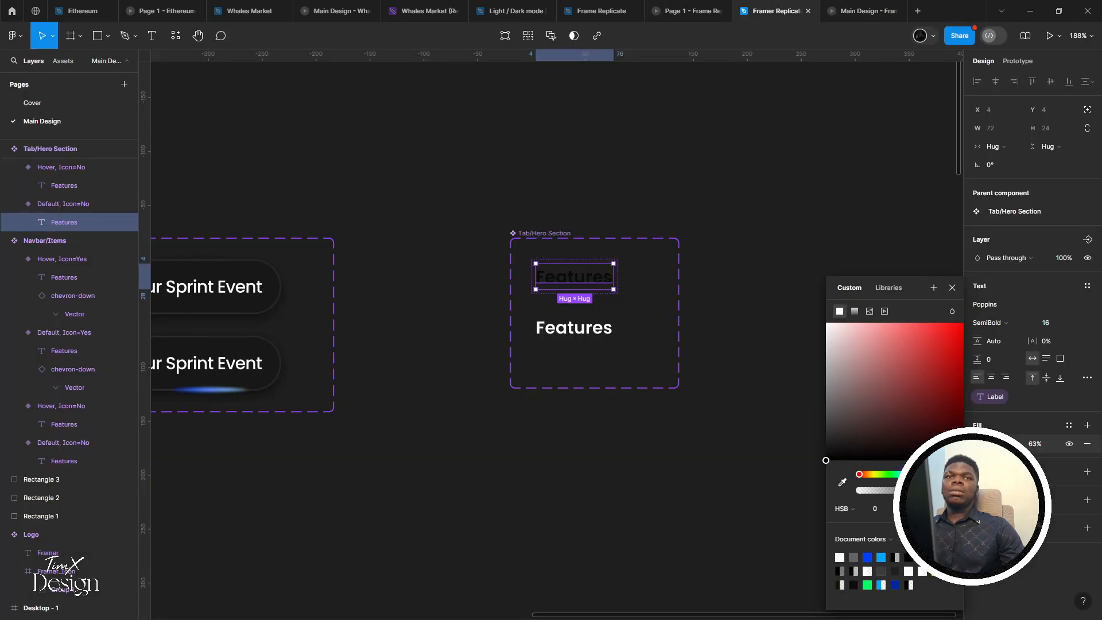
click(847, 6)
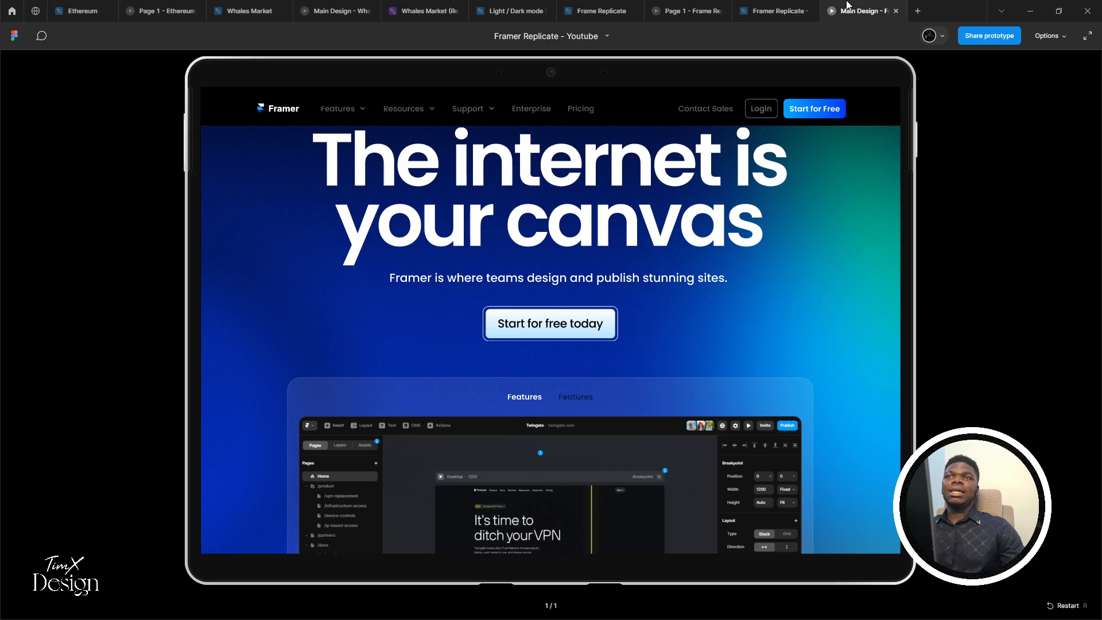
Compare the tabs with the Framer website, change the Default variant's Features text fill to white at 53% opacity, and check the preview
key(alt+Tab)
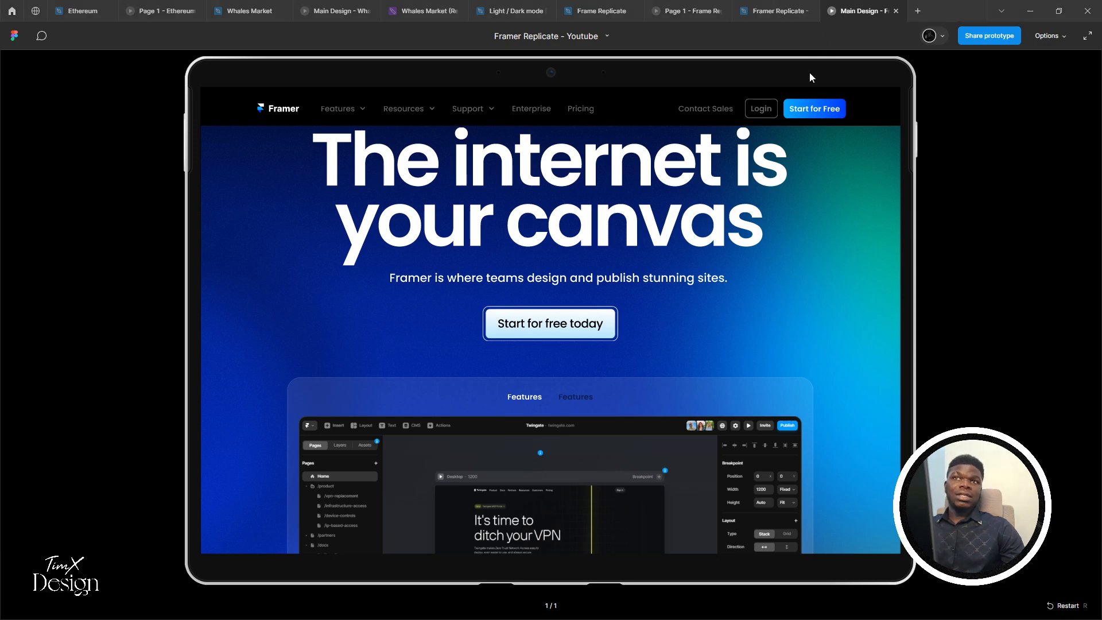
key(alt+Tab)
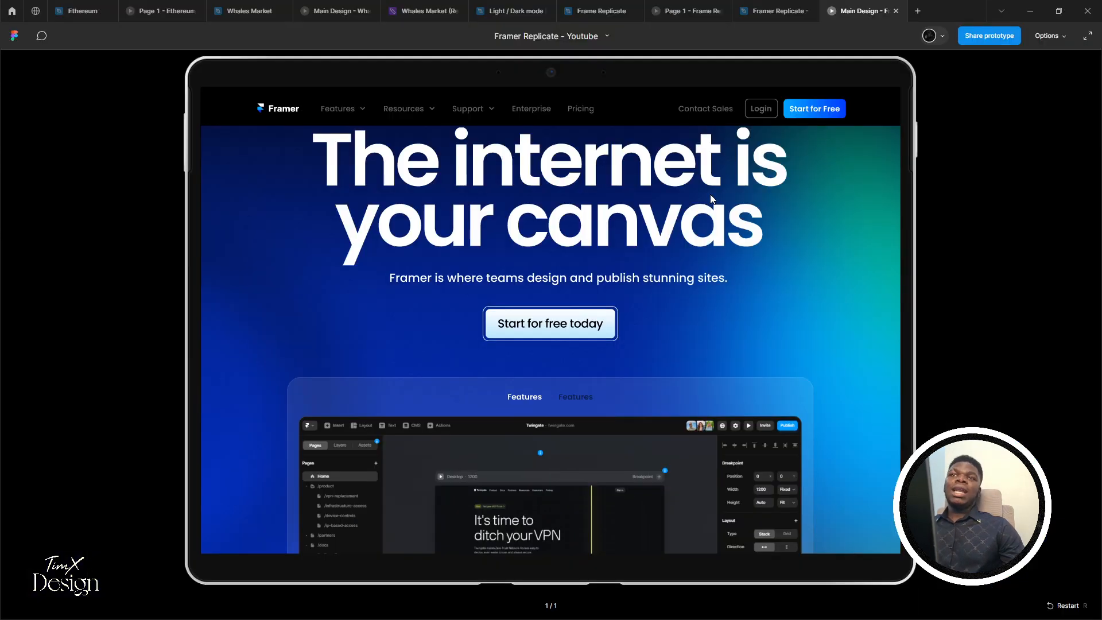
key(alt+Tab)
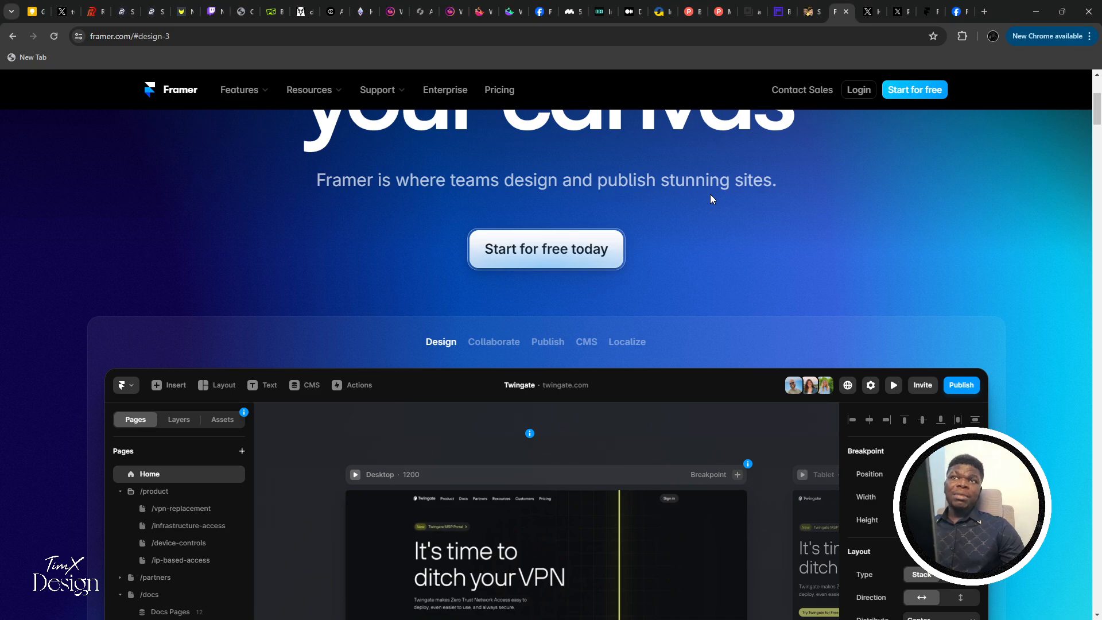
key(alt+Tab)
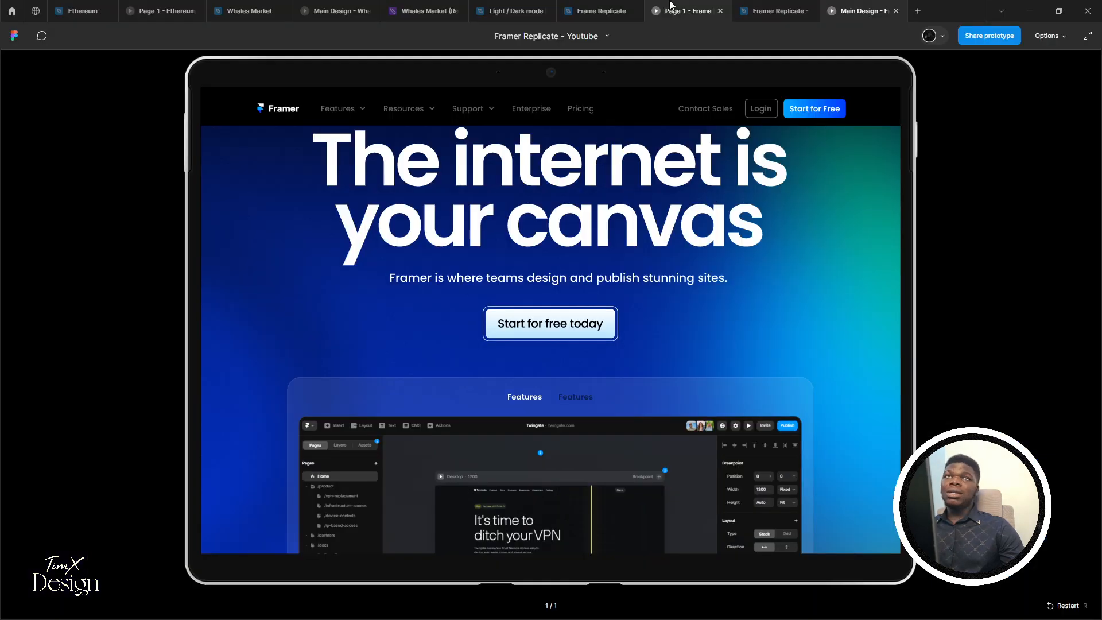
click(744, 8)
drag(866, 390, 739, 184)
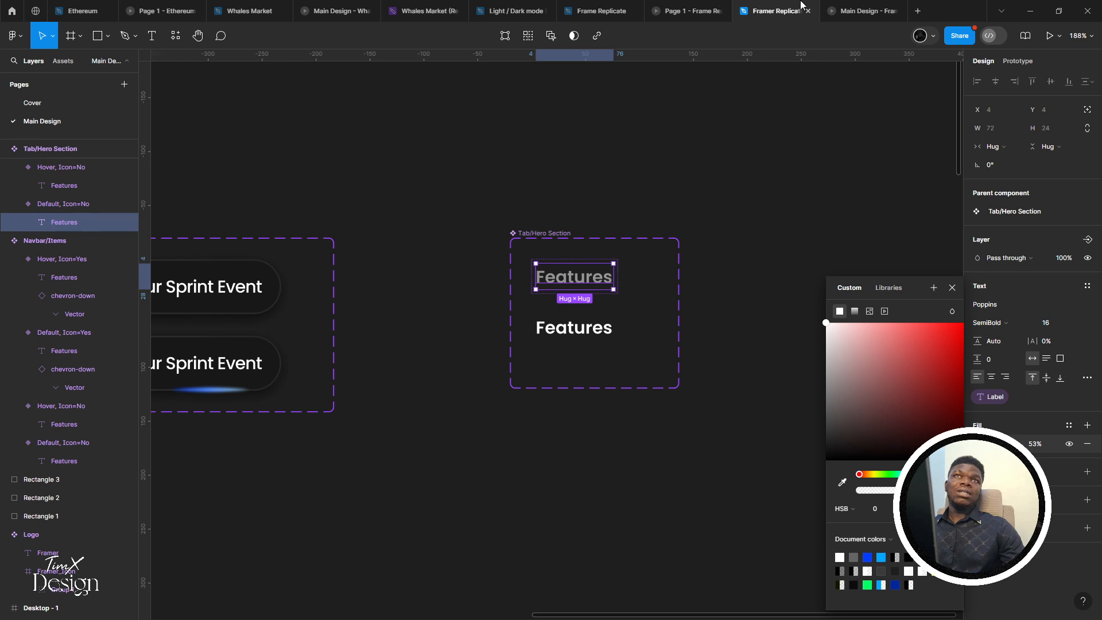
click(834, 7)
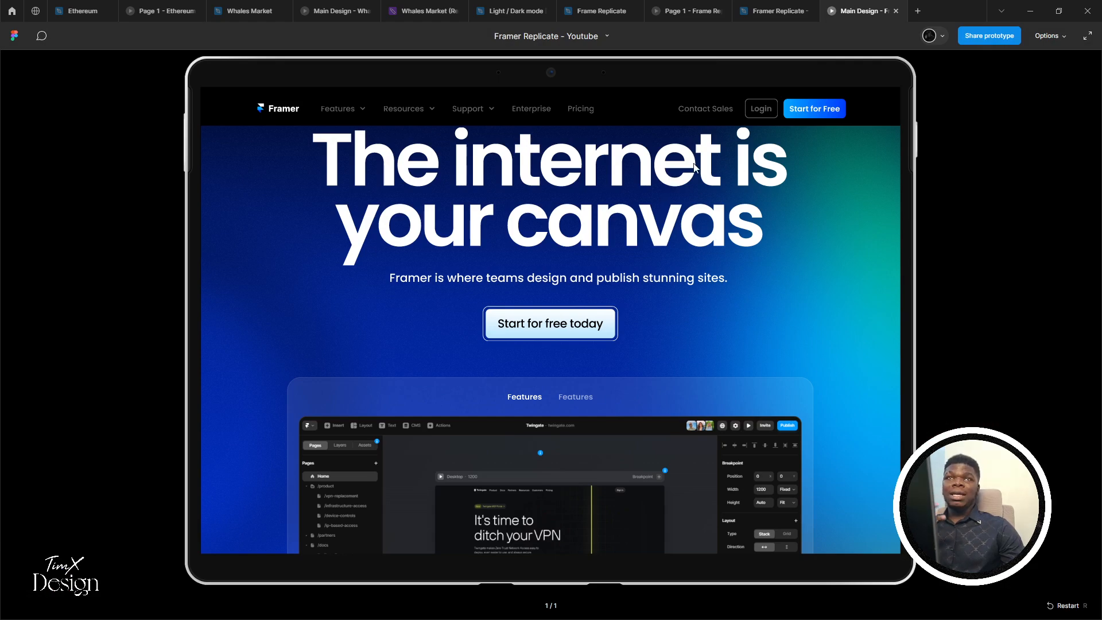
click(767, 5)
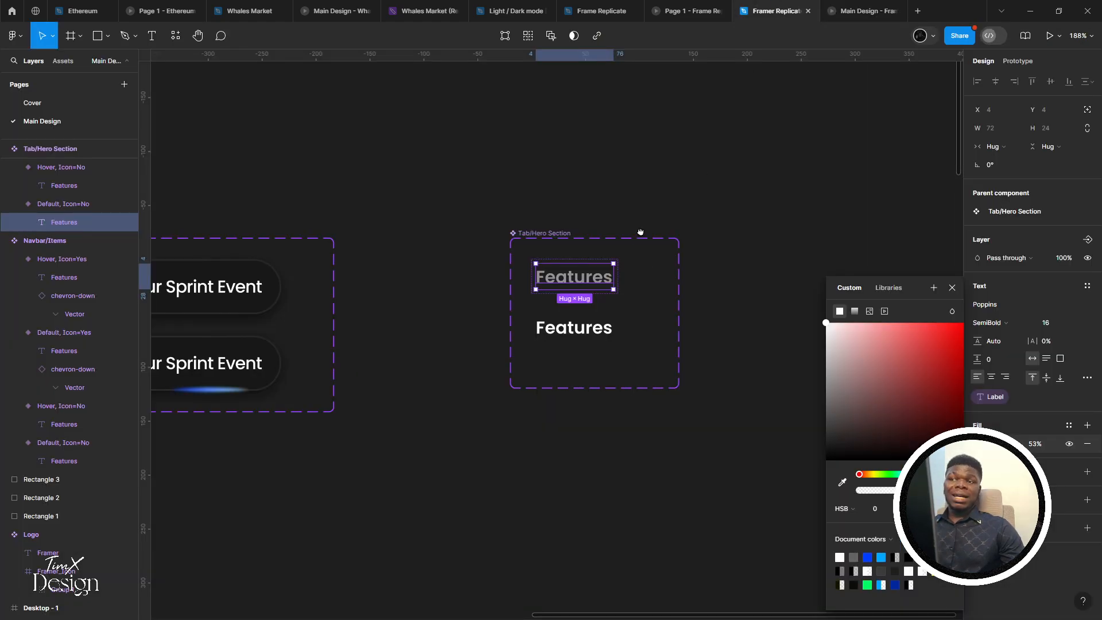
Narrow the Tab/Hero Section component set to a width of 120
scroll(643, 237, down, 1)
ctrl+scroll(643, 236, down, 6)
scroll(436, 396, down, 3)
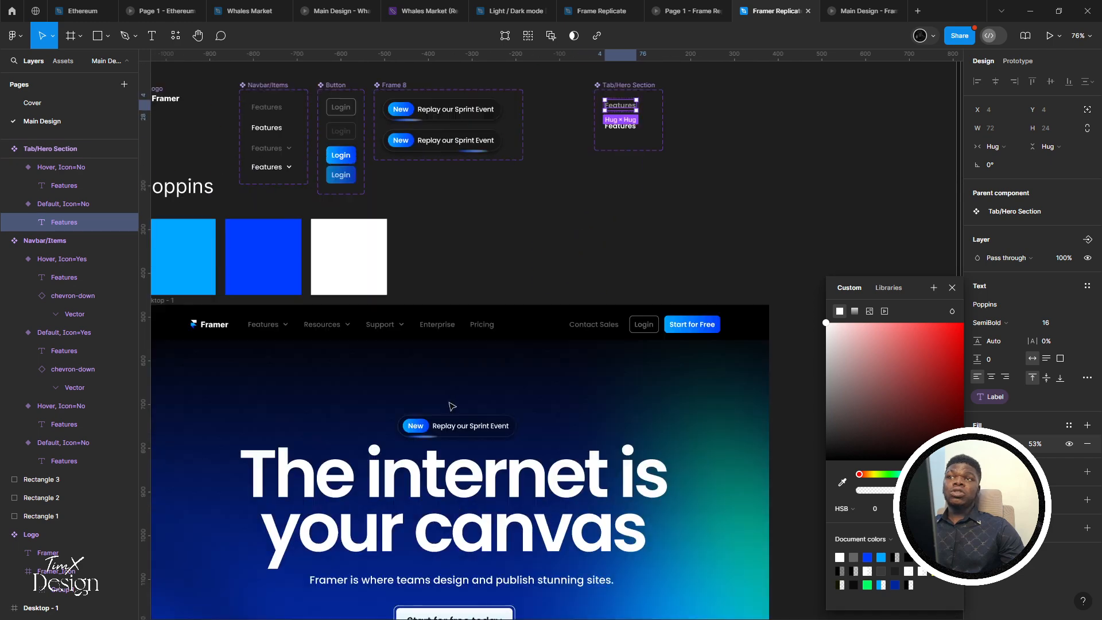
drag(493, 245, 462, 450)
ctrl+scroll(494, 438, up, 2)
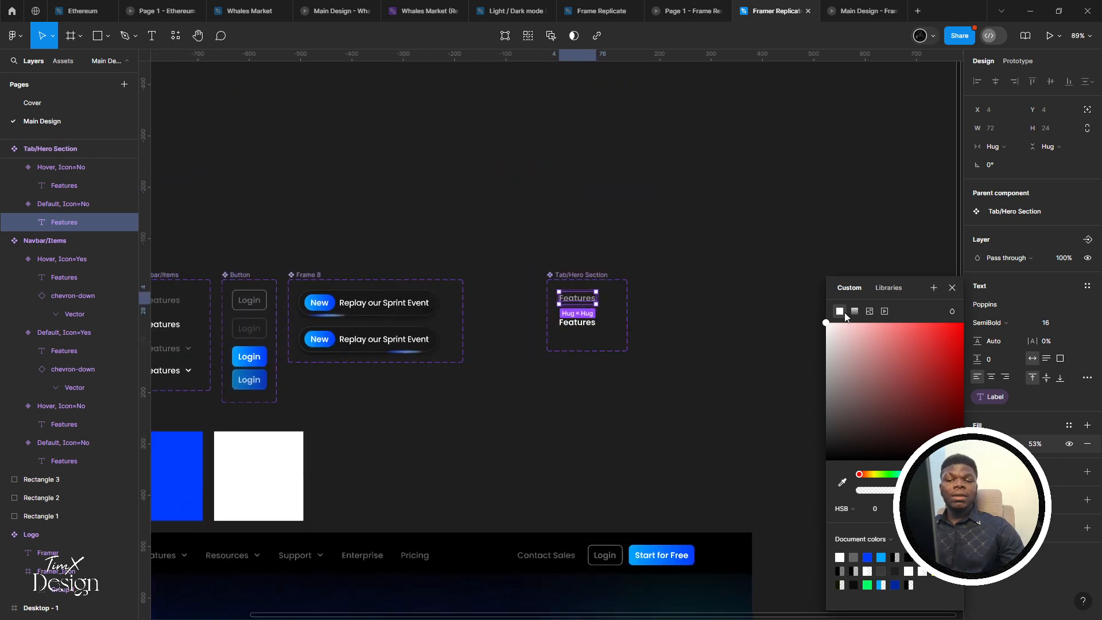
click(952, 287)
scroll(518, 347, down, 1)
ctrl+scroll(519, 346, up, 3)
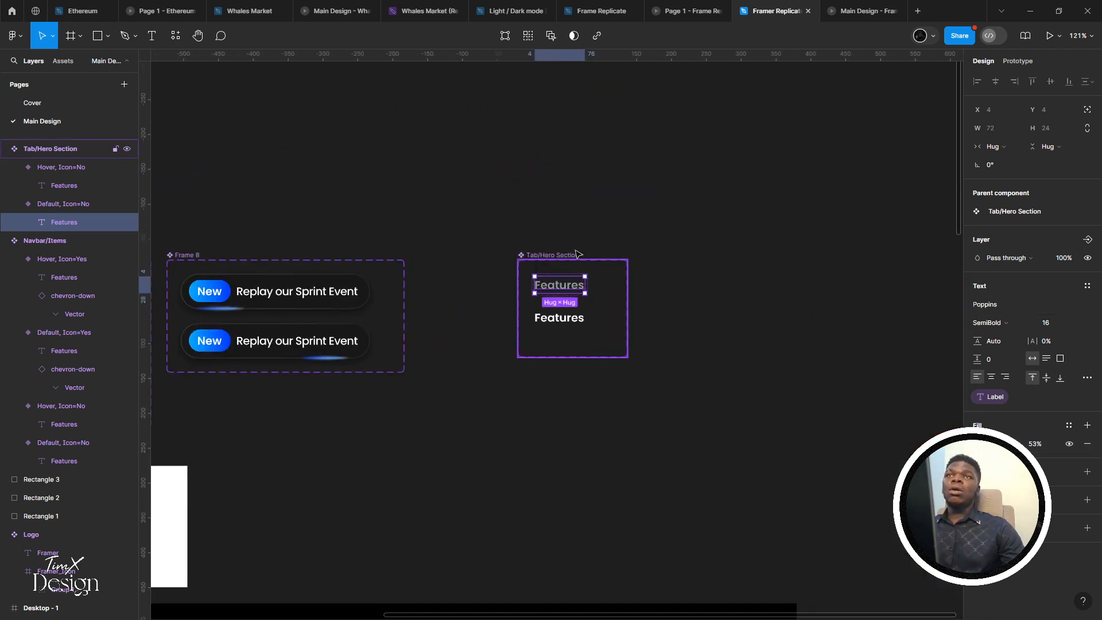
click(619, 286)
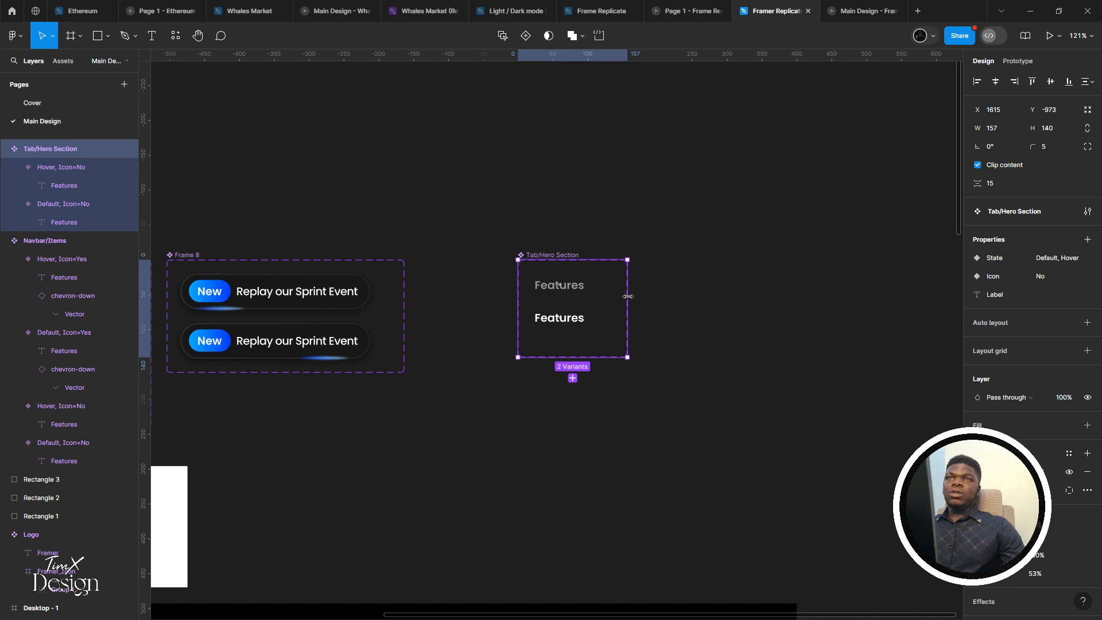
drag(628, 296, 602, 296)
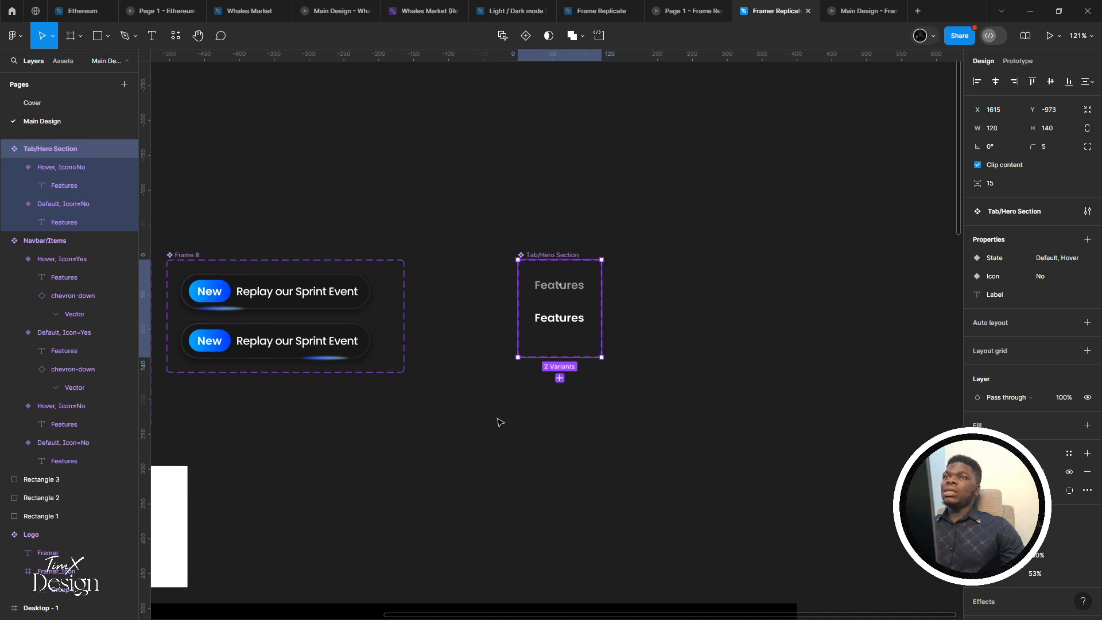
Move the Tab/Hero Section component set horizontally to X 1474, beside the Replay our Sprint Event component set
drag(497, 418, 572, 428)
shift+drag(609, 336, 513, 339)
scroll(513, 339, down, 5)
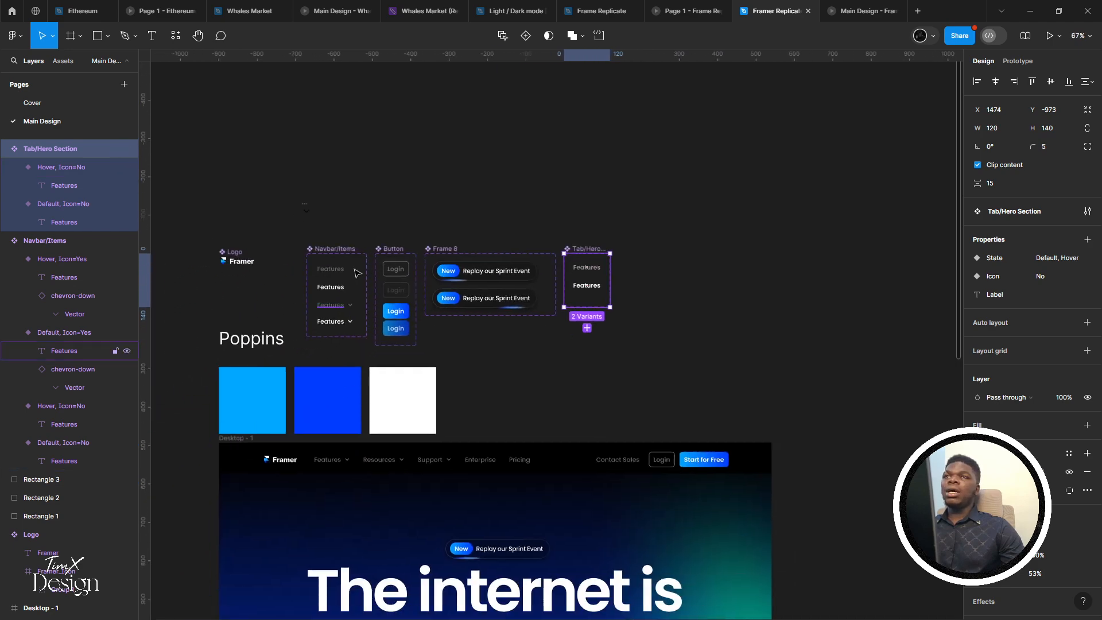
scroll(405, 253, up, 1)
key(Escape)
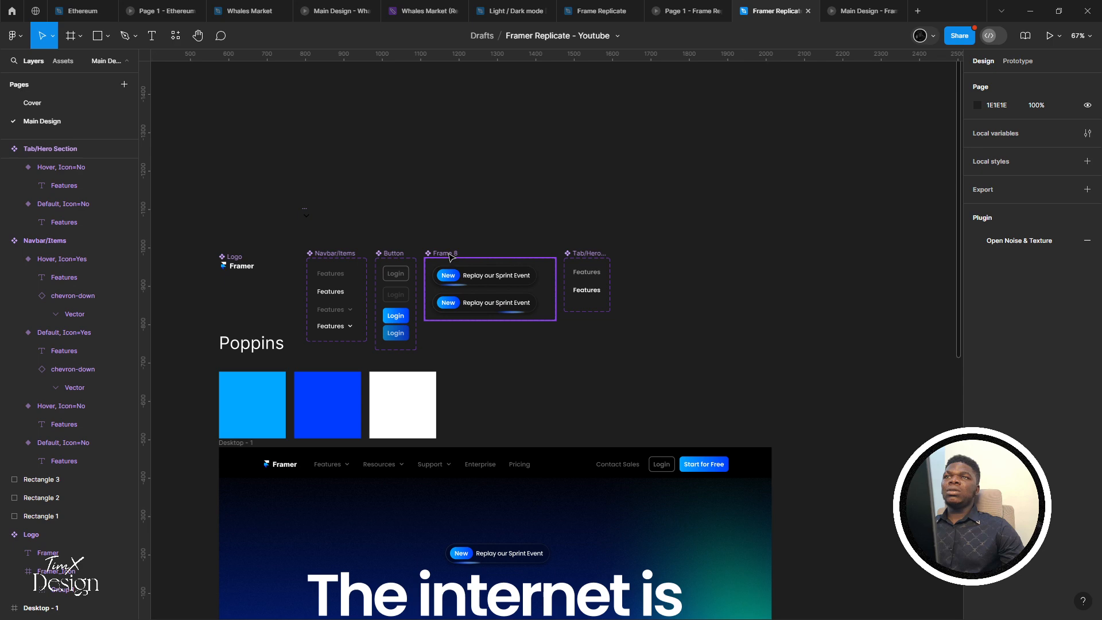
Rename the Frame 8 component set as Spot
double_click(450, 256)
text(Spot)
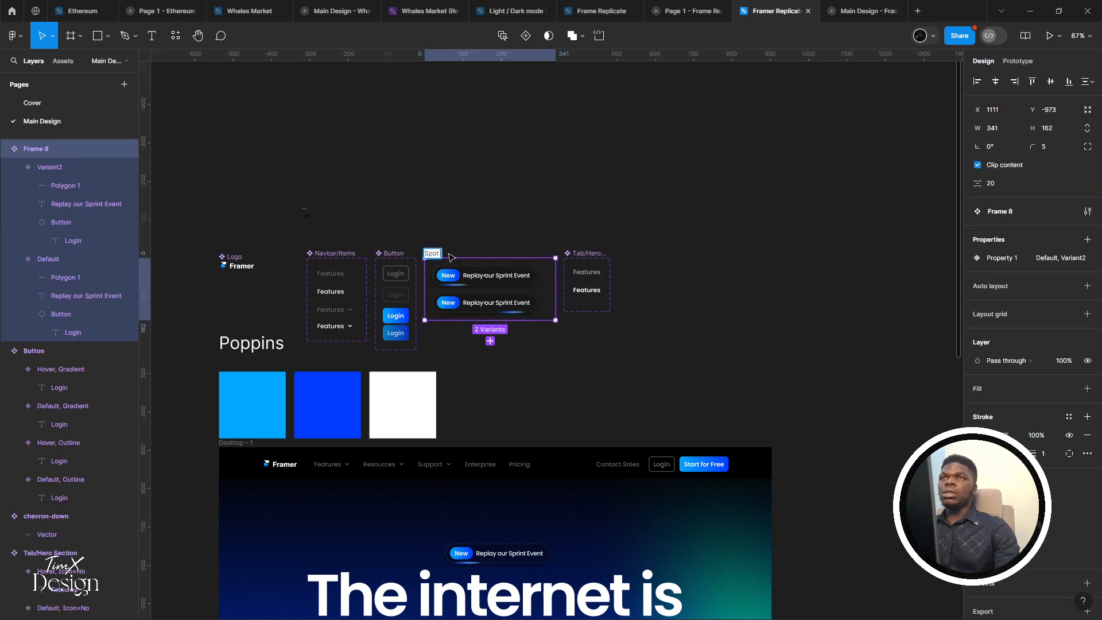
key(Return)
Duplicate the default Features tab above the hero's product preview to make a row of five tabs
scroll(451, 256, down, 5)
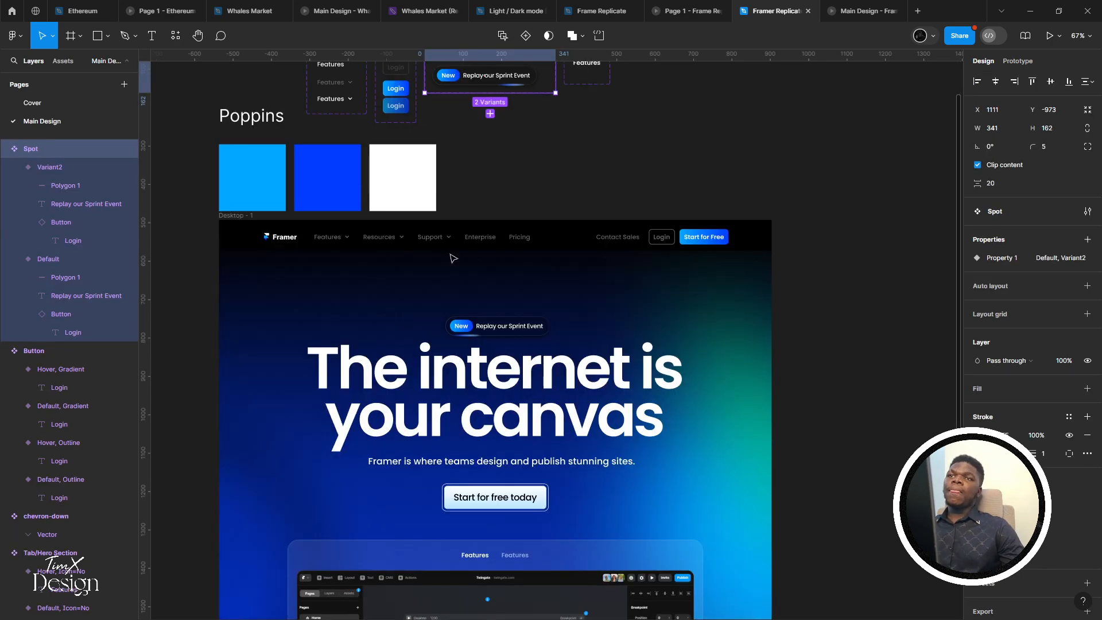
scroll(370, 227, down, 3)
scroll(369, 227, right, 2)
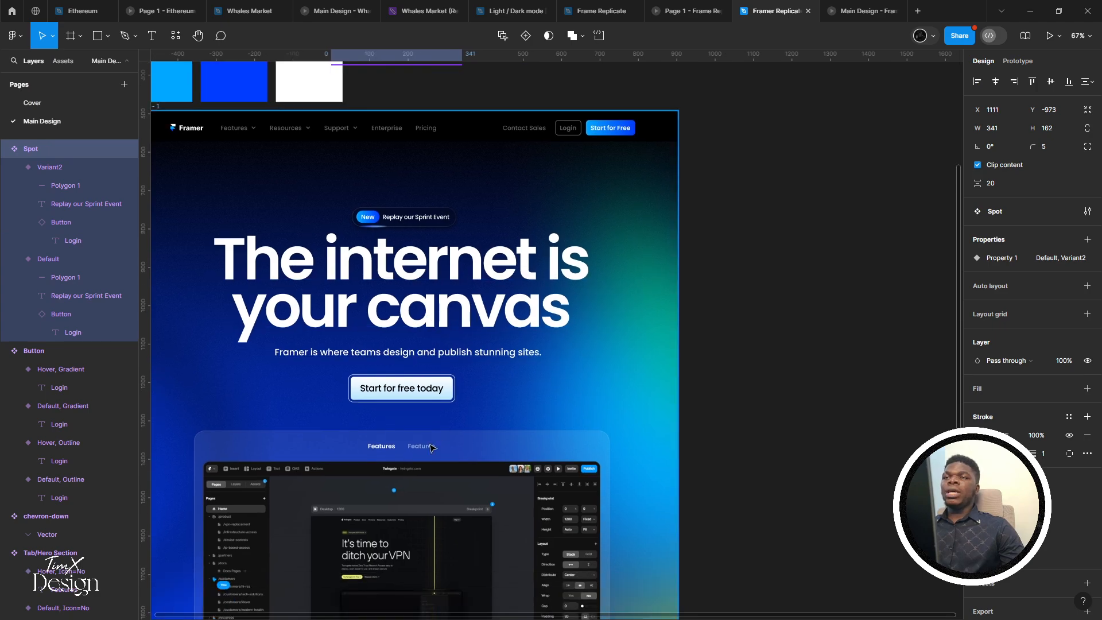
click(431, 448)
key(alt+Tab)
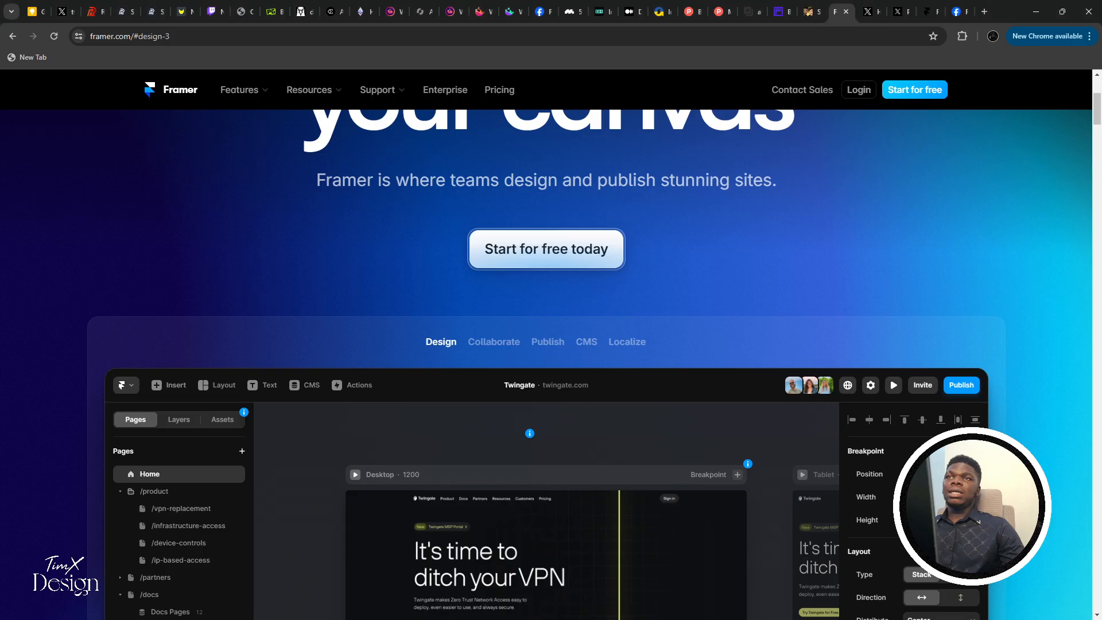
key(alt+Tab)
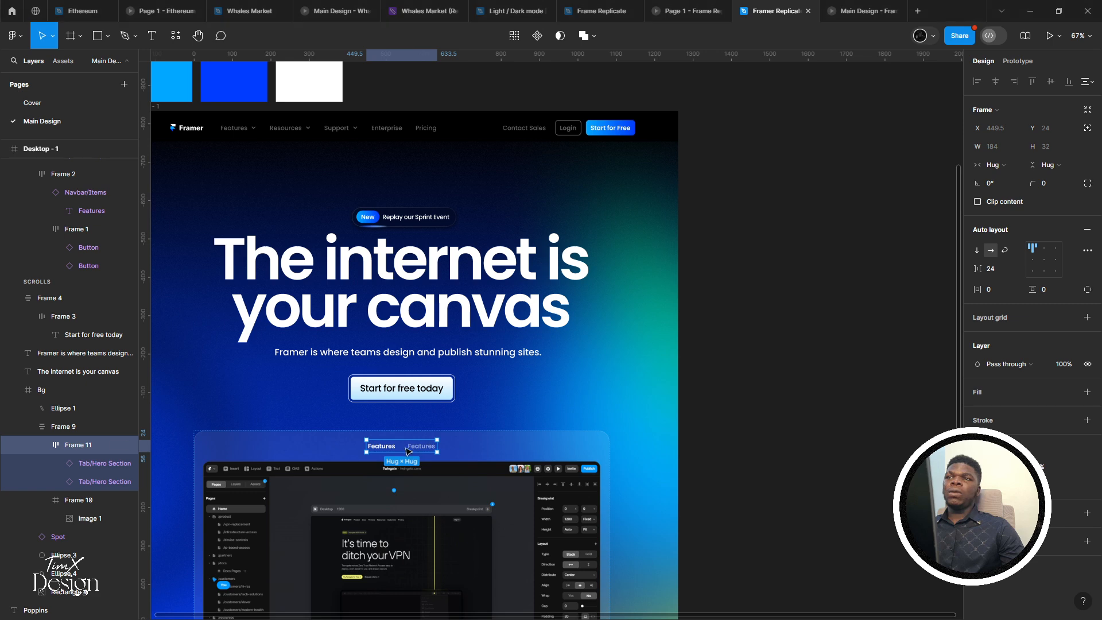
click(418, 451)
key(ctrl+d)
key(ctrl+d)
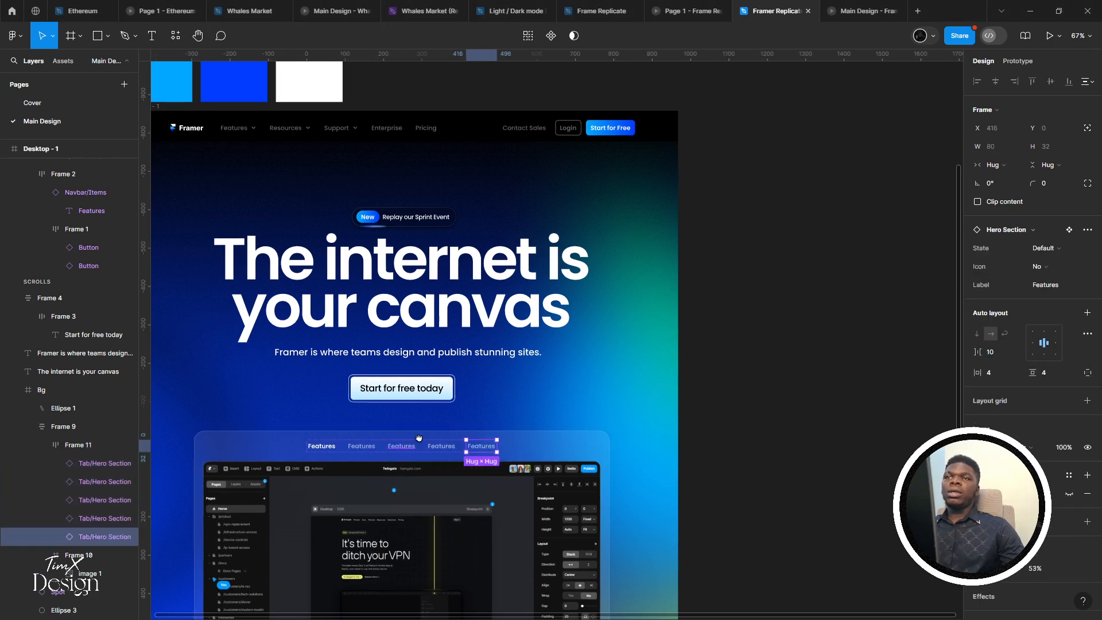
Compare the tab row with the Framer website and set the row's auto layout spacing to 8
scroll(382, 454, down, 1)
key(alt+Tab)
key(alt+Tab)
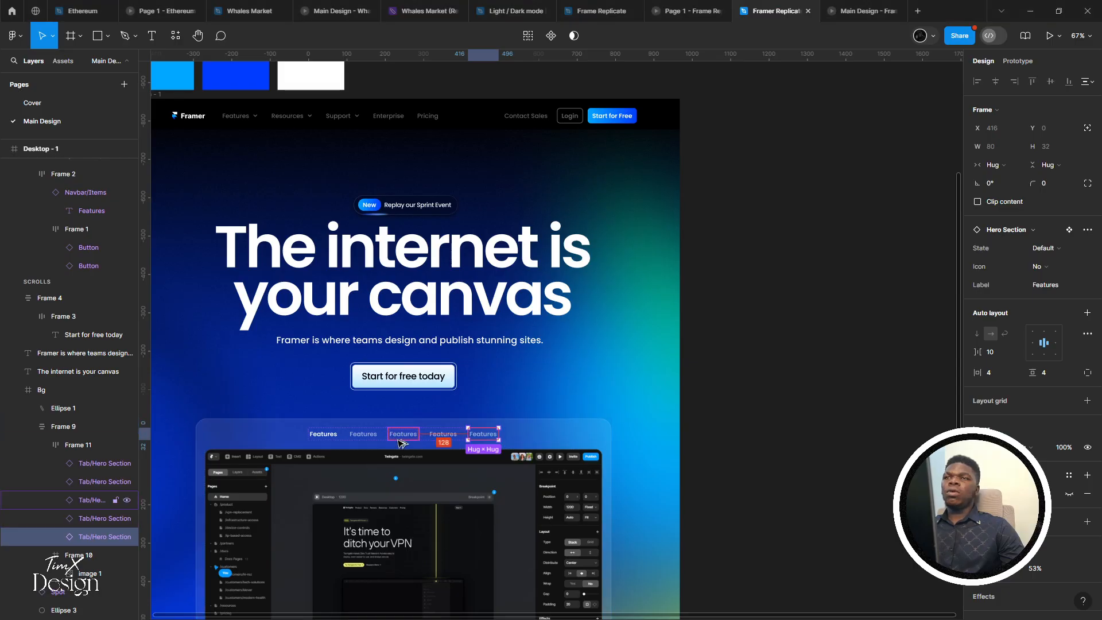
key(alt+Tab)
key(alt+Tab)
key(alt+Tab)
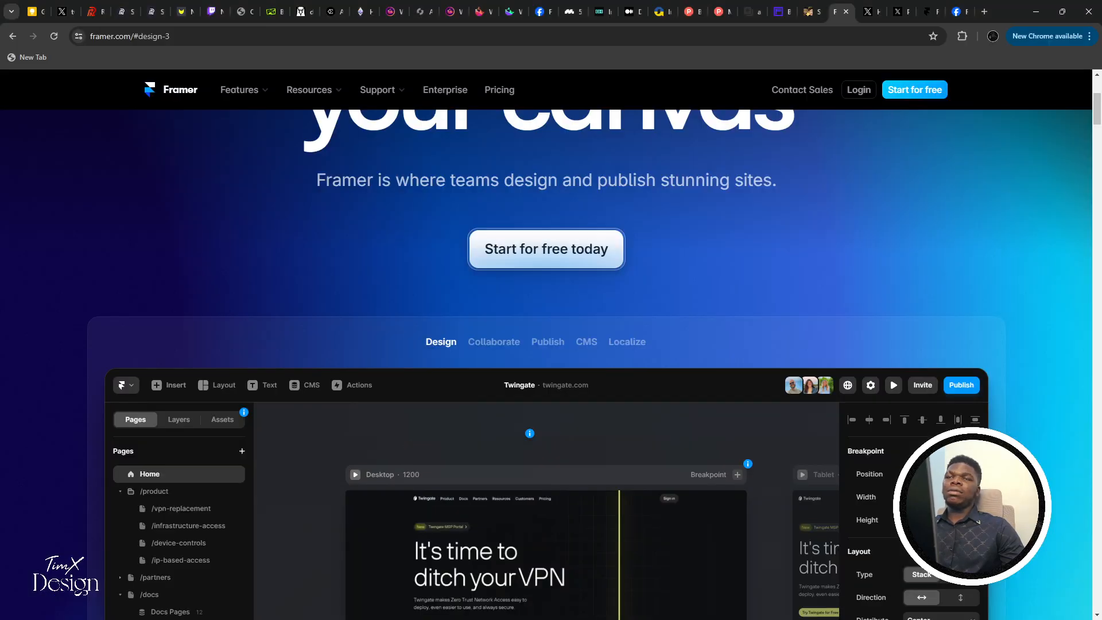
key(alt+Tab)
scroll(422, 414, up, 3)
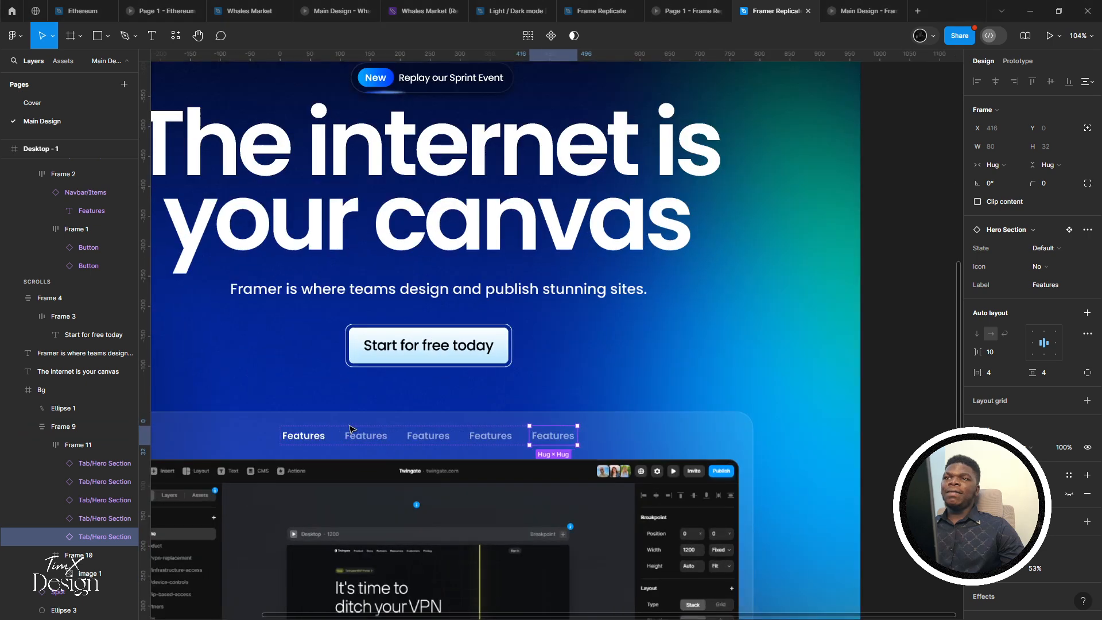
scroll(421, 414, down, 1)
click(424, 425)
click(422, 414)
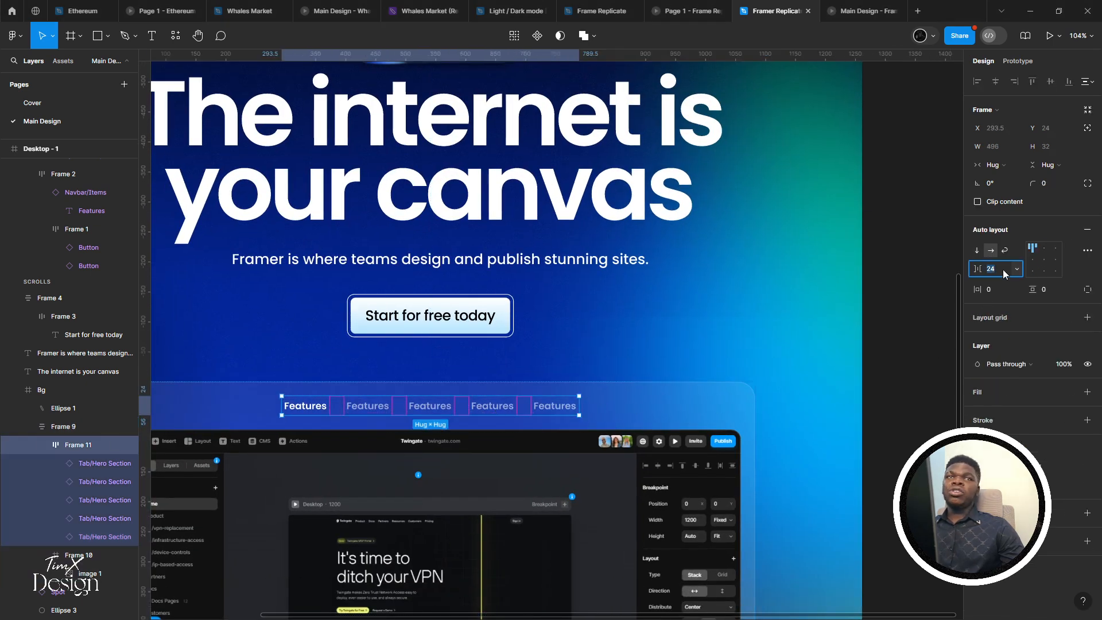
text(8)
key(Return)
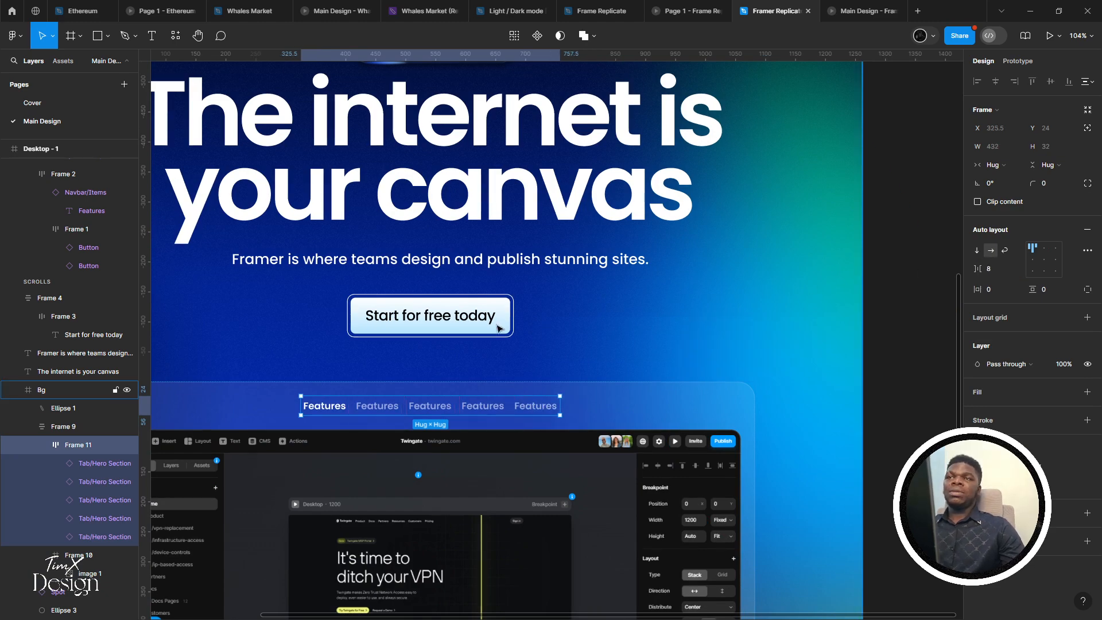
Examine the hero layout with its five tabs, both close up and across the whole Desktop - 1 frame
scroll(597, 312, down, 5)
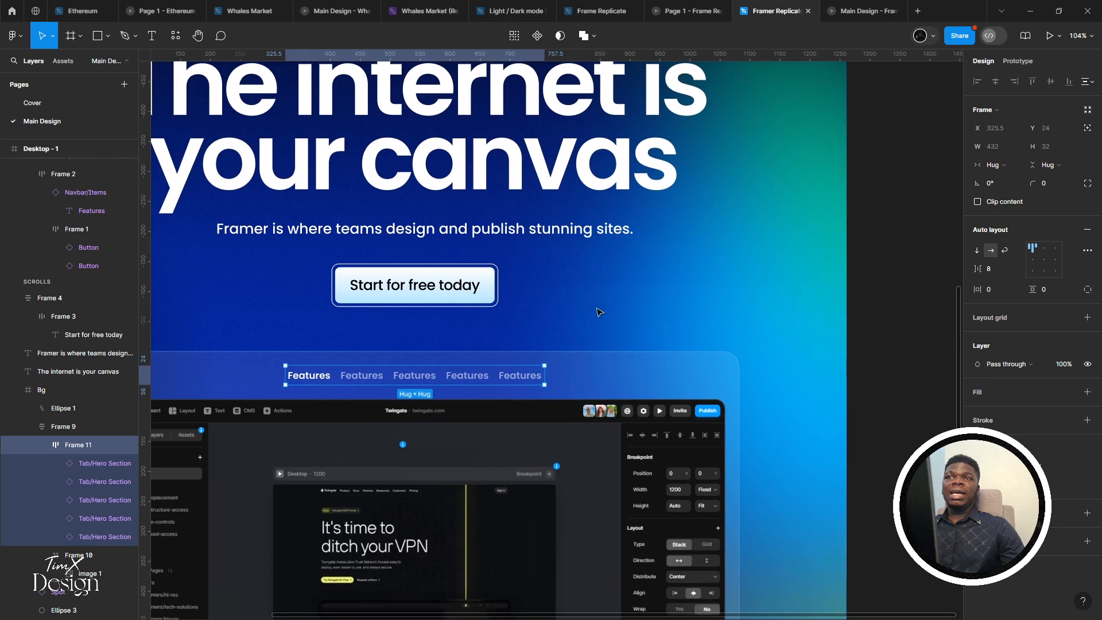
click(601, 299)
scroll(591, 356, up, 3)
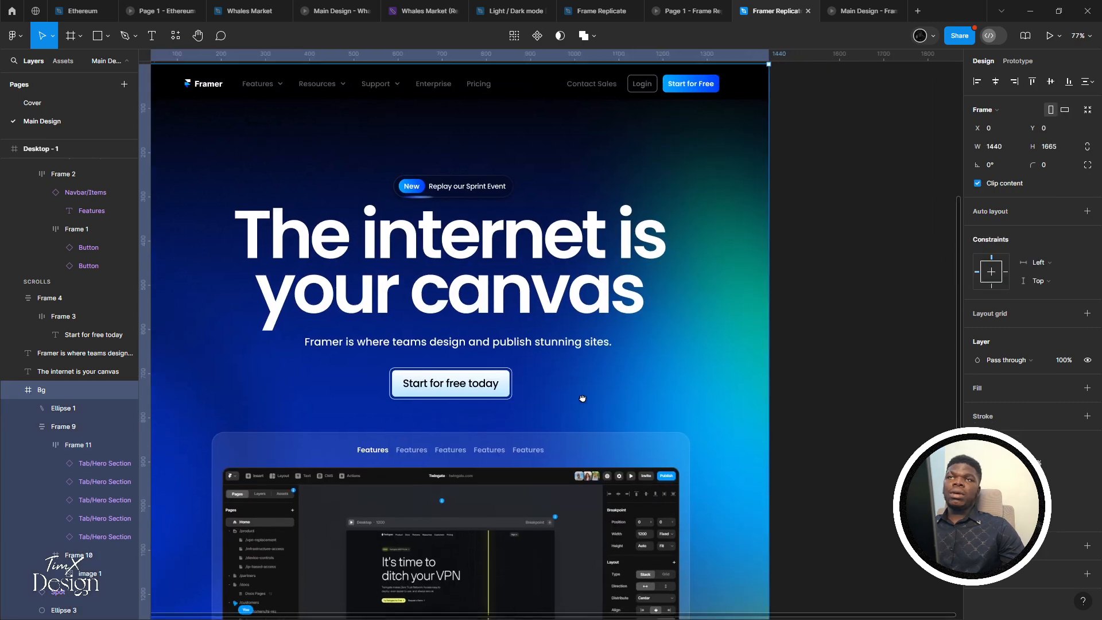
scroll(583, 398, down, 3)
scroll(401, 396, up, 6)
scroll(396, 402, down, 10)
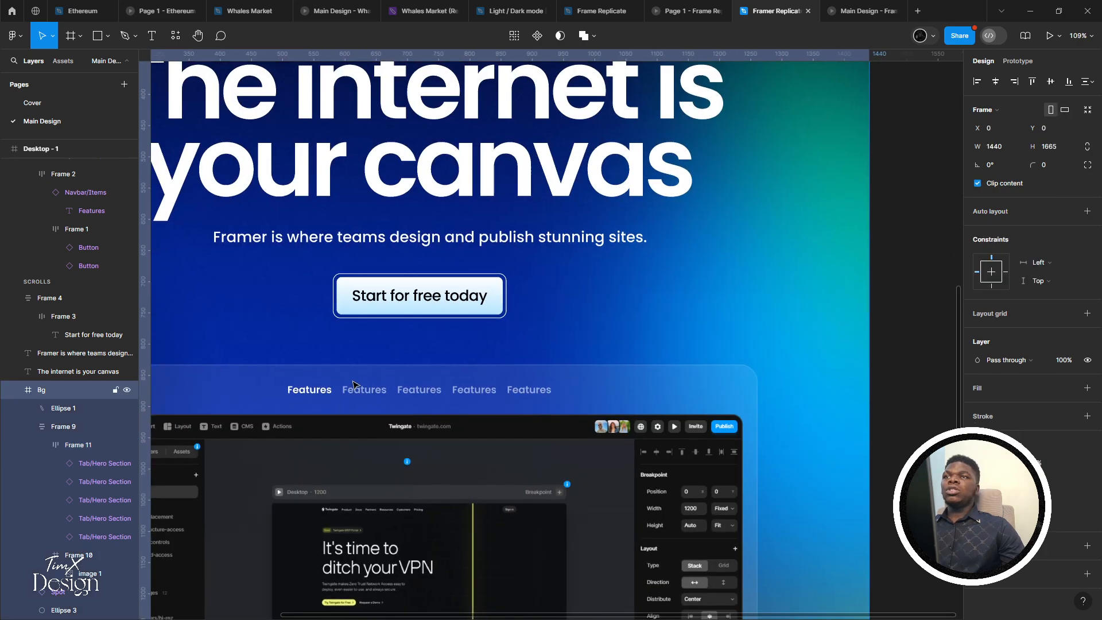
scroll(430, 344, down, 3)
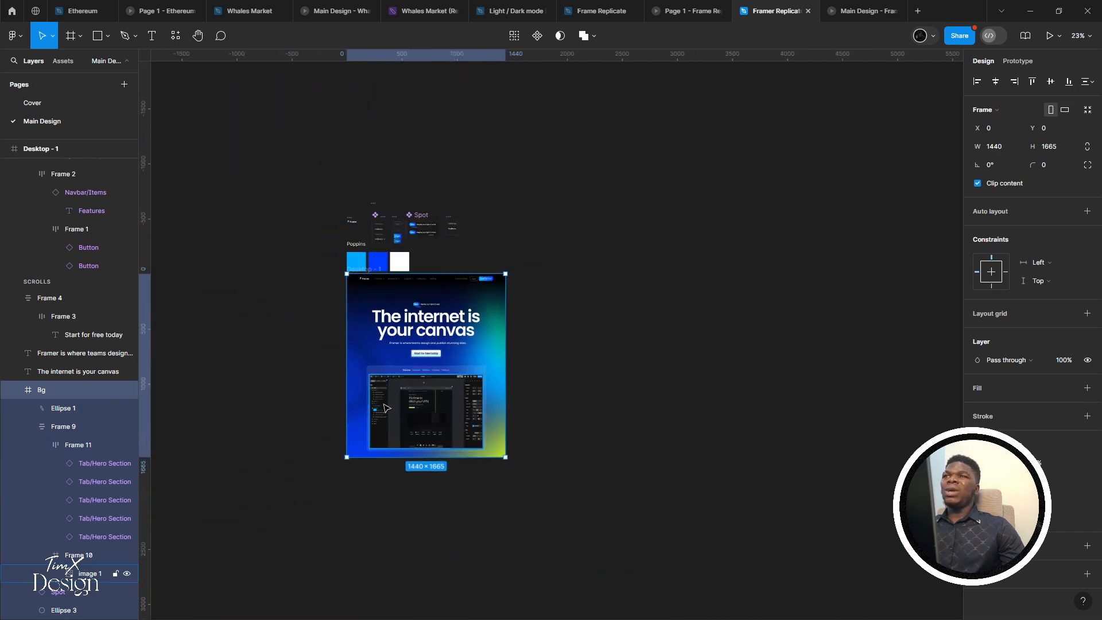
scroll(431, 344, left, 5)
scroll(688, 345, right, 5)
scroll(431, 345, up, 5)
scroll(438, 390, up, 3)
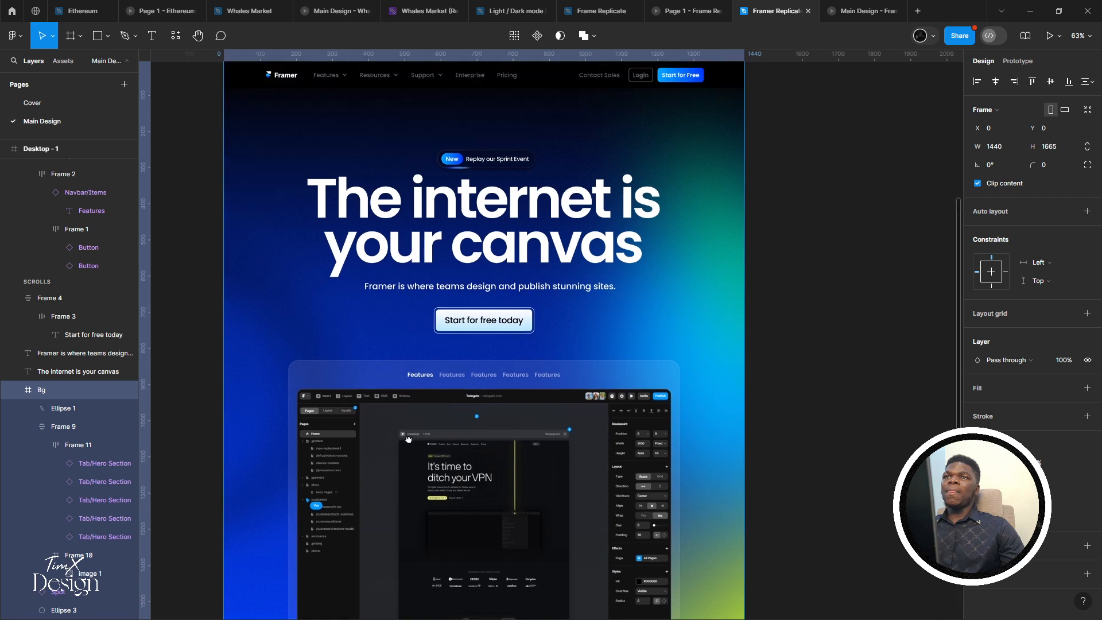
scroll(424, 373, down, 3)
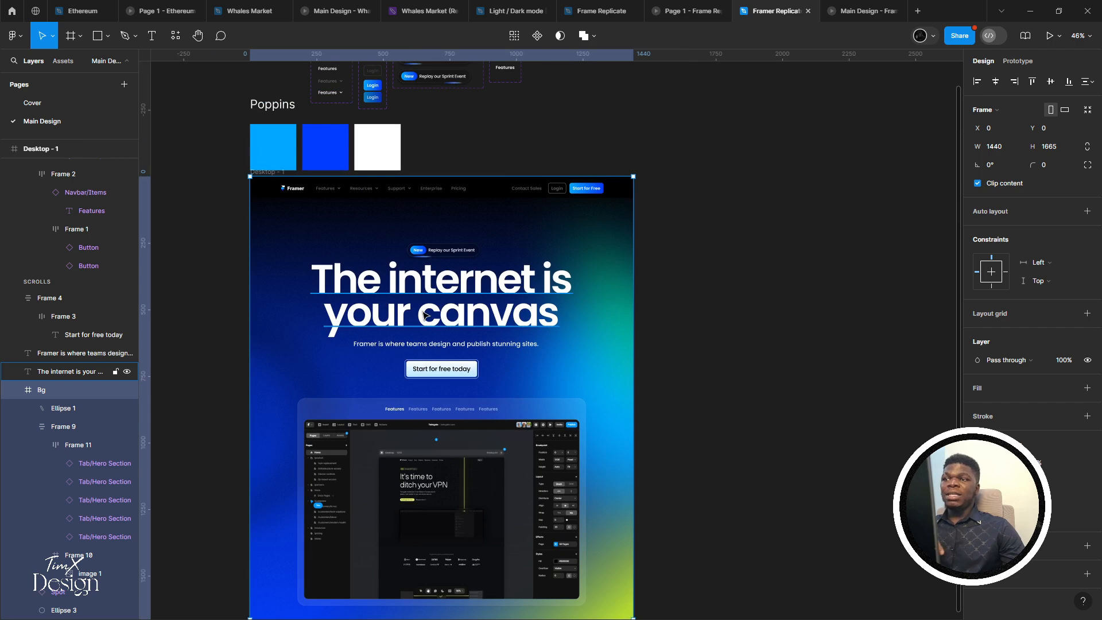
scroll(425, 315, down, 1)
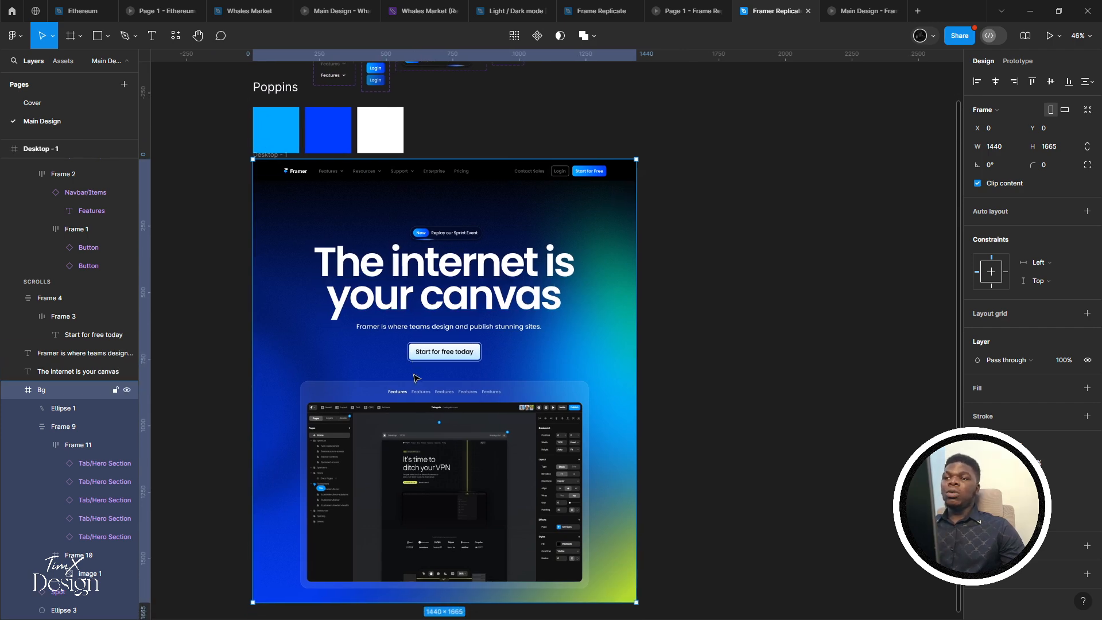
scroll(416, 380, up, 2)
scroll(414, 361, down, 1)
scroll(416, 350, down, 1)
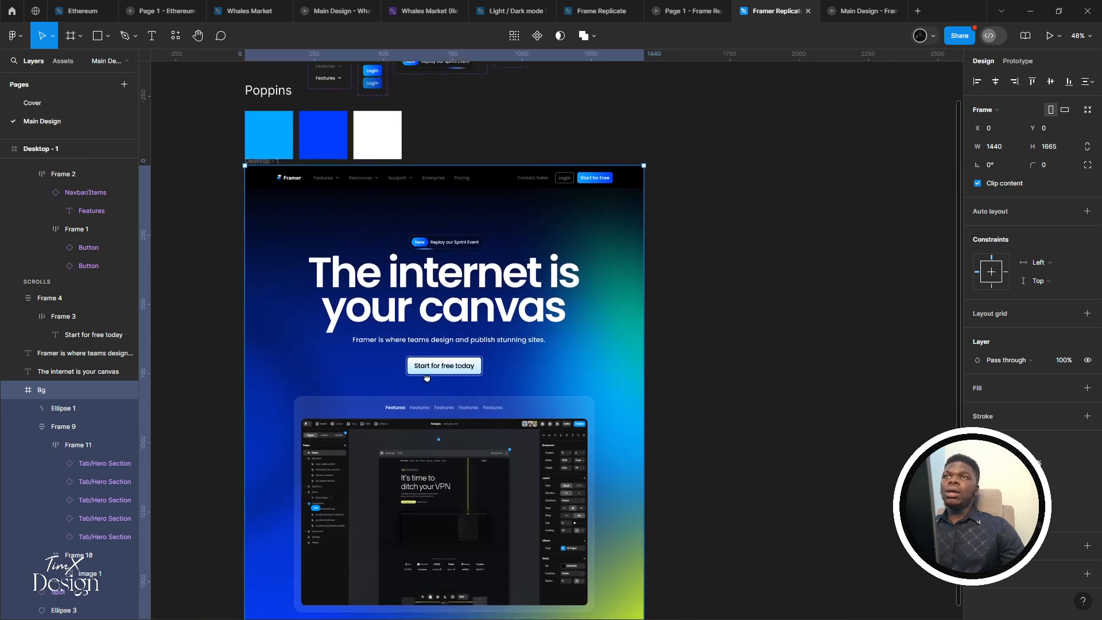
Check the tab names on the Framer website and set the second tab's label to Collaborate
scroll(425, 423, up, 2)
scroll(420, 418, up, 3)
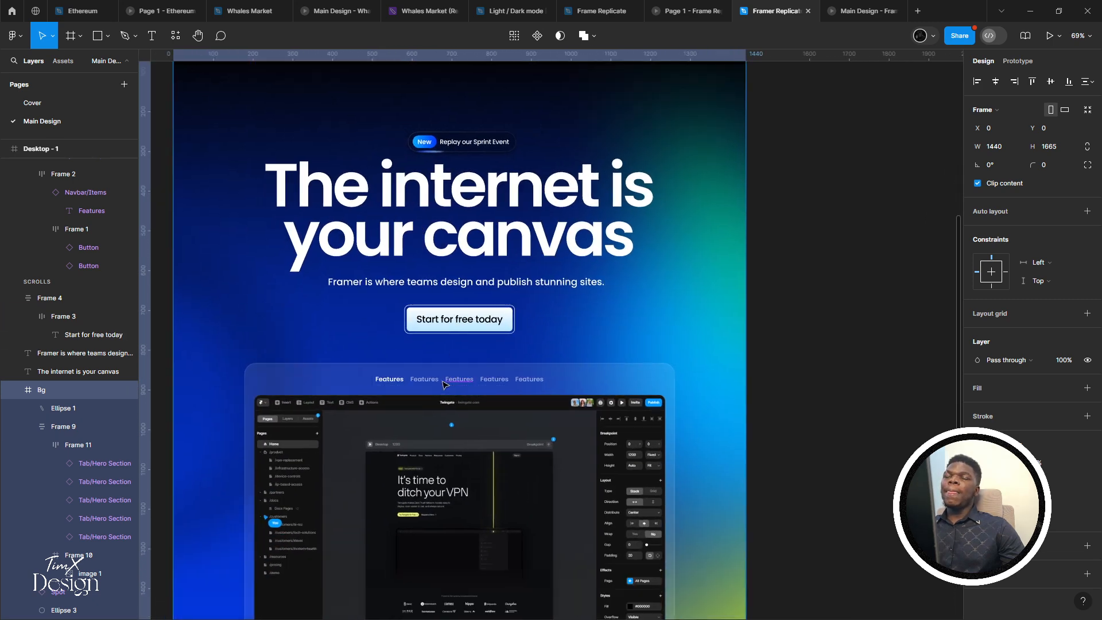
key(alt+Tab)
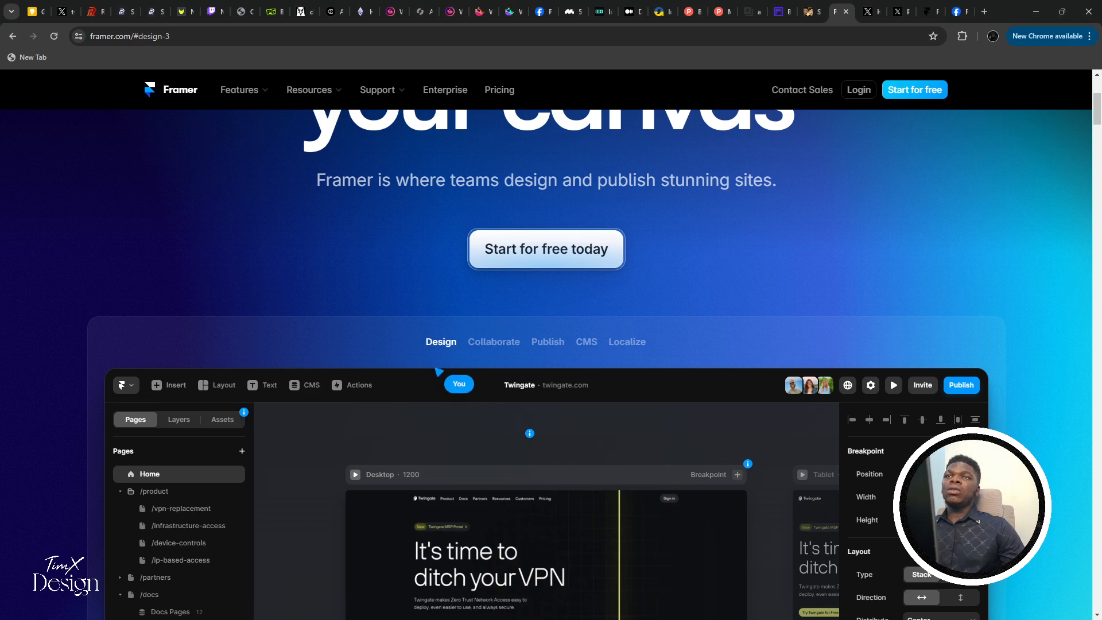
key(alt+Tab)
scroll(442, 377, up, 4)
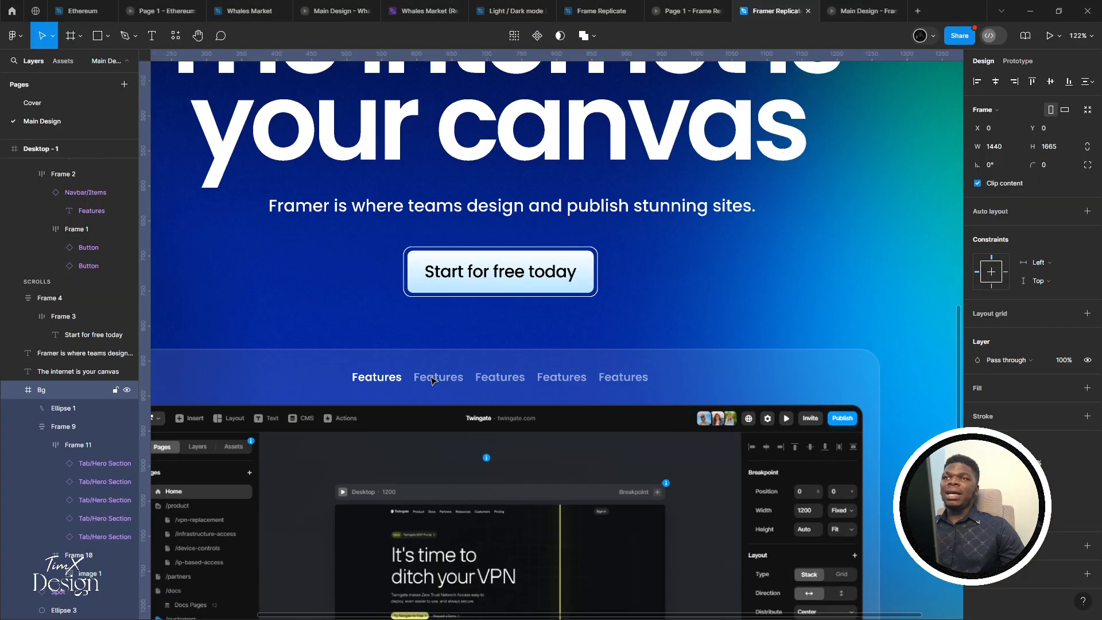
click(440, 377)
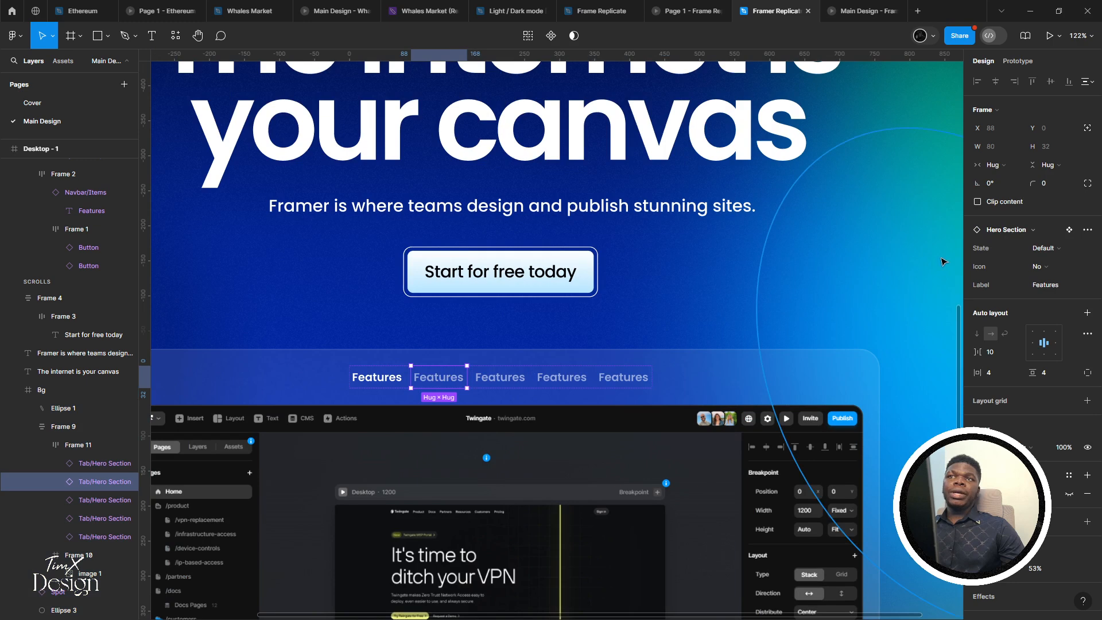
click(1055, 290)
text(Collabo)
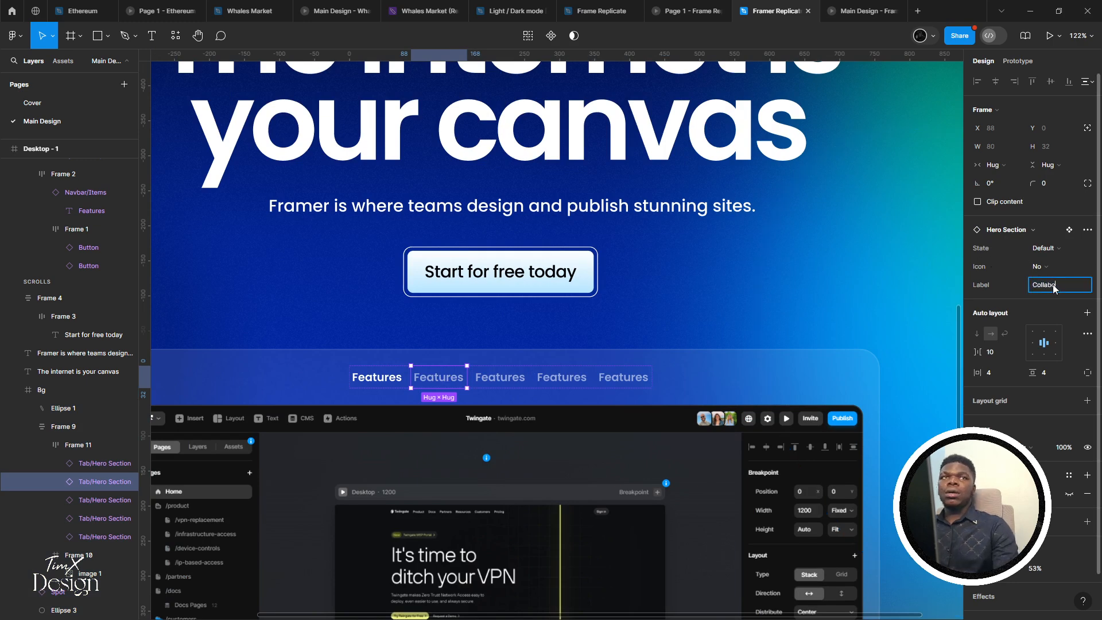
text(rate)
key(Return)
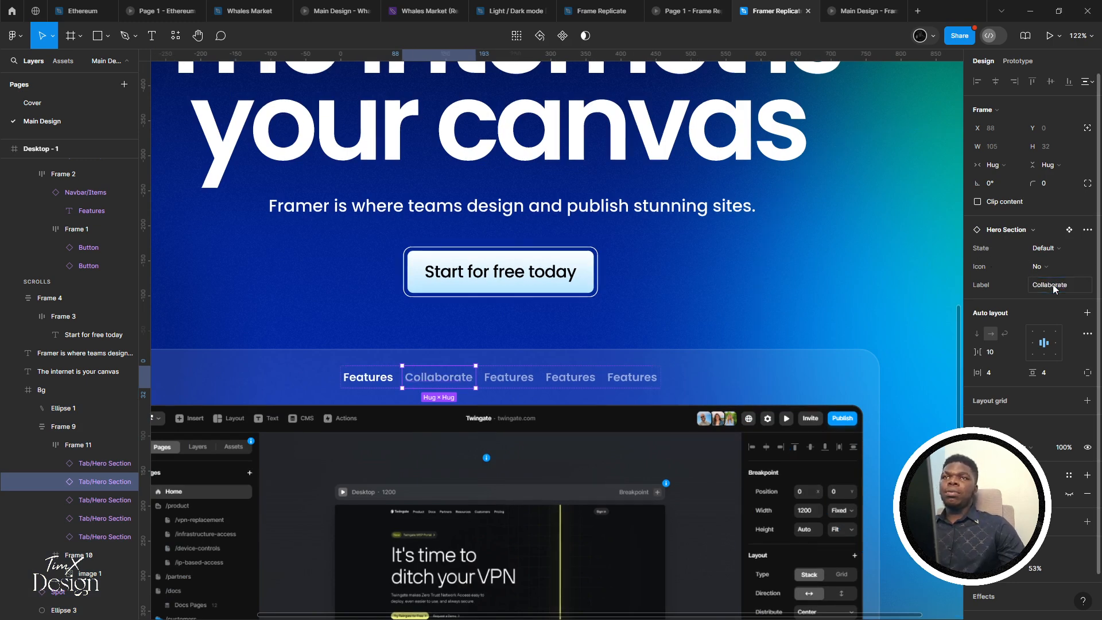
Set the label of the third tab above the product preview to Publish
click(529, 377)
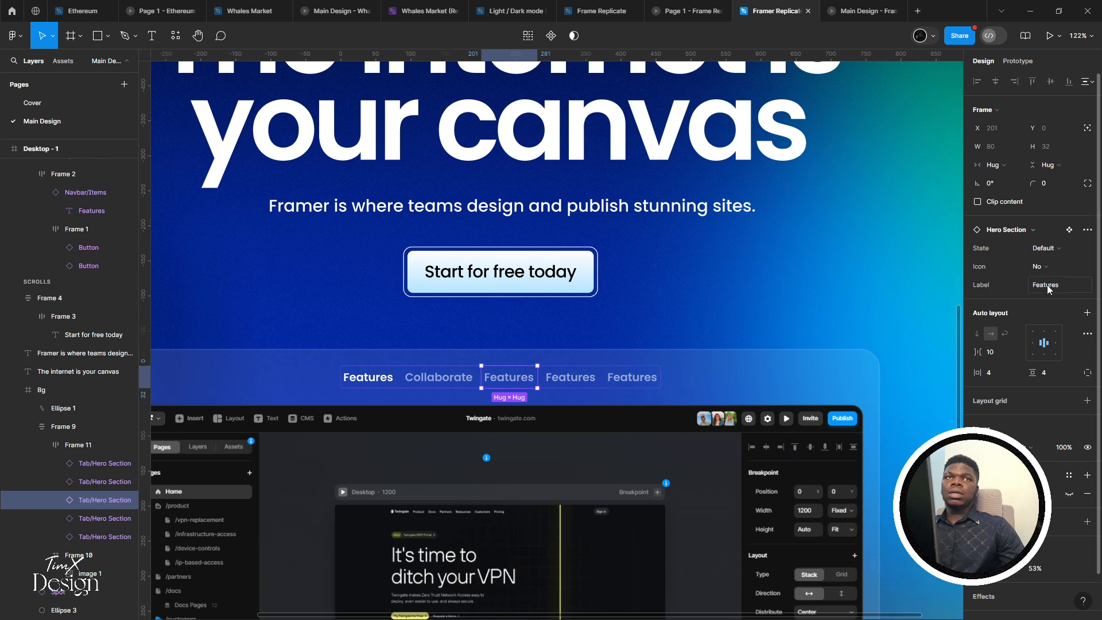
click(1071, 284)
text(F)
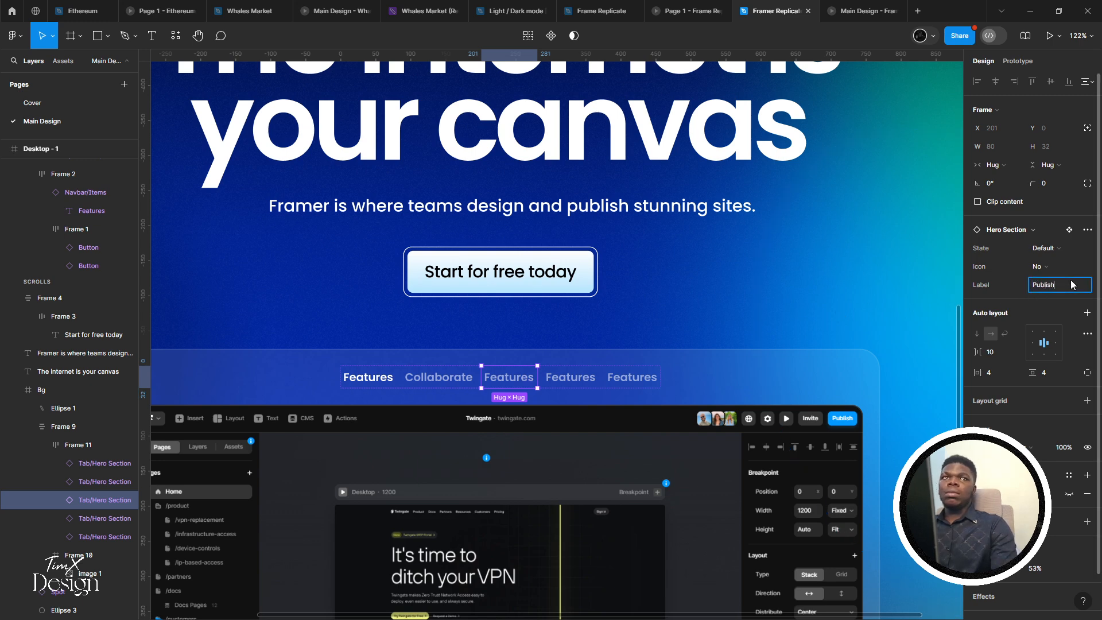
text(ublish)
key(Return)
Set the label of the fourth tab above the product preview to CMS
click(566, 377)
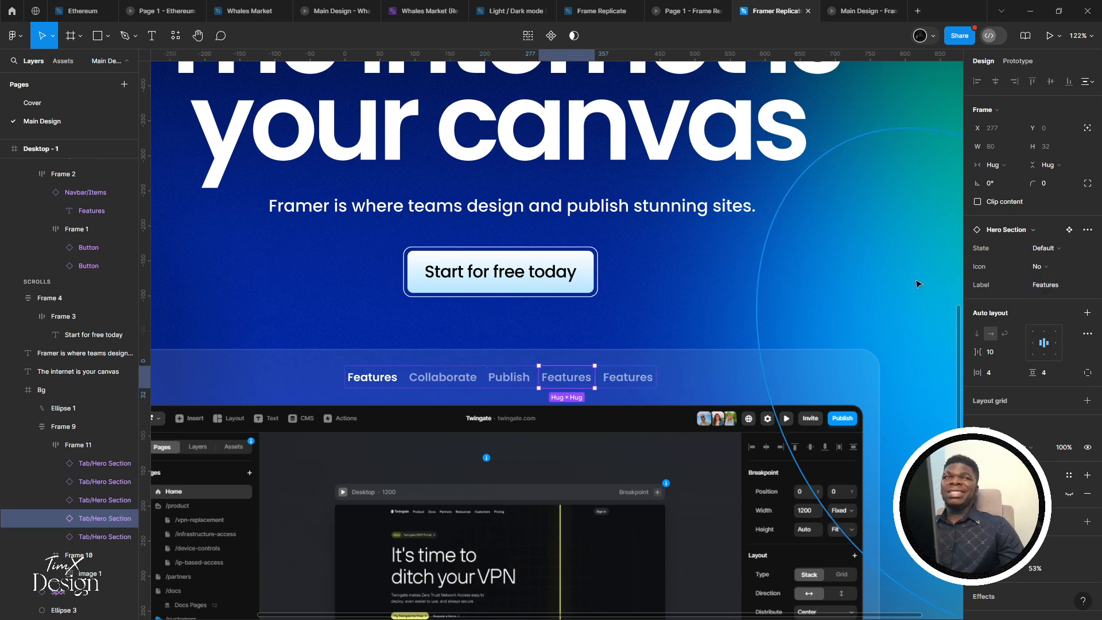
click(1070, 286)
key(Return)
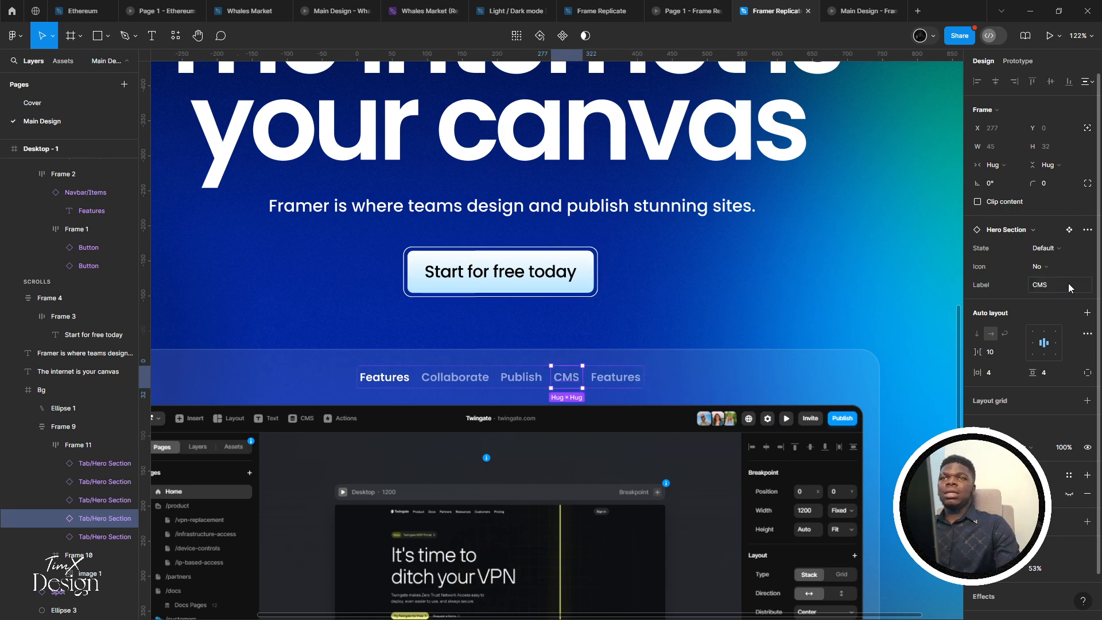
Set the label of the fifth tab above the product preview to Legalize
click(627, 377)
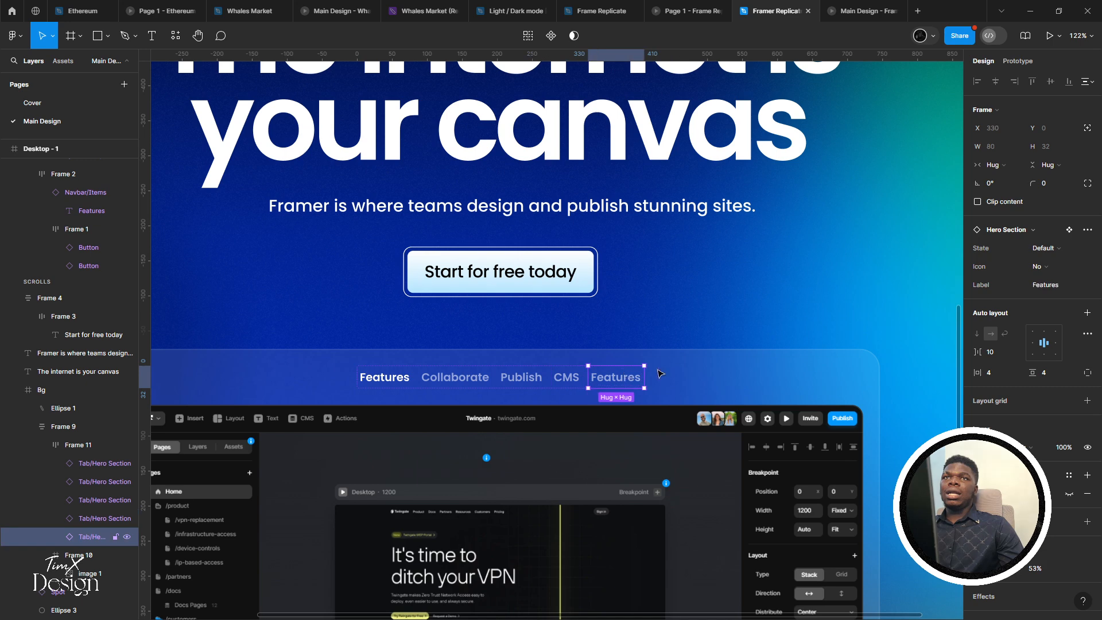
text(Leg)
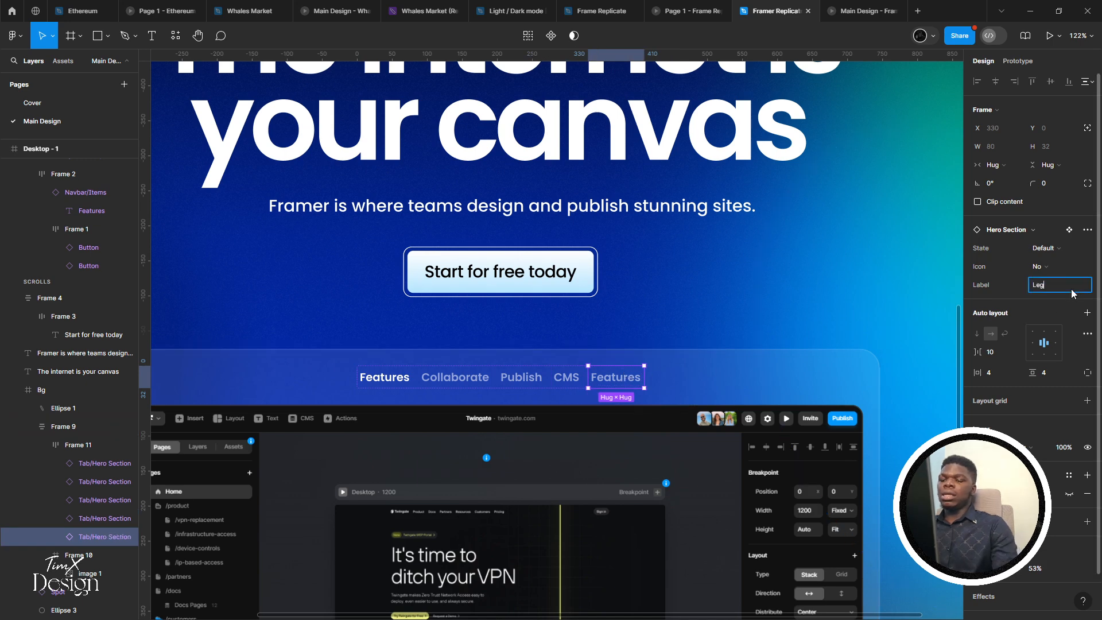
text(alize)
key(Return)
Check the last tab's name on the Framer website and set the fifth tab's label to Localize
key(alt+Tab)
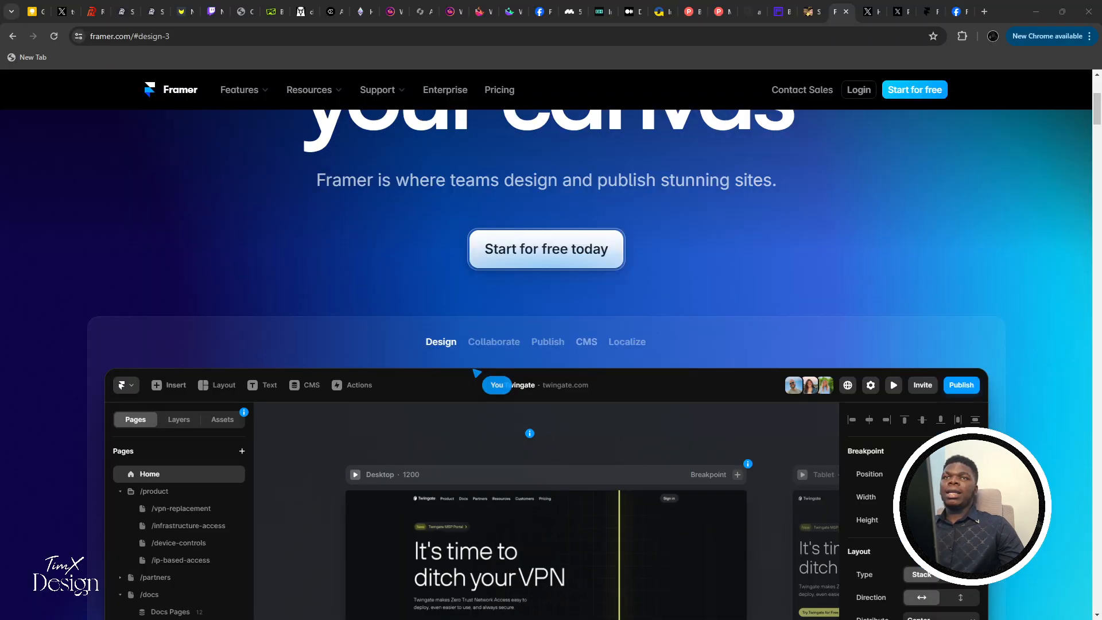
key(alt+Tab)
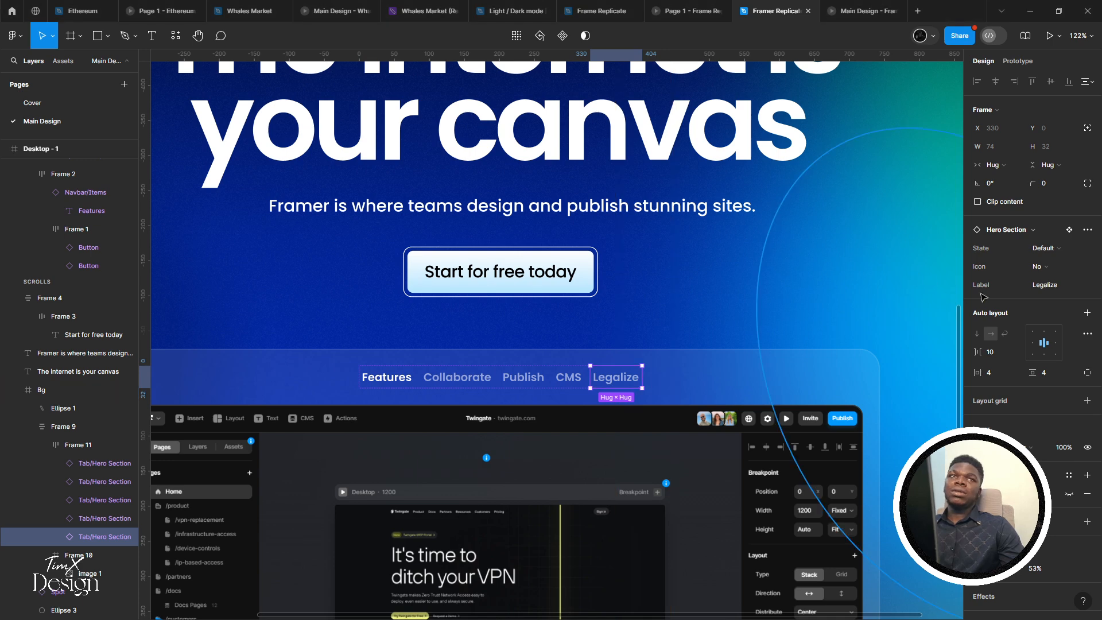
text(Loca)
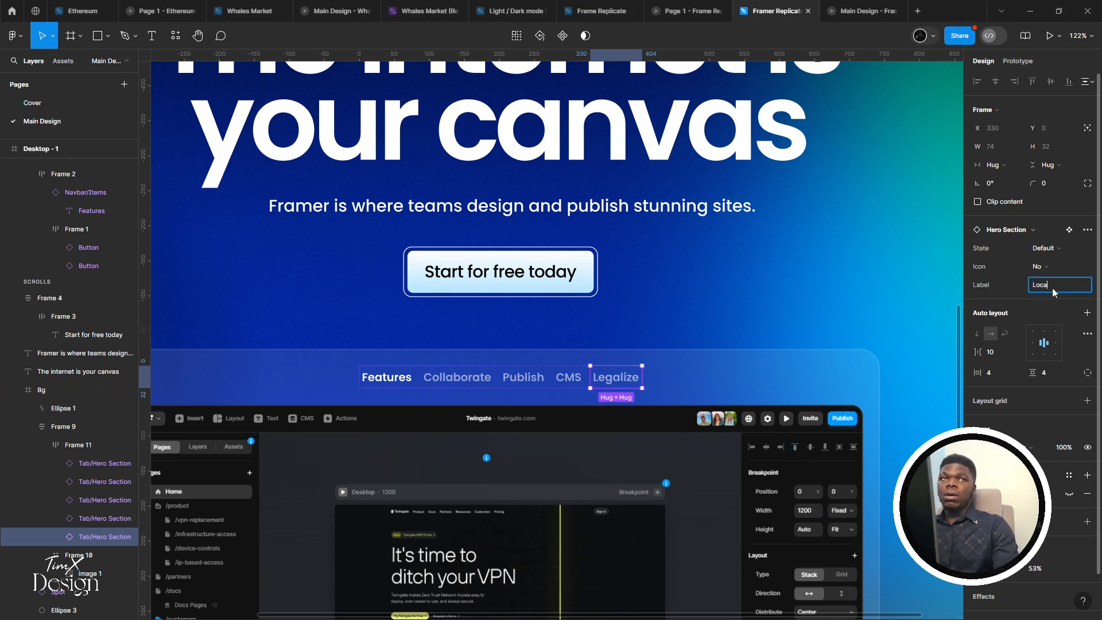
text(lize)
key(Return)
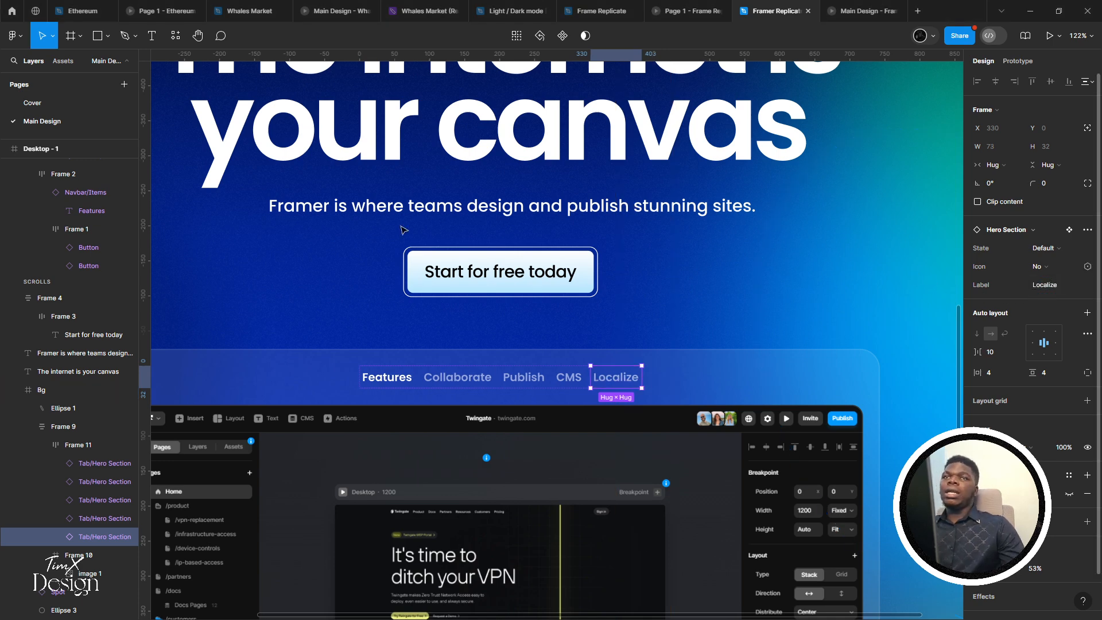
Compare the relabelled tab row and product preview with the hero section on the Framer website
scroll(367, 358, down, 5)
scroll(470, 310, down, 2)
scroll(471, 310, left, 2)
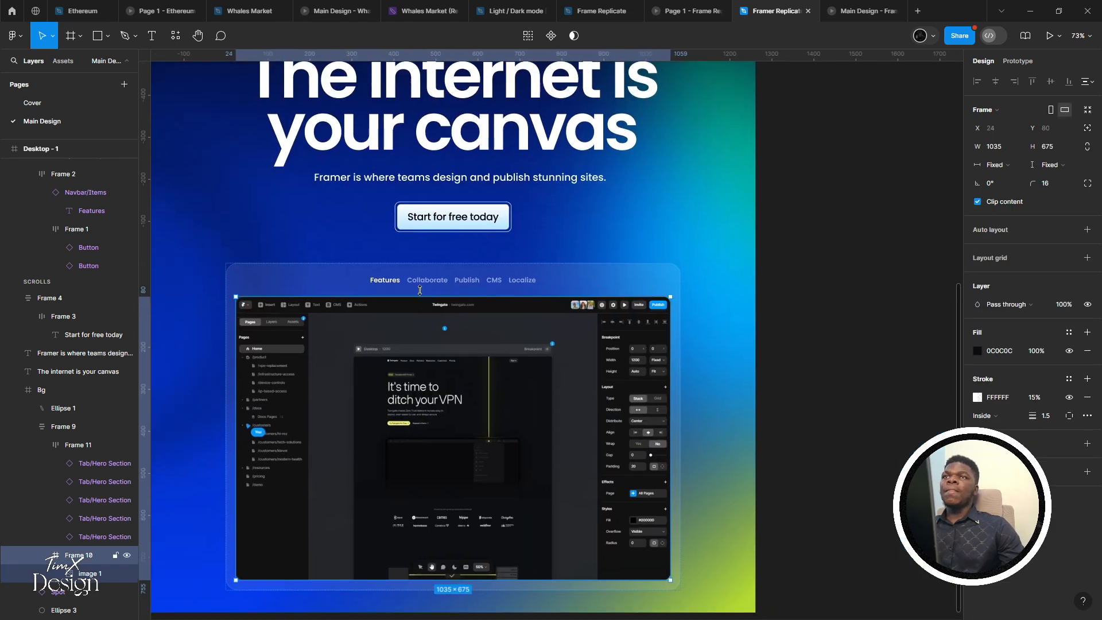
key(Escape)
scroll(574, 258, down, 2)
scroll(574, 258, left, 2)
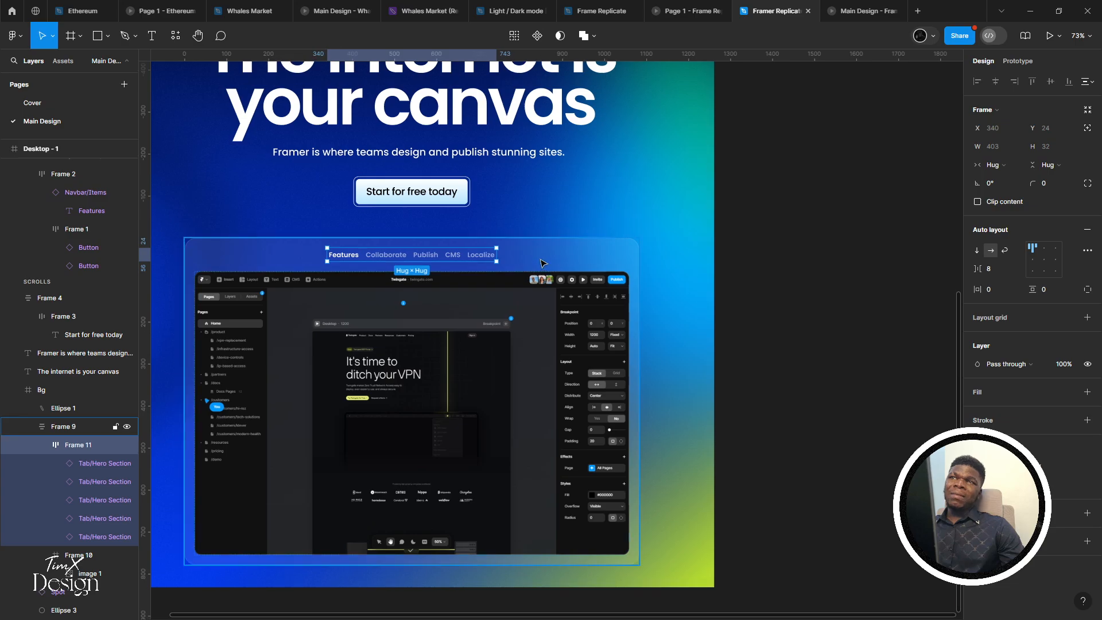
scroll(631, 218, up, 1)
key(alt+Tab)
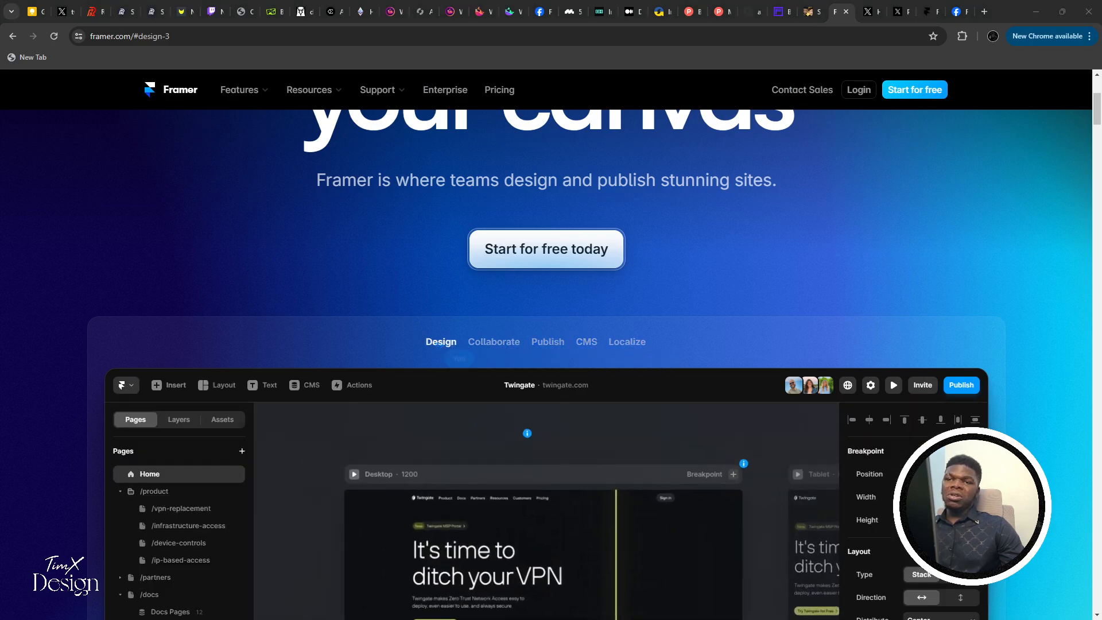
key(alt+Tab)
Create a component from Frame 9, the frame holding the tab row and product preview
scroll(439, 348, up, 1)
drag(441, 341, 408, 356)
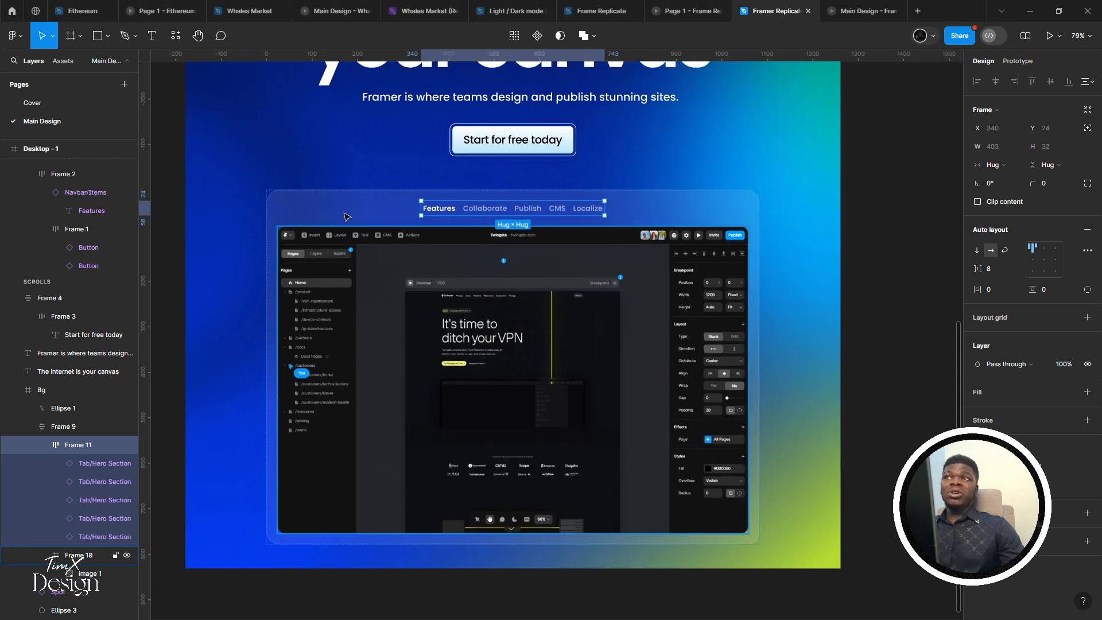
click(341, 211)
drag(341, 210, 319, 196)
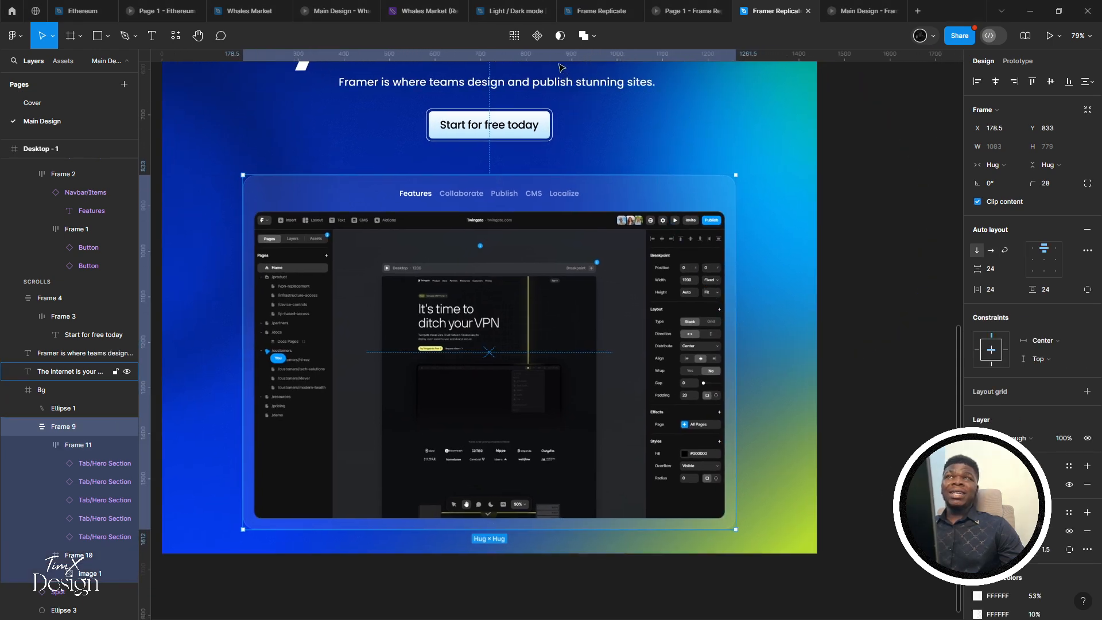
click(537, 36)
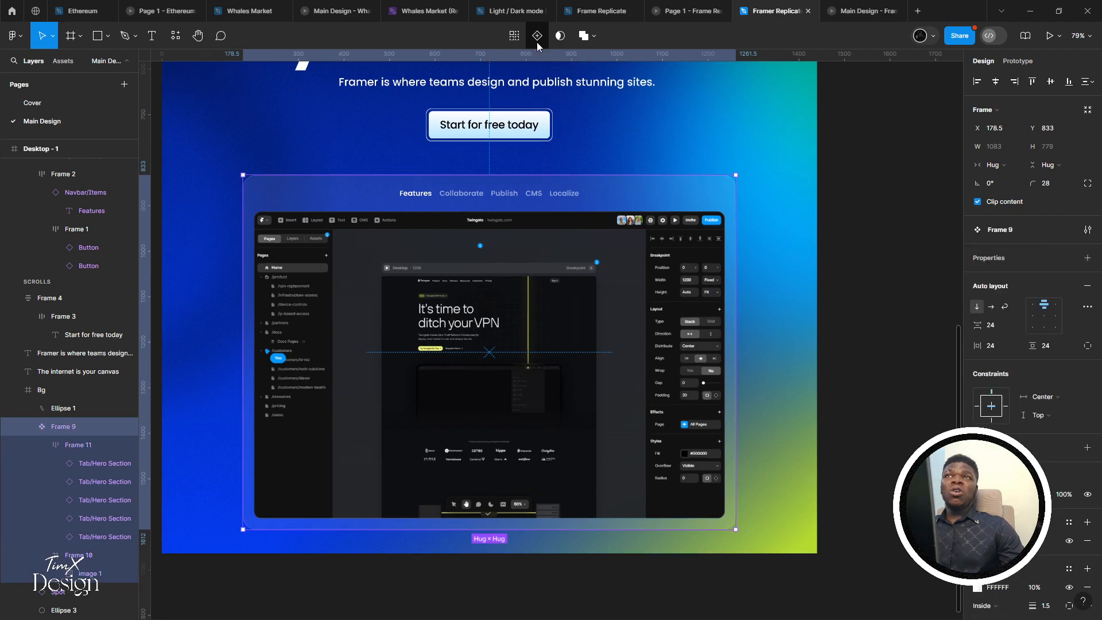
Move the Frame 9 component out of Desktop - 1 onto the empty canvas to its right, at about X 2264, Y 353
scroll(411, 292, down, 3)
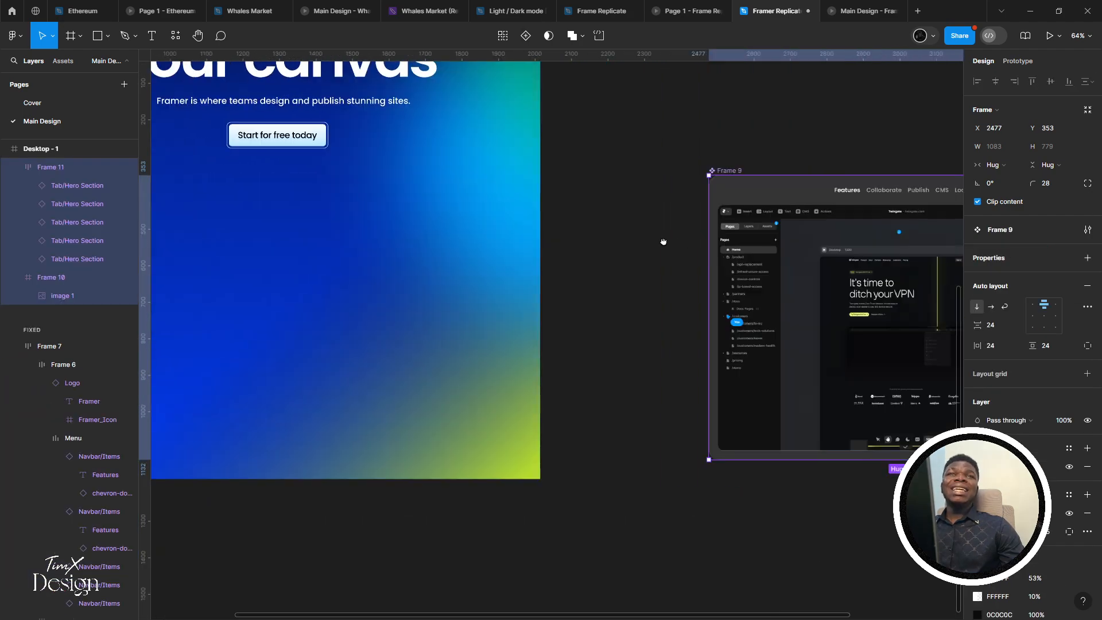
scroll(662, 241, down, 3)
key(ctrl+z)
key(ctrl+shift+z)
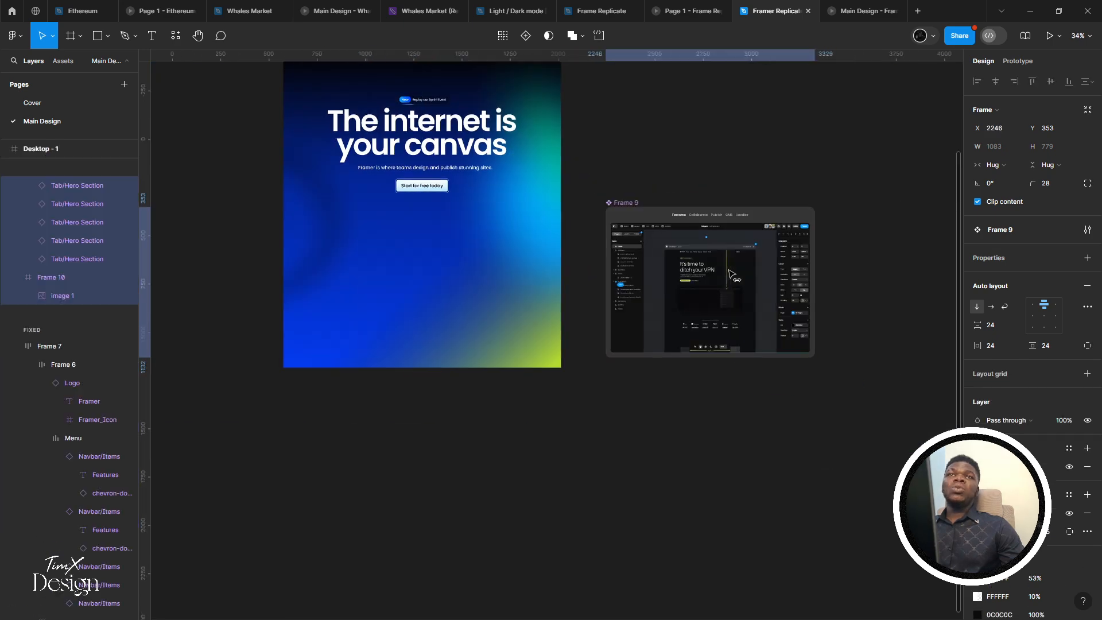
scroll(600, 95, up, 2)
drag(600, 96, 474, 112)
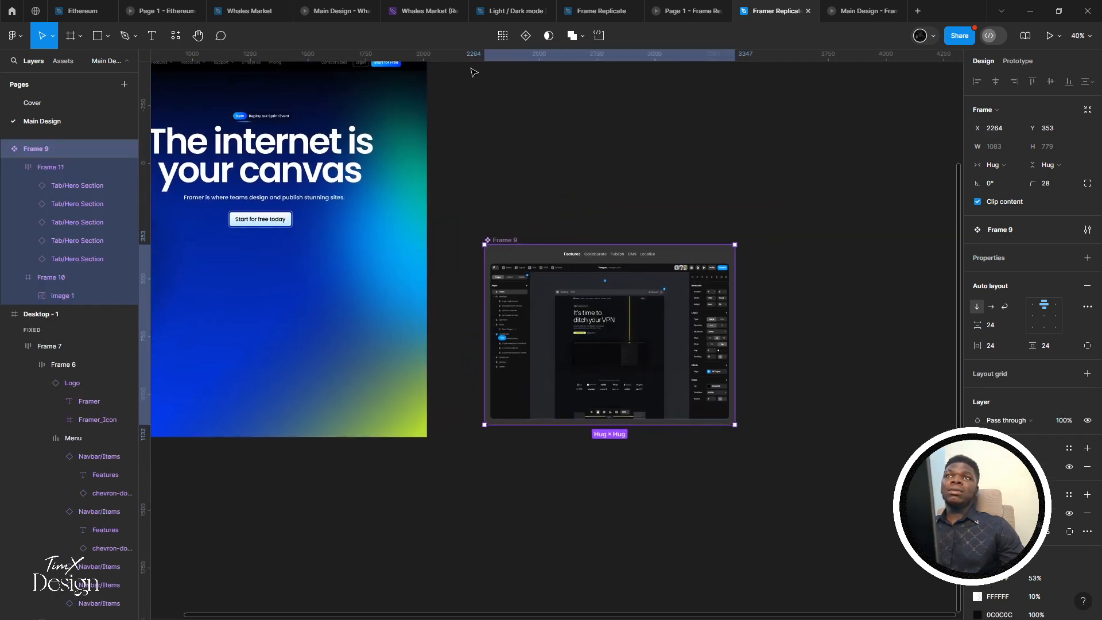
Add a second variant to the Frame 9 component and move the set up to about X 2244, Y -94
click(525, 35)
click(477, 224)
drag(484, 232, 517, 184)
scroll(518, 184, up, 5)
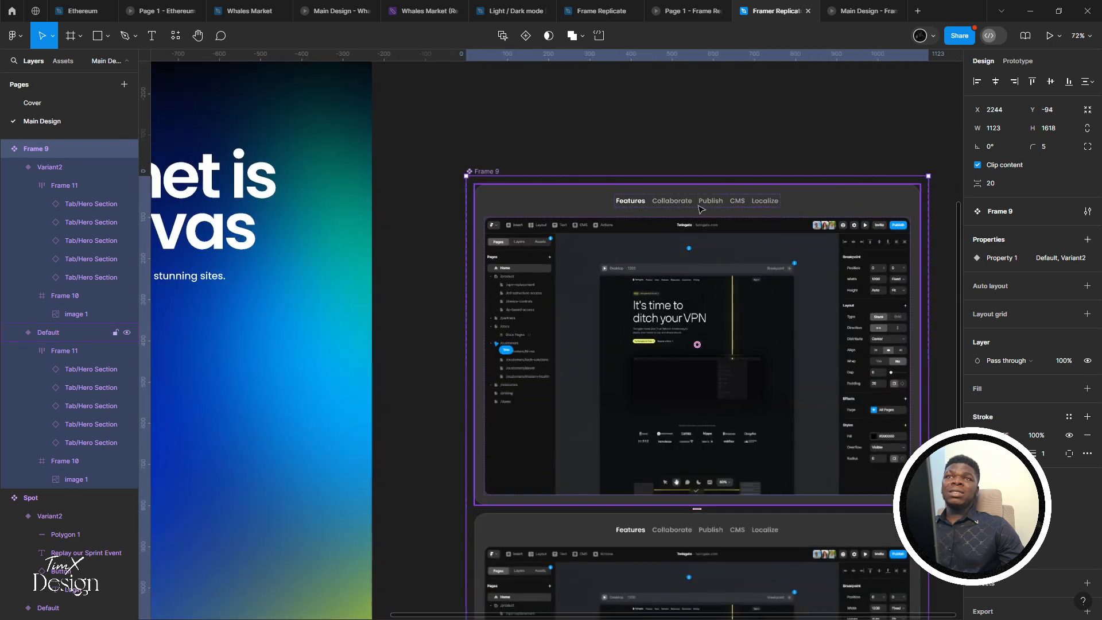
Prototype the Default variant's Collaborate tab to change to Variant2 on tap, using Smart animate, Ease out and 300ms
click(591, 216)
double_click(659, 203)
double_click(664, 203)
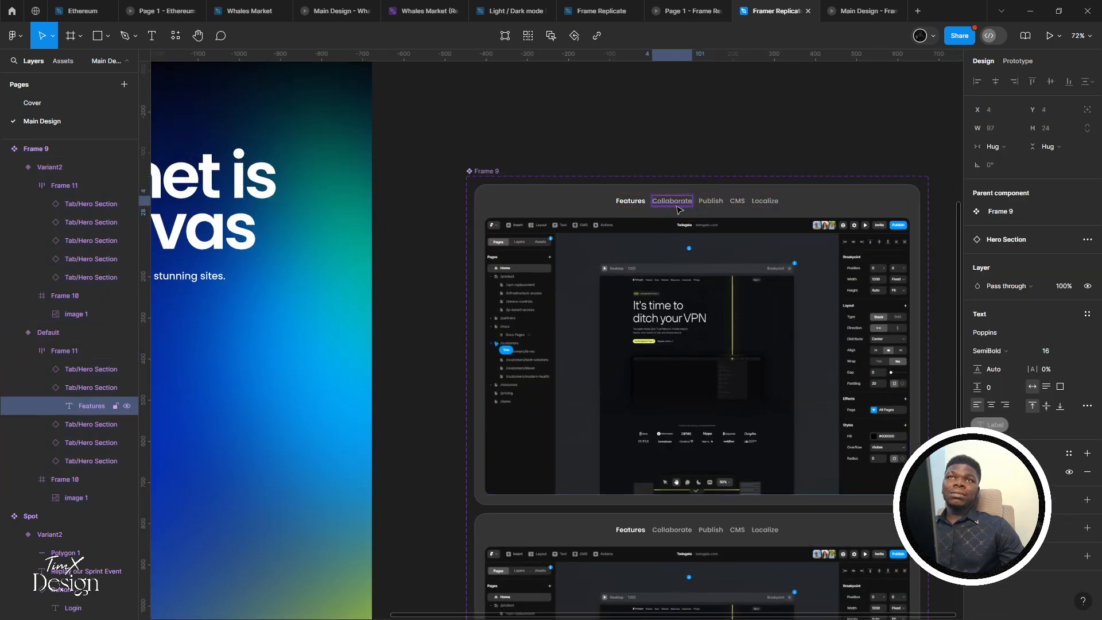
click(683, 207)
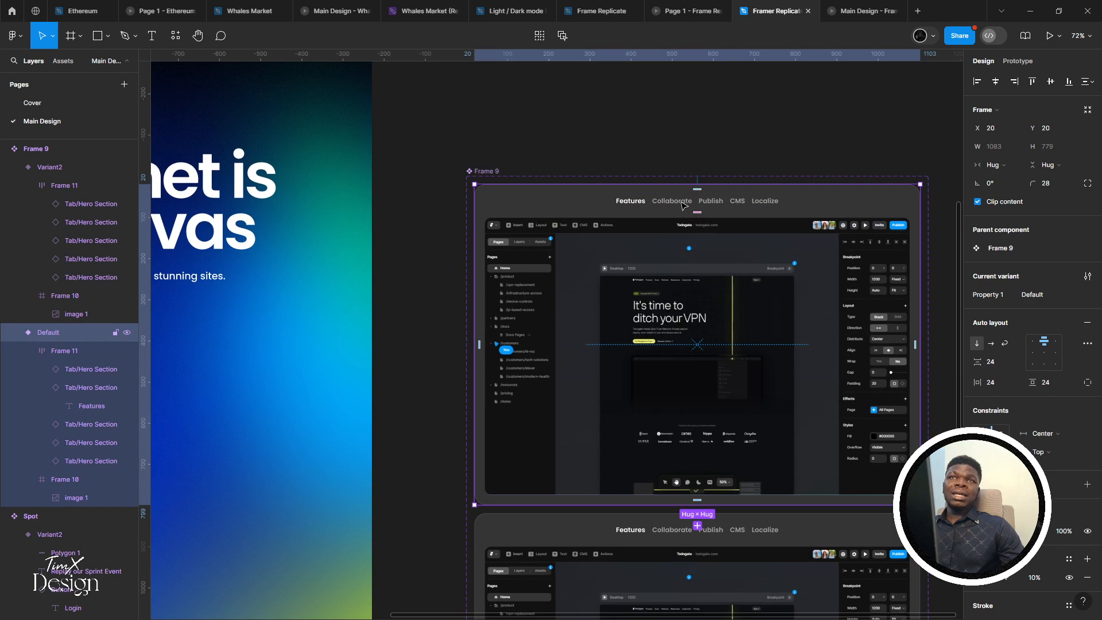
click(683, 205)
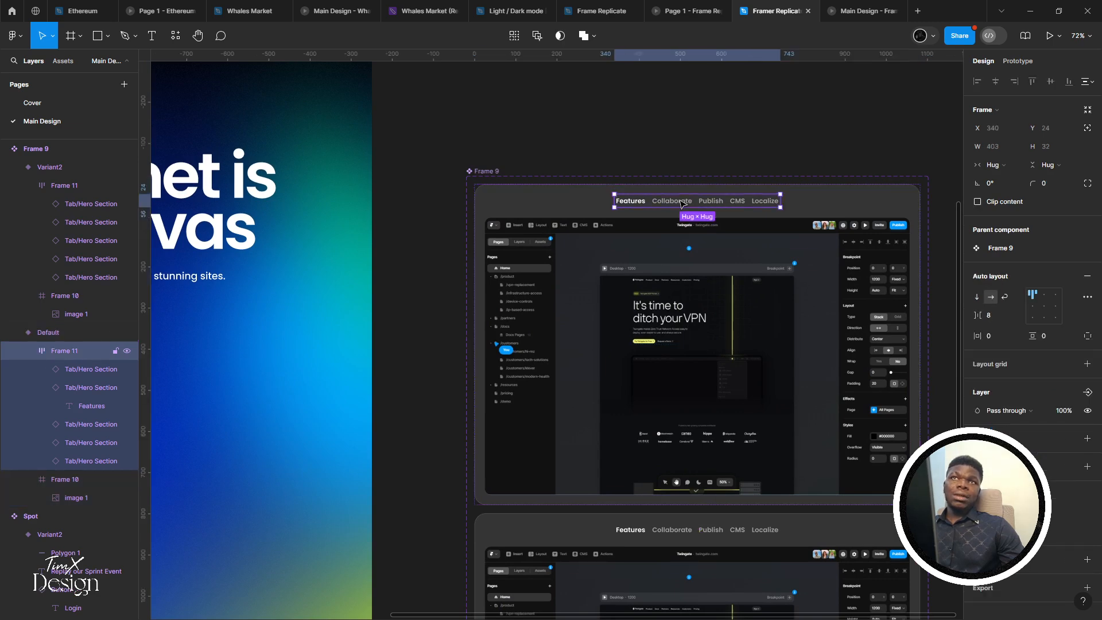
click(683, 204)
click(1019, 61)
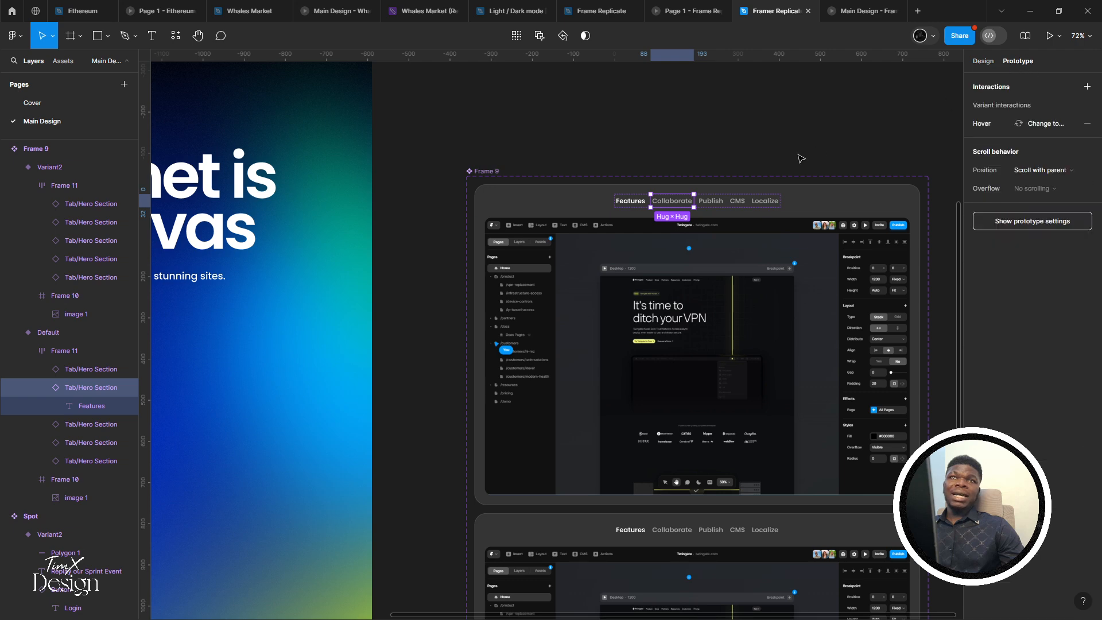
scroll(756, 182, down, 2)
drag(680, 203, 680, 495)
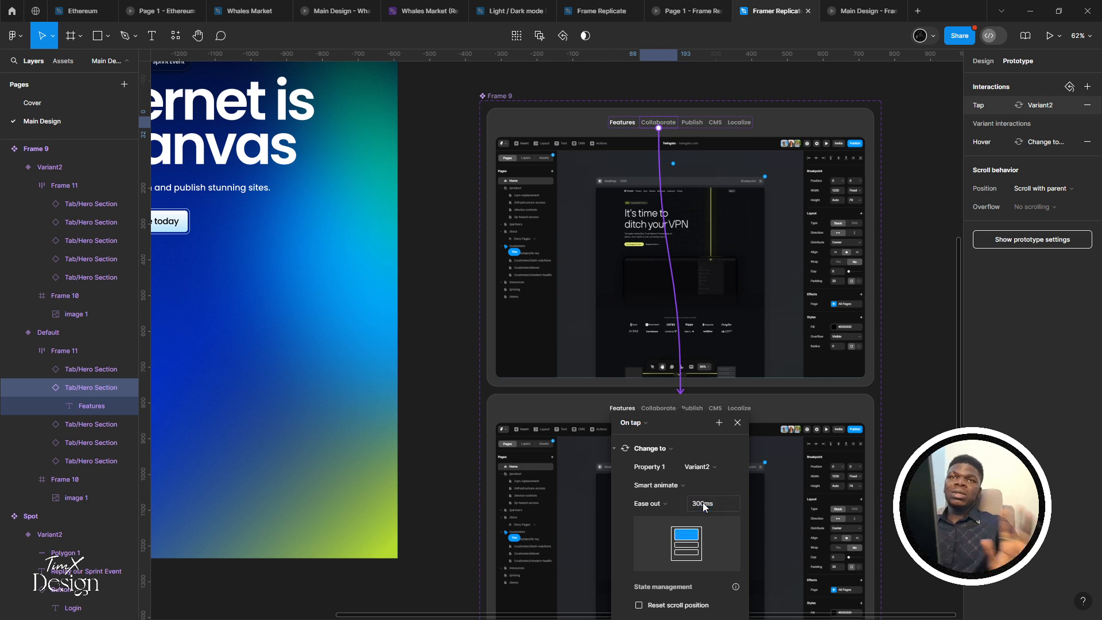
key(Return)
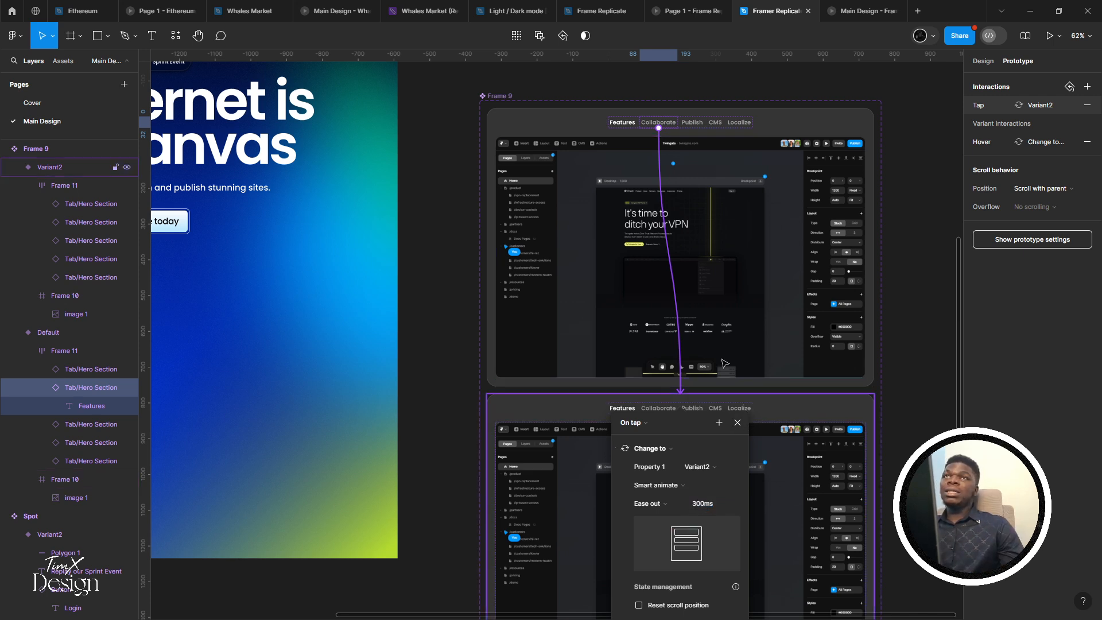
scroll(735, 429, up, 1)
click(738, 422)
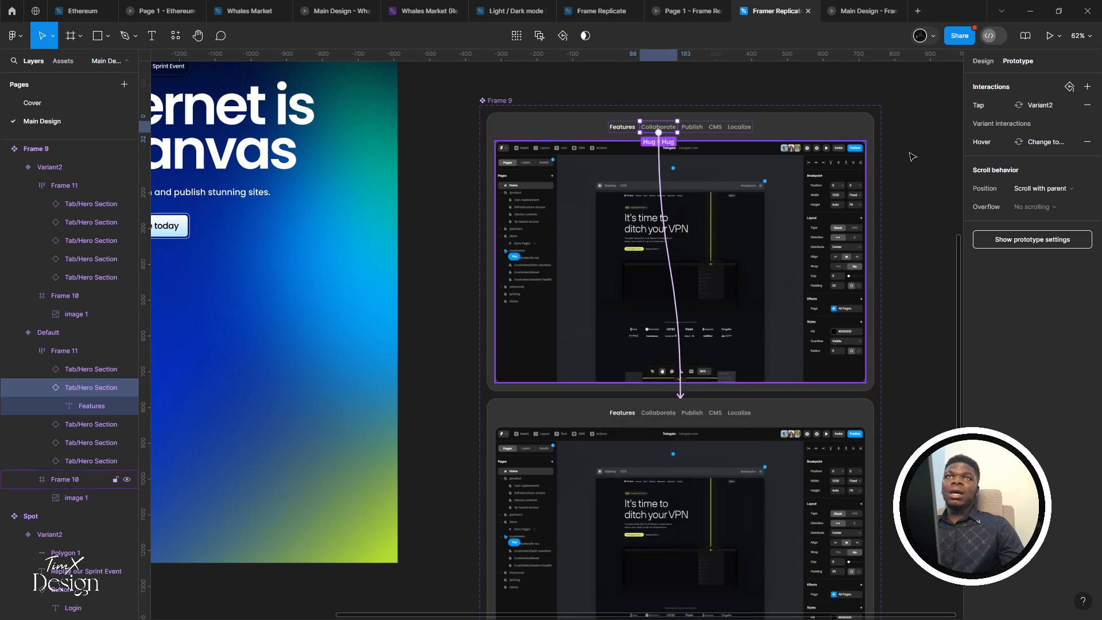
Rename the Frame 9 component set to Hero Feature
click(982, 60)
click(498, 101)
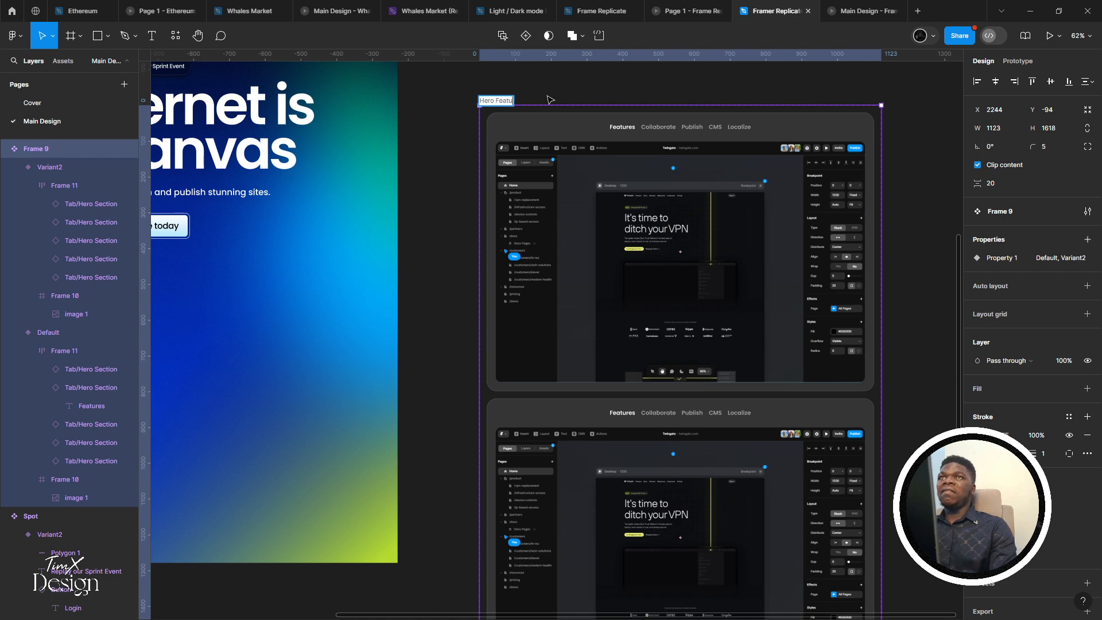
key(Return)
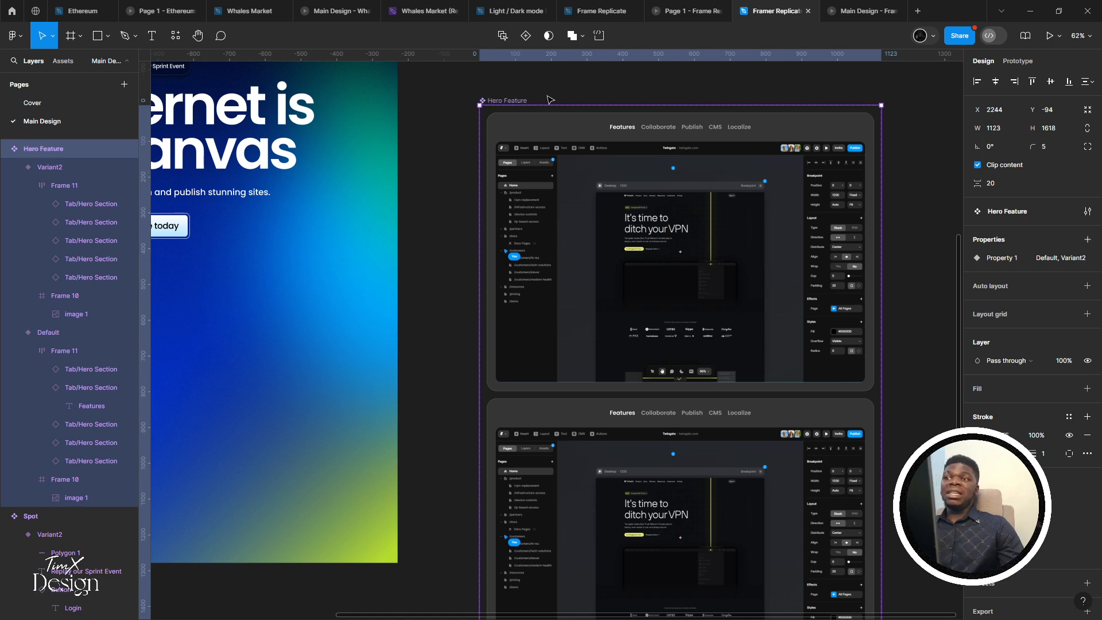
Try to place a copy of the Hero Feature Default variant directly onto Desktop - 1
drag(408, 182, 397, 178)
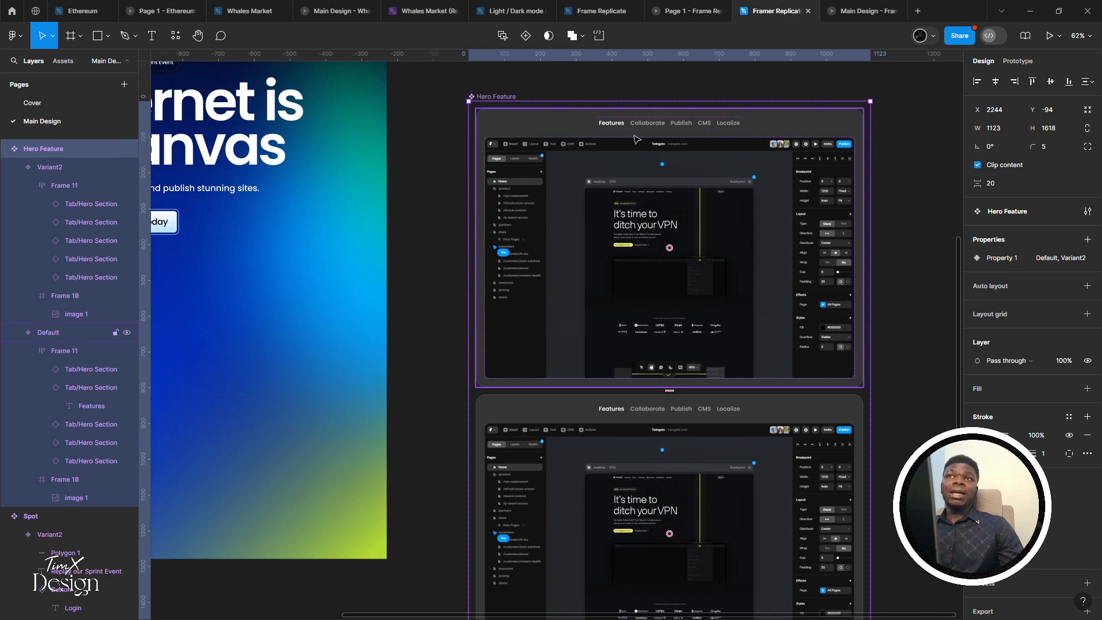
click(674, 128)
drag(383, 150, 374, 152)
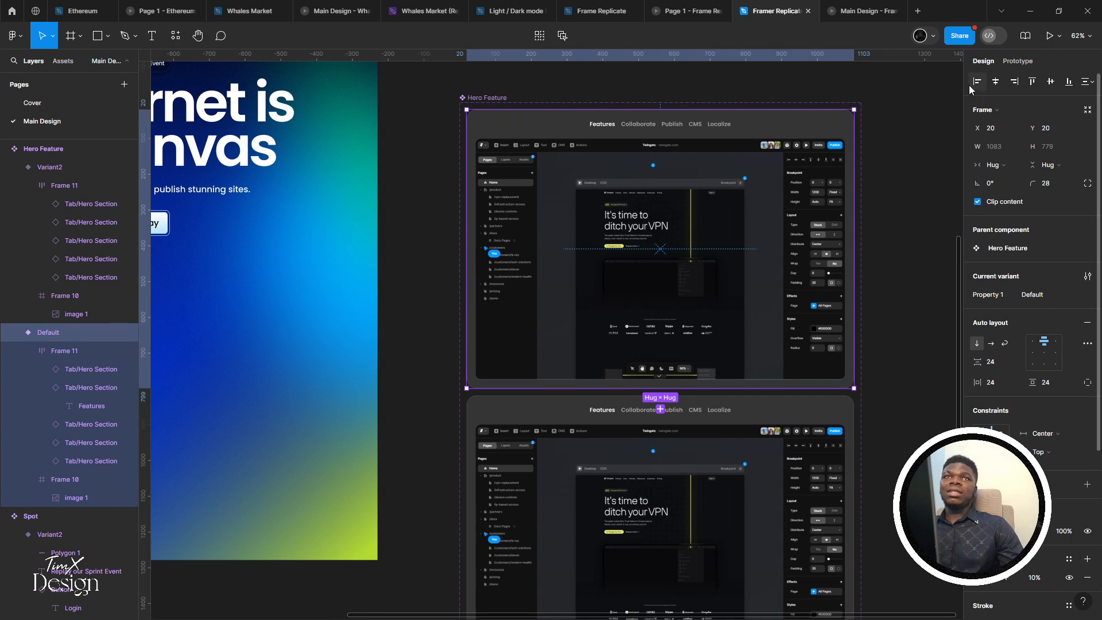
scroll(443, 233, down, 3)
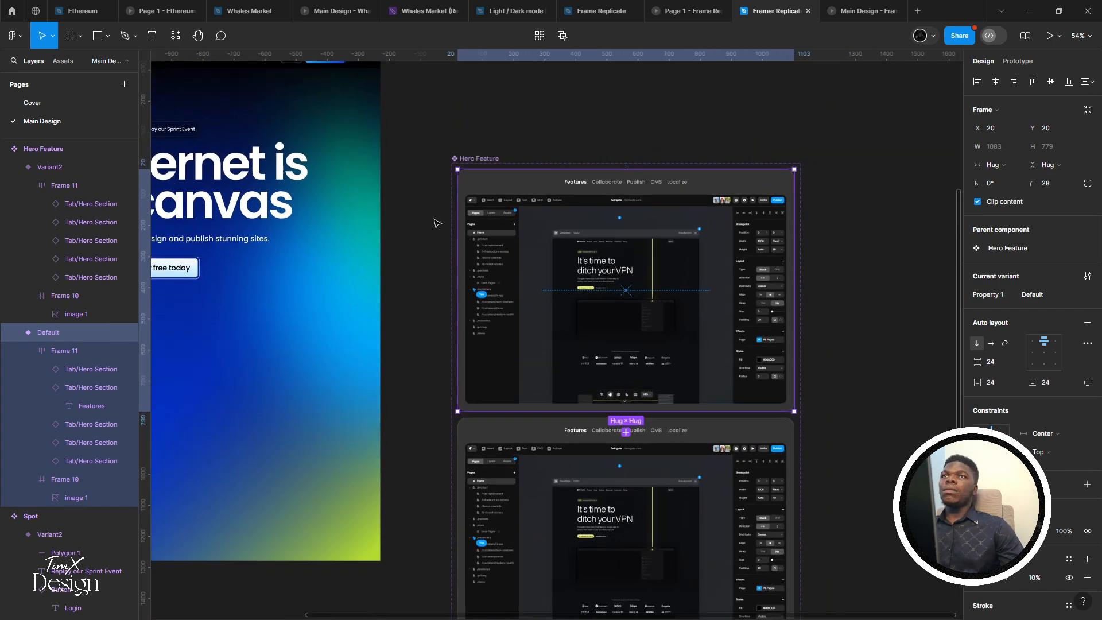
drag(526, 194, 607, 182)
scroll(628, 195, down, 3)
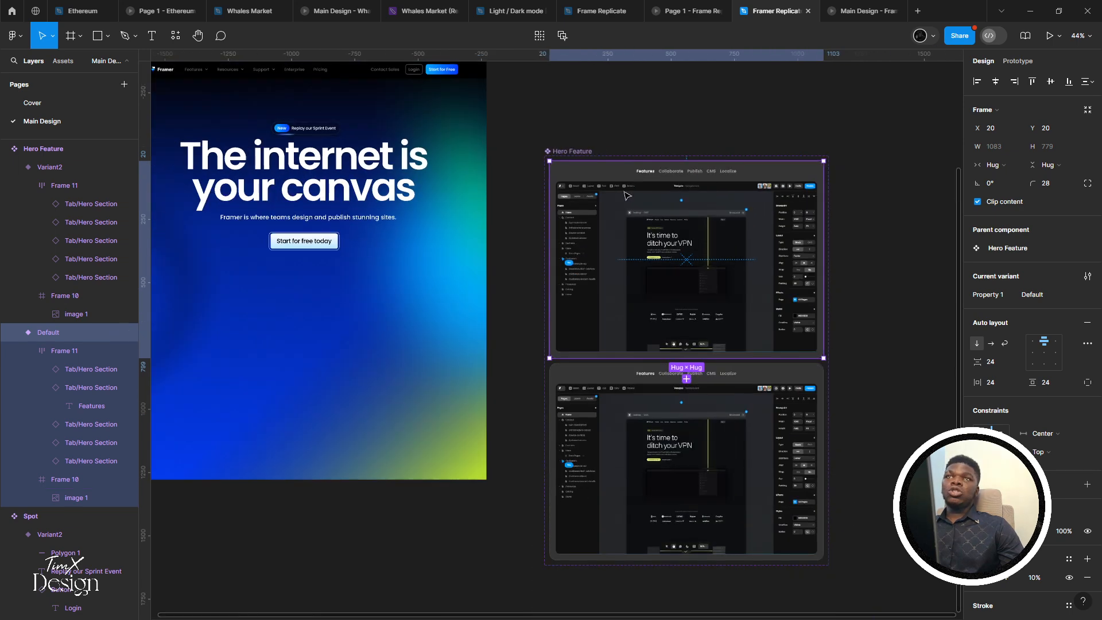
drag(680, 227, 327, 320)
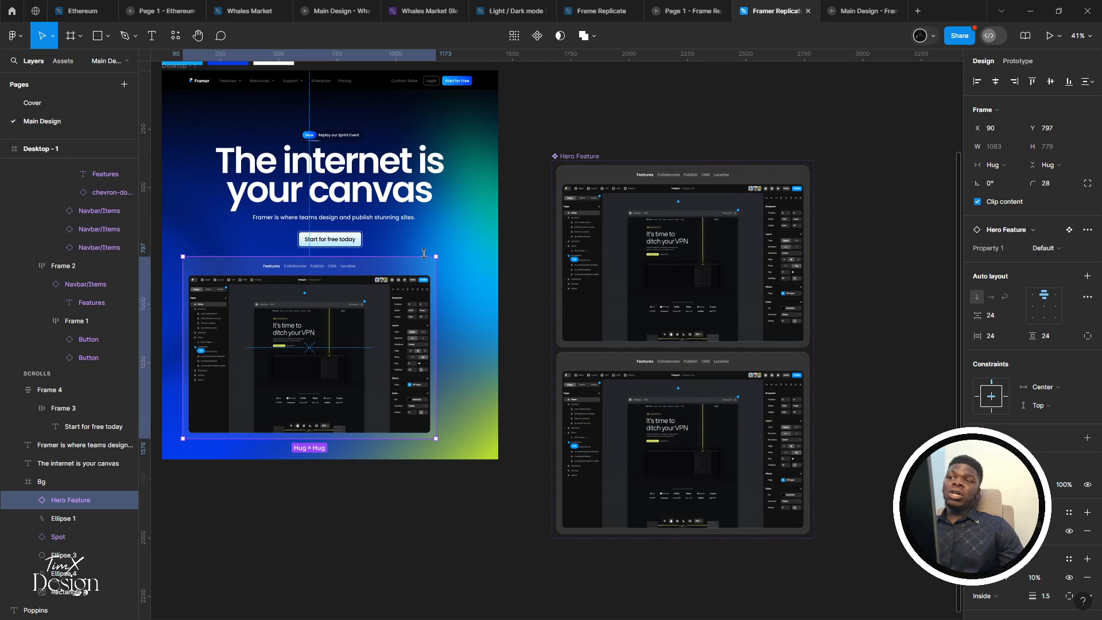
key(ctrl+z)
drag(667, 238, 319, 299)
key(ctrl+z)
Insert a Hero Feature instance from the local components into Desktop - 1 and centre it horizontally
click(63, 61)
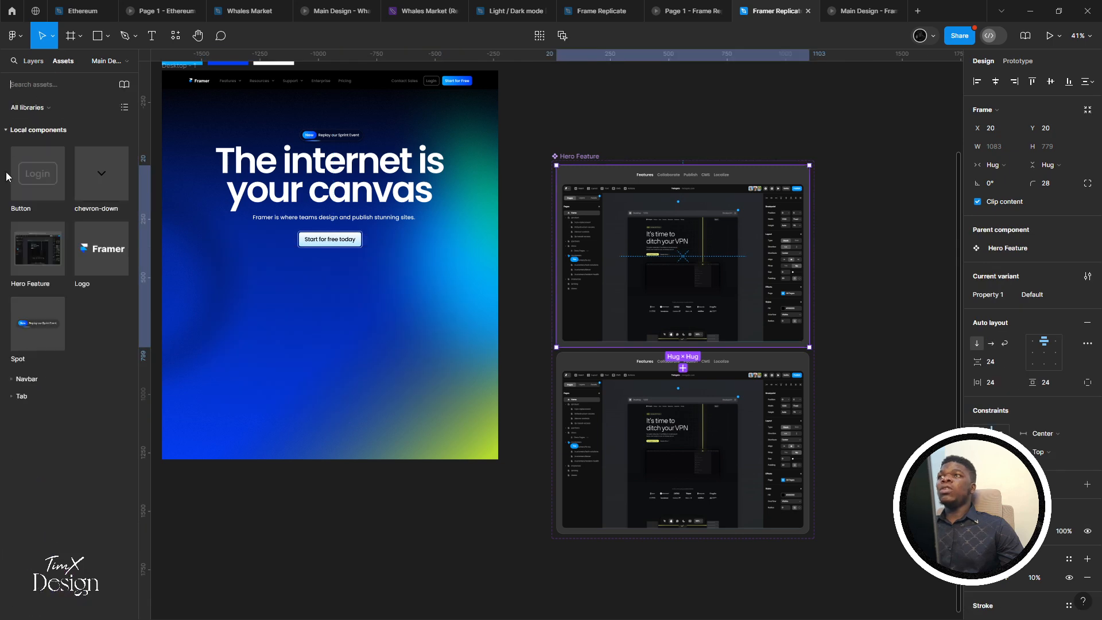
drag(63, 264, 368, 332)
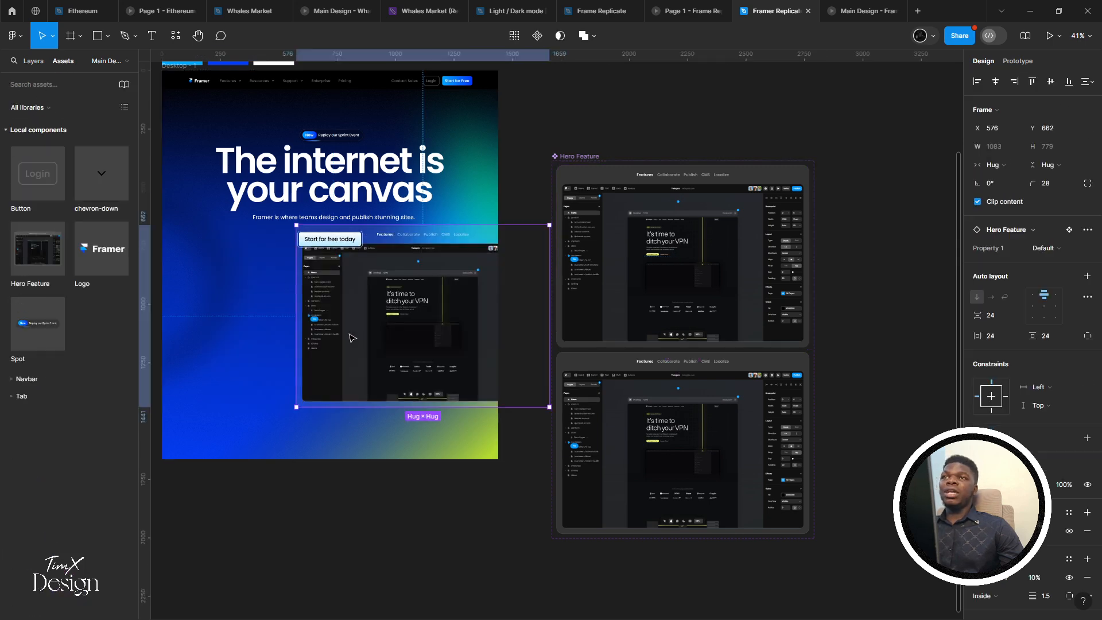
scroll(916, 181, up, 2)
click(995, 81)
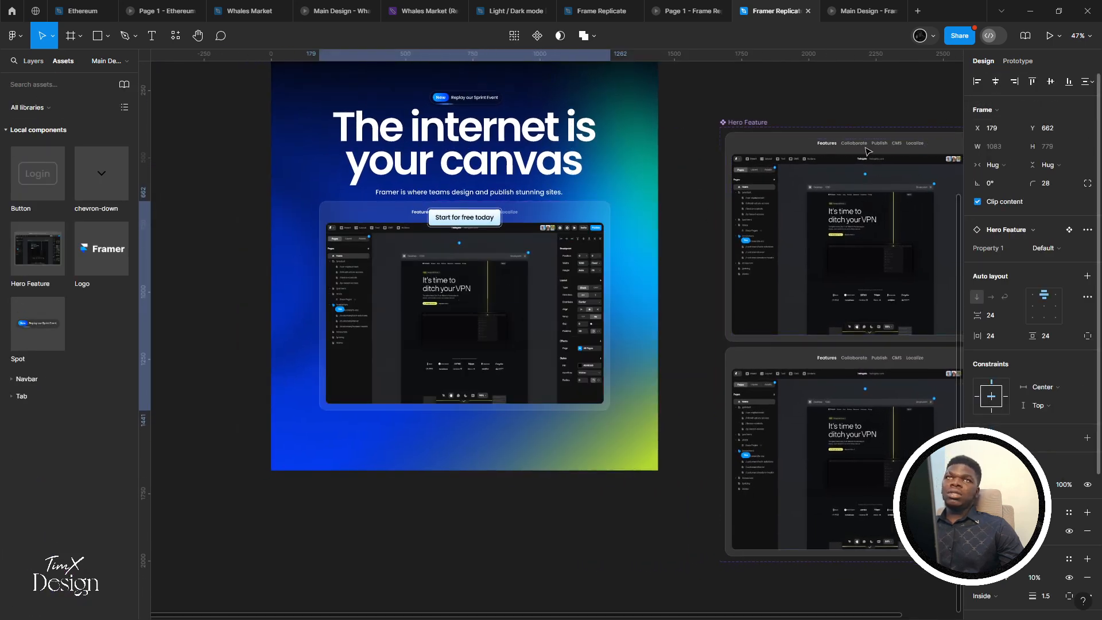
Move the Hero Feature instance down to Y 815, below the Start for free today button
drag(460, 340, 465, 361)
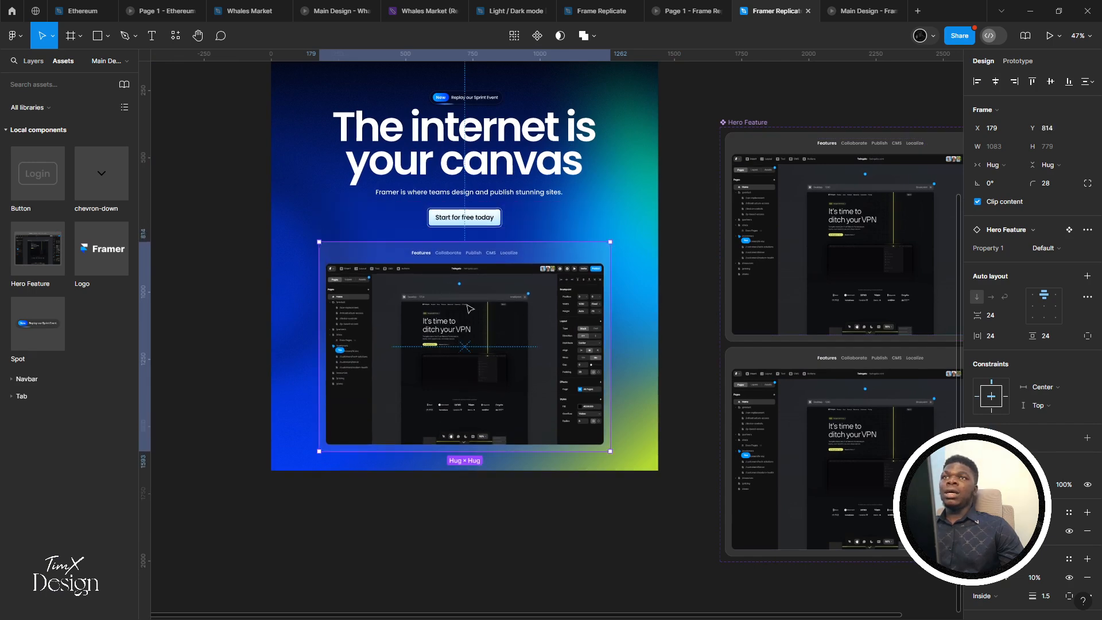
key(alt+Down)
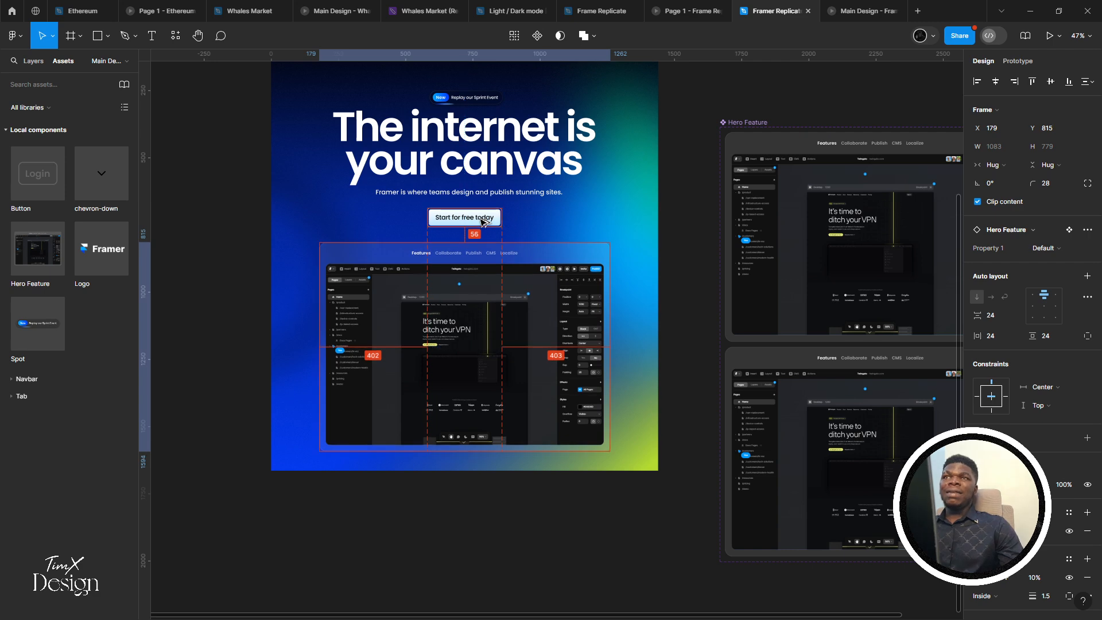
drag(493, 259, 481, 292)
scroll(482, 295, down, 3)
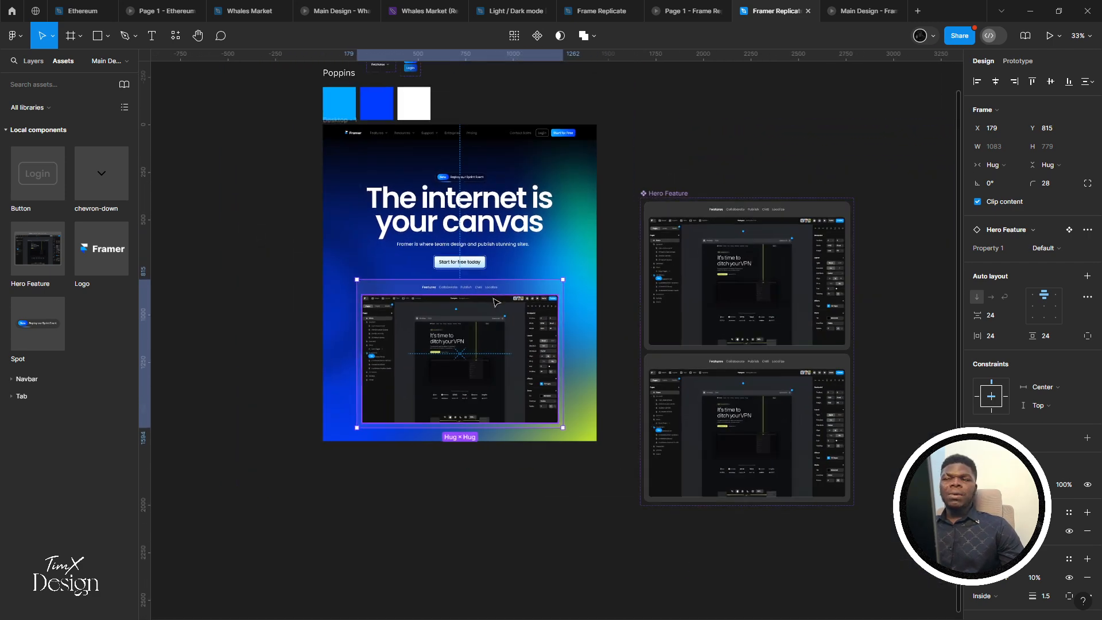
scroll(491, 294, up, 2)
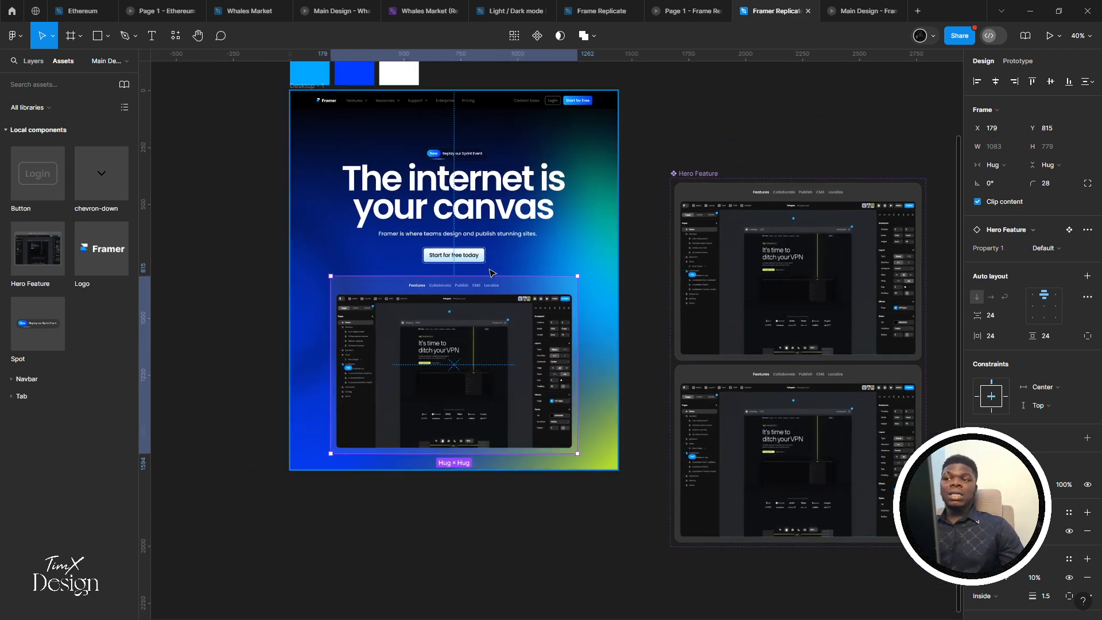
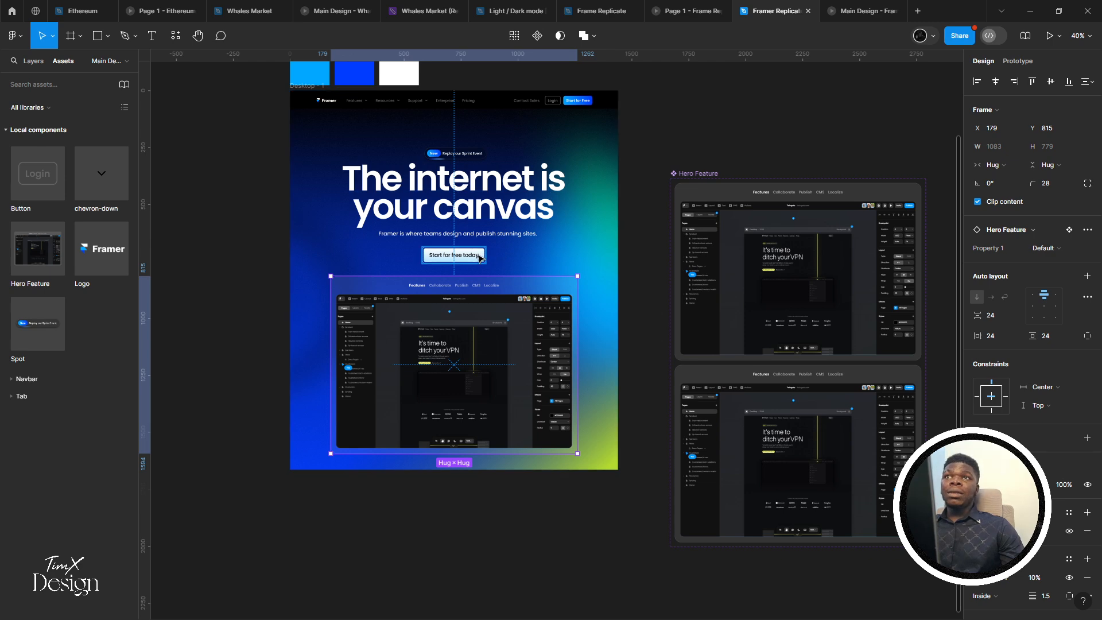
Move the Hero Feature component set to about X 2314, Y -456, beside Desktop - 1
scroll(421, 266, down, 1)
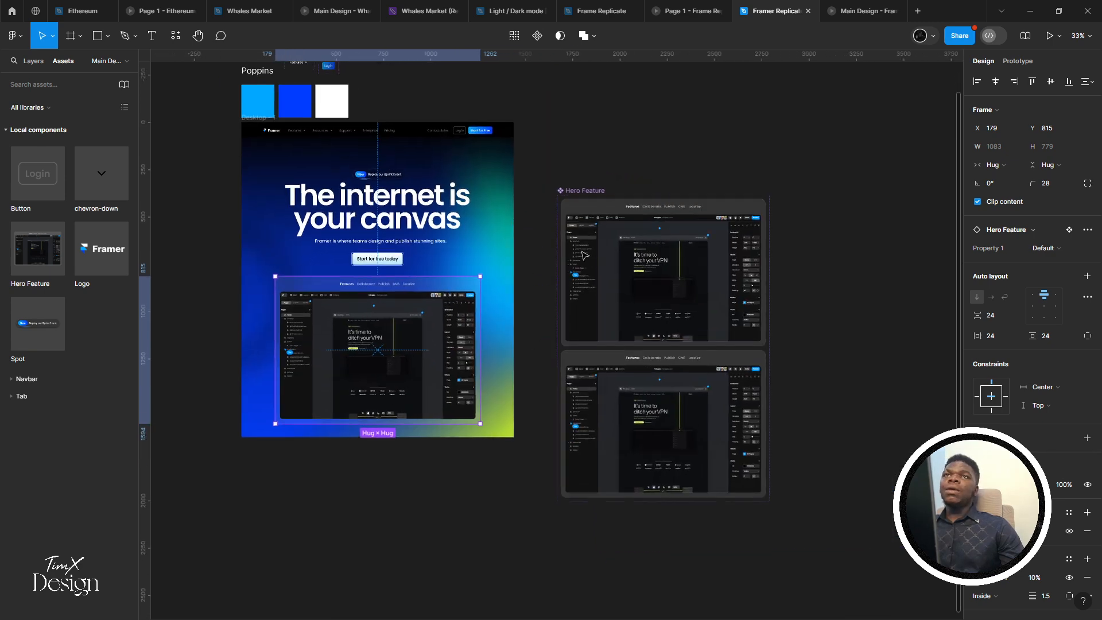
drag(568, 193, 596, 147)
scroll(574, 224, left, 2)
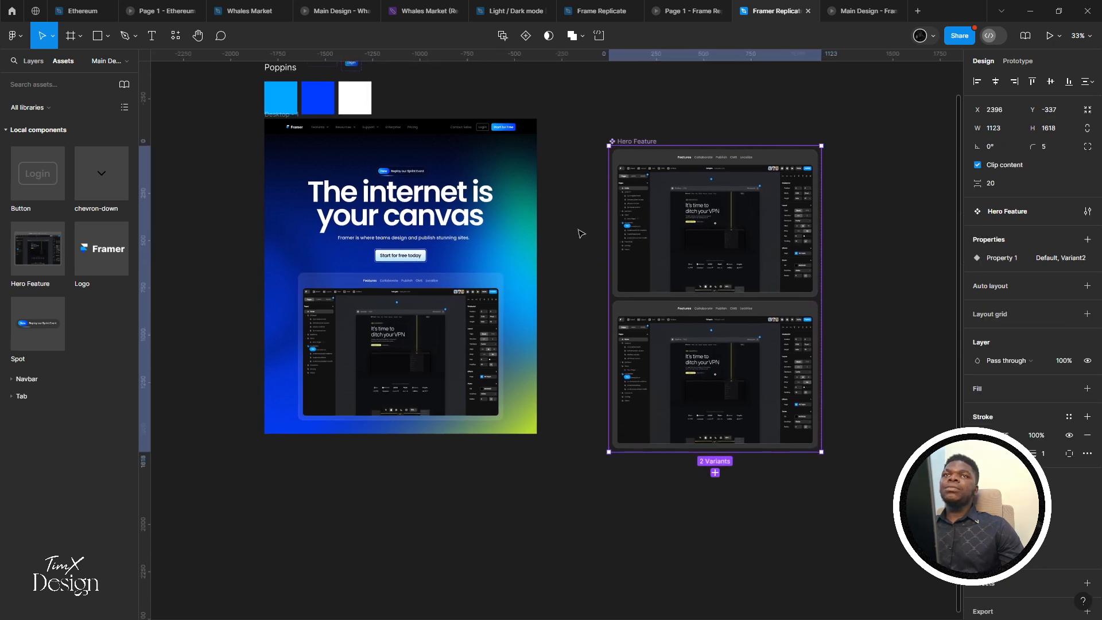
click(634, 322)
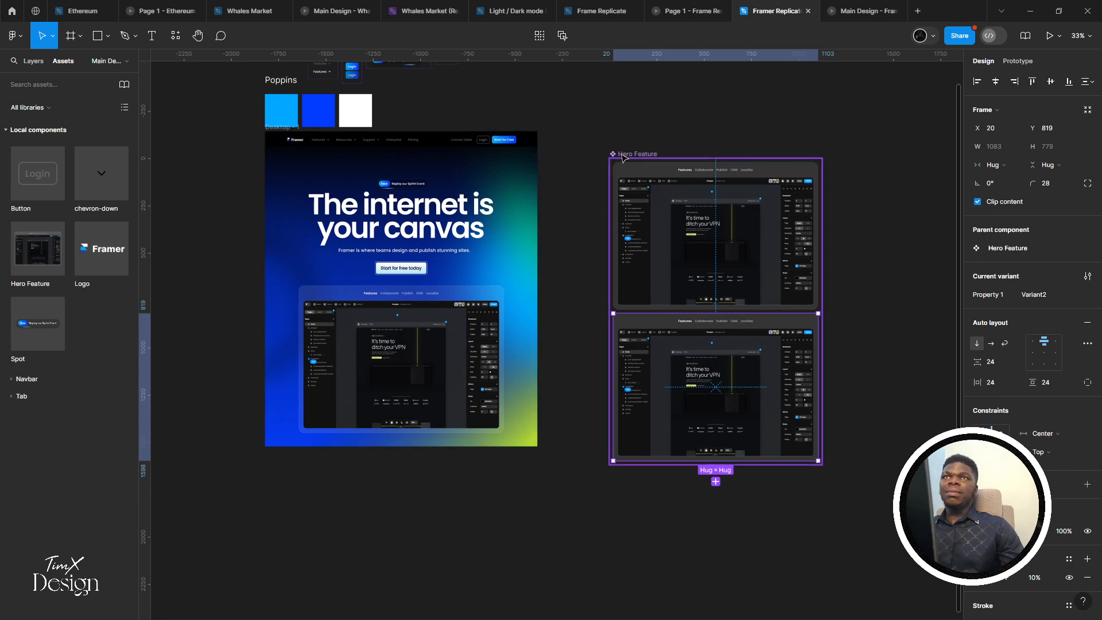
drag(622, 155, 609, 136)
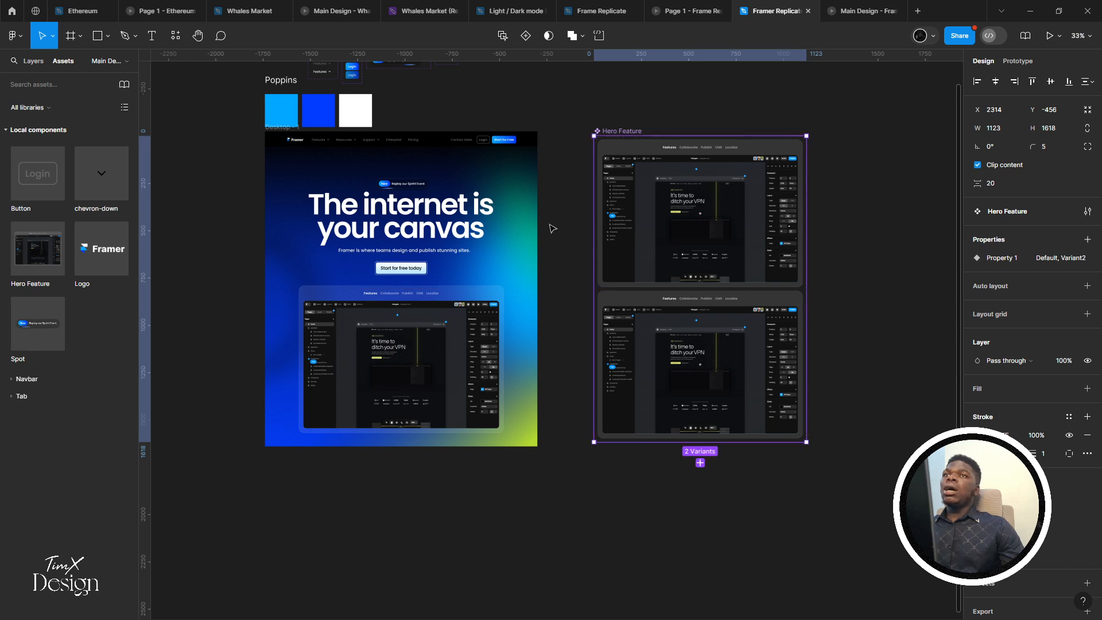
Check the Collaborate tab's hover behaviour in the prototype preview, and return to the design file
click(861, 11)
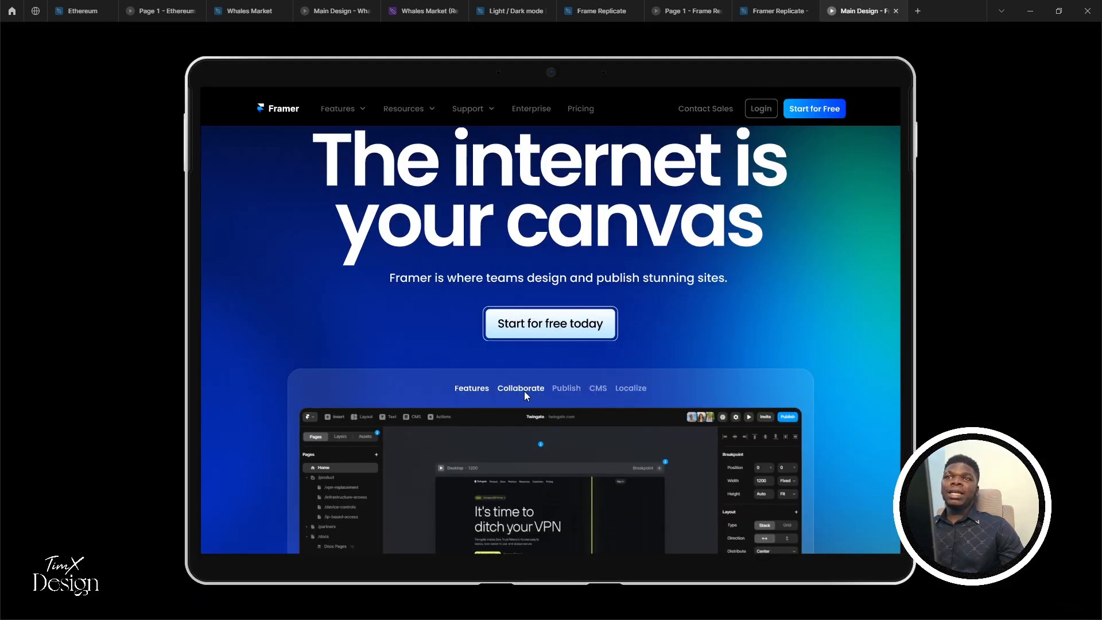
click(775, 11)
click(861, 11)
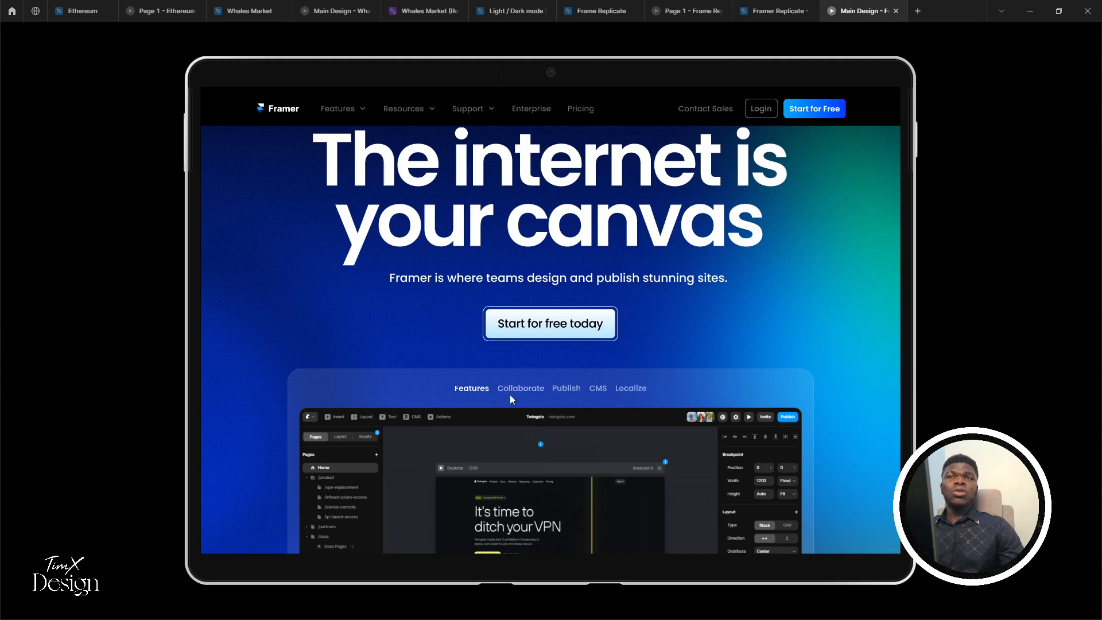
click(775, 11)
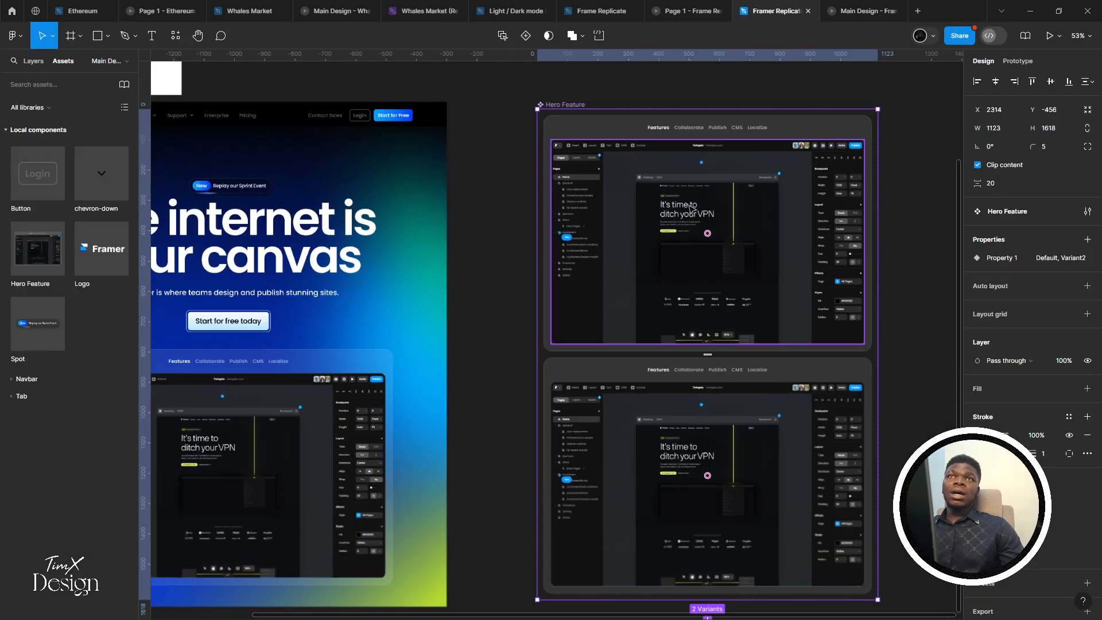
Inspect the hover interaction and its animation setting on the Default variant's Collaborate tab
scroll(690, 208, up, 1)
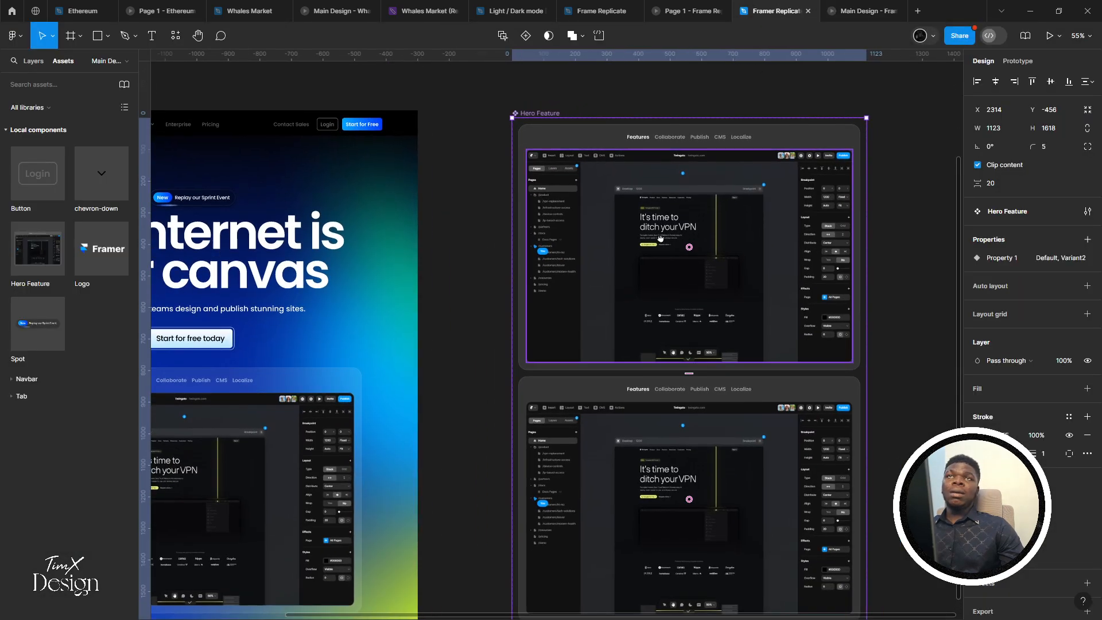
click(664, 146)
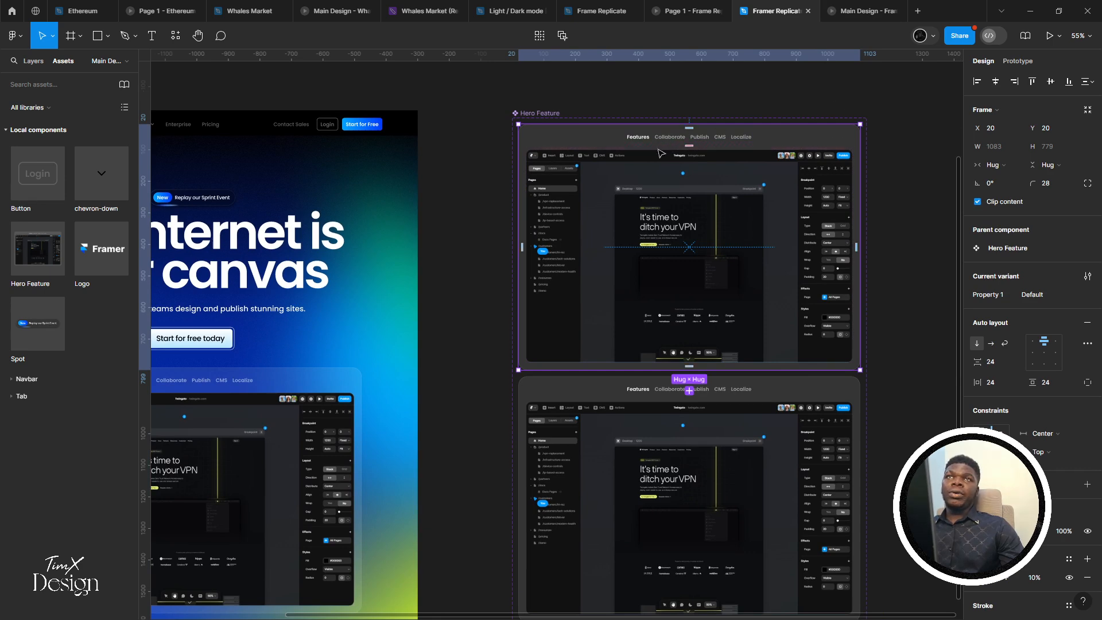
click(719, 138)
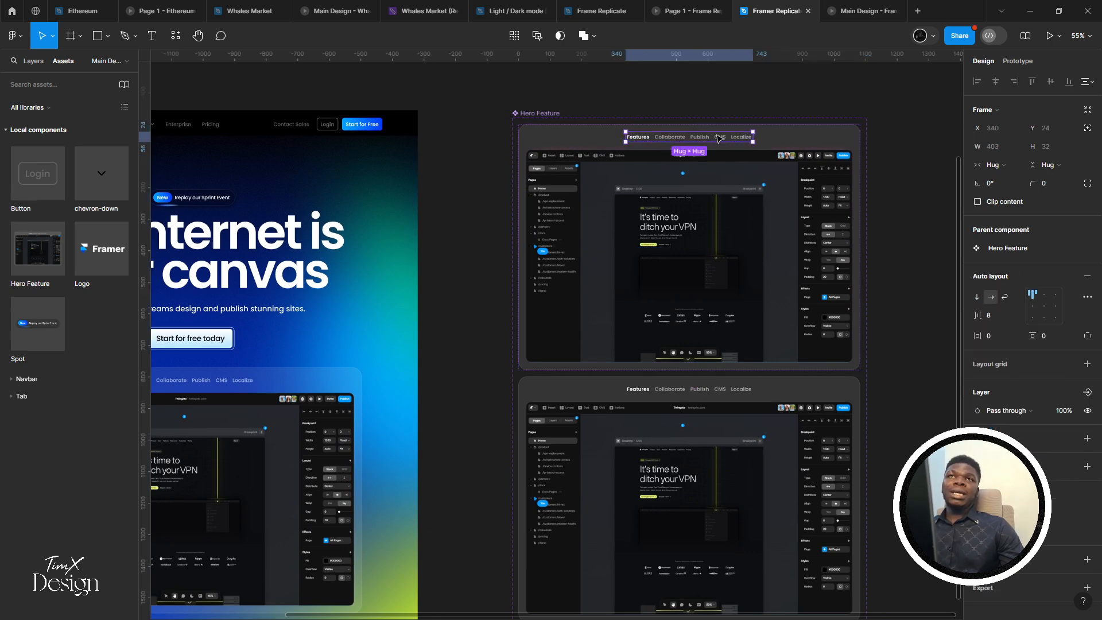
click(668, 139)
click(1017, 61)
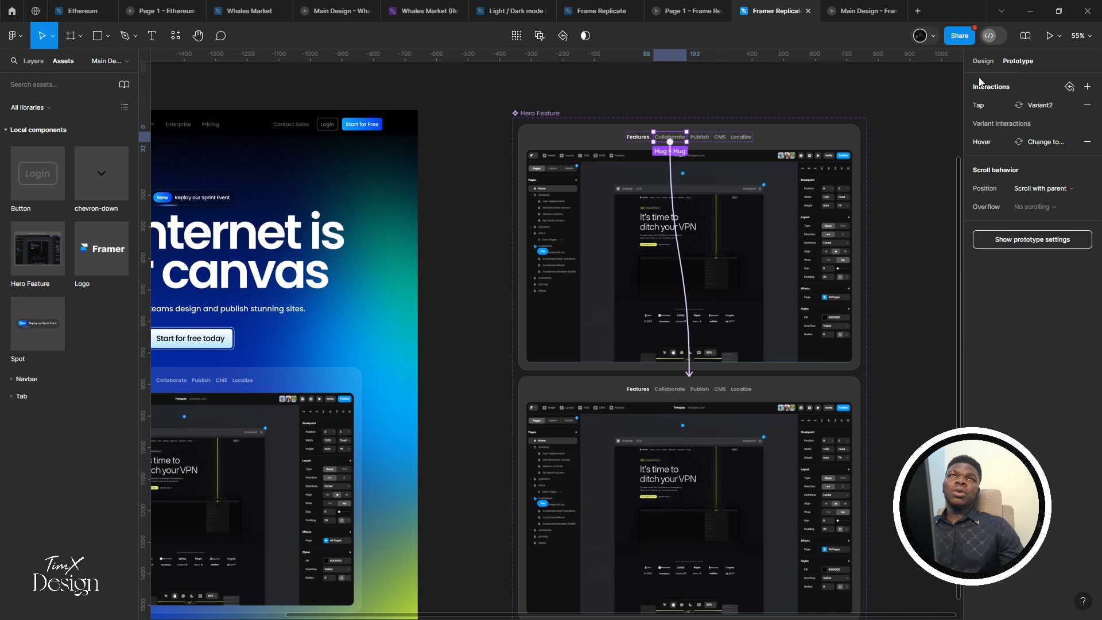
click(988, 141)
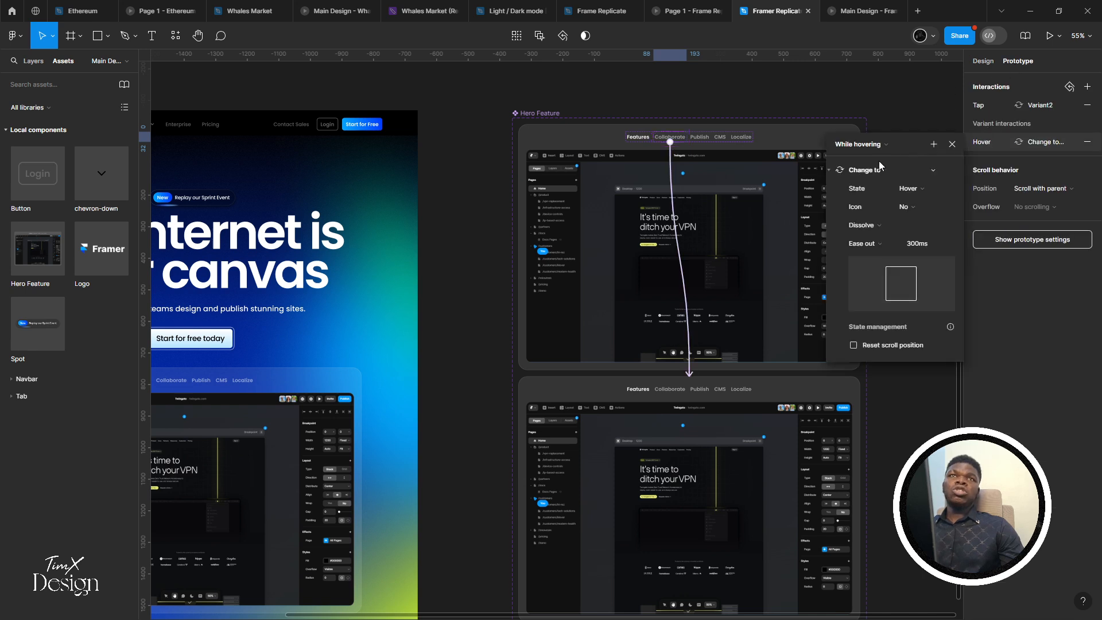
click(858, 226)
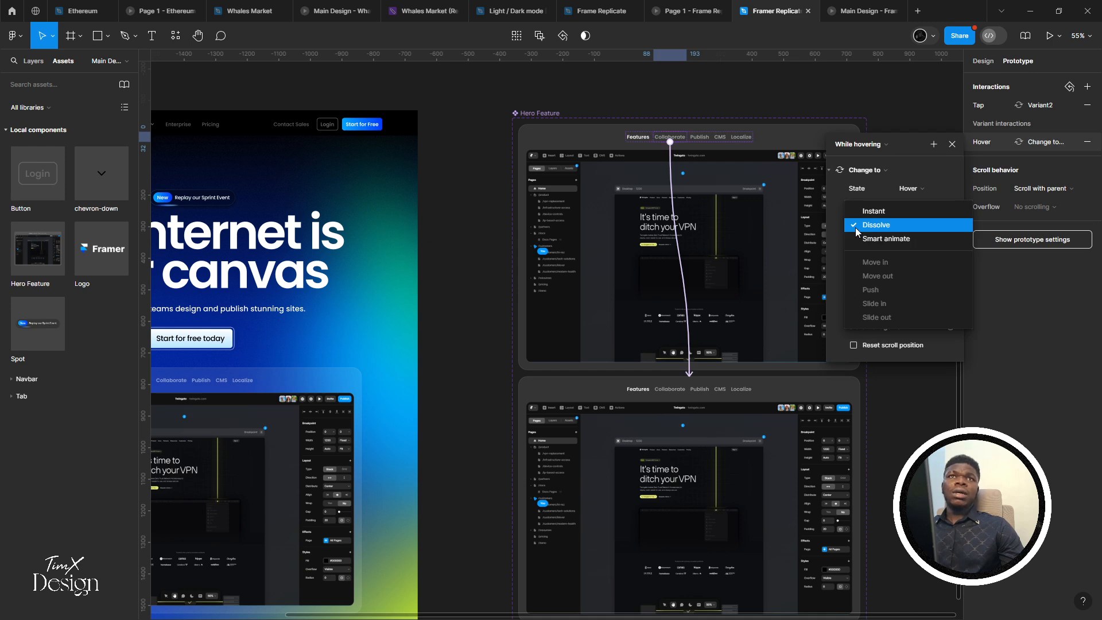
click(855, 227)
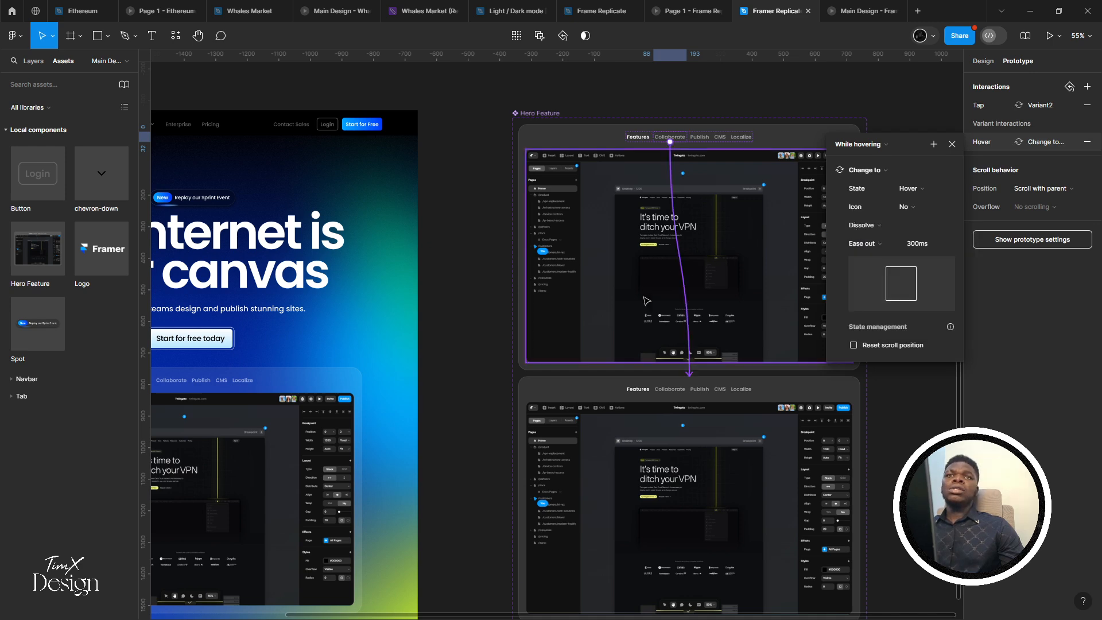
Delete the product screenshot from the preview frame in Variant2 of Hero Feature
scroll(644, 296, right, 3)
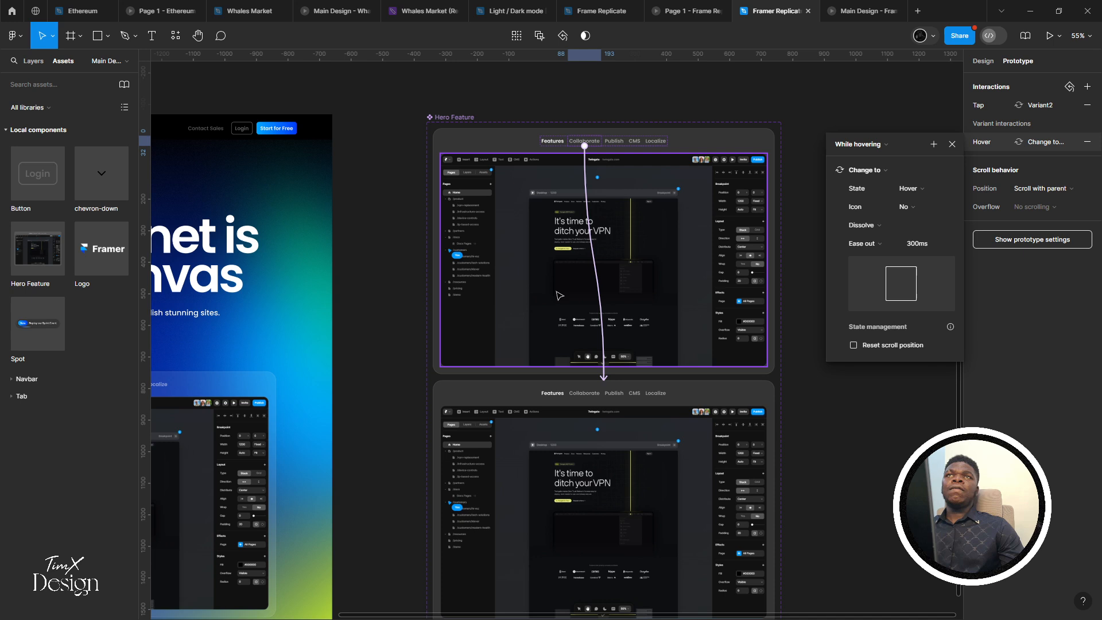
scroll(535, 331, right, 1)
scroll(535, 331, down, 1)
click(494, 460)
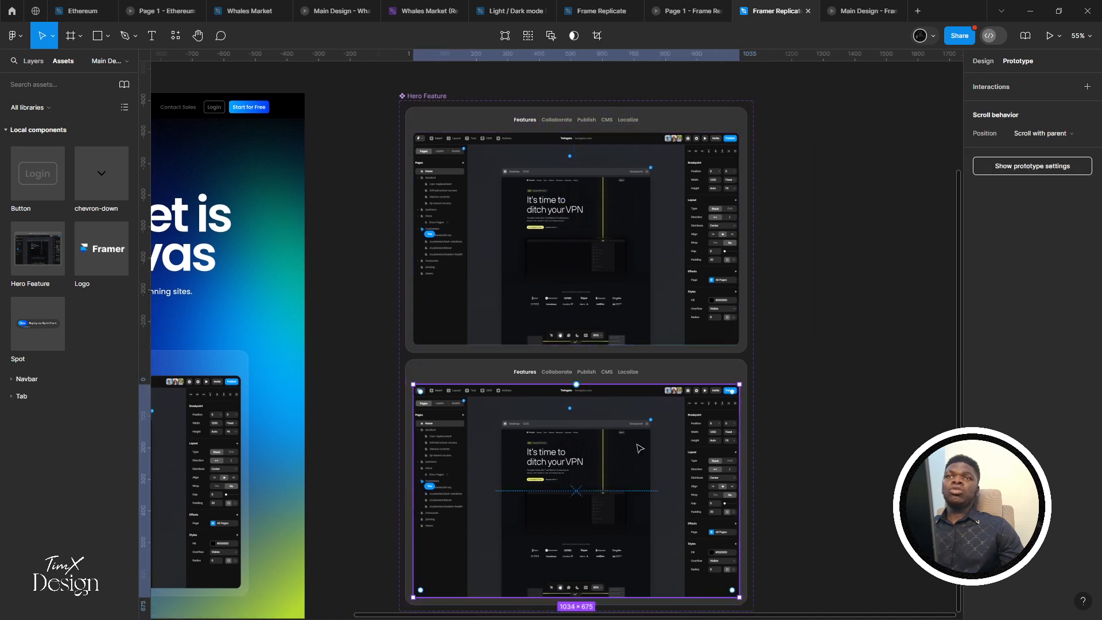
key(Delete)
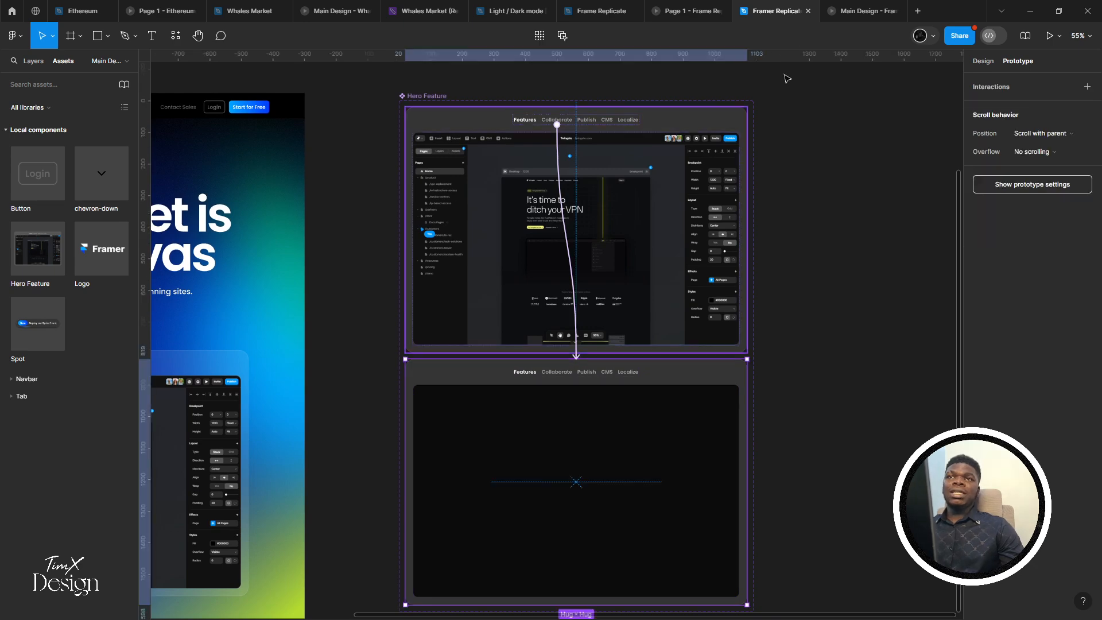
In Variant2 of Hero Feature, set the Collaborate tab's state to Hover and the Features tab's state to Default
scroll(557, 364, up, 5)
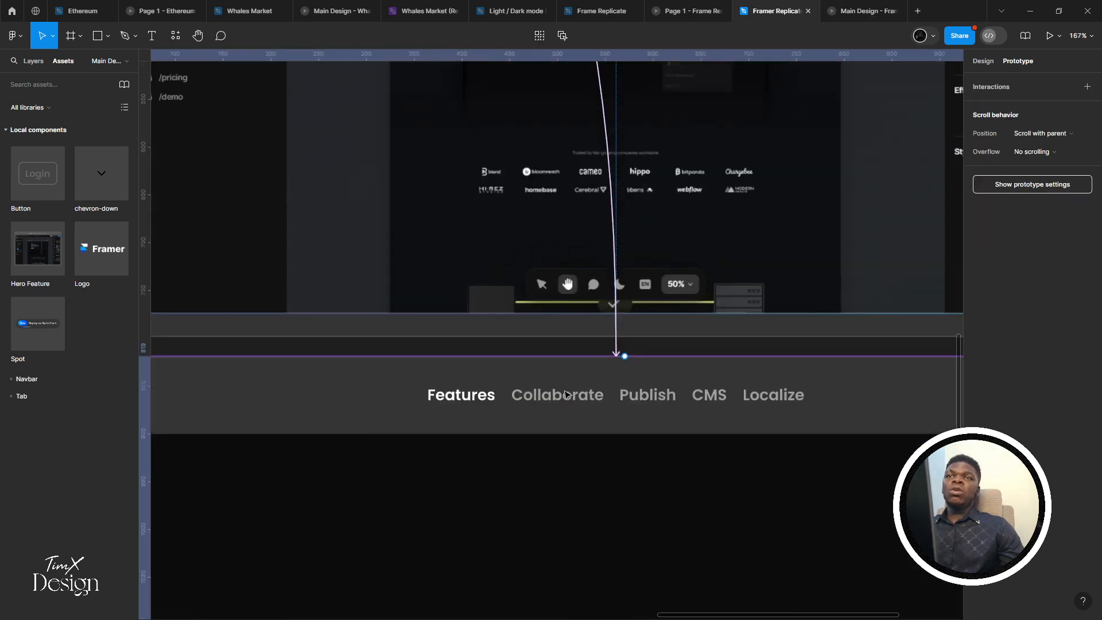
click(982, 65)
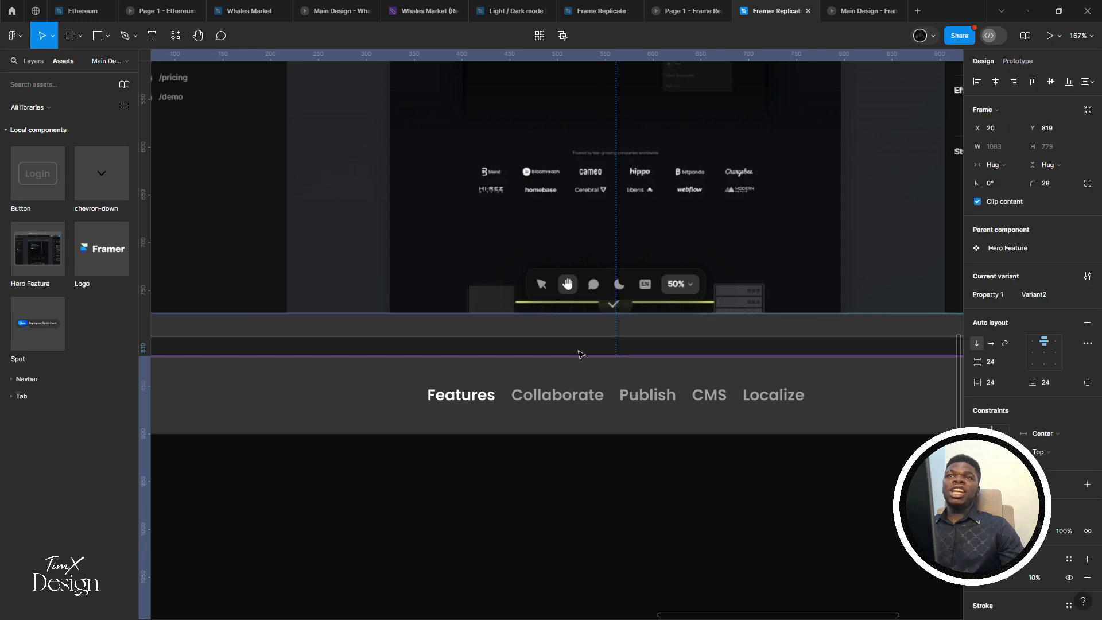
click(548, 403)
click(548, 402)
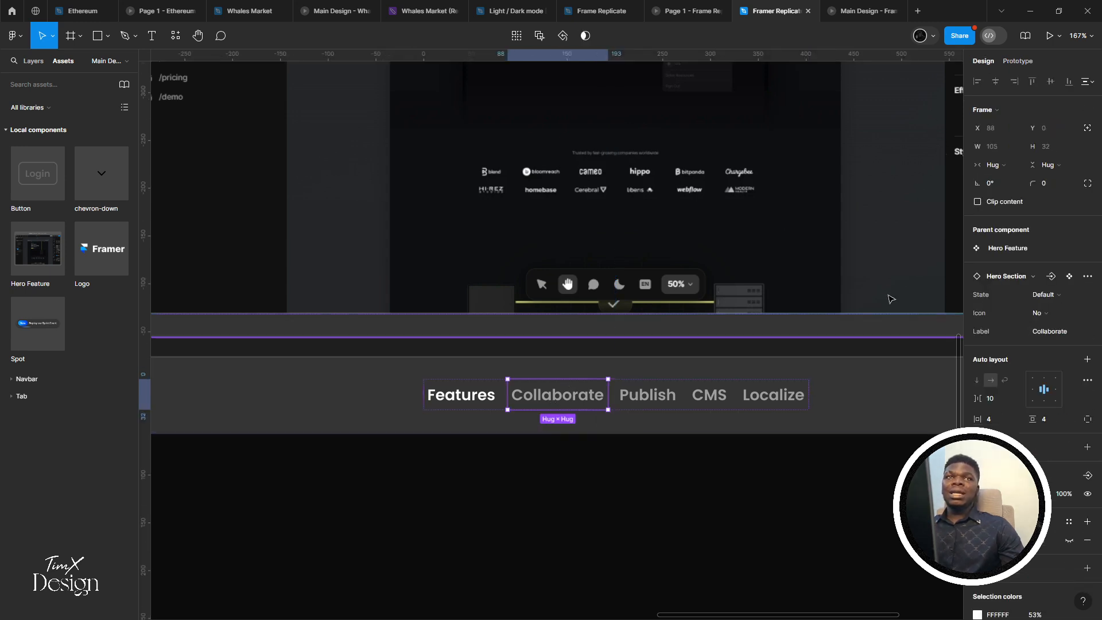
click(1035, 295)
click(1002, 308)
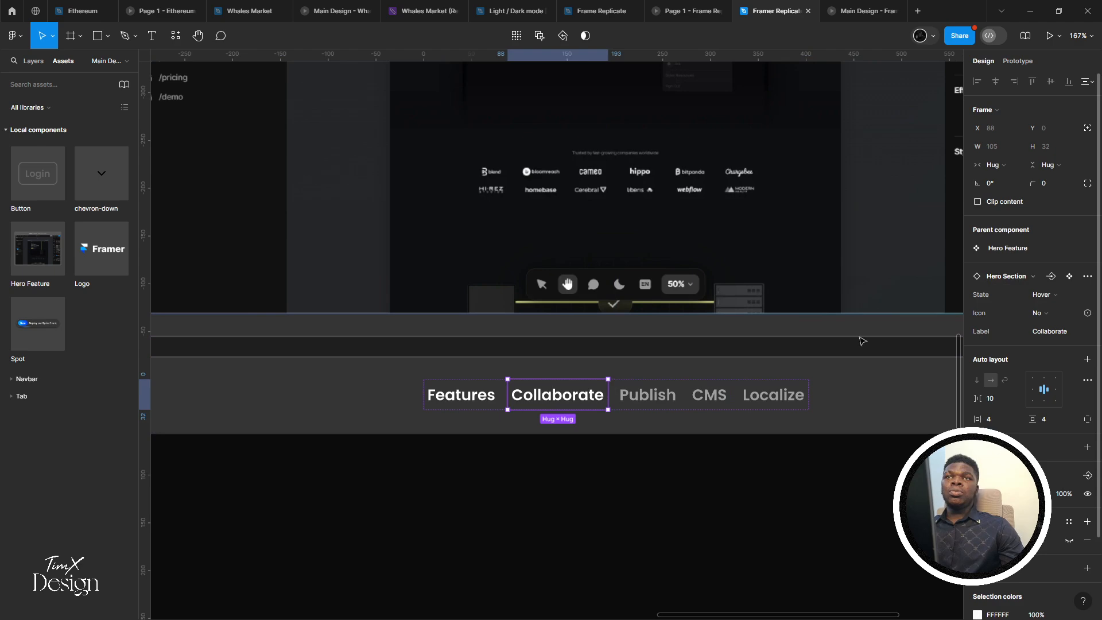
click(489, 394)
click(1038, 295)
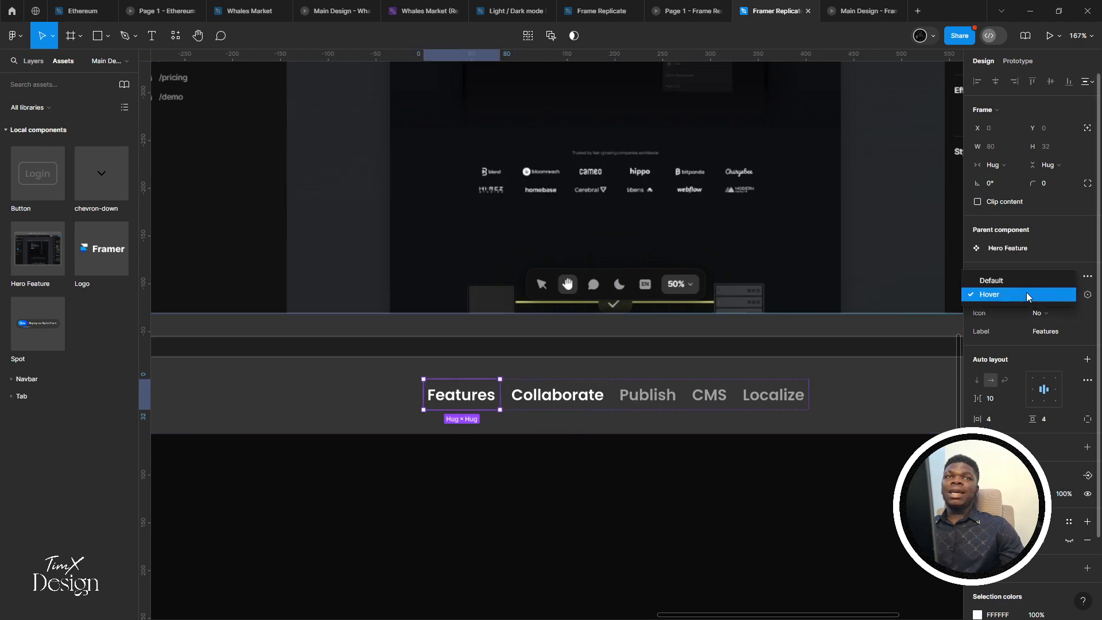
click(999, 282)
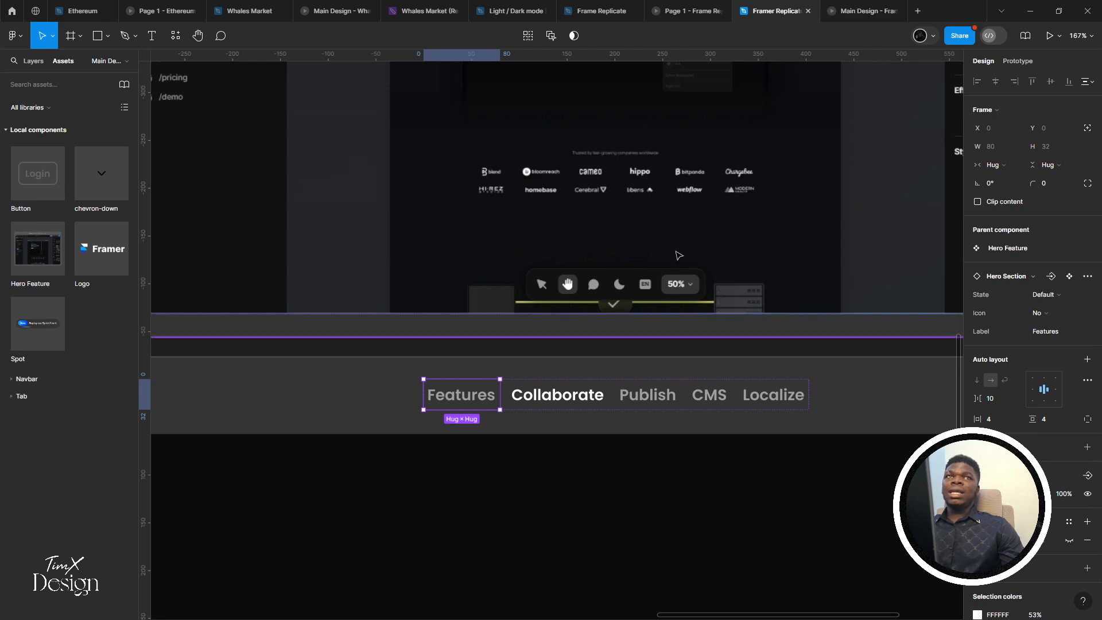
Link Variant2's Features tab to the Default variant with an On tap, Change to interaction using Smart animate, Ease out, 300ms
scroll(679, 255, down, 5)
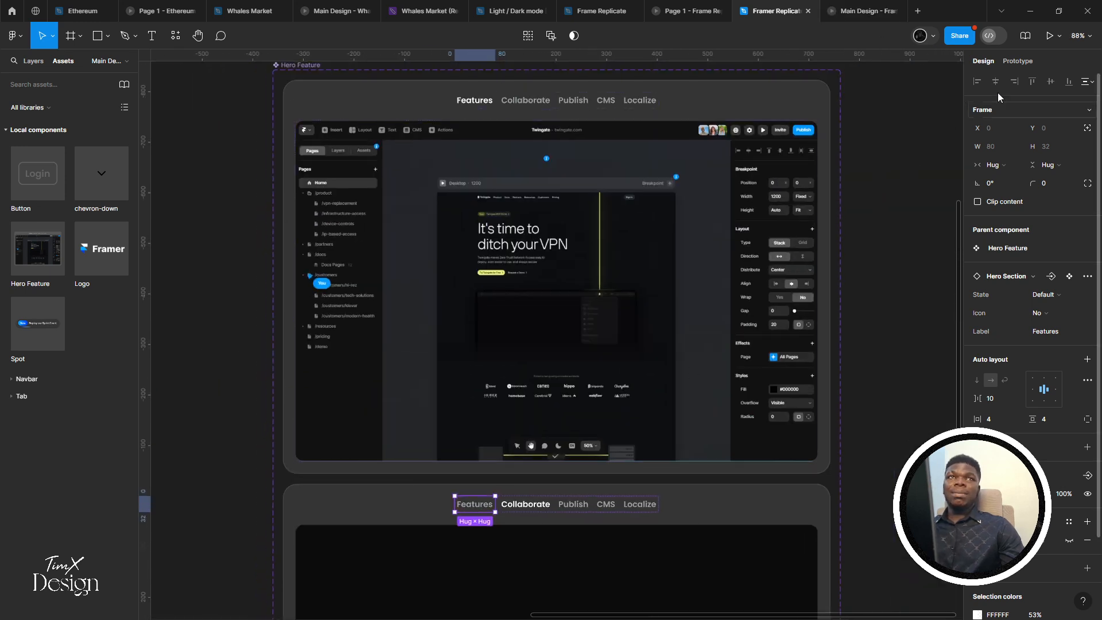
click(1017, 61)
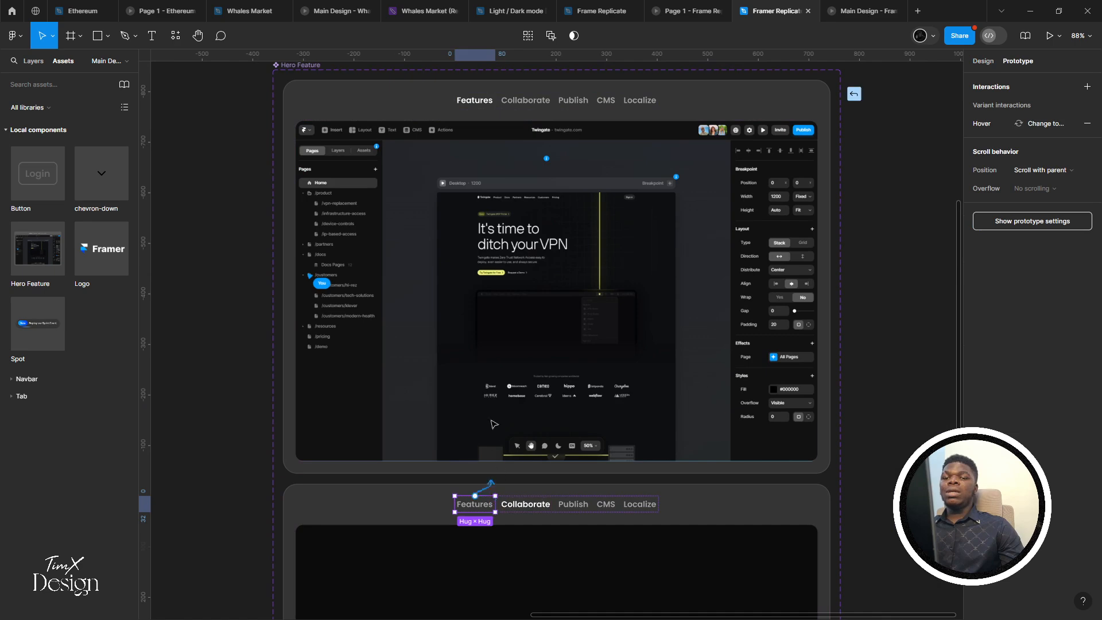
drag(493, 424, 492, 314)
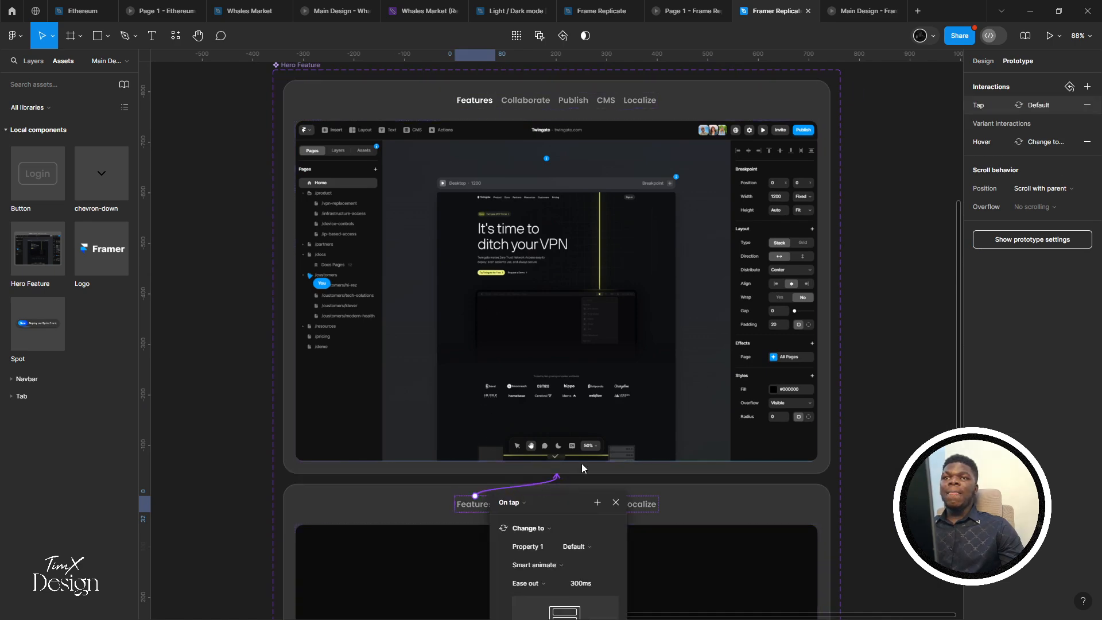
click(680, 350)
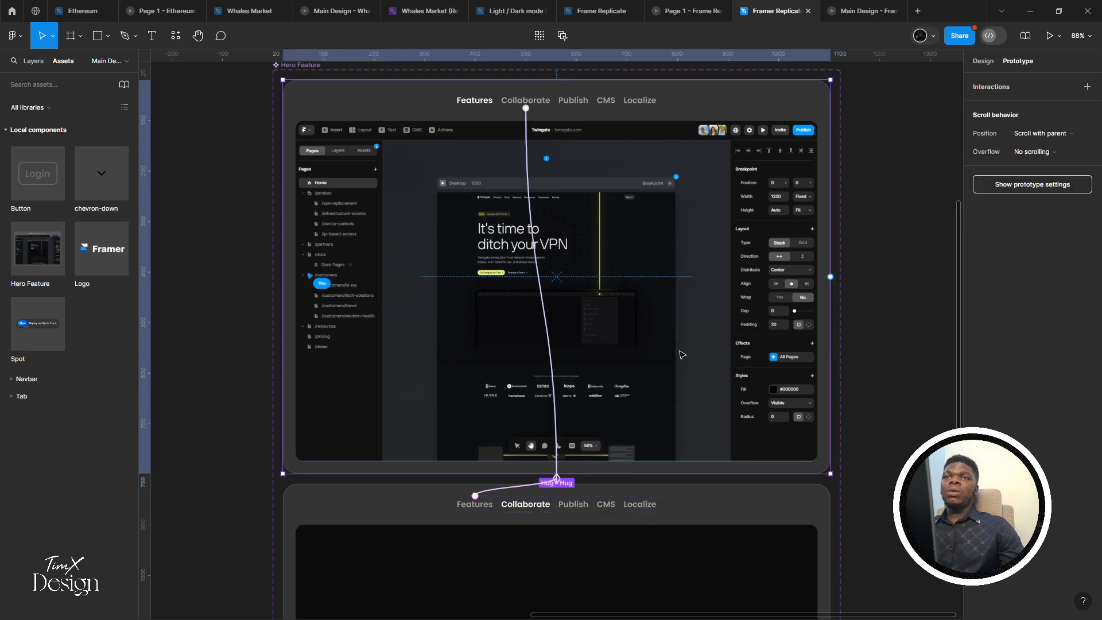
Test switching back and forth between the Features and Collaborate tabs in the prototype preview
click(844, 7)
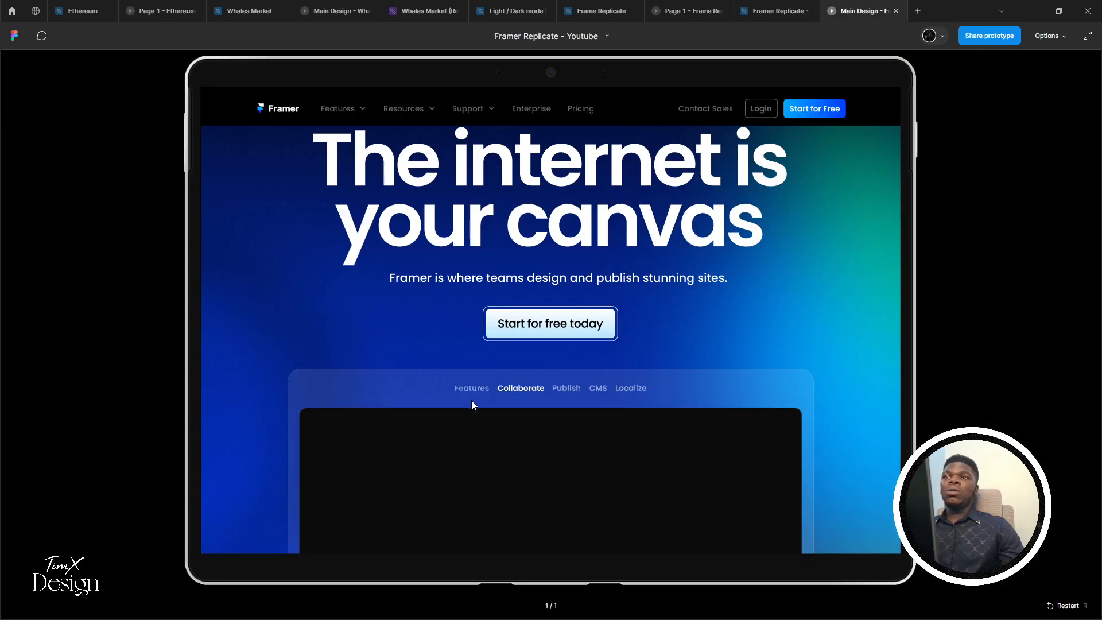
click(472, 387)
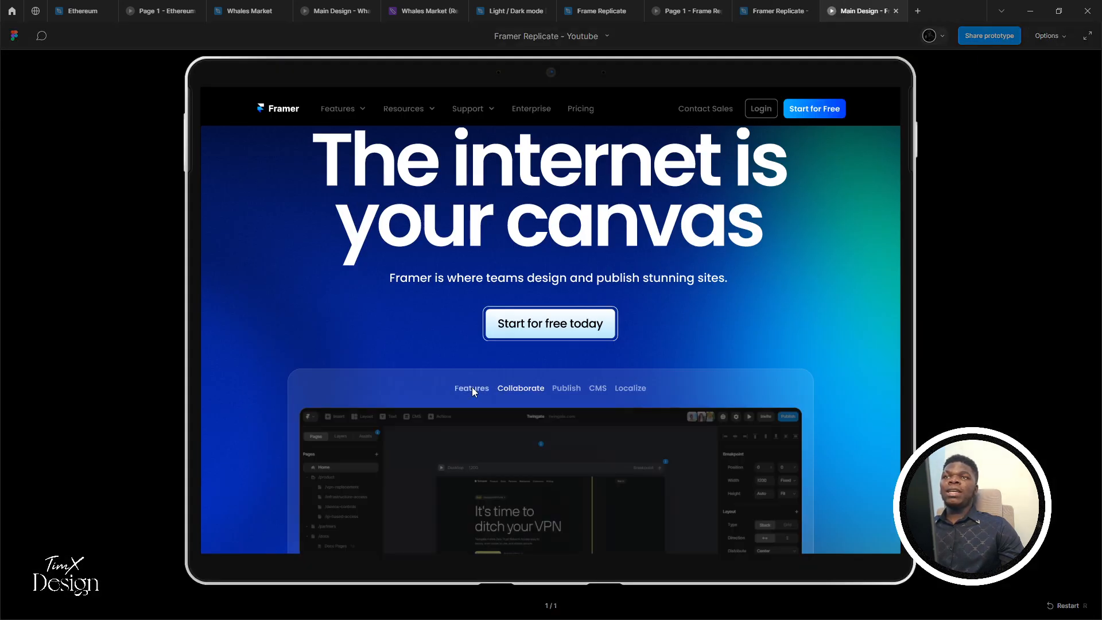
scroll(497, 373, down, 1)
click(518, 331)
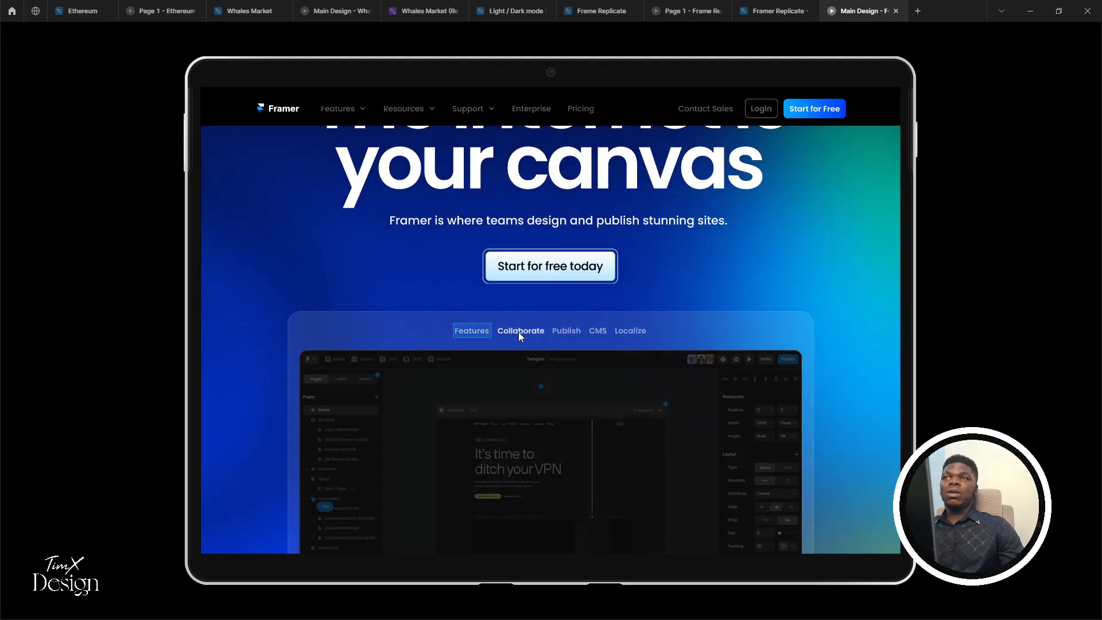
click(474, 332)
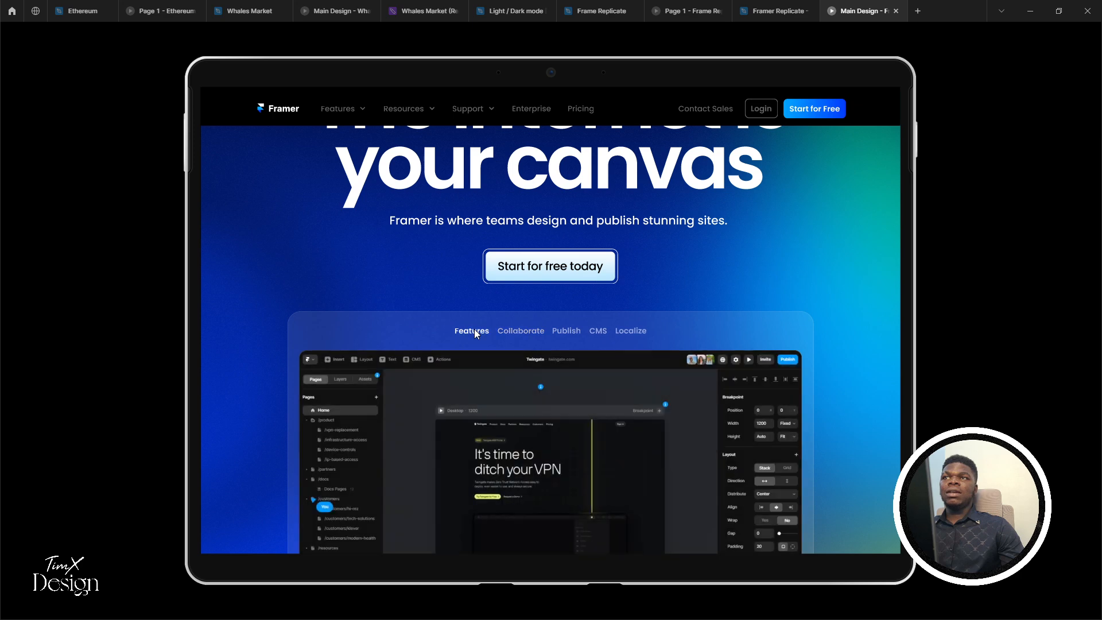
click(529, 328)
click(463, 339)
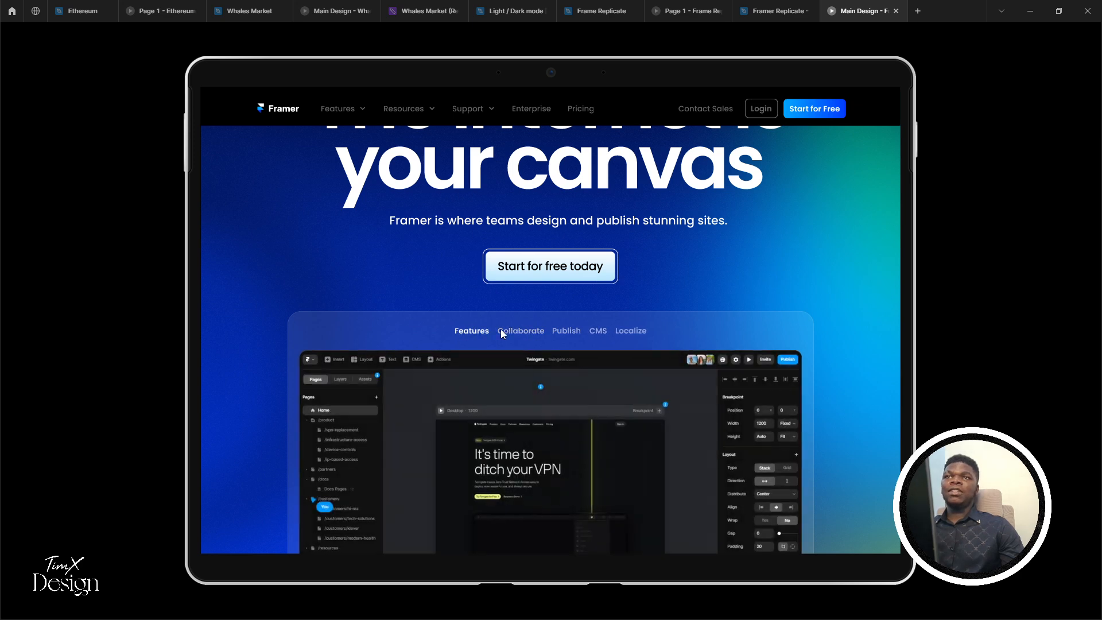
click(505, 330)
click(474, 330)
click(513, 331)
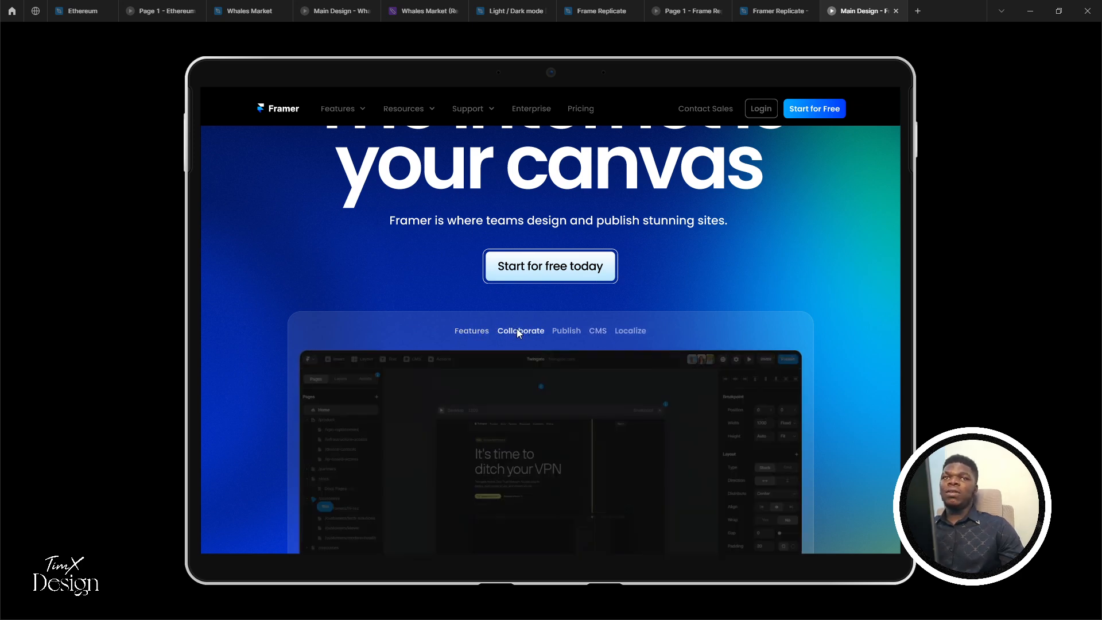
click(458, 336)
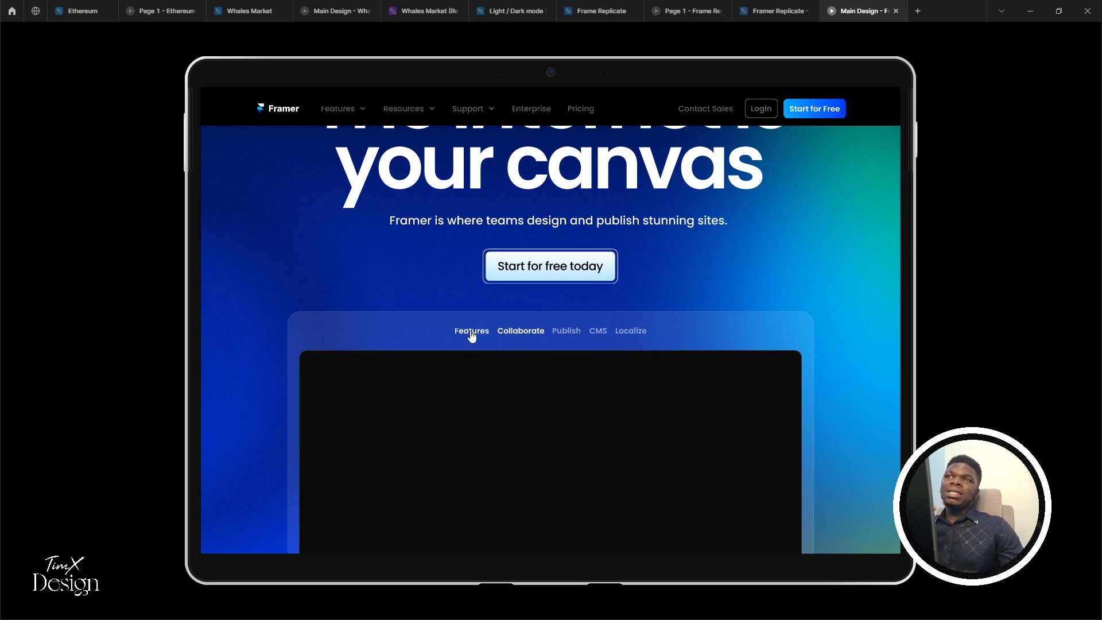
click(528, 331)
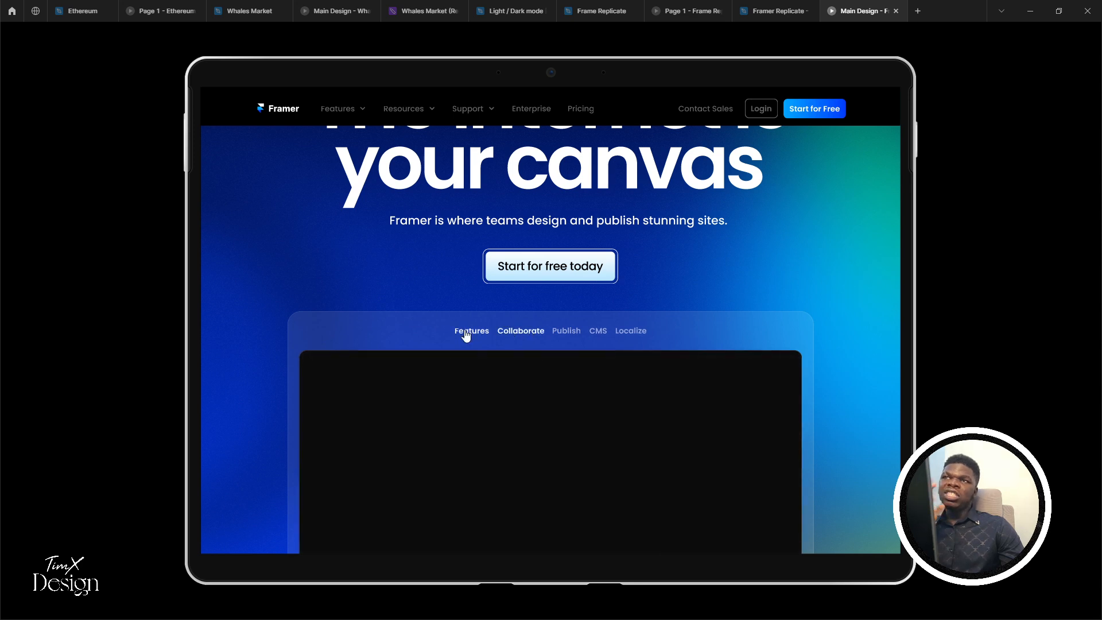
click(464, 330)
click(510, 331)
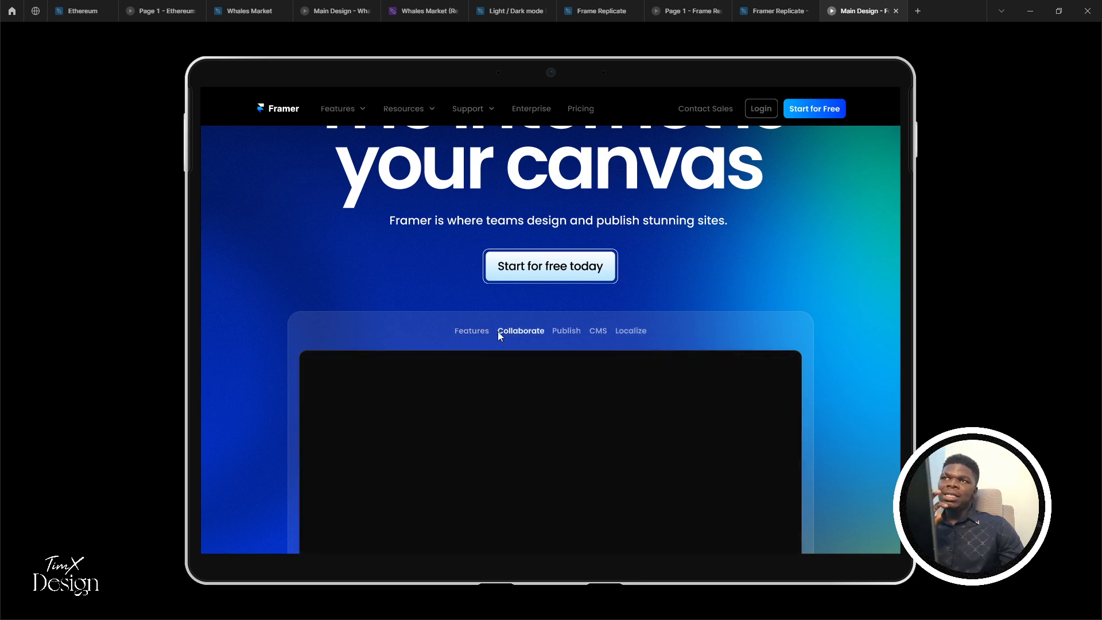
click(459, 337)
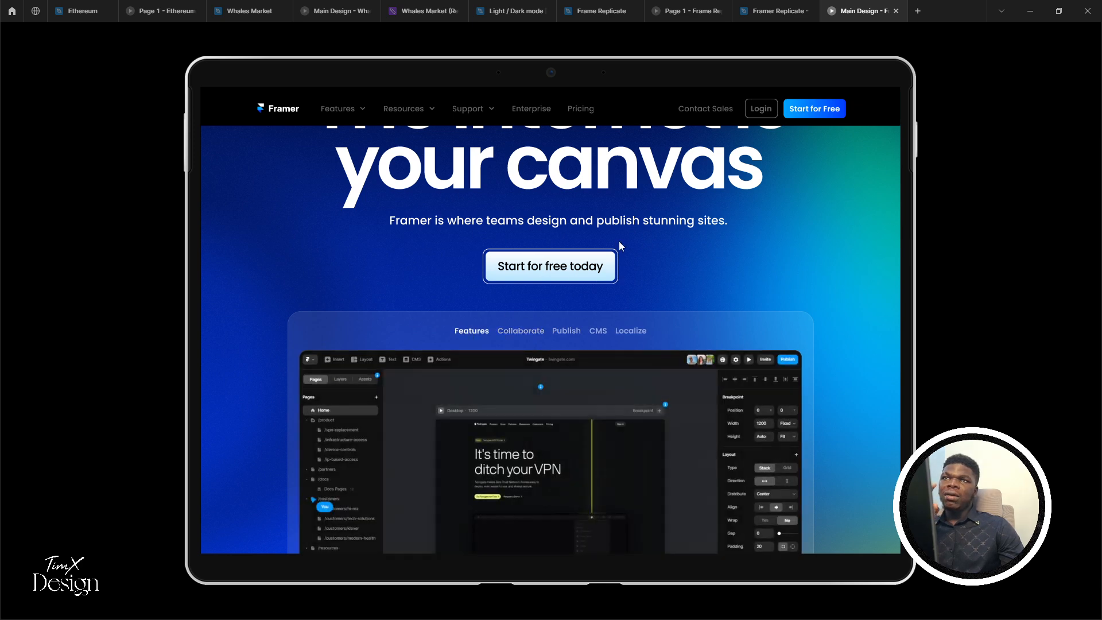
Back in the design file, set the width of both Hero Feature variants to Fixed at 1083
click(774, 11)
scroll(509, 265, down, 4)
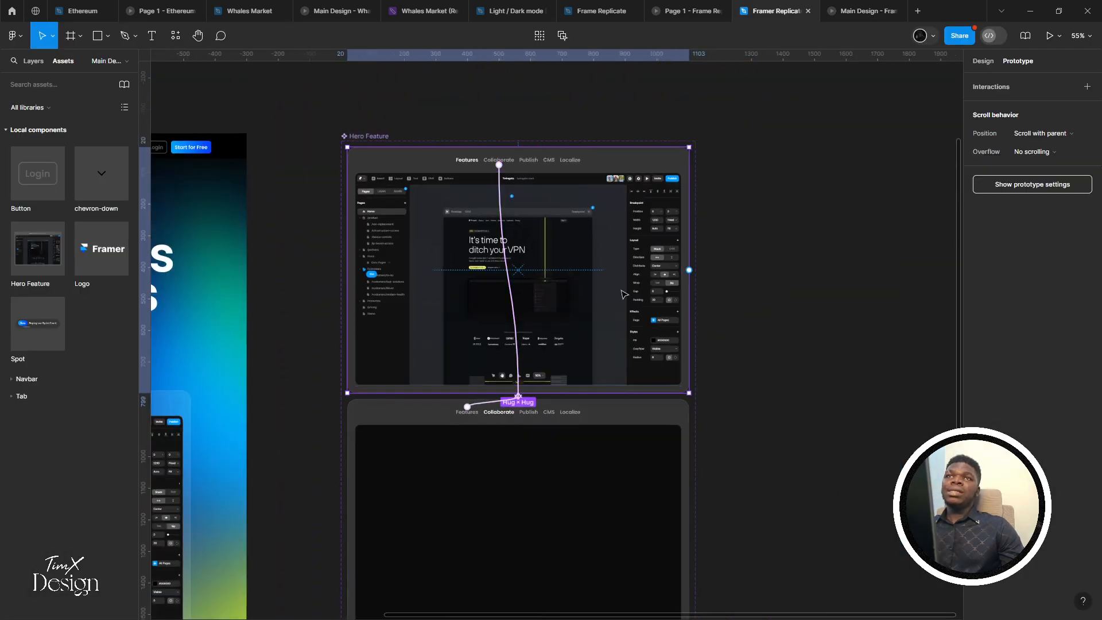
click(983, 62)
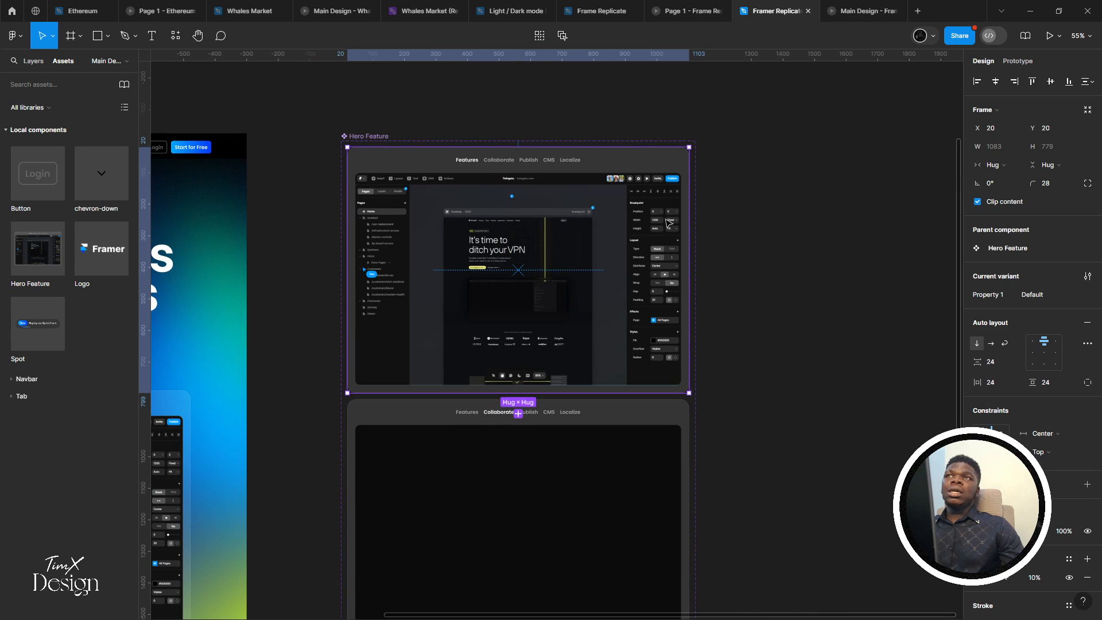
shift+click(600, 402)
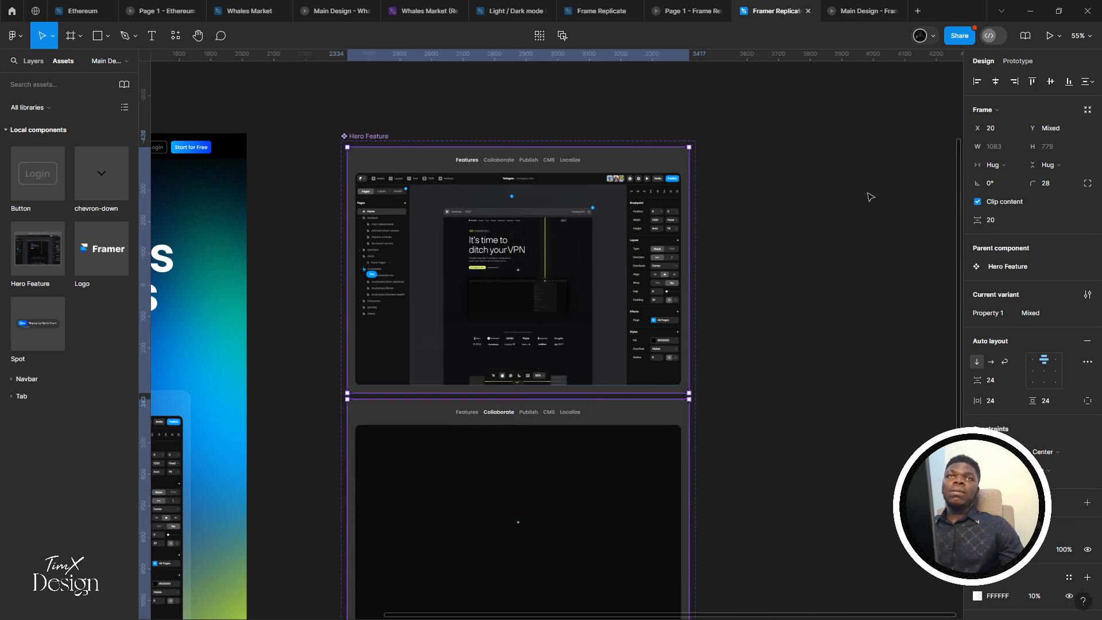
click(985, 165)
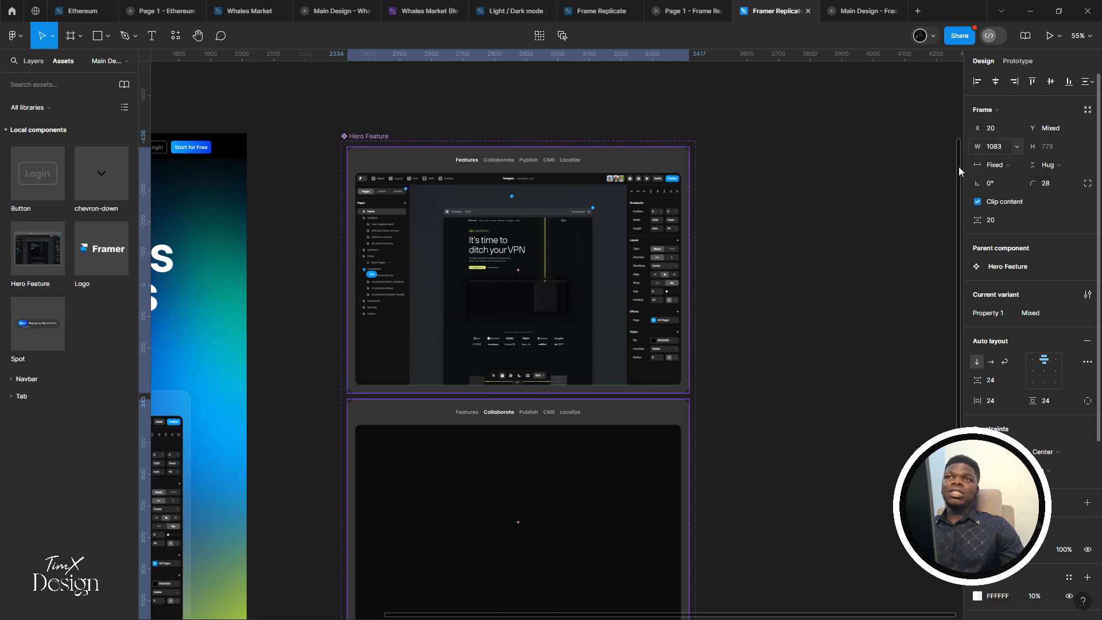
Check the Collaborate tab's transition in the prototype preview, and return to the design file
click(864, 11)
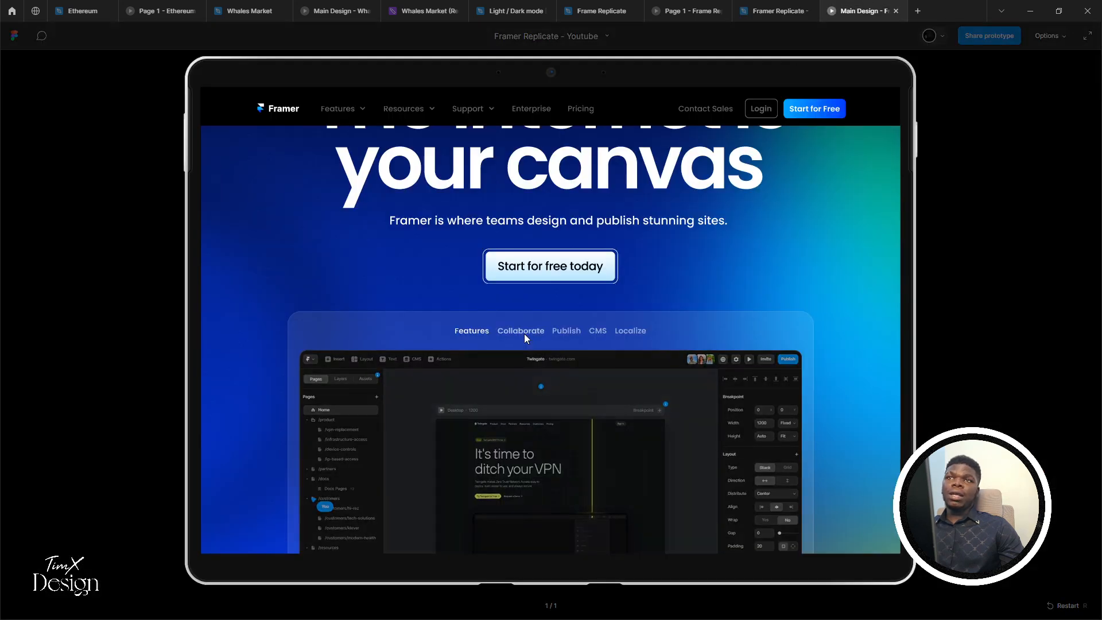
click(516, 331)
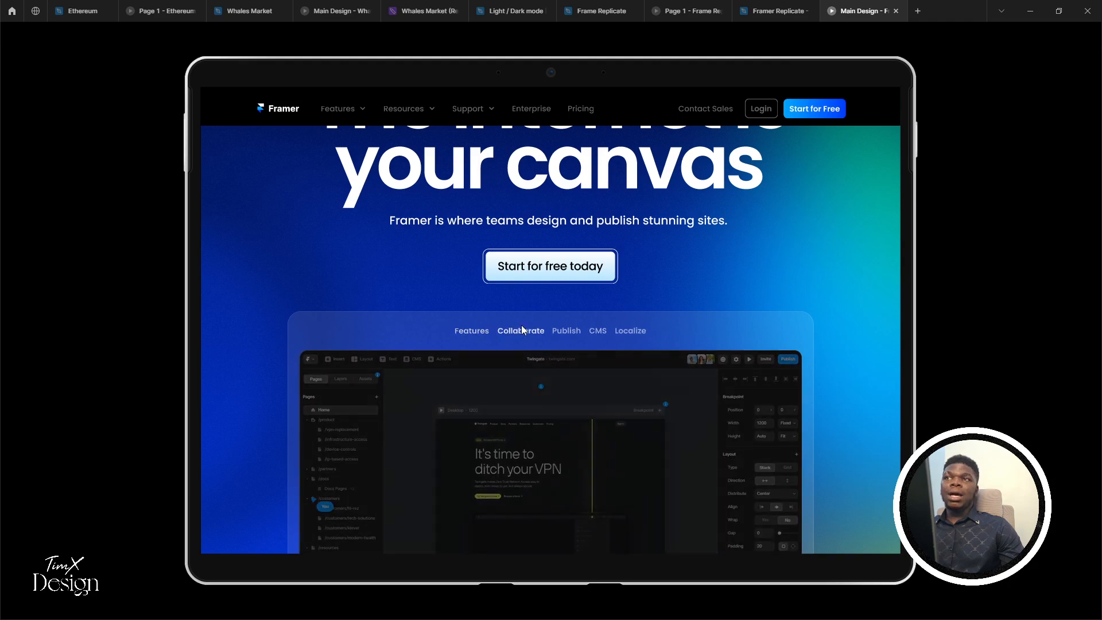
key(ctrl+shift+Tab)
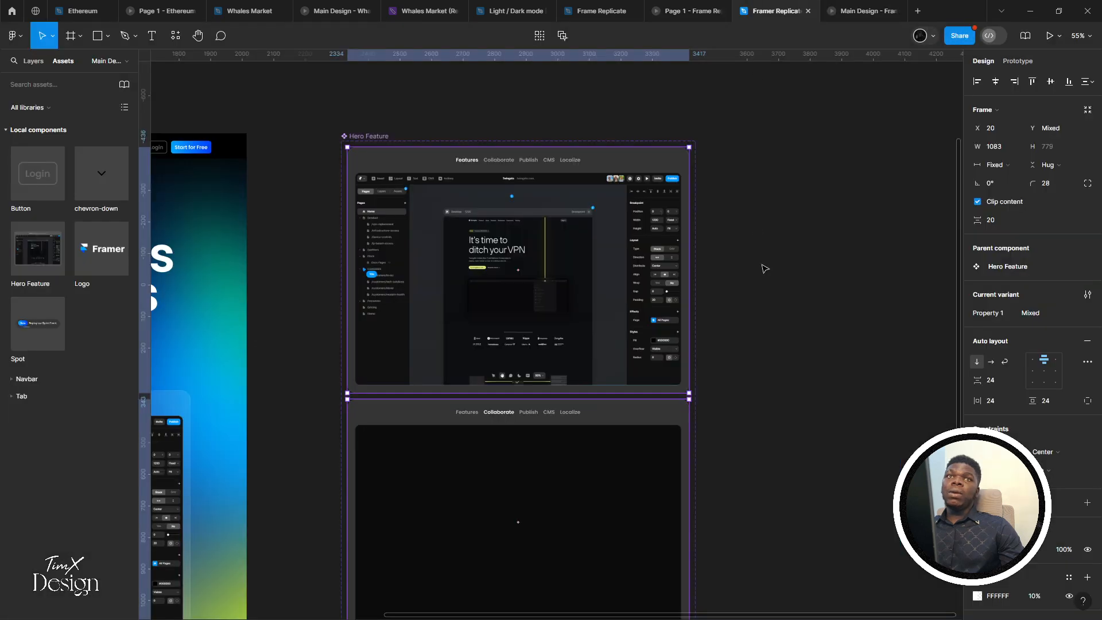
Set the horizontal resizing of the dark preview frames in both Hero Feature variants to Fill container
scroll(504, 393, down, 3)
click(513, 393)
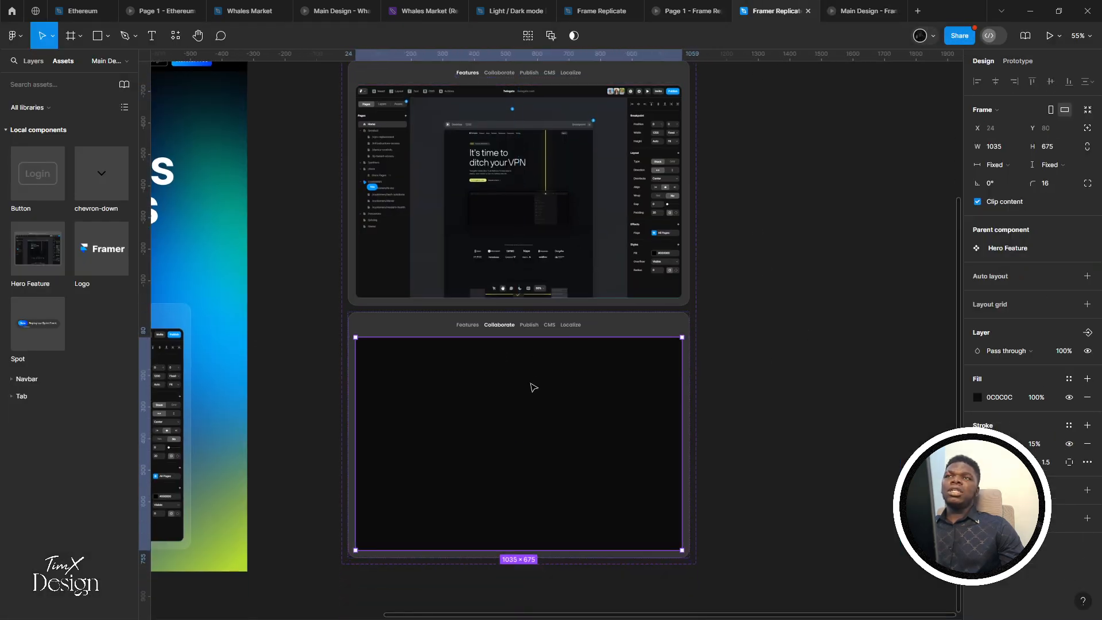
click(564, 210)
click(561, 212)
shift+click(556, 379)
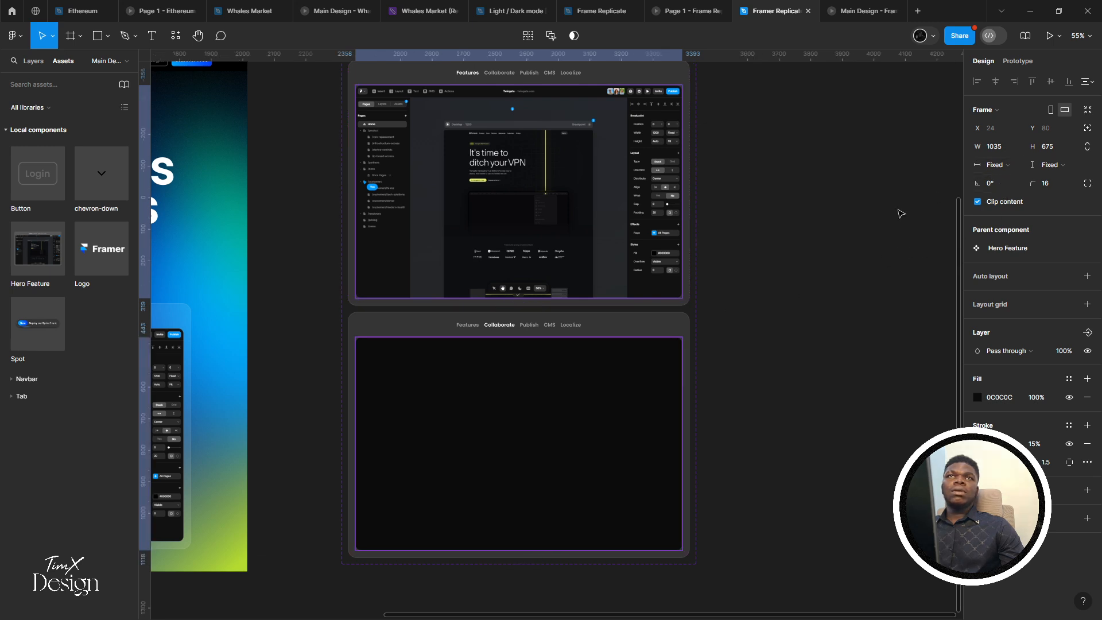
scroll(843, 285, up, 1)
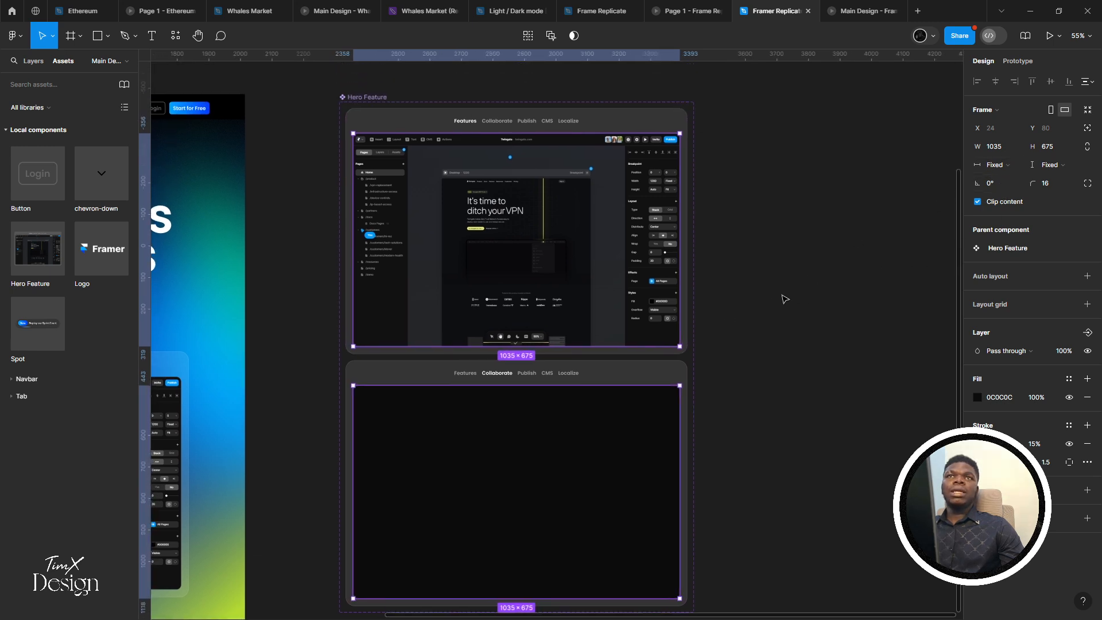
click(975, 166)
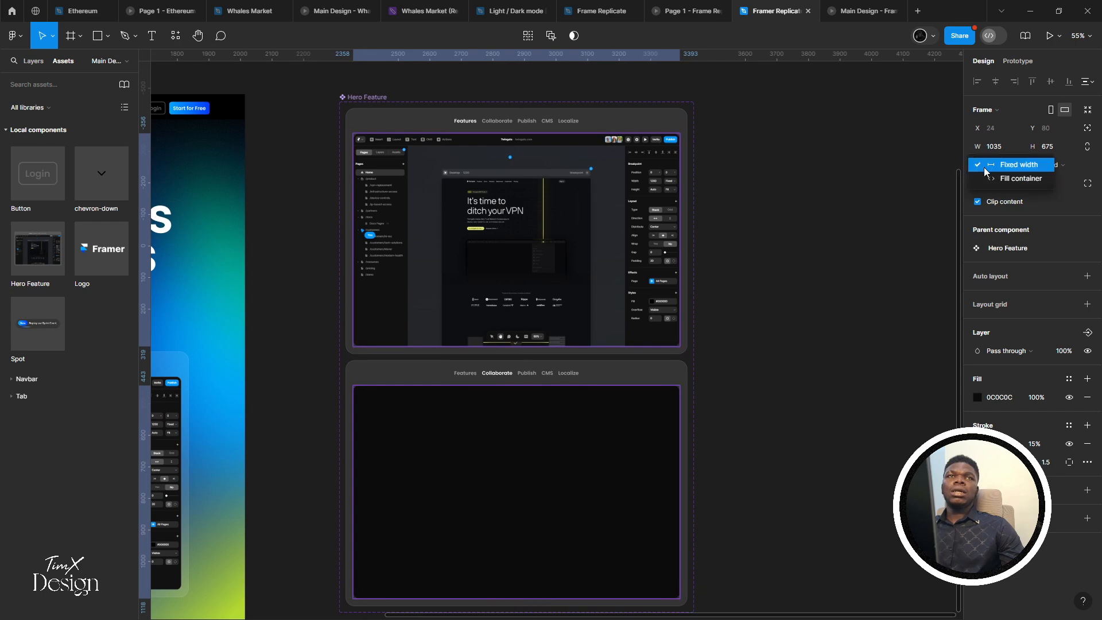
click(997, 184)
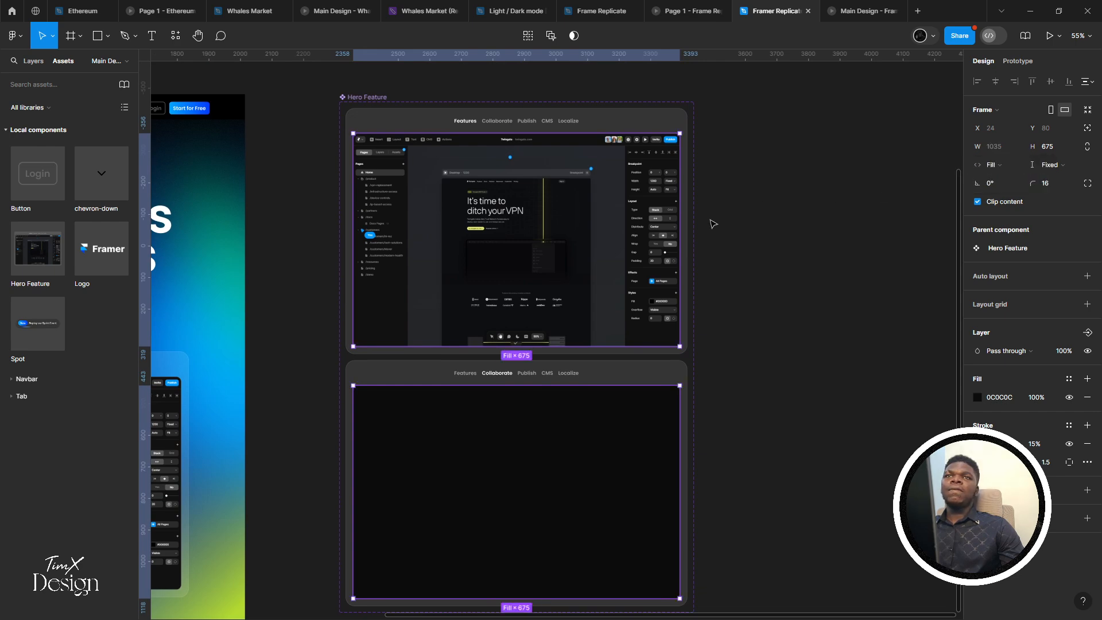
scroll(623, 405, up, 1)
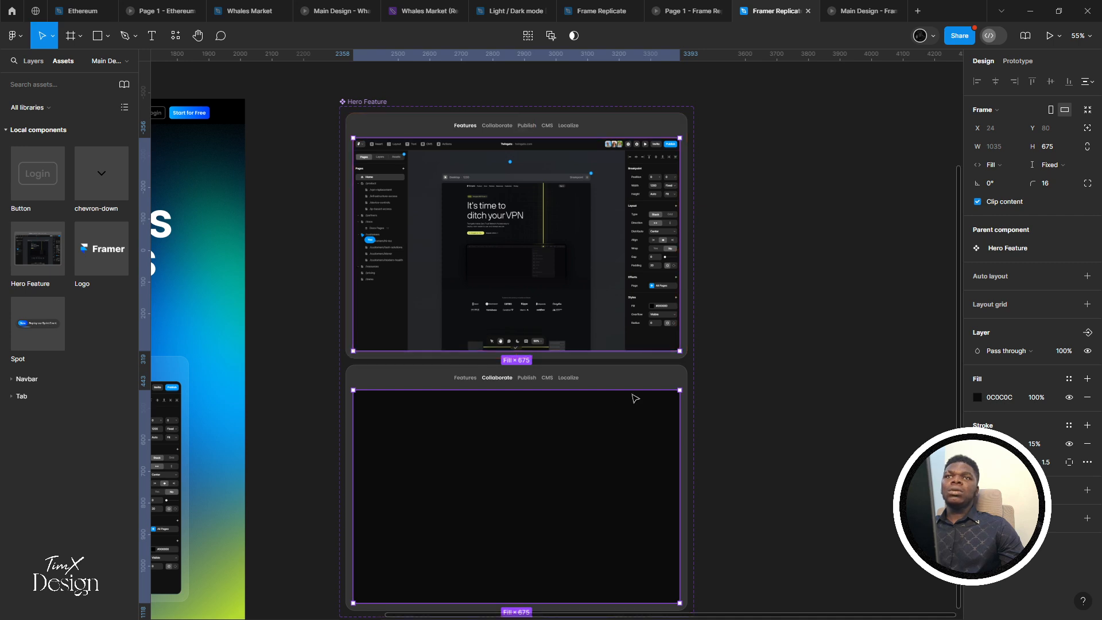
Retest the Collaborate and Features tab switching in the prototype preview
click(861, 11)
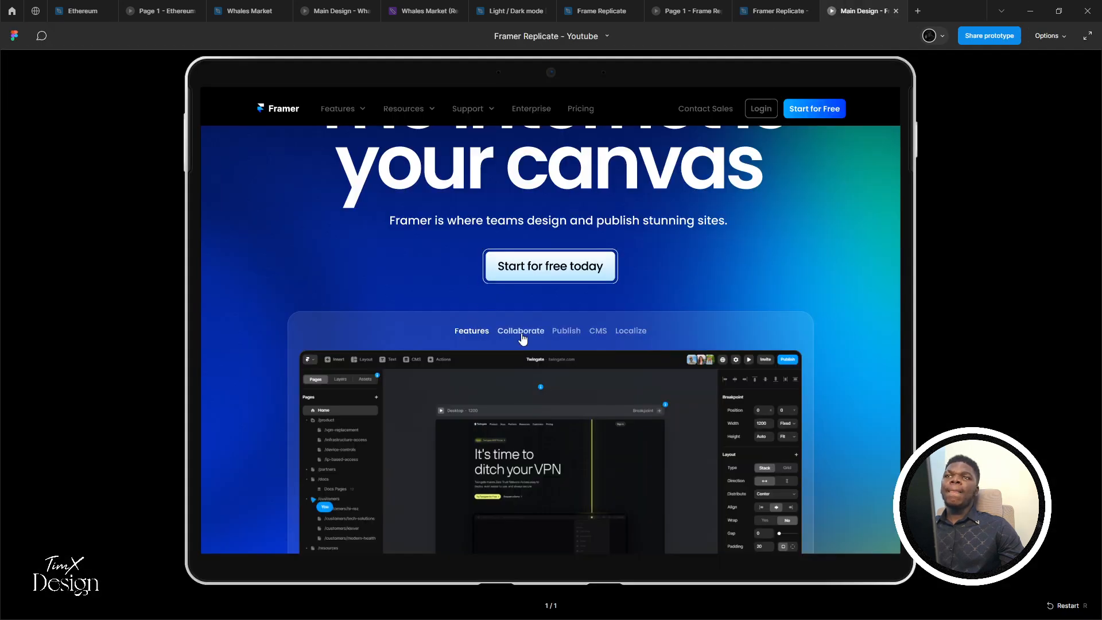
click(521, 334)
click(463, 331)
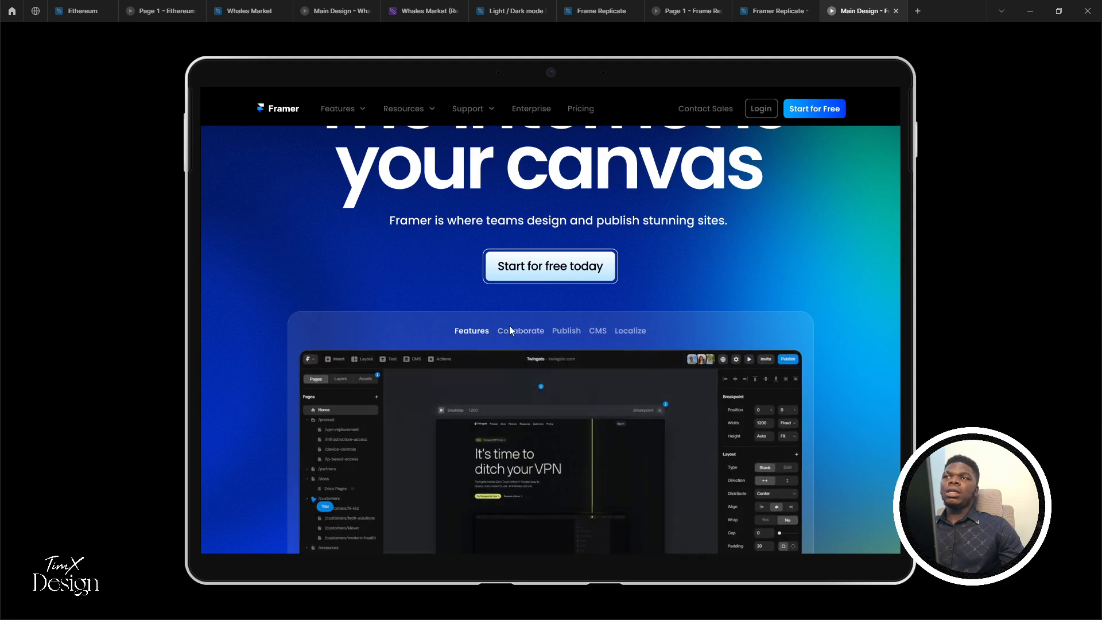
Switch repeatedly between the Collaborate and Features tabs in the prototype preview to check how smoothly the variants change
click(509, 325)
click(466, 328)
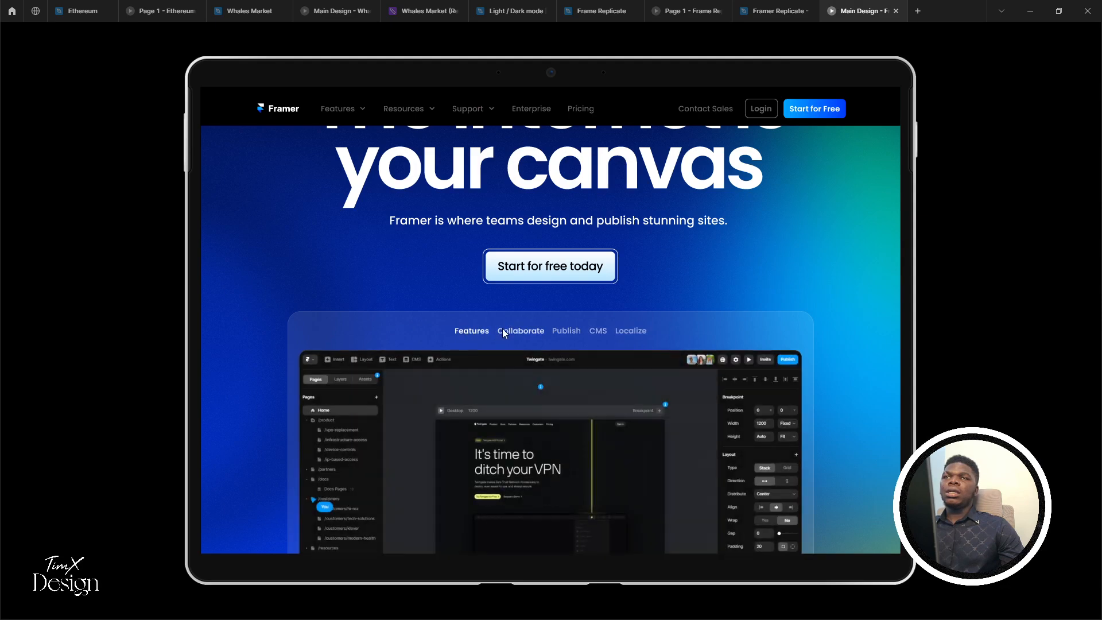
click(503, 332)
click(472, 330)
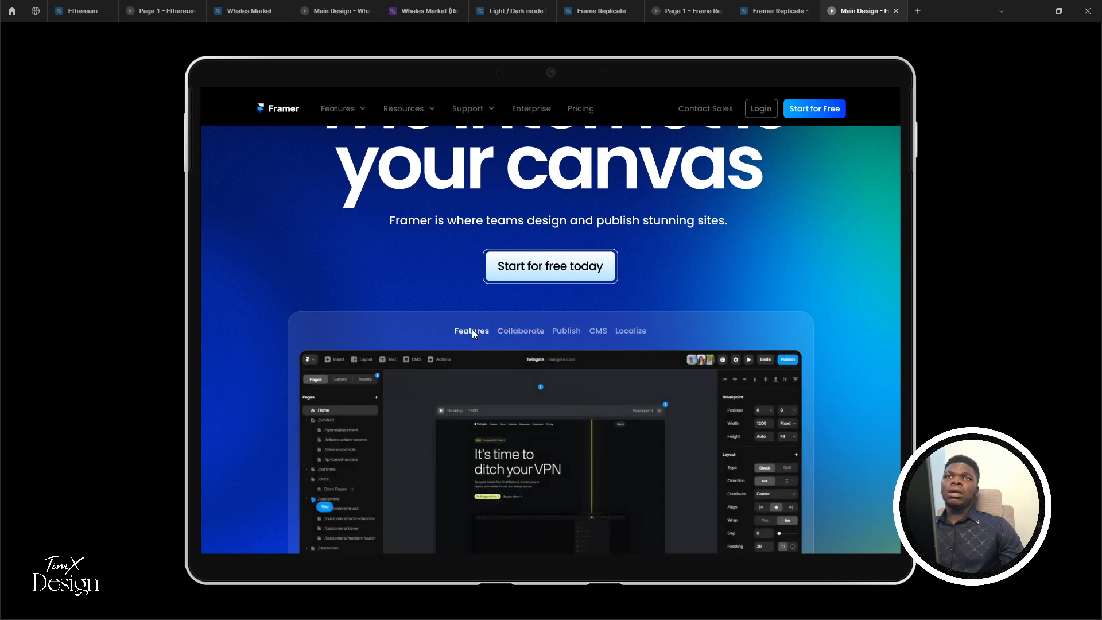
click(498, 330)
click(470, 333)
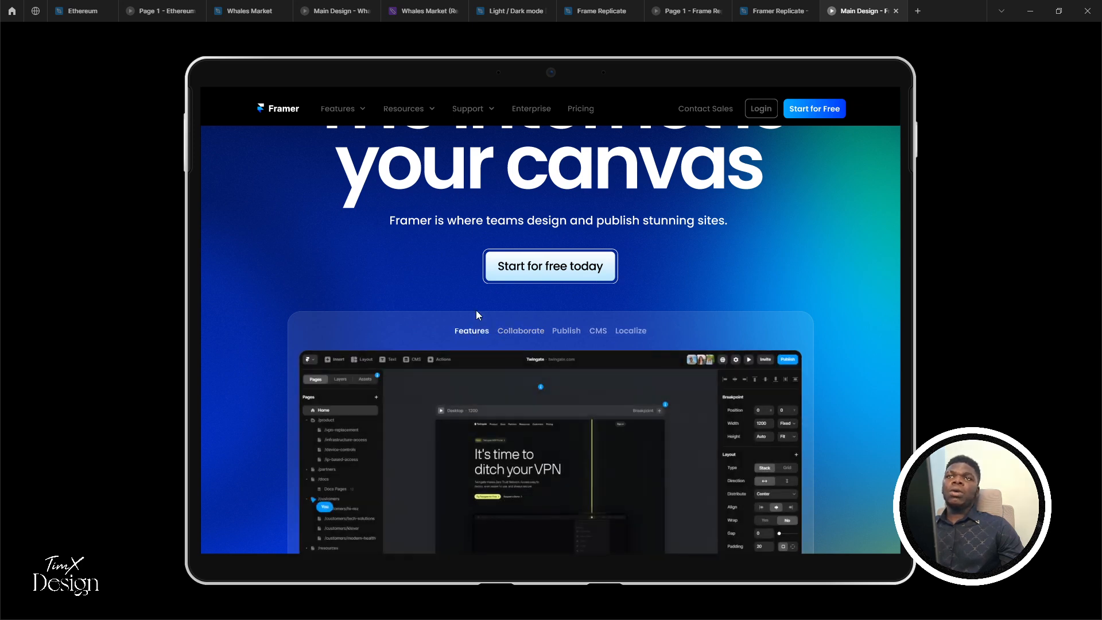
Return to the design file and review the Hero Feature variants alongside the homepage frame
click(779, 5)
drag(653, 195, 636, 211)
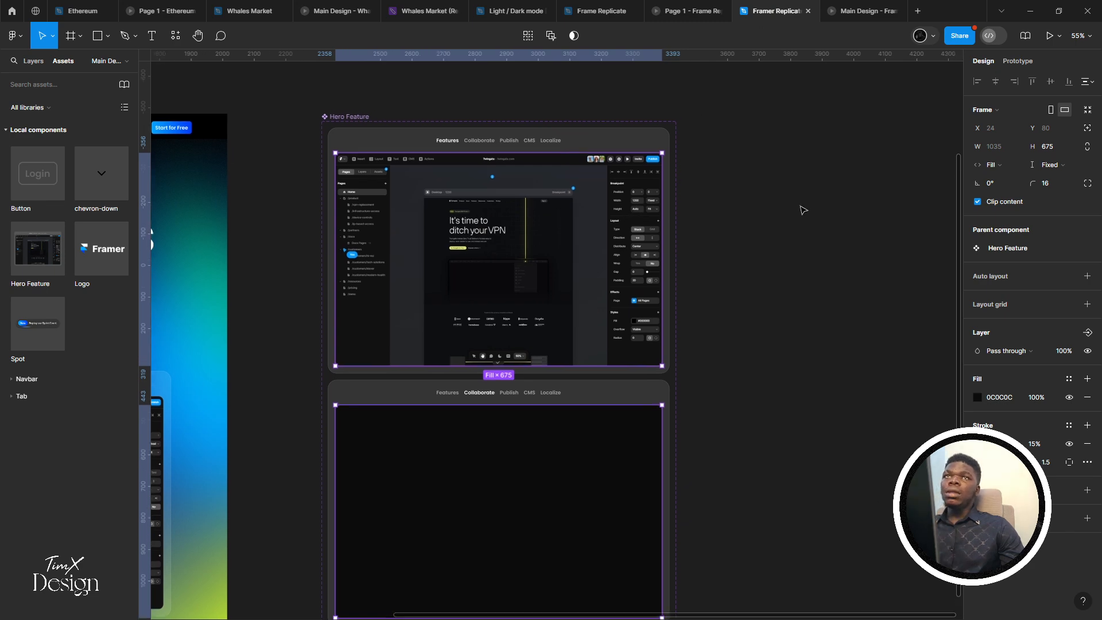
click(741, 222)
click(588, 241)
scroll(588, 241, down, 5)
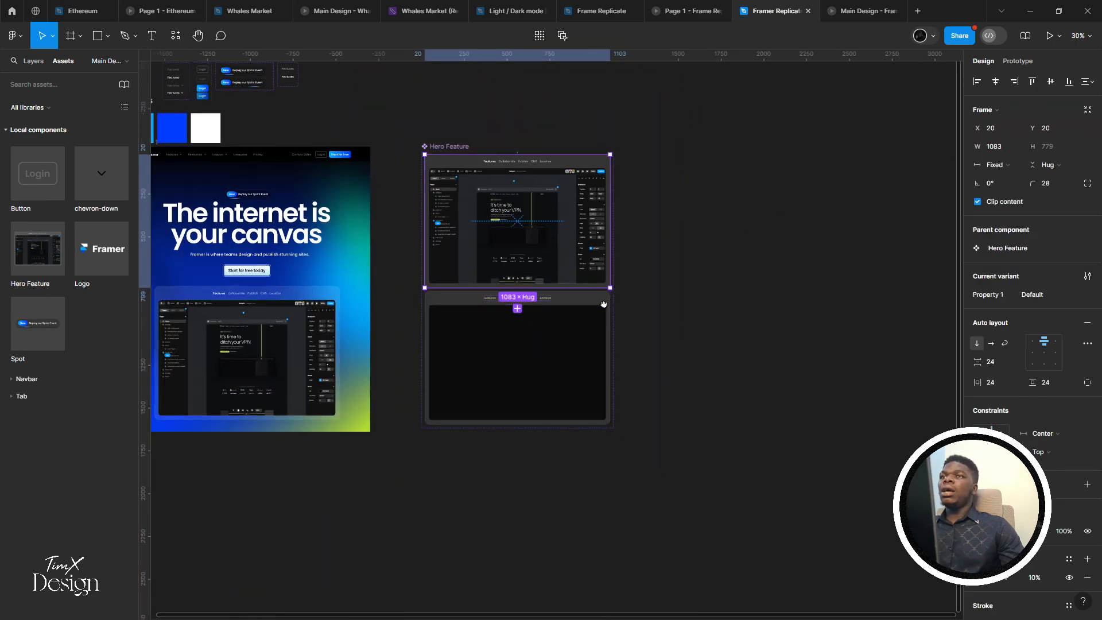
scroll(601, 305, right, 2)
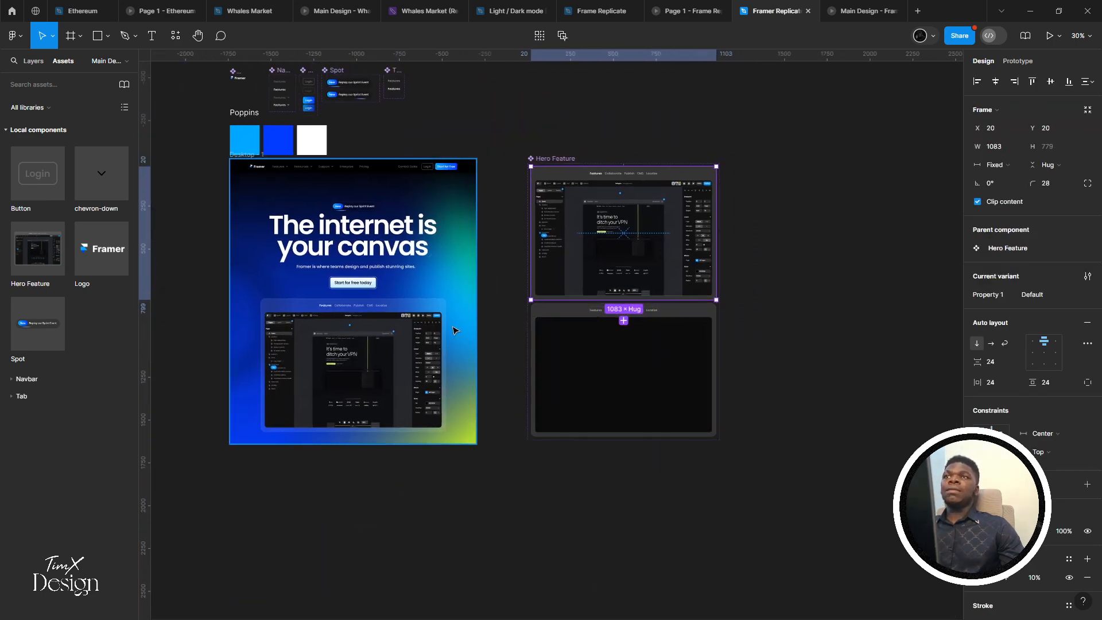
scroll(565, 305, up, 3)
scroll(546, 299, up, 1)
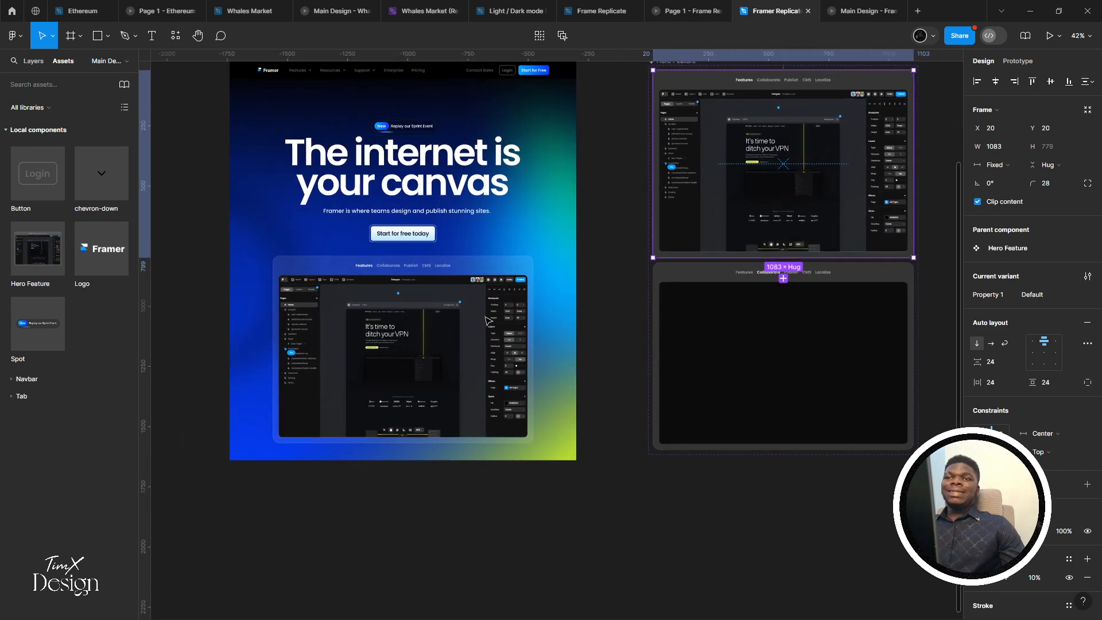
scroll(481, 322, up, 2)
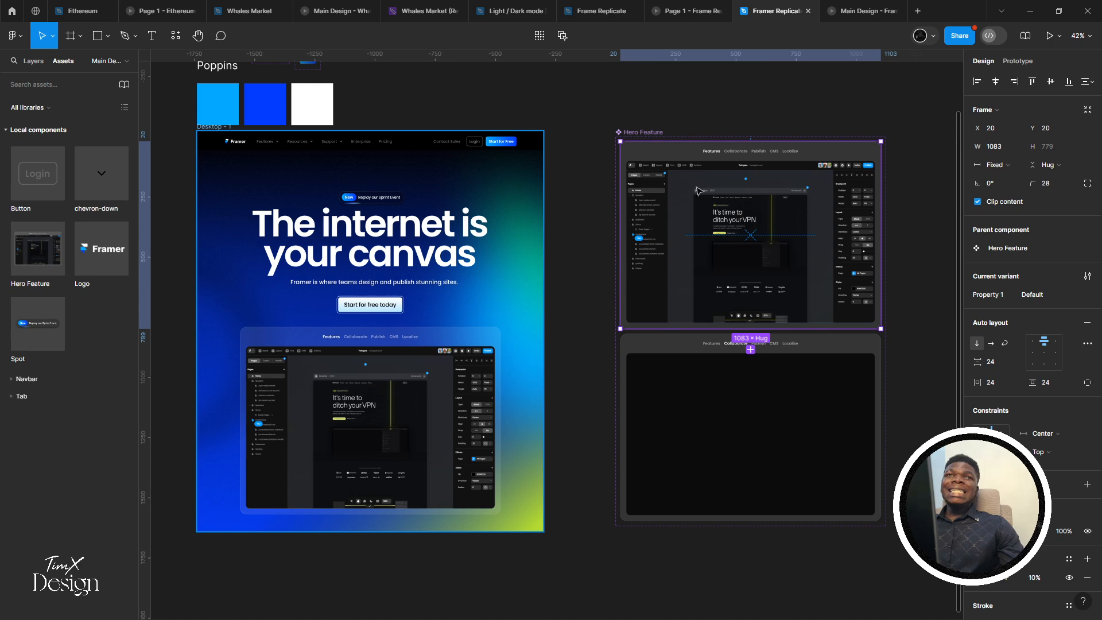
Show the Collaborate tab in the prototype preview and look over the whole hero page
click(851, 10)
click(525, 332)
scroll(502, 346, down, 2)
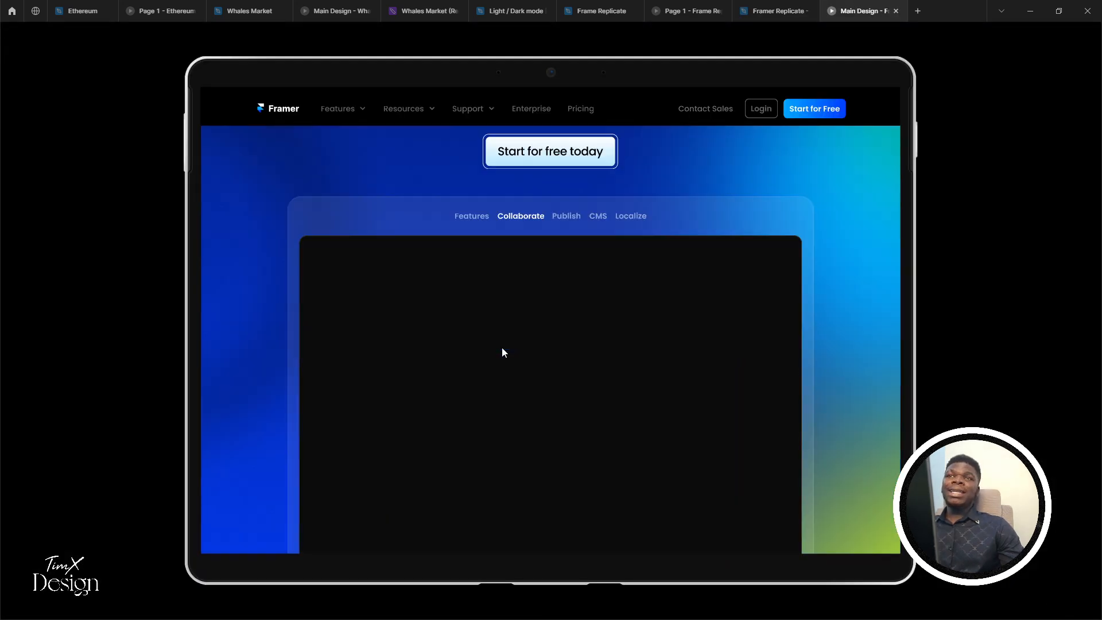
scroll(459, 344, up, 3)
scroll(477, 396, up, 2)
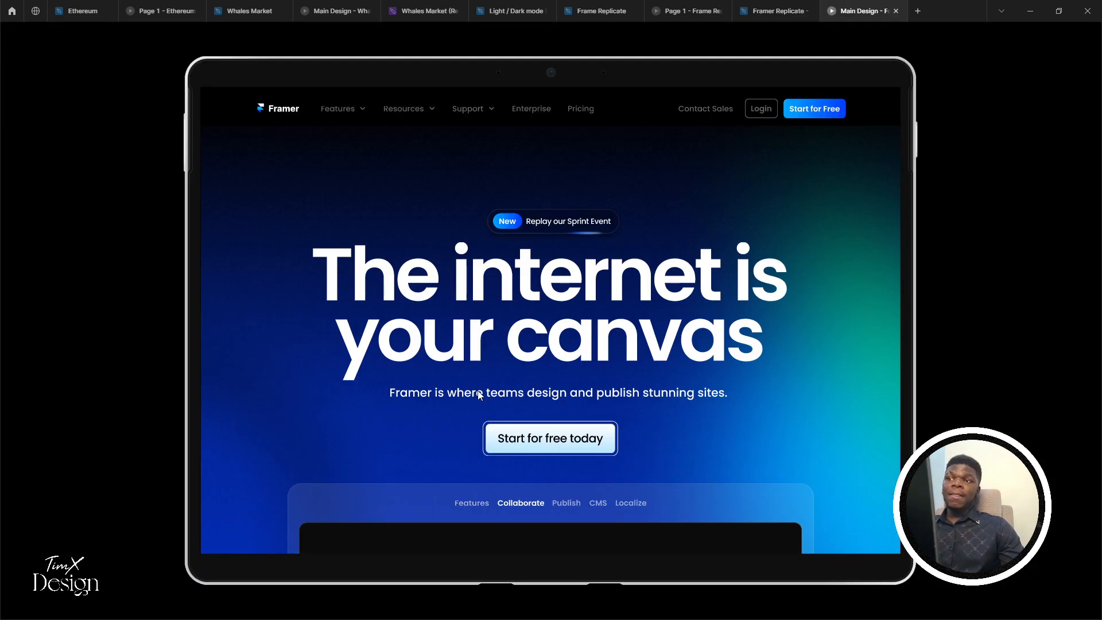
scroll(479, 394, down, 5)
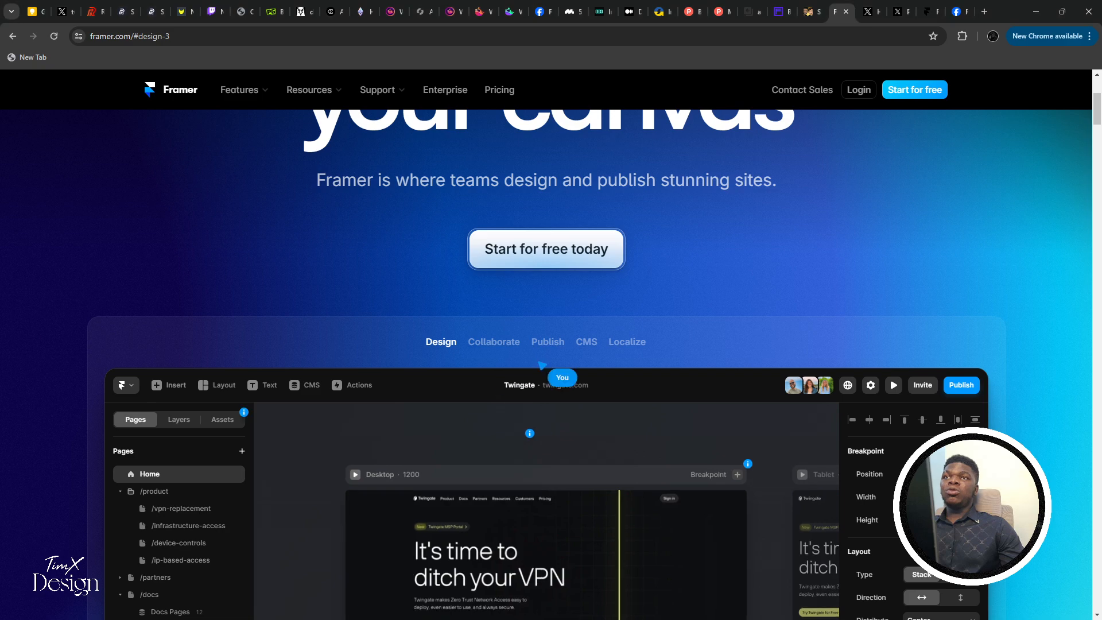
On framer.com in the browser, capture a screenshot of the complete Collaborate product preview
key(ctrl+minus)
key(ctrl+minus)
key(ctrl+minus)
key(ctrl+minus)
scroll(551, 344, down, 1)
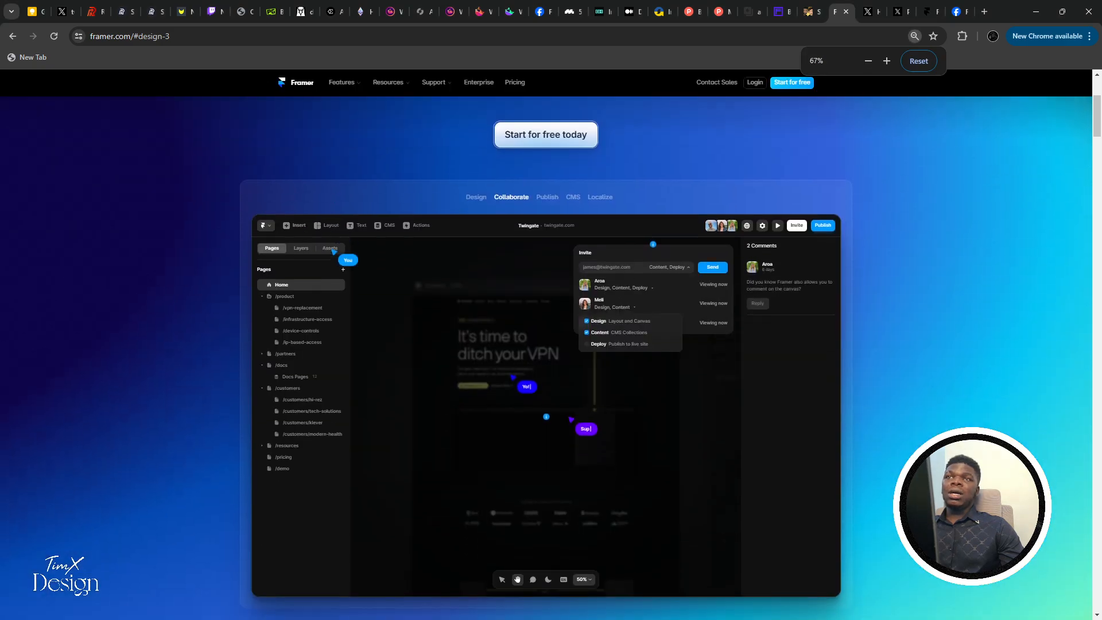
scroll(551, 344, up, 1)
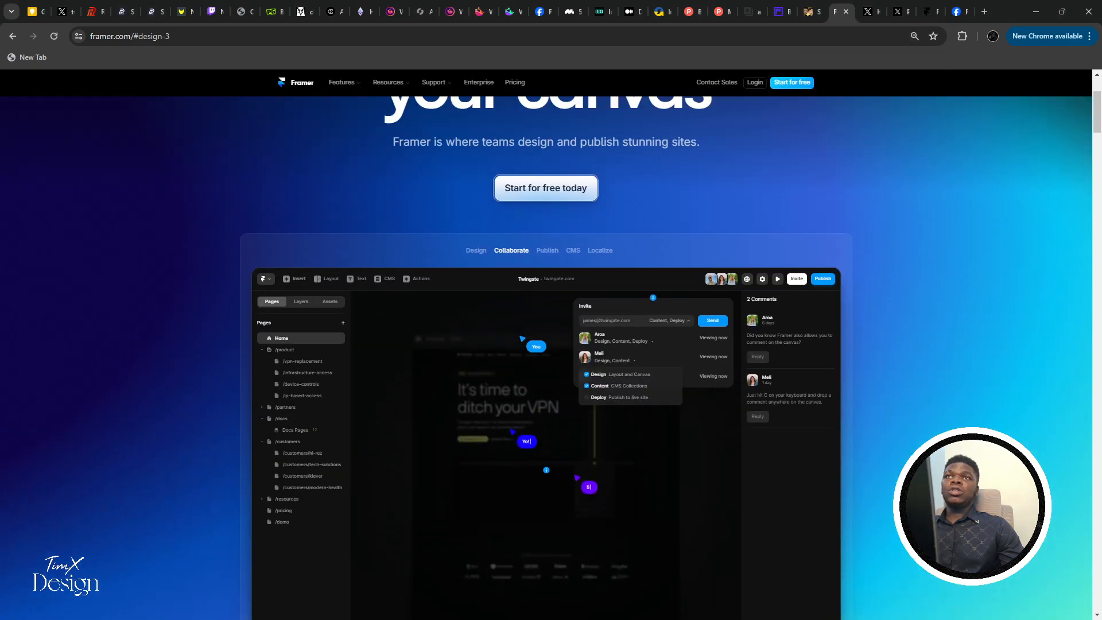
key(ctrl+plus)
scroll(550, 344, down, 3)
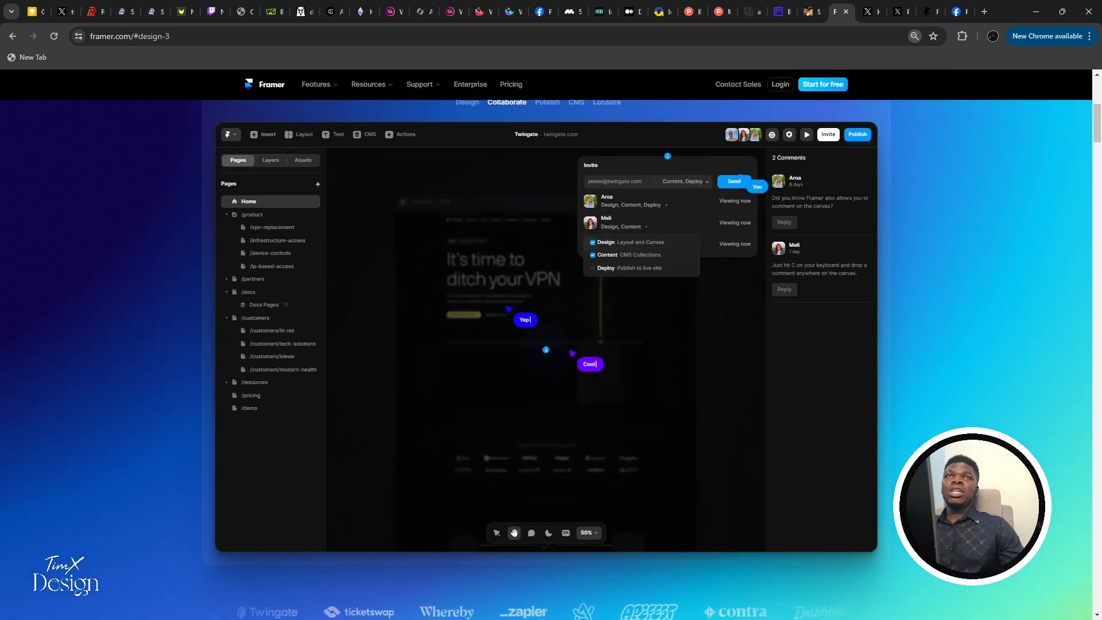
scroll(551, 345, up, 1)
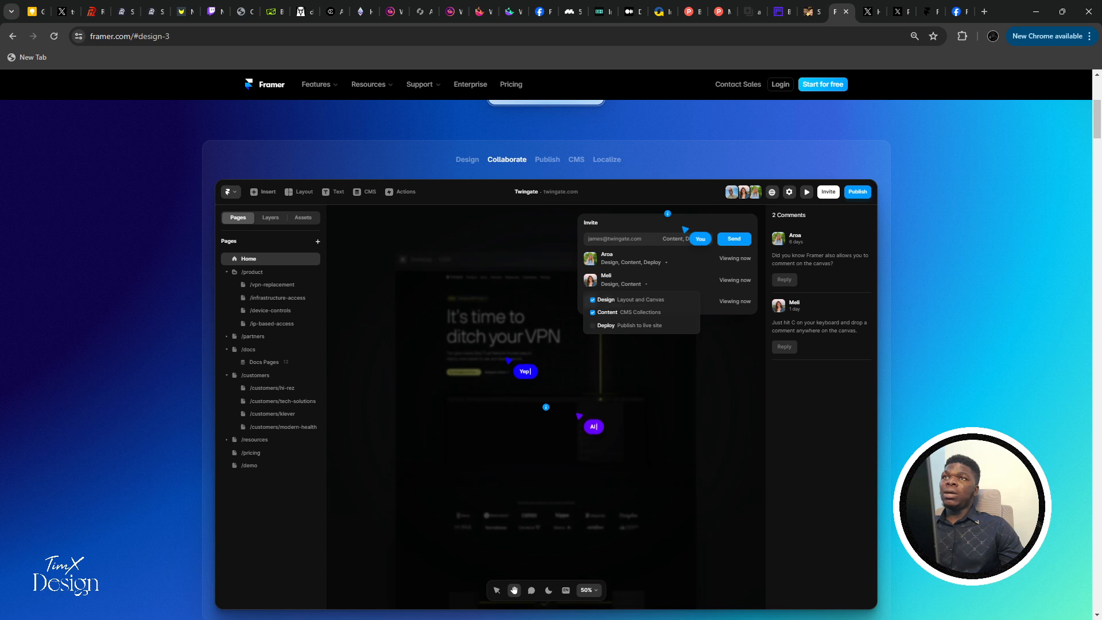
scroll(551, 344, down, 1)
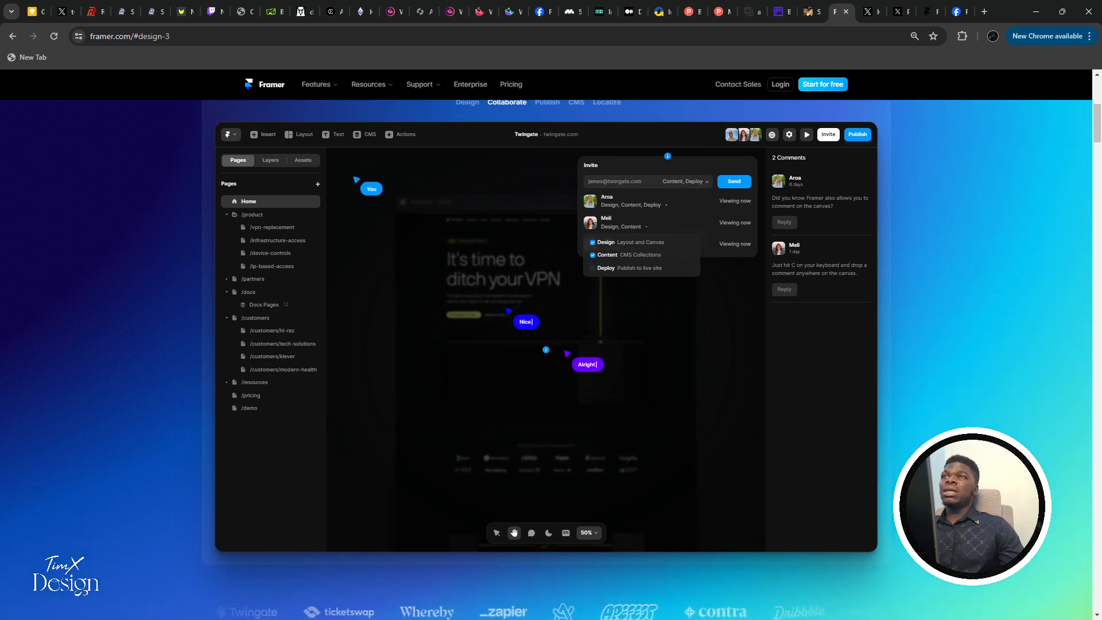
key(super+shift+s)
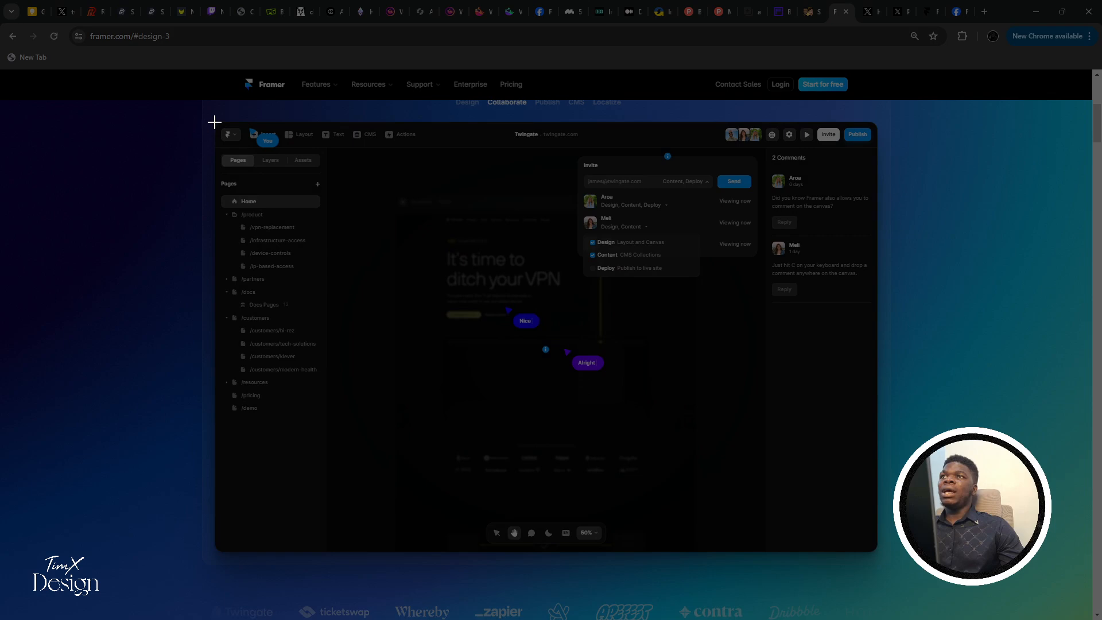
drag(215, 122, 876, 553)
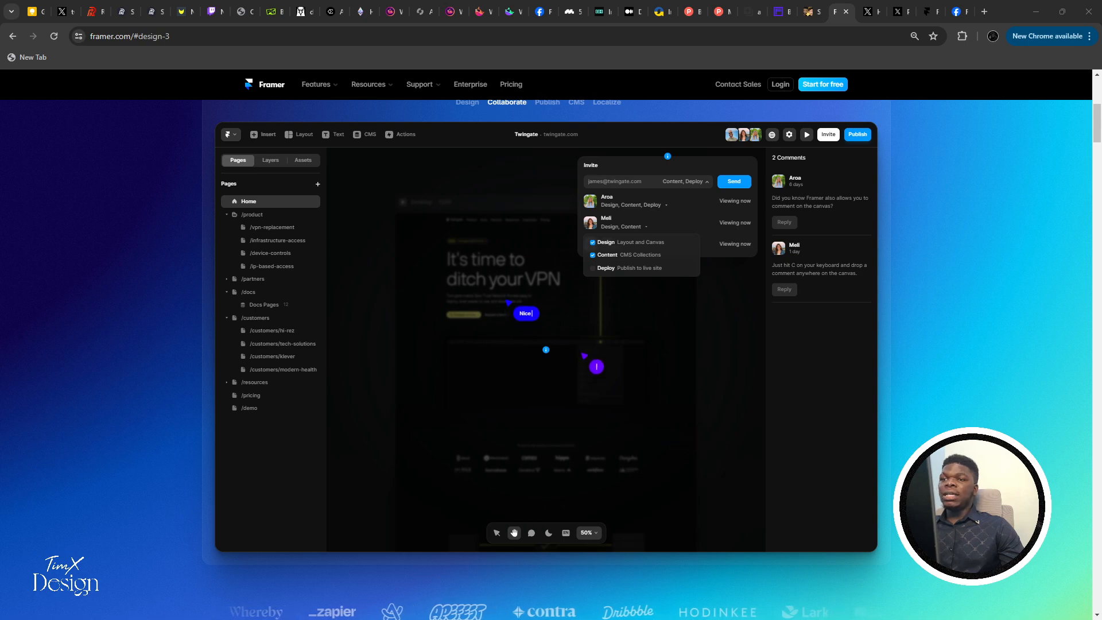
Back in the Figma design file, paste the captured screenshot into the dark preview frame of the Collaborate variant
key(alt+Tab)
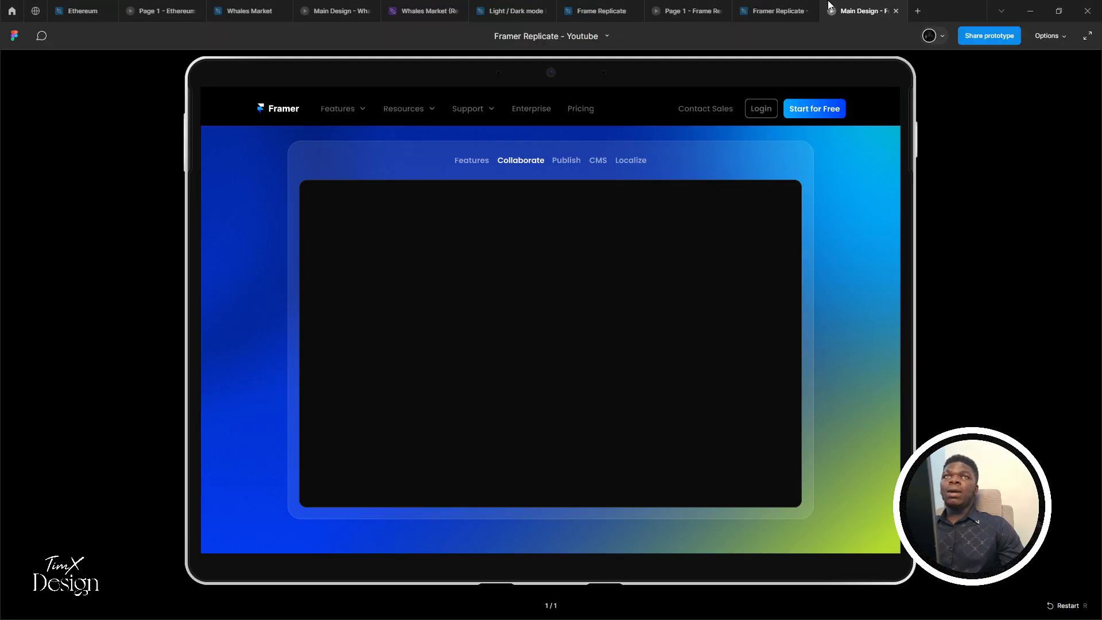
click(797, 6)
scroll(582, 318, right, 1)
scroll(582, 318, down, 1)
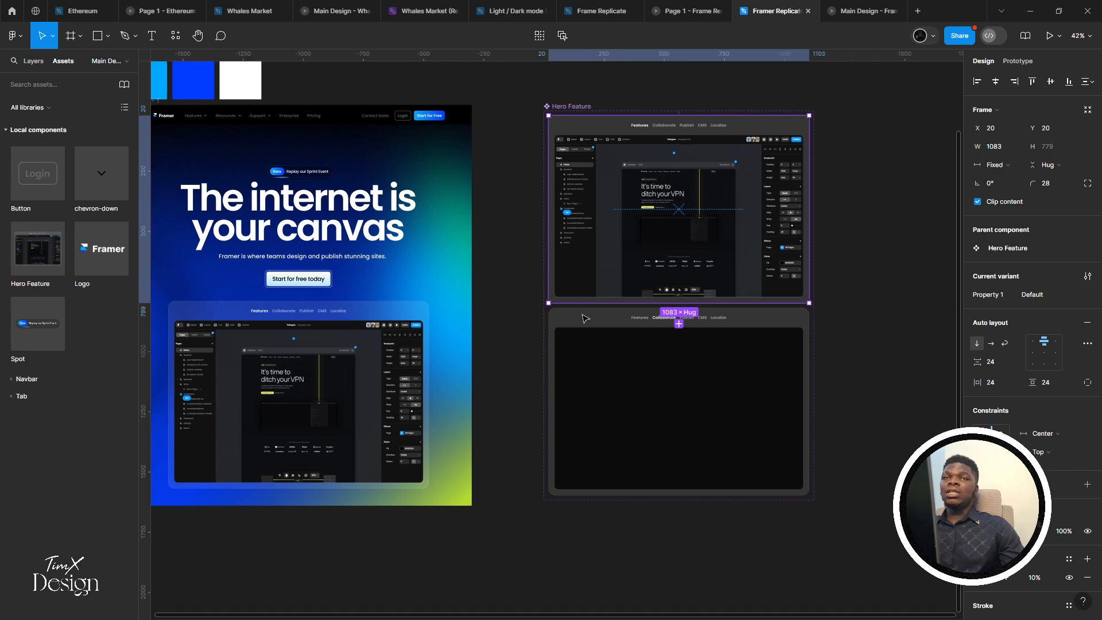
double_click(658, 385)
key(ctrl+v)
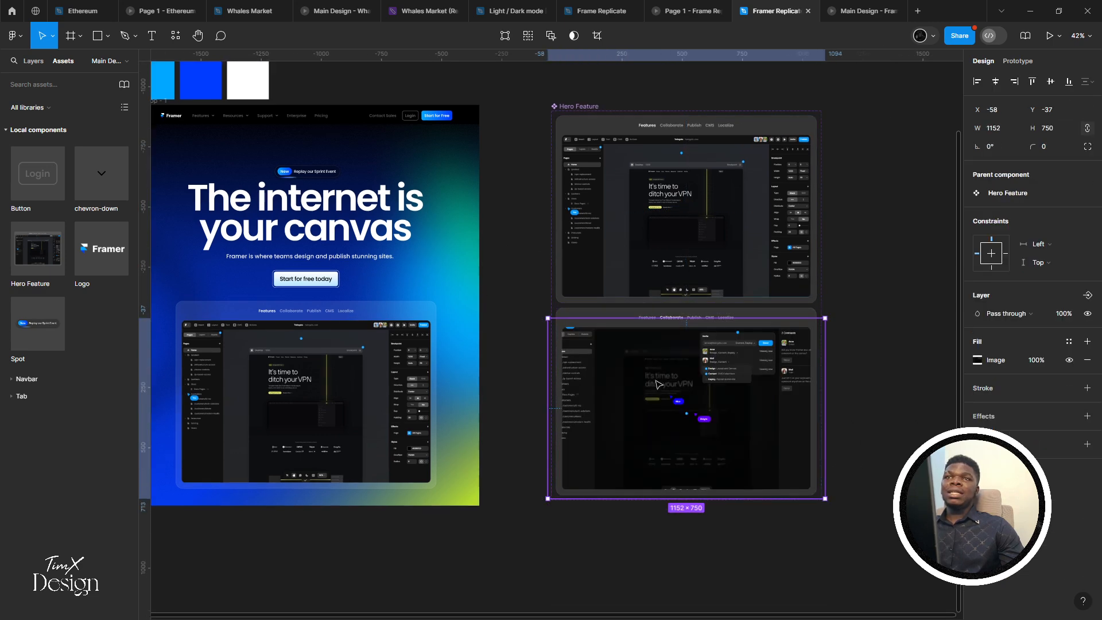
Scale the pasted screenshot proportionally to 1038 × 675 so it fills the Collaborate variant's preview frame
scroll(625, 327, up, 4)
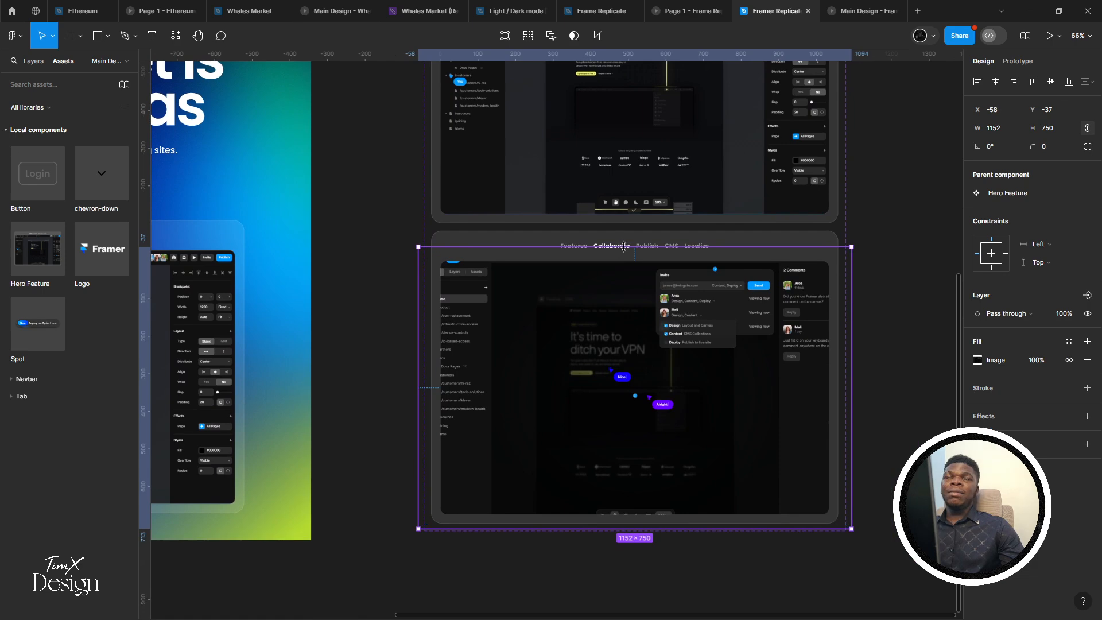
drag(622, 247, 626, 260)
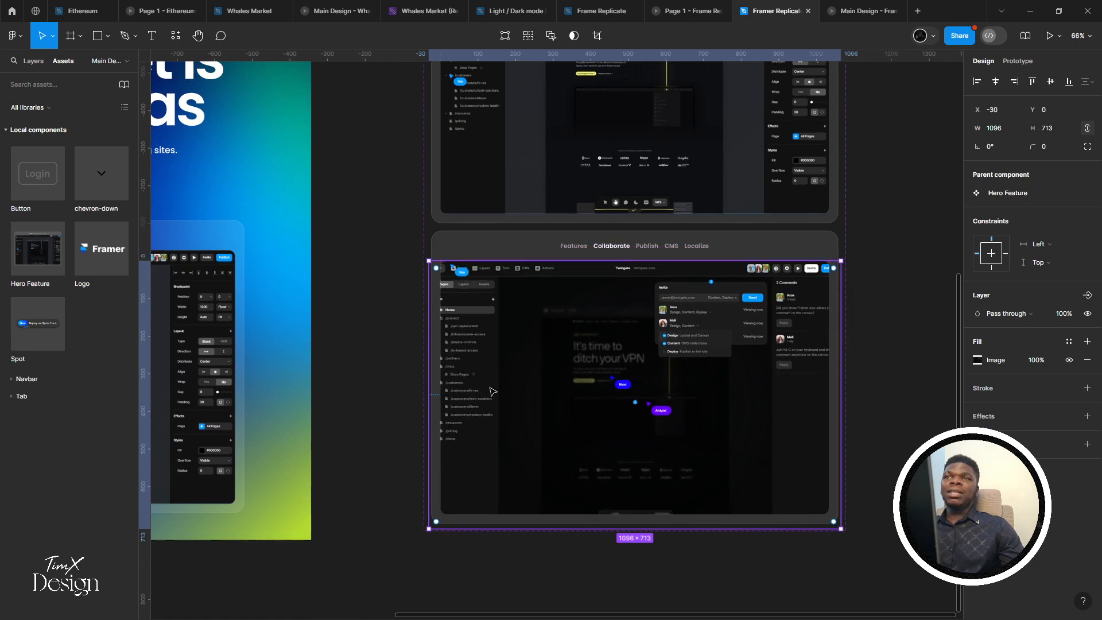
drag(577, 528, 576, 516)
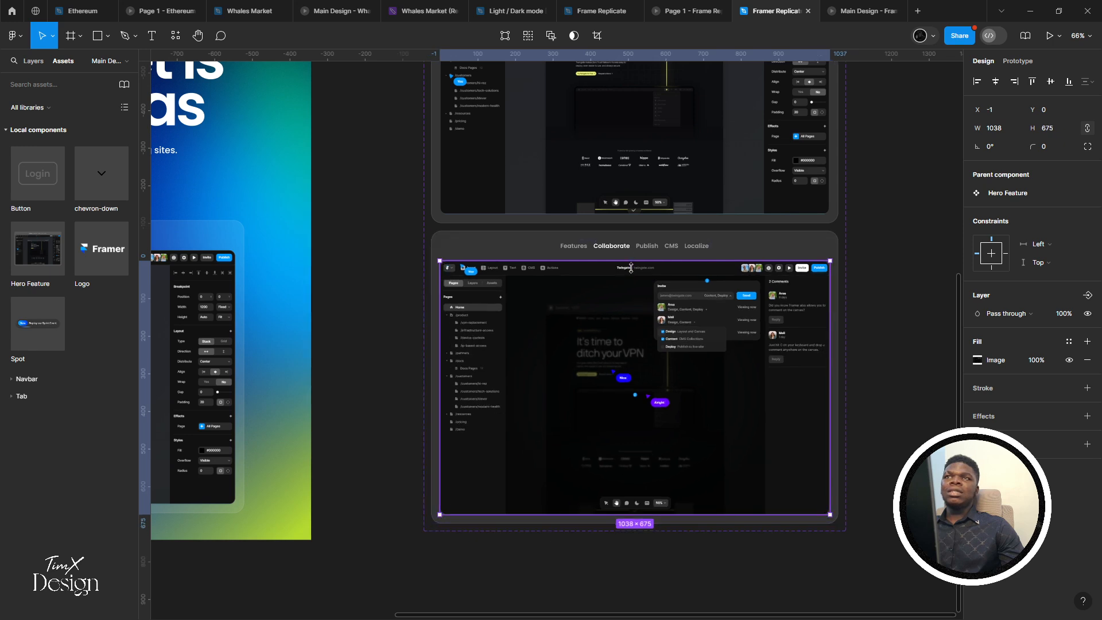
click(392, 282)
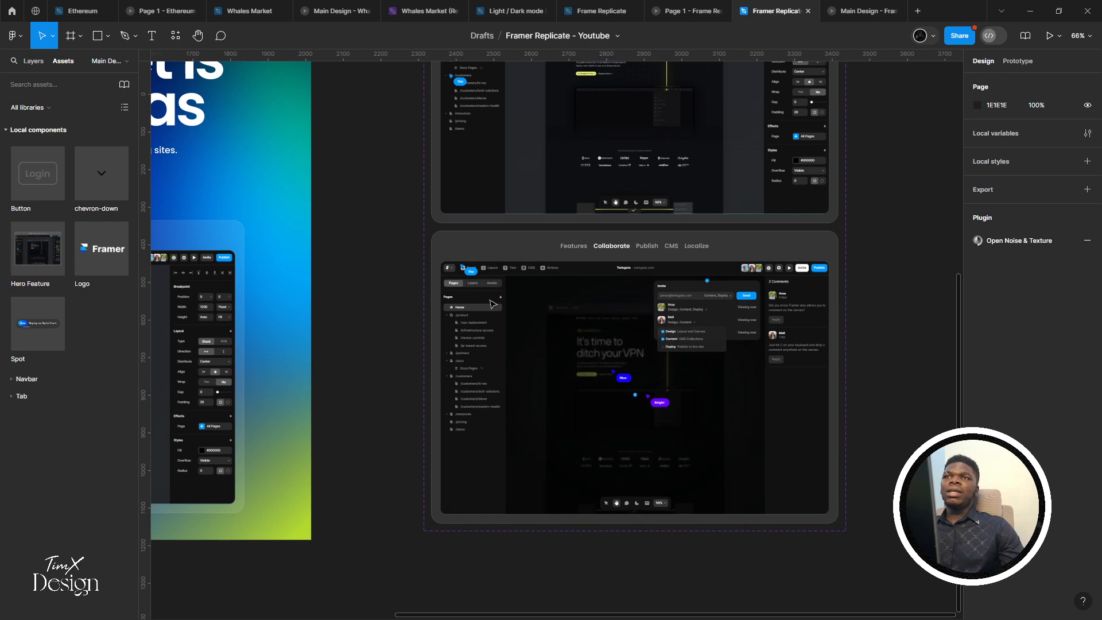
Test switching between the Features and Collaborate previews in the prototype, and look over the page
scroll(492, 304, down, 1)
click(841, 7)
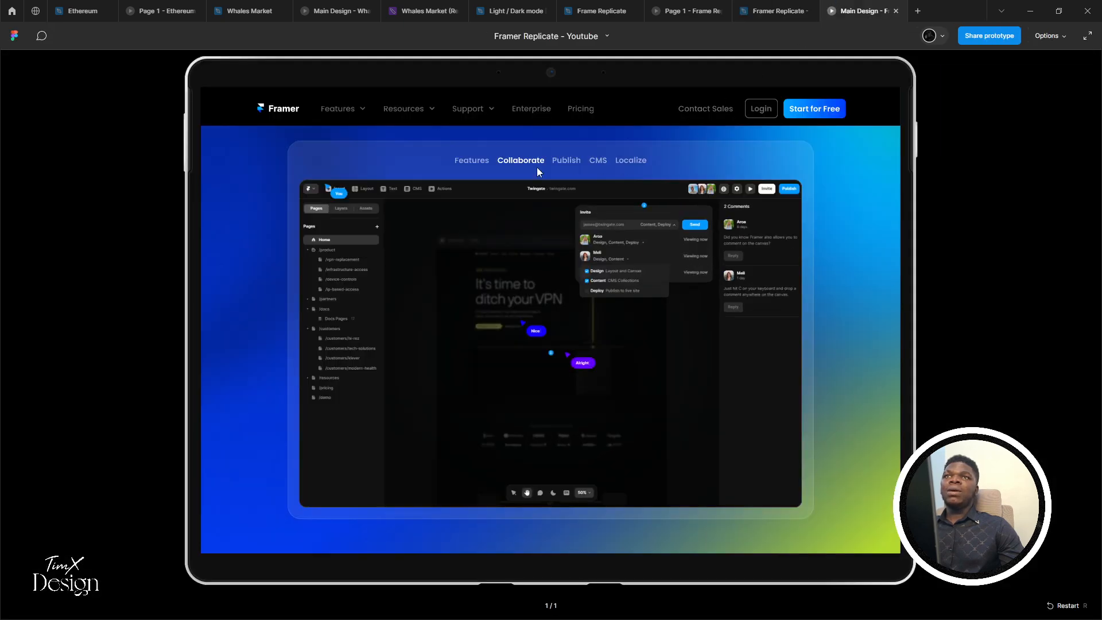
scroll(540, 207, up, 4)
click(477, 391)
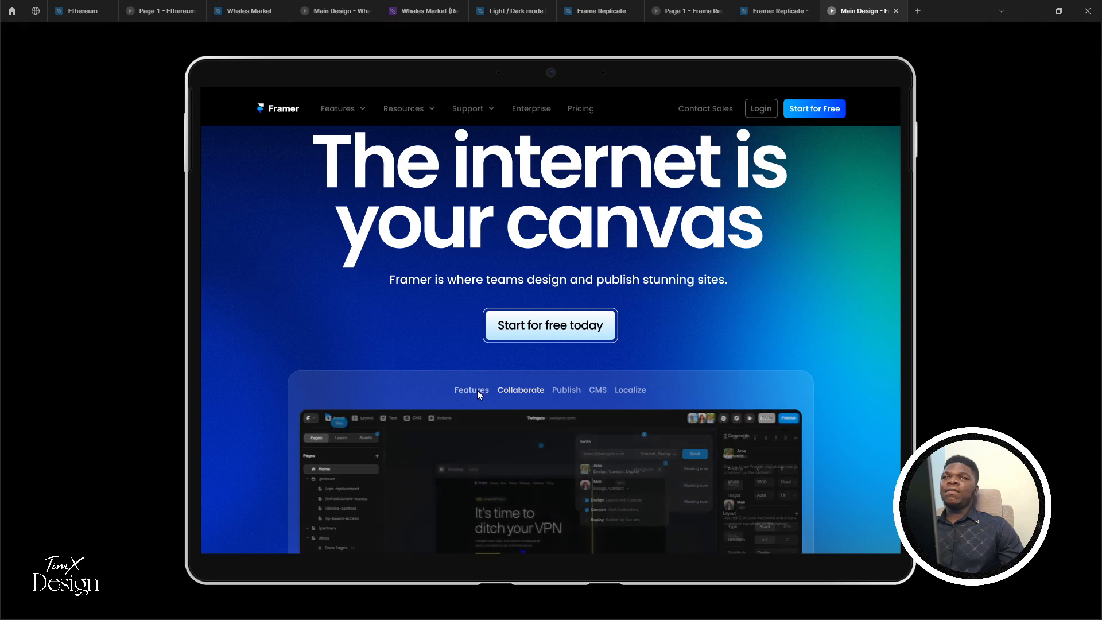
click(532, 393)
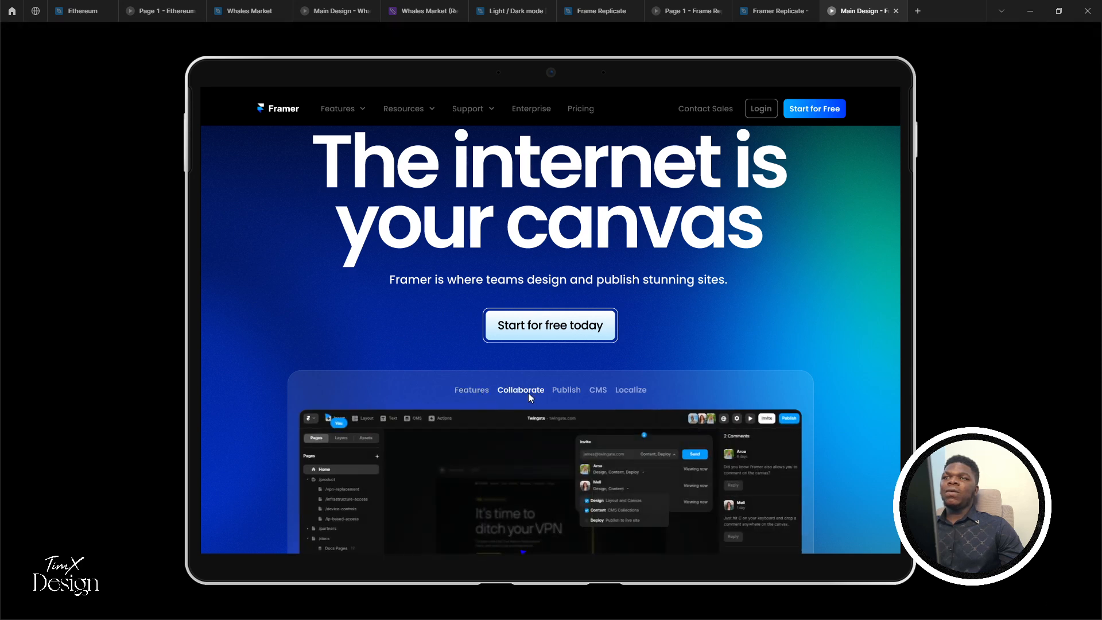
click(481, 393)
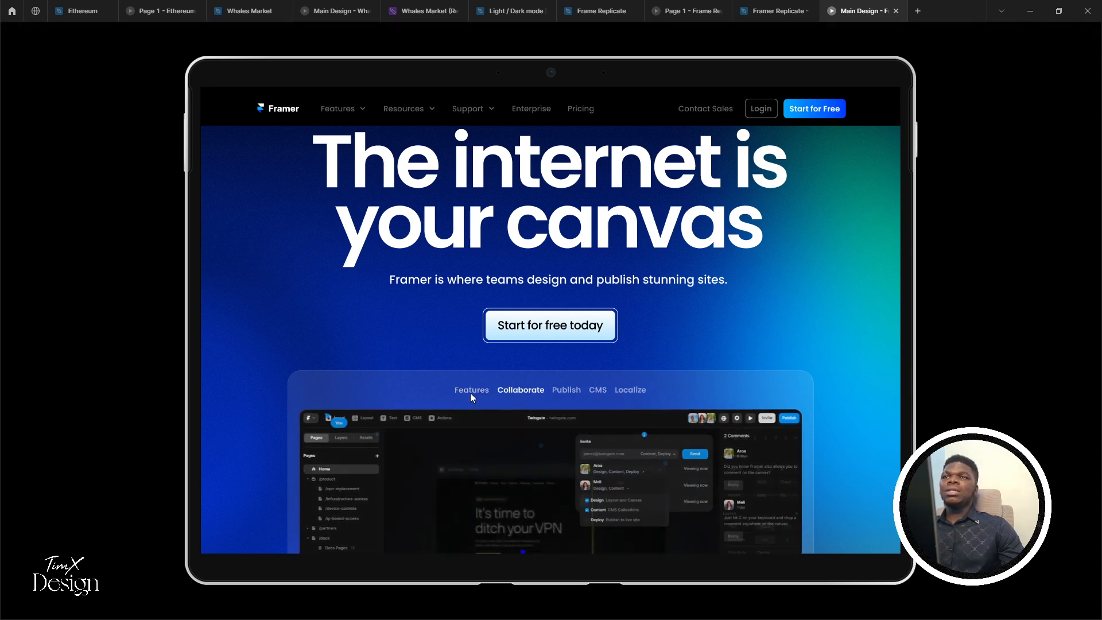
click(470, 392)
click(515, 389)
click(484, 392)
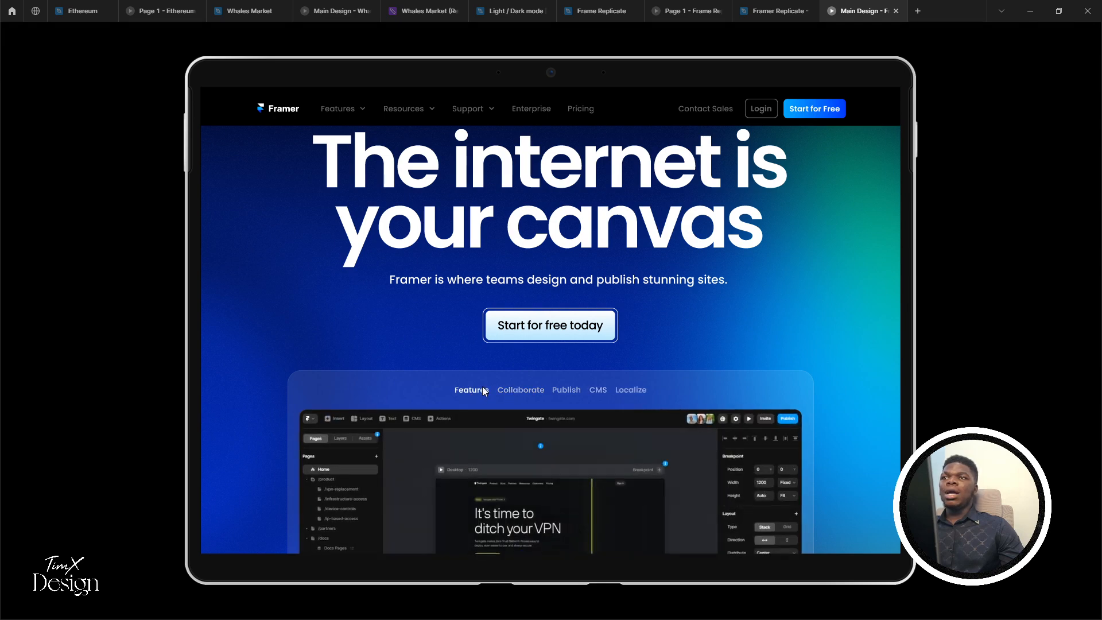
click(518, 382)
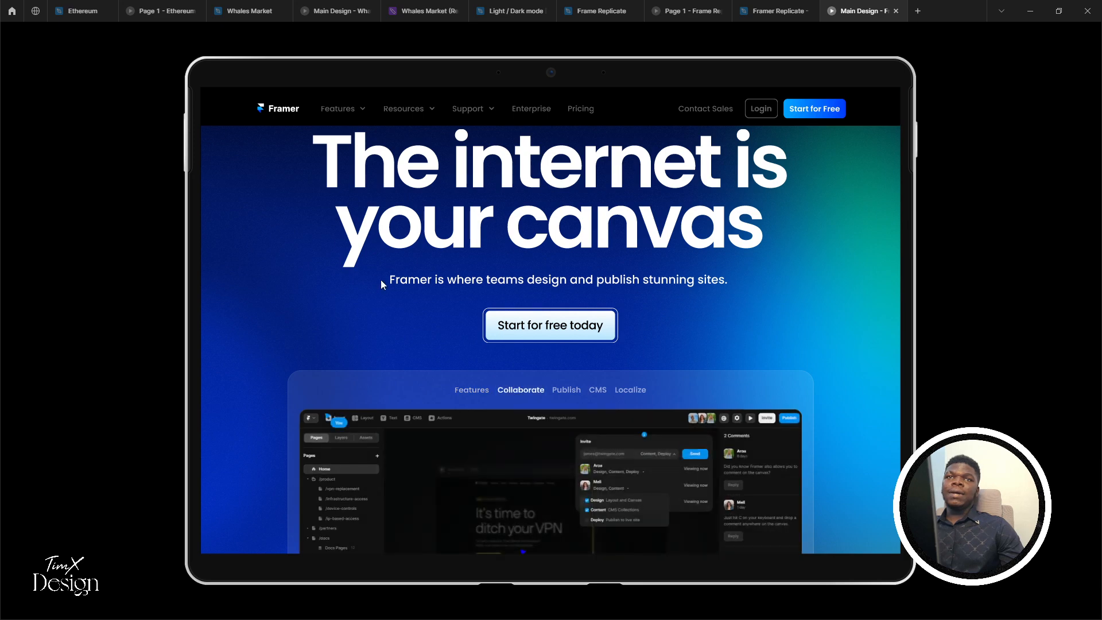
scroll(390, 276, down, 3)
scroll(402, 279, up, 5)
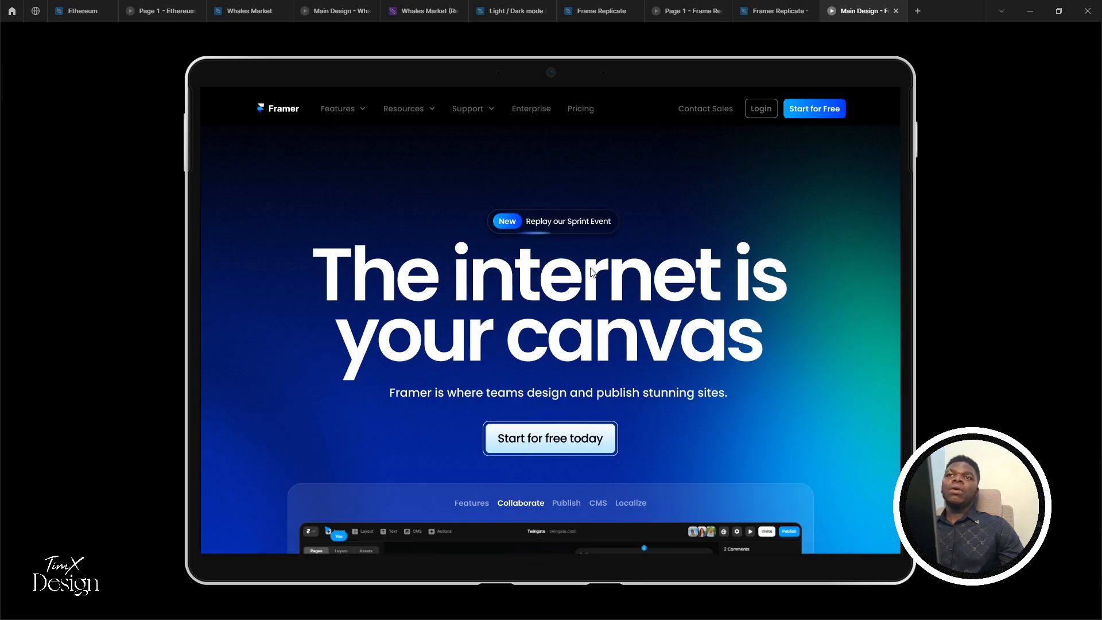
Back in the design file, select the outer frame around the hero's "Start for free today" button
click(774, 11)
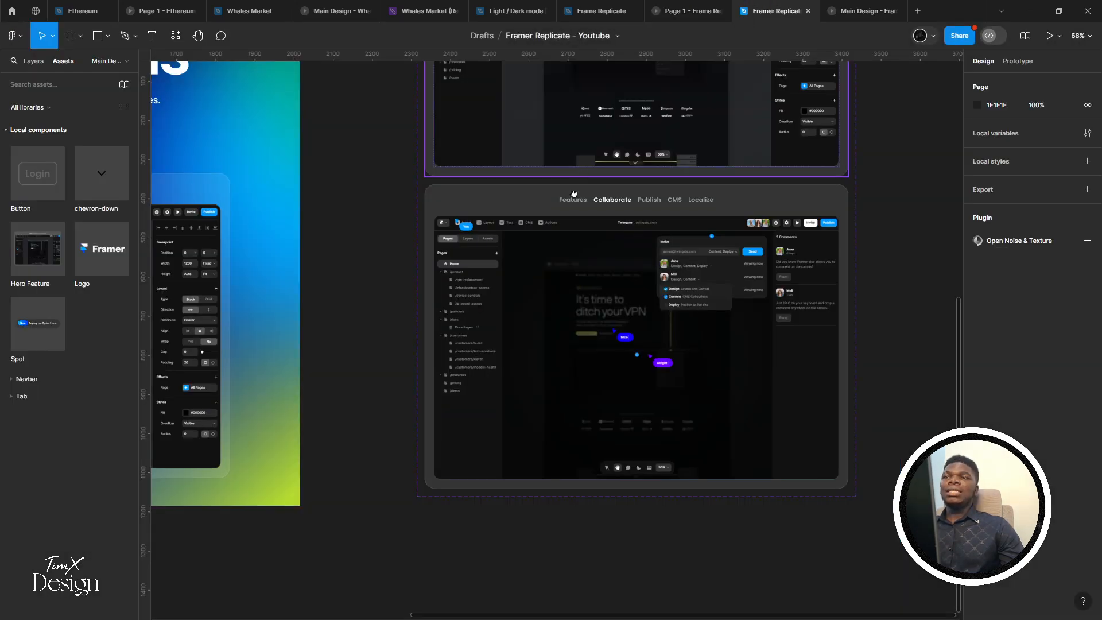
scroll(467, 256, up, 2)
scroll(468, 257, left, 3)
scroll(467, 256, left, 4)
scroll(561, 258, down, 3)
scroll(473, 257, up, 6)
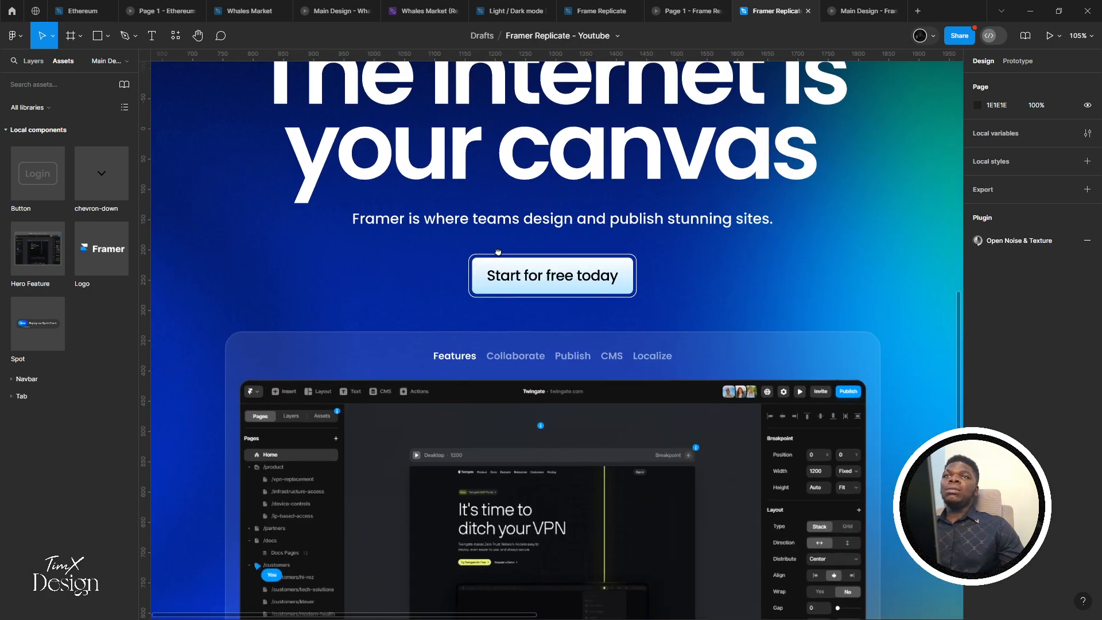
scroll(494, 250, right, 2)
click(488, 304)
double_click(489, 304)
double_click(488, 304)
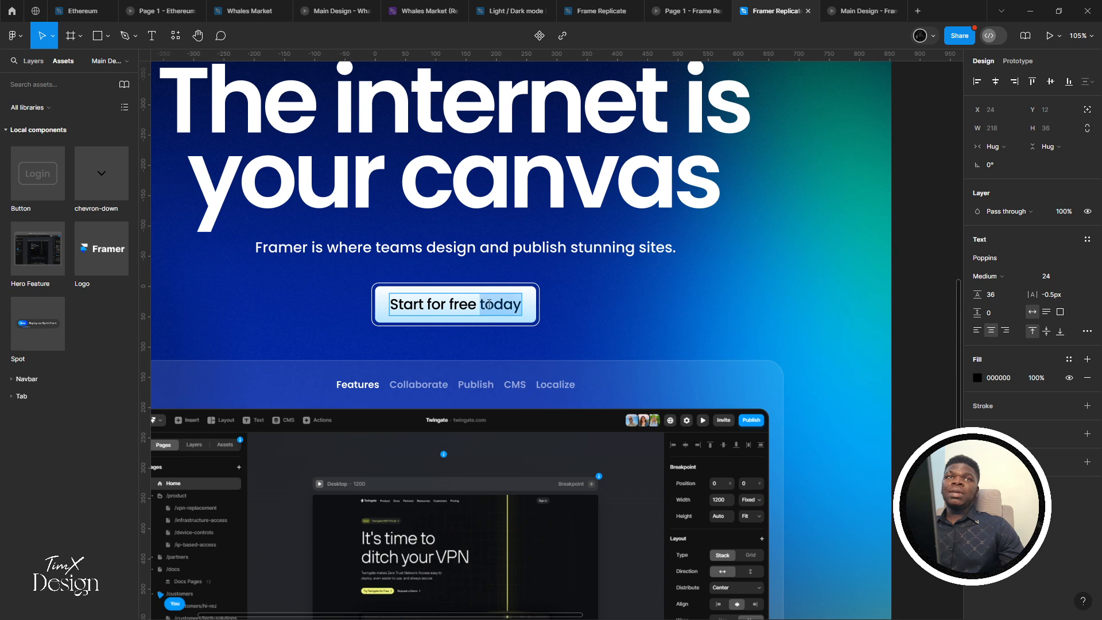
key(Escape)
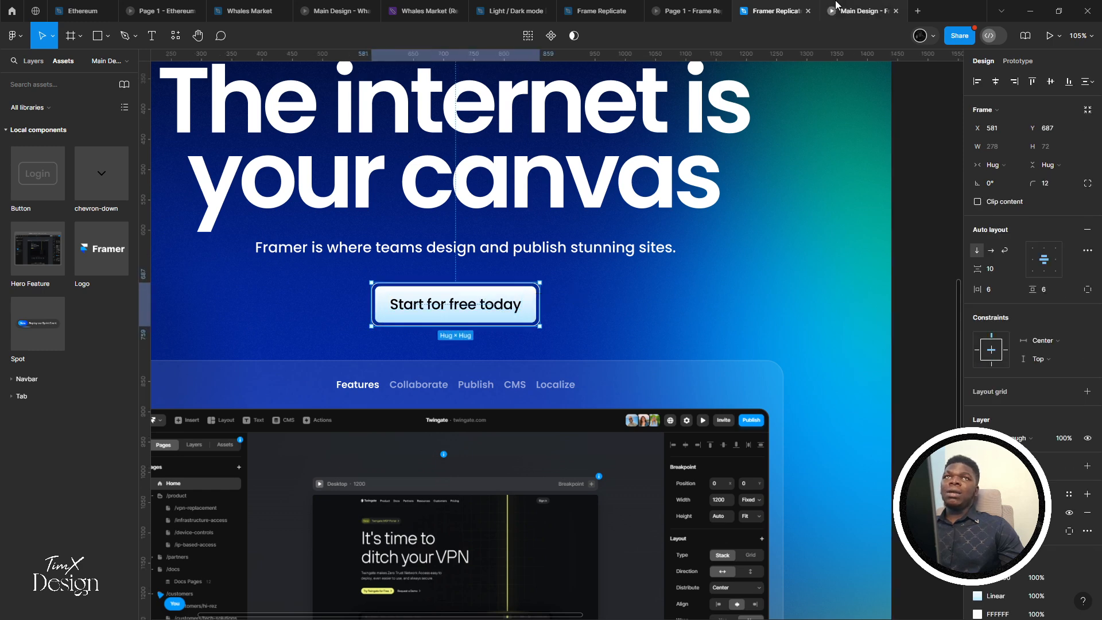
Check the "Start for free today" button in the prototype preview and compare it with the design file
click(861, 11)
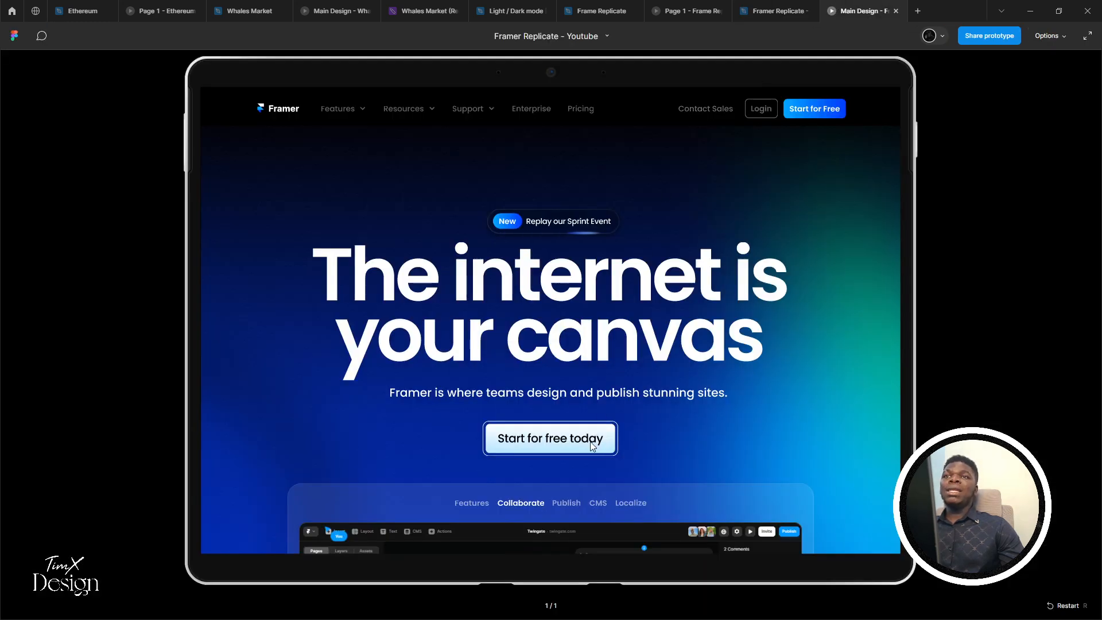
click(773, 8)
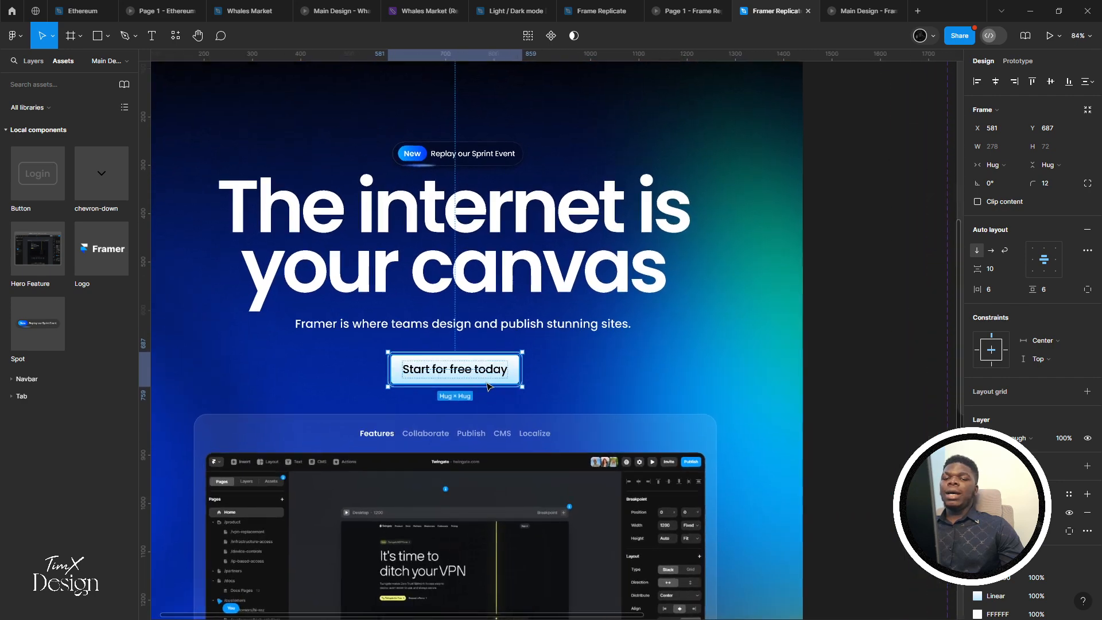
scroll(487, 387, up, 2)
scroll(1043, 422, down, 3)
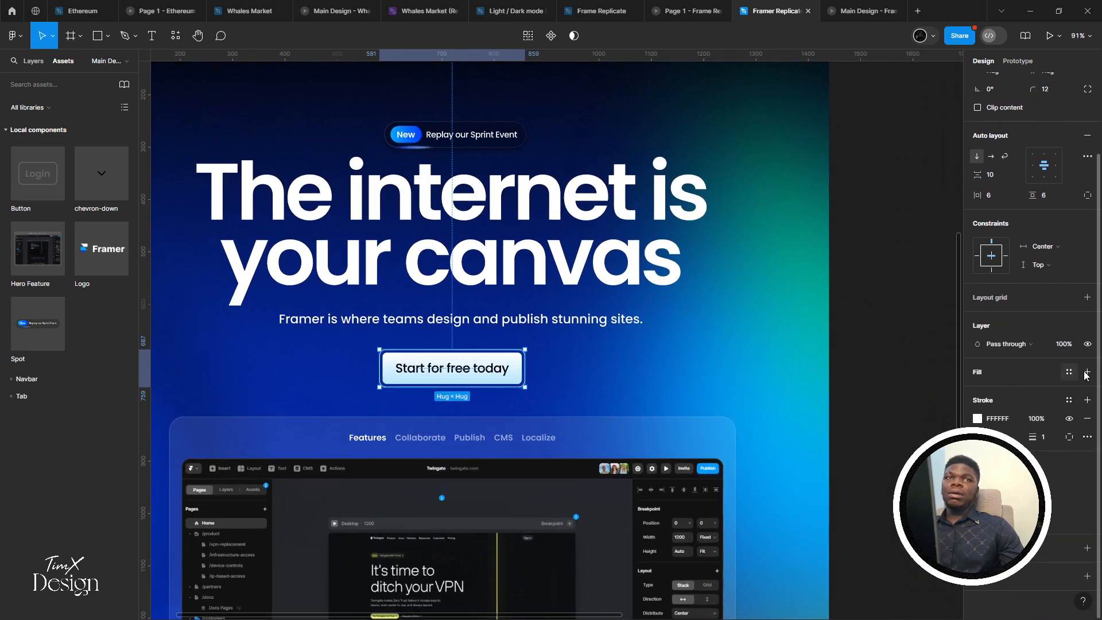
scroll(427, 381, down, 4)
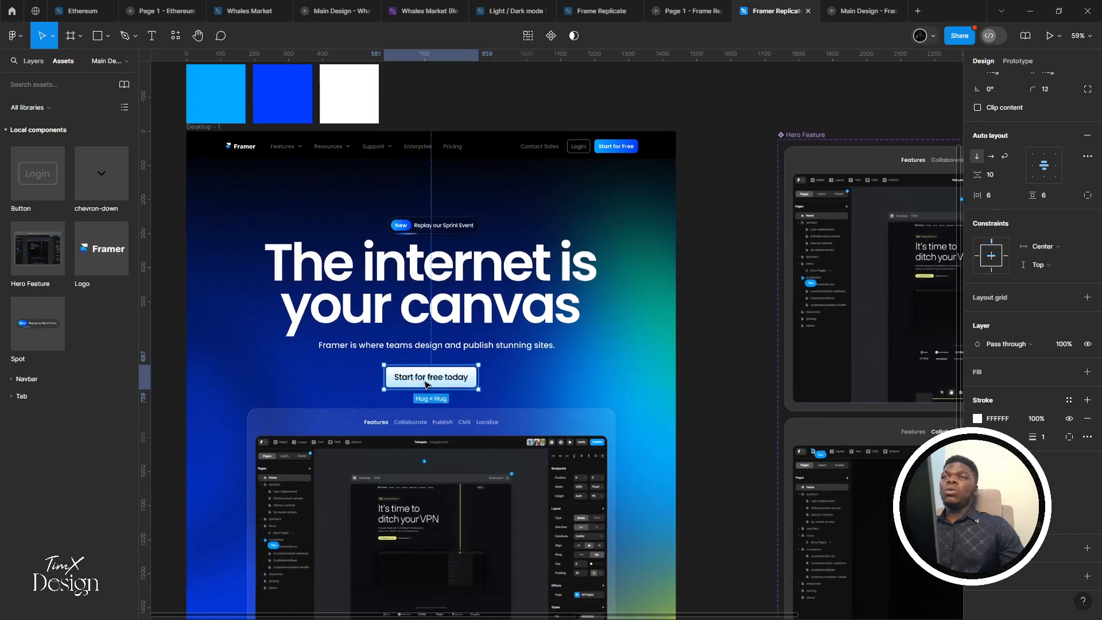
scroll(427, 382, down, 3)
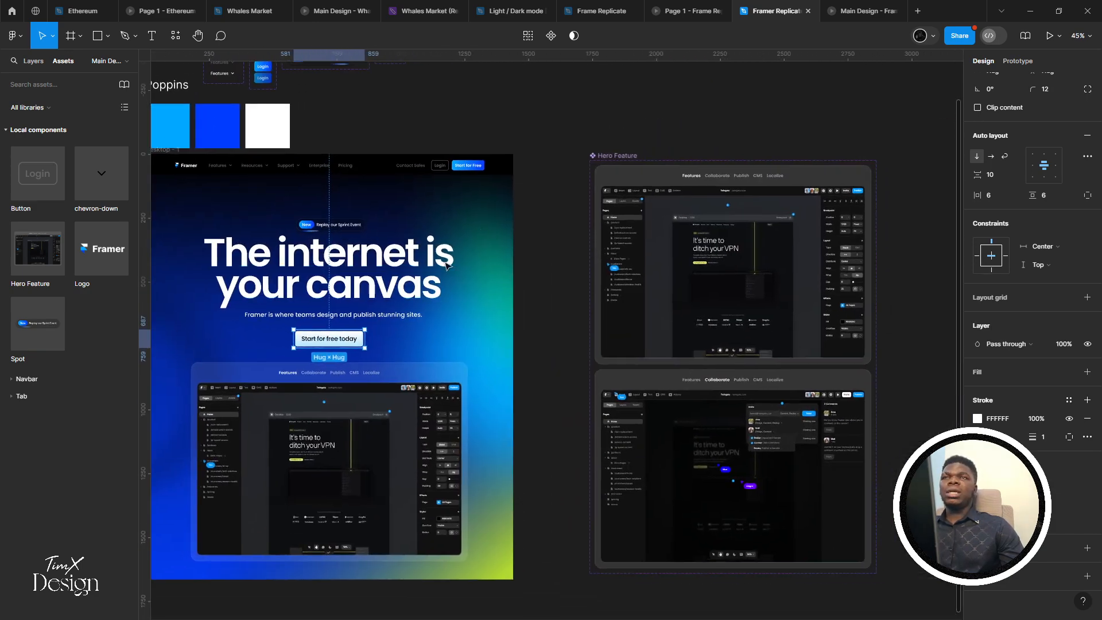
scroll(320, 356, up, 10)
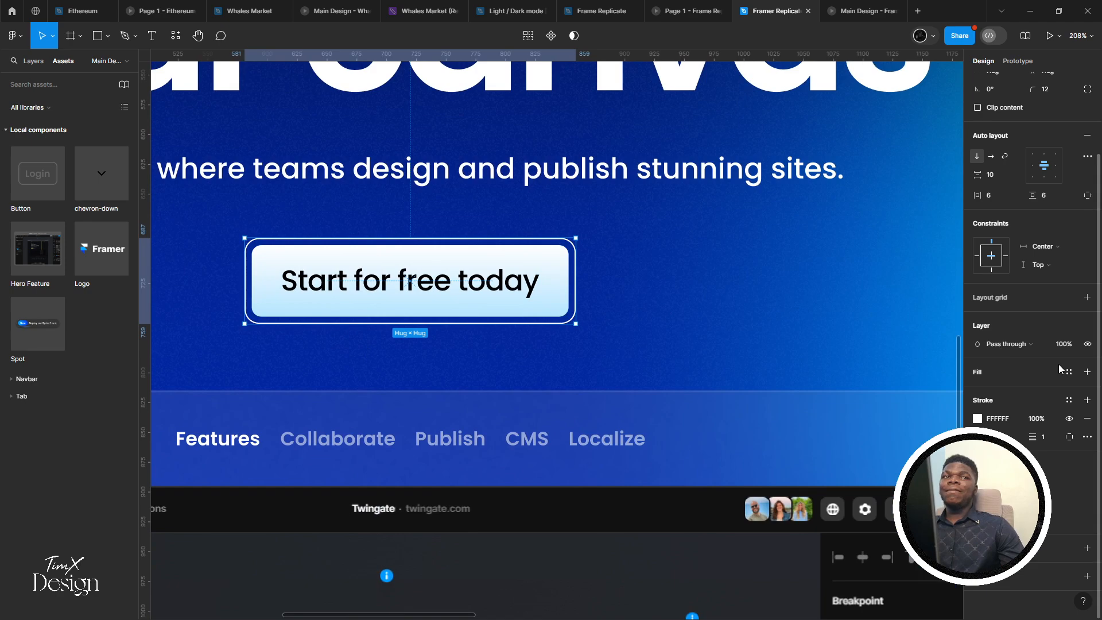
Add an FFFFFF fill at 19% opacity to the outer frame of the "Start for free today" button
click(1087, 371)
click(1087, 390)
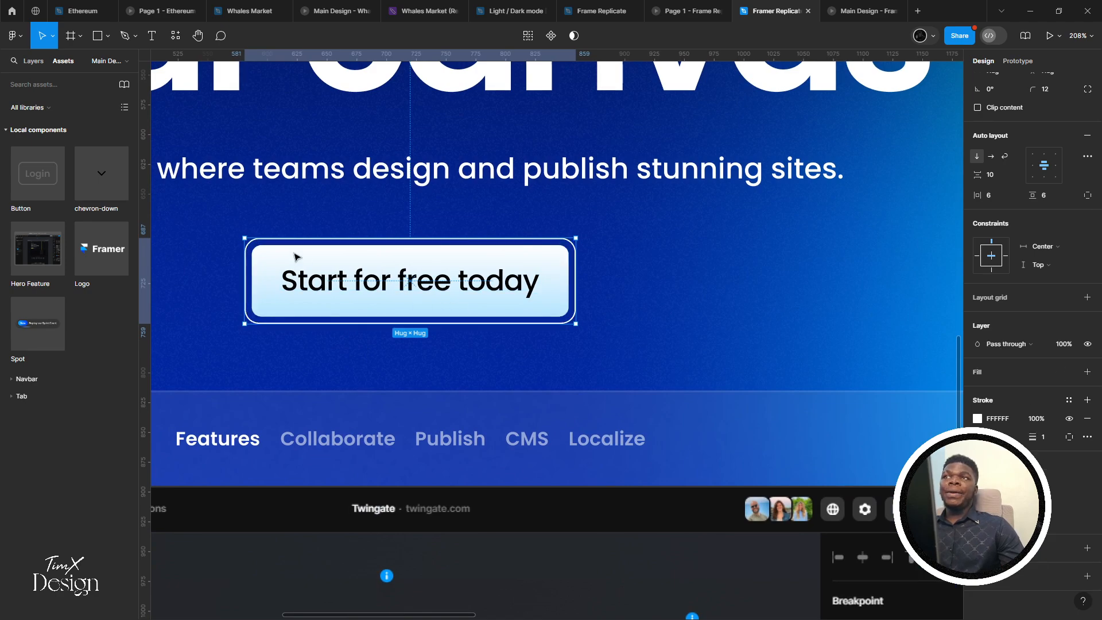
key(ctrl+z)
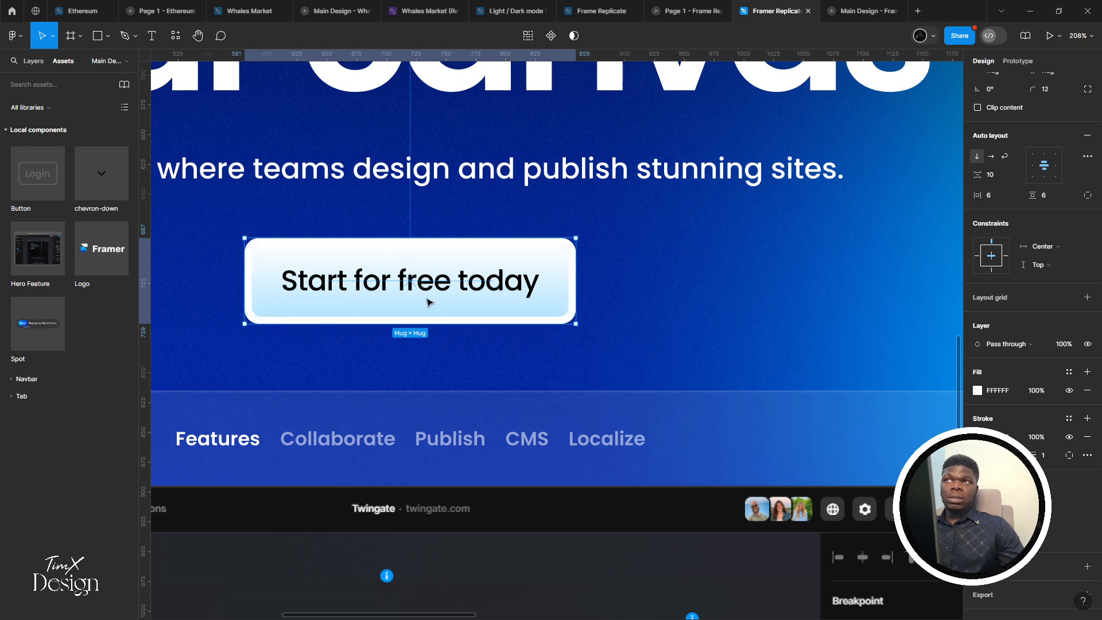
click(976, 391)
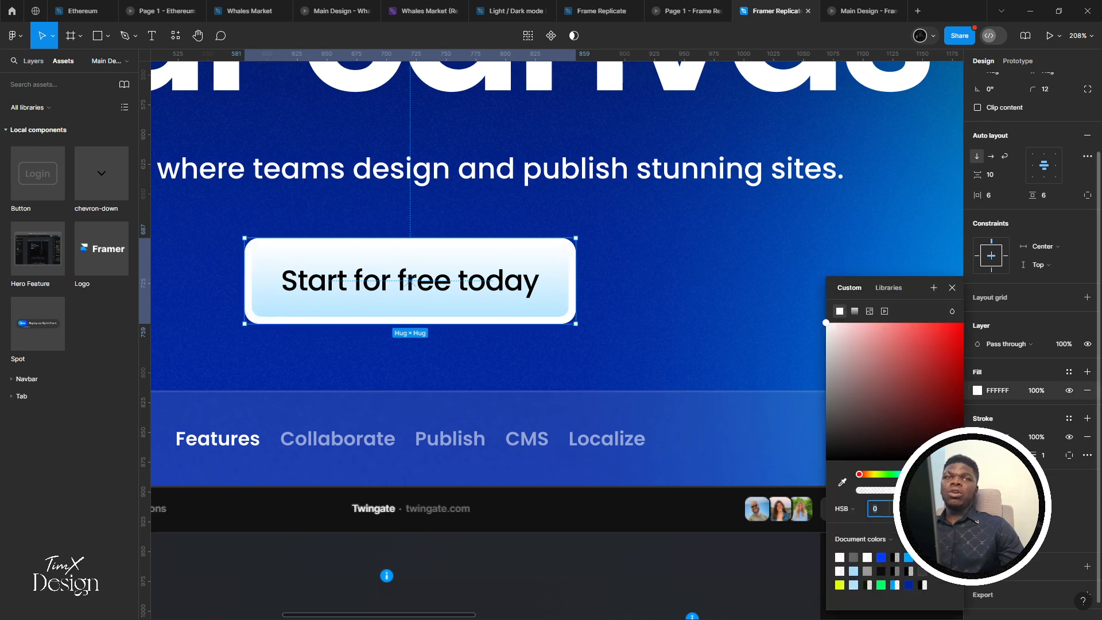
key(4)
key(2)
drag(899, 489, 876, 488)
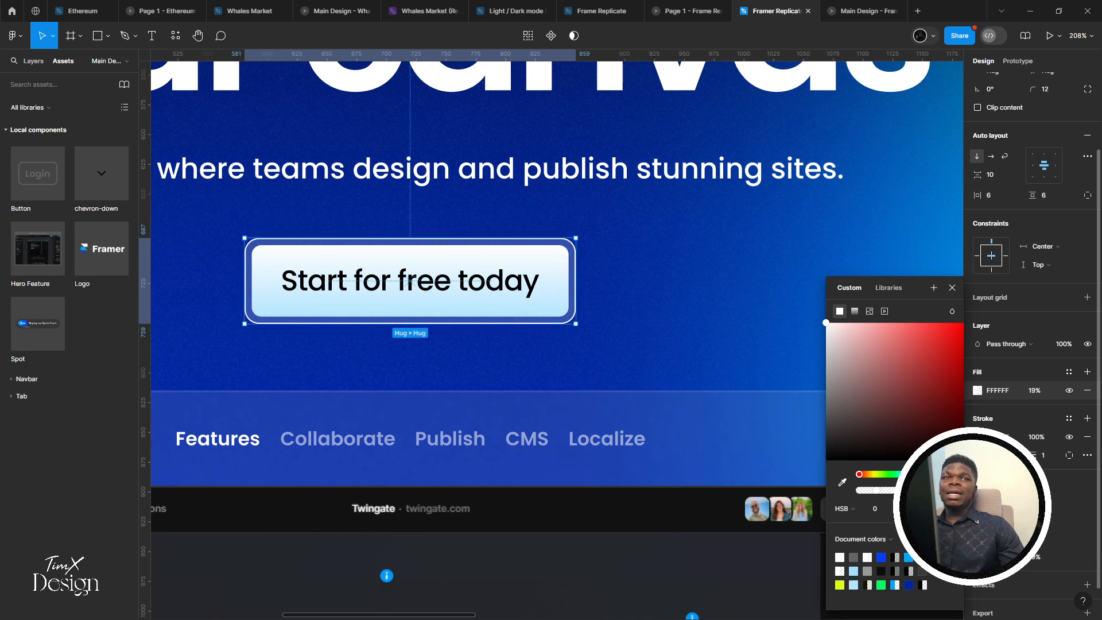
Add a black 000000 drop shadow at 9% opacity to the button's outer frame, and close the effect settings
scroll(1068, 519, down, 1)
click(1087, 547)
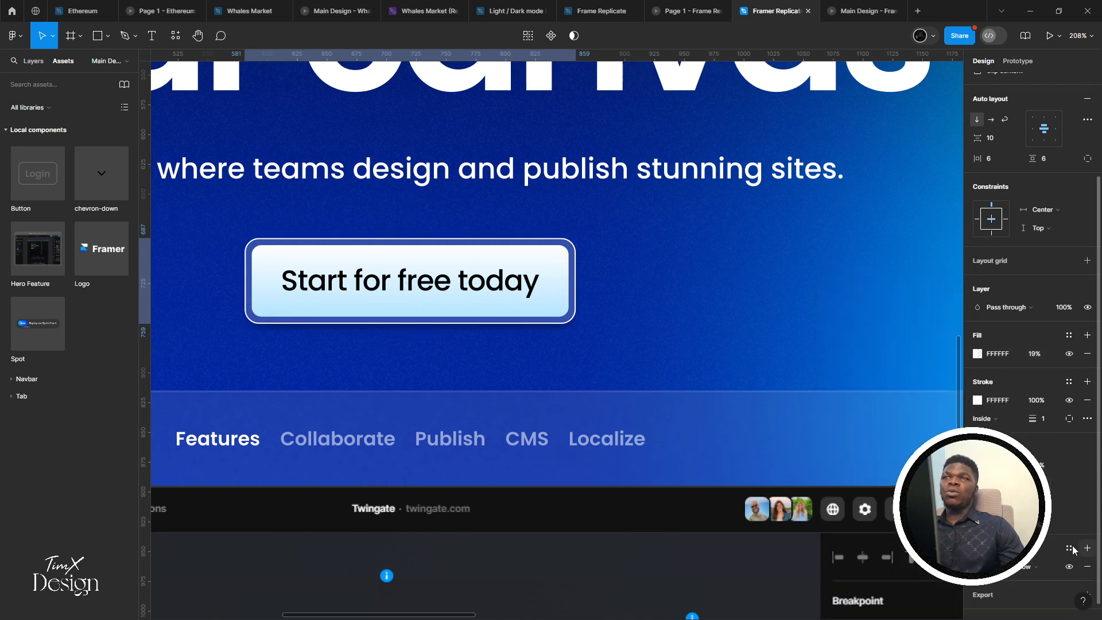
click(977, 567)
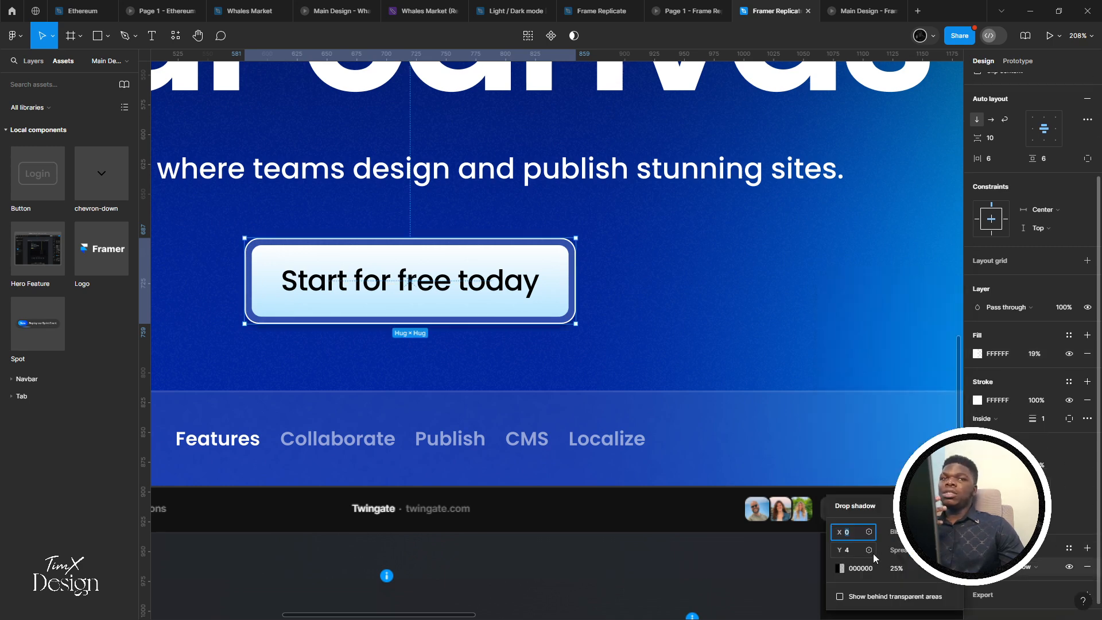
click(907, 568)
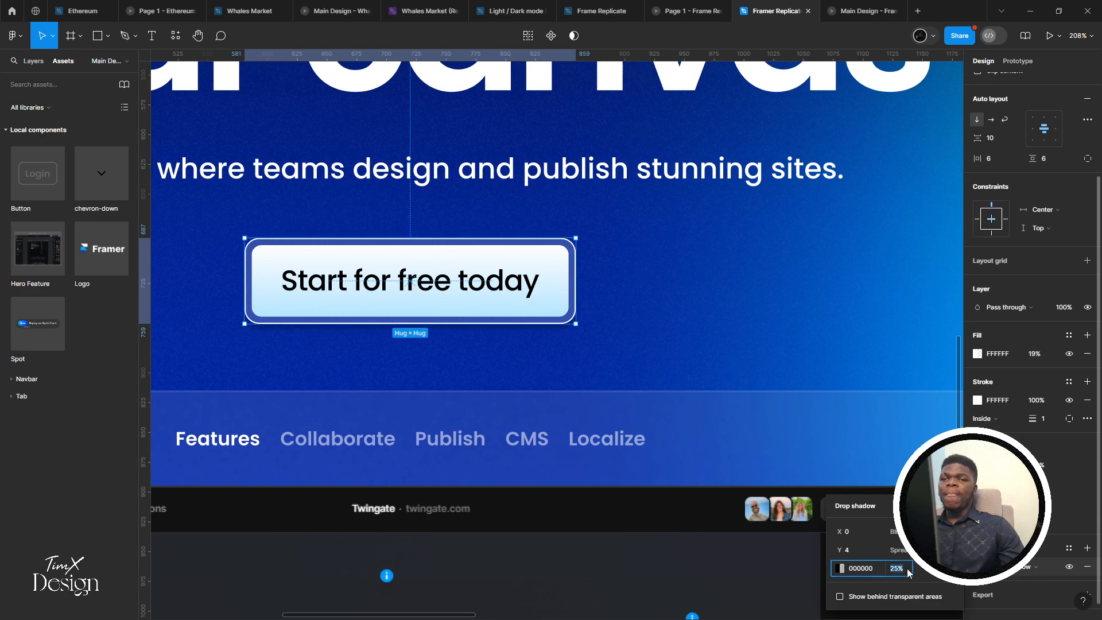
key(Tab)
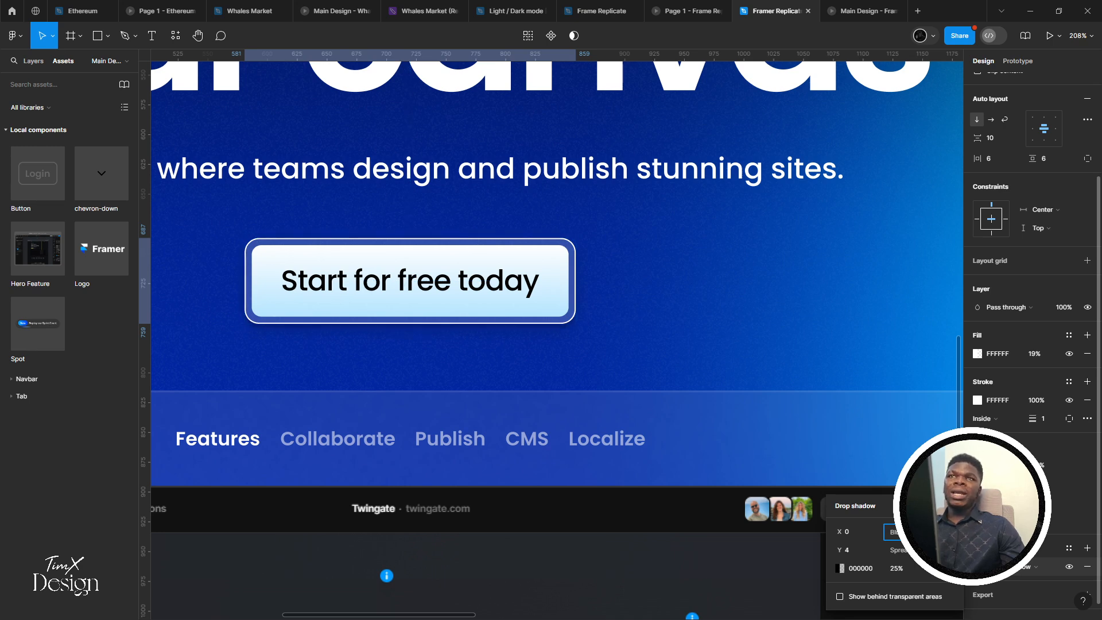
click(900, 568)
text(16)
key(Return)
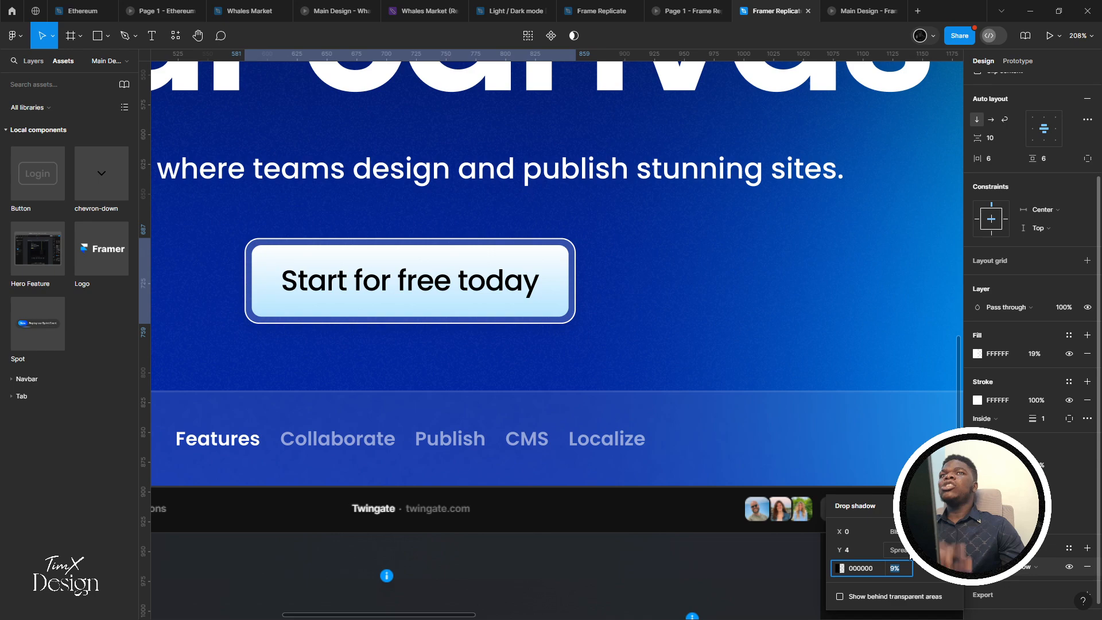
click(738, 348)
scroll(738, 348, down, 10)
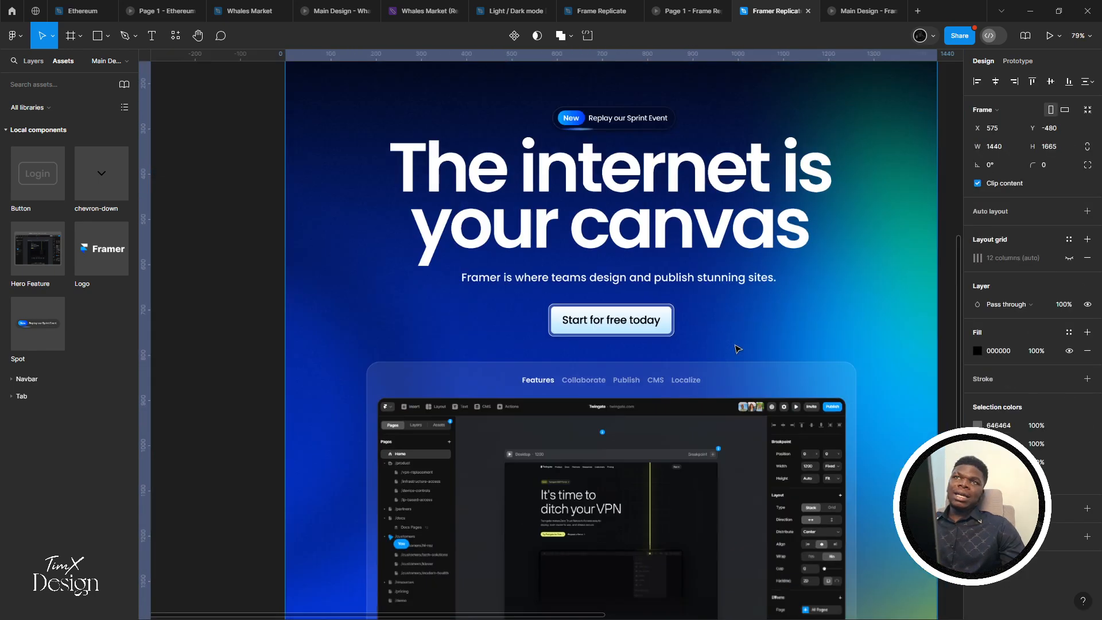
Examine the drop shadow settings of the "Start for free today" button in the hero section
scroll(677, 345, up, 3)
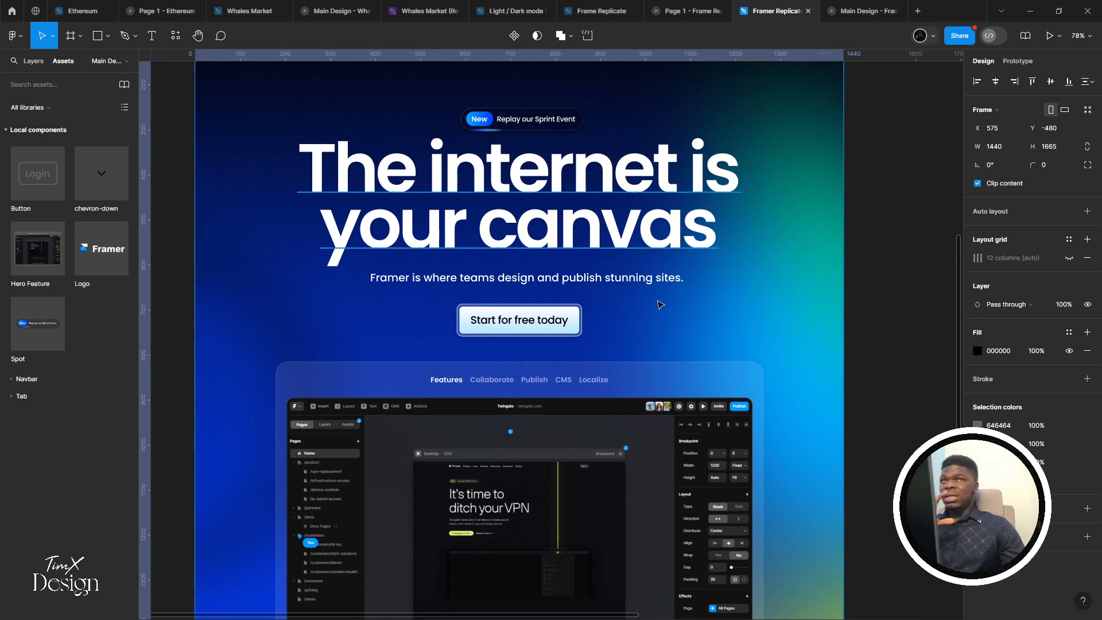
click(520, 320)
scroll(981, 594, down, 1)
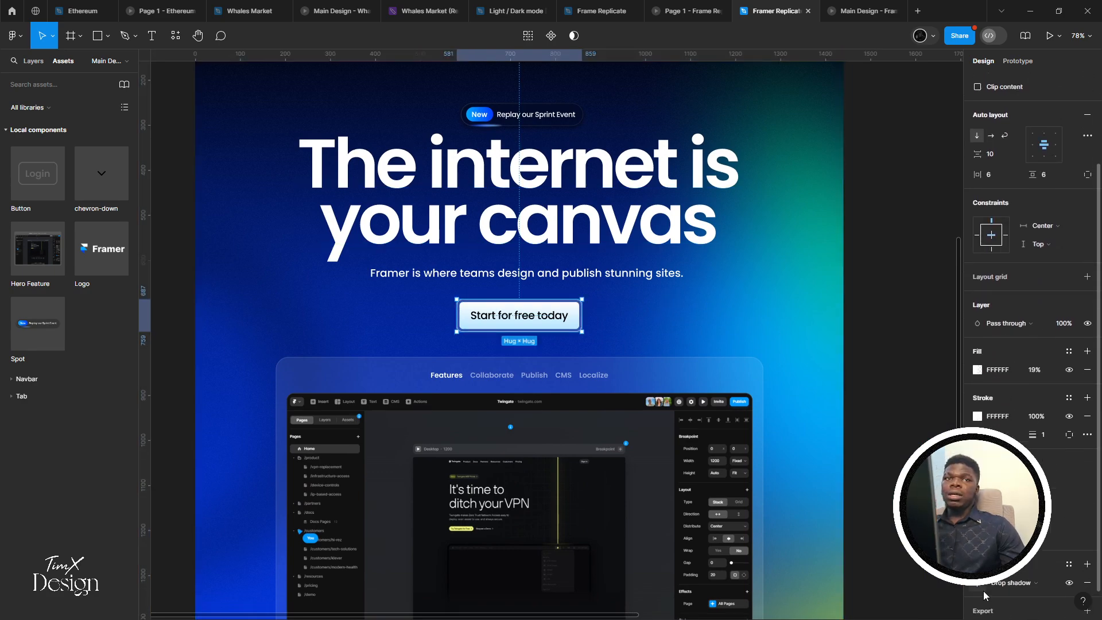
click(980, 591)
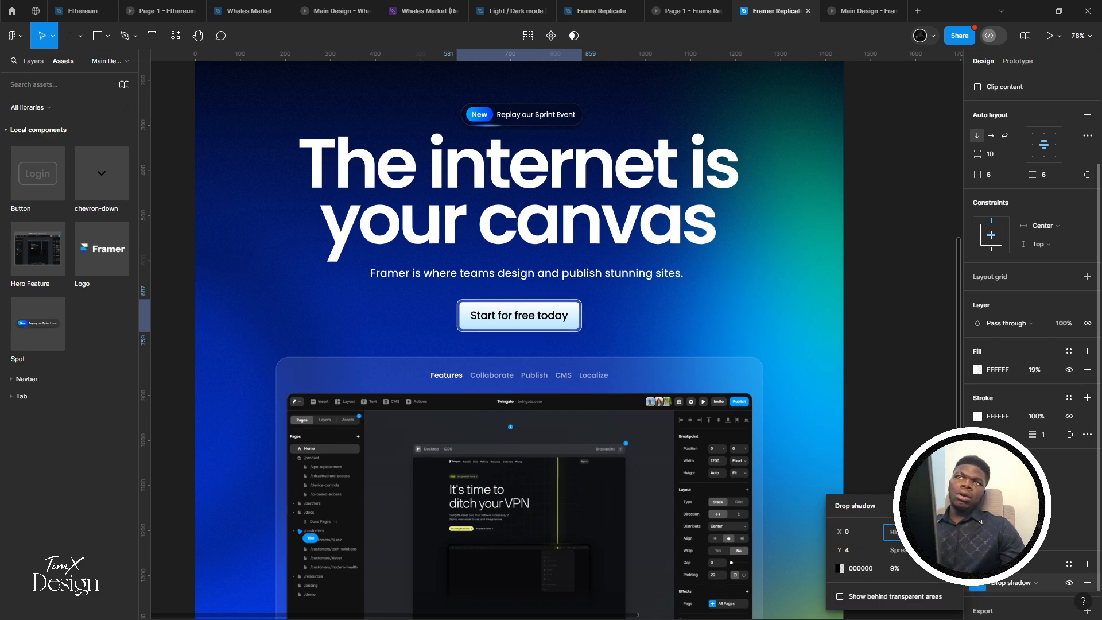
click(902, 568)
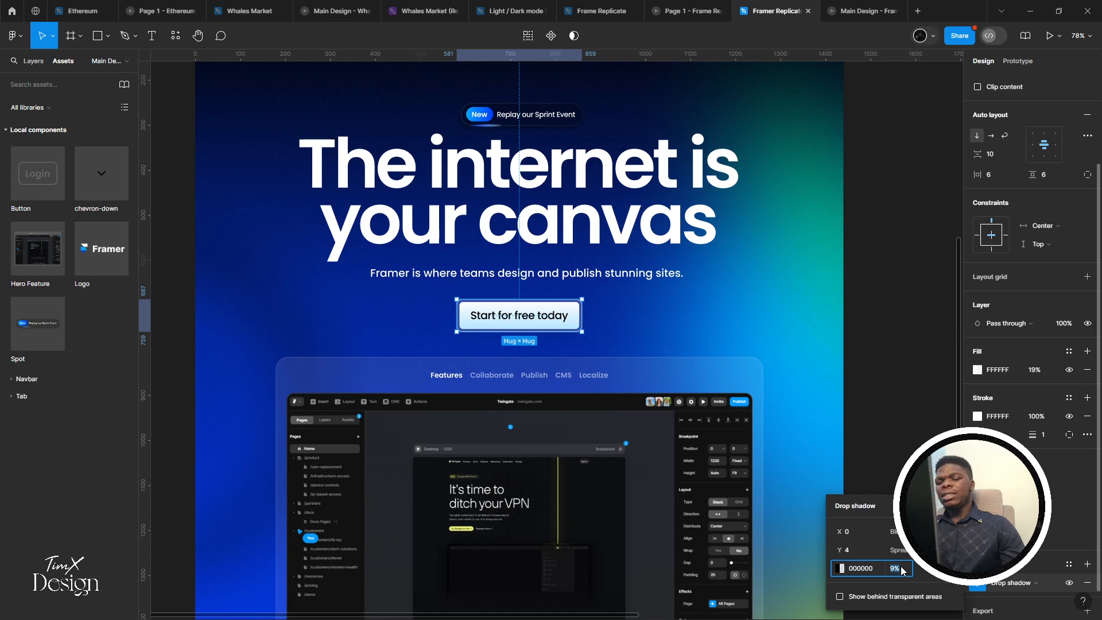
click(889, 354)
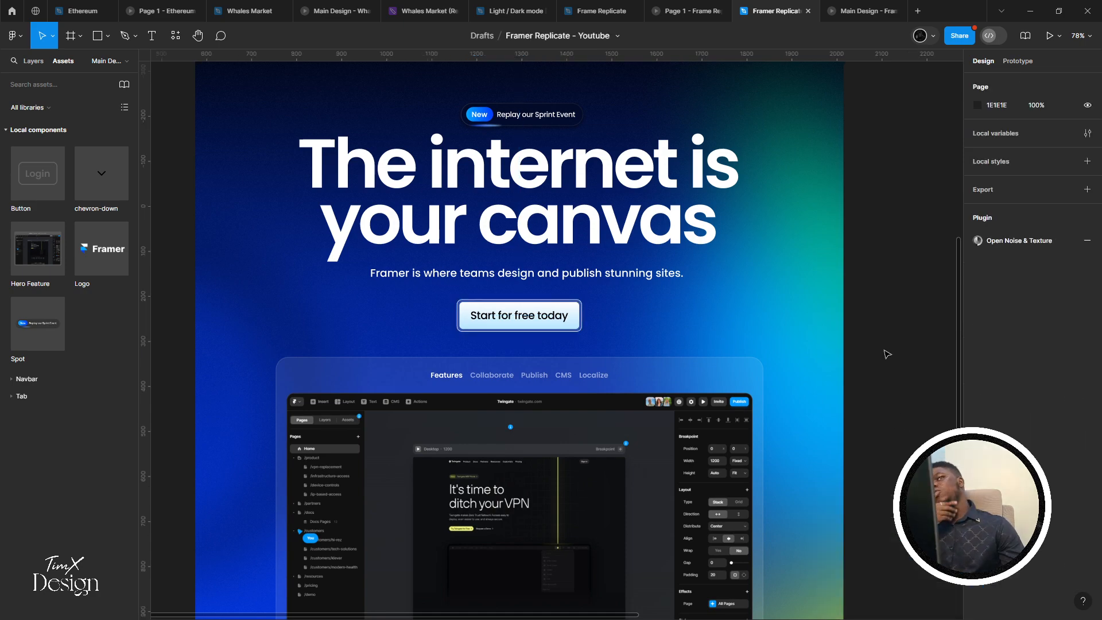
Select the text inside the "Start for free today" button and check how the button looks in the prototype preview
click(492, 317)
scroll(491, 319, down, 1)
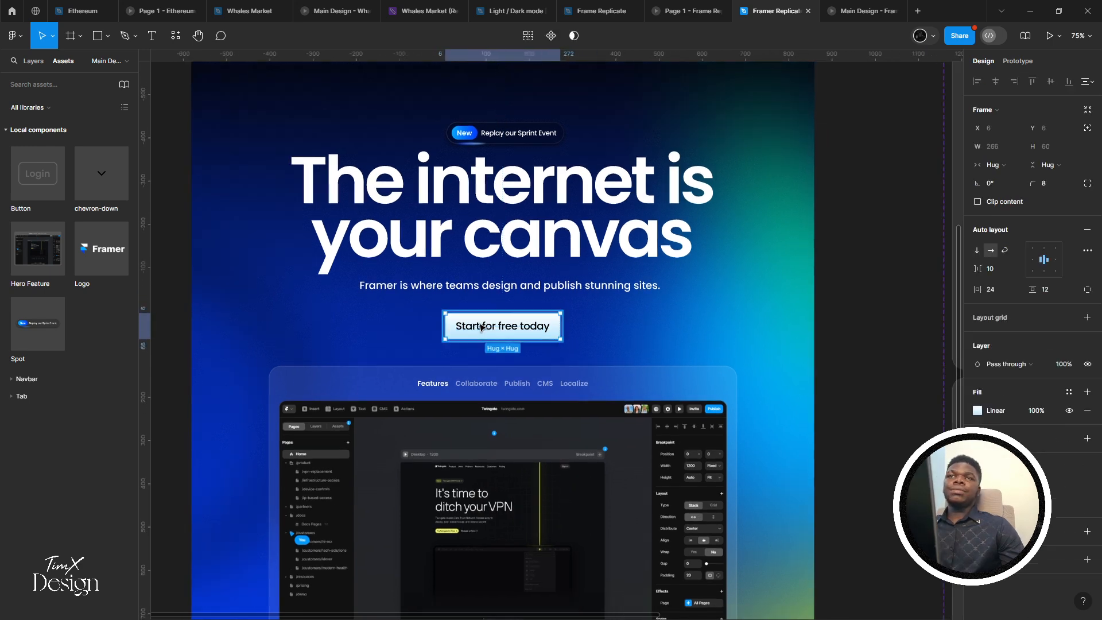
double_click(480, 327)
drag(481, 327, 450, 330)
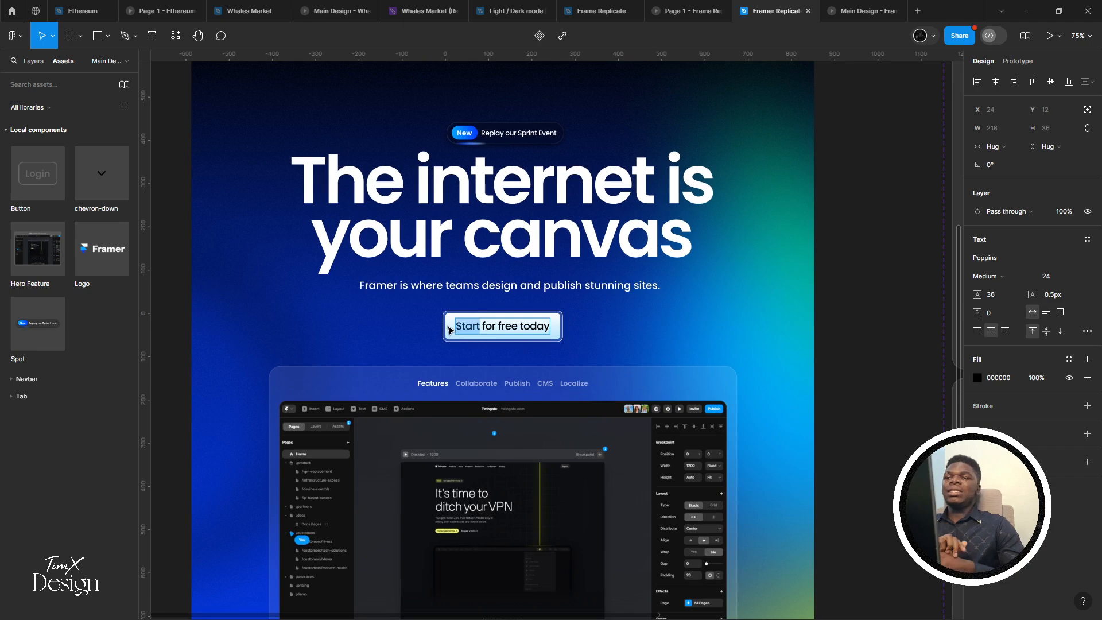
key(Escape)
scroll(520, 310, up, 1)
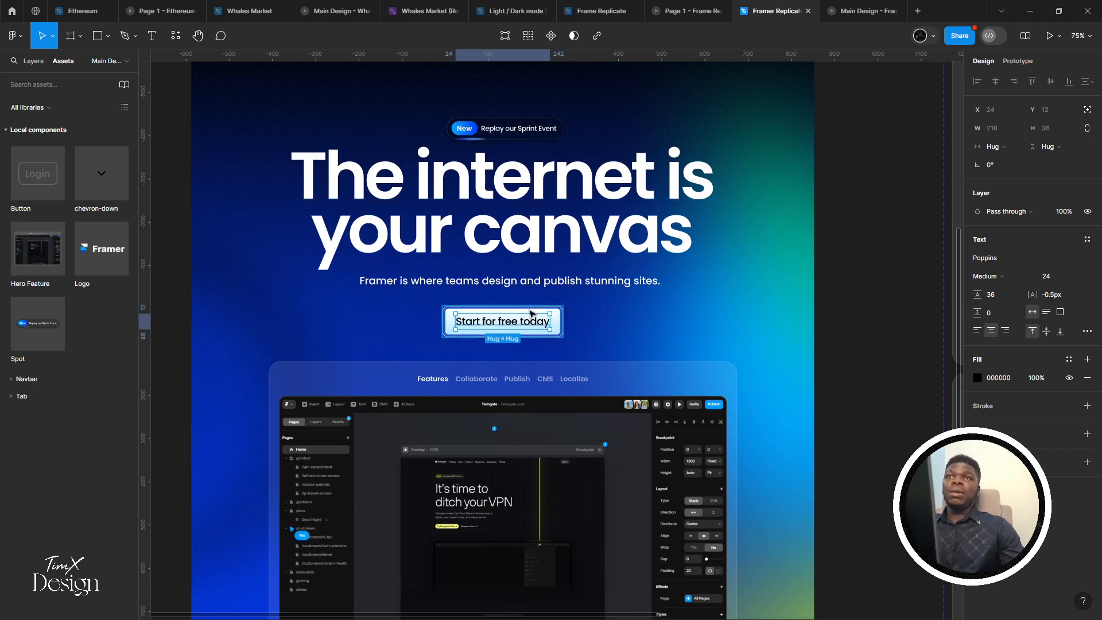
click(838, 14)
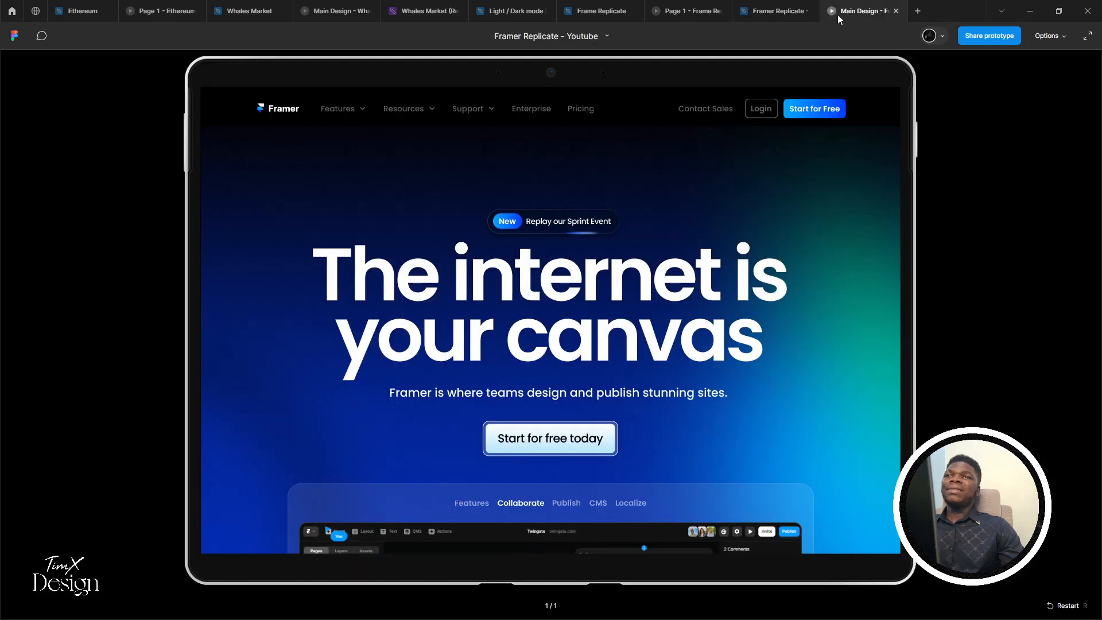
click(795, 11)
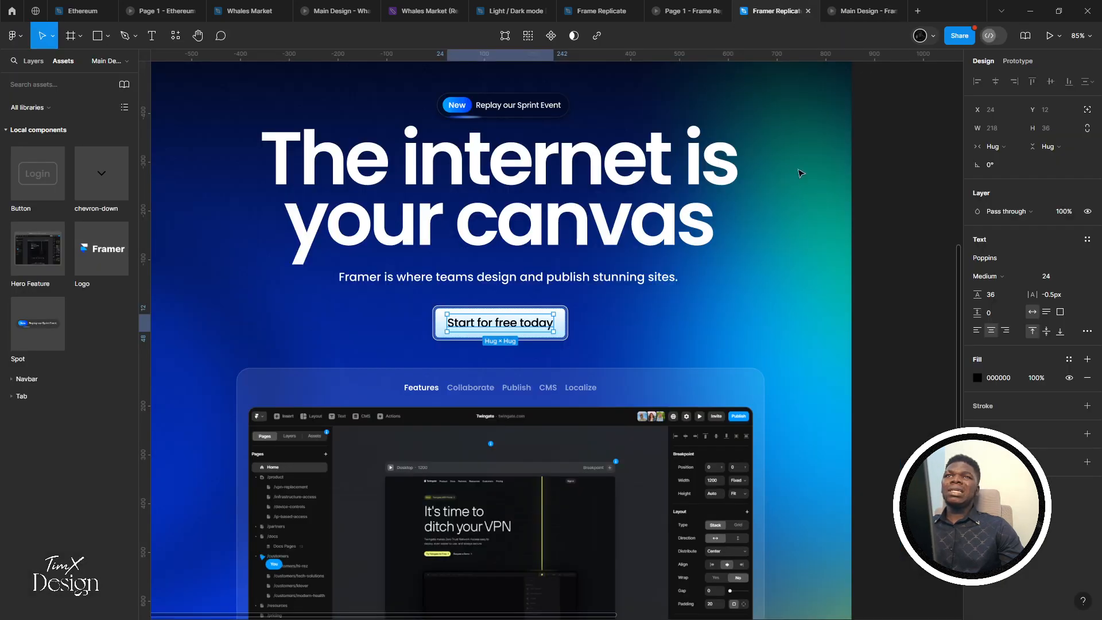
Set the "Start for free today" label's font weight to SemiBold and reduce its font size
click(986, 277)
key(Escape)
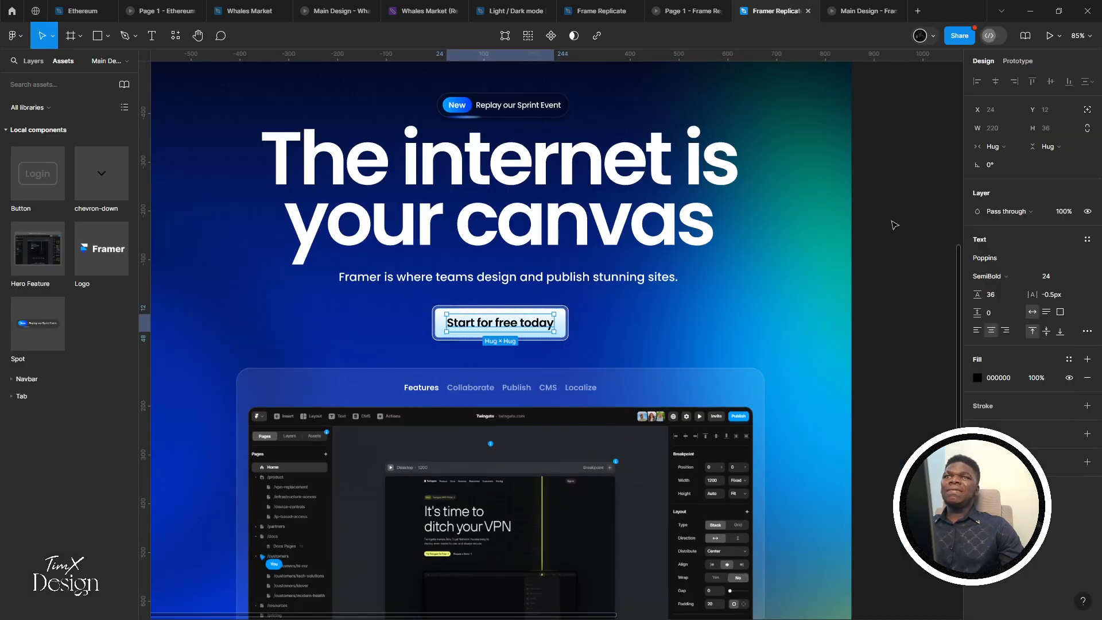
click(1061, 277)
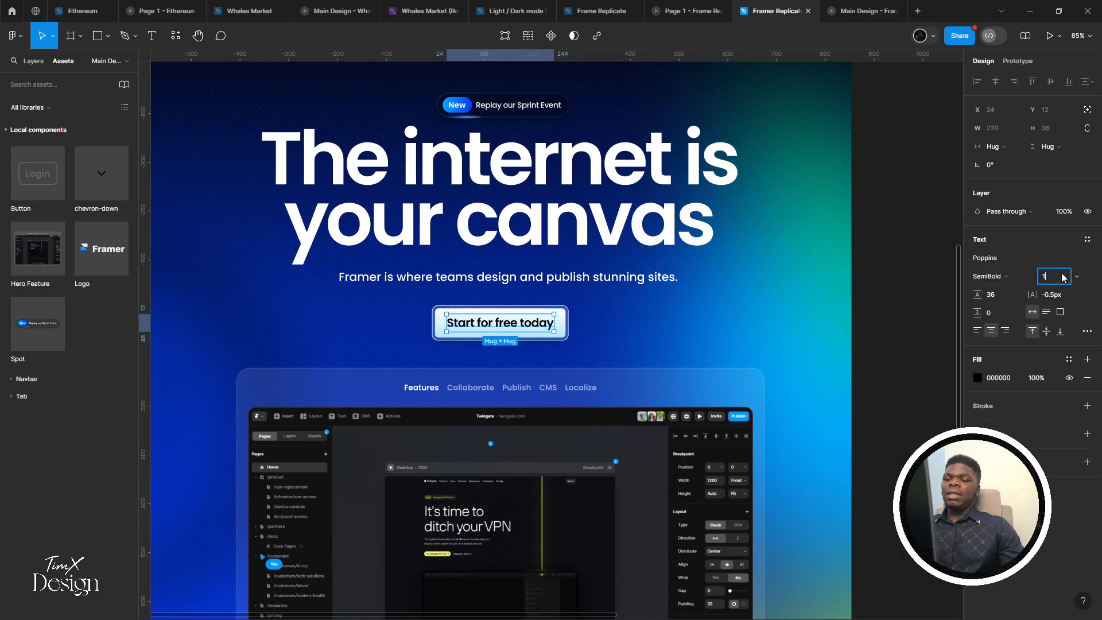
key(Return)
click(850, 262)
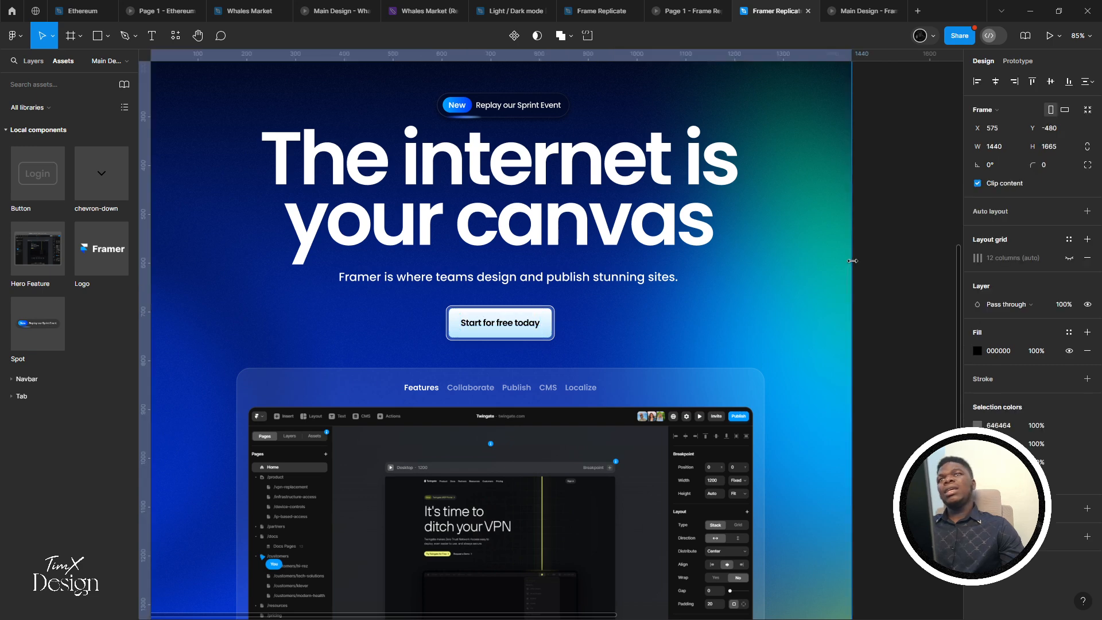
Check the smaller button label in the prototype preview and undo the font size change in the design file
click(857, 7)
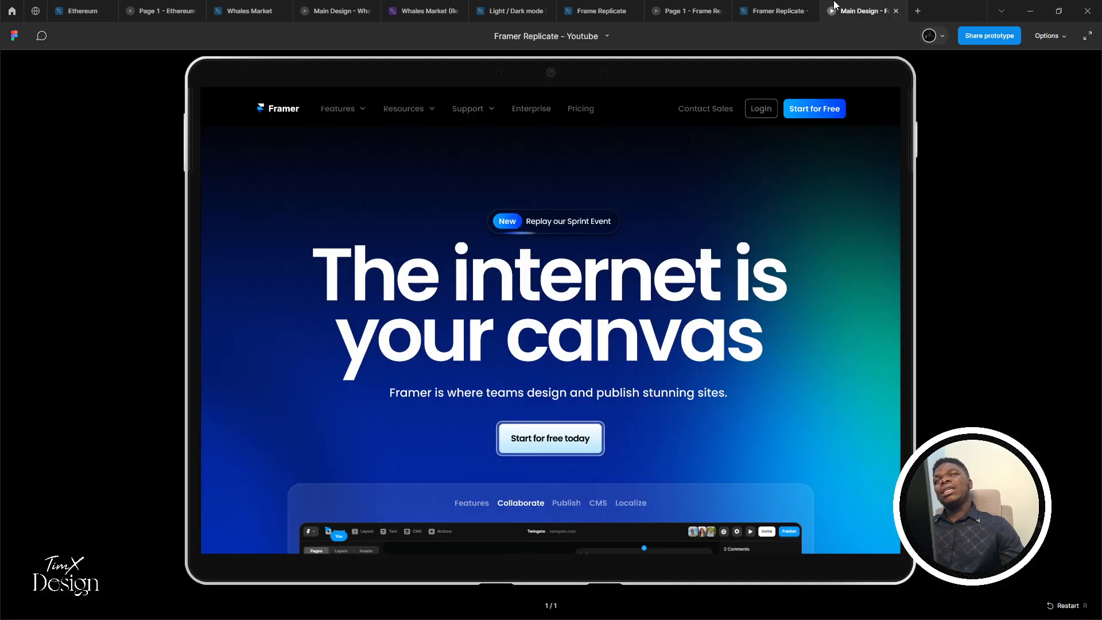
click(776, 10)
key(ctrl+z)
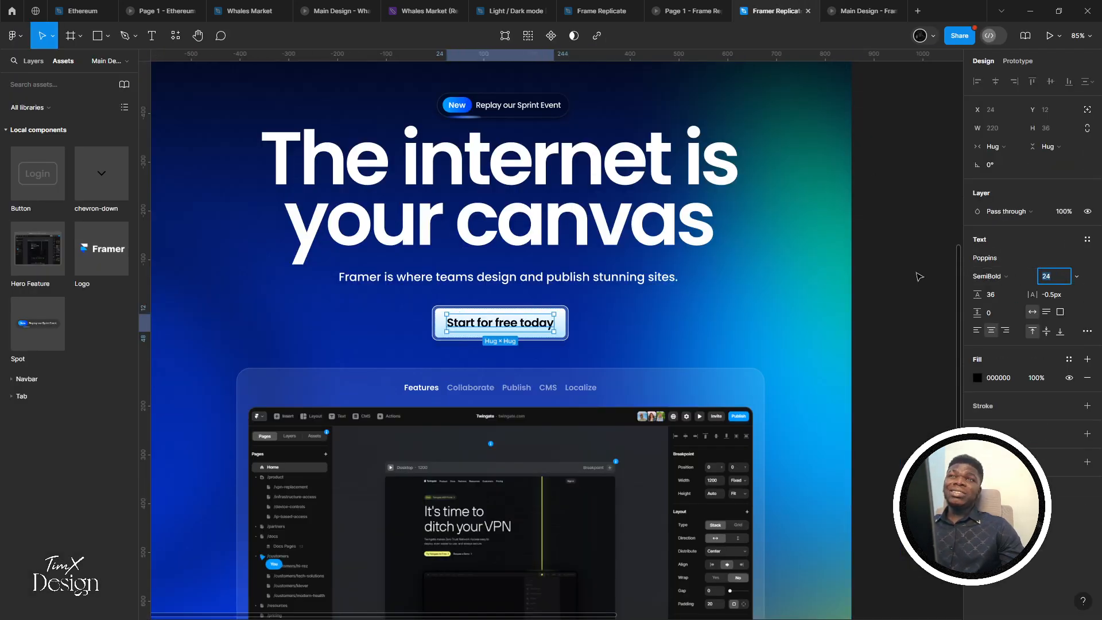
Switch to the framer.com page in Chrome, reset the page zoom to 100%, and open the developer tools
key(alt+Tab)
scroll(751, 324, up, 6)
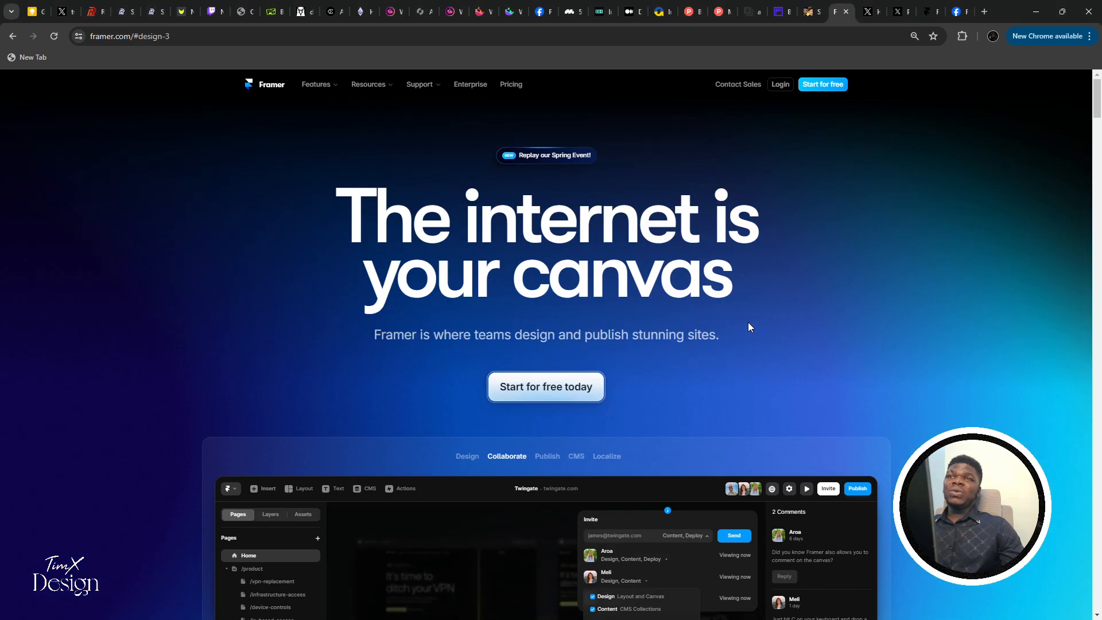
key(ctrl+plus)
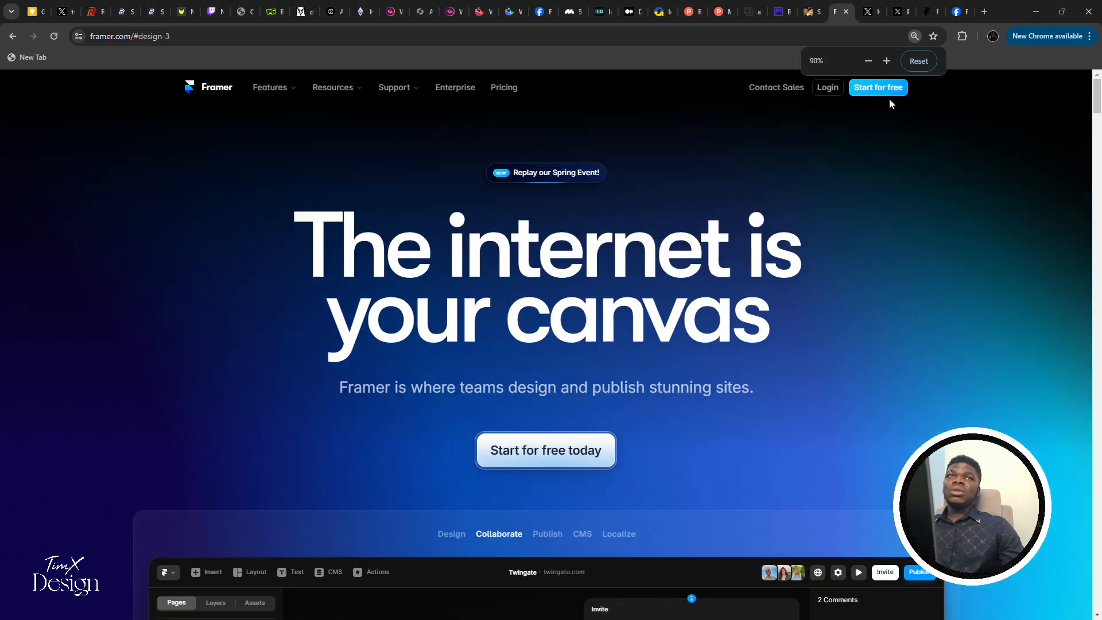
click(914, 63)
right_click(817, 168)
click(792, 368)
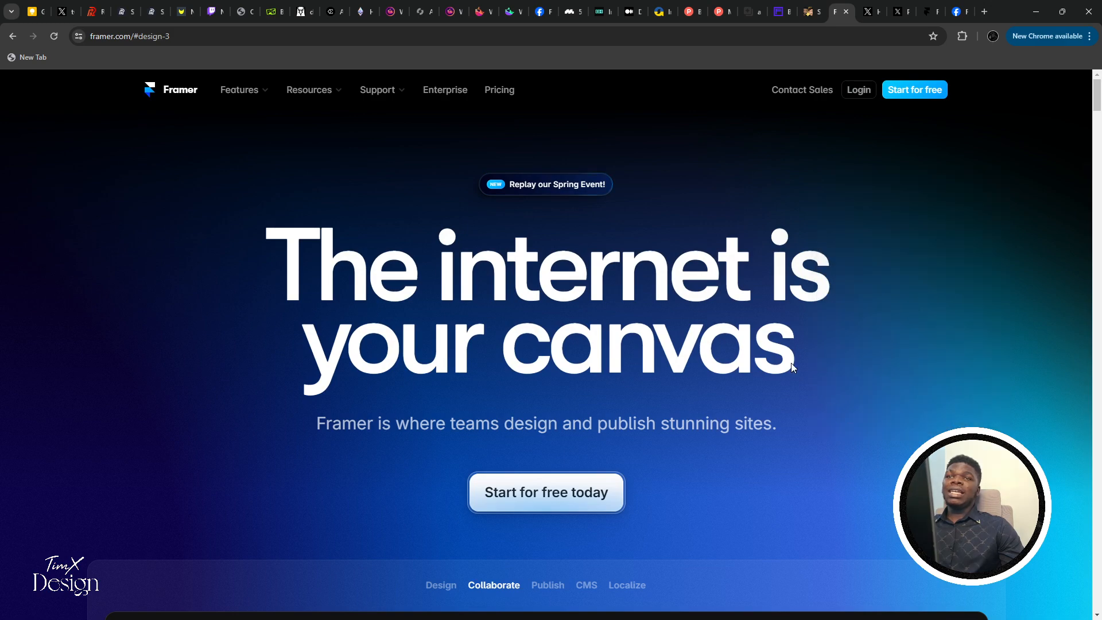
Inspect the "Start for free today" button on the page with the element picker, widening the developer tools for reading
click(968, 77)
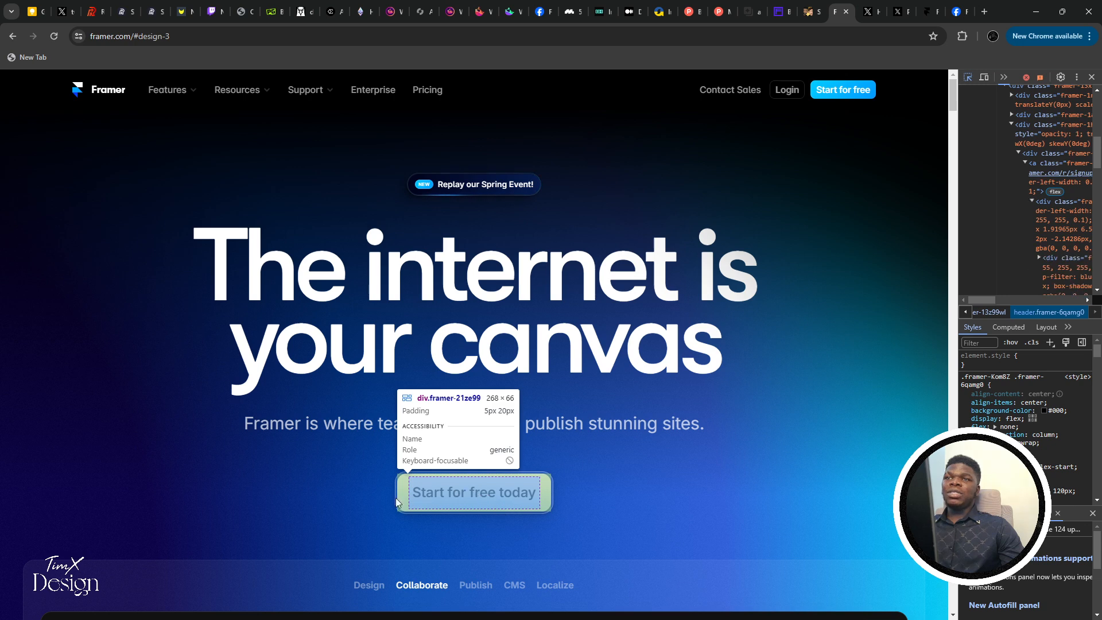
click(463, 490)
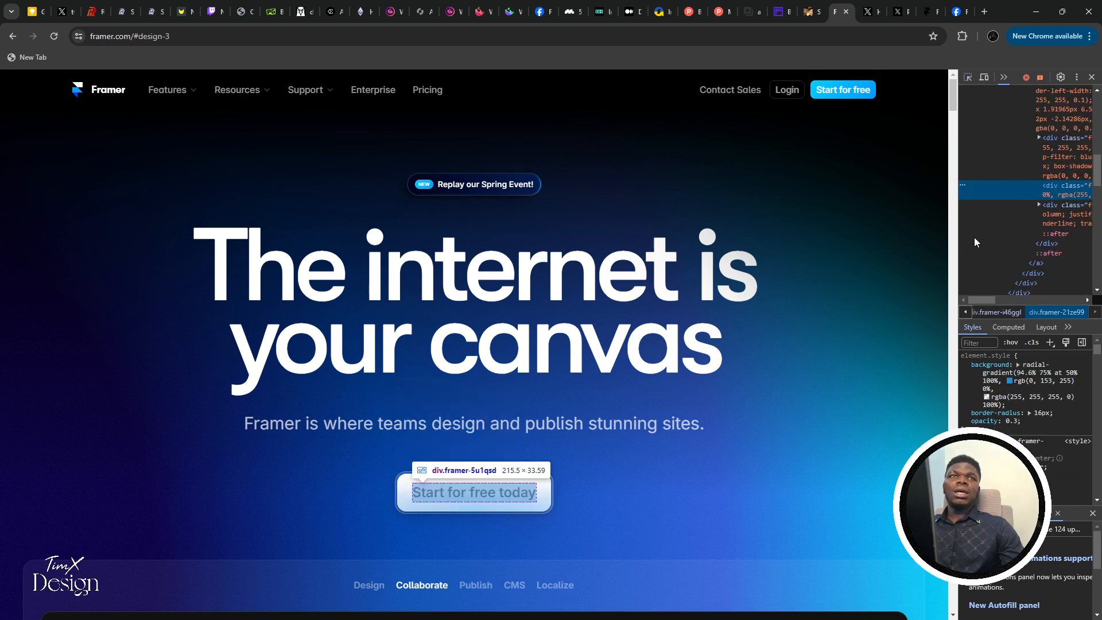
drag(960, 246, 803, 253)
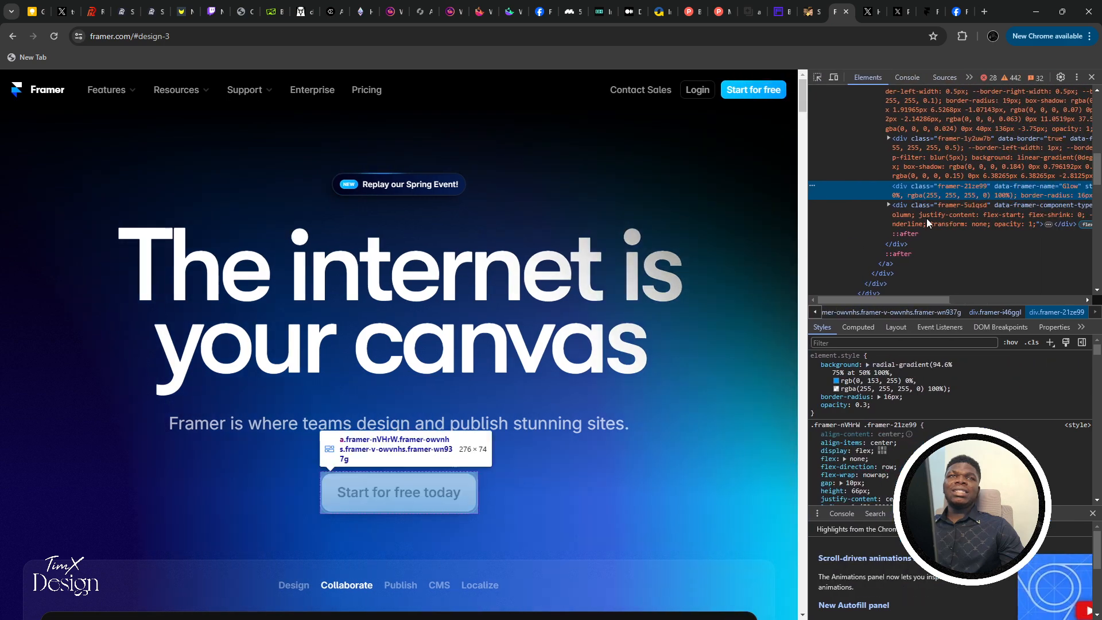
click(897, 143)
click(818, 77)
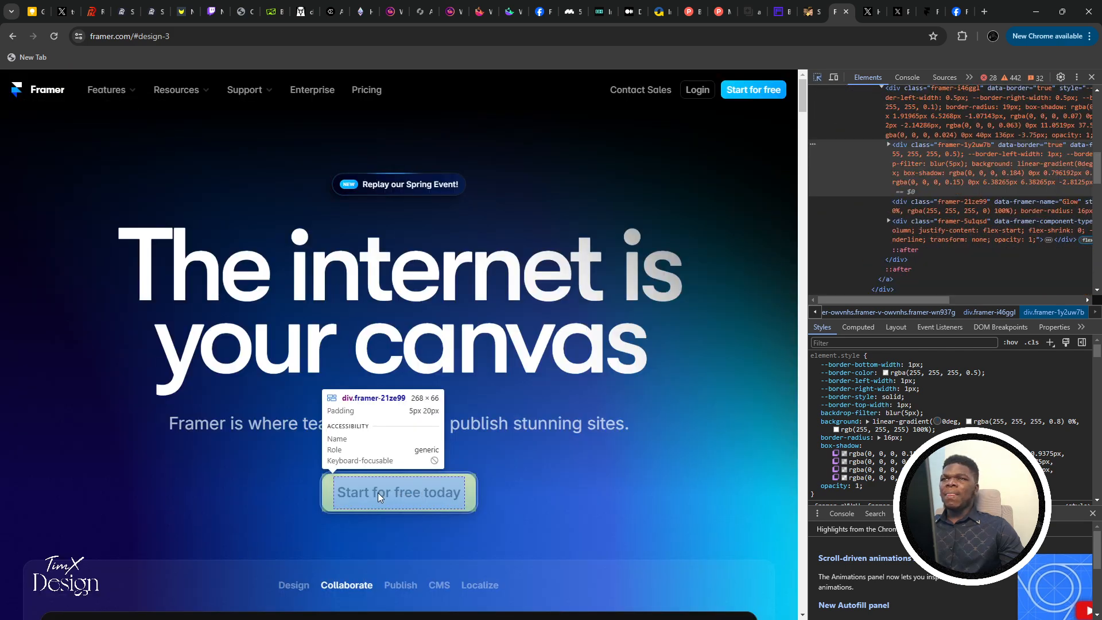
click(374, 493)
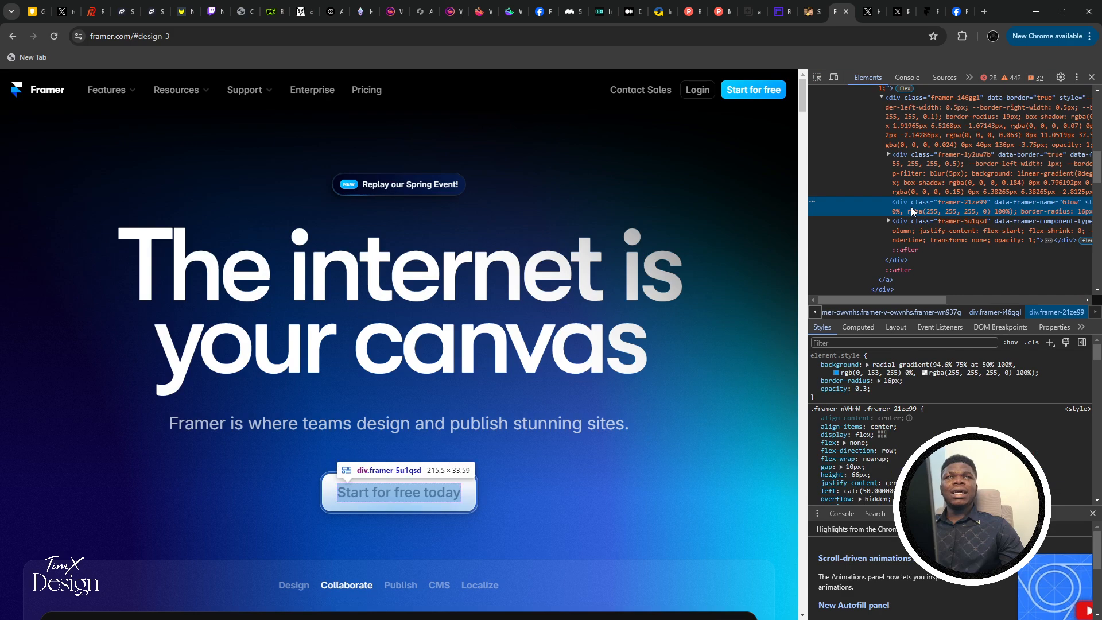
Examine the HTML and styles of the button's Glow layer and its bordered background layer
click(812, 202)
click(846, 157)
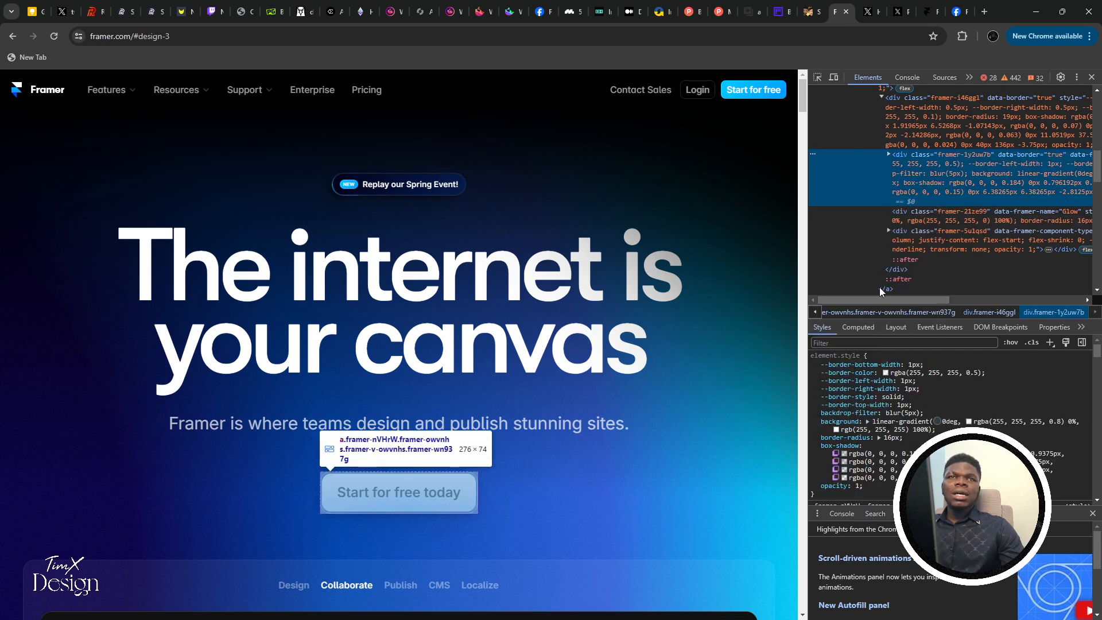
click(929, 219)
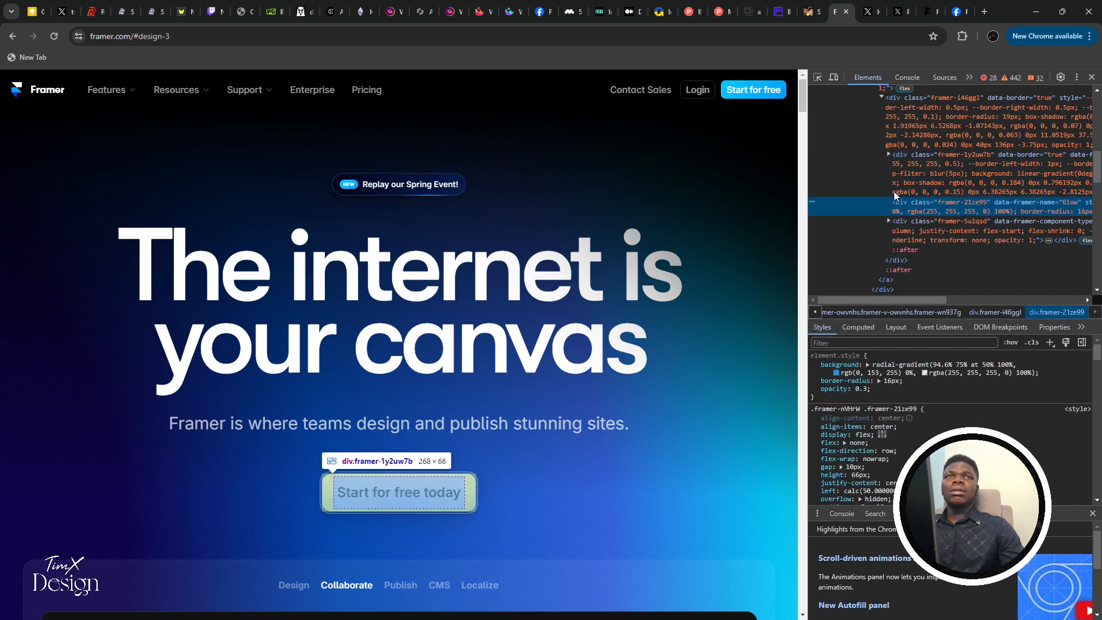
right_click(902, 207)
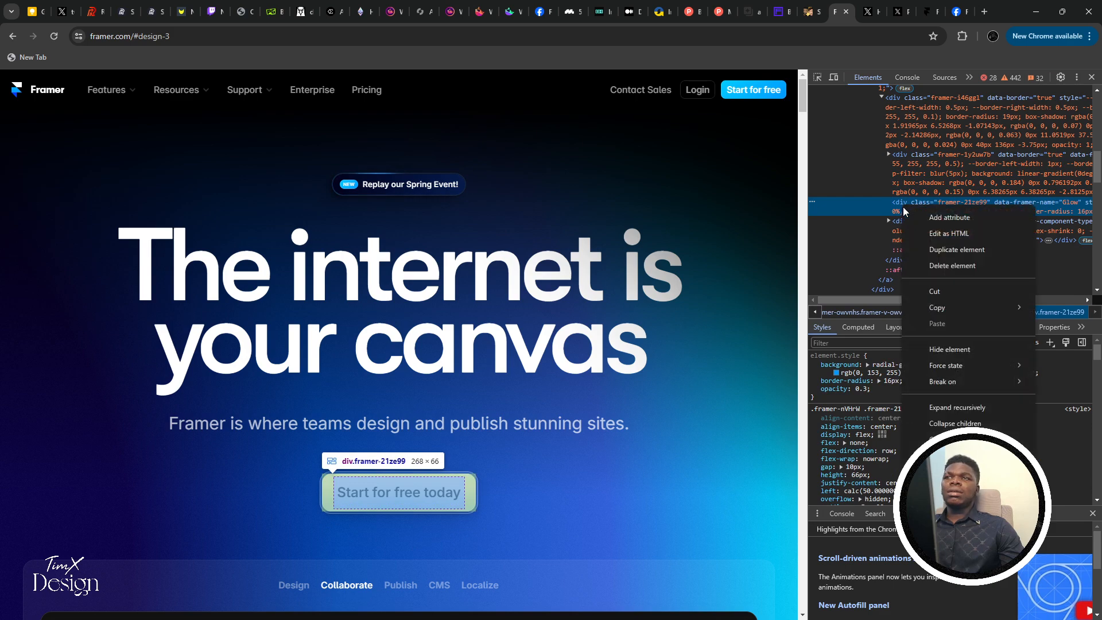
click(939, 232)
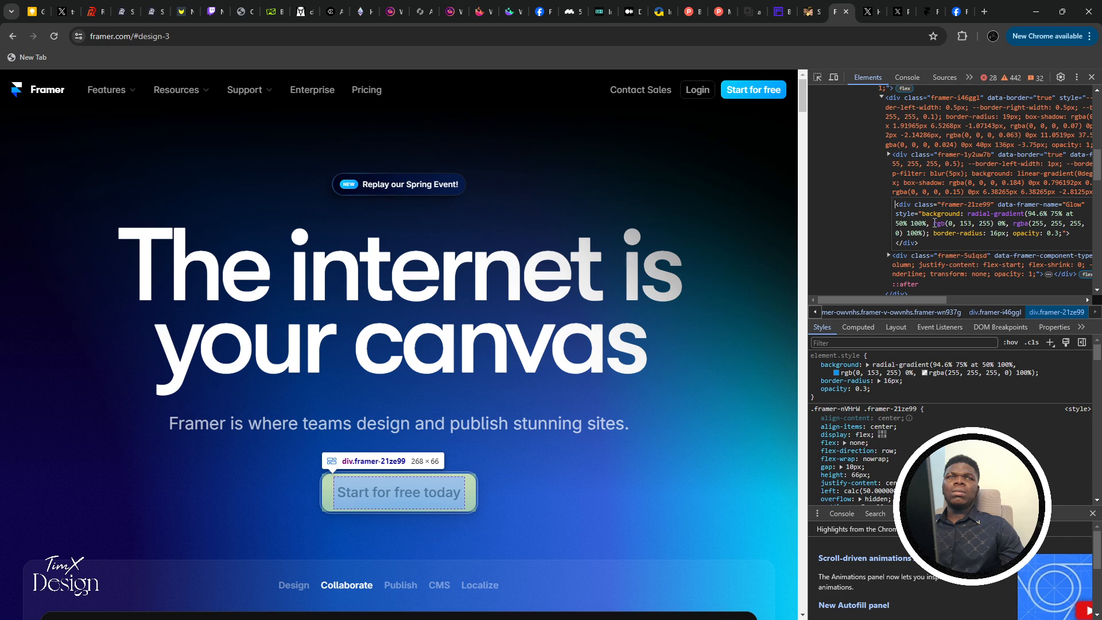
click(897, 164)
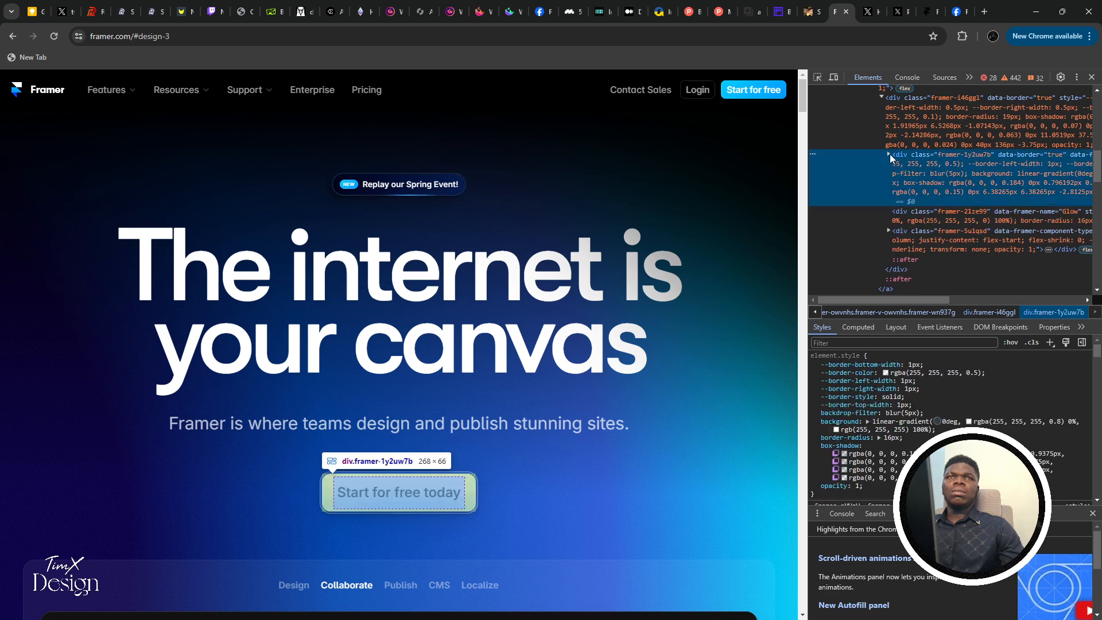
Expand the button's nested elements and examine the font styles of its label paragraph
click(888, 155)
click(901, 226)
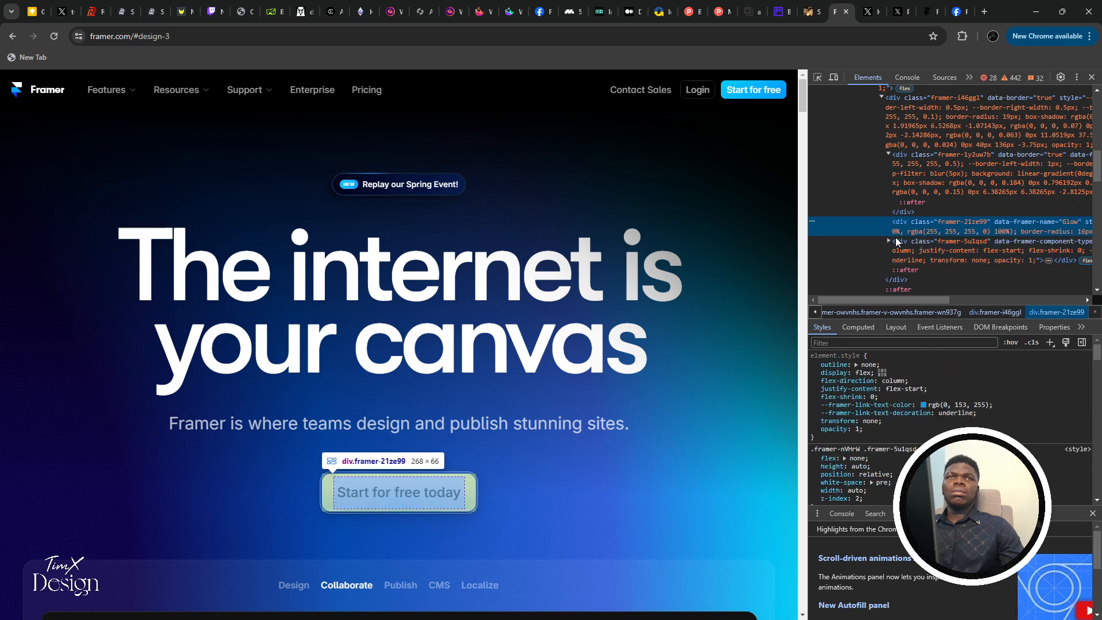
click(887, 241)
scroll(895, 229, down, 2)
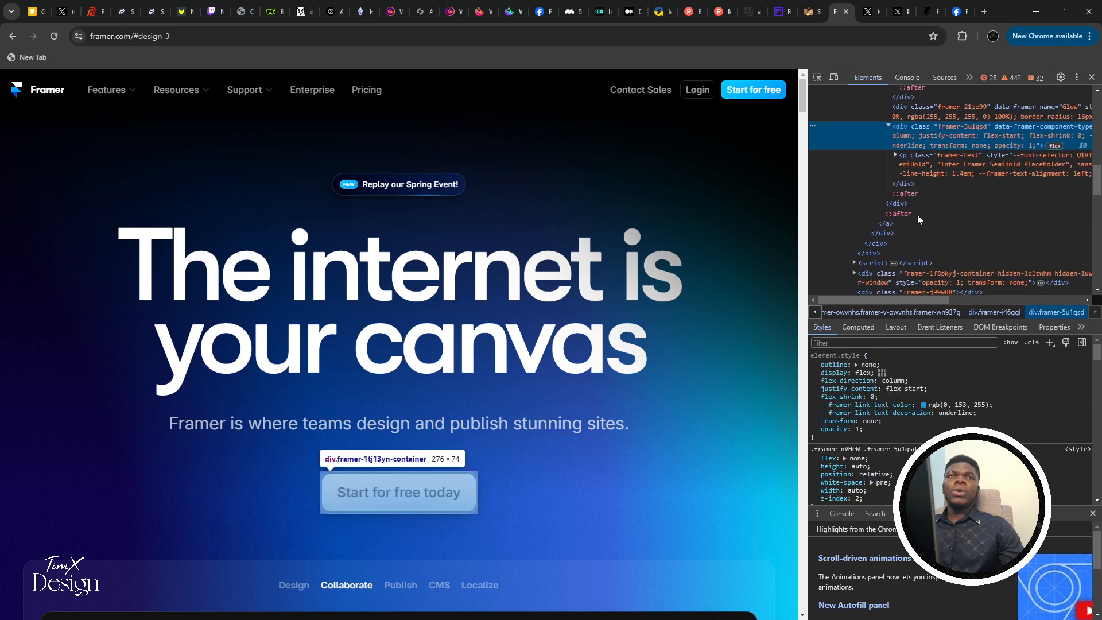
click(931, 170)
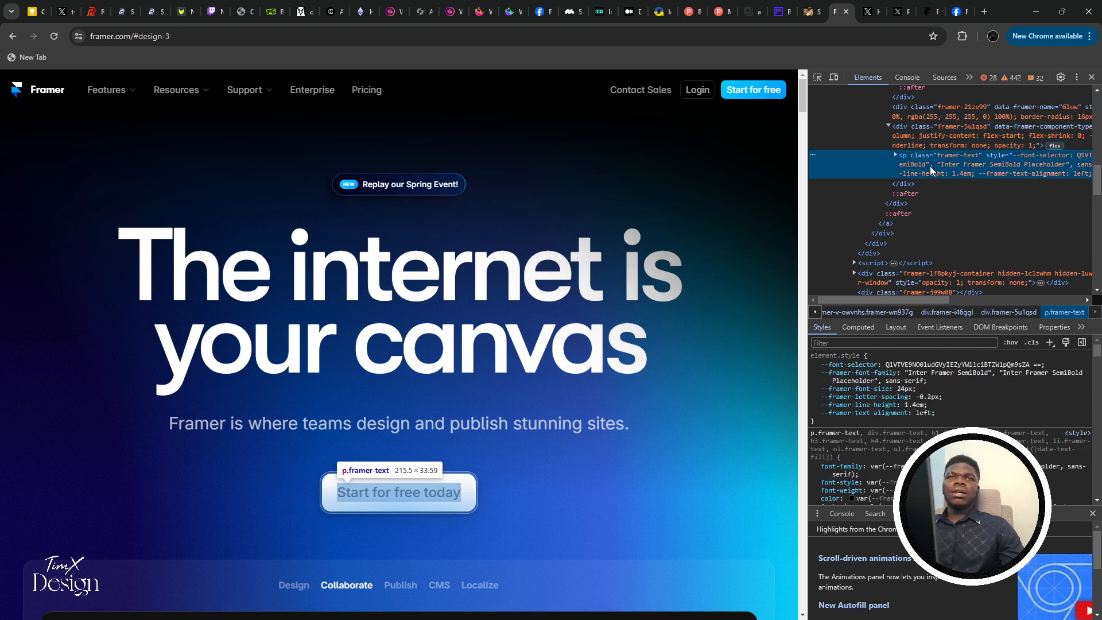
Switch back to the Figma design, undo the button label's weight change, and select the whole label
key(alt+Tab)
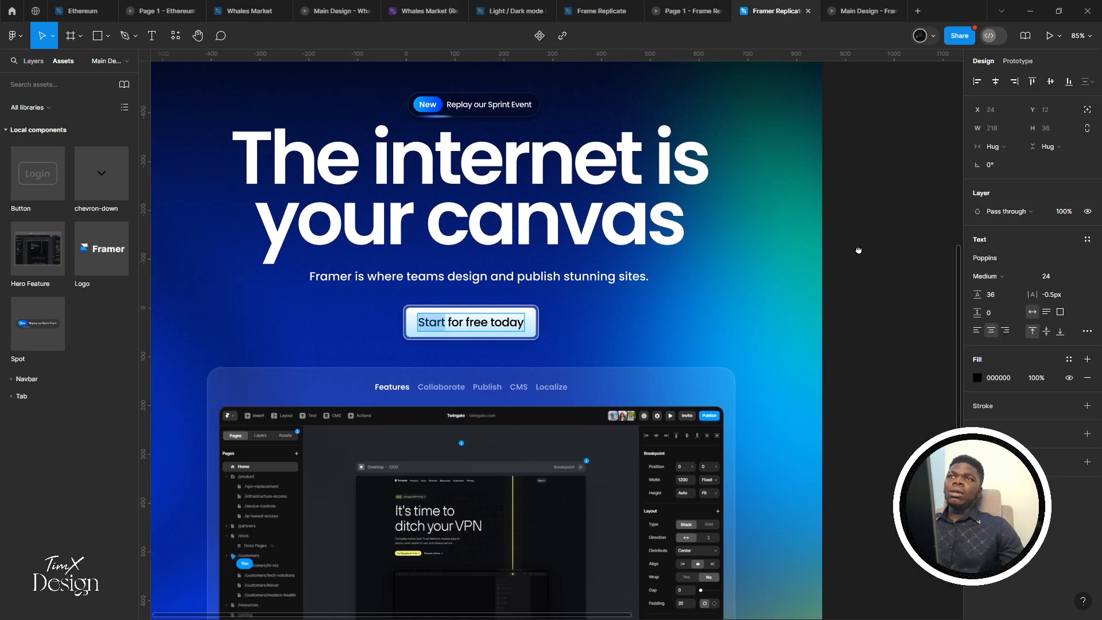
drag(859, 250, 869, 250)
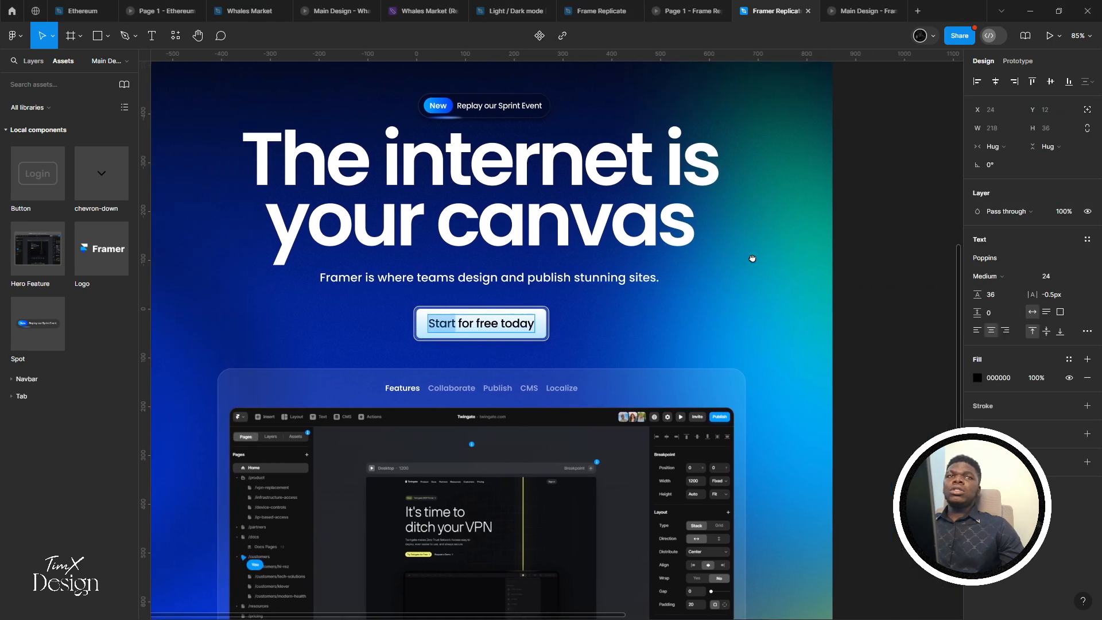
key(Escape)
drag(752, 258, 812, 280)
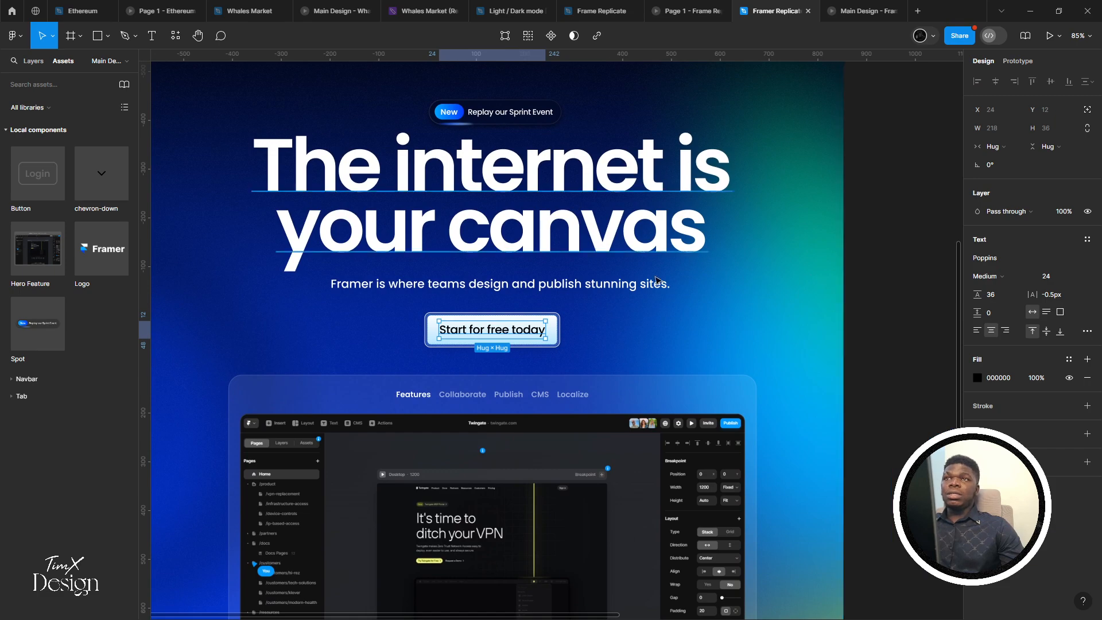
drag(653, 280, 650, 282)
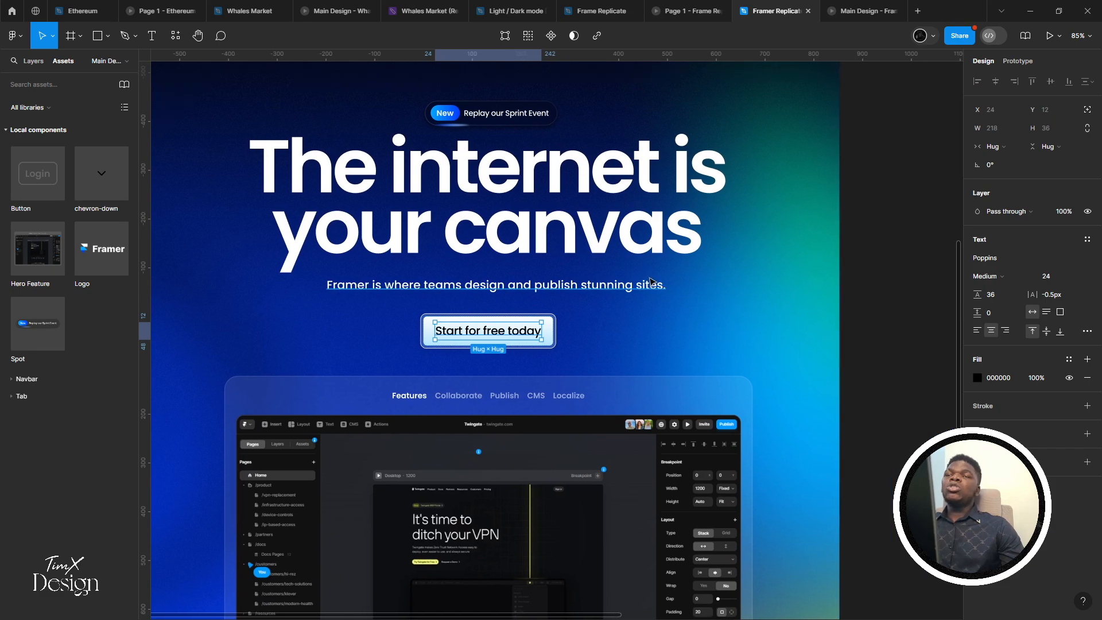
Try to move the "Start for free today" button out of the Desktop - 1 frame onto the empty canvas beside the component sets
click(796, 278)
scroll(793, 279, down, 3)
drag(788, 283, 696, 308)
scroll(679, 308, up, 1)
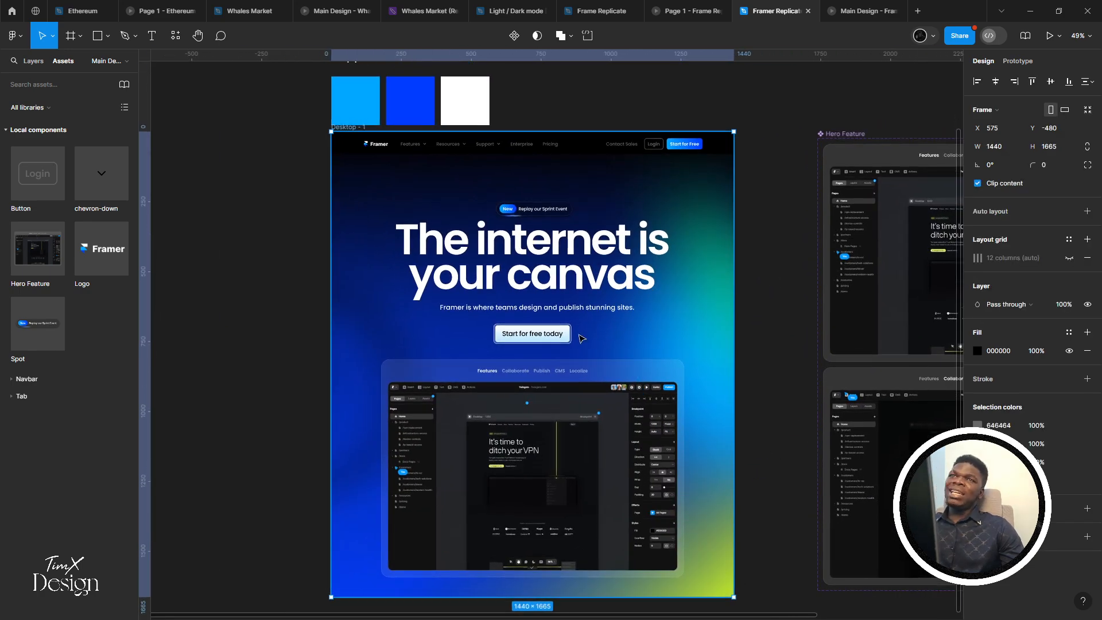
scroll(537, 336, up, 2)
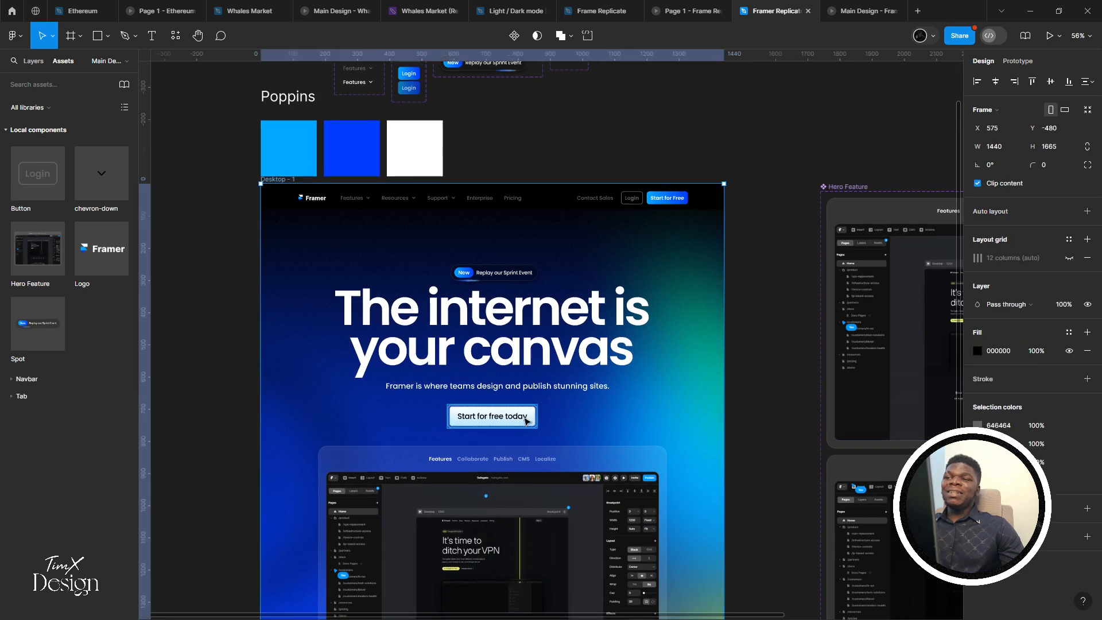
click(525, 421)
scroll(499, 428, right, 2)
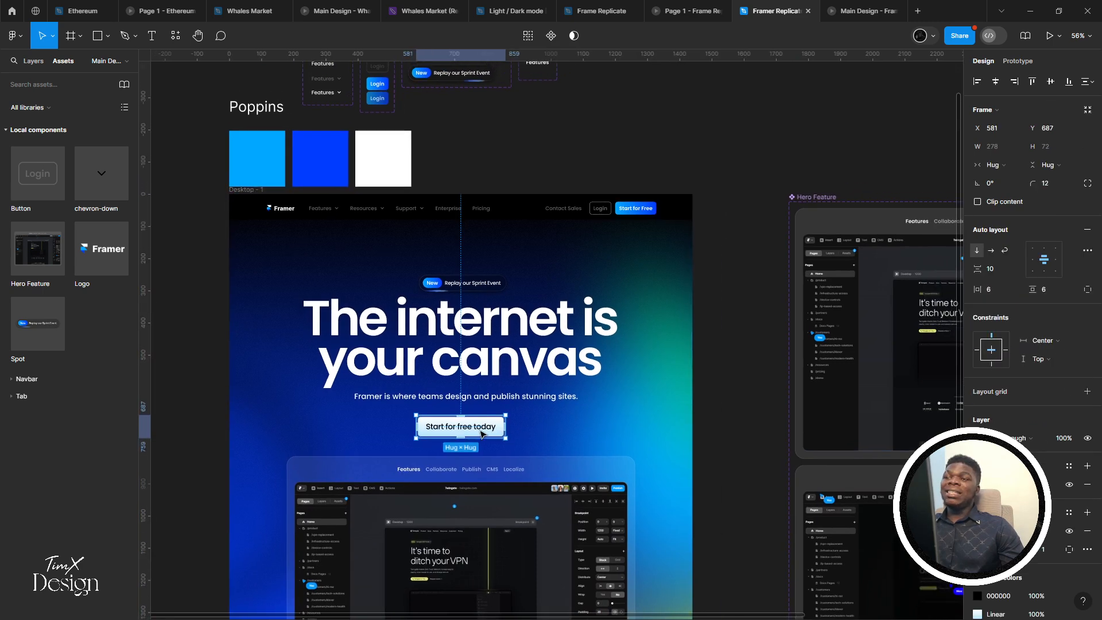
scroll(481, 434, up, 3)
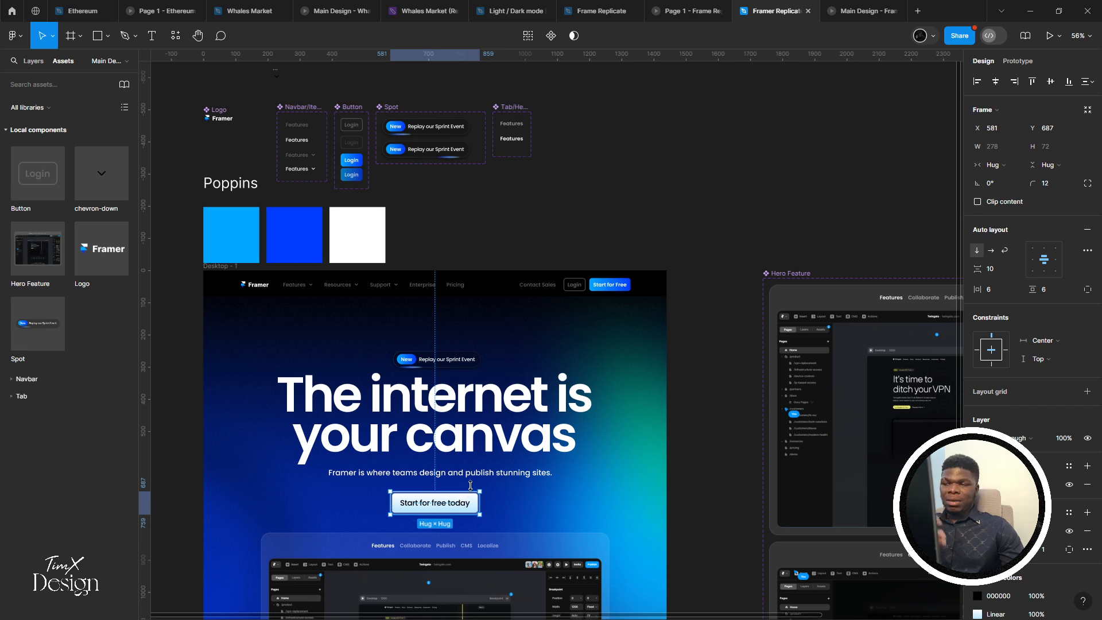
scroll(475, 486, up, 1)
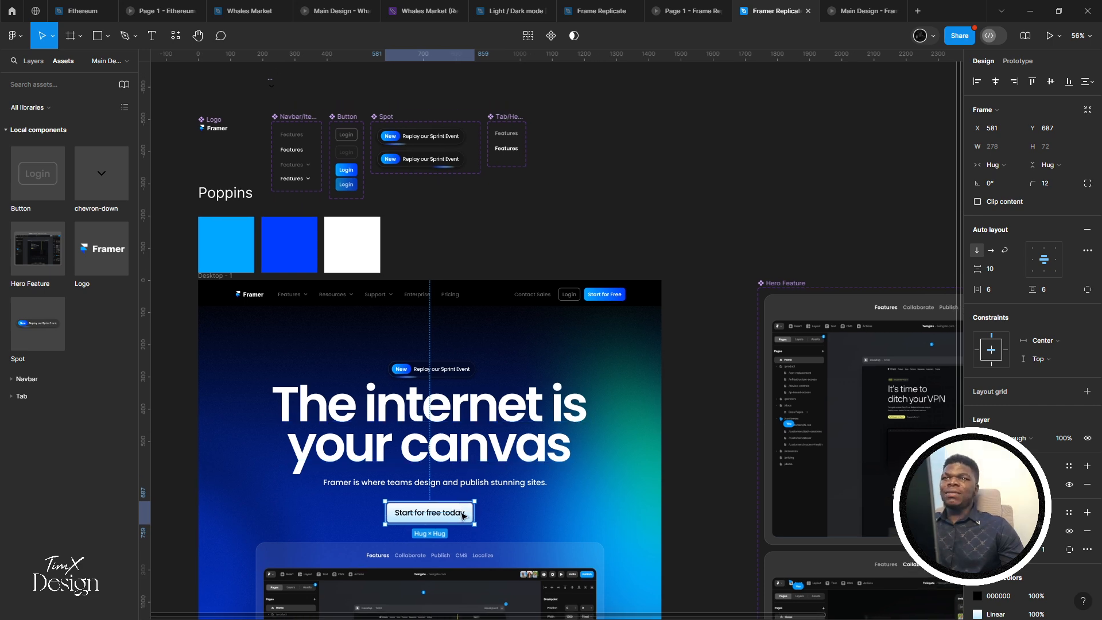
drag(455, 524, 680, 125)
scroll(655, 132, up, 1)
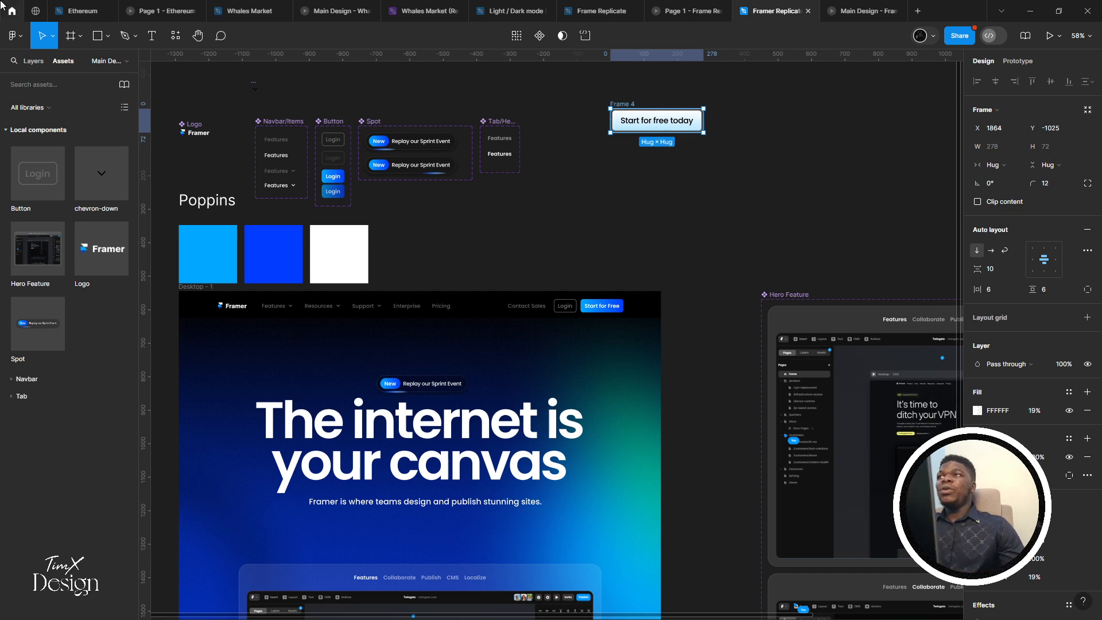
Try to convert the moved button into a component with a second variant, and select that variant's inner frame
click(33, 61)
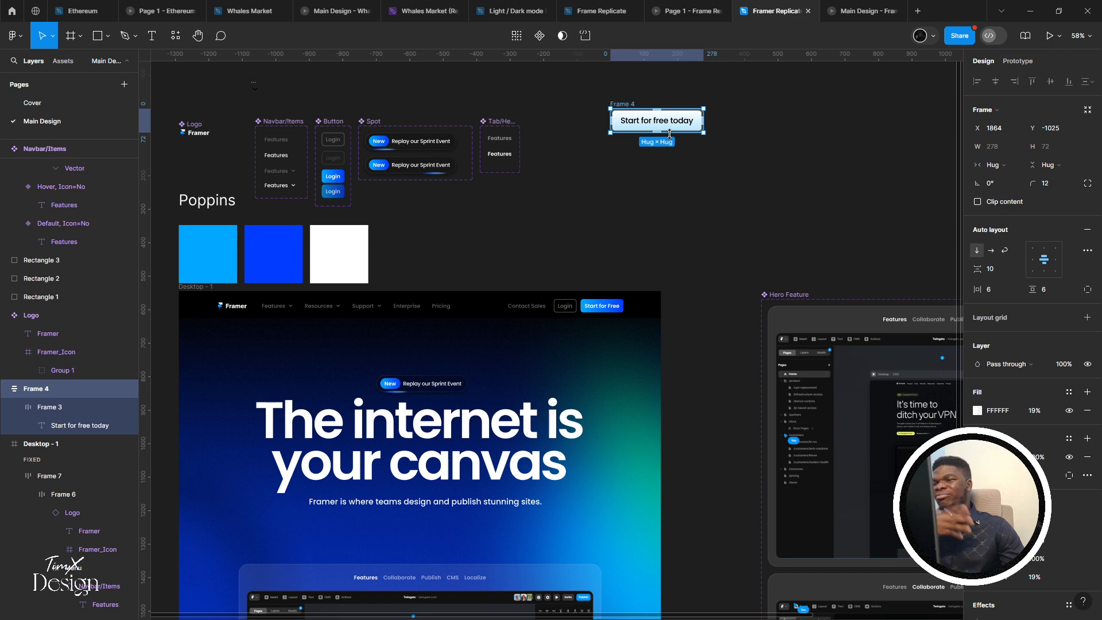
scroll(650, 136, up, 1)
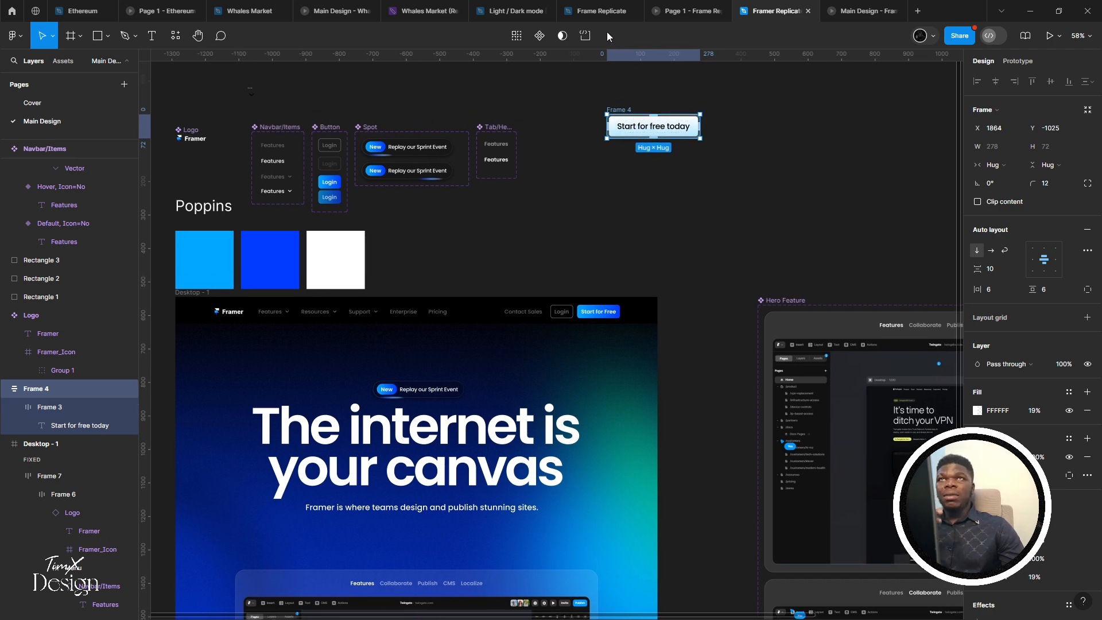
click(539, 36)
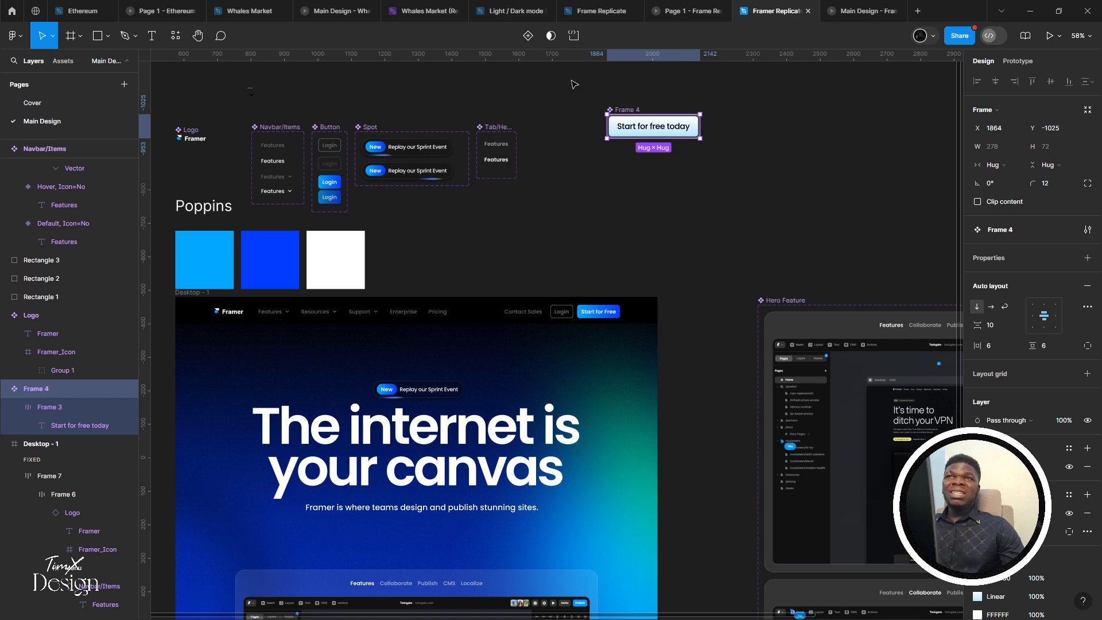
click(532, 38)
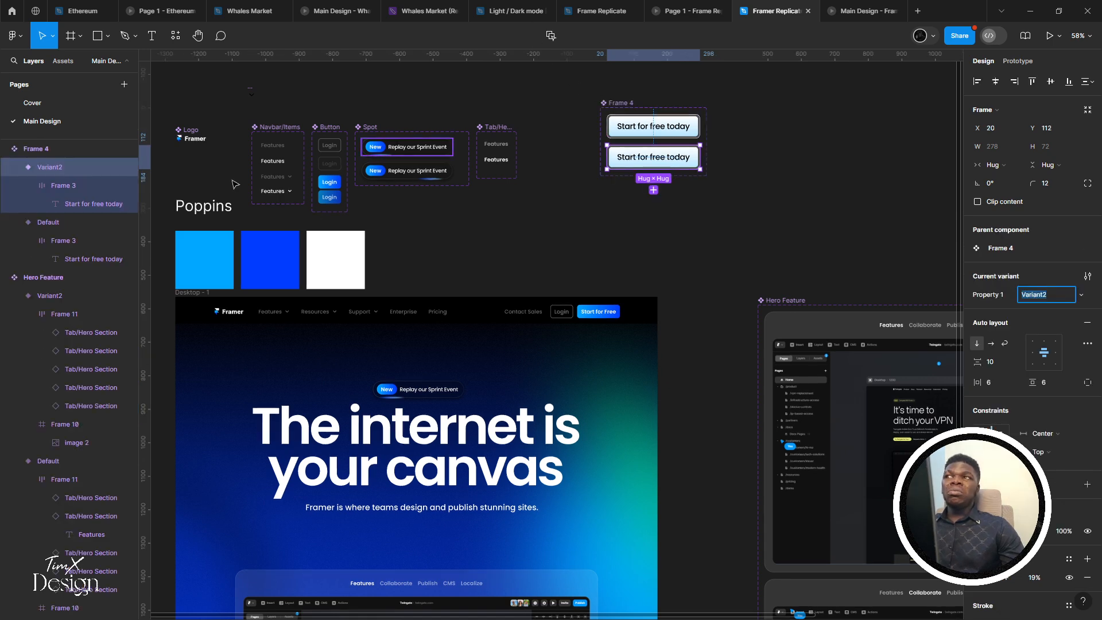
click(68, 186)
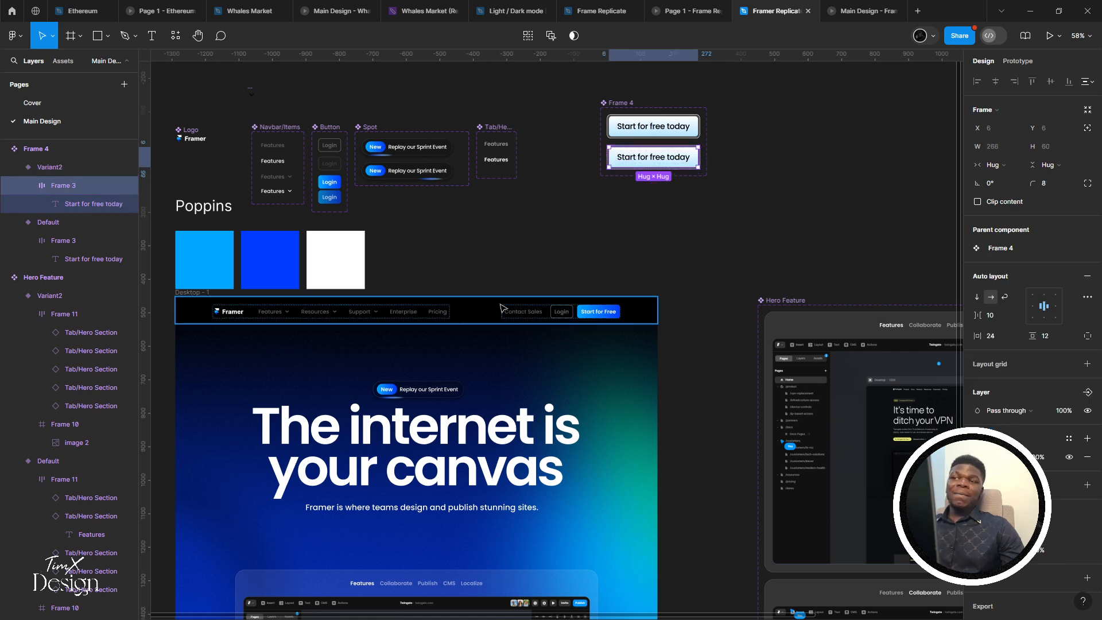
Switch to the Framer page, close the developer tools, examine the hero button's hover behaviour, and return to the Figma design
key(Escape)
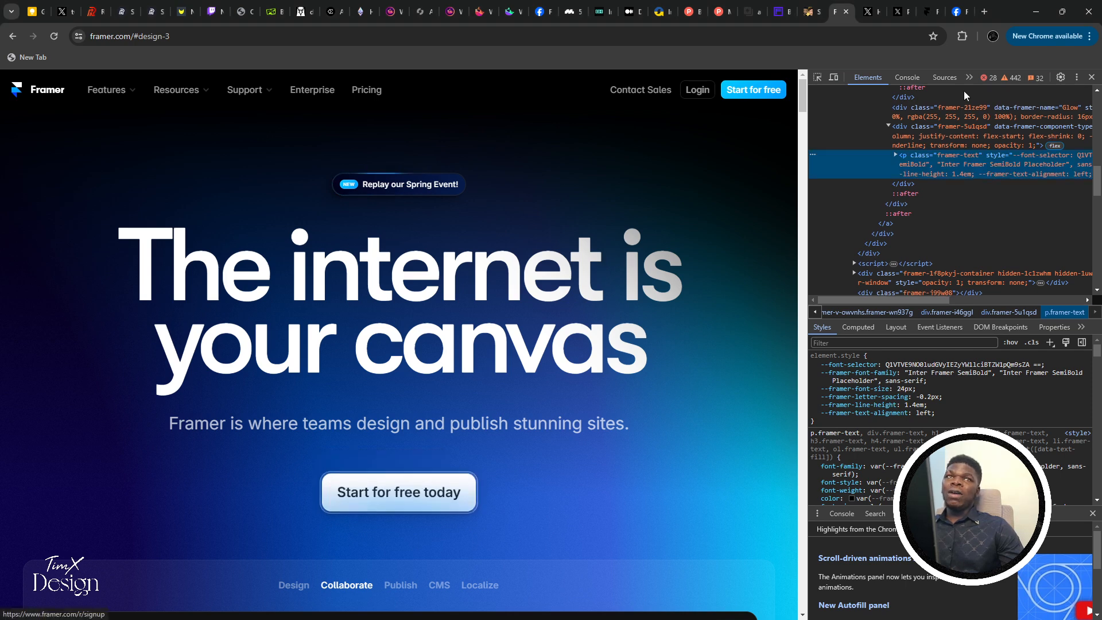
click(1091, 77)
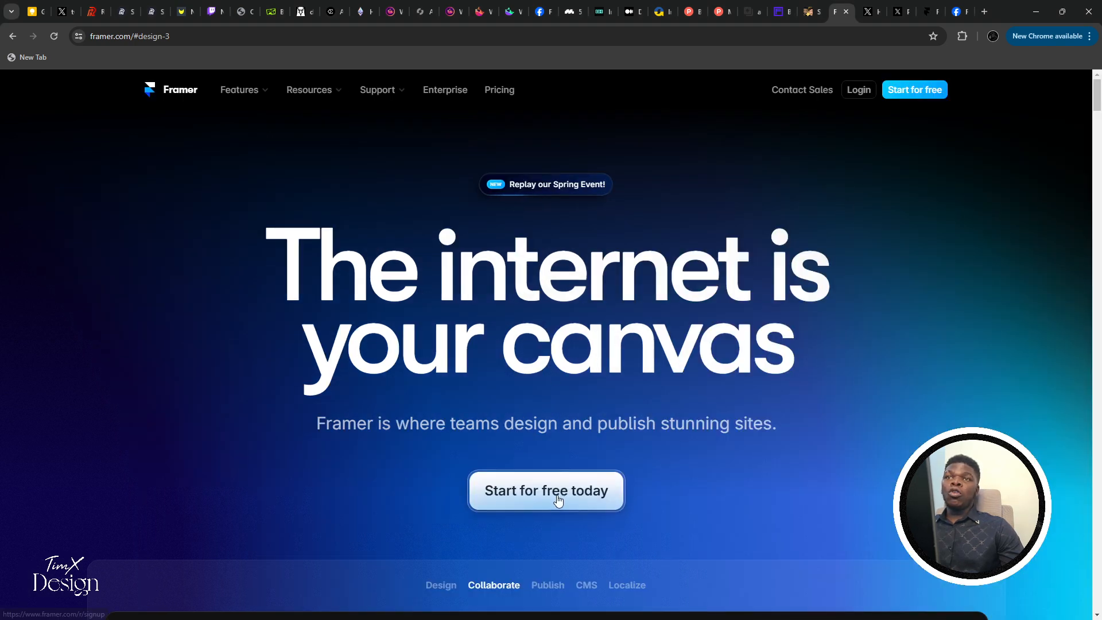
key(alt+Tab)
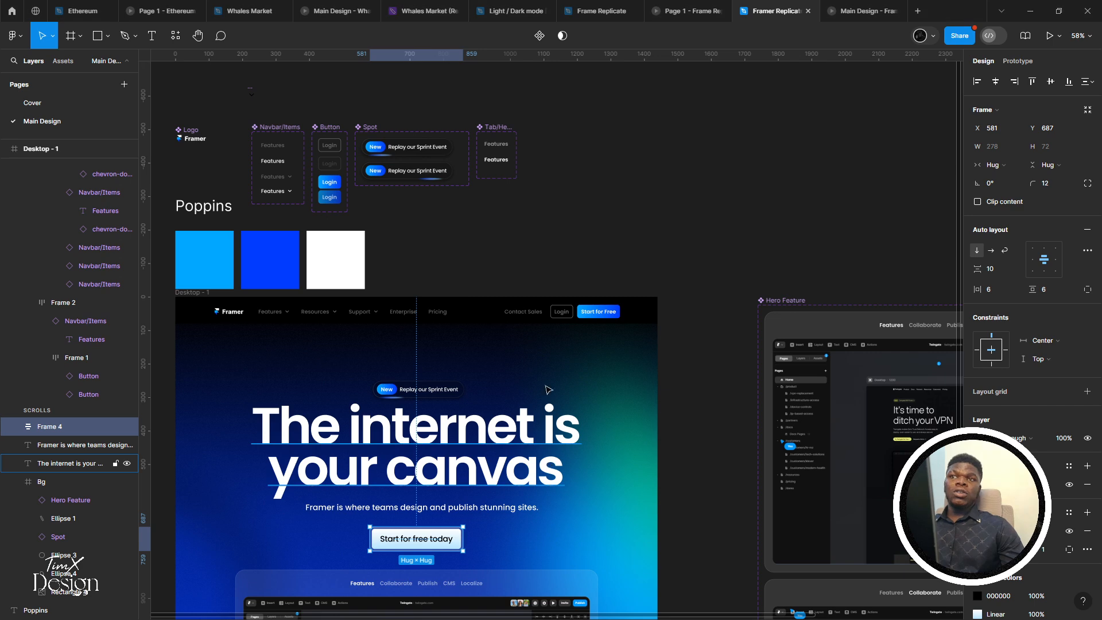
Undo the accidental padding change and move the hero button out of Desktop - 1 to about X 1891, Y -950 on the empty canvas
scroll(548, 390, down, 3)
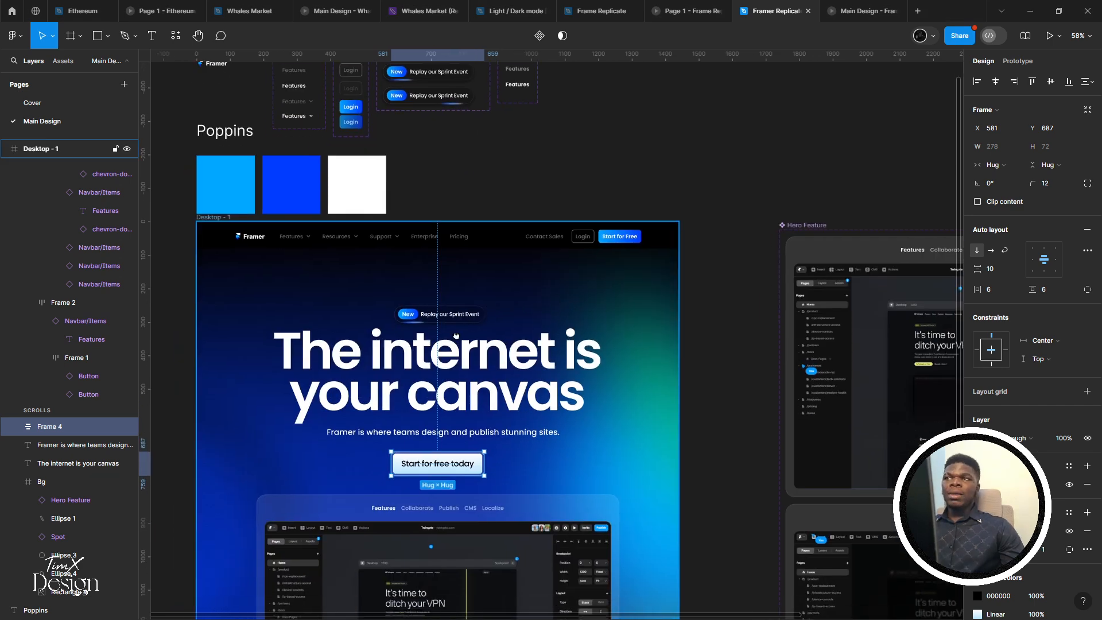
scroll(488, 402, up, 2)
scroll(488, 402, right, 1)
drag(414, 499, 610, 133)
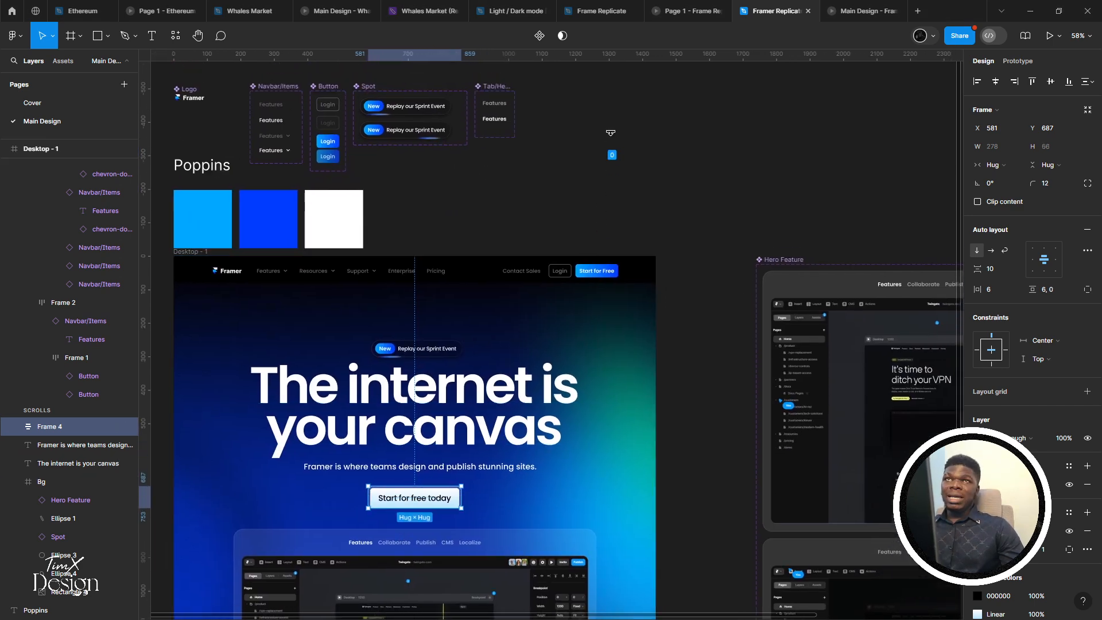
key(ctrl+z)
drag(404, 499, 651, 112)
drag(630, 131, 585, 207)
scroll(588, 212, up, 3)
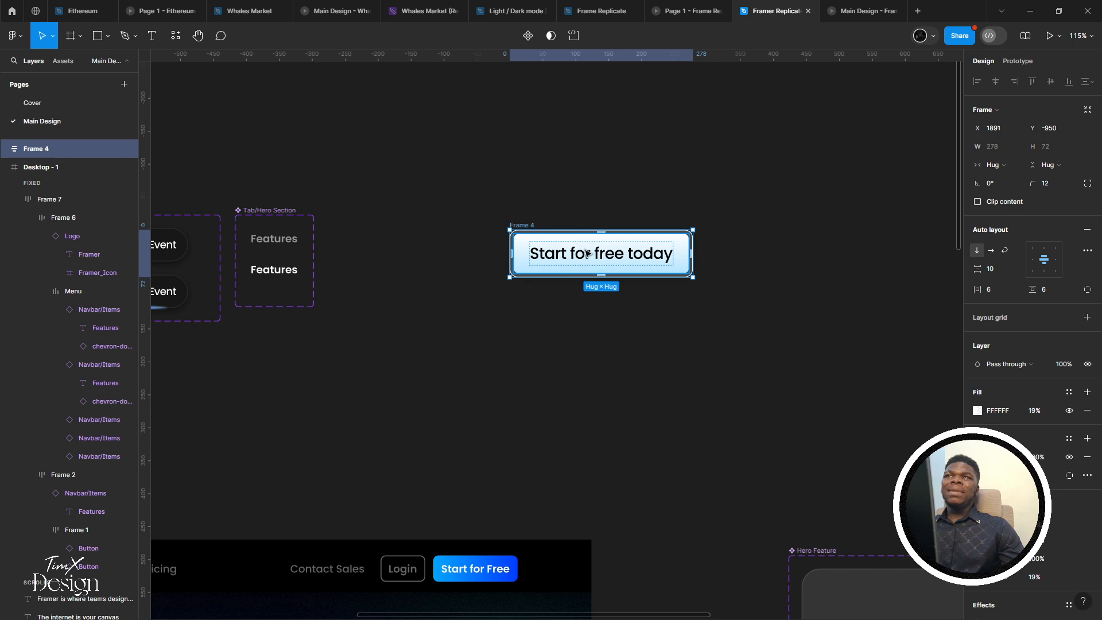
Wrap the button in a new frame and set its constraints to Center both horizontally and vertically
right_click(577, 231)
mouse_move(632, 278)
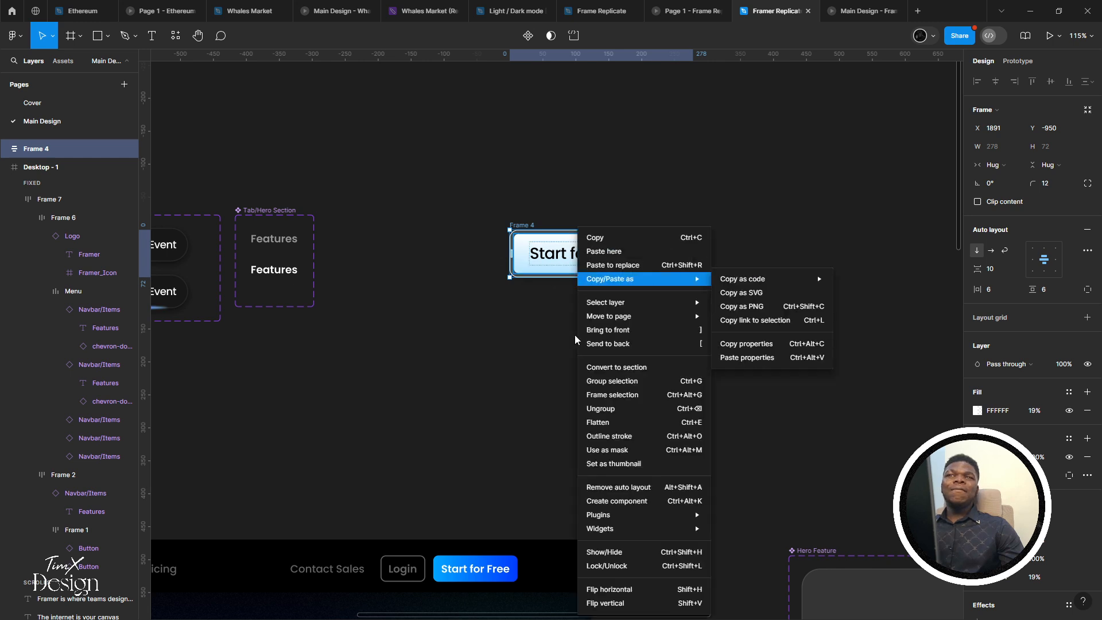
click(619, 396)
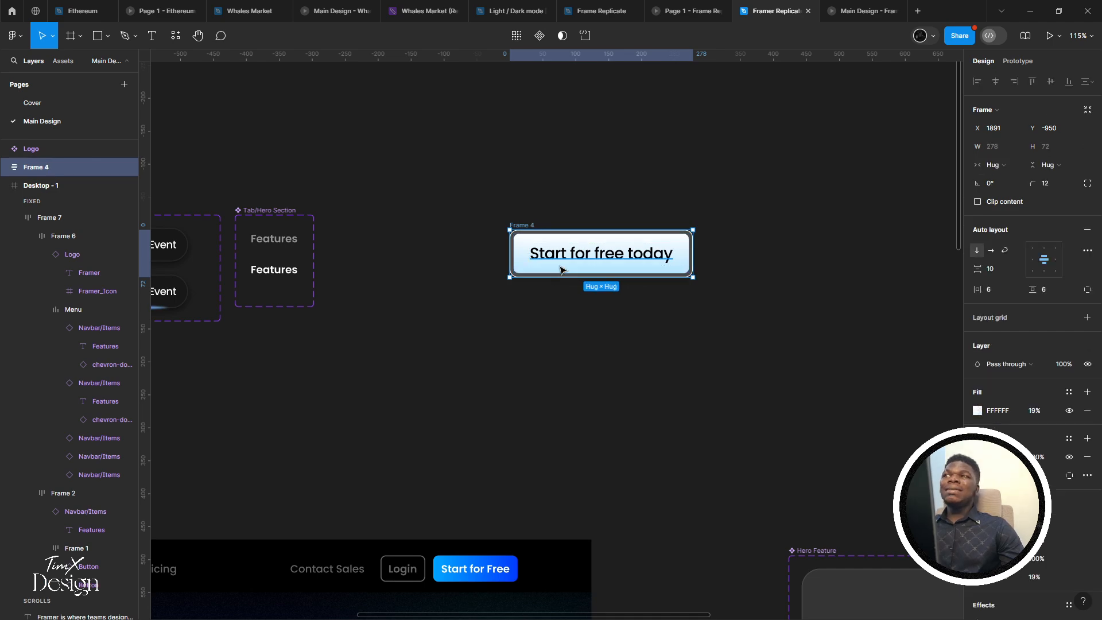
scroll(555, 278, up, 2)
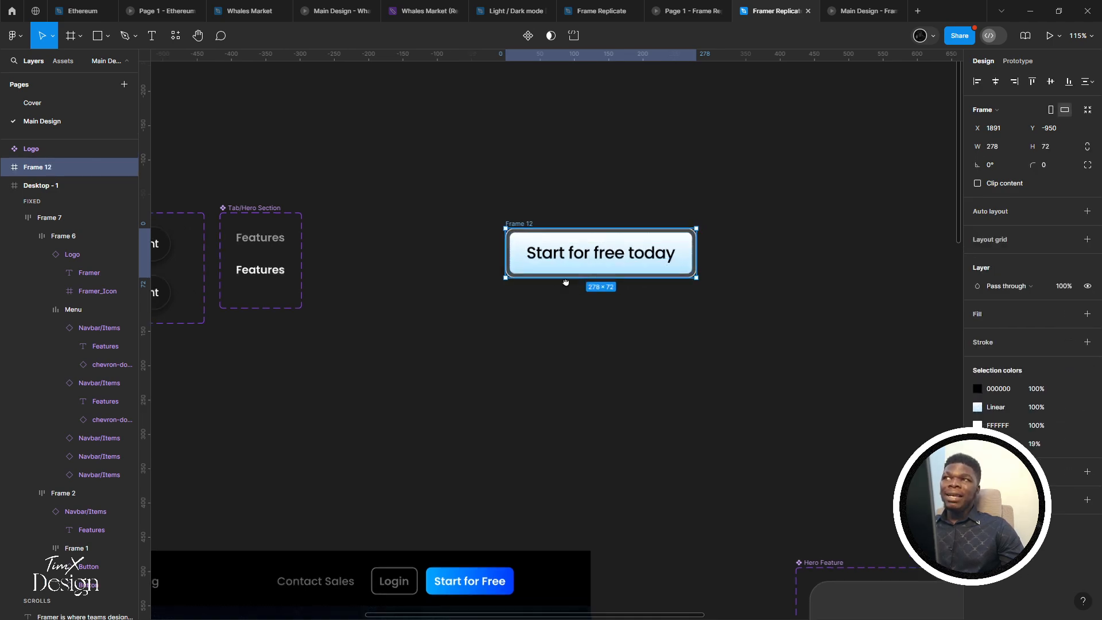
click(5, 167)
click(50, 186)
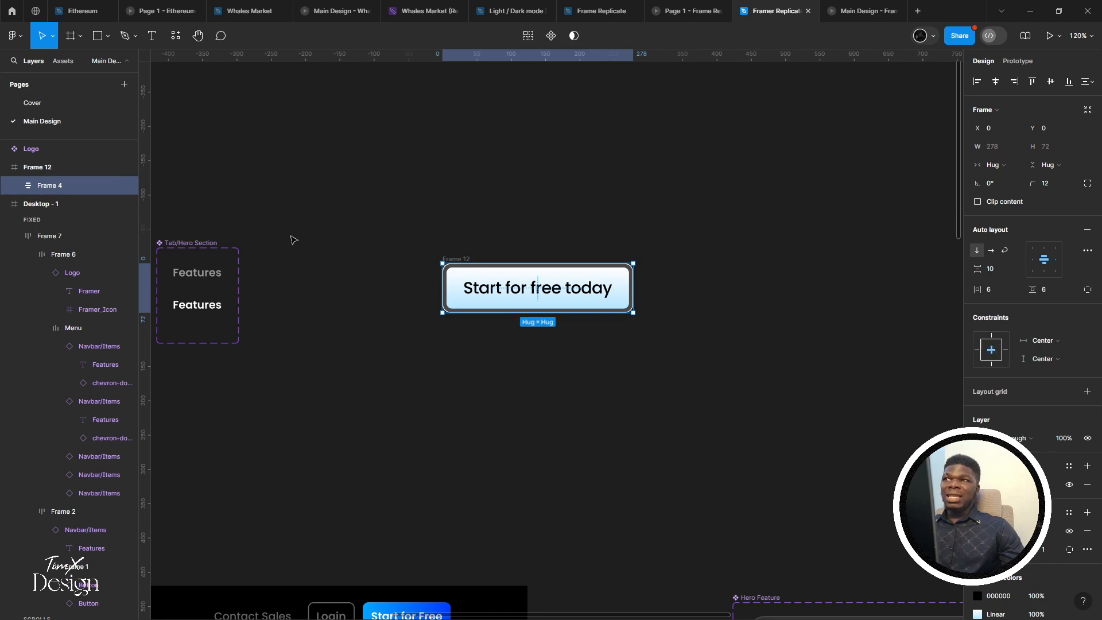
Enlarge the new wrapper frame symmetrically around the button to 310 × 104, leaving 16 px on each side
click(35, 167)
drag(632, 291, 643, 290)
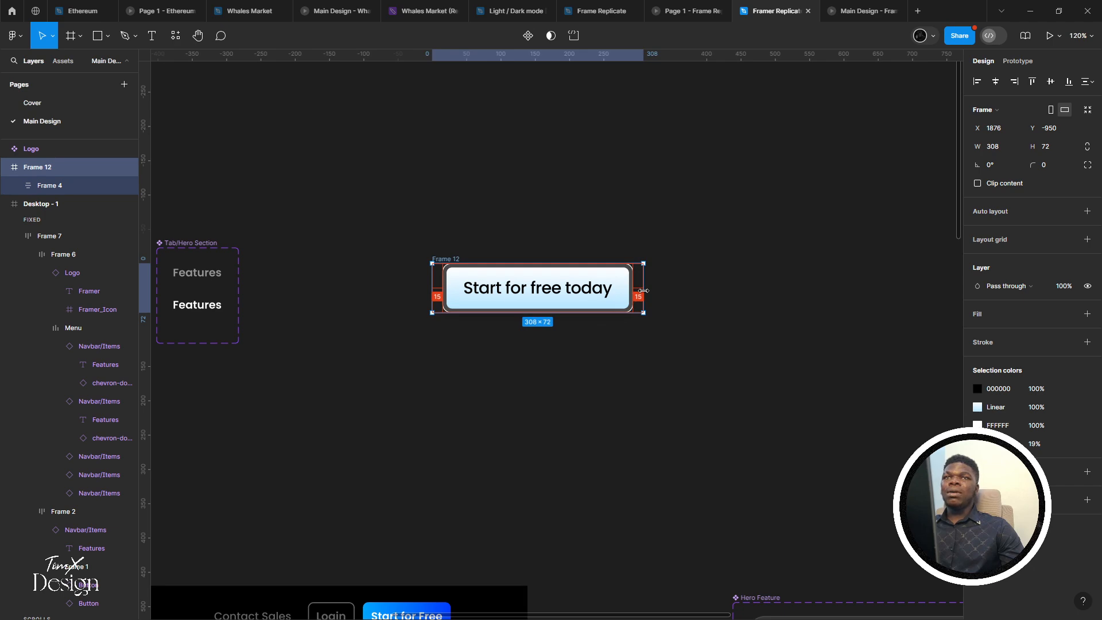
drag(644, 290, 645, 291)
scroll(529, 265, up, 3)
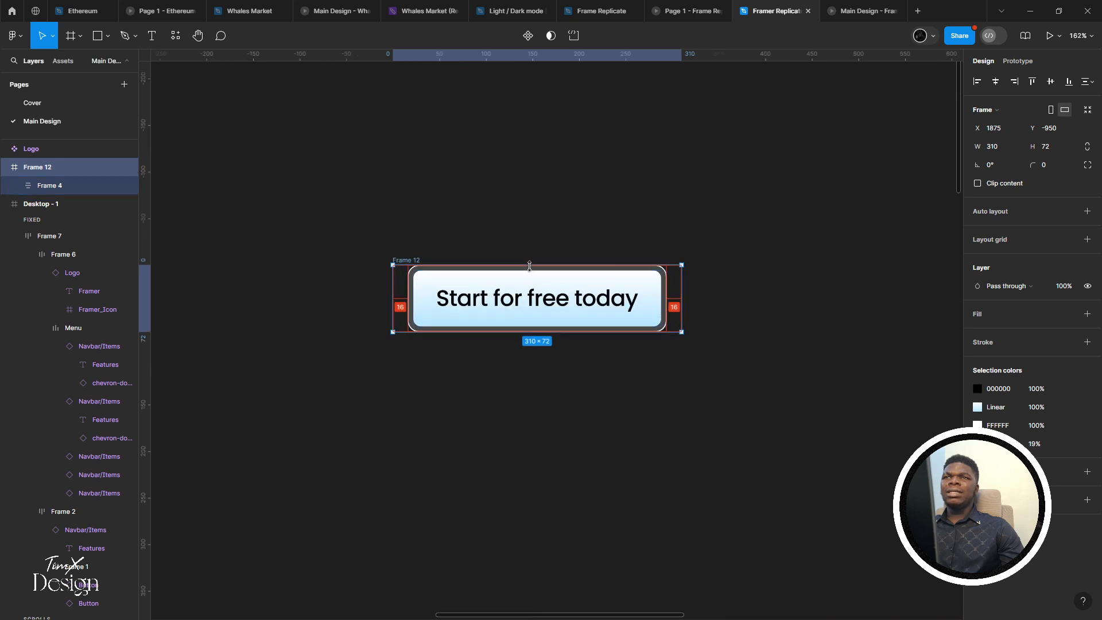
drag(529, 266, 526, 251)
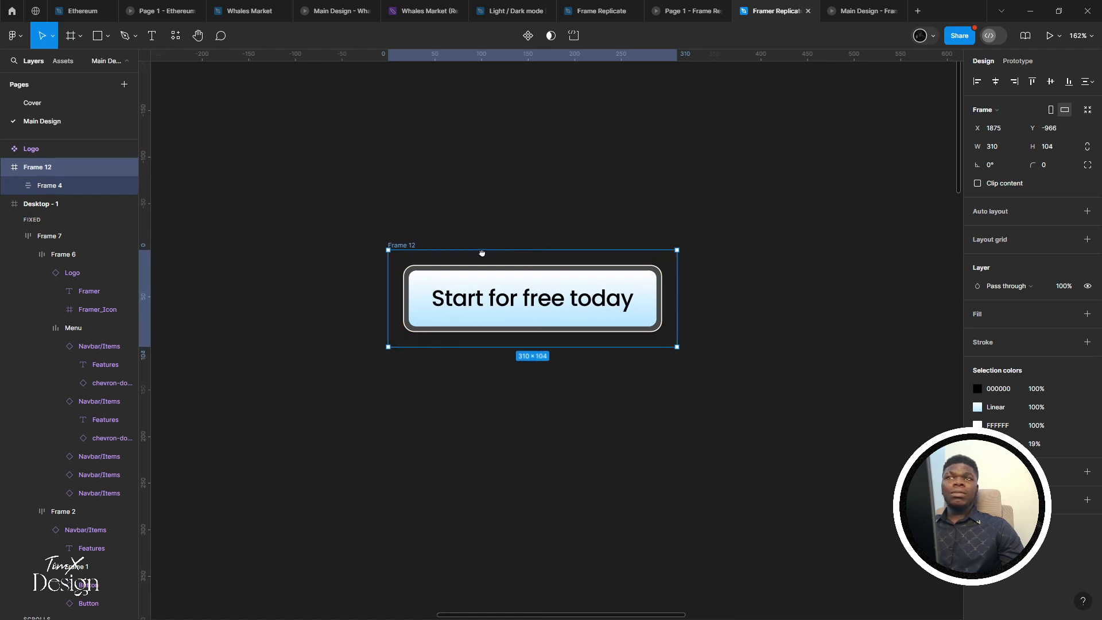
Convert the wrapper frame into a component and add a second variant to it
scroll(493, 249, right, 2)
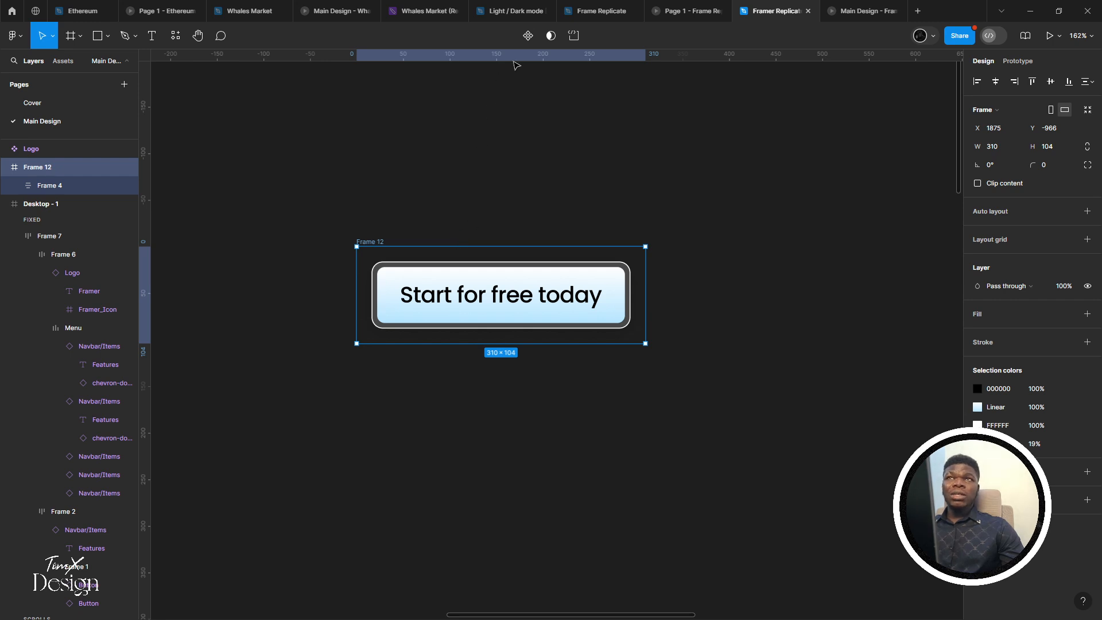
click(525, 39)
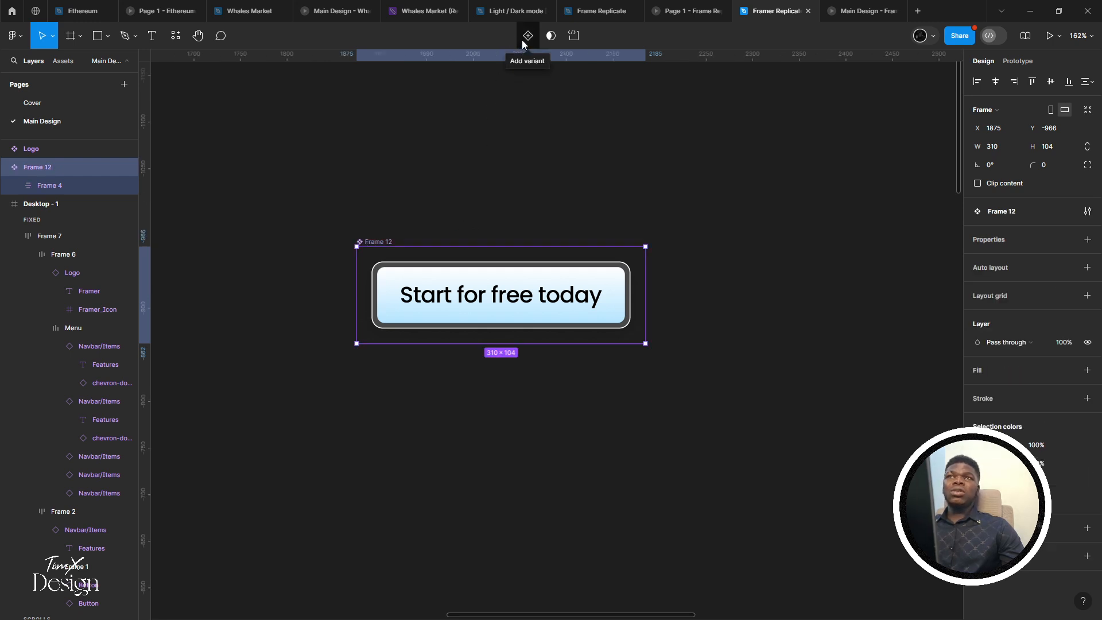
click(528, 38)
scroll(364, 220, down, 1)
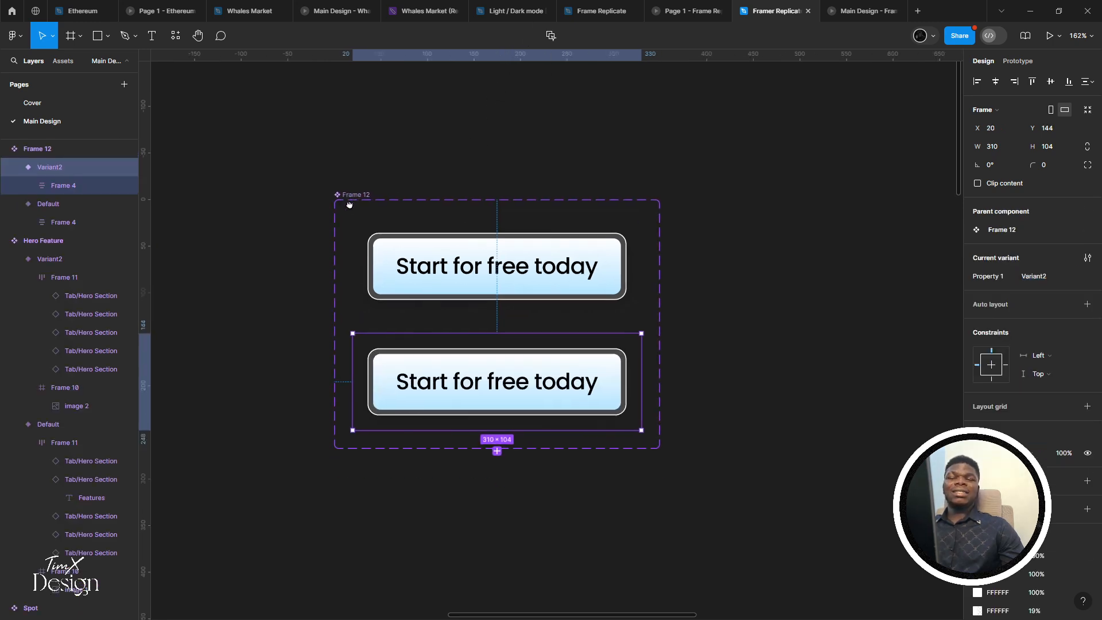
Select the second variant and check the hero button's hover movement on the original Framer page
double_click(432, 381)
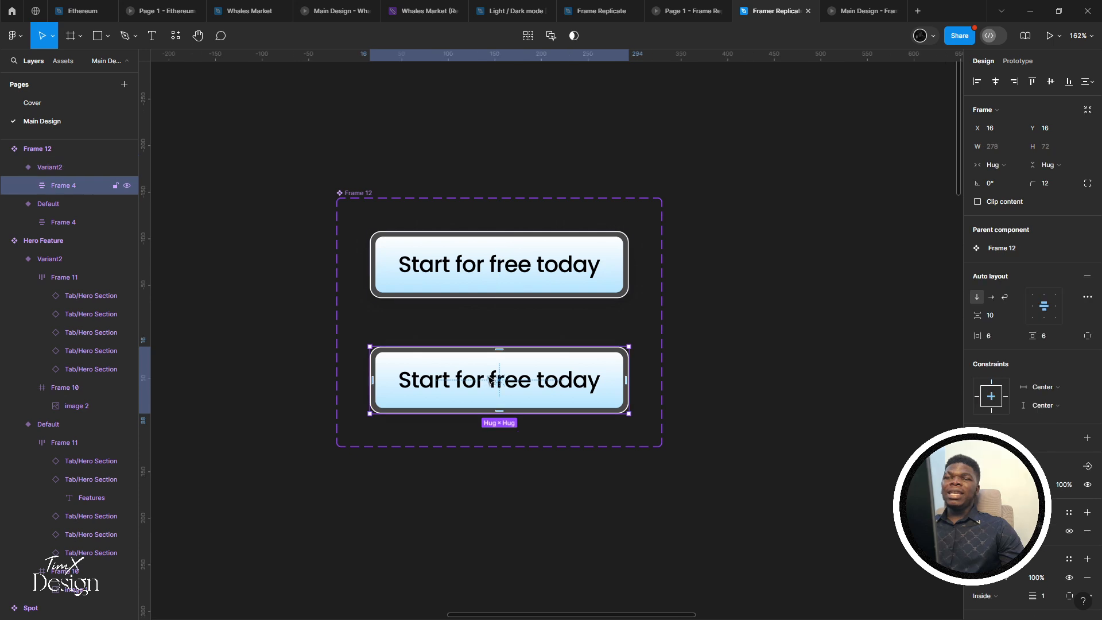
key(Escape)
key(Escape)
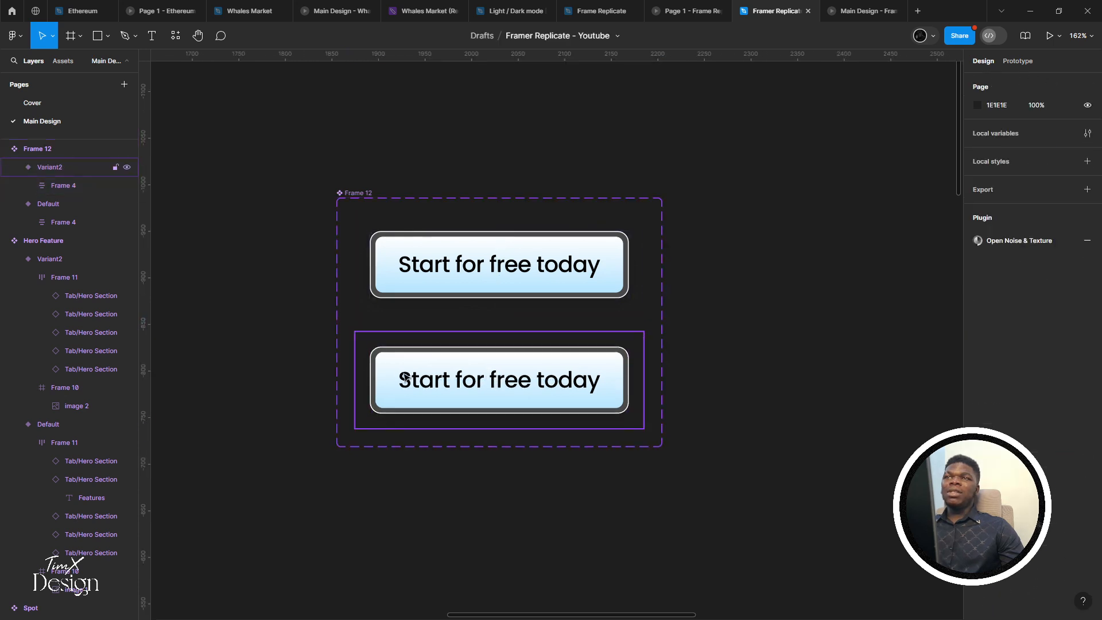
click(409, 376)
key(alt+Tab)
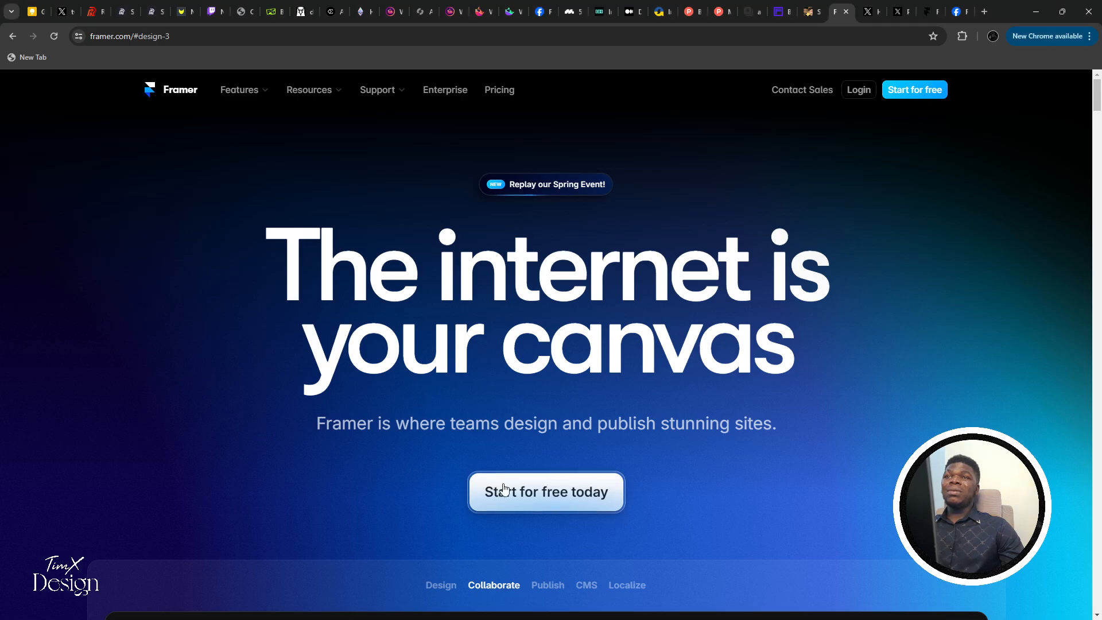
Switch back to the Figma design and shift the button up a few pixels inside Variant2
key(alt+Tab)
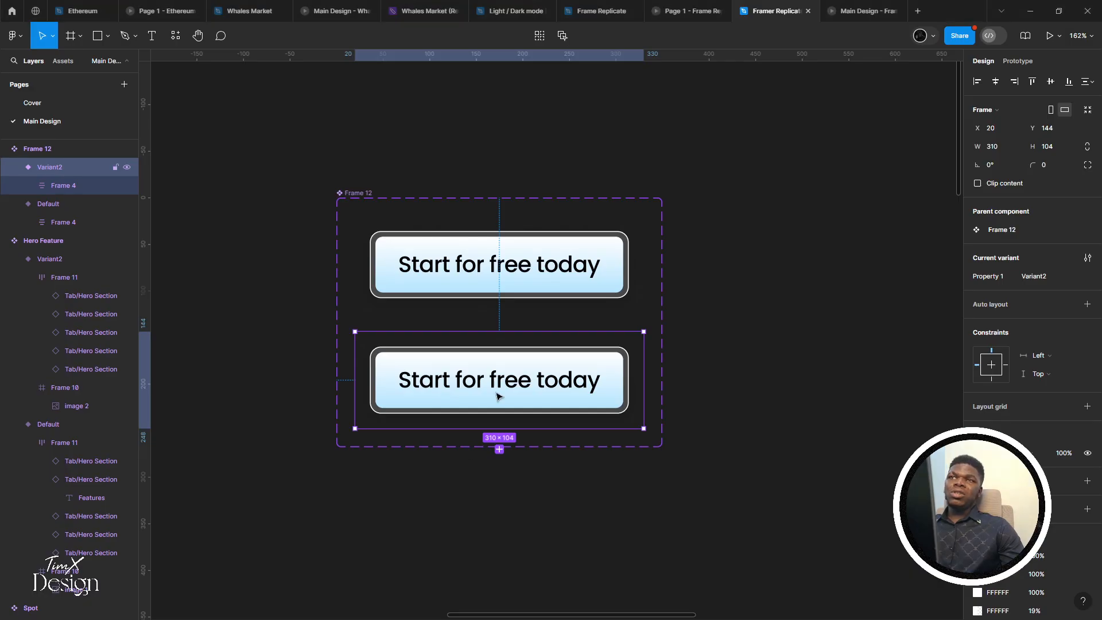
click(490, 372)
drag(491, 372, 499, 366)
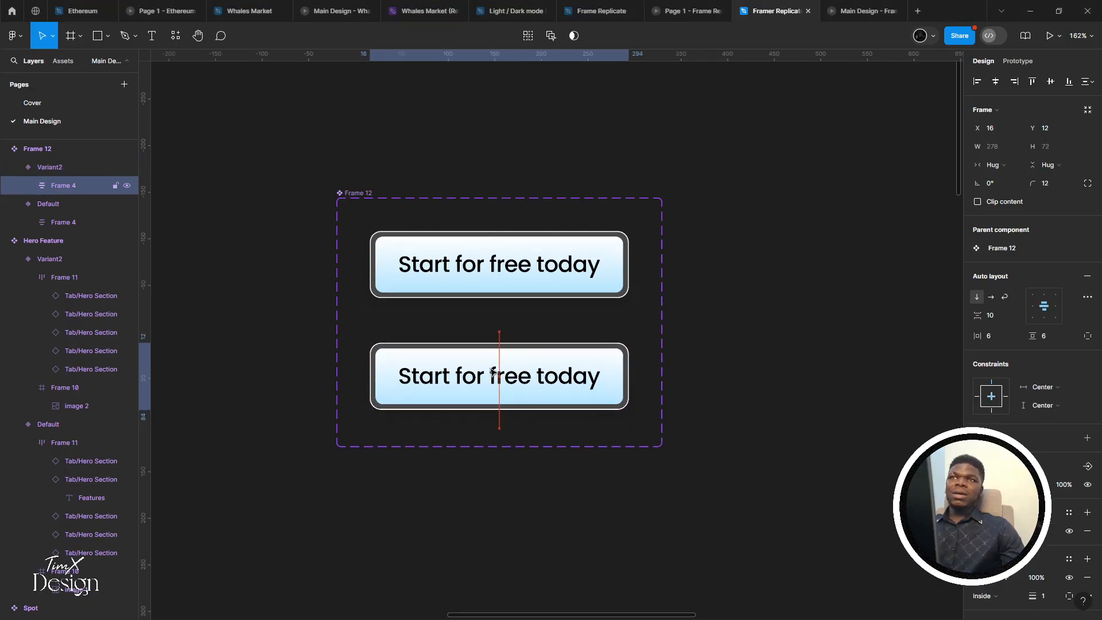
Connect the Default variant to Variant2 with an On tap Change to interaction using Smart animate, Ease out, 300ms
click(499, 303)
click(1018, 60)
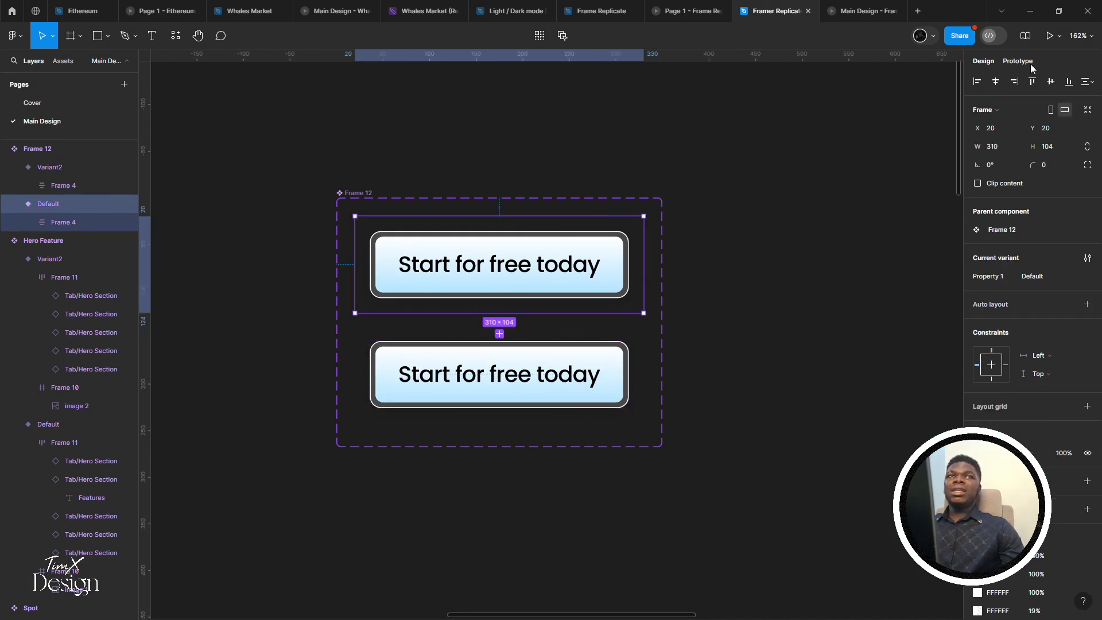
click(601, 372)
click(643, 269)
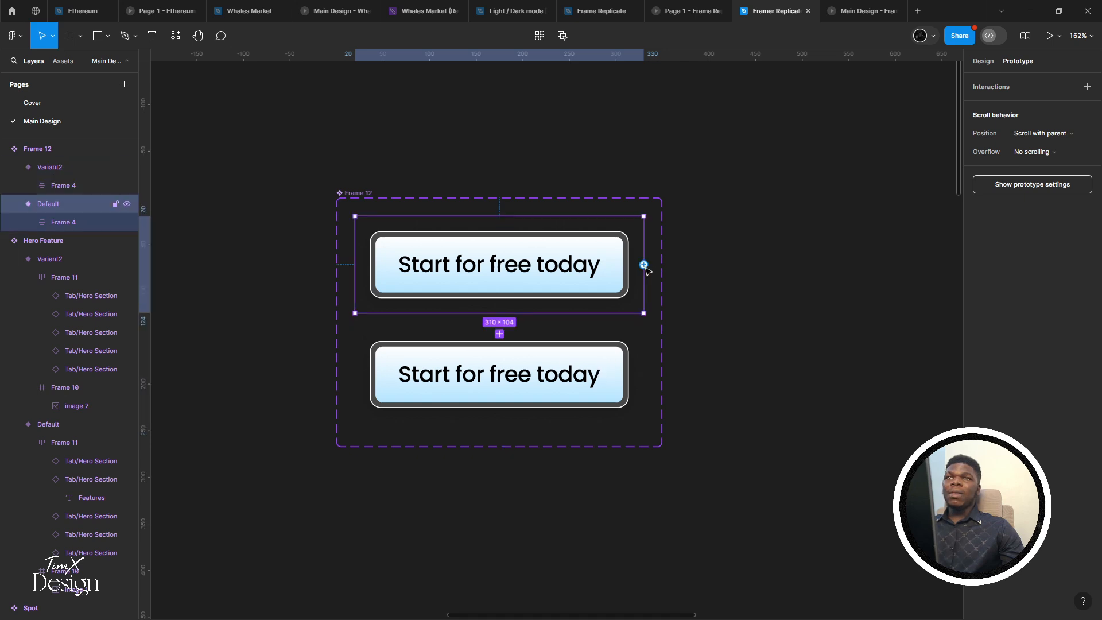
drag(643, 264, 558, 365)
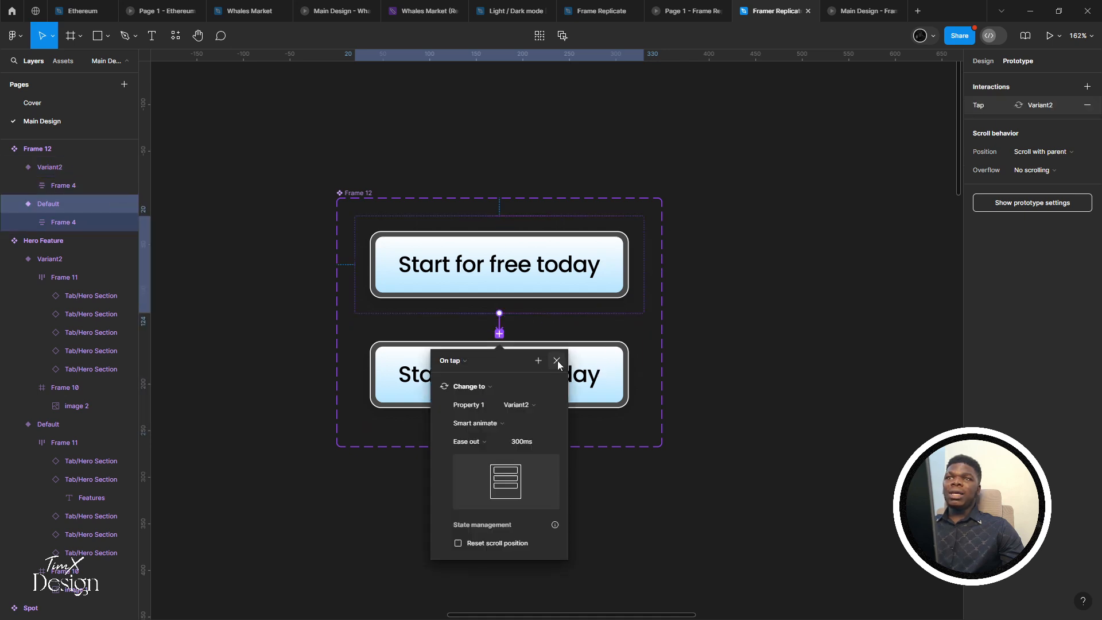
Change the trigger of the Default variant's interaction with Variant2 to While hovering
click(456, 363)
click(468, 387)
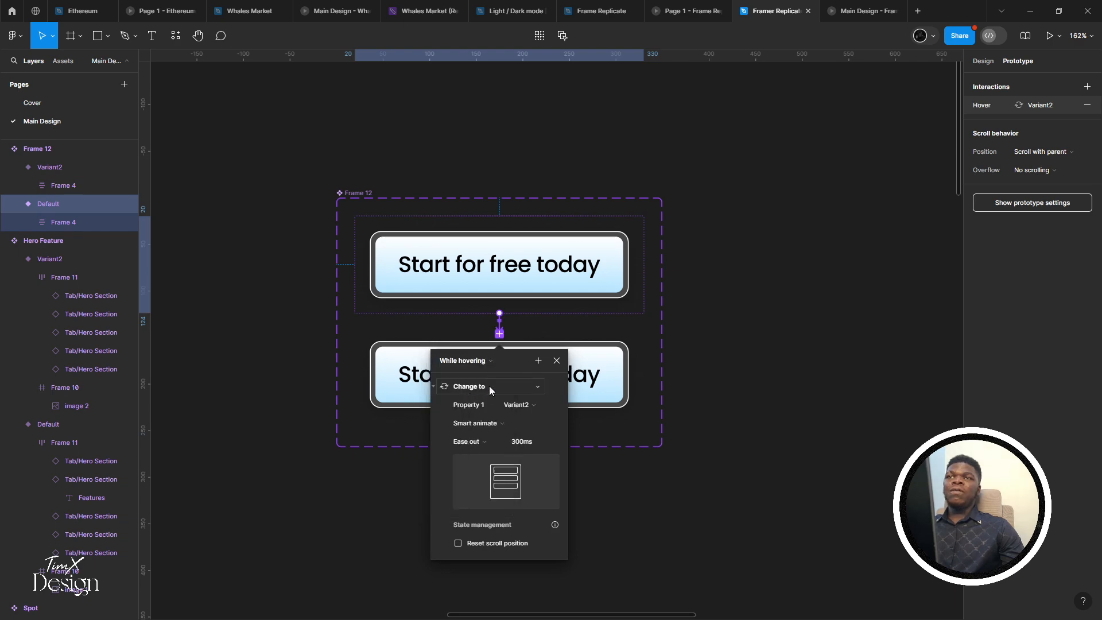
click(555, 361)
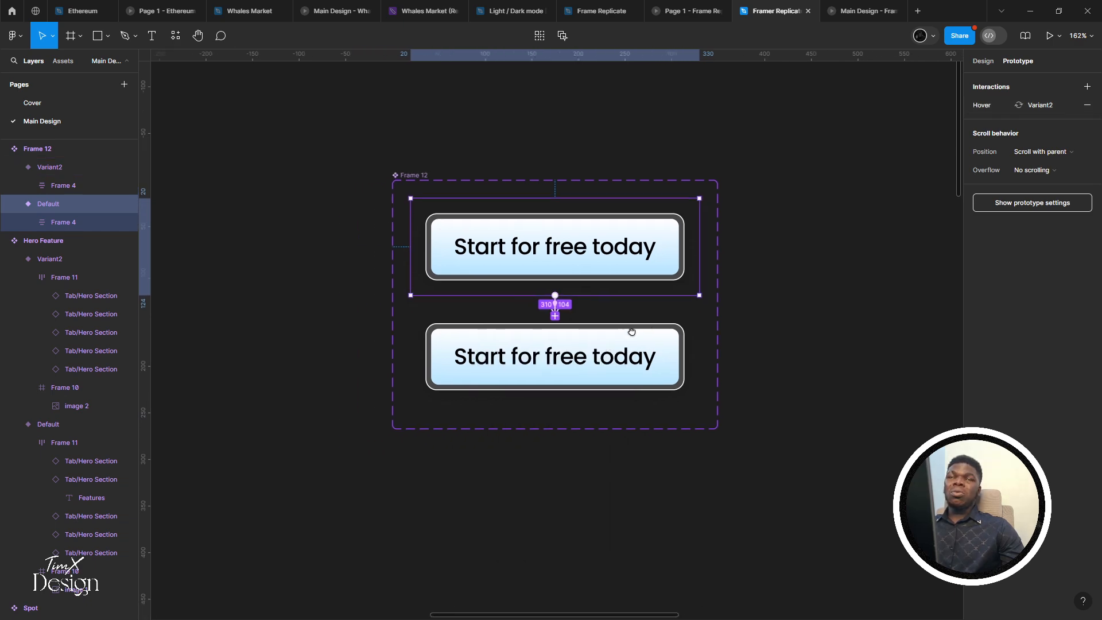
Open the prototype preview to check the hero section, and return to the design file
scroll(632, 327, down, 2)
click(1048, 36)
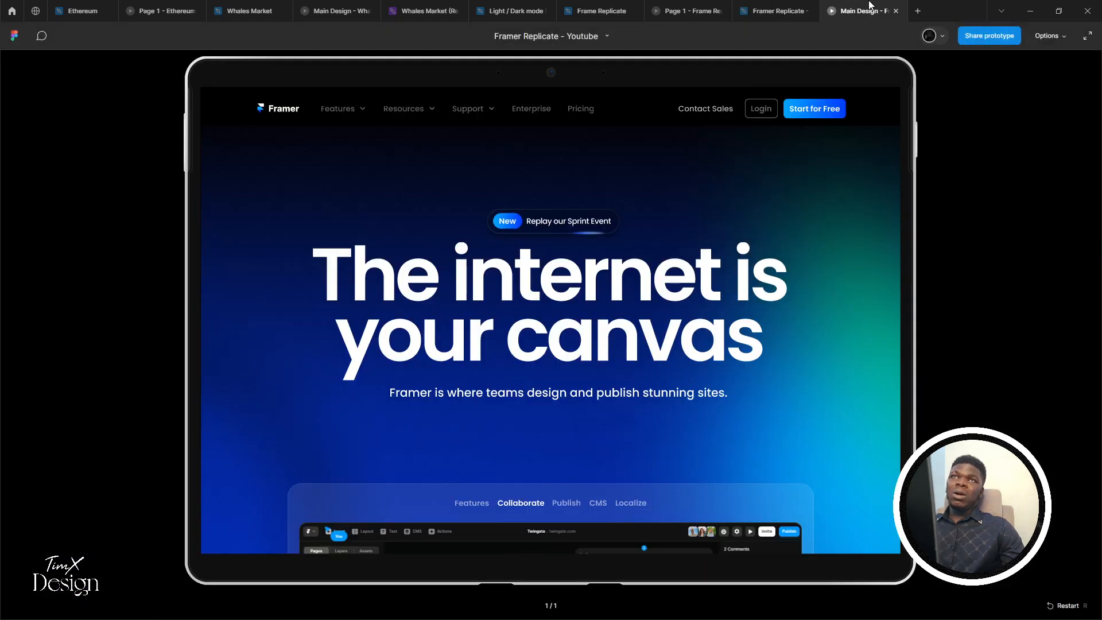
click(776, 11)
Rename the Frame 12 component set as Button/Hero
scroll(655, 235, down, 2)
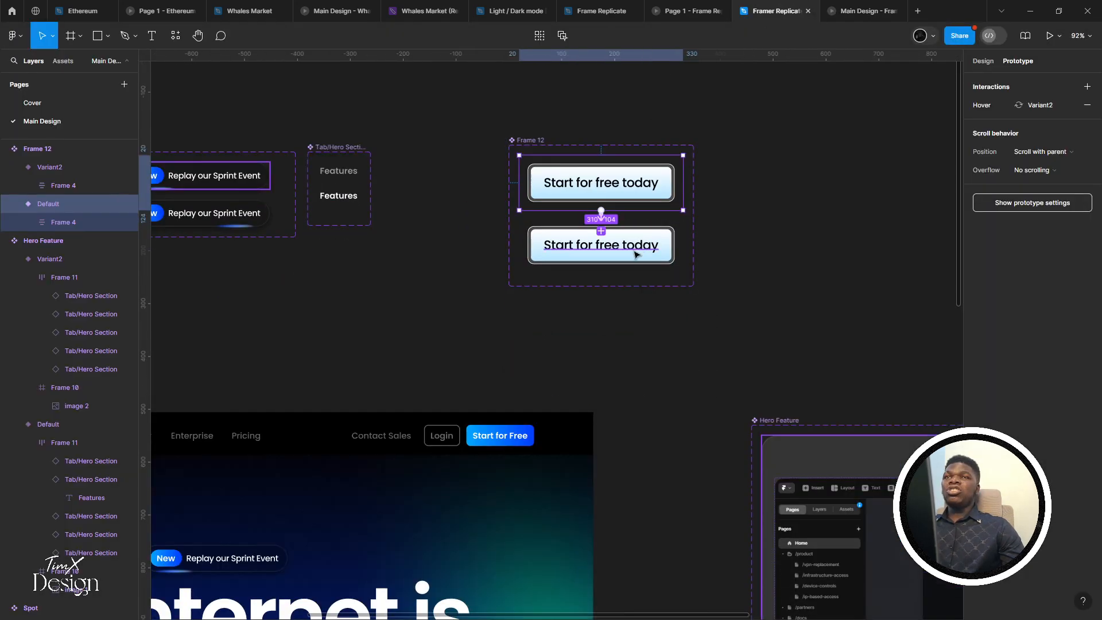
scroll(634, 253, down, 5)
click(540, 178)
double_click(540, 177)
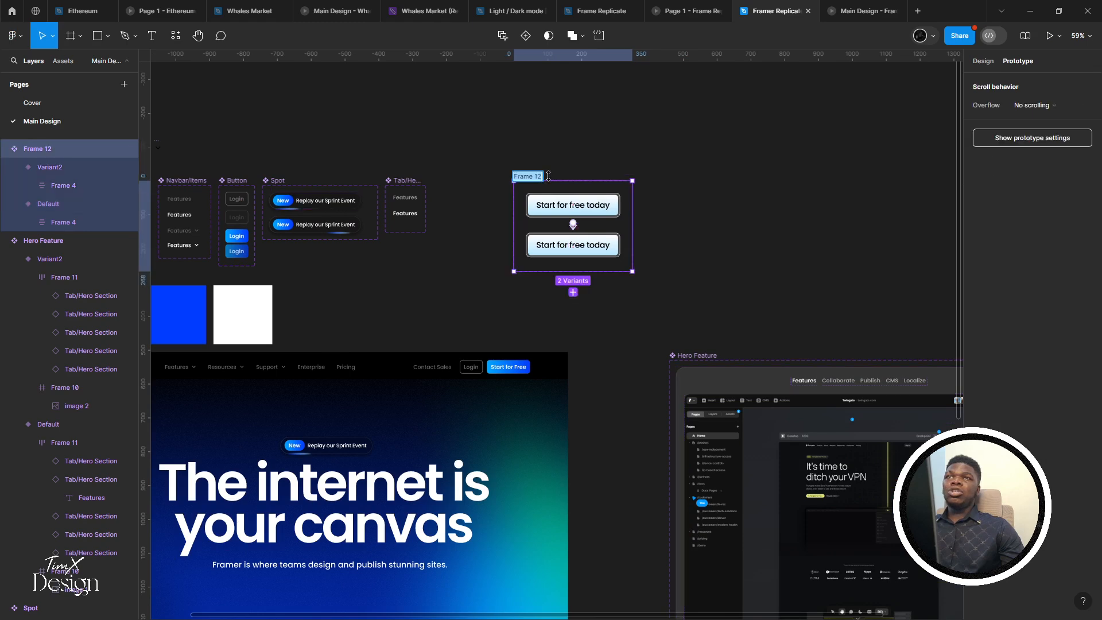
text(Hero)
key(BackSpace)
key(BackSpace)
key(BackSpace)
key(BackSpace)
text(Bu)
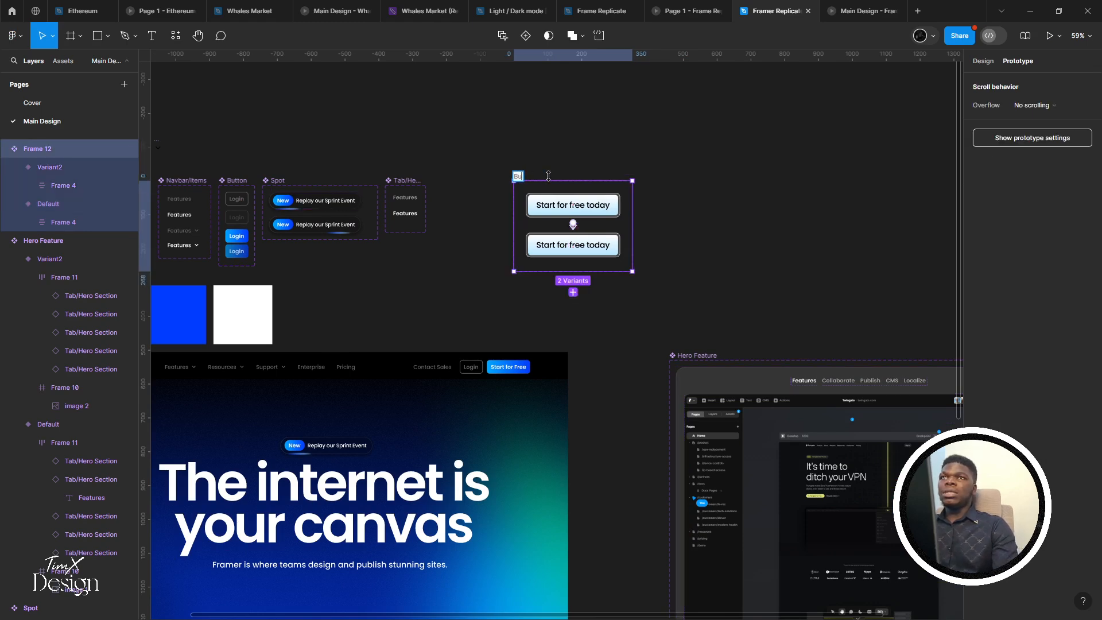
text(tton/He)
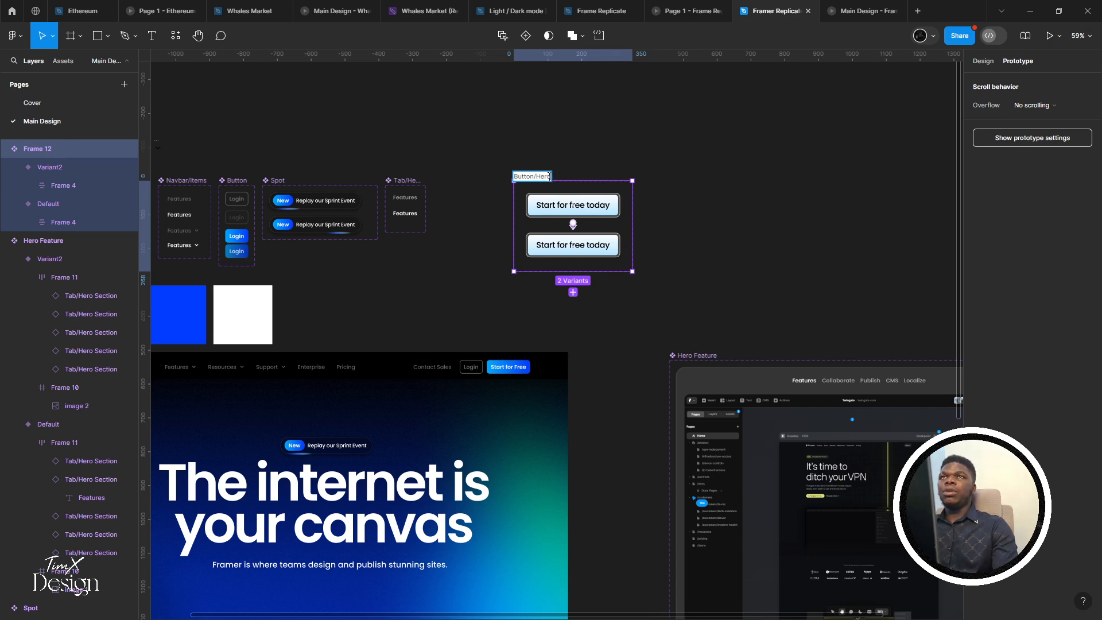
text(ro)
key(Return)
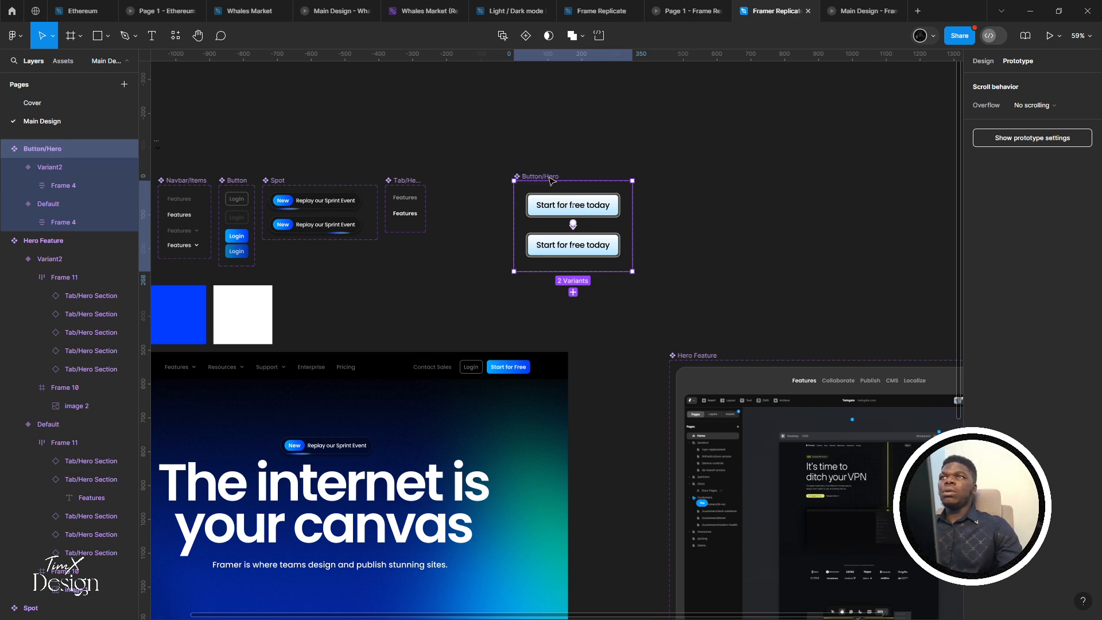
double_click(243, 181)
scroll(252, 176, left, 1)
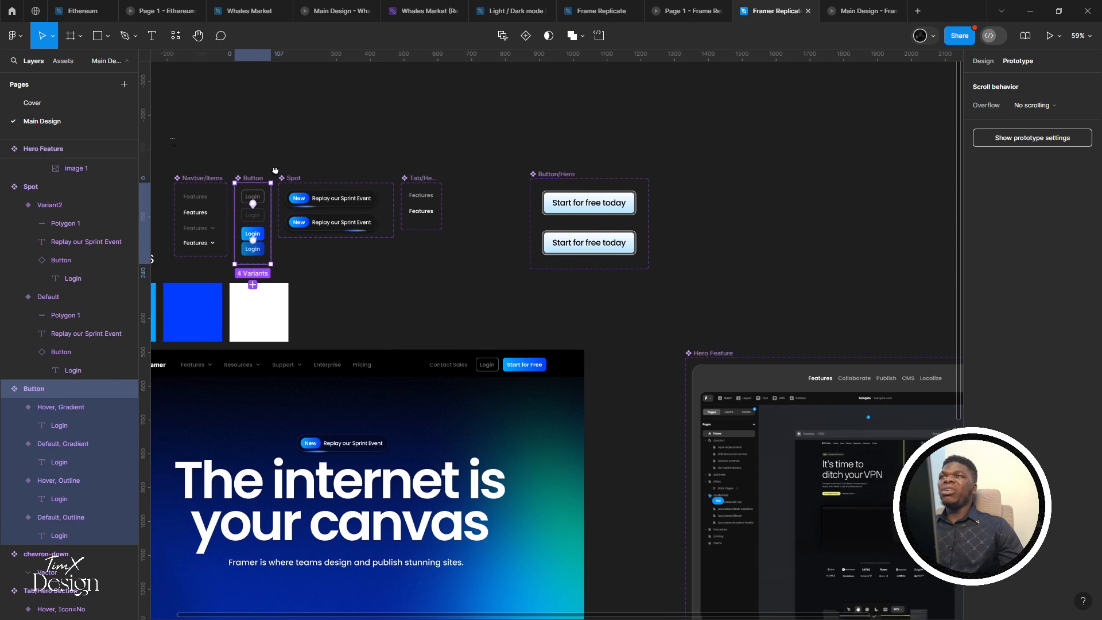
click(546, 173)
scroll(565, 158, down, 1)
scroll(565, 158, left, 1)
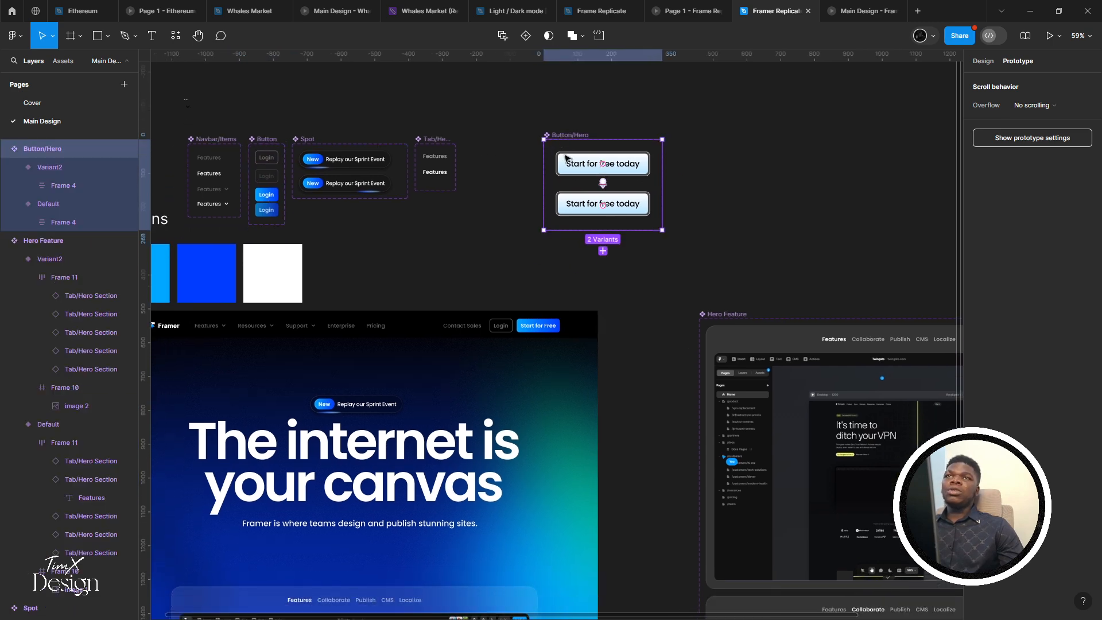
Place an instance of the local Hero button component below the Desktop - 1 subtitle and centre it horizontally
click(985, 60)
scroll(551, 287, left, 3)
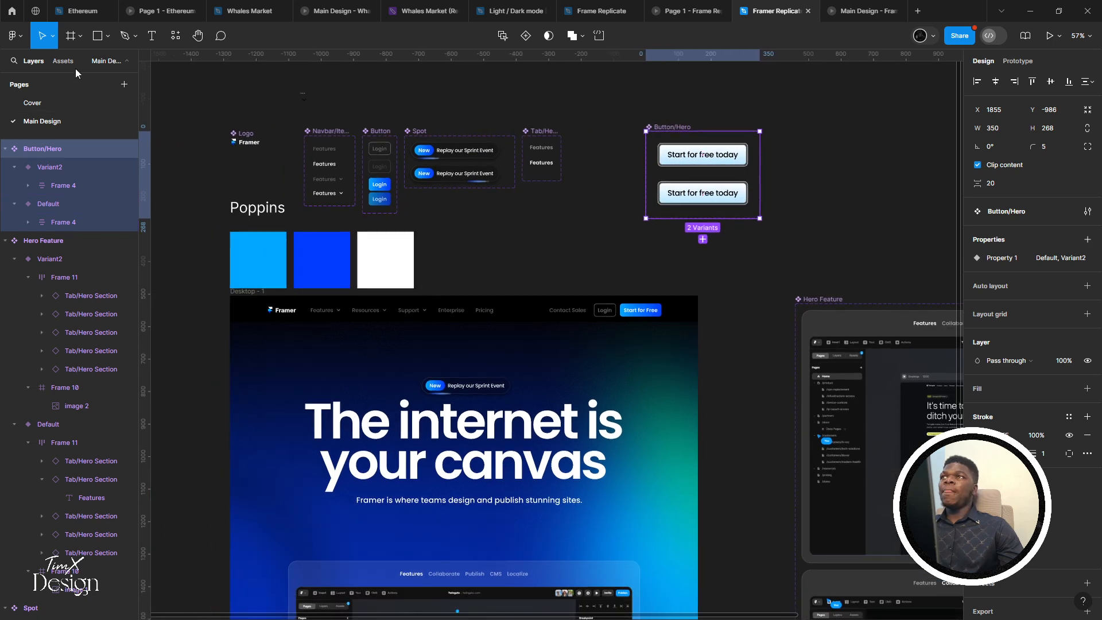
click(74, 65)
click(39, 84)
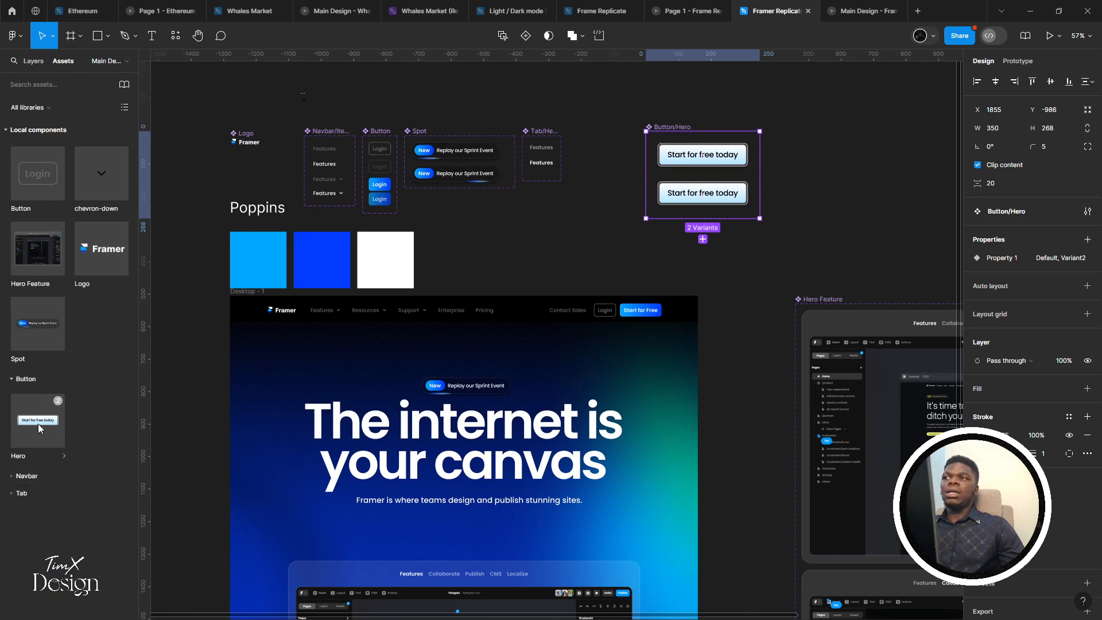
drag(38, 423, 469, 545)
click(995, 81)
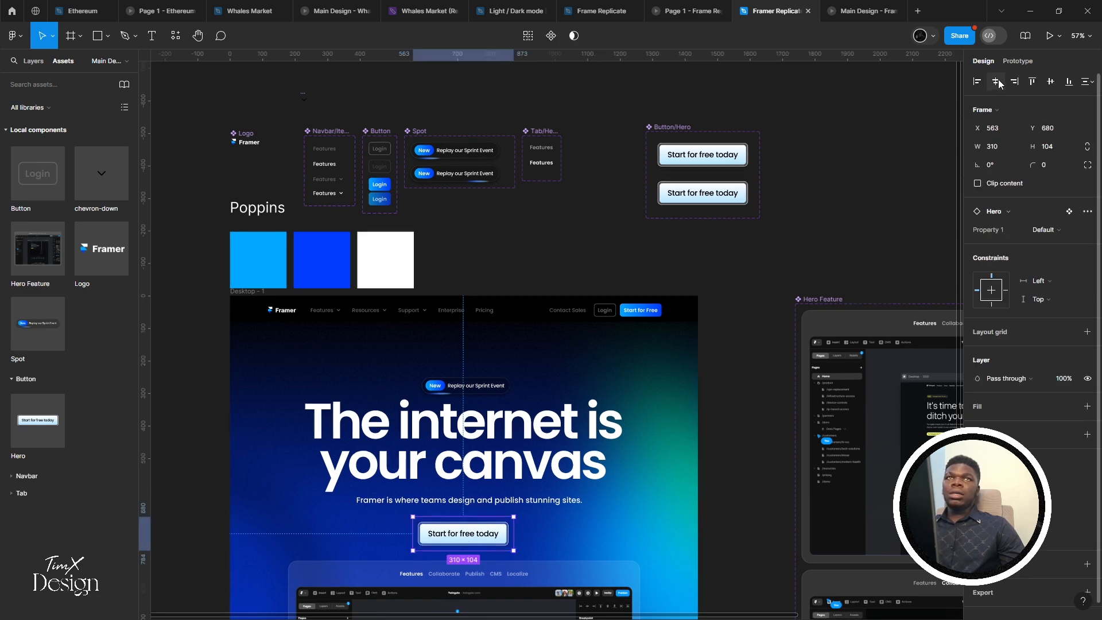
Check the placed Start for free today button in the prototype preview, and return to the design file
drag(602, 274, 592, 207)
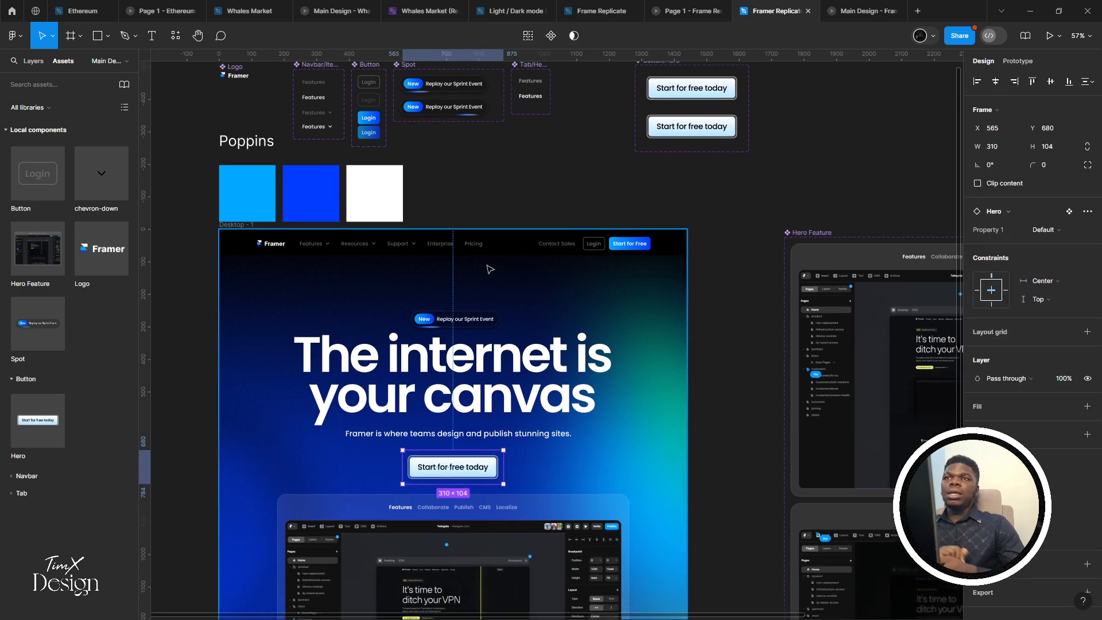
click(876, 8)
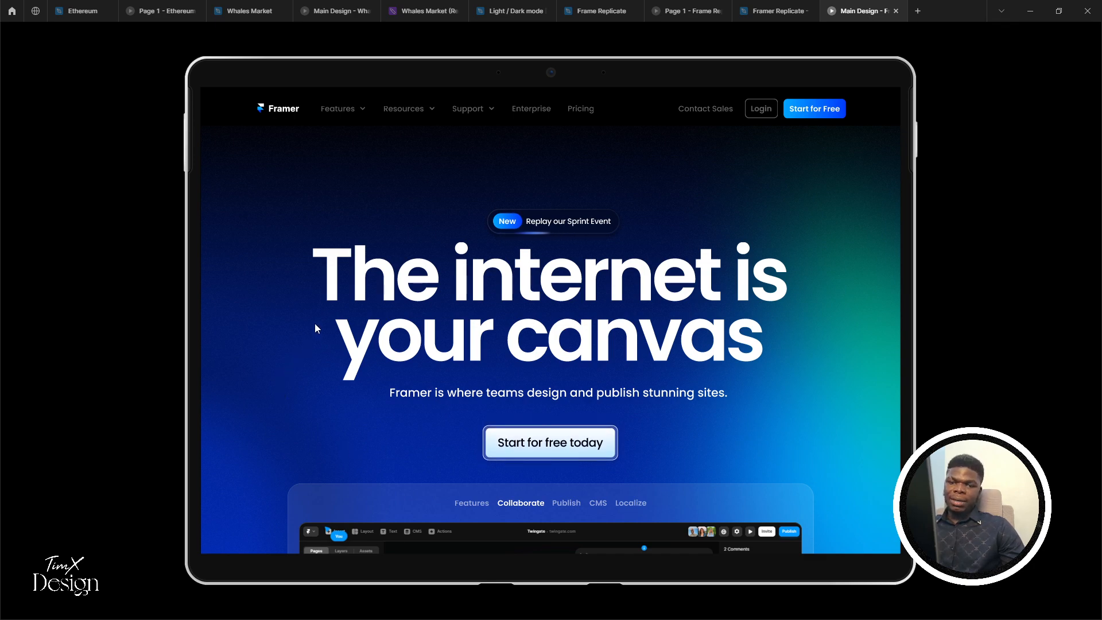
click(746, 11)
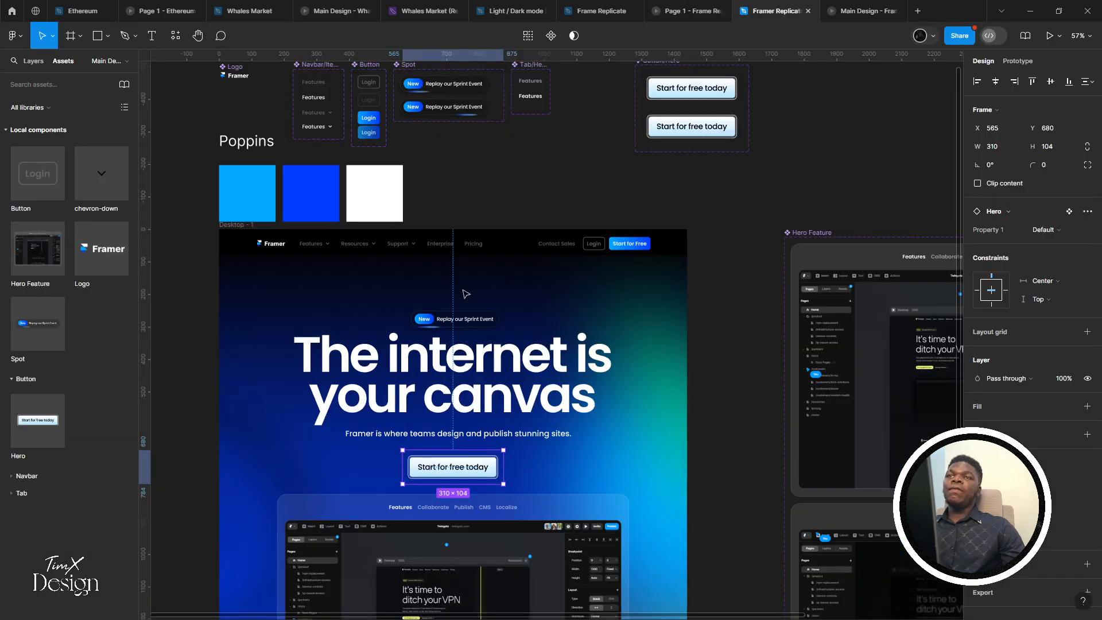
Move the Hero Feature component set closer to the Desktop - 1 frame, to about X 2088
scroll(465, 293, down, 5)
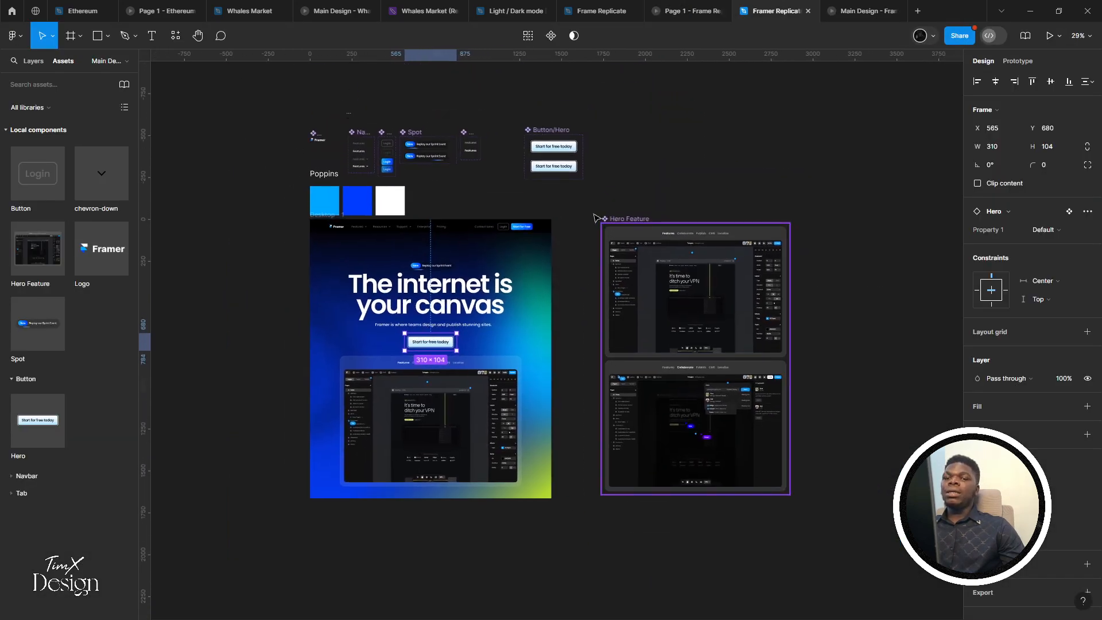
drag(595, 217, 572, 218)
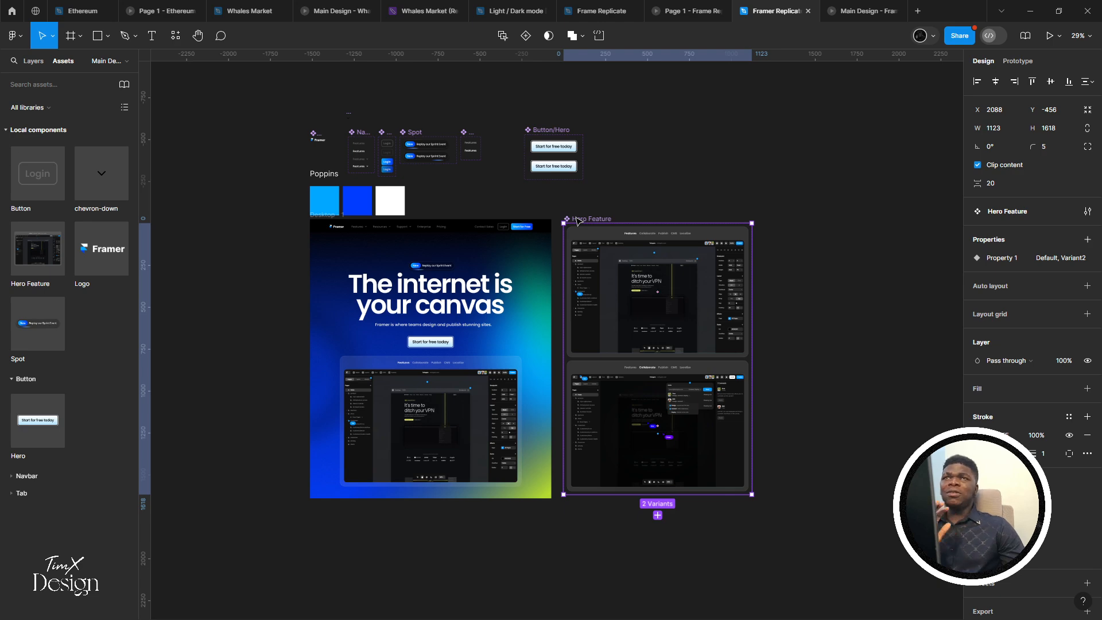
scroll(479, 300, up, 5)
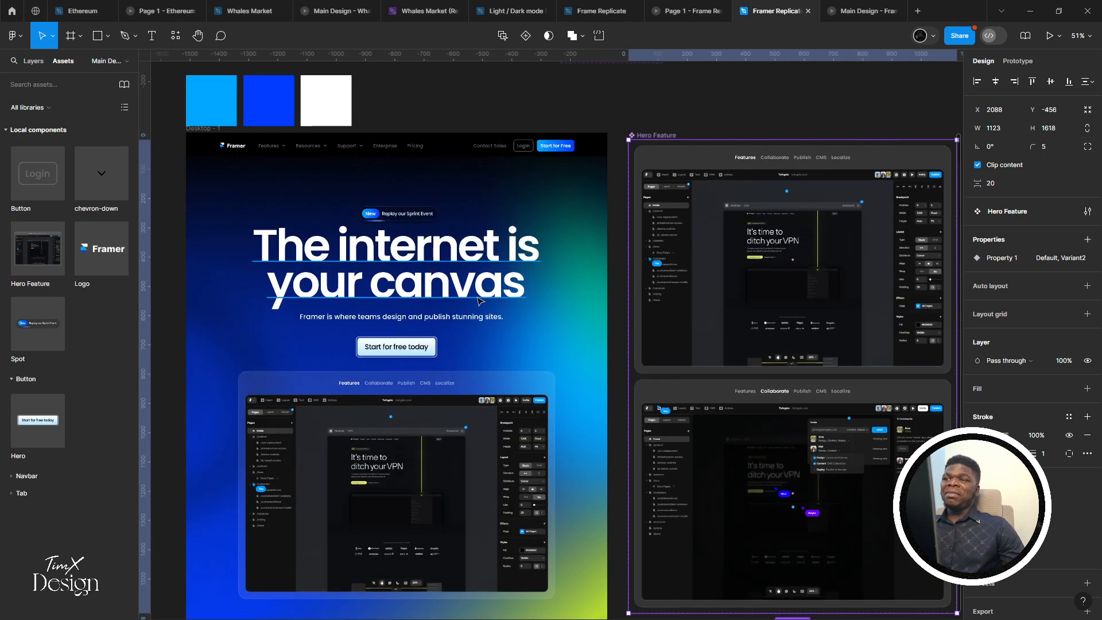
scroll(478, 298, up, 1)
drag(468, 286, 527, 243)
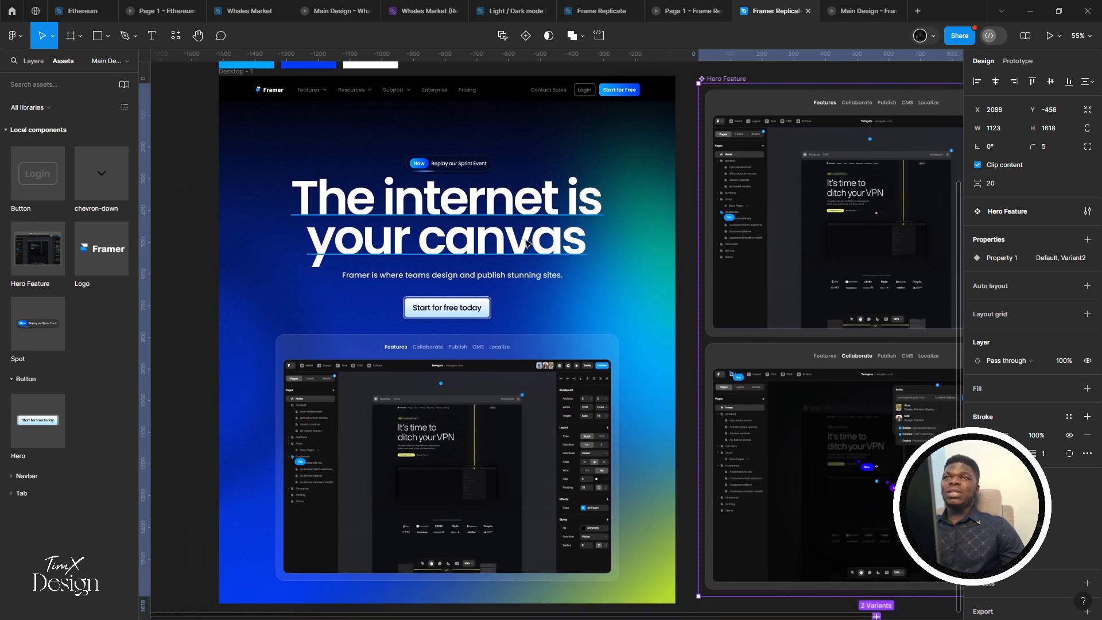
scroll(449, 230, down, 3)
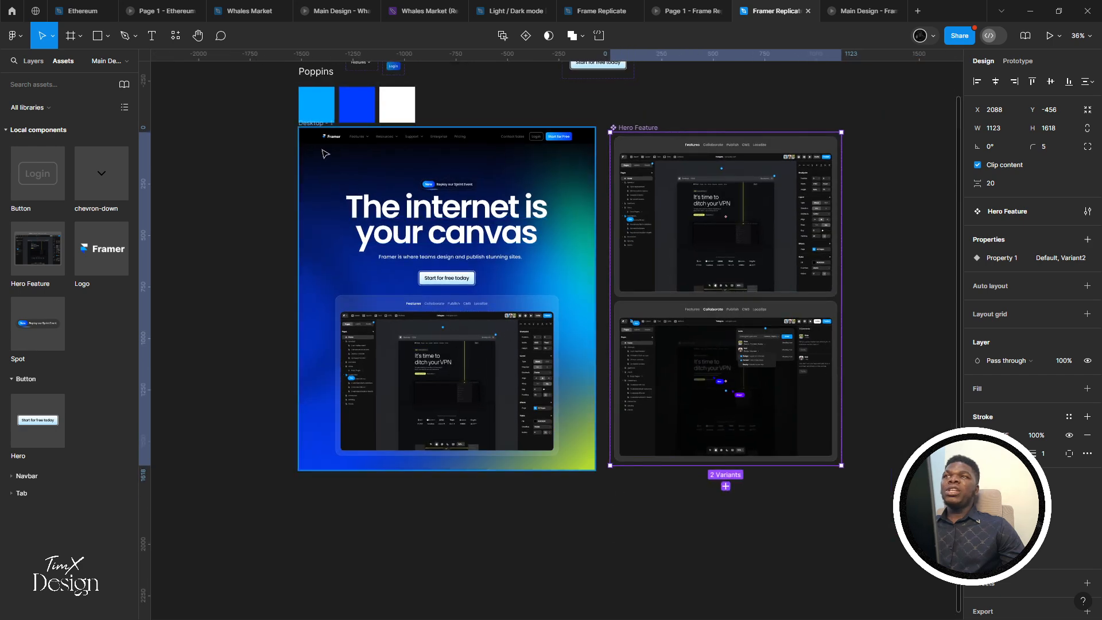
Move the Desktop - 1 frame down slightly, to about Y -424
click(310, 122)
click(299, 128)
scroll(299, 128, up, 5)
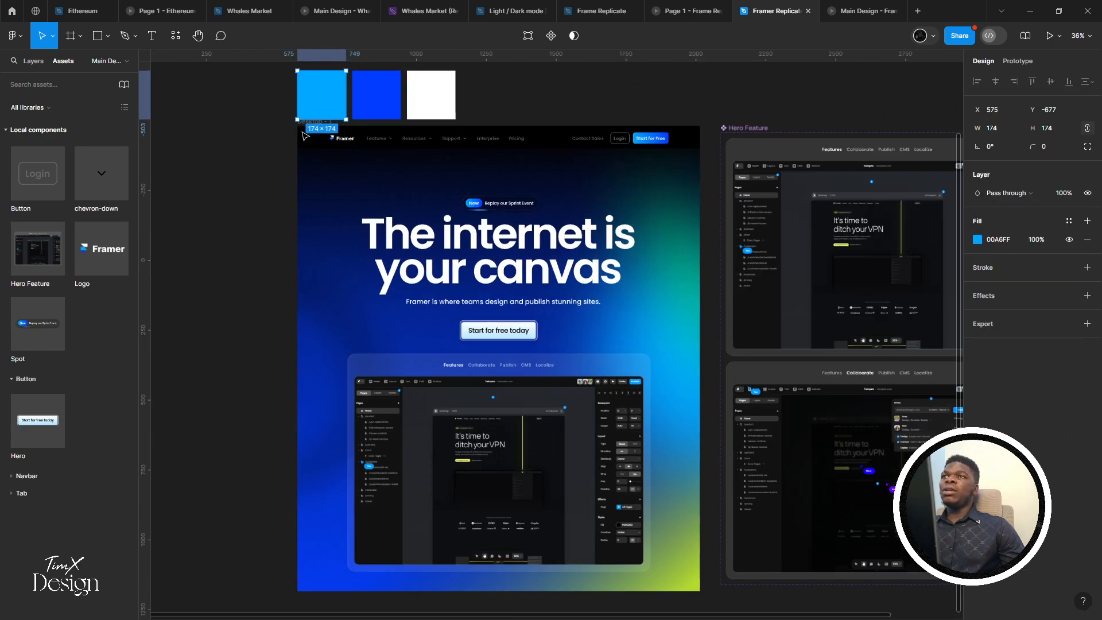
scroll(304, 119, down, 4)
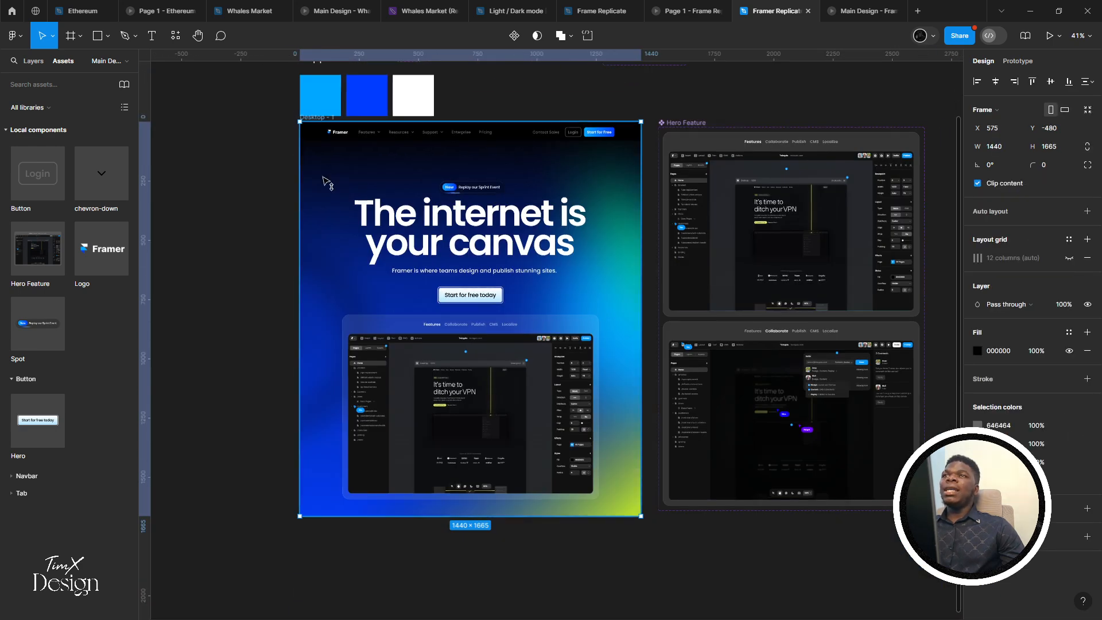
drag(327, 182, 329, 195)
scroll(357, 183, down, 3)
scroll(418, 363, up, 1)
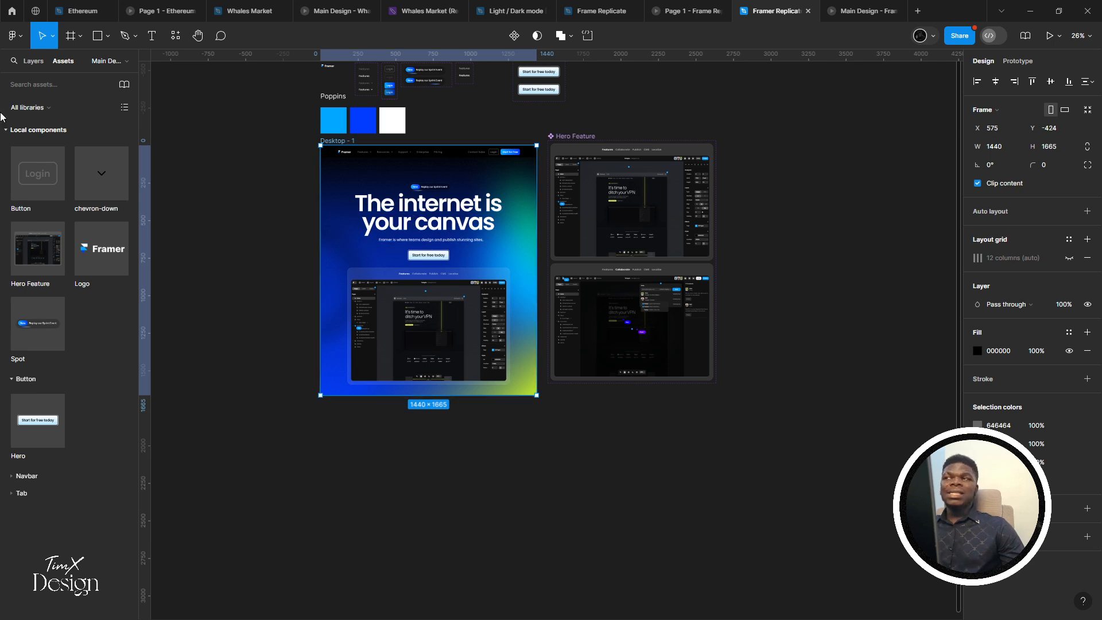
Show the layer list, select everything directly inside Desktop - 1 to inspect its constraints, and clear the selection
click(32, 60)
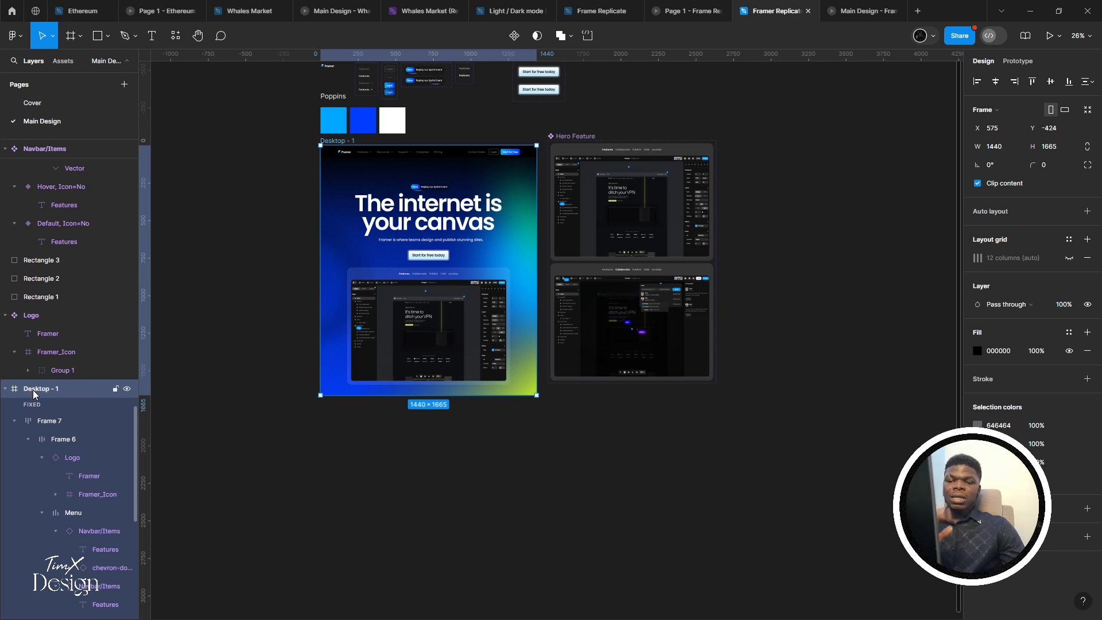
key(Return)
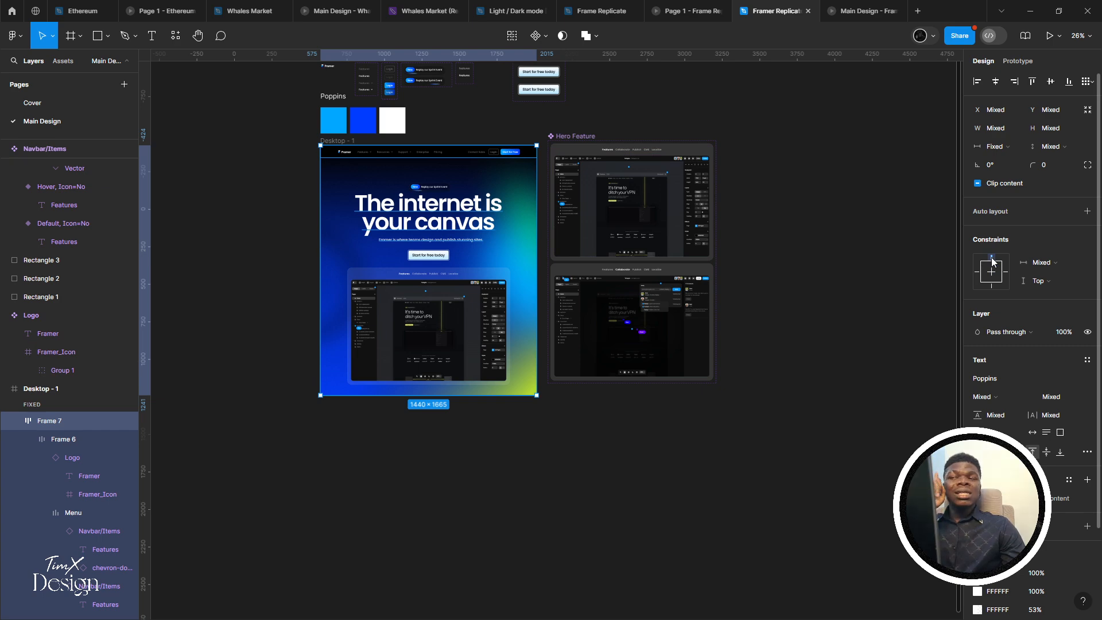
click(174, 194)
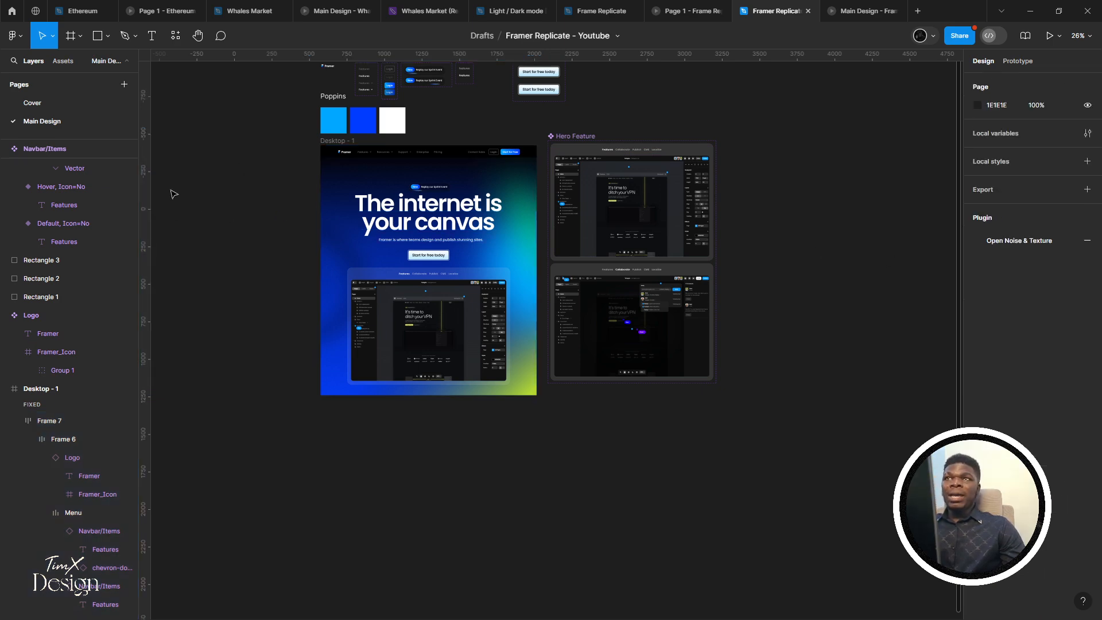
Extend the Desktop - 1 frame downward to a height of about 2596, leaving room below the hero section
click(330, 142)
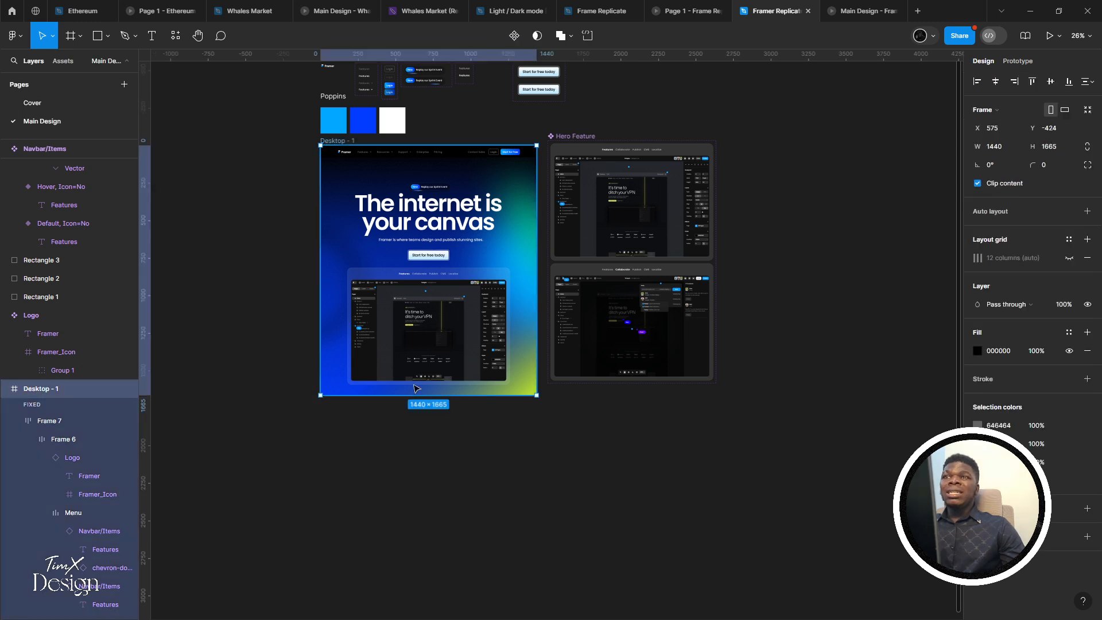
drag(419, 396, 449, 534)
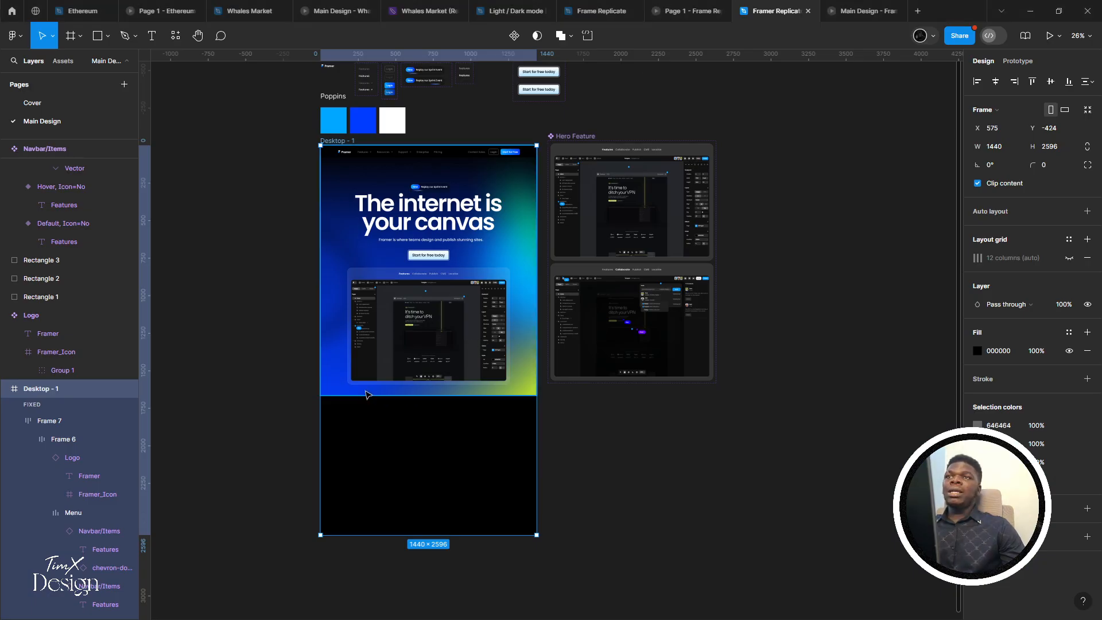
scroll(382, 385, up, 3)
drag(377, 392, 379, 396)
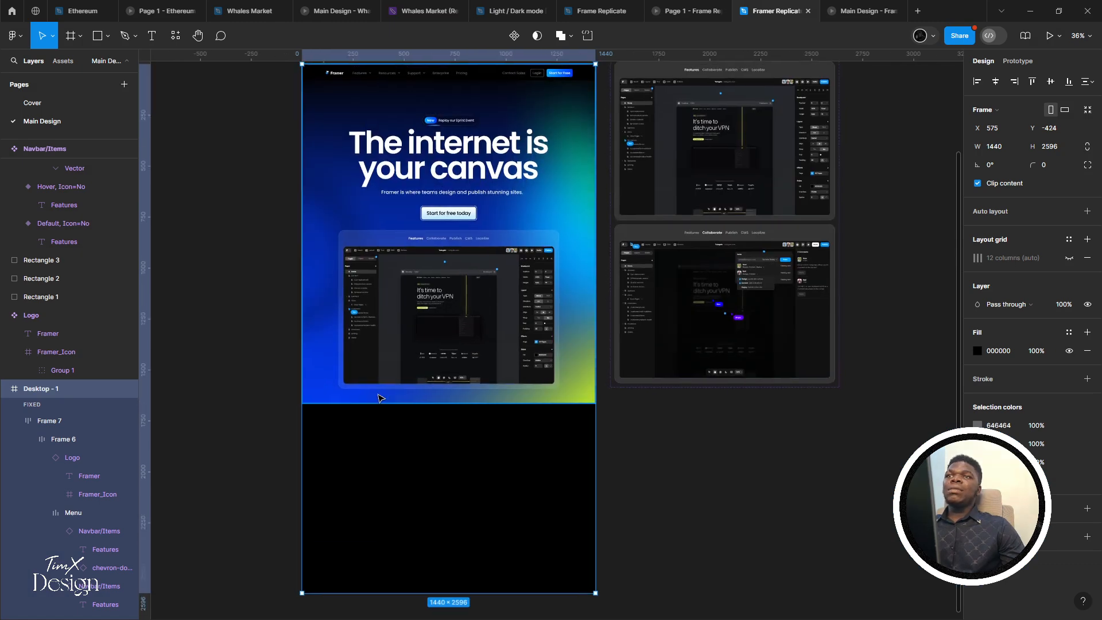
scroll(380, 396, up, 3)
drag(384, 465, 389, 575)
drag(423, 371, 420, 401)
Select the main heading and compare the hero section in the prototype preview with the original Framer page
click(450, 243)
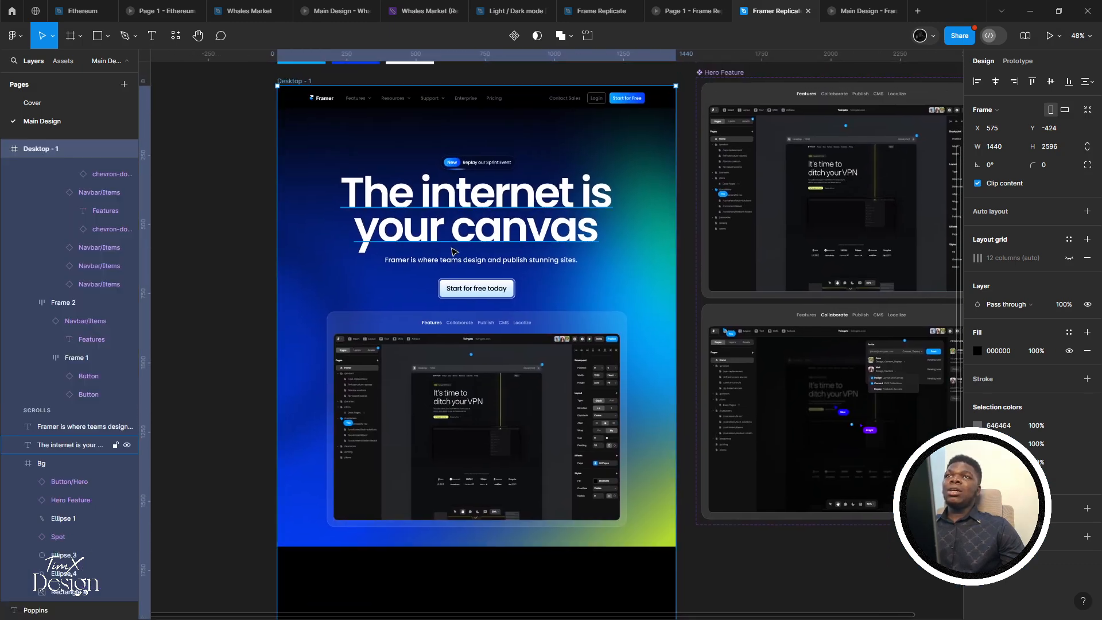
scroll(555, 155, down, 1)
click(838, 9)
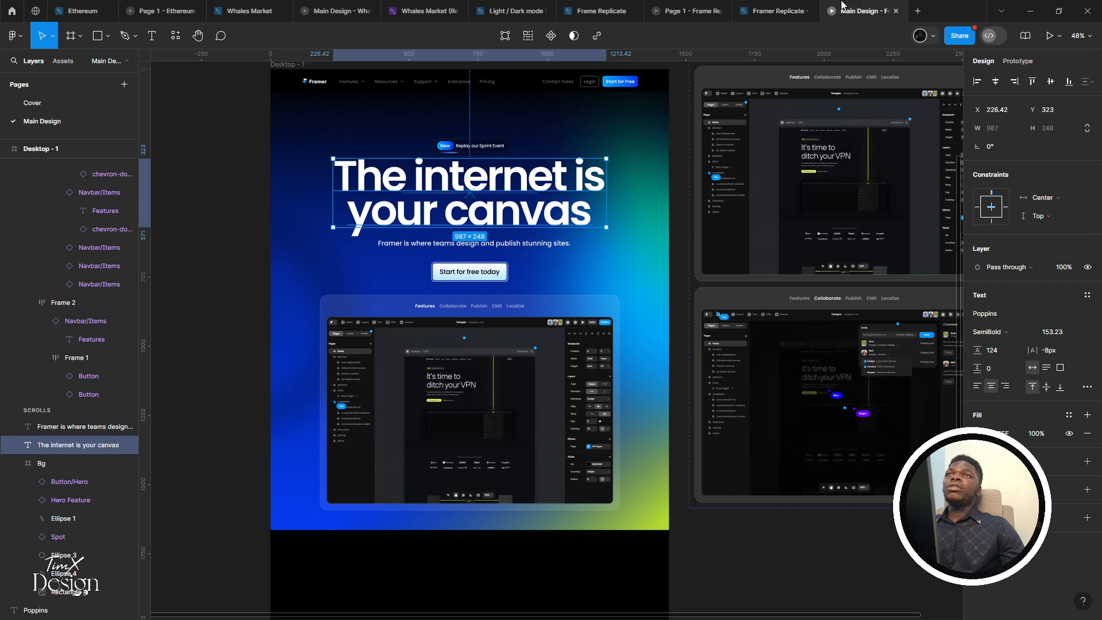
click(774, 10)
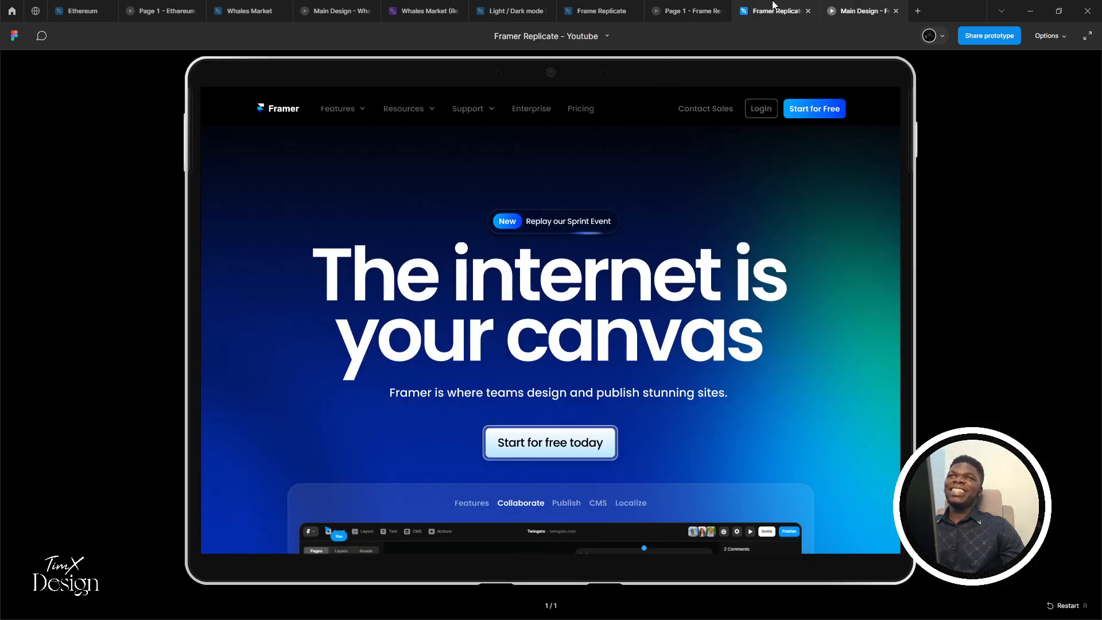
key(alt+Tab)
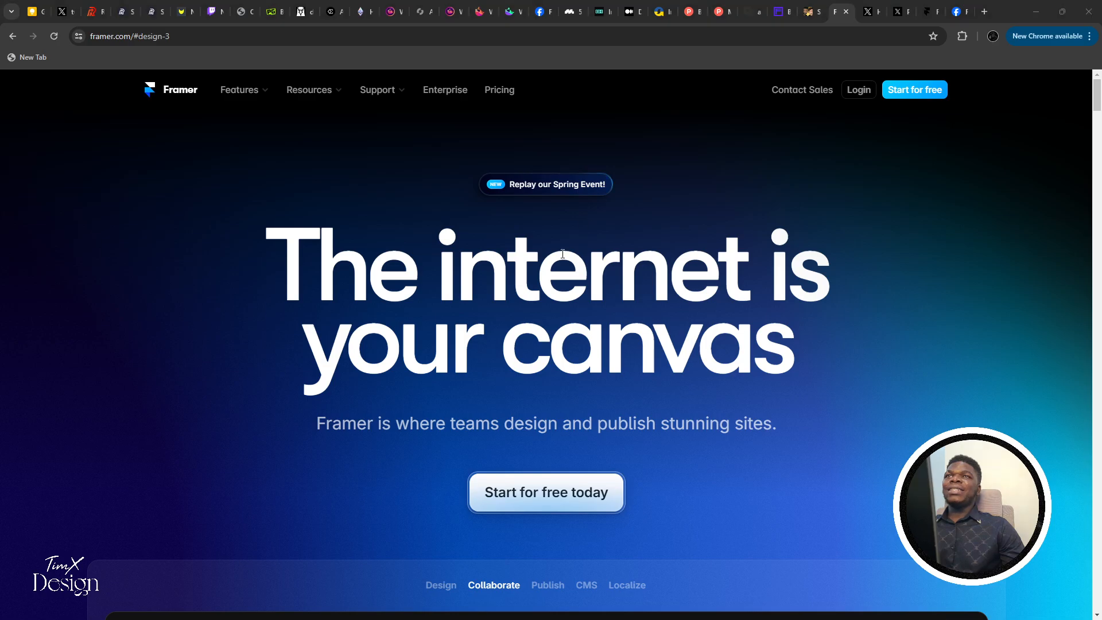
key(alt+Tab)
Move the hero's New badge, heading, subtitle, call-to-action button and Hero Feature block up together by about 43 px
scroll(475, 163, up, 1)
click(476, 163)
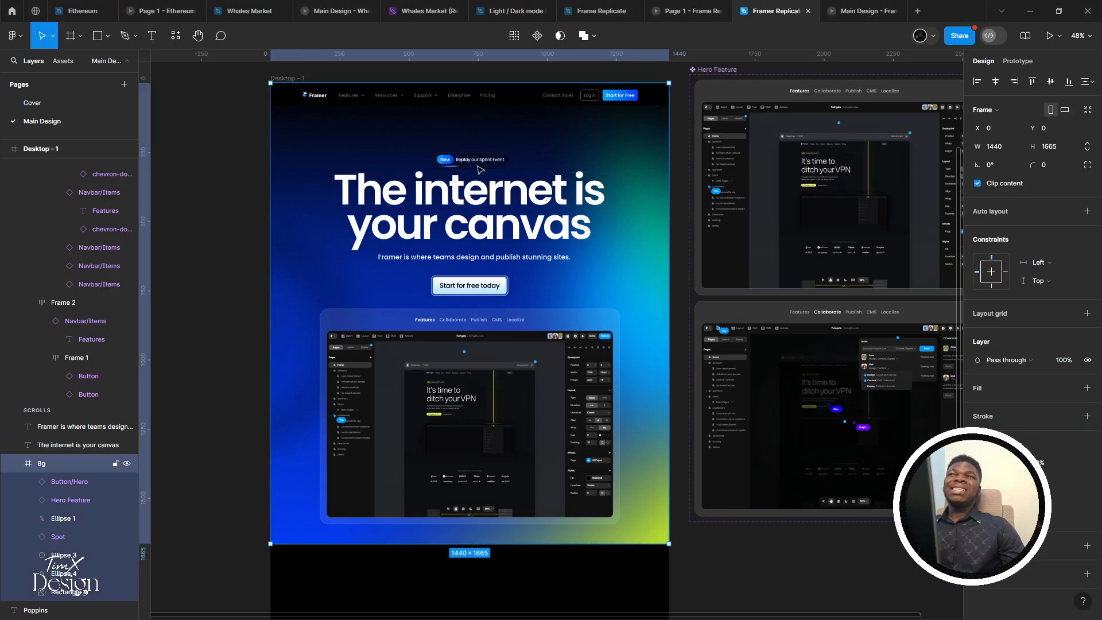
click(478, 165)
shift+click(486, 207)
shift+click(488, 253)
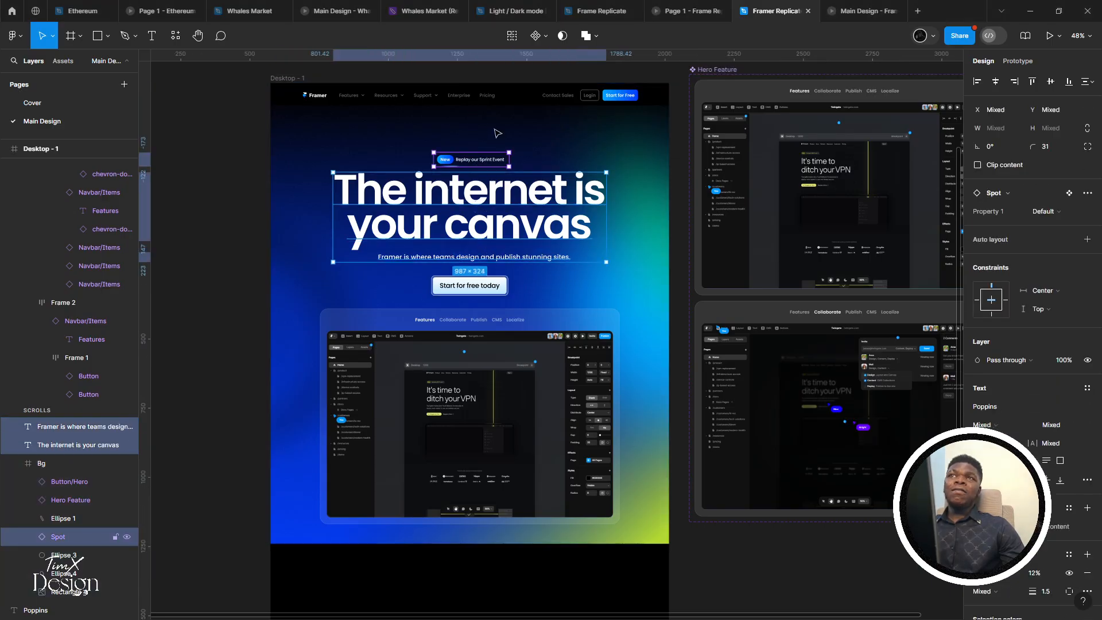
shift+click(469, 285)
shift+click(475, 358)
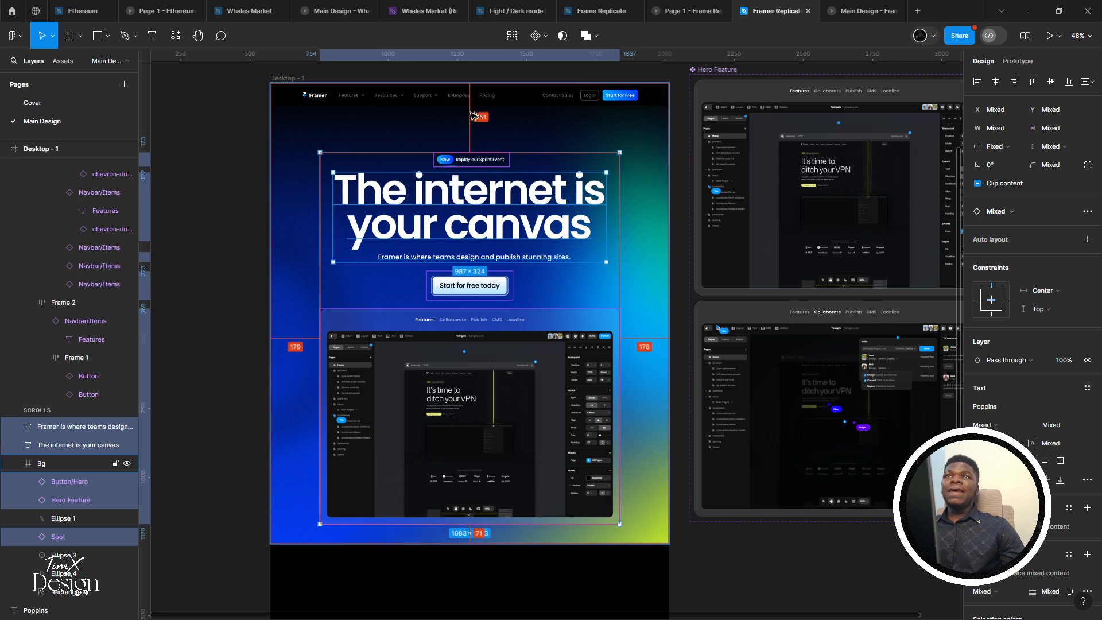
key(shift+Up)
key(shift+Up)
key(shift+Up)
key(shift+Up)
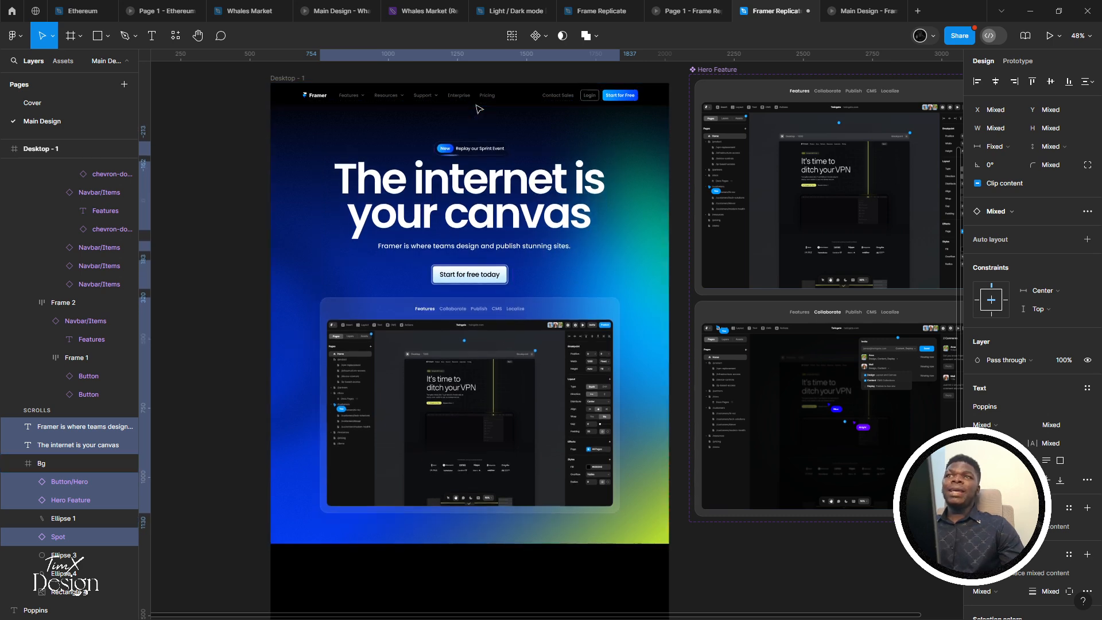
key(alt)
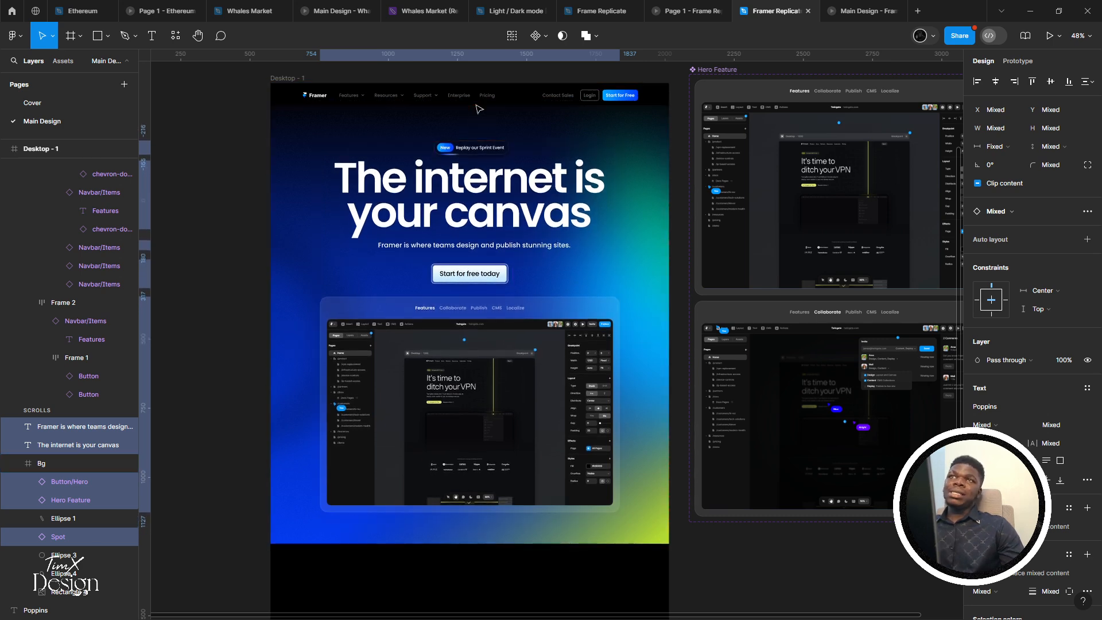
Examine the New badge in the hero up close, along with both variants in its Spot component set
scroll(481, 109, up, 5)
click(395, 250)
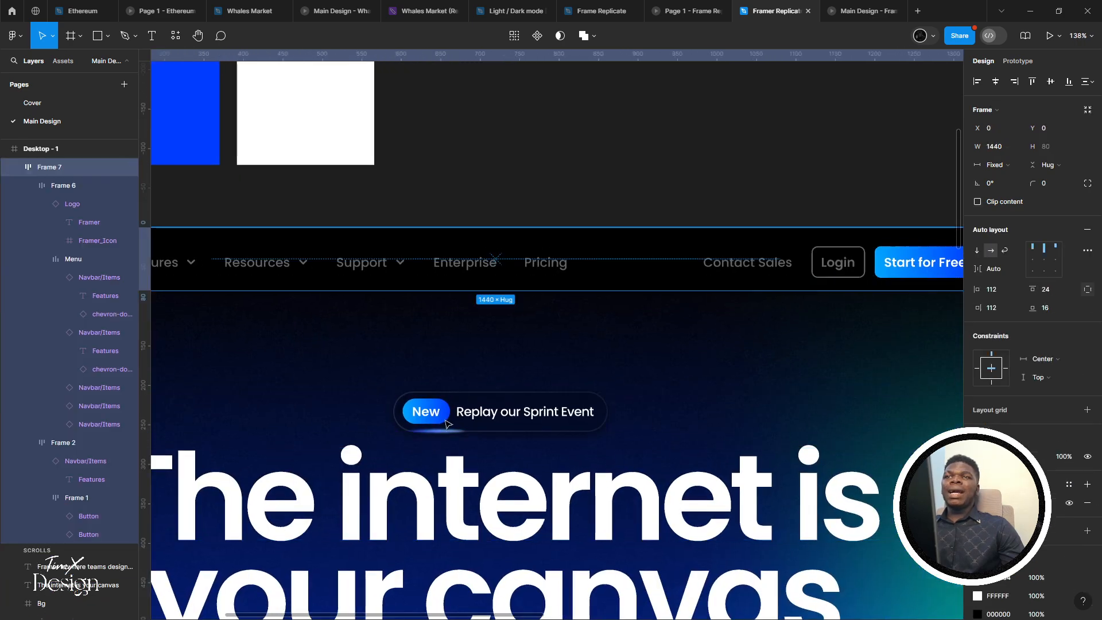
ctrl+scroll(517, 423, up, 3)
ctrl+scroll(492, 414, up, 3)
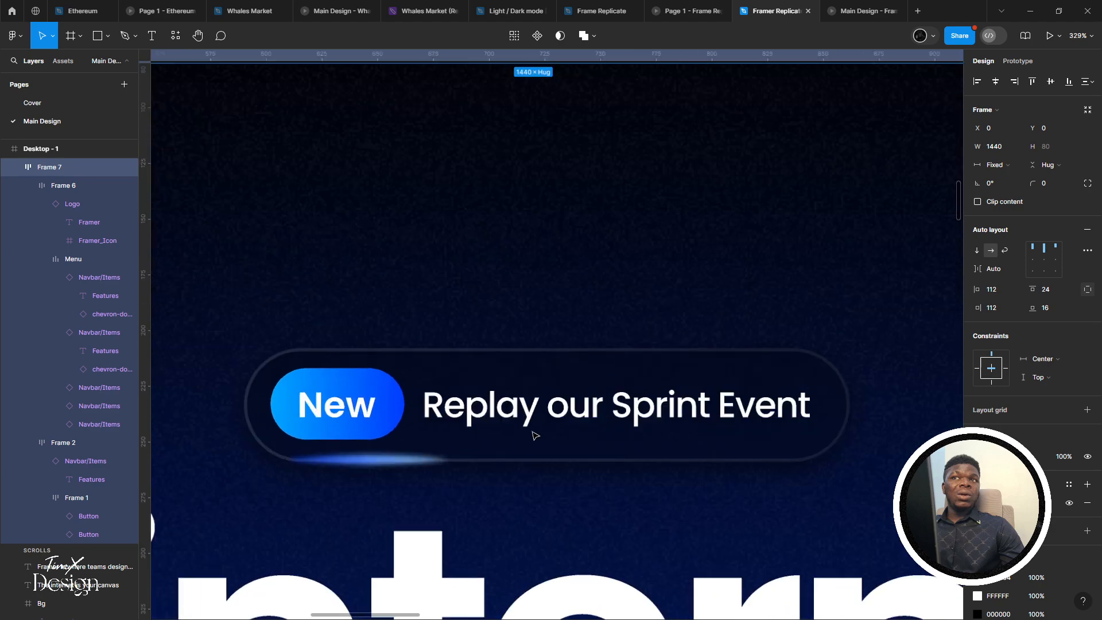
ctrl+scroll(591, 396, down, 2)
ctrl+scroll(591, 396, down, 3)
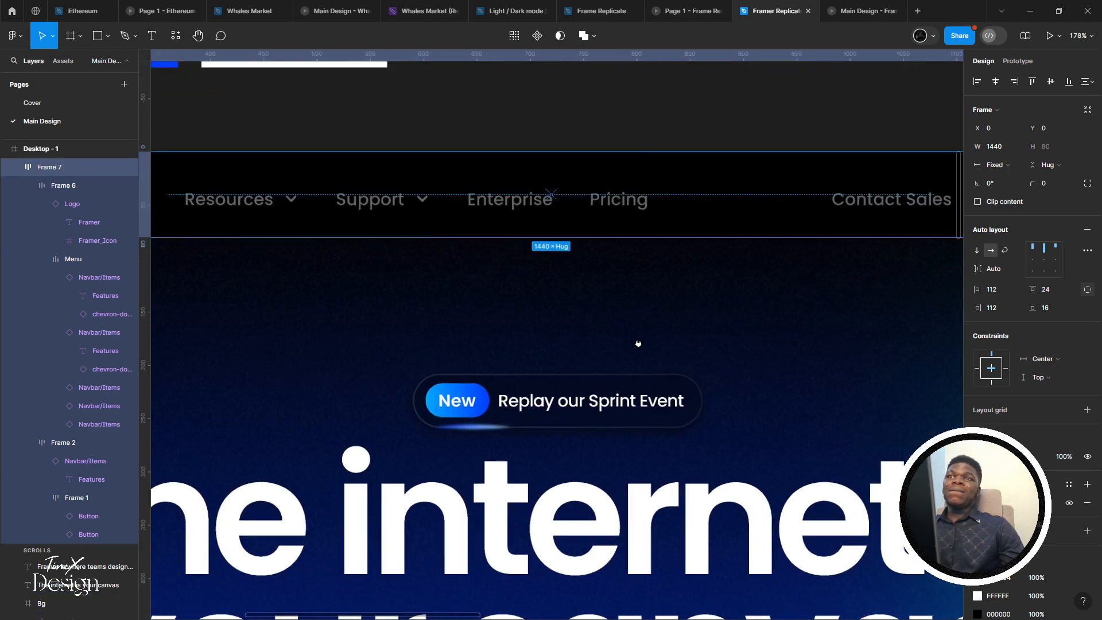
scroll(639, 345, up, 10)
ctrl+scroll(591, 450, up, 1)
ctrl+scroll(383, 388, up, 5)
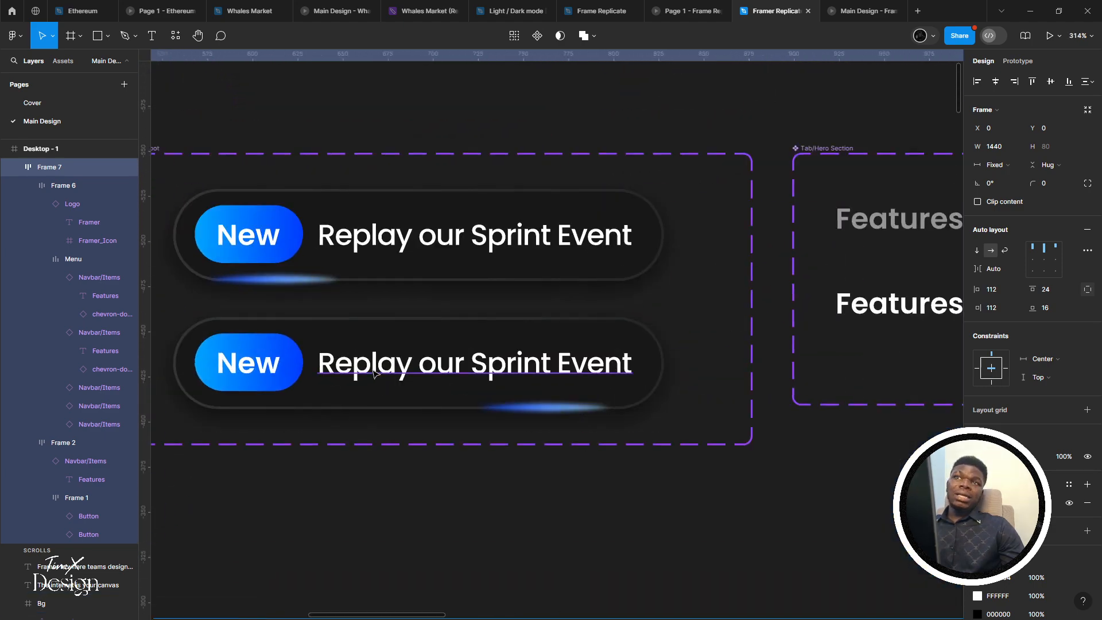
click(459, 229)
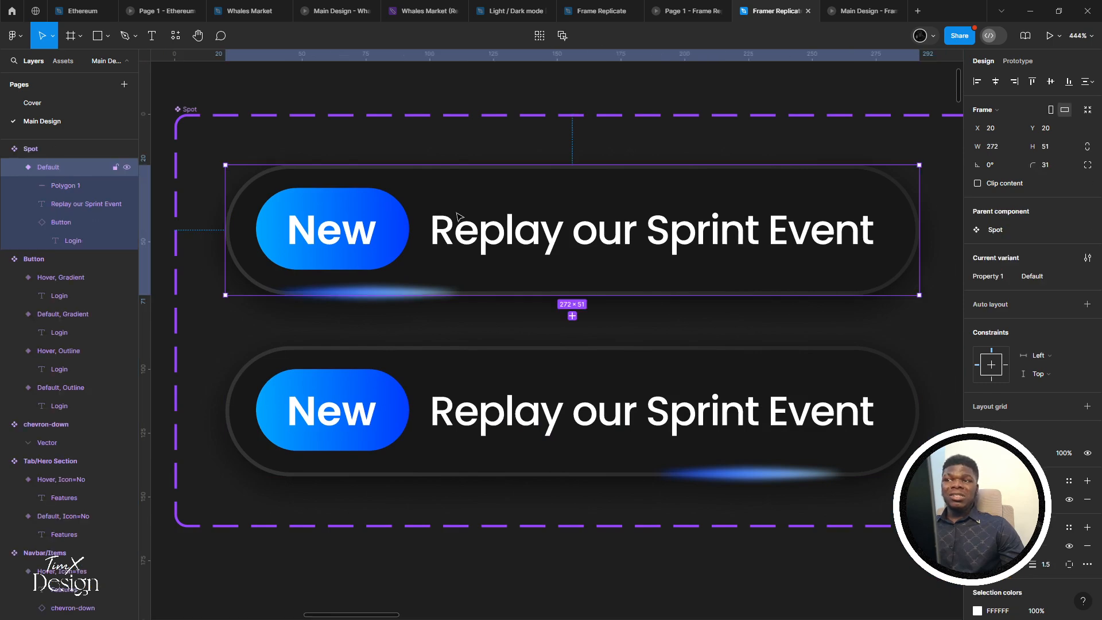
scroll(420, 201, right, 3)
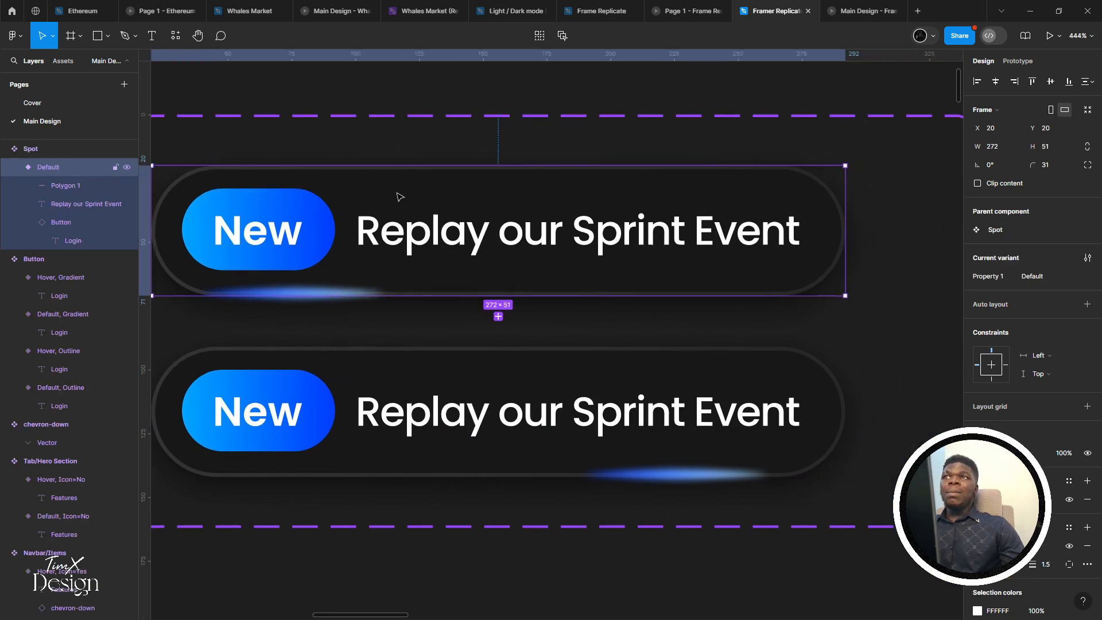
click(372, 407)
click(379, 270)
scroll(373, 333, left, 3)
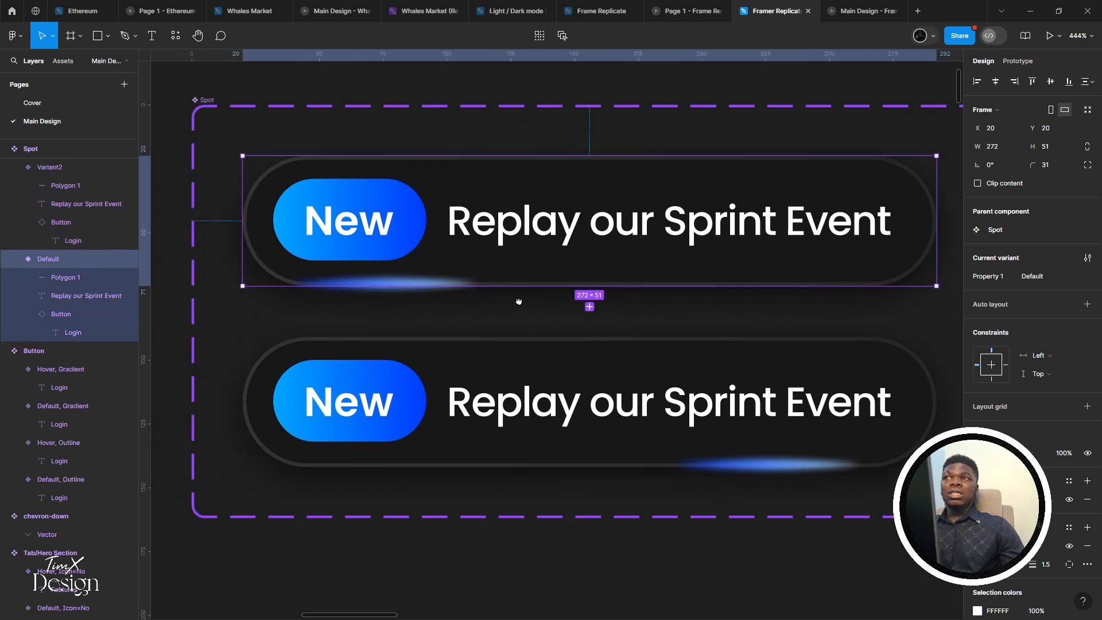
scroll(465, 338, right, 3)
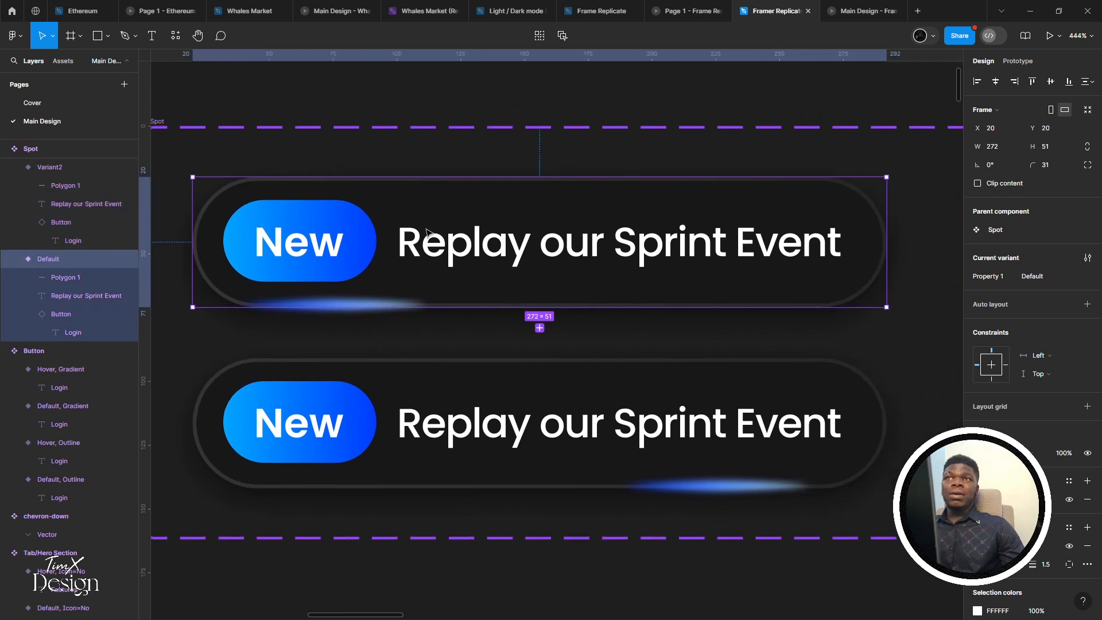
click(423, 422)
click(415, 228)
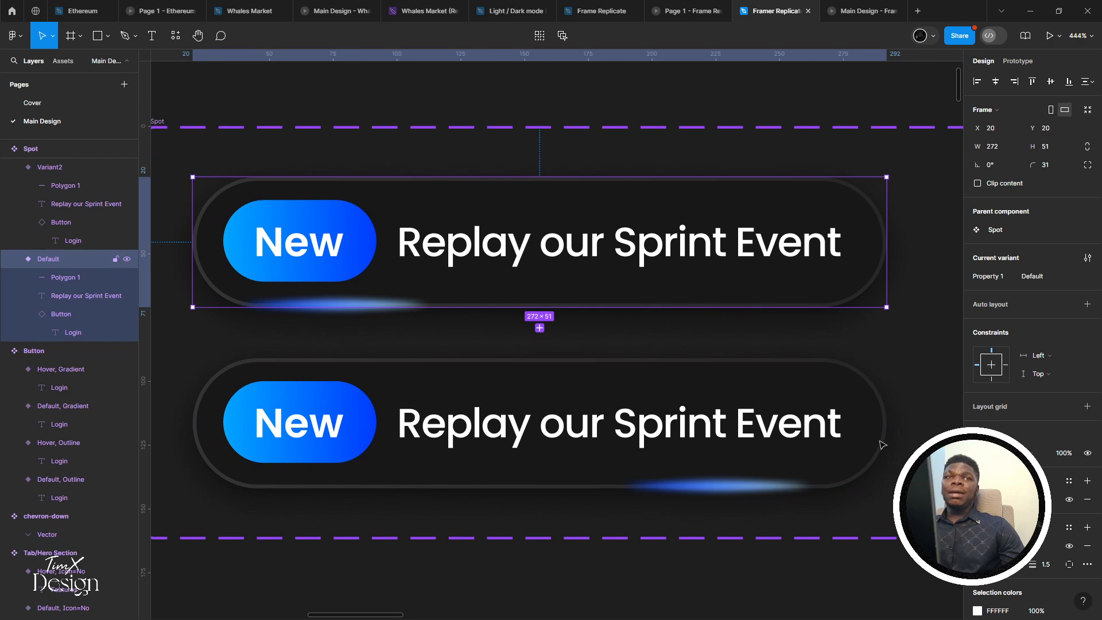
Inspect the Default Spot variant's fill colour, drop shadow and background blur settings, and clear the selection
scroll(882, 444, down, 1)
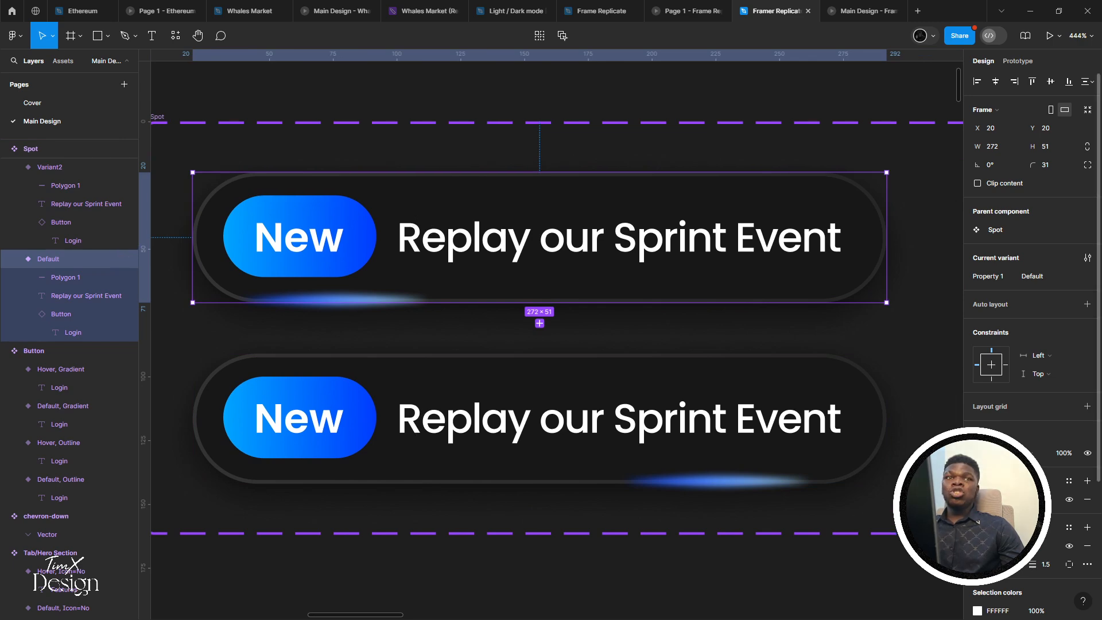
click(977, 499)
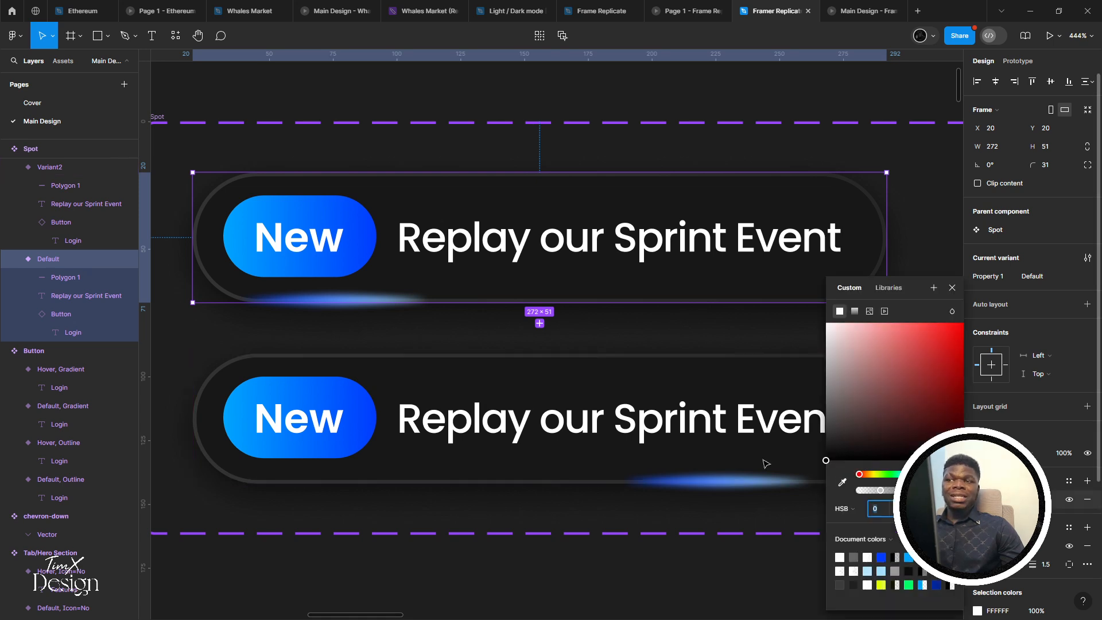
scroll(525, 419, down, 2)
scroll(1004, 488, down, 3)
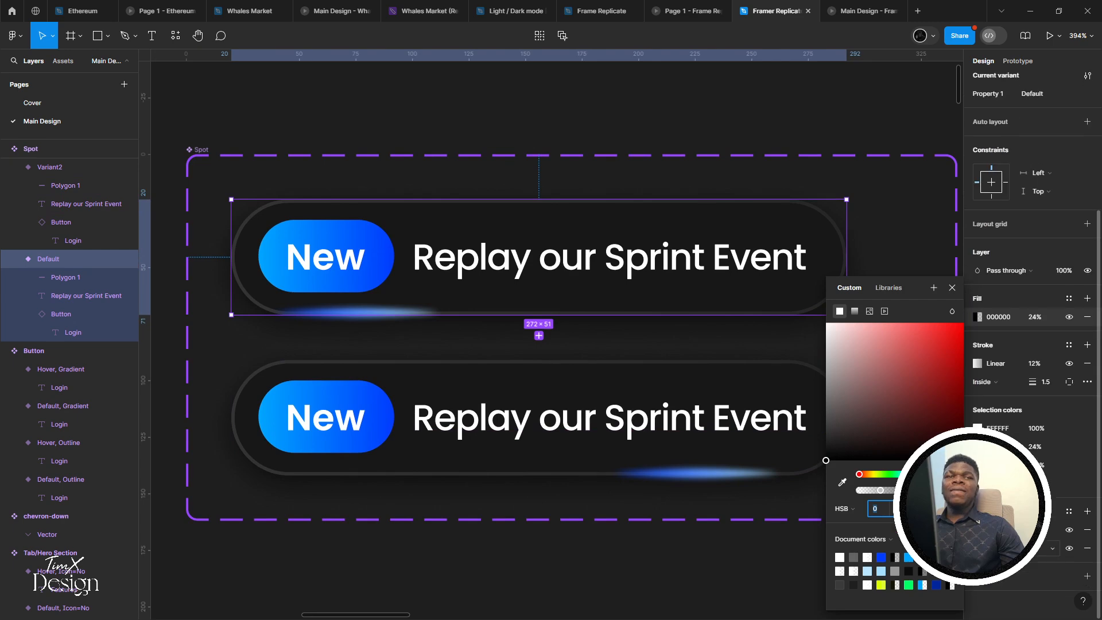
click(977, 548)
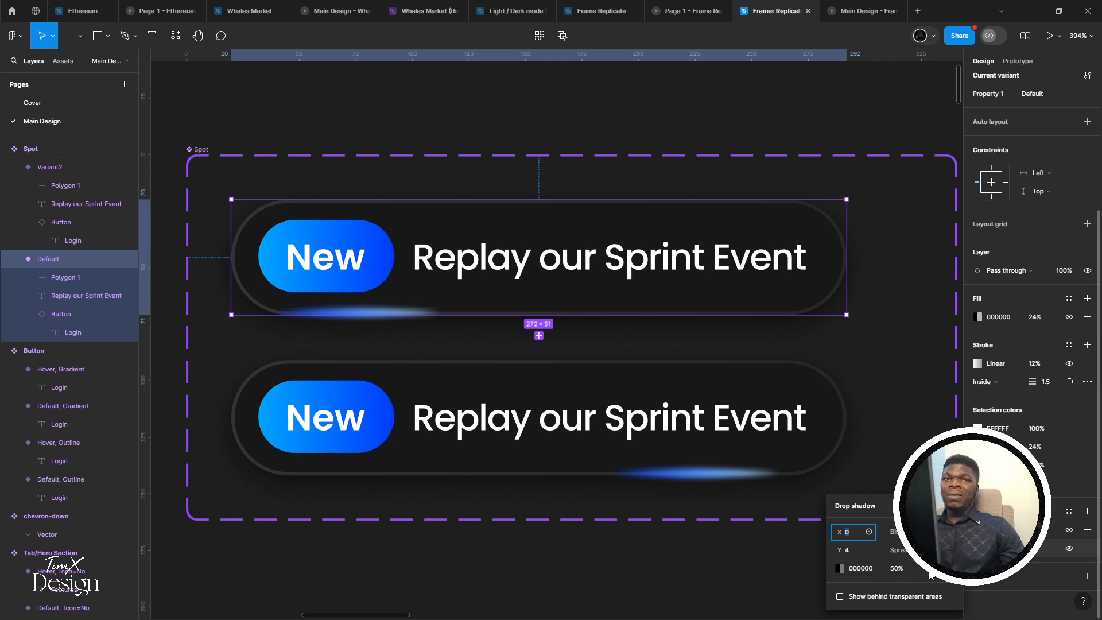
click(977, 548)
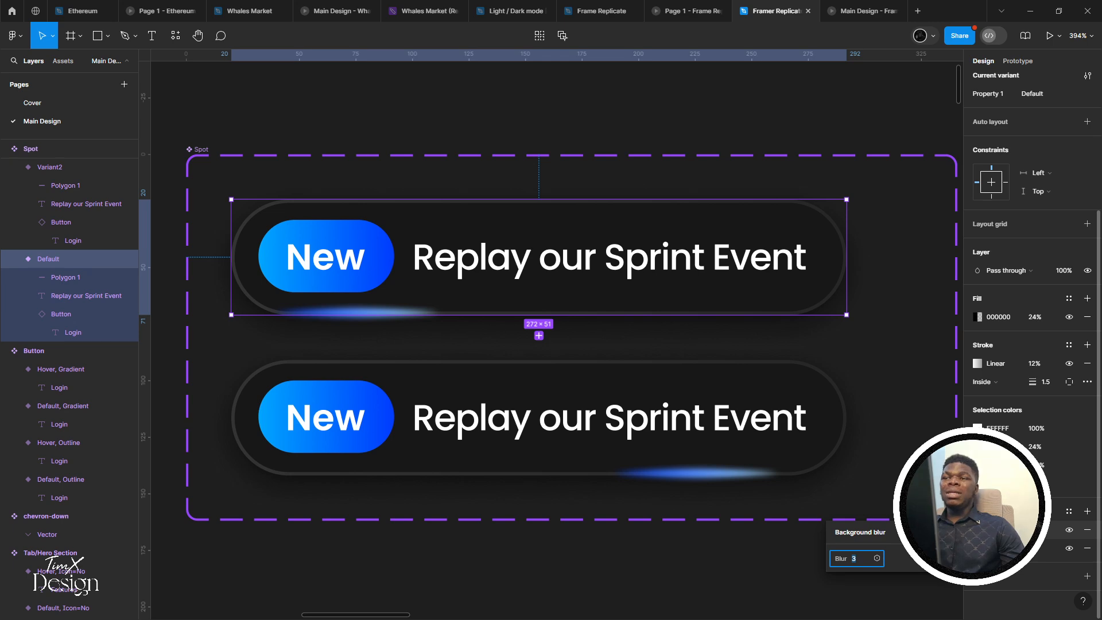
scroll(639, 526, down, 5)
click(487, 517)
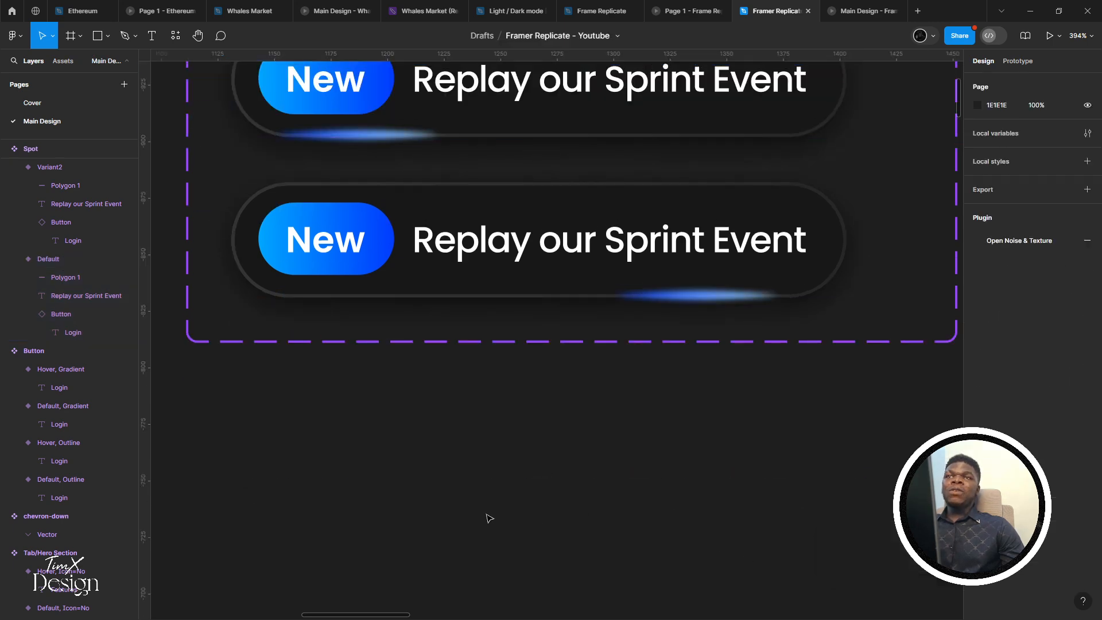
Compare the New badge's outline against the hero background with the variants in the Spot component set
scroll(487, 517, down, 5)
scroll(487, 517, down, 5)
scroll(463, 332, down, 8)
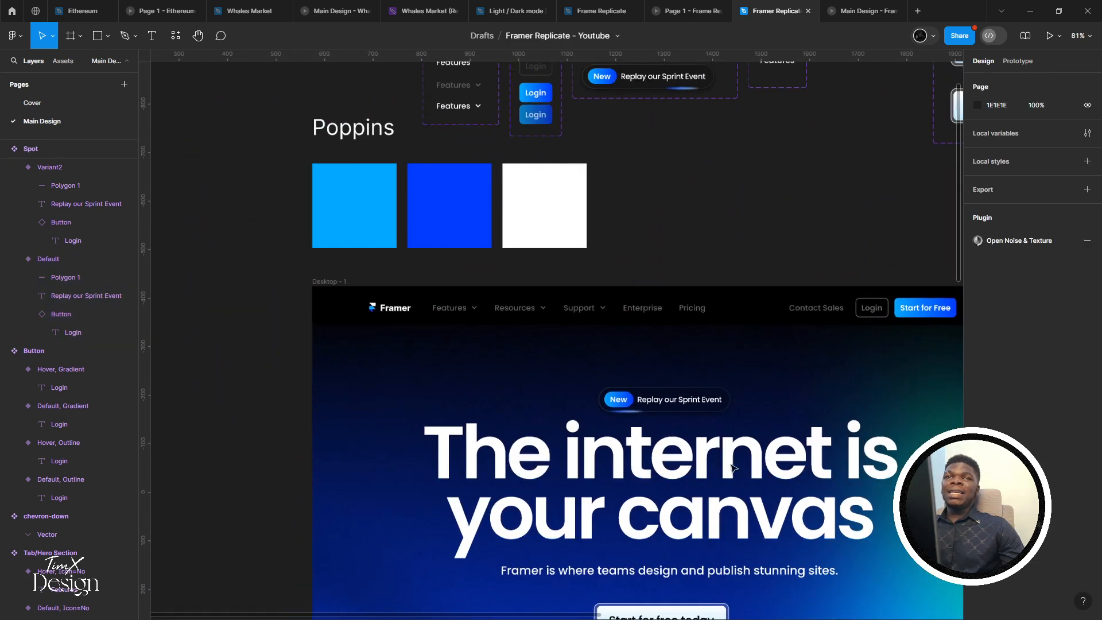
scroll(568, 363, up, 6)
scroll(568, 363, up, 10)
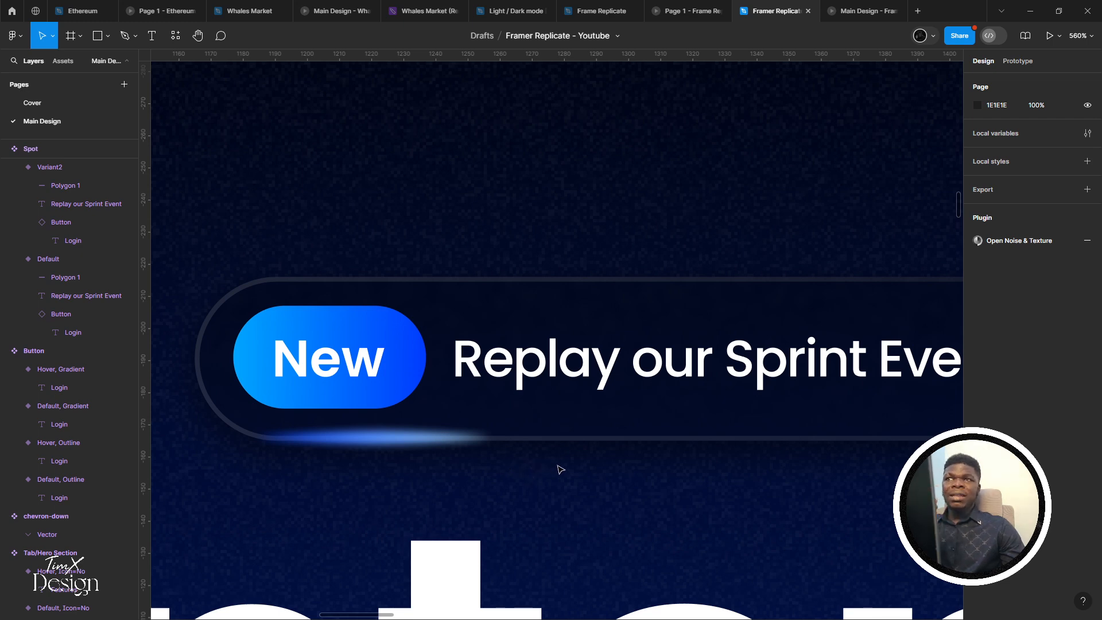
scroll(493, 373, down, 5)
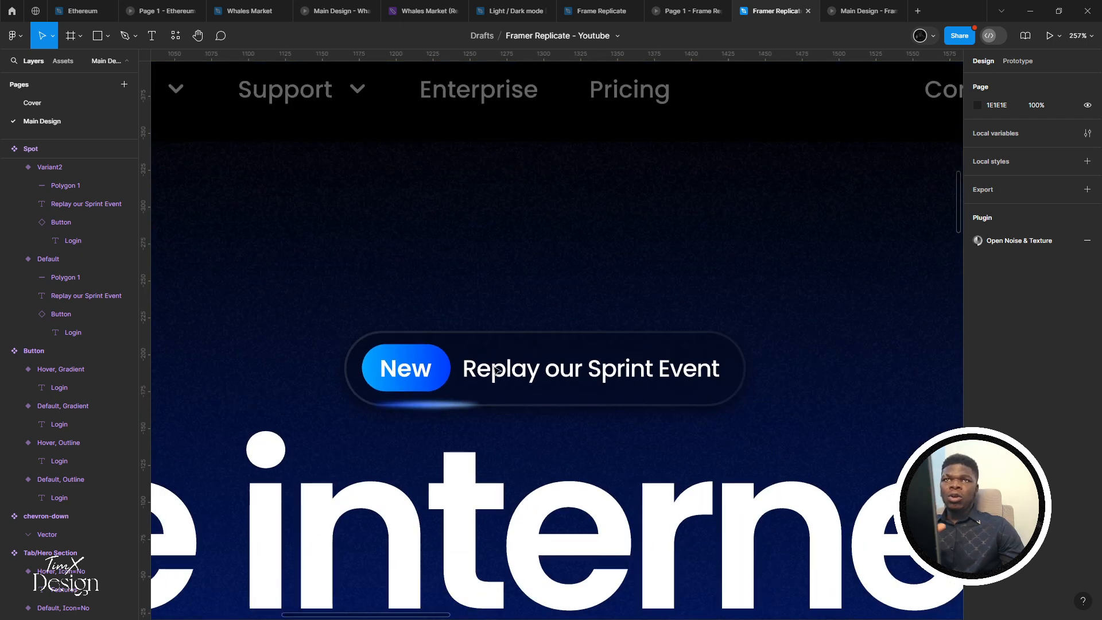
scroll(515, 360, down, 4)
scroll(516, 367, up, 1)
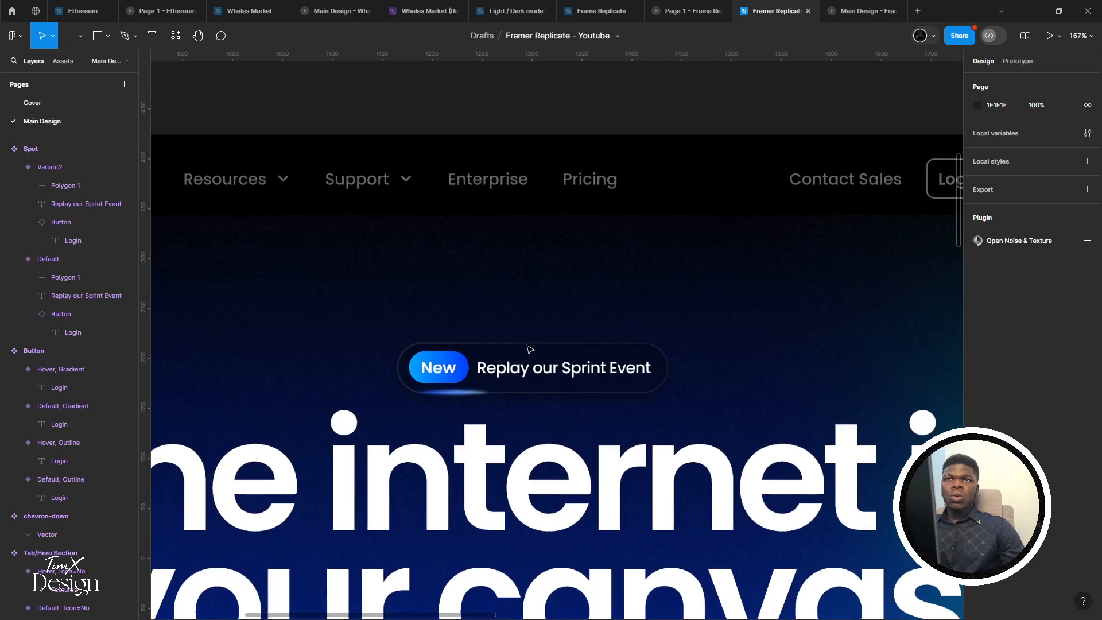
scroll(515, 385, down, 4)
scroll(572, 233, down, 1)
scroll(572, 229, up, 5)
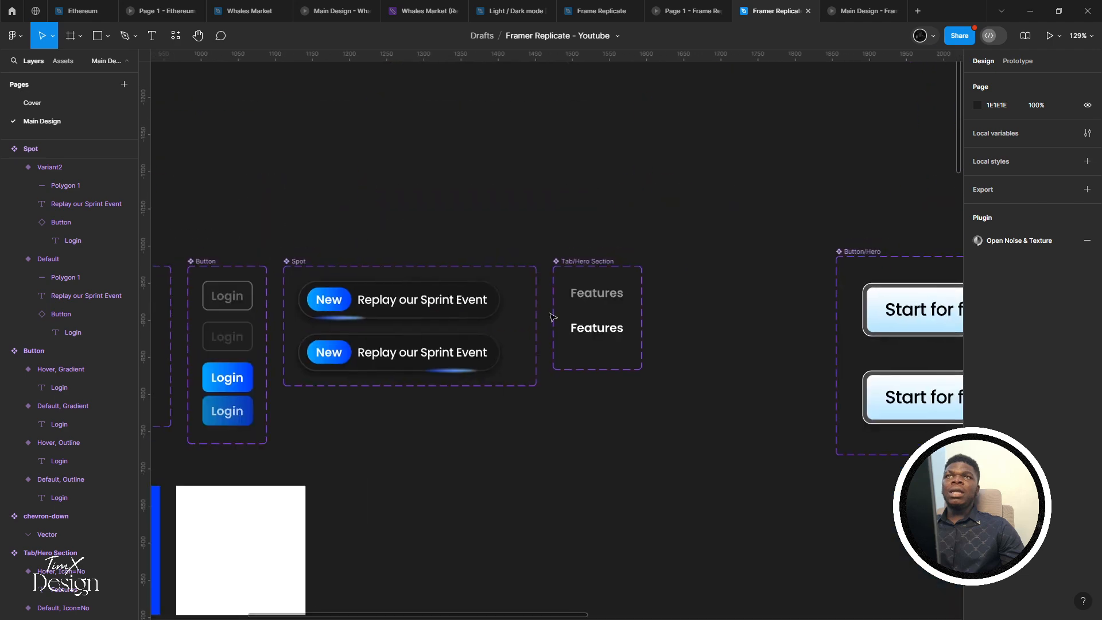
scroll(426, 208, down, 15)
scroll(426, 208, left, 10)
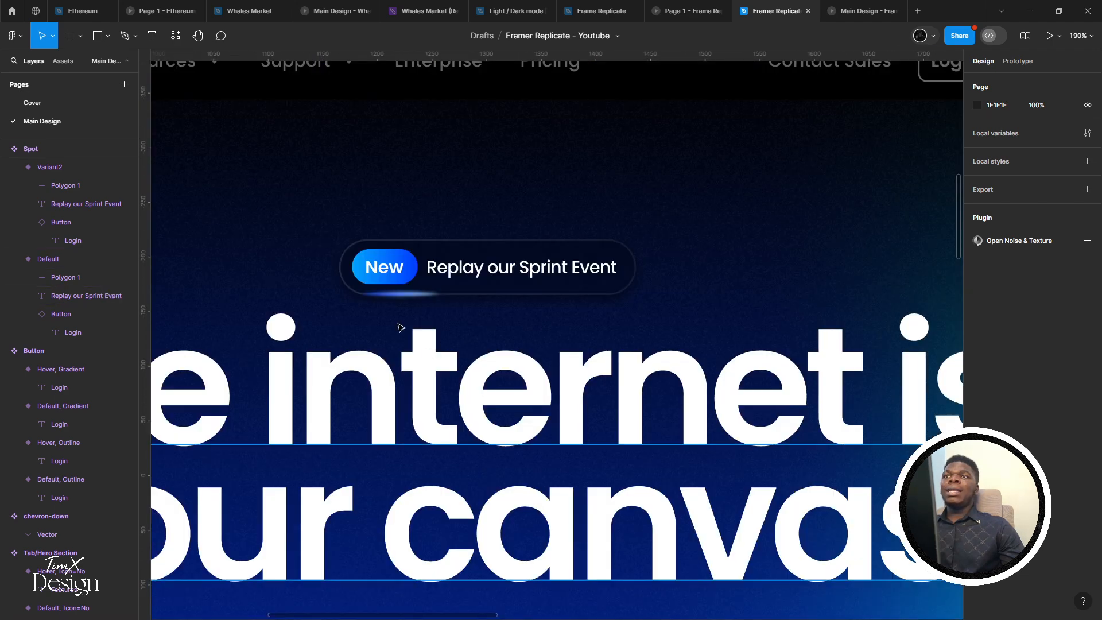
Inspect the linear stroke gradient of the hero's New badge, including the colour of its end stop
click(388, 275)
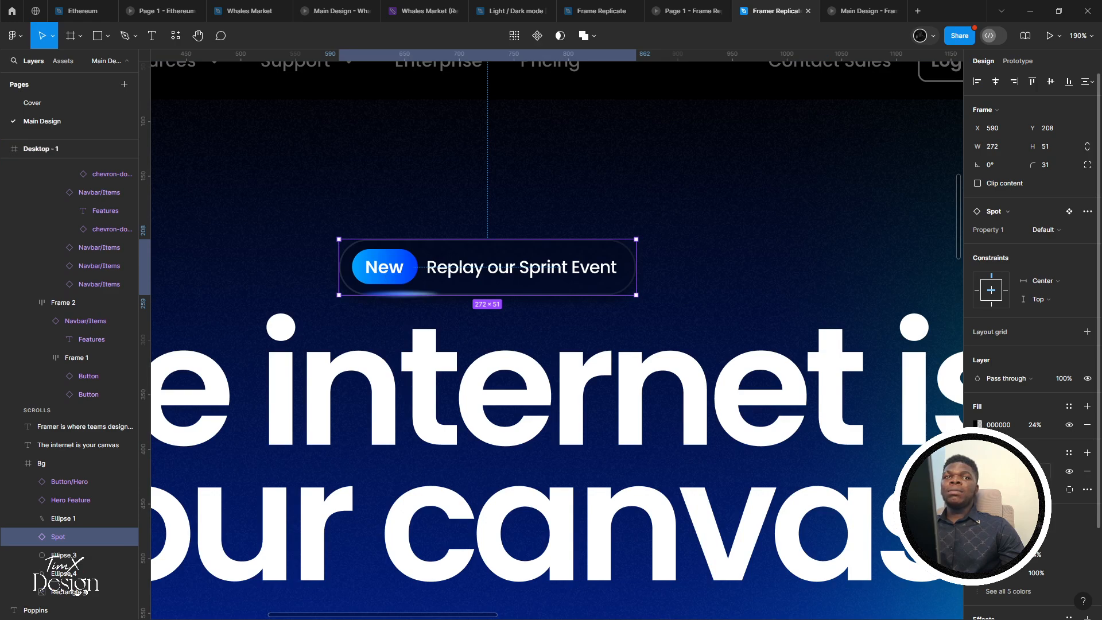
click(979, 470)
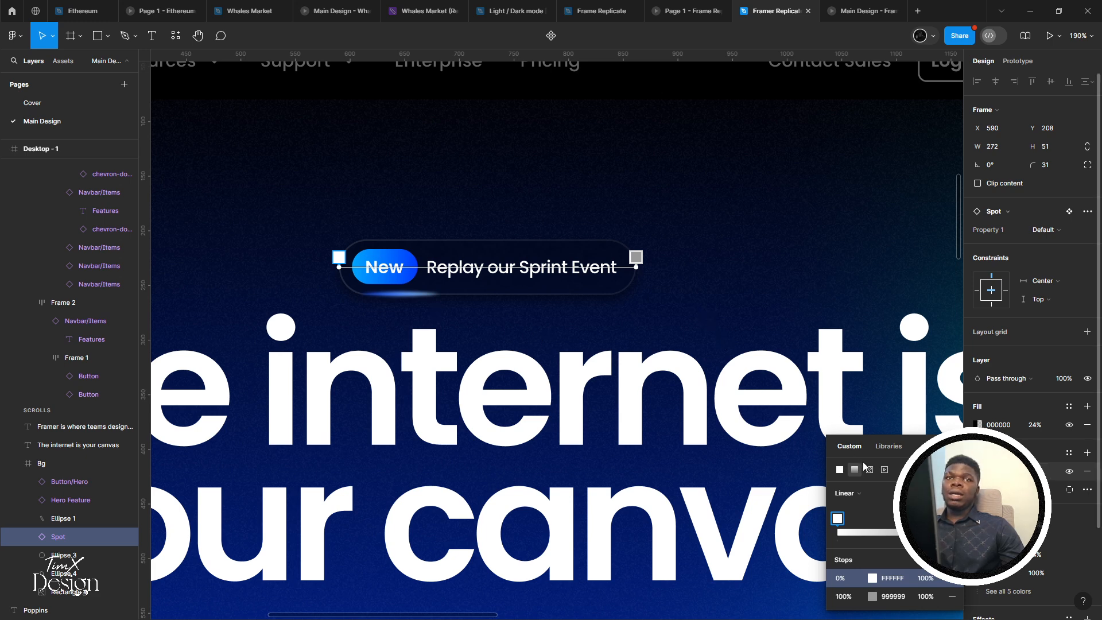
click(875, 597)
click(873, 596)
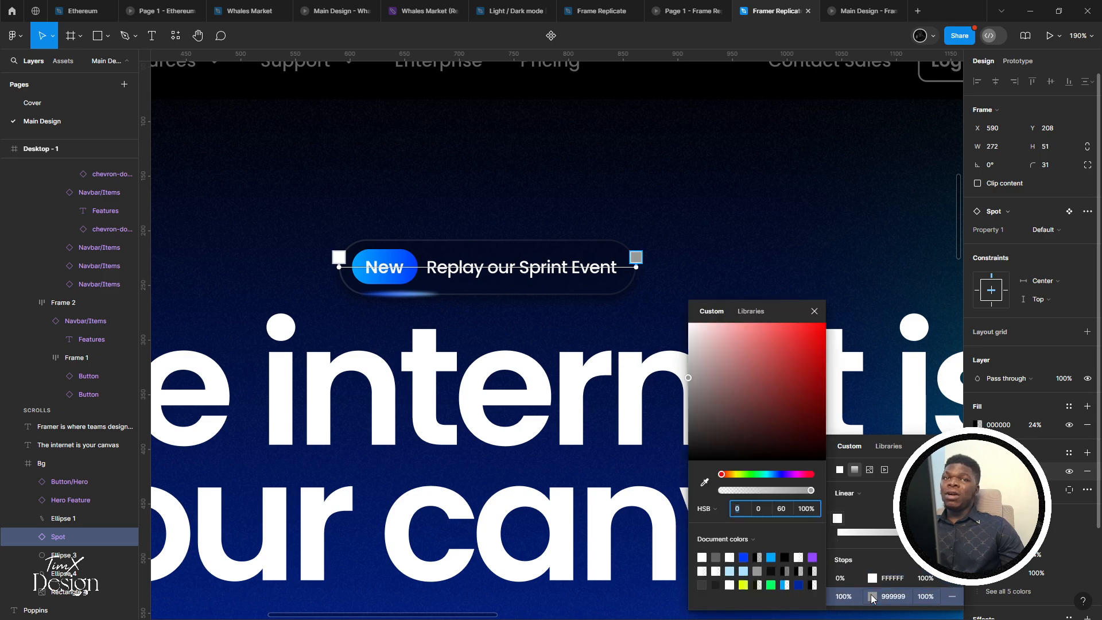
click(872, 596)
Set the end stop of the linear stroke gradient on both Spot variants to FFFFFF at 29% opacity
scroll(677, 354, down, 5)
scroll(677, 354, down, 3)
scroll(434, 389, up, 8)
scroll(434, 389, right, 5)
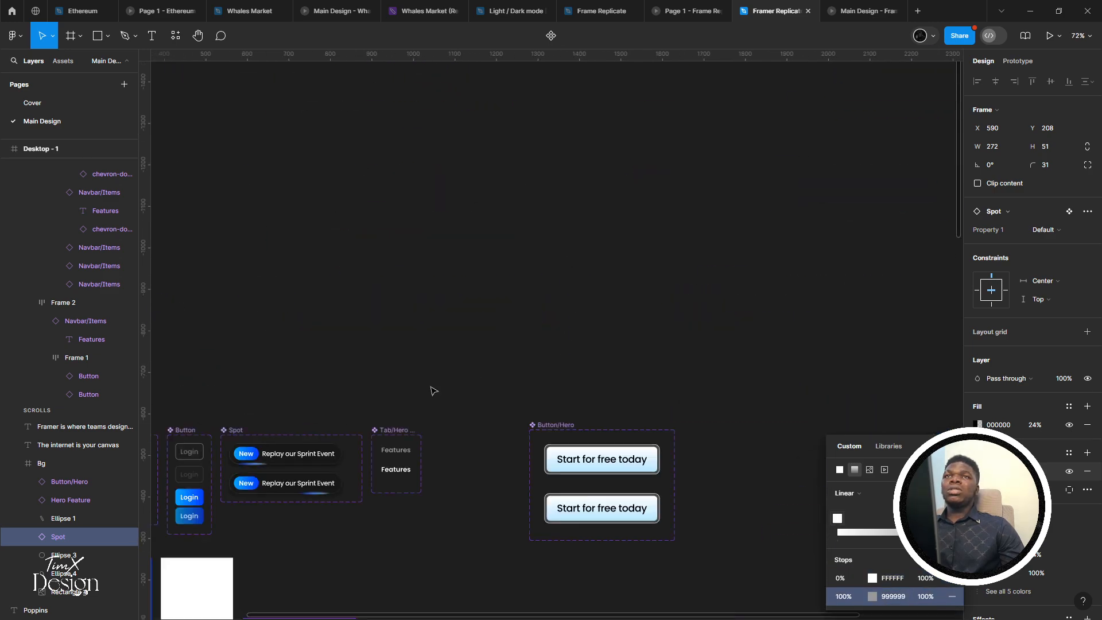
click(290, 460)
scroll(255, 476, up, 6)
drag(282, 455, 400, 392)
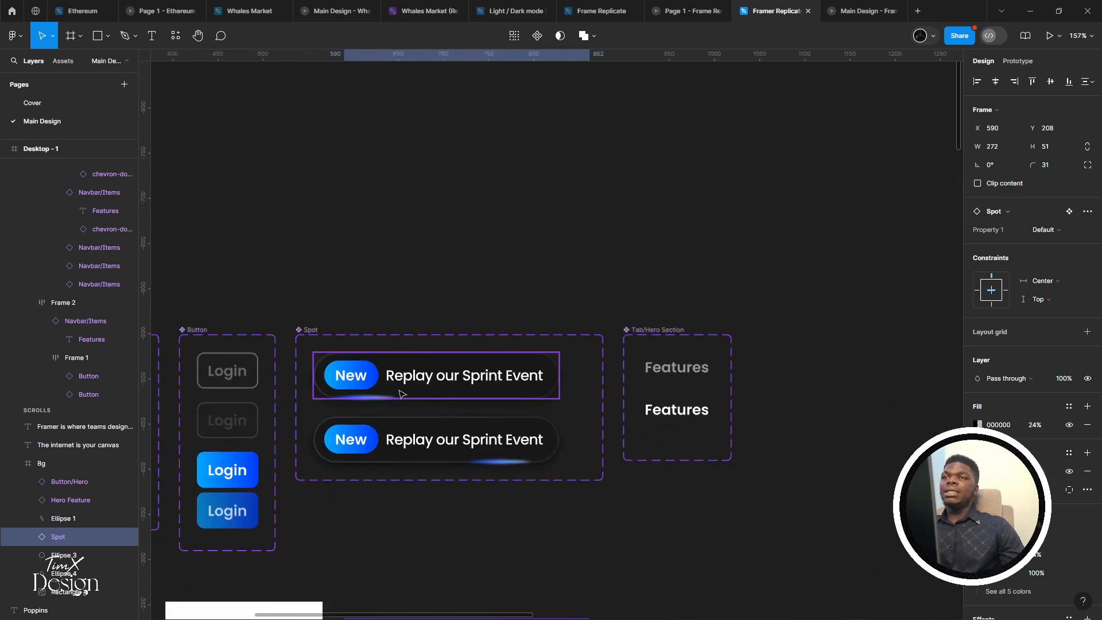
click(401, 391)
shift+click(414, 453)
scroll(1072, 454, down, 3)
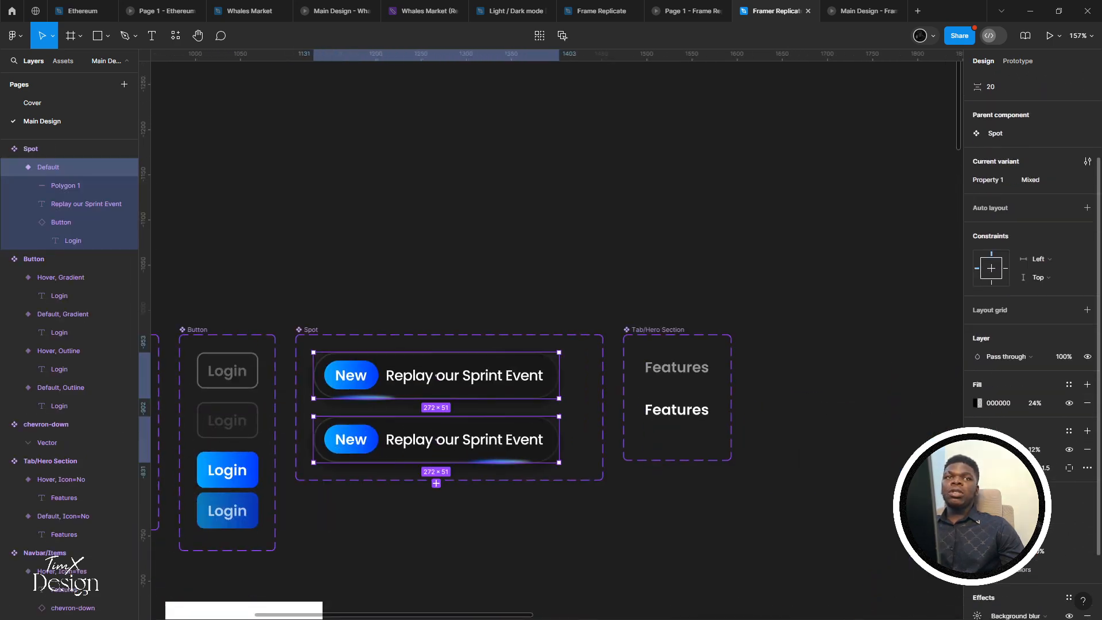
click(977, 450)
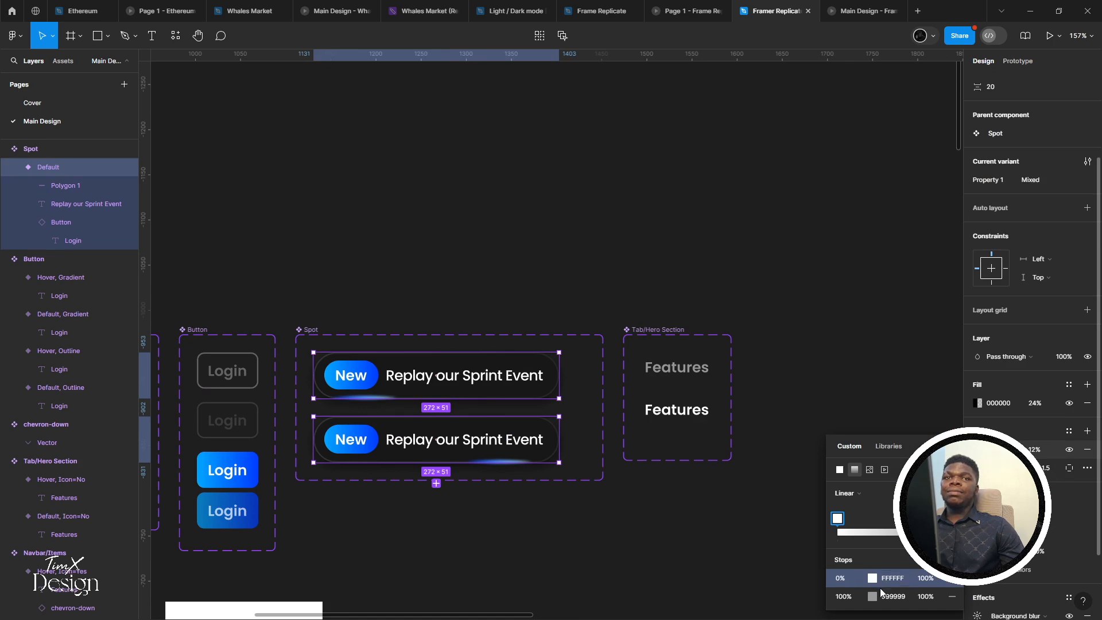
click(873, 597)
drag(744, 435, 610, 250)
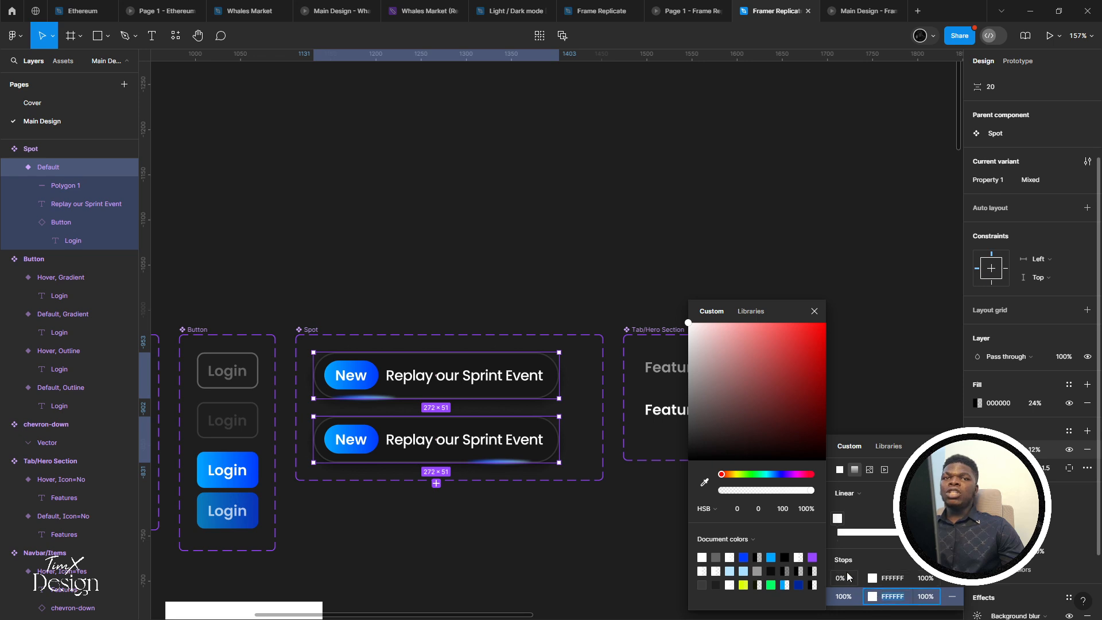
drag(777, 491, 767, 489)
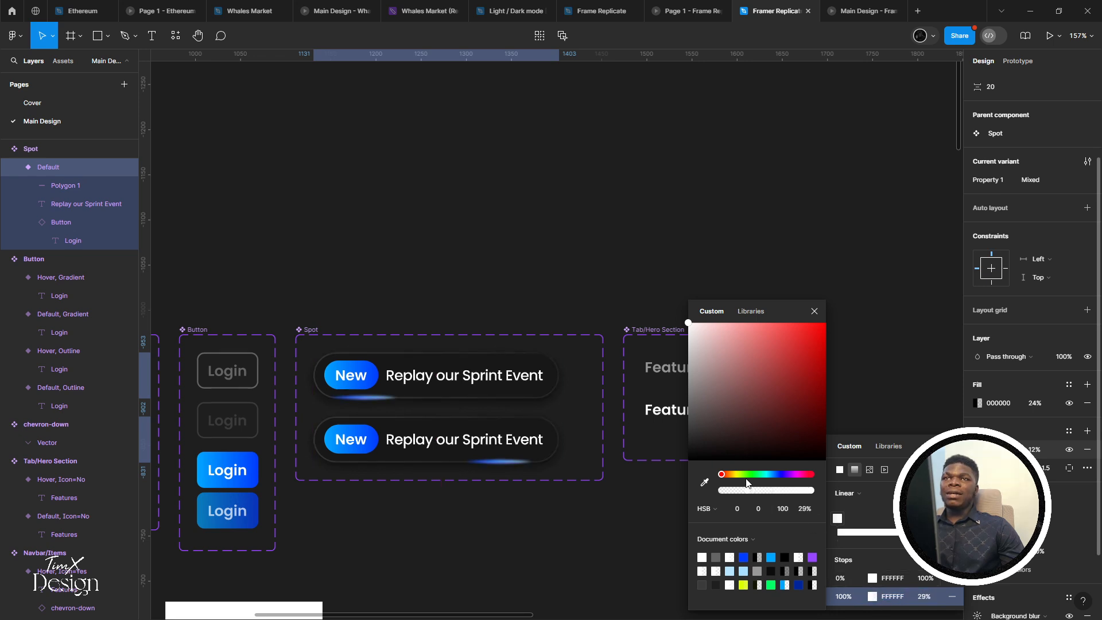
Raise the gradient stroke's end stop opacity to 31% on both Spot variants and check the badge outline in the prototype preview
drag(745, 471, 750, 471)
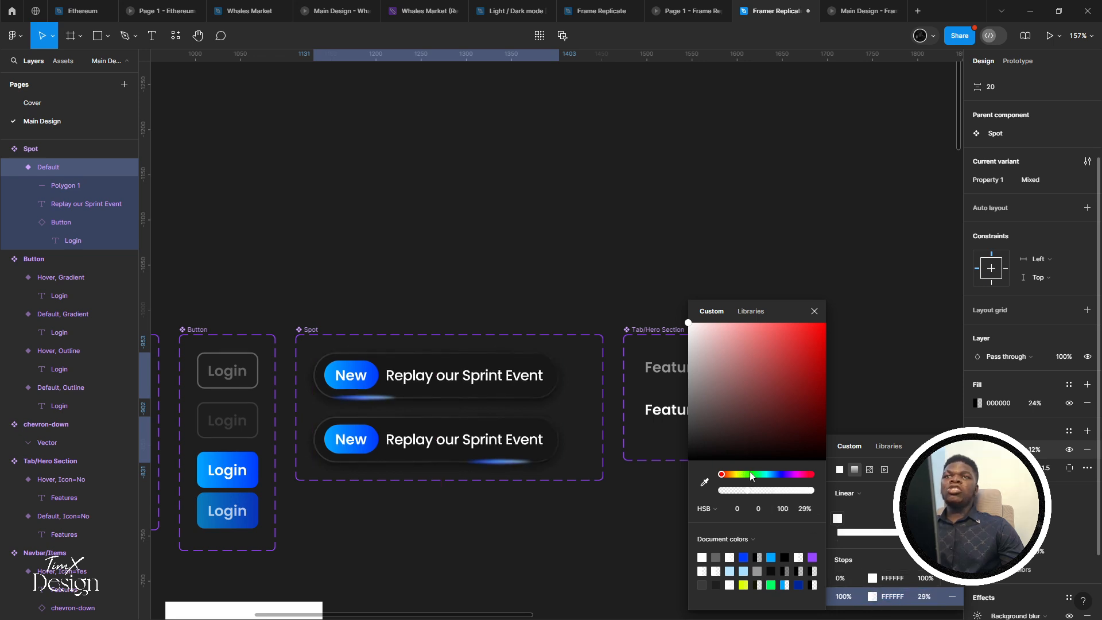
click(833, 8)
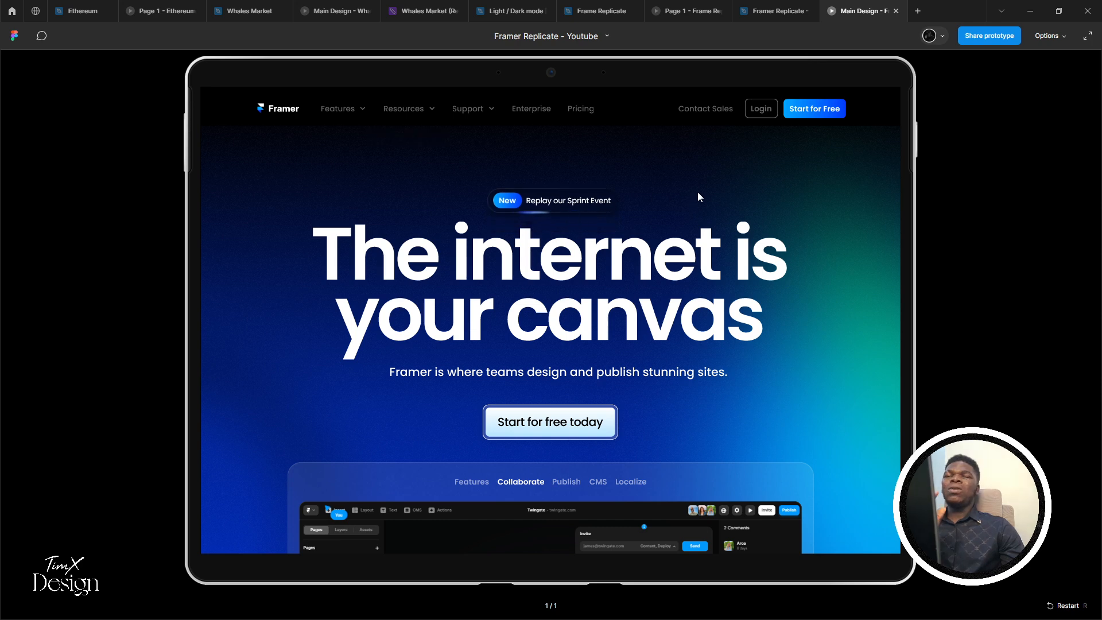
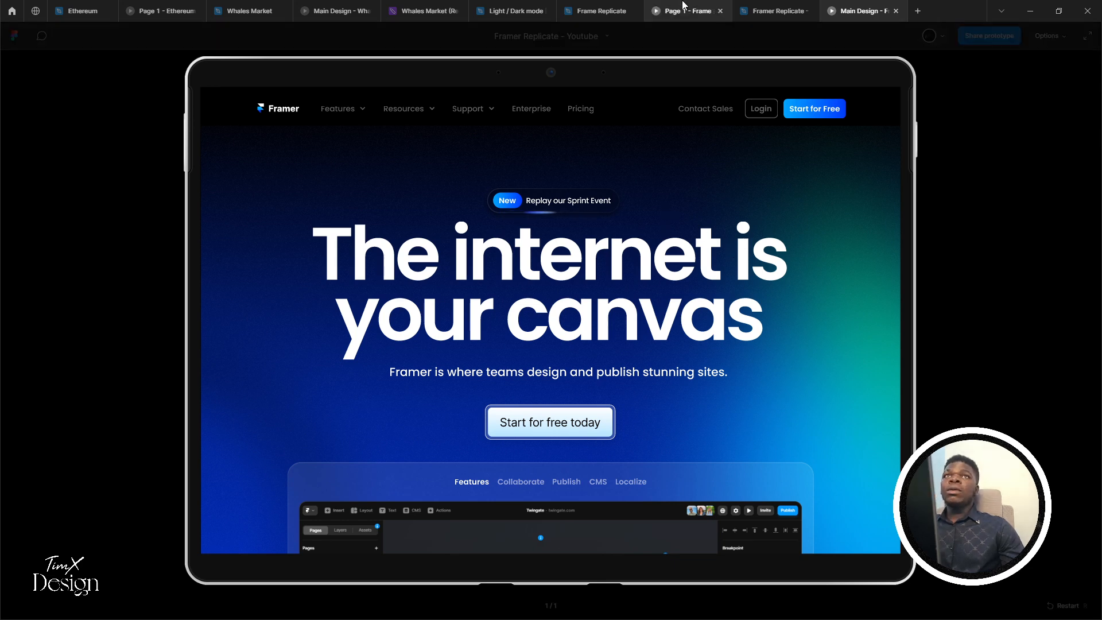
mouse_move(703, 4)
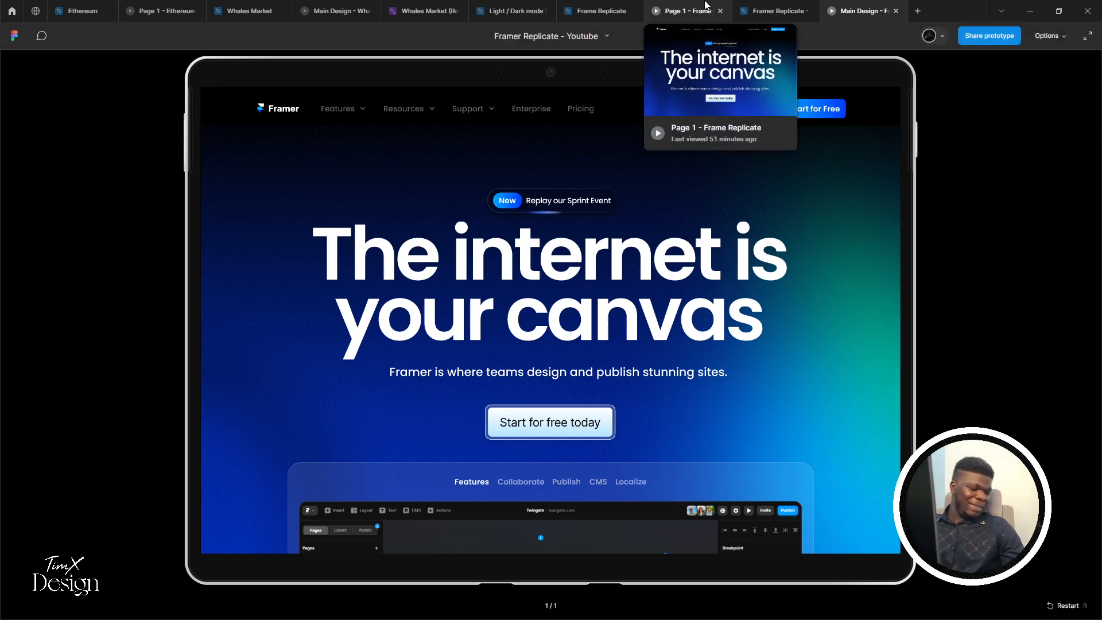
click(775, 10)
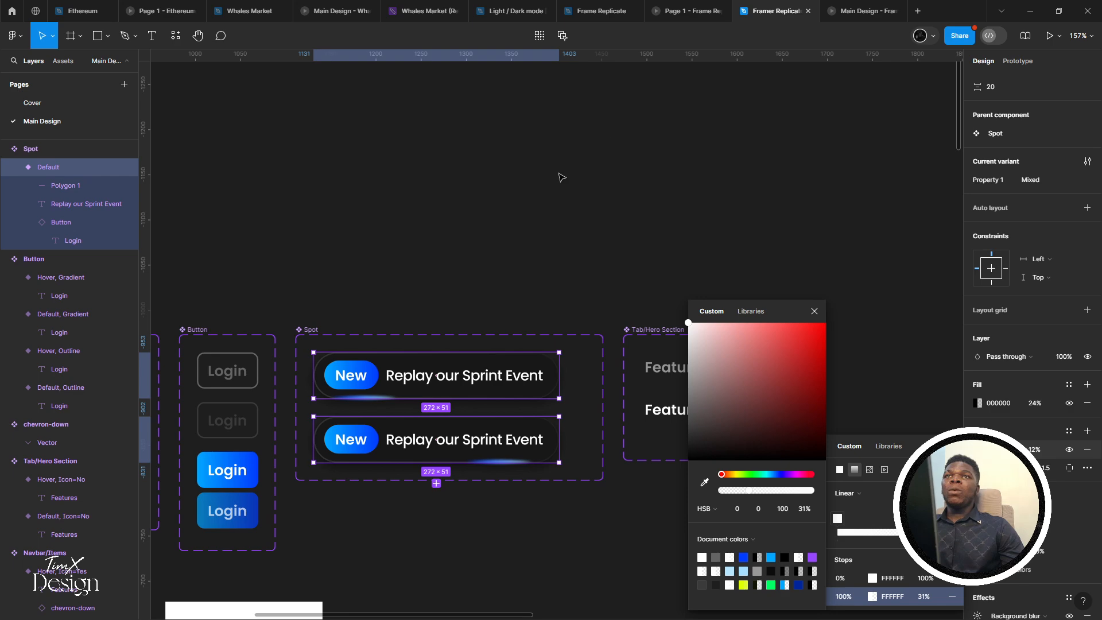
scroll(559, 184, down, 5)
click(814, 311)
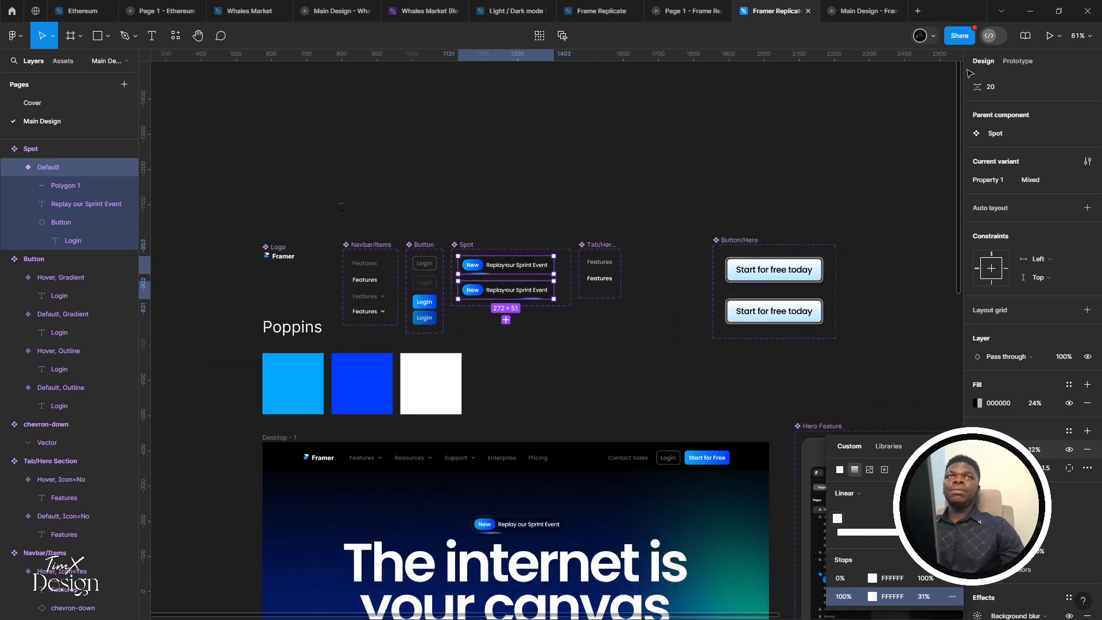
Compare the Figma hero section with the Framer website, examining the customer logo strip and the Meet our customers link
scroll(597, 254, down, 5)
scroll(442, 304, up, 5)
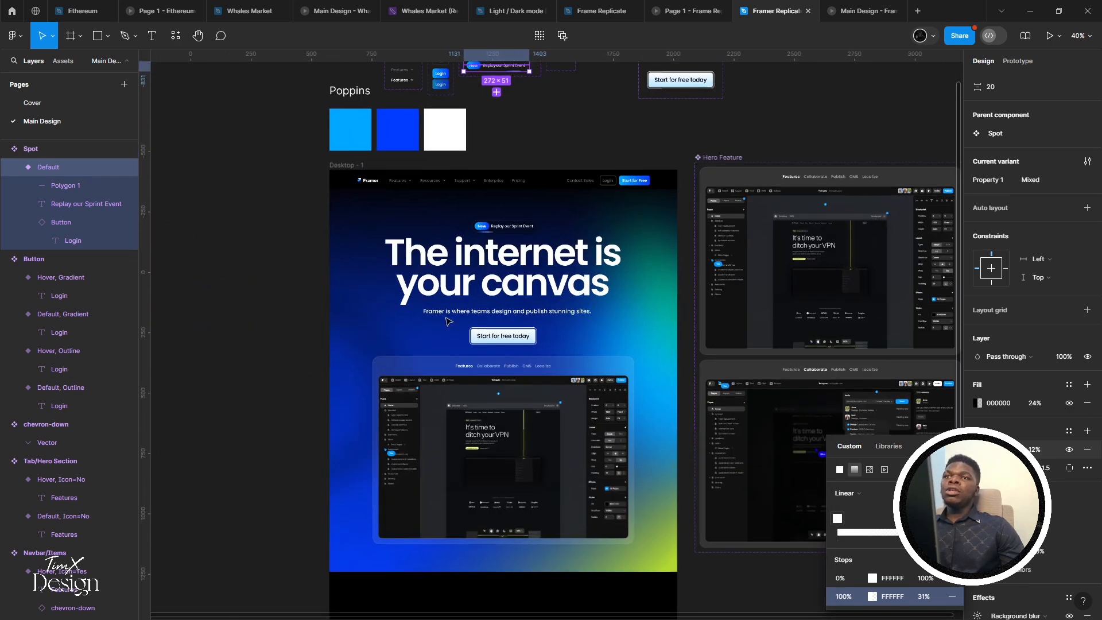
scroll(442, 303, down, 3)
scroll(442, 303, up, 4)
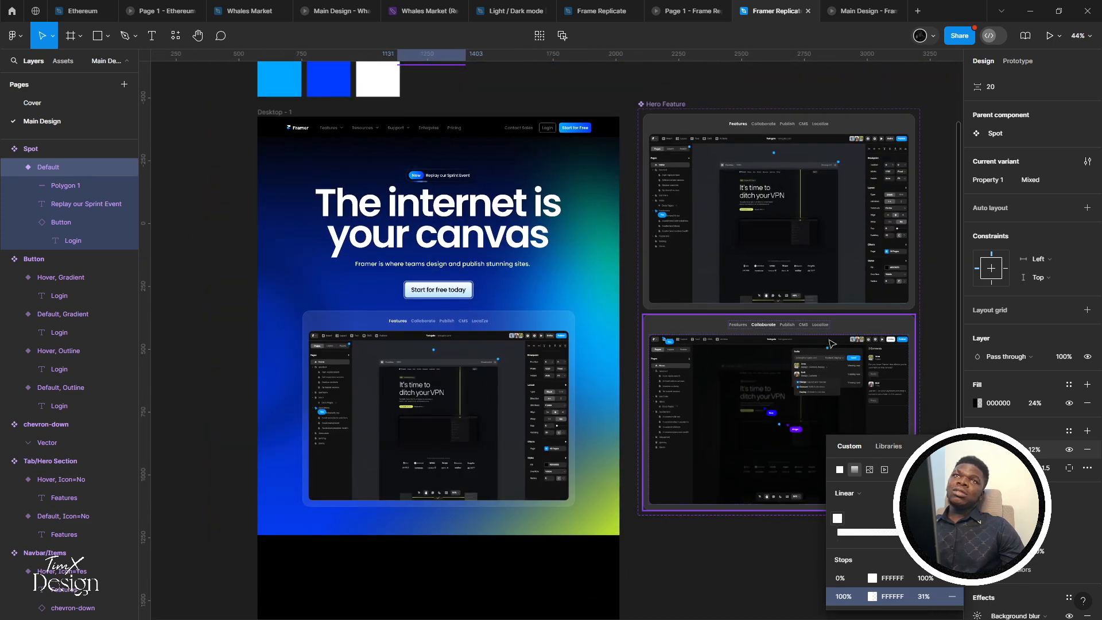
click(696, 418)
scroll(660, 411, down, 1)
scroll(660, 410, right, 2)
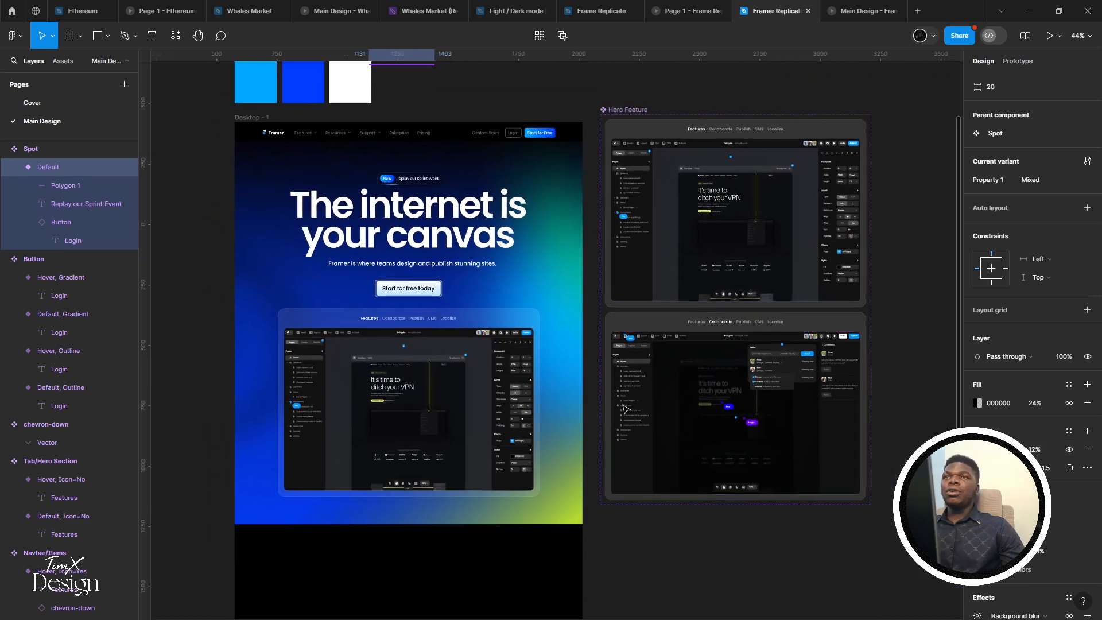
scroll(523, 349, up, 1)
key(alt+Tab)
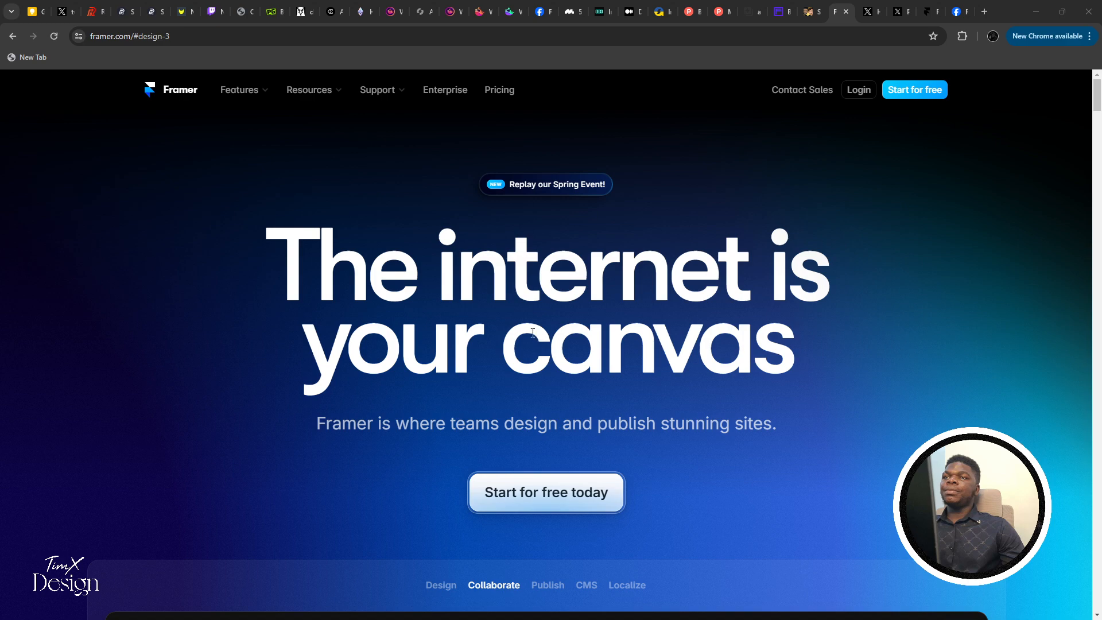
scroll(508, 343, down, 15)
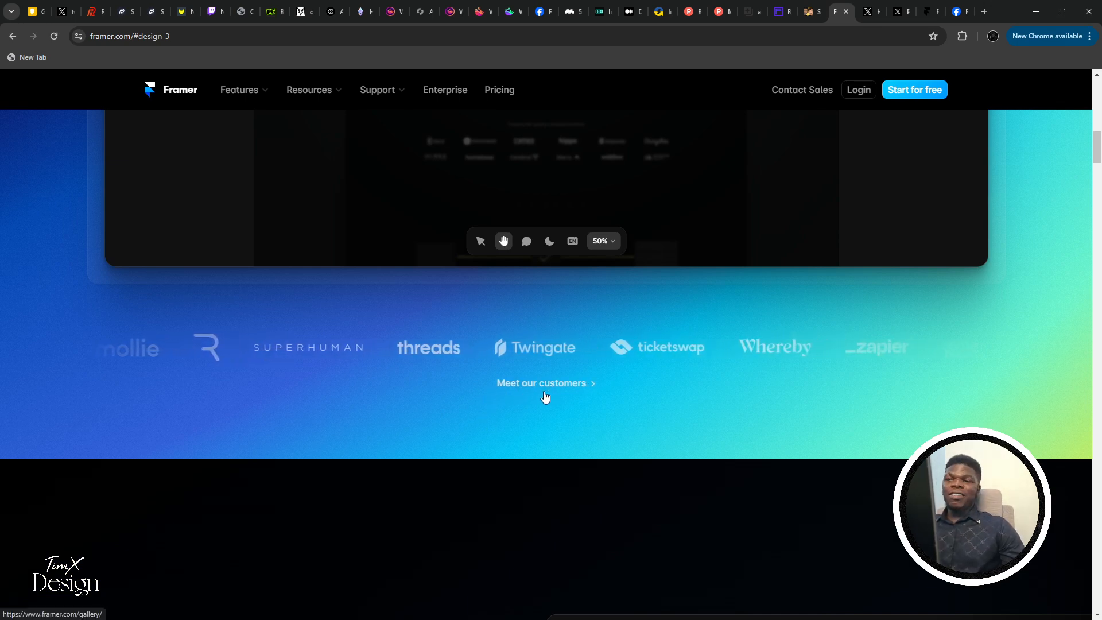
key(alt+Tab)
Shift the Logo, chevron-down, Navbar/Items and Poppins text left to make room, and raise the chevron-down component to about Y -1179
scroll(404, 352, up, 5)
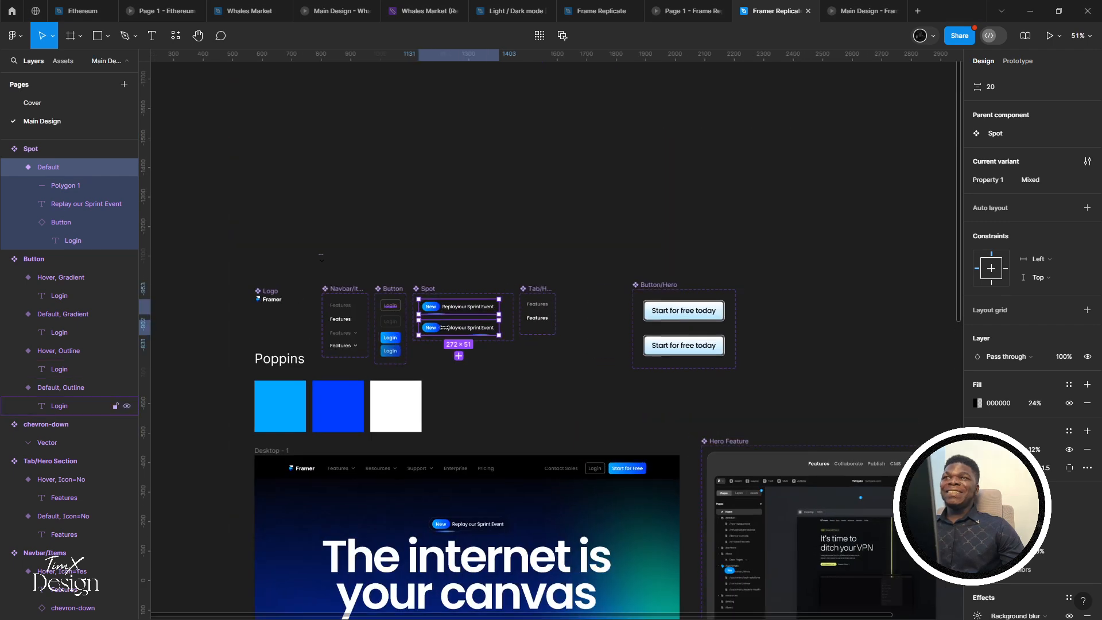
scroll(404, 351, up, 3)
scroll(413, 217, left, 5)
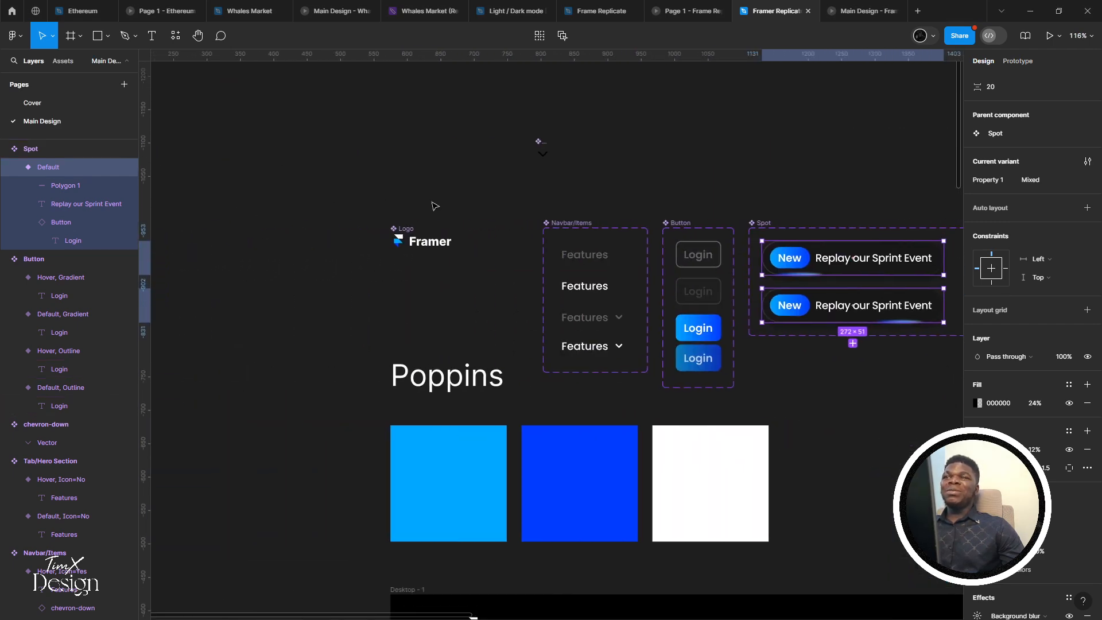
drag(339, 139, 635, 382)
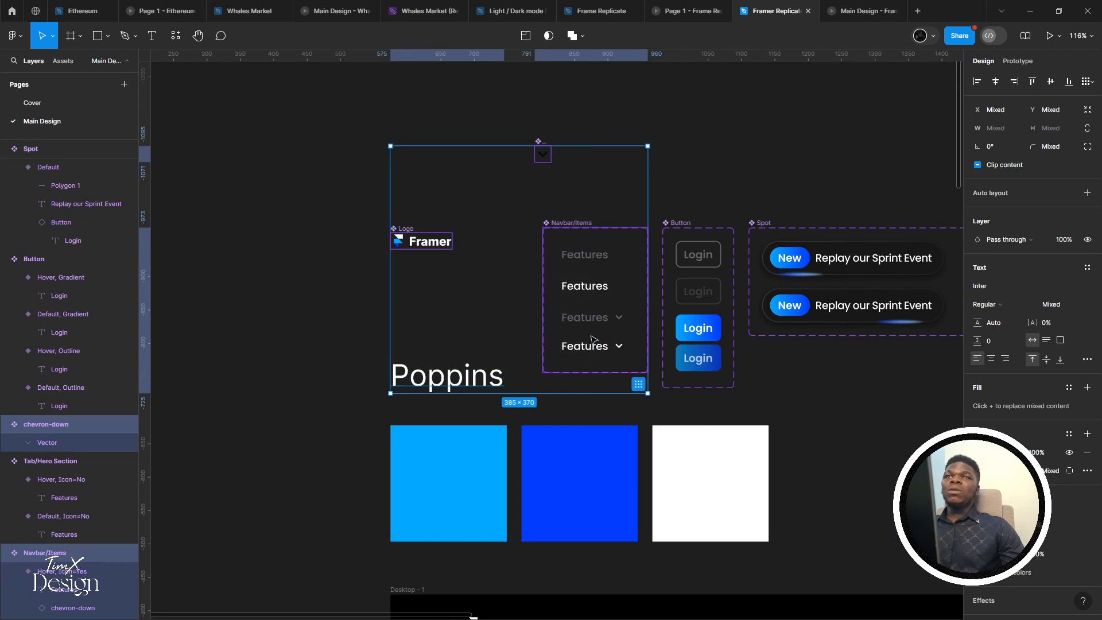
drag(578, 333, 482, 331)
click(442, 172)
drag(441, 140, 459, 90)
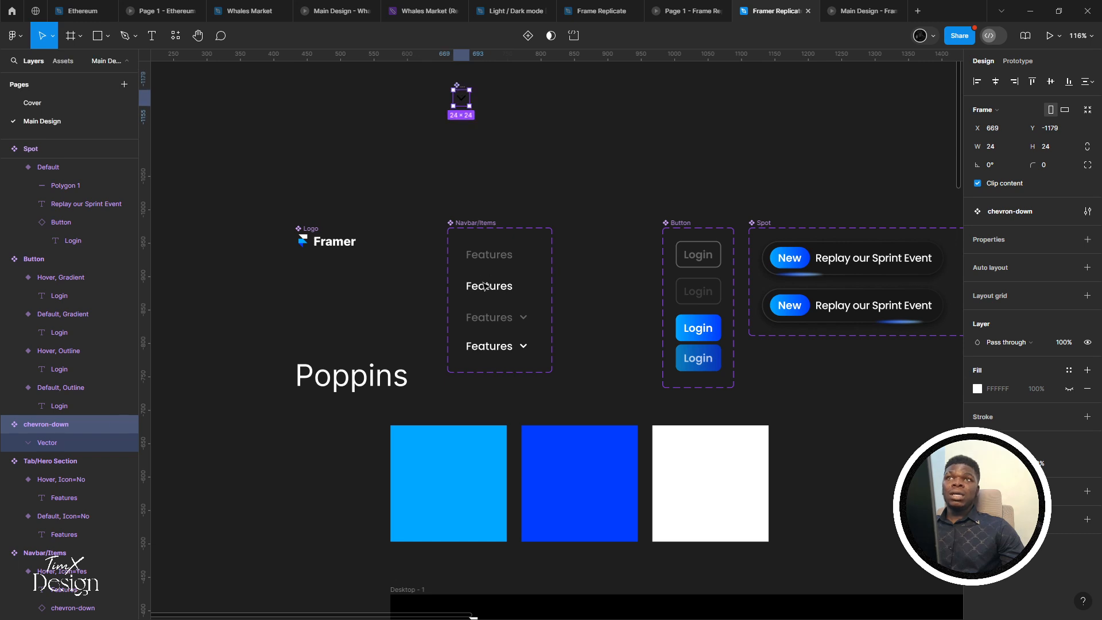
Move the Button component set close beside Navbar/Items and raise both sets together, bringing Navbar/Items to about Y -1019
scroll(463, 290, up, 3)
scroll(462, 290, right, 2)
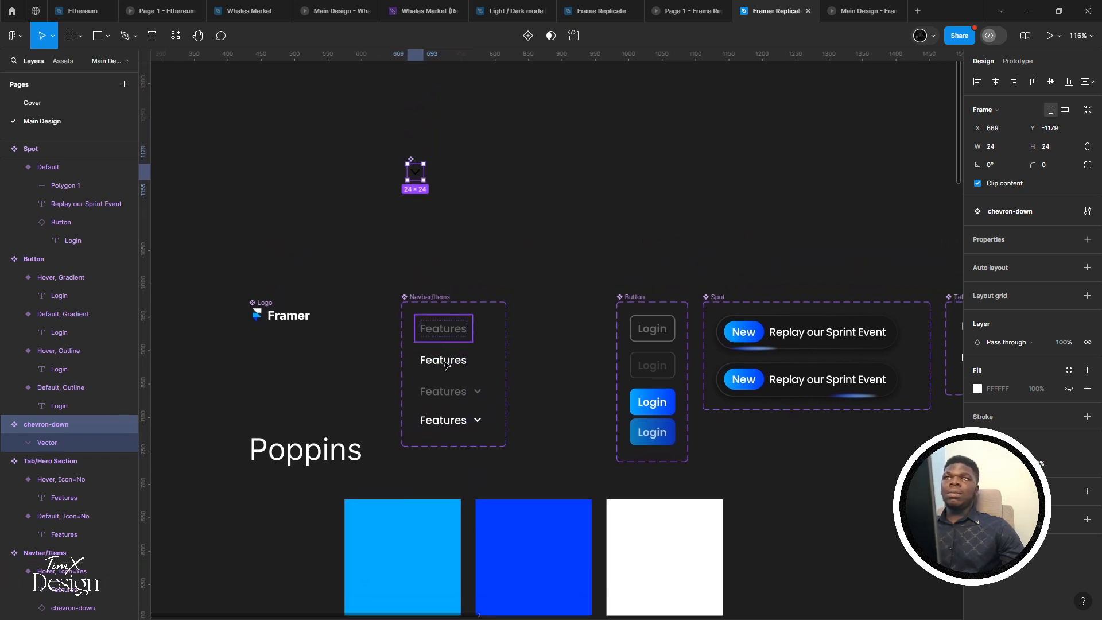
scroll(459, 430, up, 5)
scroll(664, 248, right, 2)
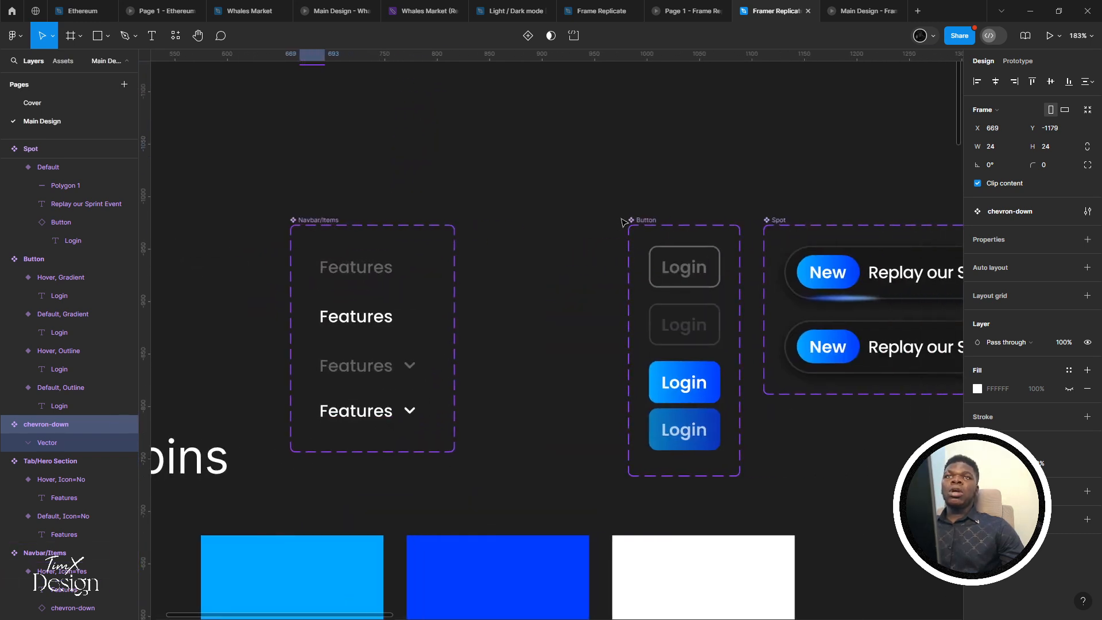
drag(634, 219, 478, 218)
scroll(476, 241, right, 2)
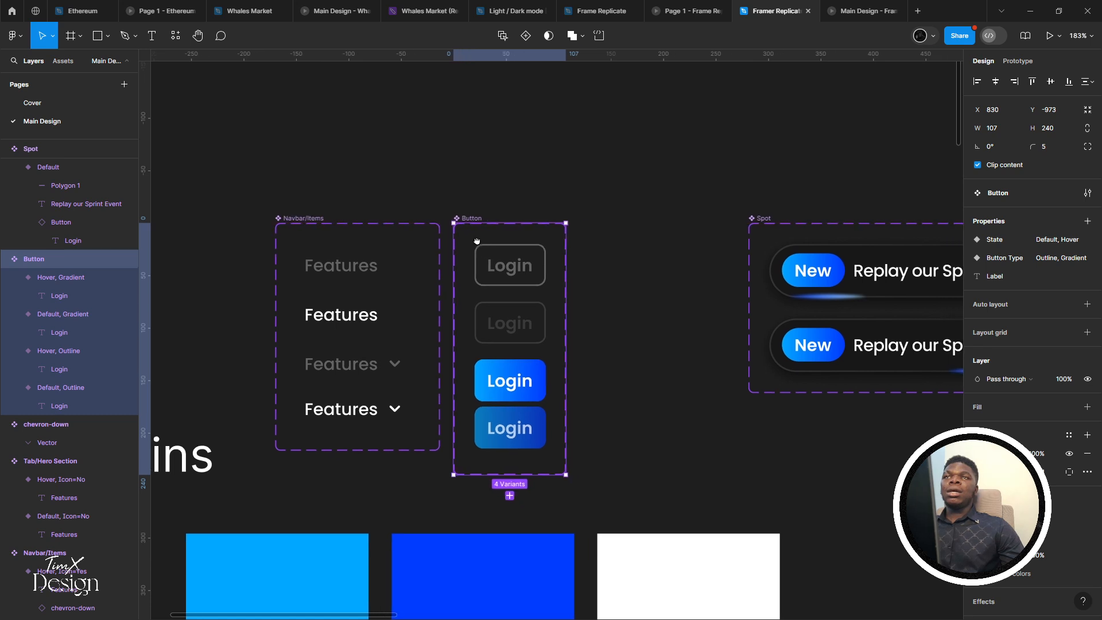
shift+click(301, 219)
drag(305, 229, 308, 183)
click(460, 131)
click(298, 175)
key(alt)
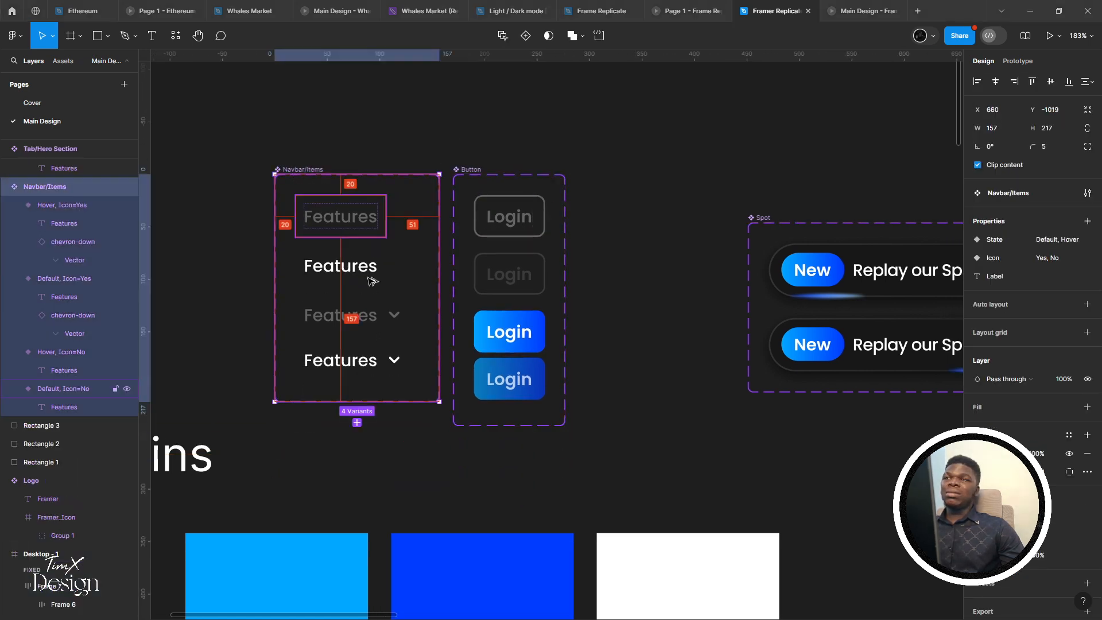
Check the Meet our customers link on the Framer website, and raise the Button component set to about X 826, Y -1079
key(alt+Tab)
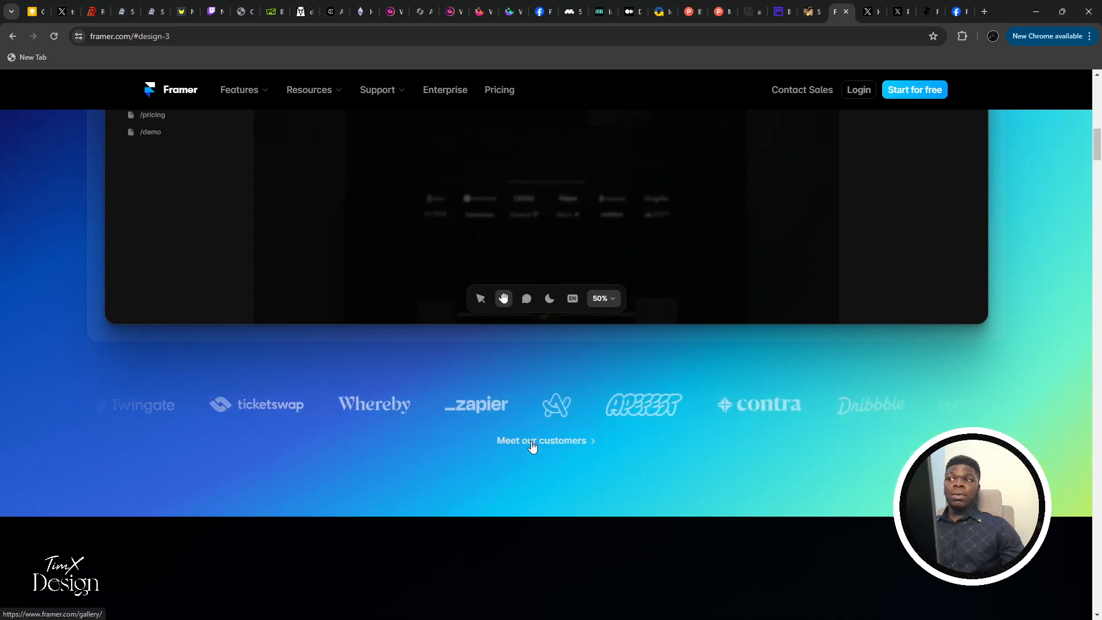
key(alt+Tab)
scroll(422, 315, down, 3)
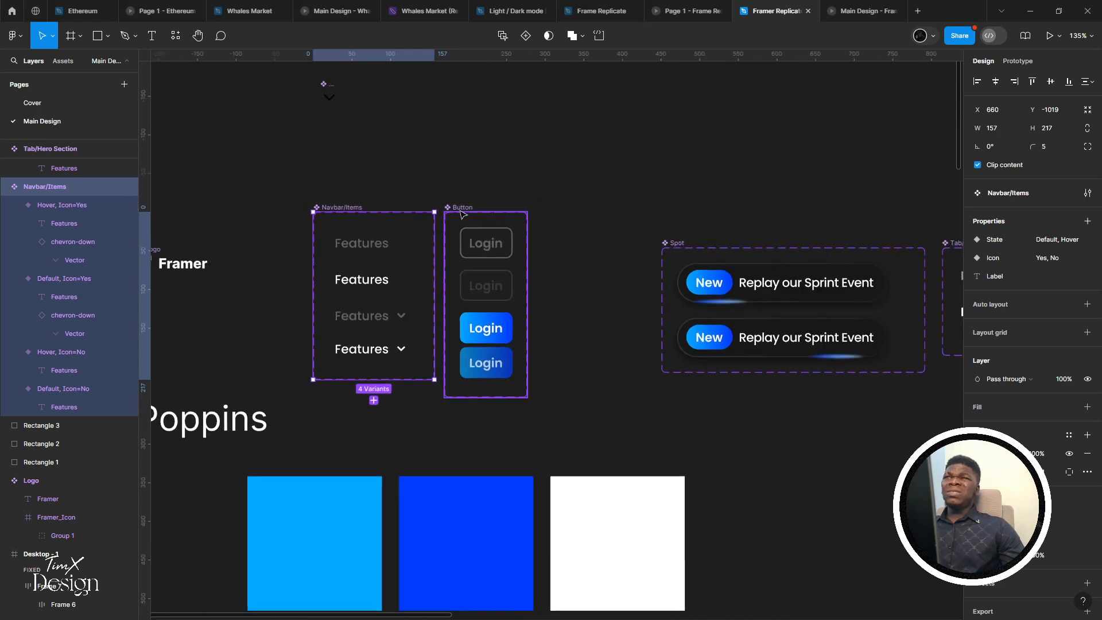
drag(463, 214, 459, 168)
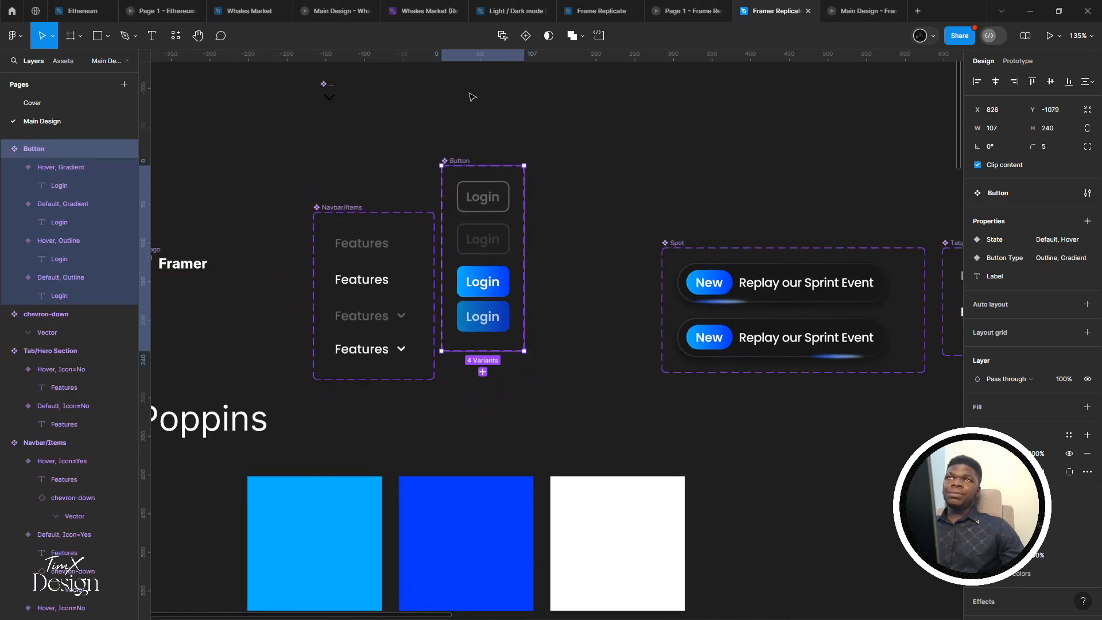
Add a new variant to the Button component set and hide its stroke to make a text-only Login button
click(524, 37)
scroll(472, 400, up, 5)
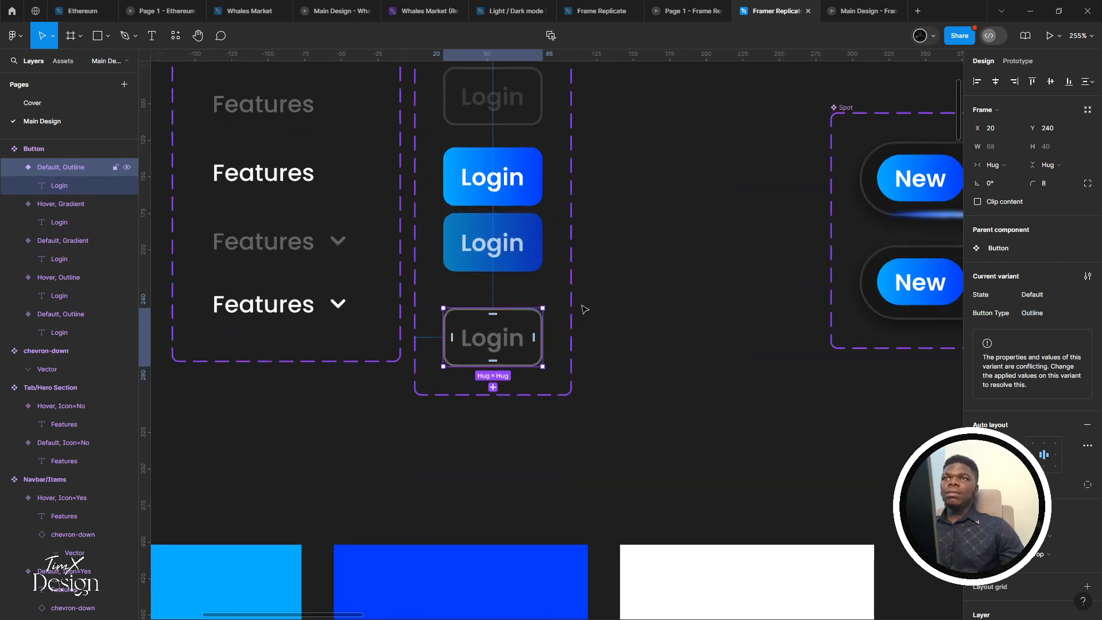
click(706, 294)
key(ctrl+z)
scroll(999, 477, down, 4)
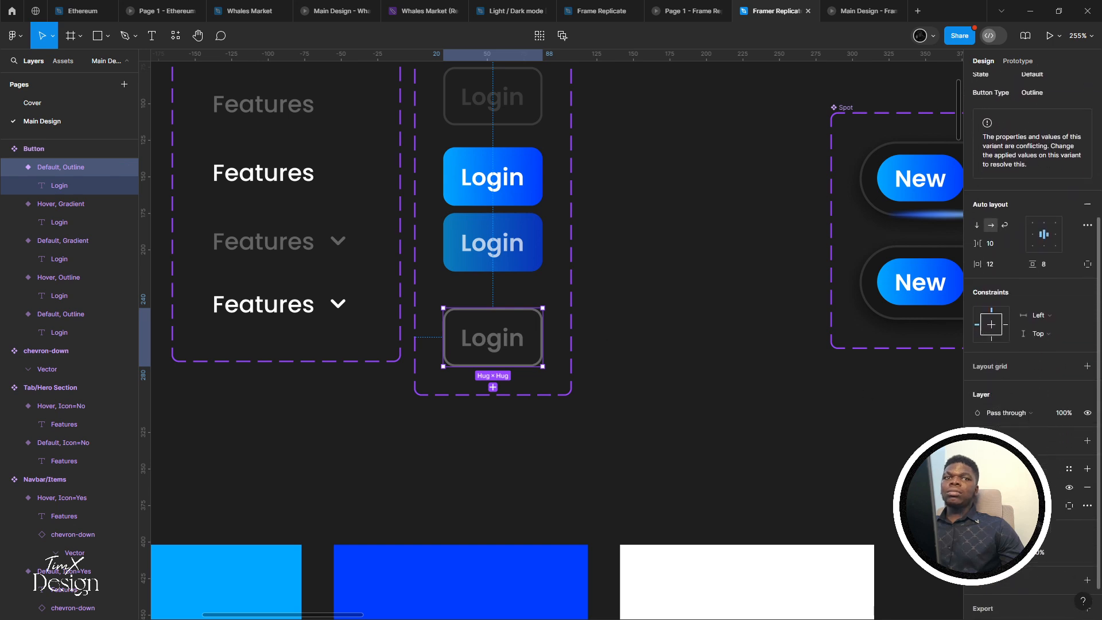
scroll(1058, 475, down, 1)
click(1066, 457)
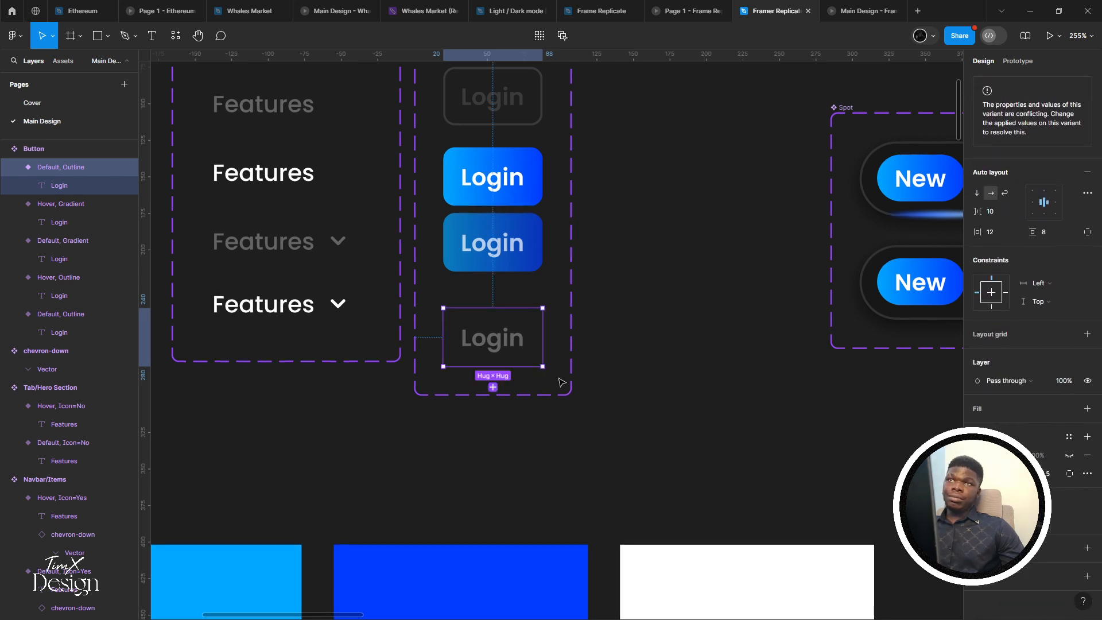
scroll(559, 367, up, 3)
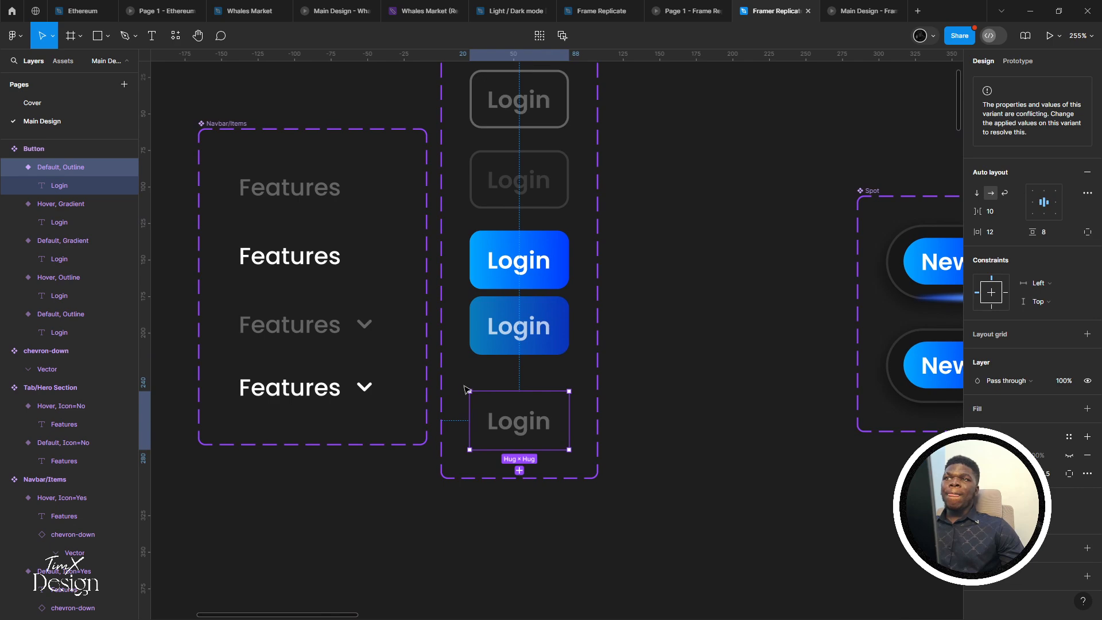
Search the Feather Icons plugin for "right" and insert the chevron-right icon on the canvas near the chevron-down component
double_click(363, 329)
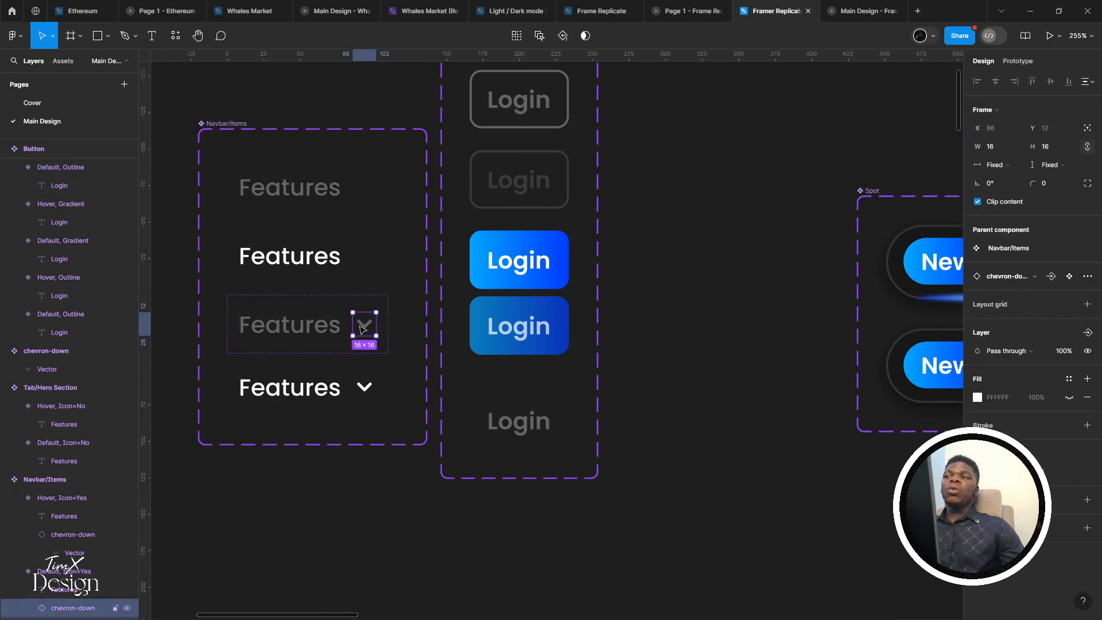
drag(363, 329, 396, 417)
scroll(397, 417, down, 3)
drag(270, 267, 300, 356)
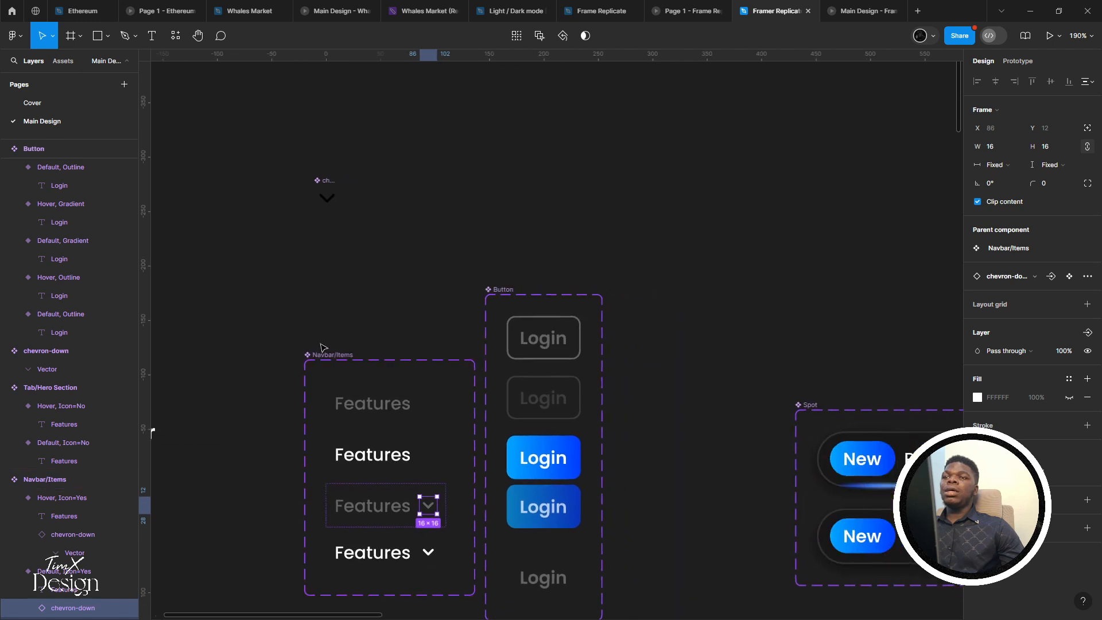
scroll(327, 211, up, 5)
click(381, 208)
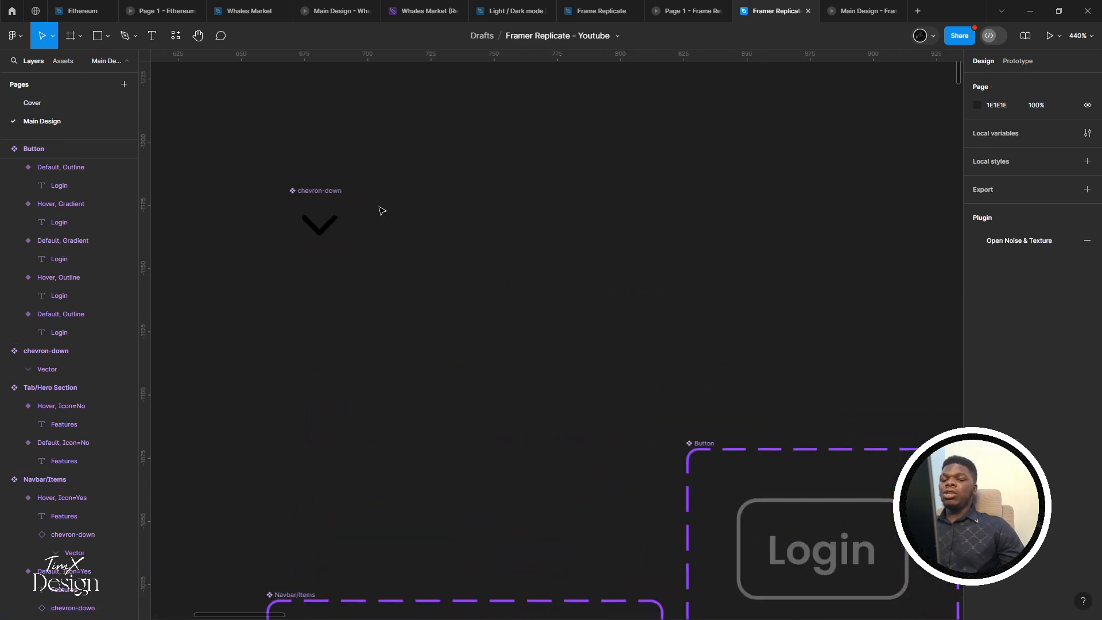
key(ctrl+slash)
text(feat)
key(Return)
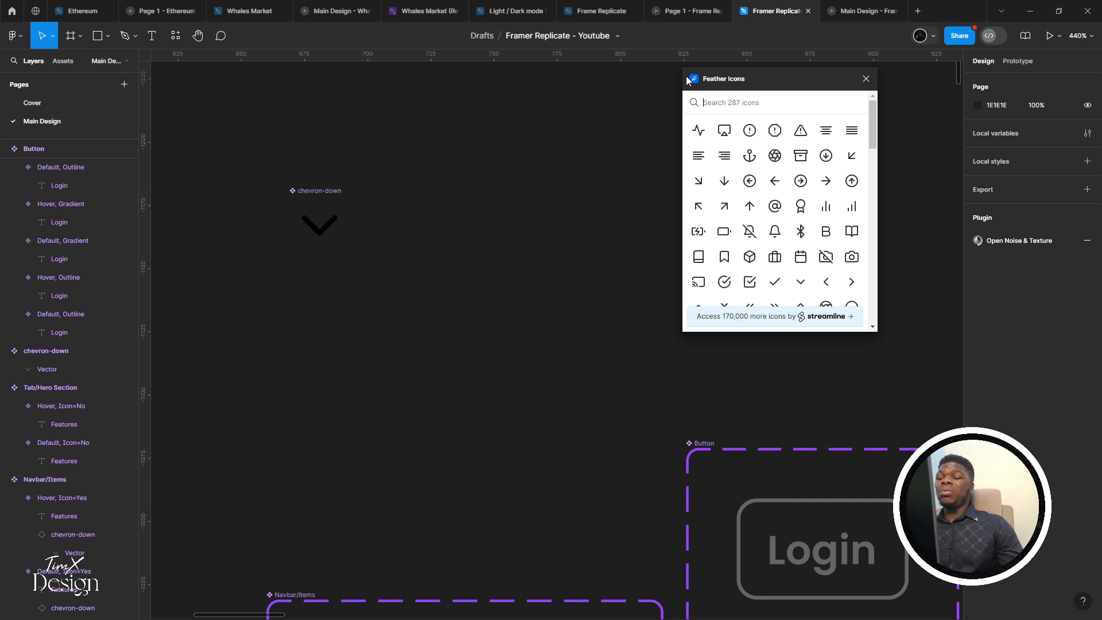
text(right)
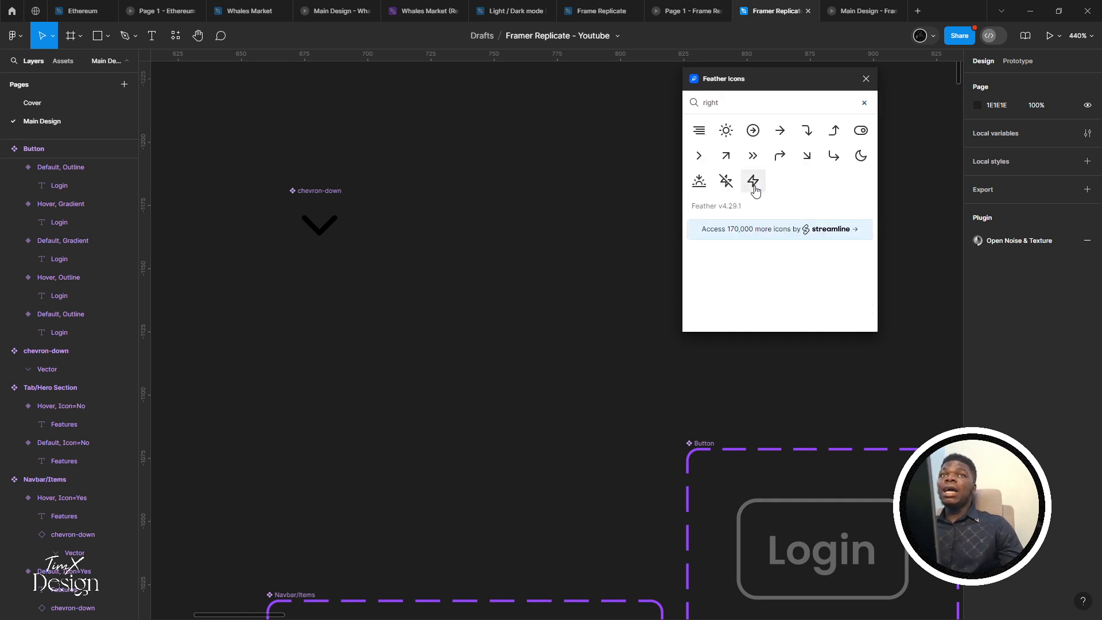
click(699, 155)
Place the chevron-right icon beside chevron-down at about X 705, Y -1182, close the plugin and convert the icon's frame into a component
drag(579, 365, 415, 221)
double_click(414, 219)
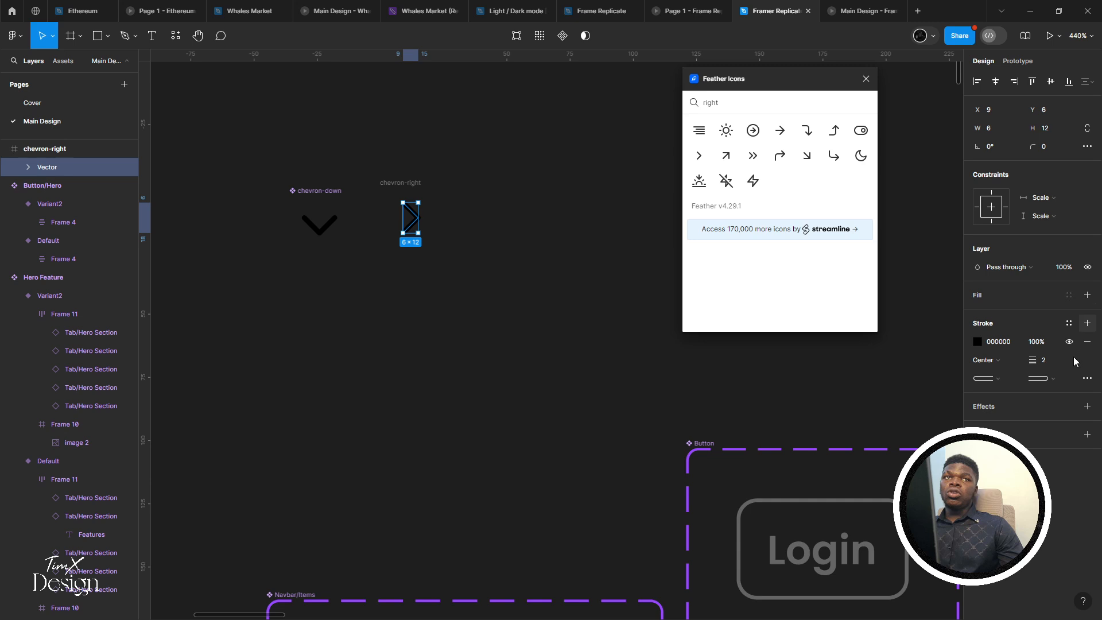
click(865, 79)
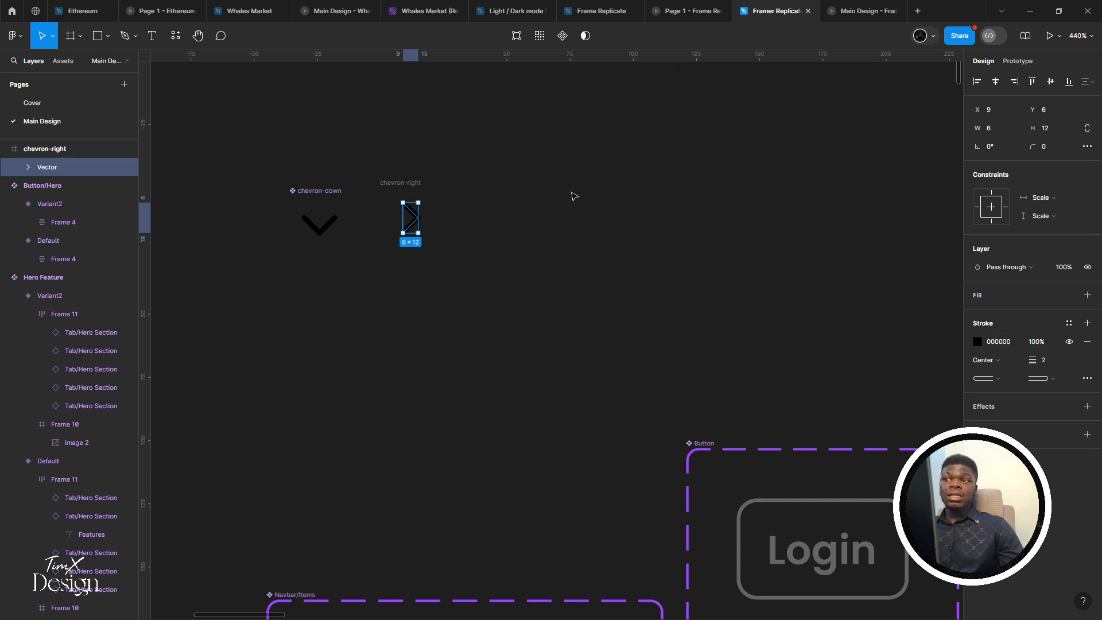
click(400, 184)
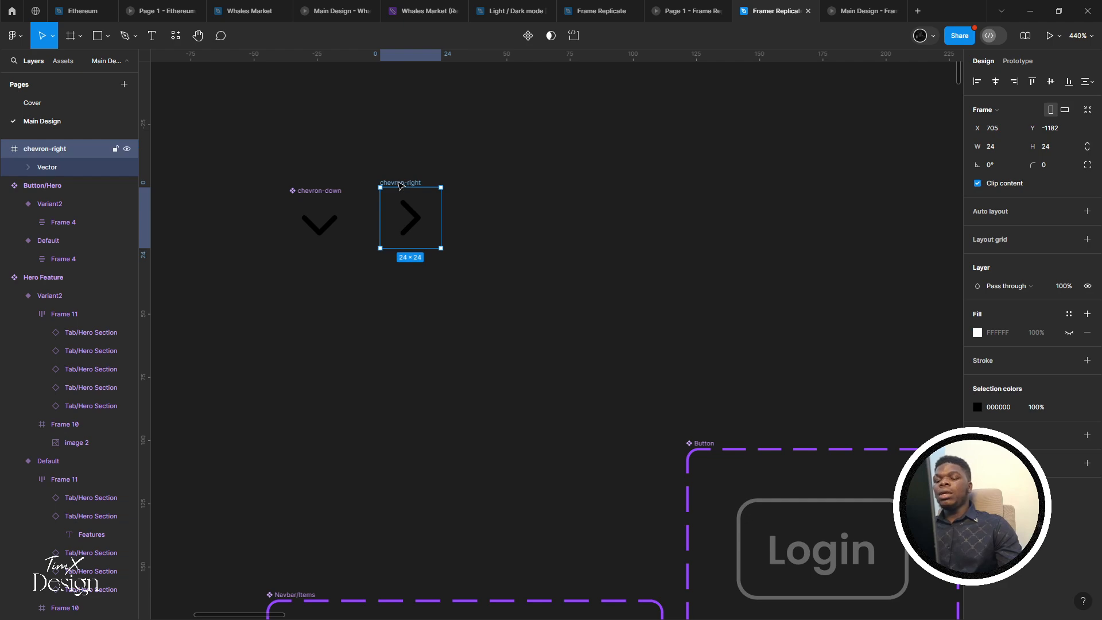
key(ctrl+alt+k)
scroll(401, 184, down, 5)
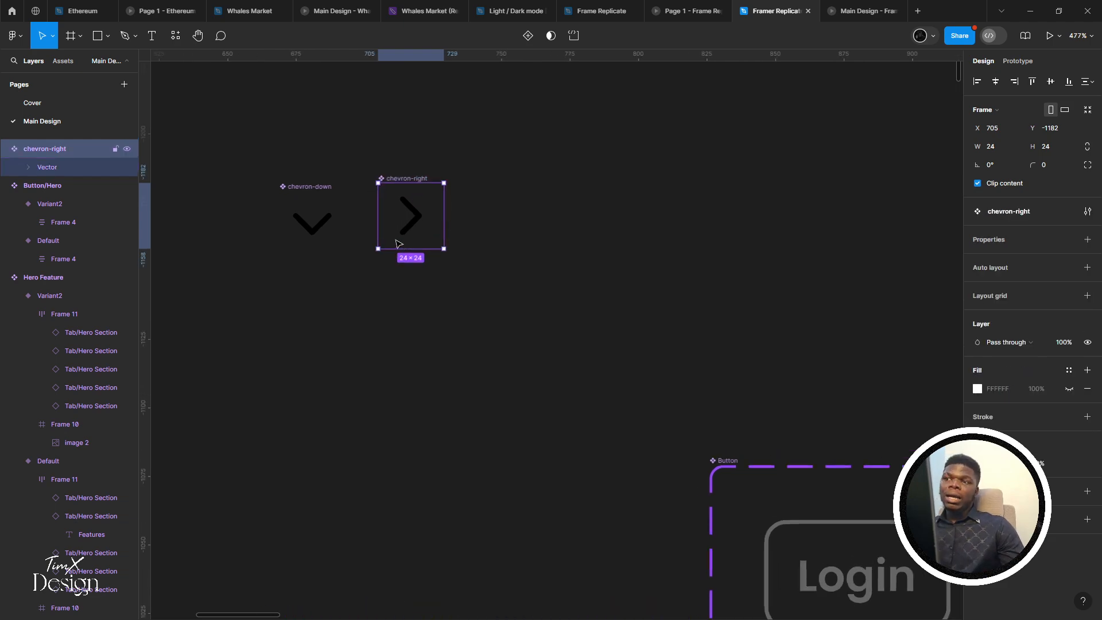
Place an instance of the chevron-right component after the Login text in the bottom text-only Button variant
scroll(418, 263, down, 1)
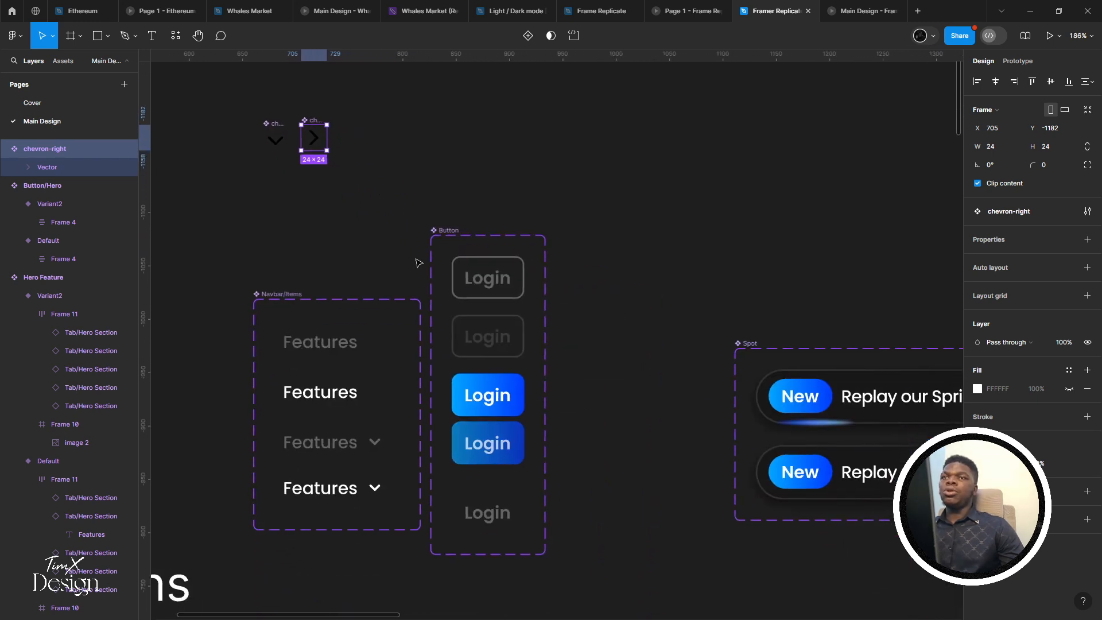
scroll(295, 115, down, 1)
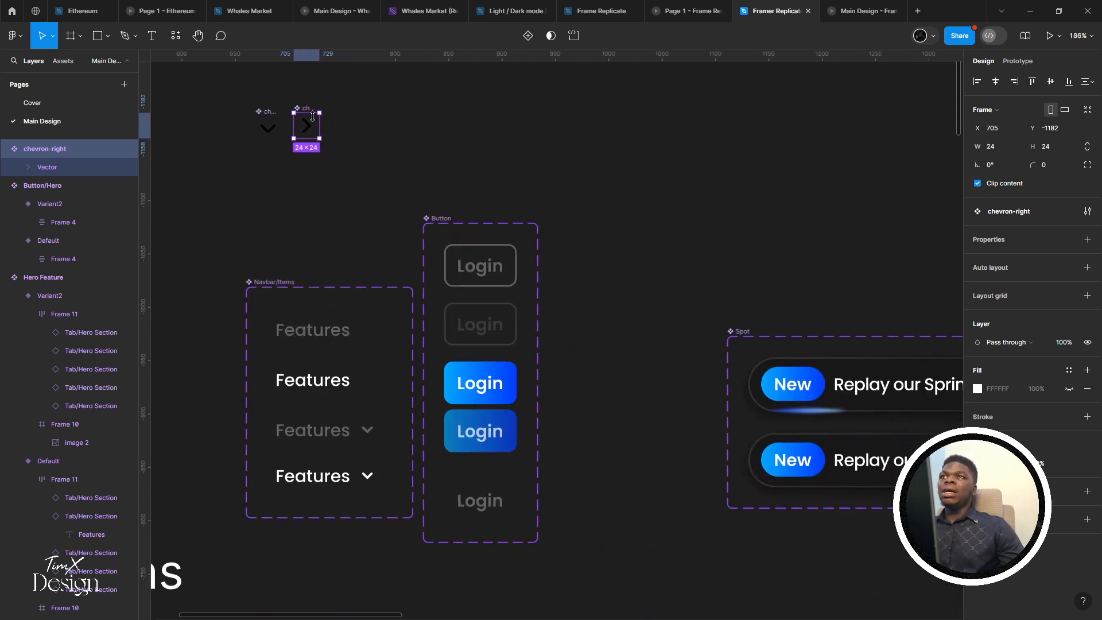
drag(311, 128, 500, 506)
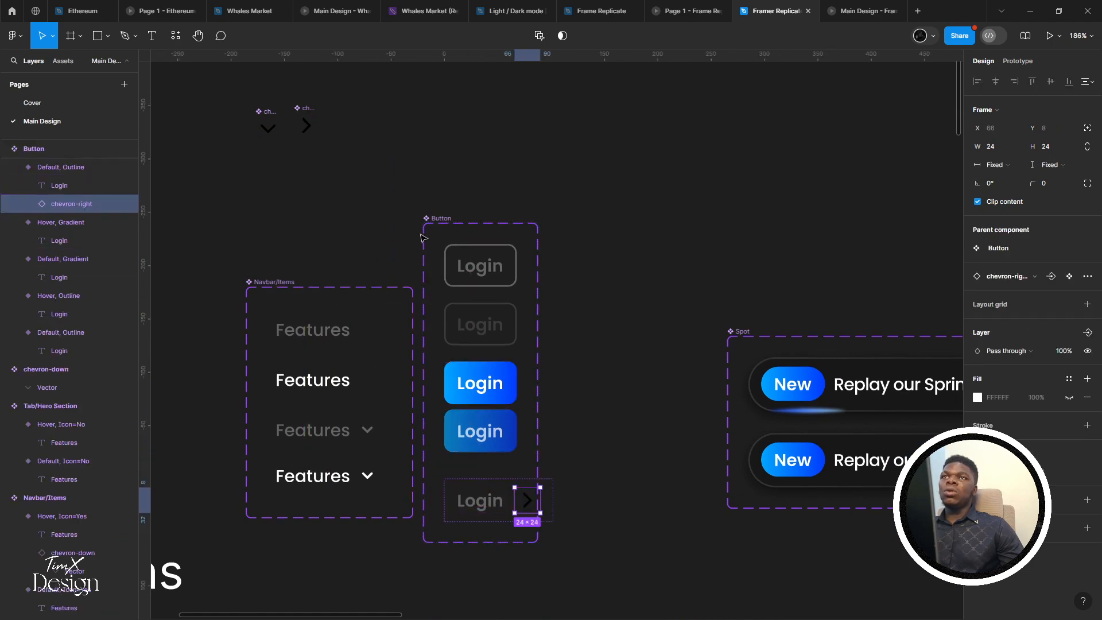
Widen the Button component set to about 166 px so the chevron variant fits inside it
click(443, 225)
drag(541, 288, 592, 293)
mouse_move(553, 285)
mouse_down()
mouse_move(547, 278)
mouse_move(571, 288)
mouse_up()
scroll(531, 292, right, 1)
Recolour the chevron-right icon in the text-only variant to grey 646464, matching the Login text
double_click(452, 481)
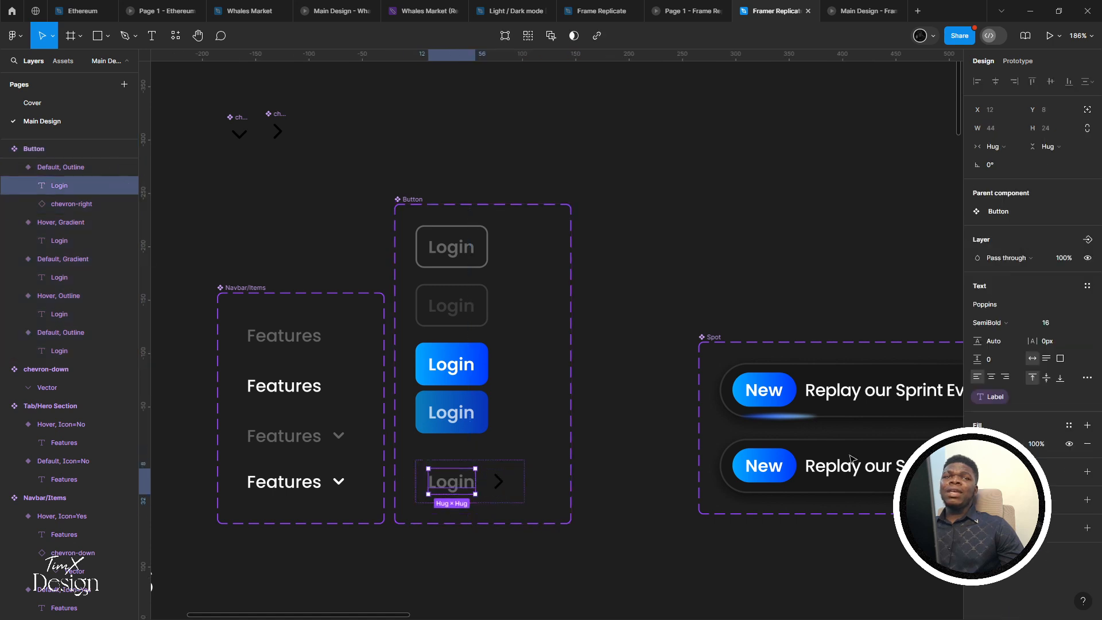
scroll(640, 481, down, 2)
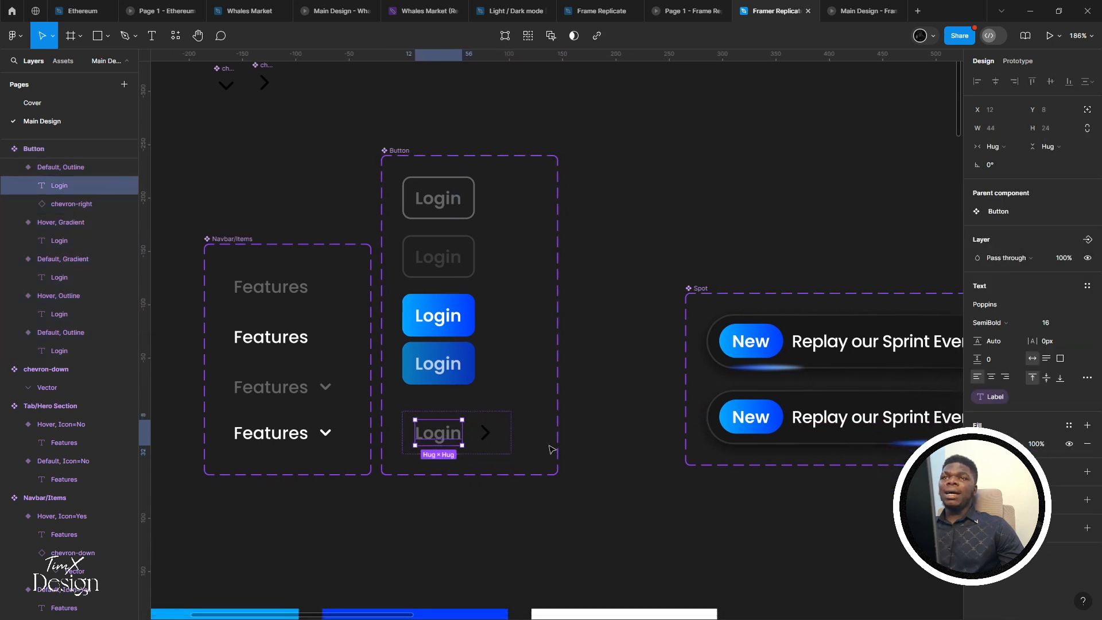
click(495, 440)
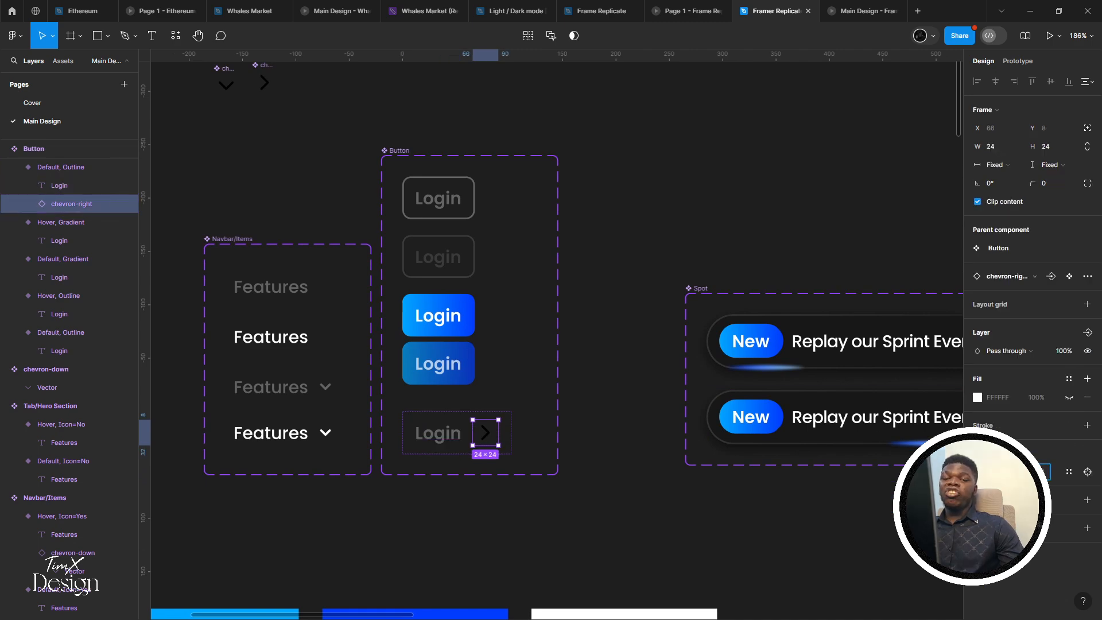
click(536, 351)
Tighten the spacing between the Login text and the chevron in the text-only variant to 4
scroll(482, 342, down, 2)
click(467, 432)
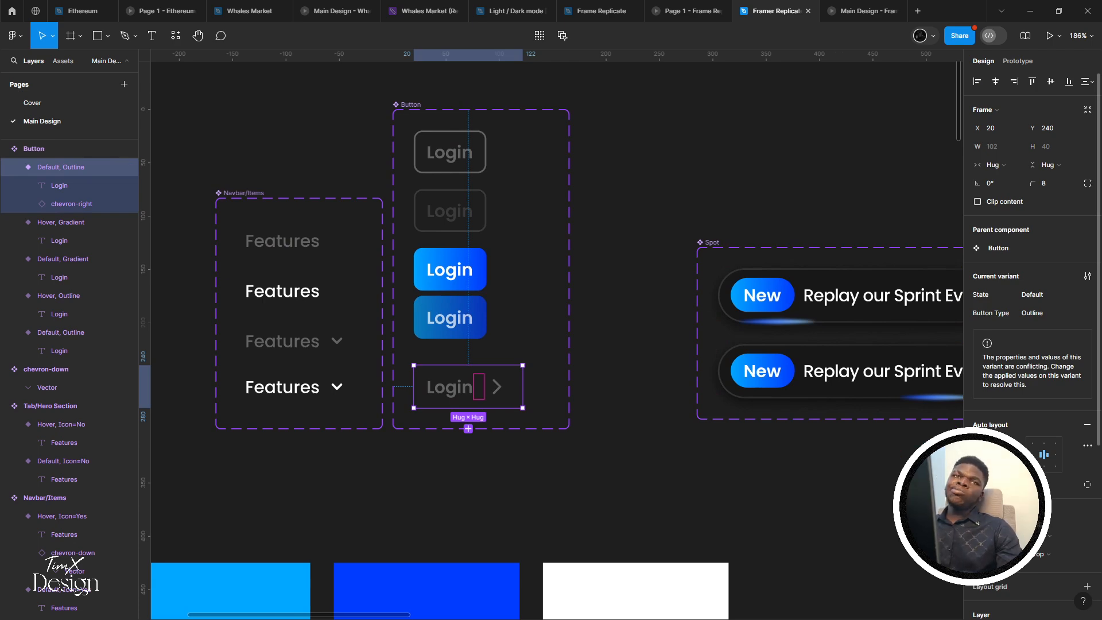
key(Return)
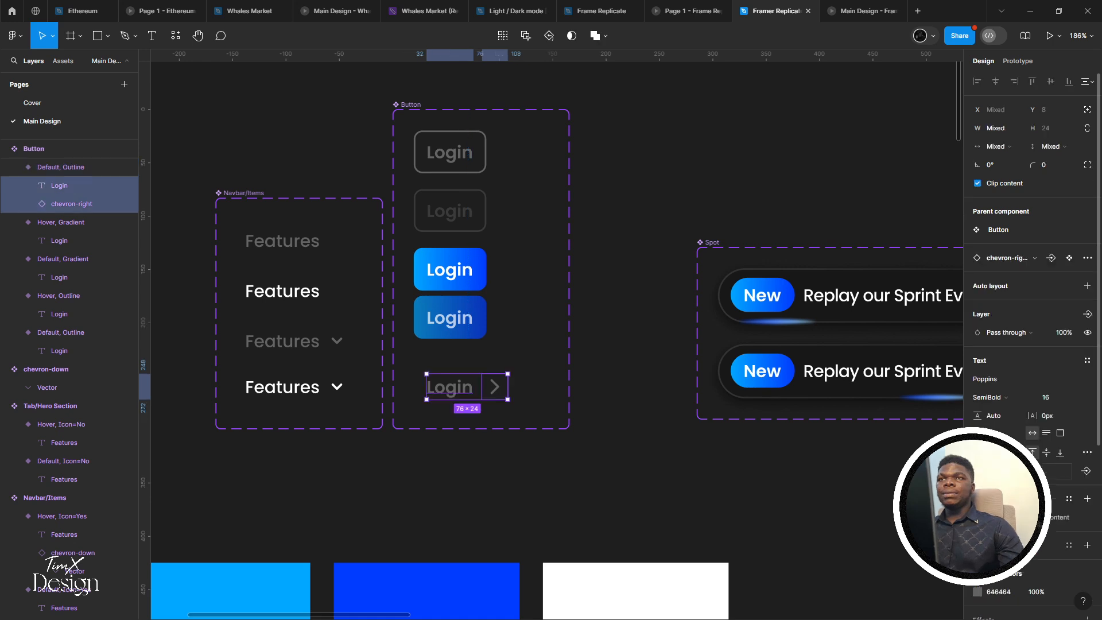
key(Escape)
click(479, 396)
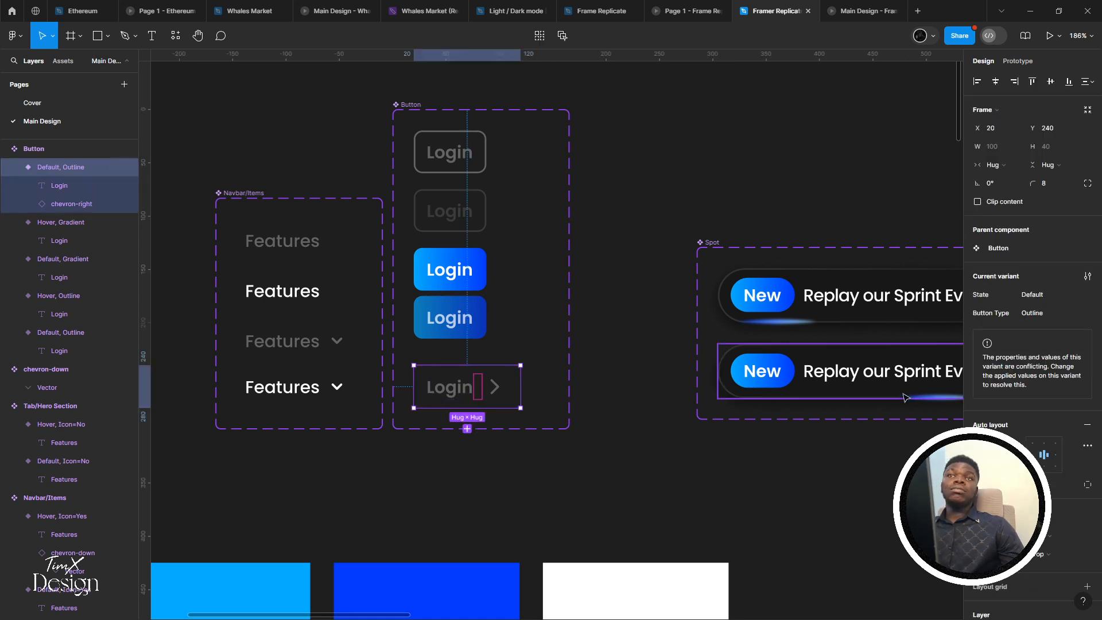
drag(478, 387, 474, 386)
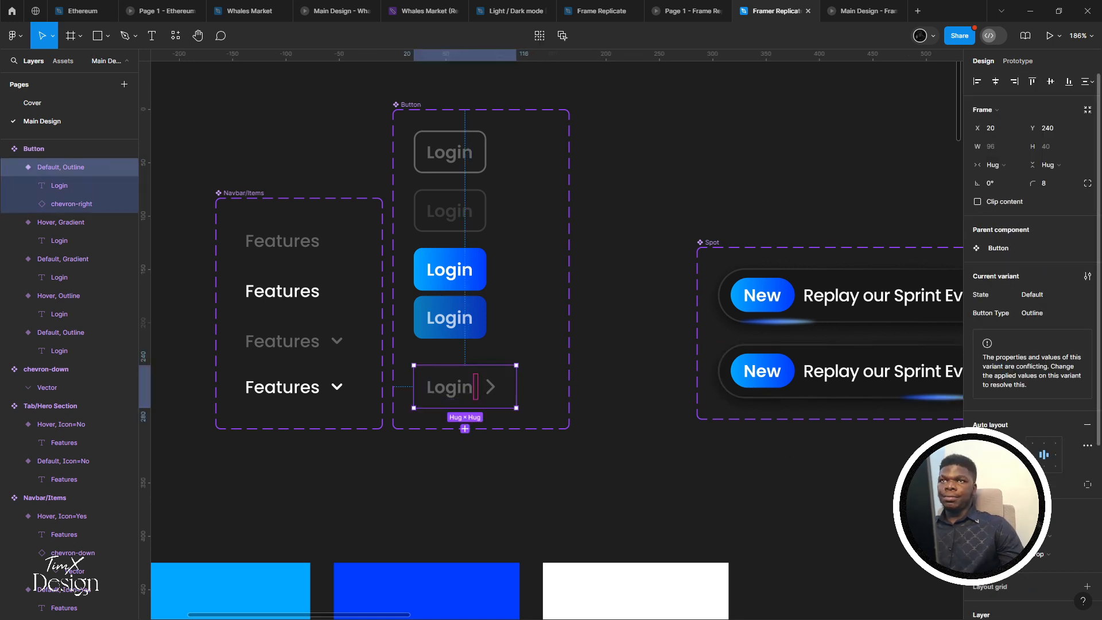
Resize the chevron-right icon in the text-only variant to 16 × 16
click(503, 388)
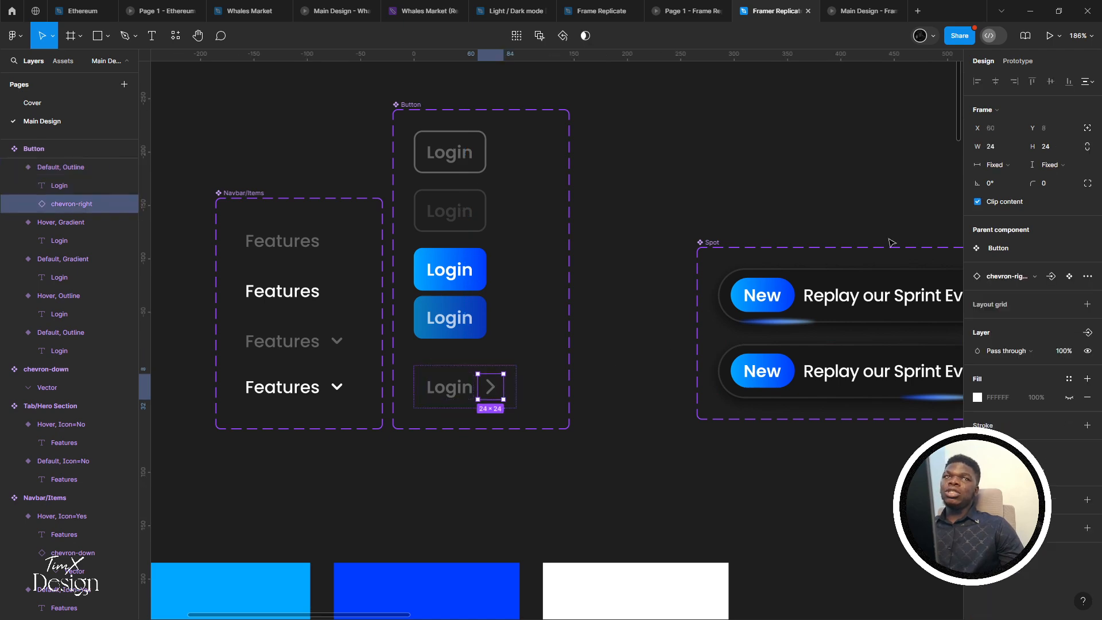
click(1048, 147)
text(16)
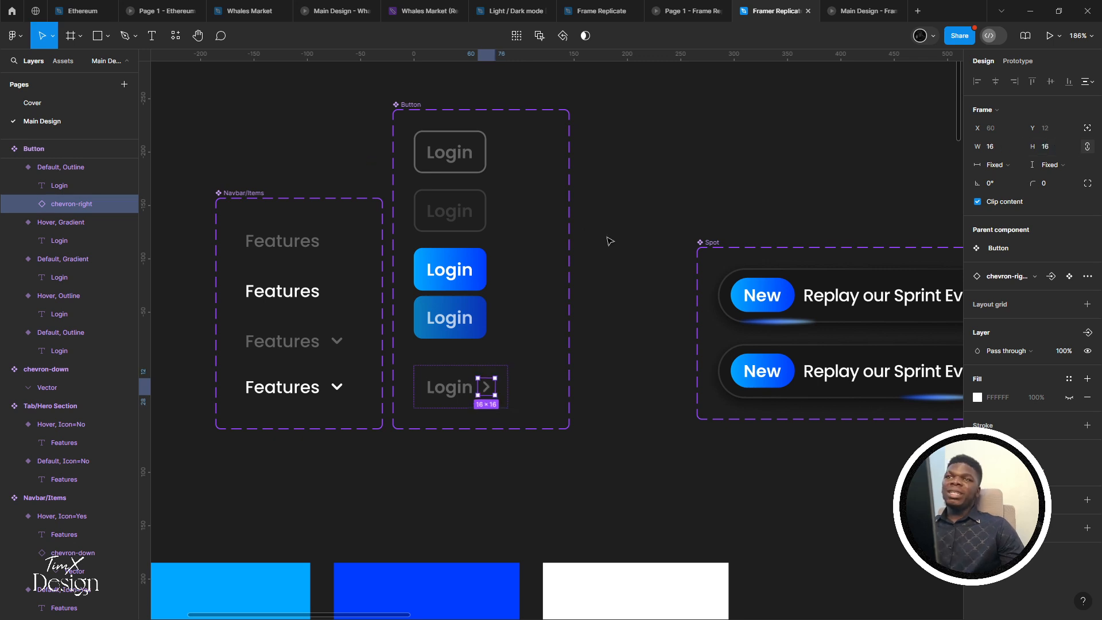
click(603, 265)
scroll(600, 342, down, 2)
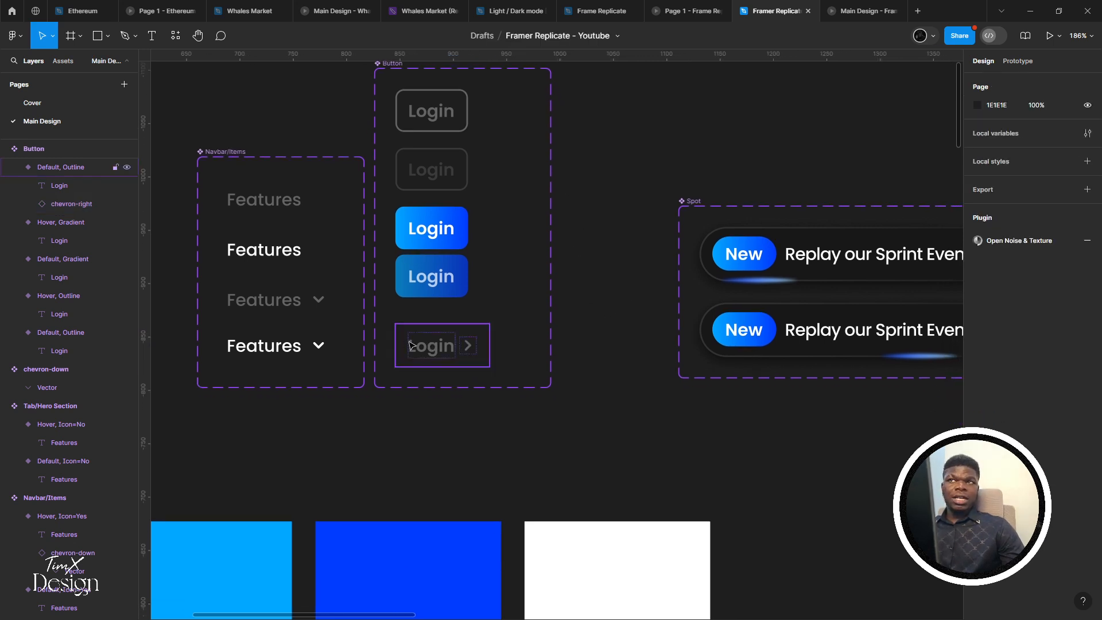
Extend the Button component set to about 377 px high and duplicate the text-only chevron button below the original
click(435, 346)
scroll(445, 230, up, 3)
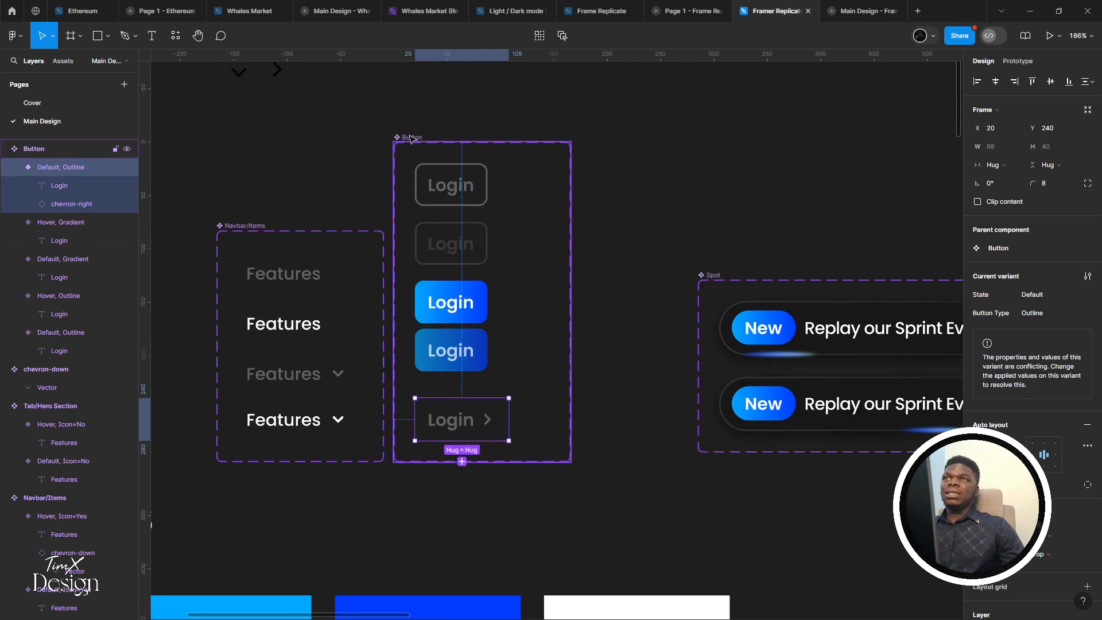
key(Escape)
scroll(481, 436, down, 2)
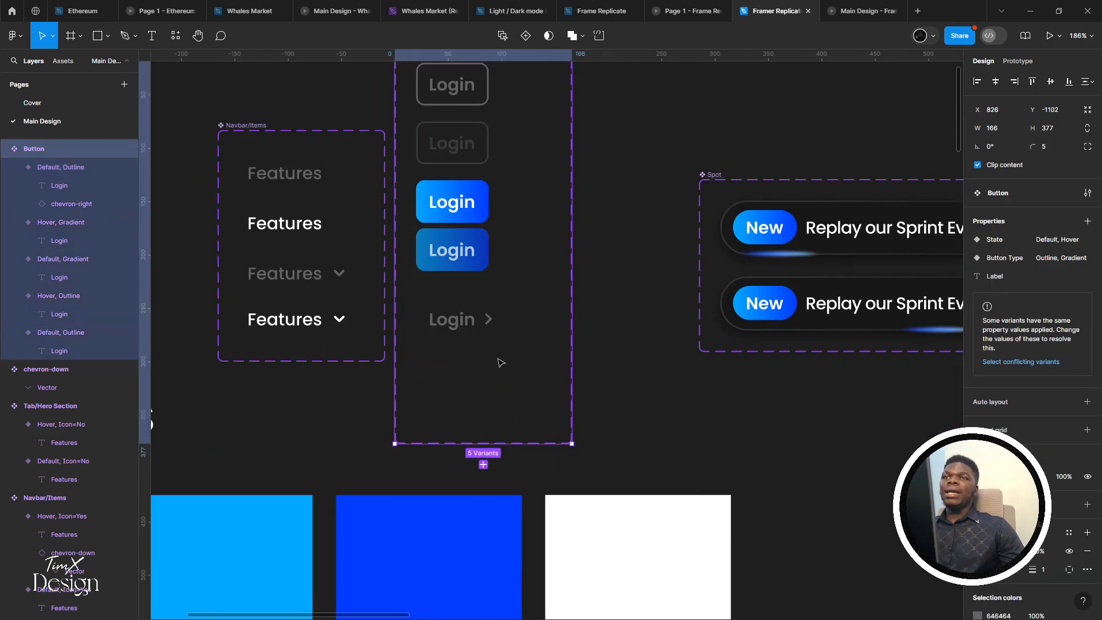
click(466, 327)
click(463, 361)
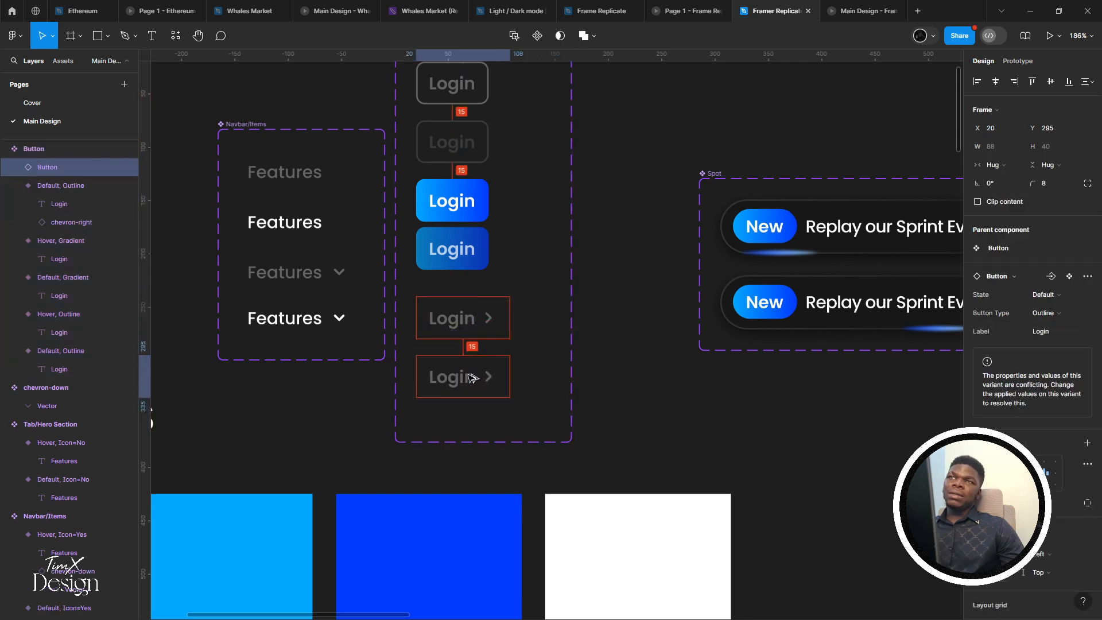
Set the duplicate as a variant at Y 291 and raise the Button component set to about Y -1170
scroll(449, 205, up, 2)
scroll(449, 205, up, 2)
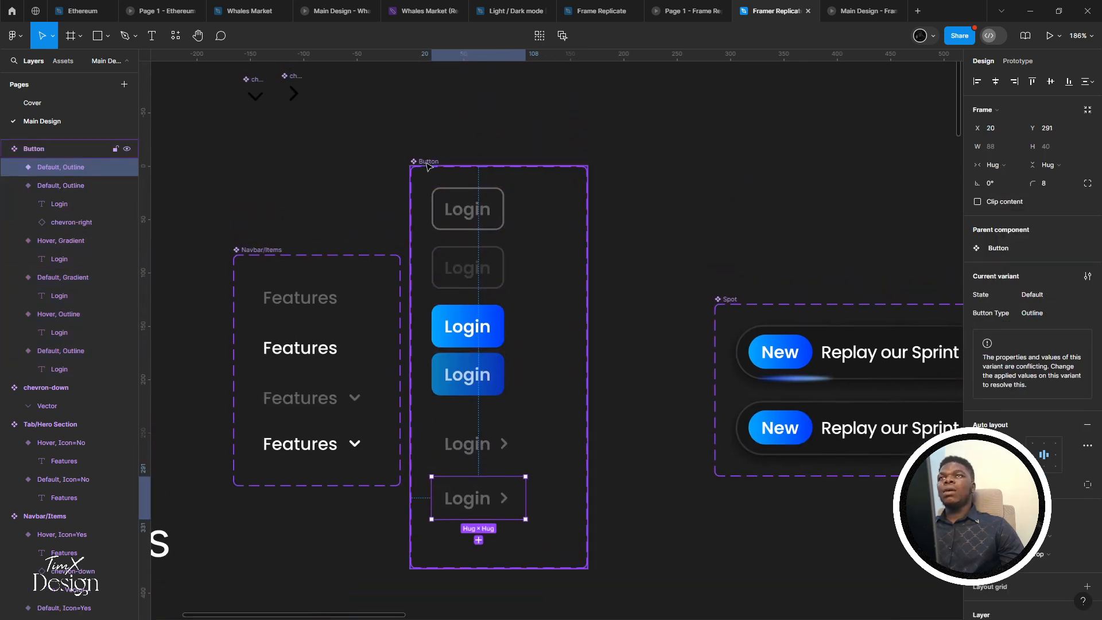
drag(425, 162, 423, 97)
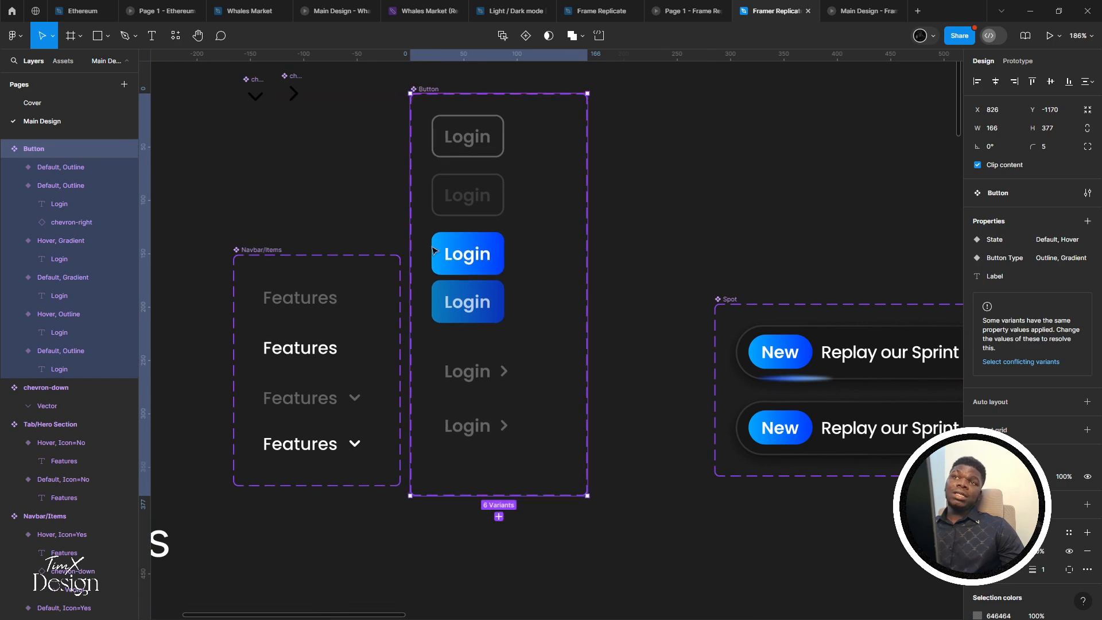
Change the text and chevron colour of the upper text-only Login variant to white
click(481, 371)
scroll(481, 370, down, 1)
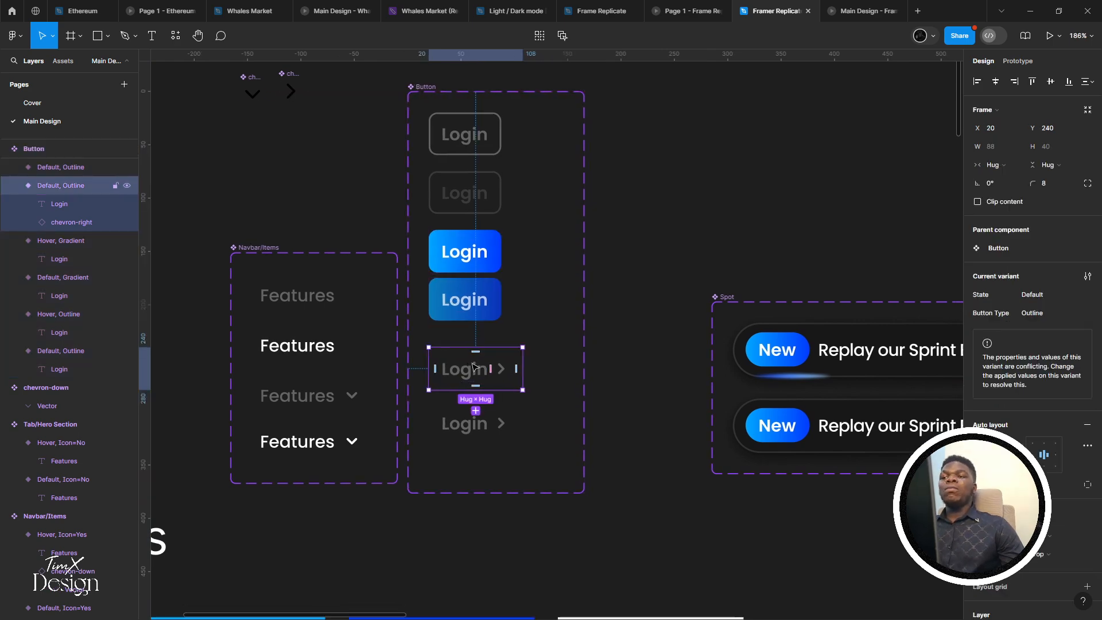
scroll(1027, 345, down, 3)
scroll(999, 488, down, 2)
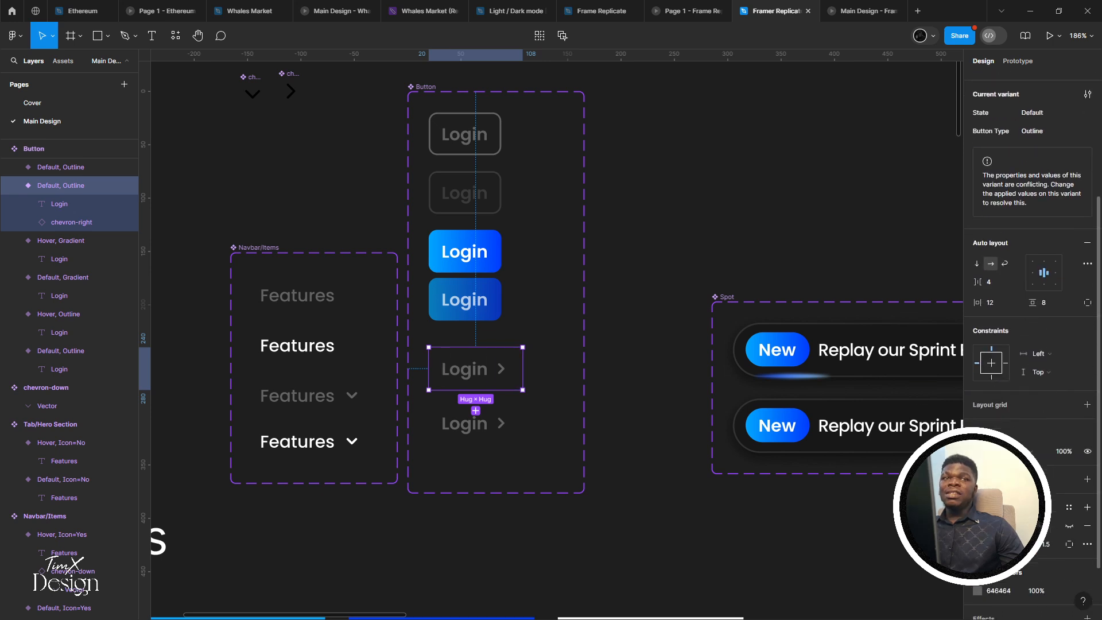
click(977, 543)
drag(848, 410, 730, 213)
Recolour the lower text-only Login variant white and reduce the colour's opacity for a faded hover look
click(483, 425)
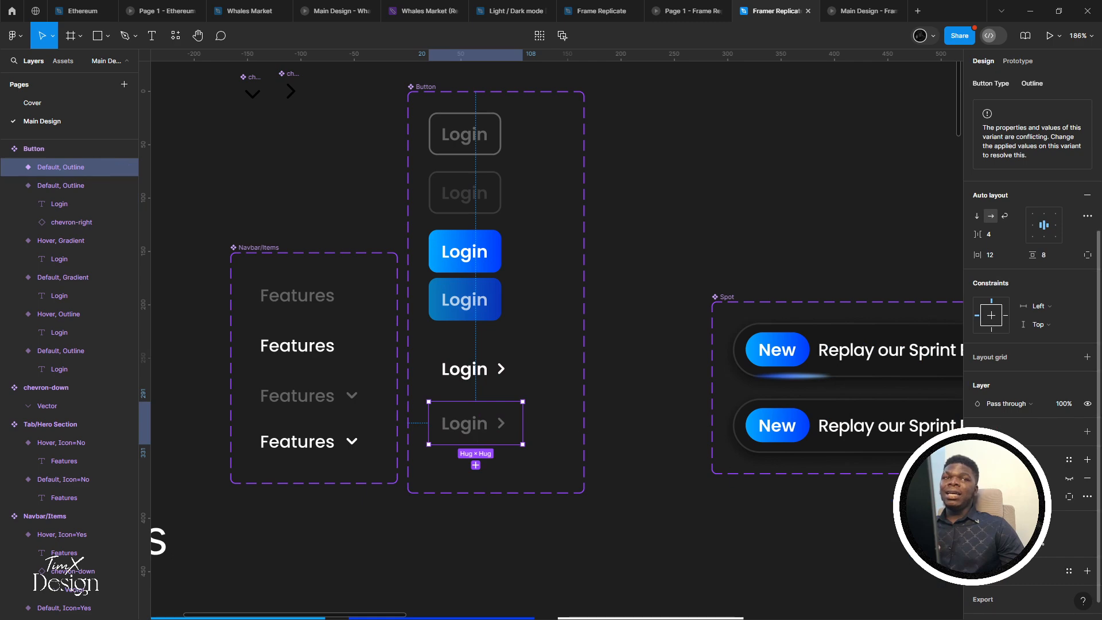
click(977, 542)
drag(901, 441, 776, 266)
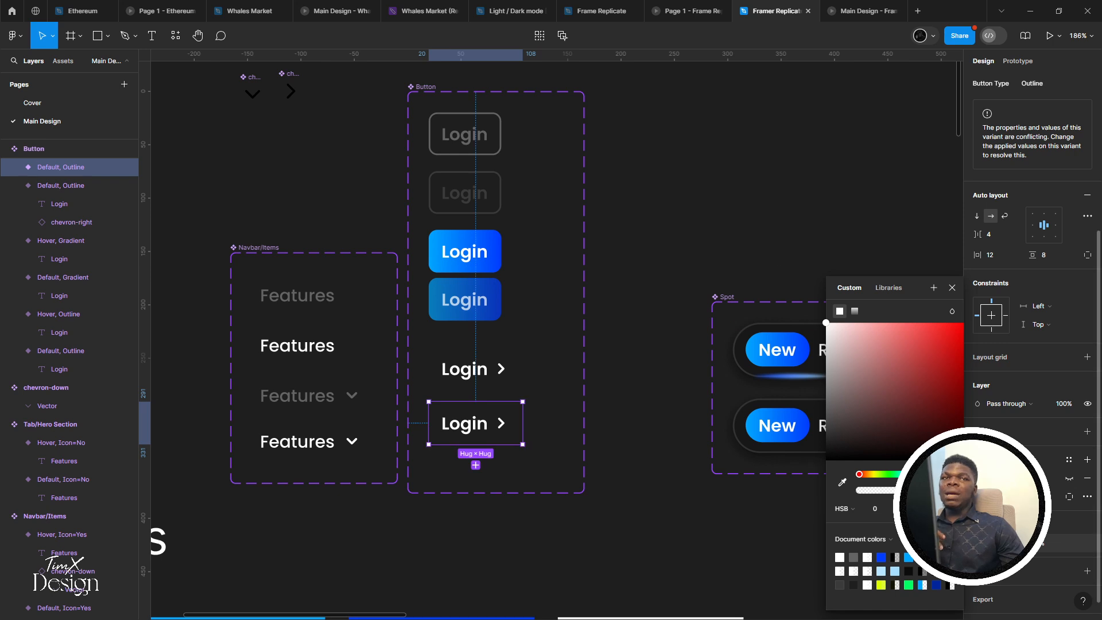
drag(951, 490, 896, 480)
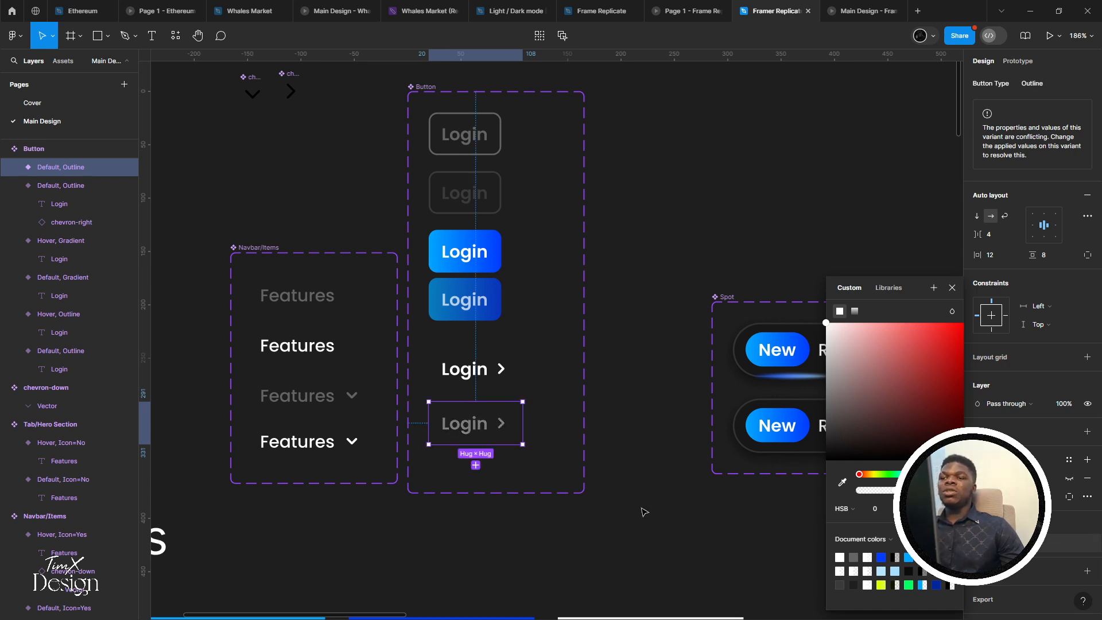
Check the Meet our customers link on the Framer website against the faded Login variant, and close the colour settings
key(alt+Tab)
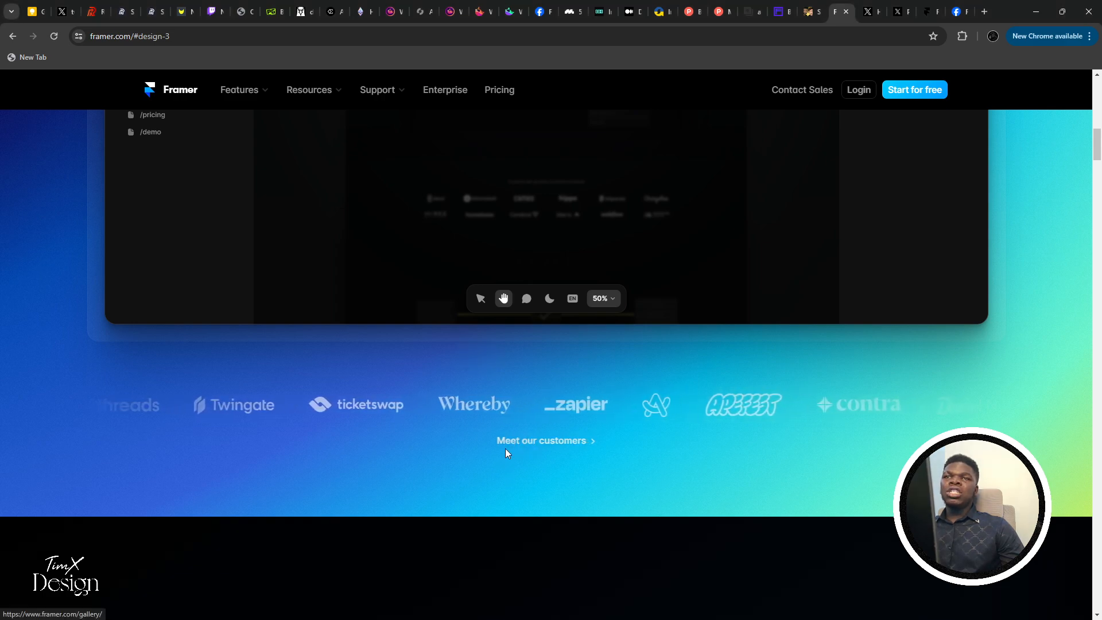
key(alt+Tab)
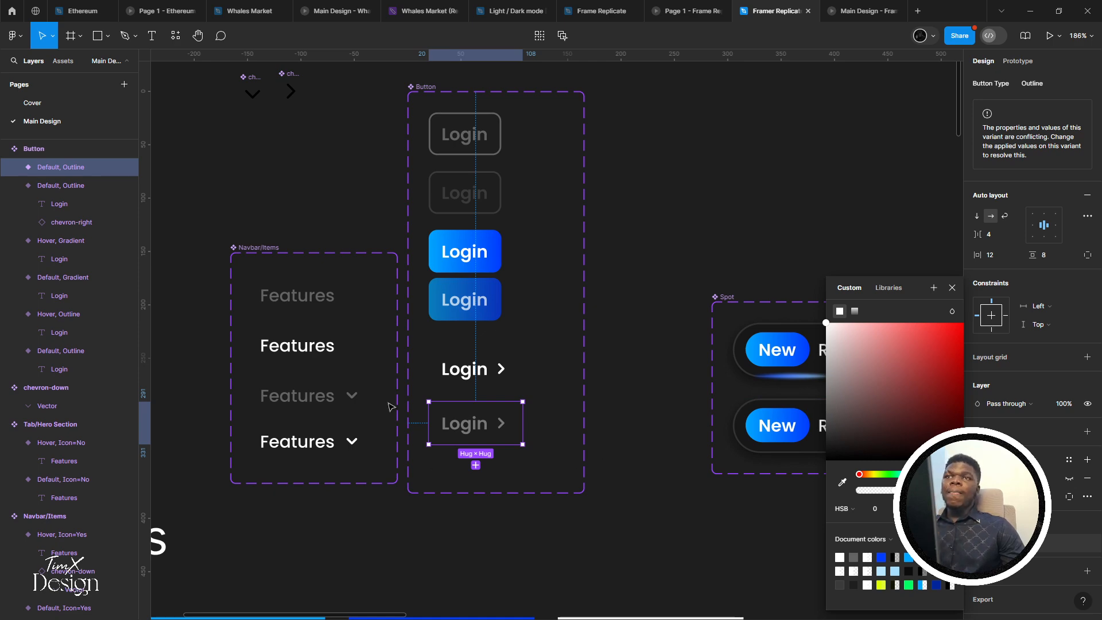
click(887, 490)
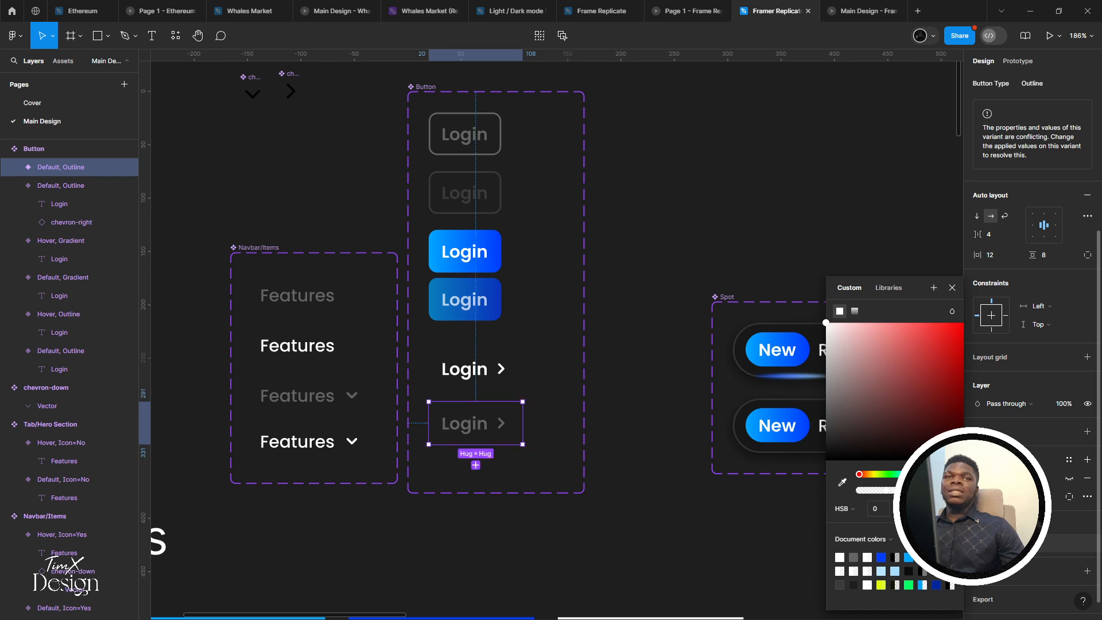
click(875, 509)
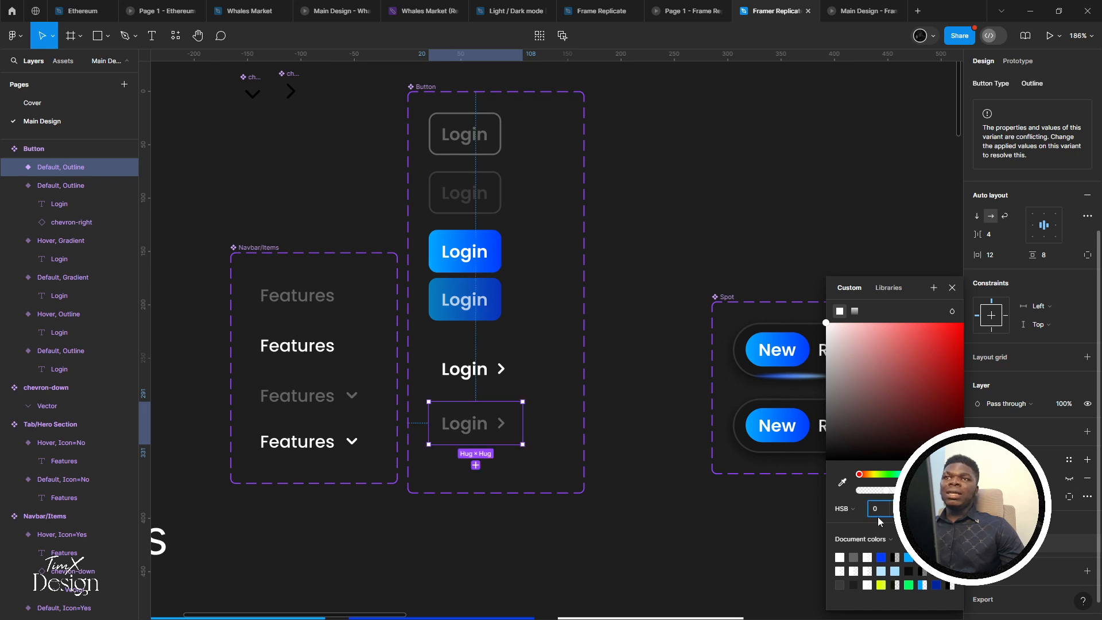
click(952, 287)
scroll(430, 287, down, 6)
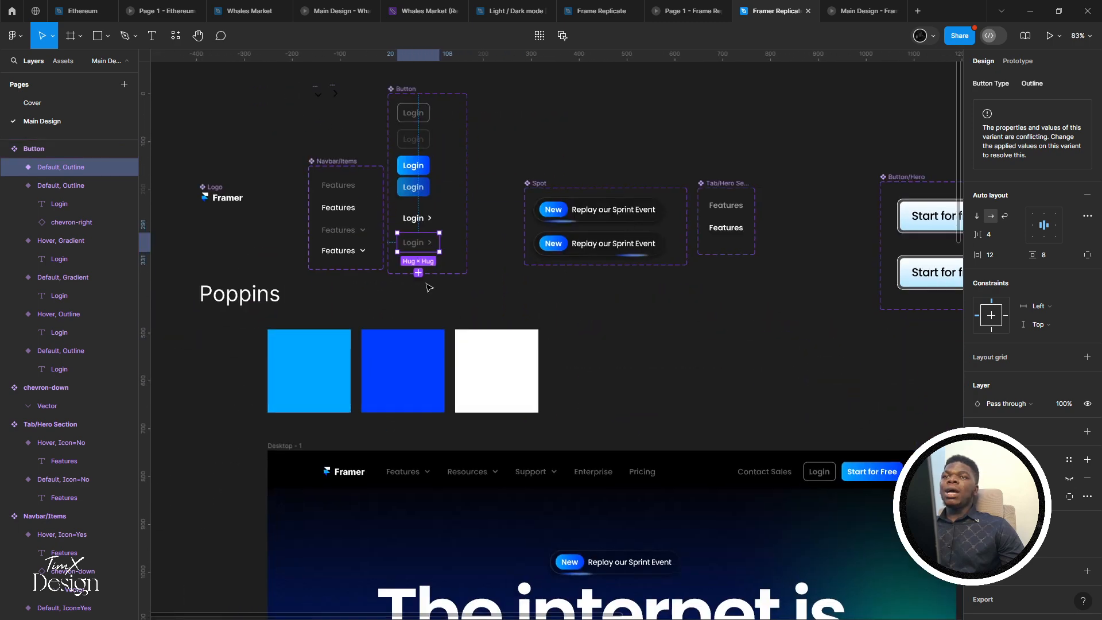
scroll(430, 287, up, 5)
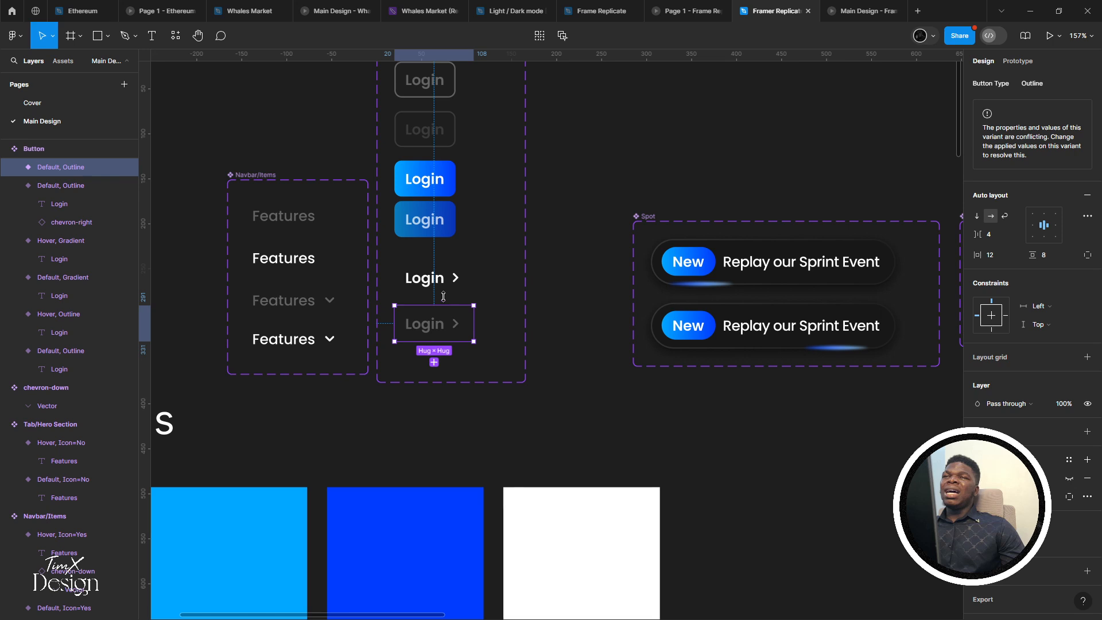
Redirect the white text-only variant's while-hovering interaction to the faded text-only variant below it
click(443, 292)
click(1016, 60)
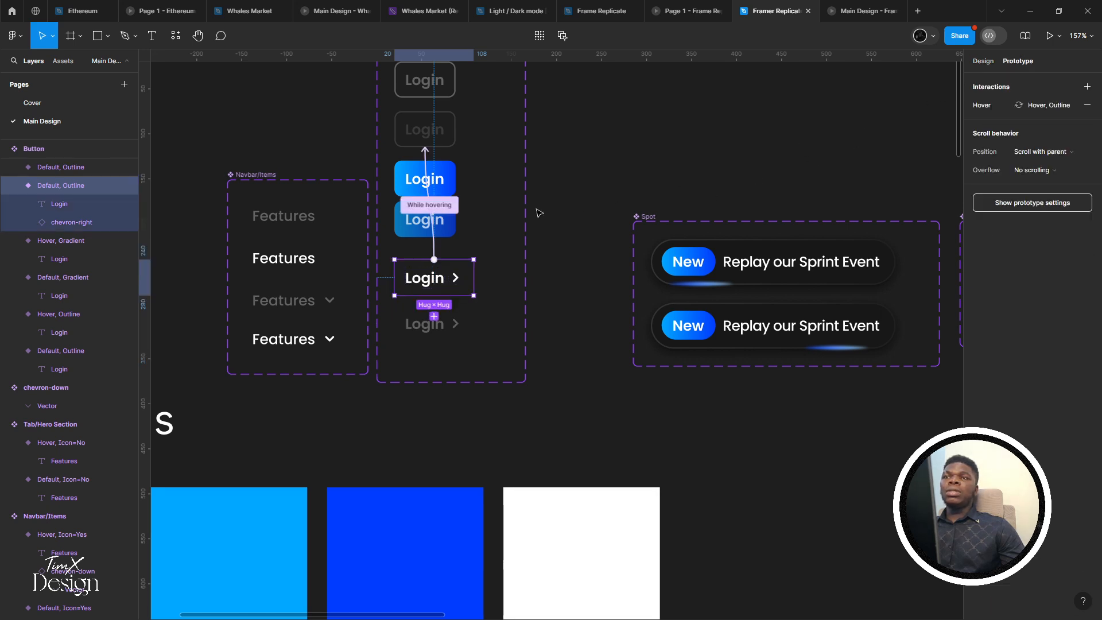
drag(417, 335, 417, 336)
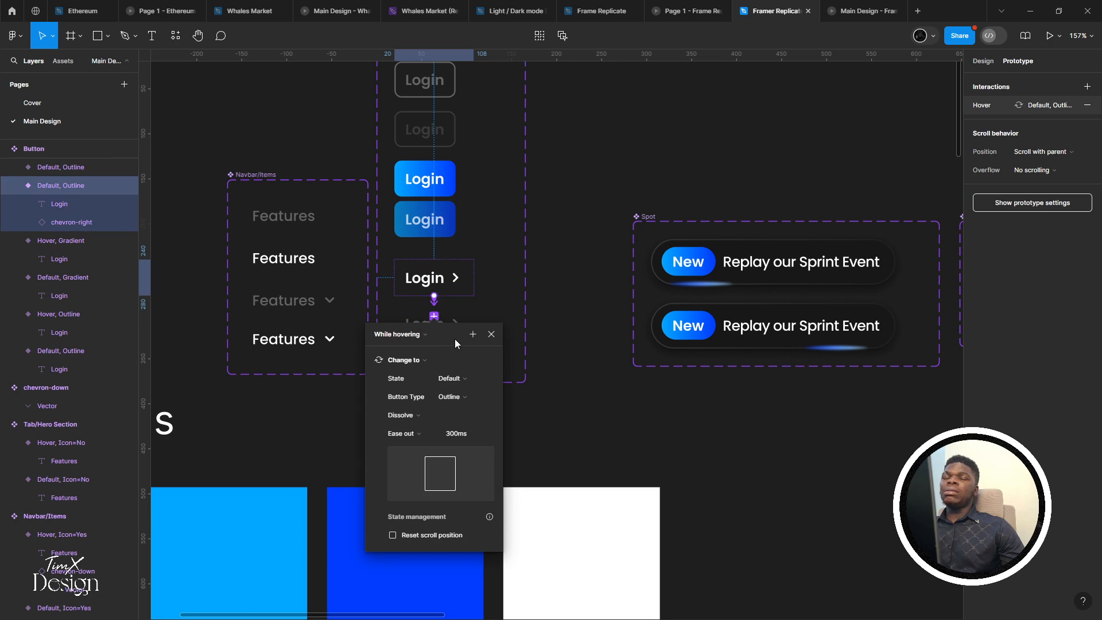
click(490, 334)
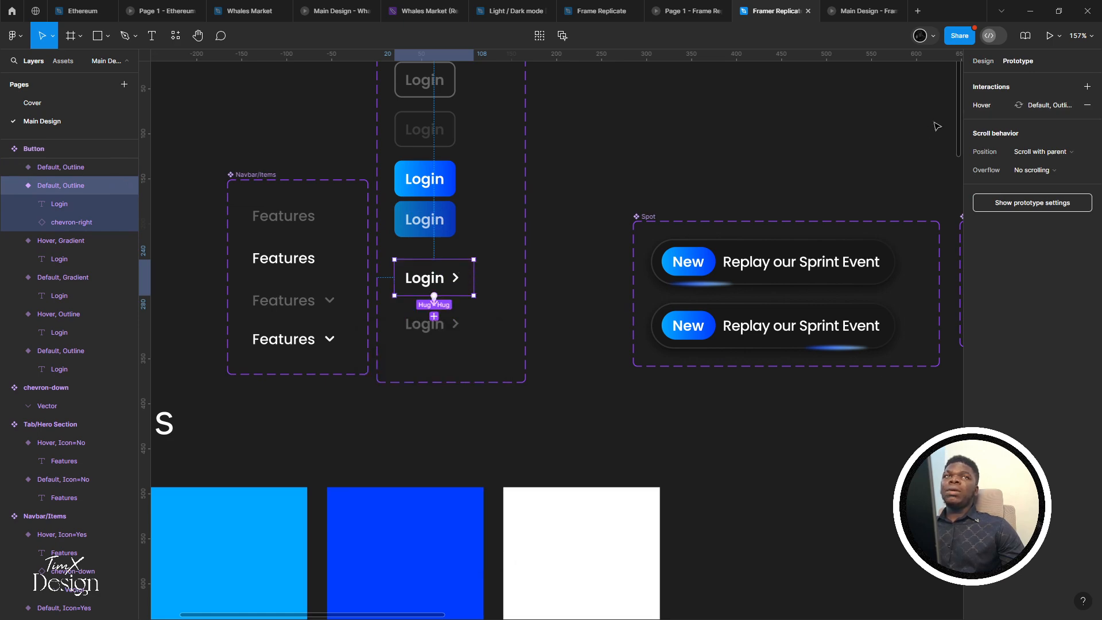
Give the white Login variant with the chevron a new Button Type value named Text
click(983, 61)
scroll(610, 281, up, 4)
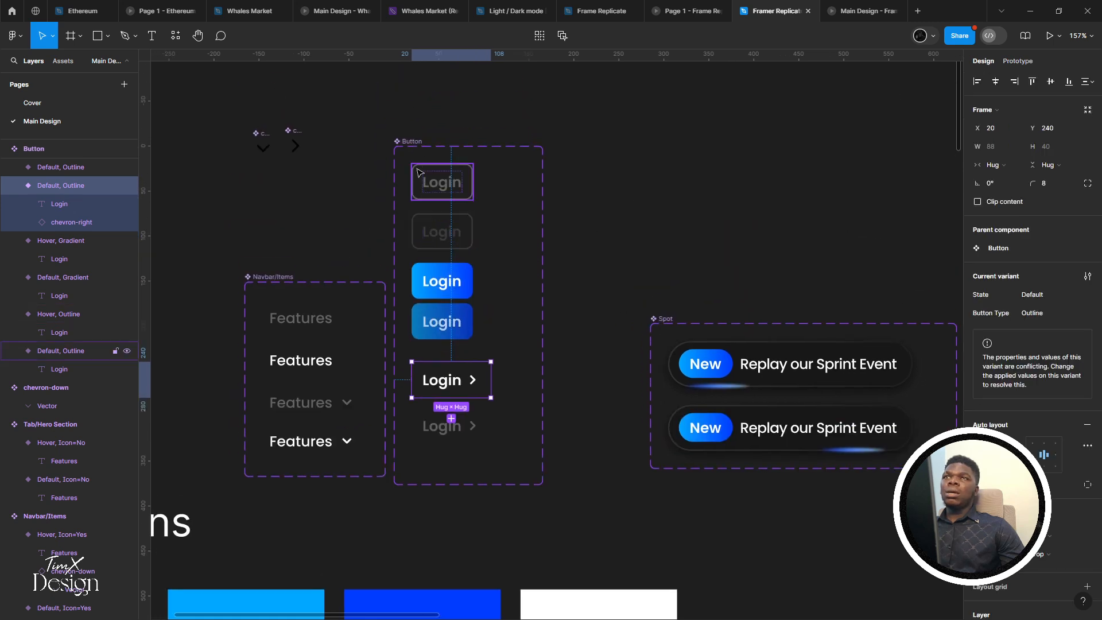
click(417, 144)
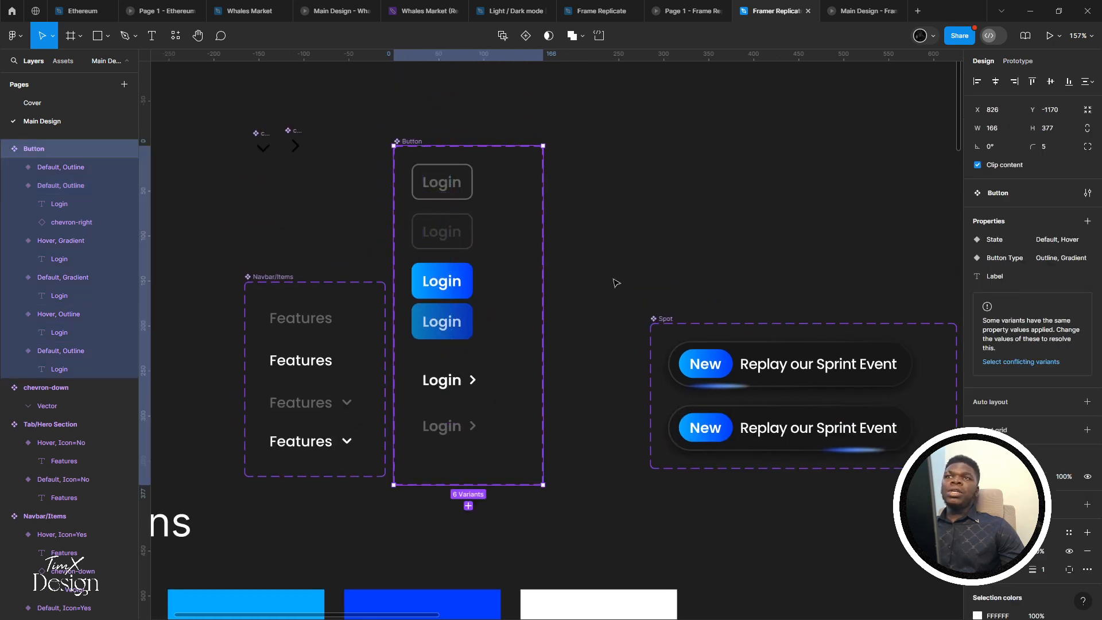
click(470, 380)
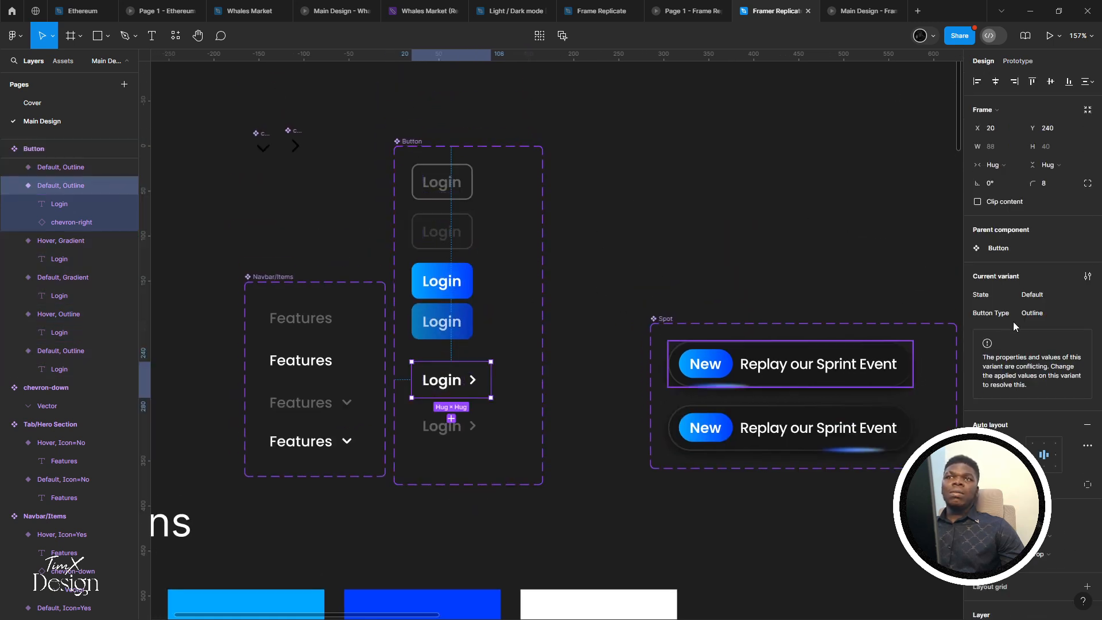
click(1081, 296)
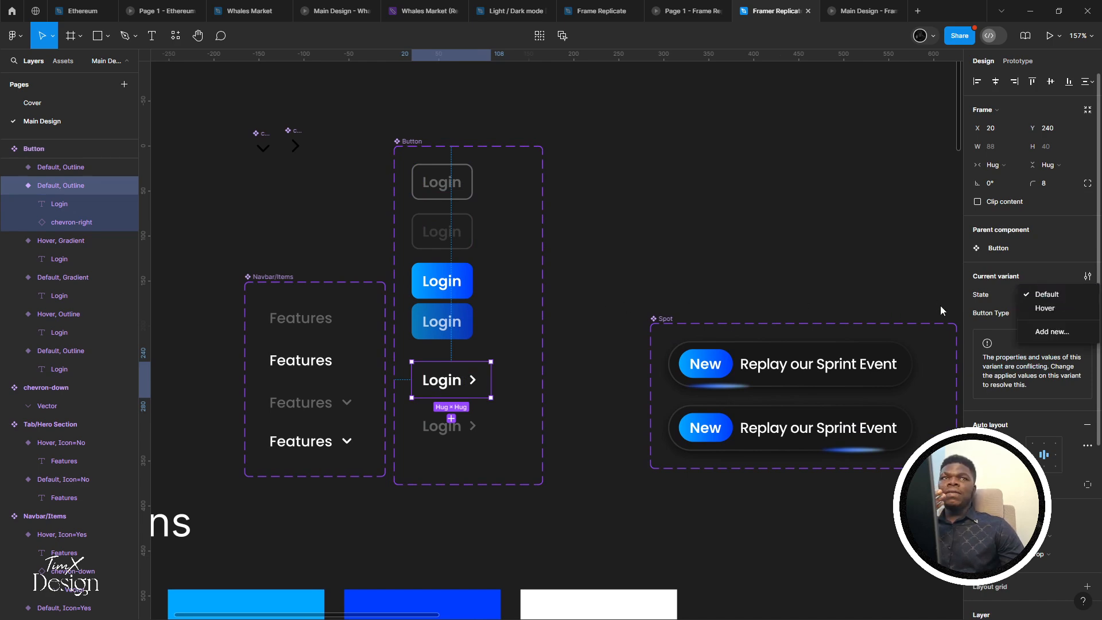
click(978, 290)
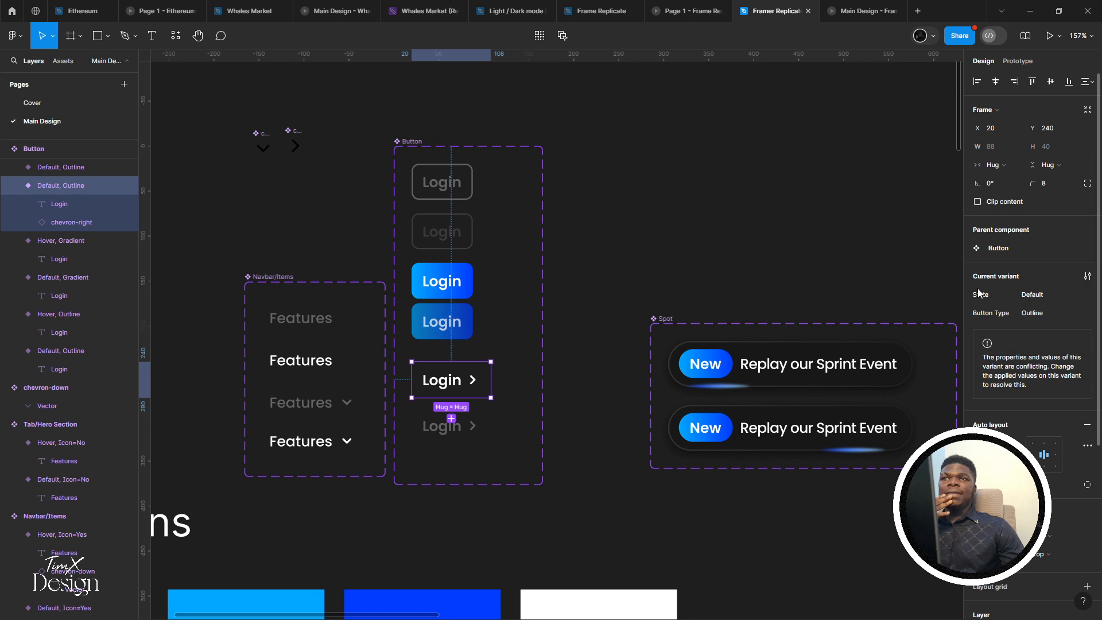
click(1080, 311)
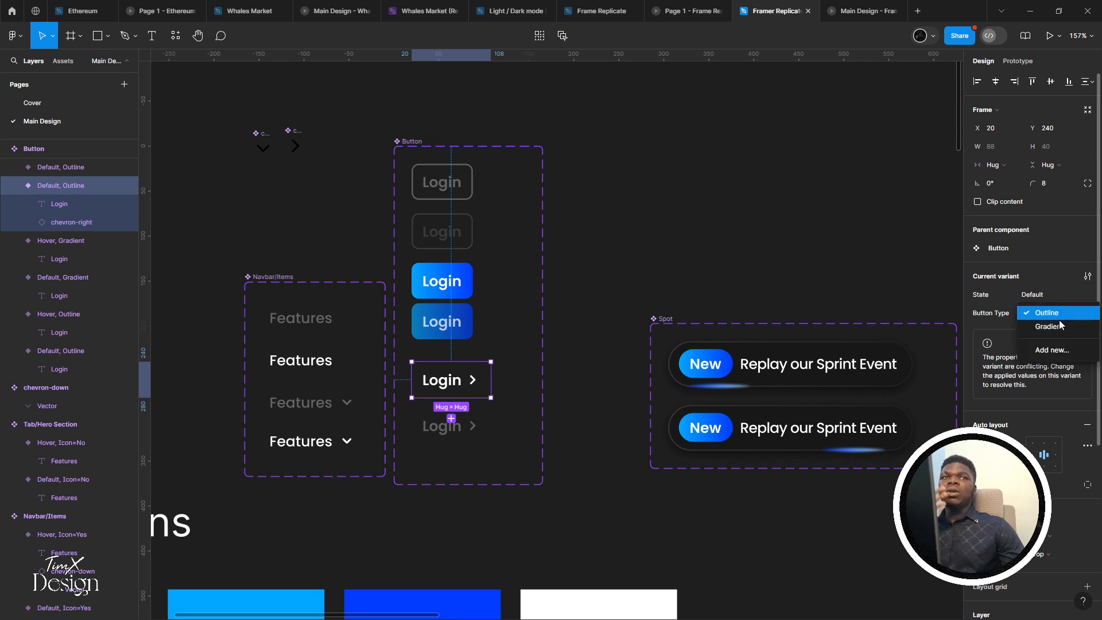
click(1054, 350)
text(Text)
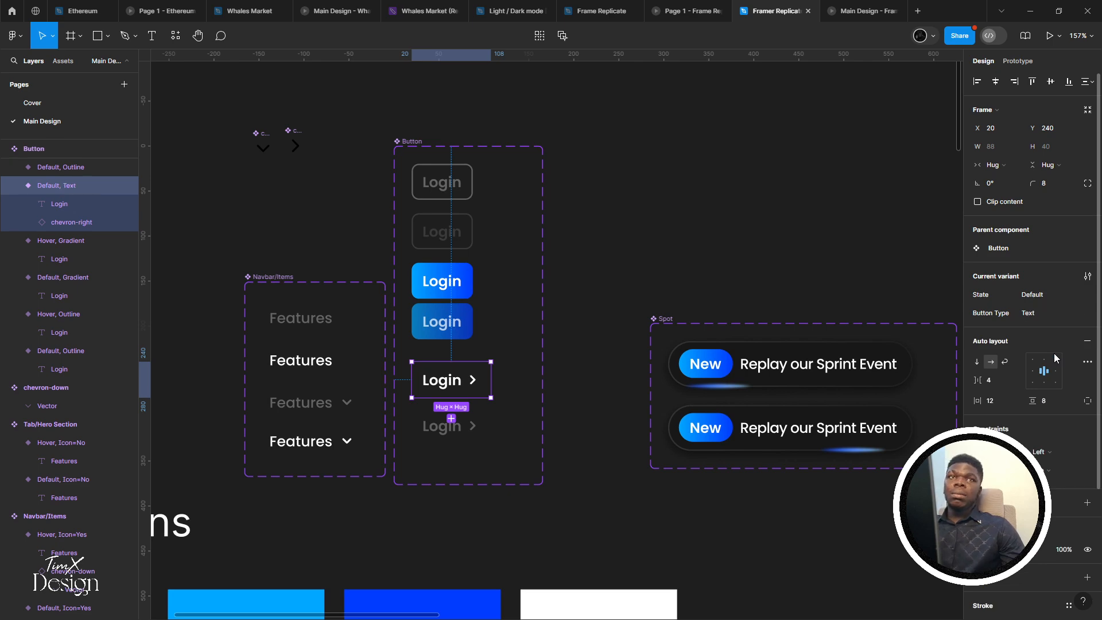
key(Return)
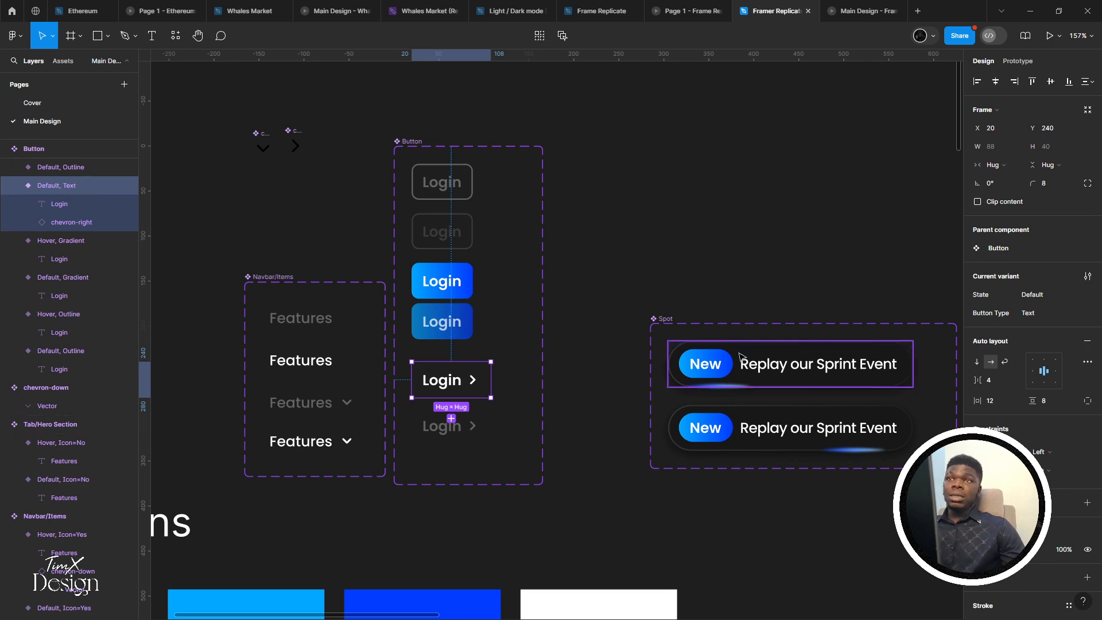
scroll(739, 355, up, 1)
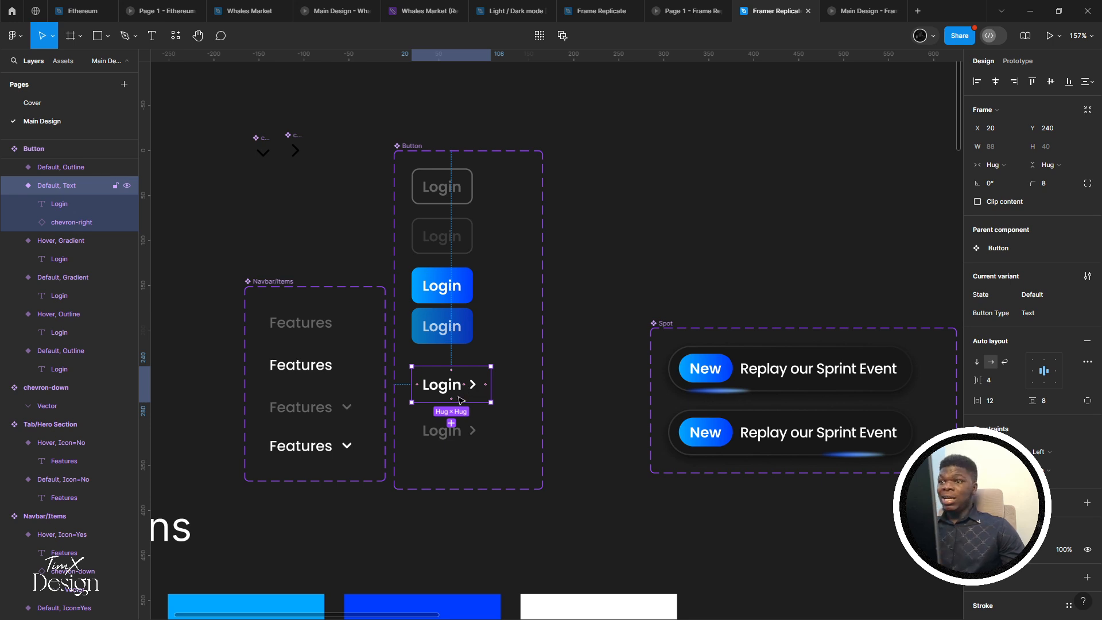
key(ctrl+d)
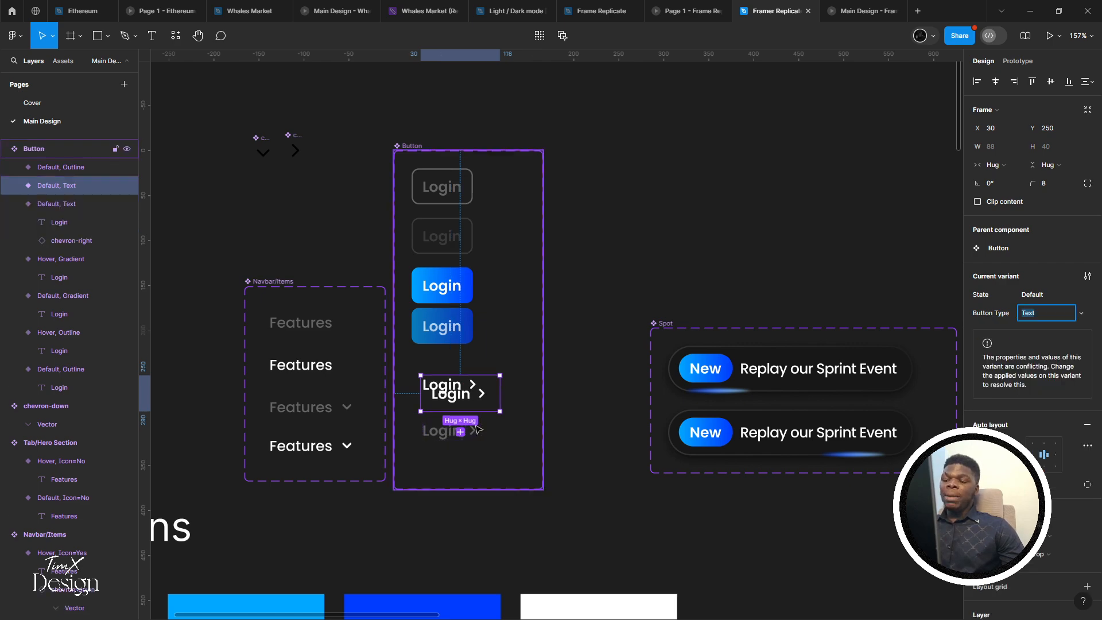
key(ctrl+z)
Set the faded chevron Login variant's Button Type to Text and its State to Hover
click(479, 429)
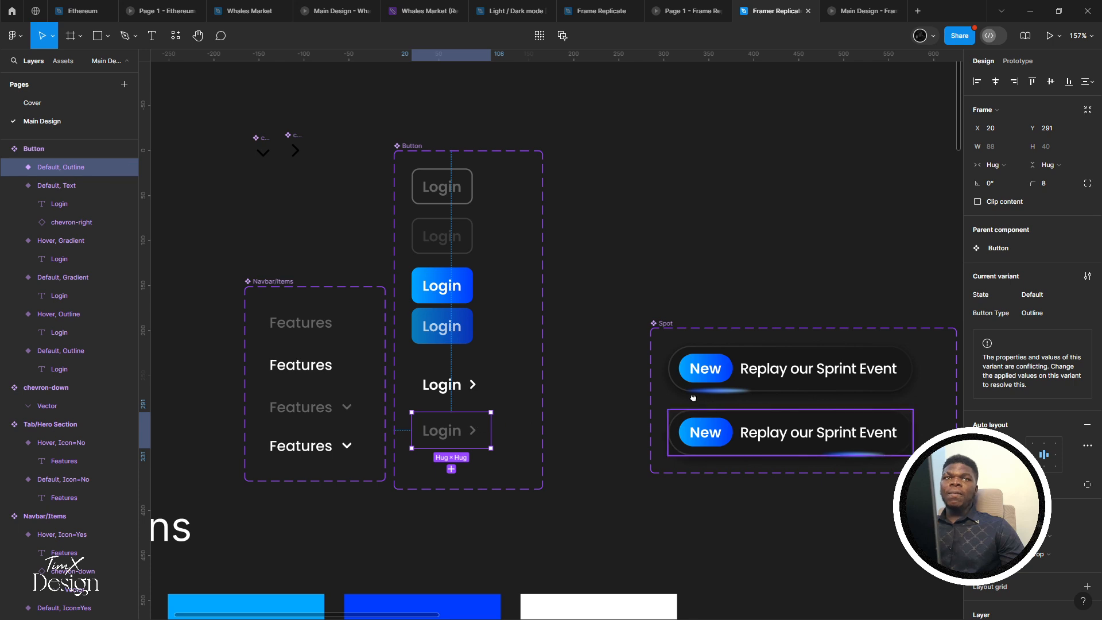
scroll(694, 397, down, 1)
click(1080, 317)
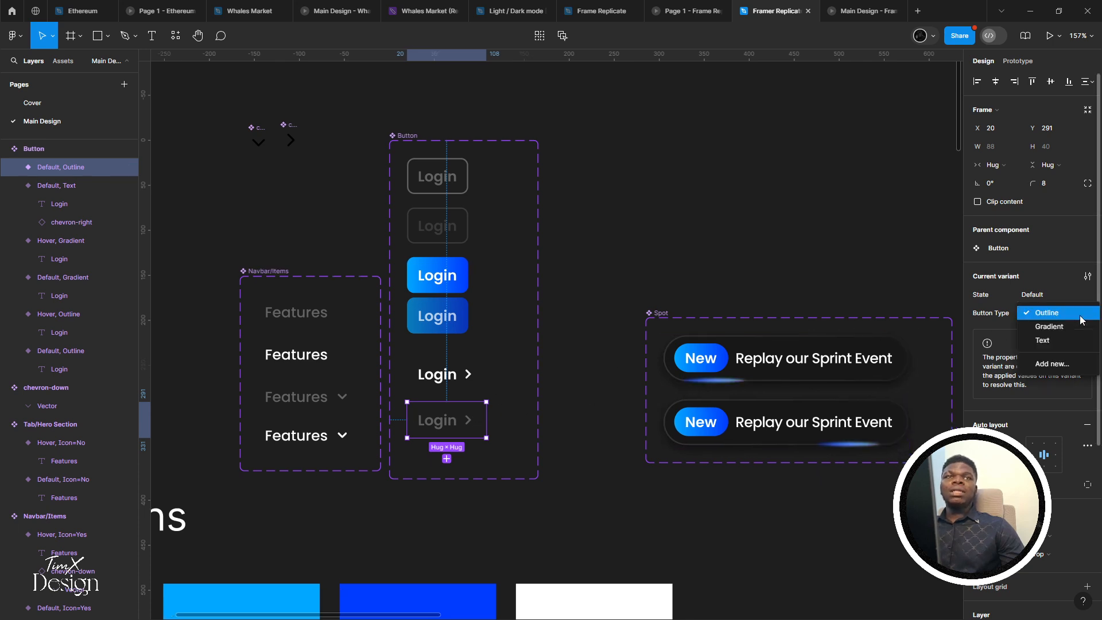
click(1053, 341)
click(1067, 295)
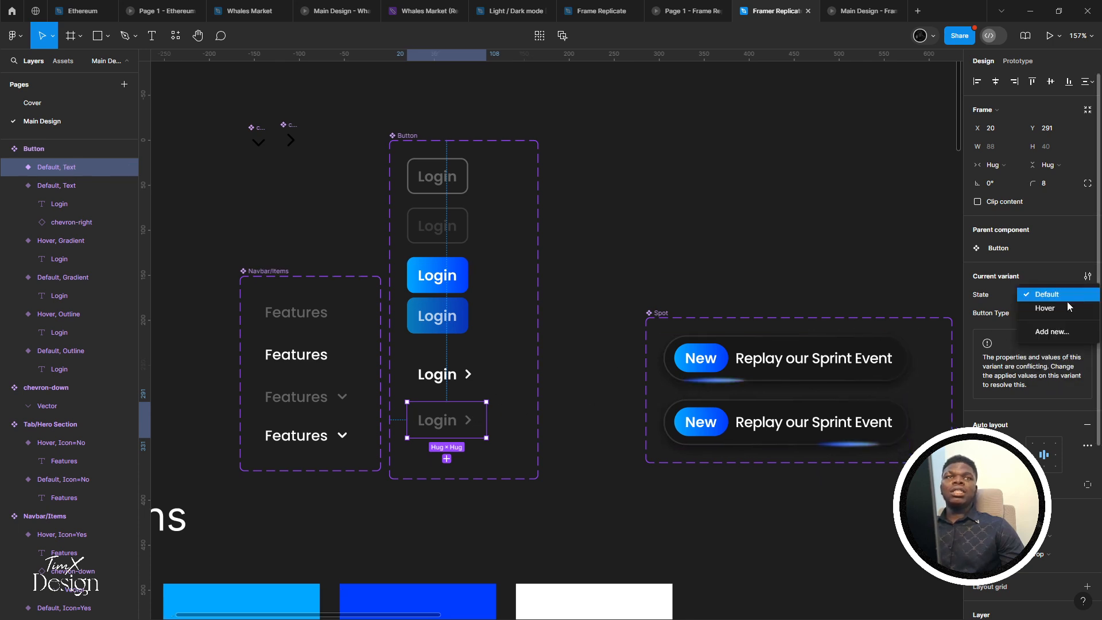
click(1068, 308)
Check the while-hovering interactions of the default and hover Text variants in the Button component set
click(477, 371)
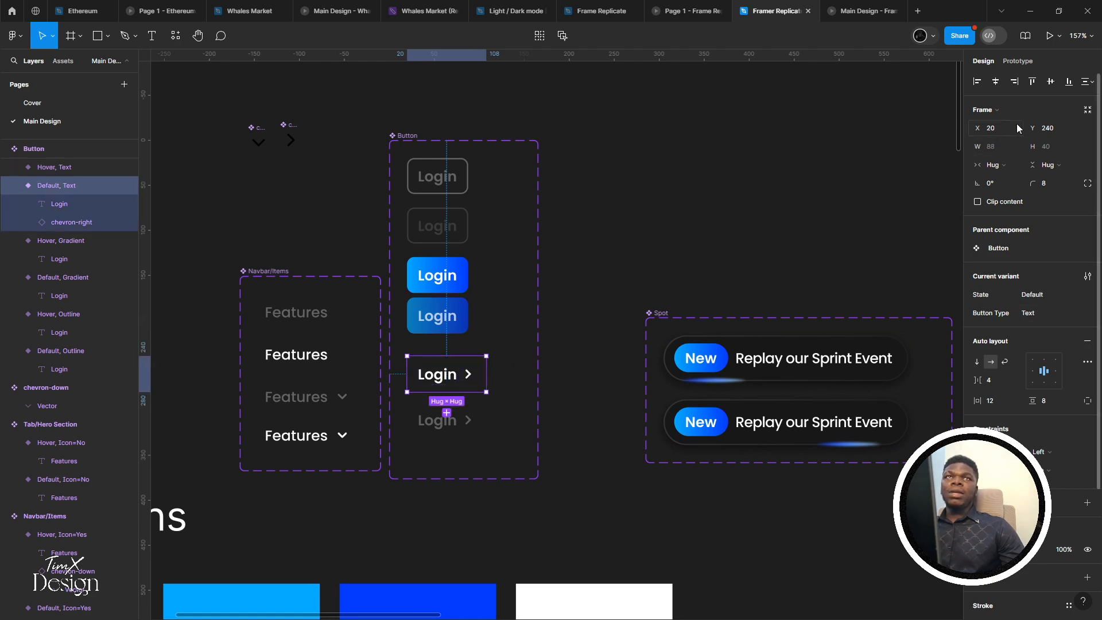
click(1017, 61)
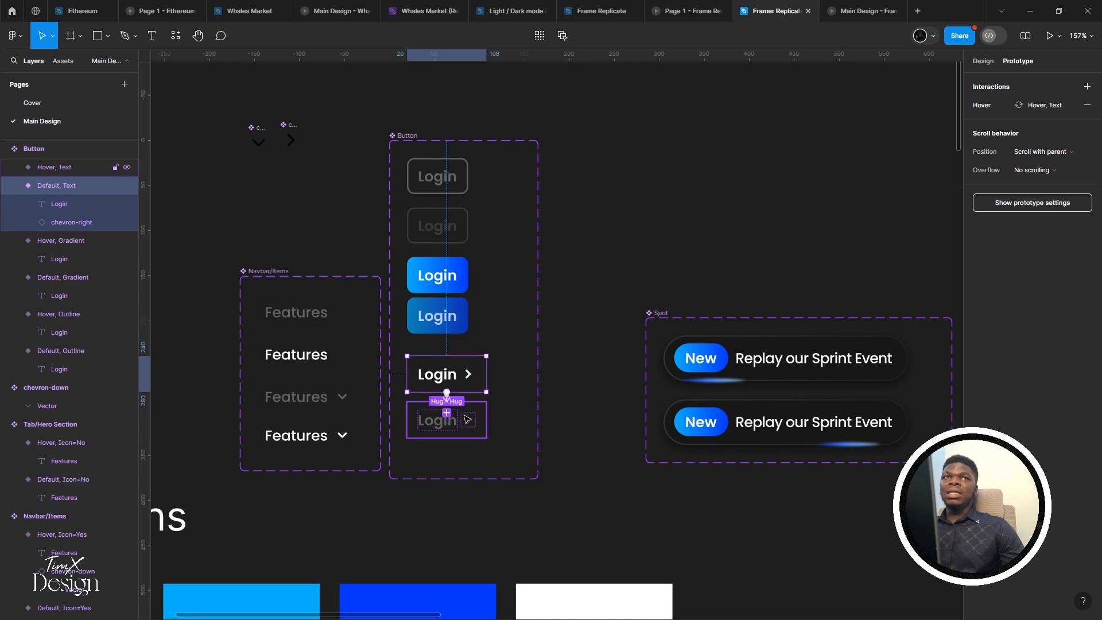
drag(474, 424, 504, 247)
scroll(504, 247, down, 2)
click(505, 248)
scroll(519, 261, down, 3)
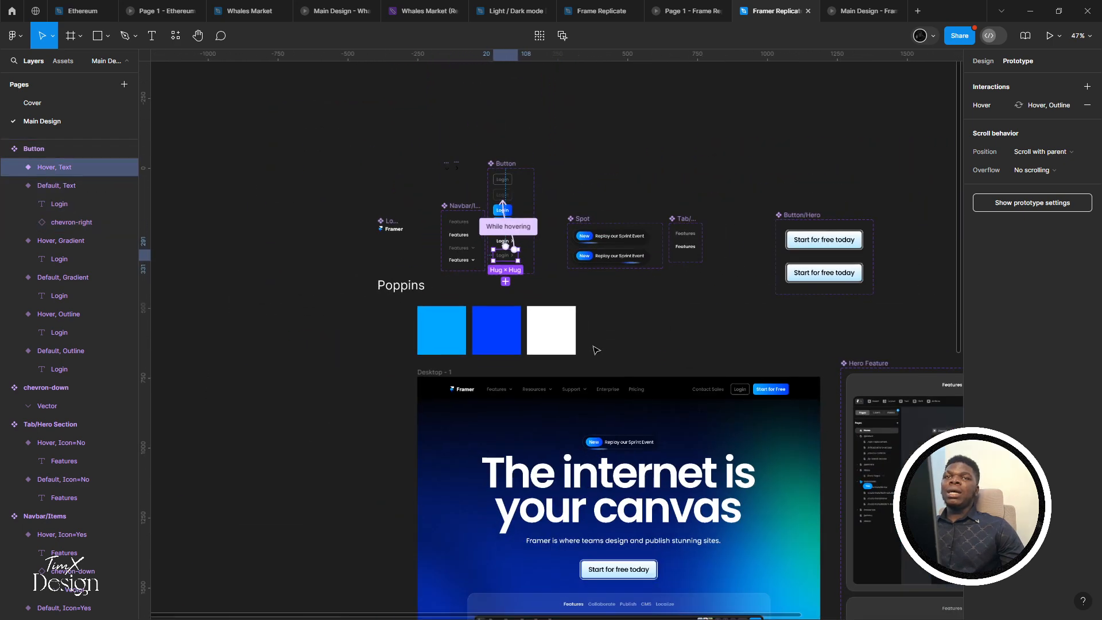
Place a Button component instance beneath the hero feature panel in the Desktop - 1 frame and centre it horizontally
scroll(596, 350, up, 1)
drag(652, 413, 558, 256)
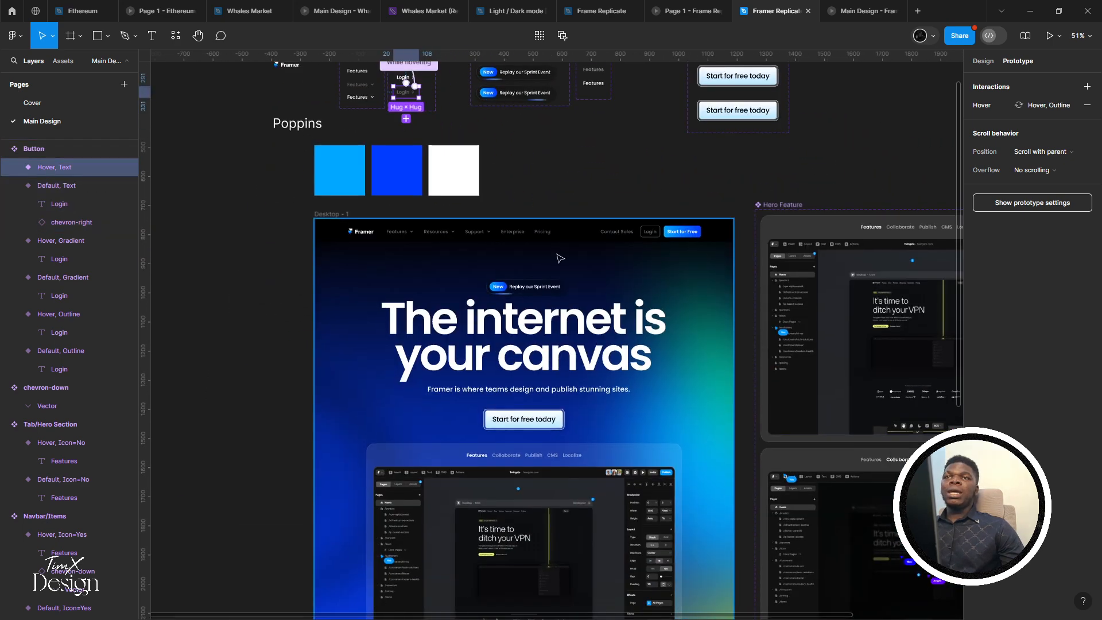
click(63, 61)
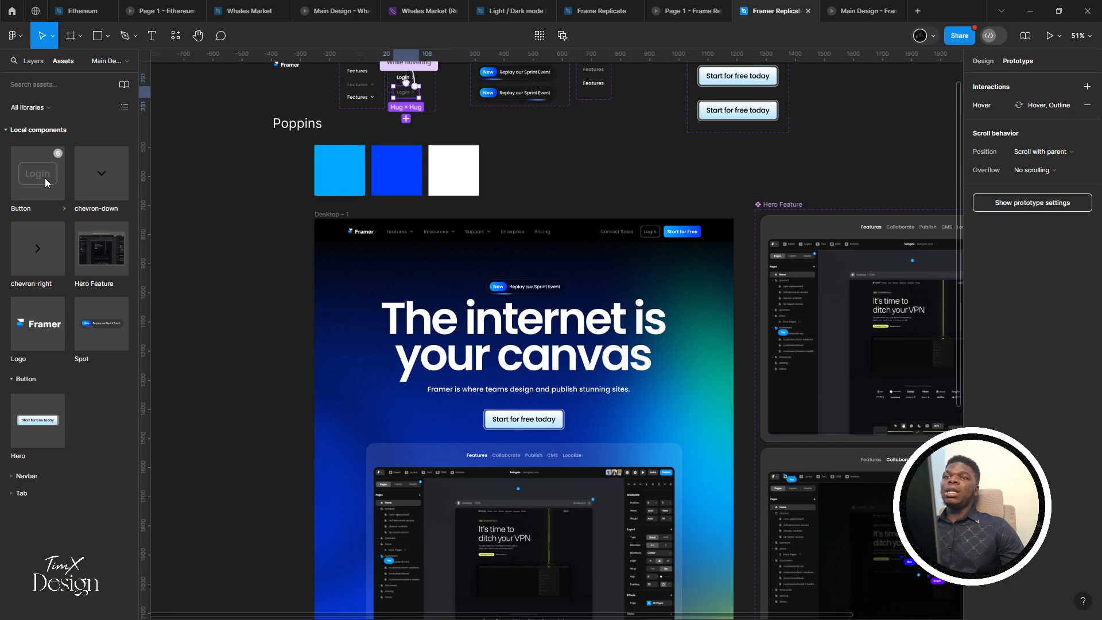
drag(45, 178, 373, 285)
scroll(383, 575, down, 3)
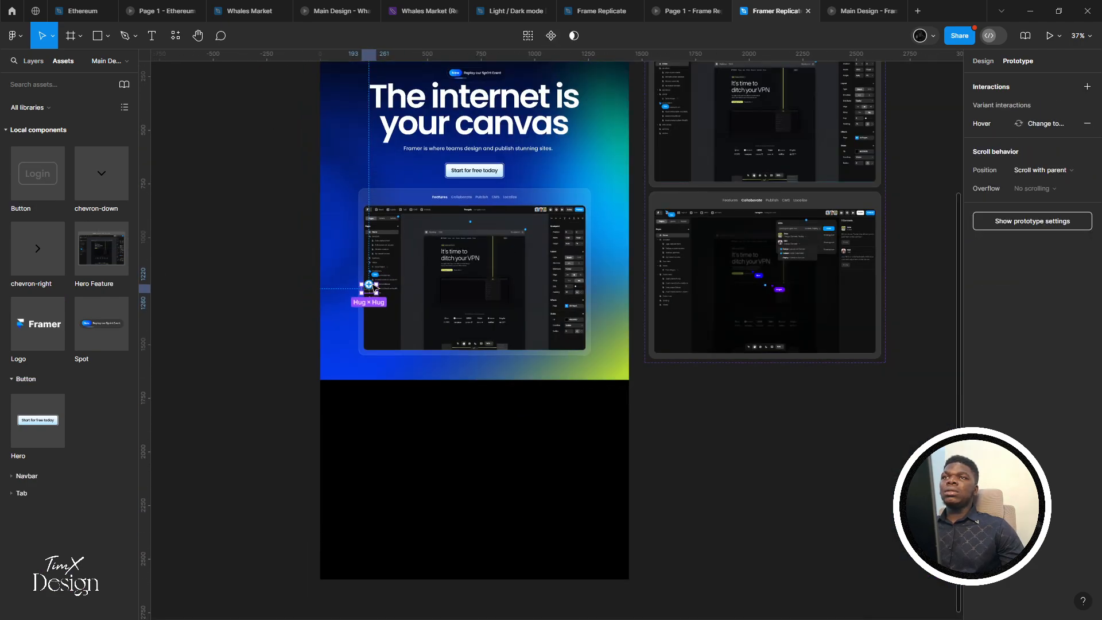
scroll(373, 287, up, 5)
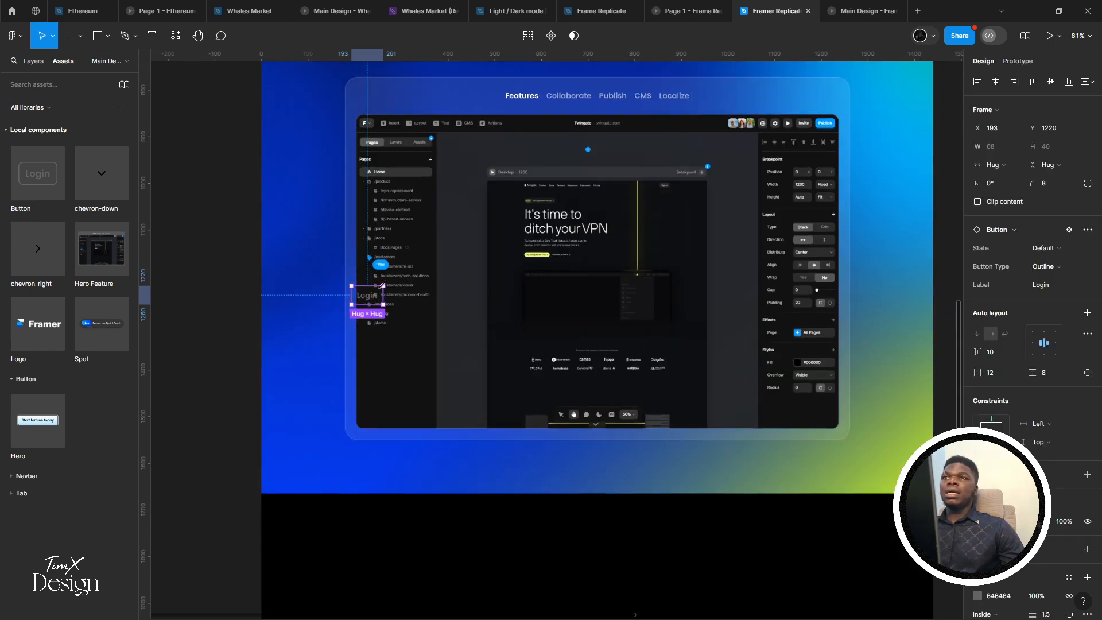
drag(371, 299, 580, 467)
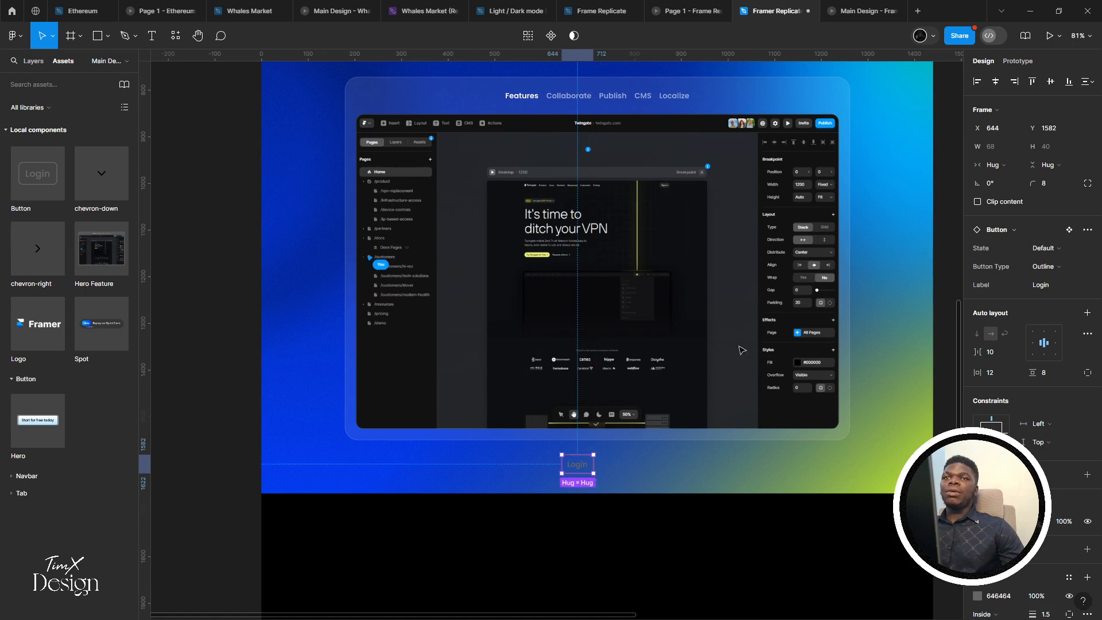
click(995, 81)
scroll(658, 385, down, 2)
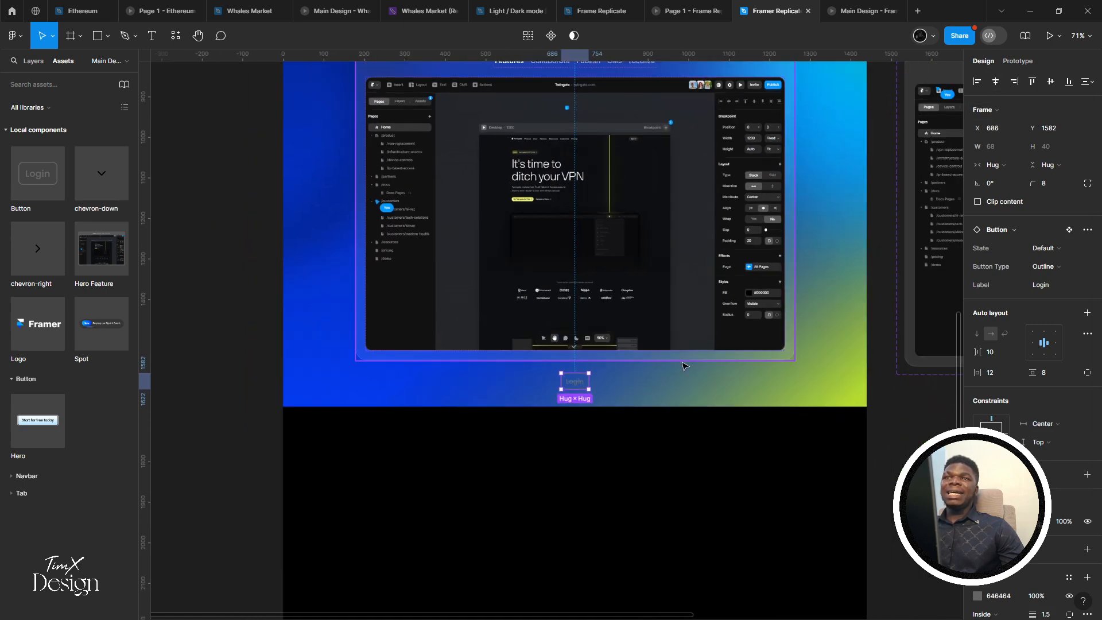
click(658, 385)
drag(642, 386, 580, 433)
scroll(544, 437, down, 2)
drag(544, 321, 533, 396)
double_click(518, 163)
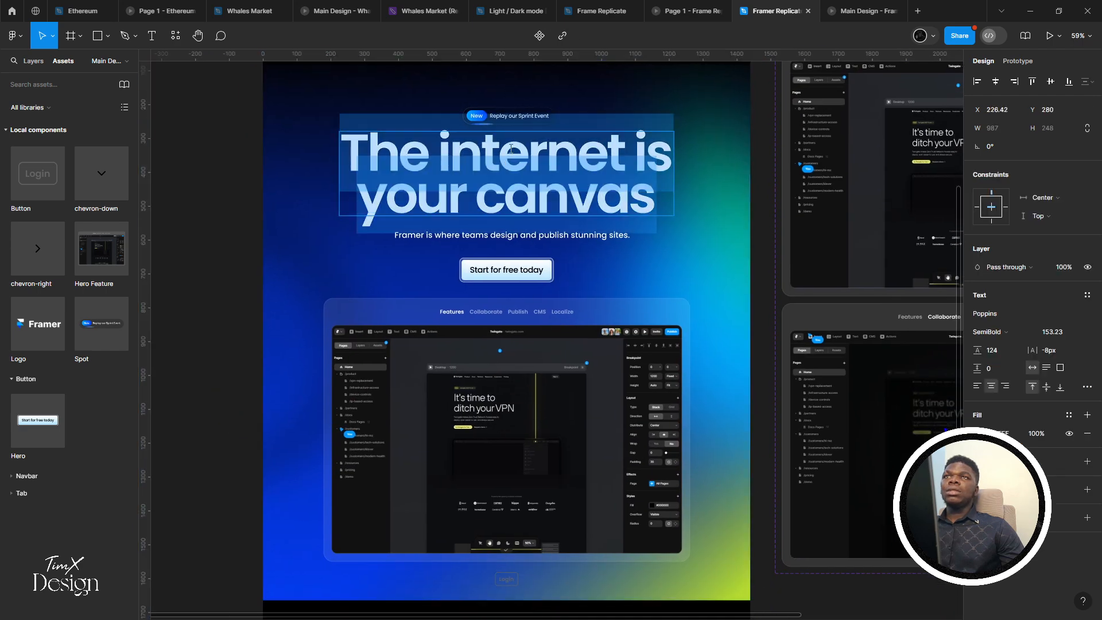
key(Escape)
shift+click(537, 223)
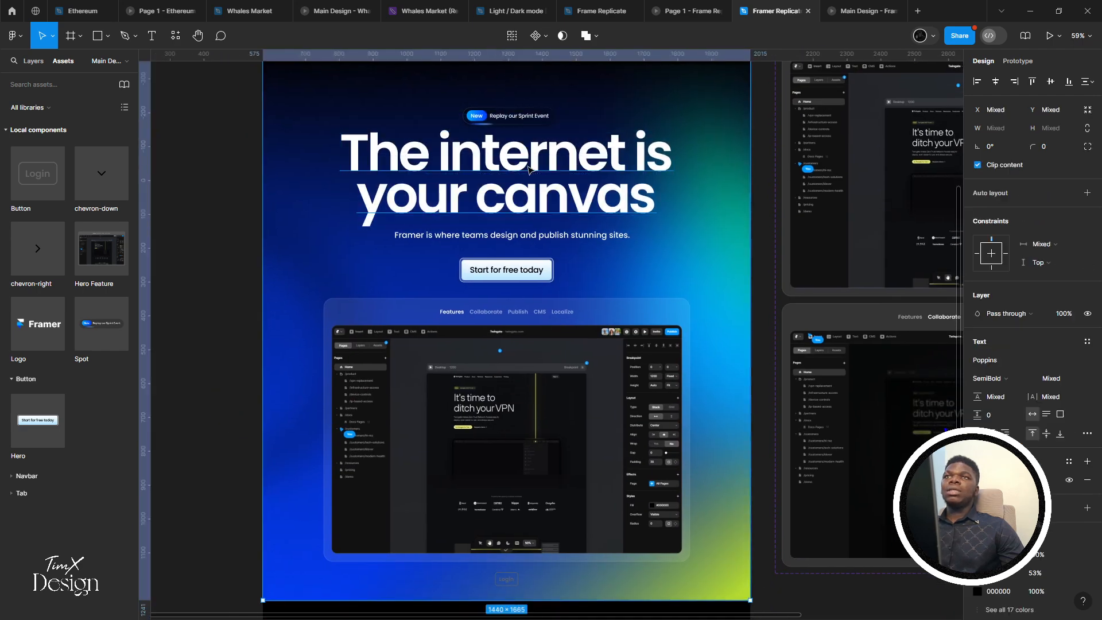
click(532, 235)
shift+click(519, 169)
click(519, 125)
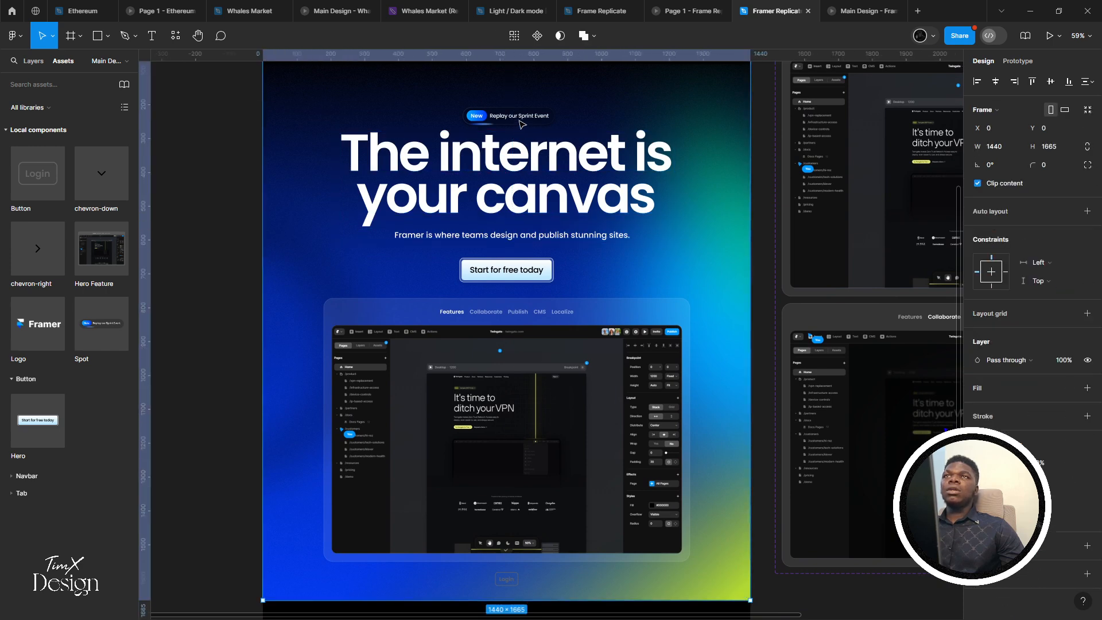
Move the Replay our Sprint Event badge, headline, tagline, Start for free today button and feature panel up together by about 30 px
click(520, 123)
shift+click(532, 155)
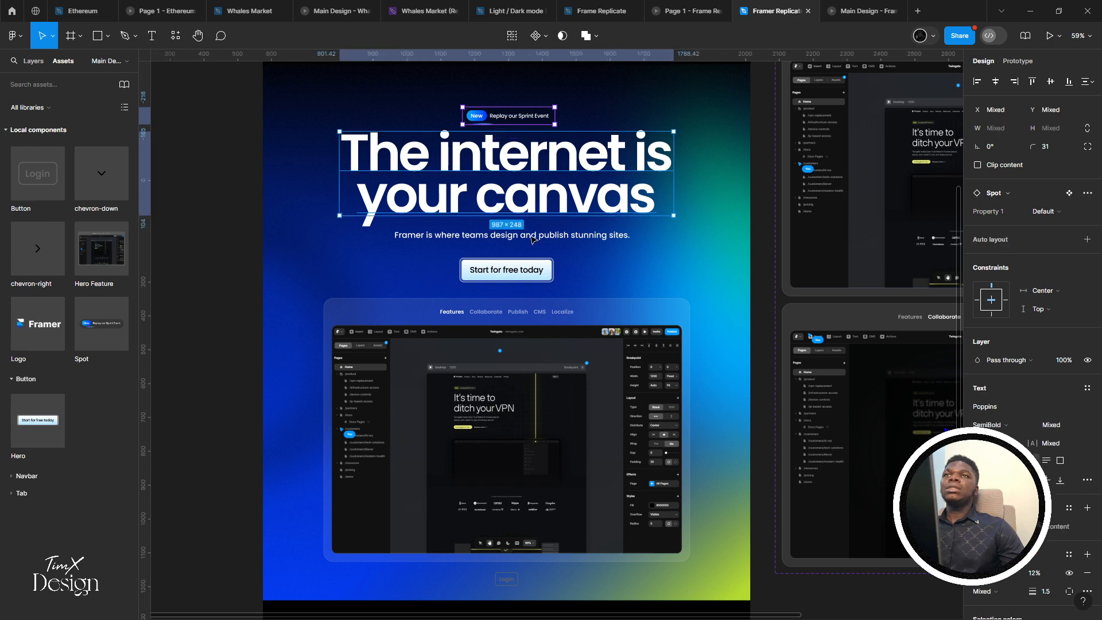
shift+click(533, 237)
shift+click(524, 270)
shift+click(524, 326)
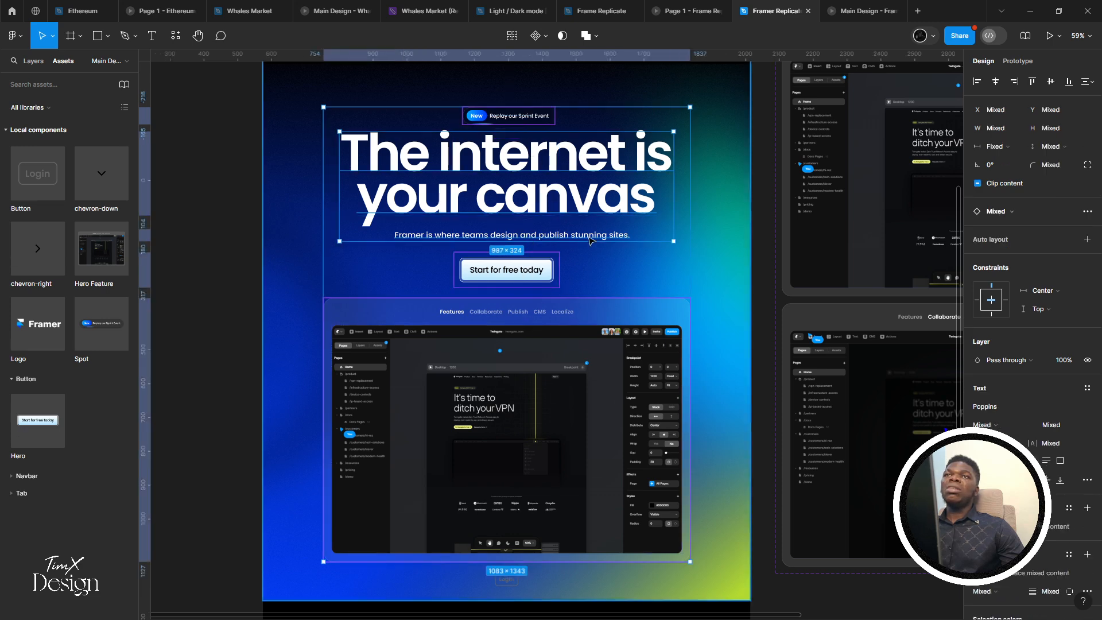
drag(595, 183, 595, 172)
scroll(595, 173, up, 2)
scroll(584, 235, down, 1)
scroll(583, 235, up, 1)
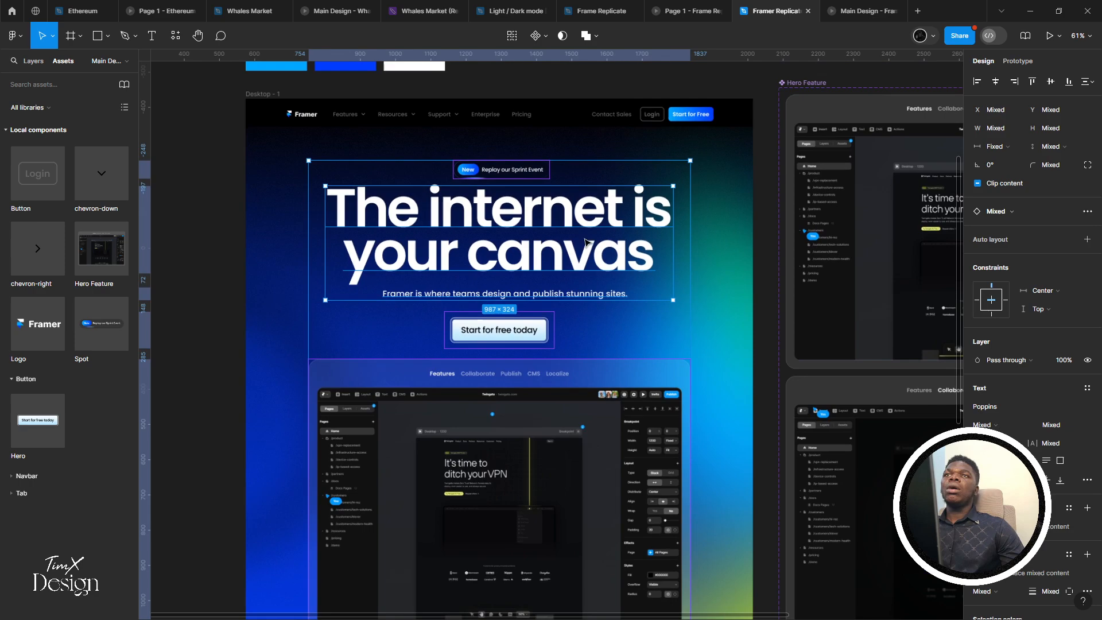
scroll(575, 261, down, 3)
scroll(519, 435, up, 5)
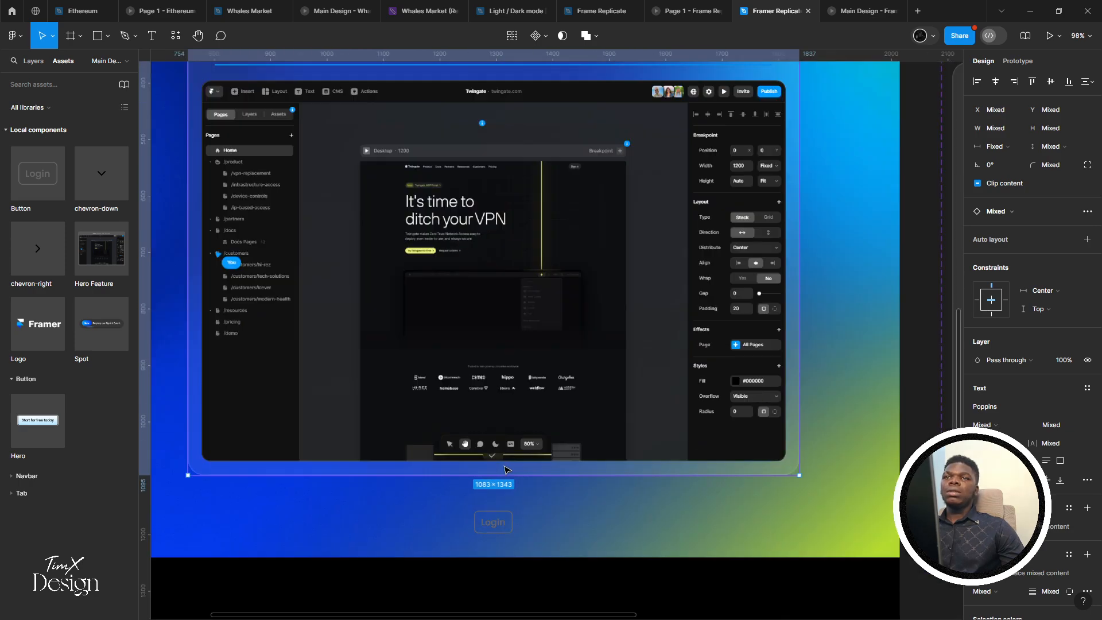
Switch the Login button instance beneath the feature panel to the Text button type, keeping its Default state
scroll(506, 294, down, 2)
click(510, 341)
scroll(516, 344, down, 1)
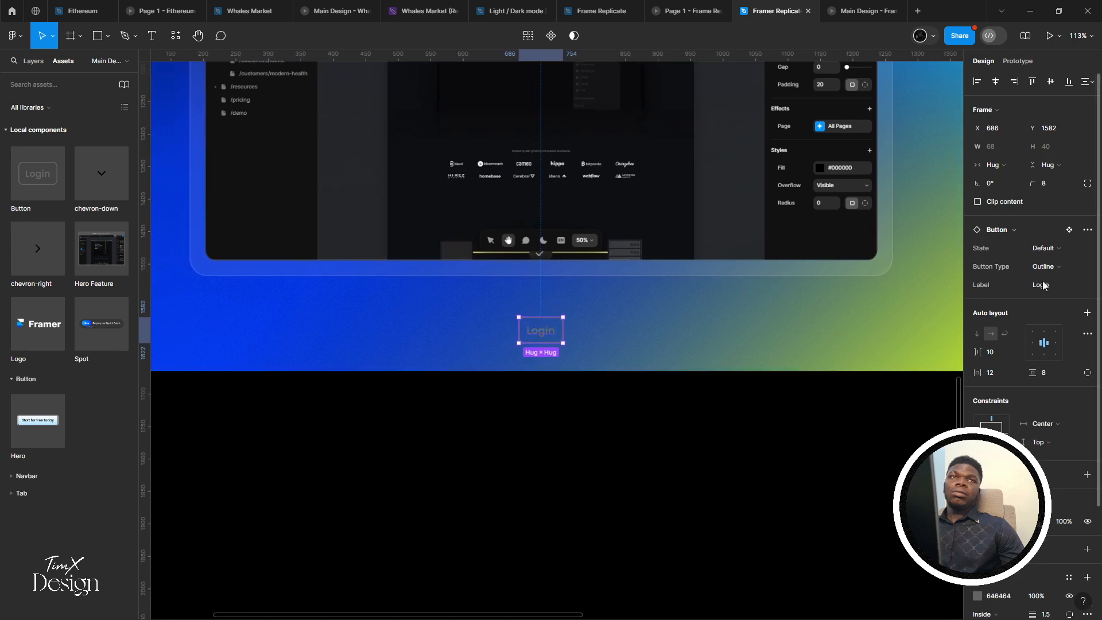
click(1045, 247)
click(1049, 277)
click(1048, 267)
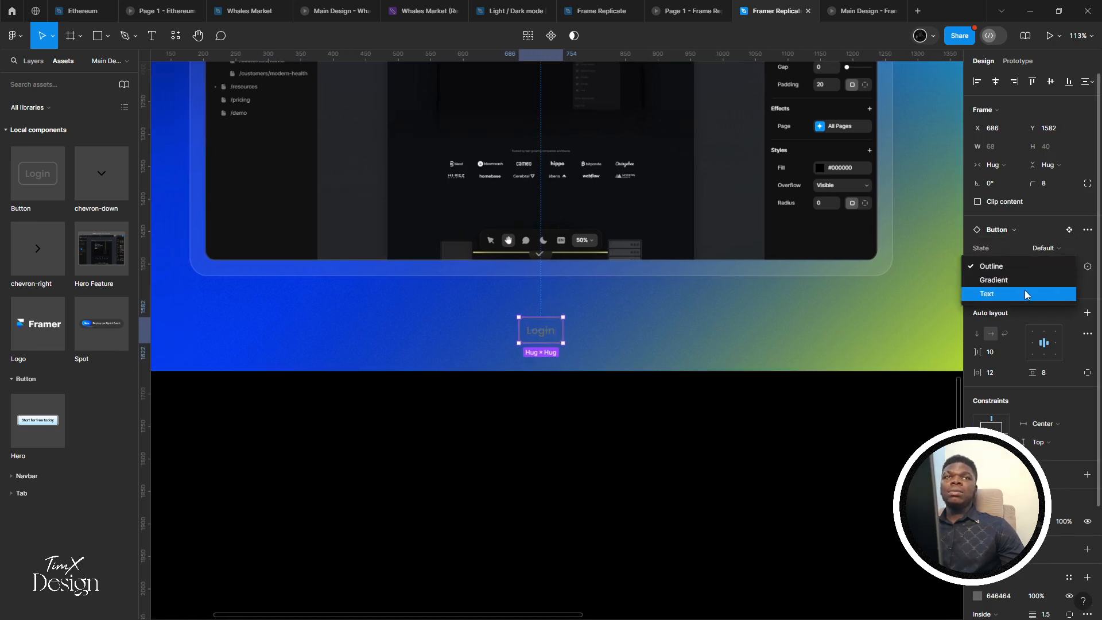
click(1024, 291)
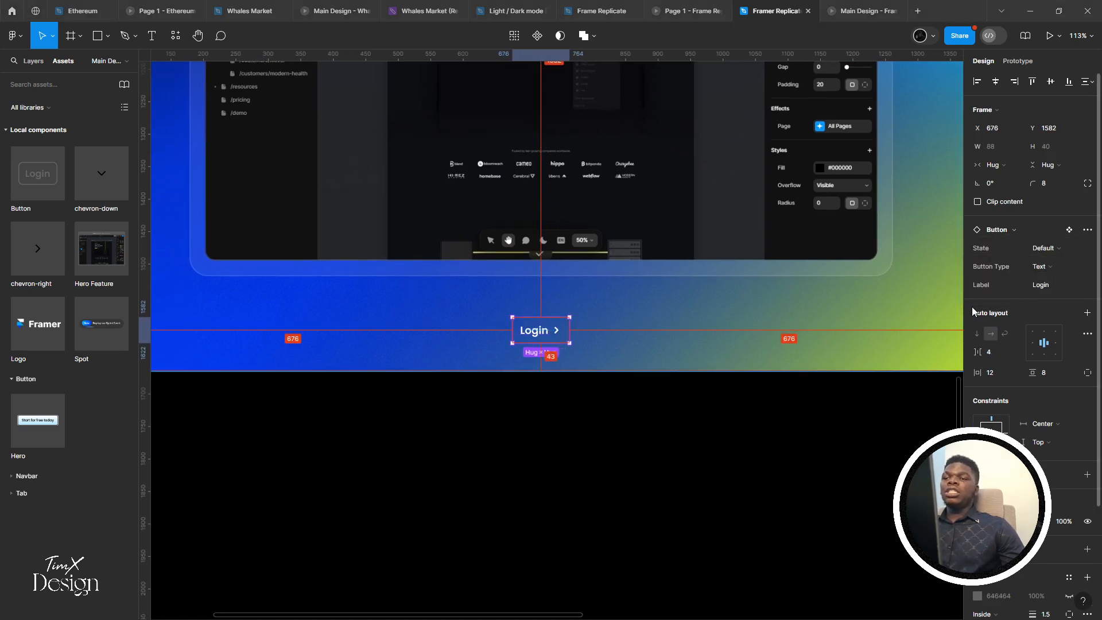
Set the label of the text button beneath the hero feature panel to "Meet our Customer" and centre the button horizontally
key(alt+Tab)
key(alt+Tab)
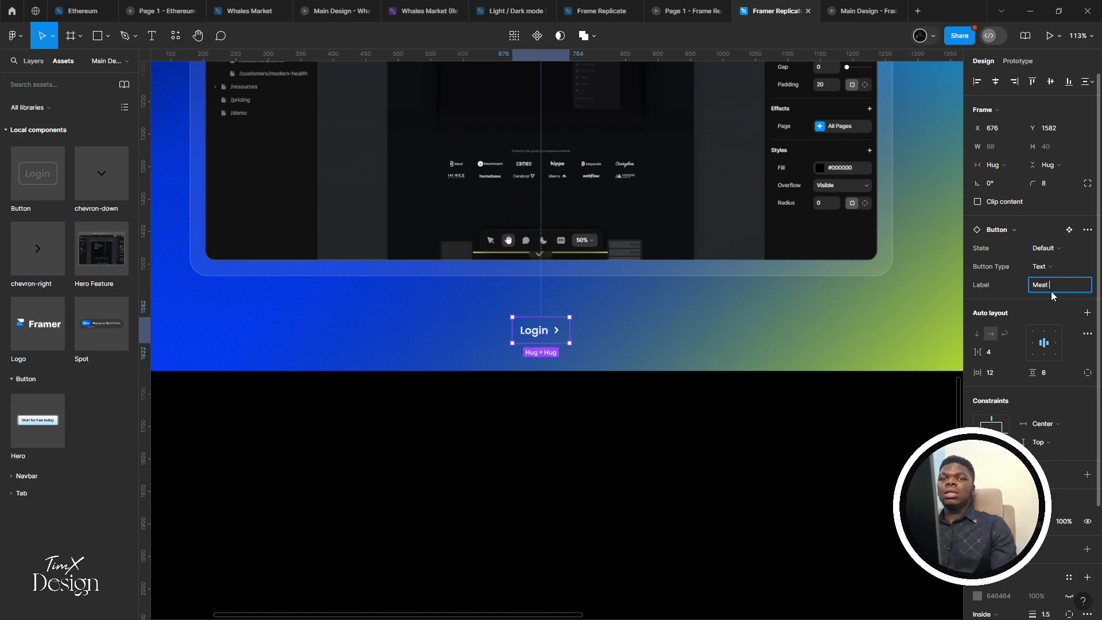
key(Return)
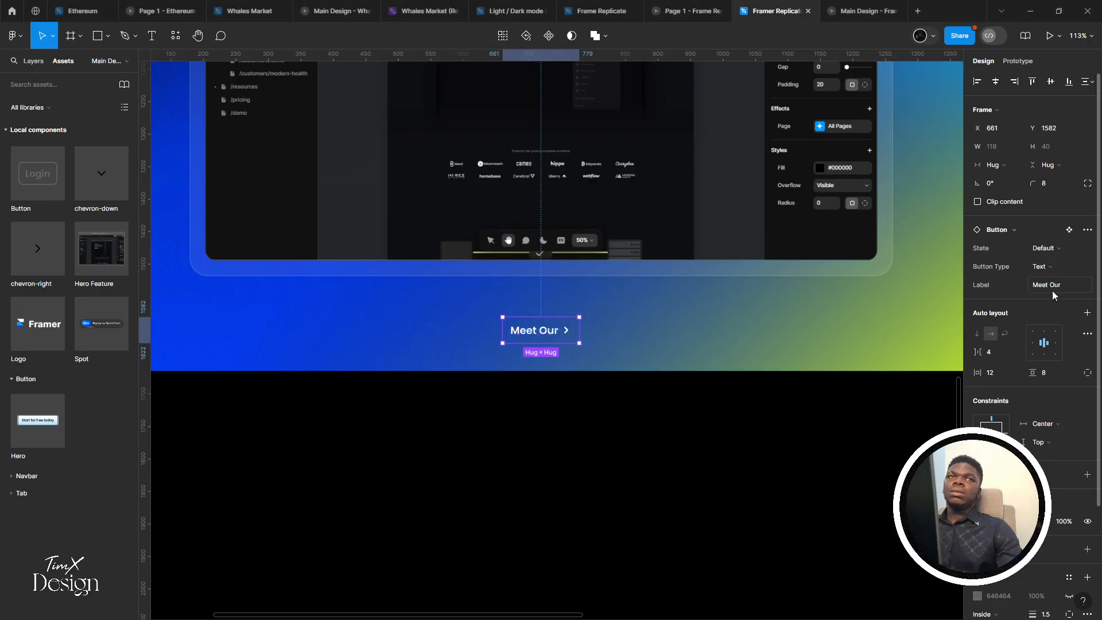
click(1052, 290)
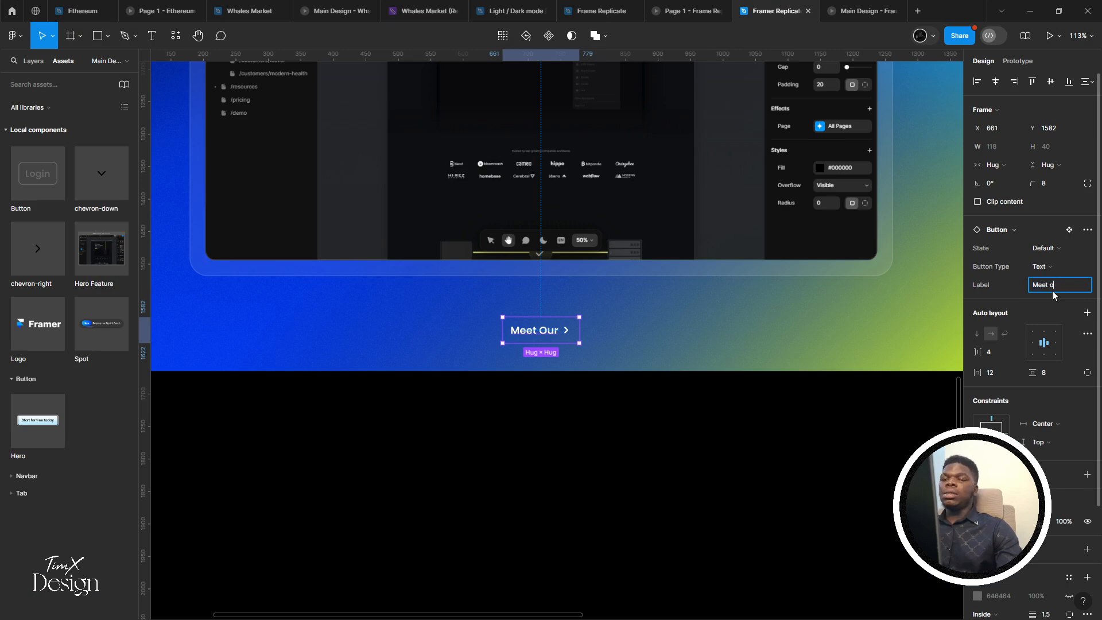
text(Meet our Customer)
key(Return)
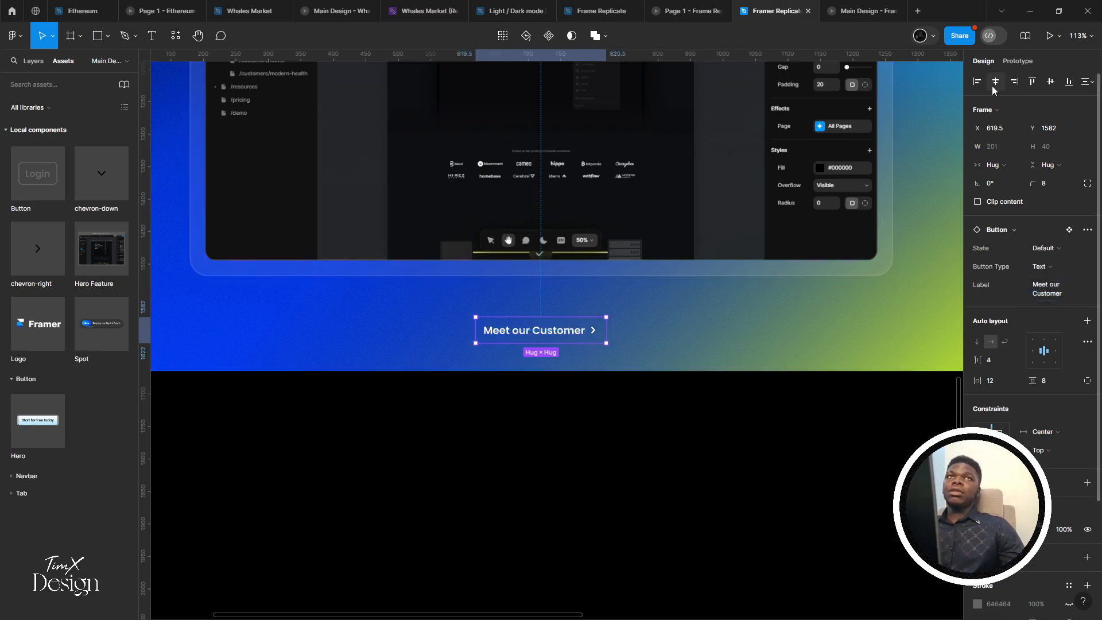
Reload the prototype preview and check how the Meet our Customer button behaves on hover
scroll(551, 258, down, 3)
scroll(559, 400, up, 3)
scroll(560, 401, up, 4)
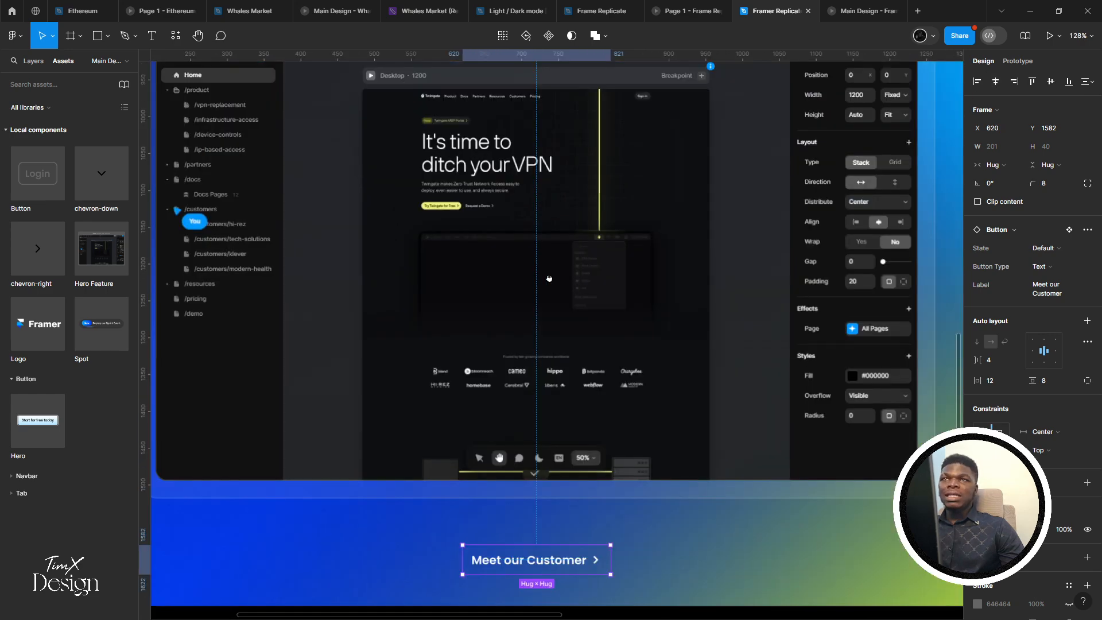
scroll(590, 142, down, 3)
click(855, 11)
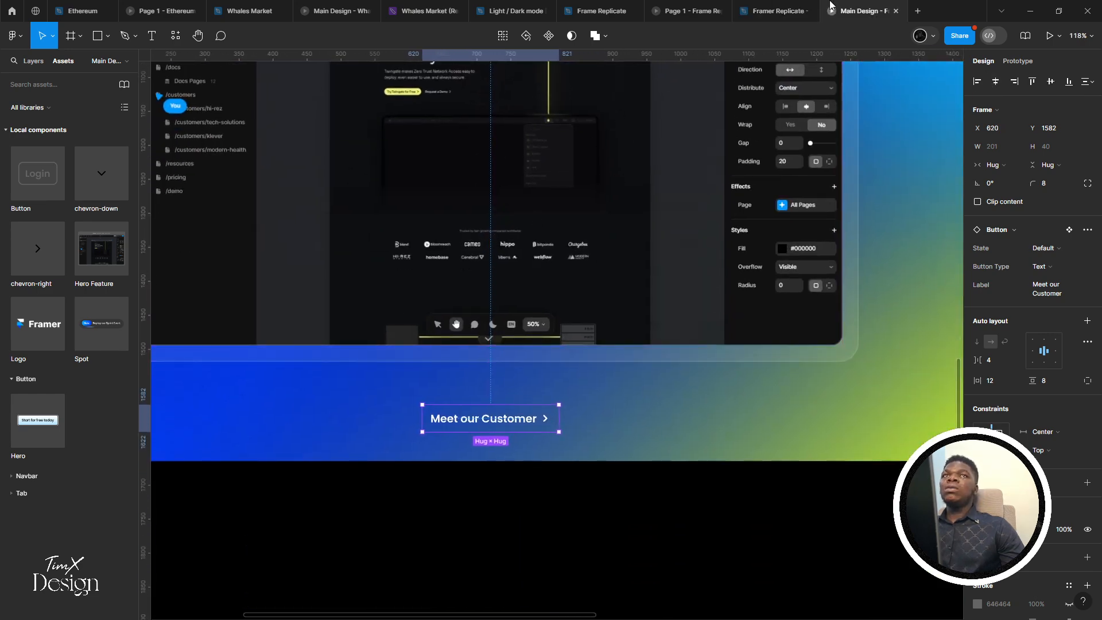
scroll(523, 346, down, 10)
scroll(520, 345, up, 10)
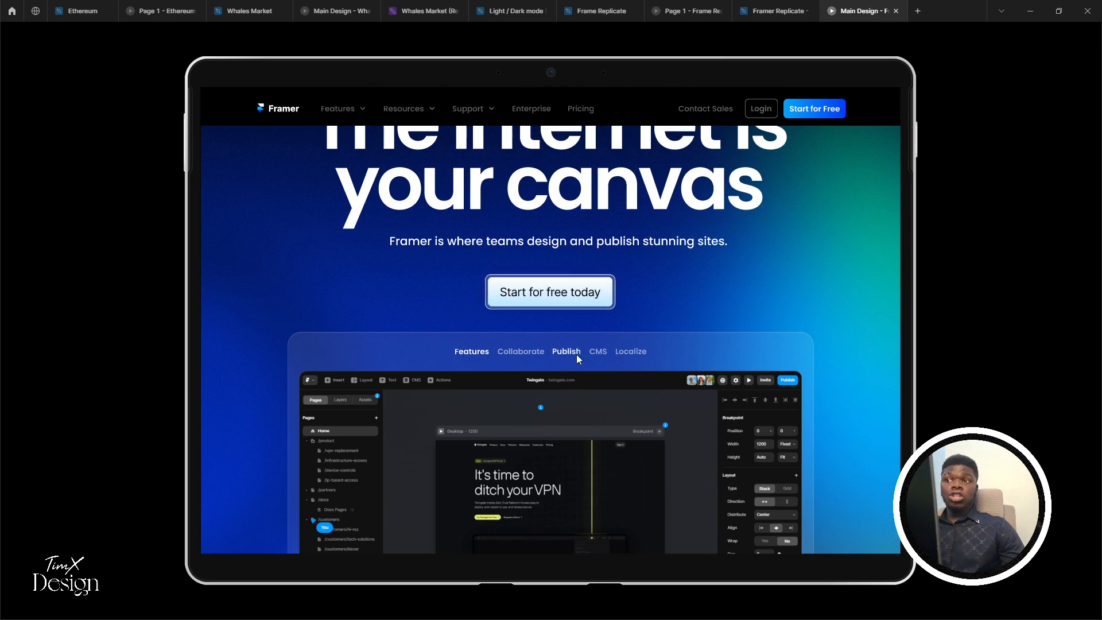
mouse_move(827, 30)
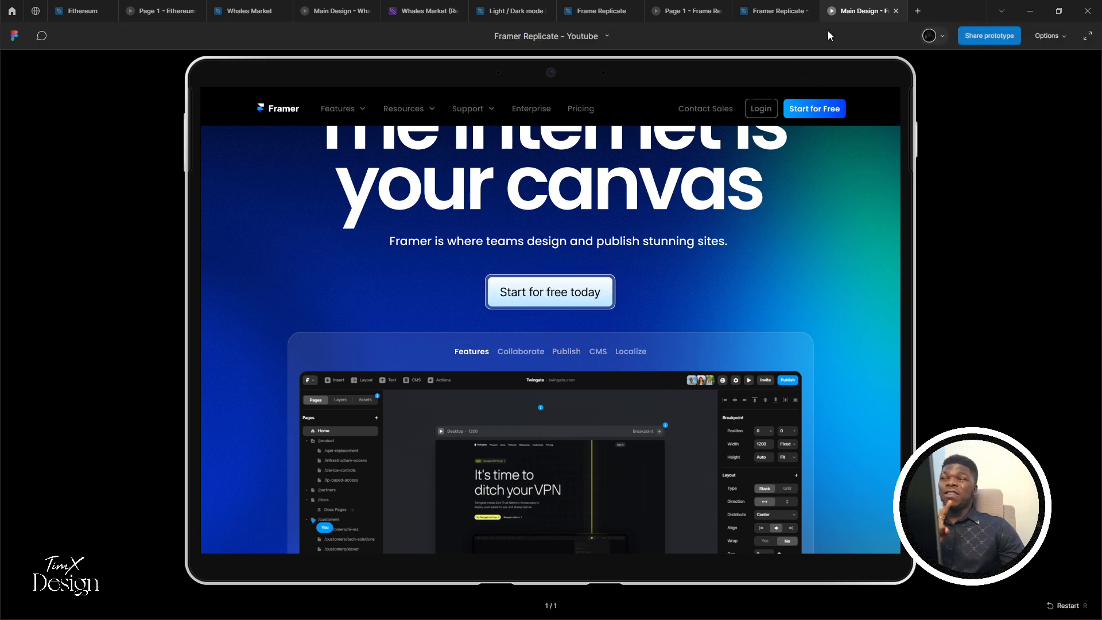
right_click(873, 3)
click(889, 68)
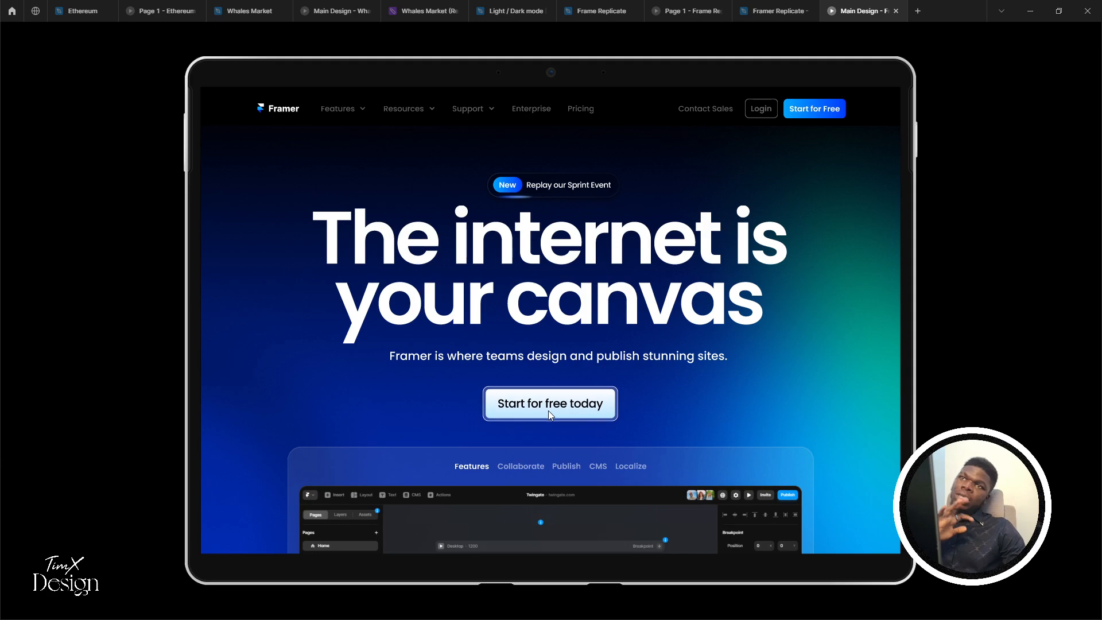
scroll(548, 411, down, 2)
scroll(551, 408, down, 6)
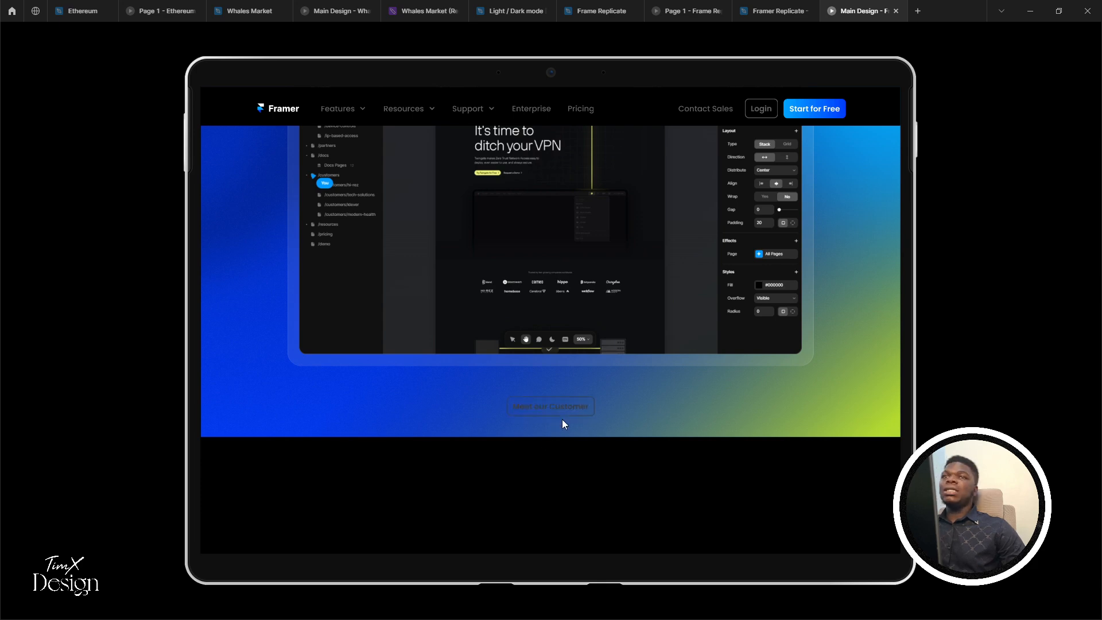
Remove the while-hovering interaction from the Hover Text variant in the Button component set
click(751, 9)
scroll(558, 350, up, 10)
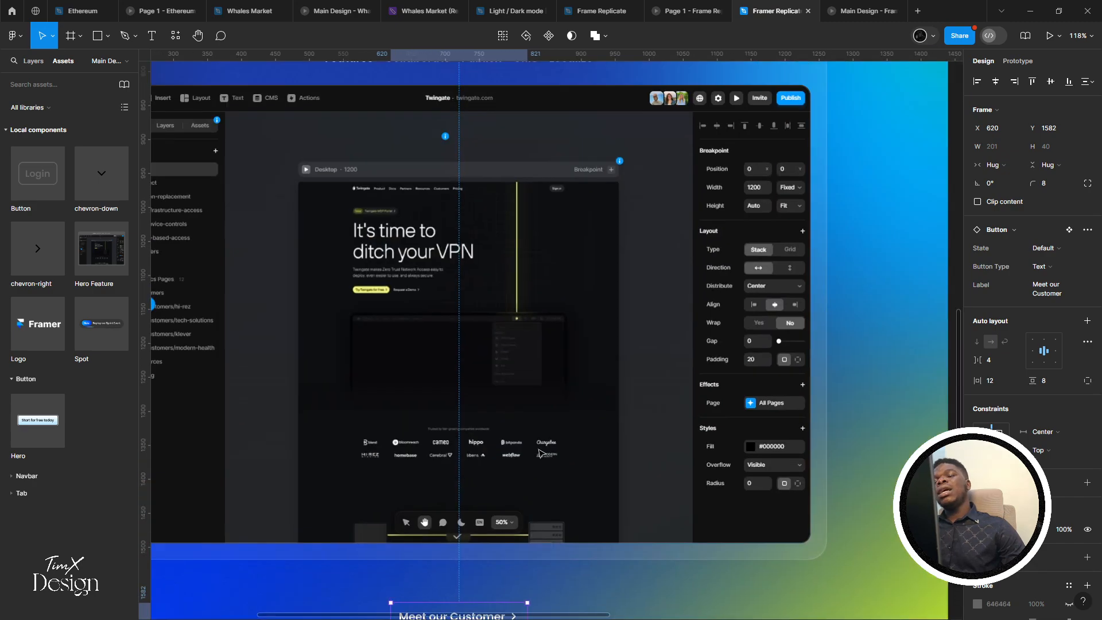
scroll(557, 371, up, 10)
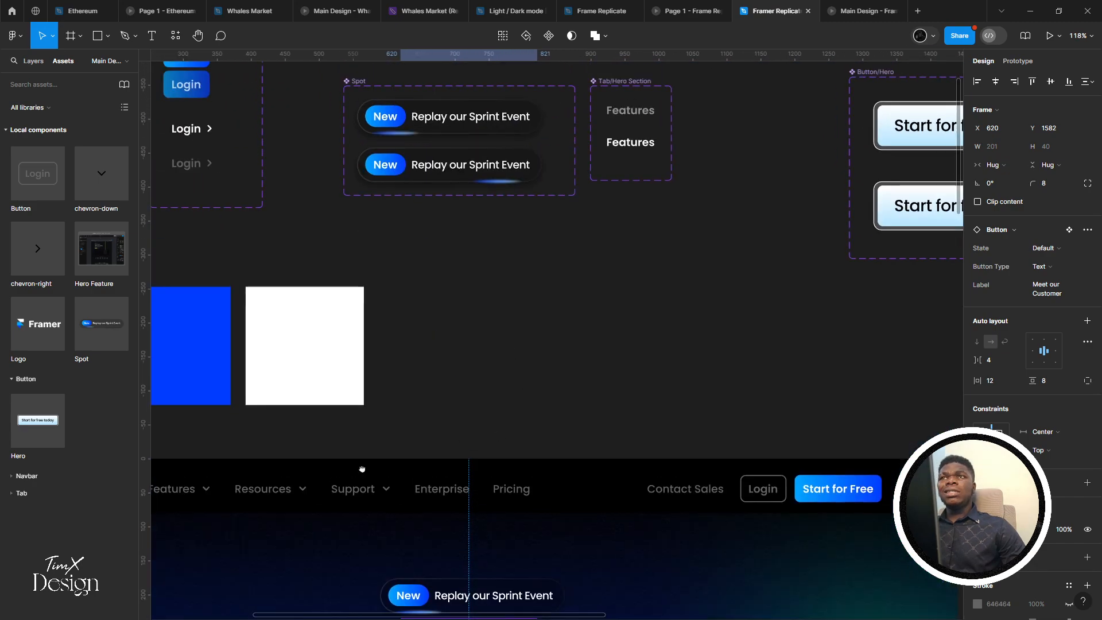
scroll(337, 382, right, 4)
scroll(338, 381, left, 7)
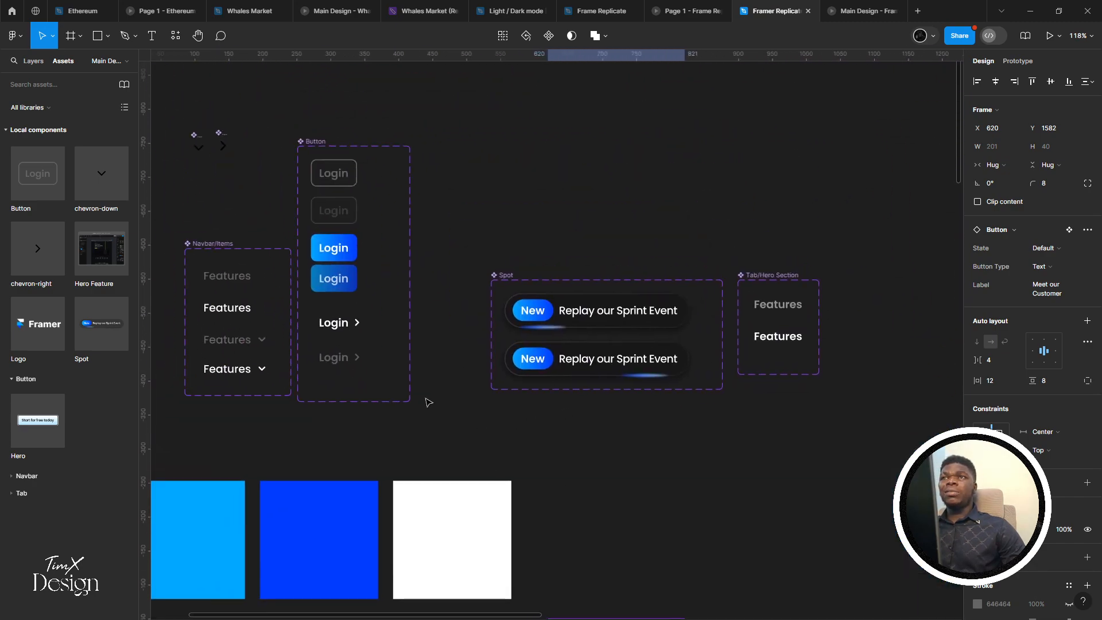
key(Escape)
click(348, 360)
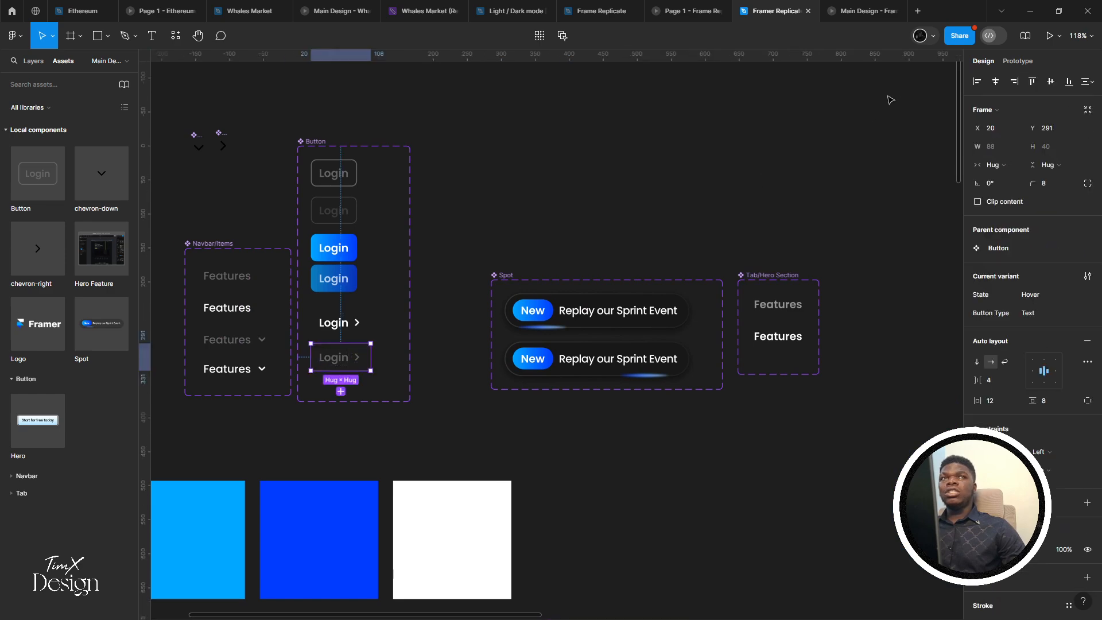
click(1018, 62)
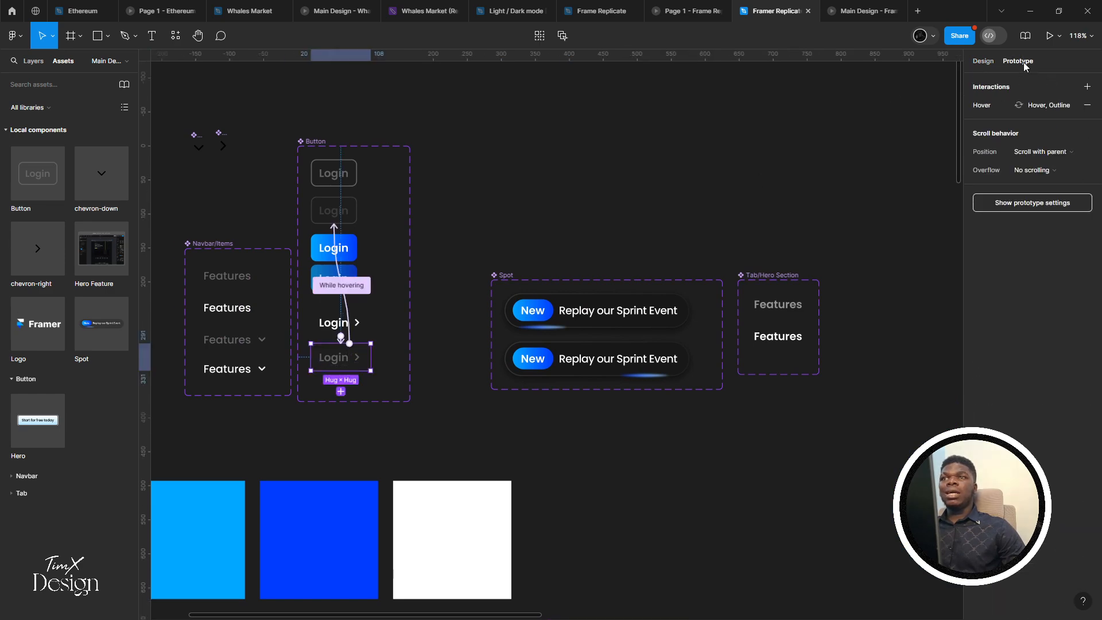
click(1087, 107)
Compare the Meet our Customer hover effect in the prototype preview with the one on the live Framer website
click(860, 9)
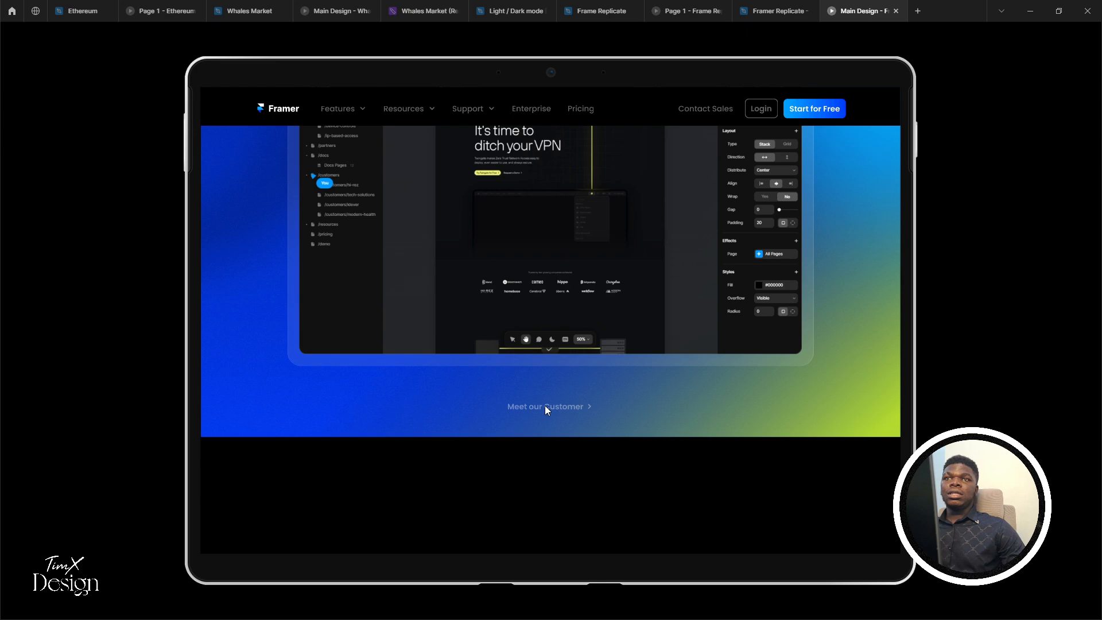
key(alt+Tab)
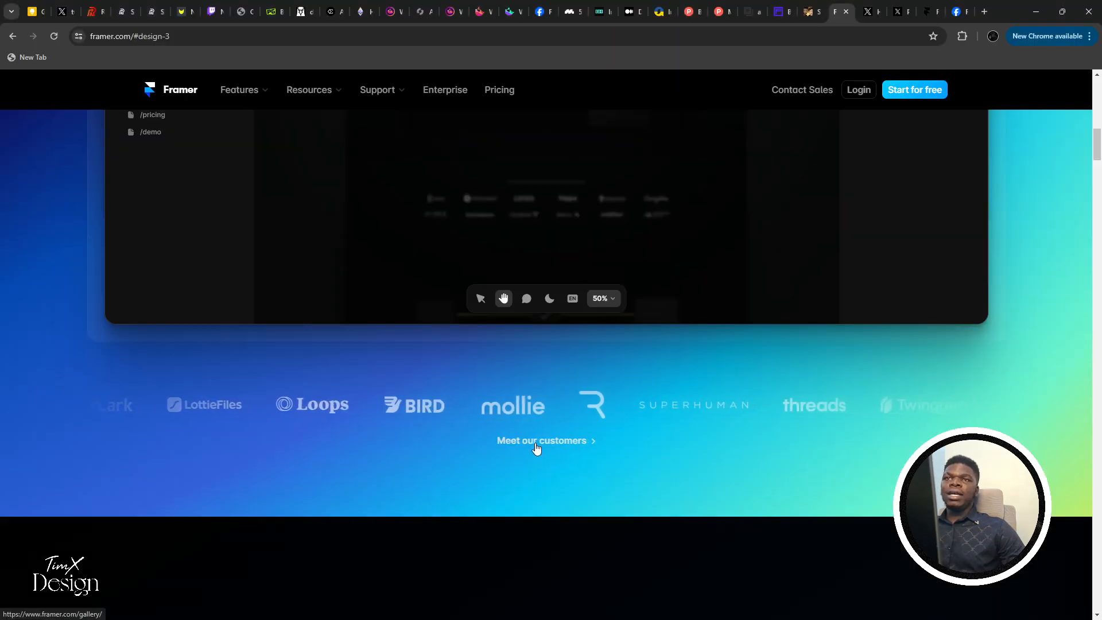
key(alt+Tab)
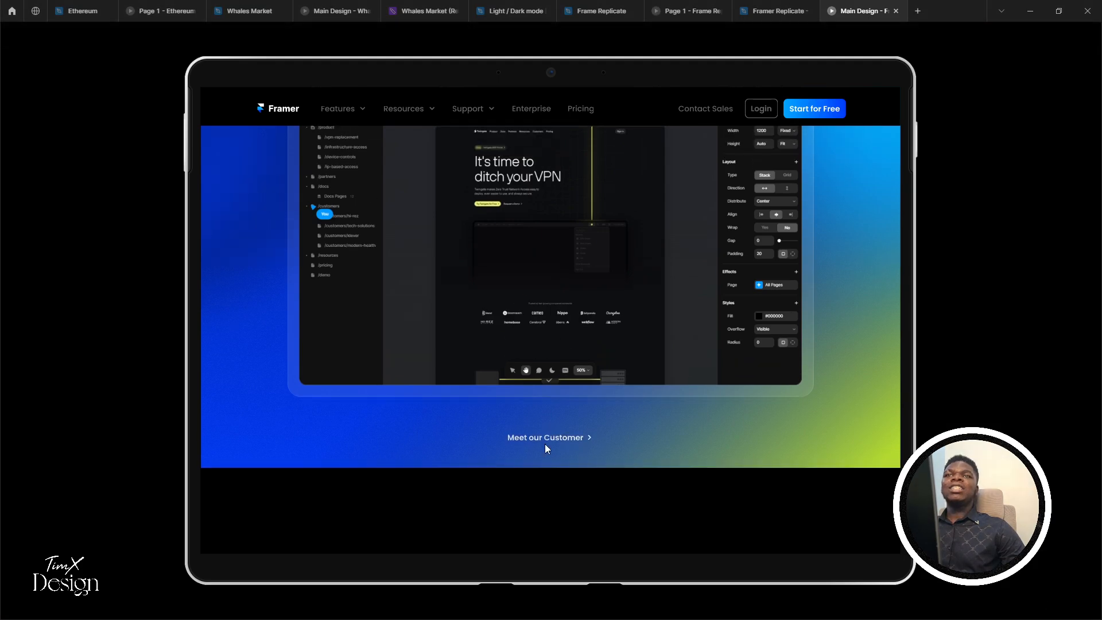
Set the auto layout gap of the Hover Text button variant to 8 and check the hover in the prototype preview
key(ctrl+shift+Tab)
key(shift+2)
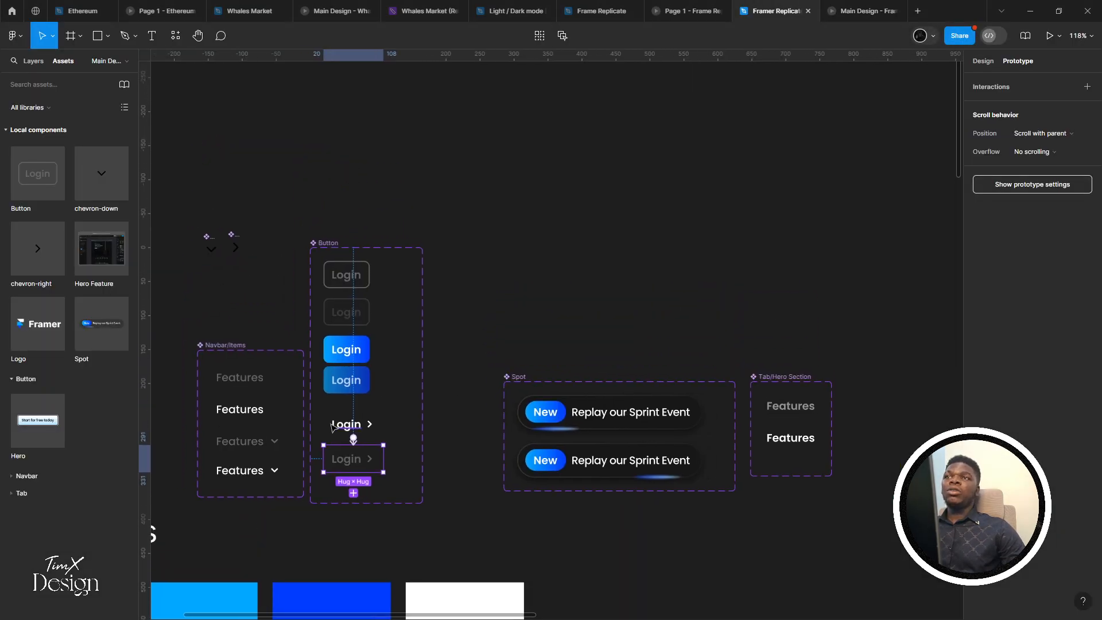
click(991, 60)
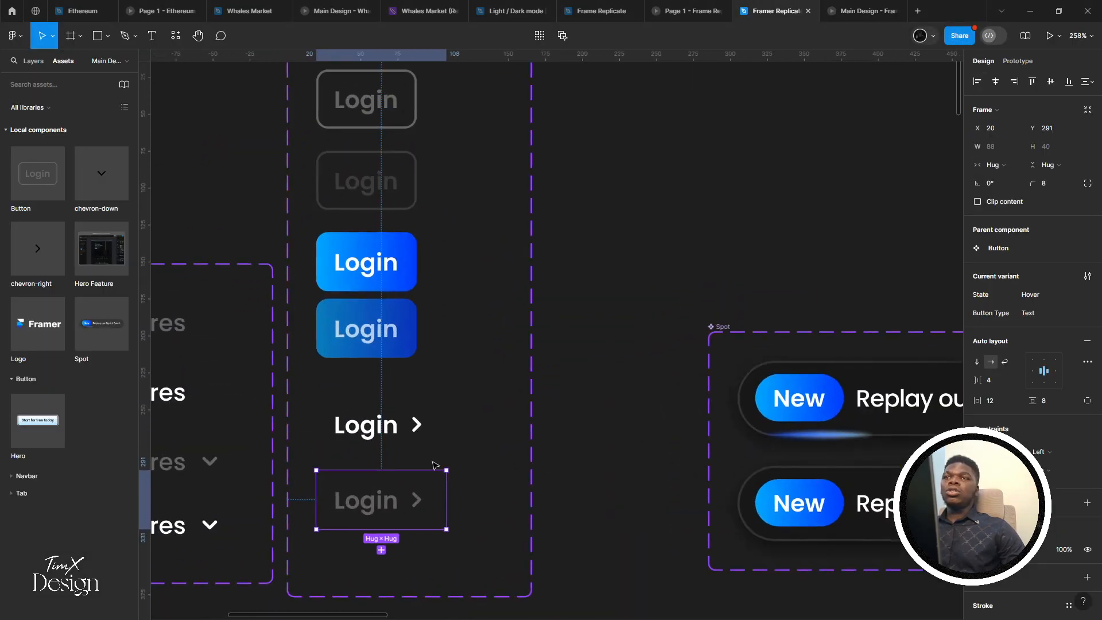
click(994, 379)
text(8)
key(Return)
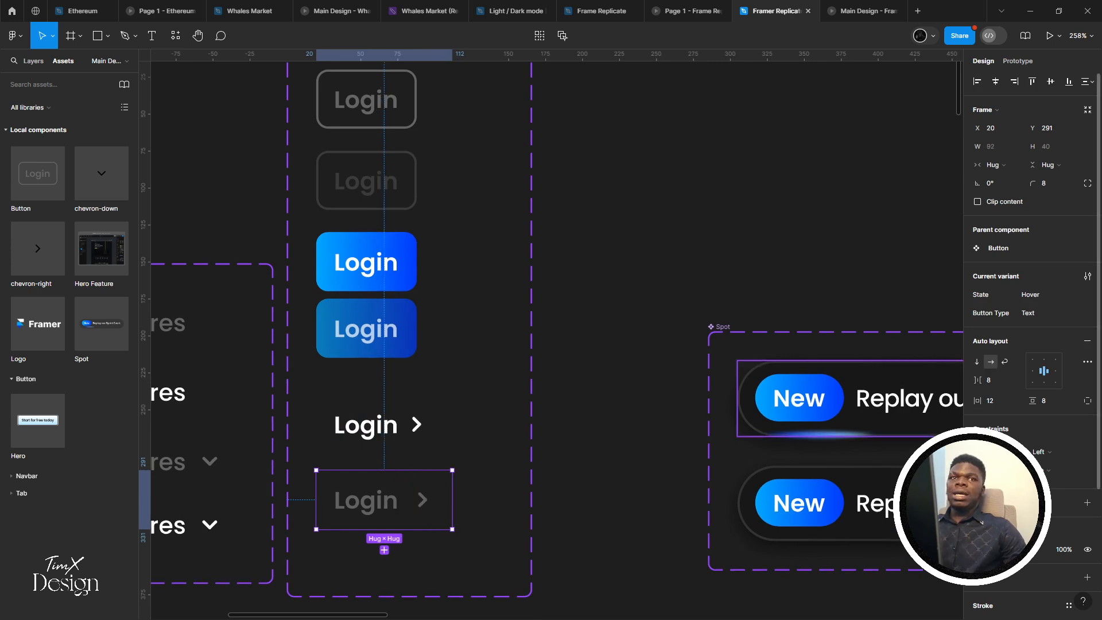
scroll(1027, 401, down, 3)
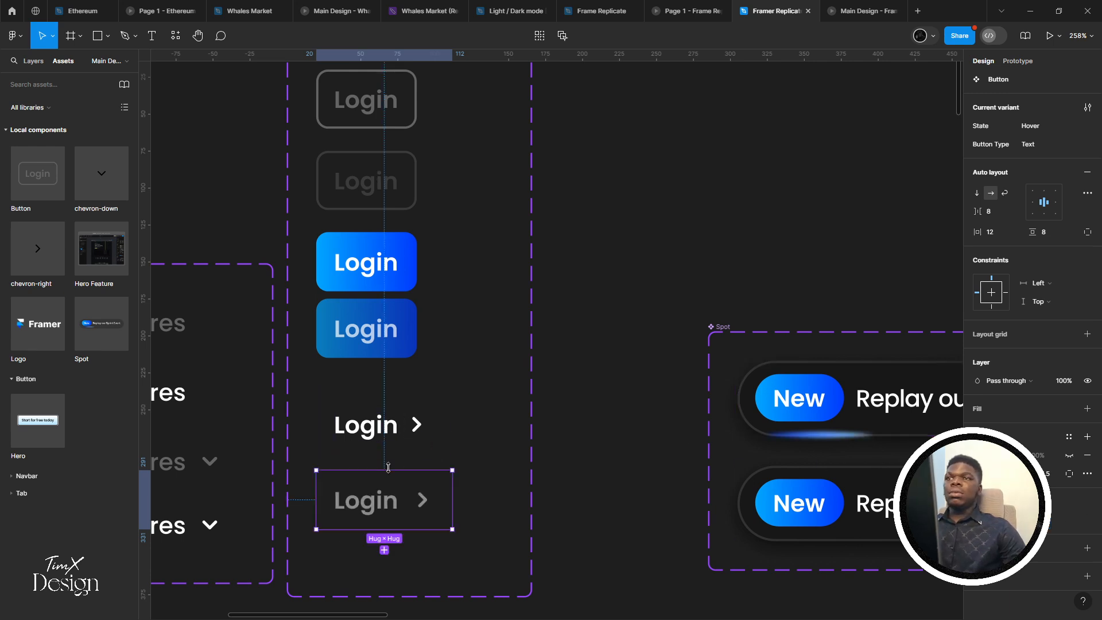
key(ctrl+Tab)
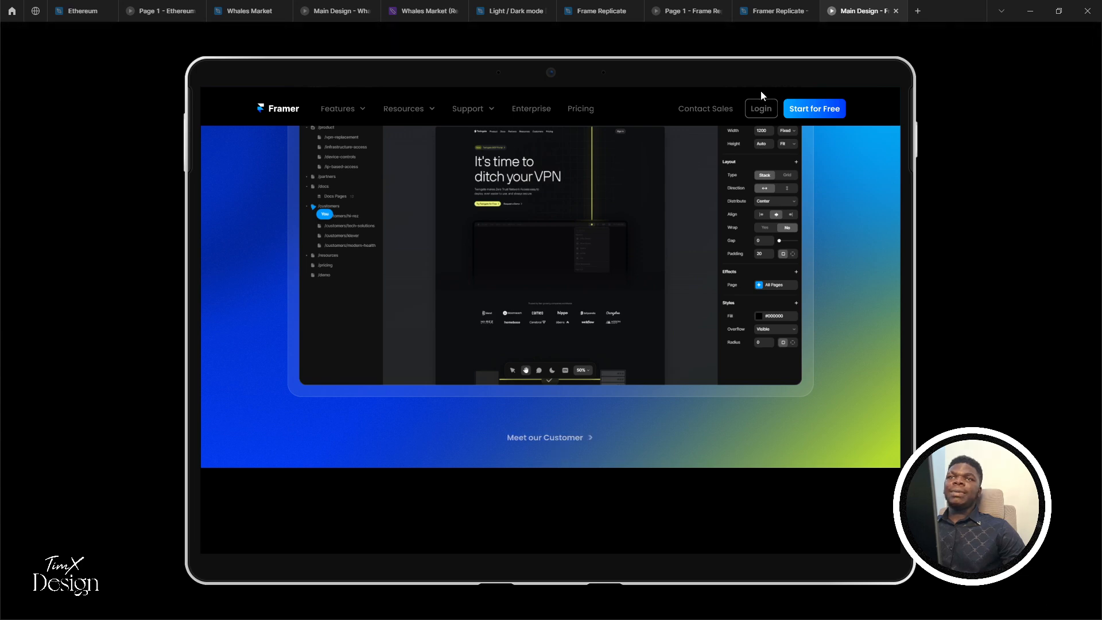
Change the while-hovering animation of the Default Text button variant to Smart animate and check it in the prototype preview
click(804, 10)
click(409, 424)
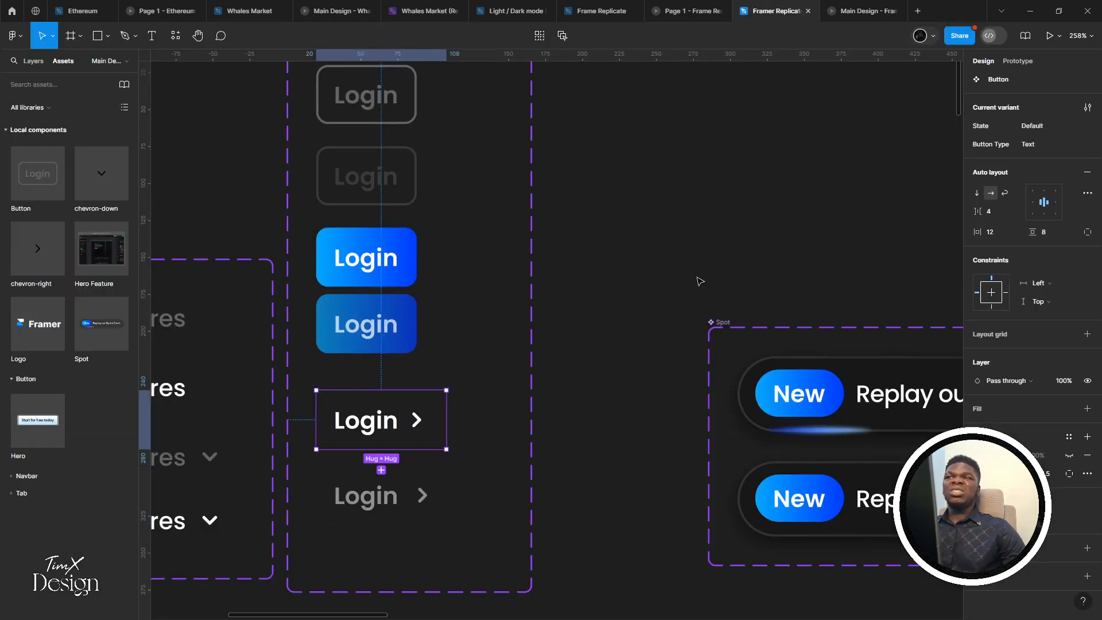
click(1018, 61)
click(1011, 107)
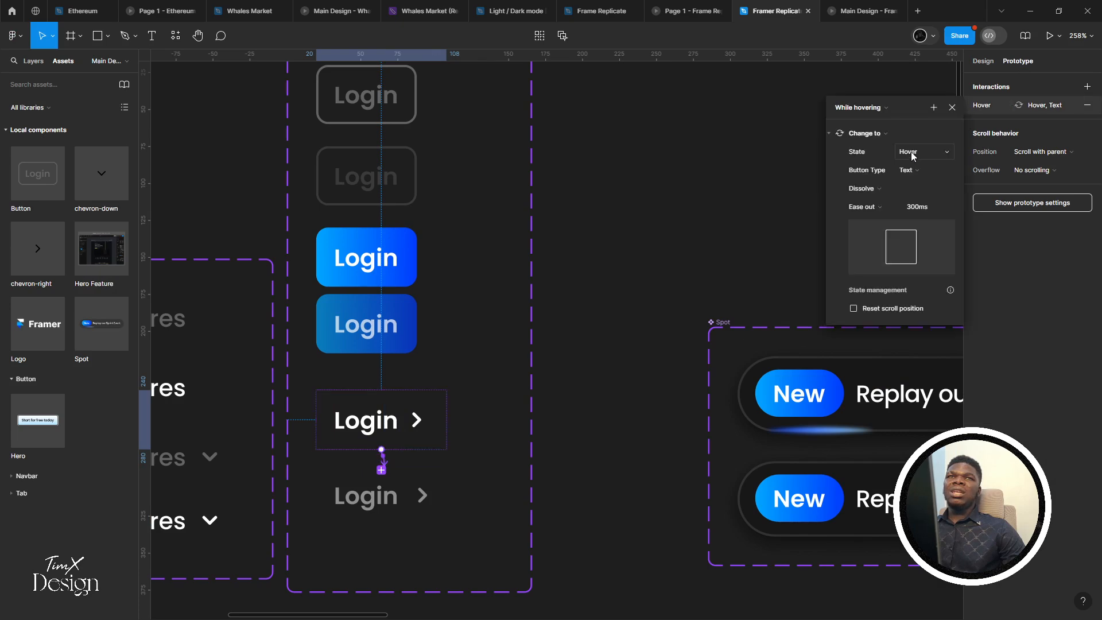
click(869, 188)
click(875, 202)
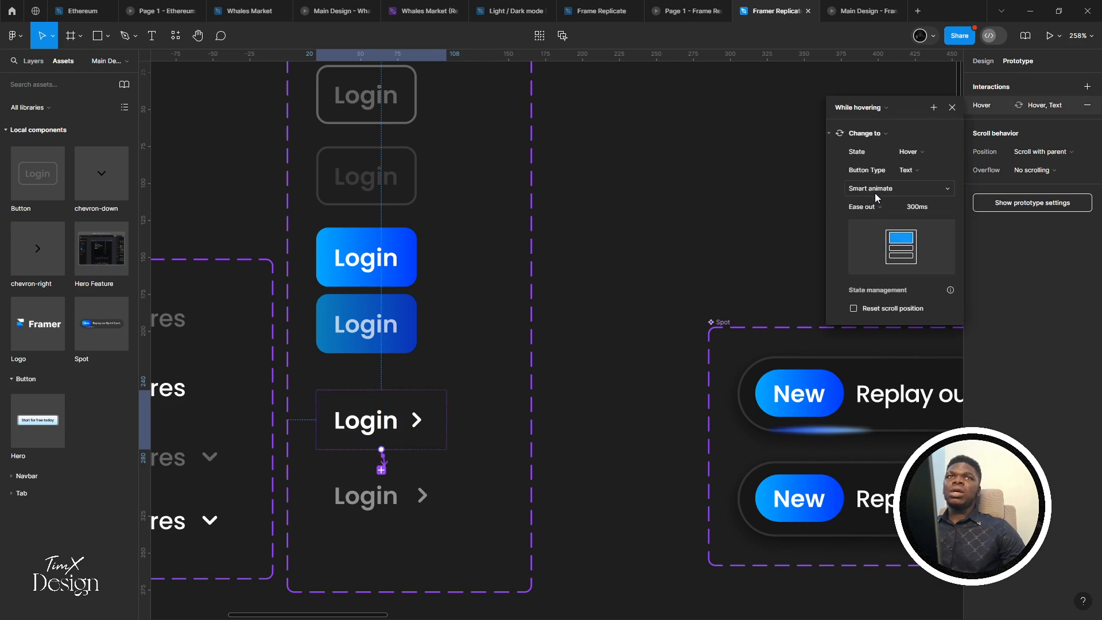
click(864, 11)
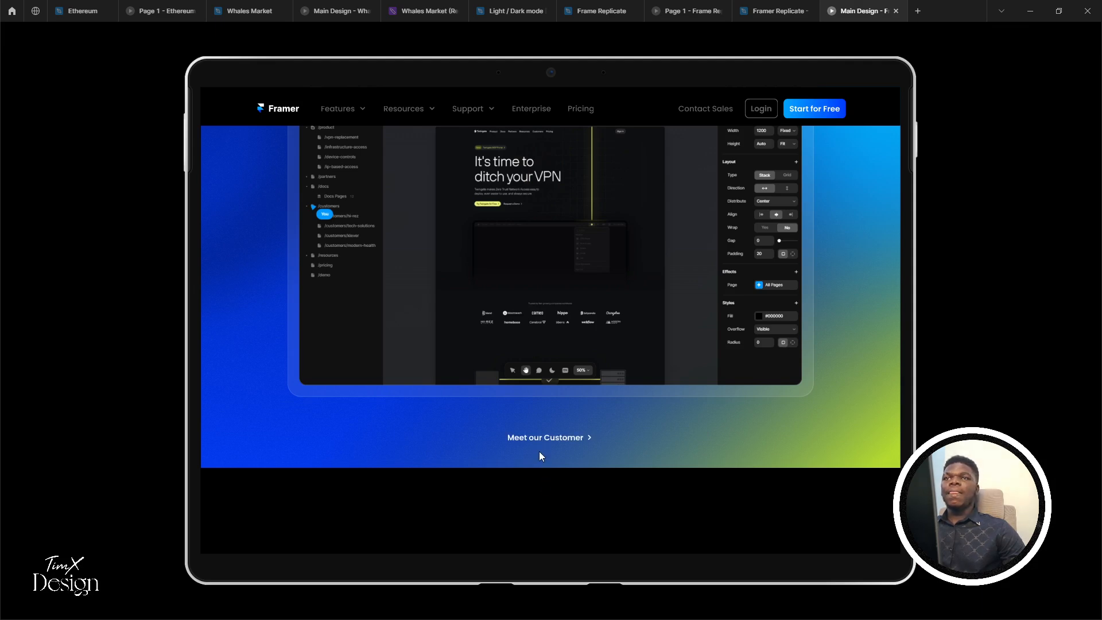
Inspect the design settings of the Default Text variant and its Login label in the Button component set
key(ctrl+shift+Tab)
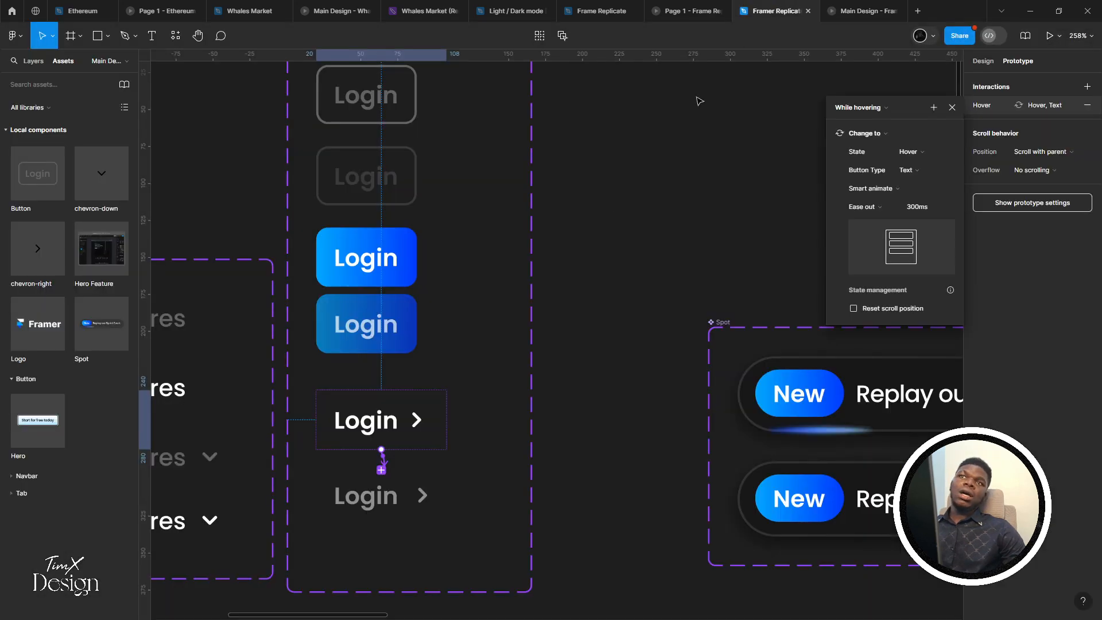
double_click(379, 423)
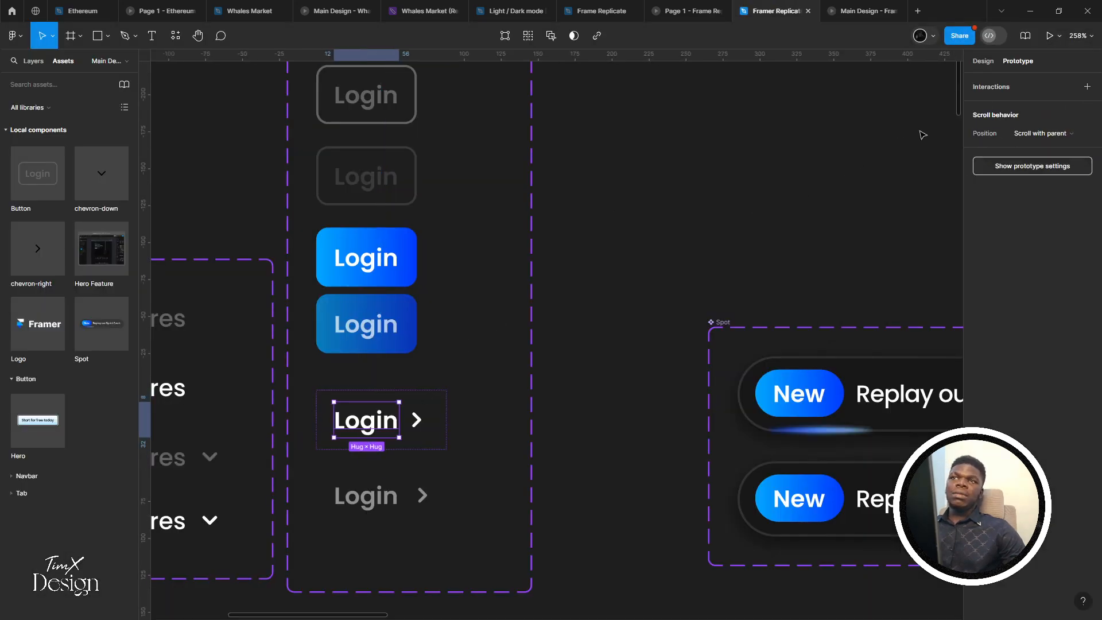
click(984, 62)
key(Escape)
scroll(443, 349, down, 5)
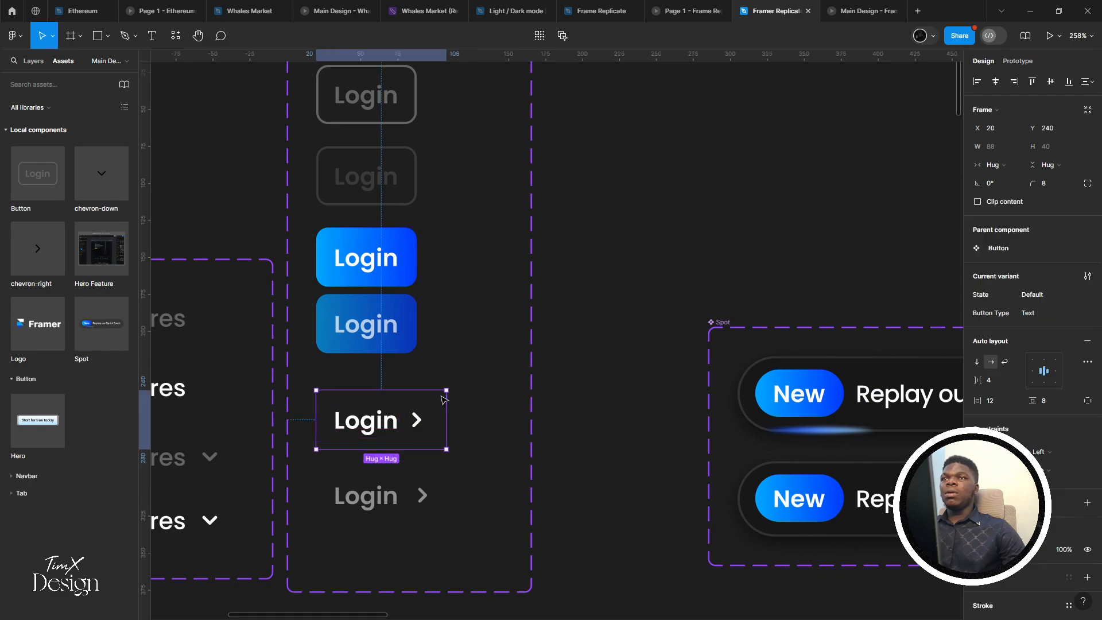
Review the area beneath the hero feature panel, then switch to the Framer website and examine its scrolling customer logo row
scroll(482, 410, down, 4)
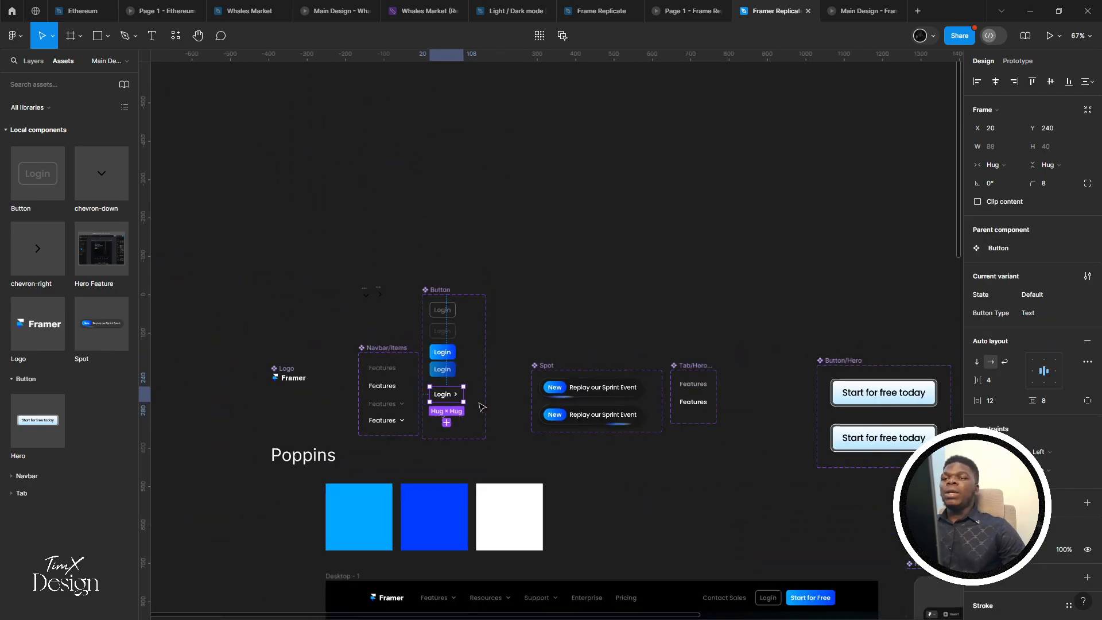
scroll(462, 364, down, 10)
scroll(462, 365, down, 5)
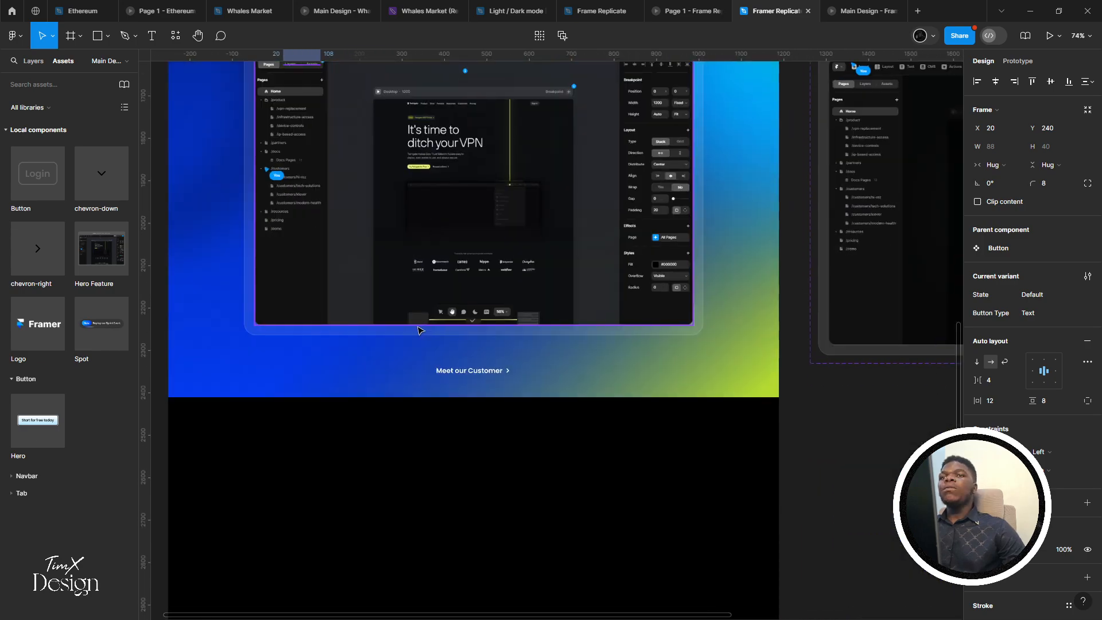
click(426, 323)
scroll(426, 326, down, 2)
key(alt+Tab)
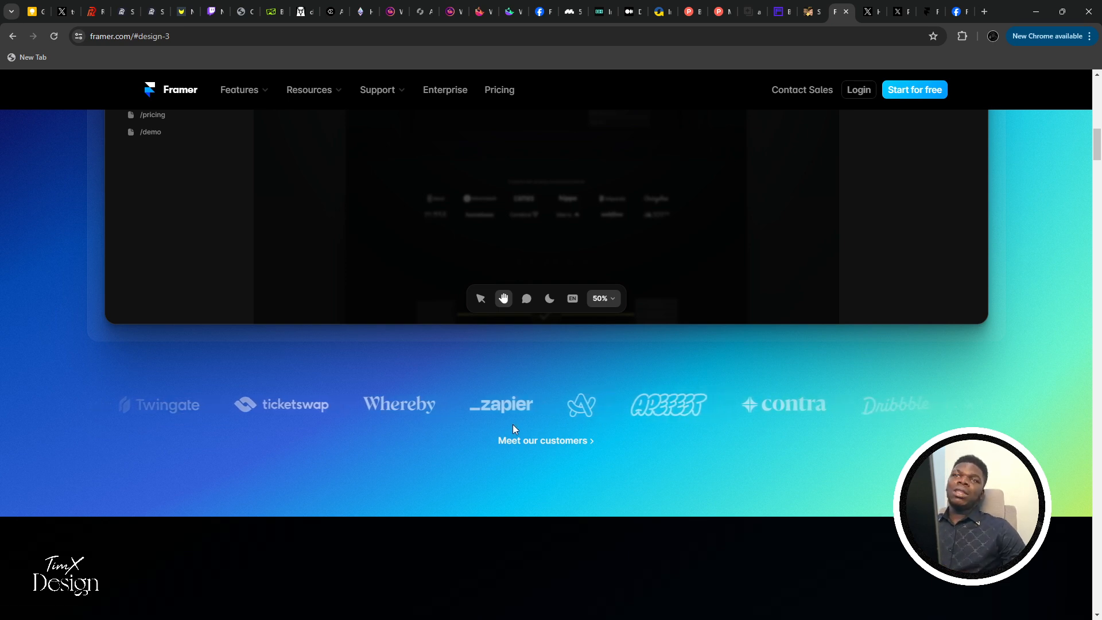
right_click(121, 412)
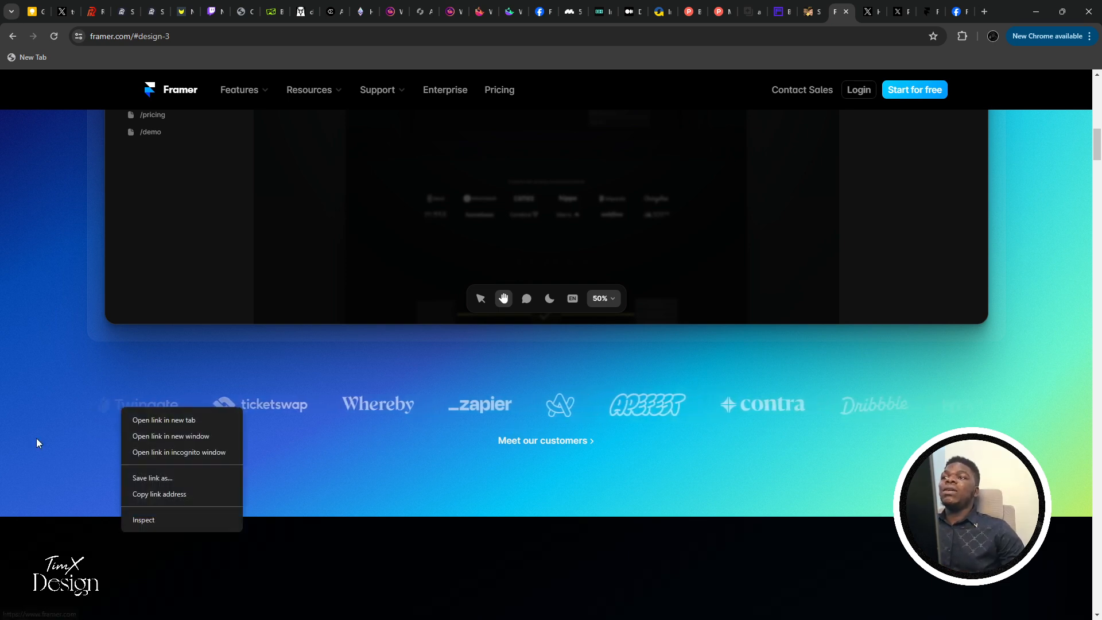
click(42, 469)
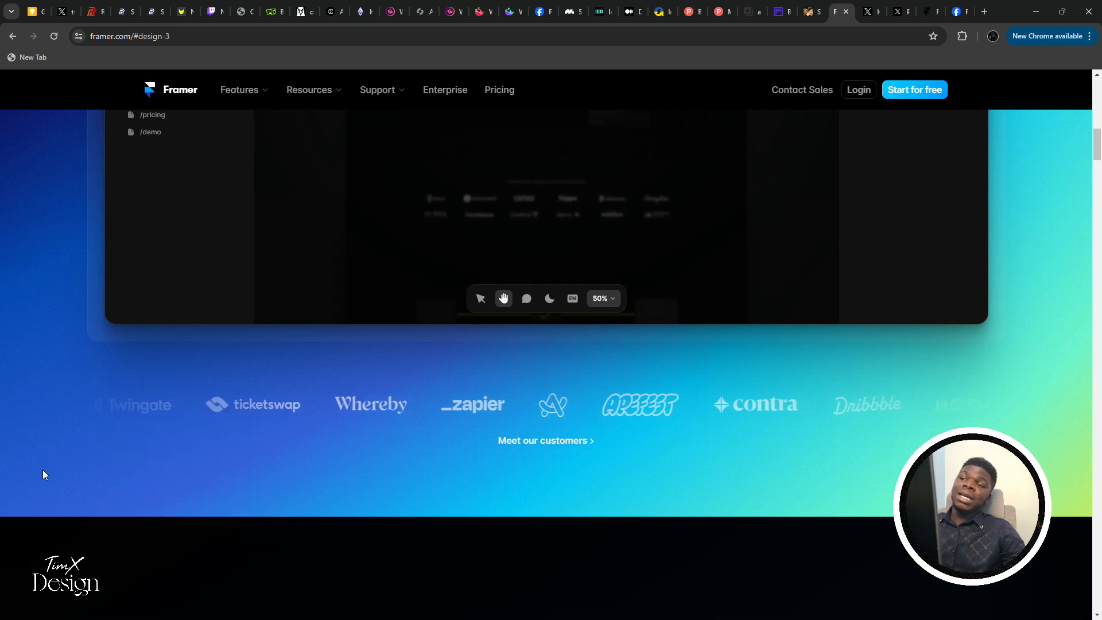
Inspect the Dribbble logo in the customer row with the browser's developer tools and copy its svg element
right_click(220, 415)
click(261, 526)
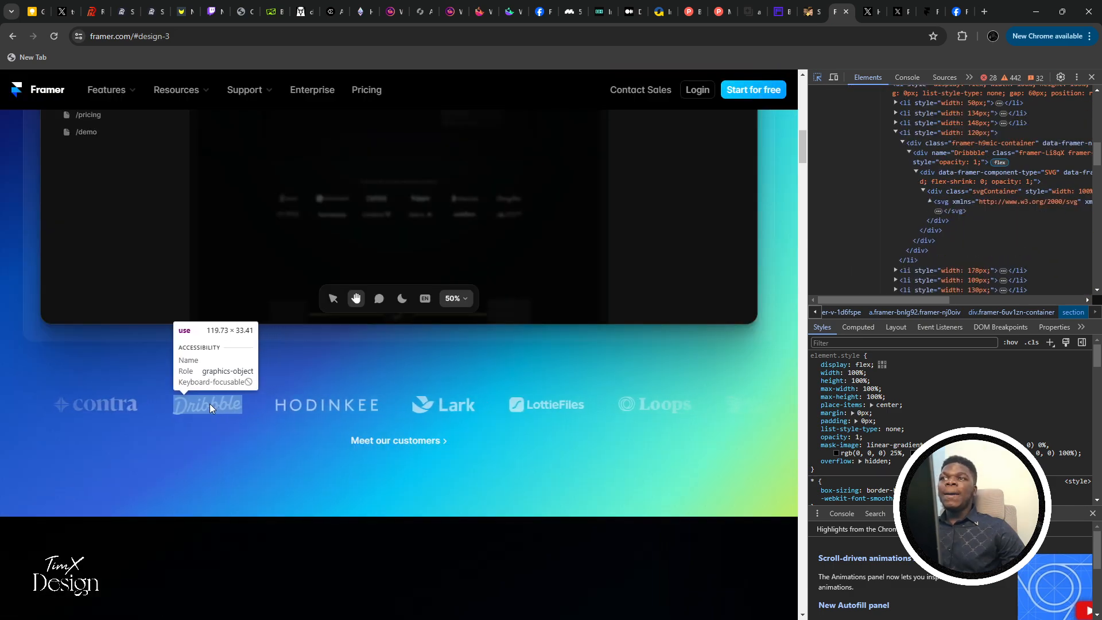
click(209, 404)
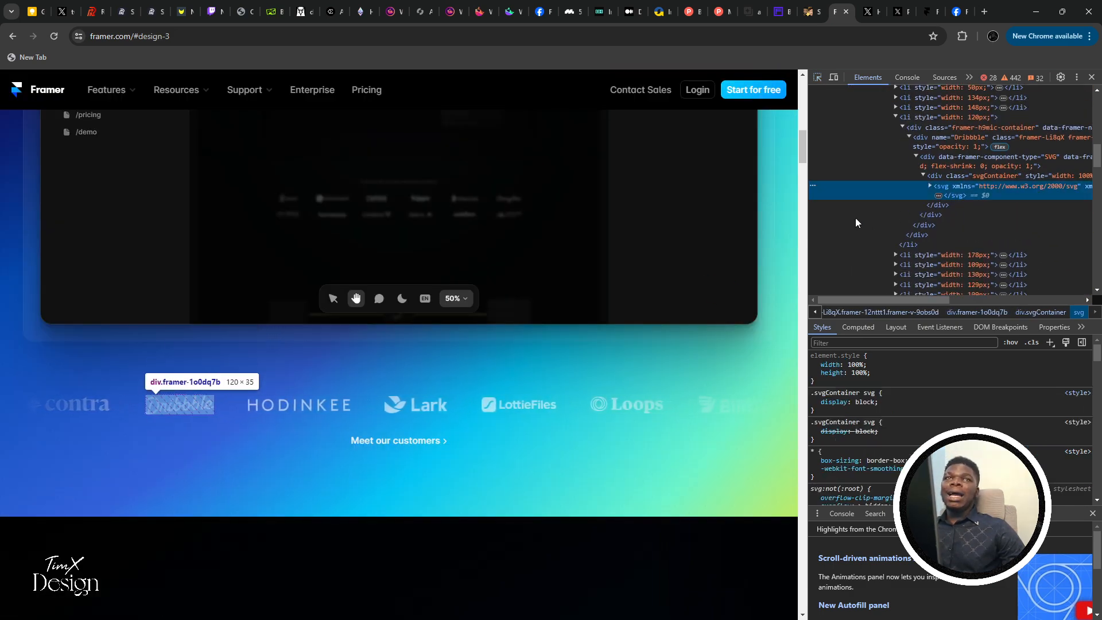
right_click(979, 191)
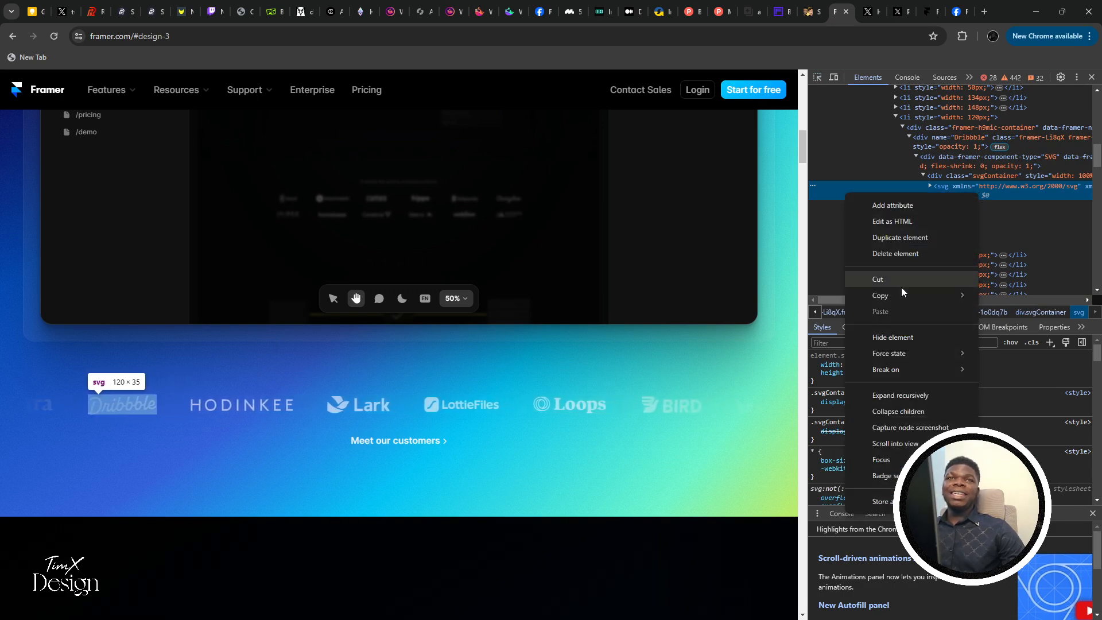
mouse_move(917, 295)
click(999, 292)
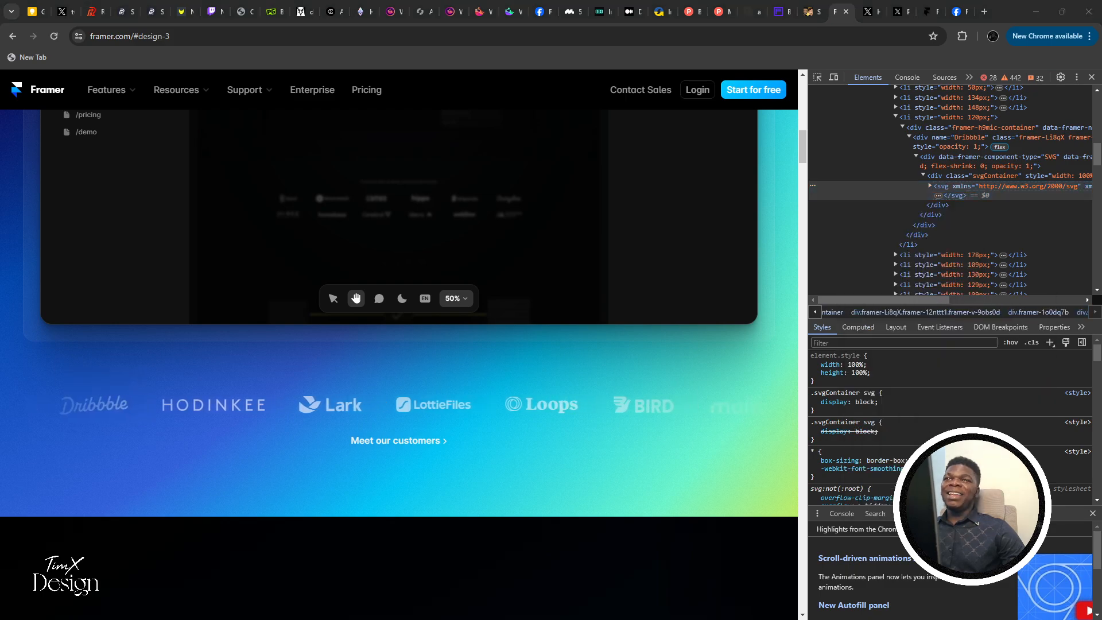
Switch to Figma, try pasting the copied Dribbble svg onto the canvas beside the Desktop - 1 frame, and delete the pasted Group
key(alt+Tab)
click(400, 411)
drag(400, 410, 504, 383)
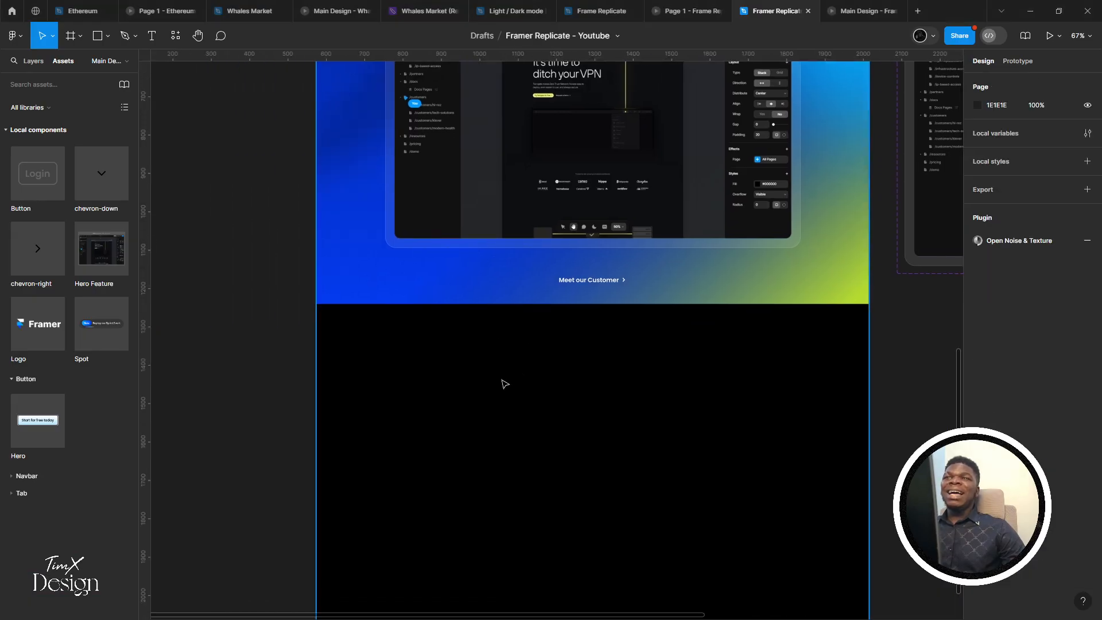
key(ctrl+v)
scroll(557, 348, down, 2)
drag(553, 342, 433, 337)
scroll(409, 341, up, 5)
scroll(408, 340, up, 3)
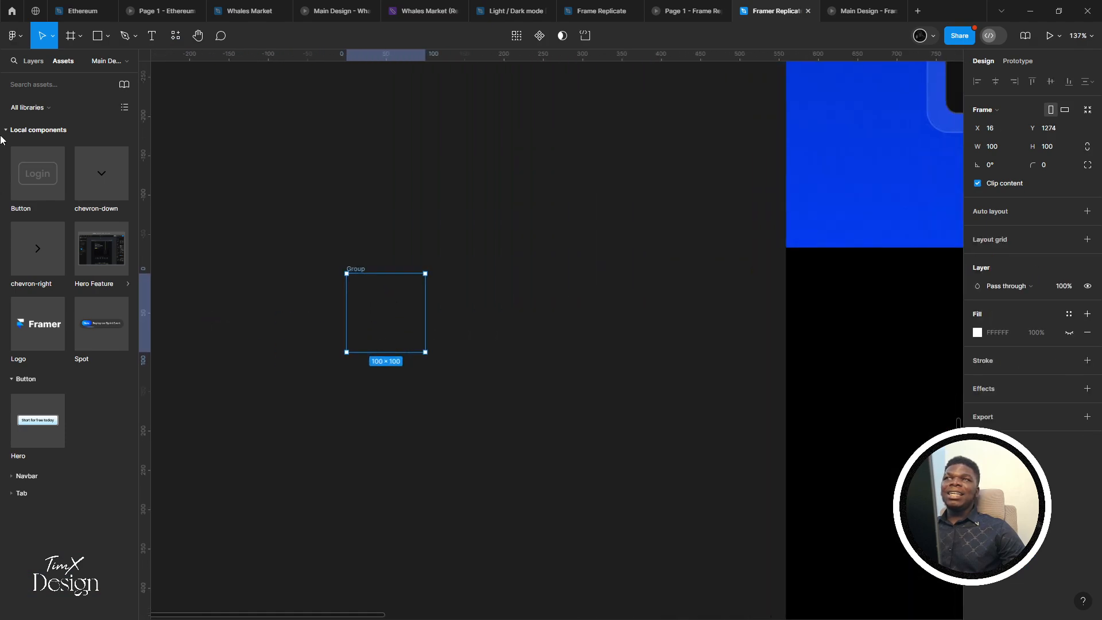
click(34, 61)
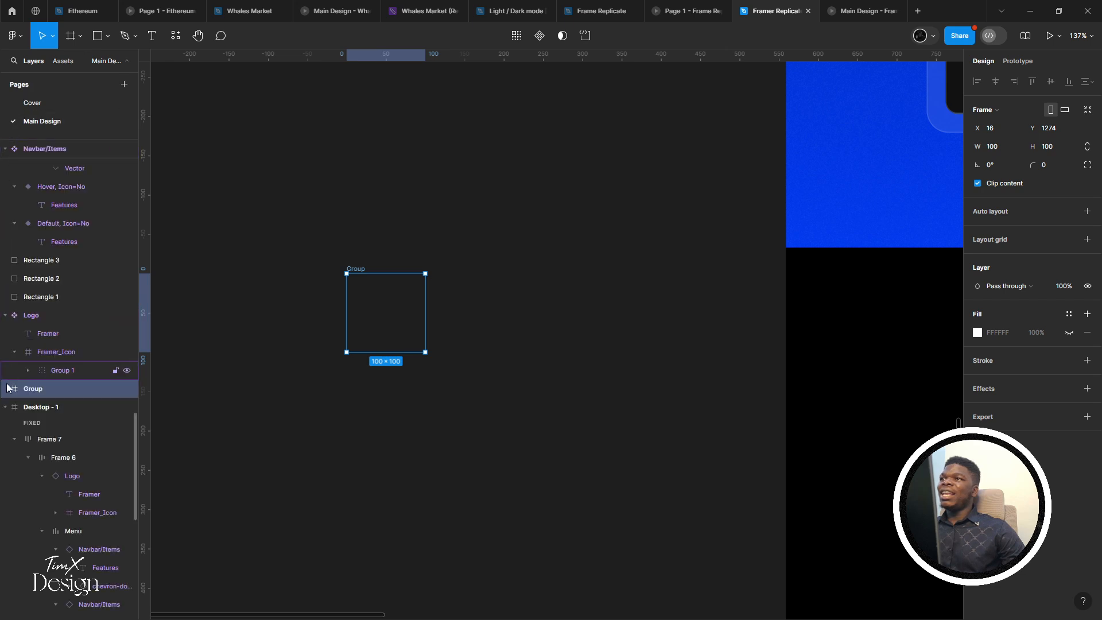
key(Delete)
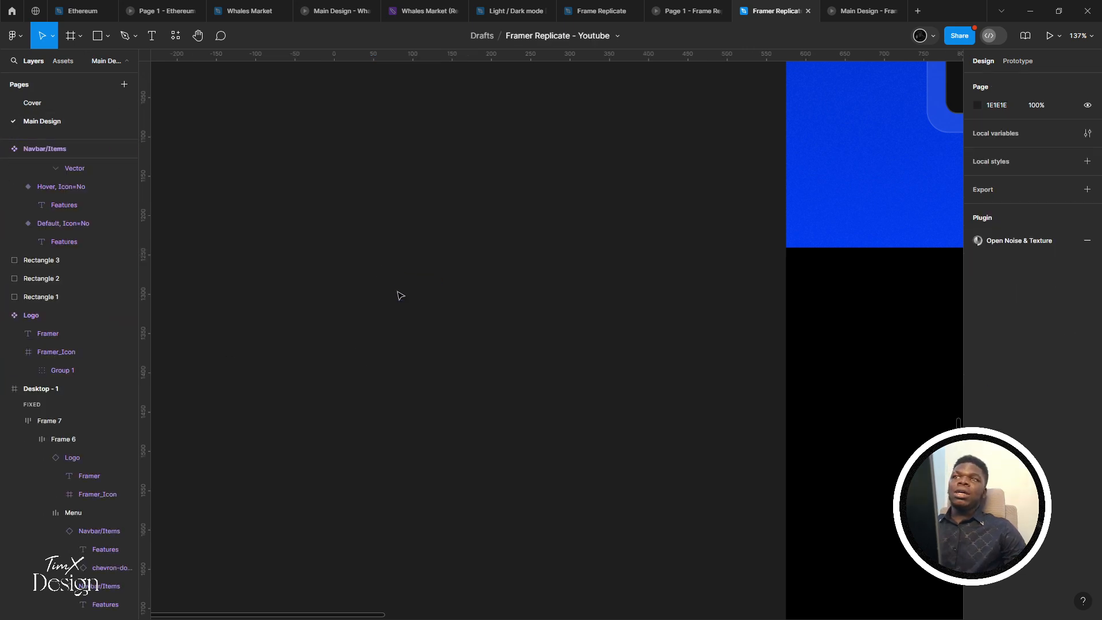
Switch back to the Framer website, inspect the BIRD logo, and open its background-image SVG source in a new tab
key(alt+Tab)
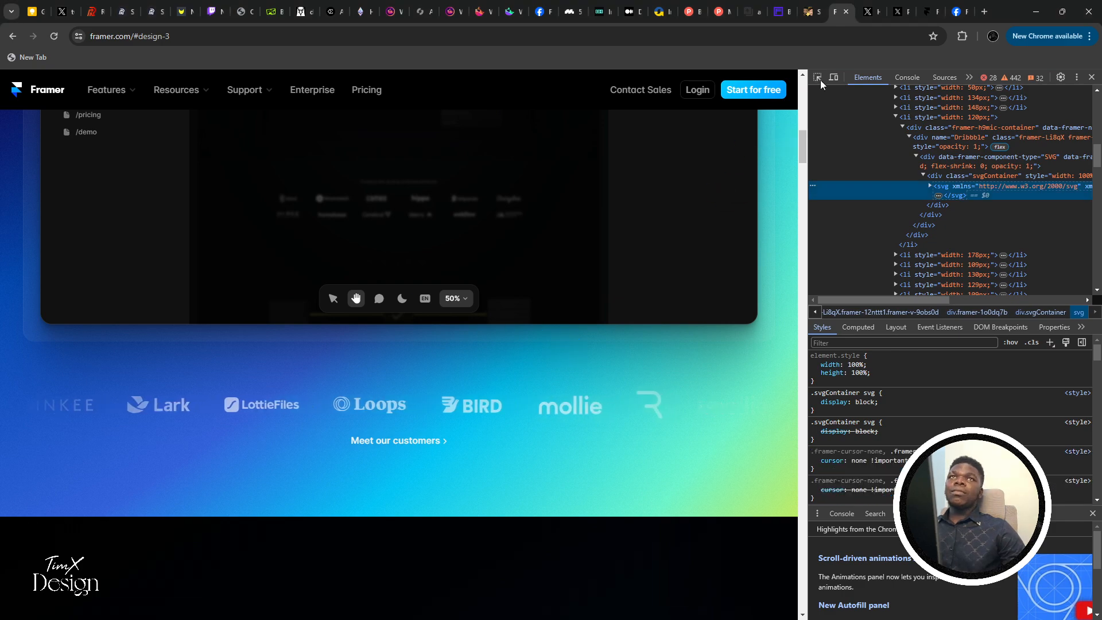
click(818, 77)
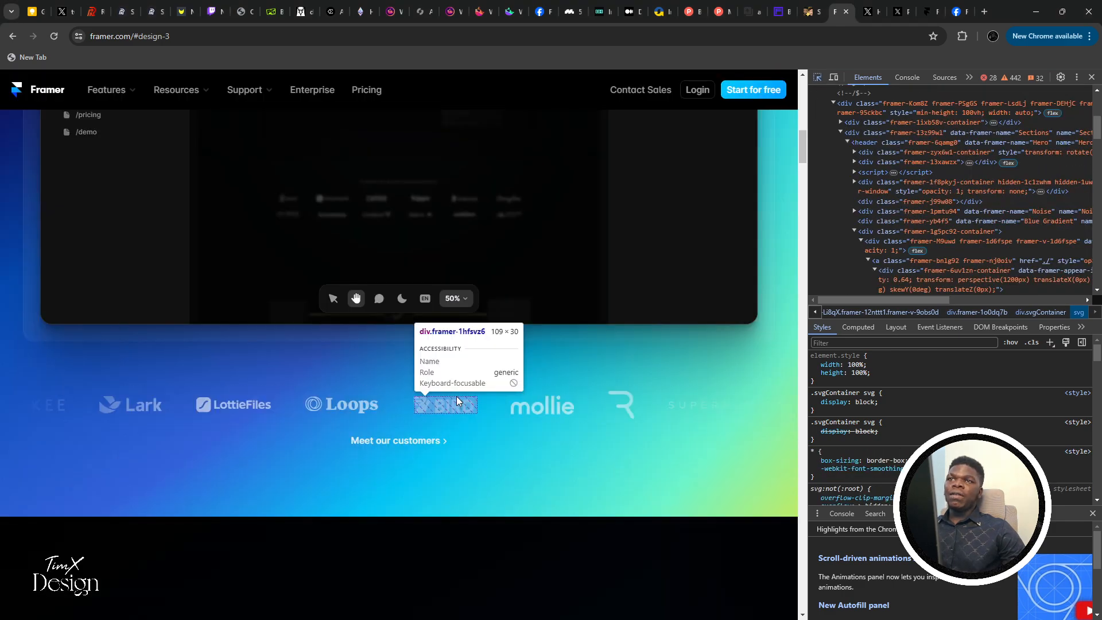
click(456, 397)
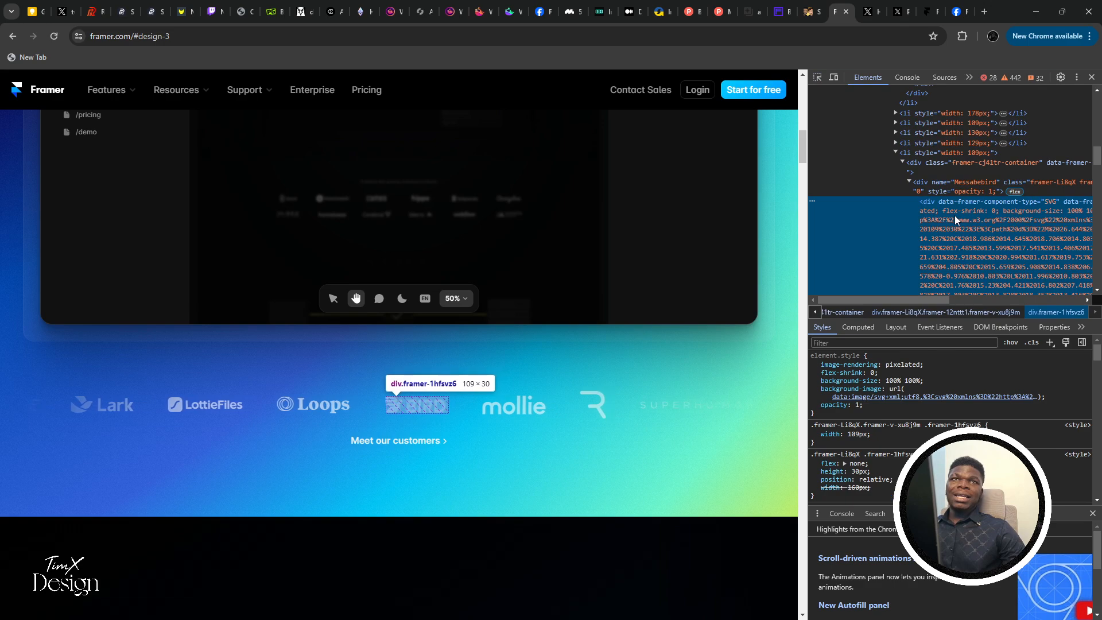
click(816, 77)
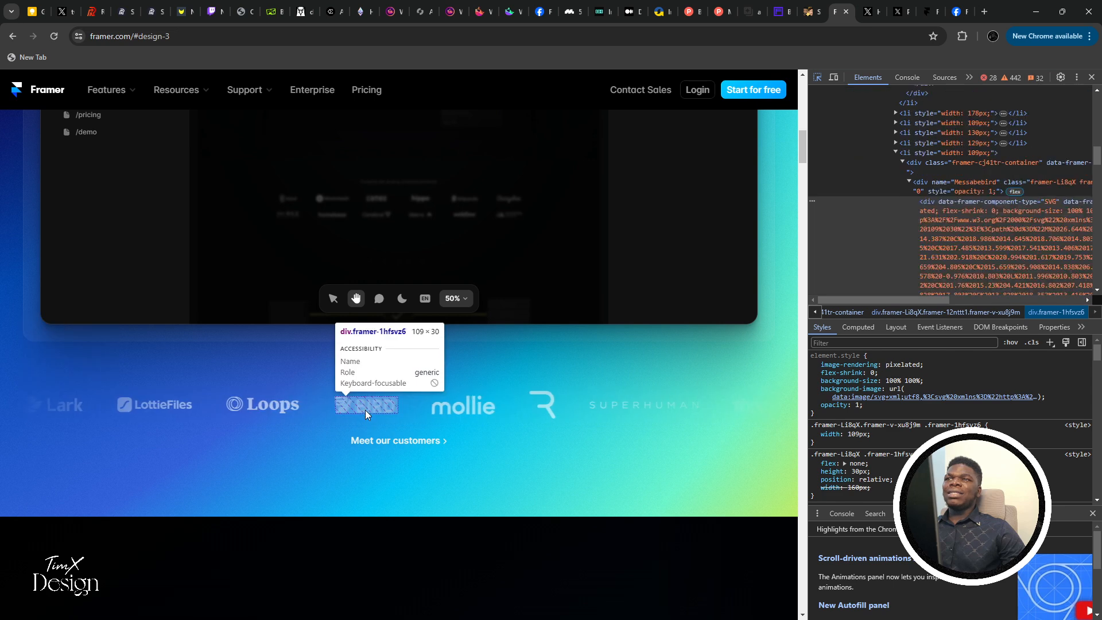
click(365, 410)
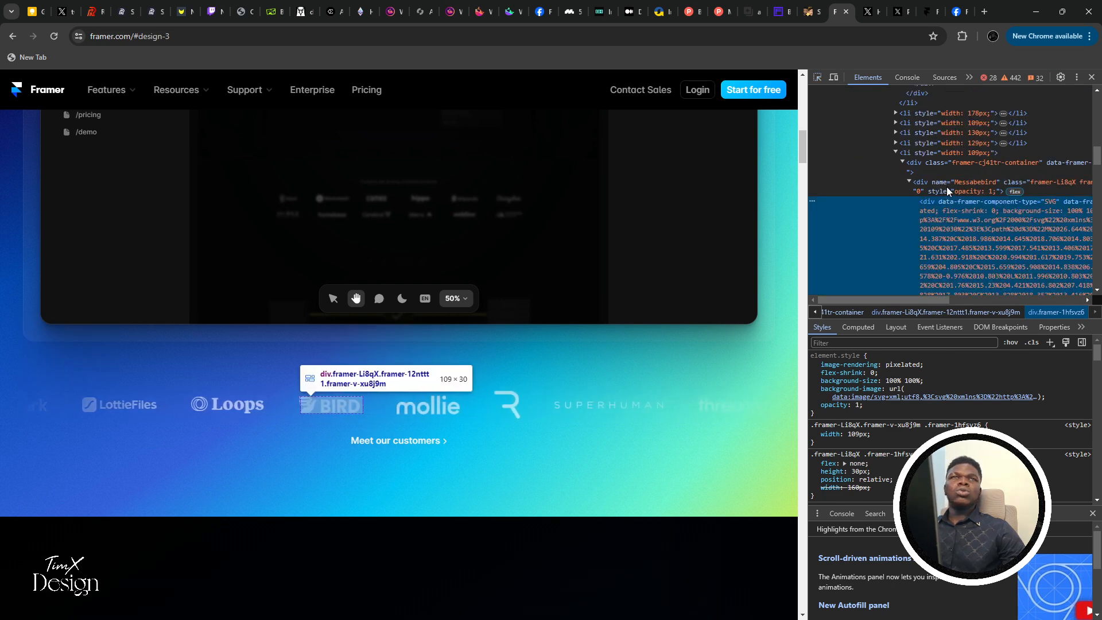
scroll(946, 187, up, 2)
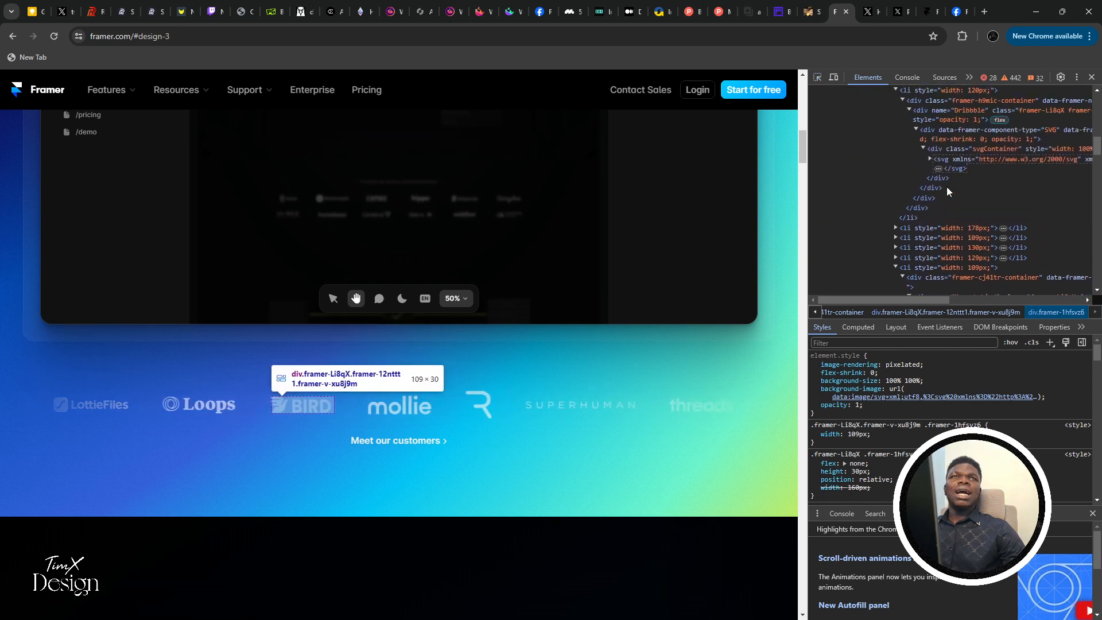
scroll(946, 187, down, 3)
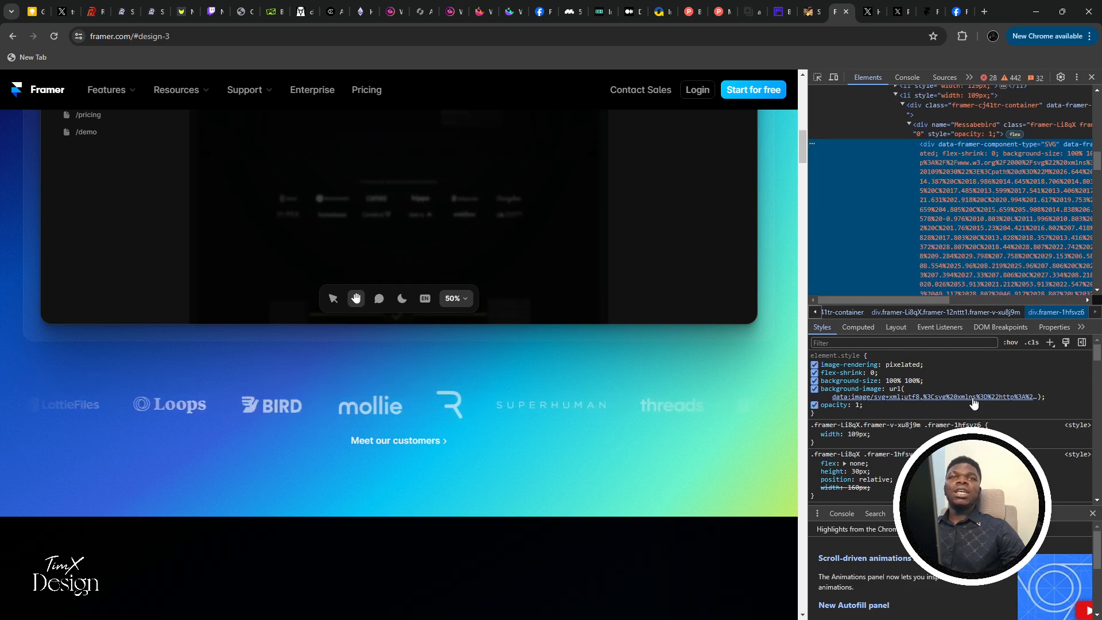
mouse_move(973, 405)
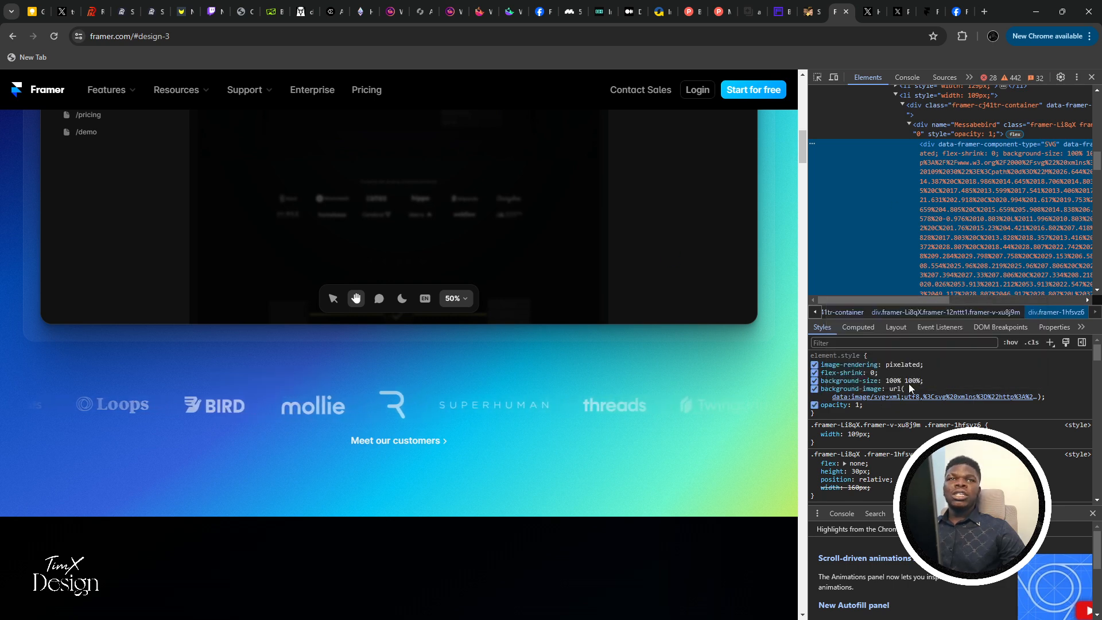
mouse_move(936, 376)
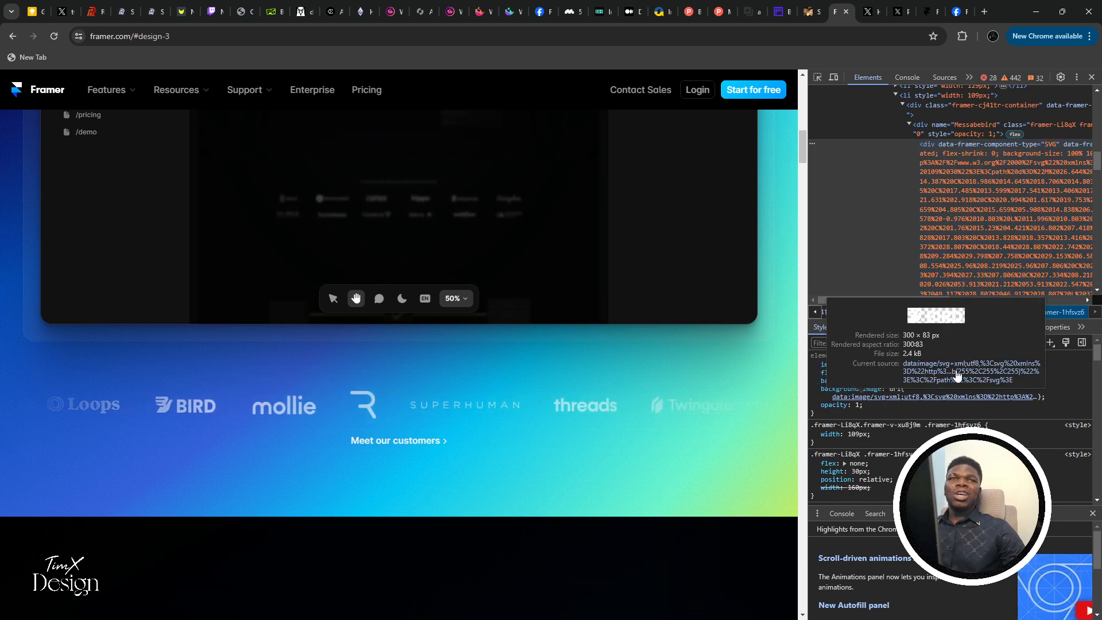
click(941, 371)
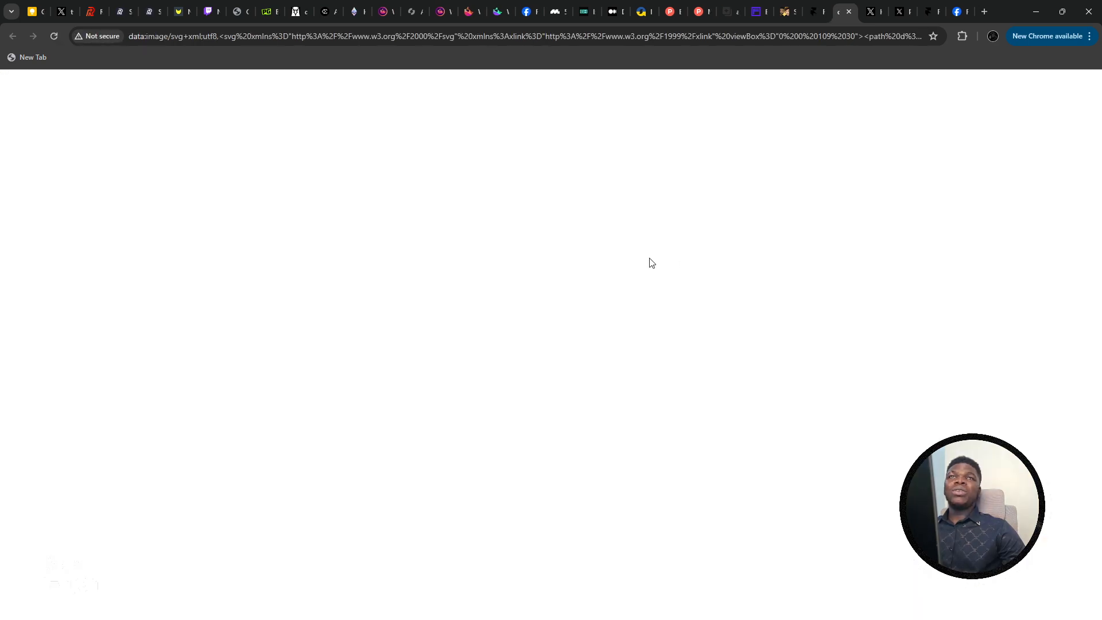
Inspect the blank SVG page in the developer tools and copy the root svg element
right_click(296, 175)
click(91, 169)
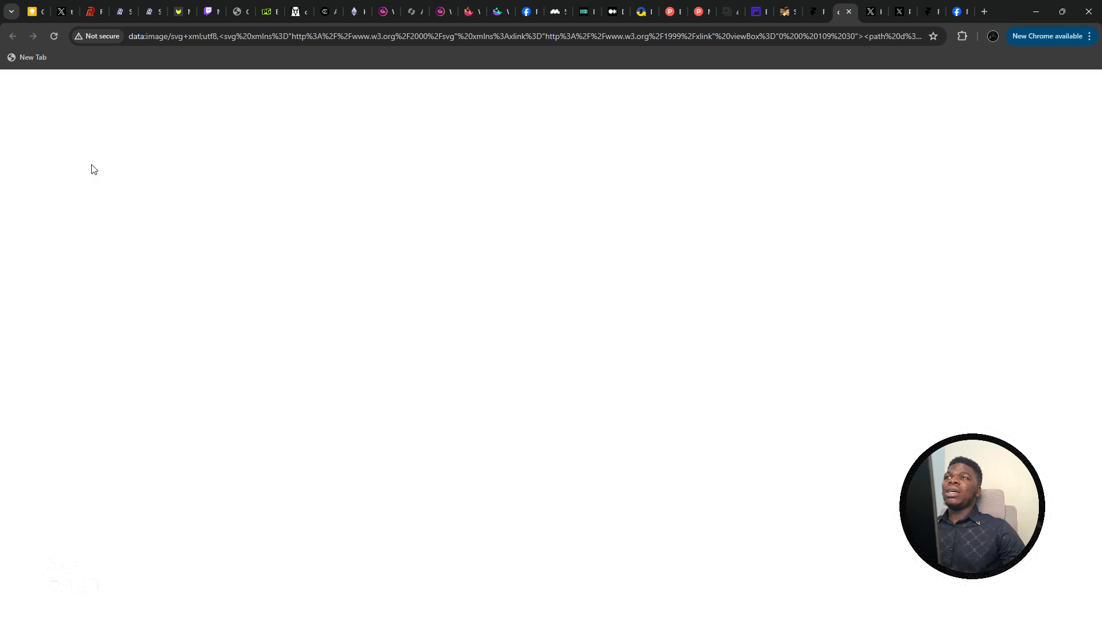
right_click(58, 118)
click(146, 291)
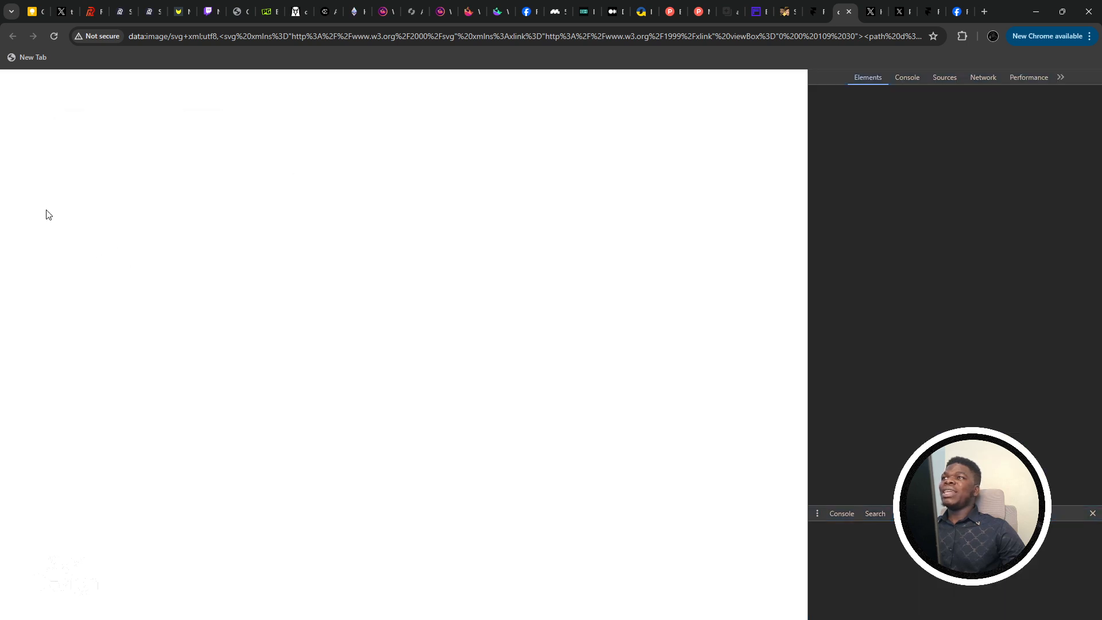
click(817, 77)
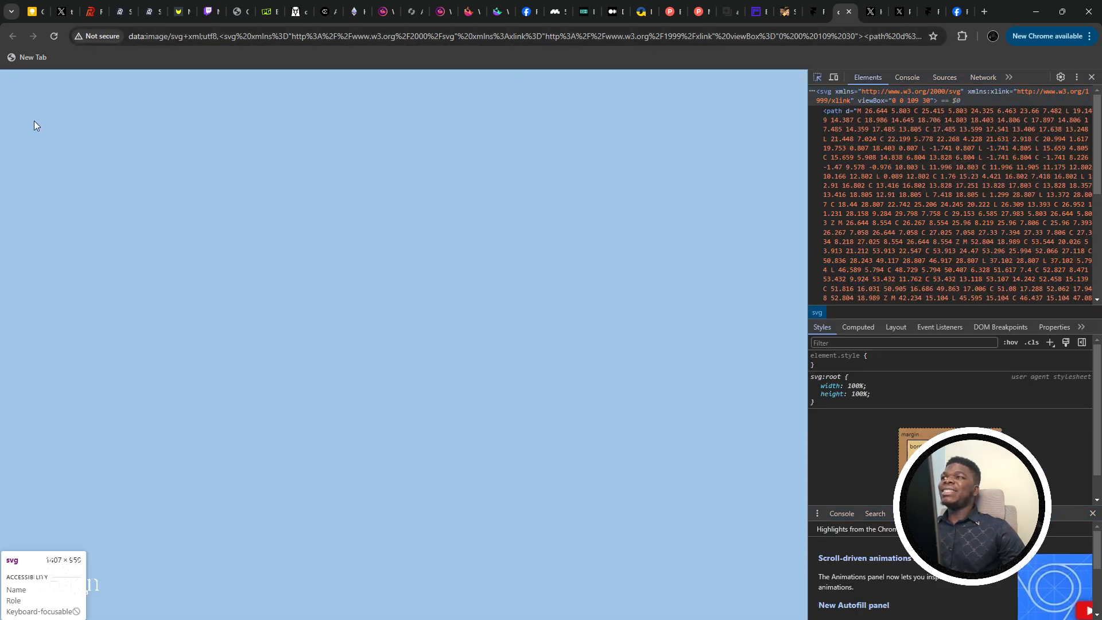
click(267, 125)
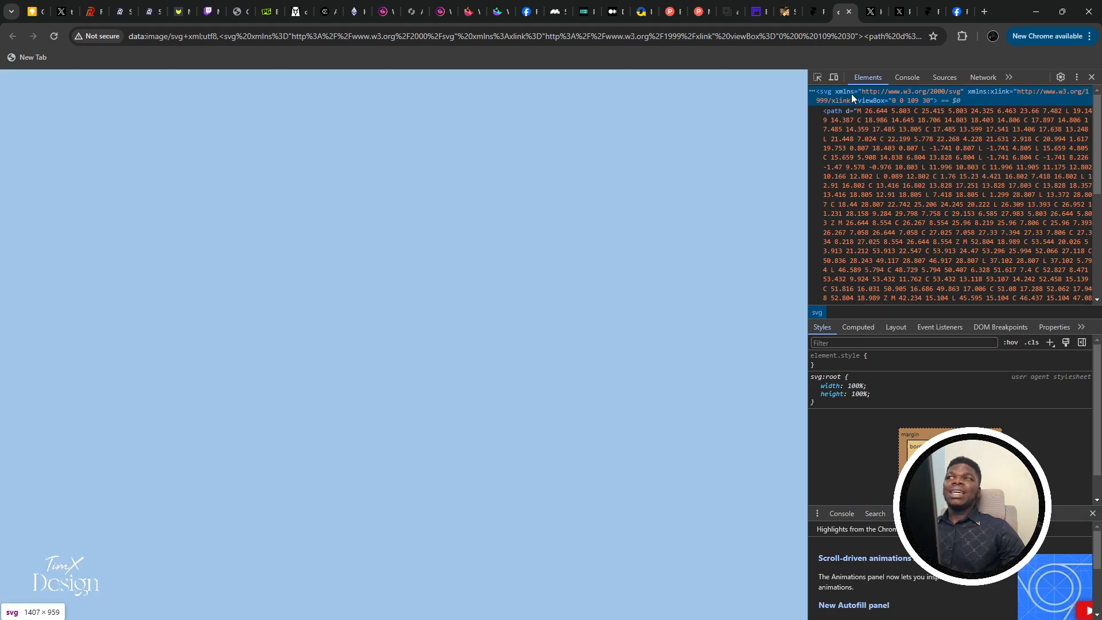
right_click(855, 94)
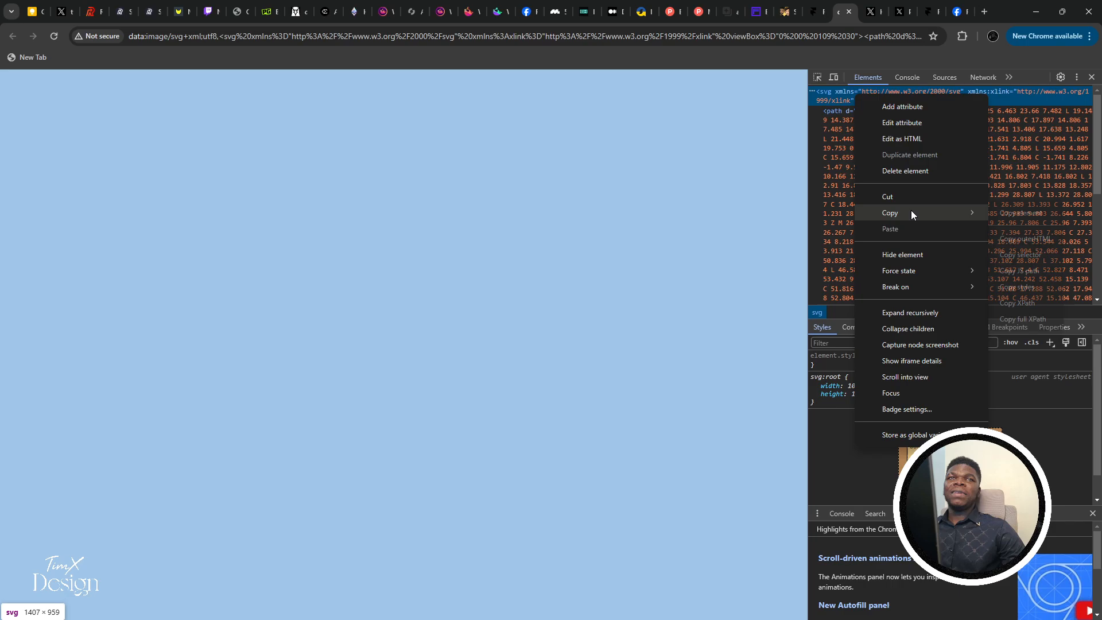
mouse_move(911, 211)
click(1016, 217)
Switch to Figma, paste the BIRD logo, and place it on the empty canvas to the left of the Desktop - 1 frame
key(alt+Tab)
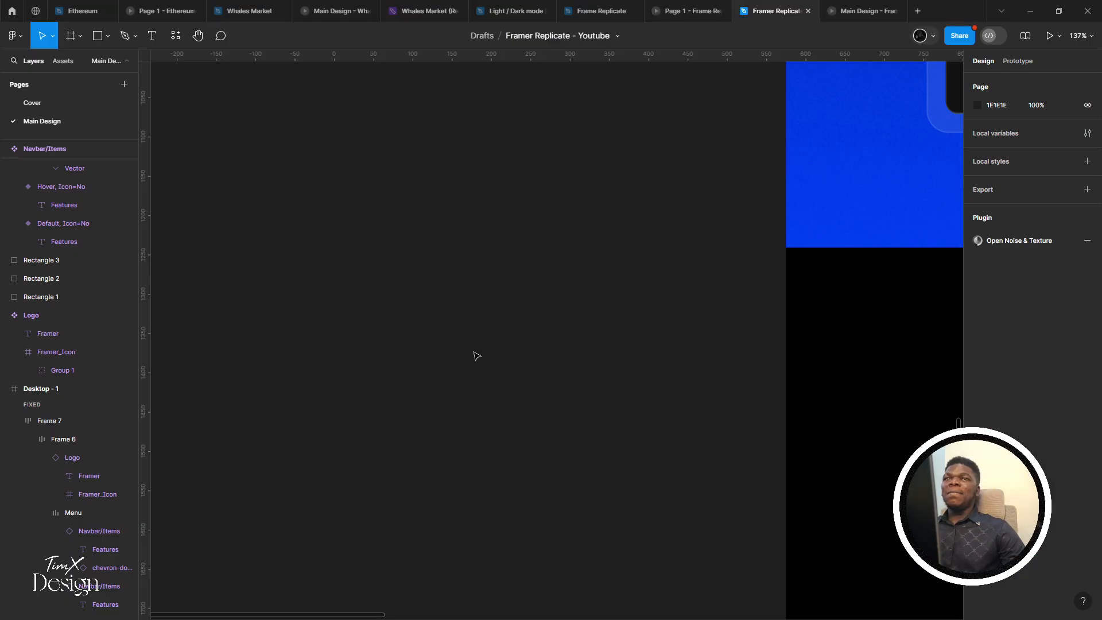
key(ctrl+v)
drag(521, 334, 234, 315)
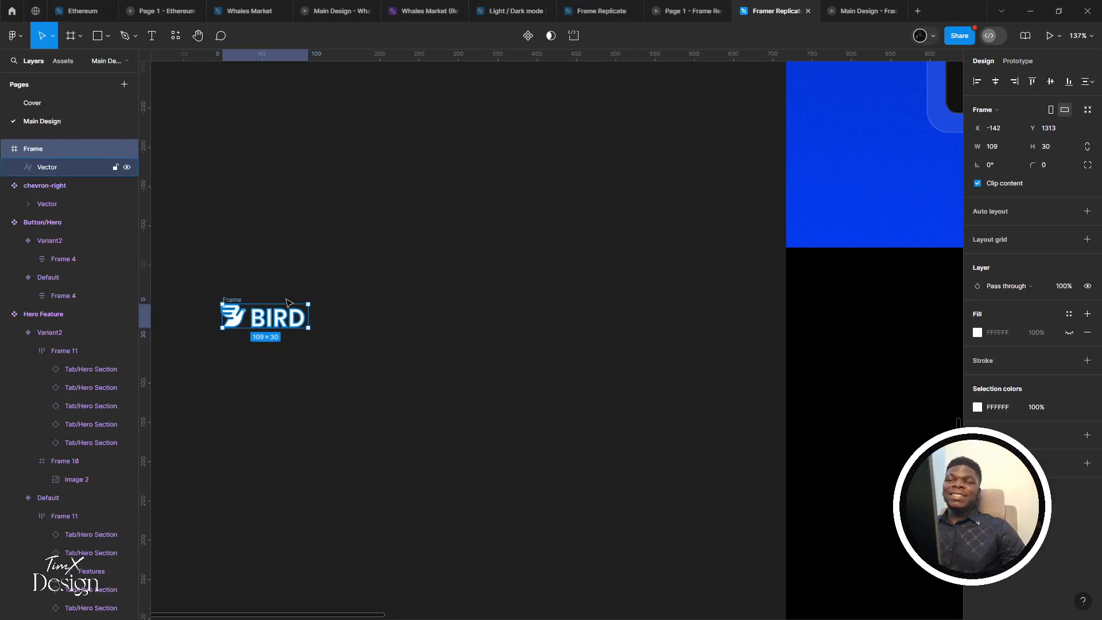
drag(346, 247, 349, 245)
Return to the browser, close the SVG tab, and inspect the Twingate logo's svg, container and use elements on the Framer page
key(alt+Tab)
key(ctrl+w)
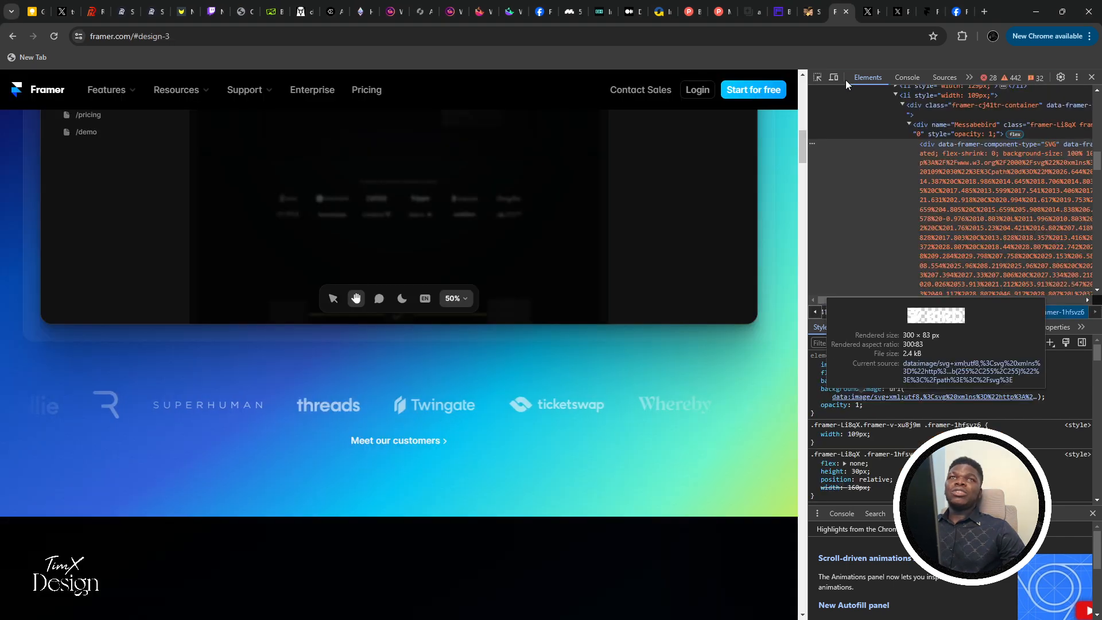
click(817, 77)
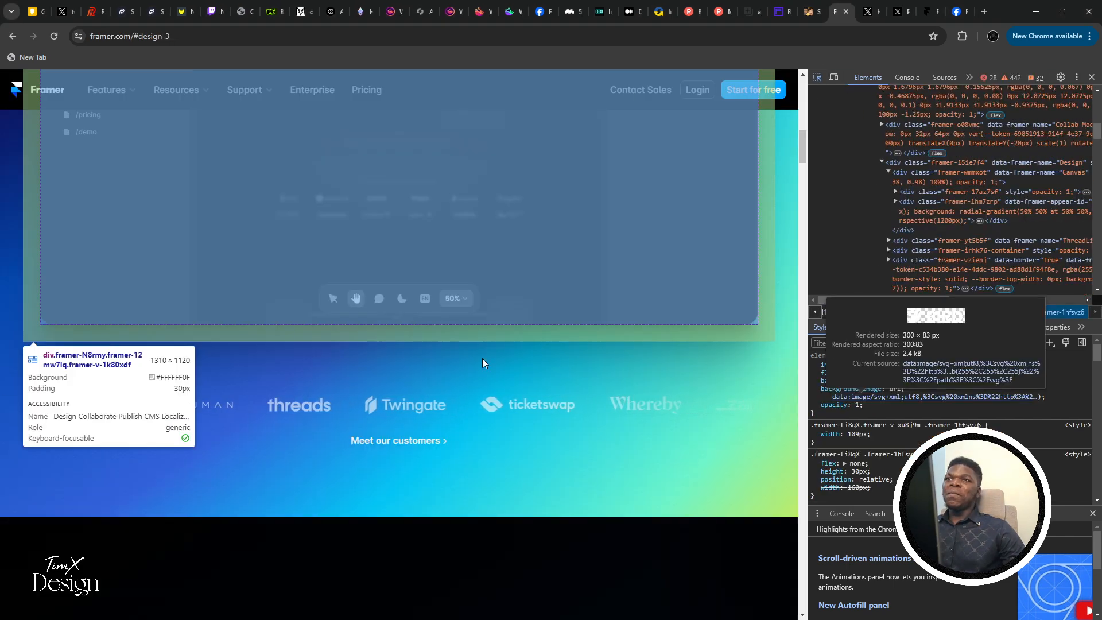
click(409, 407)
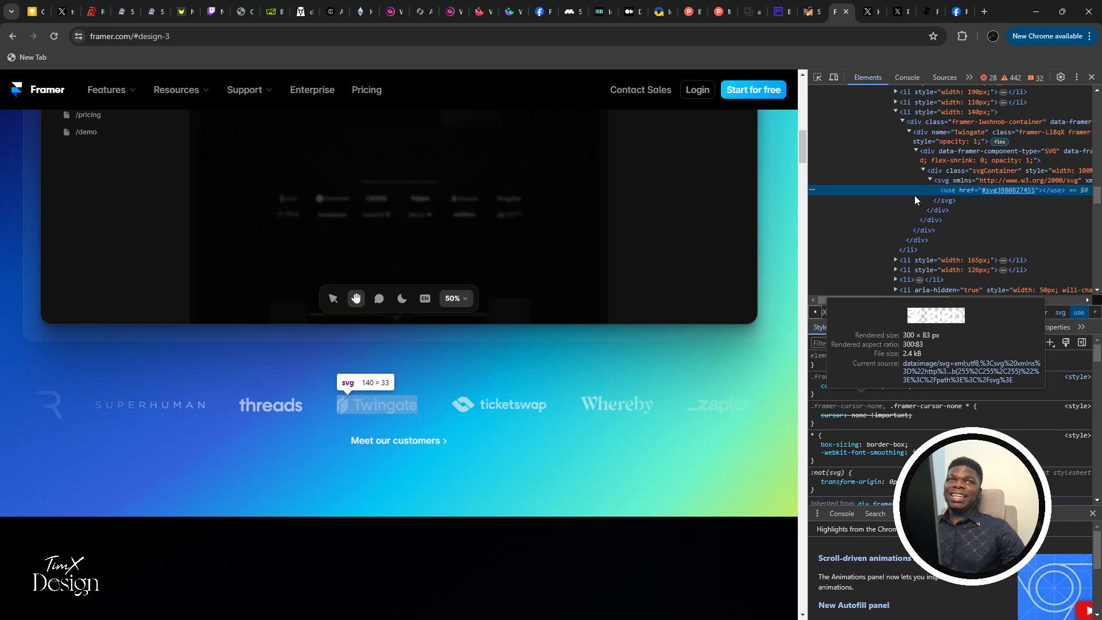
click(952, 182)
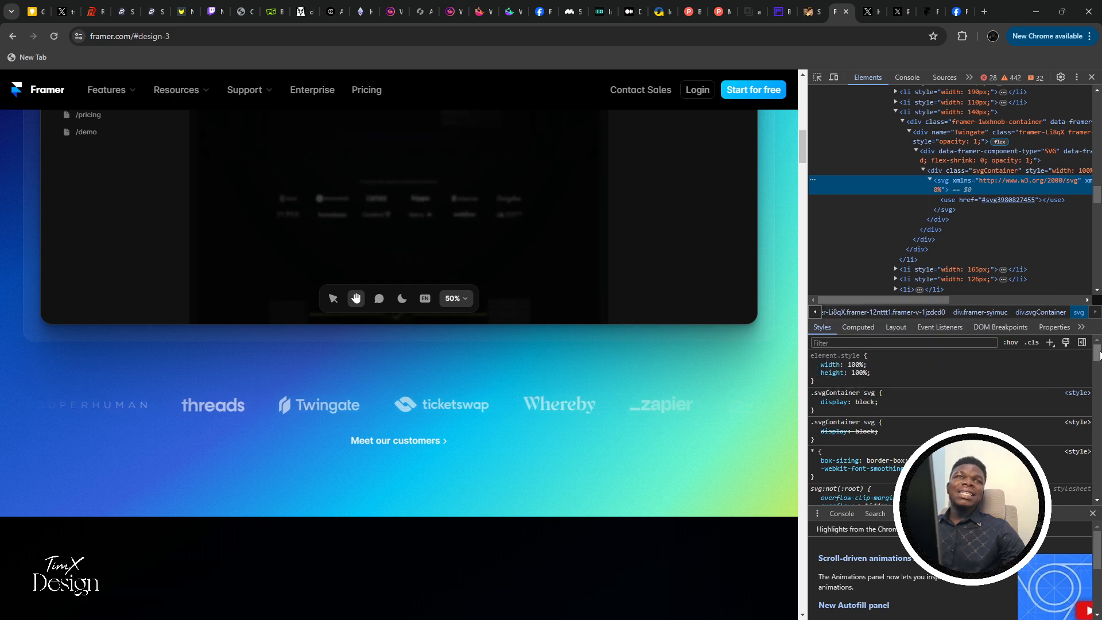
click(964, 173)
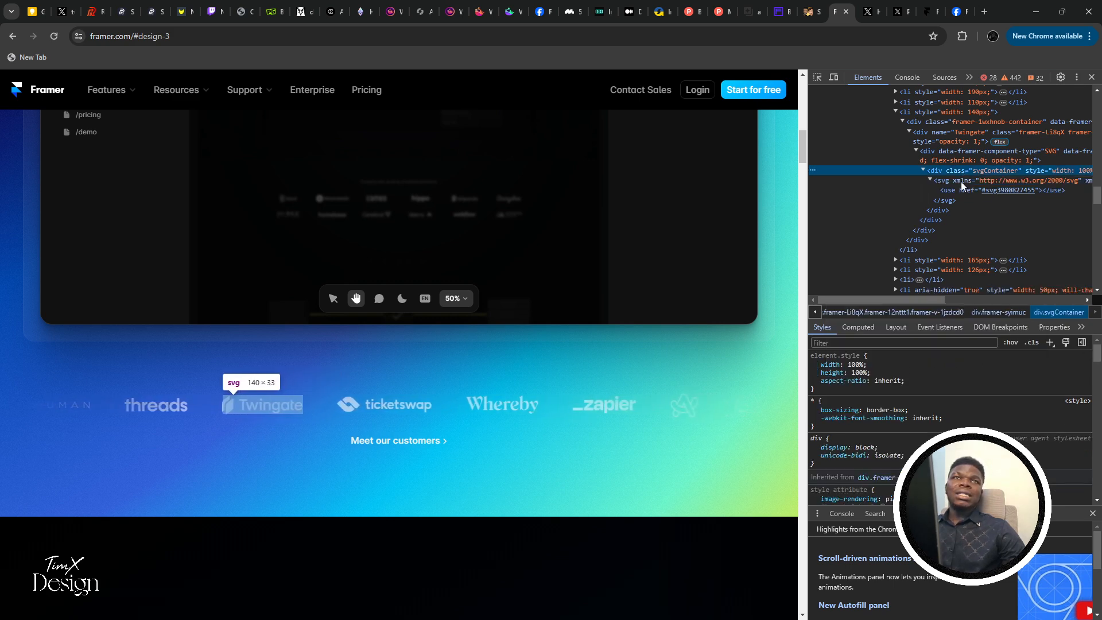
click(959, 189)
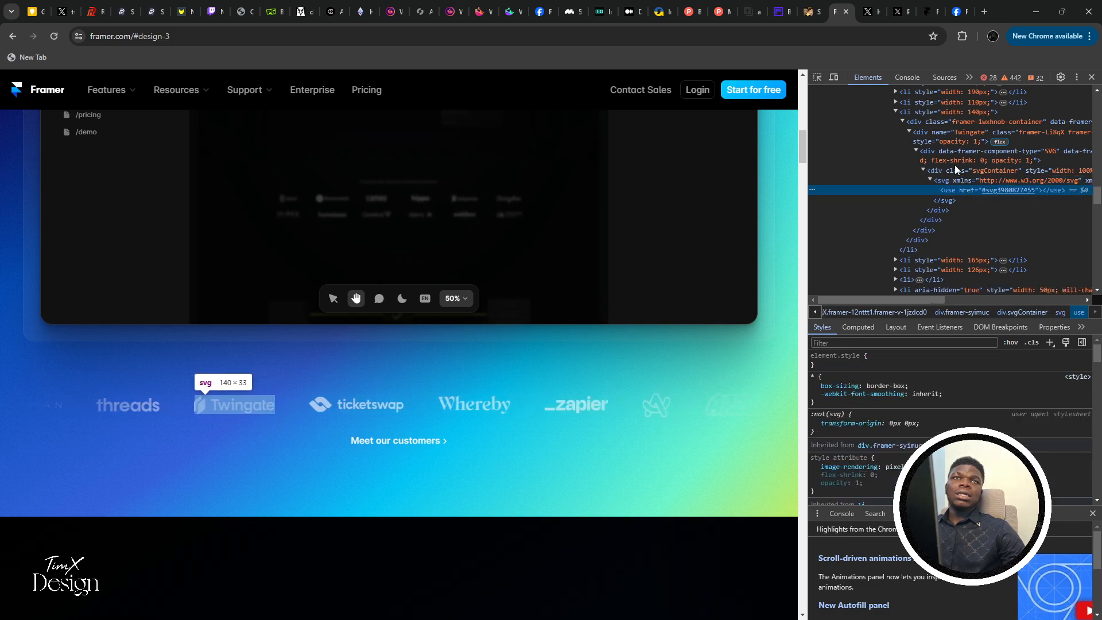
Inspect the ticketswap logo on the Framer page and examine its use, svg and SVG component elements up to its list item
click(817, 77)
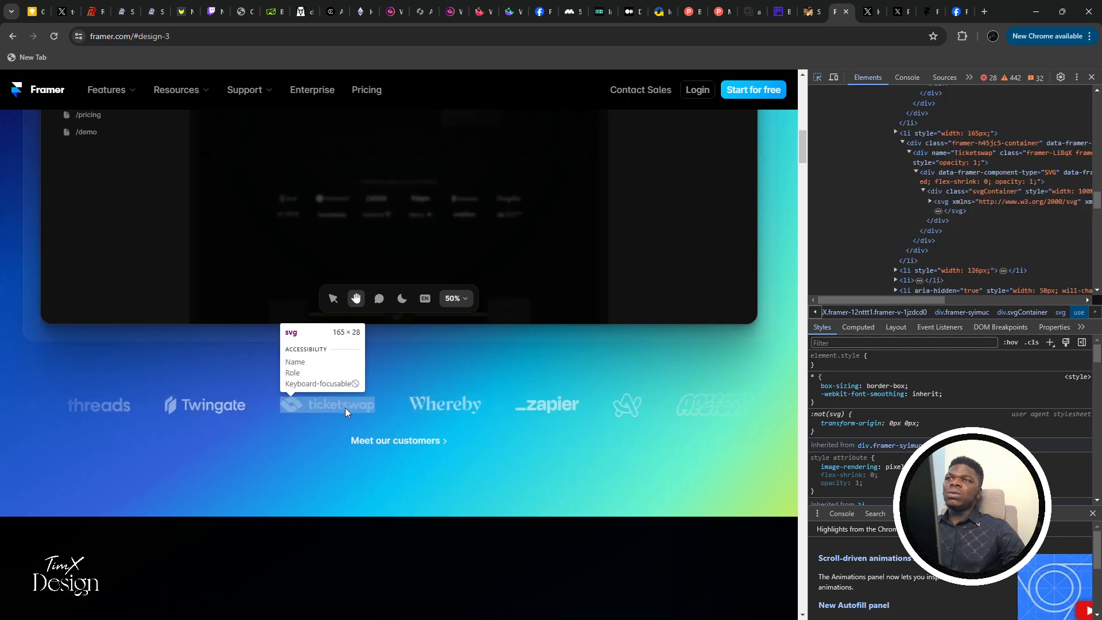
click(345, 408)
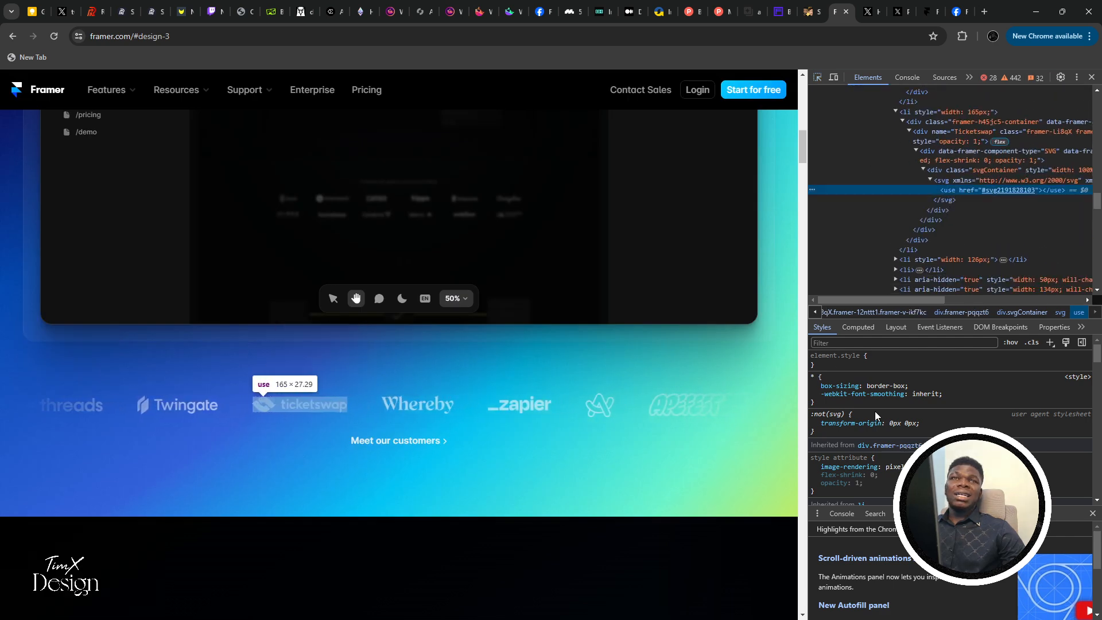
click(953, 182)
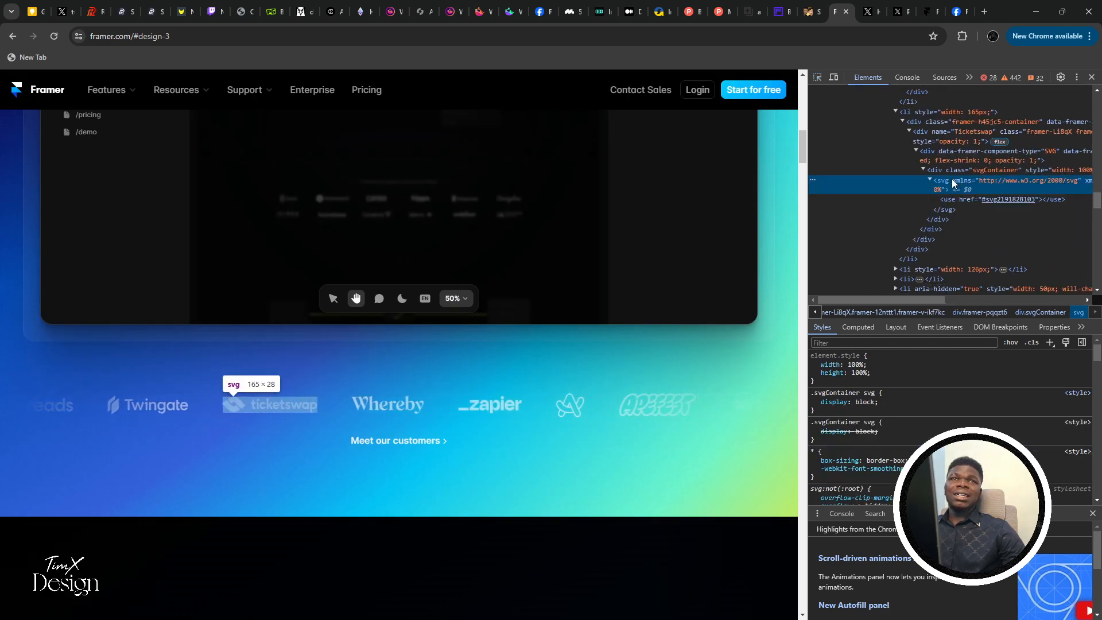
scroll(912, 154, up, 2)
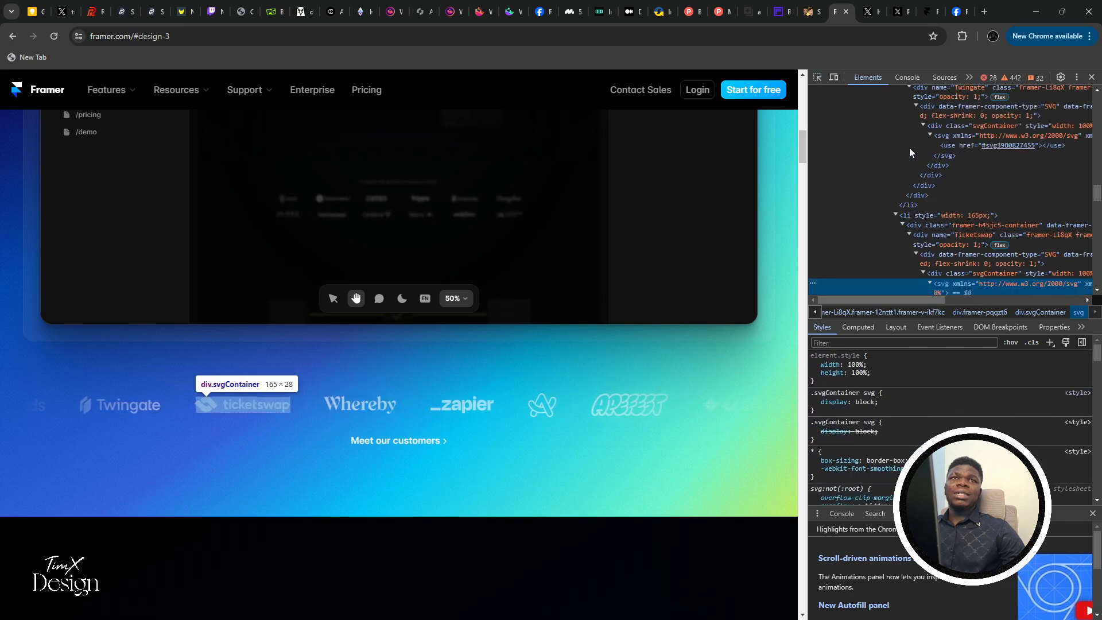
scroll(939, 230, down, 2)
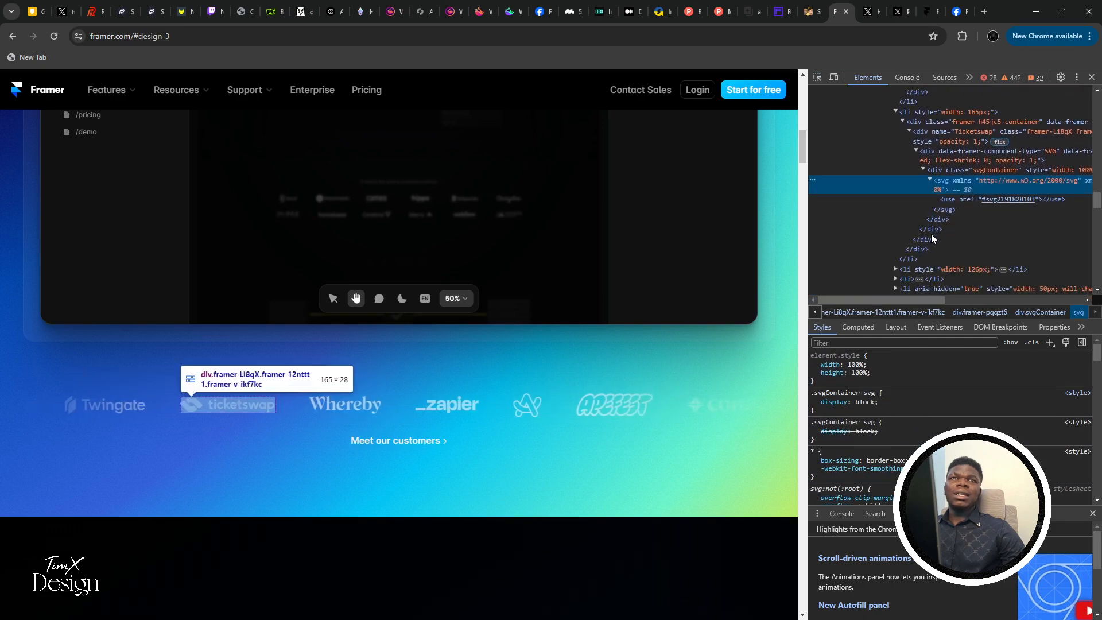
click(950, 153)
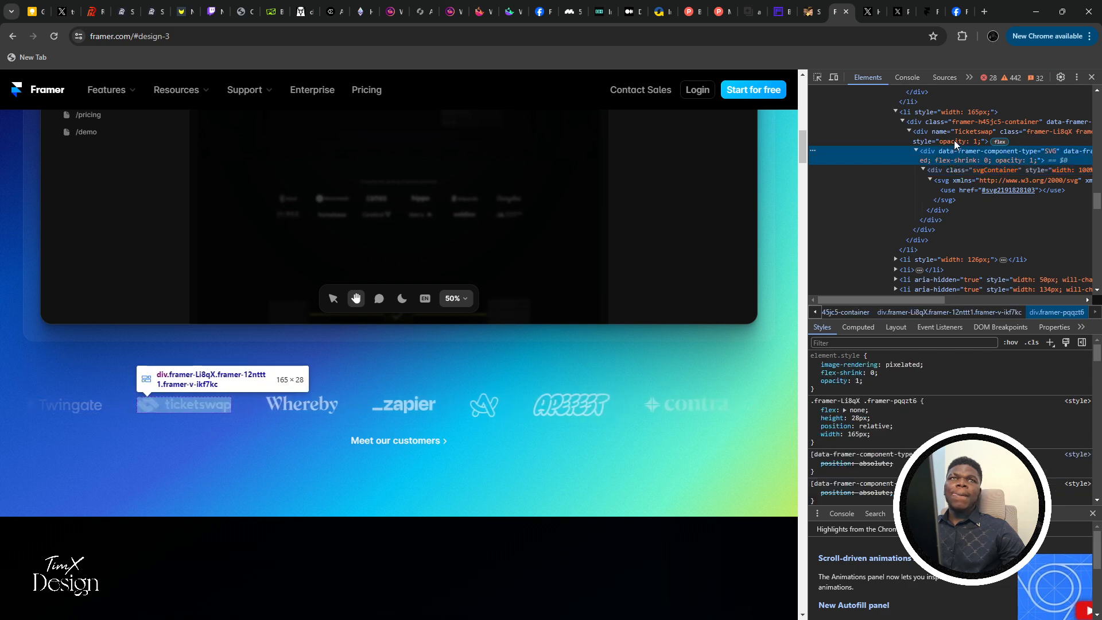
click(950, 135)
click(943, 123)
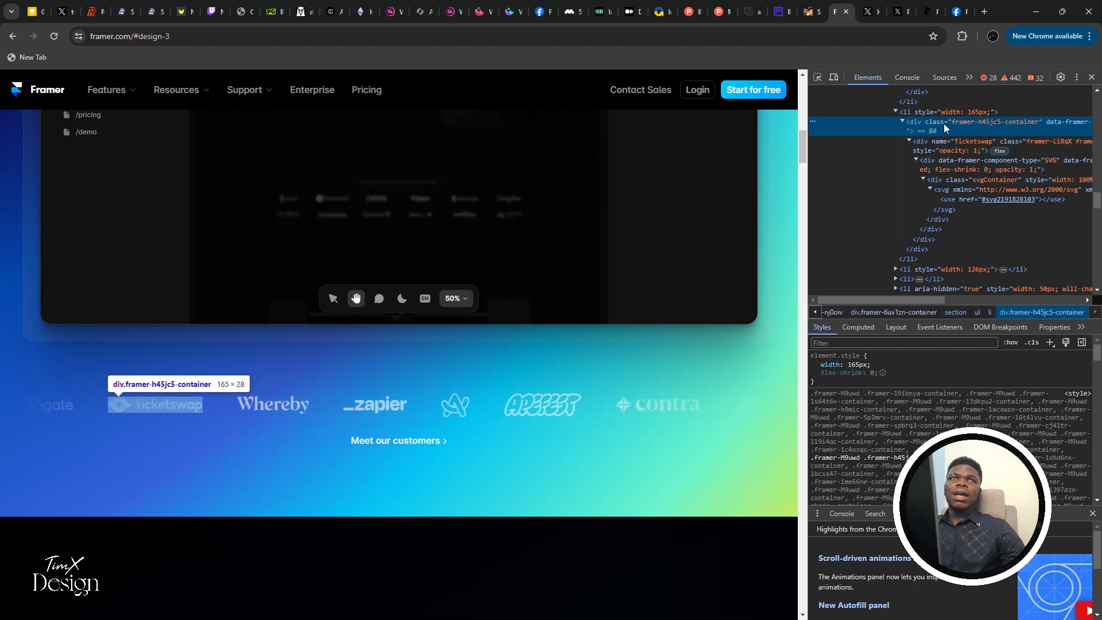
click(939, 112)
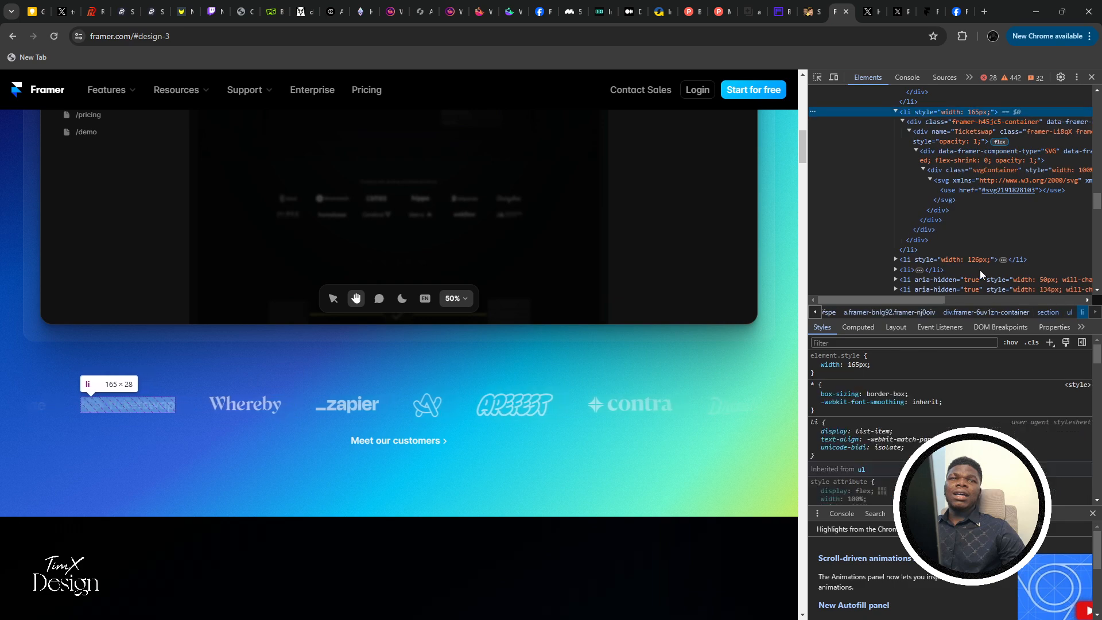
Examine the Twingate logo's list item, its container div and its named div for an SVG source
scroll(918, 134, up, 2)
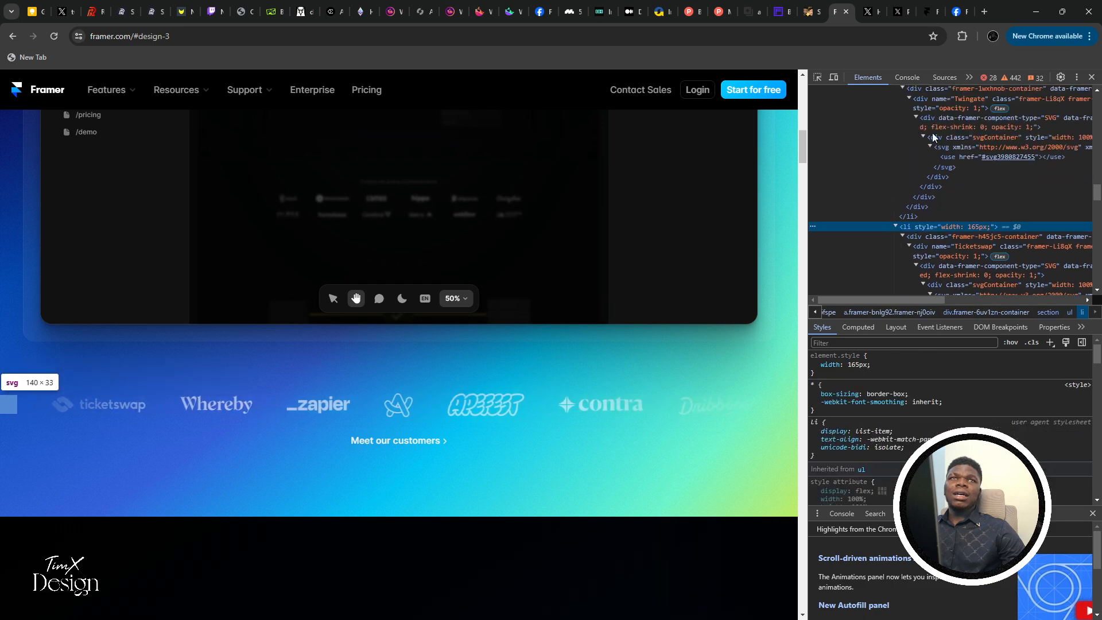
click(942, 104)
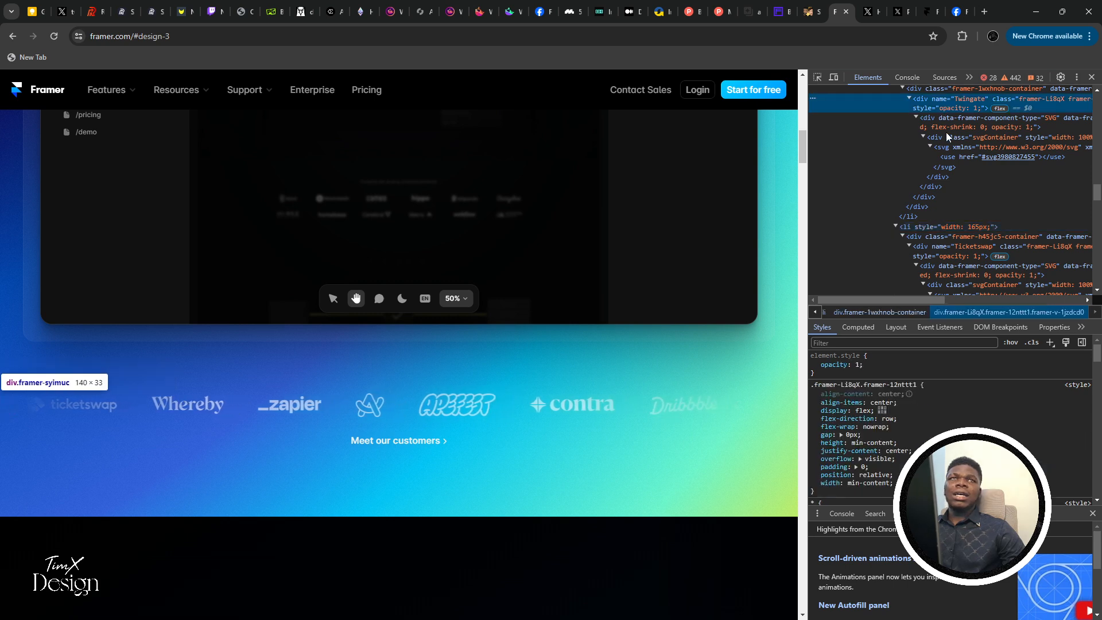
scroll(946, 132, up, 1)
click(955, 146)
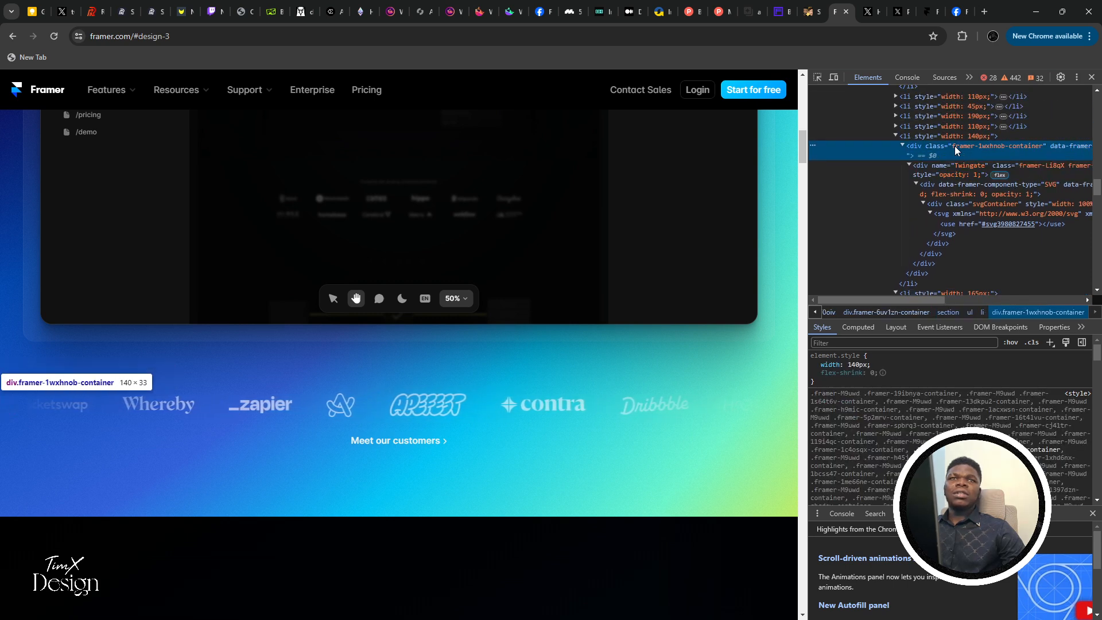
click(945, 137)
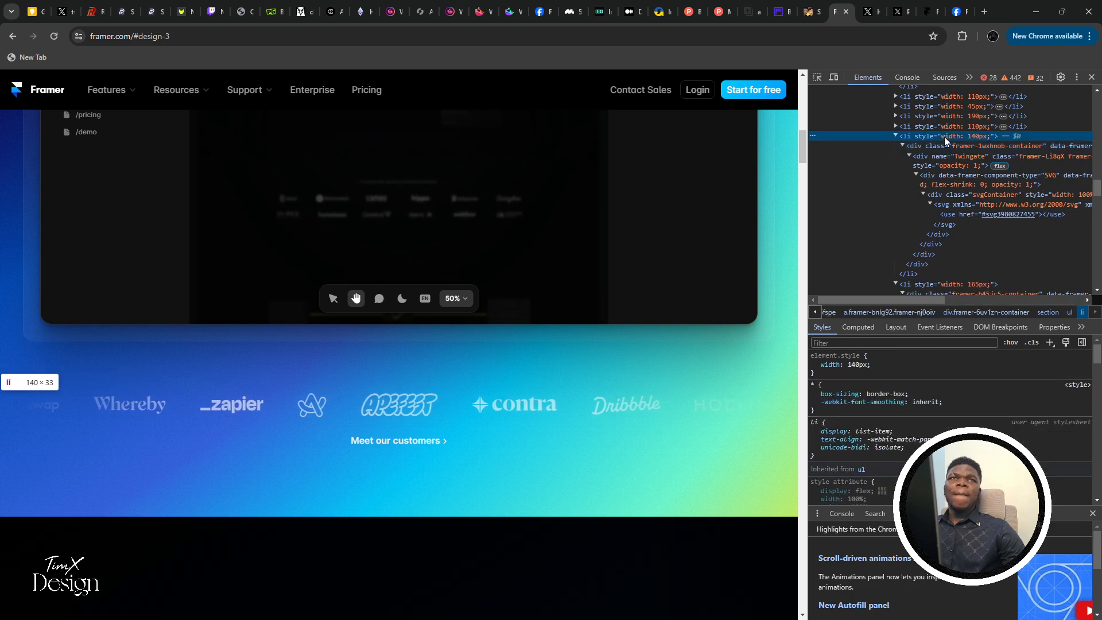
scroll(944, 159, up, 1)
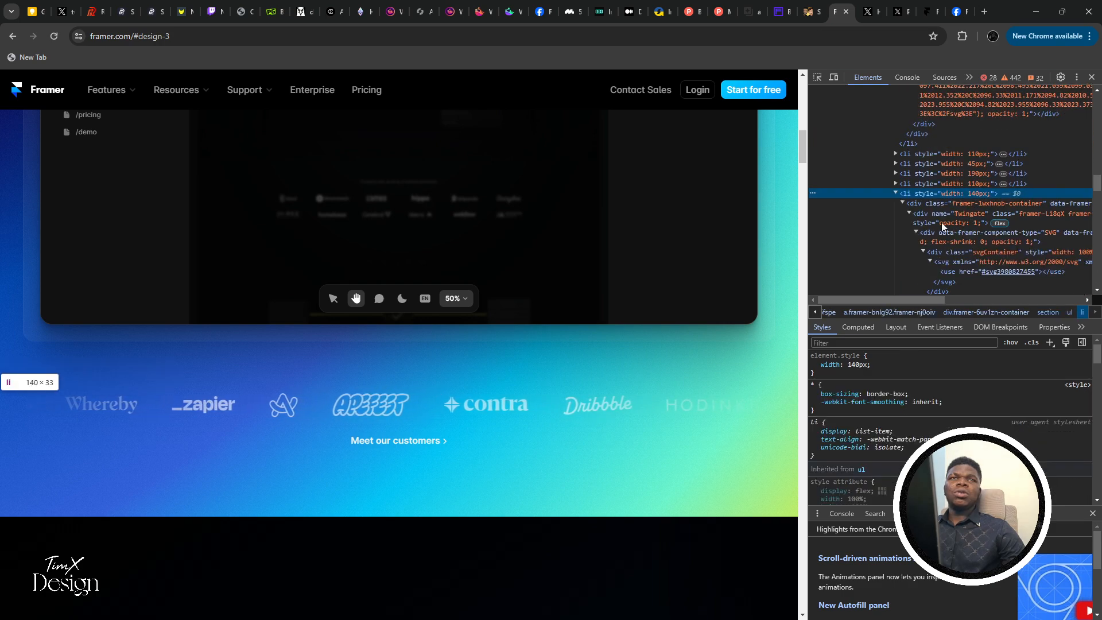
click(946, 206)
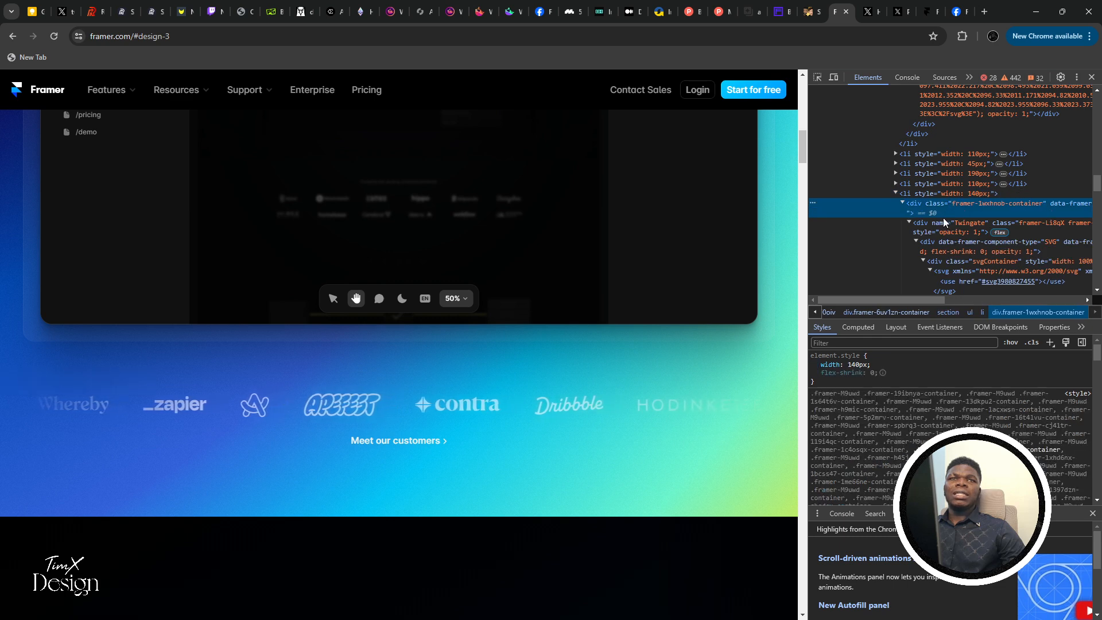
click(943, 230)
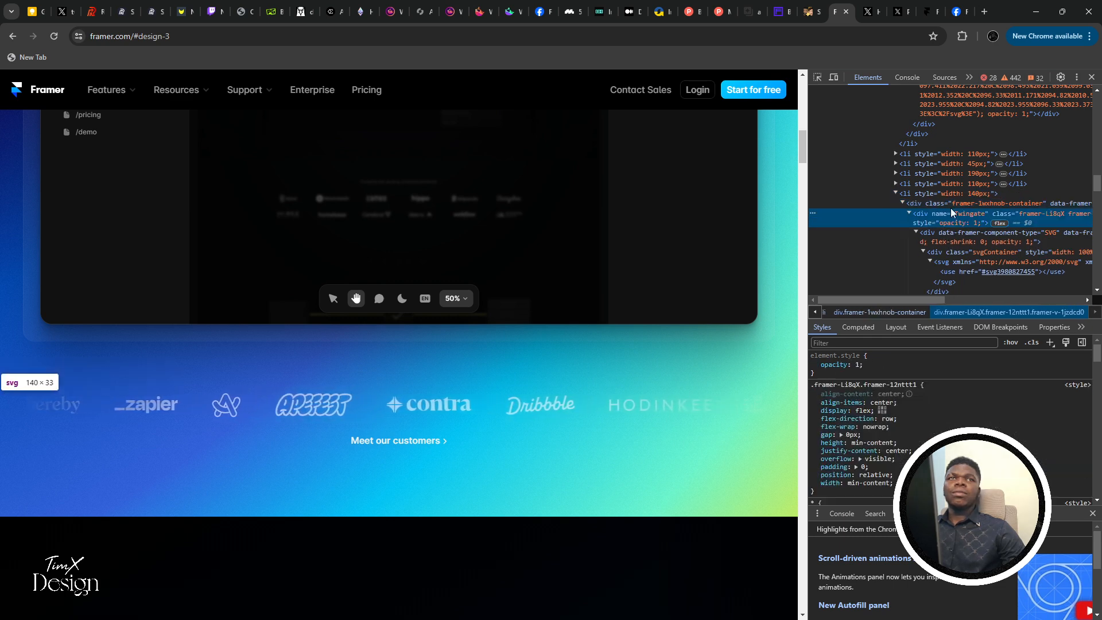
click(952, 203)
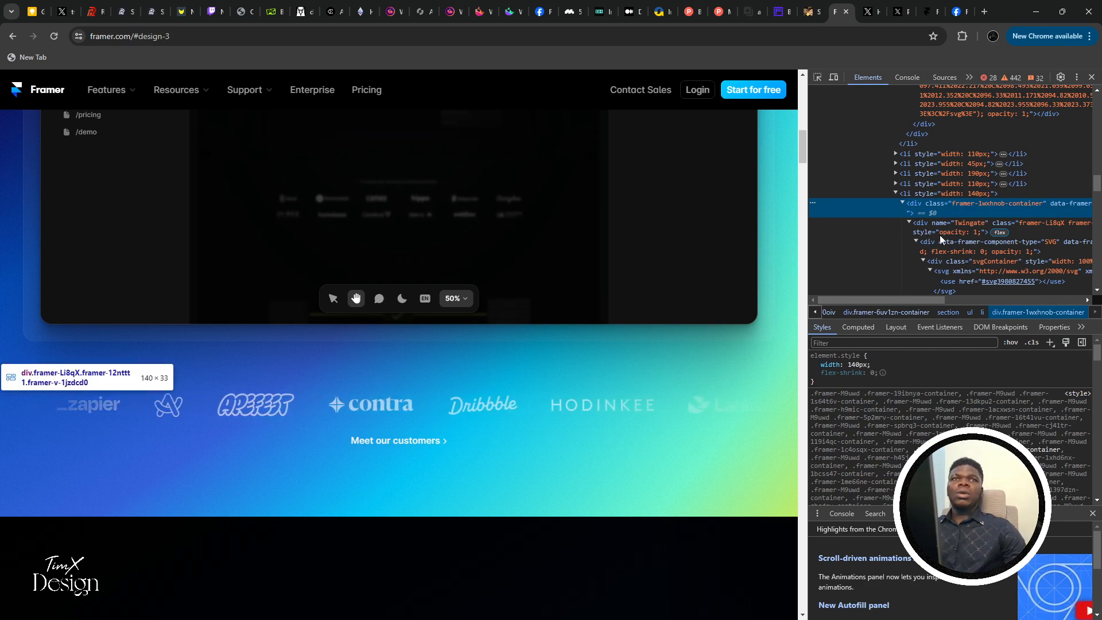
Inspect the Dribbble logo, expand its svg element, and check its use, svgContainer and SVG component elements for a source
click(819, 78)
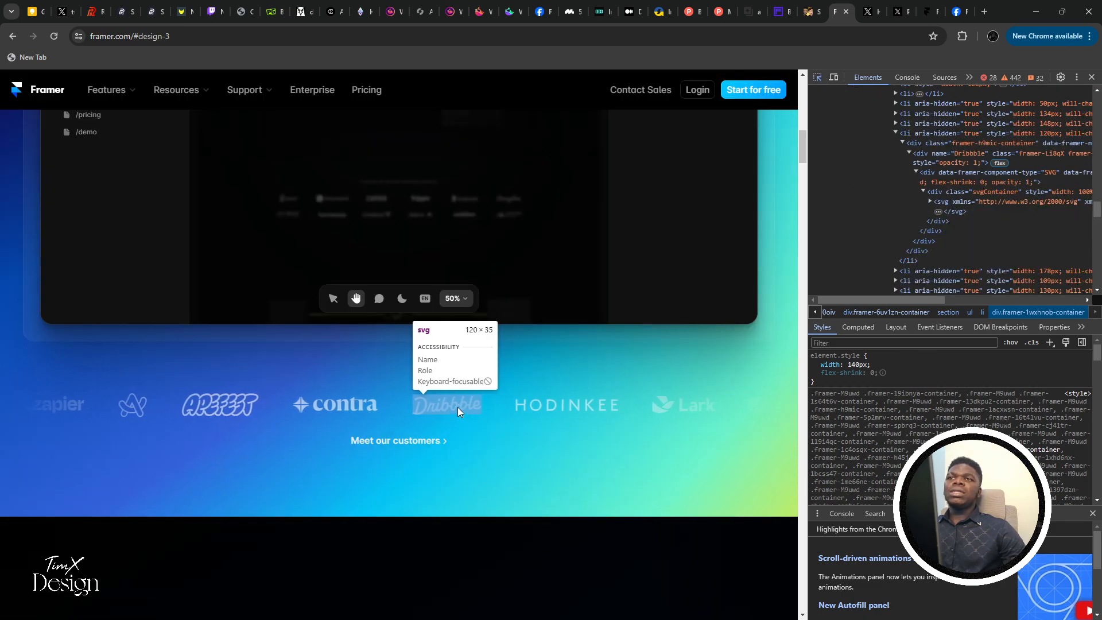
click(458, 411)
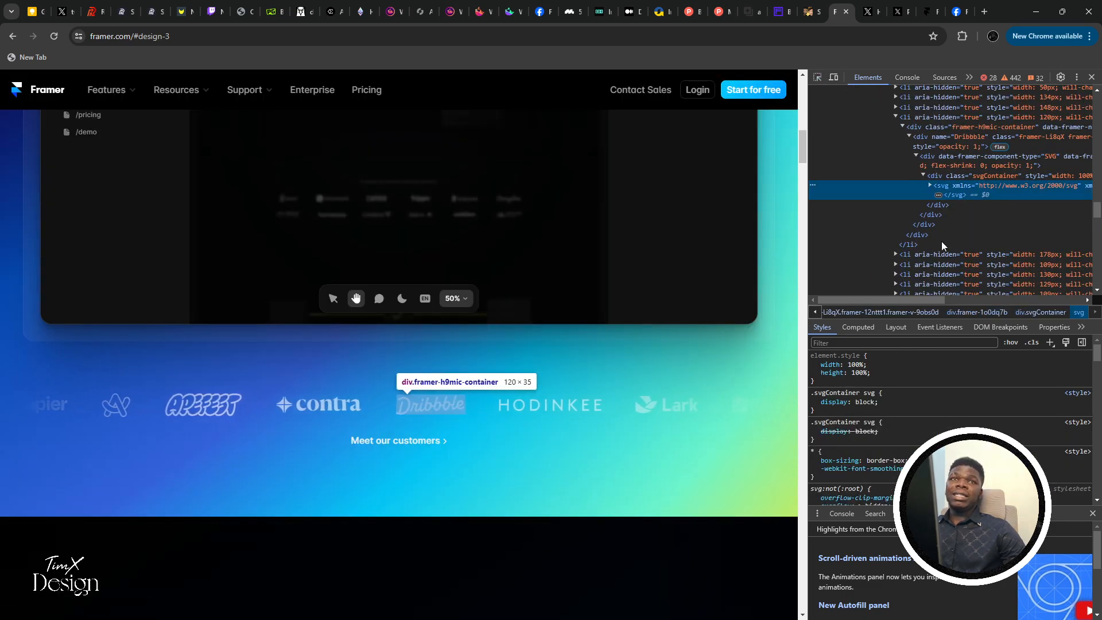
click(929, 186)
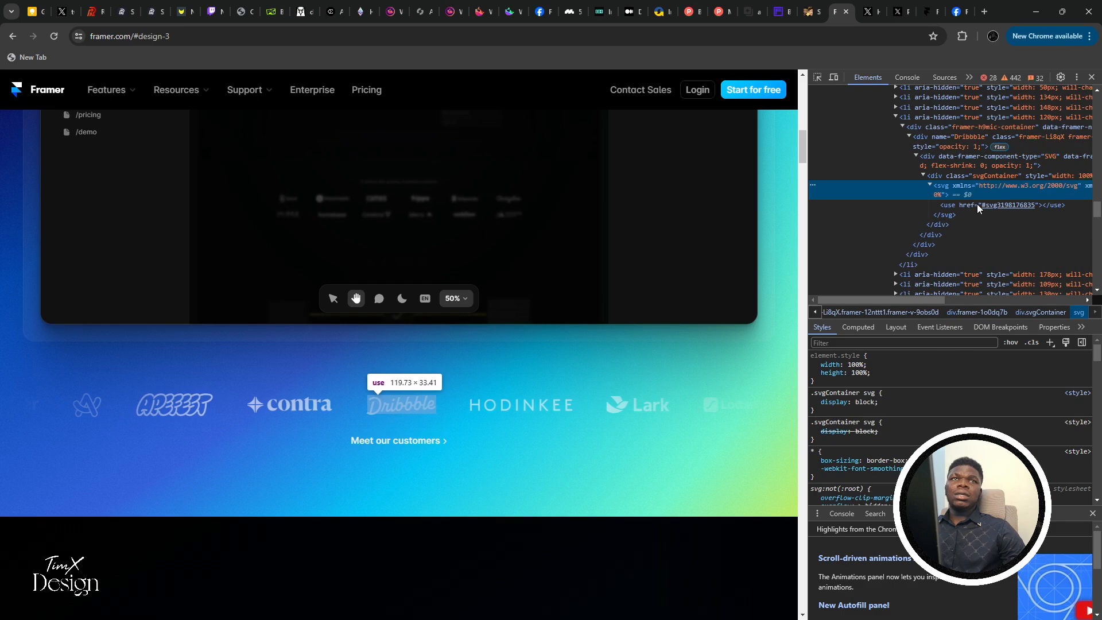
click(994, 205)
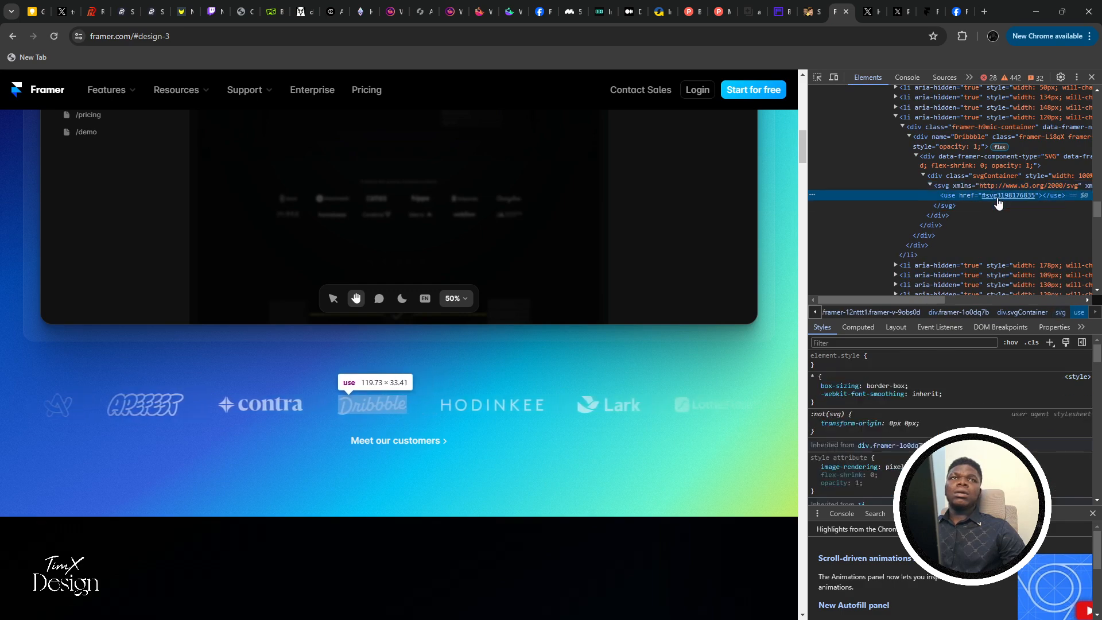
click(975, 177)
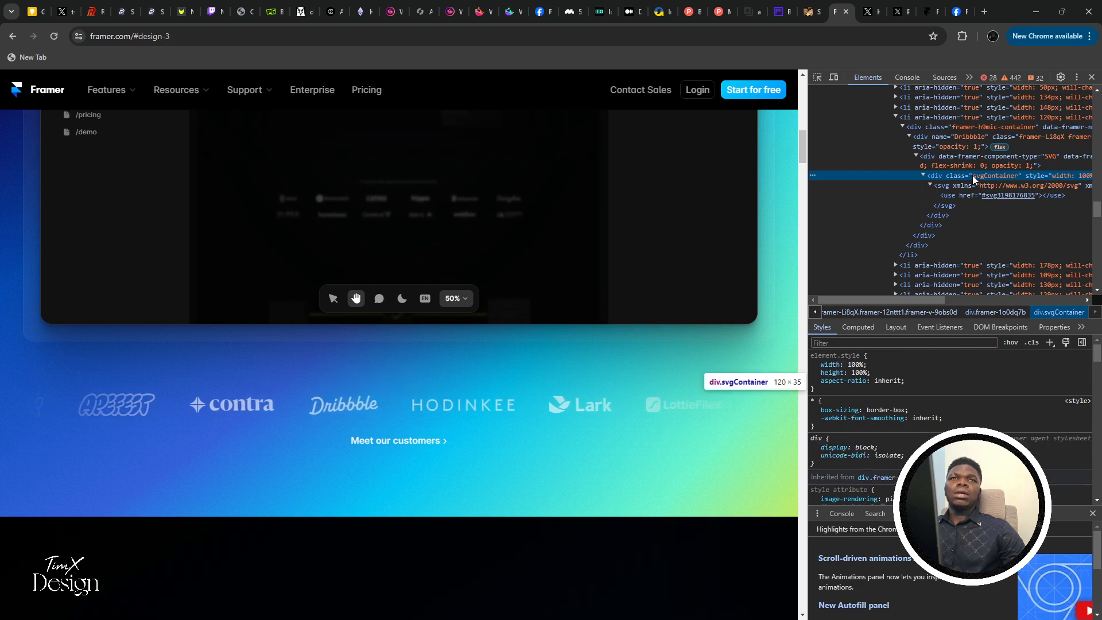
click(963, 166)
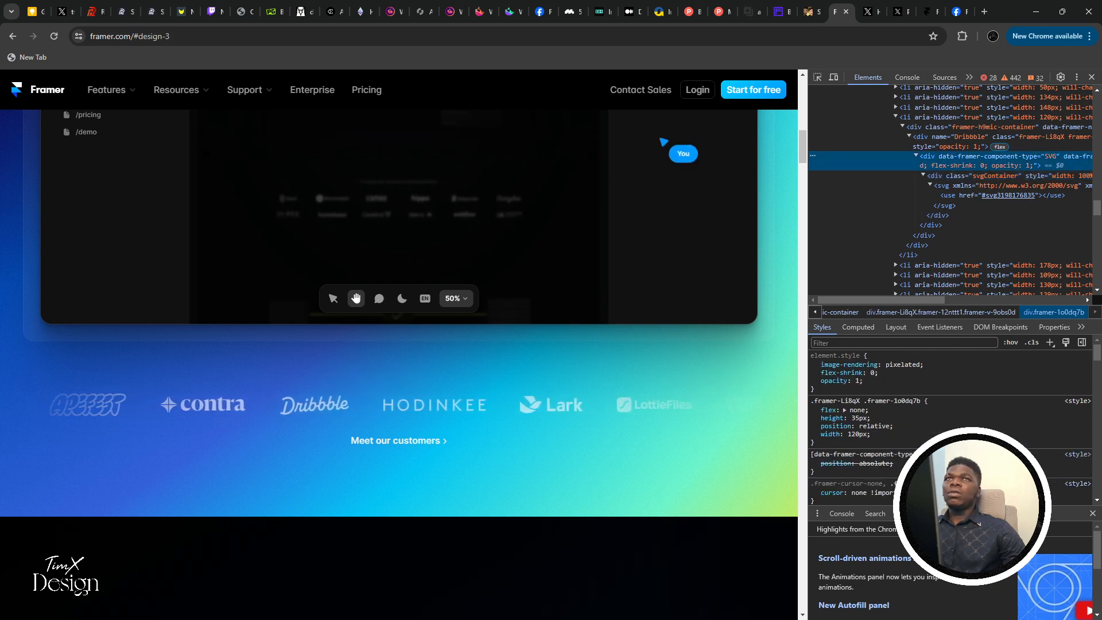
Inspect the HODINKEE logo, view its svg element as HTML, and check the styles of its SVG component div
key(ctrl+shift+c)
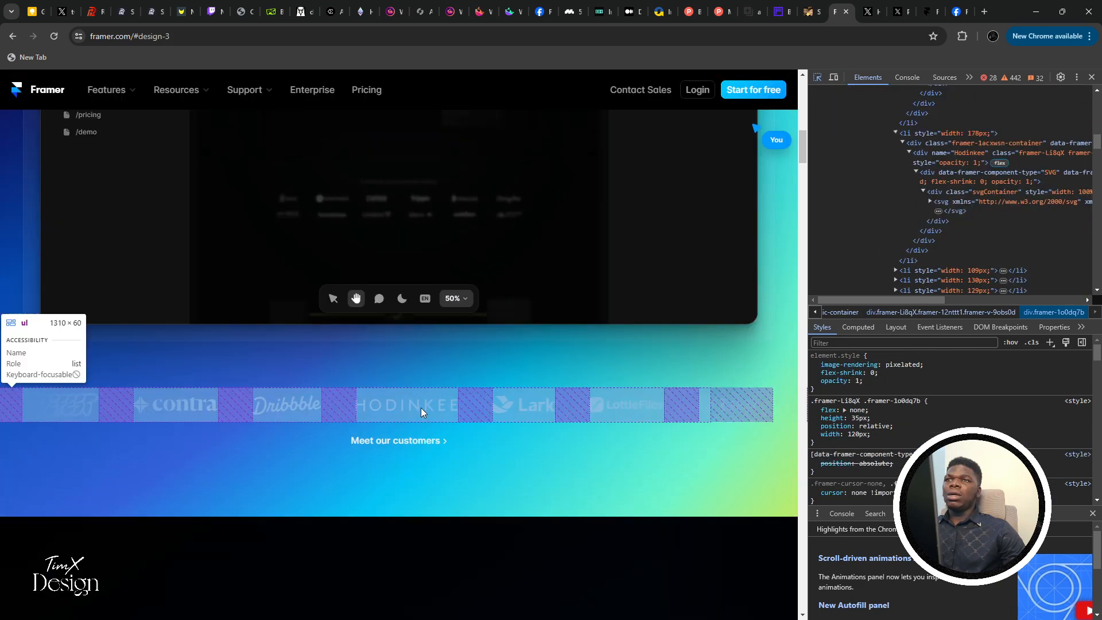
click(421, 408)
right_click(1000, 184)
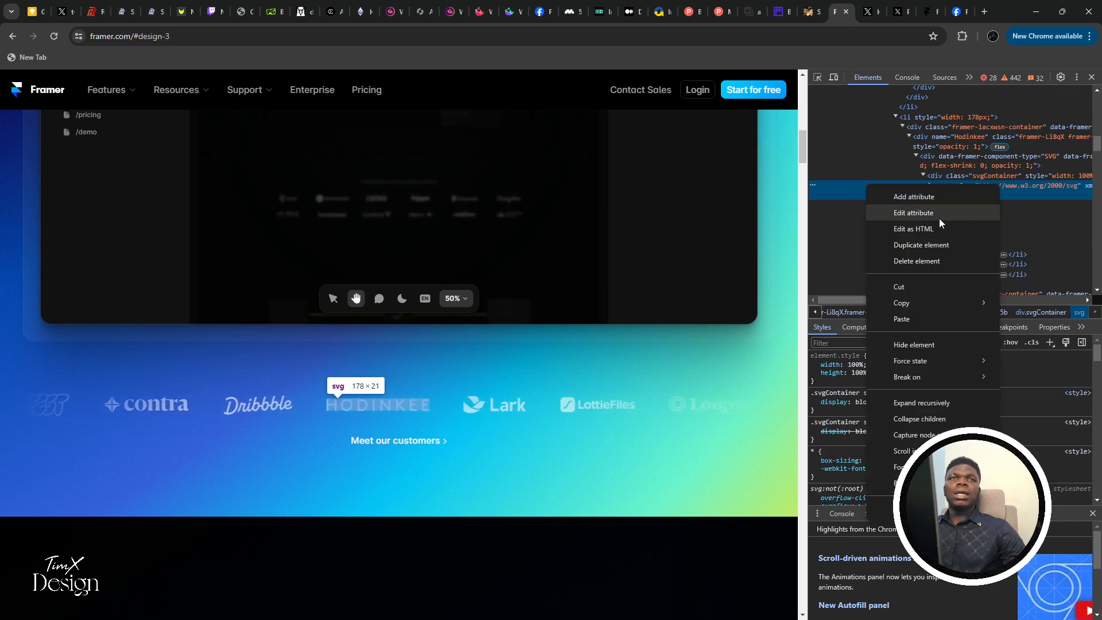
key(Escape)
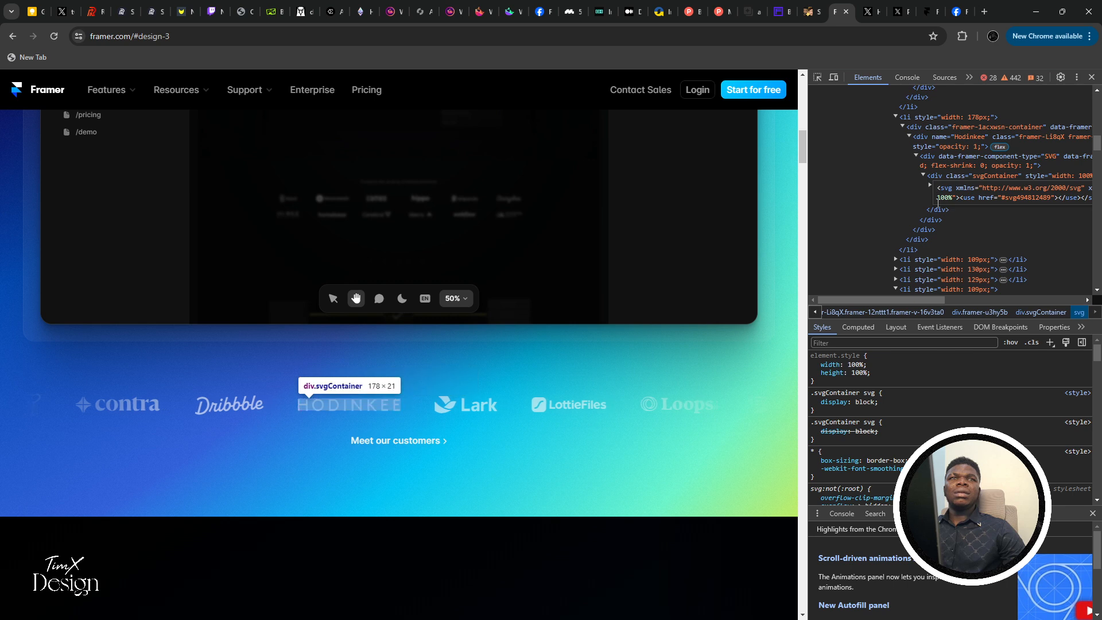
click(953, 174)
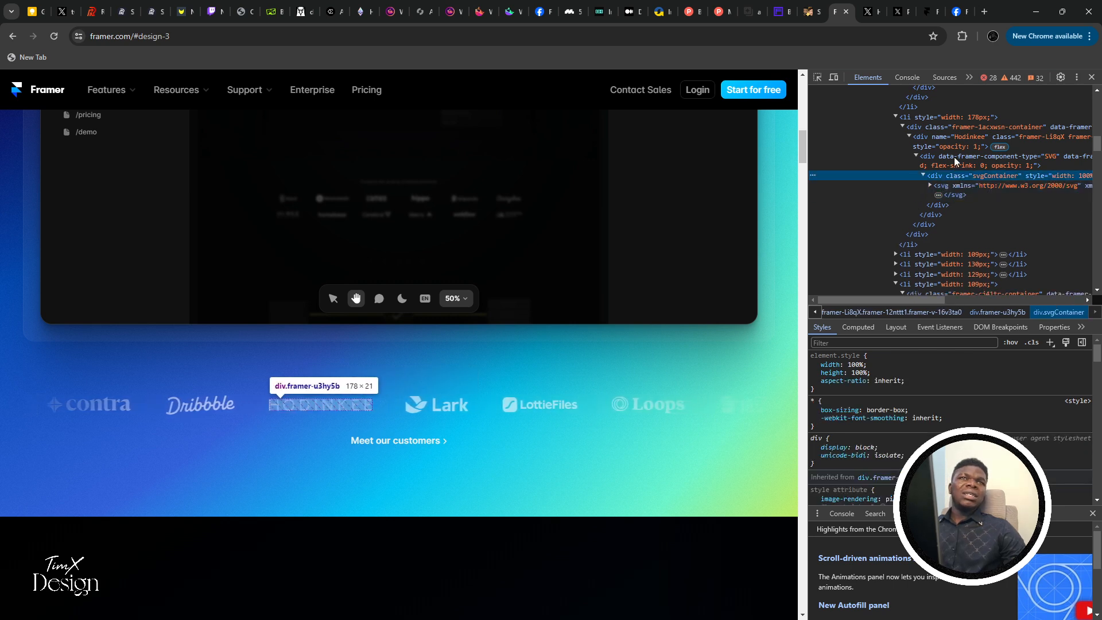
click(954, 156)
scroll(932, 405, down, 5)
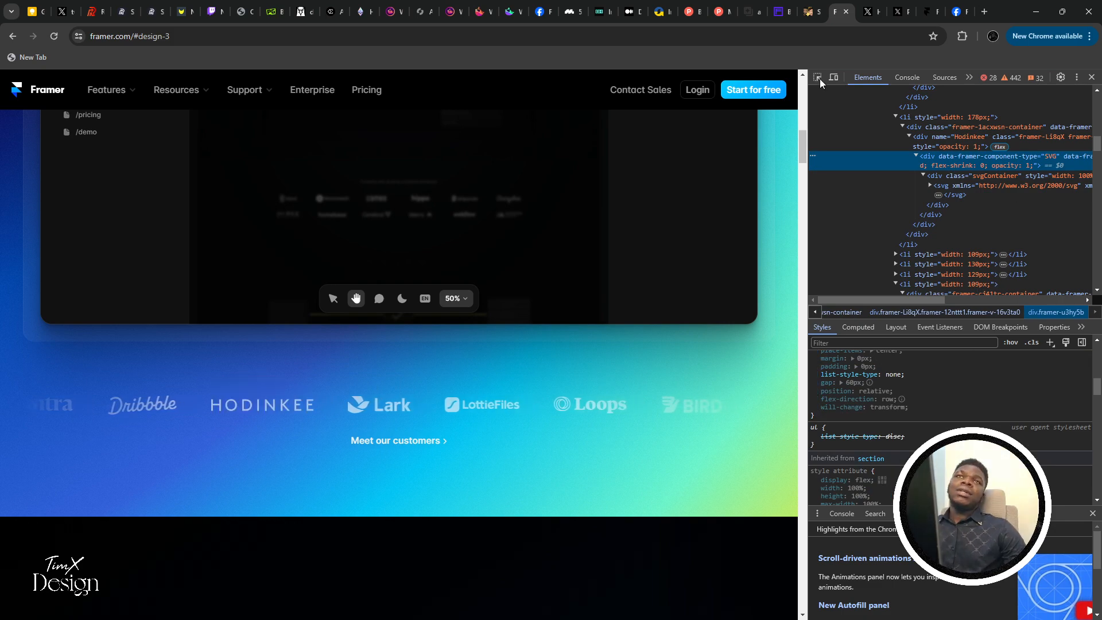
Inspect the Loops logo's svg element and check its SVG component div for a background-image source
key(ctrl+shift+c)
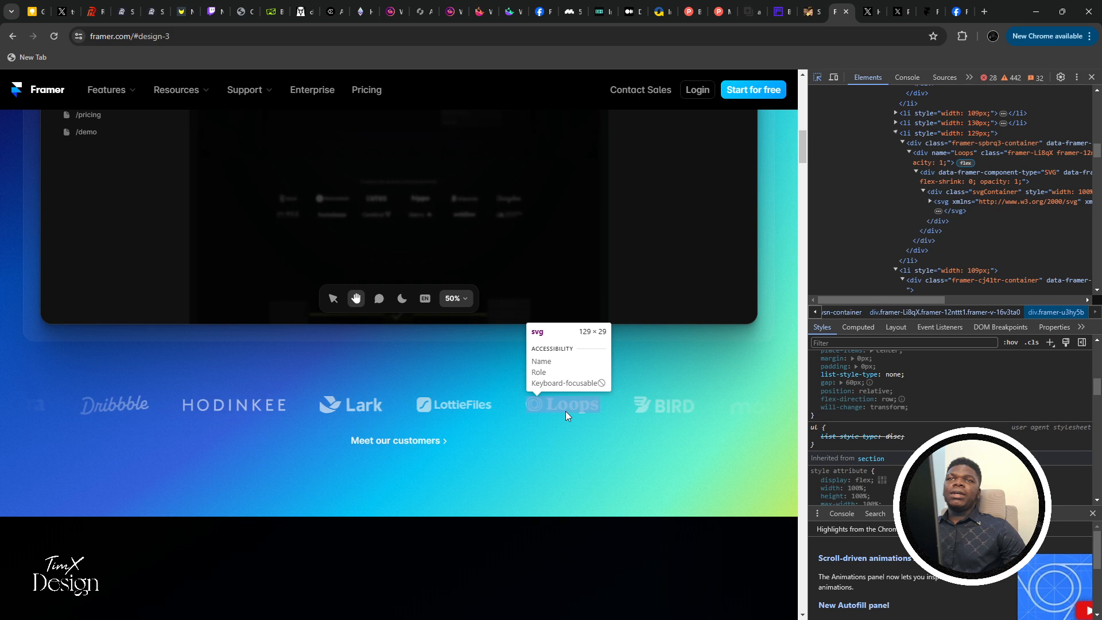
click(566, 411)
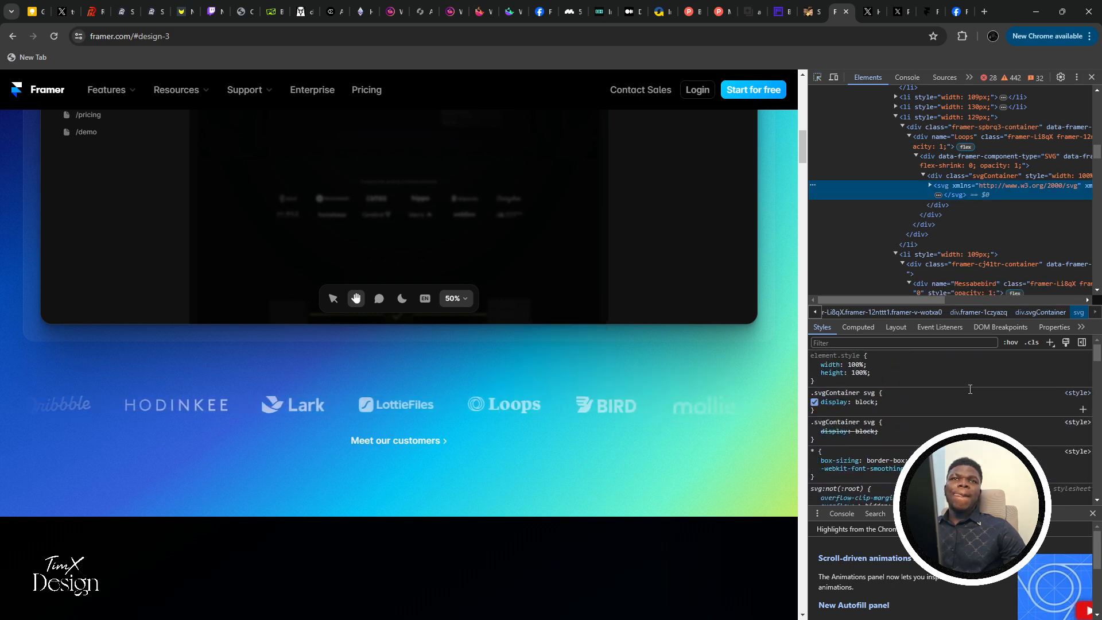
click(945, 159)
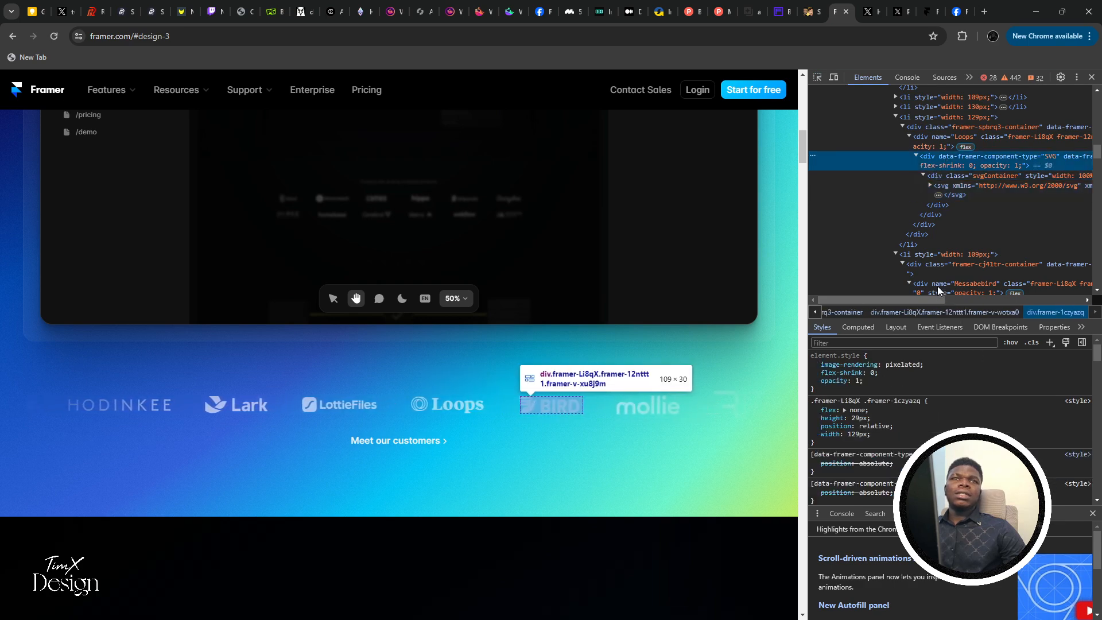
Select the BIRD logo's SVG component div for comparison and preview its background-image source
scroll(939, 281, down, 2)
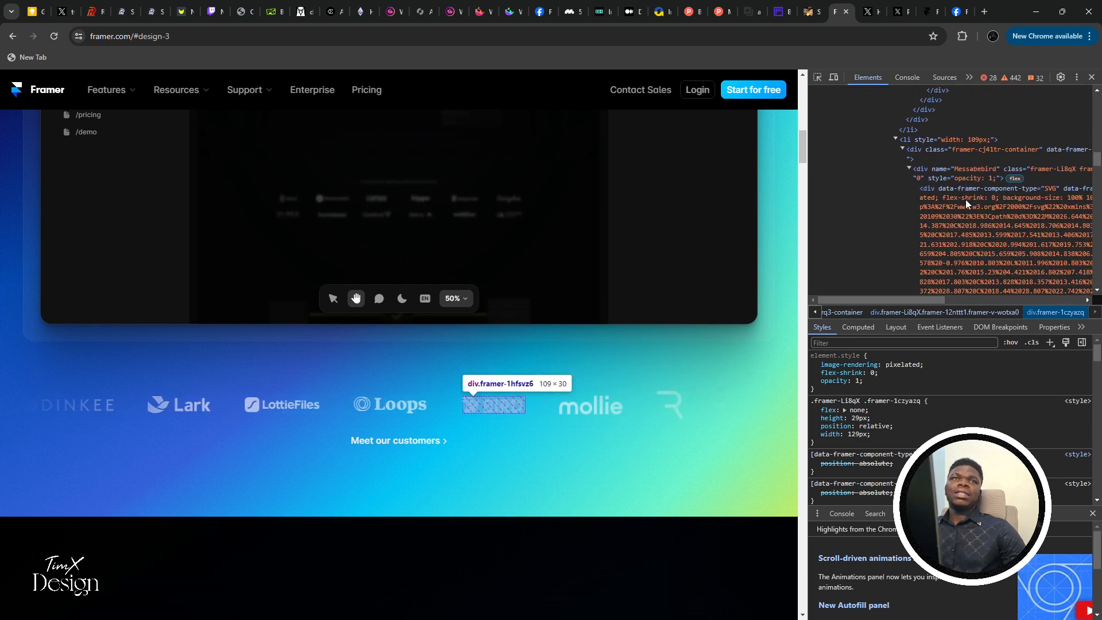
click(965, 199)
scroll(968, 204, down, 2)
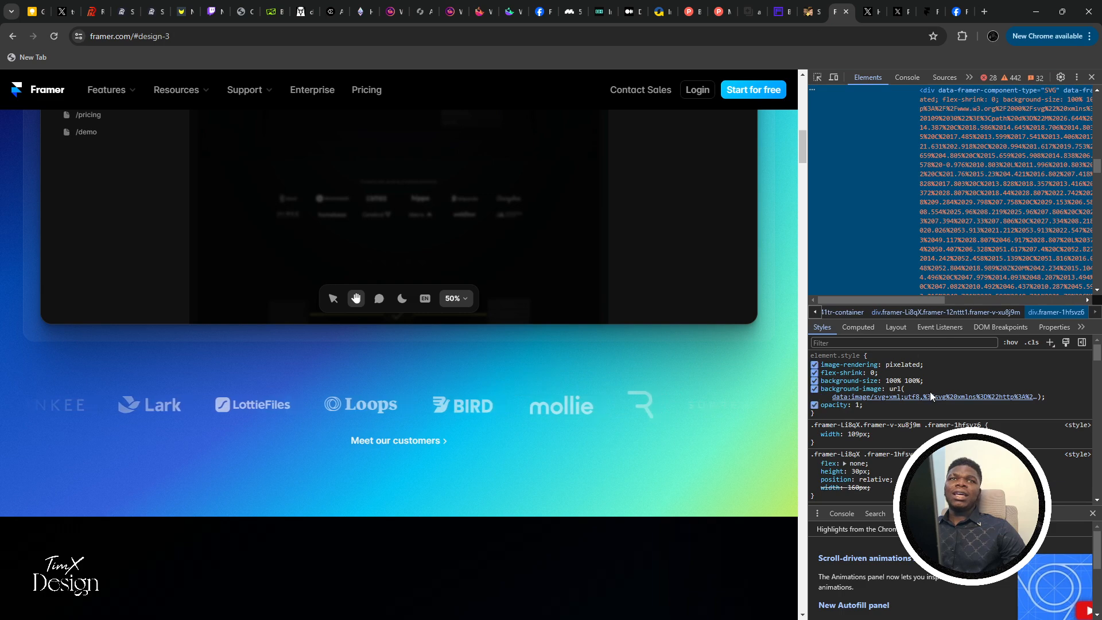
mouse_move(935, 402)
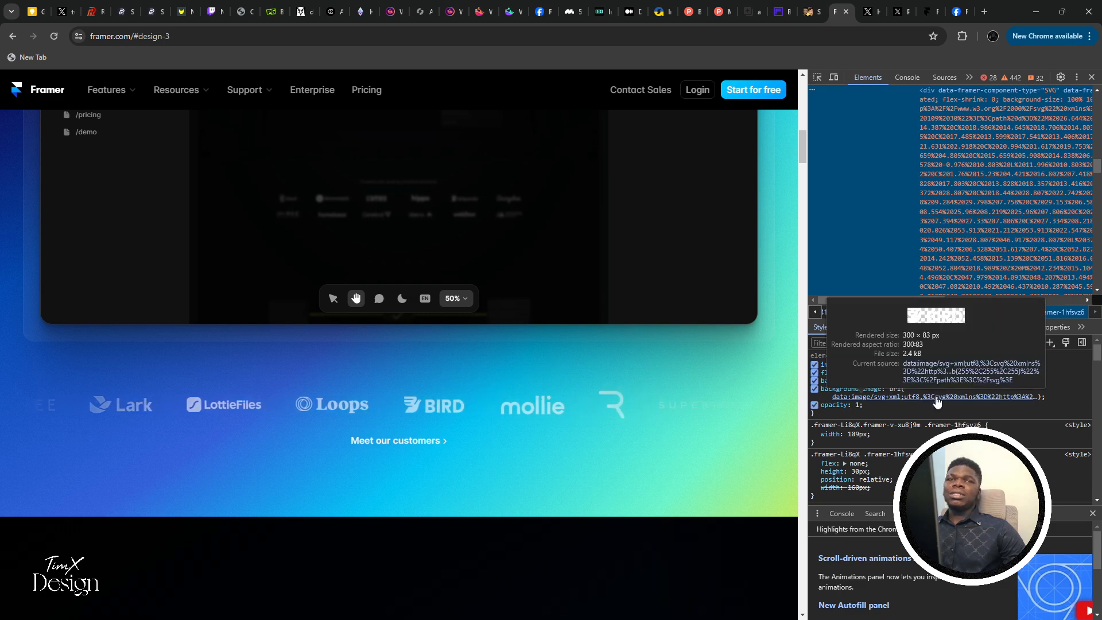
Inspect the Mollie logo and expand its svg element to examine the content inside it
click(817, 79)
click(500, 404)
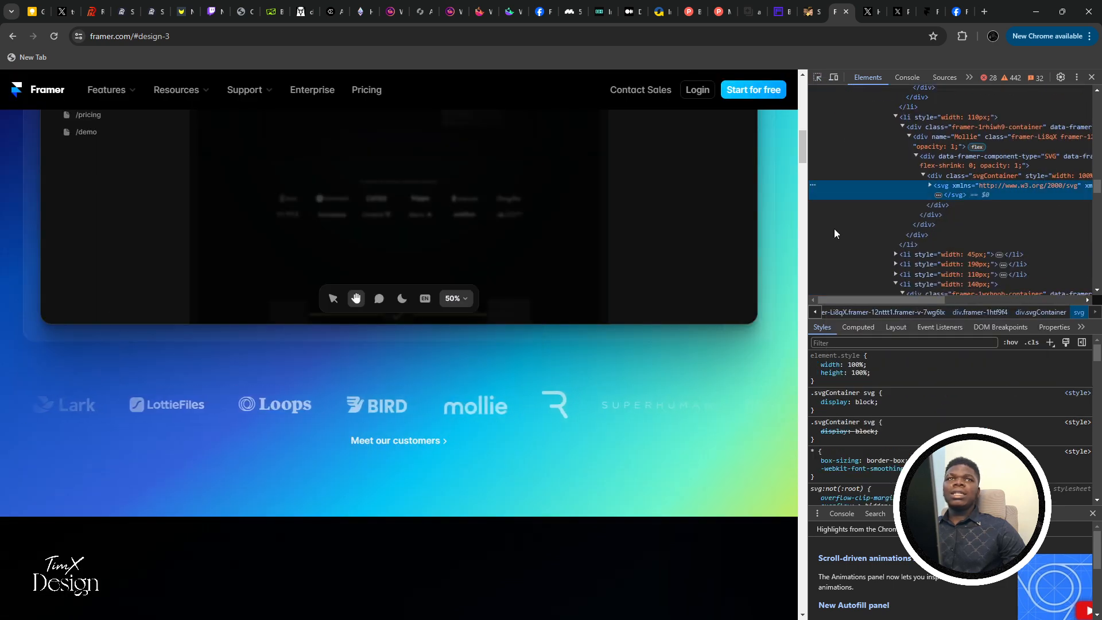
scroll(927, 170, down, 1)
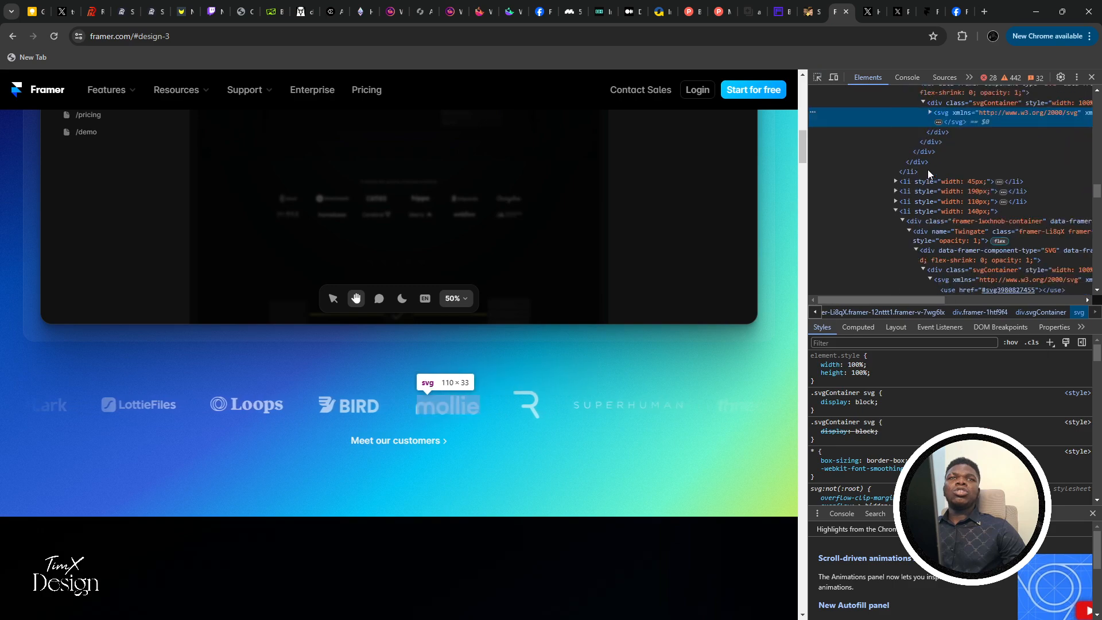
scroll(927, 169, down, 5)
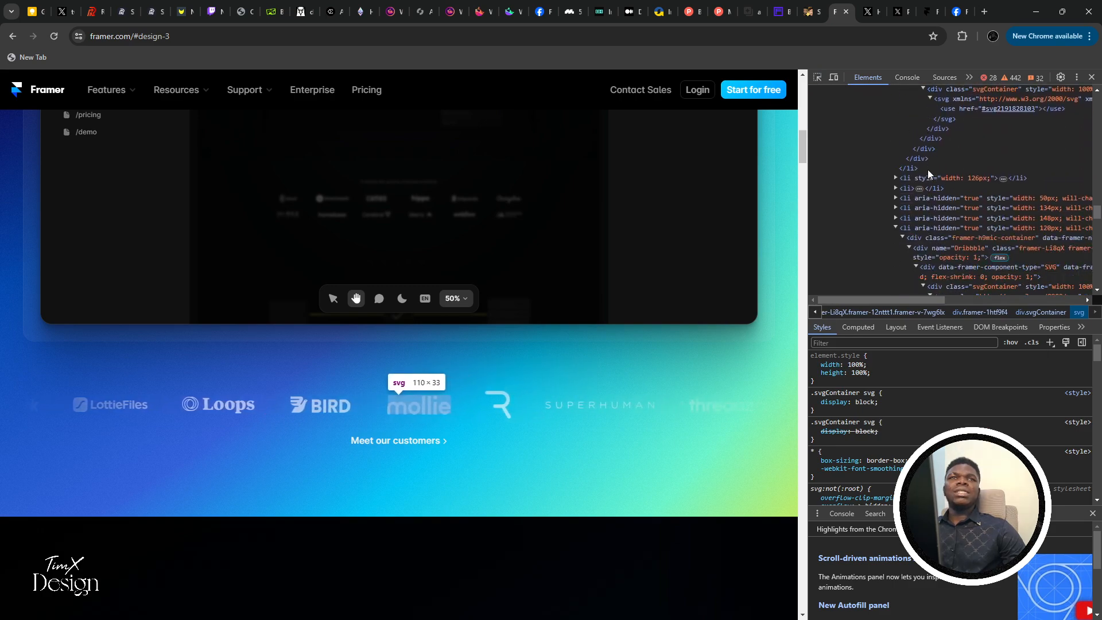
scroll(927, 170, up, 5)
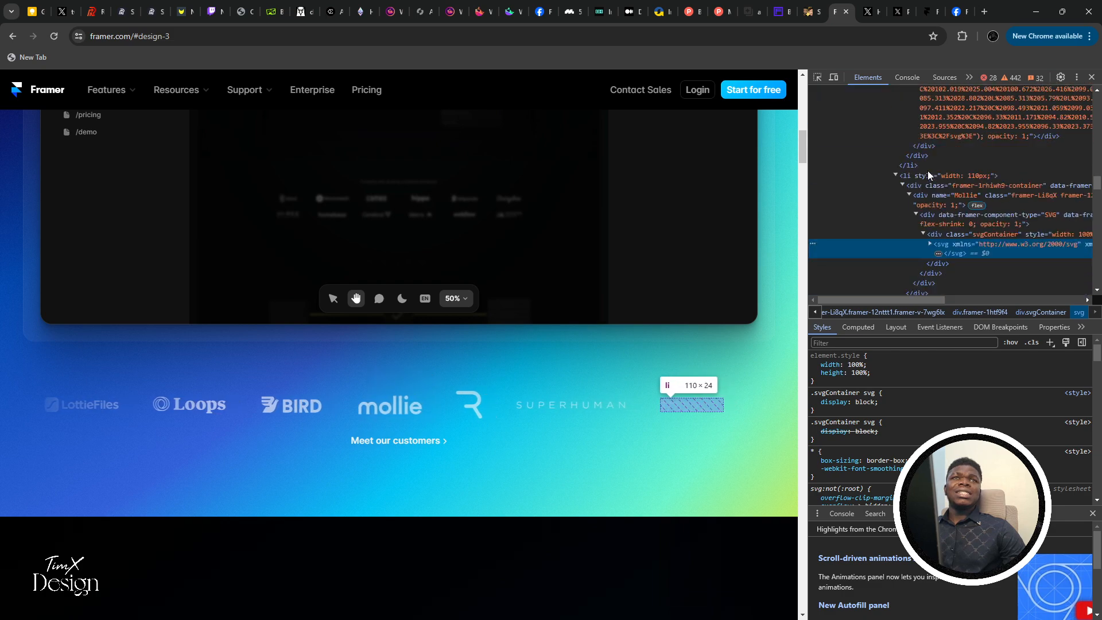
scroll(927, 170, down, 1)
click(931, 186)
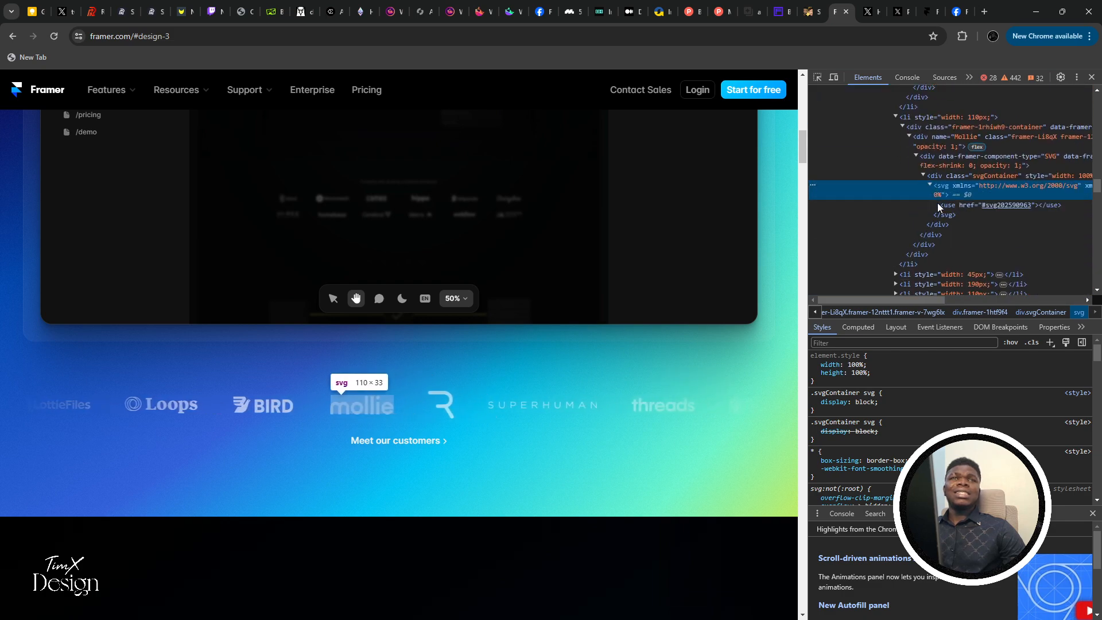
Check the Mollie logo's svg, svgContainer, SVG component, named div, container and list item elements for an image source
click(948, 213)
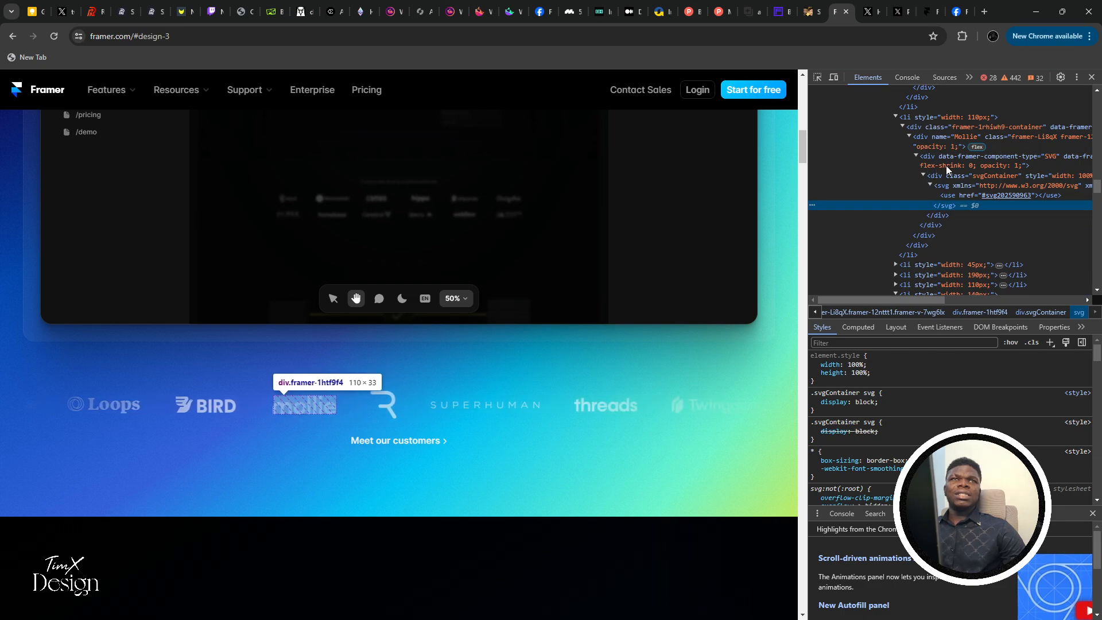
click(953, 187)
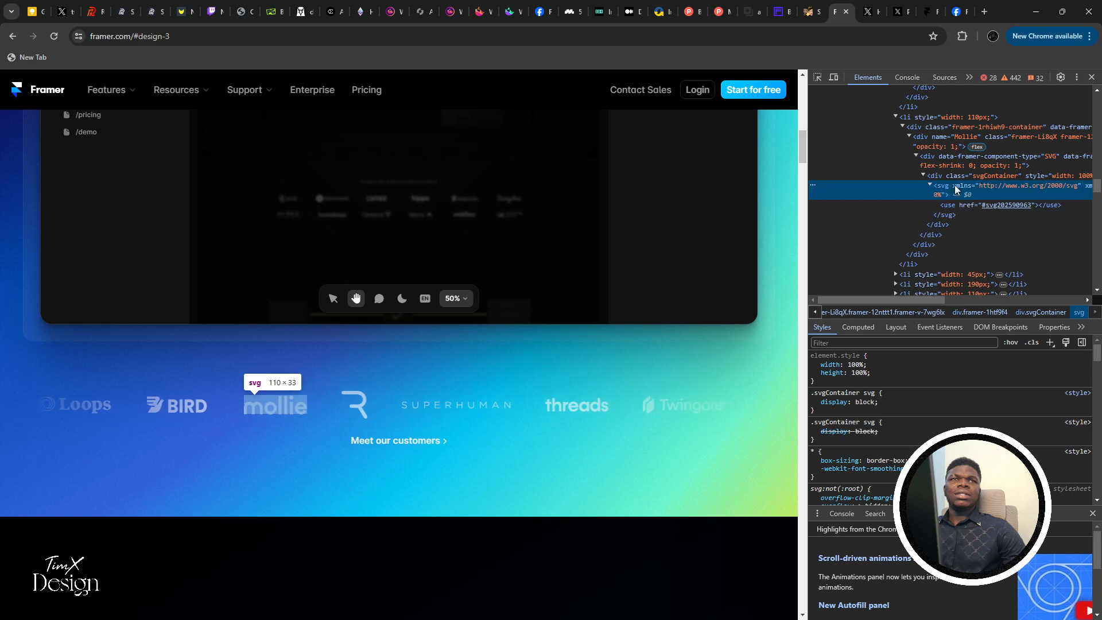
click(945, 175)
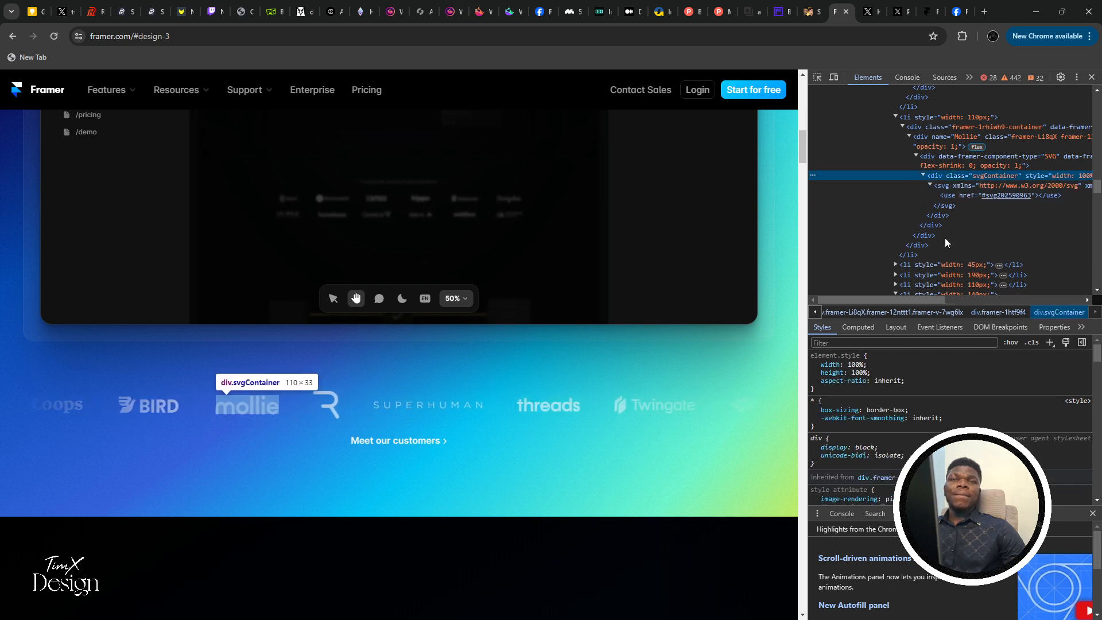
click(935, 157)
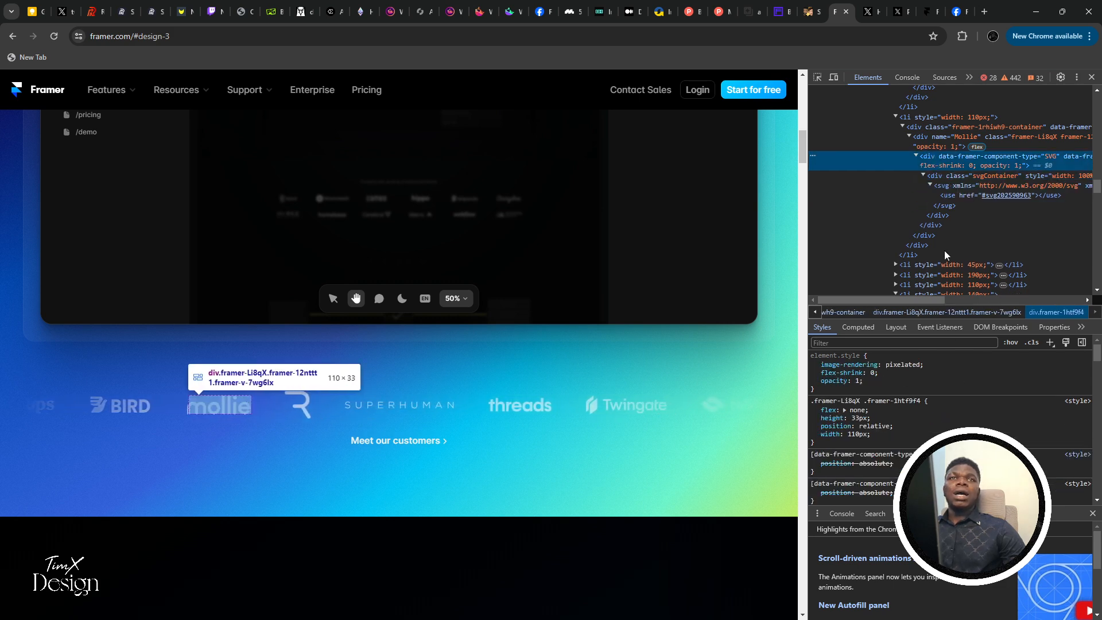
scroll(944, 250, up, 2)
click(925, 193)
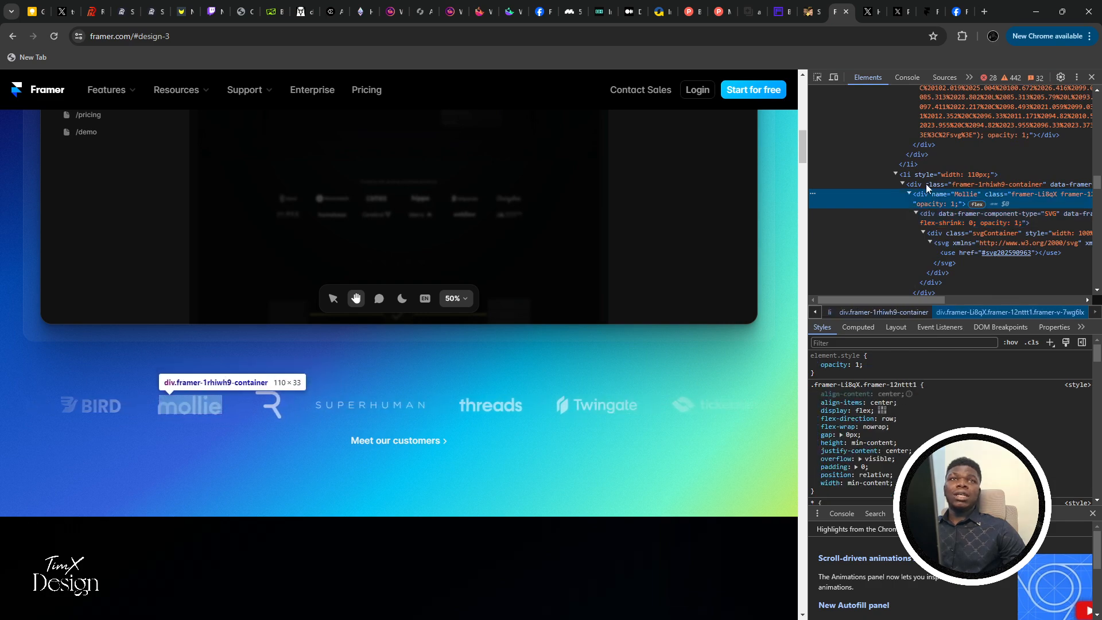
click(925, 183)
click(931, 176)
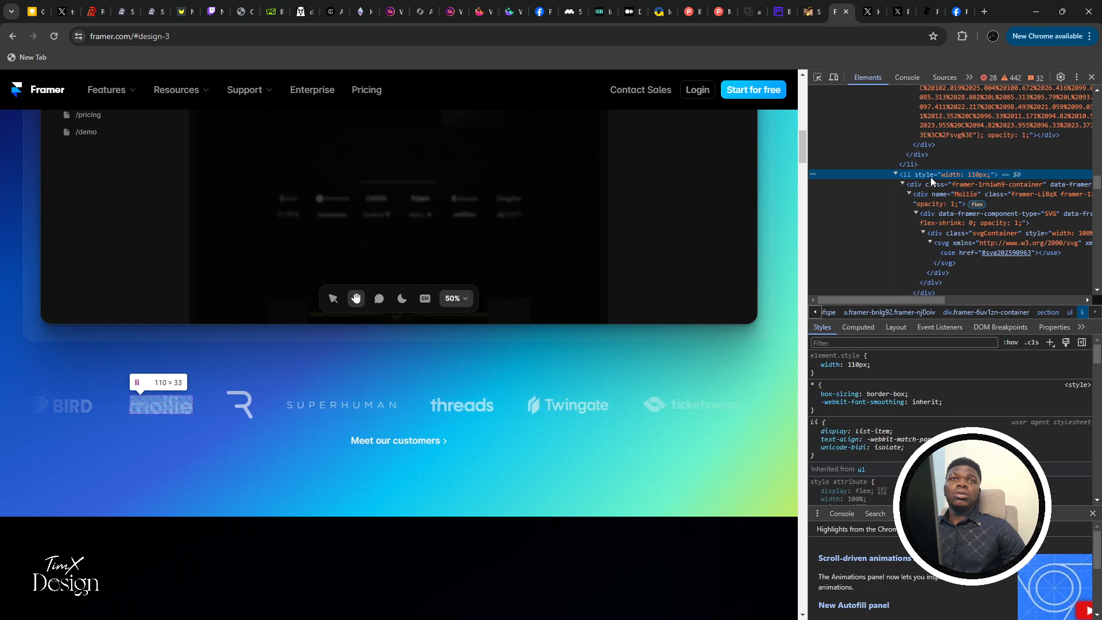
Return to the BIRD logo's SVG component div and preview its background-image source again
scroll(931, 177, up, 3)
scroll(924, 231, up, 3)
click(945, 226)
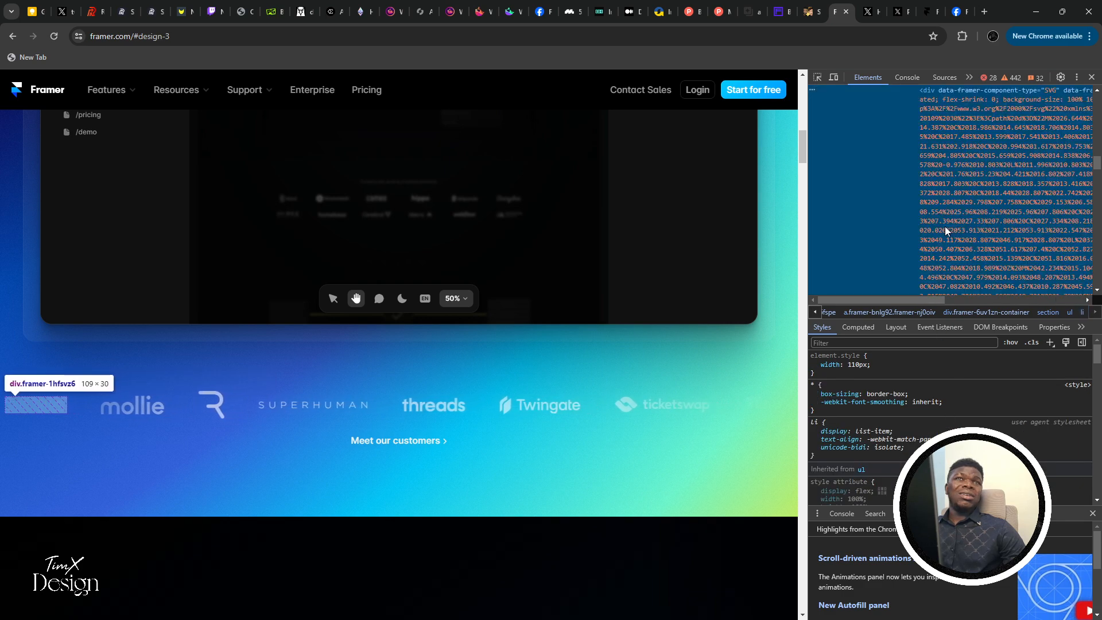
mouse_move(946, 401)
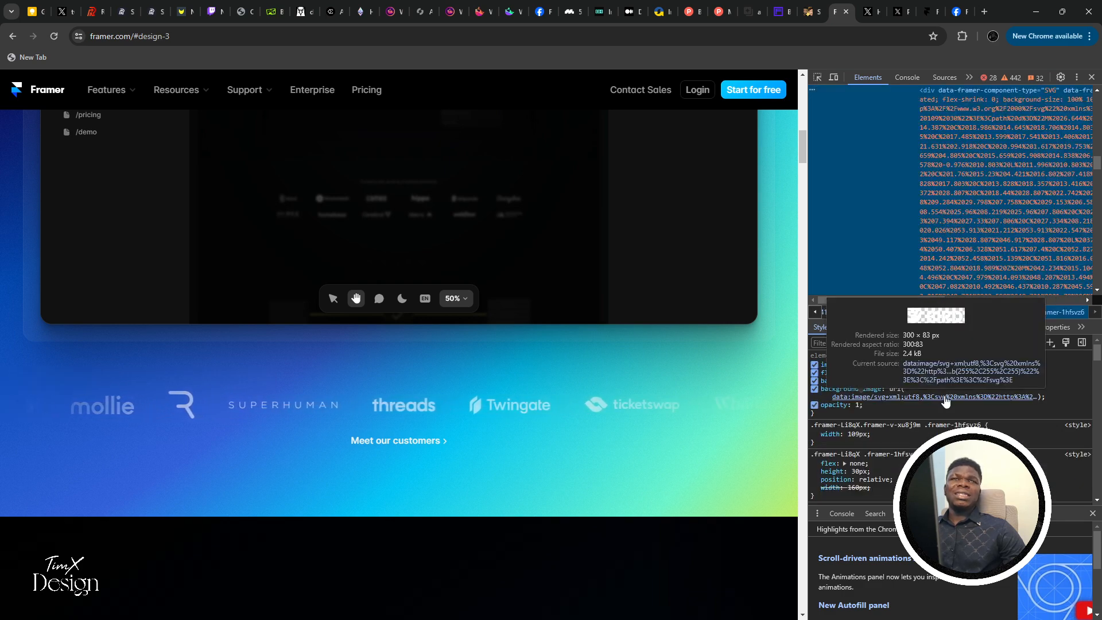
scroll(952, 216, up, 3)
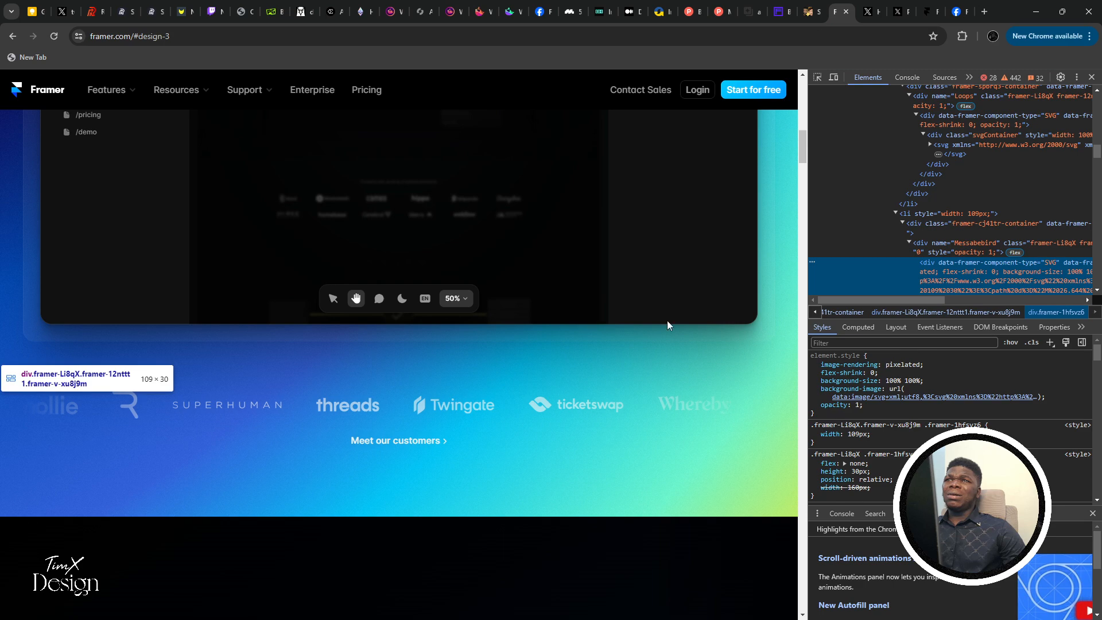
Inspect the Twingate logo, check its svgContainer and svg elements, and view its container div as HTML
click(817, 76)
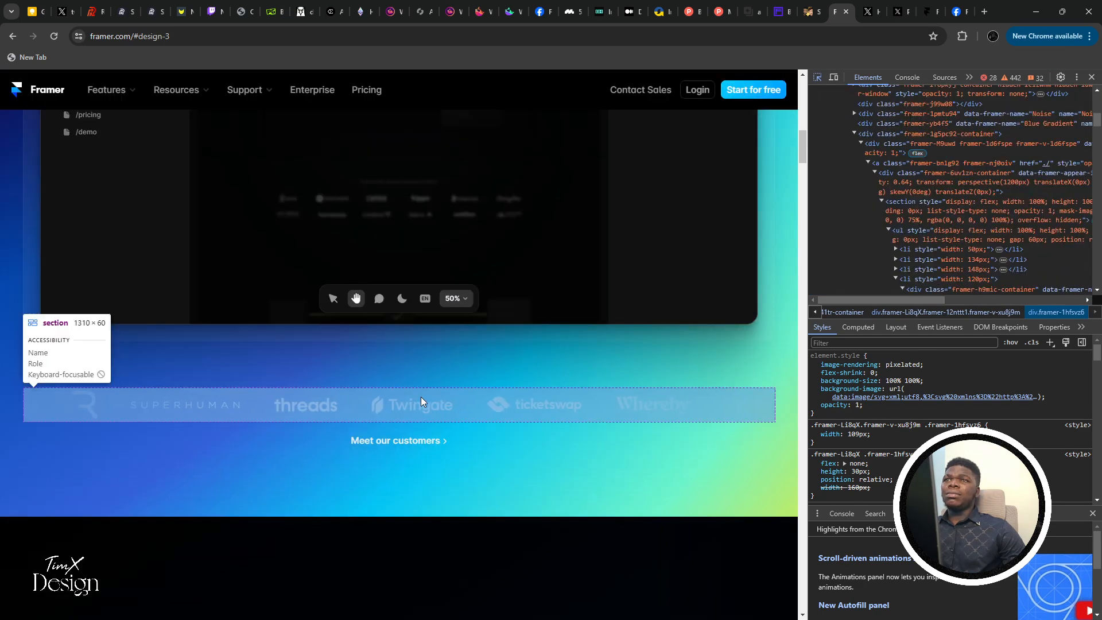
click(420, 401)
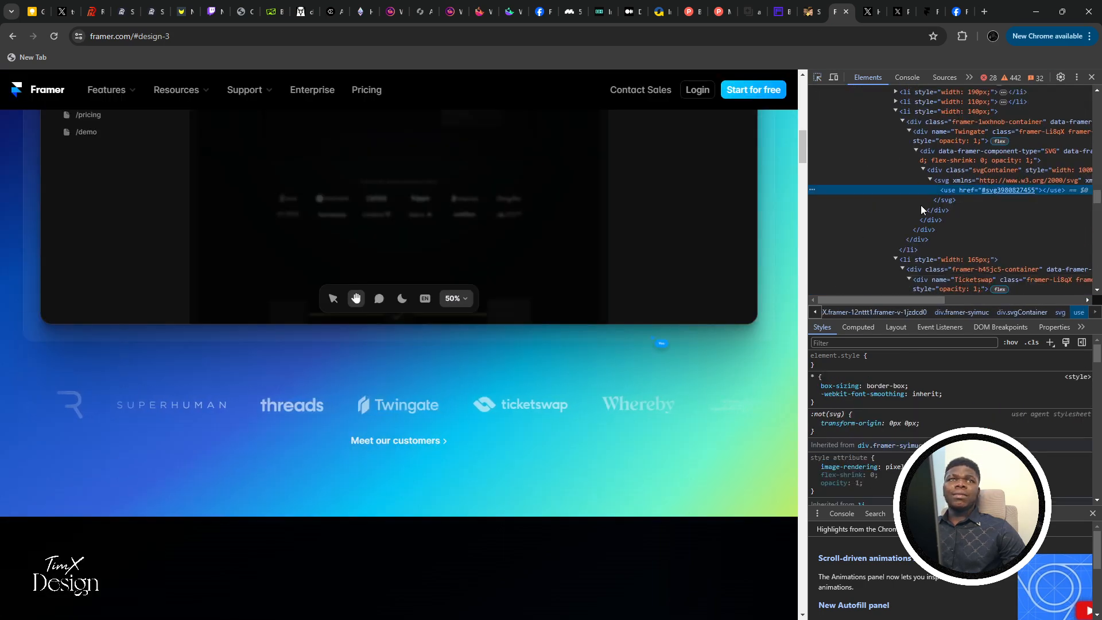
click(948, 172)
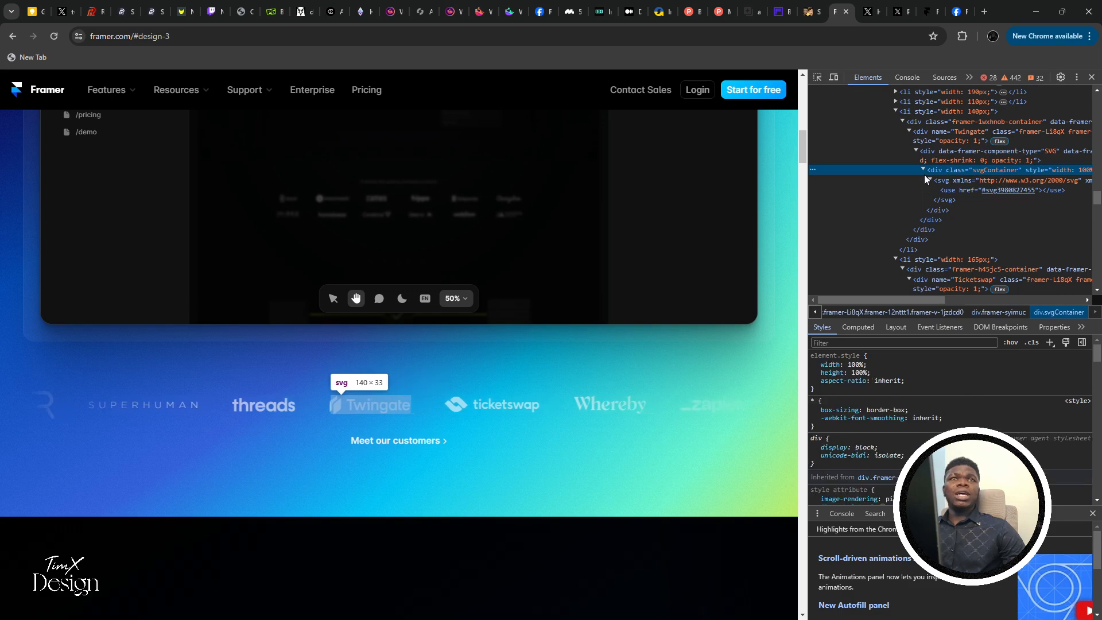
click(930, 180)
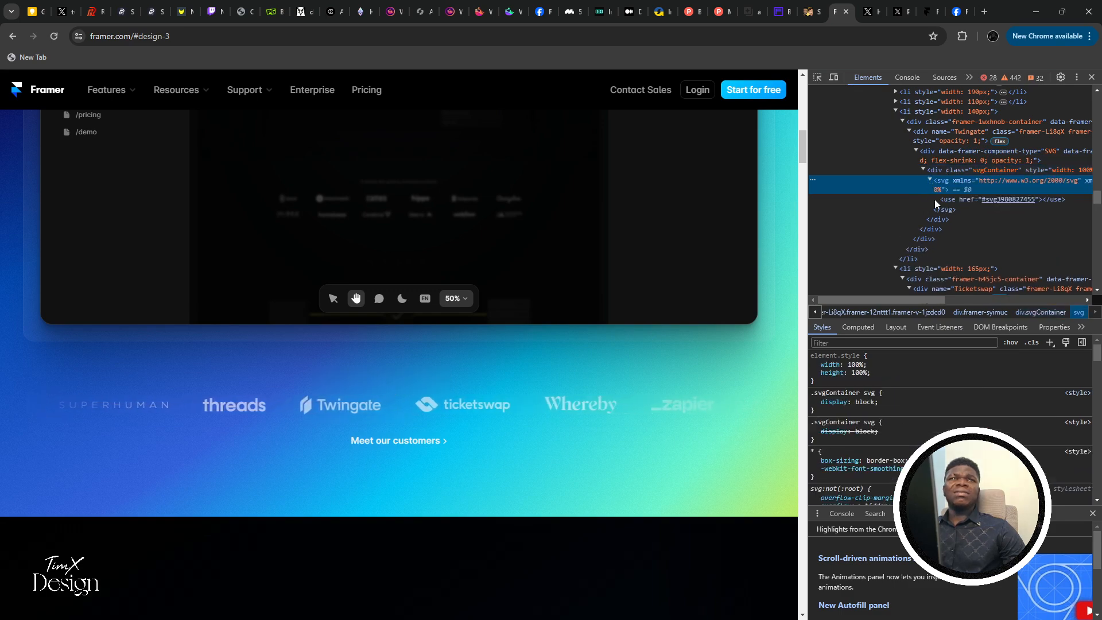
click(937, 245)
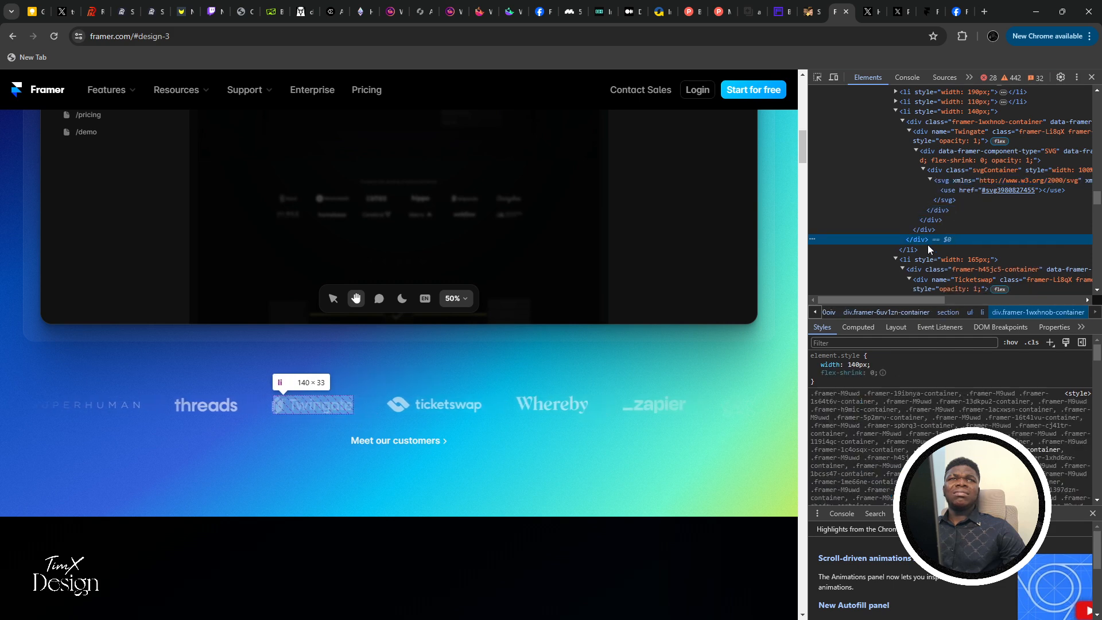
right_click(927, 242)
click(965, 271)
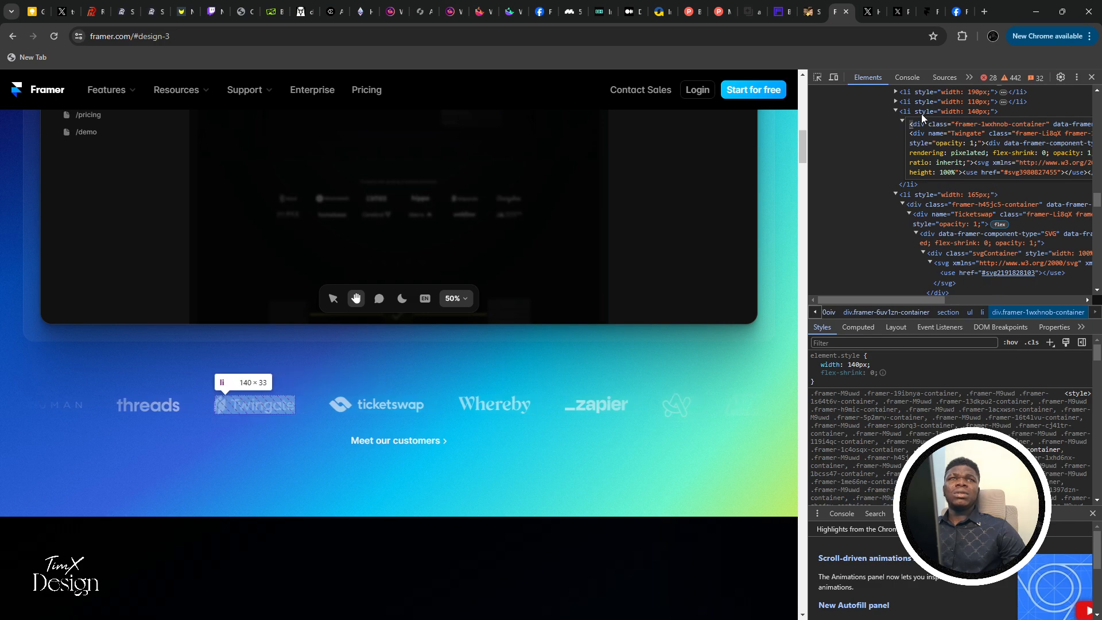
click(928, 294)
Check the Ticketswap logo's svgContainer and svg elements for an image source
click(963, 150)
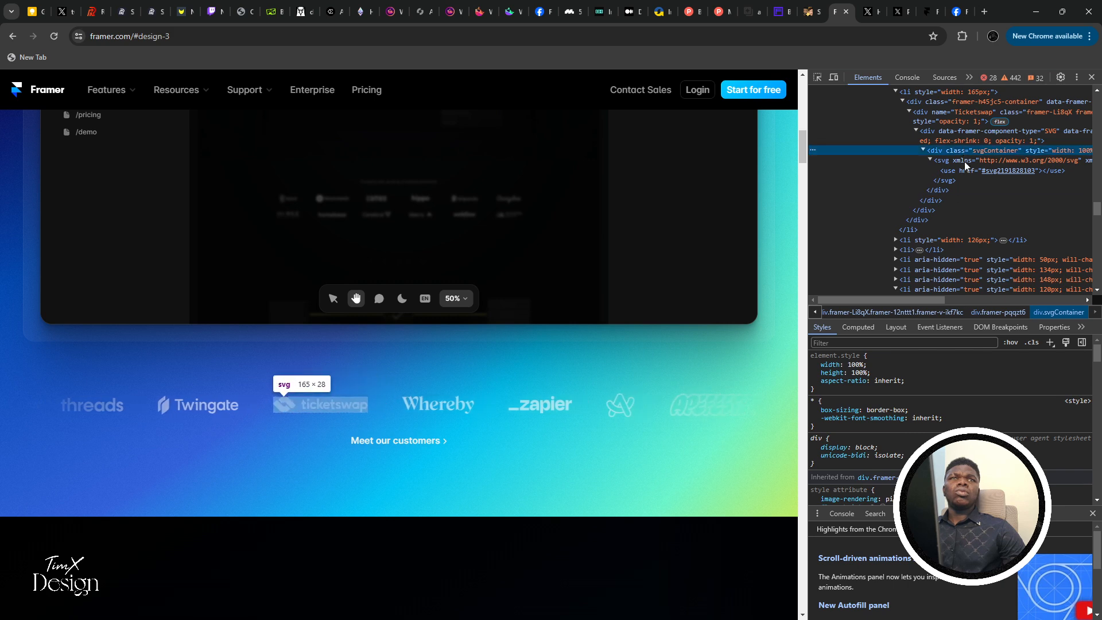
click(964, 161)
right_click(970, 167)
click(946, 138)
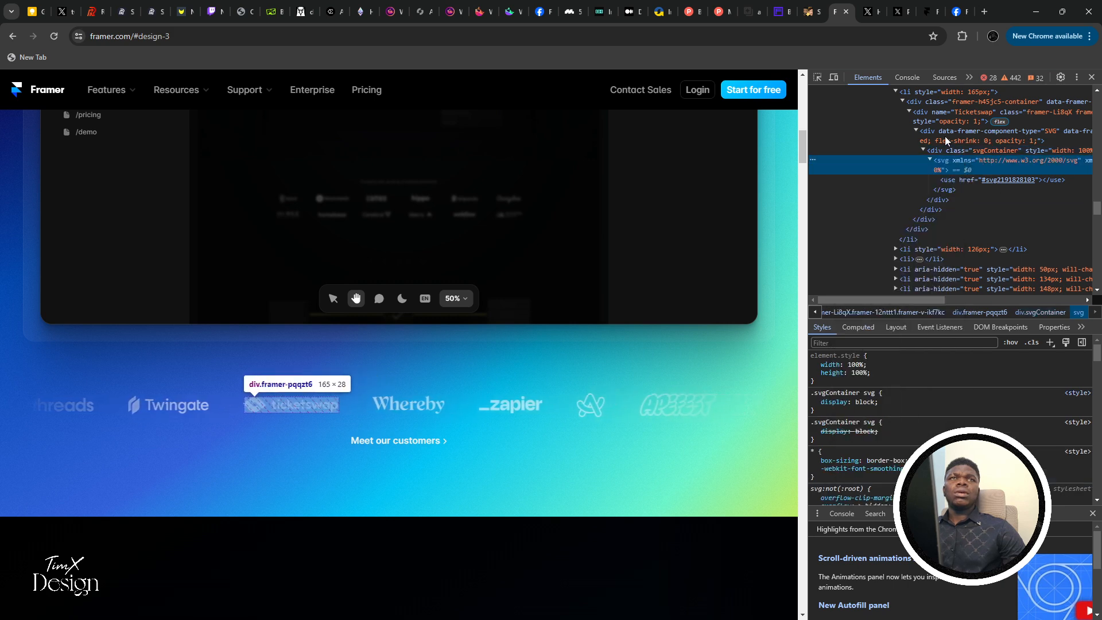
View the Ticketswap logo's SVG component div as HTML, check its use element, and return to the Figma design file
click(945, 134)
right_click(944, 132)
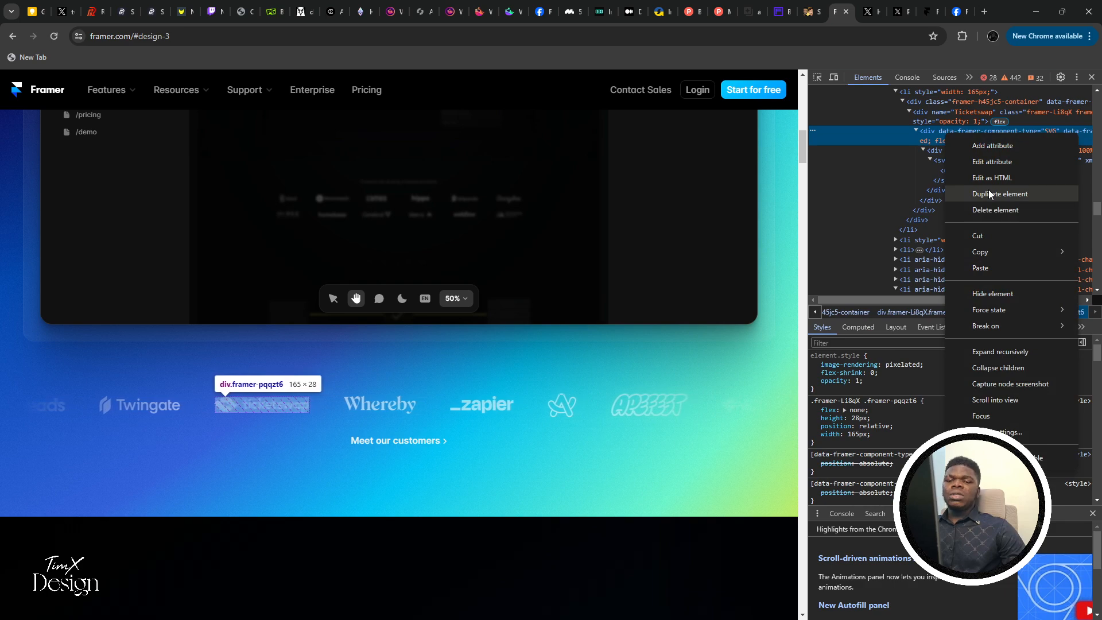
click(986, 179)
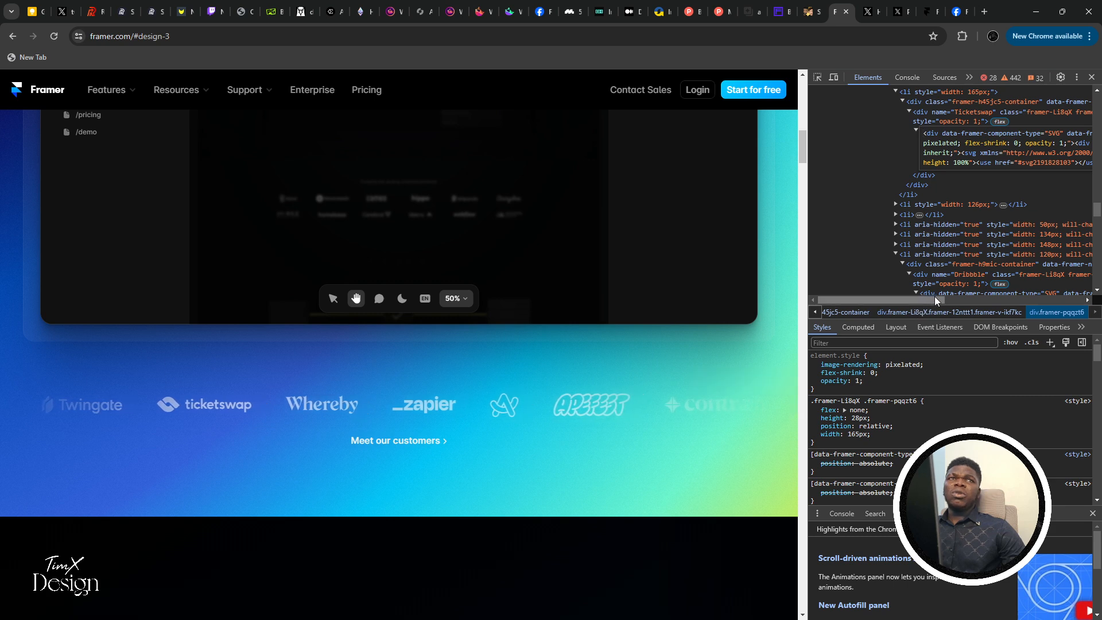
drag(934, 297, 955, 283)
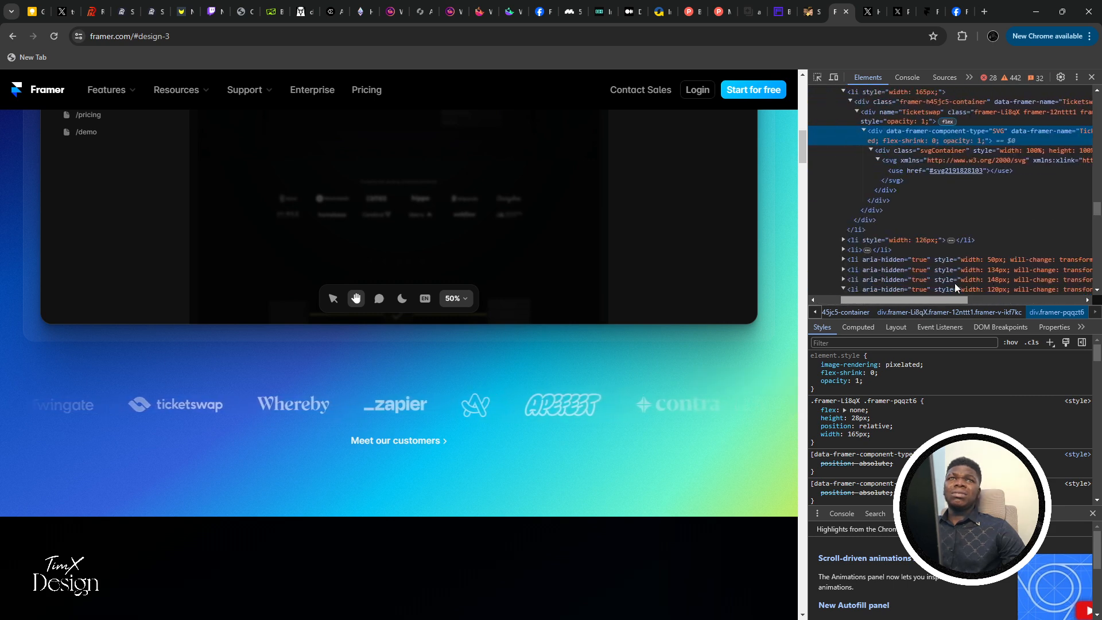
click(956, 171)
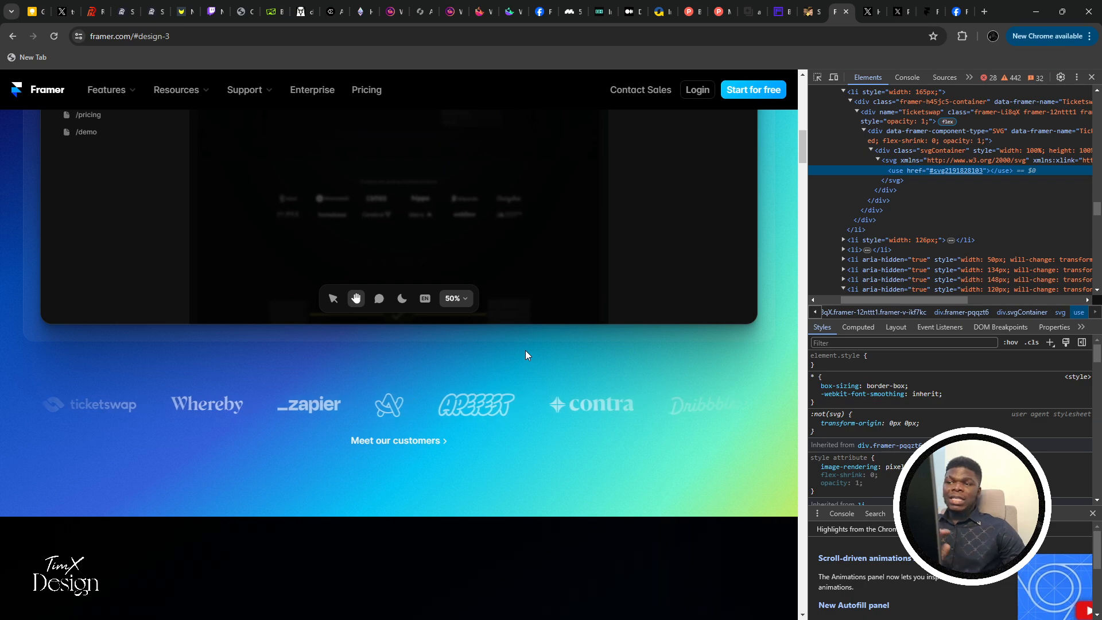
key(alt+Tab)
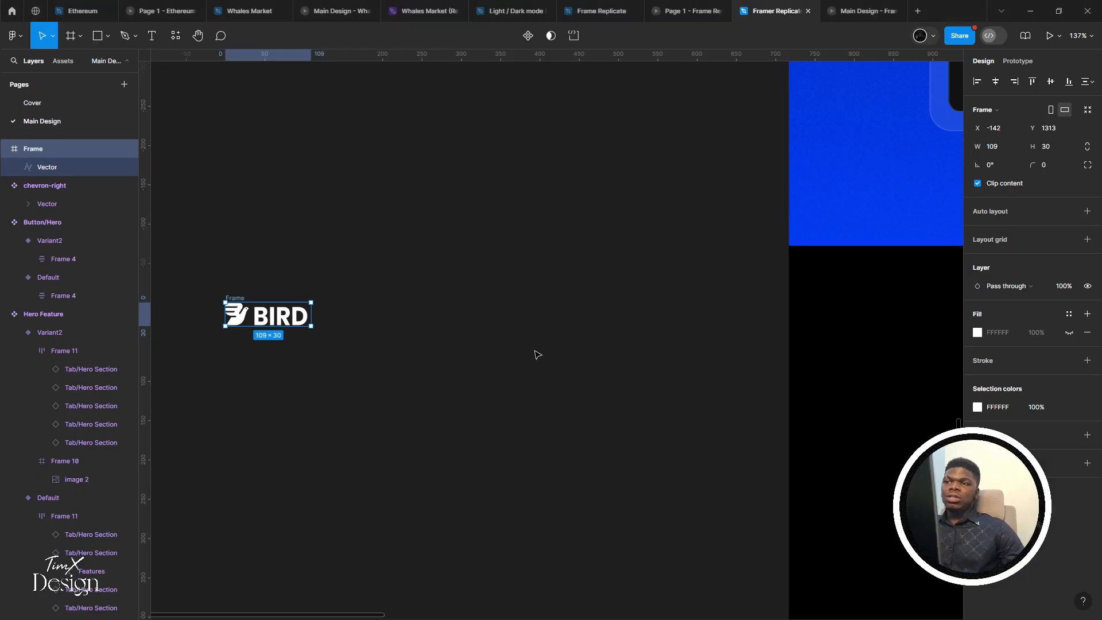
Duplicate the BIRD logo frame on the empty canvas and place the copy beside the original with a 10 px gap
drag(454, 337, 665, 317)
scroll(666, 317, down, 2)
scroll(498, 310, down, 1)
drag(530, 291, 407, 336)
scroll(497, 355, up, 1)
scroll(617, 313, down, 1)
scroll(460, 358, up, 1)
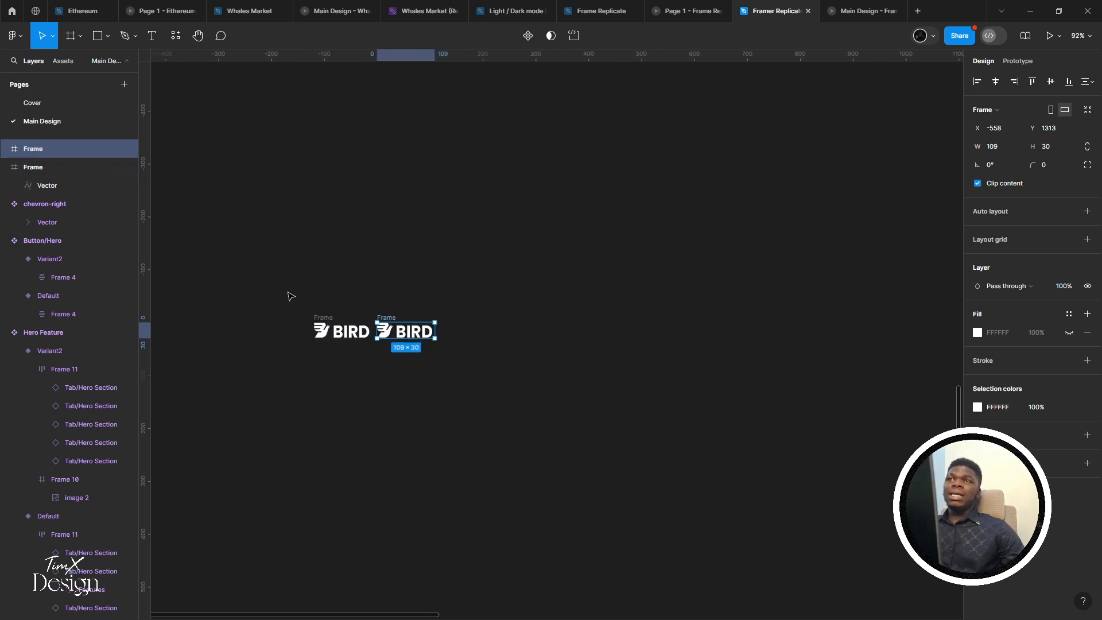
Wrap the two BIRD logo frames together in a horizontal auto layout
drag(284, 287, 506, 407)
scroll(267, 313, up, 5)
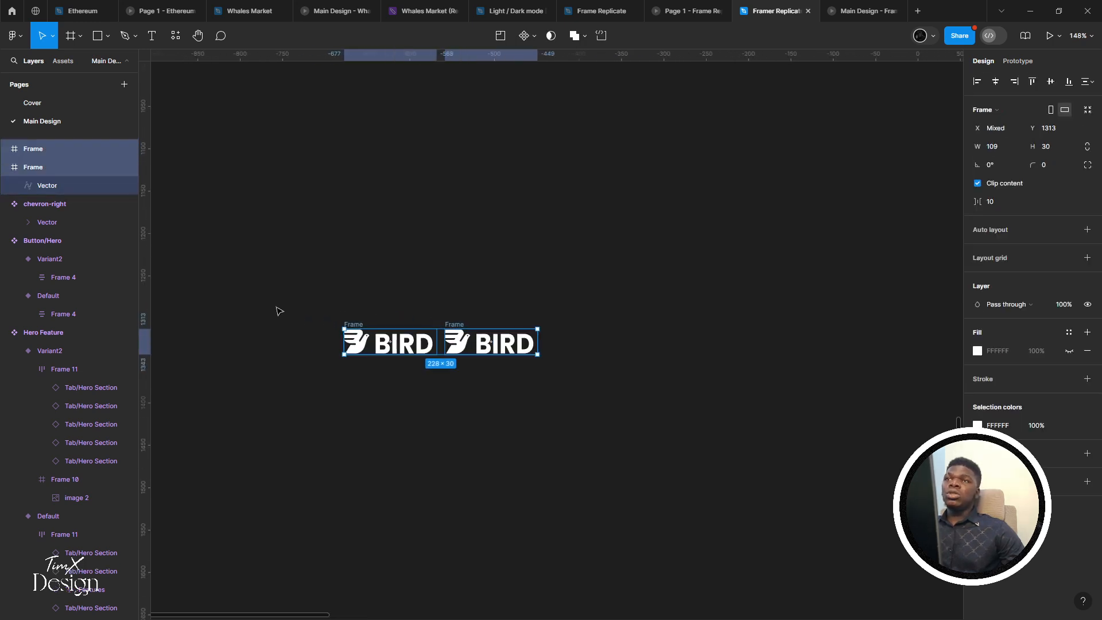
key(shift+a)
scroll(570, 294, up, 1)
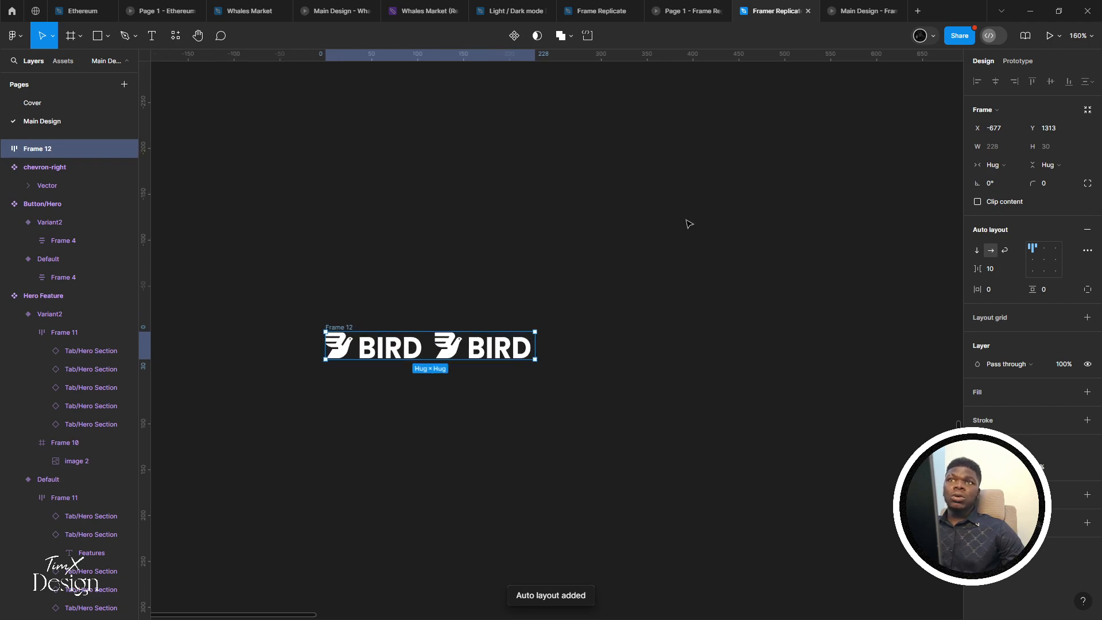
Duplicate the second BIRD logo inside the auto layout until the row holds seven logos
double_click(493, 342)
click(483, 326)
click(477, 351)
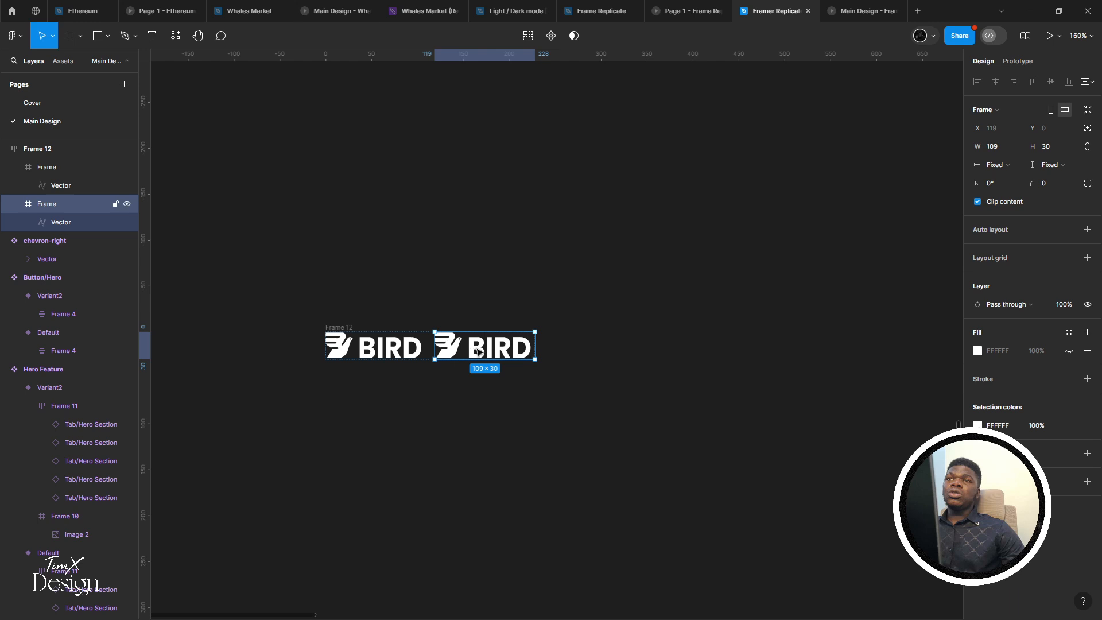
key(ctrl+d)
key(ctrl+d)
key(ctrl+d)
key(ctrl+d)
key(ctrl+d)
scroll(477, 338, down, 5)
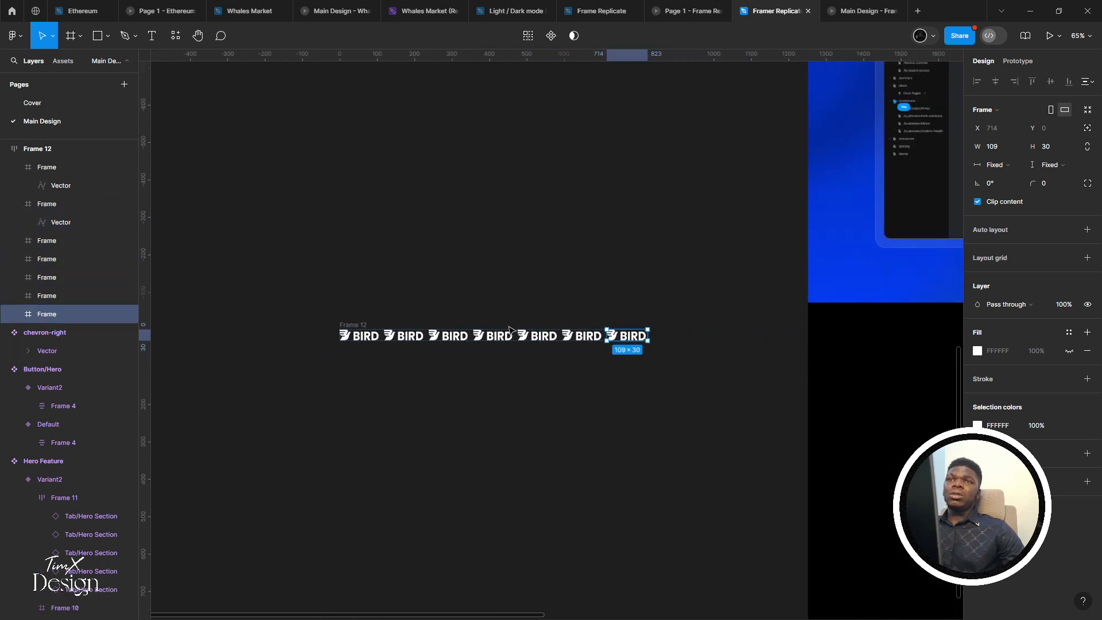
key(ctrl+d)
key(ctrl+z)
Move the logo row to X -724, Y 1278 and set the gap between its logos to 32
click(352, 324)
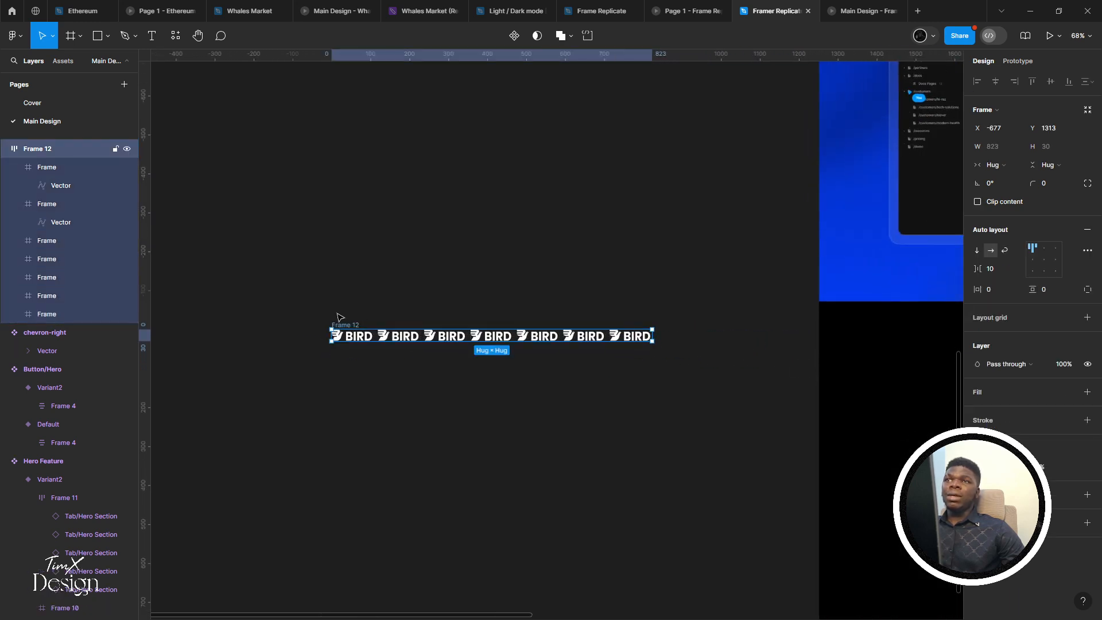
scroll(427, 307, up, 2)
drag(426, 307, 413, 293)
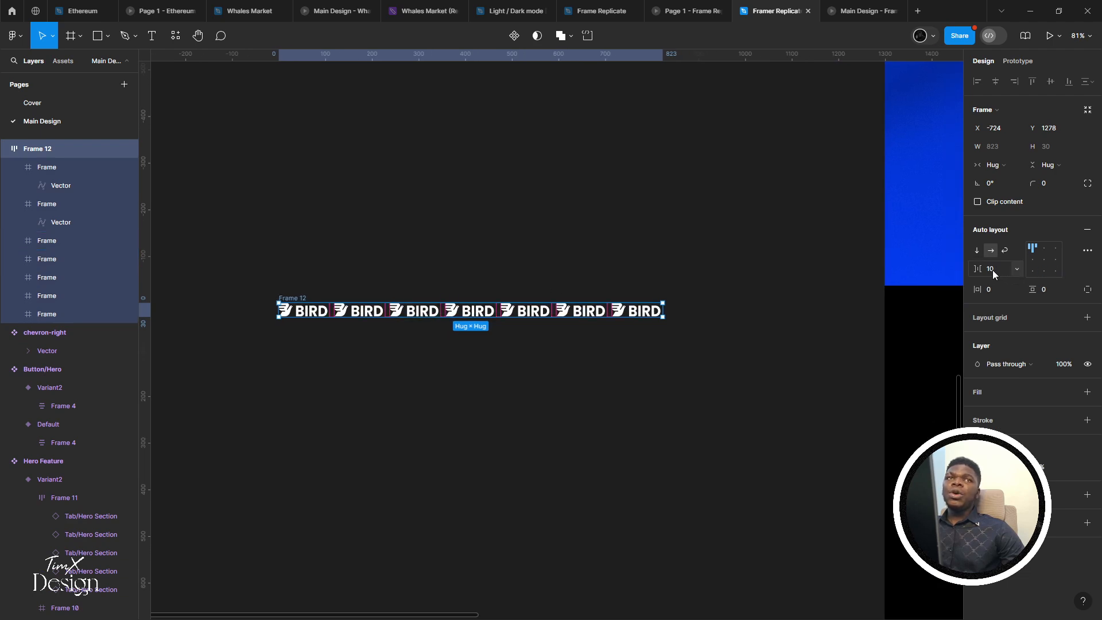
drag(980, 269, 992, 269)
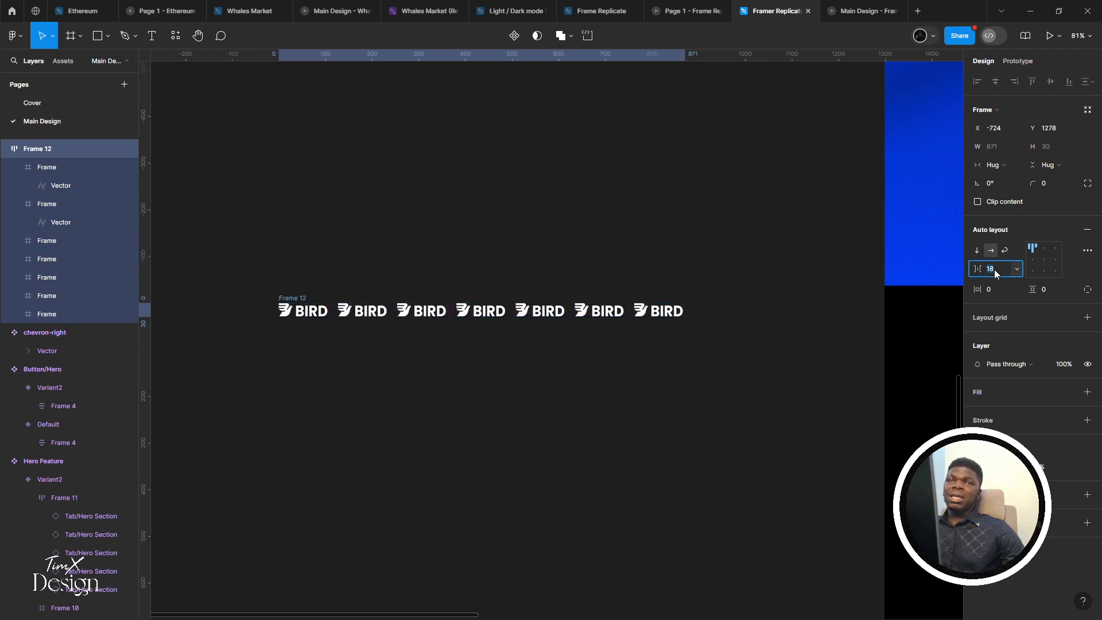
text(20)
key(alt+Tab)
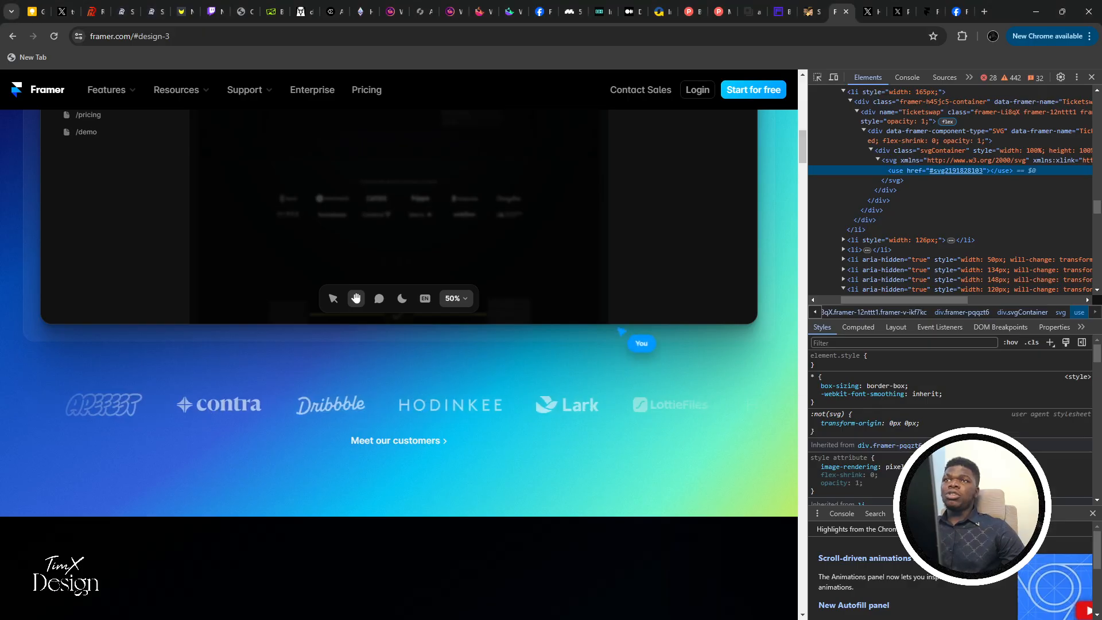
key(alt+Tab)
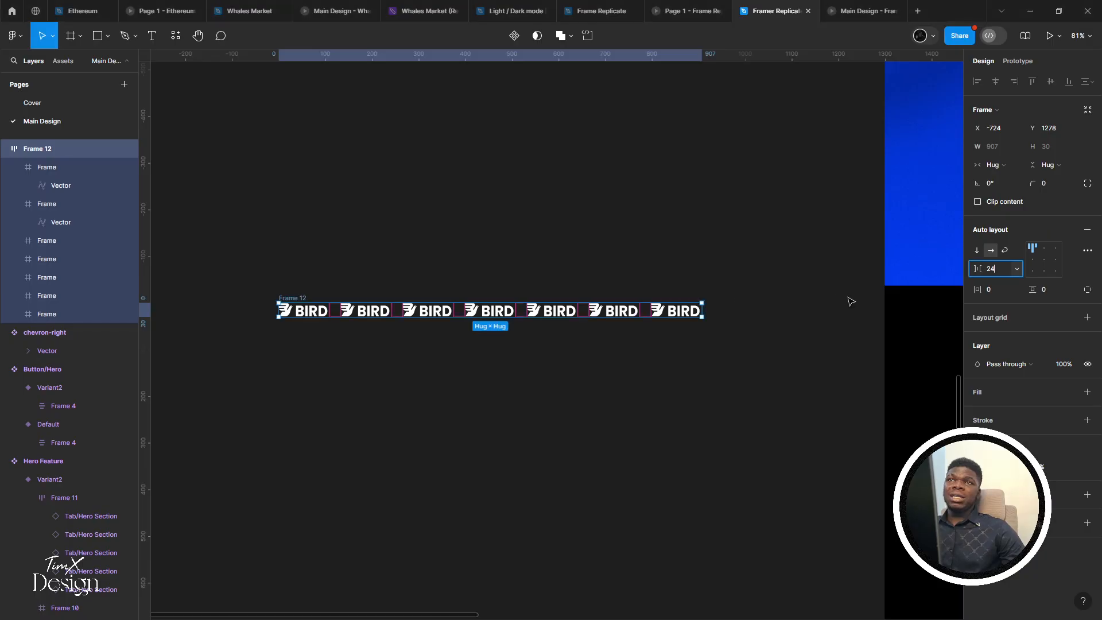
text(32)
key(Return)
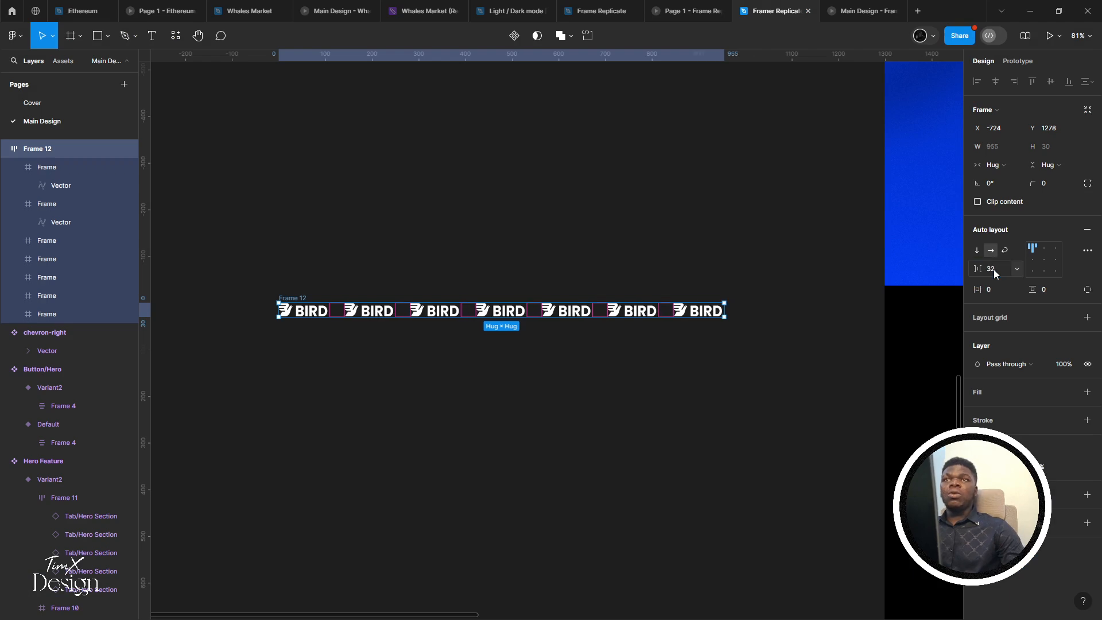
Extend the hero background downward to a height of 1725 and lower the "Meet our Customer" button to Y 1626
scroll(593, 242, down, 5)
drag(542, 250, 381, 292)
scroll(490, 283, up, 2)
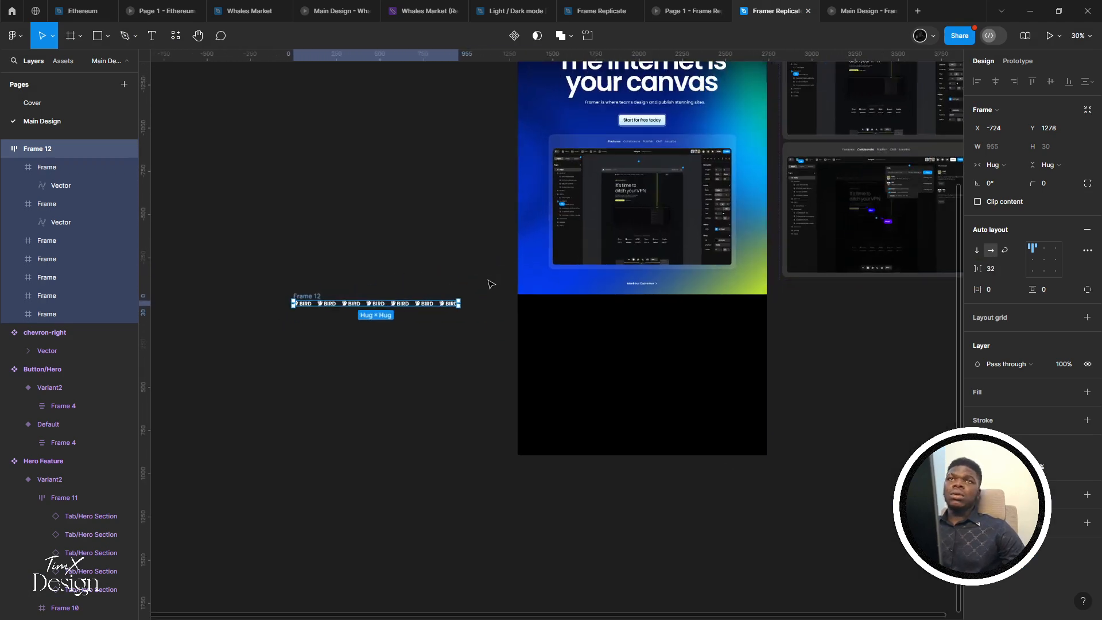
drag(550, 357, 399, 534)
click(495, 384)
scroll(539, 384, down, 3)
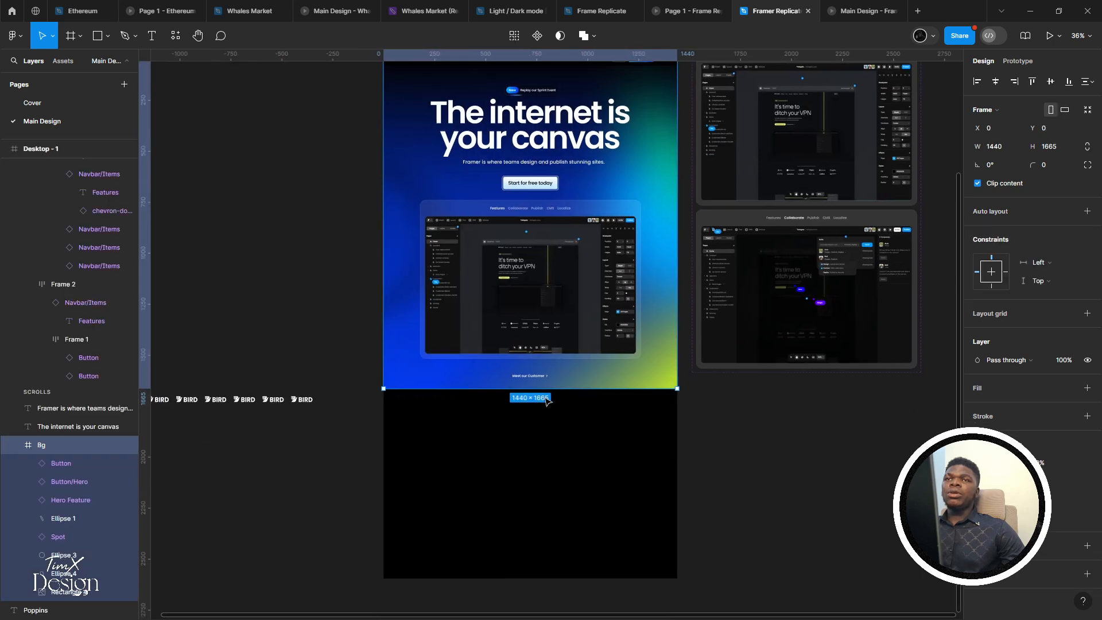
drag(542, 390, 477, 409)
scroll(425, 394, up, 2)
click(439, 381)
scroll(475, 407, up, 5)
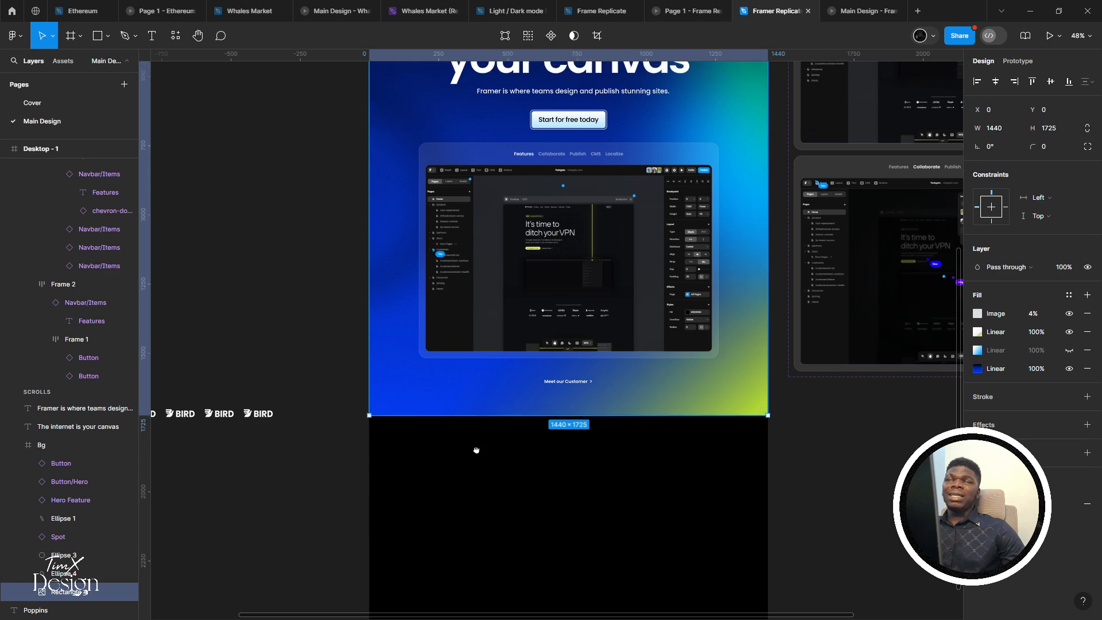
scroll(475, 525, down, 1)
scroll(468, 493, down, 3)
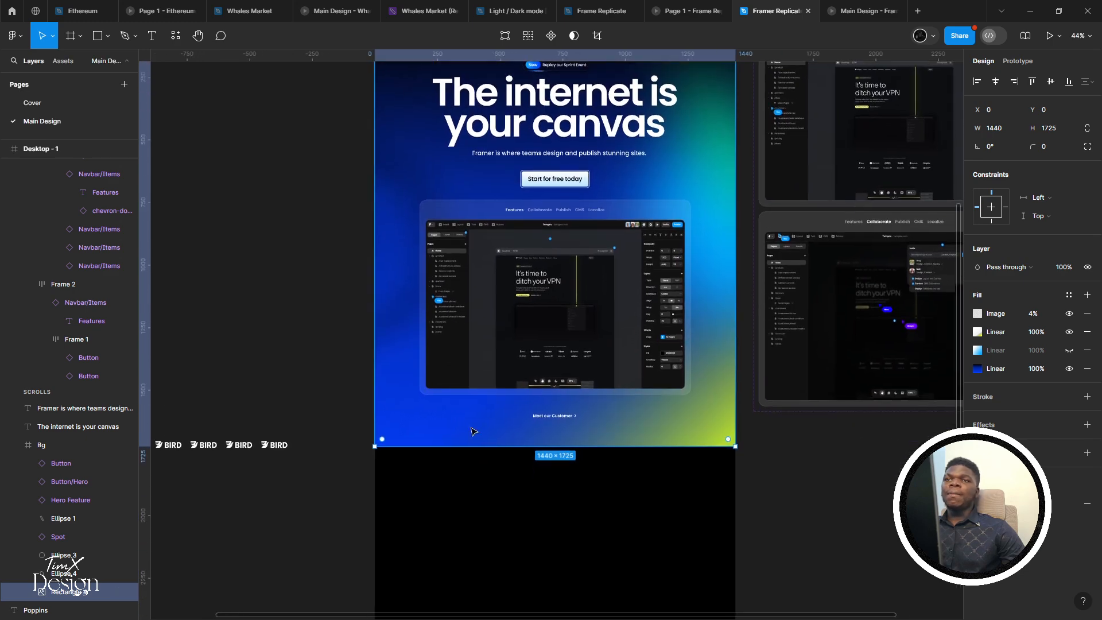
scroll(574, 378, up, 2)
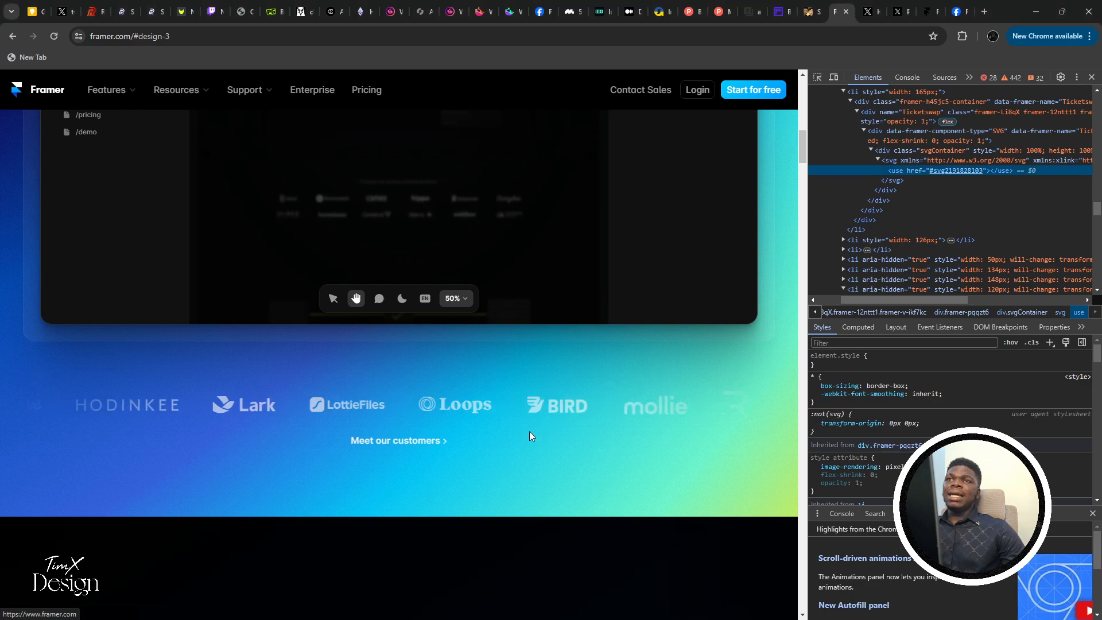
In the browser, close the developer tools and examine the customer logo strip and gradient on the Framer page
scroll(529, 431, up, 8)
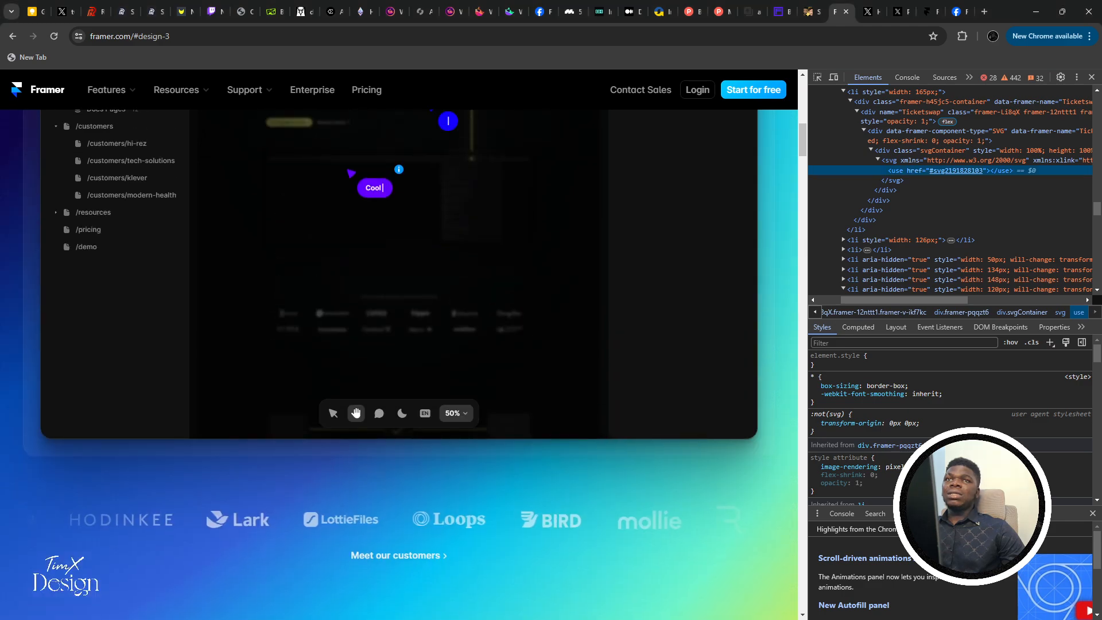
click(1091, 77)
scroll(707, 444, up, 3)
scroll(707, 444, down, 10)
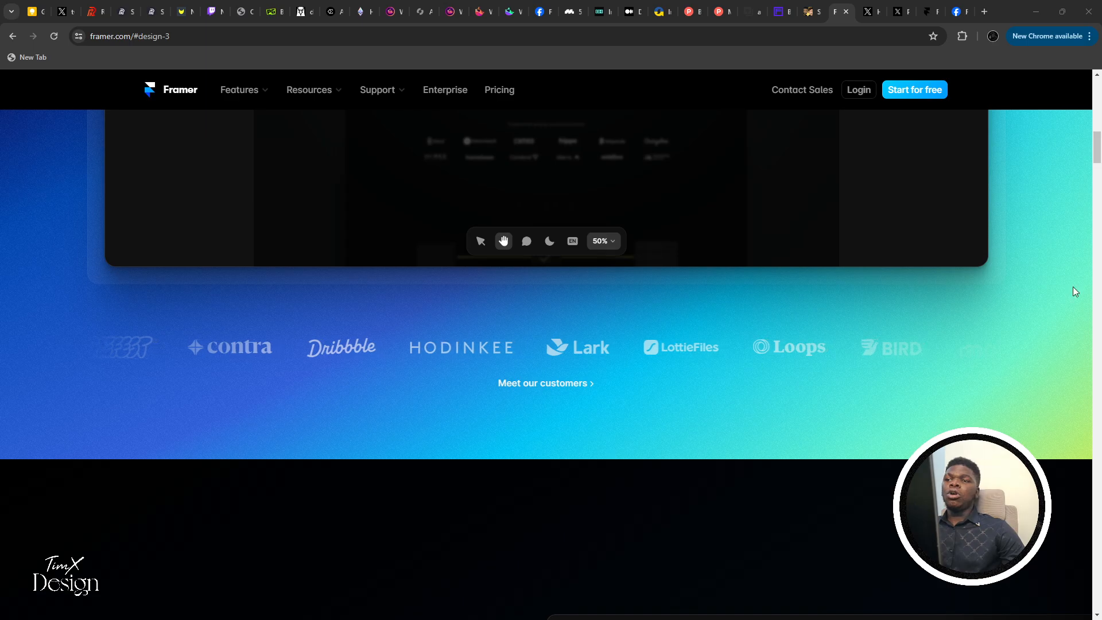
key(alt+Tab)
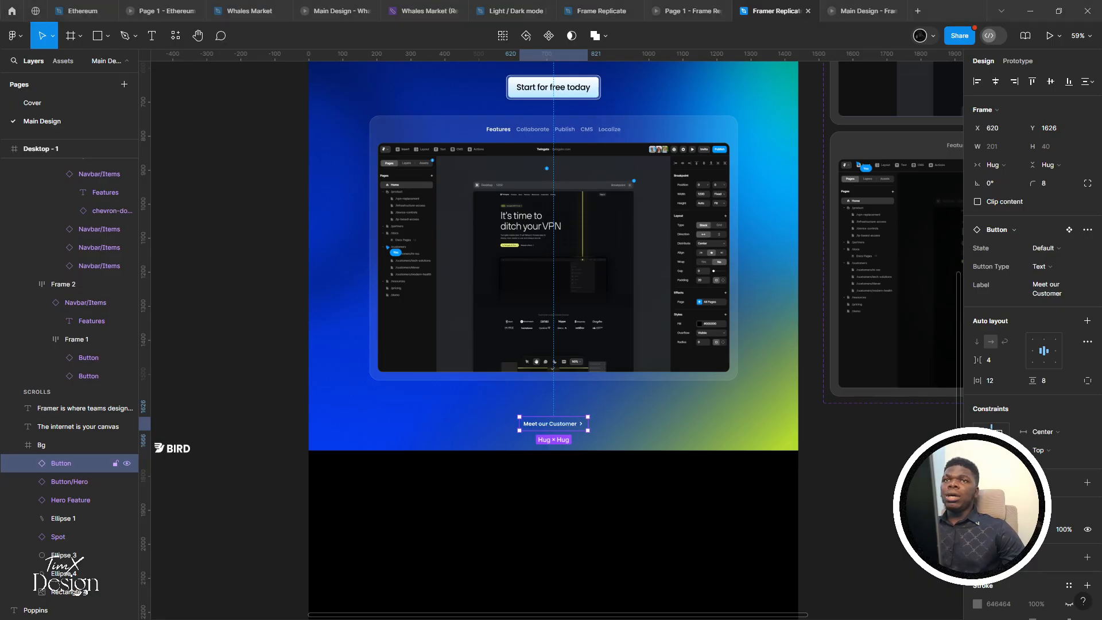
Try a duplicate of the blurred blue ellipse at X 708, Y 1418.49 in the hero, layered just above the background rectangle
scroll(553, 287, up, 5)
scroll(449, 281, down, 4)
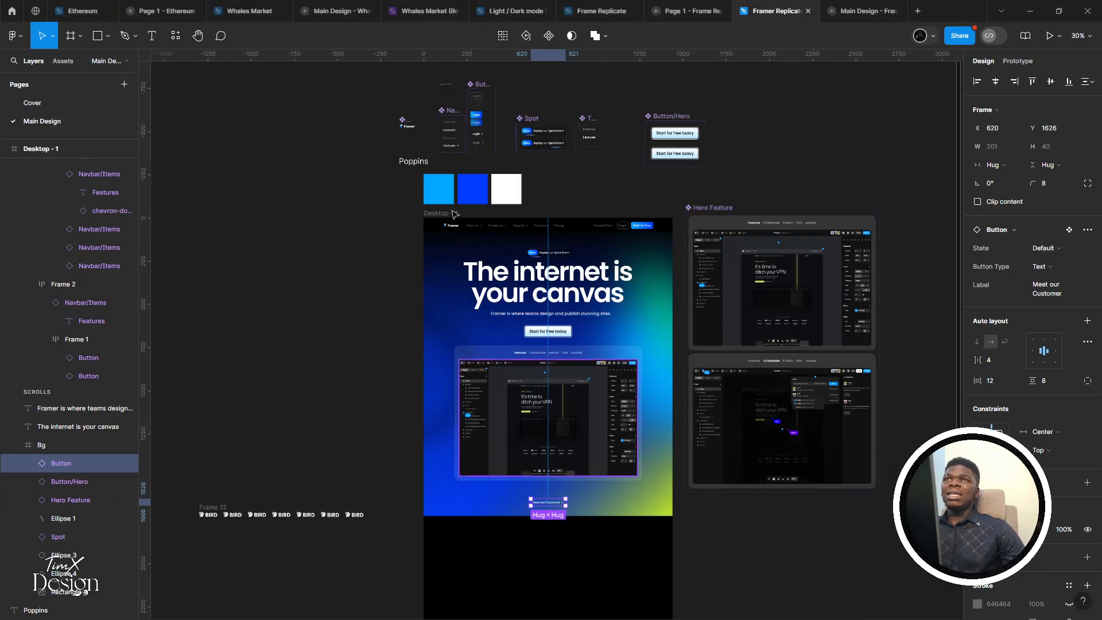
scroll(449, 281, up, 1)
scroll(450, 281, up, 4)
drag(470, 330, 430, 189)
scroll(430, 189, down, 2)
drag(505, 339, 435, 203)
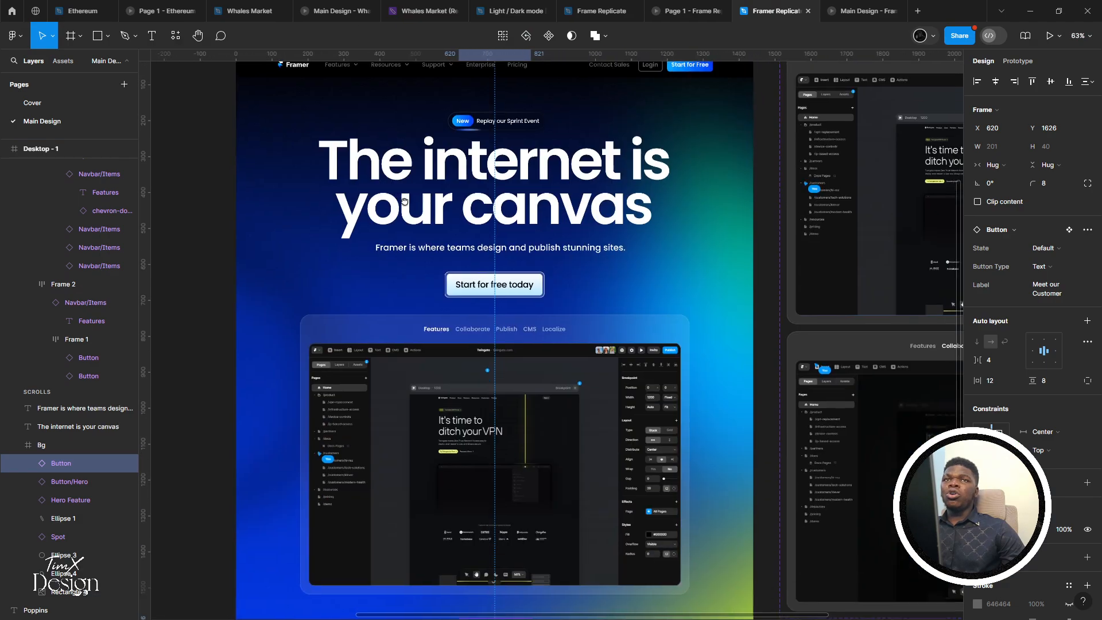
drag(454, 344, 439, 317)
scroll(459, 198, up, 1)
double_click(726, 181)
scroll(714, 197, down, 5)
scroll(439, 317, up, 3)
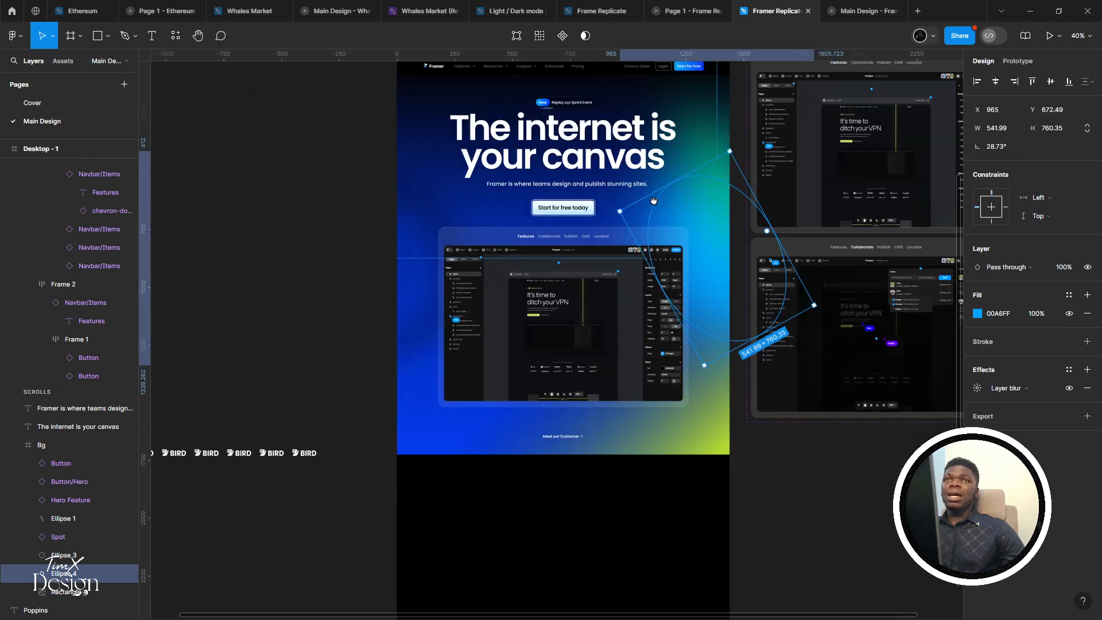
key(Escape)
drag(722, 204, 664, 376)
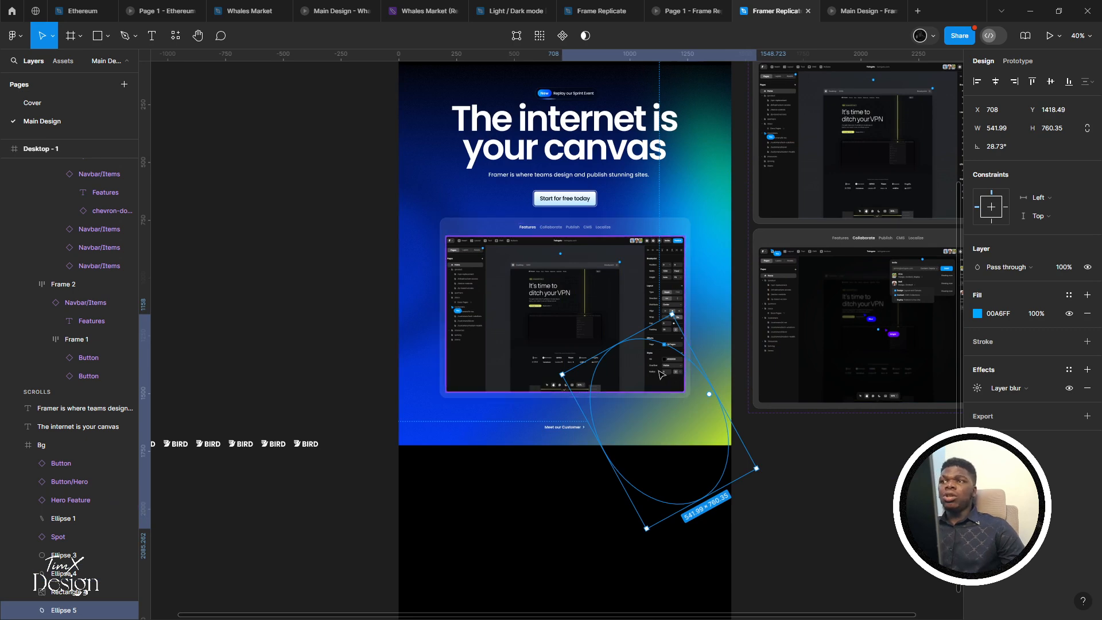
key(ctrl+])
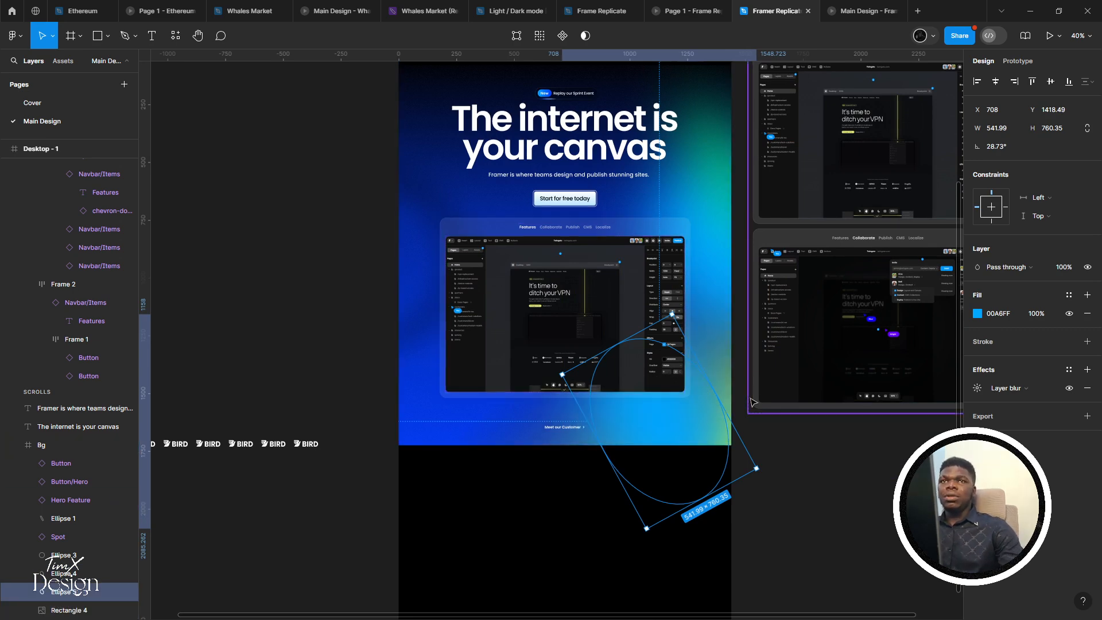
key(ctrl+[)
key(ctrl+])
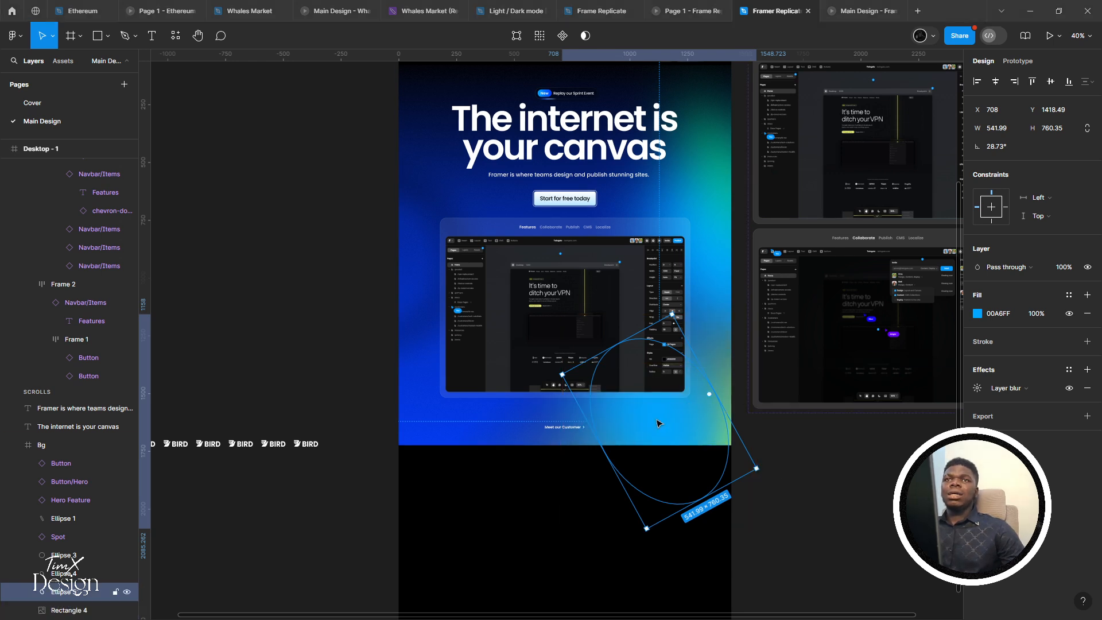
Shift the duplicated blue ellipse to X 255 at the hero's lower centre, compare it with the Framer page, and delete it
drag(657, 423, 558, 422)
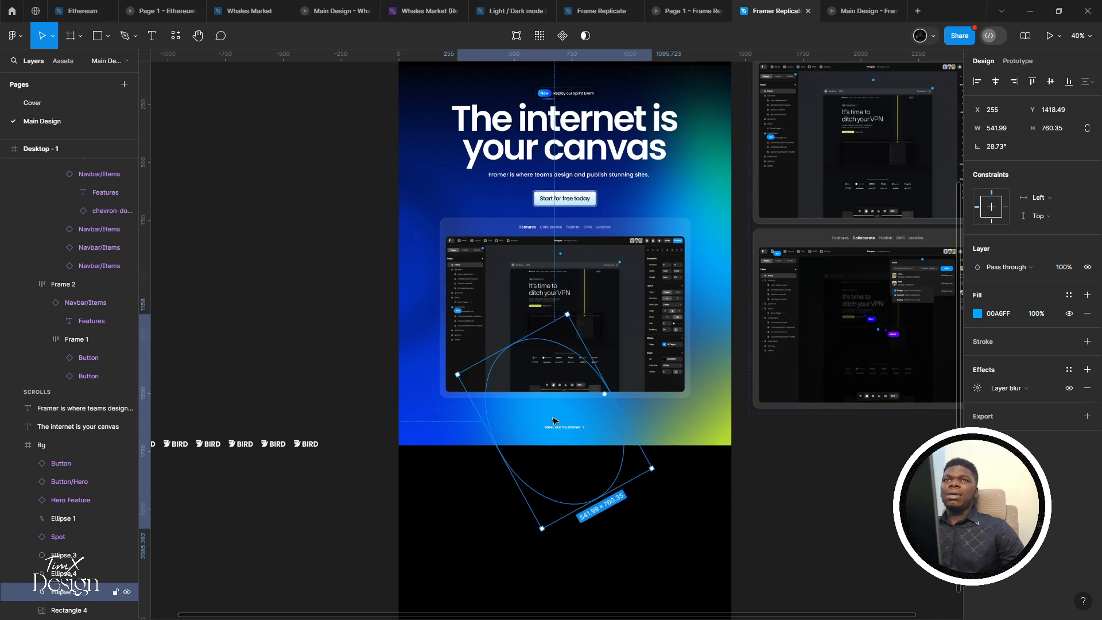
key(alt+Tab)
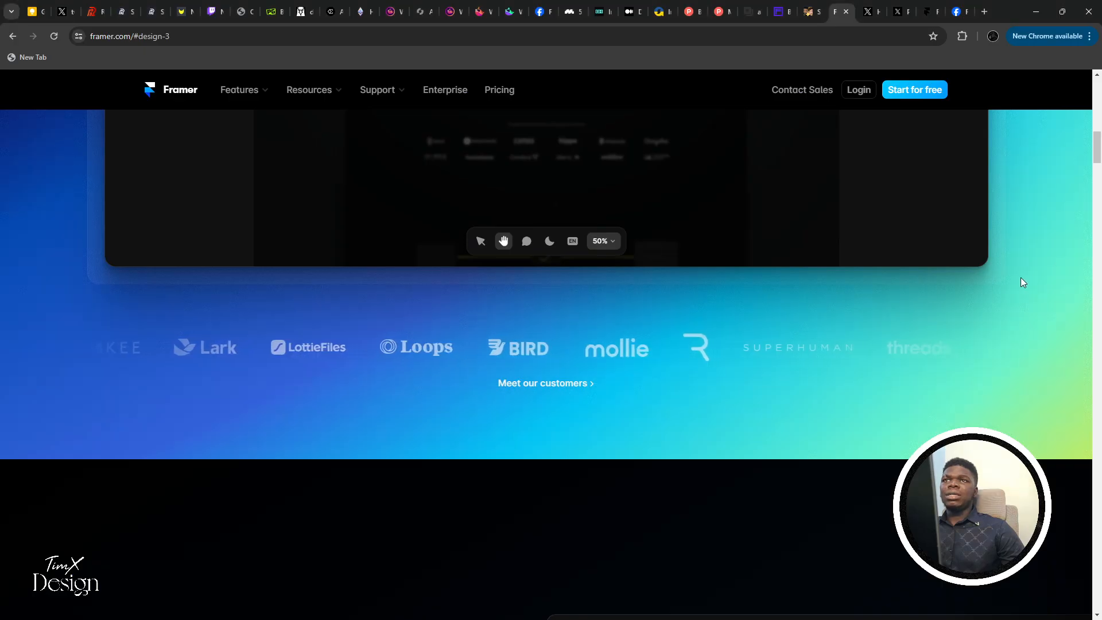
key(alt+Tab)
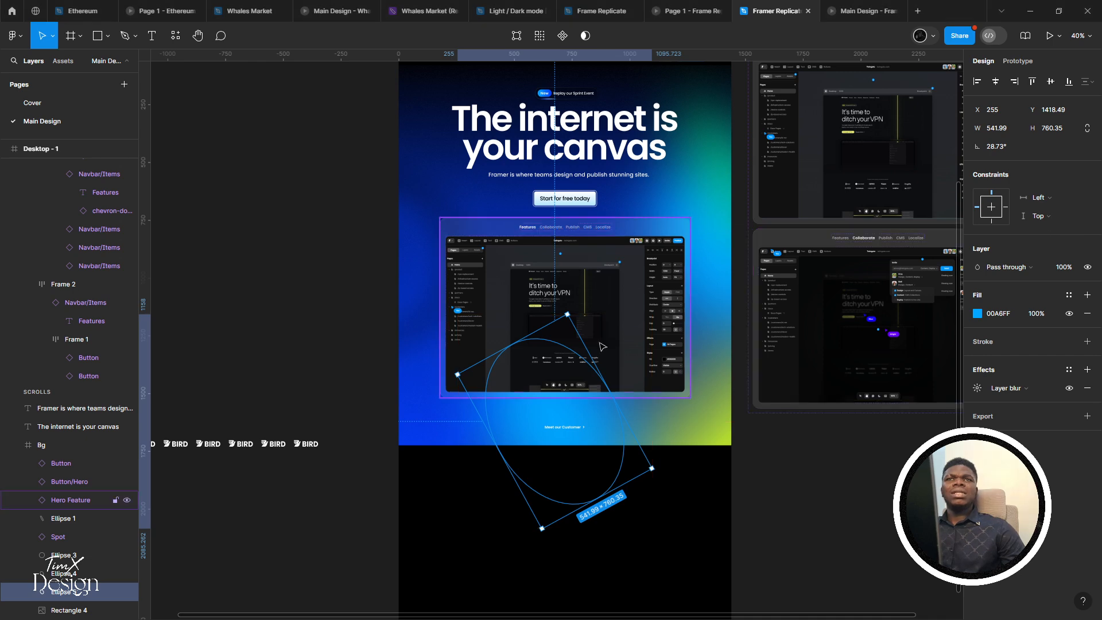
scroll(597, 348, up, 3)
drag(588, 336, 549, 312)
drag(611, 367, 607, 376)
scroll(669, 407, down, 3)
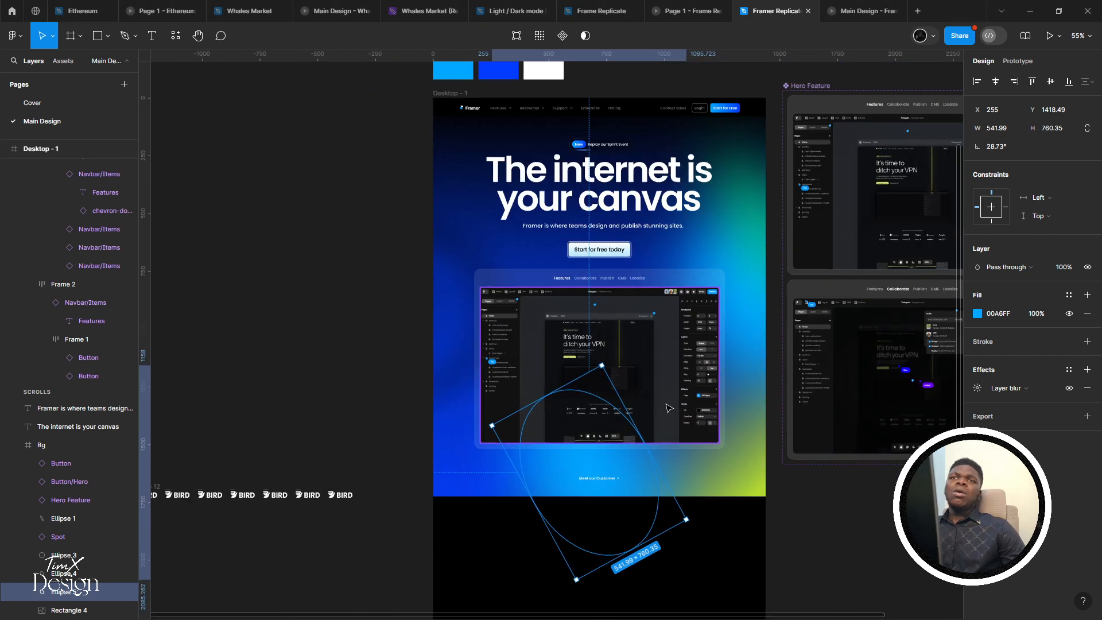
key(Delete)
Examine the hero's lower area around the "Meet our Customer" button and the background gradient
drag(669, 405, 566, 351)
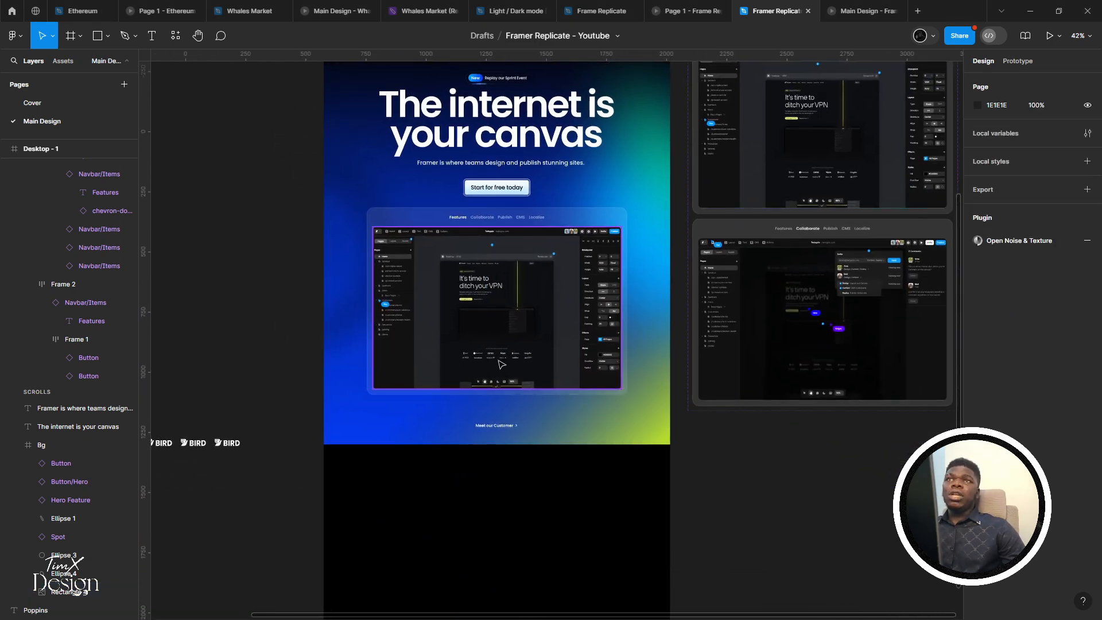
scroll(501, 364, up, 4)
scroll(501, 364, down, 1)
scroll(567, 518, up, 3)
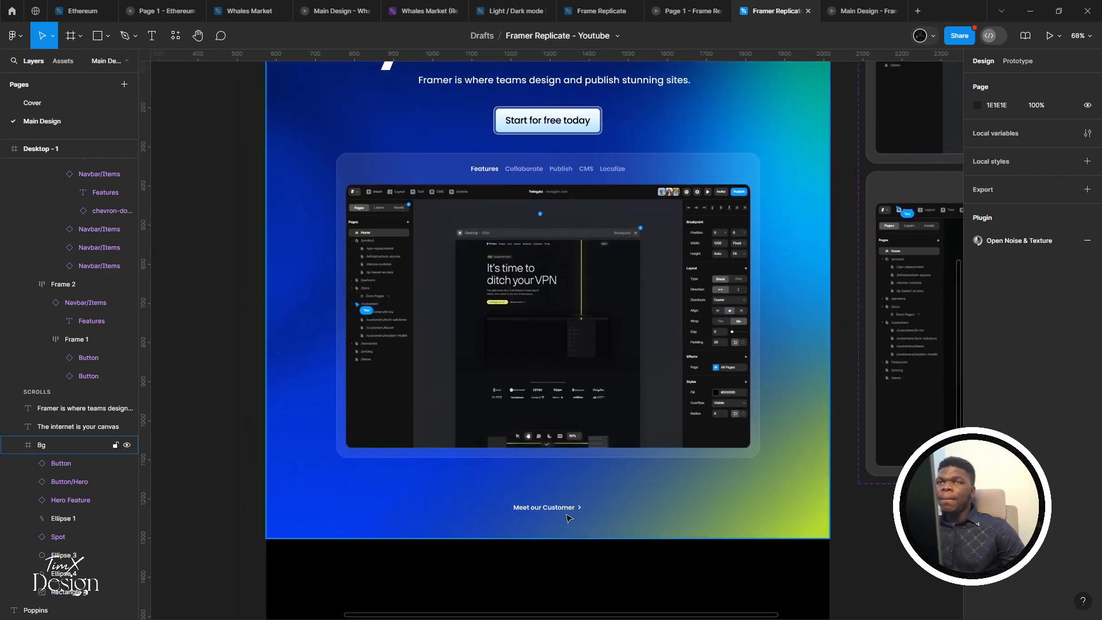
click(556, 513)
scroll(553, 516, down, 4)
scroll(553, 519, down, 1)
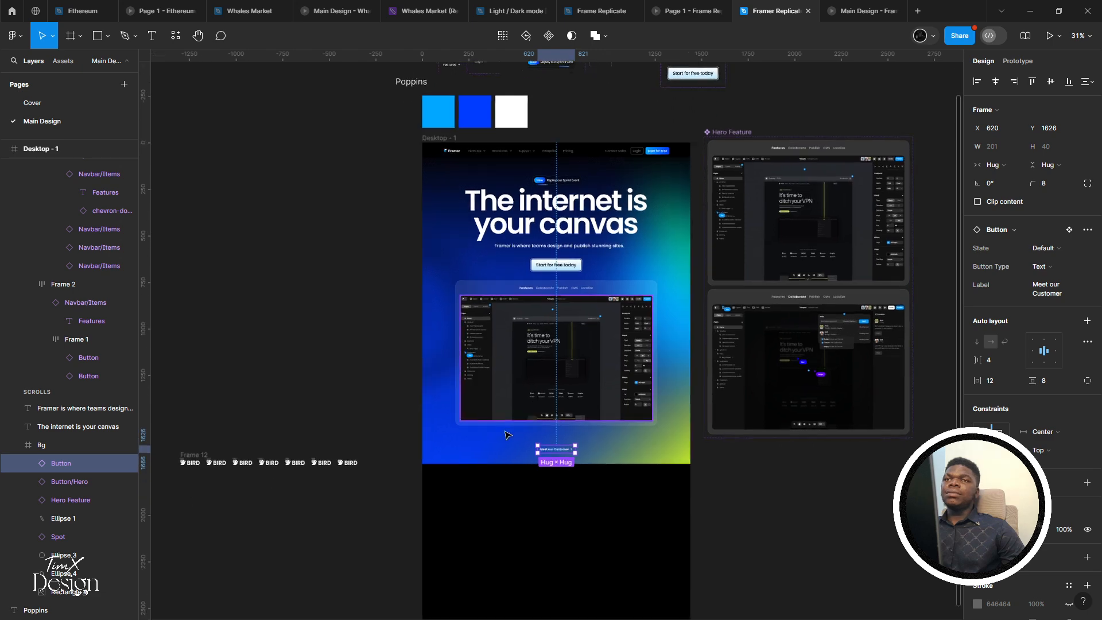
scroll(507, 370, up, 2)
scroll(508, 370, up, 1)
scroll(258, 344, left, 2)
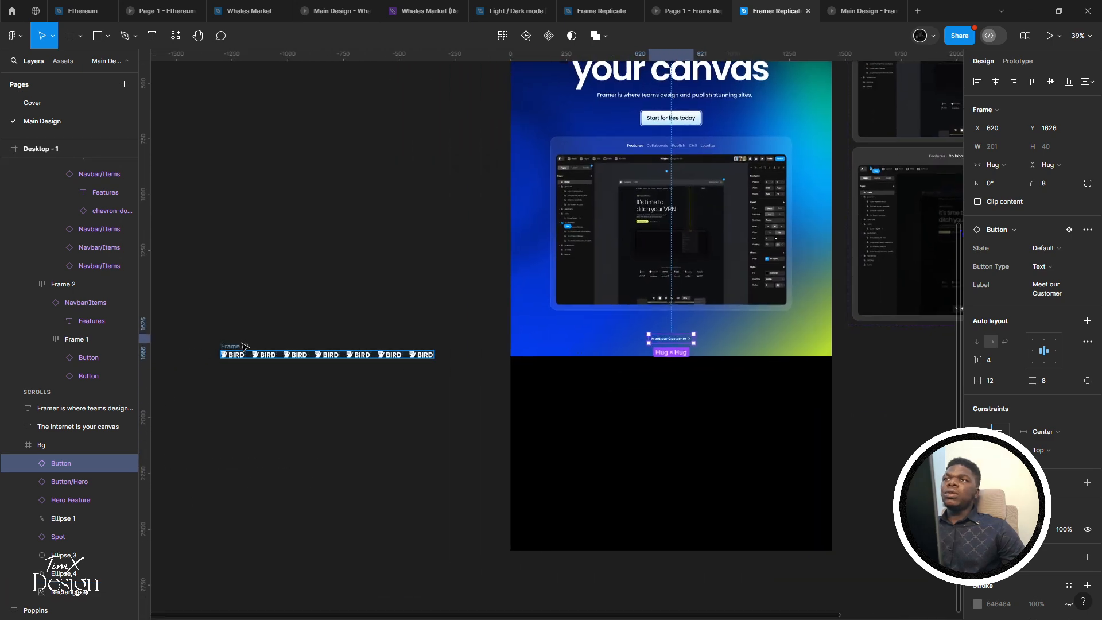
Compare the standalone BIRD logo row with the customer logo strip on the Framer page in the browser
click(244, 346)
scroll(273, 337, up, 5)
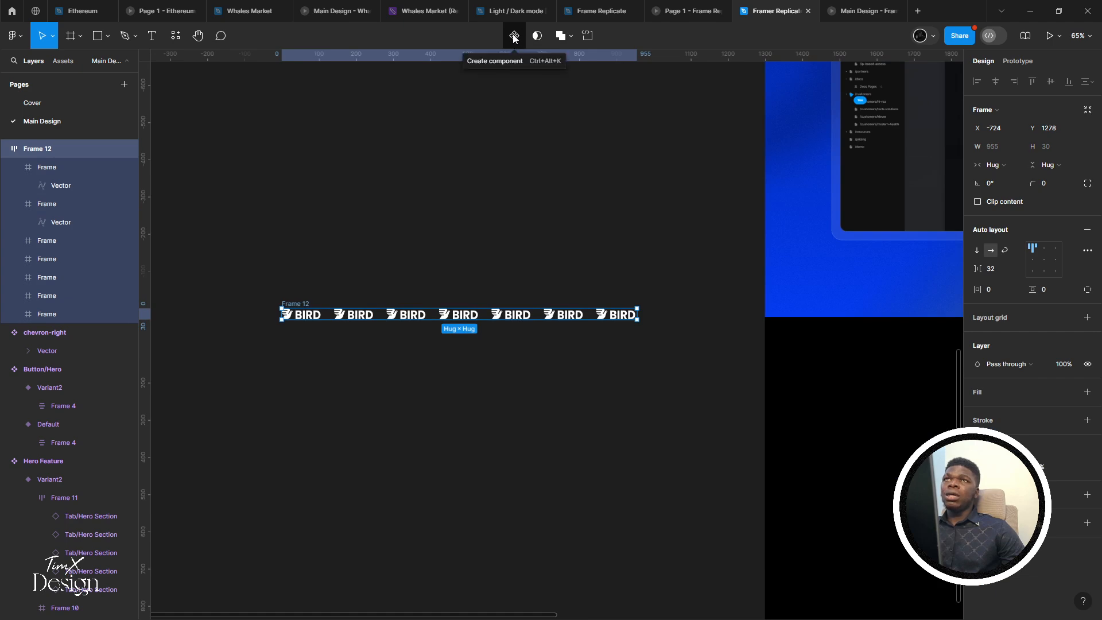
scroll(352, 263, up, 3)
scroll(348, 230, down, 2)
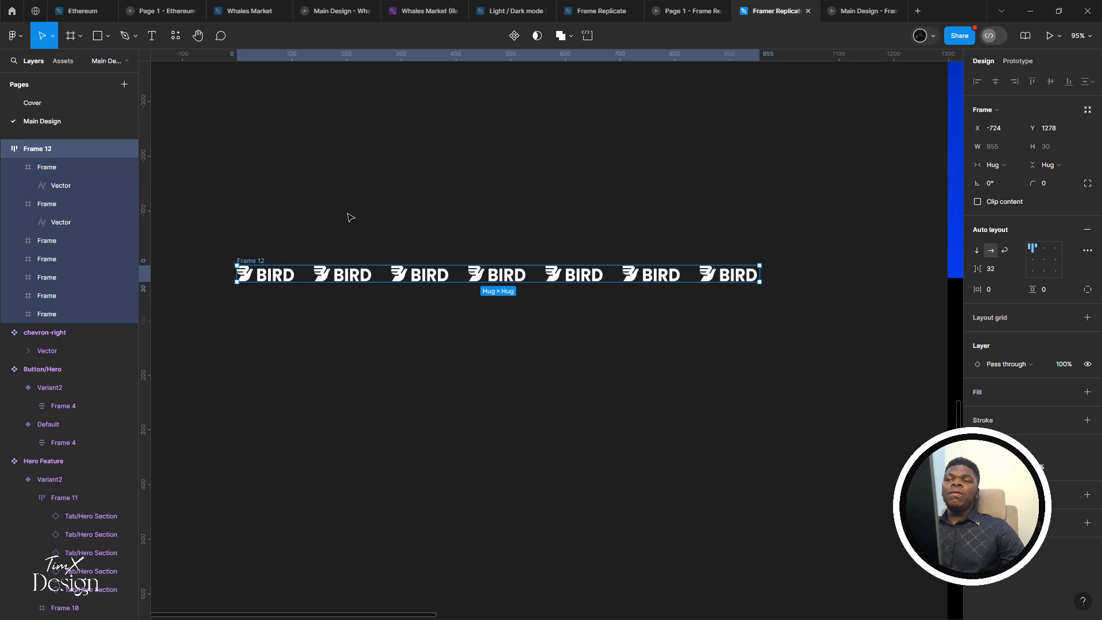
key(alt+Tab)
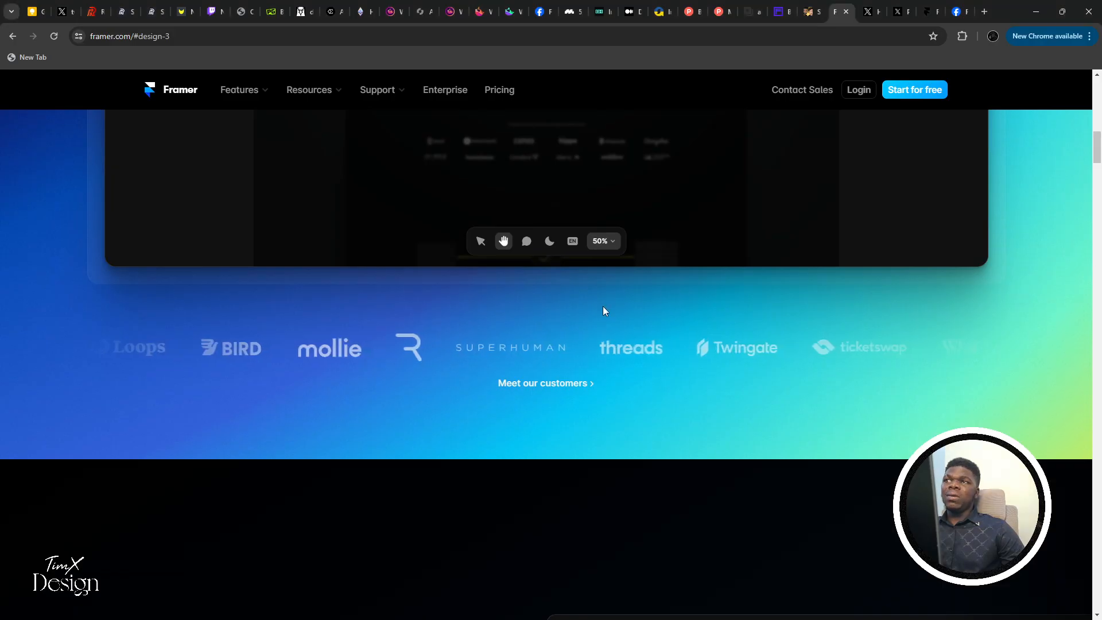
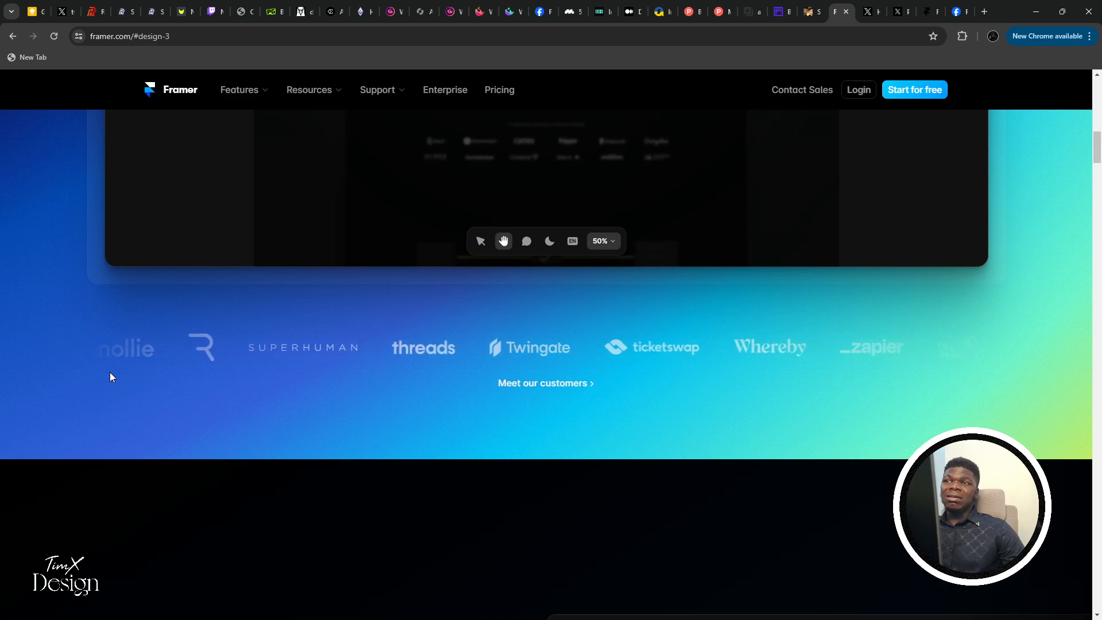
key(alt+Tab)
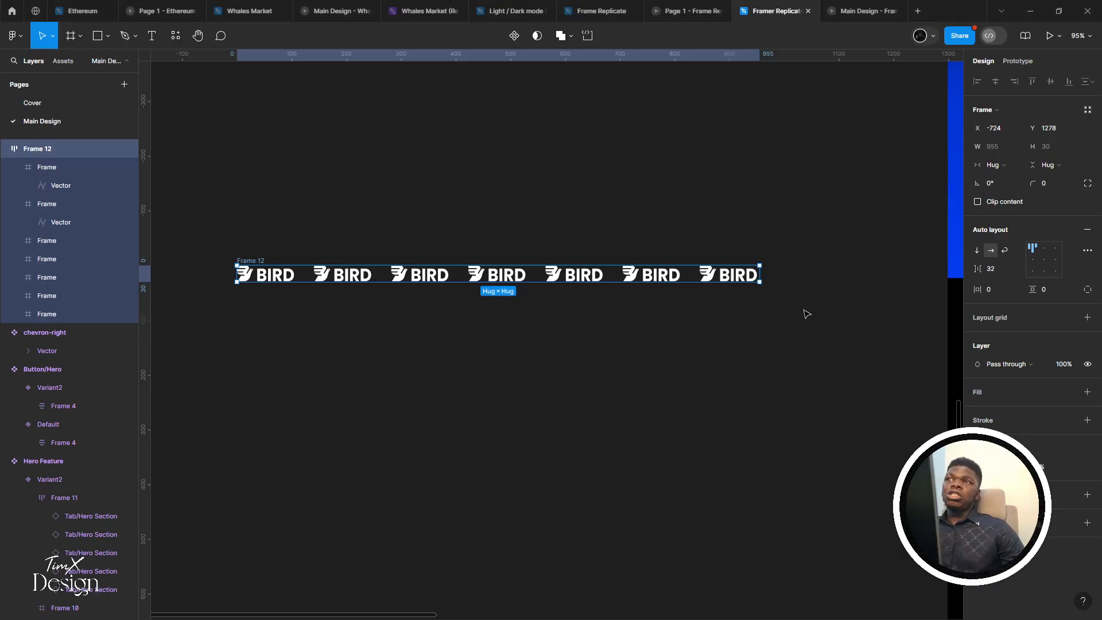
key(alt+Tab)
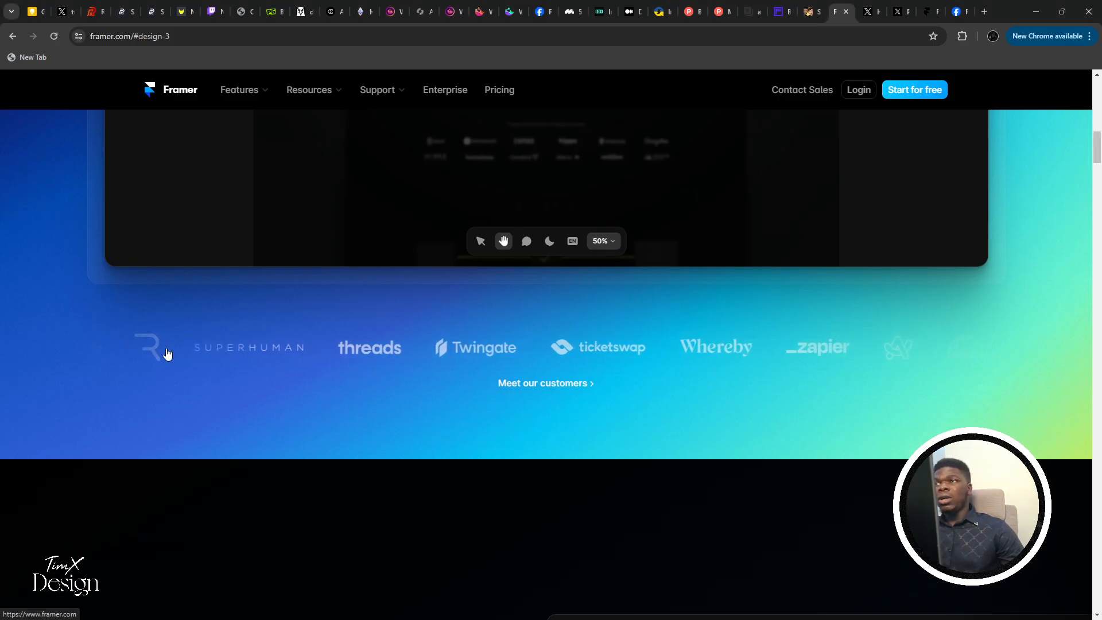
key(alt+Tab)
Try a height of 66 for the BIRD logo row's frame, and undo the resize
scroll(310, 329, up, 2)
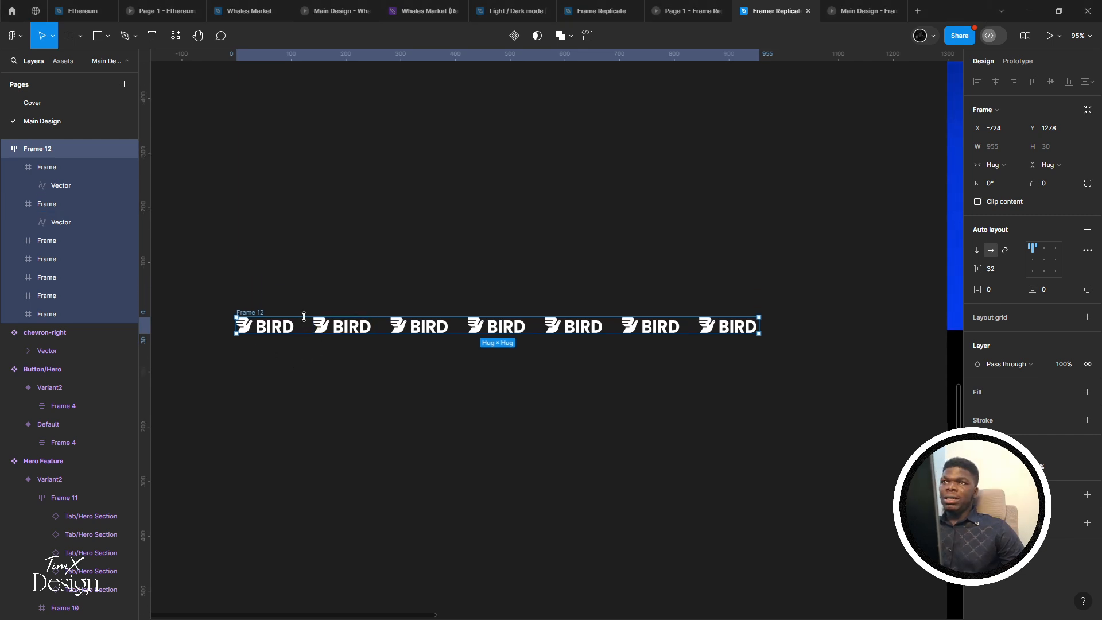
scroll(305, 317, up, 2)
scroll(363, 322, left, 2)
drag(363, 325, 359, 313)
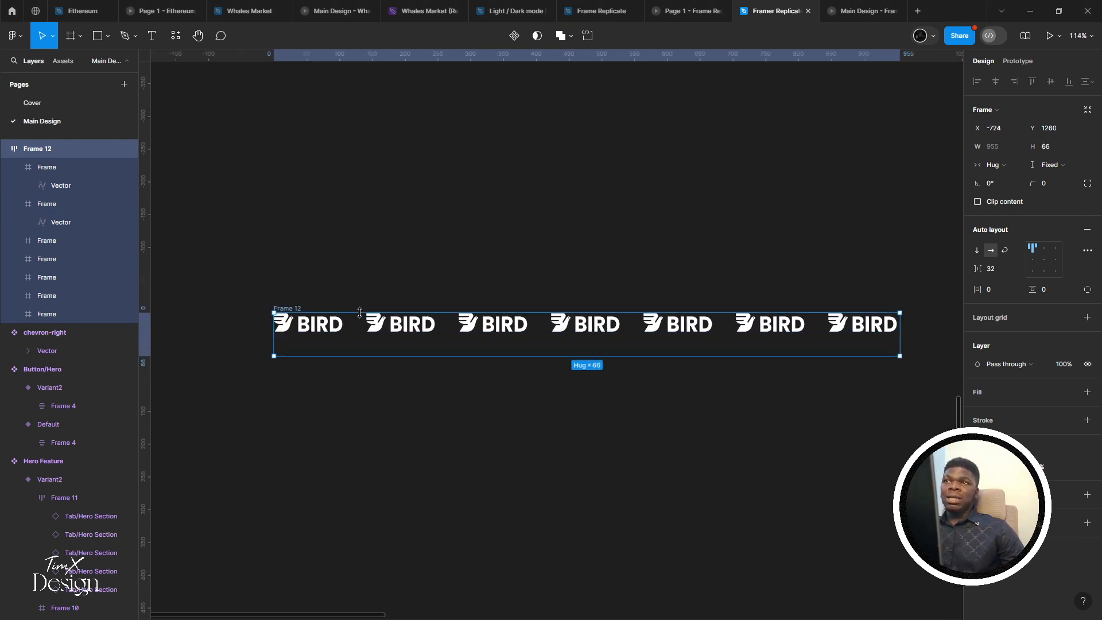
key(ctrl+z)
Wrap the auto layout row of BIRD logos in a new outer frame
scroll(170, 330, right, 5)
scroll(347, 290, down, 5)
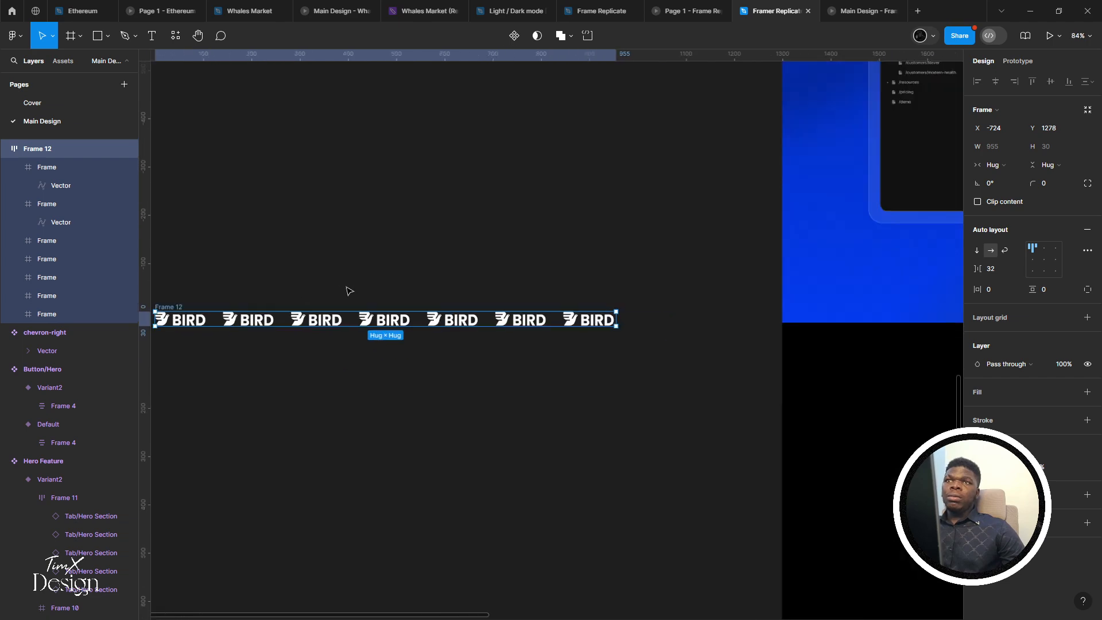
scroll(289, 313, up, 3)
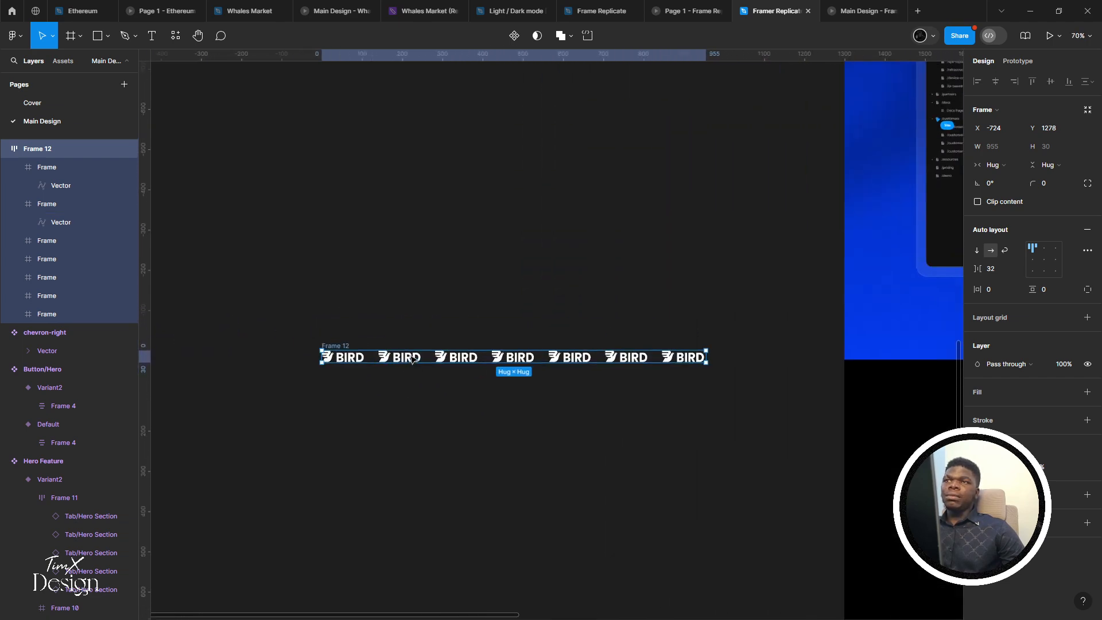
scroll(366, 335, right, 2)
scroll(240, 350, up, 3)
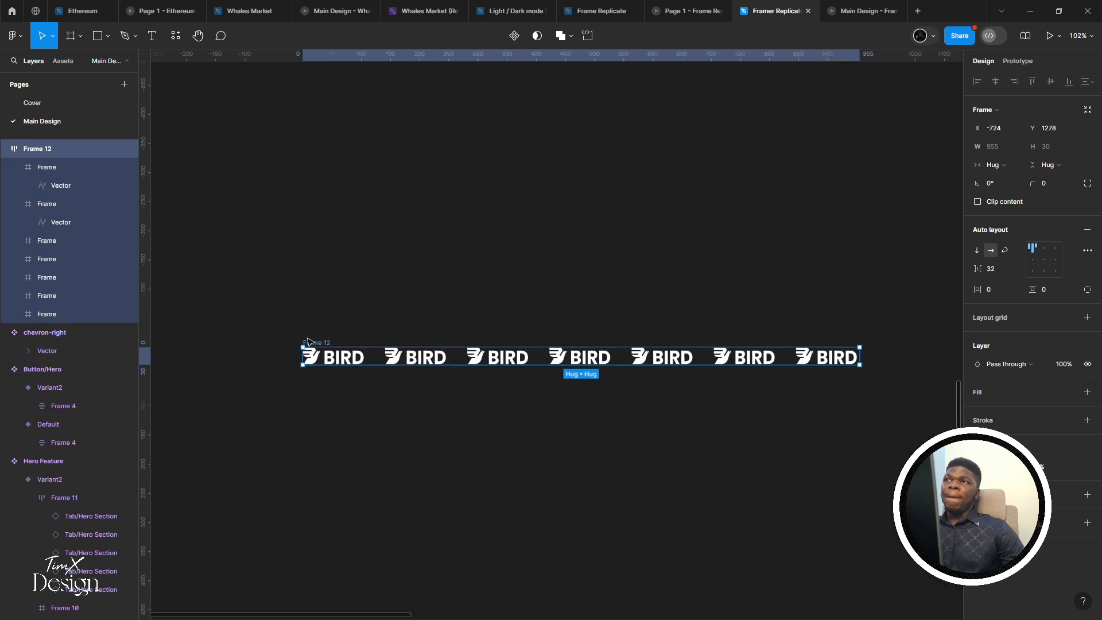
scroll(316, 343, right, 1)
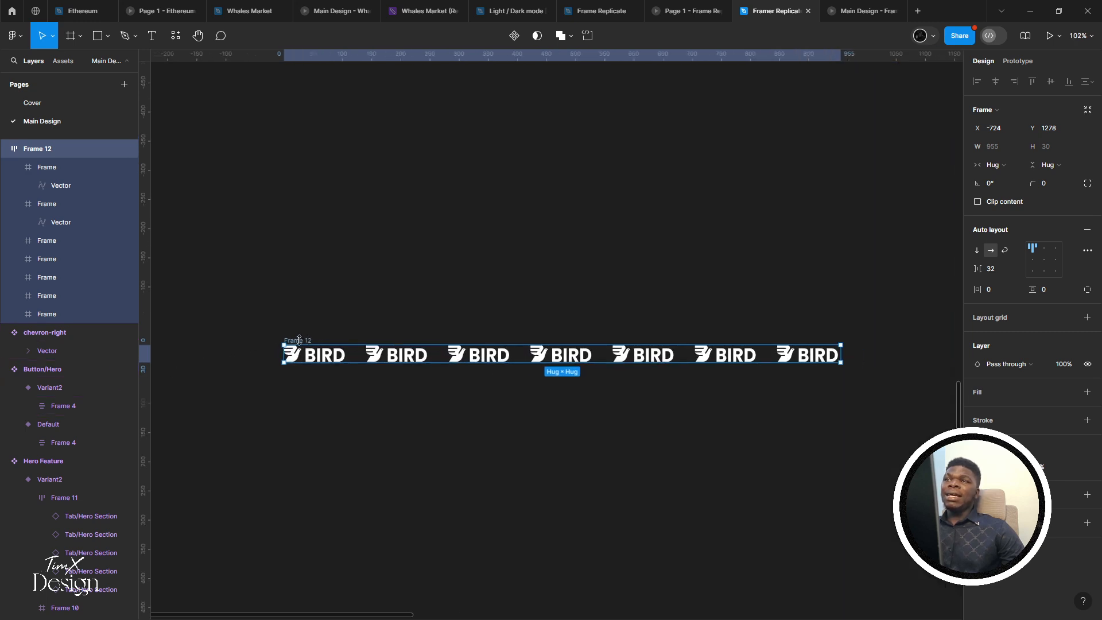
right_click(288, 347)
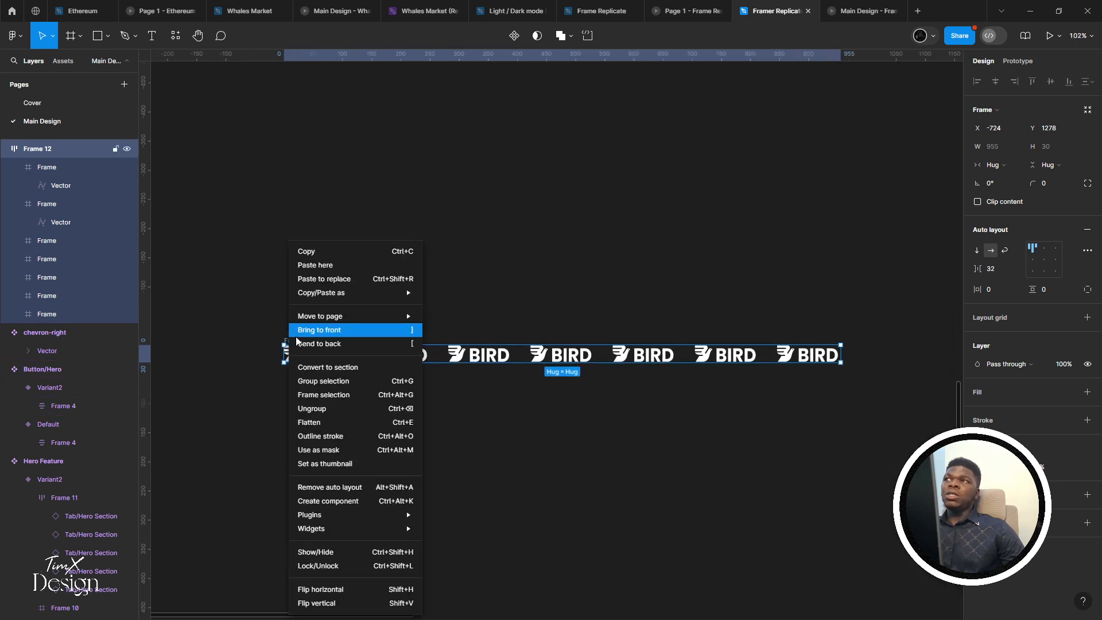
click(324, 396)
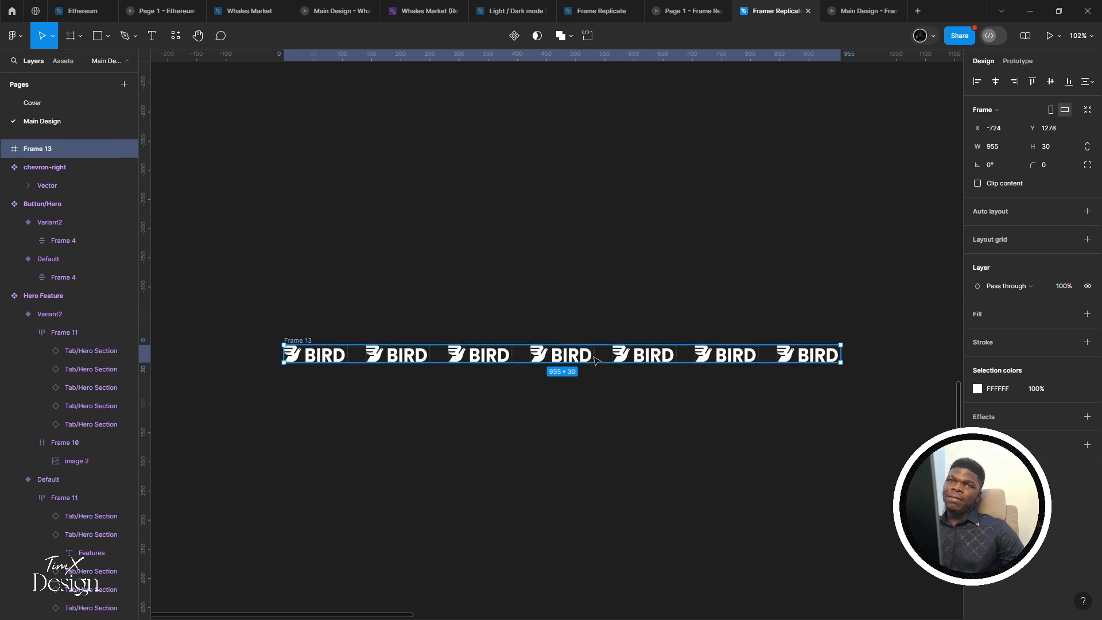
Move the framed logo row into the hero below the feature card at Y 1558 and centre it horizontally
scroll(328, 344, down, 5)
drag(322, 356, 622, 329)
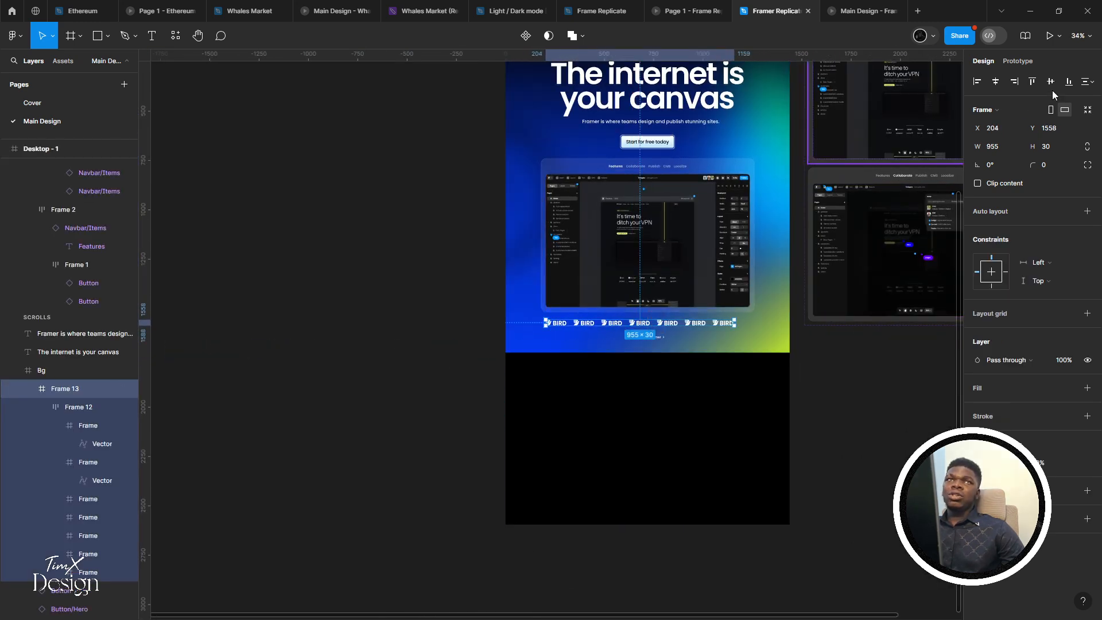
click(997, 82)
scroll(741, 302, up, 5)
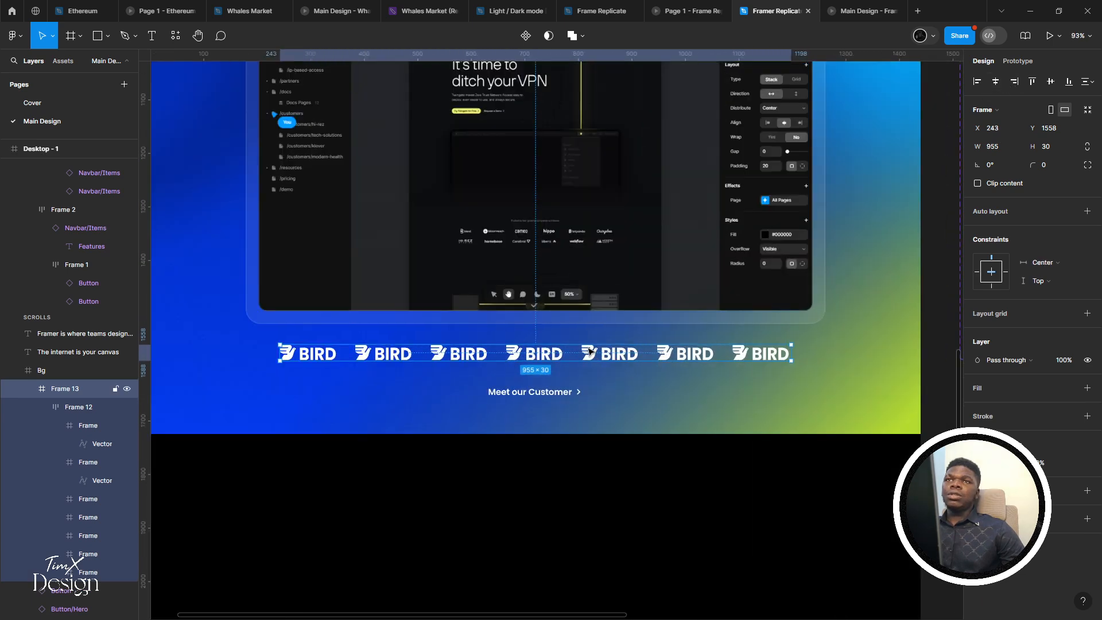
Lower the logo row slightly and move the "Meet our Customer" button down to Y 1636
drag(591, 361, 591, 361)
click(534, 391)
drag(533, 392, 534, 397)
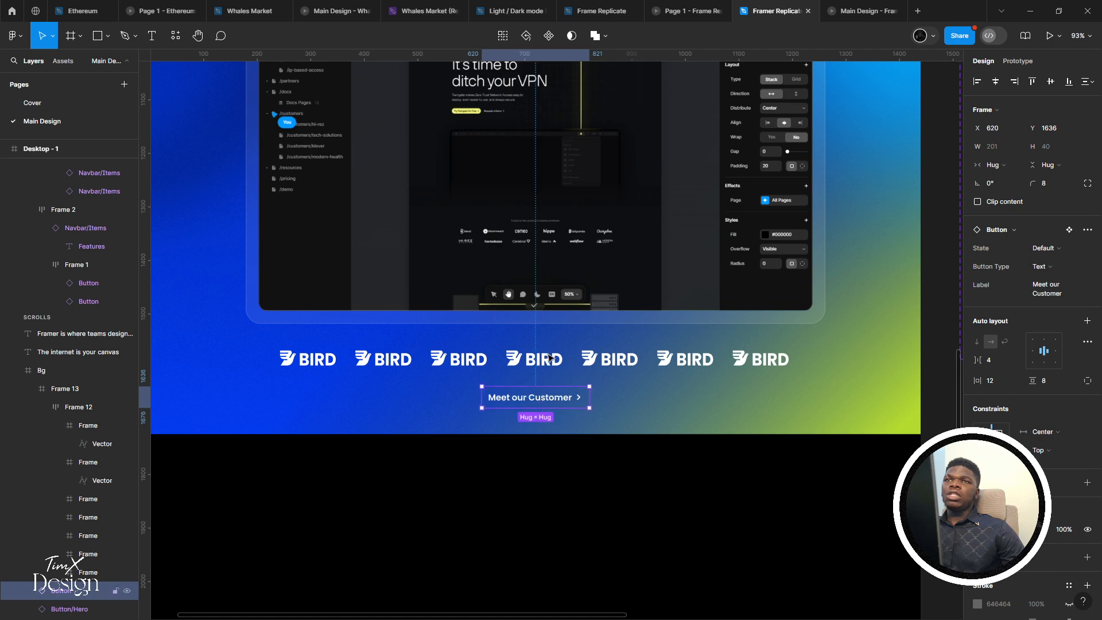
Extend the hero's Bg frame to a height of 1758 and move the "Meet our Customer" button closer to its lower edge
click(310, 360)
click(425, 428)
drag(425, 433, 443, 454)
click(434, 431)
drag(522, 397, 525, 423)
Reposition the logo row between the feature card and the "Meet our Customer" button at Y 1575
click(535, 363)
drag(535, 363, 535, 373)
drag(535, 373, 499, 366)
key(Up)
key(Up)
key(Up)
key(Up)
key(Up)
key(Up)
key(Up)
key(Up)
key(Up)
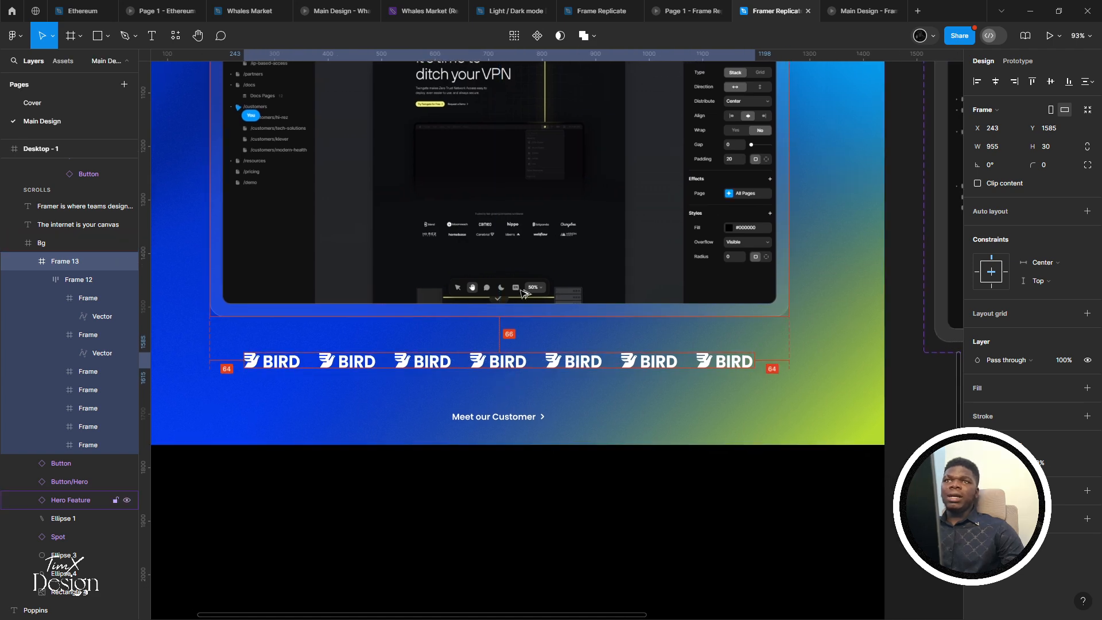
key(Up)
key(Up)
key(Up)
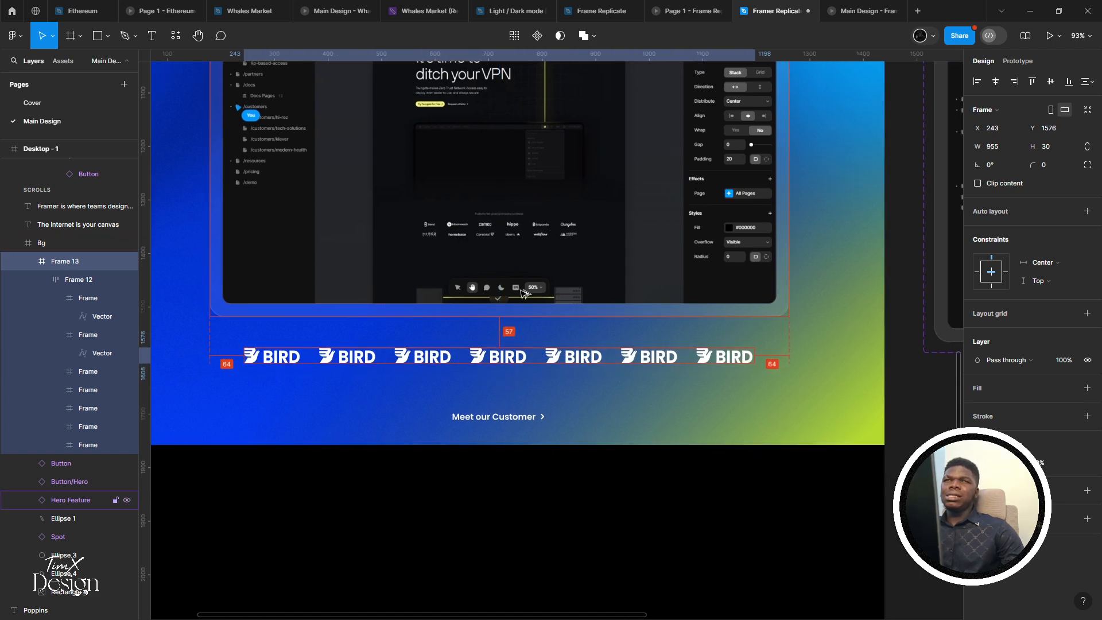
Move the "Meet our Customer" button up to Y 1645, checking its spacing below the logos in the prototype preview
key(ctrl+p)
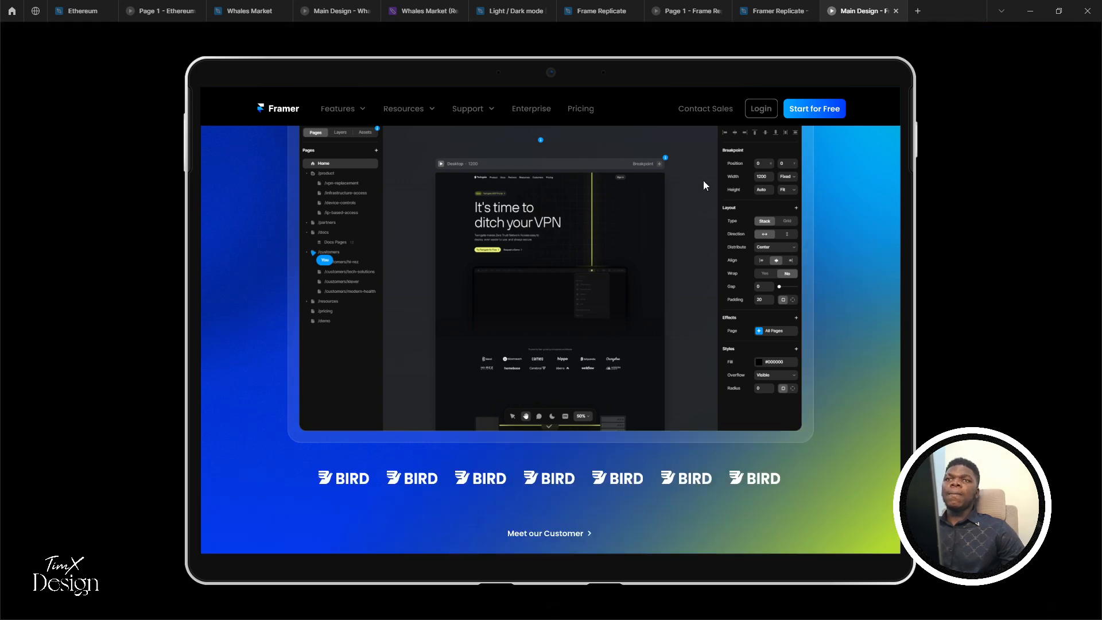
click(775, 11)
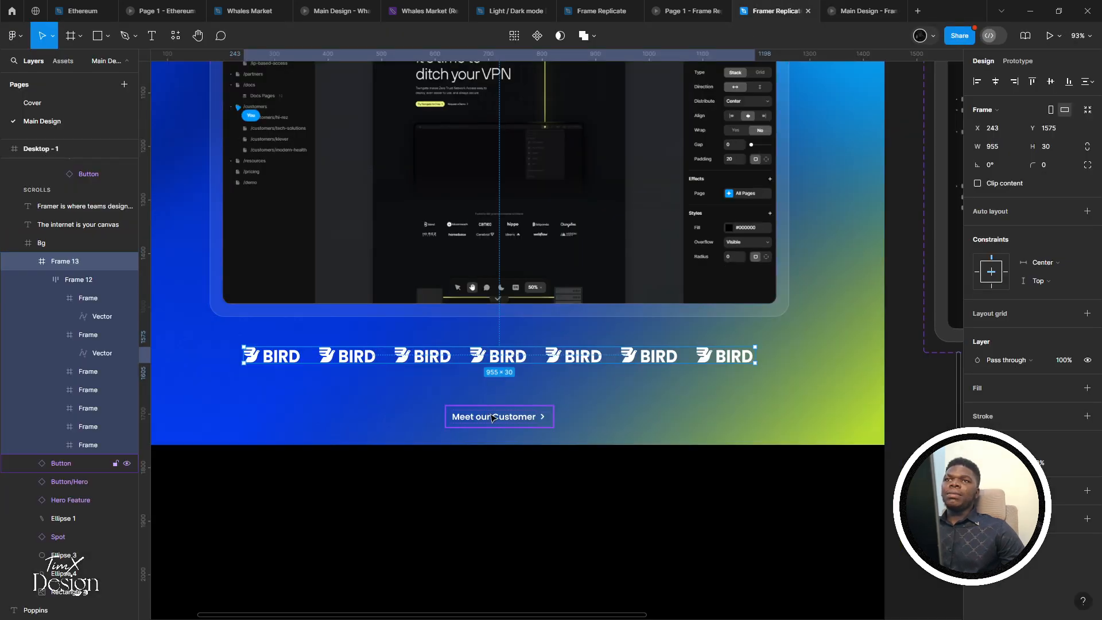
drag(492, 417, 494, 397)
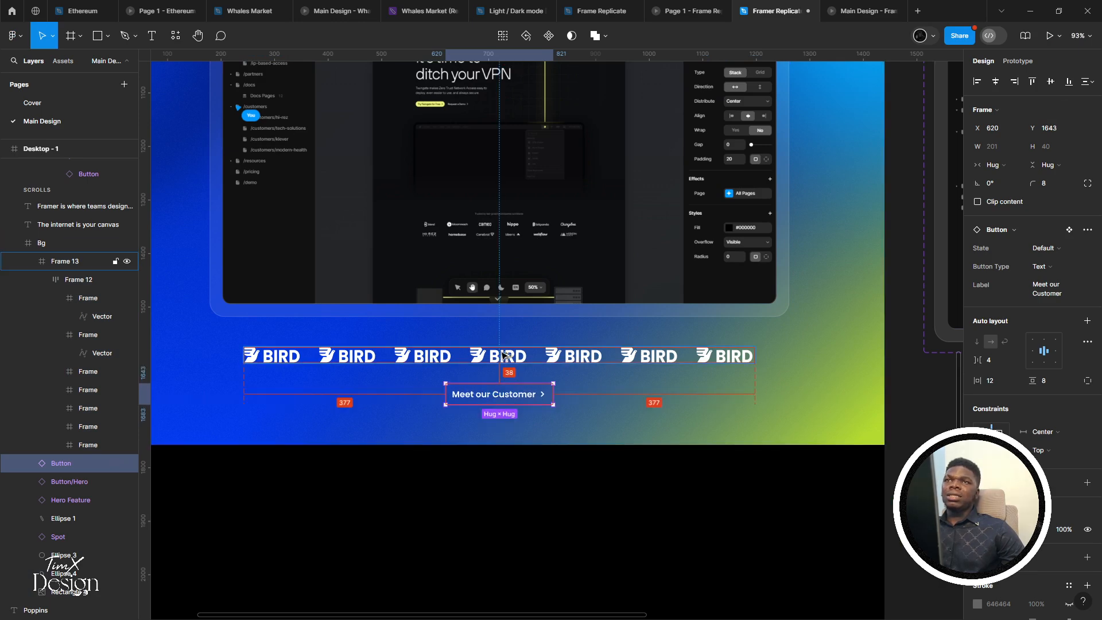
key(shift+Down)
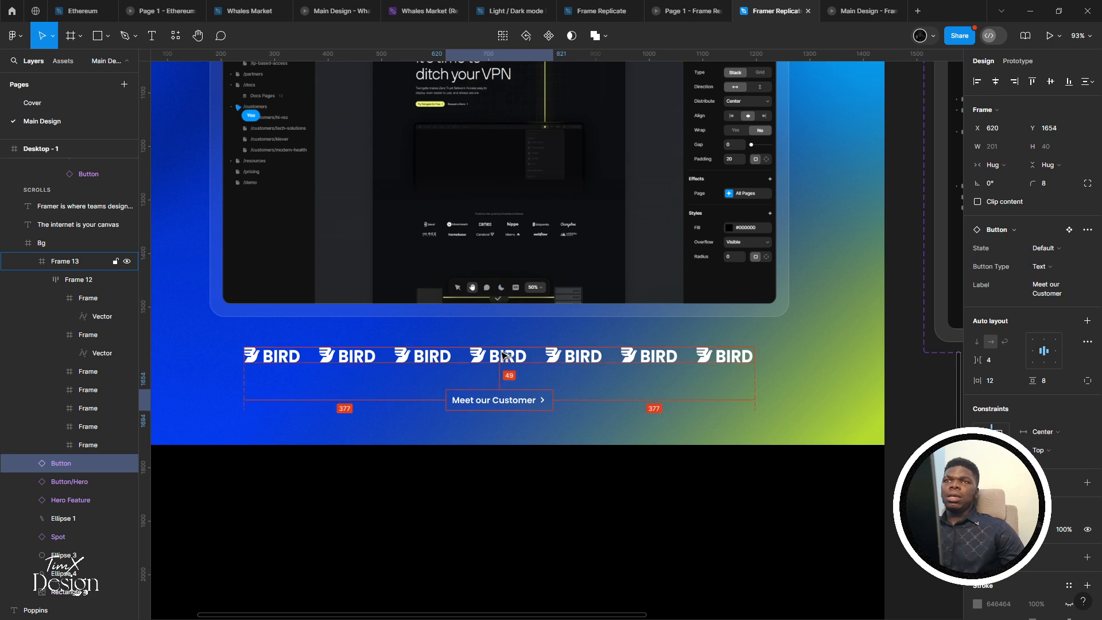
key(Down)
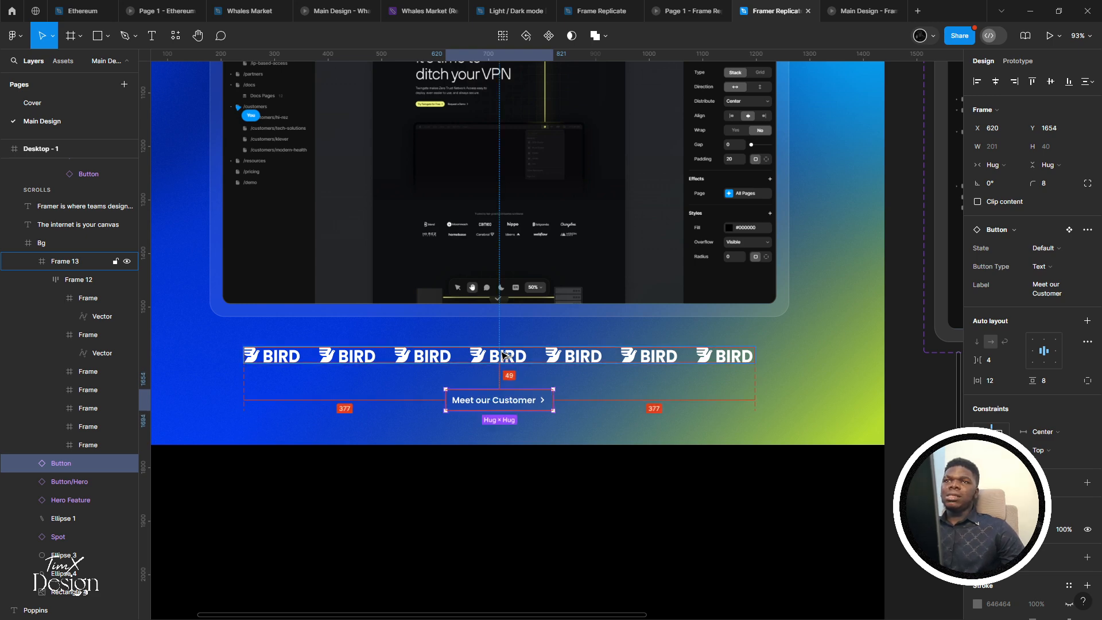
key(Up)
key(Up)
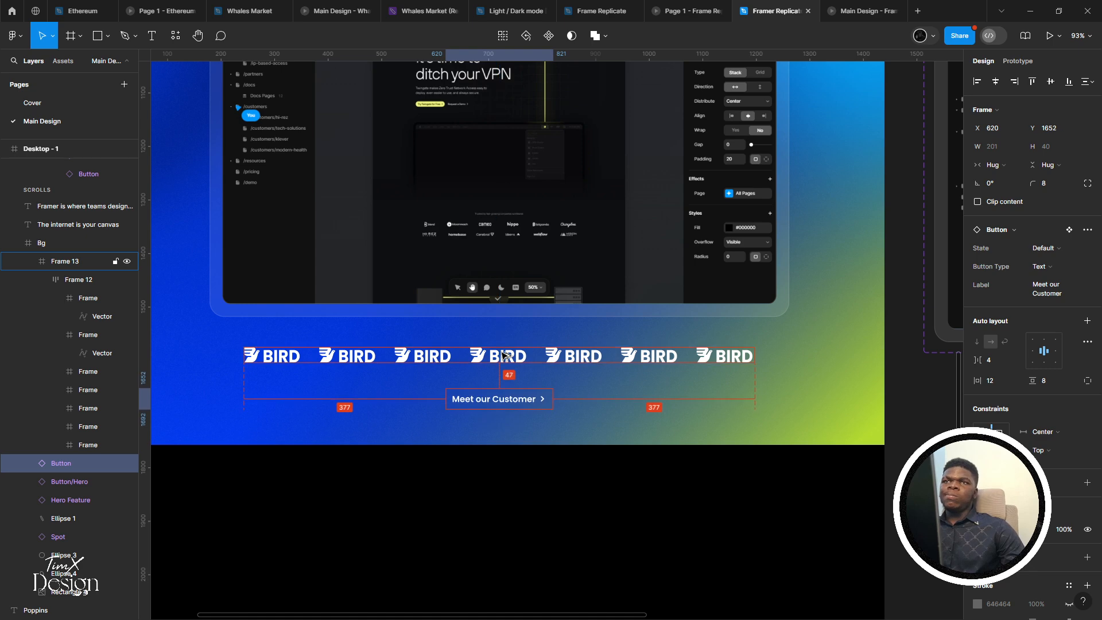
key(Up)
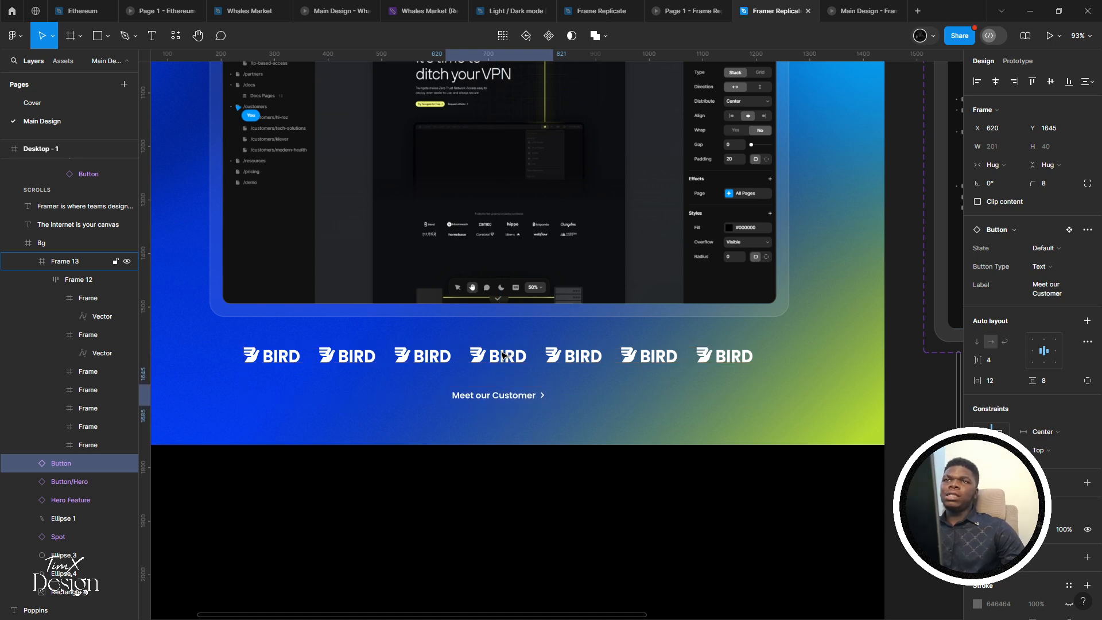
click(843, 6)
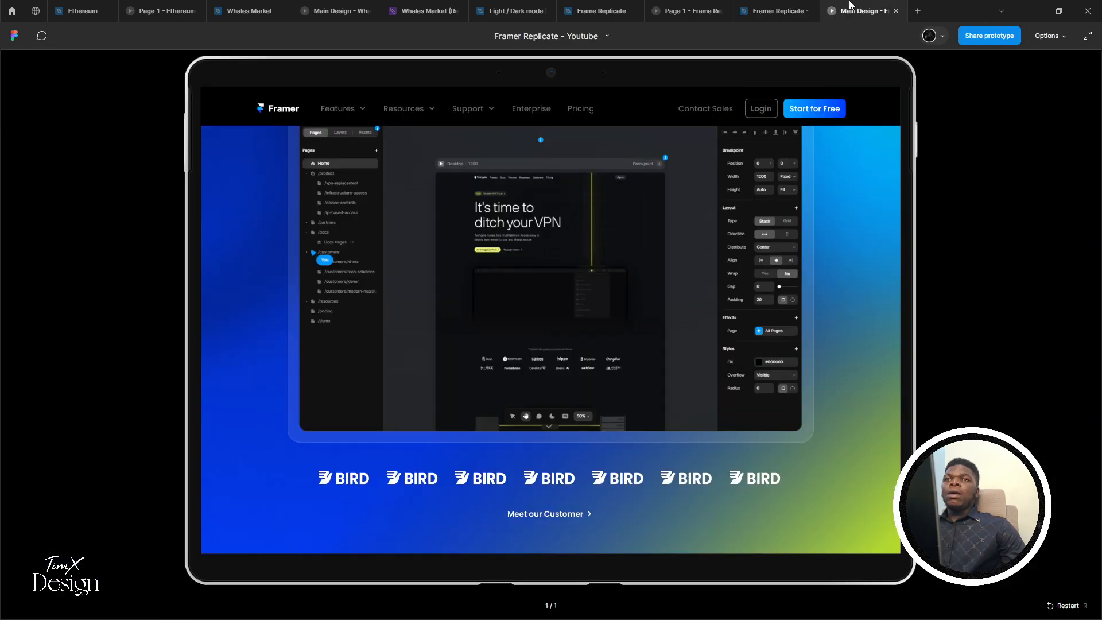
click(792, 6)
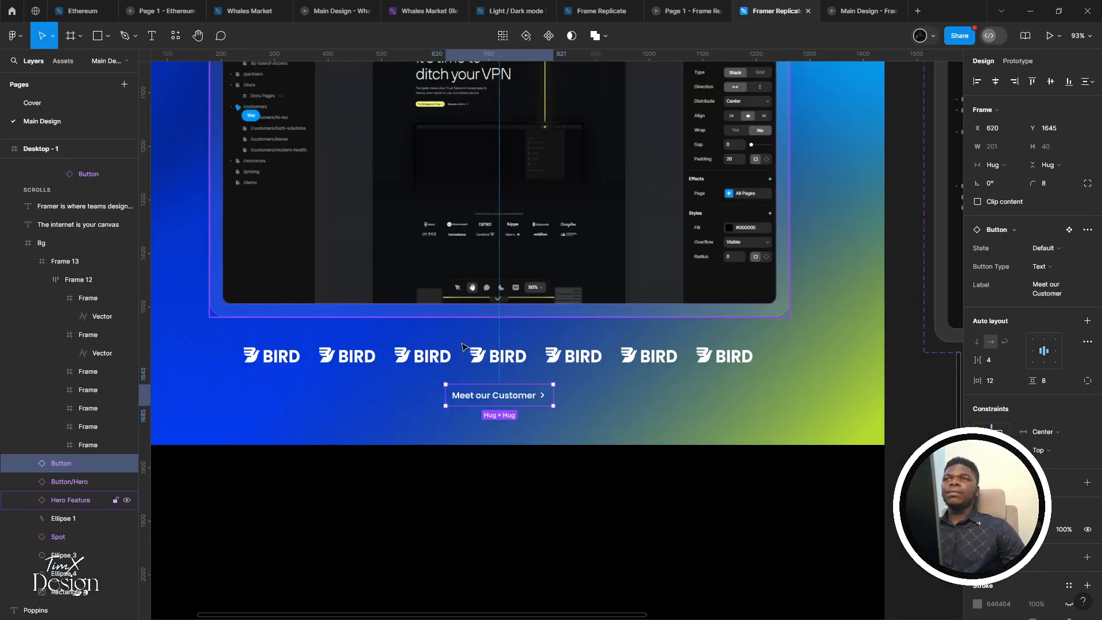
Set the opacity of the inner auto layout frame holding the BIRD logos to 50%
click(438, 367)
double_click(437, 357)
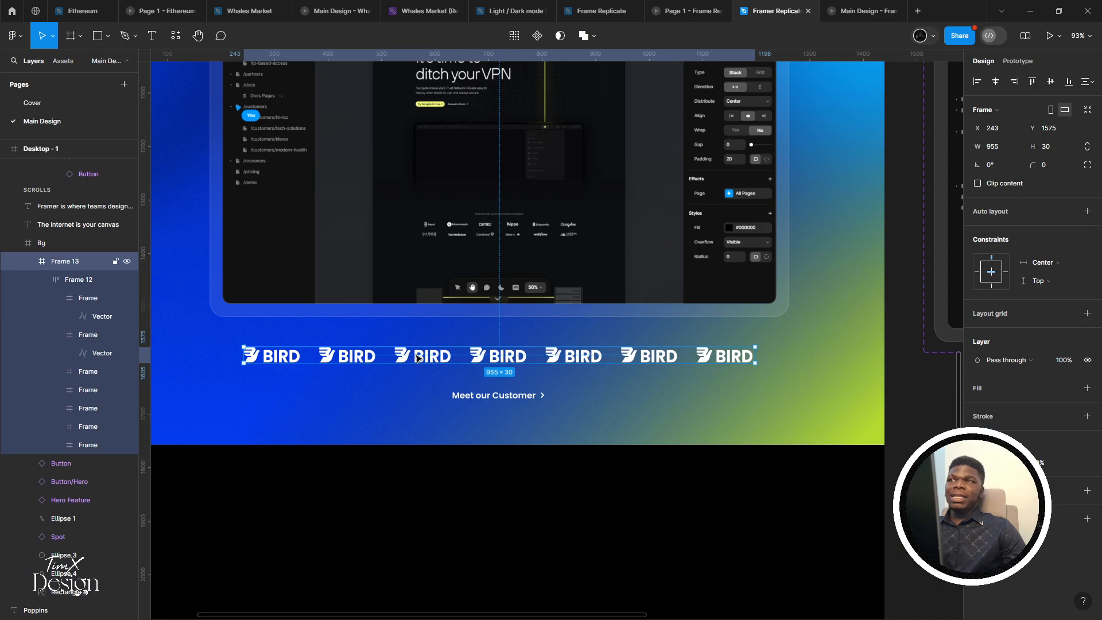
double_click(417, 358)
key(Return)
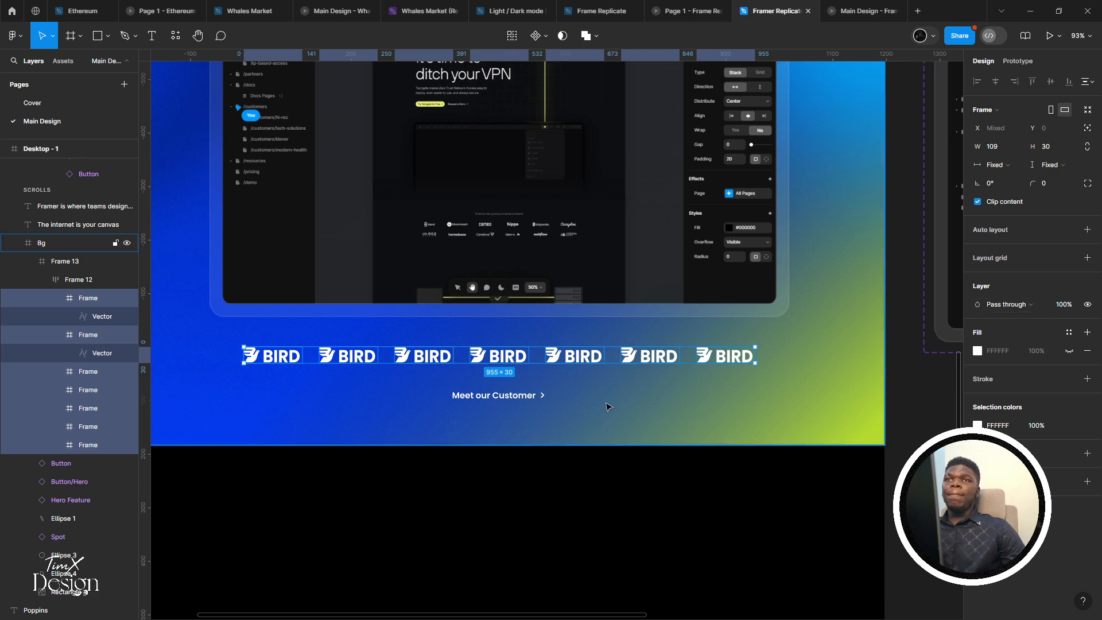
click(522, 400)
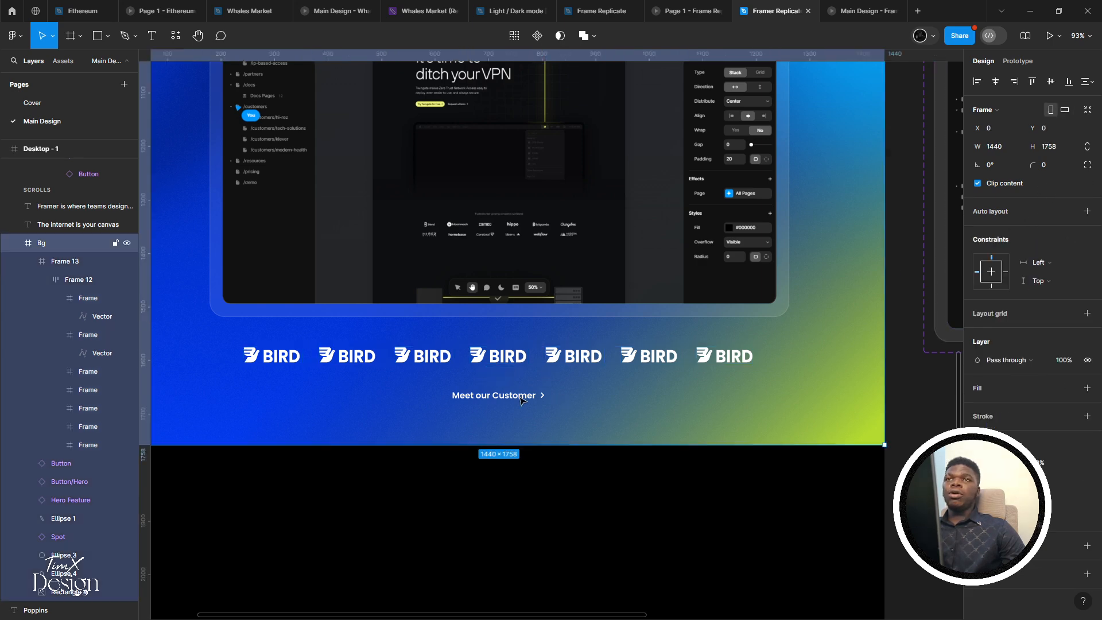
click(527, 364)
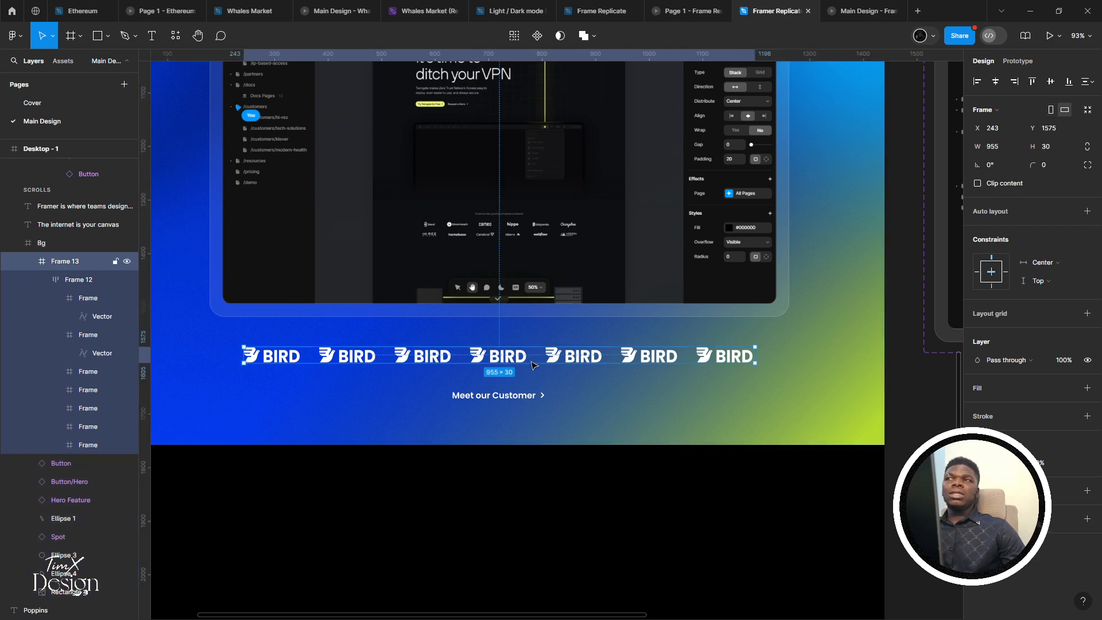
click(533, 364)
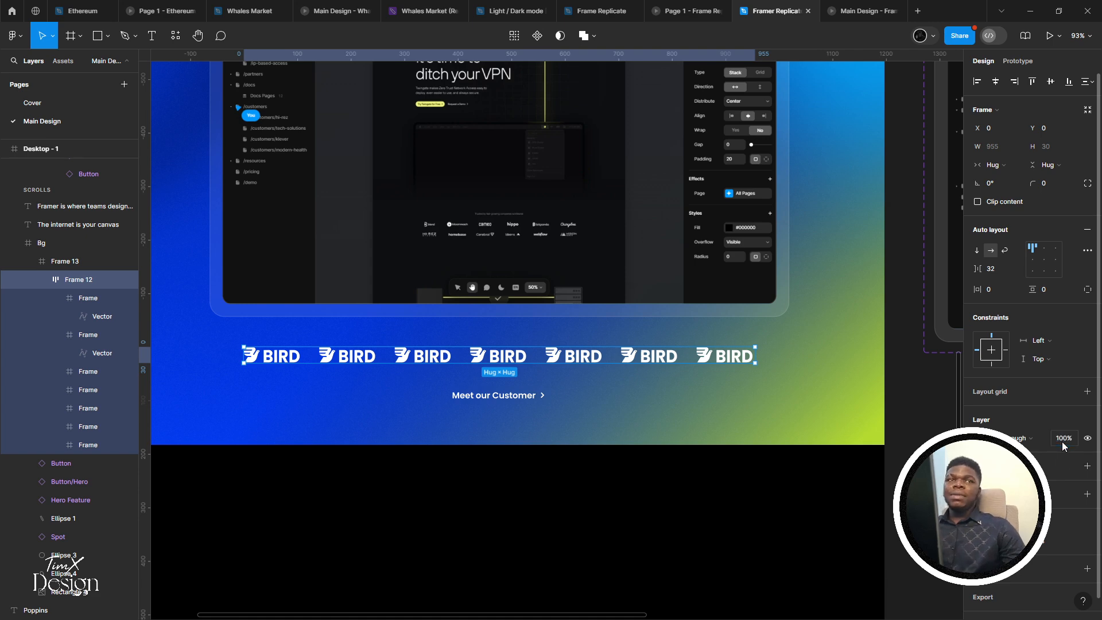
key(Return)
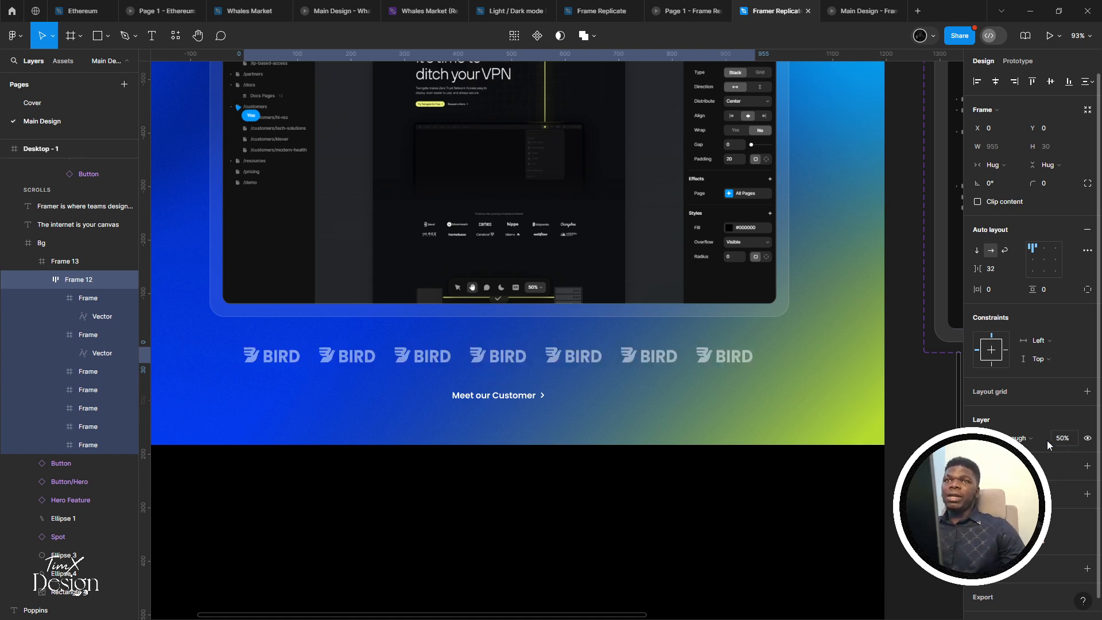
Move the BIRD logo row out of the hero onto the empty canvas beside the Desktop - 1 frame
click(333, 388)
double_click(348, 361)
drag(347, 361, 448, 333)
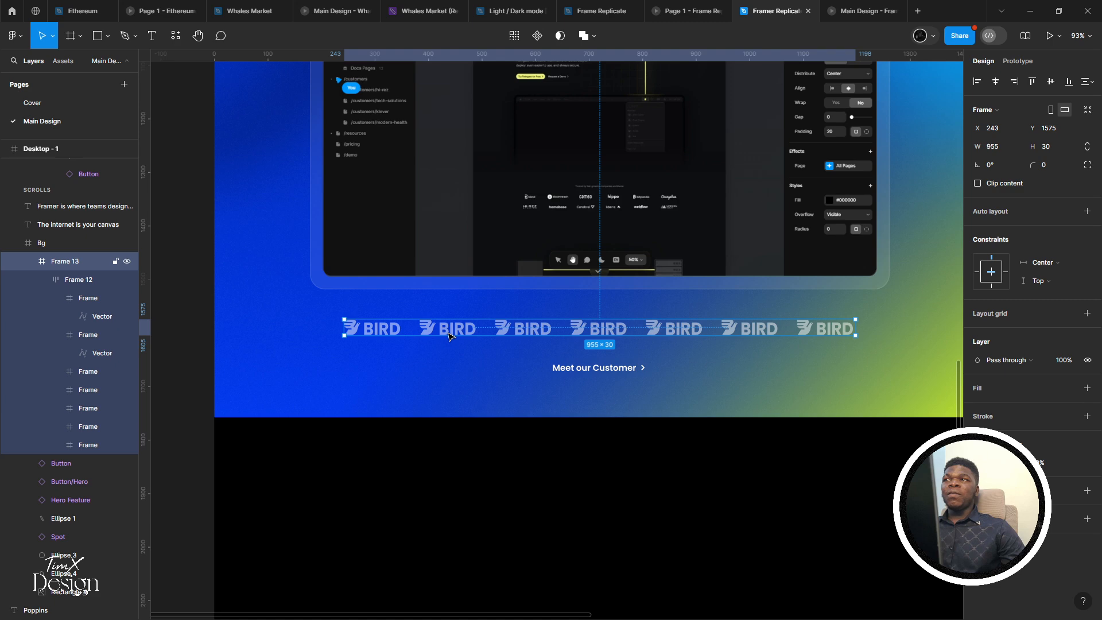
double_click(448, 337)
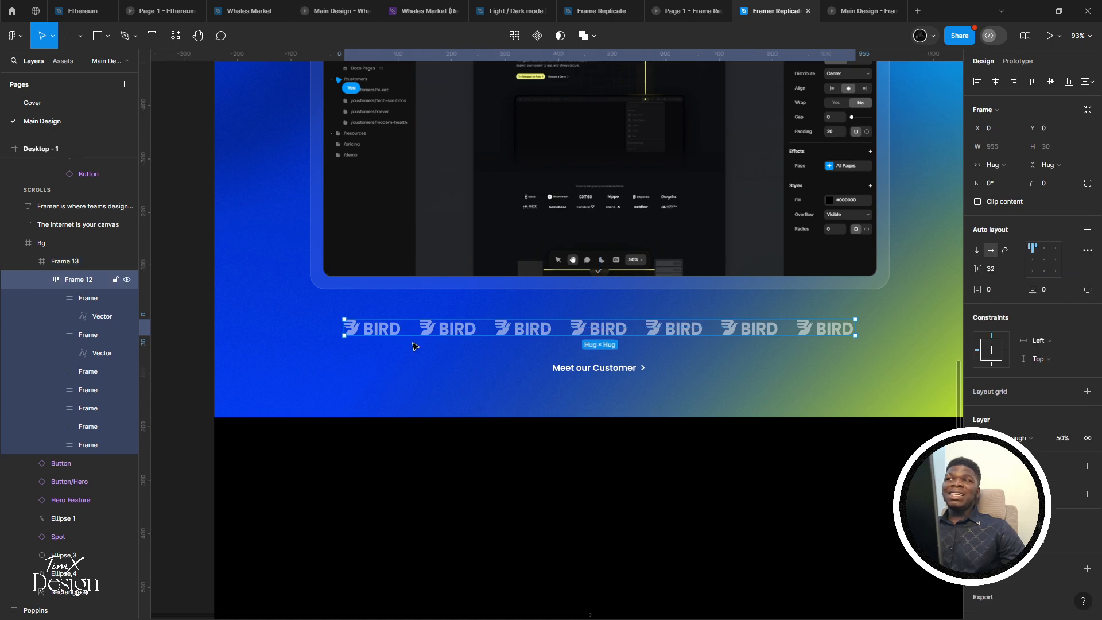
drag(343, 359, 497, 369)
click(517, 368)
scroll(600, 358, down, 3)
double_click(751, 344)
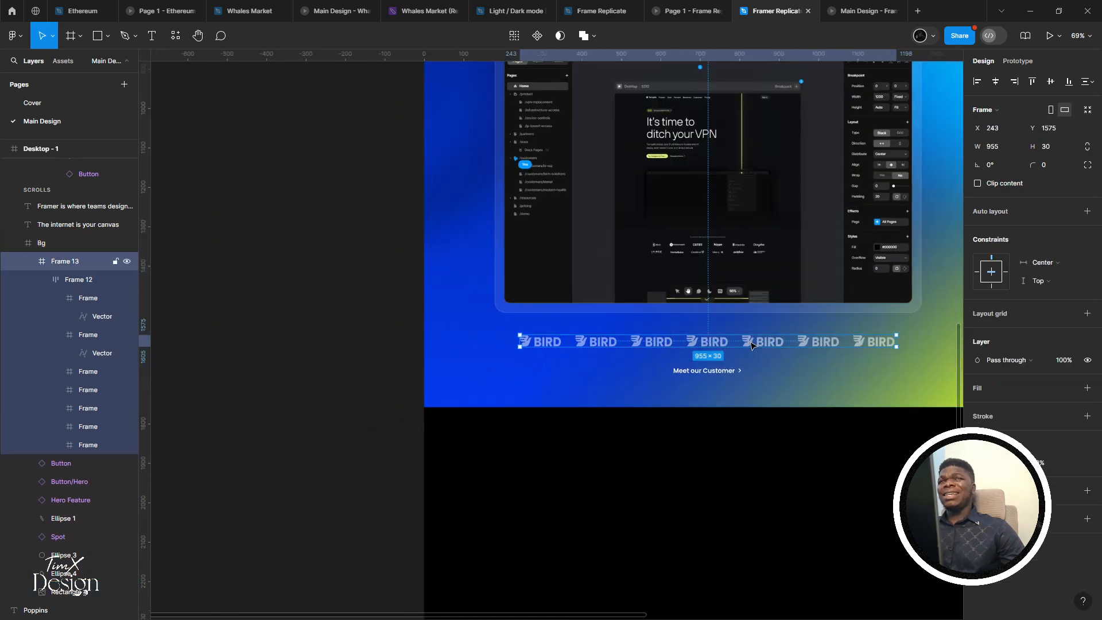
scroll(703, 373, down, 3)
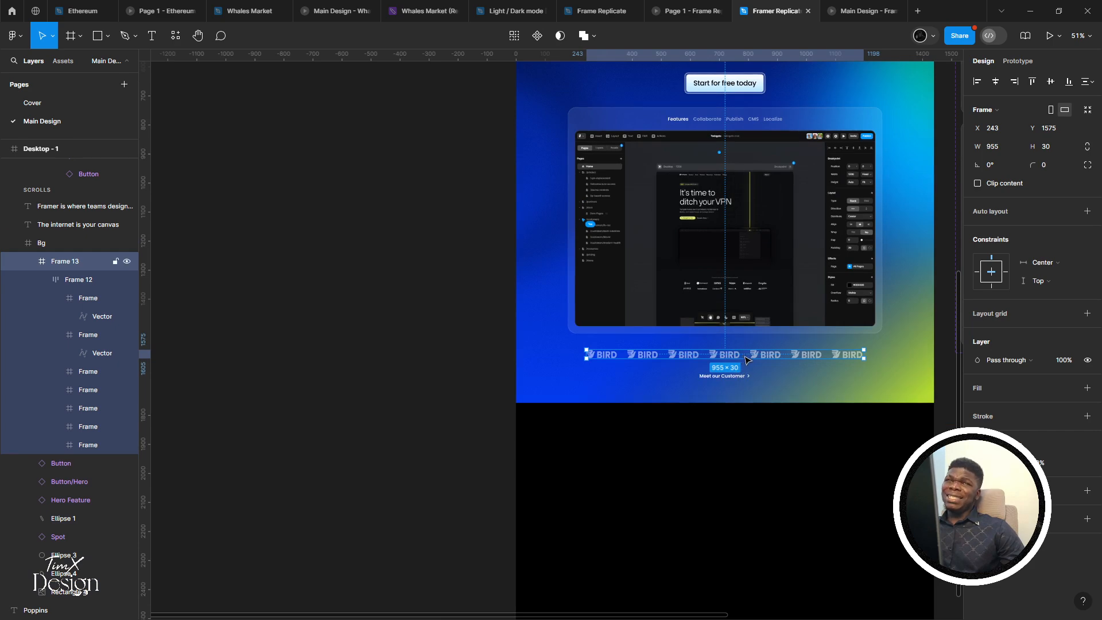
drag(746, 360, 280, 365)
scroll(280, 365, left, 3)
scroll(392, 354, up, 4)
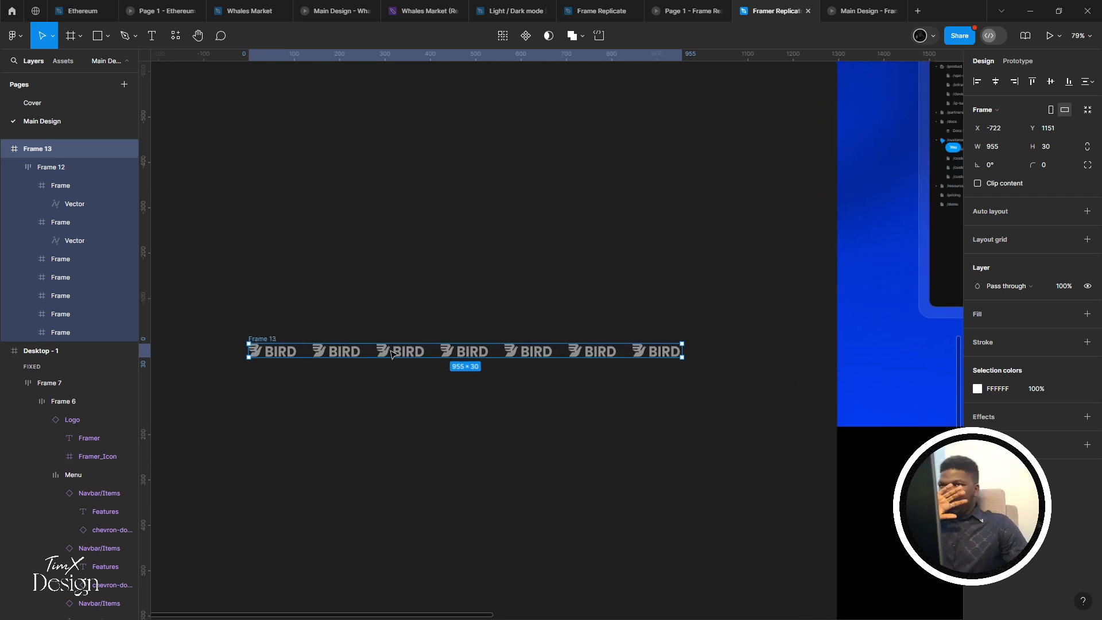
Ungroup the logo row's outer frame and its inner auto layout so the seven BIRD logos stand alone
key(ctrl+shift+g)
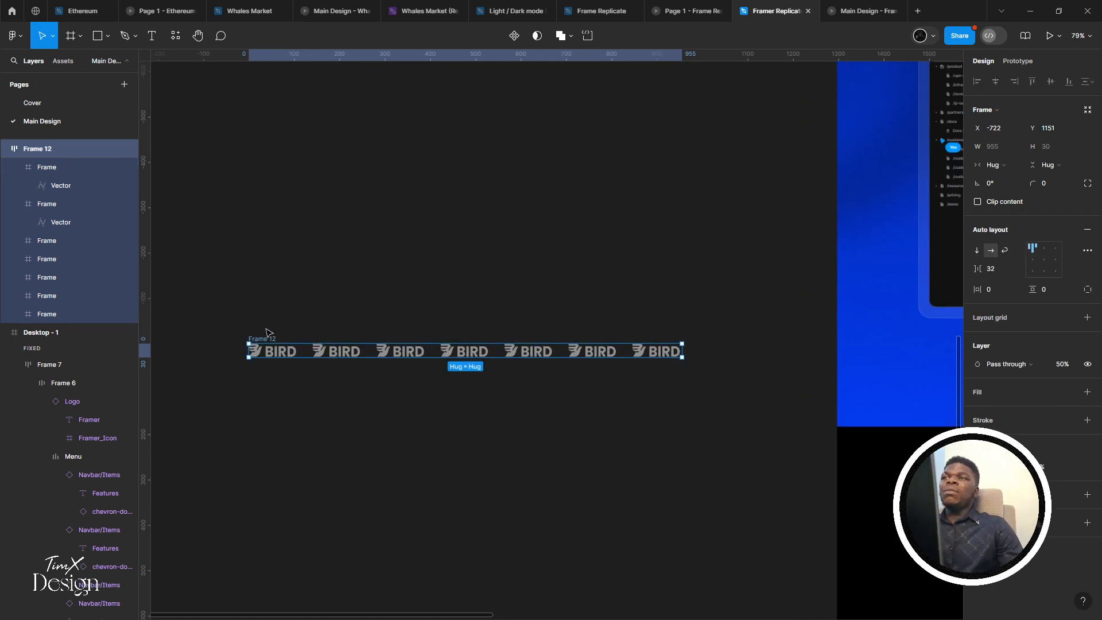
click(258, 351)
click(272, 338)
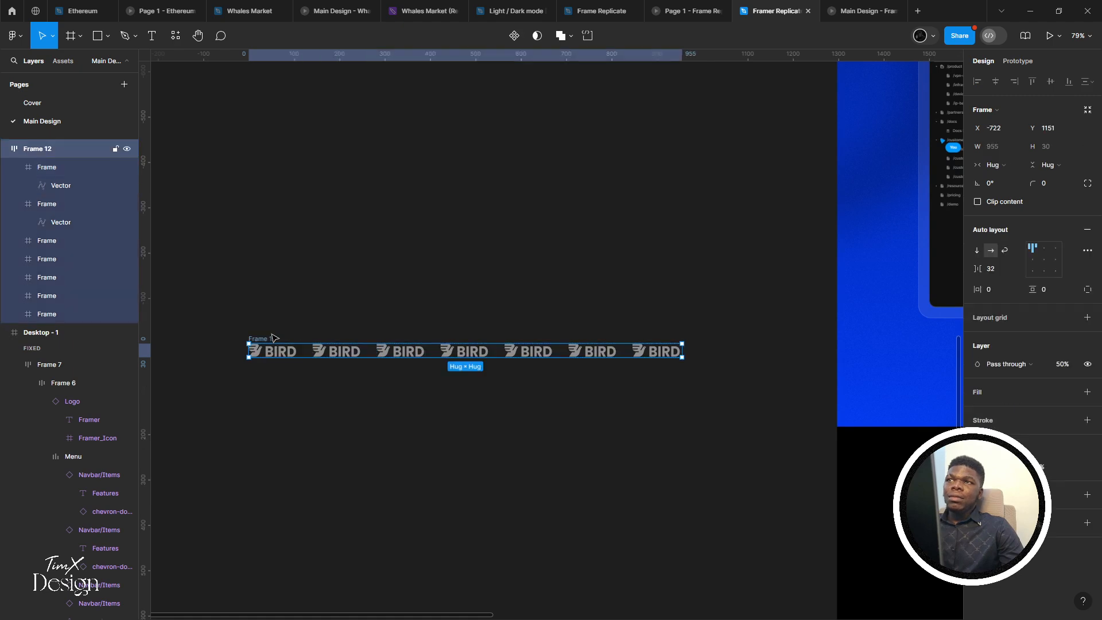
key(ctrl+shift+g)
click(229, 324)
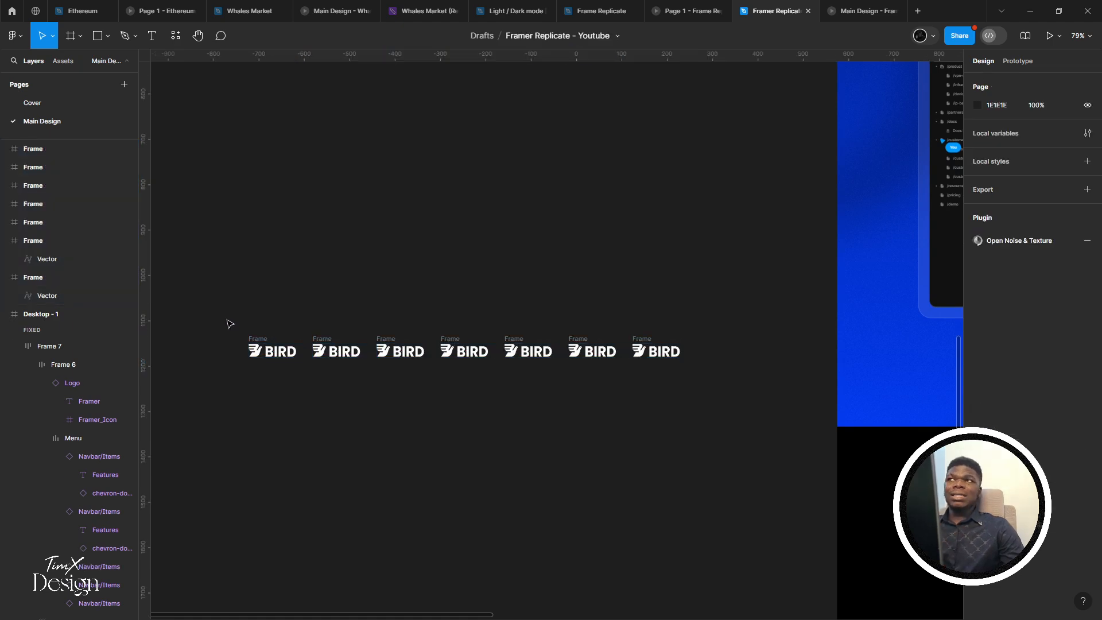
Combine the seven BIRD logos in a horizontal auto layout with a gap of 32 and wrap it in an outer frame
drag(348, 382, 711, 400)
key(shift+a)
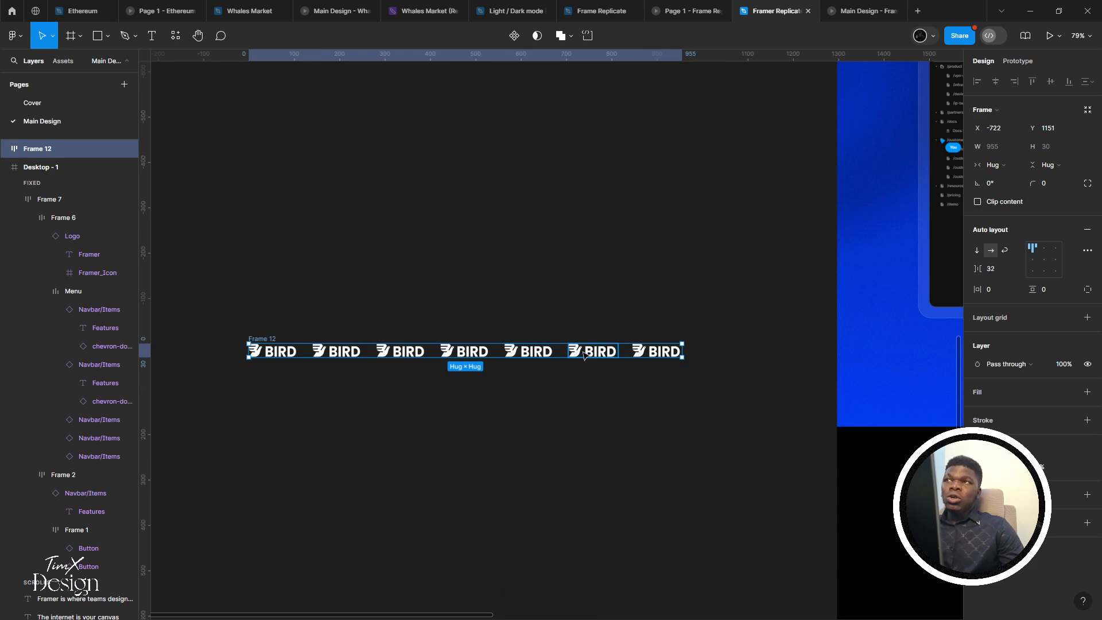
drag(386, 355, 354, 353)
key(ctrl+z)
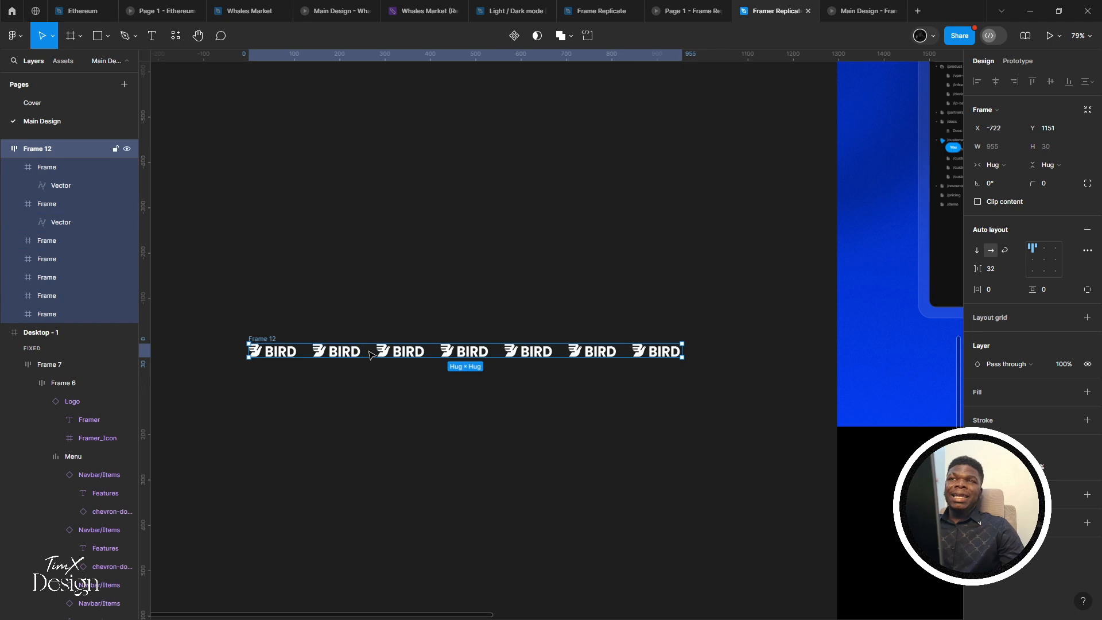
right_click(371, 351)
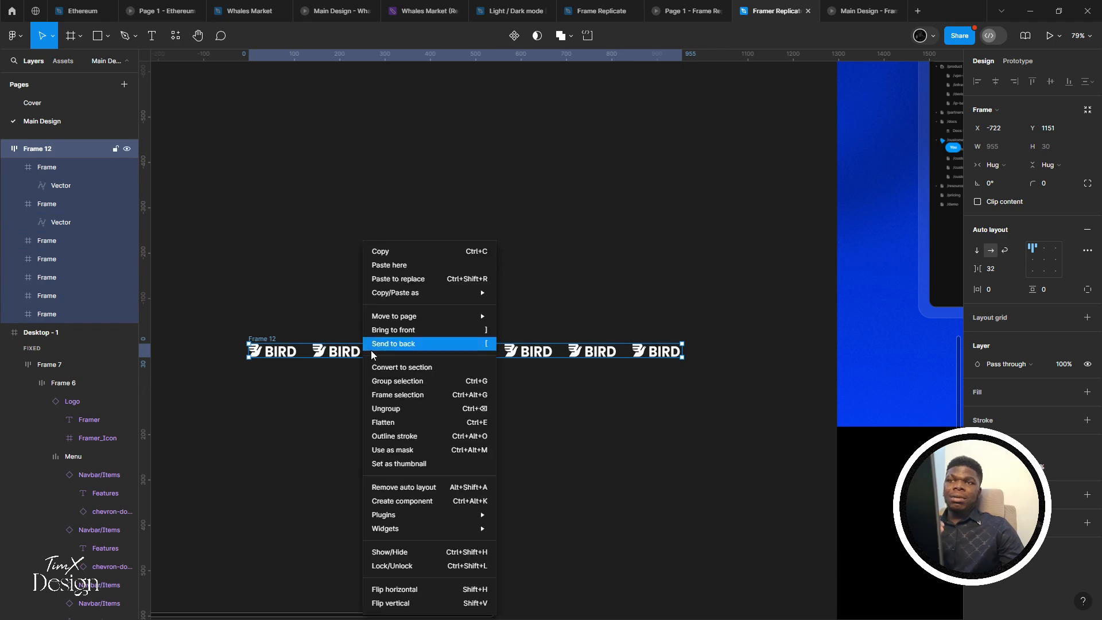
click(400, 397)
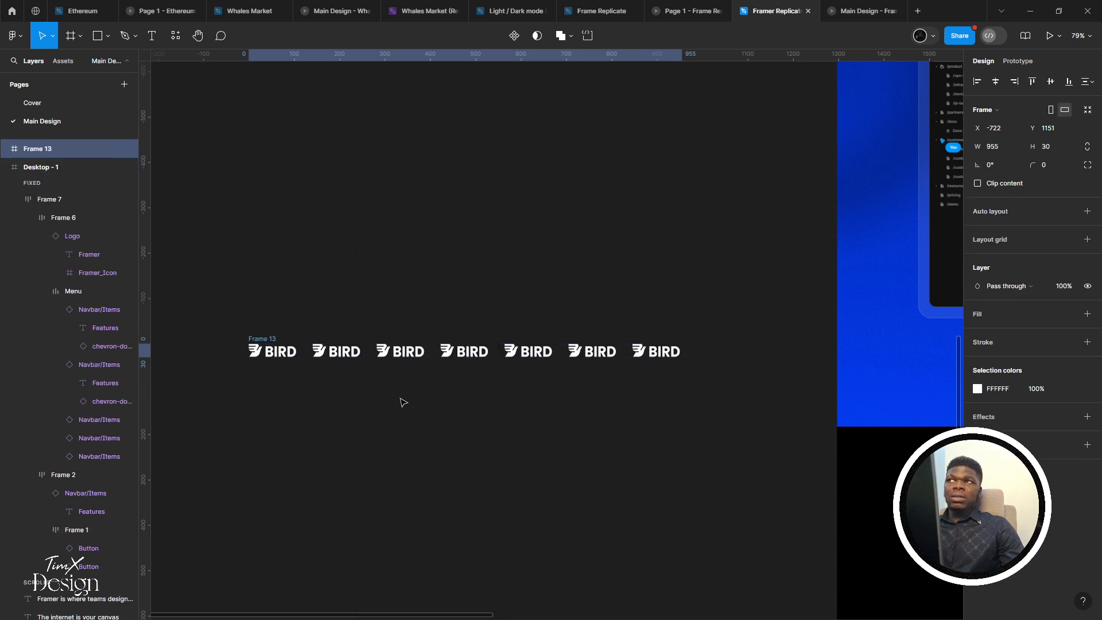
Turn on Clip content for the outer frame around the logo row
click(314, 339)
click(265, 339)
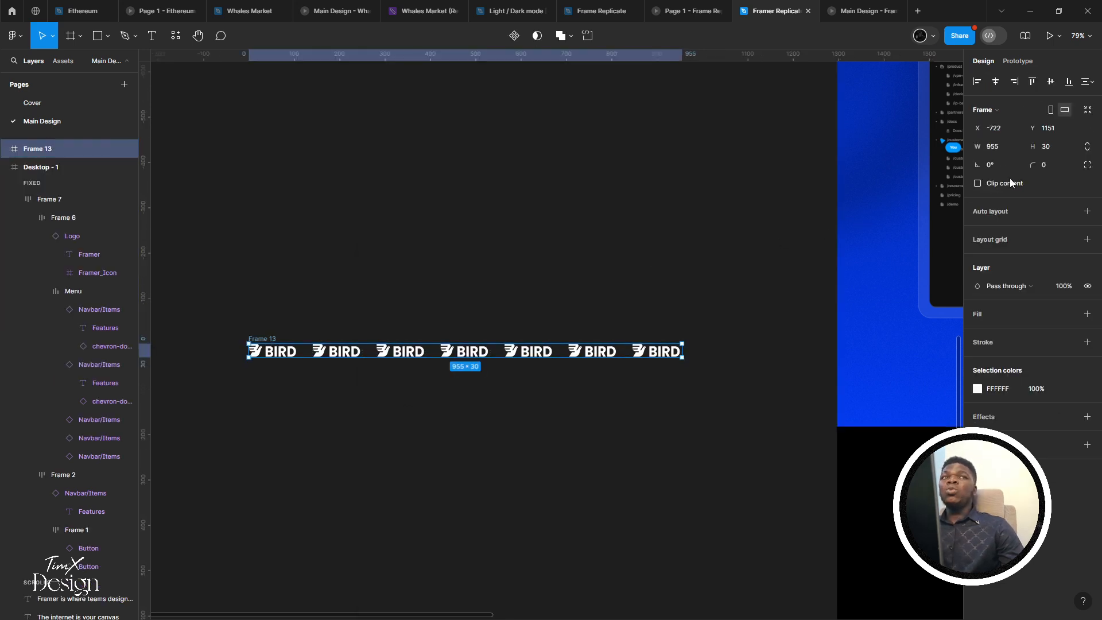
click(1014, 183)
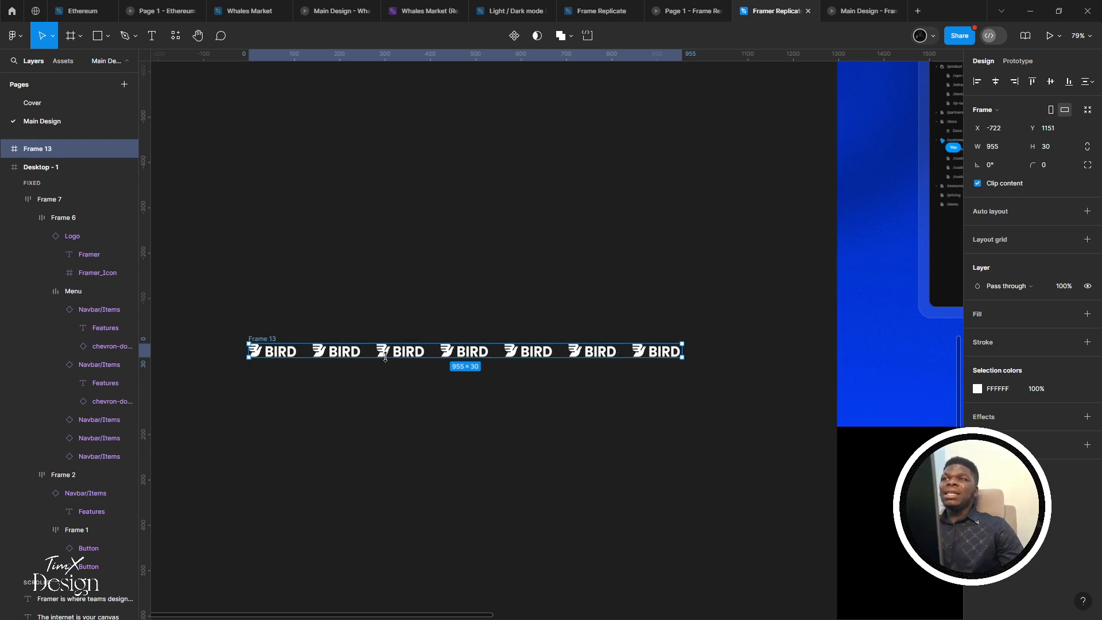
Try sliding the inner logo row sideways inside the clipping outer frame, and undo the moves
click(5, 148)
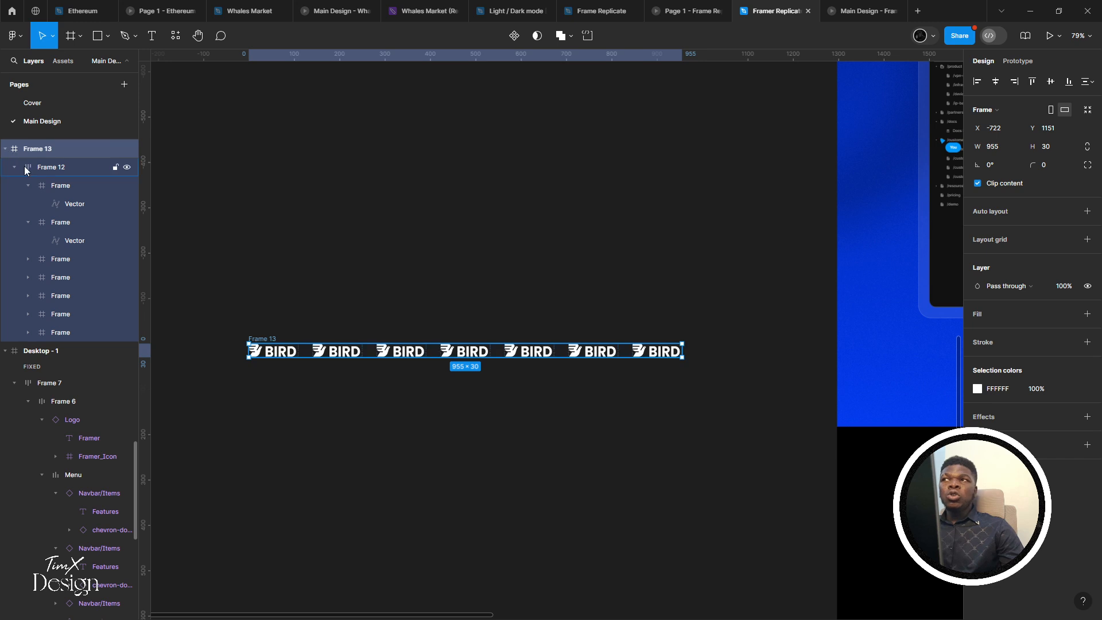
click(26, 170)
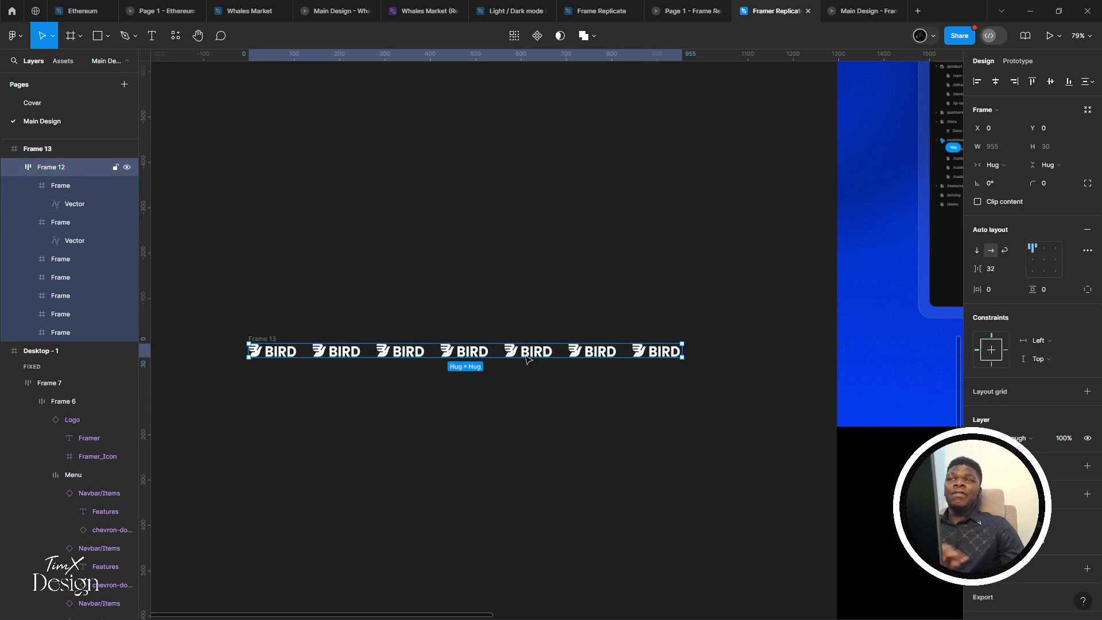
drag(525, 353, 484, 347)
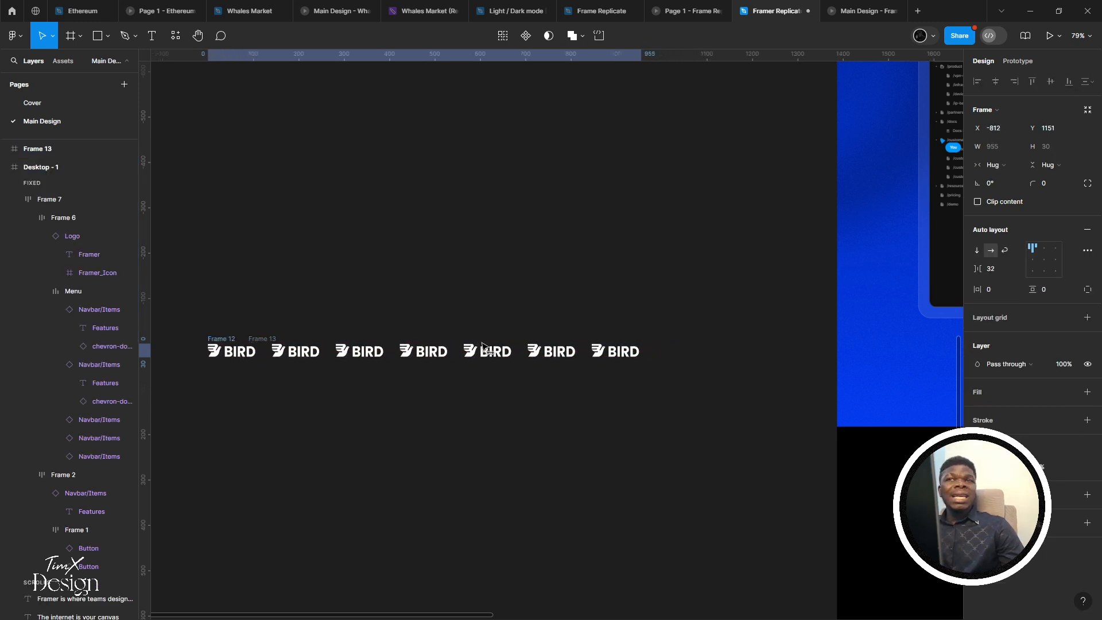
key(ctrl+z)
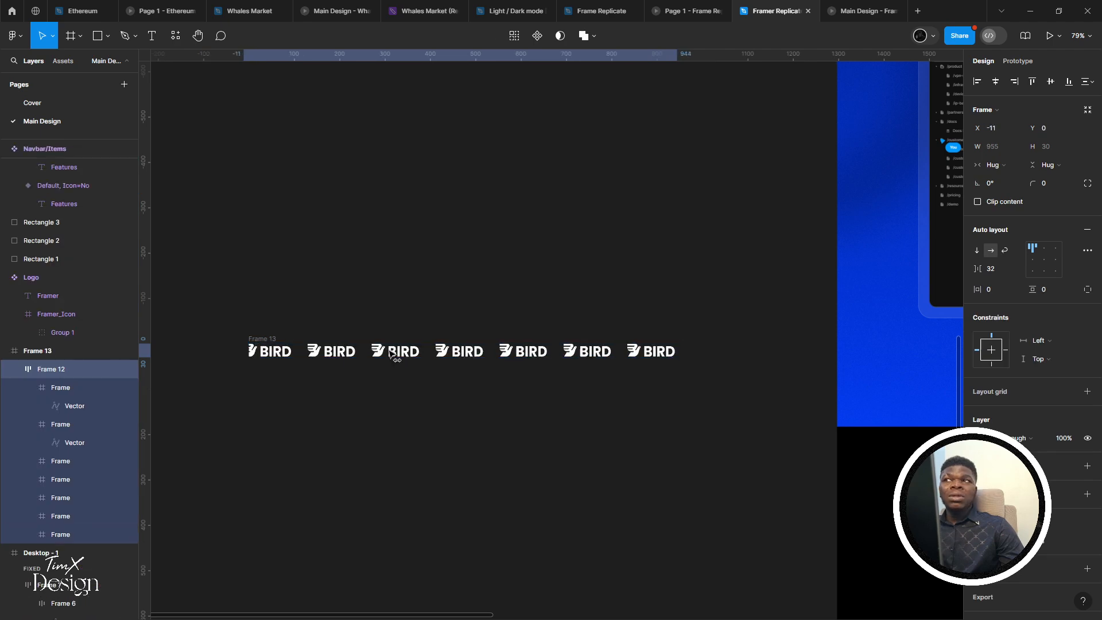
drag(390, 354, 425, 356)
key(ctrl+z)
click(291, 336)
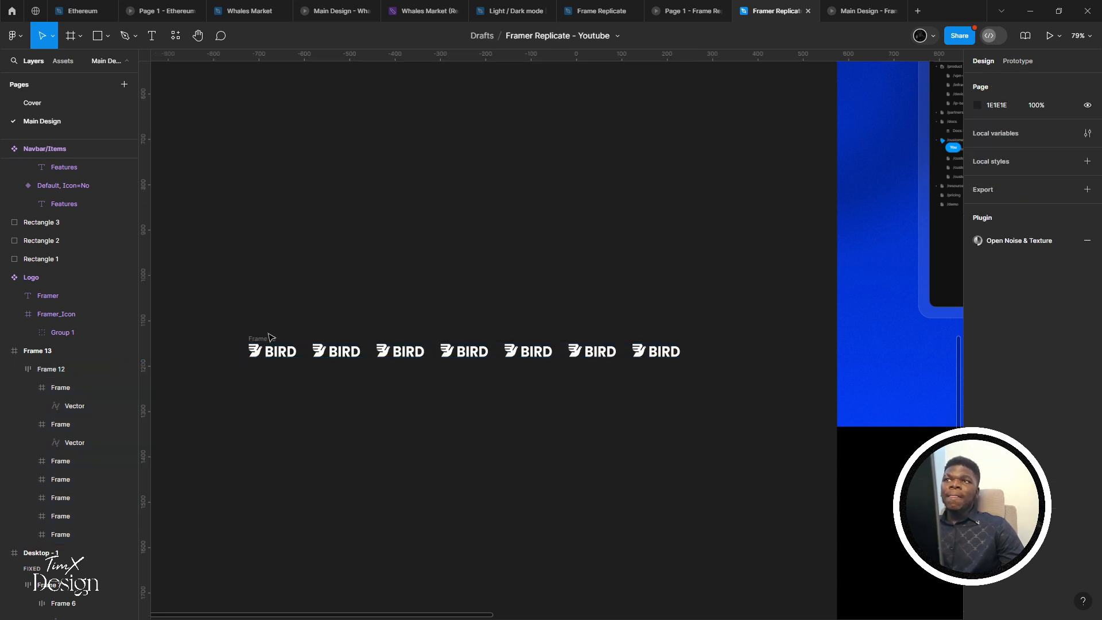
Add three duplicate BIRD logos to the inner auto layout row so it extends beyond the clipping outer frame
click(270, 337)
double_click(337, 344)
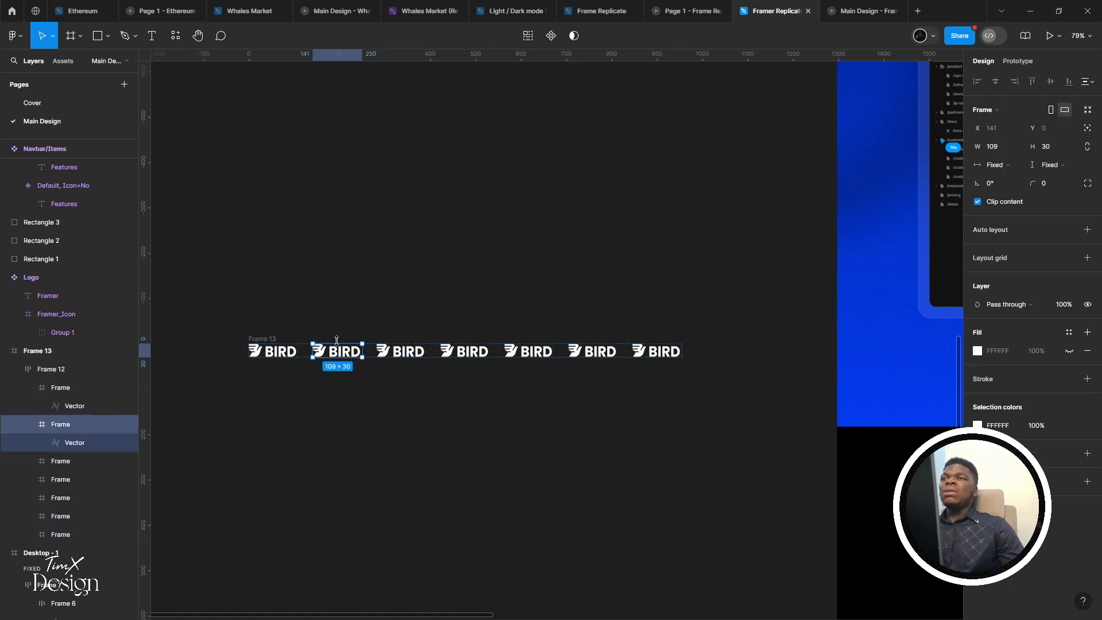
key(Escape)
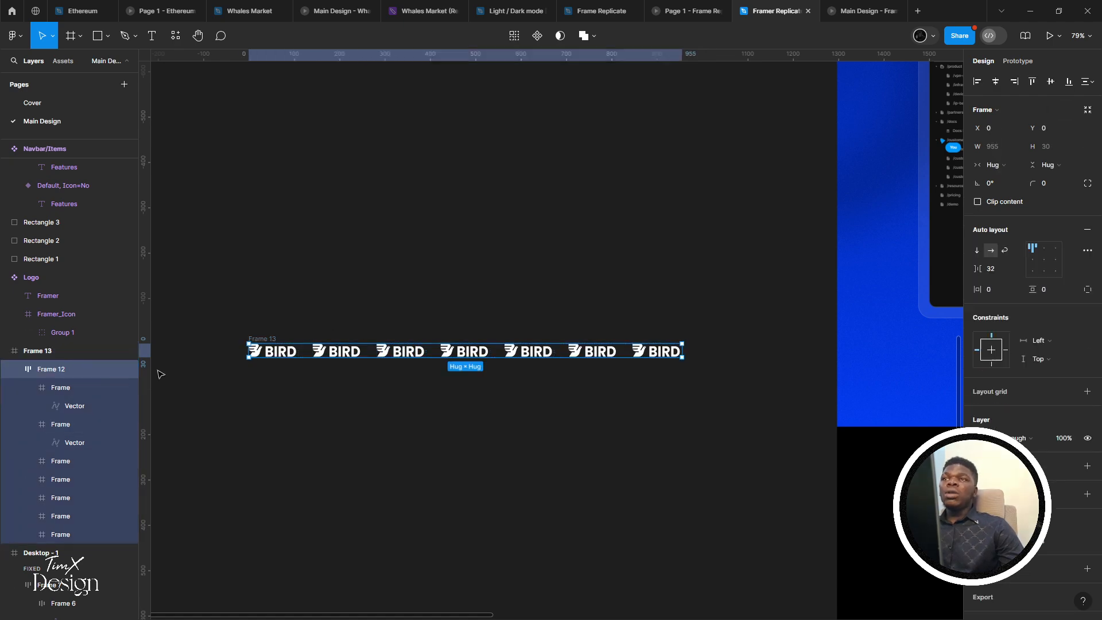
click(69, 387)
click(396, 350)
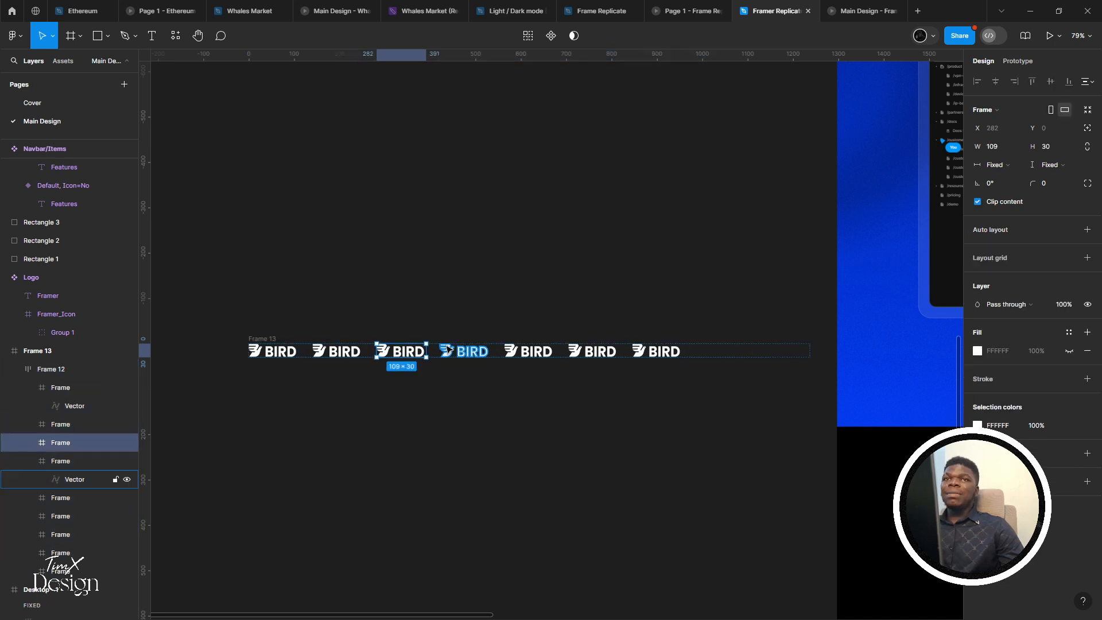
key(Escape)
key(Escape)
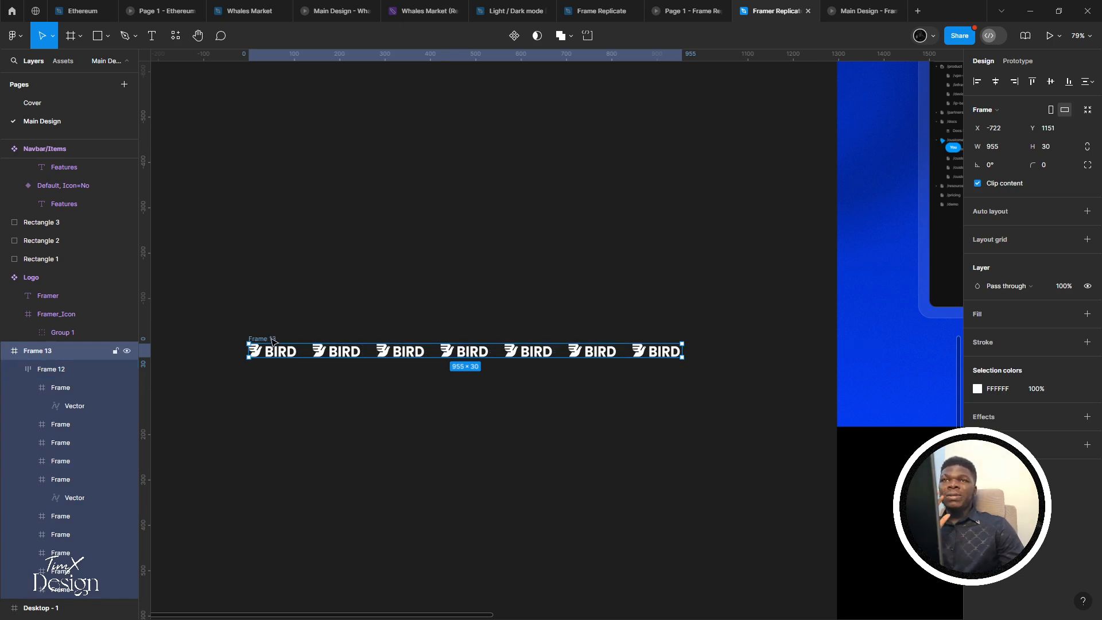
Move the clipped logo row back into the hero, centred between the feature card and "Meet our Customer" at Y 1567
drag(415, 369, 310, 381)
scroll(338, 363, down, 4)
drag(382, 352, 430, 339)
scroll(373, 306, up, 1)
scroll(373, 305, down, 1)
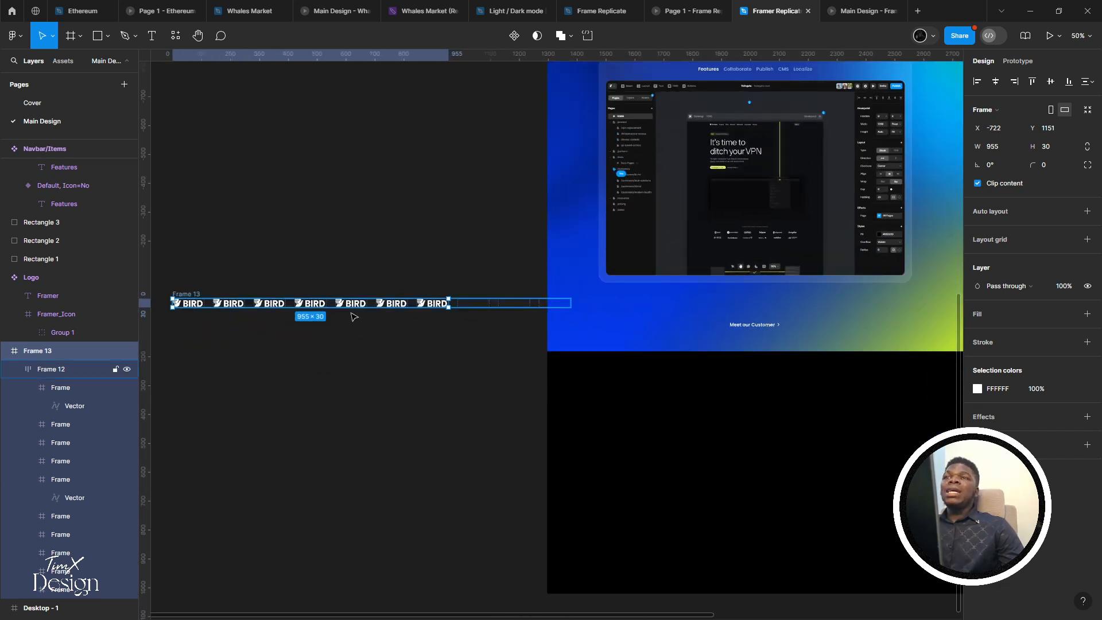
drag(366, 303, 969, 130)
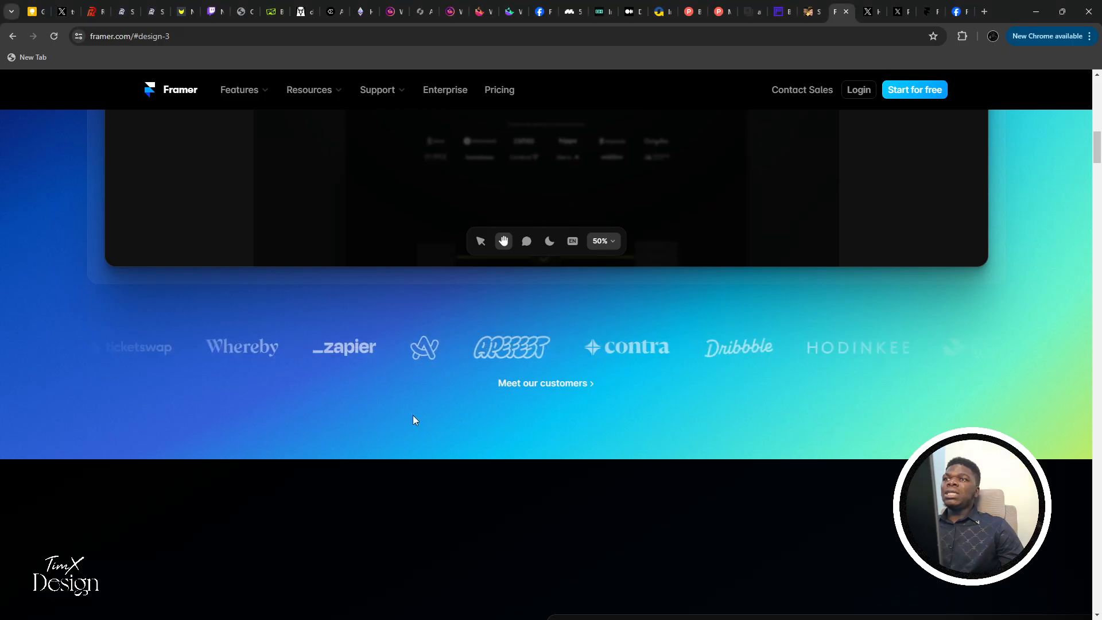
Show the 12-column layout grid on the Desktop - 1 frame and compare the hero with the live Framer homepage
scroll(412, 415, up, 4)
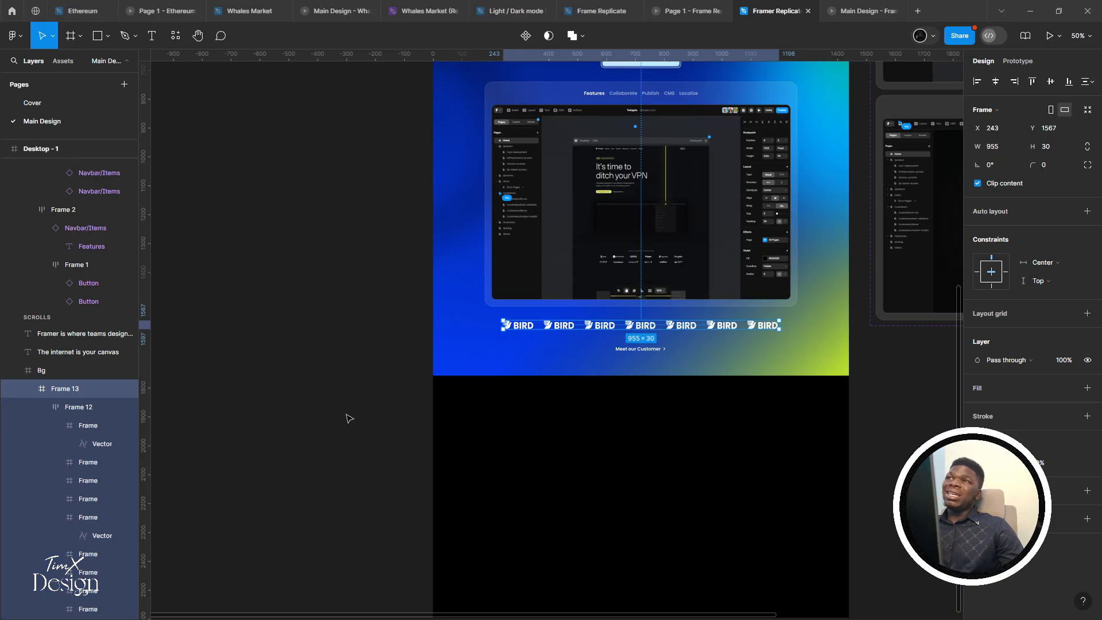
scroll(339, 402, up, 2)
scroll(348, 384, up, 4)
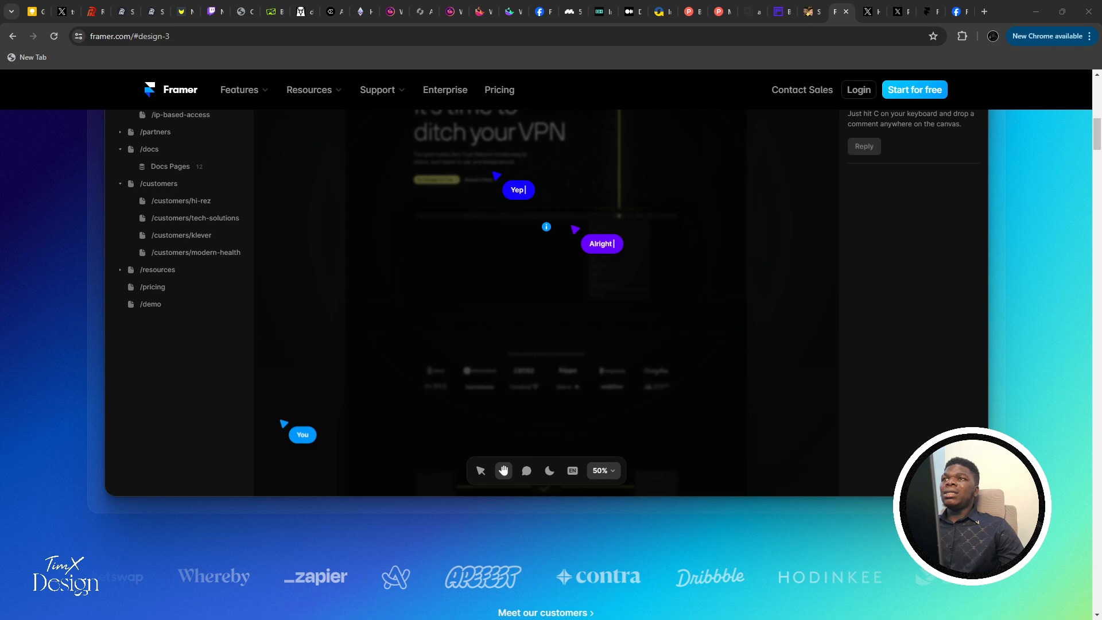
scroll(362, 267, up, 10)
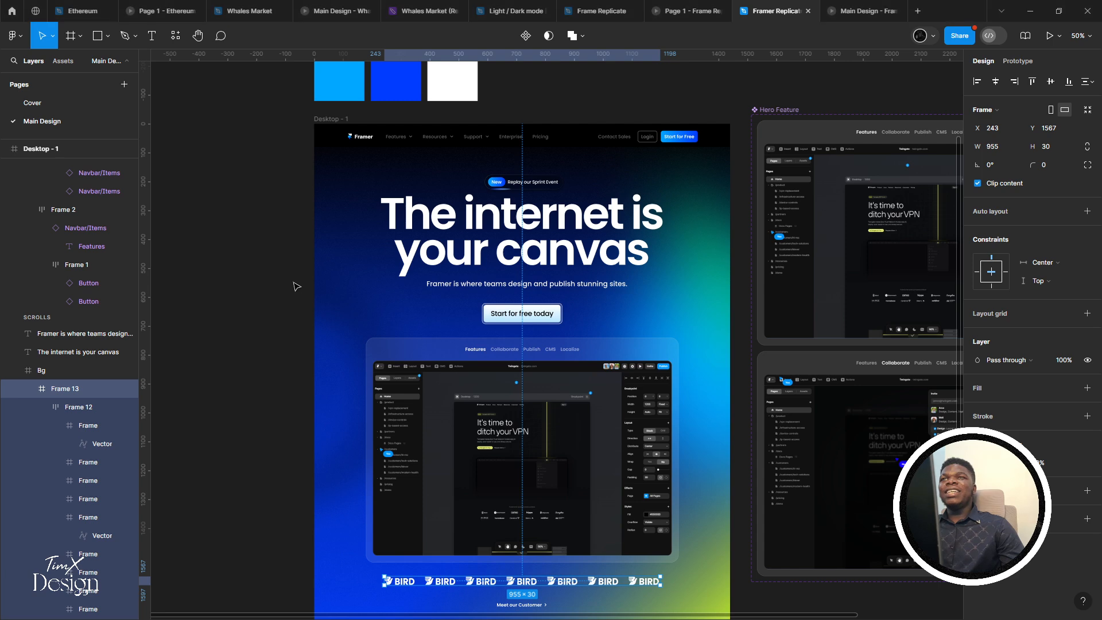
click(327, 118)
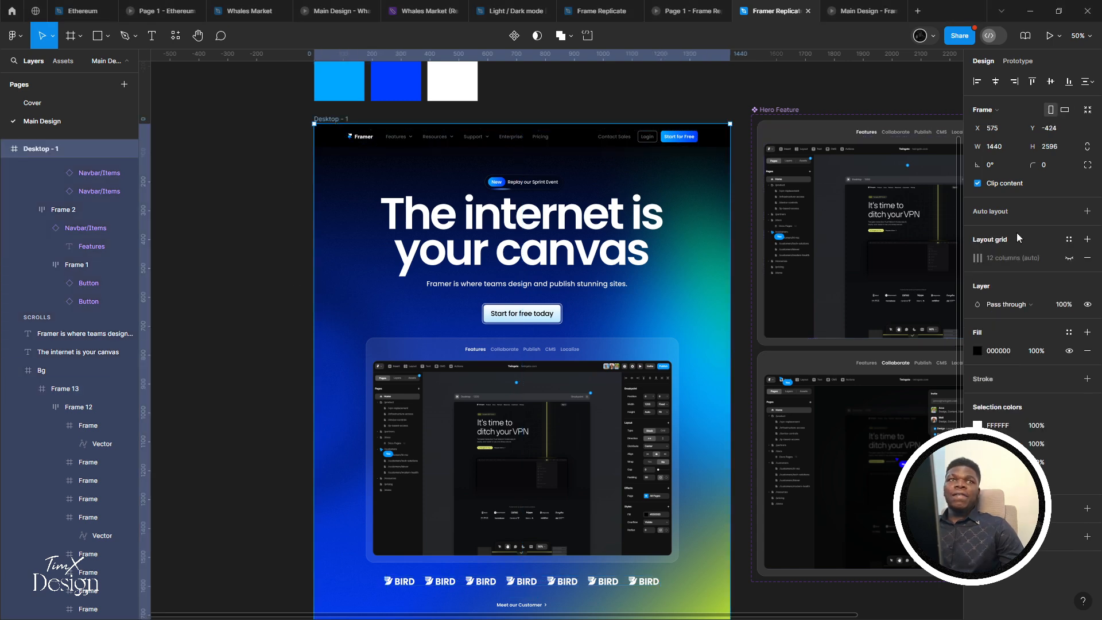
click(1068, 258)
scroll(726, 539, up, 2)
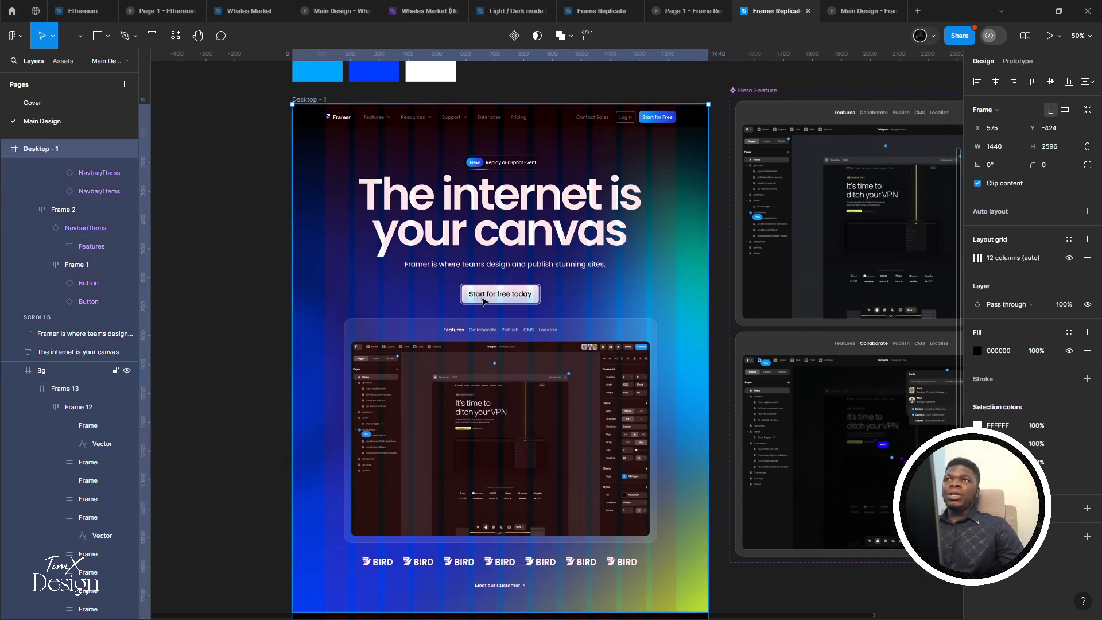
scroll(449, 302, down, 3)
scroll(442, 330, up, 1)
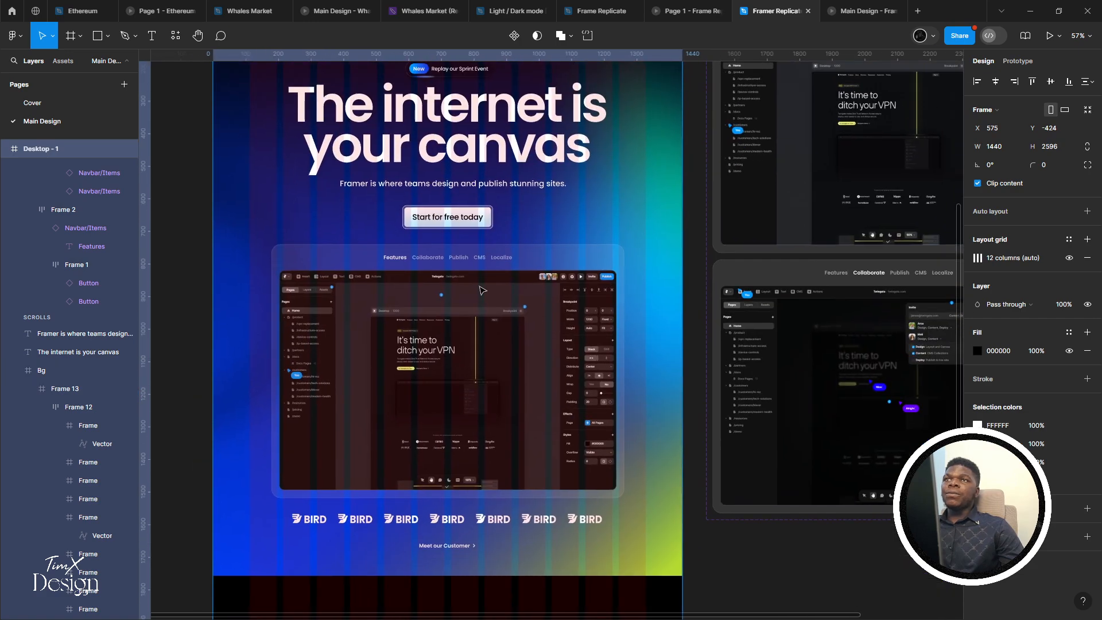
scroll(442, 330, down, 2)
scroll(396, 327, left, 1)
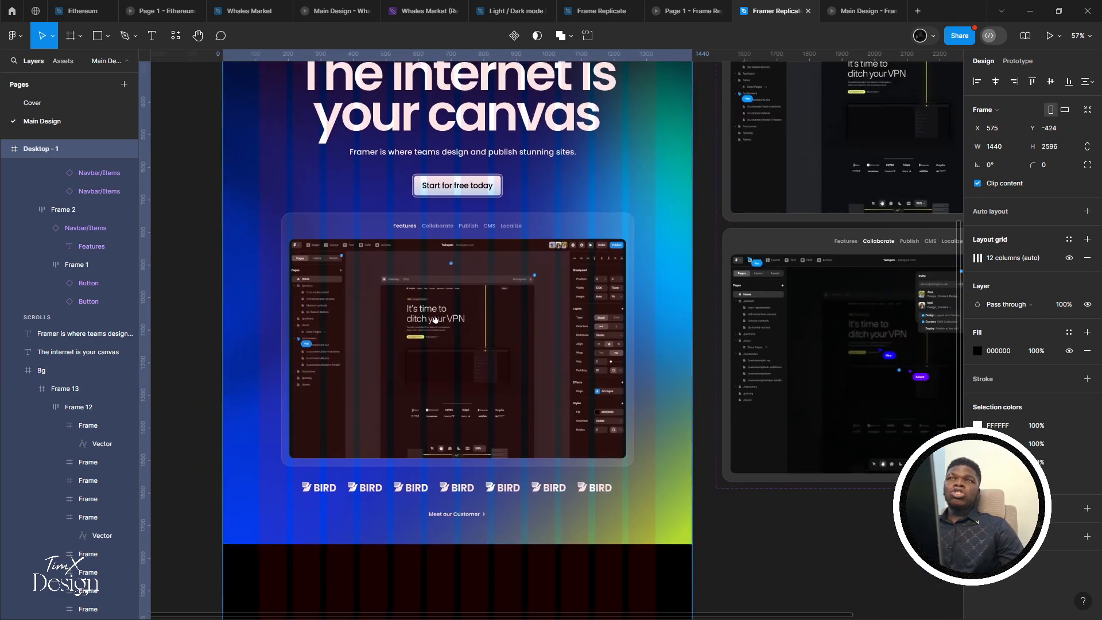
scroll(347, 326, up, 2)
Review the hero's feature card and logo row in the prototype preview
click(347, 325)
click(863, 11)
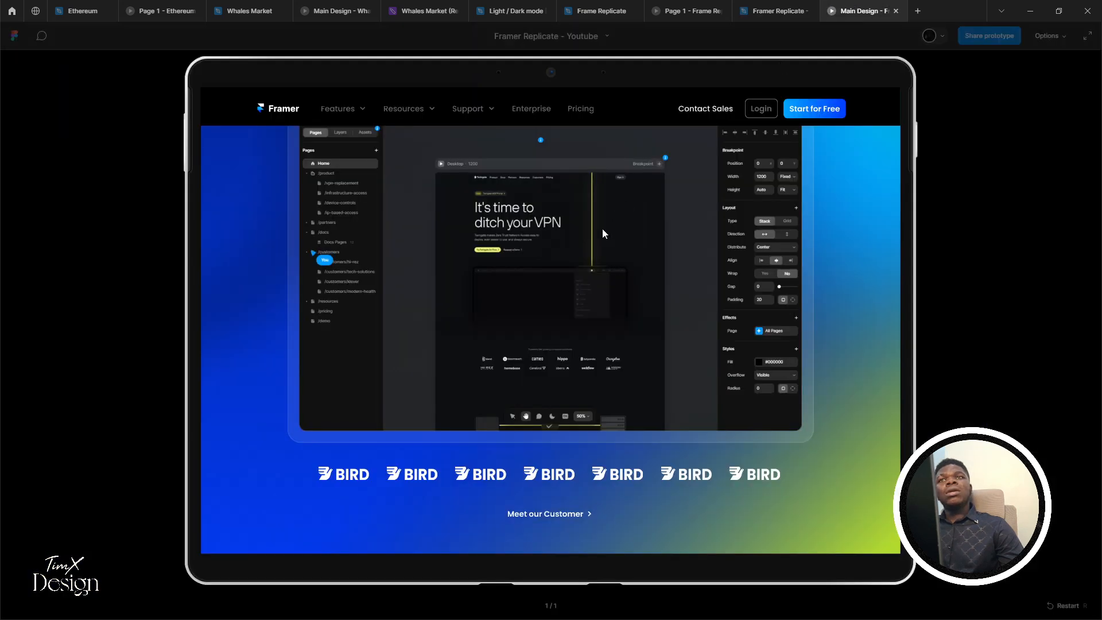
scroll(583, 318, down, 5)
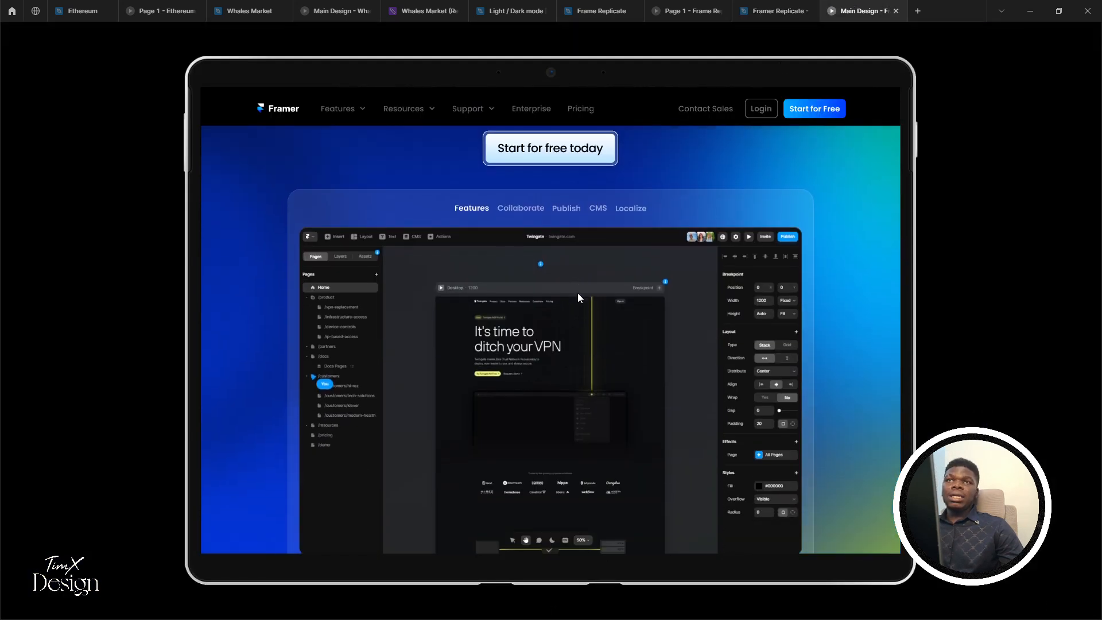
scroll(594, 253, up, 1)
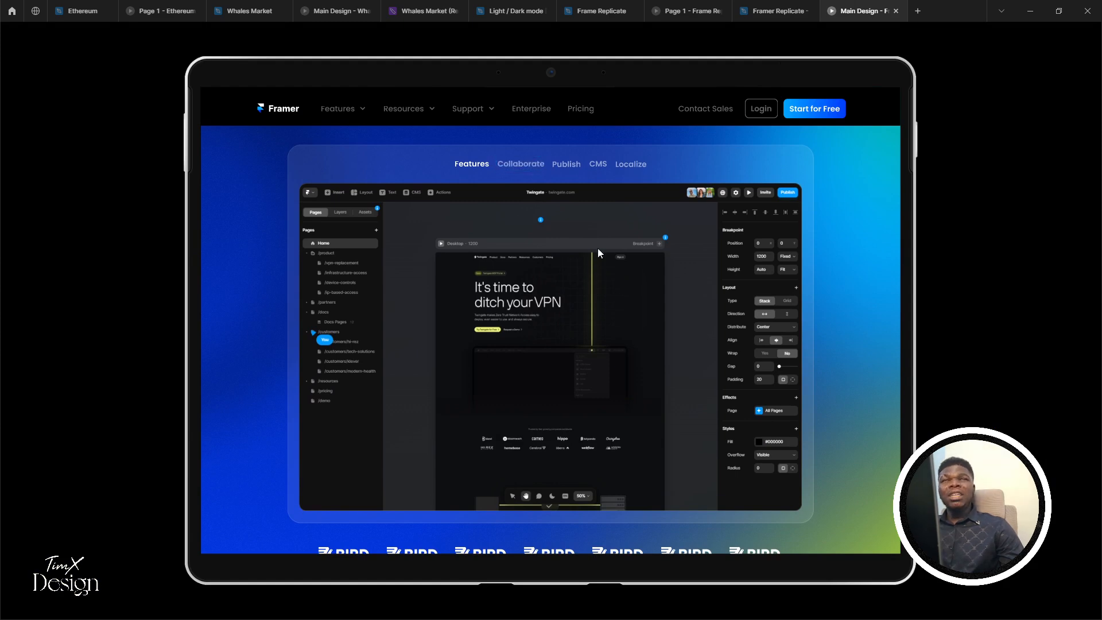
Return from the prototype preview to the design file and clear the nested selection in the hero's feature card
click(774, 11)
scroll(487, 344, down, 1)
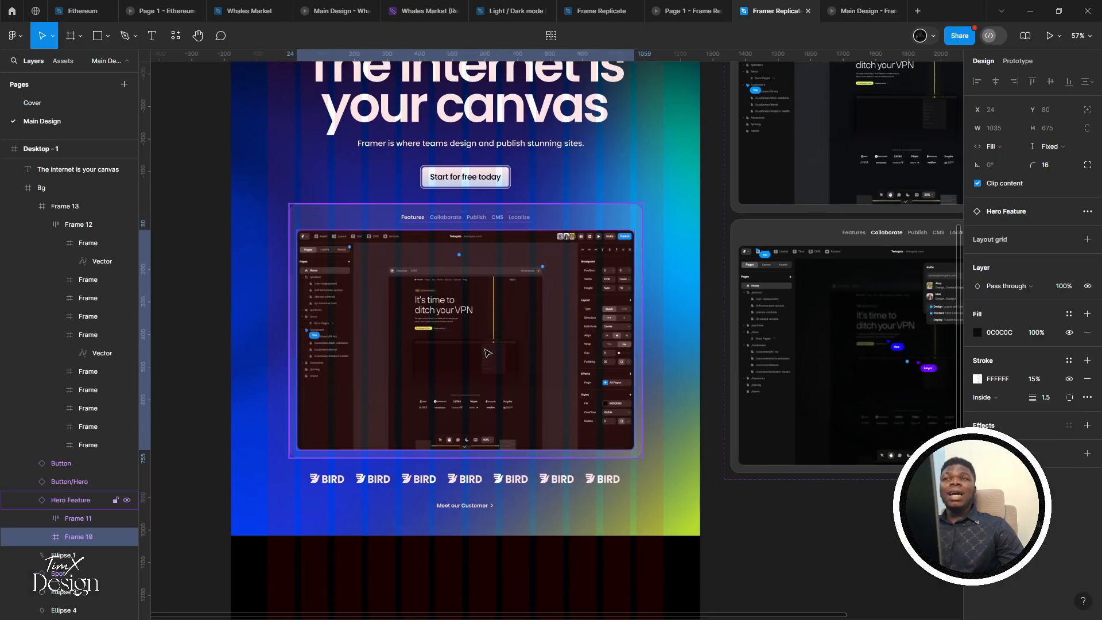
scroll(455, 415, right, 1)
scroll(592, 247, right, 1)
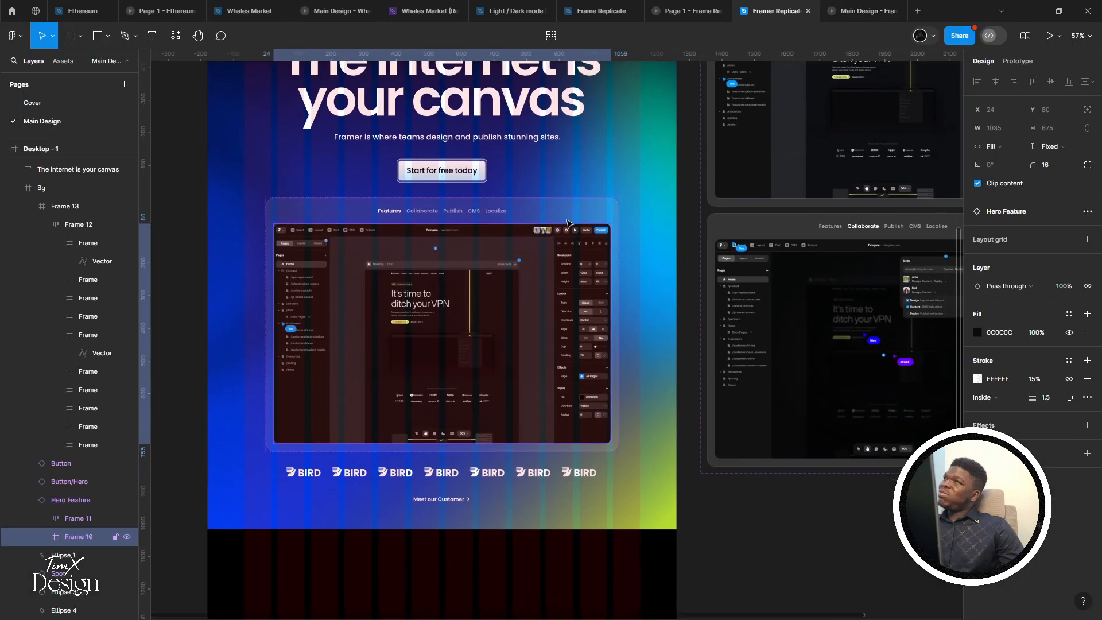
key(Escape)
scroll(469, 462, down, 1)
key(Escape)
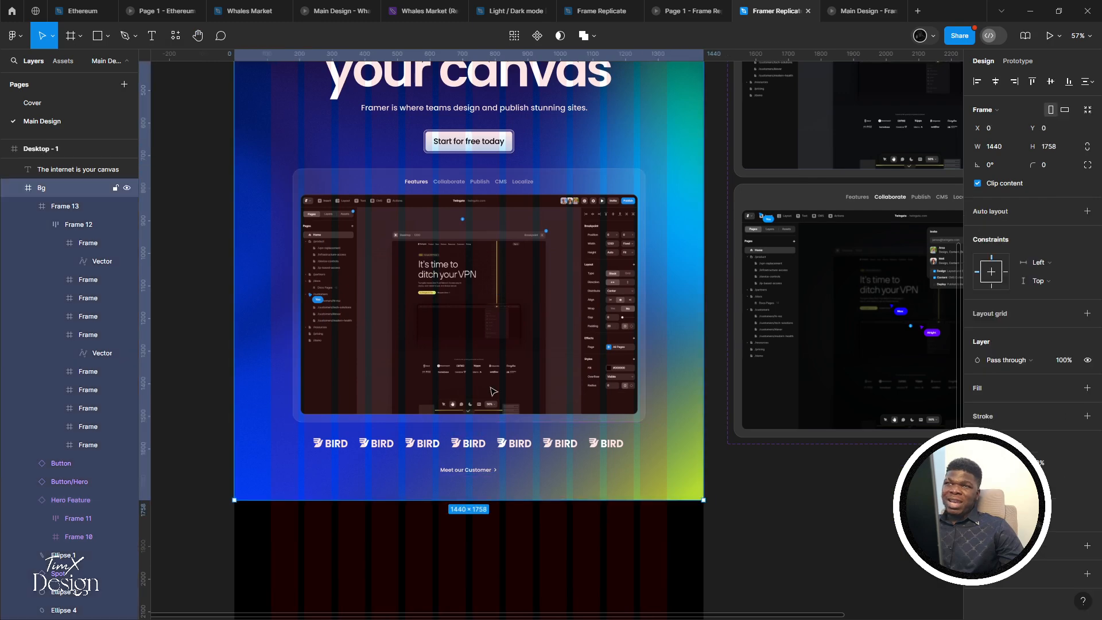
Try to scale the Hero Feature card proportionally from its top centre to about 1209.5 wide
click(491, 393)
key(k)
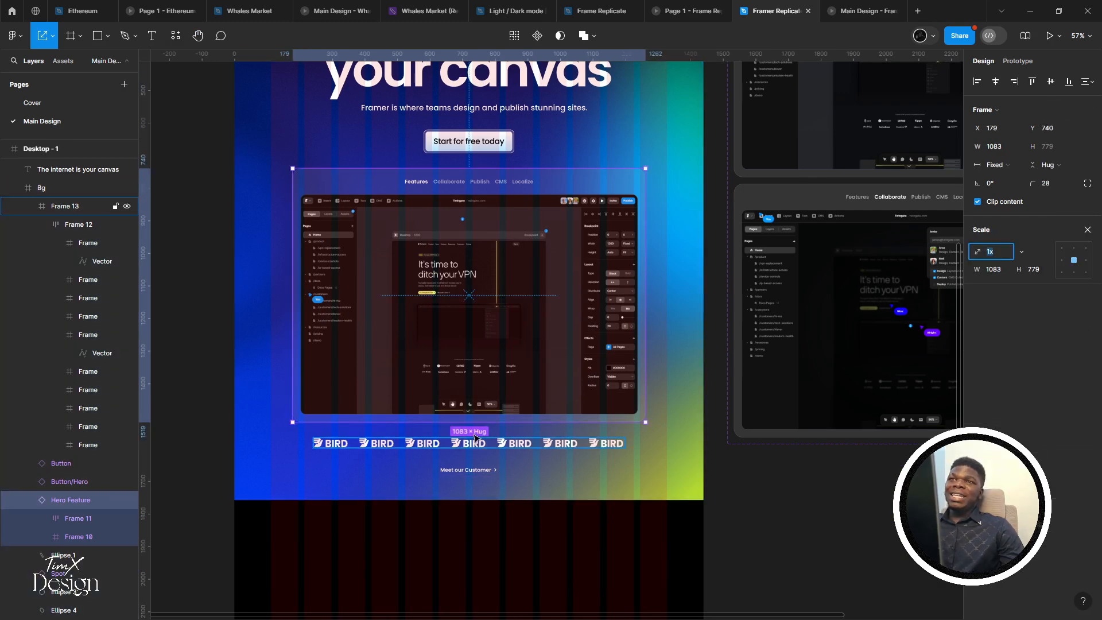
drag(469, 421, 468, 444)
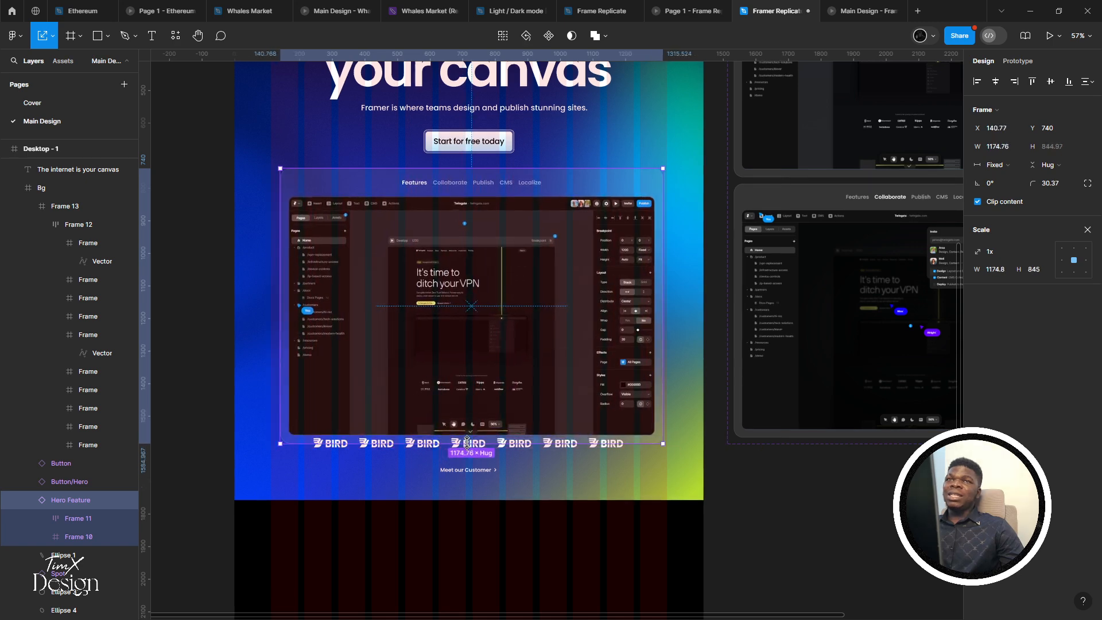
key(ctrl+z)
click(996, 83)
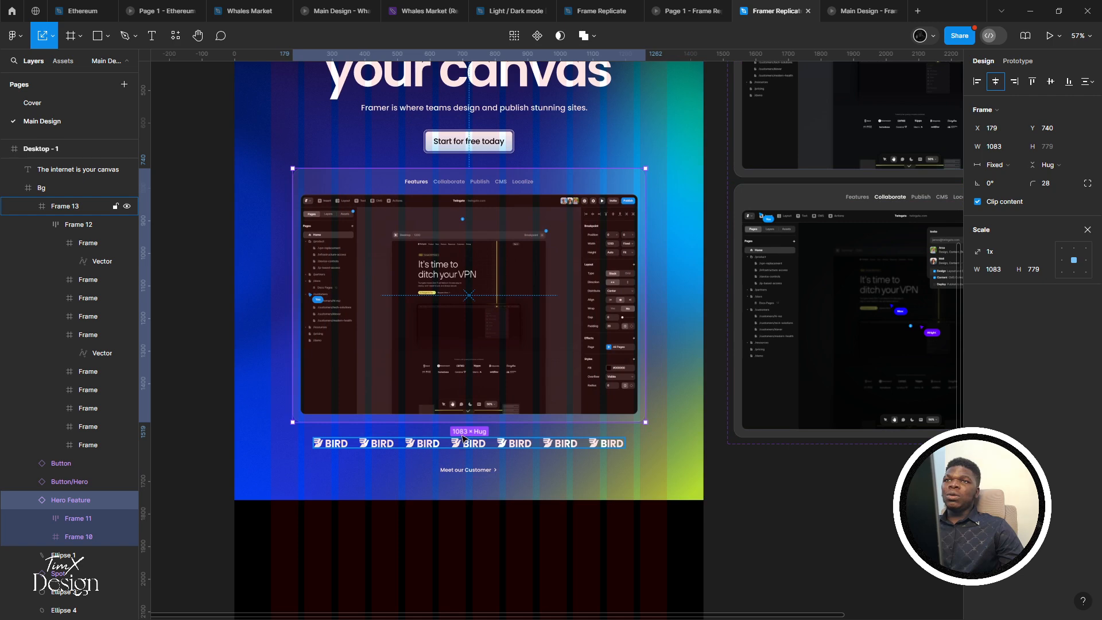
drag(472, 423, 477, 453)
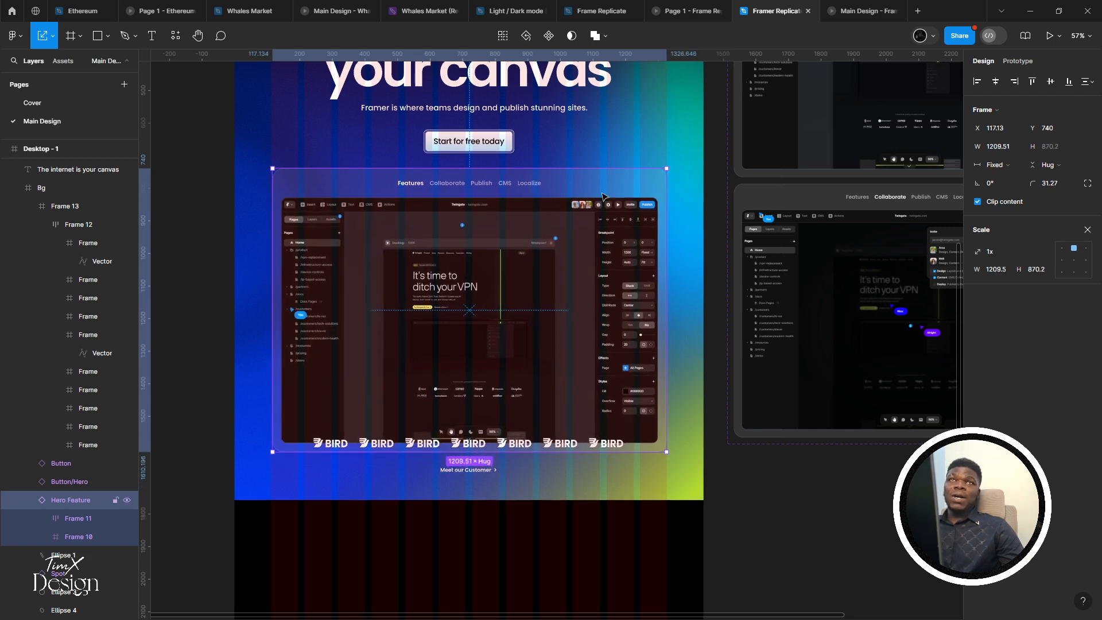
Review the enlarged feature card in the prototype preview and switch between its Features and Collaborate tabs
click(839, 5)
scroll(477, 322, up, 3)
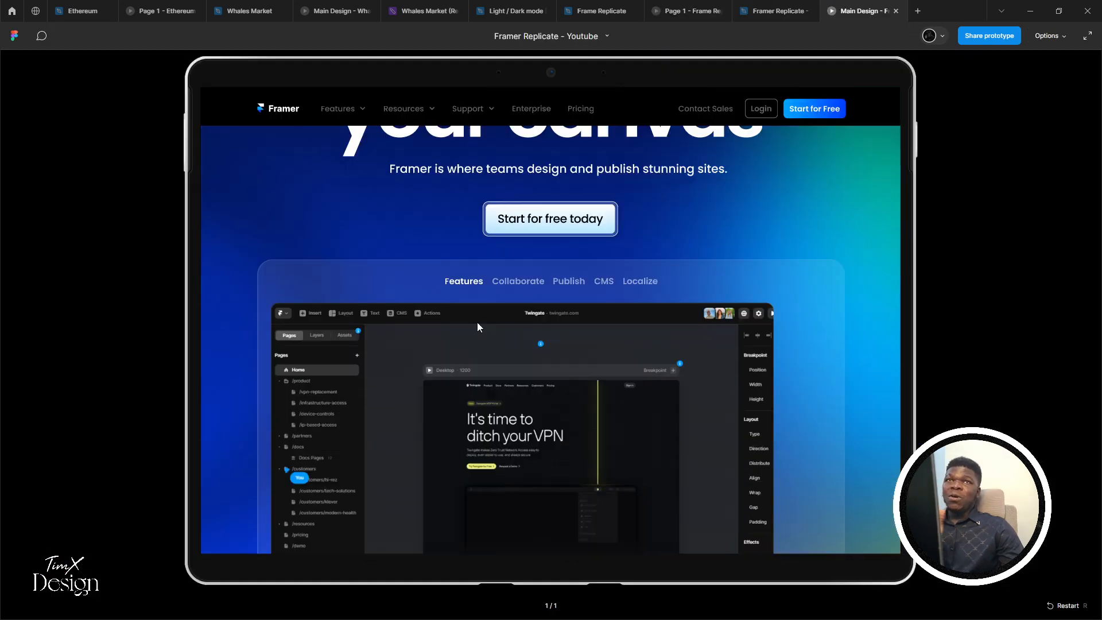
scroll(491, 333, down, 1)
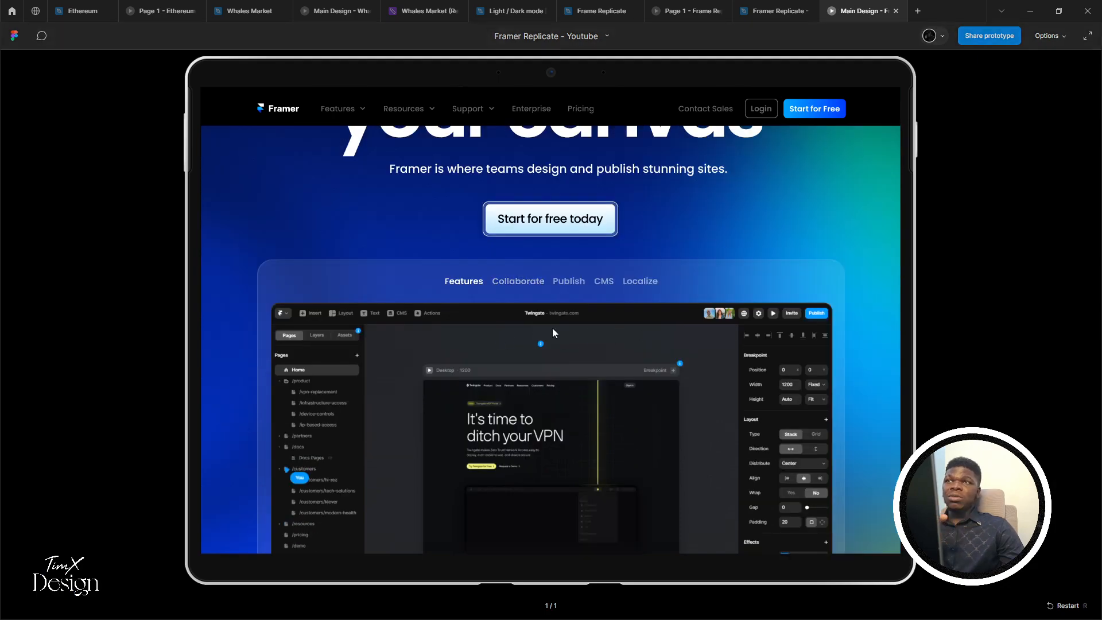
scroll(597, 345, up, 2)
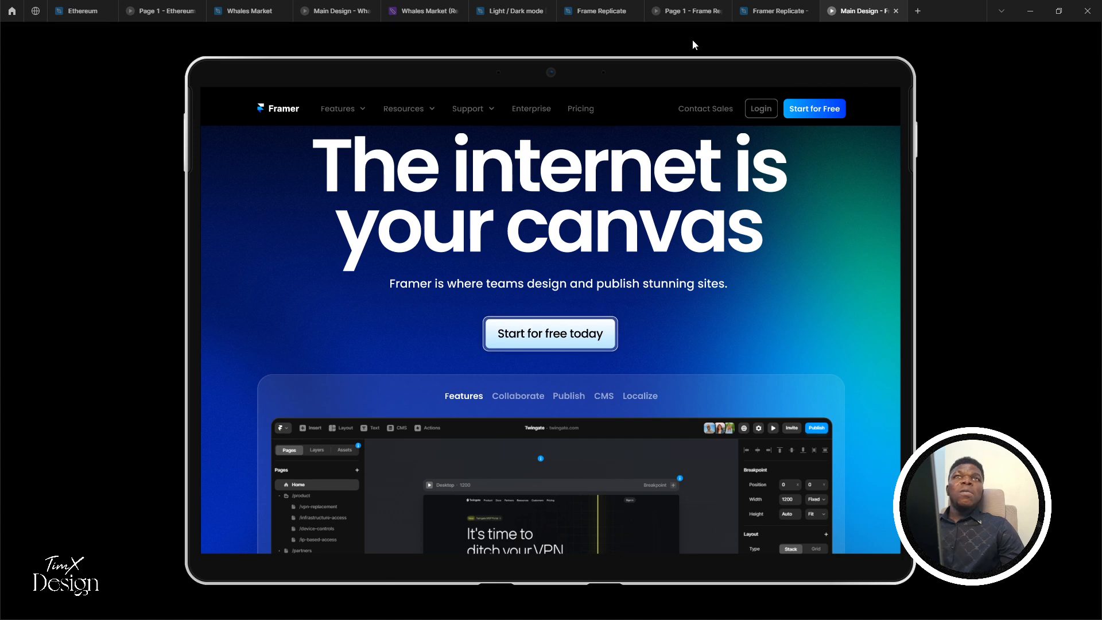
click(508, 395)
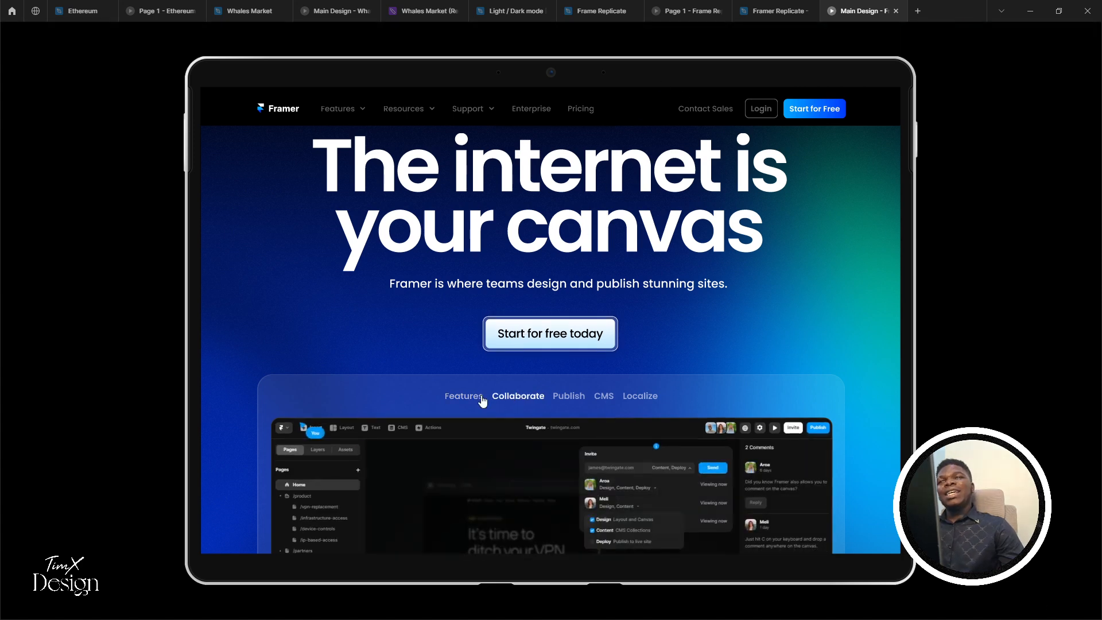
click(481, 395)
click(517, 396)
click(464, 402)
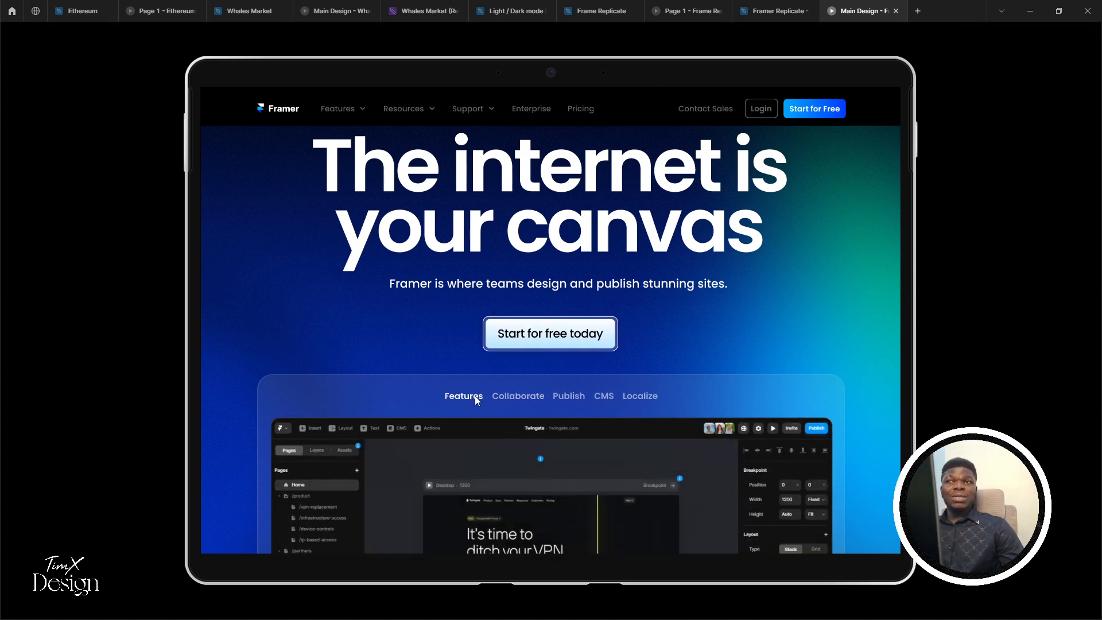
Return to the design file, copy the scaled Hero Feature card's width, and undo the scaling
click(775, 11)
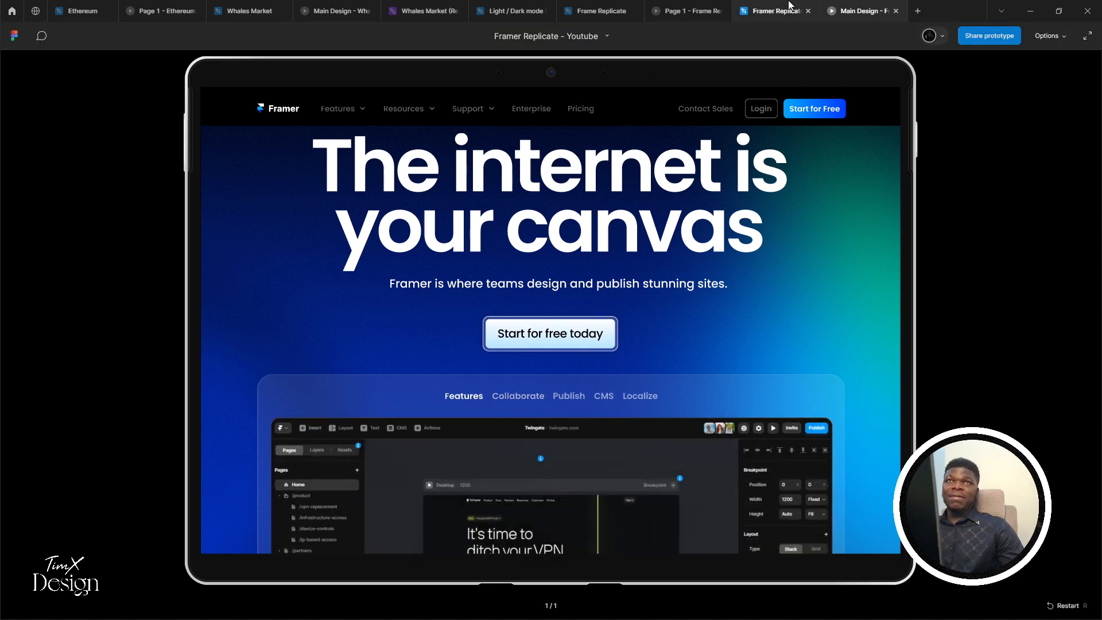
key(Escape)
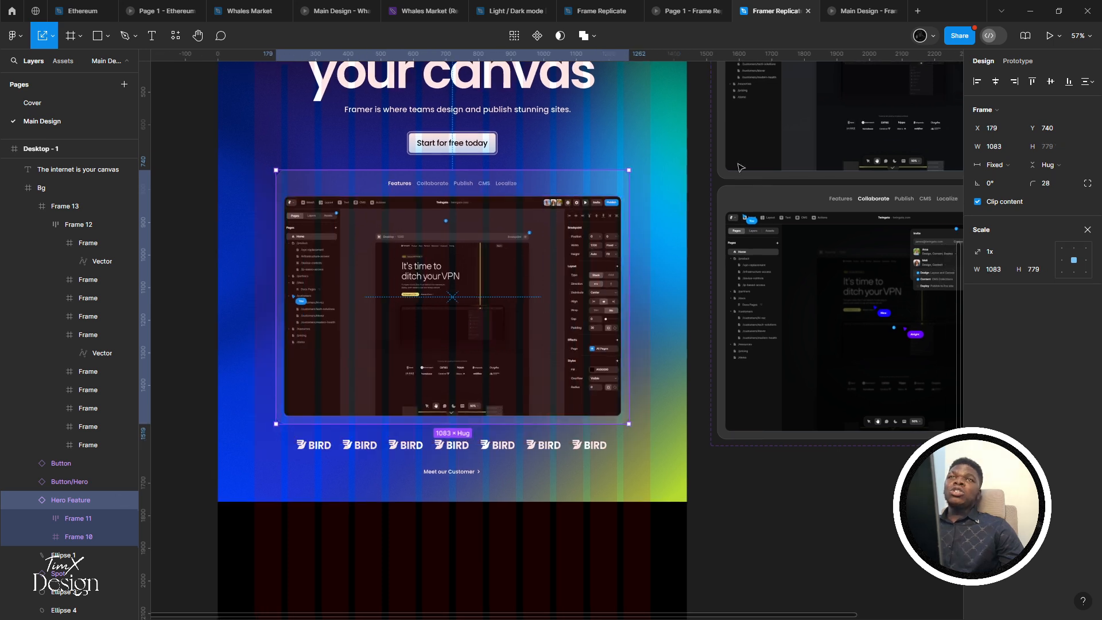
drag(740, 167, 924, 144)
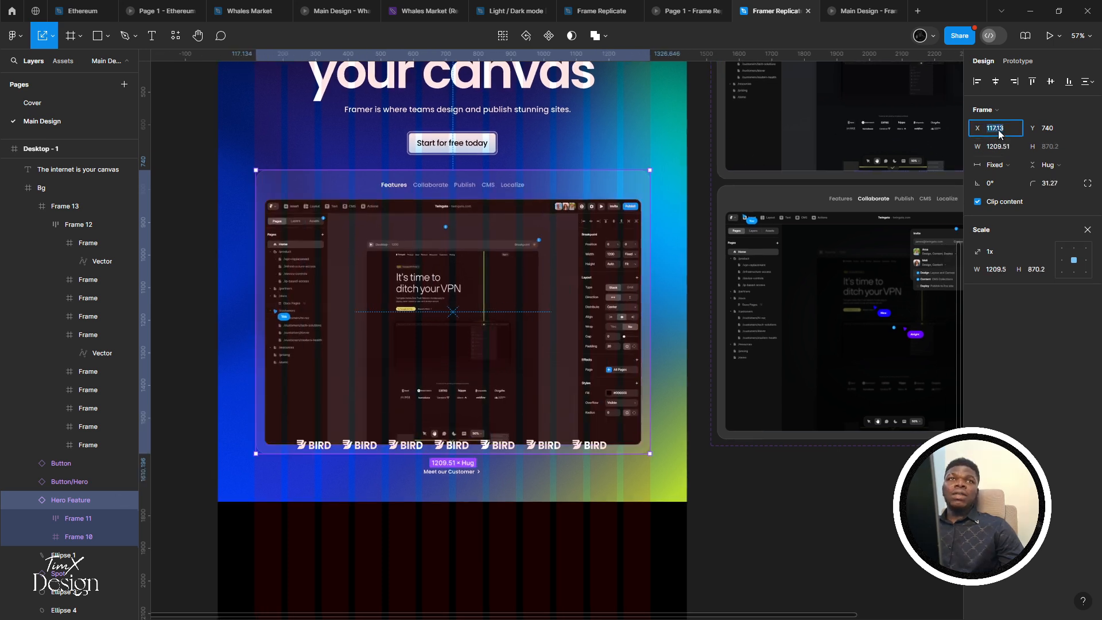
click(998, 149)
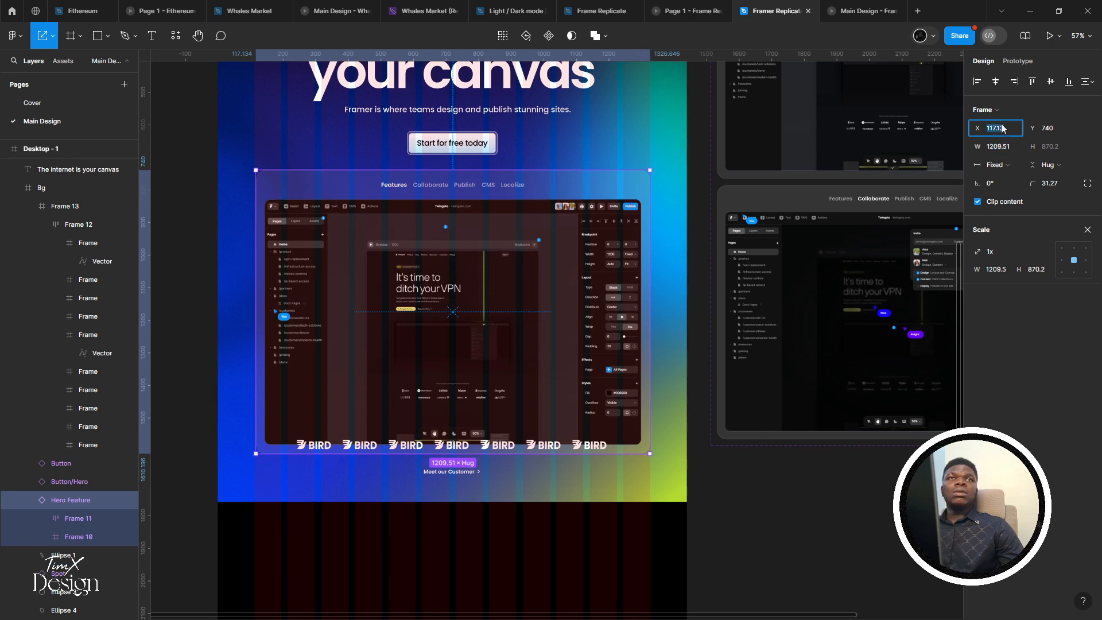
click(1087, 231)
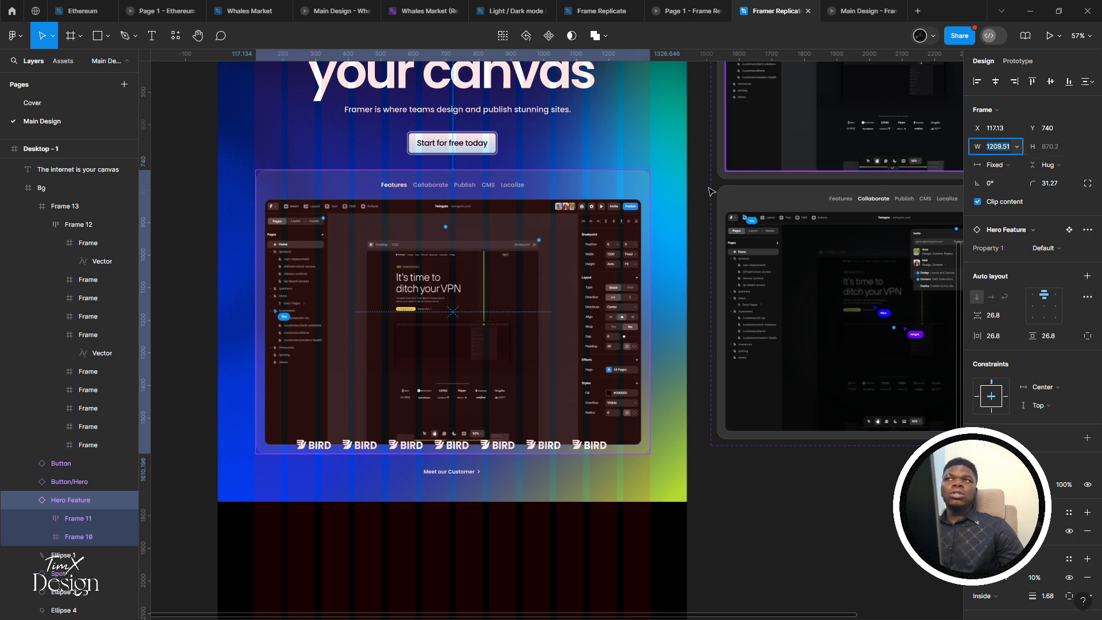
scroll(678, 246, up, 10)
scroll(647, 278, down, 12)
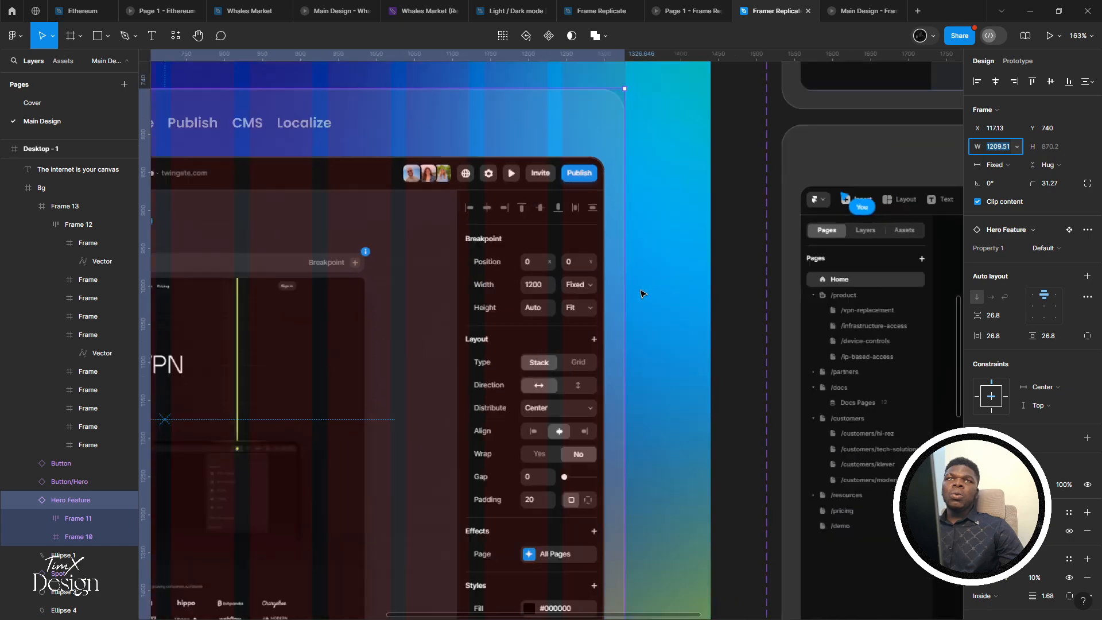
key(Escape)
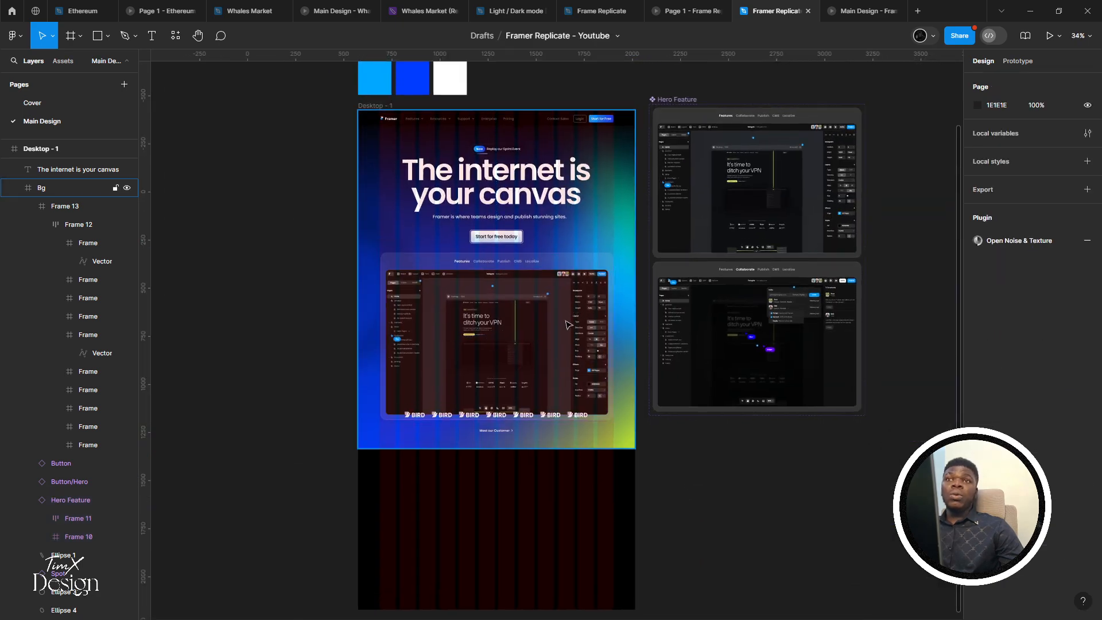
click(567, 324)
Widen the Hero Feature component set to make room and set the width of both variants to 1200
click(688, 293)
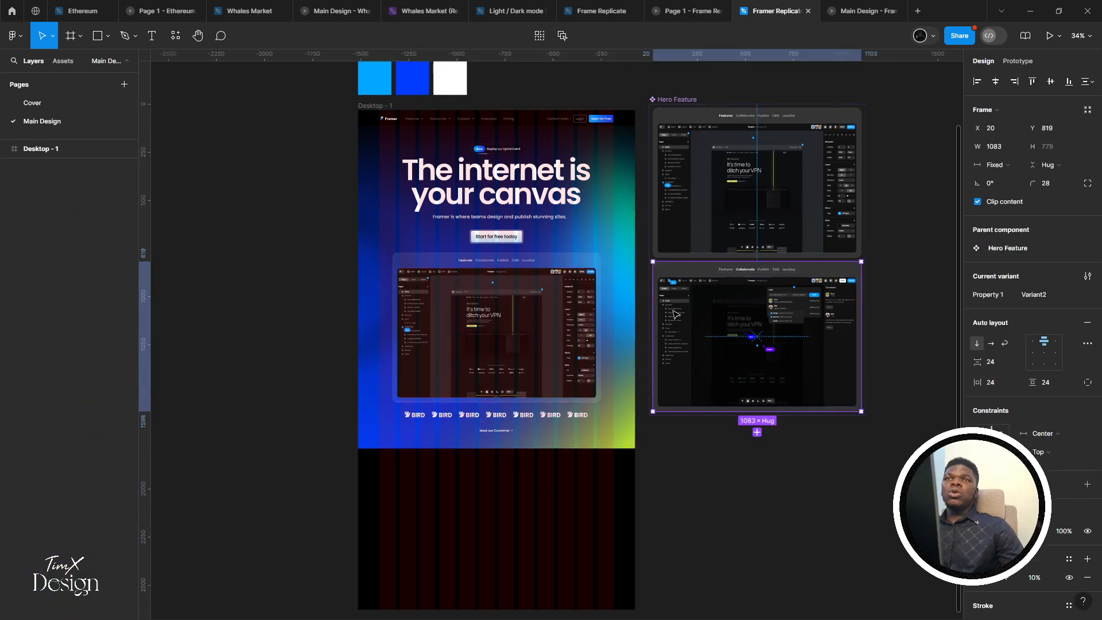
drag(695, 147, 570, 191)
click(552, 145)
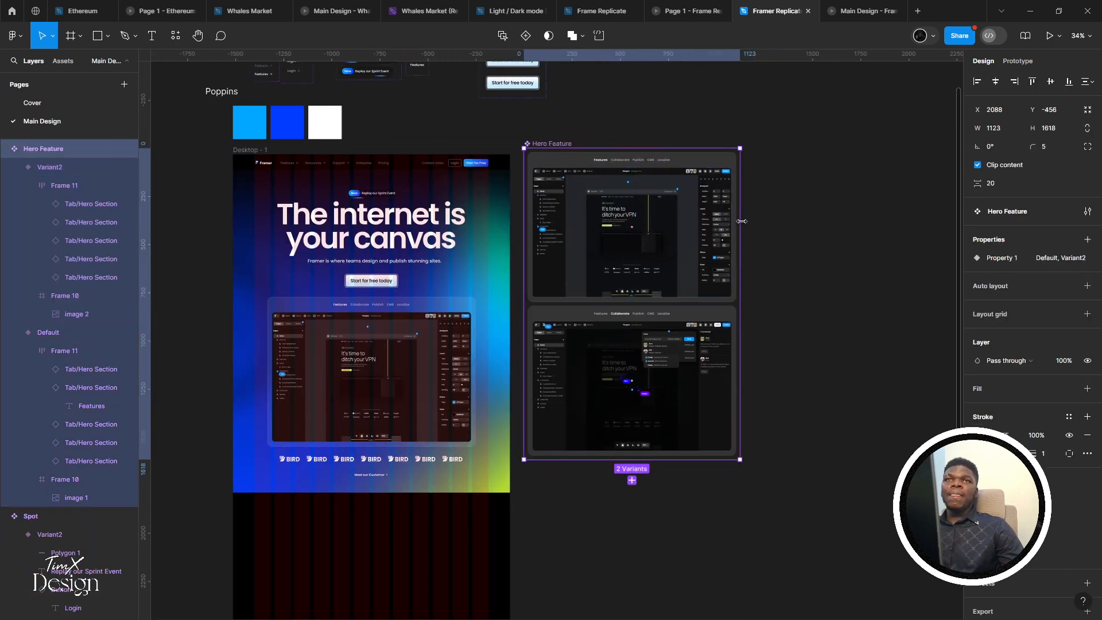
drag(740, 221, 849, 218)
key(Return)
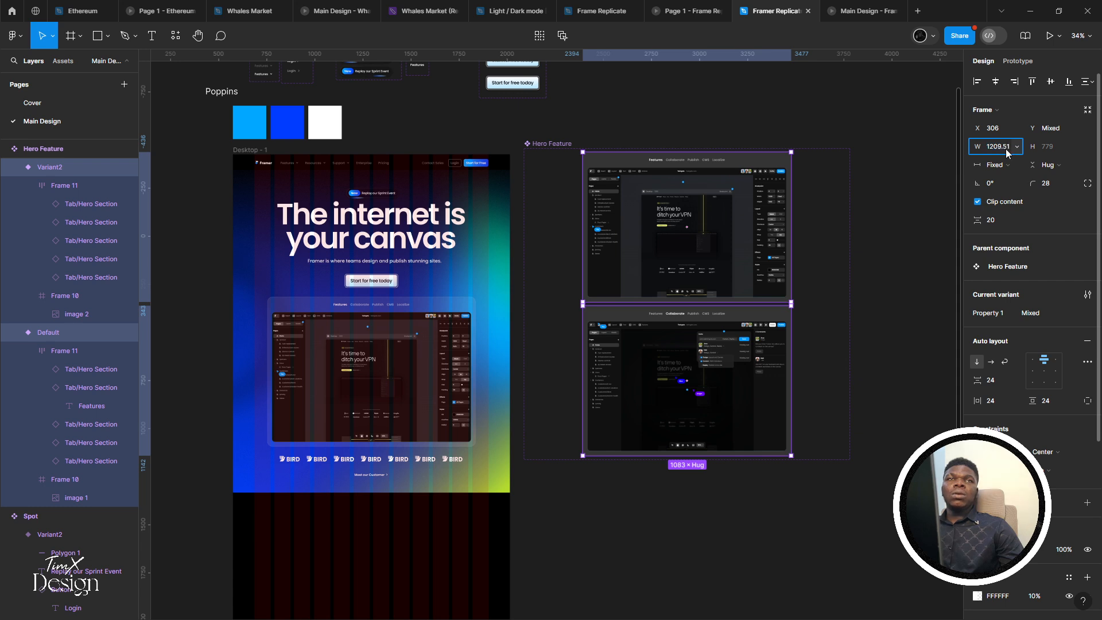
text(200)
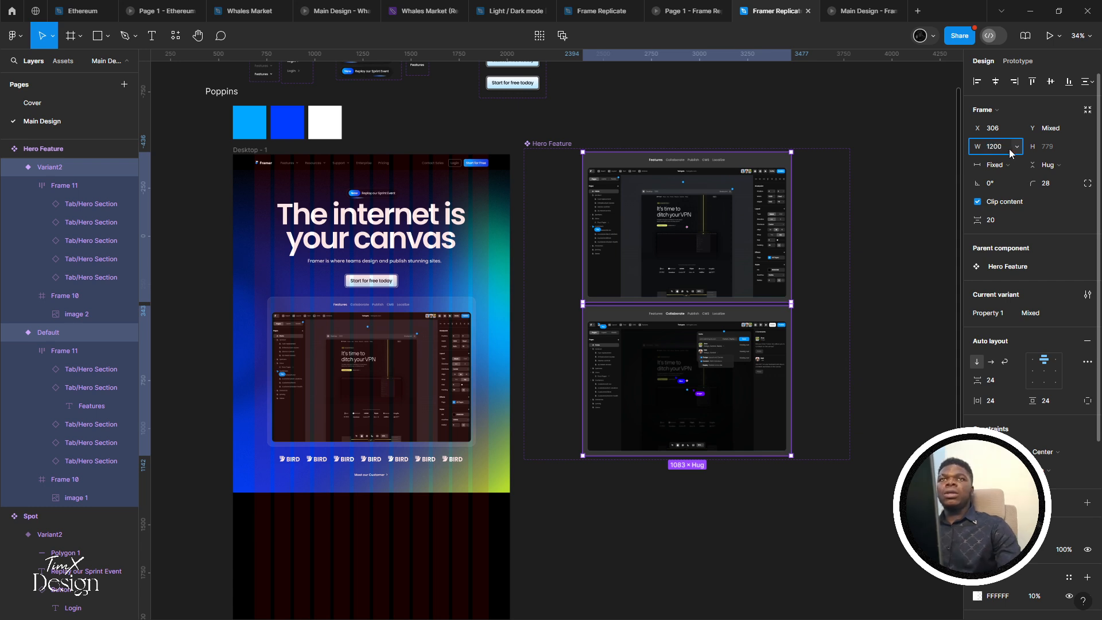
key(Return)
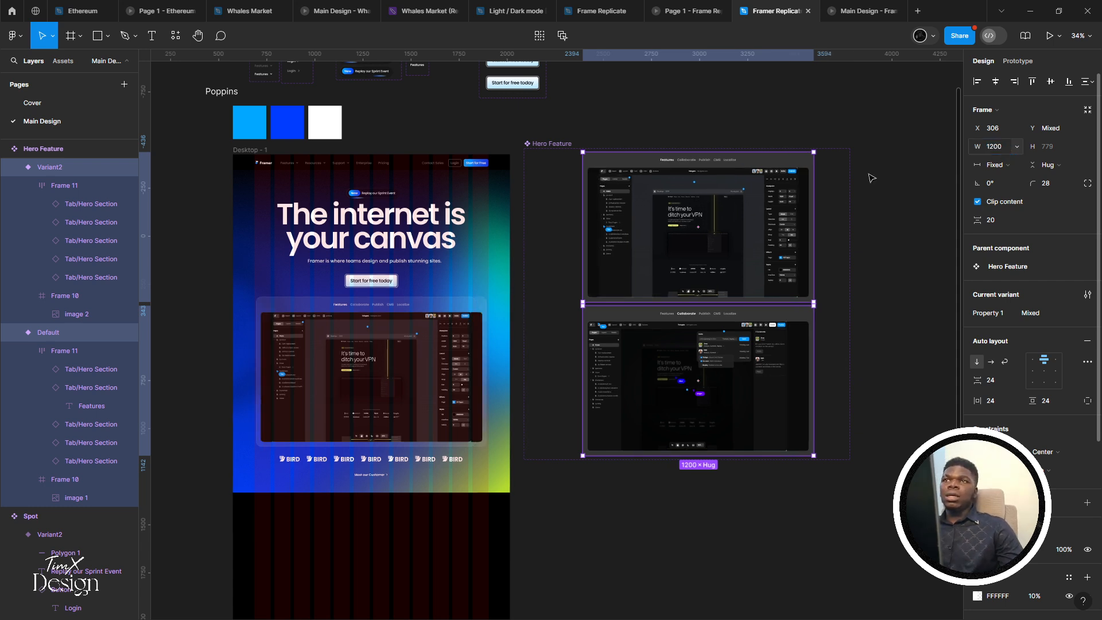
Inspect the side edges of the hero's feature card against the 12-column layout grid
double_click(385, 344)
scroll(385, 333, up, 3)
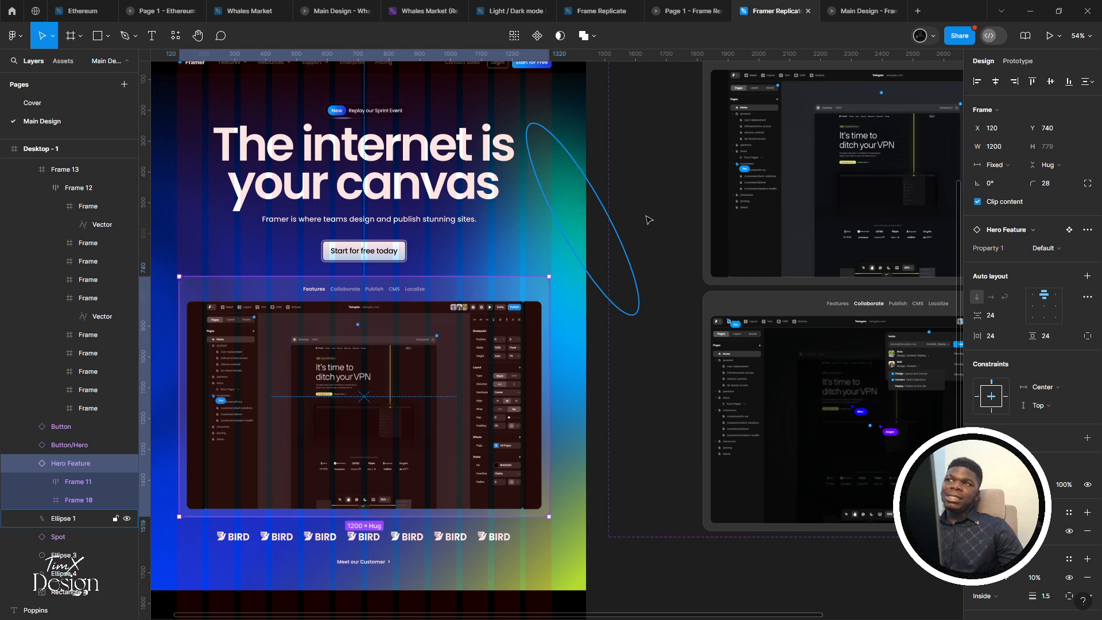
drag(851, 241, 823, 243)
drag(689, 273, 891, 245)
scroll(356, 292, up, 2)
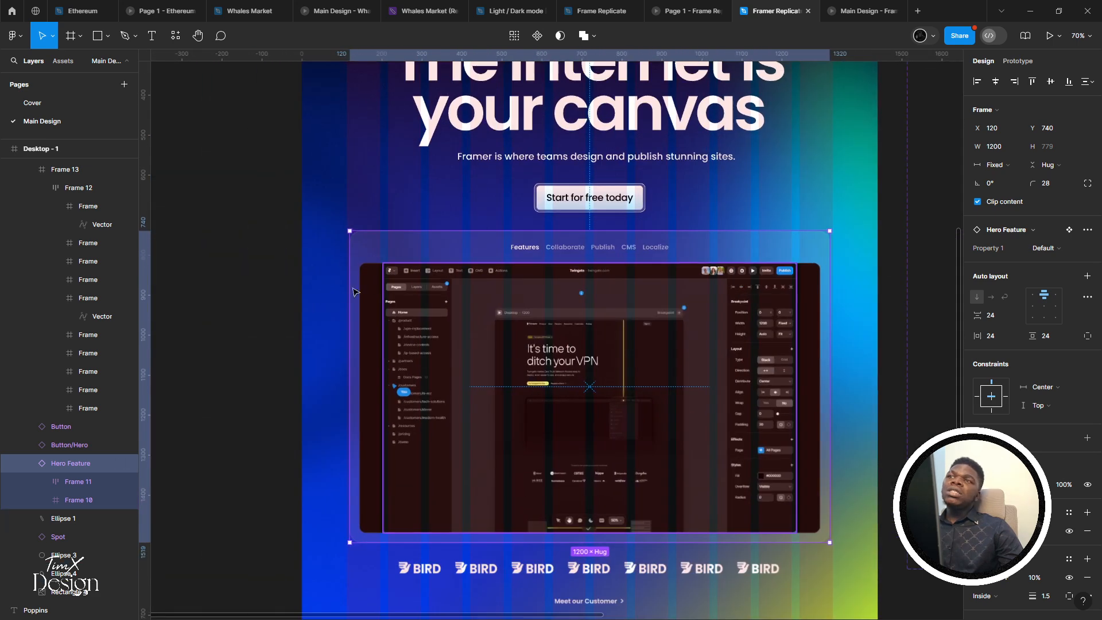
scroll(354, 291, up, 1)
scroll(354, 292, up, 6)
scroll(356, 289, down, 7)
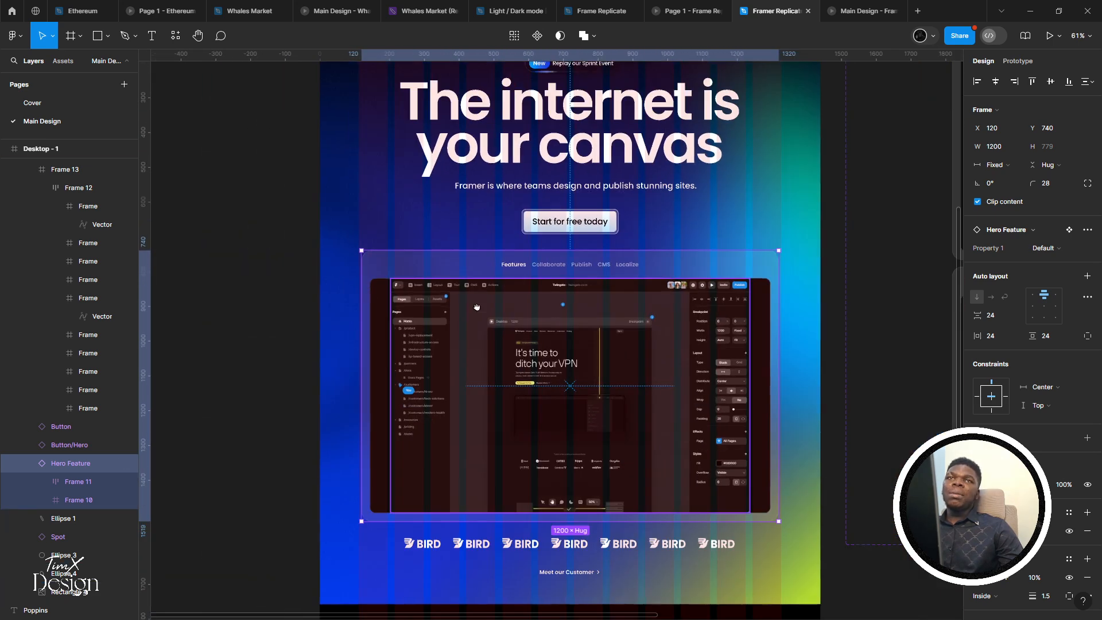
Set the width of both Hero Feature variants to 1202, followed by 1204
drag(477, 307, 325, 297)
drag(937, 176, 681, 202)
scroll(681, 201, up, 1)
click(681, 201)
shift+click(693, 337)
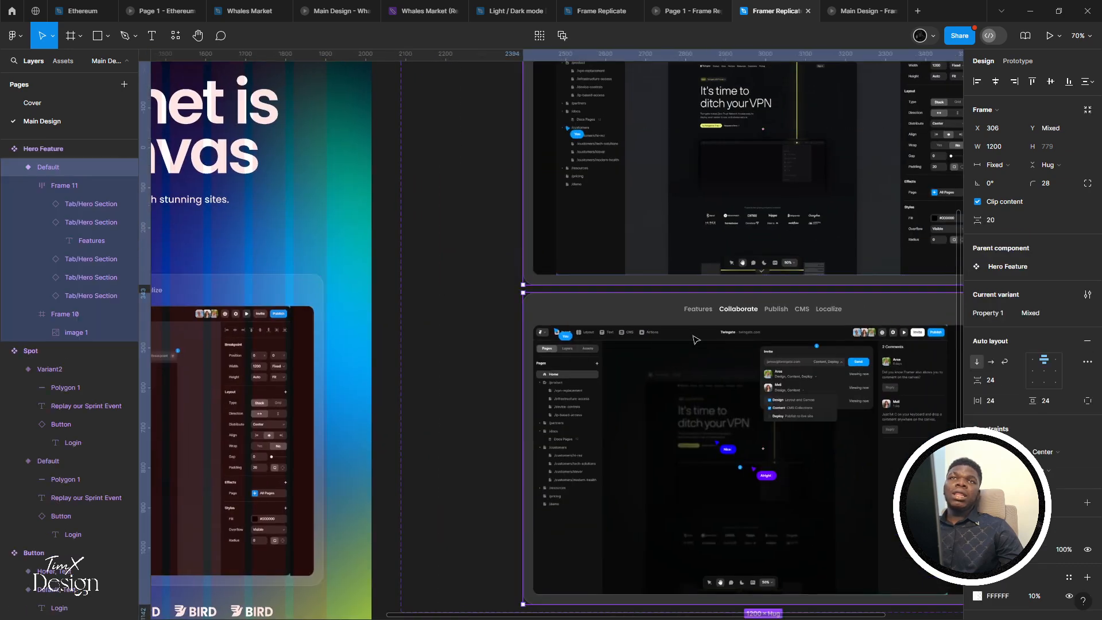
text(1202)
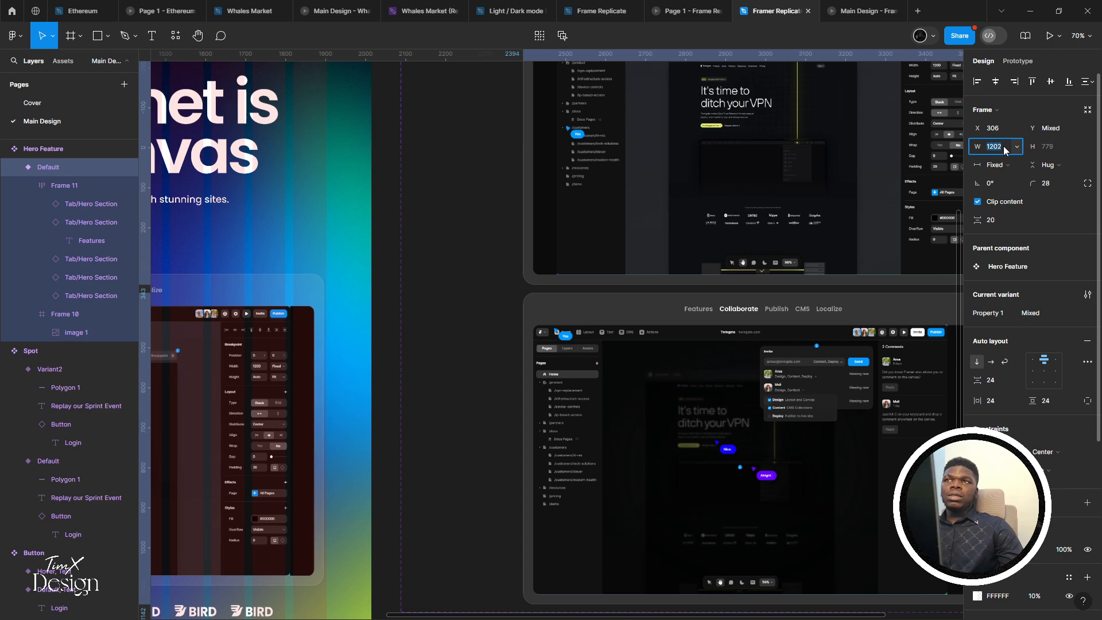
key(Return)
key(Up)
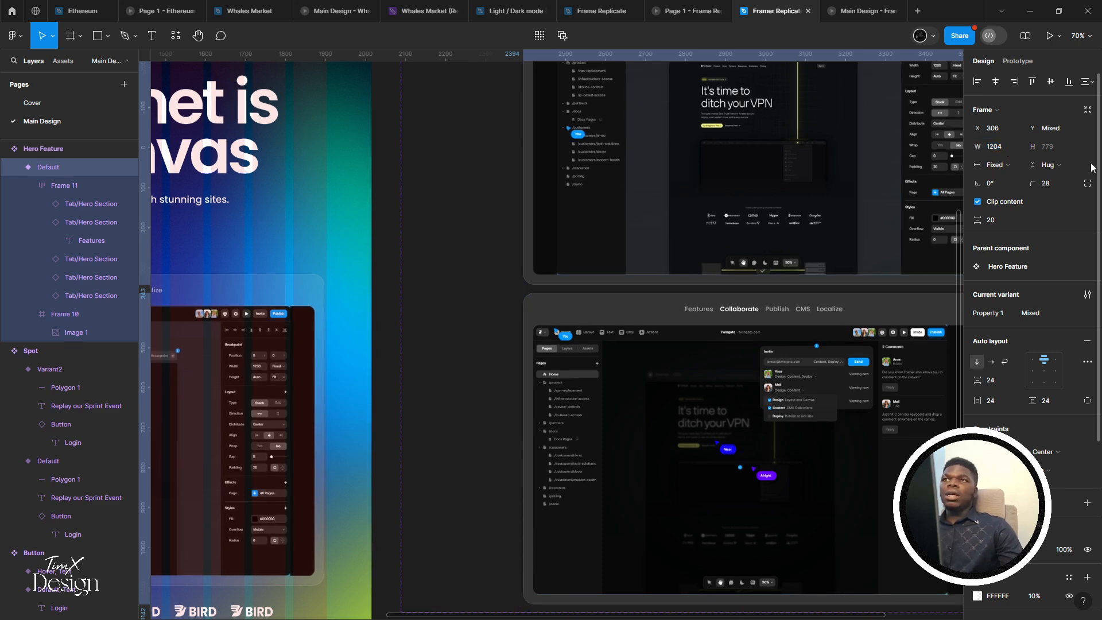
Check the feature card's edge against the layout grid and set the width of both Hero Feature variants to 1212
scroll(612, 215, down, 4)
drag(611, 215, 725, 172)
double_click(500, 275)
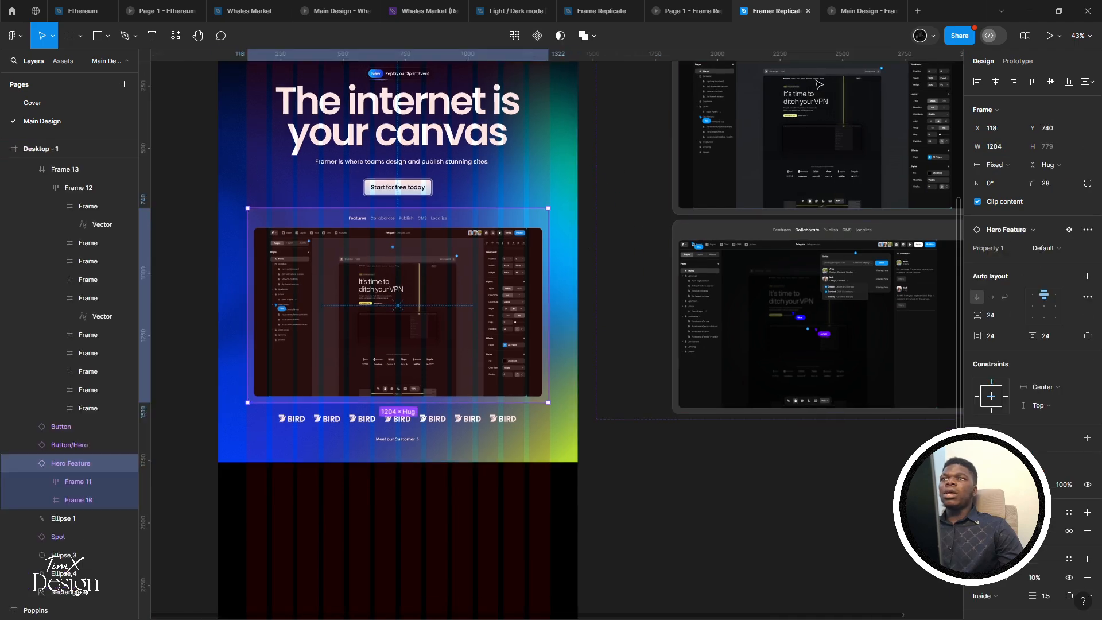
click(591, 206)
scroll(593, 212, up, 5)
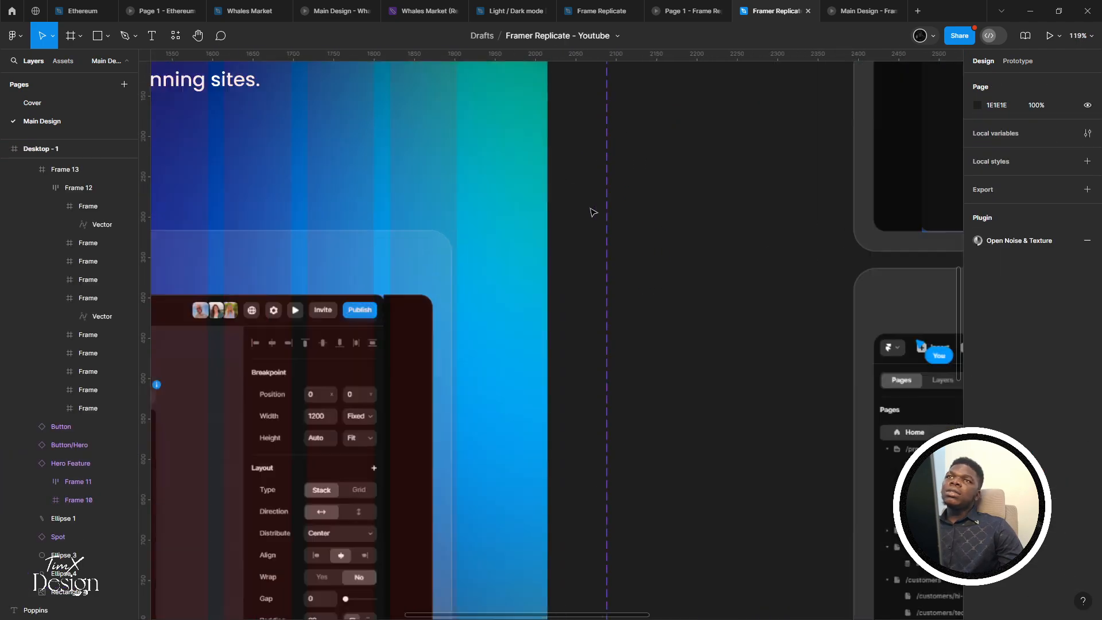
drag(658, 195, 349, 211)
click(748, 148)
shift+click(687, 340)
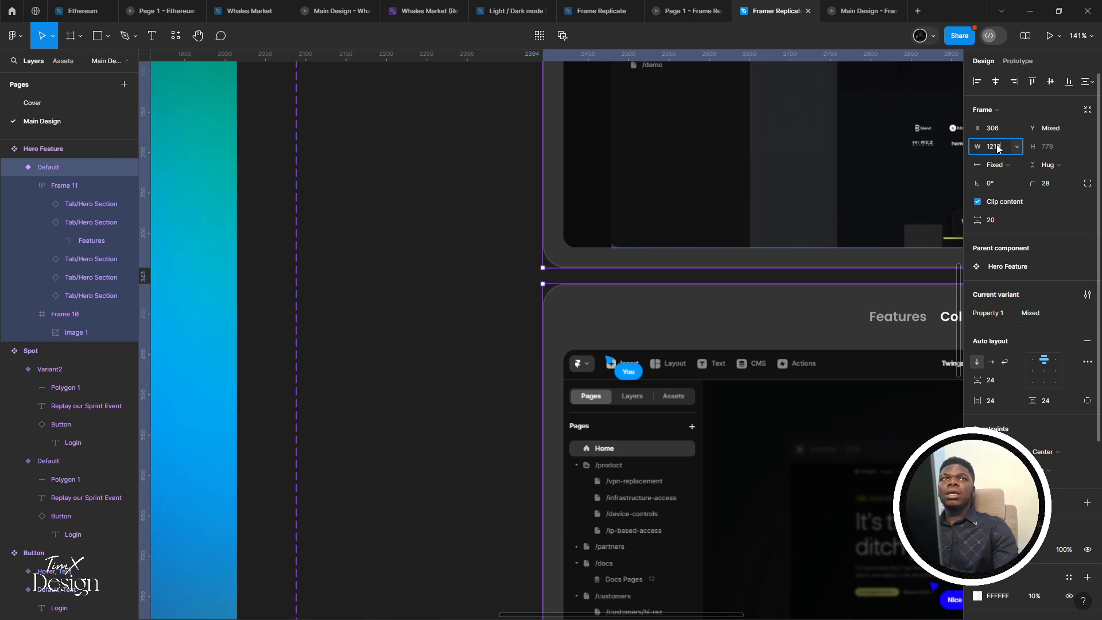
key(Return)
Check the hero's feature card against the 12-column layout grid and set the width of both Hero Feature variants to 1213
scroll(499, 222, down, 4)
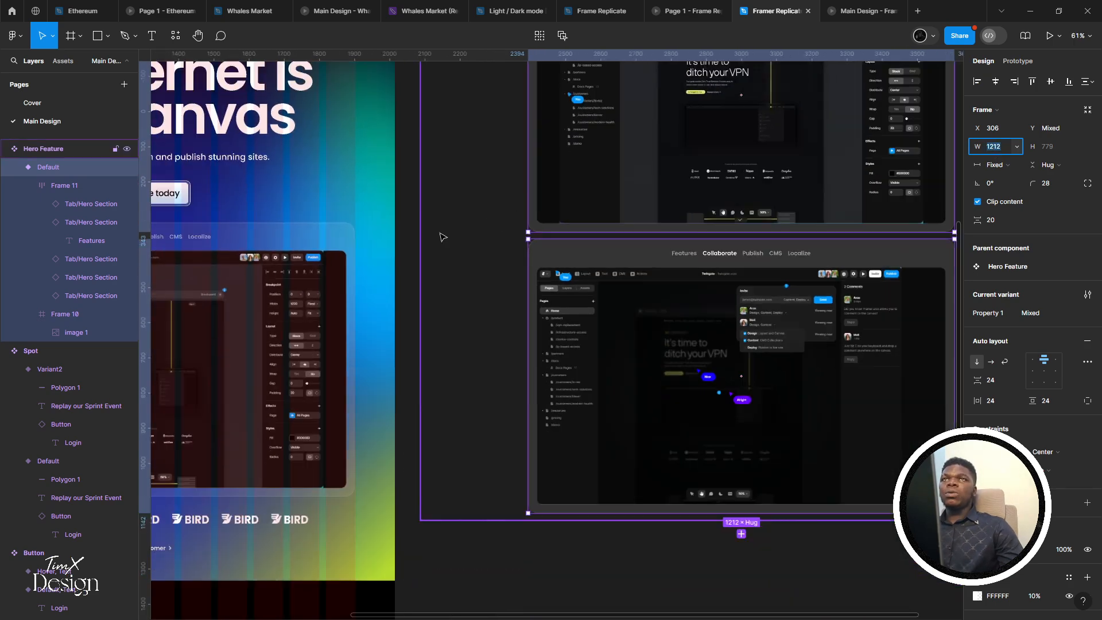
drag(442, 239, 717, 118)
scroll(248, 343, up, 1)
scroll(248, 342, up, 2)
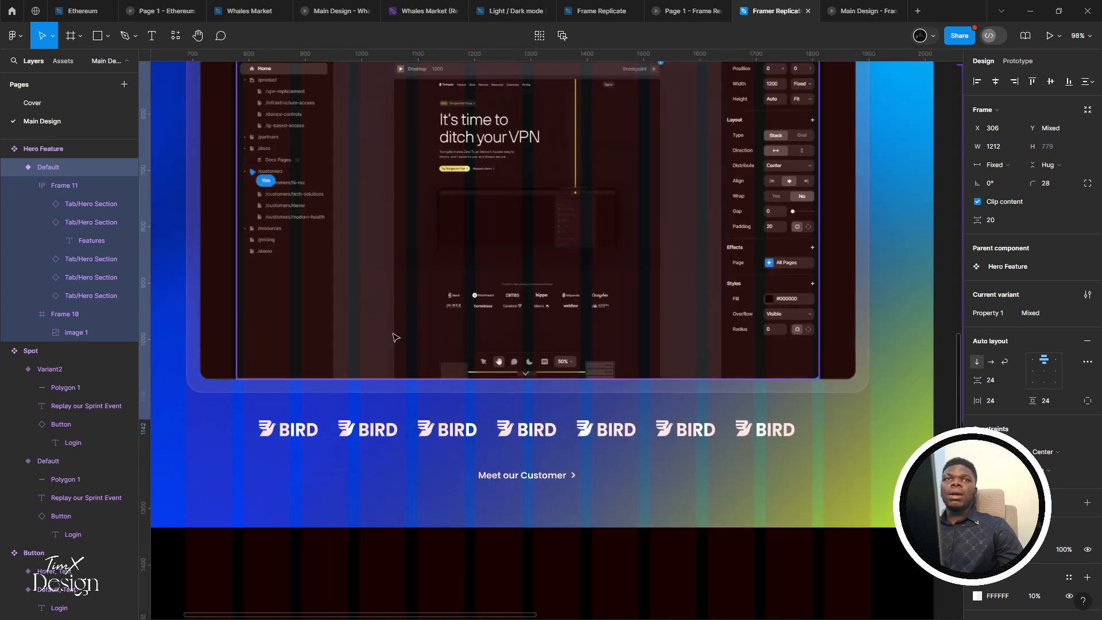
scroll(394, 336, down, 2)
drag(535, 290, 521, 295)
drag(802, 254, 339, 394)
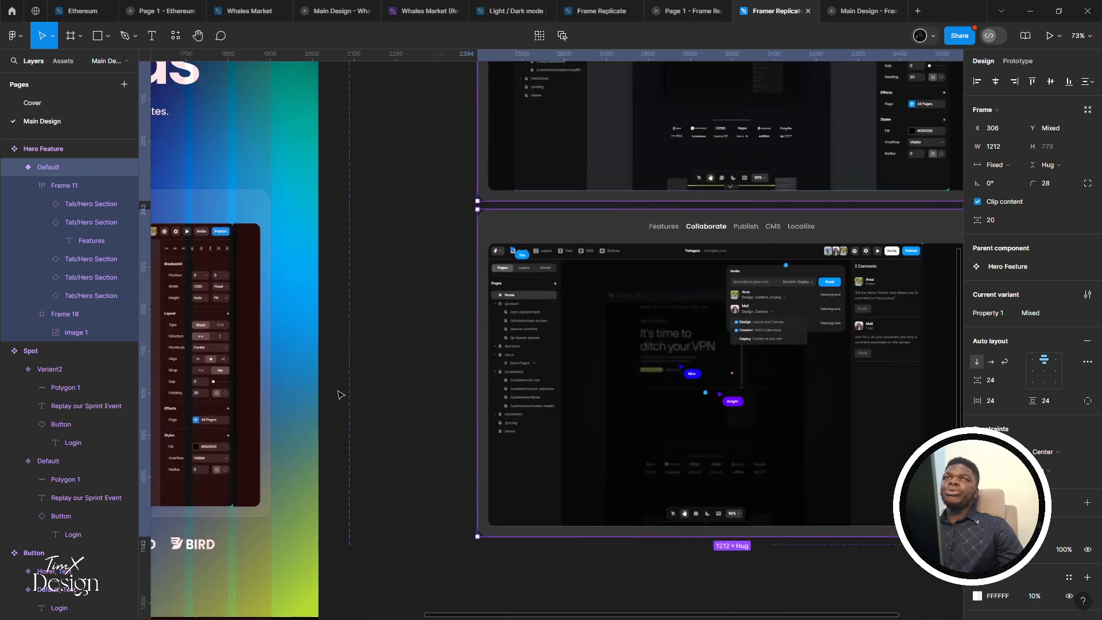
click(453, 311)
click(663, 222)
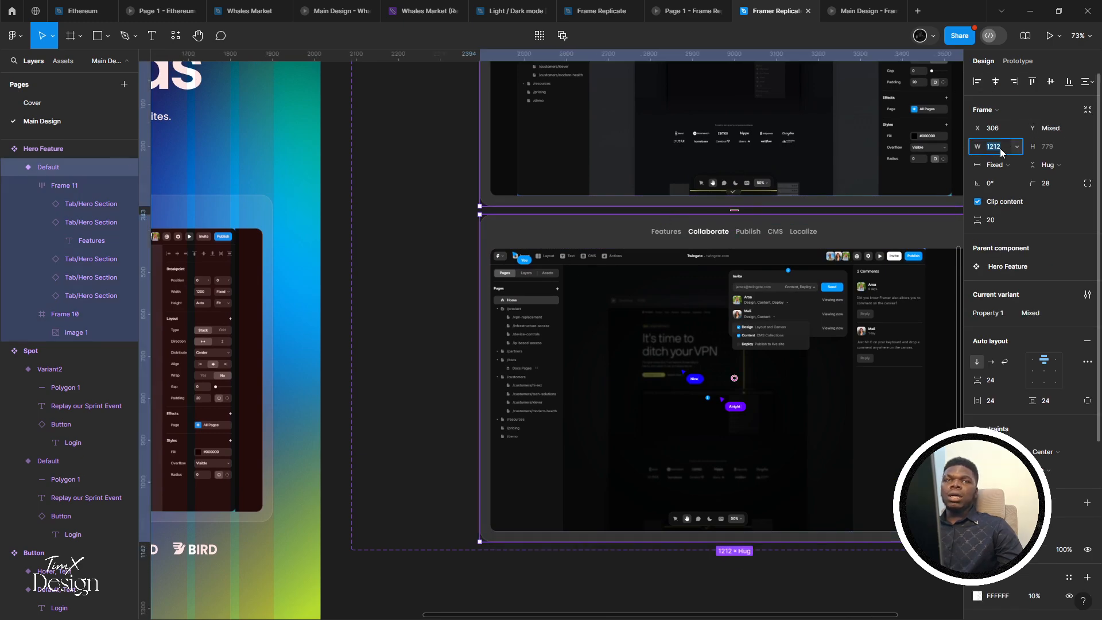
key(Up)
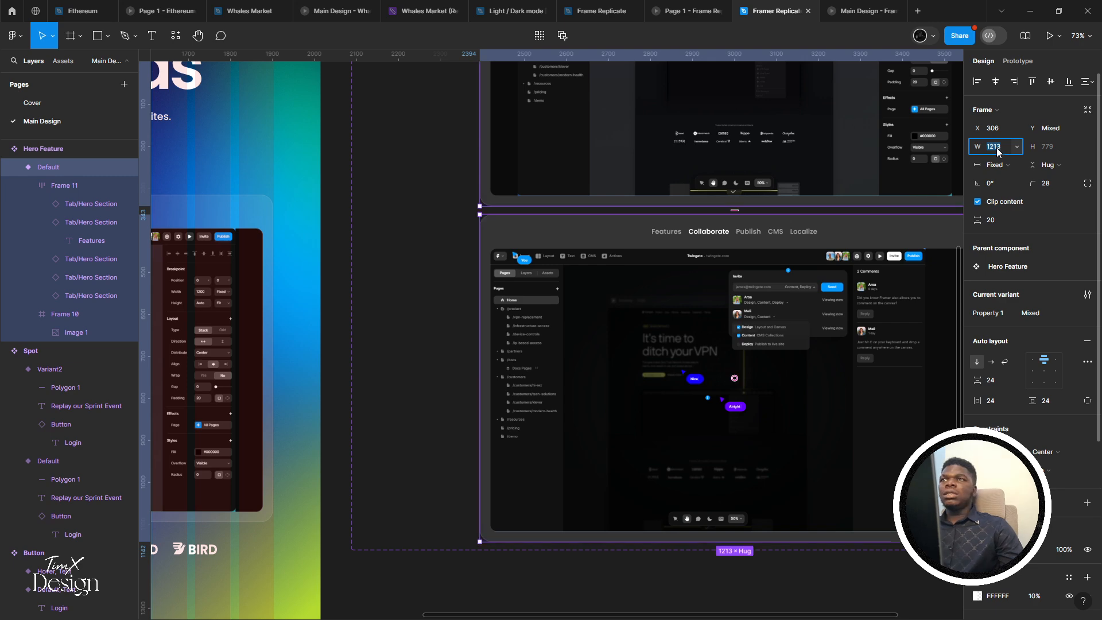
Set the width of both Hero Feature variants to 1215 and check the hero's feature card against the layout grid
drag(556, 307, 890, 230)
drag(529, 278, 753, 287)
click(686, 285)
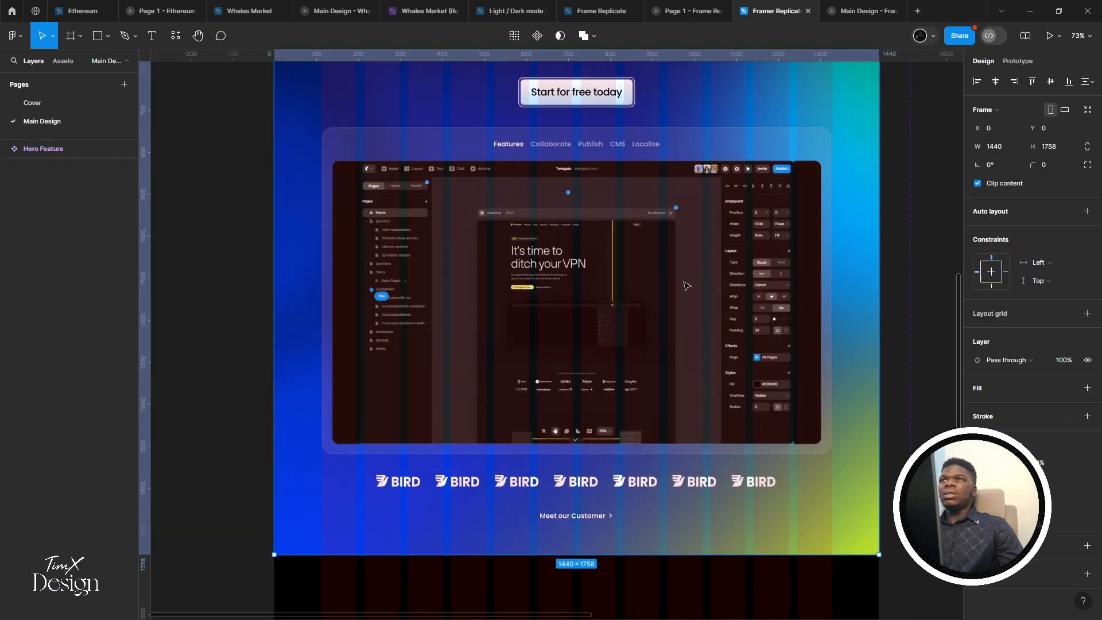
click(926, 112)
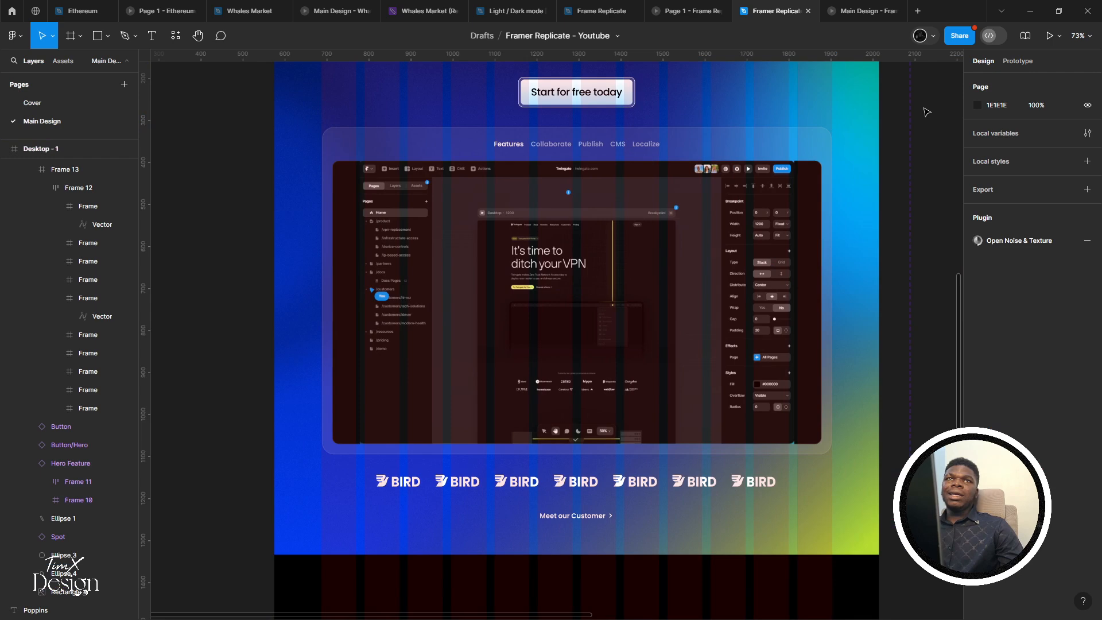
scroll(651, 194, right, 7)
scroll(651, 194, up, 1)
click(735, 228)
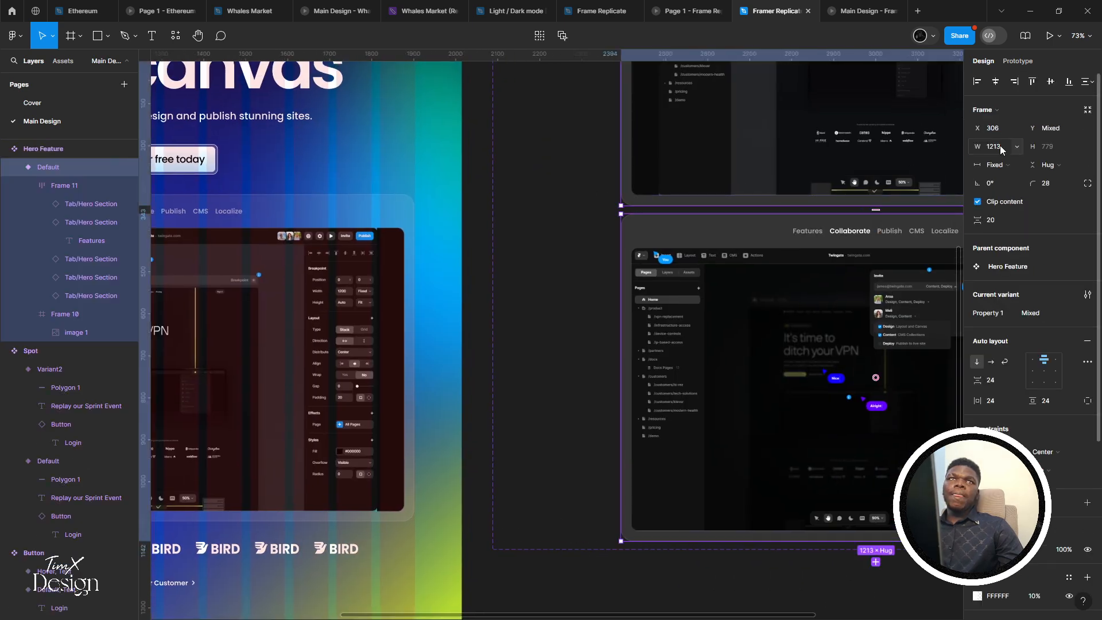
key(Up)
key(Up)
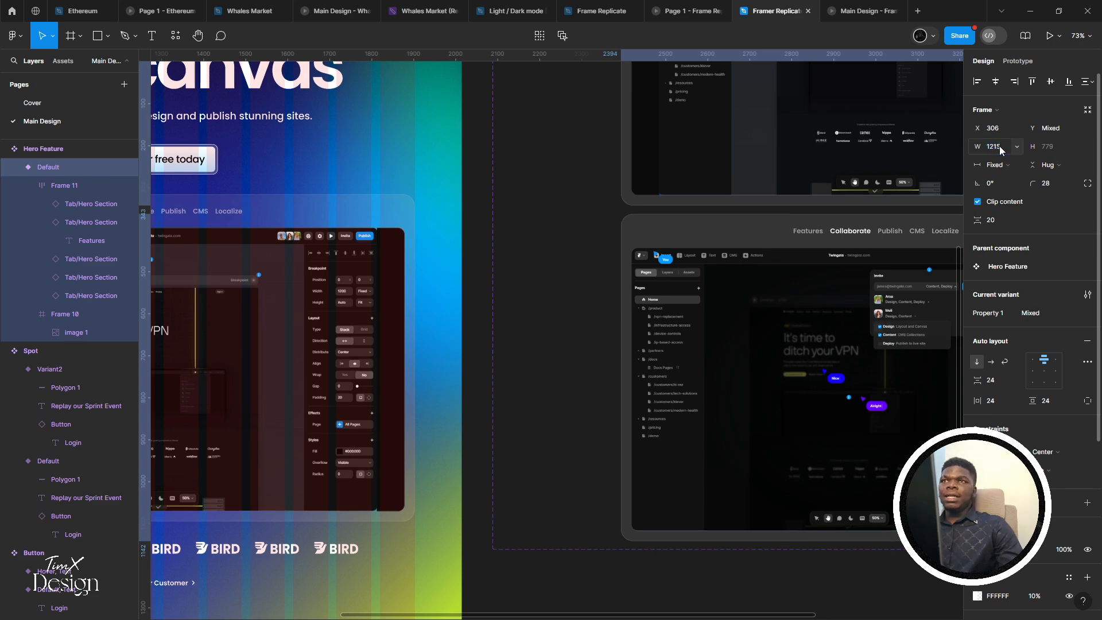
key(Return)
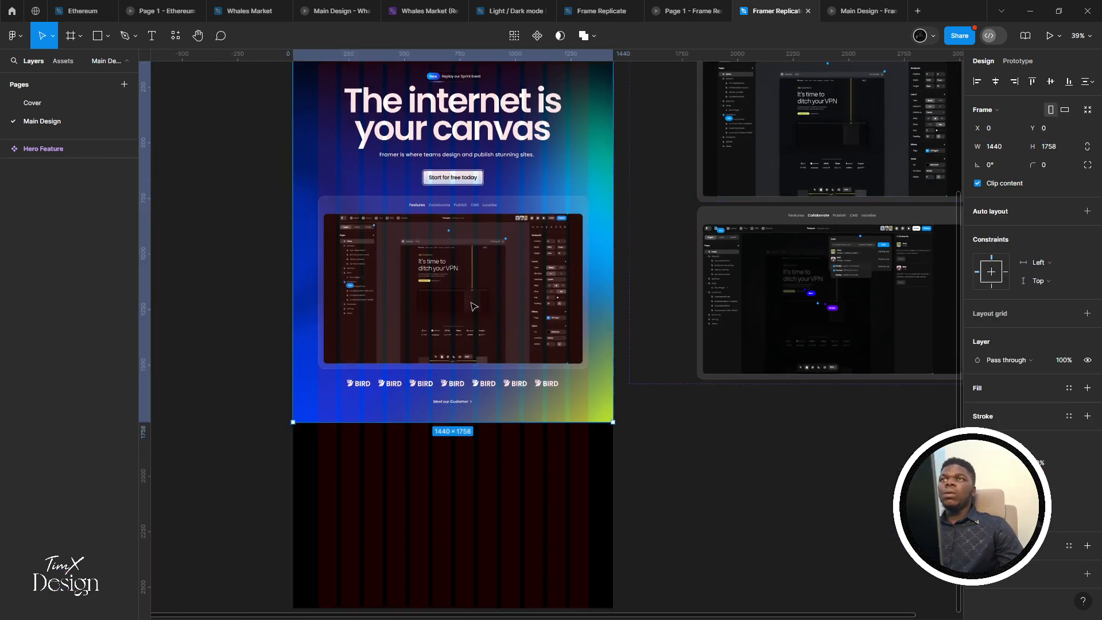
click(474, 307)
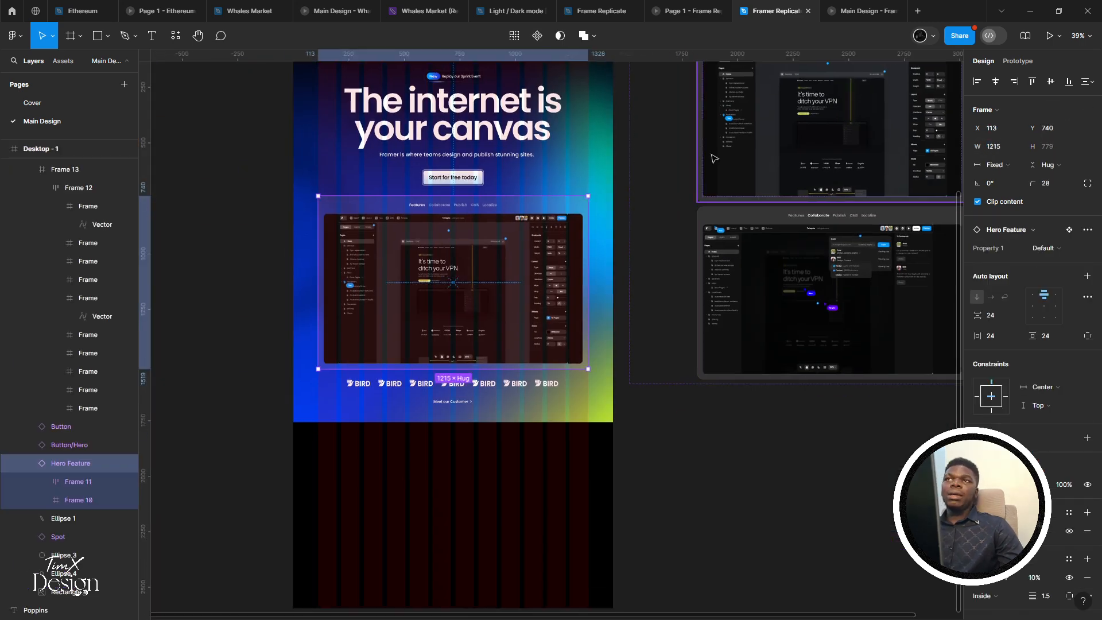
drag(768, 215, 757, 233)
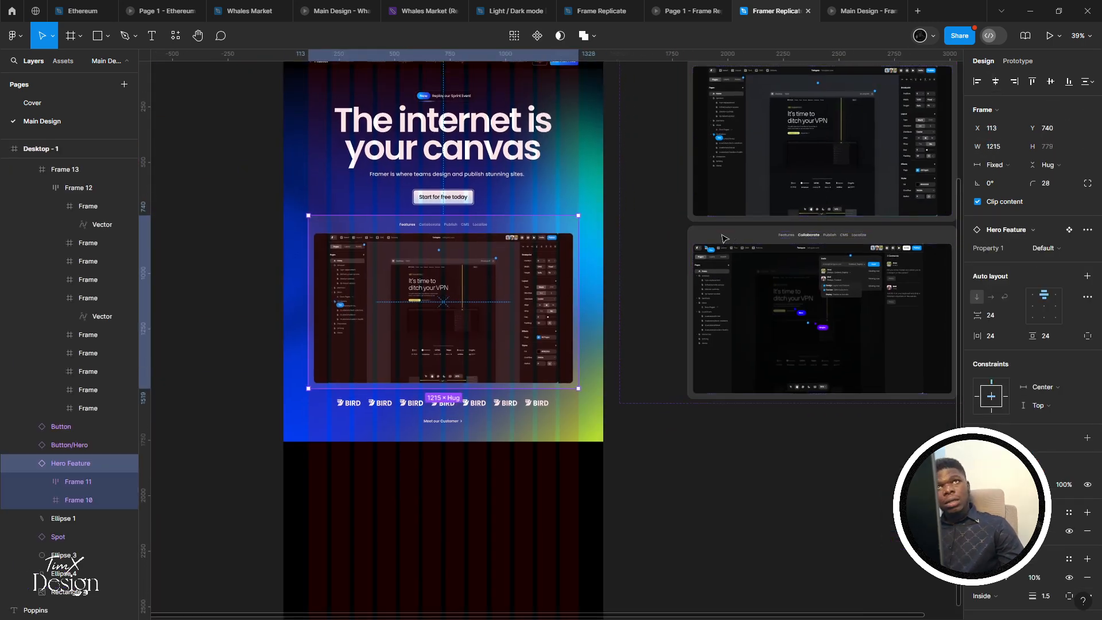
Widen the screenshot image in the Default Hero Feature variant to 1168 so it spans its full frame
drag(706, 206, 495, 337)
click(453, 297)
scroll(561, 268, up, 2)
drag(561, 265, 467, 335)
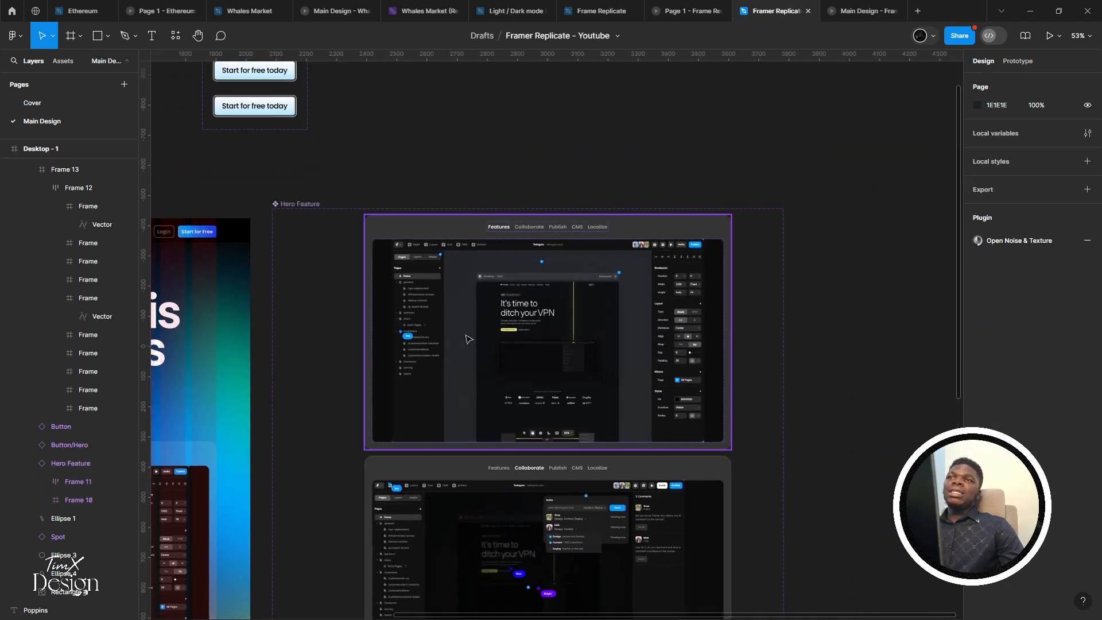
double_click(480, 324)
double_click(481, 321)
scroll(480, 313, up, 2)
scroll(467, 293, up, 3)
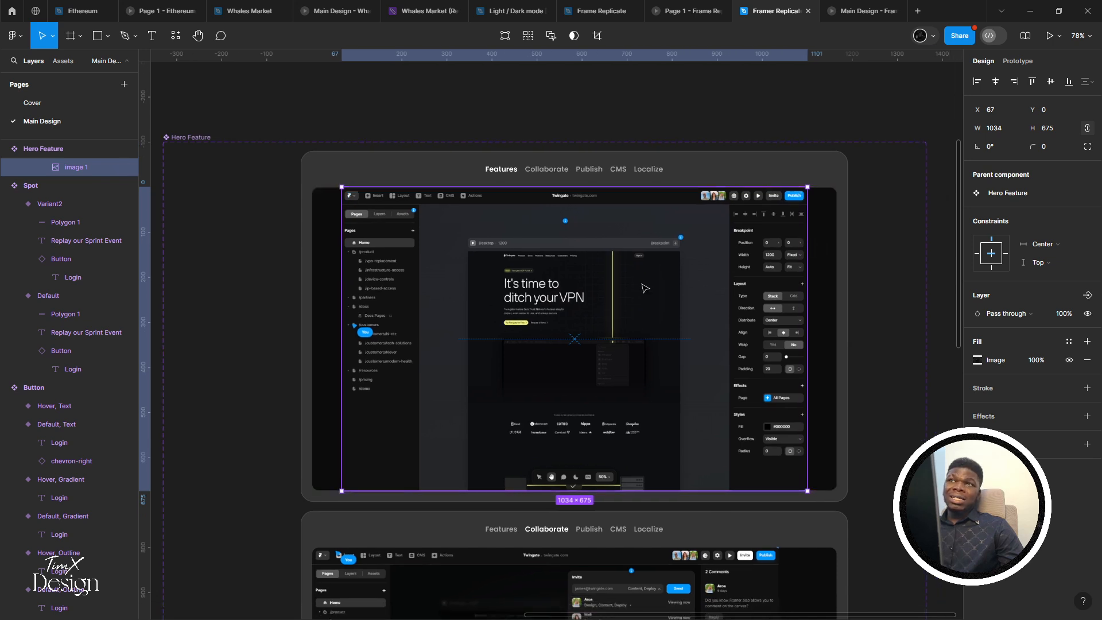
click(321, 272)
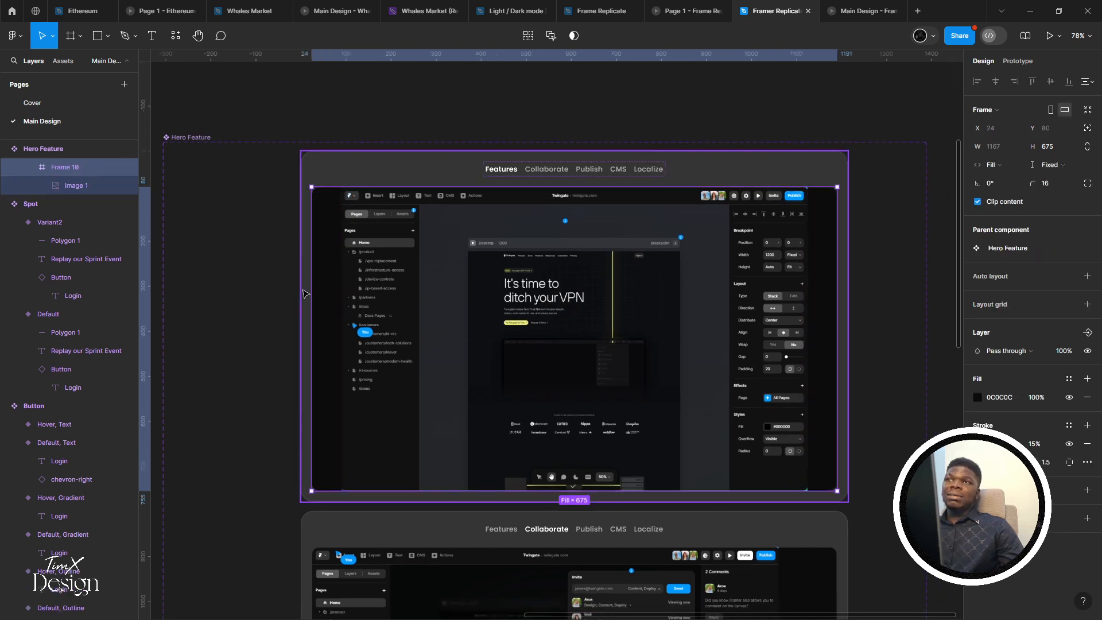
click(366, 279)
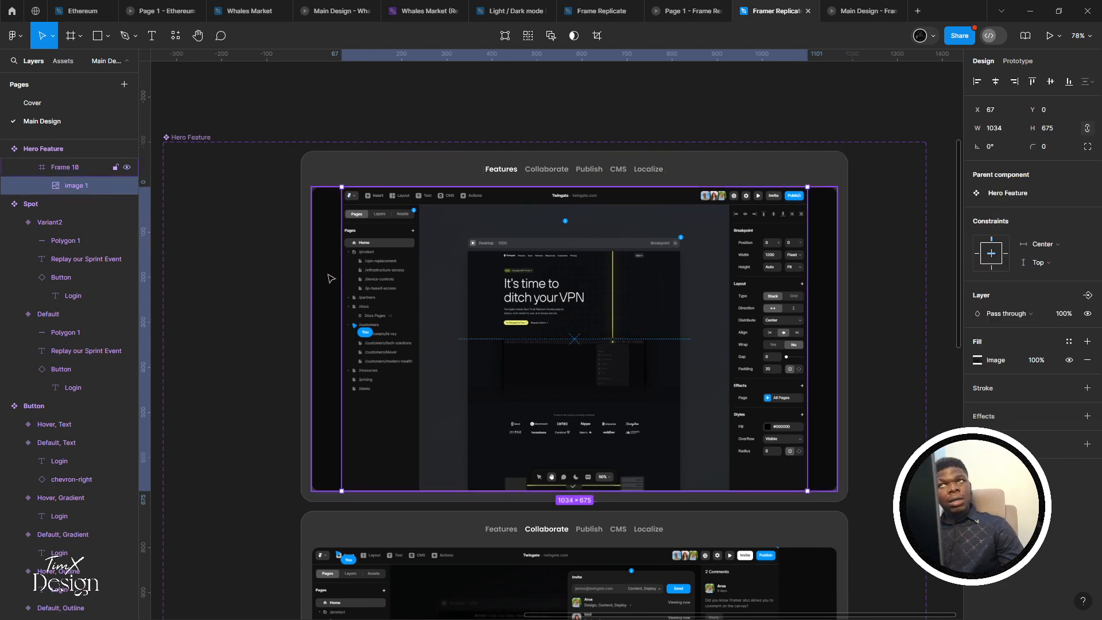
drag(324, 260, 313, 250)
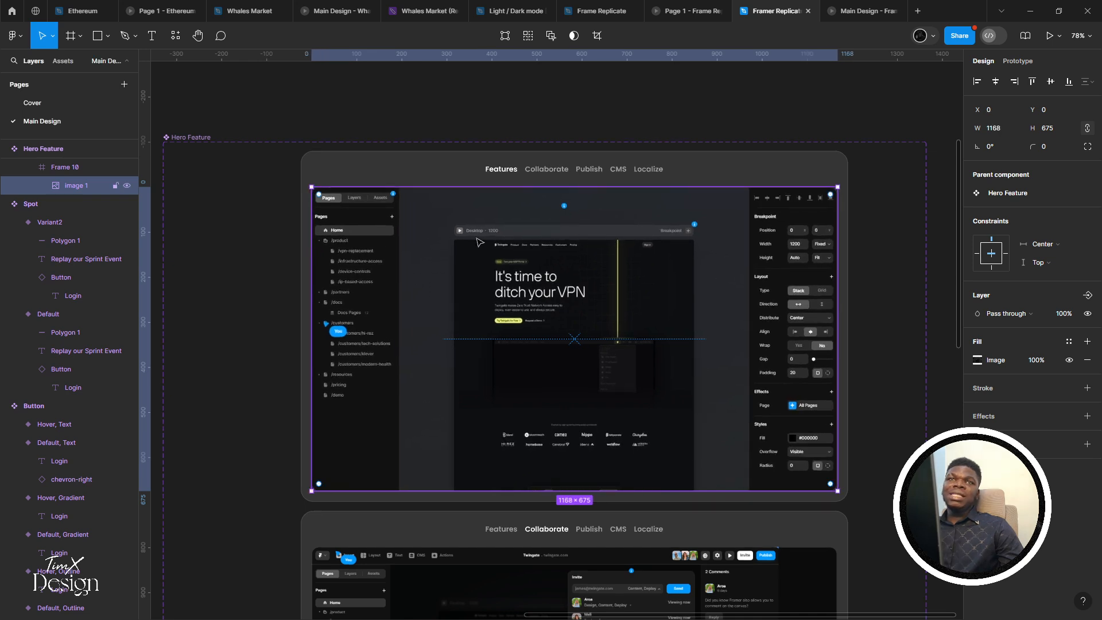
Switch the Default variant's image fill to Crop and shift the picture down to show its top toolbar
double_click(499, 239)
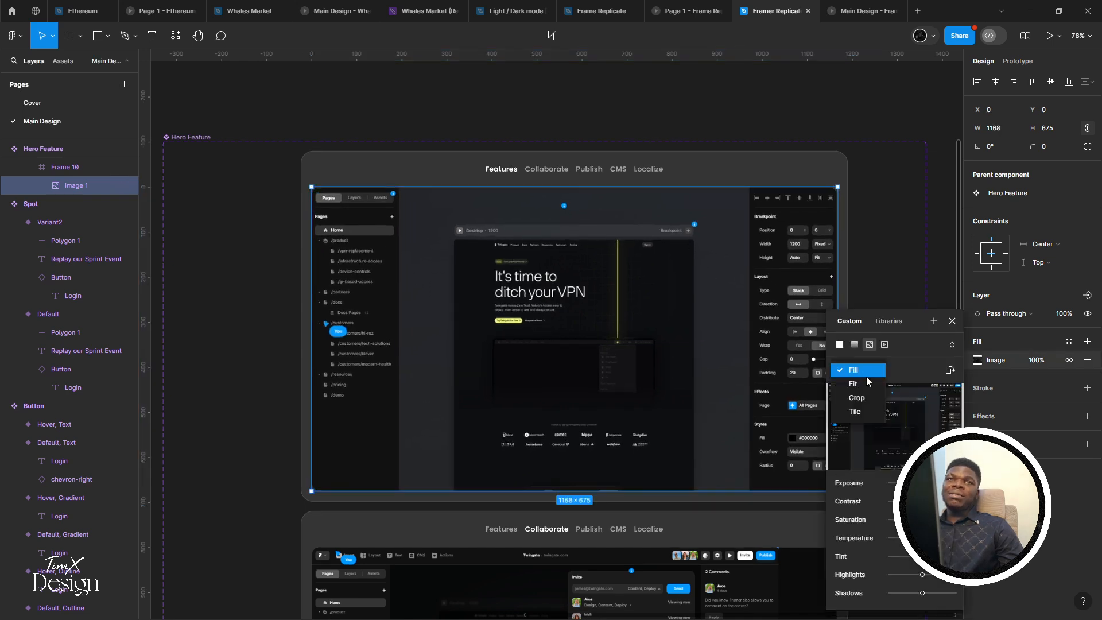
click(858, 398)
drag(665, 289, 665, 307)
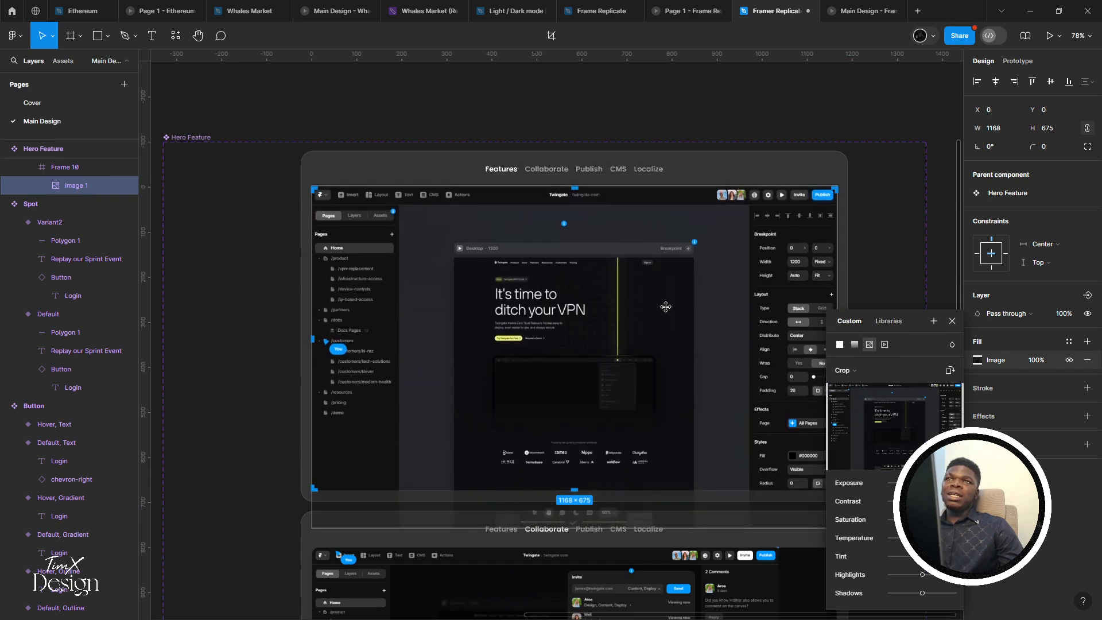
key(Escape)
click(270, 346)
scroll(271, 348, down, 5)
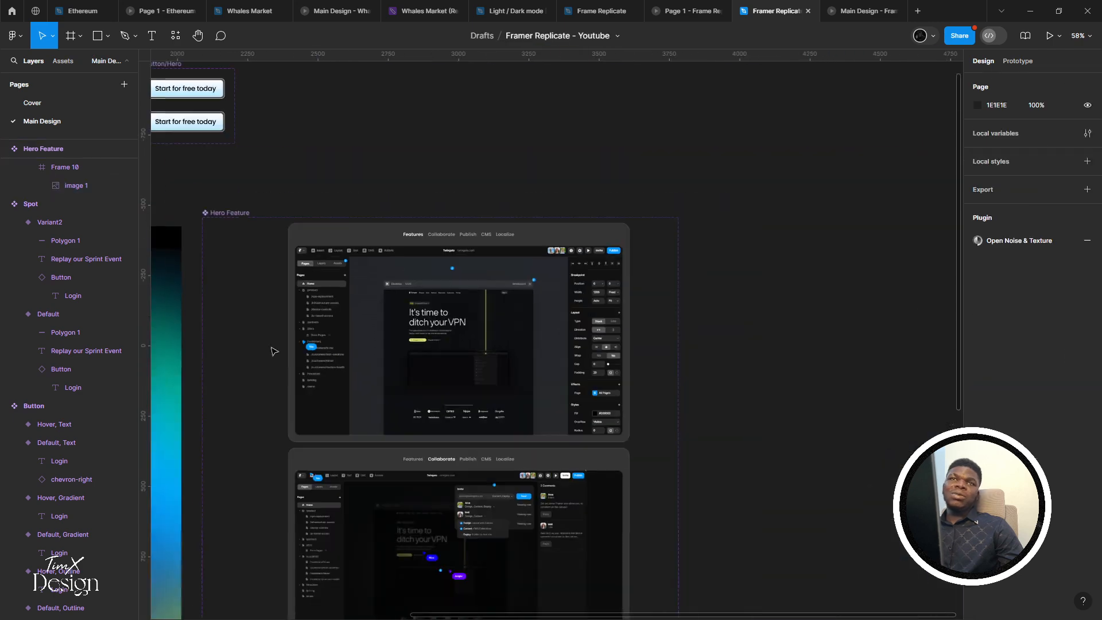
Widen the screenshot image in the Collaborate variant to 1168 so it spans its frame
scroll(273, 349, up, 1)
drag(321, 386, 325, 309)
click(362, 461)
double_click(367, 464)
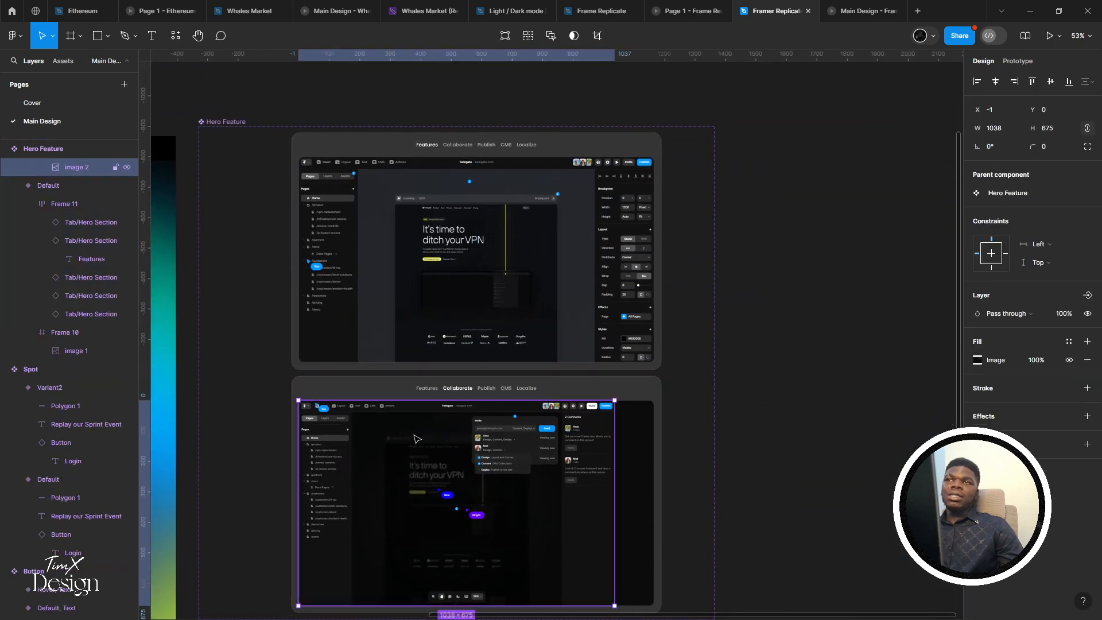
drag(418, 438, 460, 288)
double_click(526, 308)
drag(656, 319, 694, 318)
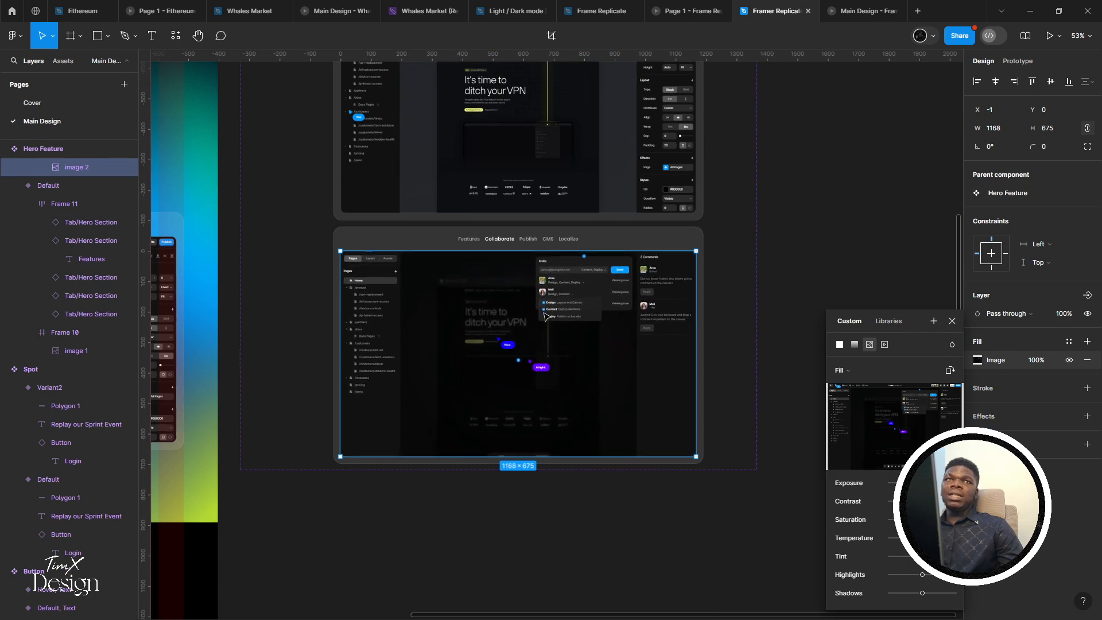
Switch the Collaborate variant's image fill to Crop and shift the picture down to show its top toolbar
scroll(509, 298, up, 5)
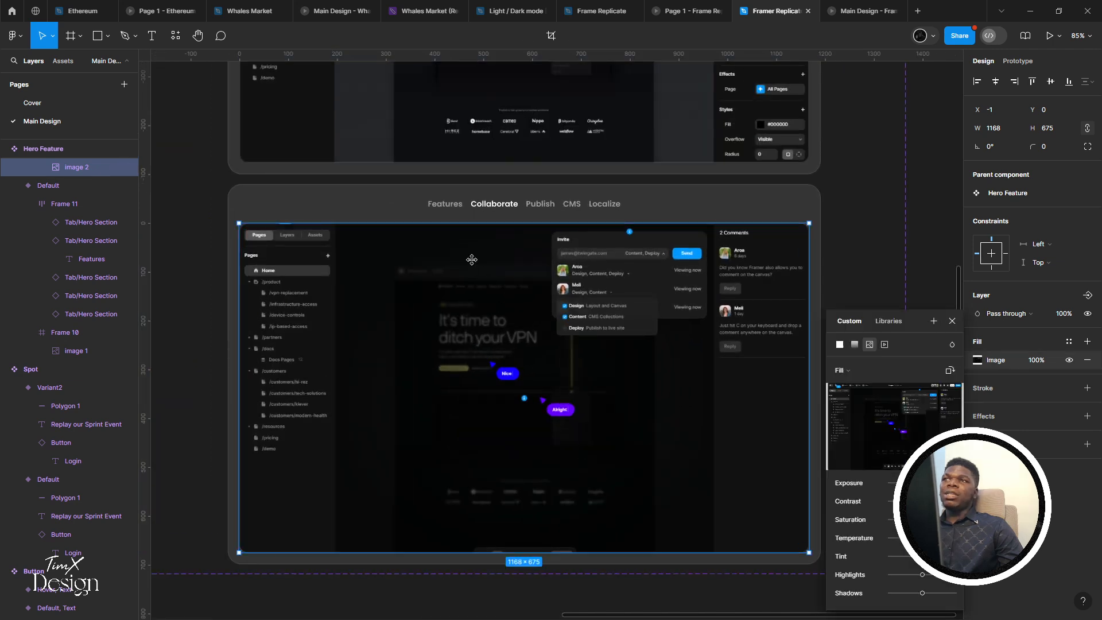
click(840, 371)
click(845, 395)
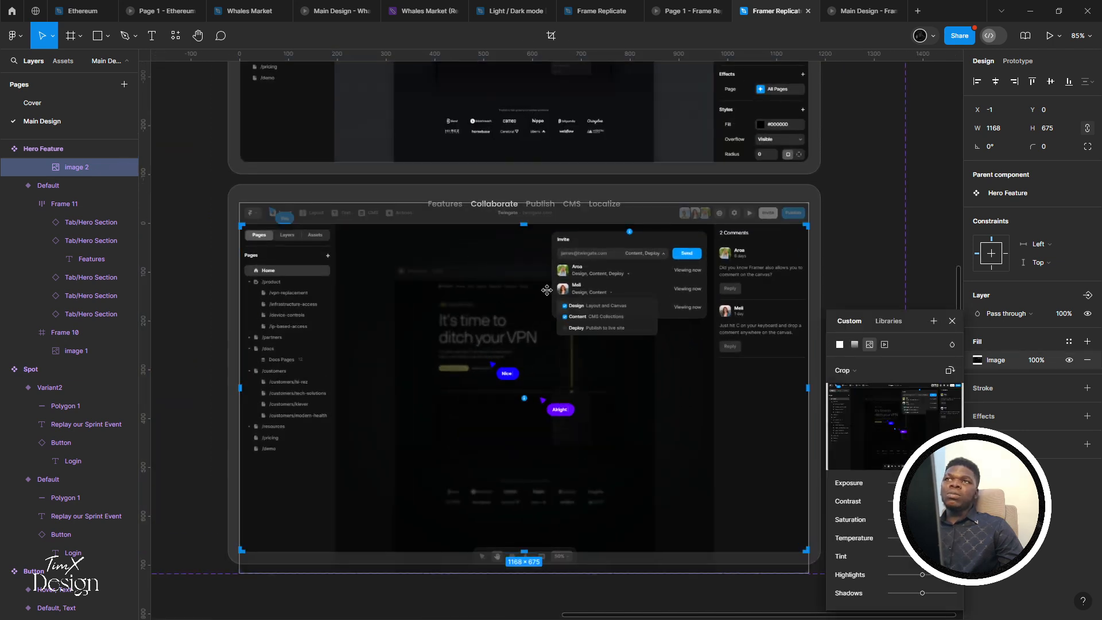
drag(544, 297, 545, 306)
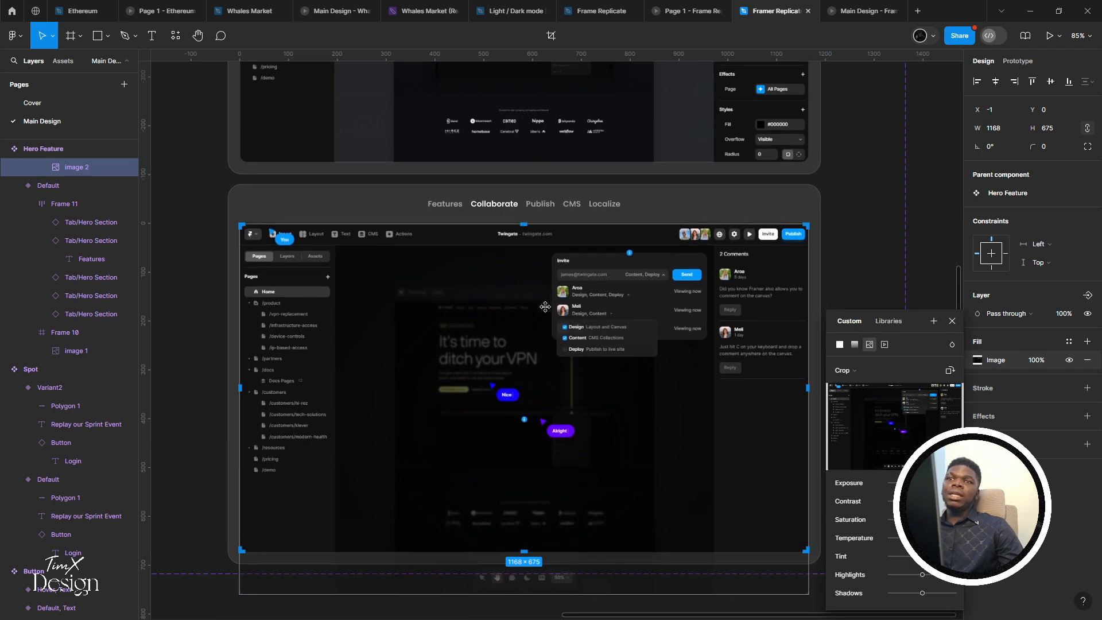
key(Return)
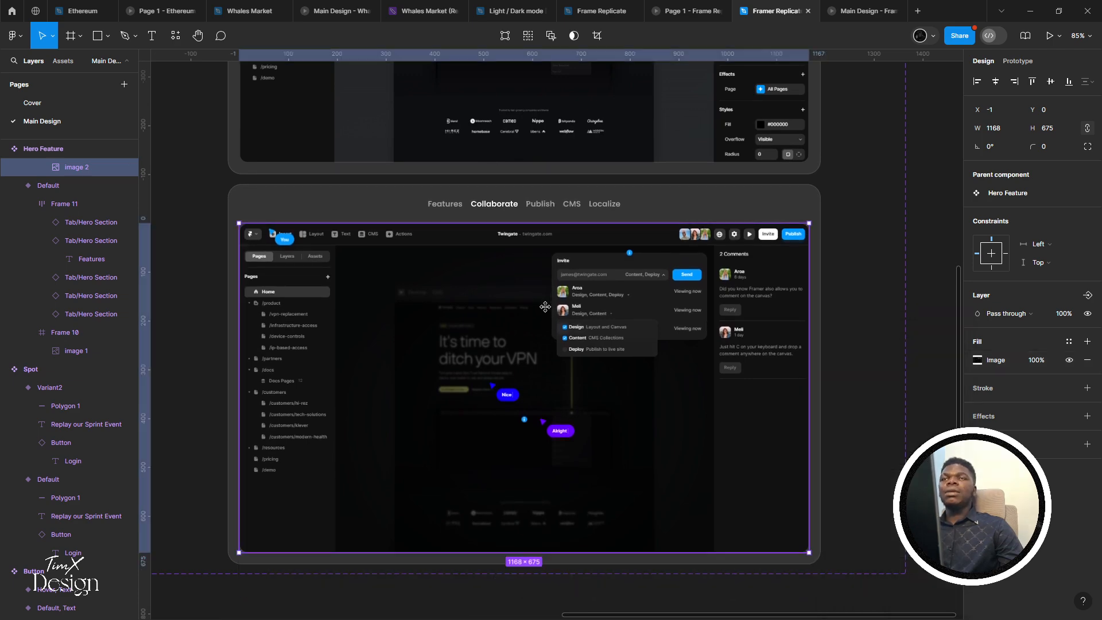
click(832, 215)
scroll(827, 224, down, 4)
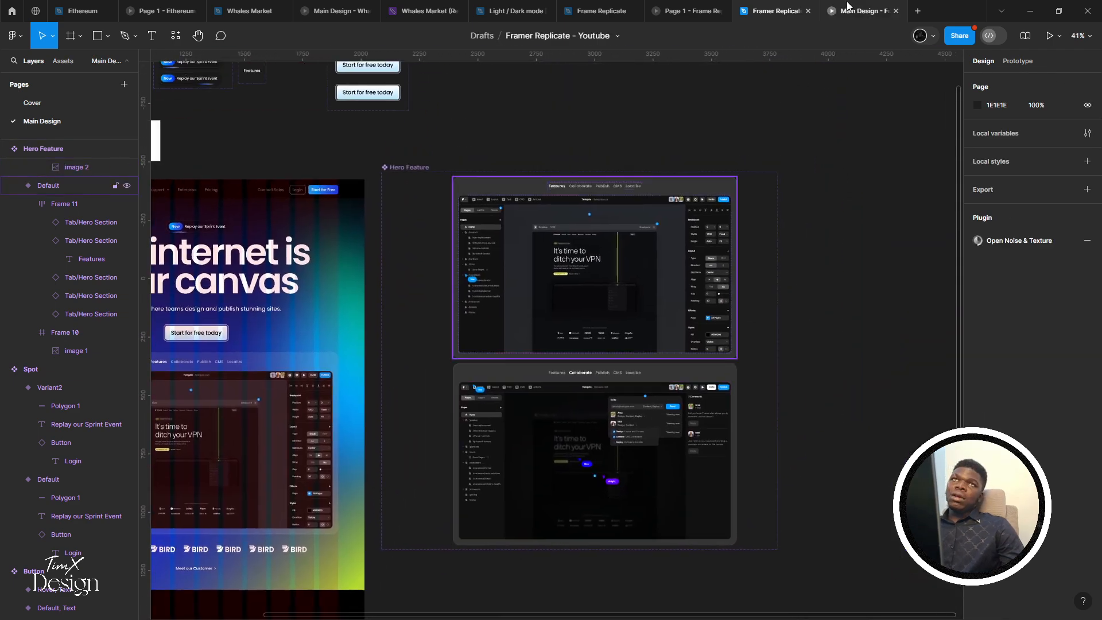
Review the widened feature card and customer logo row in the prototype preview
click(861, 11)
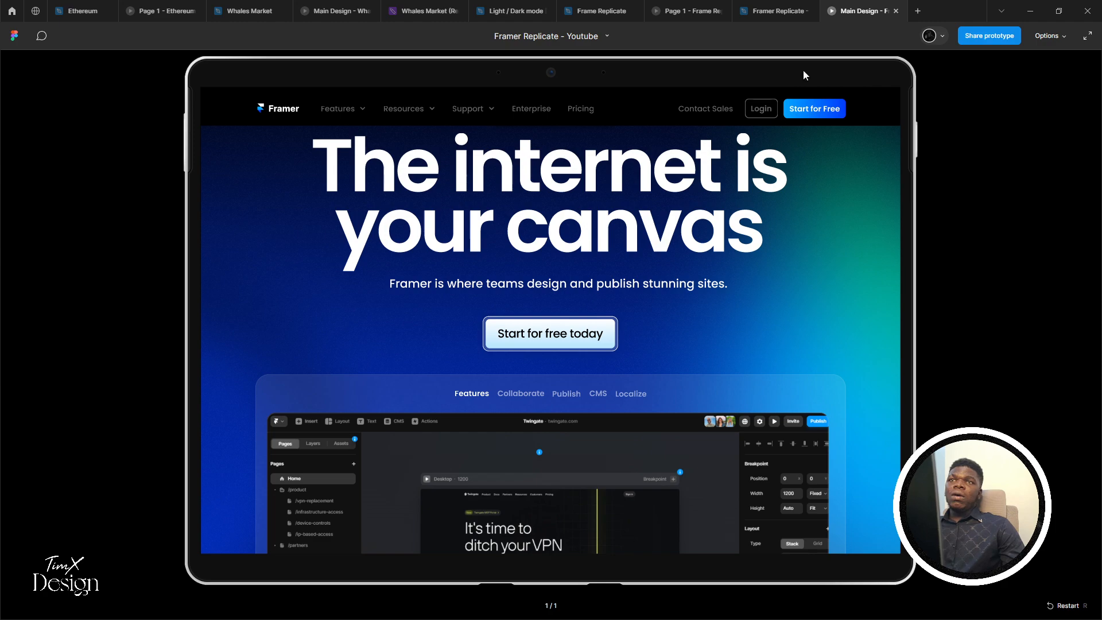
scroll(672, 314, down, 5)
scroll(673, 306, up, 1)
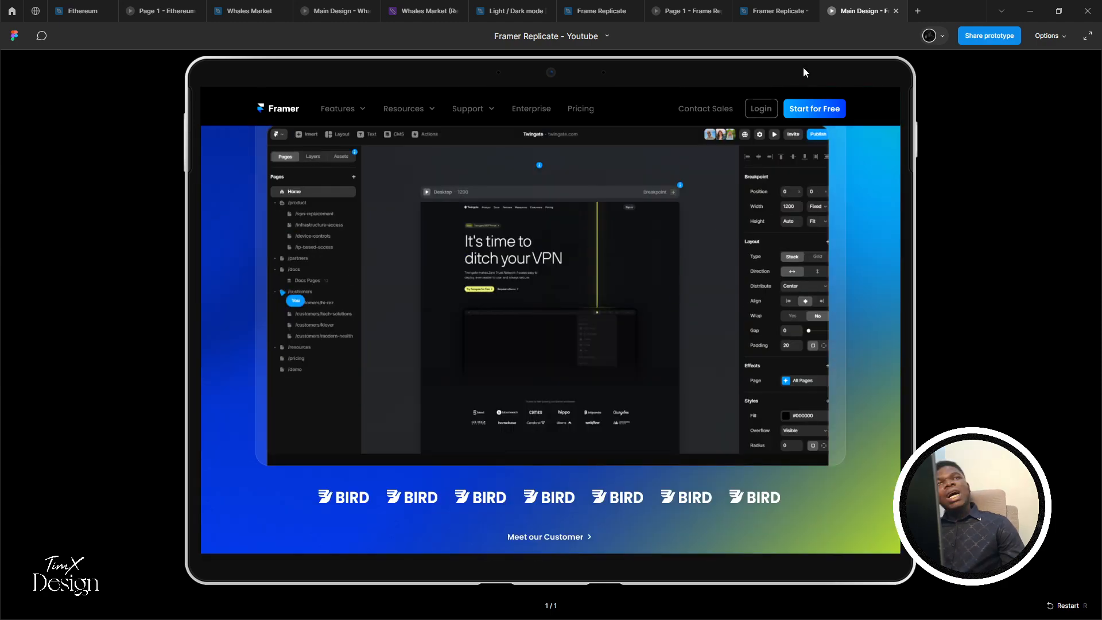
click(786, 5)
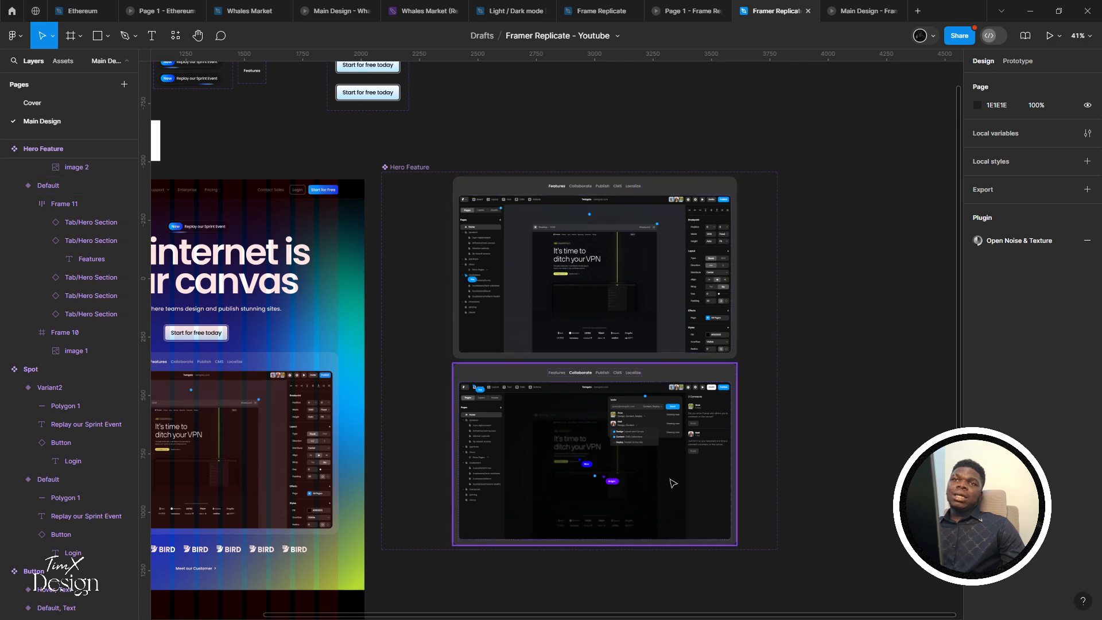
click(672, 479)
click(860, 11)
scroll(567, 311, up, 2)
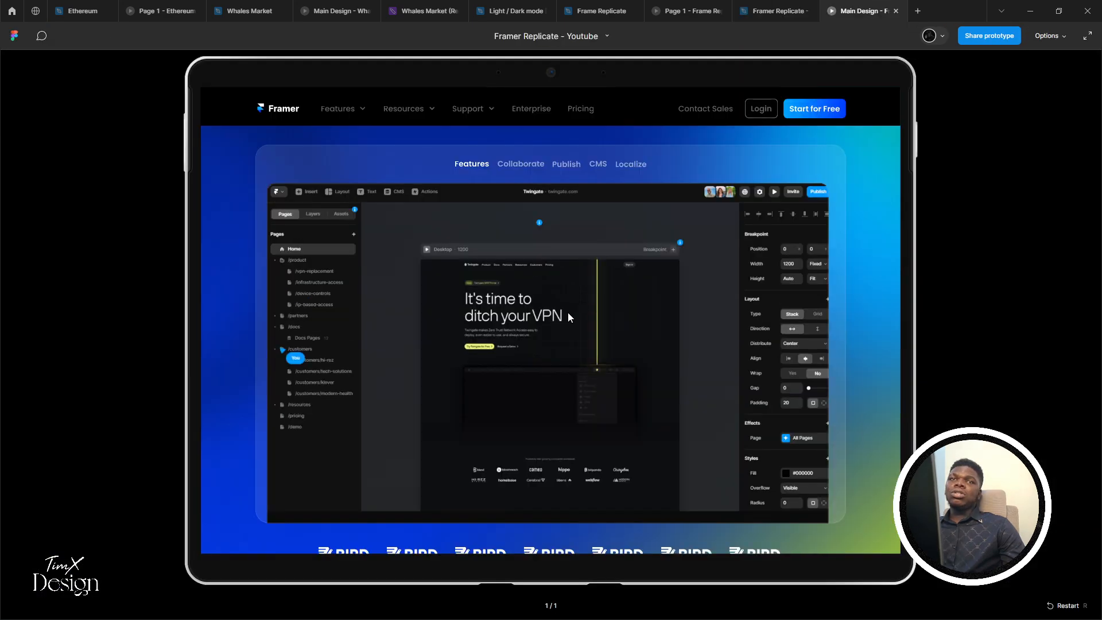
scroll(247, 508, down, 2)
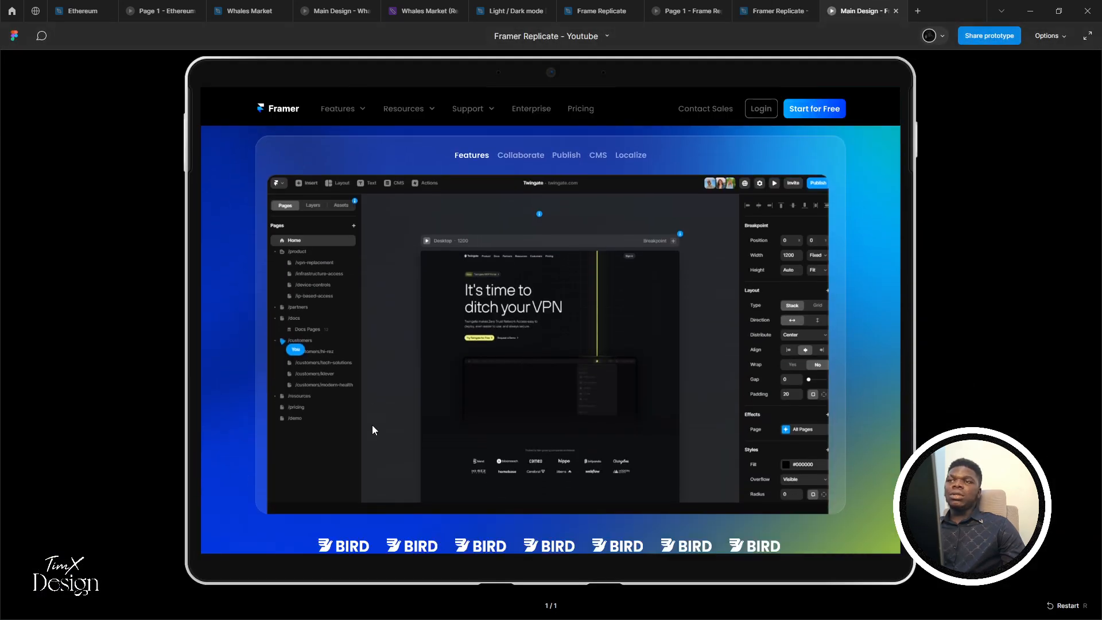
Reload the prototype preview and return to the Hero Feature variants in the design file
click(772, 11)
right_click(844, 10)
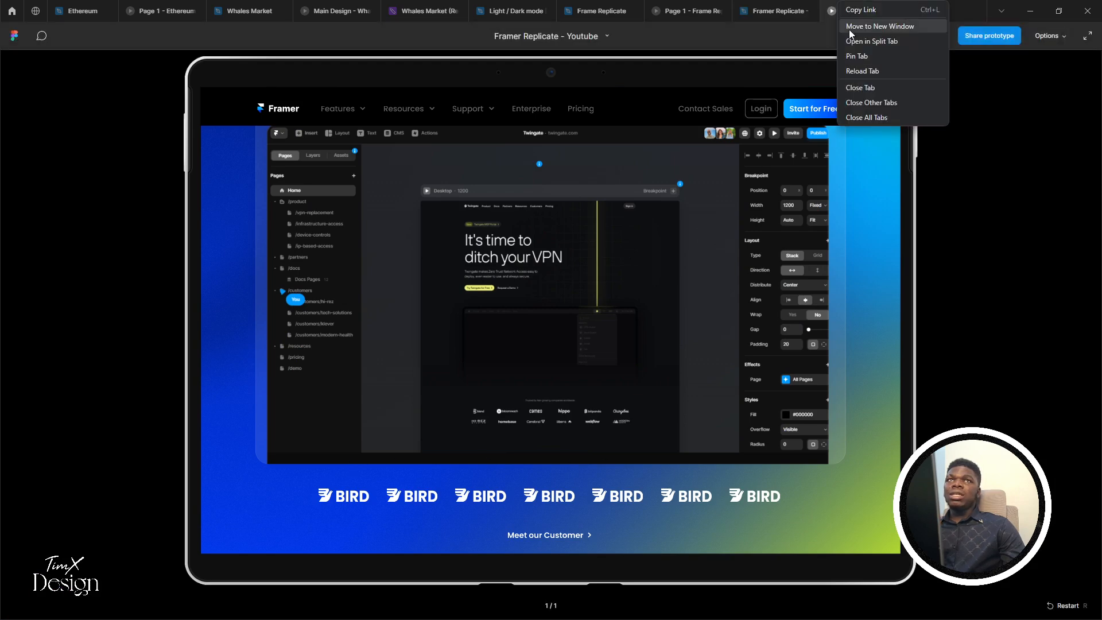
click(929, 73)
click(769, 5)
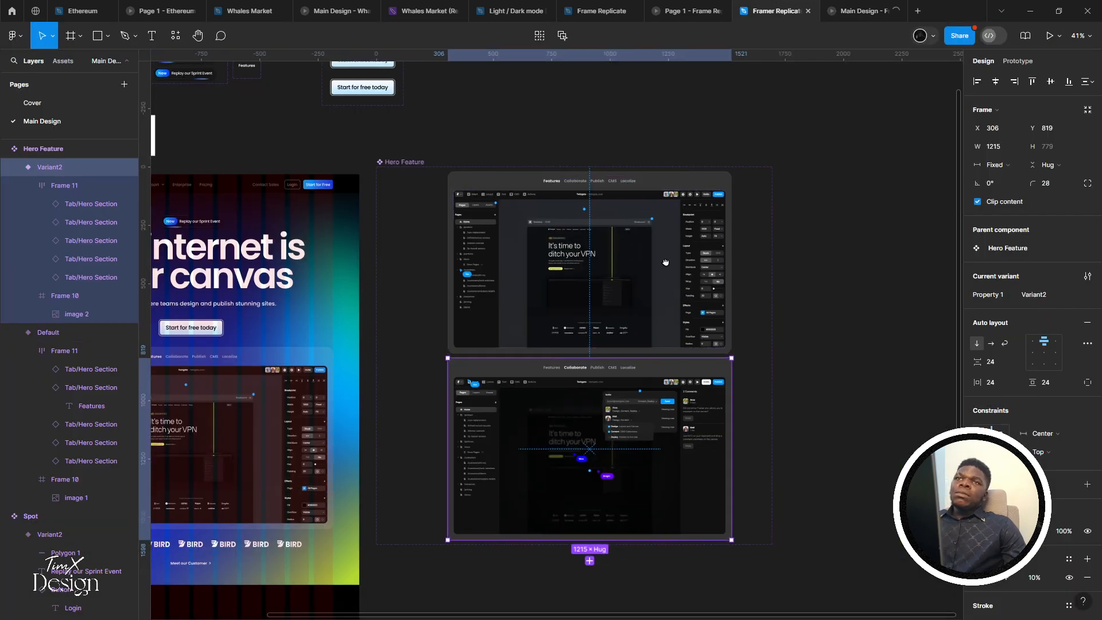
scroll(686, 276, down, 2)
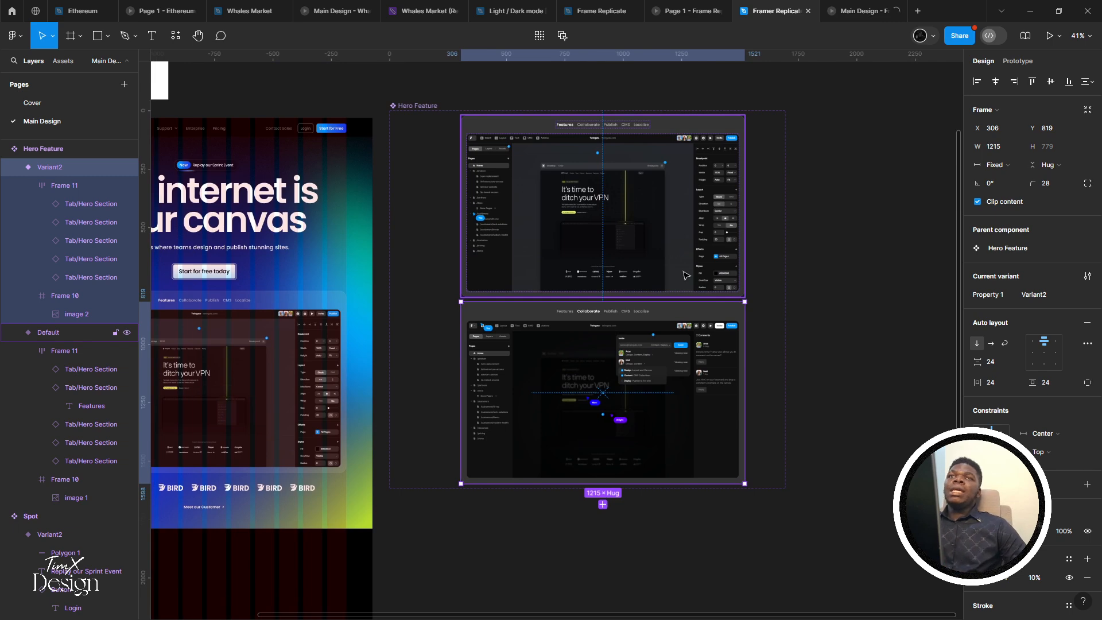
click(591, 190)
double_click(591, 187)
click(628, 336)
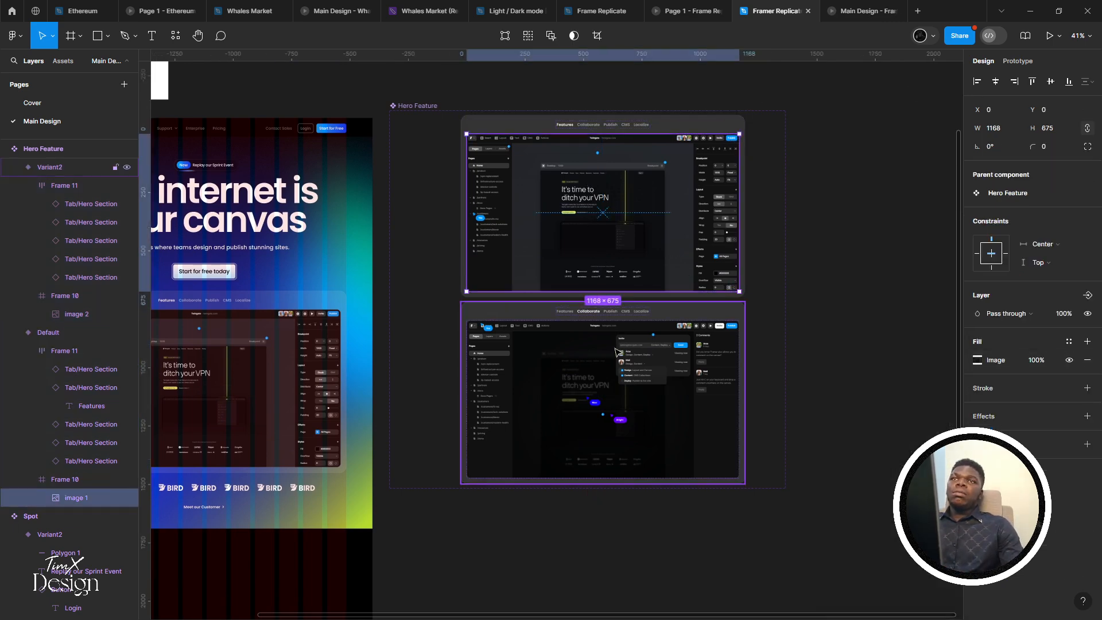
ctrl+shift+click(613, 351)
ctrl+shift+click(640, 242)
ctrl+shift+click(643, 245)
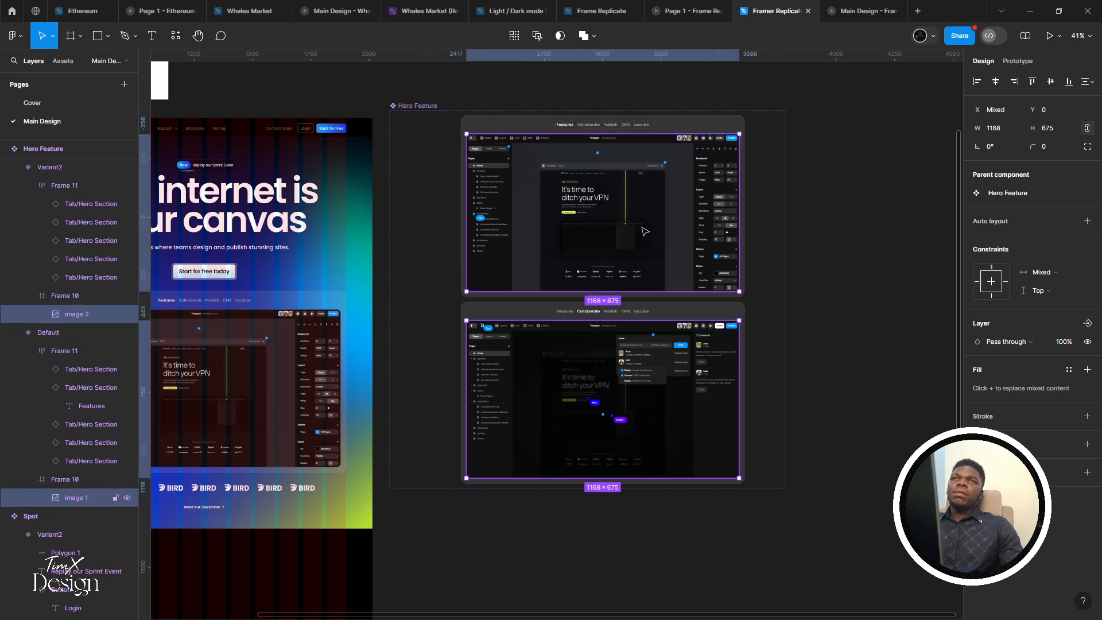
double_click(683, 274)
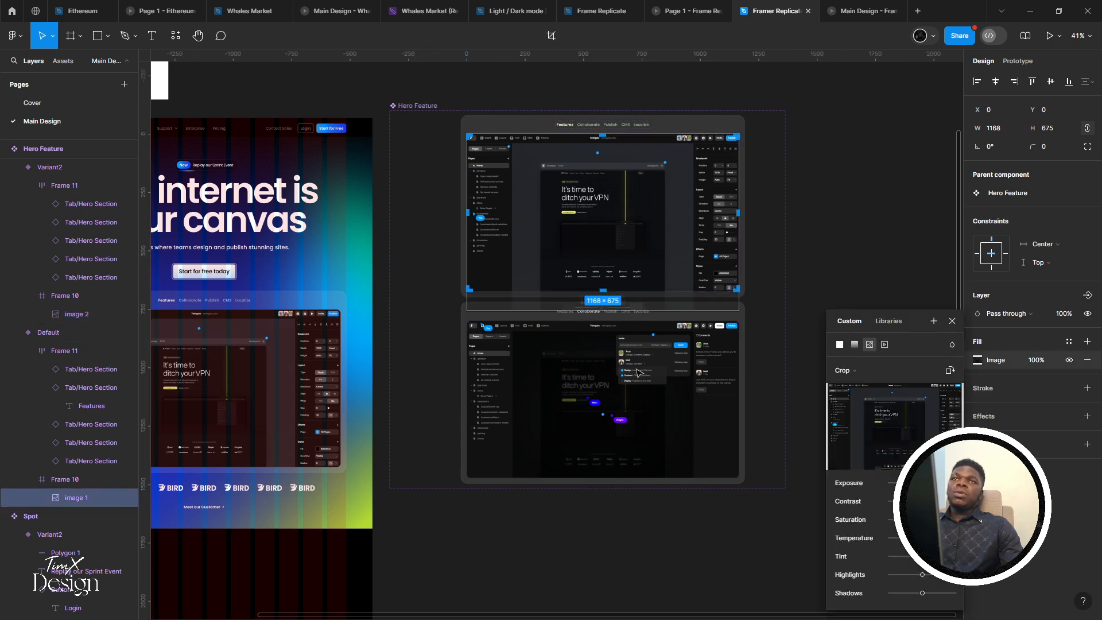
key(Escape)
Switch the Collaborate variant's screenshot image fill from Crop to Fill
double_click(635, 367)
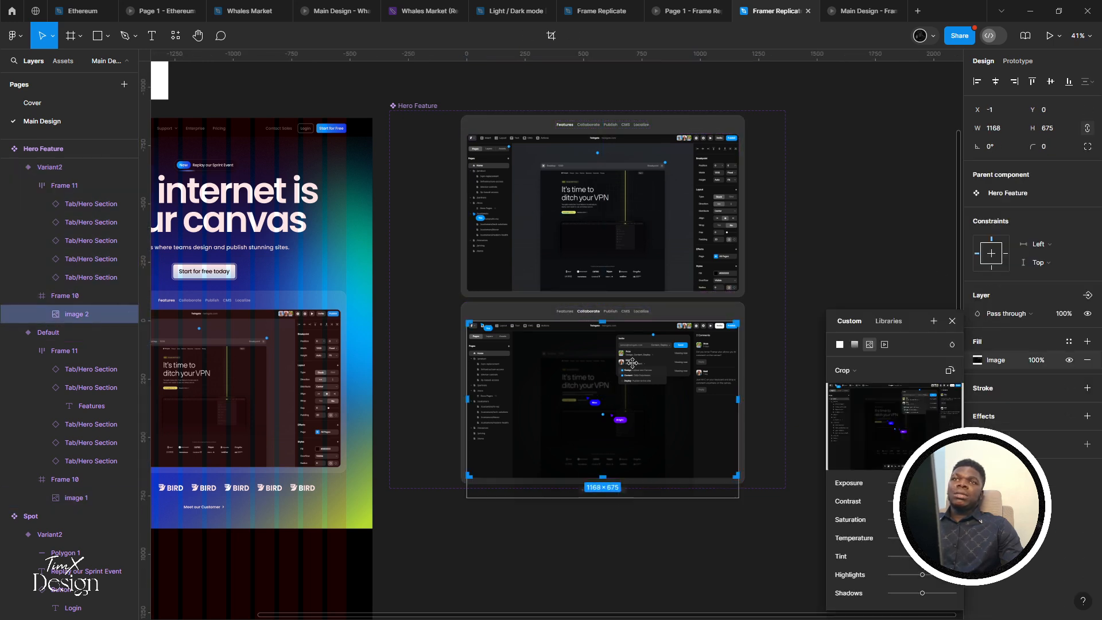
key(Escape)
click(636, 358)
double_click(635, 359)
click(861, 369)
click(852, 344)
Switch the Features (Default) variant's screenshot image fill from Crop to Fill
click(657, 262)
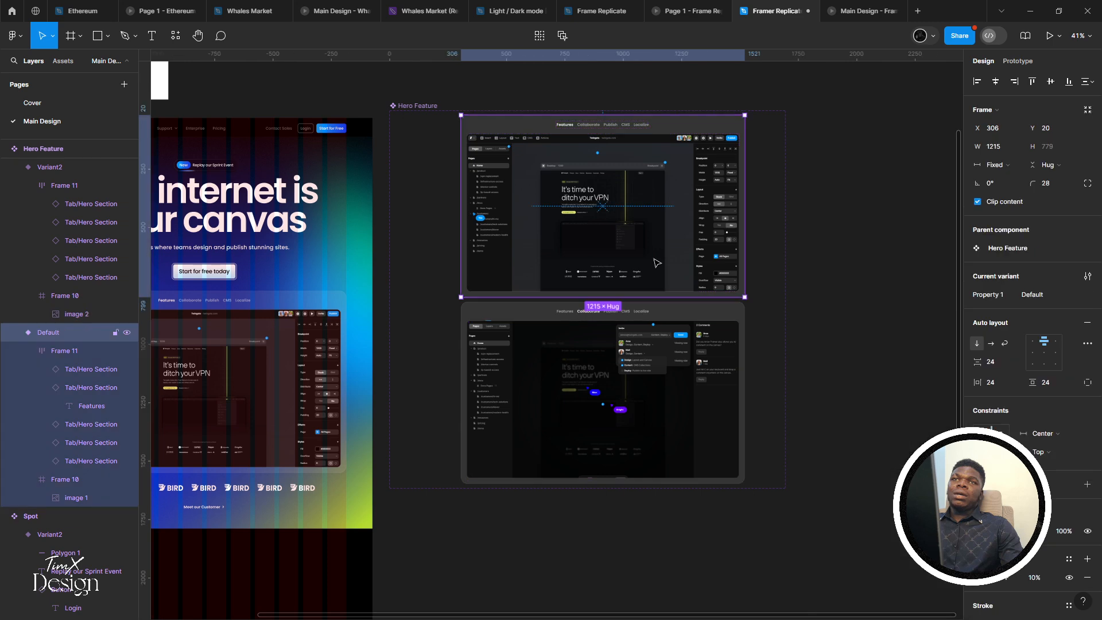
double_click(657, 262)
double_click(682, 234)
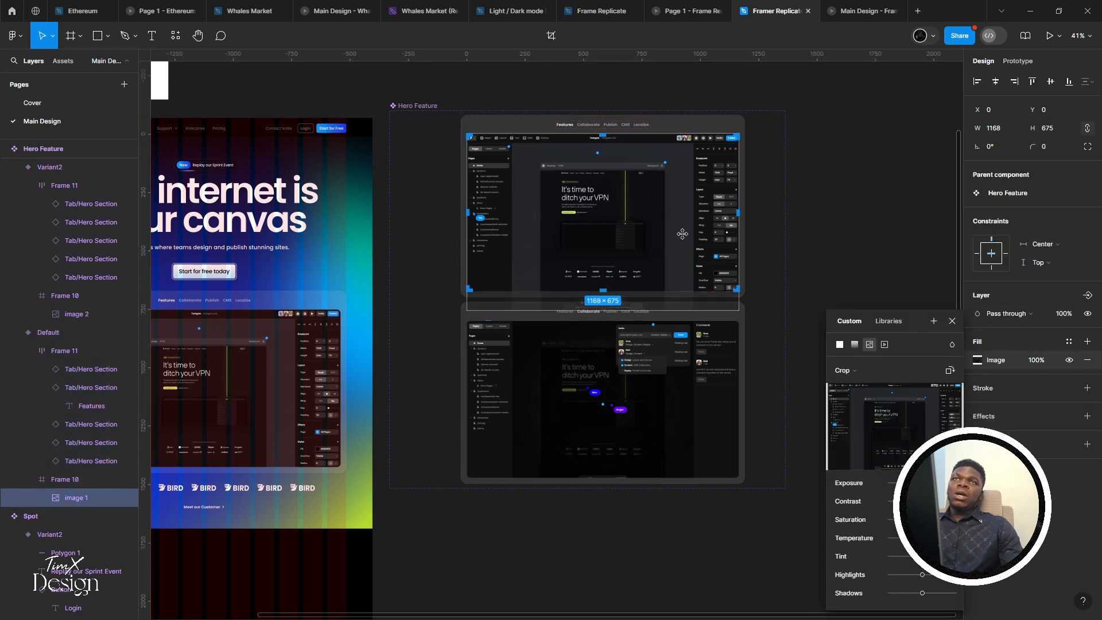
click(841, 366)
click(849, 343)
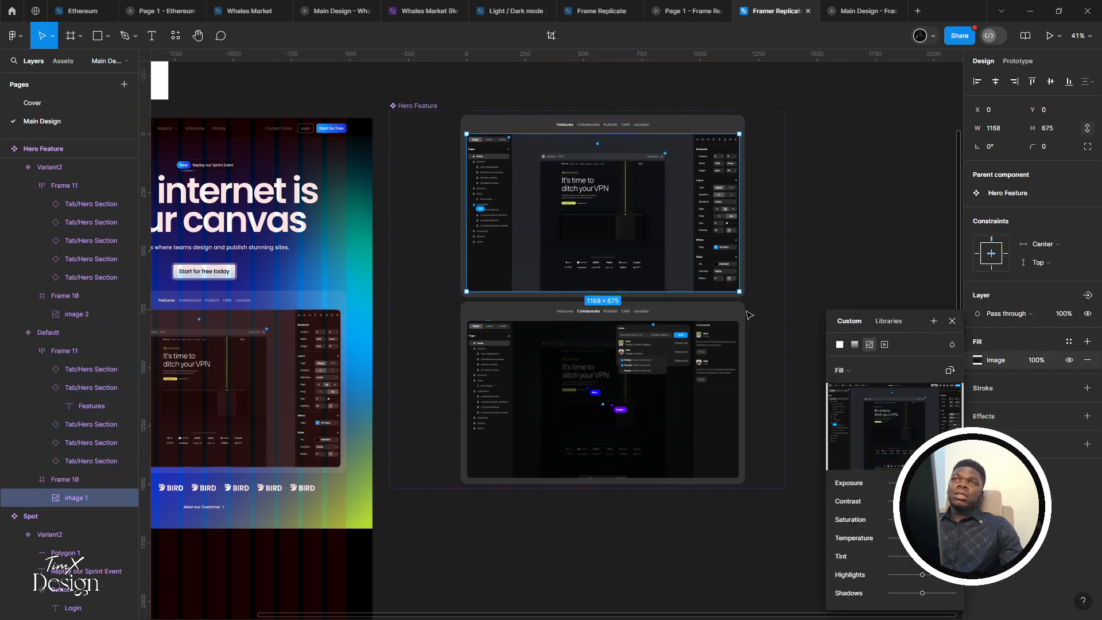
click(819, 247)
click(703, 262)
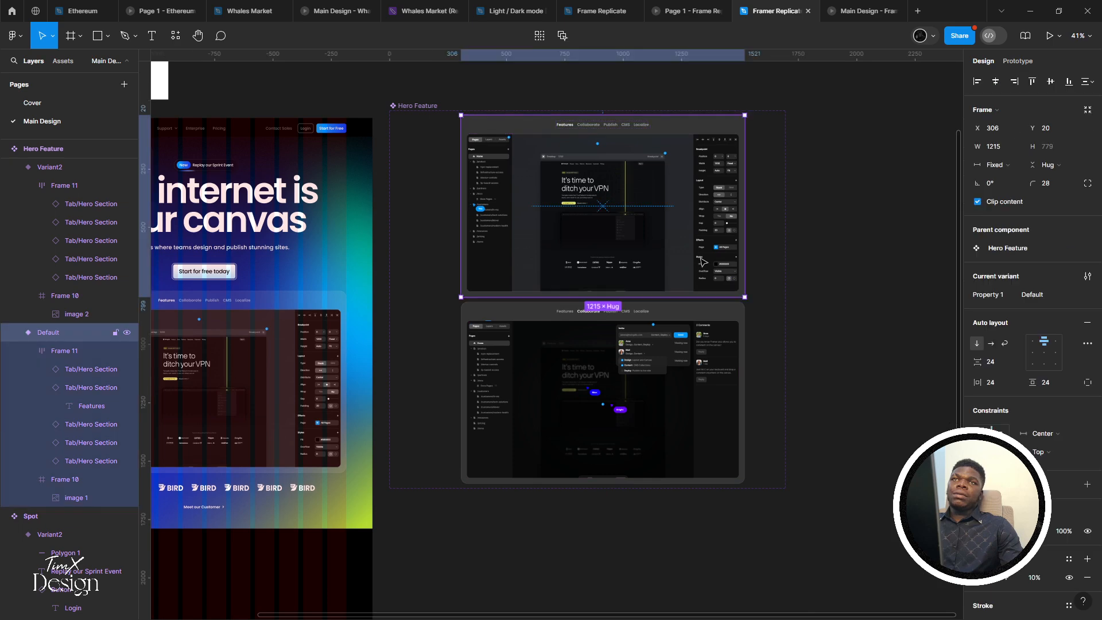
double_click(667, 346)
click(884, 246)
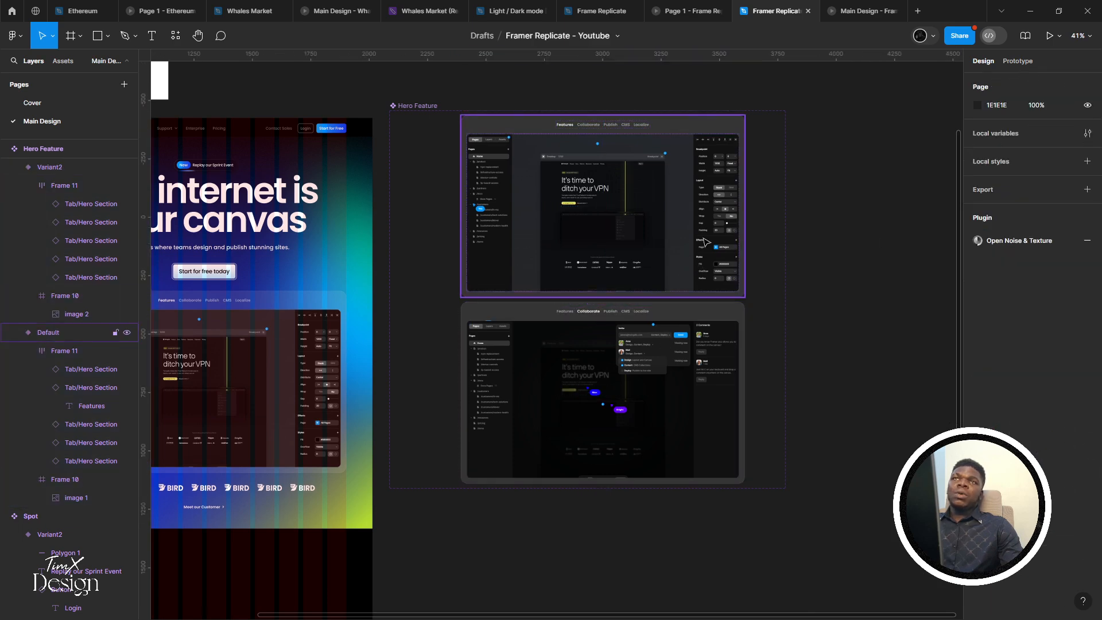
Try setting the horizontal resizing of both Hero Feature variants to Hug contents
click(688, 346)
shift+click(603, 205)
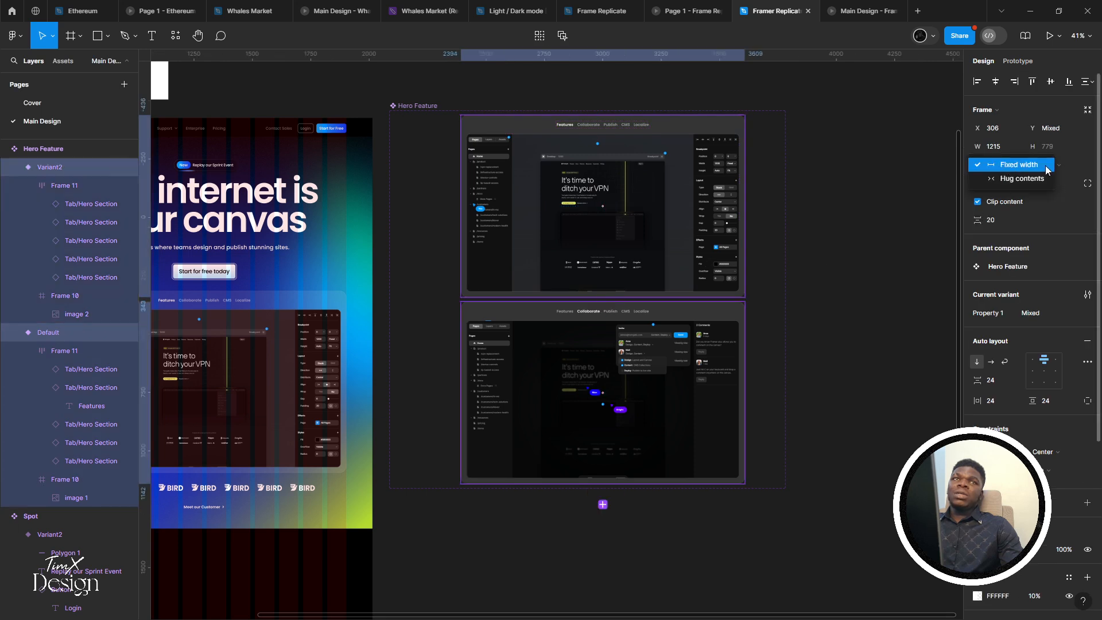
click(1062, 165)
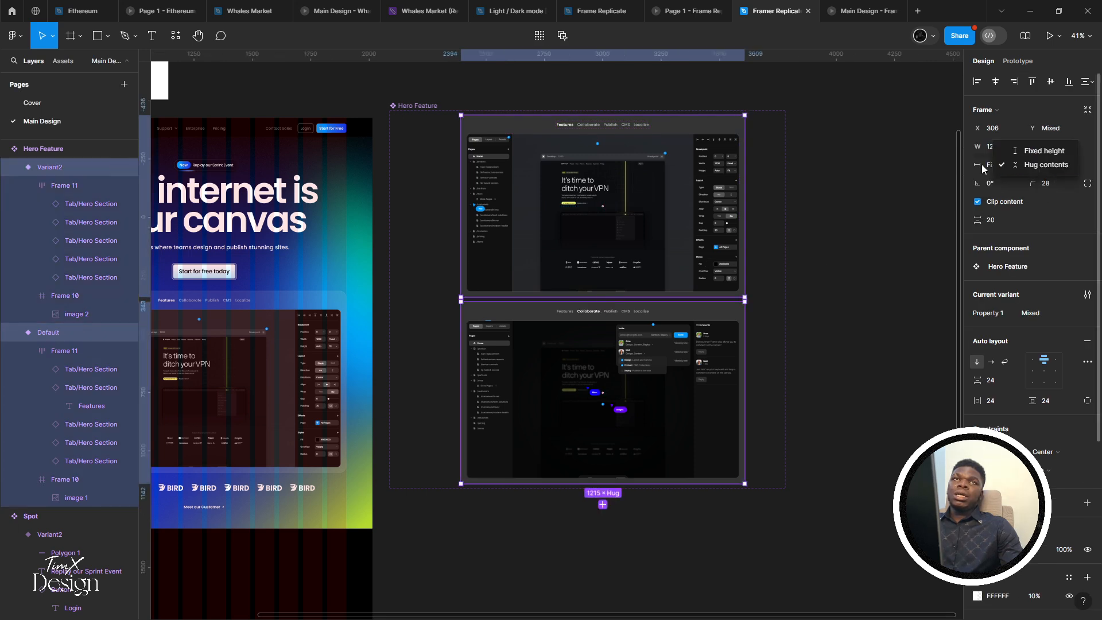
click(981, 164)
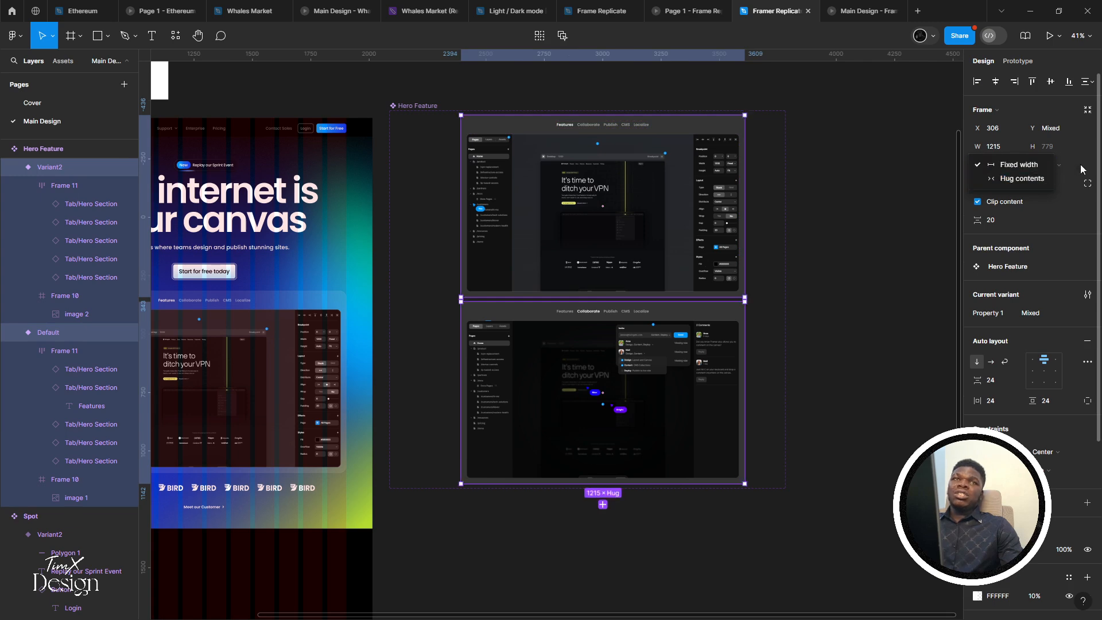
click(1080, 164)
click(1019, 167)
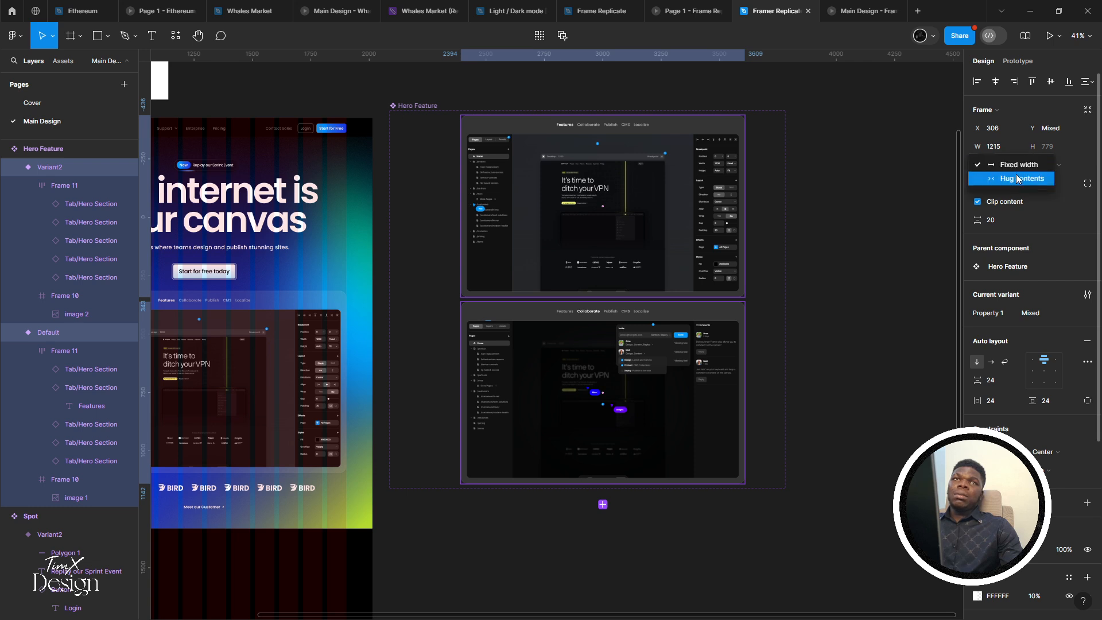
click(1013, 178)
key(ctrl+z)
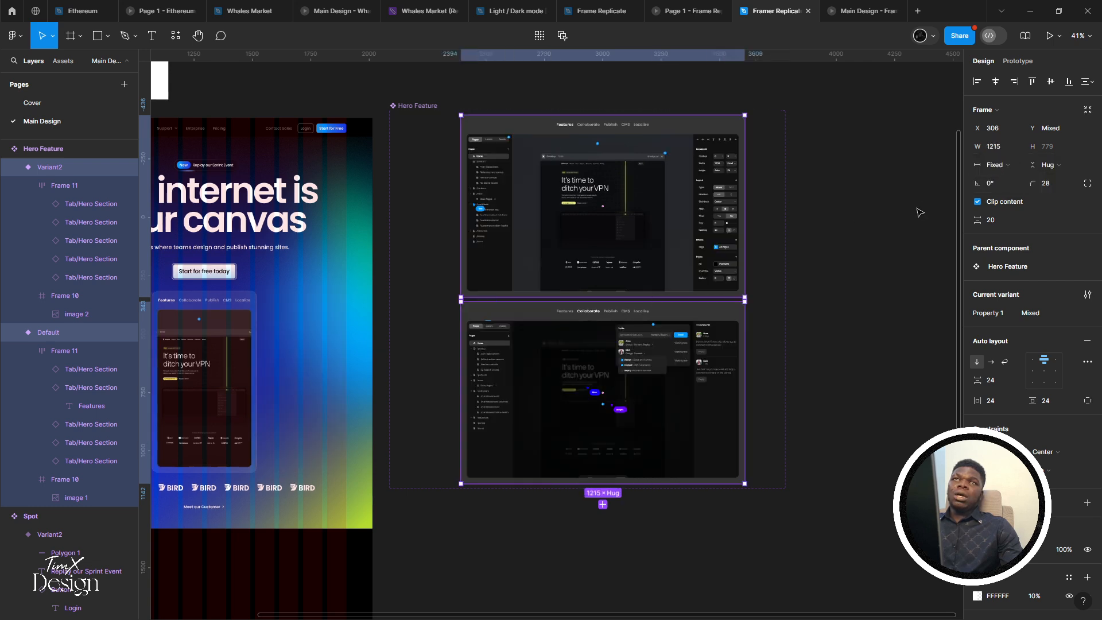
key(ctrl+shift+z)
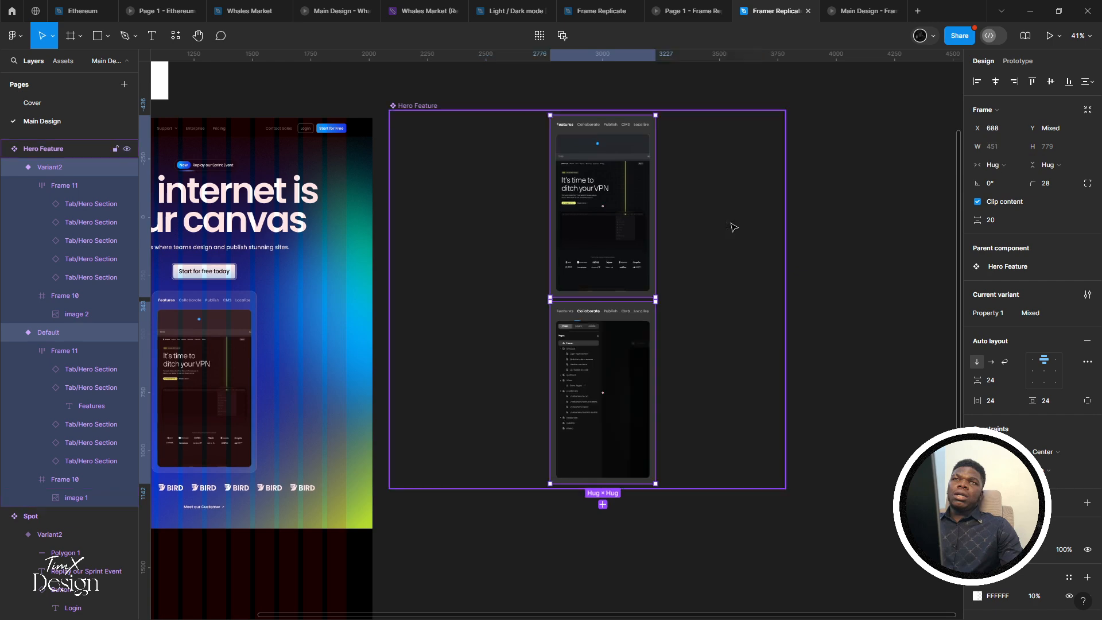
key(ctrl+z)
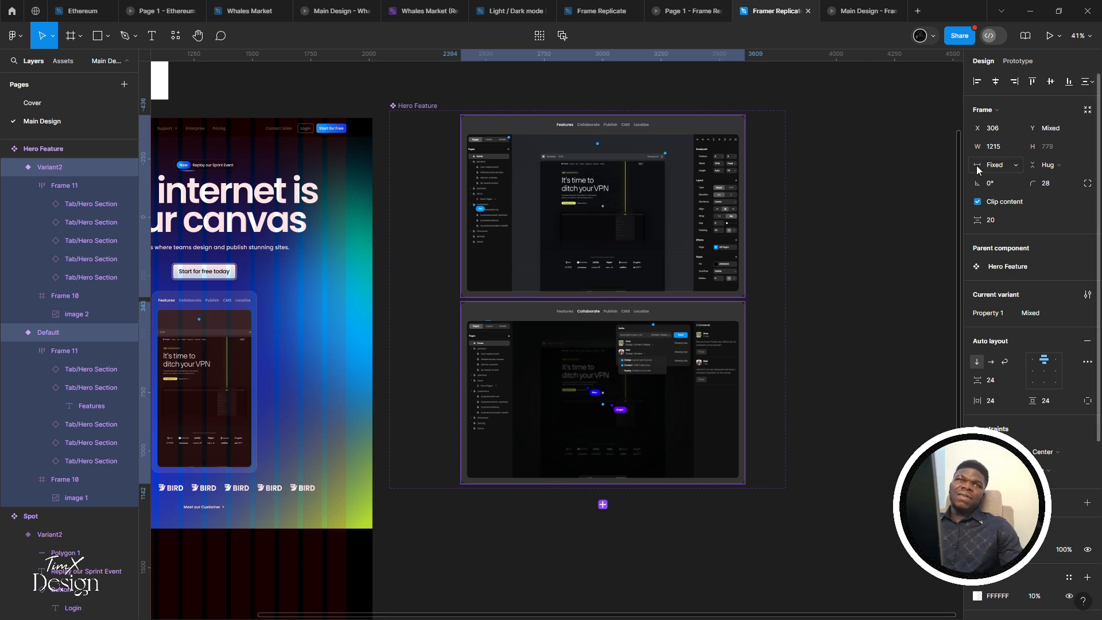
click(1041, 165)
click(1032, 170)
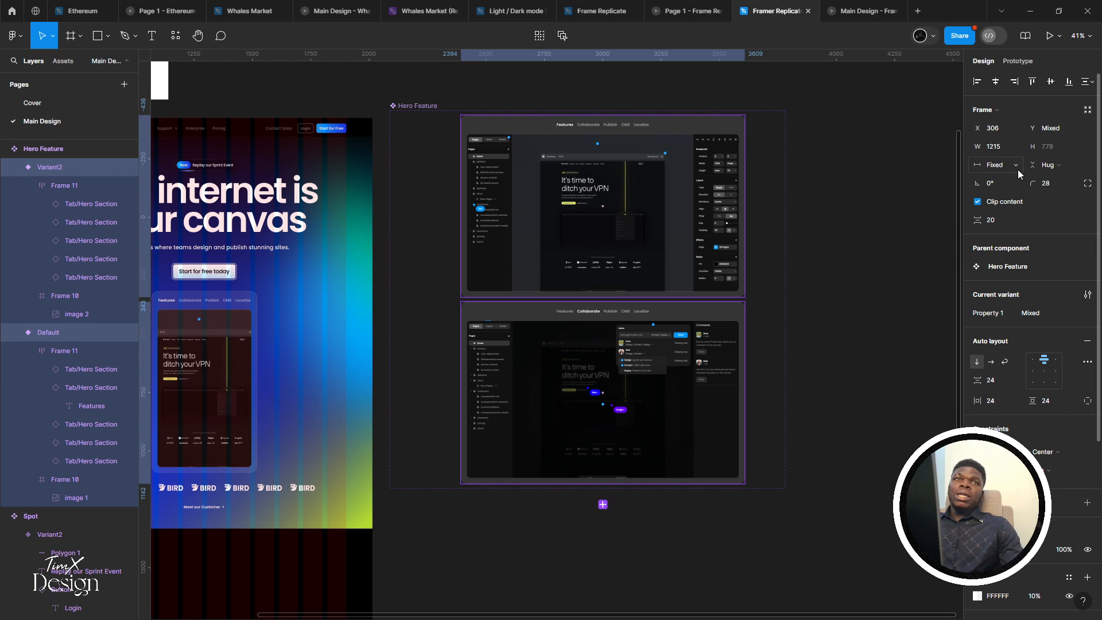
Try stretching the image frames in both Hero Feature variants to a height of about 751
scroll(756, 226, down, 1)
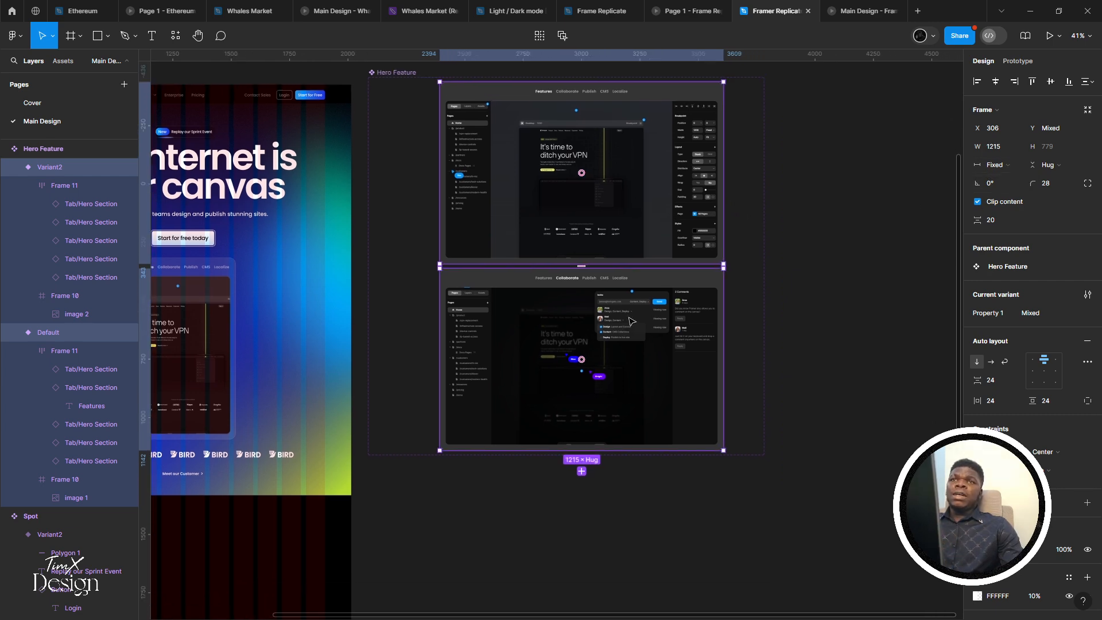
scroll(624, 329, down, 3)
click(625, 329)
click(624, 330)
shift+click(617, 200)
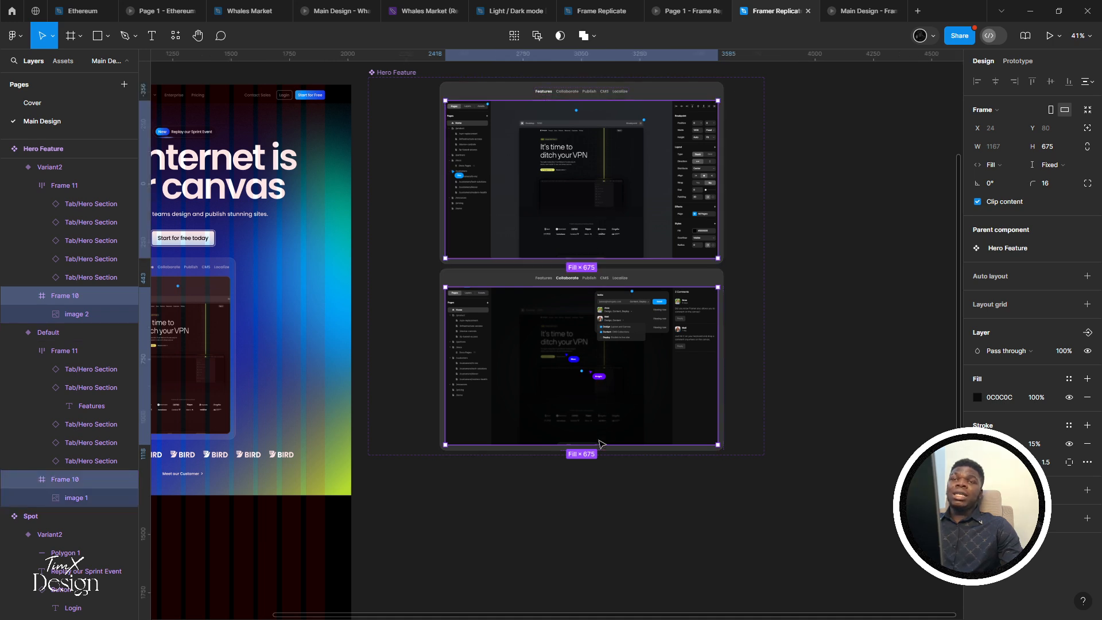
drag(603, 446, 614, 463)
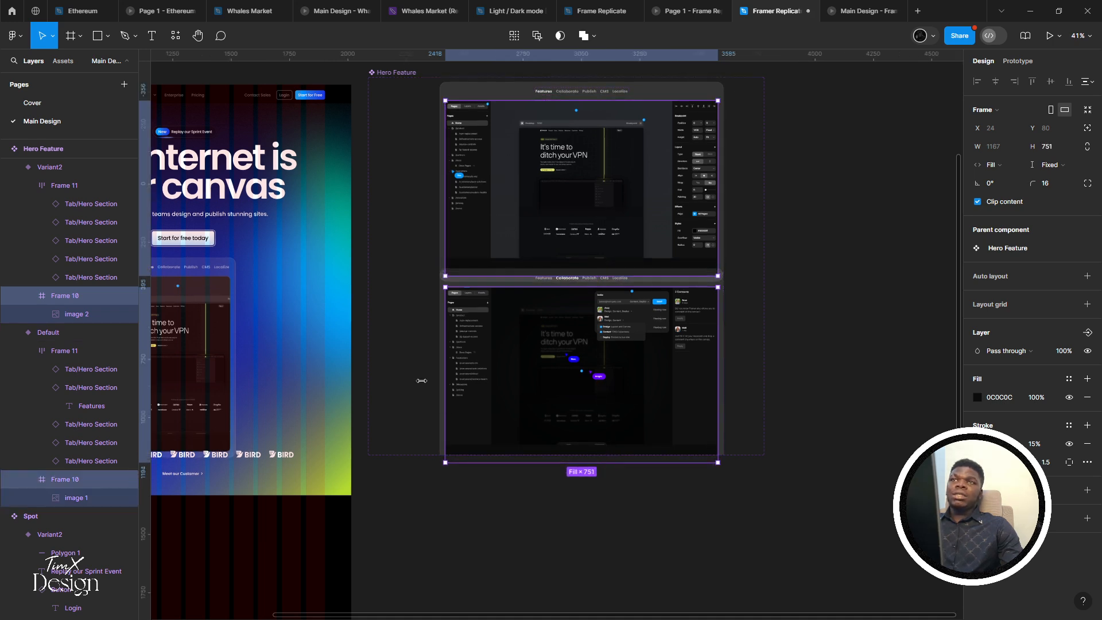
key(ctrl+z)
Extend the Hero Feature component set downward and move the Collaborate variant down to Y 996
click(384, 189)
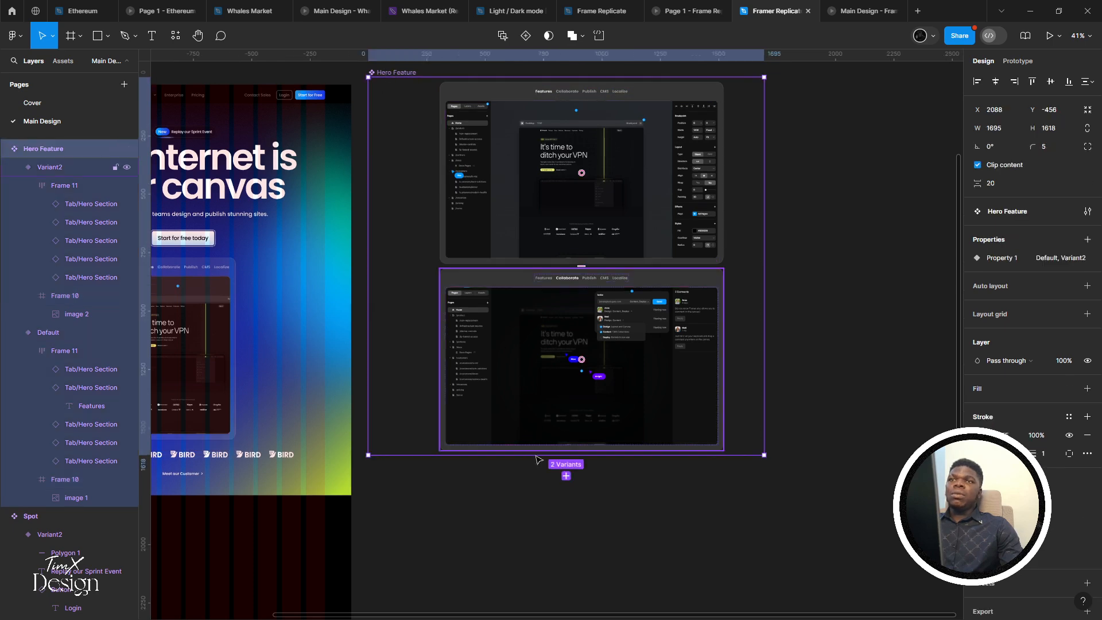
drag(574, 391, 578, 410)
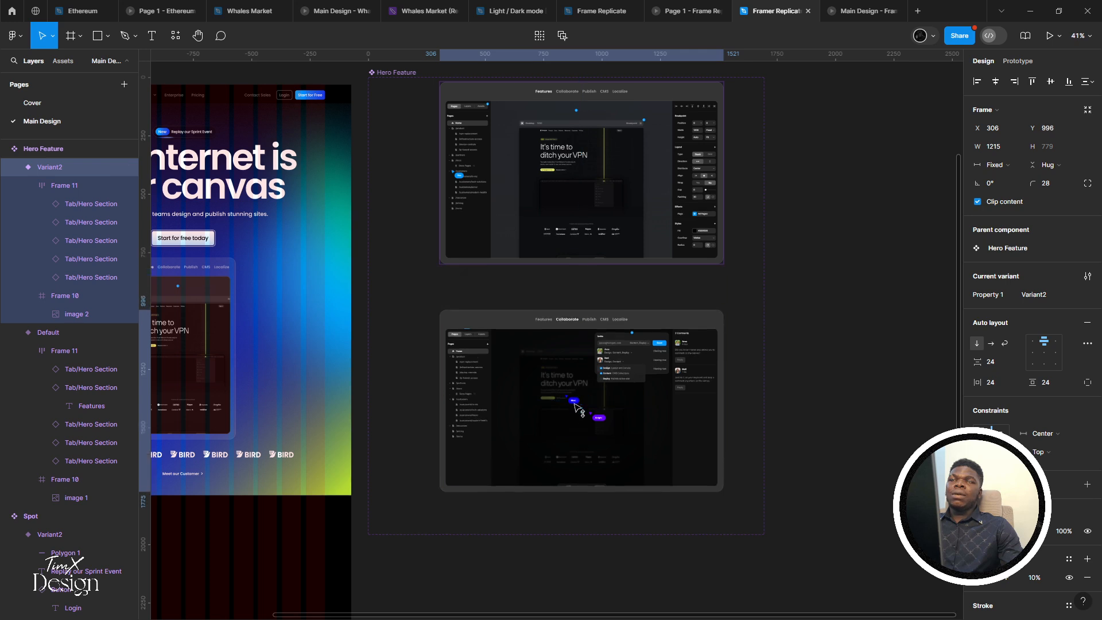
key(ctrl+z)
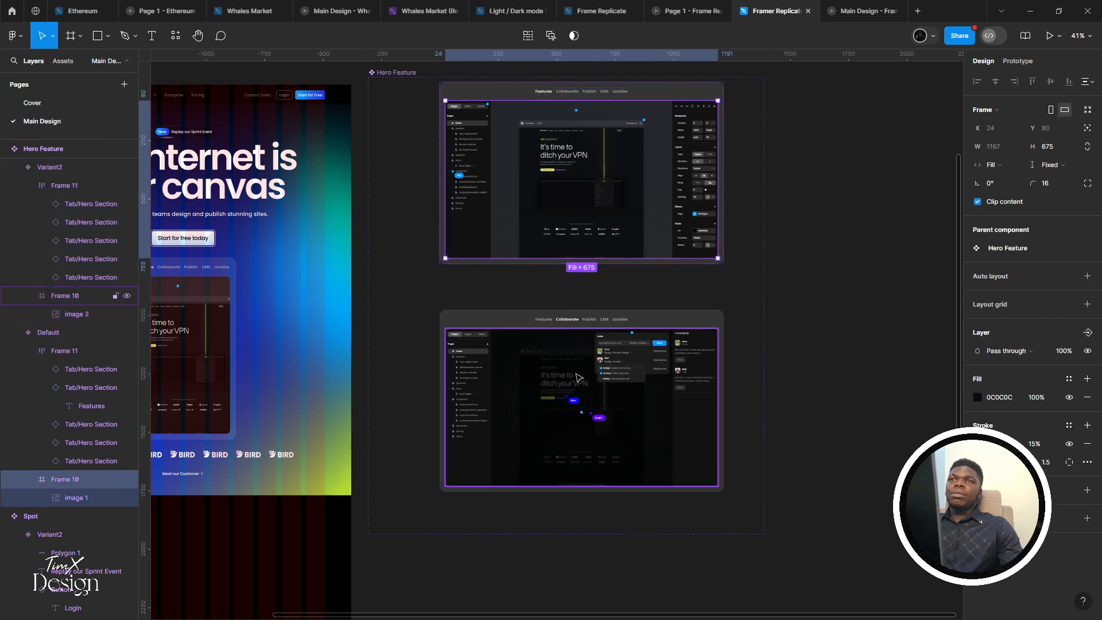
Try increasing the height of both variants' image frames to about 754
shift+click(577, 377)
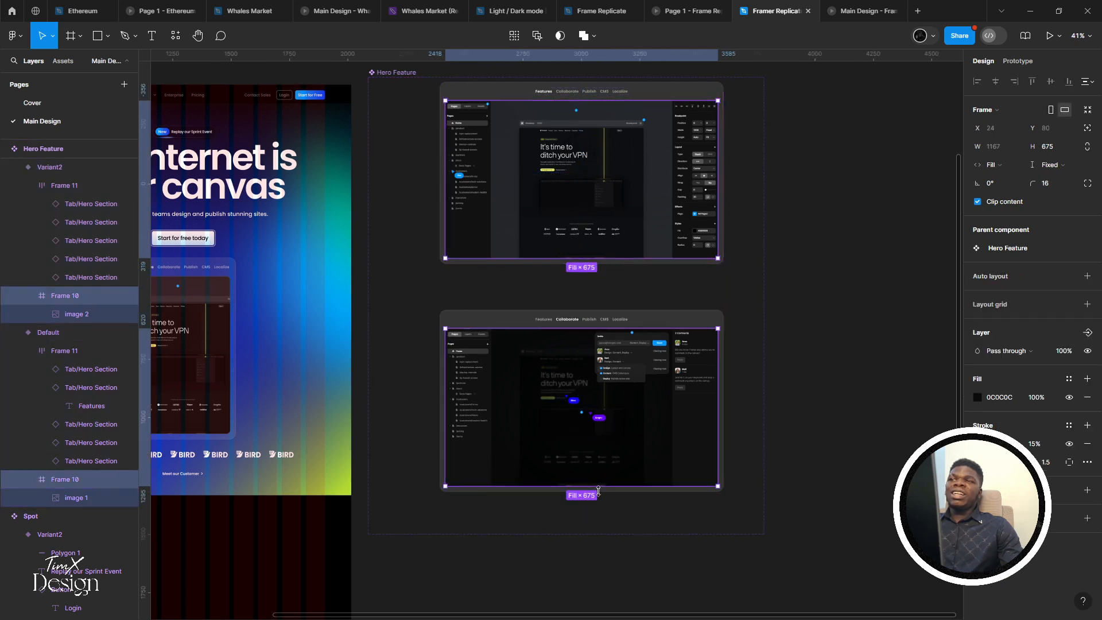
drag(598, 492, 603, 505)
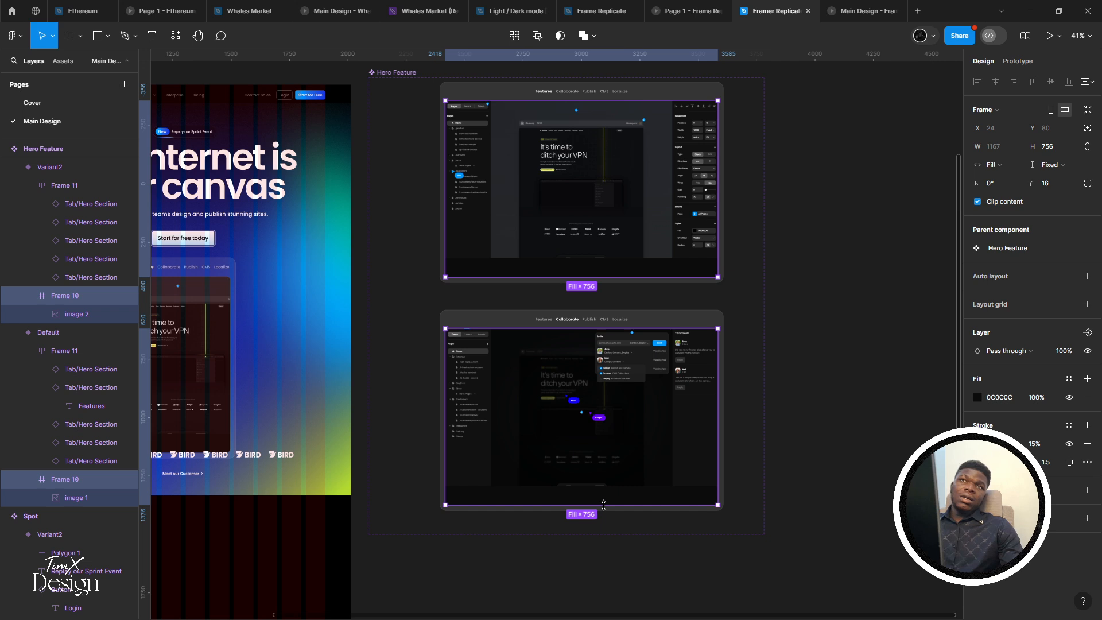
drag(603, 505, 601, 504)
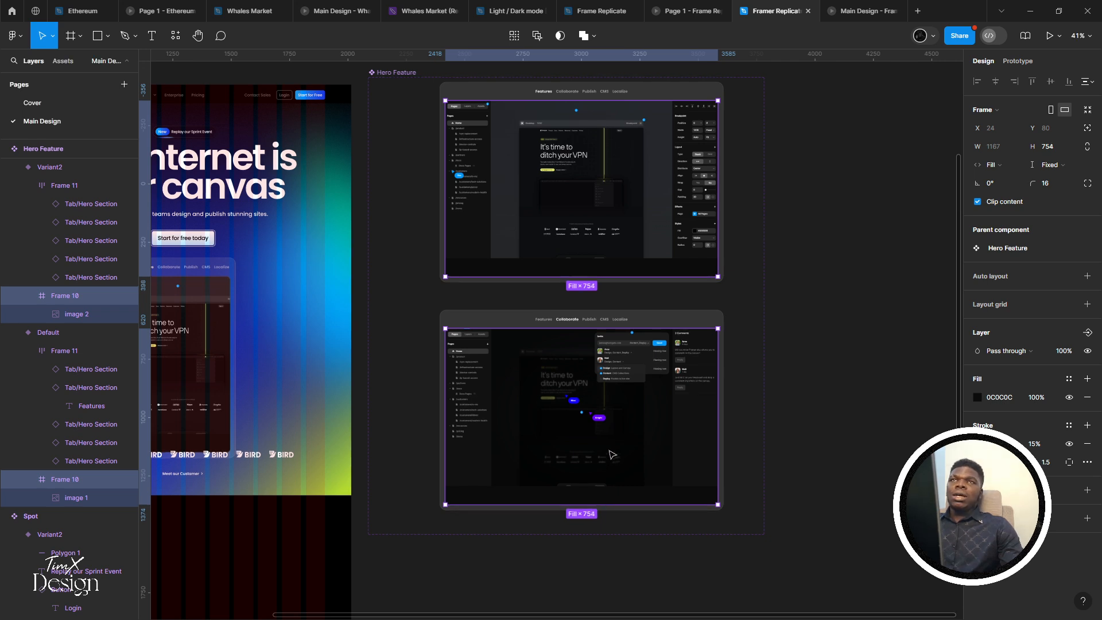
key(ctrl+z)
click(605, 185)
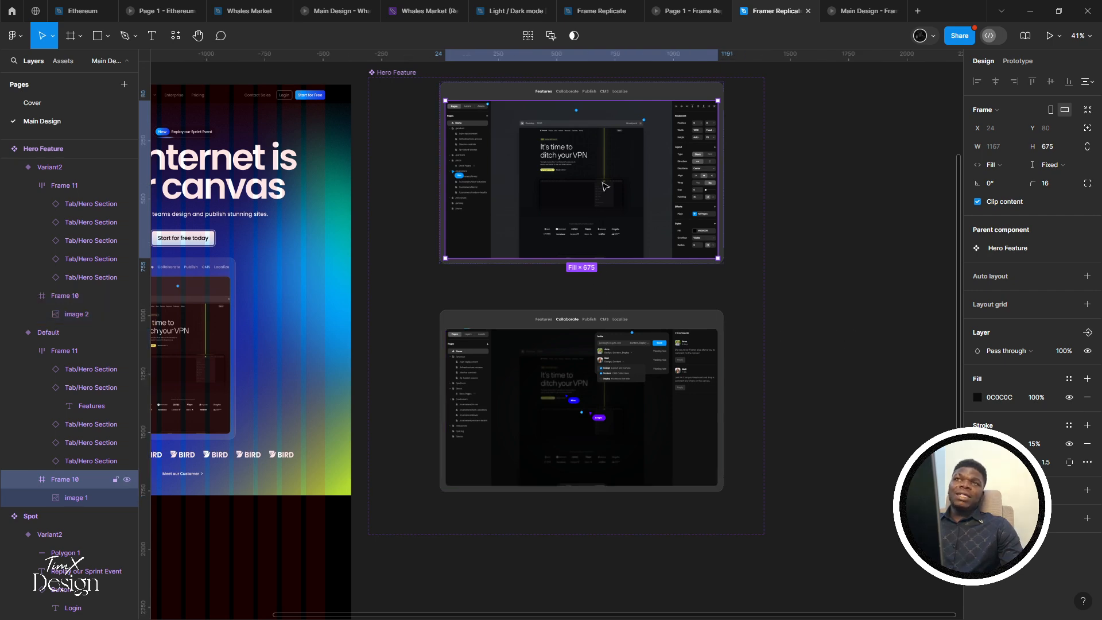
click(575, 385)
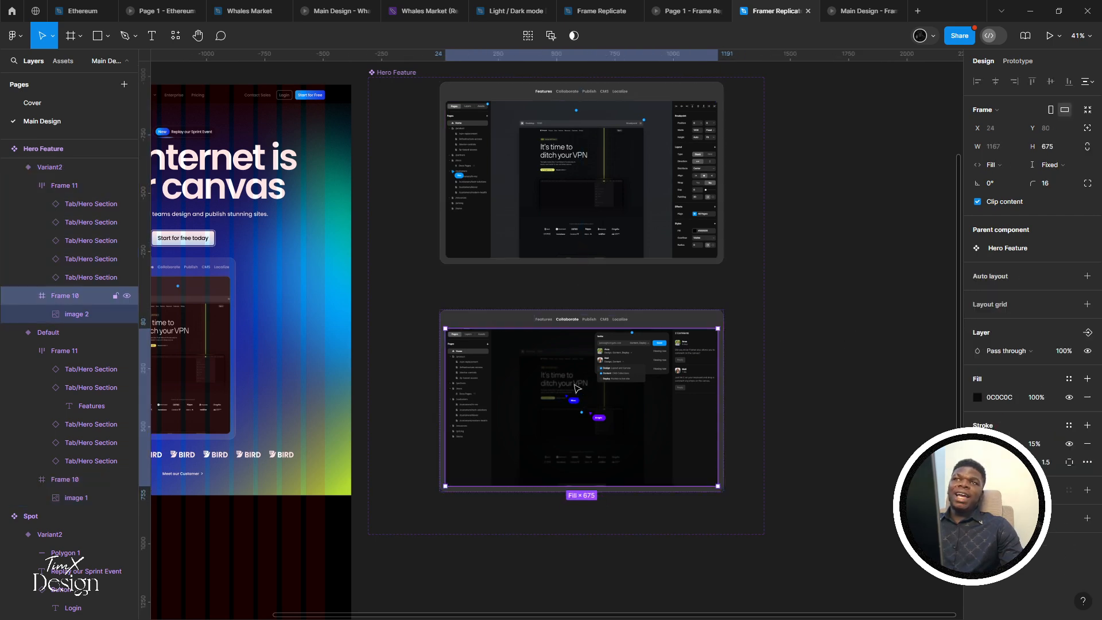
shift+click(564, 189)
key(Escape)
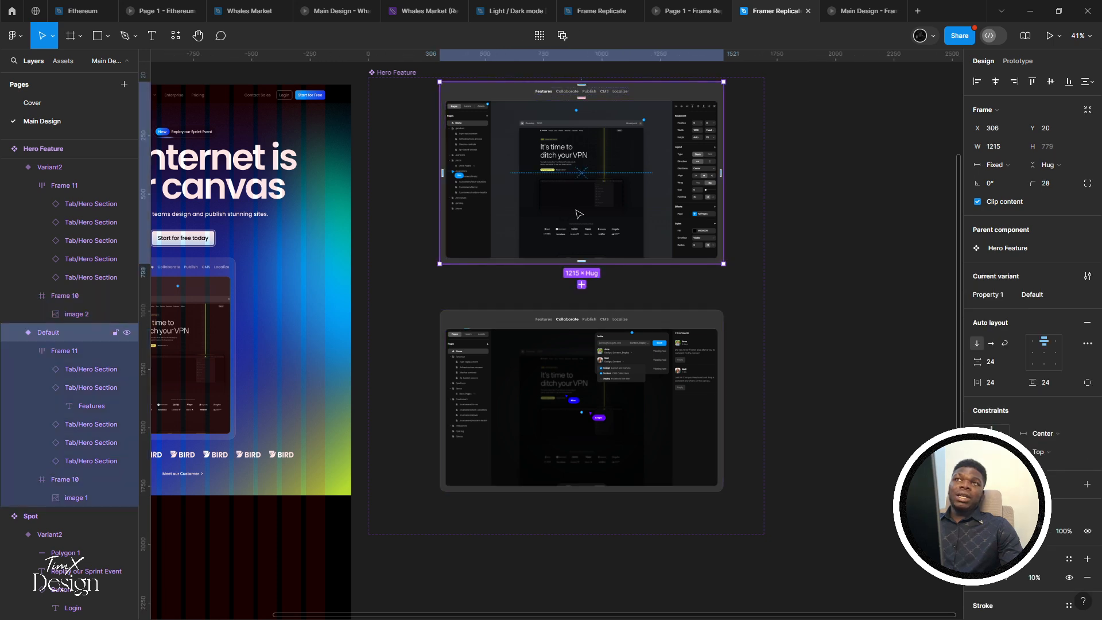
double_click(579, 214)
double_click(566, 233)
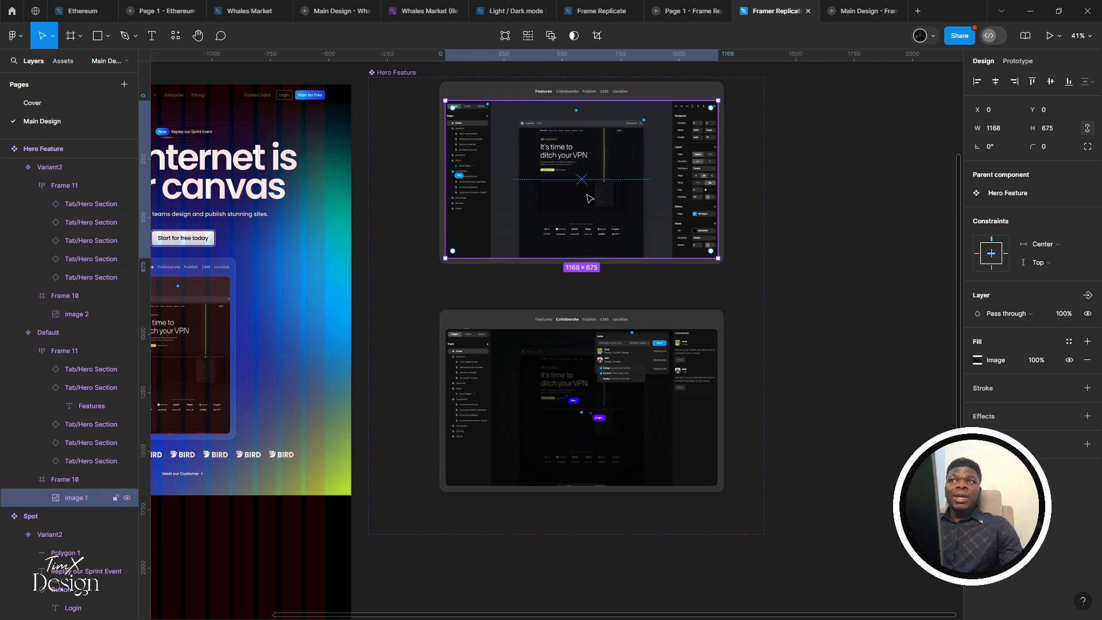
click(827, 207)
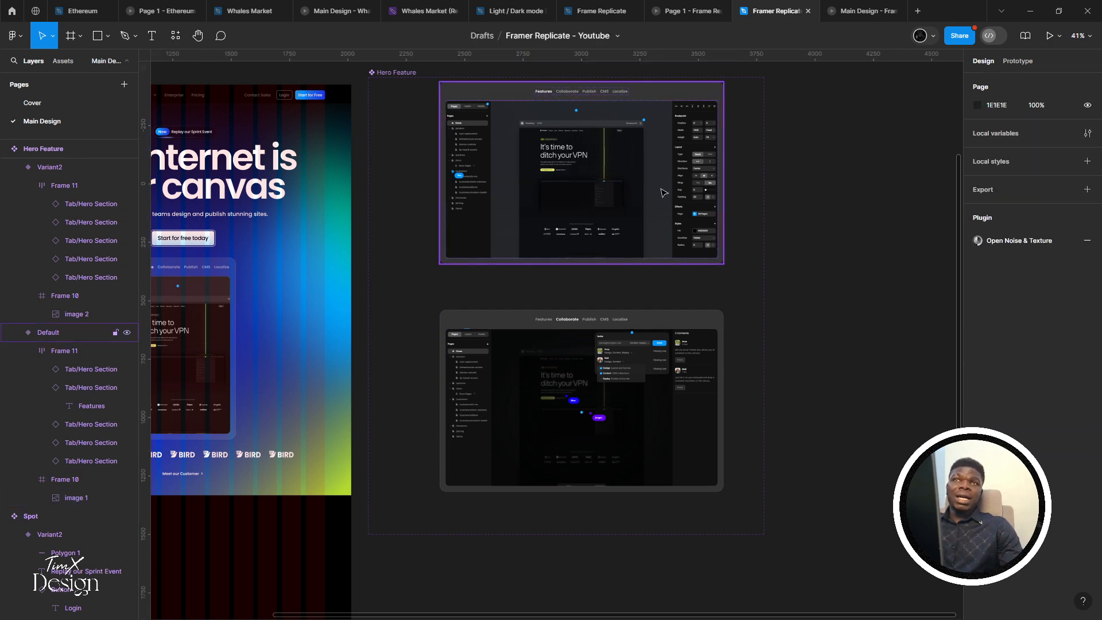
click(661, 192)
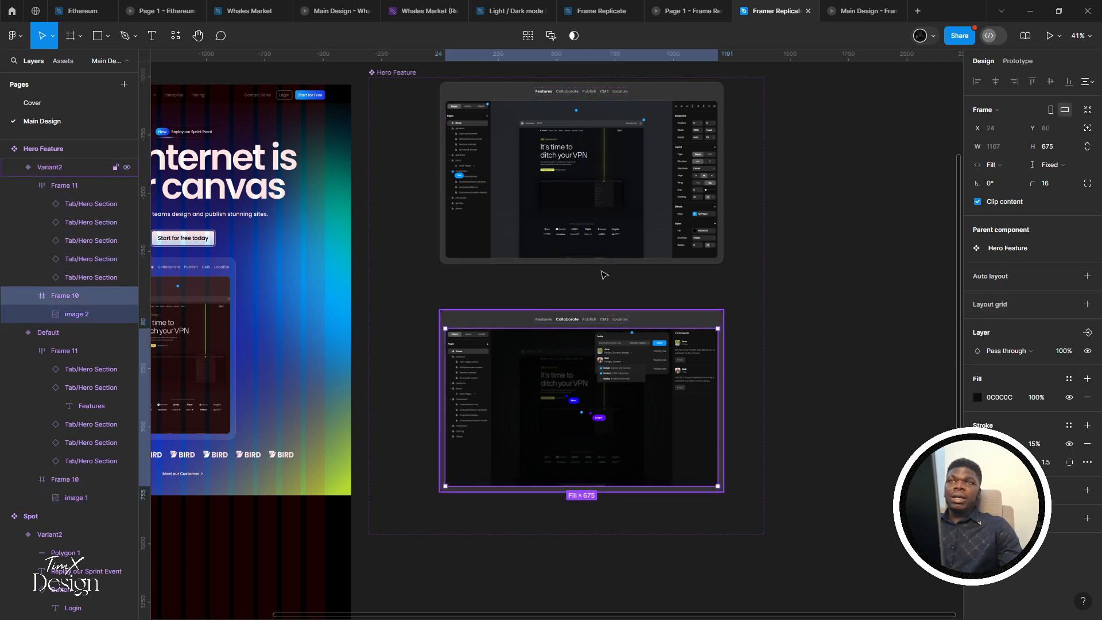
double_click(621, 217)
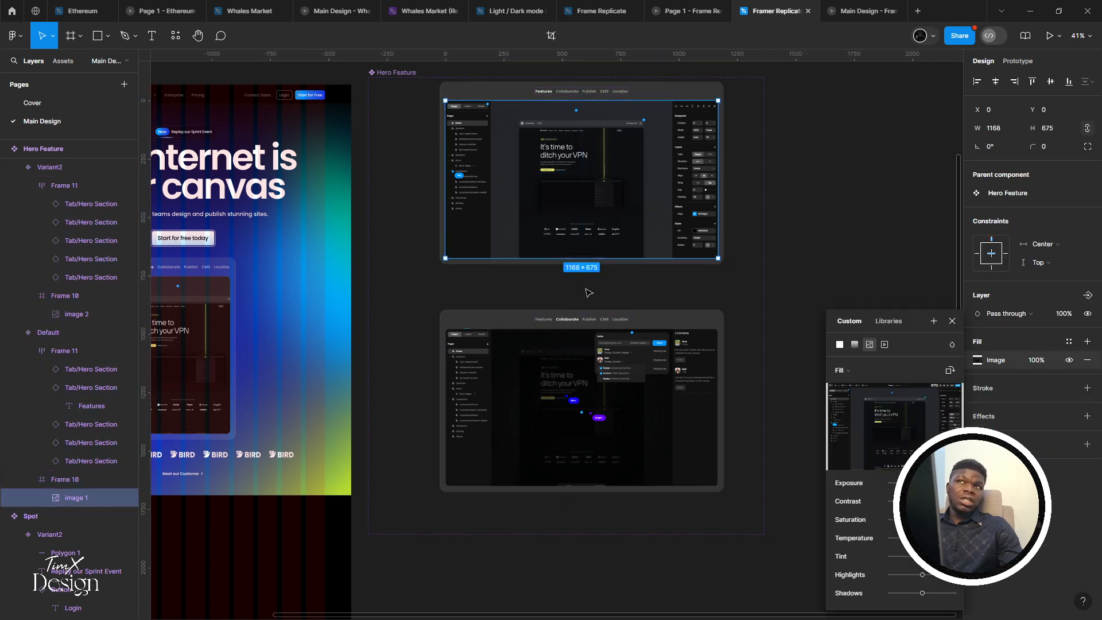
key(Escape)
shift+click(585, 392)
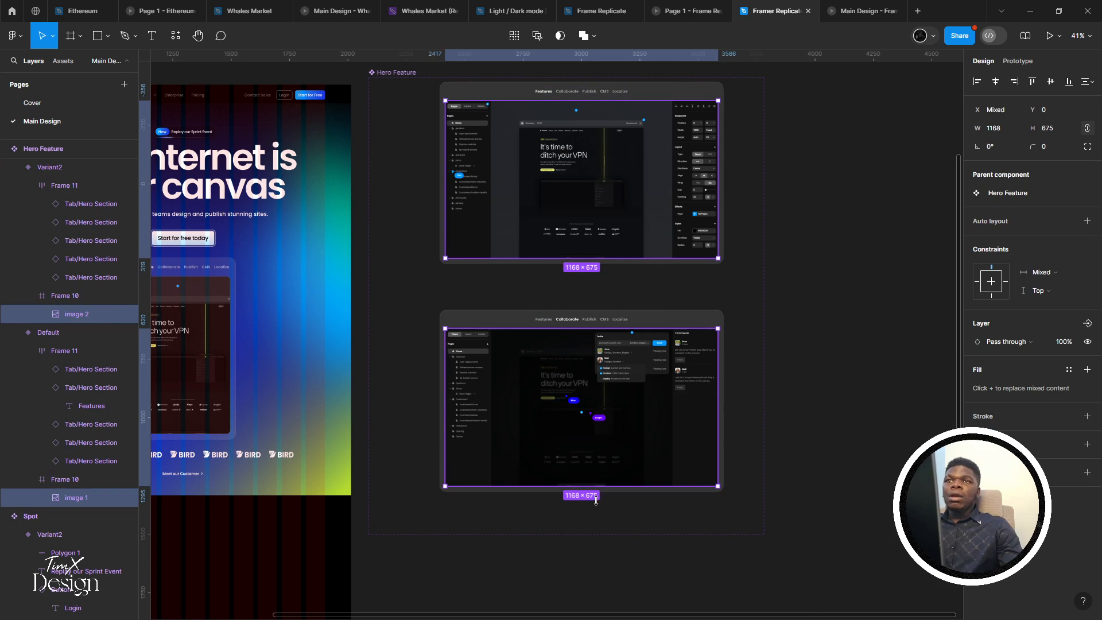
click(806, 394)
click(666, 383)
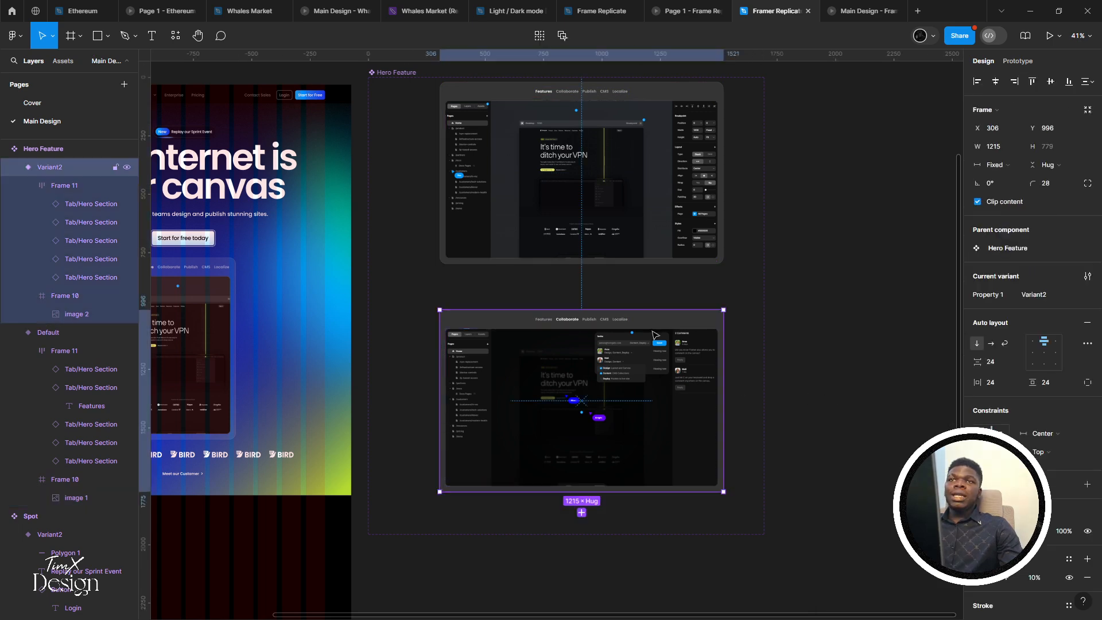
Try stretching the image frames in both Hero Feature variants to a height of about 801, and undo it
double_click(619, 392)
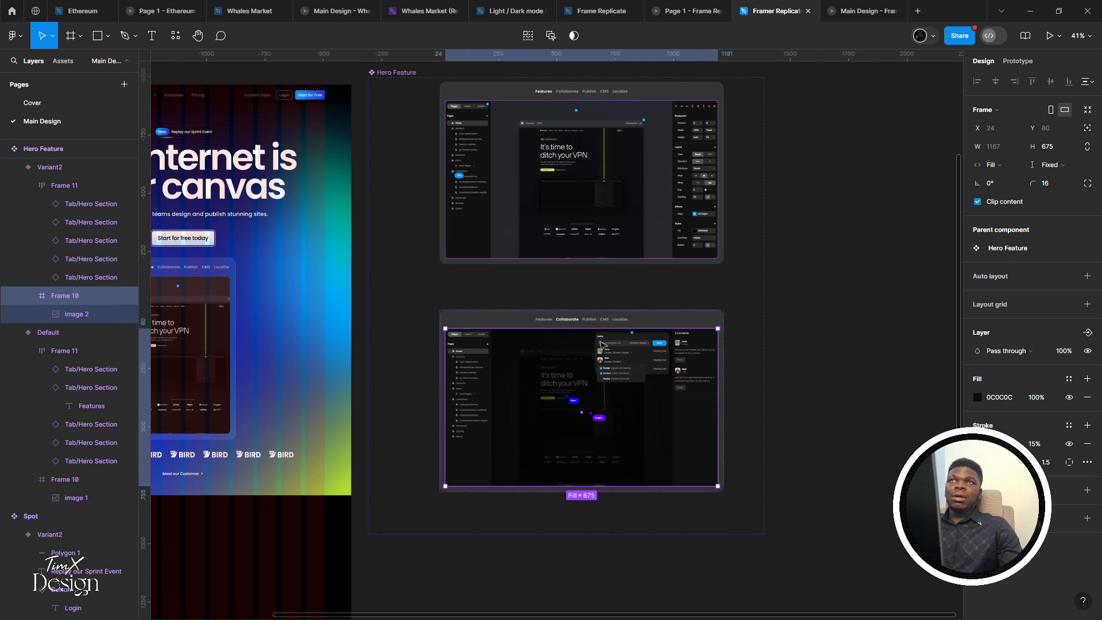
click(599, 224)
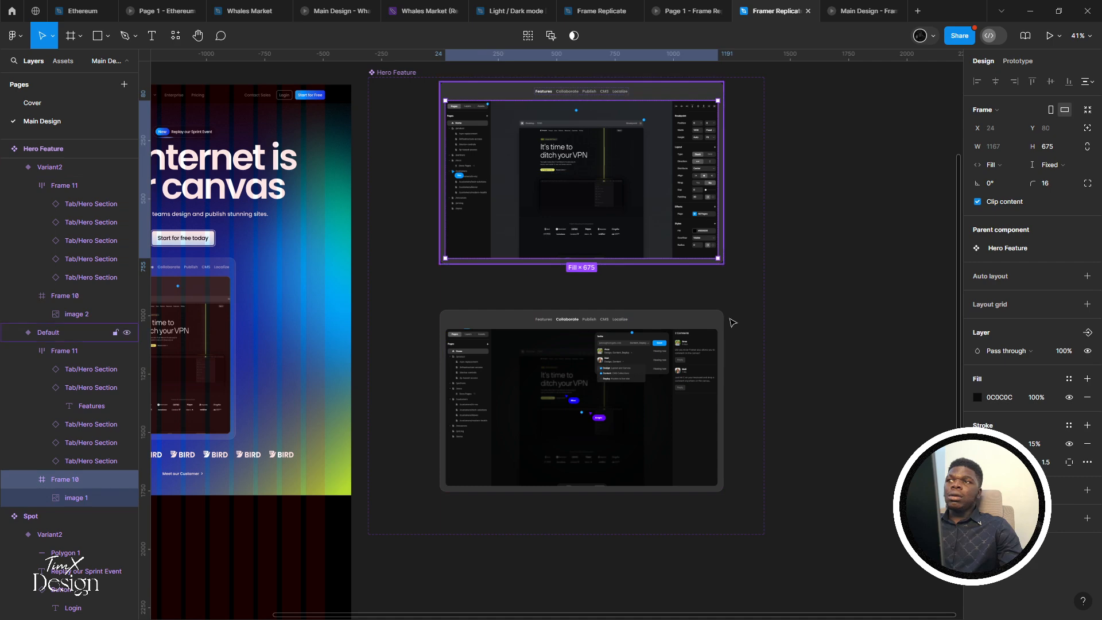
click(768, 313)
click(633, 190)
click(632, 189)
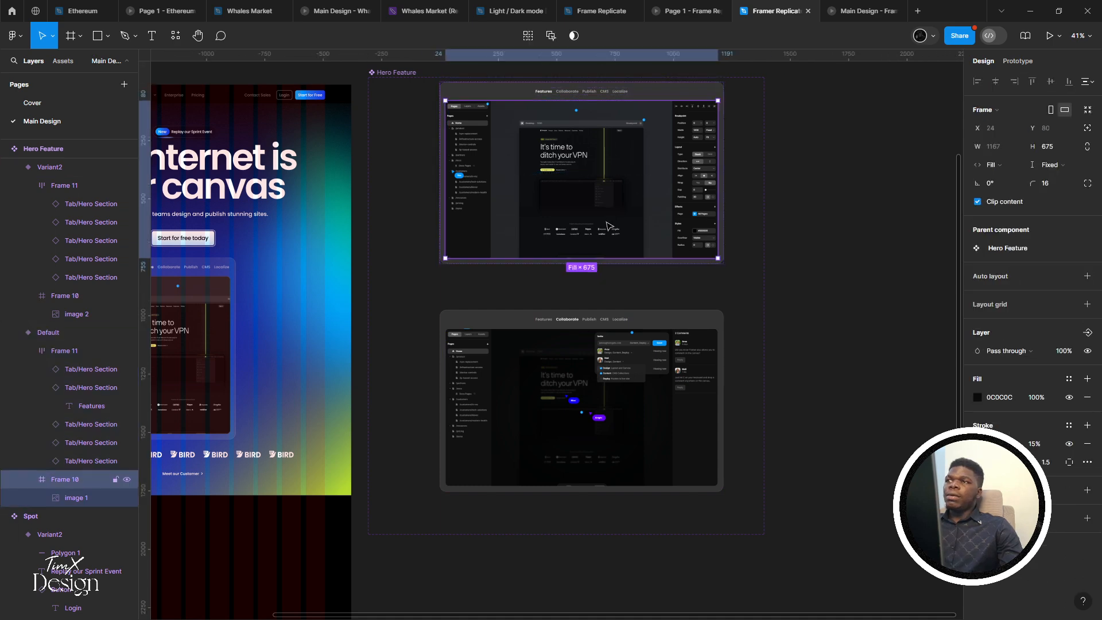
shift+click(594, 395)
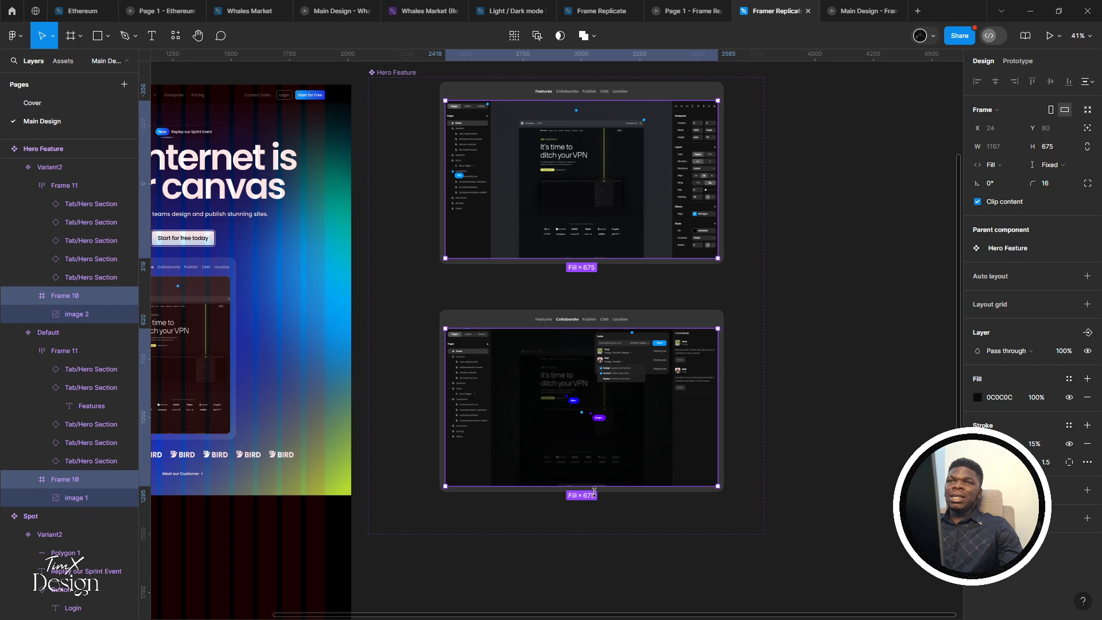
drag(594, 491, 603, 515)
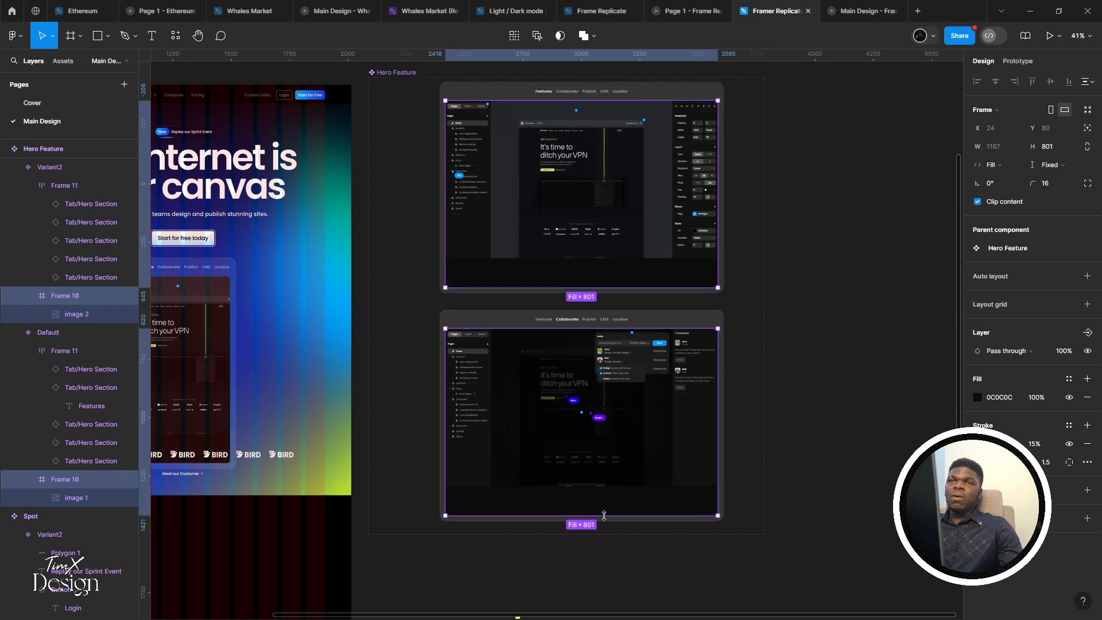
key(ctrl+z)
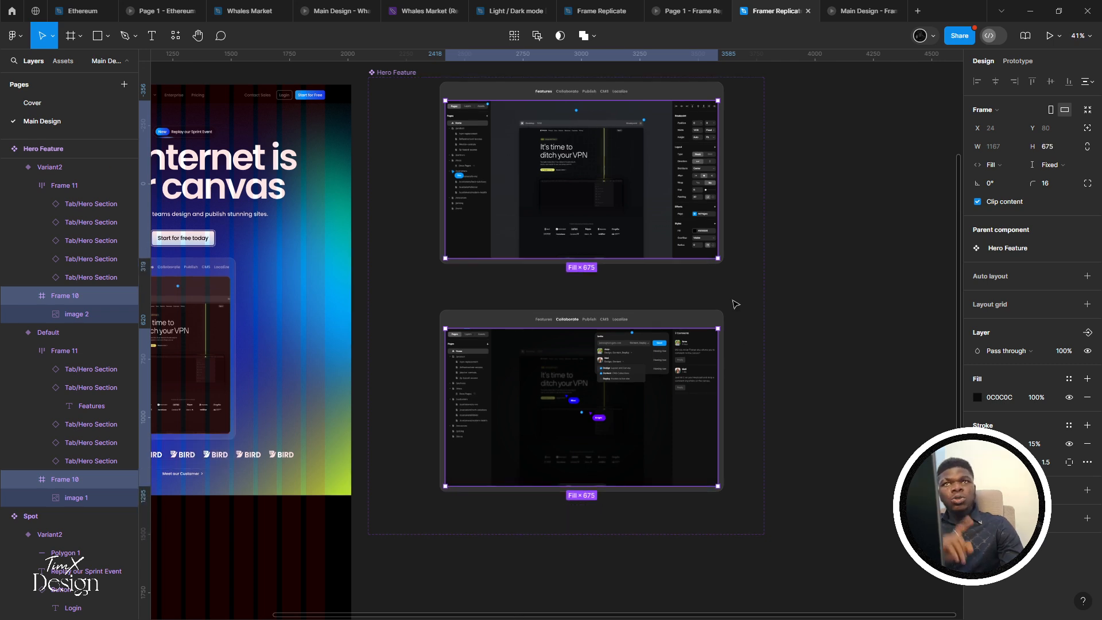
Set the vertical constraint of the screenshot images in both Hero Feature variants to Top and bottom
click(597, 177)
click(597, 177)
shift+click(533, 392)
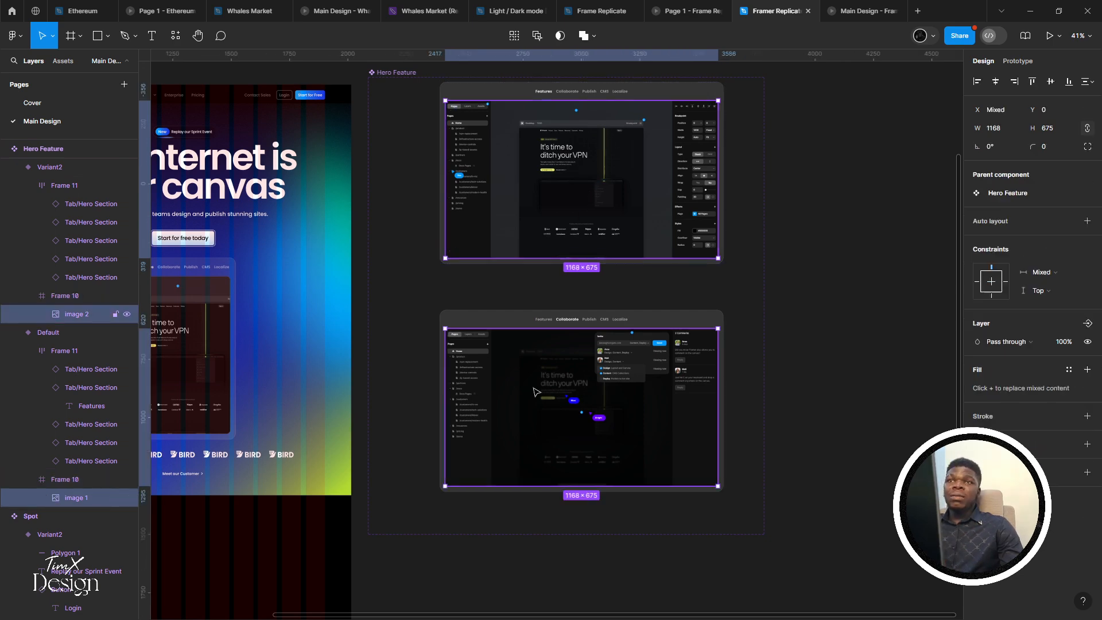
click(1039, 290)
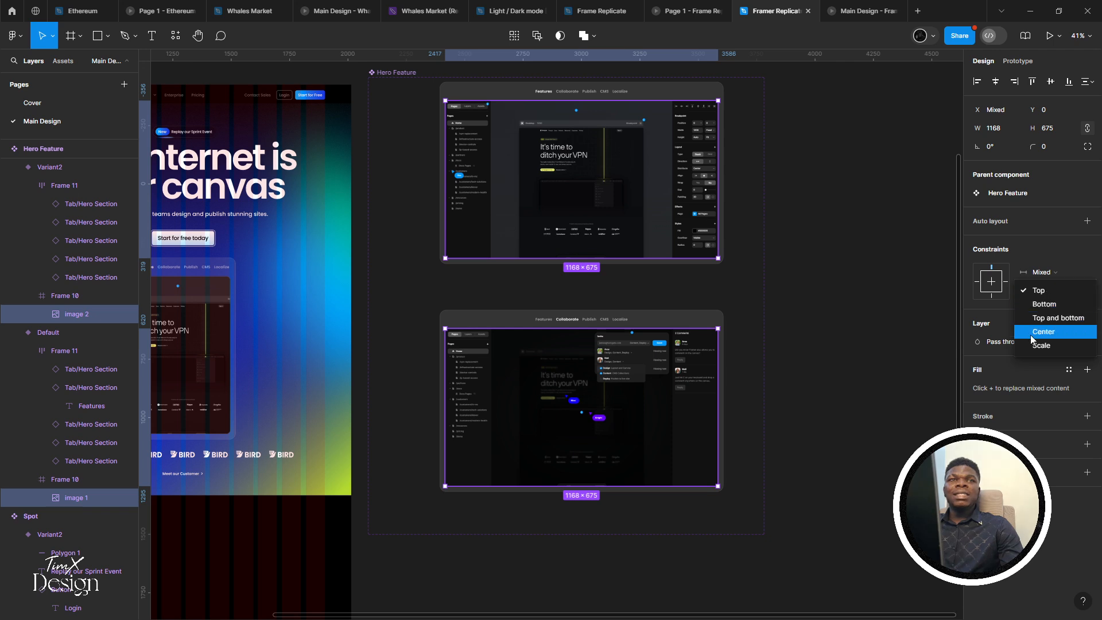
click(1040, 318)
click(1042, 291)
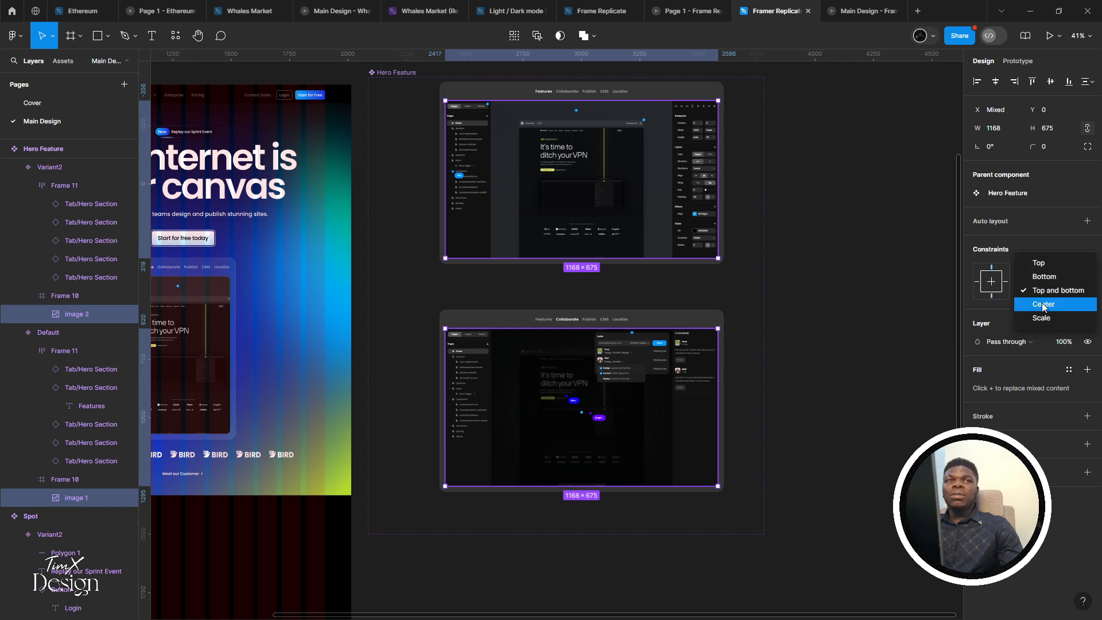
click(1043, 290)
click(756, 266)
Stretch the image frames in both Hero Feature variants to a height of about 756
double_click(532, 199)
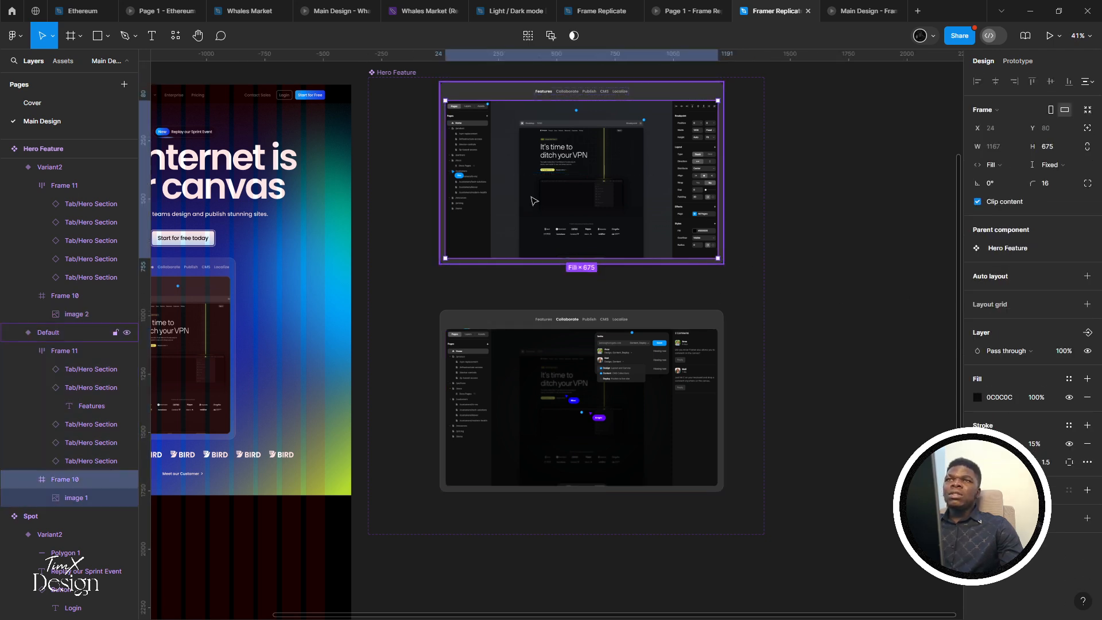
key(ctrl+alt+a)
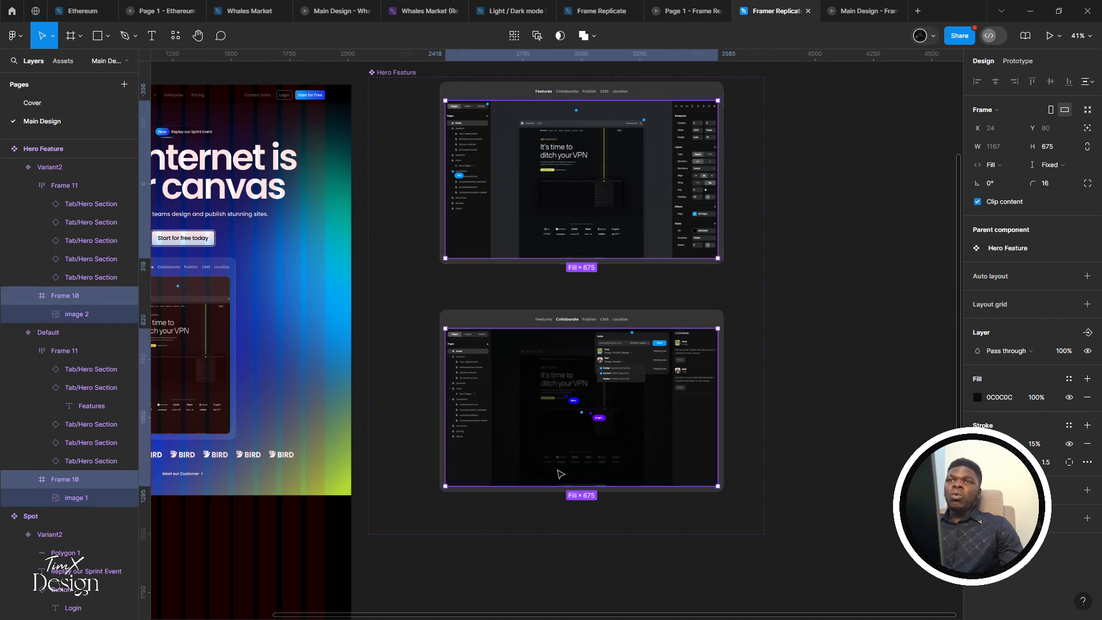
mouse_move(556, 492)
mouse_down()
mouse_move(546, 515)
mouse_move(543, 498)
mouse_move(549, 505)
mouse_up()
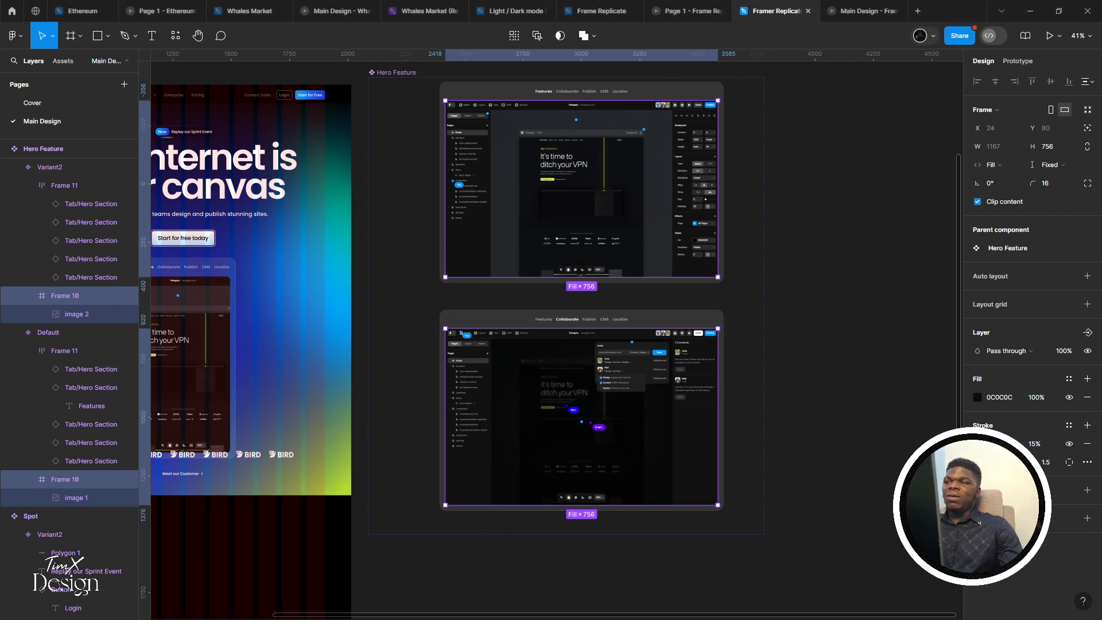
Narrow the Hero Feature component set to a width of about 1470
scroll(698, 327, down, 5)
scroll(614, 307, up, 4)
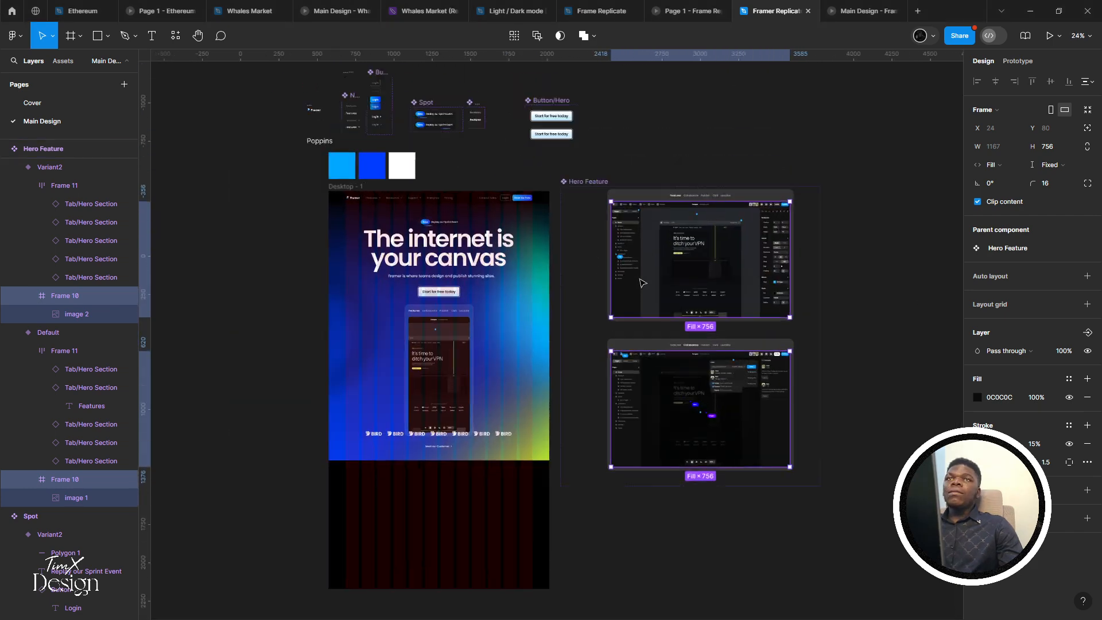
scroll(614, 310, right, 1)
drag(499, 160, 631, 100)
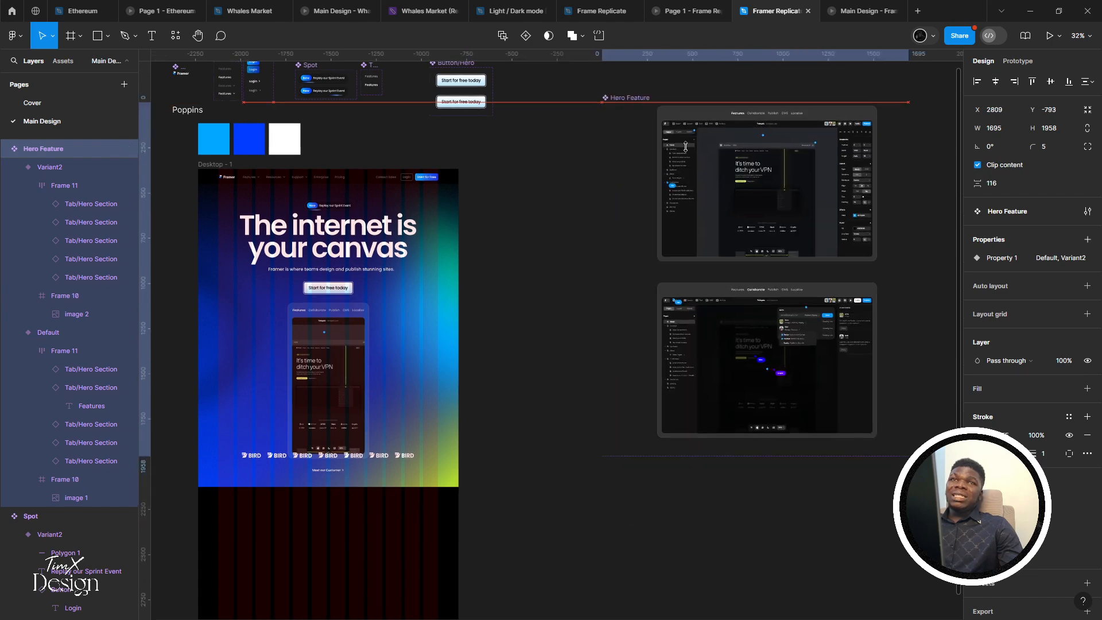
scroll(637, 109, right, 1)
drag(851, 260, 774, 238)
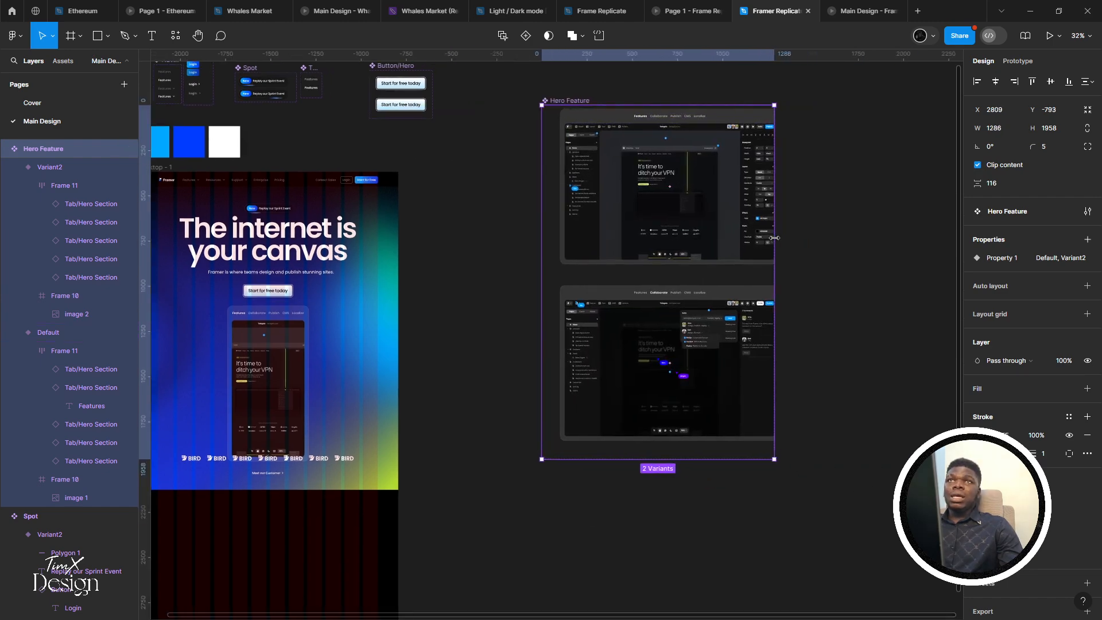
key(ctrl+z)
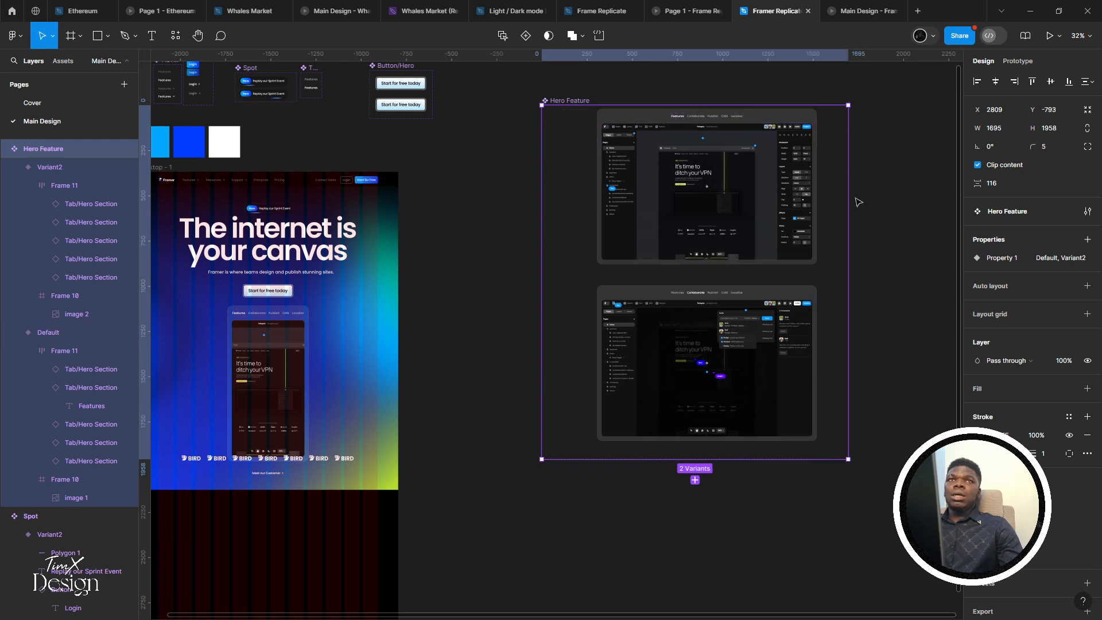
drag(848, 201, 808, 193)
Shift both Hero Feature variants to X 50 inside the component set
click(723, 198)
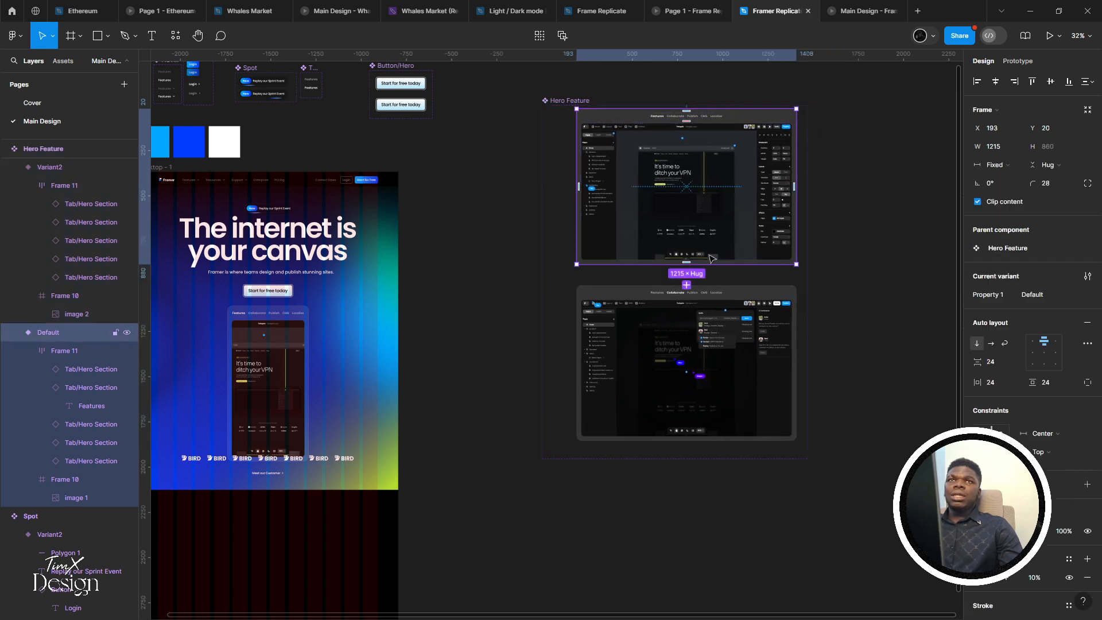
shift+click(714, 329)
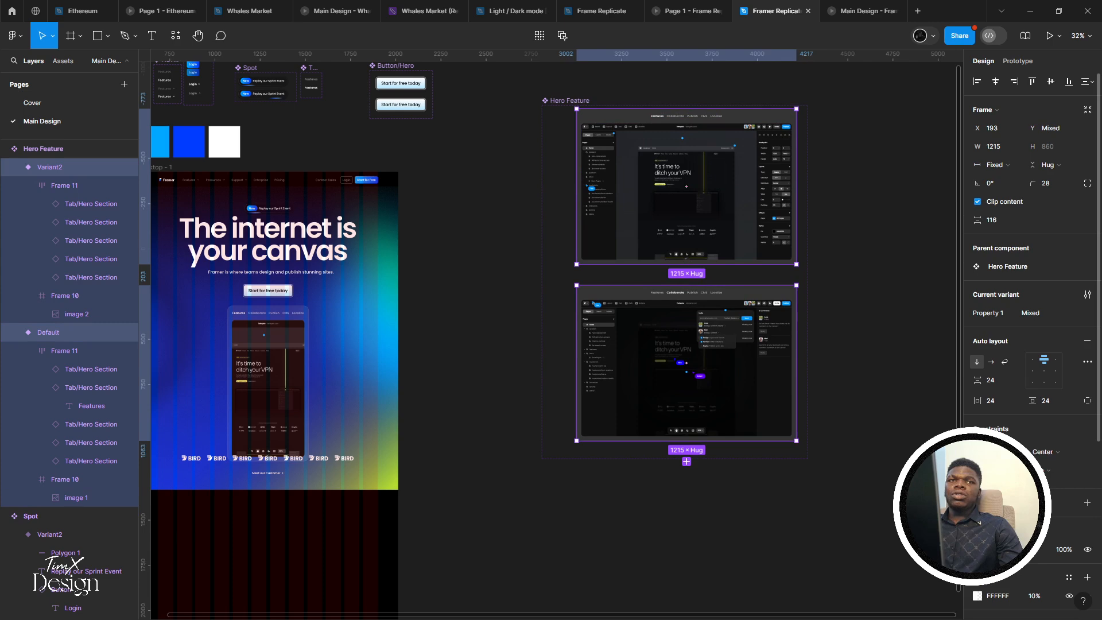
drag(660, 238, 634, 238)
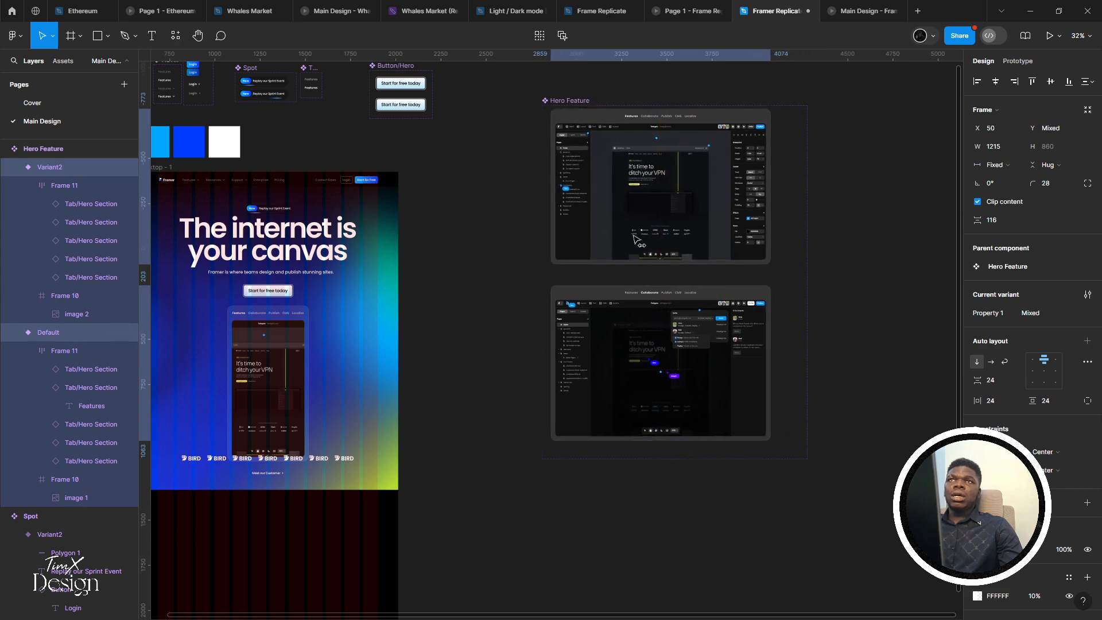
Narrow the Hero Feature component set to a width of 1315, leaving 50 on each side of the variants
click(563, 100)
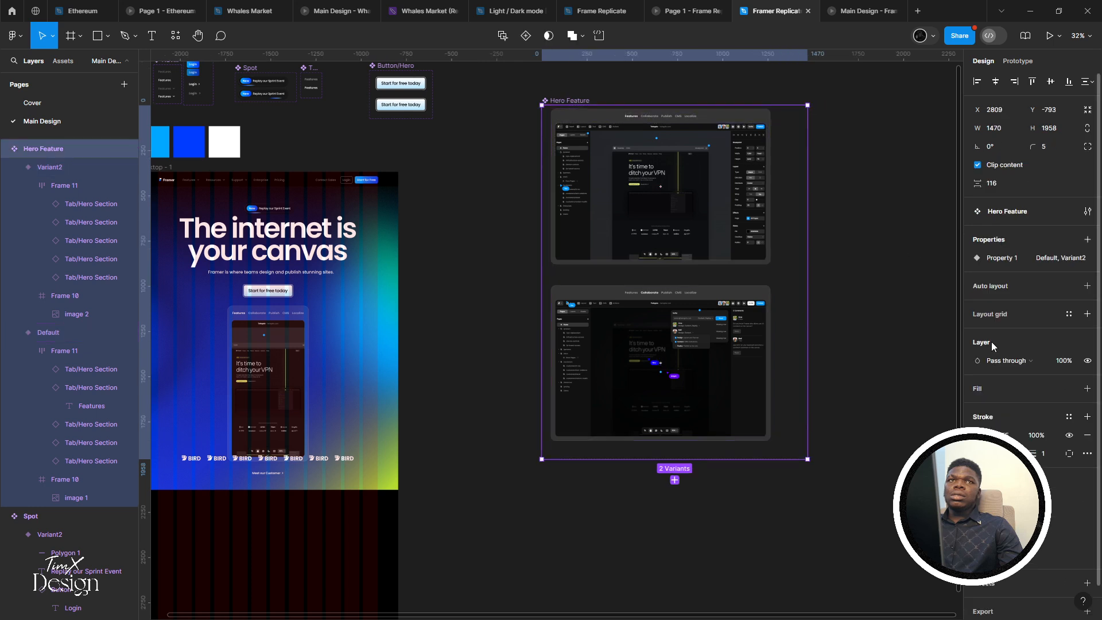
click(667, 216)
shift+click(669, 390)
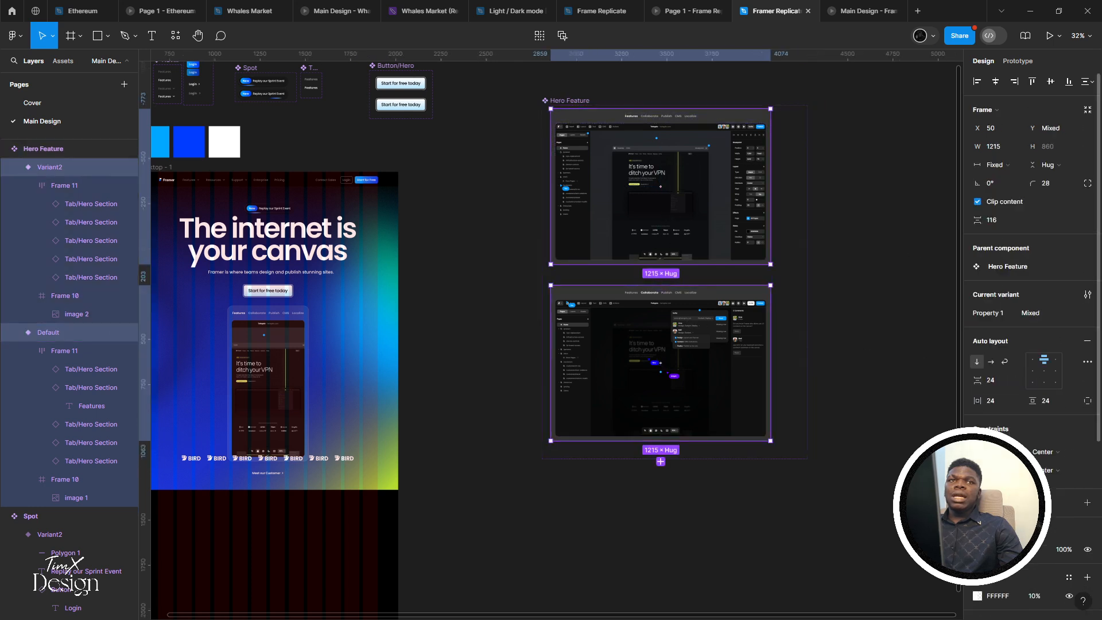
click(570, 95)
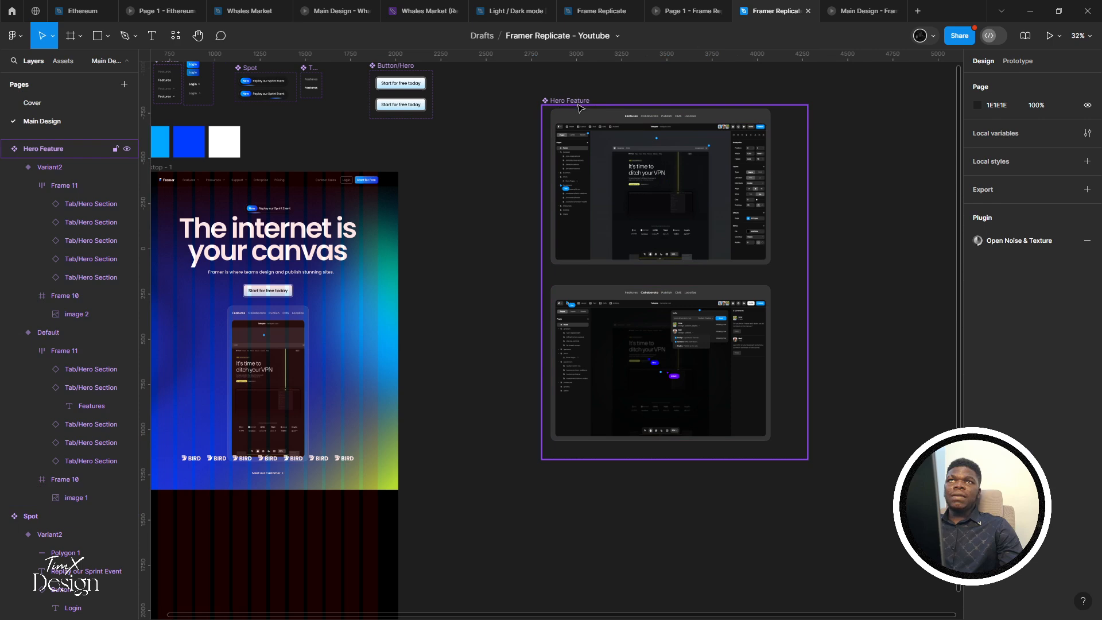
click(571, 100)
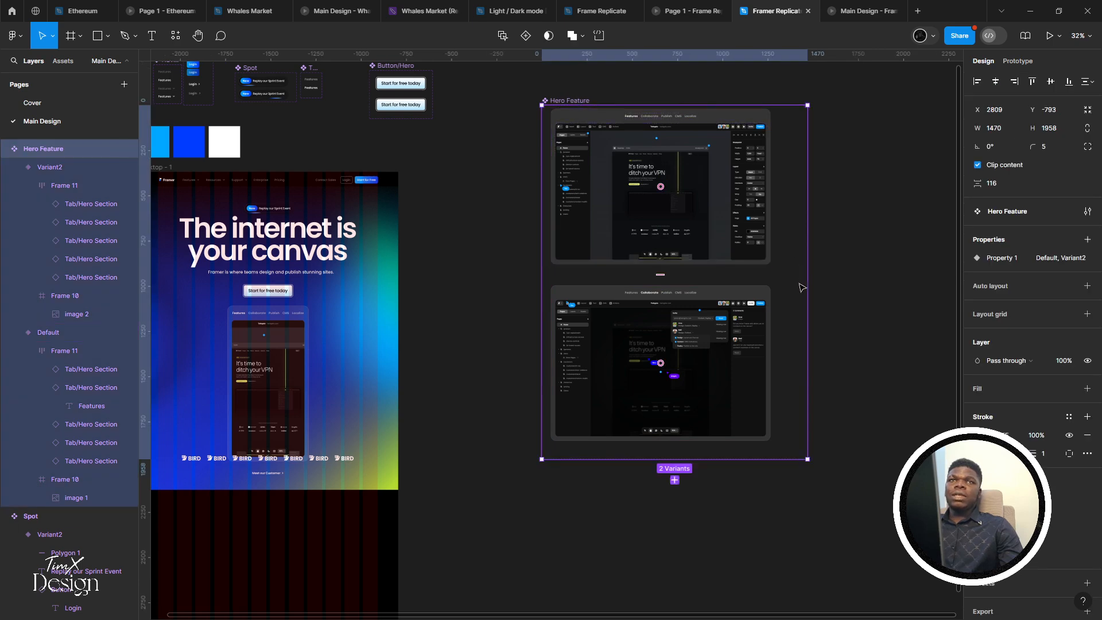
drag(805, 297, 780, 296)
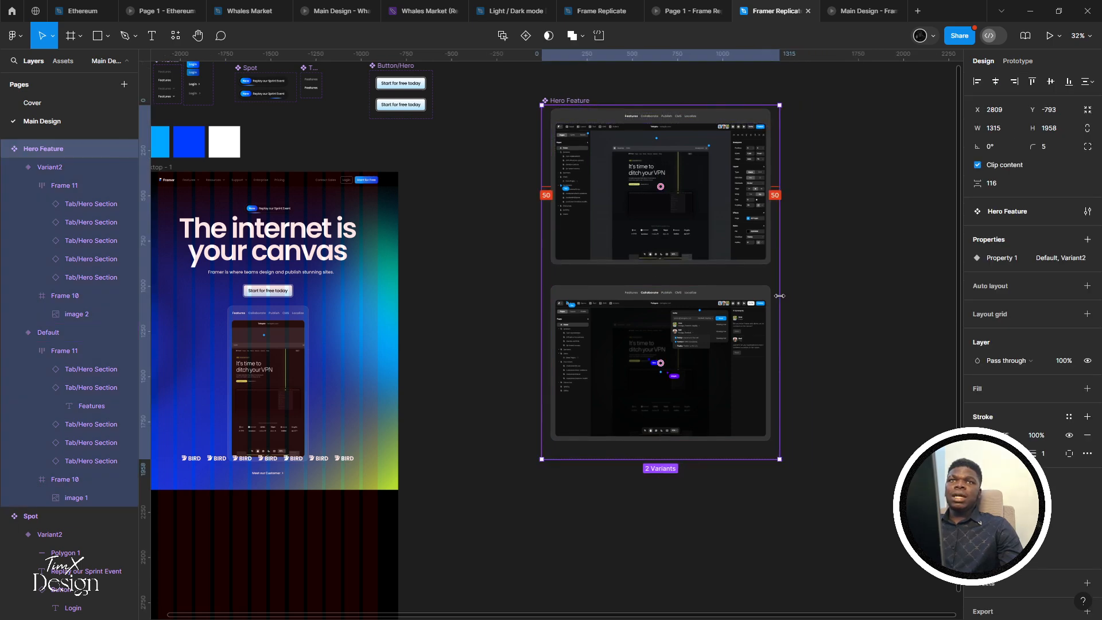
Reset all changes on the Hero Feature instance in the Desktop - 1 frame
click(444, 297)
scroll(444, 296, down, 3)
scroll(430, 297, up, 3)
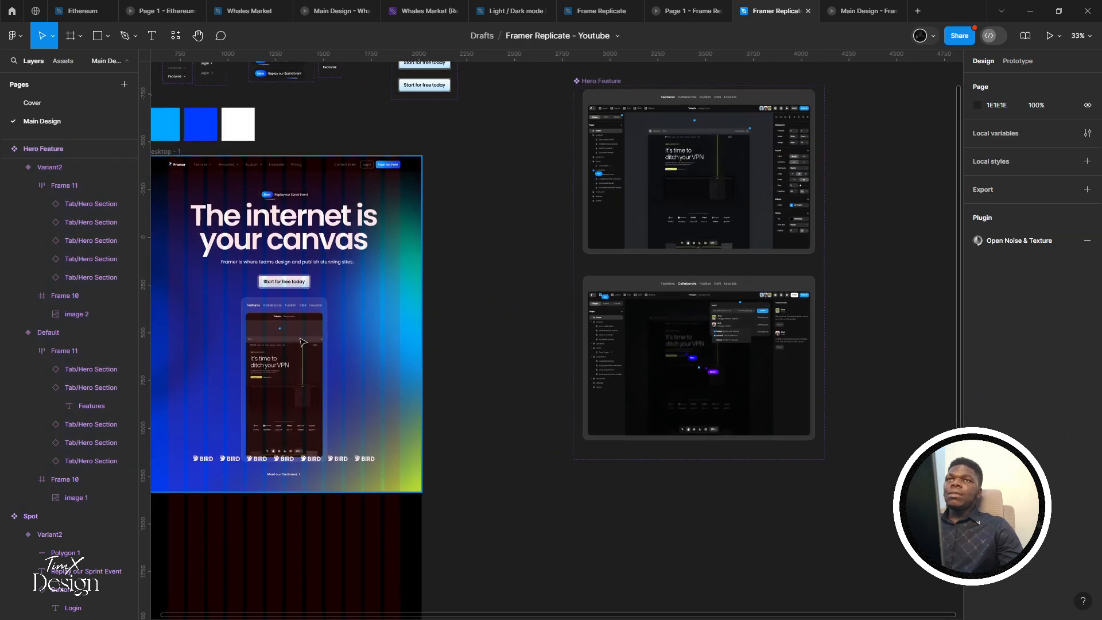
double_click(301, 338)
drag(433, 312, 677, 296)
right_click(561, 297)
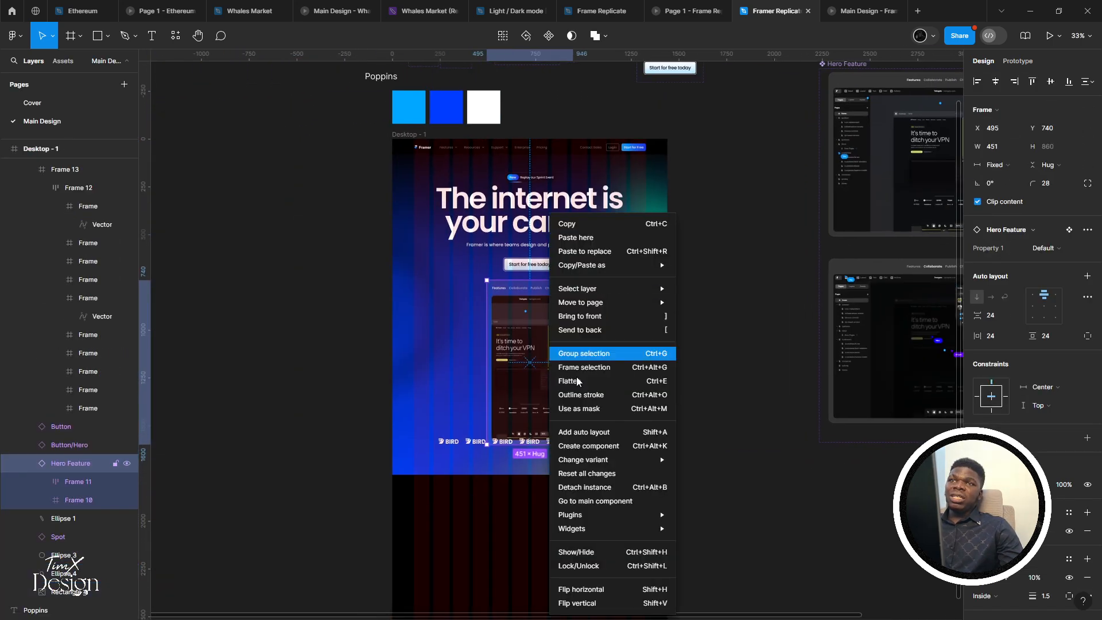
click(597, 474)
drag(585, 414, 575, 403)
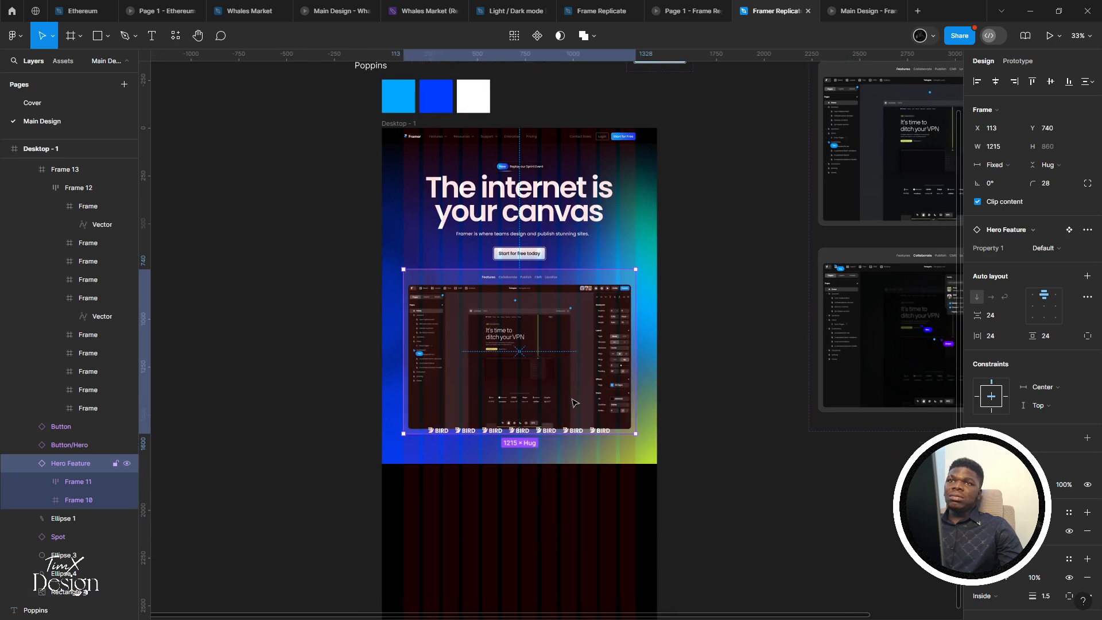
Move the BIRD logo row and the Meet our Customer button down together, clear of the Hero Feature instance
scroll(495, 438, up, 1)
drag(521, 450, 508, 411)
click(509, 411)
scroll(509, 411, up, 4)
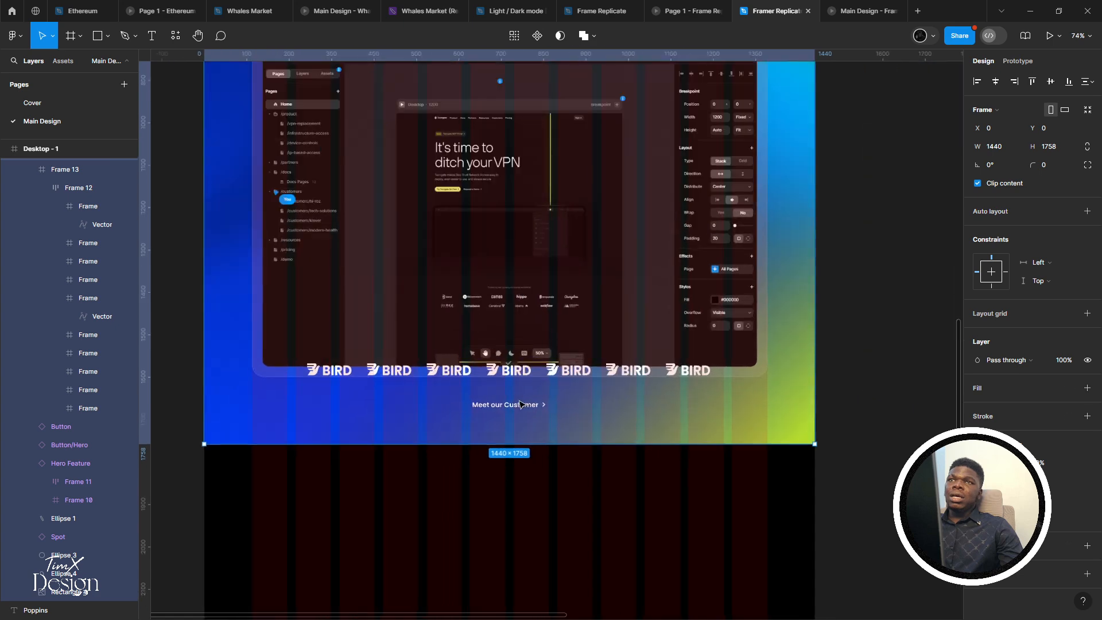
click(517, 406)
shift+click(526, 374)
drag(527, 379, 533, 406)
Extend the Desktop - 1 frame and its gradient background rectangle downward to a height of about 1853
drag(368, 436, 439, 396)
click(363, 395)
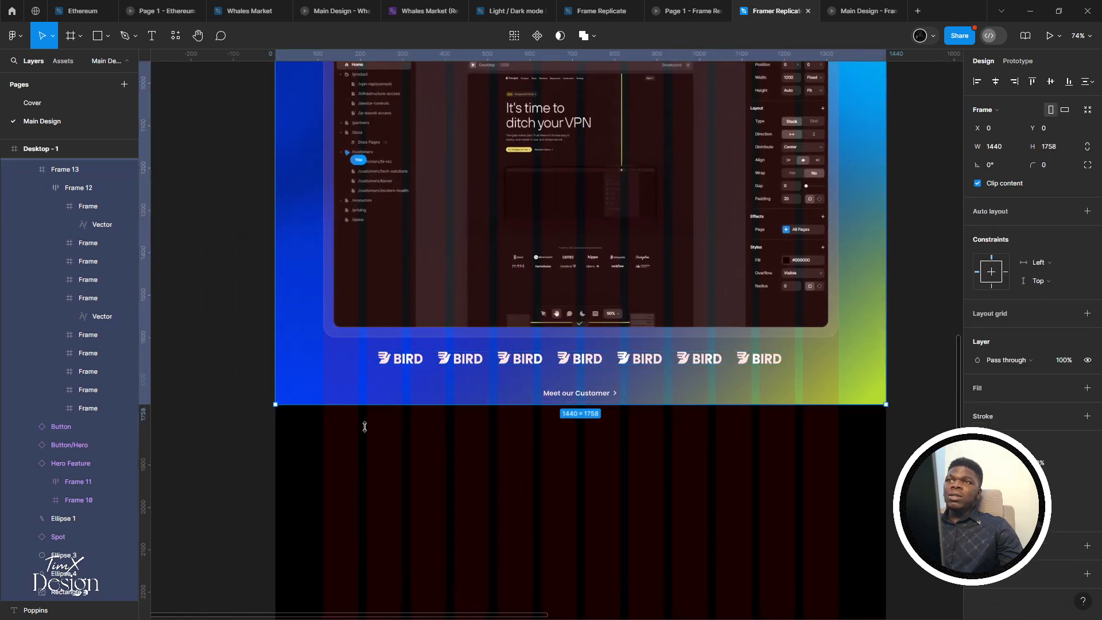
drag(364, 426, 373, 445)
click(374, 393)
drag(392, 404, 405, 446)
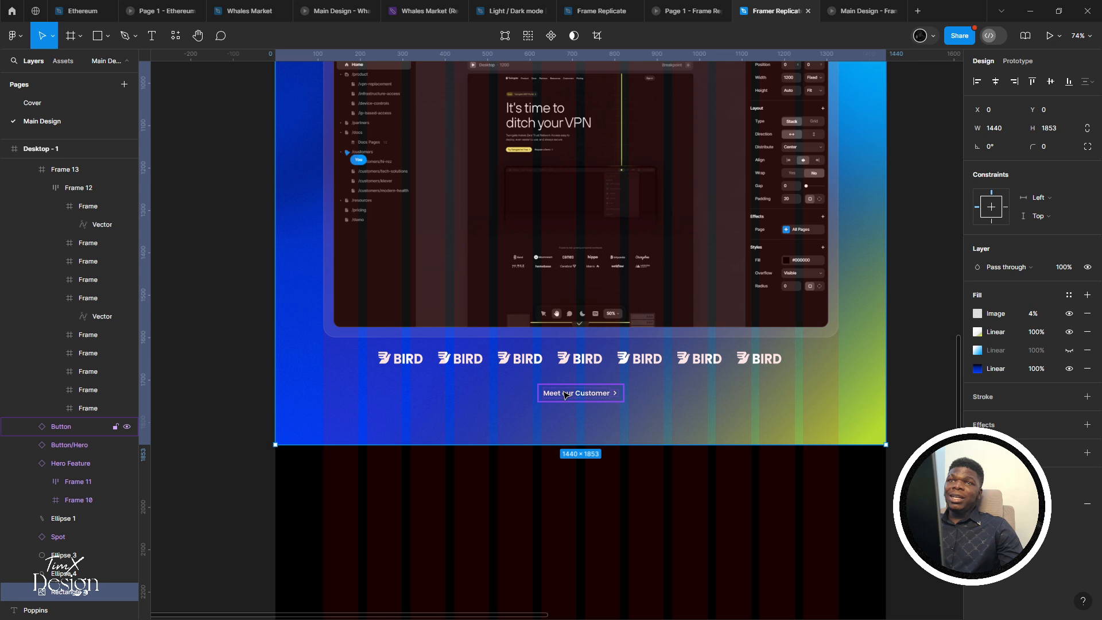
Lower the Meet our Customer button, and nudge it with the logo row until the logos sit 56 below the Hero Feature
drag(575, 394, 574, 426)
shift+click(563, 363)
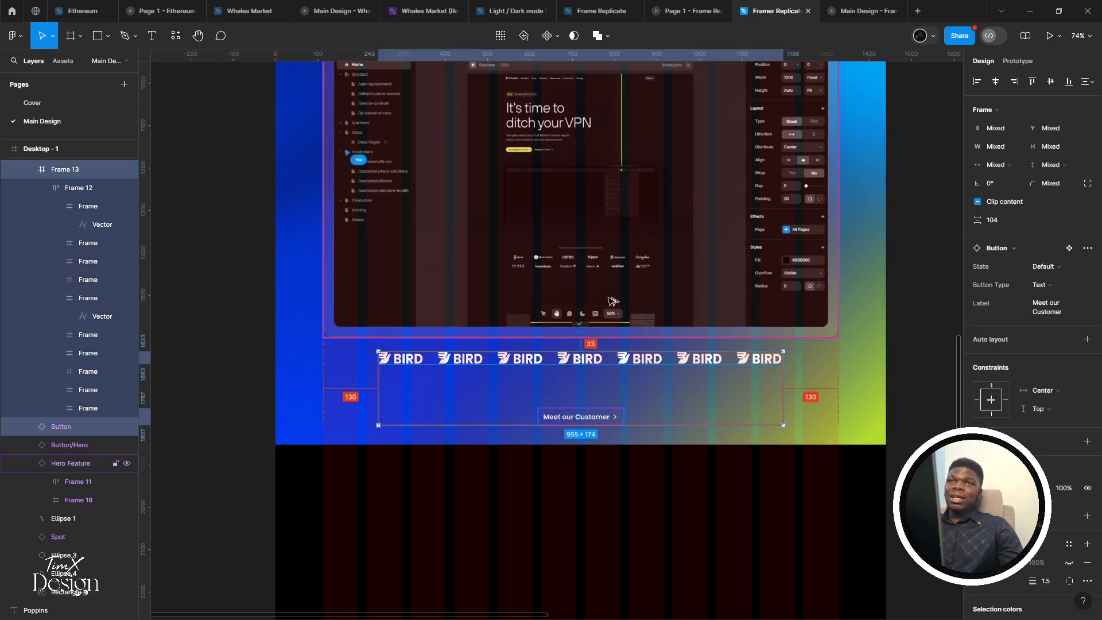
key(Down)
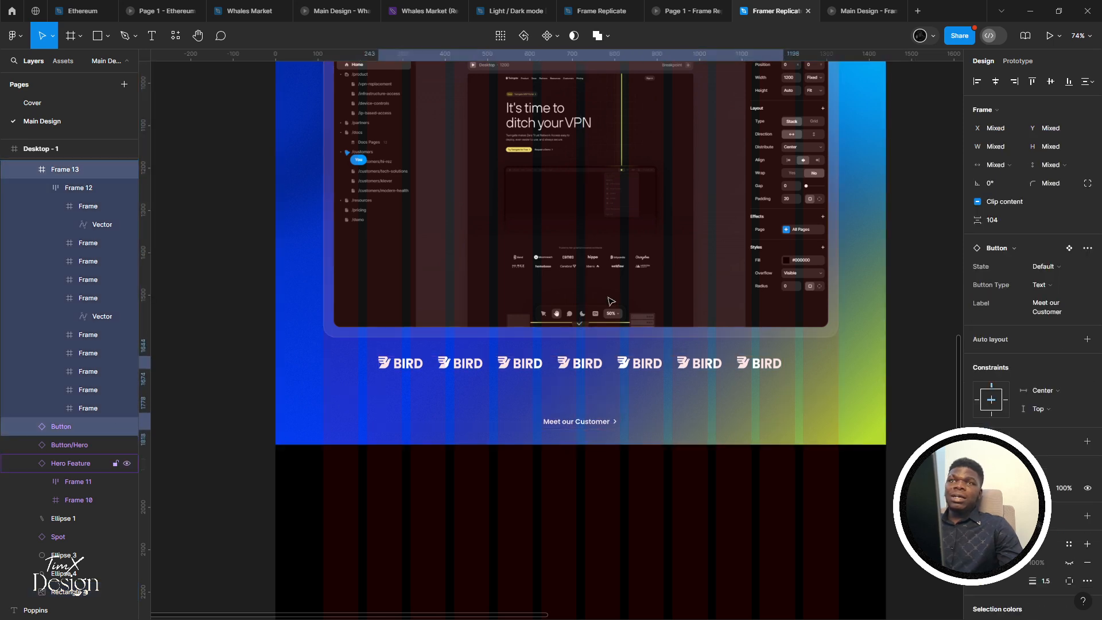
key(shift+Down)
key(alt)
key(Down)
key(Down)
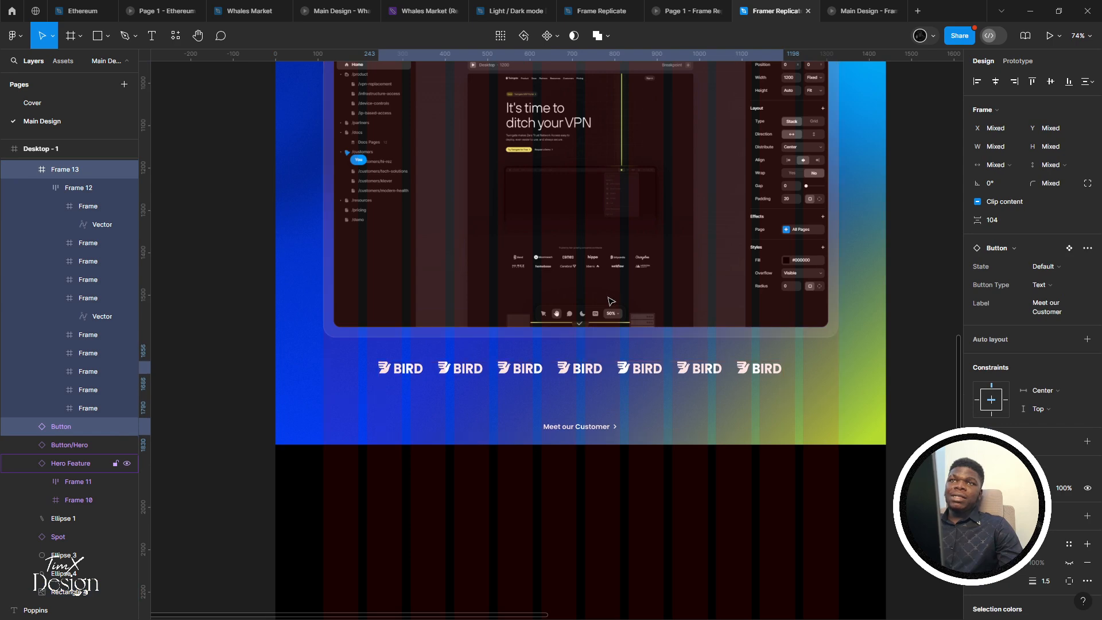
Move the Meet our Customer button up to Y 1742, 56 below the logo row, and open the prototype preview
scroll(610, 299, up, 1)
drag(586, 448, 583, 425)
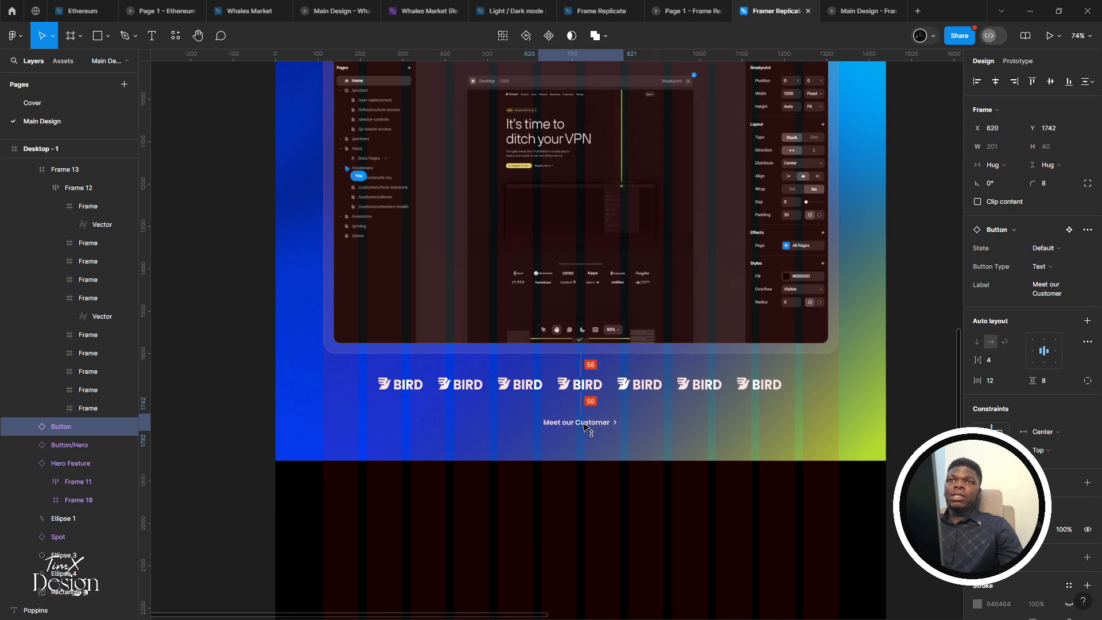
key(ctrl+alt+Return)
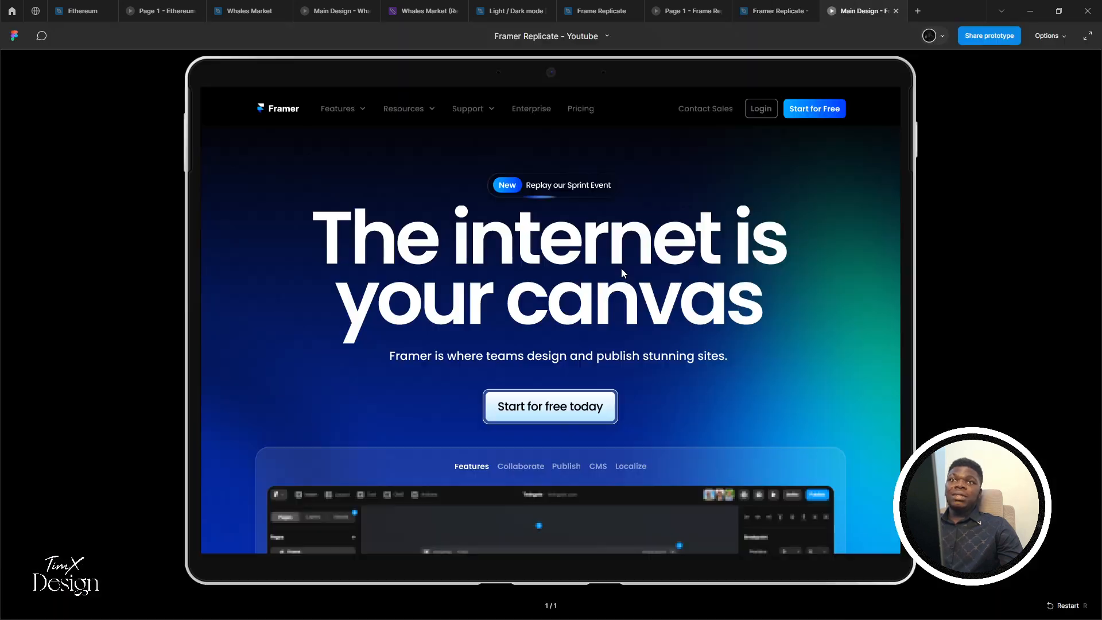
Review the hero in the prototype preview from the navbar down to the logo row and Meet our Customer button
scroll(606, 266, down, 10)
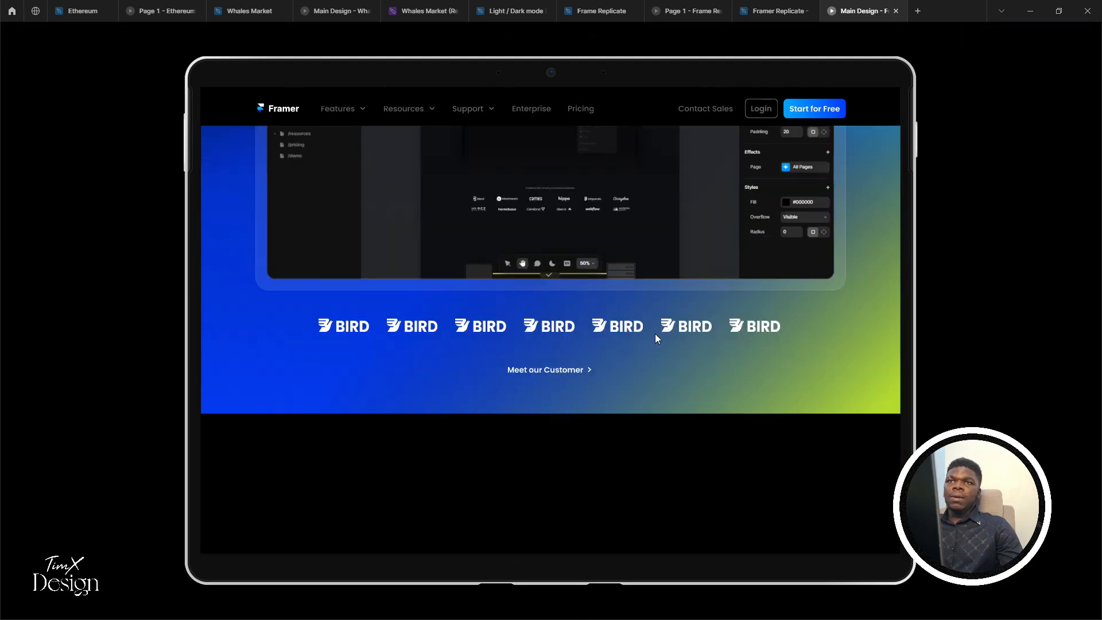
scroll(655, 339, up, 2)
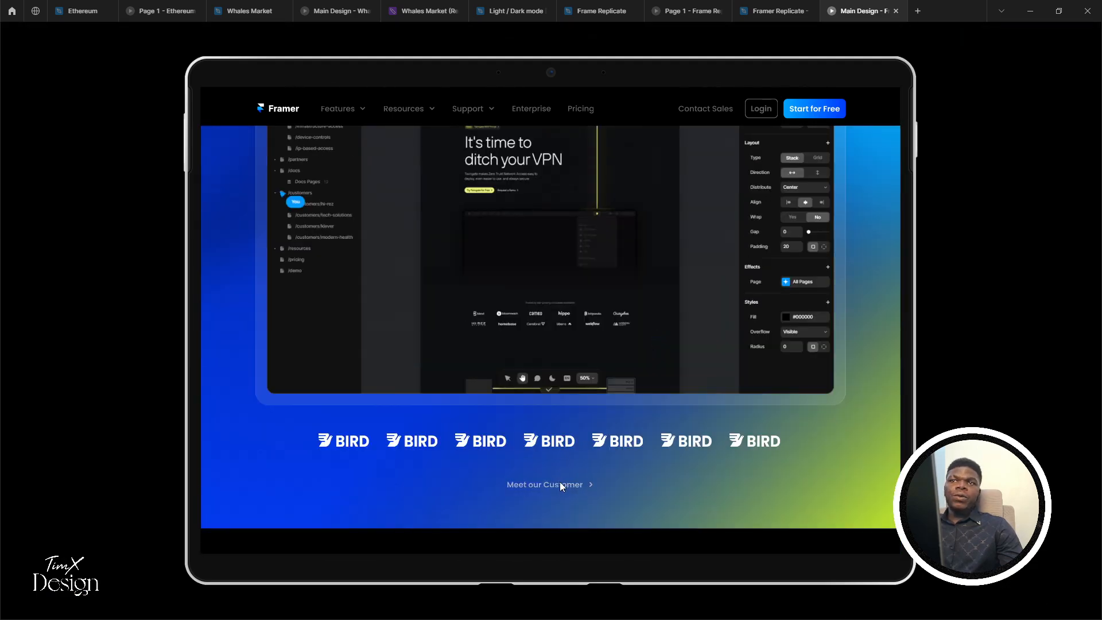
scroll(549, 412, up, 8)
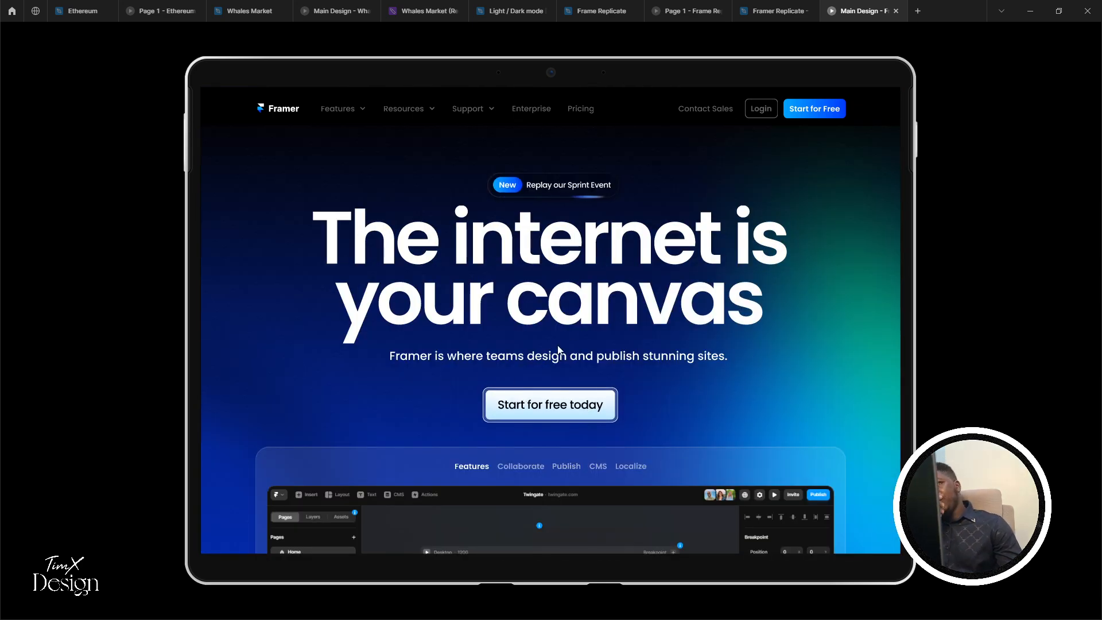
Return to the design file and hide the 12-column layout grid on the Desktop - 1 frame
click(774, 11)
scroll(551, 400, up, 4)
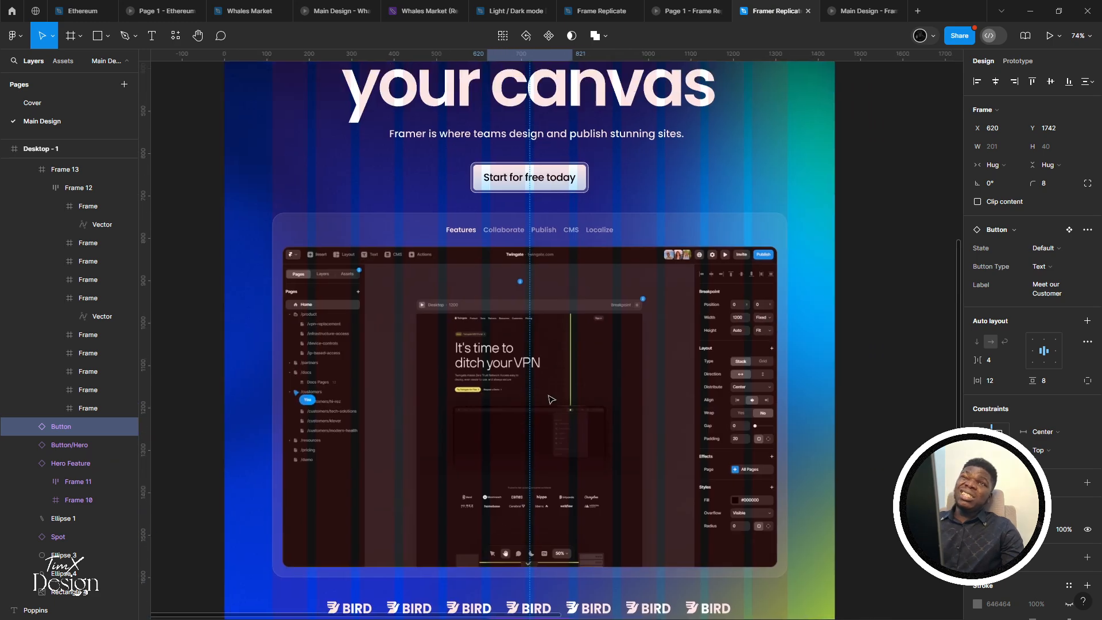
scroll(750, 167, up, 4)
scroll(688, 173, down, 3)
scroll(364, 189, up, 5)
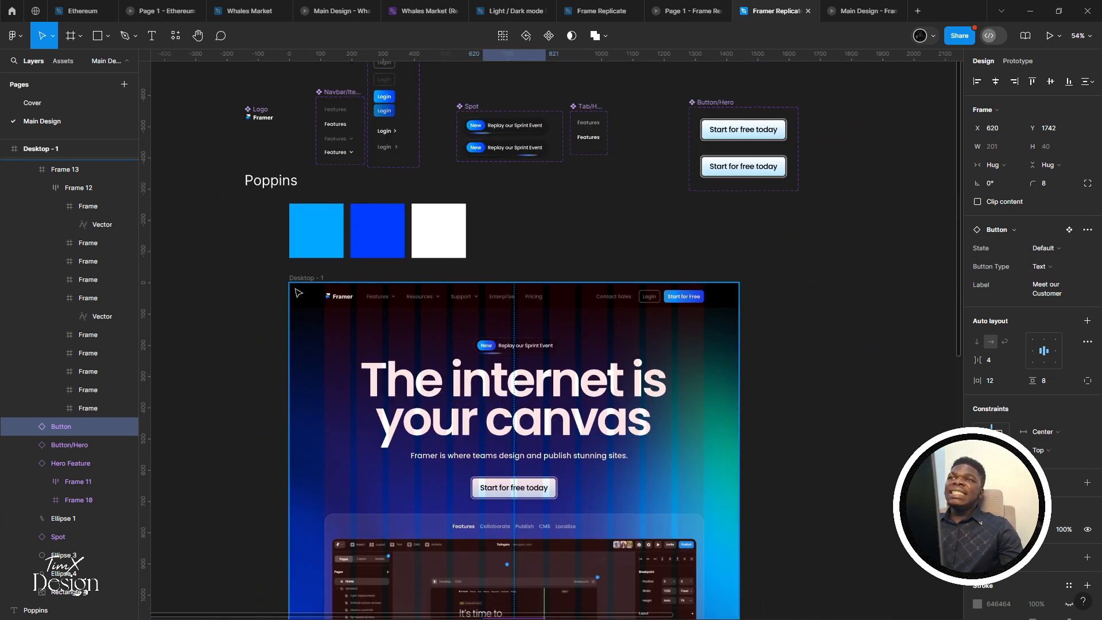
key(Escape)
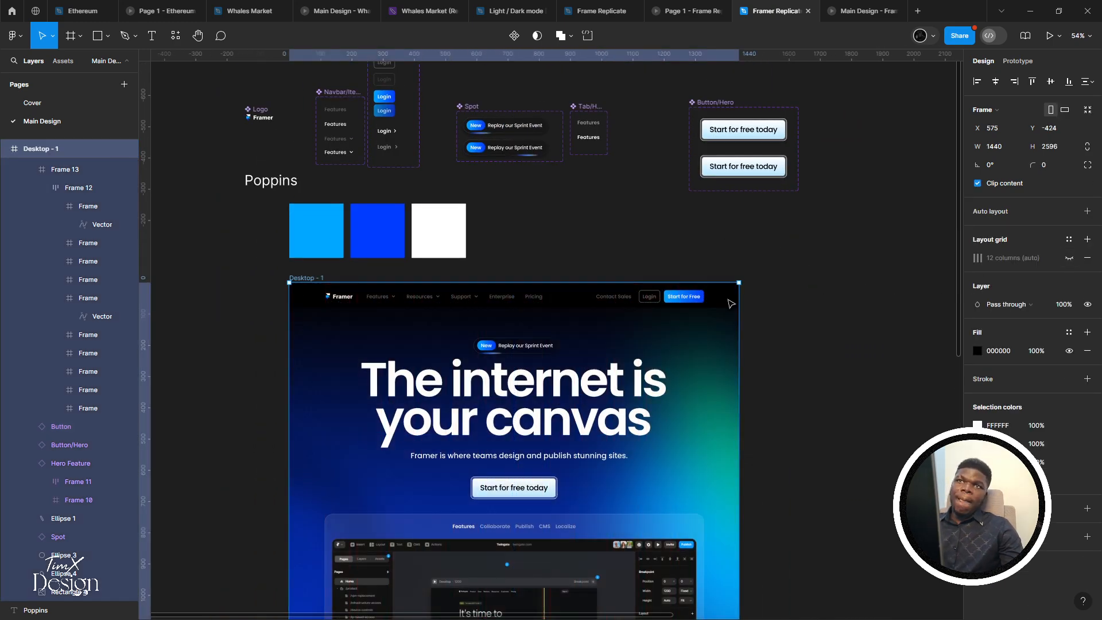
scroll(731, 304, down, 4)
scroll(730, 303, down, 5)
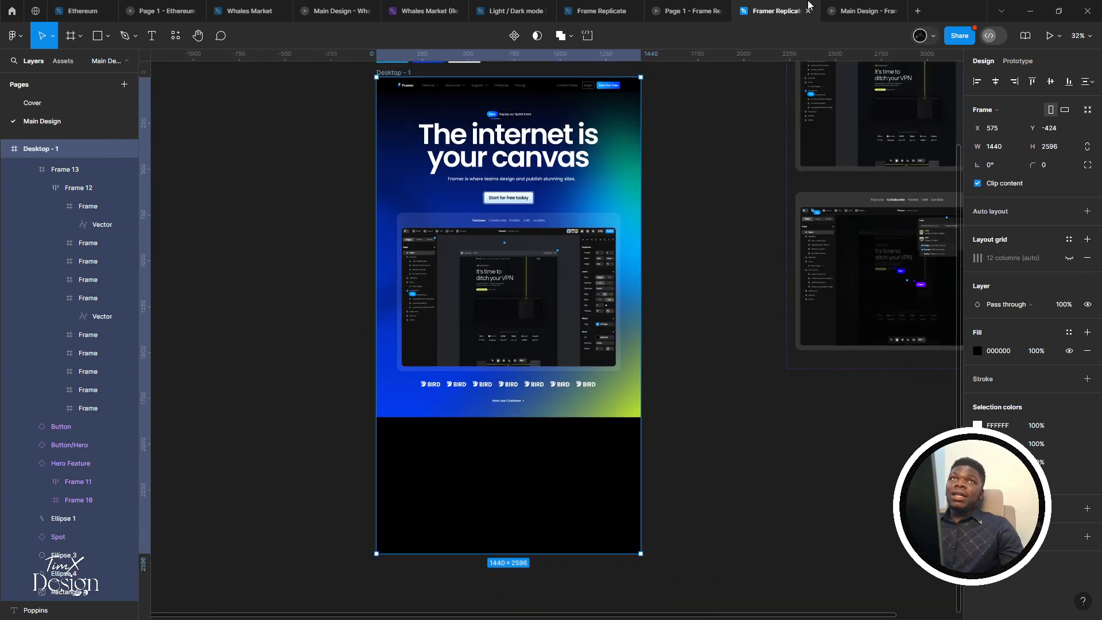
Check the prototype preview again, testing the page scroll and the Collaborate and Features tabs of the hero feature
click(850, 7)
scroll(559, 325, down, 8)
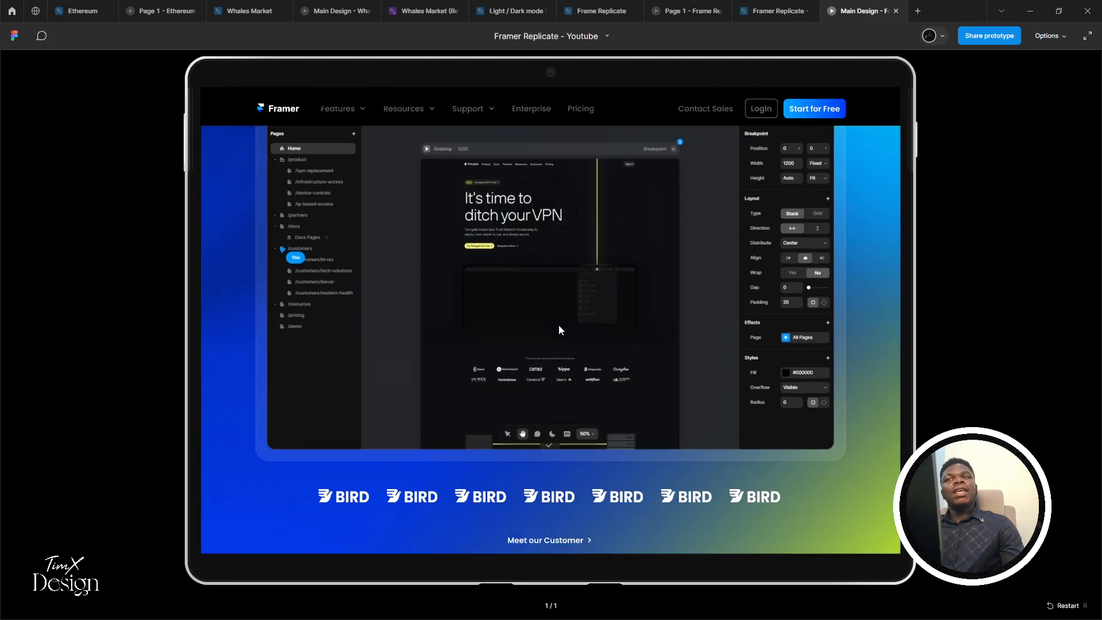
scroll(559, 325, up, 8)
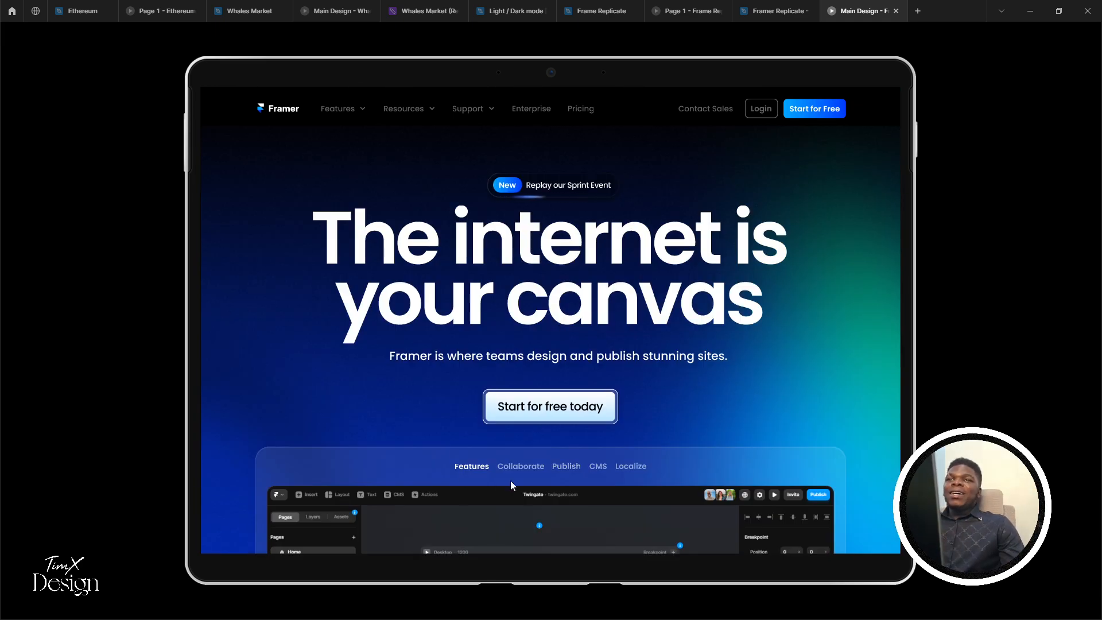
click(521, 468)
click(475, 465)
scroll(475, 463, down, 10)
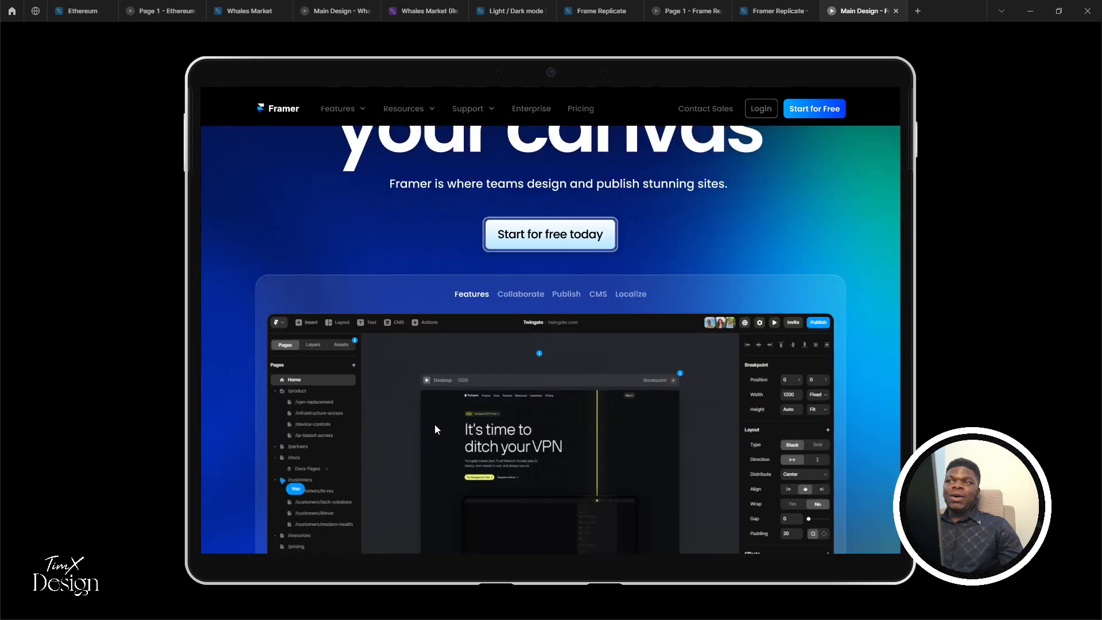
Return to the design file and extend the Desktop - 1 frame downward to a height of about 3516
click(746, 11)
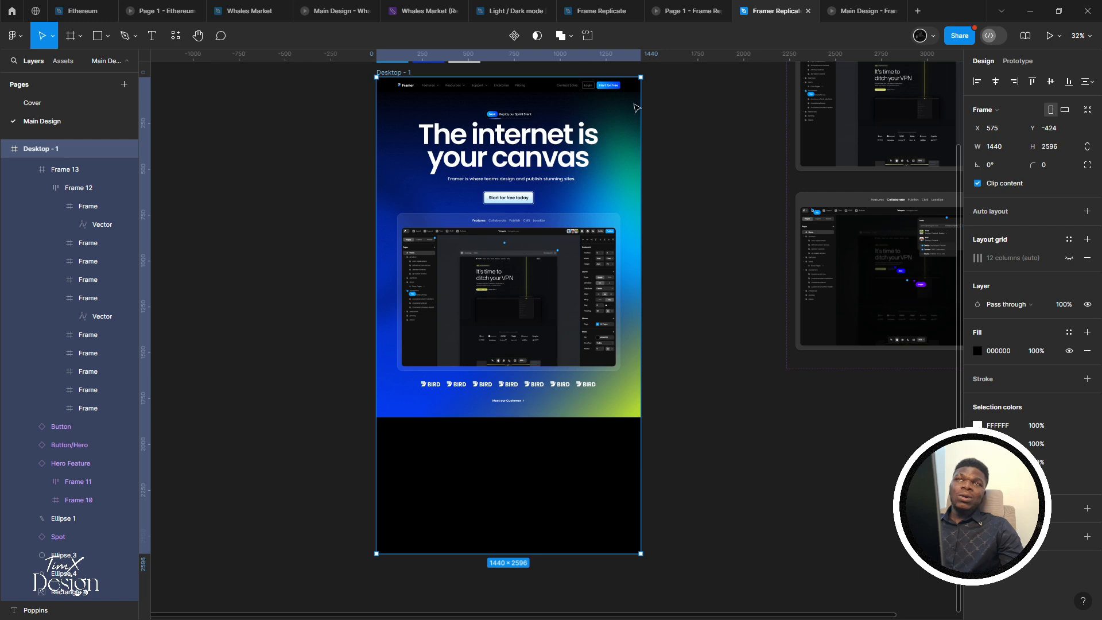
scroll(428, 334, down, 3)
scroll(428, 334, down, 1)
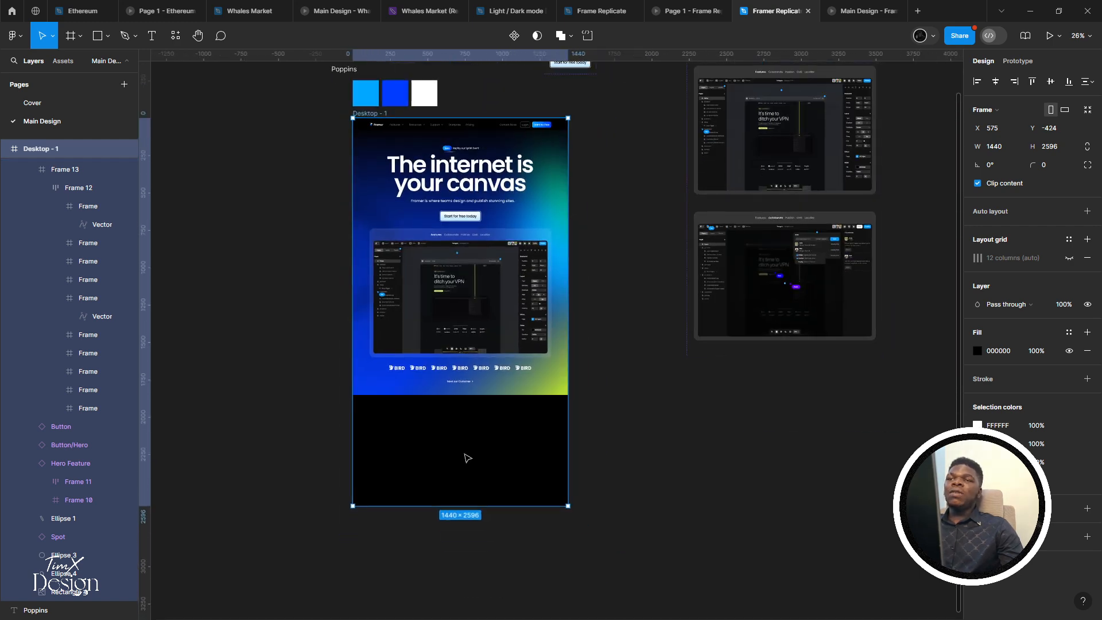
drag(417, 593, 420, 606)
scroll(433, 479, down, 2)
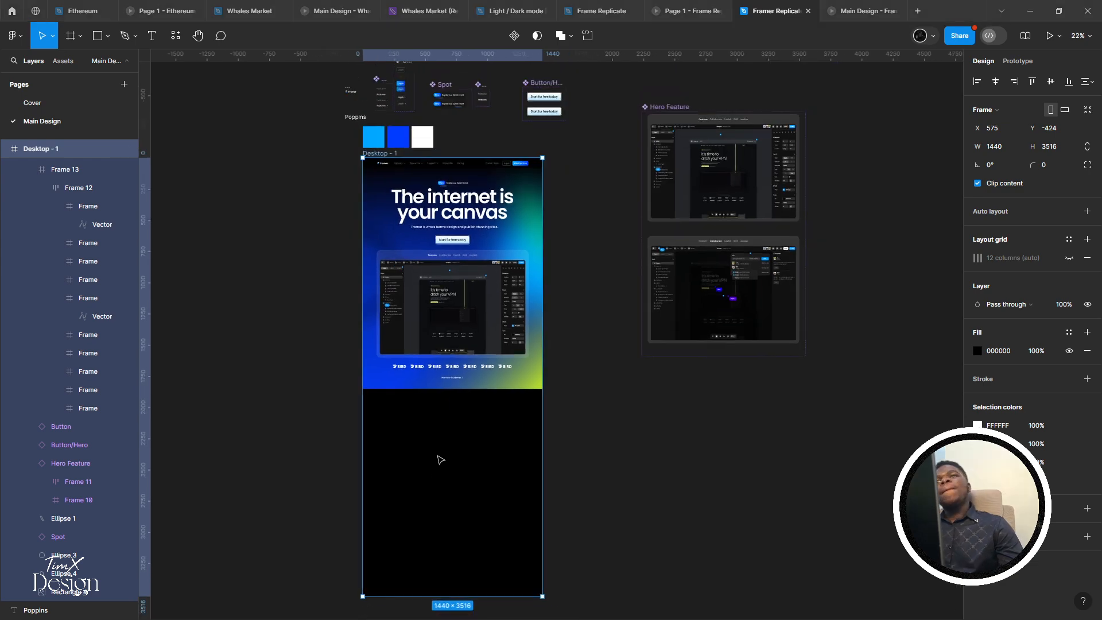
Switch to the Framer homepage in the browser and examine the customer logo strip and the section below the hero
key(alt+Tab)
scroll(395, 461, down, 10)
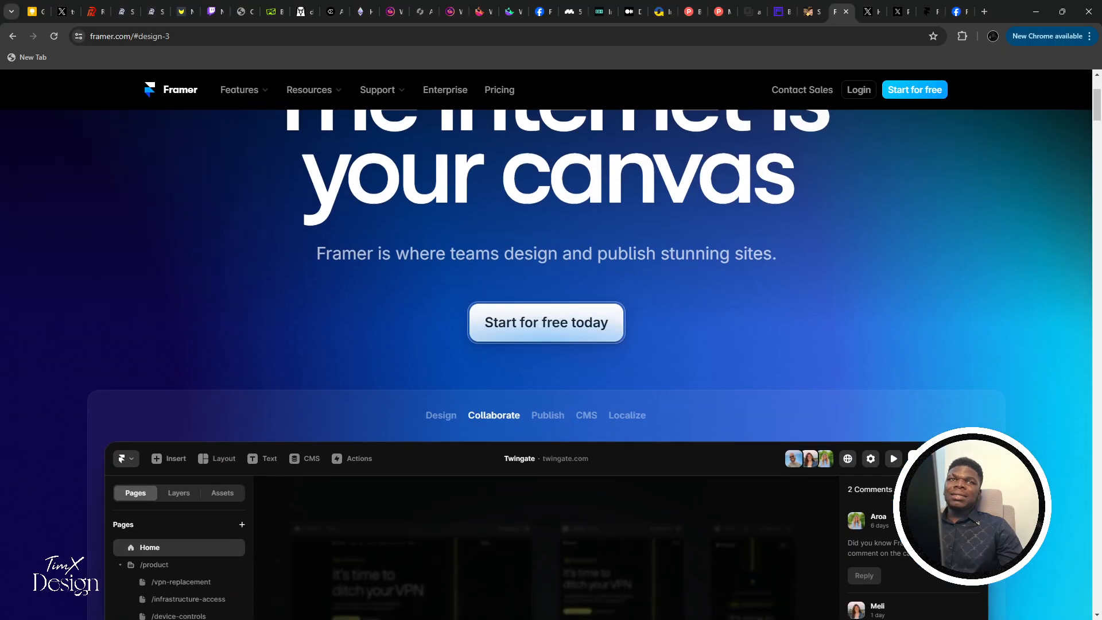
scroll(395, 461, down, 8)
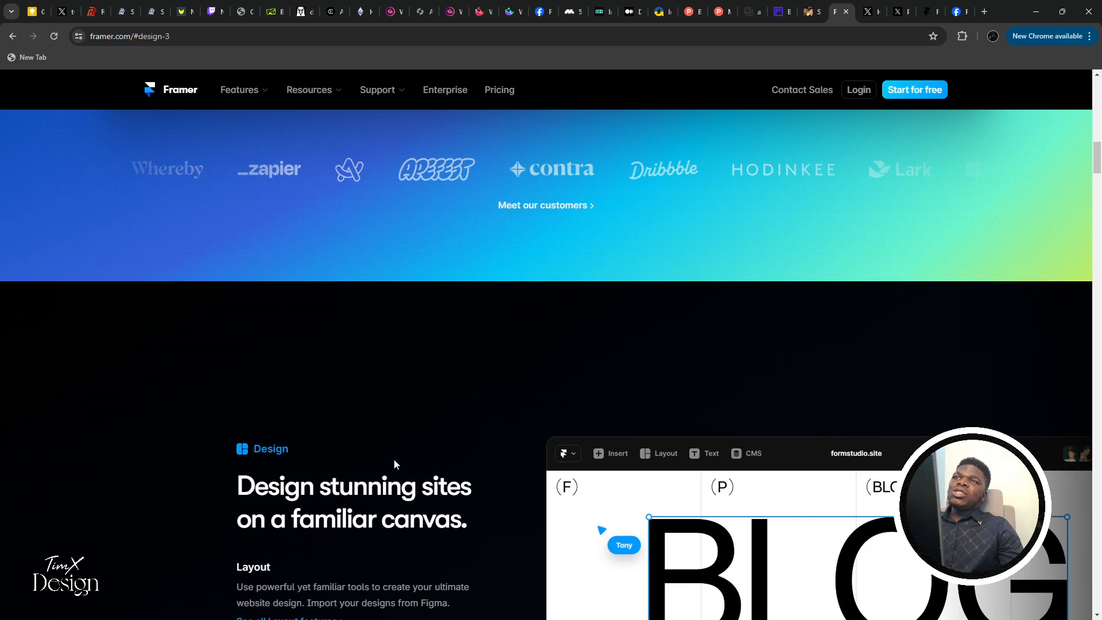
key(Home)
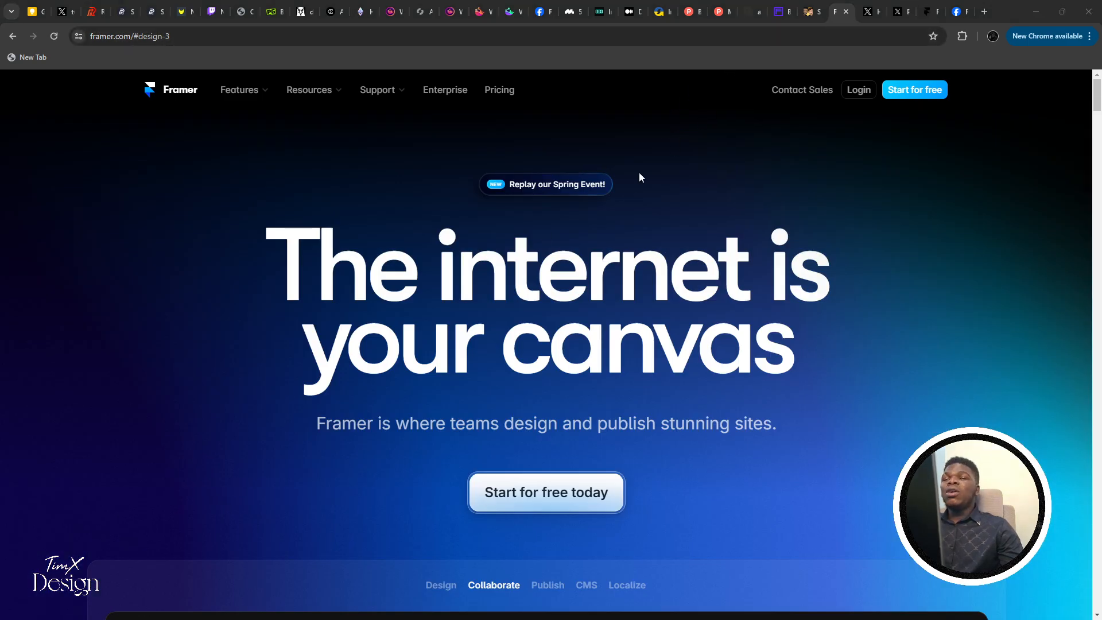
Back in Figma, widen the clipping frame of the BIRD logo row from its centre to 1215, matching the Hero Feature's width
key(alt+Tab)
scroll(480, 375, up, 3)
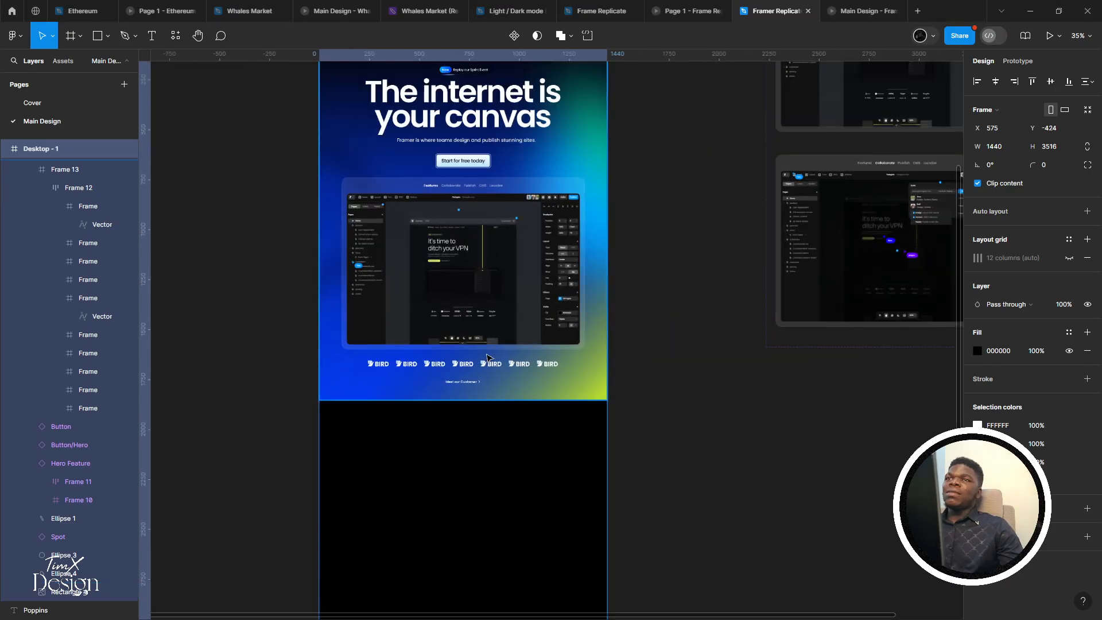
scroll(479, 374, up, 3)
click(471, 361)
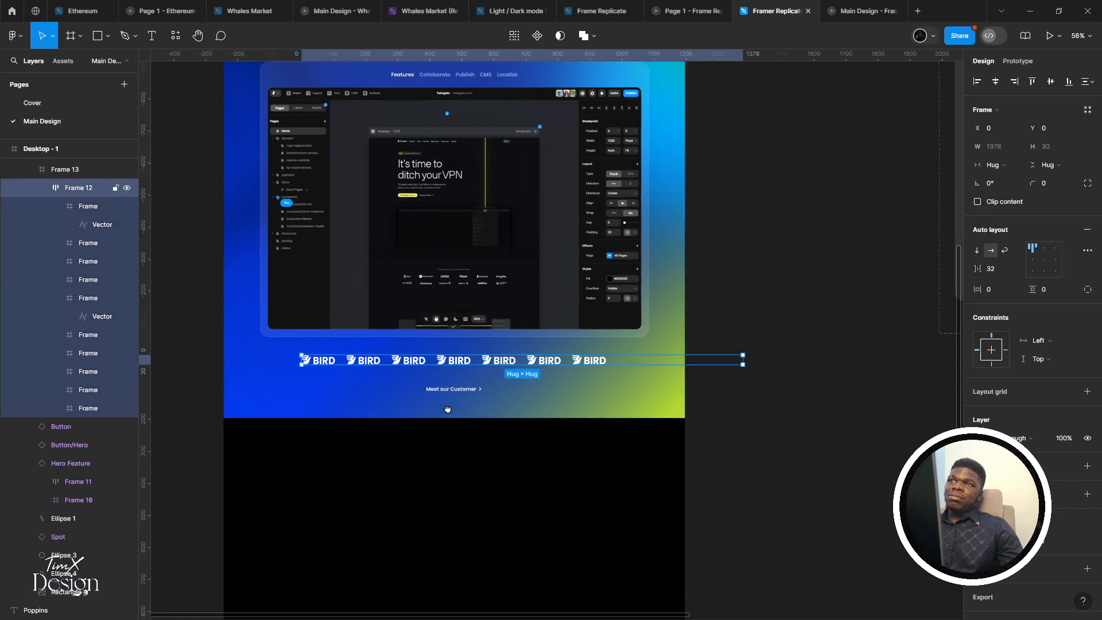
scroll(454, 436, up, 1)
click(454, 443)
click(318, 408)
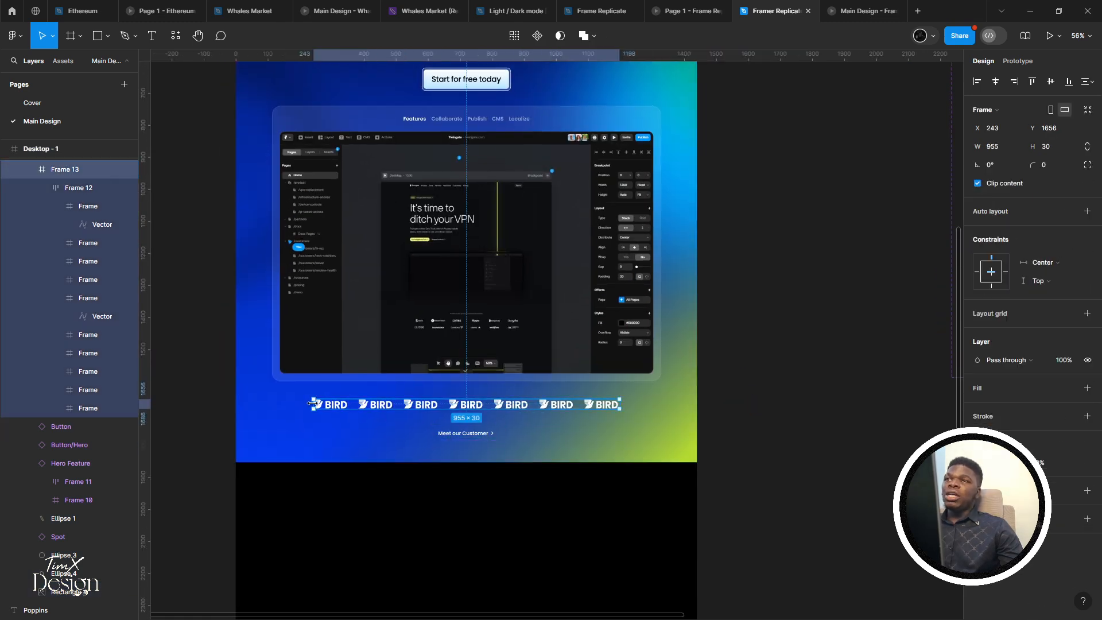
drag(312, 404, 271, 404)
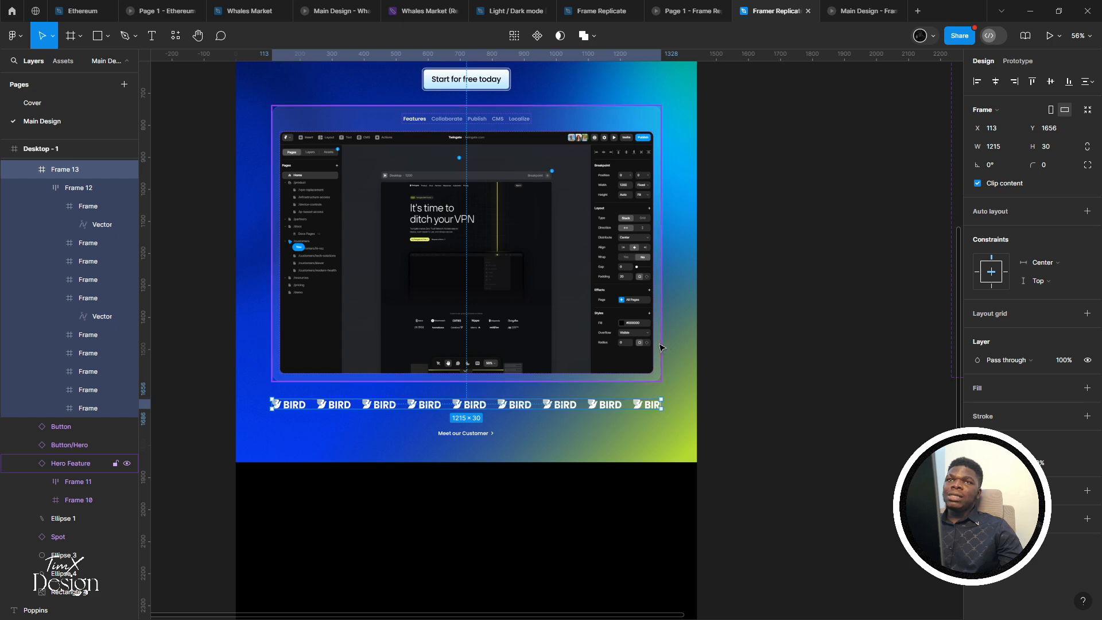
Show the Desktop - 1 layout grid to check the logo row's ends against the columns, and hide the grid again
scroll(662, 347, up, 2)
scroll(519, 457, down, 4)
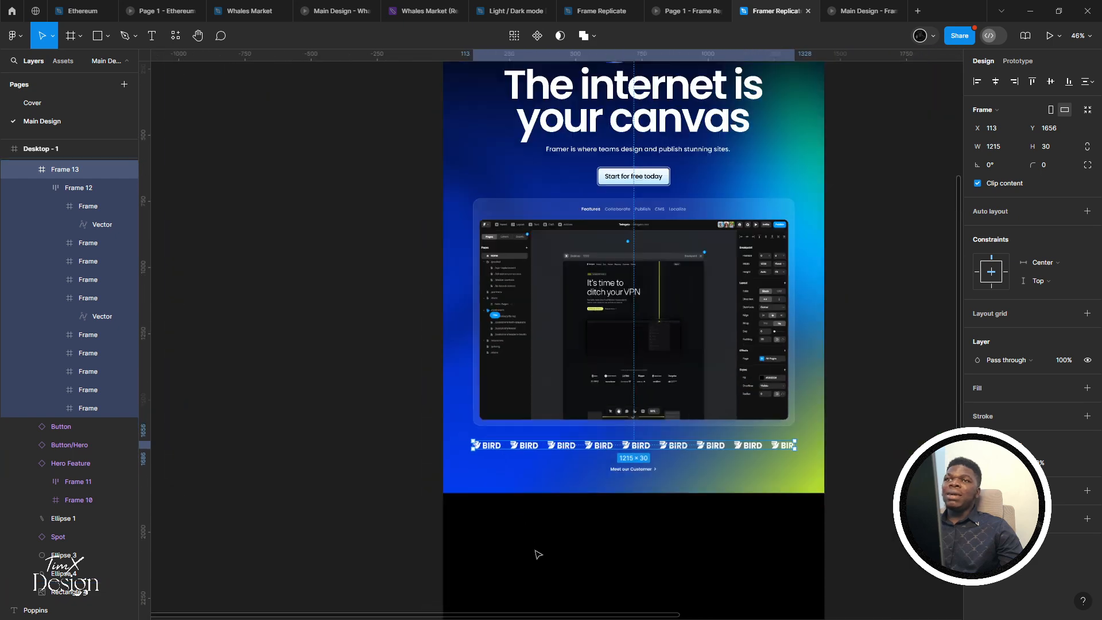
click(486, 527)
click(1068, 258)
scroll(559, 426, up, 5)
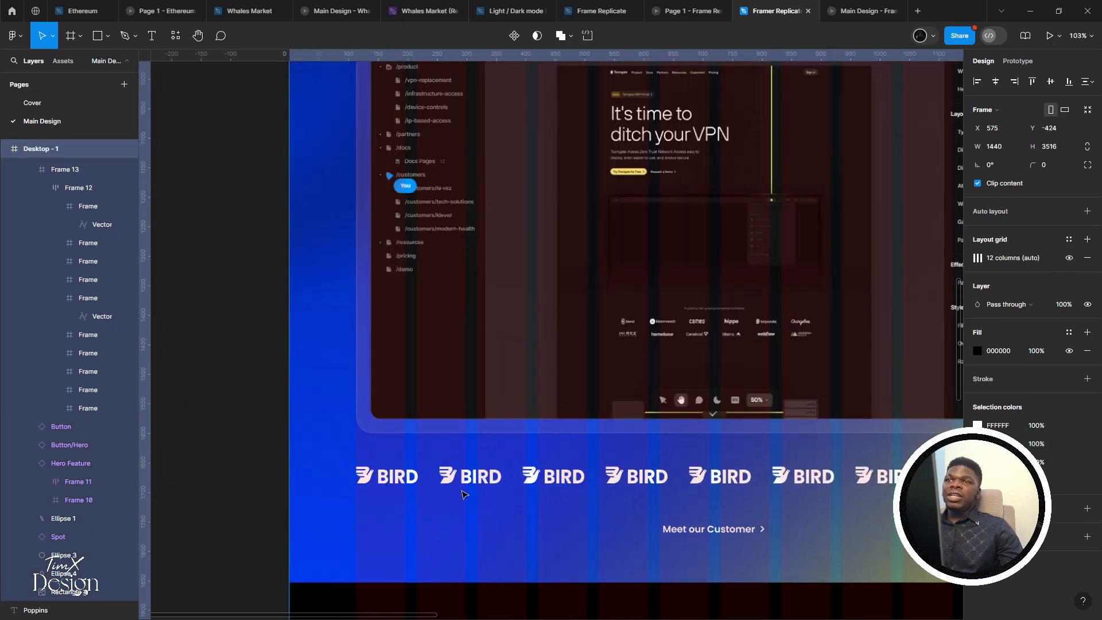
click(475, 449)
scroll(574, 466, up, 10)
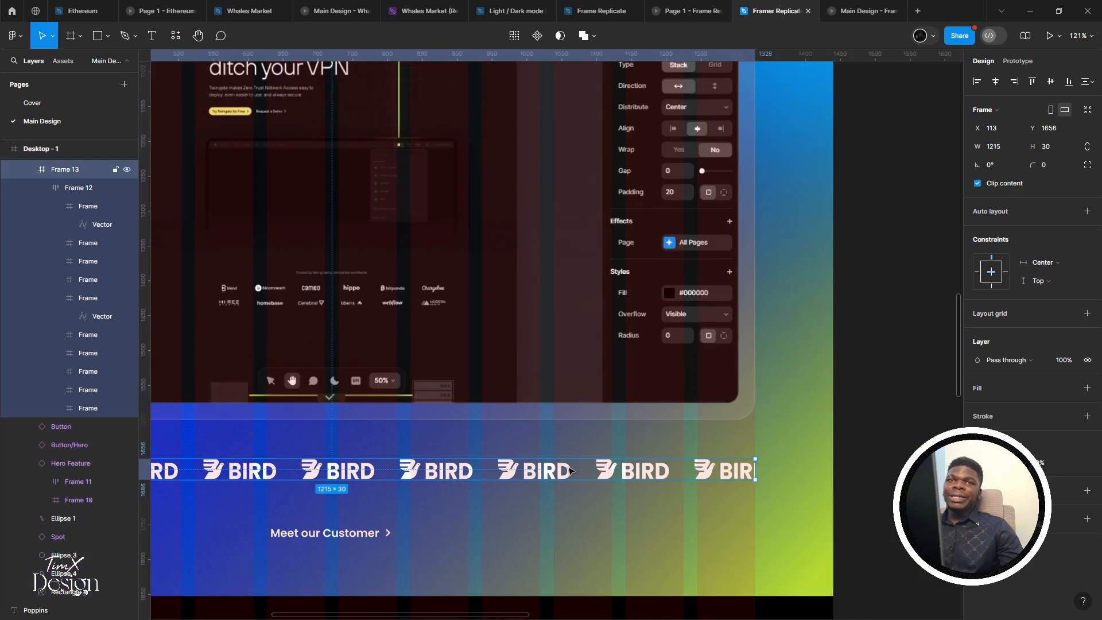
scroll(584, 464, down, 15)
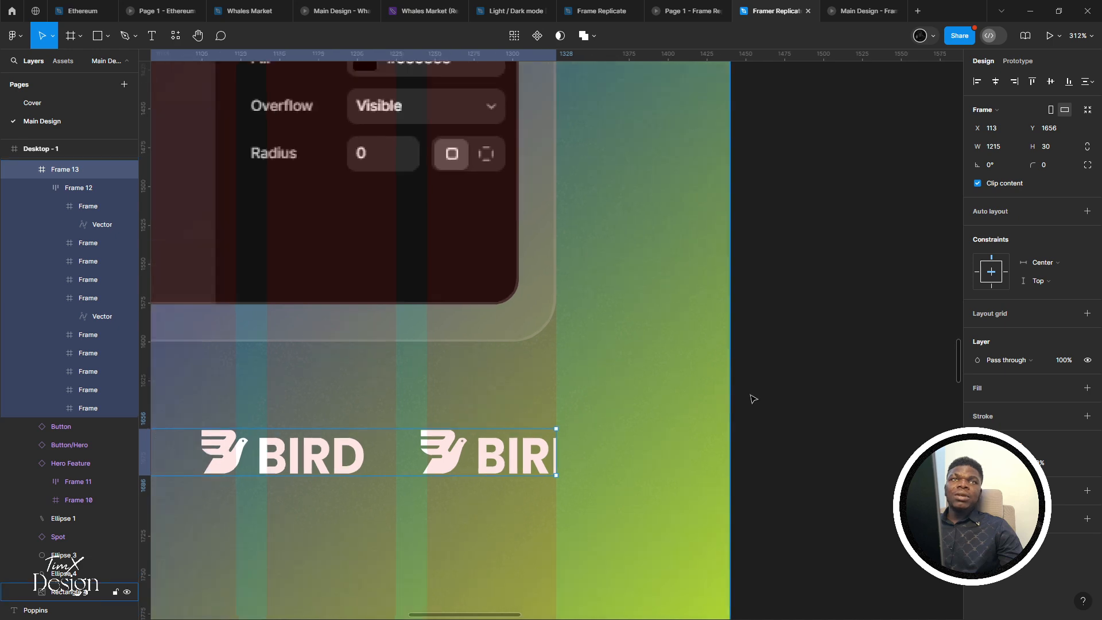
click(490, 512)
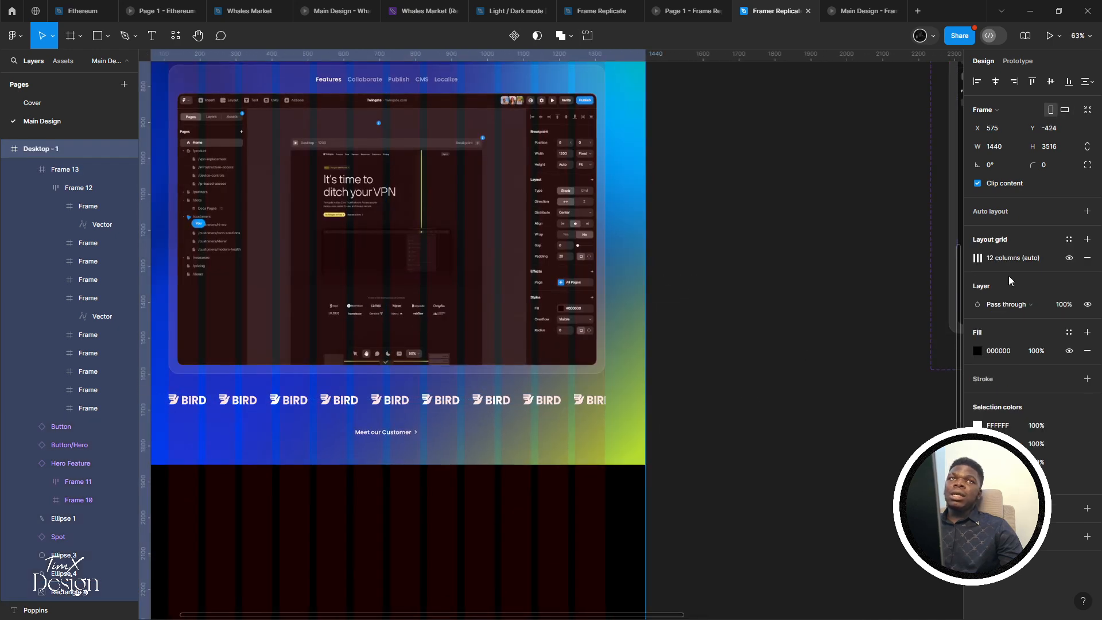
click(1069, 258)
Turn the BIRD logo row frame, Frame 13, into a component
scroll(599, 379, down, 2)
scroll(599, 378, left, 3)
click(600, 378)
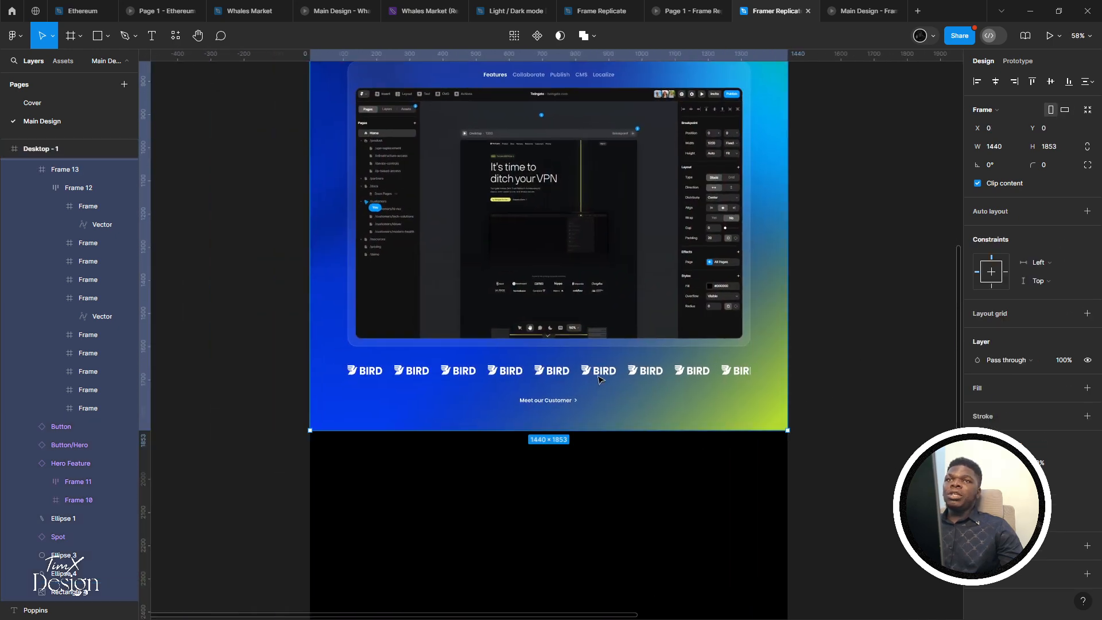
click(599, 379)
scroll(552, 335, down, 2)
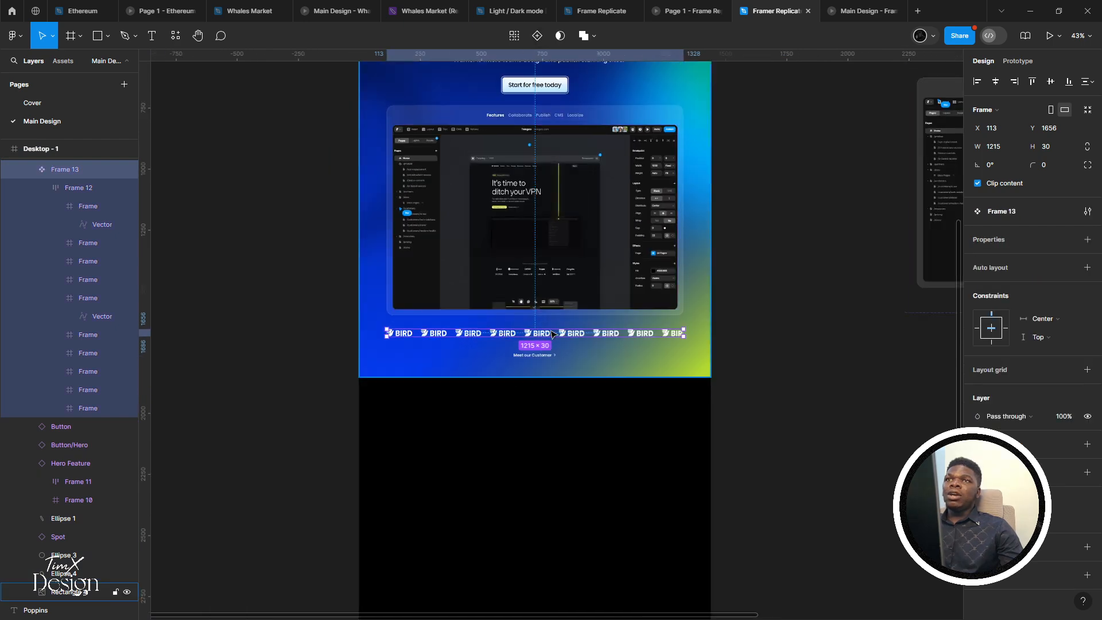
scroll(552, 334, up, 1)
drag(603, 332, 405, 327)
scroll(426, 324, down, 3)
drag(490, 325, 523, 325)
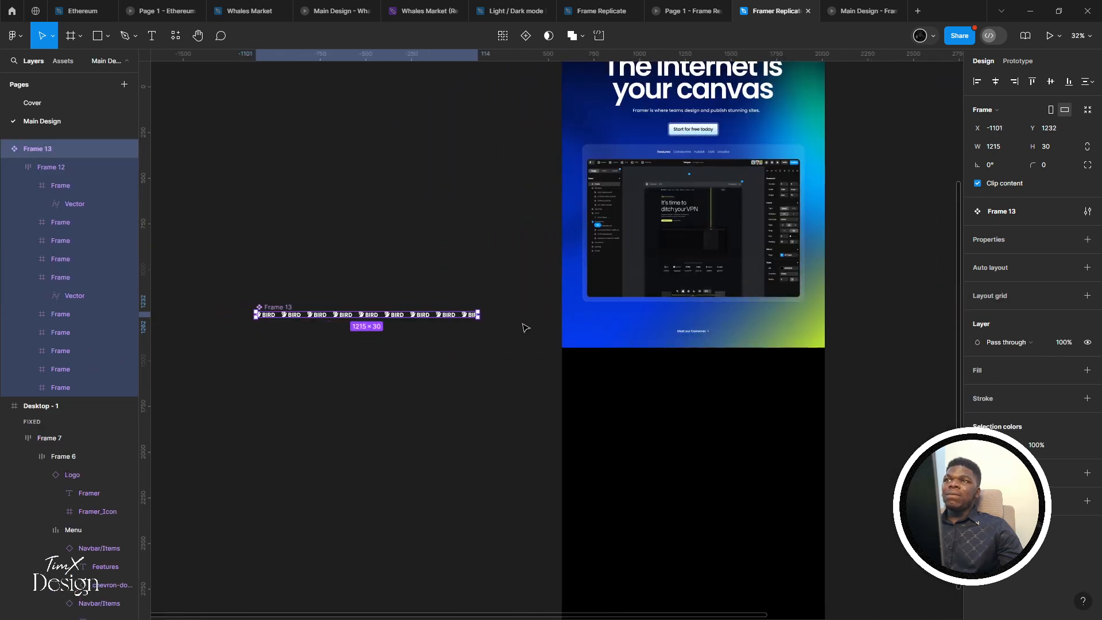
key(ctrl+z)
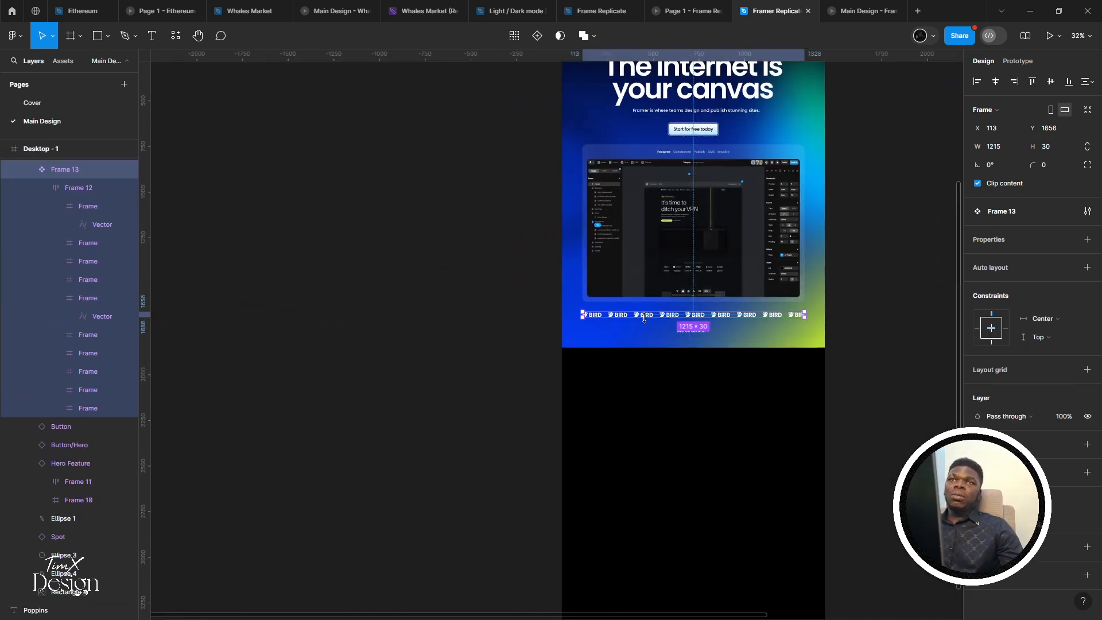
Move the logo row's main component onto the empty canvas beside Desktop - 1, and paste an instance into the hero at X 113, Y 1656
drag(645, 320, 275, 376)
click(611, 346)
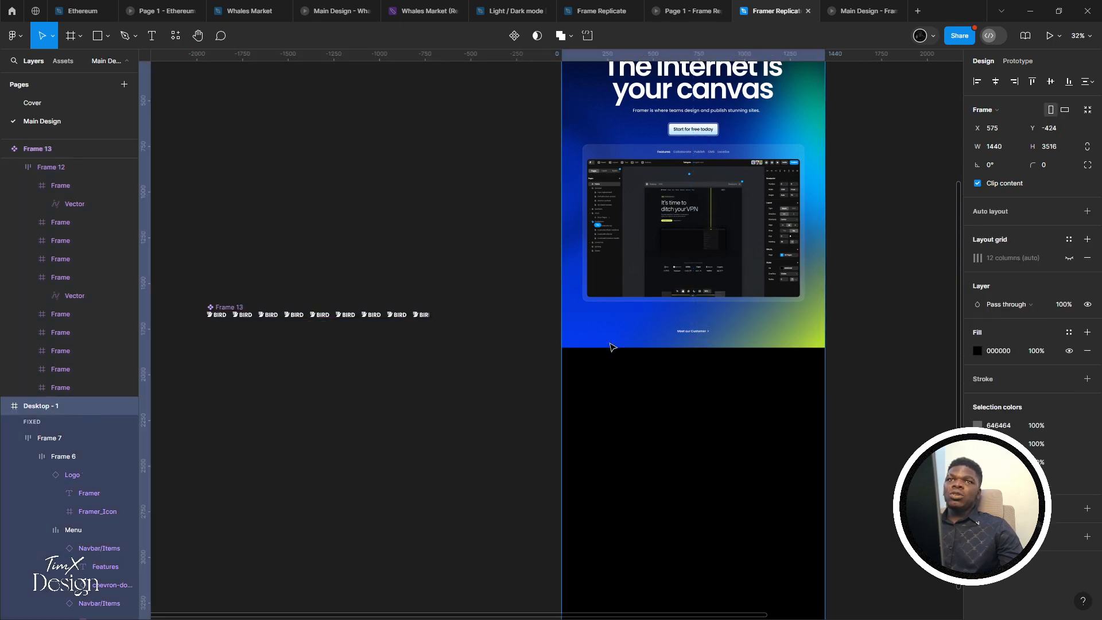
key(ctrl+v)
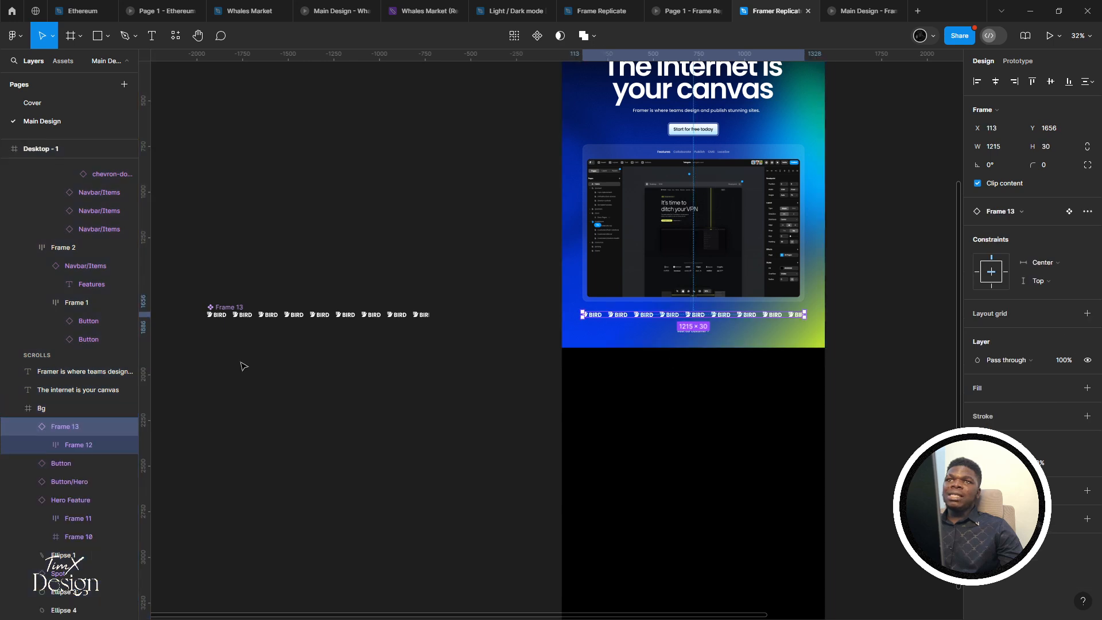
Add a second variant to the logo row's main component
click(202, 295)
click(217, 307)
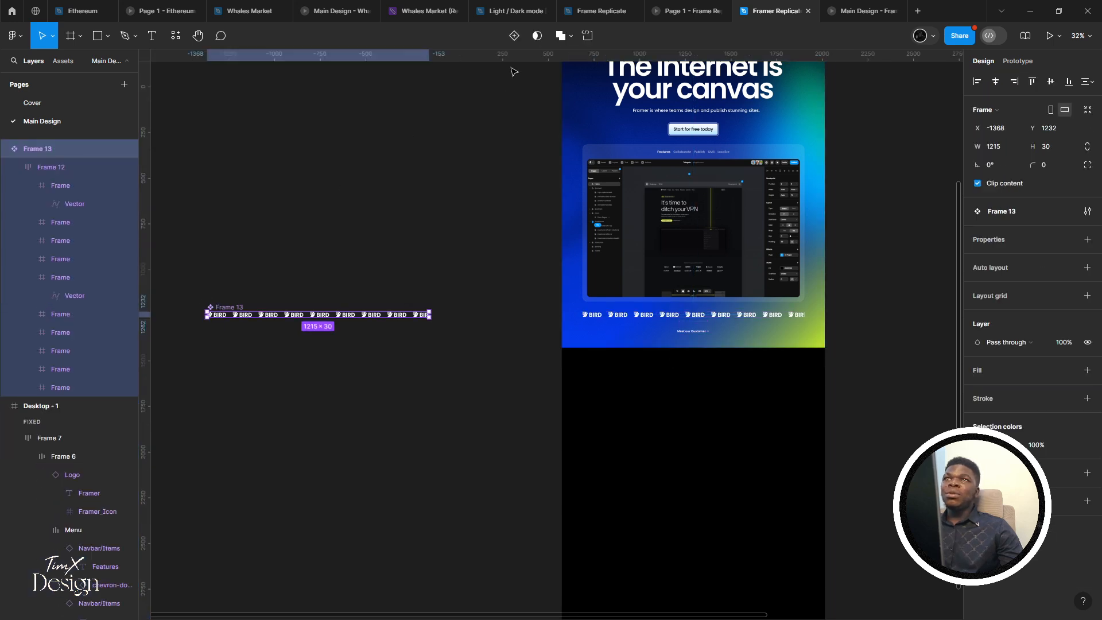
click(514, 35)
key(shift+2)
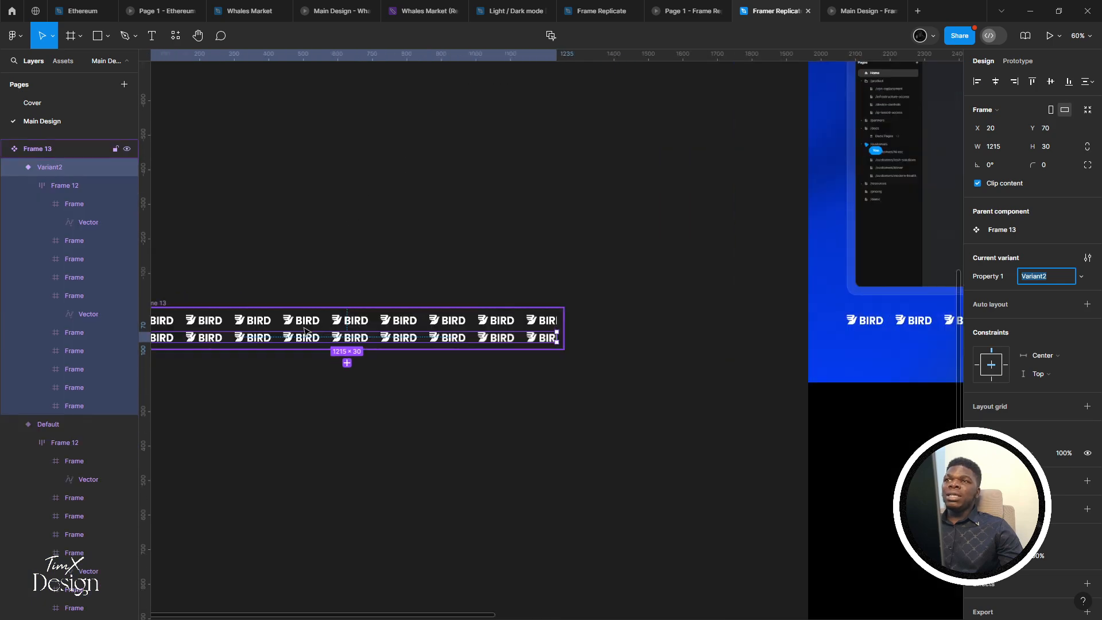
key(Escape)
scroll(551, 286, right, 4)
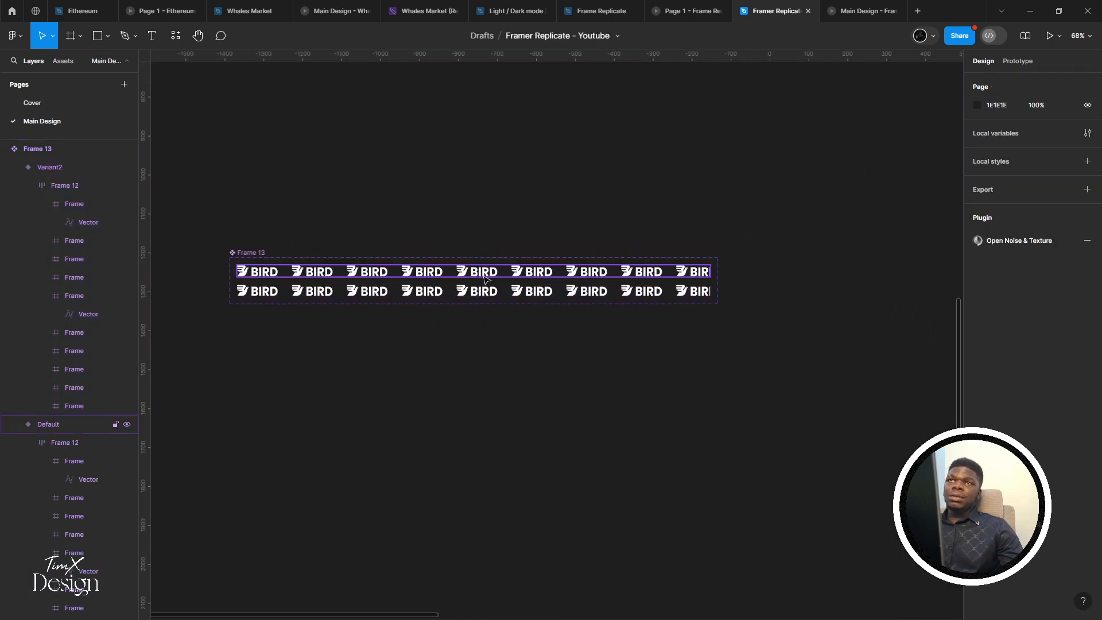
Set the layer opacity of Frame 12 in both the Default and Variant2 logo rows to 50%
click(101, 421)
click(61, 447)
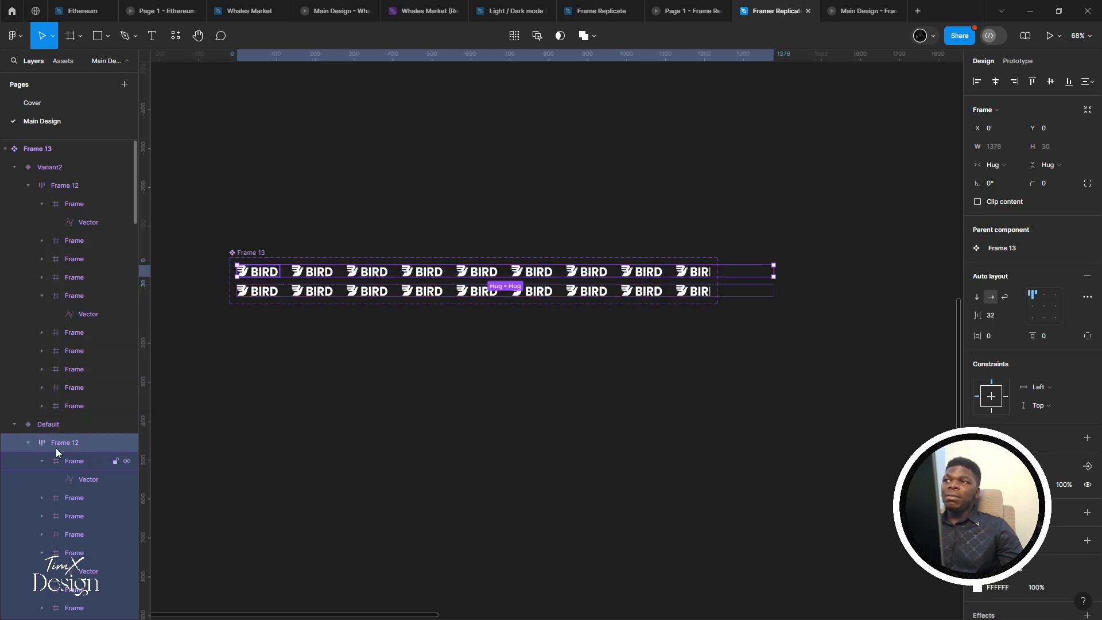
click(350, 290)
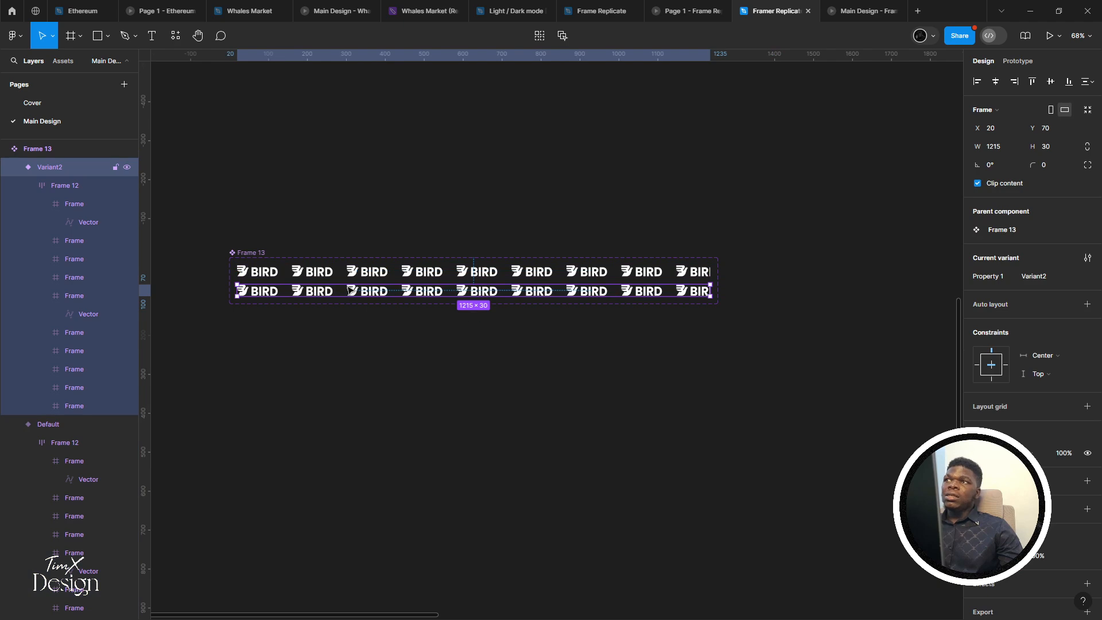
double_click(350, 290)
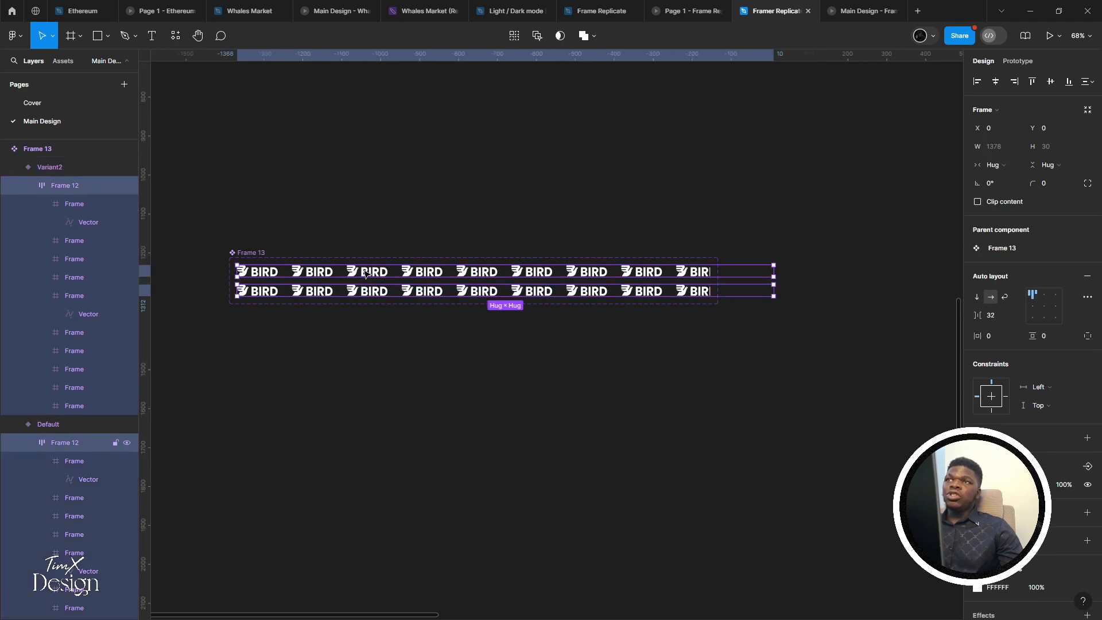
shift+click(366, 274)
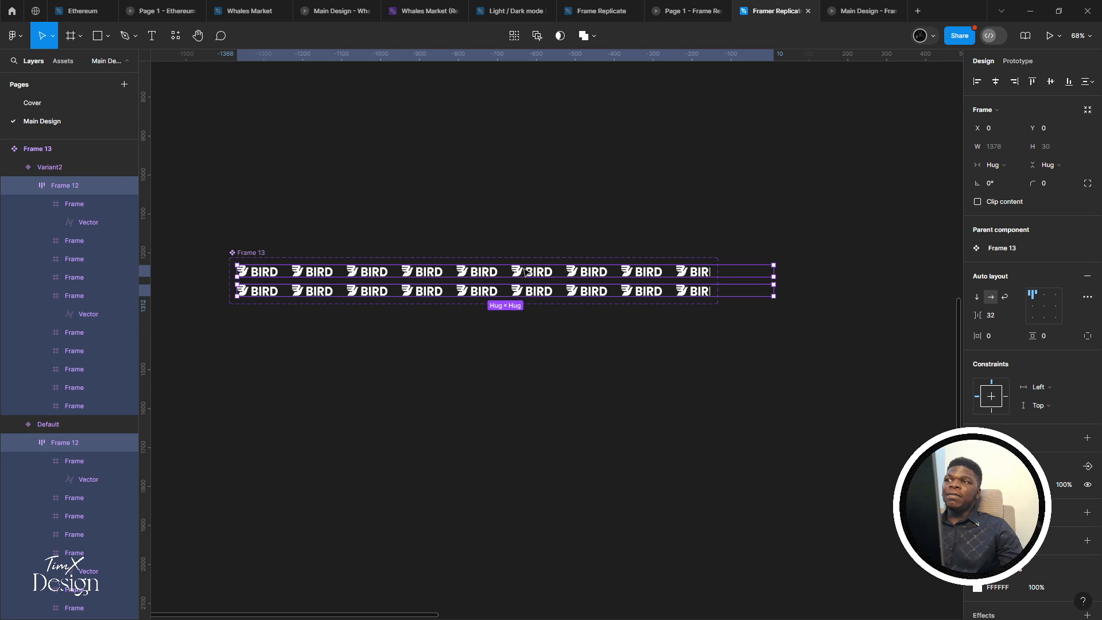
click(1066, 485)
text(50)
key(Return)
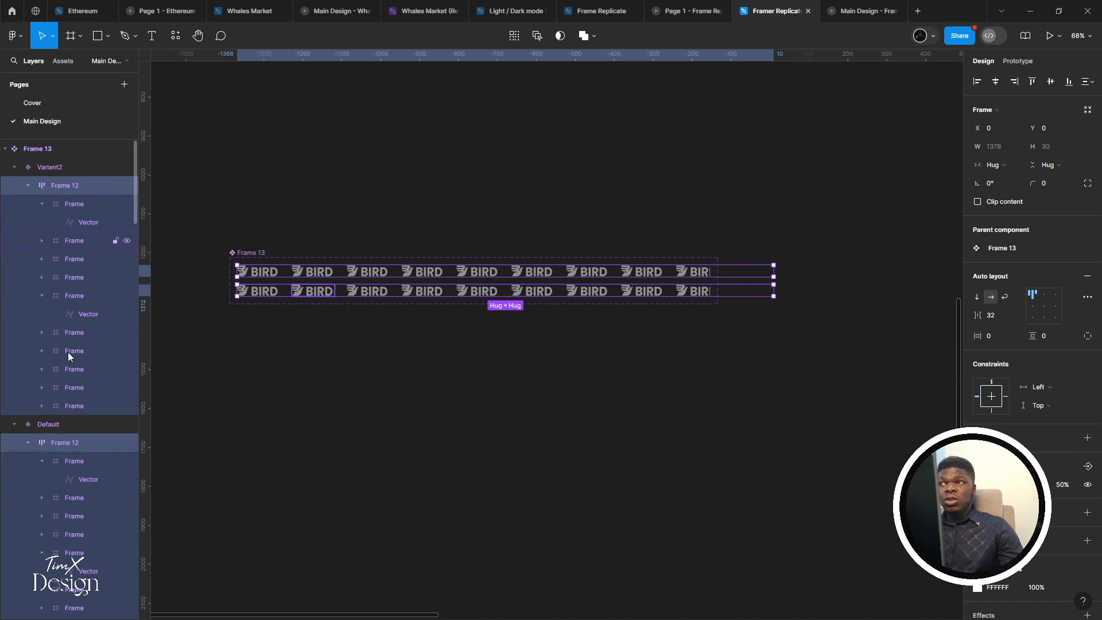
Check the dimmed logo row in the prototype preview, and return to the design file
click(845, 11)
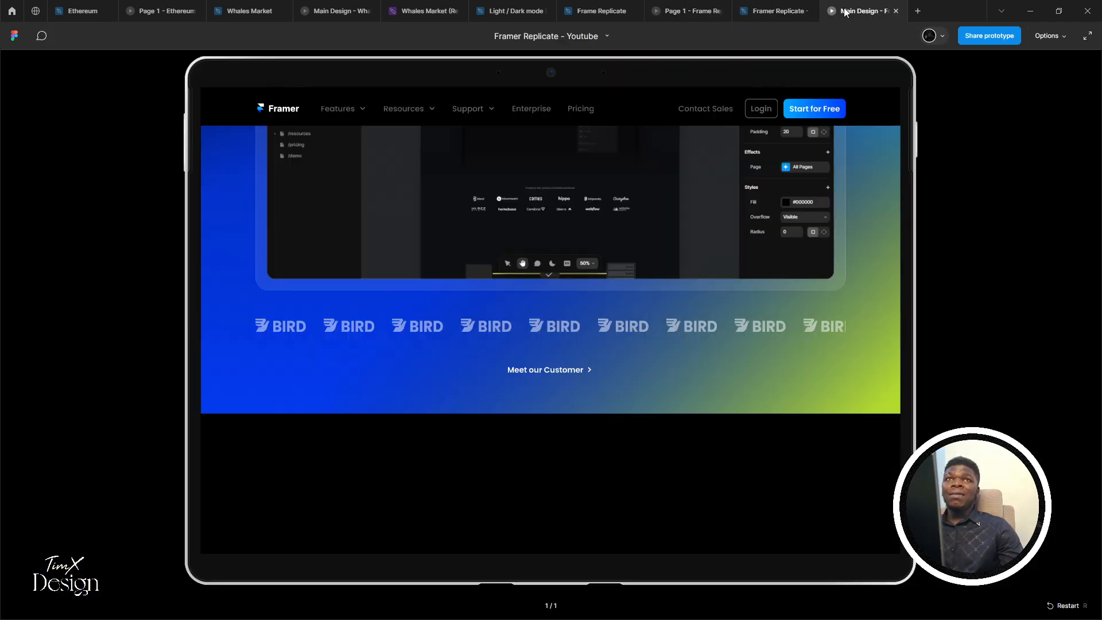
scroll(444, 363, up, 3)
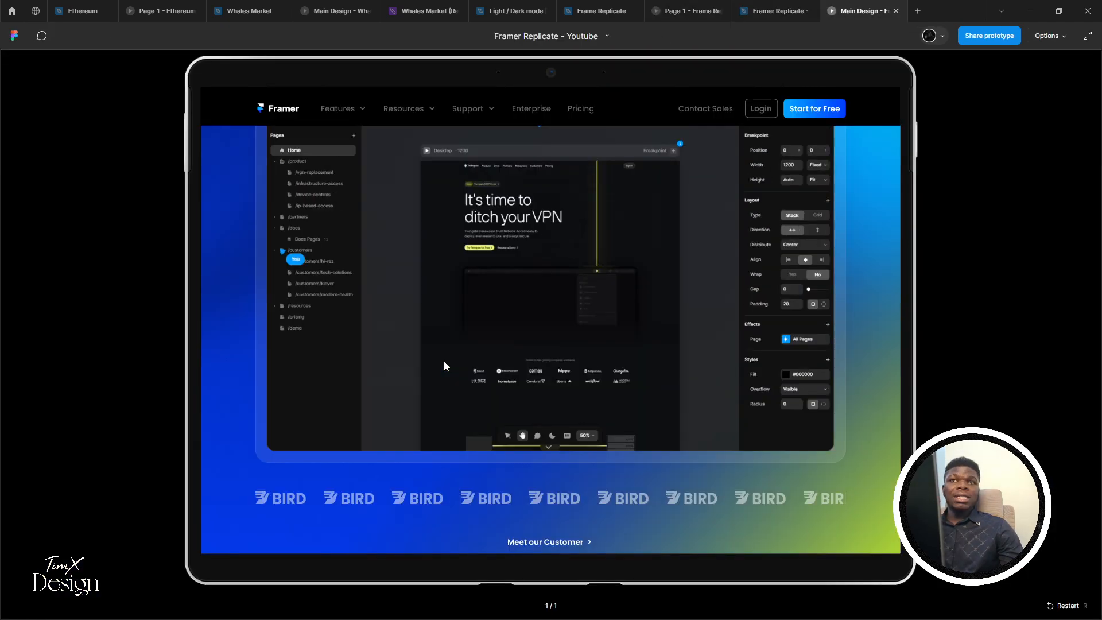
scroll(443, 361, down, 3)
click(775, 11)
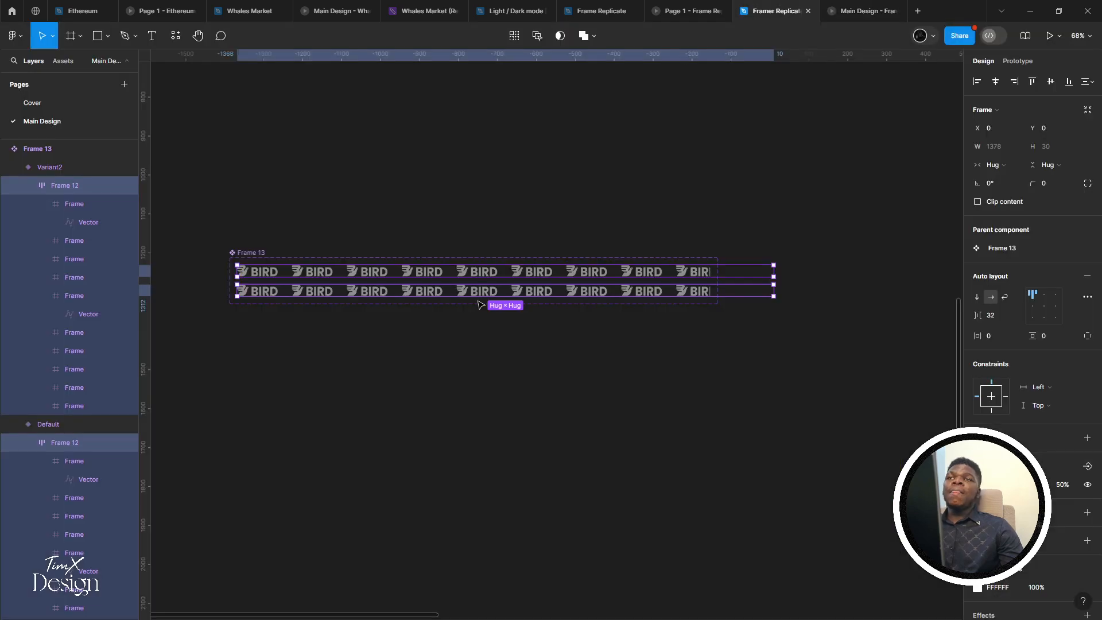
Delete Variant2 from the logo row's component set
scroll(493, 350, up, 3)
scroll(568, 381, left, 2)
scroll(689, 331, down, 1)
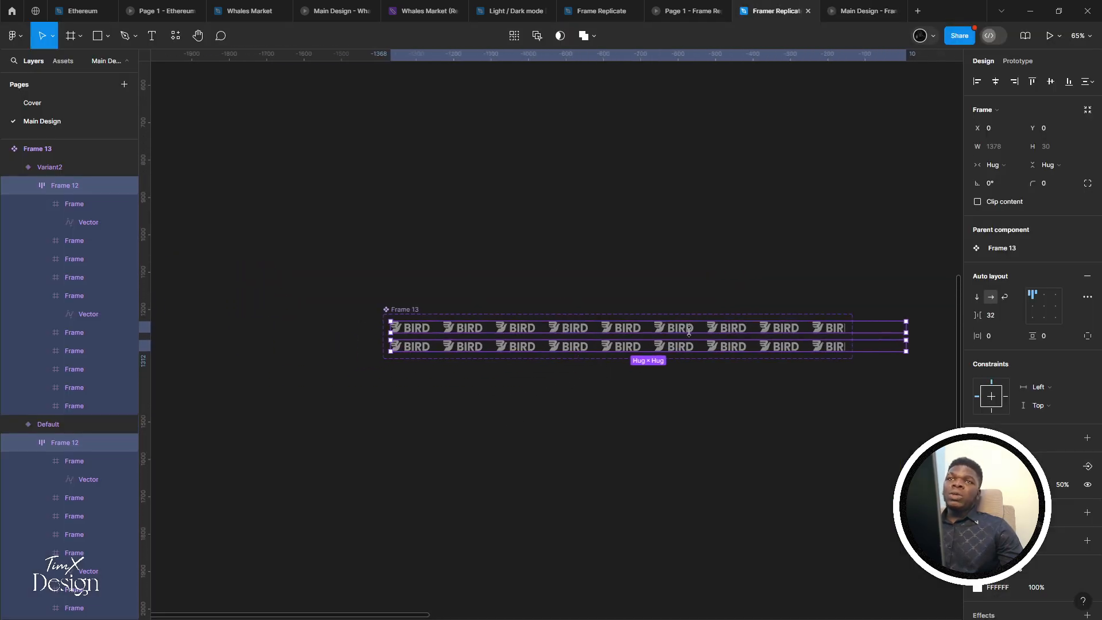
click(776, 348)
click(821, 333)
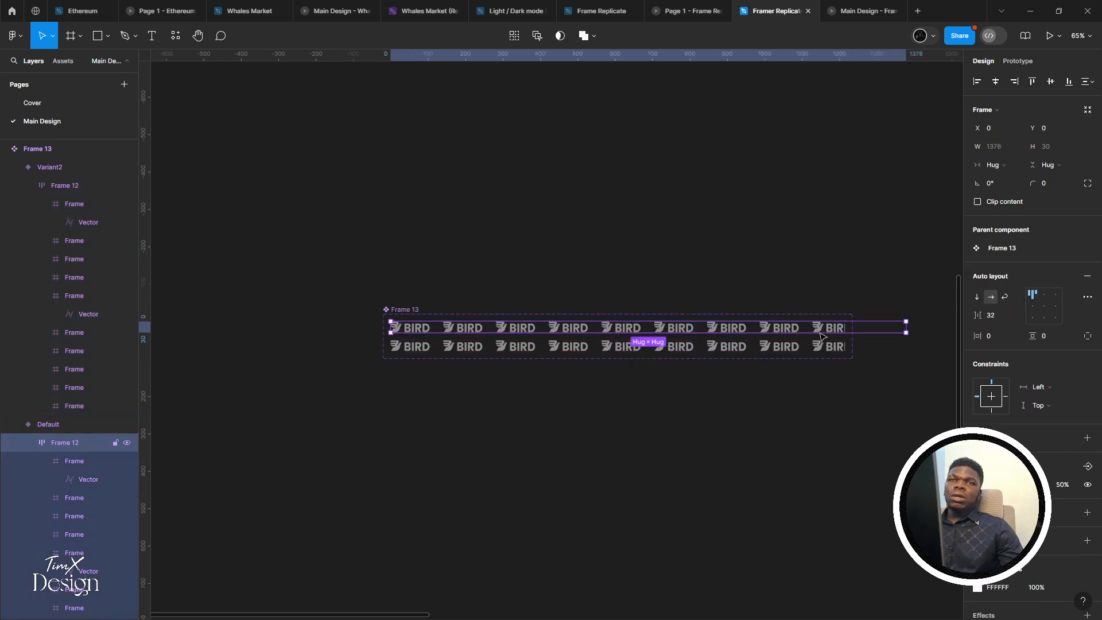
scroll(821, 335, right, 5)
click(679, 363)
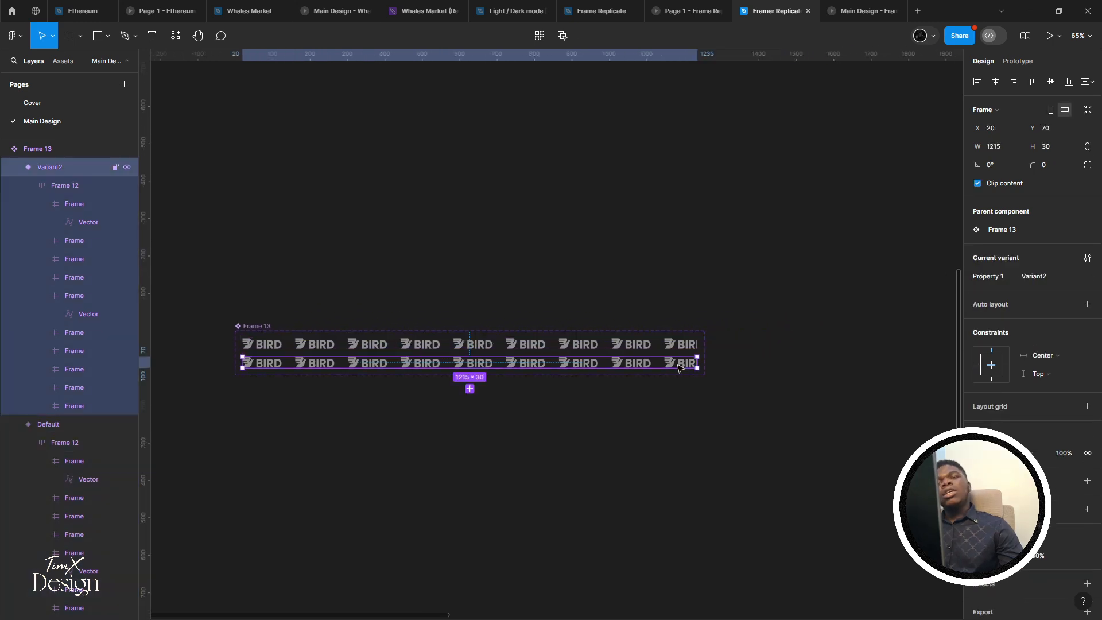
key(Delete)
Duplicate the cut-off BIRD logo frame at the end of the Default variant's row four times
click(662, 346)
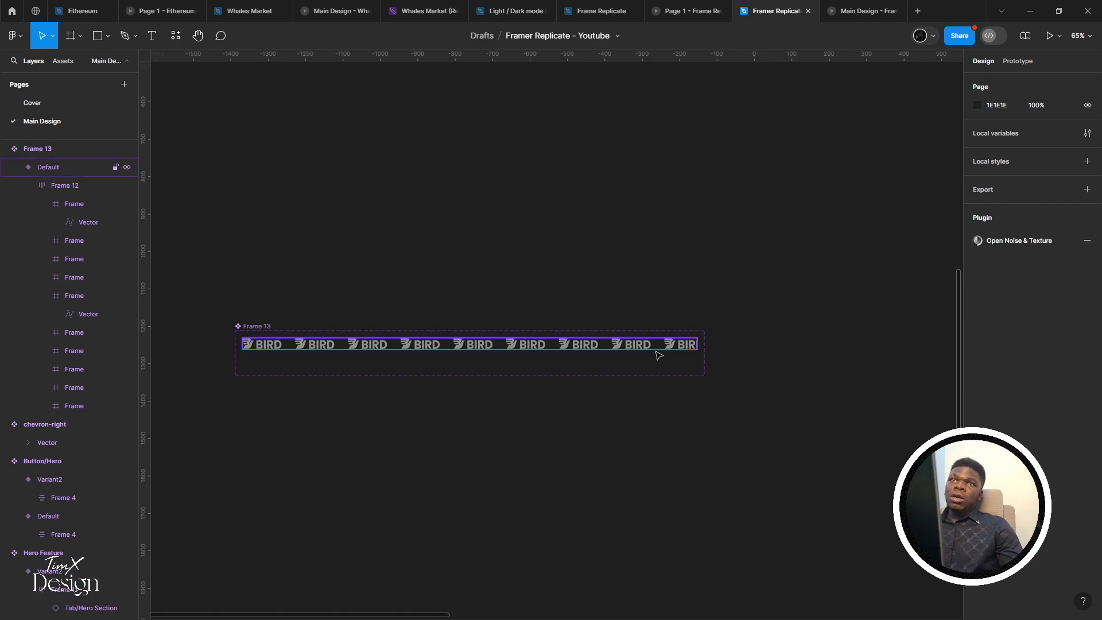
click(667, 347)
click(673, 345)
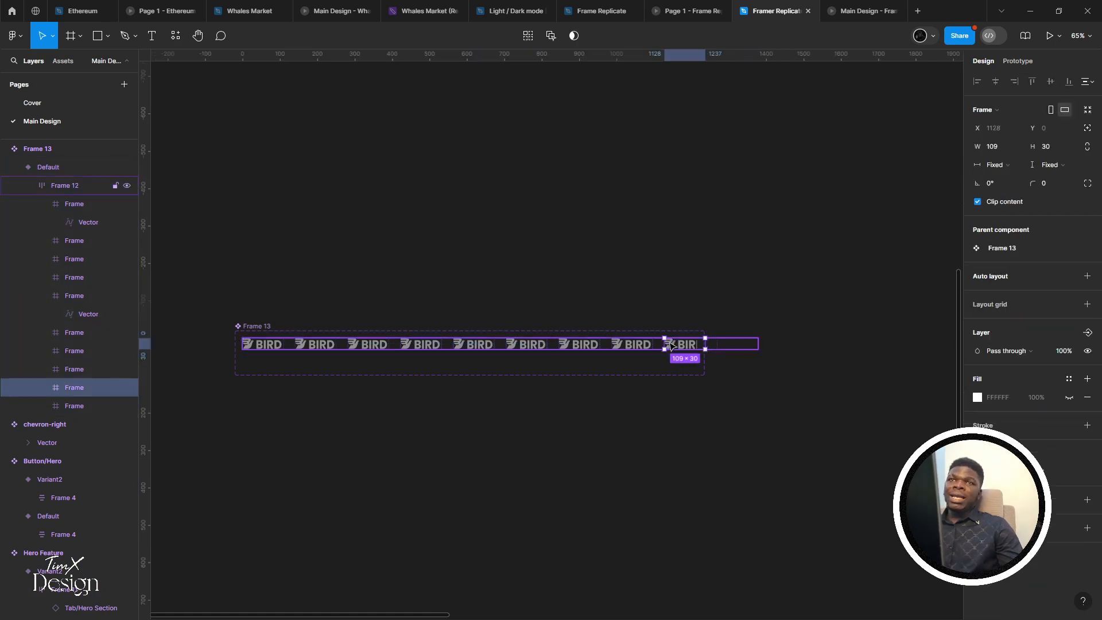
key(ctrl+d)
key(ctrl+d)
key(ctrl+d)
key(ctrl+d)
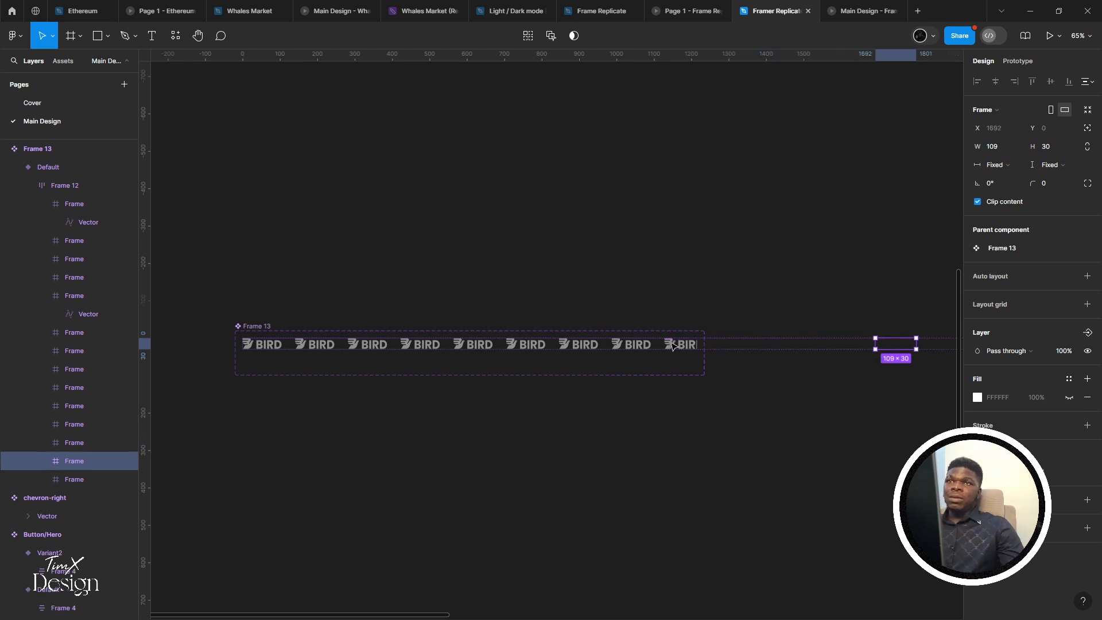
Add a new second variant to the Frame 13 component set and move it up to Y 85
click(550, 400)
click(526, 347)
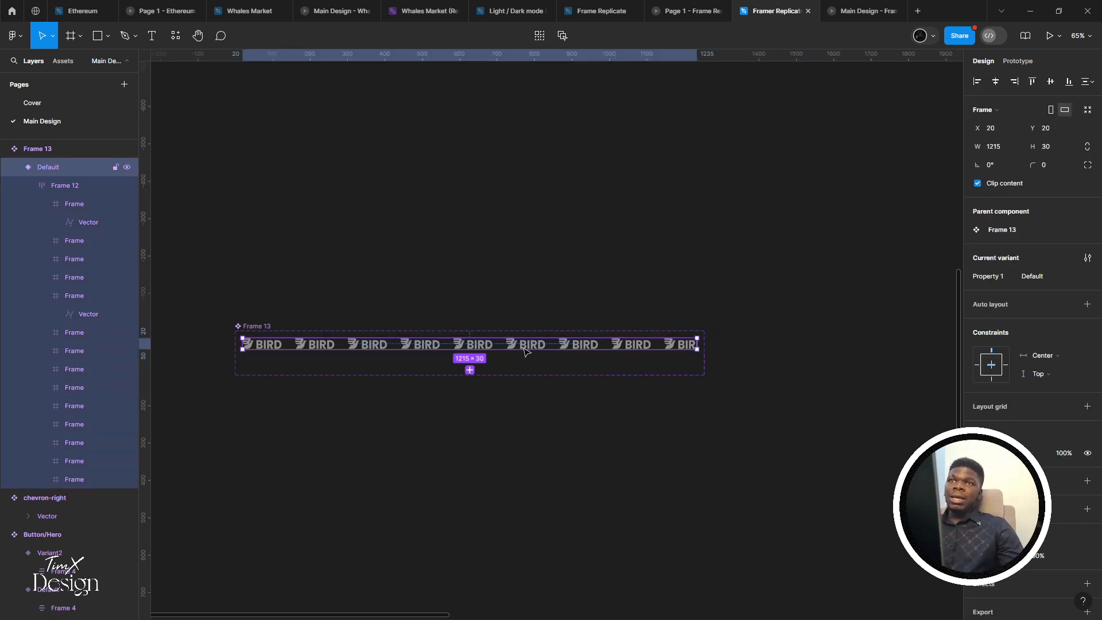
click(239, 326)
click(515, 45)
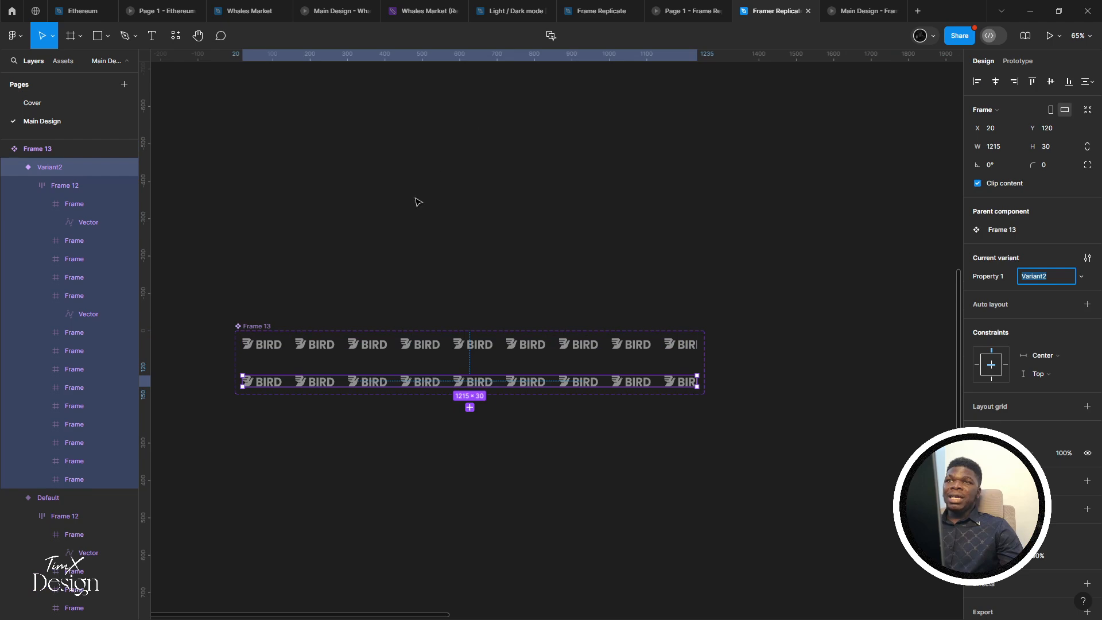
drag(332, 383, 329, 371)
click(453, 344)
click(568, 372)
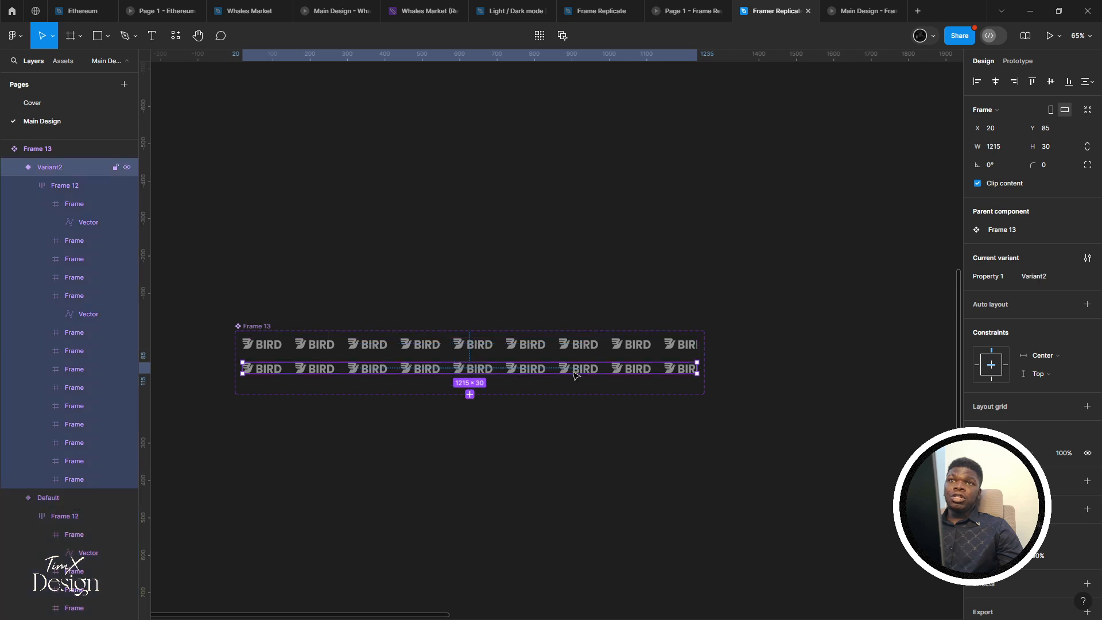
Shift Frame 12 inside Variant2 to the left until its later logos line up with those in the Default row
double_click(651, 370)
drag(665, 369, 516, 381)
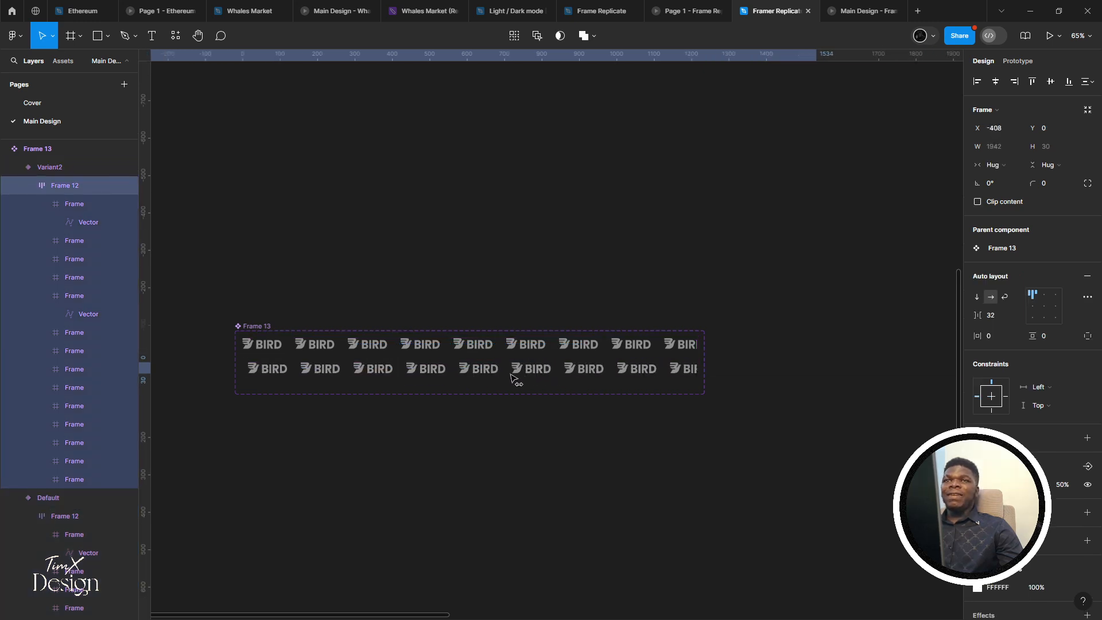
drag(685, 370, 641, 373)
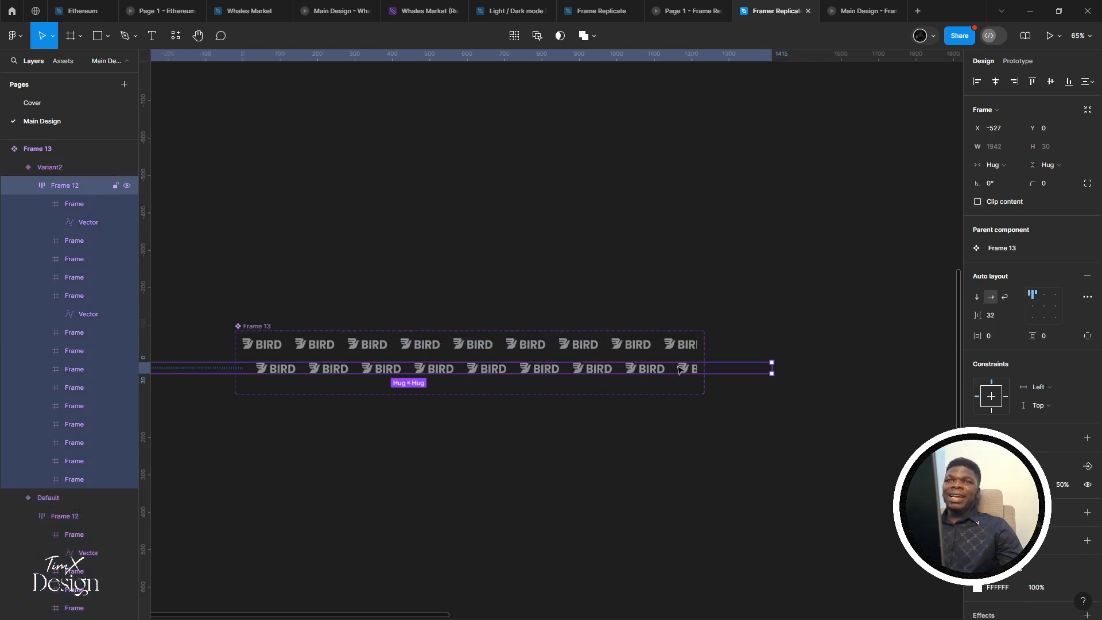
key(shift+Left)
key(shift+Left)
key(shift+Left)
key(shift+Left)
key(shift+Left)
key(shift+Left)
key(shift+Left)
key(shift+Left)
key(shift+Left)
key(shift+Left)
key(shift+Left)
key(shift+Left)
key(shift+Left)
key(shift+Left)
key(shift+Left)
key(shift+Left)
key(shift+Left)
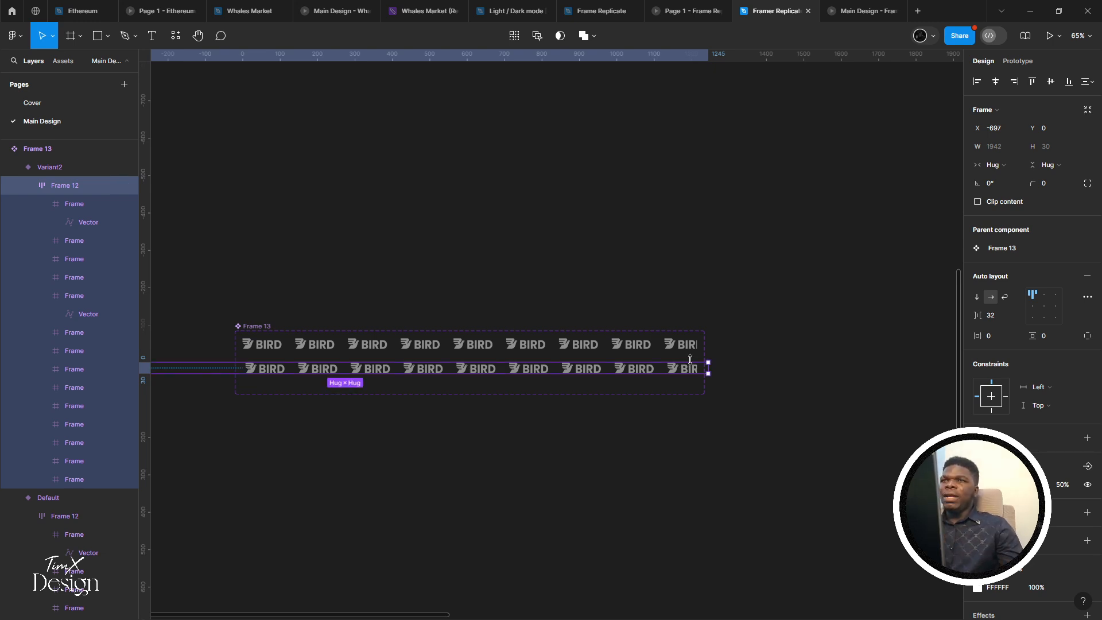
click(696, 347)
click(1017, 61)
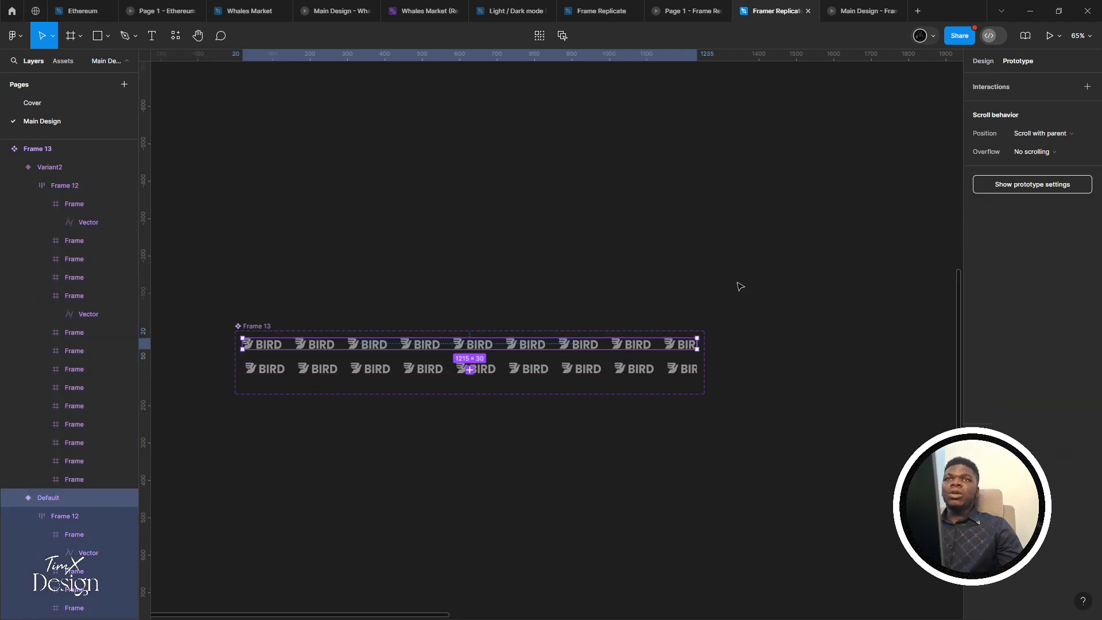
click(676, 369)
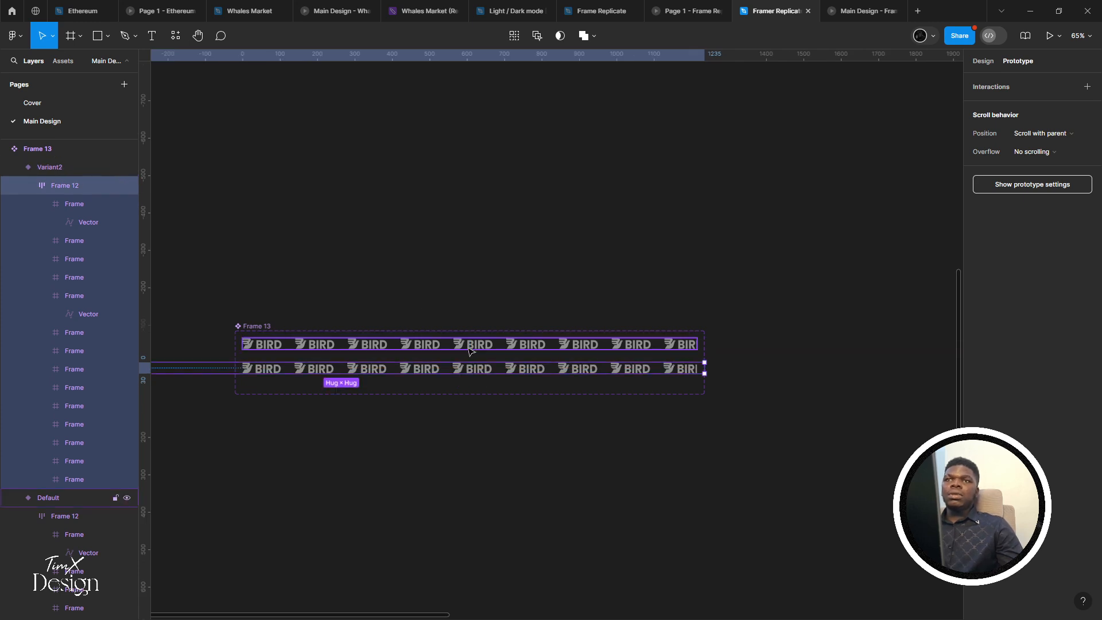
Connect the Default variant to Variant2 with a Change to interaction triggered by After delay
click(602, 343)
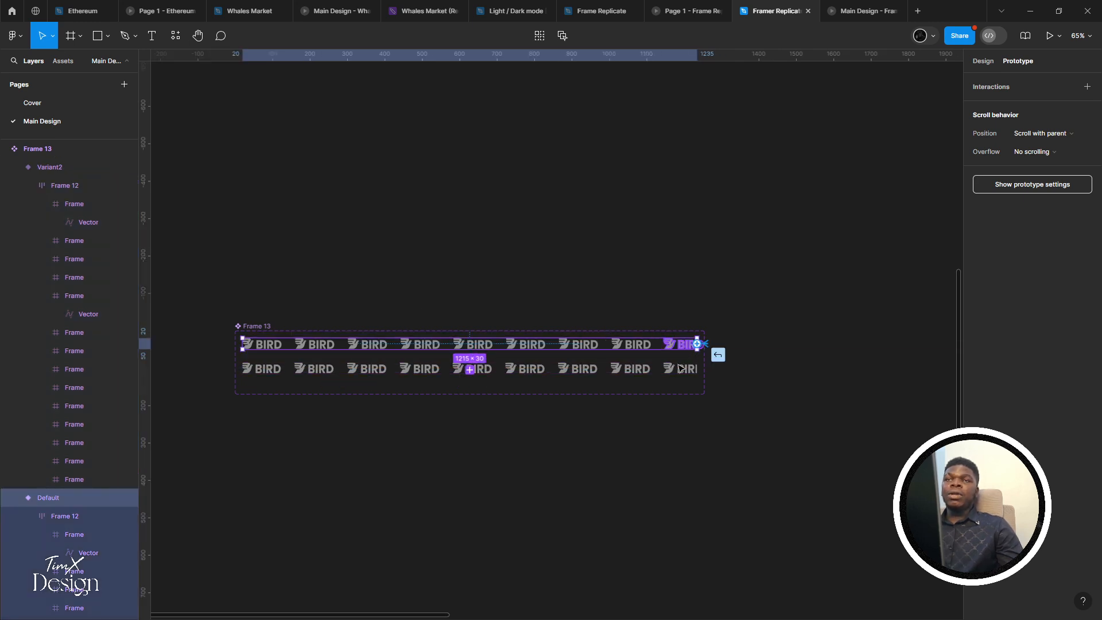
drag(680, 368, 592, 368)
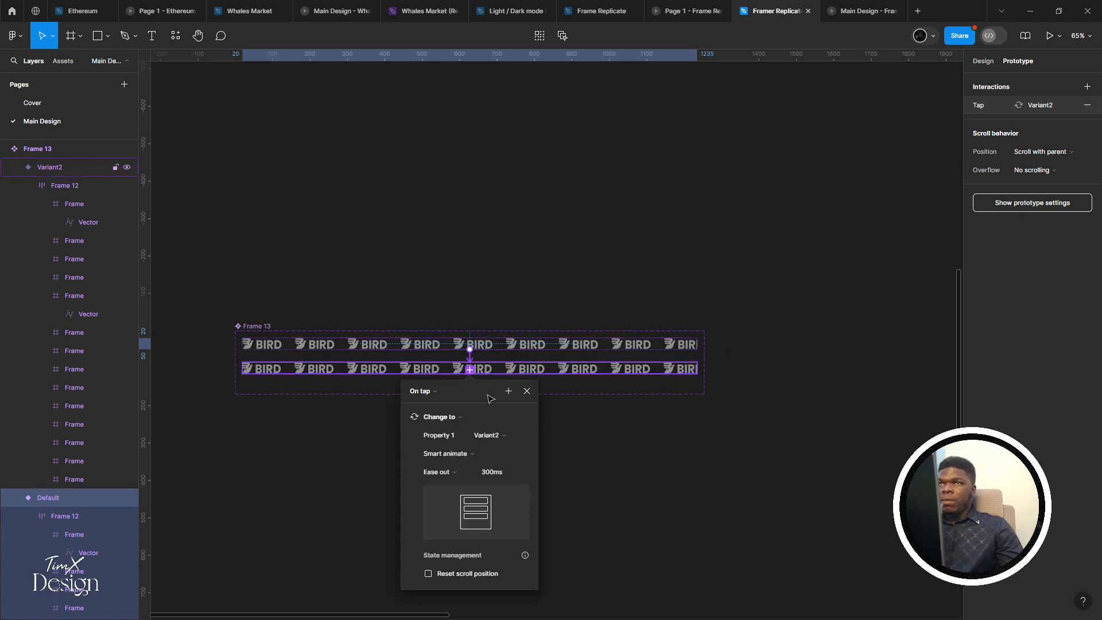
click(428, 391)
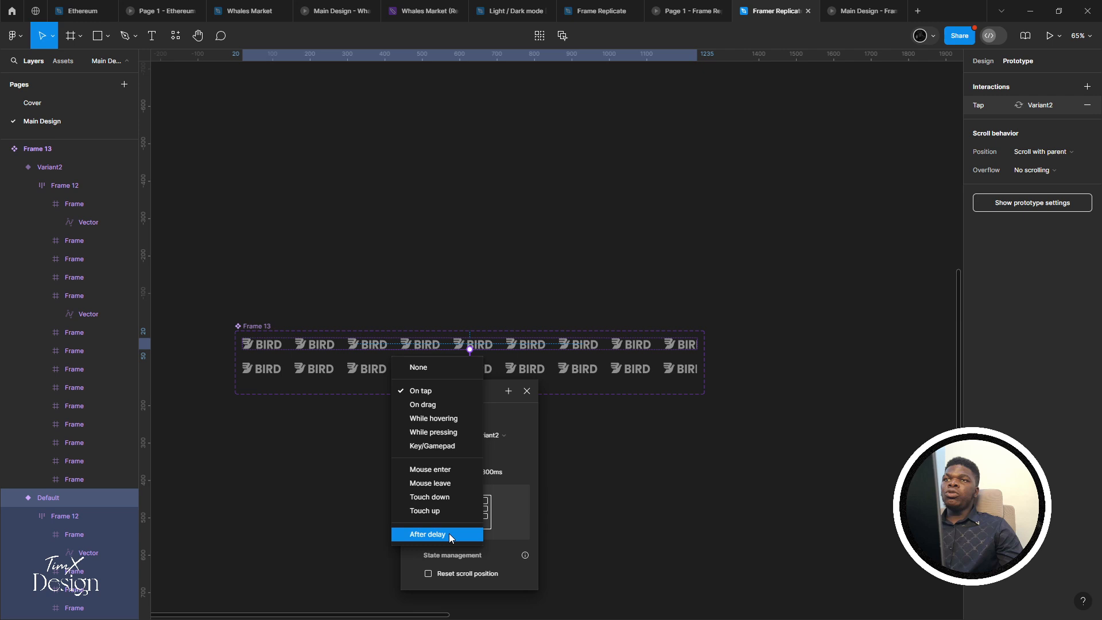
click(448, 532)
click(446, 392)
click(447, 396)
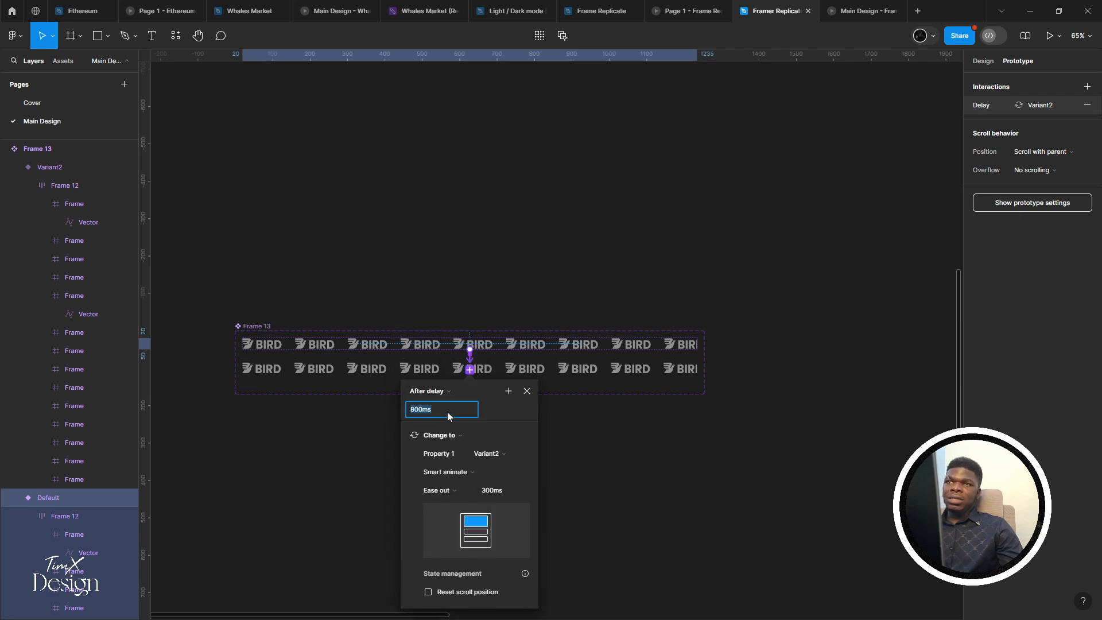
Set the Default variant's interaction delay to 1 ms and its Smart animate duration to 10000 ms
text(1)
key(Return)
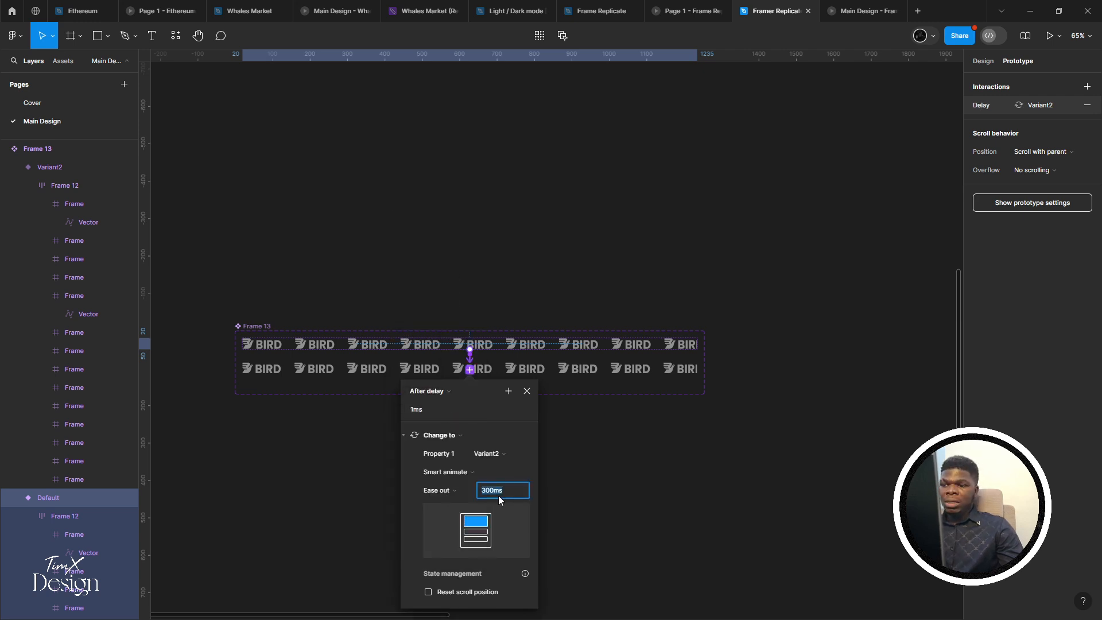
click(498, 495)
text(10000)
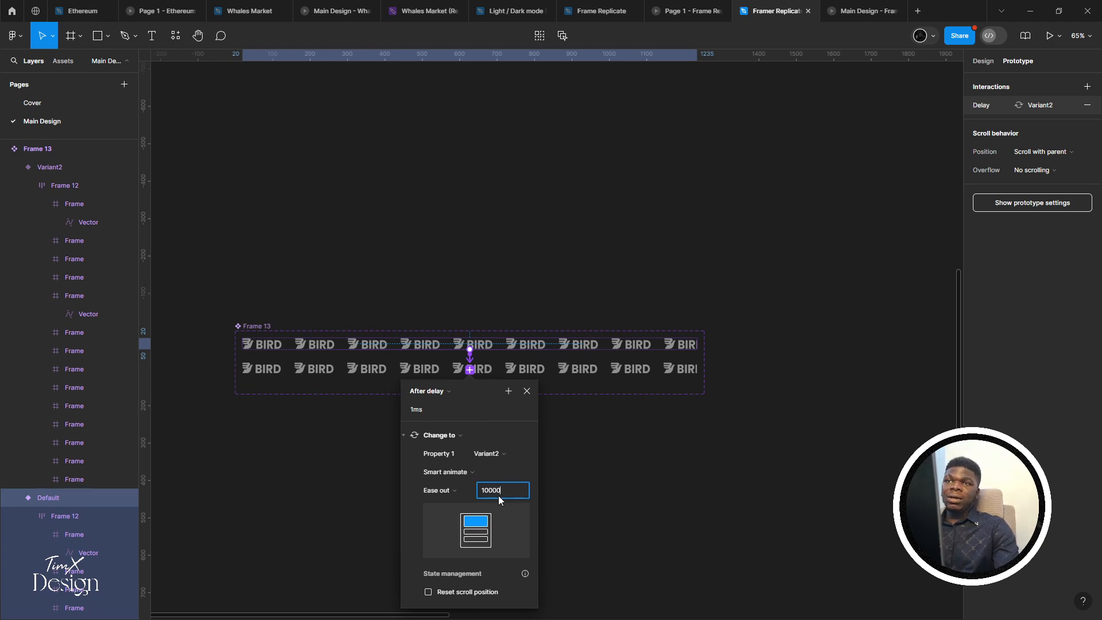
key(Return)
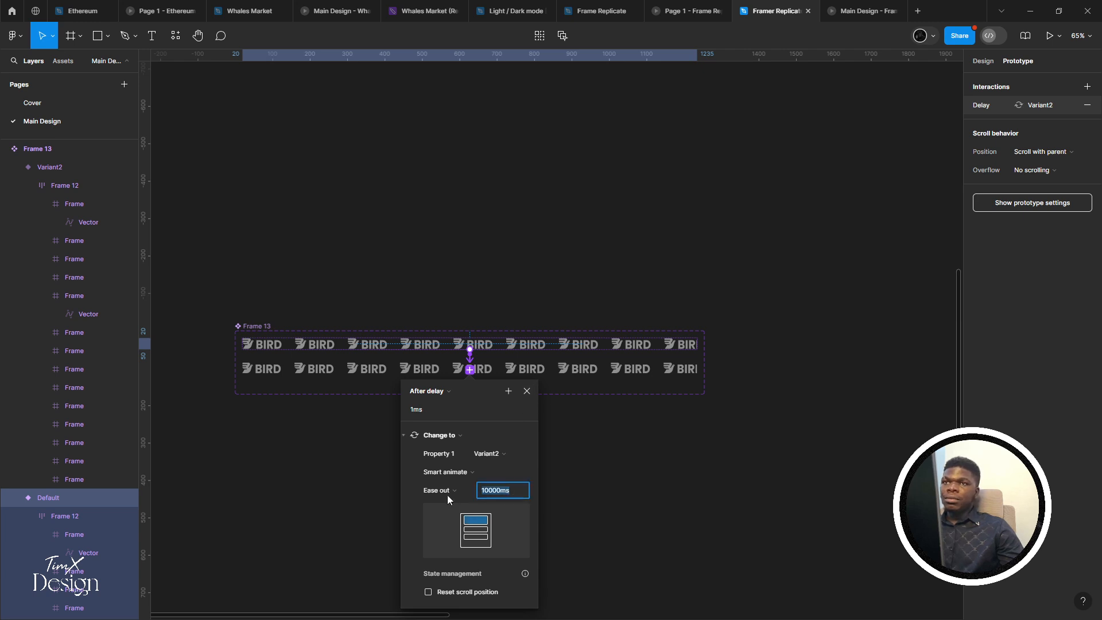
click(574, 382)
Connect Variant2 back to Default with a Change to interaction triggered after a 1 ms delay
click(634, 372)
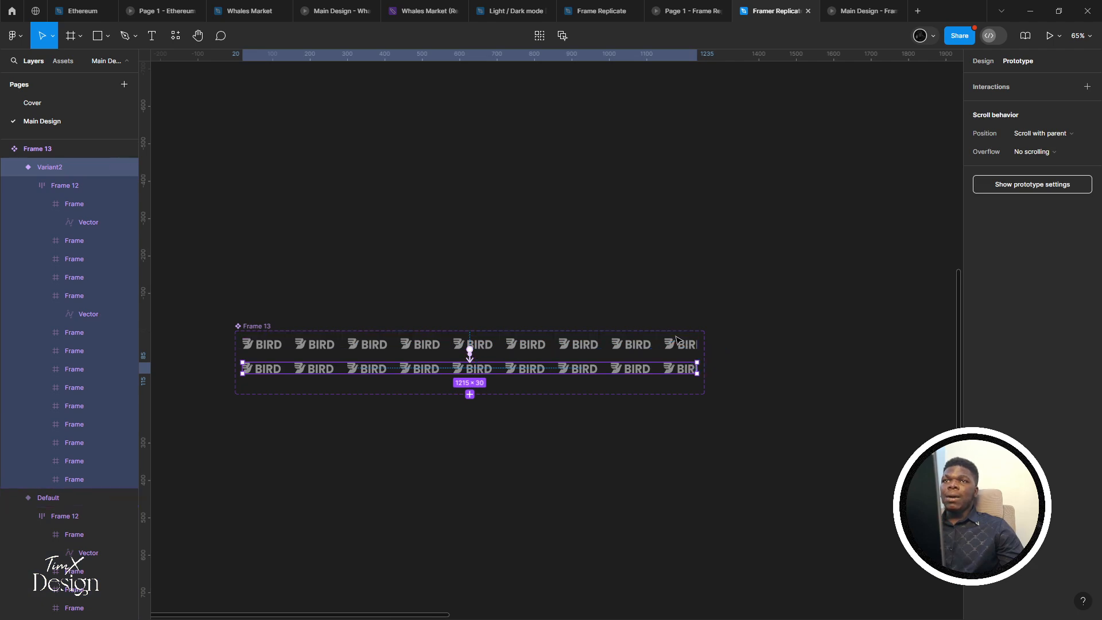
drag(696, 368, 606, 351)
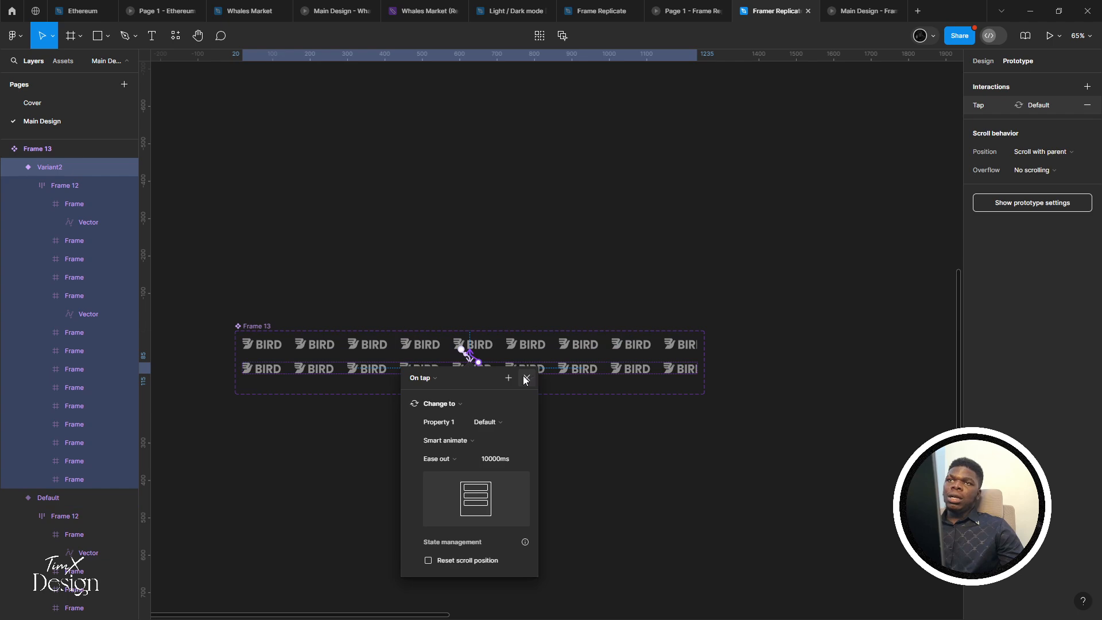
click(423, 377)
click(449, 519)
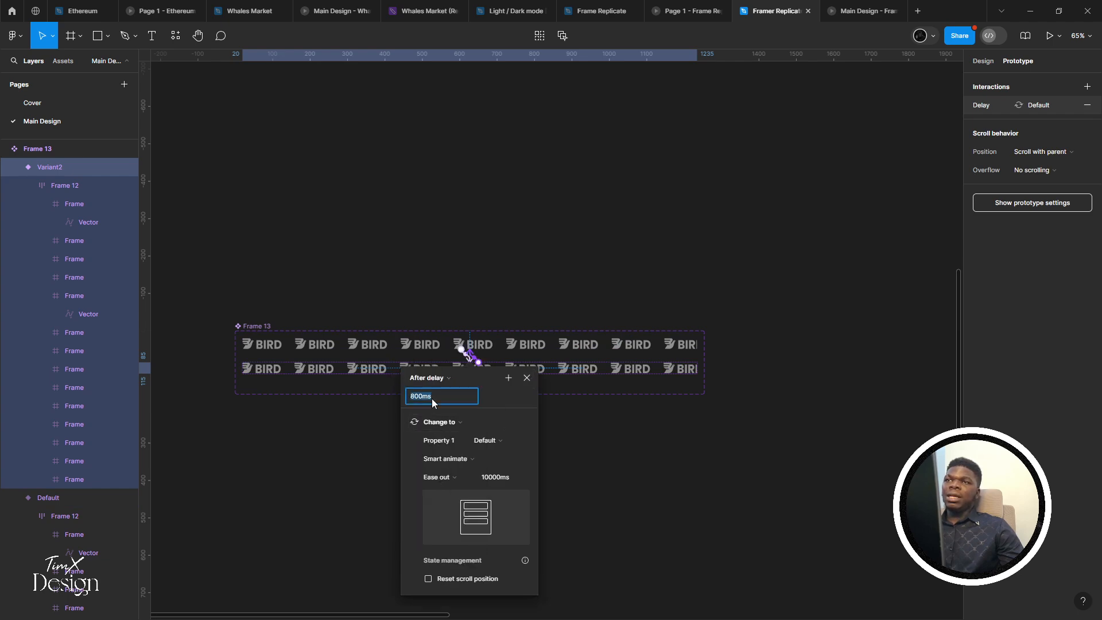
text(1)
key(Return)
Restart the prototype preview, examine the logo row's sliding animation, and return to the design file
click(843, 11)
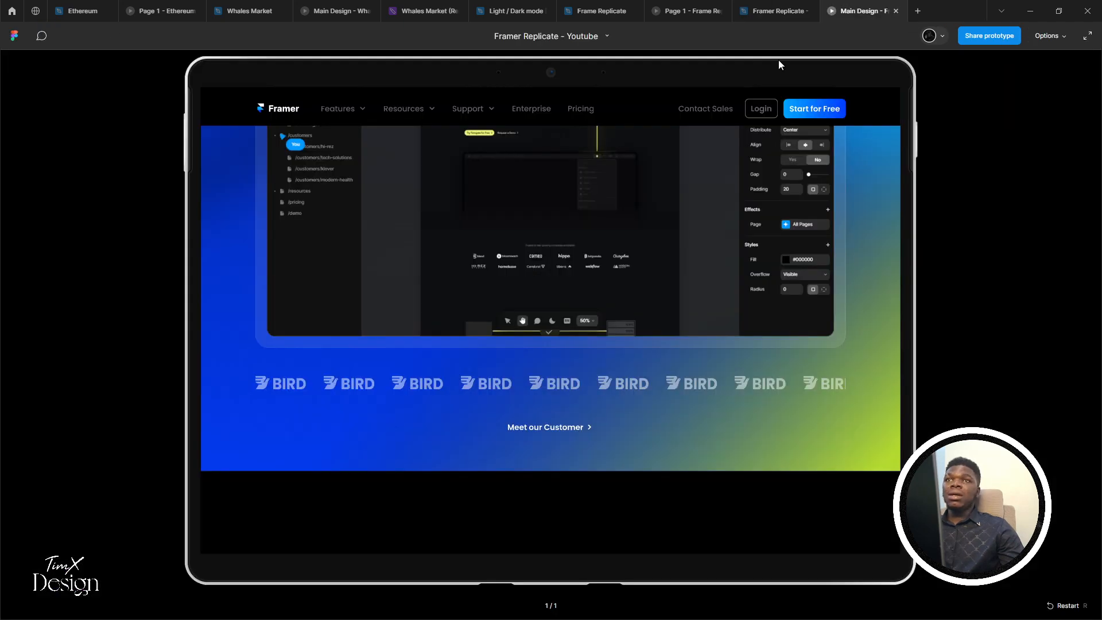
key(r)
scroll(574, 405, down, 7)
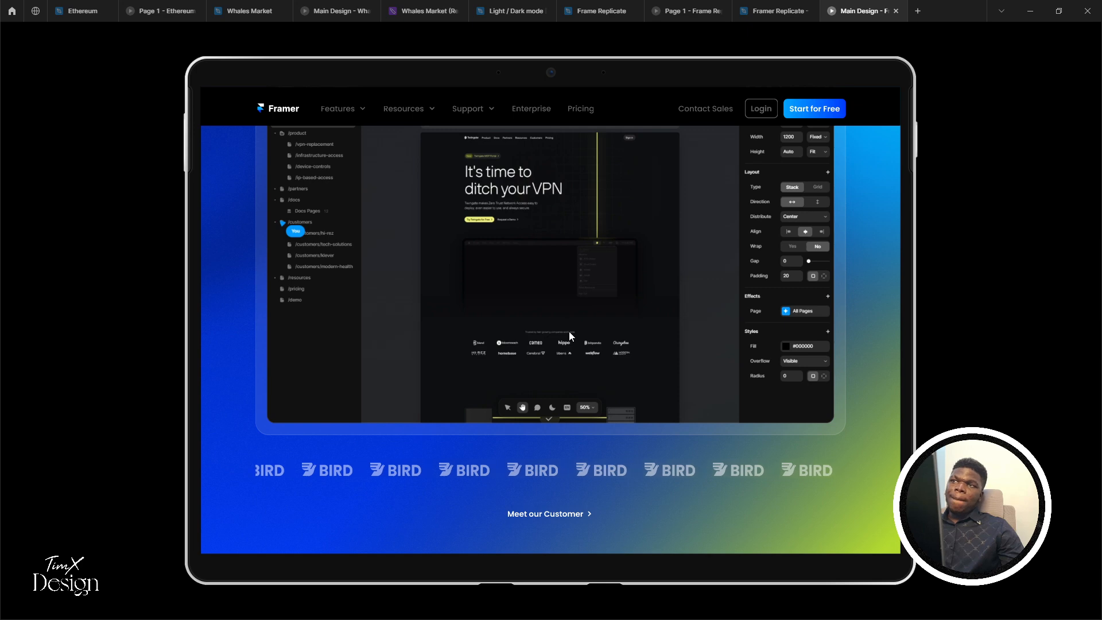
click(774, 11)
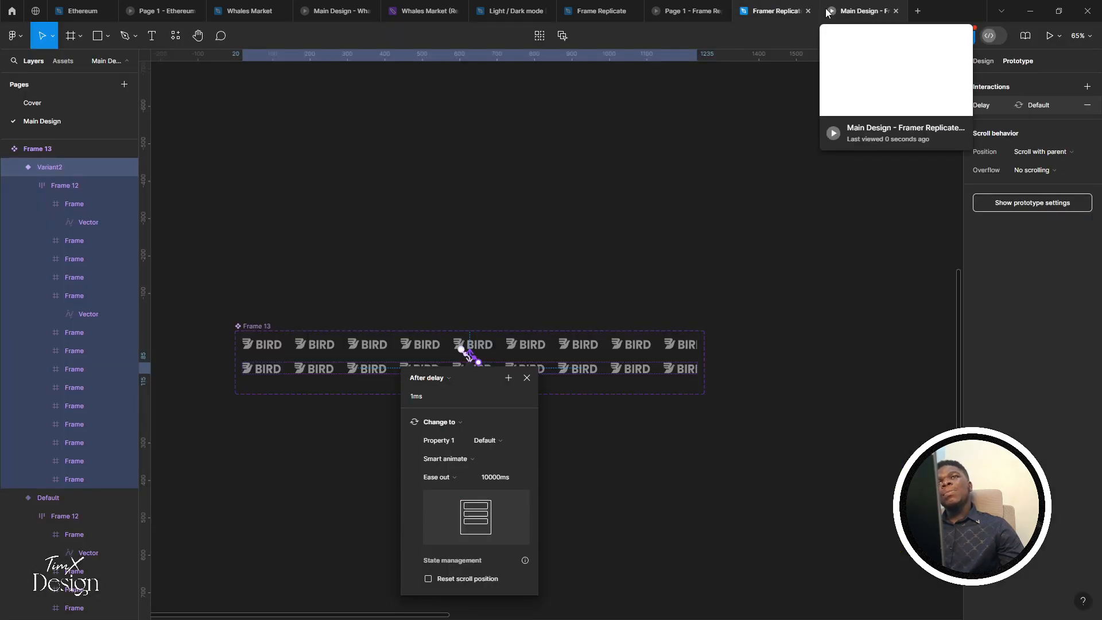
Examine the design properties of both logo row variants in the component set
click(983, 61)
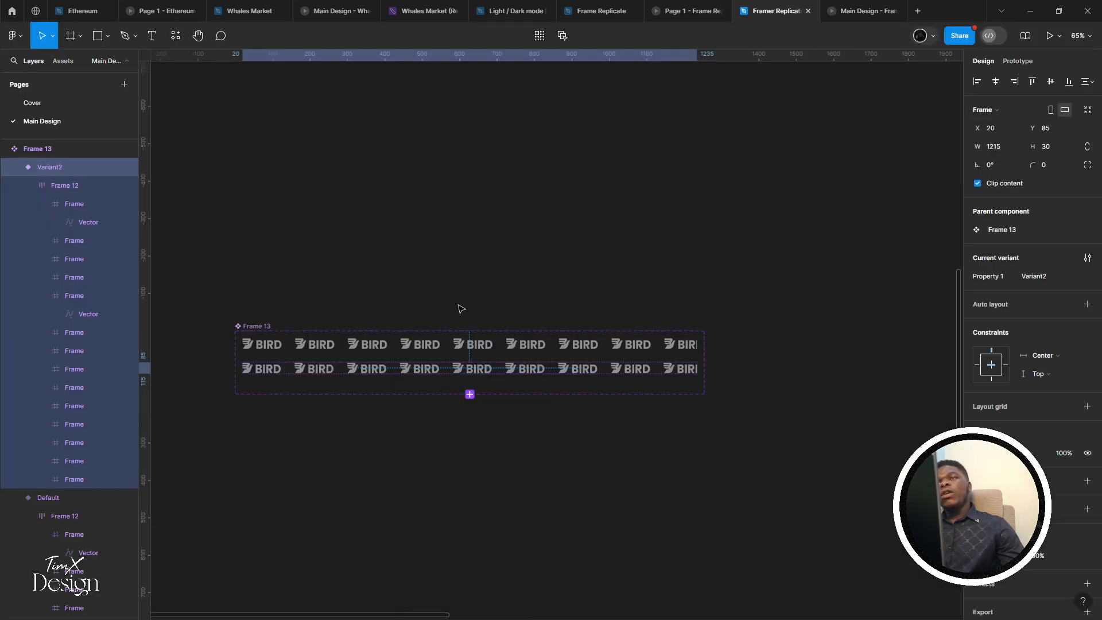
scroll(461, 308, left, 2)
click(416, 360)
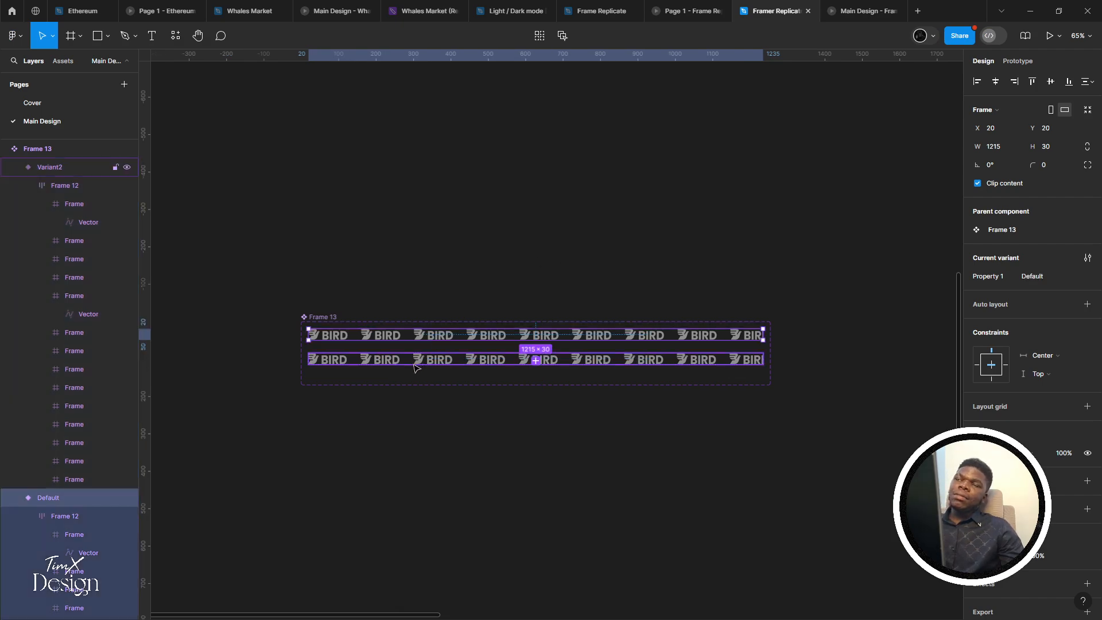
key(ctrl+a)
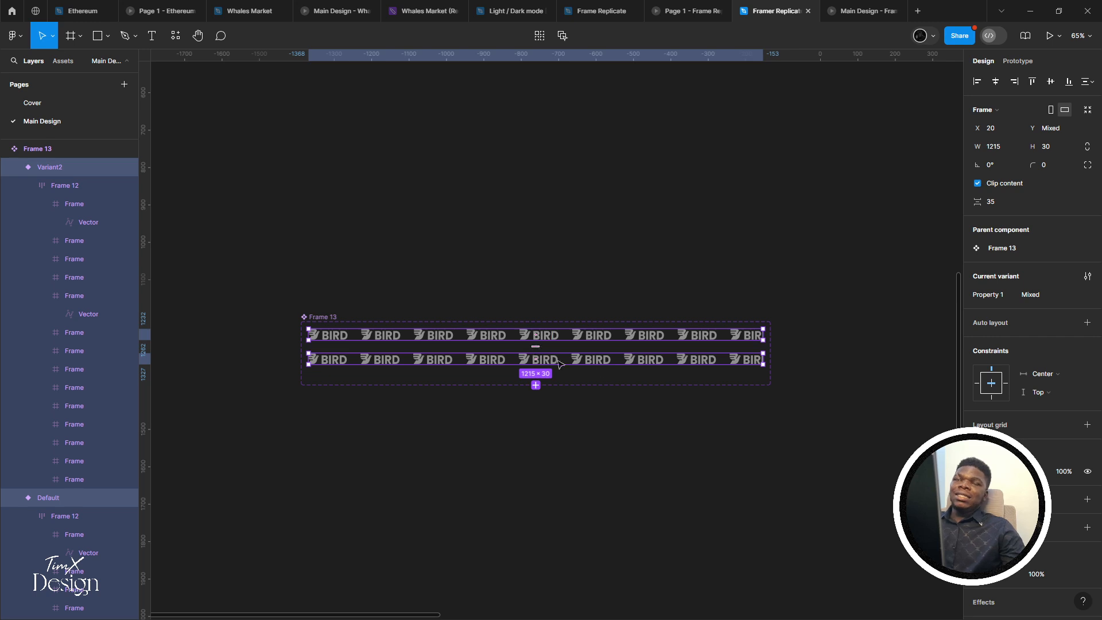
scroll(1063, 548, down, 2)
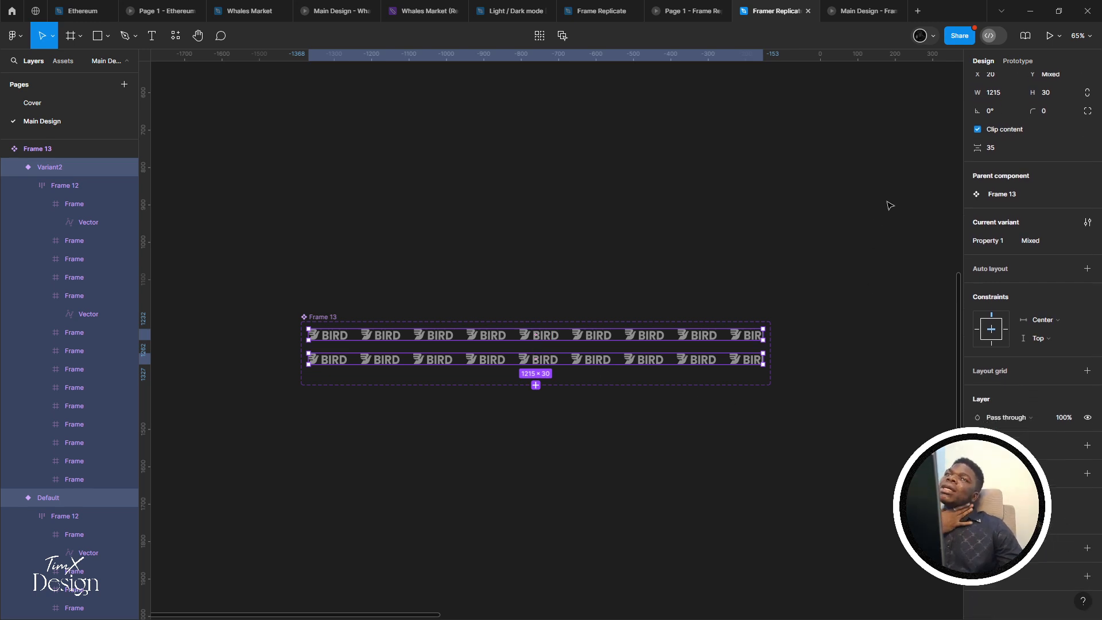
Watch the logo row's looping animation in the prototype preview and check the hero's lower end
click(855, 11)
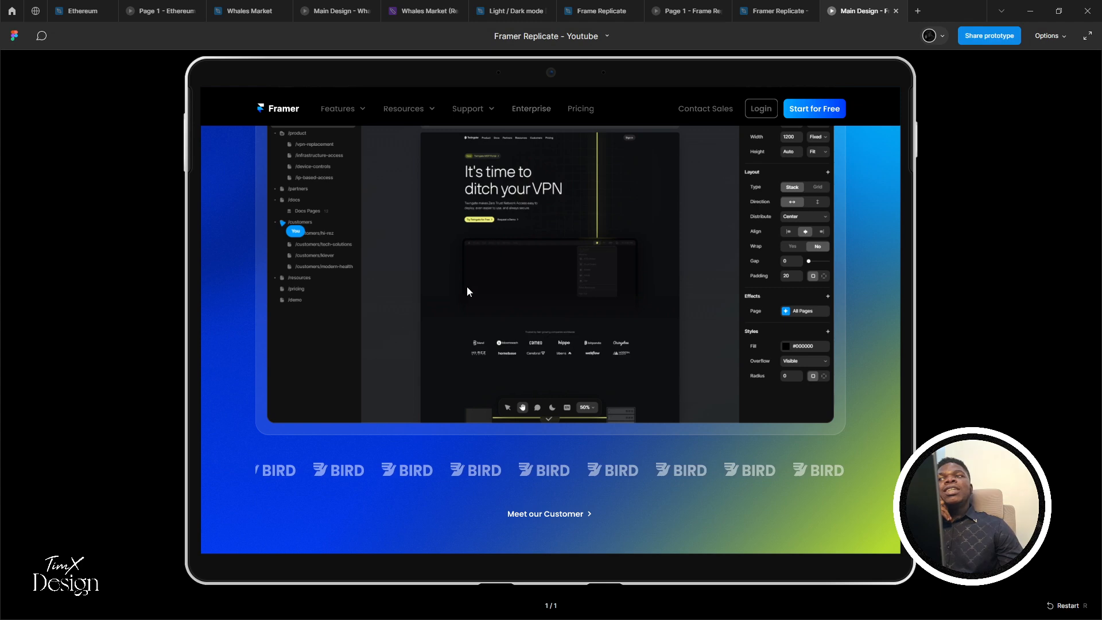
mouse_move(742, 12)
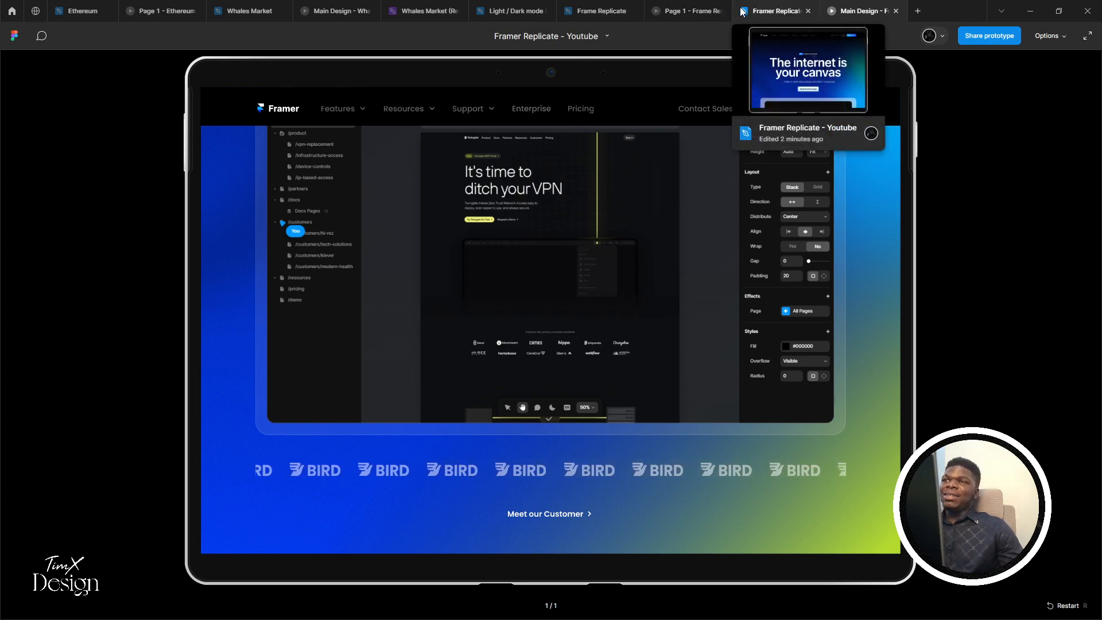
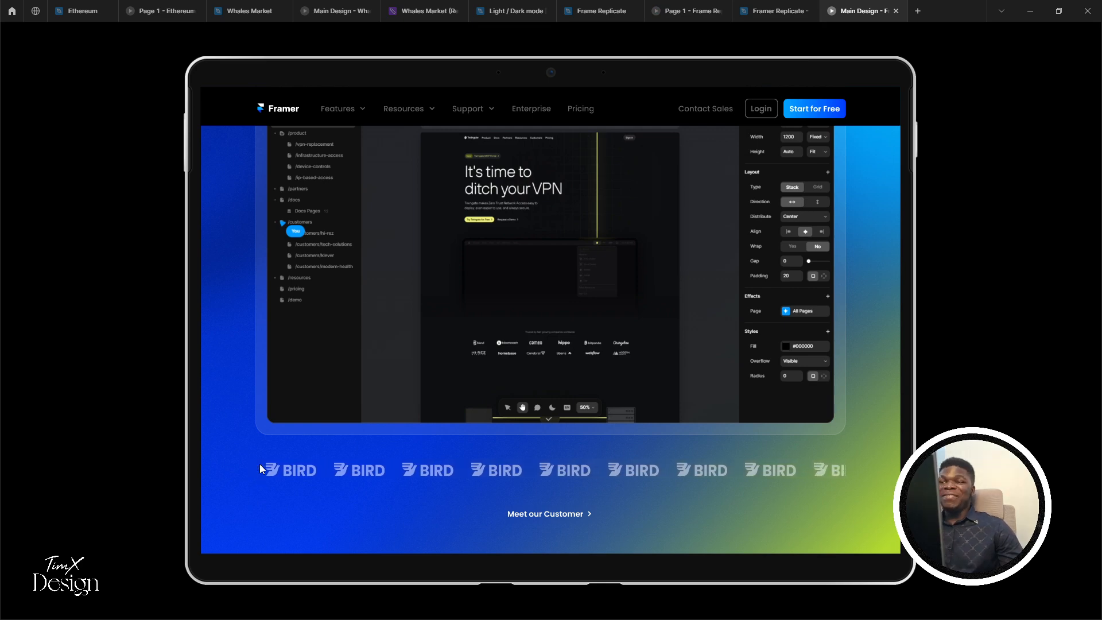
scroll(384, 422, down, 2)
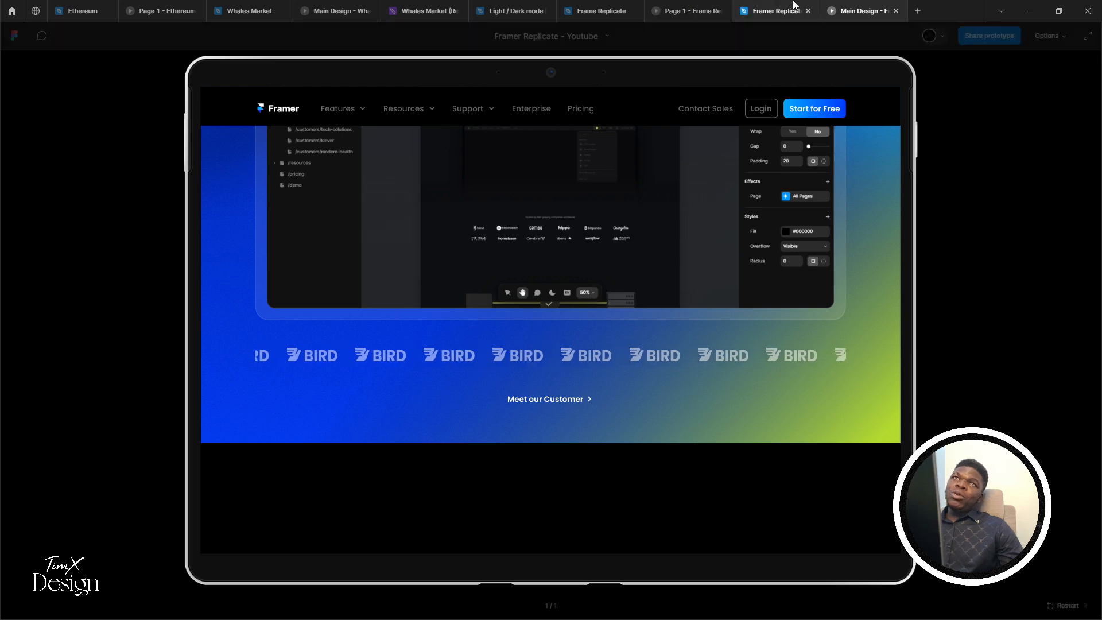
Return to the design file and look over the empty black area below the hero in the desktop frame
click(775, 11)
key(shift+1)
scroll(623, 380, up, 5)
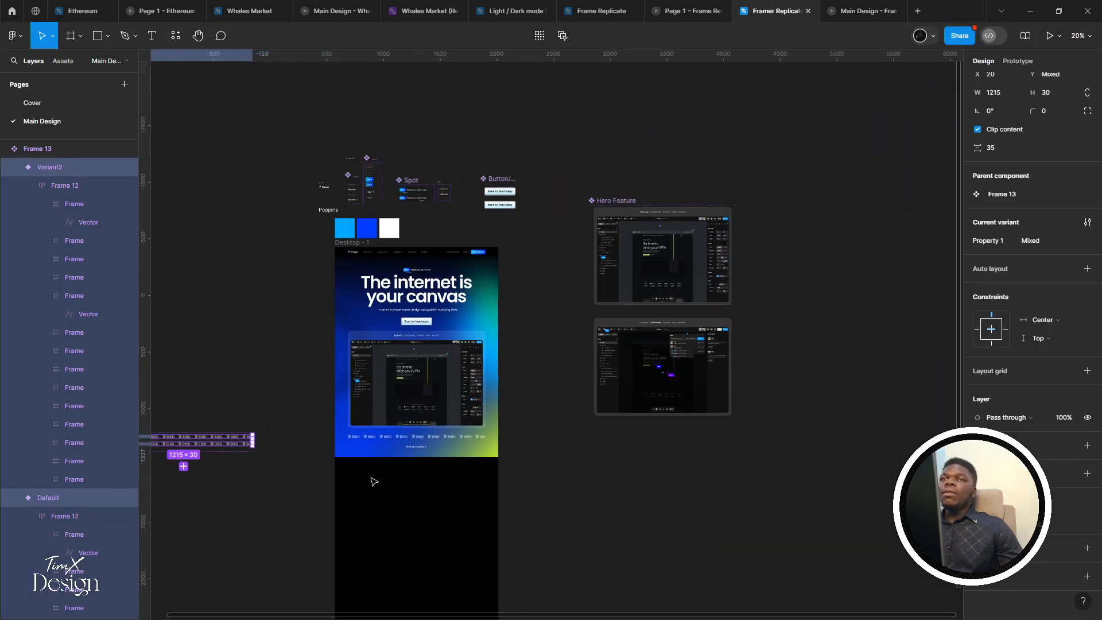
scroll(404, 289, down, 2)
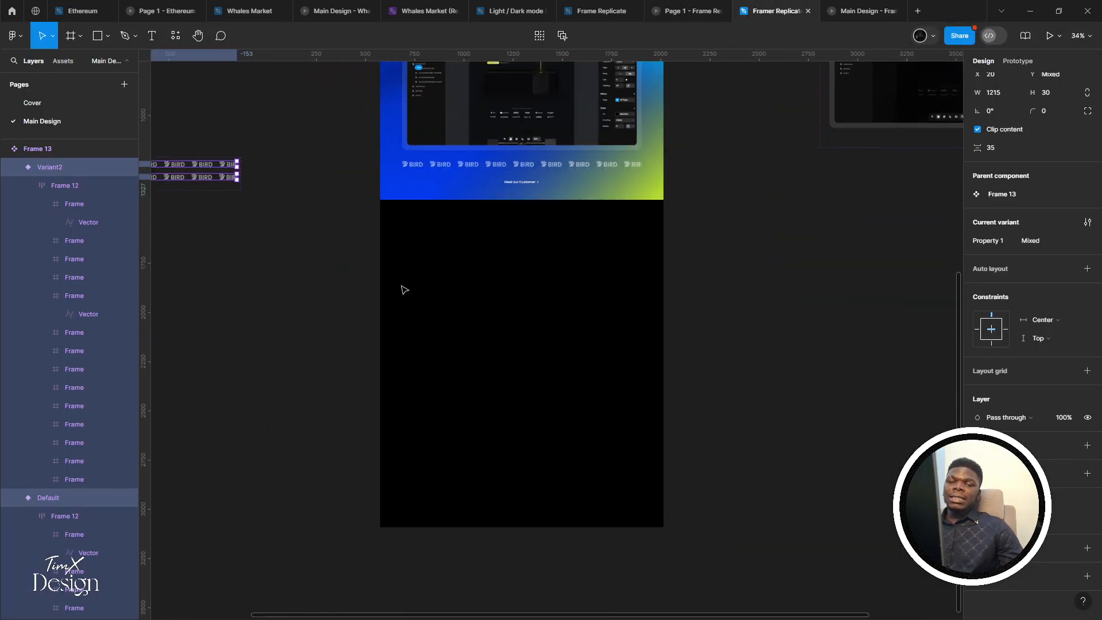
scroll(365, 301, up, 3)
scroll(351, 287, down, 2)
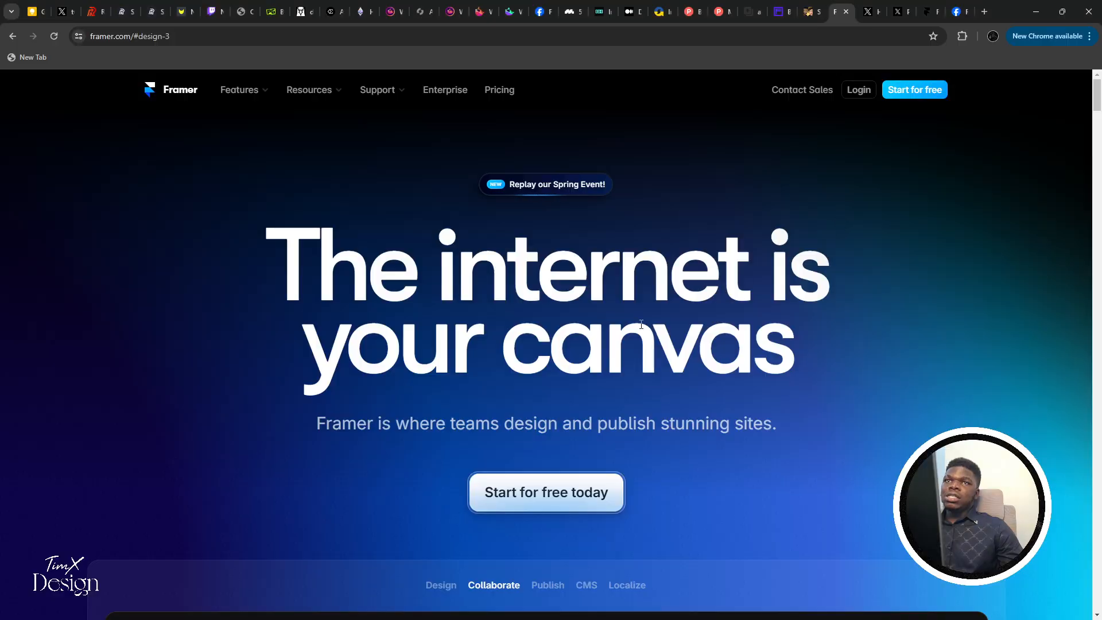
Switch to the Framer website in the browser and find the "Design stunning sites on a familiar canvas" section
scroll(631, 330, down, 15)
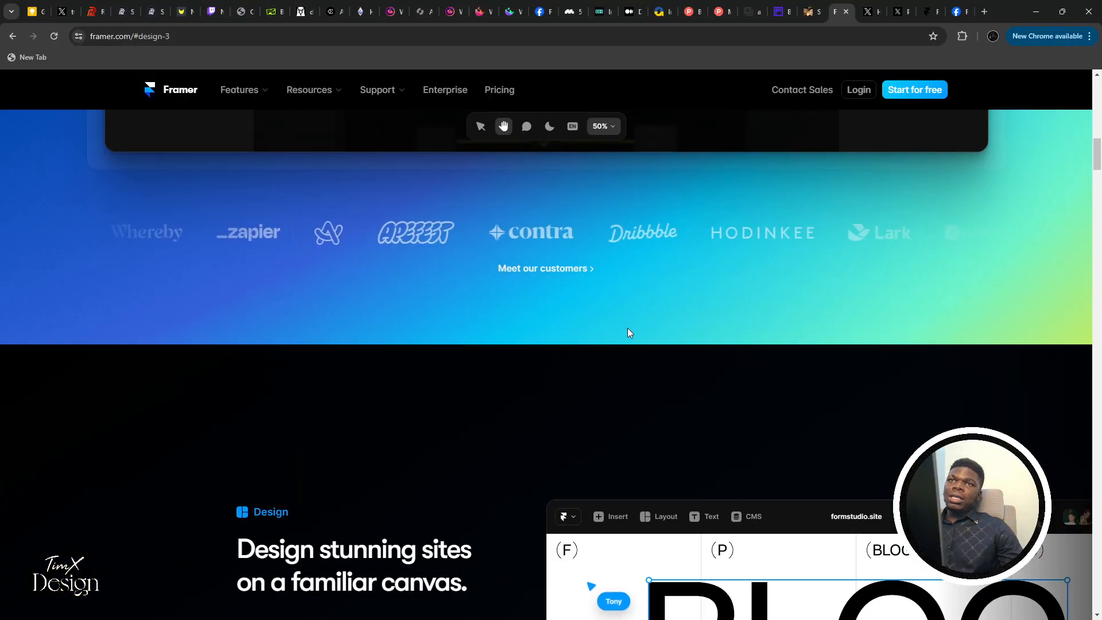
scroll(620, 330, down, 3)
scroll(602, 328, up, 4)
scroll(522, 329, down, 5)
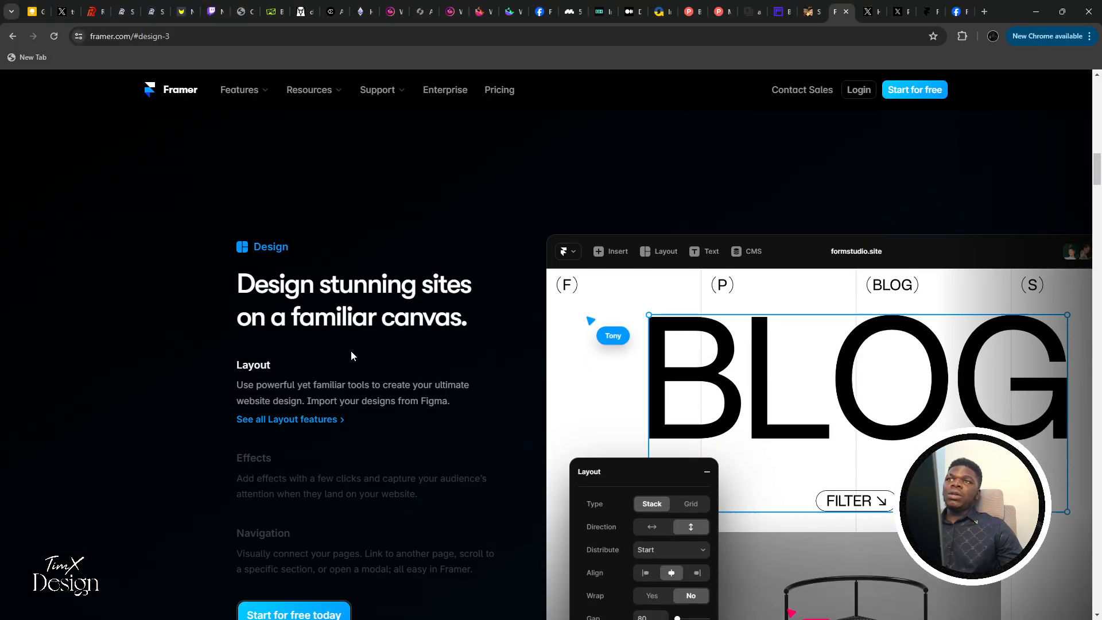
scroll(352, 353, down, 1)
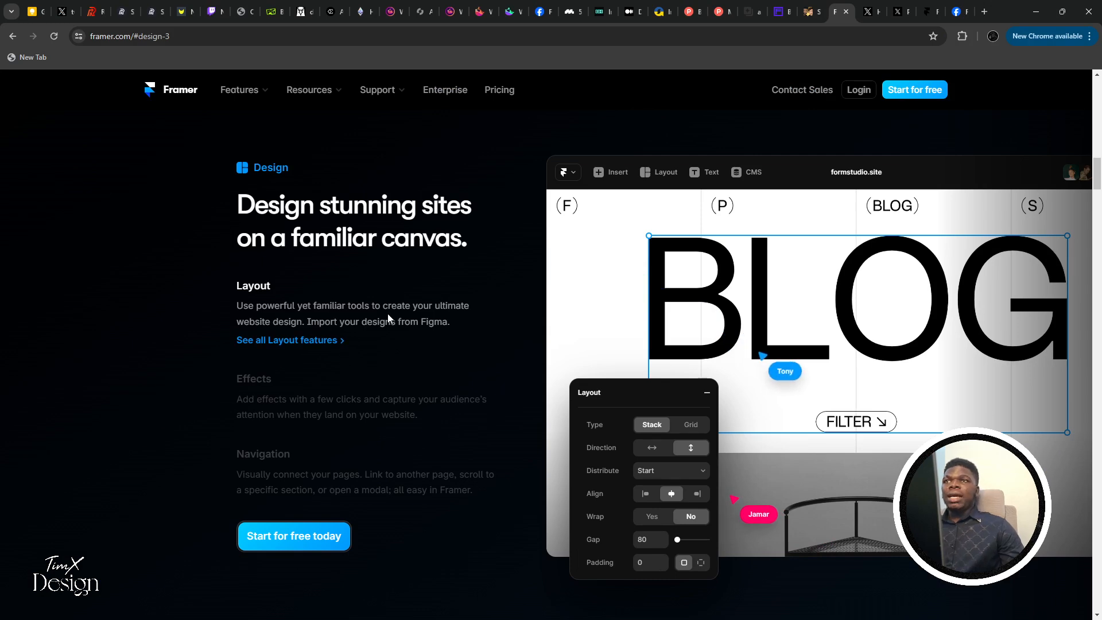
Examine how the Layout, Effects and Navigation items of the Design section change its preview image
click(314, 393)
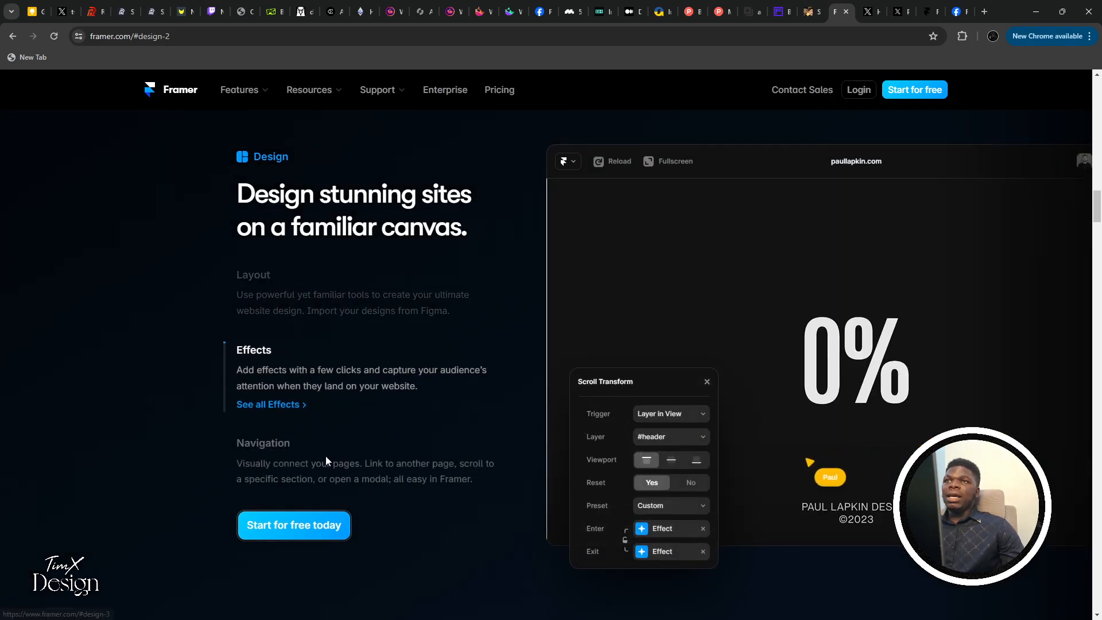
click(324, 459)
click(354, 313)
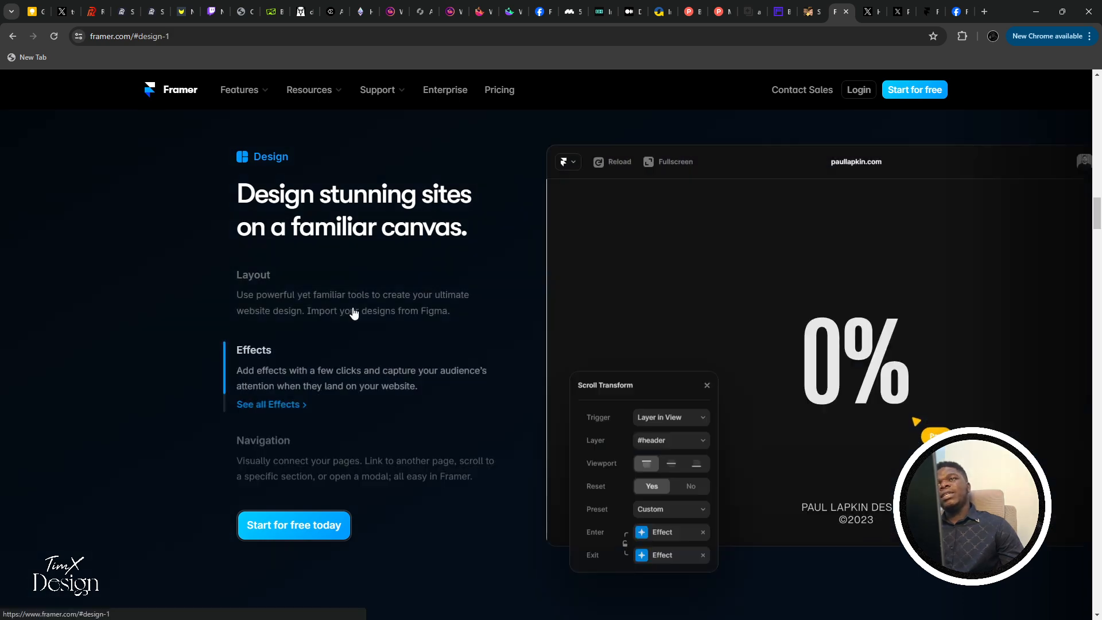
click(330, 414)
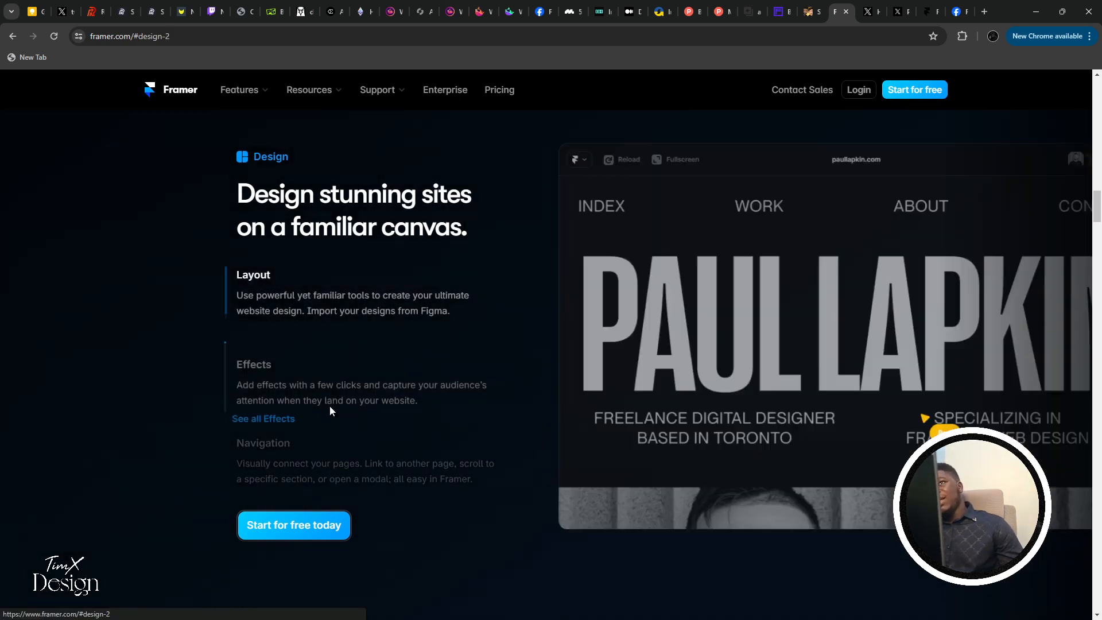
click(315, 486)
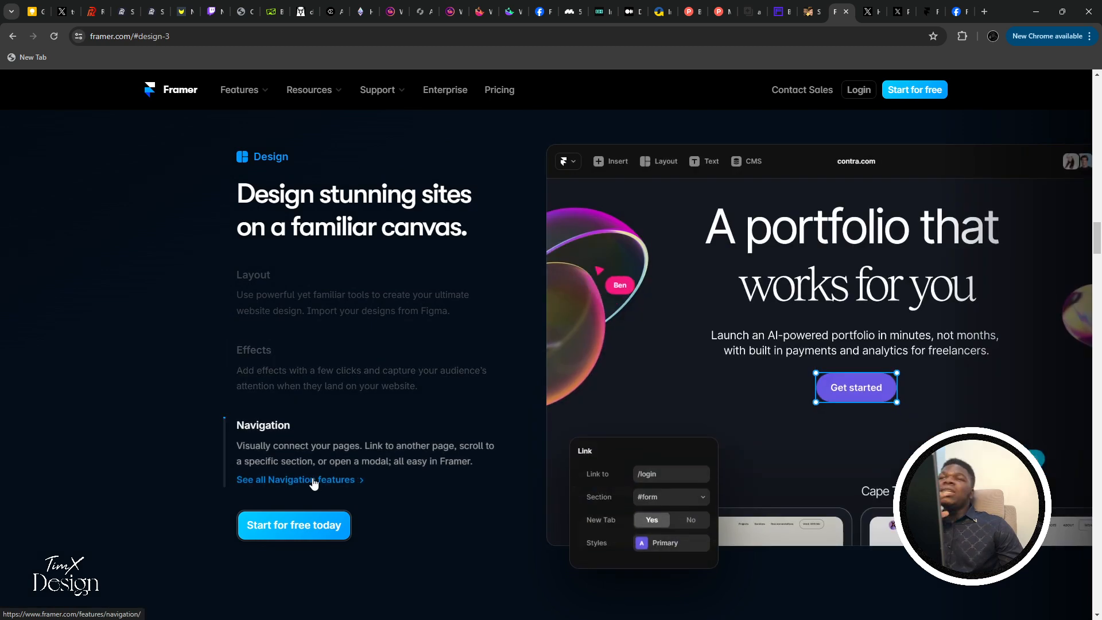
mouse_move(191, 388)
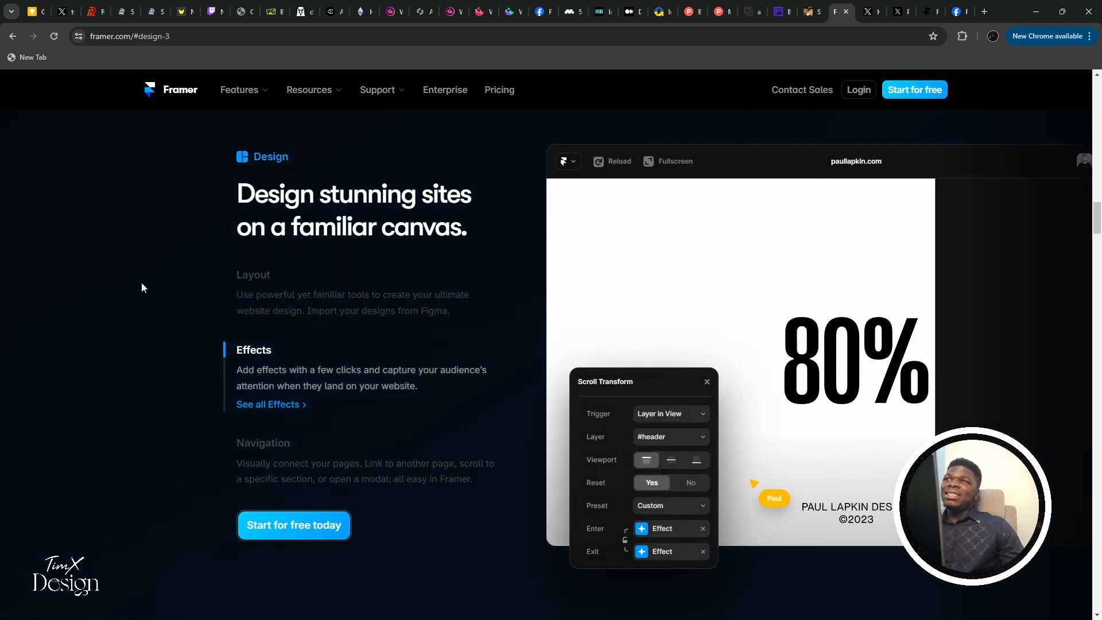
mouse_move(219, 250)
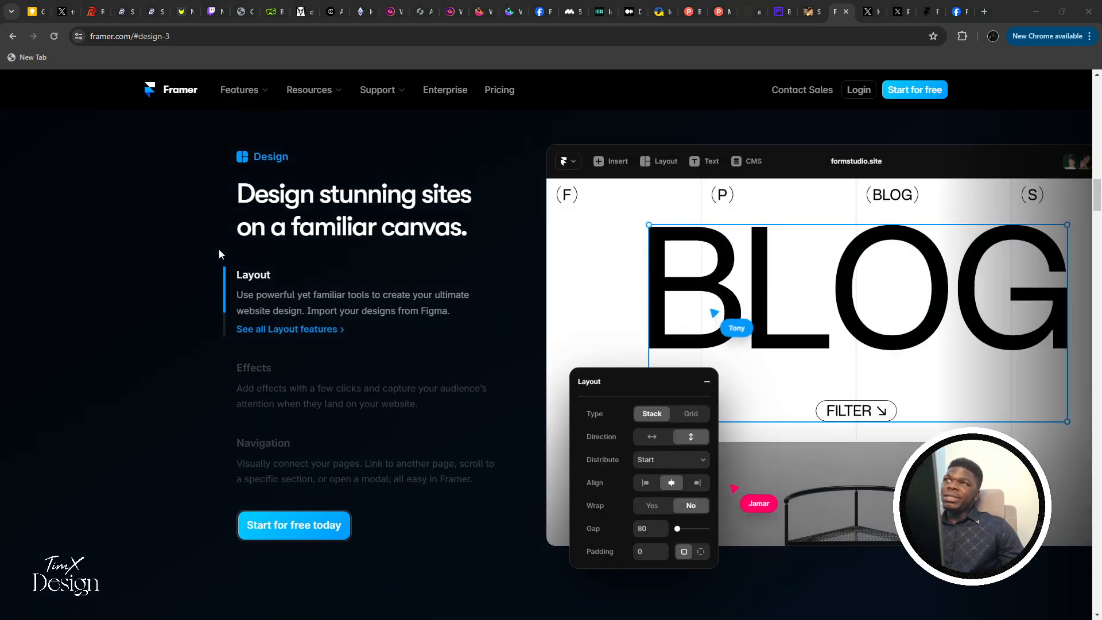
Switch to Figma and select the Desktop - 1 frame to check the space below the hero
key(alt+Tab)
scroll(455, 315, up, 3)
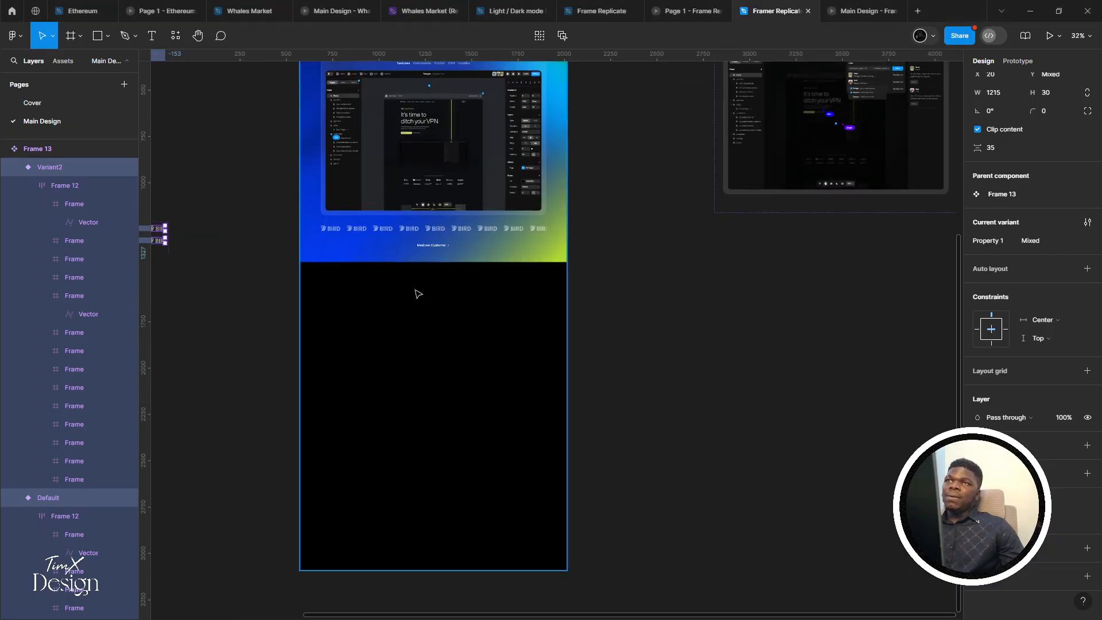
click(411, 292)
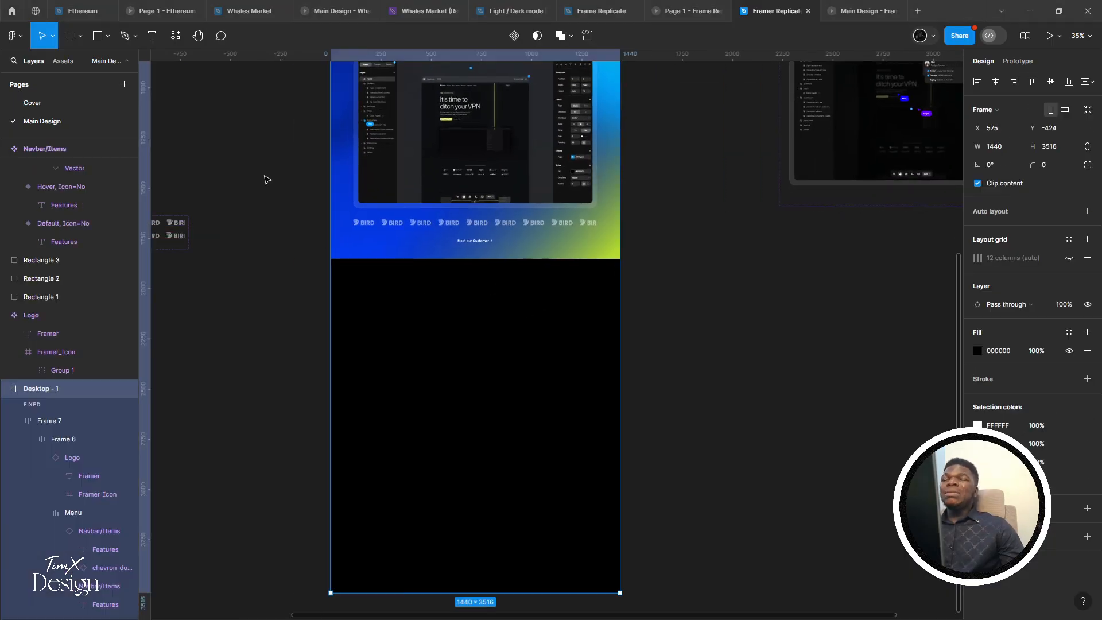
Go back to the Framer website and capture a screenshot of the Design section with the Layout item active
key(alt+Tab)
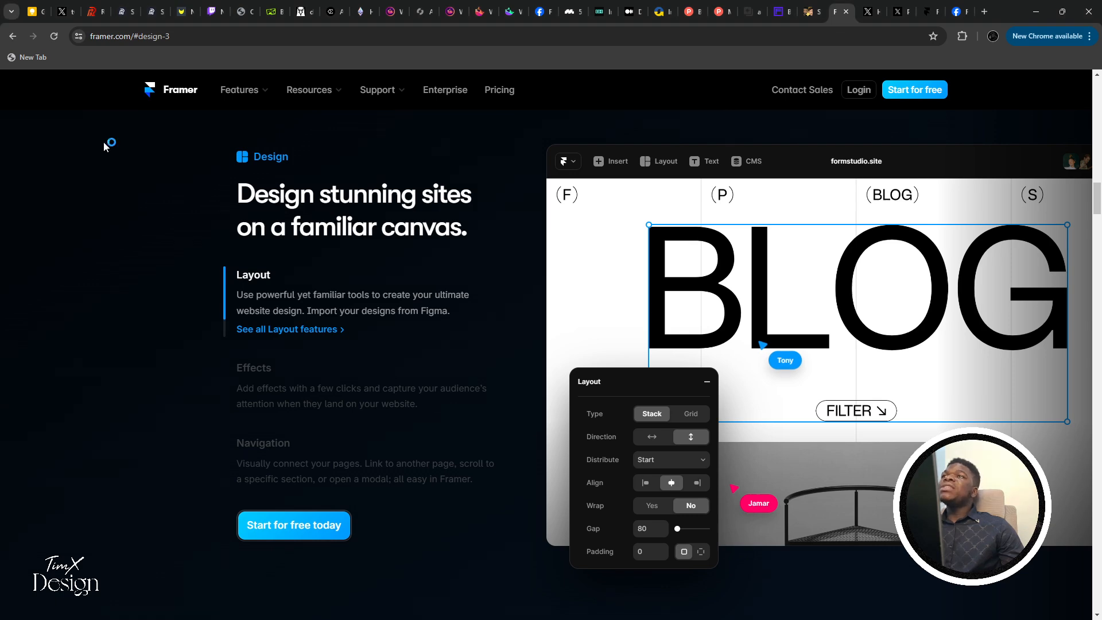
key(super+shift+s)
drag(1, 65, 1098, 619)
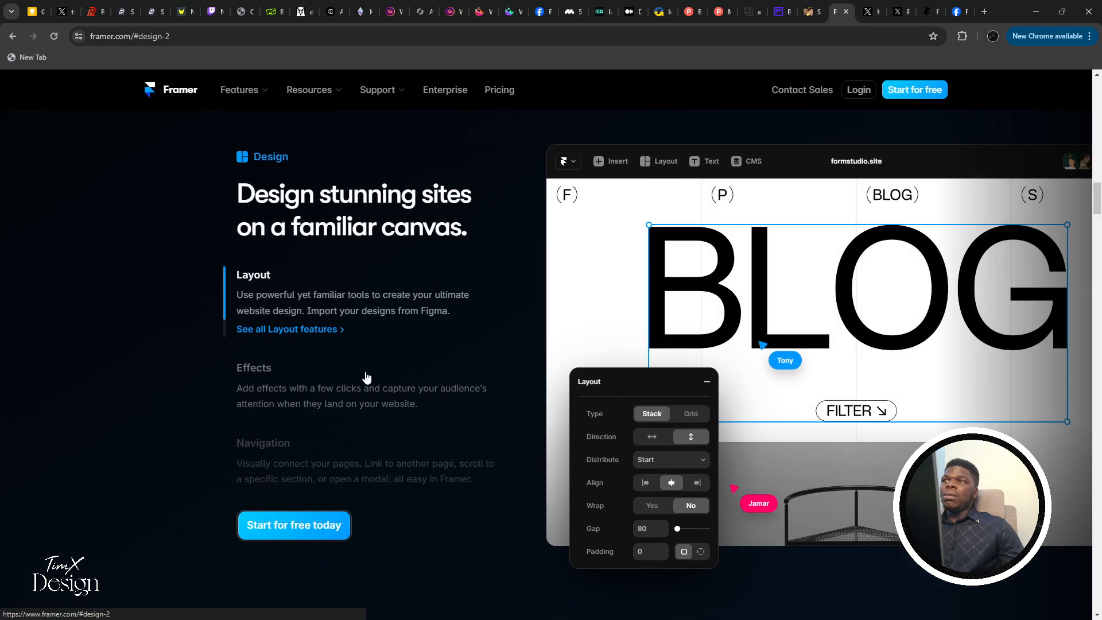
Cycle through the Effects, Navigation and Layout items again to compare the Design section's active states
click(366, 372)
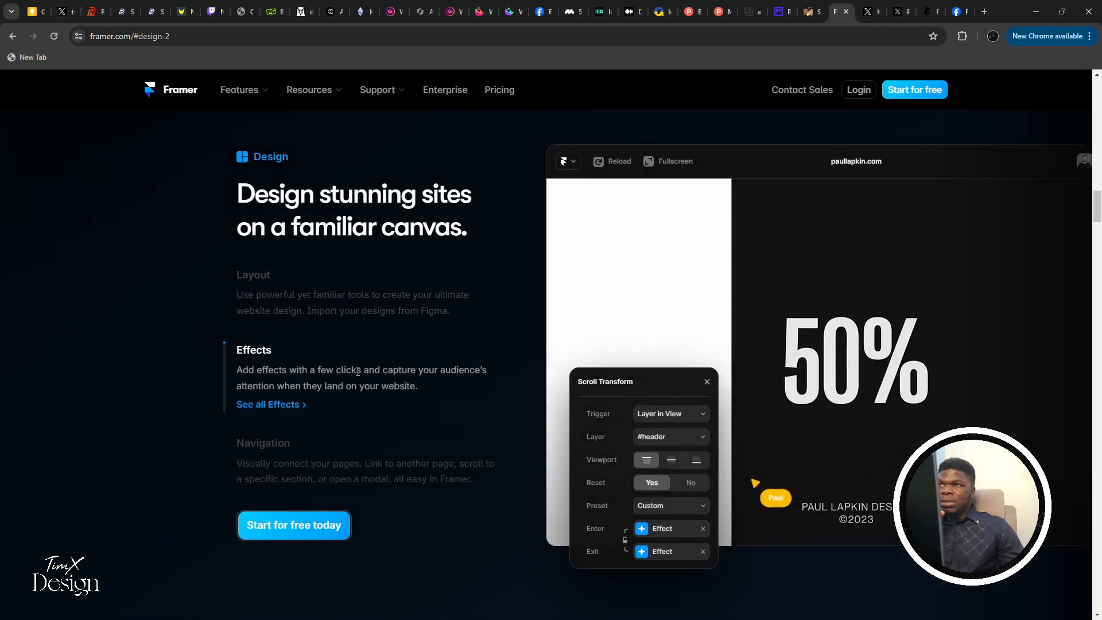
click(337, 456)
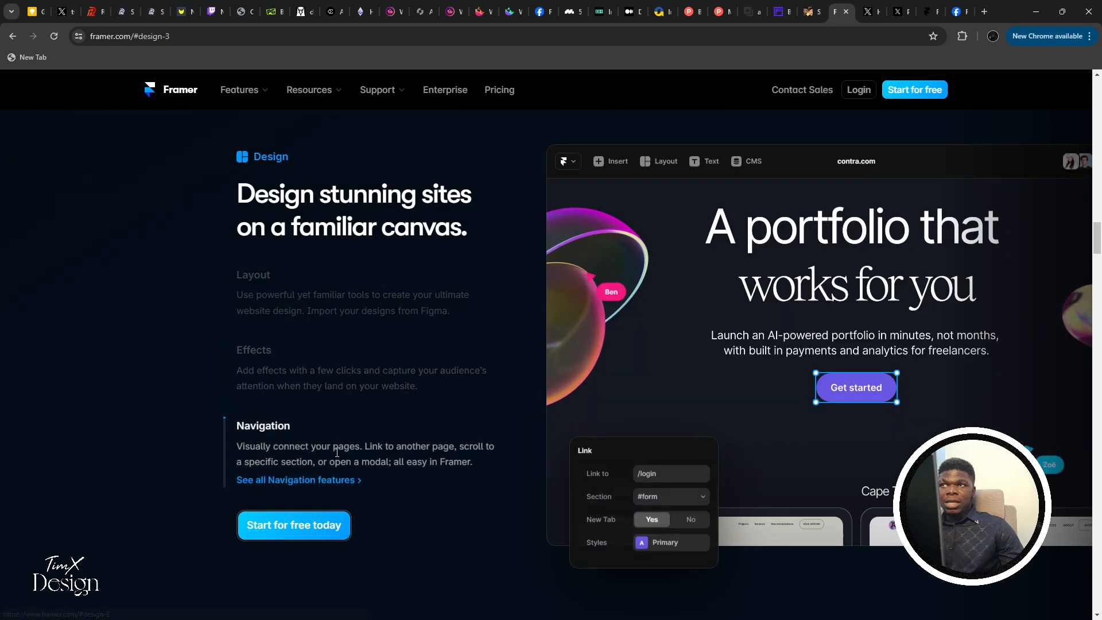
click(330, 301)
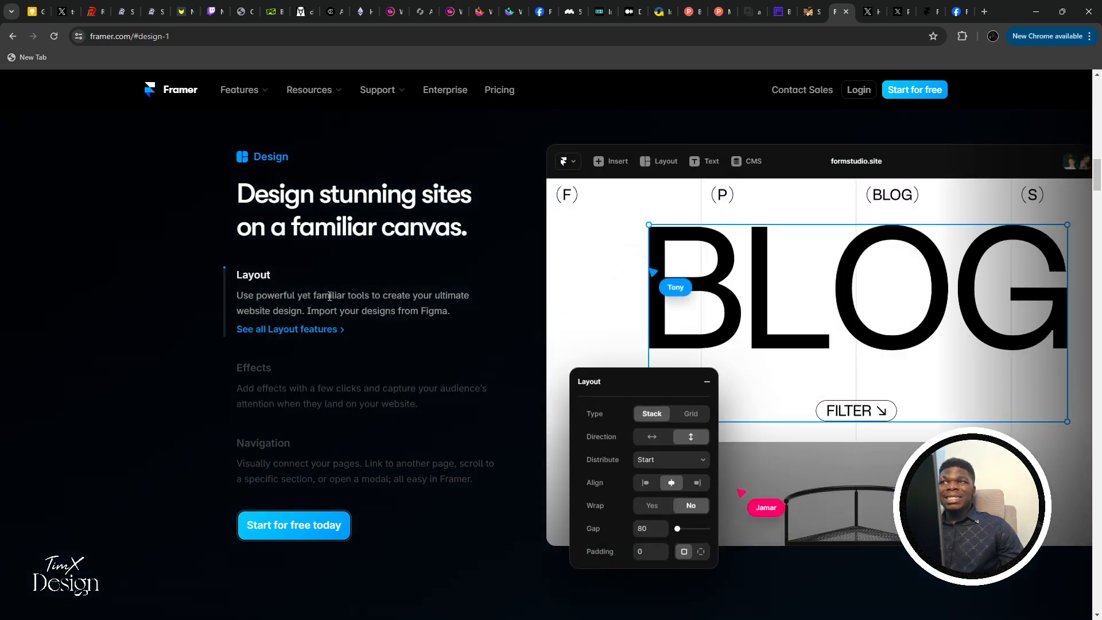
click(330, 388)
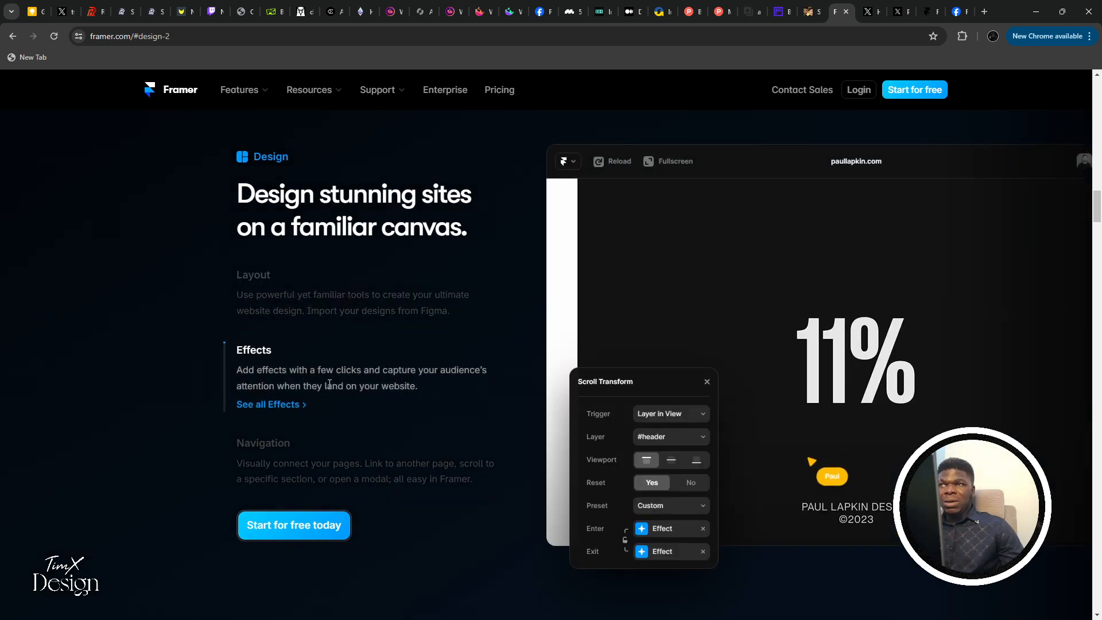
click(332, 469)
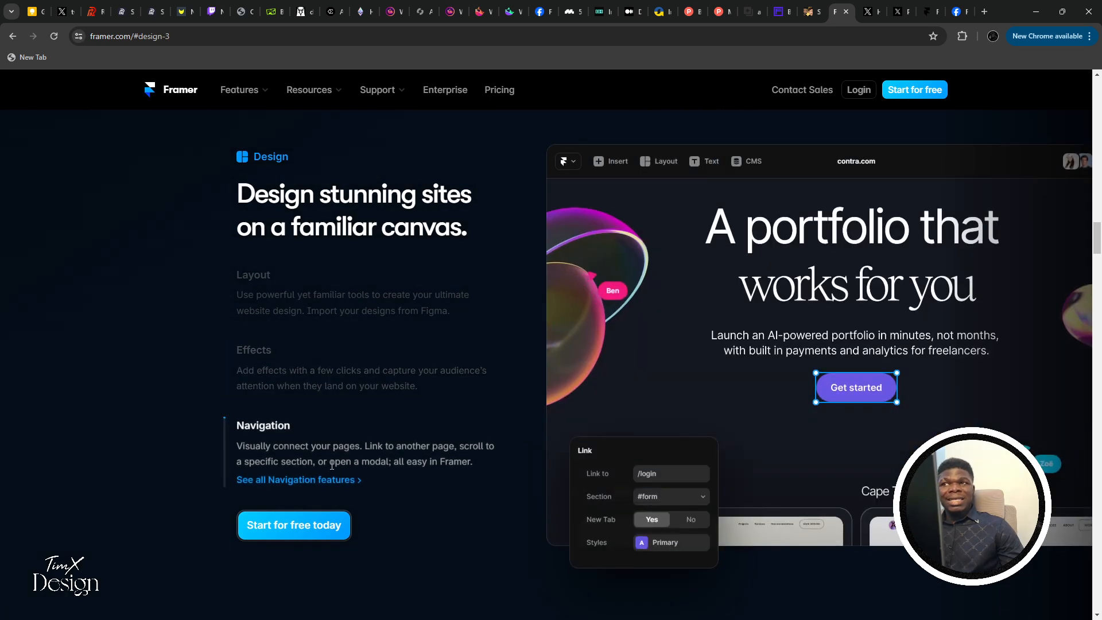
click(354, 318)
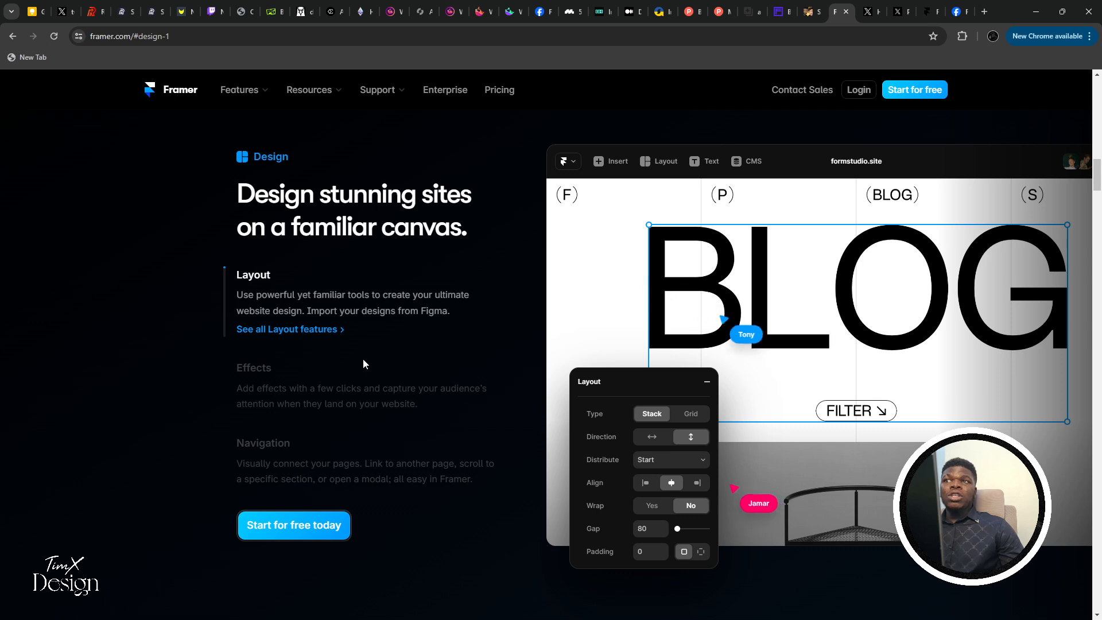
click(357, 382)
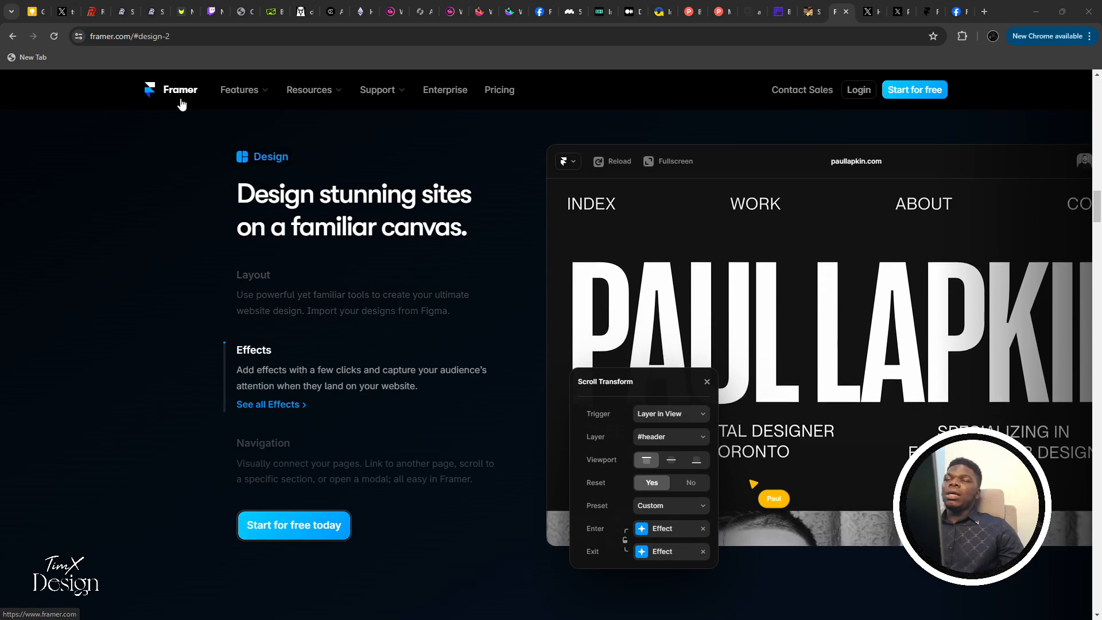
Switch to Figma, clear the selection and paste the captured Design section screenshot onto the canvas
key(alt+Tab)
scroll(288, 371, down, 5)
click(288, 372)
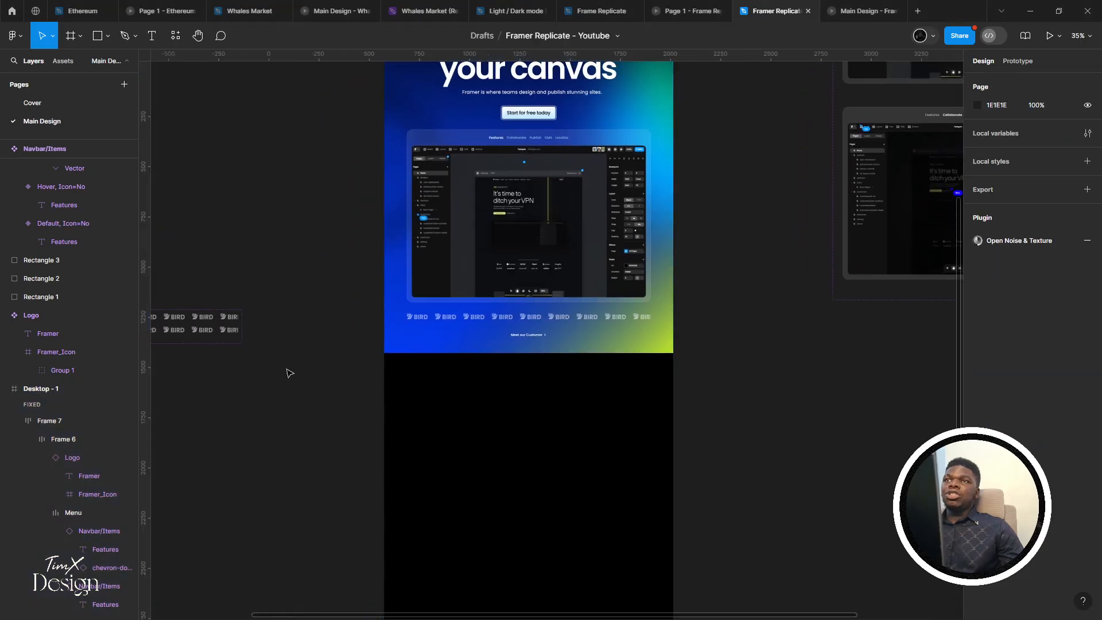
drag(615, 268, 822, 180)
key(ctrl+v)
Place the pasted screenshot beside the Desktop - 1 frame, below the logo row component, at X -1591, Y 1583
drag(717, 308, 477, 401)
scroll(453, 413, up, 3)
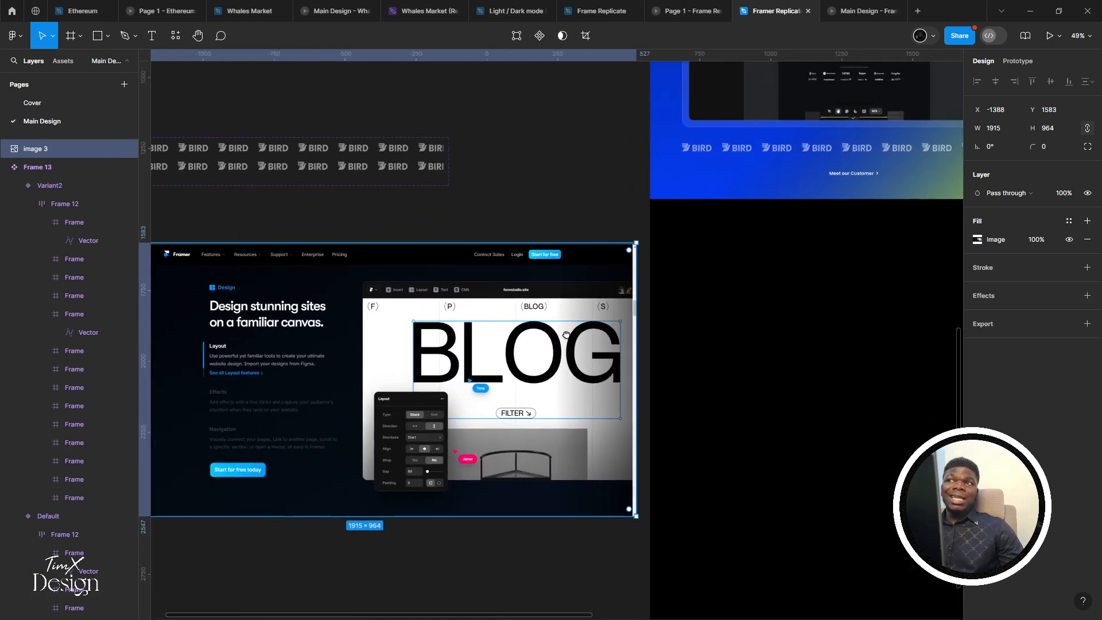
scroll(659, 298, down, 4)
scroll(492, 302, up, 3)
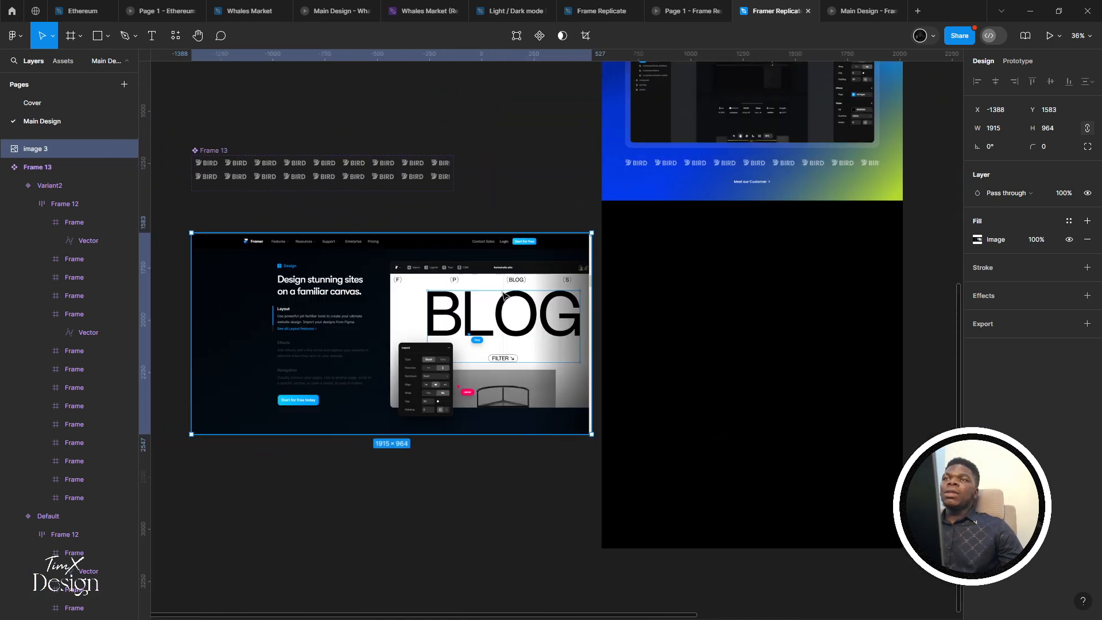
drag(614, 280, 606, 275)
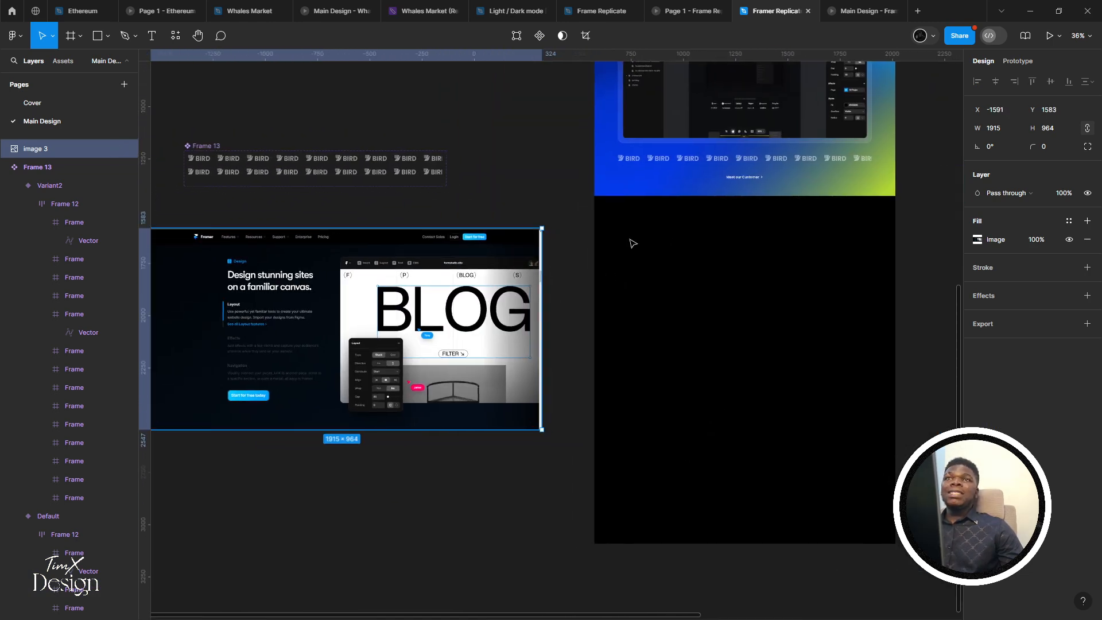
Draw a full-width 1440 × 945 frame inside Desktop - 1, just below the hero
click(71, 35)
scroll(490, 213, right, 3)
drag(481, 202, 784, 398)
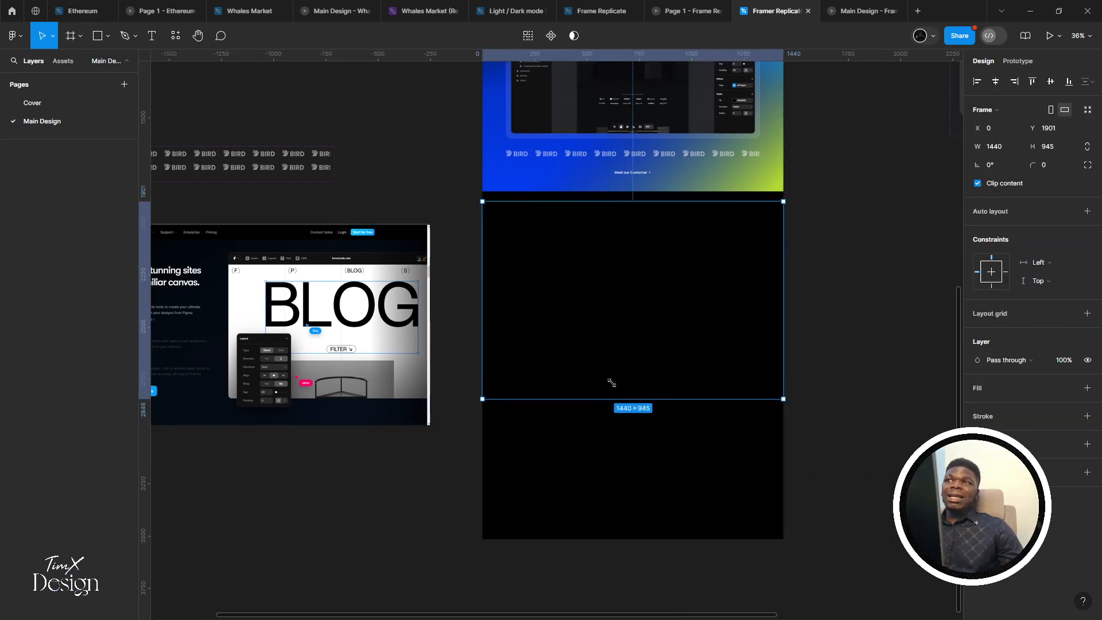
Fill the new frame with the dark navy 03080E sampled from the reference screenshot and align it directly under the hero at Y 1853
scroll(578, 381, left, 5)
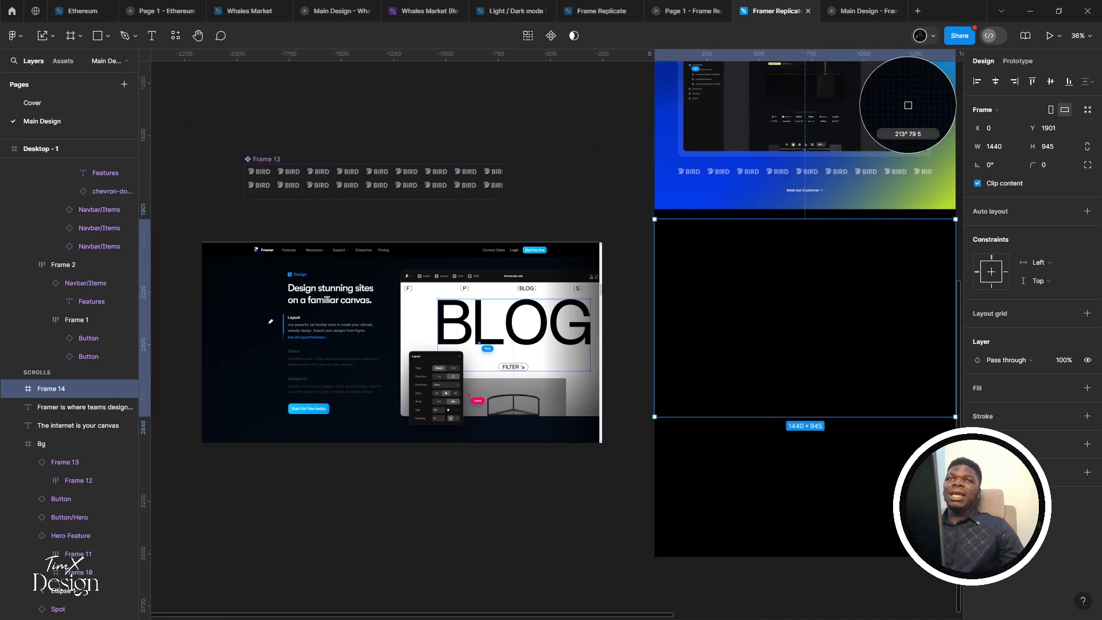
click(203, 360)
scroll(645, 335, up, 3)
scroll(595, 298, right, 2)
drag(595, 298, 591, 276)
click(976, 406)
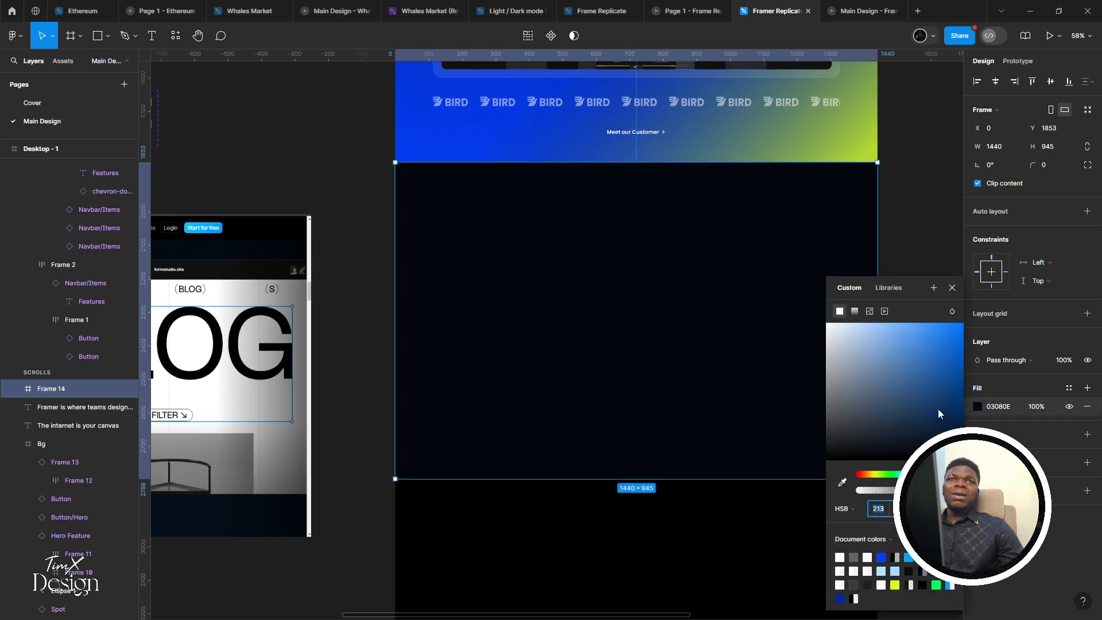
click(878, 509)
click(351, 290)
click(397, 287)
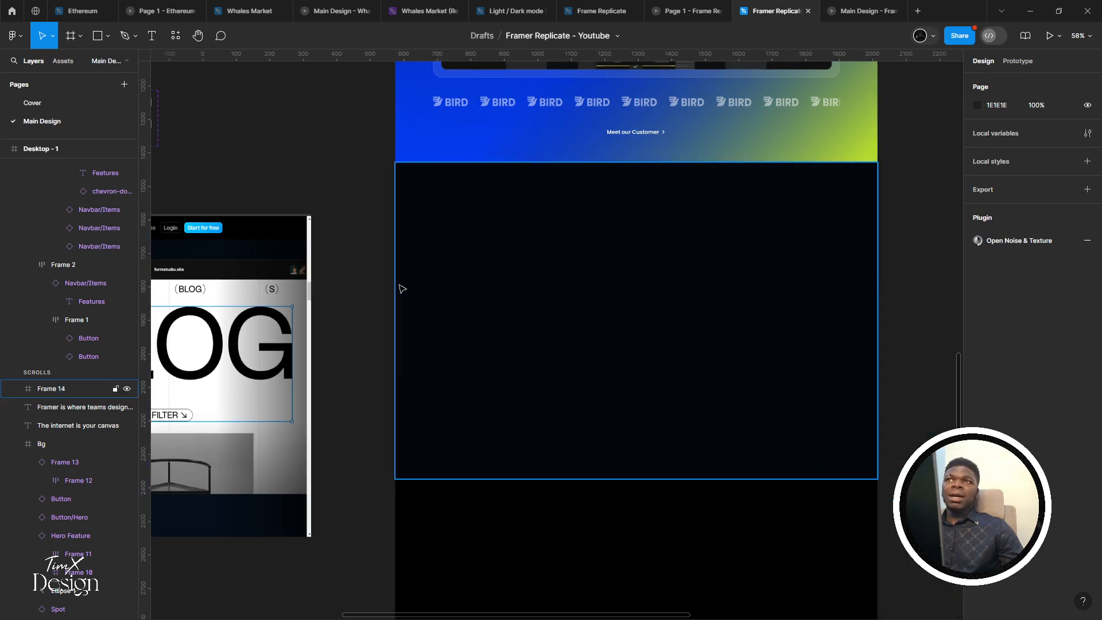
drag(395, 278, 400, 274)
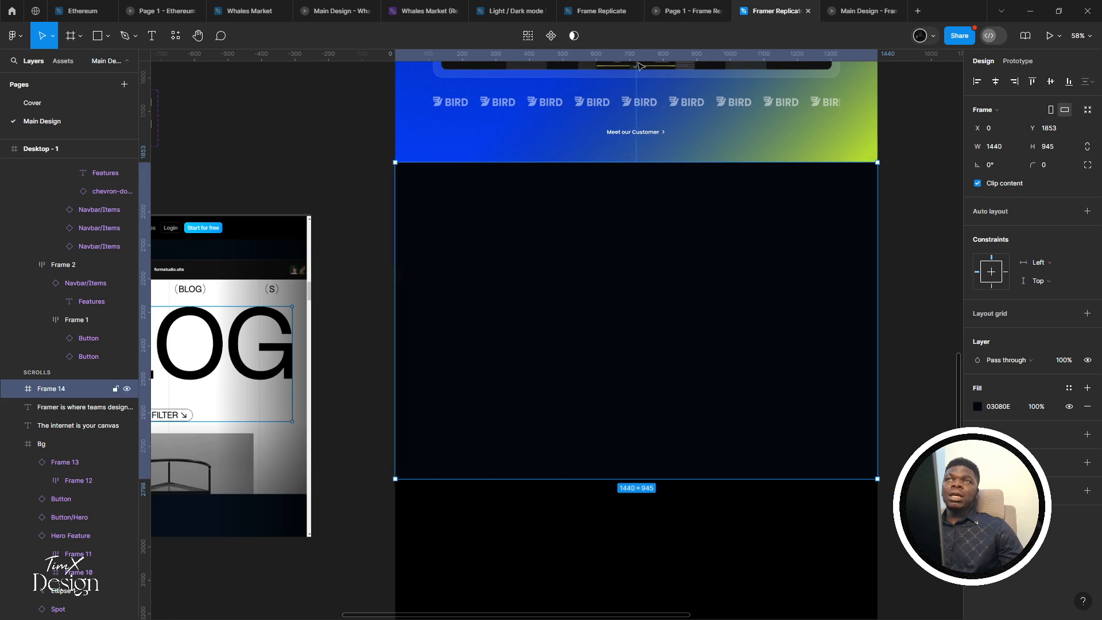
Preview the new dark section in the prototype and return to the design file
click(837, 9)
scroll(613, 262, down, 7)
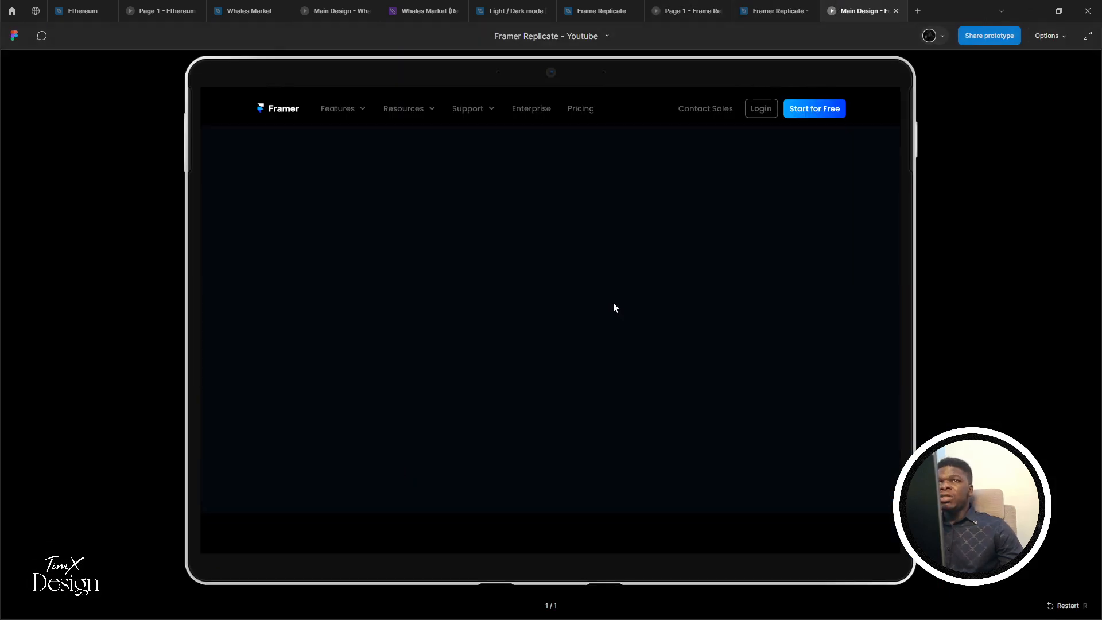
click(797, 10)
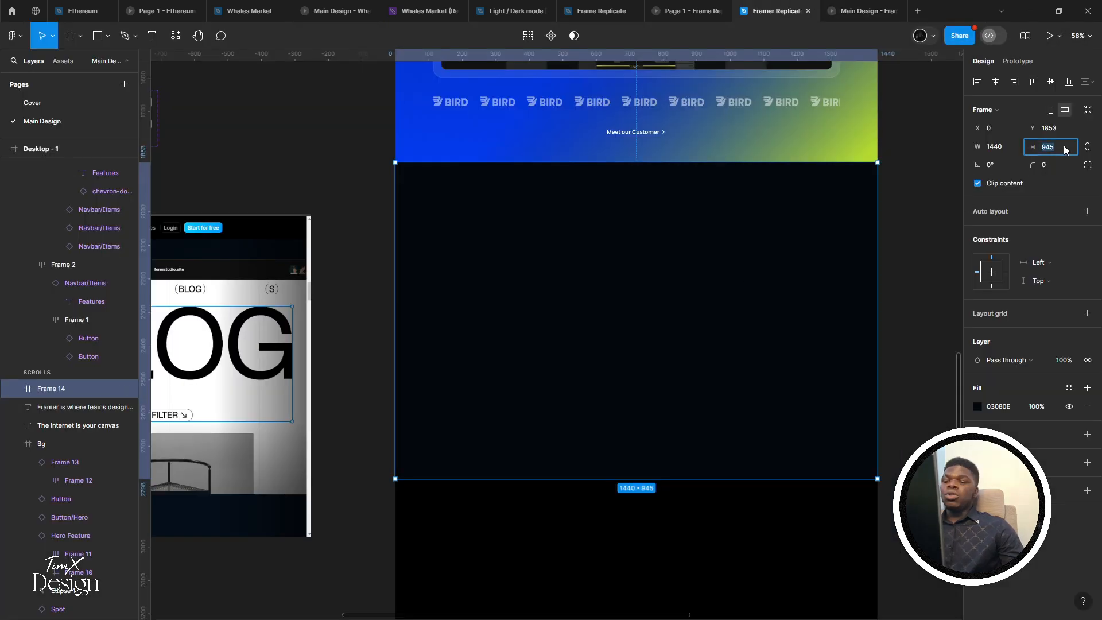
Set the section frame's height to 1024 and check how it fills the screen in the prototype preview
click(1065, 150)
text(1024)
key(Return)
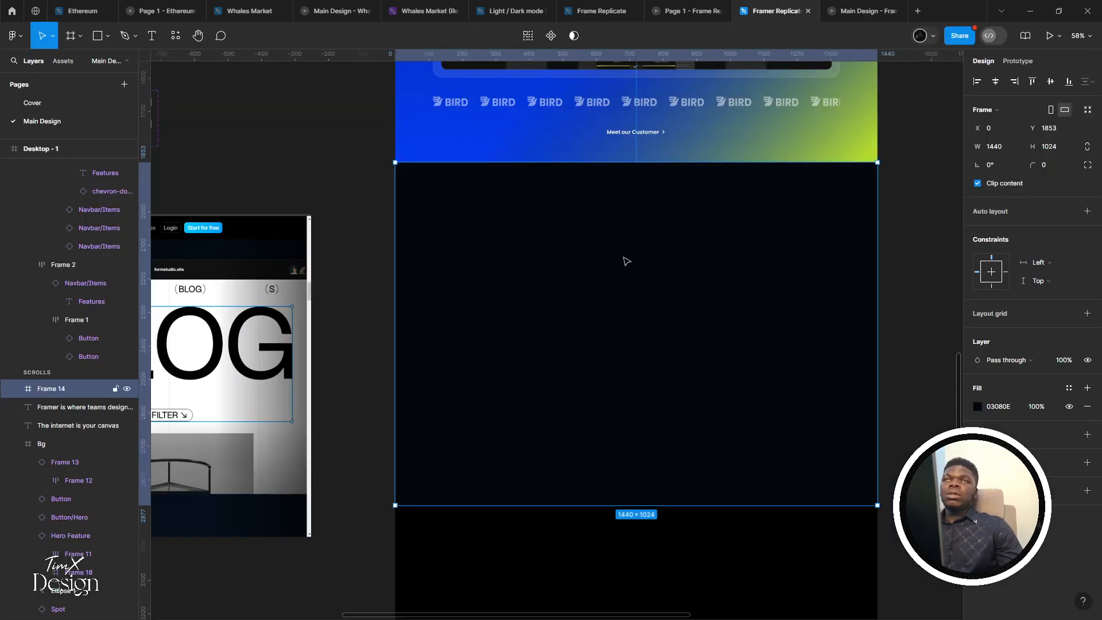
scroll(626, 261, down, 1)
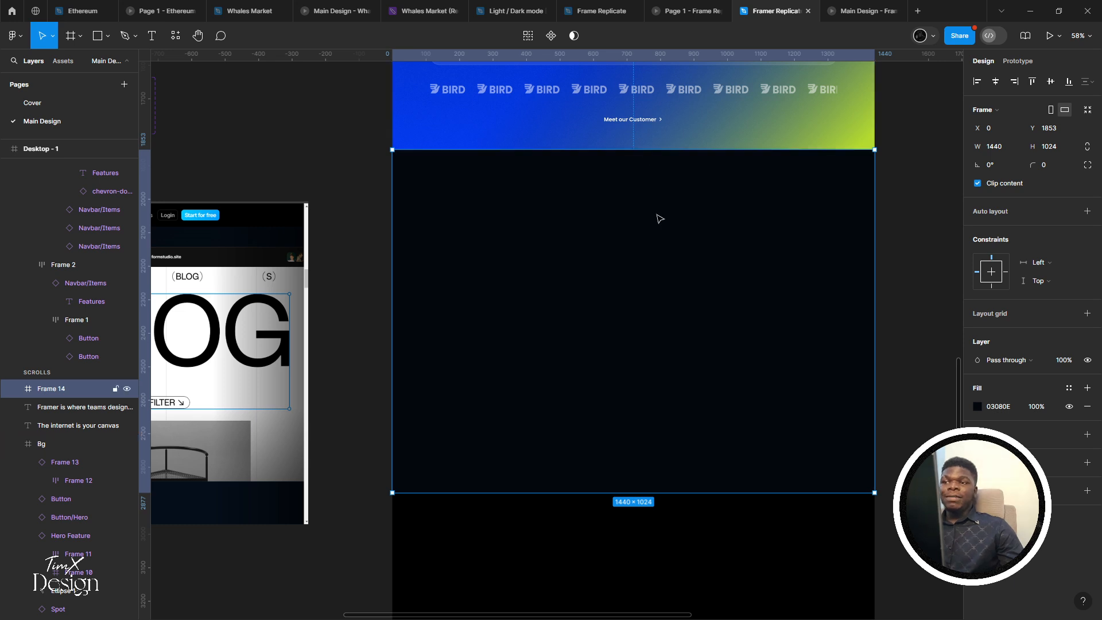
click(860, 11)
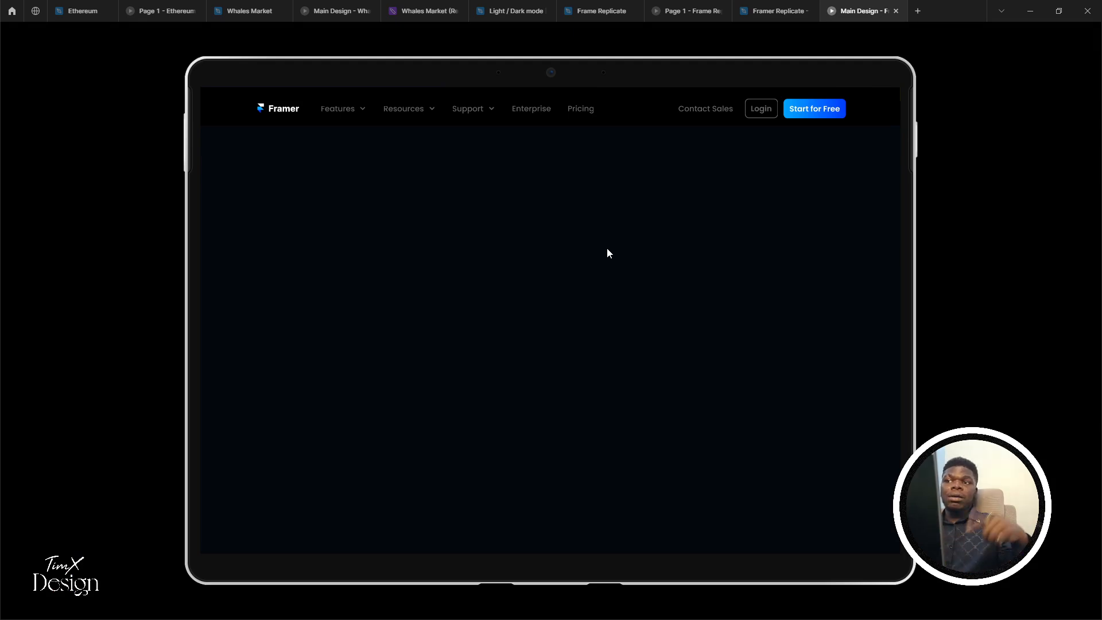
click(802, 11)
Examine the reference screenshot's Design section, comparing its heading, feature list and canvas mockup with the empty section frame
scroll(501, 333, down, 3)
drag(502, 332, 611, 299)
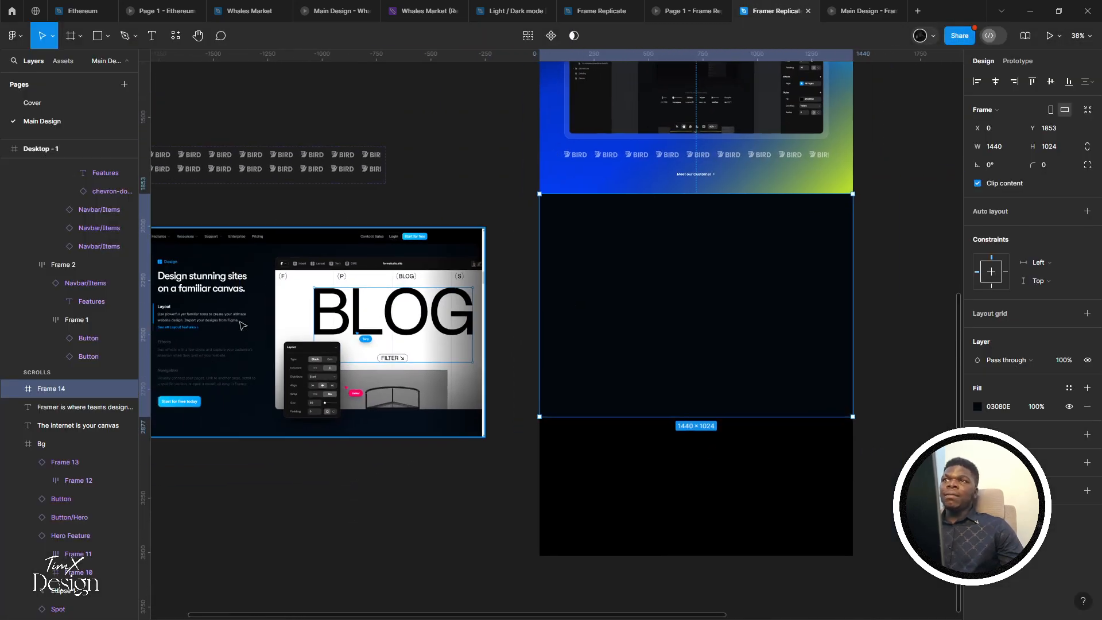
scroll(328, 307, up, 1)
drag(230, 314, 462, 293)
scroll(448, 278, up, 4)
scroll(393, 272, up, 2)
drag(393, 273, 309, 270)
scroll(299, 258, down, 3)
scroll(418, 231, up, 1)
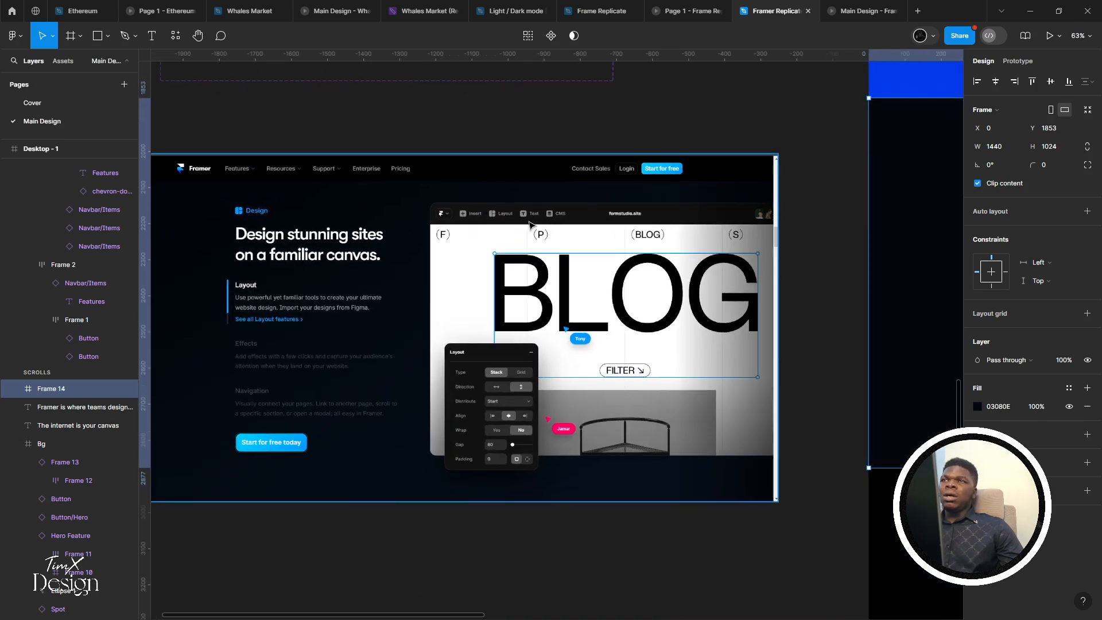
Add the heading text "Design Stunning sites on a familiar canvas" on two lines in the section frame at X 191, Y 158
drag(735, 214, 371, 276)
drag(483, 261, 342, 324)
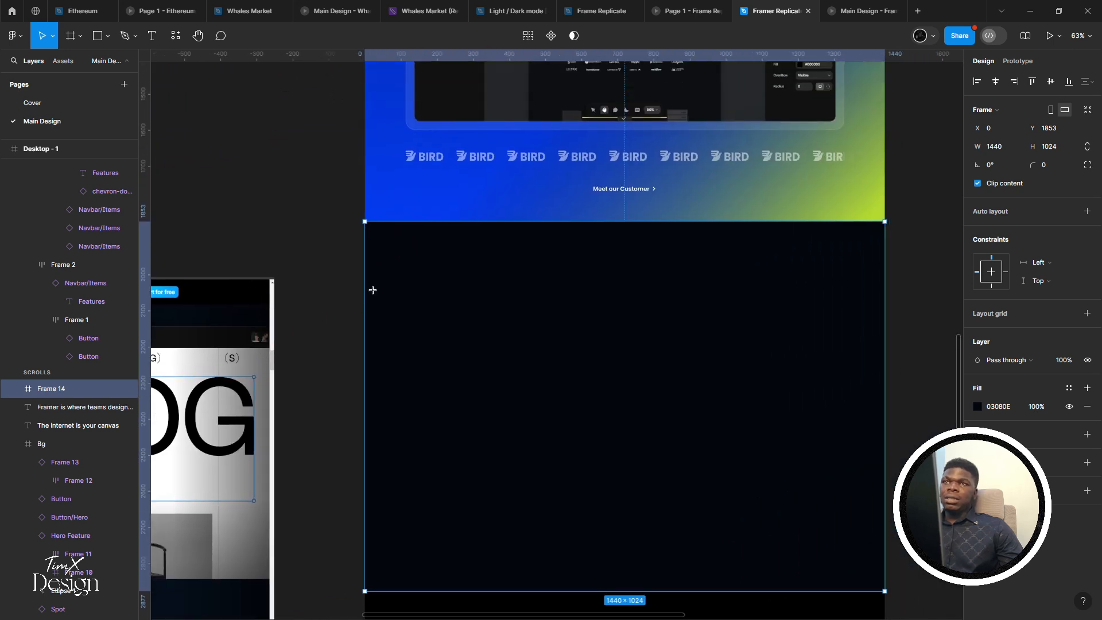
click(435, 279)
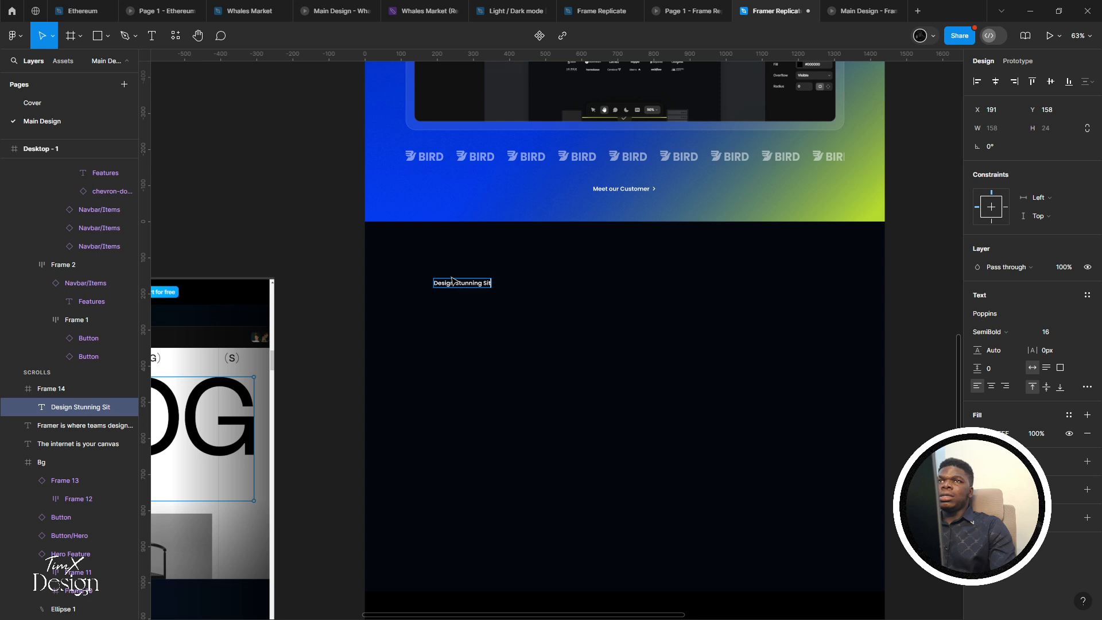
scroll(453, 281, left, 10)
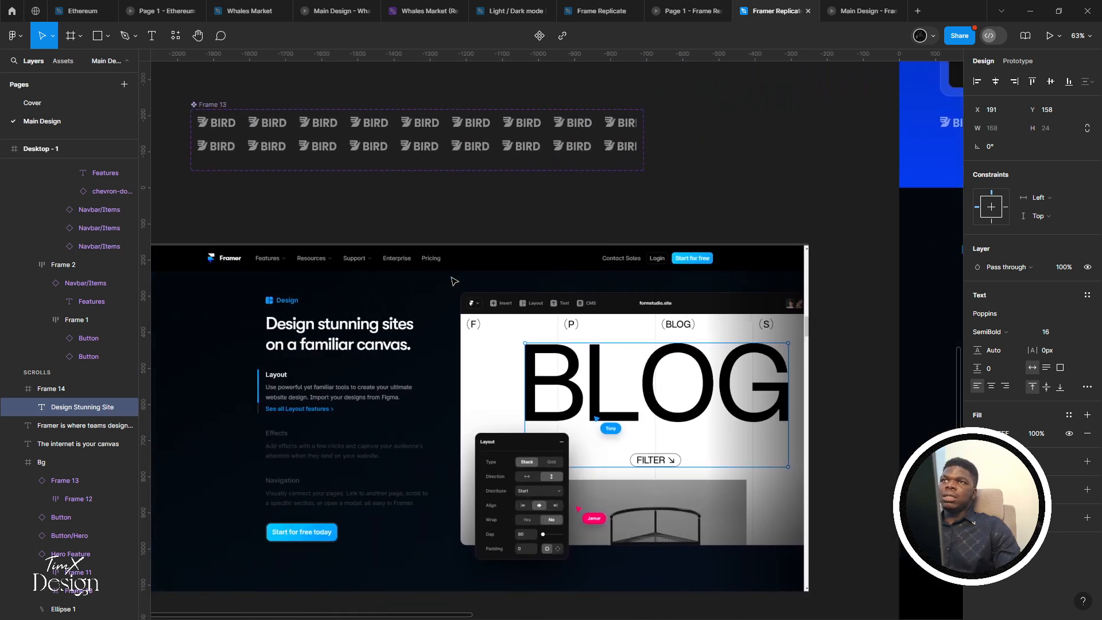
scroll(454, 281, right, 1)
scroll(454, 281, right, 6)
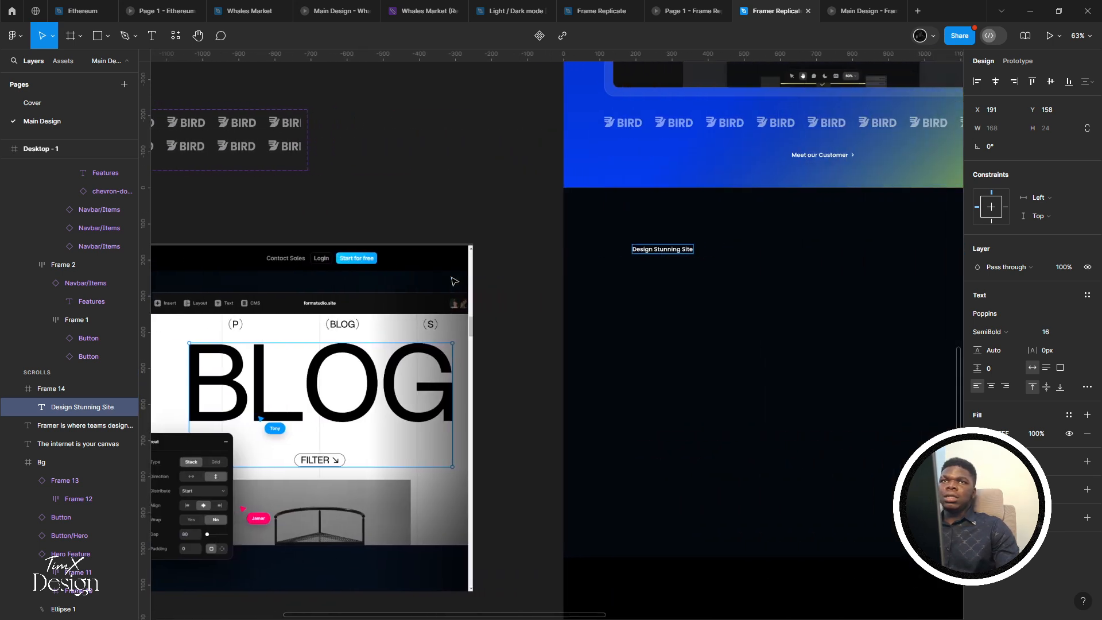
scroll(455, 282, left, 6)
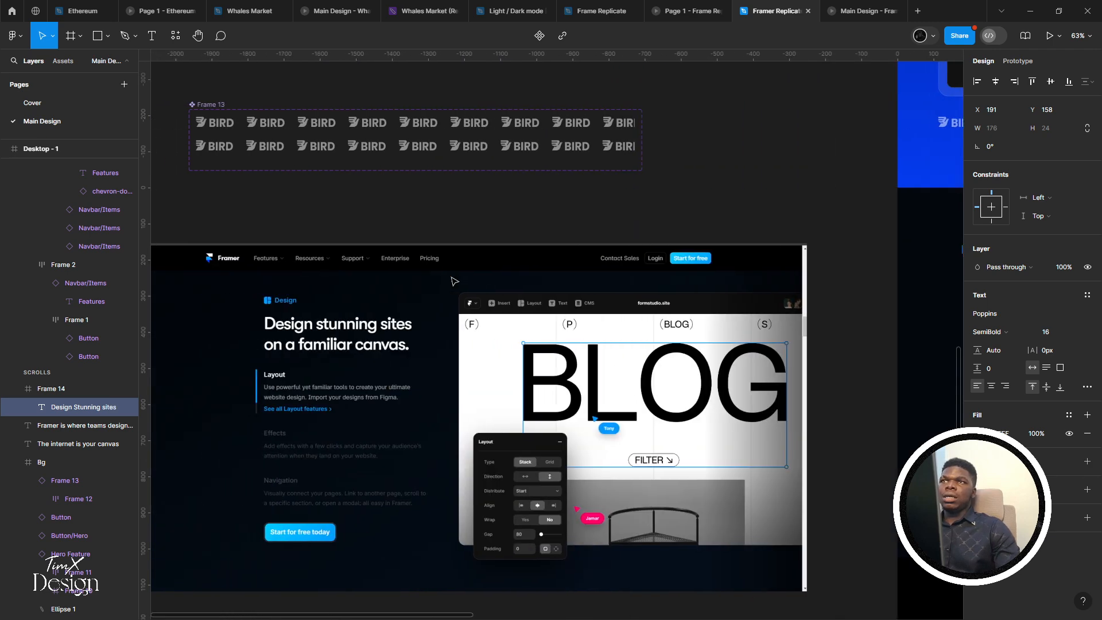
scroll(455, 281, right, 5)
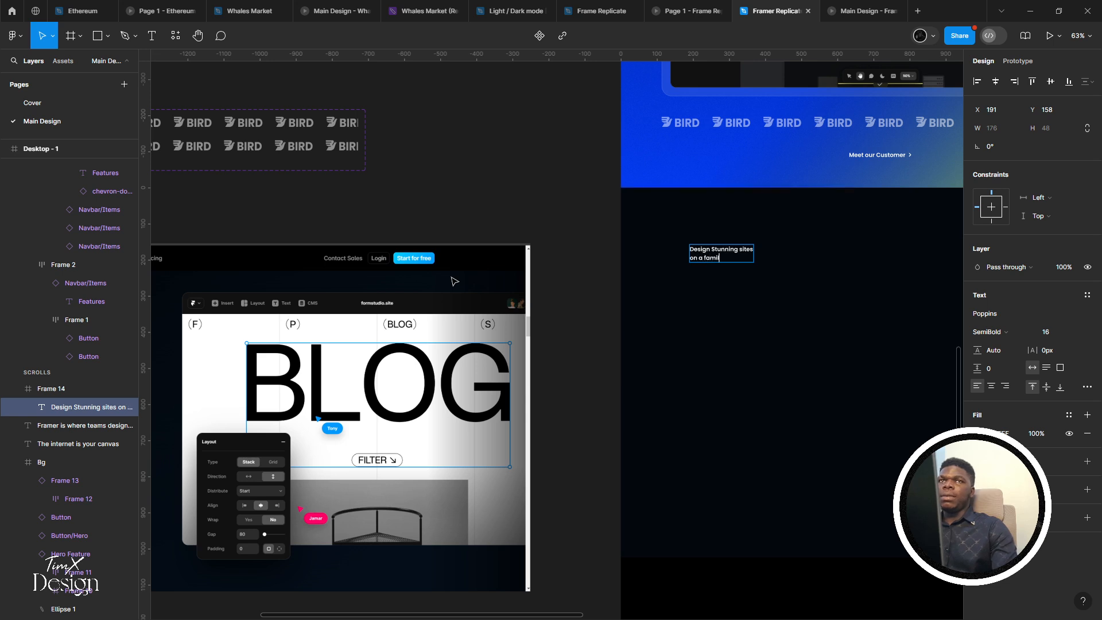
scroll(455, 281, left, 6)
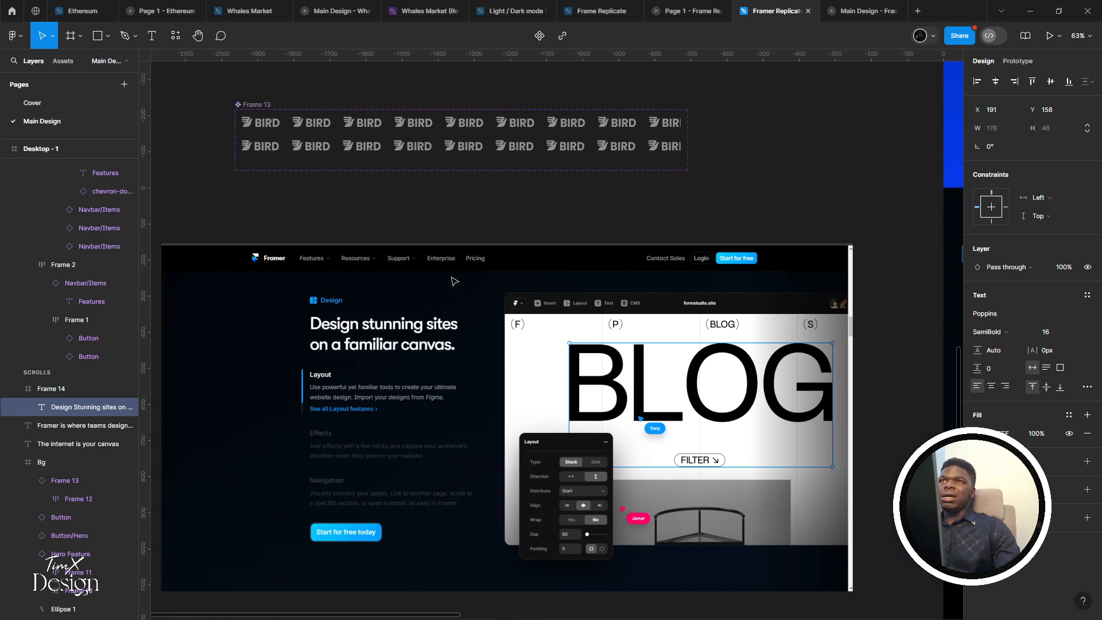
scroll(454, 281, right, 3)
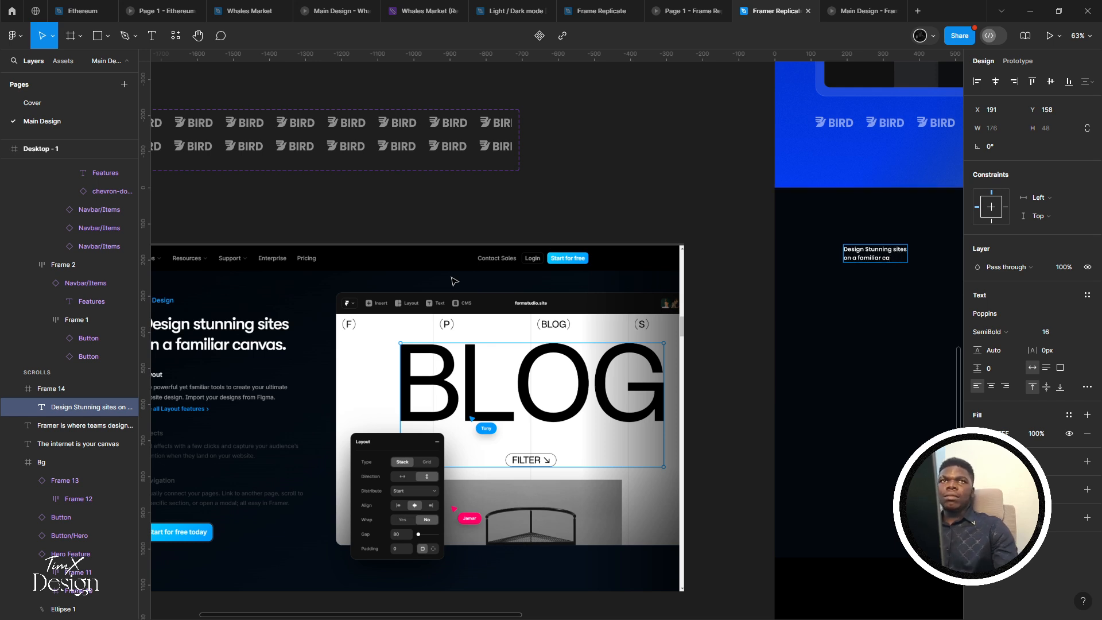
Finish the heading text "Design Stunning sites on a familiar canvas." and set its font size to 32
key(Escape)
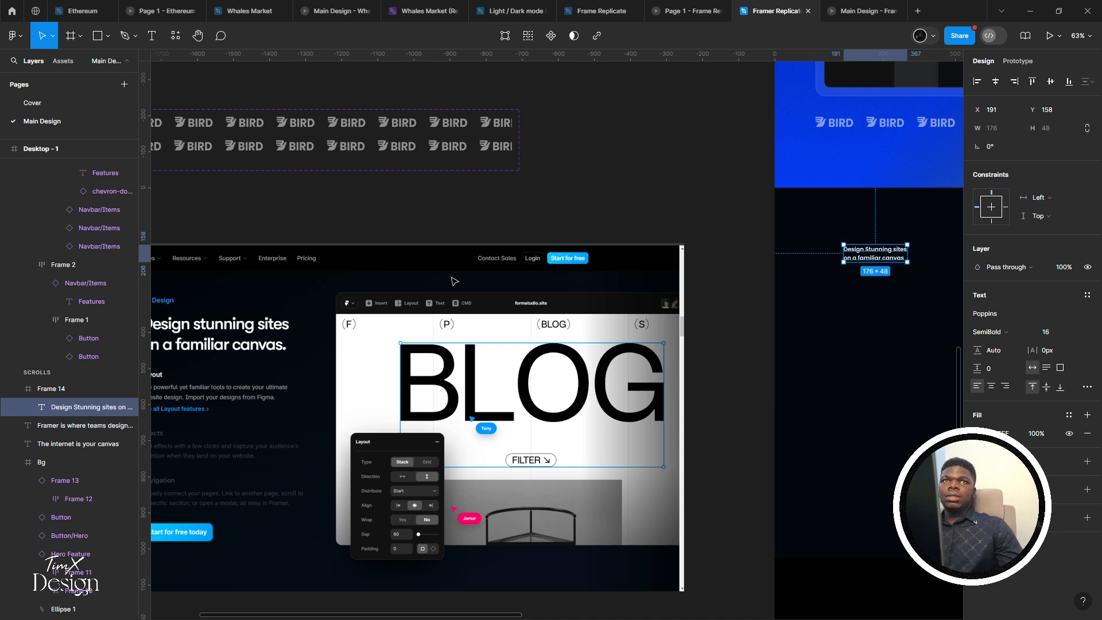
ctrl+scroll(550, 289, up, 5)
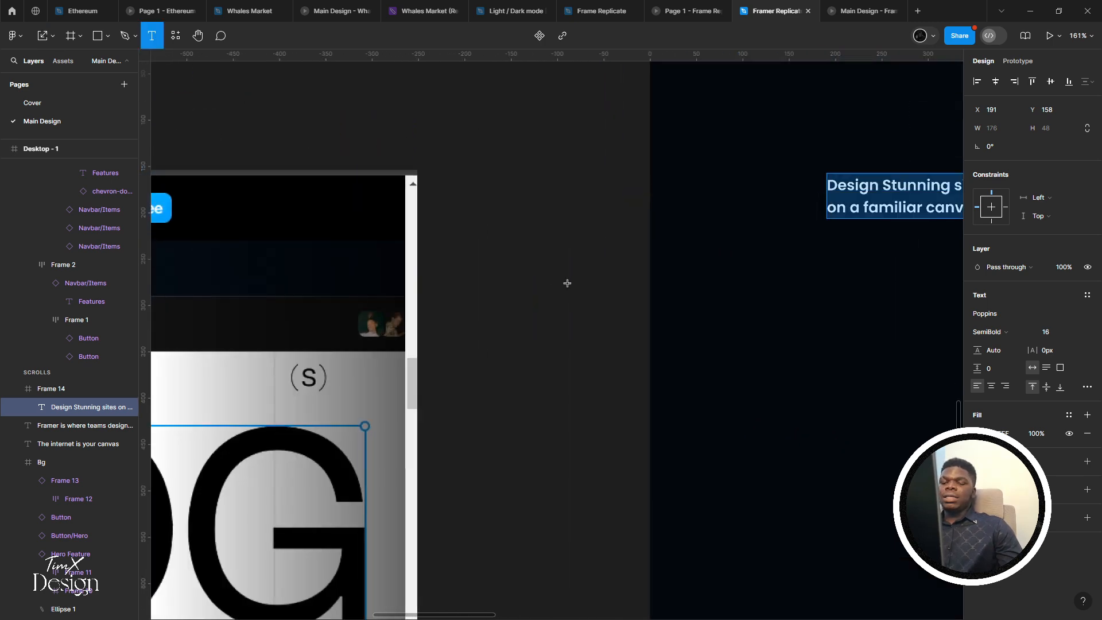
key(t)
key(v)
key(shift+2)
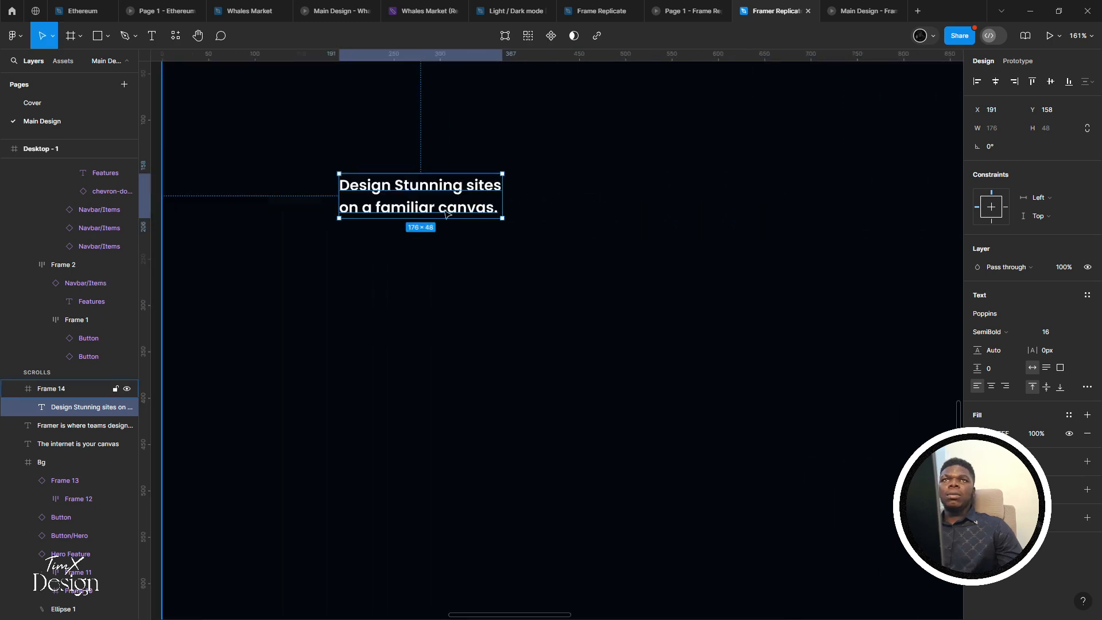
click(1082, 334)
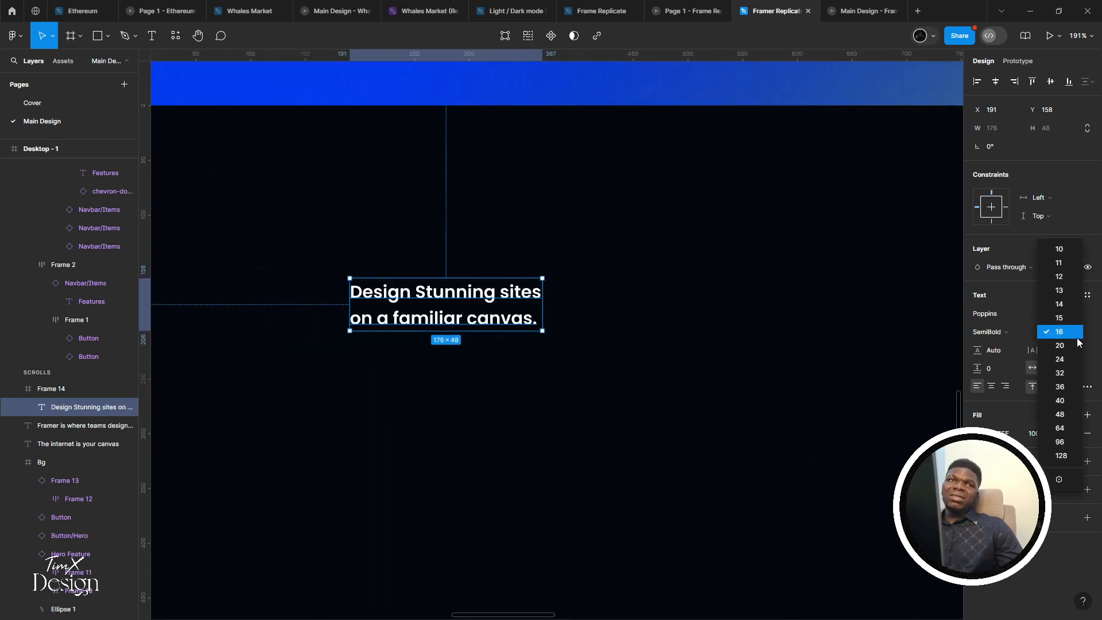
click(1059, 372)
key(shift+2)
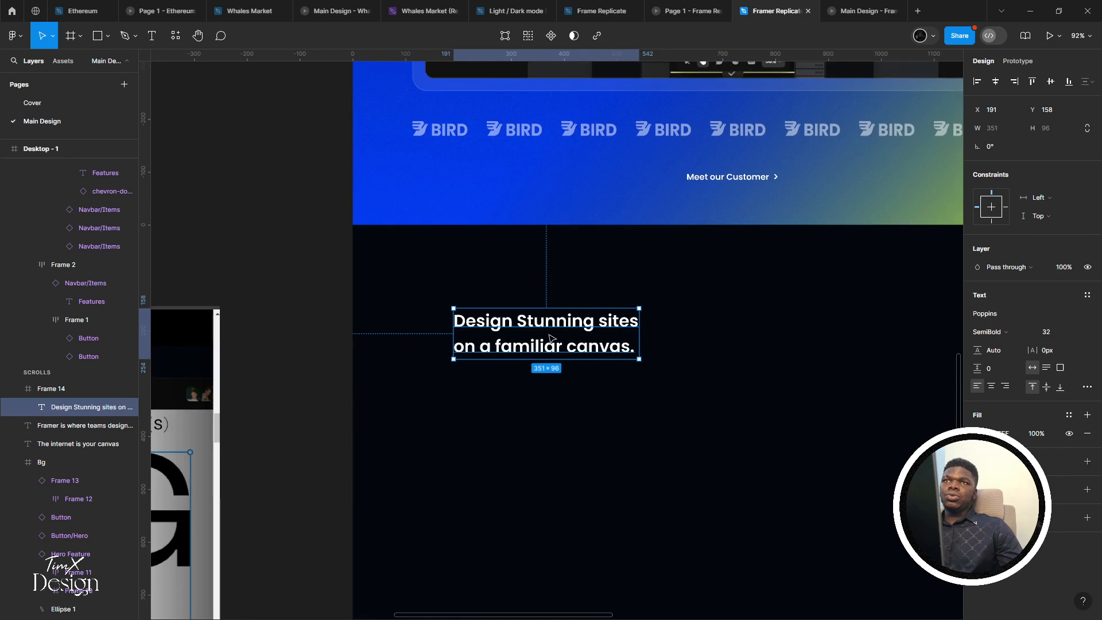
Compare the heading with the reference screenshot and increase its font size to 36
scroll(549, 339, down, 10)
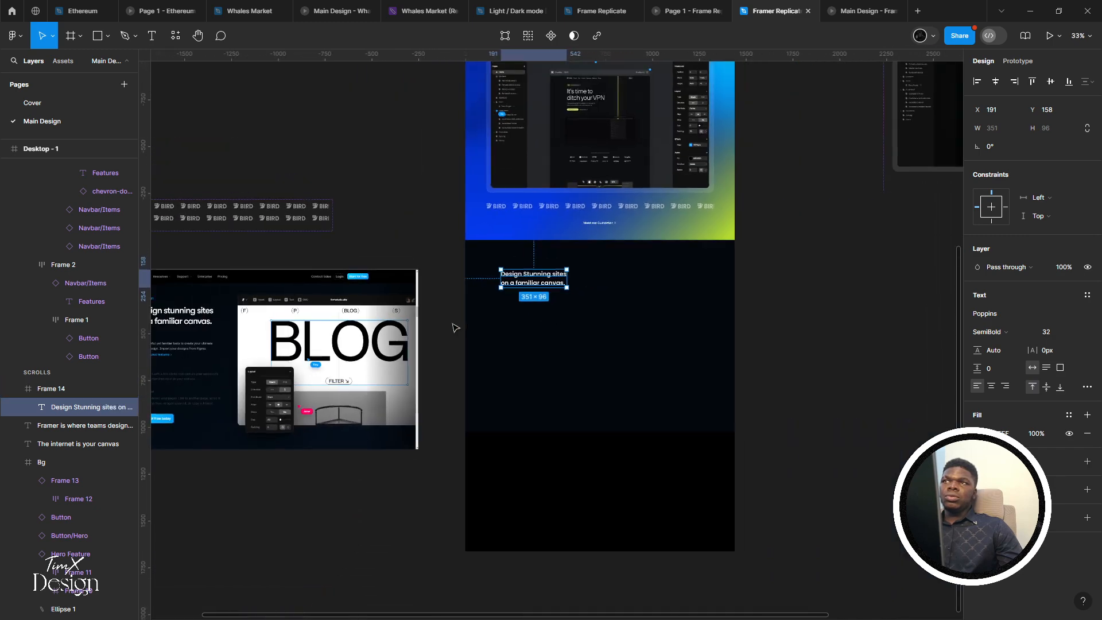
drag(452, 323, 469, 307)
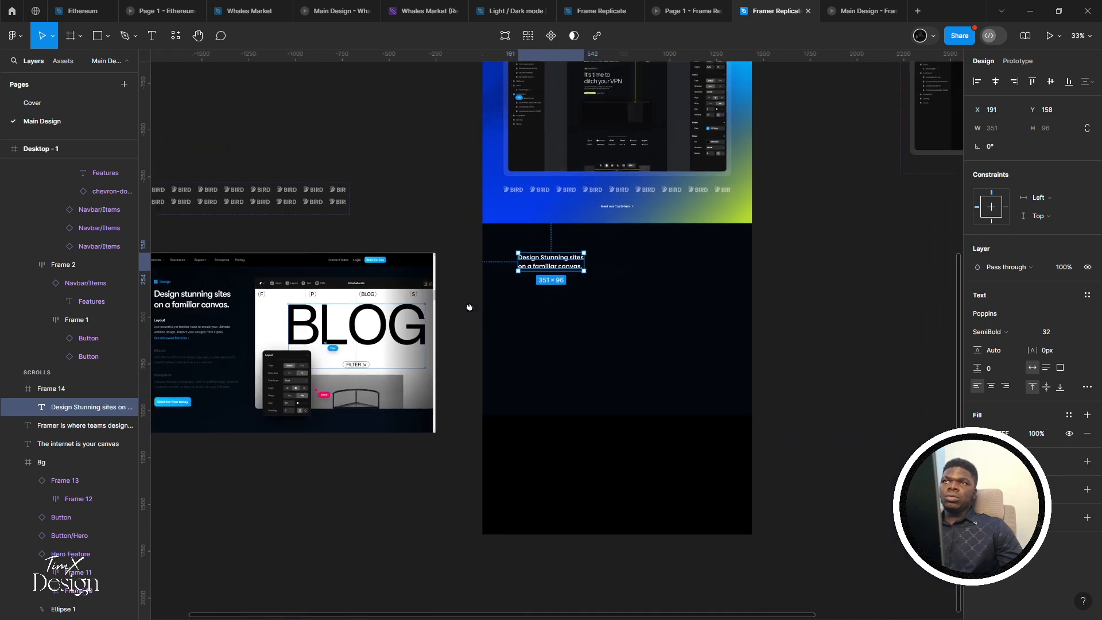
click(1076, 336)
click(1052, 345)
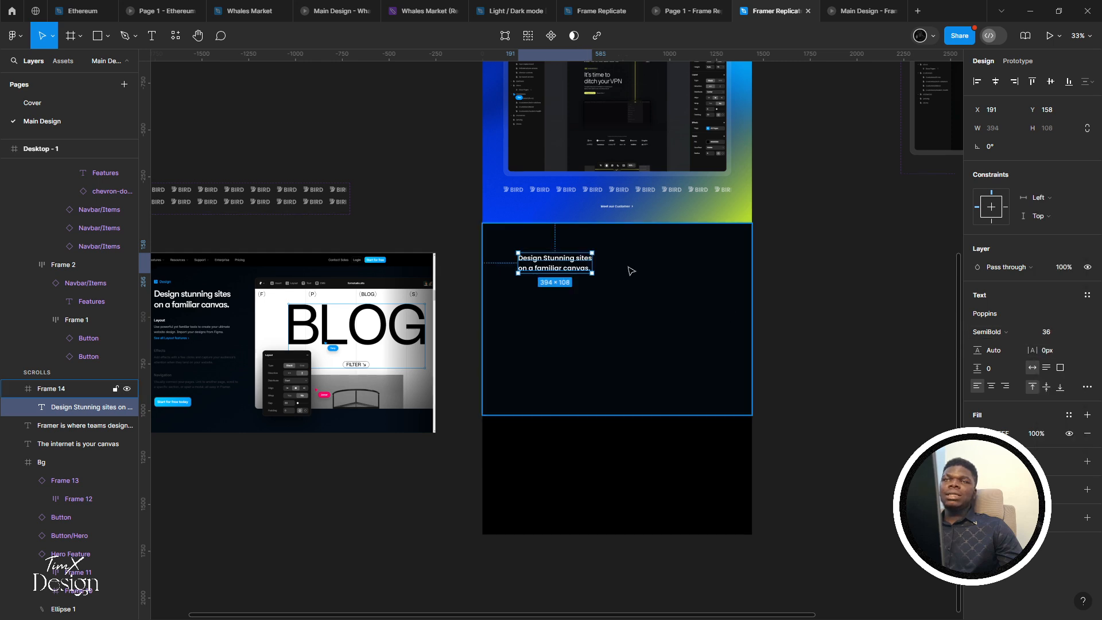
Set the heading's line height to 44
scroll(631, 271, up, 10)
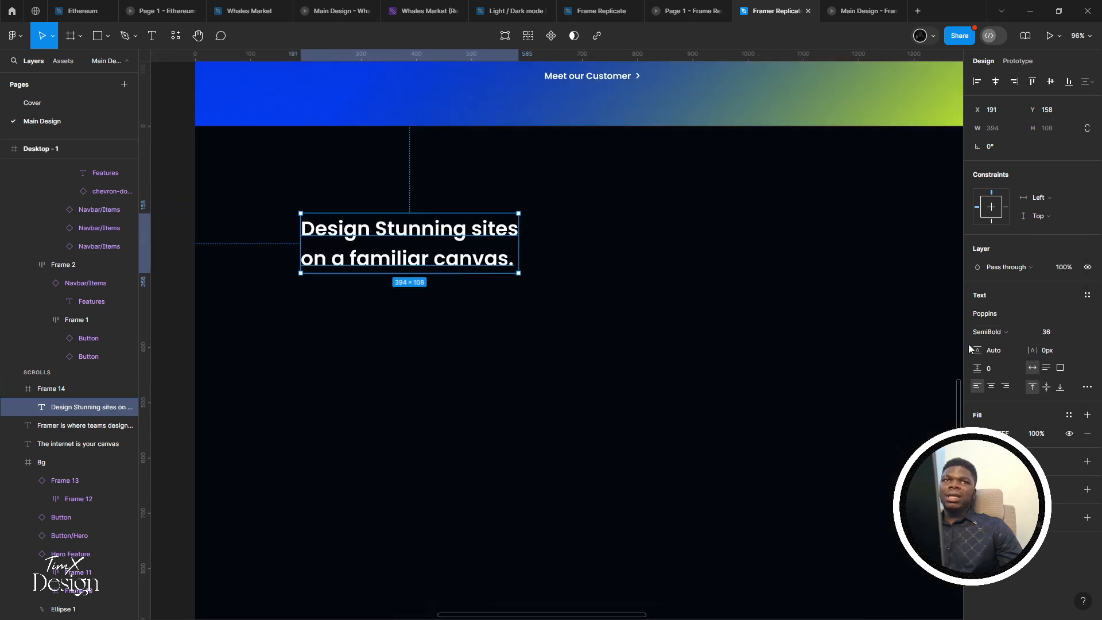
text(326)
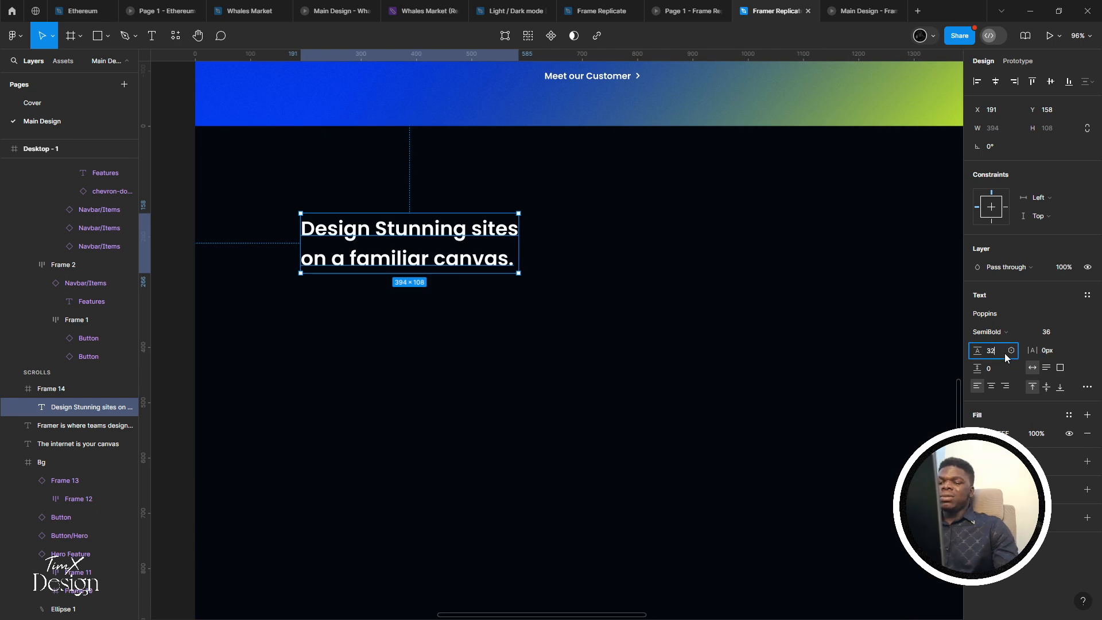
key(BackSpace)
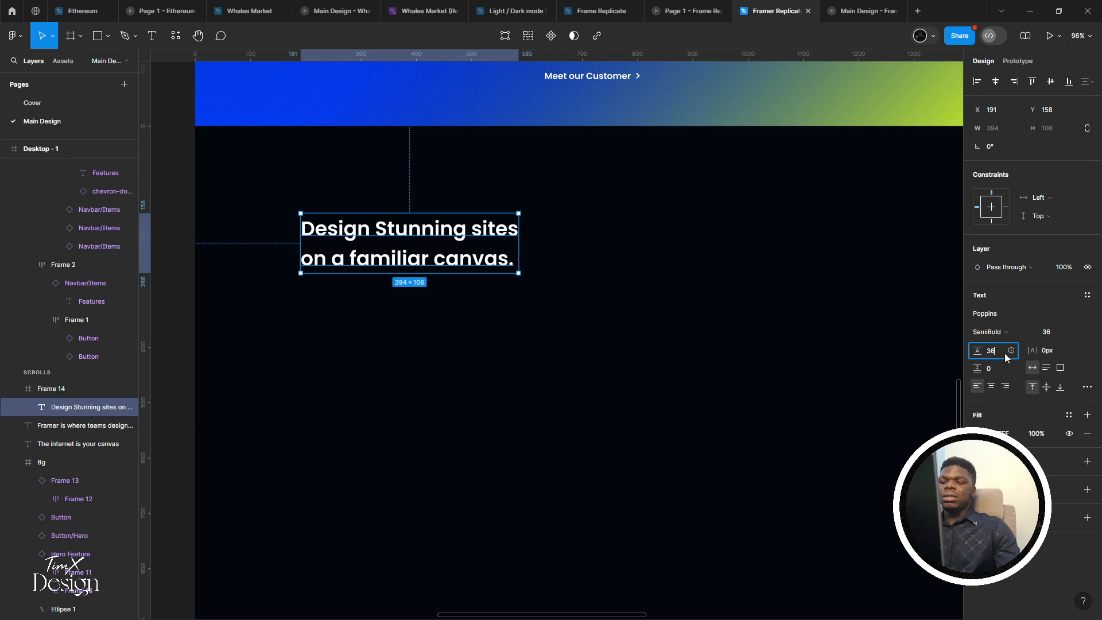
text(44)
key(Return)
scroll(398, 348, down, 2)
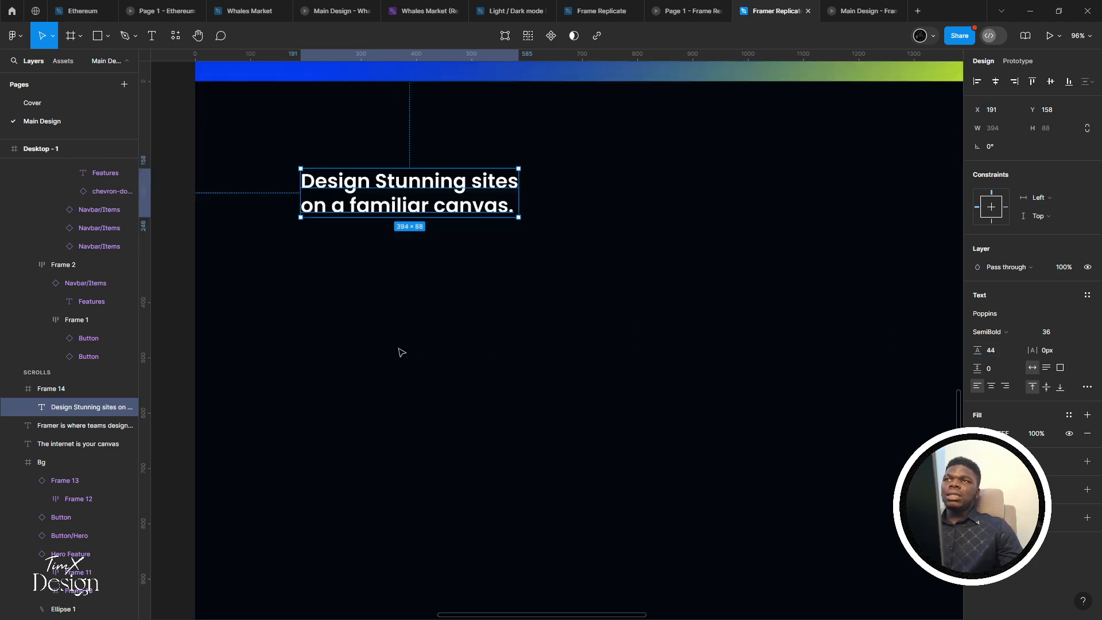
Try the Bold weight on the heading against the reference screenshot and undo the weight change
scroll(332, 379, down, 5)
scroll(584, 296, left, 10)
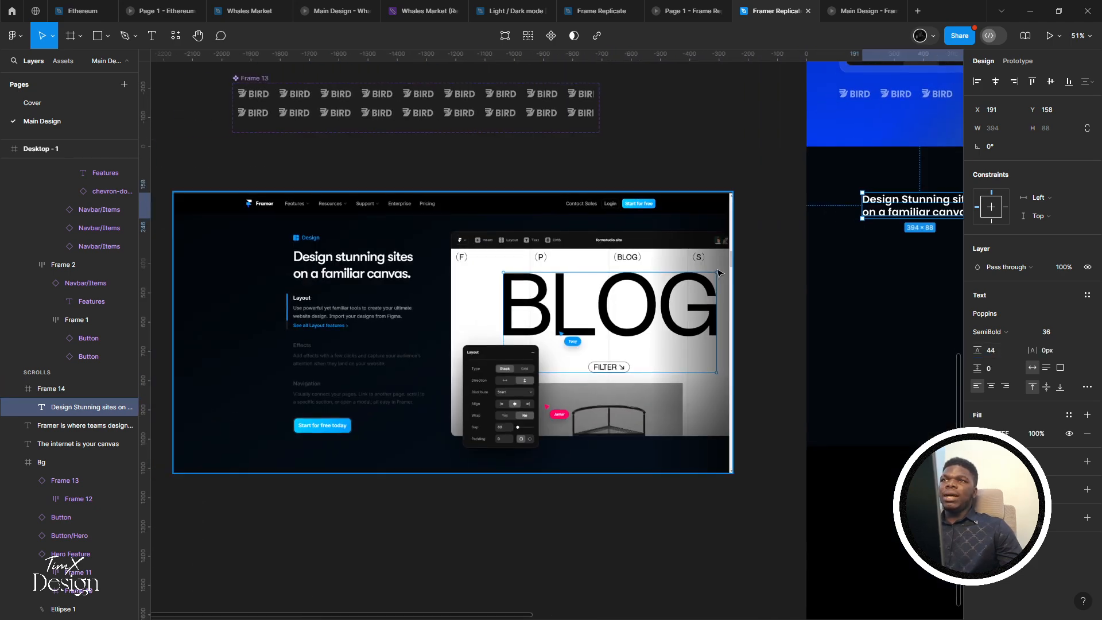
scroll(585, 253, up, 3)
scroll(580, 241, right, 4)
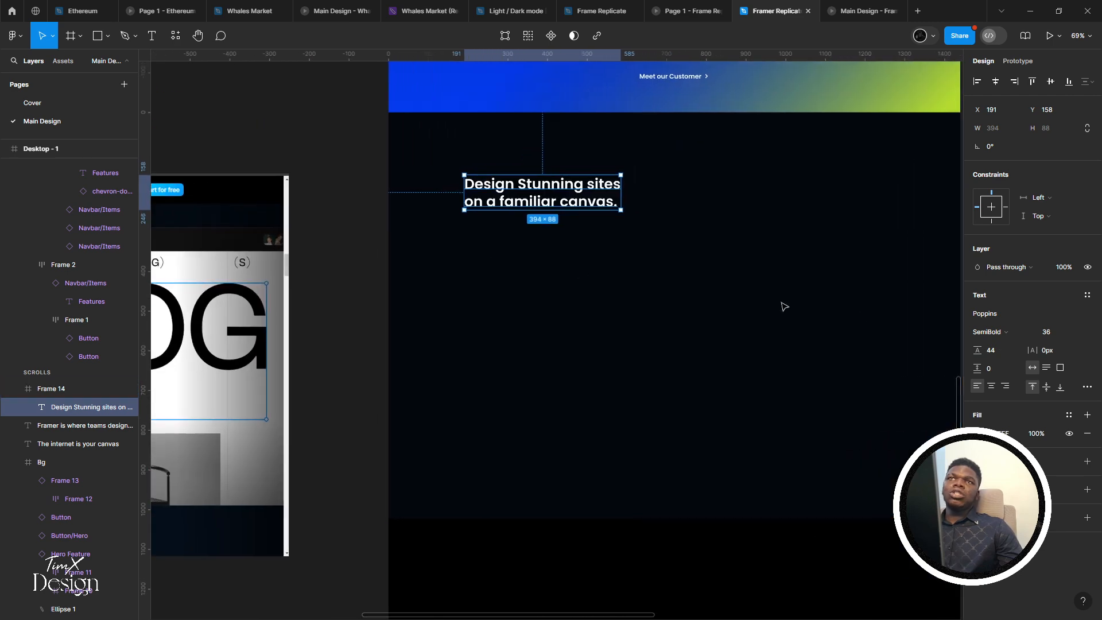
click(1007, 331)
click(996, 344)
scroll(834, 253, down, 5)
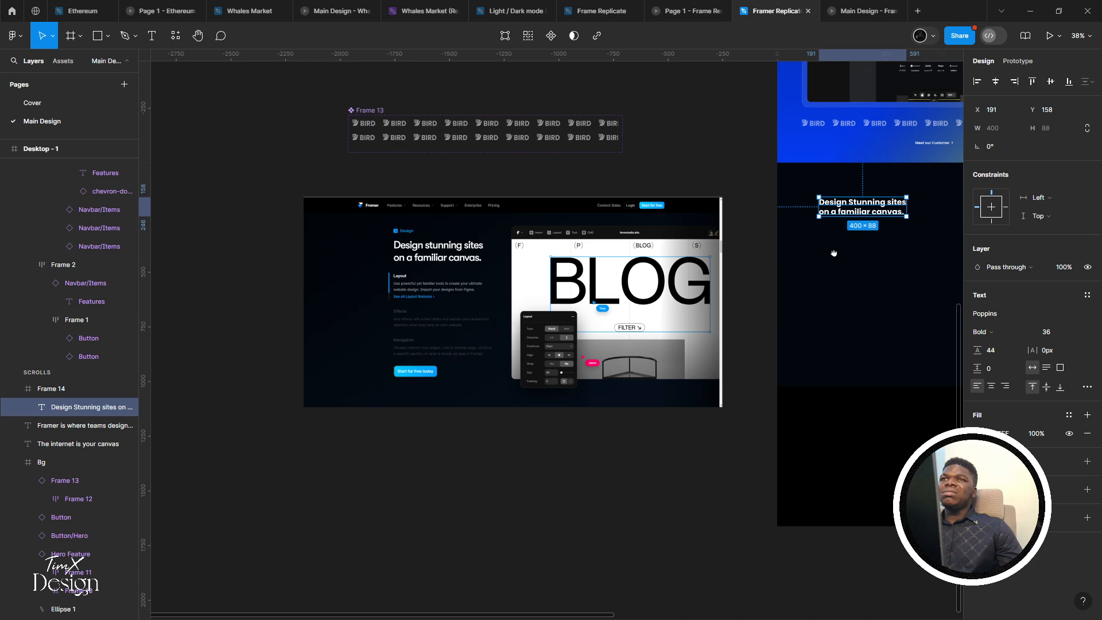
scroll(803, 253, up, 3)
scroll(717, 264, up, 2)
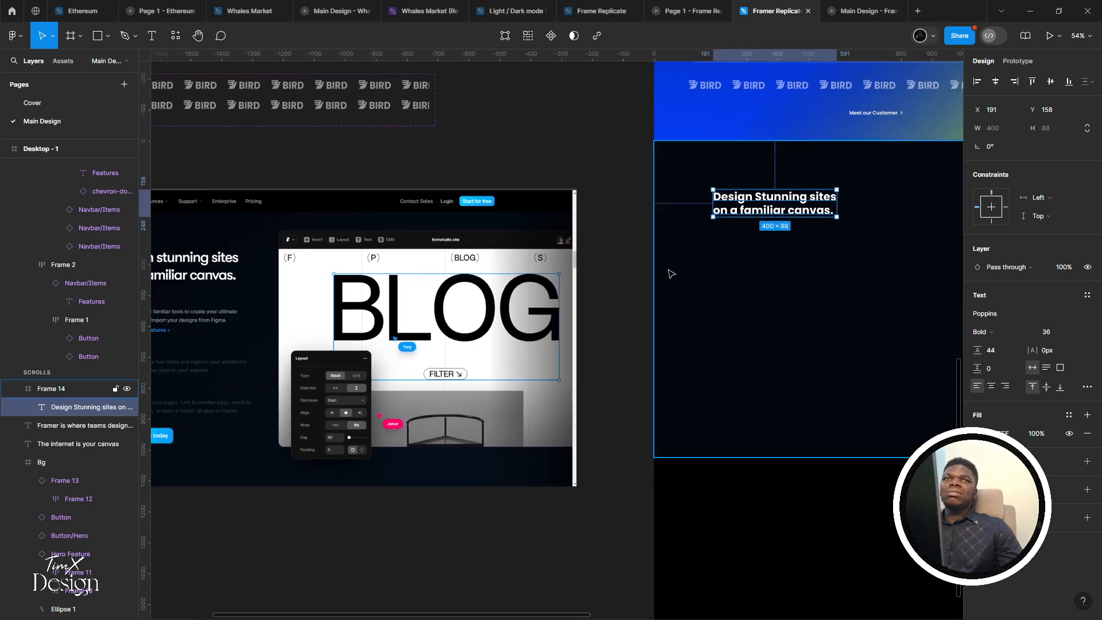
key(ctrl+z)
drag(668, 270, 657, 247)
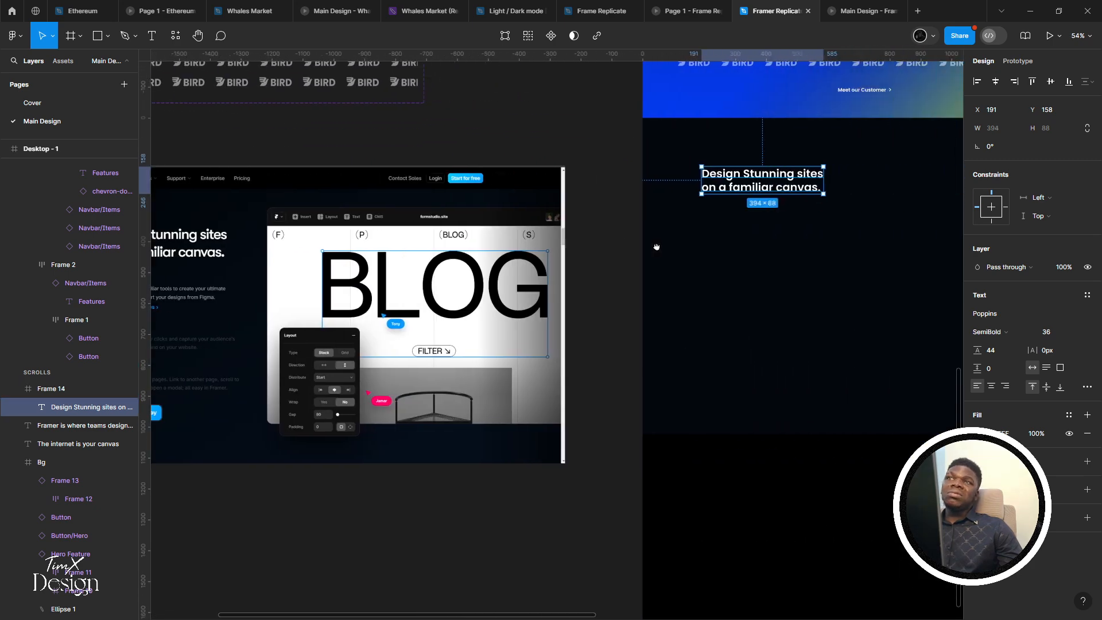
Show the 12-column layout grid on the Desktop - 1 frame and move the heading to X 215, at the second column's start
scroll(657, 246, down, 1)
drag(759, 231, 831, 224)
scroll(836, 251, down, 2)
drag(691, 308, 527, 323)
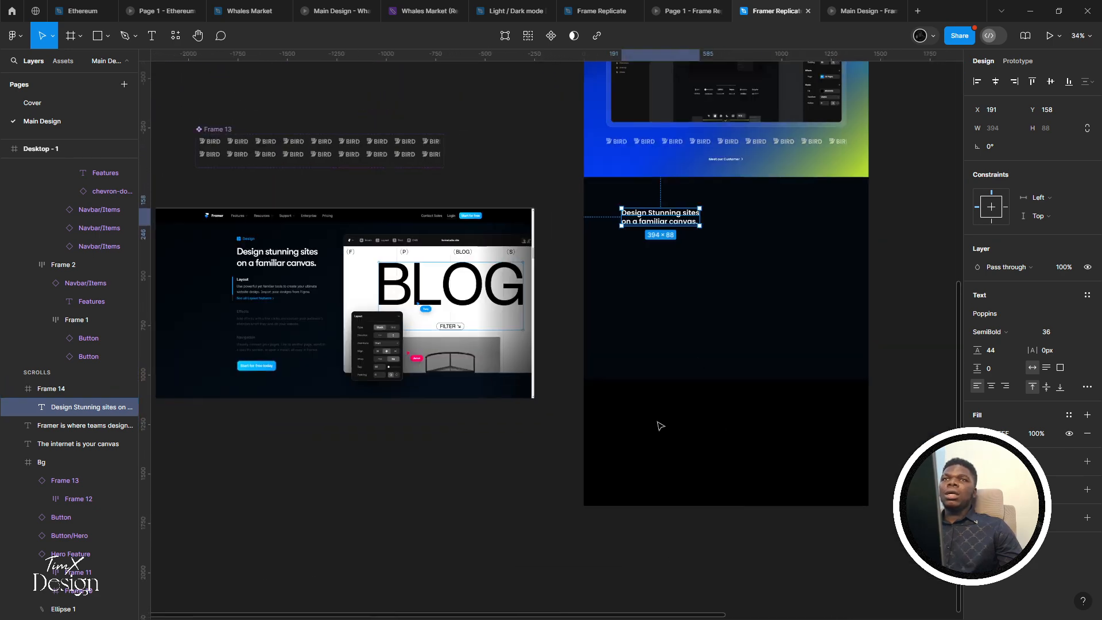
click(660, 425)
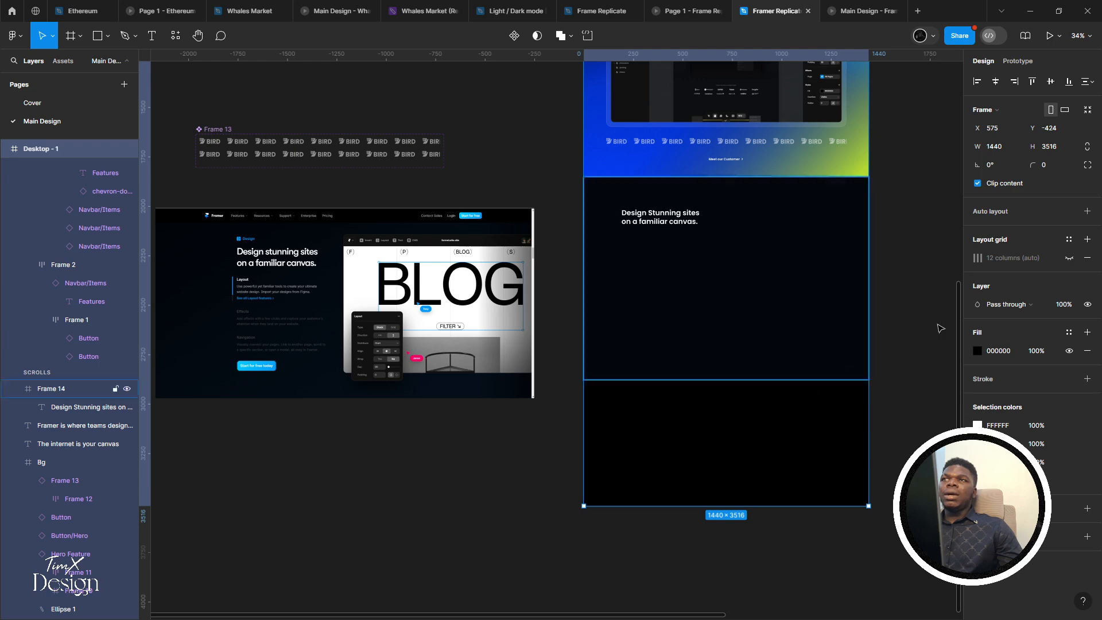
click(648, 225)
scroll(646, 222, up, 6)
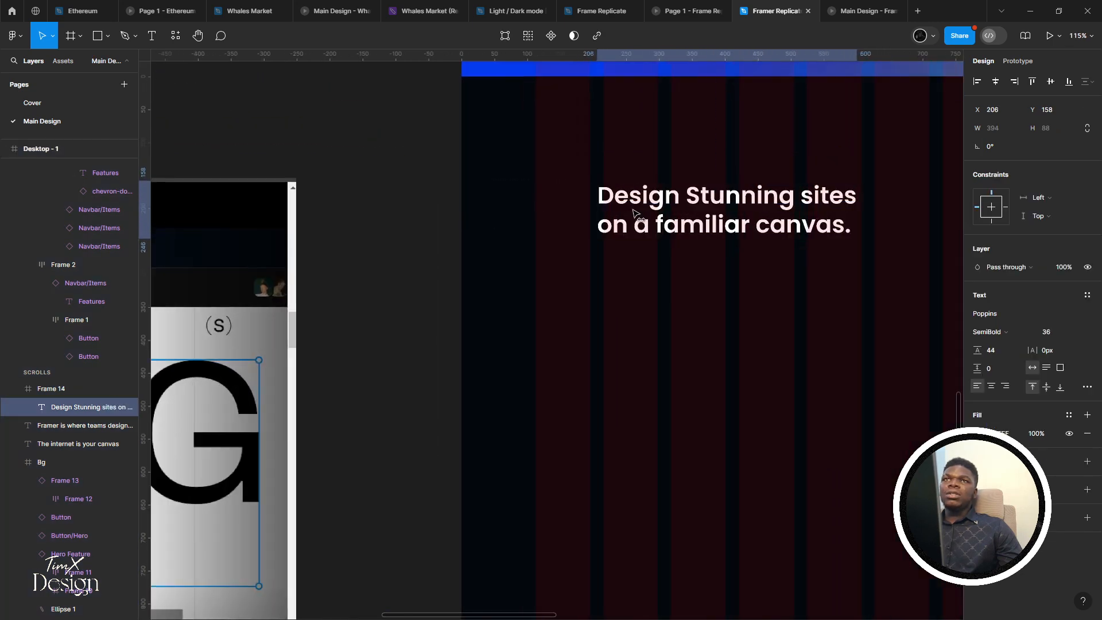
scroll(634, 212, up, 8)
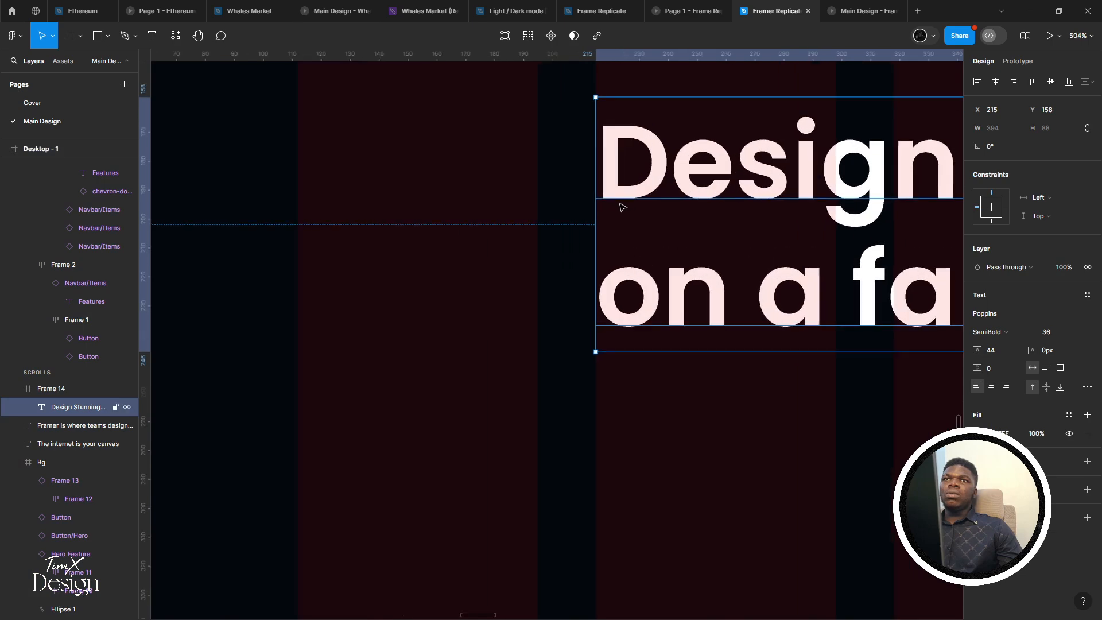
scroll(621, 213, down, 10)
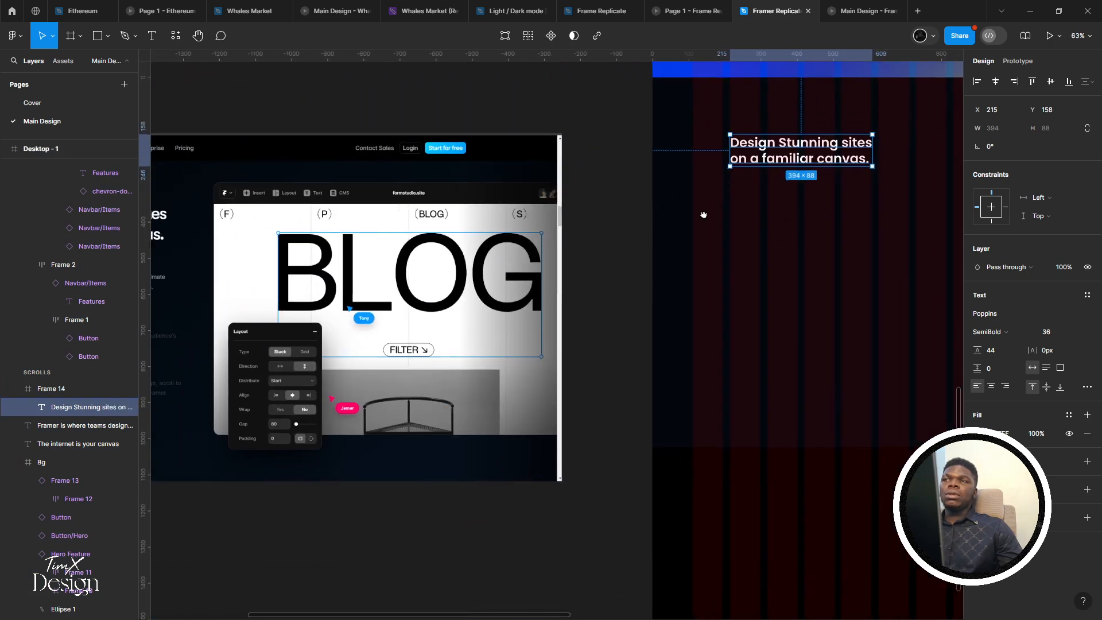
Set the heading's font size to 40 and its line height to 48
scroll(637, 263, down, 1)
drag(637, 263, 676, 342)
click(1078, 333)
click(1063, 347)
scroll(679, 330, down, 1)
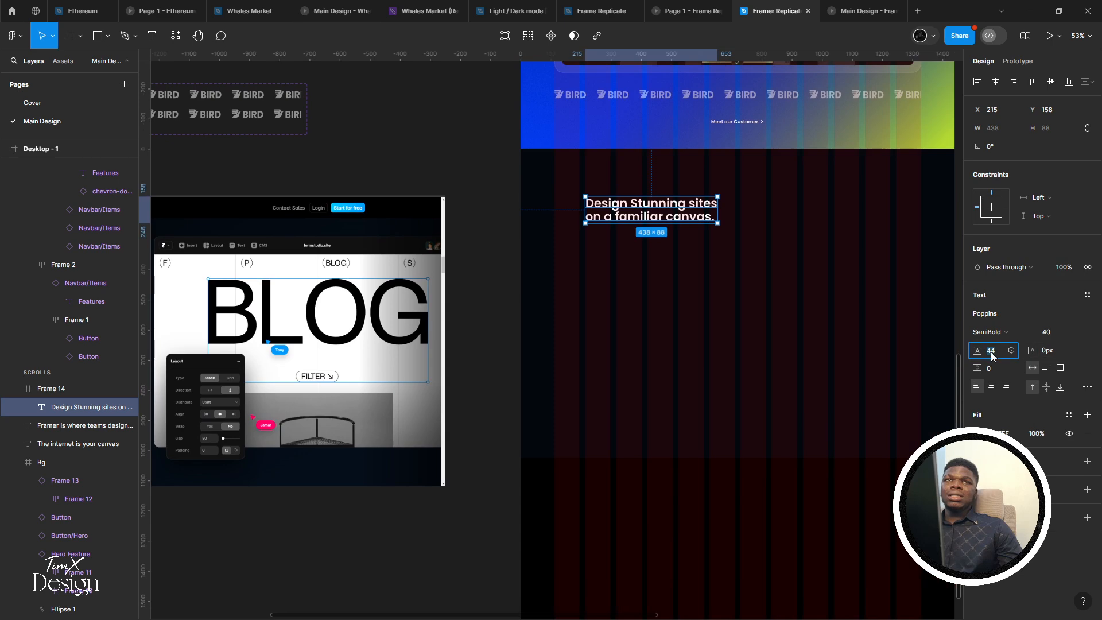
text(40+8)
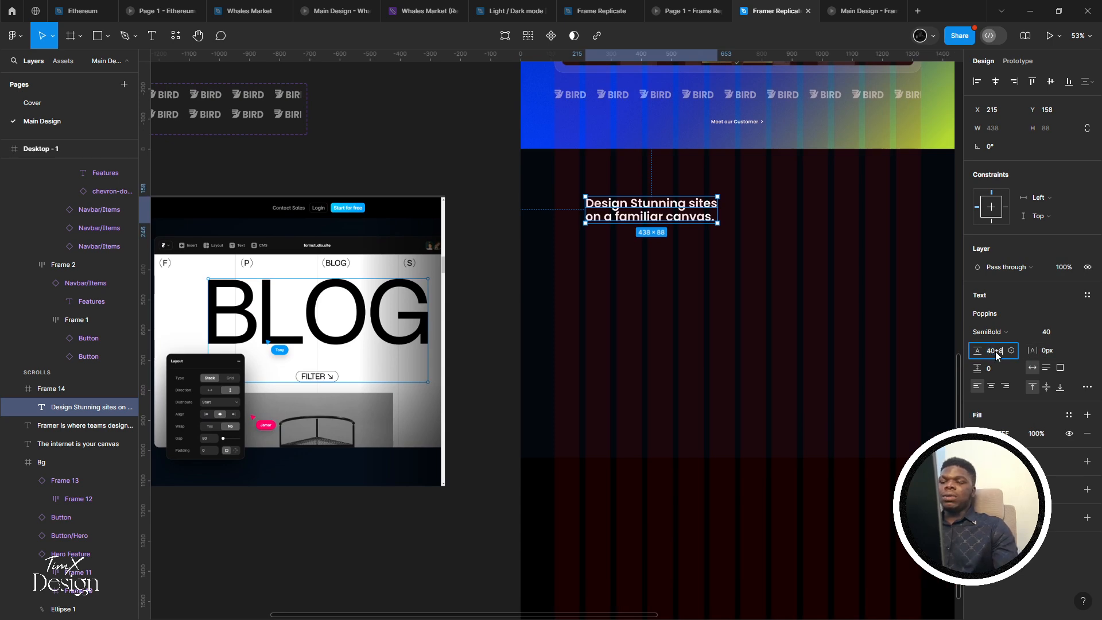
key(Return)
scroll(647, 337, down, 2)
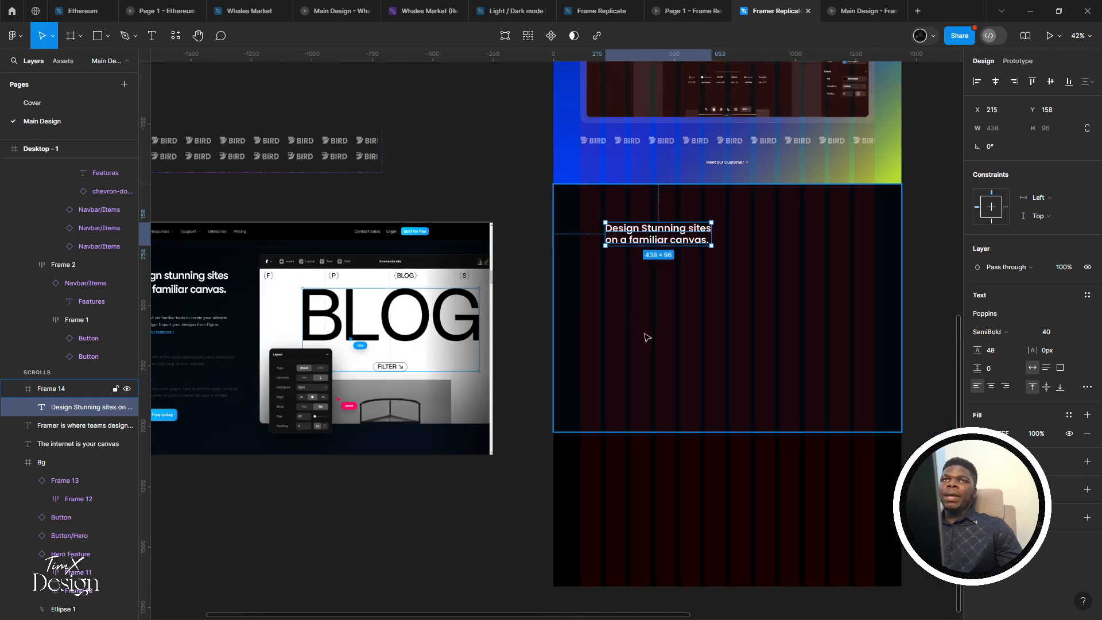
mouse_move(634, 327)
mouse_down()
mouse_move(720, 275)
mouse_move(627, 332)
mouse_up()
scroll(627, 331, up, 1)
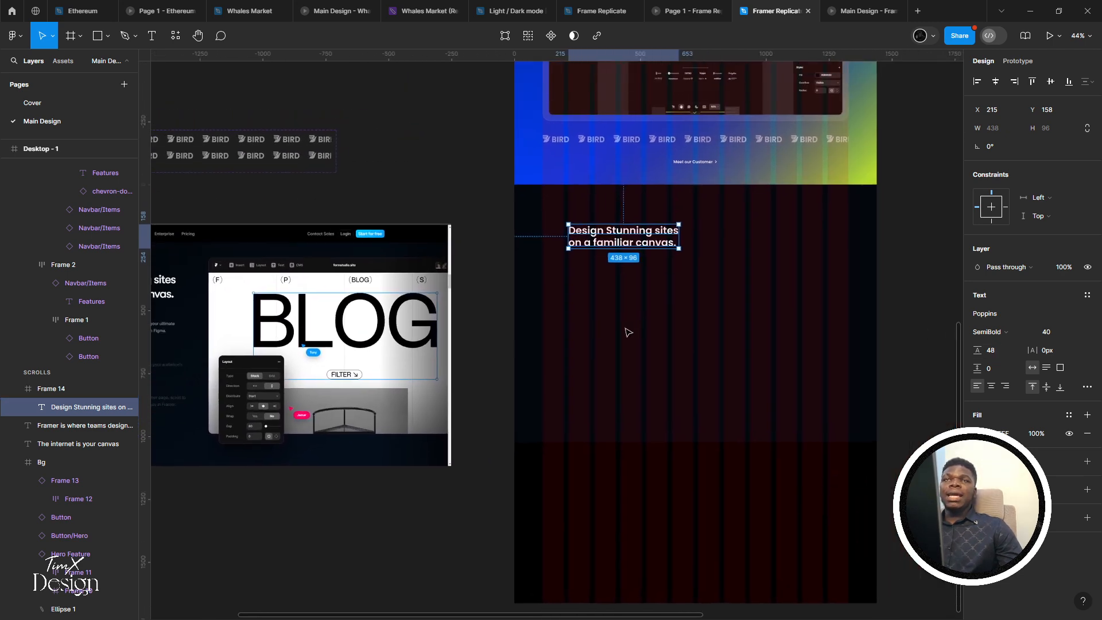
scroll(627, 331, up, 2)
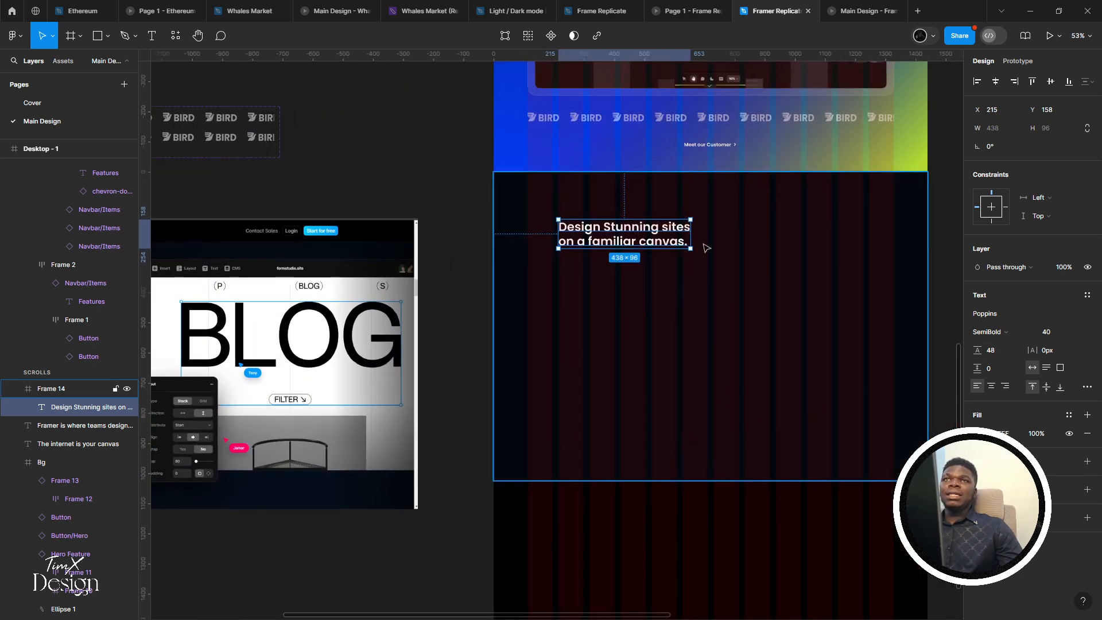
click(689, 558)
click(1068, 259)
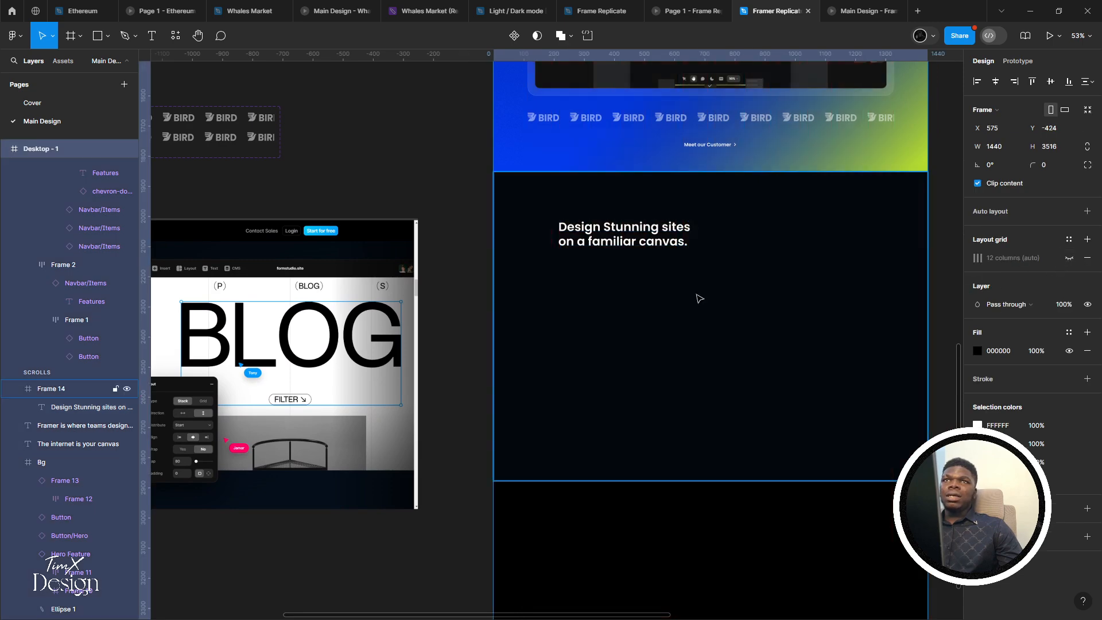
right_click(792, 536)
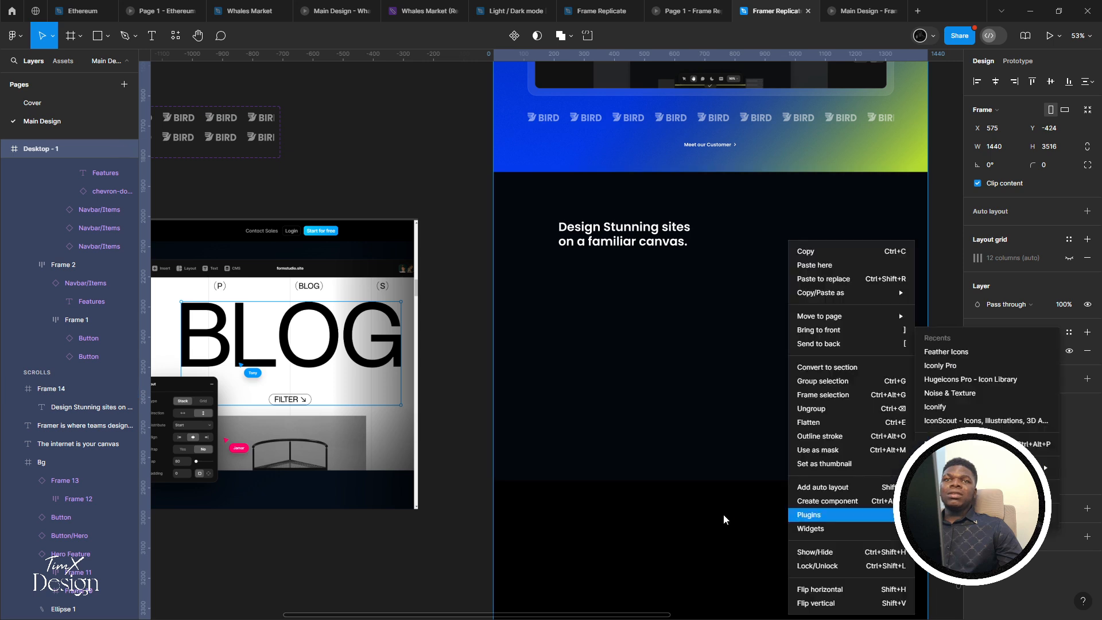
key(Escape)
click(1069, 258)
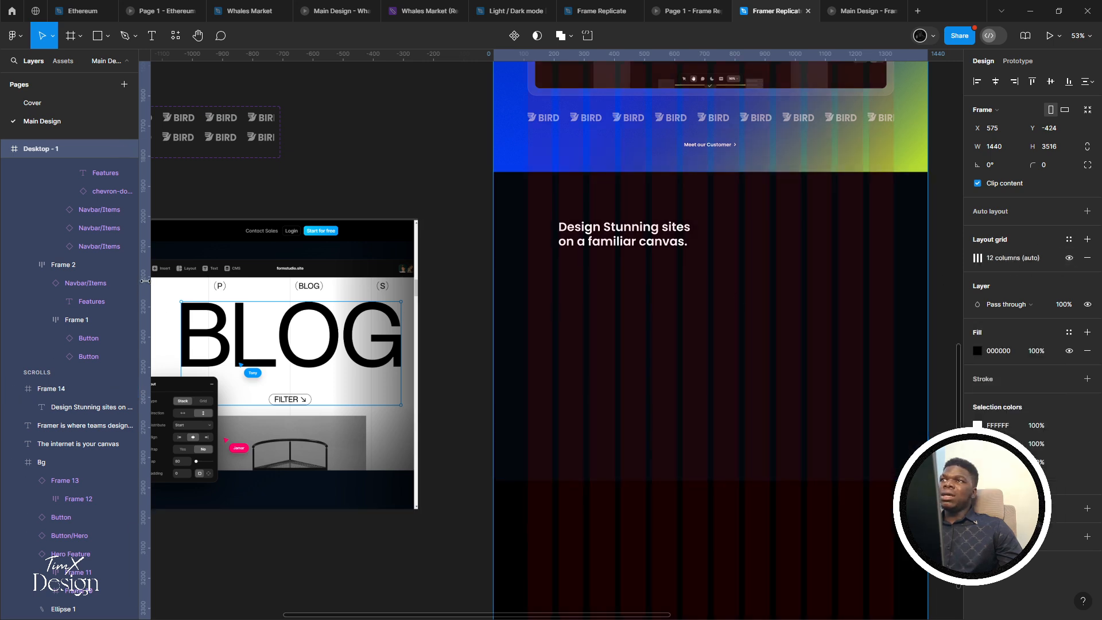
Add two vertical guides to the Desktop - 1 frame, at 215 along the heading's starting edge and at 1225
drag(146, 281, 556, 250)
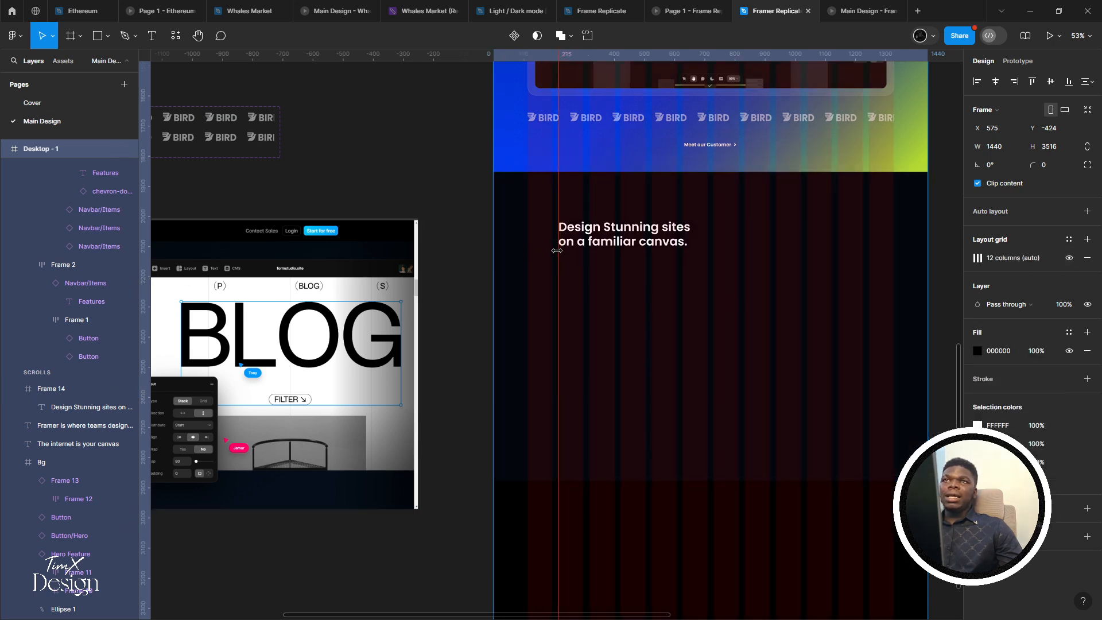
drag(145, 301, 862, 225)
scroll(868, 252, up, 5)
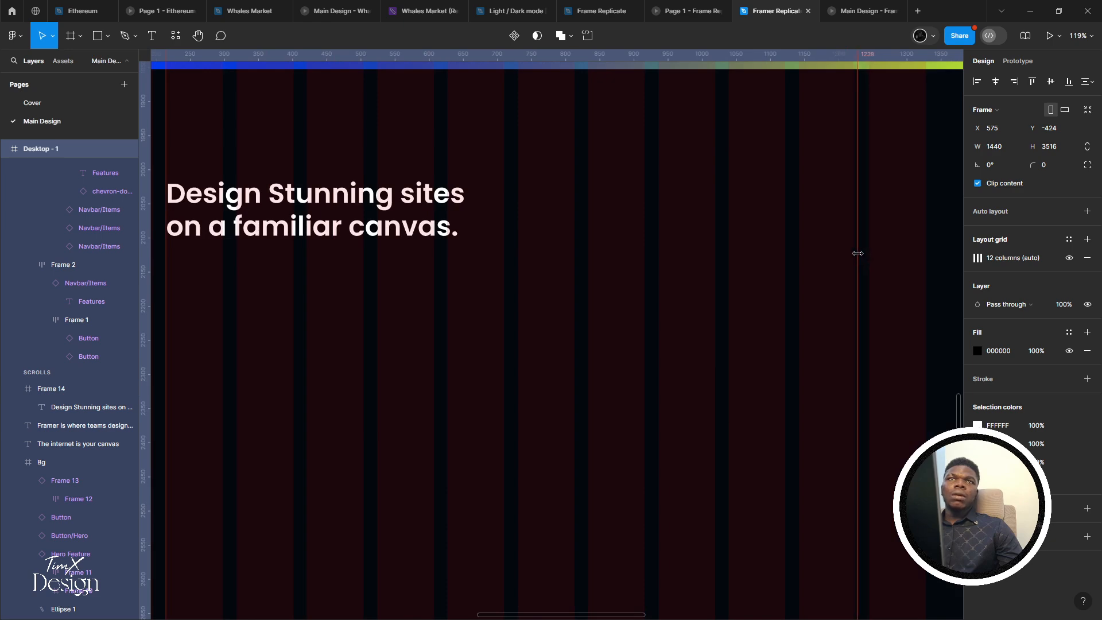
drag(858, 252, 856, 247)
scroll(856, 245, down, 5)
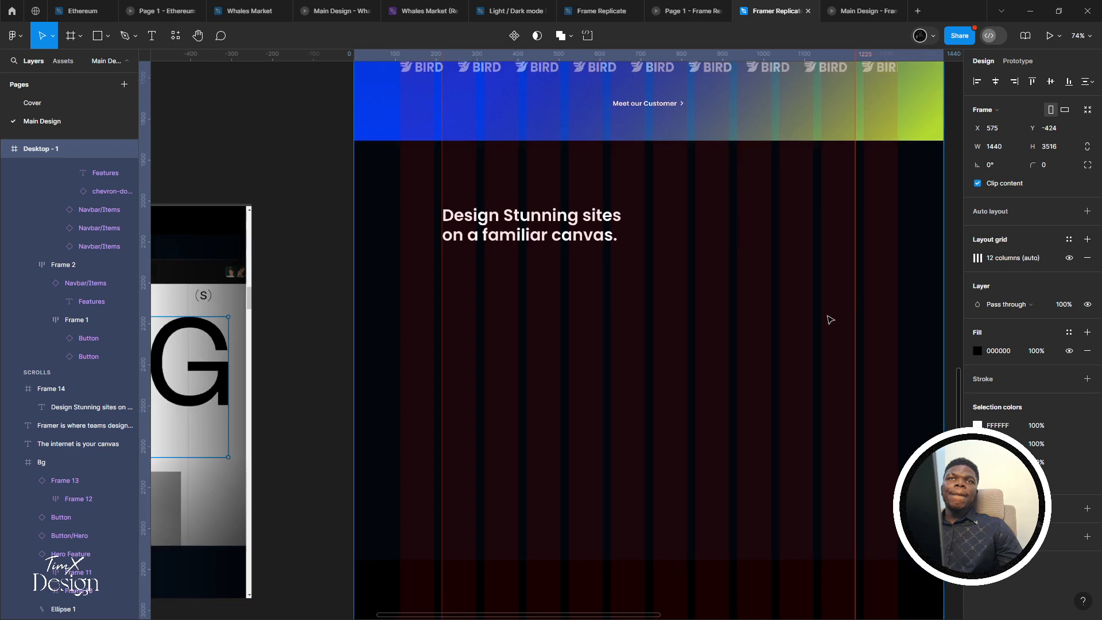
Hide the 12-column layout grid of the Desktop - 1 frame
click(1069, 258)
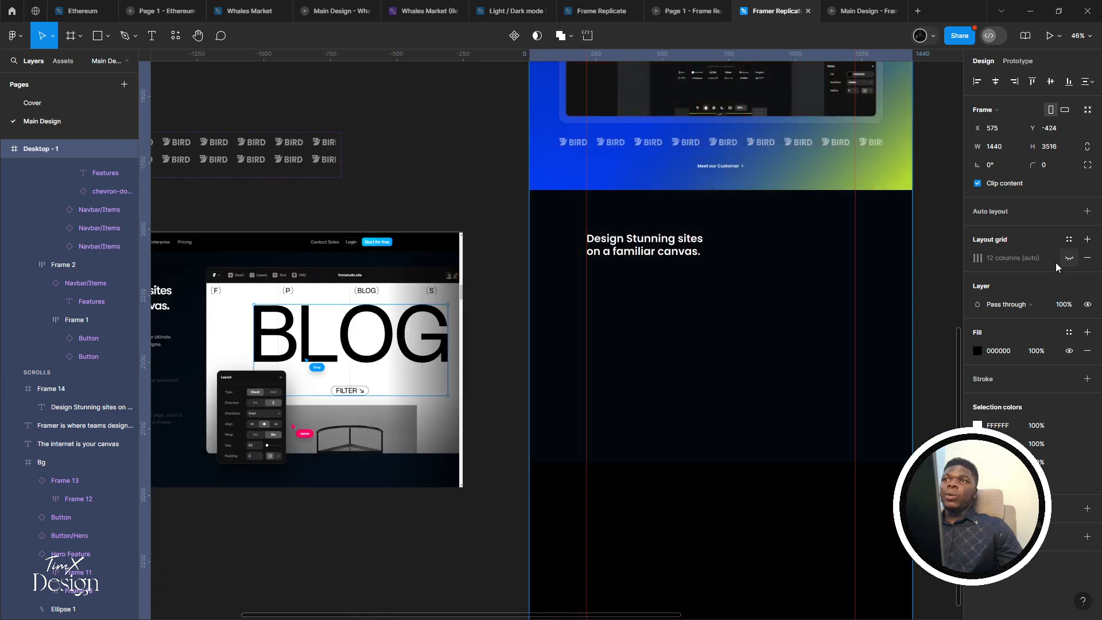
scroll(605, 293, left, 5)
scroll(345, 281, up, 1)
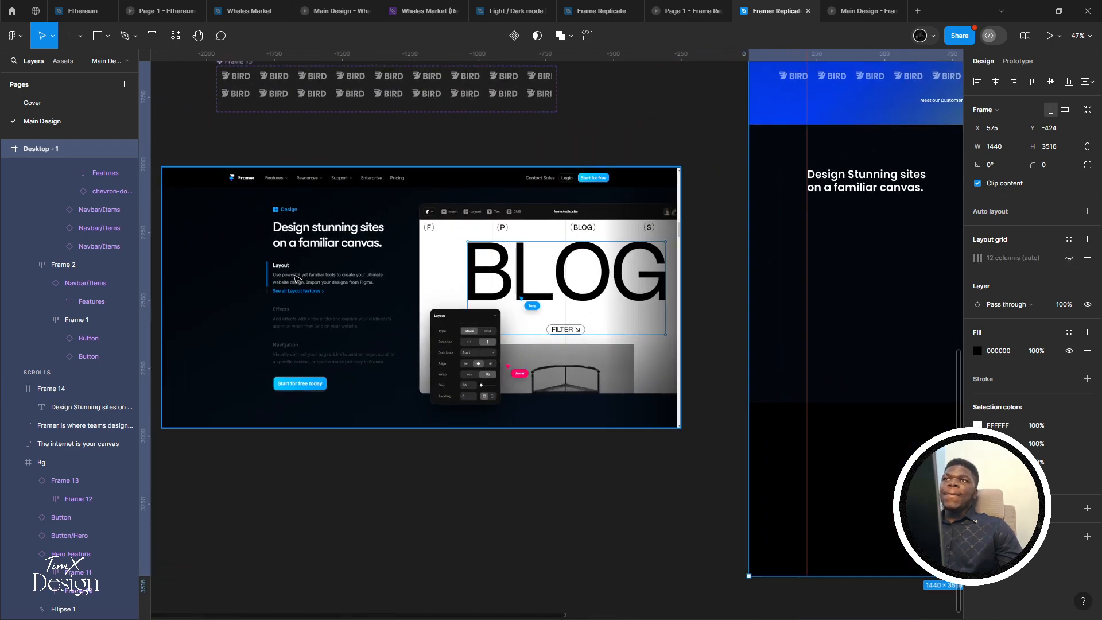
Draw a square about 62 × 62 between Frame 13 and the reference screenshot, with its corners rounded to a radius of about 10
drag(541, 258, 524, 287)
scroll(406, 305, up, 5)
scroll(803, 240, up, 8)
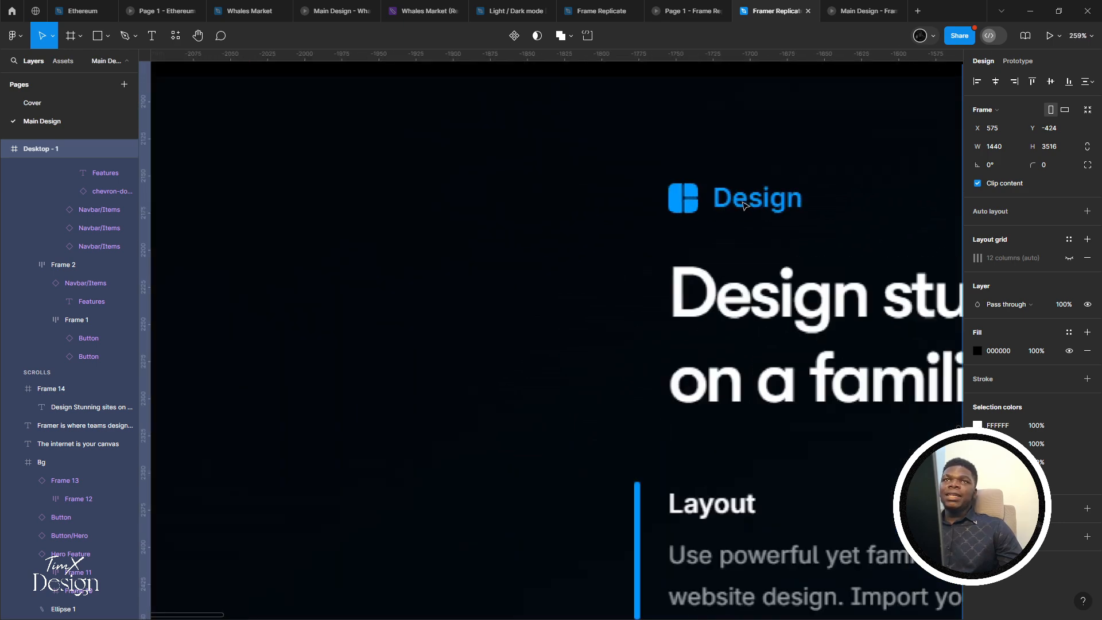
scroll(463, 299, down, 8)
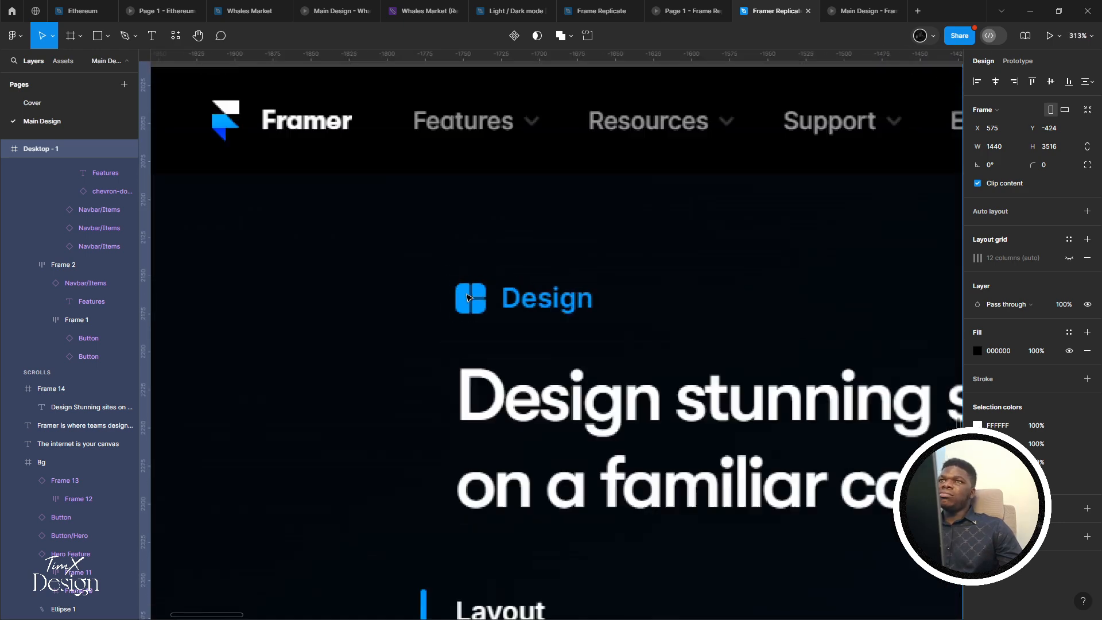
scroll(406, 352, up, 5)
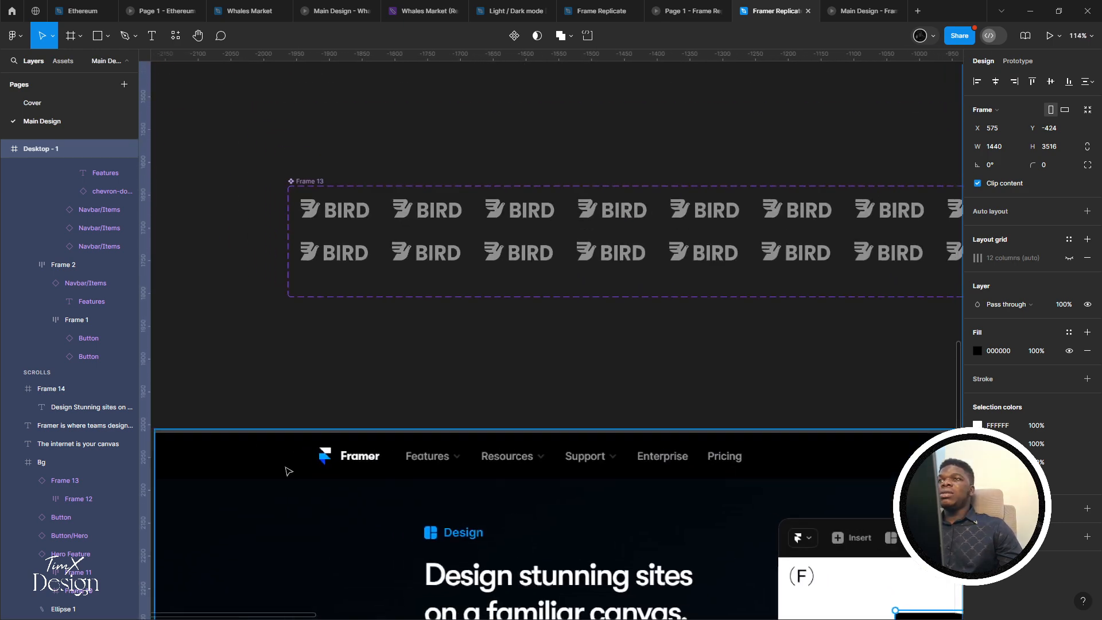
scroll(300, 484, up, 1)
click(96, 37)
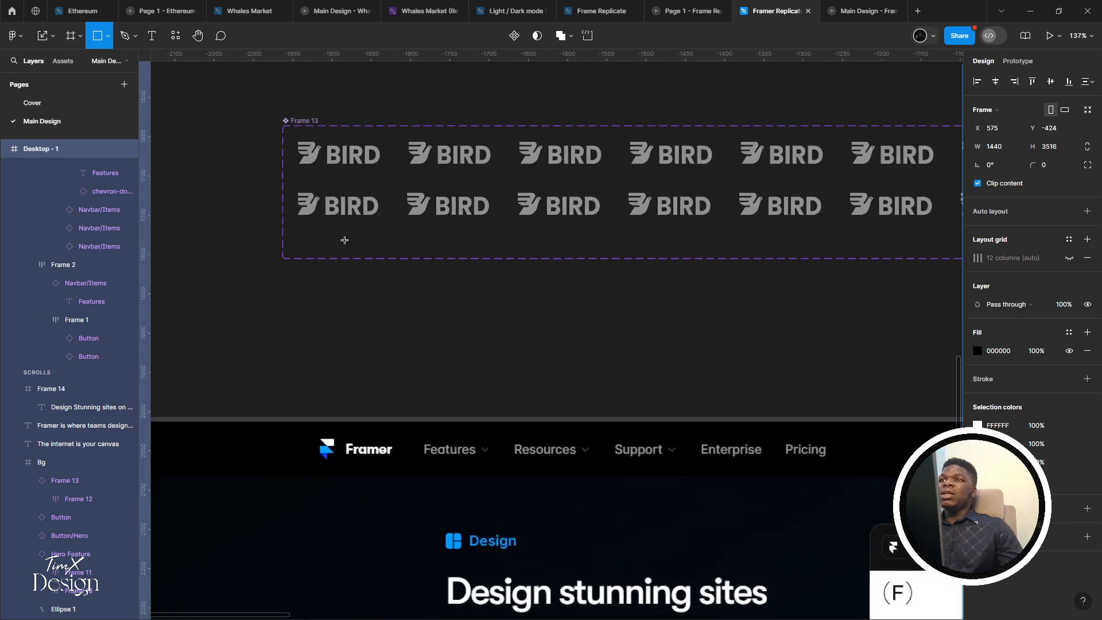
scroll(373, 232, down, 1)
mouse_move(436, 283)
mouse_down()
mouse_move(485, 331)
mouse_move(465, 288)
mouse_move(479, 270)
mouse_move(443, 269)
mouse_move(470, 255)
mouse_up()
scroll(465, 302, up, 3)
key(ctrl+z)
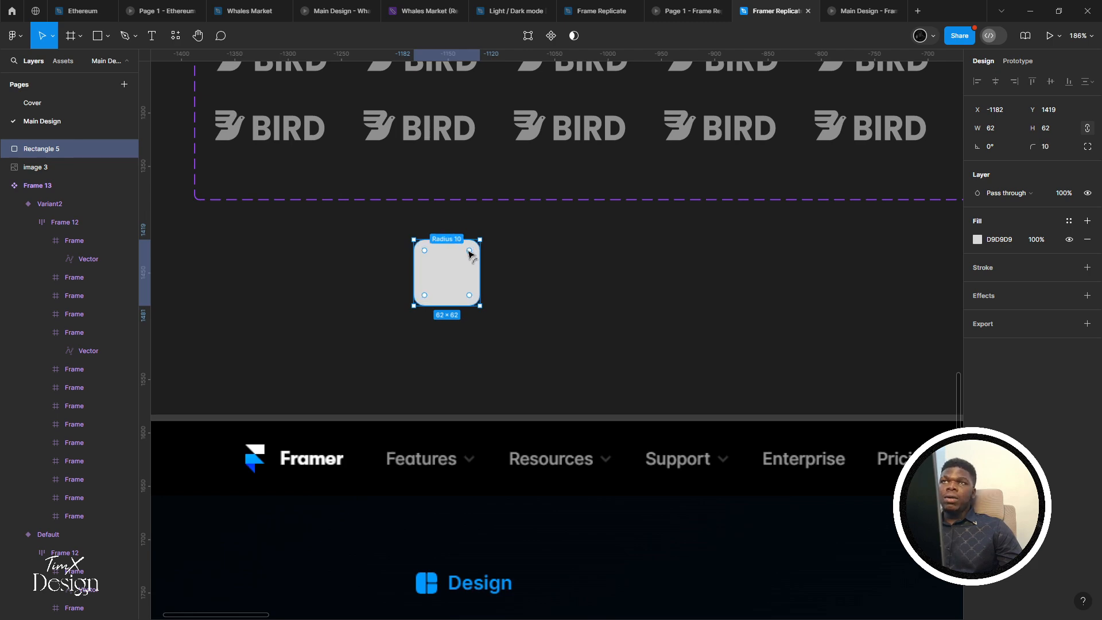
Increase the square's corner radius to 12
scroll(470, 254, down, 2)
scroll(459, 258, down, 2)
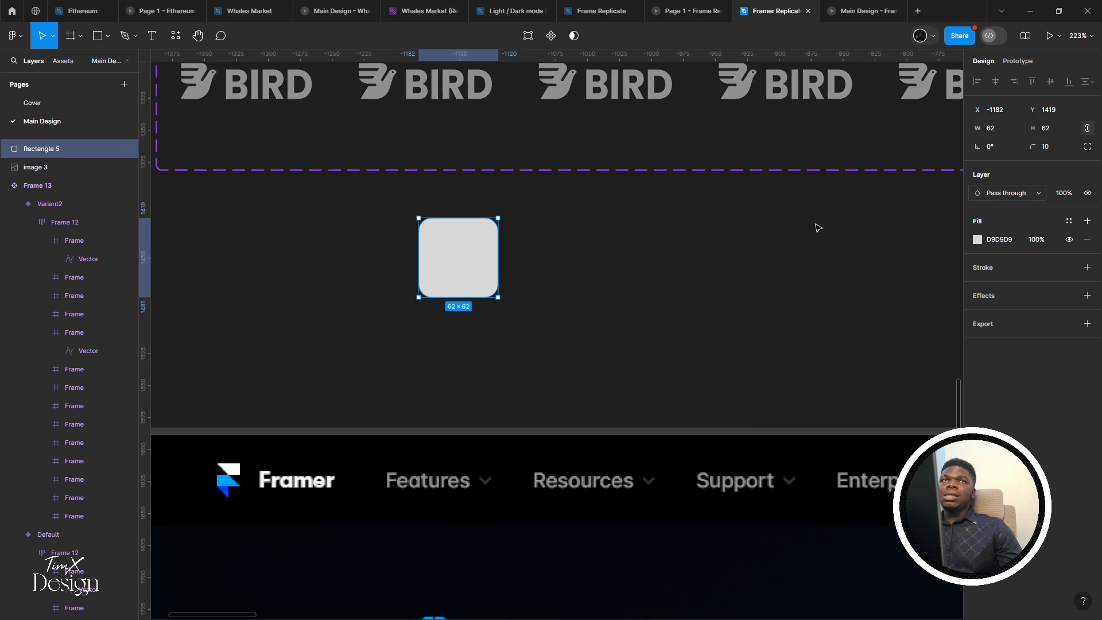
scroll(459, 241, down, 3)
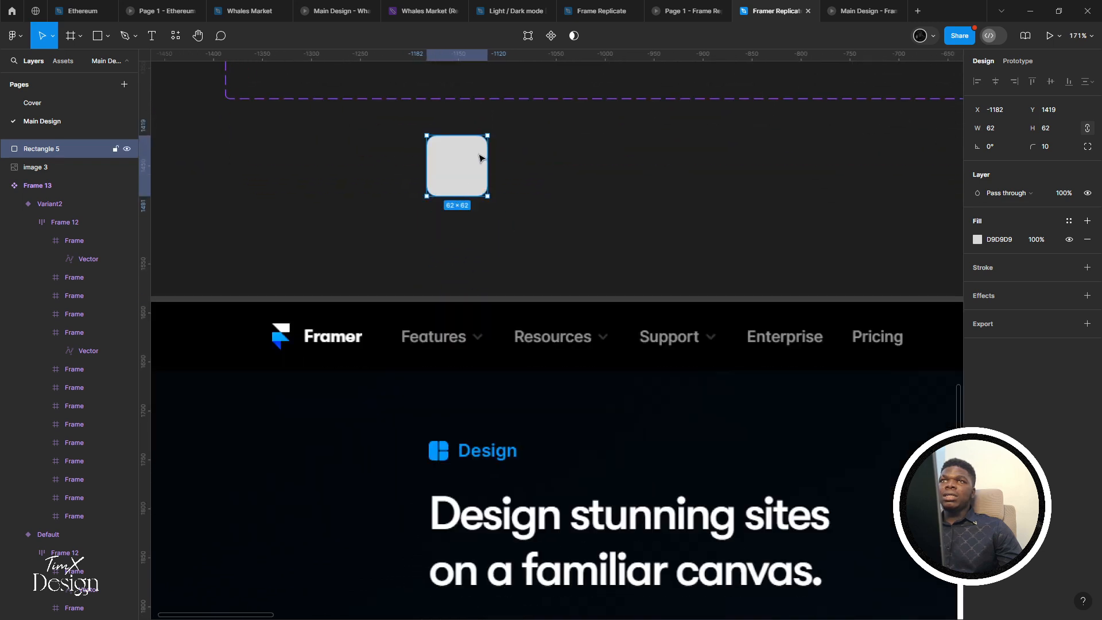
scroll(476, 148, up, 3)
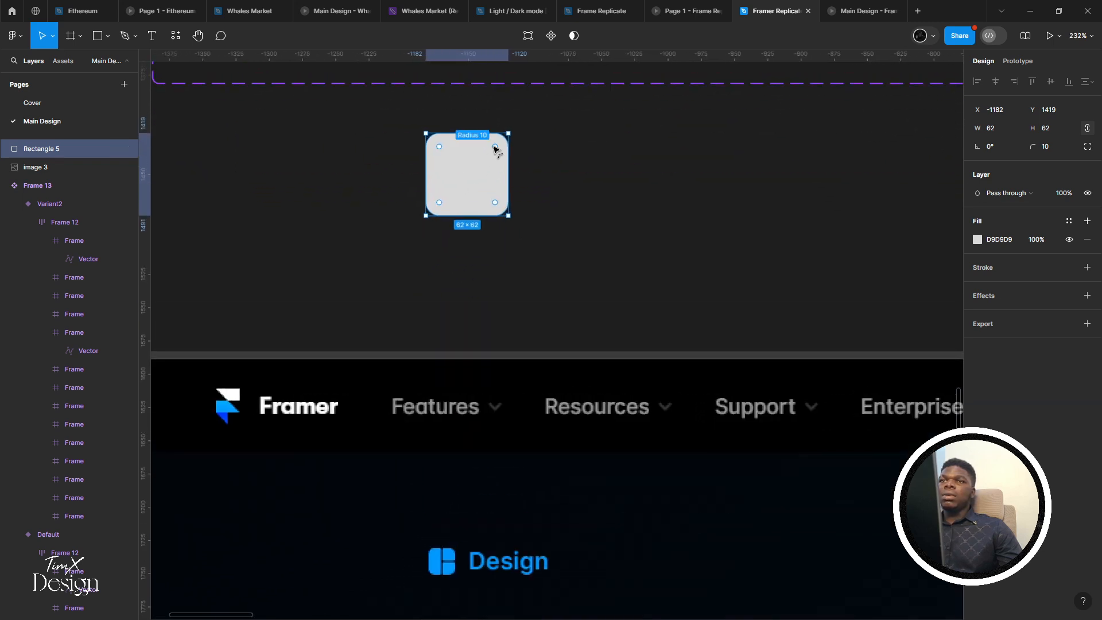
drag(494, 149, 489, 152)
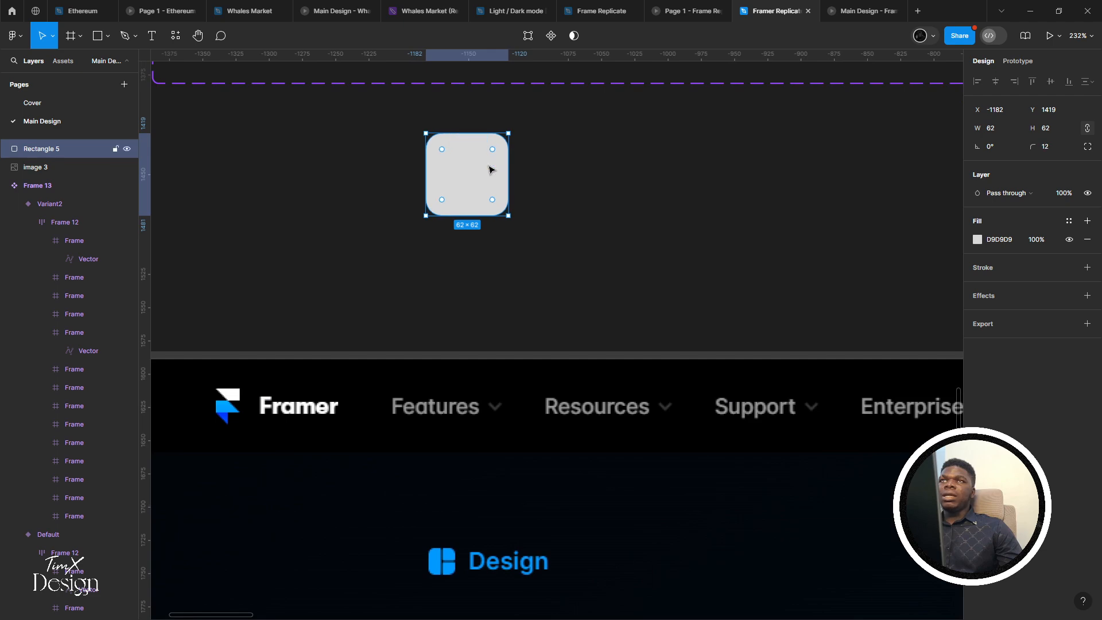
Duplicate the square in place and shrink the copy to 30 × 27 in the original's top-right corner
key(ctrl+d)
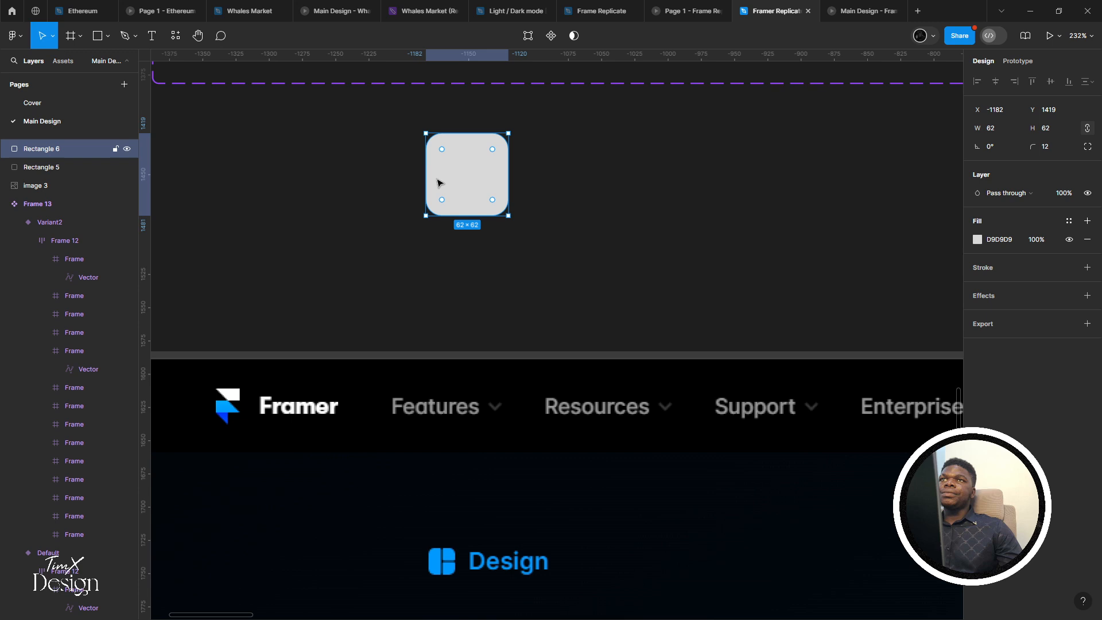
drag(428, 170, 466, 161)
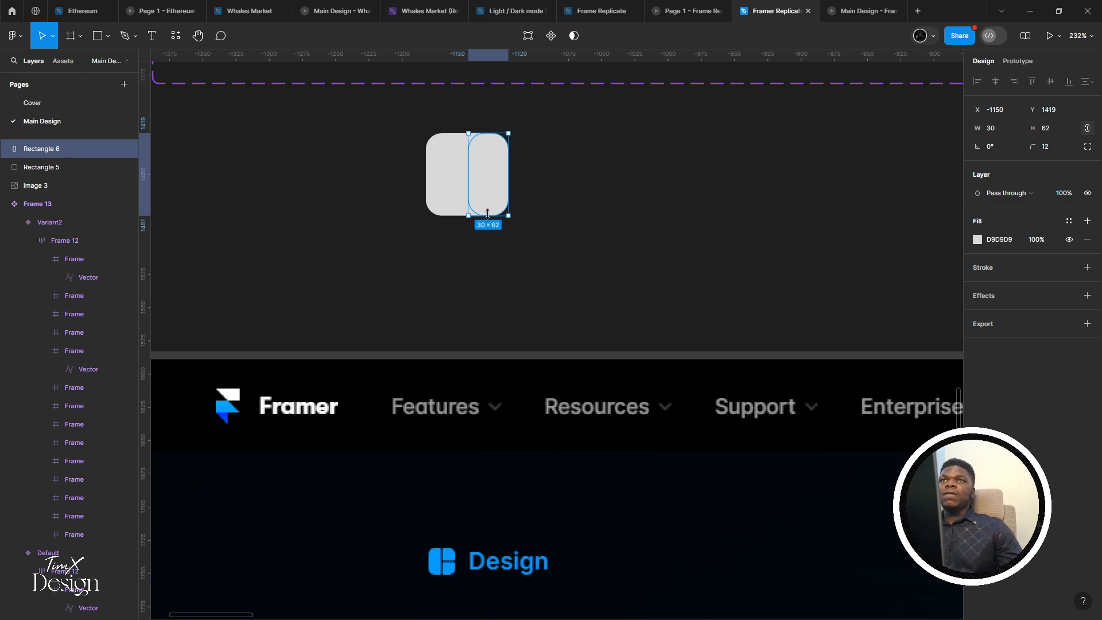
drag(487, 214, 486, 173)
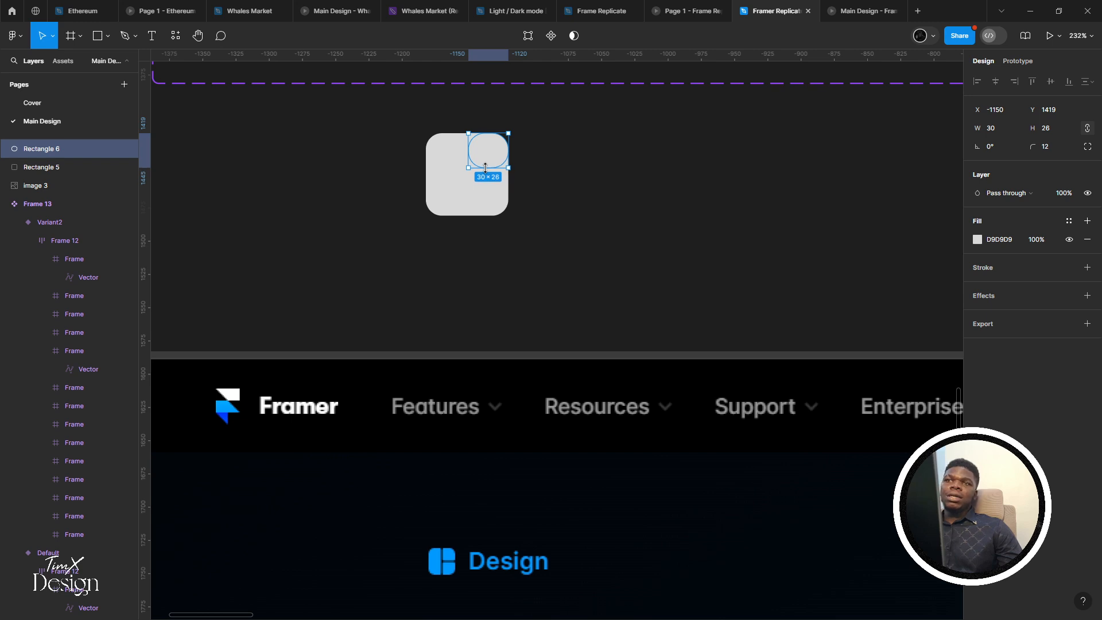
scroll(487, 170, up, 2)
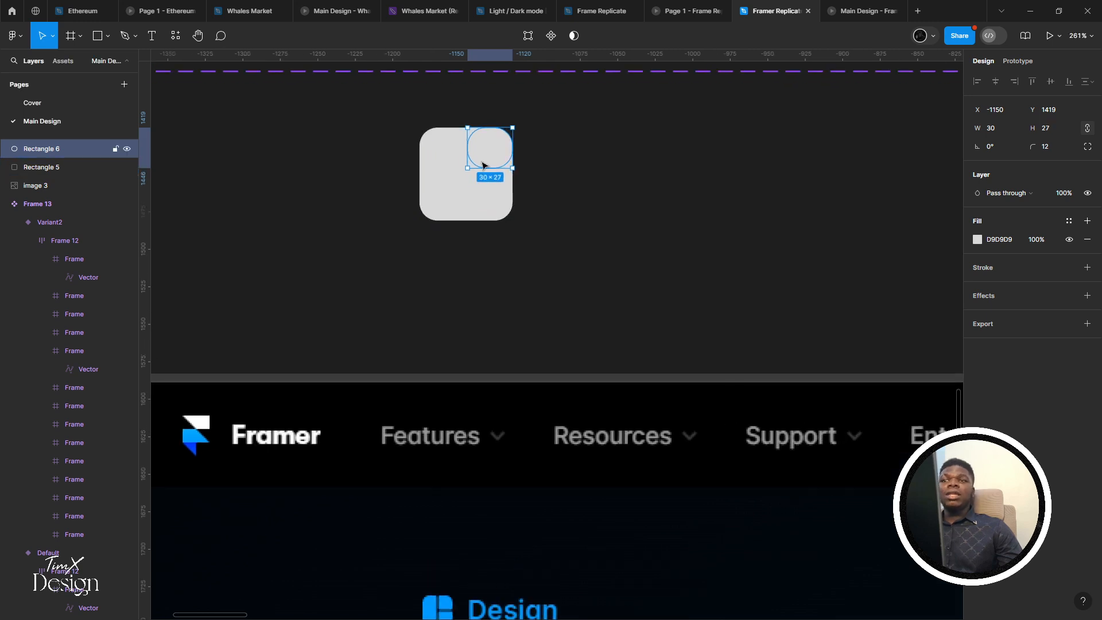
Duplicate the small rectangle beneath itself with a gap of 4, and narrow the original square to 27 × 62
scroll(484, 238, left, 4)
scroll(484, 238, down, 1)
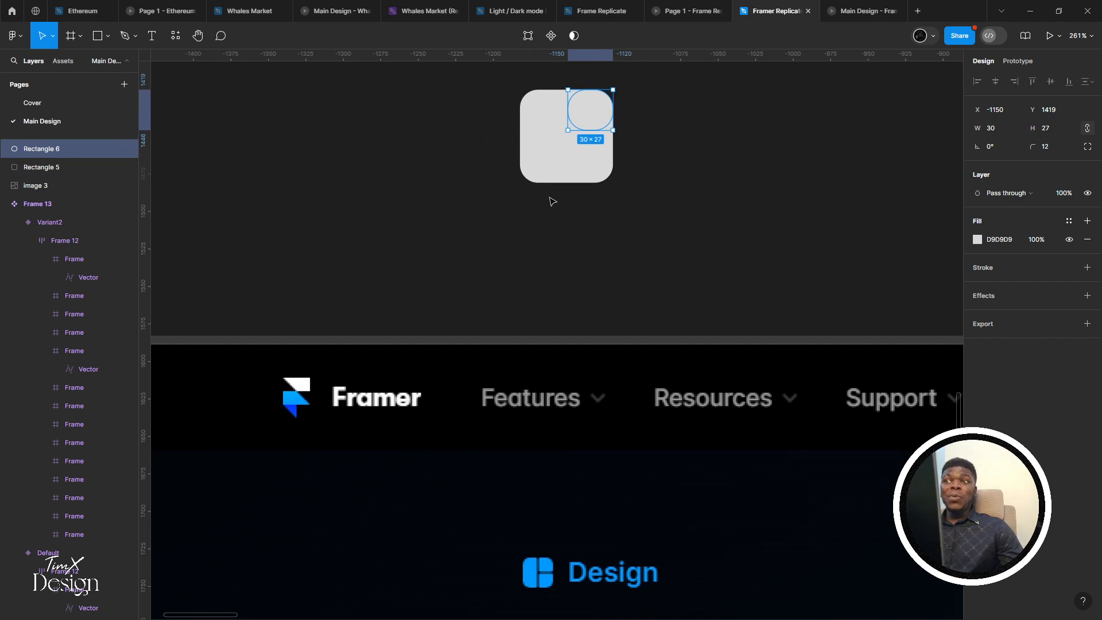
drag(603, 111, 574, 125)
click(554, 152)
scroll(574, 125, up, 3)
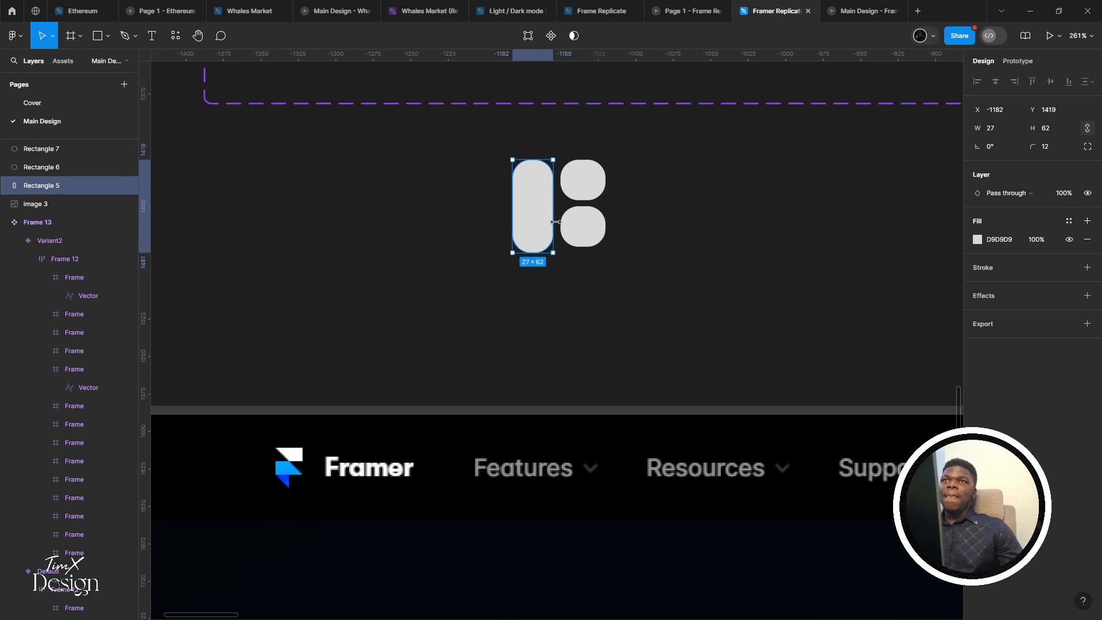
Stretch the two small rectangles together to a combined height of 62 so they match the tall rectangle
scroll(531, 241, down, 3)
ctrl+scroll(543, 118, down, 2)
scroll(505, 172, up, 3)
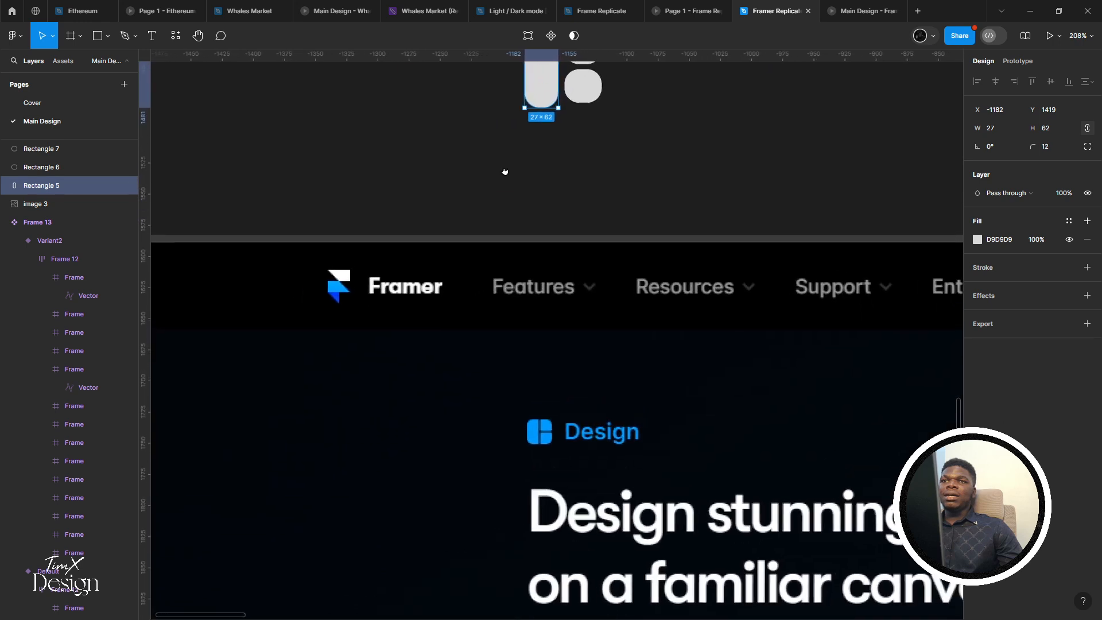
click(549, 173)
shift+click(548, 150)
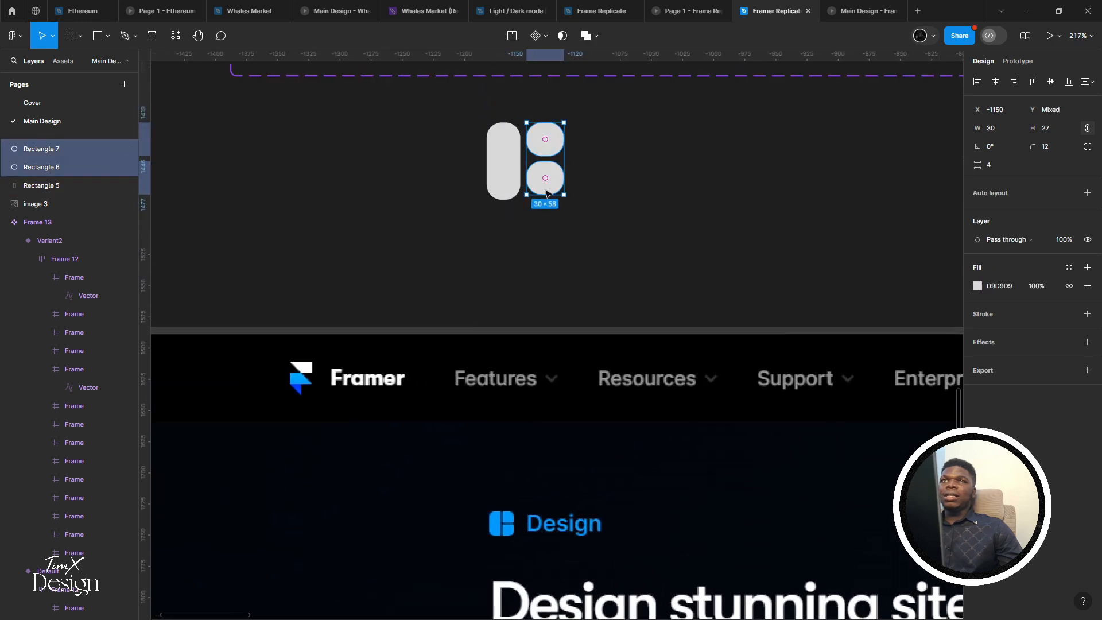
drag(544, 191, 542, 198)
ctrl+scroll(536, 143, up, 2)
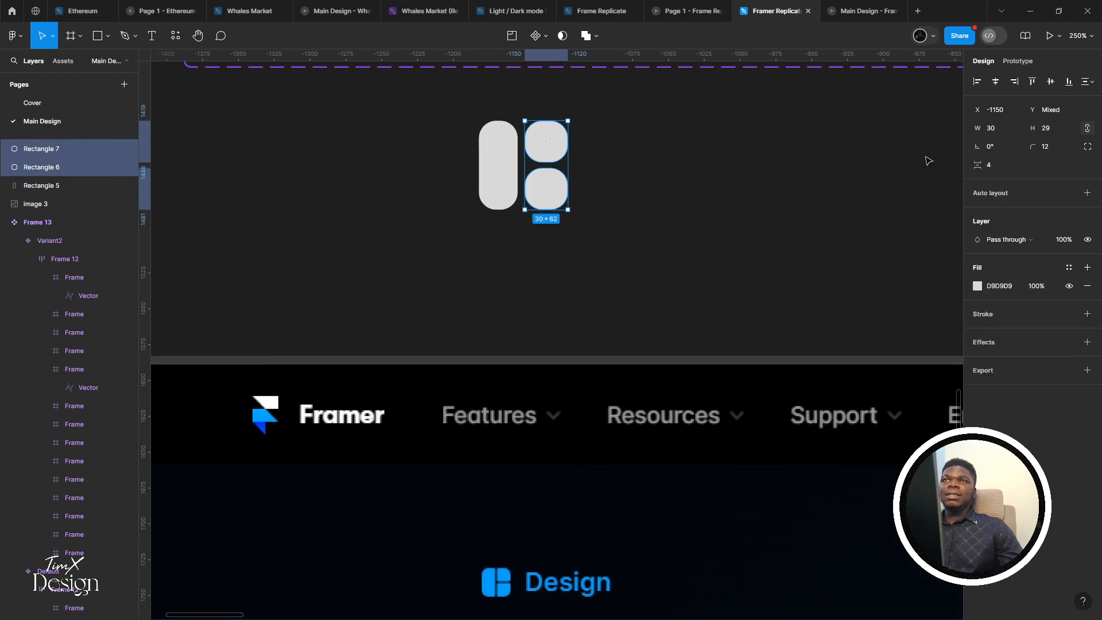
Set the top-left and bottom-left corner radii of both small rectangles to 0
click(1087, 147)
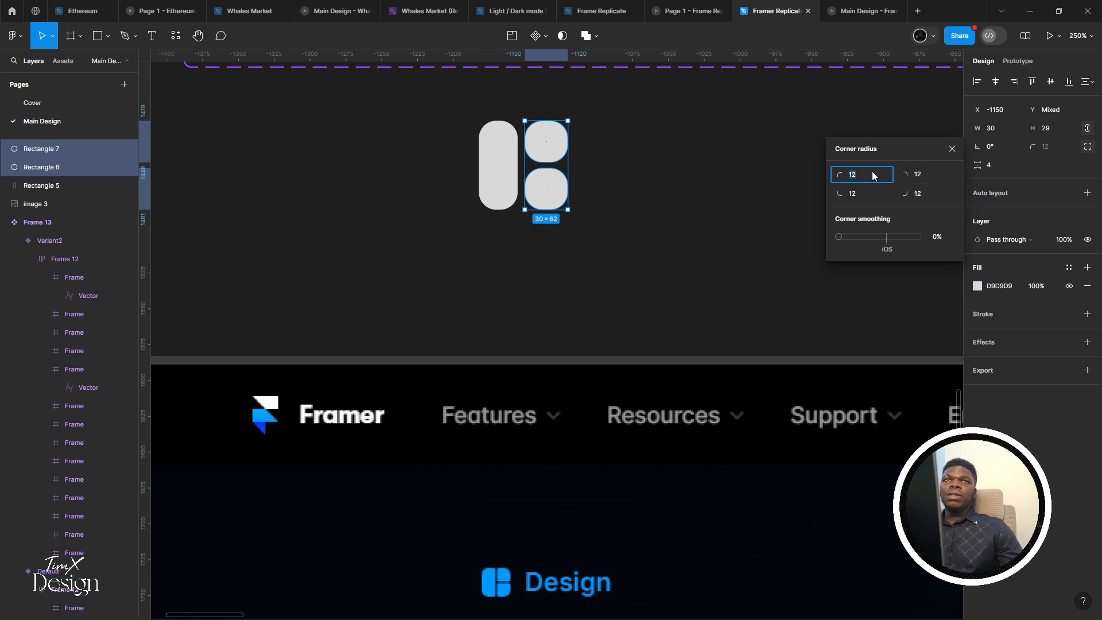
text(0)
key(Tab)
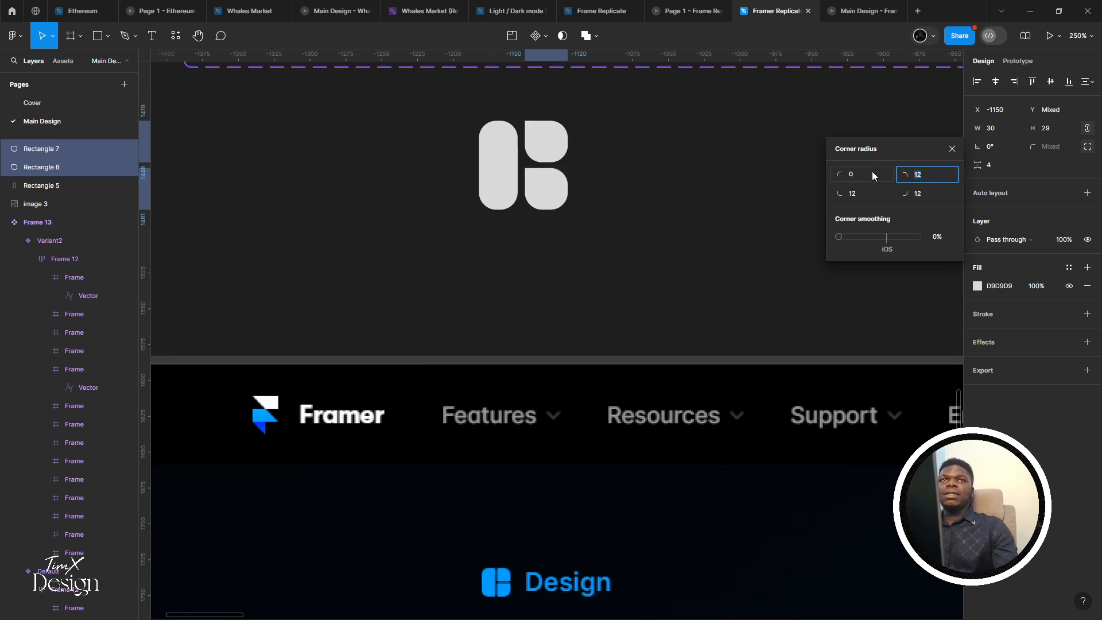
key(Tab)
text(0)
key(Return)
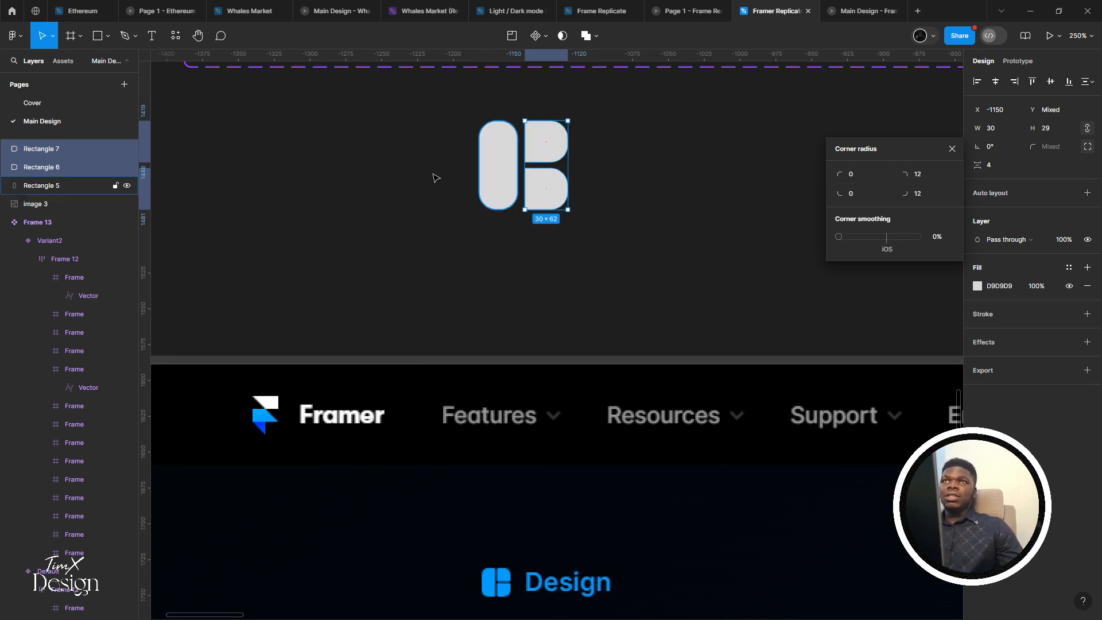
Set the tall rectangle's top-right and bottom-right corner radii to 0 and its bottom-left radius to 12
click(489, 167)
click(1087, 147)
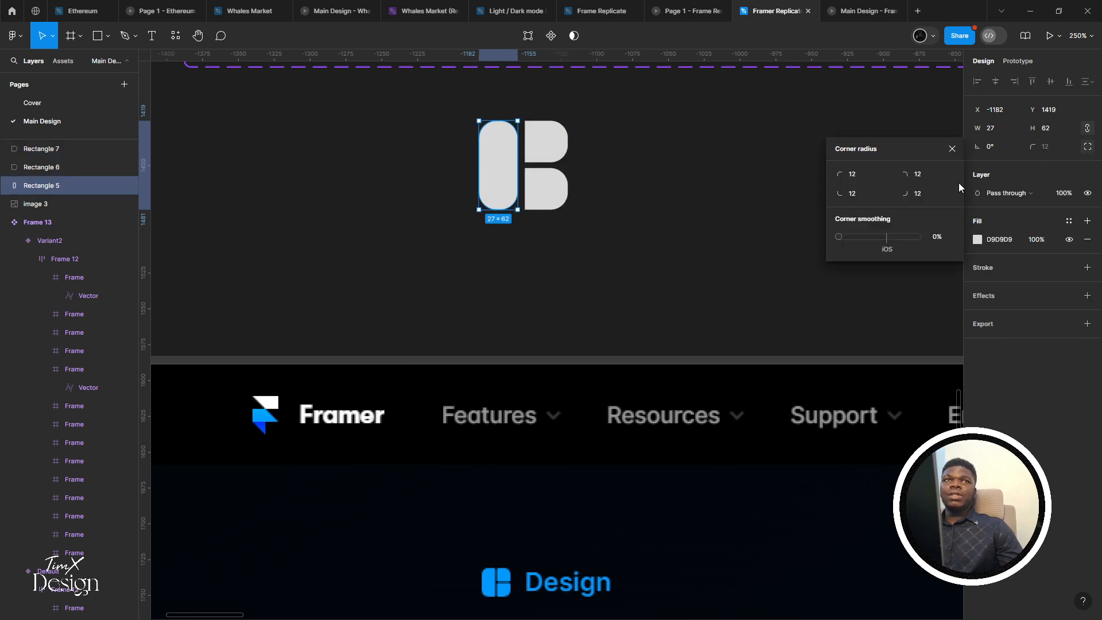
text(0)
key(Tab)
text(0)
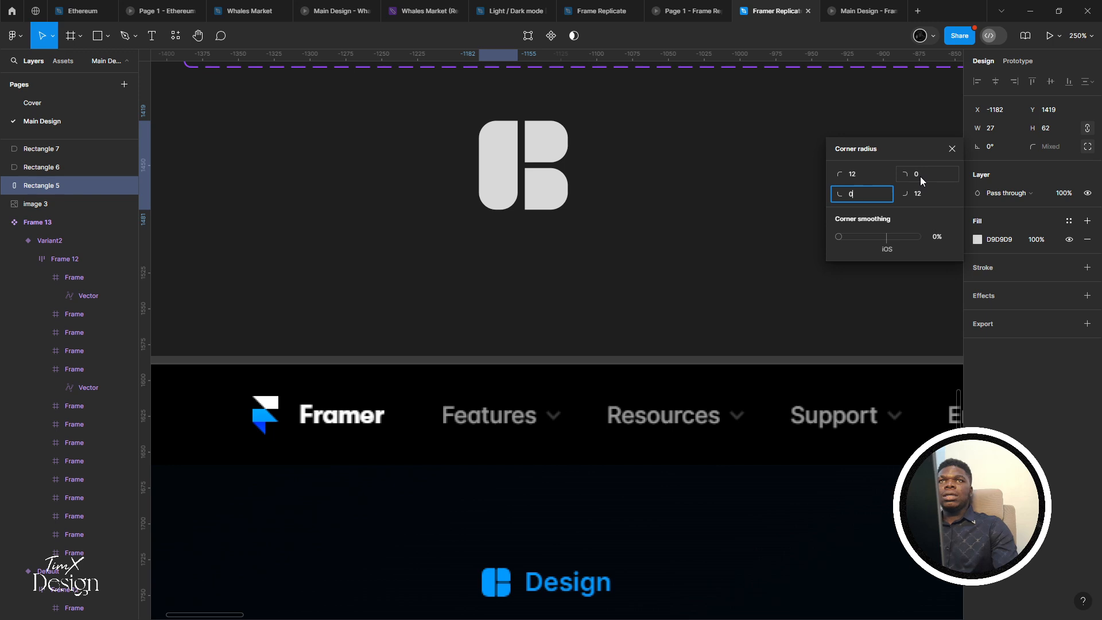
key(Tab)
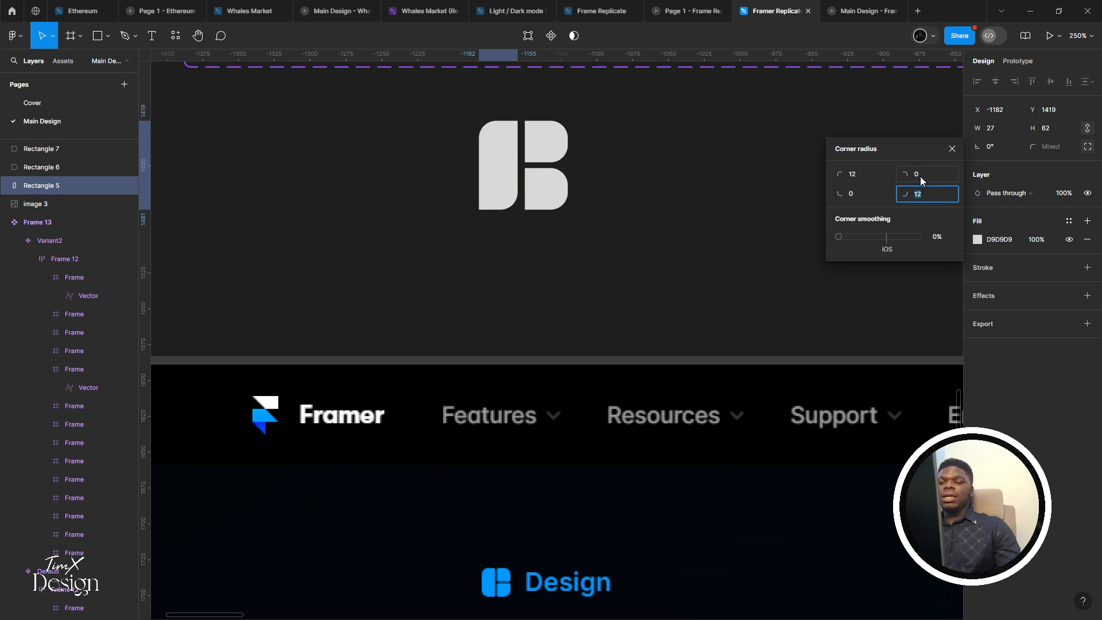
text(0)
key(Return)
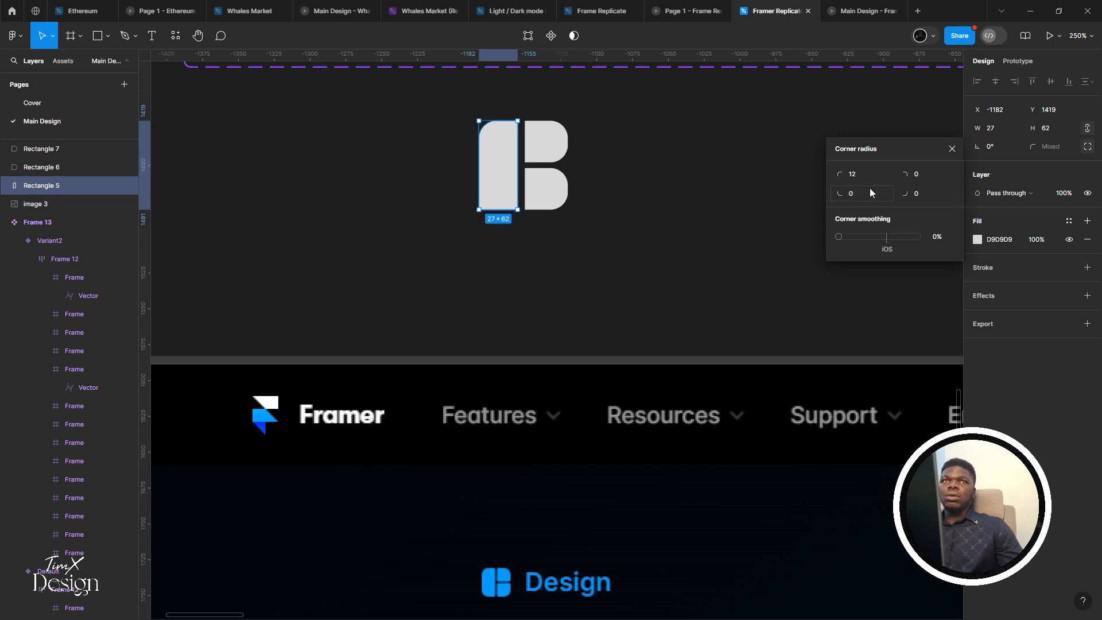
text(12)
key(Return)
click(658, 233)
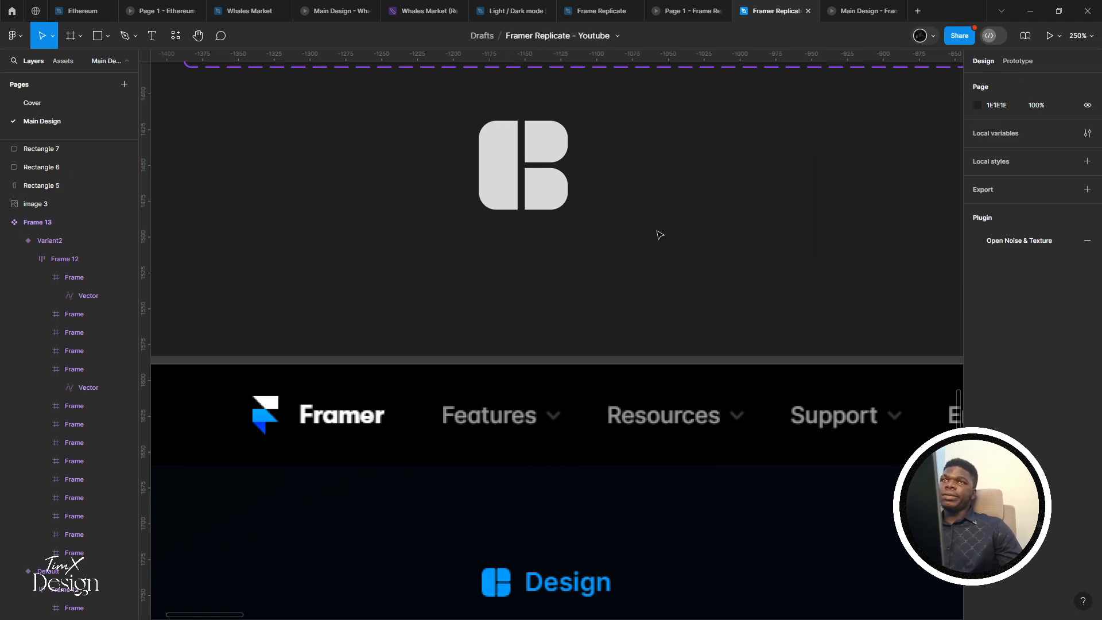
Nudge the two small rectangles one pixel closer to the tall rectangle, to X -1151
scroll(659, 234, down, 2)
scroll(590, 226, up, 5)
scroll(511, 216, up, 3)
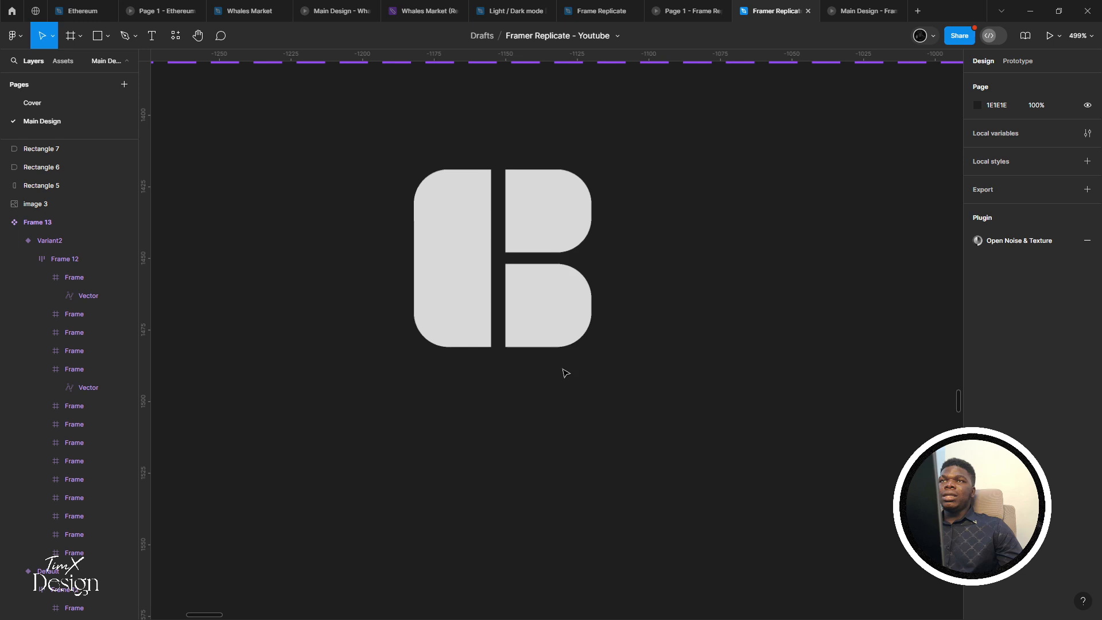
drag(563, 371, 514, 202)
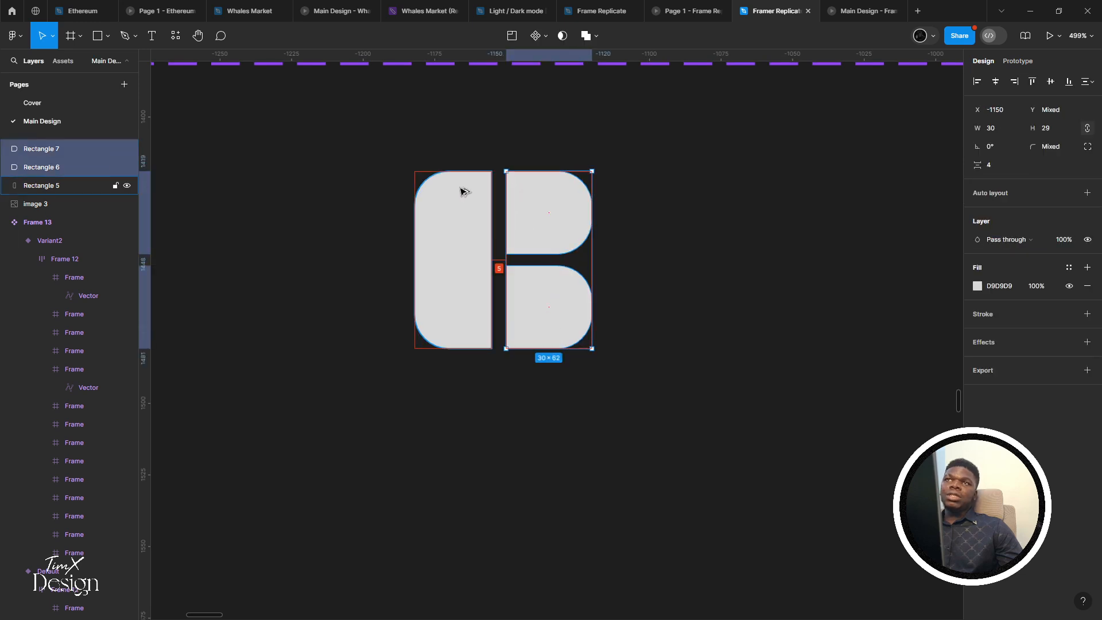
key(Left)
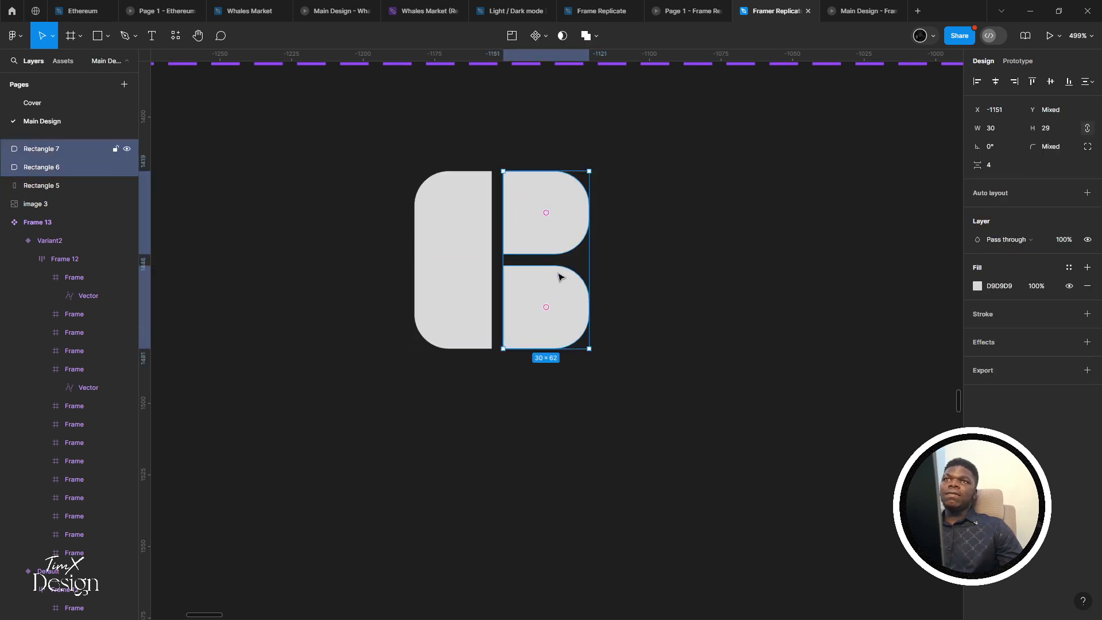
click(559, 278)
click(813, 164)
Compare the shapes of the drawn icon with the blue Design icon in the reference screenshot
scroll(831, 184, down, 6)
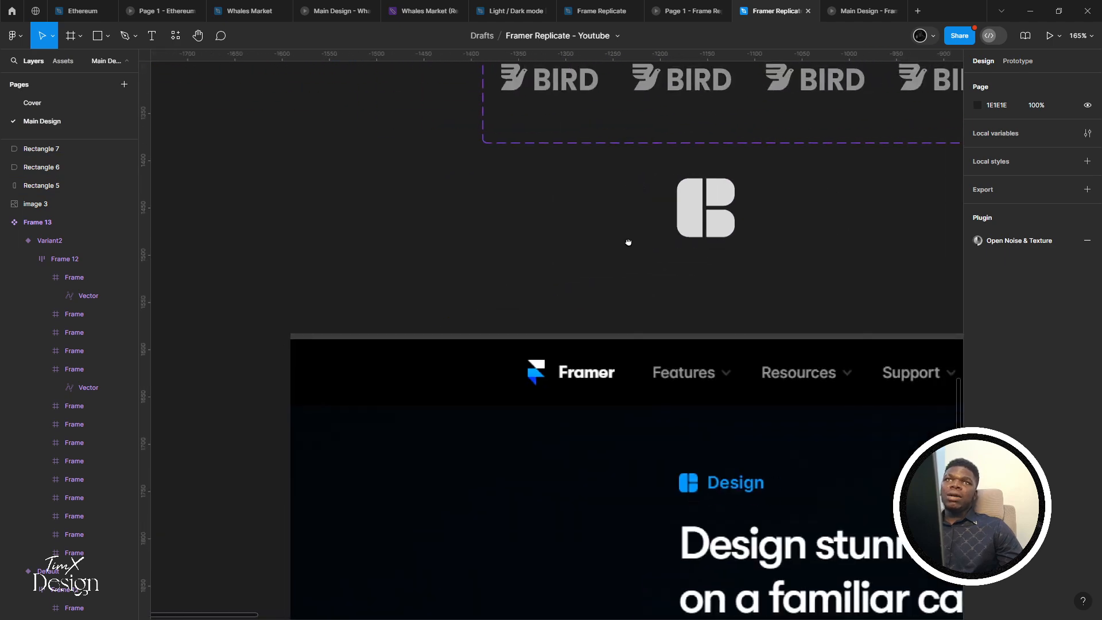
drag(628, 242, 401, 254)
drag(555, 192, 494, 244)
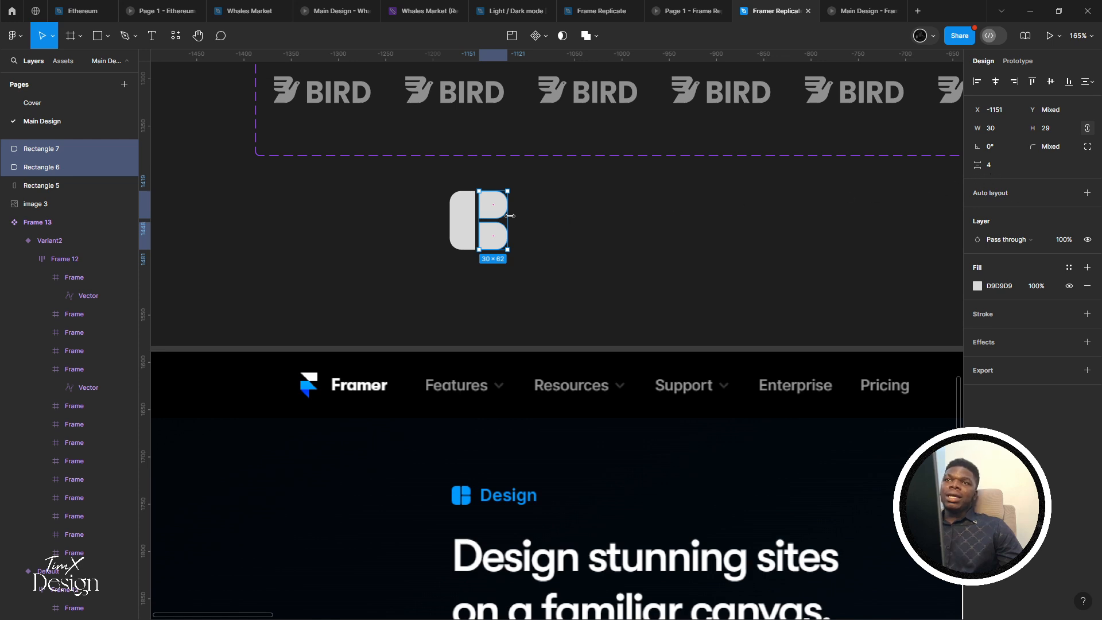
click(608, 201)
scroll(367, 239, up, 5)
scroll(386, 113, down, 2)
scroll(476, 206, up, 2)
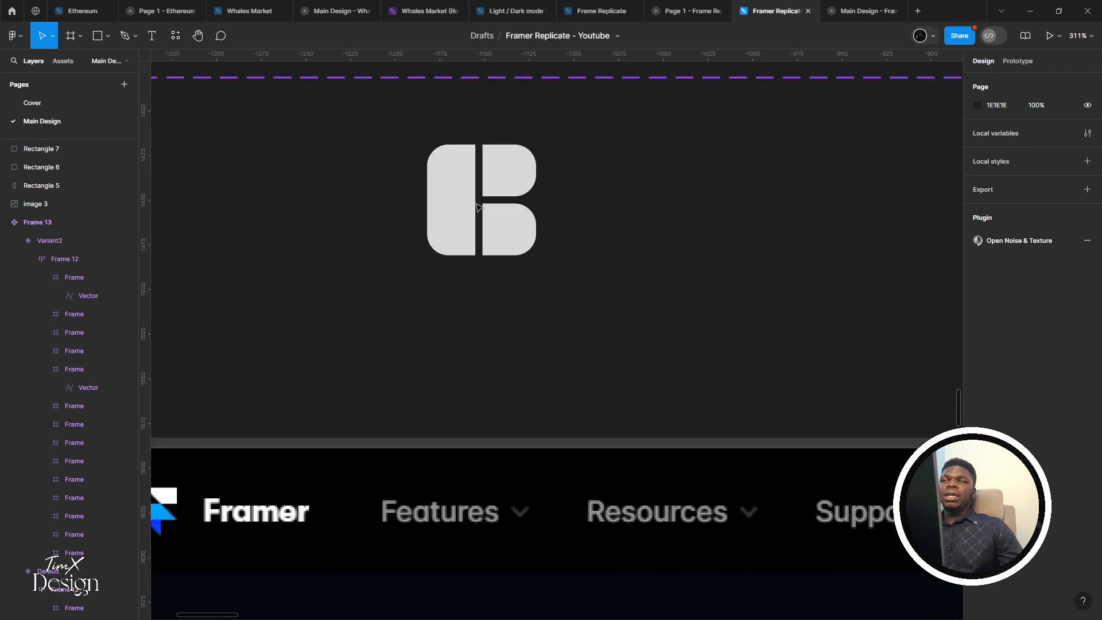
click(505, 172)
shift+click(508, 229)
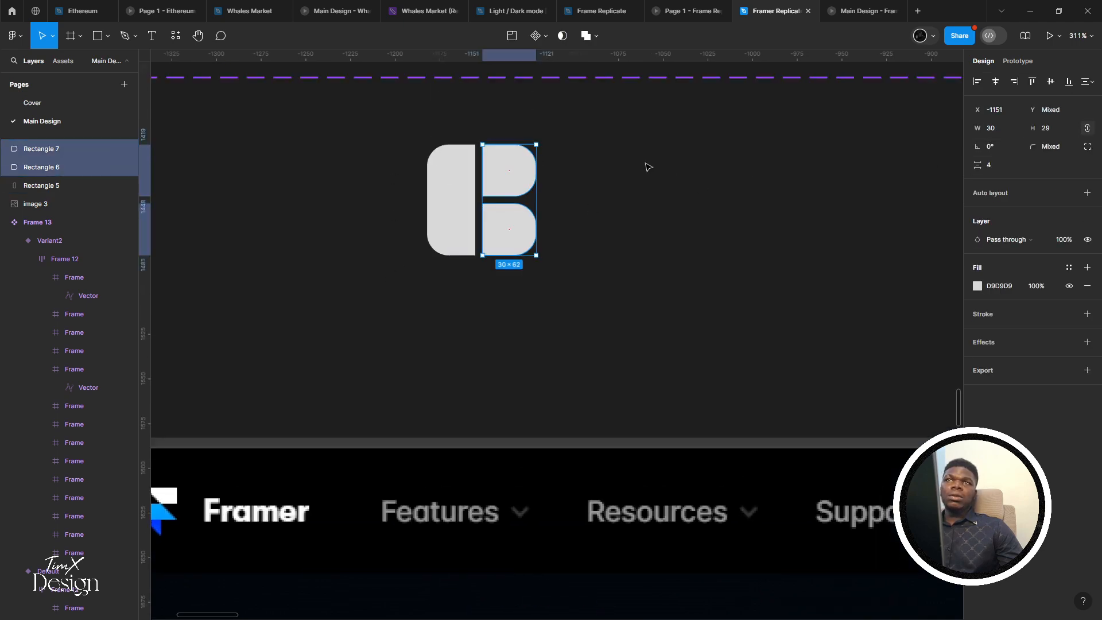
click(649, 166)
Set the bottom-right corner radius of the upper small rectangle to 0
click(509, 168)
click(1087, 146)
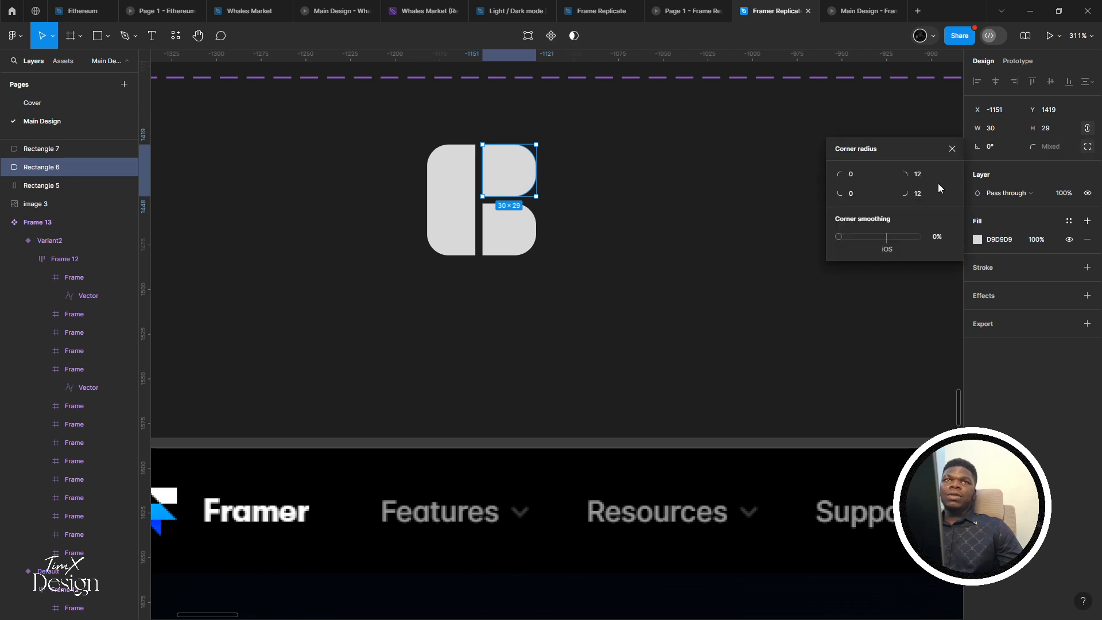
text(0)
key(Return)
key(Return)
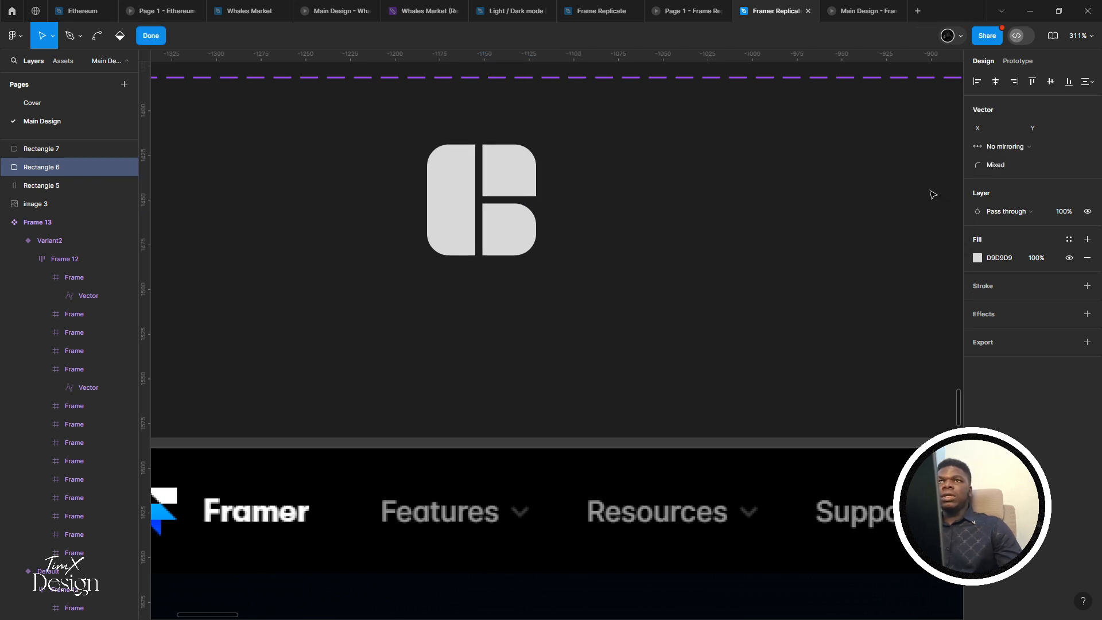
Set the top-right corner radius of the lower small rectangle to 0
click(514, 235)
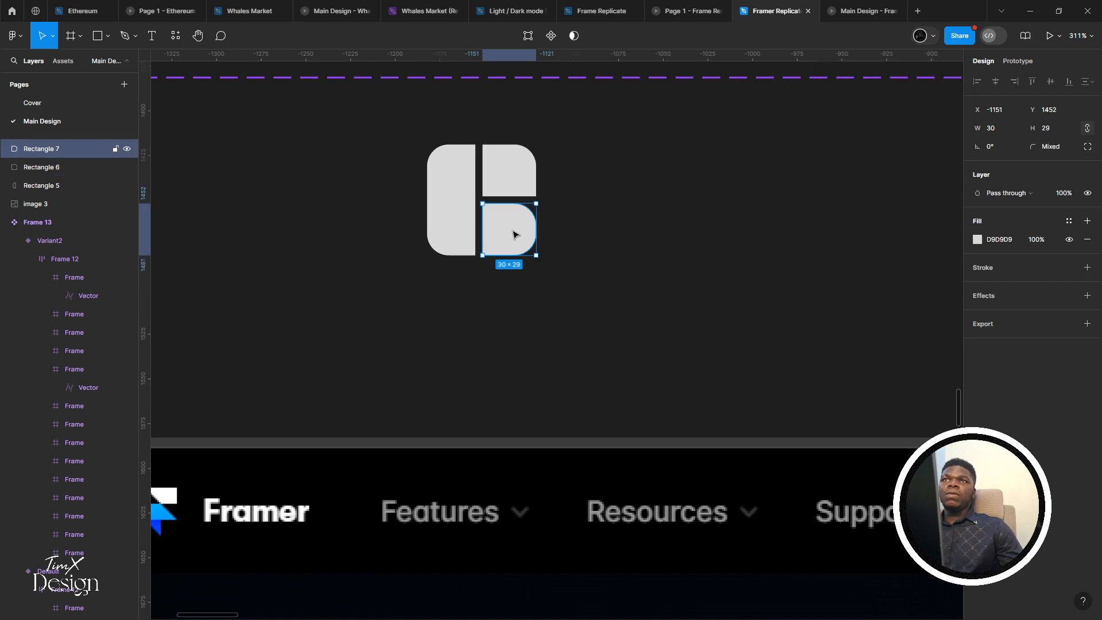
click(1088, 147)
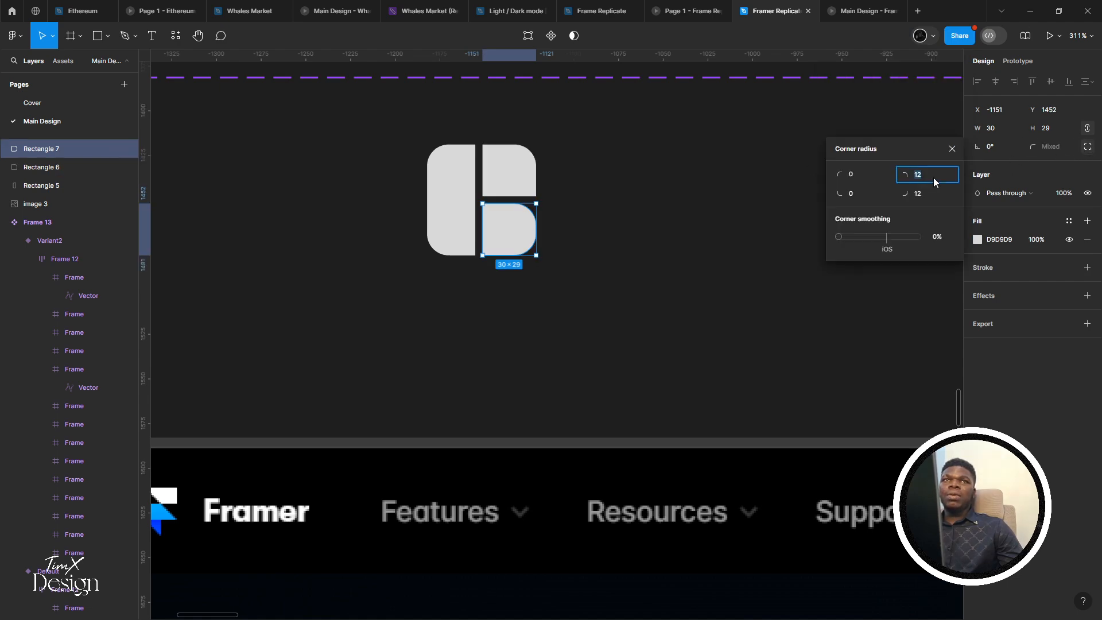
text(0)
key(Return)
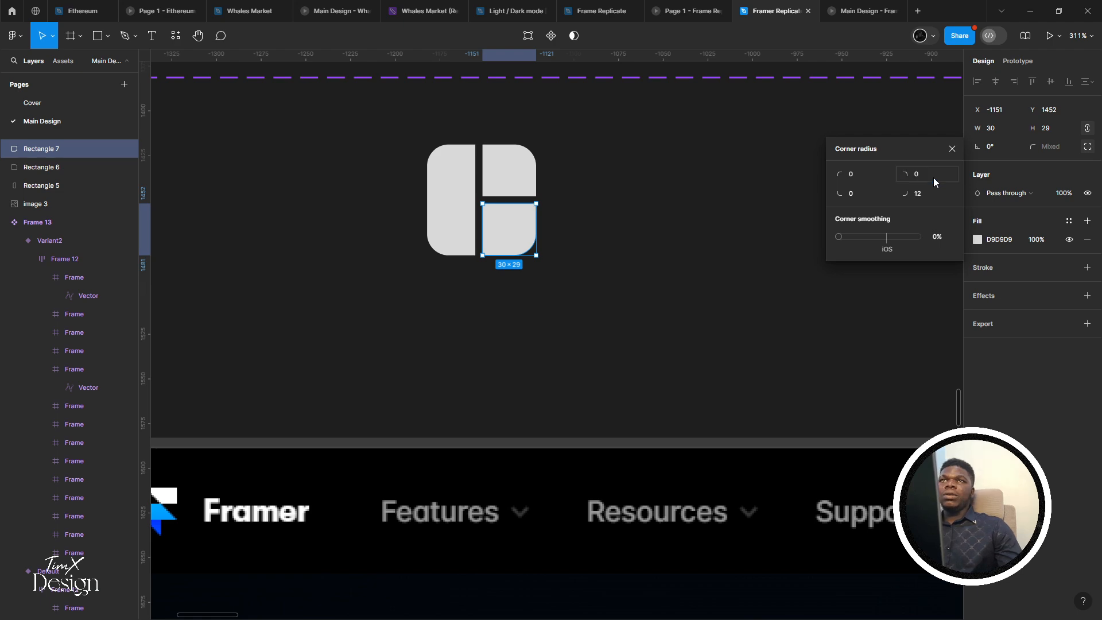
click(779, 177)
Recolour all three icon rectangles to 0099FF by sampling the blue Design icon in the reference screenshot
scroll(632, 209, down, 10)
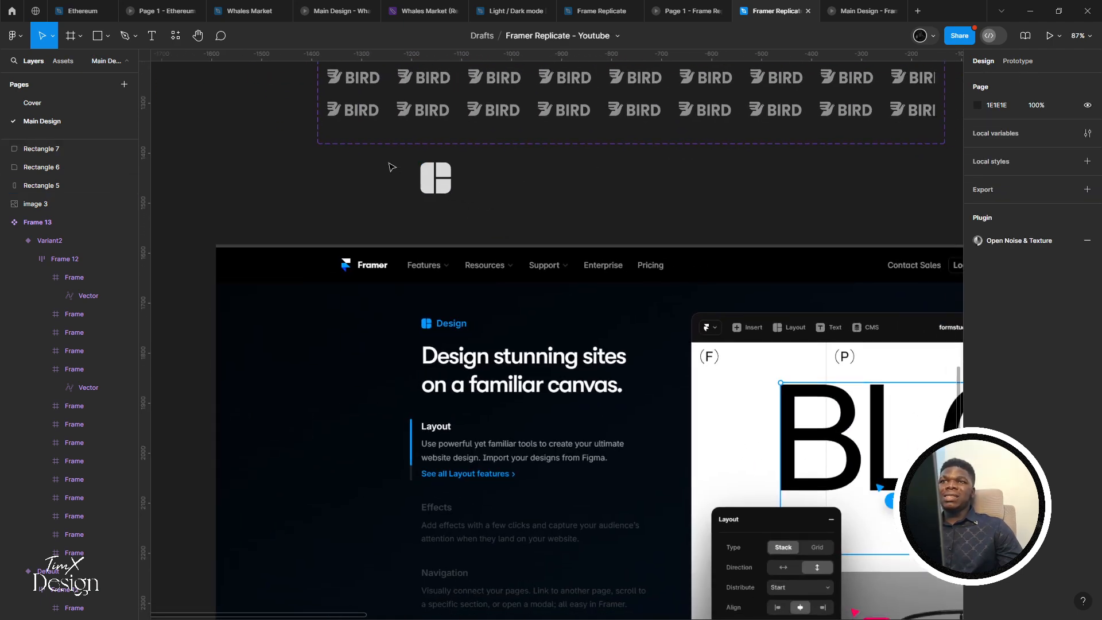
drag(389, 166, 472, 206)
scroll(488, 203, down, 2)
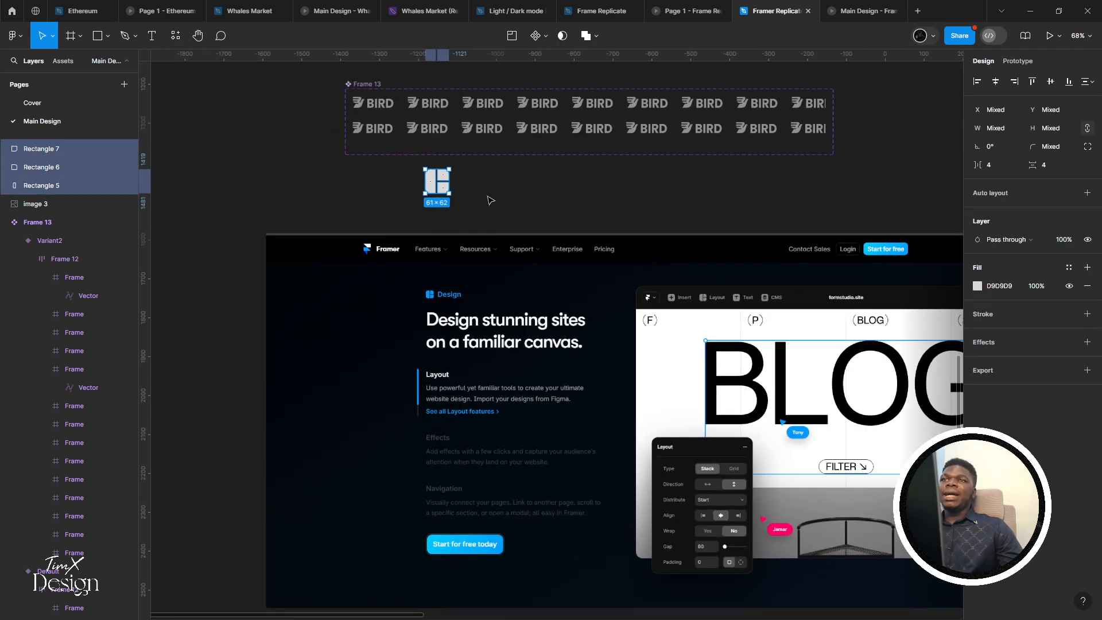
drag(411, 326, 322, 417)
scroll(323, 417, down, 5)
drag(573, 75, 666, 307)
drag(584, 126, 534, 183)
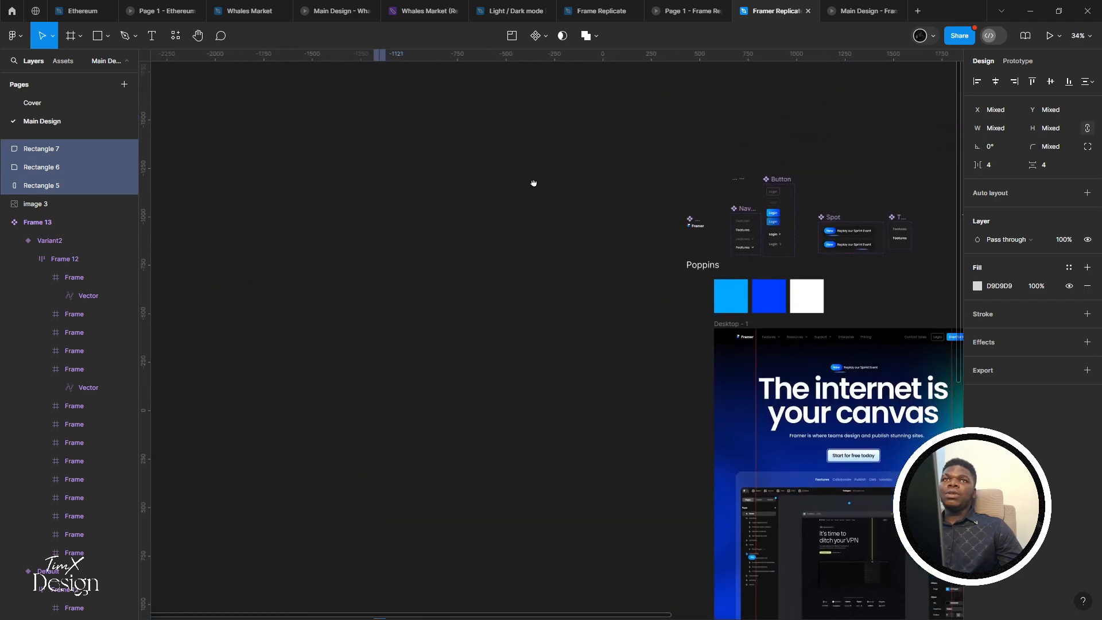
scroll(533, 183, down, 5)
scroll(411, 383, up, 4)
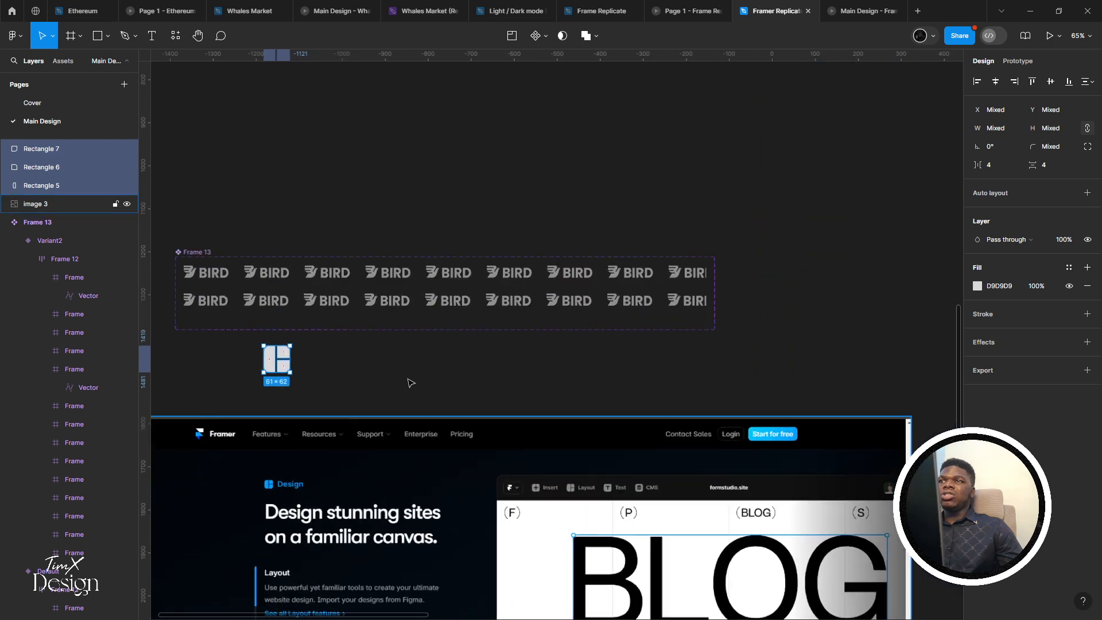
click(975, 294)
click(842, 483)
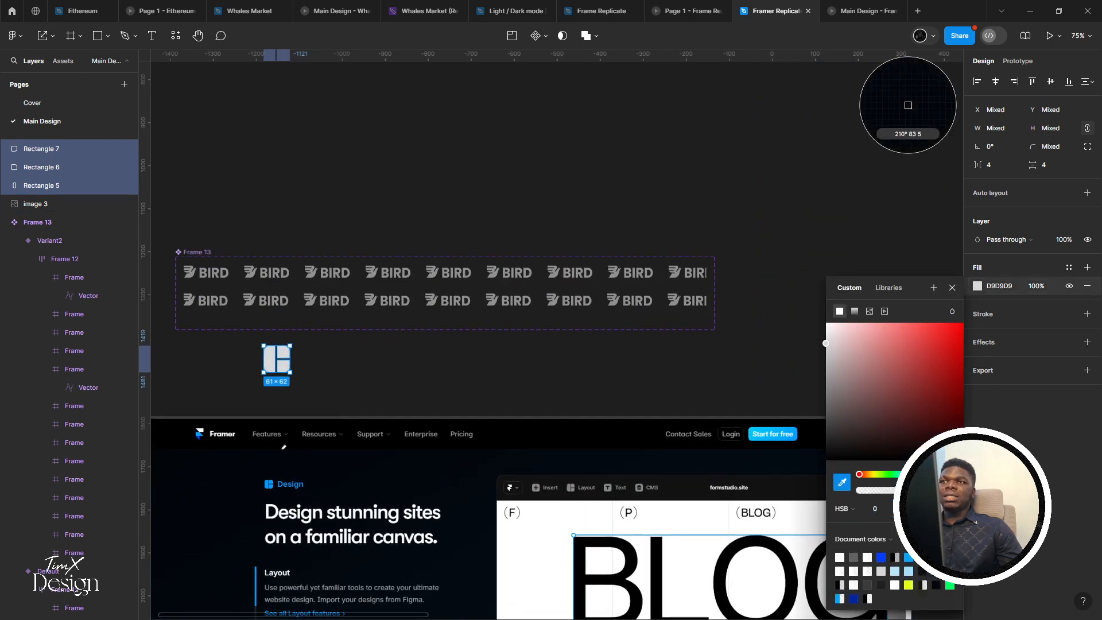
scroll(194, 437, up, 3)
scroll(198, 434, up, 3)
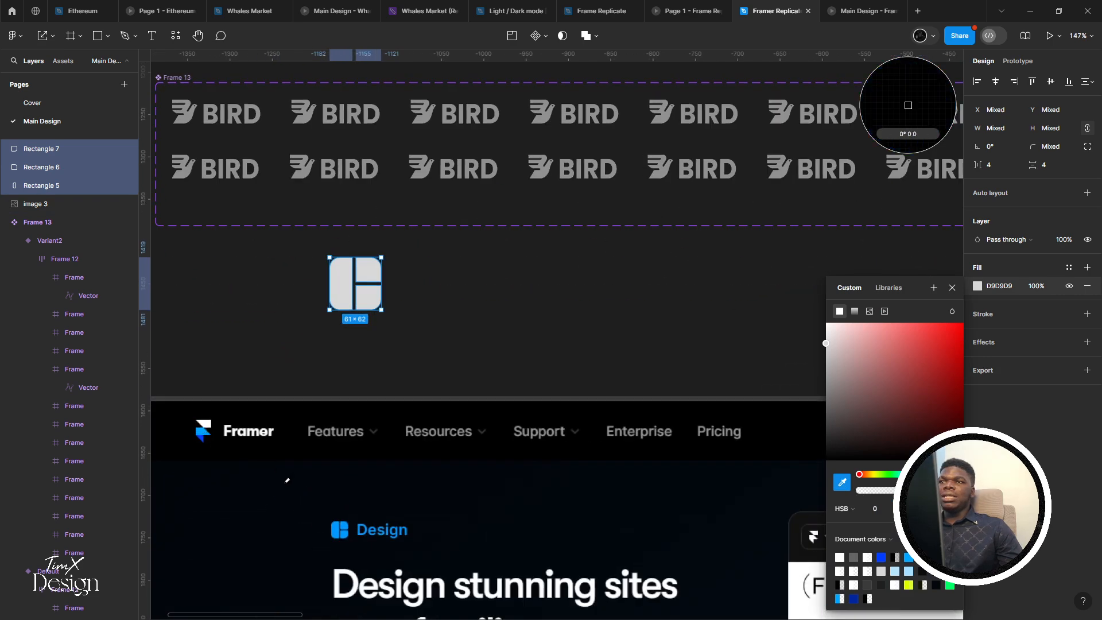
click(907, 105)
scroll(355, 293, down, 5)
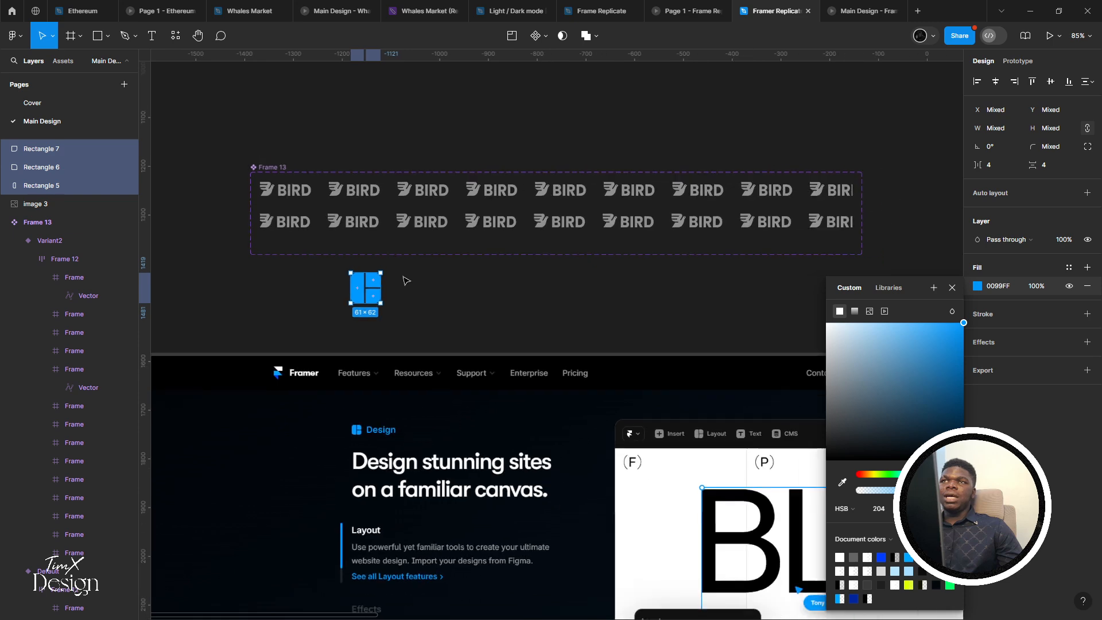
key(Escape)
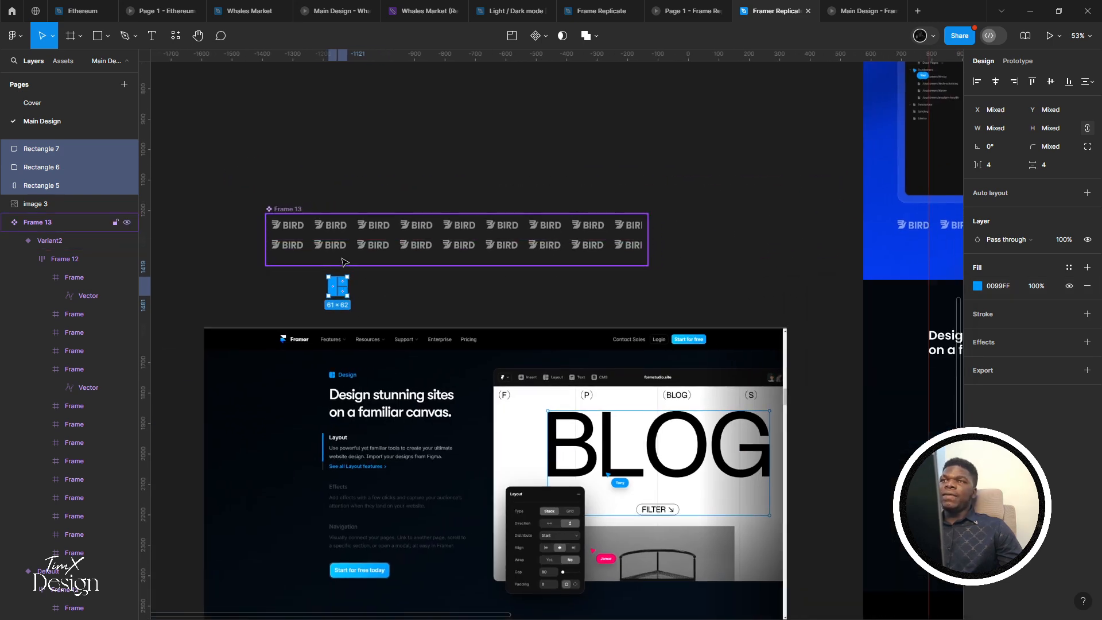
Group the three blue icon rectangles
key(ctrl+g)
scroll(329, 270, right, 1)
scroll(327, 275, up, 5)
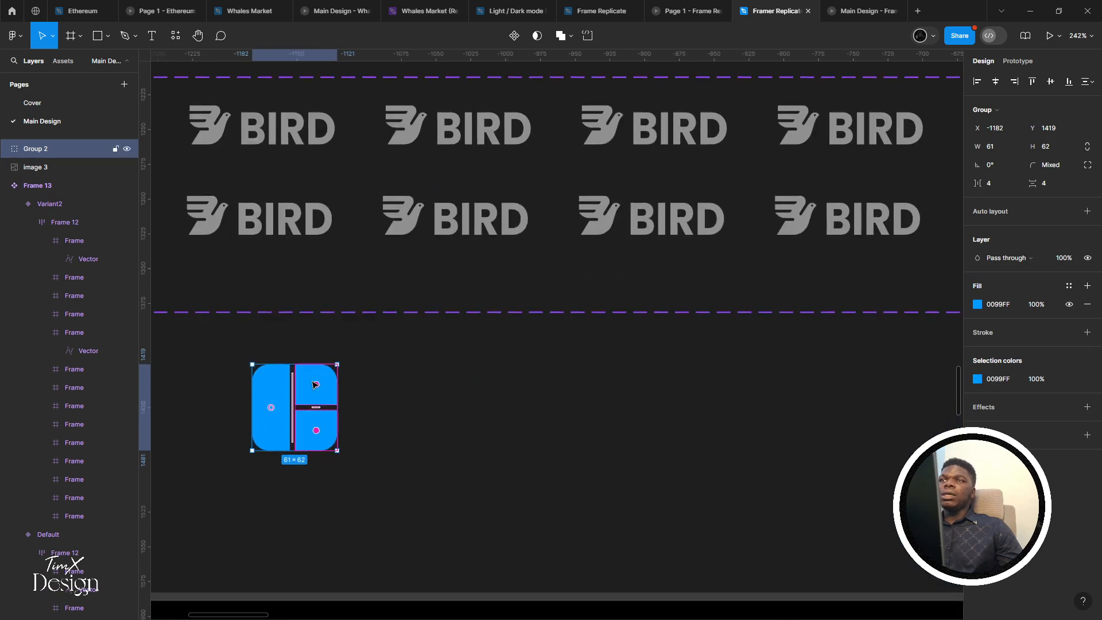
scroll(315, 384, up, 2)
Inspect the rectangles inside the icon group up close, checking their edges, corners and the gaps between them
double_click(275, 391)
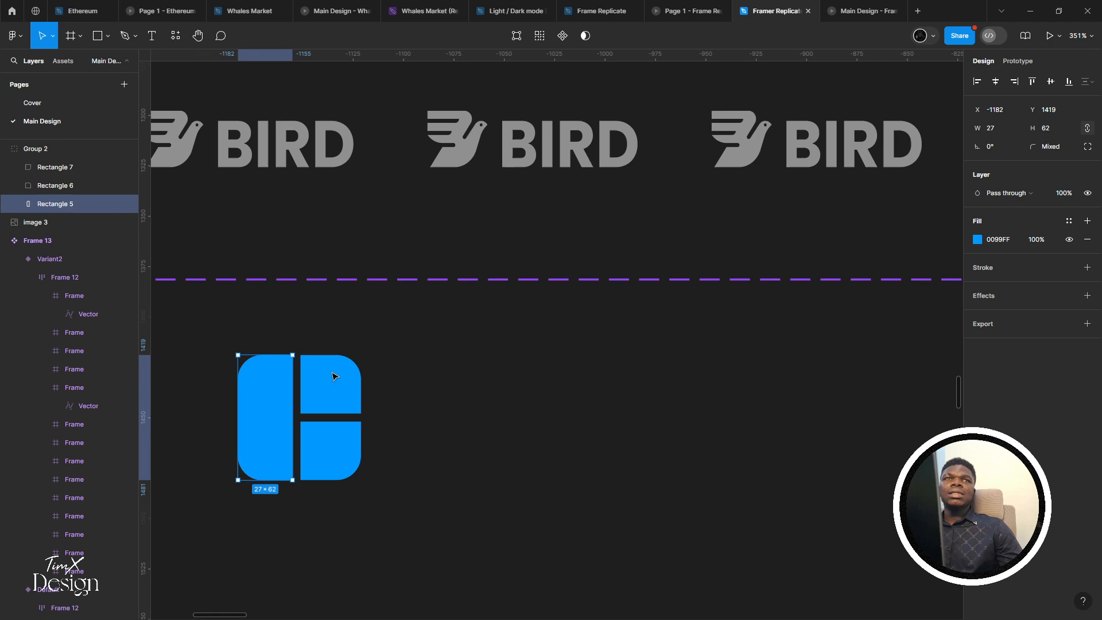
click(332, 376)
shift+click(321, 447)
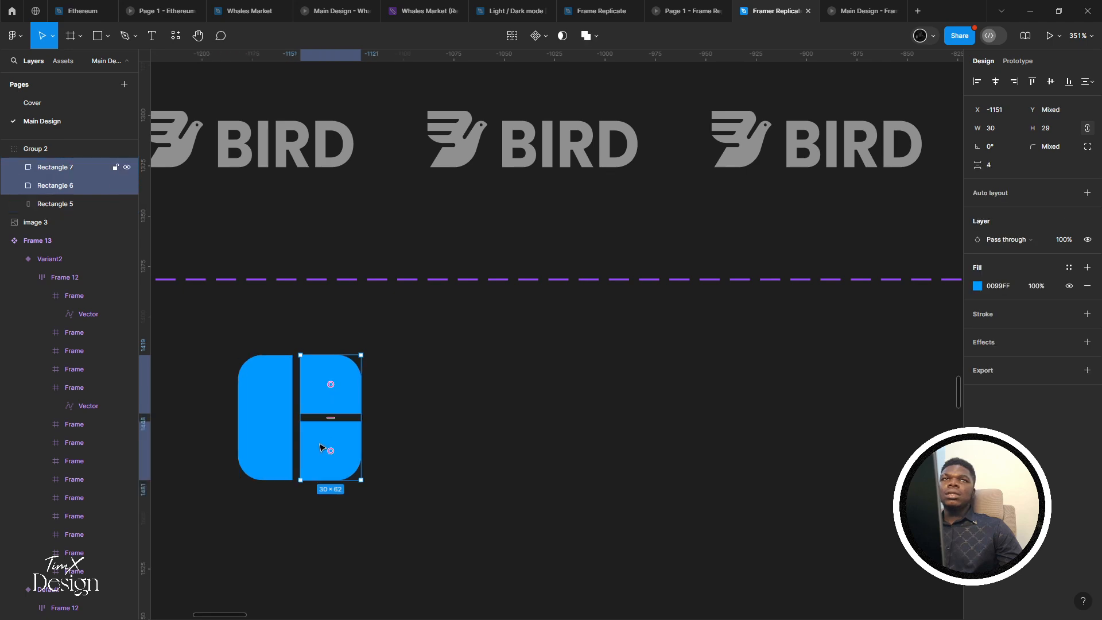
shift+click(276, 410)
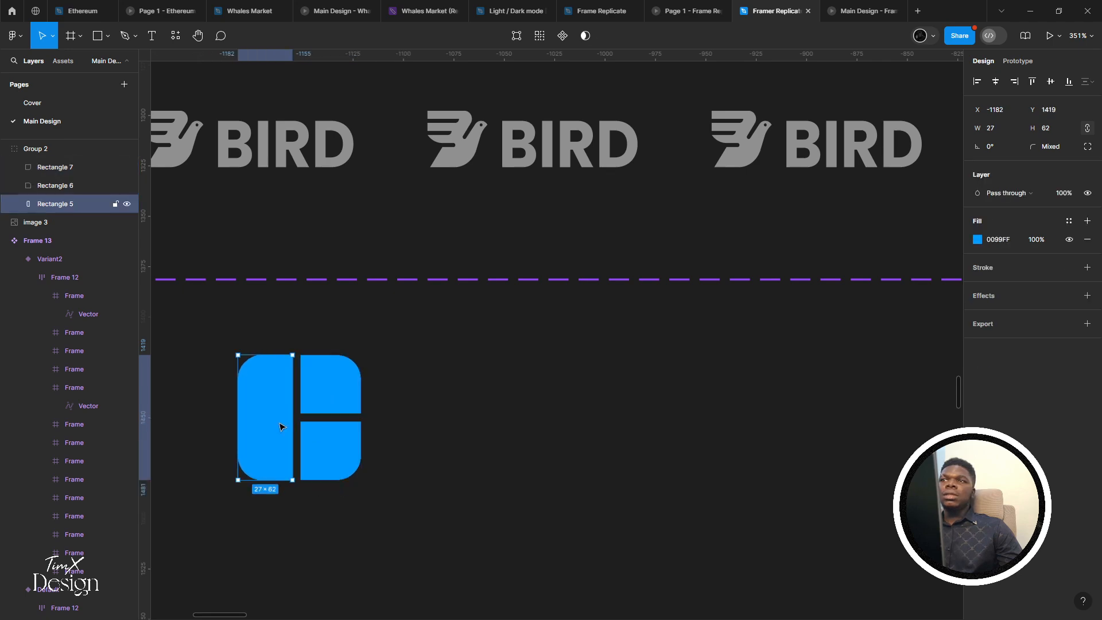
scroll(286, 437, up, 6)
scroll(439, 529, up, 4)
scroll(439, 529, left, 2)
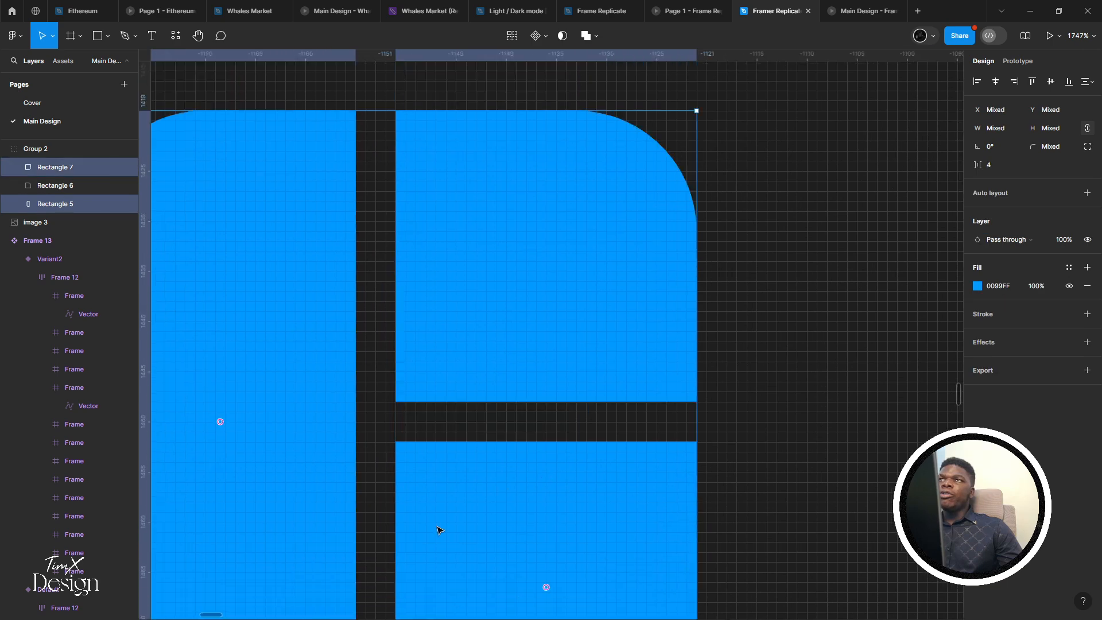
double_click(411, 286)
scroll(425, 322, up, 3)
scroll(425, 321, left, 1)
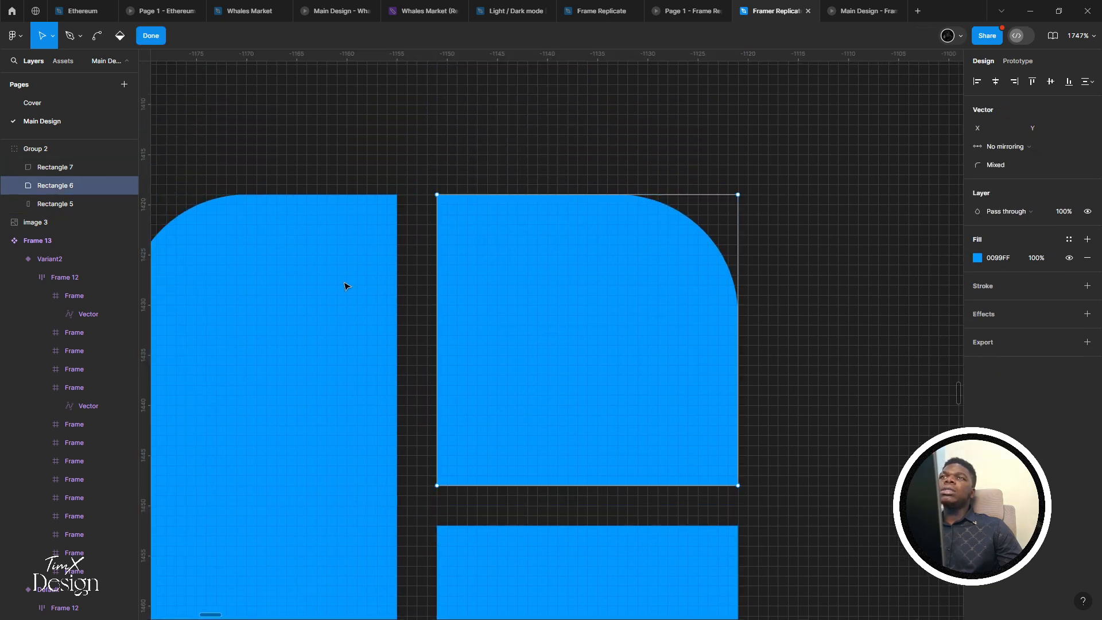
key(Escape)
ctrl+scroll(367, 282, down, 5)
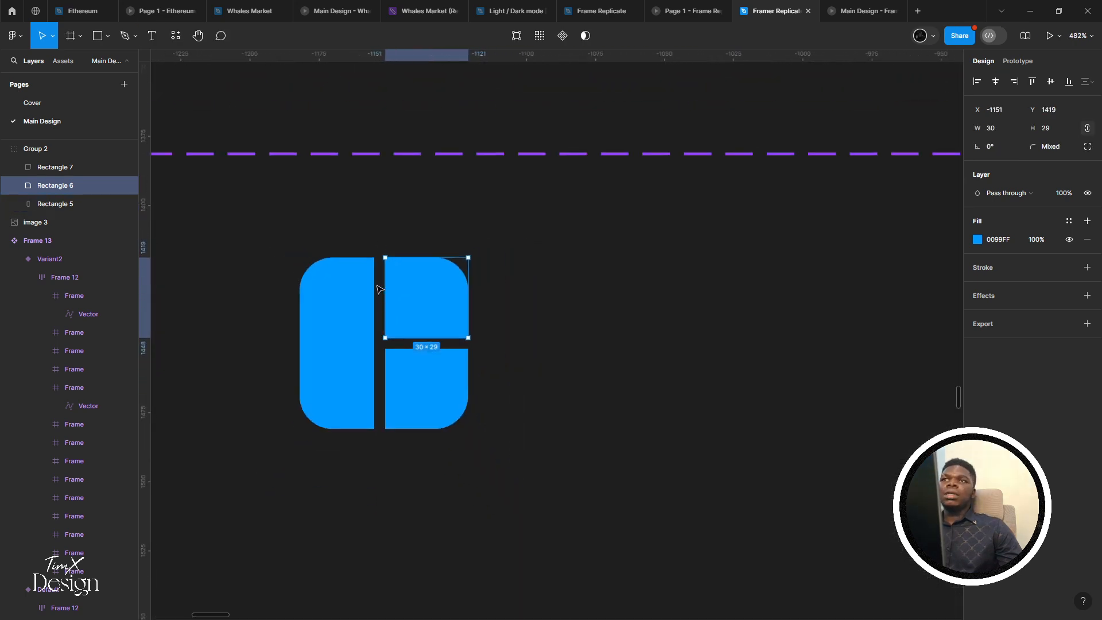
Select the whole icon group and wrap it in a frame
click(297, 264)
drag(260, 234, 468, 453)
drag(516, 425, 568, 369)
ctrl+scroll(451, 307, down, 2)
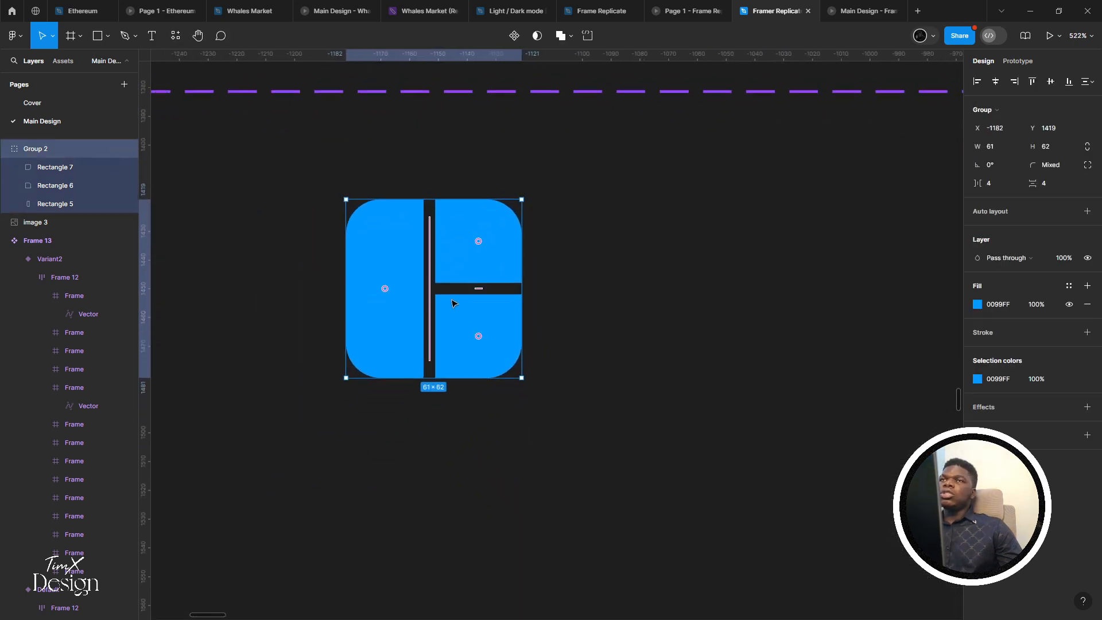
right_click(406, 260)
click(465, 411)
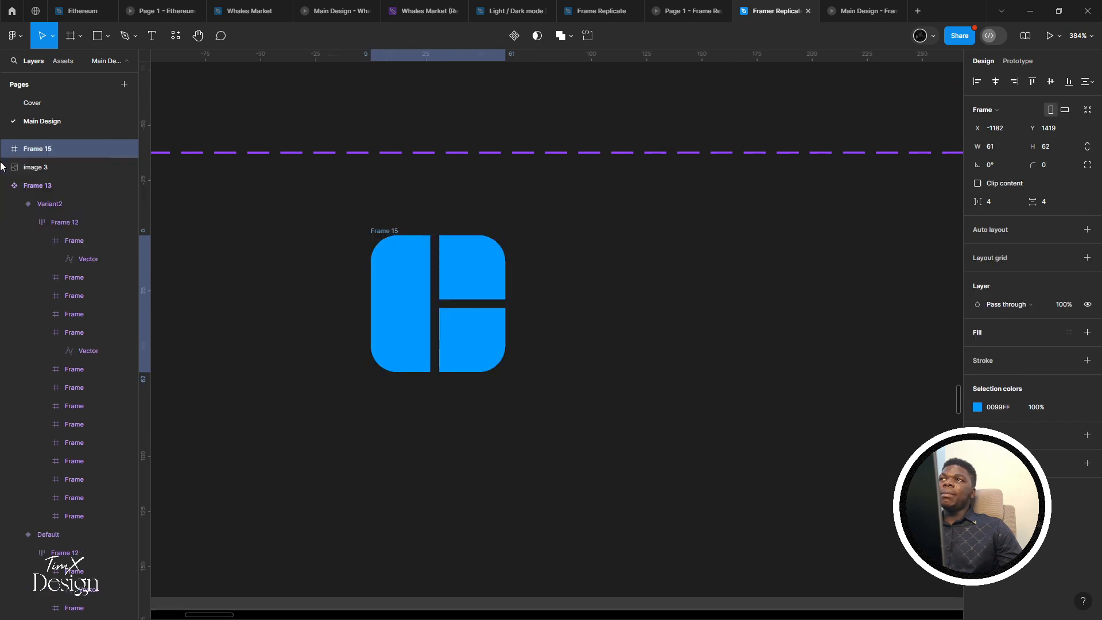
Ungroup the inner group so the three rectangles sit directly inside the icon frame
click(5, 150)
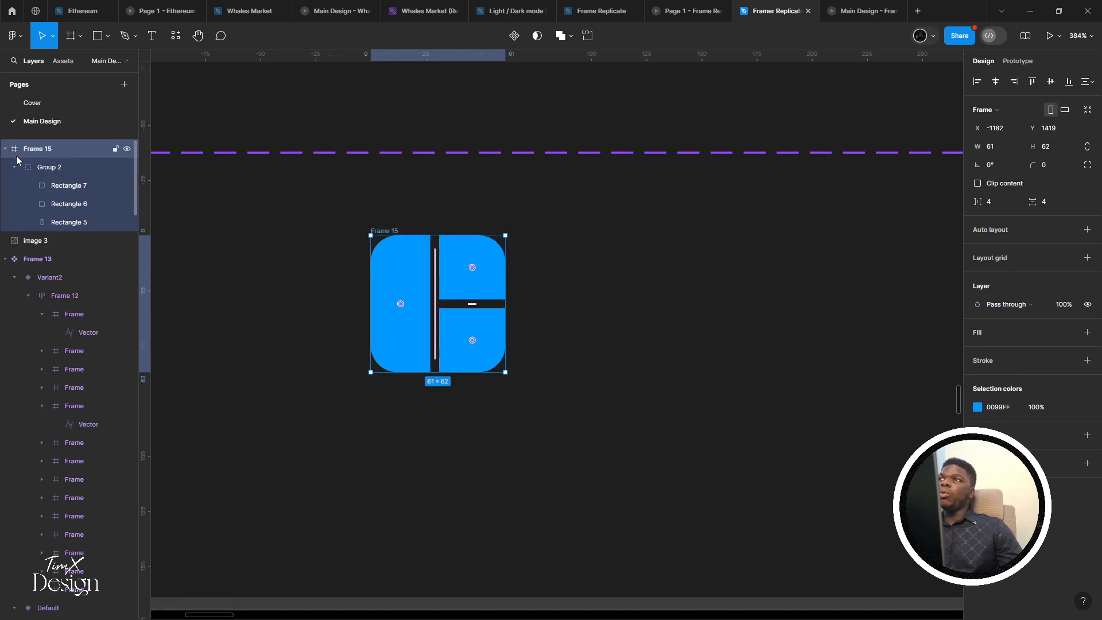
click(52, 167)
ctrl+click(68, 167)
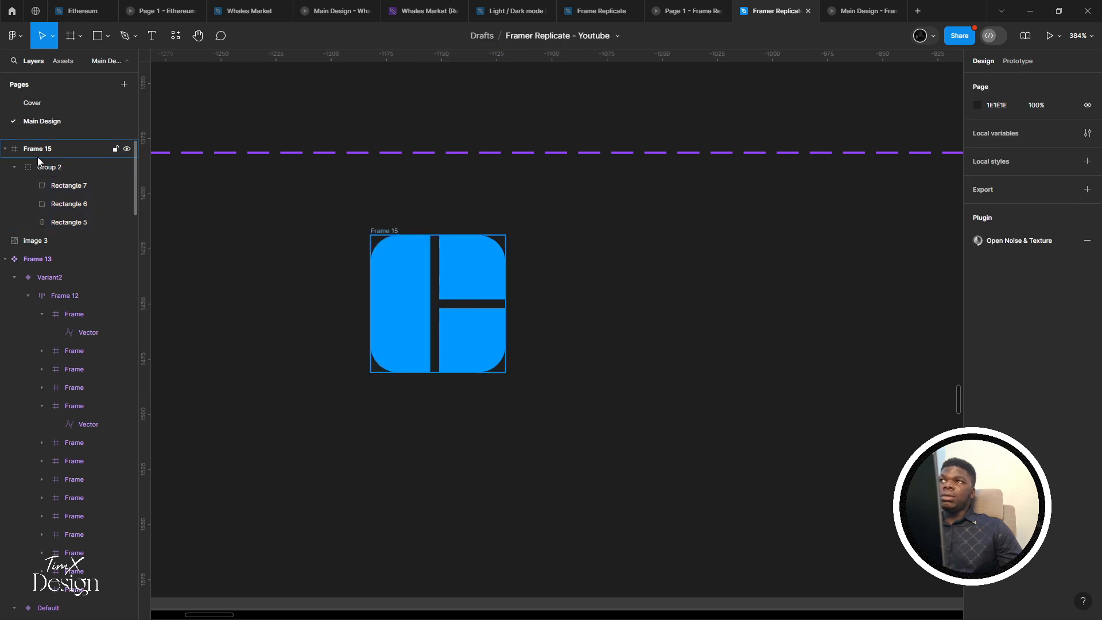
click(42, 163)
key(ctrl+shift+g)
click(41, 151)
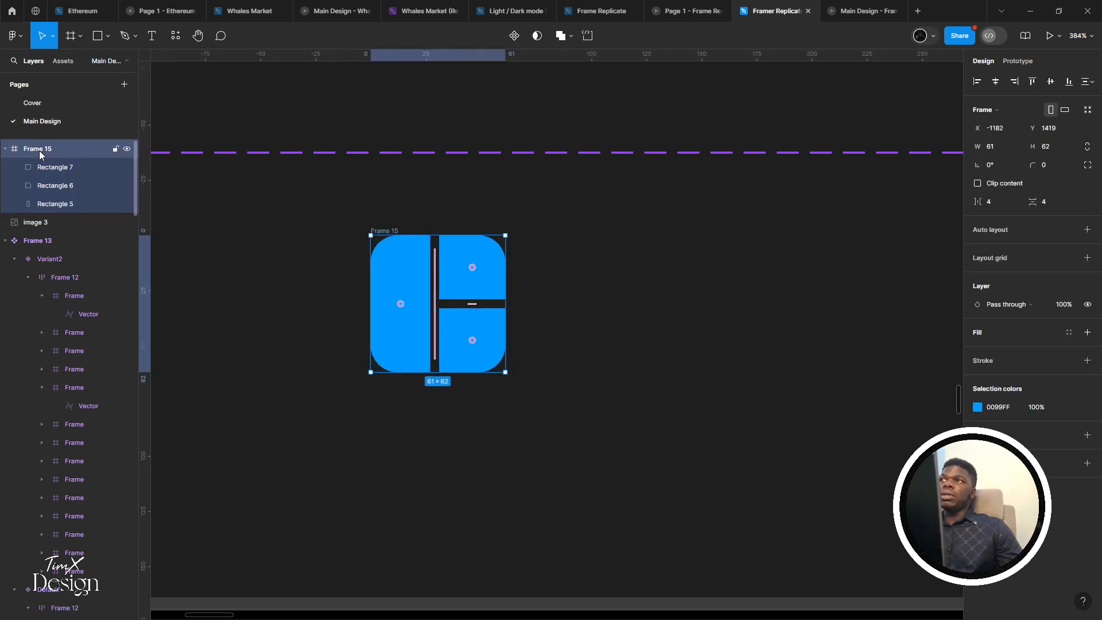
Set the three rectangles' horizontal and vertical constraints to Center and enlarge their frame to 75 × 76
key(Return)
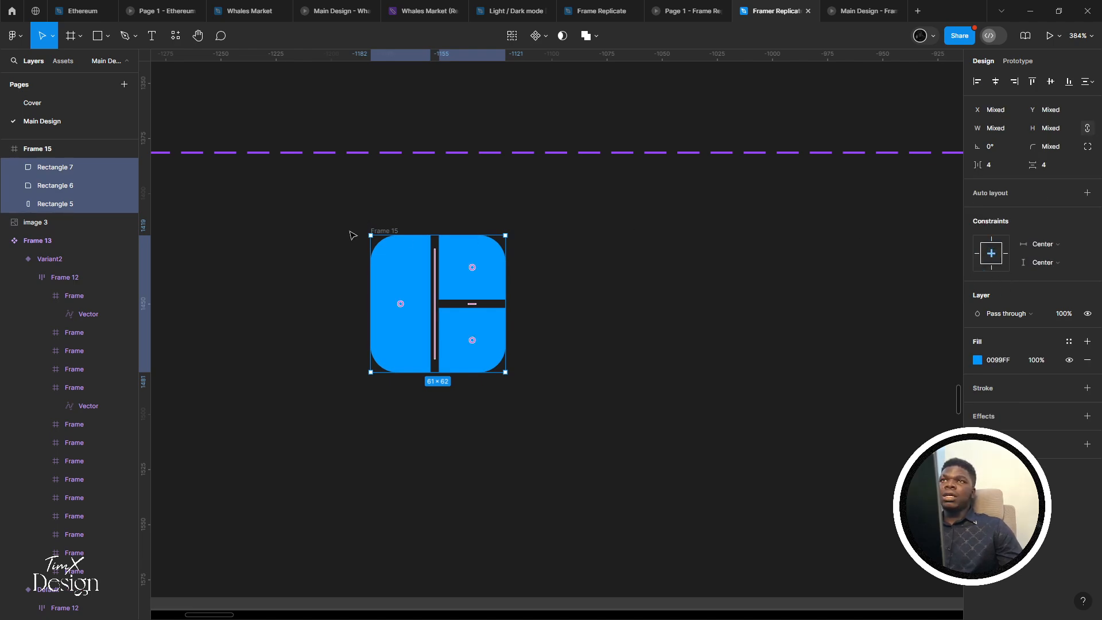
click(353, 236)
click(383, 231)
drag(390, 235, 395, 220)
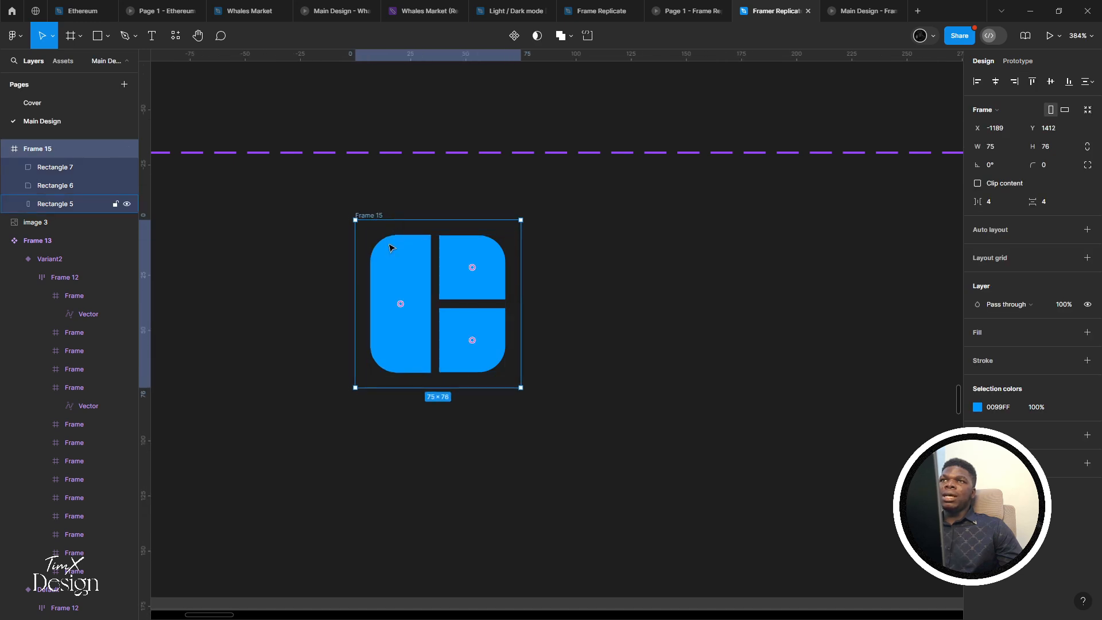
click(391, 247)
click(360, 230)
click(369, 217)
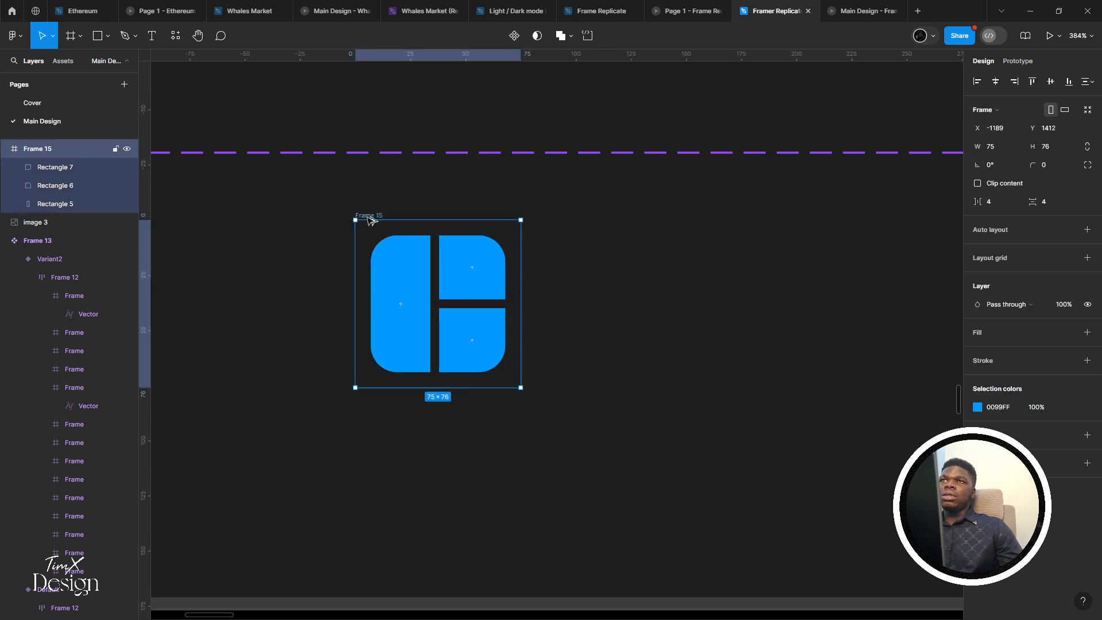
Reduce the icon frame to 73 × 74 and place it above the "Design Stunning sites" heading at X 215, Y 78
drag(369, 221, 801, 251)
scroll(370, 221, down, 5)
scroll(801, 251, up, 5)
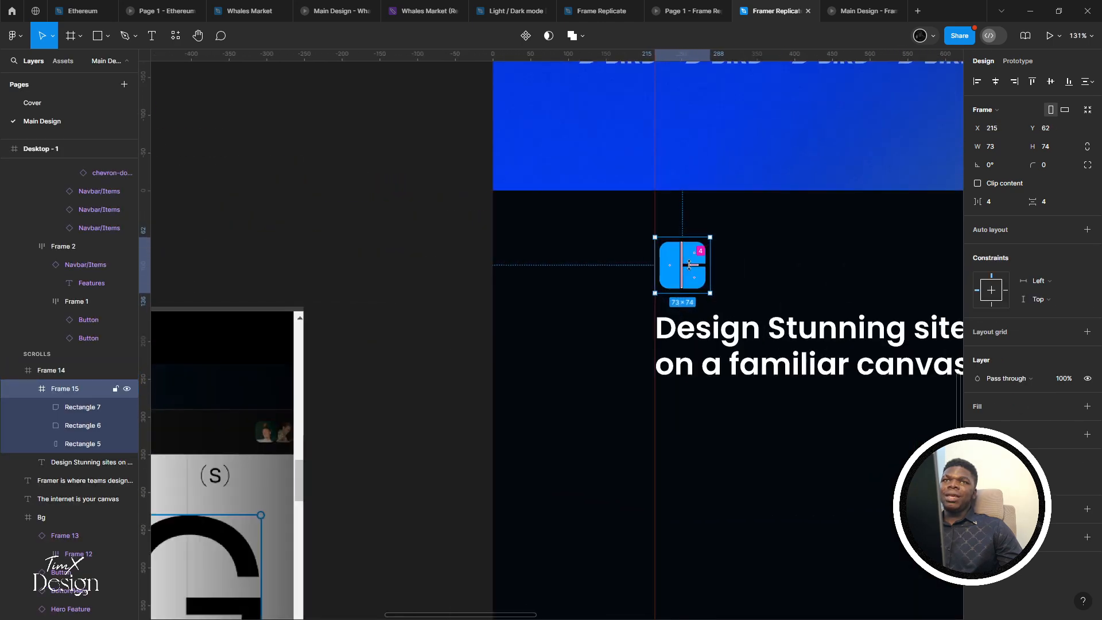
drag(687, 263, 674, 265)
key(ctrl+z)
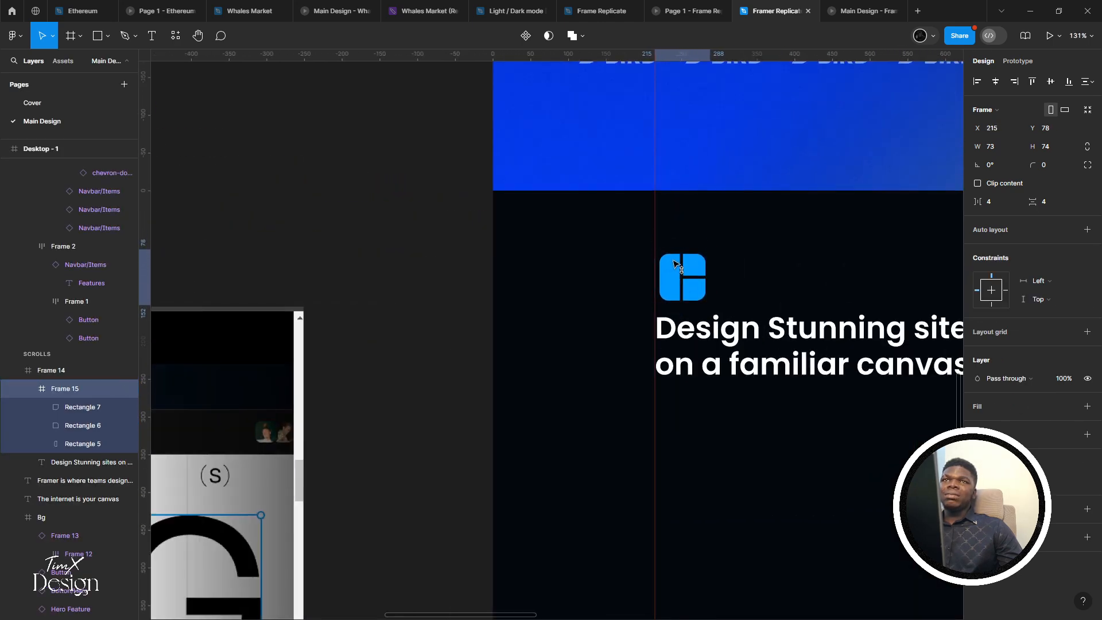
scroll(675, 266, down, 1)
scroll(679, 274, down, 4)
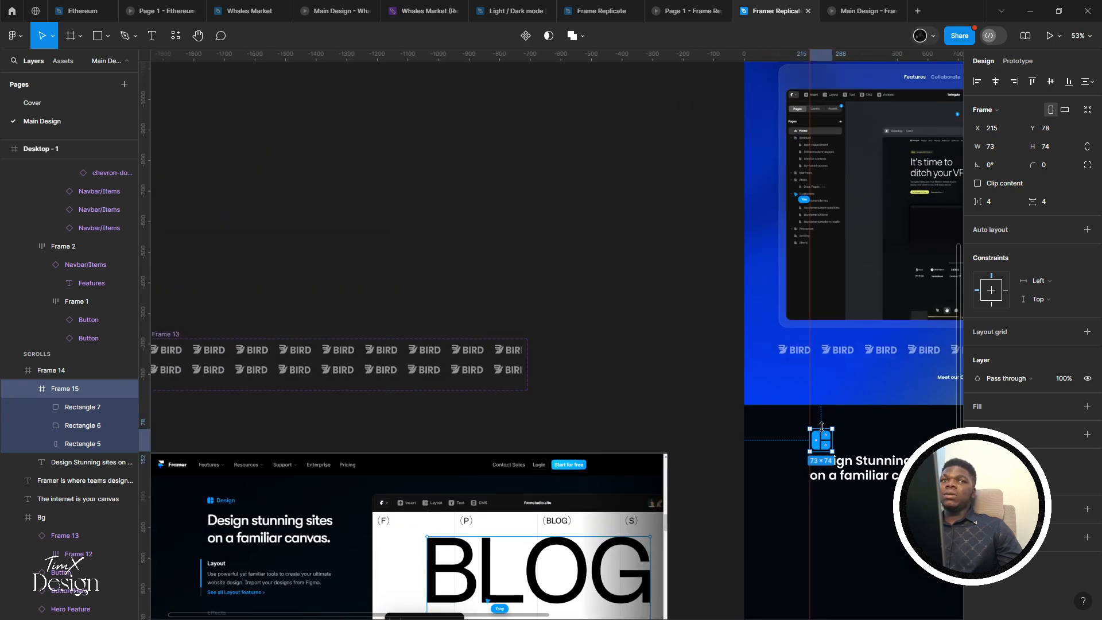
Move the icon frame out of the desktop design onto the canvas above the reference screenshot and make it a component
drag(819, 435, 397, 207)
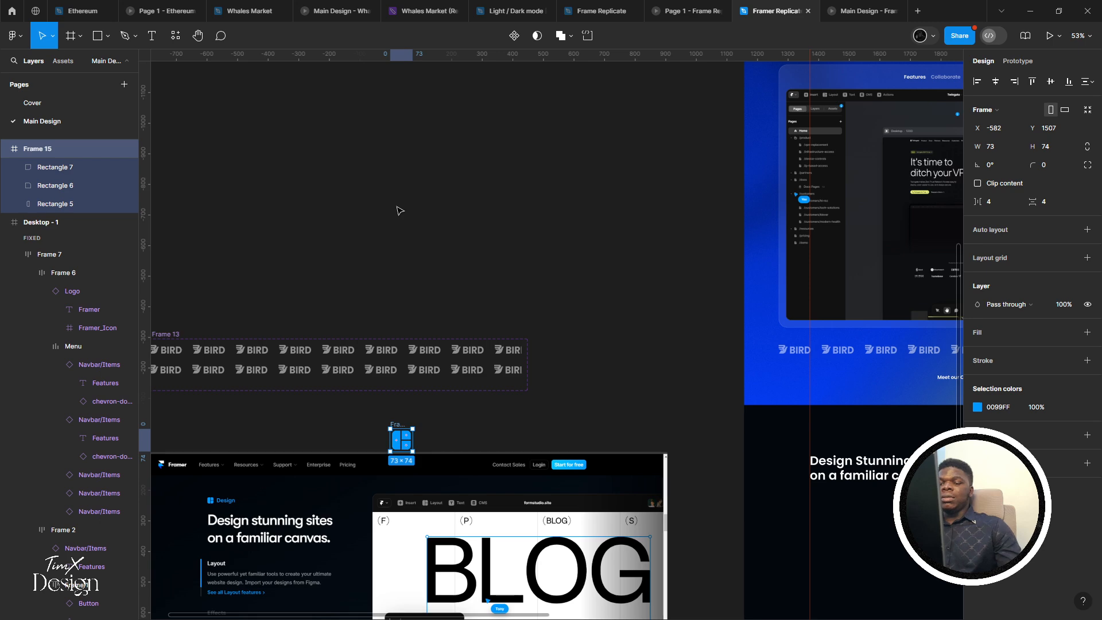
key(ctrl+alt+k)
scroll(400, 210, up, 5)
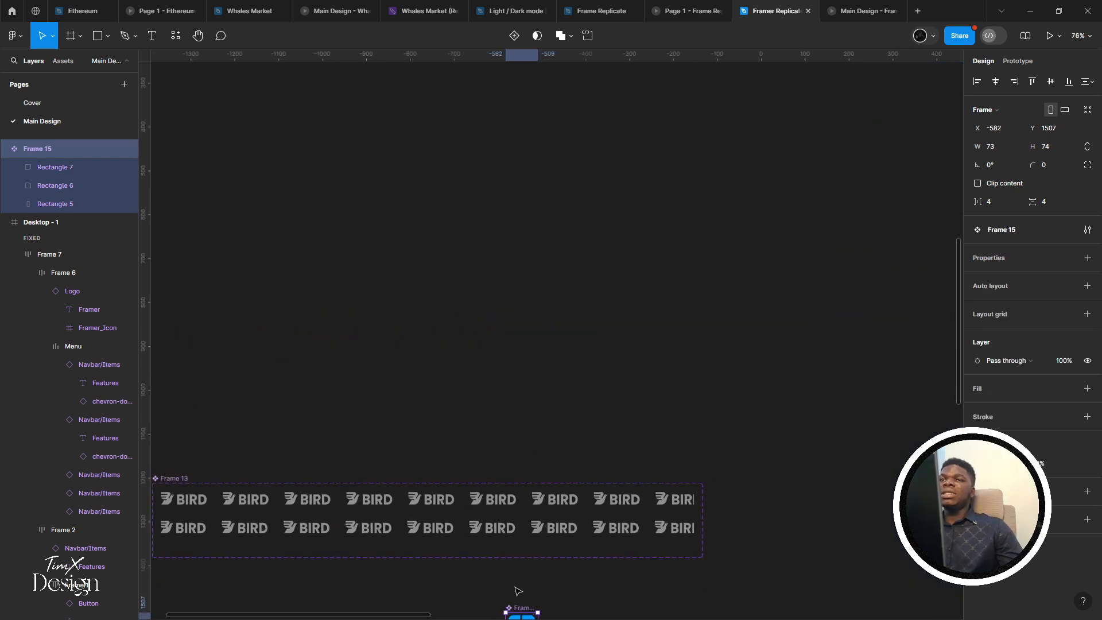
Move the icon component to the empty canvas above the logo strip, at X -662, Y 852
drag(481, 311, 484, 225)
key(ctrl+z)
scroll(501, 302, down, 3)
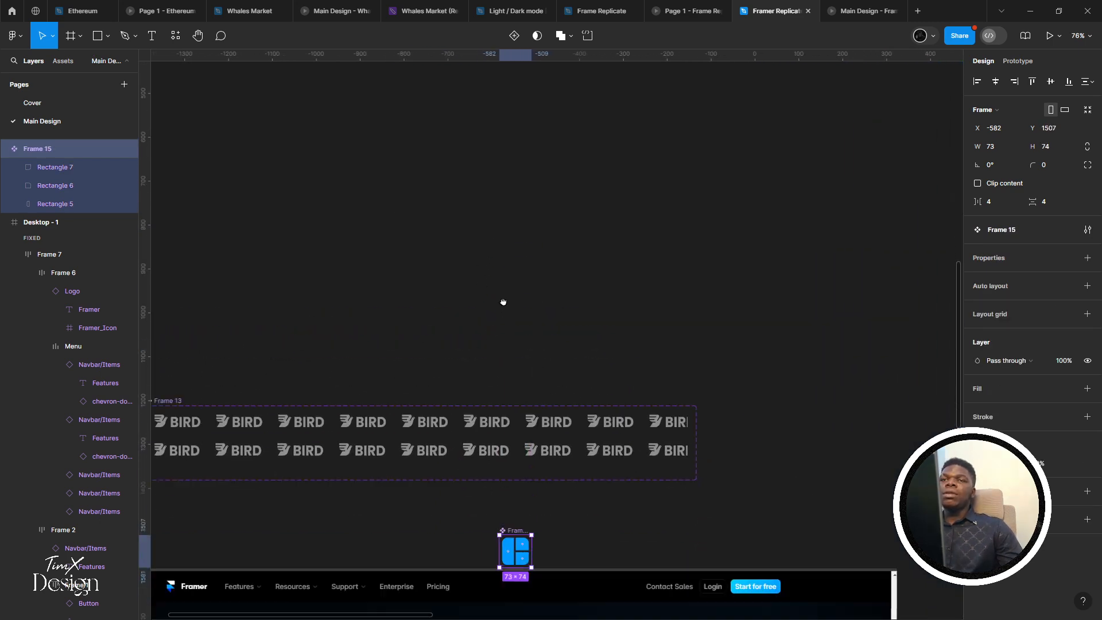
drag(514, 466, 481, 184)
scroll(485, 212, up, 5)
drag(490, 231, 592, 445)
Resize the icon component's frame to 24 × 24
key(Return)
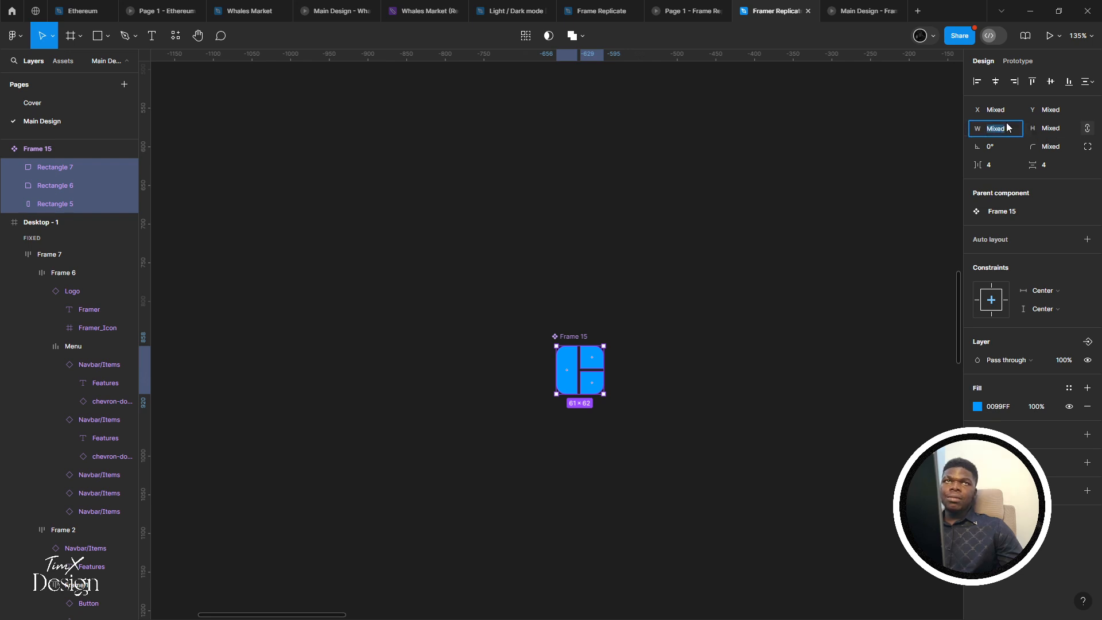
click(608, 319)
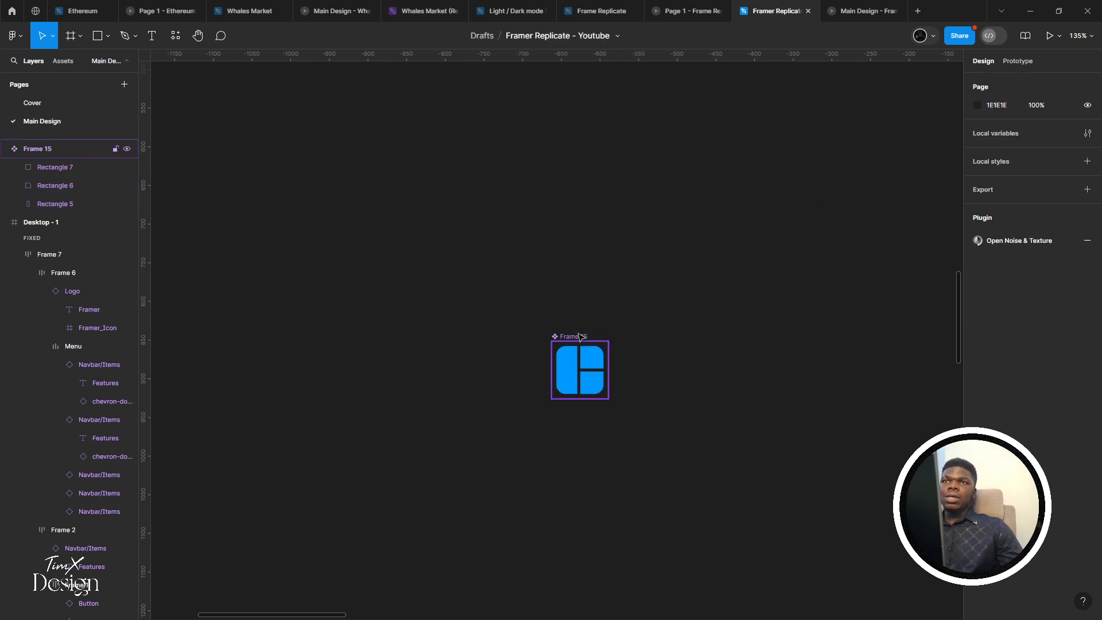
click(579, 337)
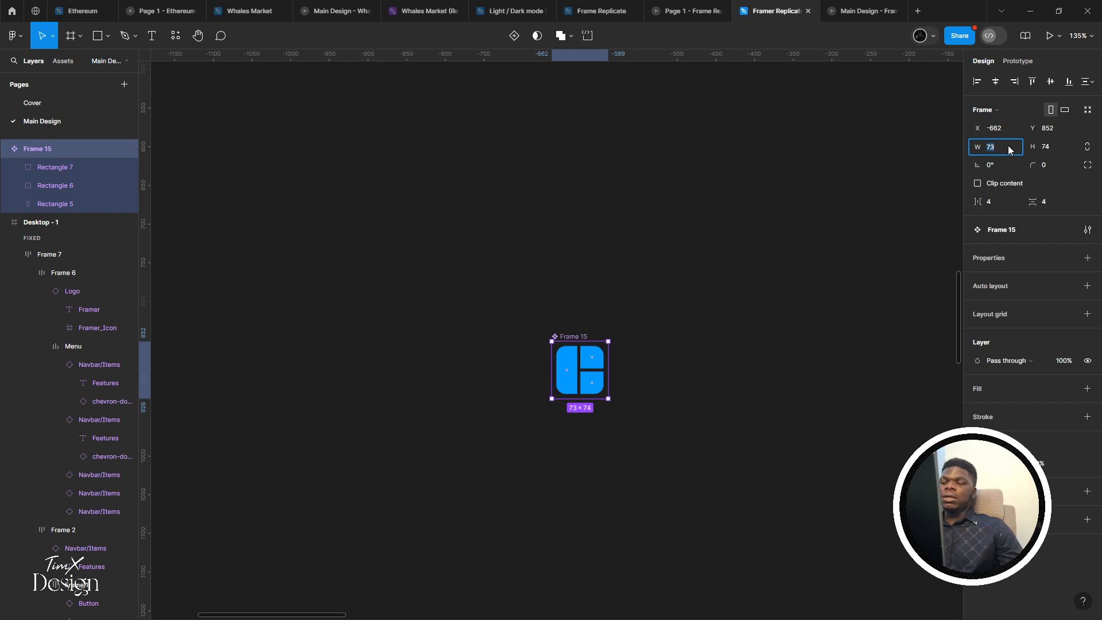
click(1050, 147)
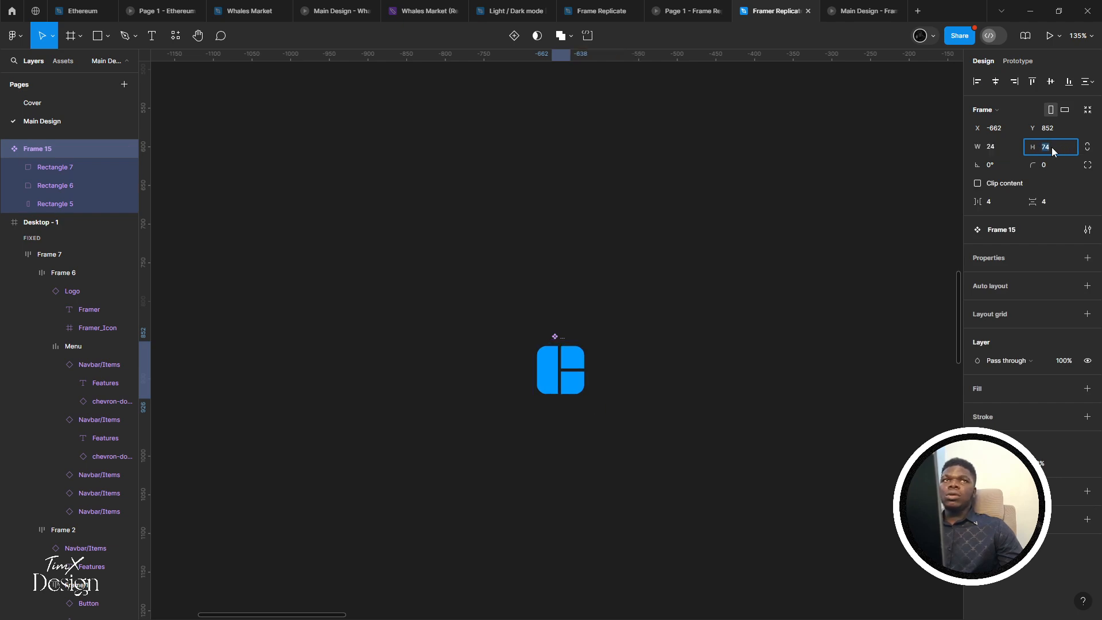
key(Return)
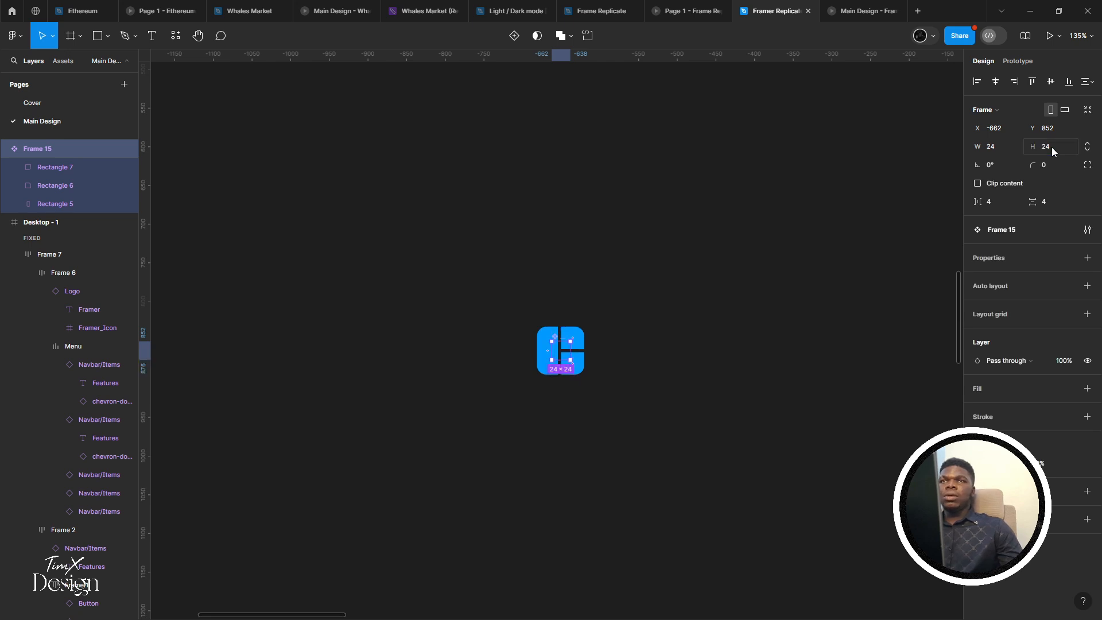
Set the width of the icon's three rectangles to 24 and group them inside the component
key(Return)
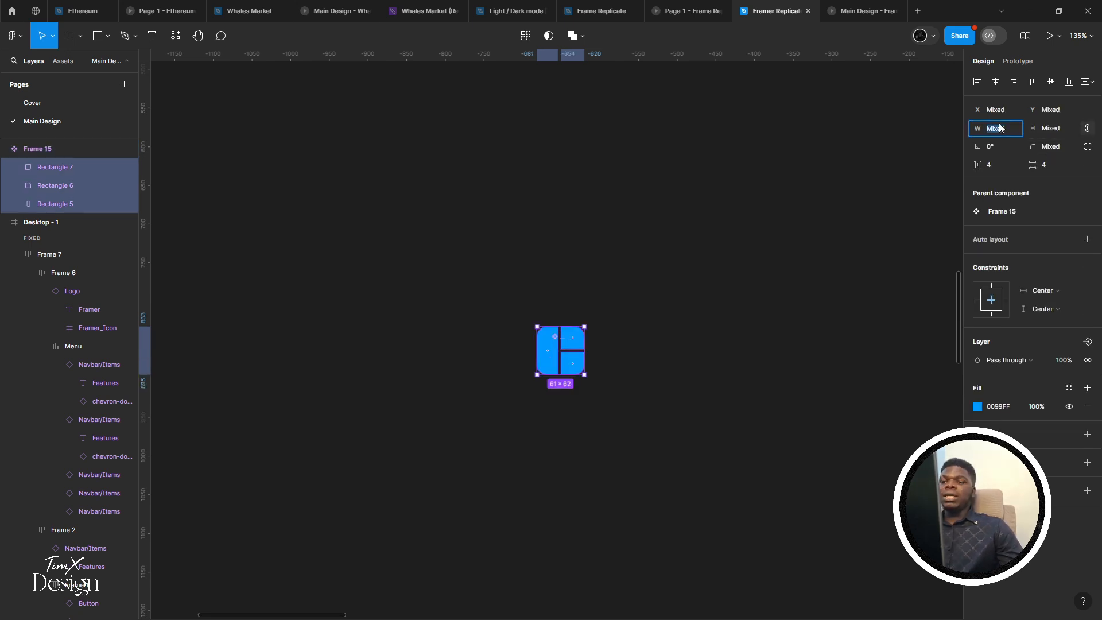
key(Tab)
text(24)
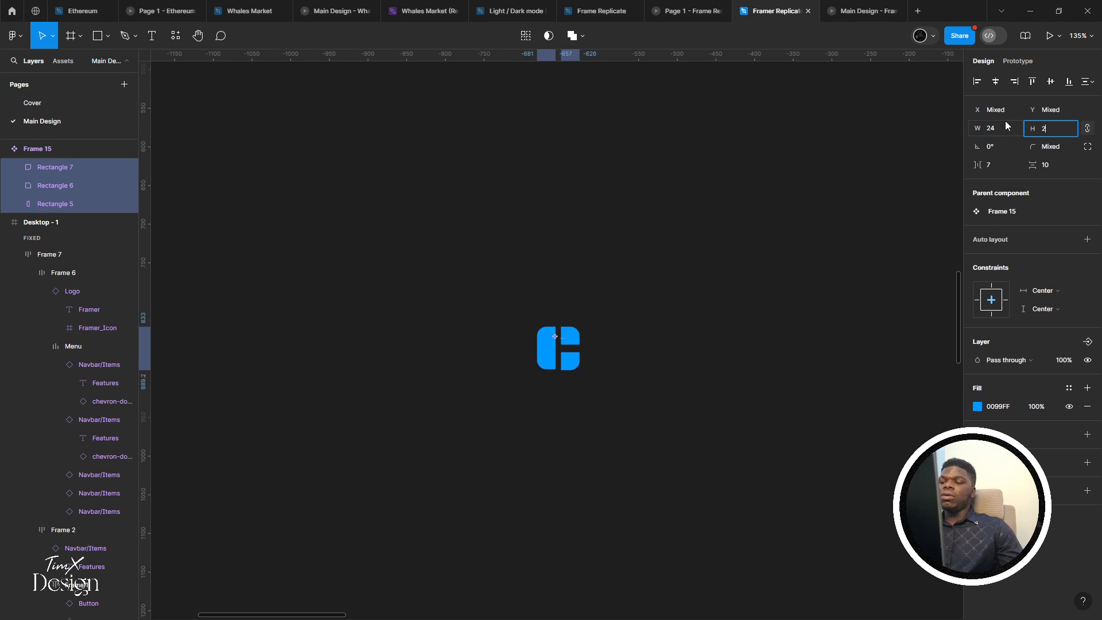
key(Return)
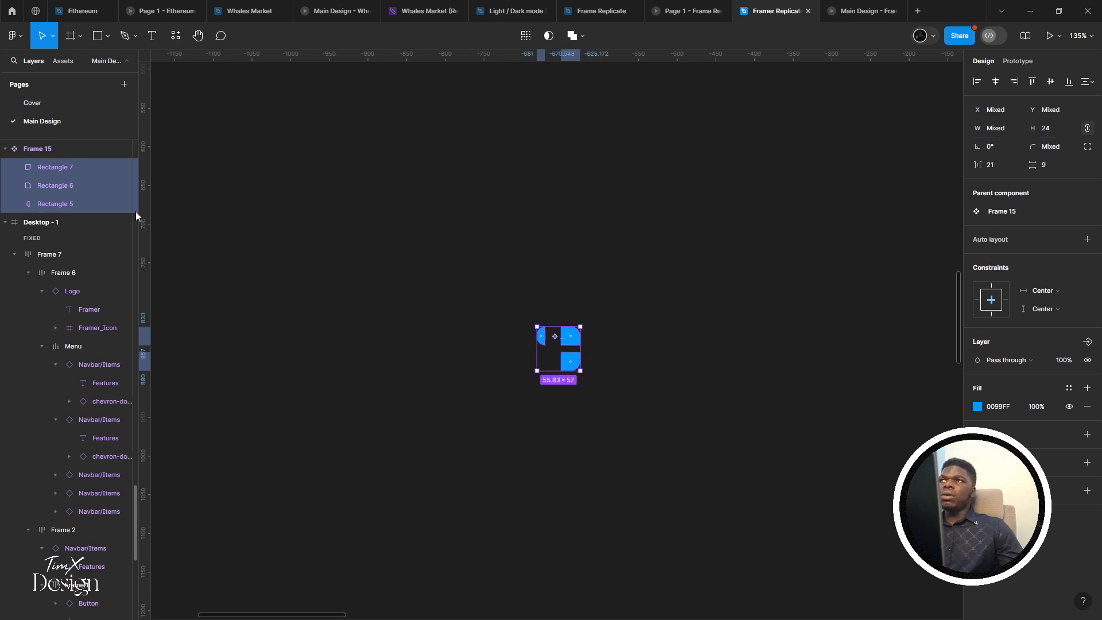
key(ctrl+z)
key(ctrl+g)
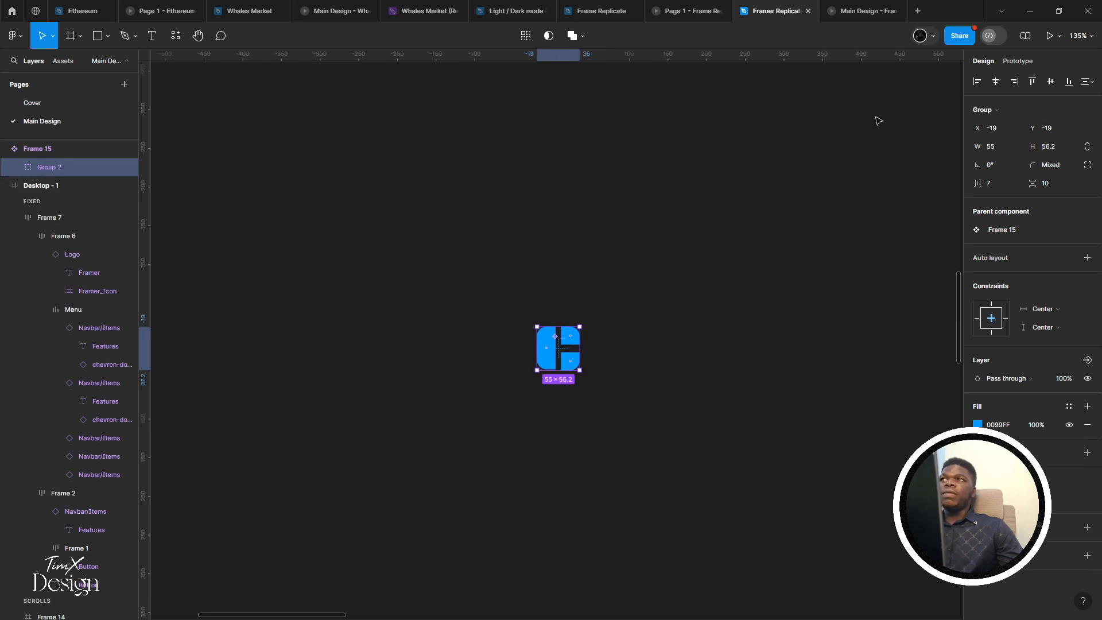
Try to resize the rectangle group to 24 × 24 and centre it in the component frame
click(997, 149)
text(24)
key(Tab)
text(24)
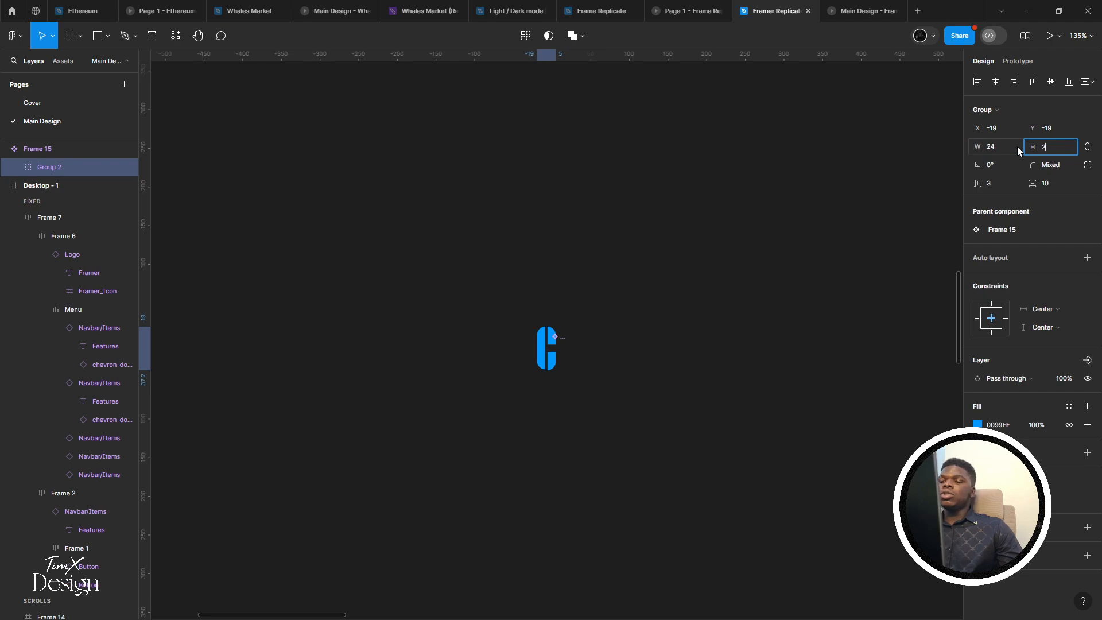
key(Return)
ctrl+scroll(542, 300, up, 5)
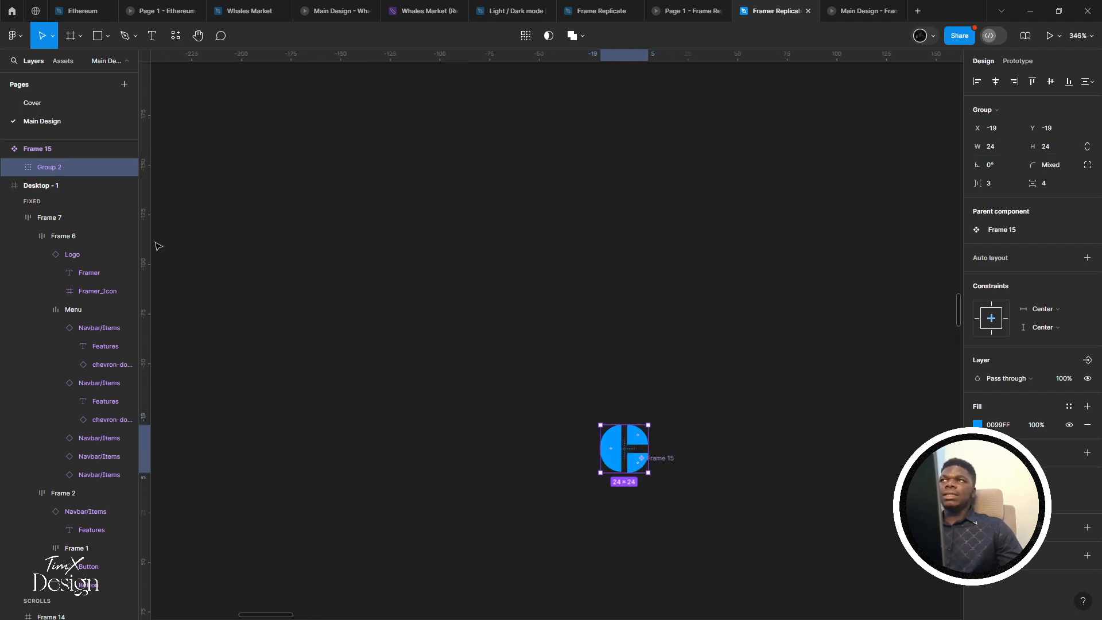
click(1003, 87)
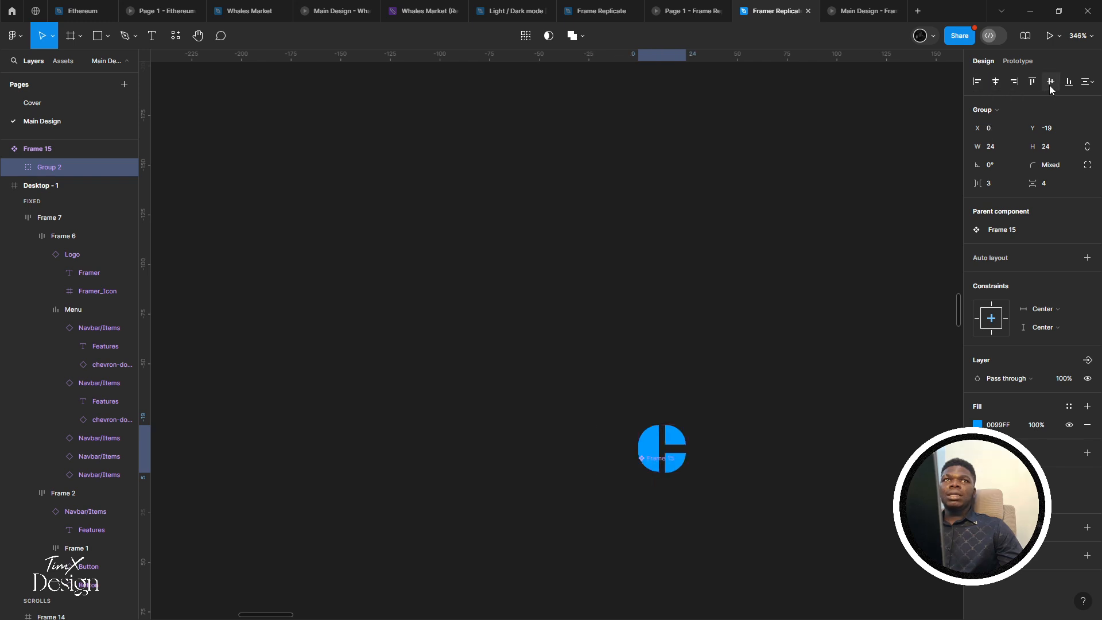
click(1051, 86)
drag(687, 507, 551, 333)
ctrl+scroll(551, 333, up, 2)
Undo the centring and resizing of the rectangle group
key(ctrl+z)
key(ctrl+z)
key(ctrl+z)
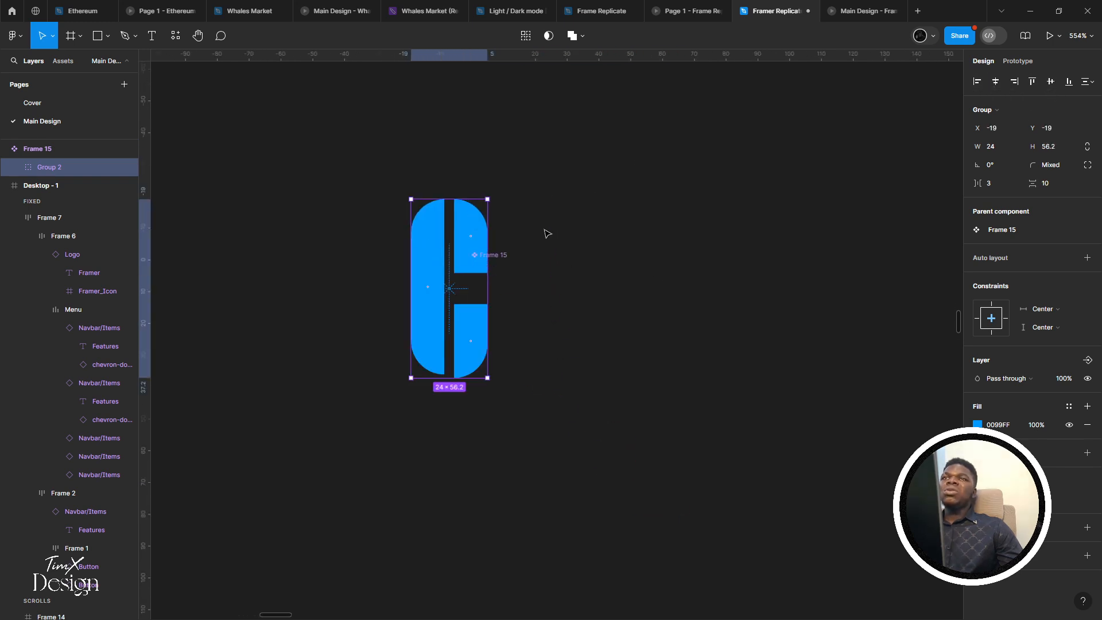
key(ctrl+z)
Scale the rectangle group proportionally to about 18.87 × 19.28 and fit it inside the 24 × 24 component frame
key(k)
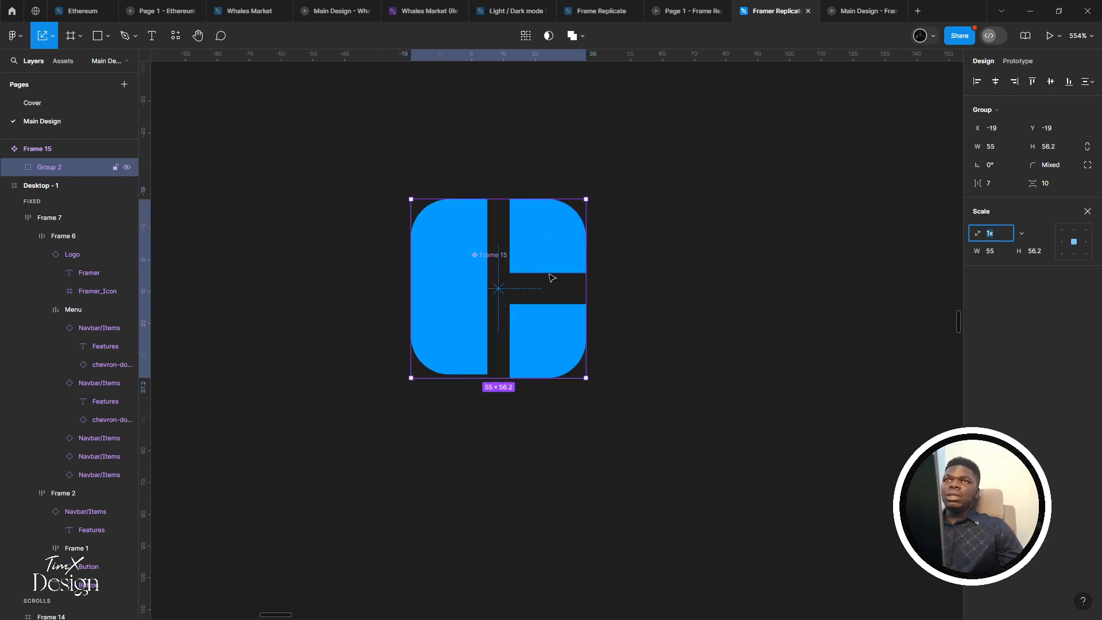
ctrl+scroll(580, 286, up, 3)
drag(568, 258, 469, 288)
ctrl+scroll(432, 248, up, 1)
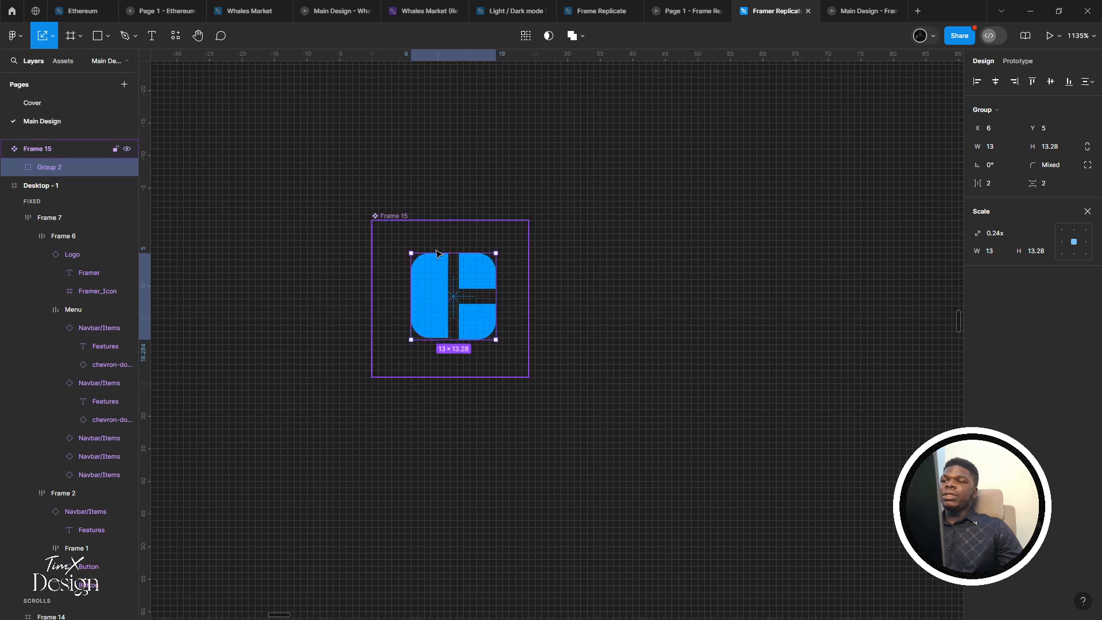
drag(442, 255, 437, 232)
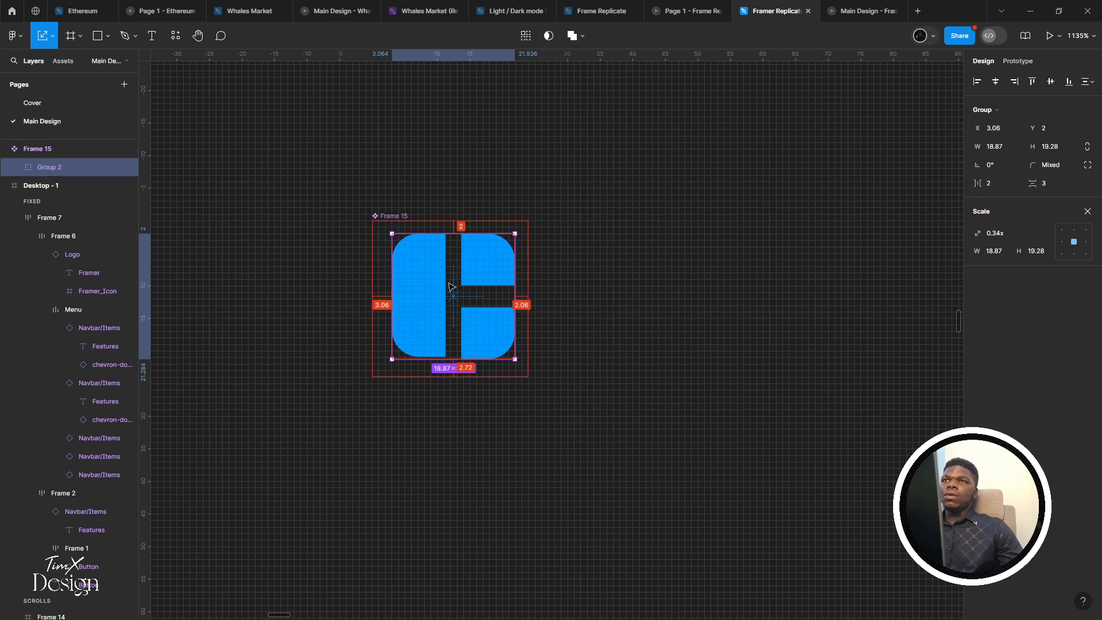
Nudge the two small right-hand rectangles 1 px closer to the tall rectangle, to X 12.7
scroll(449, 287, up, 3)
double_click(484, 246)
scroll(505, 243, up, 3)
shift+click(464, 344)
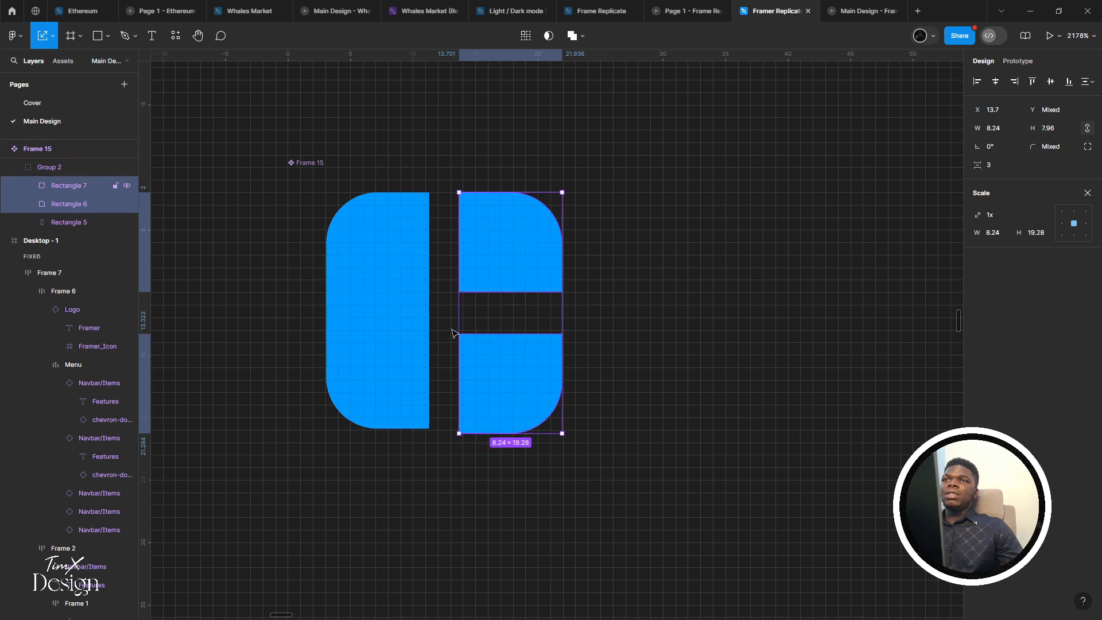
key(Left)
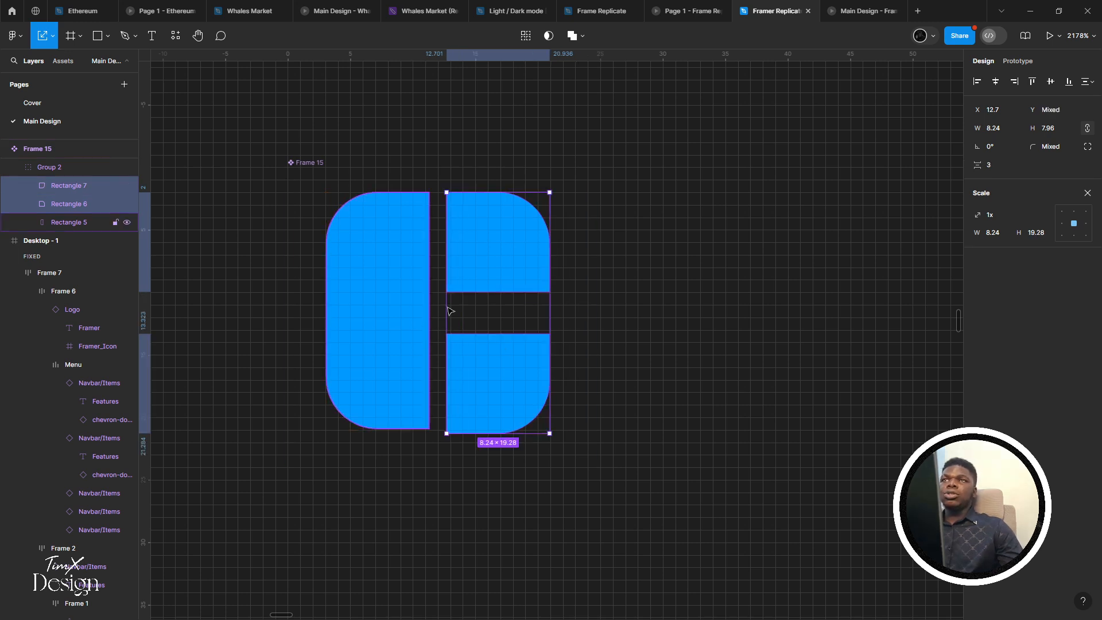
key(v)
Examine the spacing and edge alignment of the icon's three rectangles against the pixel grid
click(396, 281)
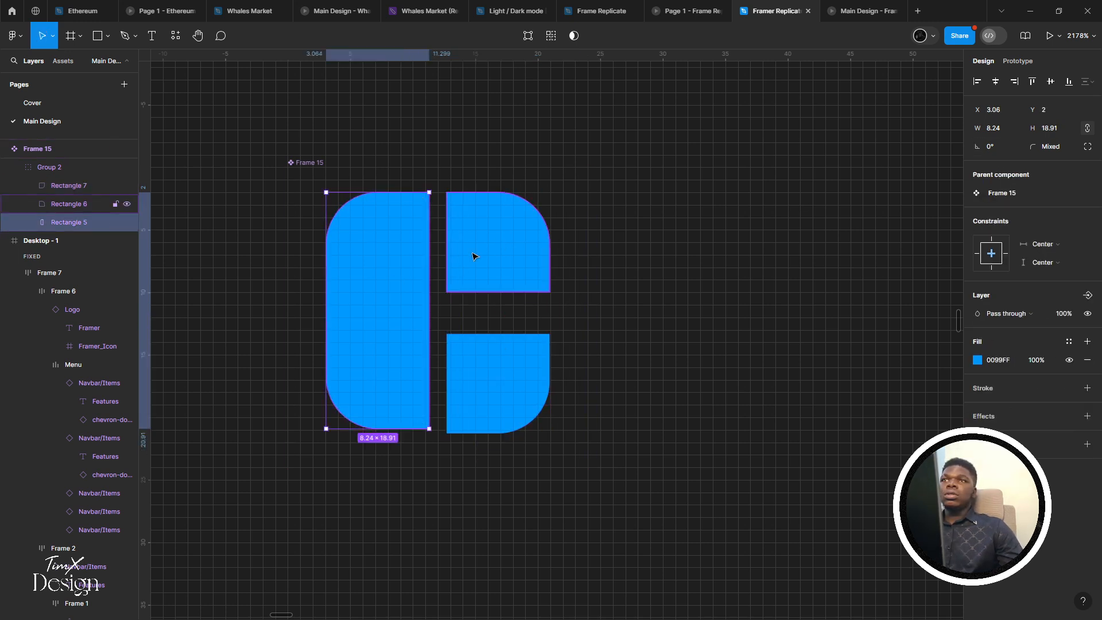
click(474, 256)
click(485, 347)
shift+click(491, 272)
click(496, 328)
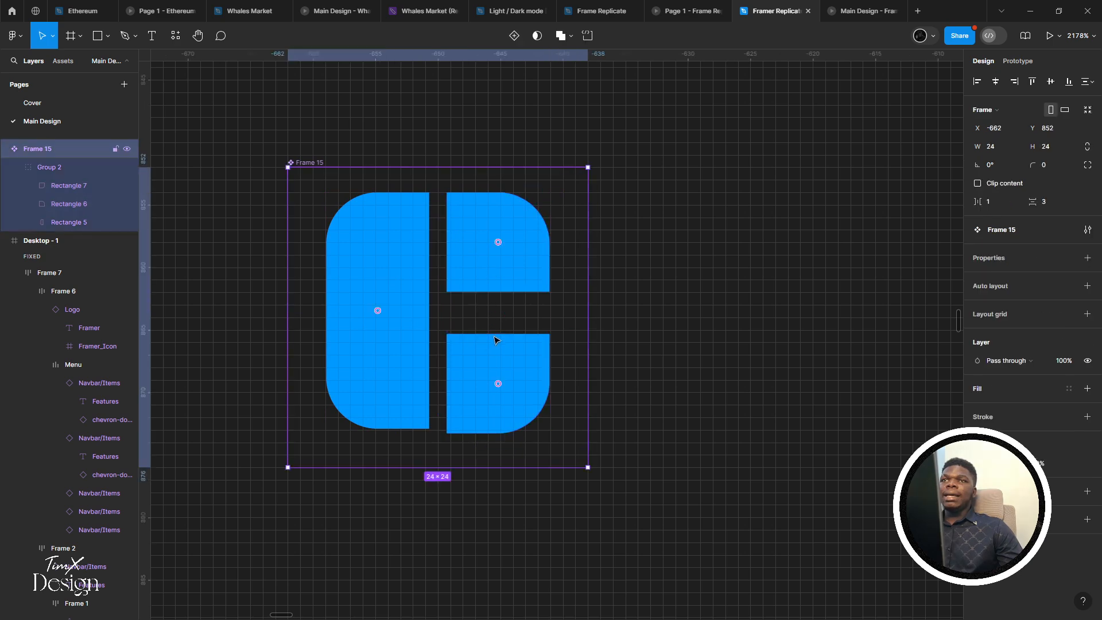
click(498, 339)
scroll(453, 353, up, 3)
key(Escape)
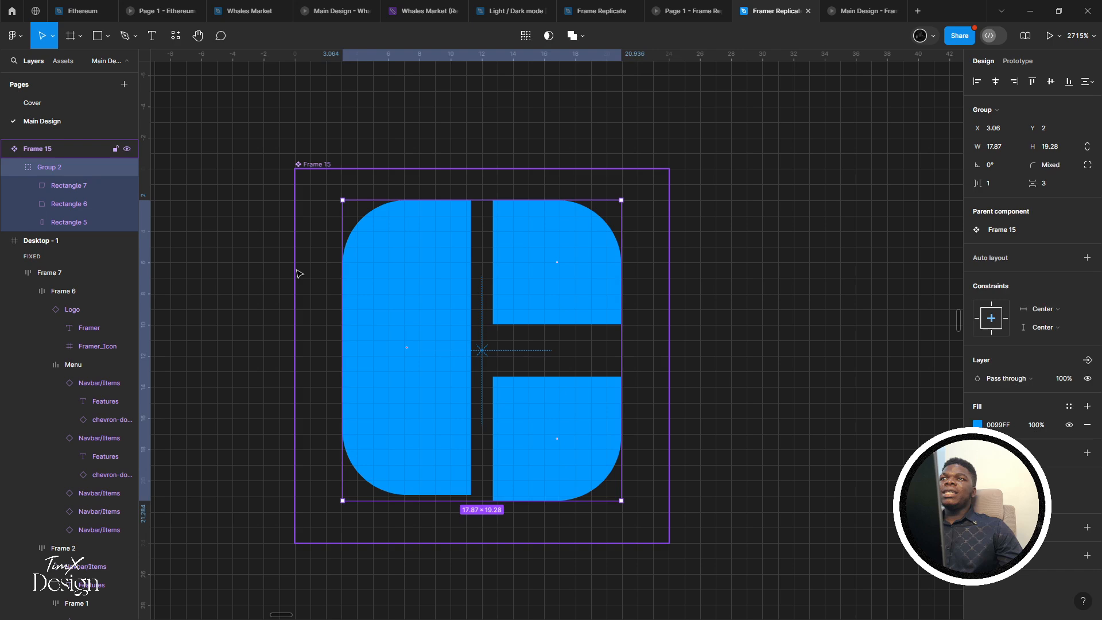
scroll(418, 172, up, 3)
scroll(305, 143, down, 3)
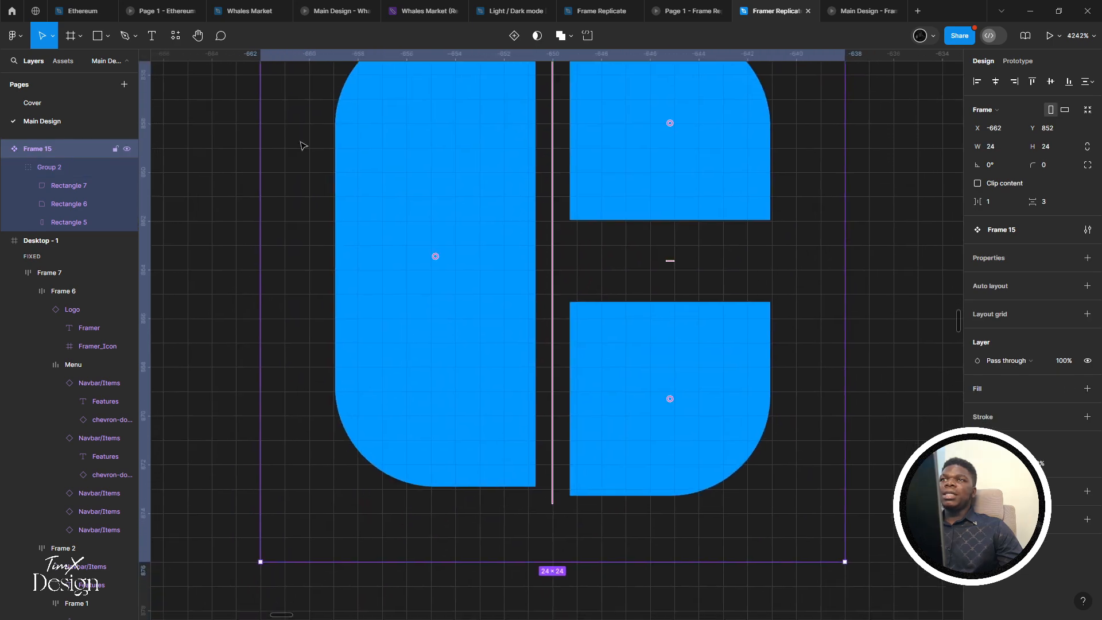
scroll(369, 304, down, 5)
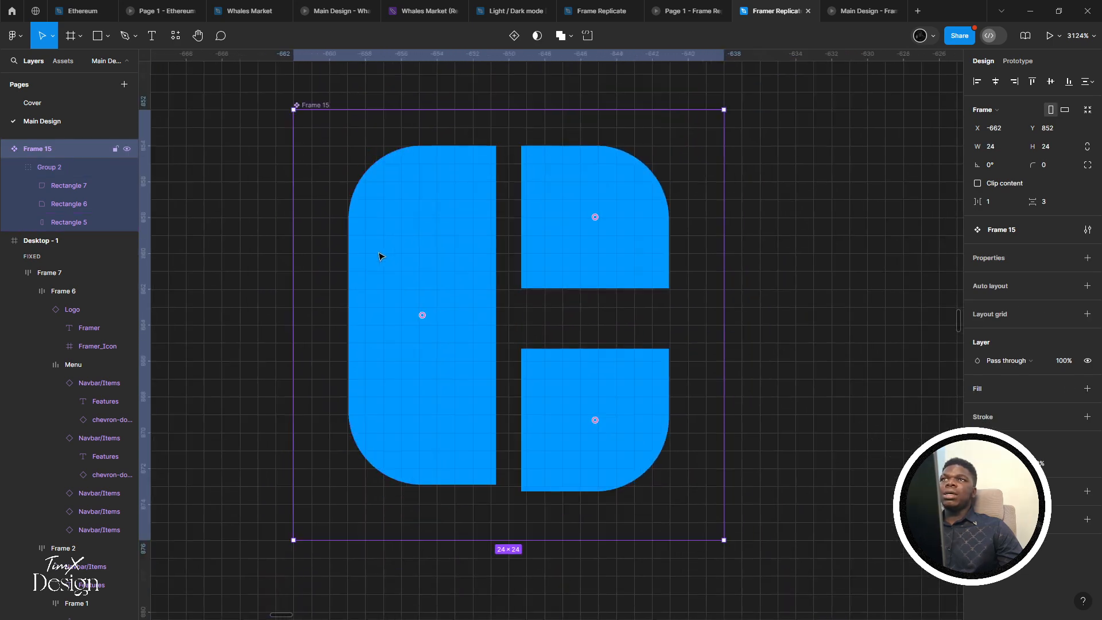
click(442, 152)
scroll(447, 143, up, 4)
scroll(446, 142, up, 2)
scroll(459, 258, down, 5)
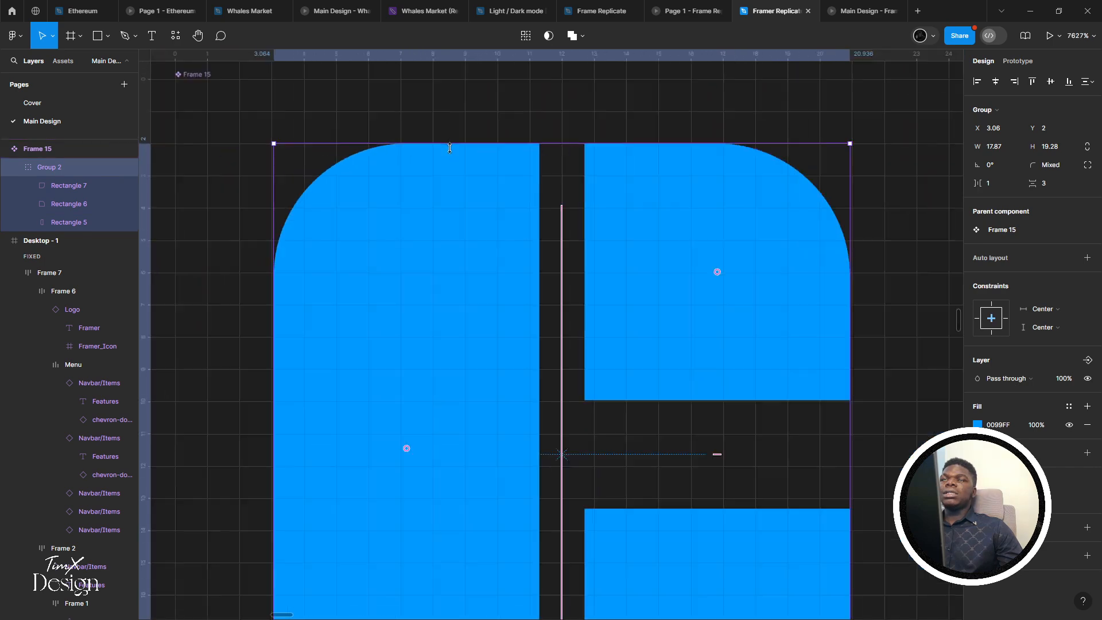
scroll(462, 418, up, 4)
scroll(461, 417, up, 1)
scroll(433, 374, down, 2)
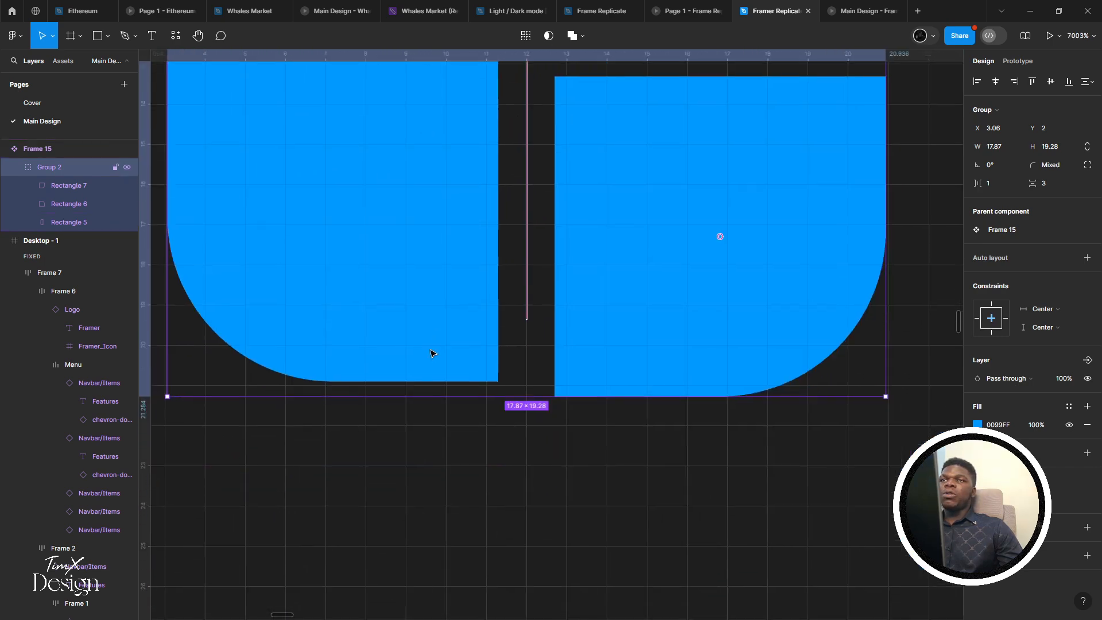
Extend the tall left rectangle's lower edge to the pixel grid, giving it a size of 8 × 19 at X 3, Y 2
double_click(431, 353)
scroll(439, 383, up, 4)
drag(449, 380, 455, 386)
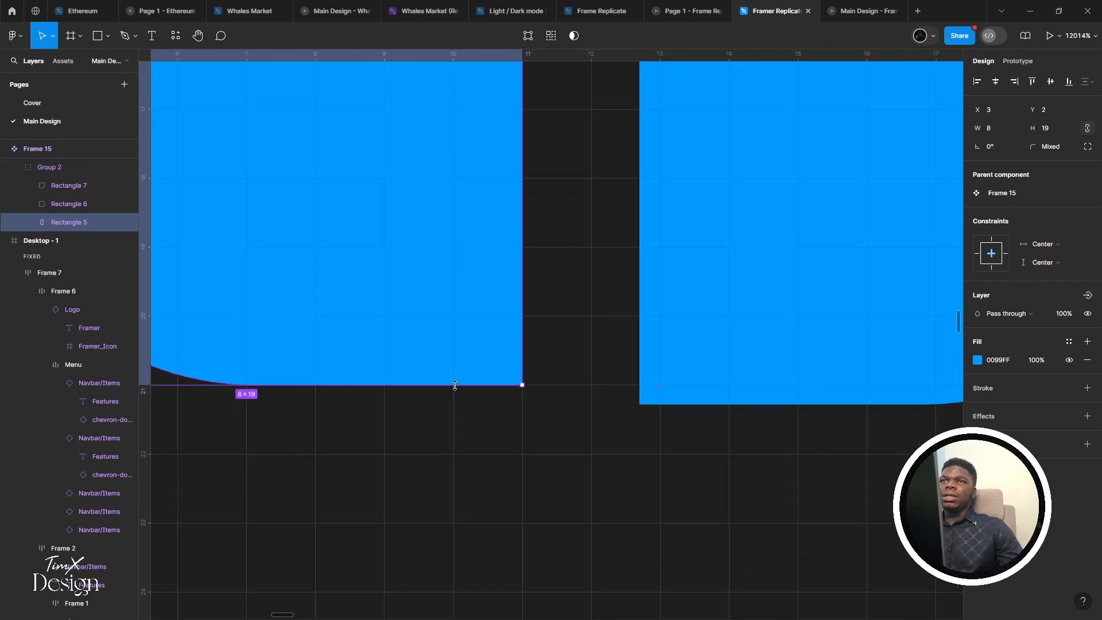
scroll(457, 385, down, 3)
scroll(504, 401, down, 2)
scroll(508, 425, up, 2)
Resize the lower-right rectangle to 8 × 8 at X 13, Y 13, level with the tall rectangle's lower edge
click(514, 466)
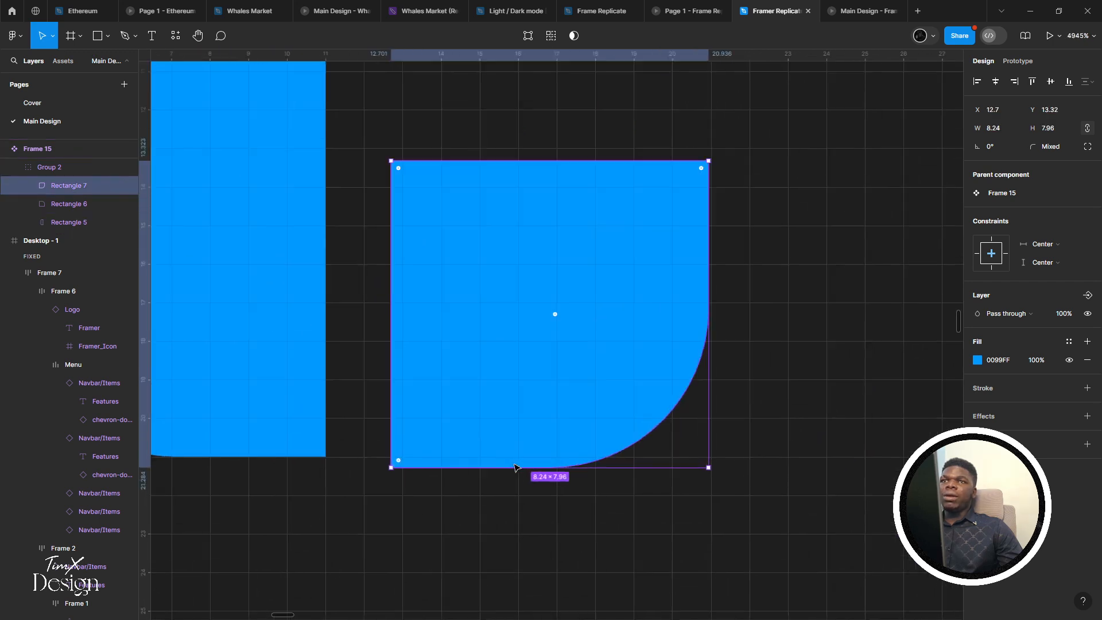
drag(504, 459, 502, 457)
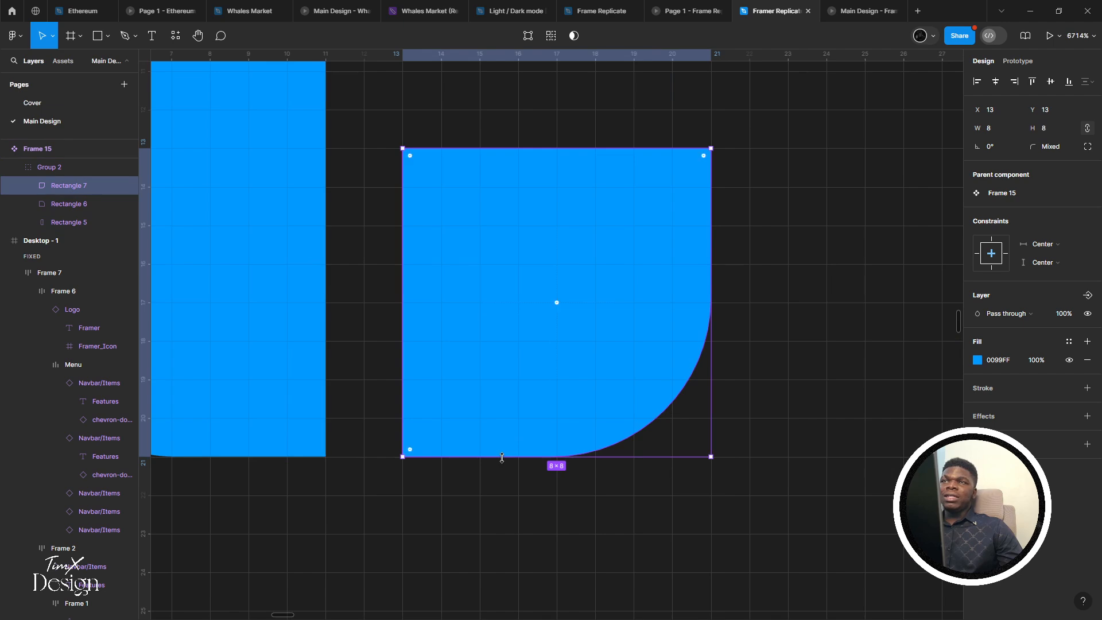
key(ctrl+z)
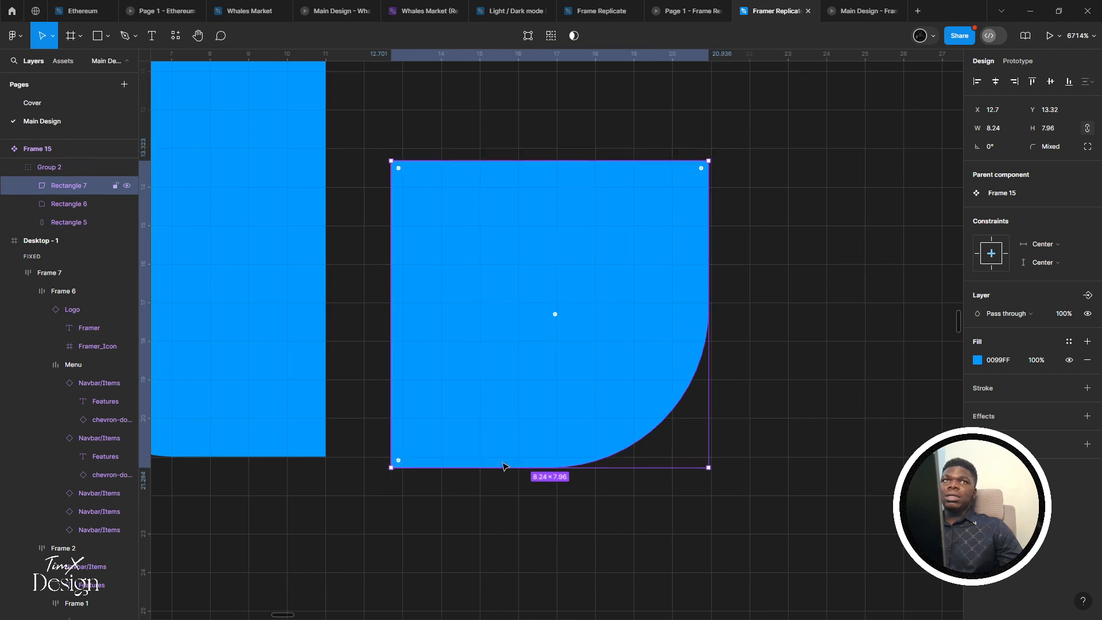
drag(503, 470, 495, 454)
scroll(495, 454, down, 3)
scroll(507, 405, up, 2)
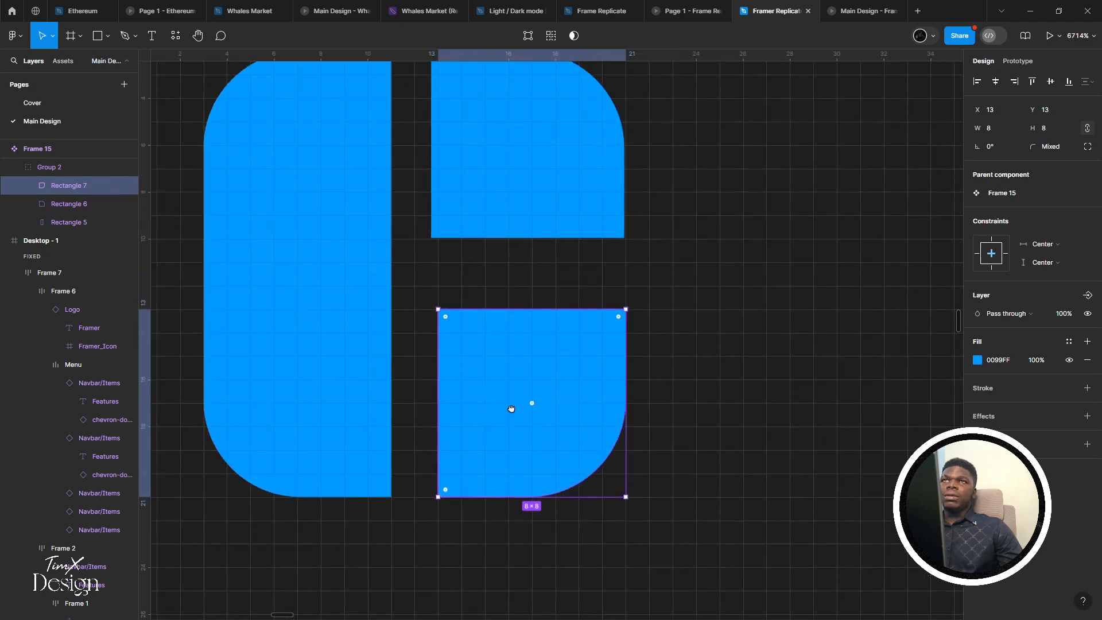
Resize the upper-right rectangle to 8 × 9 at X 13, Y 2
click(517, 310)
click(505, 242)
scroll(503, 236, up, 1)
scroll(503, 237, up, 2)
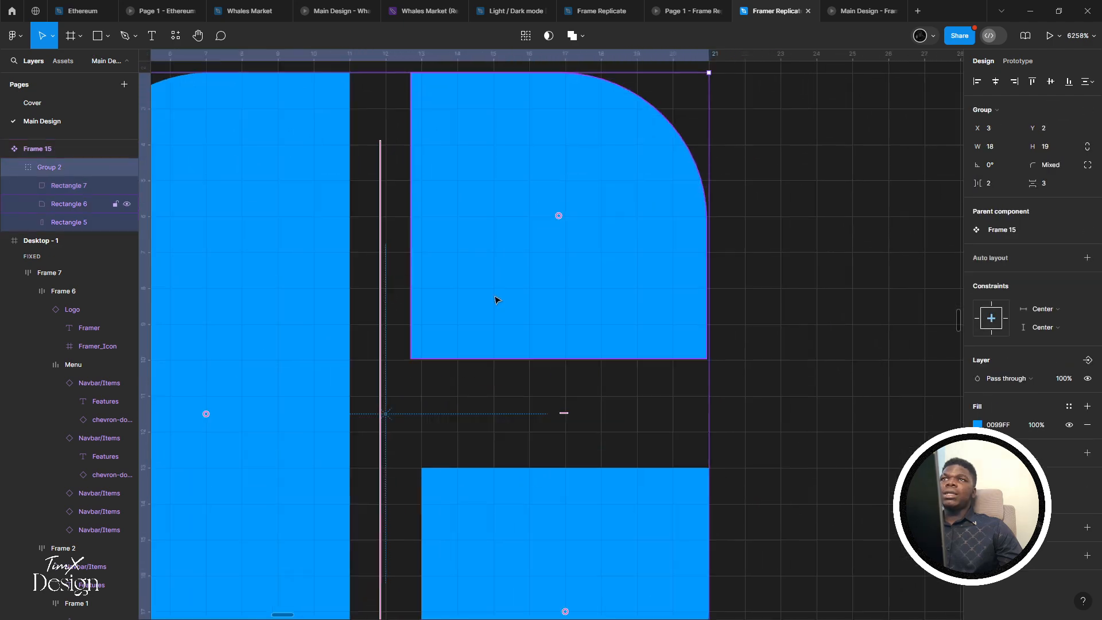
click(492, 288)
drag(494, 218, 501, 244)
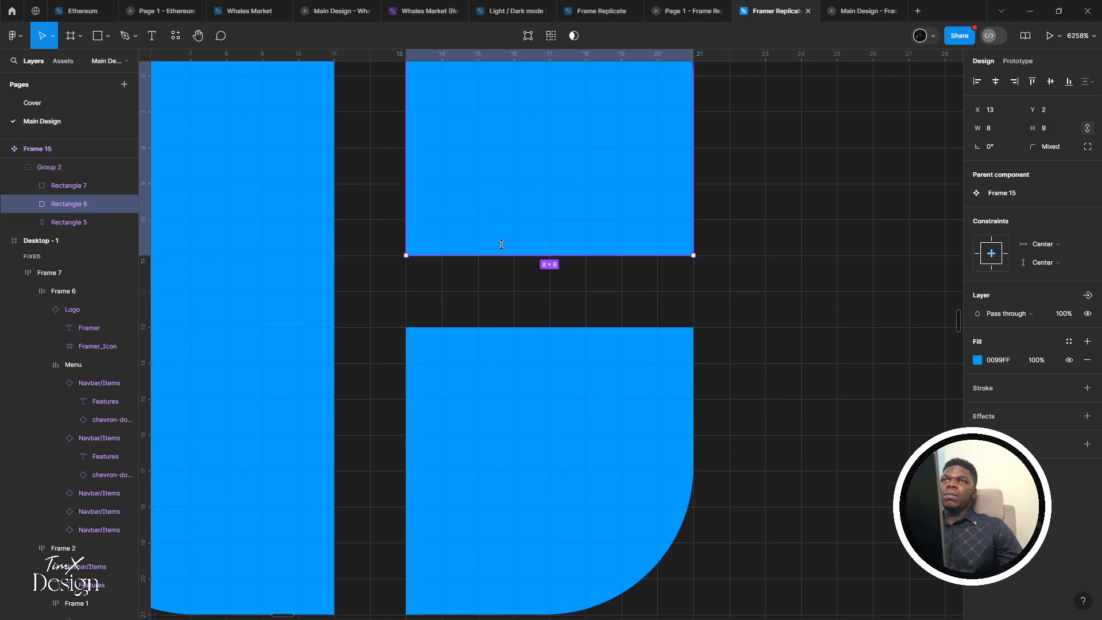
Extend the lower-right rectangle upward to leave a 1 px gap below the upper-right rectangle
click(509, 329)
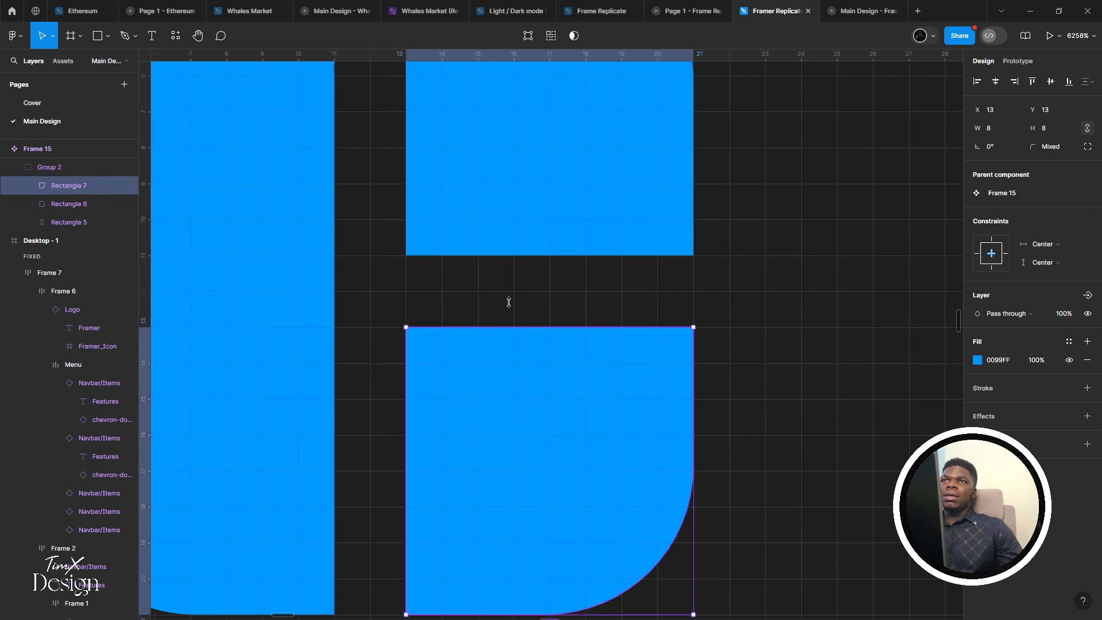
drag(508, 302, 505, 304)
scroll(503, 304, down, 2)
Widen the tall left rectangle toward the small ones to 9 × 19
click(356, 315)
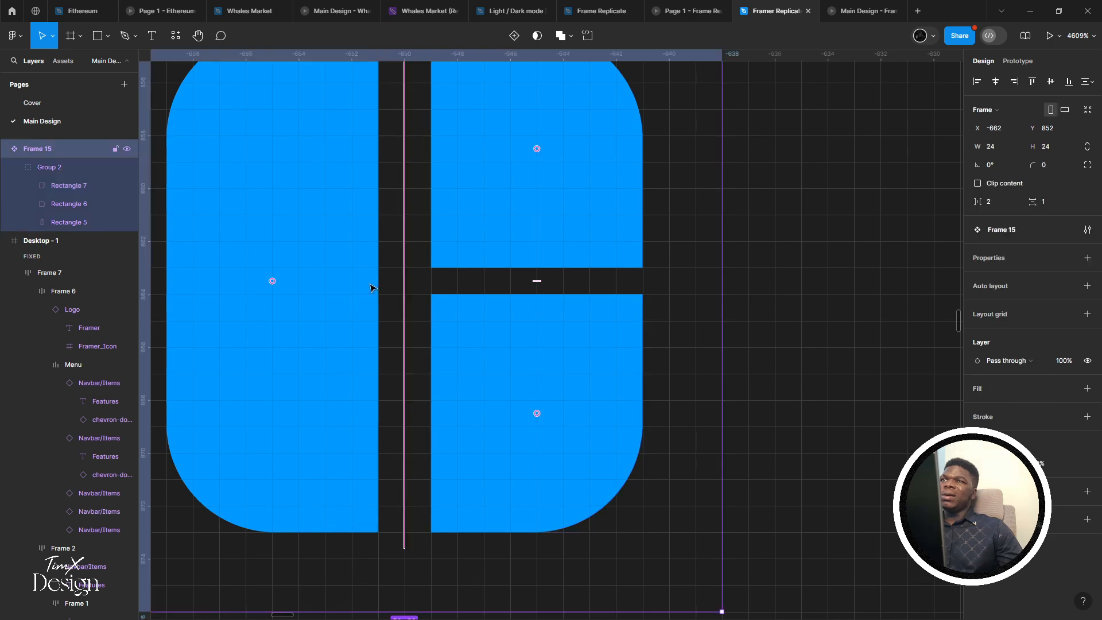
click(374, 281)
click(376, 278)
drag(378, 276, 402, 274)
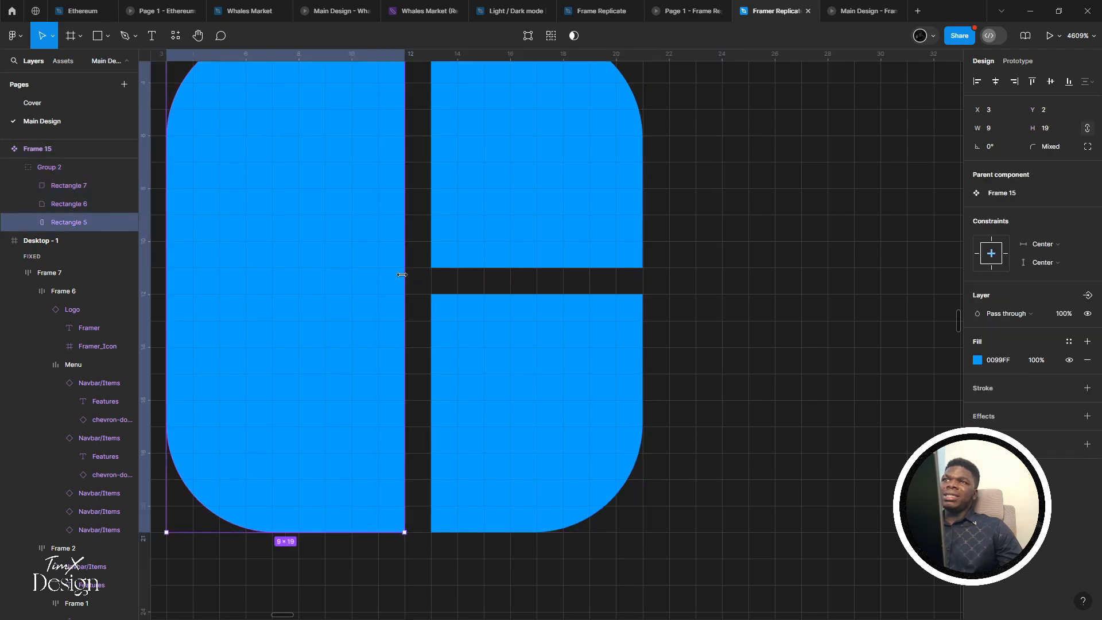
Examine the icon's three rectangles, their gaps and overall shape, both close up and at a smaller scale
scroll(402, 274, down, 3)
click(402, 275)
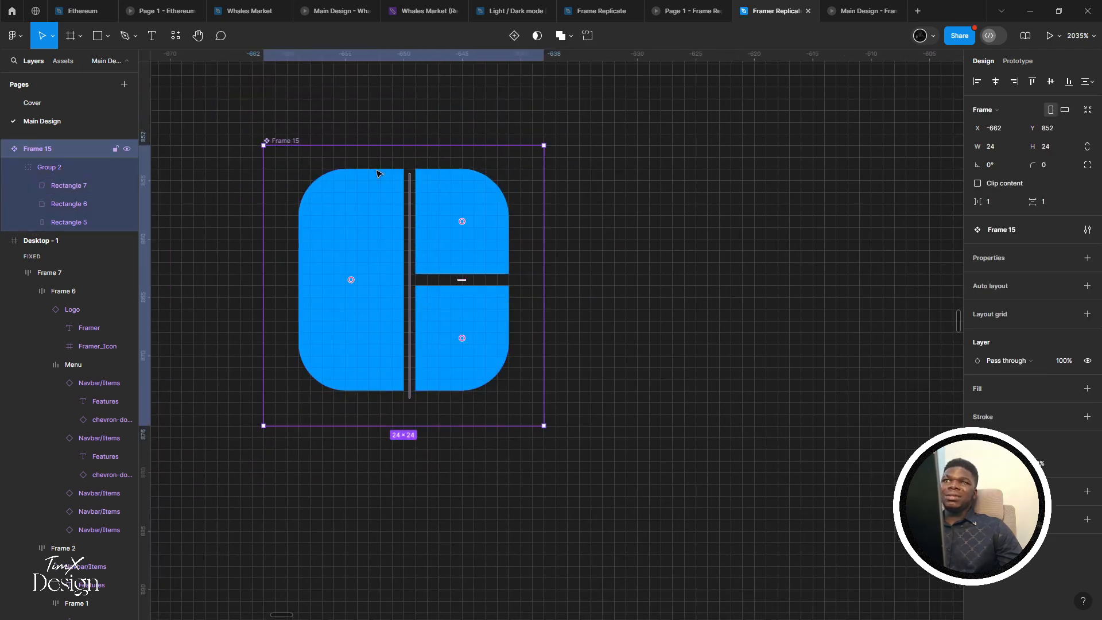
click(430, 209)
click(442, 209)
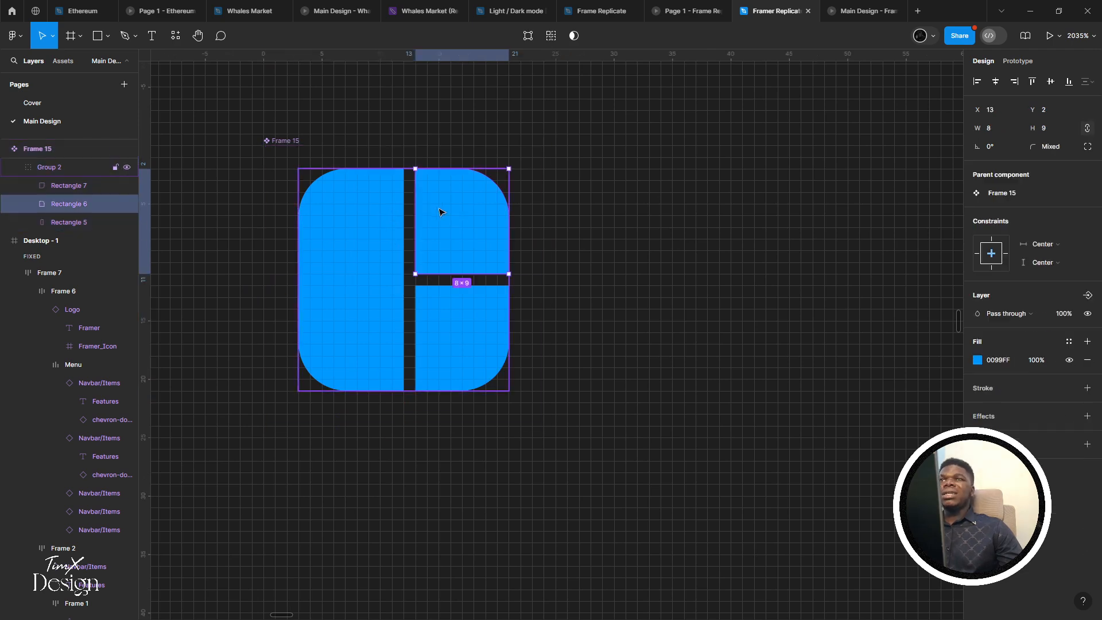
scroll(339, 219, down, 2)
click(467, 315)
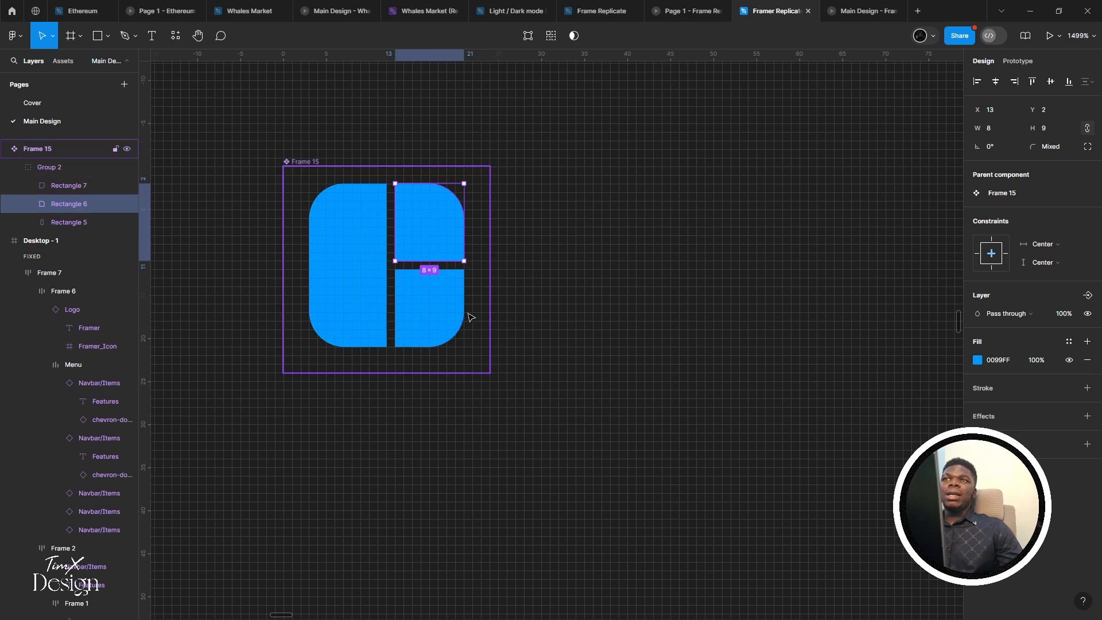
click(440, 226)
scroll(662, 337, down, 4)
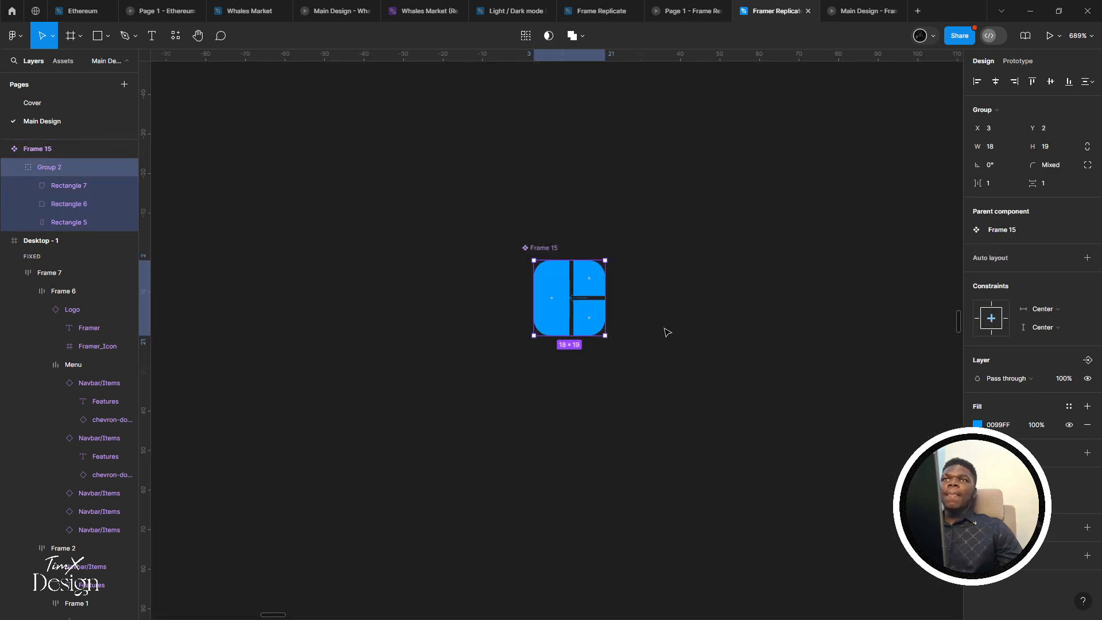
click(664, 329)
drag(515, 380, 482, 410)
scroll(238, 453, down, 3)
scroll(298, 423, down, 3)
drag(297, 423, 402, 258)
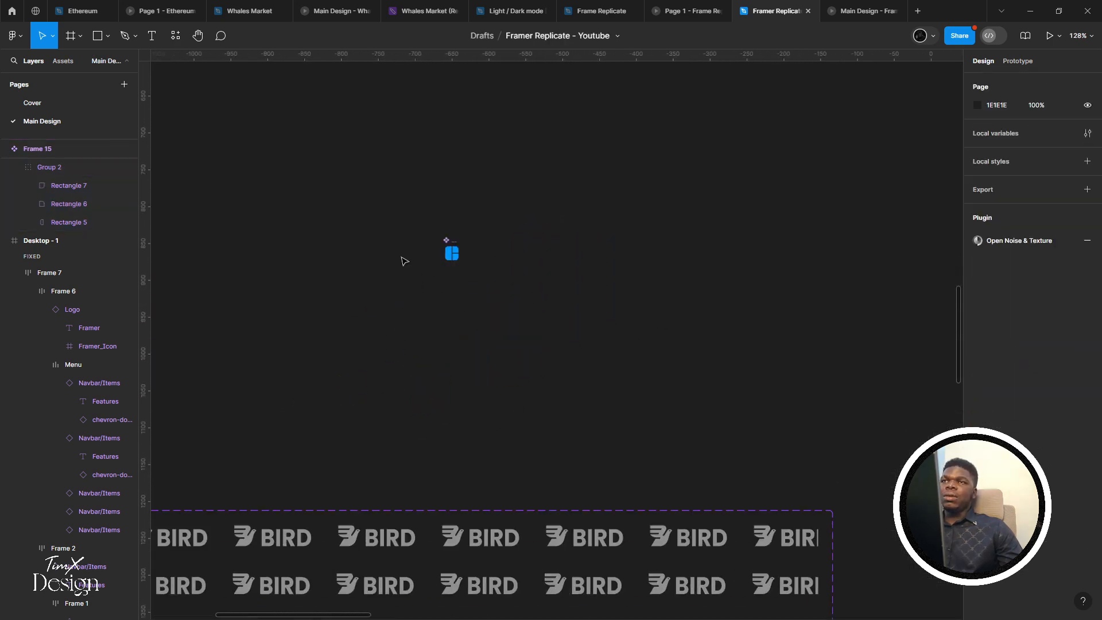
scroll(459, 232, up, 1)
scroll(459, 232, up, 8)
Narrow the layout icon's component frame from its left edge to 22 px, leaving 2 px margins on both sides of the shapes
click(445, 291)
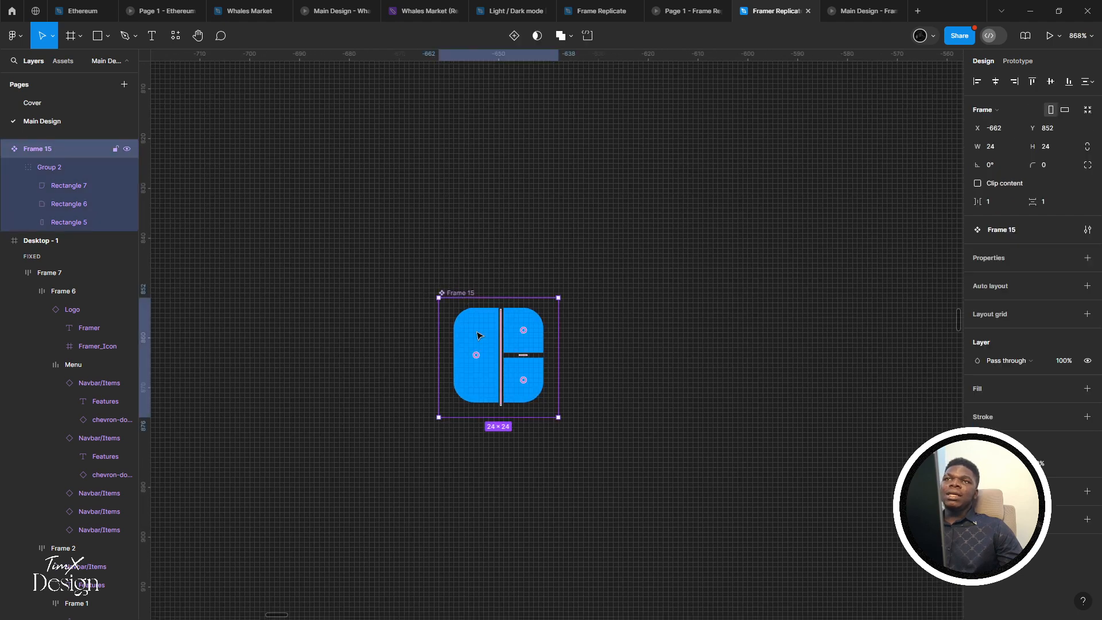
scroll(499, 332, up, 3)
click(432, 324)
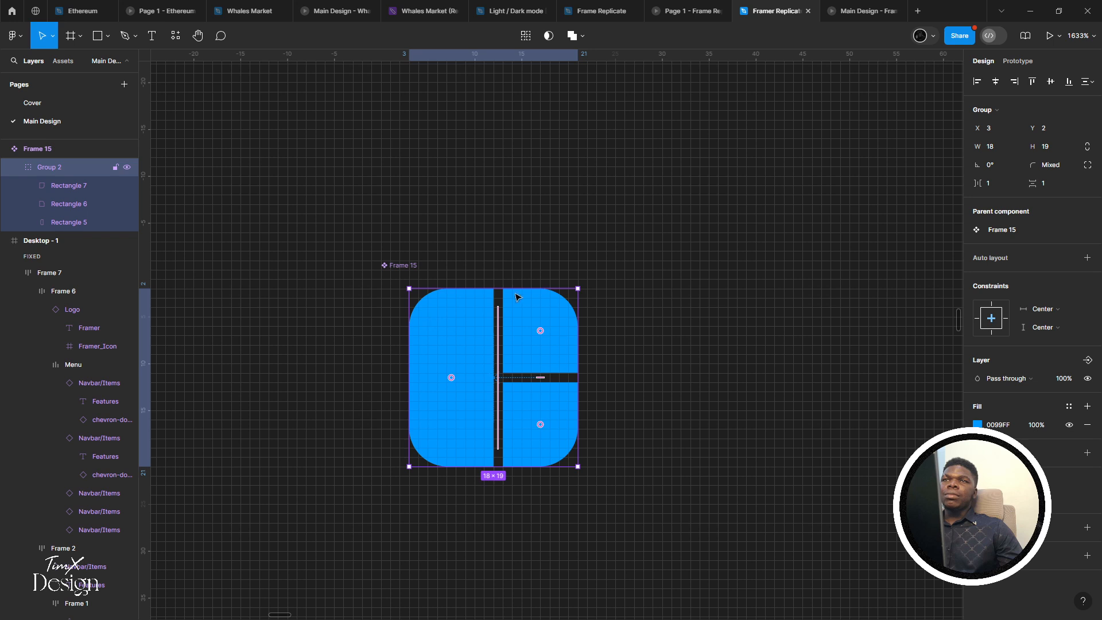
key(alt)
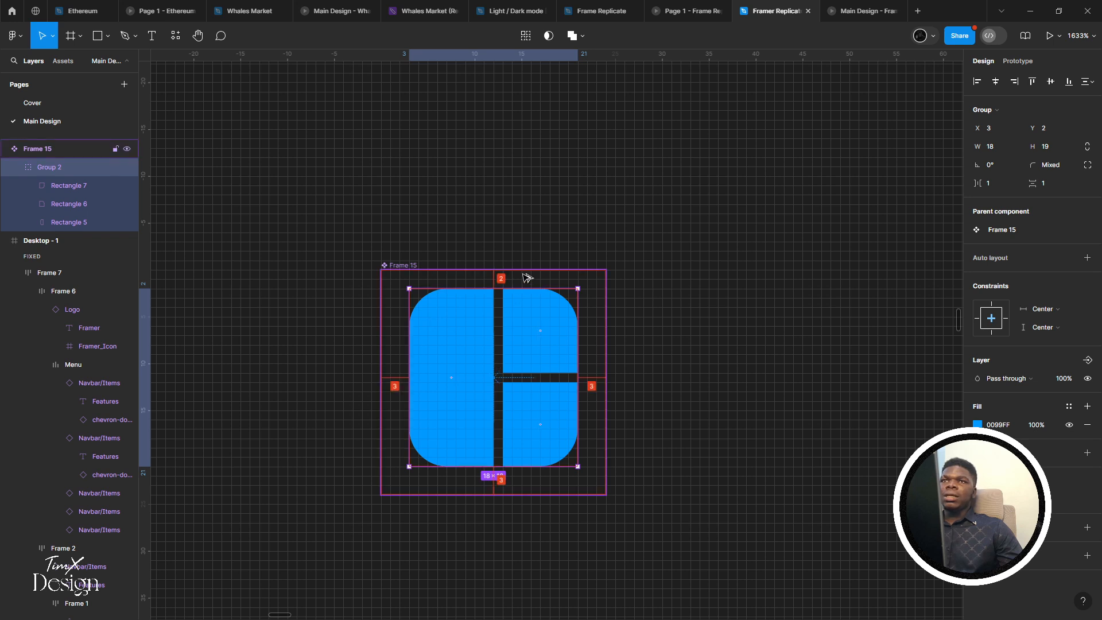
click(382, 283)
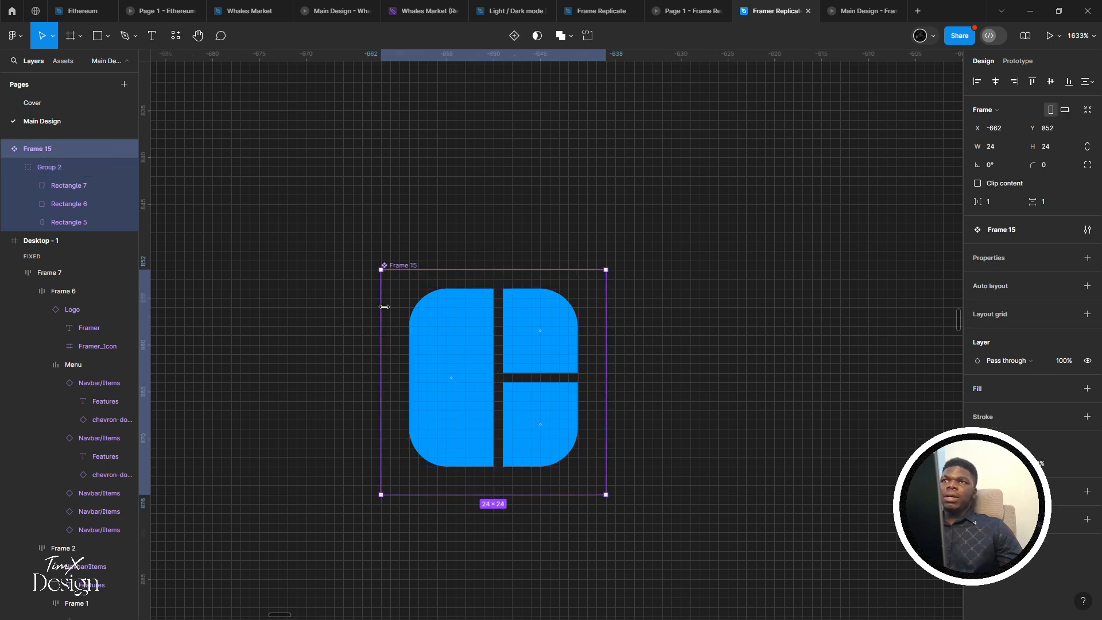
drag(388, 307, 389, 308)
click(466, 317)
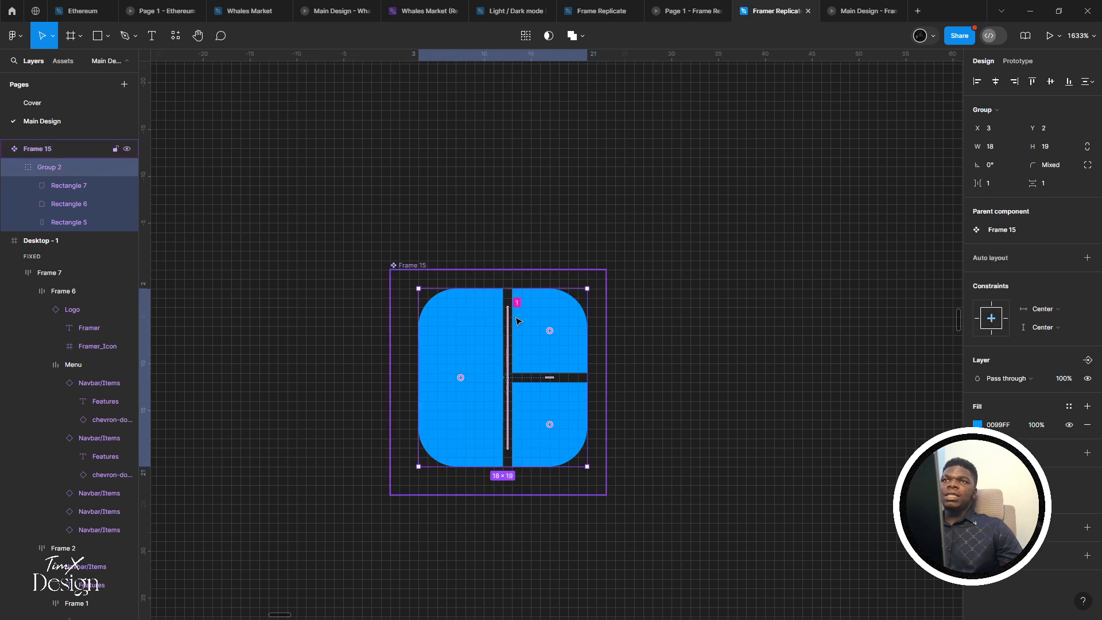
key(alt)
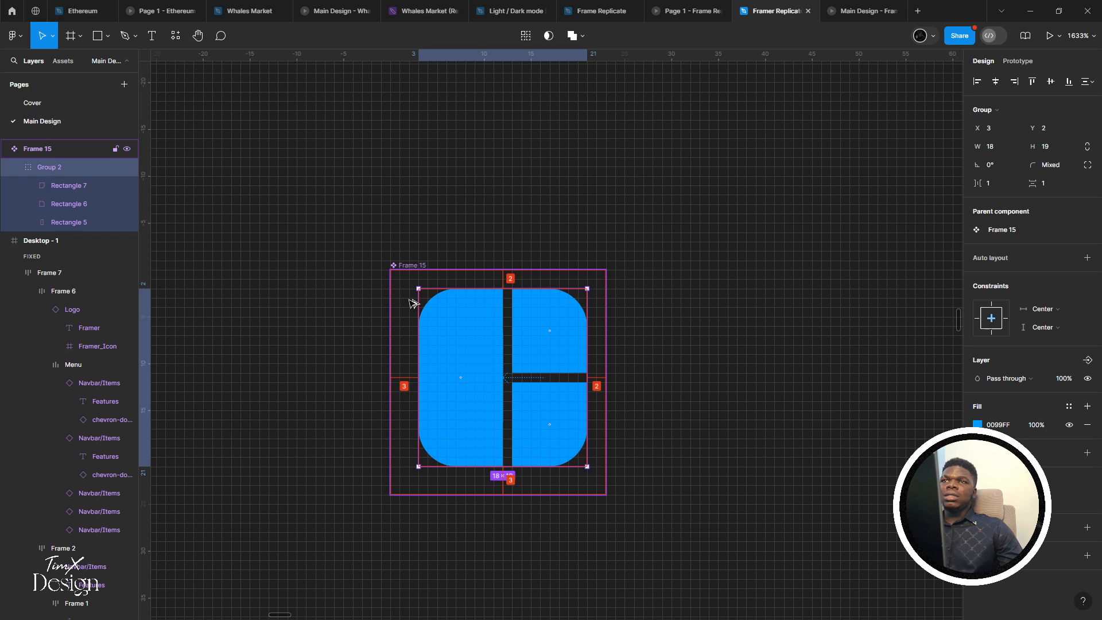
click(400, 263)
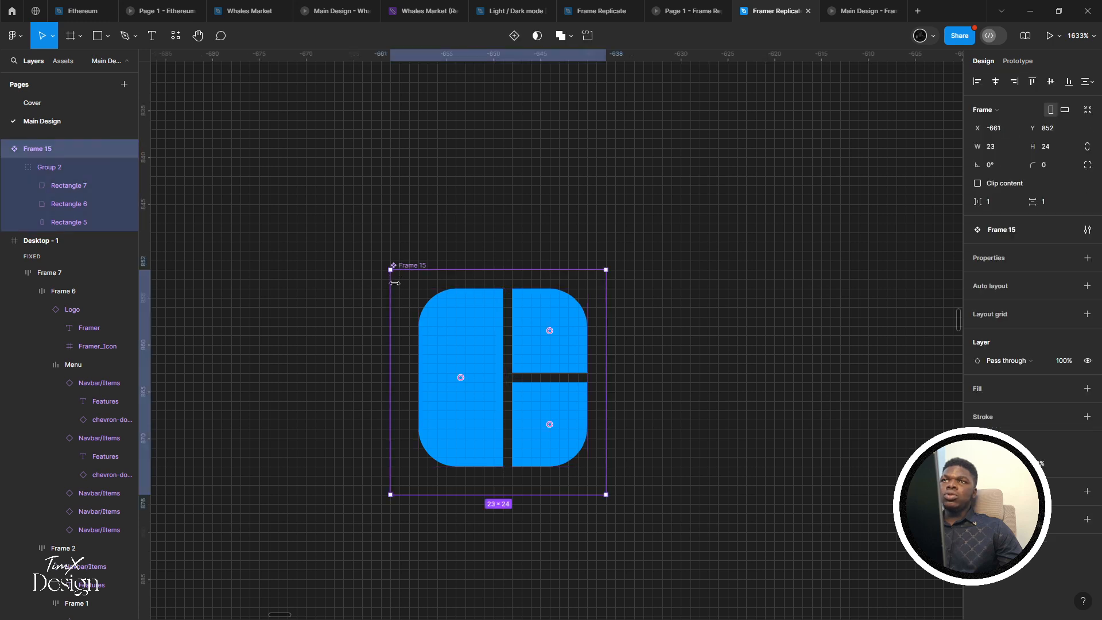
drag(395, 283, 398, 282)
click(447, 316)
key(alt)
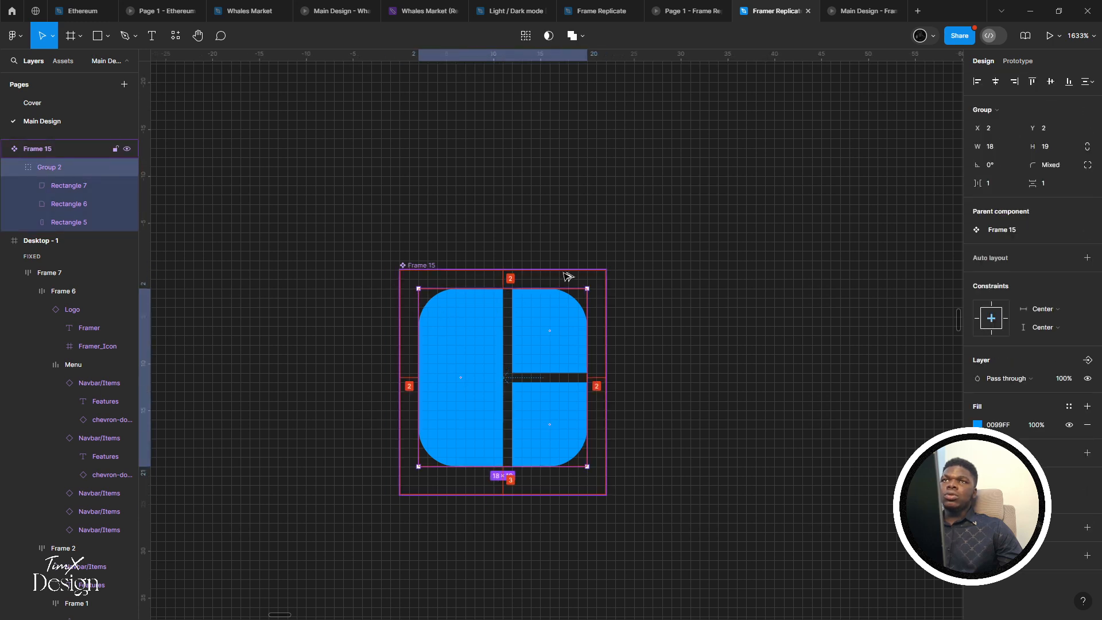
Shorten the icon's component frame from its lower edge to 23 px high, leaving a 2 px margin below the shapes
click(411, 424)
scroll(496, 520, up, 5)
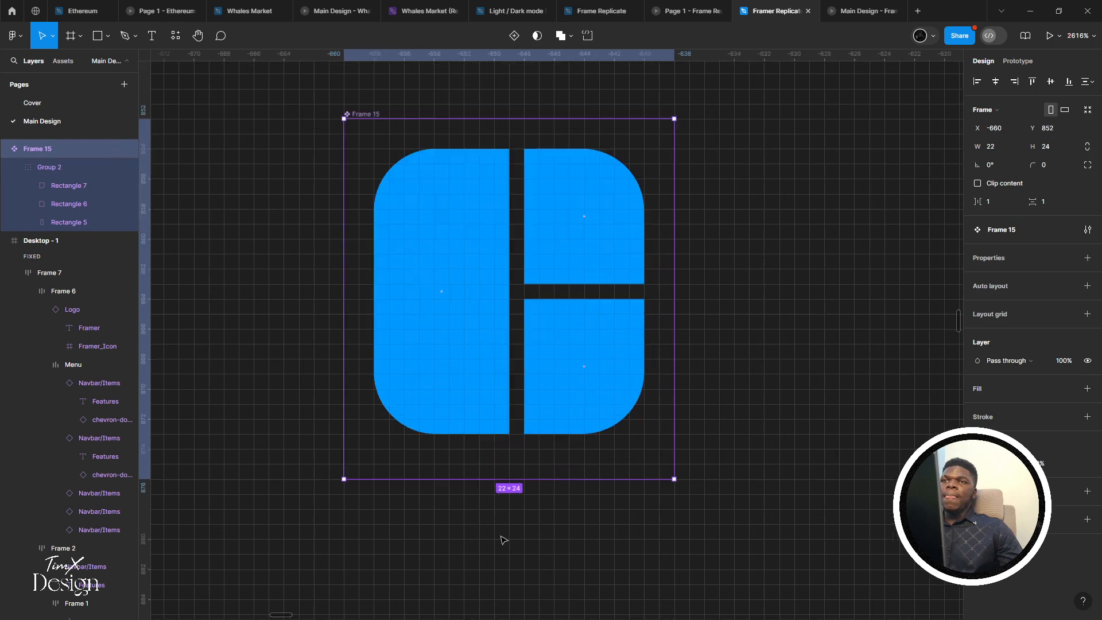
click(496, 507)
scroll(496, 509, up, 2)
scroll(448, 528, down, 1)
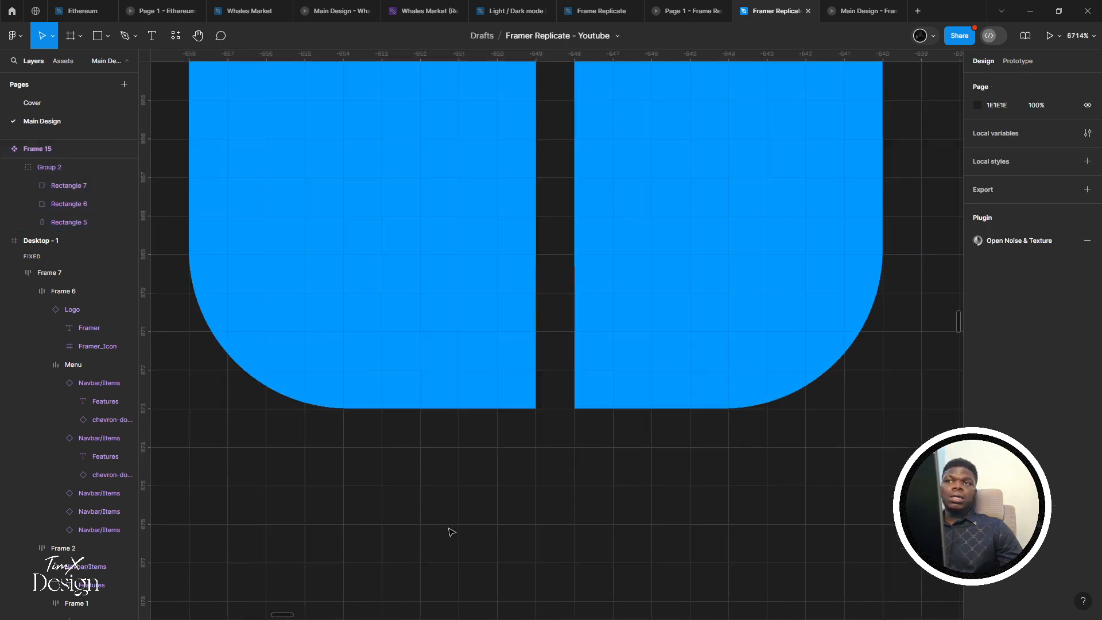
click(447, 475)
scroll(447, 475, down, 2)
scroll(454, 459, down, 4)
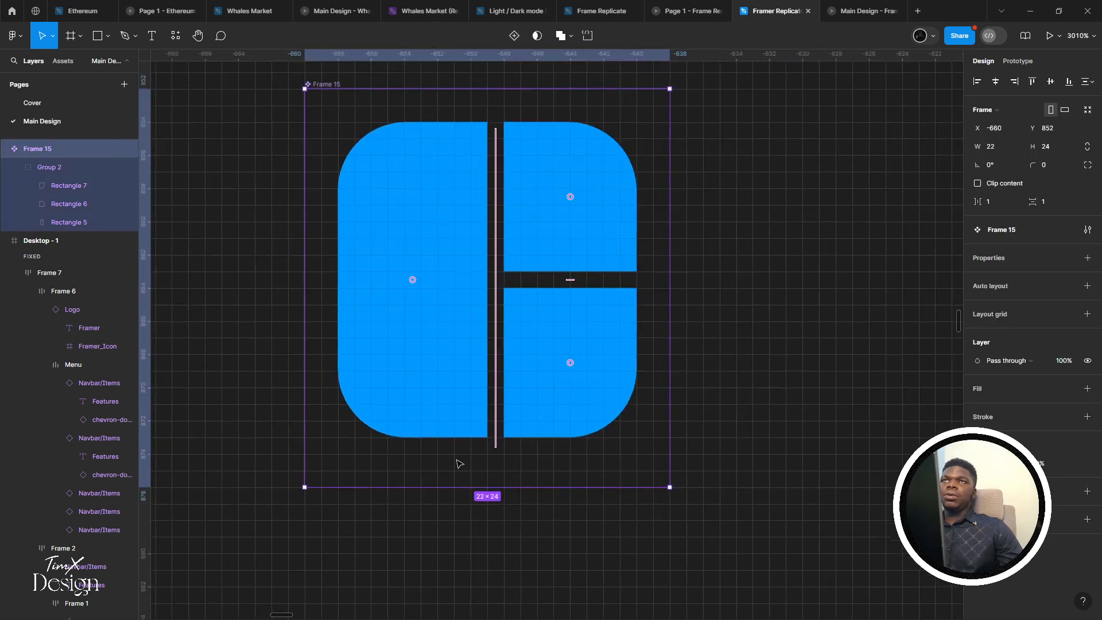
scroll(456, 460, up, 4)
scroll(467, 510, up, 3)
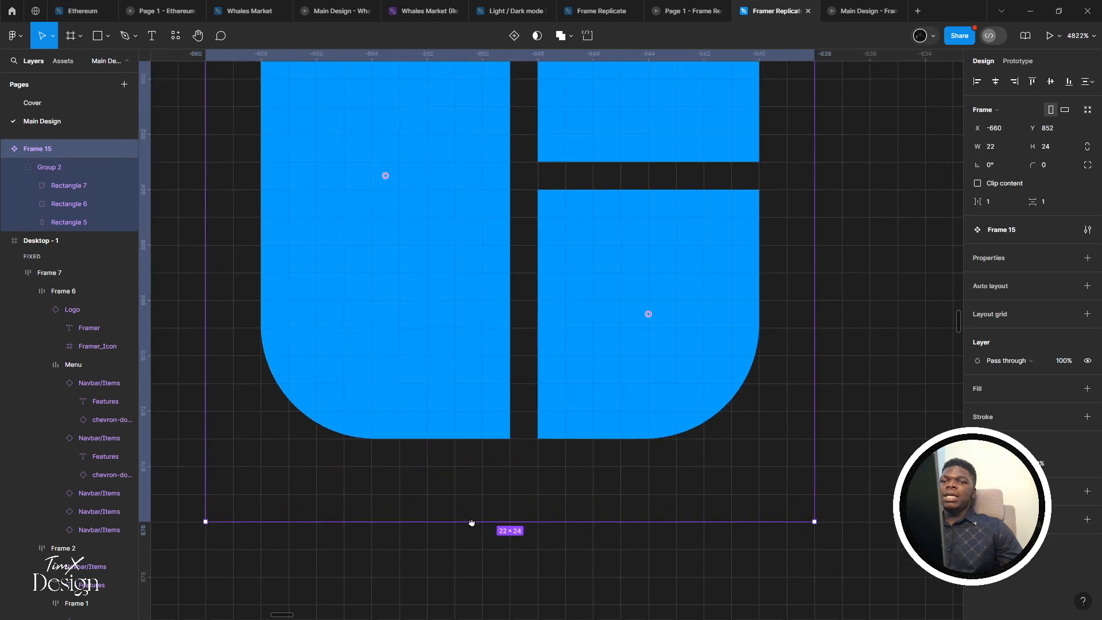
key(Return)
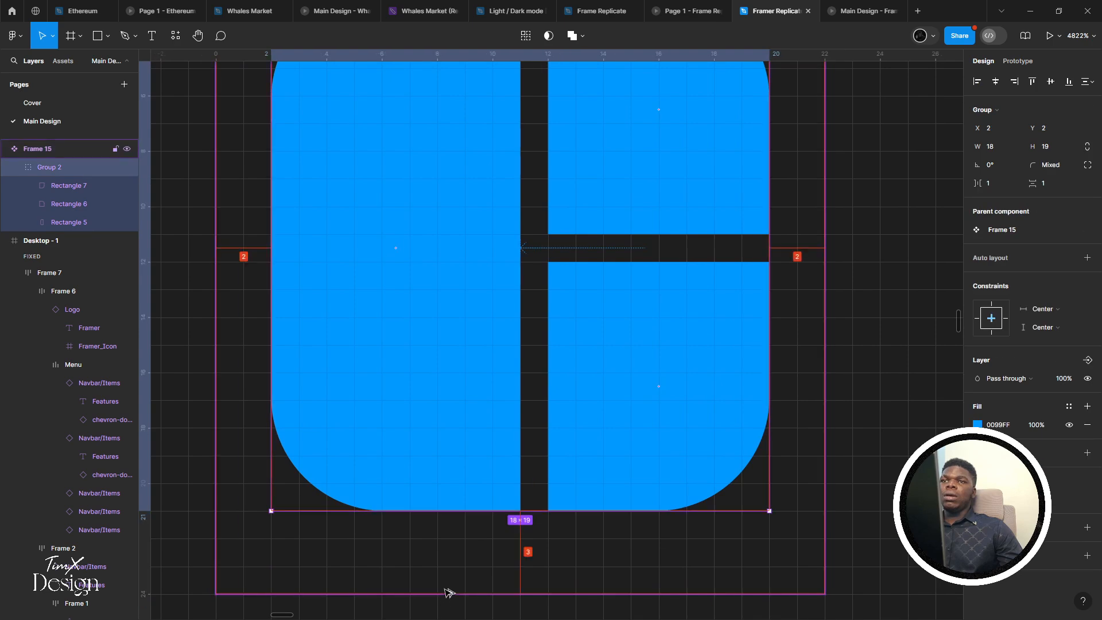
click(446, 594)
drag(455, 593, 454, 576)
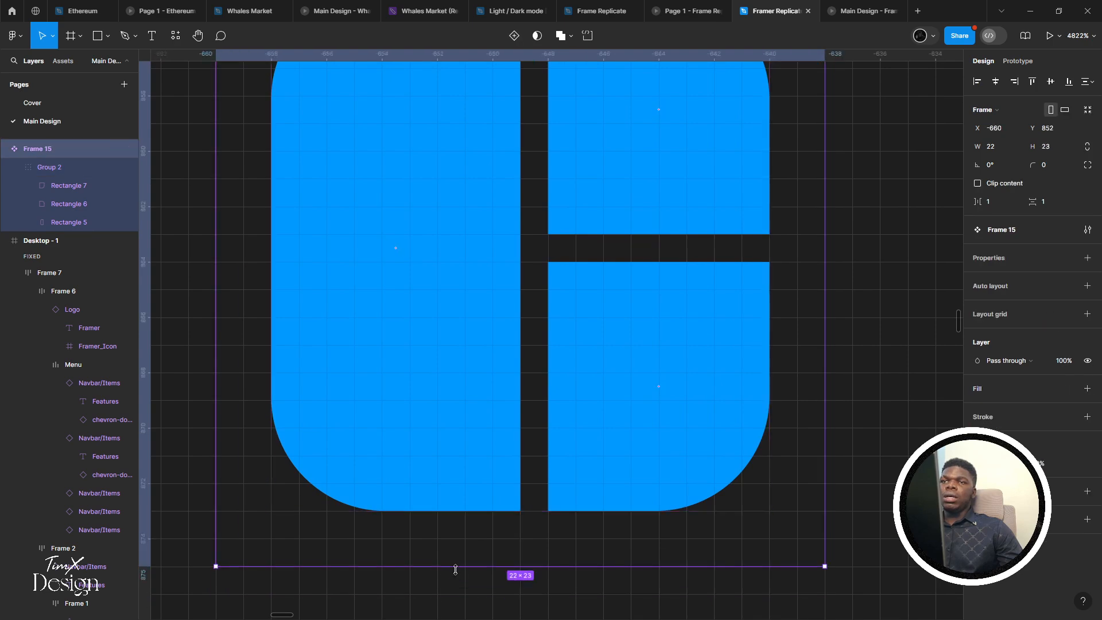
Move the layout icon component to the component area, beside the two chevron icons near the Button set
scroll(455, 569, down, 10)
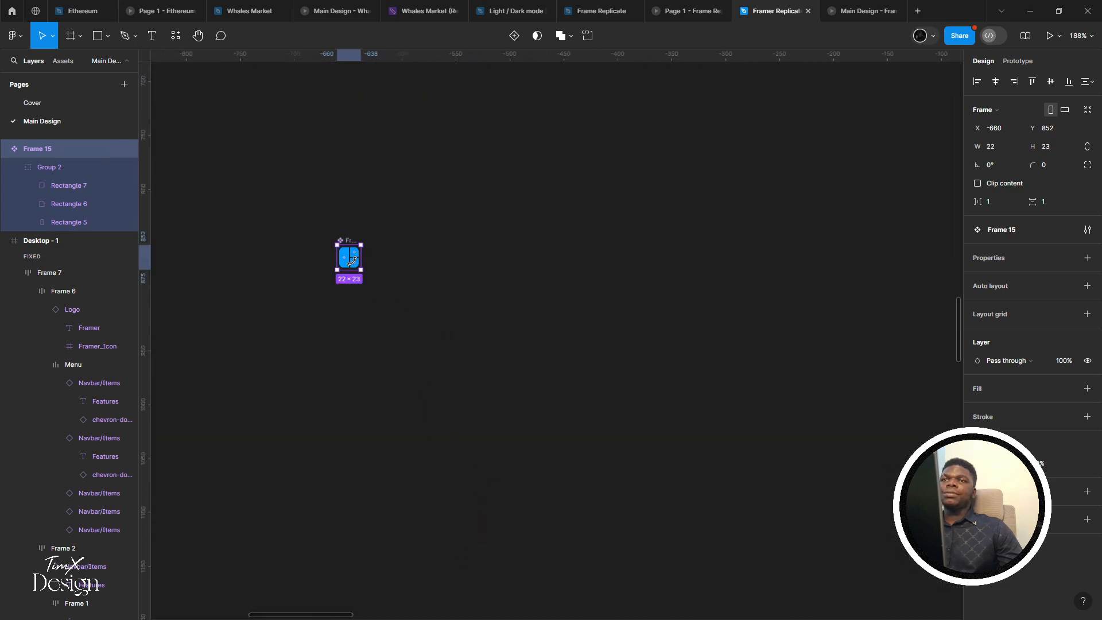
scroll(352, 261, down, 4)
drag(862, 25, 415, 201)
drag(352, 174, 422, 224)
click(366, 174)
scroll(368, 175, up, 2)
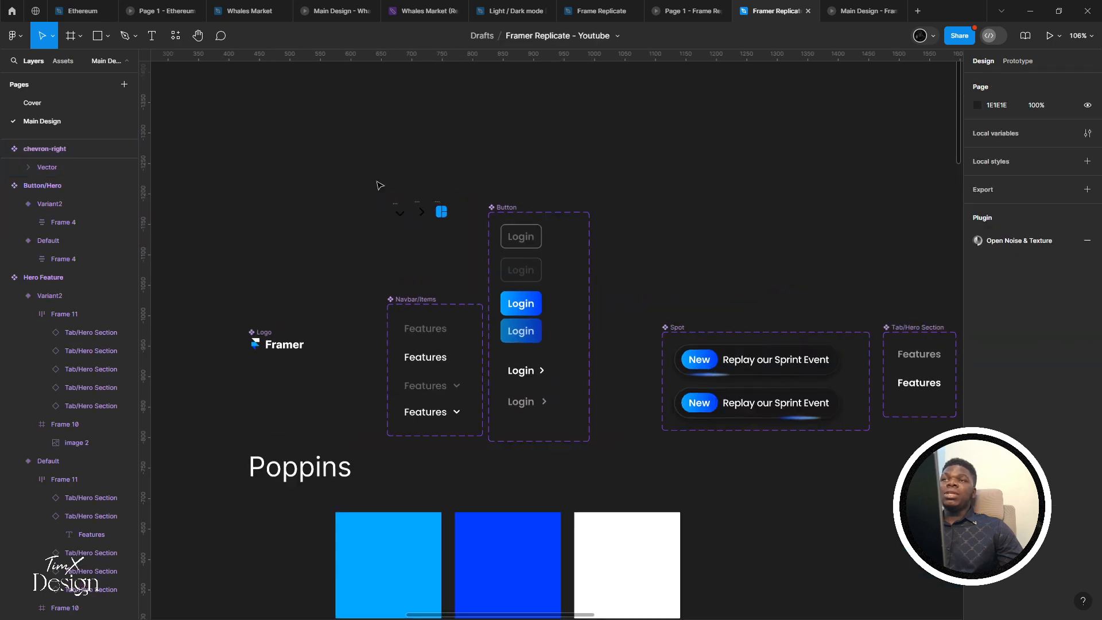
Move the three icon components up and away from the Button set, placing the layout icon below the down chevron at X 484, Y -1248
drag(360, 170, 468, 237)
drag(412, 205, 320, 150)
scroll(350, 189, up, 5)
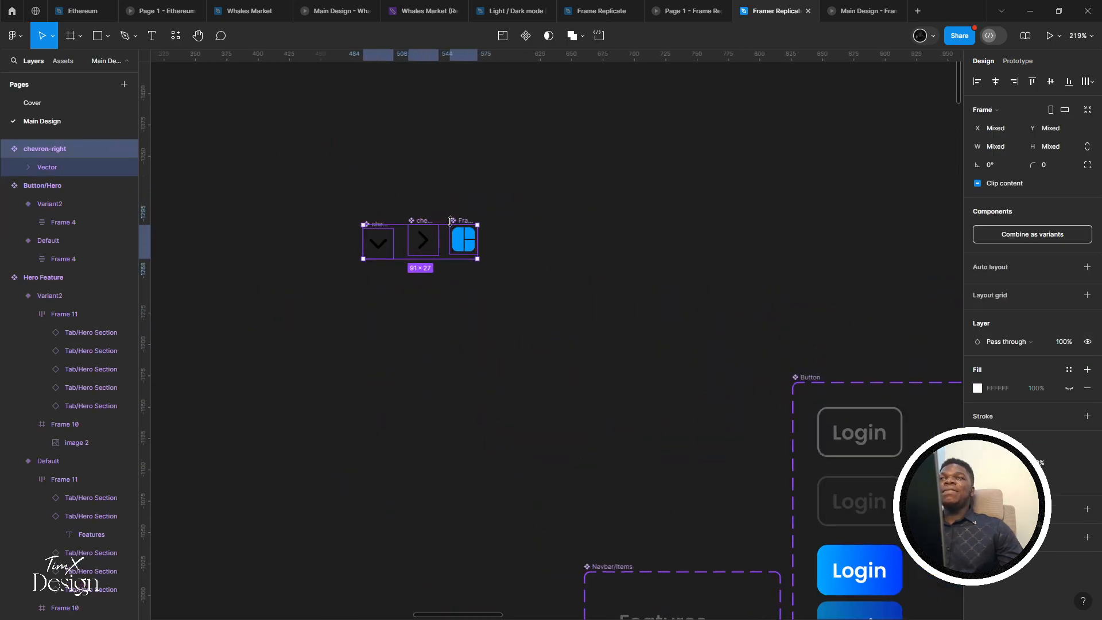
click(451, 221)
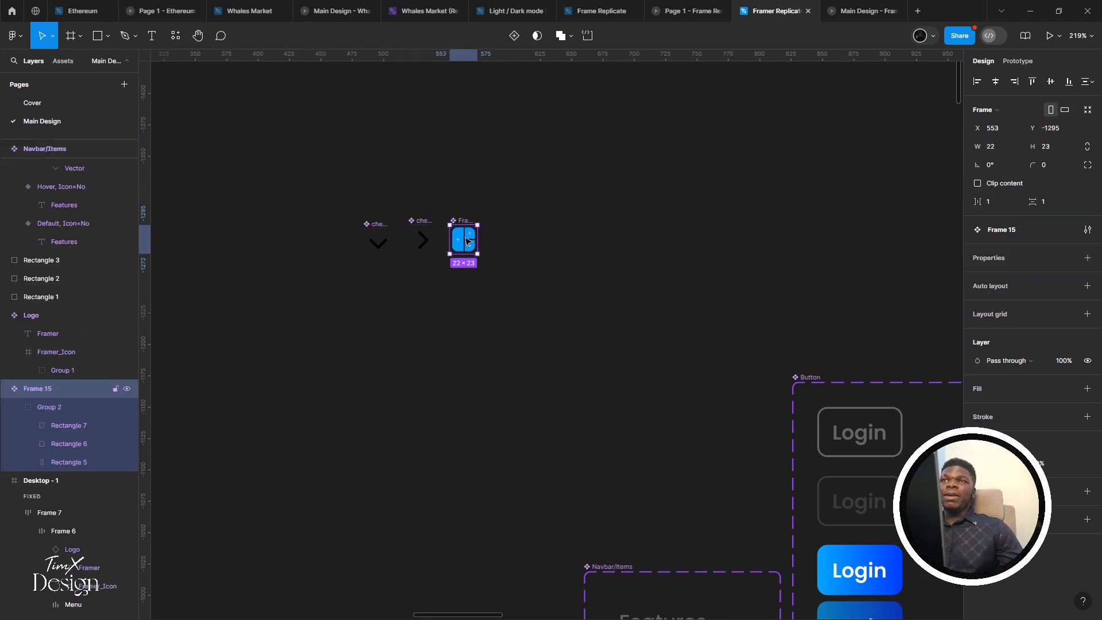
scroll(396, 321, down, 8)
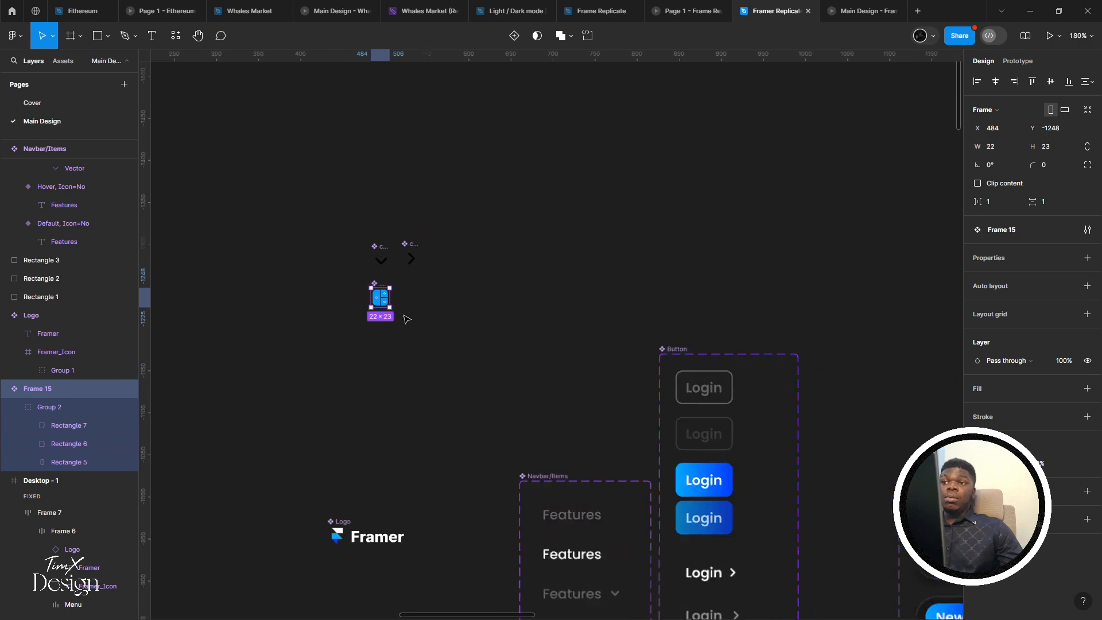
Paste an instance of the layout icon into the "Design Stunning sites" section and place it above the heading at X 215, Y 125
scroll(400, 360, down, 6)
scroll(507, 480, down, 5)
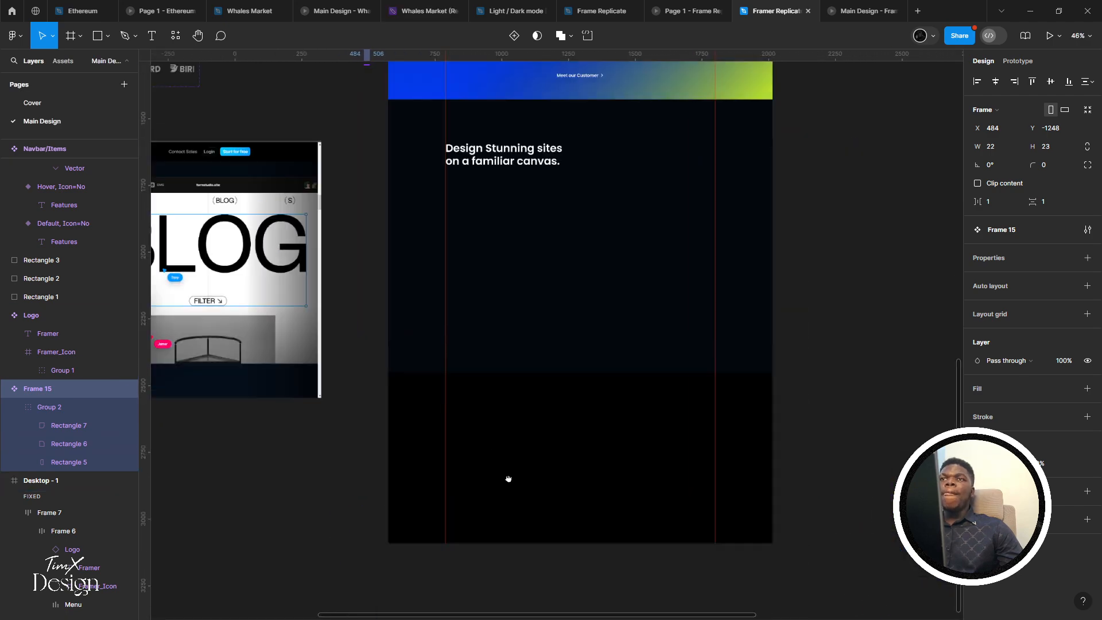
scroll(605, 241, up, 8)
click(508, 308)
key(ctrl+v)
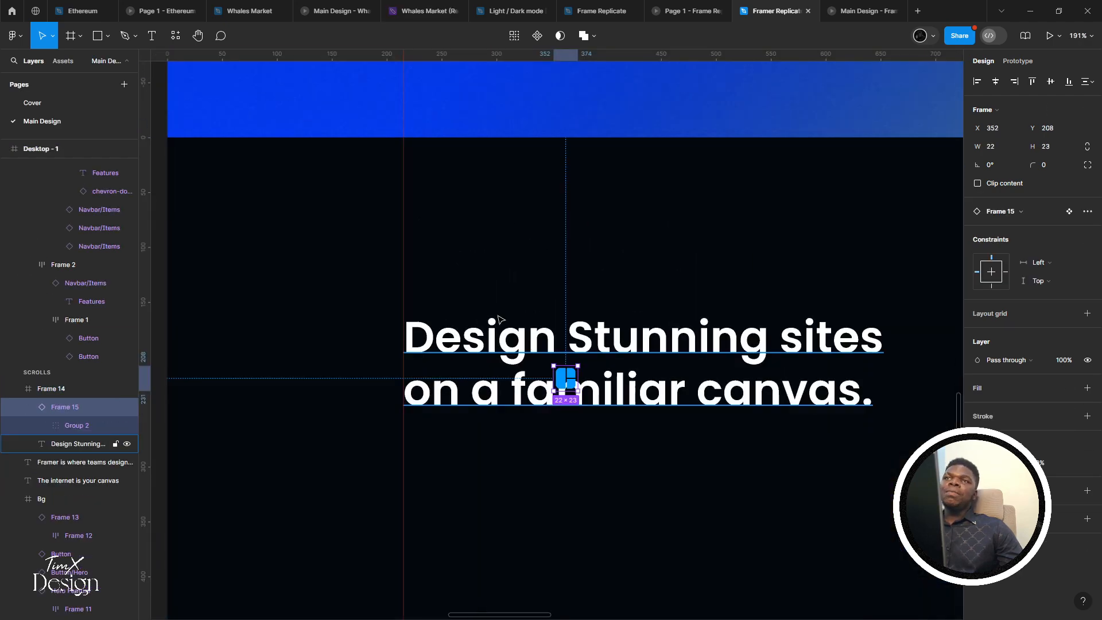
drag(564, 385, 418, 294)
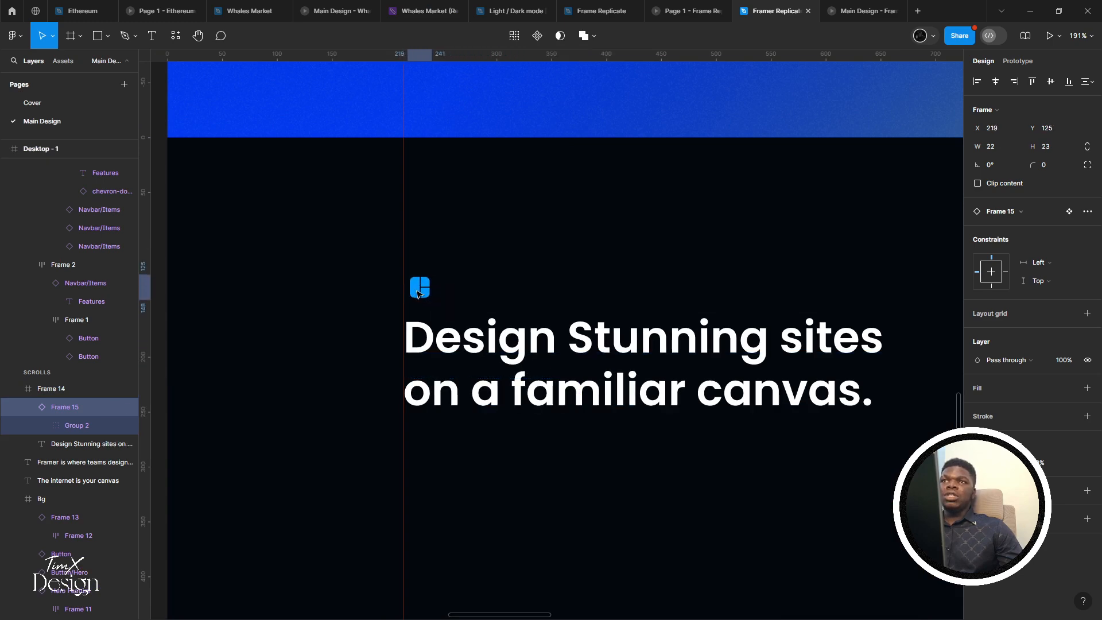
scroll(416, 292, down, 8)
drag(460, 360, 720, 292)
scroll(671, 223, up, 5)
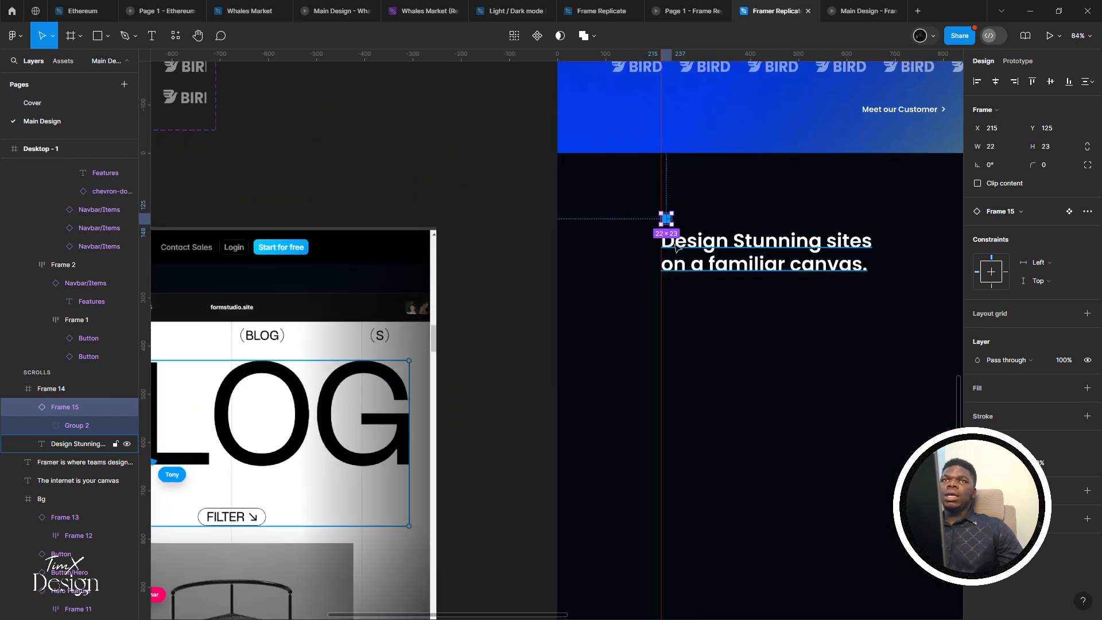
Copy the word "Design" from the heading into a separate text layer and place it beside the icon at X 248, Y 101
scroll(694, 238, up, 3)
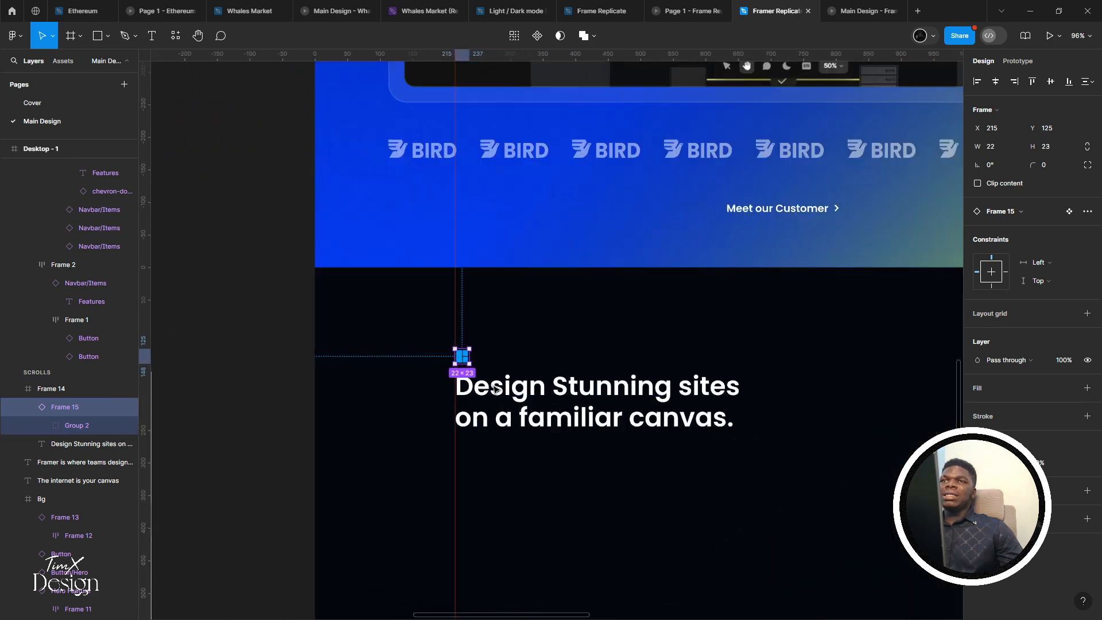
scroll(498, 388, up, 4)
click(498, 388)
double_click(498, 388)
double_click(498, 388)
key(ctrl+c)
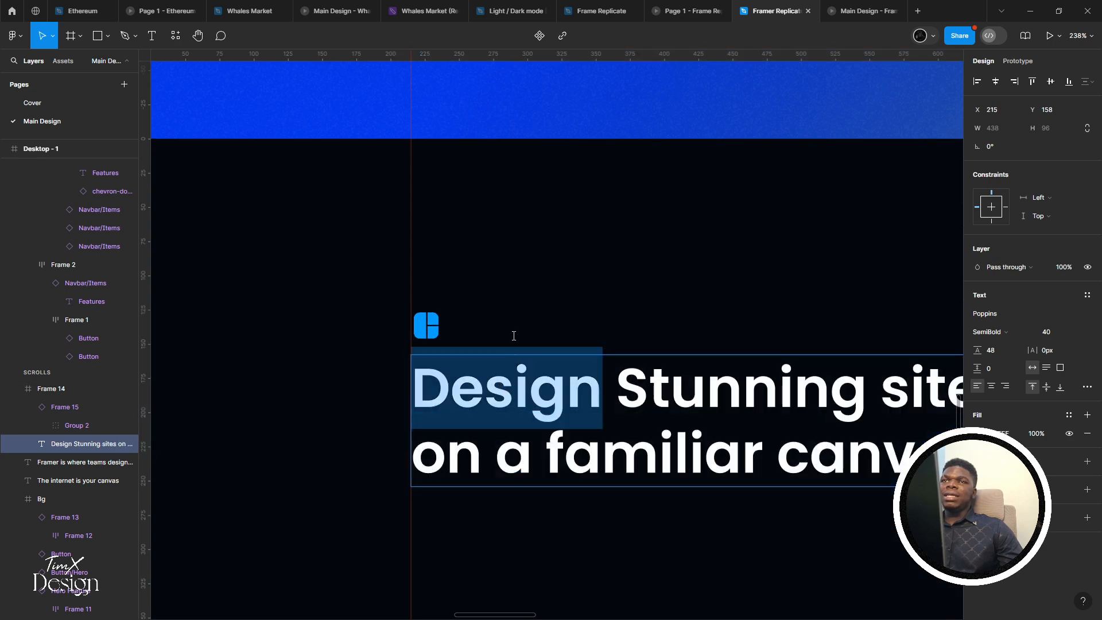
key(Escape)
key(ctrl+v)
drag(527, 395, 573, 316)
key(k)
key(Escape)
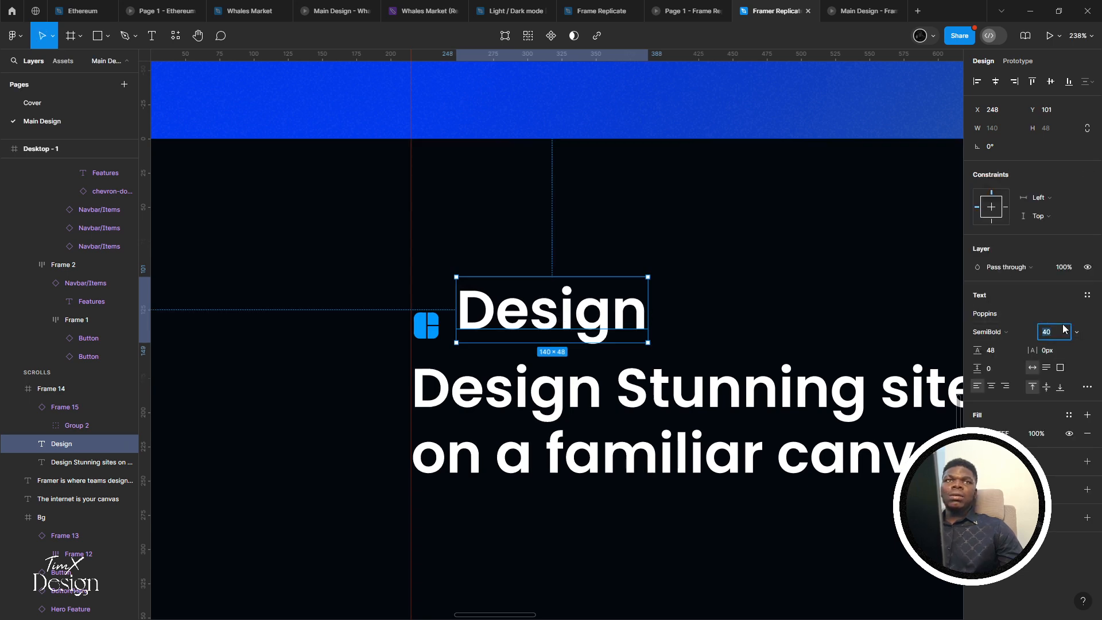
Set the small "Design" label's font size to 14 and line height to 14+8, and move it level with the icon
click(1062, 328)
text(14)
key(Return)
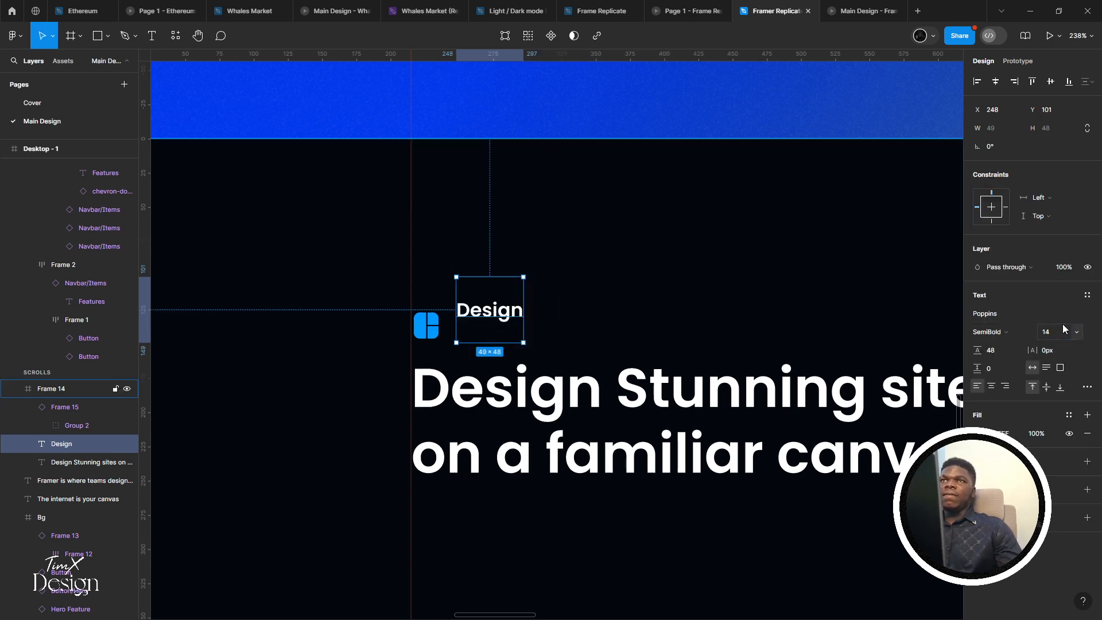
text(1)
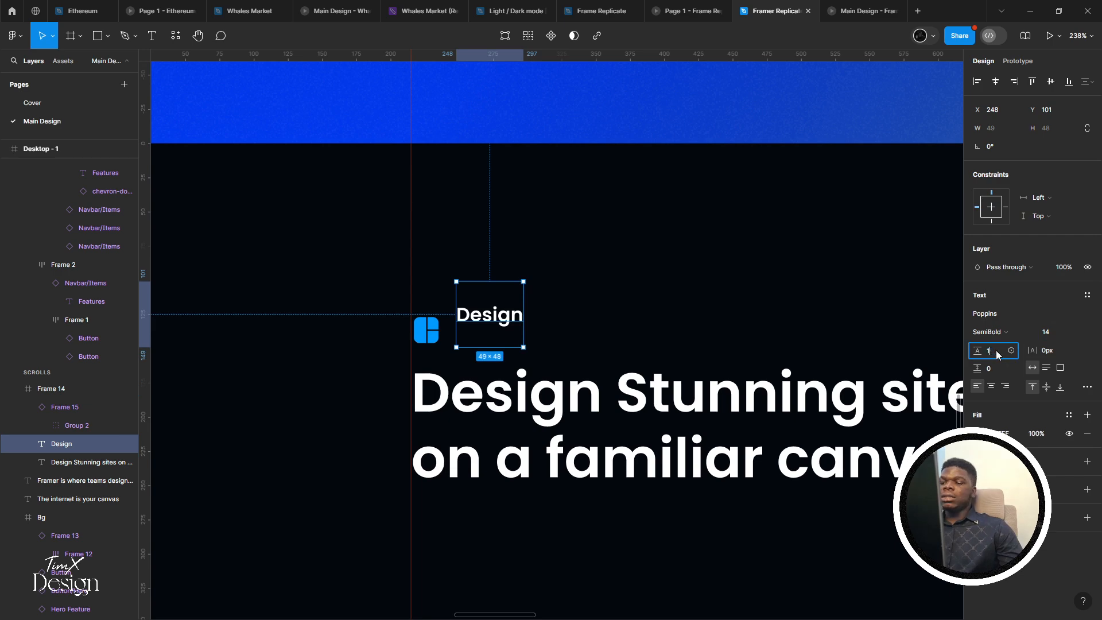
text(4+8)
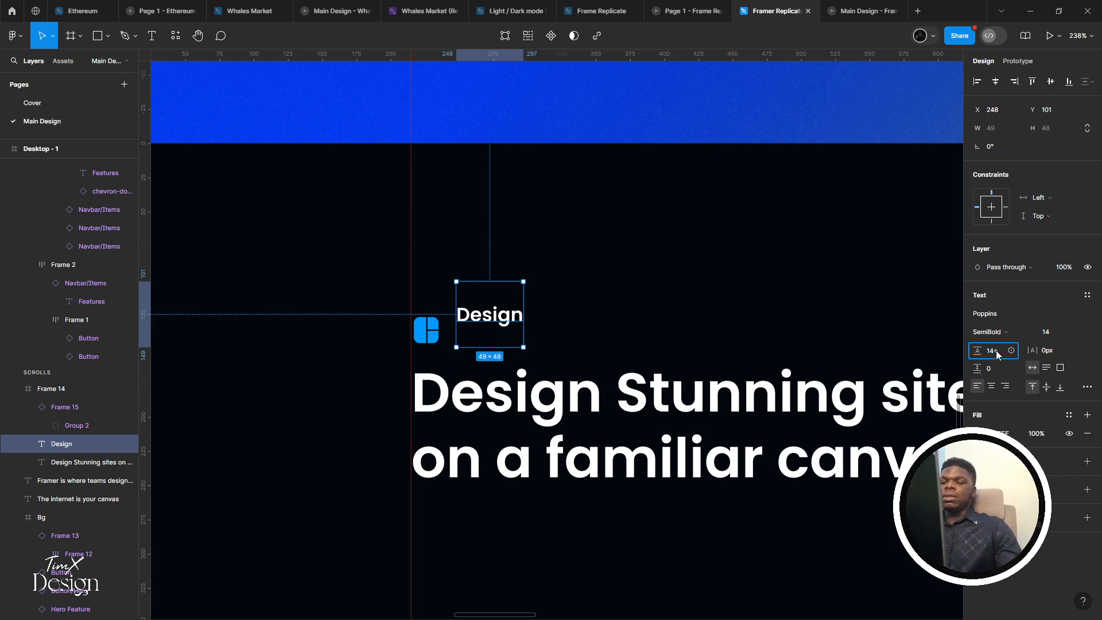
key(Return)
drag(499, 320, 494, 331)
scroll(496, 319, down, 10)
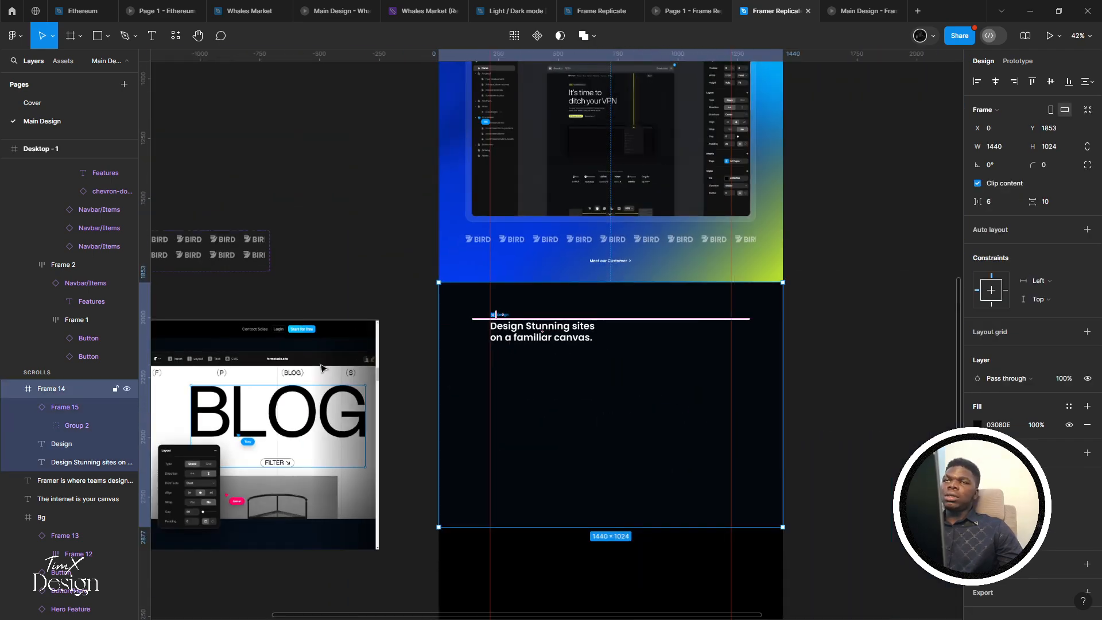
Set the small blue "Design" label's font size to 18
click(342, 373)
drag(342, 373, 549, 297)
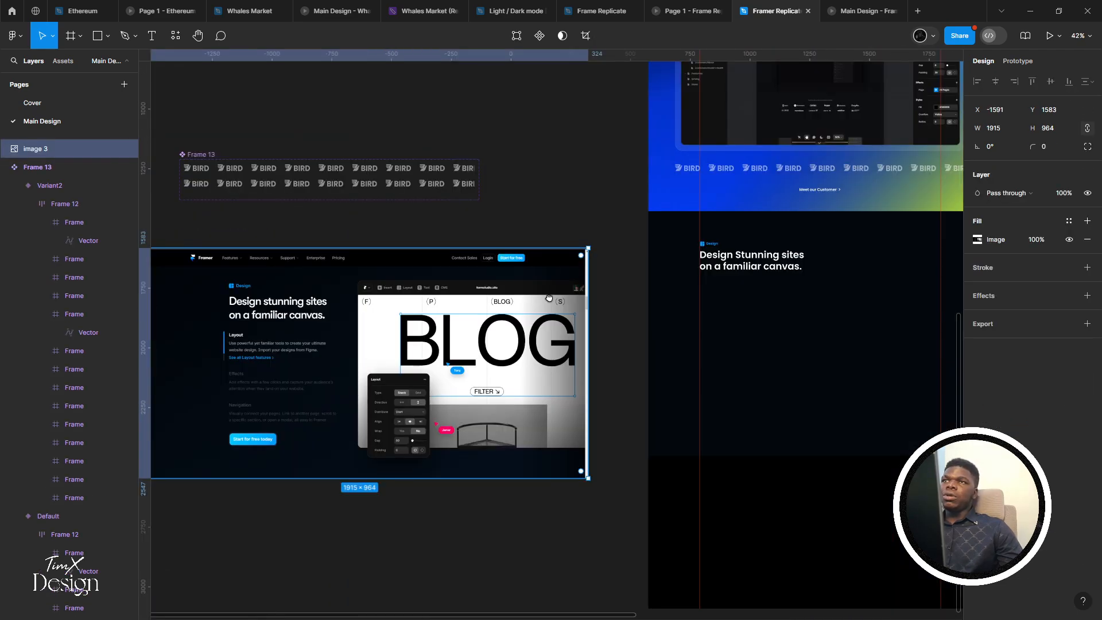
scroll(736, 270, up, 8)
drag(697, 236, 504, 277)
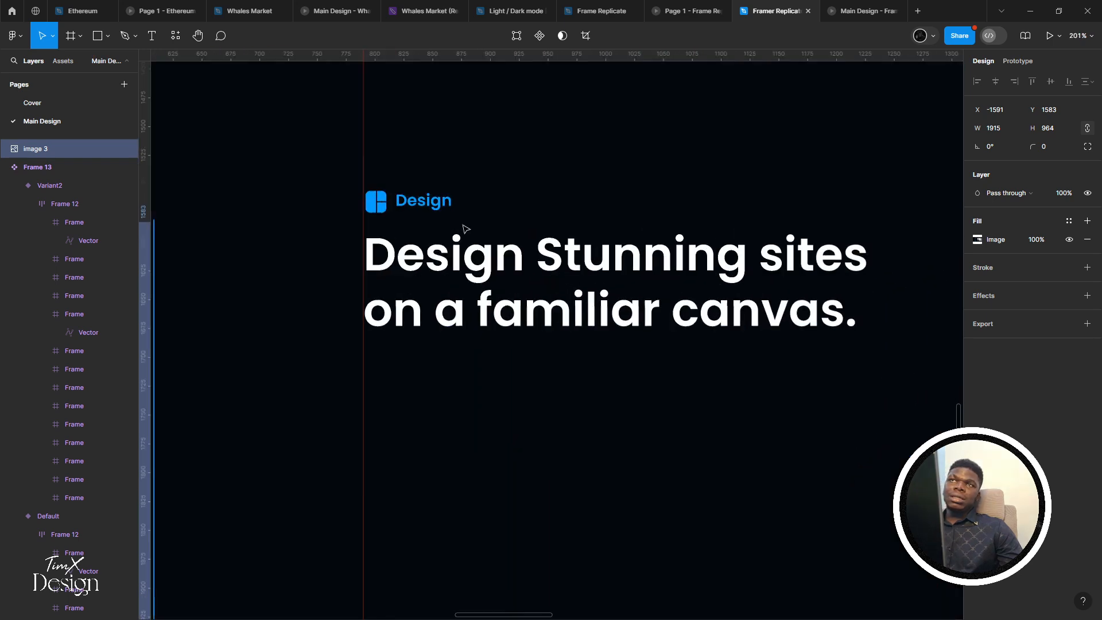
click(441, 205)
click(441, 206)
click(1045, 333)
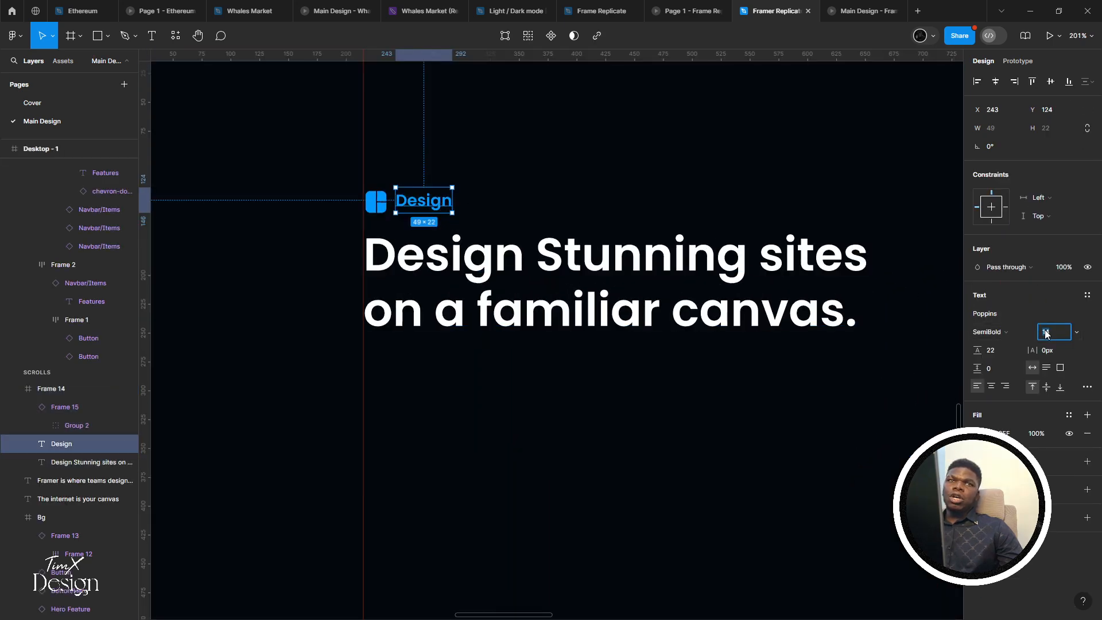
text(18)
key(Return)
Wrap the layout icon and the "Design" label in a horizontal auto layout with a gap of 8
scroll(792, 352, down, 5)
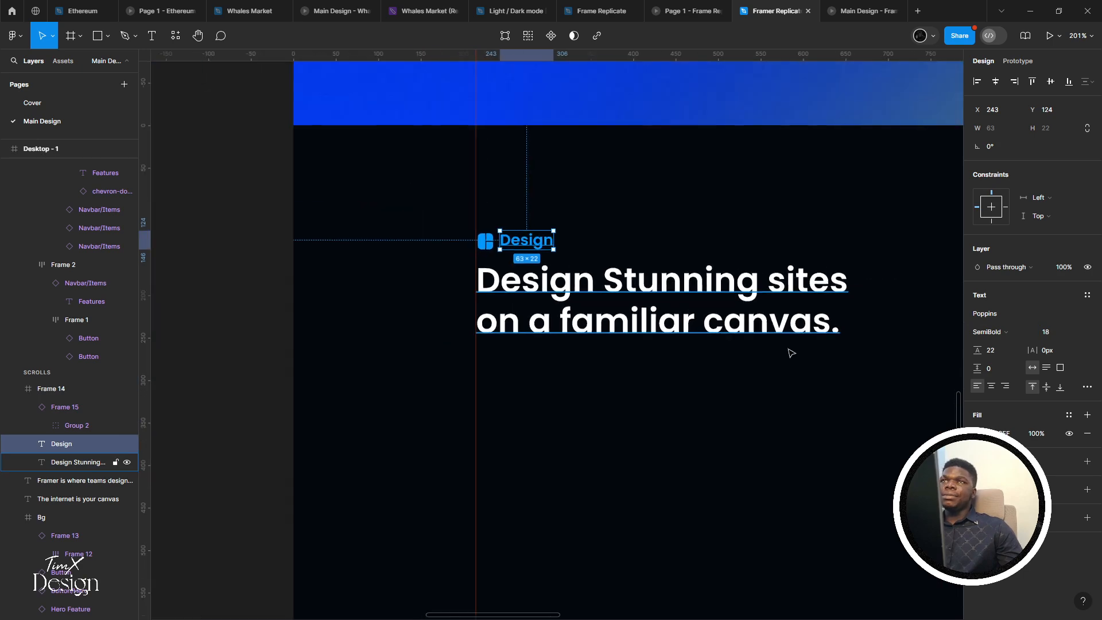
drag(810, 309, 930, 287)
scroll(930, 287, down, 3)
scroll(549, 351, up, 3)
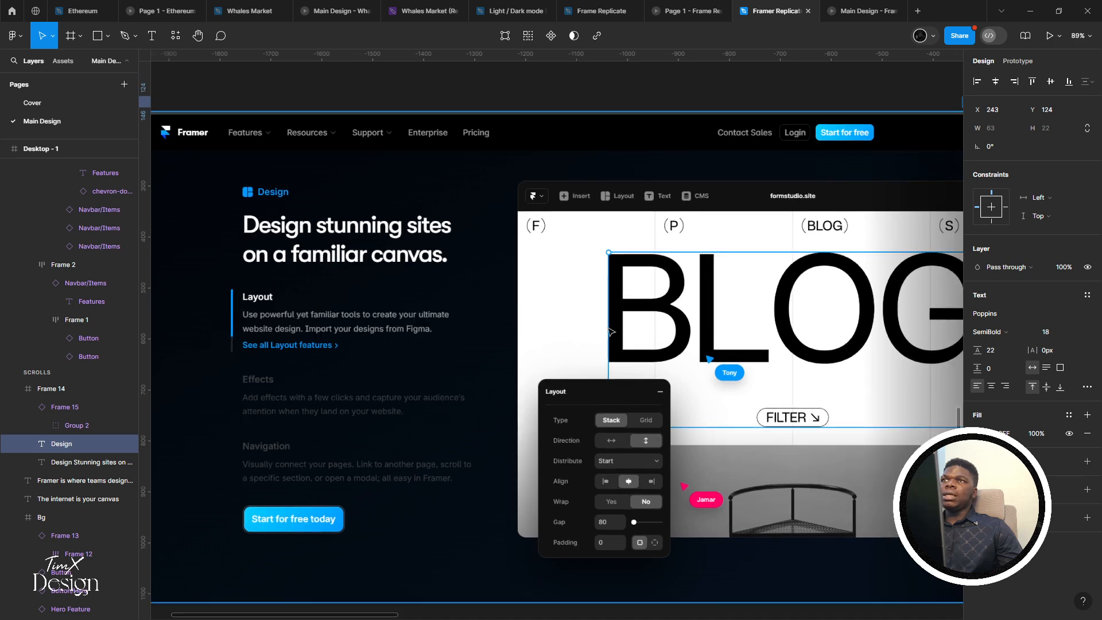
drag(906, 292, 379, 322)
scroll(605, 249, up, 3)
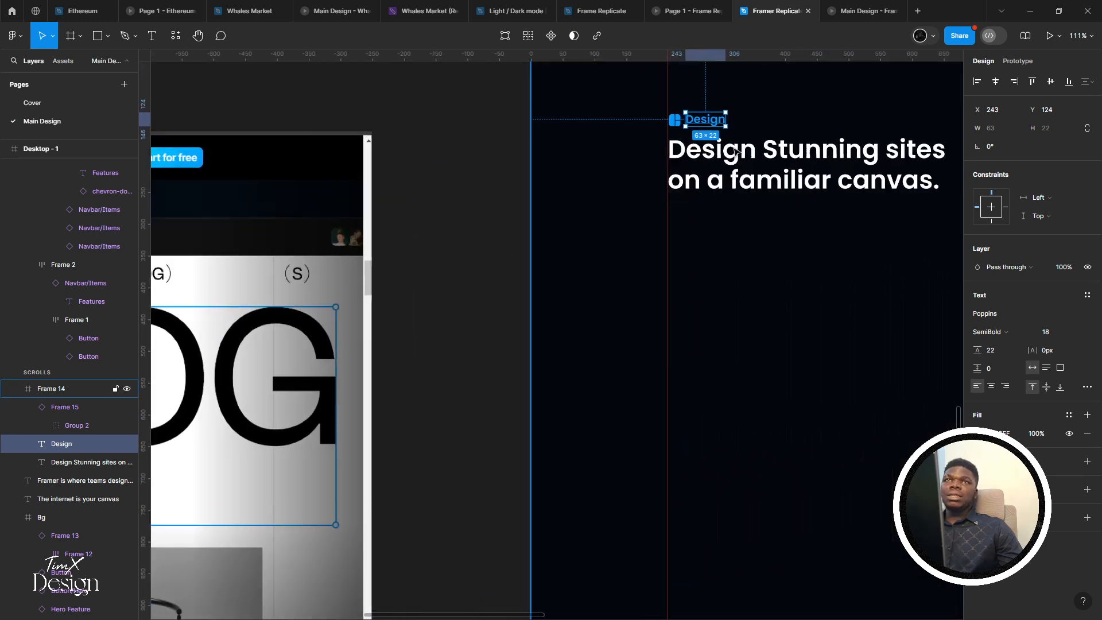
scroll(706, 121, up, 5)
shift+click(313, 330)
key(shift+a)
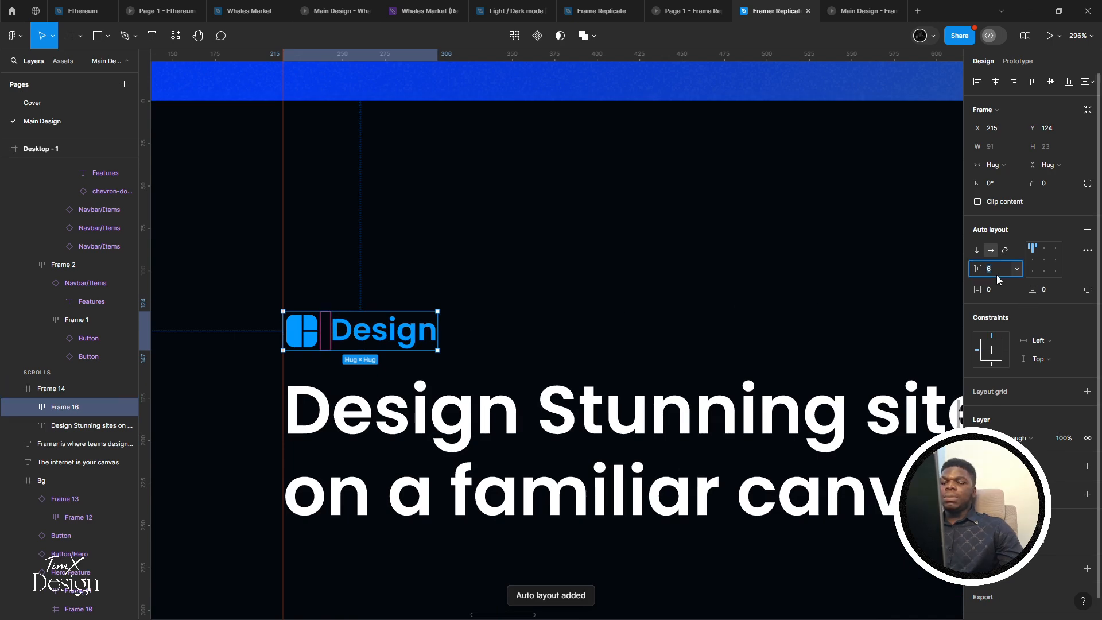
text(8)
key(Return)
Combine the icon-and-label row and the "Design Stunning sites" heading into one vertical auto layout
scroll(517, 291, down, 5)
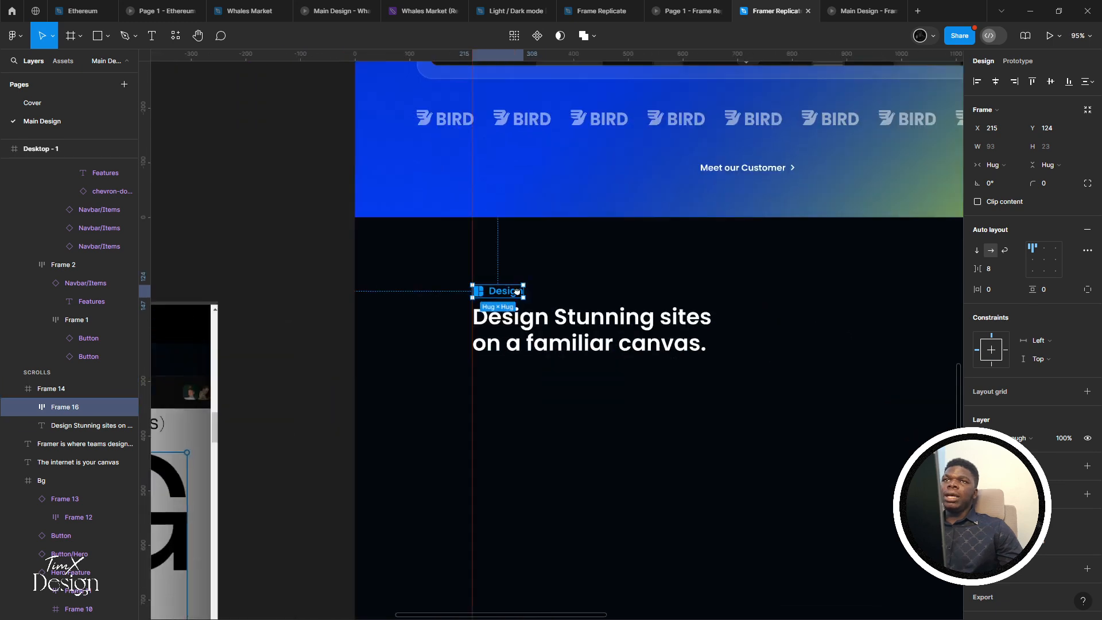
scroll(517, 291, down, 2)
click(474, 281)
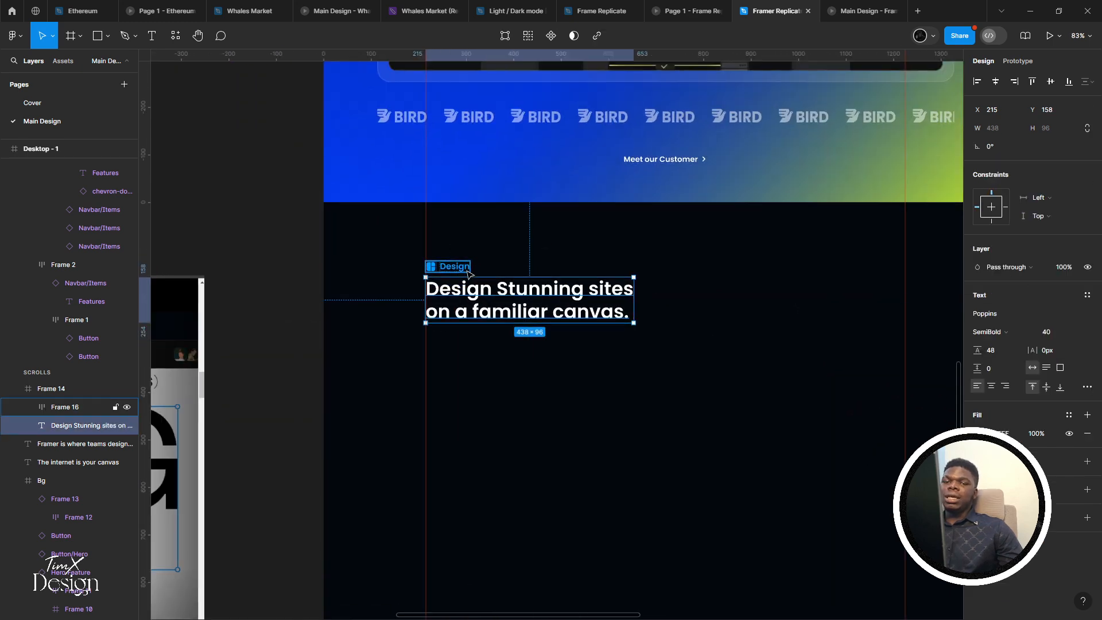
shift+click(468, 269)
scroll(517, 299, up, 5)
key(shift+a)
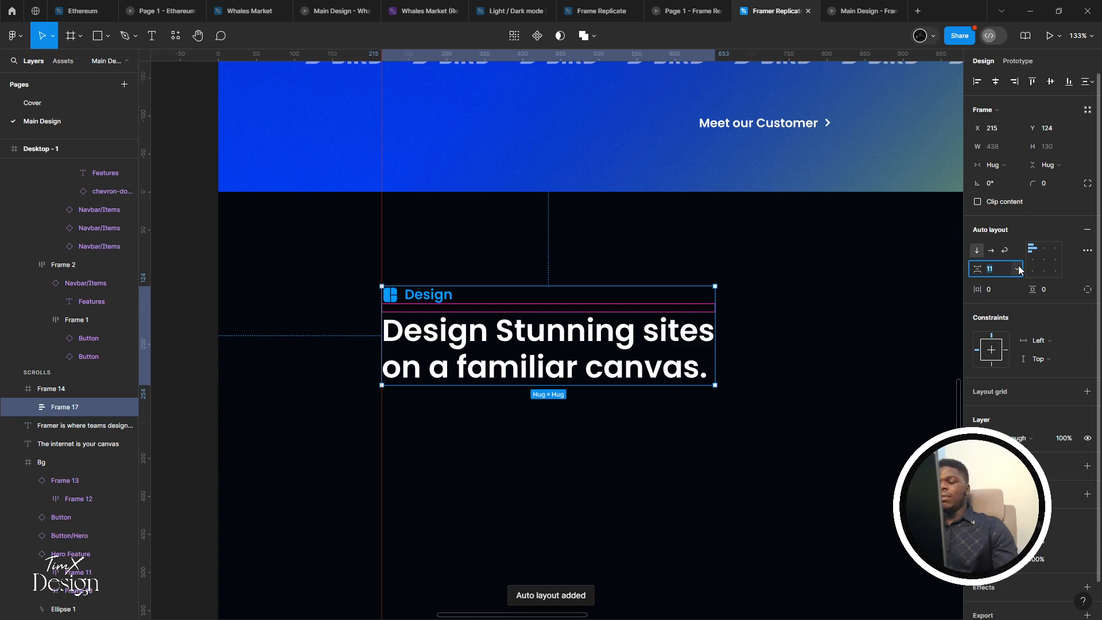
key(ctrl+shift+g)
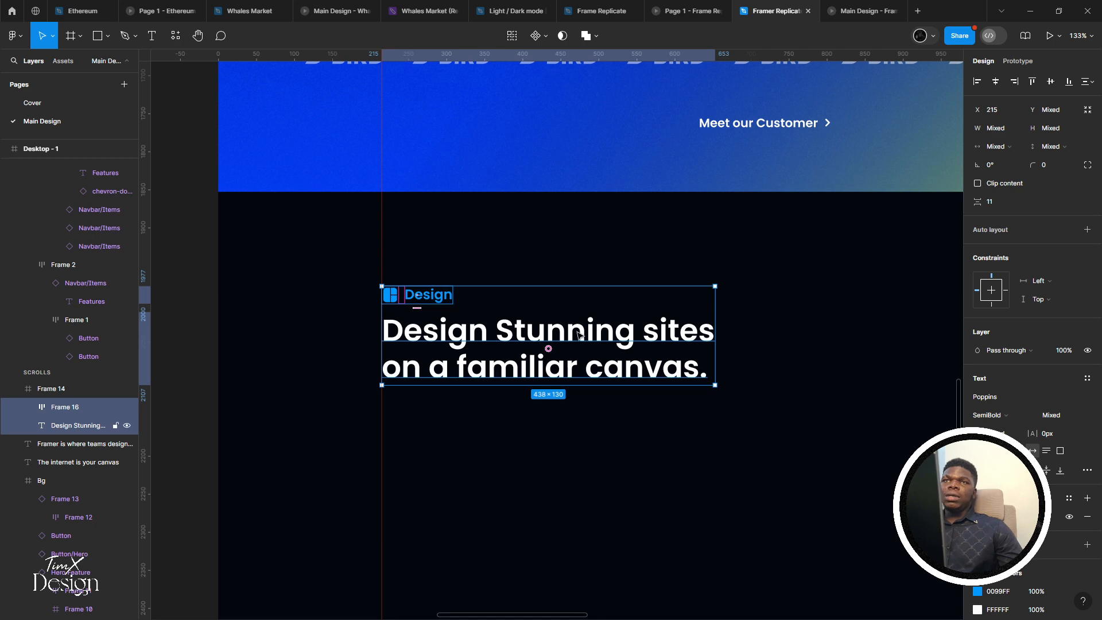
key(shift+a)
key(ctrl+z)
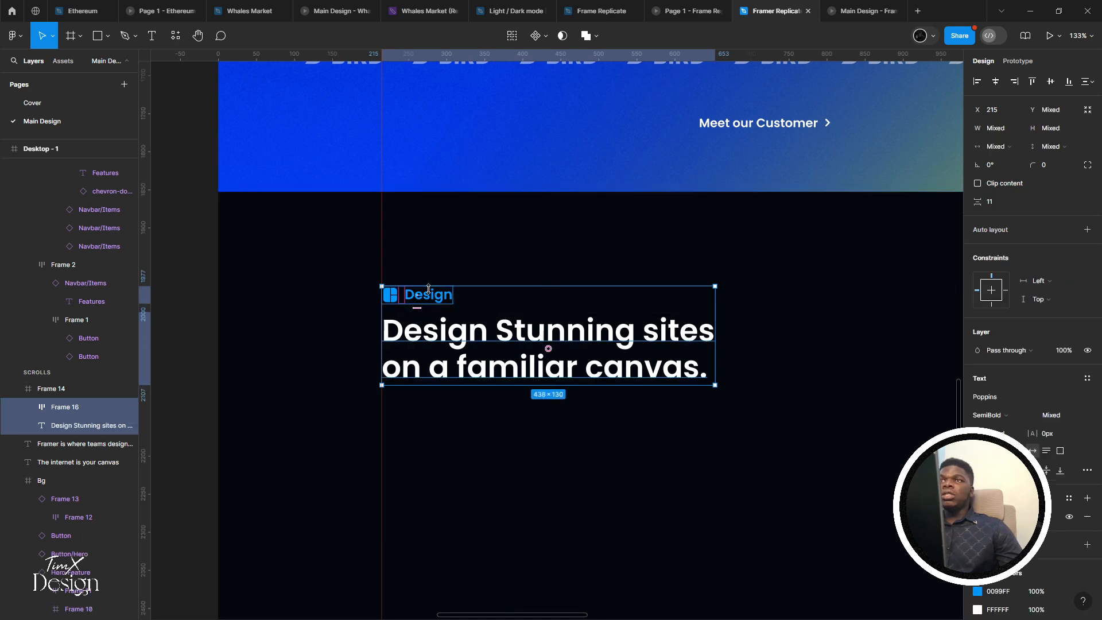
key(shift+a)
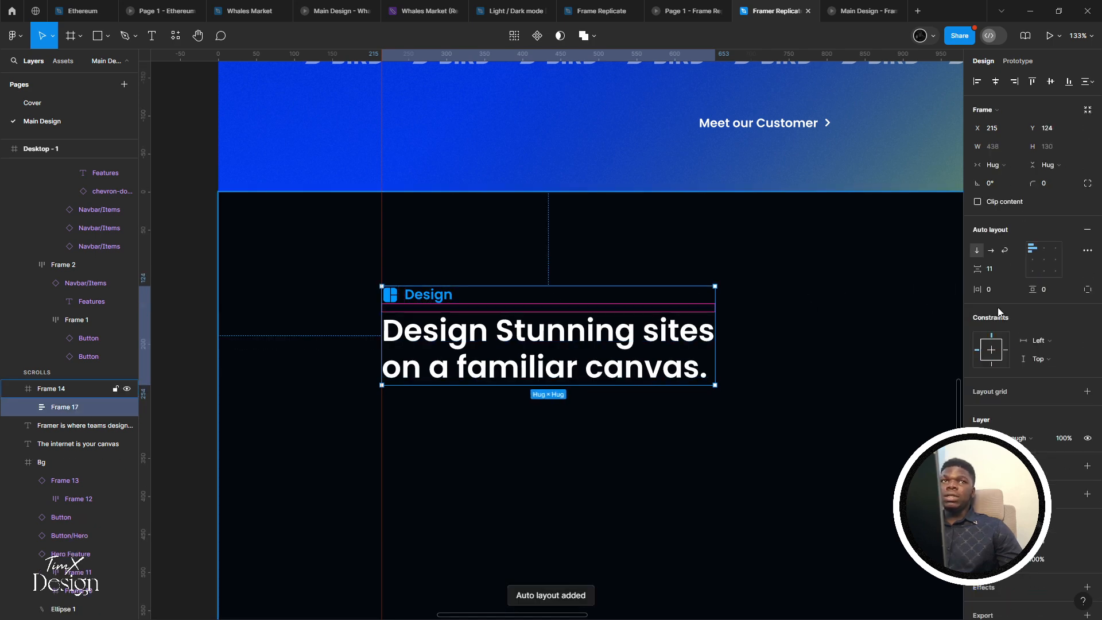
Set the vertical gap between the "Design" label row and the heading to 16
click(997, 270)
text(8)
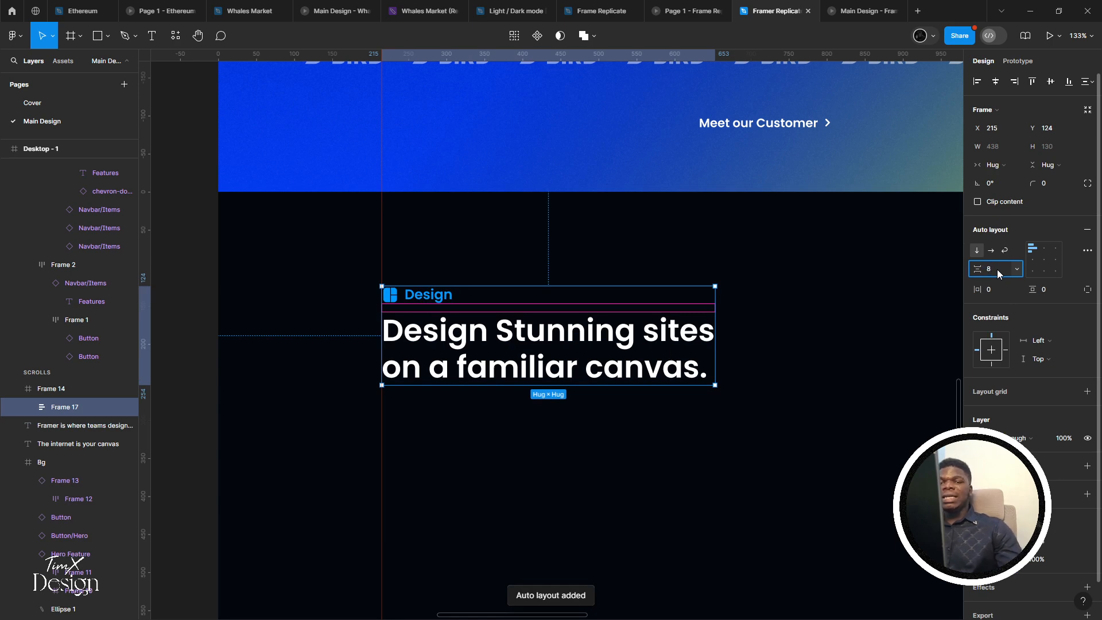
key(Return)
text(16)
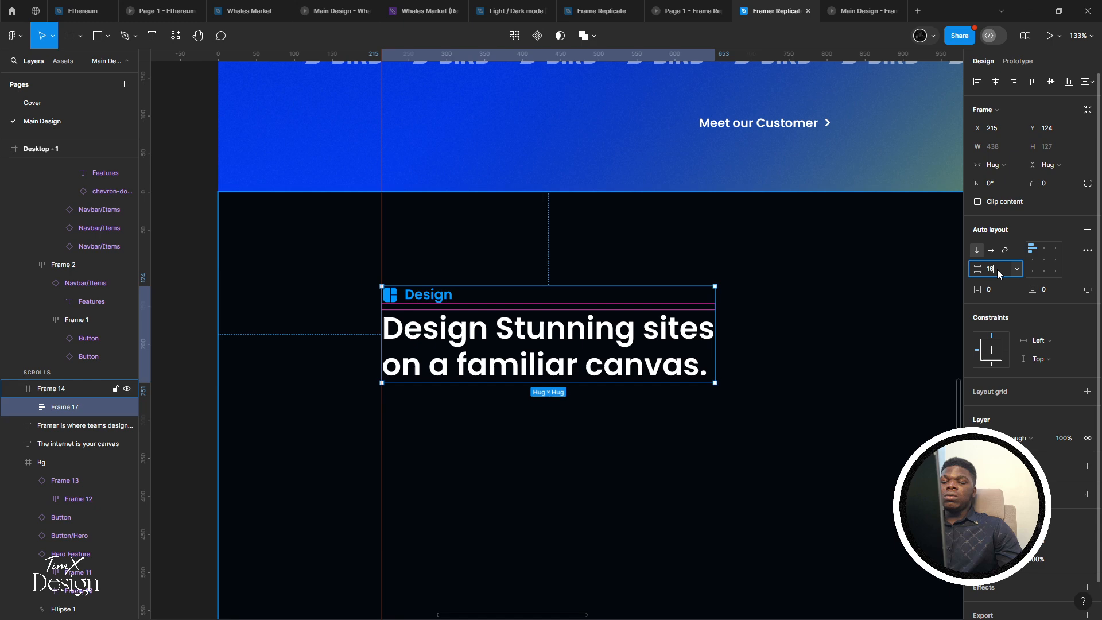
key(Return)
click(341, 263)
Compare the new heading block with the reference screenshot, examining the text and feature list that follow the heading
scroll(343, 267, down, 5)
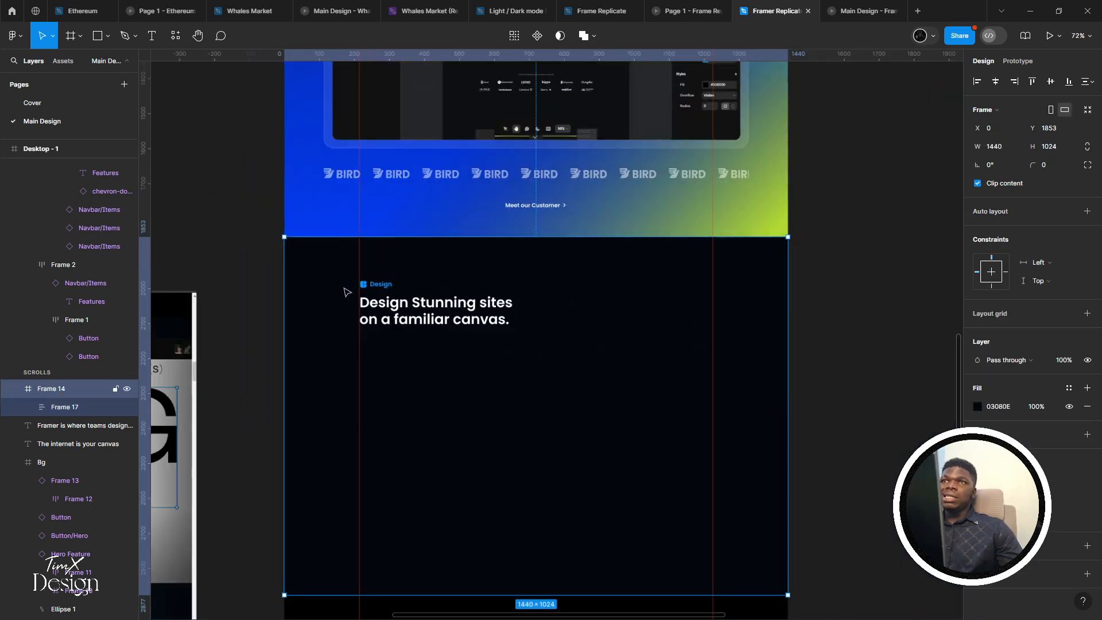
scroll(322, 291, left, 5)
scroll(555, 335, right, 5)
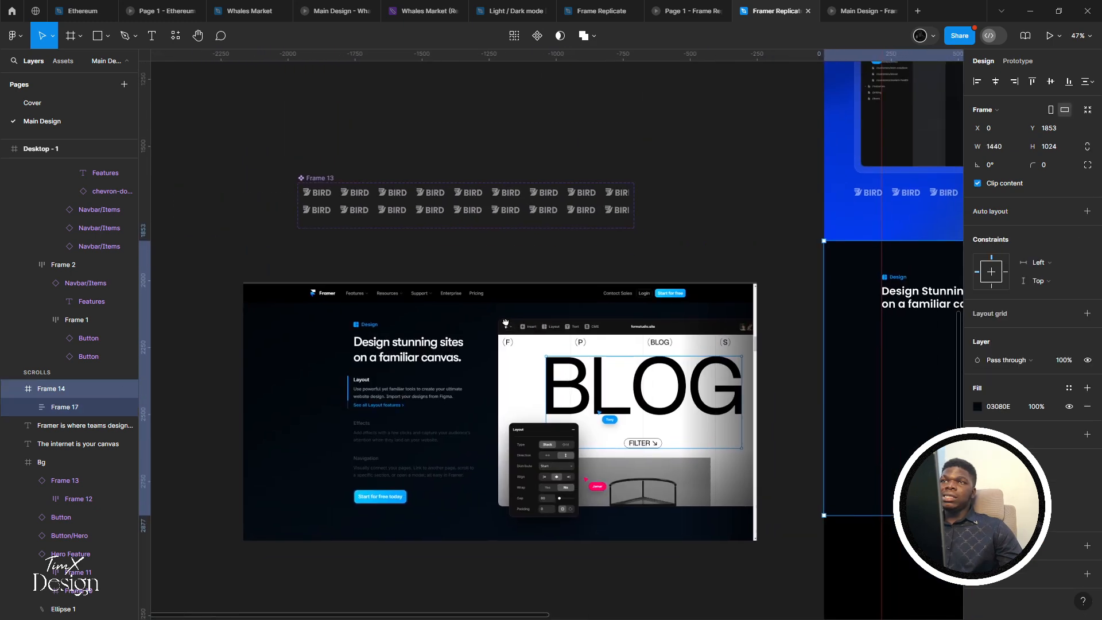
scroll(583, 306, down, 1)
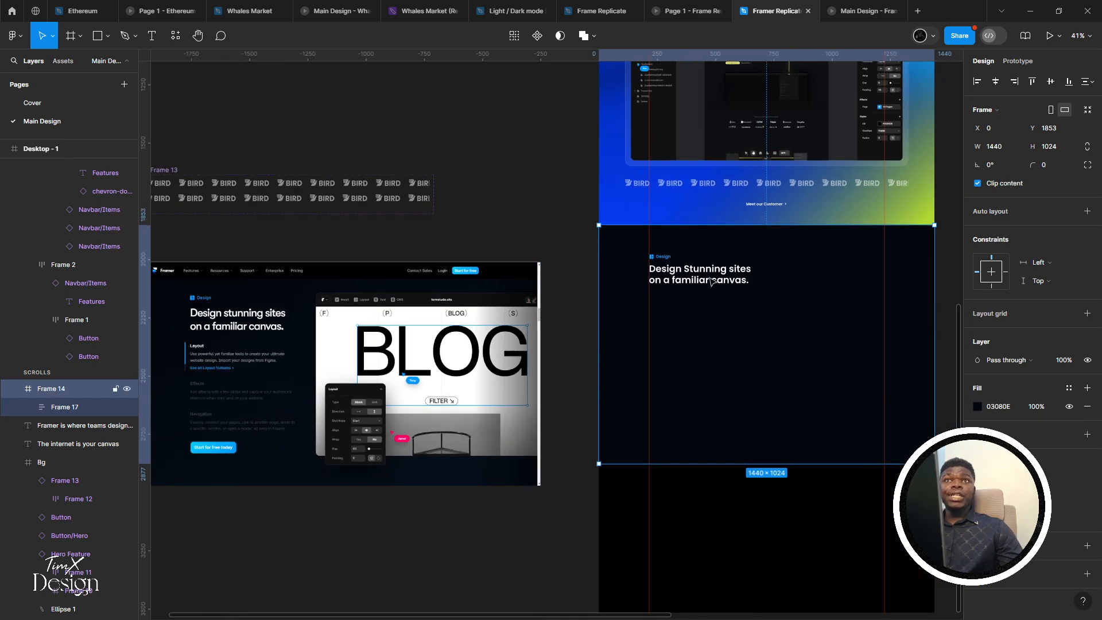
click(711, 281)
scroll(674, 268, right, 1)
scroll(674, 268, down, 1)
scroll(595, 287, up, 3)
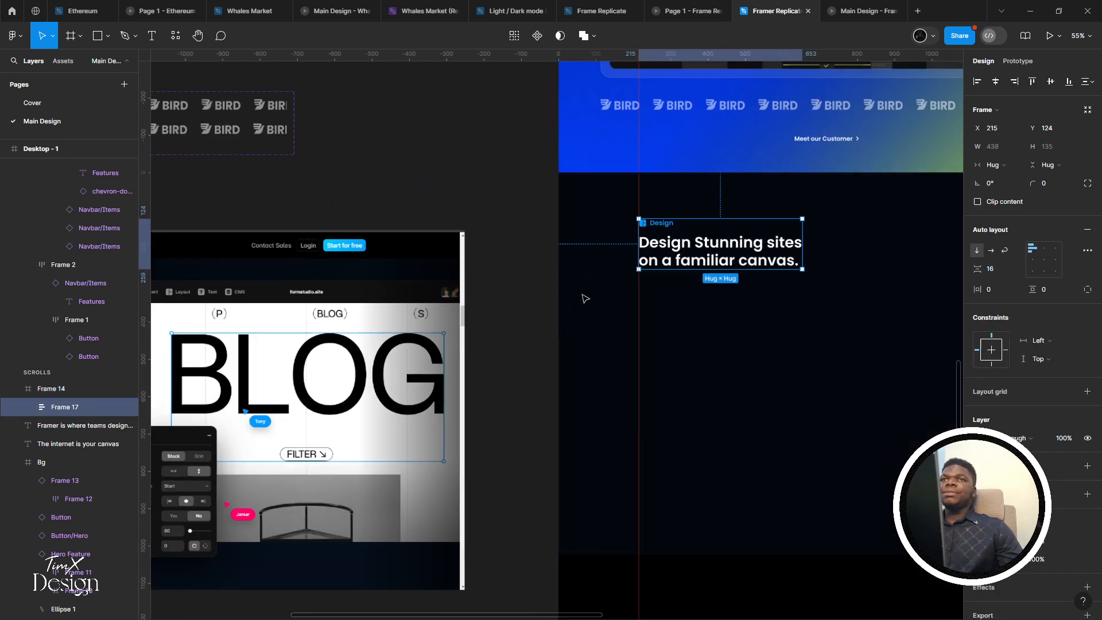
drag(557, 300, 701, 268)
scroll(700, 268, down, 1)
scroll(263, 323, up, 1)
drag(221, 336, 310, 307)
scroll(531, 308, up, 2)
scroll(309, 307, down, 3)
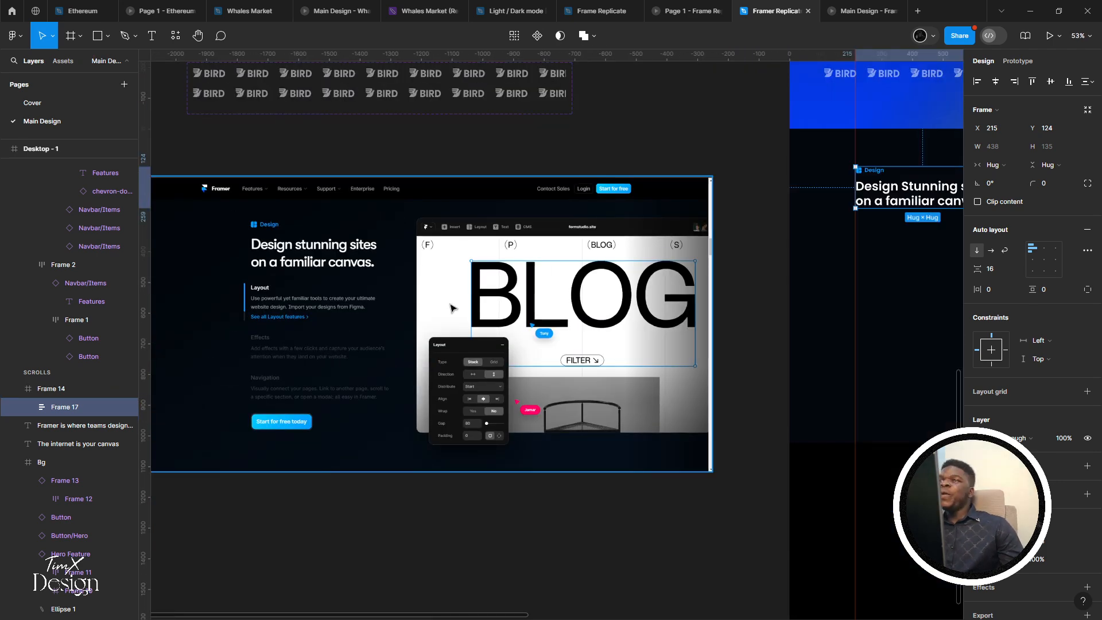
drag(705, 277, 540, 254)
scroll(521, 293, down, 1)
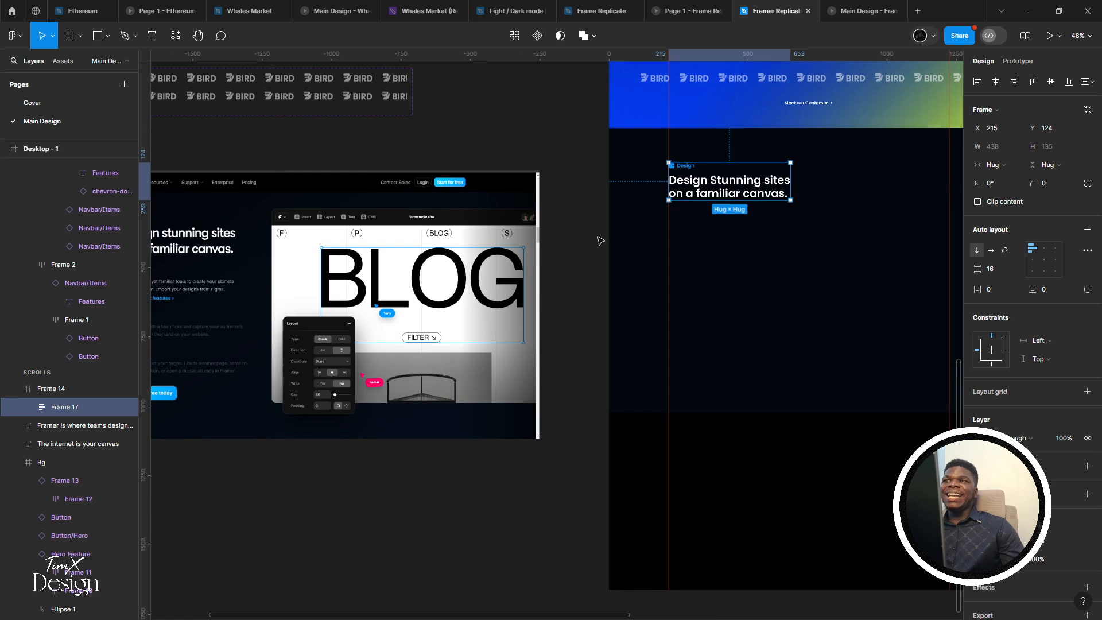
Duplicate the heading text below the heading block at X 215, Y 368 and change its wording to "Layout"
click(703, 196)
drag(704, 228, 764, 230)
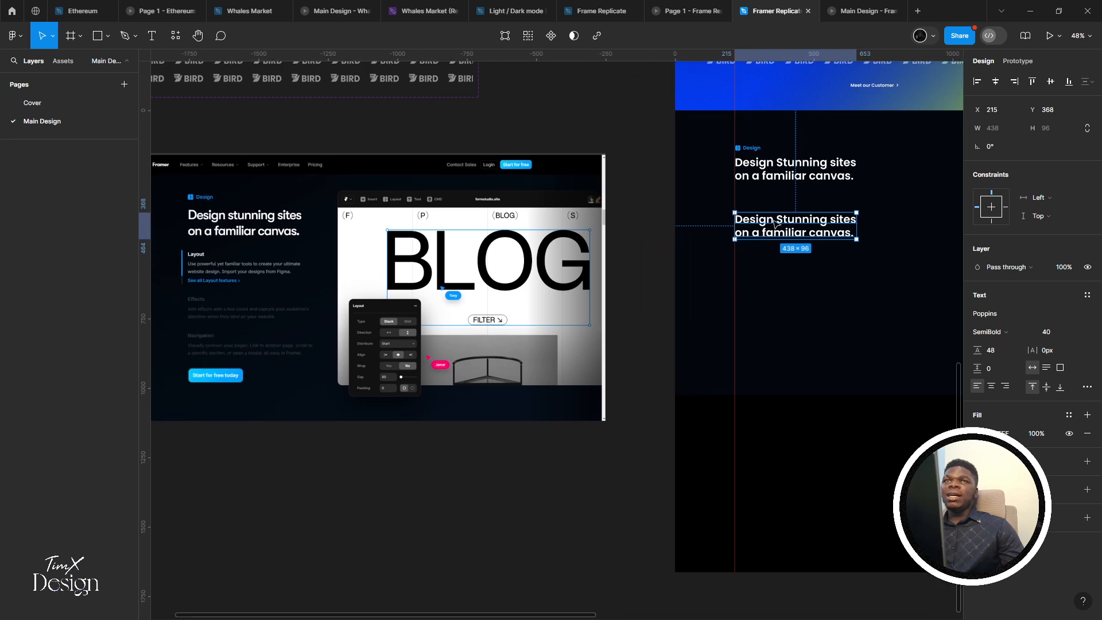
double_click(773, 220)
text(Layout)
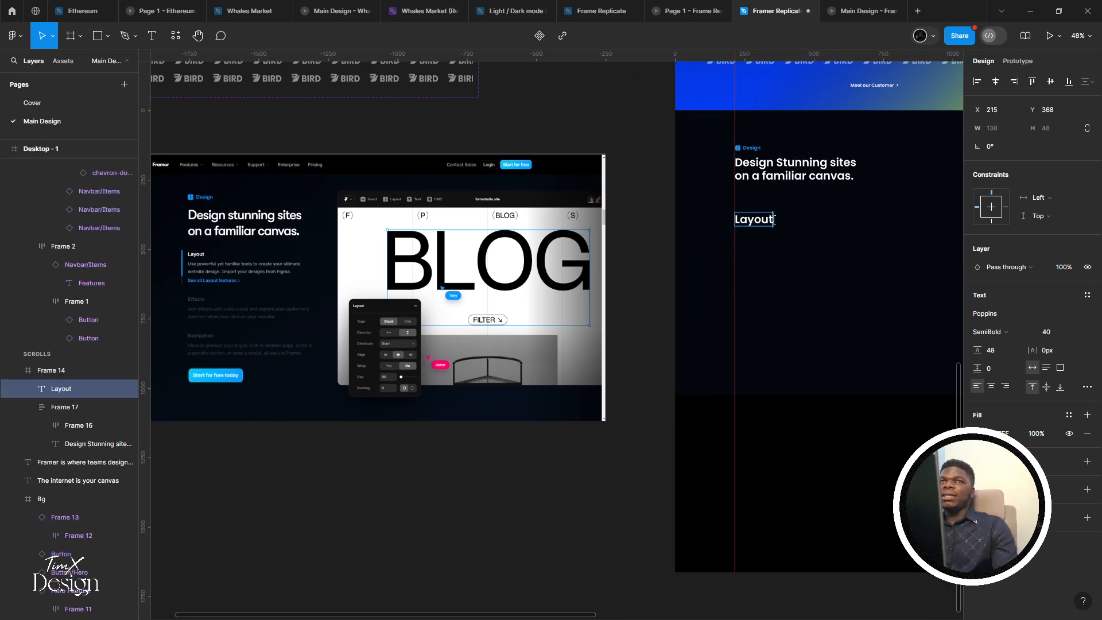
key(Escape)
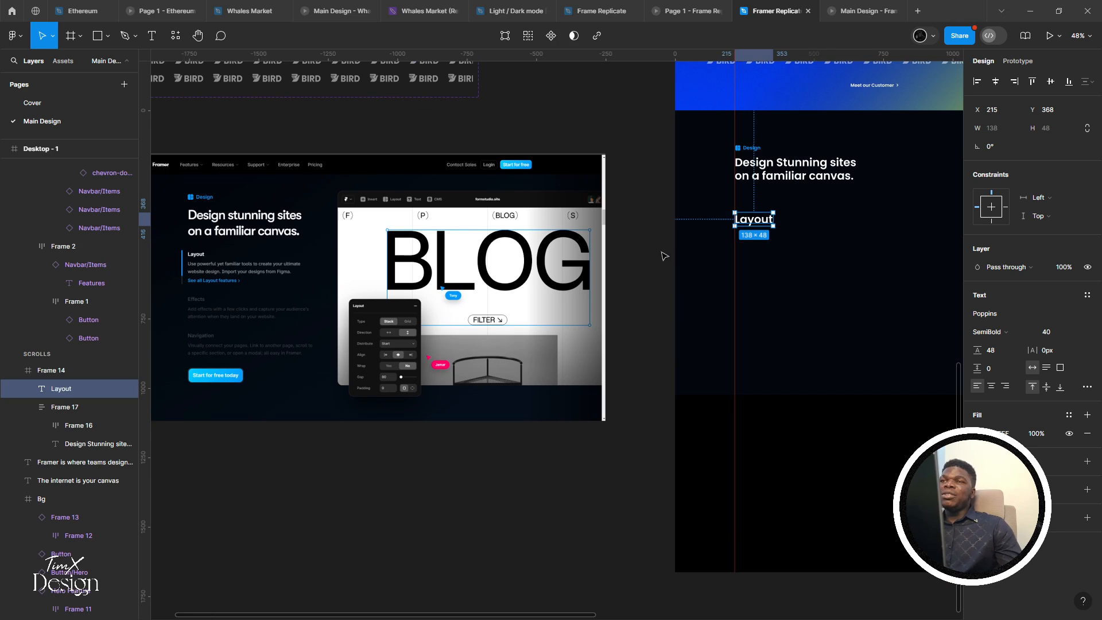
Switch to the Framer website in the browser, copy the description paragraph under "Layout", and return to the design file
key(alt)
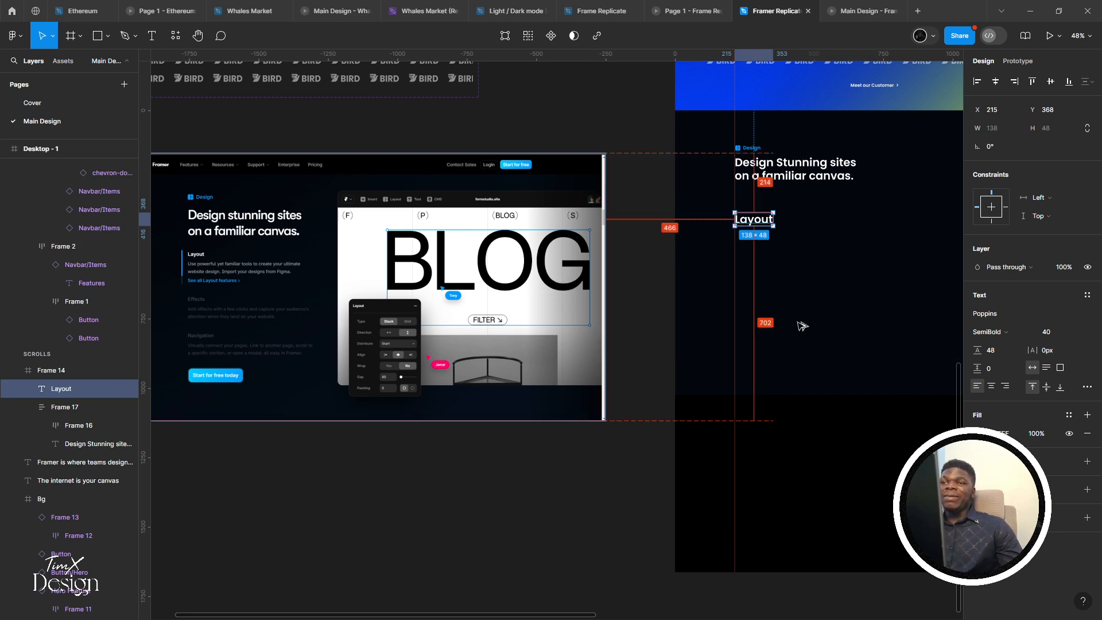
key(alt+Tab)
click(262, 304)
drag(238, 295, 472, 318)
key(alt+Tab)
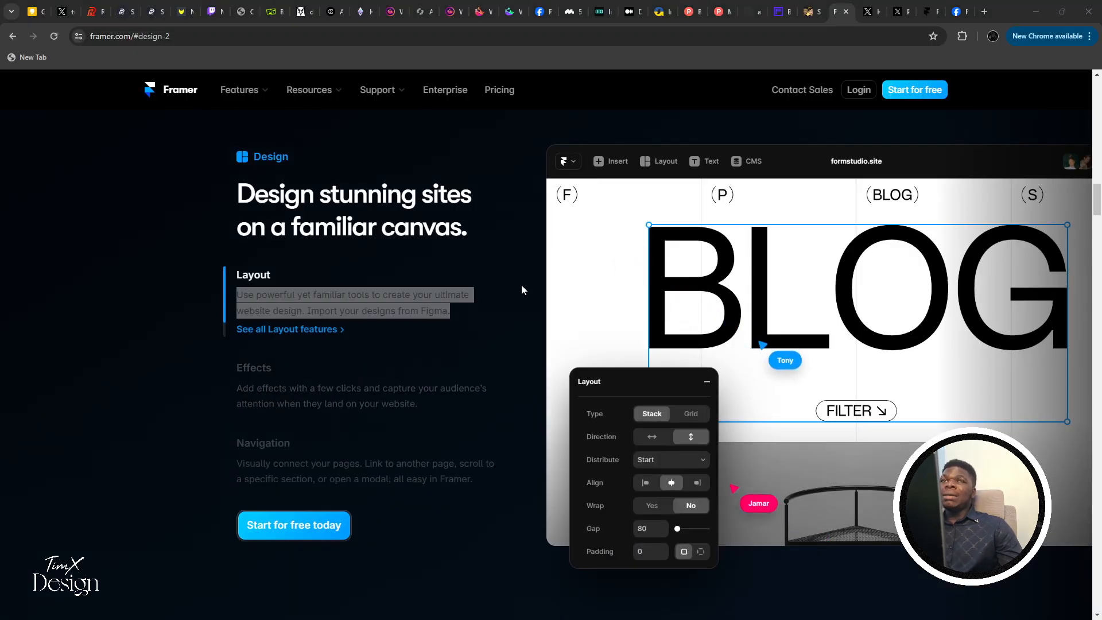
Set the "Layout" text's font size to 18 and line height to 18+8, and move it up closer to the heading
scroll(534, 274, right, 3)
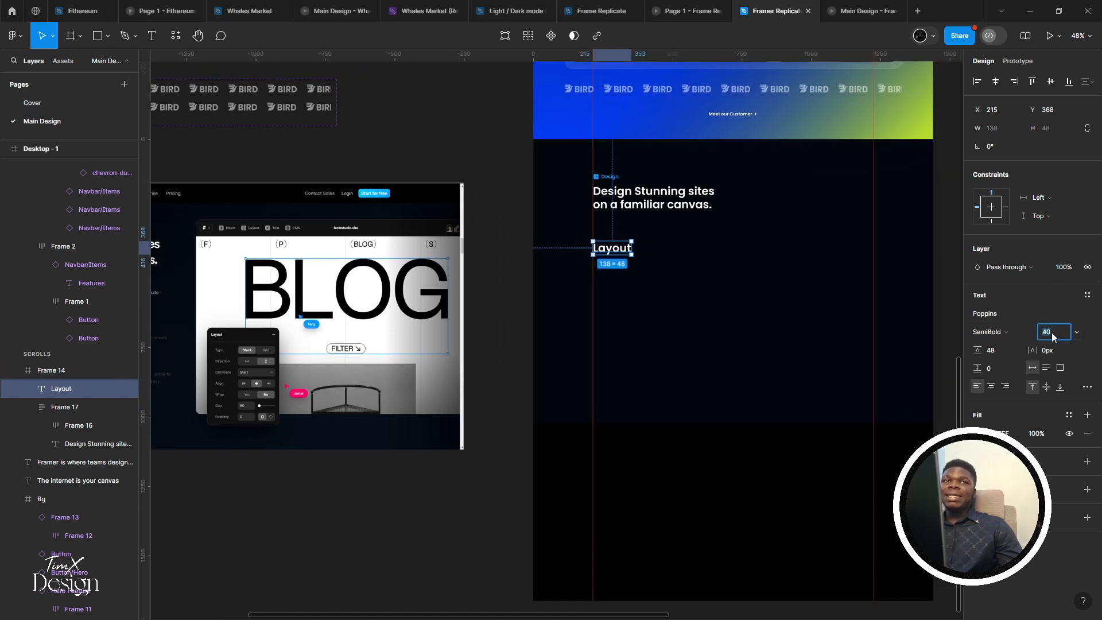
key(Tab)
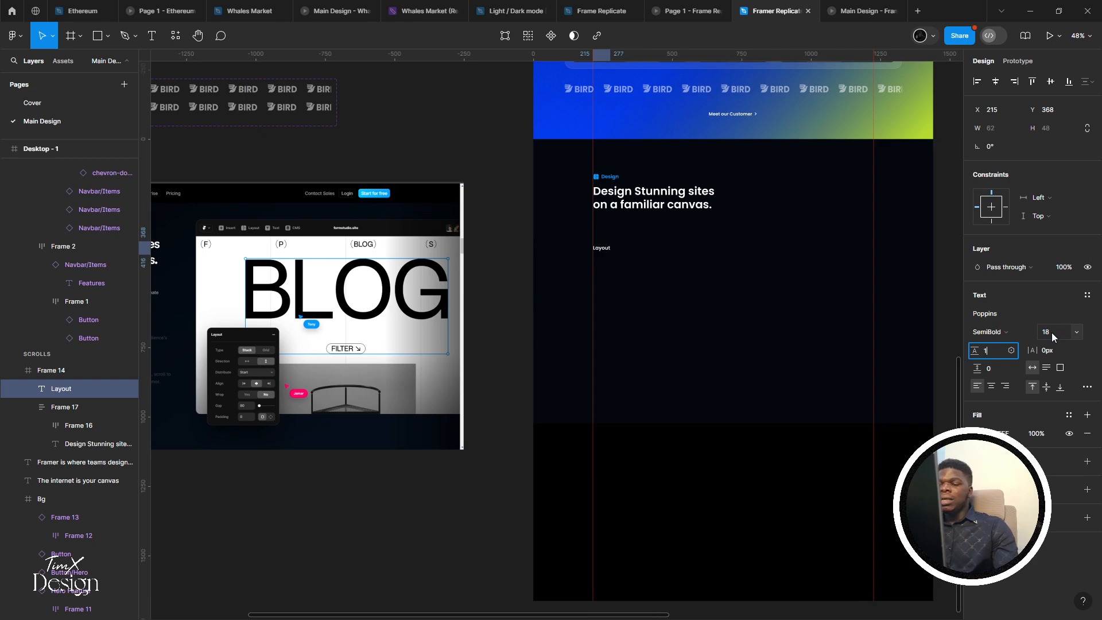
text(18+8)
key(Return)
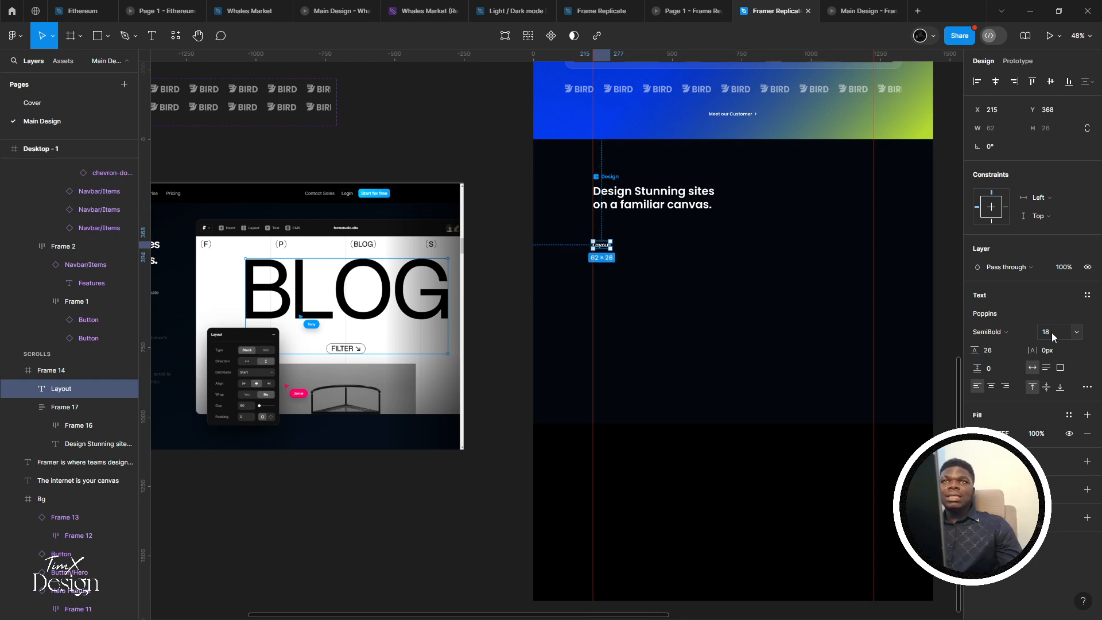
scroll(657, 285, up, 3)
drag(538, 230, 529, 391)
scroll(531, 394, up, 3)
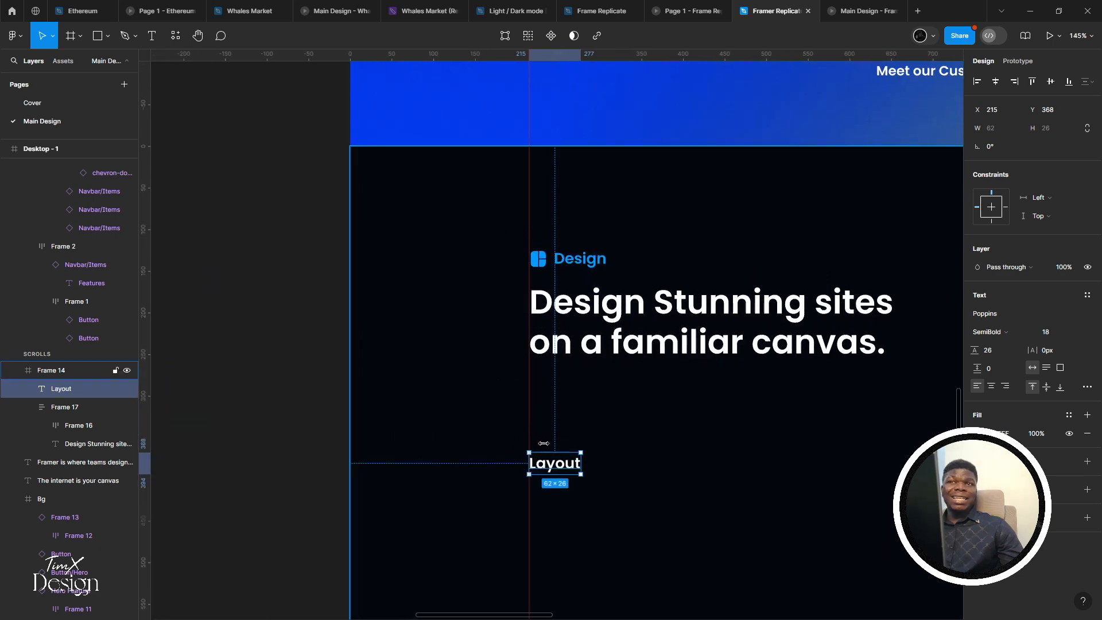
drag(558, 465, 527, 384)
Fill a copy of the "Layout" text below it with the copied description and resize its text box to about 419 × 72
double_click(554, 467)
key(ctrl+v)
scroll(527, 384, down, 5)
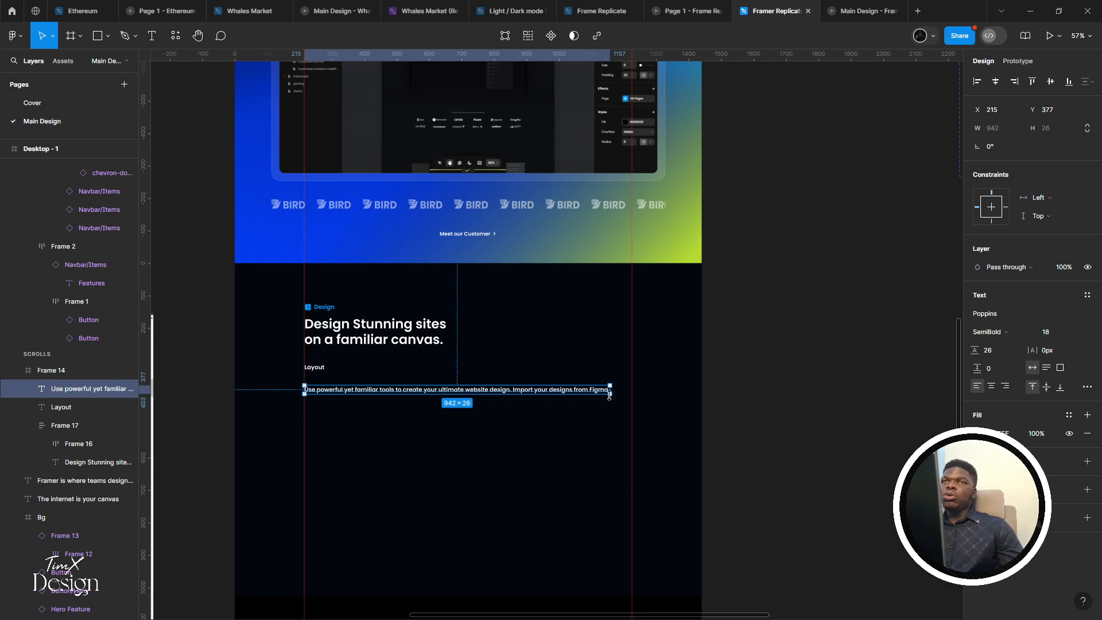
drag(610, 394, 448, 411)
scroll(361, 406, up, 2)
scroll(364, 406, up, 3)
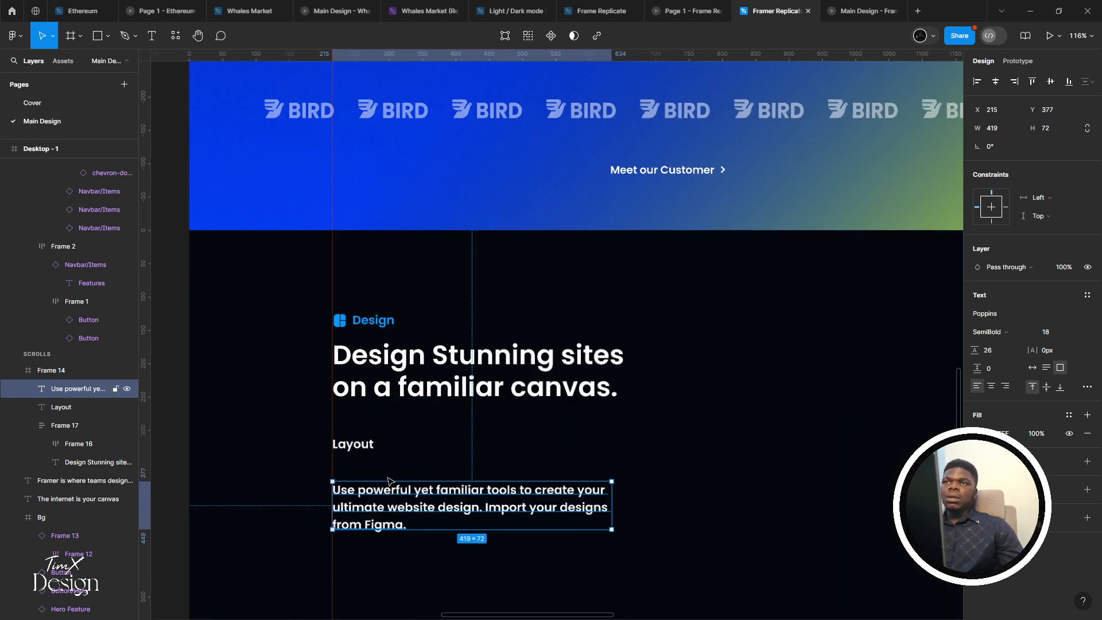
Move the description paragraph up beneath "Layout" to Y 348 and set its font weight to Light
drag(396, 496, 396, 482)
click(981, 331)
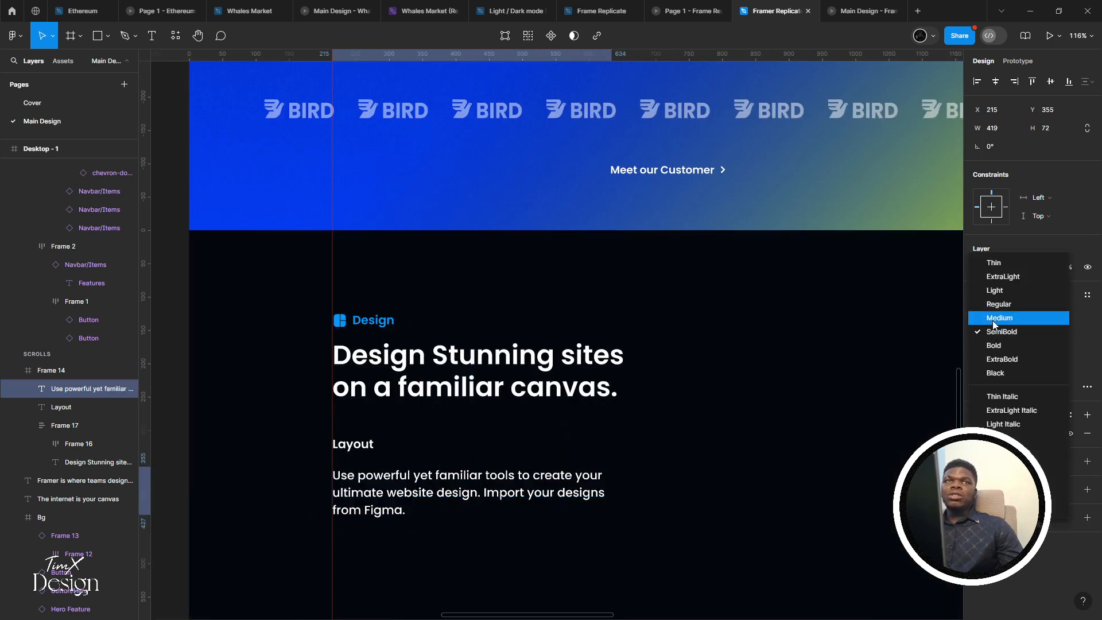
click(1001, 292)
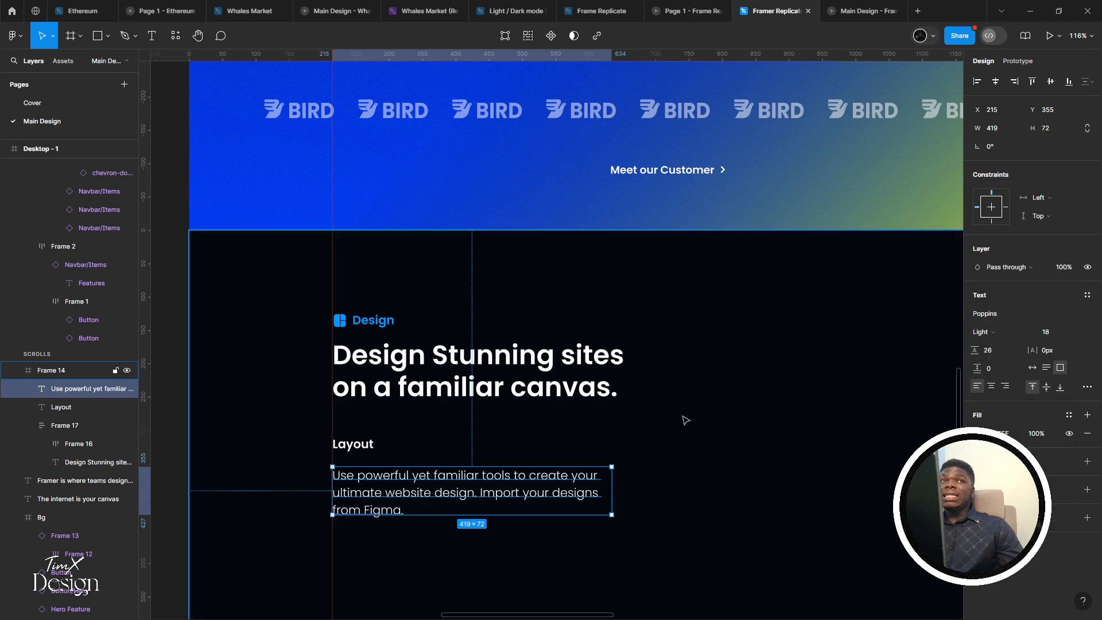
scroll(683, 418, down, 6)
scroll(421, 369, up, 6)
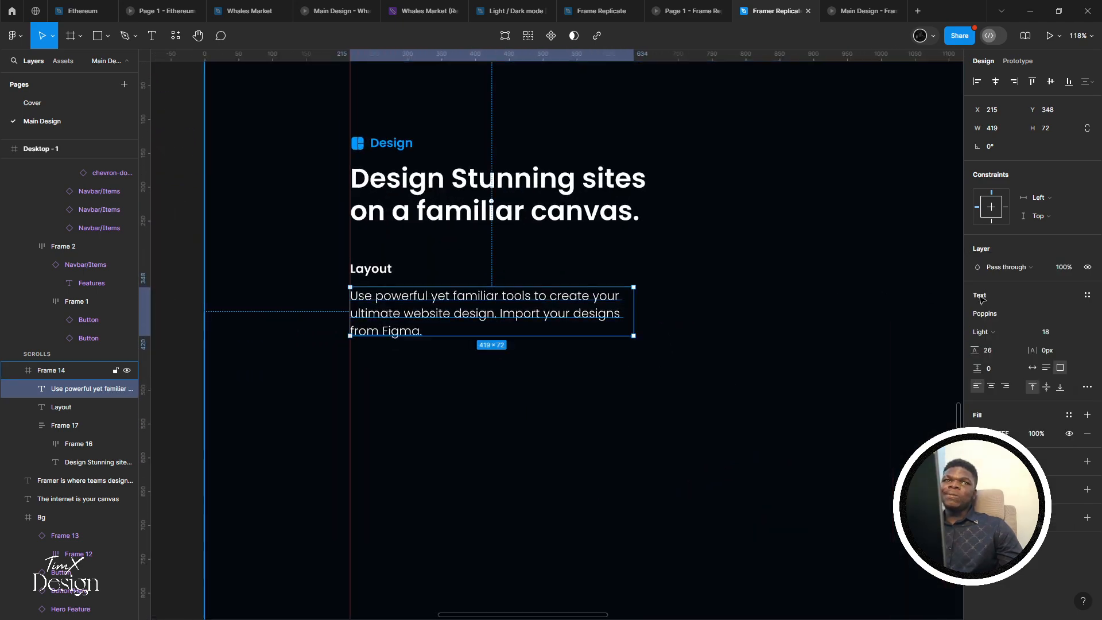
Set the description paragraph to Regular weight and font size 16, and narrow its text box to about 377 wide
click(1045, 332)
click(987, 337)
click(1022, 342)
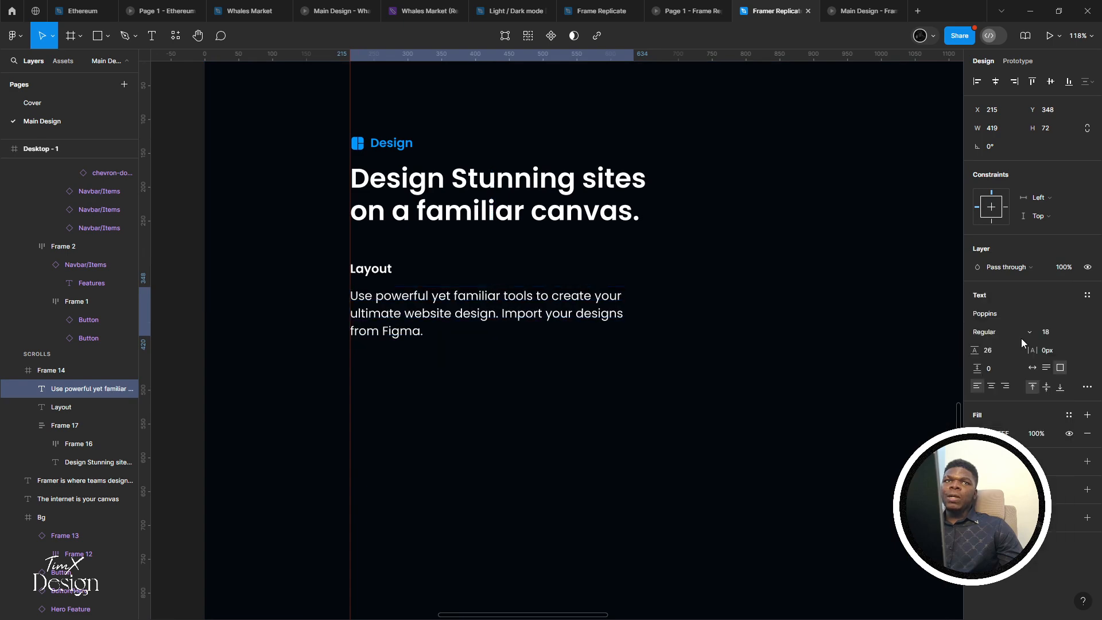
click(1045, 333)
text(16)
key(Return)
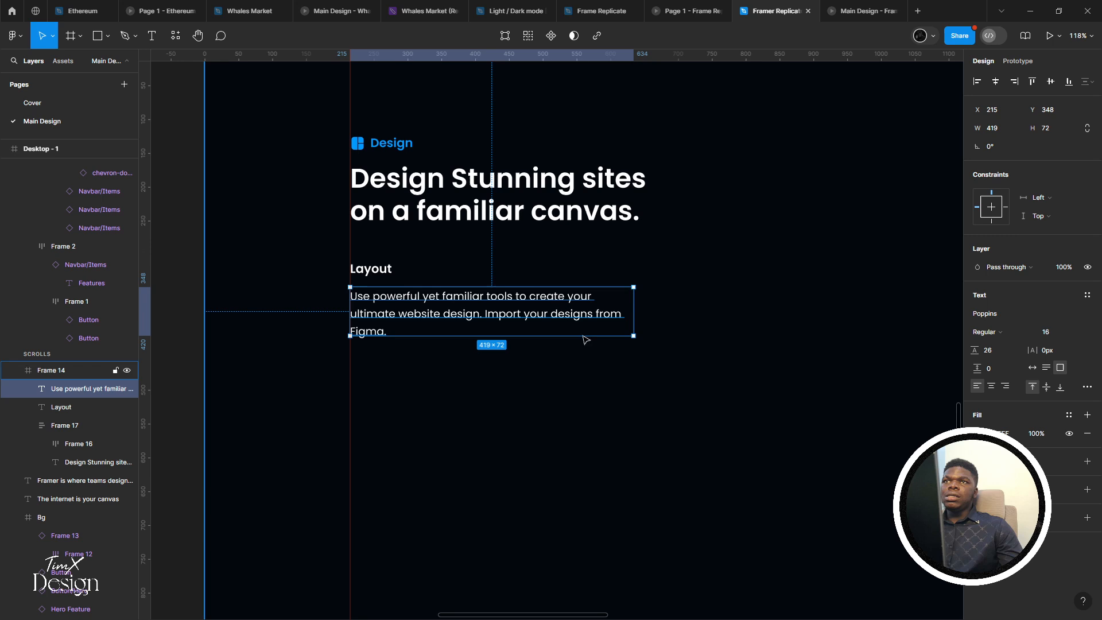
drag(621, 291, 606, 289)
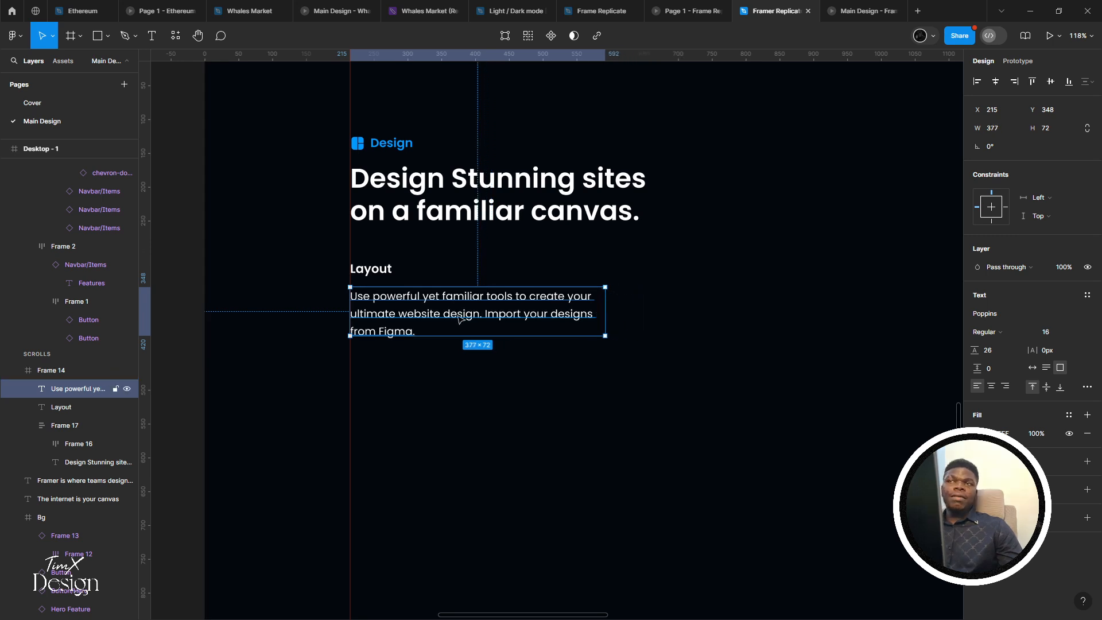
Combine the "Layout" text and the description paragraph below it into one vertical auto layout frame
click(400, 263)
click(373, 268)
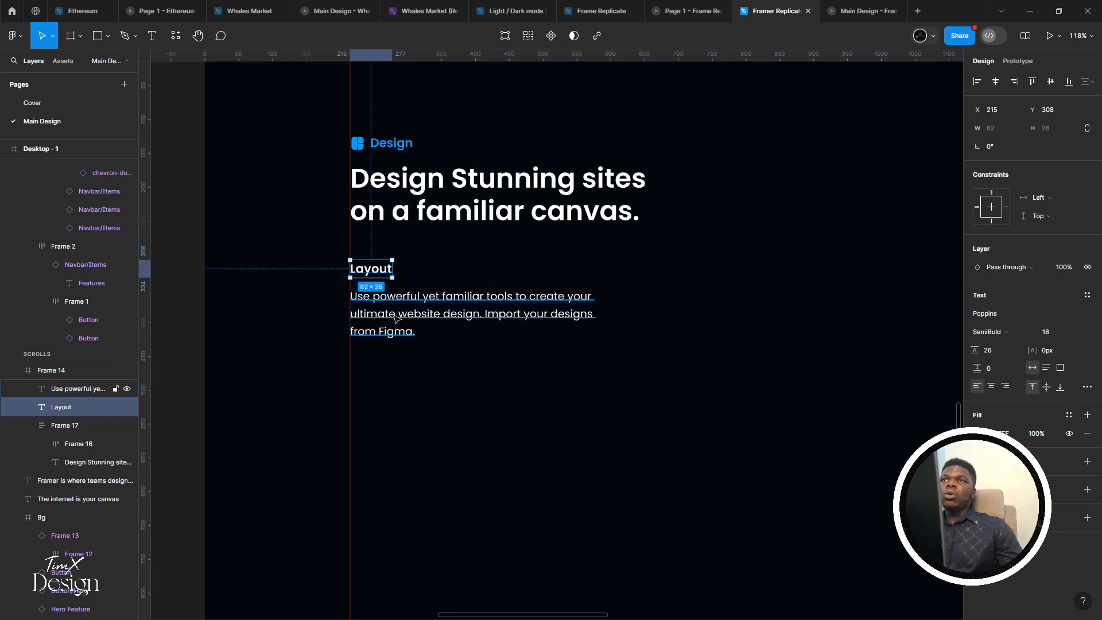
shift+click(402, 304)
key(shift+a)
Place a copy of the "Meet our Customer" button beneath the description, inside the "Layout" auto layout frame
scroll(537, 313, down, 5)
scroll(536, 313, left, 5)
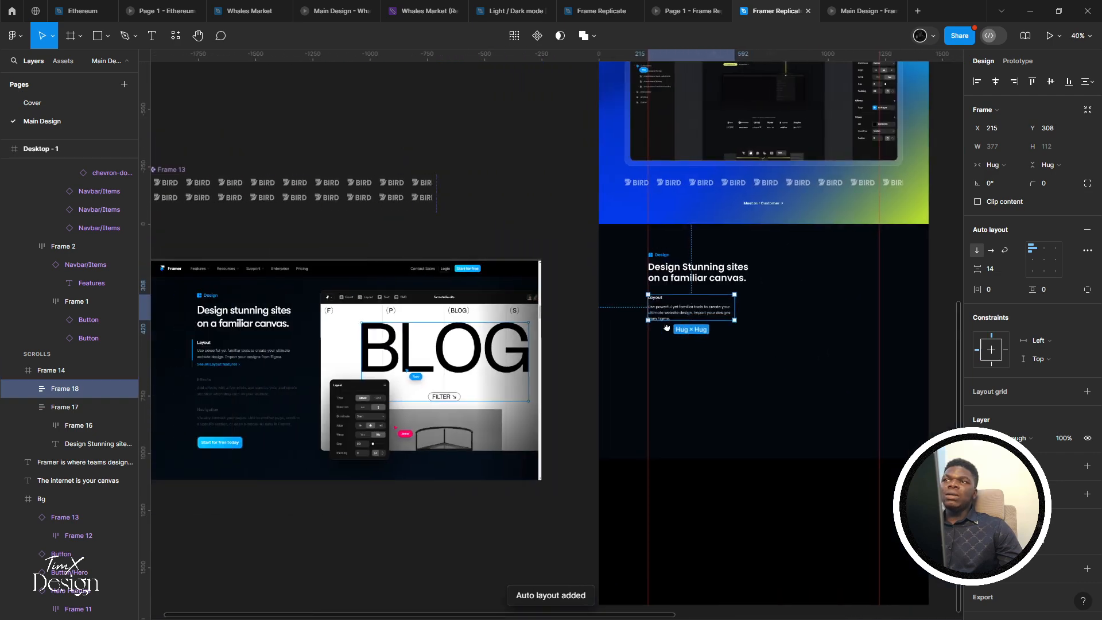
scroll(839, 269, left, 3)
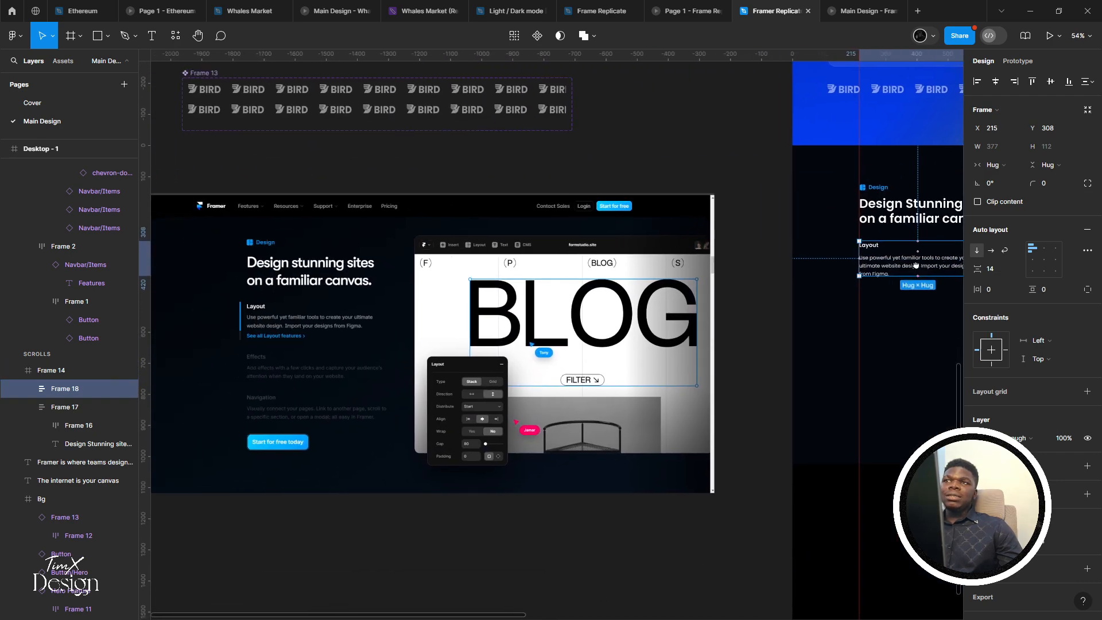
scroll(915, 265, right, 7)
scroll(423, 345, up, 1)
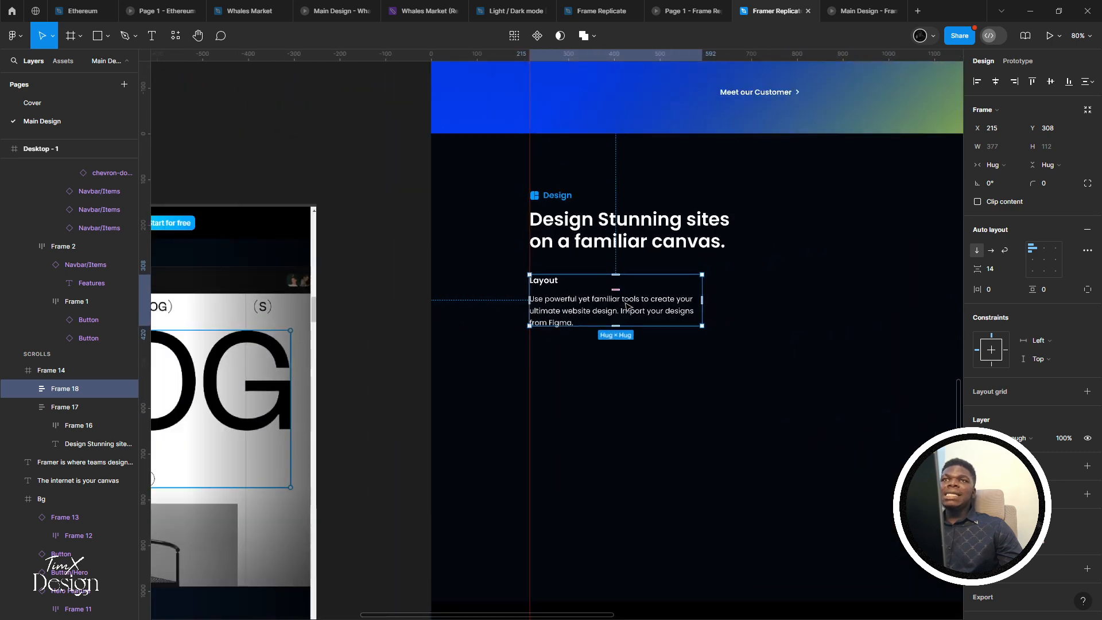
scroll(423, 345, left, 5)
scroll(341, 345, up, 3)
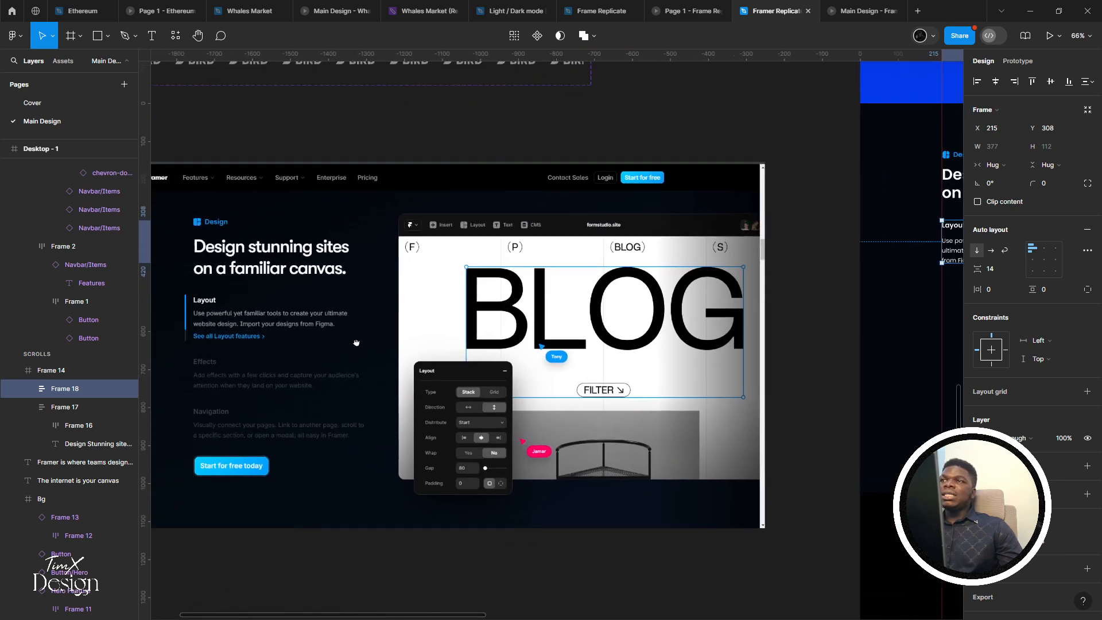
key(shift+2)
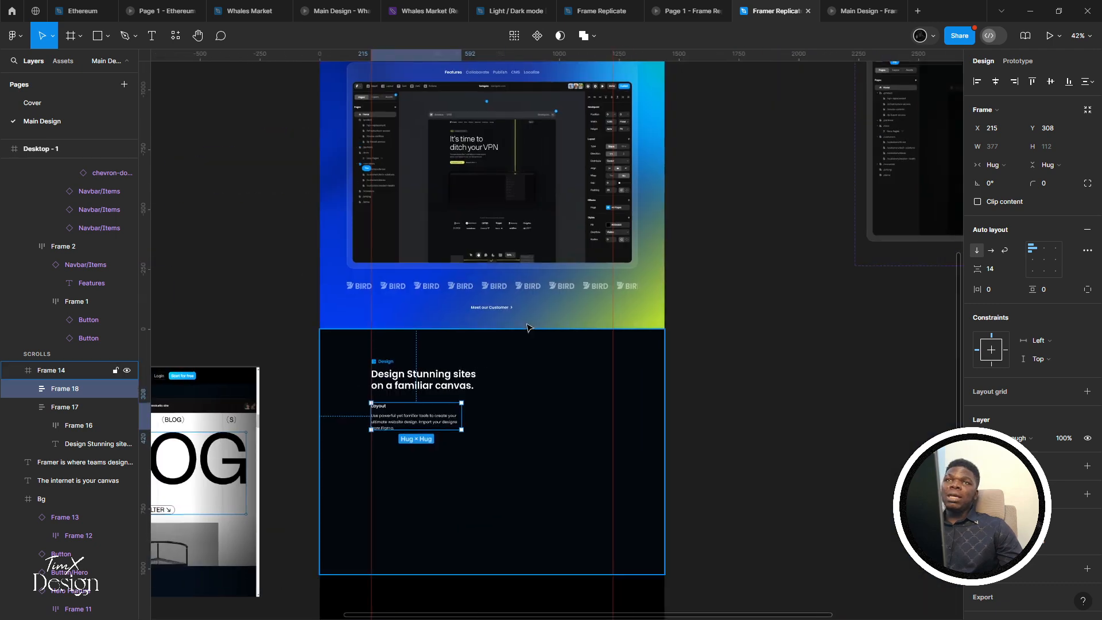
scroll(446, 333, left, 3)
scroll(446, 332, down, 2)
click(606, 229)
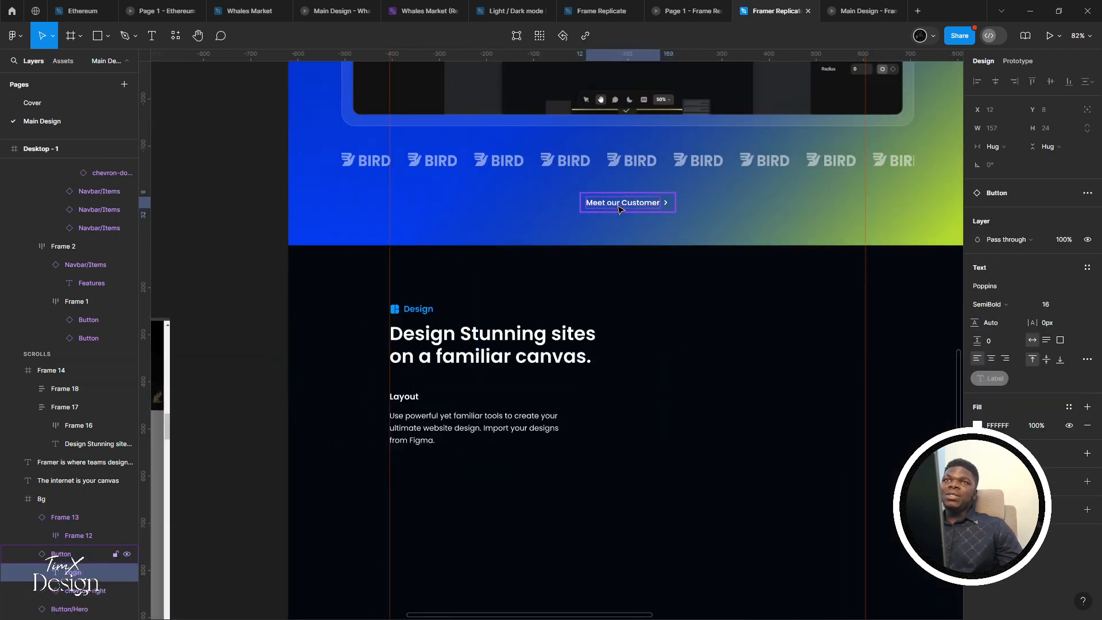
drag(659, 206, 453, 445)
scroll(453, 447, up, 4)
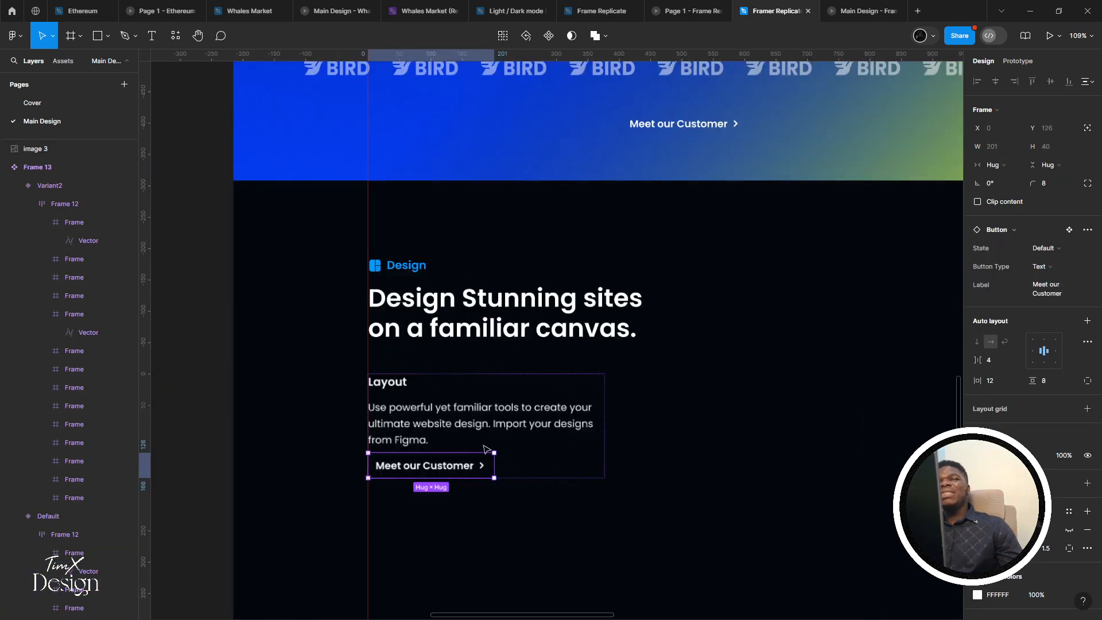
Recolor the copied "Meet our Customer" button with the blue sampled from the "Design" label's icon
scroll(745, 411, down, 3)
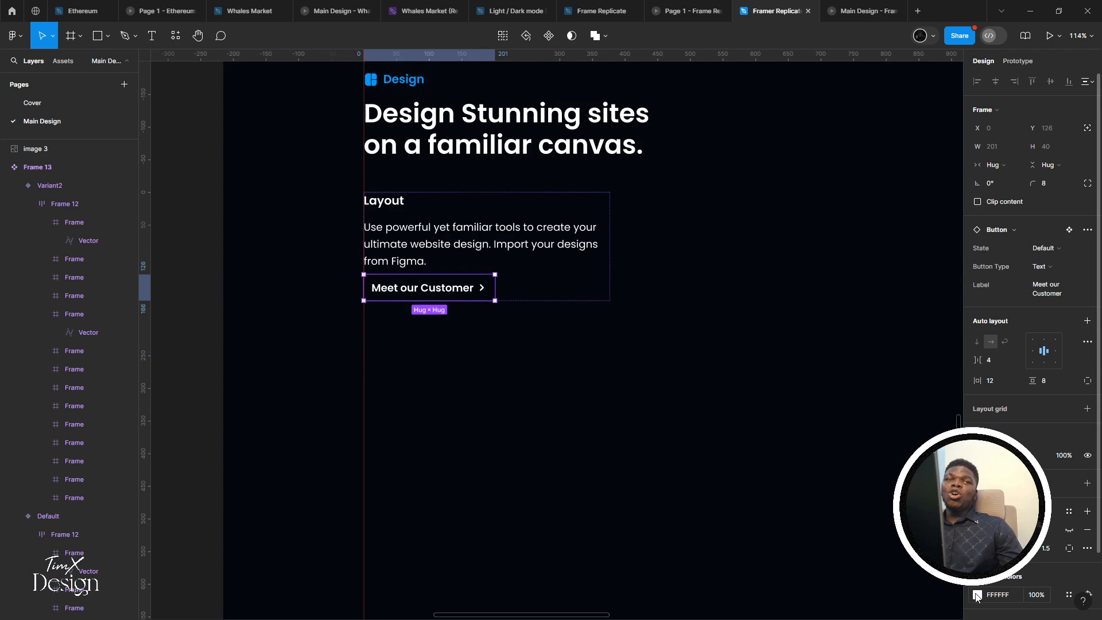
click(977, 595)
scroll(598, 450, up, 3)
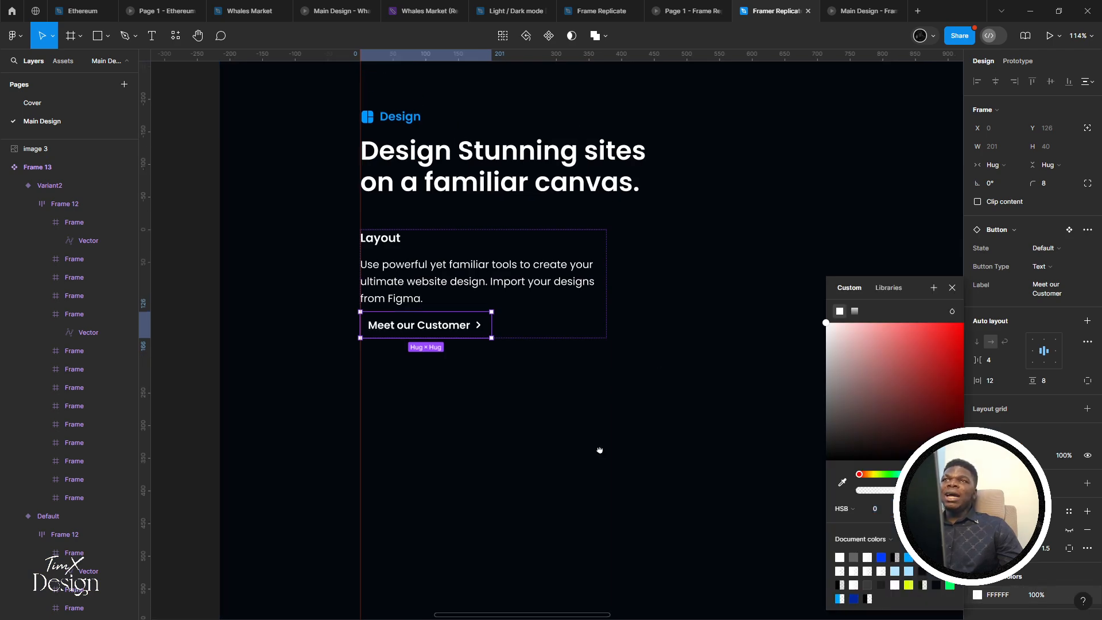
click(841, 482)
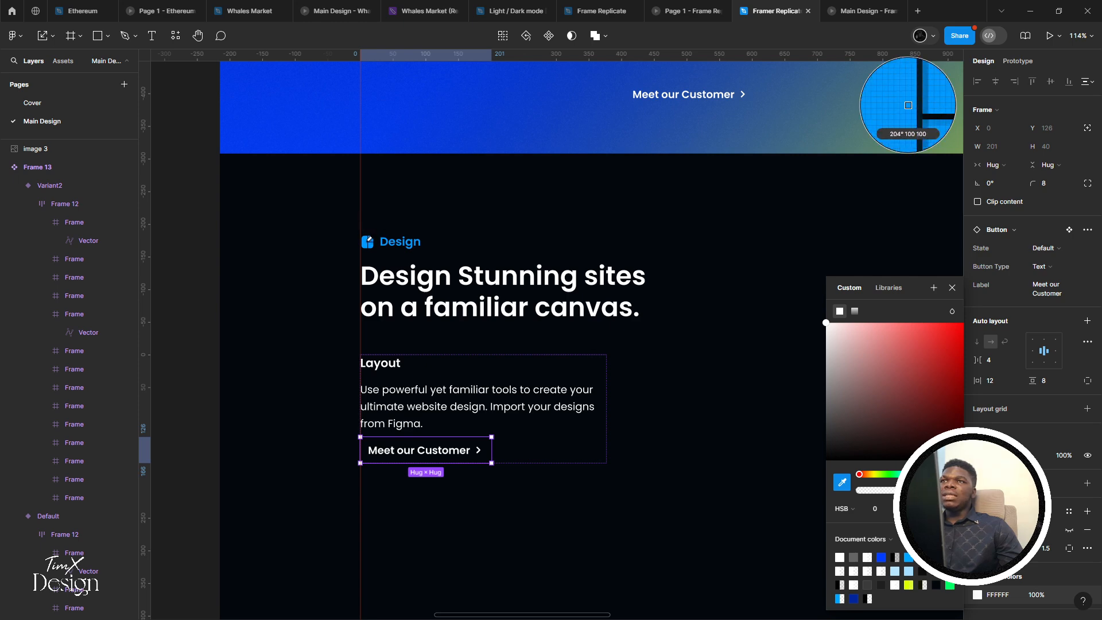
click(908, 103)
click(517, 374)
Compare the Layout block with the reference screenshot and the Framer website, and check it in the prototype preview before returning to the design file
scroll(516, 374, down, 2)
scroll(537, 397, down, 5)
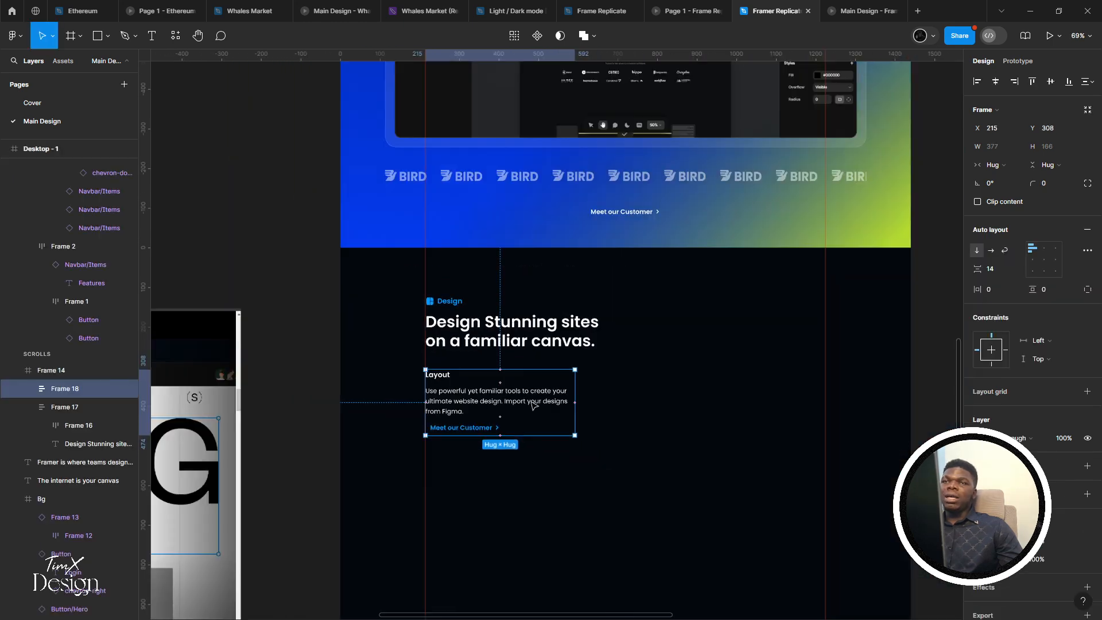
scroll(614, 334, left, 5)
scroll(580, 327, right, 5)
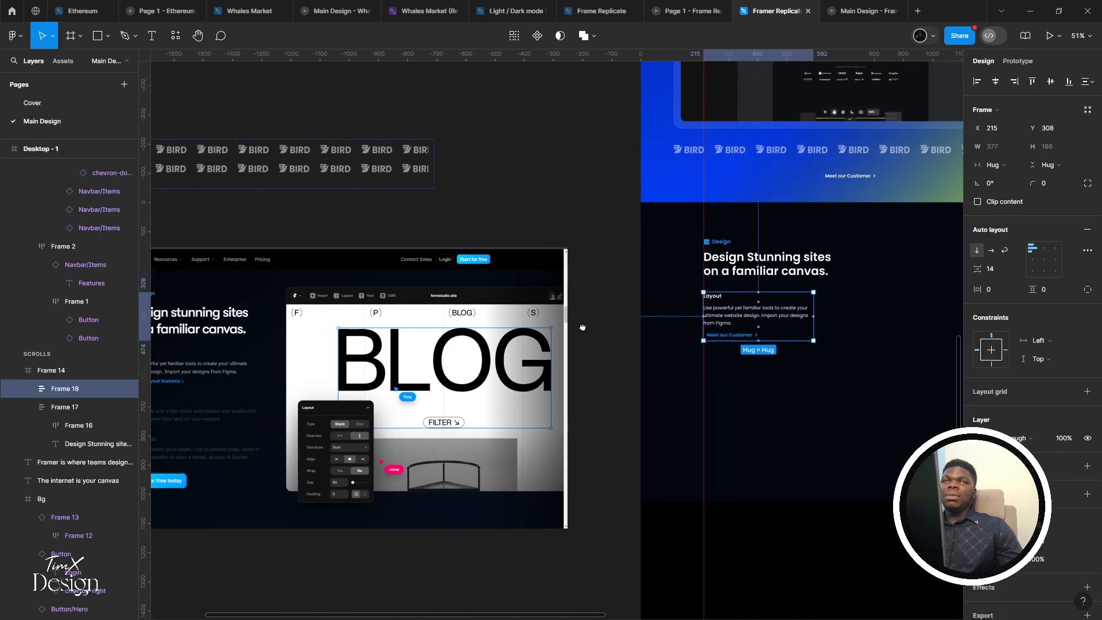
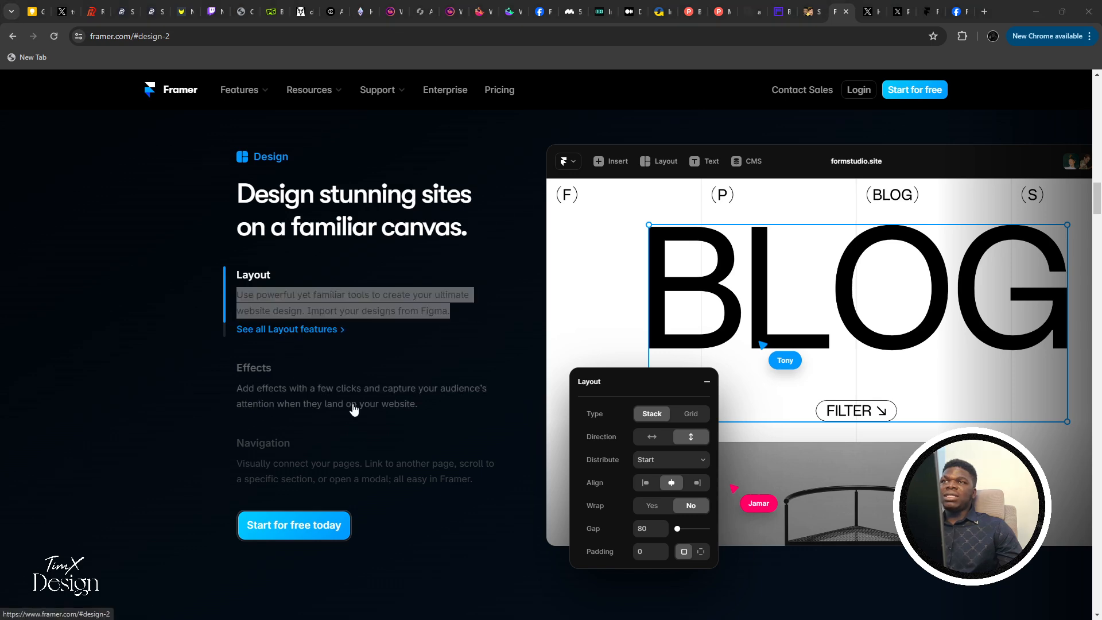
key(alt+Tab)
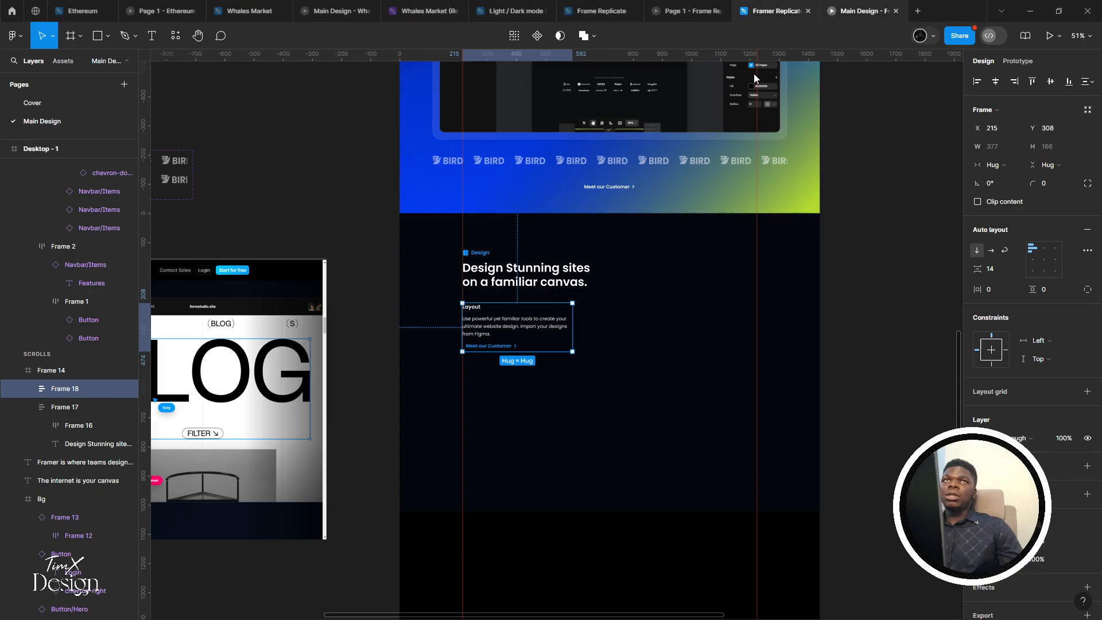
key(ctrl+Tab)
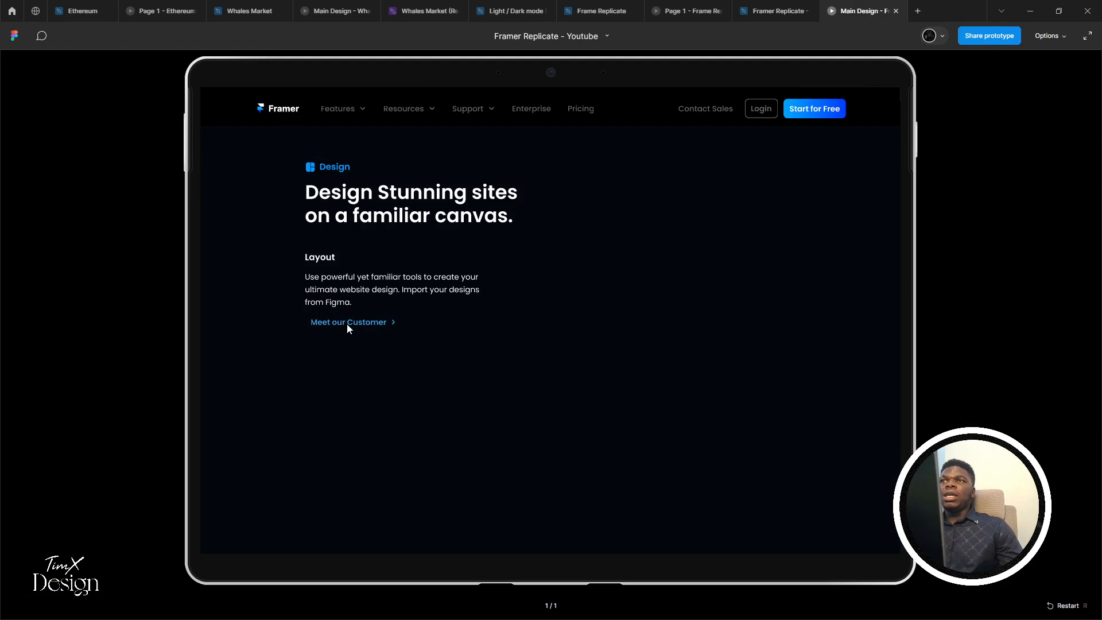
click(772, 11)
Move the icon, Logo, Navbar/Items and Button components left on the canvas, and extend the Button component set's height to 636
scroll(520, 466, up, 10)
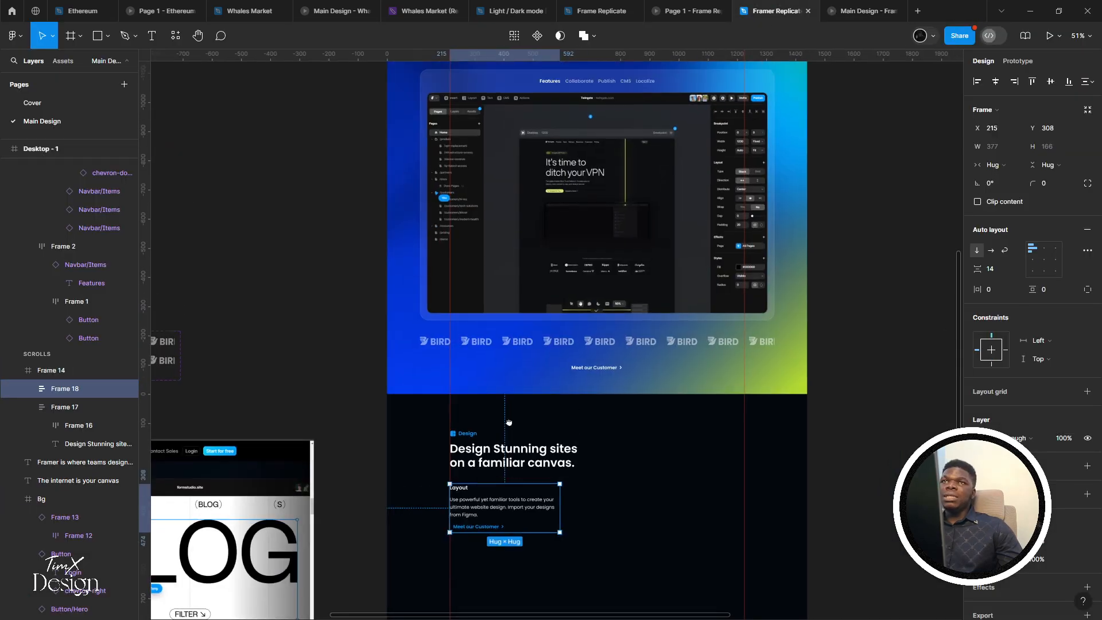
scroll(520, 465, up, 5)
scroll(492, 373, up, 3)
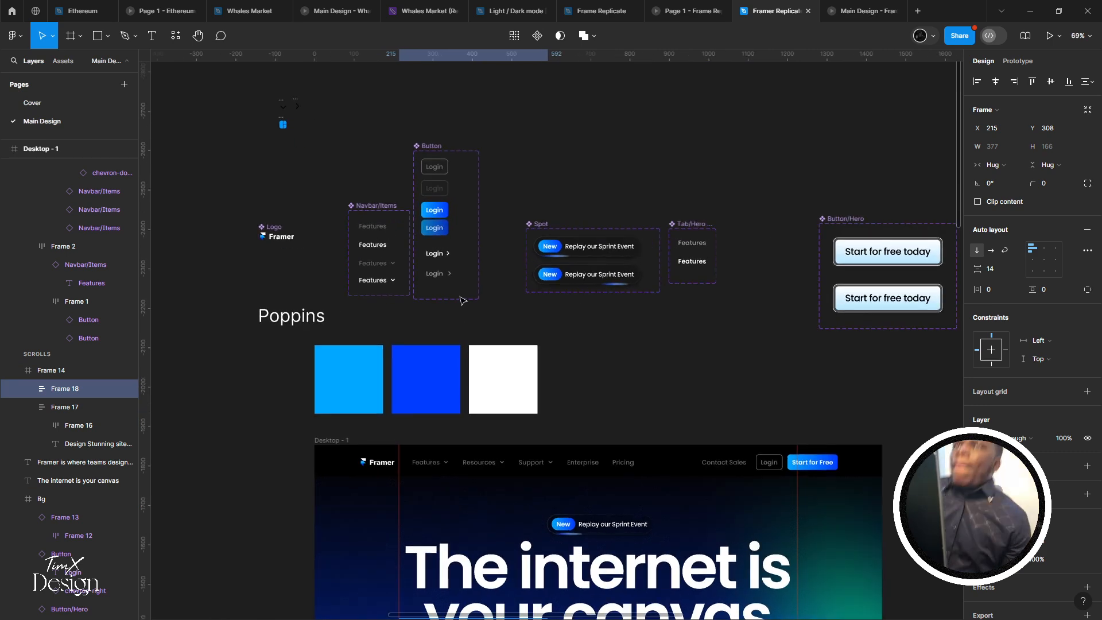
drag(507, 254, 510, 253)
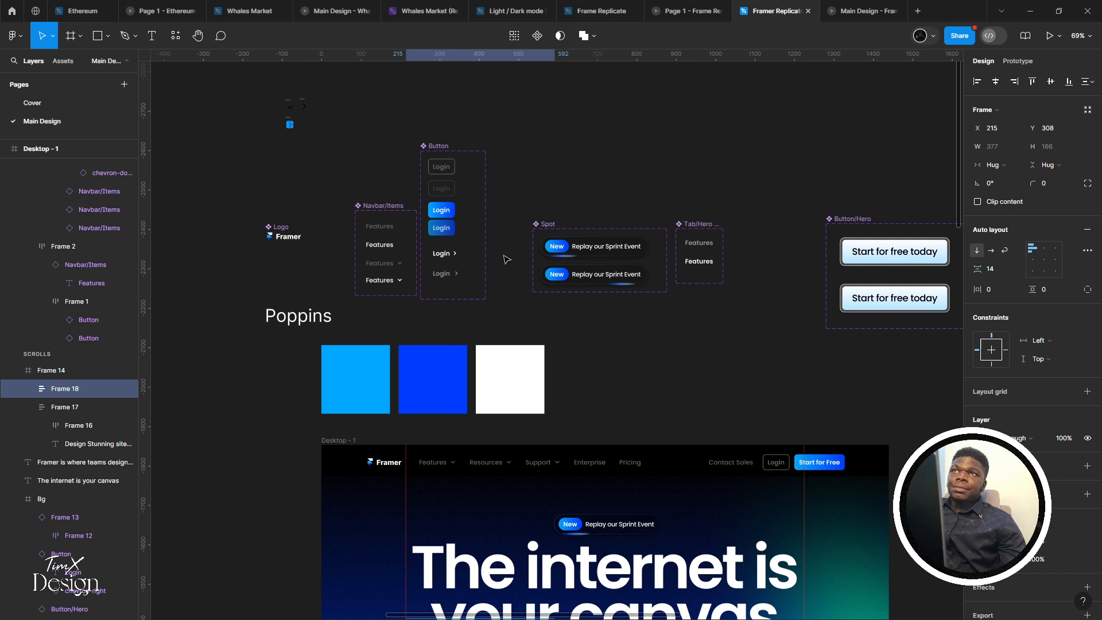
scroll(459, 229, left, 3)
drag(318, 81, 583, 310)
scroll(480, 279, left, 3)
drag(480, 278, 303, 279)
scroll(625, 256, left, 4)
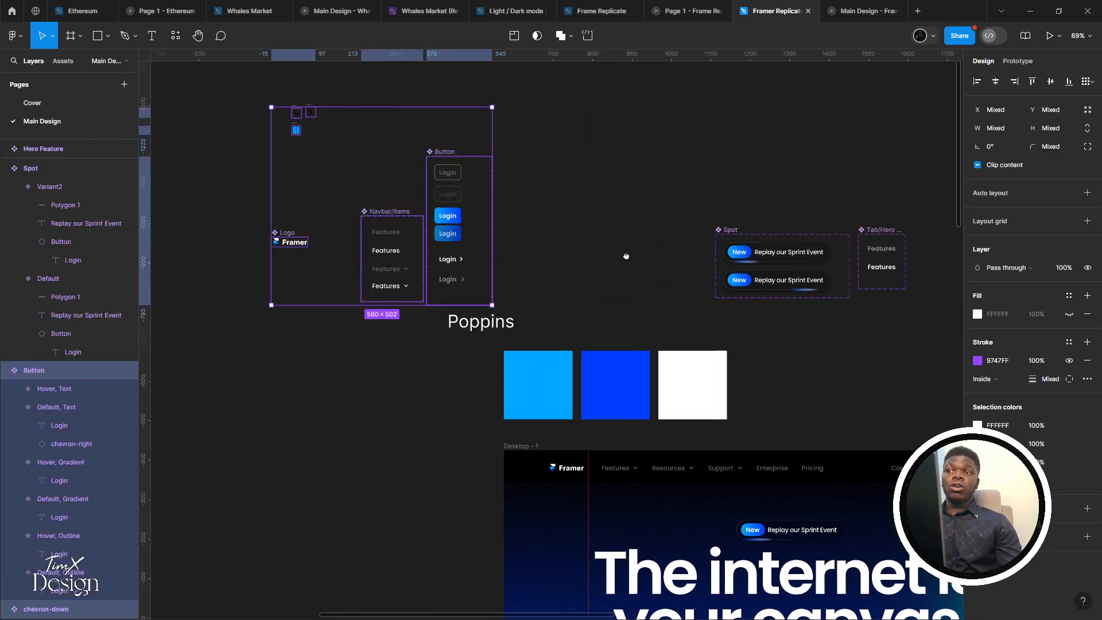
drag(561, 226, 476, 178)
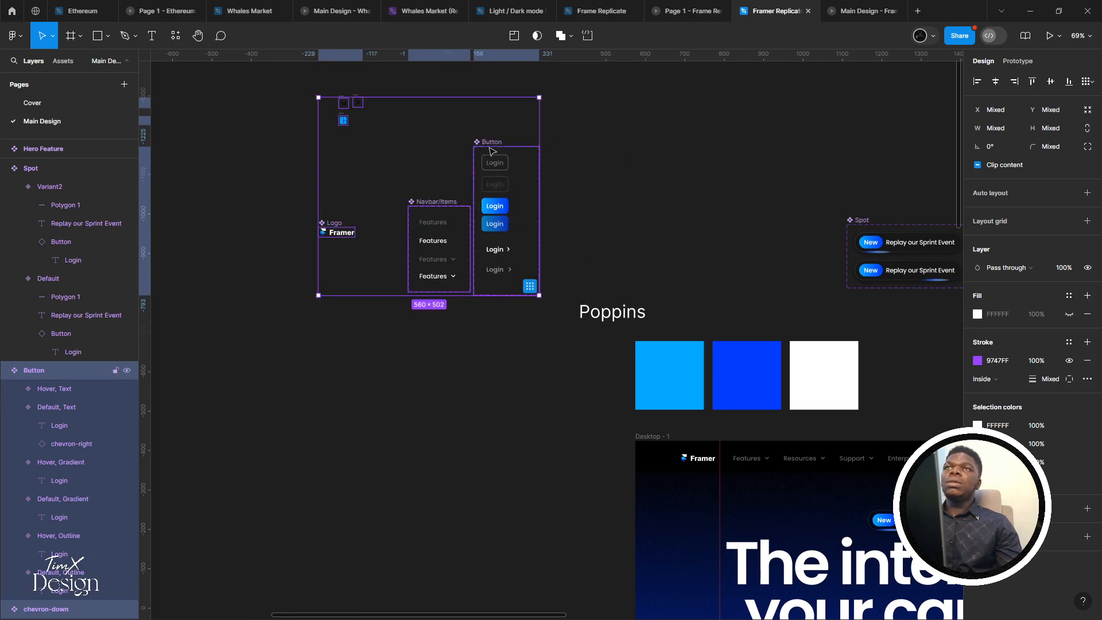
click(488, 145)
drag(512, 376, 450, 386)
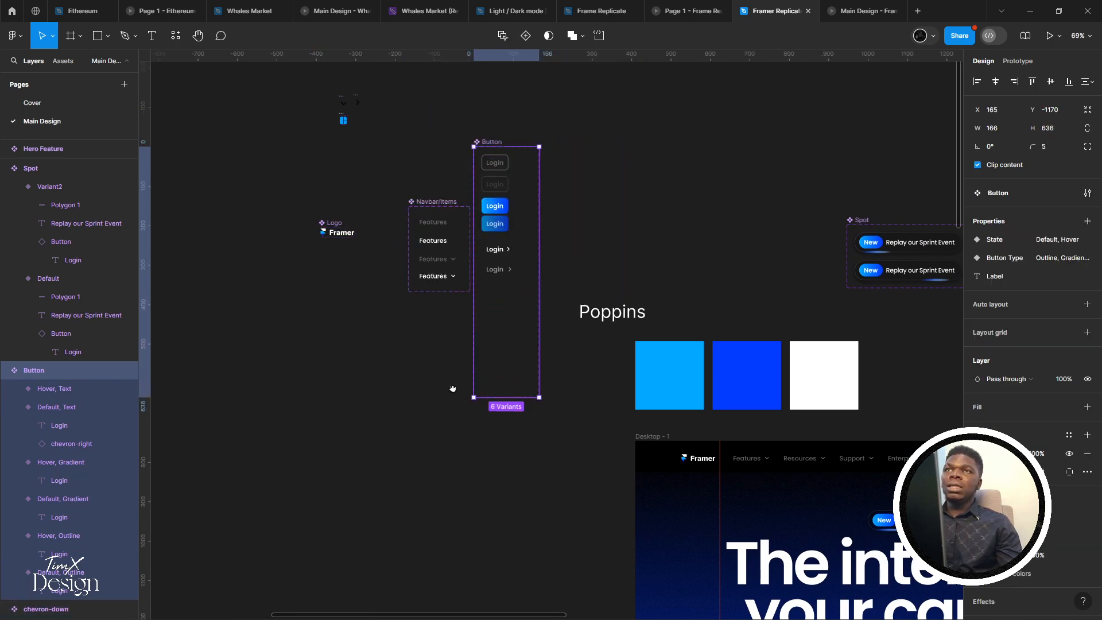
Shift the Poppins label and color swatches right, and move the icon, Logo, Navbar/Items and Button components farther left
scroll(441, 334, right, 3)
scroll(441, 335, up, 1)
drag(447, 320, 741, 437)
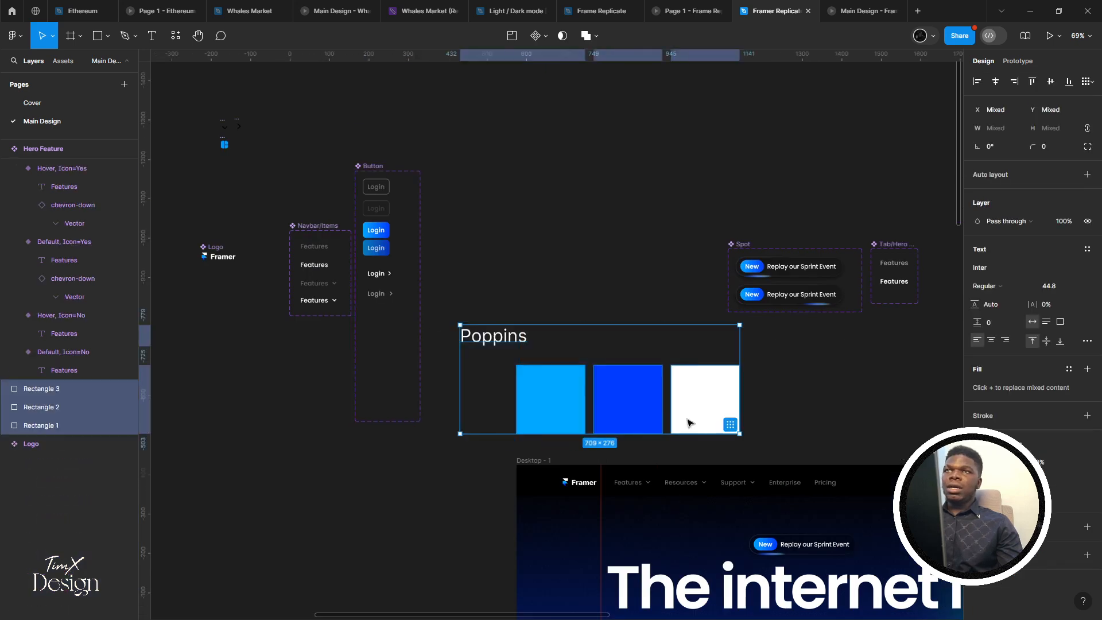
scroll(497, 415, left, 3)
scroll(497, 416, up, 2)
scroll(347, 157, left, 3)
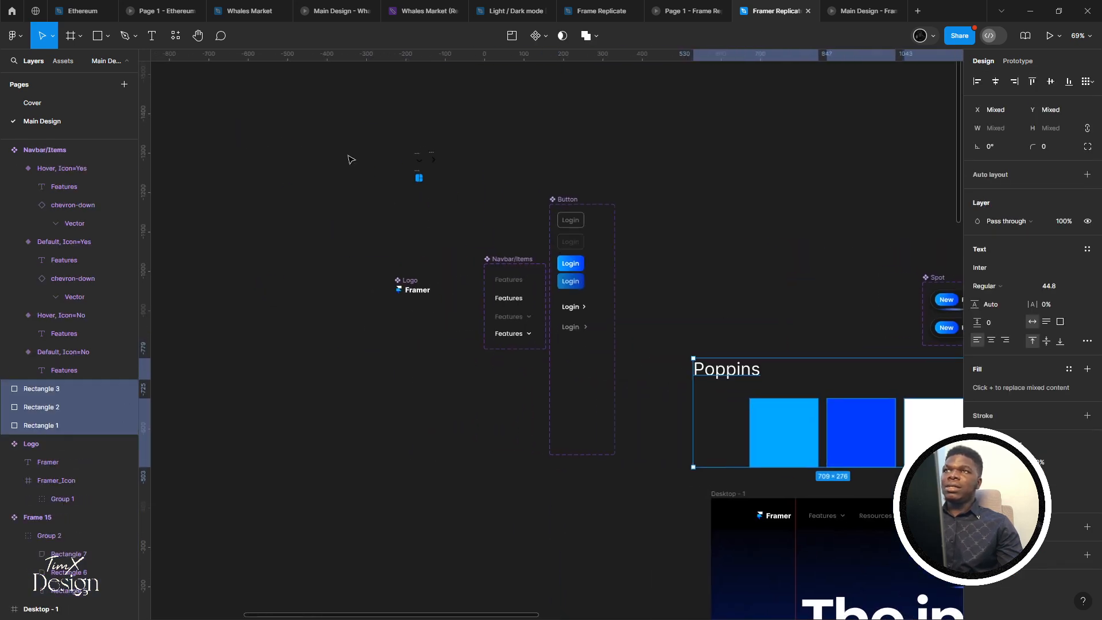
drag(331, 133, 592, 414)
drag(586, 398, 416, 398)
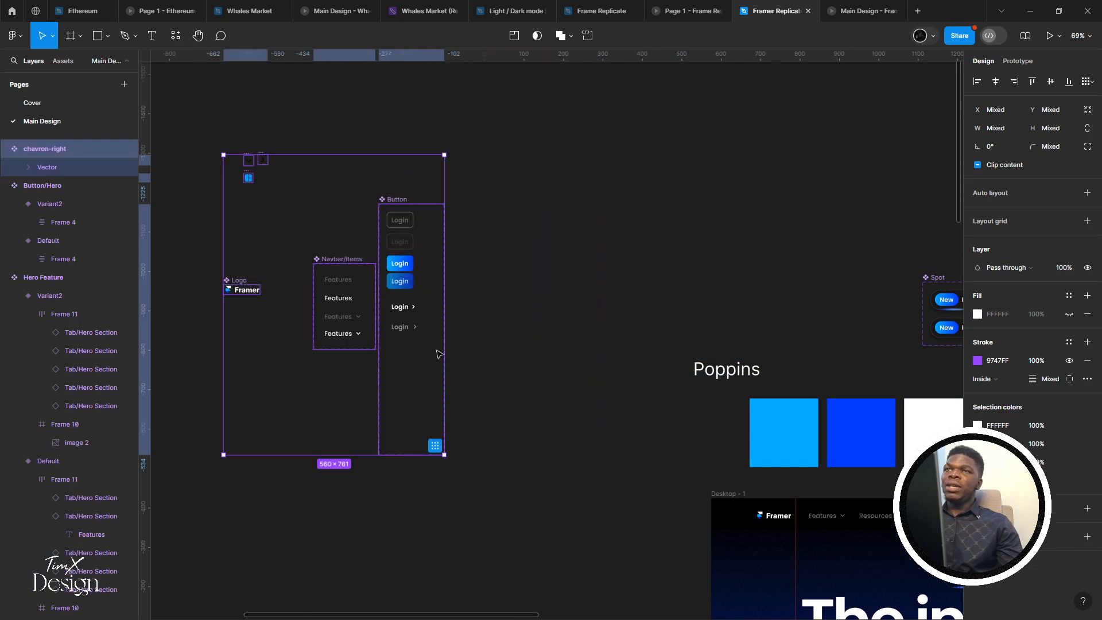
Widen the Button component set toward the right to make room for more variants
key(Escape)
click(389, 204)
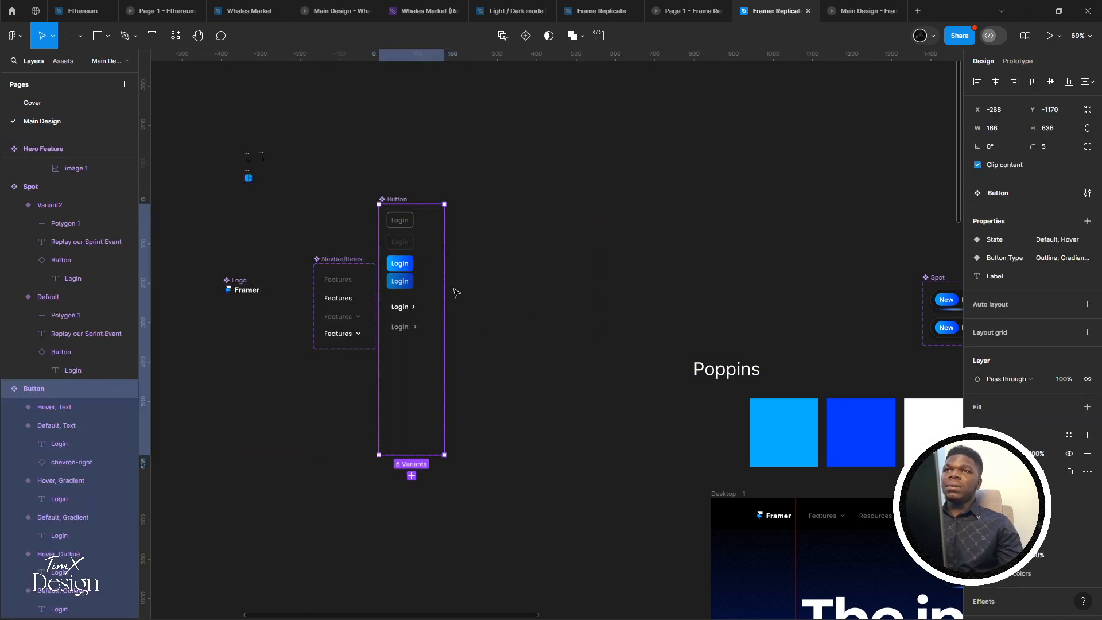
drag(447, 278, 587, 277)
Move the default and hover gradient variants beside the outline variants at X 108, with the hover one at Y 75
click(400, 263)
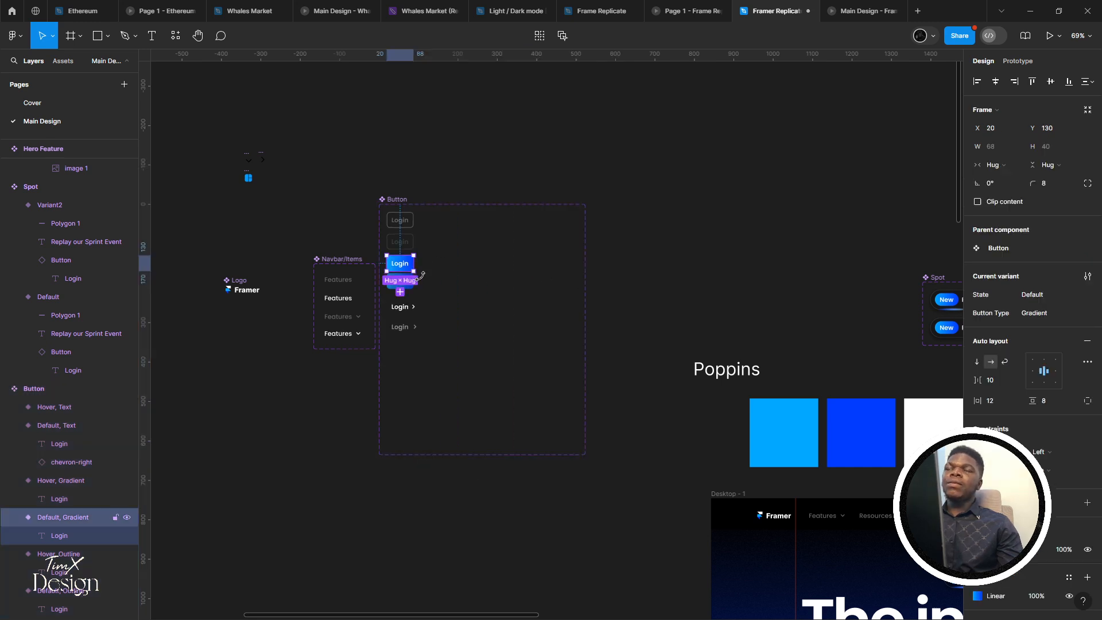
scroll(424, 282, up, 3)
scroll(424, 285, up, 3)
scroll(425, 285, up, 2)
shift+click(385, 270)
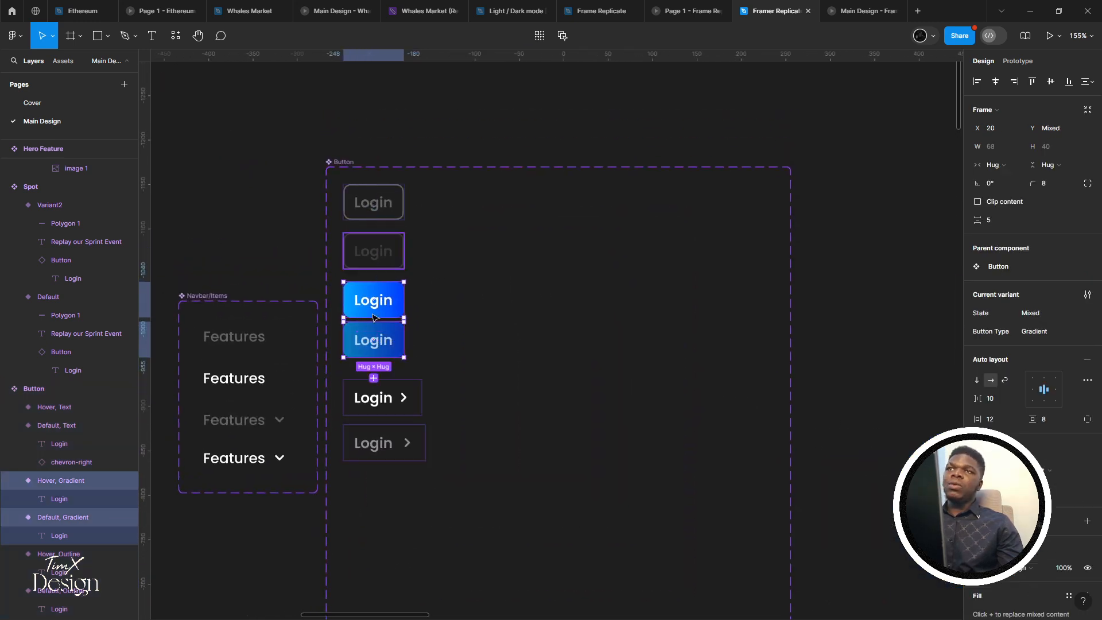
drag(374, 314, 452, 213)
click(446, 256)
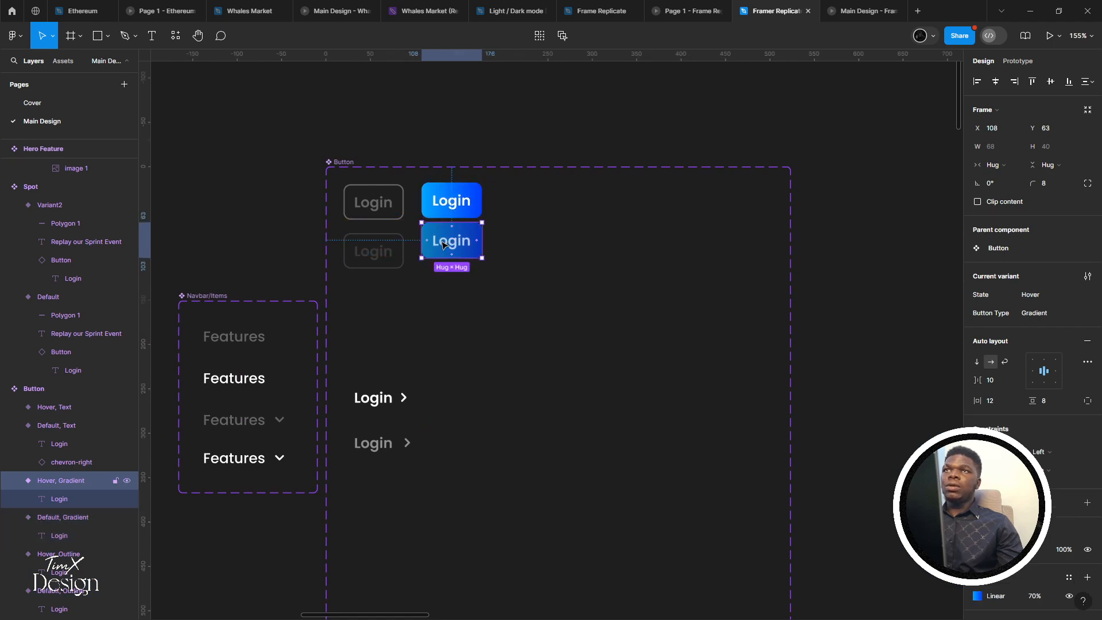
drag(441, 252, 438, 249)
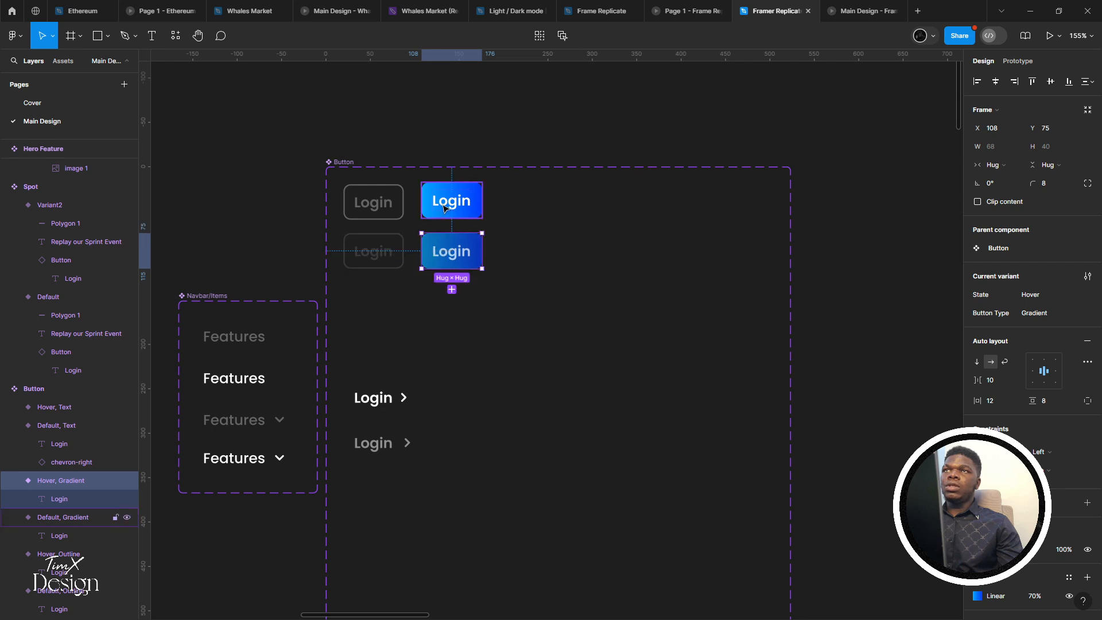
Move the default and hover text variants up beneath the outline variants and place a copy of both beside them
click(368, 412)
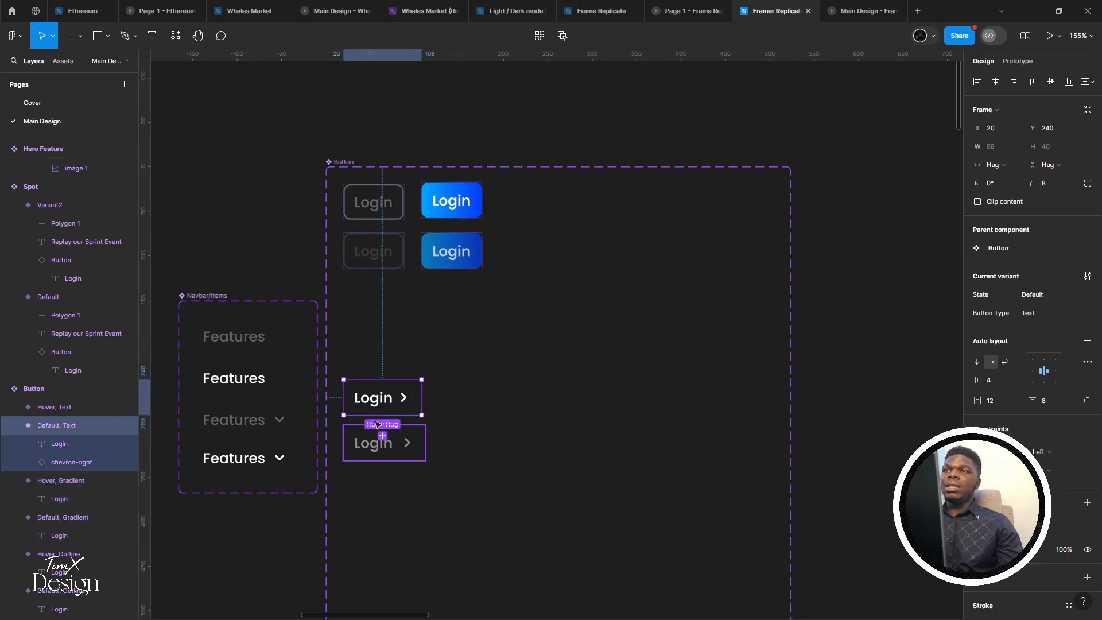
shift+click(377, 423)
drag(377, 423, 458, 300)
Shift the default and hover gradient variants right, aligning them with the labels of the copied text variants below
click(468, 199)
shift+click(459, 248)
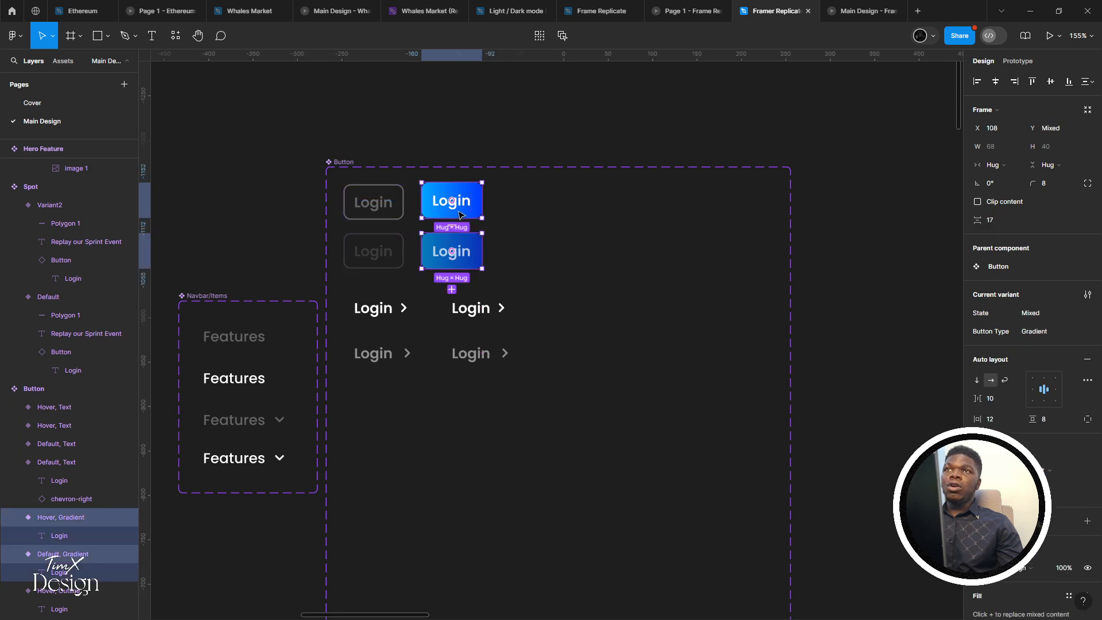
mouse_move(479, 207)
mouse_down()
mouse_move(493, 209)
mouse_move(474, 216)
mouse_up()
click(373, 251)
scroll(472, 272, down, 2)
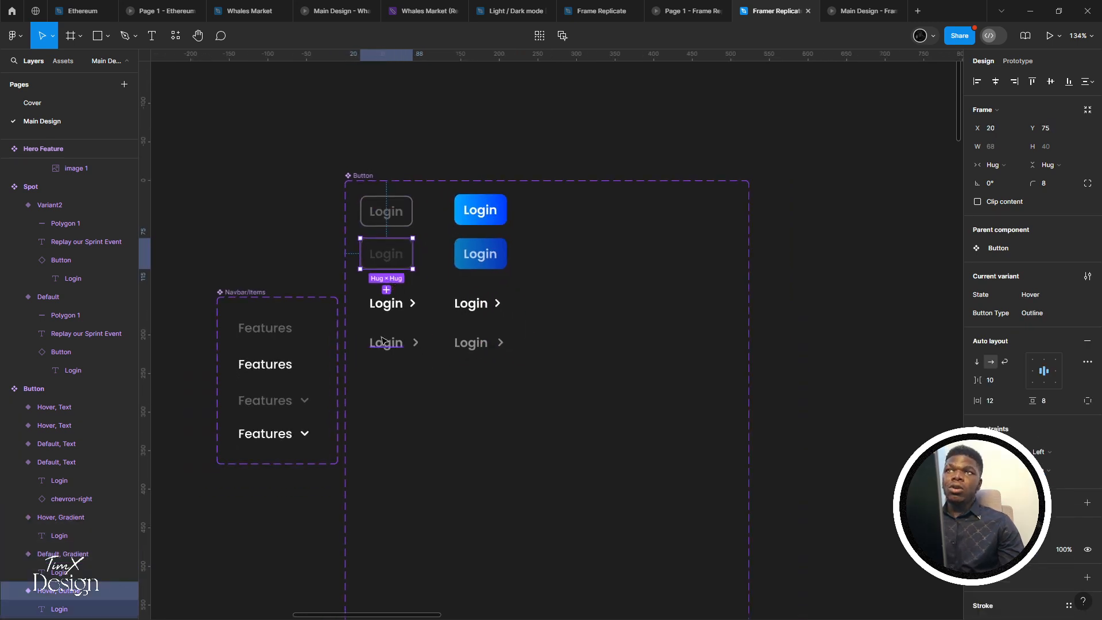
scroll(416, 332, left, 1)
scroll(412, 317, left, 3)
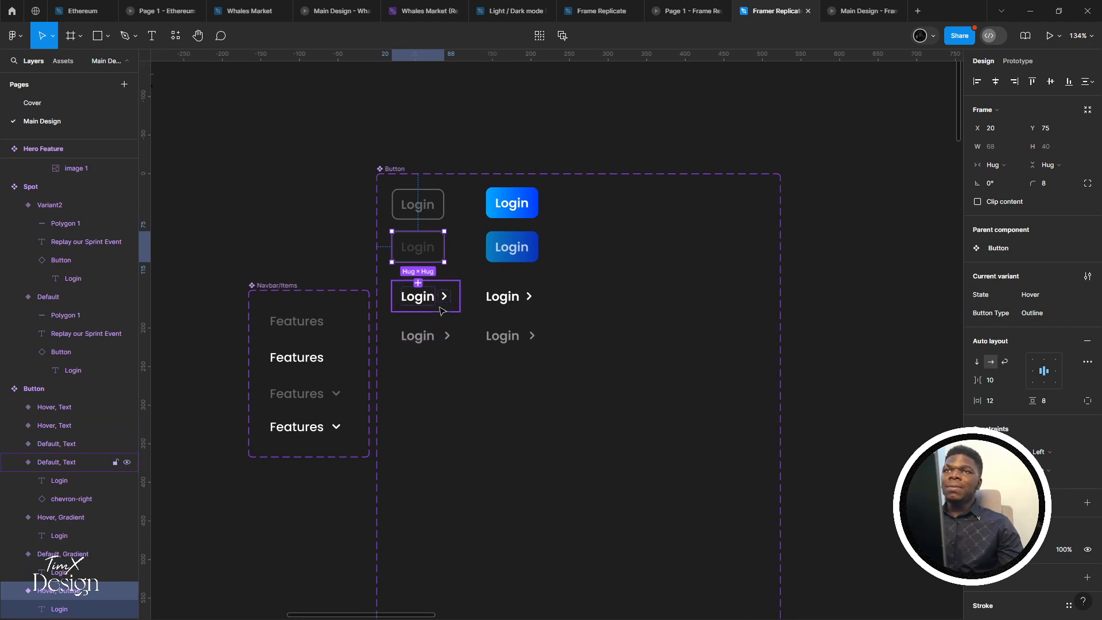
click(470, 316)
shift+click(501, 342)
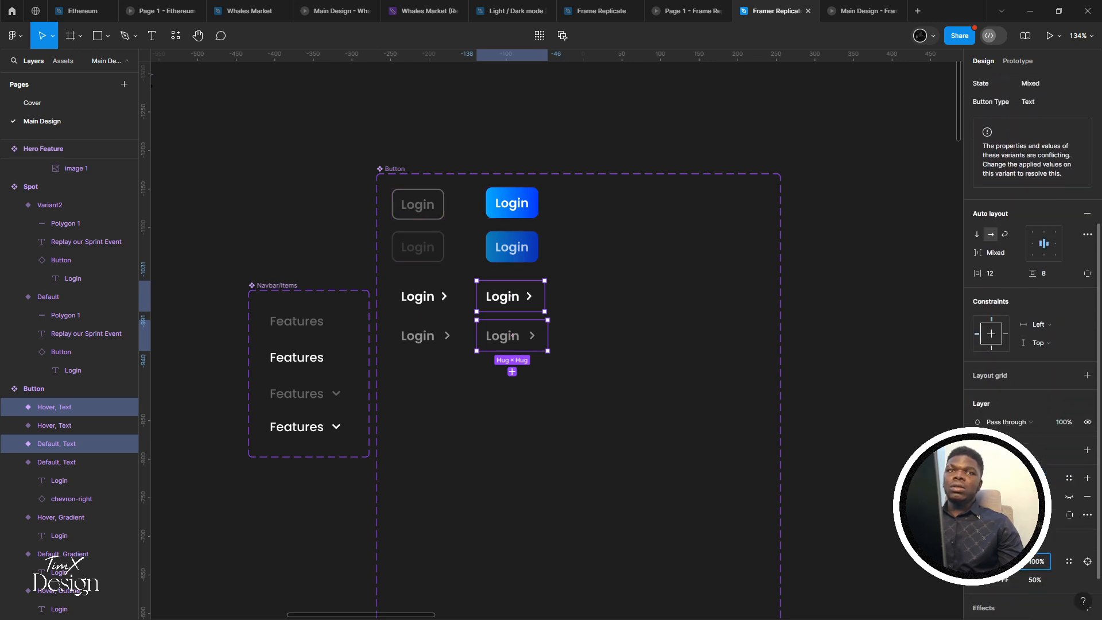
click(980, 561)
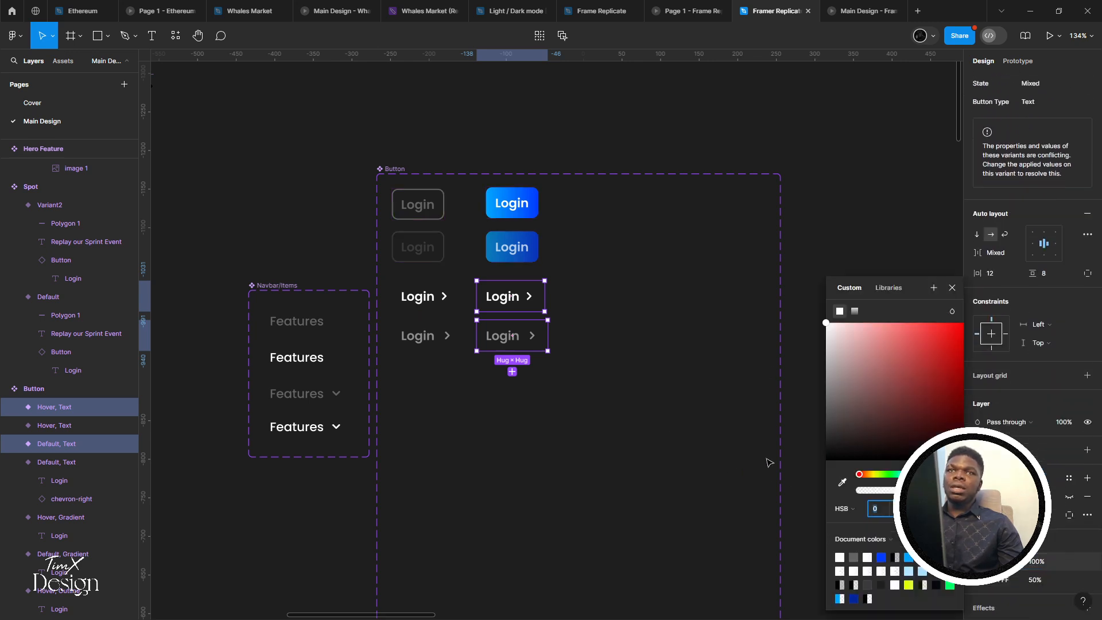
Copy the blue text color of the "Meet our Customer" link button in the "Design Stunning sites" section
scroll(446, 367, down, 8)
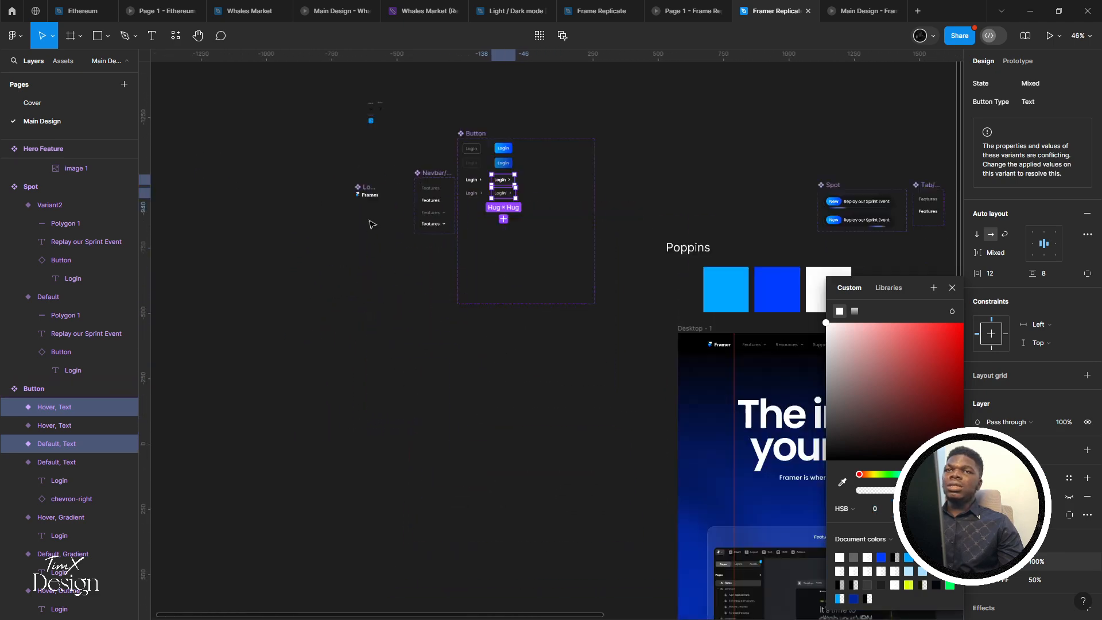
scroll(372, 224, down, 10)
scroll(372, 224, right, 6)
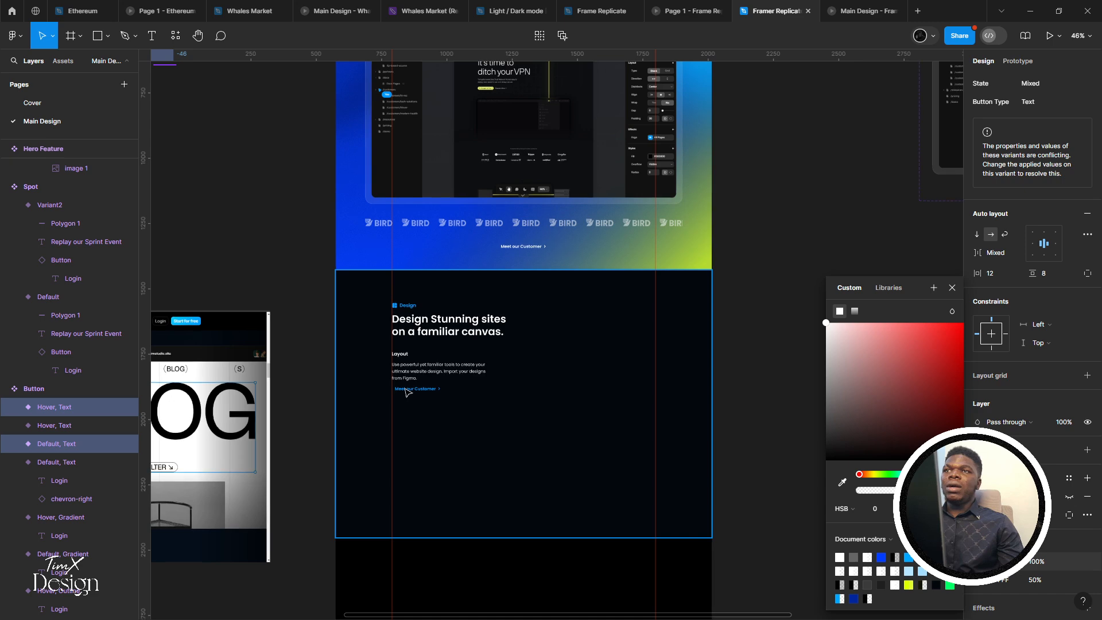
click(405, 392)
double_click(406, 392)
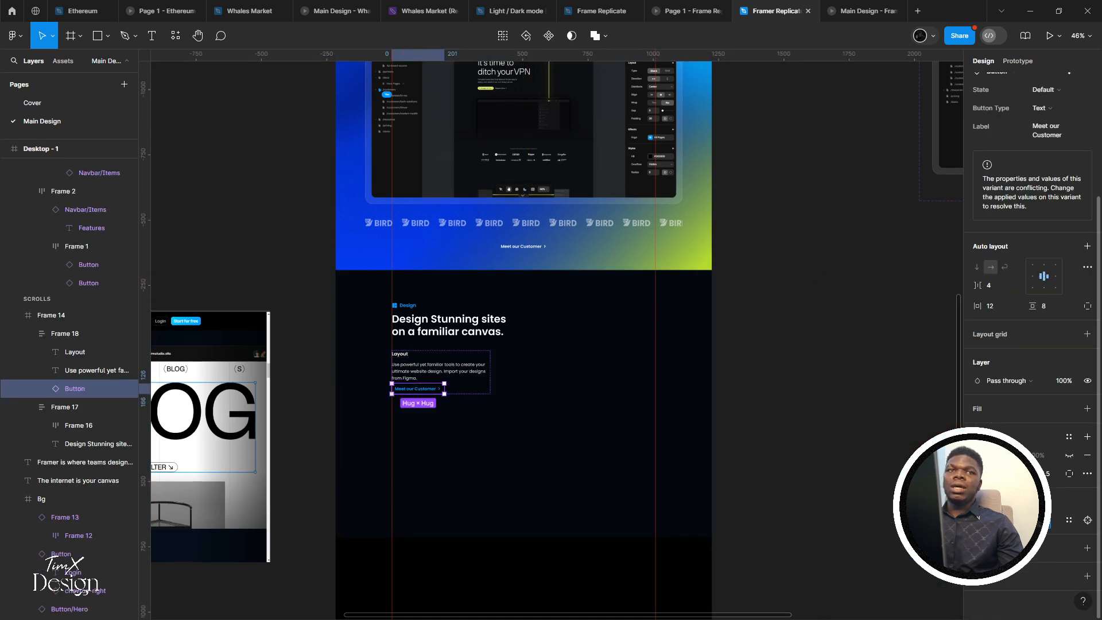
Inspect the light blue and dark blue swatches and try filling the light blue one with 0099FF
scroll(396, 256, up, 10)
scroll(396, 255, up, 2)
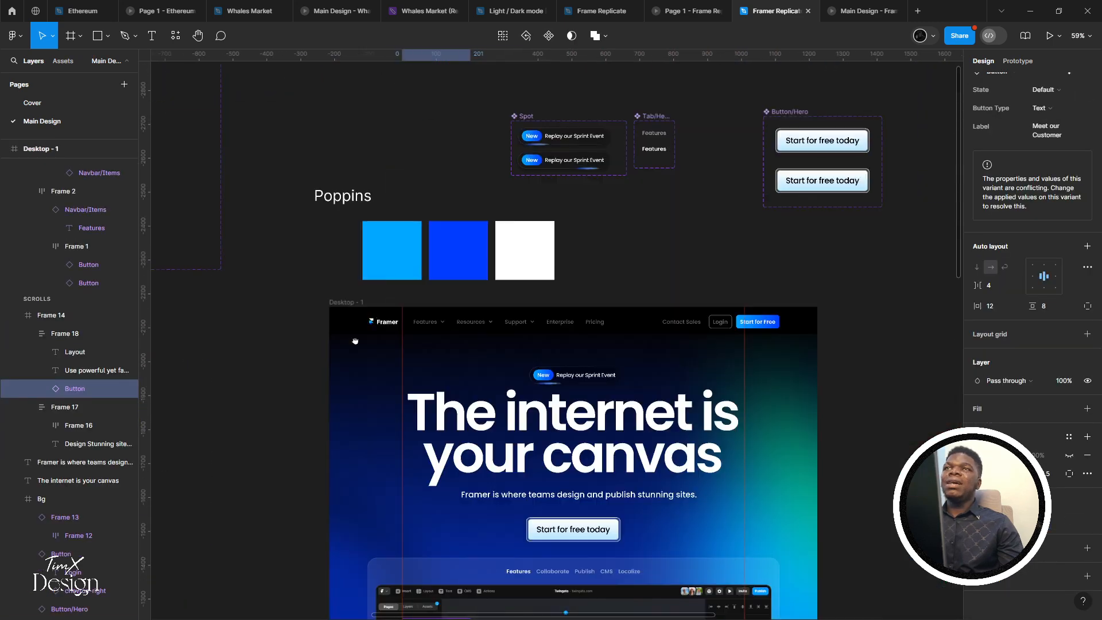
click(396, 255)
click(459, 270)
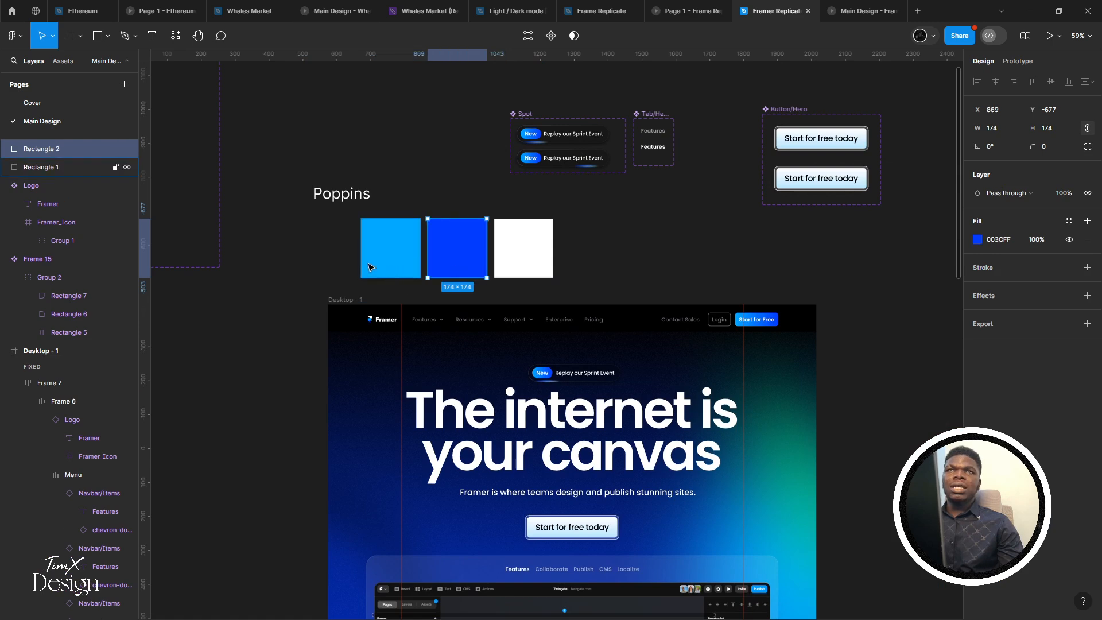
key(Escape)
click(401, 255)
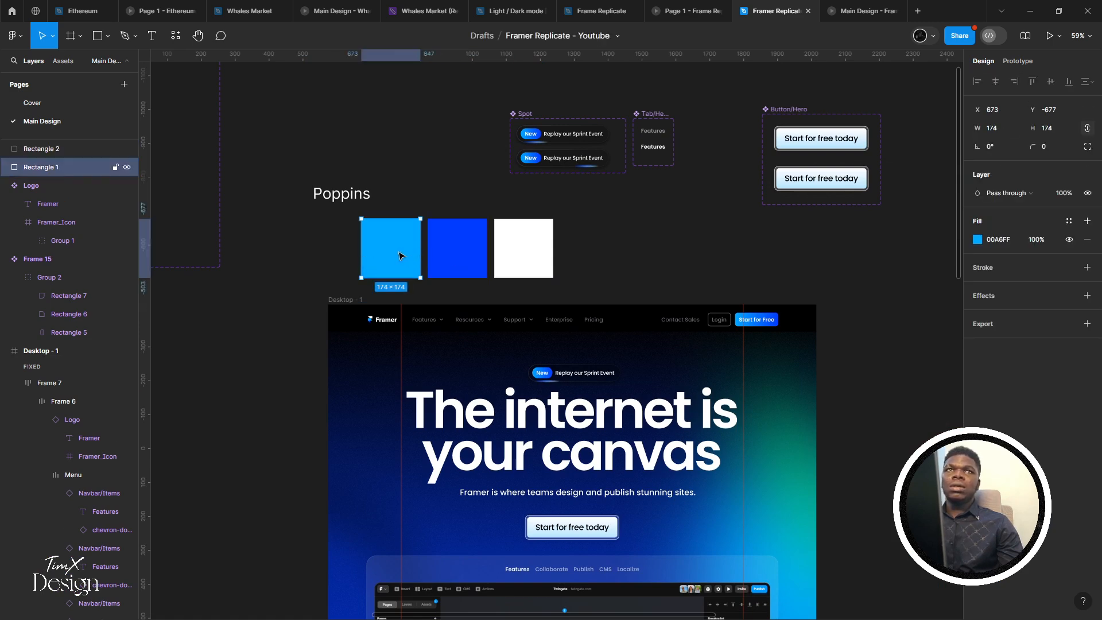
click(462, 256)
click(393, 244)
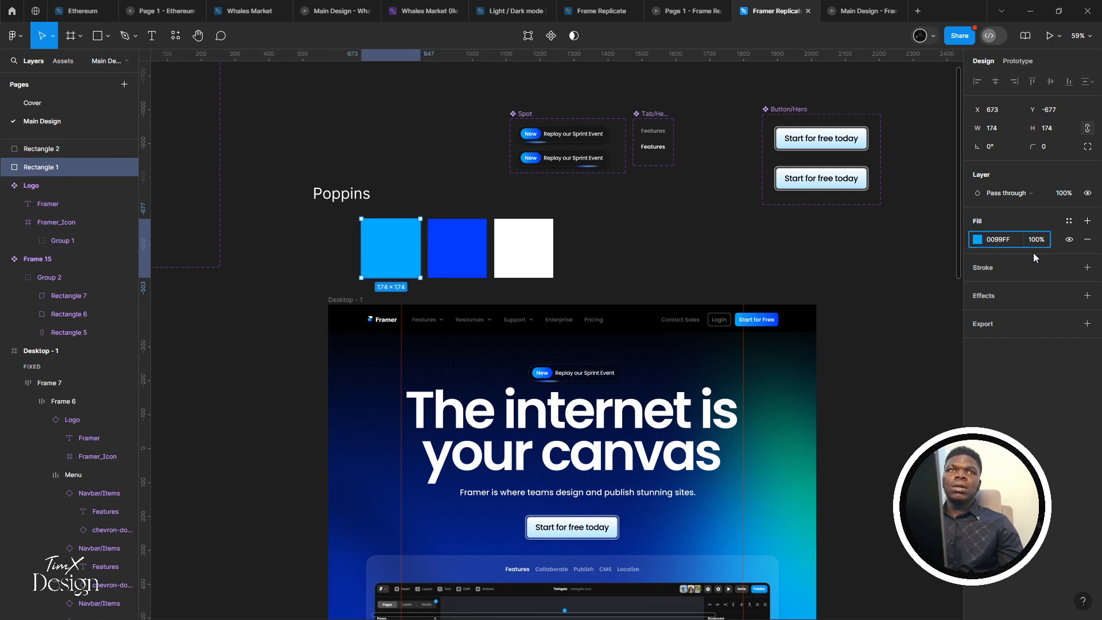
scroll(566, 244, down, 2)
Try placing a copy of the light blue swatch to its left at X 468
scroll(553, 415, up, 6)
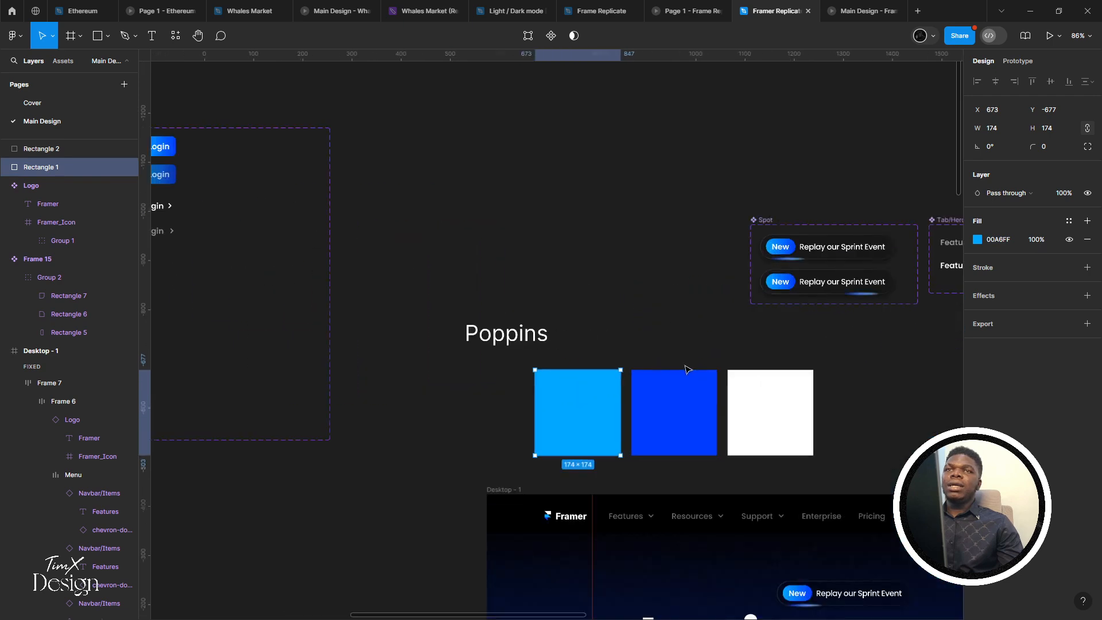
drag(550, 412, 435, 414)
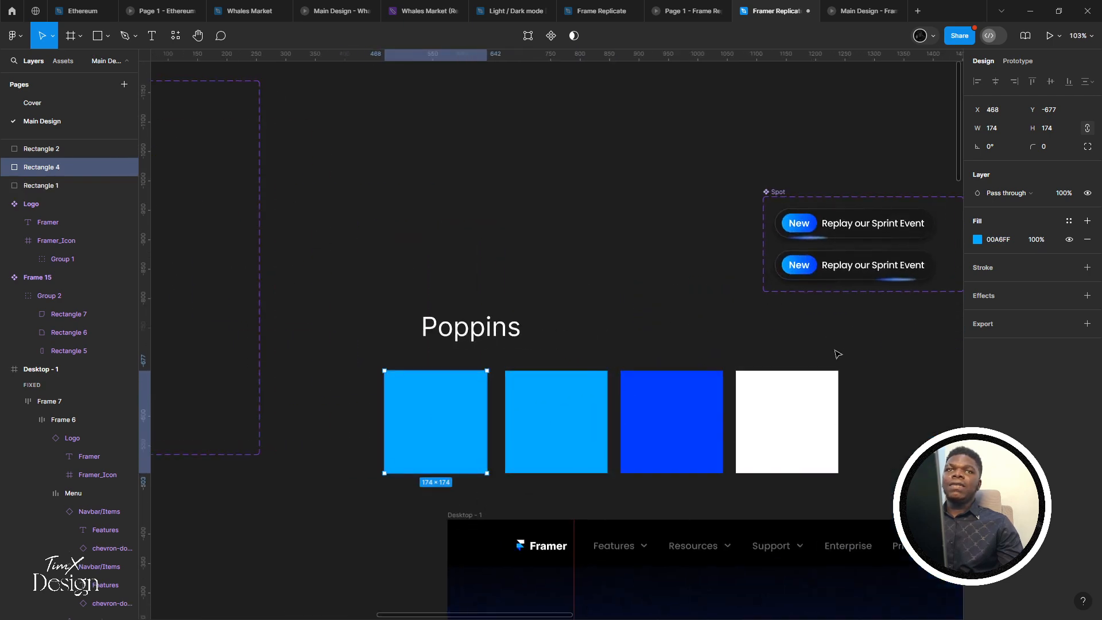
drag(835, 352, 547, 355)
key(ctrl+z)
Move the white swatch right, place a copy of the dark blue swatch at X 1065, and fill the copy with 0099FF
drag(528, 410, 681, 411)
drag(399, 408, 519, 408)
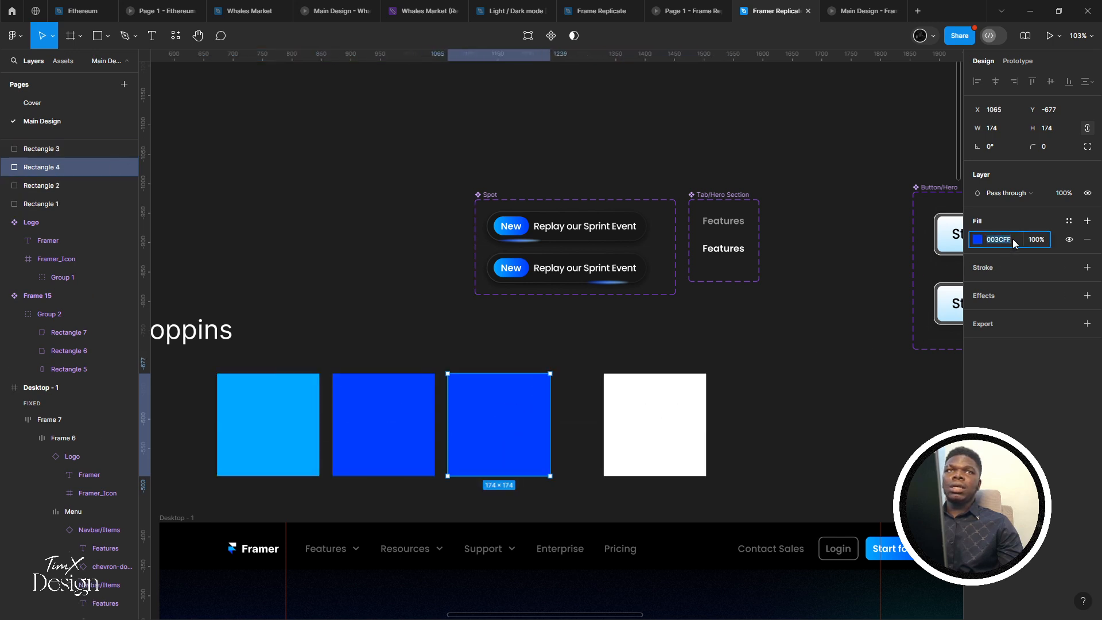
key(Return)
scroll(721, 279, down, 3)
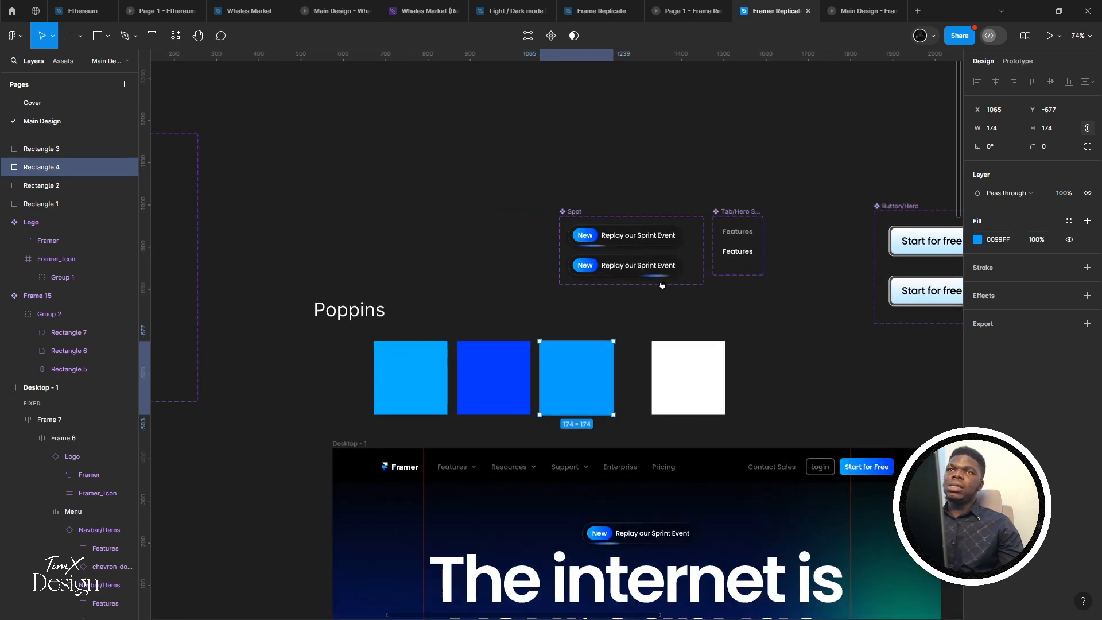
Rearrange the swatches so the 0099FF one sits between the light blue and dark blue ones, 12 px from the light blue
scroll(574, 344, left, 2)
click(480, 353)
mouse_move(513, 359)
mouse_down()
mouse_move(466, 357)
mouse_move(566, 381)
mouse_move(511, 378)
mouse_up()
click(761, 373)
drag(760, 374, 583, 371)
click(497, 367)
shift+click(565, 371)
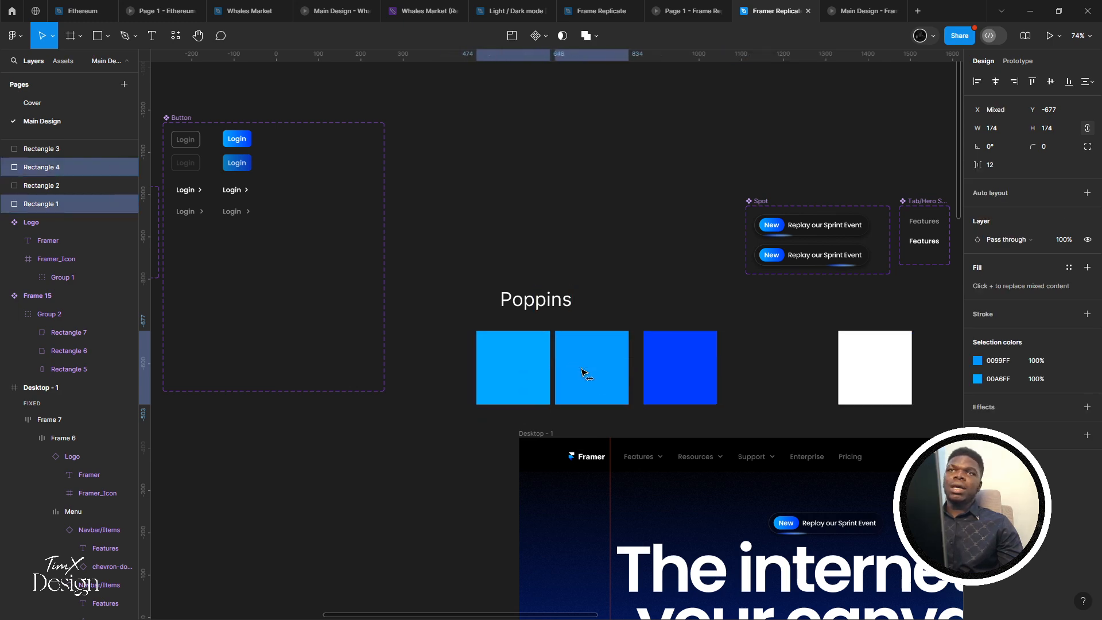
scroll(448, 360, up, 2)
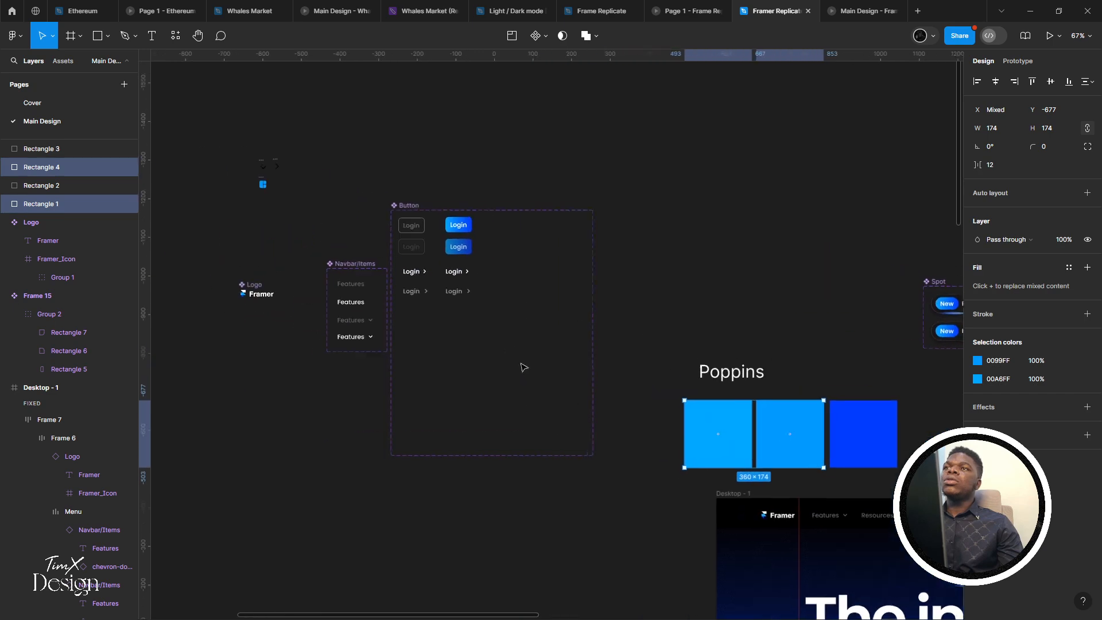
Change the white color of the copied default and hover text variants to the link blue 0099FF
click(467, 274)
shift+click(463, 294)
scroll(462, 294, up, 3)
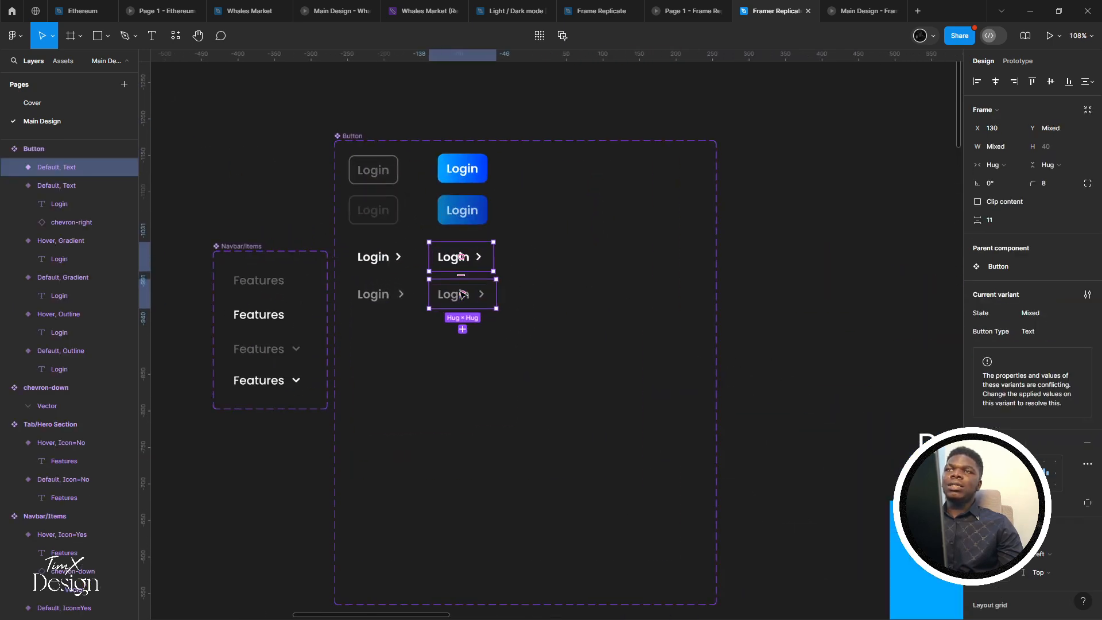
scroll(1032, 344, down, 5)
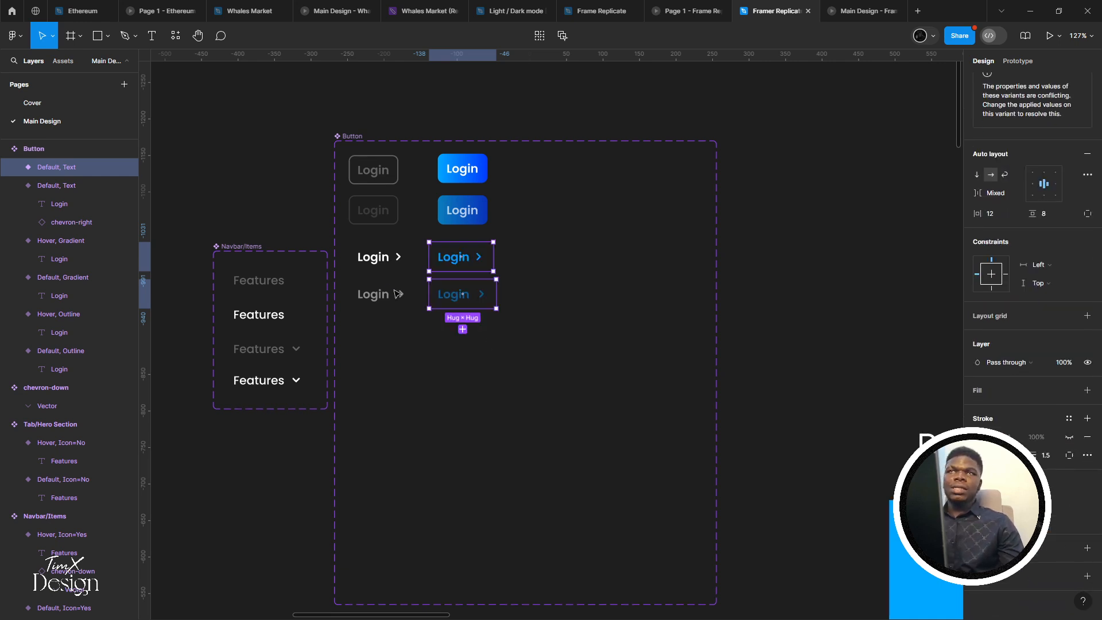
scroll(384, 287, up, 2)
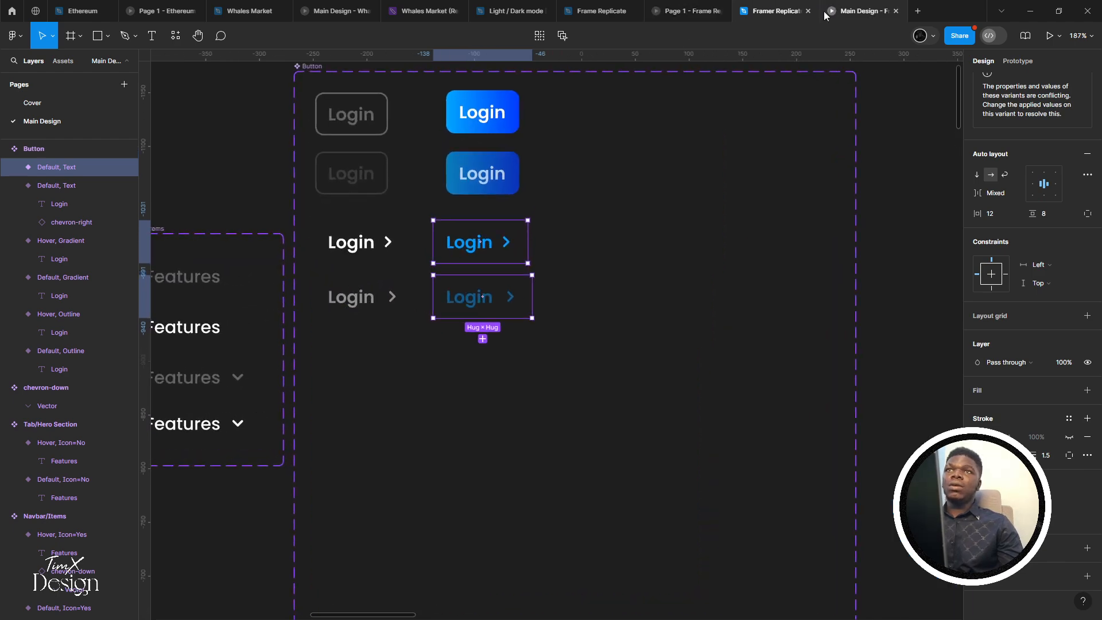
scroll(609, 172, down, 2)
scroll(610, 187, down, 1)
scroll(583, 197, up, 2)
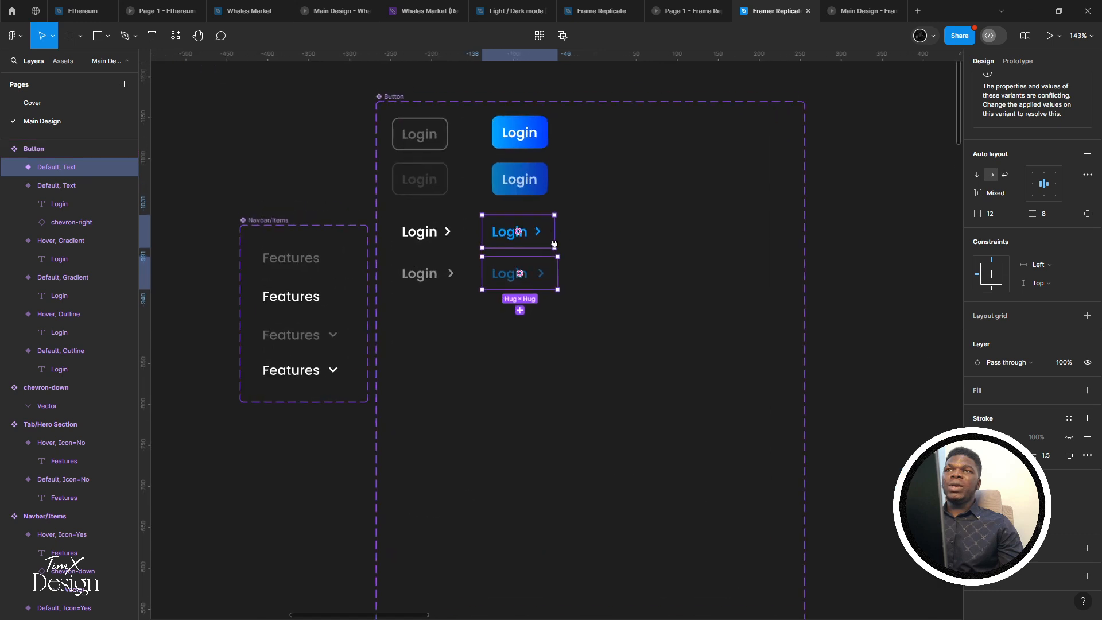
click(571, 256)
click(550, 257)
Add a variant property named Color with the value Default to the Button component set
click(401, 114)
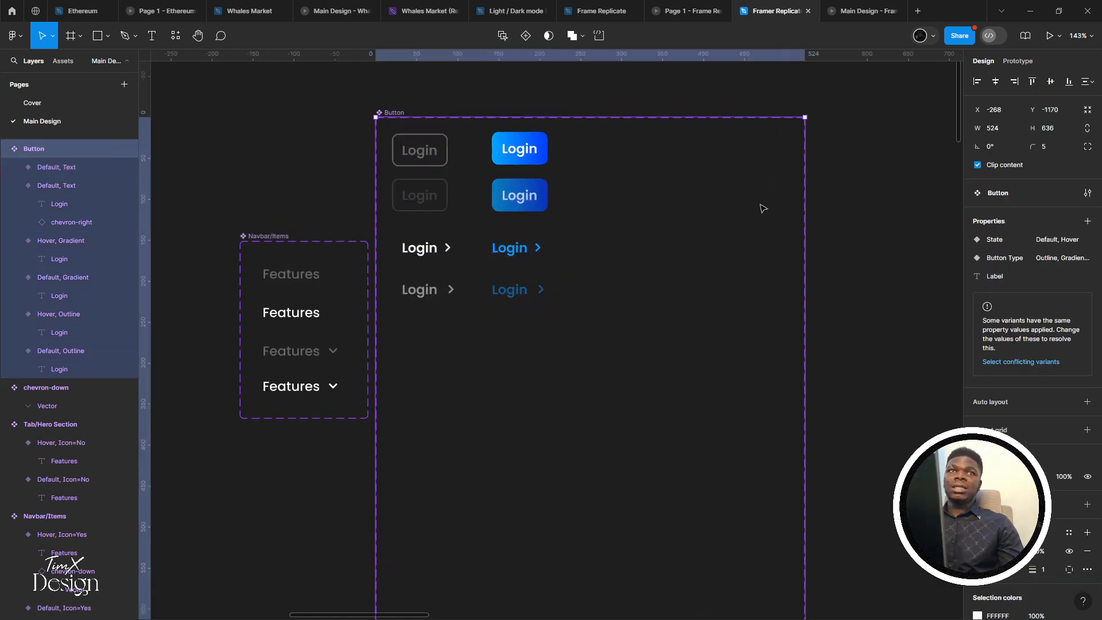
click(1086, 221)
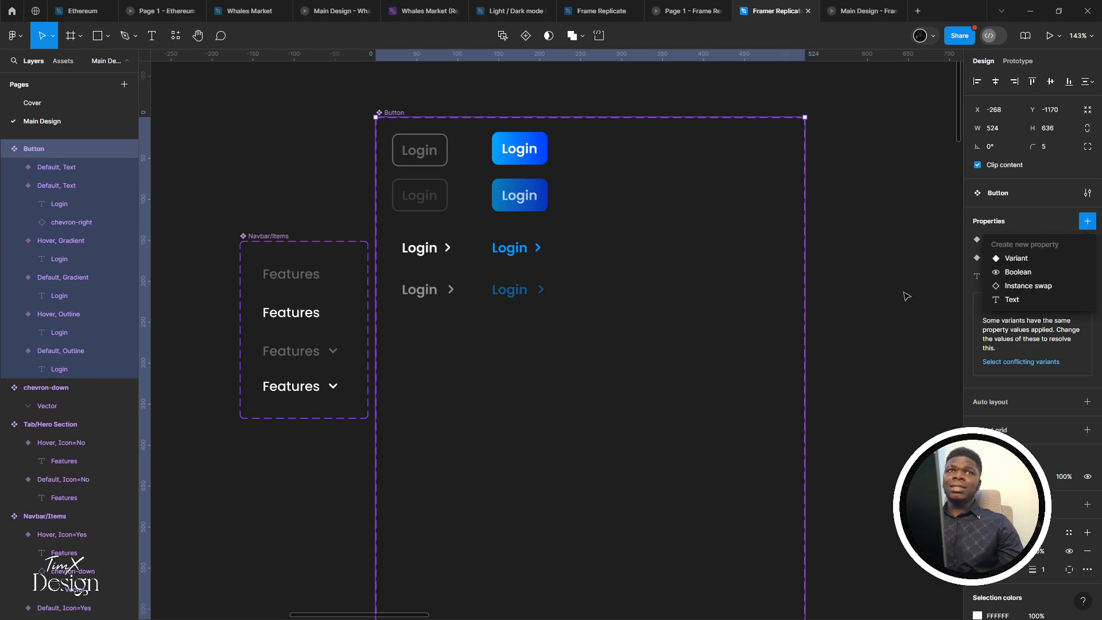
key(Escape)
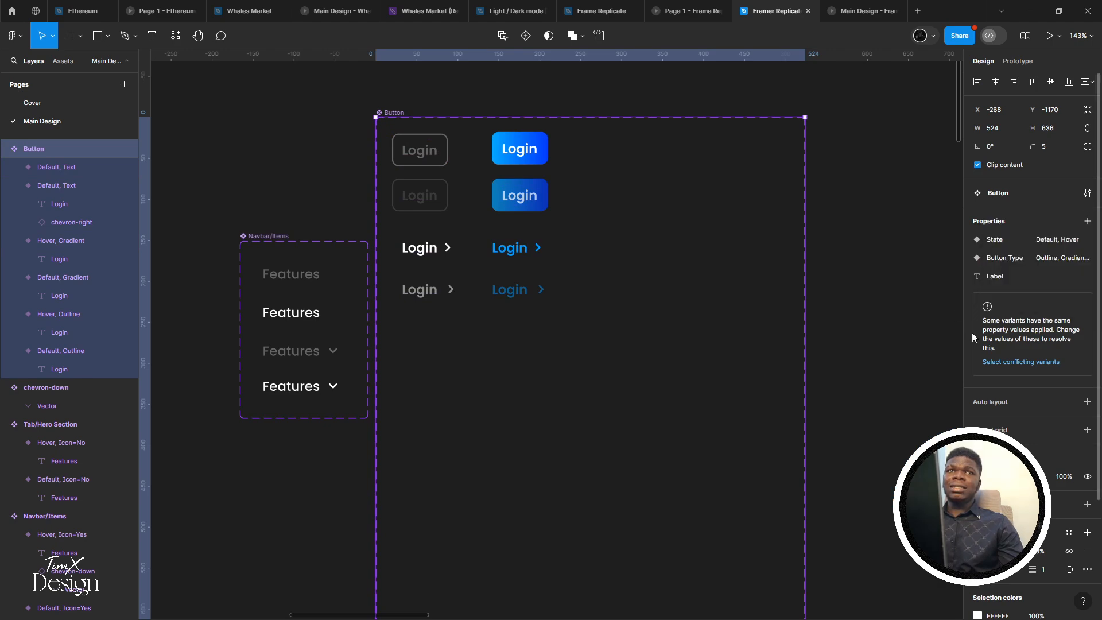
click(1088, 221)
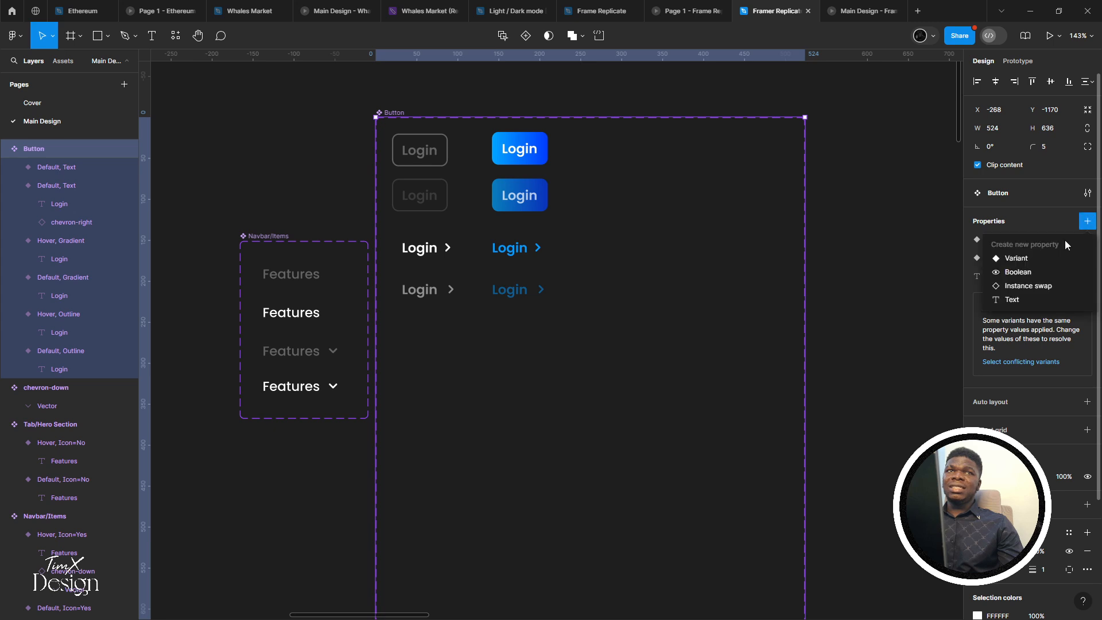
click(1015, 263)
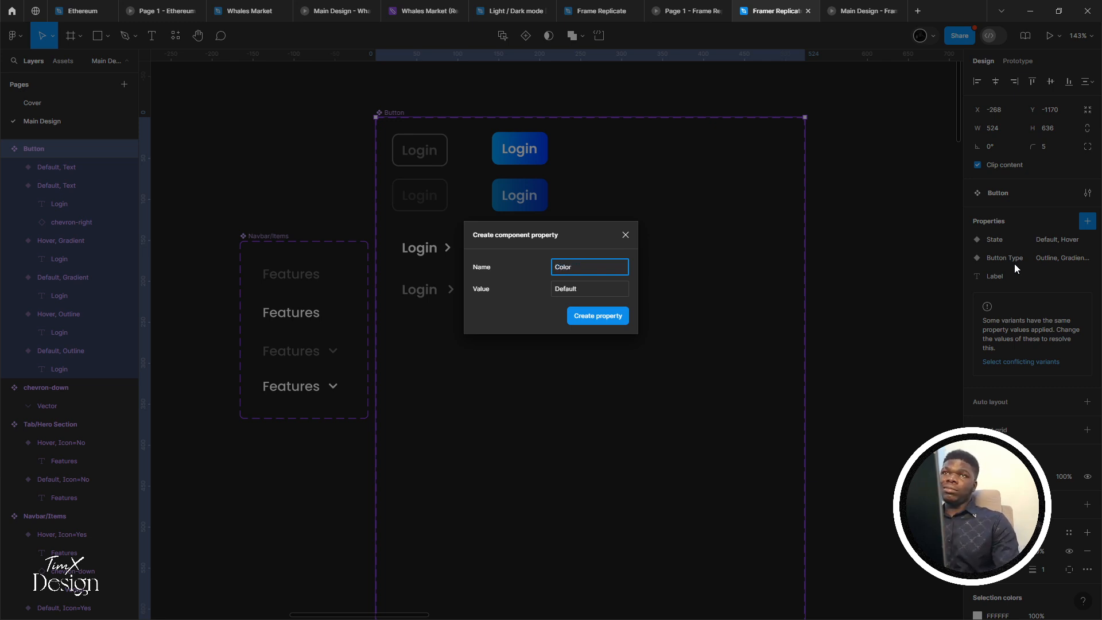
key(Return)
scroll(523, 209, up, 2)
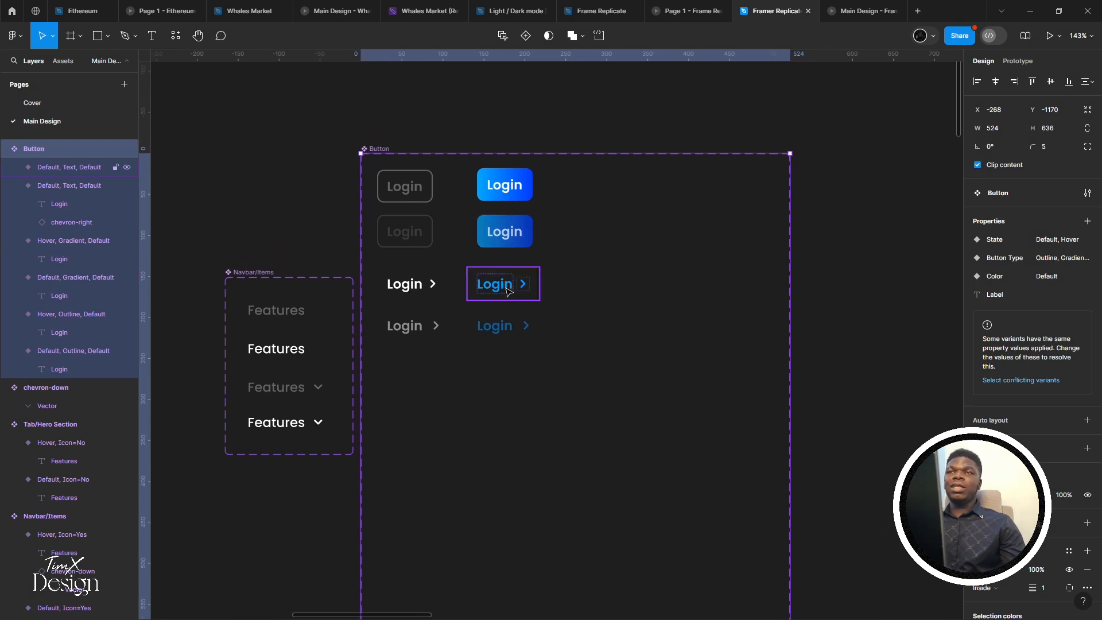
Assign a new Color value named Primary to the blue default and hover text variants of the Button component set
mouse_move(489, 283)
mouse_down()
mouse_move(508, 326)
mouse_move(561, 327)
mouse_move(508, 285)
mouse_up()
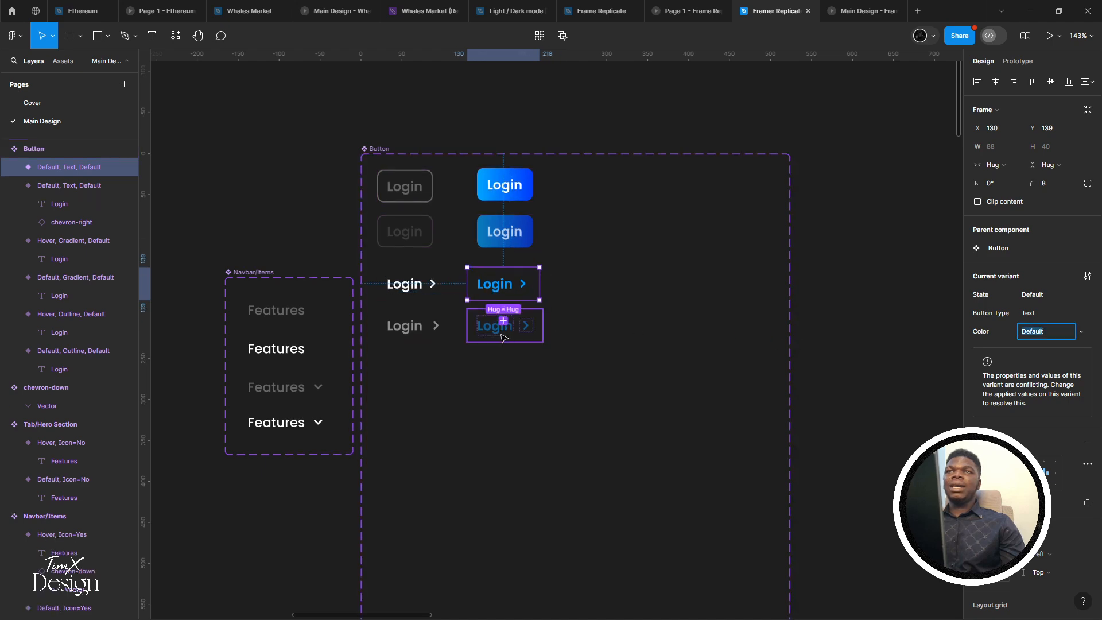
shift+click(504, 325)
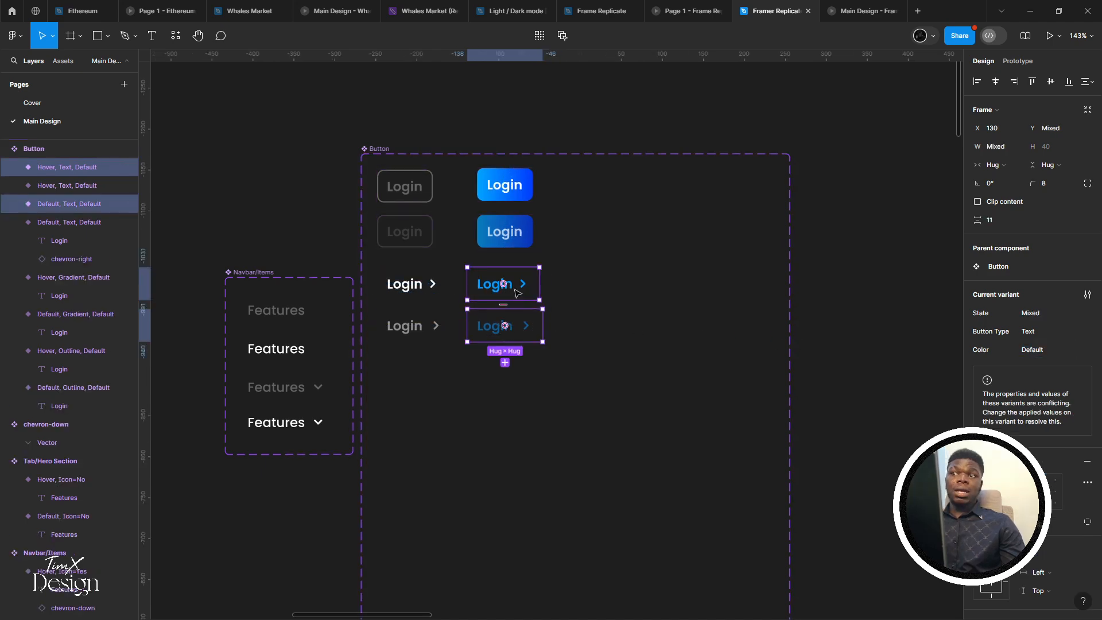
scroll(516, 294, down, 9)
drag(618, 435, 496, 175)
scroll(507, 309, up, 2)
drag(508, 309, 482, 287)
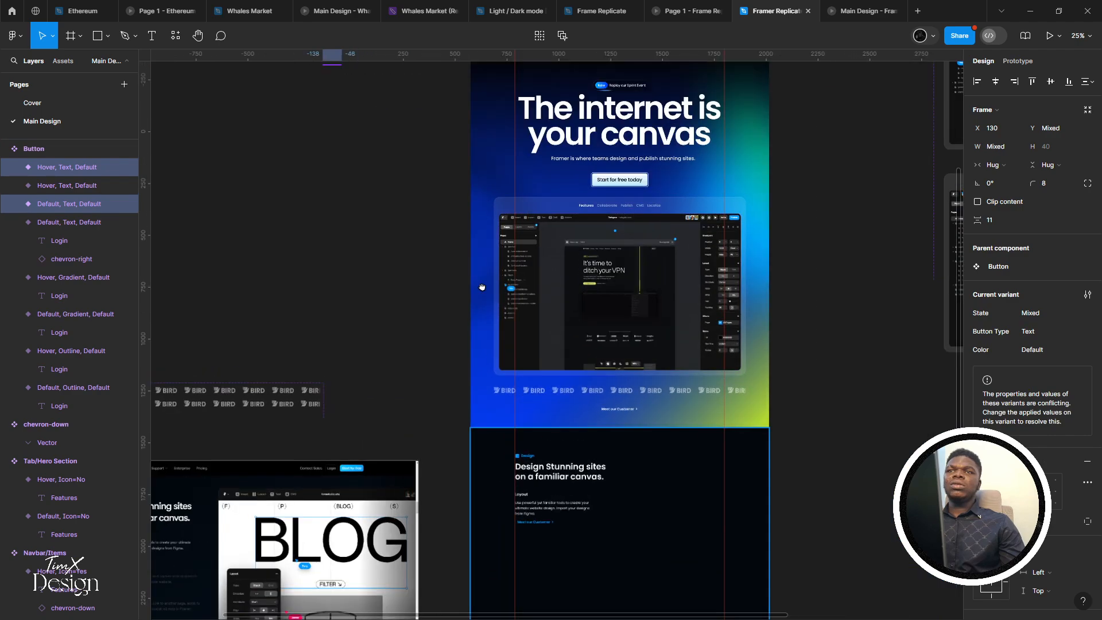
scroll(482, 287, down, 3)
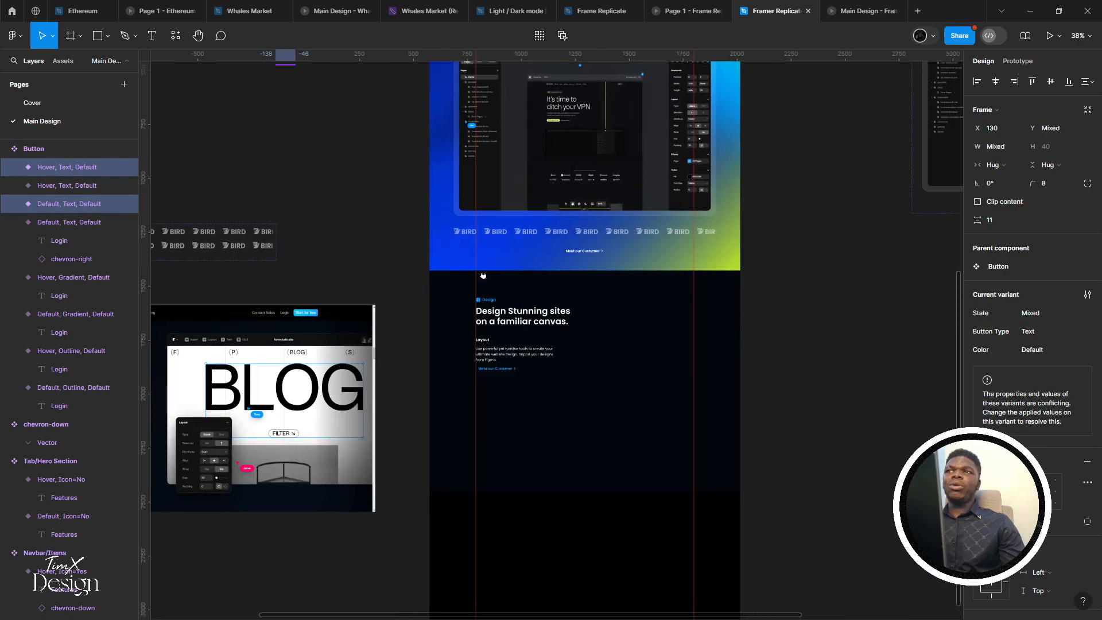
scroll(482, 287, up, 10)
scroll(459, 291, up, 5)
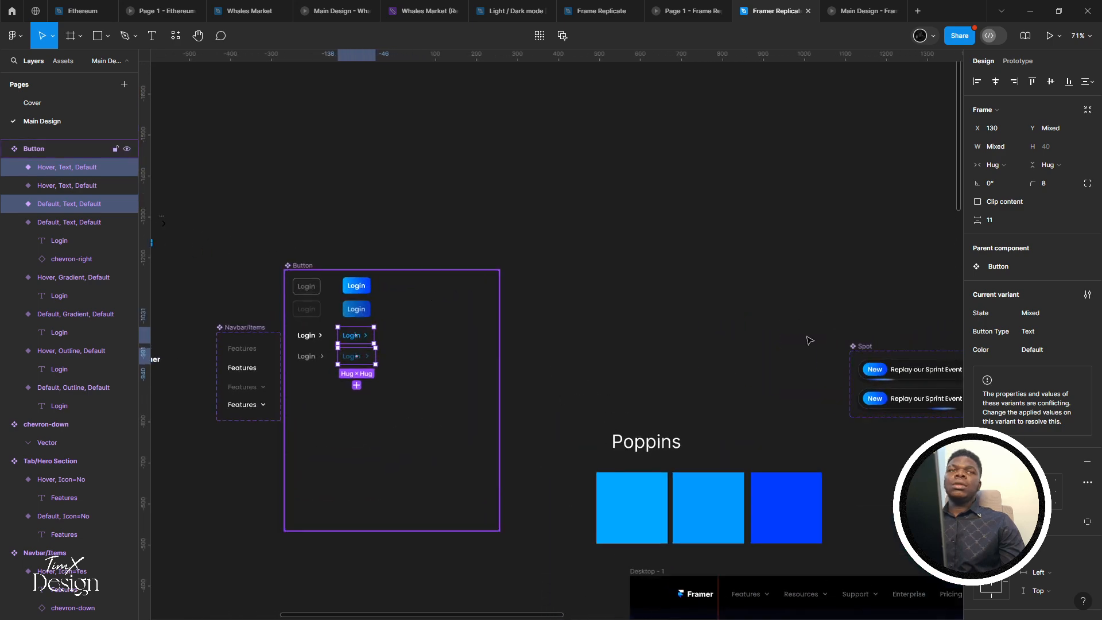
scroll(1042, 229, down, 3)
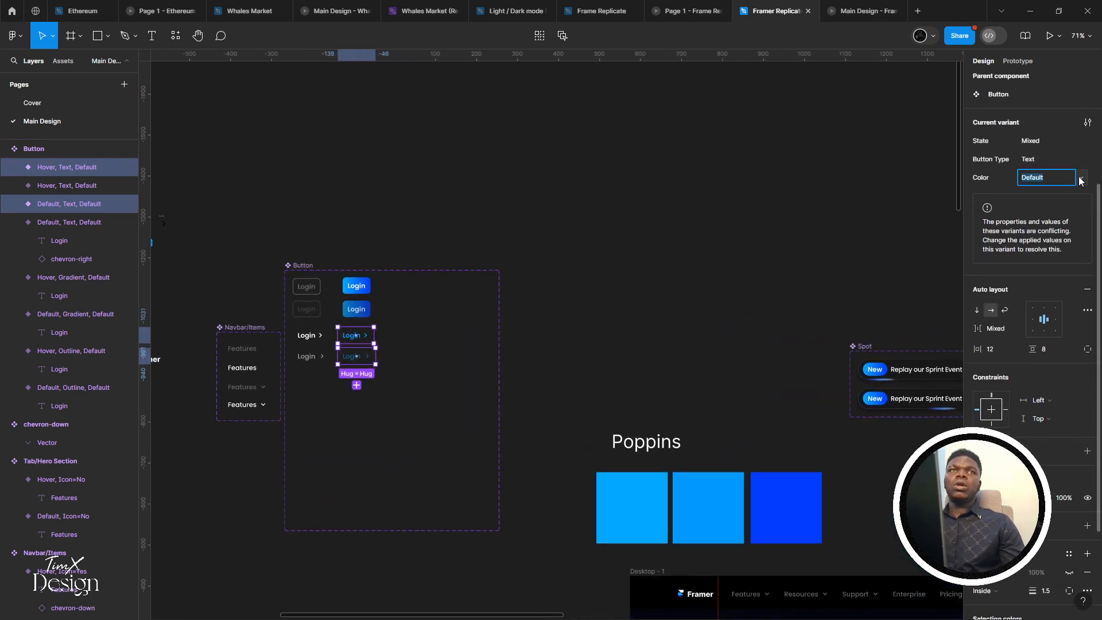
click(1080, 180)
click(1052, 201)
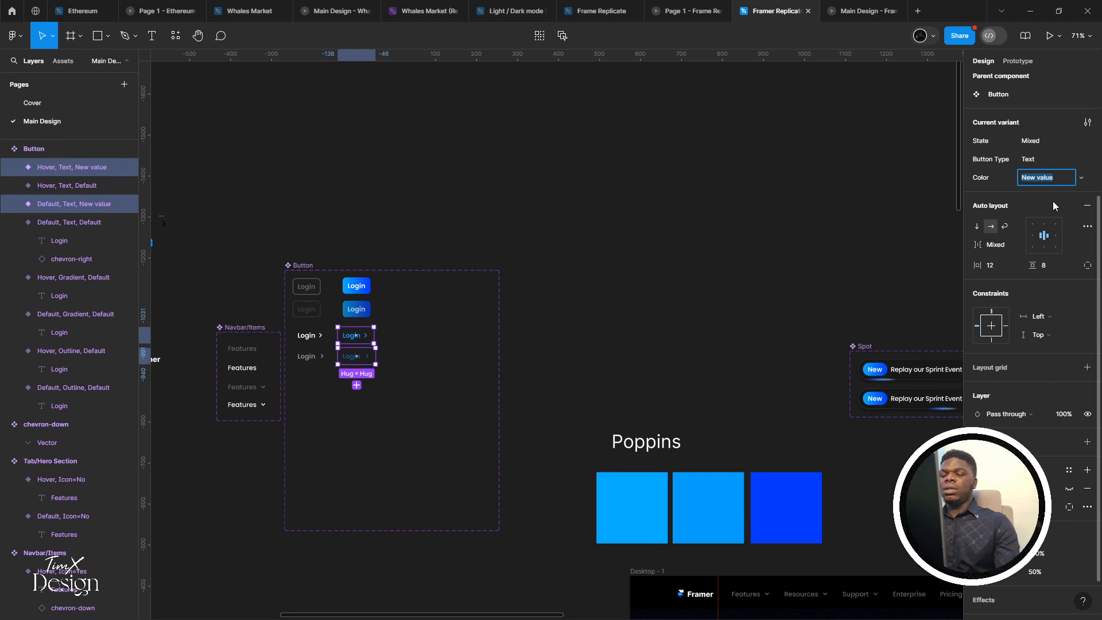
text(Primary)
key(Return)
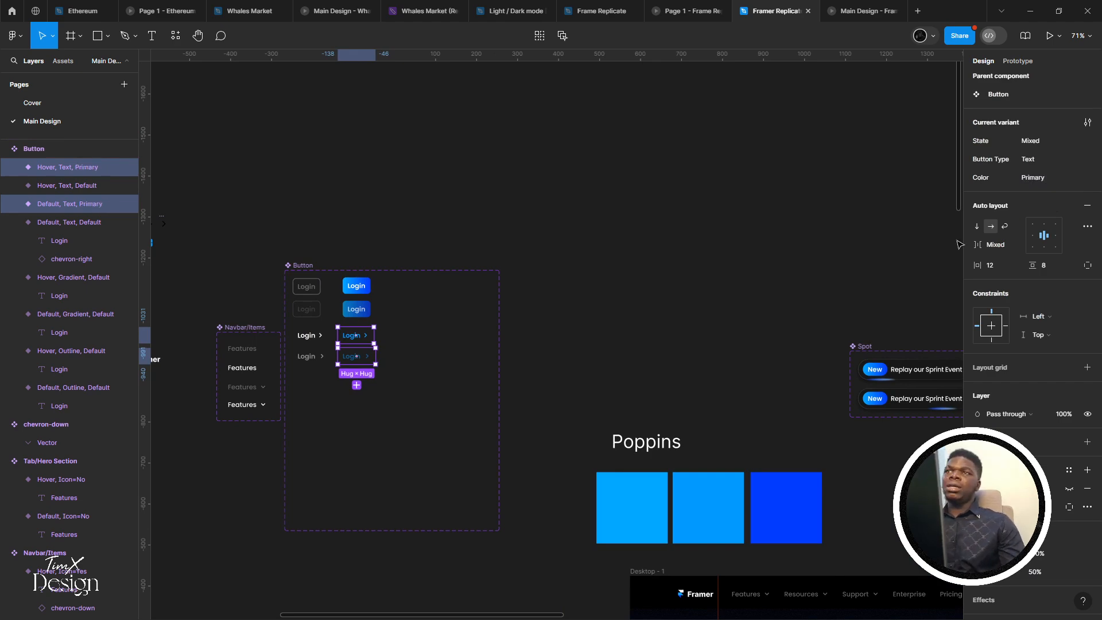
Rename the Color value of the white default and hover text variants to White
scroll(358, 342, up, 4)
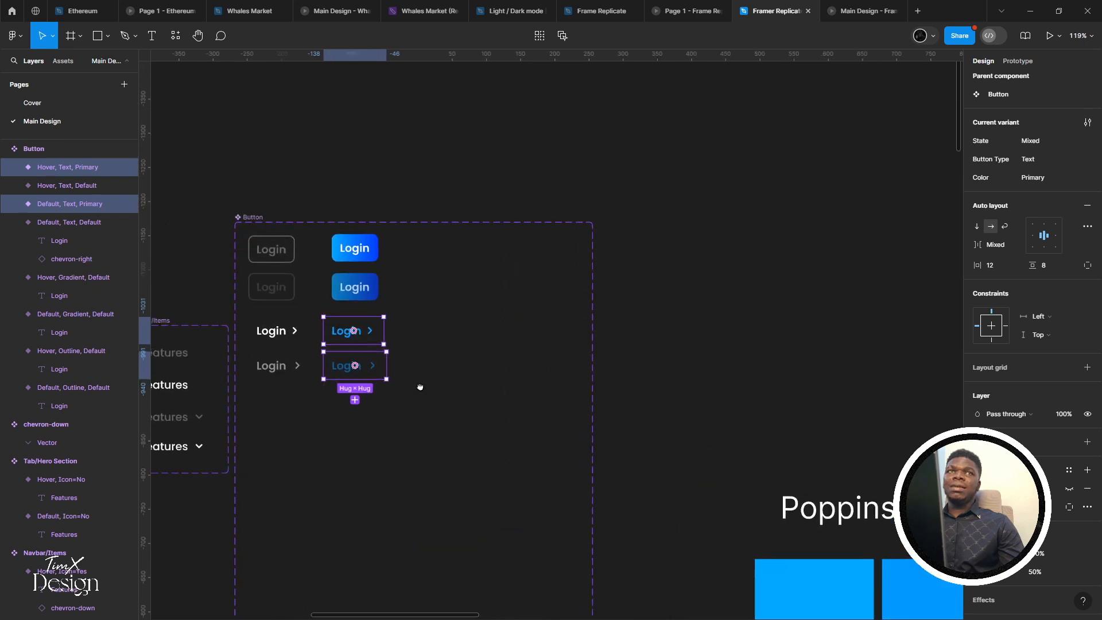
click(307, 334)
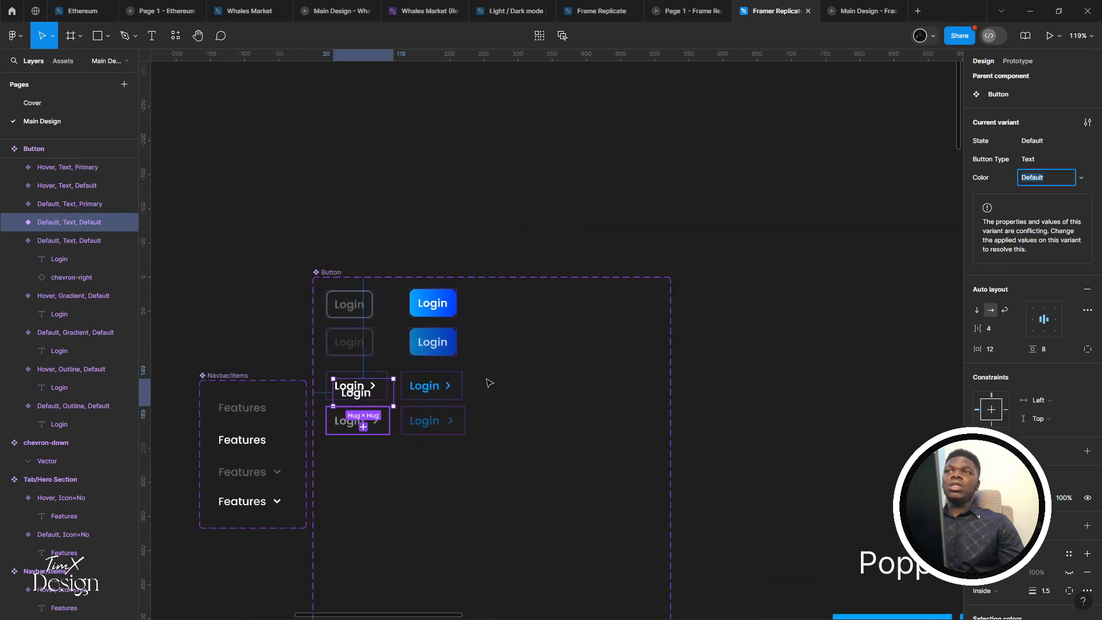
click(351, 419)
shift+click(346, 390)
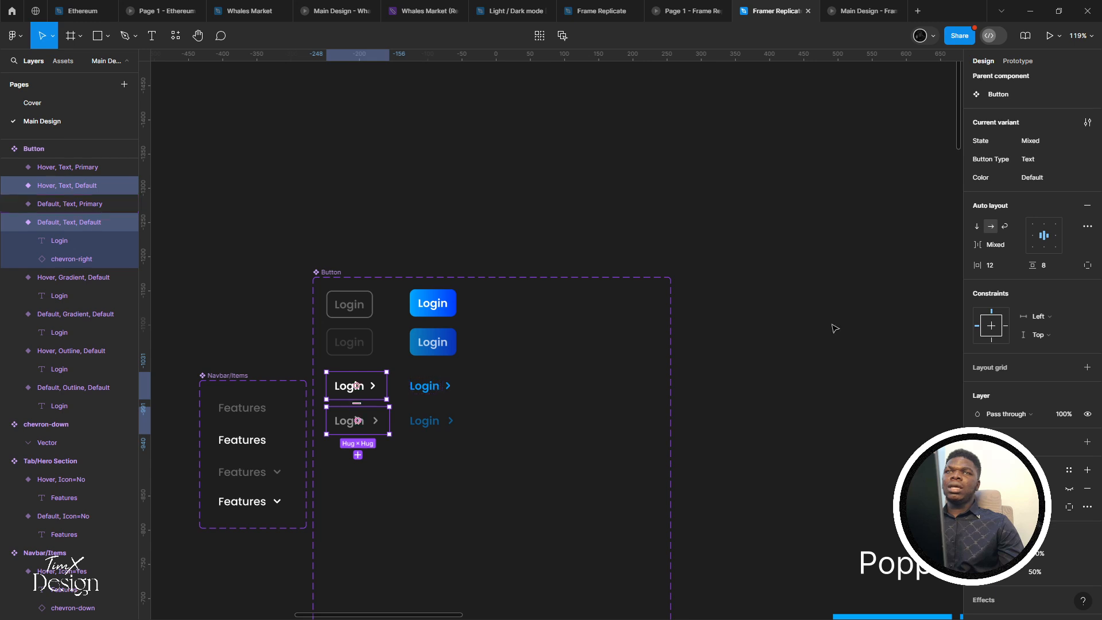
click(1045, 175)
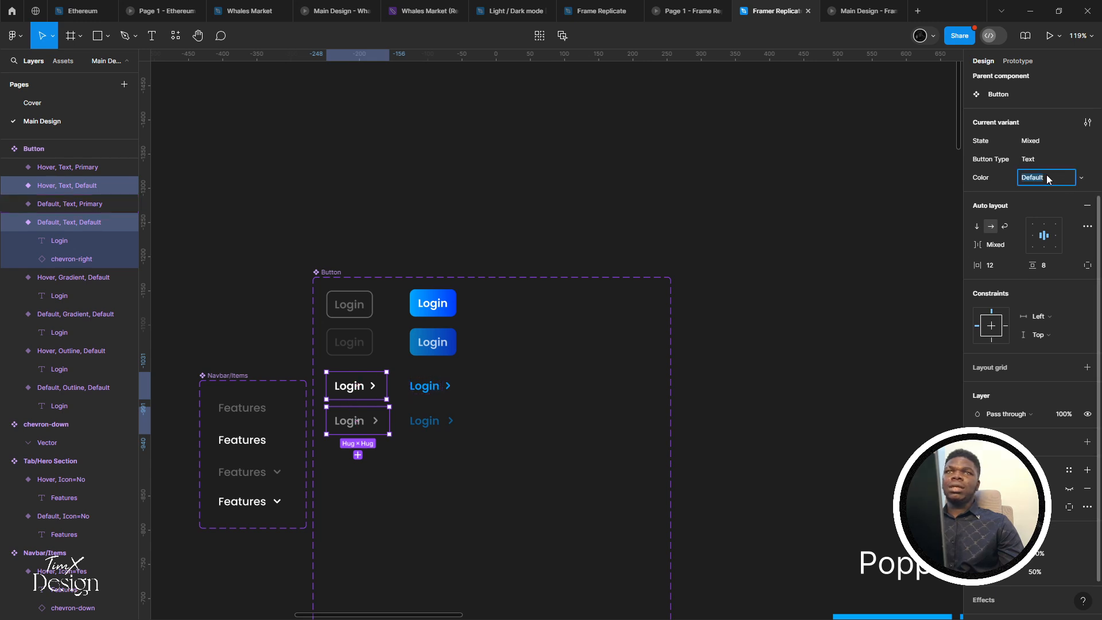
text(White)
key(Return)
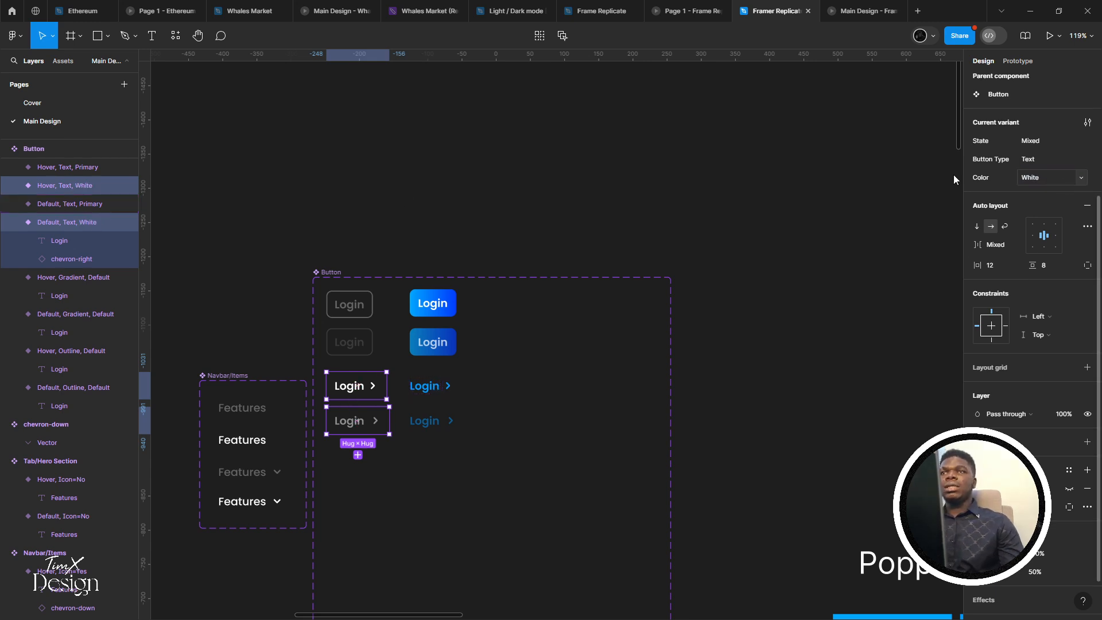
Assign a new Color value named Gradient to the default and hover gradient button variants
click(407, 308)
click(422, 309)
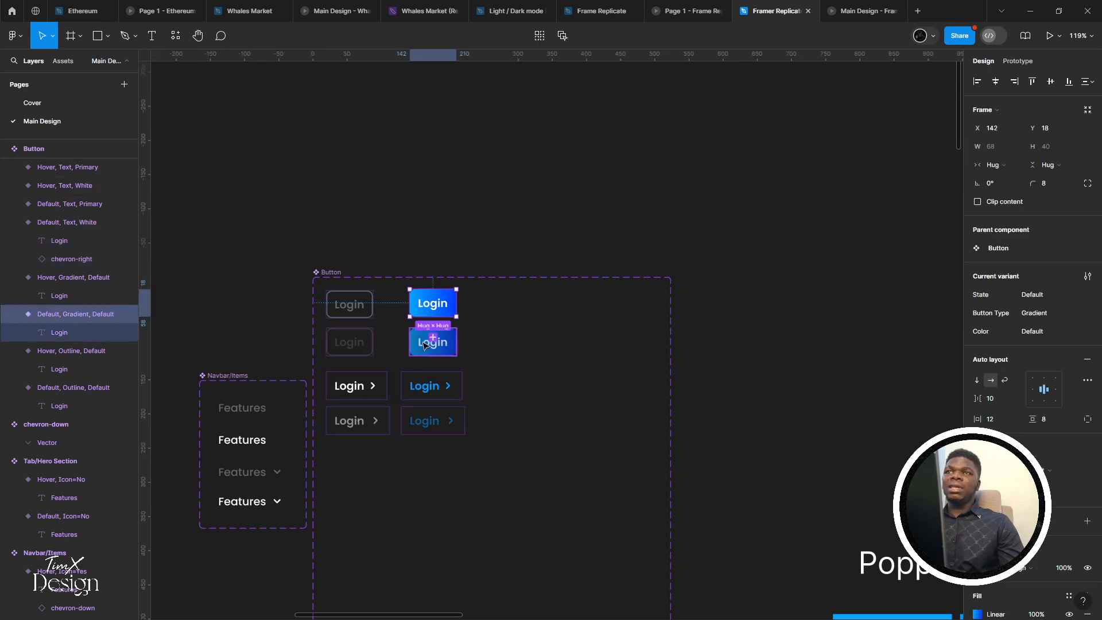
shift+click(426, 345)
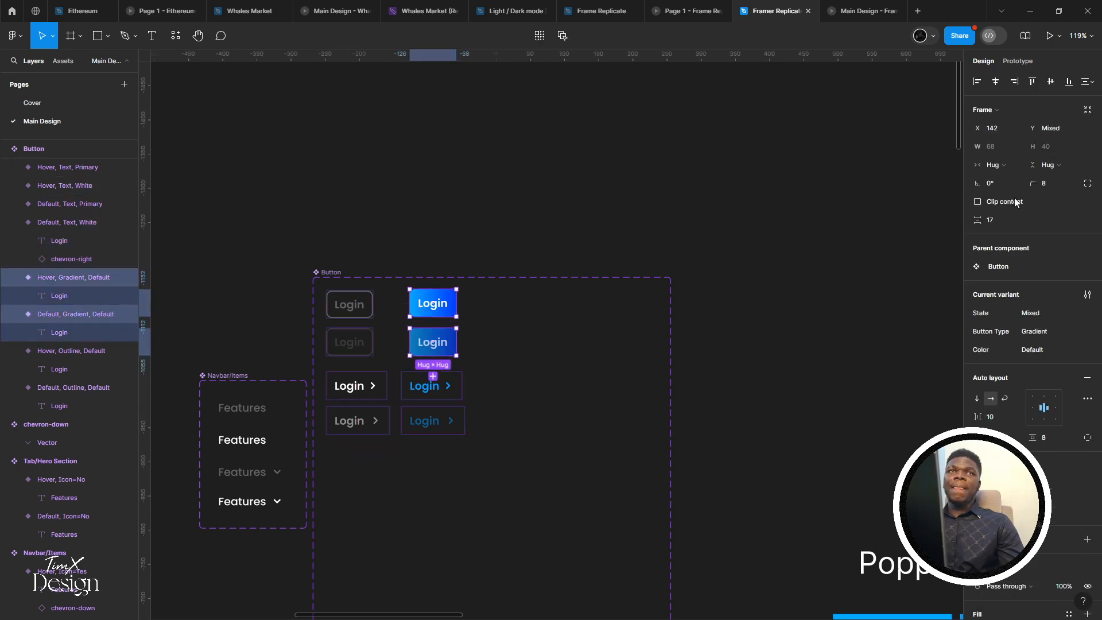
click(1068, 349)
click(1060, 400)
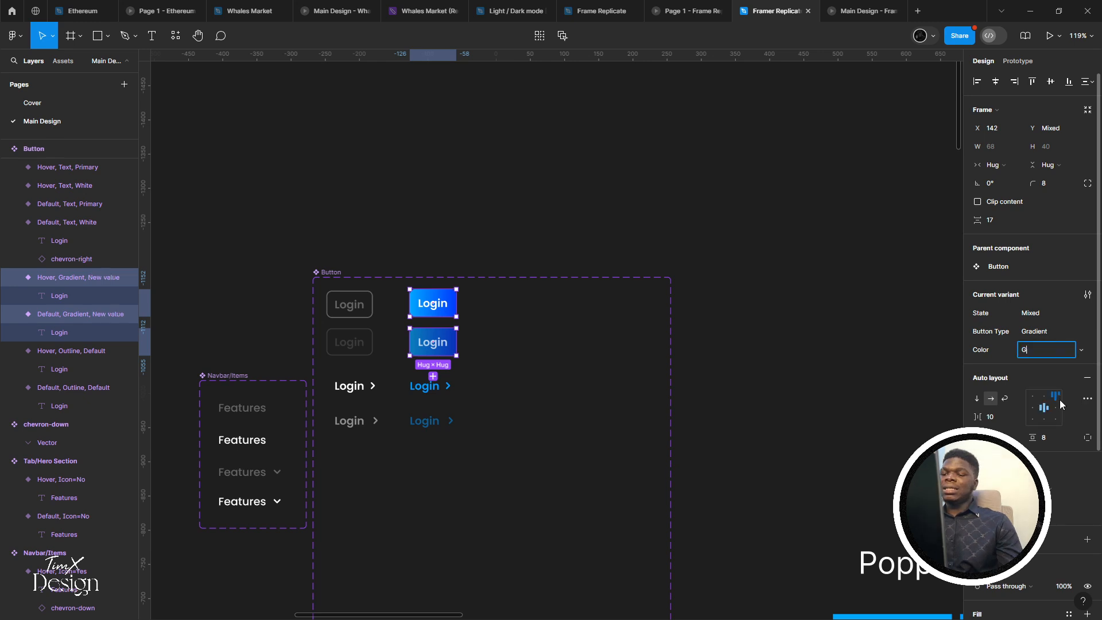
key(Return)
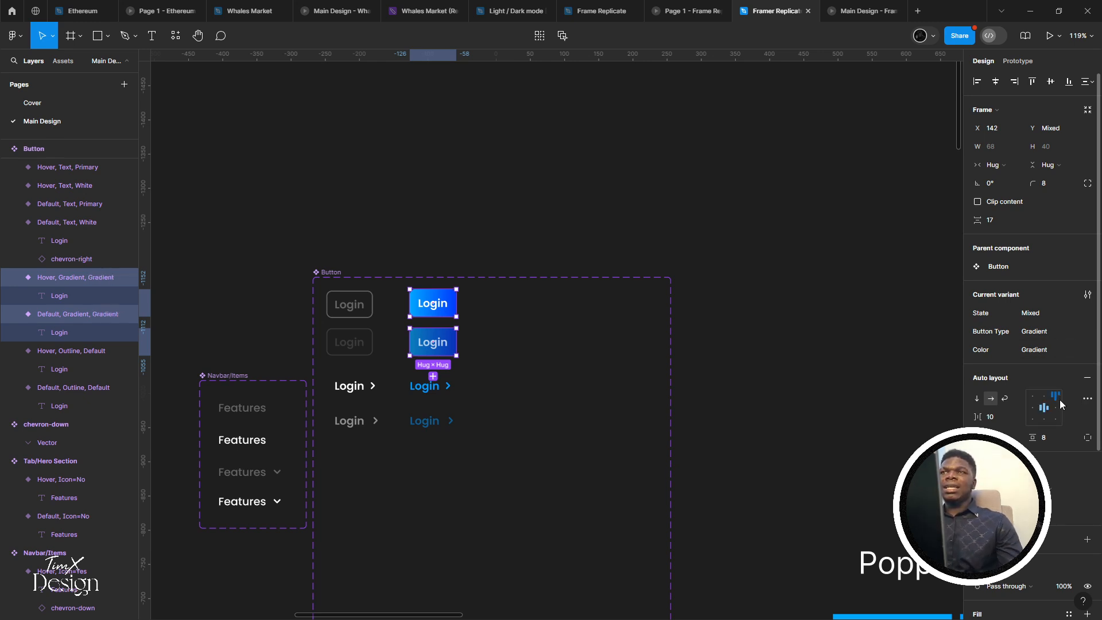
Examine the default and hover outline variants against the header buttons in the page design, and open their Color value
click(349, 304)
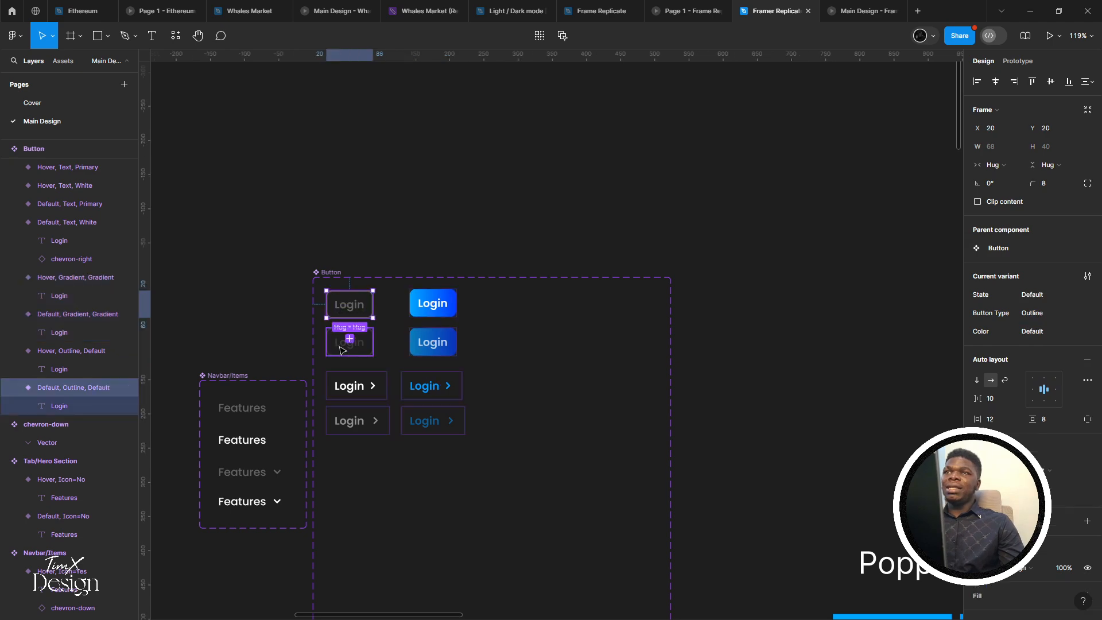
shift+click(349, 342)
scroll(355, 318, up, 5)
scroll(354, 313, down, 10)
scroll(460, 330, right, 10)
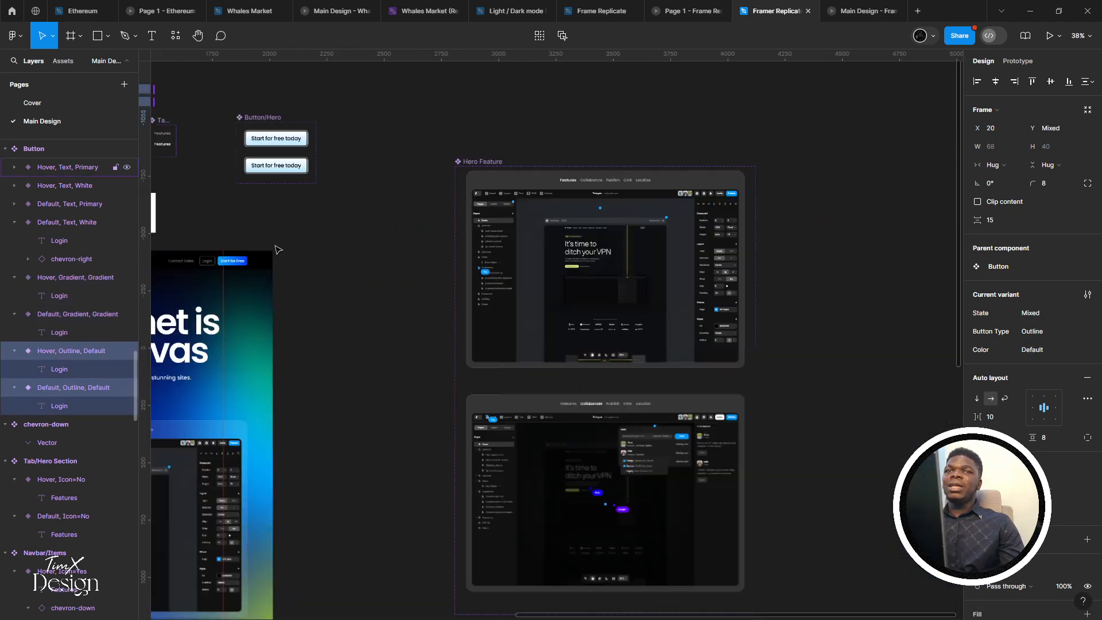
scroll(153, 241, up, 8)
scroll(637, 396, left, 8)
scroll(637, 394, down, 4)
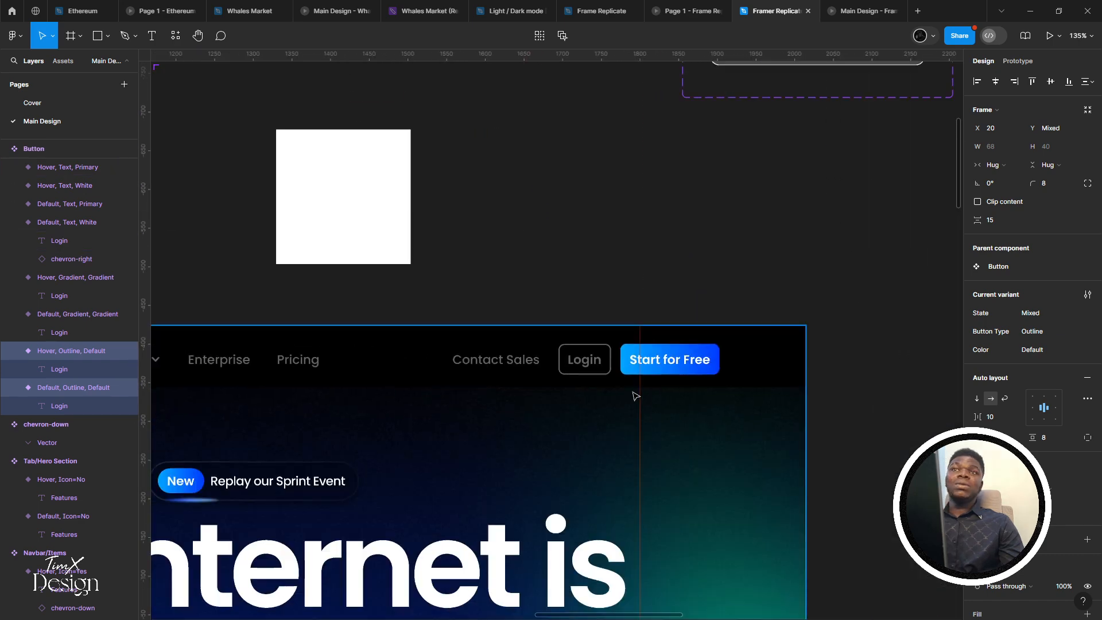
scroll(631, 383, up, 6)
scroll(576, 382, up, 2)
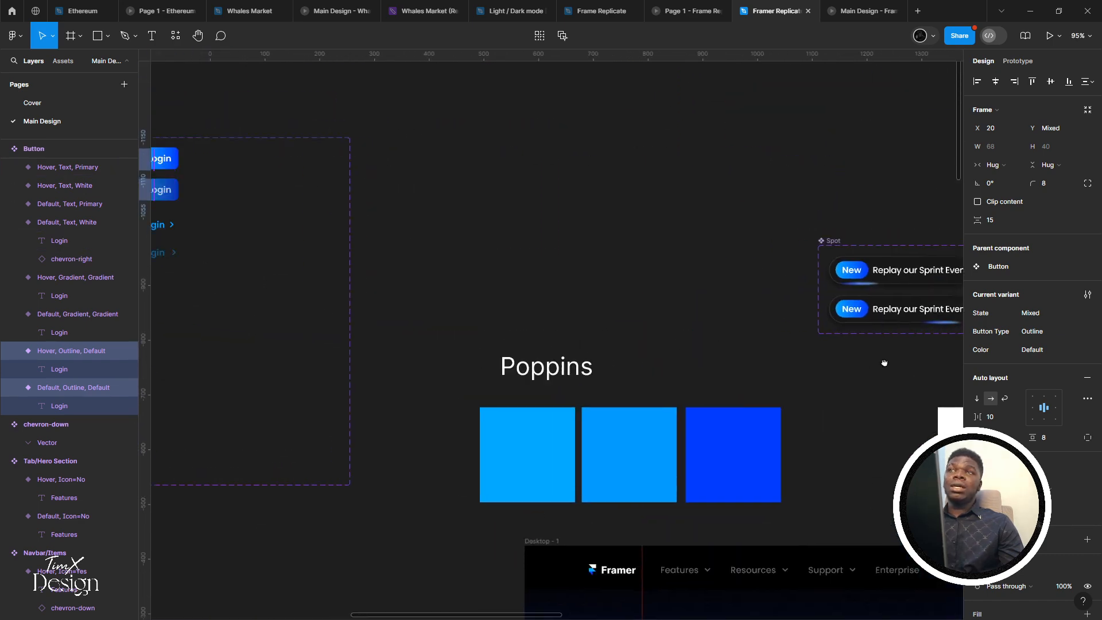
scroll(883, 364, left, 10)
scroll(431, 307, up, 3)
scroll(347, 211, up, 5)
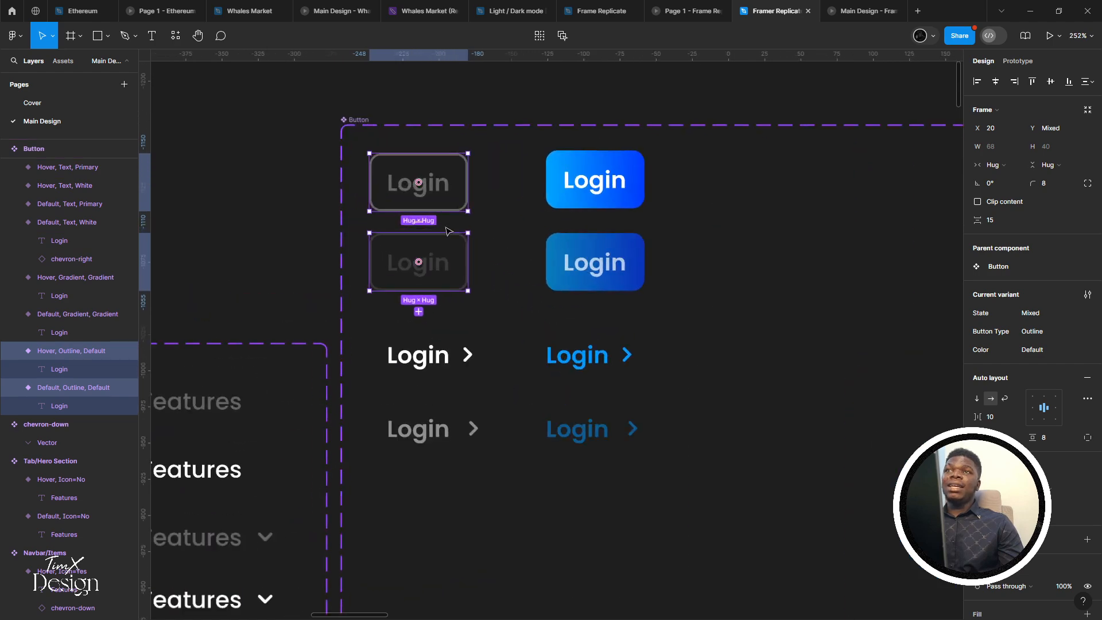
click(1057, 348)
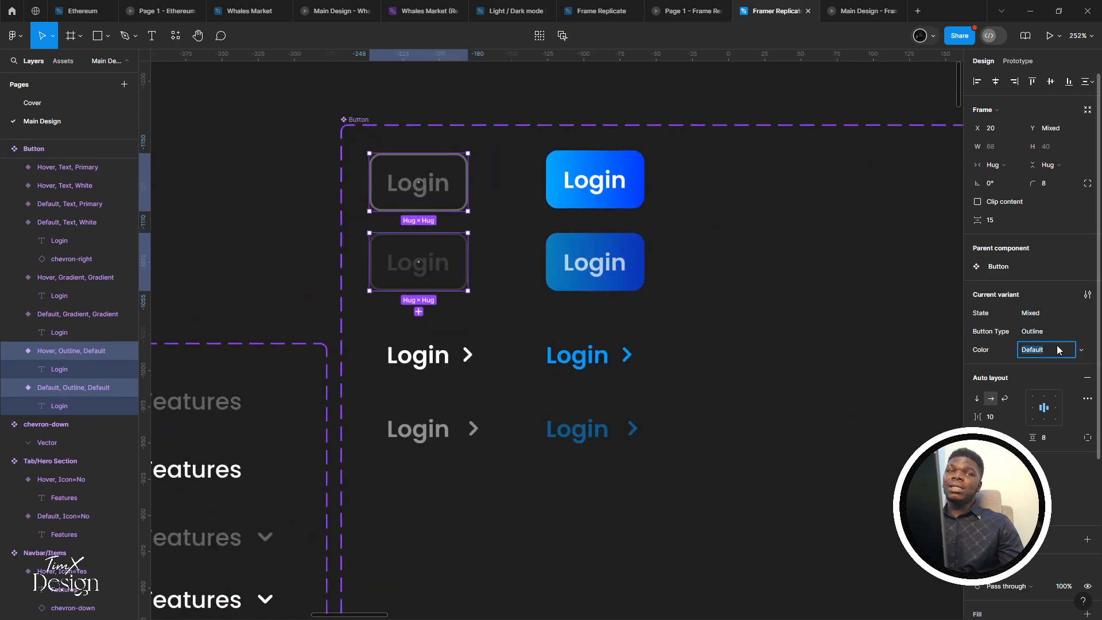
Inspect the variant properties of the default and hover white text buttons
scroll(574, 264, down, 5)
click(290, 310)
scroll(309, 317, down, 2)
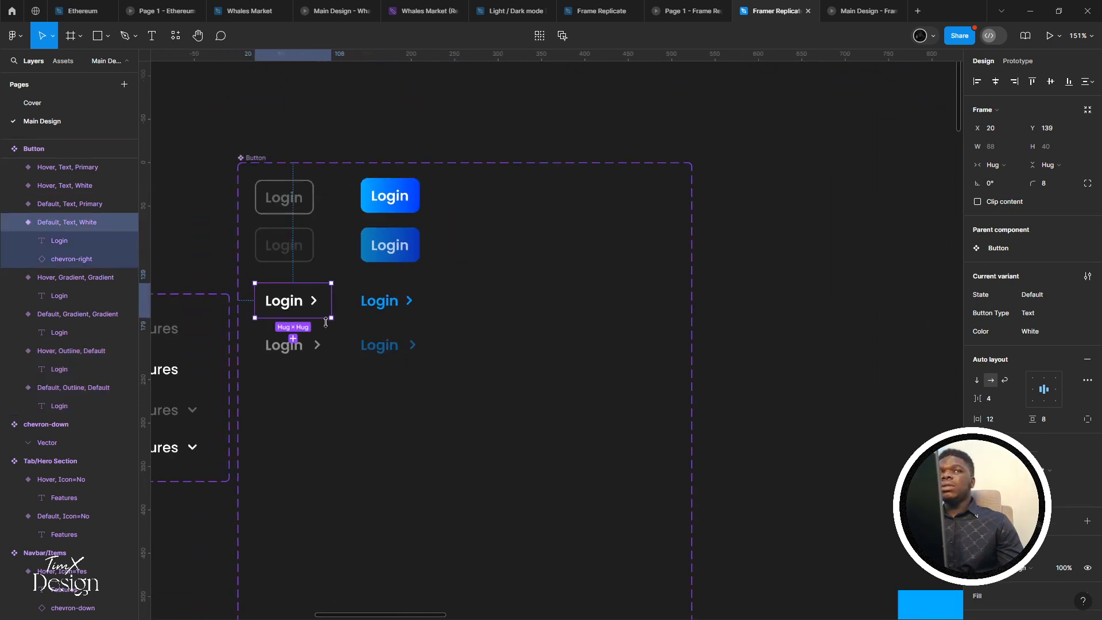
click(299, 344)
scroll(453, 339, down, 5)
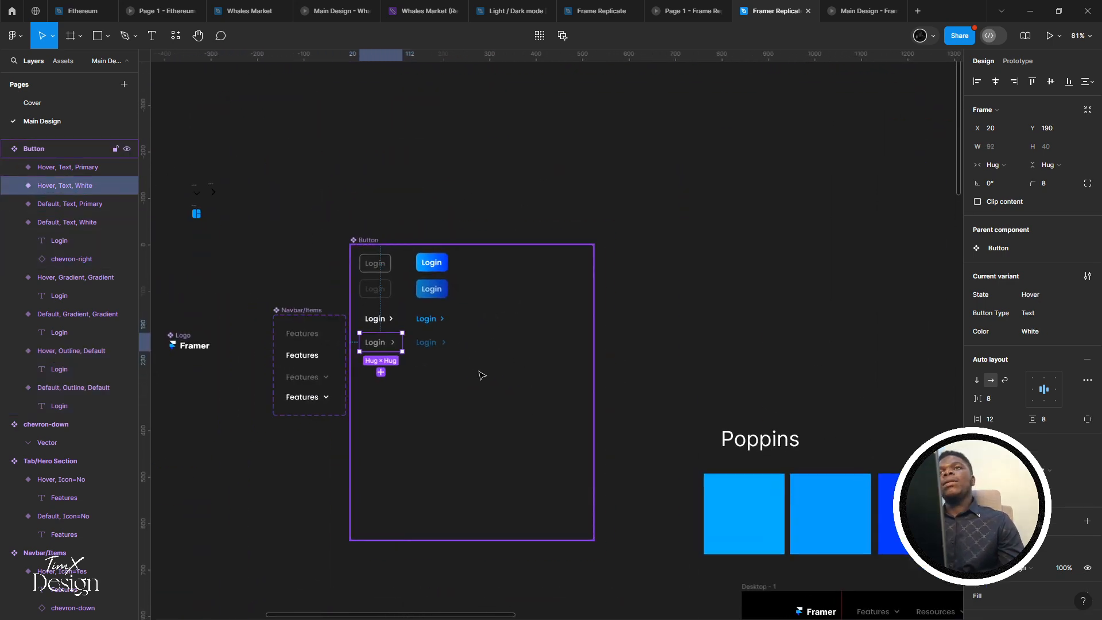
Set the Button Type of the hover and default gradient variants to Fill
click(432, 289)
scroll(511, 406, down, 4)
scroll(479, 218, up, 2)
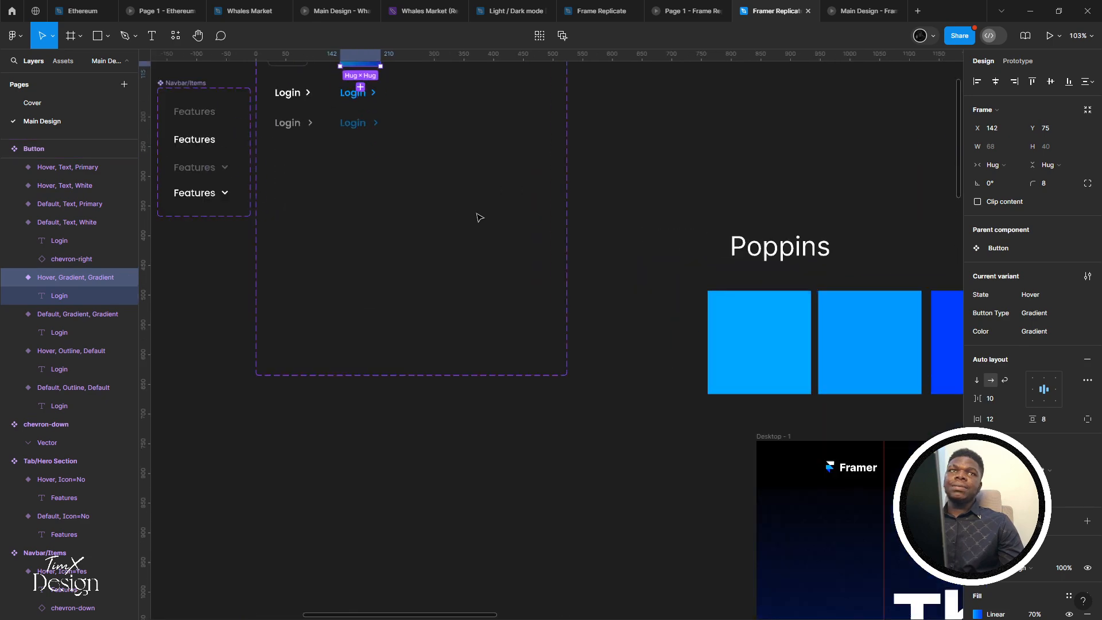
scroll(517, 321, up, 3)
scroll(451, 295, up, 3)
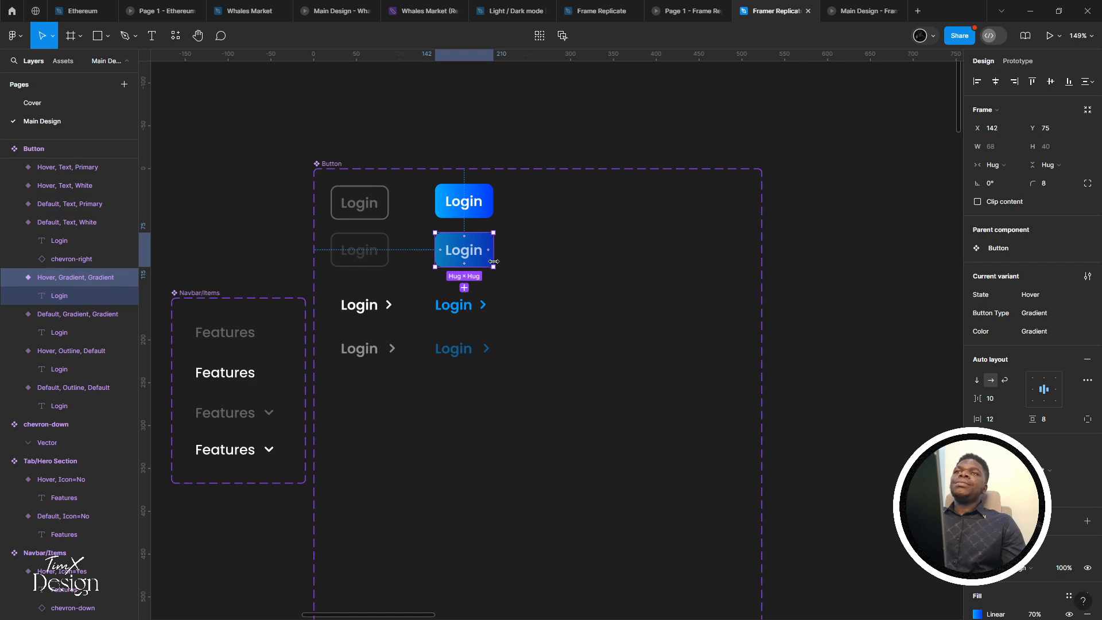
click(1049, 315)
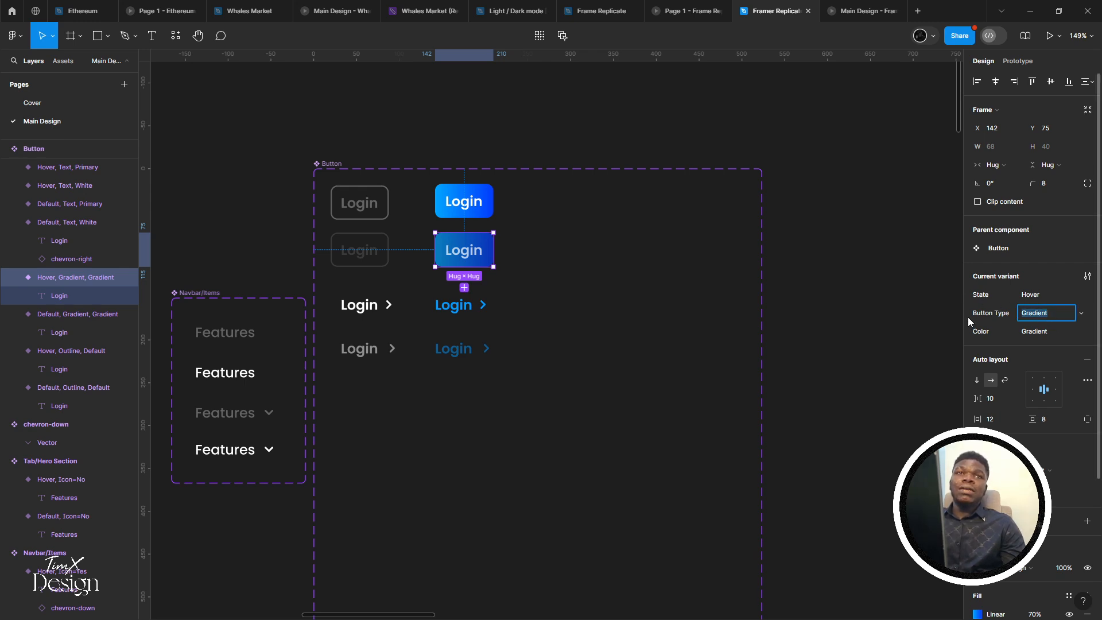
text(Fill)
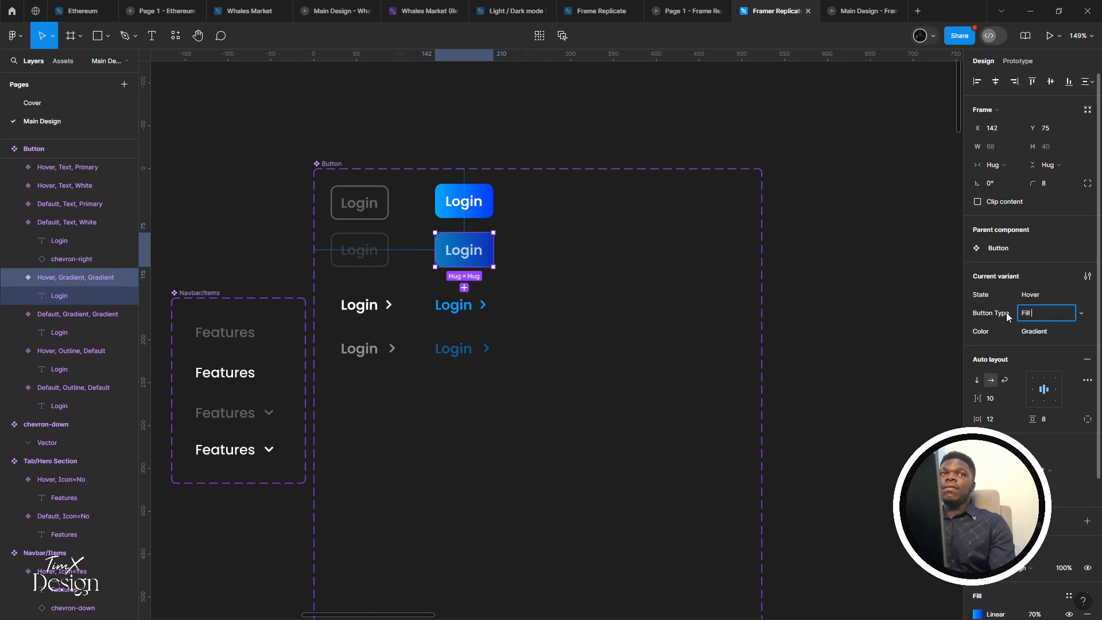
key(Return)
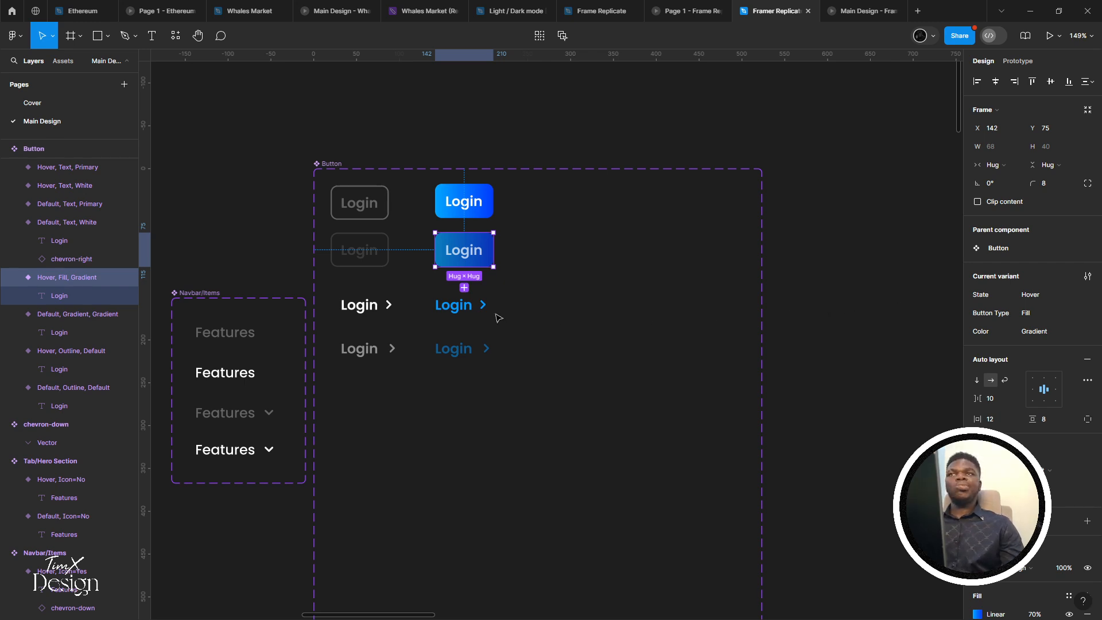
click(474, 213)
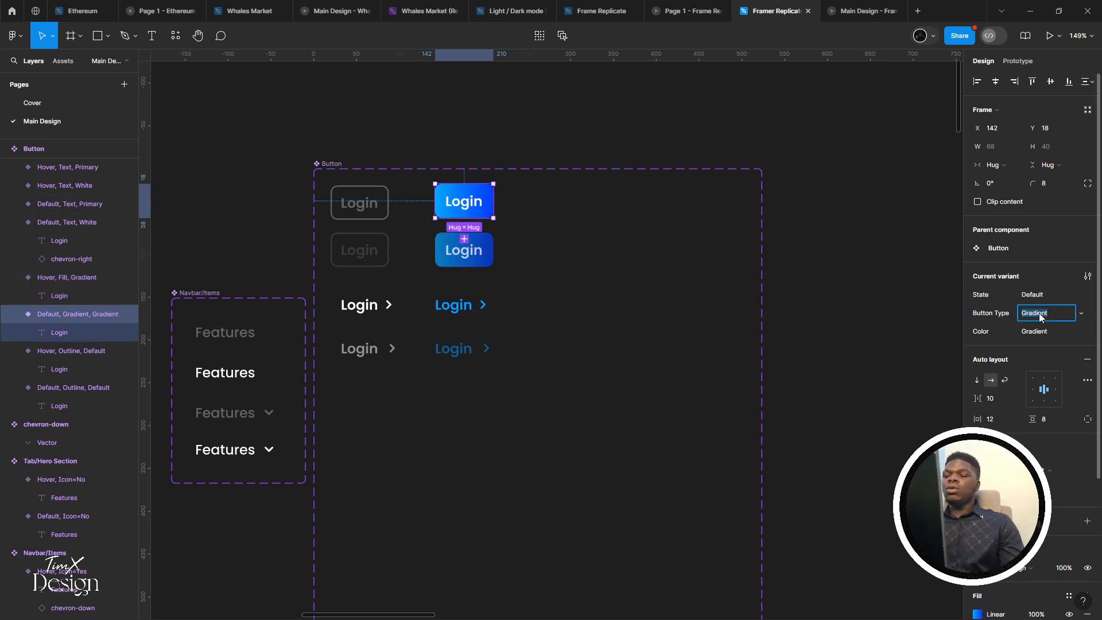
text(Fill)
key(Return)
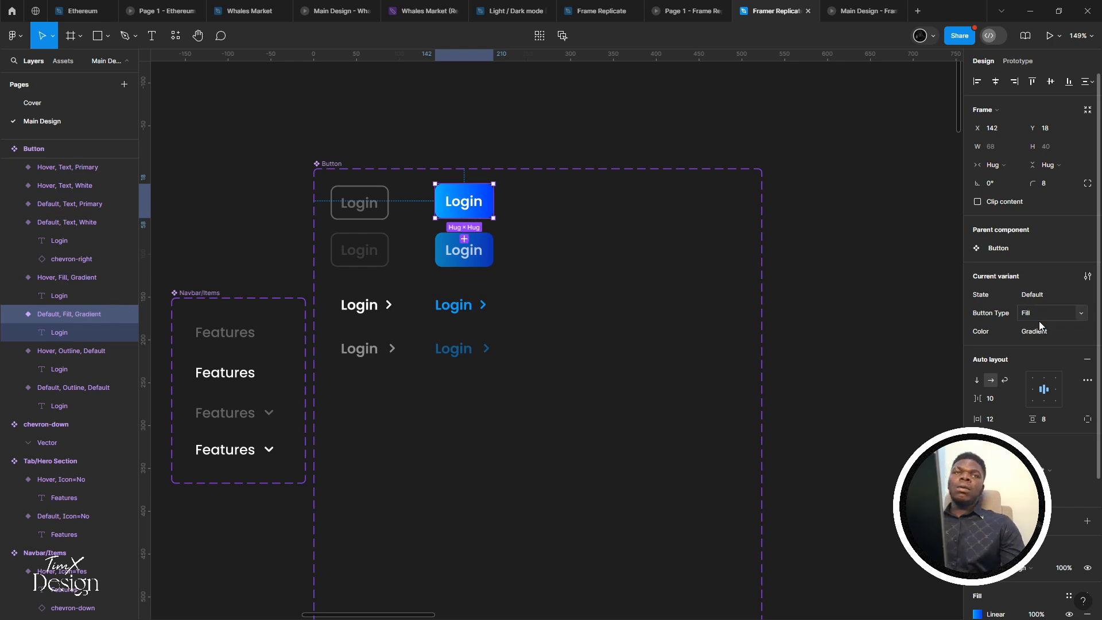
click(1048, 332)
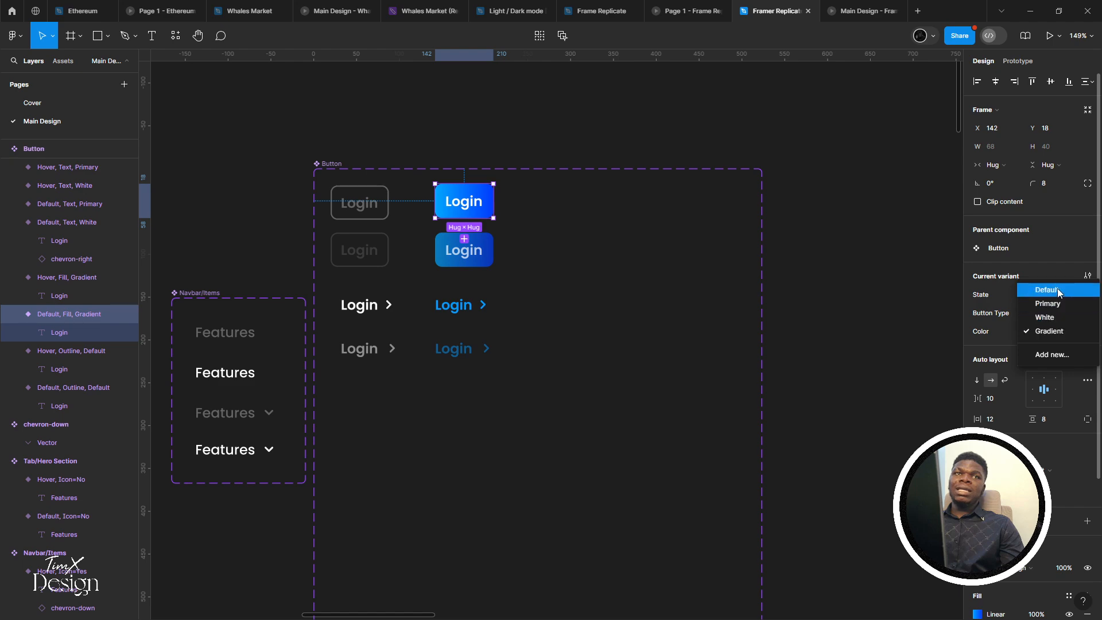
click(617, 312)
Examine the Meet our Customer button instance under the Layout text against the hero section of the page design
scroll(614, 310, down, 5)
drag(627, 464, 545, 229)
drag(589, 461, 519, 232)
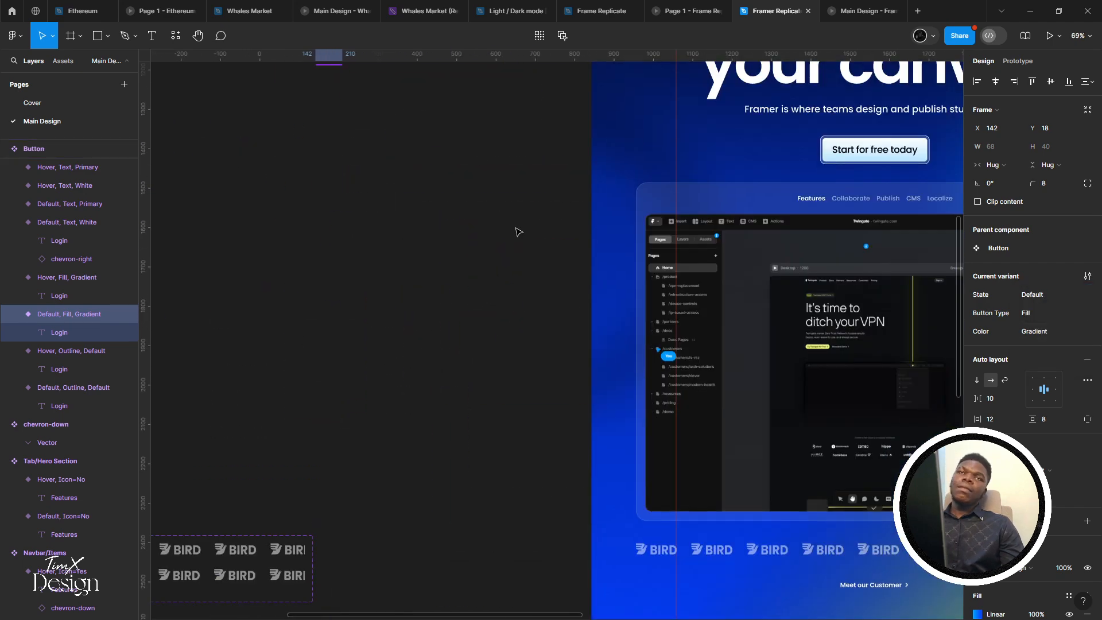
scroll(519, 232, down, 4)
drag(603, 431, 421, 179)
scroll(438, 280, up, 7)
click(445, 253)
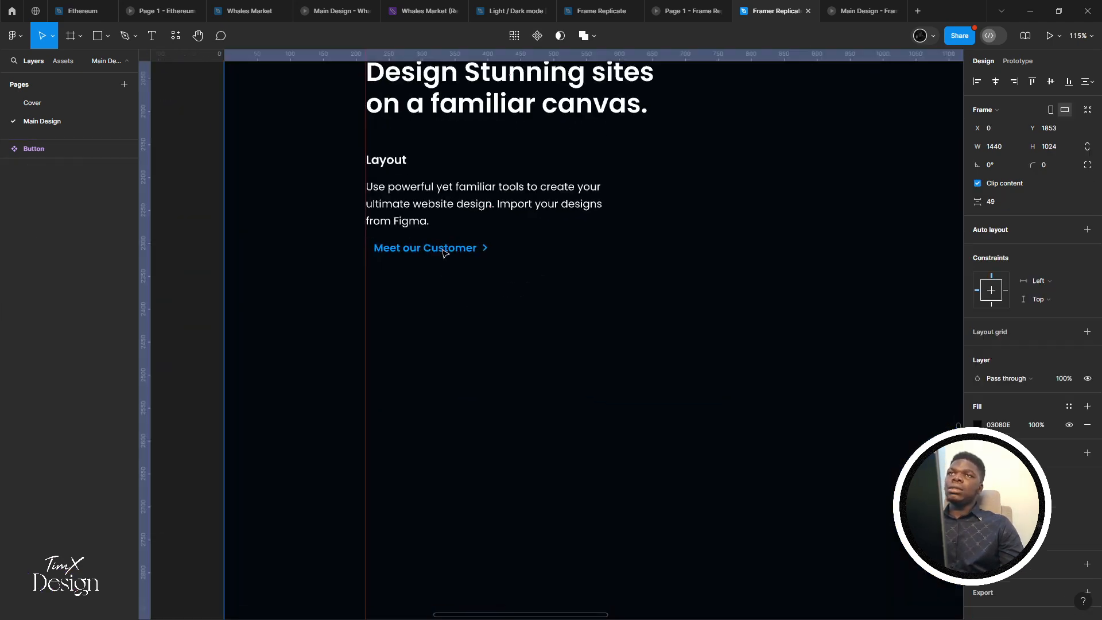
double_click(444, 252)
double_click(444, 252)
scroll(635, 415, up, 2)
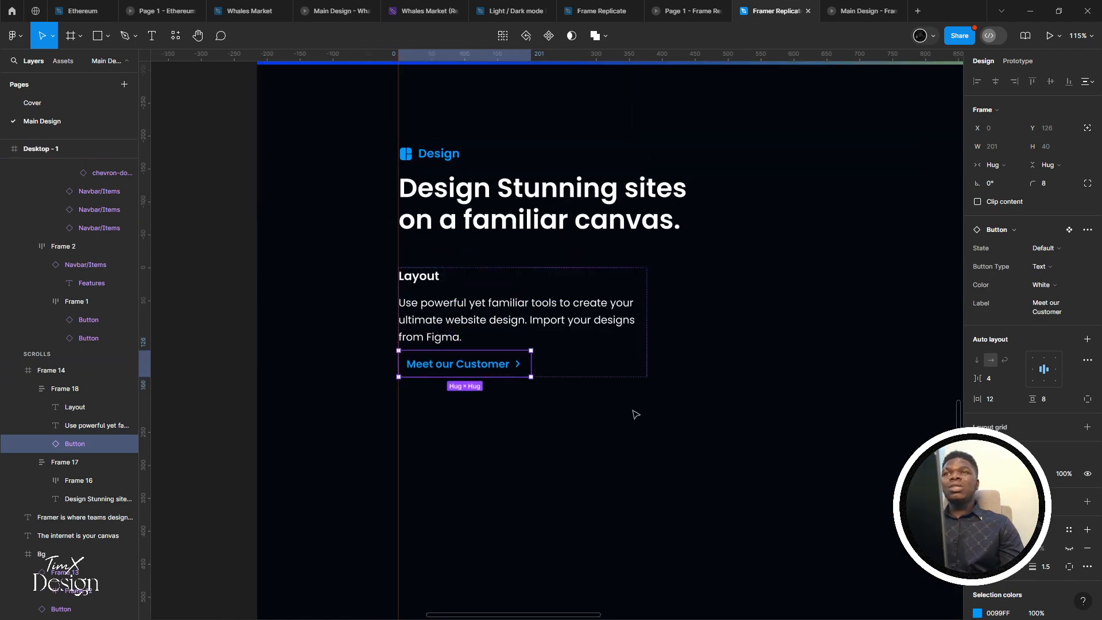
scroll(561, 246, down, 4)
scroll(516, 276, up, 10)
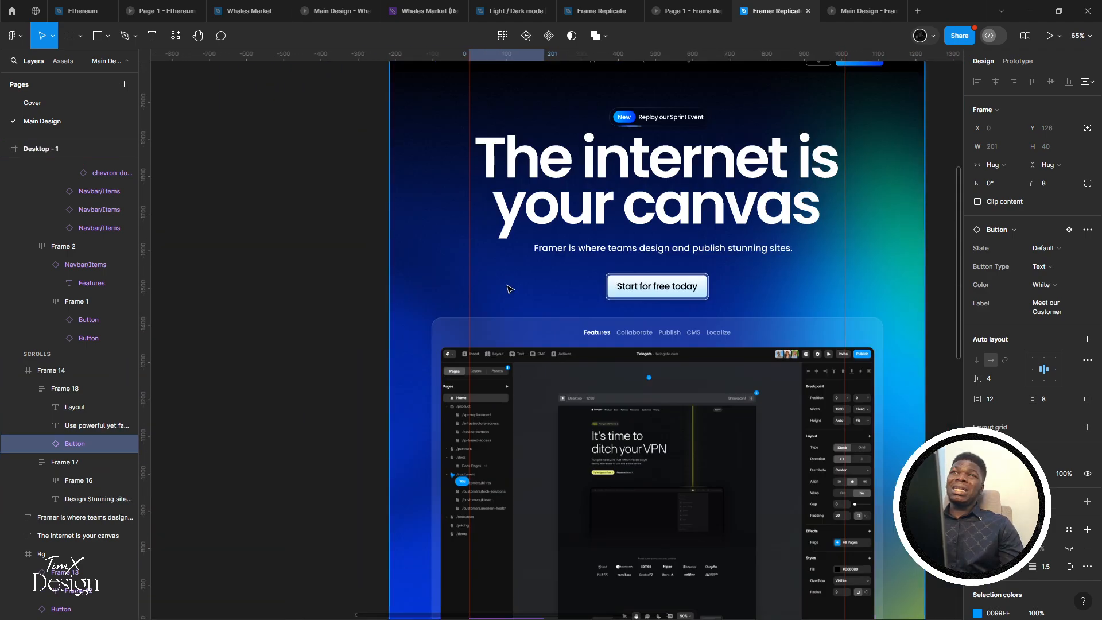
scroll(510, 288, up, 8)
scroll(514, 111, down, 4)
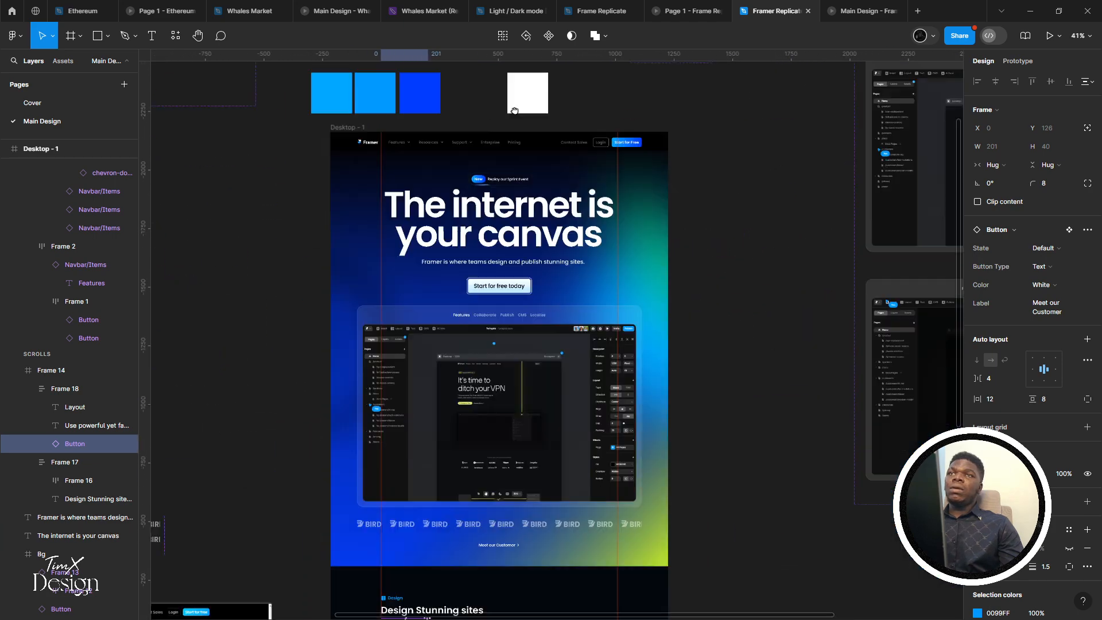
scroll(497, 315, down, 5)
scroll(386, 337, up, 9)
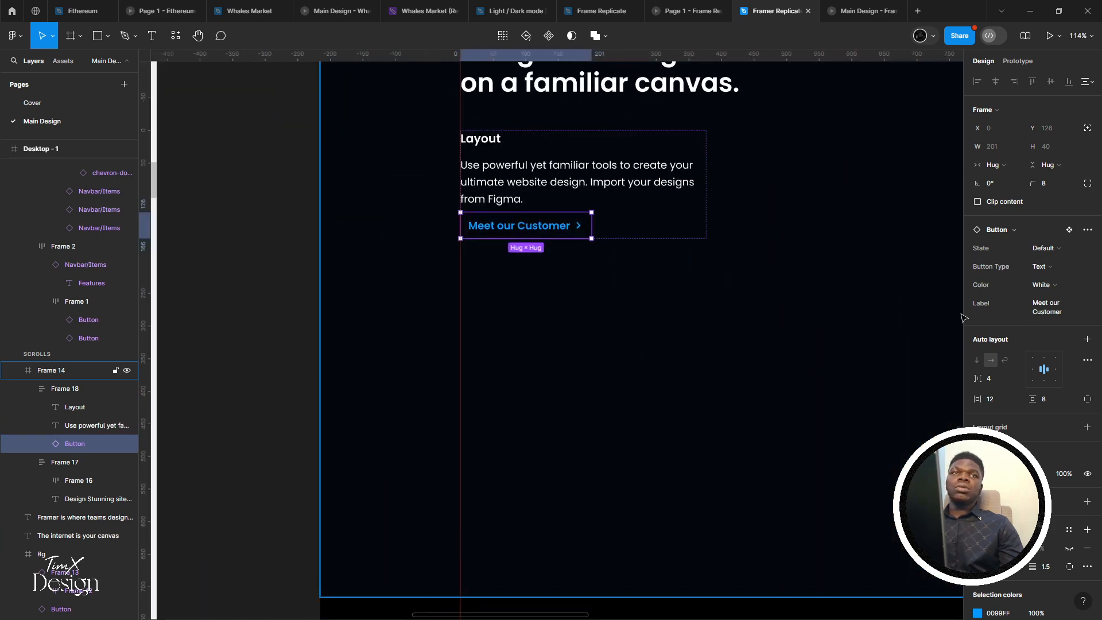
Set the horizontal padding of the Meet our Customer button to 0 and check its hover effect in the prototype preview
click(993, 401)
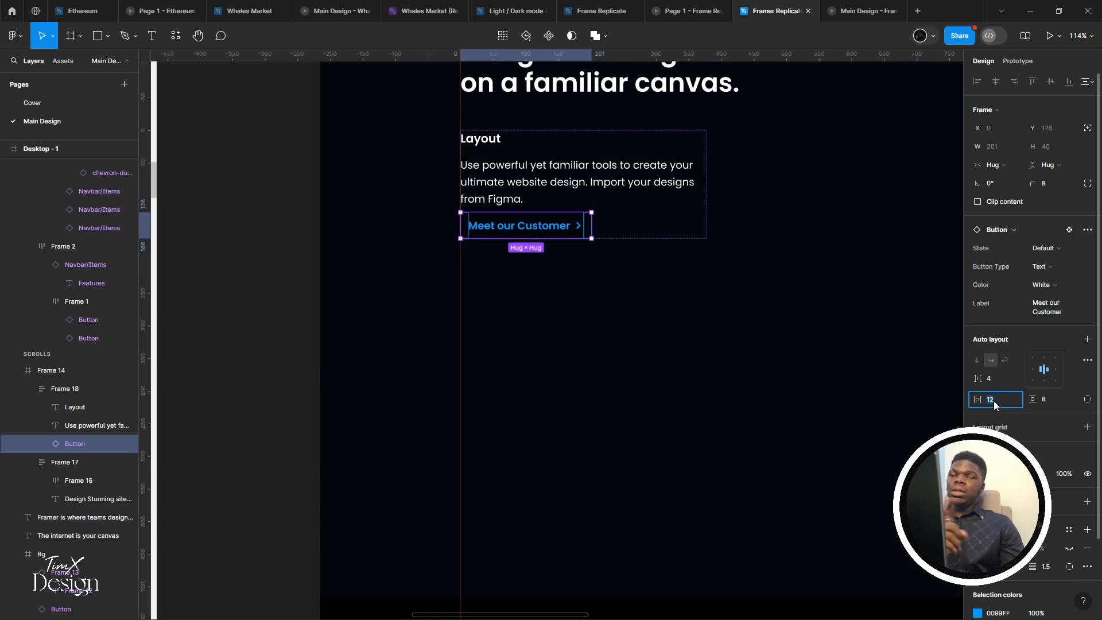
text(0)
key(Return)
scroll(736, 246, up, 2)
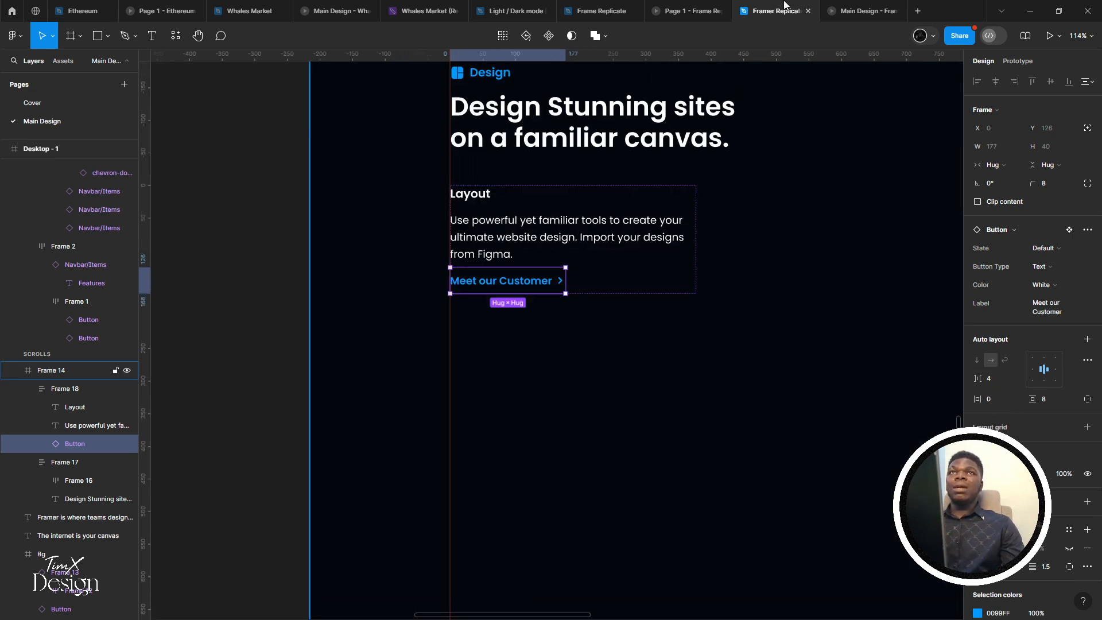
click(860, 11)
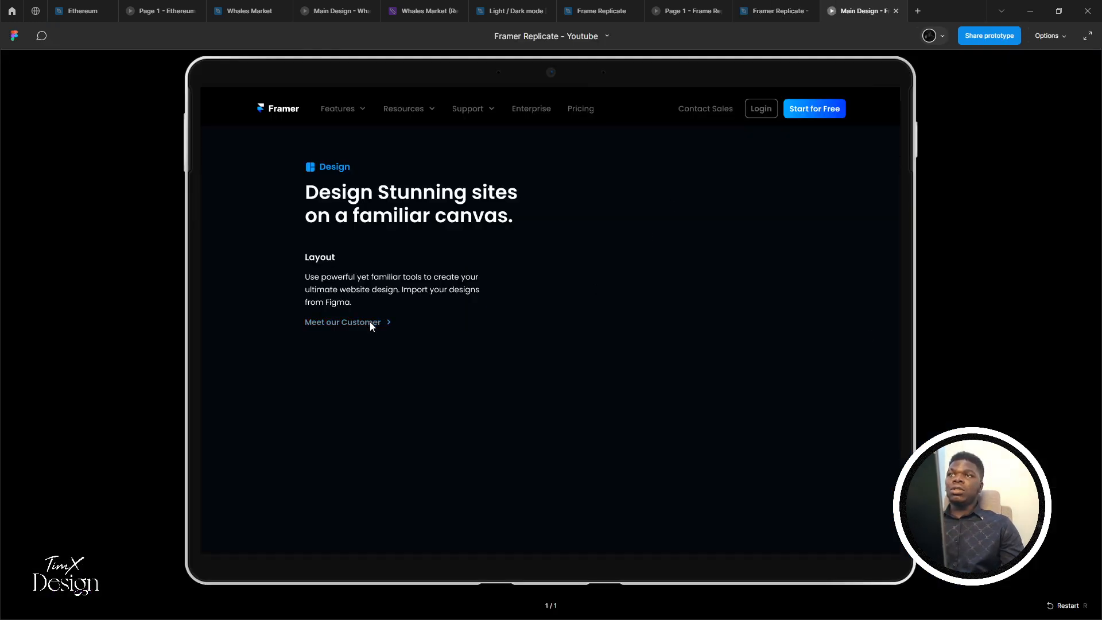
click(775, 11)
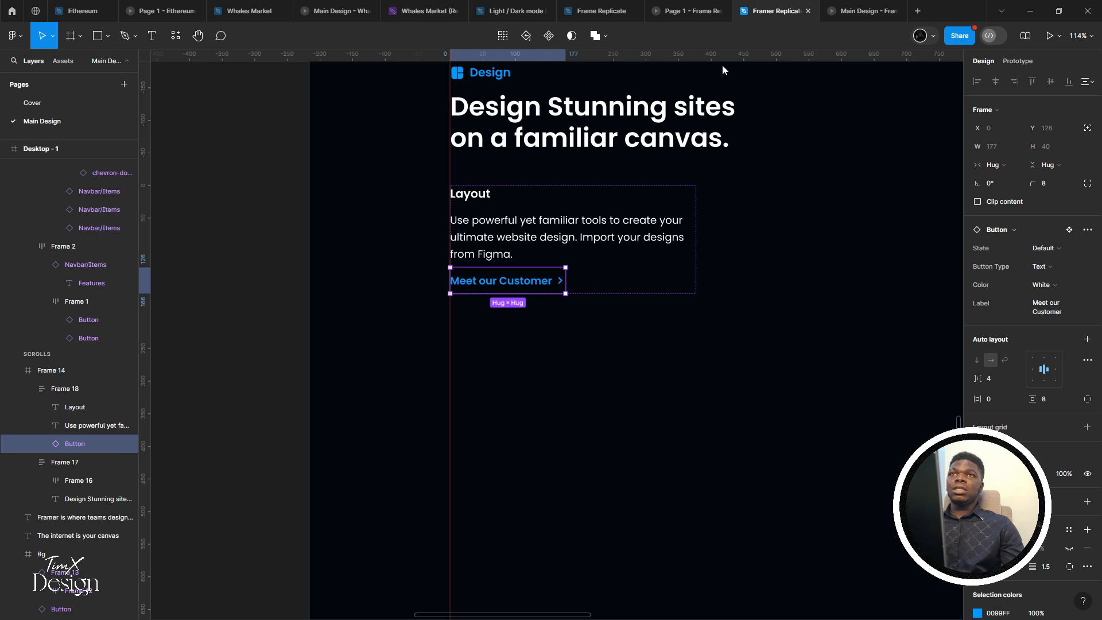
Try resetting all changes on the Meet our Customer button and viewing its Color options, and undo the reset
right_click(498, 280)
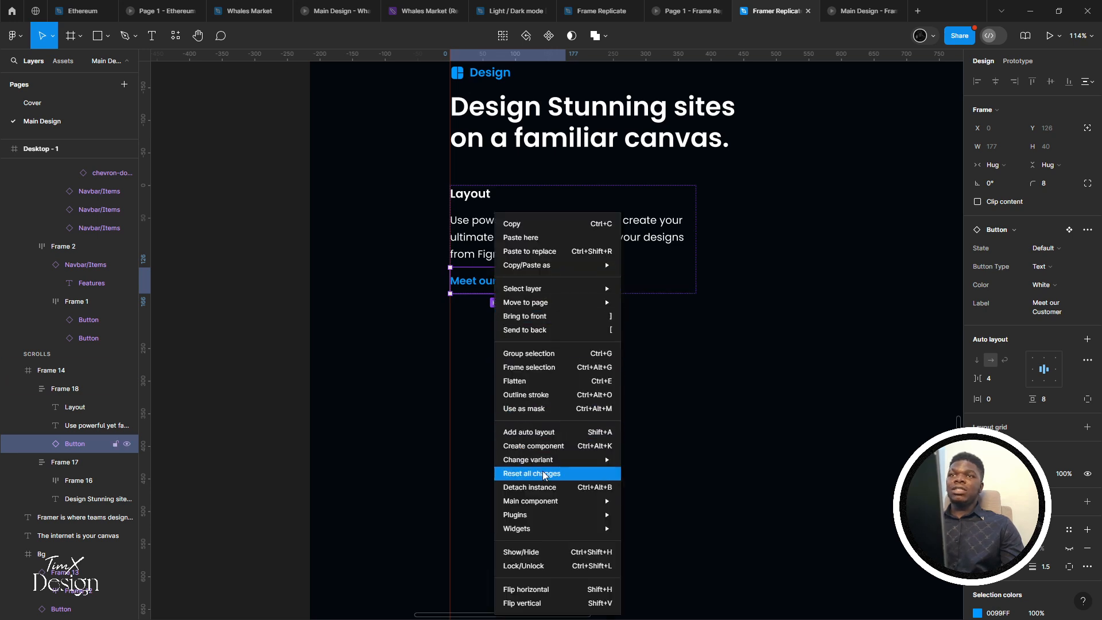
click(560, 471)
click(1050, 285)
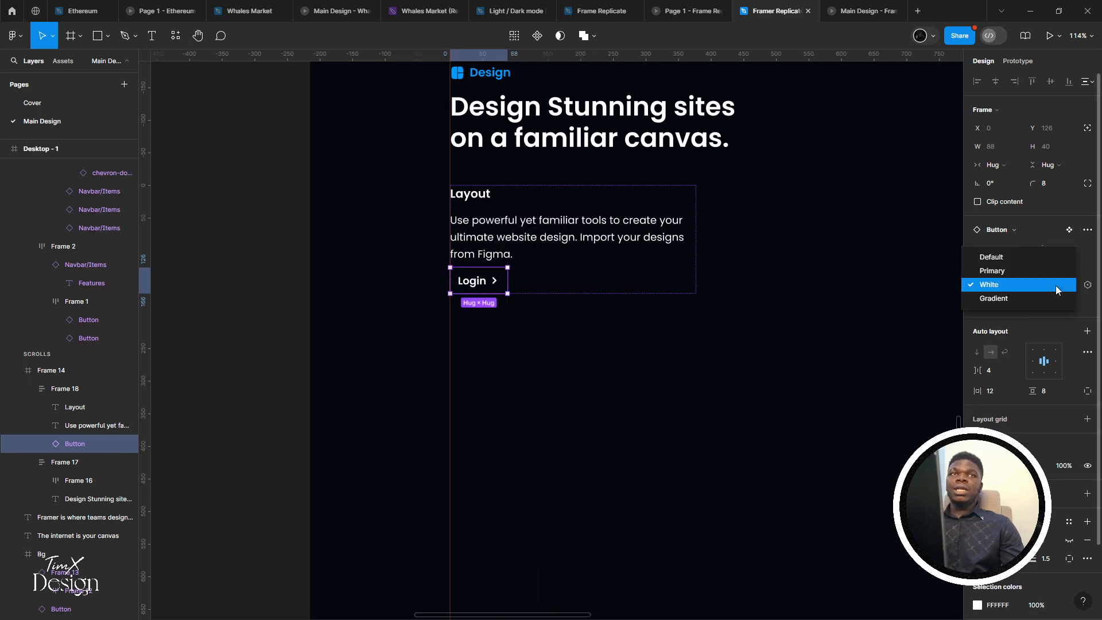
click(902, 372)
key(ctrl+z)
click(1051, 316)
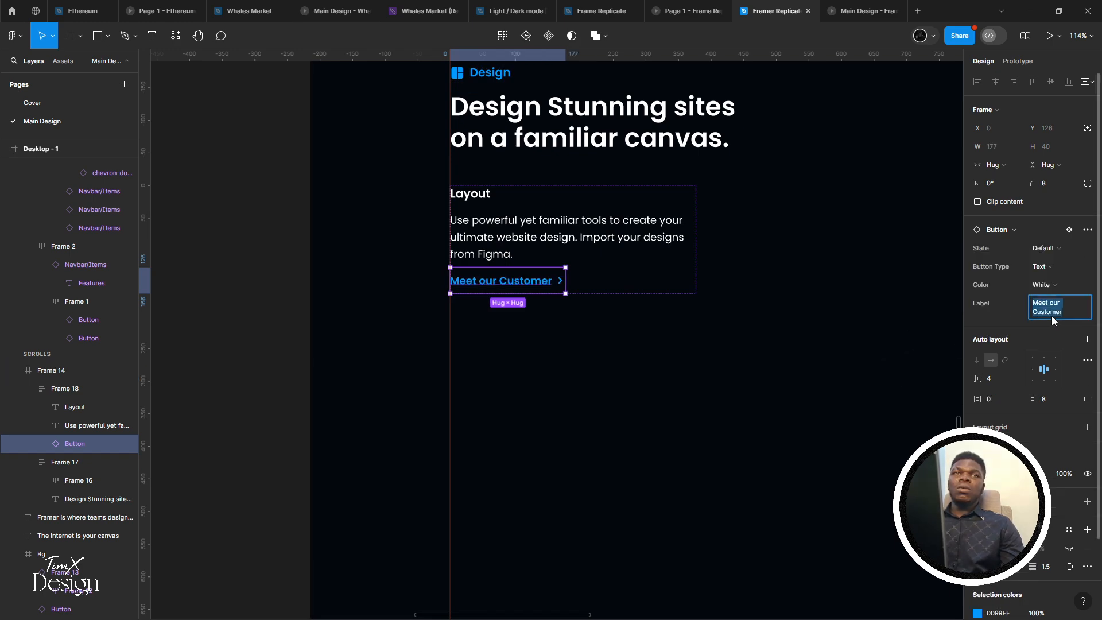
click(988, 288)
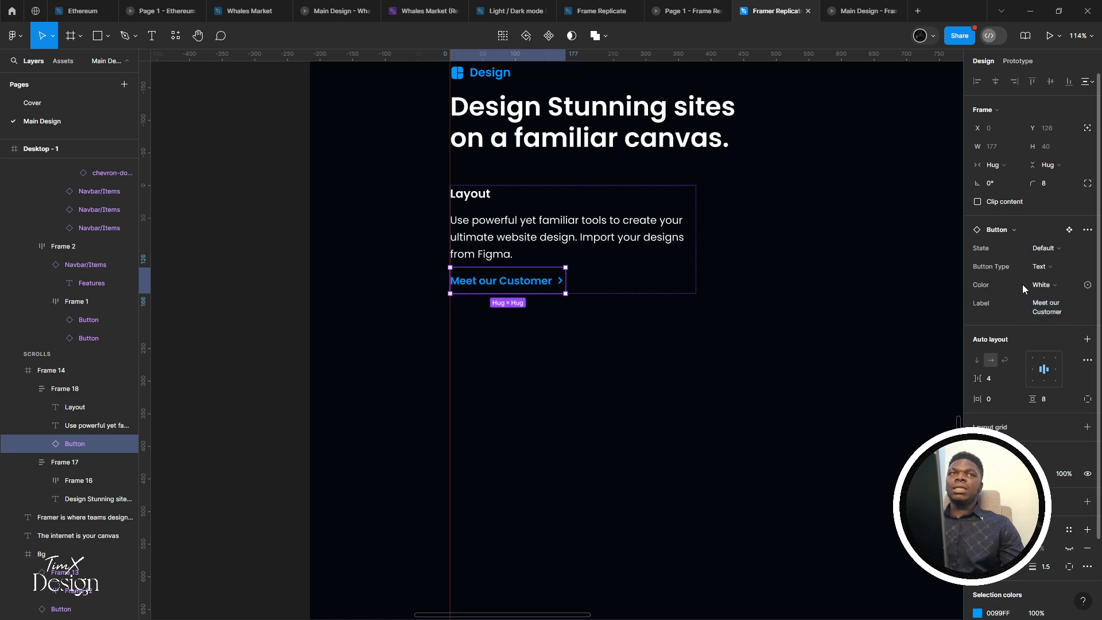
Reset all changes on the button instance under the Layout text and set its Color to Primary
right_click(537, 280)
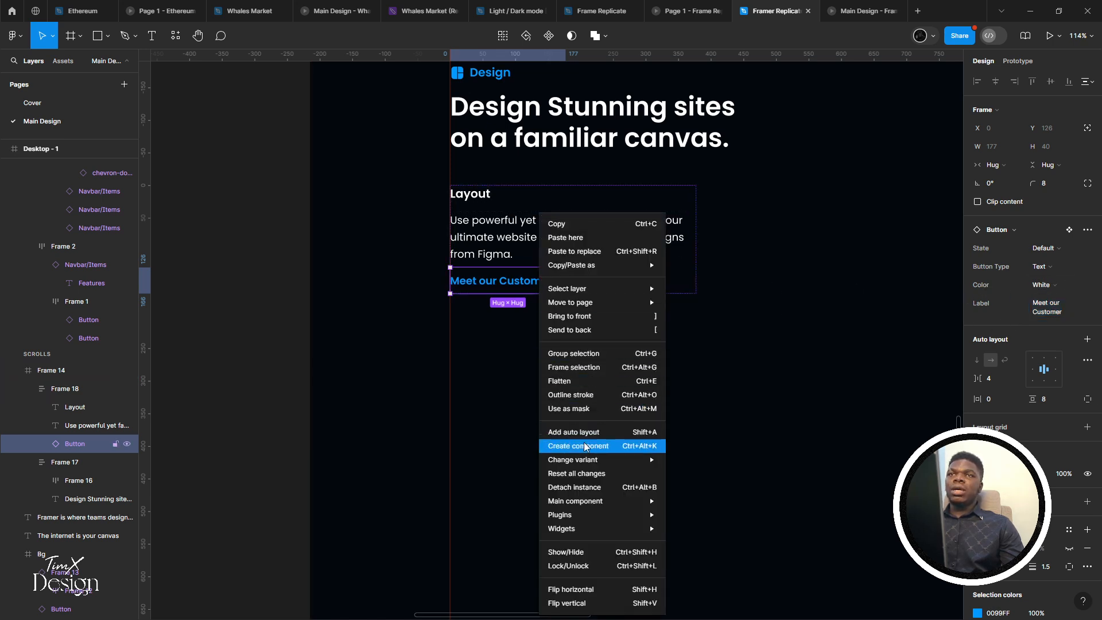
click(595, 474)
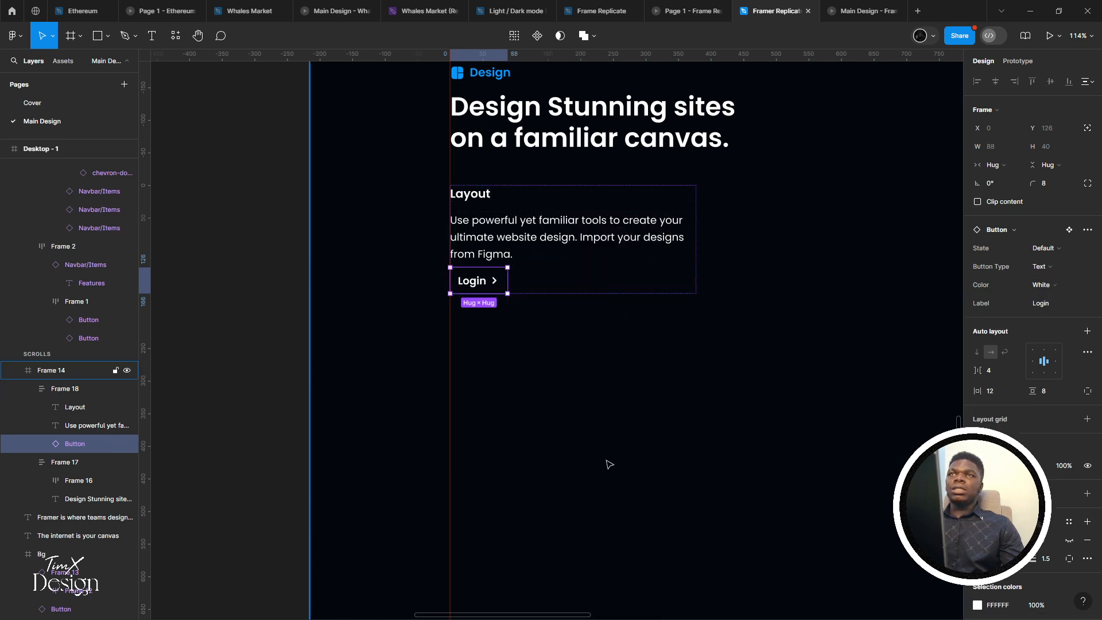
click(1061, 283)
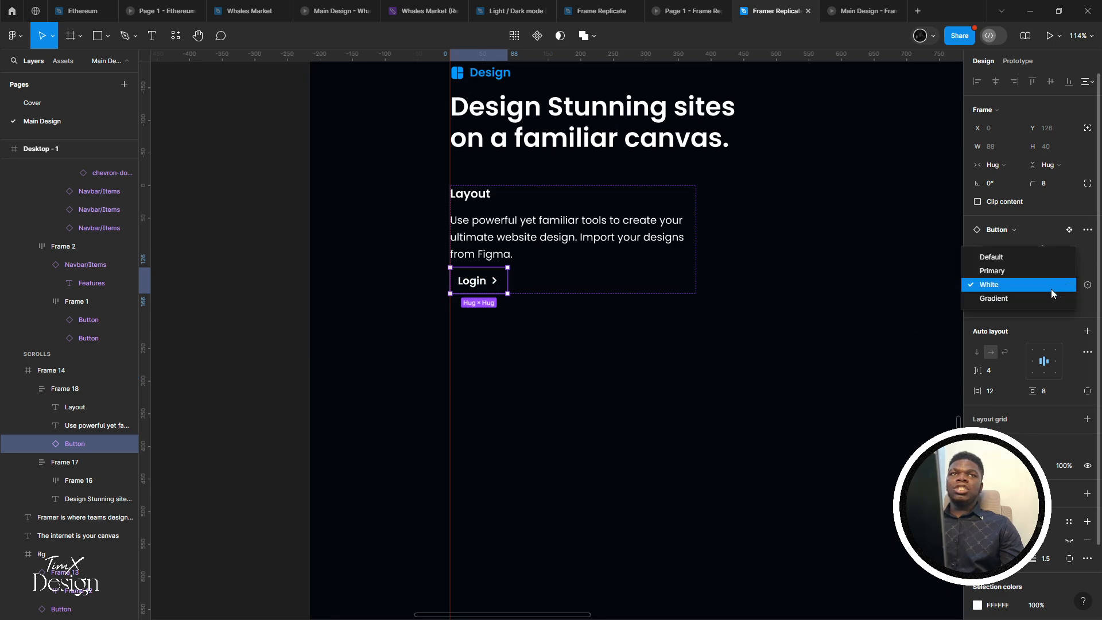
click(1008, 271)
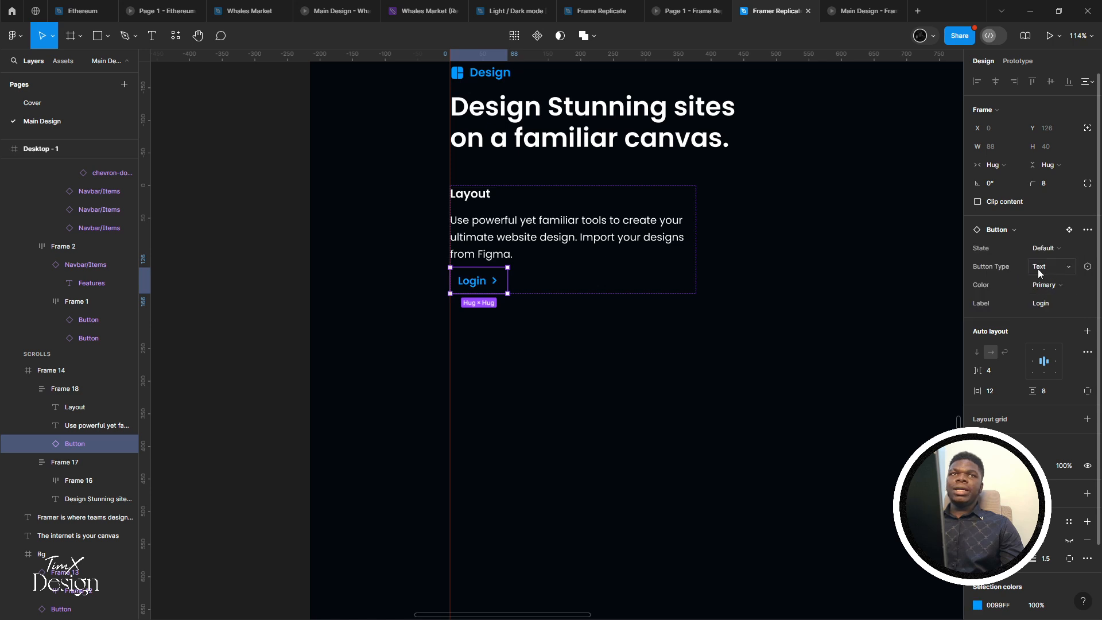
click(1039, 273)
click(1040, 277)
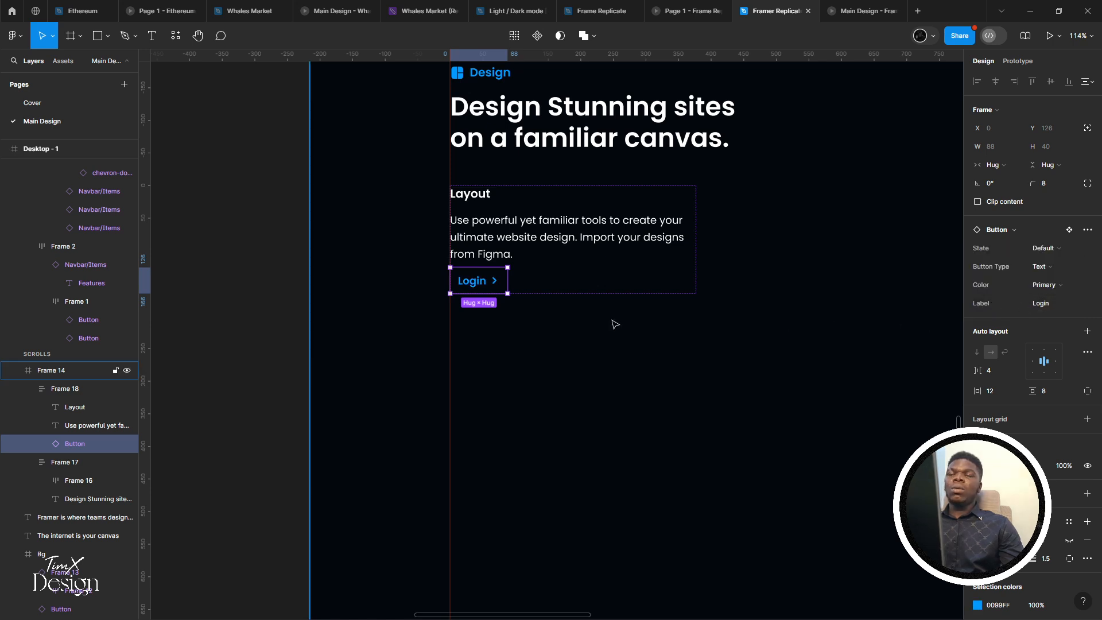
Preview the Primary Login button in the prototype, and inspect the hover interaction of the default Primary text variant in the Button set
click(865, 11)
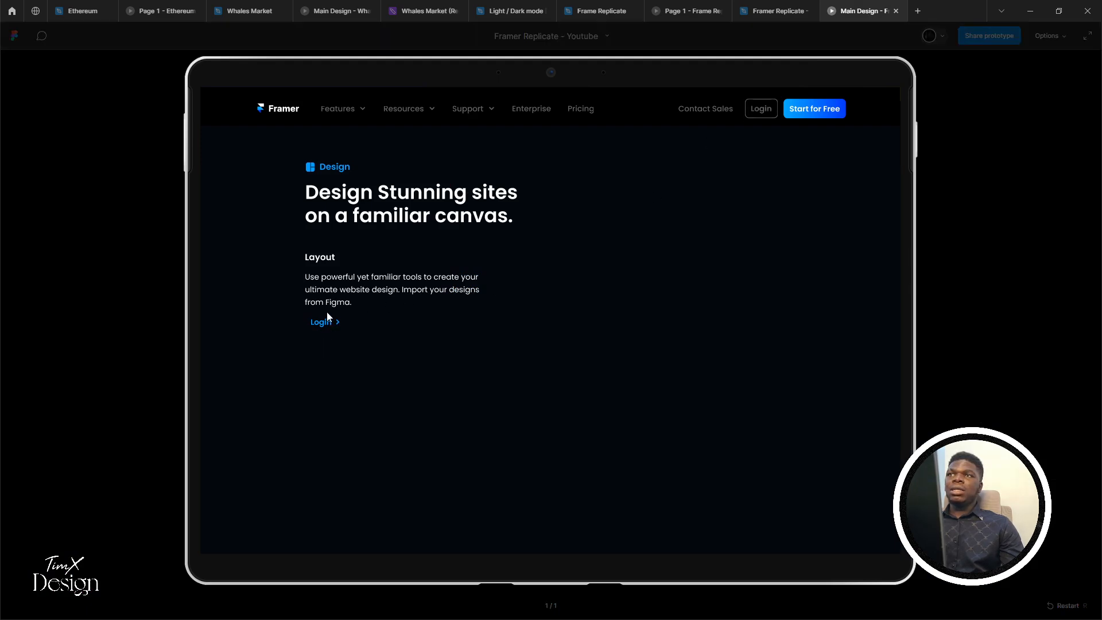
click(775, 11)
scroll(677, 162, up, 15)
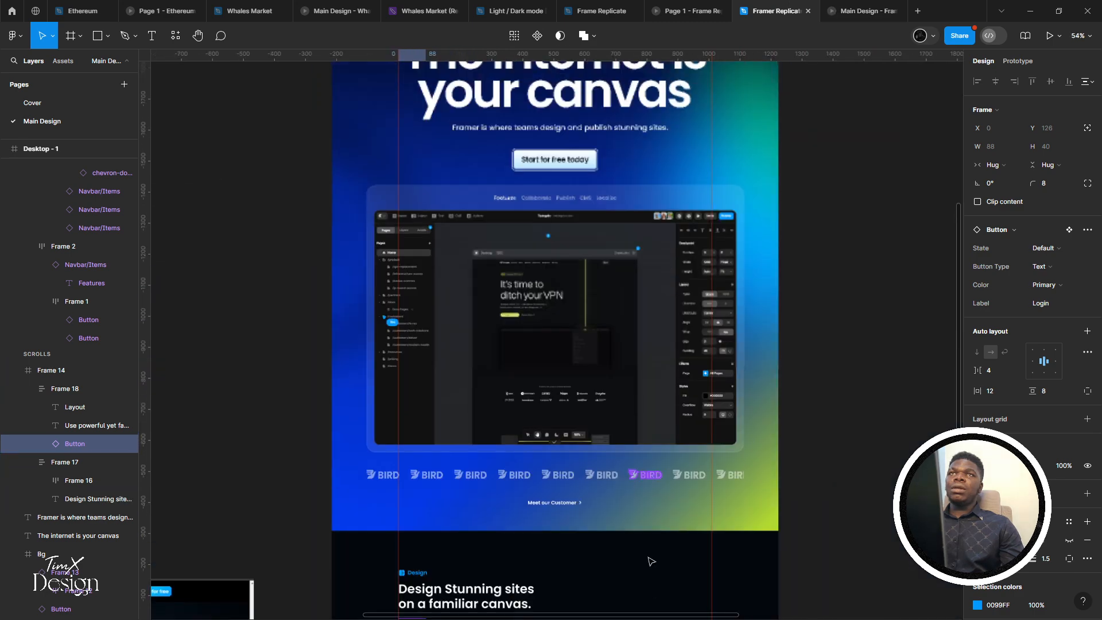
ctrl+scroll(682, 305, up, 5)
scroll(494, 355, left, 10)
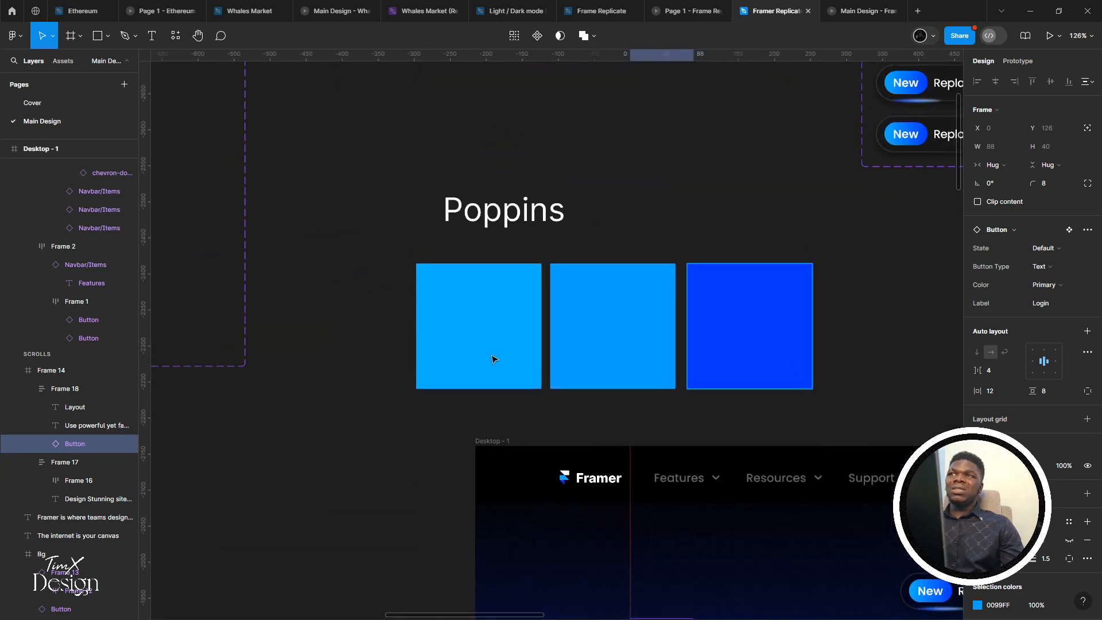
ctrl+scroll(504, 341, up, 5)
key(Escape)
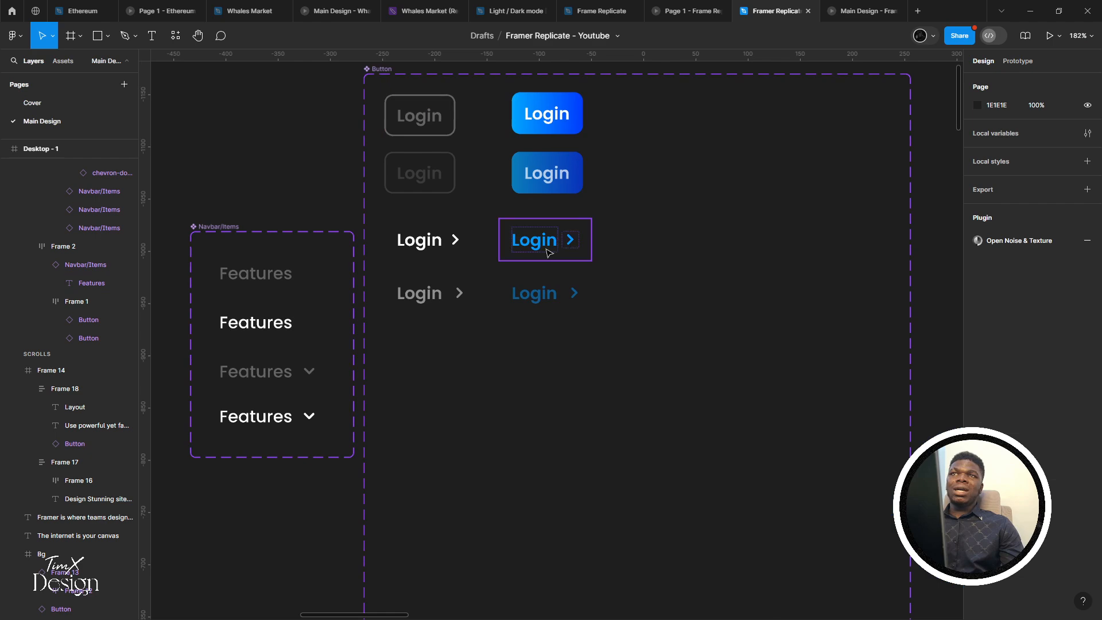
click(540, 240)
click(1017, 61)
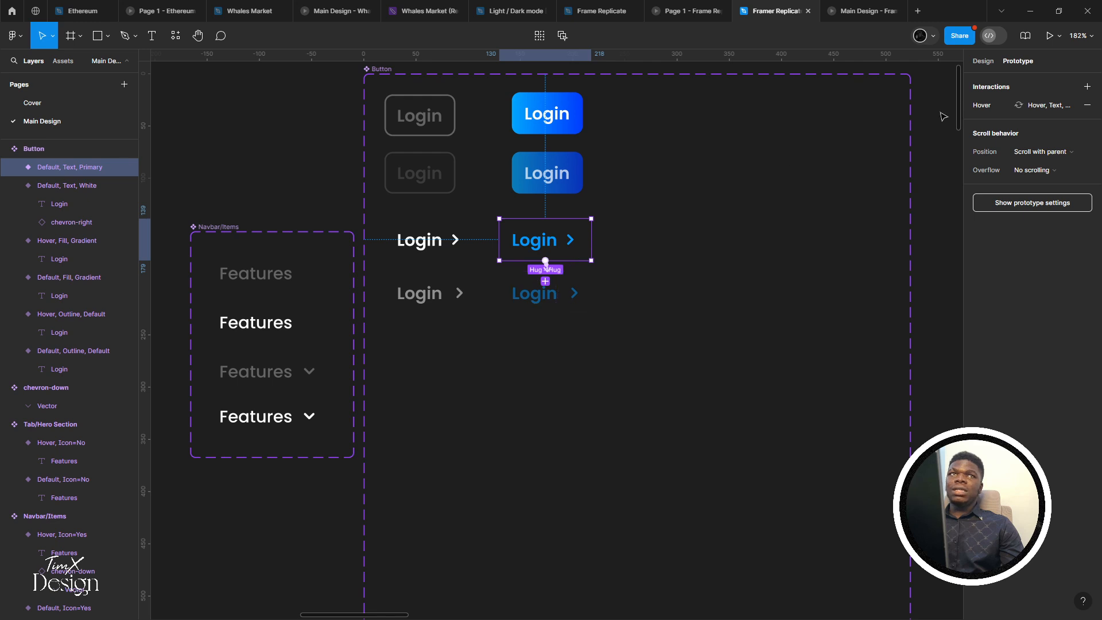
click(1000, 105)
scroll(545, 280, up, 5)
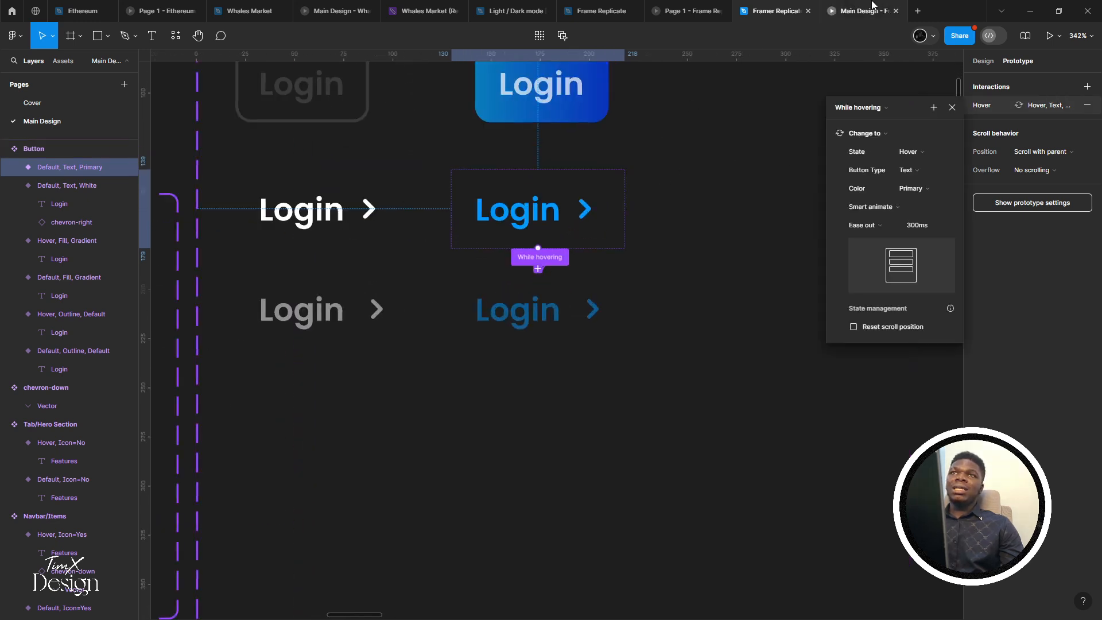
Reload the prototype preview and return to the Button component set in the design file
click(870, 5)
right_click(870, 6)
click(897, 69)
click(805, 8)
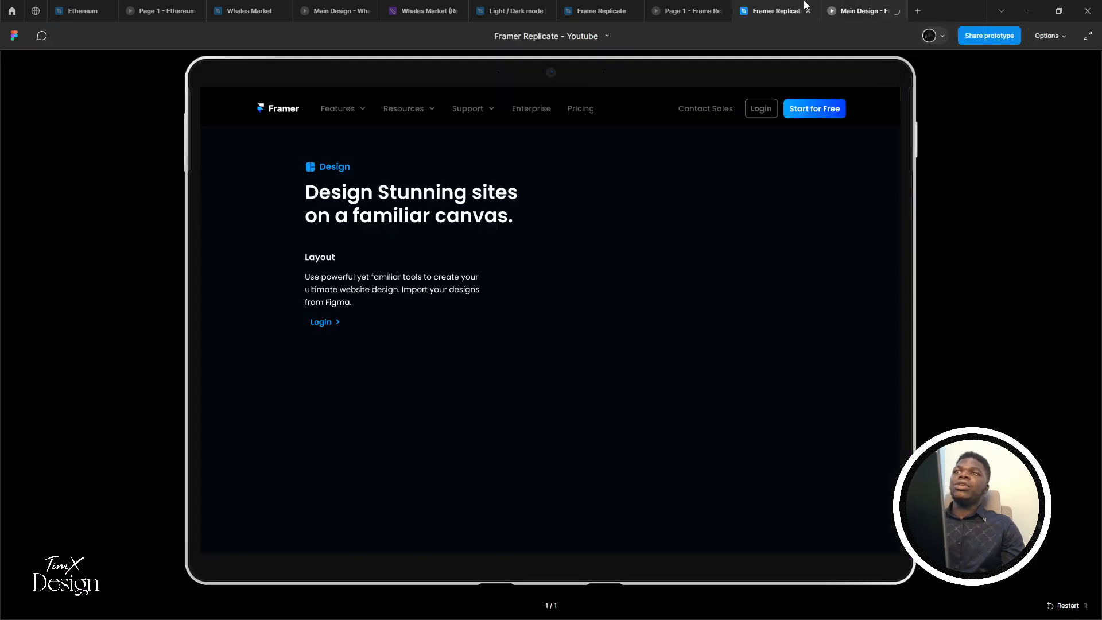
scroll(664, 223, down, 4)
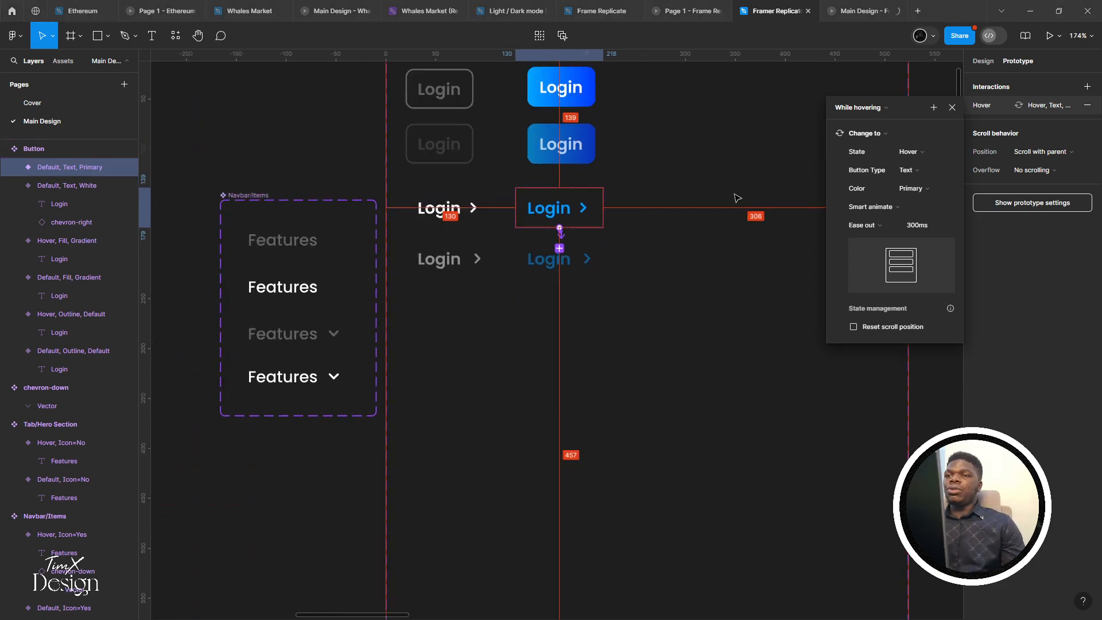
Switch to the Framer website in Chrome, examine the link text under Layout in the Design section, and return to the design file
key(alt+Tab)
drag(379, 334, 351, 326)
drag(203, 332, 331, 333)
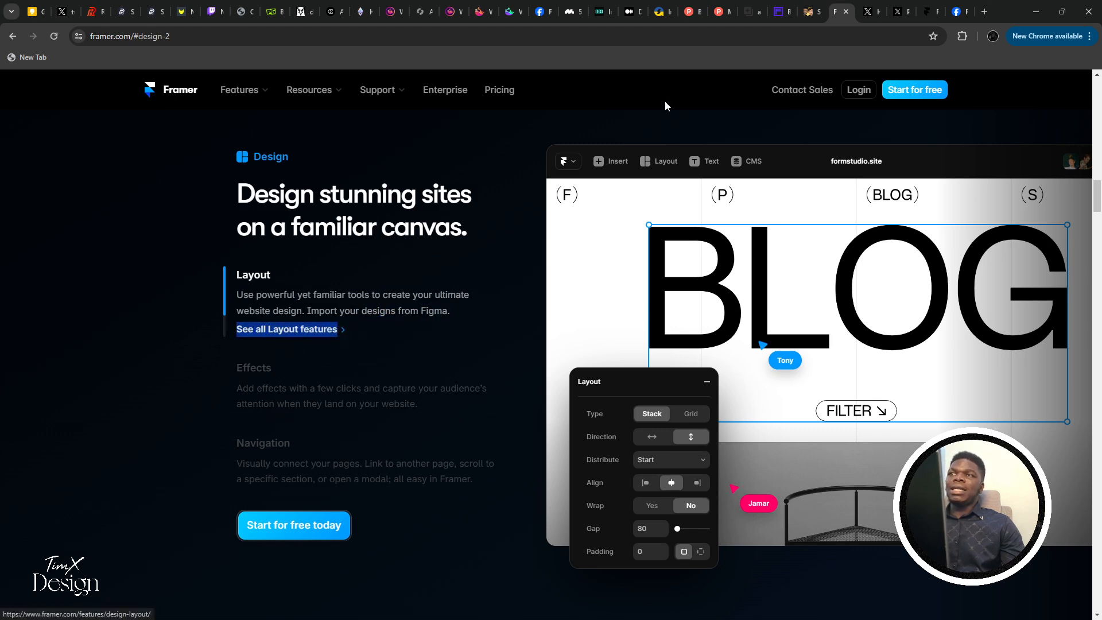
key(alt+Tab)
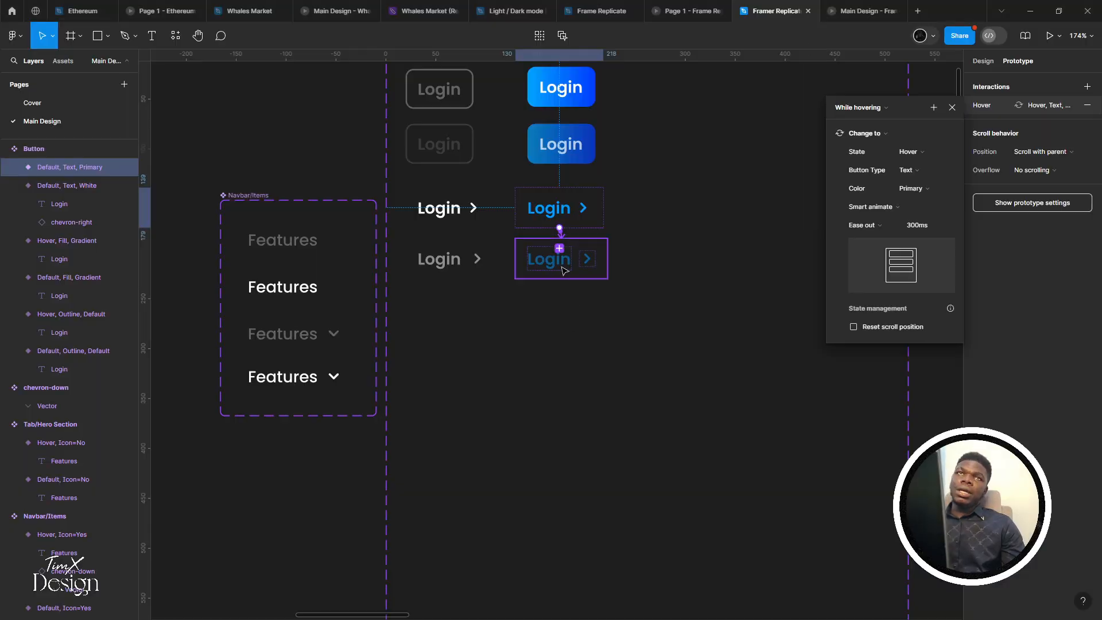
Check the hover effect of the Login link under Layout in the reloaded prototype preview
scroll(534, 330, down, 4)
drag(603, 371, 540, 108)
click(855, 10)
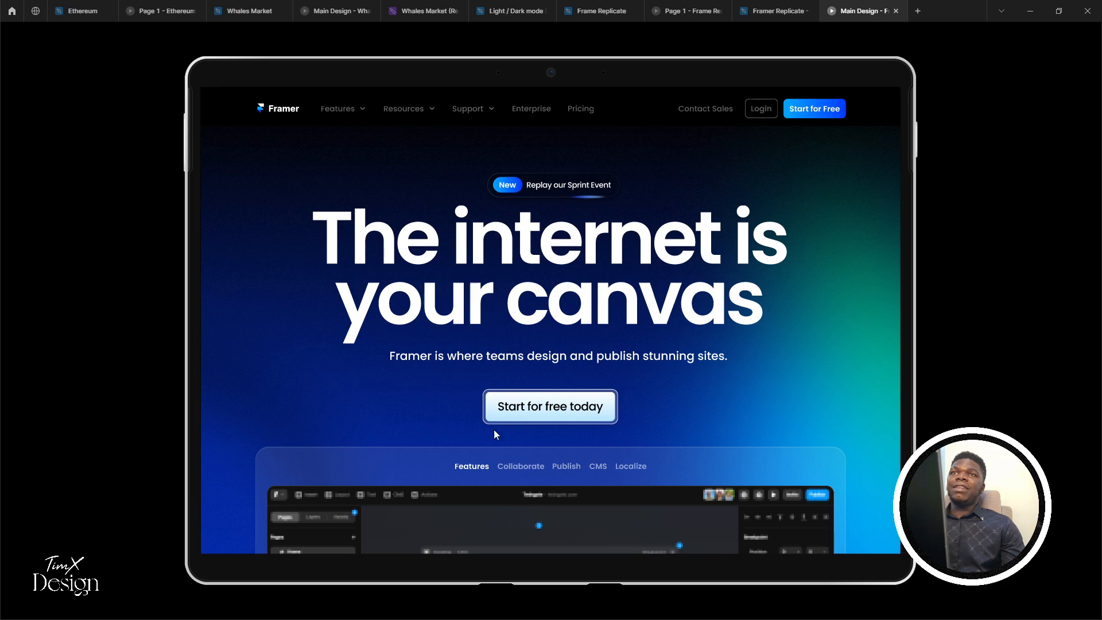
scroll(494, 429, down, 10)
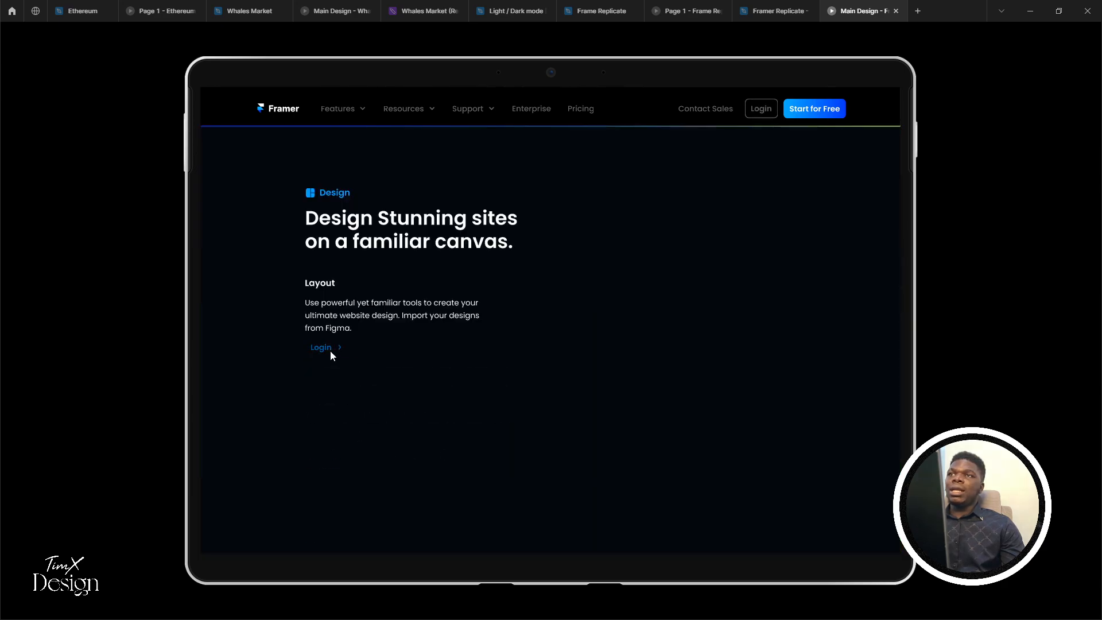
click(776, 11)
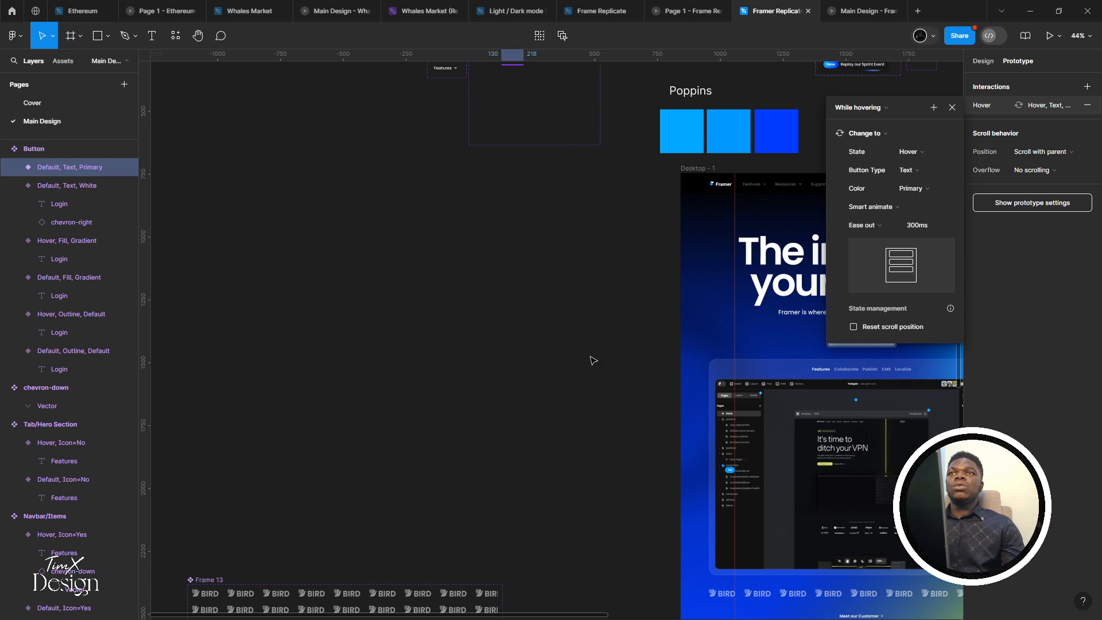
Set the horizontal padding of the Login link under Layout to 0 and check its alignment in the prototype preview
scroll(544, 347, down, 10)
scroll(472, 383, up, 5)
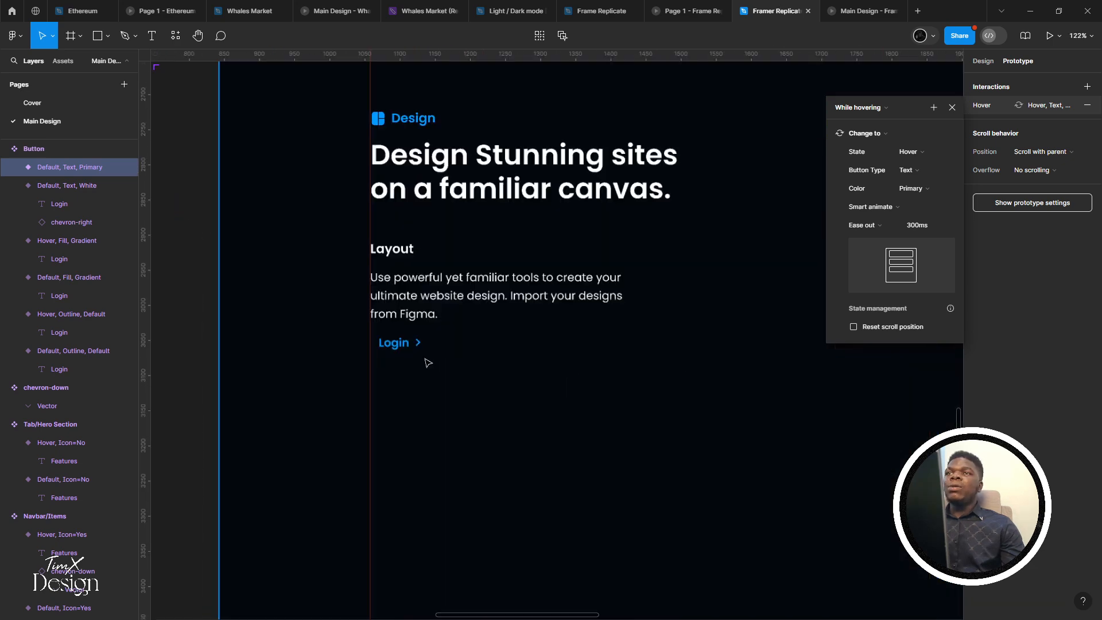
click(421, 412)
scroll(631, 229, down, 2)
click(991, 63)
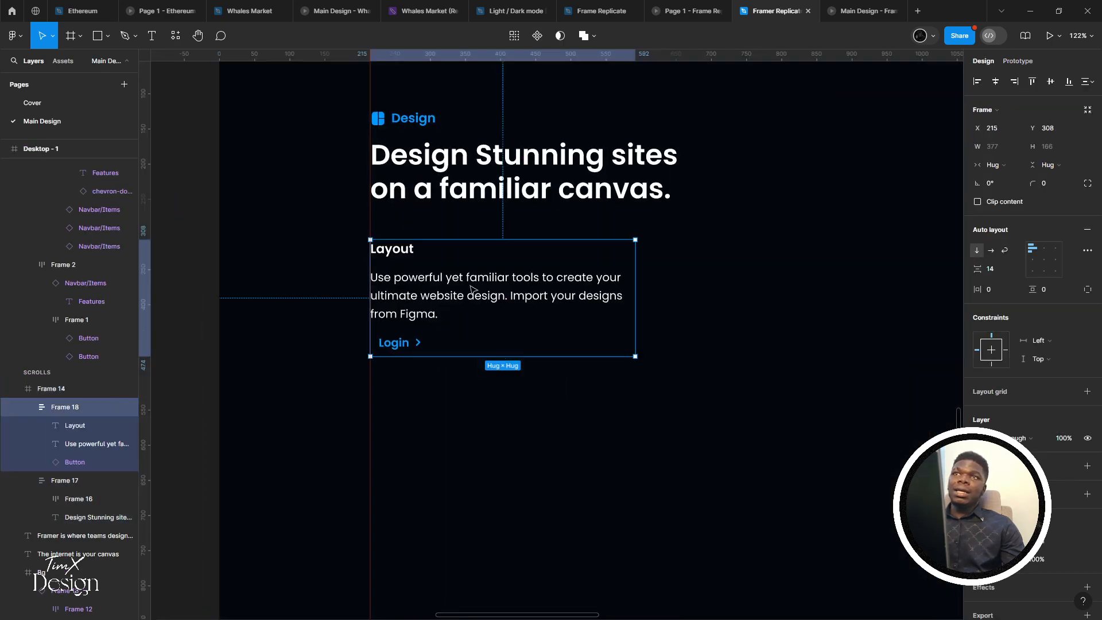
click(386, 340)
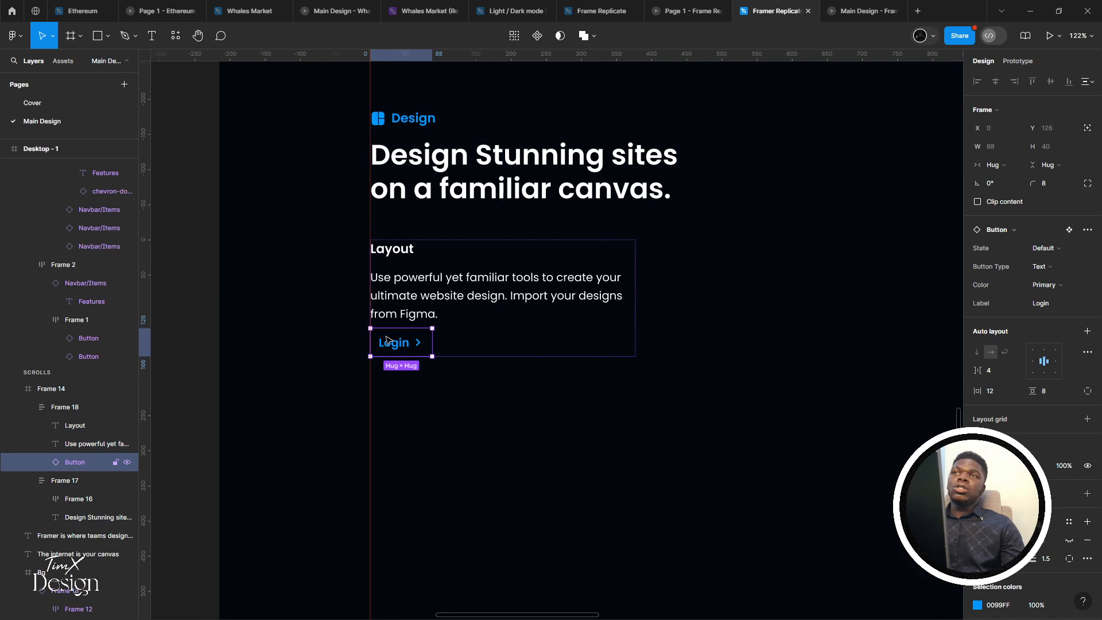
click(1002, 396)
text(0)
key(Return)
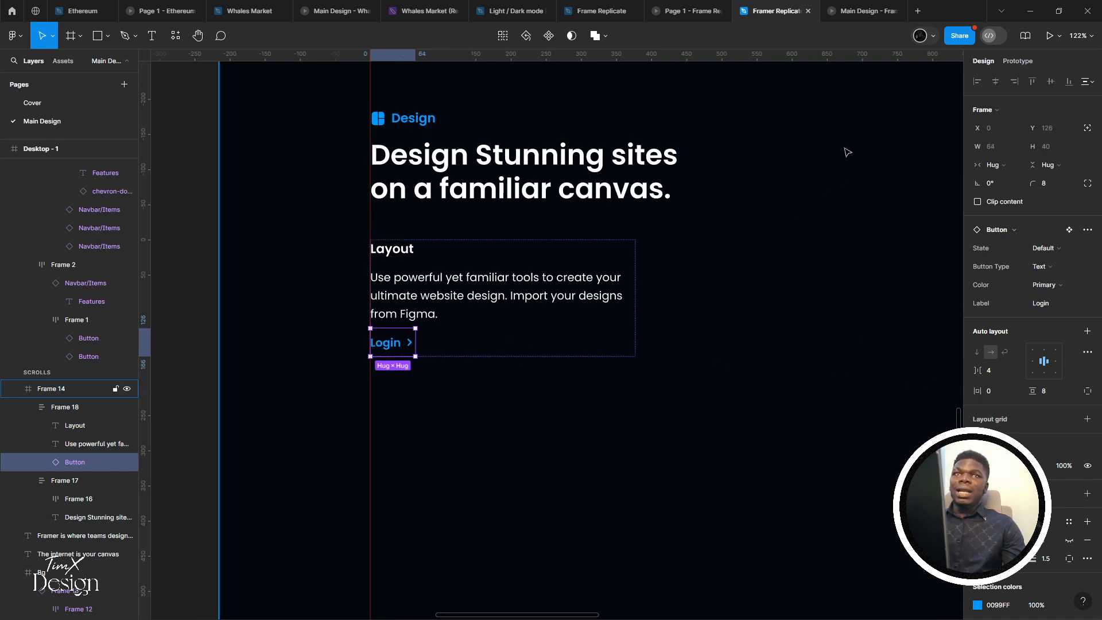
click(861, 11)
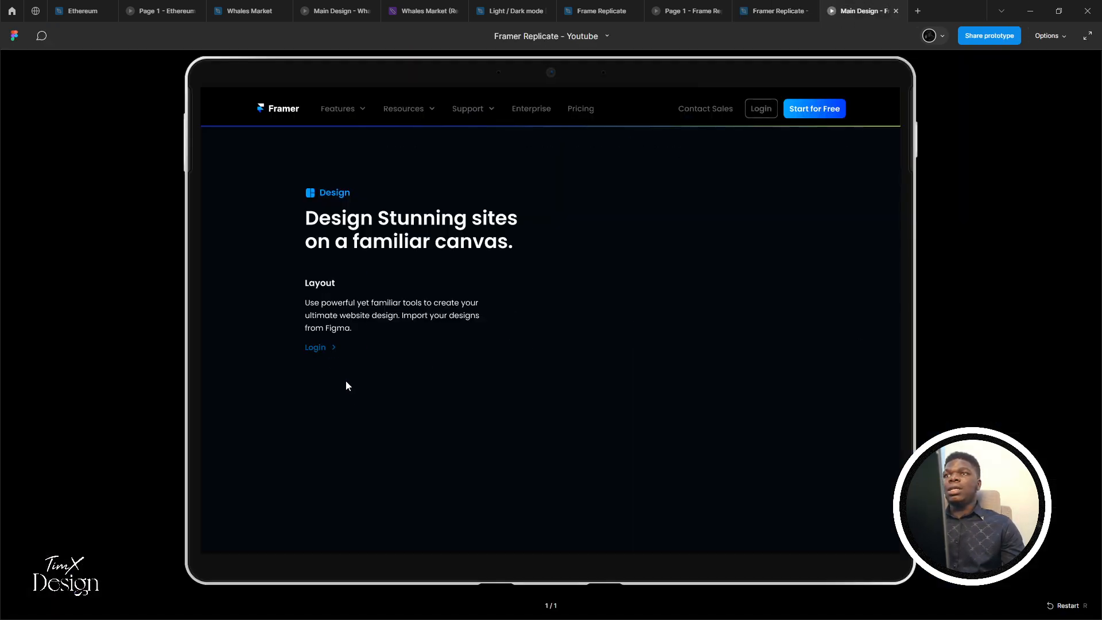
click(778, 11)
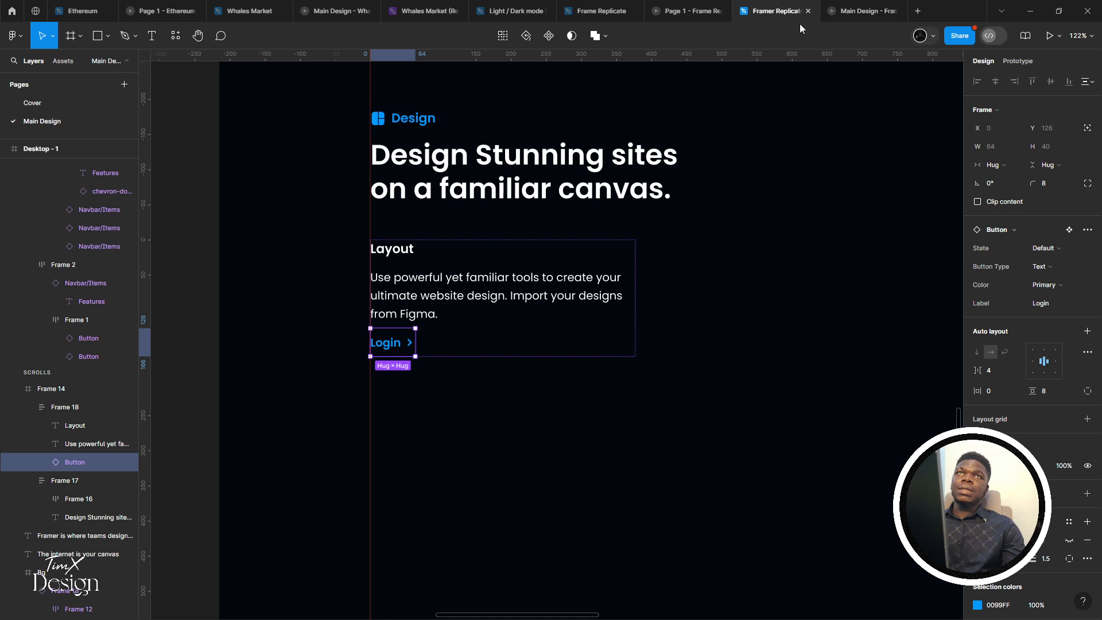
Change the label of the link under Layout to "See all Layout features" and check it in the prototype preview
click(1056, 309)
text(See all Layout features)
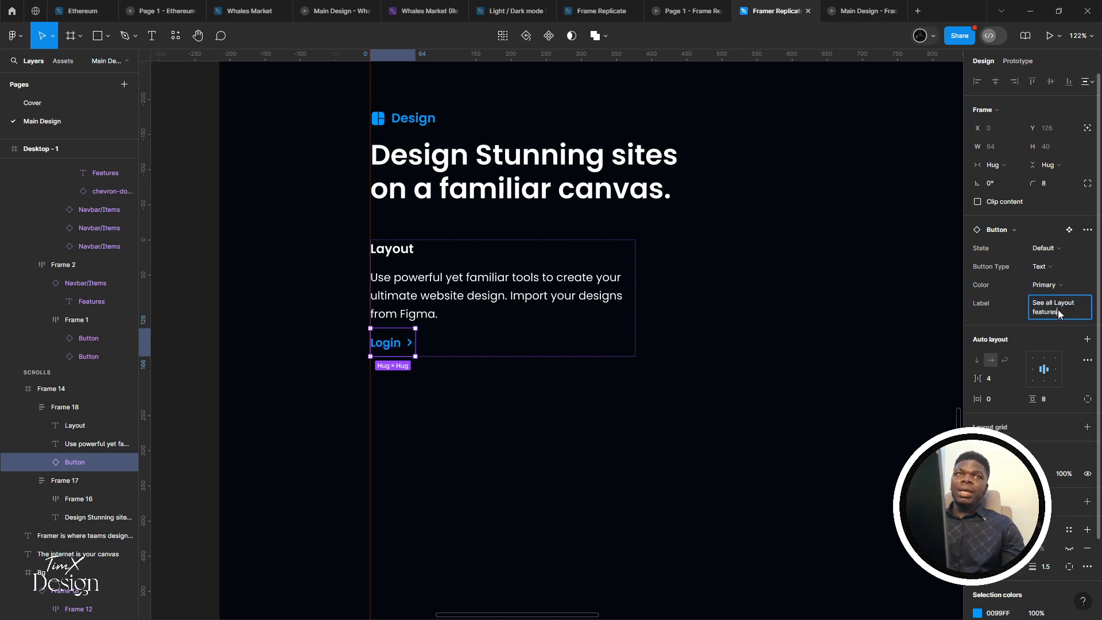
key(Return)
click(860, 11)
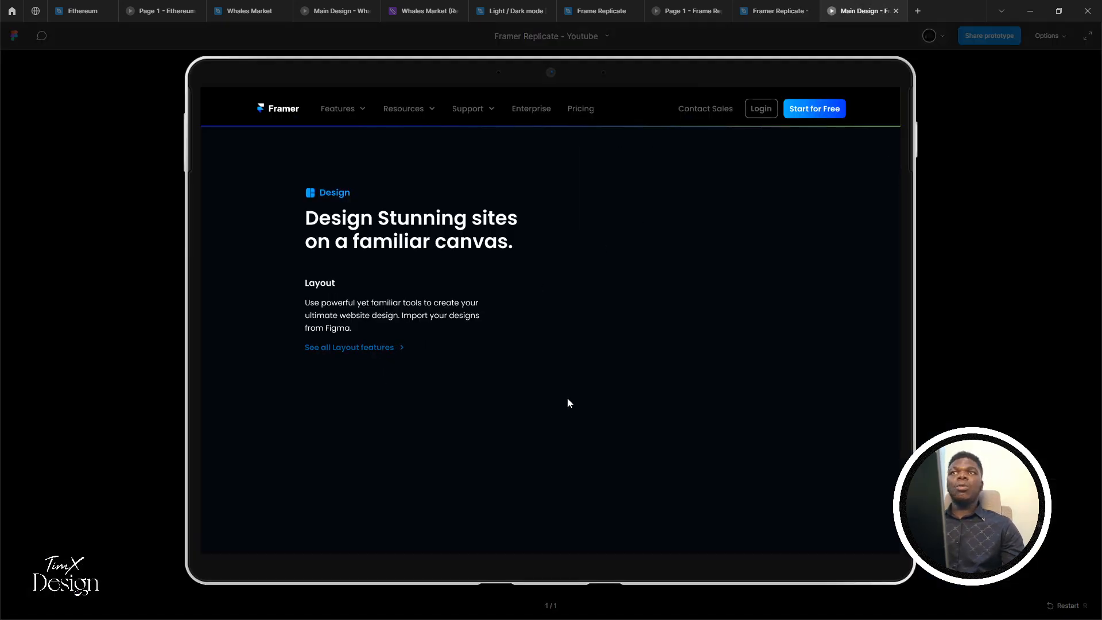
click(769, 10)
scroll(471, 321, up, 2)
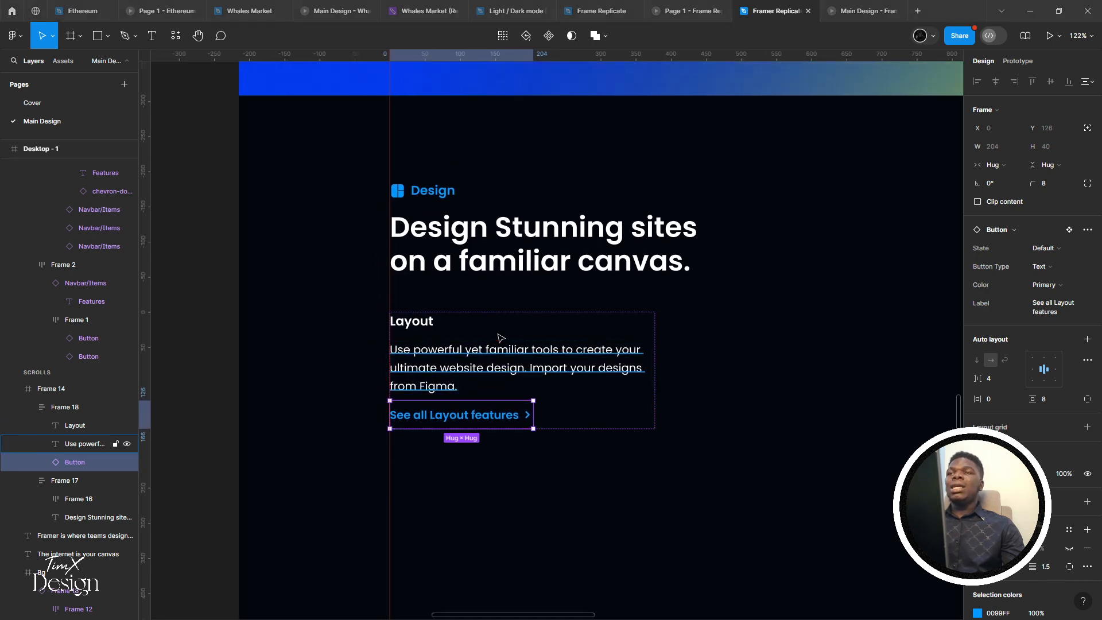
Consult the reference screenshot of the Design section, and draw a frame about 1166 × 640 beside the section's text, extending past the page edge
key(alt+Tab)
key(alt+Tab)
scroll(874, 289, left, 5)
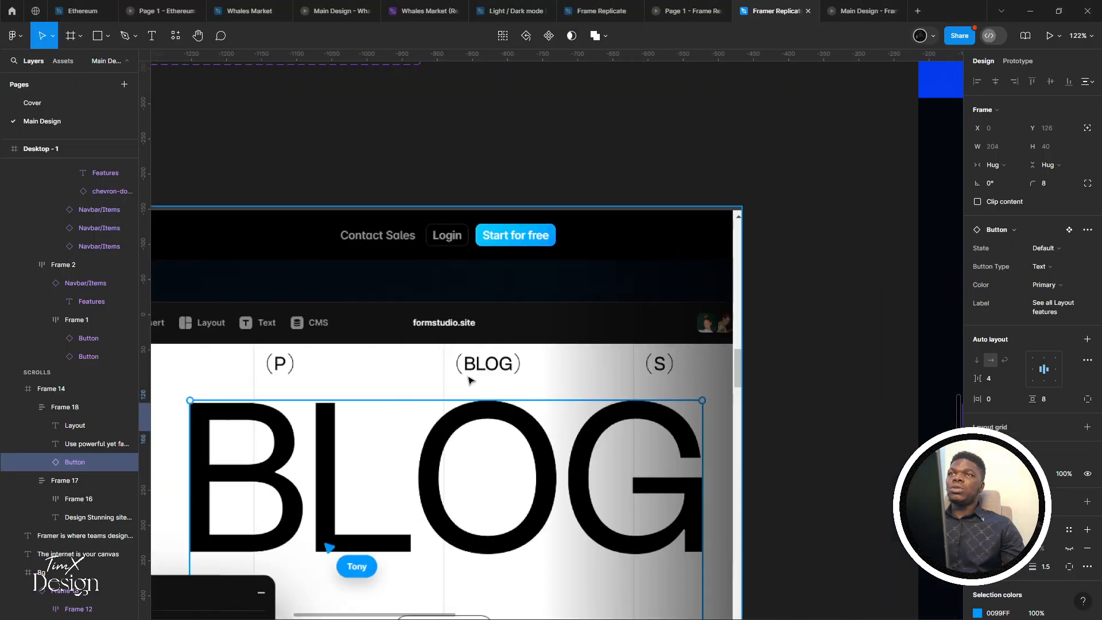
scroll(875, 288, down, 5)
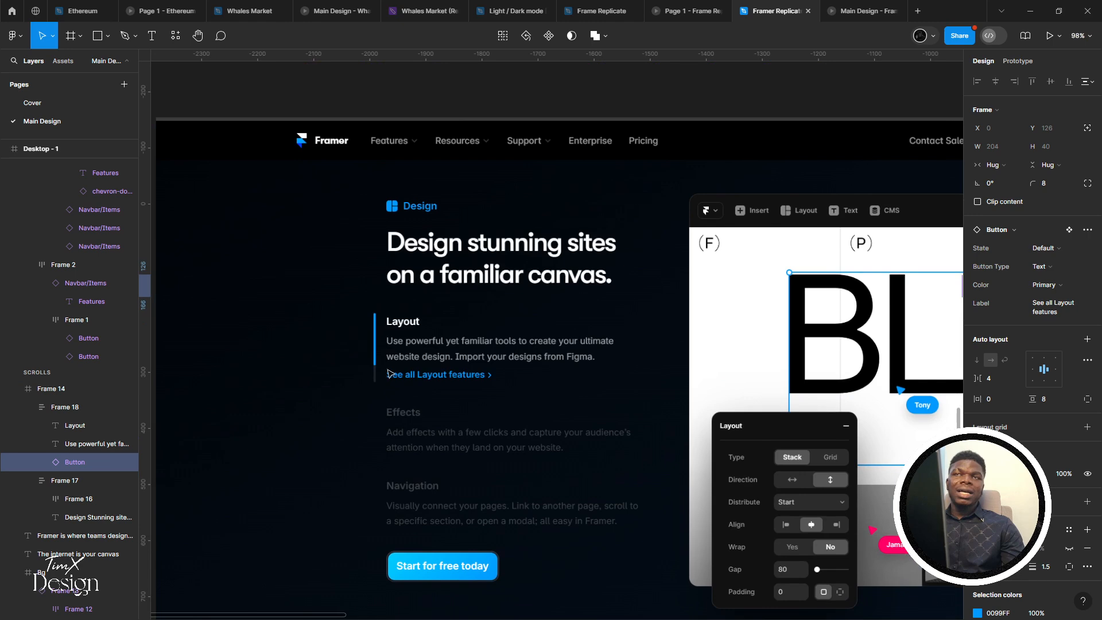
scroll(562, 337, right, 10)
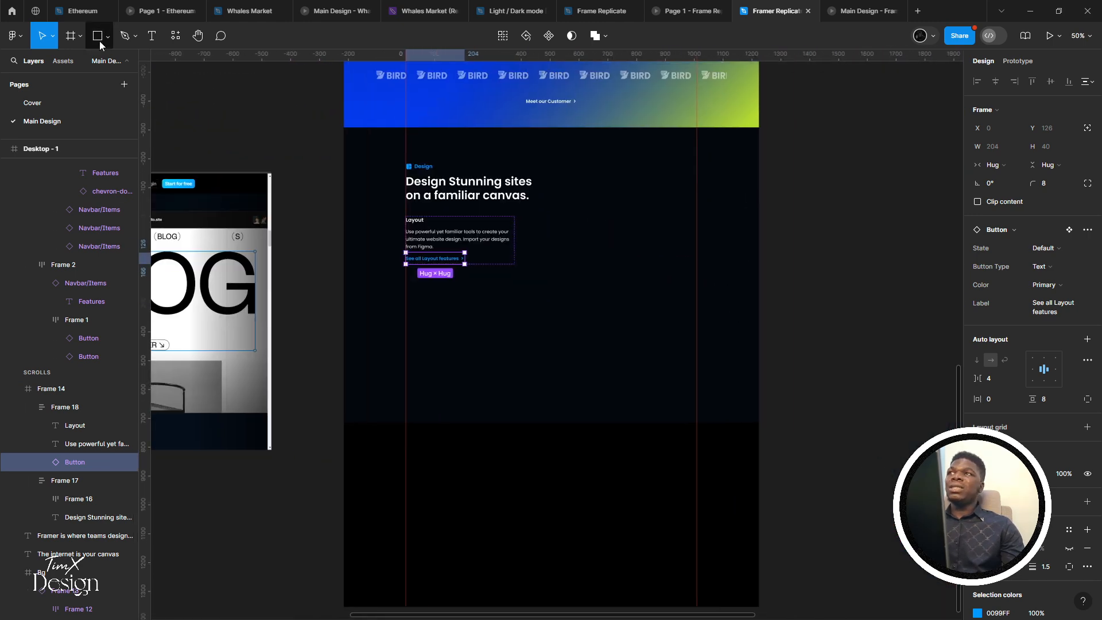
click(71, 36)
scroll(359, 220, up, 3)
drag(524, 247, 860, 432)
Add a fill to the new frame and colour it dark navy, about 0A1625
click(1087, 388)
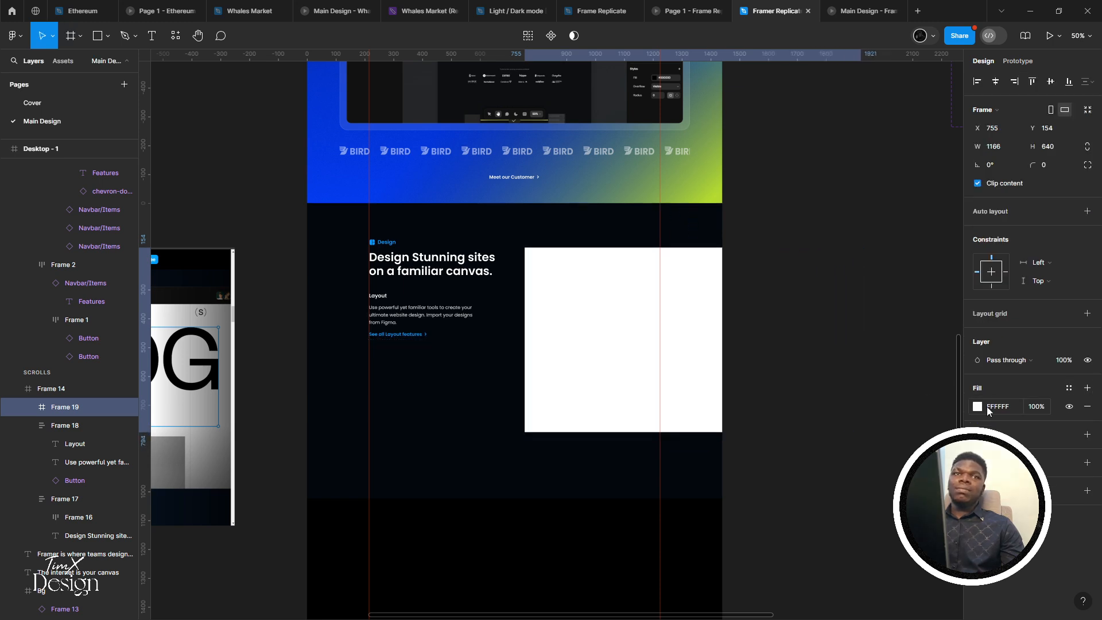
click(977, 406)
click(862, 385)
drag(787, 446, 747, 418)
click(839, 480)
click(711, 465)
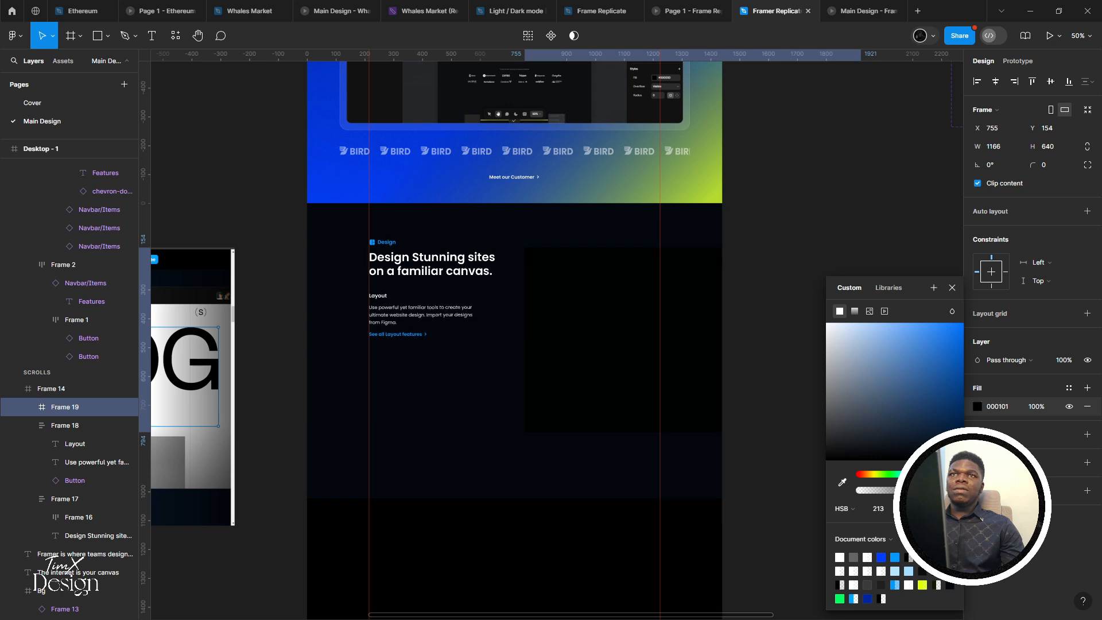
click(924, 440)
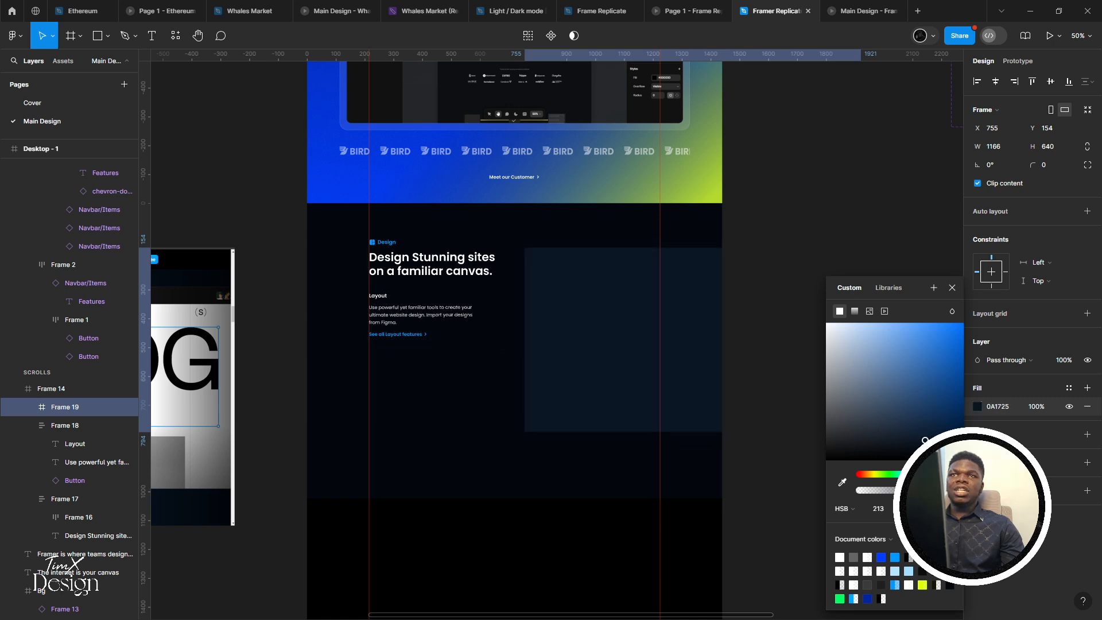
Compare the navy frame with the reference screenshot and extend its height to about 758
scroll(570, 325, up, 1)
drag(590, 302, 659, 271)
scroll(532, 369, down, 4)
drag(489, 370, 590, 309)
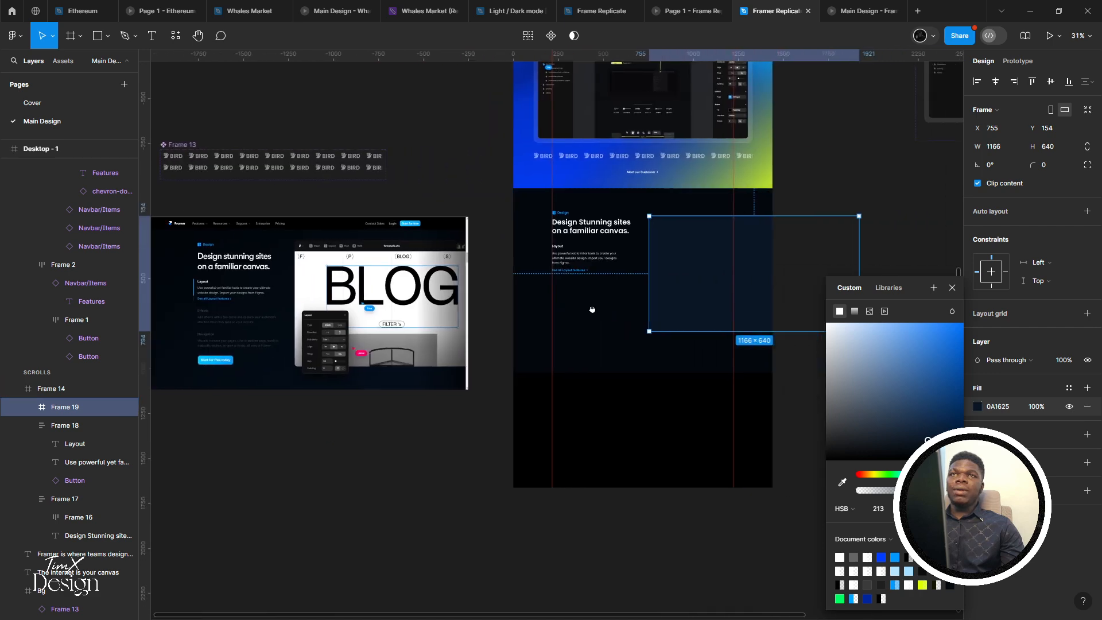
drag(688, 332, 684, 351)
drag(616, 369, 513, 397)
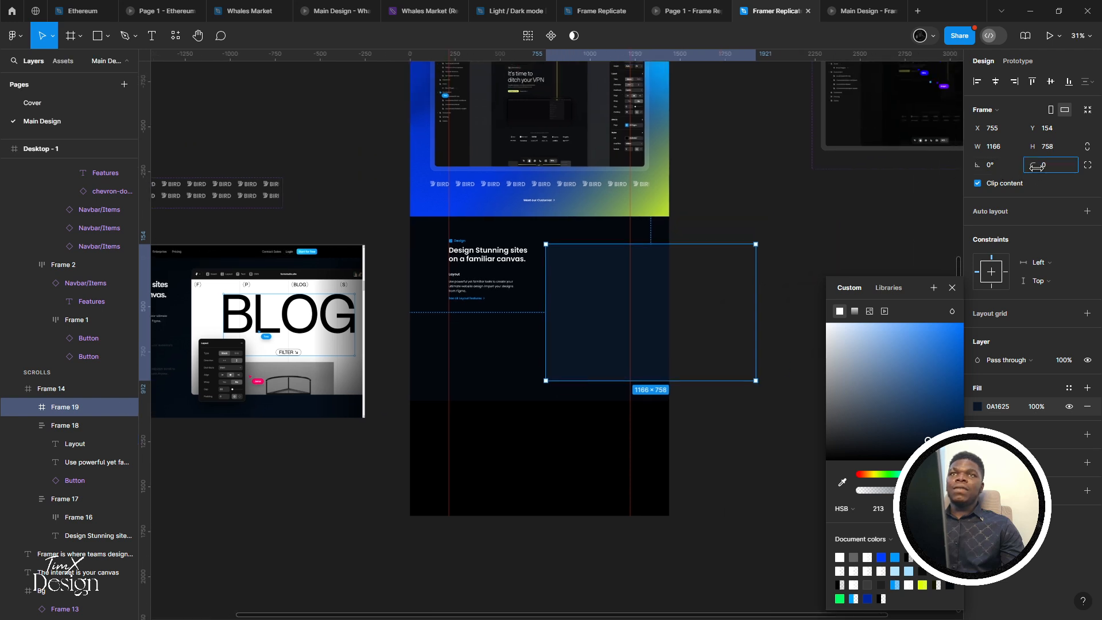
Round the navy frame's corners with a radius of 24
drag(1037, 166, 63, 179)
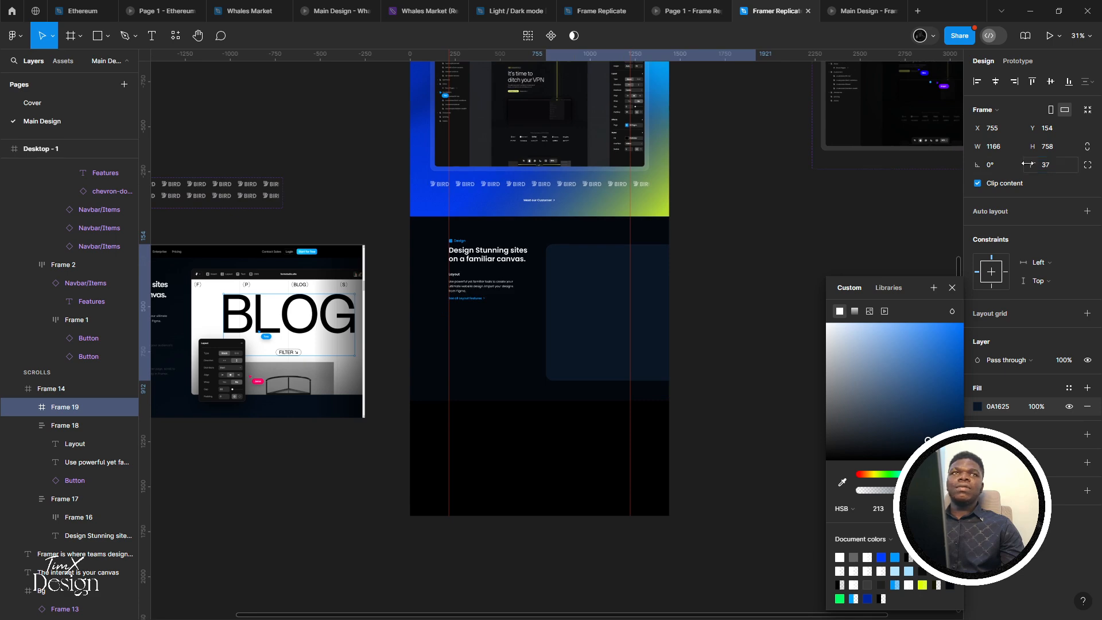
drag(1028, 164, 1044, 173)
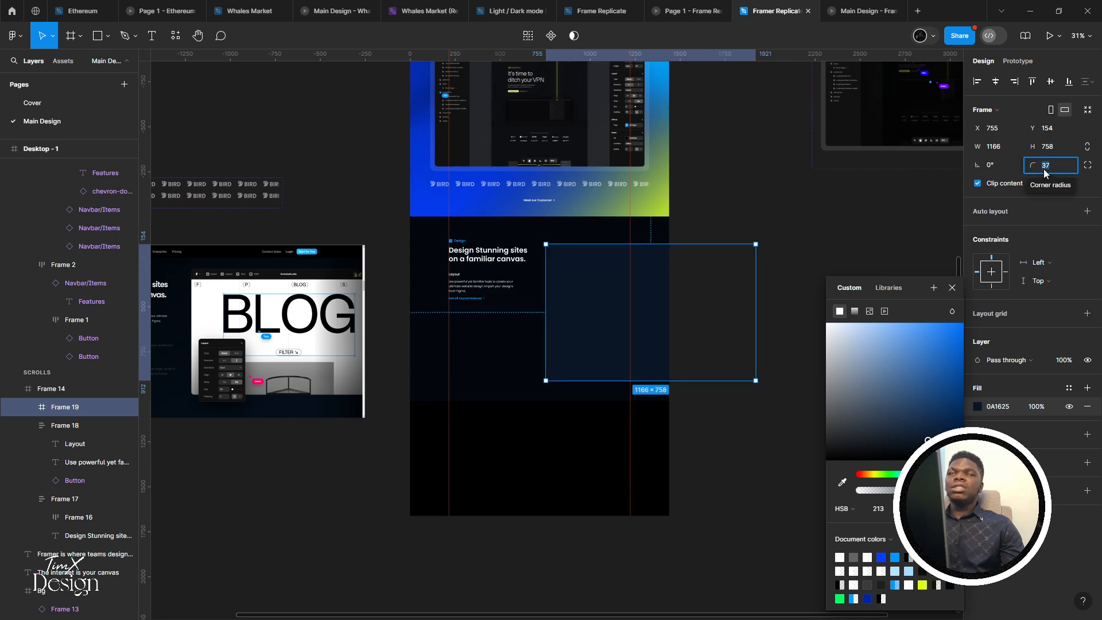
click(537, 295)
Move the navy frame up to align its top edge with the Design label, and check it in the prototype preview
scroll(396, 292, up, 6)
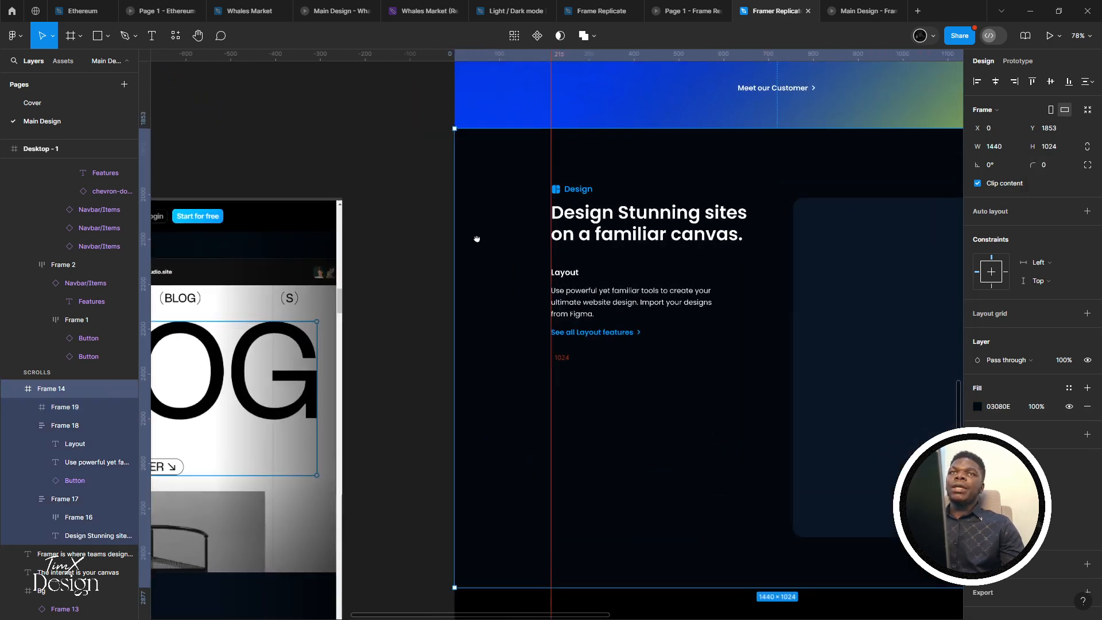
scroll(476, 239, right, 5)
click(593, 239)
drag(592, 238, 591, 220)
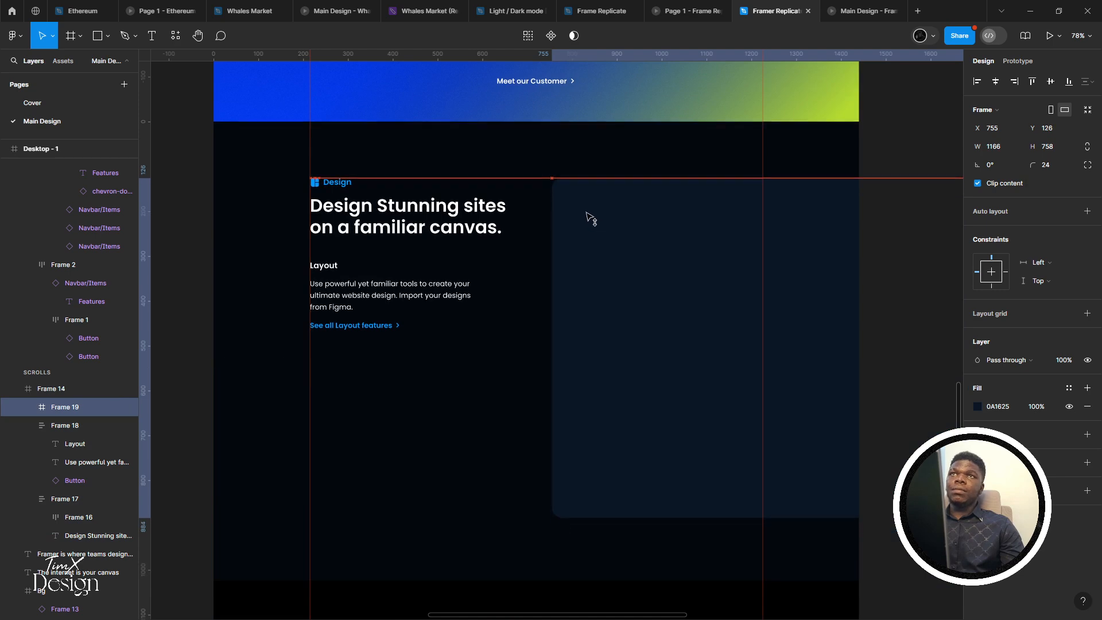
click(837, 6)
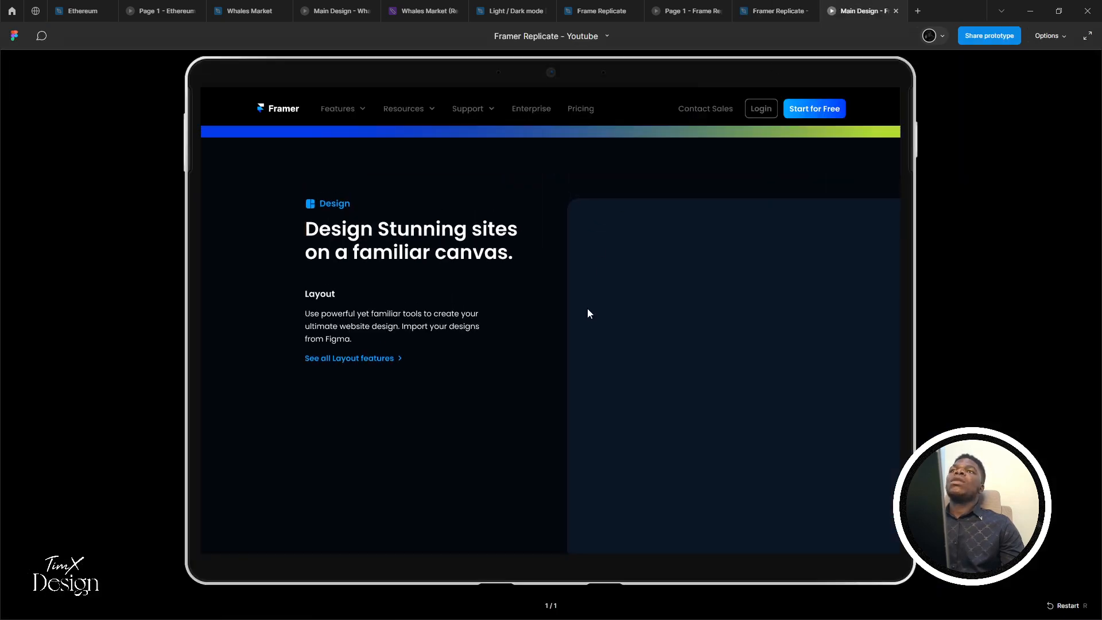
click(775, 11)
Move the Design heading, Layout block and navy frame together up by about 46 px, and check the spacing in the prototype preview
click(465, 225)
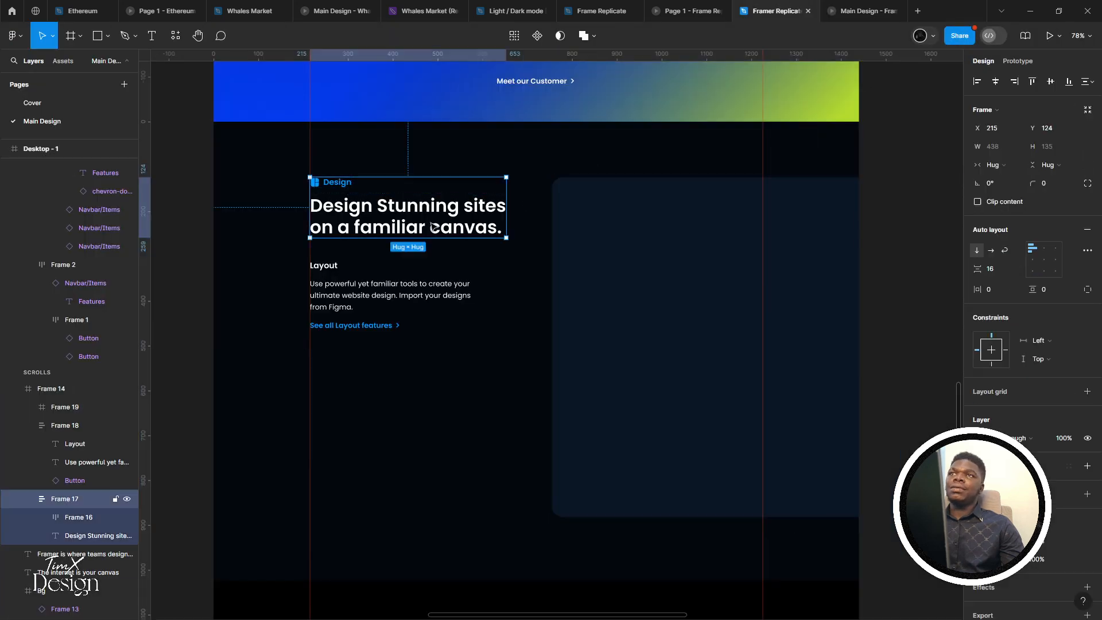
shift+click(380, 287)
shift+click(658, 232)
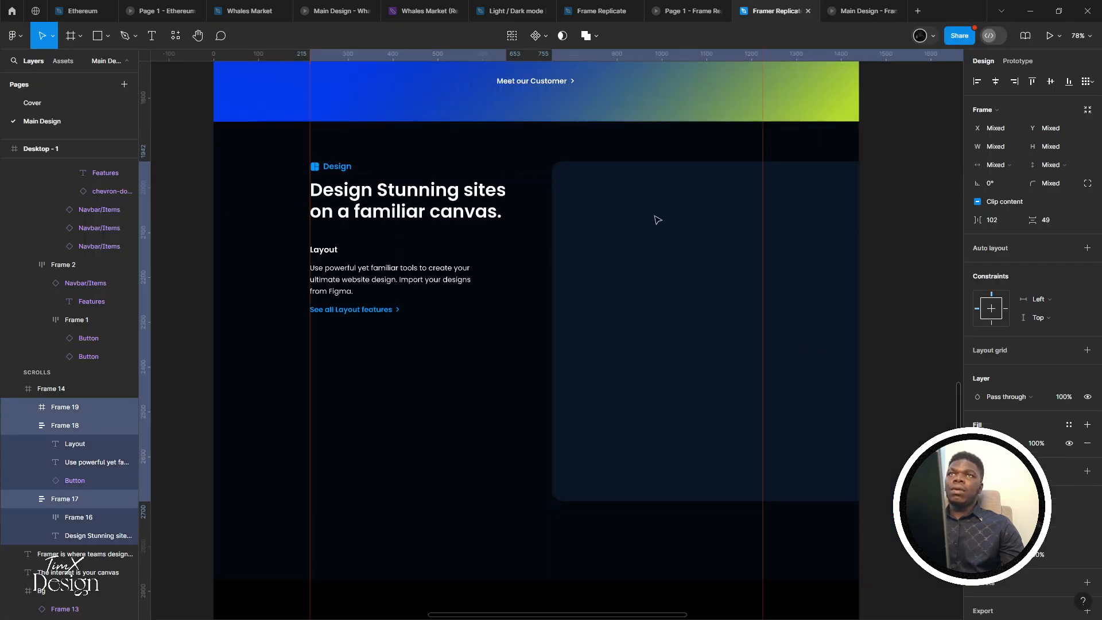
key(ctrl+alt+Return)
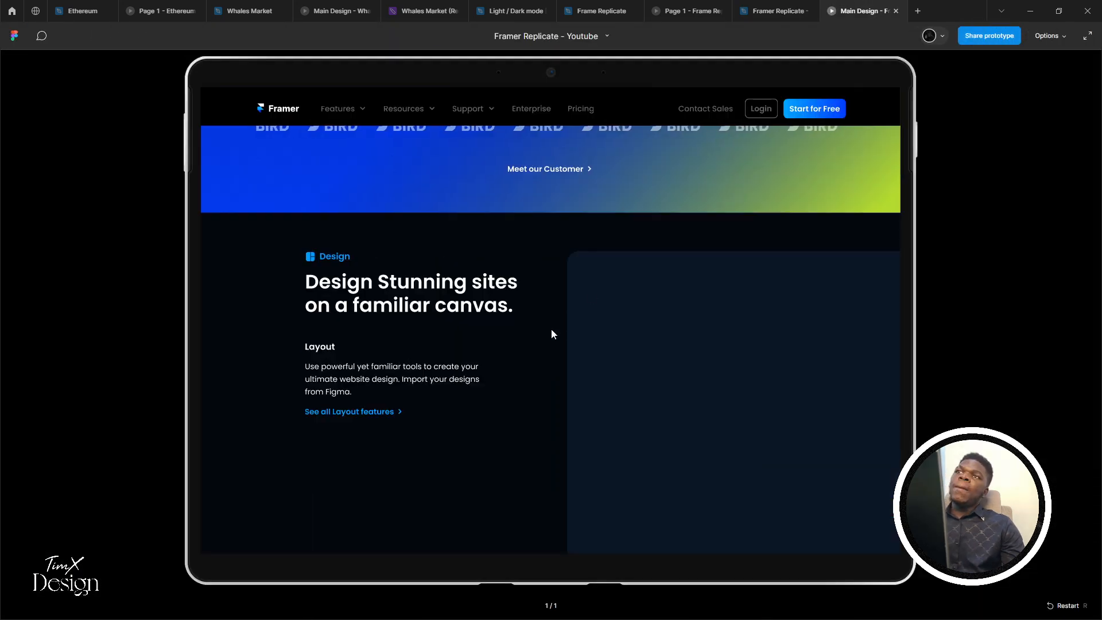
click(772, 10)
scroll(341, 343, up, 3)
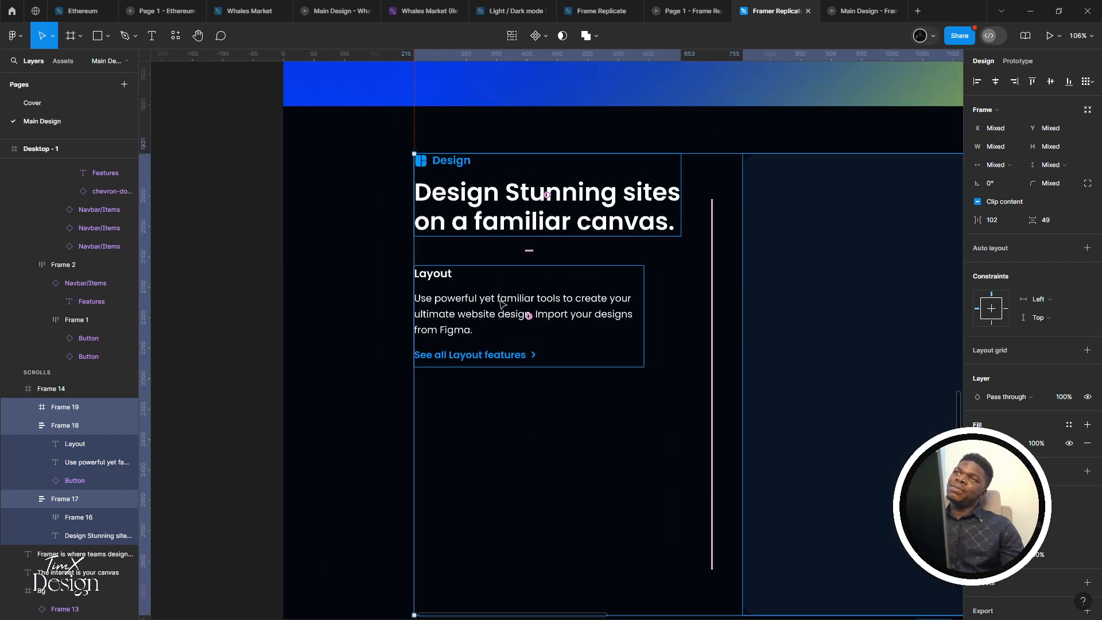
Select the Layout text block and examine the vertical progress bar beside Layout in the reference screenshot
click(631, 356)
scroll(746, 396, left, 15)
scroll(512, 391, up, 6)
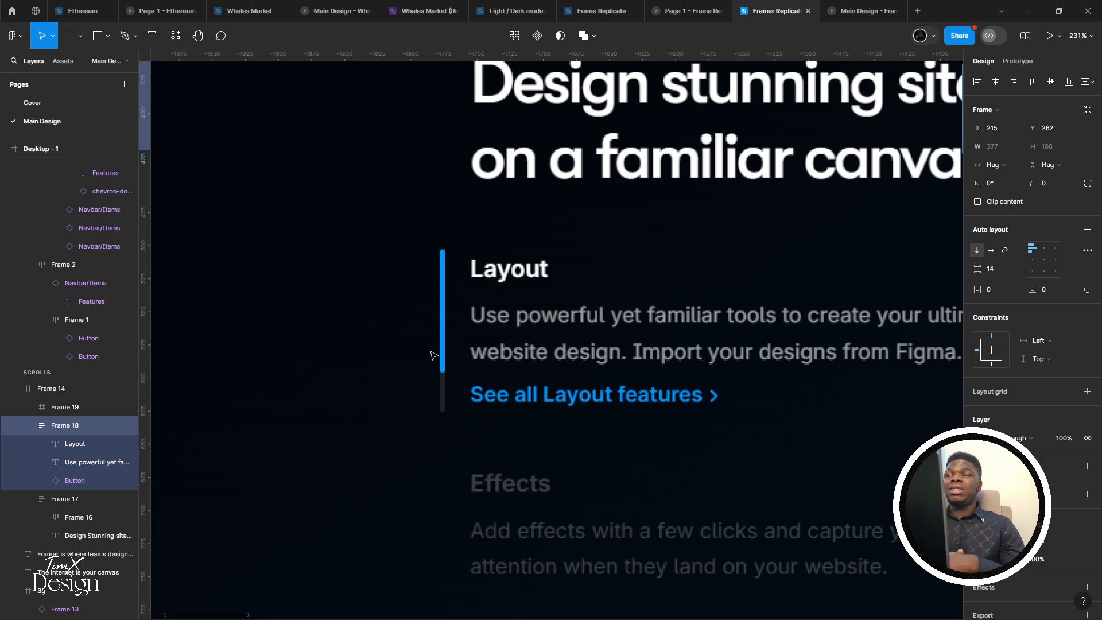
scroll(423, 352, down, 6)
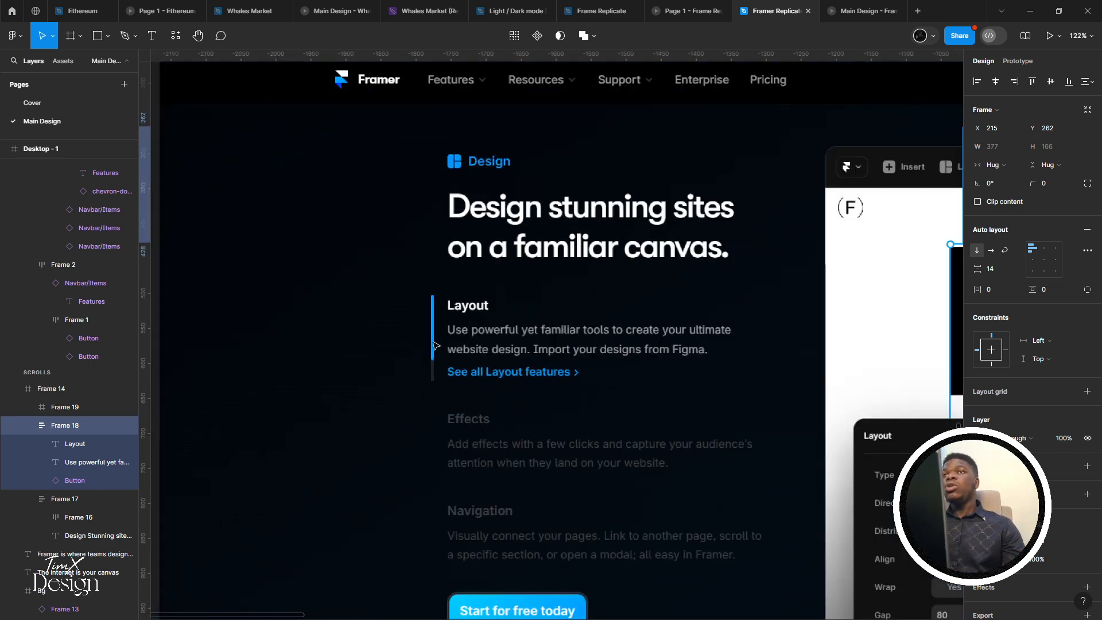
scroll(403, 353, up, 4)
scroll(403, 353, right, 5)
scroll(402, 351, right, 6)
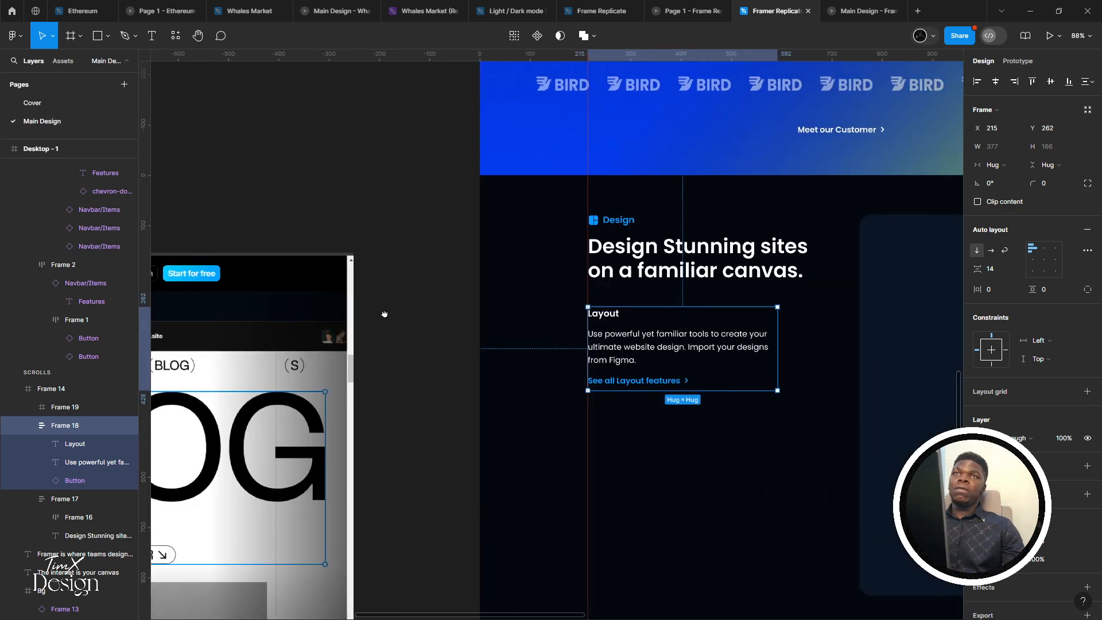
Shift the Layout text block right to X 251 and draw a narrow vertical frame about 17 × 142 beside it
scroll(466, 374, up, 5)
drag(466, 374, 510, 374)
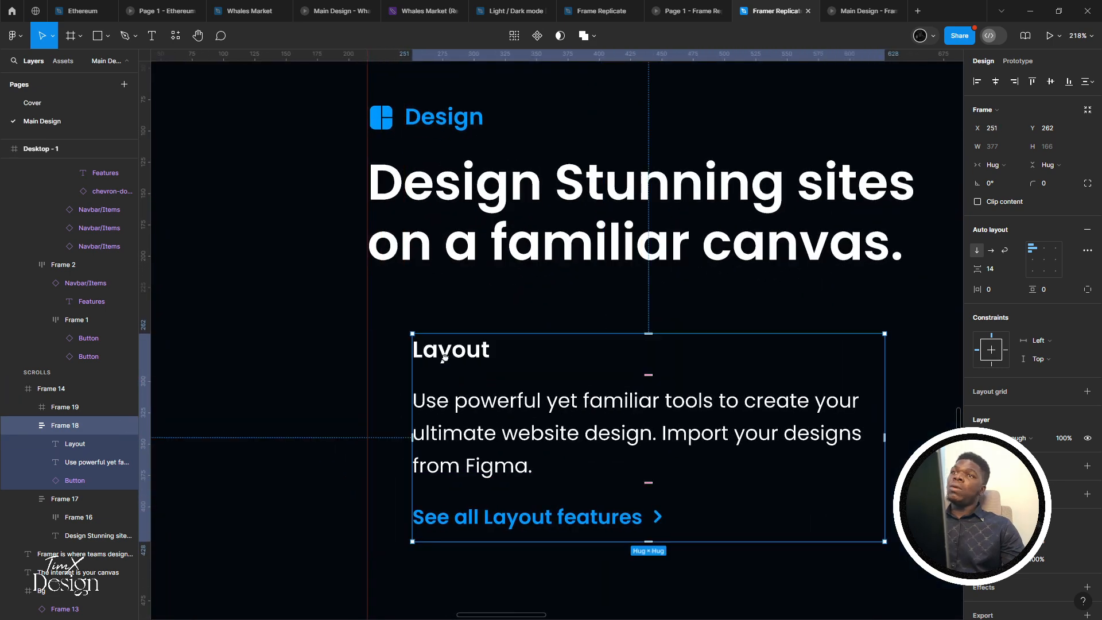
scroll(510, 374, down, 1)
key(f)
scroll(389, 312, up, 4)
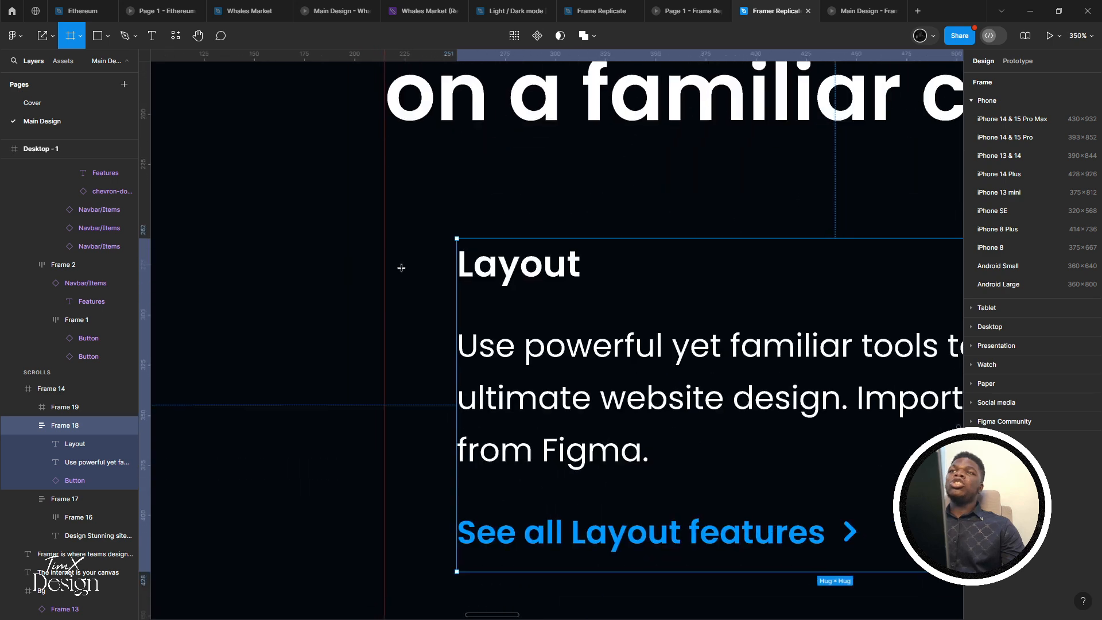
mouse_move(378, 255)
mouse_down()
mouse_move(412, 381)
mouse_move(412, 542)
mouse_up()
Fit the narrow frame to the guide at X 215 and resize it to 14 × 144
scroll(412, 539, down, 6)
scroll(623, 358, down, 3)
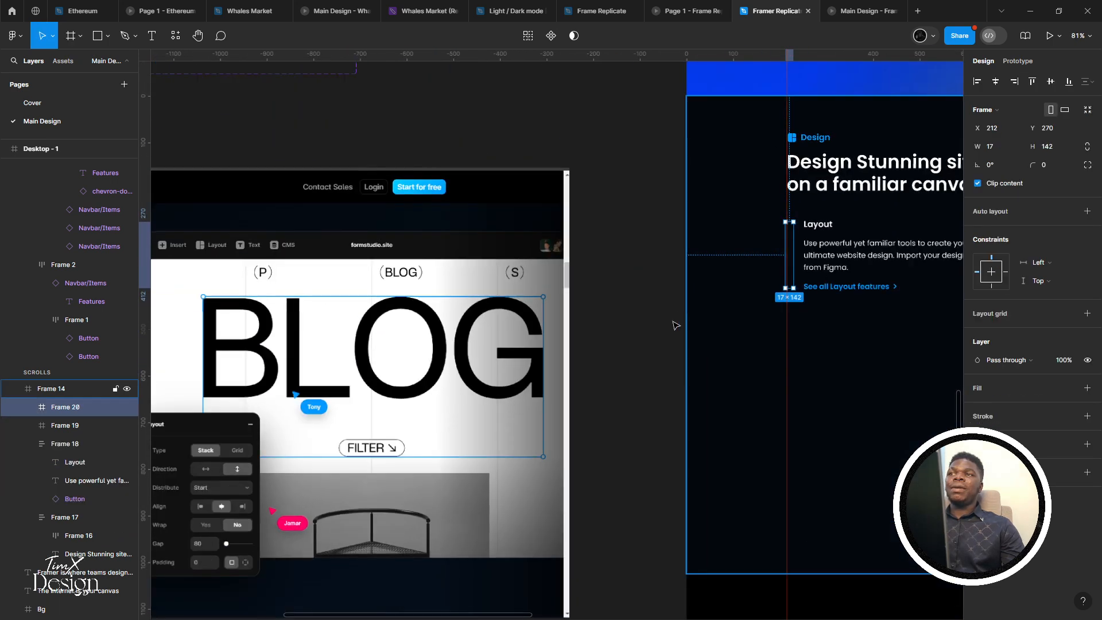
scroll(468, 369, up, 8)
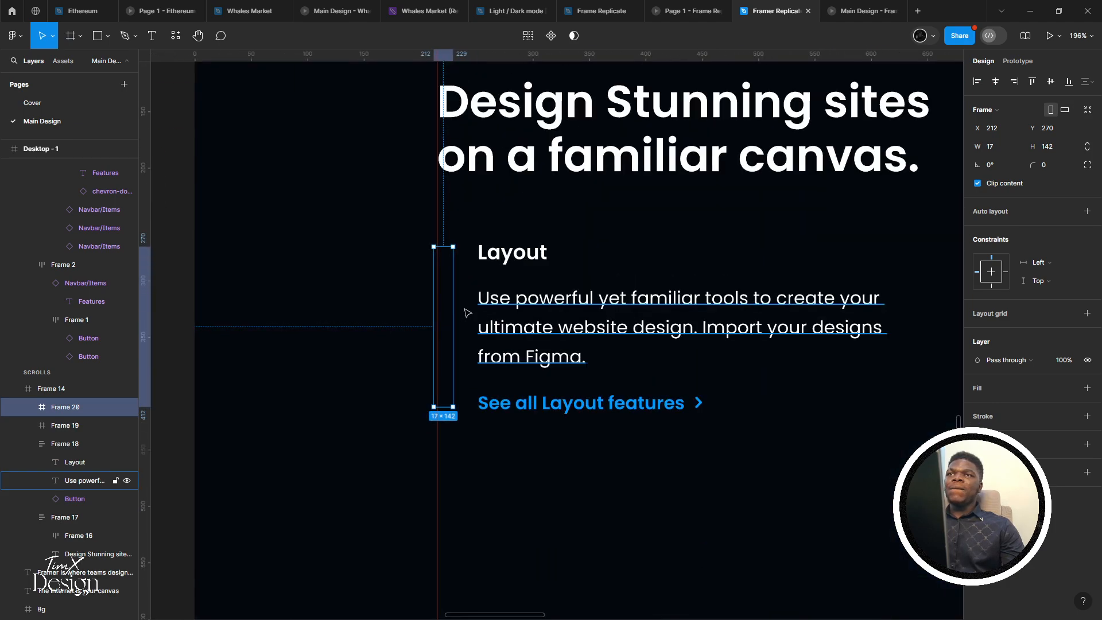
drag(409, 297, 417, 296)
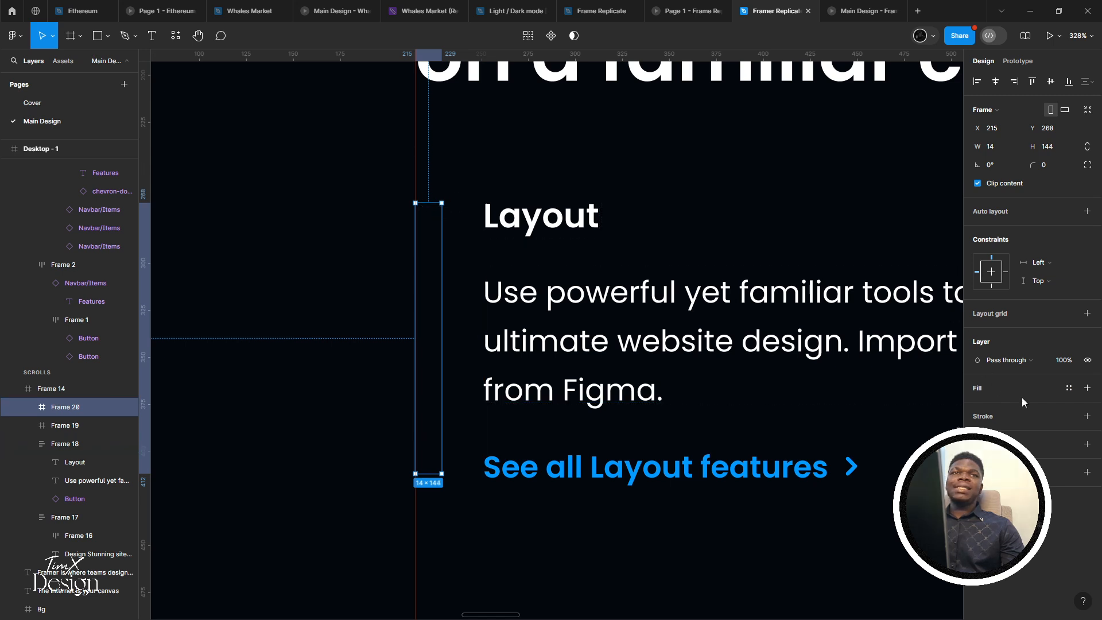
Fill the narrow frame with FFFFFF at 10% opacity and extend its height to 146
click(1086, 388)
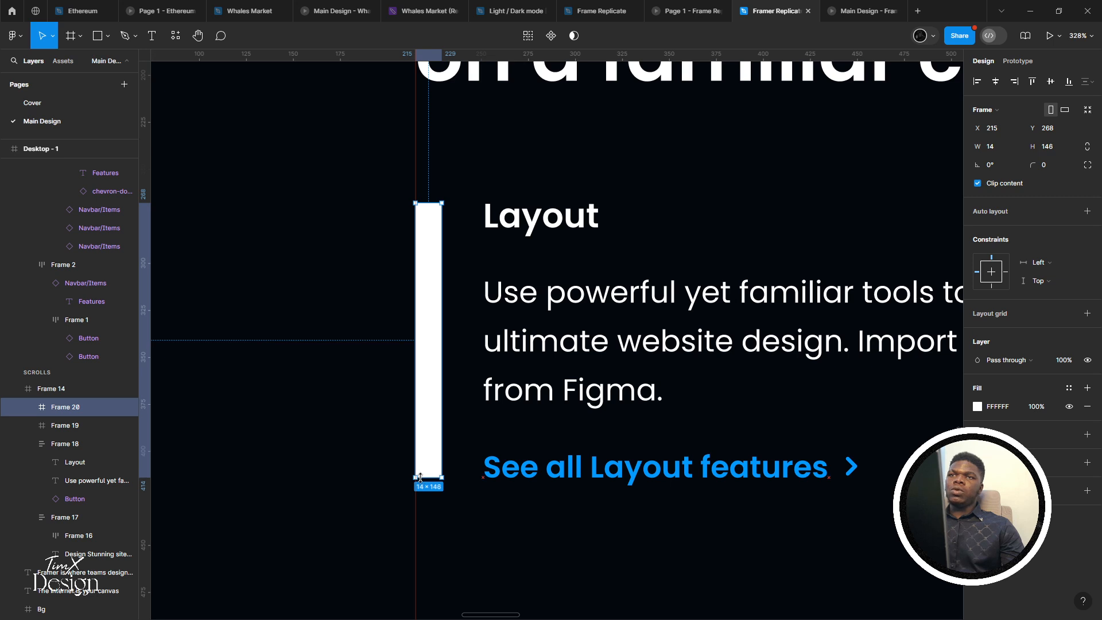
click(977, 406)
drag(954, 490, 870, 488)
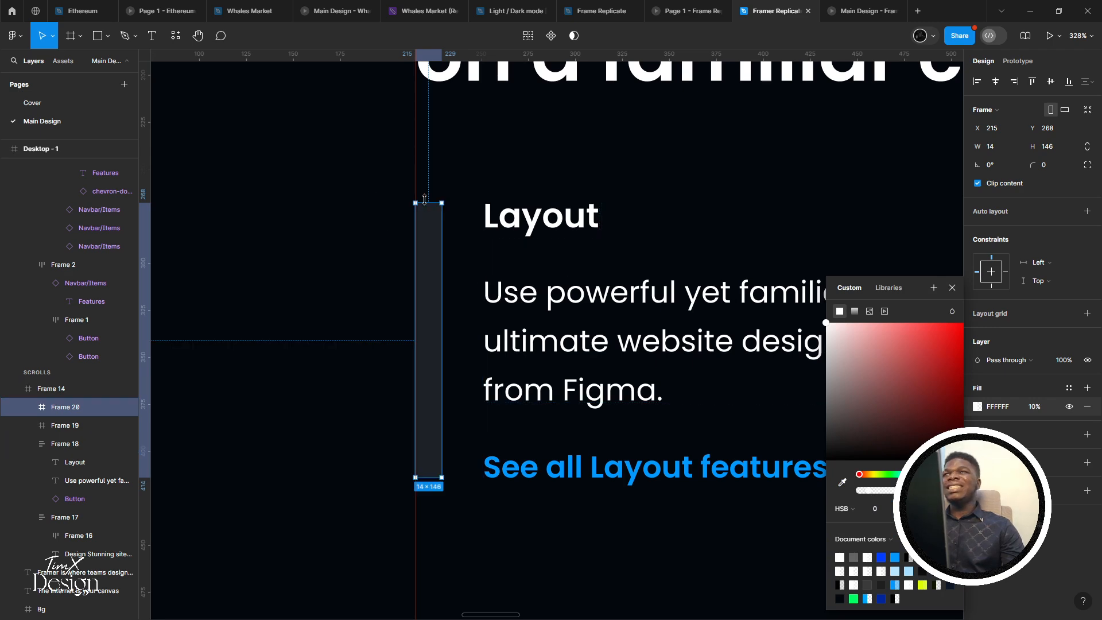
Draw a rectangle 8 wide and 56 high inside the narrow frame, centered horizontally and flush with its top edge
click(105, 37)
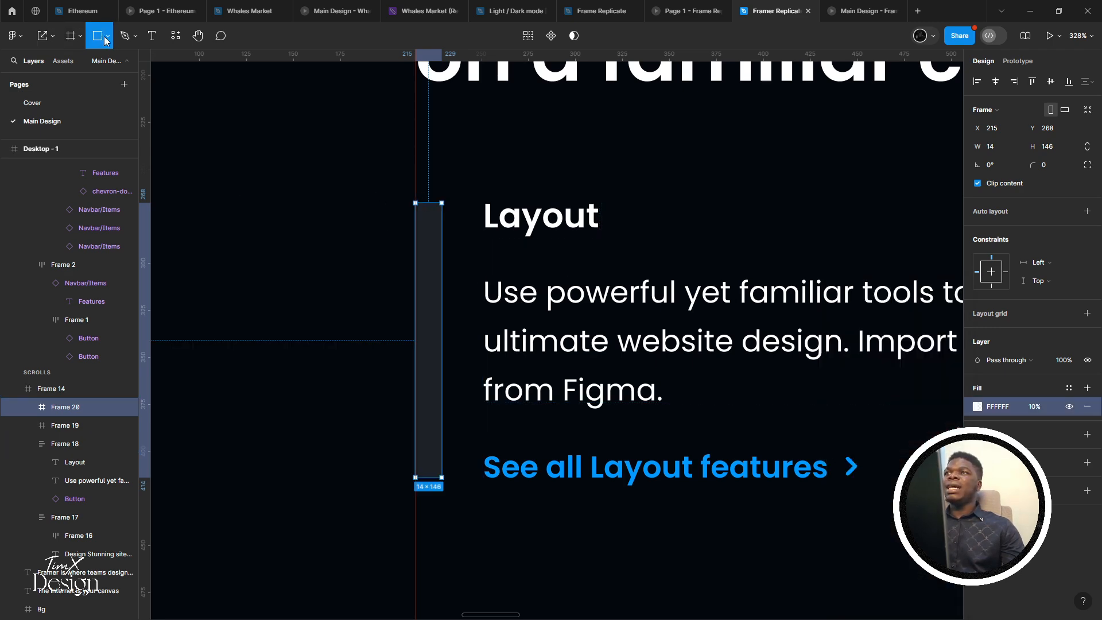
scroll(427, 218, up, 4)
drag(418, 195, 443, 347)
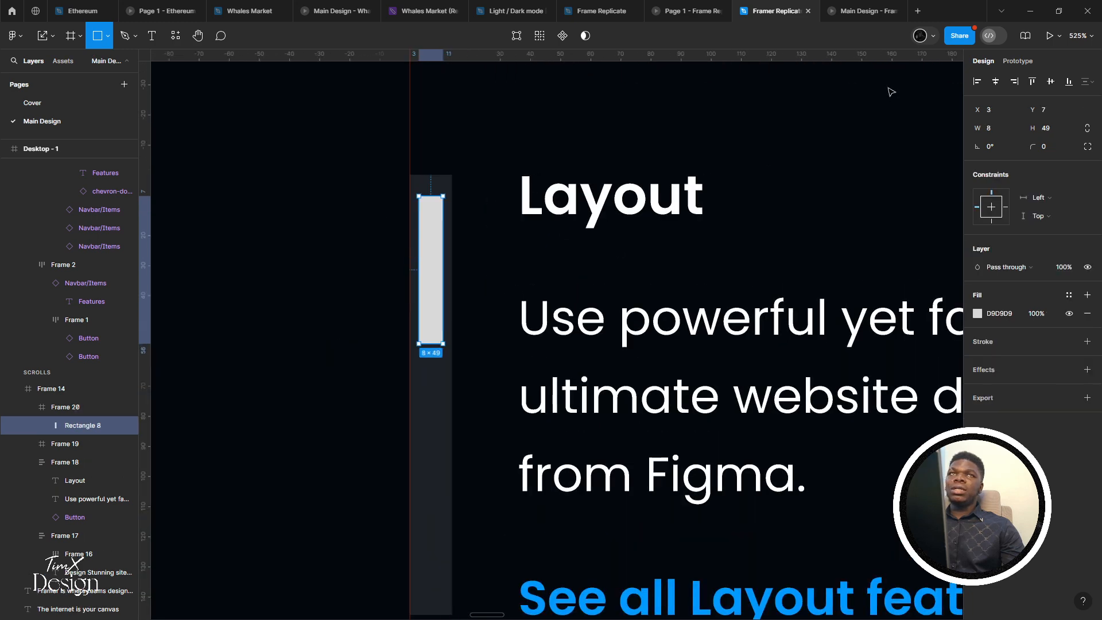
scroll(446, 201, up, 3)
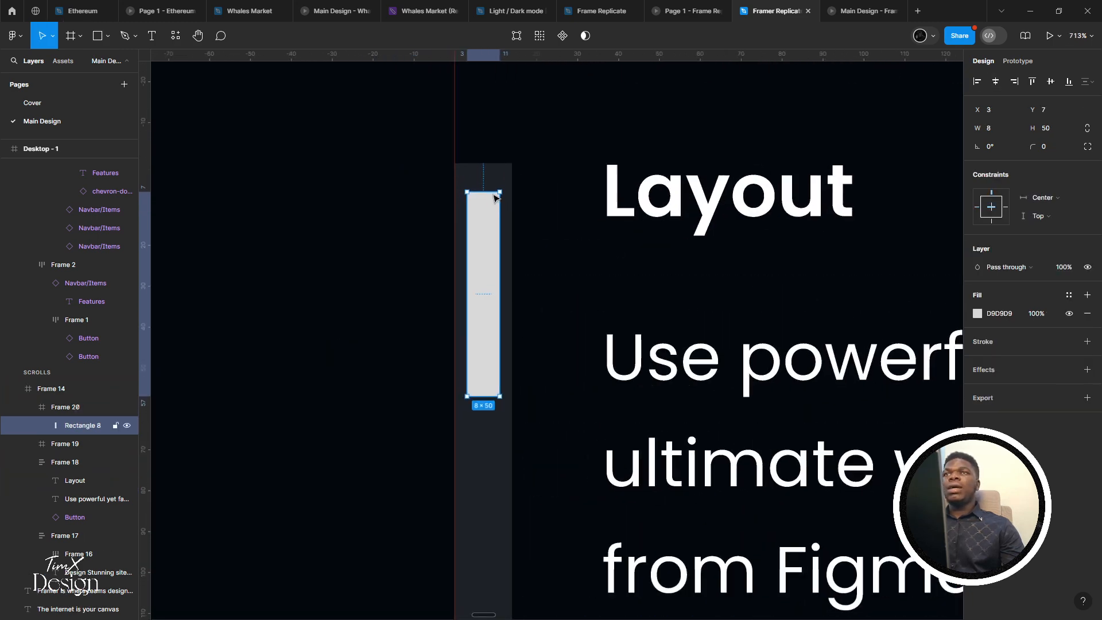
drag(484, 179, 484, 159)
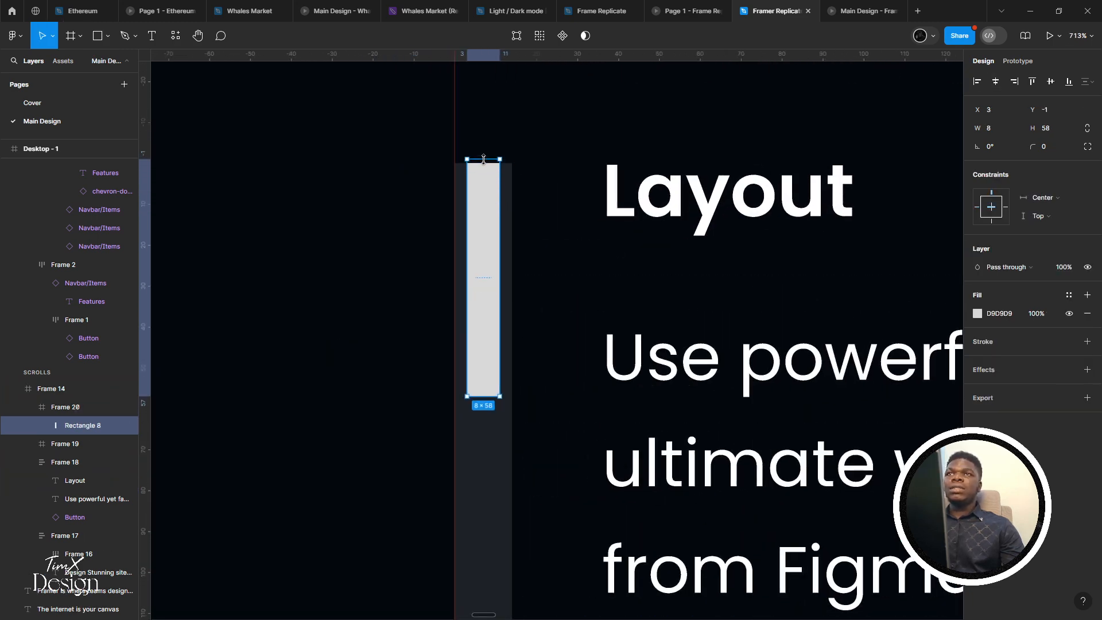
click(1058, 214)
click(1058, 216)
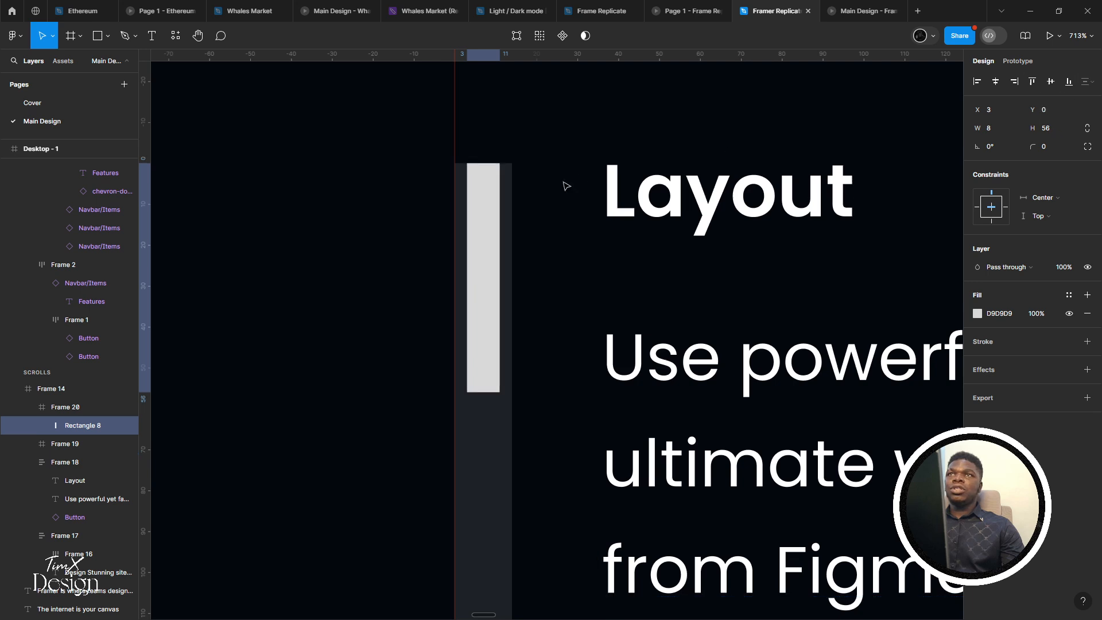
Set the rectangle's horizontal constraint to Left and right, and make it and its frame share a width of 8
click(1038, 199)
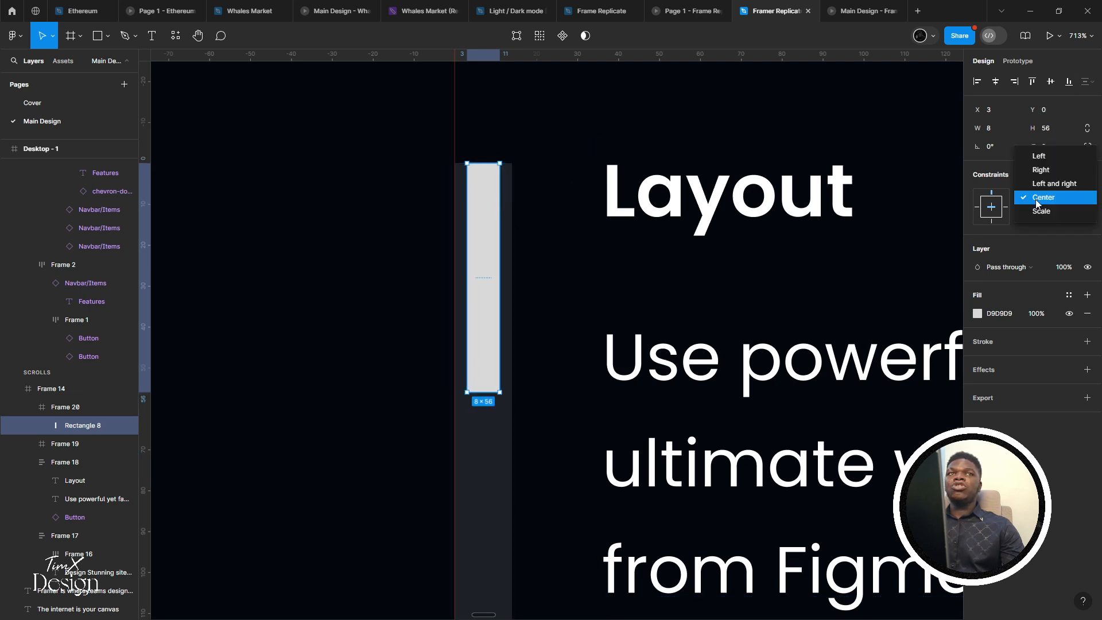
click(1047, 181)
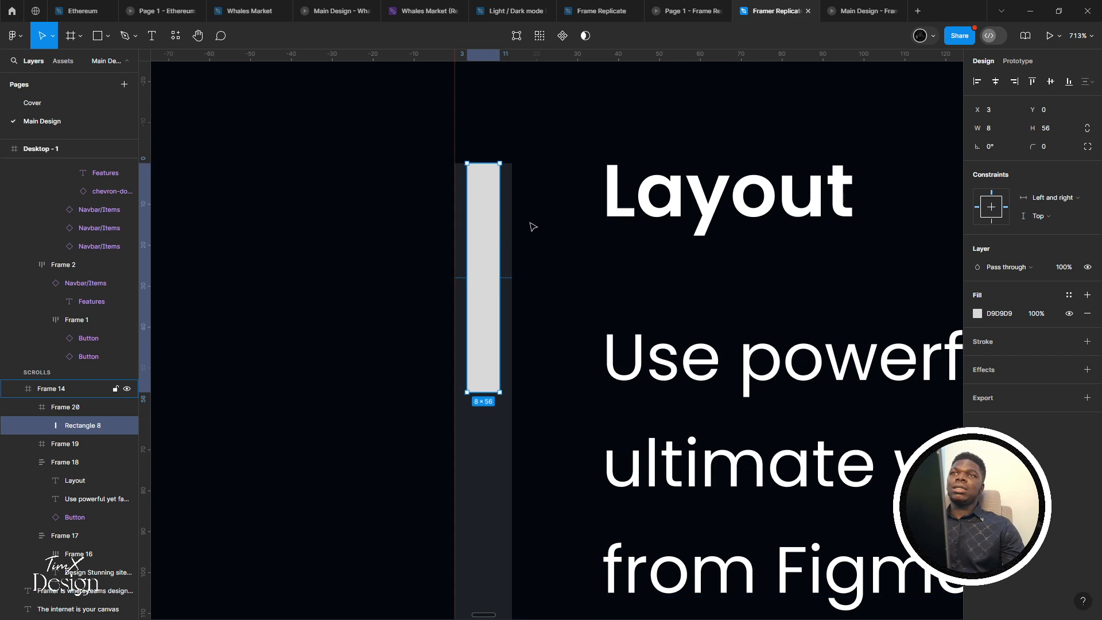
mouse_move(500, 219)
mouse_down()
mouse_move(512, 218)
mouse_move(483, 229)
mouse_up()
click(491, 236)
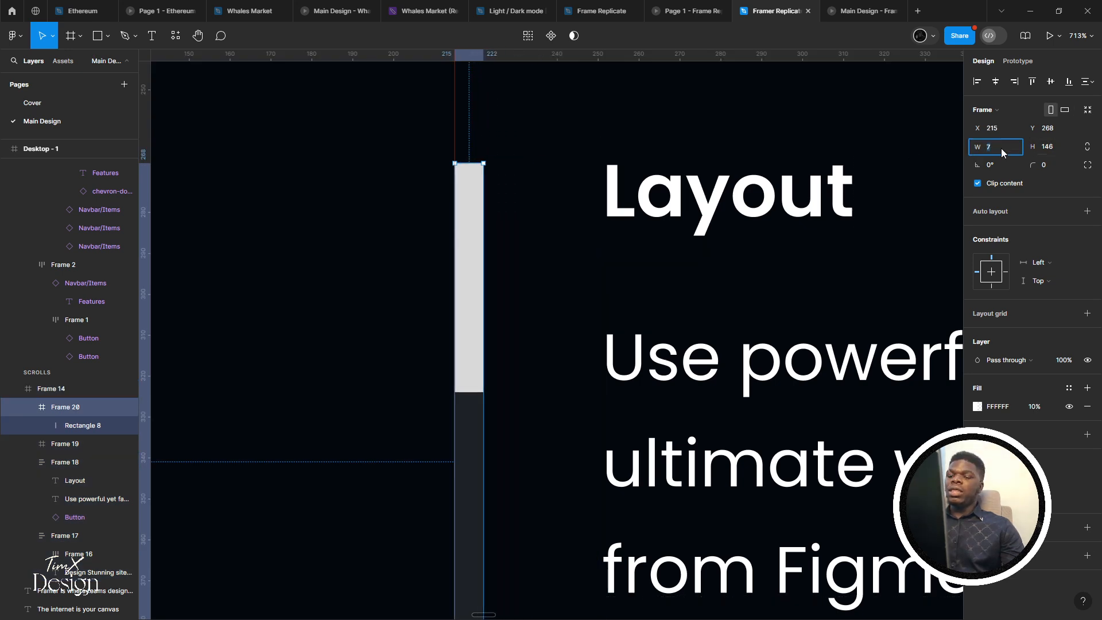
text(8)
key(Return)
Check the vertical bar beside the Layout text in the prototype preview and return to the design file
click(861, 10)
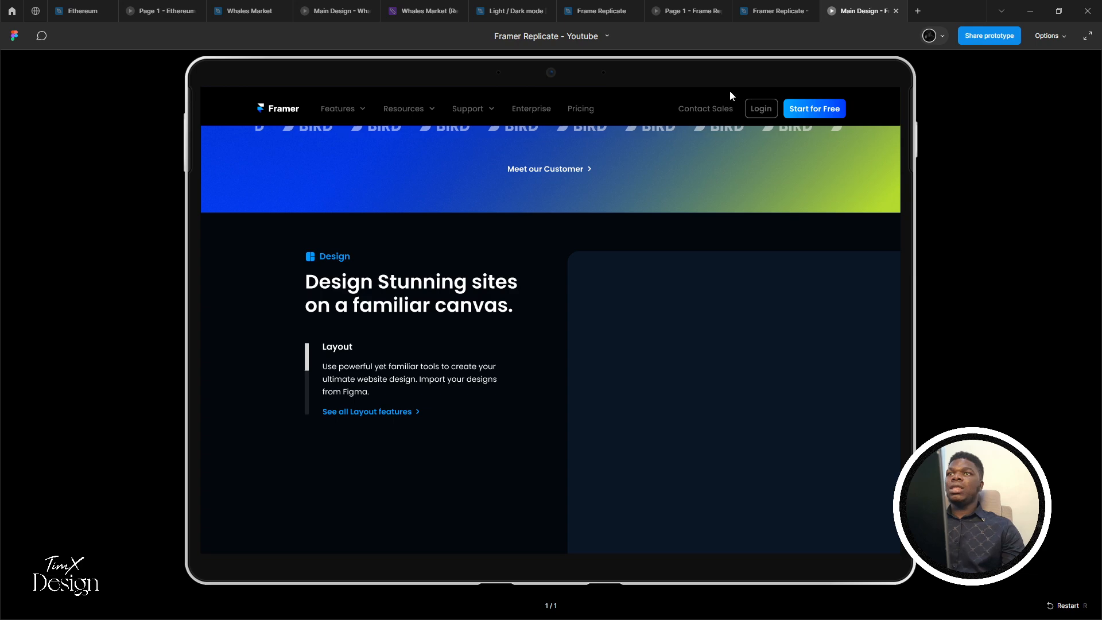
click(742, 12)
scroll(548, 275, down, 5)
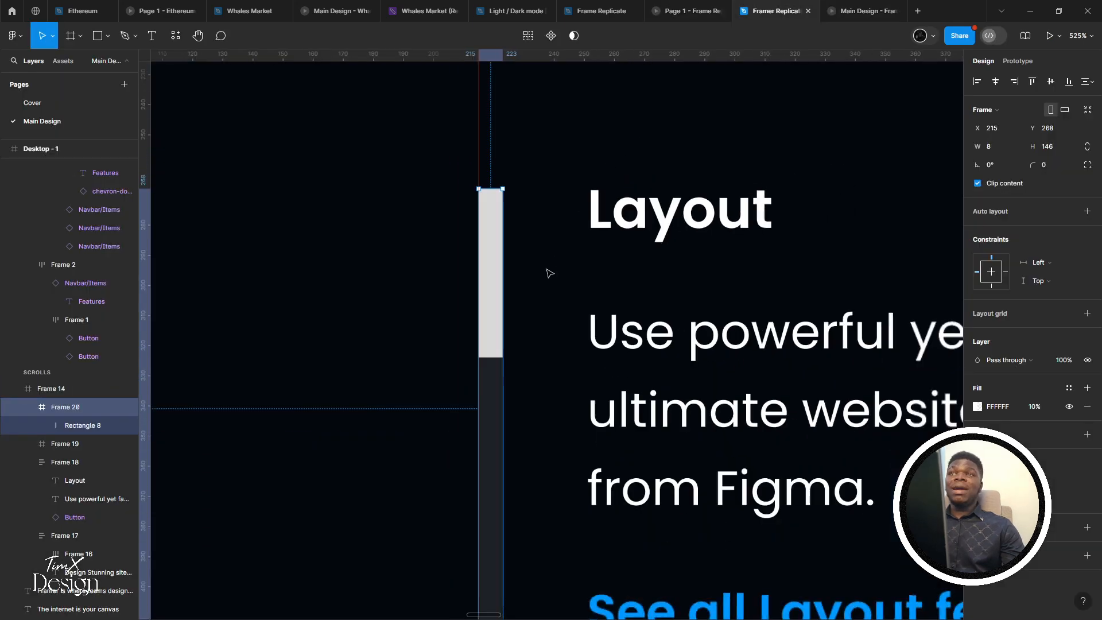
scroll(556, 302, down, 5)
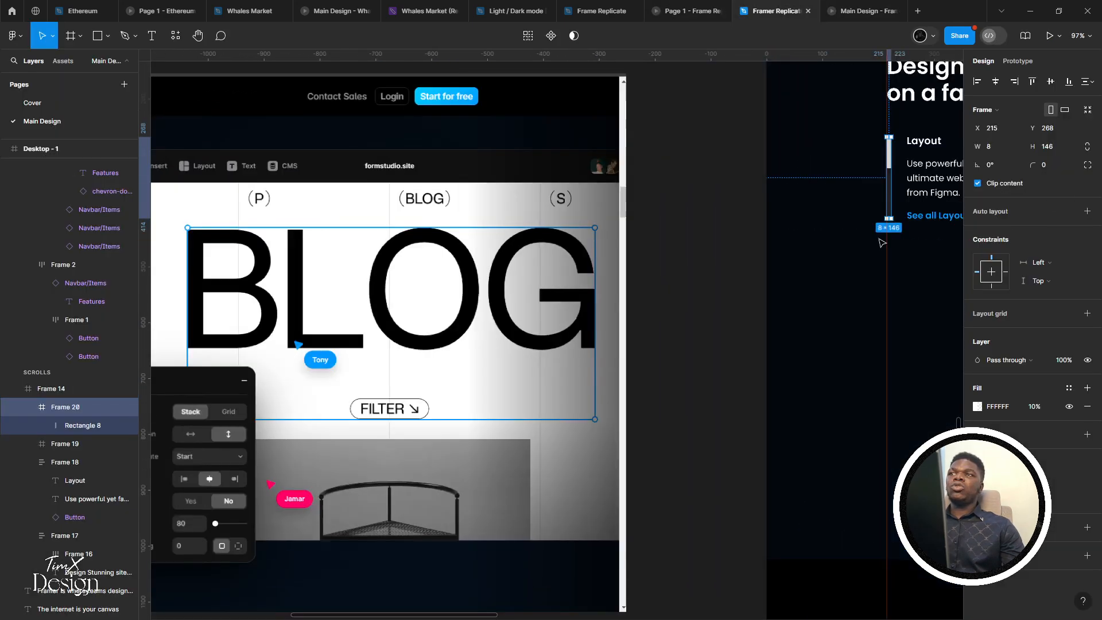
scroll(625, 324, right, 5)
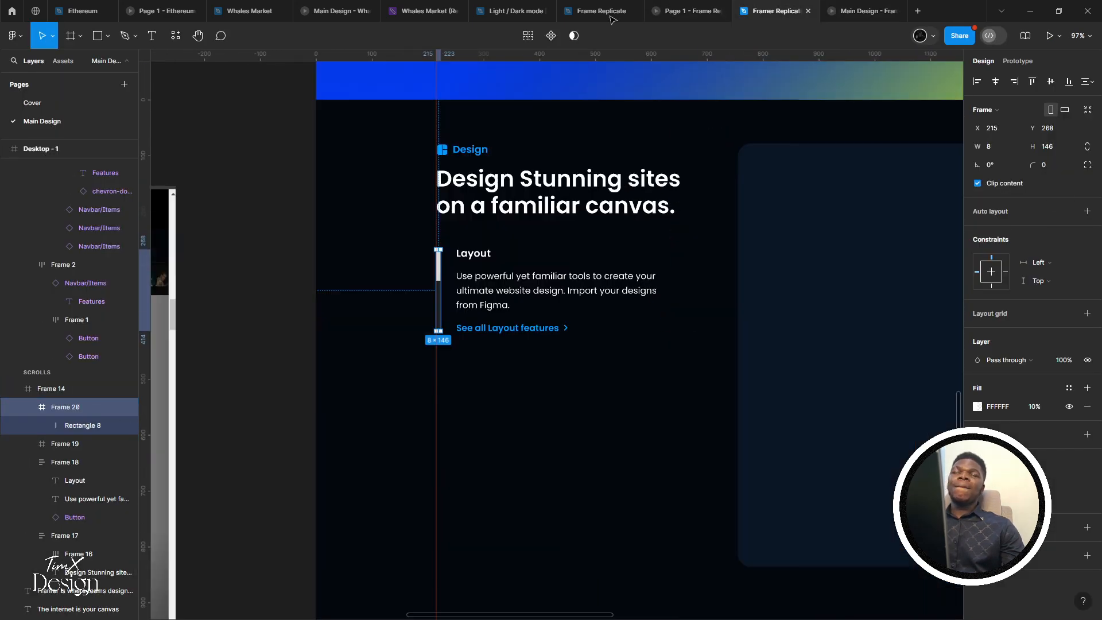
click(850, 7)
click(759, 12)
Set the bar frame's width to 4 and check it in the prototype preview
scroll(608, 243, up, 2)
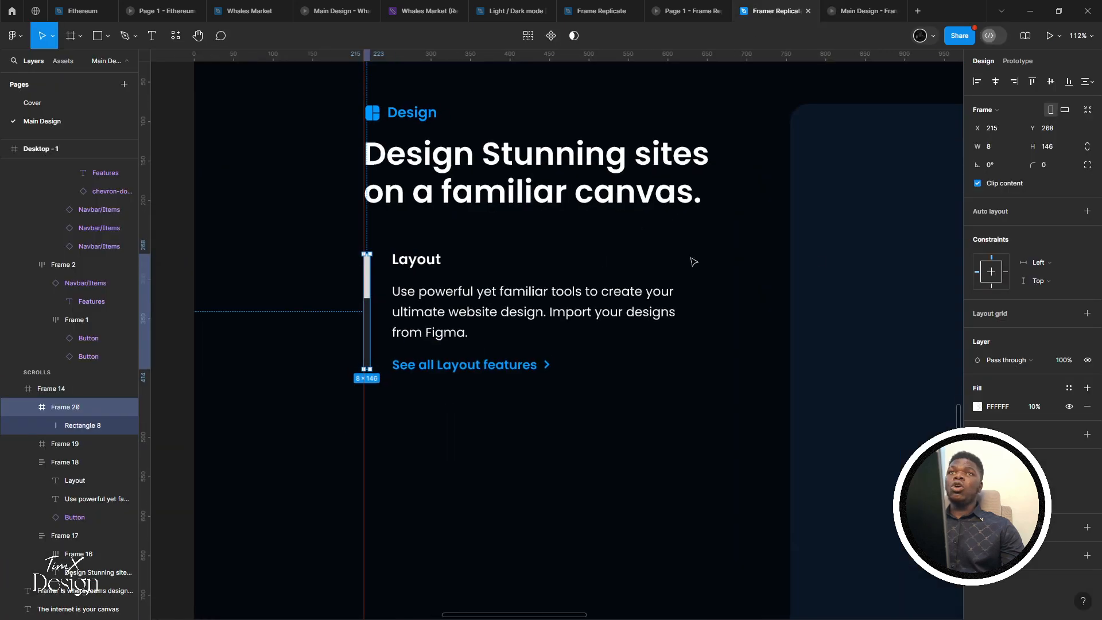
scroll(421, 342, up, 3)
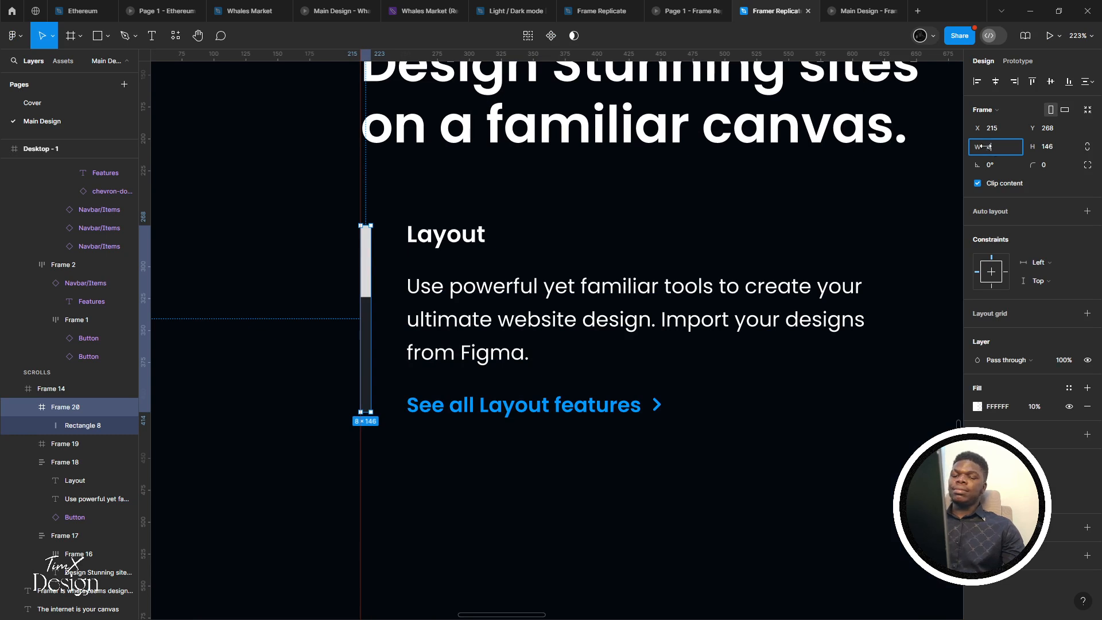
scroll(620, 155, left, 1)
click(856, 10)
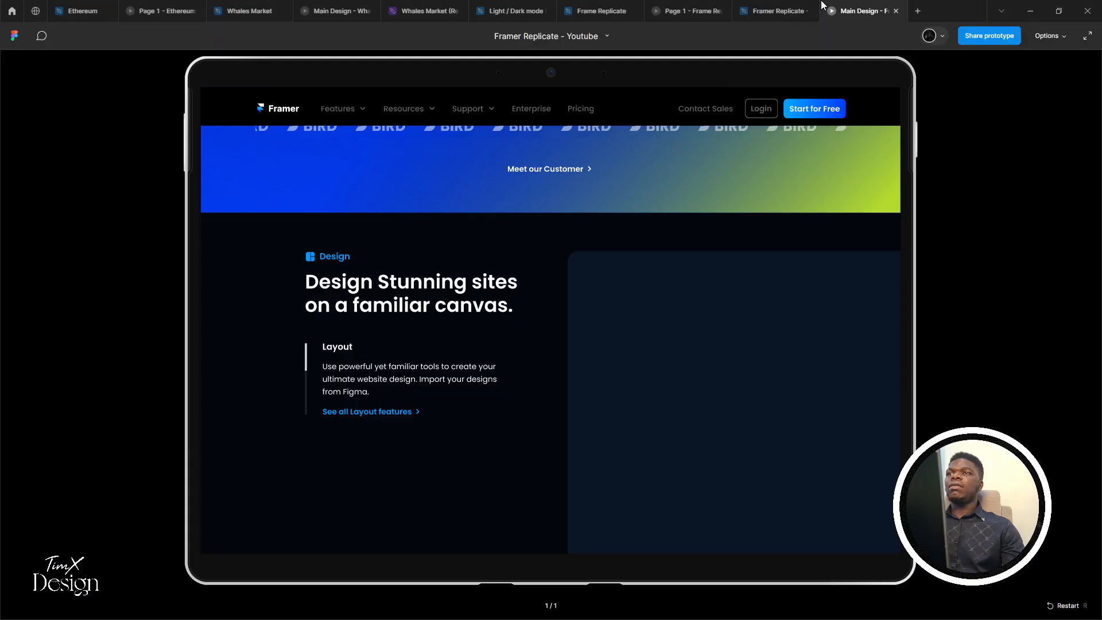
Set the bar frame's width to 6 and compare it in the prototype preview
click(794, 9)
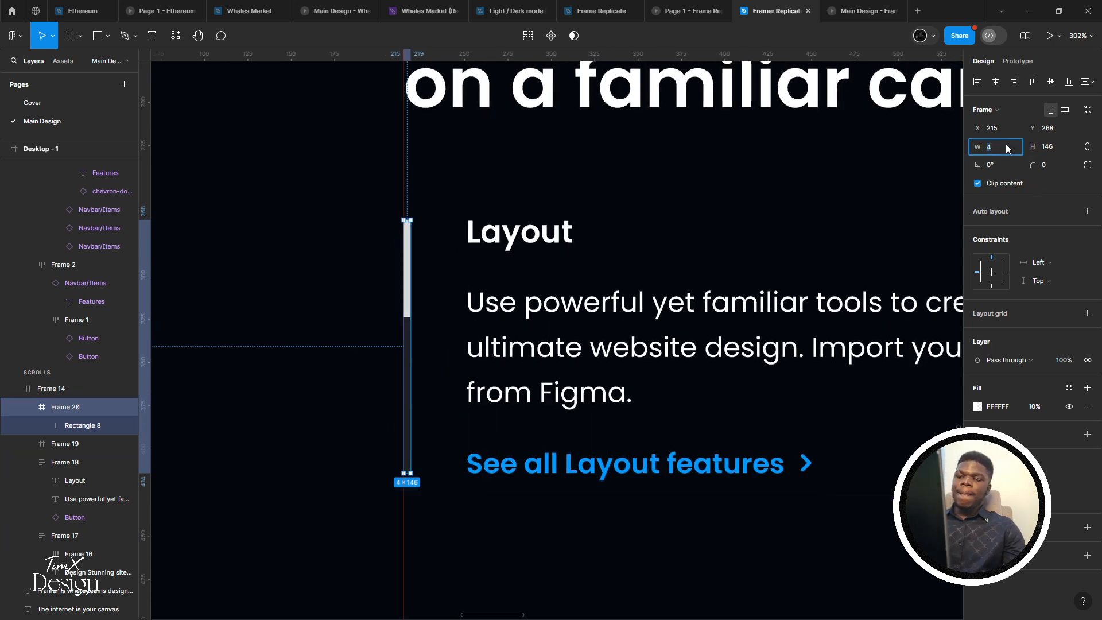
click(876, 7)
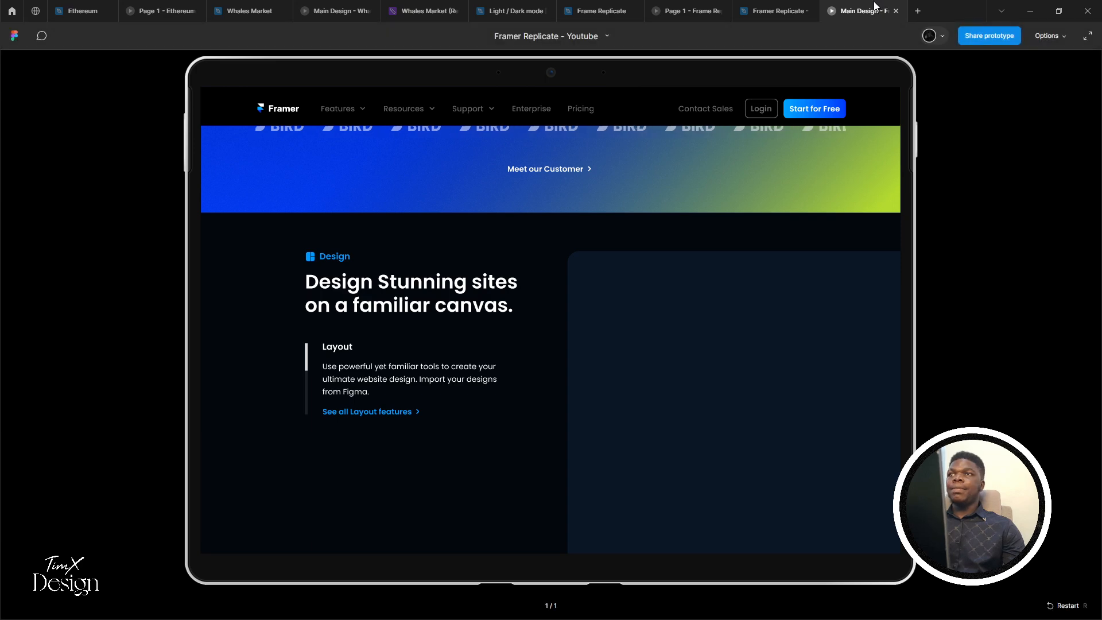
click(784, 6)
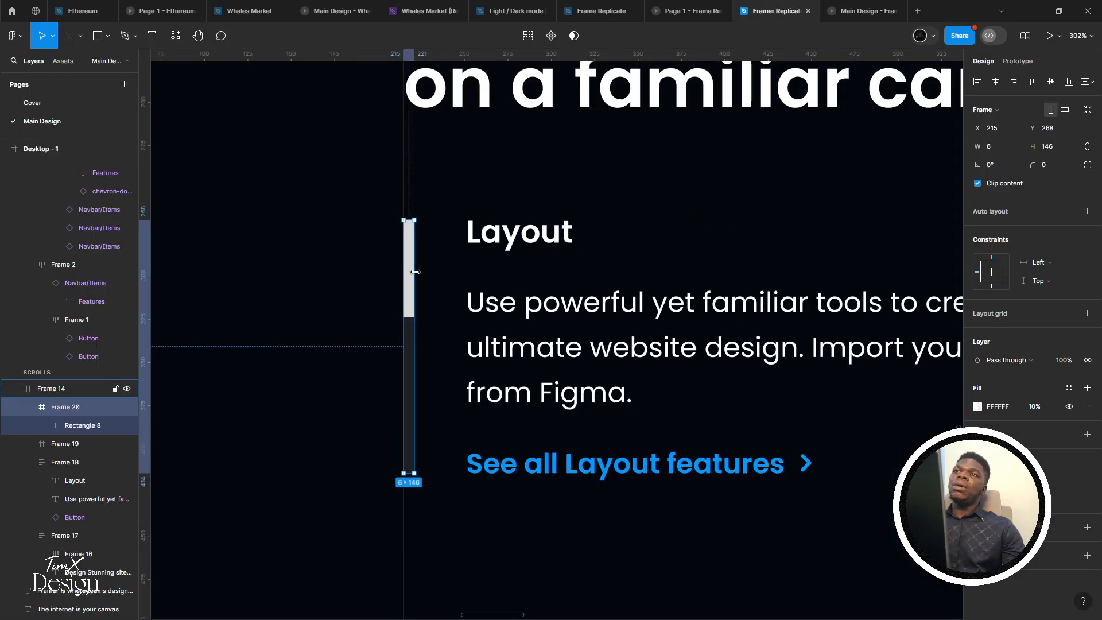
Select the light rectangle inside the bar and lengthen it downward to a height of about 99
scroll(405, 202, up, 5)
mouse_move(409, 202)
mouse_down()
mouse_move(413, 183)
mouse_move(407, 370)
mouse_move(417, 216)
mouse_up()
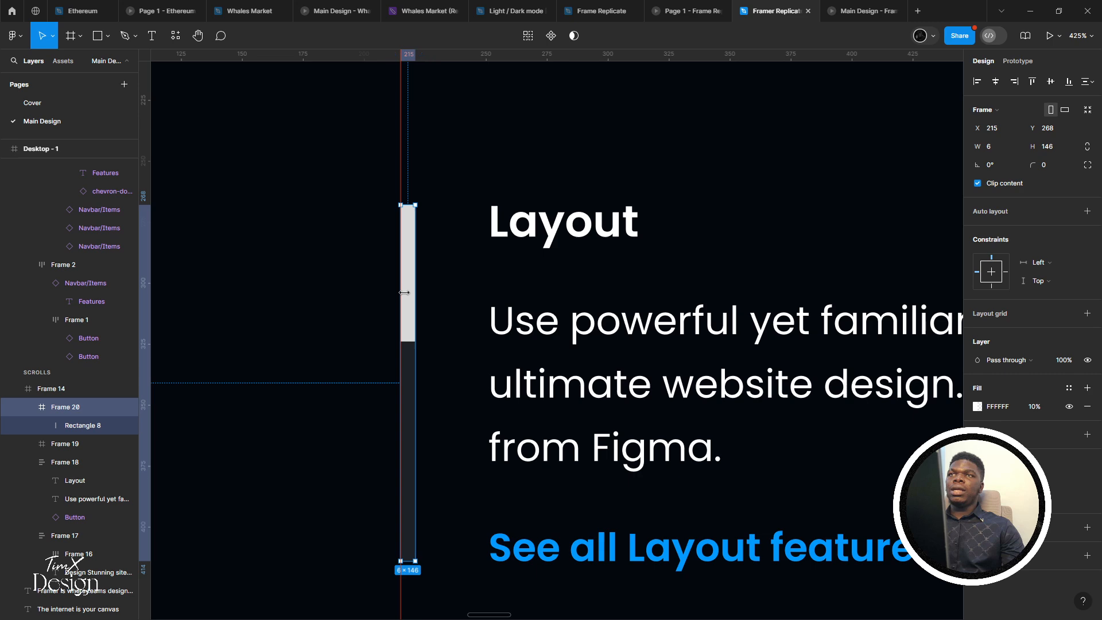
key(Escape)
triple_click(414, 317)
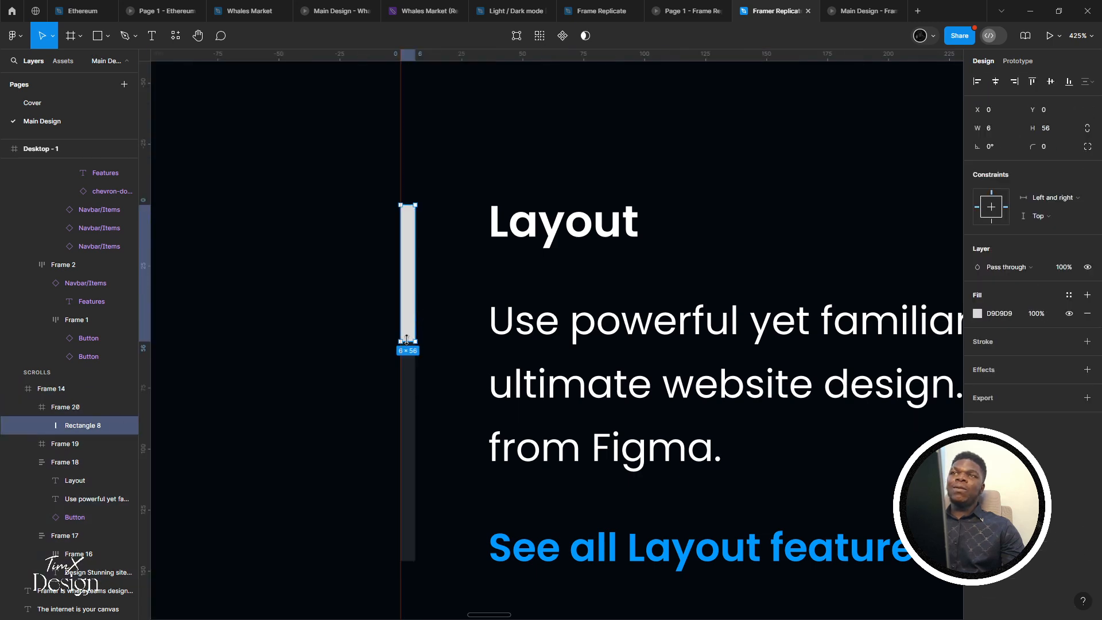
drag(410, 413, 412, 462)
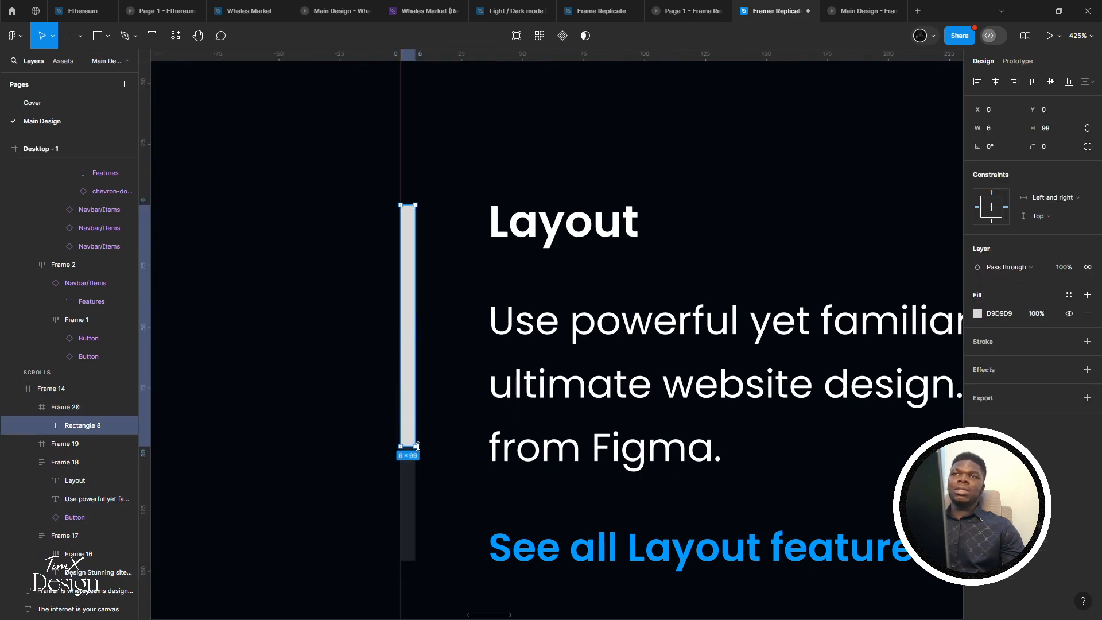
scroll(418, 446, down, 6)
Switch to the Framer website in the browser and examine how the Layout, Effects and Navigation items and their progress bar behave when selected
key(alt+Tab)
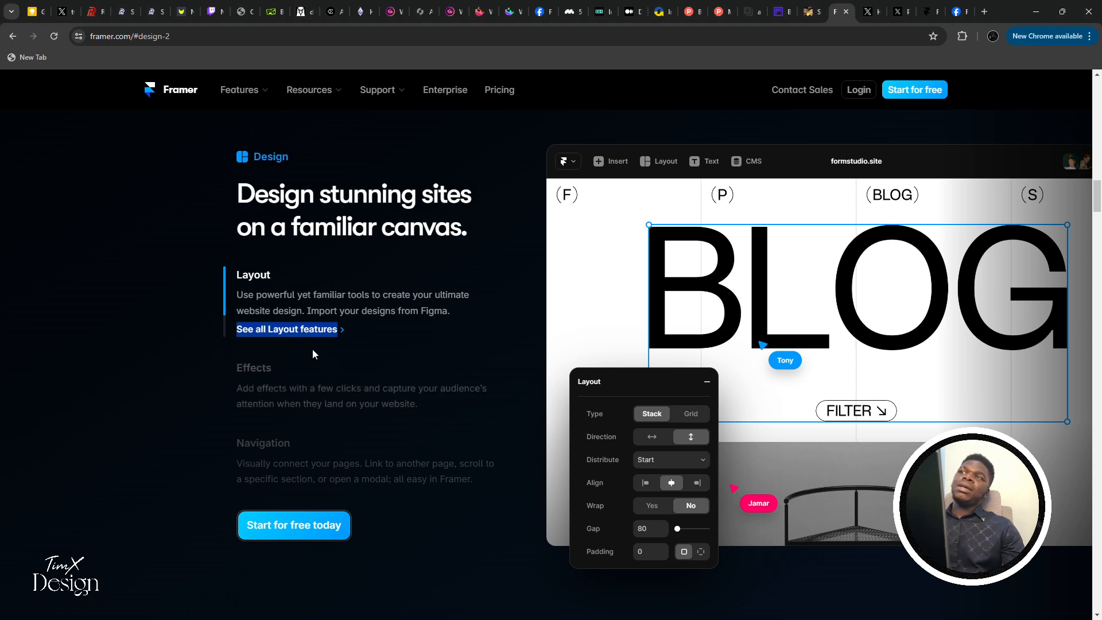
click(278, 392)
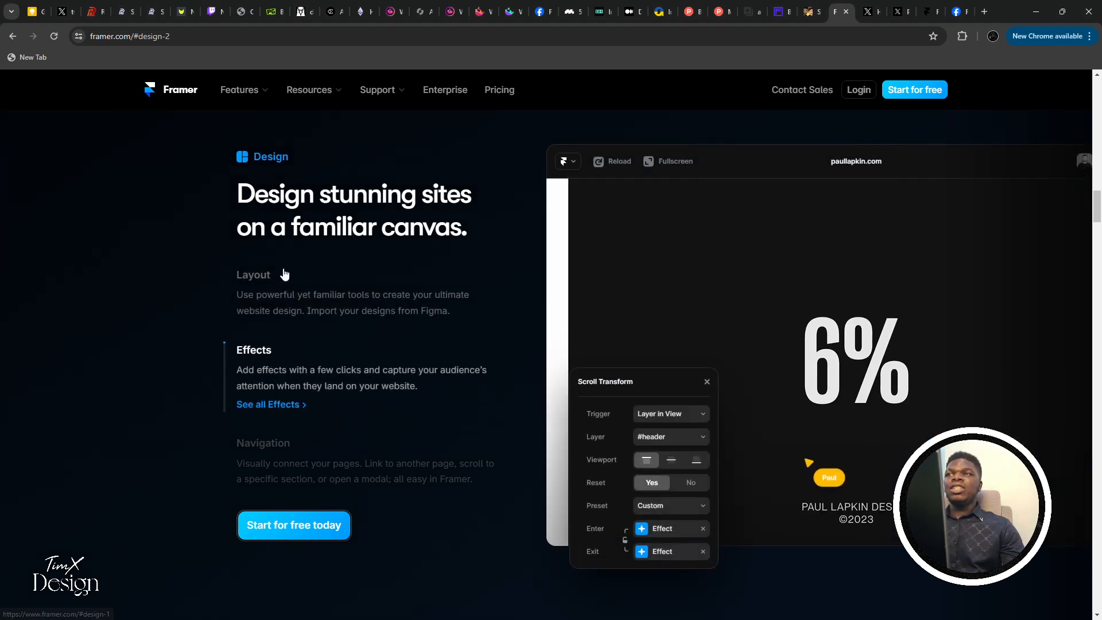
click(283, 274)
click(287, 386)
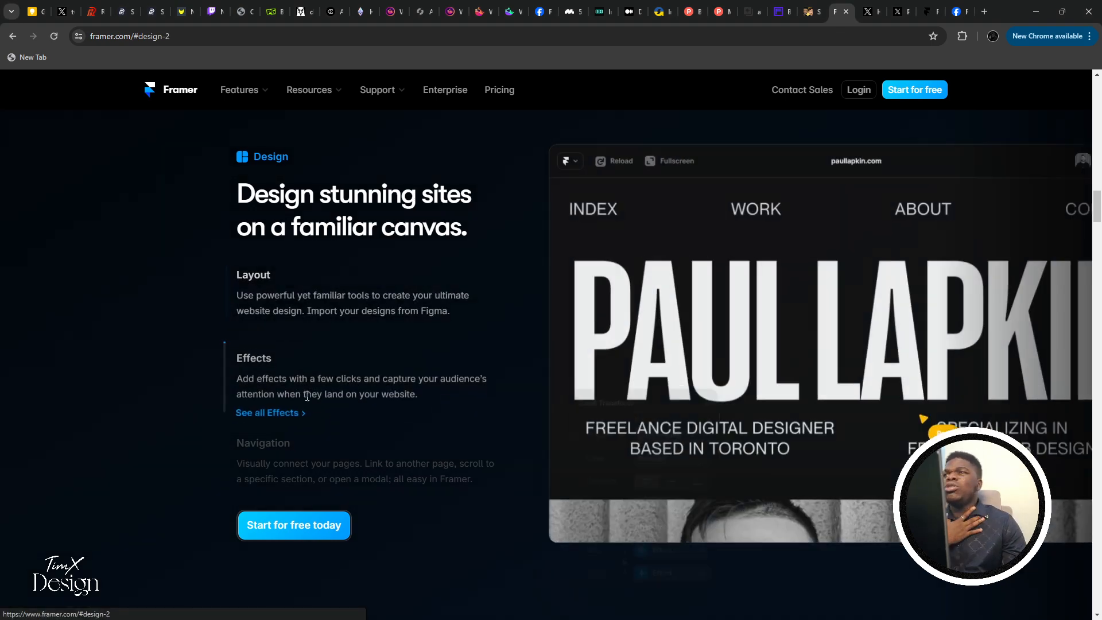
click(318, 449)
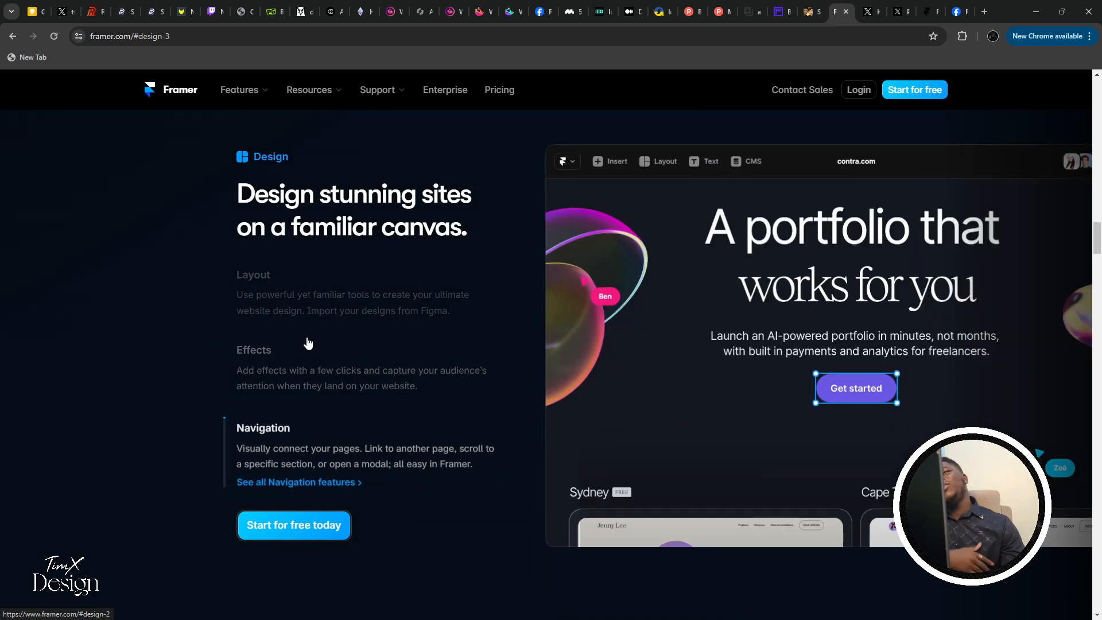
click(305, 291)
click(330, 404)
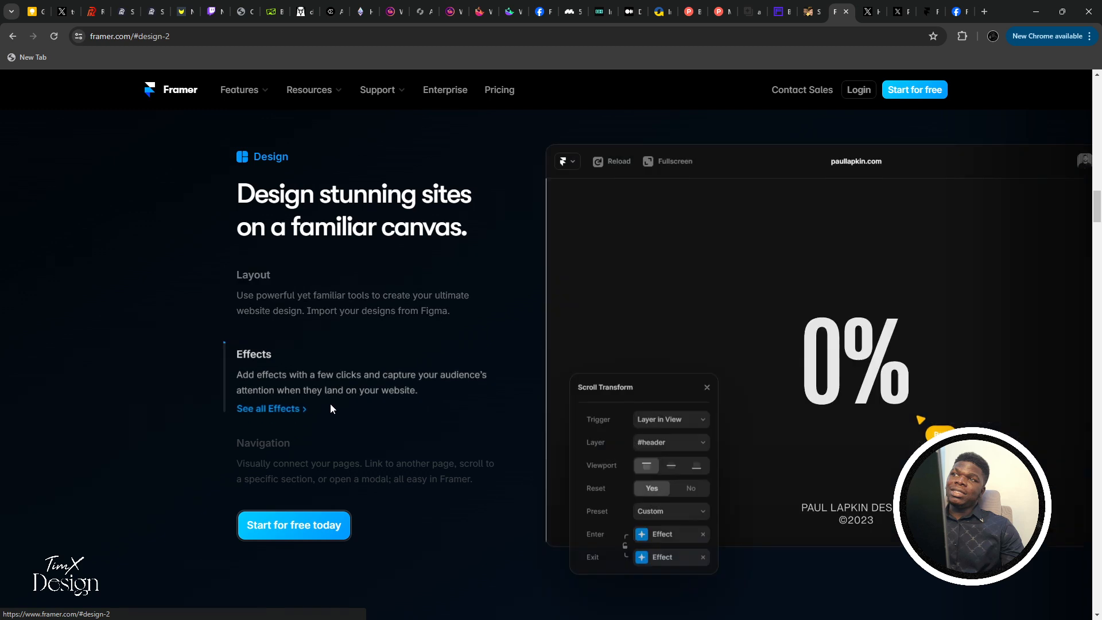
click(315, 291)
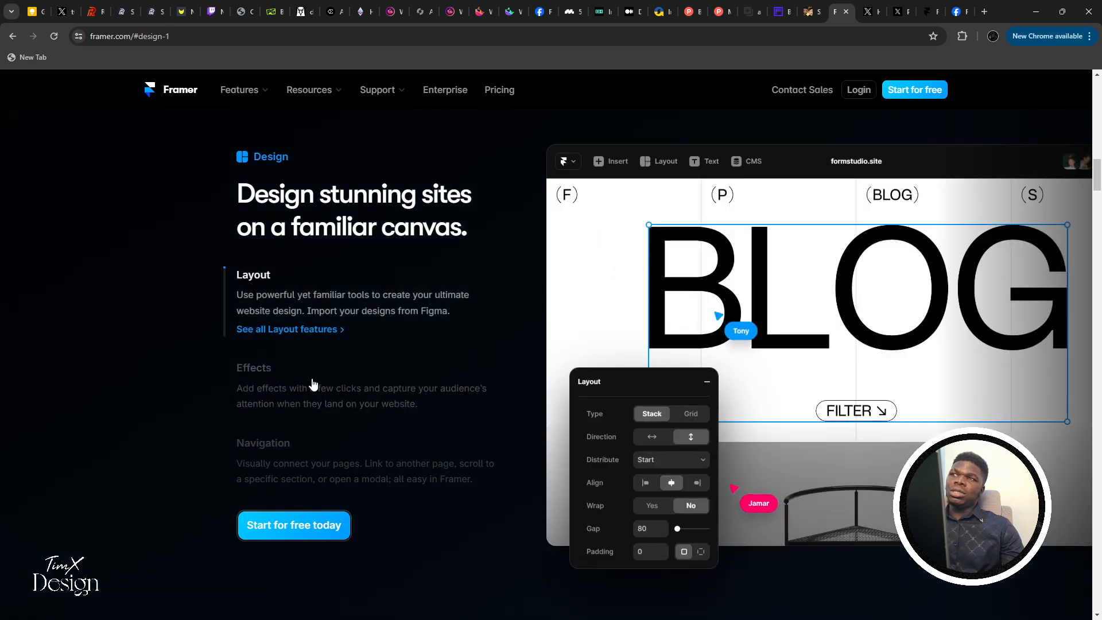
click(313, 384)
click(308, 294)
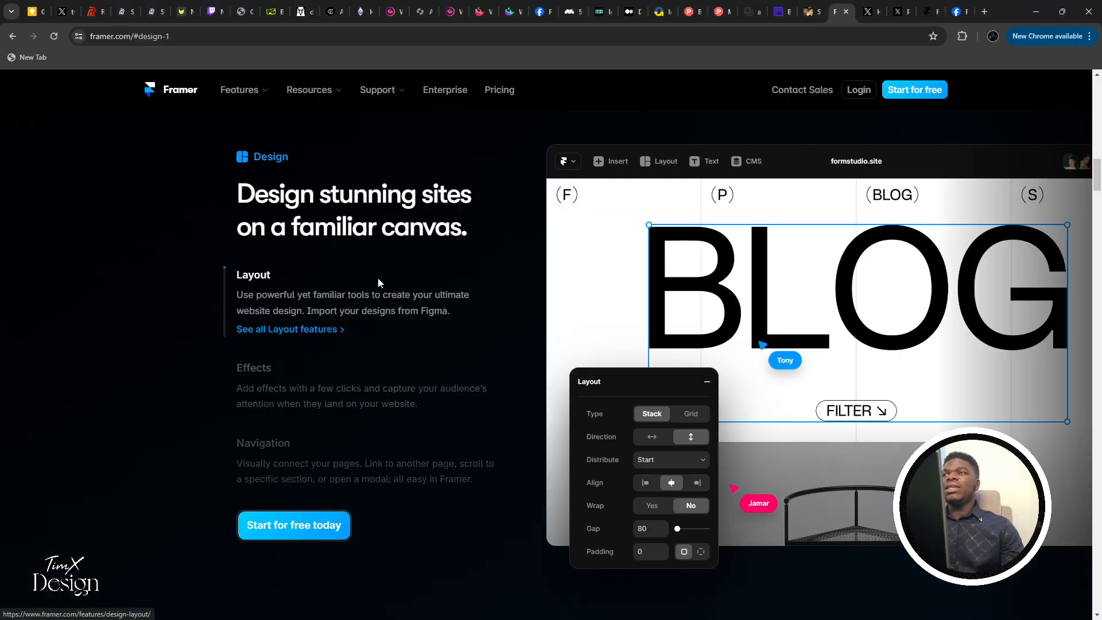
Examine how the Layout and Effects items and their progress bar respond to selection on the Framer website
click(368, 464)
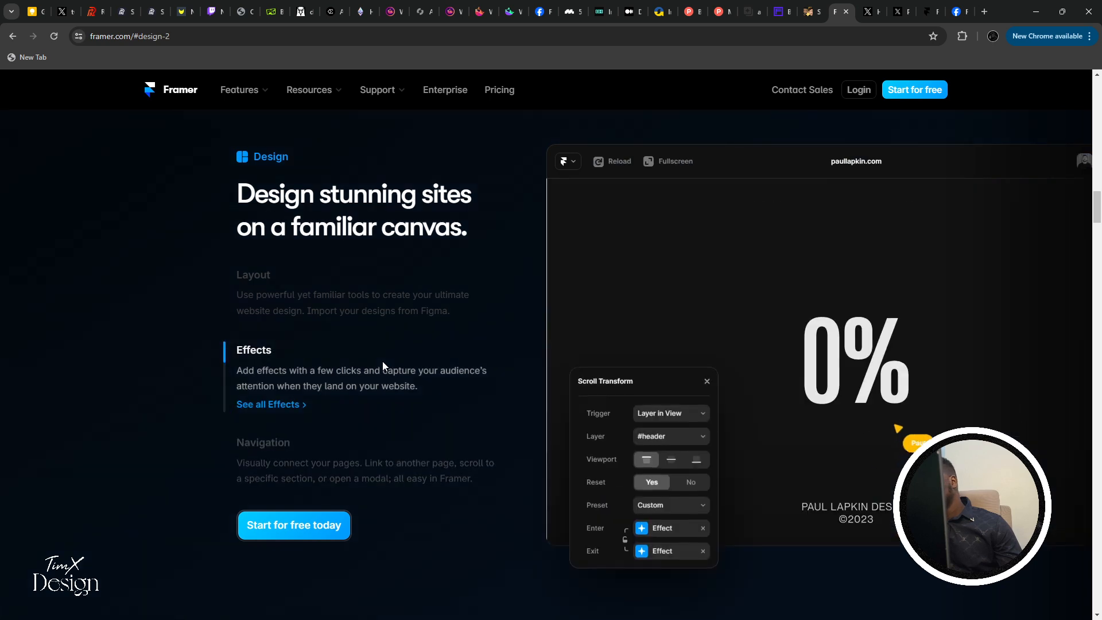
click(383, 314)
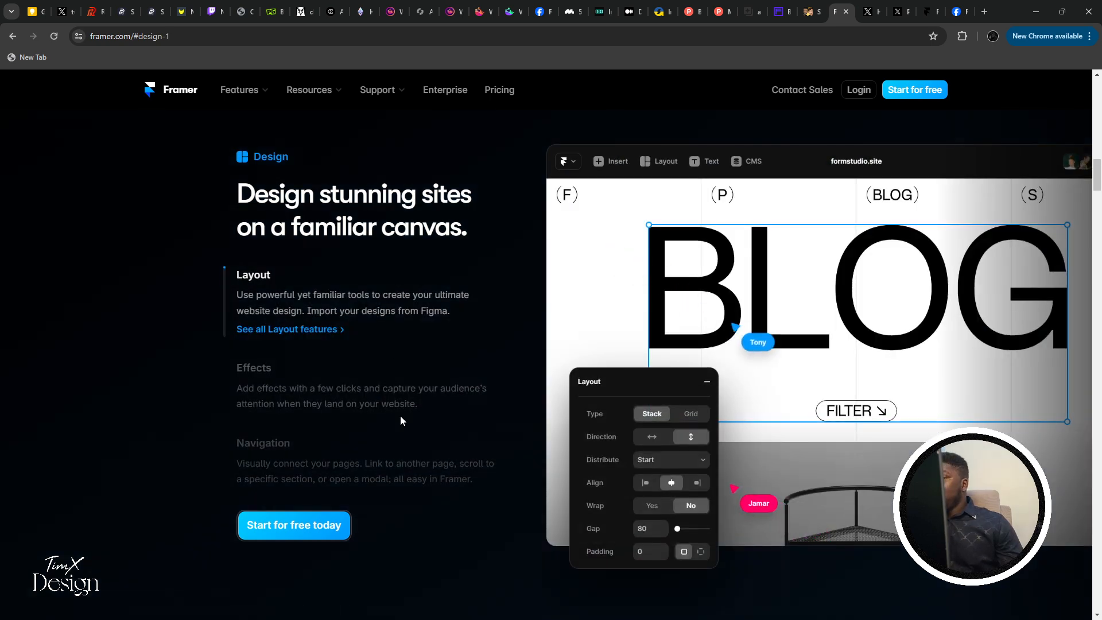
click(391, 387)
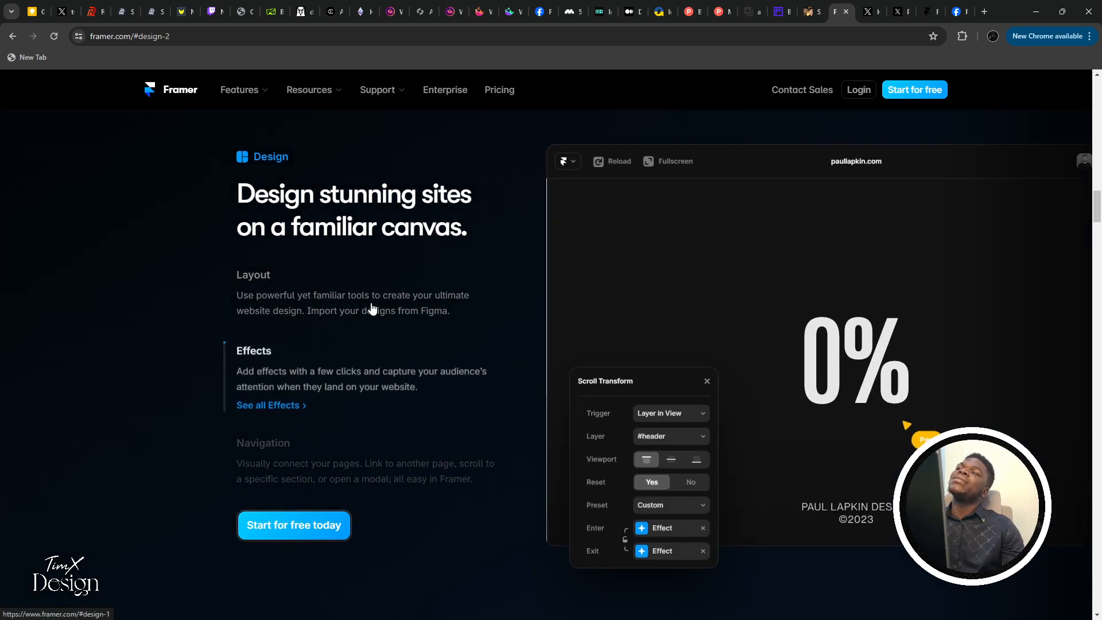
click(370, 312)
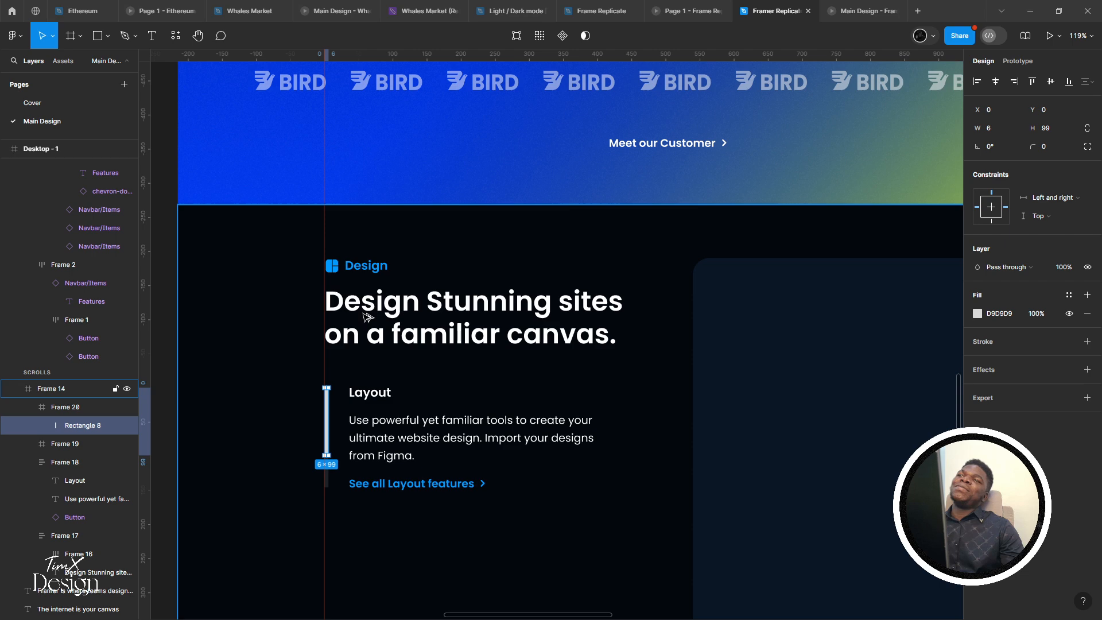
Switch back to Figma and fill the light rectangle in the bar with blue 0099FF sampled from the "See all Layout features" link
scroll(351, 359, down, 2)
scroll(351, 359, up, 3)
scroll(351, 358, up, 3)
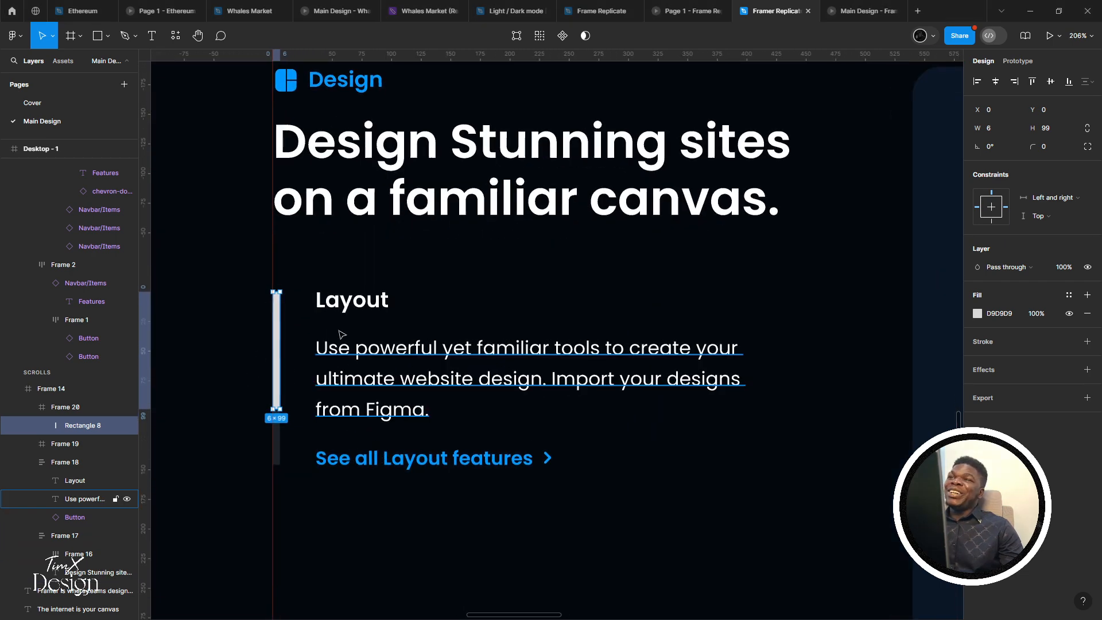
scroll(309, 349, left, 2)
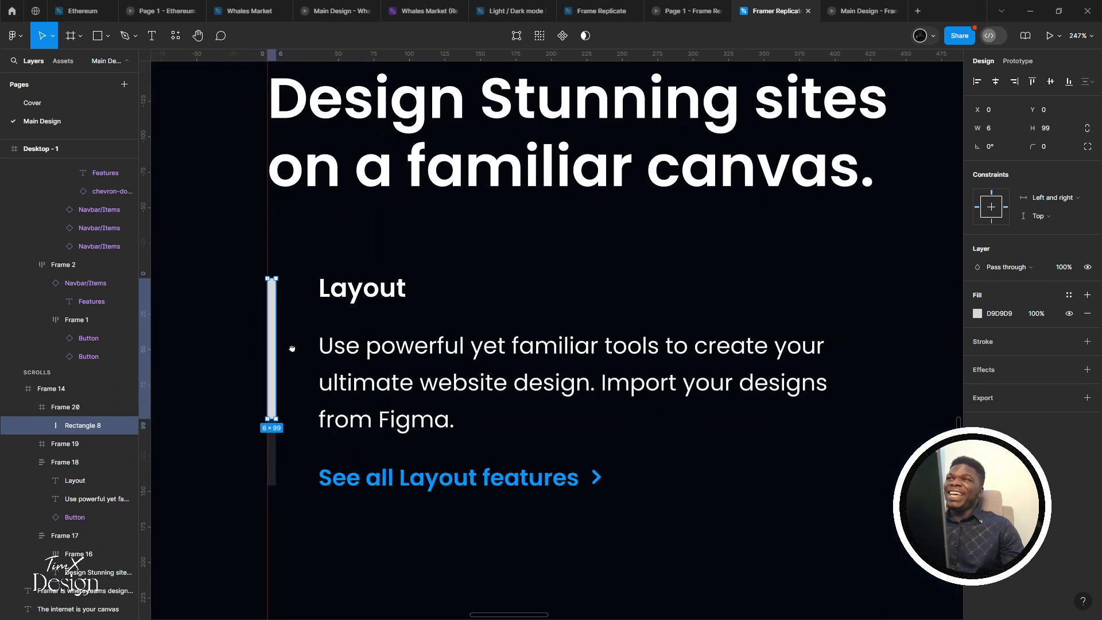
click(977, 313)
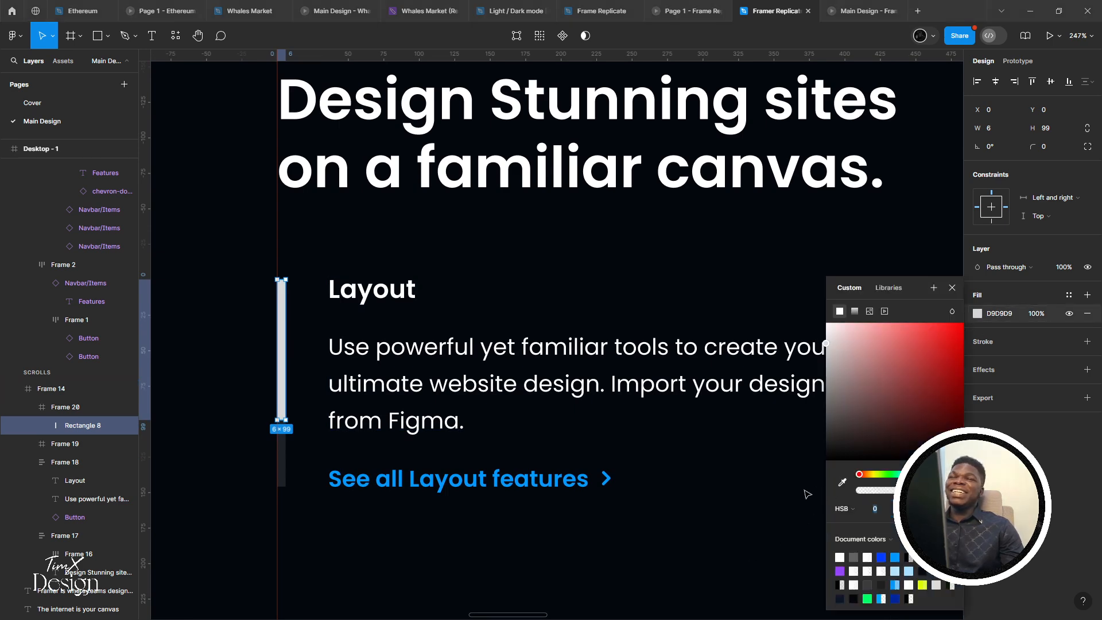
key(alt+Tab)
key(alt+Tab)
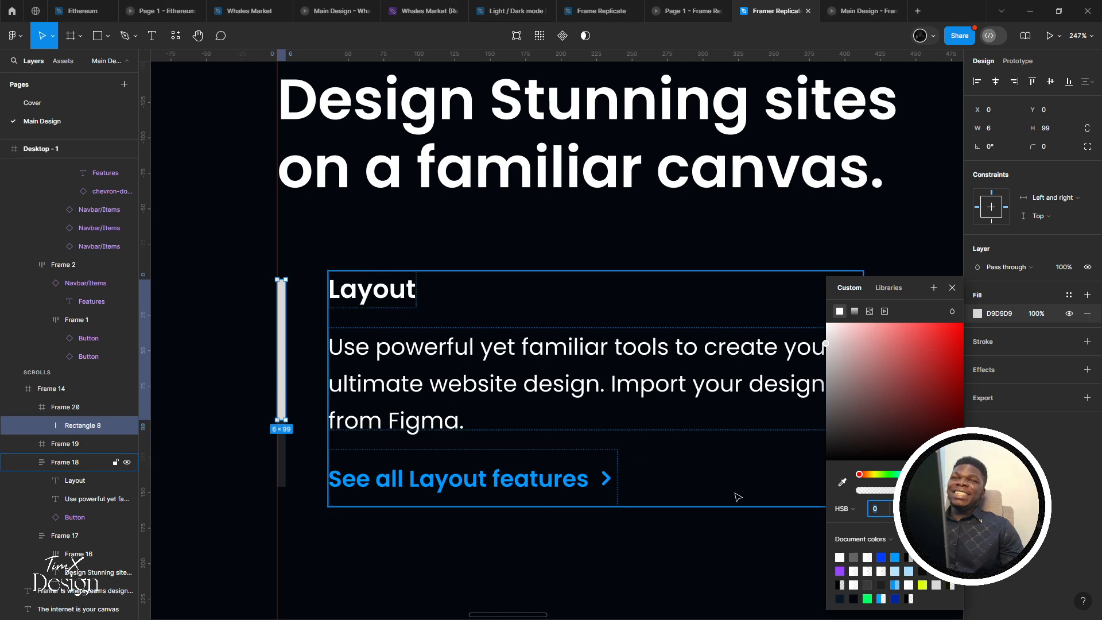
click(841, 482)
scroll(506, 502, up, 3)
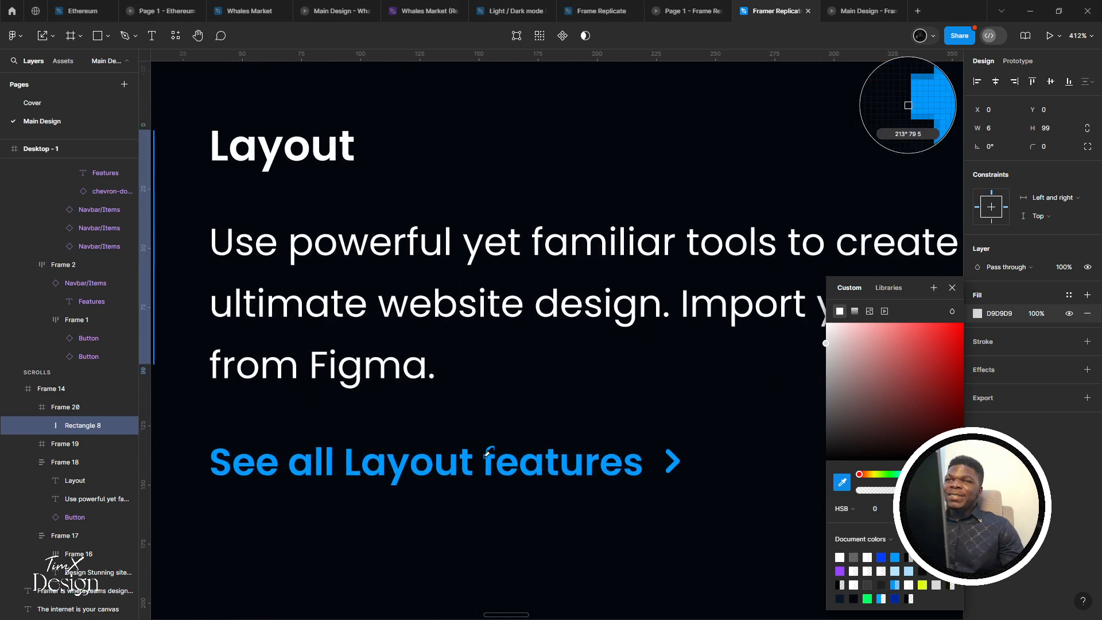
click(487, 460)
scroll(439, 429, down, 3)
scroll(500, 426, left, 3)
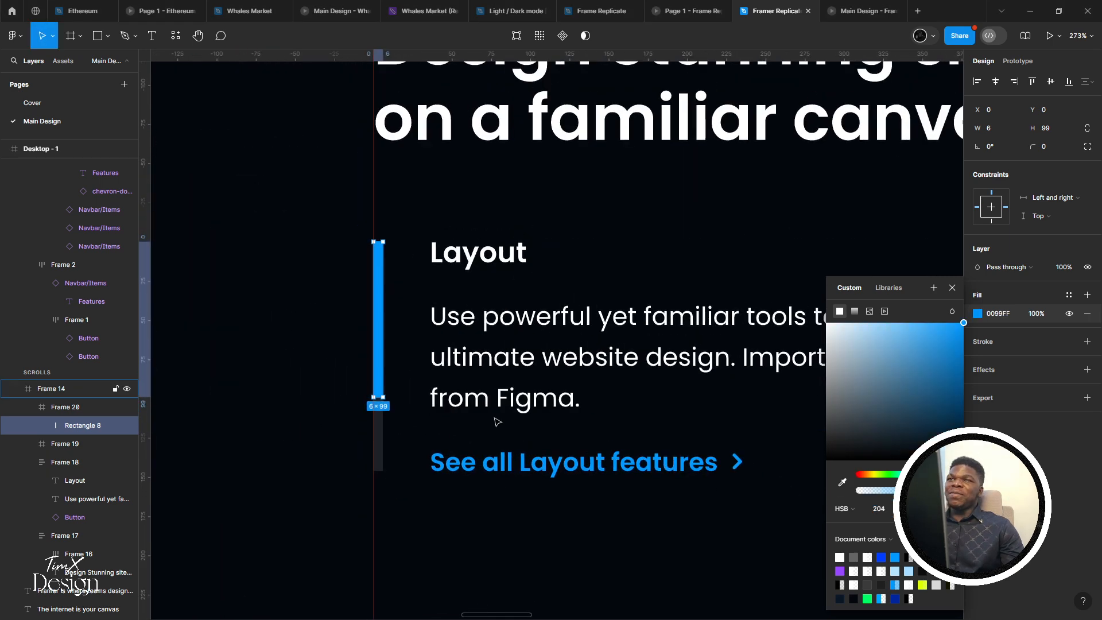
click(494, 334)
Round the vertical bar frame's corners with a radius of 21
click(377, 253)
scroll(388, 221, right, 3)
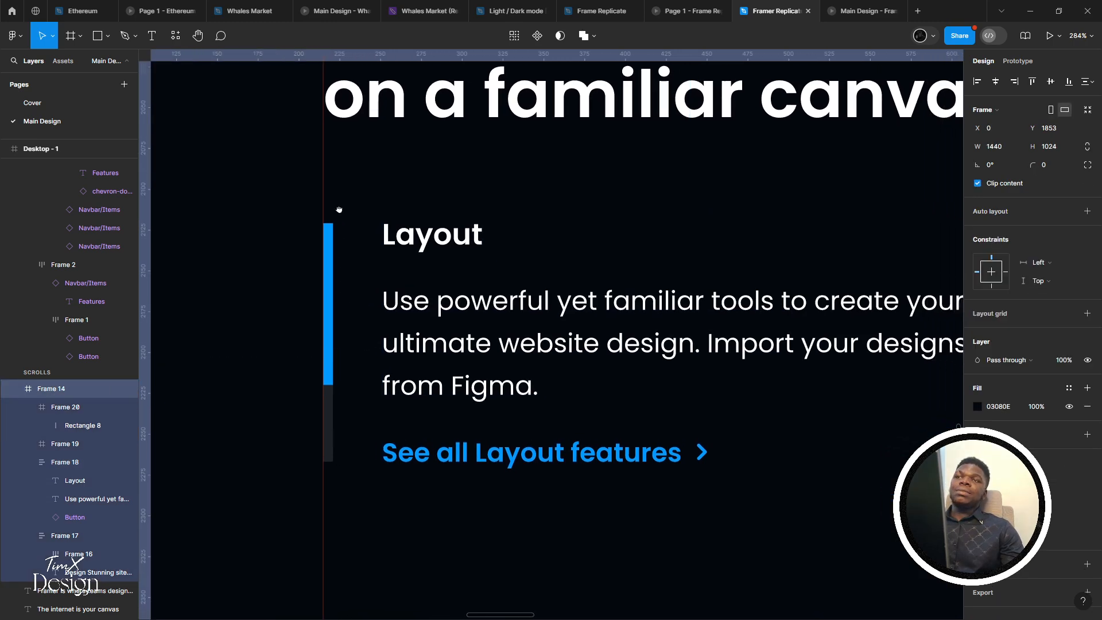
click(319, 222)
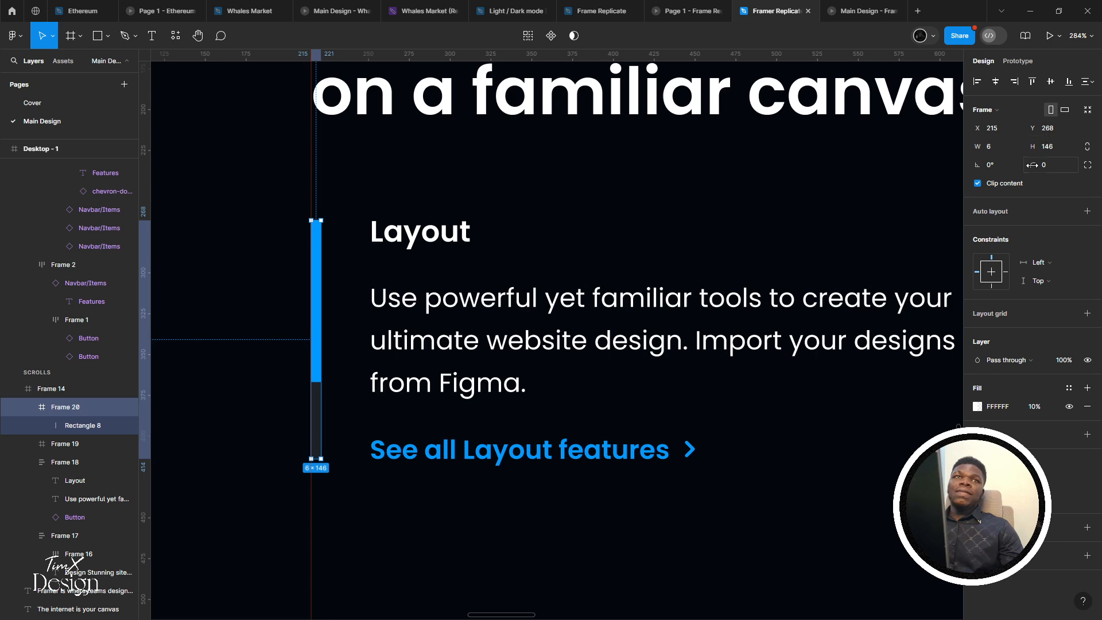
drag(1032, 165, 1087, 165)
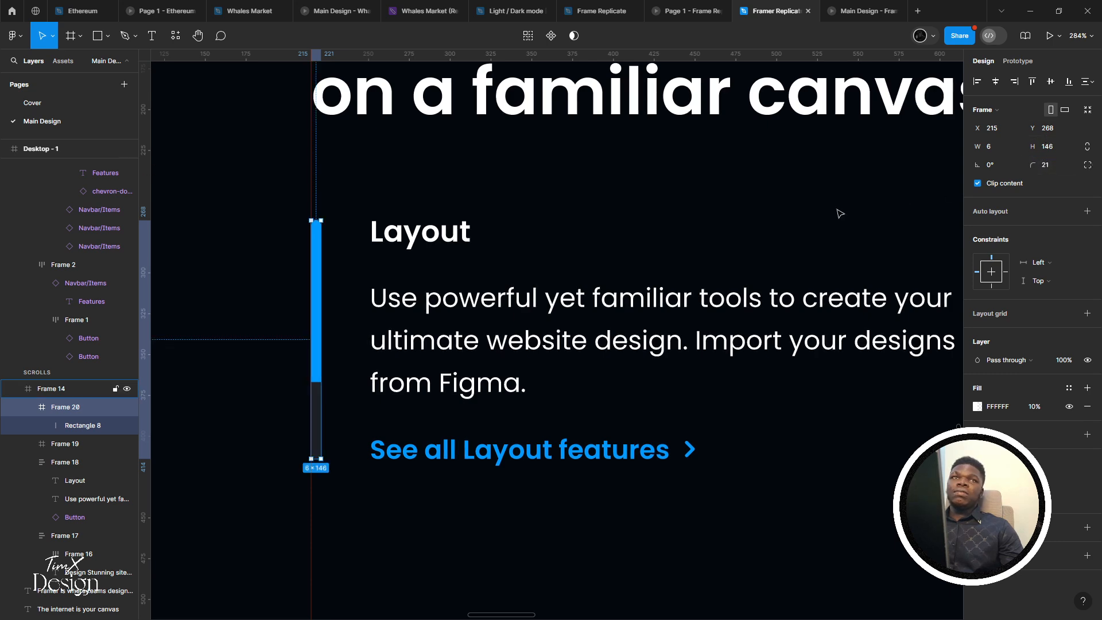
scroll(595, 227, up, 1)
scroll(595, 226, down, 2)
scroll(338, 268, up, 2)
scroll(367, 218, up, 2)
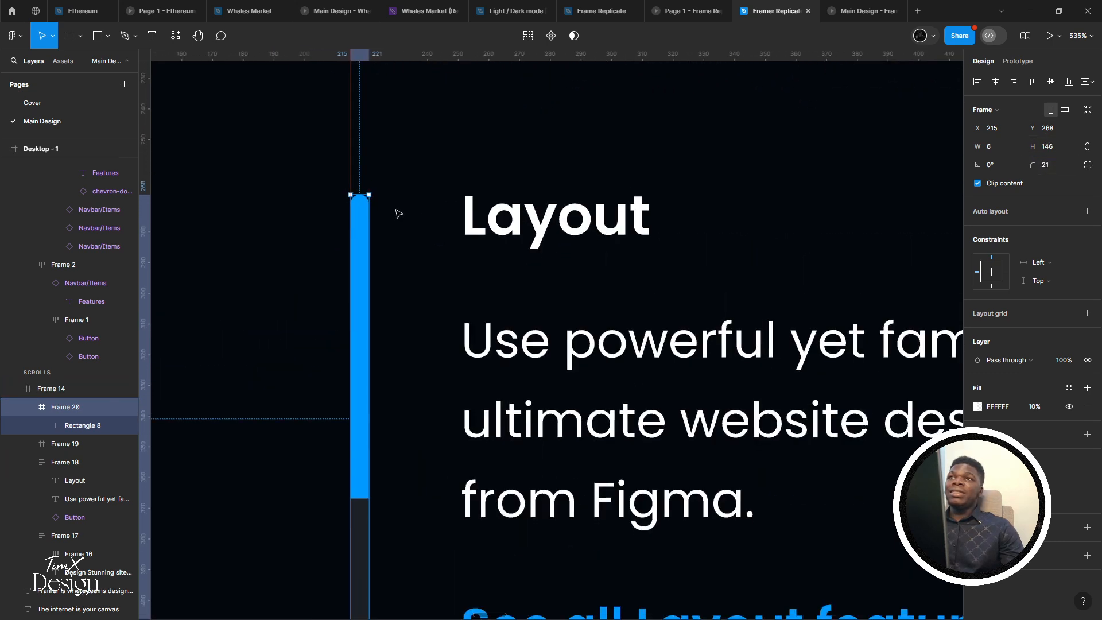
scroll(355, 224, down, 3)
scroll(334, 241, up, 1)
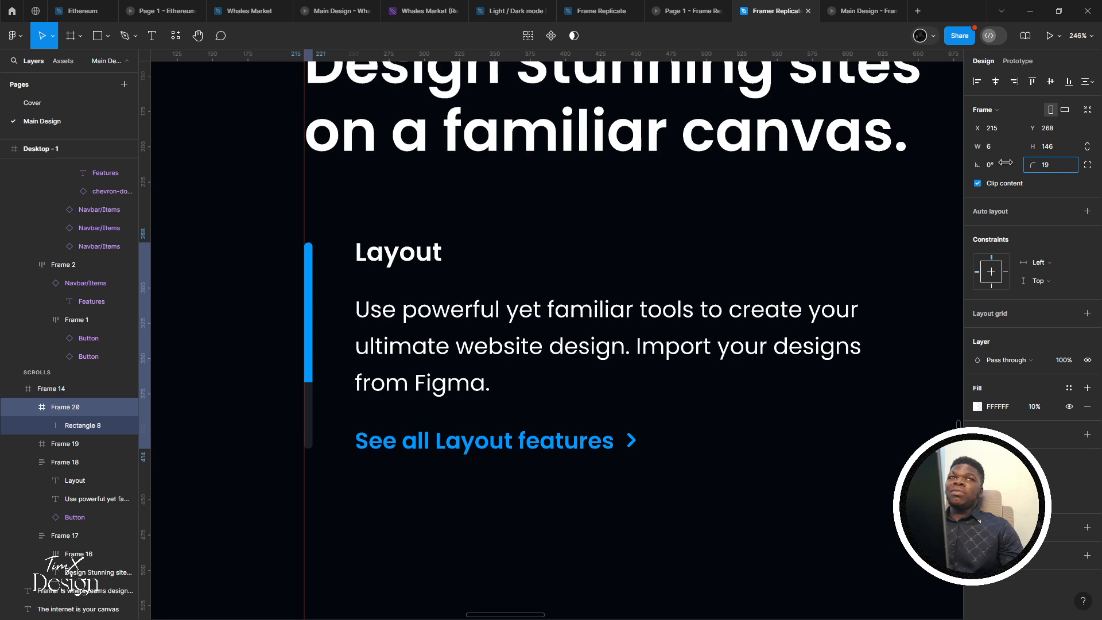
scroll(304, 251, up, 4)
scroll(304, 251, down, 5)
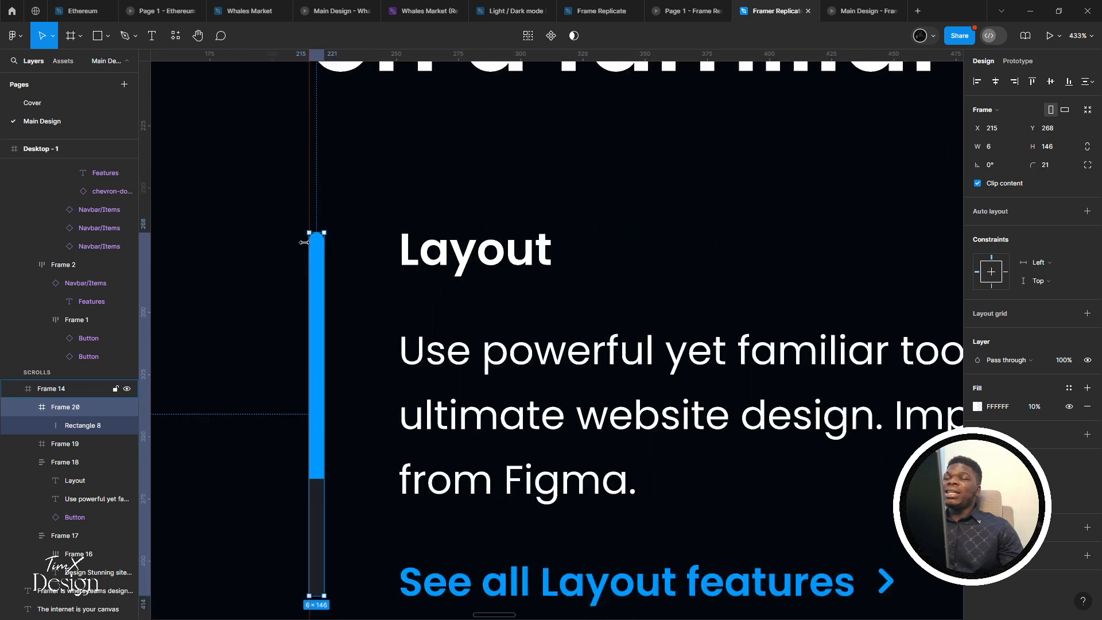
Check the rounded blue bar in the prototype preview and compare the item with Layout on the Framer website
click(841, 7)
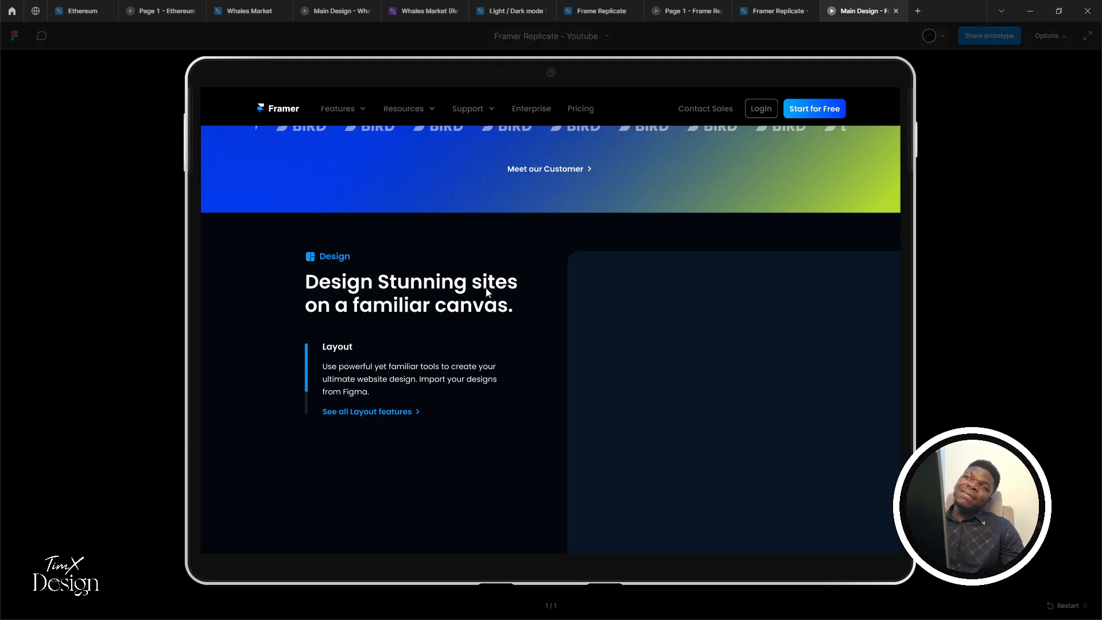
click(763, 6)
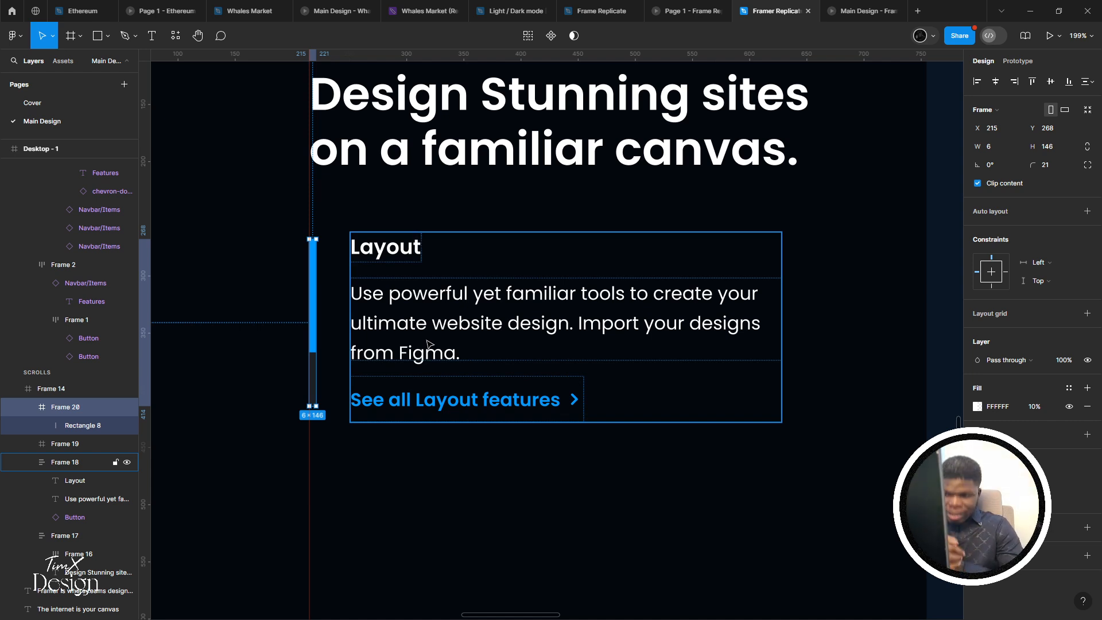
key(alt+Tab)
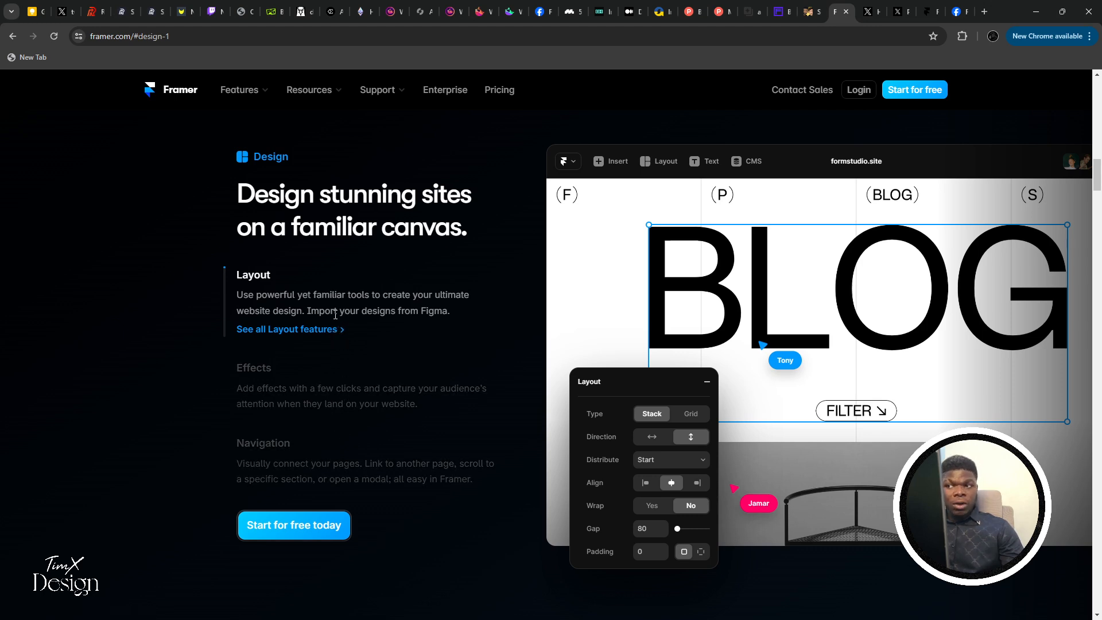
key(alt+Tab)
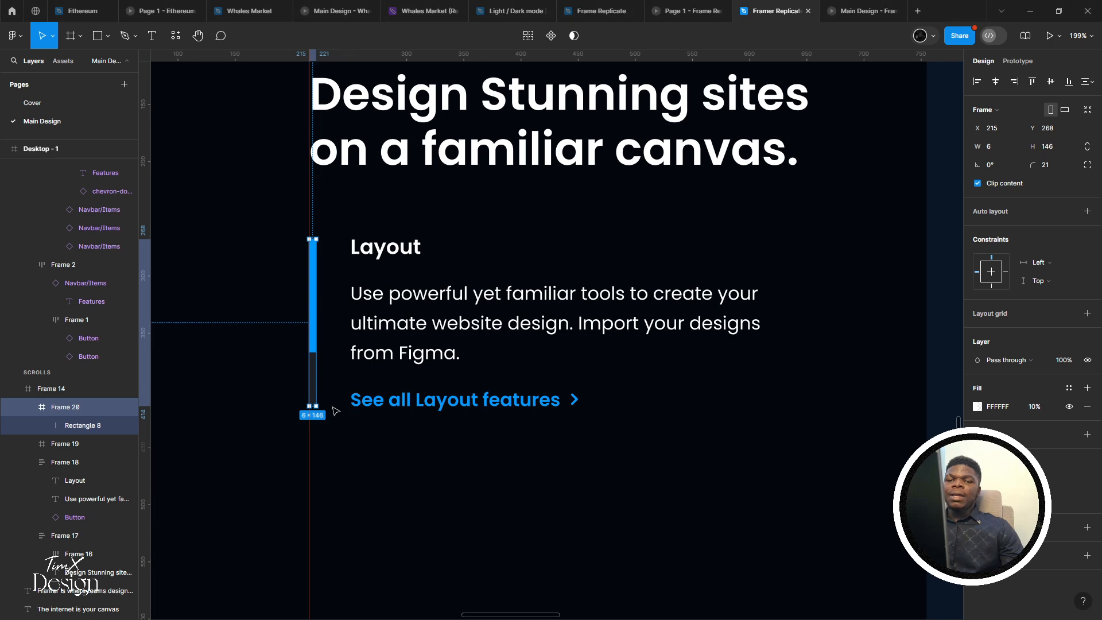
Try to combine the vertical bar frame and the Layout text block in a horizontal auto layout
scroll(476, 396, down, 5)
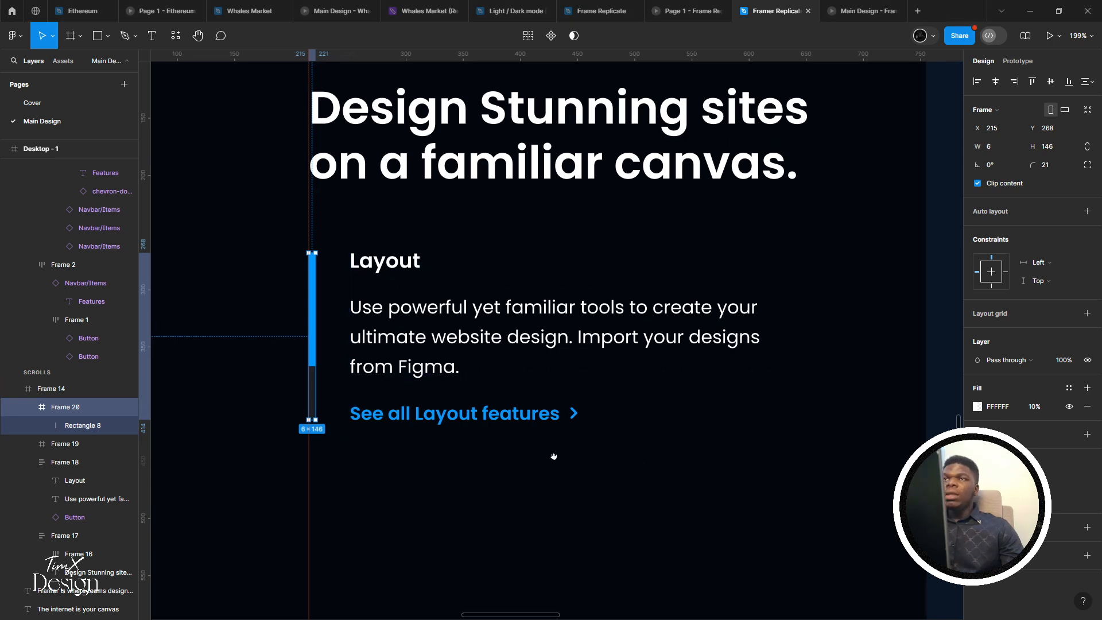
click(467, 380)
scroll(402, 363, up, 5)
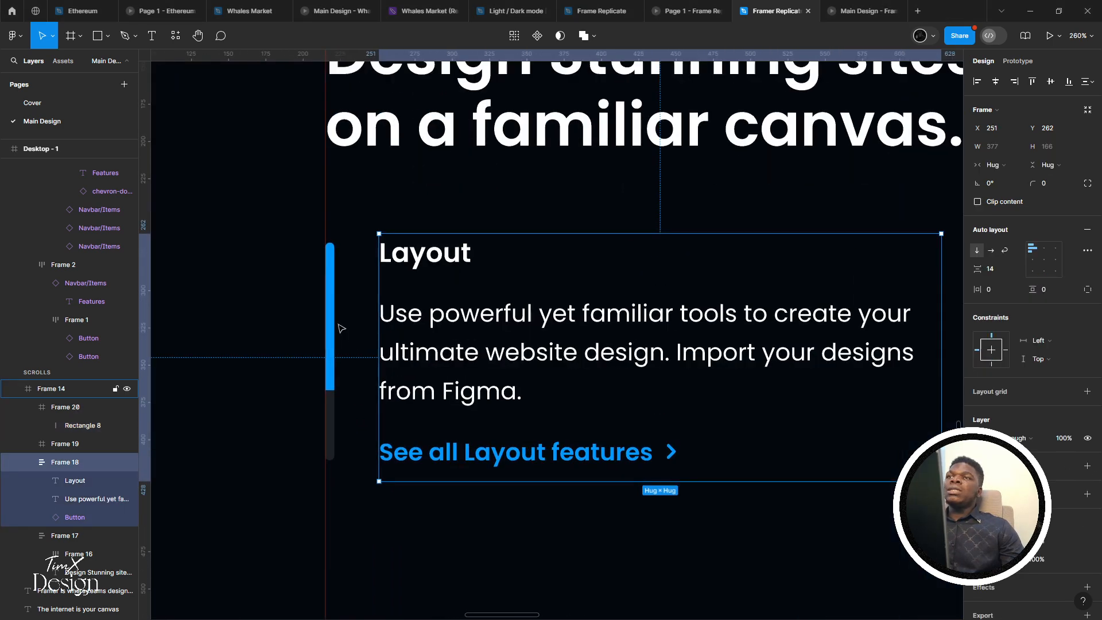
click(414, 259)
click(353, 325)
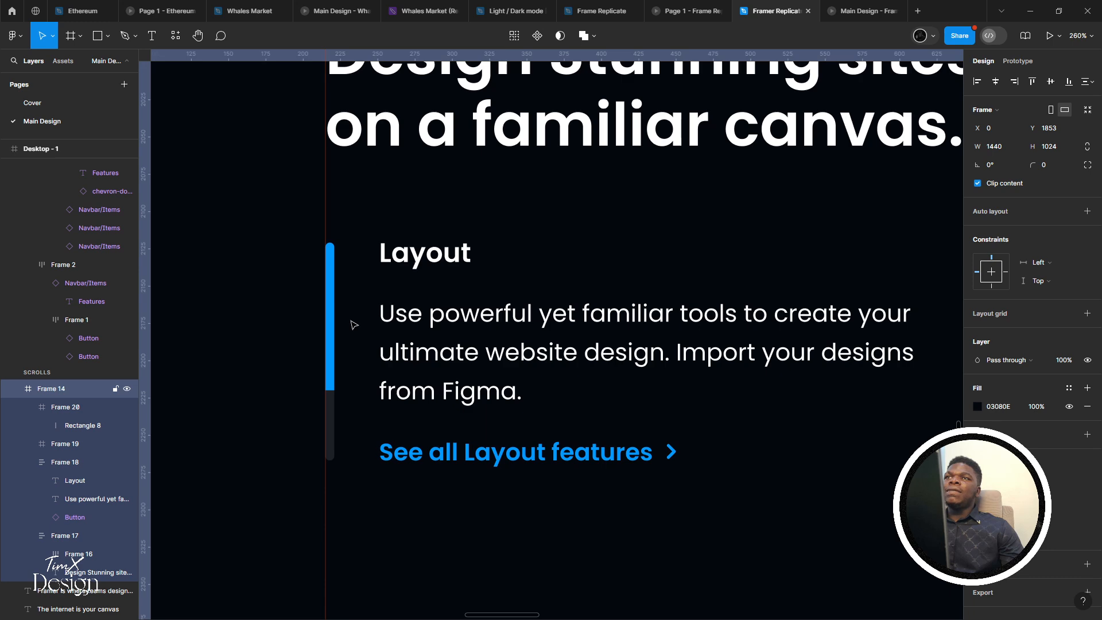
click(334, 312)
shift+click(641, 354)
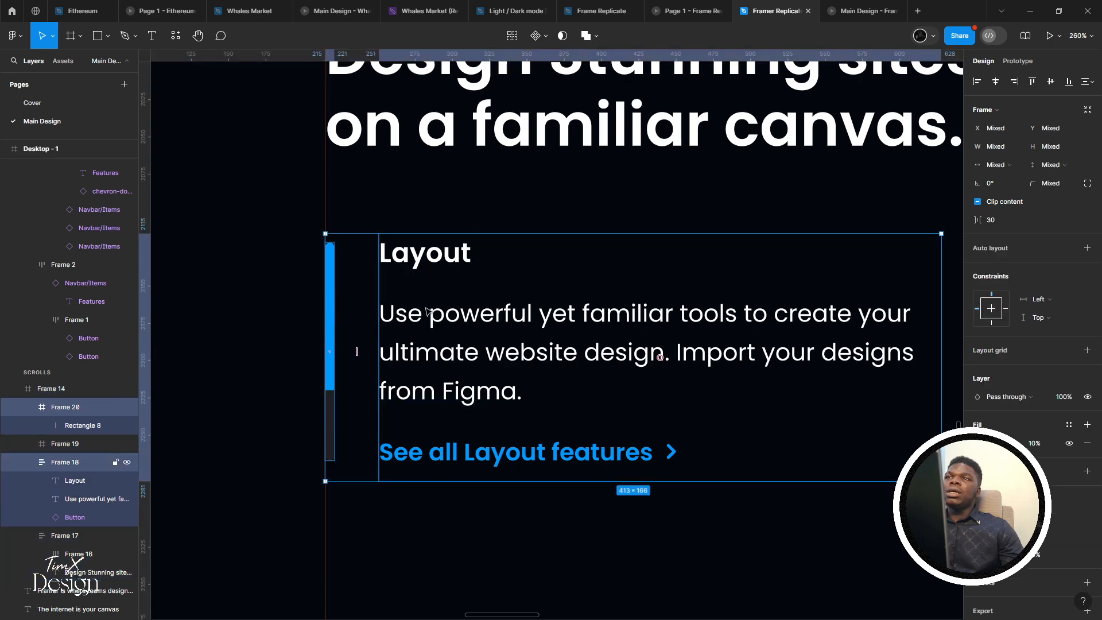
scroll(641, 355, down, 2)
scroll(517, 364, up, 3)
scroll(454, 353, down, 4)
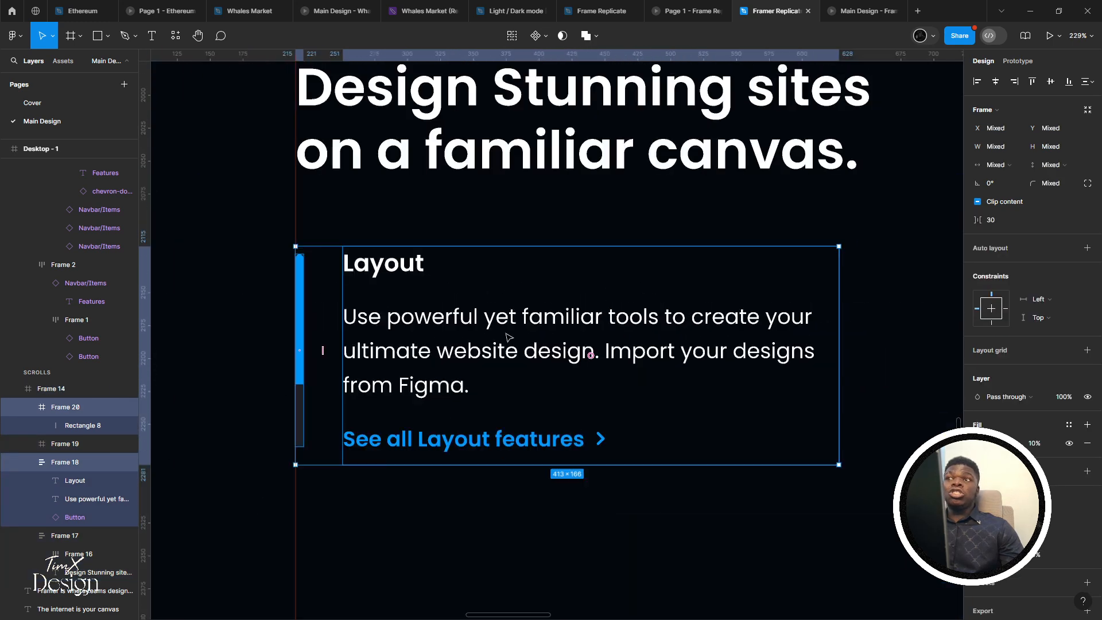
scroll(399, 332, up, 4)
scroll(400, 331, down, 3)
scroll(297, 311, up, 2)
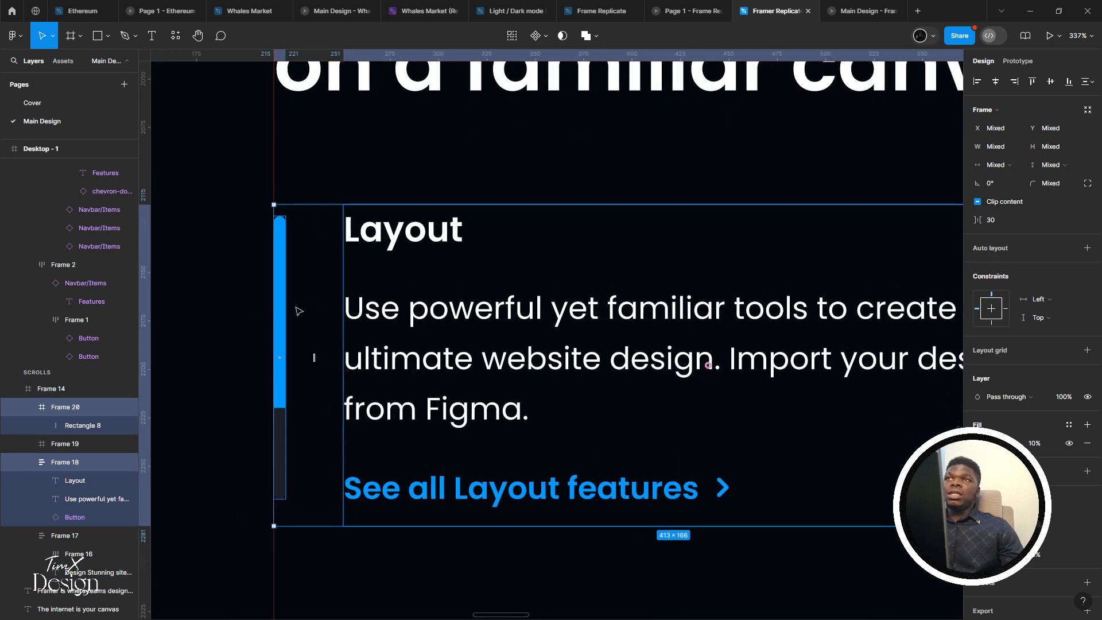
key(shift+a)
scroll(312, 313, down, 1)
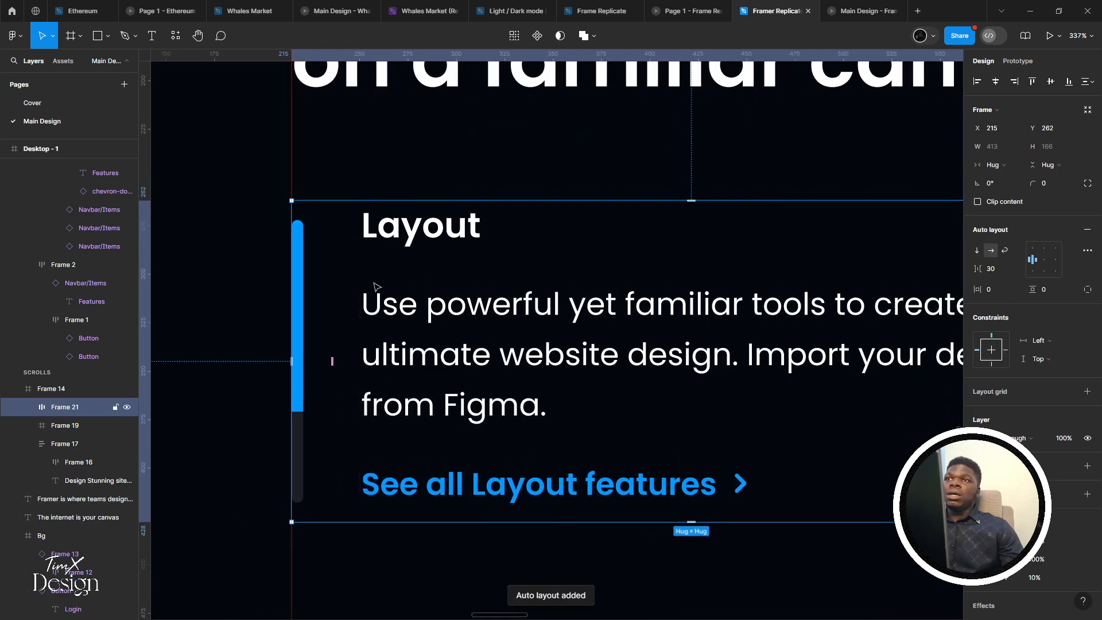
Try a height of 152 for the bar inside the auto layout, then undo back to the separate bar and text block
scroll(395, 282, down, 3)
scroll(394, 275, up, 2)
click(395, 229)
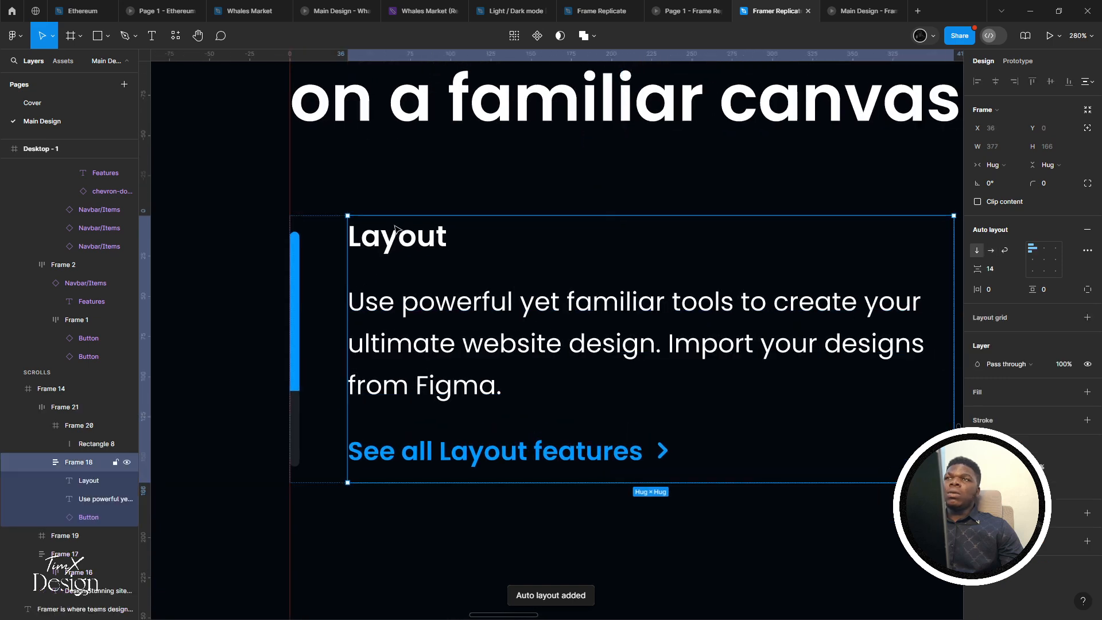
click(298, 241)
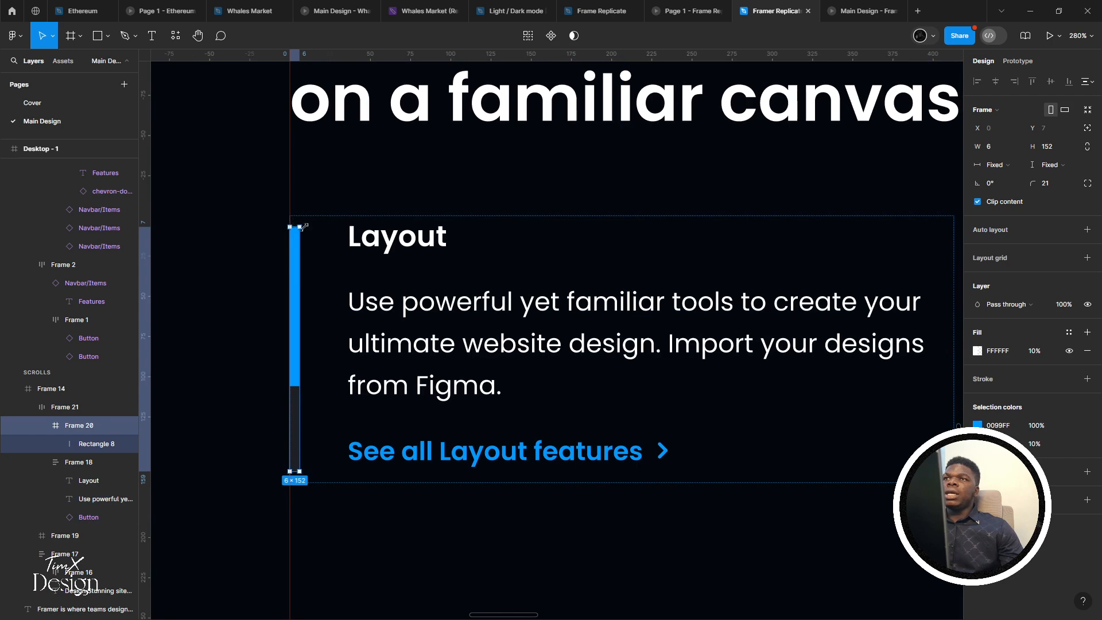
key(ctrl+z)
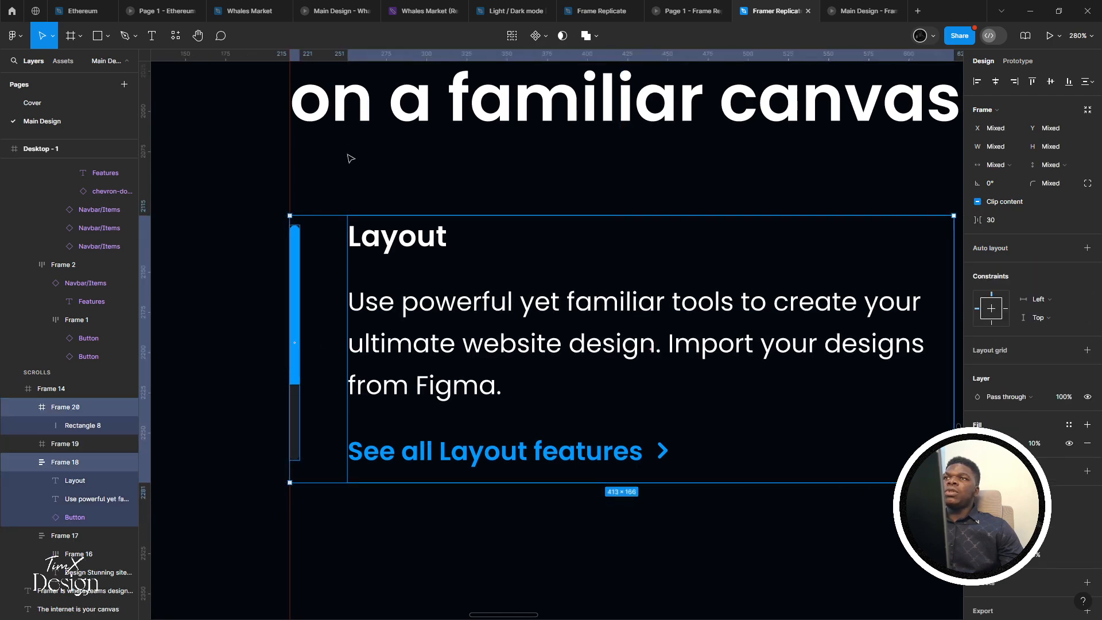
Check the bar's top edge against the Layout heading with a temporary horizontal guide, and remove the guide
scroll(304, 215, up, 2)
scroll(304, 215, up, 5)
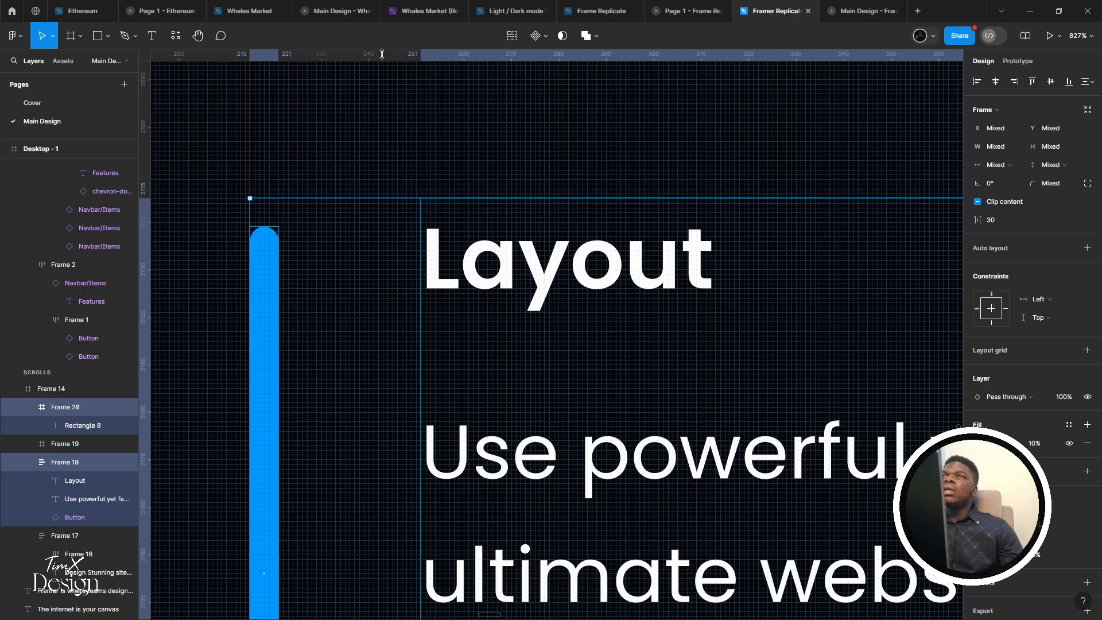
drag(397, 215, 391, 227)
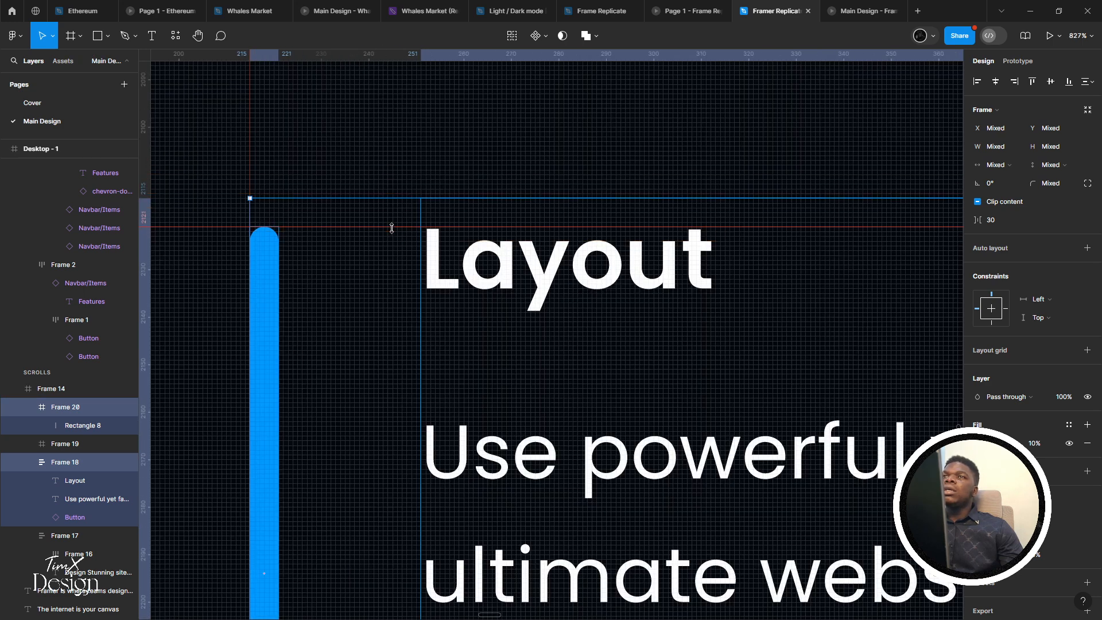
click(409, 219)
scroll(409, 219, down, 4)
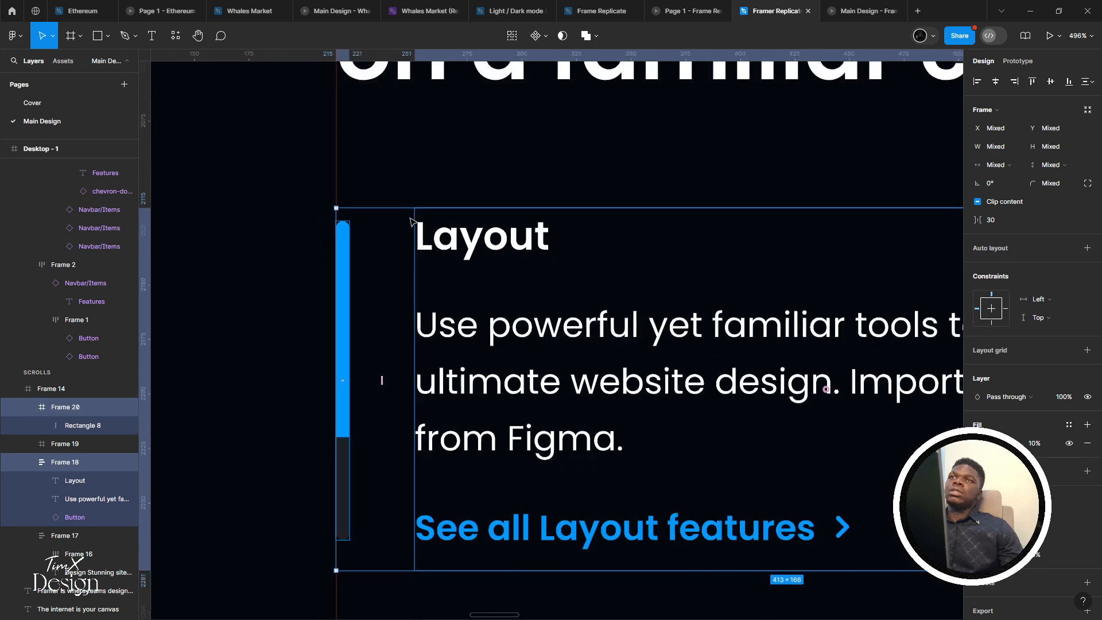
Wrap the vertical bar frame and the Layout text block together in a horizontal auto layout
click(347, 250)
shift+click(438, 246)
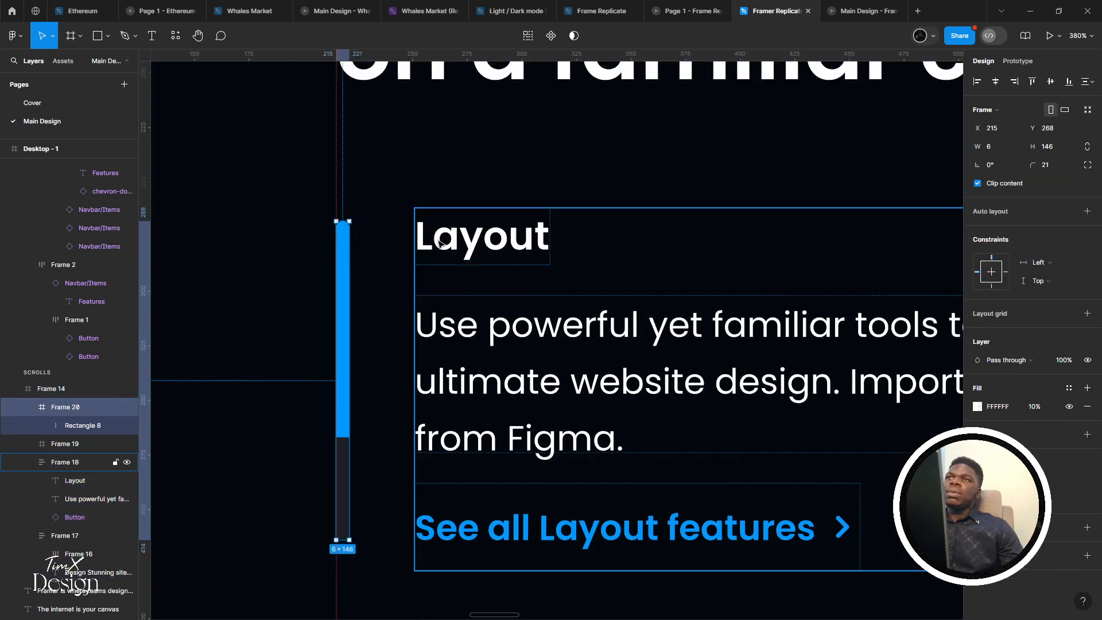
key(shift+a)
scroll(441, 243, down, 3)
scroll(441, 243, down, 2)
scroll(441, 243, up, 1)
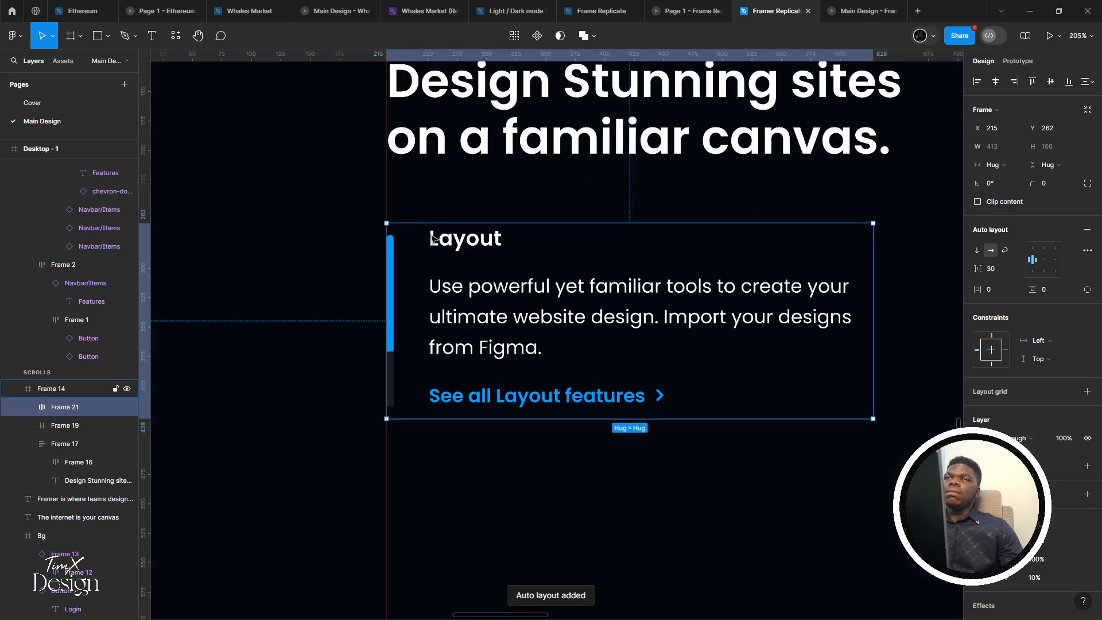
Remove the auto layout and wrap the vertical bar and the Layout text block in a plain frame instead
click(1033, 248)
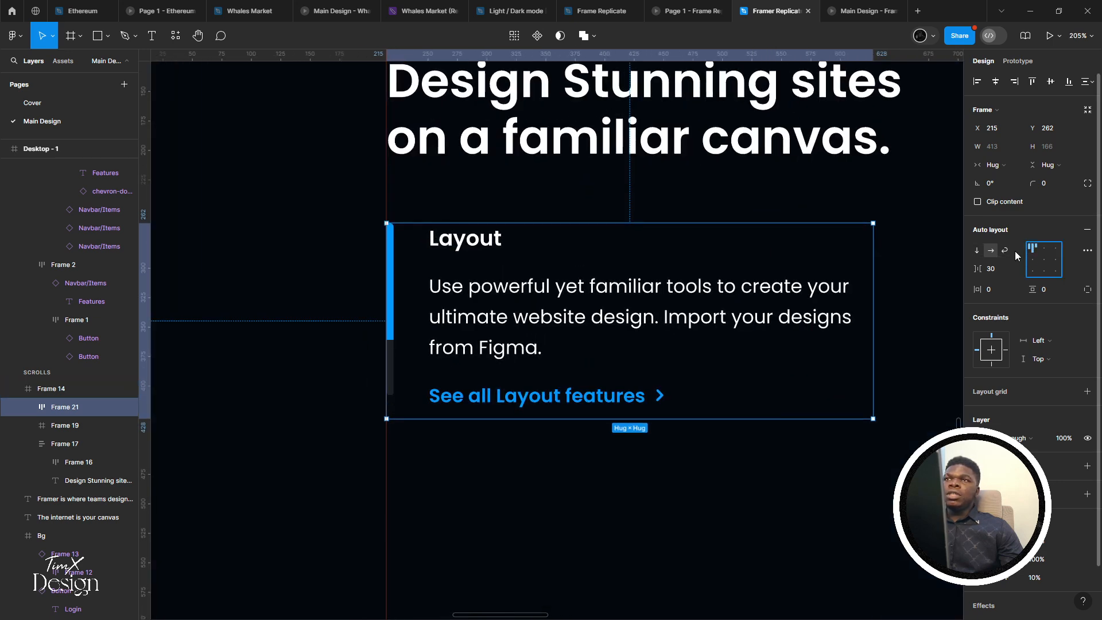
scroll(412, 251, up, 5)
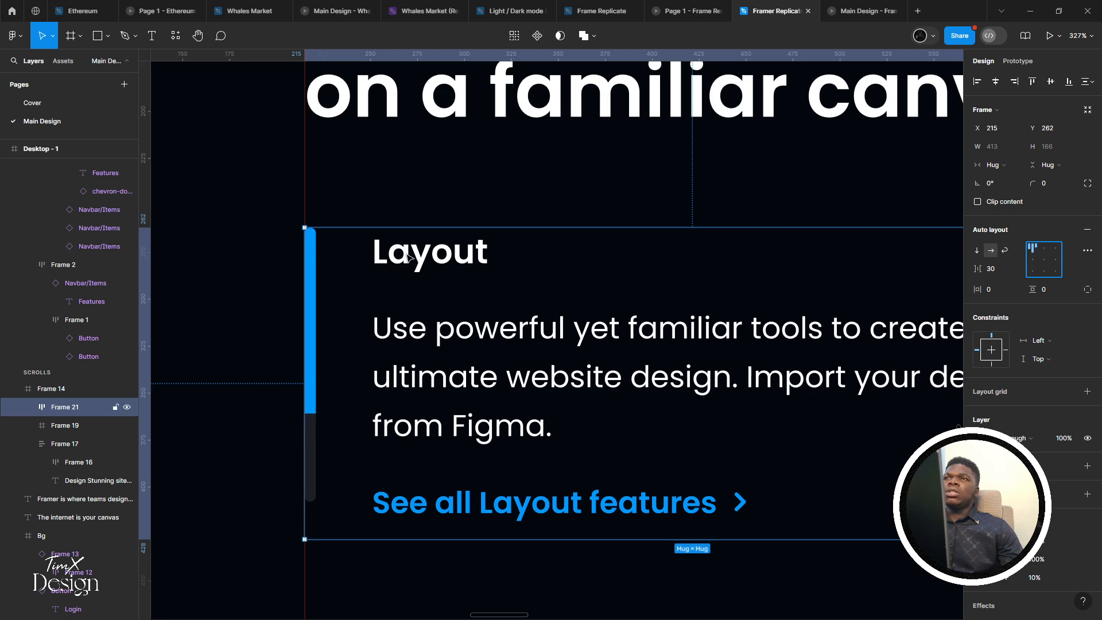
key(ctrl+shift+g)
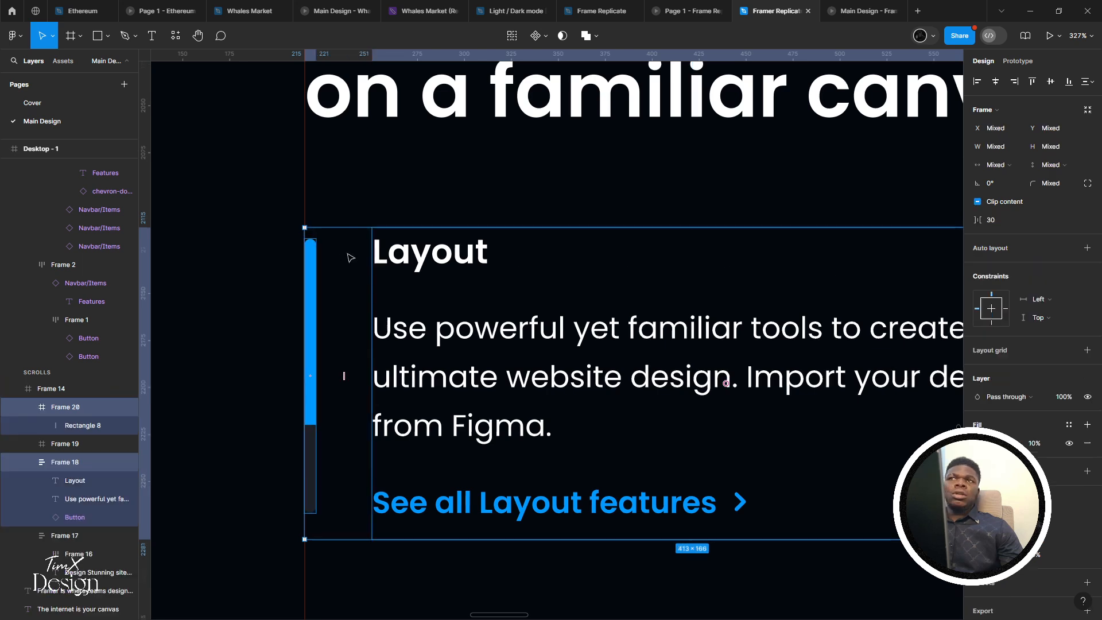
right_click(457, 256)
click(460, 404)
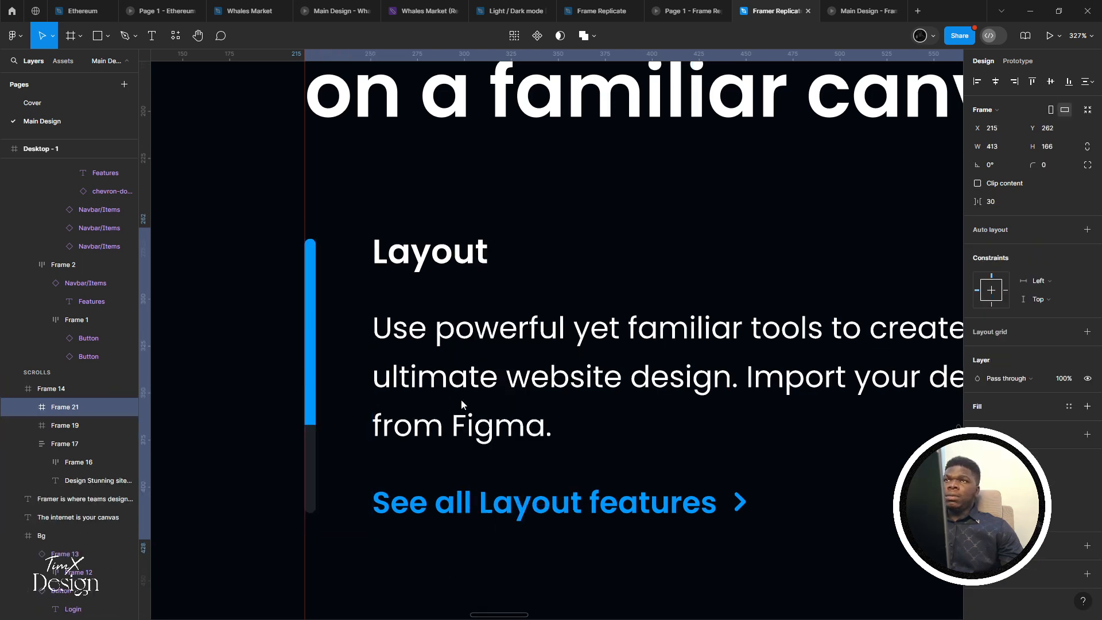
double_click(418, 249)
double_click(418, 249)
scroll(412, 253, up, 1)
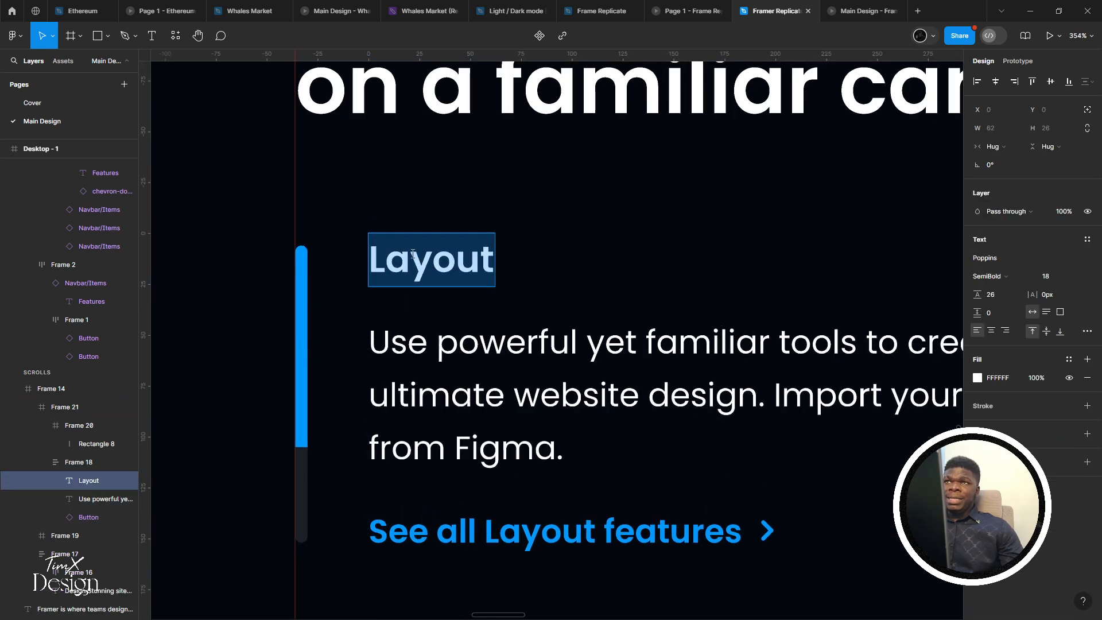
scroll(413, 253, down, 1)
key(Escape)
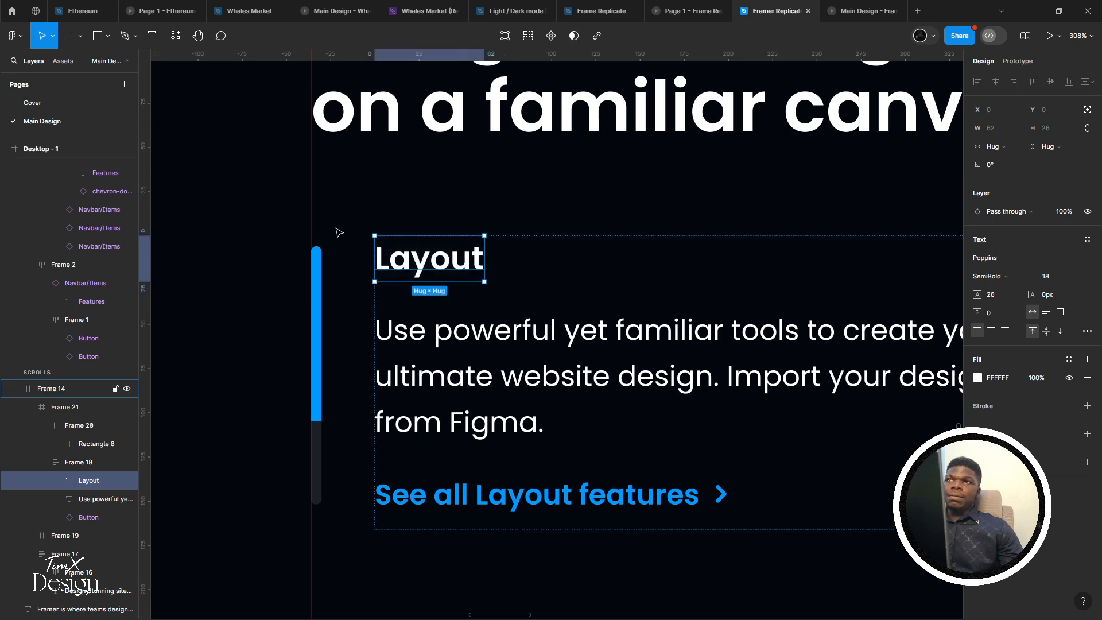
scroll(327, 255, down, 2)
Turn the frame holding the bar and the Layout text block into a component and add a second variant
click(348, 269)
scroll(348, 270, down, 2)
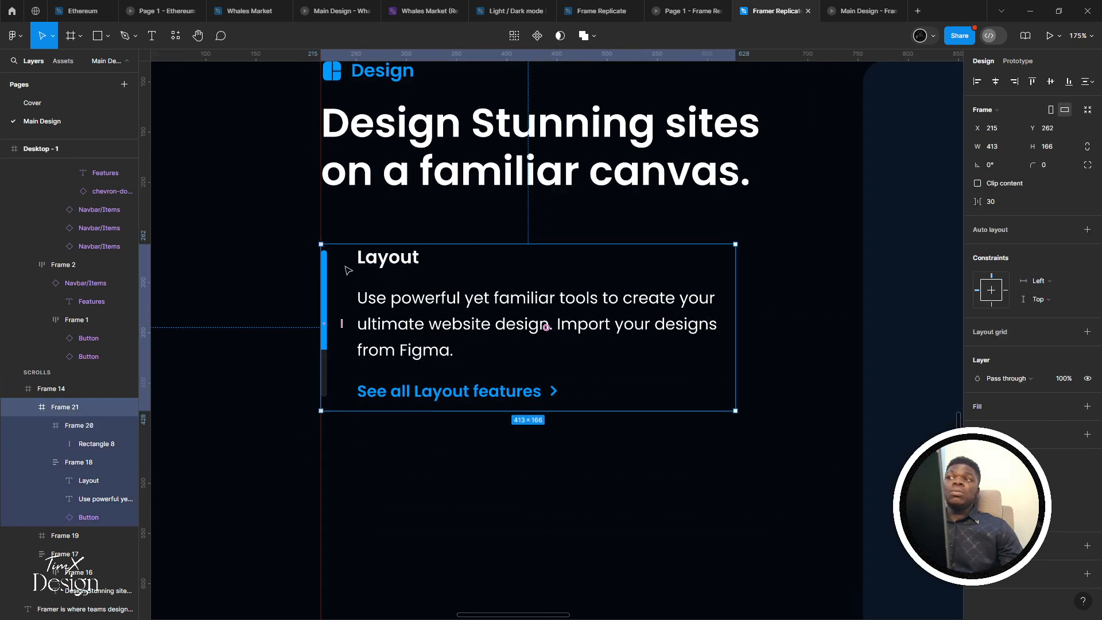
scroll(345, 321, up, 1)
scroll(349, 332, down, 2)
scroll(350, 332, down, 5)
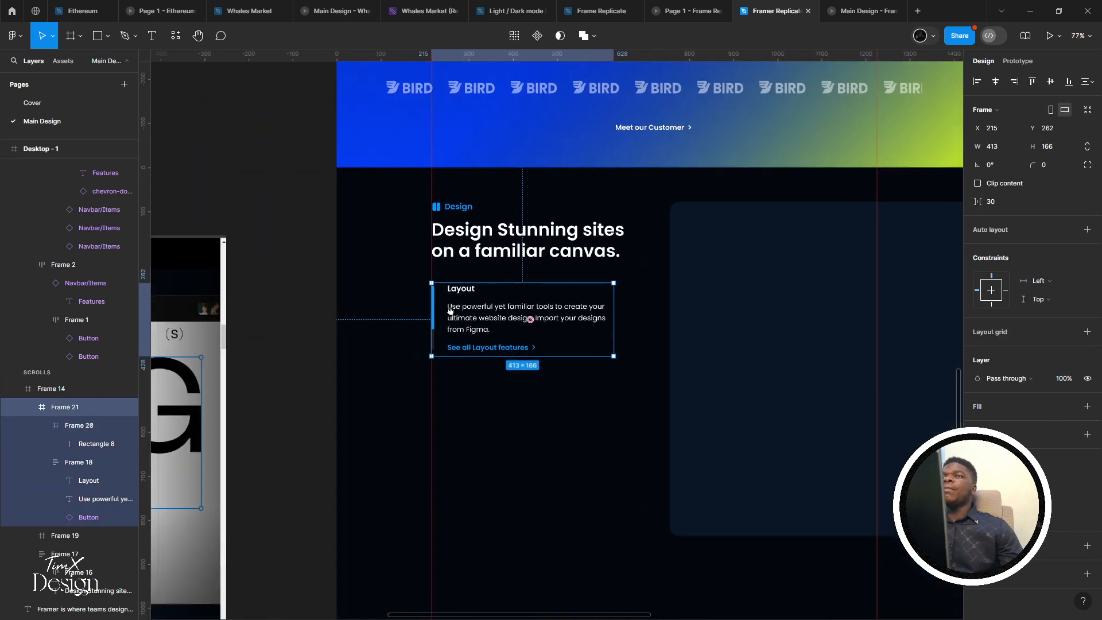
scroll(629, 476, up, 2)
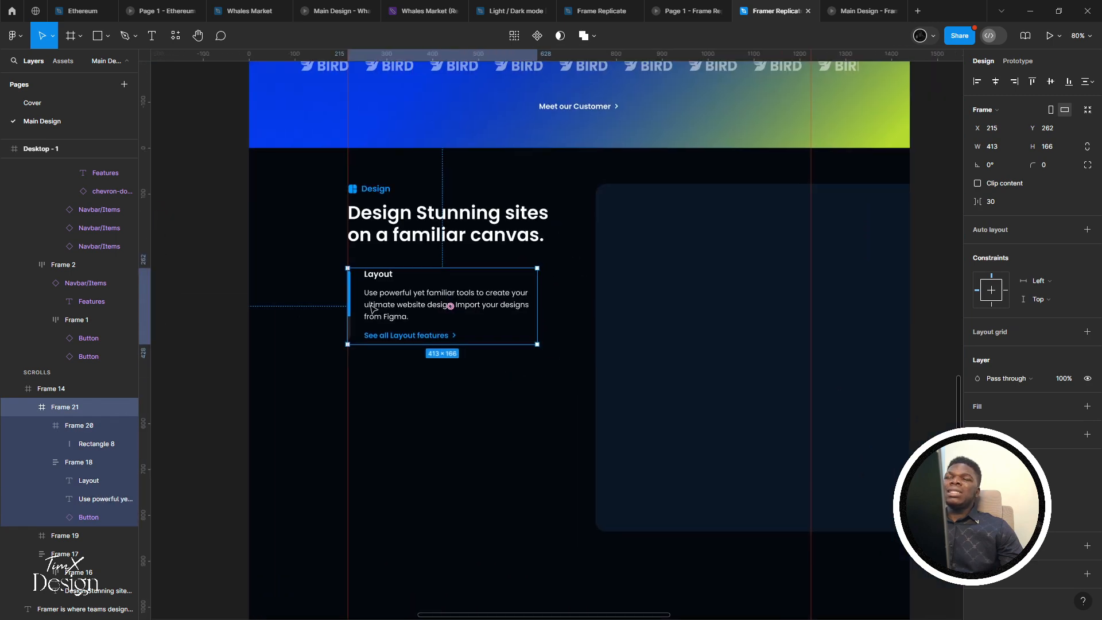
click(537, 35)
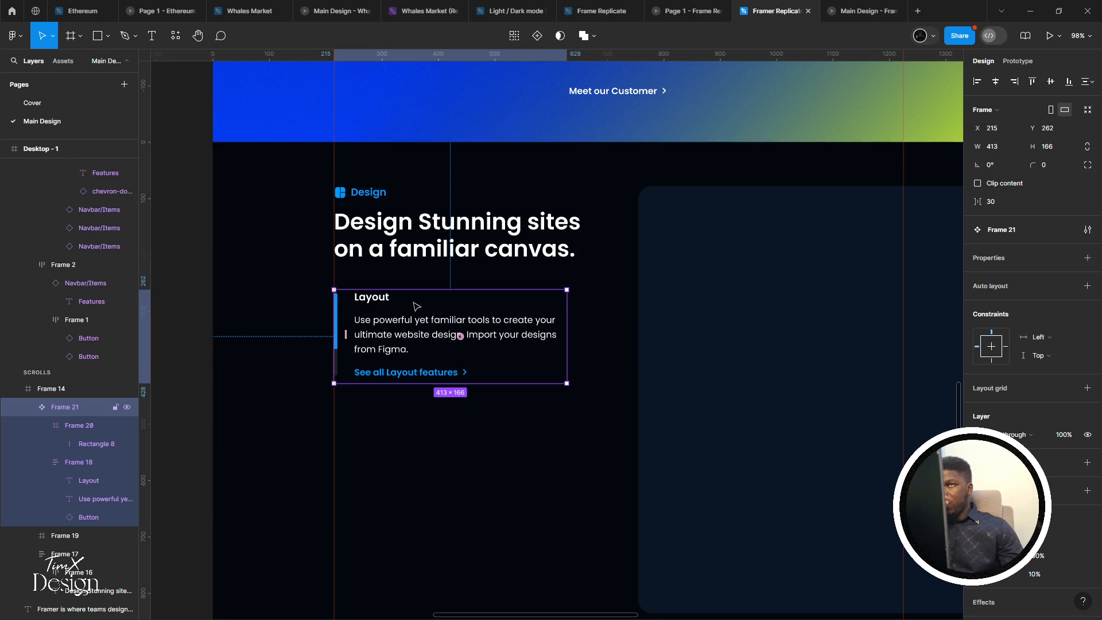
scroll(413, 307, up, 1)
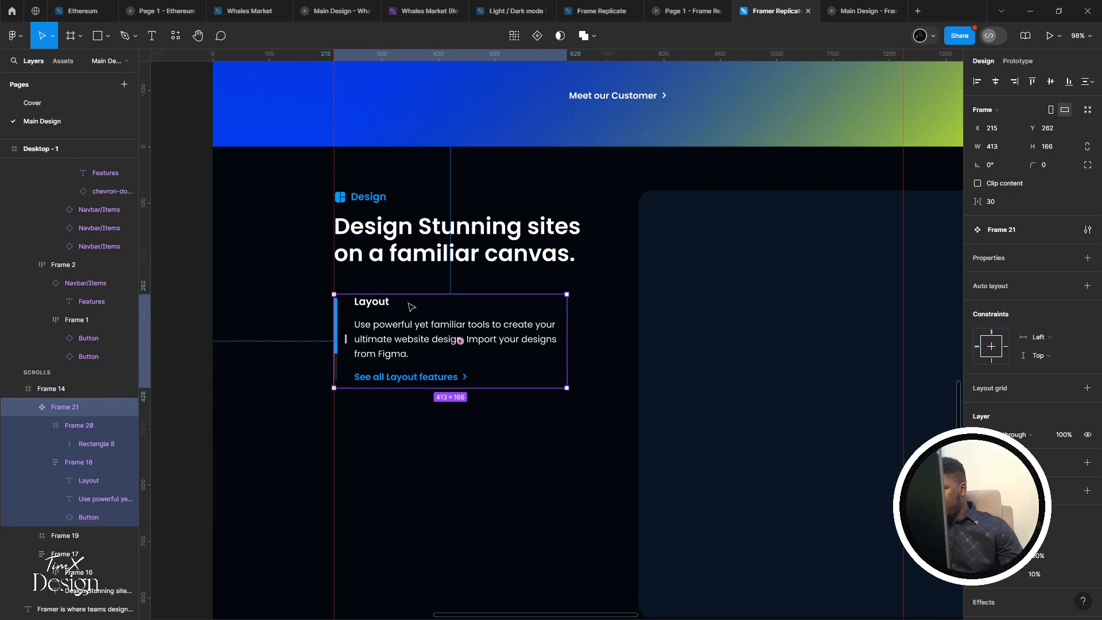
click(538, 35)
scroll(425, 310, up, 3)
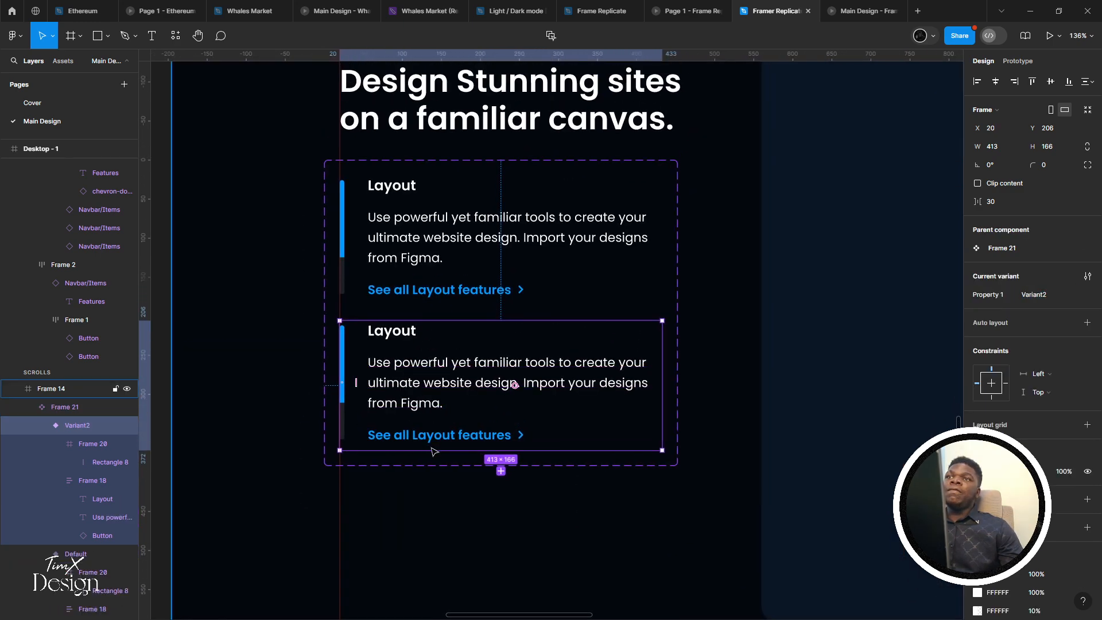
Delete the "See all Layout features" button from the second variant
double_click(443, 437)
double_click(442, 436)
scroll(430, 415, up, 2)
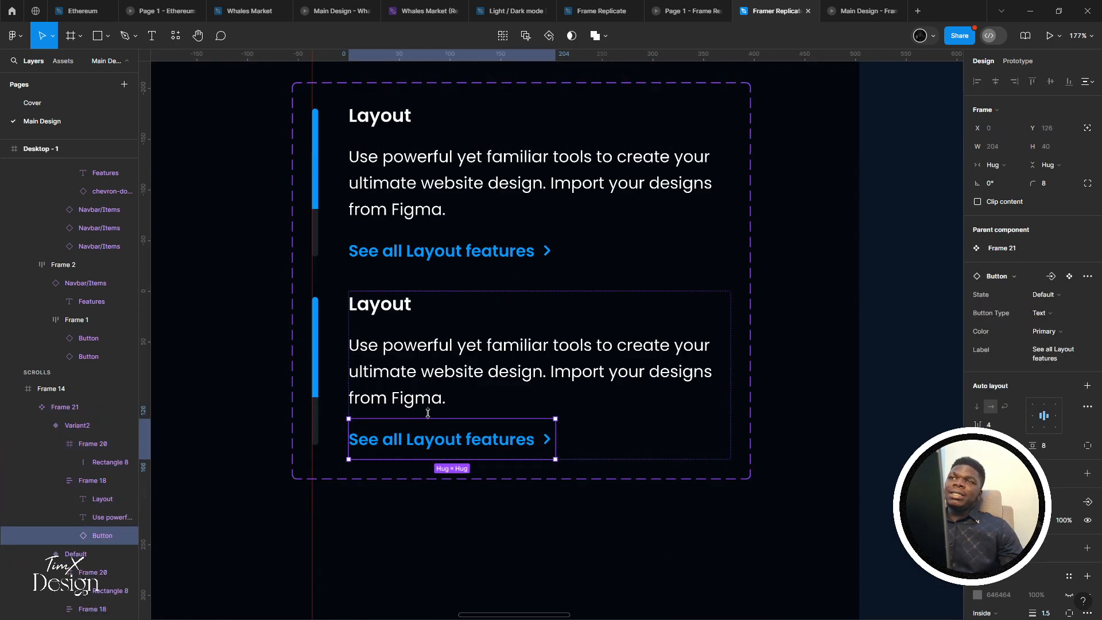
key(alt+Tab)
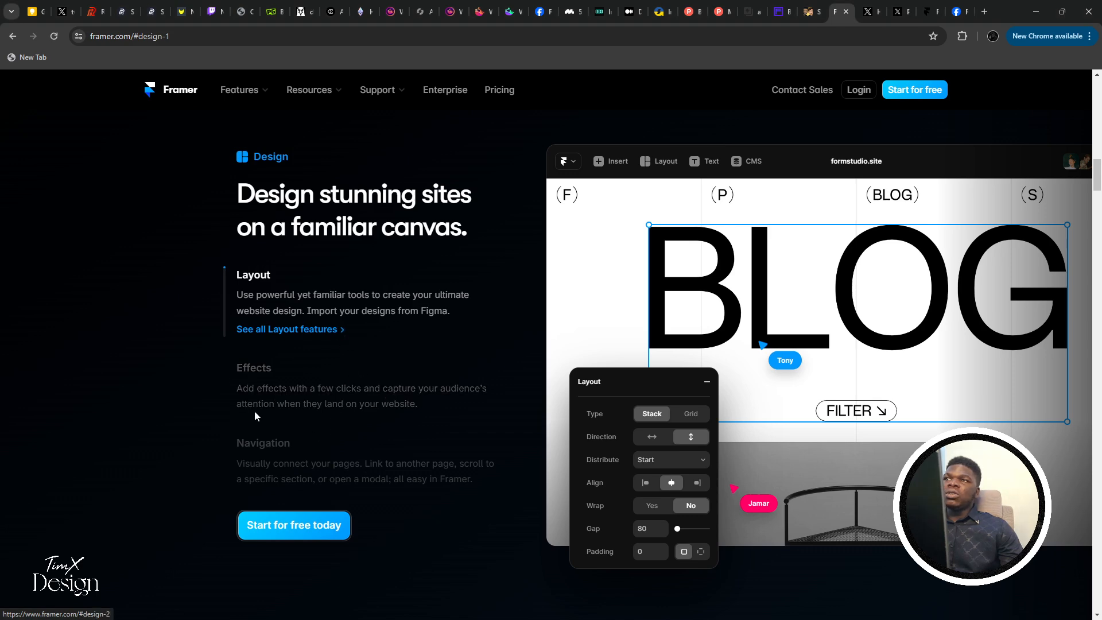
key(alt+Tab)
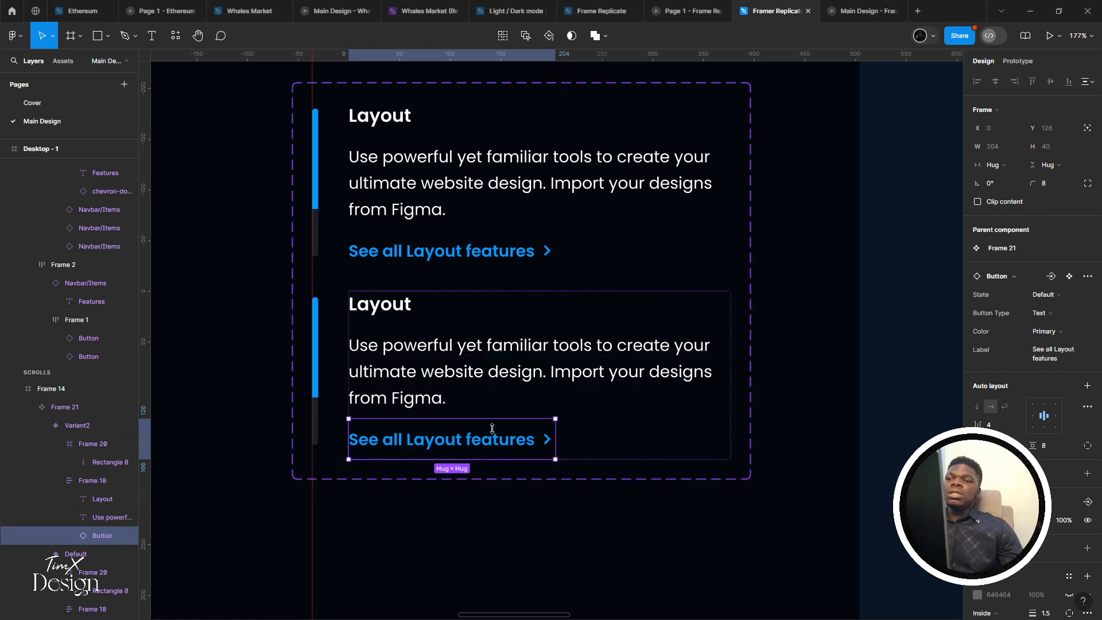
key(Delete)
Examine on the Framer website in the browser how the Layout, Effects and Navigation items change when each is selected
key(alt+Tab)
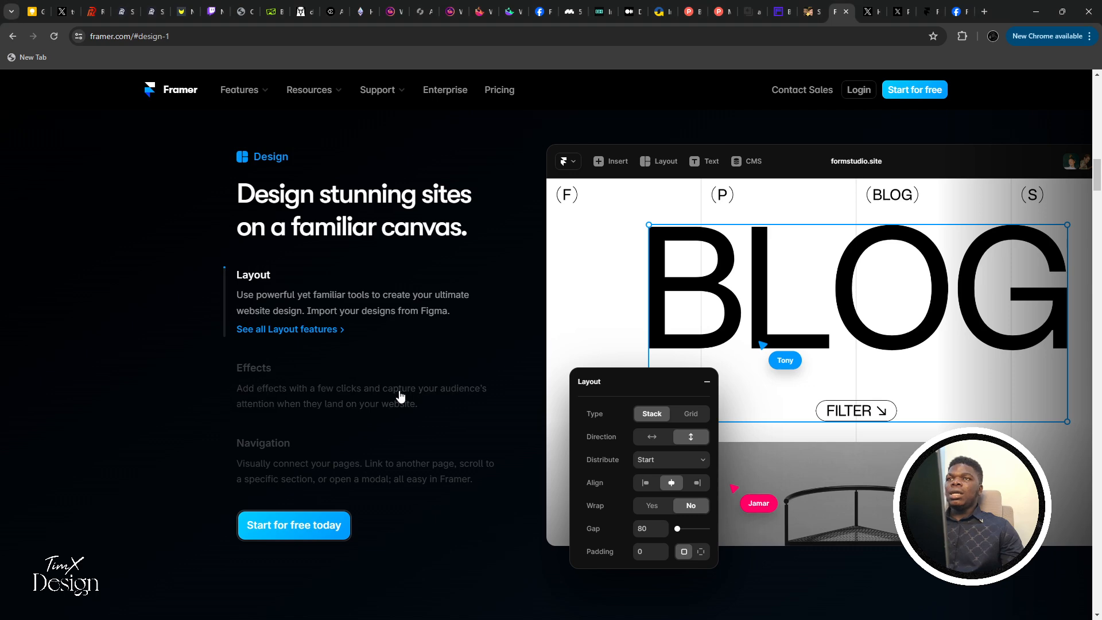
click(401, 394)
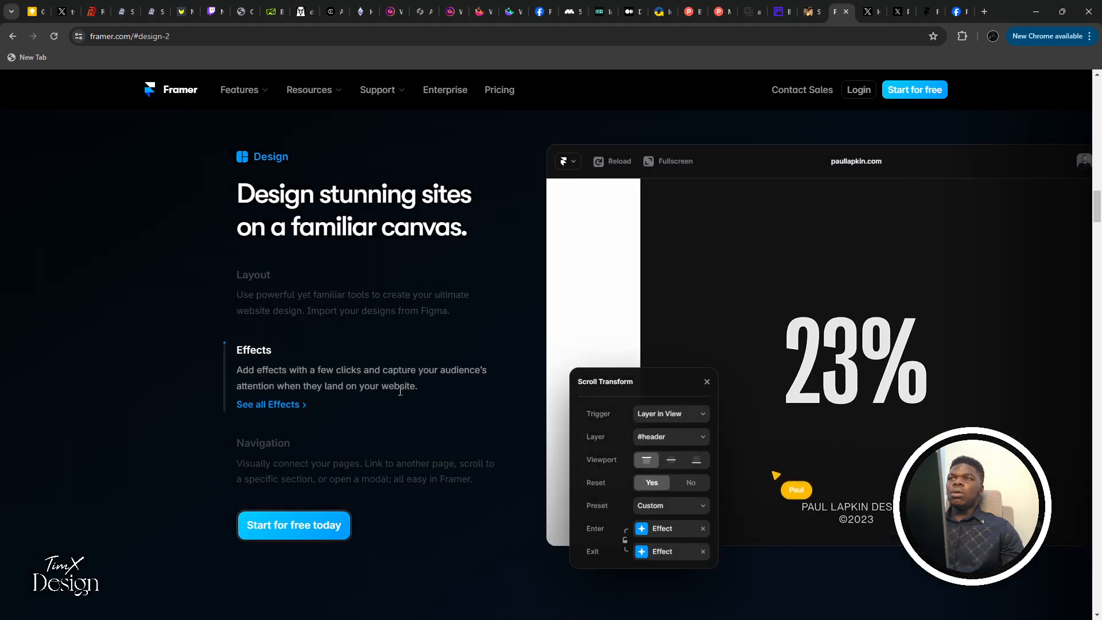
click(361, 302)
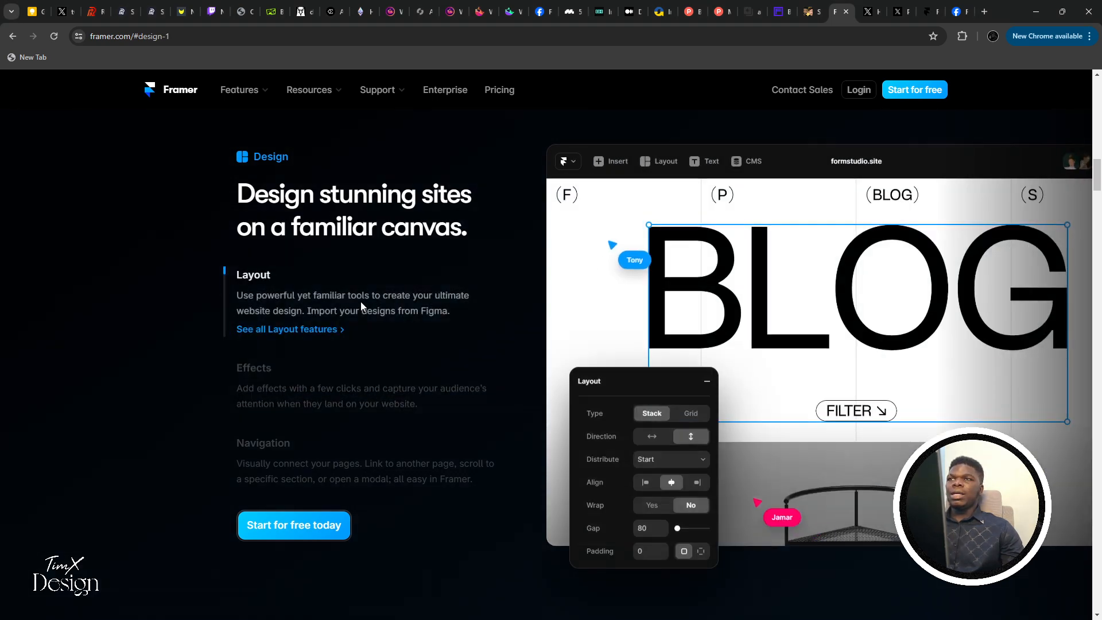
click(356, 409)
click(347, 458)
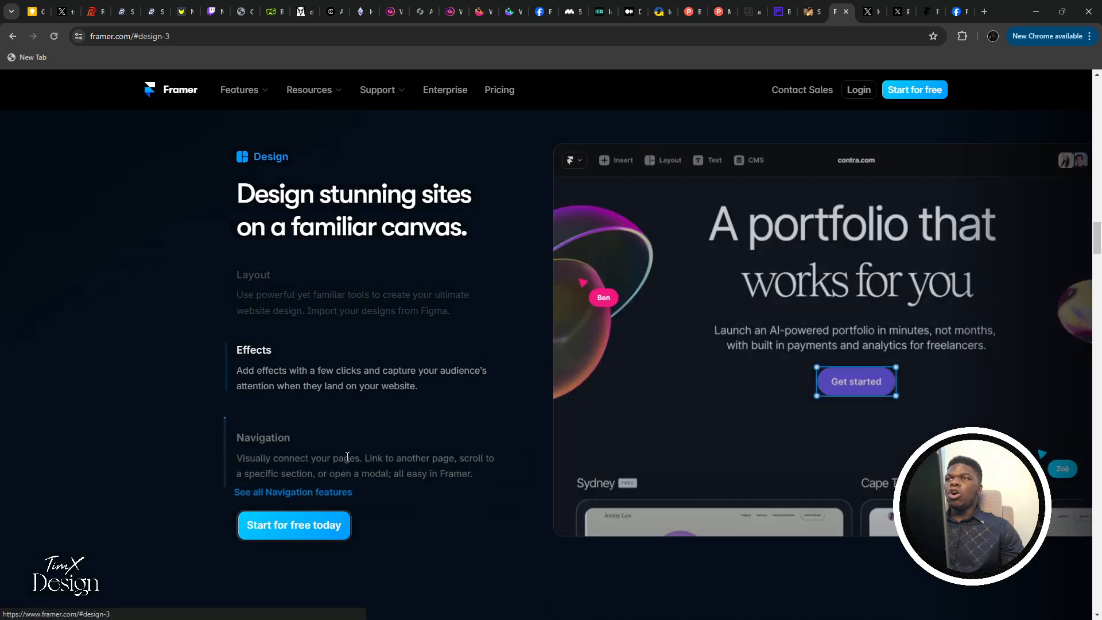
click(368, 356)
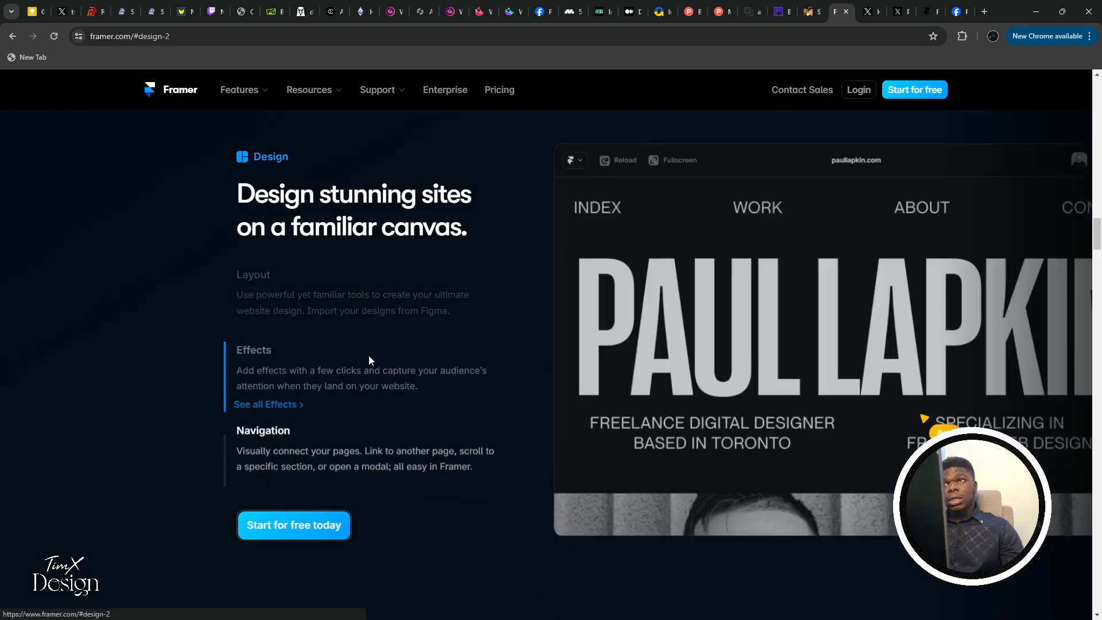
click(380, 314)
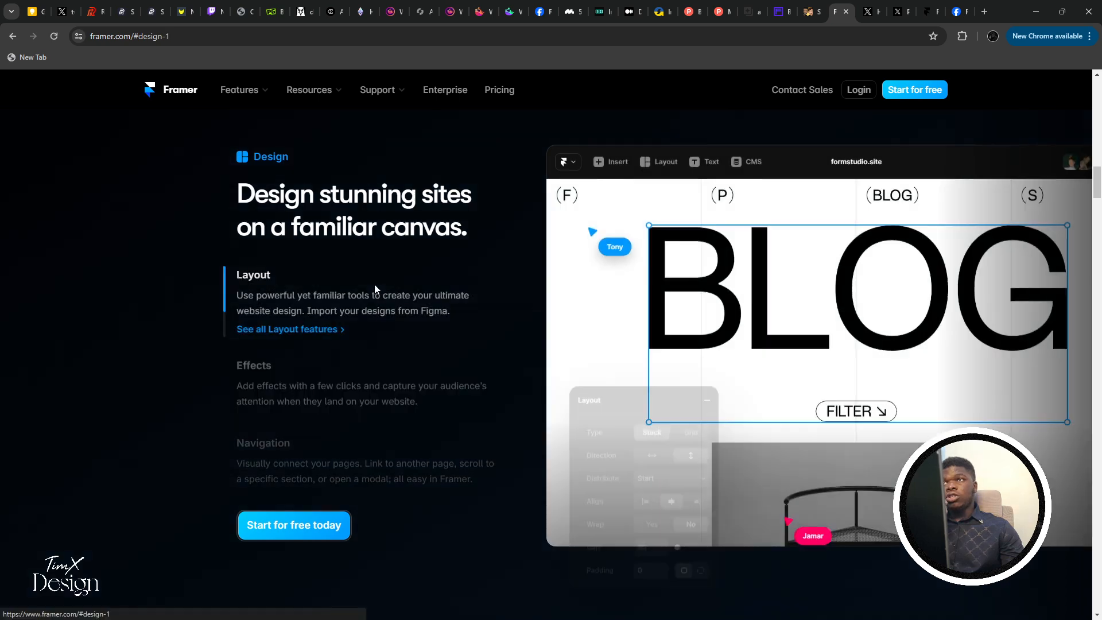
click(360, 365)
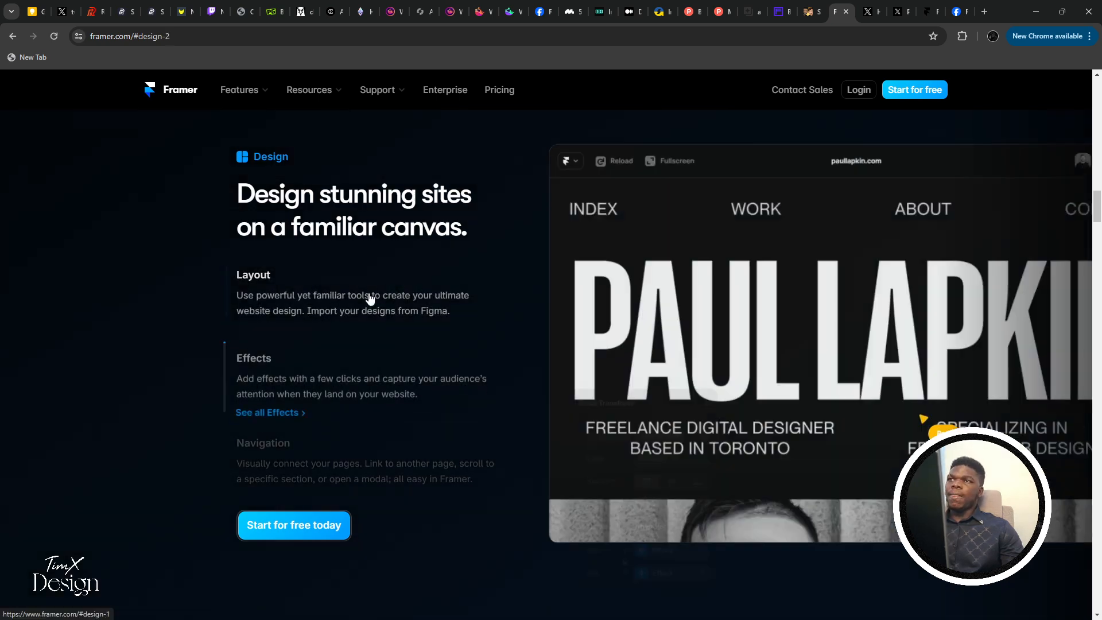
click(370, 294)
key(alt+Tab)
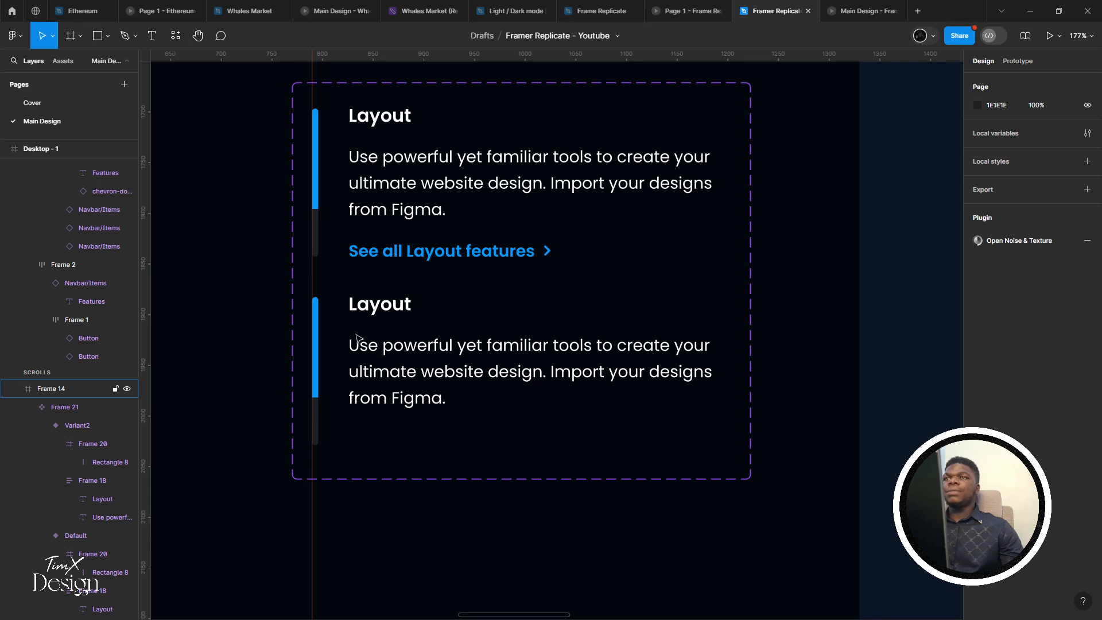
Restore the deleted "See all Layout features" button in the second variant and hide its layer instead
click(364, 368)
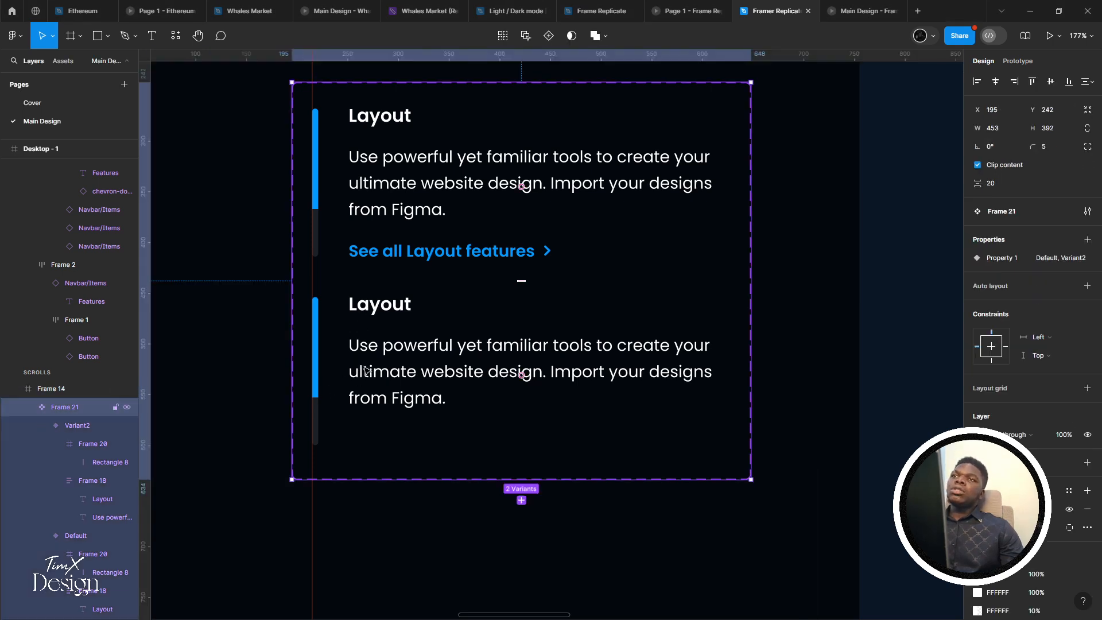
click(365, 369)
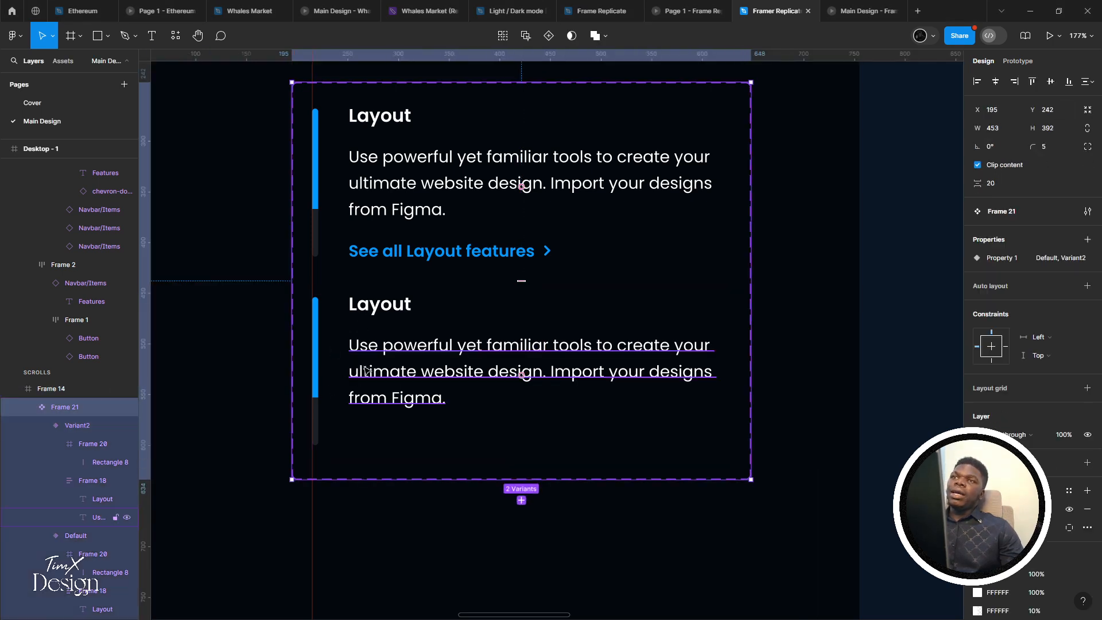
key(Escape)
key(ctrl+v)
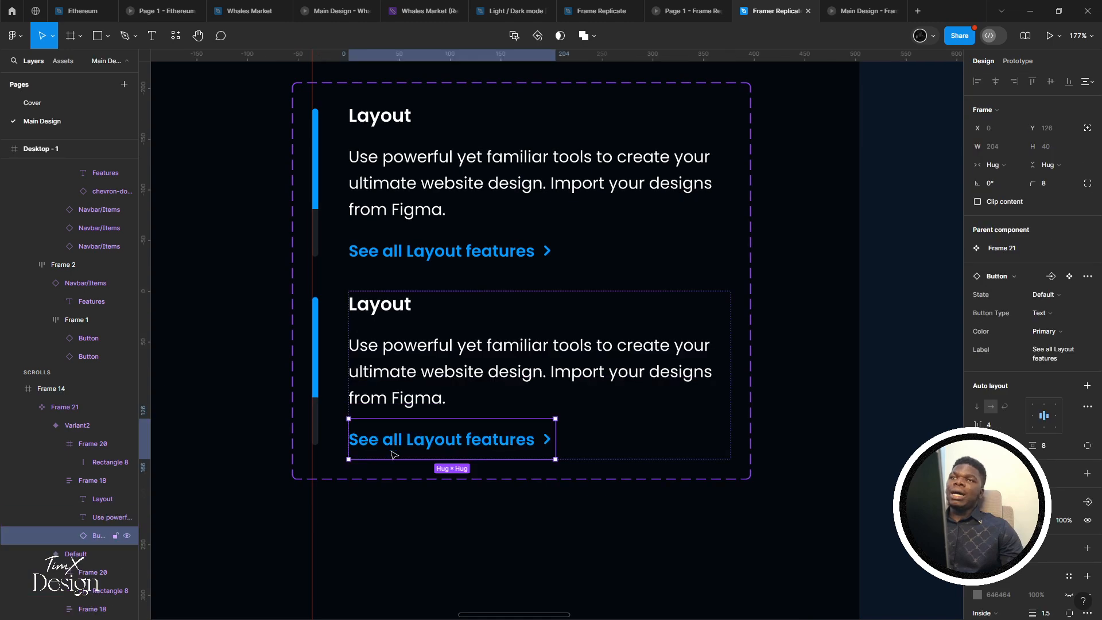
click(579, 416)
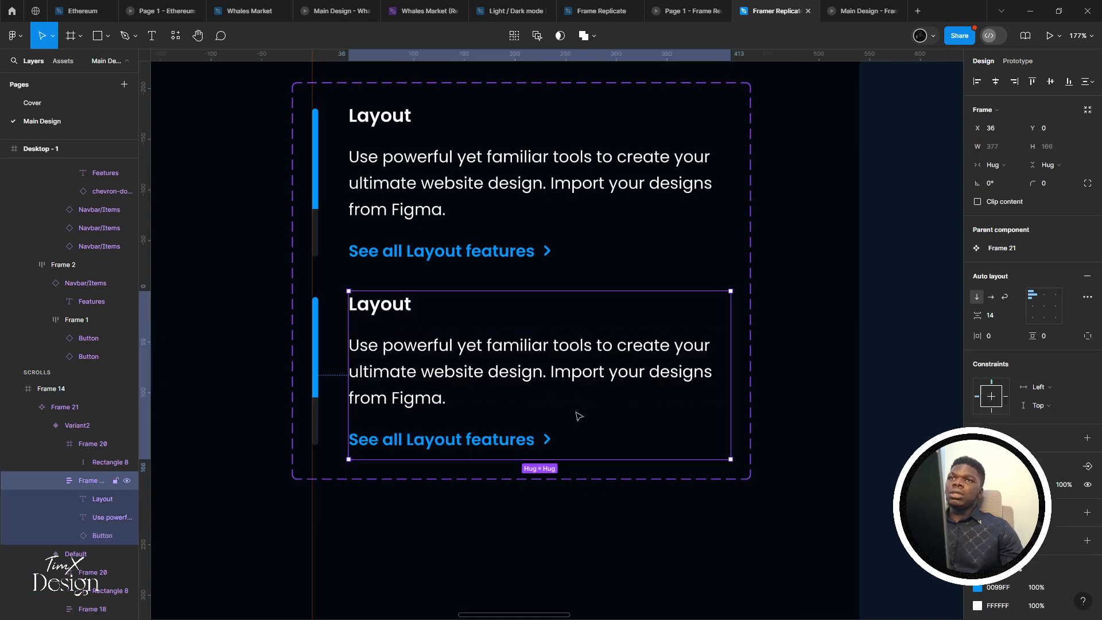
click(513, 443)
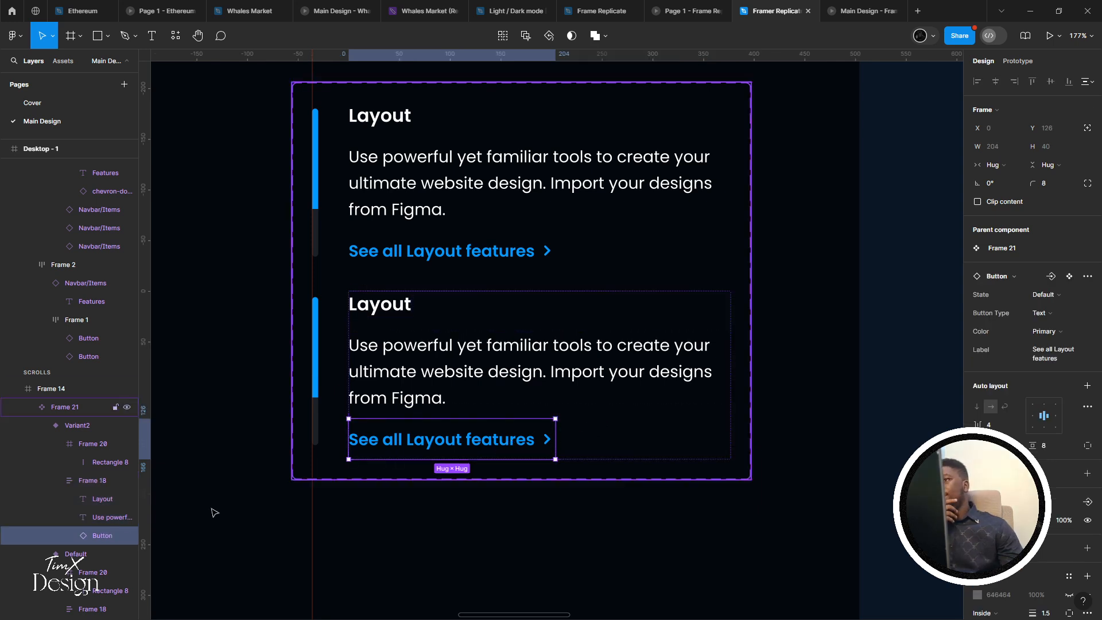
click(128, 537)
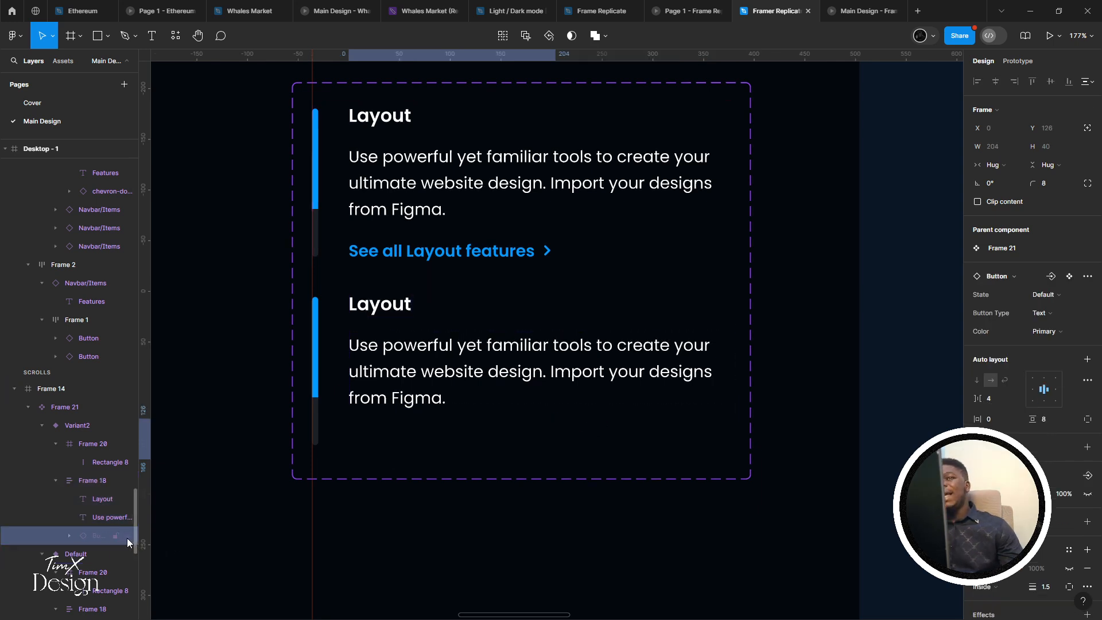
Shrink the blue progress rectangle in the second variant's vertical bar by pulling its lower edge up to the bar's top
double_click(376, 364)
click(457, 423)
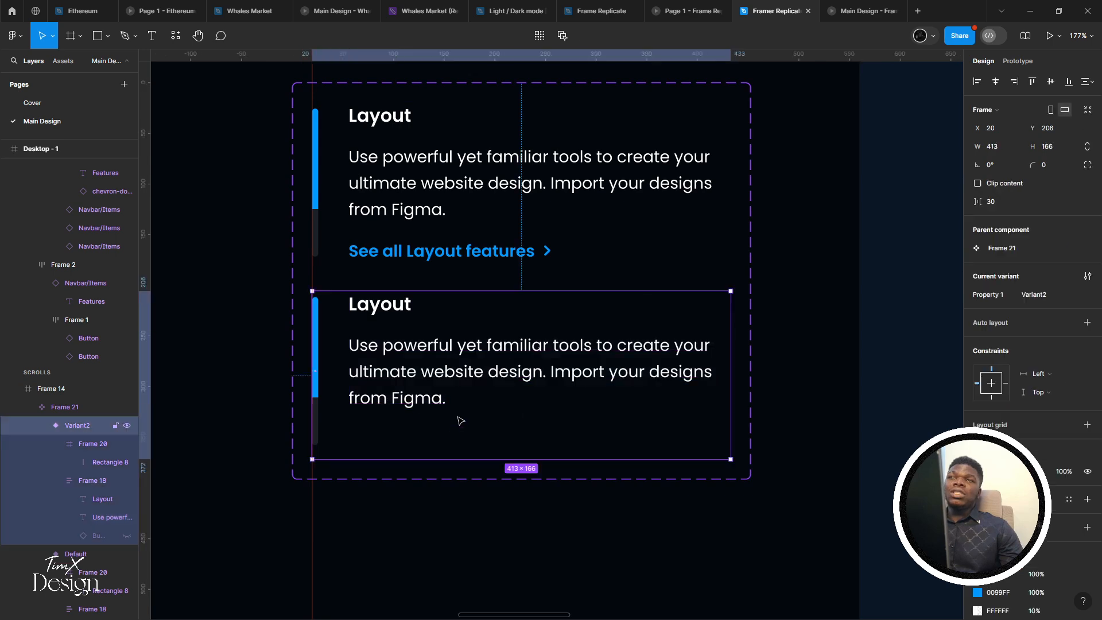
click(320, 384)
scroll(317, 457, up, 3)
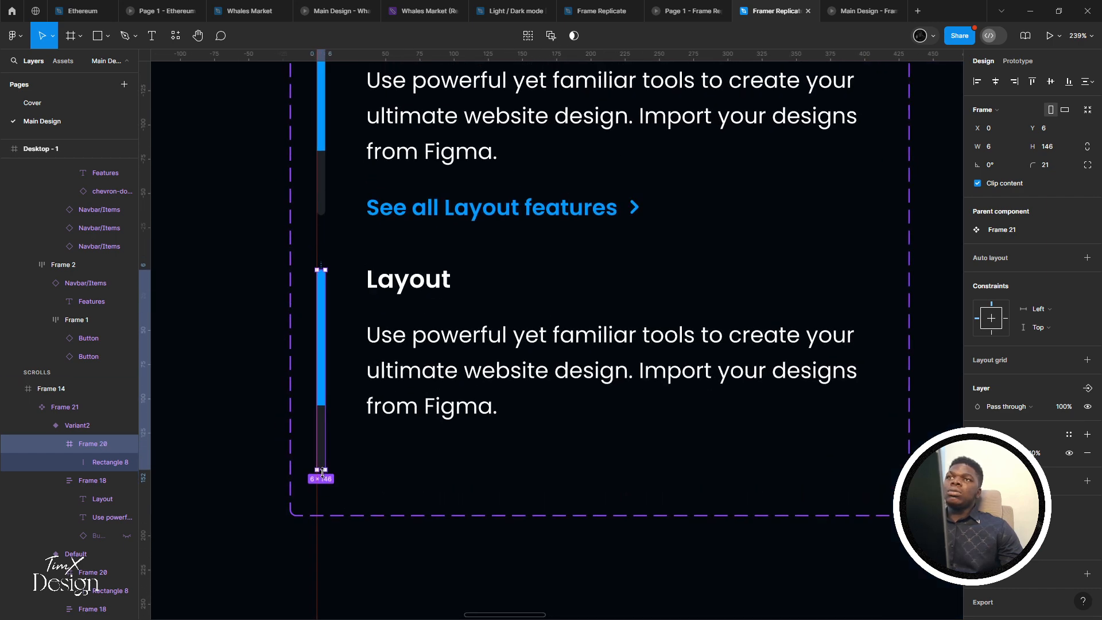
click(320, 393)
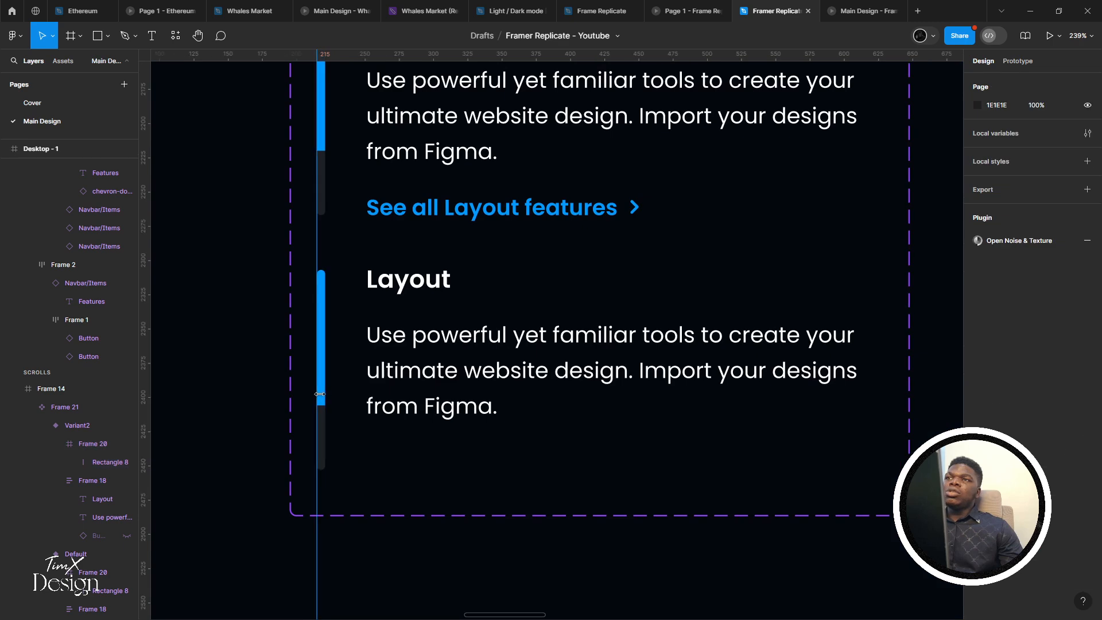
click(324, 396)
double_click(324, 395)
double_click(323, 395)
double_click(323, 396)
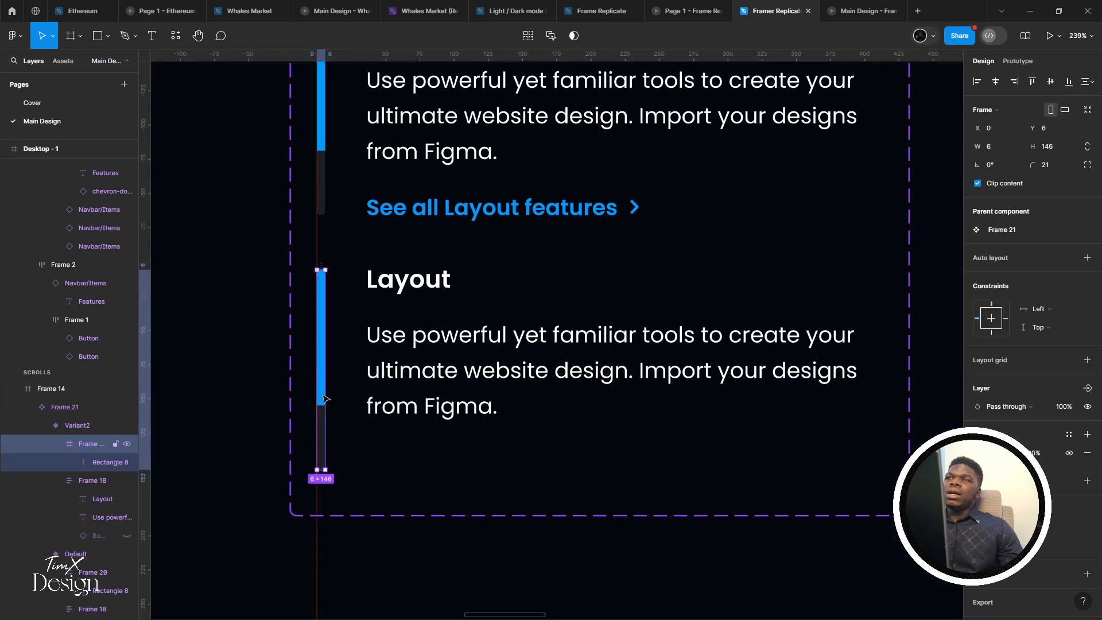
double_click(323, 395)
scroll(323, 400, up, 3)
drag(321, 412, 316, 256)
Compare the Layout progress bar with the Framer website in the browser, switching between Layout and Effects to study how the bar fills and resets
key(alt+Tab)
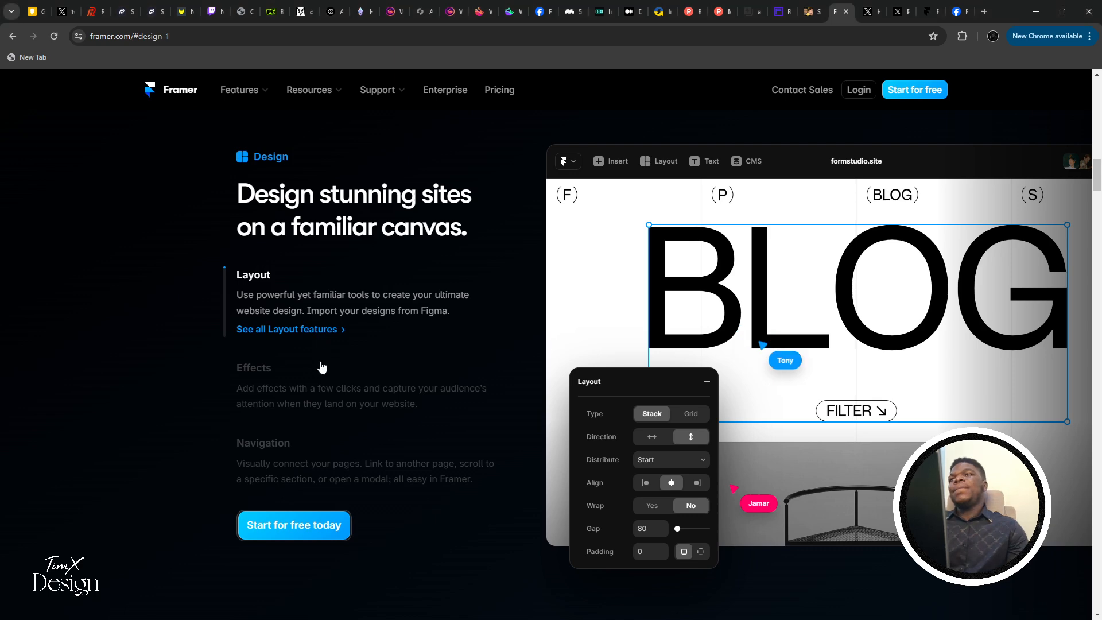
click(331, 390)
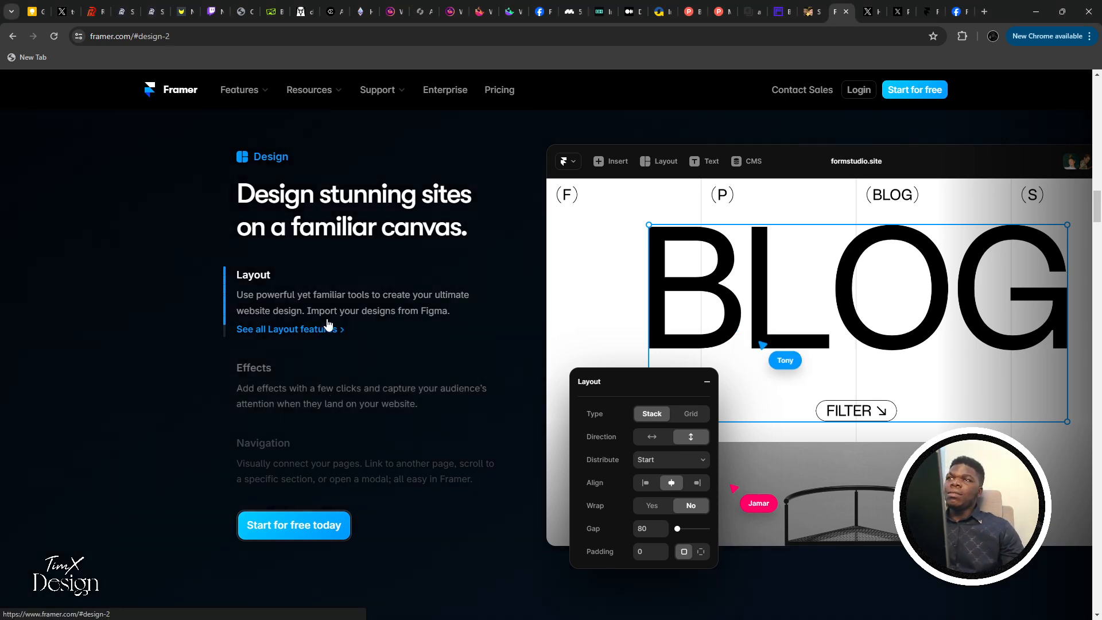
click(322, 294)
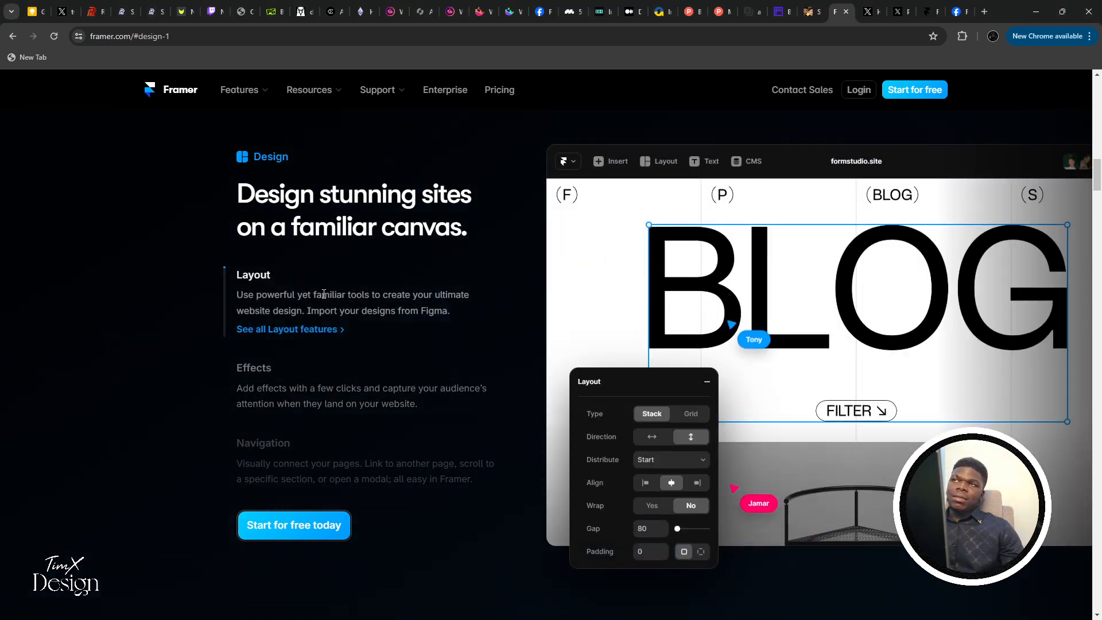
key(alt+Tab)
scroll(359, 344, up, 6)
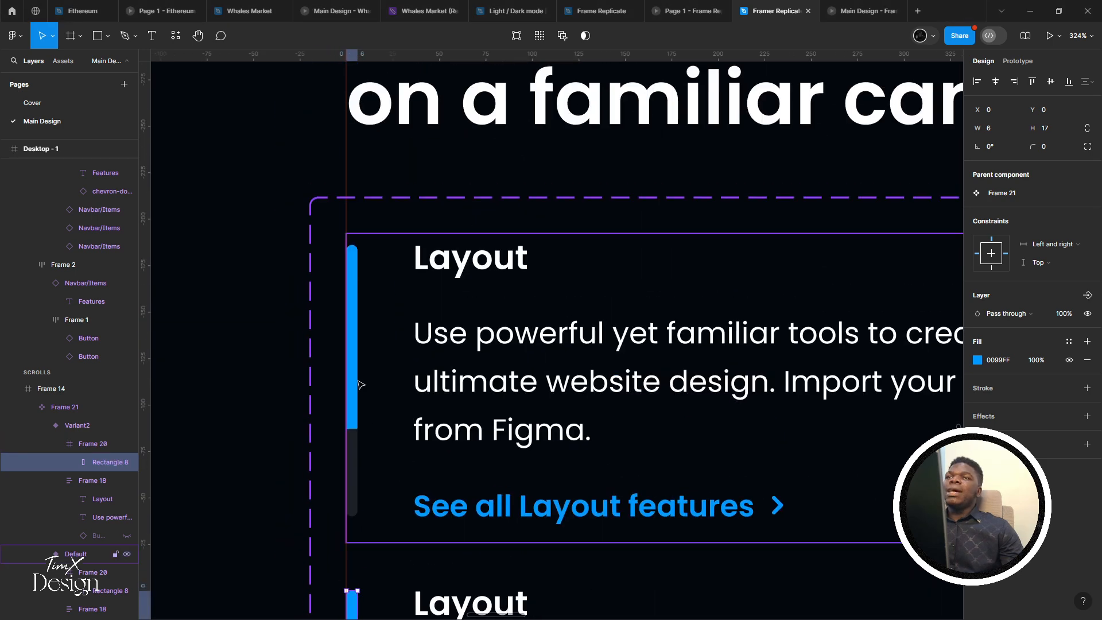
key(alt+Tab)
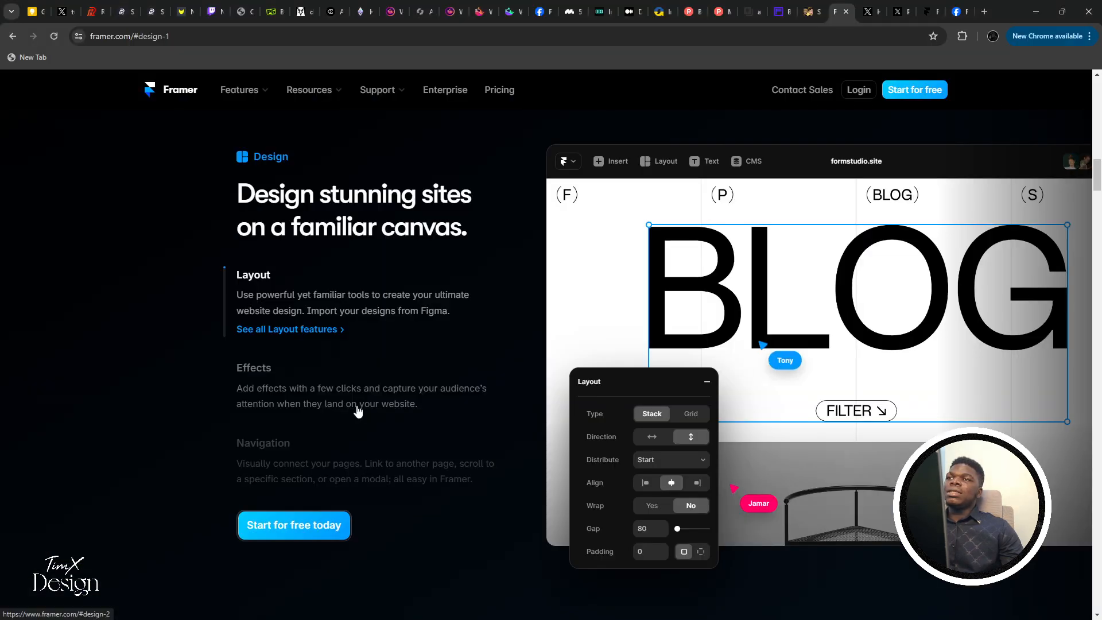
key(alt+Tab)
key(alt+Tab)
click(371, 460)
click(351, 307)
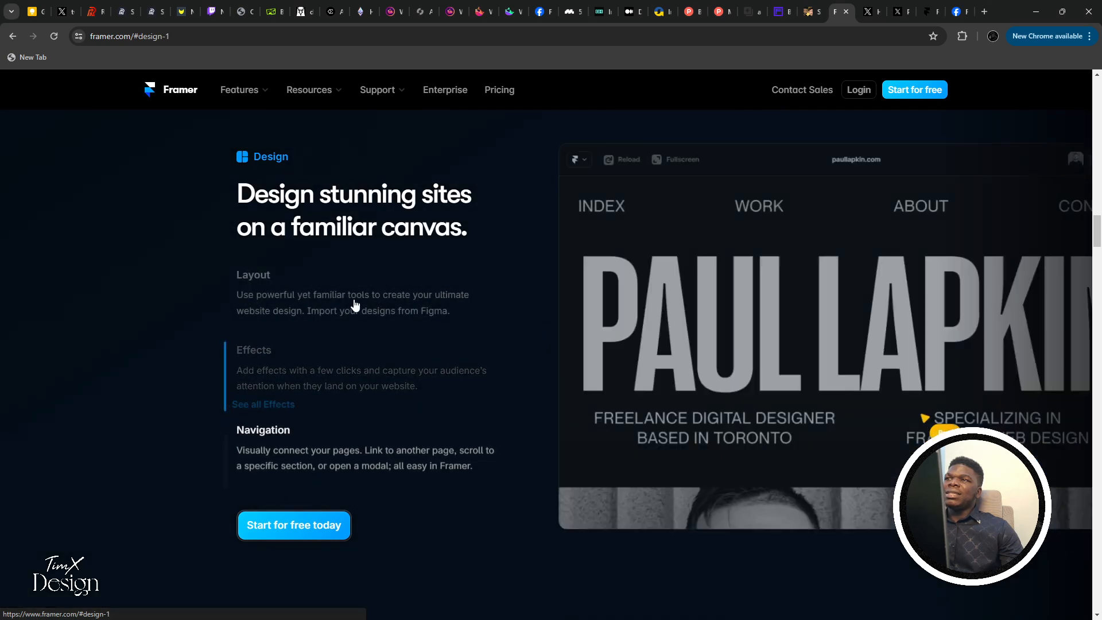
click(359, 376)
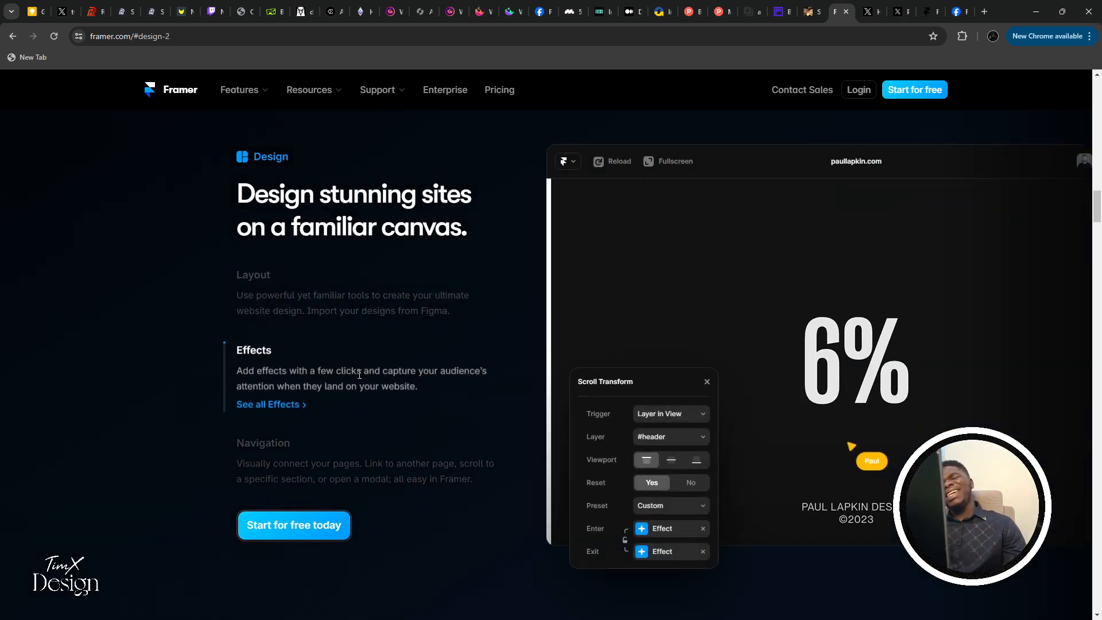
click(371, 312)
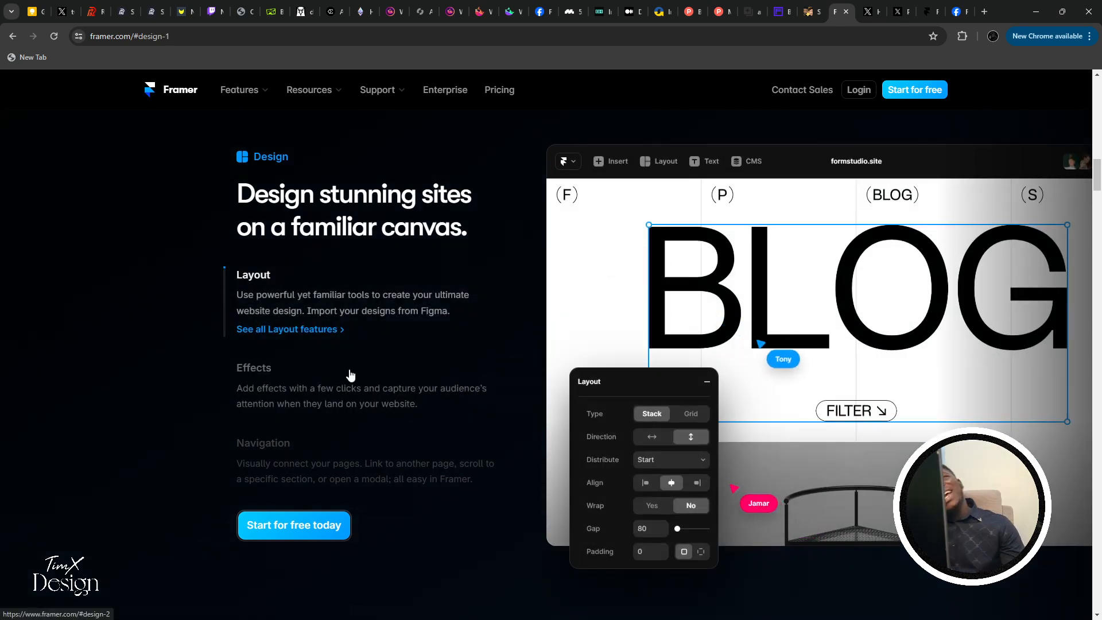
click(312, 408)
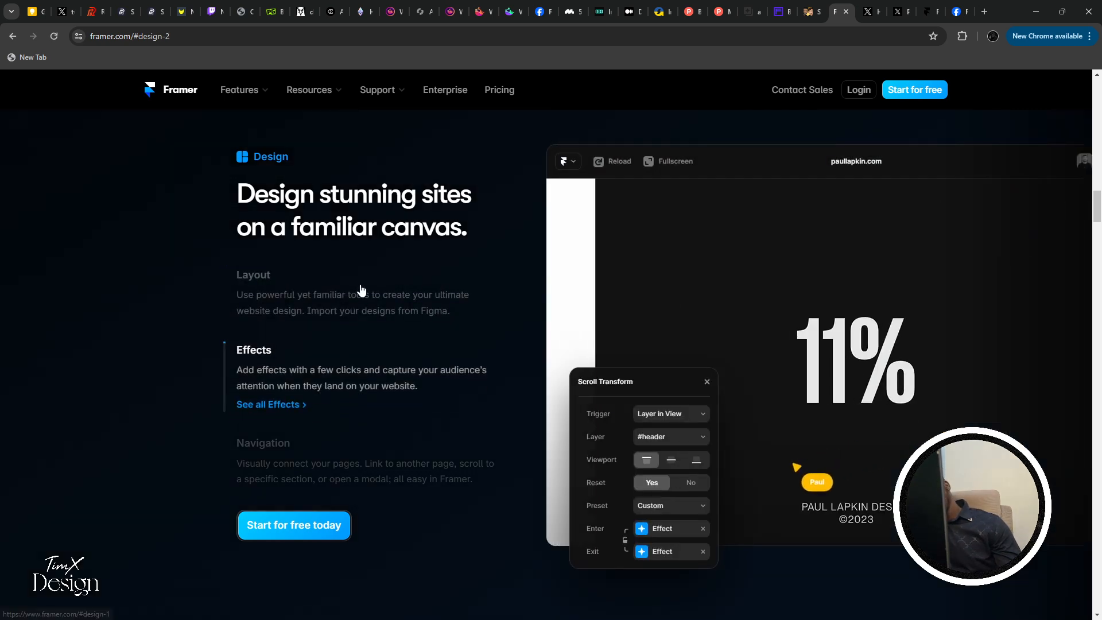
click(361, 290)
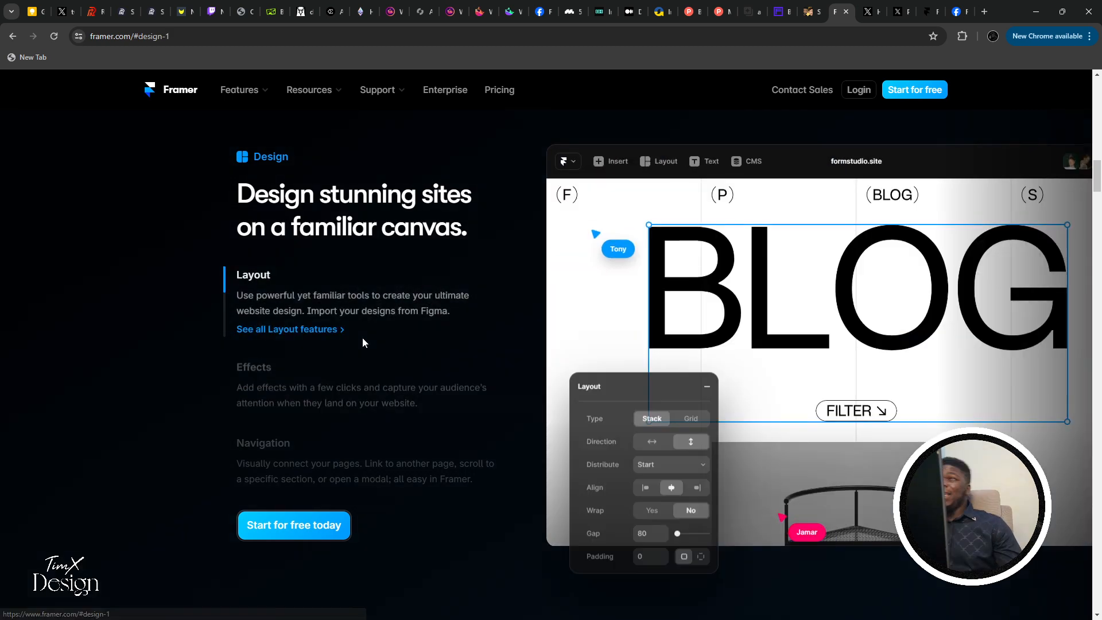
click(370, 383)
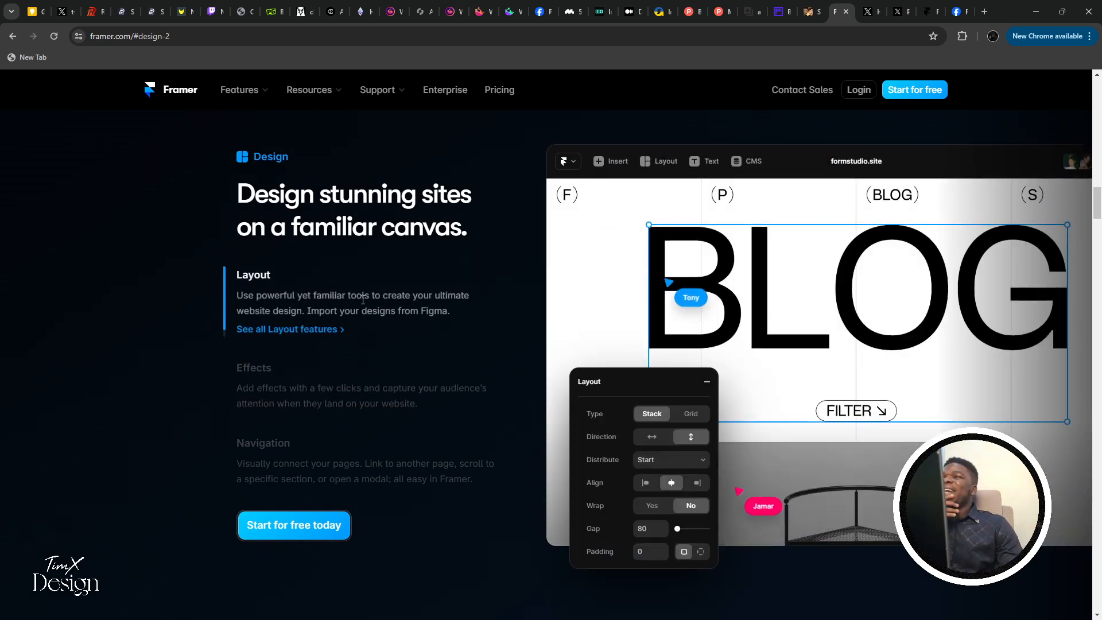
click(287, 295)
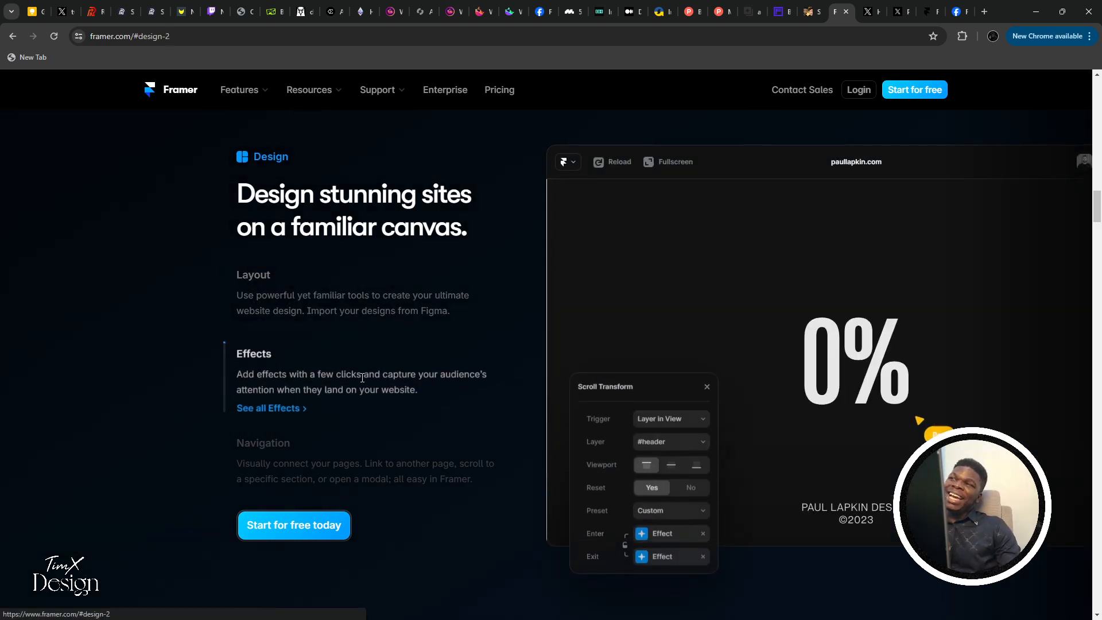
click(347, 313)
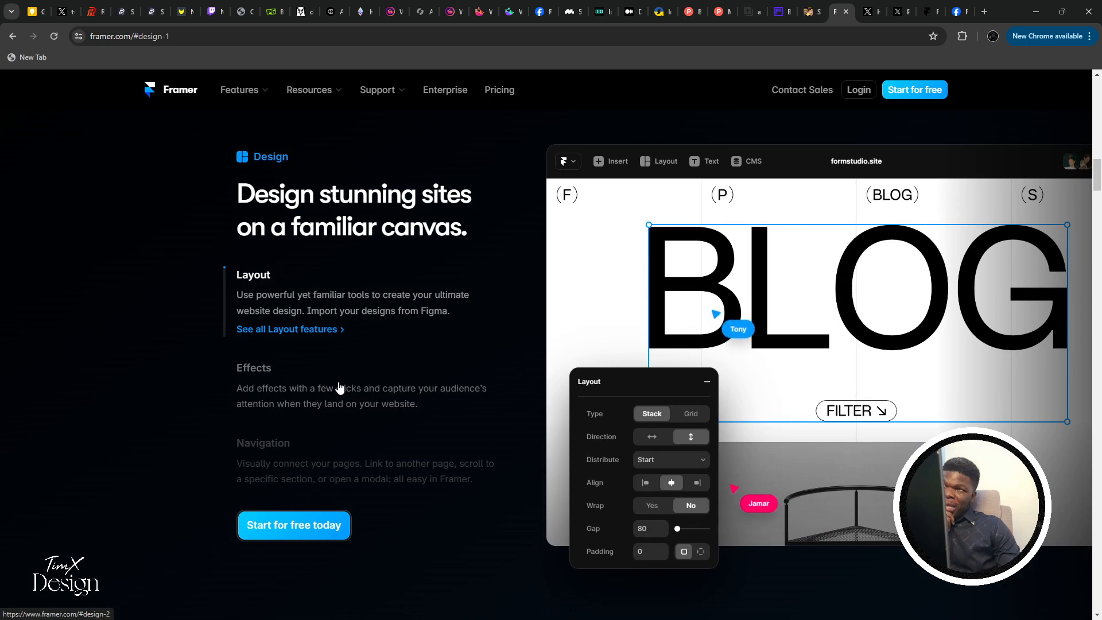
click(339, 386)
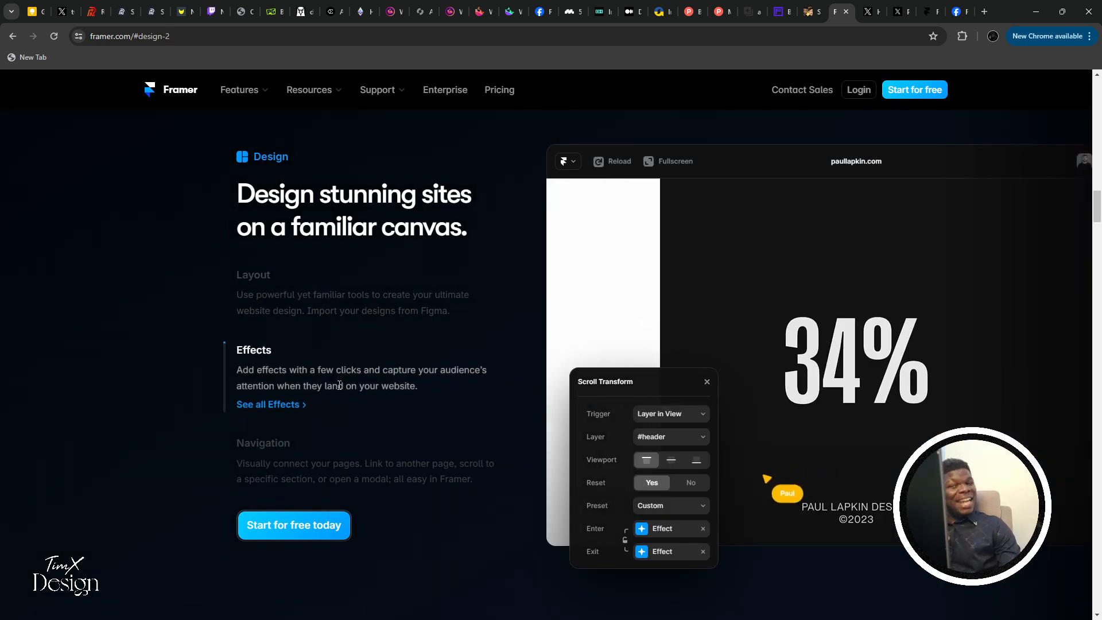
click(256, 313)
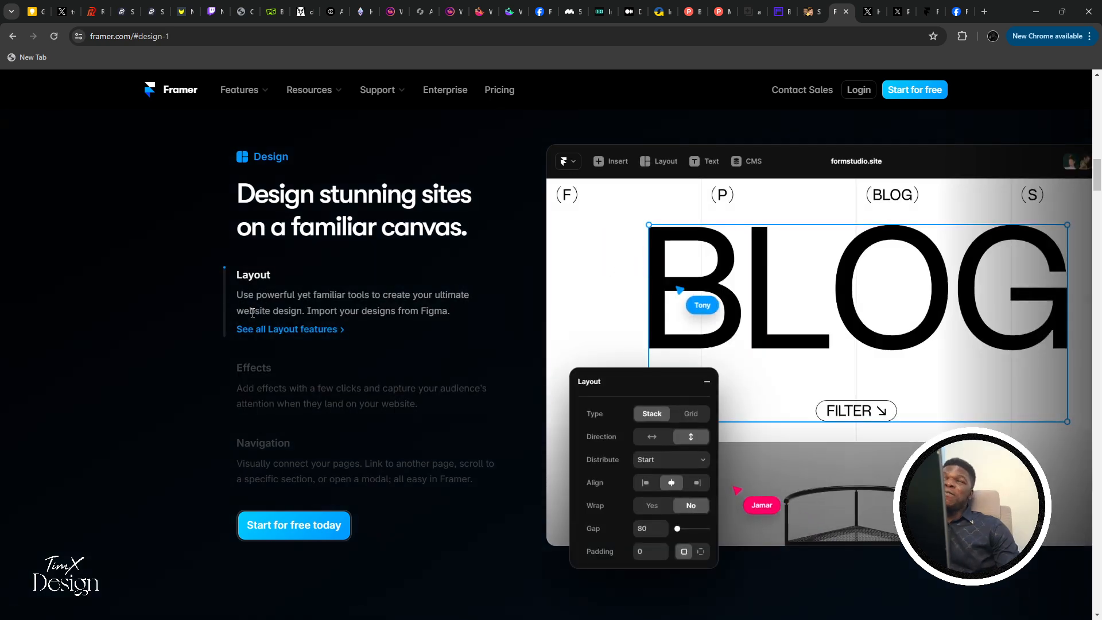
click(291, 366)
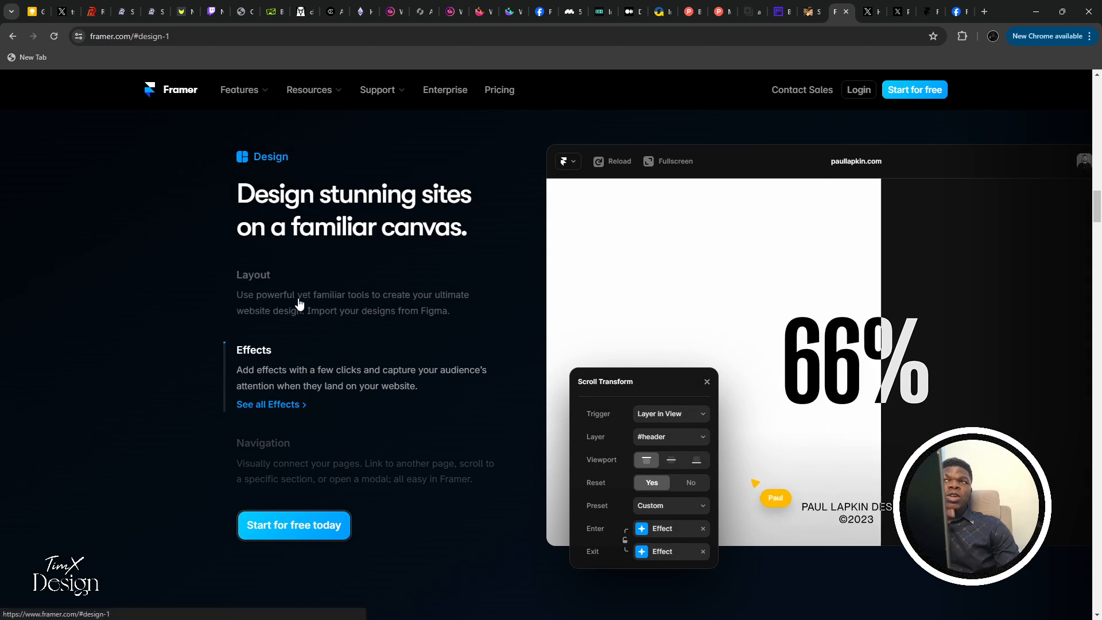
click(298, 388)
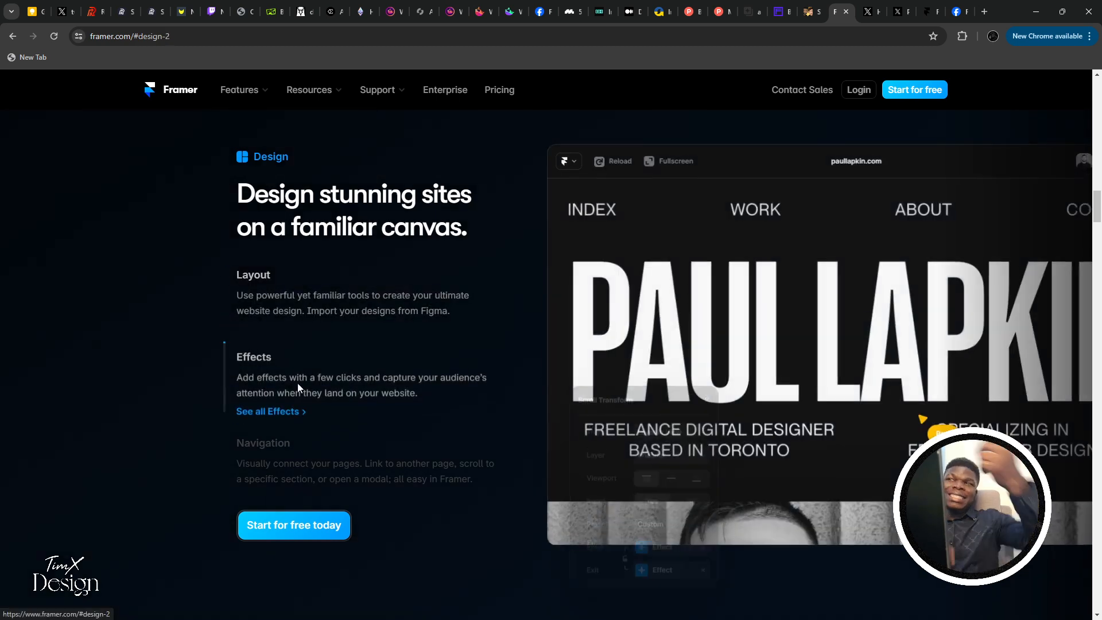
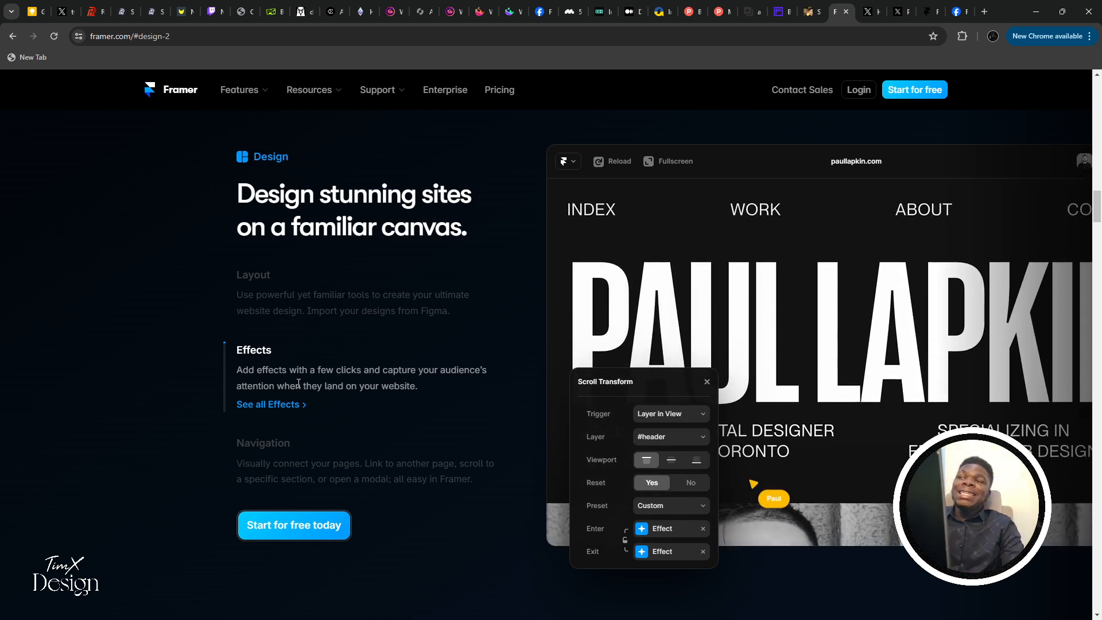
Switch back to Figma and select the "Layout" heading in both variants together
key(alt+Tab)
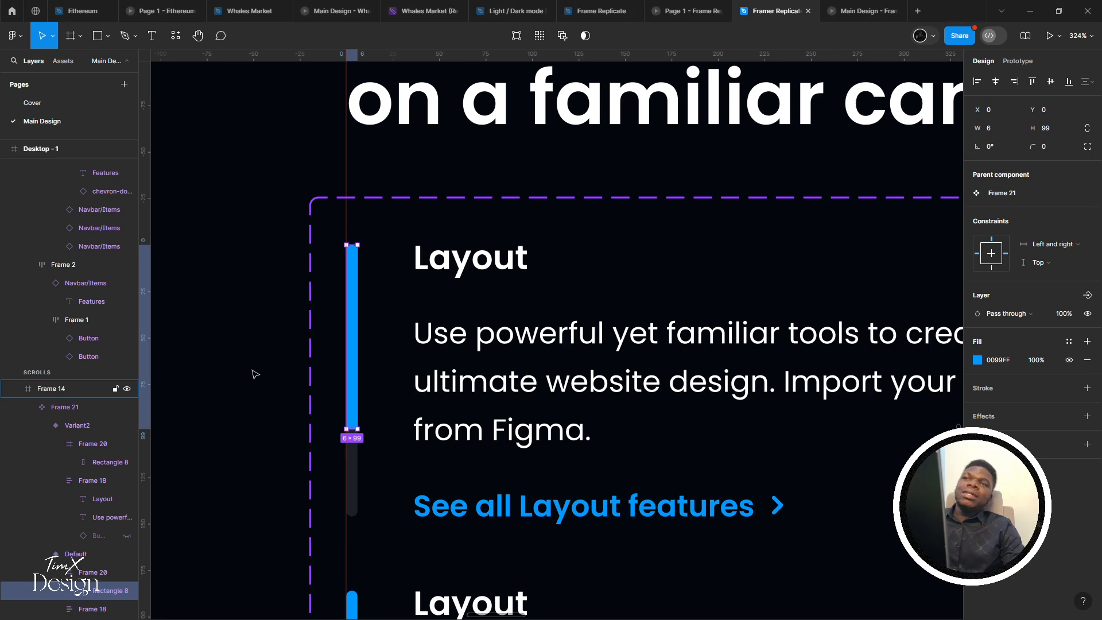
scroll(266, 364, down, 6)
scroll(322, 344, down, 2)
scroll(333, 287, up, 4)
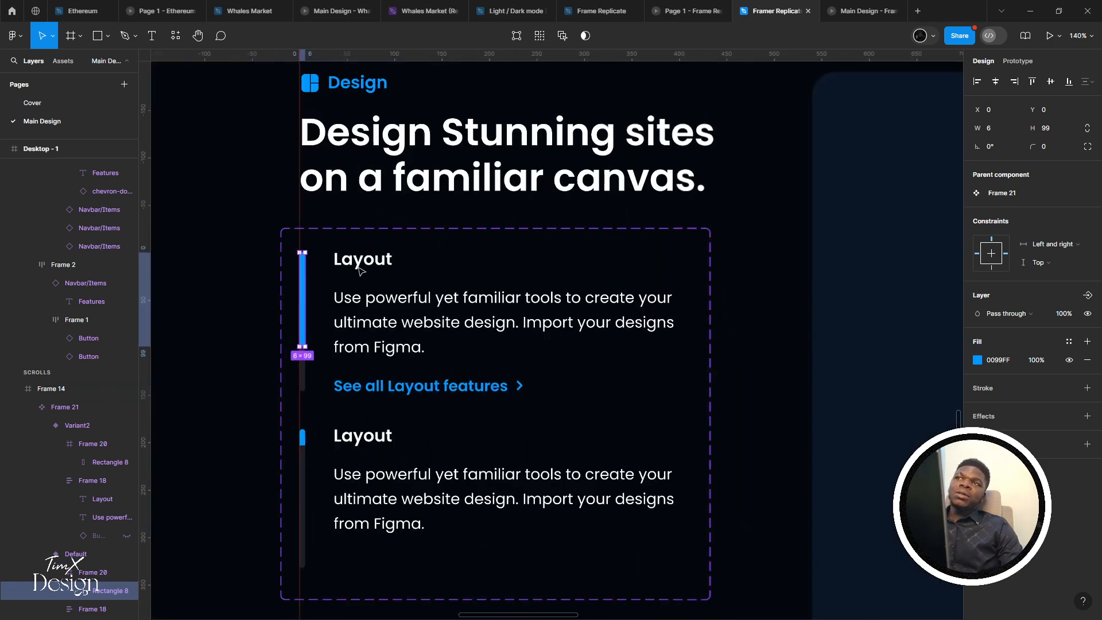
click(359, 261)
click(358, 266)
key(Escape)
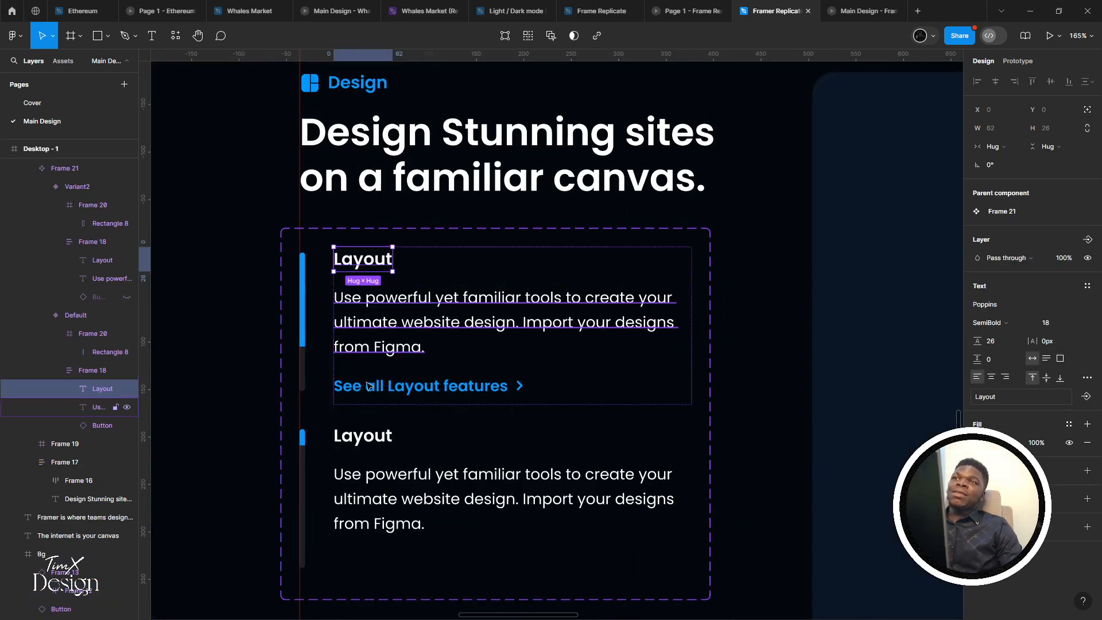
shift+click(362, 438)
click(1086, 425)
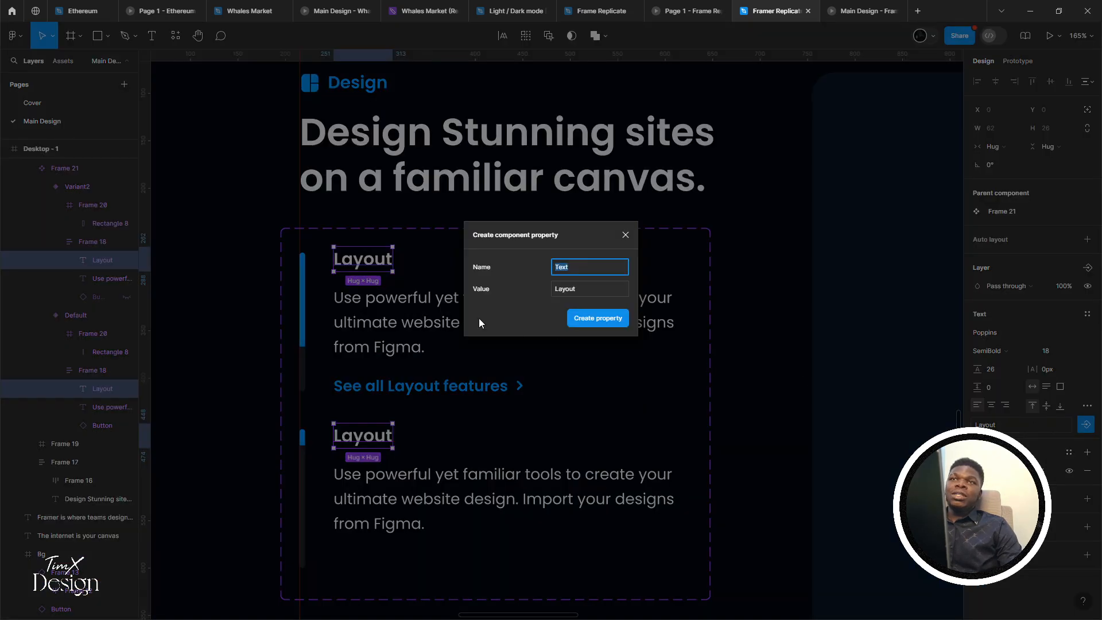
click(634, 233)
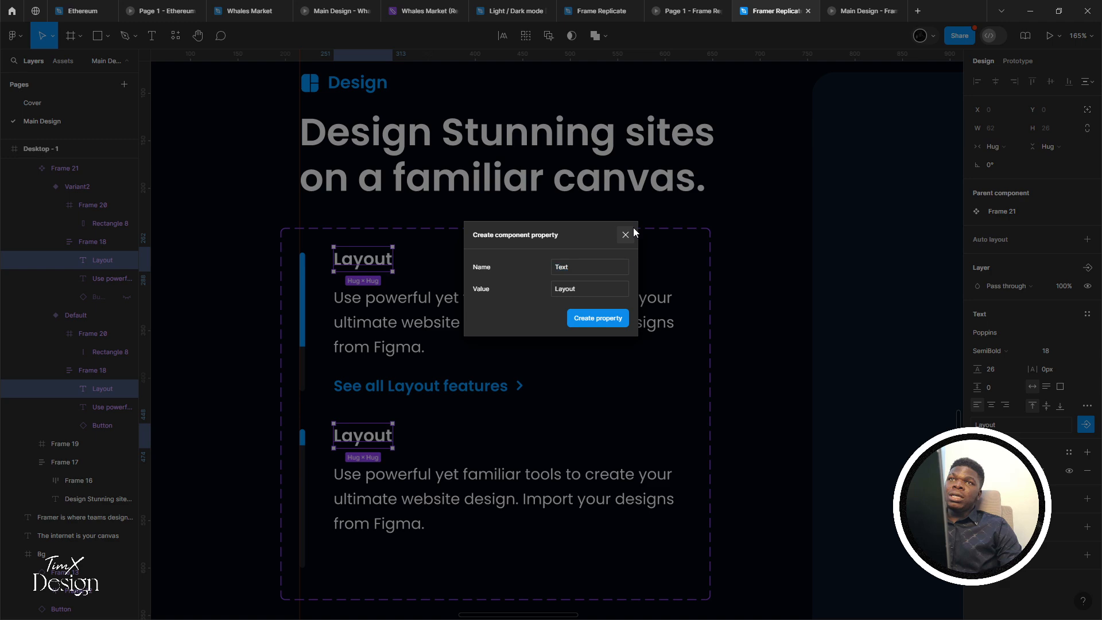
key(Escape)
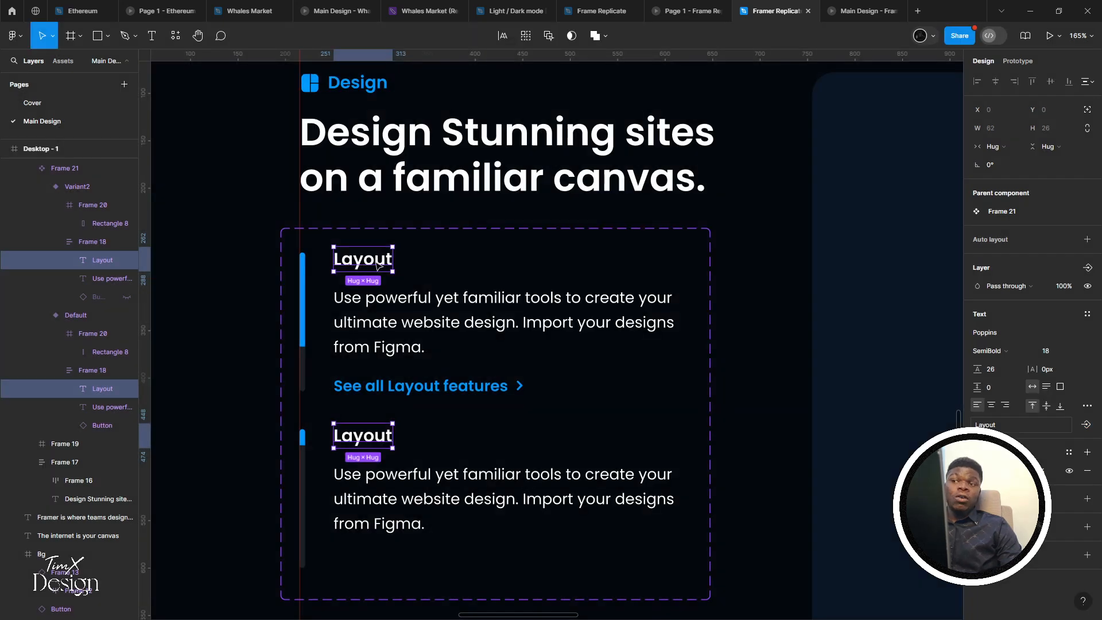
Create a text component property named Title for the two selected "Layout" headings
click(1085, 424)
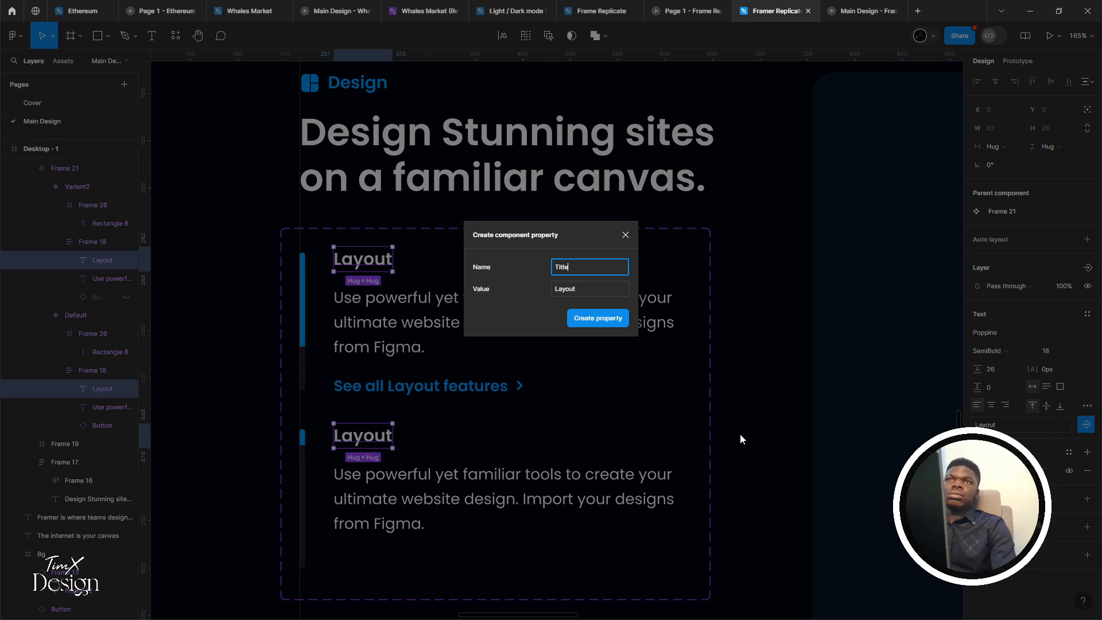
key(Return)
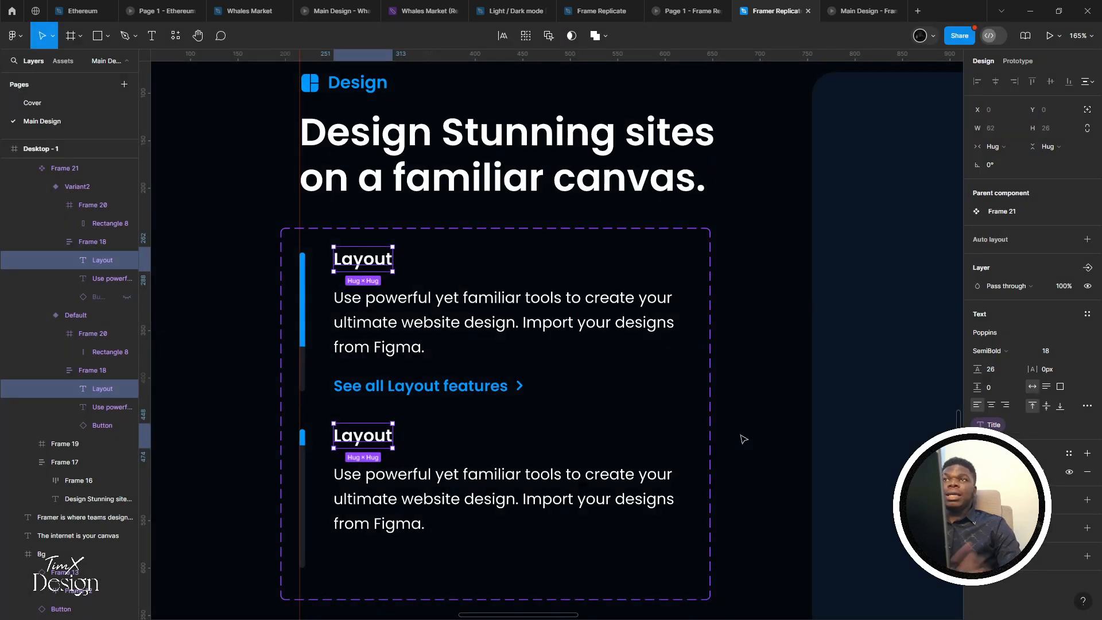
Create a text component property named Description for the paragraph text in both variants
double_click(443, 321)
key(Escape)
shift+click(445, 475)
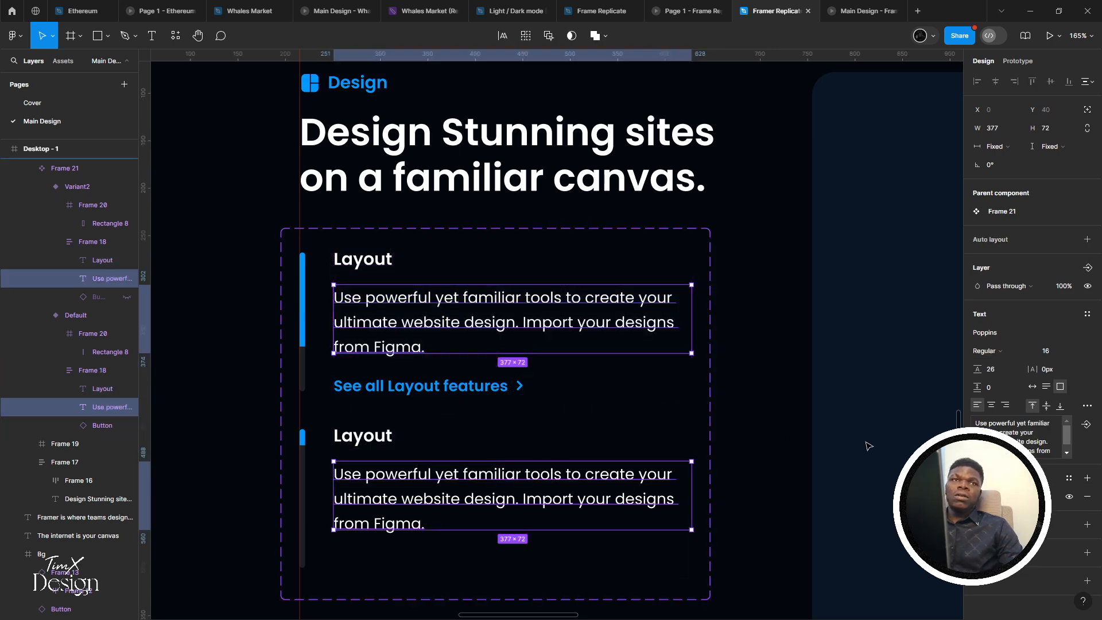
click(1086, 424)
click(1010, 471)
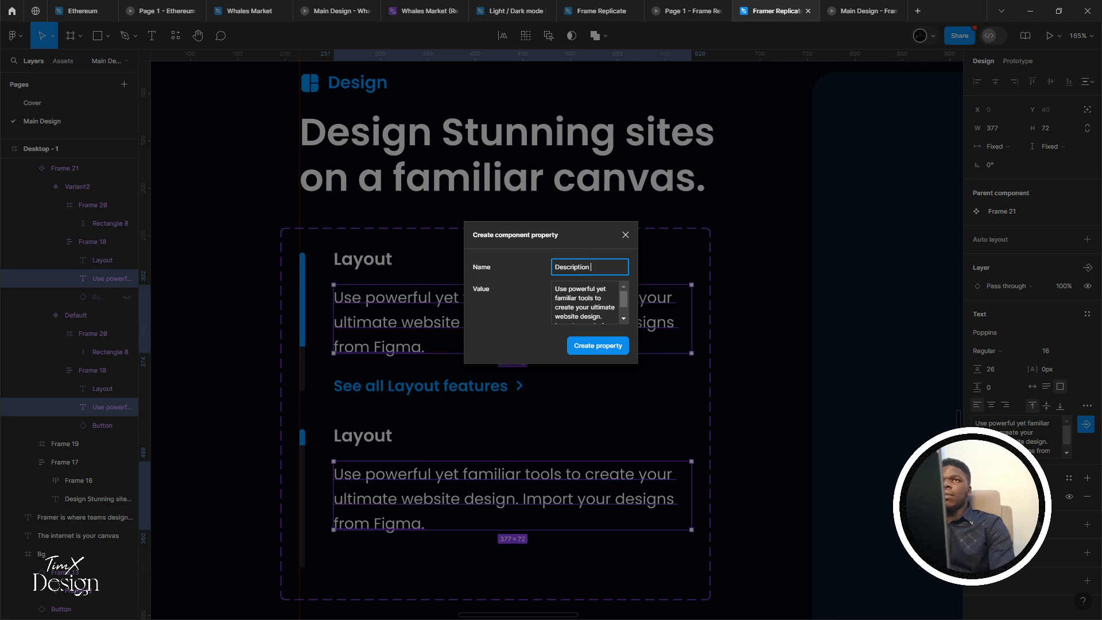
key(Return)
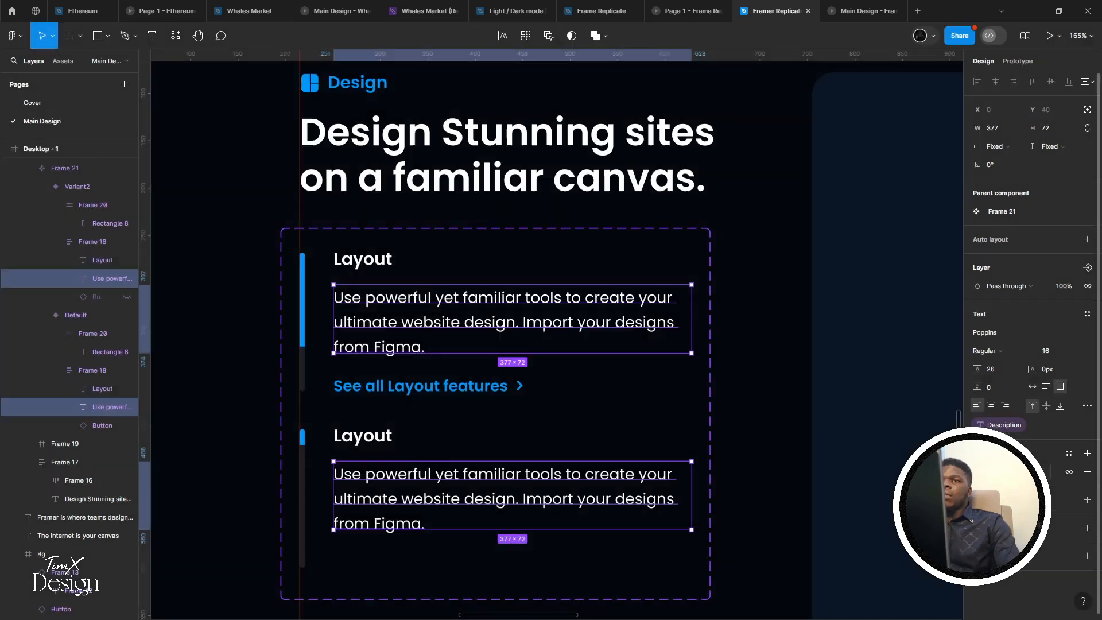
Create an instance swap property named Button for the "See all Layout features" button in the default variant
click(442, 383)
scroll(689, 362, right, 1)
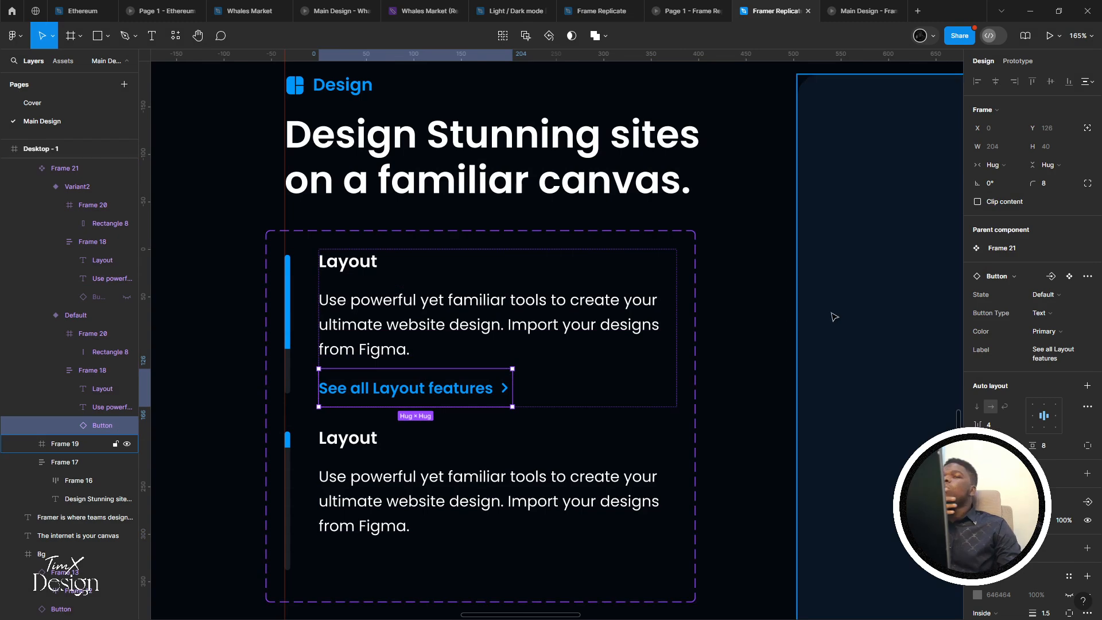
click(1054, 276)
text(B)
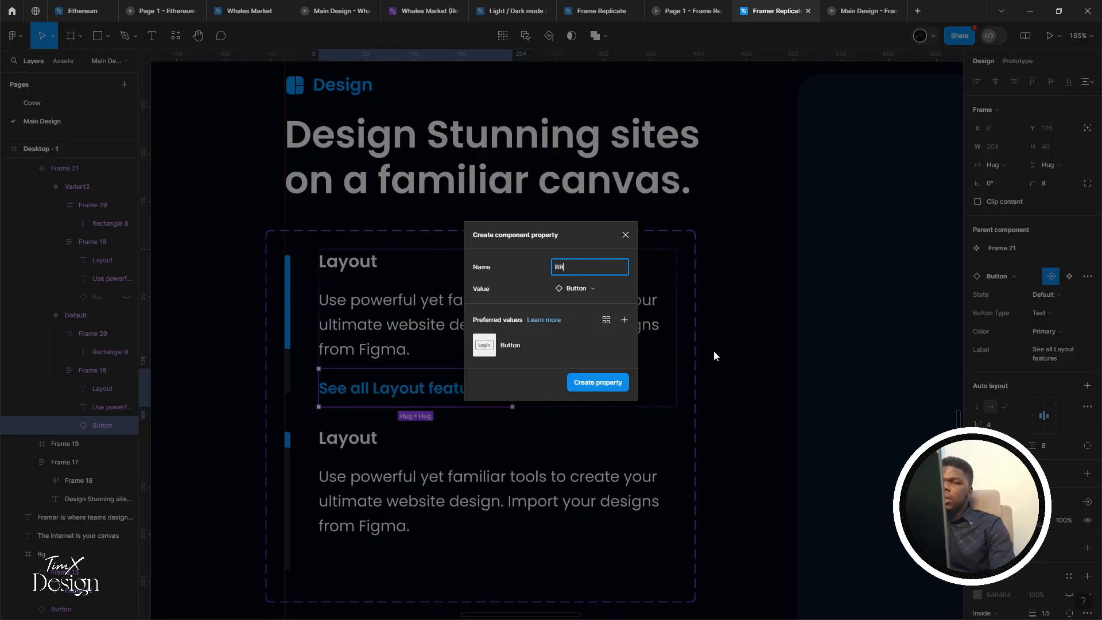
text(utton)
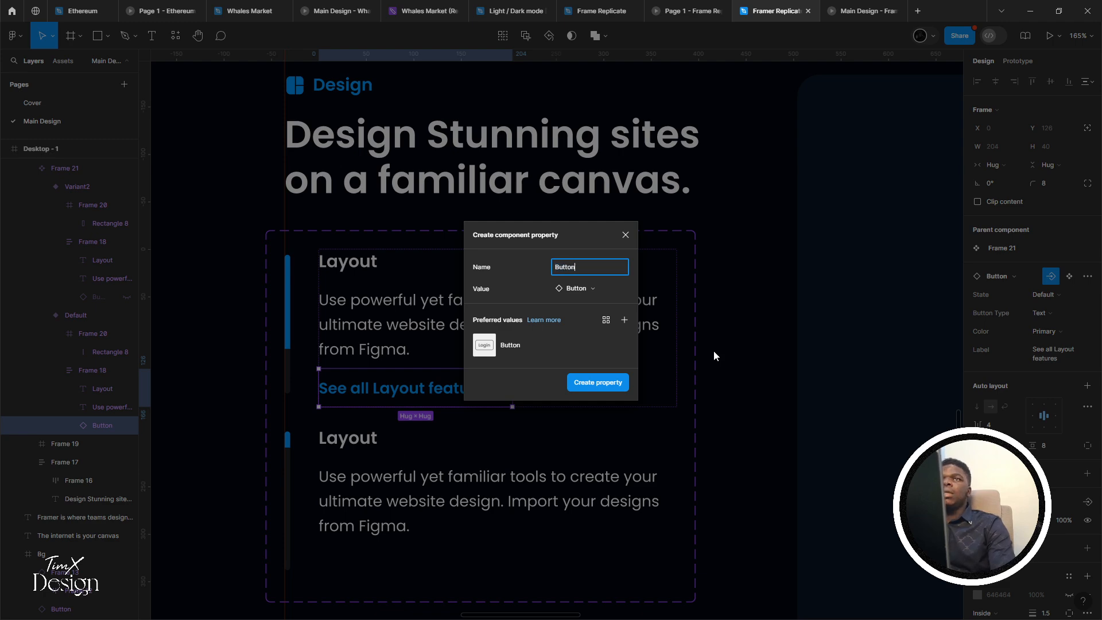
key(Return)
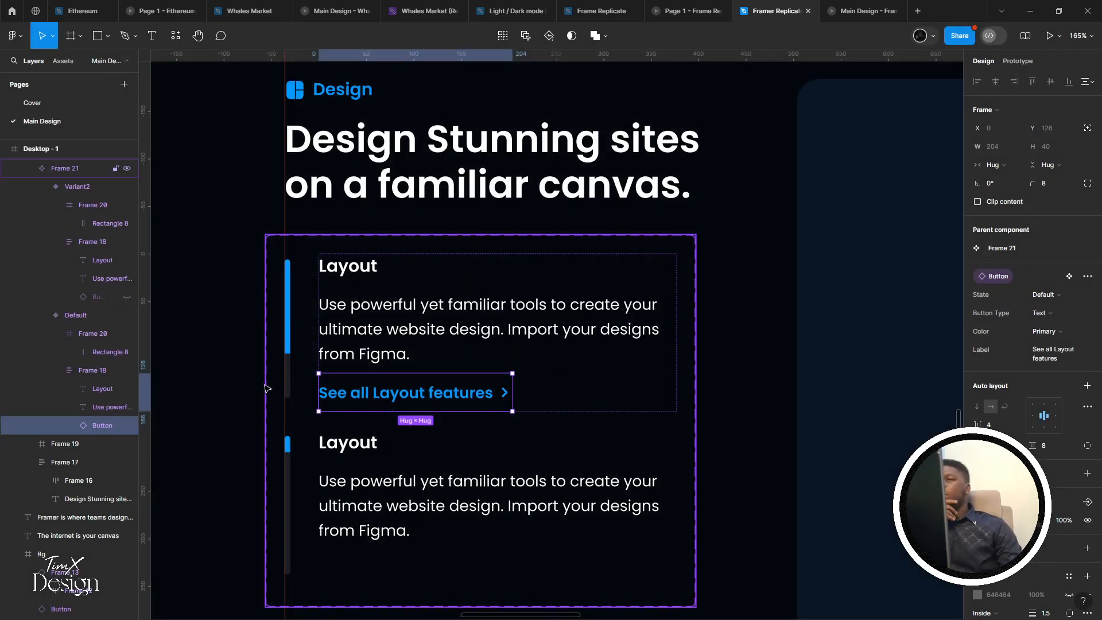
double_click(355, 479)
drag(338, 460, 344, 439)
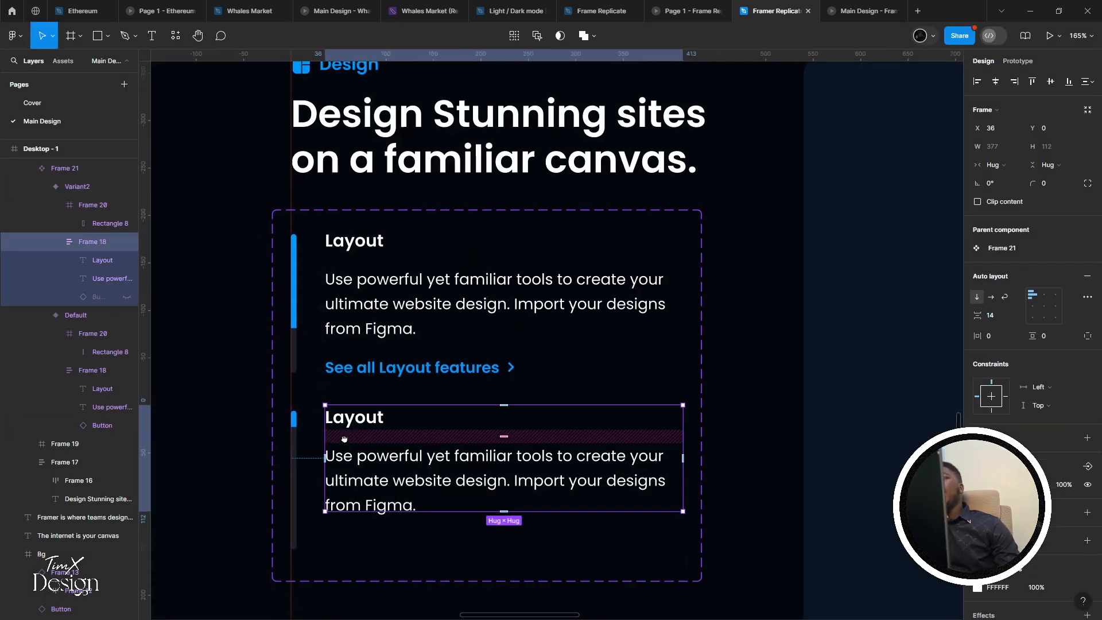
click(337, 360)
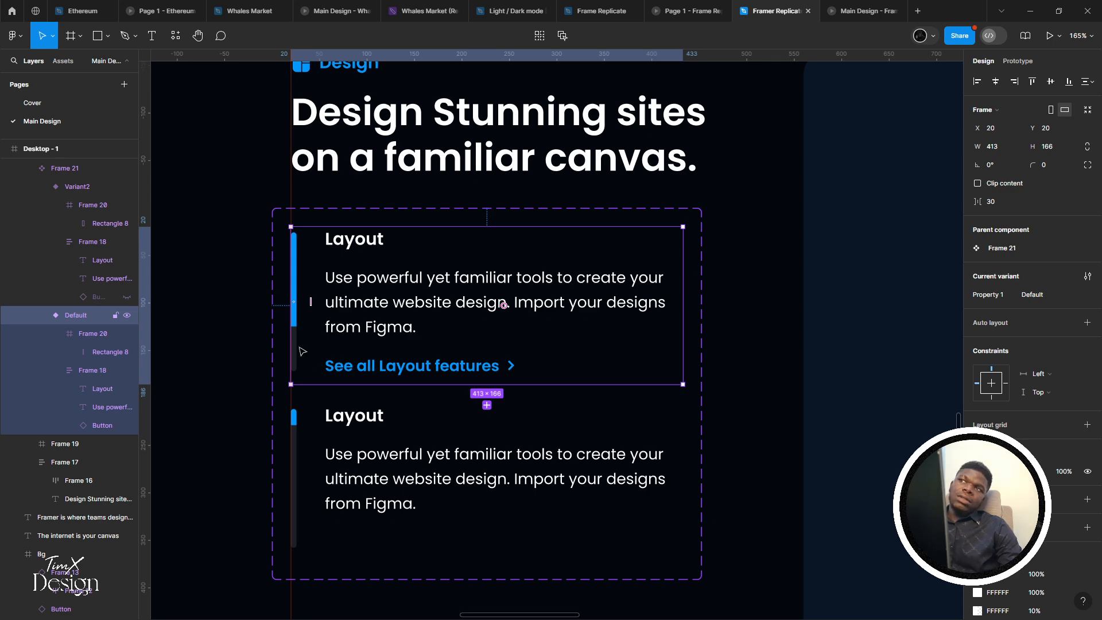
scroll(344, 344, down, 5)
click(390, 340)
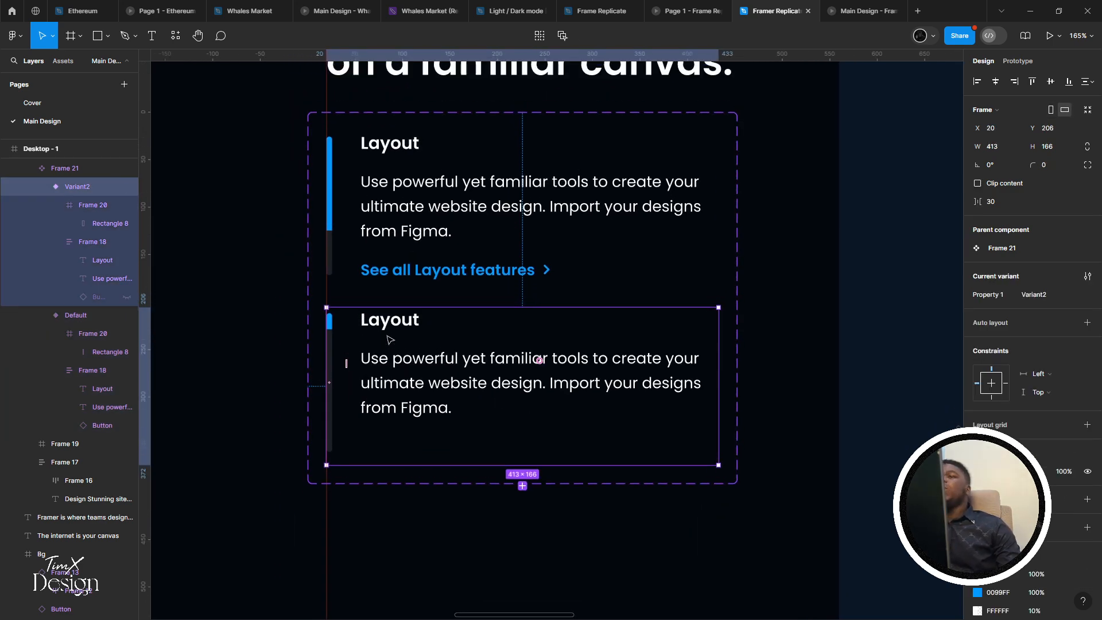
scroll(389, 341, down, 3)
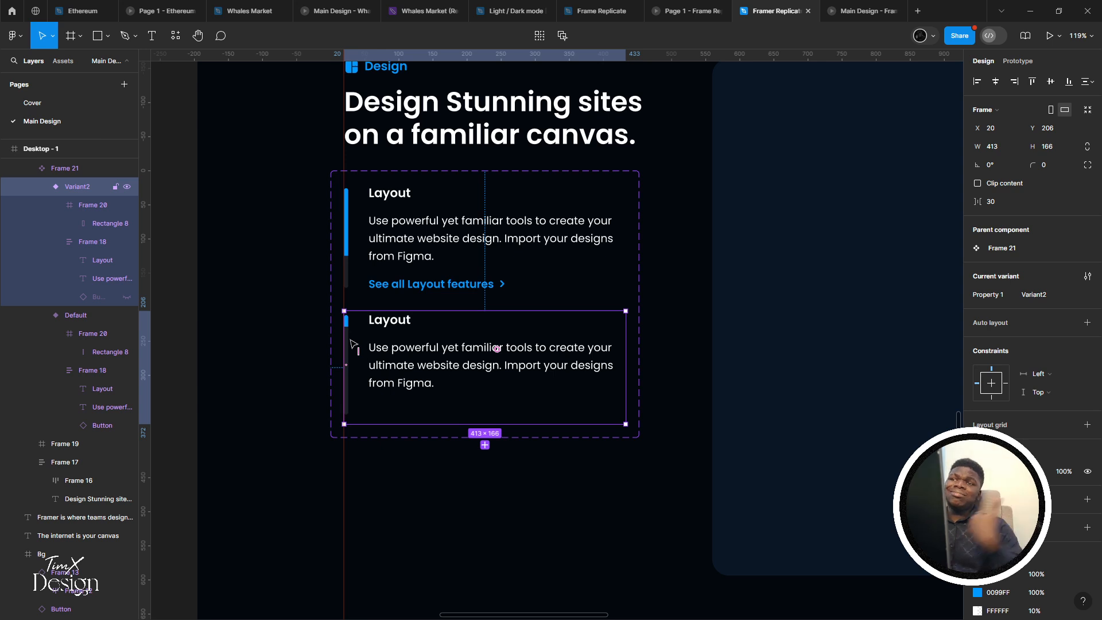
Extend the component set's frame downward to a height of about 556
click(420, 272)
key(Escape)
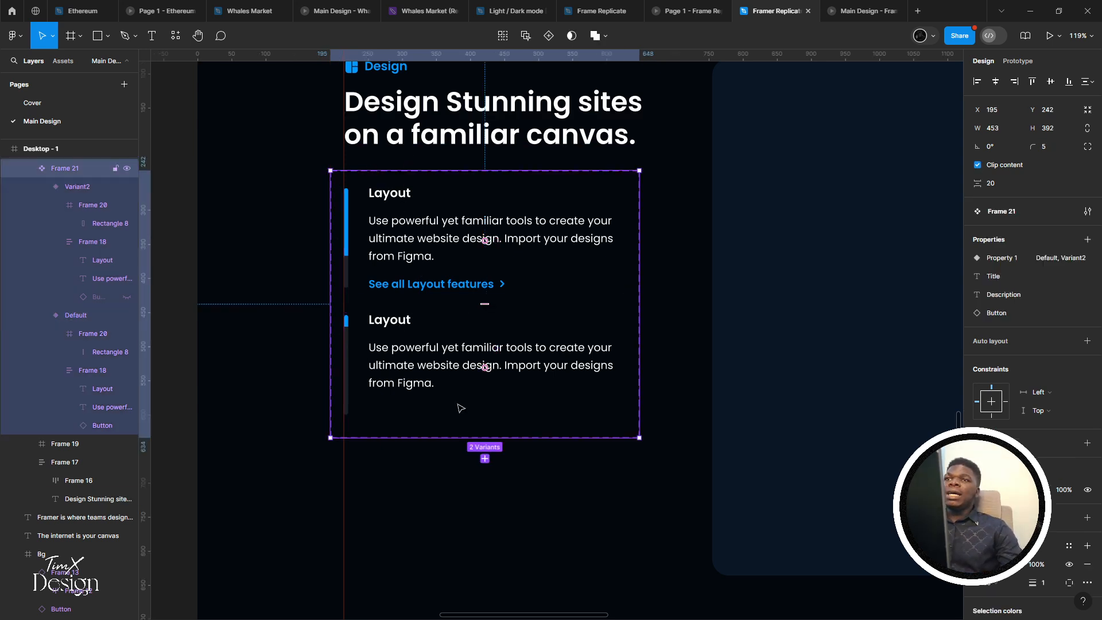
drag(465, 440, 465, 550)
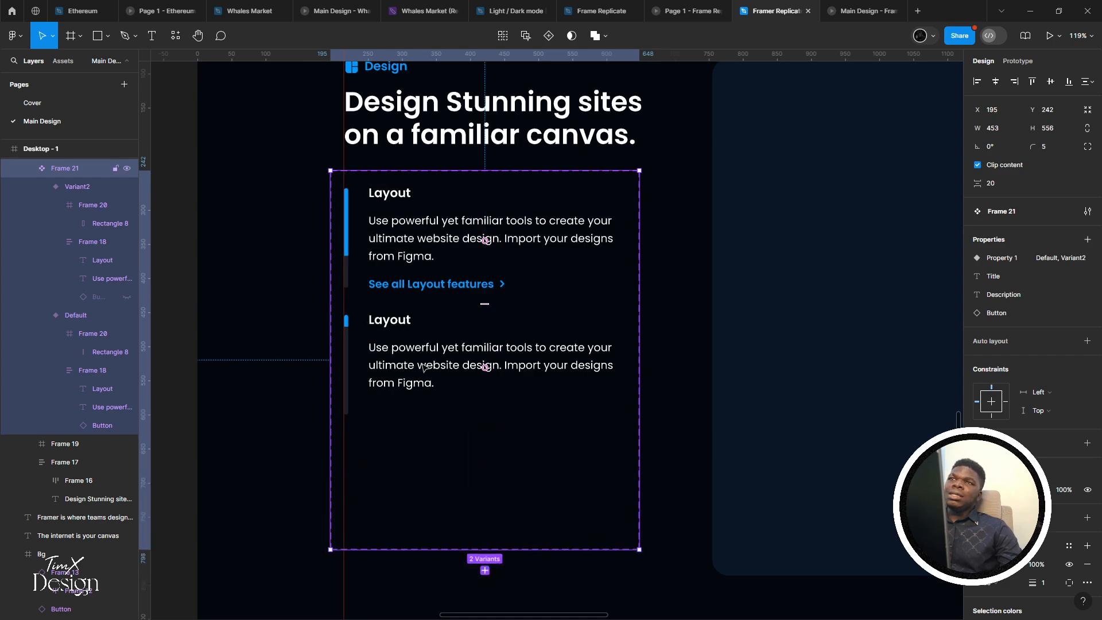
Select both Layout variants and move them down together inside the component set to free space above them
click(406, 242)
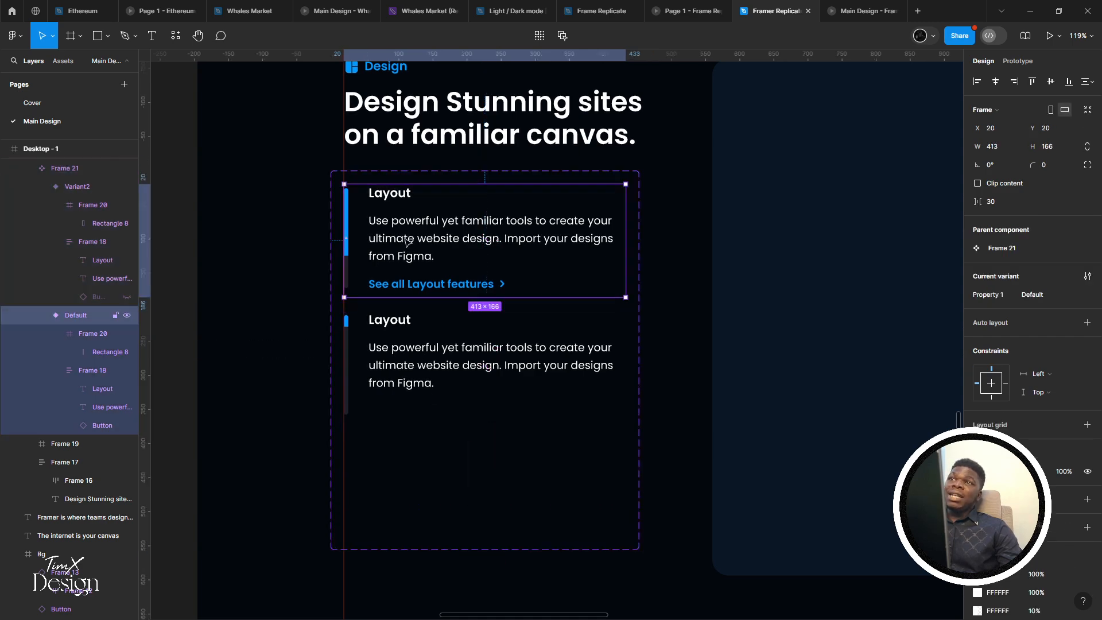
click(416, 328)
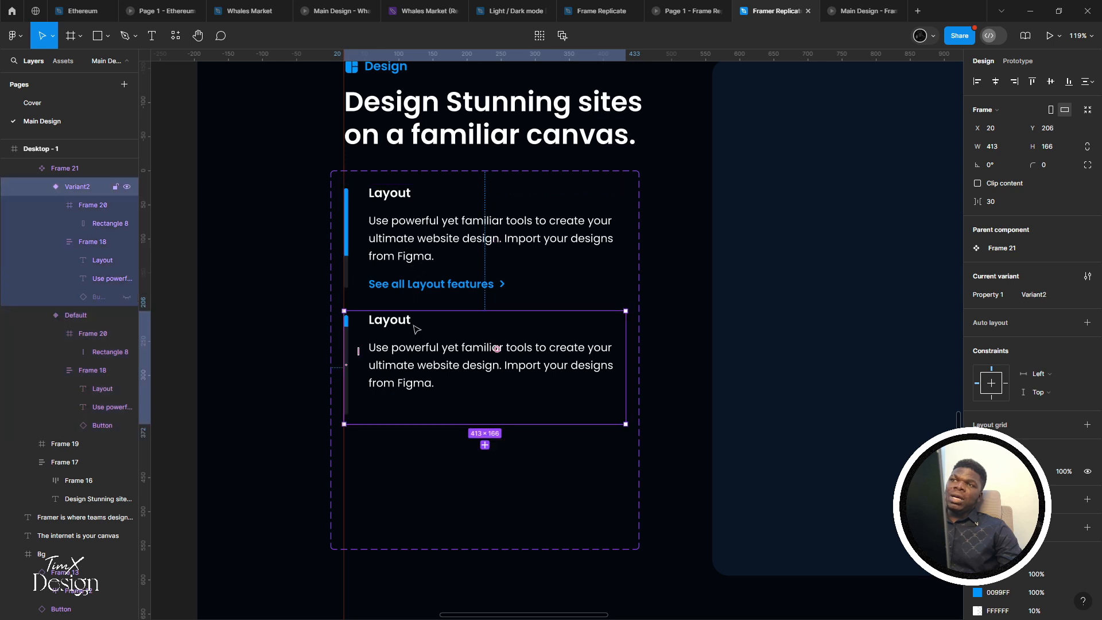
shift+click(436, 232)
drag(436, 233, 430, 347)
drag(431, 454, 428, 217)
scroll(414, 285, down, 2)
key(ctrl+z)
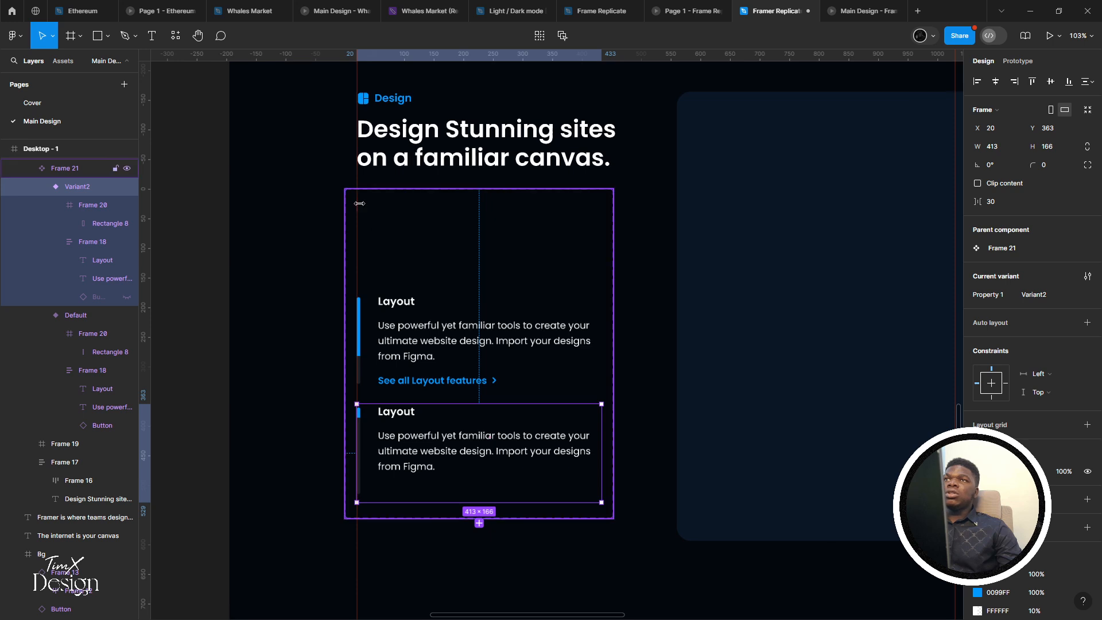
Extend the component set's frame further downward and shift both variants down so the inactive one sits at Y 412
click(370, 205)
drag(447, 517, 448, 550)
click(451, 457)
shift+click(444, 355)
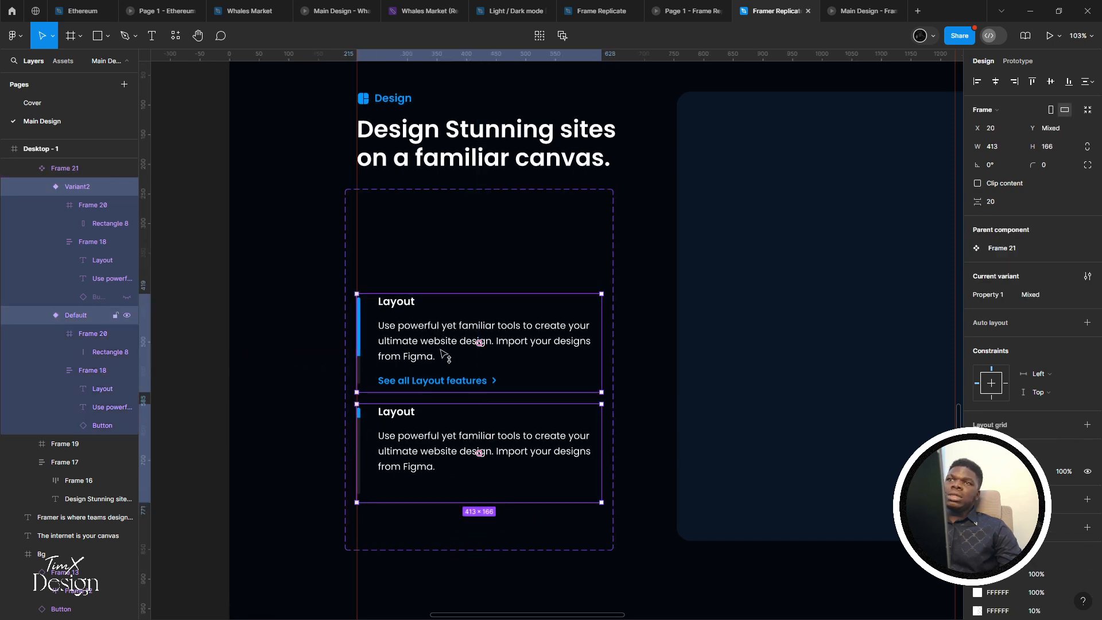
drag(444, 354, 445, 383)
Duplicate the inactive variant into the empty space above the other two, at about Y 27 in the component set
click(443, 478)
drag(443, 481, 430, 254)
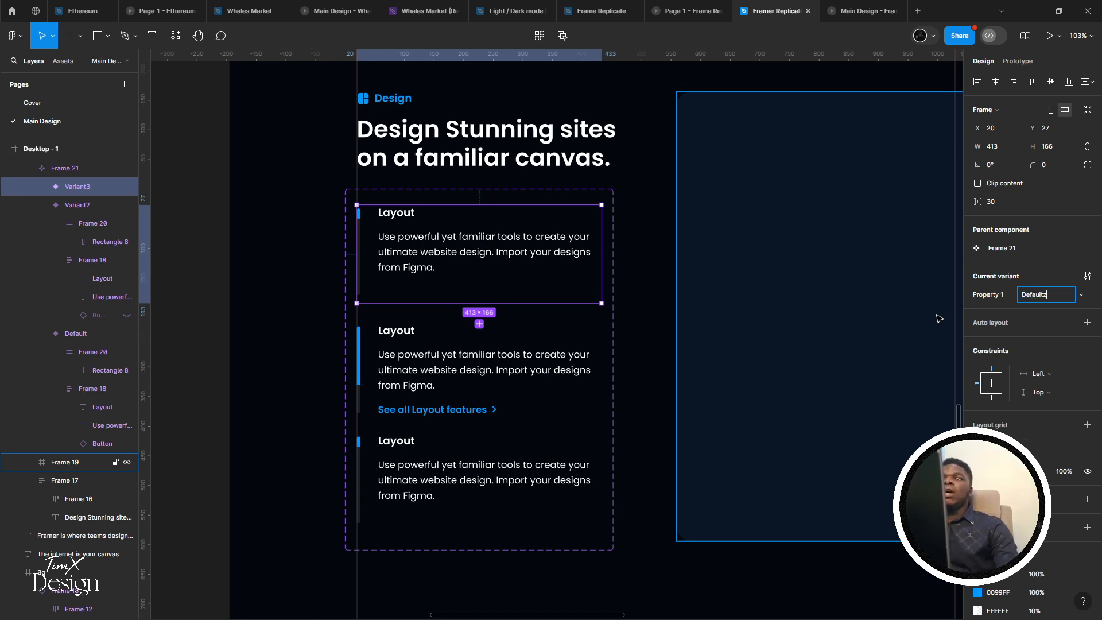
Undo the rename of the copied variant while keeping the copy in the component set
click(812, 267)
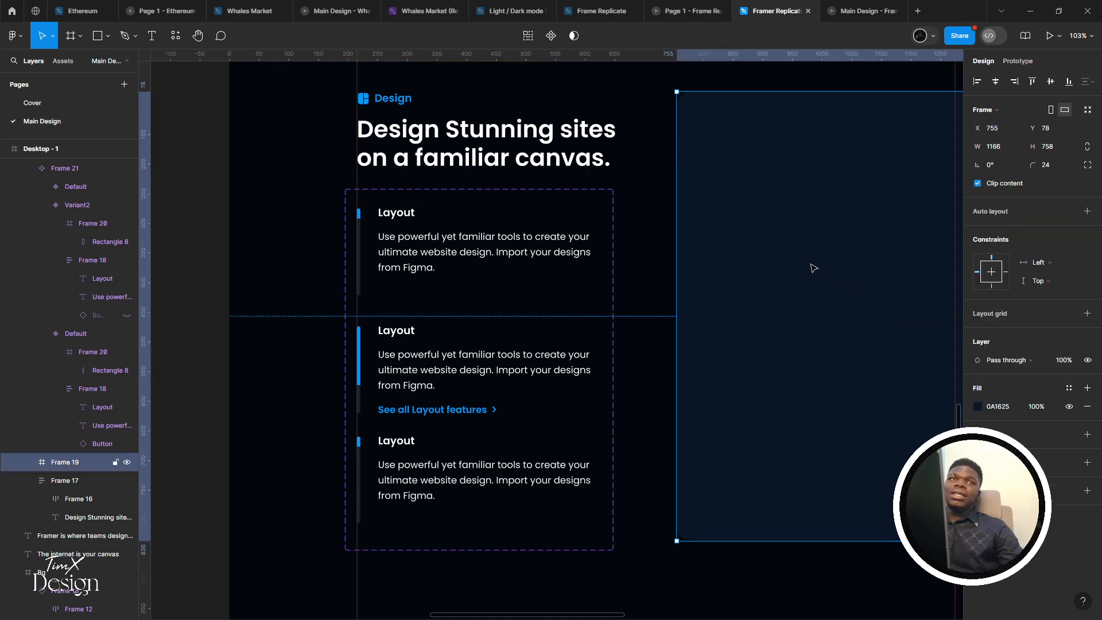
key(ctrl+z)
key(ctrl+z)
key(ctrl+z)
key(ctrl+z)
key(ctrl+shift+z)
key(ctrl+shift+z)
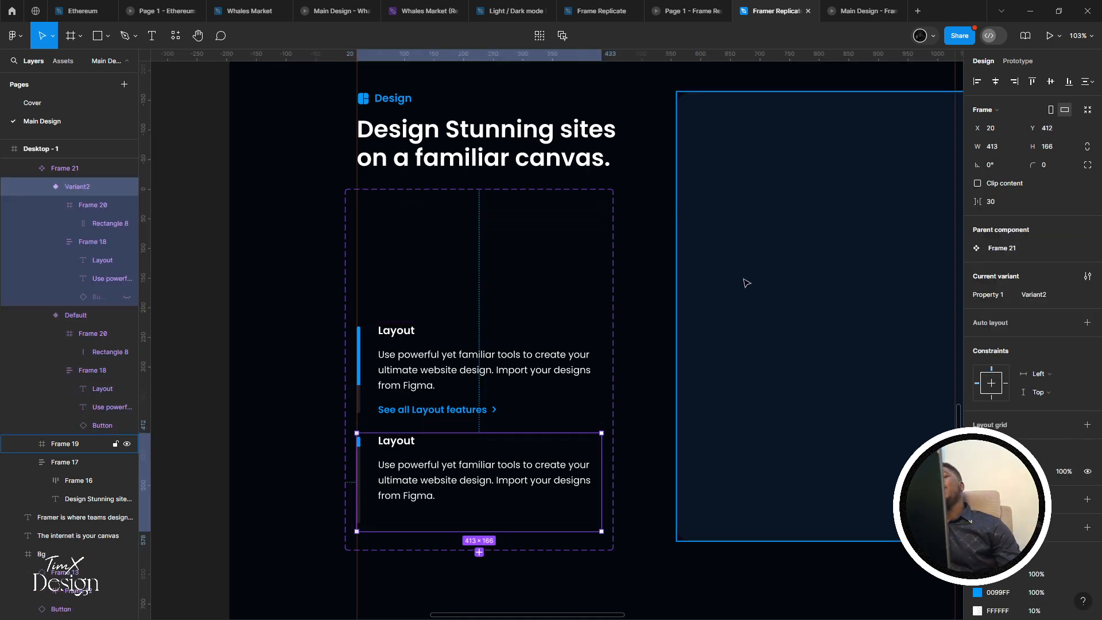
Switch to the Framer site in the browser, activate its Layout feature to examine the active state, and return to Figma
key(alt+Tab)
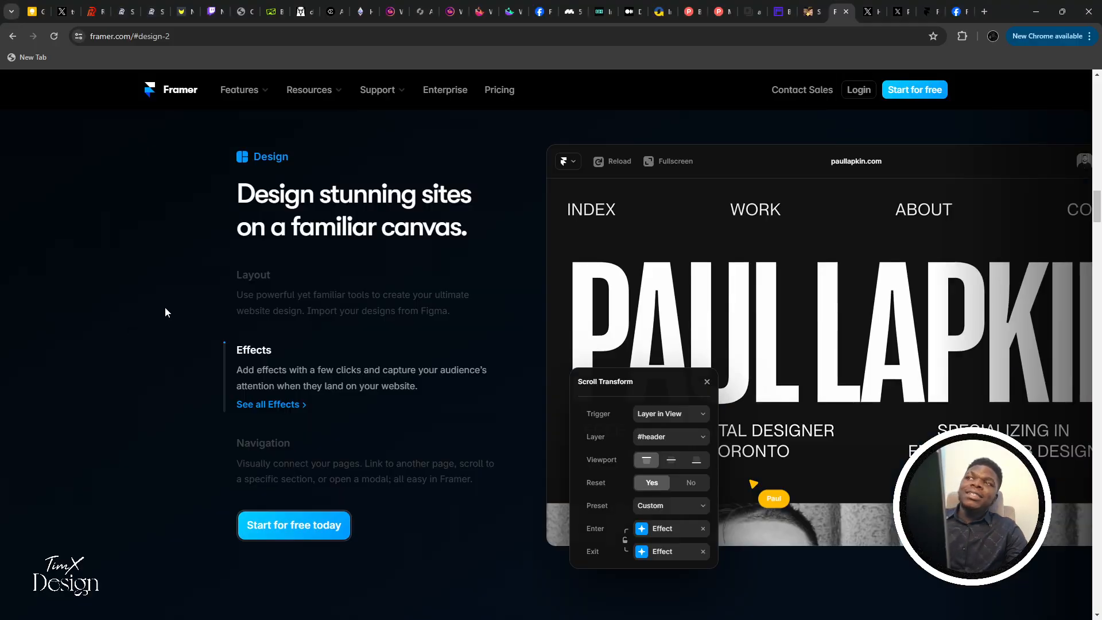
click(261, 305)
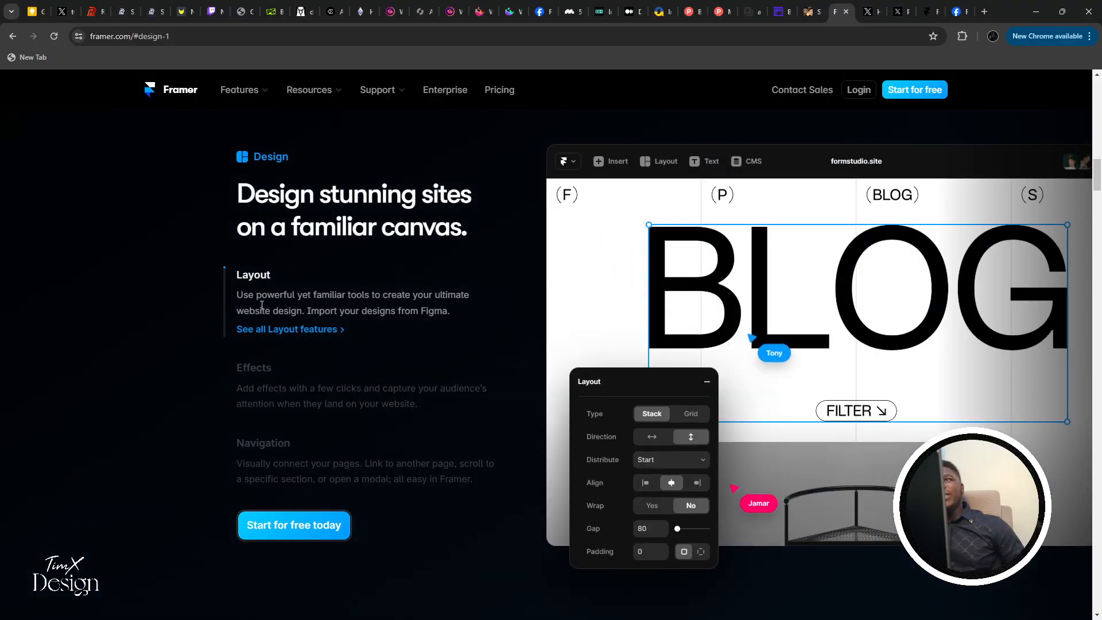
key(alt+Tab)
key(alt+Tab)
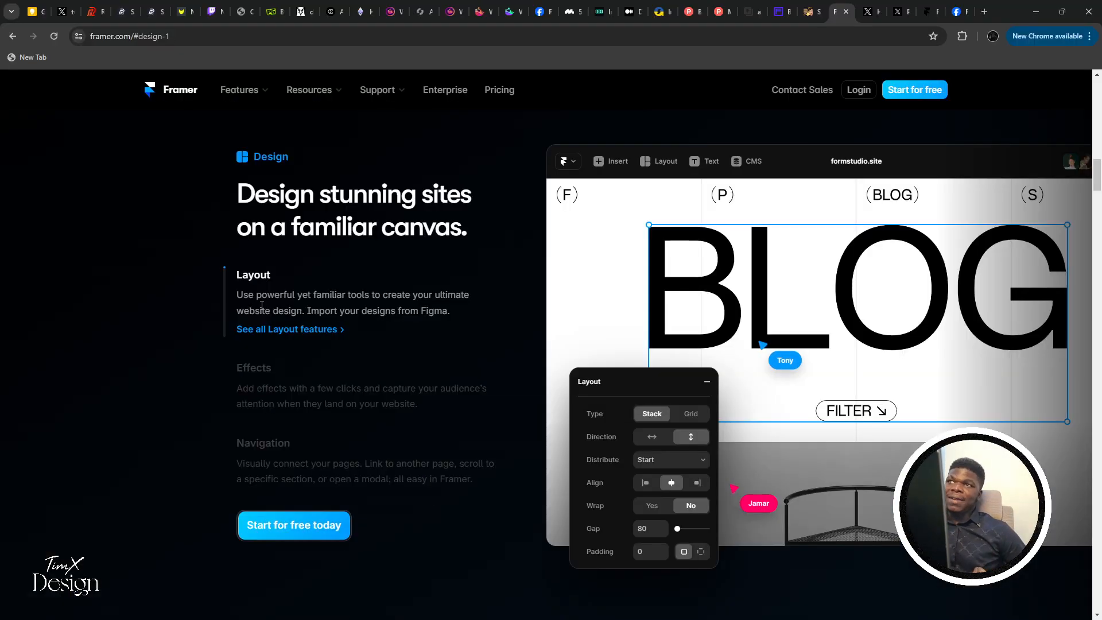
key(alt+Tab)
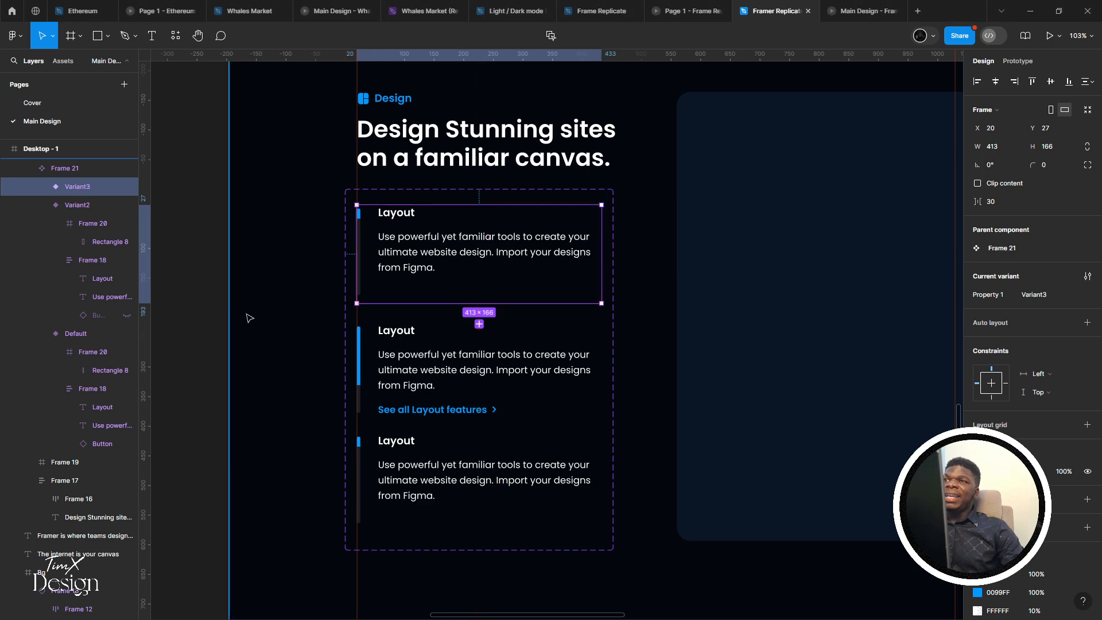
Compare the progress bar beside the lowest Layout variant with the feature bars in the Framer site's Design section
click(423, 370)
click(469, 454)
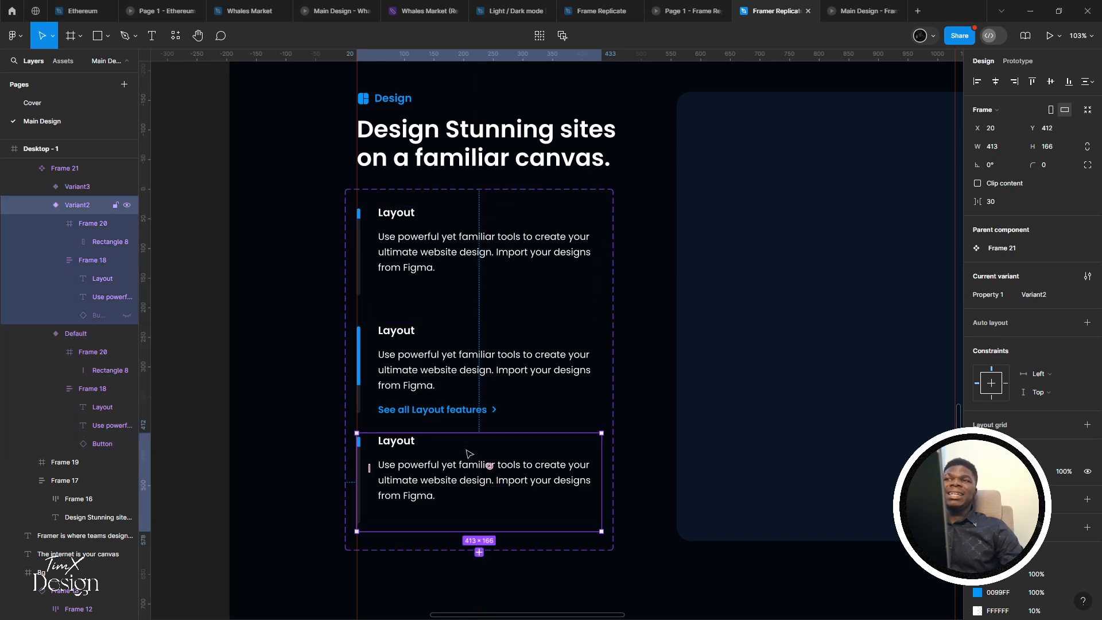
scroll(424, 460, up, 8)
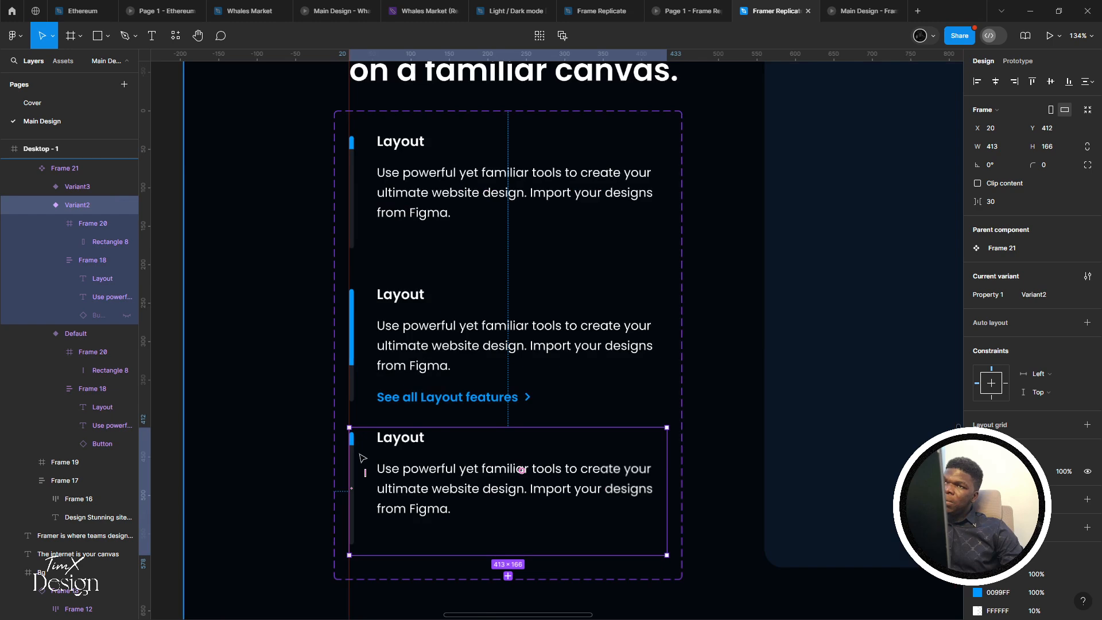
click(348, 433)
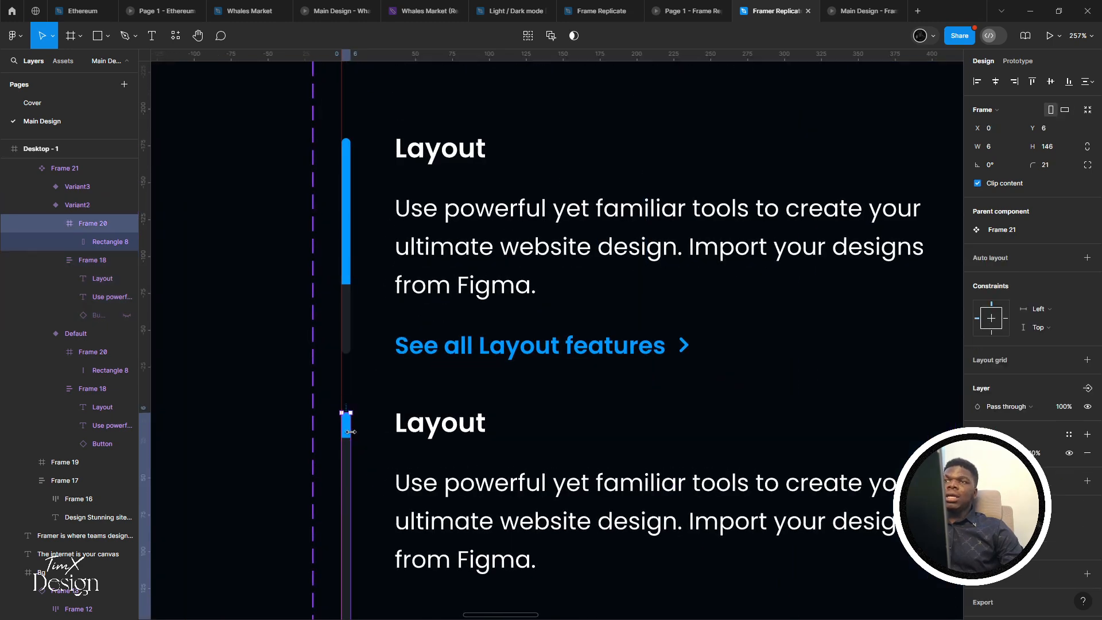
key(Escape)
key(alt+Tab)
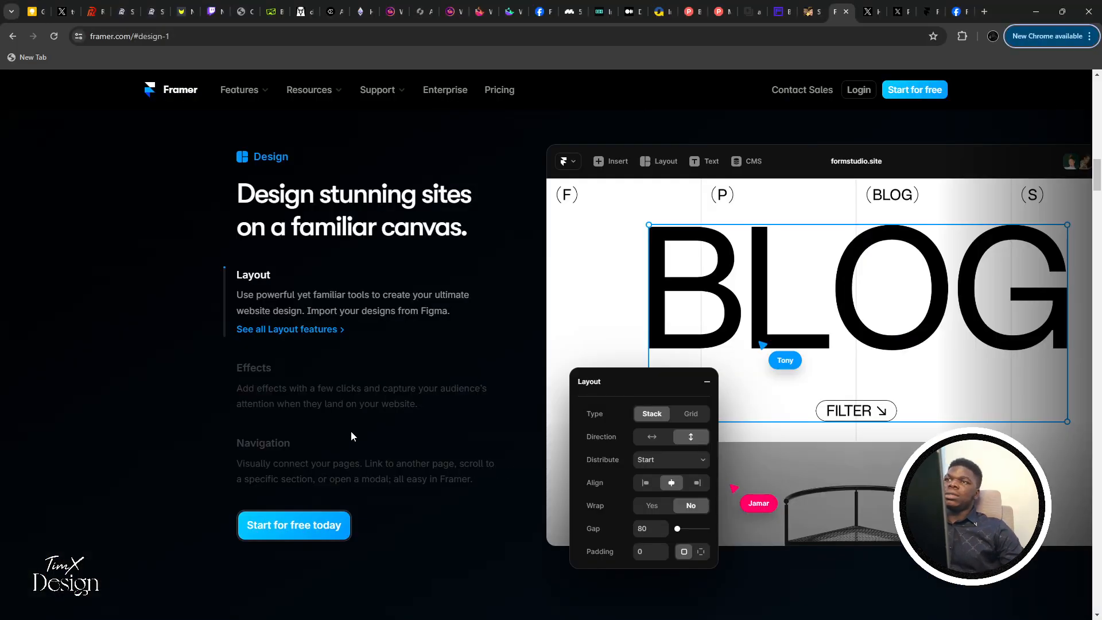
key(alt+Tab)
scroll(265, 435, down, 6)
click(347, 459)
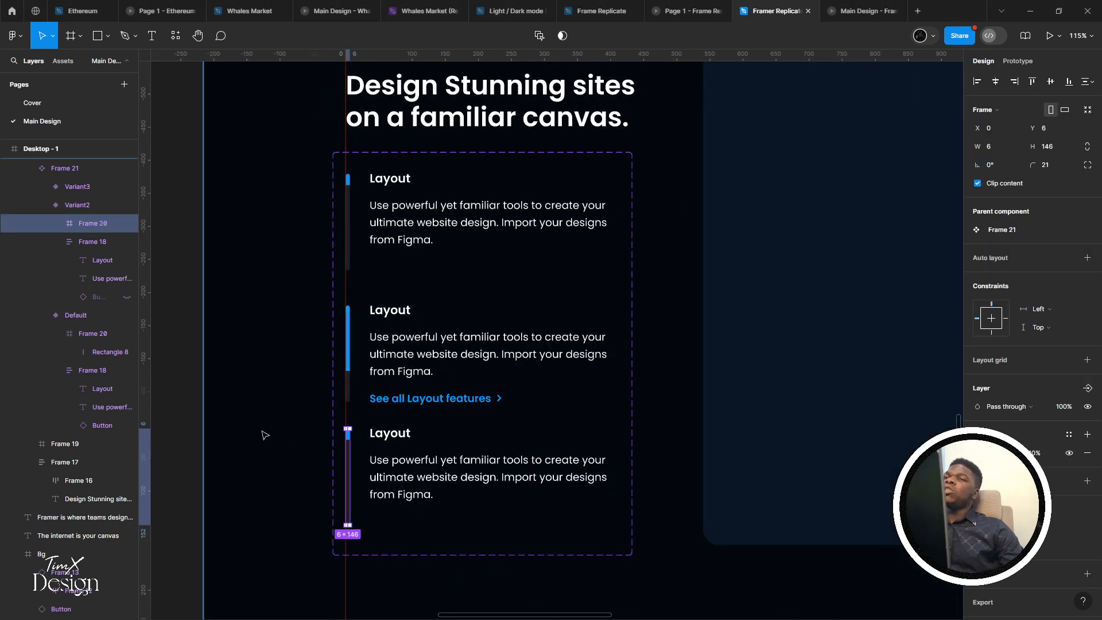
scroll(356, 436, up, 4)
key(alt+Tab)
key(alt+Tab)
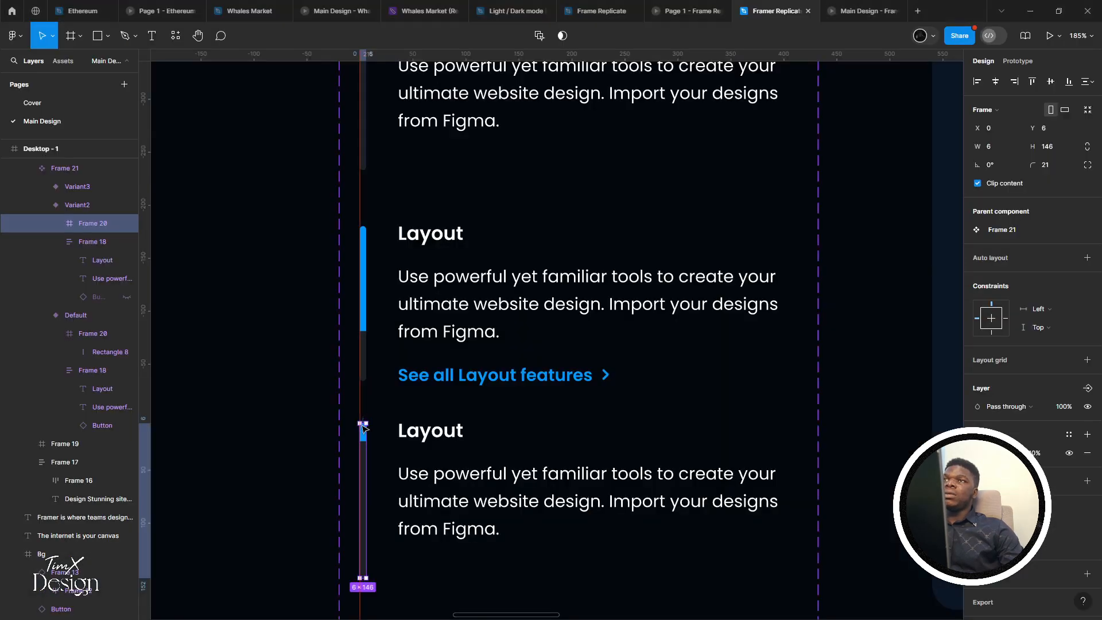
Shorten the blue fill rectangle in the lowest variant's progress bar to a height of 8
scroll(362, 442, up, 3)
click(369, 457)
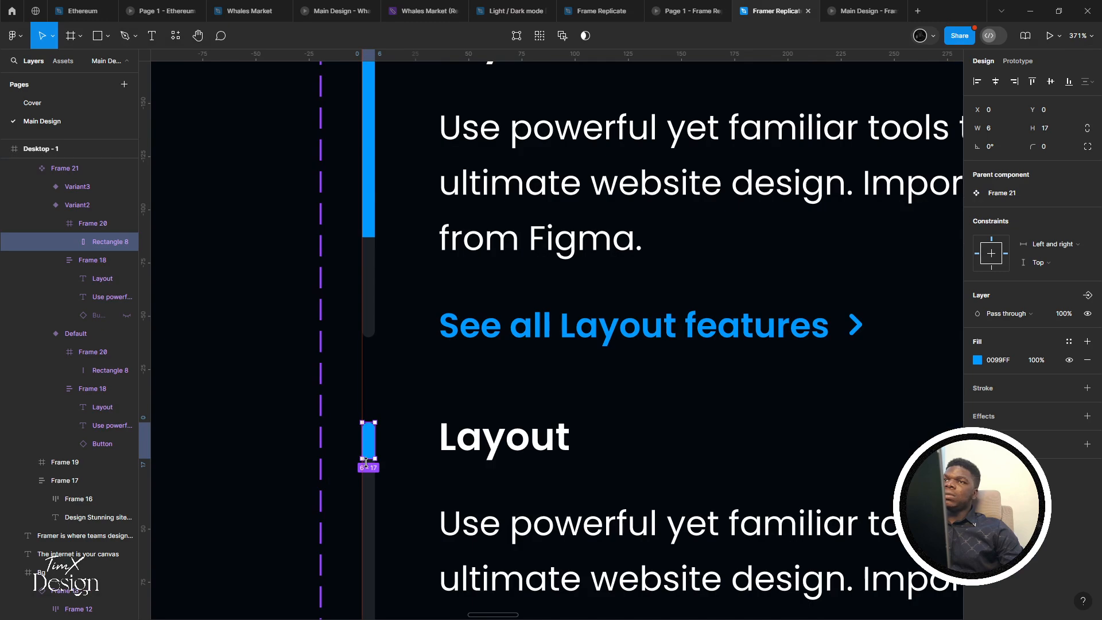
drag(366, 462, 367, 443)
scroll(366, 439, down, 5)
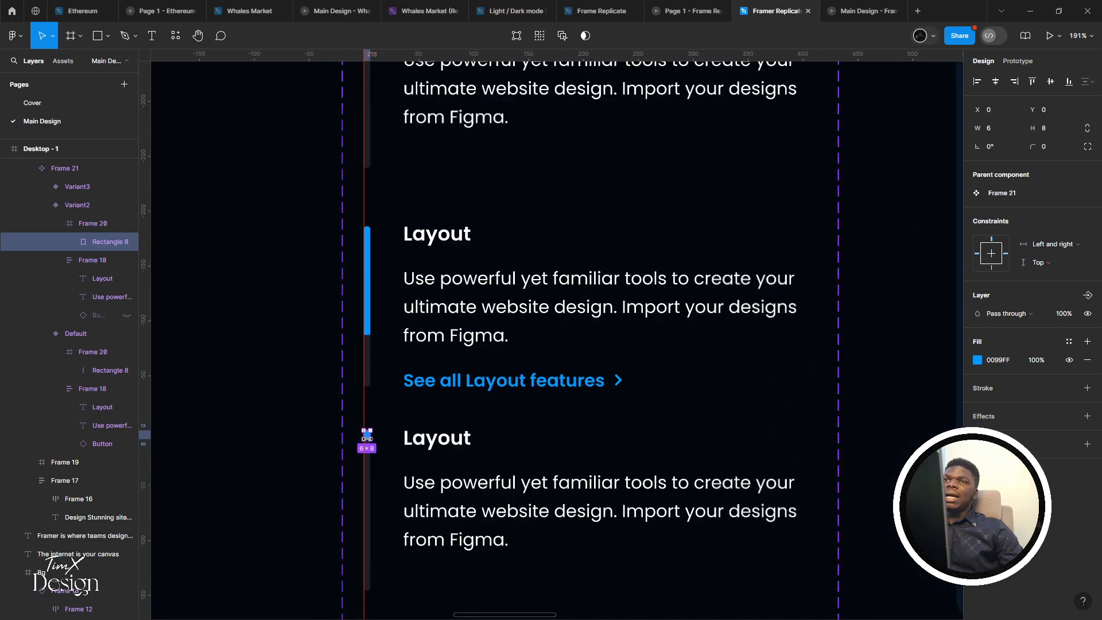
On the Framer site, alternate between the Effects and Layout features to examine how the progress bar animates, and return to Figma
key(alt+Tab)
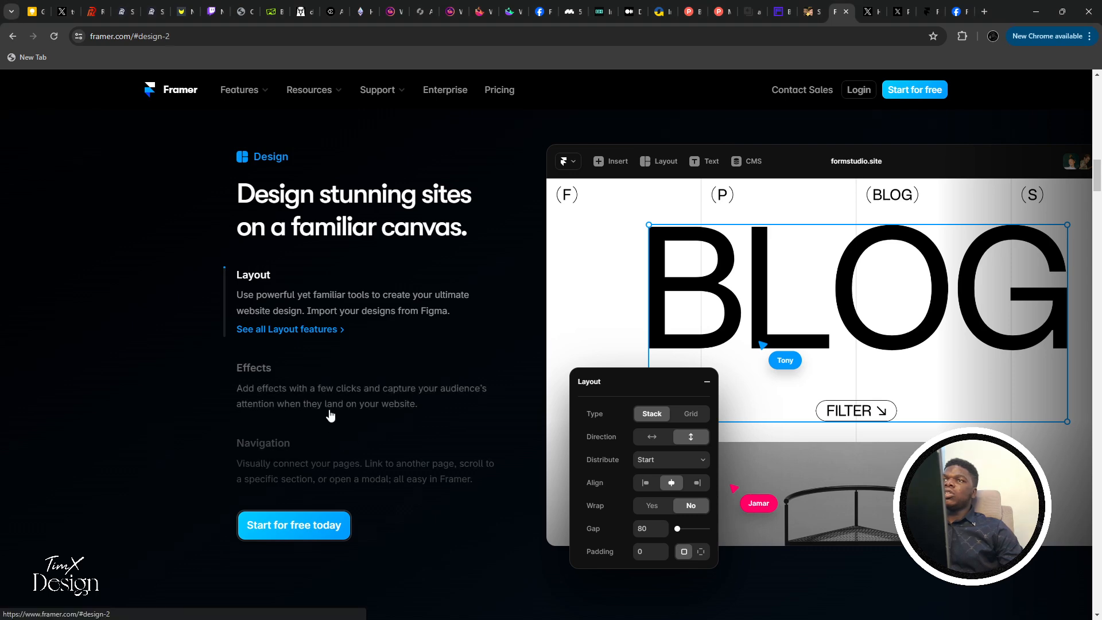
click(329, 408)
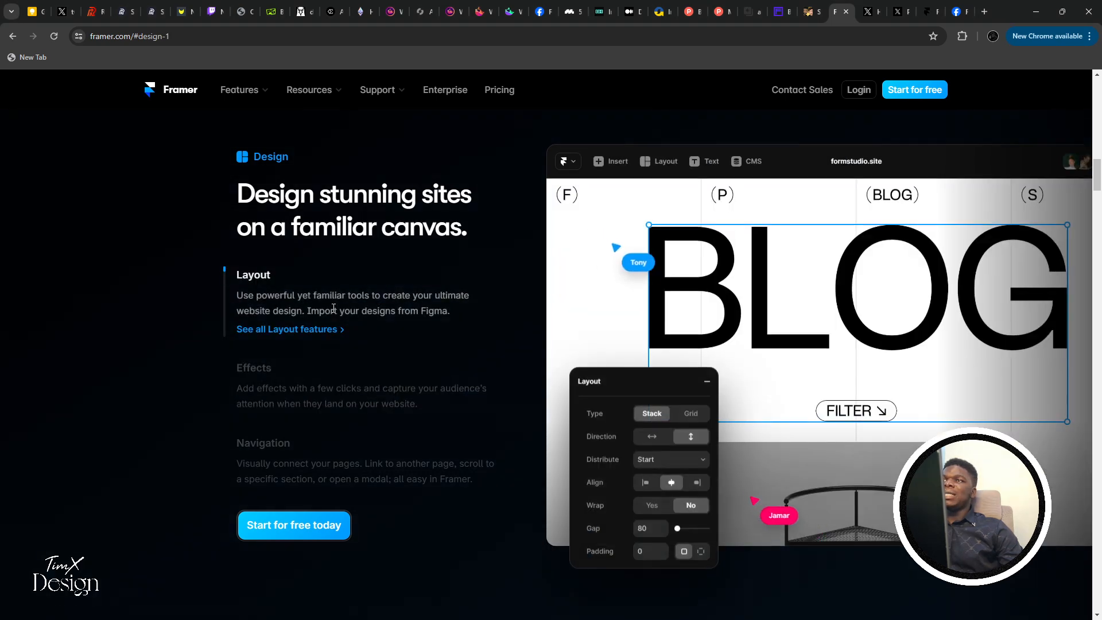
click(330, 410)
click(337, 324)
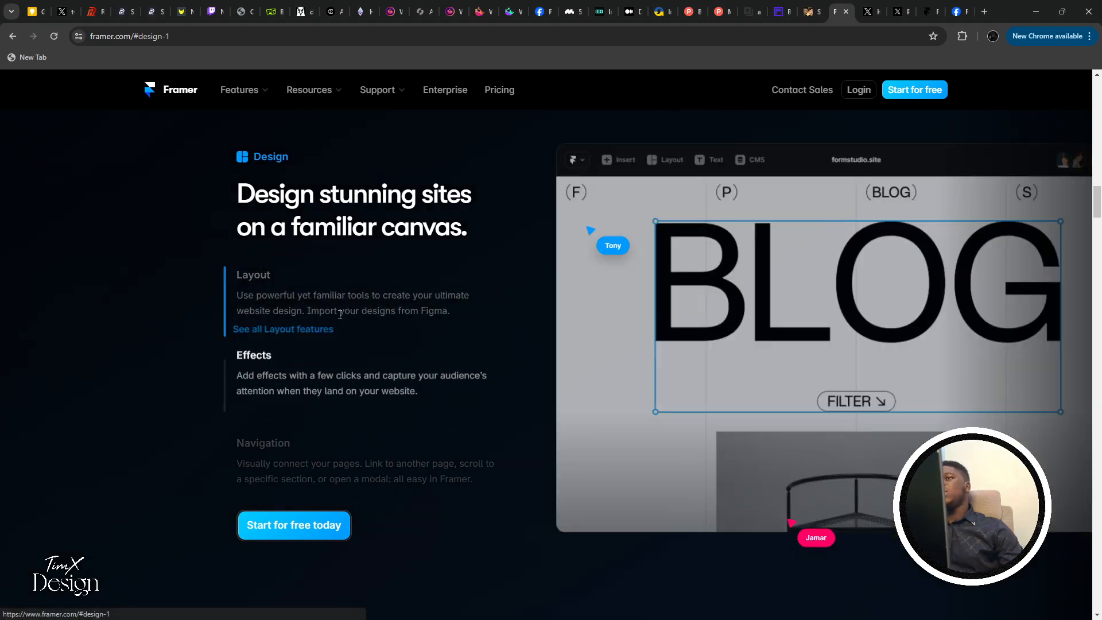
key(alt+Tab)
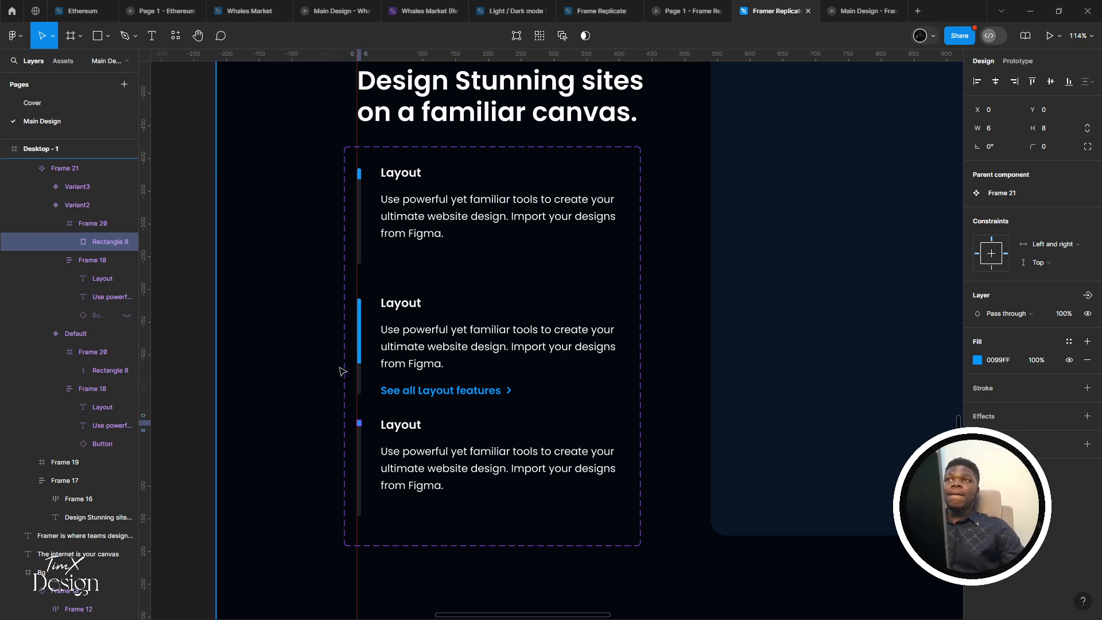
Hide the progress bar frame in the lowest Layout variant
click(399, 250)
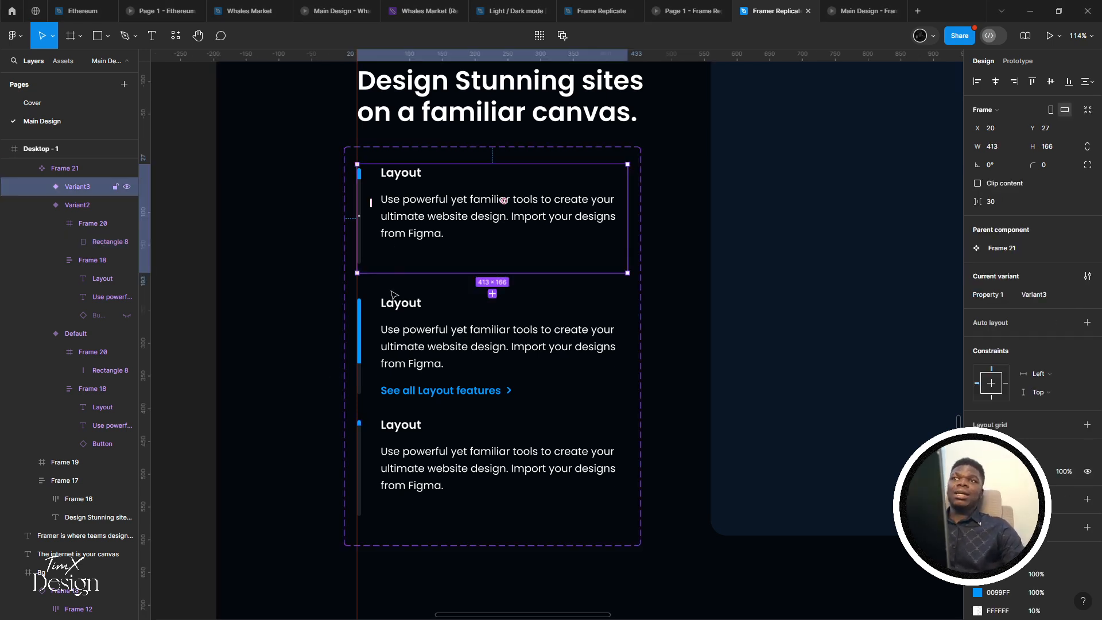
click(423, 463)
scroll(348, 462, up, 10)
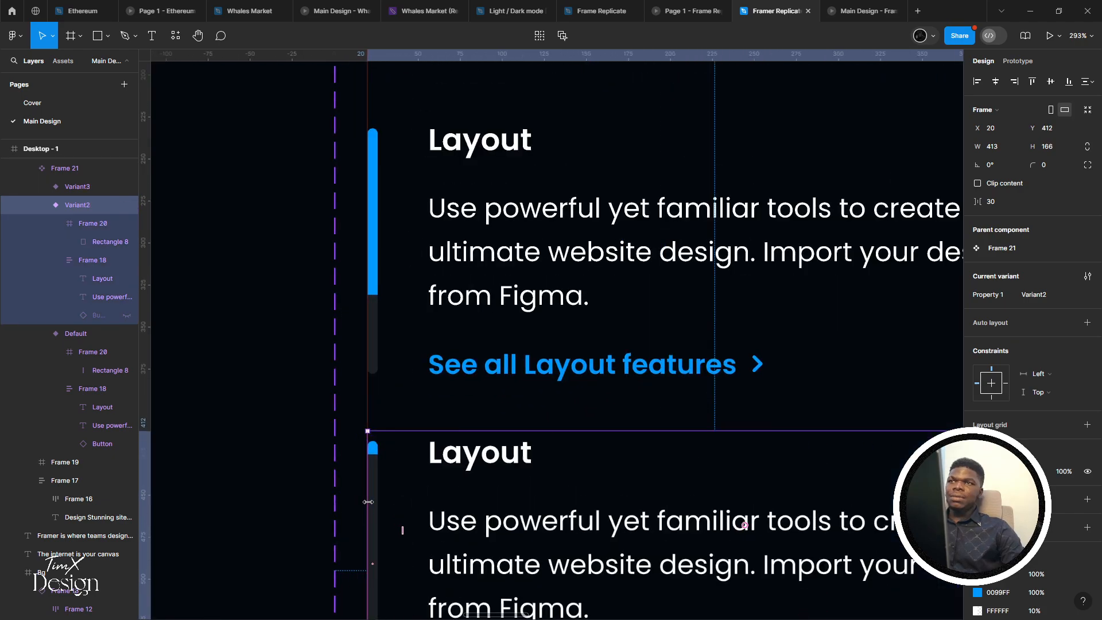
click(359, 439)
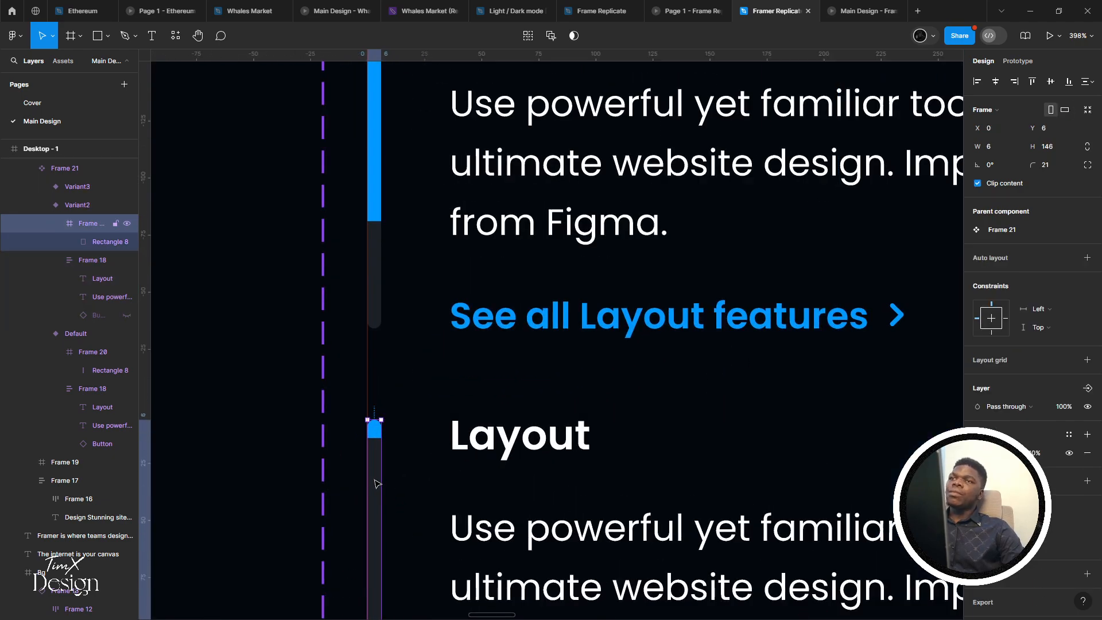
click(127, 224)
scroll(172, 244, down, 5)
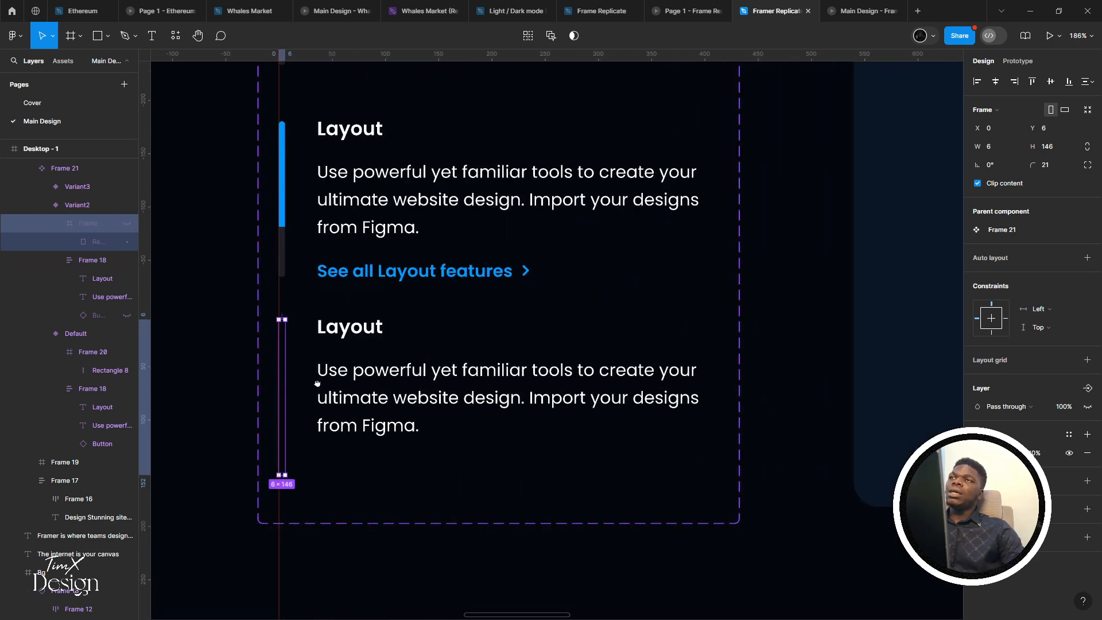
scroll(318, 382, up, 3)
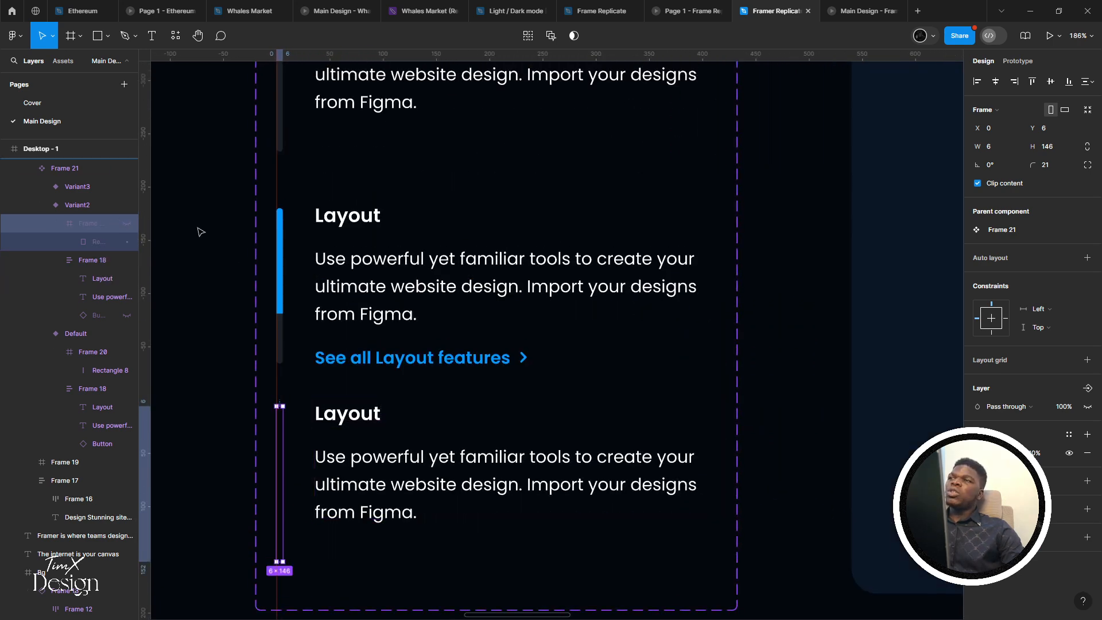
drag(307, 281, 374, 278)
drag(482, 309, 356, 287)
scroll(343, 280, down, 1)
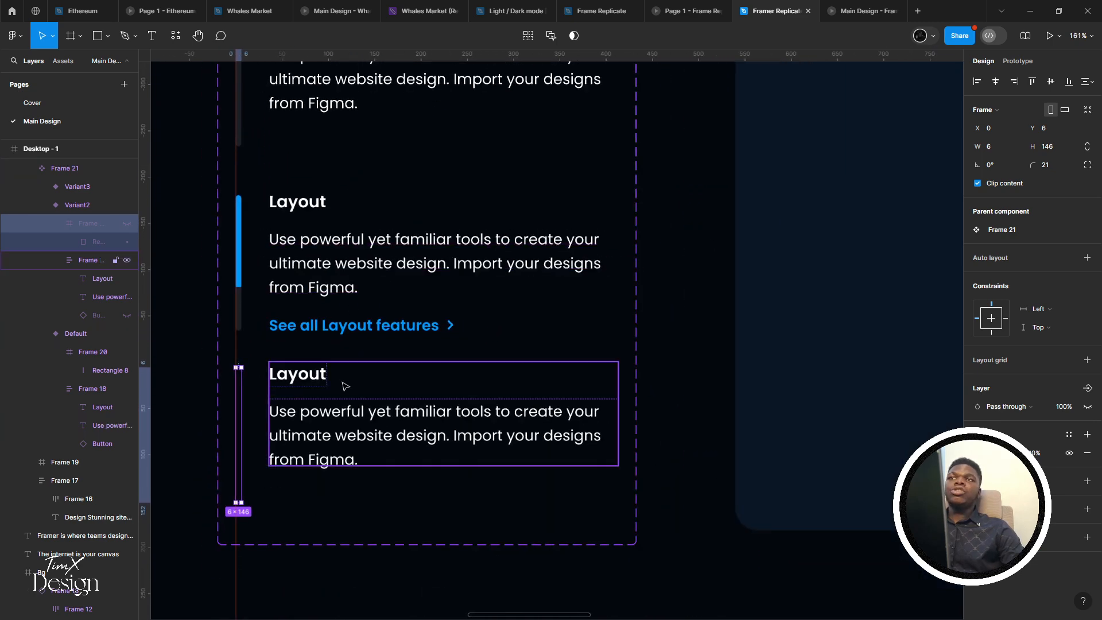
Dim the heading and description text in the lowest Layout variant by reducing its white fill opacity to 25%
click(343, 382)
drag(314, 399, 415, 369)
scroll(416, 368, down, 2)
scroll(417, 356, up, 1)
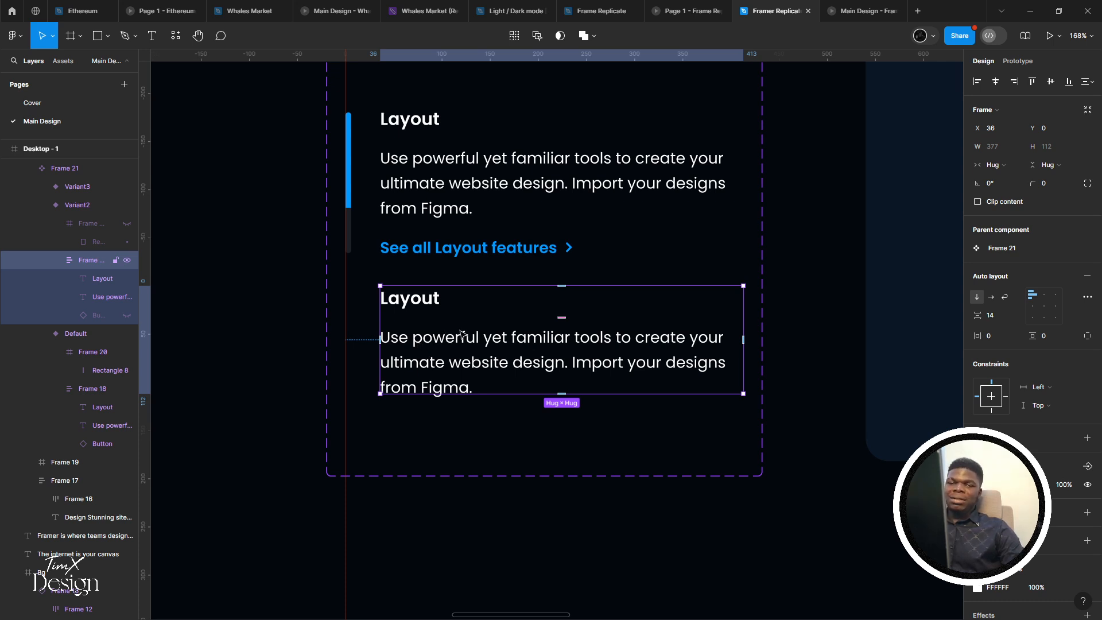
drag(418, 359, 430, 404)
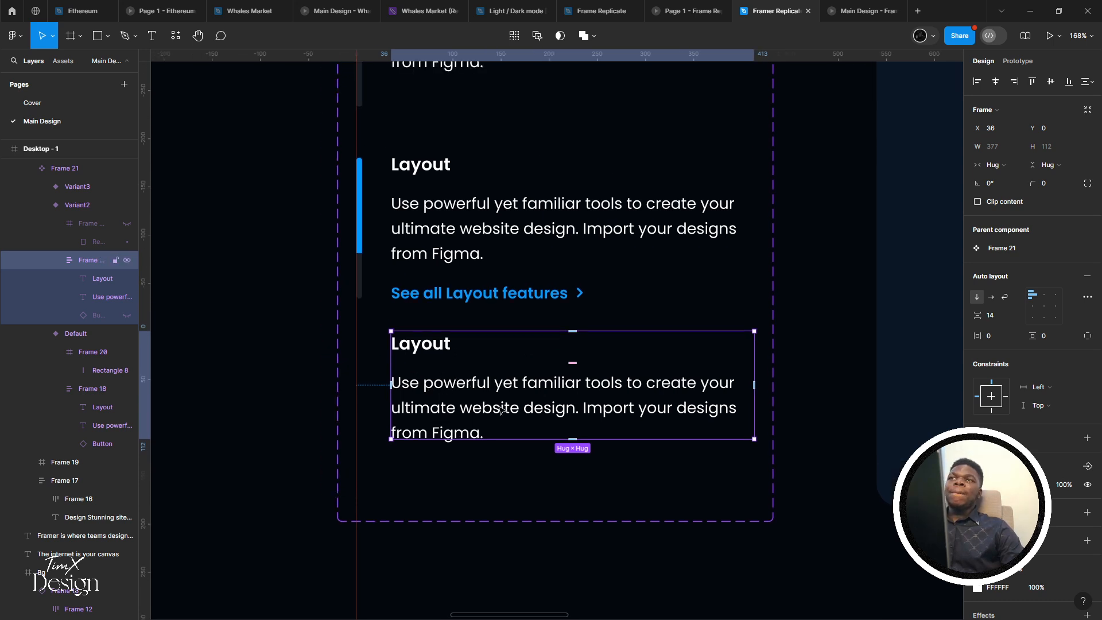
scroll(1013, 459, down, 2)
click(978, 520)
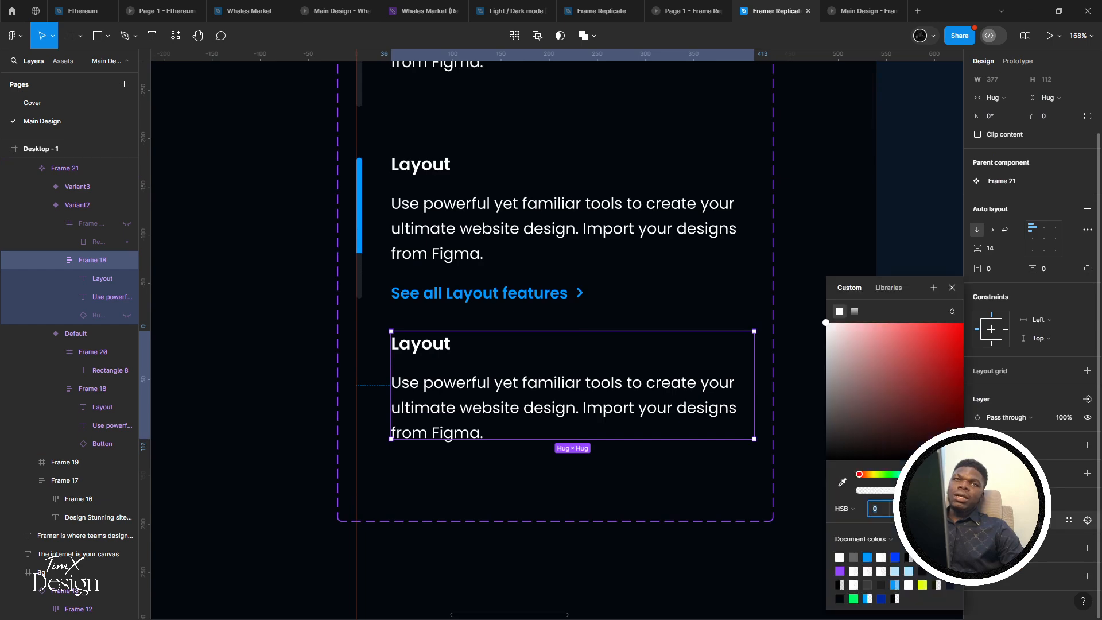
click(922, 490)
drag(921, 490, 882, 473)
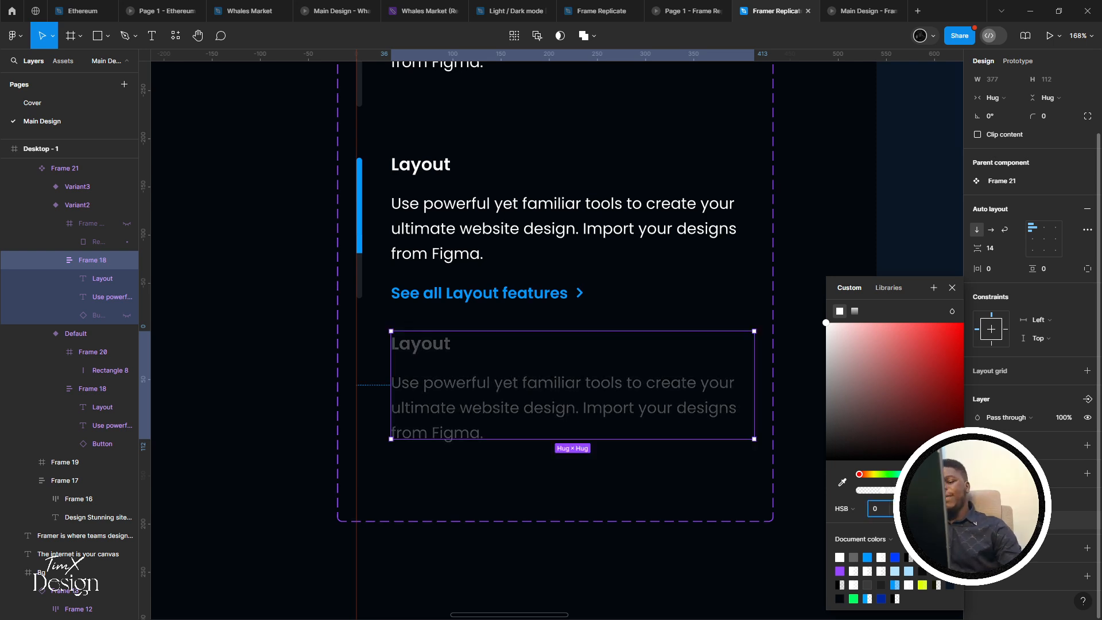
Review the Layout variants and compare them with the active and inactive features on the Framer site, returning to Figma
scroll(167, 433, down, 2)
scroll(137, 348, up, 1)
scroll(166, 338, up, 3)
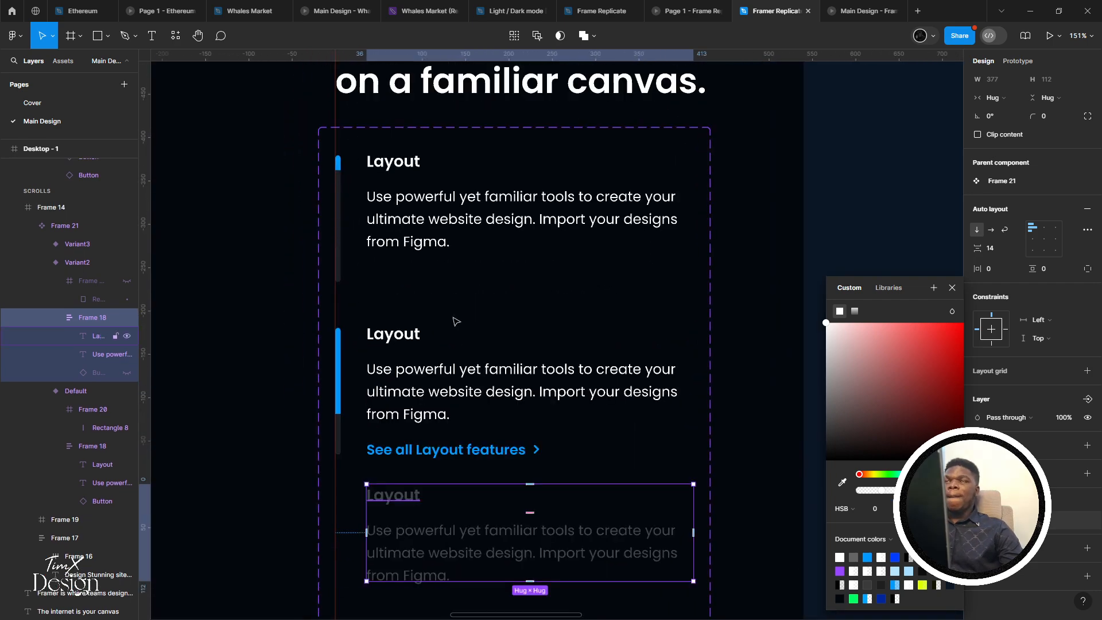
click(482, 238)
scroll(483, 237, up, 1)
click(1018, 62)
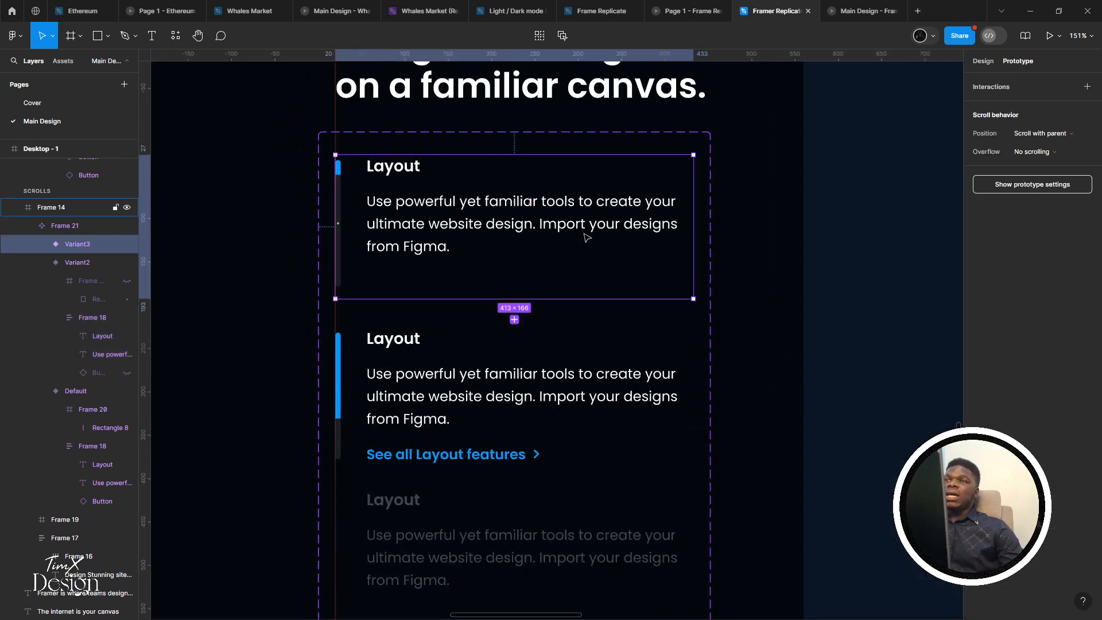
scroll(483, 243, down, 3)
key(alt+Tab)
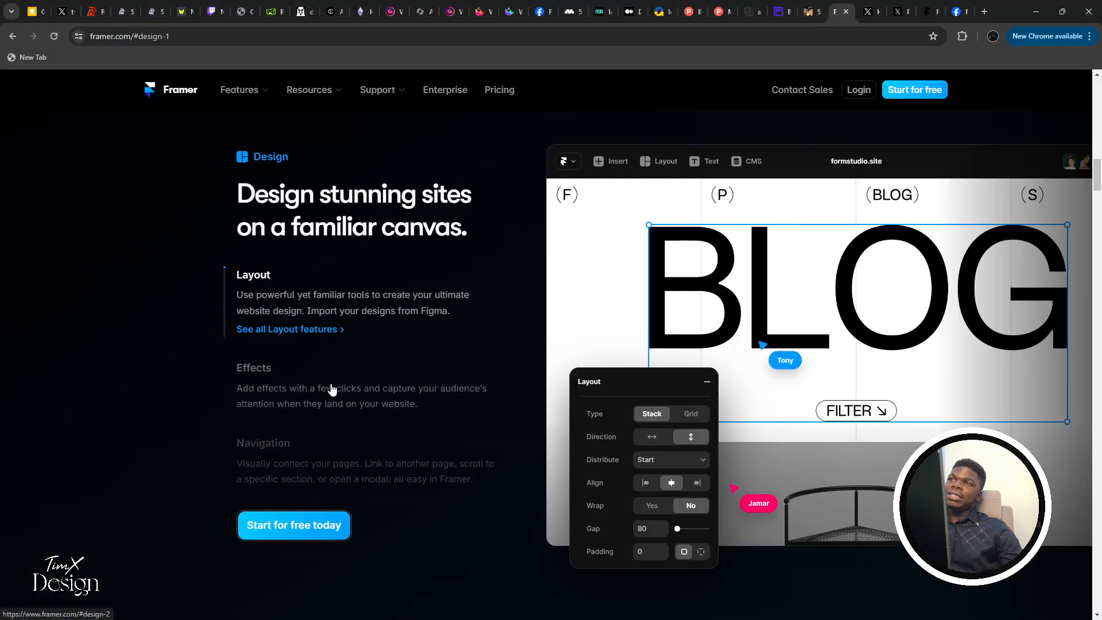
key(alt+Tab)
Extend the Layout component set frame downward to leave extra room below the dimmed variant
click(392, 486)
drag(399, 476, 388, 352)
scroll(370, 288, down, 4)
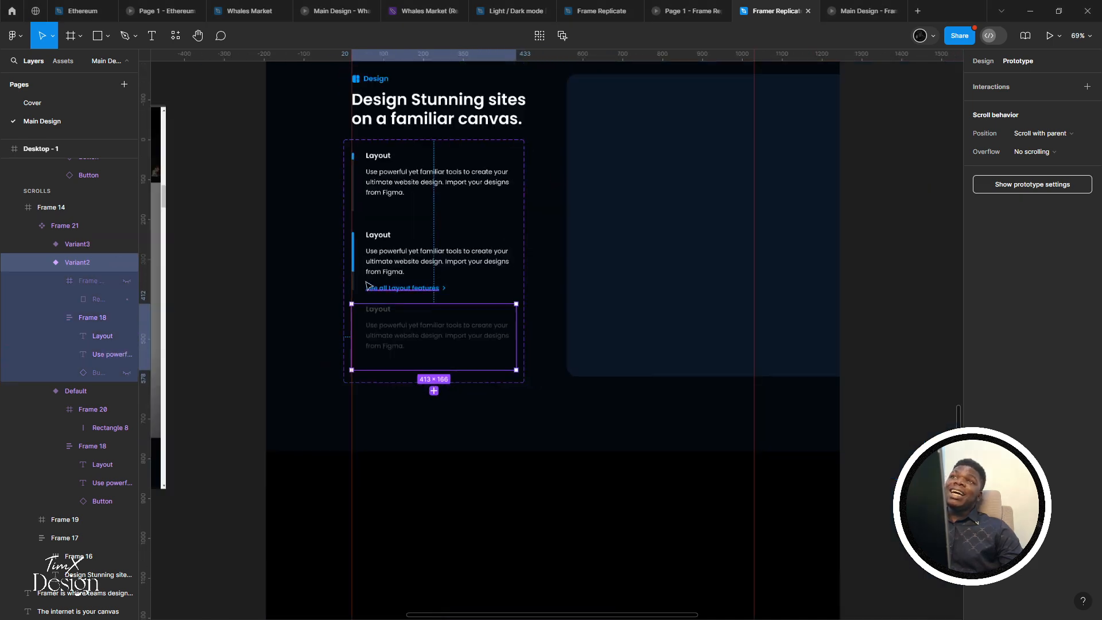
scroll(368, 285, up, 1)
click(487, 136)
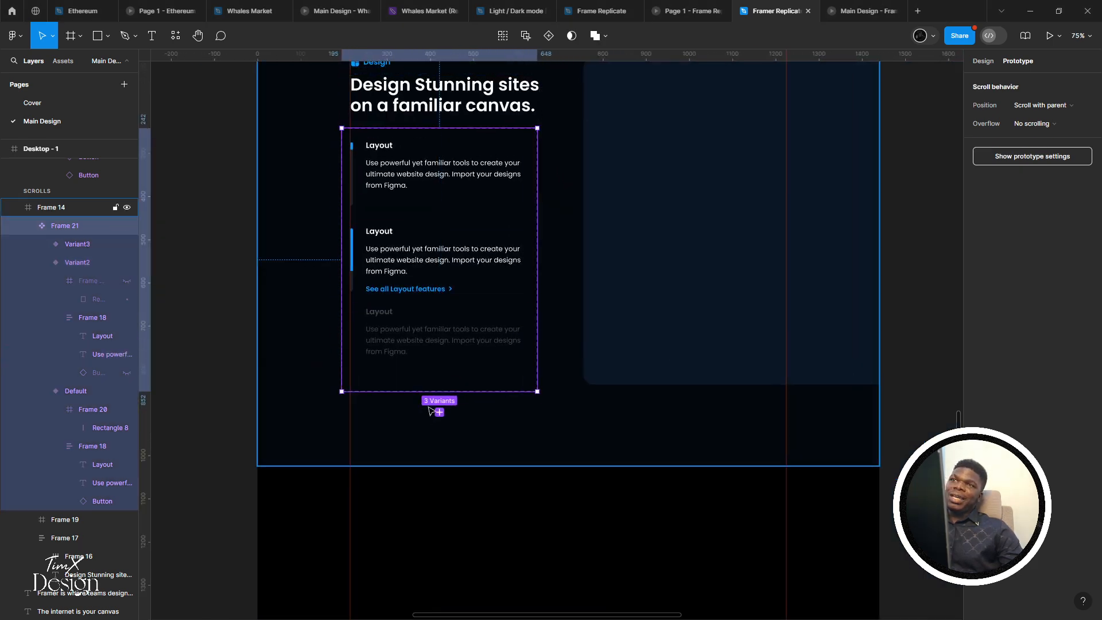
drag(430, 392, 436, 451)
scroll(406, 323, up, 3)
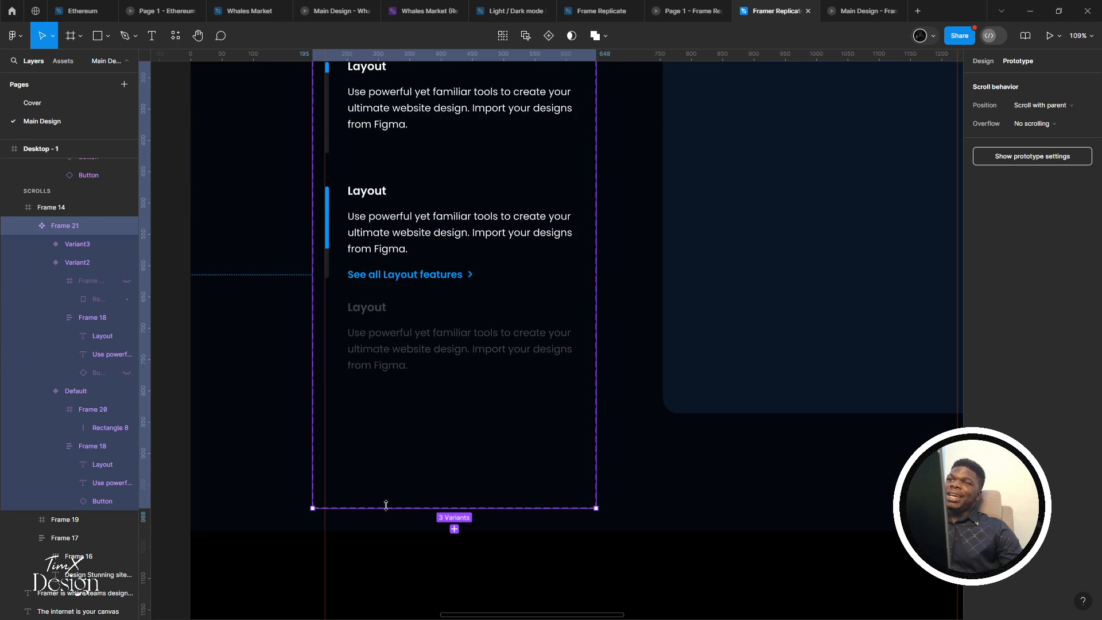
drag(385, 505, 392, 536)
Try placing a duplicate of the dimmed Layout variant directly below it
double_click(418, 357)
drag(418, 357, 423, 462)
scroll(423, 463, down, 3)
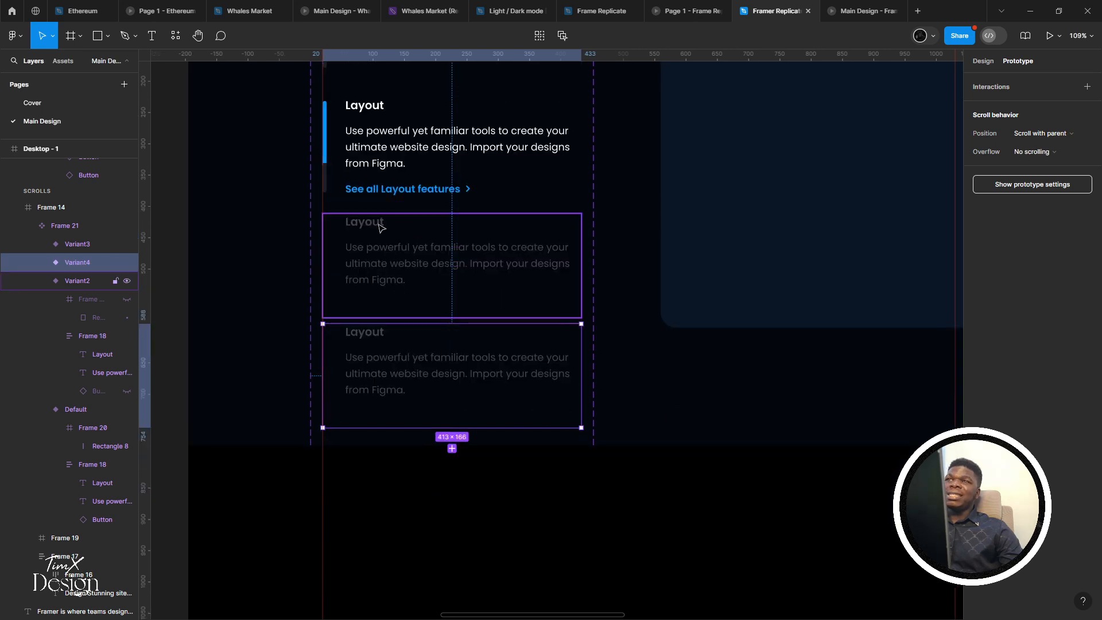
click(381, 243)
click(368, 344)
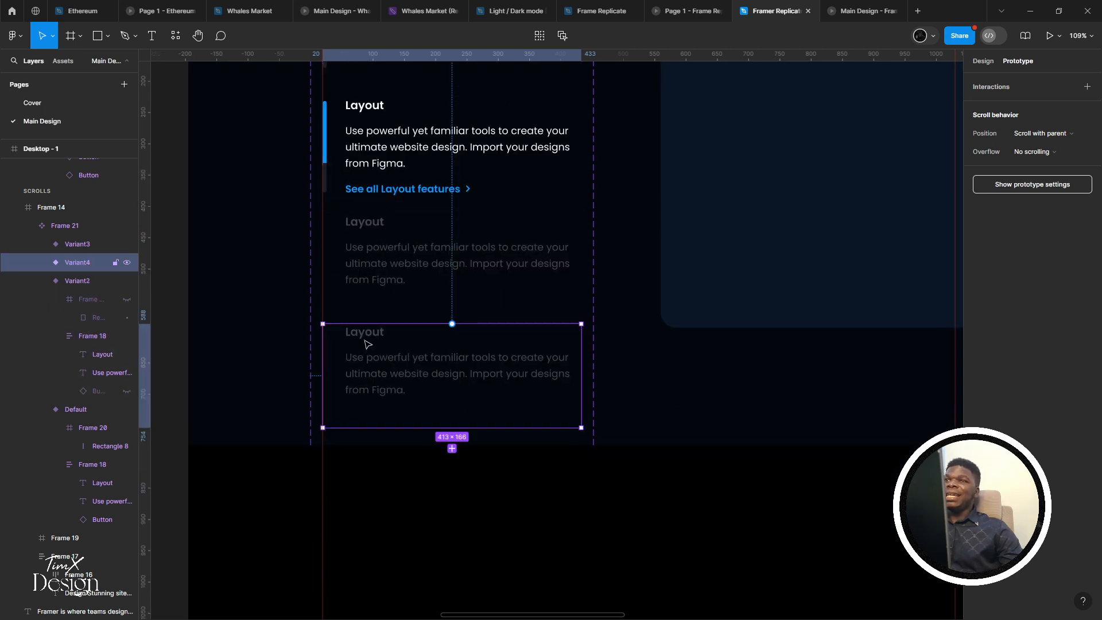
scroll(369, 350, up, 4)
click(389, 370)
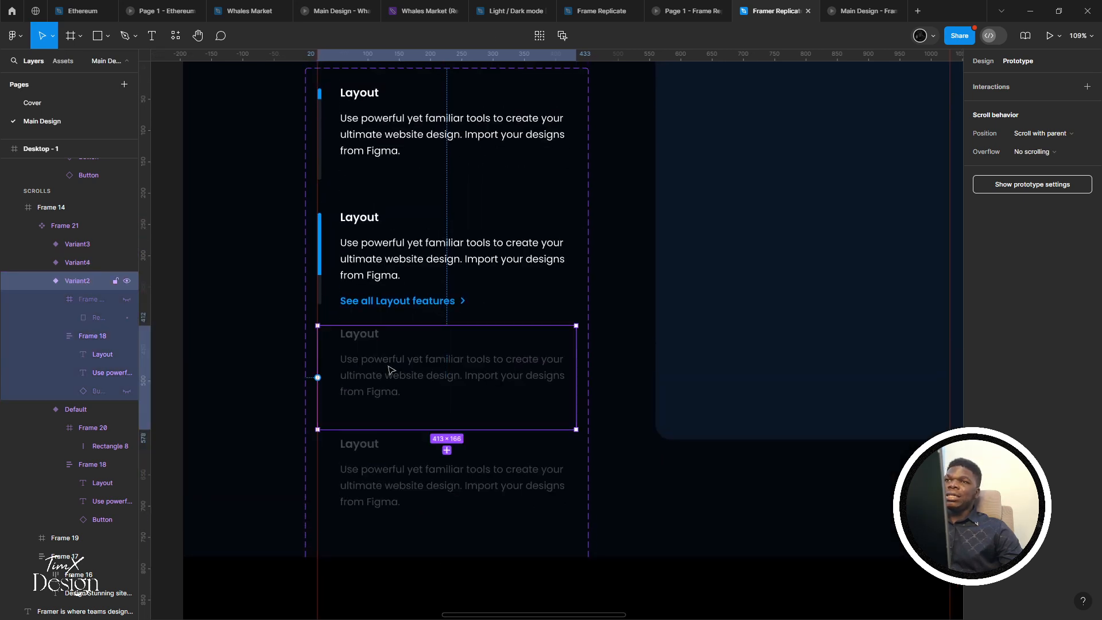
Undo the duplication of the dimmed Layout variant
key(ctrl+z)
key(ctrl+z)
key(ctrl+z)
key(ctrl+z)
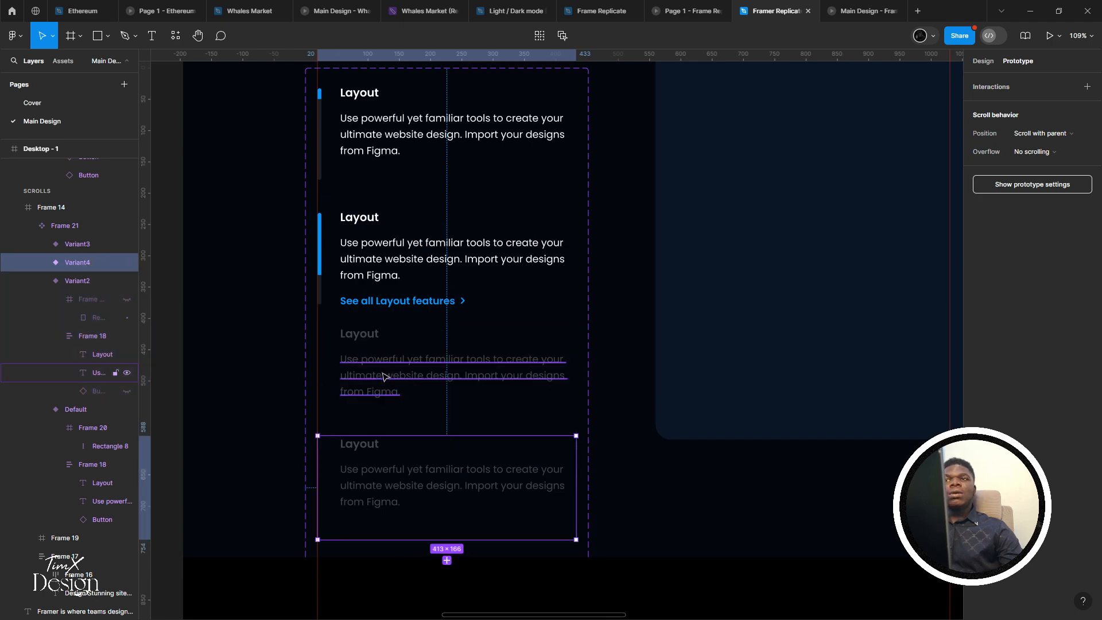
Compare the Framer site's feature list with the content blocks of the middle and lowest Layout variants
key(alt+Tab)
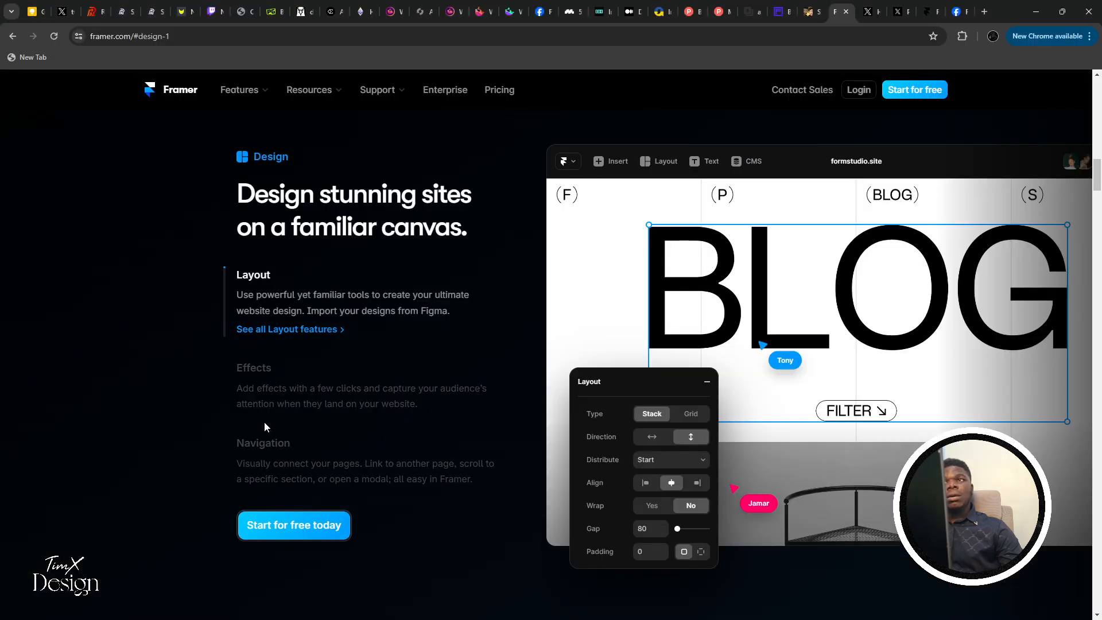
key(alt+Tab)
drag(357, 263, 348, 344)
click(362, 342)
click(362, 342)
scroll(364, 343, up, 3)
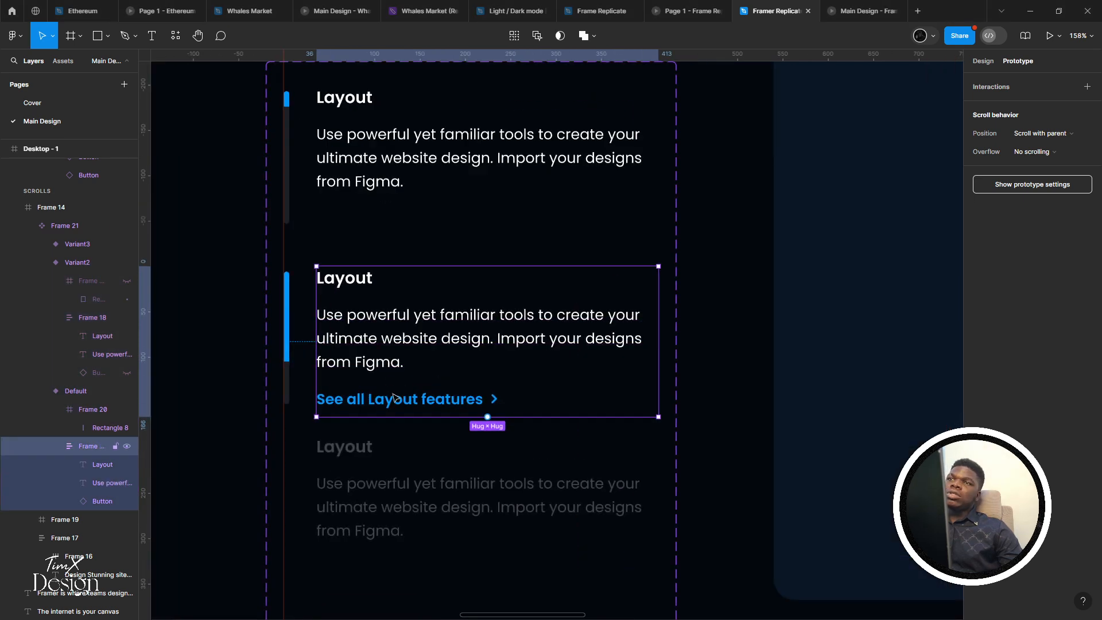
click(488, 411)
click(556, 396)
click(420, 489)
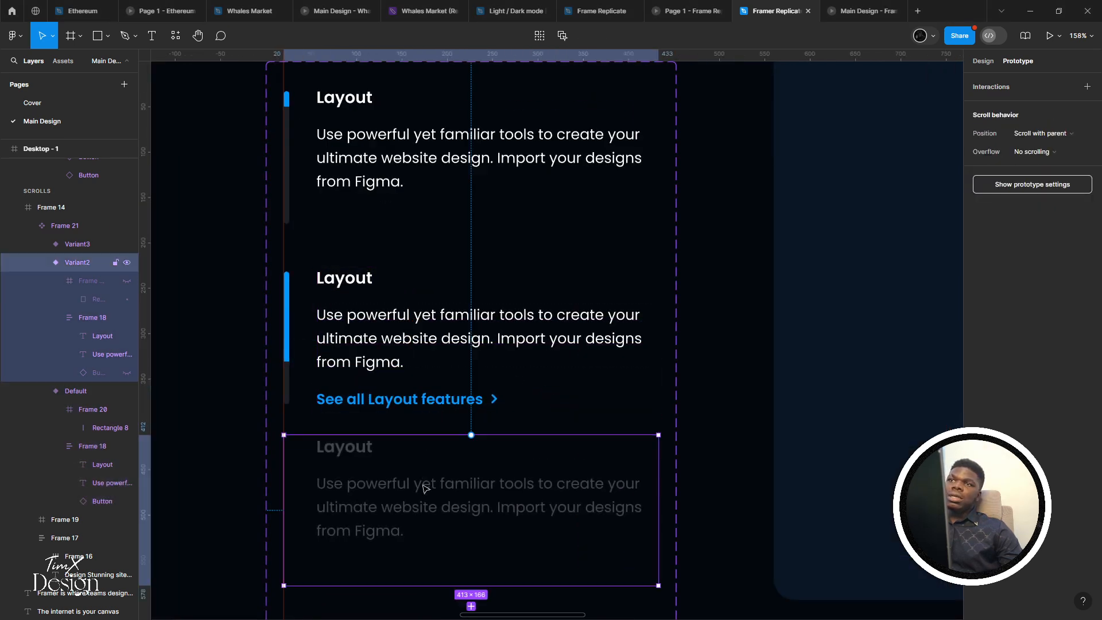
scroll(394, 453, down, 3)
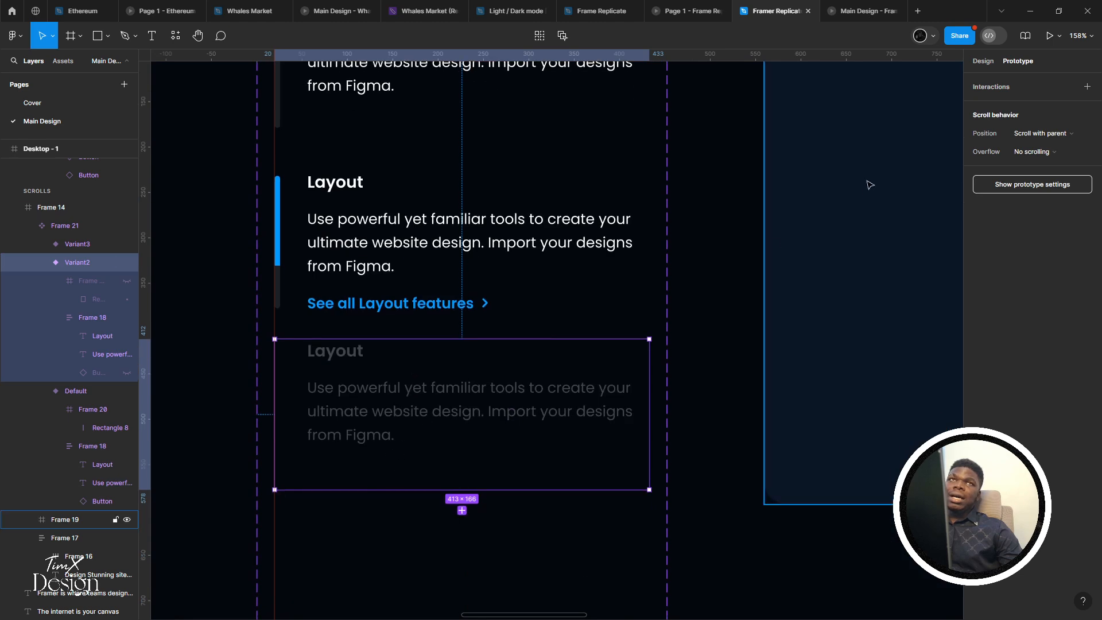
Set the description texts in all three Layout variants to auto-height resizing
click(982, 61)
double_click(344, 421)
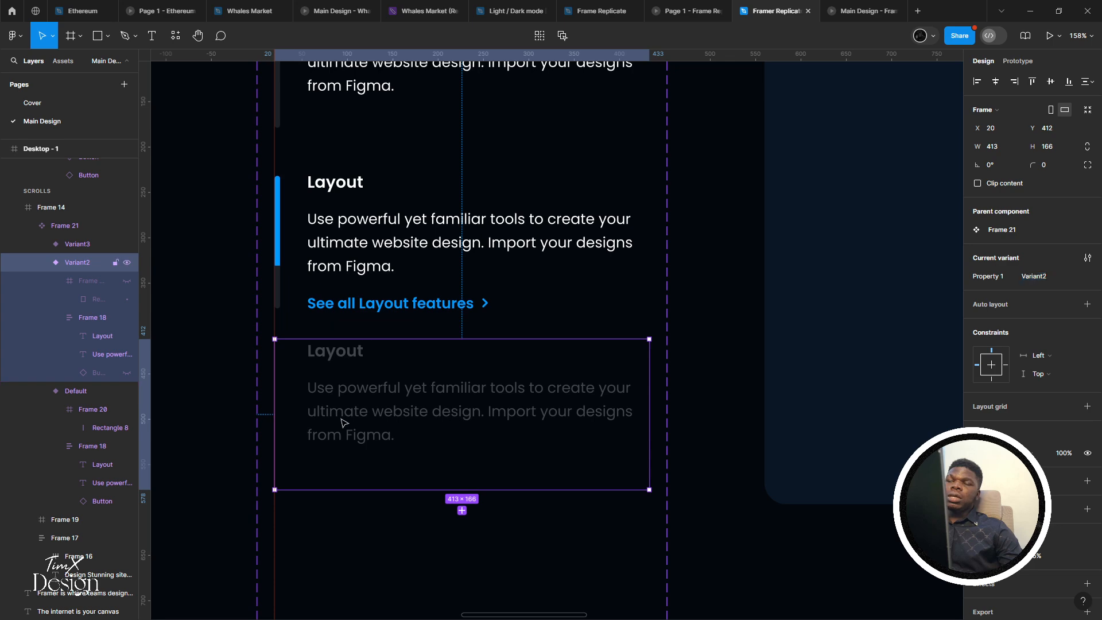
click(369, 470)
double_click(377, 422)
double_click(375, 418)
double_click(375, 418)
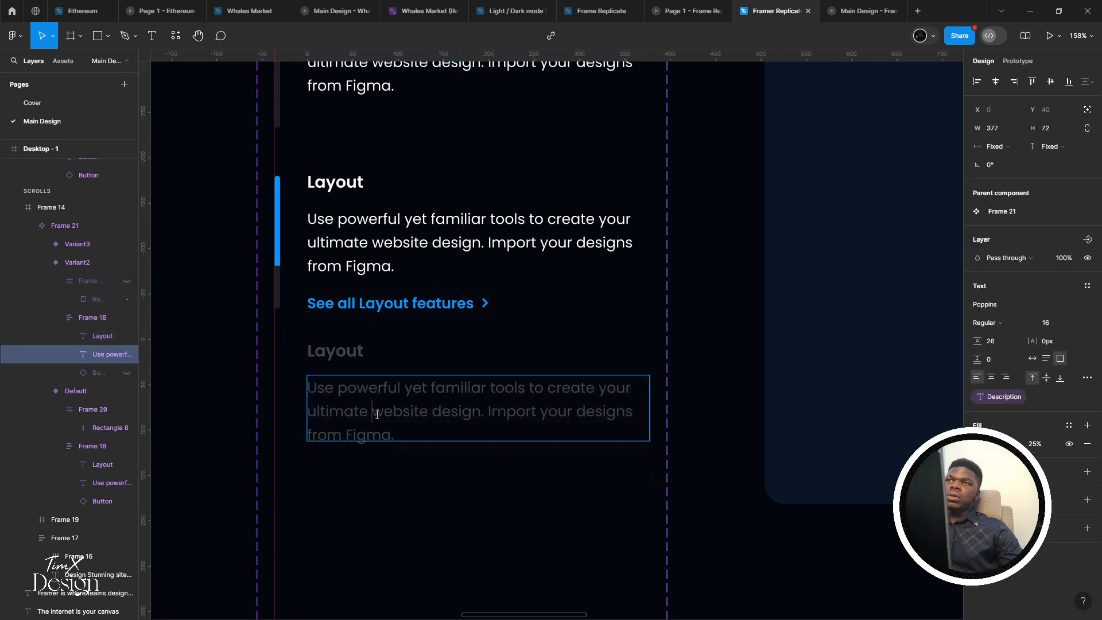
drag(375, 418, 354, 478)
scroll(354, 479, down, 1)
key(Escape)
ctrl+shift+click(391, 331)
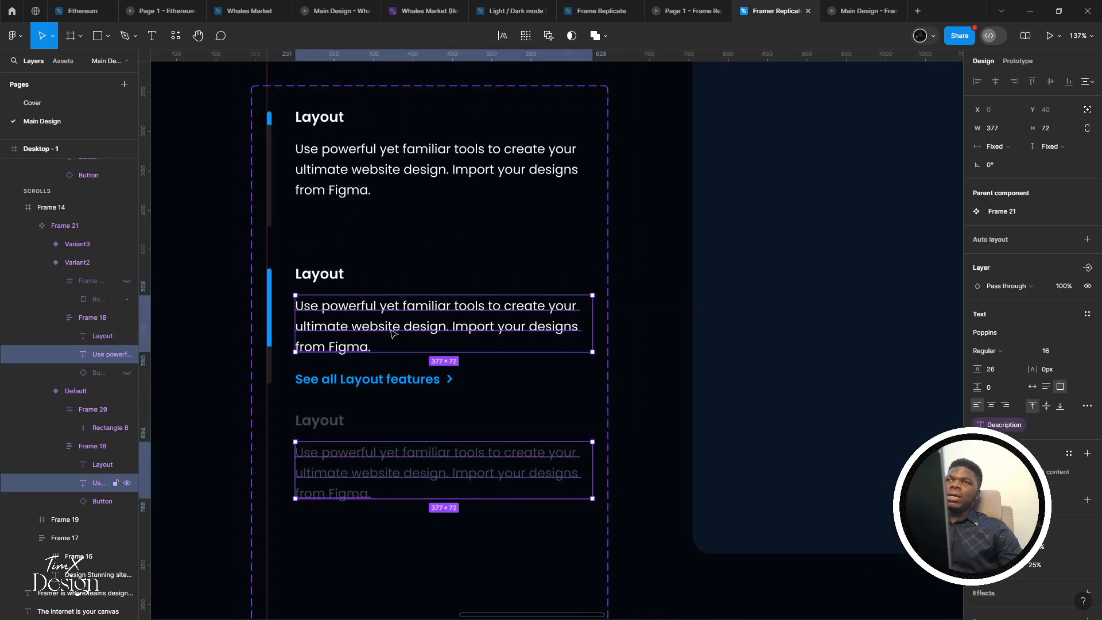
click(415, 171)
double_click(442, 150)
double_click(441, 151)
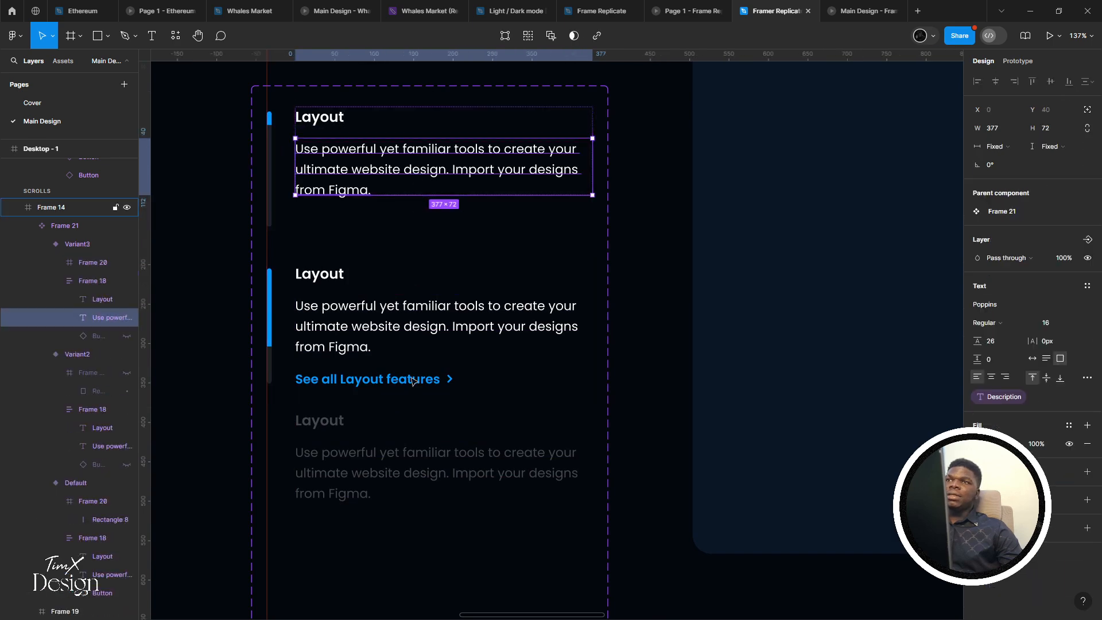
ctrl+shift+click(416, 343)
ctrl+shift+click(418, 462)
click(1086, 405)
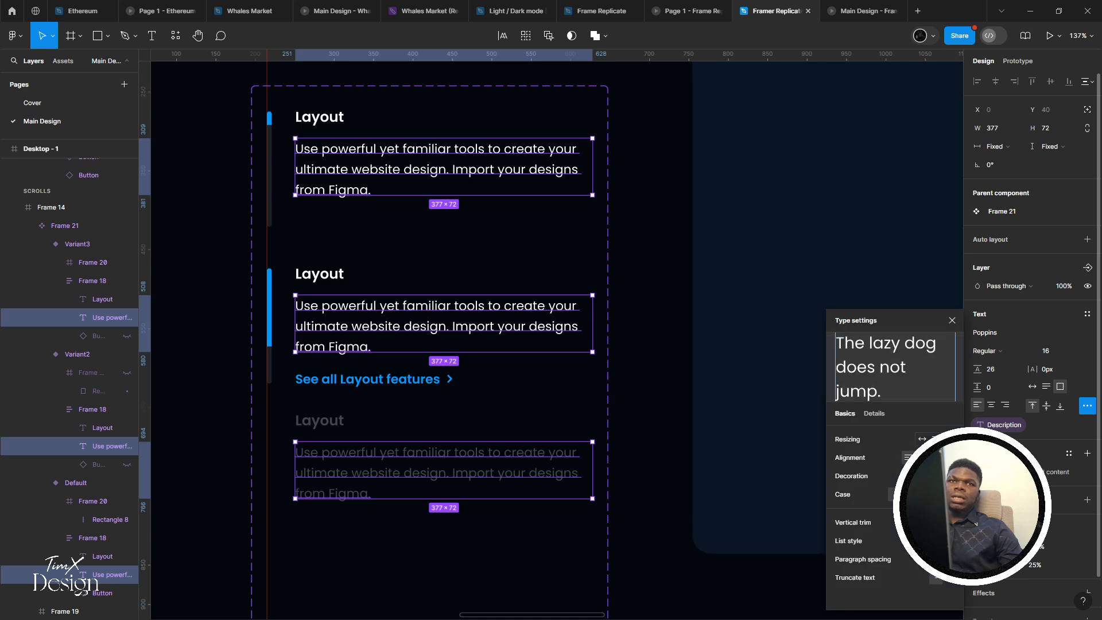
click(937, 439)
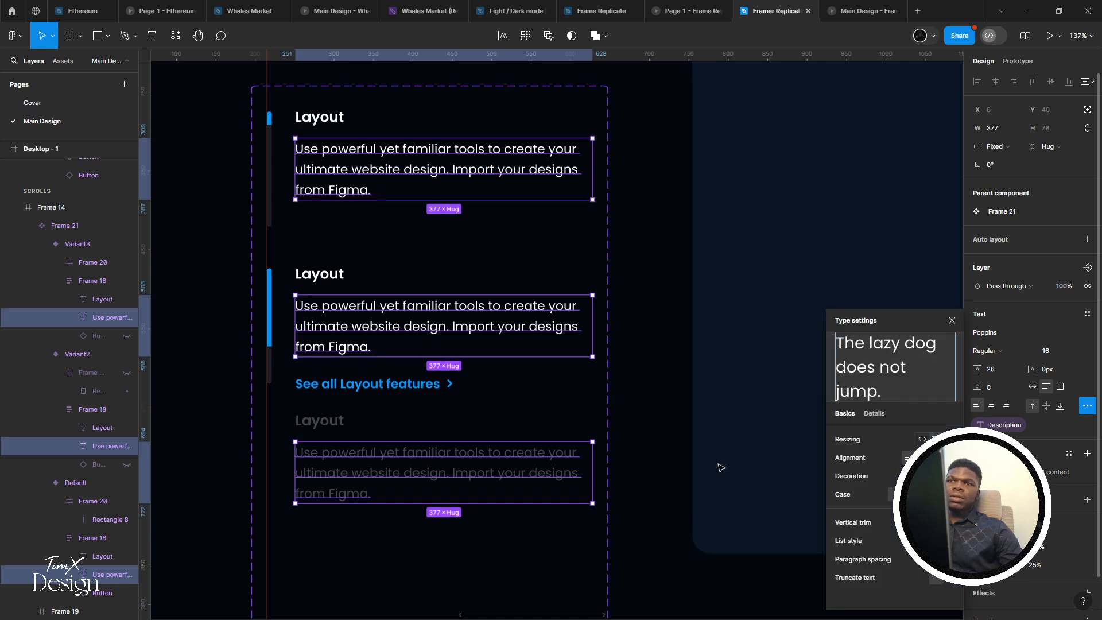
Make the hidden button under the description in the top Layout variant visible
click(398, 384)
click(496, 369)
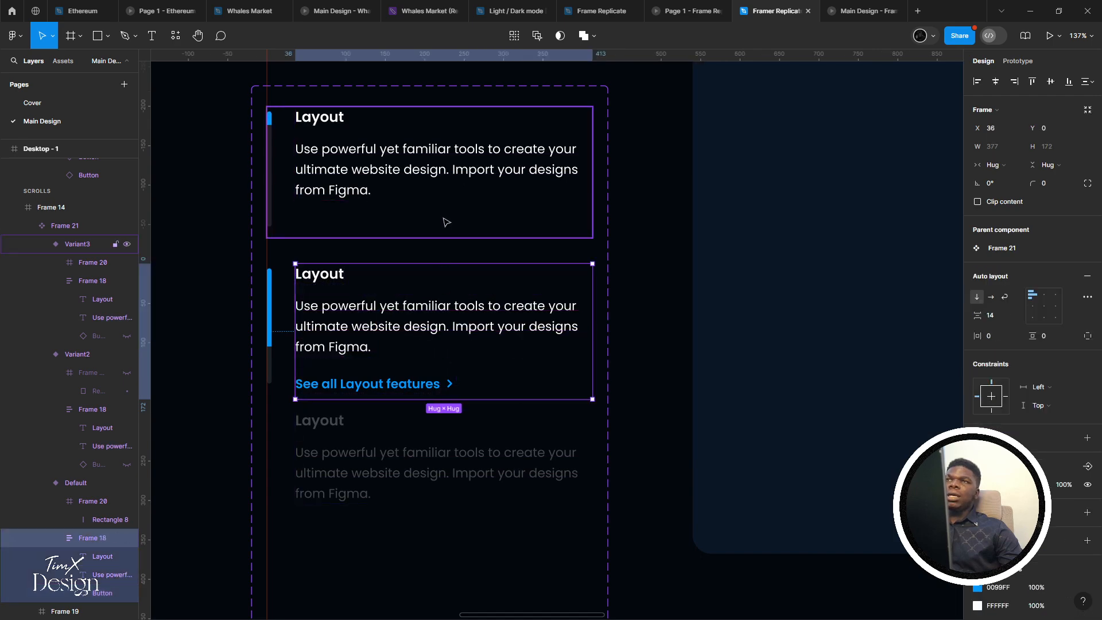
click(363, 198)
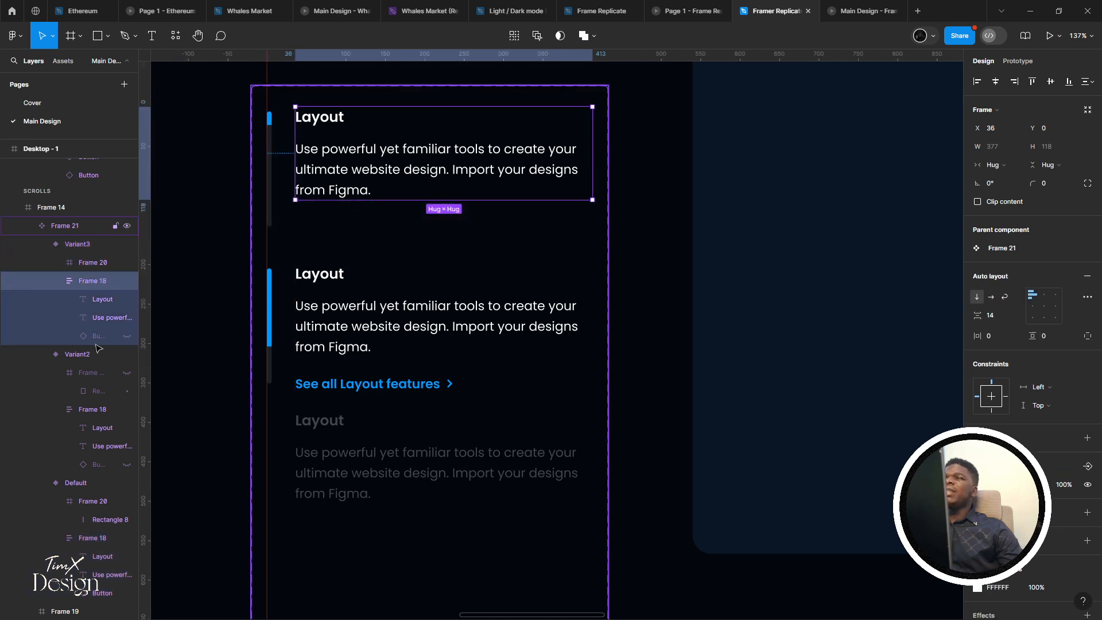
click(127, 336)
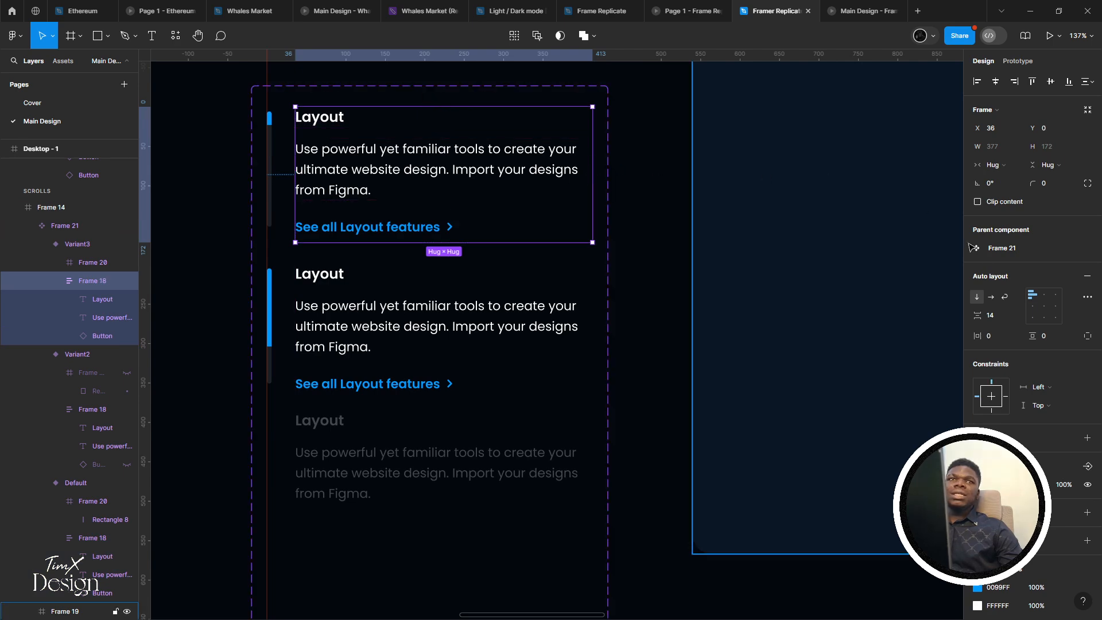
Set the vertical auto layout gap to 16 in the text frames of the top and middle Layout variants
key(Return)
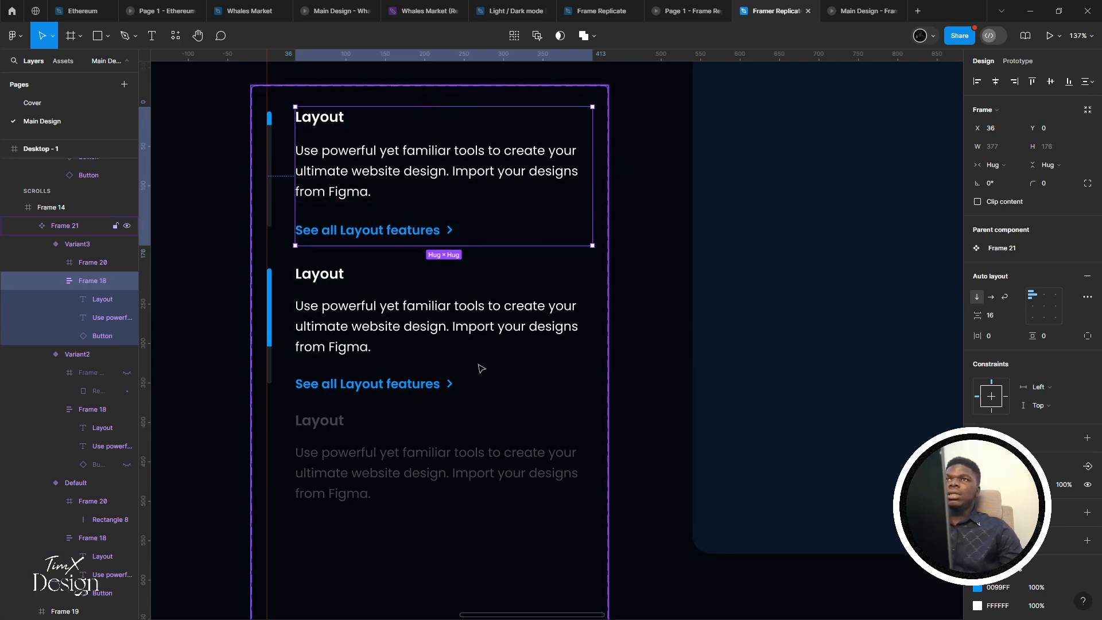
click(458, 340)
double_click(458, 341)
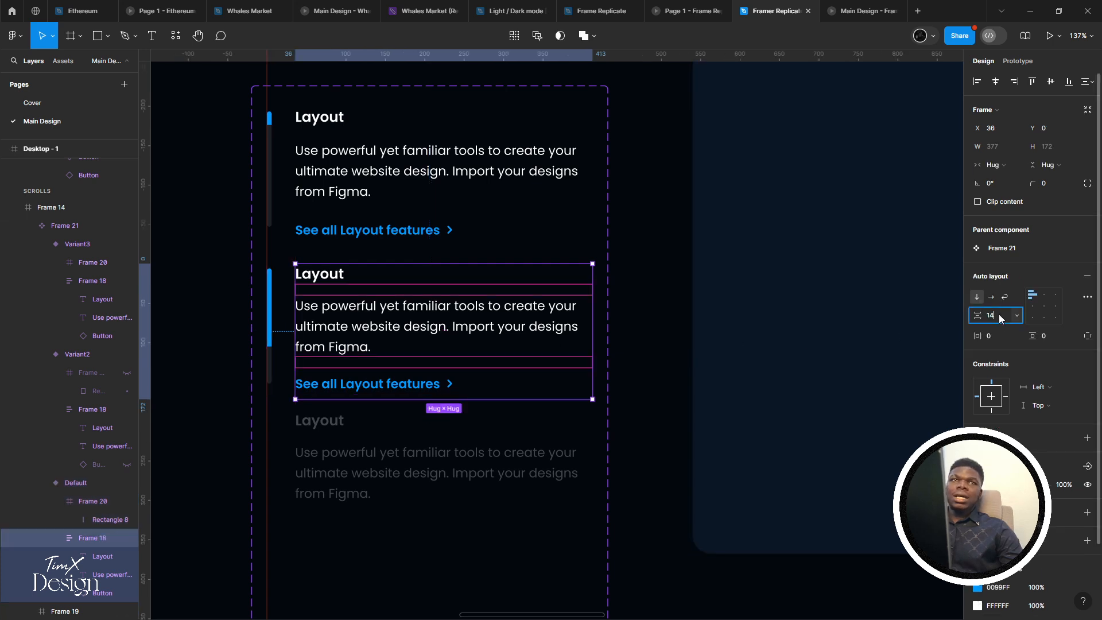
scroll(561, 333, down, 2)
Set the vertical auto layout gap of the dimmed lowest variant's text frame to 16 and select the whole variant
click(438, 422)
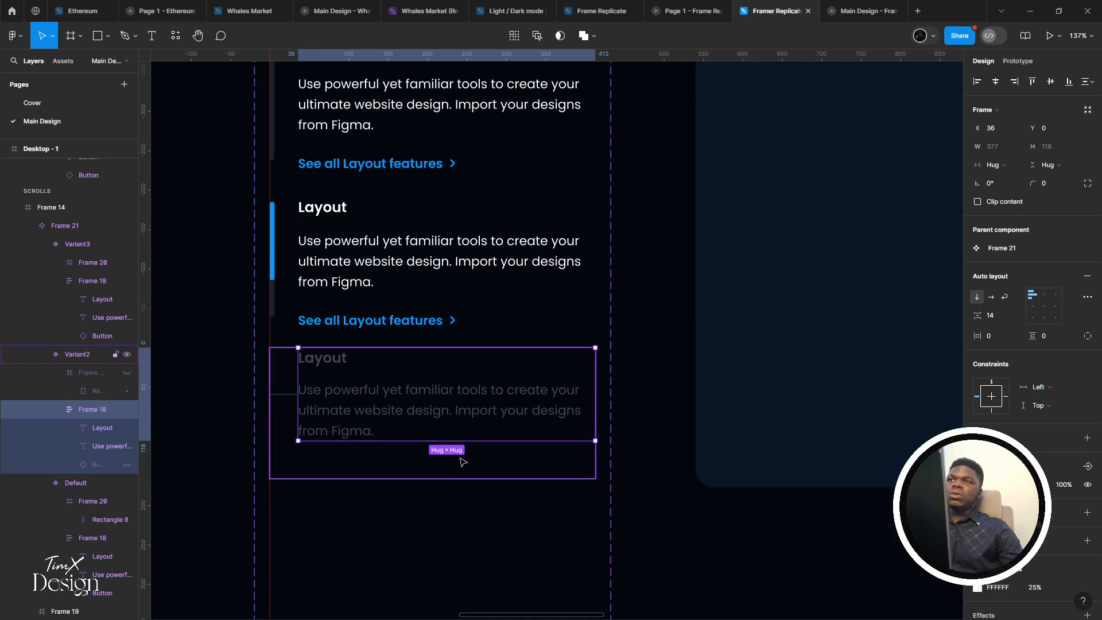
double_click(484, 406)
key(Return)
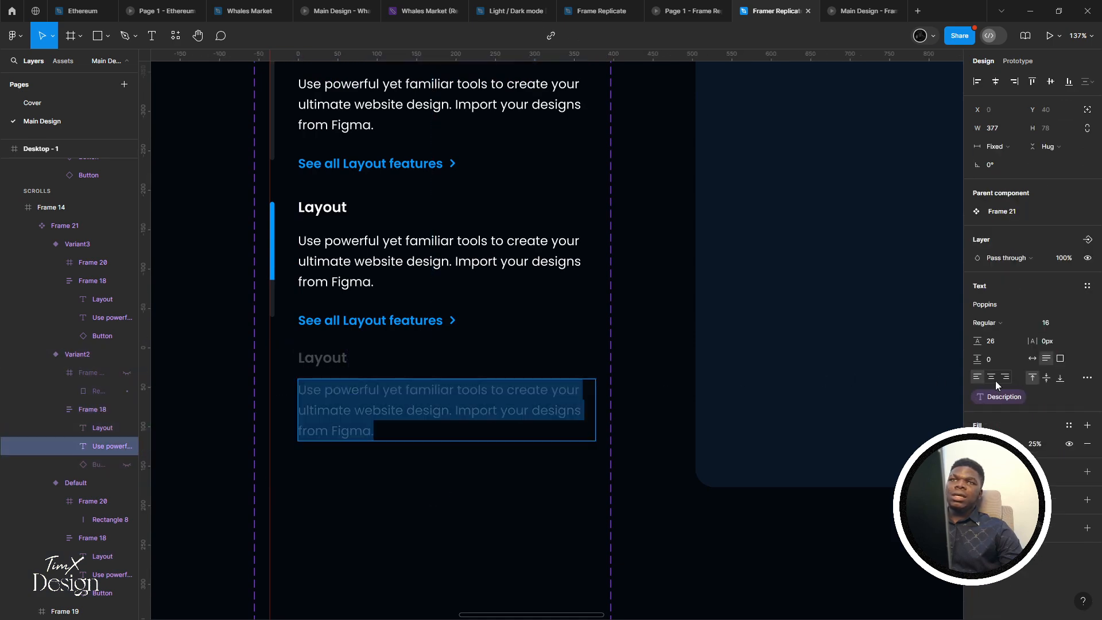
key(Escape)
key(Escape)
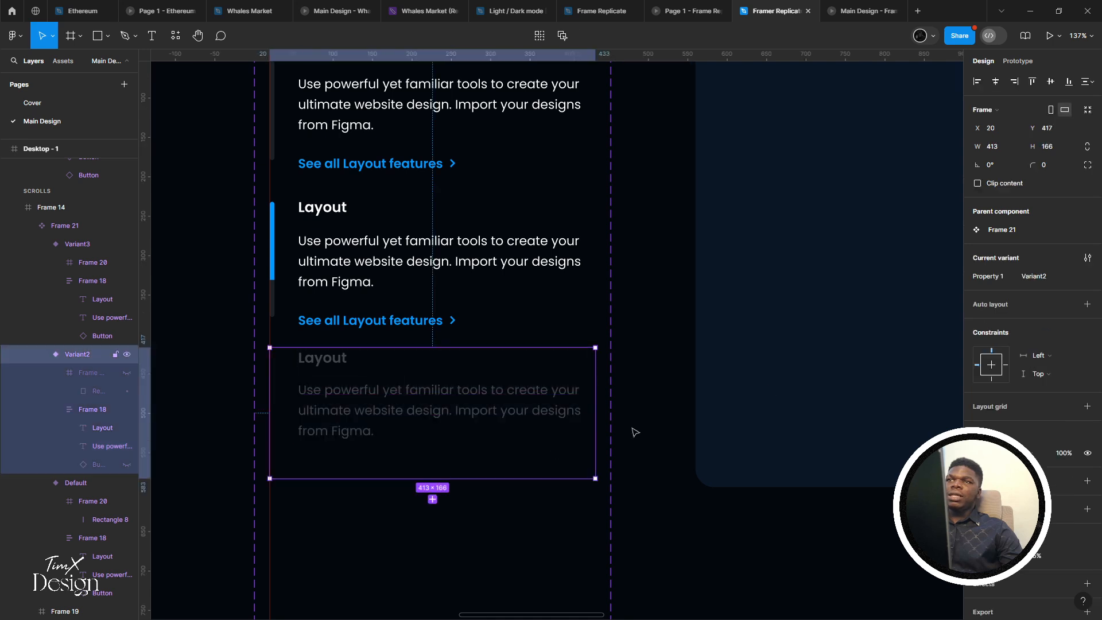
click(466, 390)
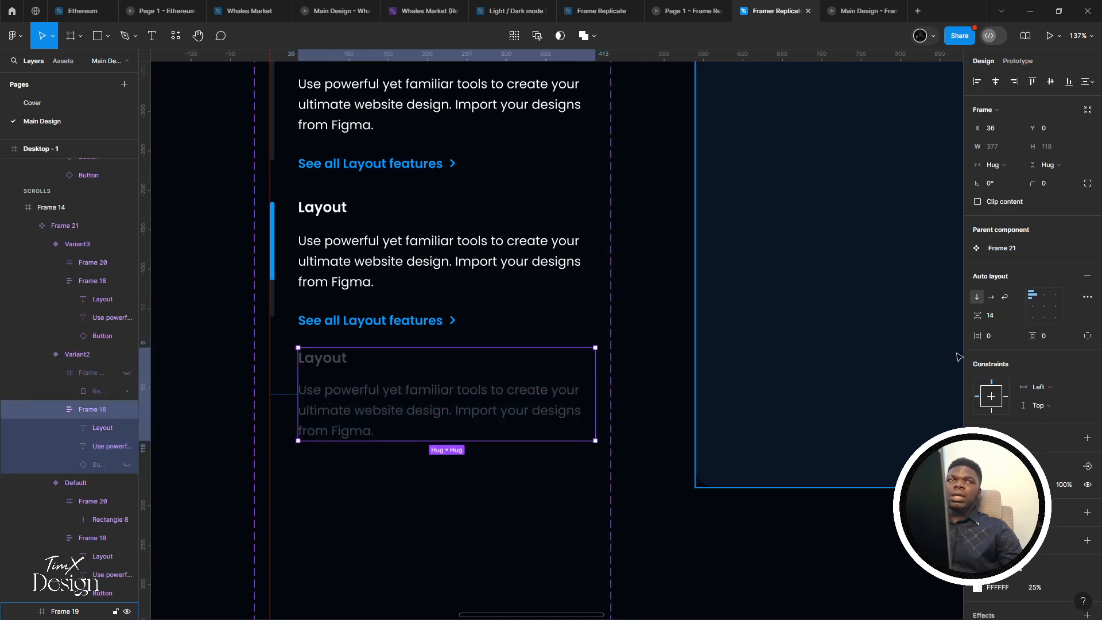
key(Escape)
key(Escape)
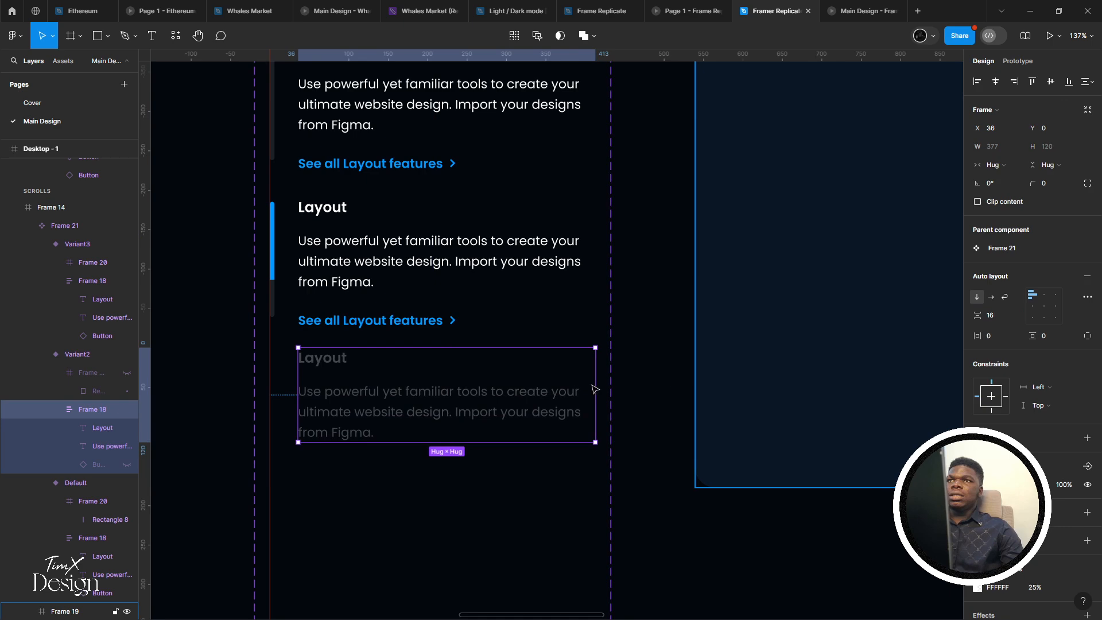
scroll(591, 384, down, 2)
scroll(431, 440, down, 2)
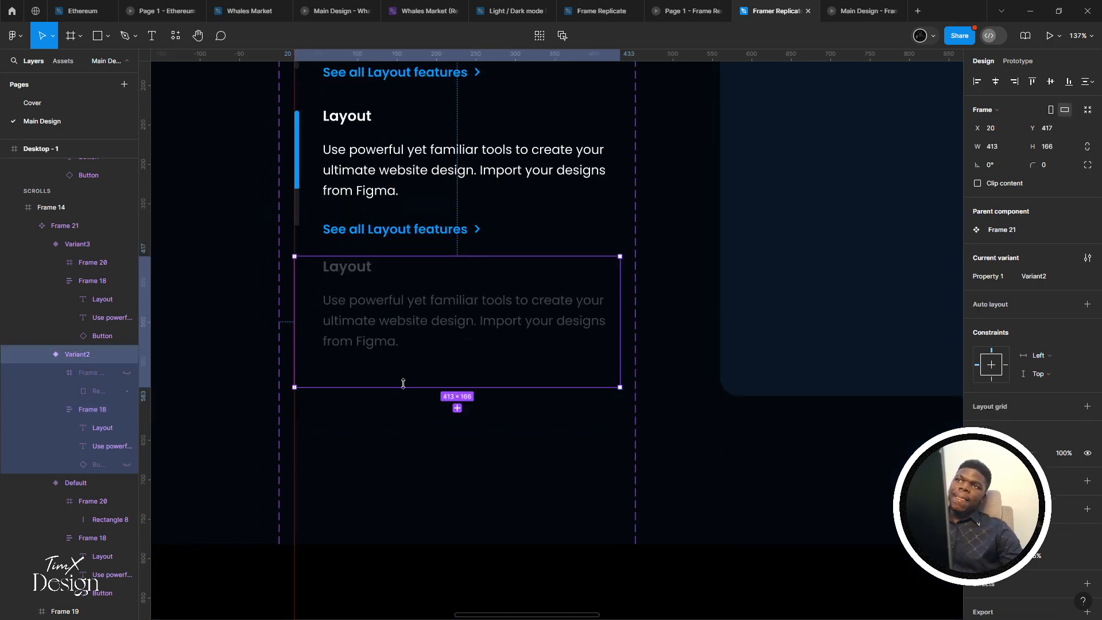
Move the dimmed lowest Layout variant down to Y 488, away from the middle variant
scroll(384, 414, up, 2)
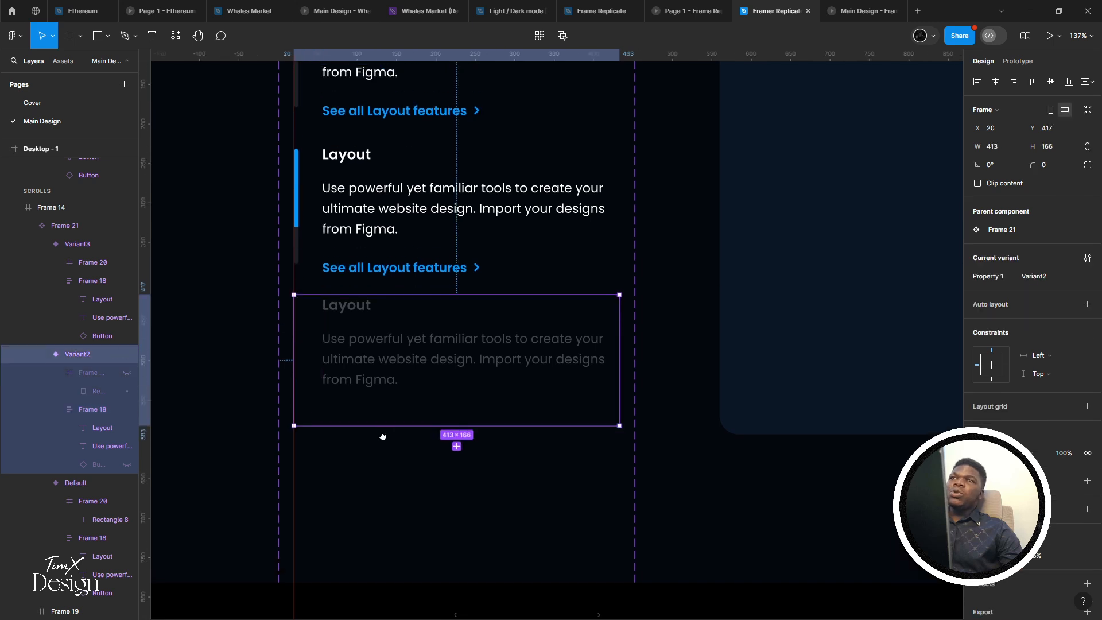
double_click(413, 290)
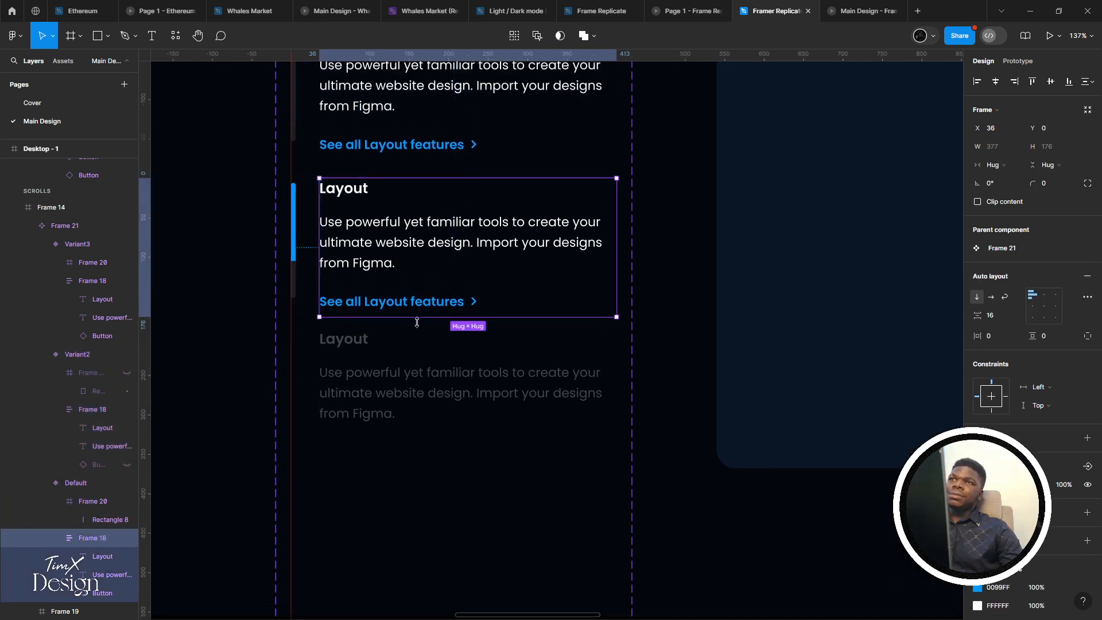
click(491, 347)
click(487, 290)
click(492, 346)
click(492, 287)
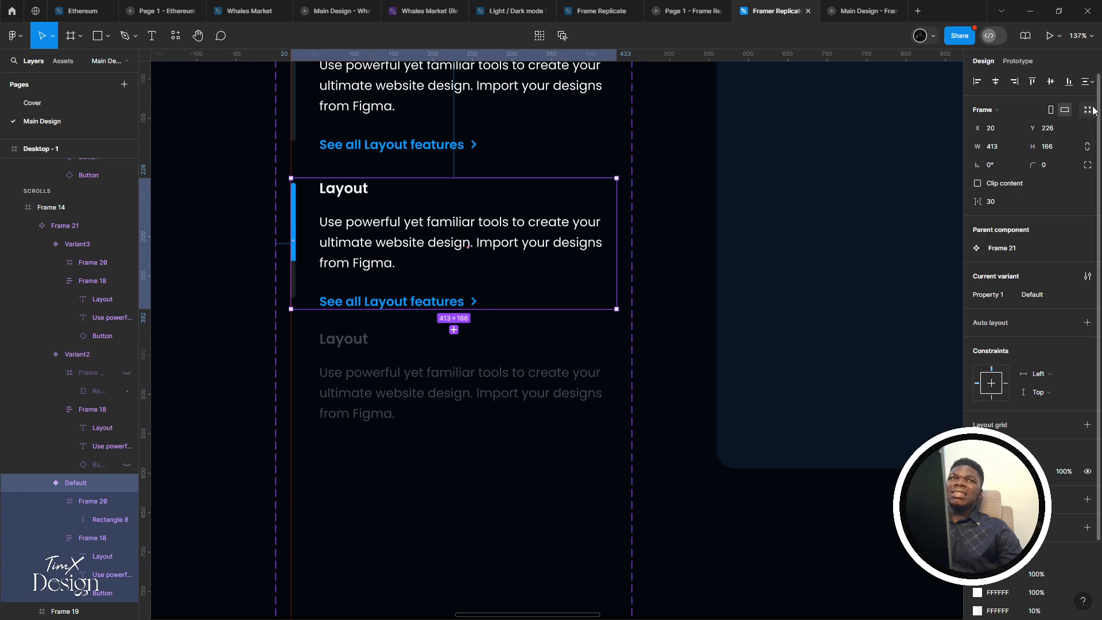
drag(483, 311, 455, 396)
Resize the top and middle Layout variants to fit their contents
click(479, 401)
click(453, 139)
scroll(459, 229, up, 3)
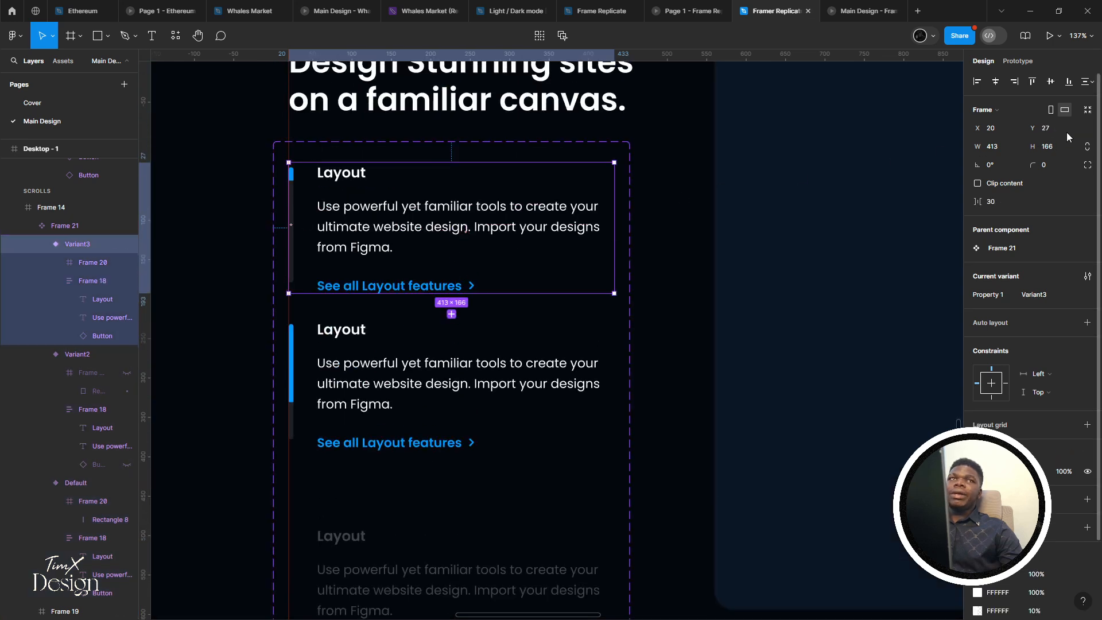
click(1088, 110)
scroll(390, 224, down, 2)
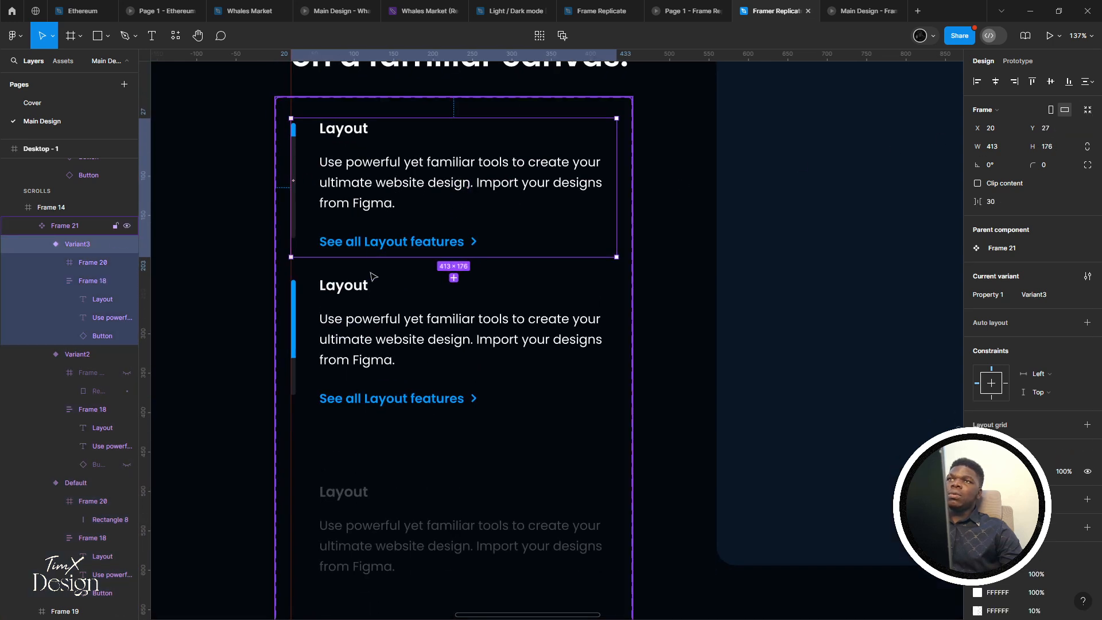
click(375, 291)
click(381, 317)
scroll(392, 287, down, 3)
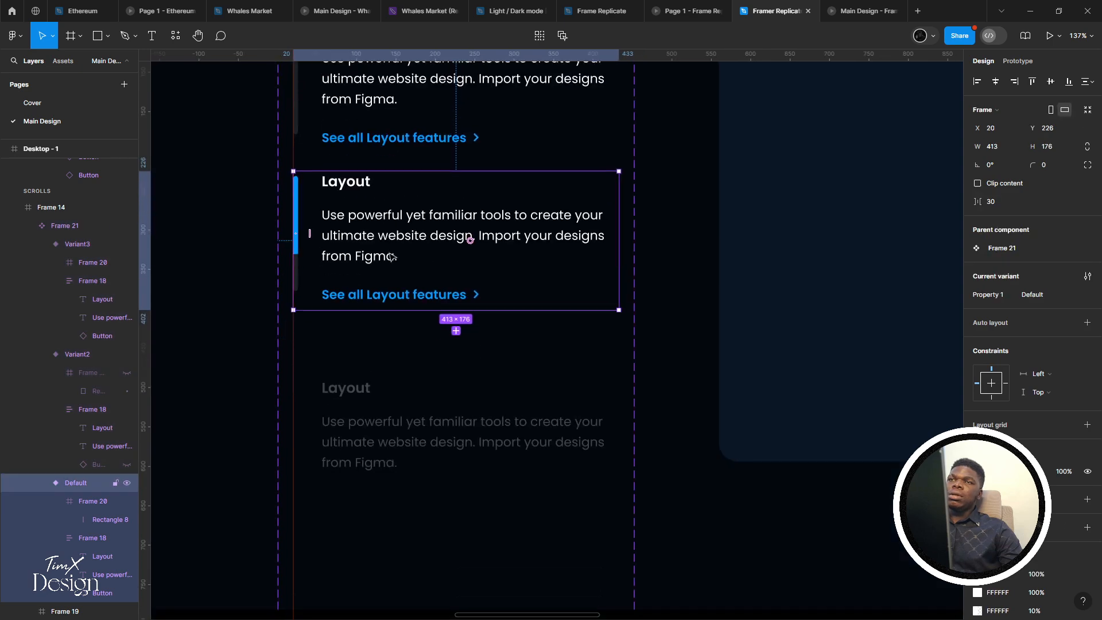
Compare the sizes and spacing of the three Layout variants, then check the Design section on the Framer website for reference
ctrl+click(387, 297)
key(Escape)
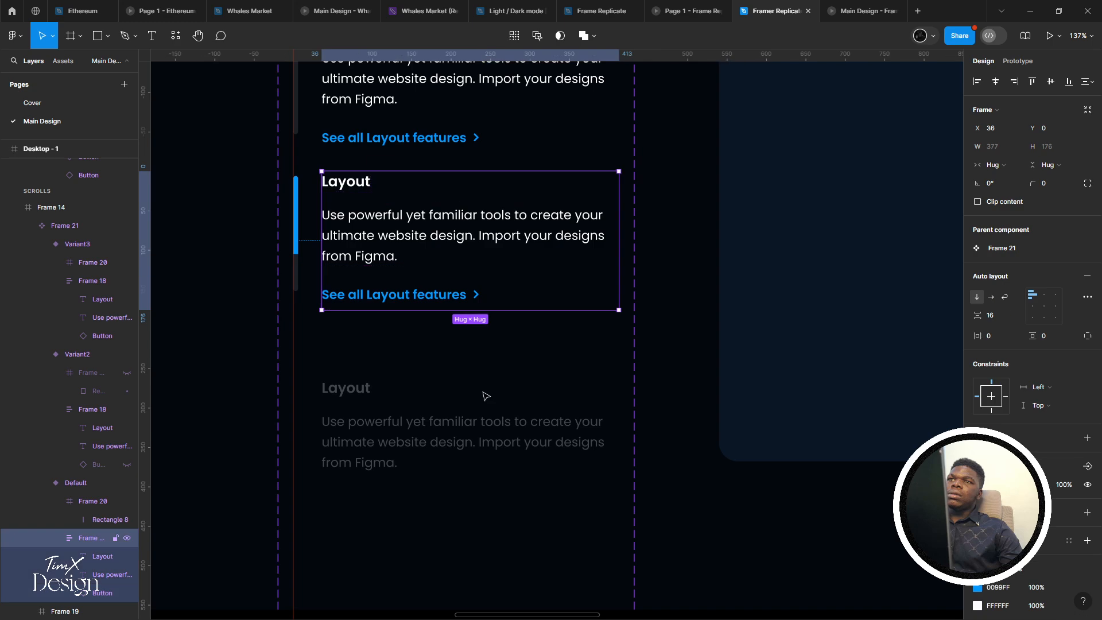
click(456, 504)
double_click(413, 460)
click(388, 504)
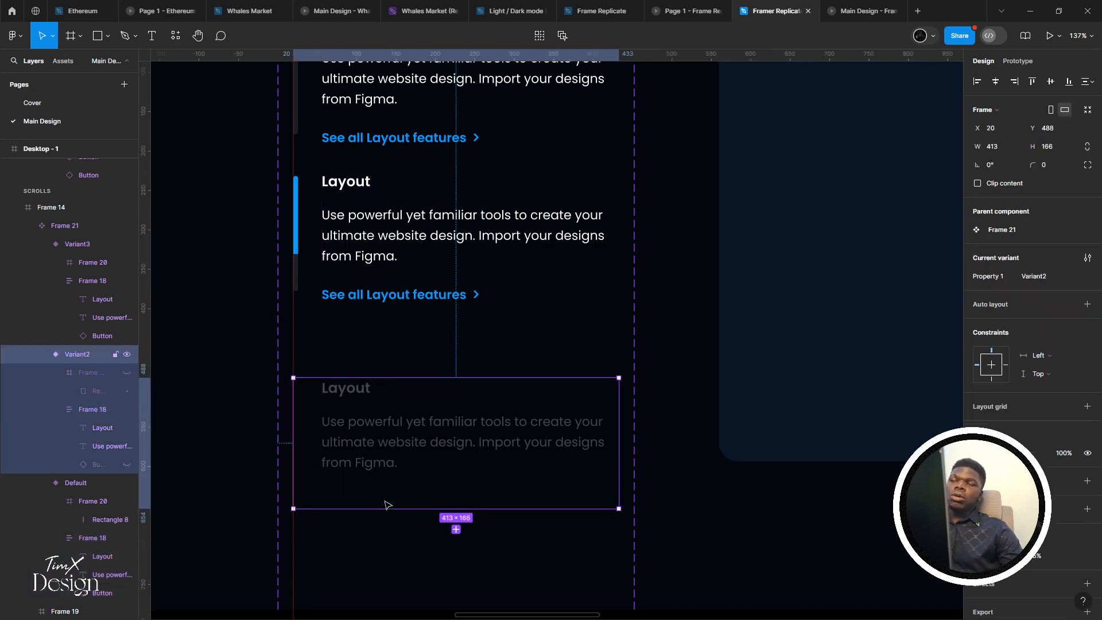
click(445, 299)
scroll(446, 376, up, 2)
scroll(446, 376, up, 1)
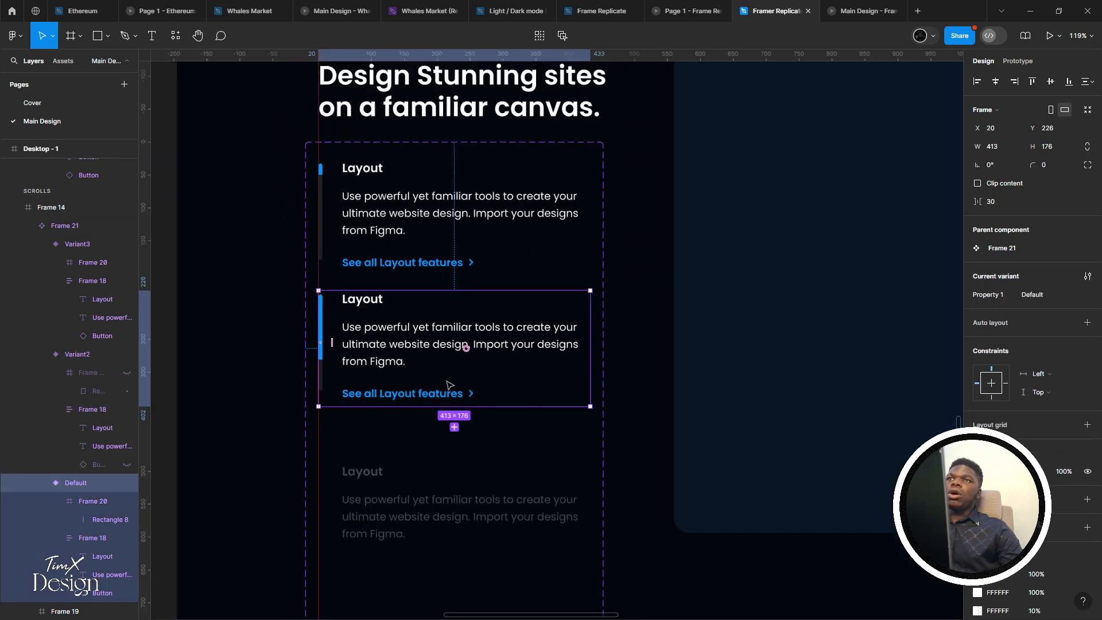
scroll(459, 350, down, 3)
click(449, 248)
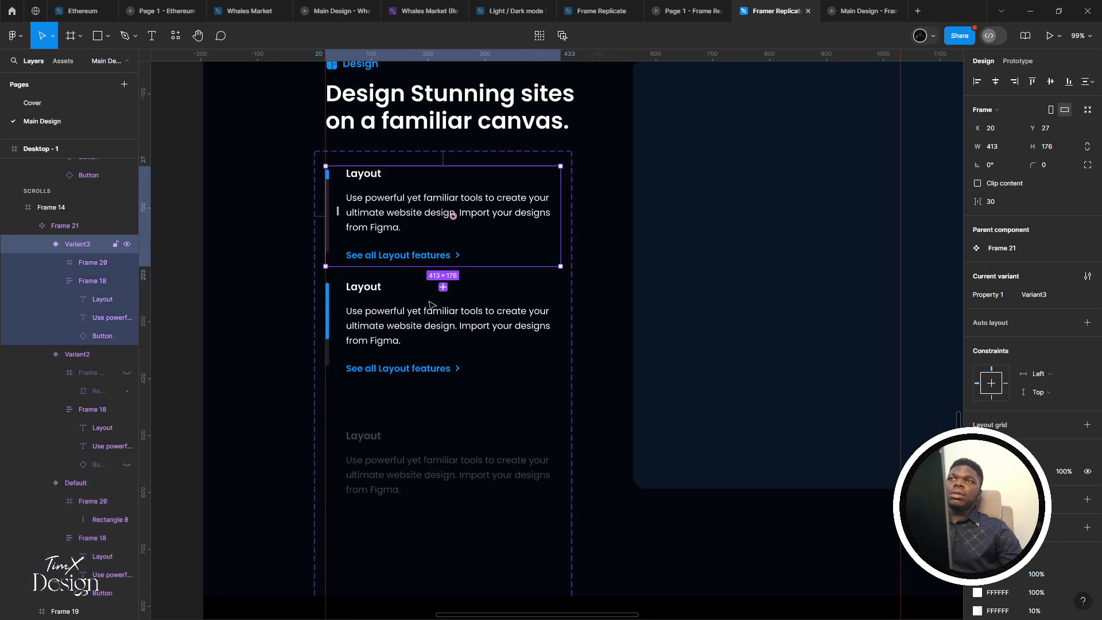
shift+click(432, 304)
scroll(446, 252, down, 3)
drag(437, 249, 424, 323)
scroll(427, 324, up, 1)
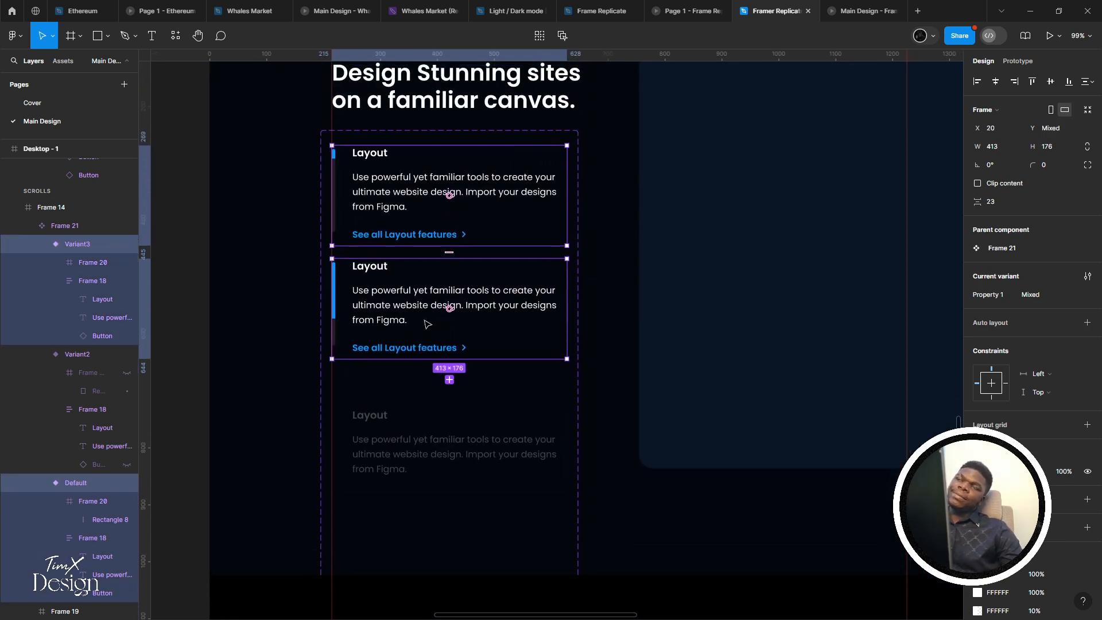
key(alt+Tab)
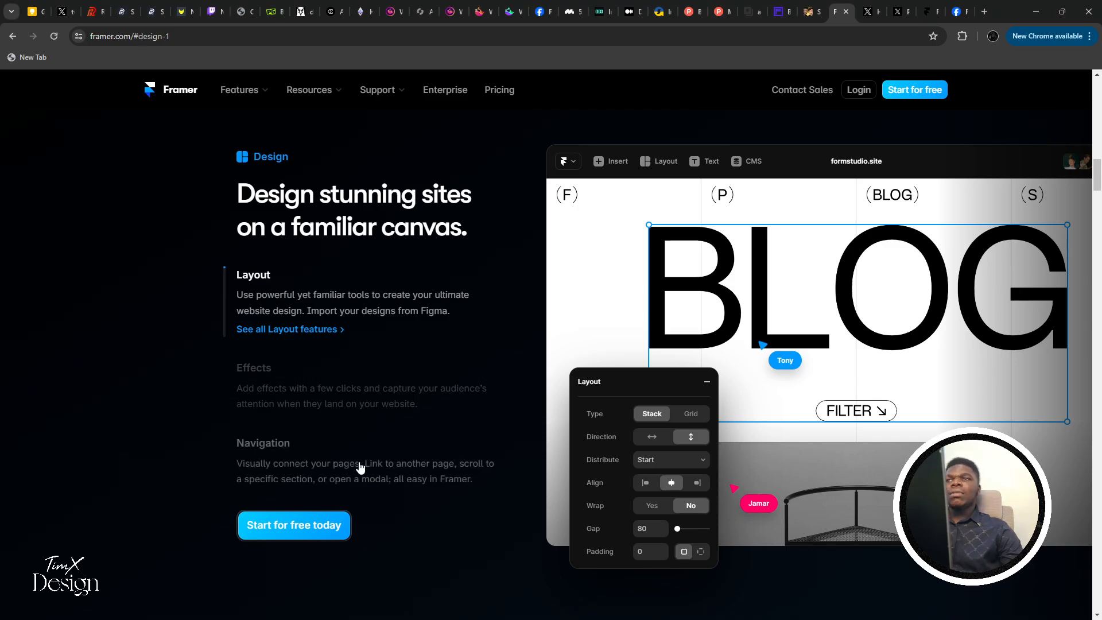
key(alt+Tab)
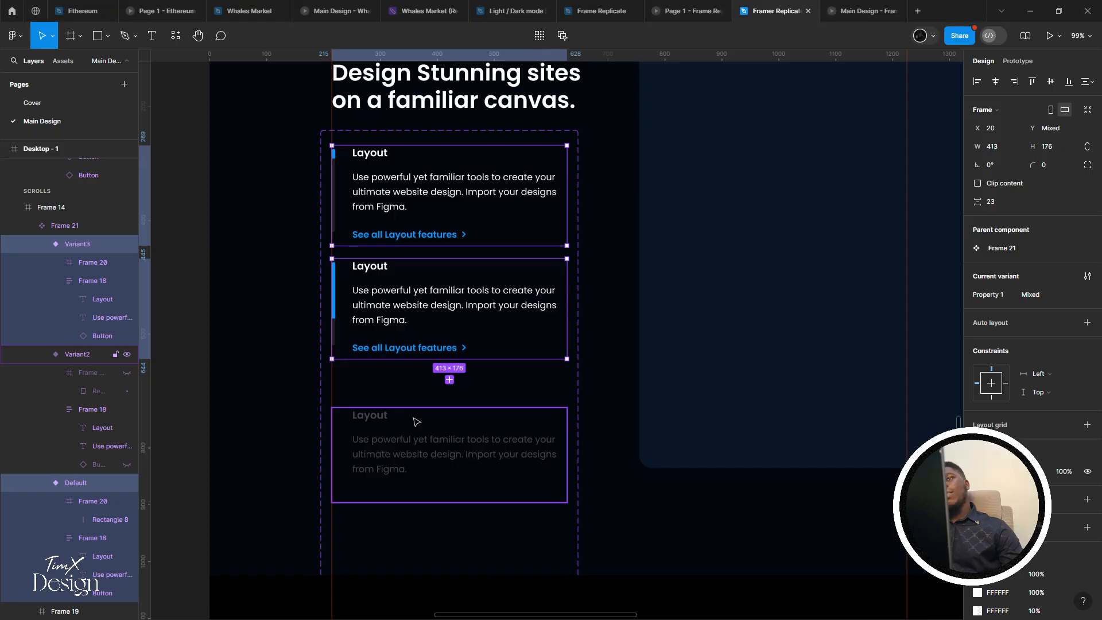
Set the height of all three Layout variants to 176
click(416, 422)
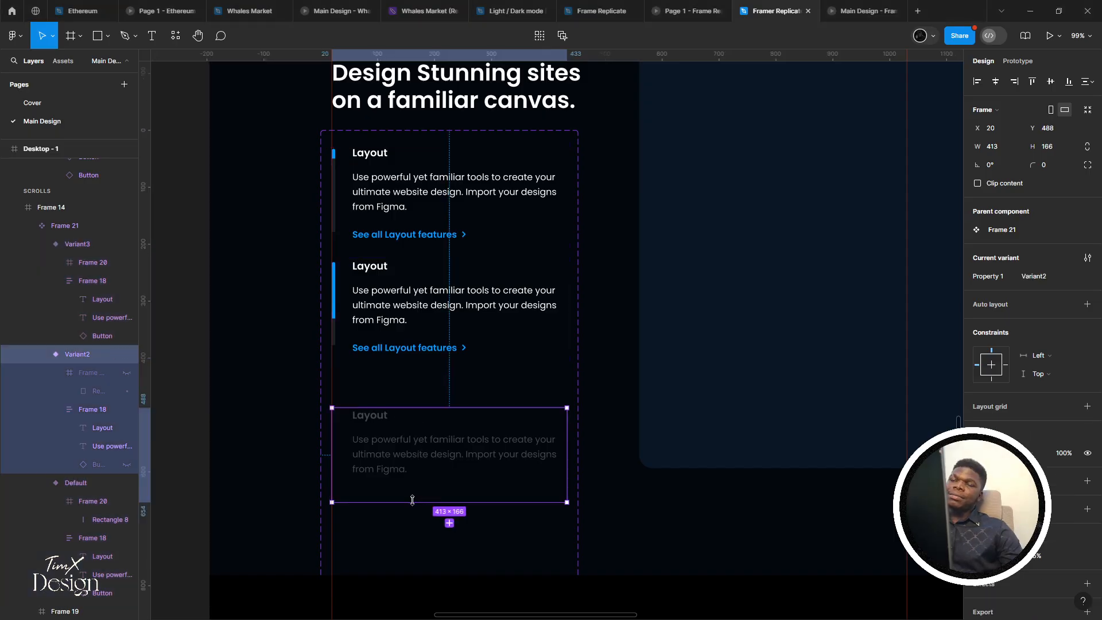
click(449, 307)
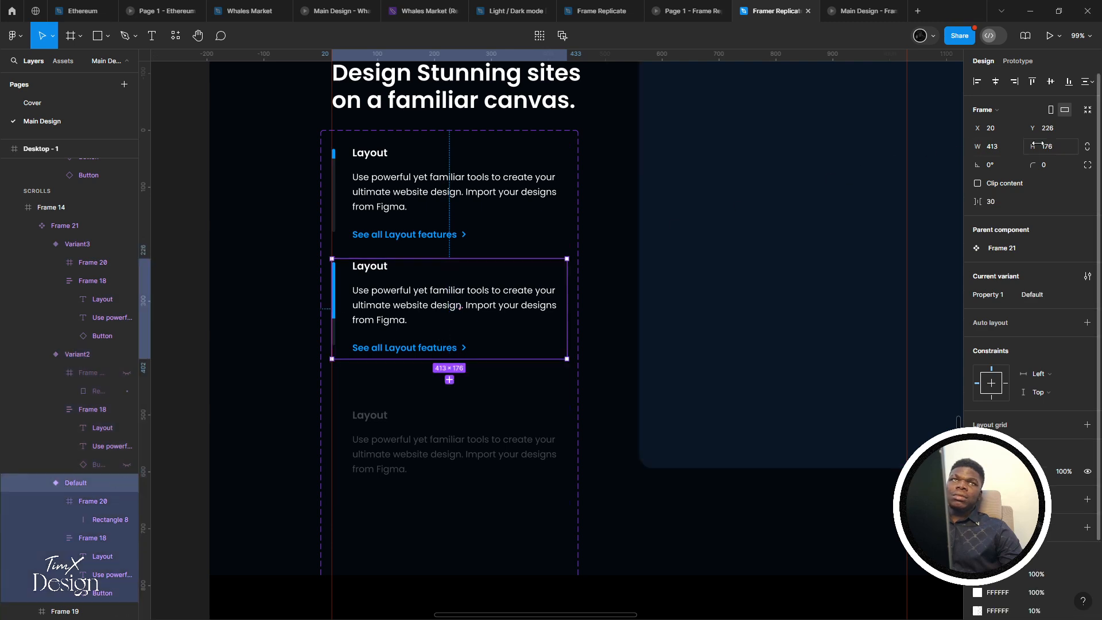
click(462, 445)
click(453, 304)
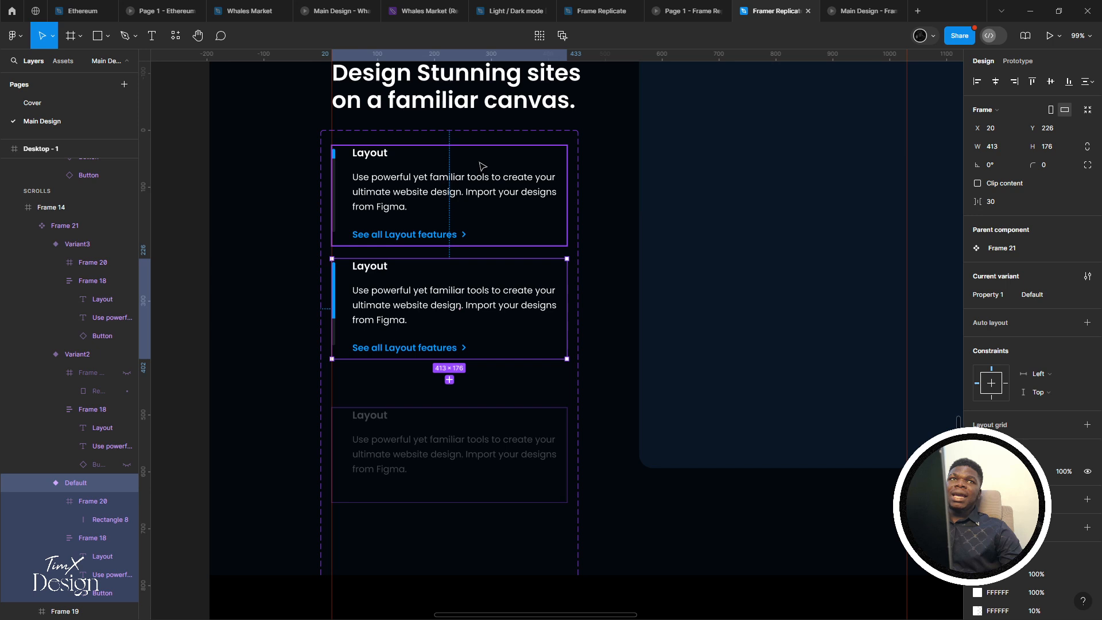
shift+click(453, 195)
shift+click(464, 419)
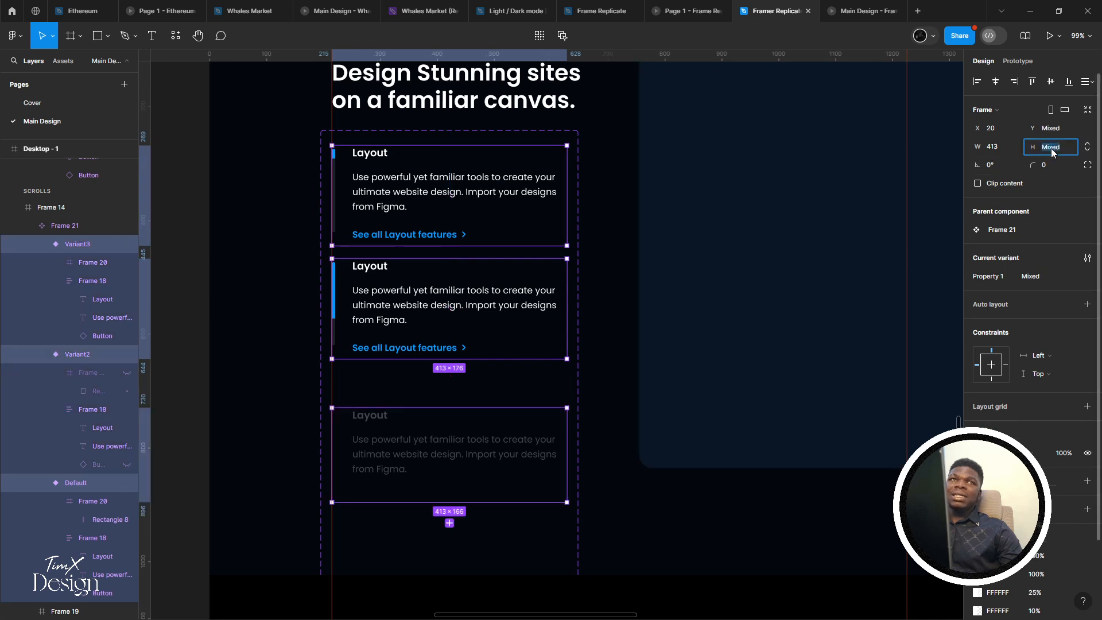
click(1069, 147)
text(176)
key(Return)
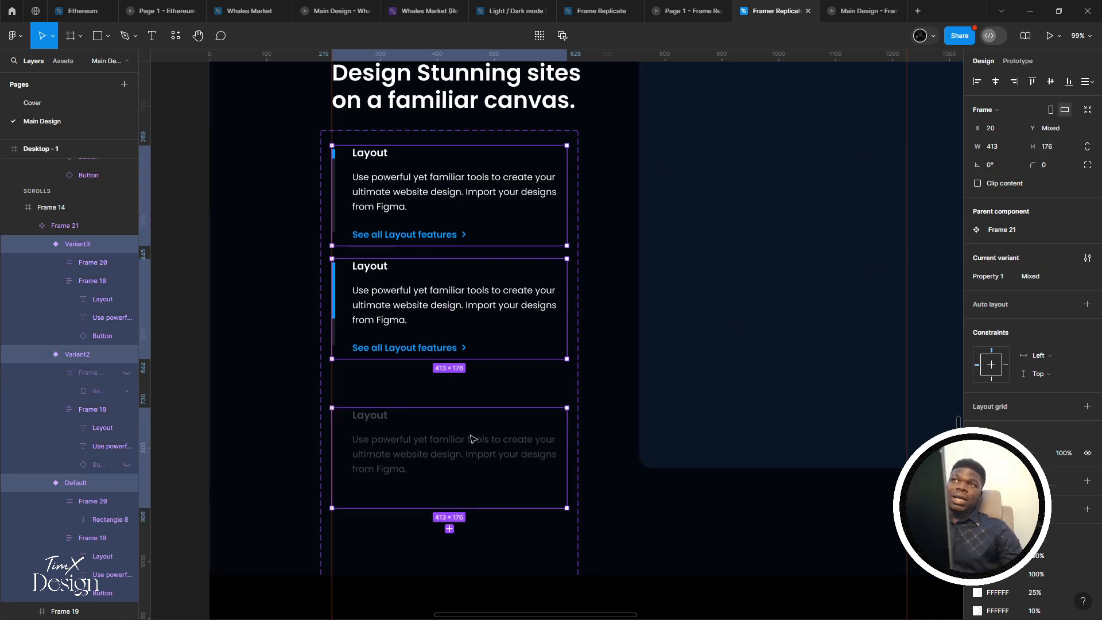
Extend the Layout component set's frame to a height of 908 to make room for another variant
click(455, 444)
scroll(454, 445, down, 3)
click(457, 406)
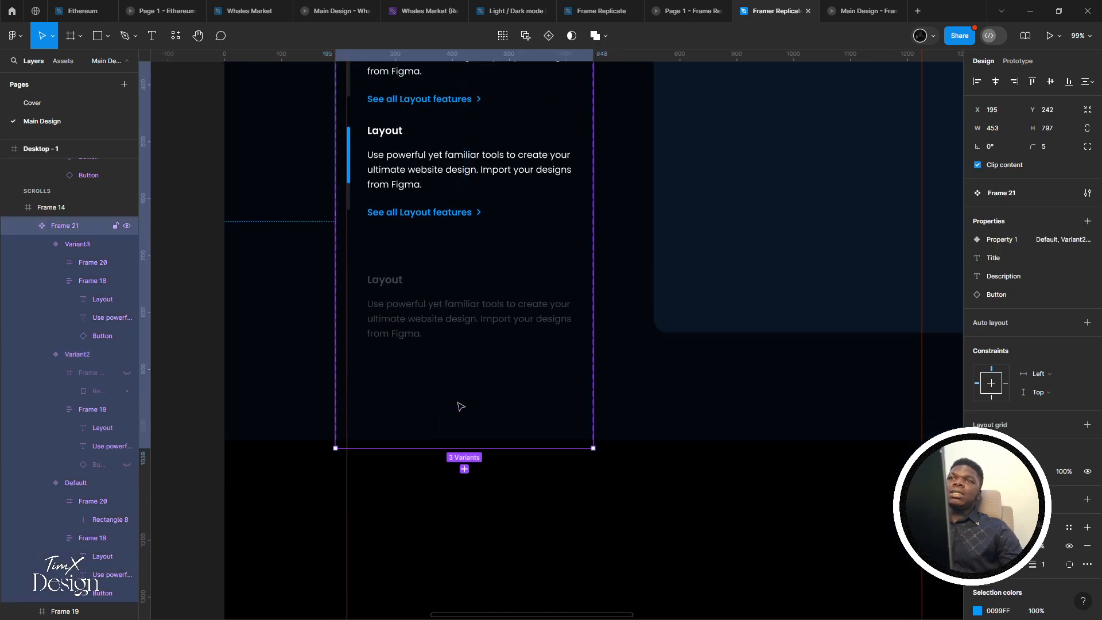
scroll(457, 406, down, 3)
scroll(442, 340, up, 4)
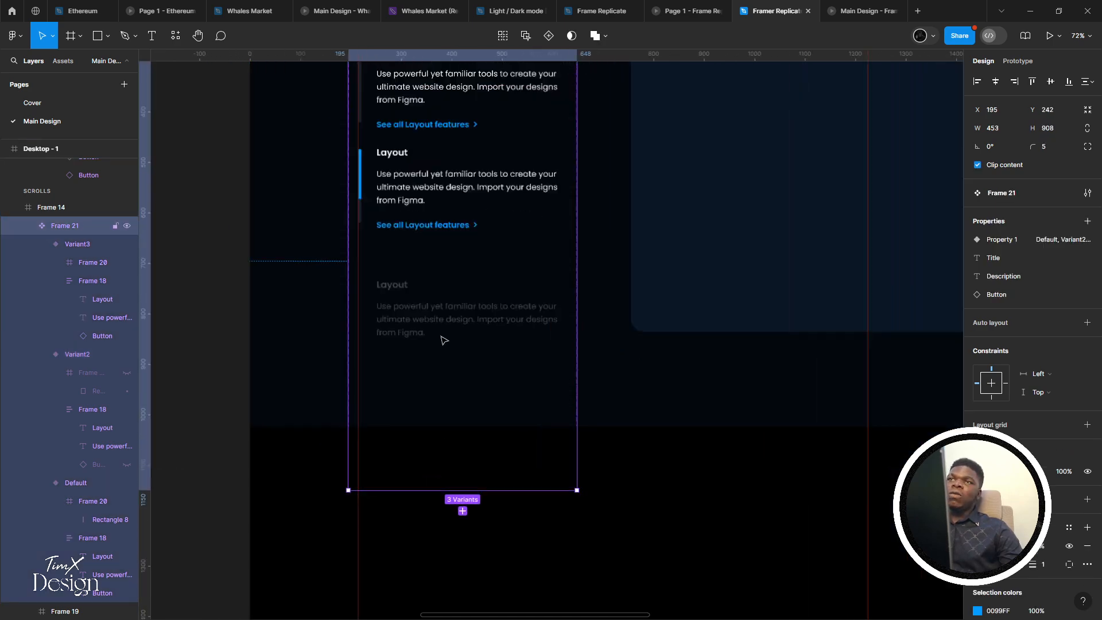
Move the dimmed variant up to Y 425 and create a white-text variant from it at Y 616
click(440, 331)
drag(440, 331, 459, 358)
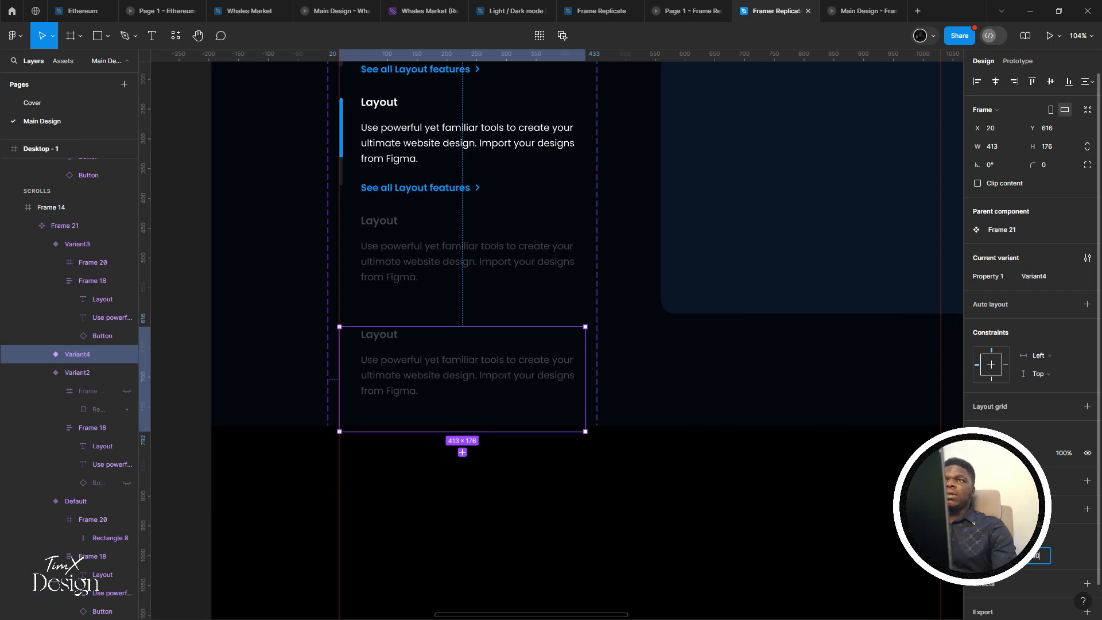
key(Return)
scroll(452, 393, up, 3)
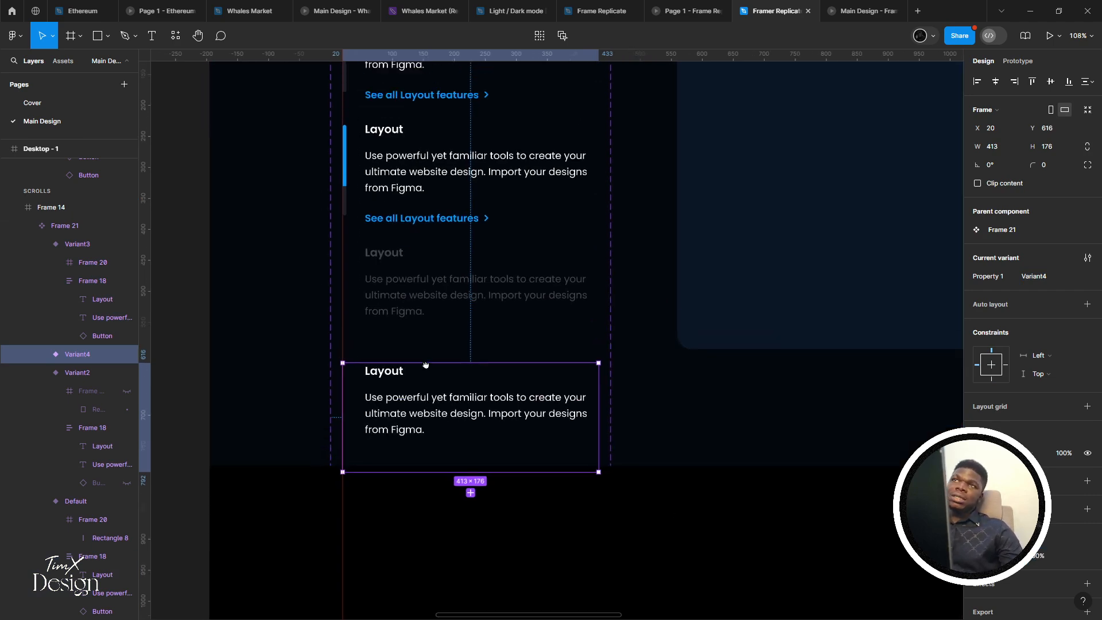
Add a While hovering interaction to the dimmed variant that changes it to the white-text Variant4
click(444, 295)
click(1021, 61)
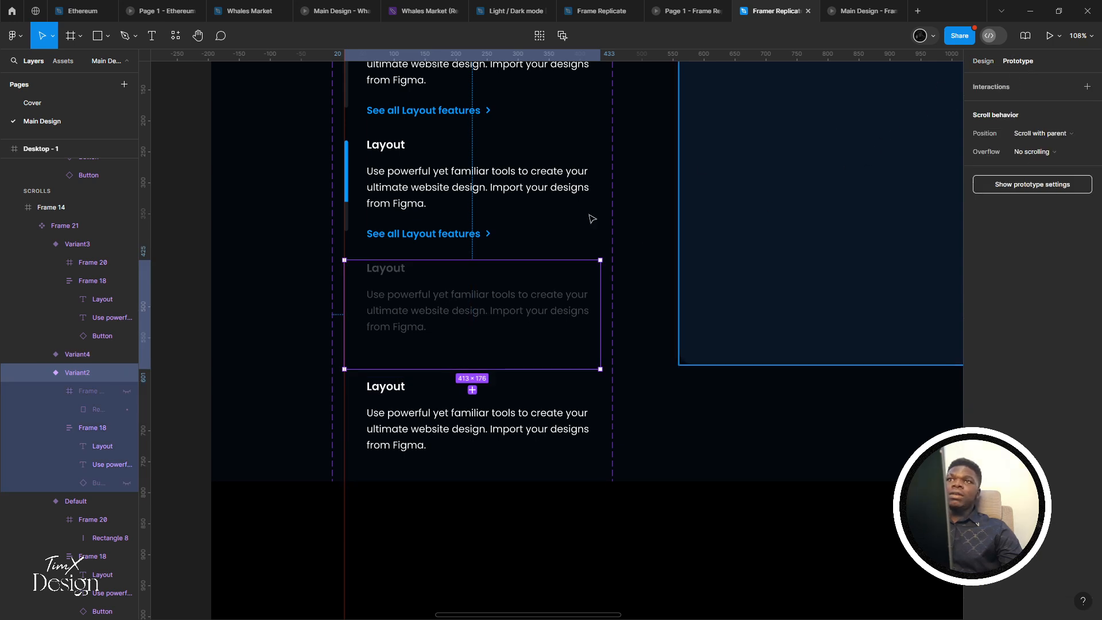
drag(600, 315, 463, 415)
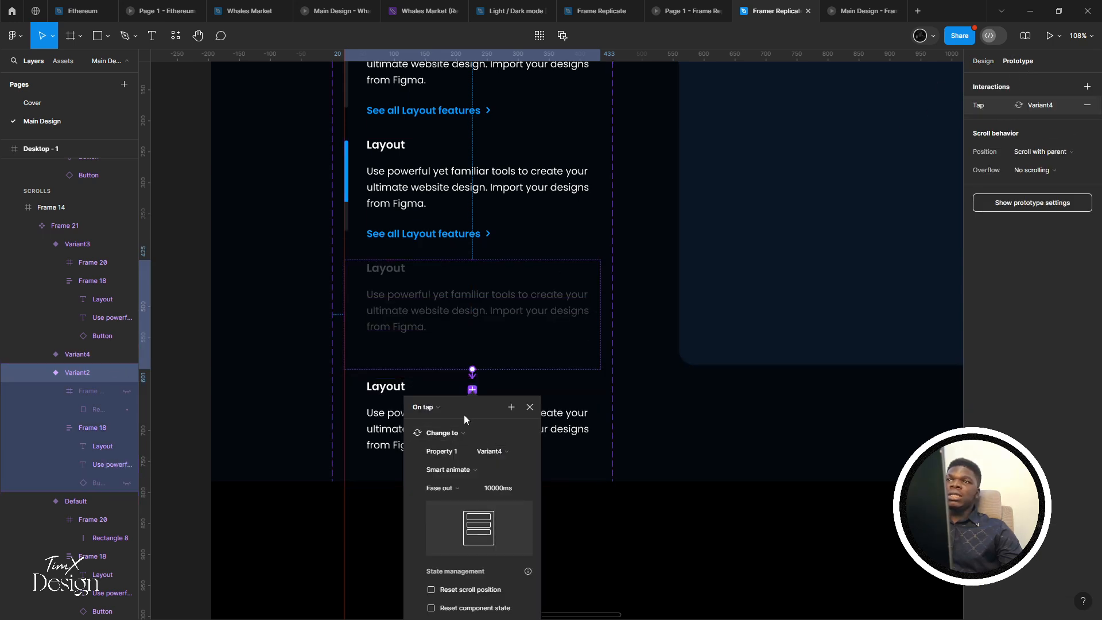
click(428, 406)
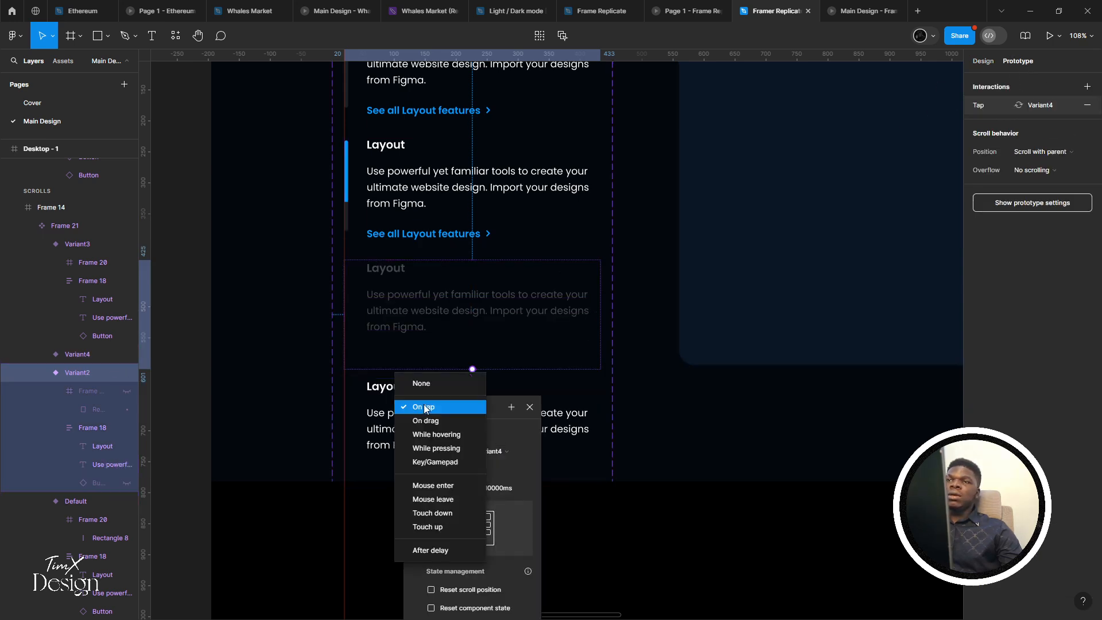
click(443, 434)
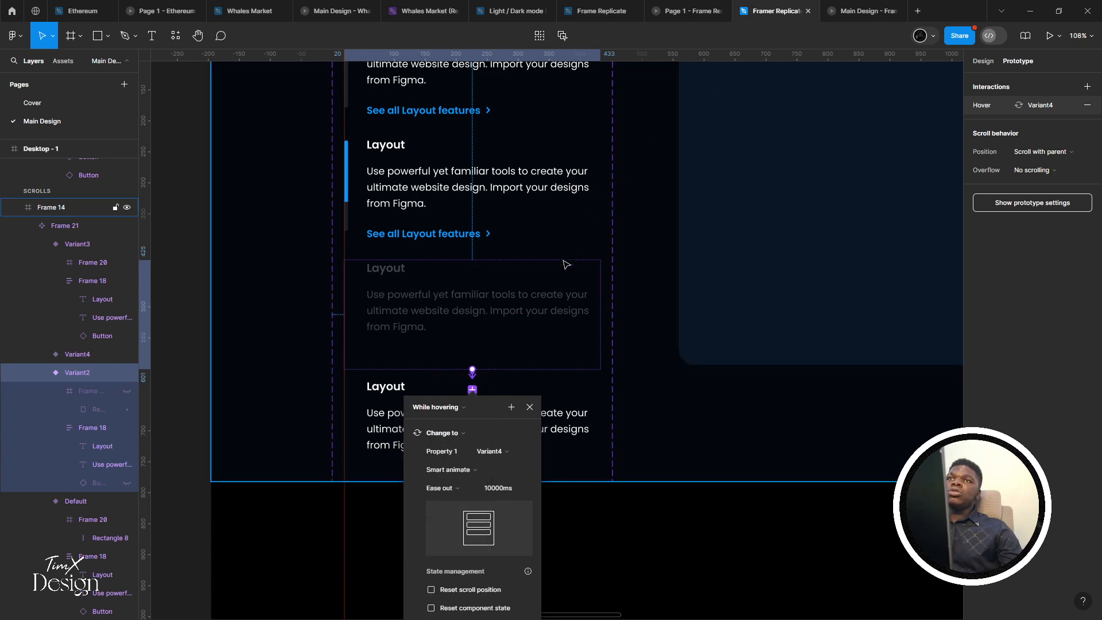
Move the whole Layout component set out of the Design section onto the empty canvas beside the page, at X 2222, Y 1524
scroll(704, 506, down, 1)
scroll(597, 241, up, 3)
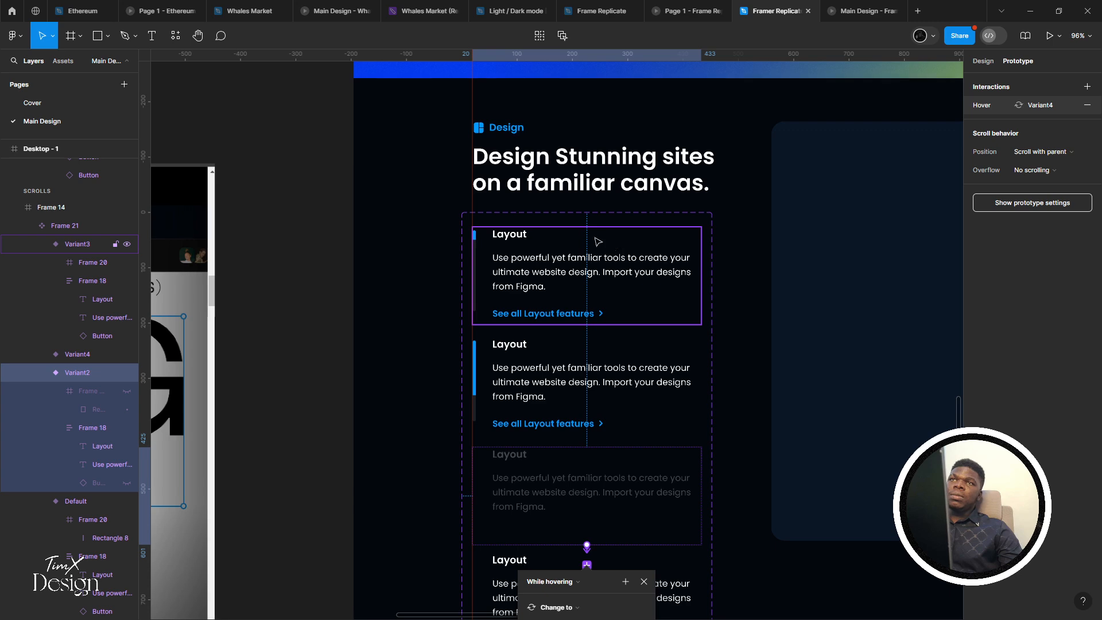
click(464, 238)
scroll(464, 239, down, 5)
scroll(492, 262, up, 1)
drag(542, 242, 804, 215)
scroll(804, 214, up, 2)
scroll(804, 214, up, 1)
drag(702, 288, 663, 301)
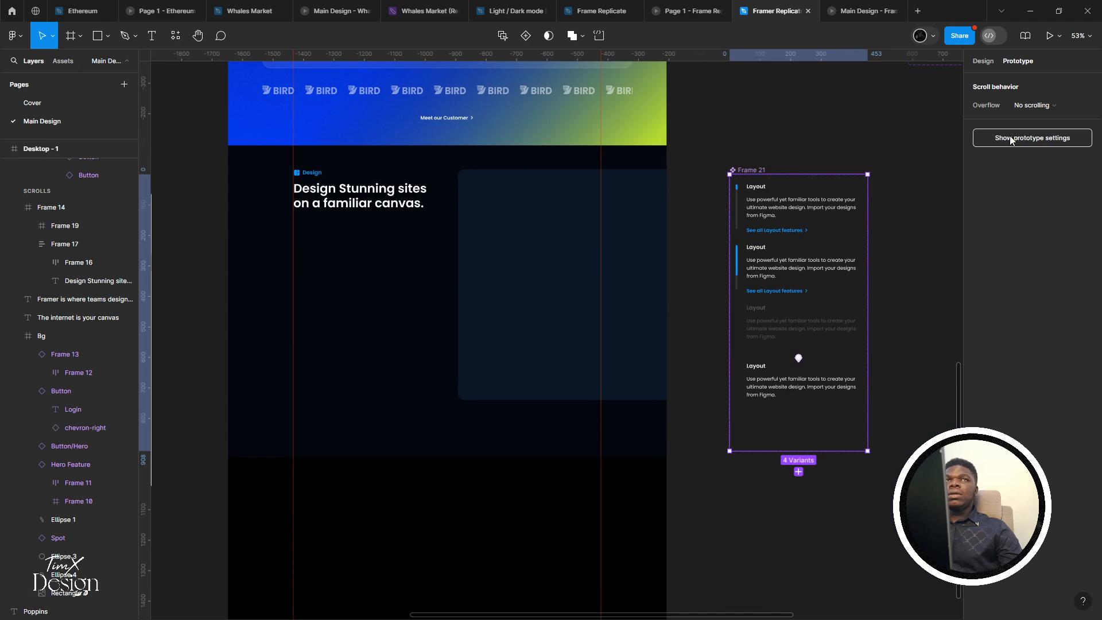
click(987, 63)
drag(810, 169, 775, 169)
drag(744, 409, 793, 400)
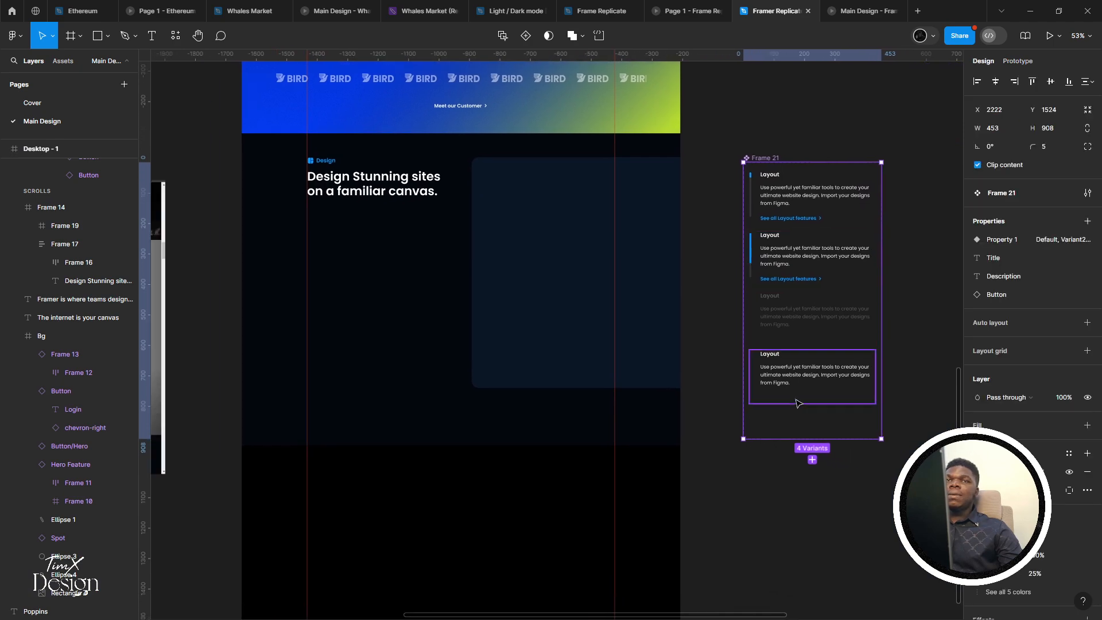
Place an instance of the dimmed Layout variant below the Design section's heading at X 215, Y 369
click(796, 399)
click(812, 321)
drag(811, 318, 396, 251)
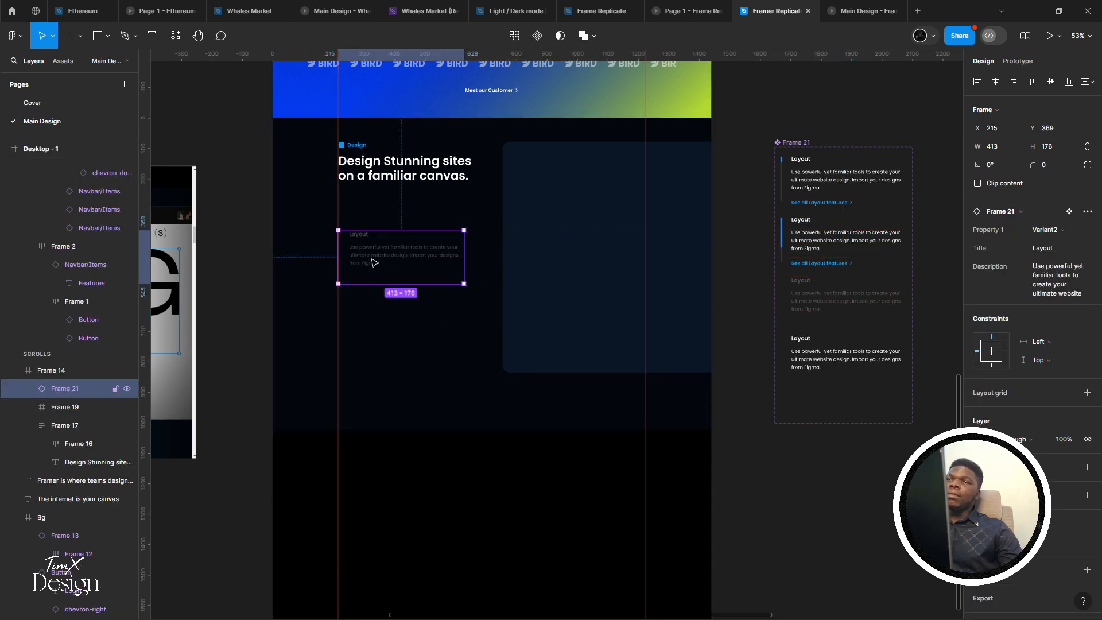
scroll(386, 252, up, 3)
scroll(386, 256, up, 5)
Duplicate the dimmed Layout instance so that one copy sits at Y 321 and the other at Y 641
drag(391, 386, 386, 506)
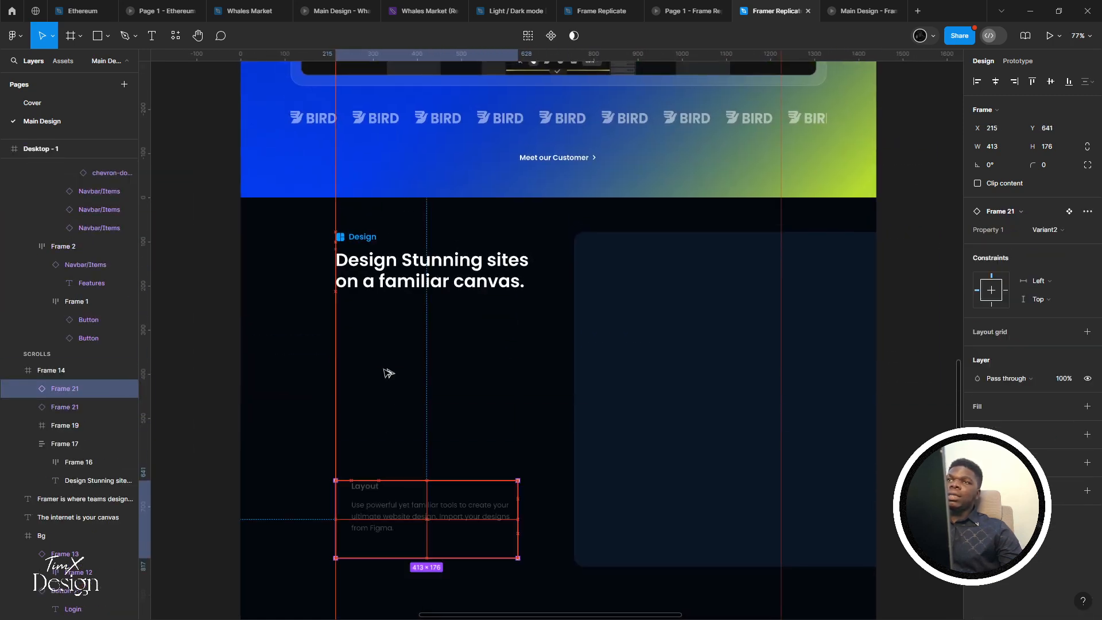
drag(400, 376, 401, 376)
drag(450, 377, 403, 320)
scroll(403, 320, down, 2)
drag(534, 316, 529, 307)
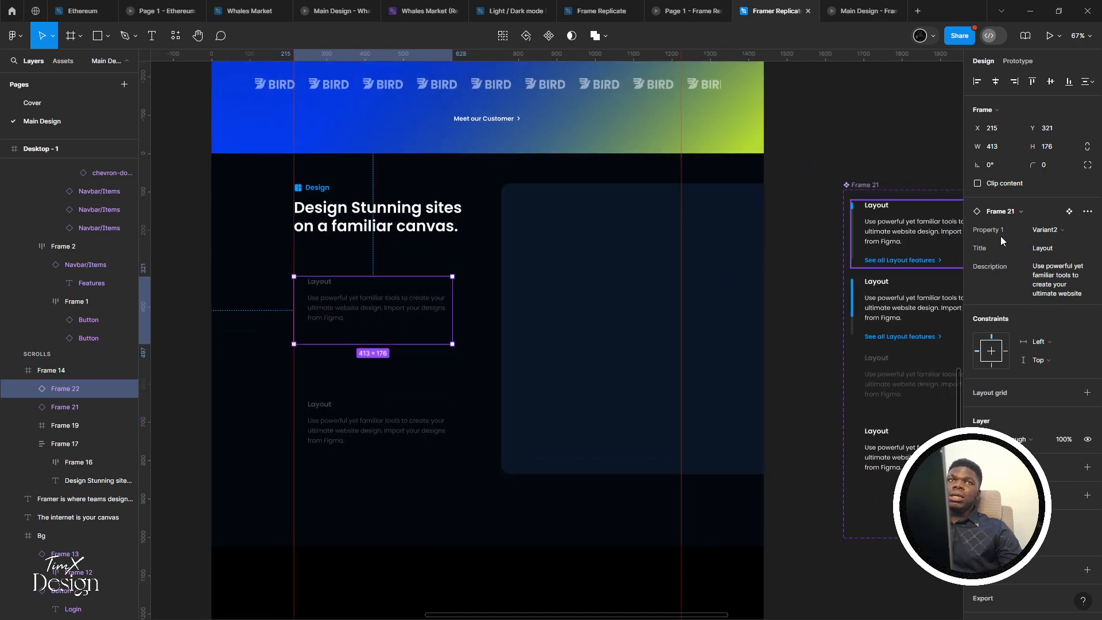
Try Variant4 and Variant2 on the upper Layout instance, settling on Variant3
click(1068, 231)
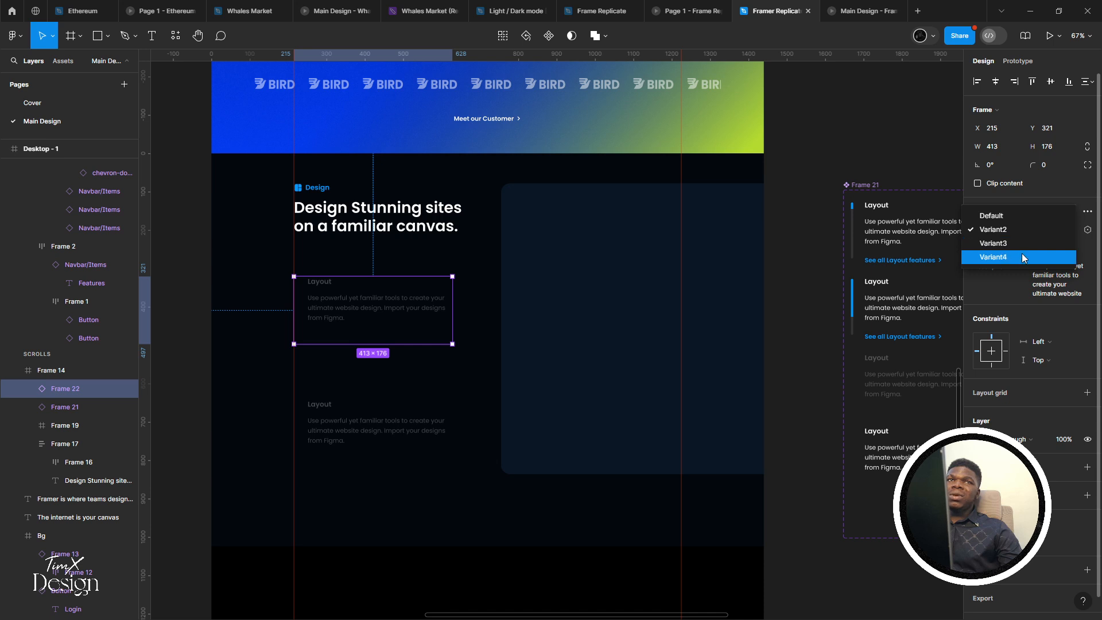
click(1022, 254)
click(1049, 233)
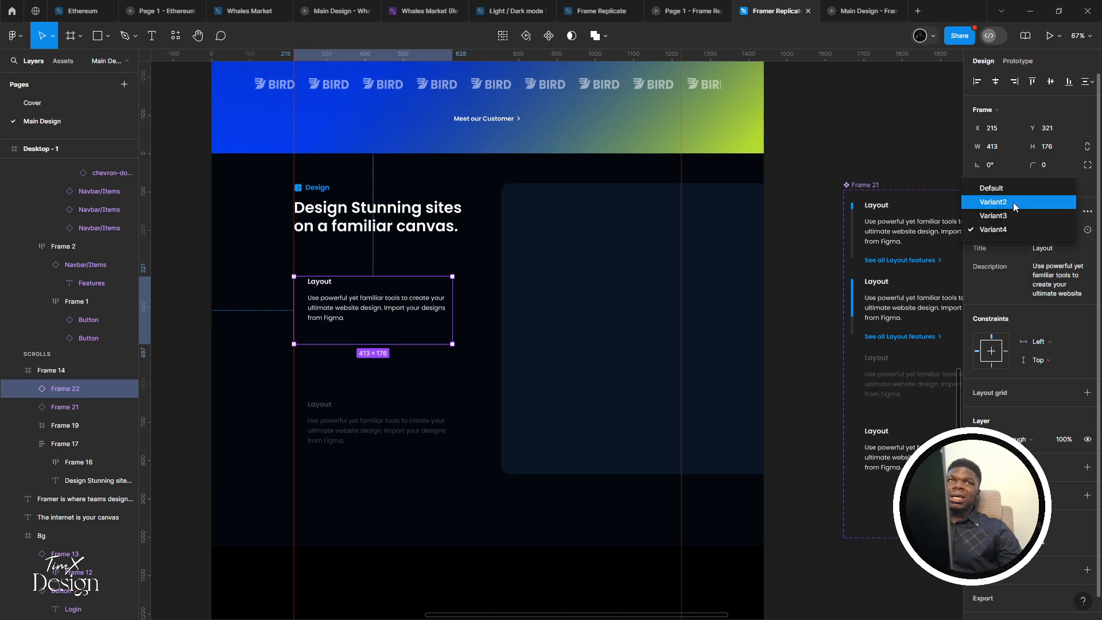
click(1018, 198)
click(1047, 230)
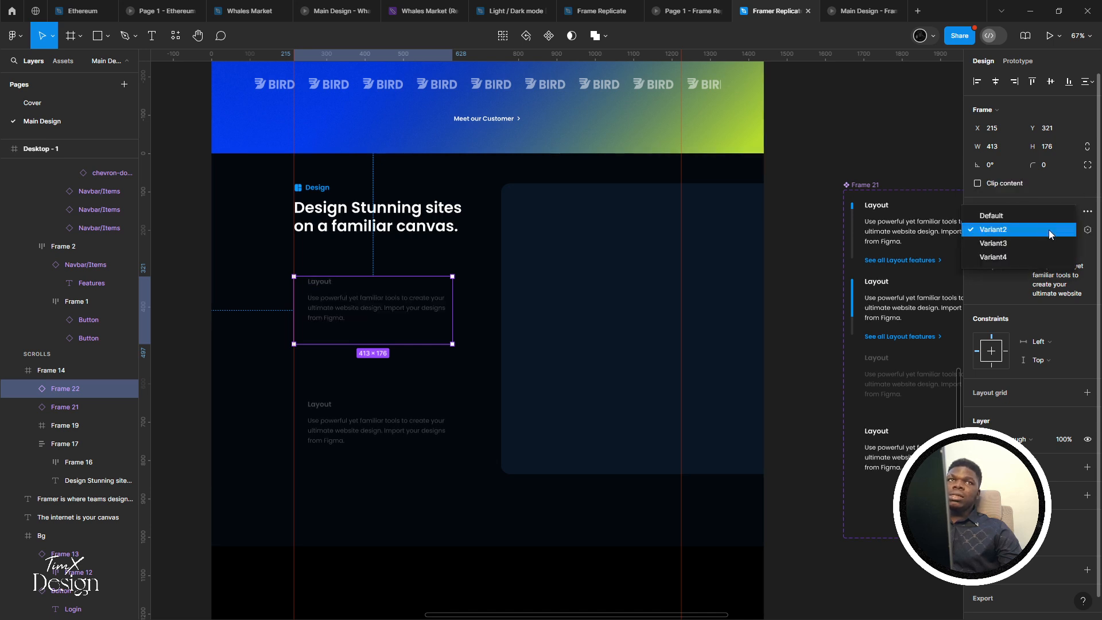
click(1049, 239)
Rename the dimmed Layout variant's Property 1 value as Default in the component set
drag(865, 272, 669, 282)
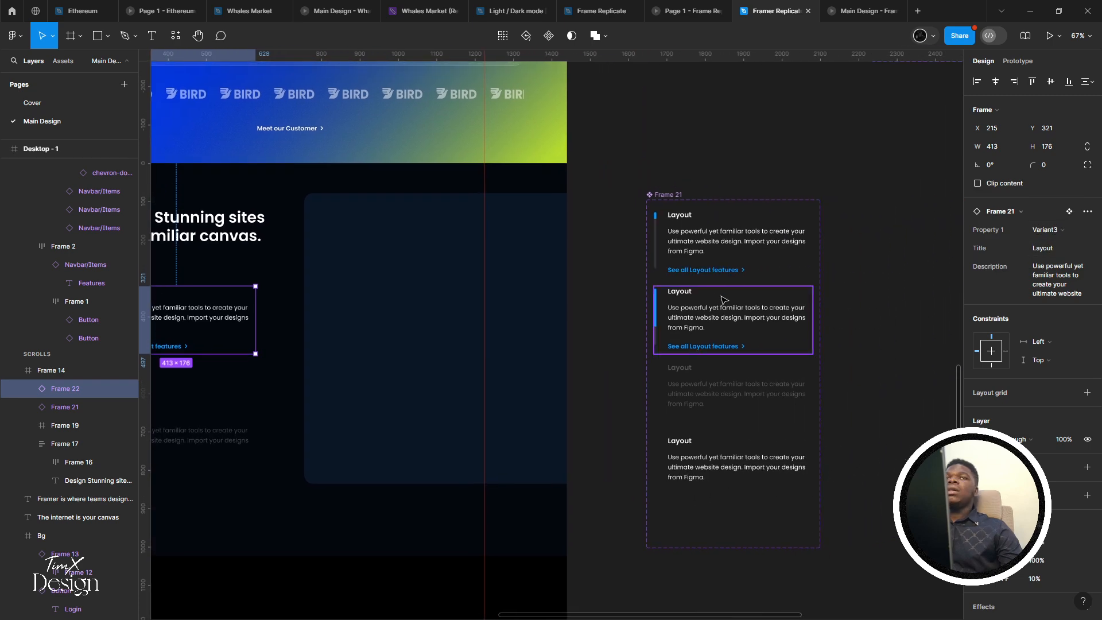
click(737, 233)
drag(737, 232, 649, 244)
scroll(742, 272, up, 2)
drag(744, 271, 741, 243)
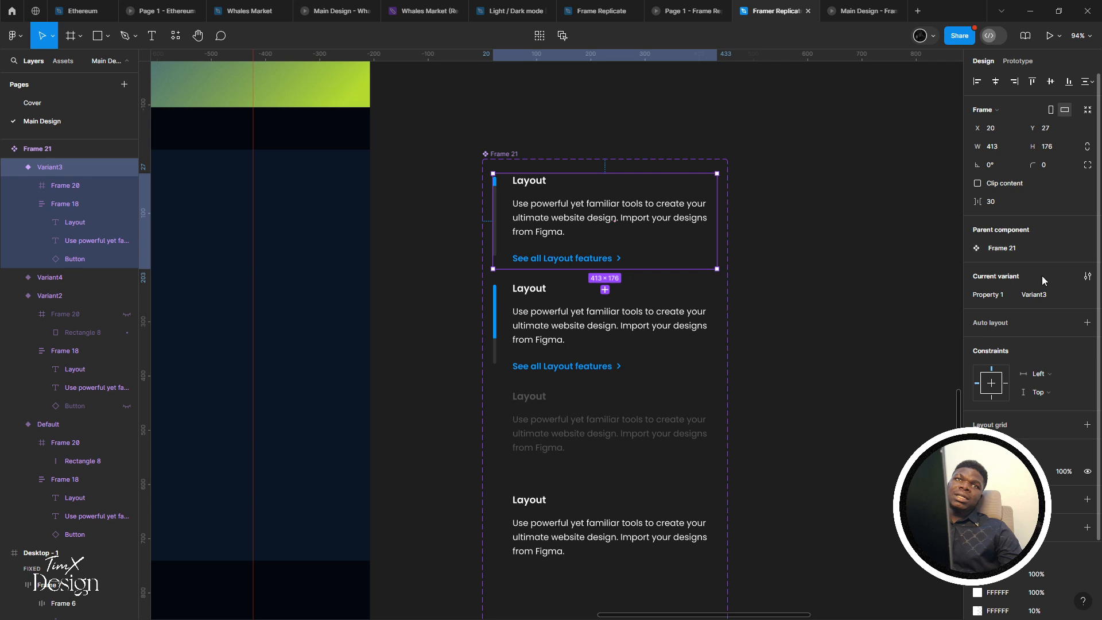
click(1084, 303)
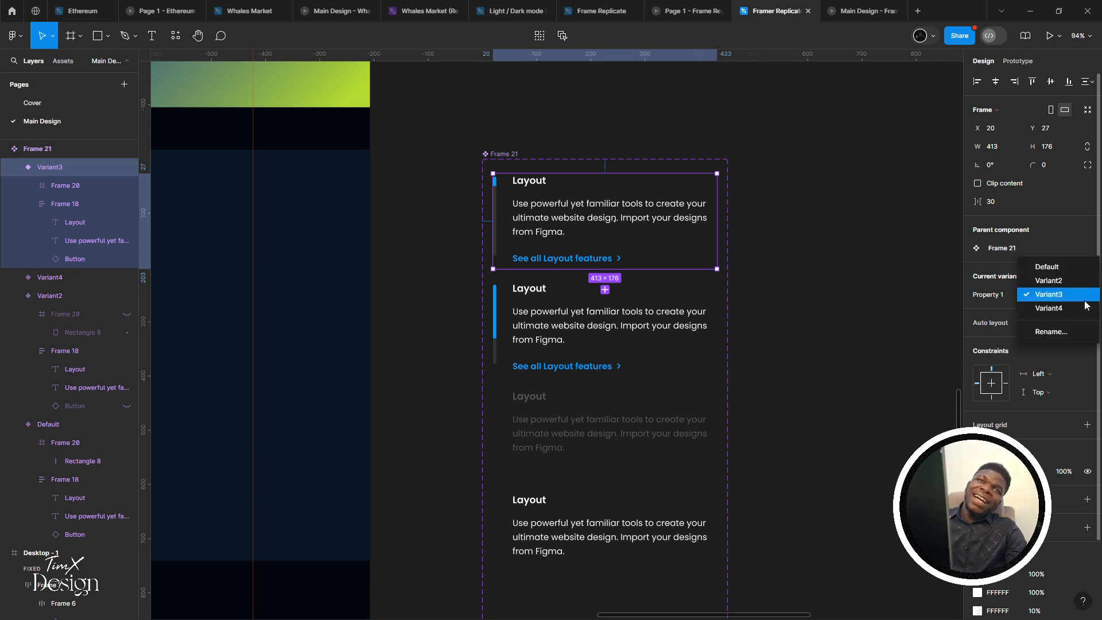
click(710, 328)
drag(683, 325, 655, 318)
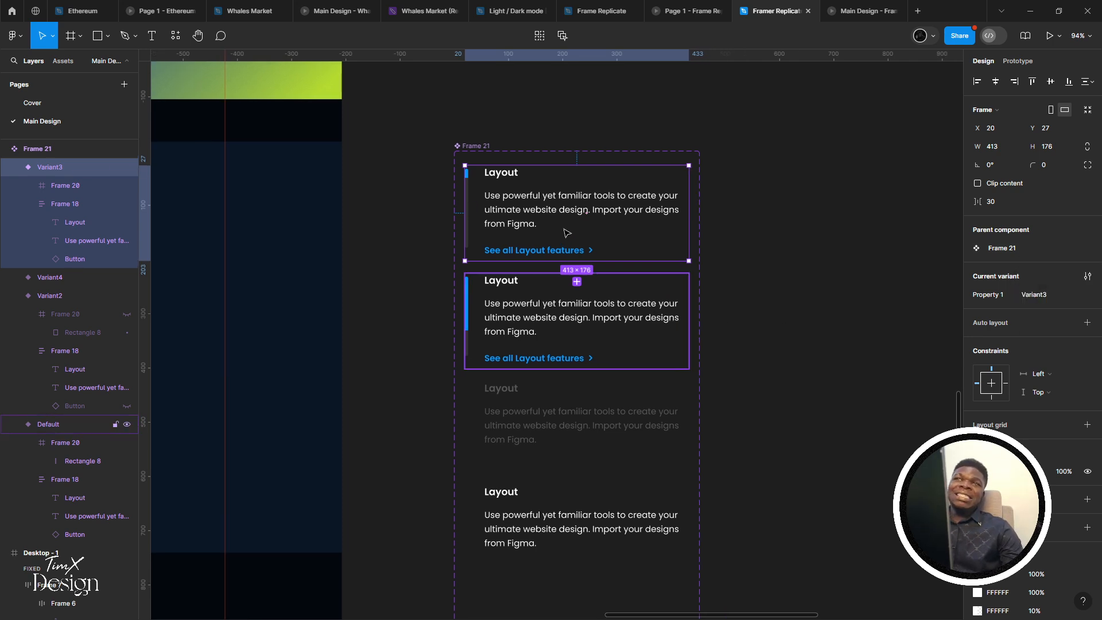
click(589, 507)
click(617, 444)
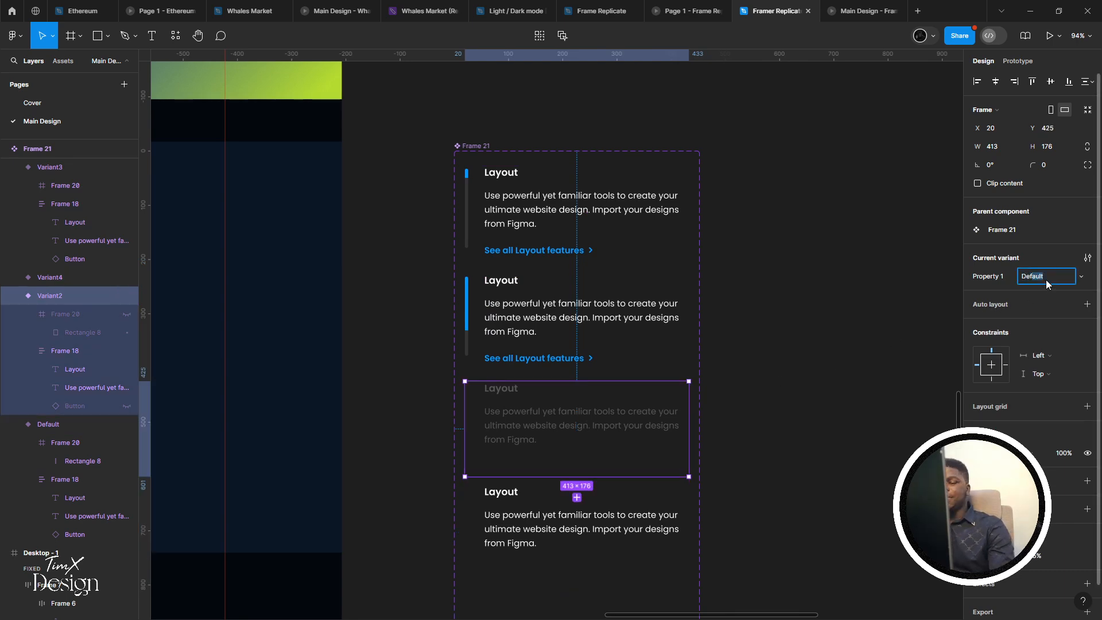
key(Return)
Rename the Property 1 value of the lowest, white-text variant without a link as Hover
click(671, 571)
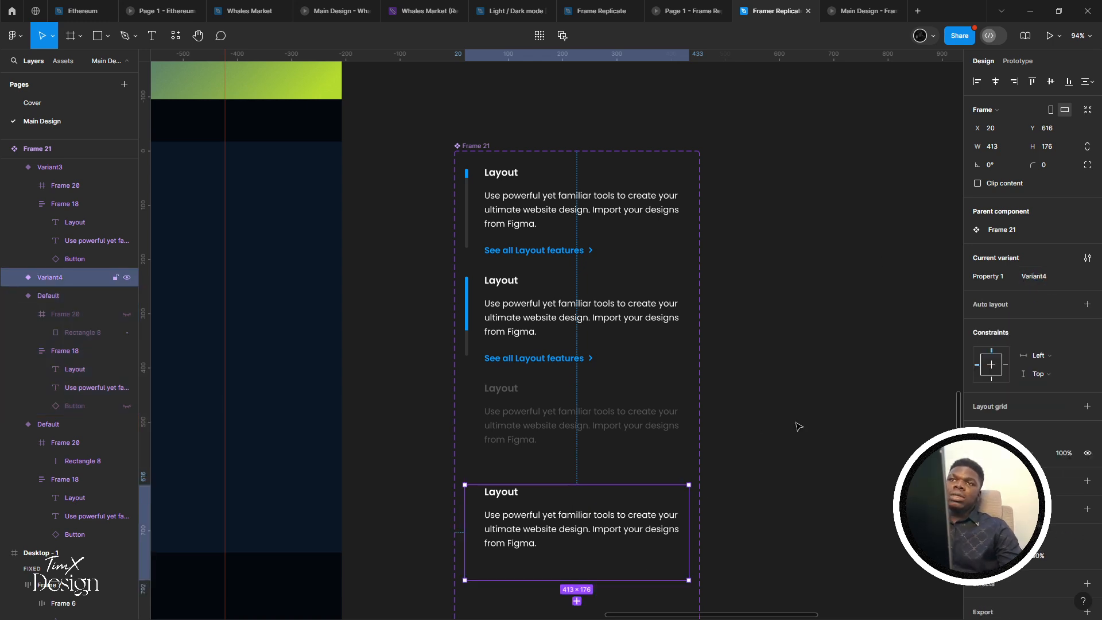
click(1035, 278)
text(Hov)
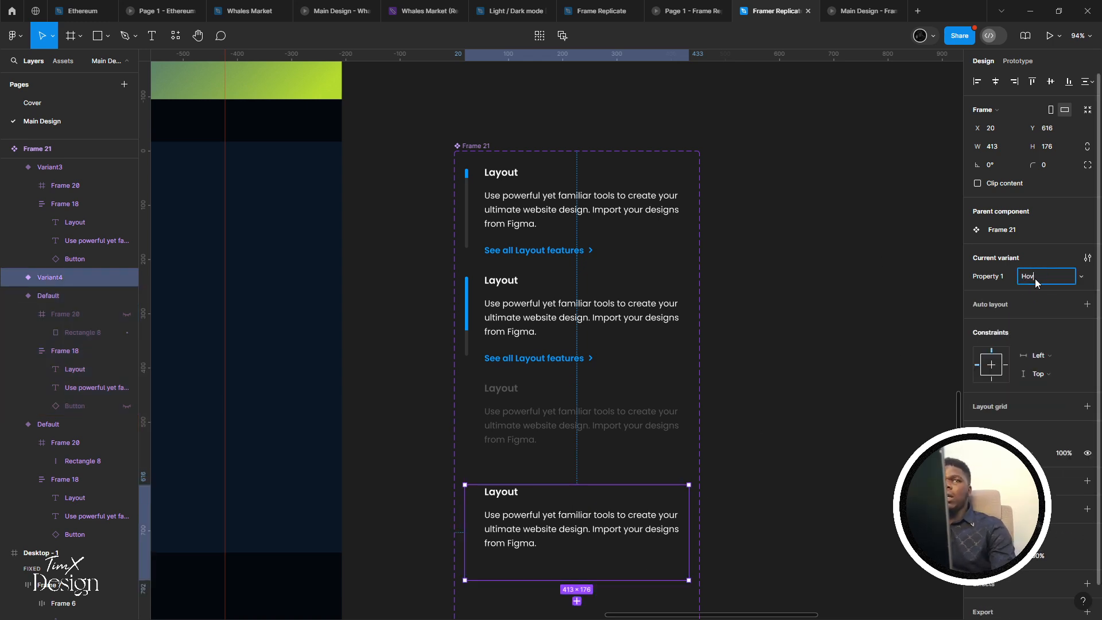
text(er)
key(Return)
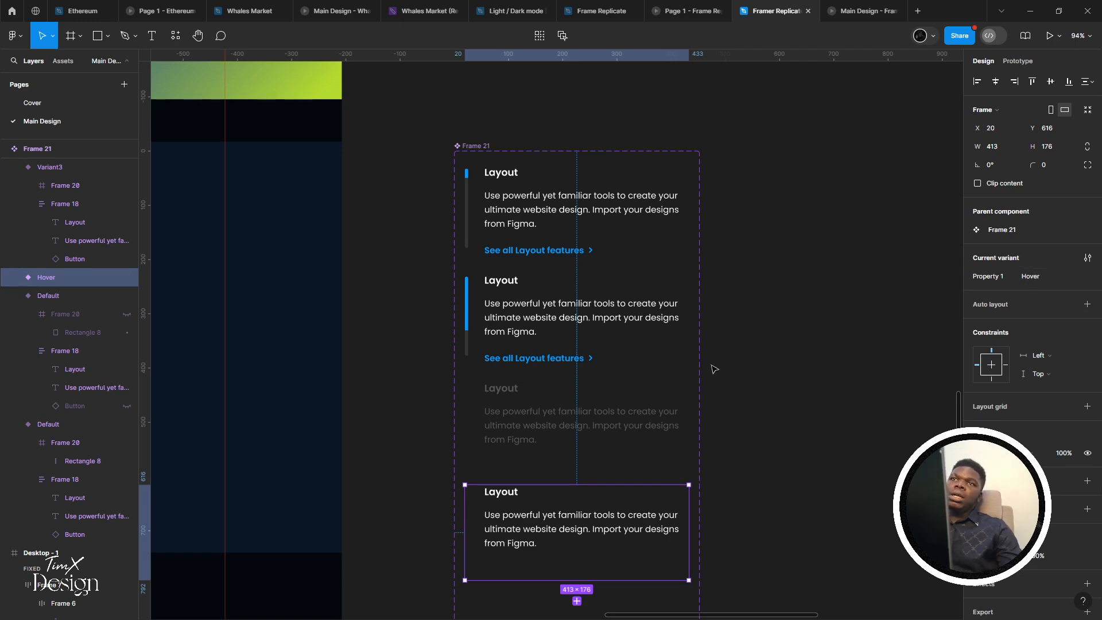
Rename the Property 1 value of the second variant, with the long blue progress bar, as Move
click(596, 295)
click(1036, 296)
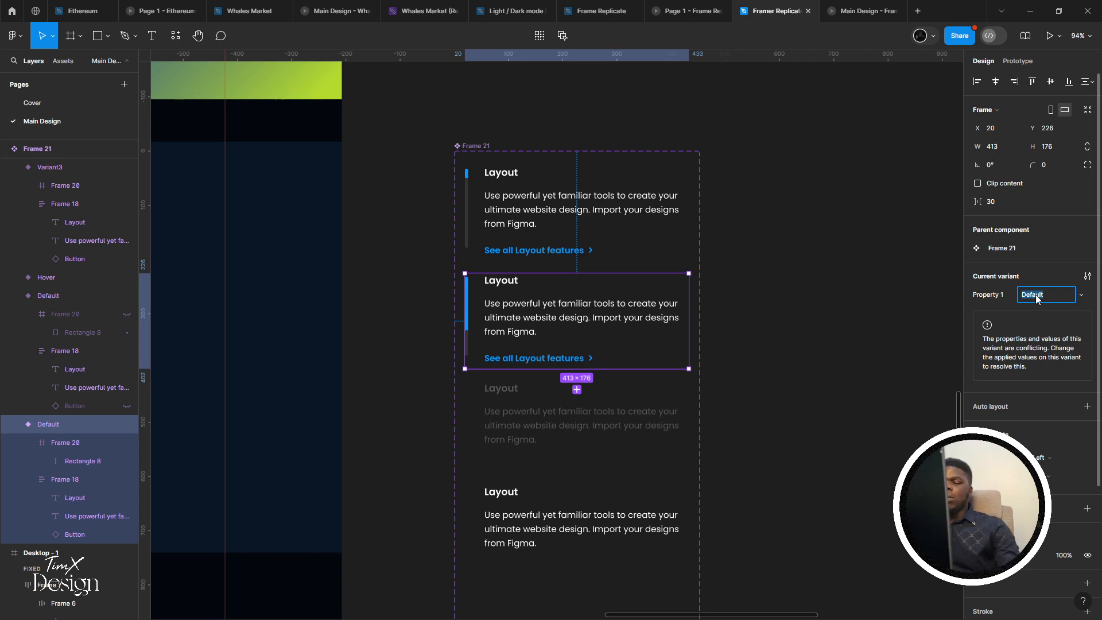
text(Move)
key(Return)
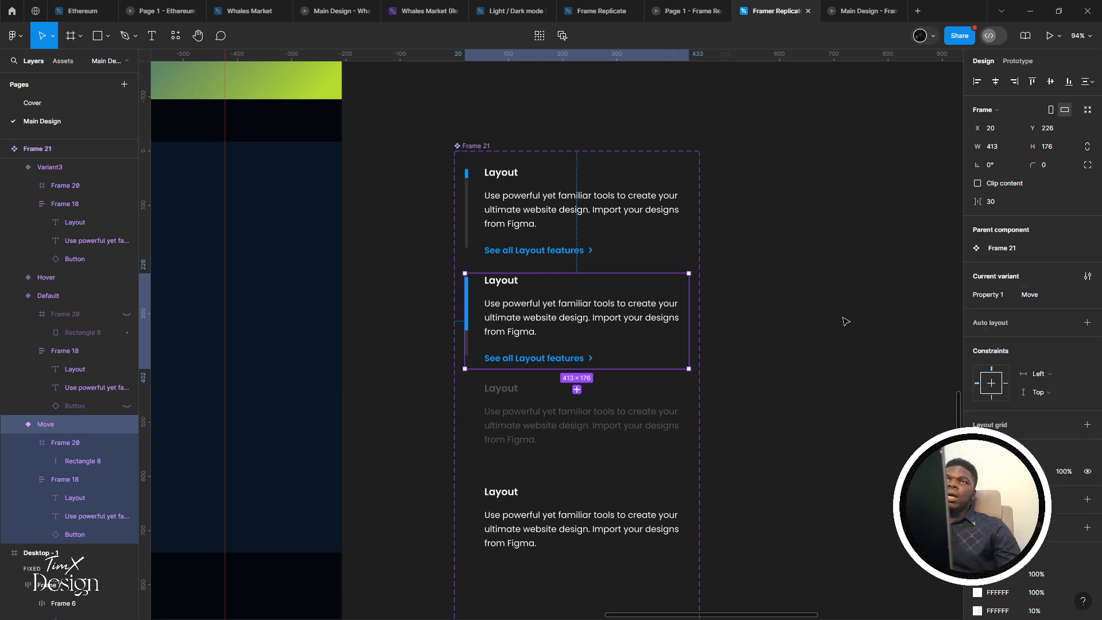
Rename the Property 1 value of the top variant, with the short blue progress bar, as Active
click(554, 210)
click(1036, 294)
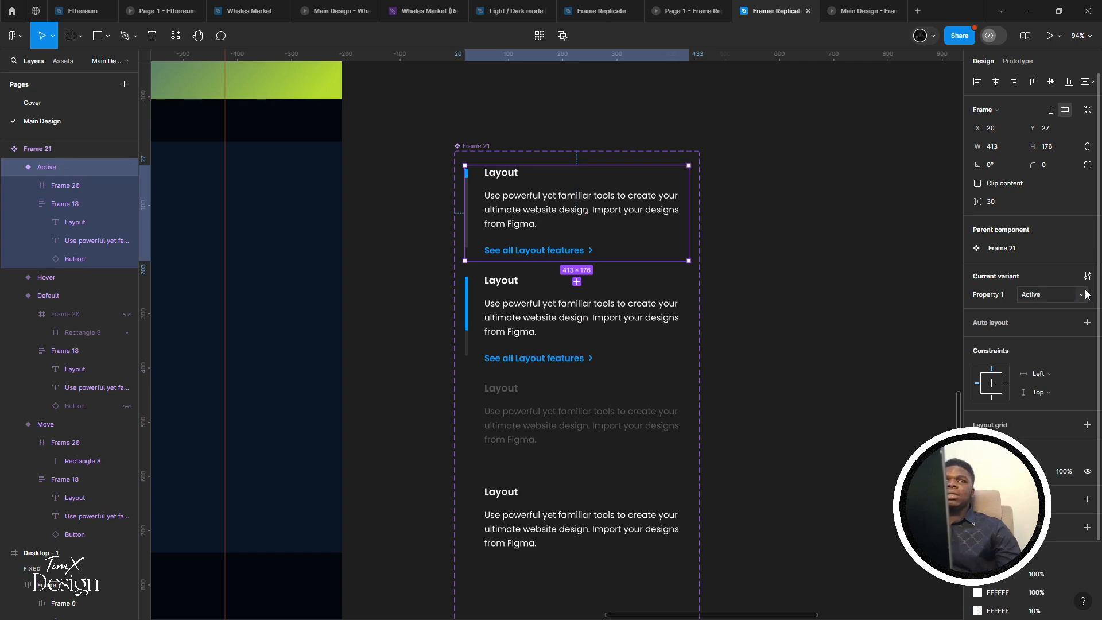
click(507, 513)
click(539, 346)
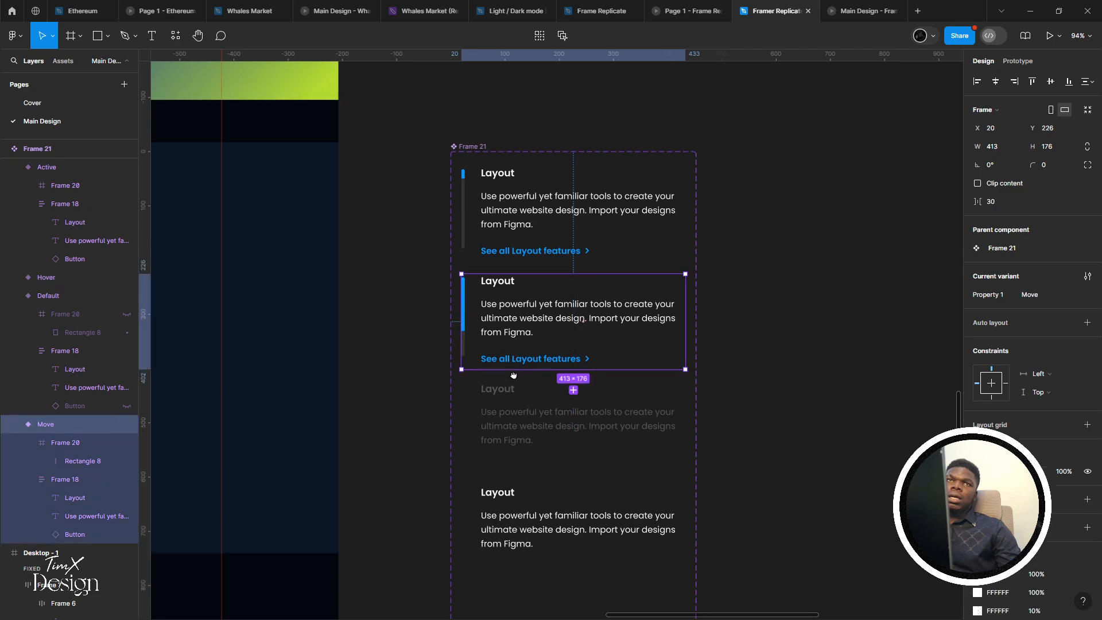
Check the renamed variant options available for the upper Layout instance in the Design section
scroll(542, 347, down, 5)
scroll(587, 354, up, 1)
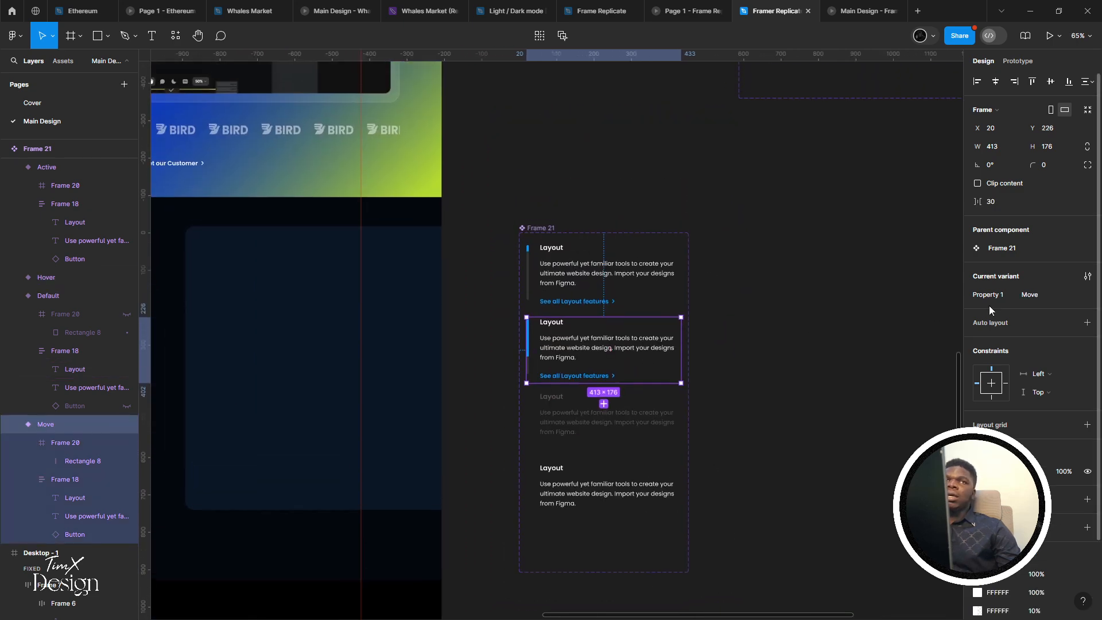
scroll(582, 357, down, 3)
scroll(582, 358, left, 3)
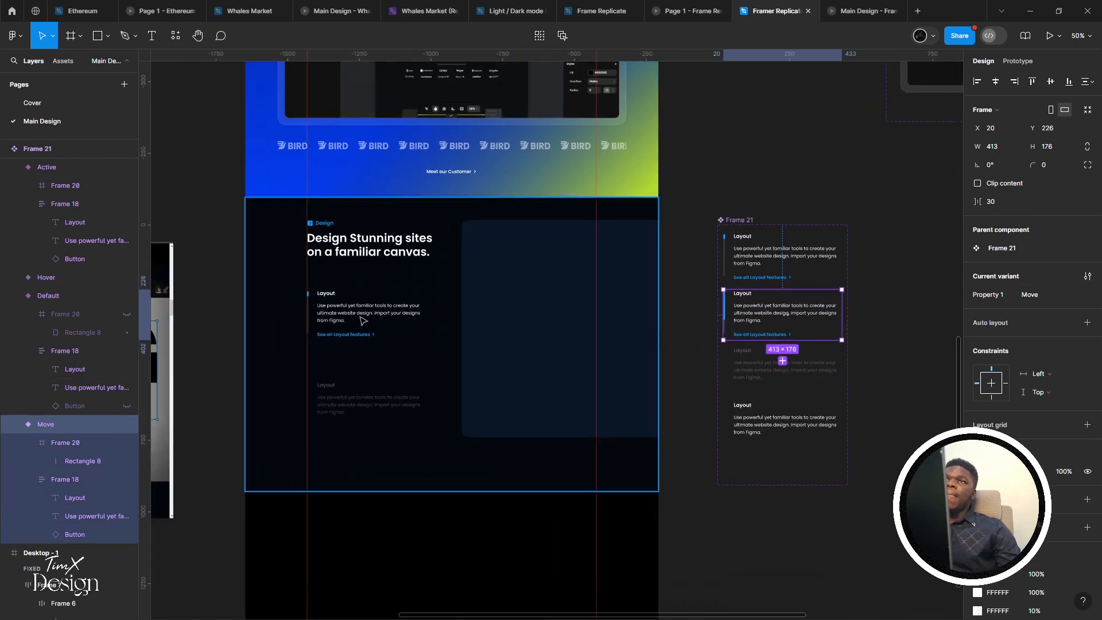
click(340, 312)
click(341, 315)
click(1053, 235)
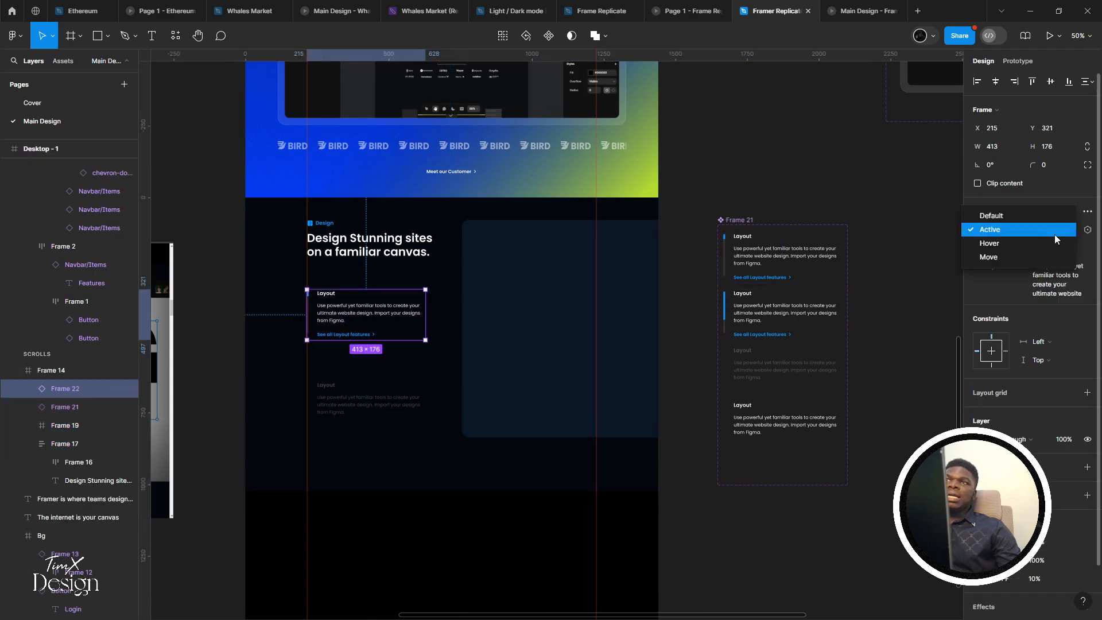
click(569, 346)
Duplicate the dimmed Layout instance and stack both copies below the active one, the first at X 215, Y 527
scroll(290, 411, up, 2)
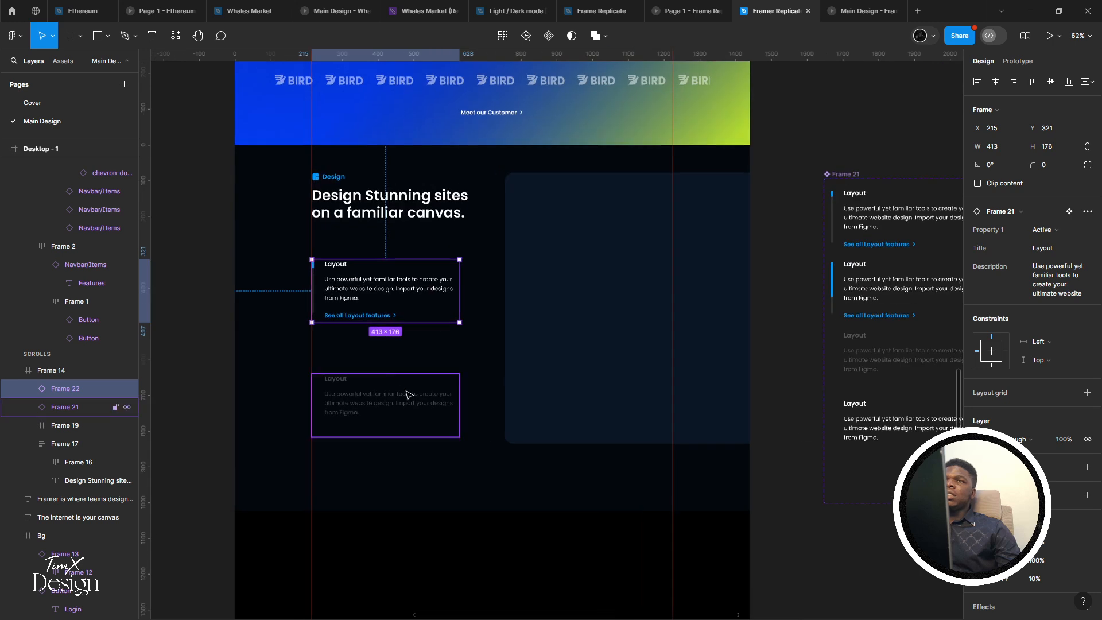
click(374, 381)
drag(398, 373, 388, 400)
scroll(384, 418, down, 1)
click(387, 338)
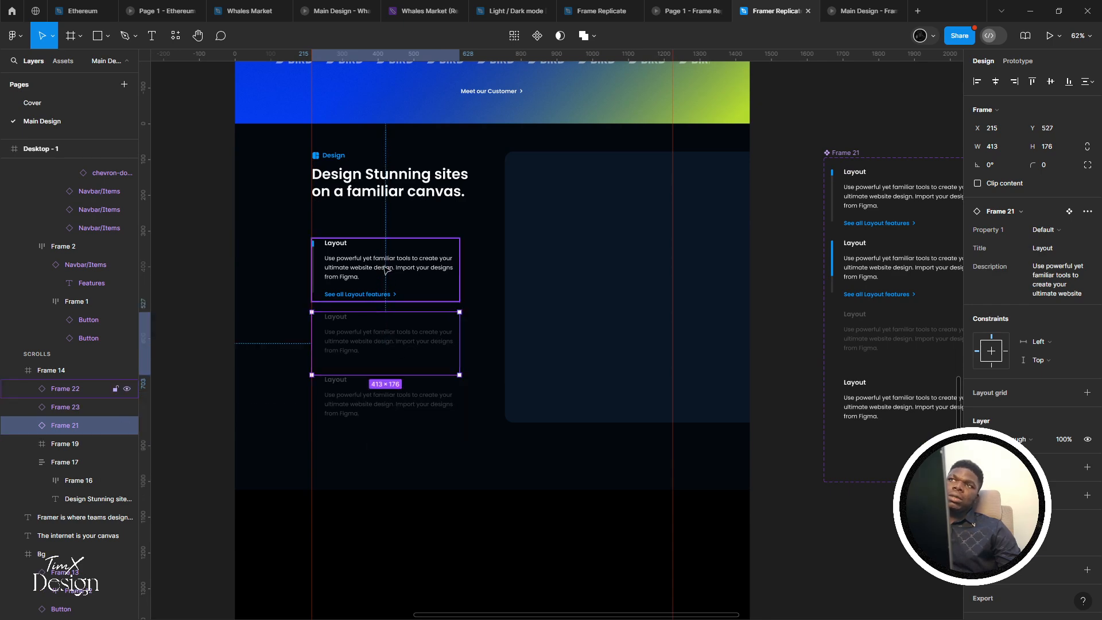
Combine the three Layout instances into a vertical auto layout and move it up to X 215, Y 263
shift+click(385, 268)
key(shift+a)
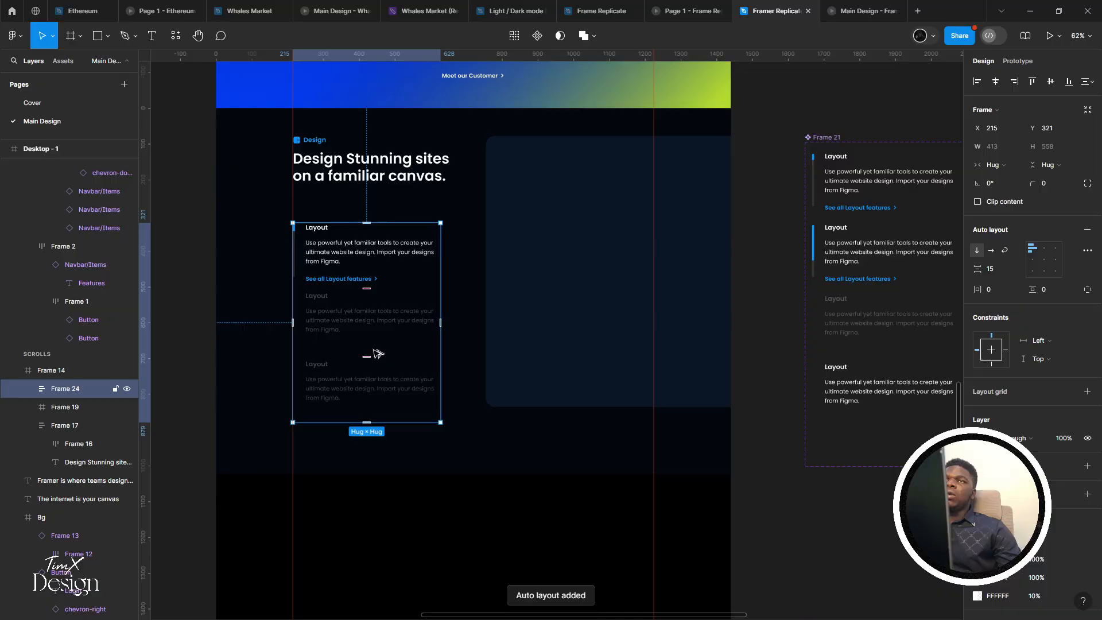
key(alt+Tab)
key(alt+Tab)
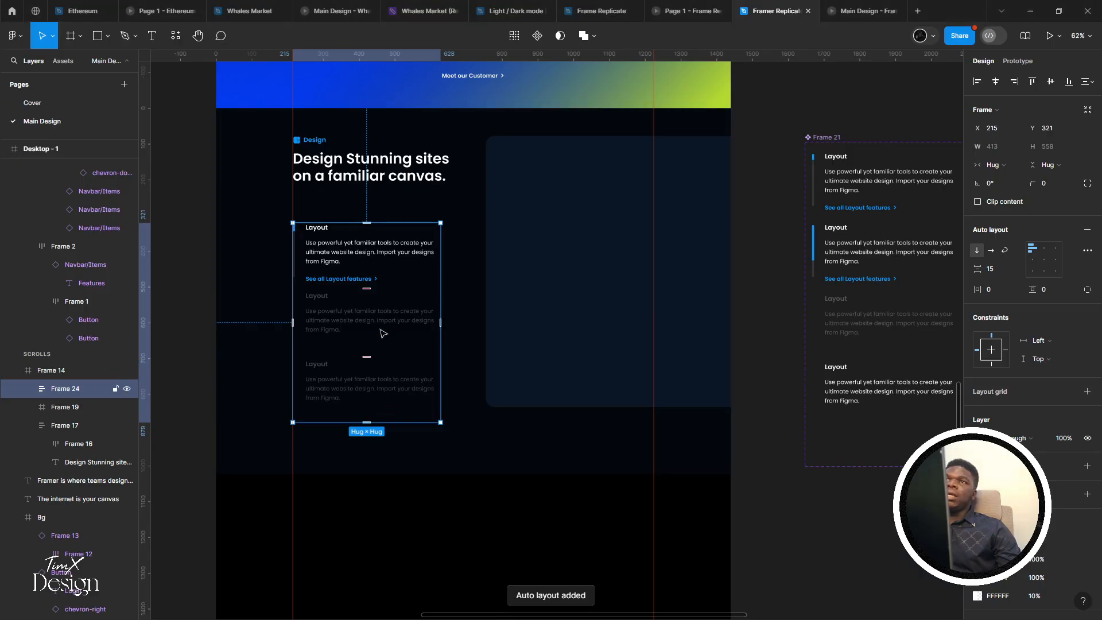
drag(380, 328, 381, 314)
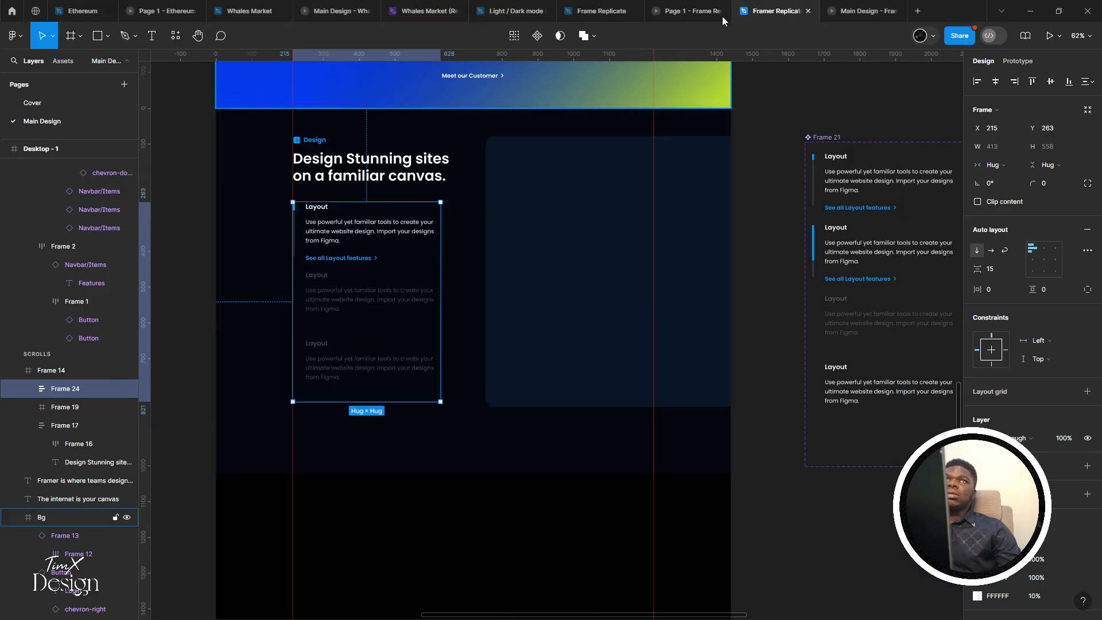
Preview the Design section in the prototype to test the hover effect on the Layout items
key(ctrl+alt+Return)
scroll(415, 396, down, 2)
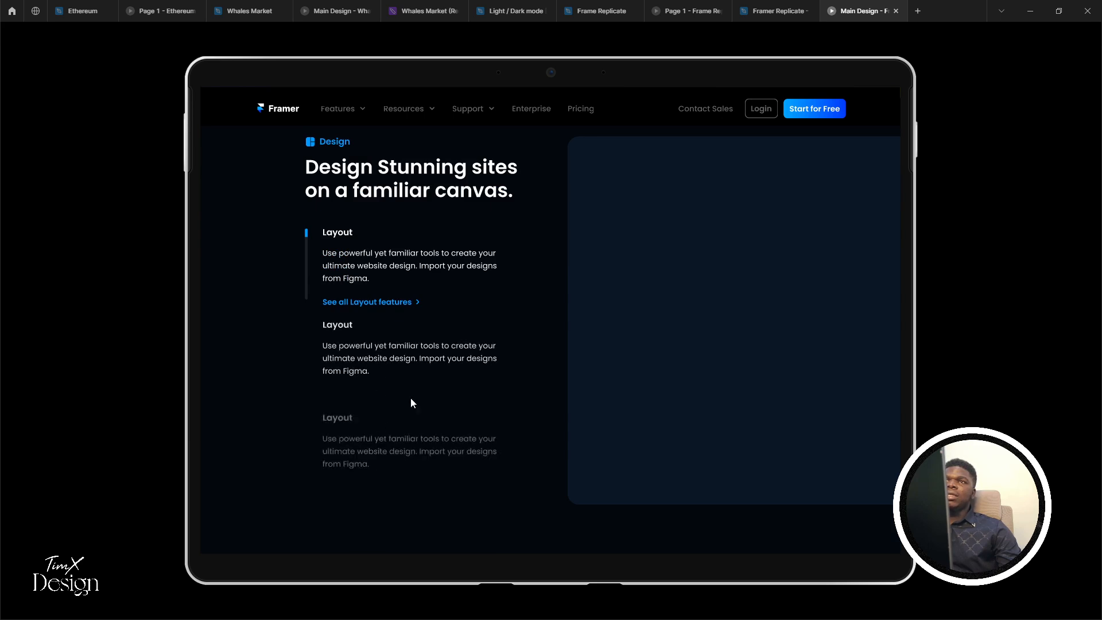
click(775, 11)
scroll(393, 319, up, 1)
scroll(393, 319, right, 1)
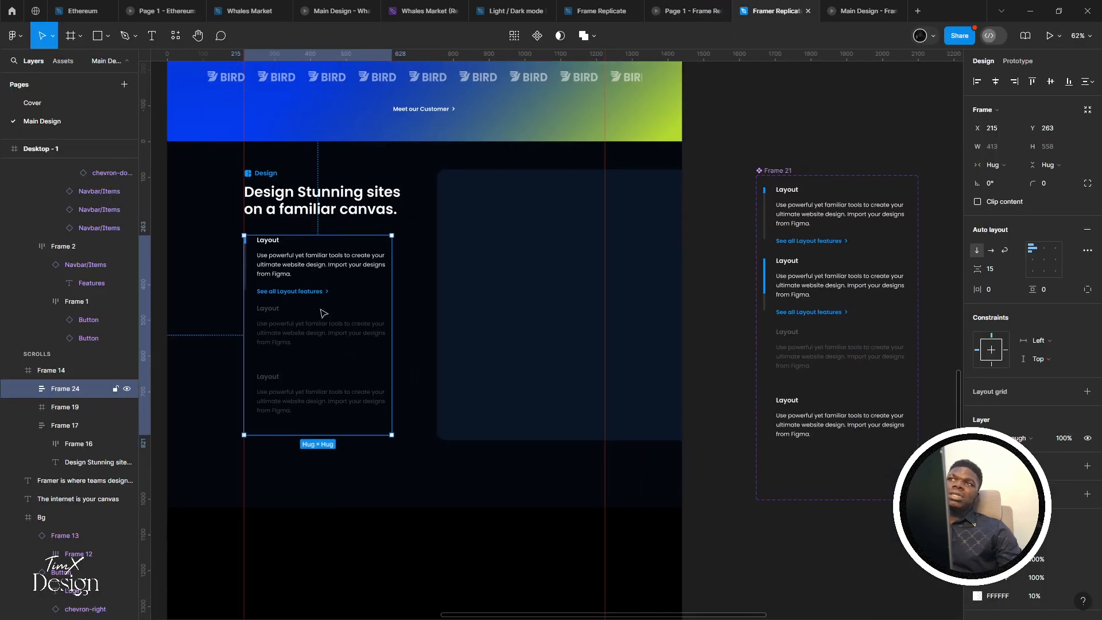
Set the Default variant's While hovering Smart animate duration to 300 ms and test the hover in the prototype
double_click(312, 363)
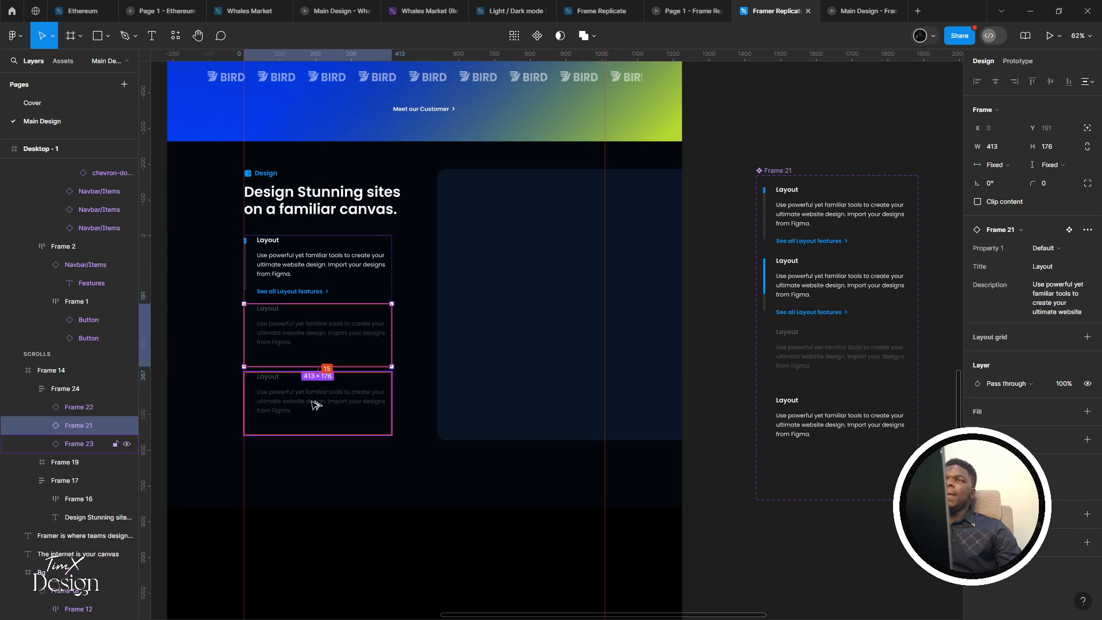
key(Escape)
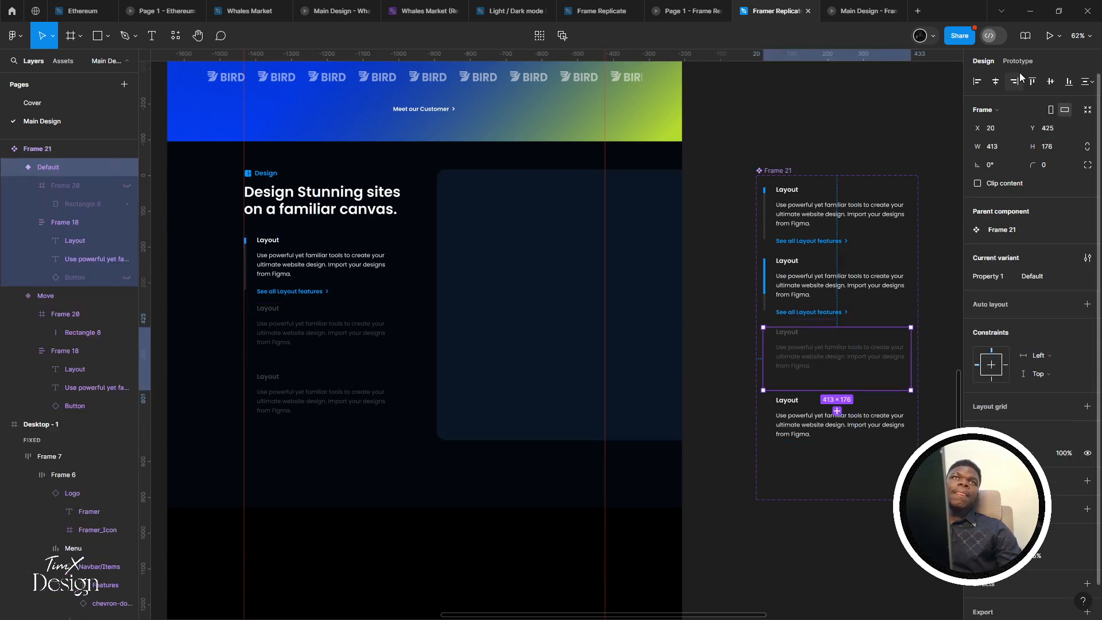
click(1017, 61)
click(998, 110)
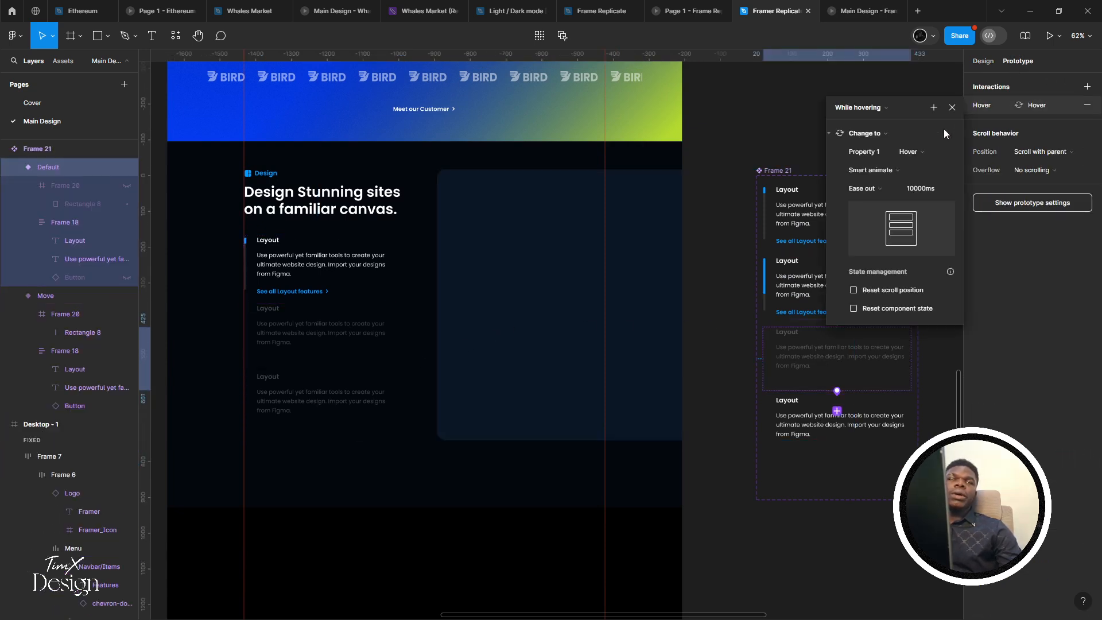
click(893, 168)
click(897, 170)
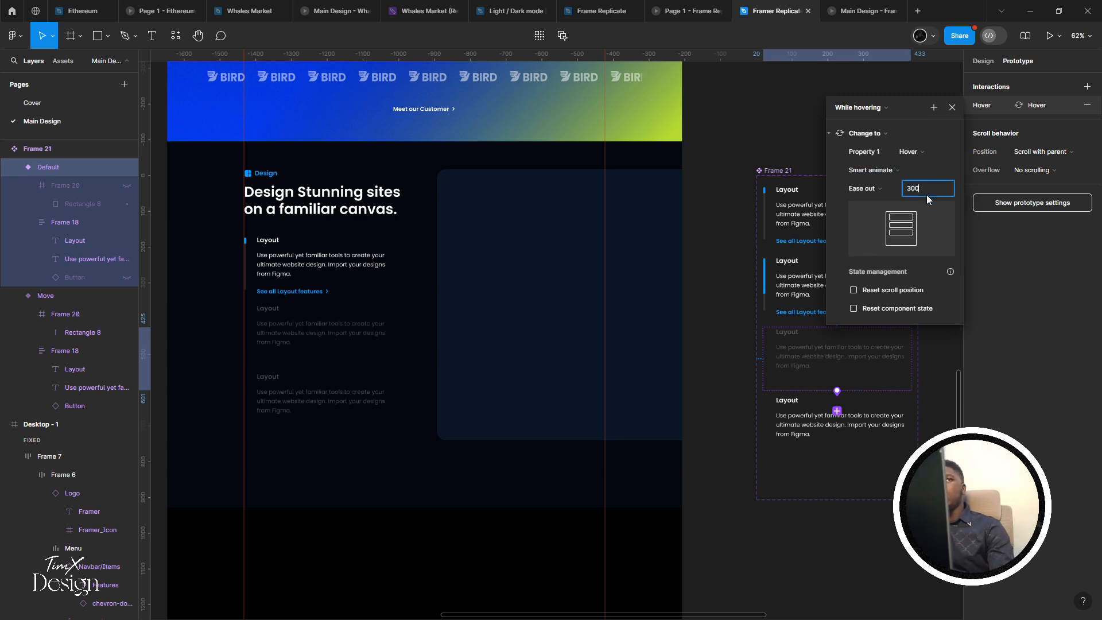
click(864, 11)
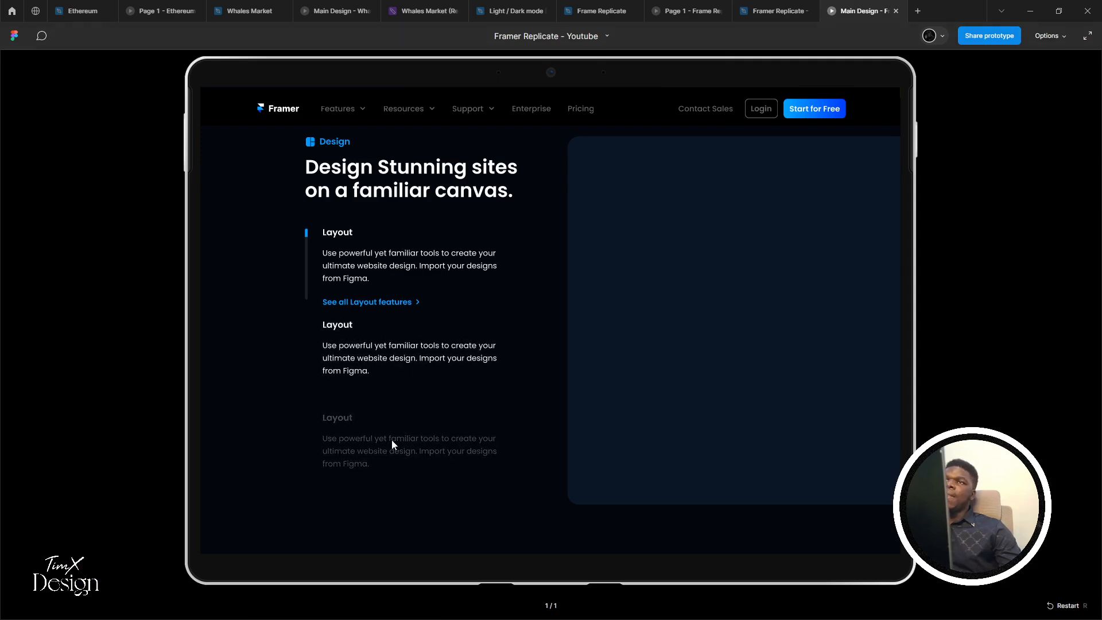
click(799, 11)
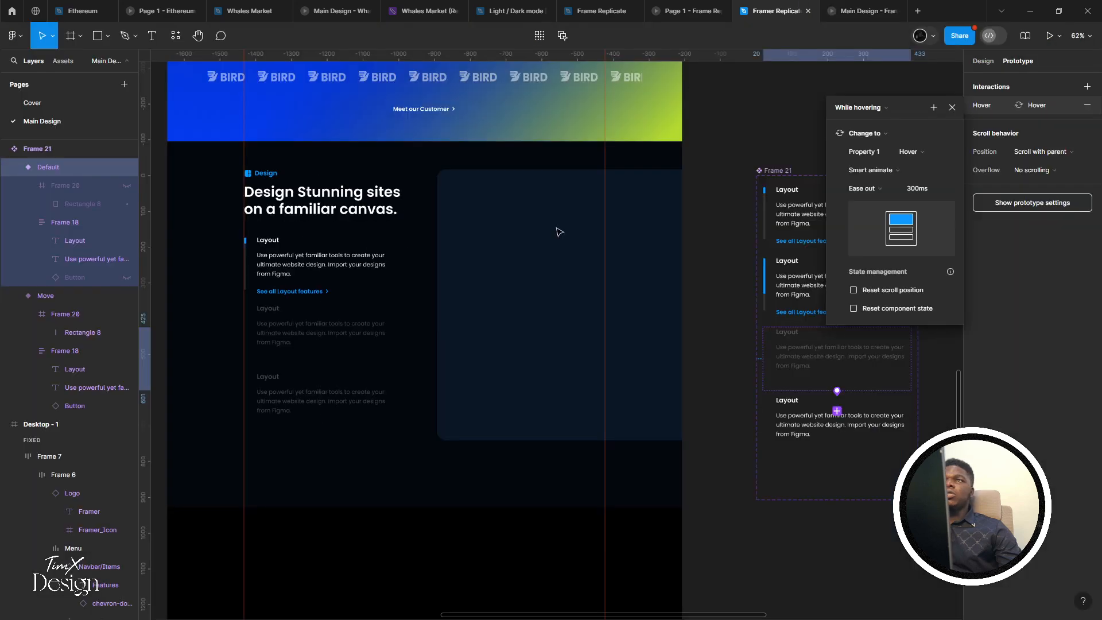
Inspect the middle dimmed Layout instance and the spacing around its inner text frame in the Design section
click(290, 375)
click(310, 352)
scroll(327, 339, up, 5)
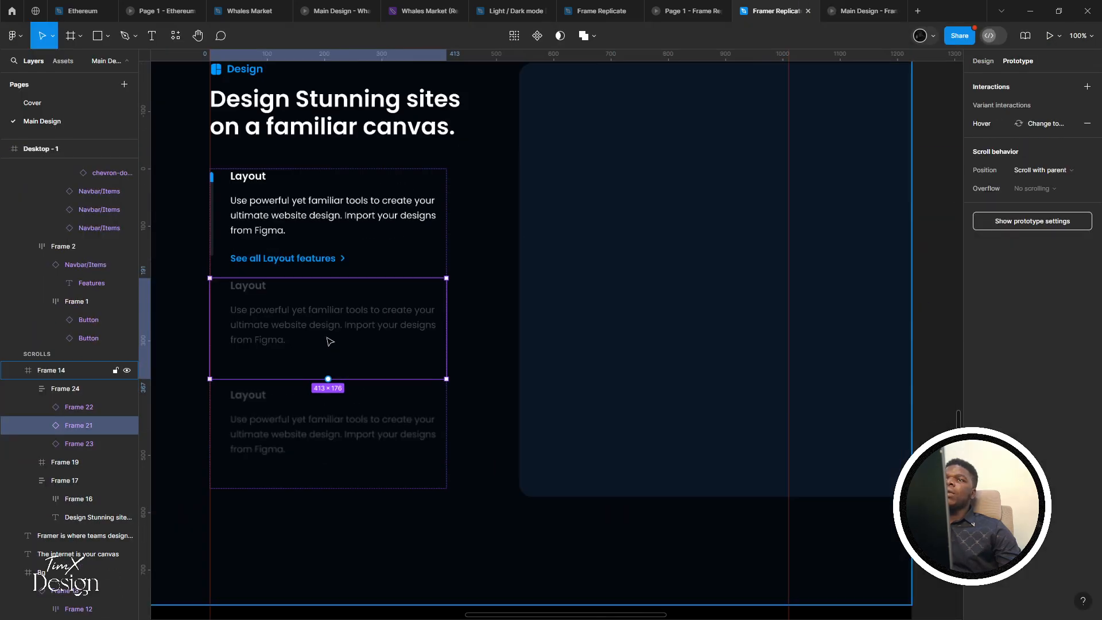
click(982, 60)
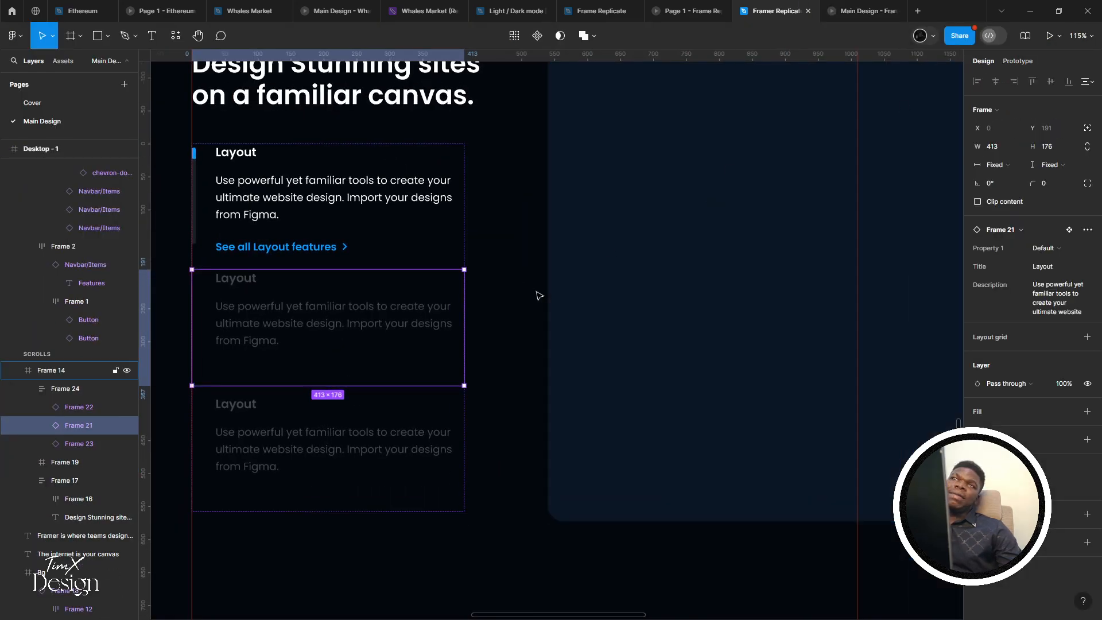
scroll(674, 277, left, 1)
scroll(675, 277, up, 1)
scroll(467, 317, left, 3)
scroll(467, 317, down, 1)
double_click(463, 317)
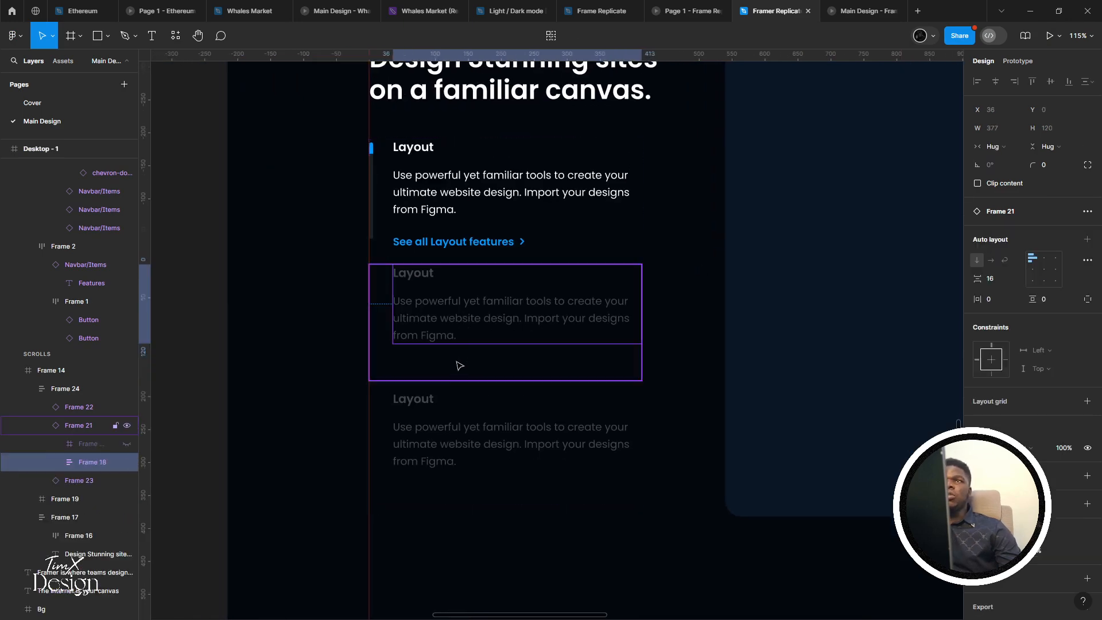
scroll(459, 368, up, 2)
scroll(459, 368, right, 1)
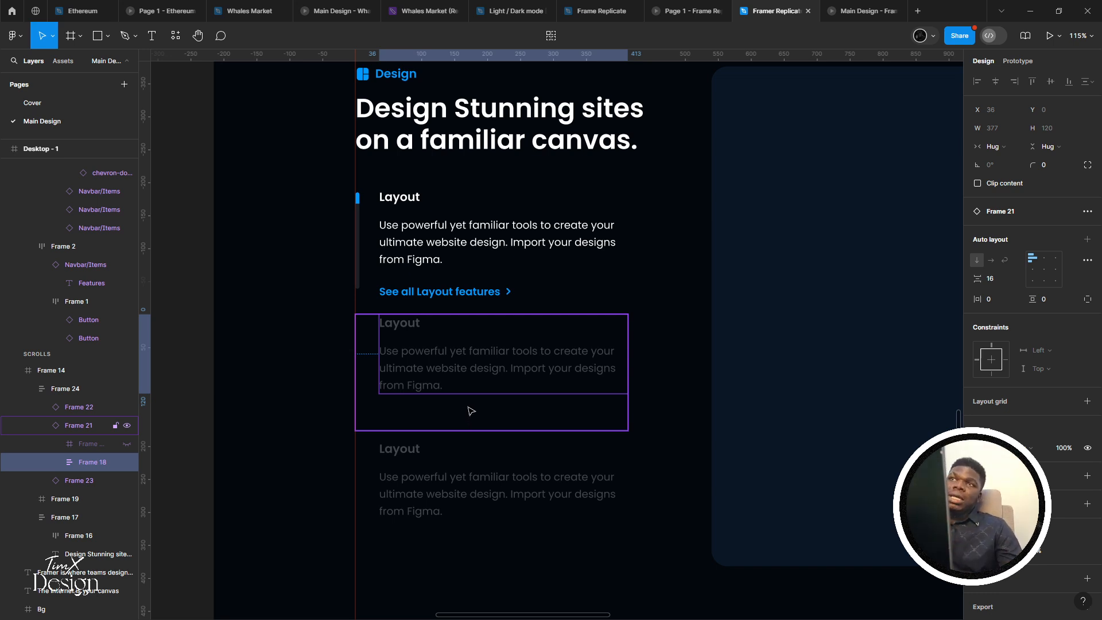
Reduce the height of the Default and Hover variants together to 127 so they fit closer to their text
click(419, 405)
click(425, 383)
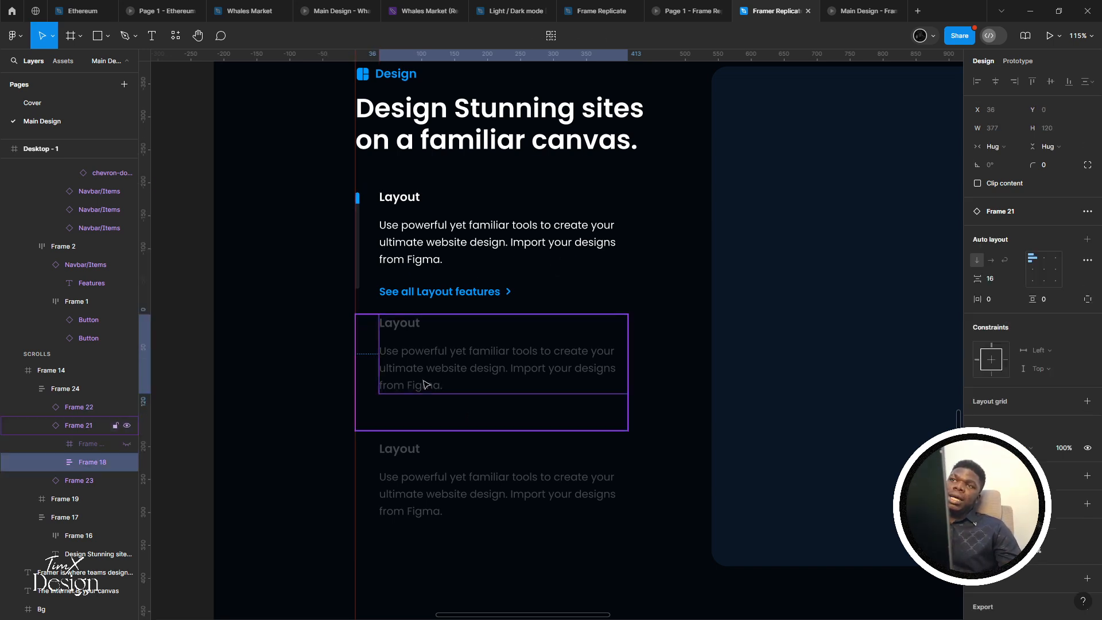
key(alt)
drag(461, 425, 376, 374)
scroll(393, 374, down, 3)
drag(739, 358, 491, 390)
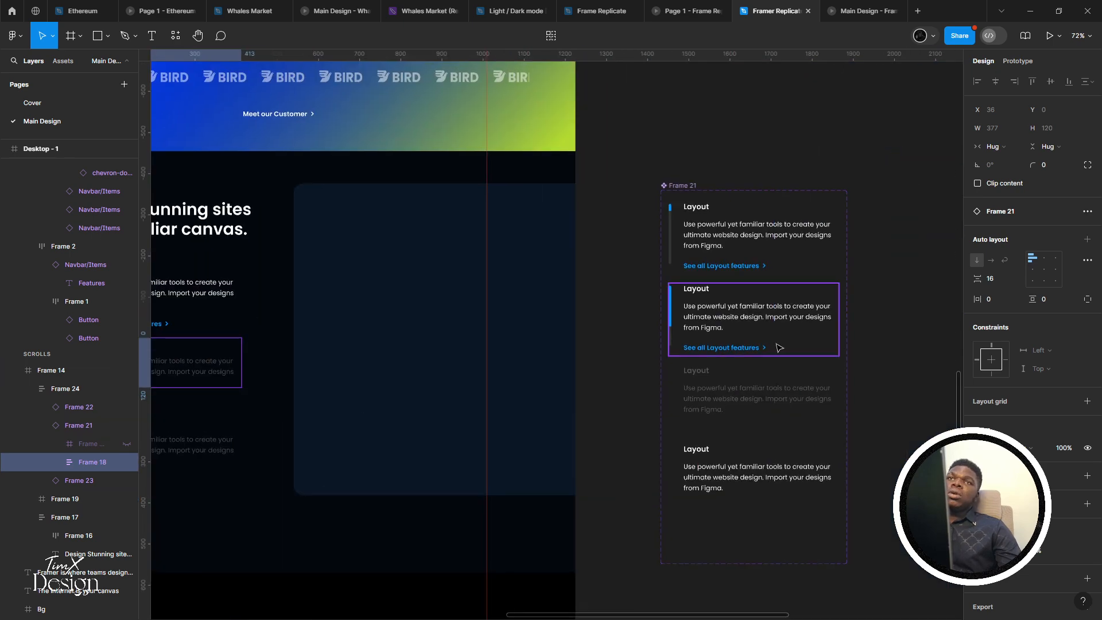
click(739, 399)
shift+click(751, 472)
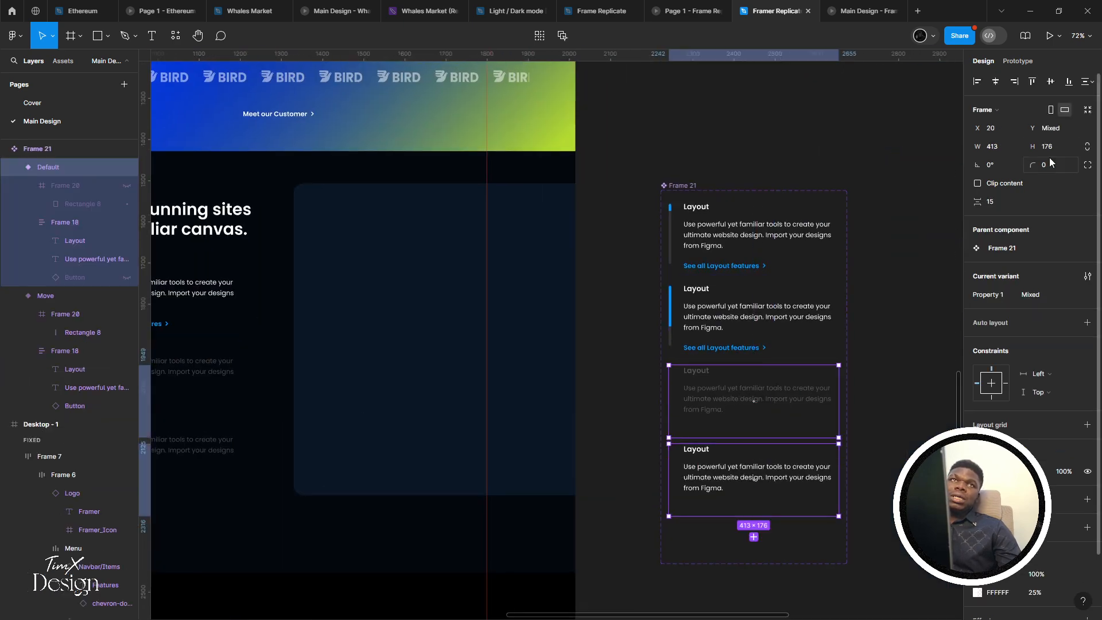
click(1086, 110)
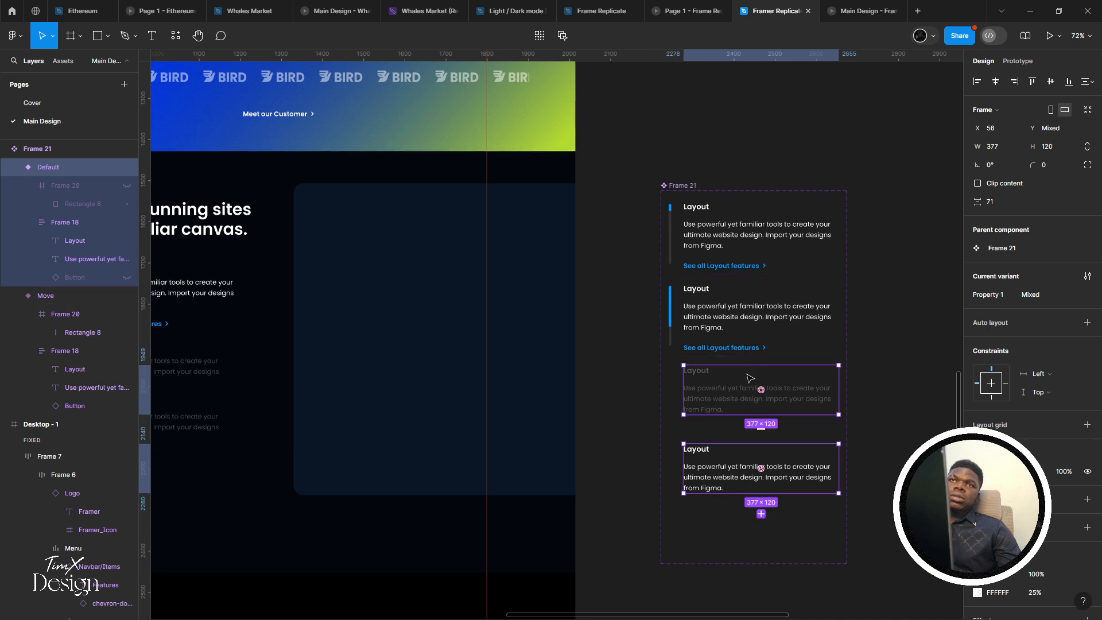
key(ctrl+z)
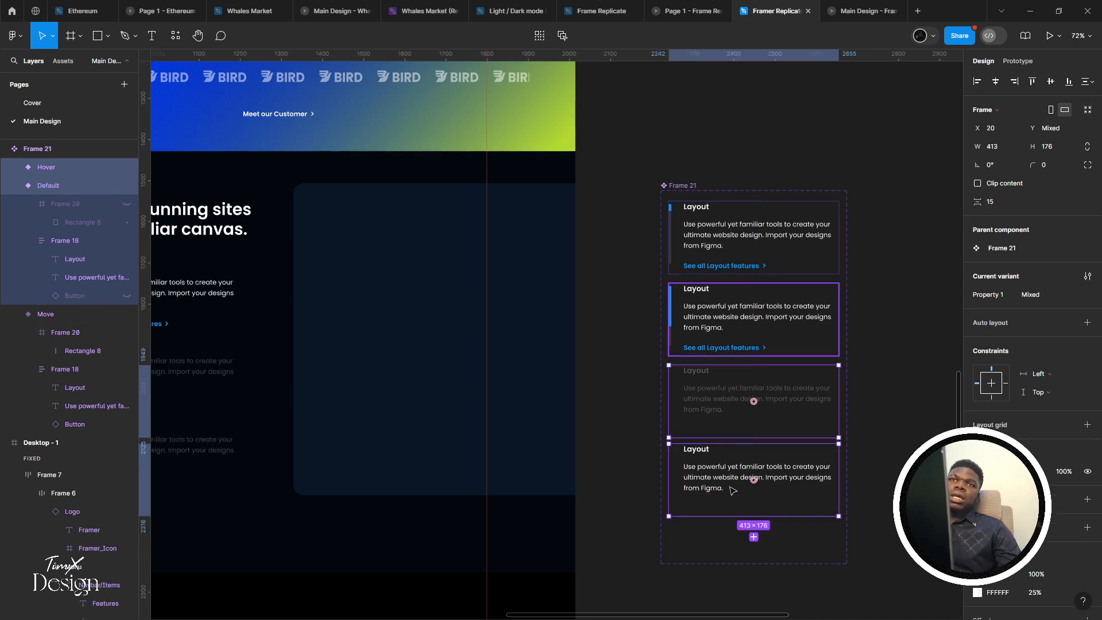
drag(744, 501, 741, 497)
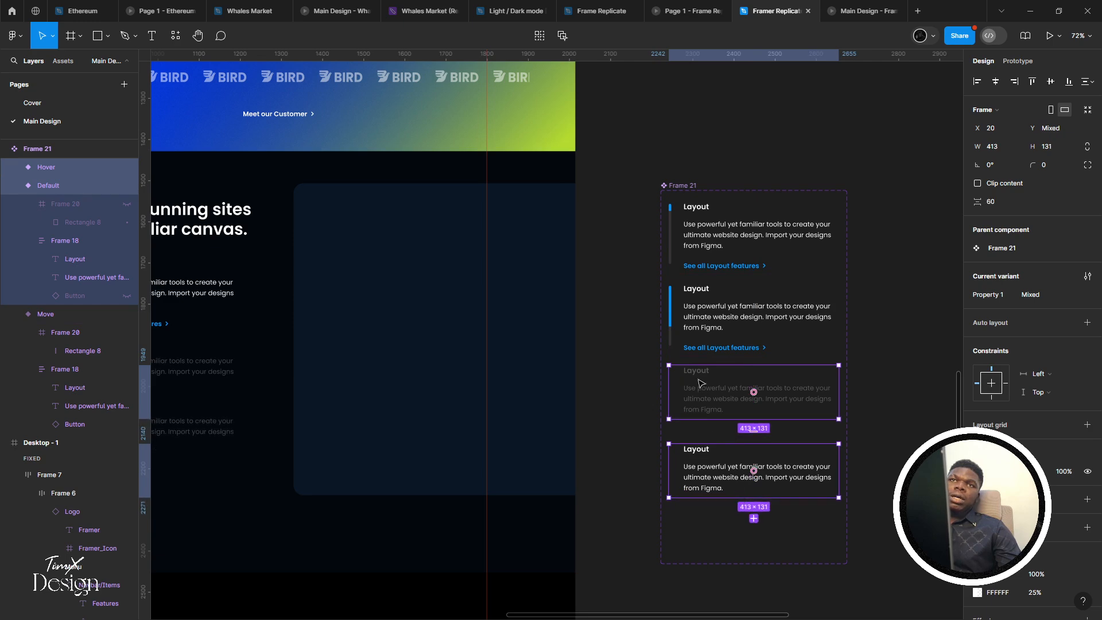
scroll(700, 384, up, 5)
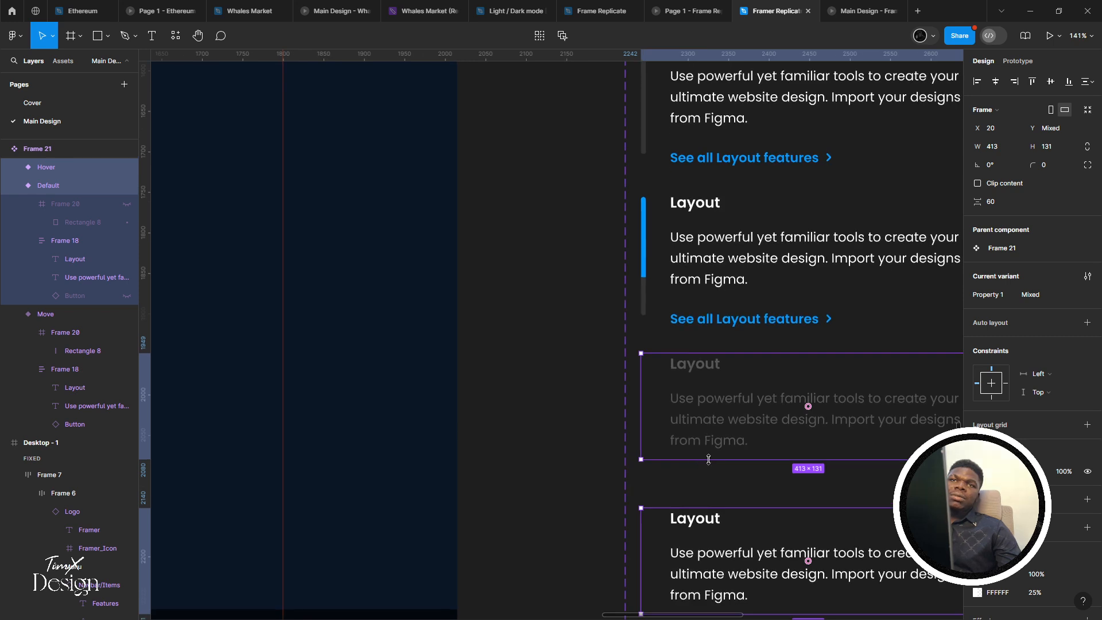
drag(708, 459, 706, 456)
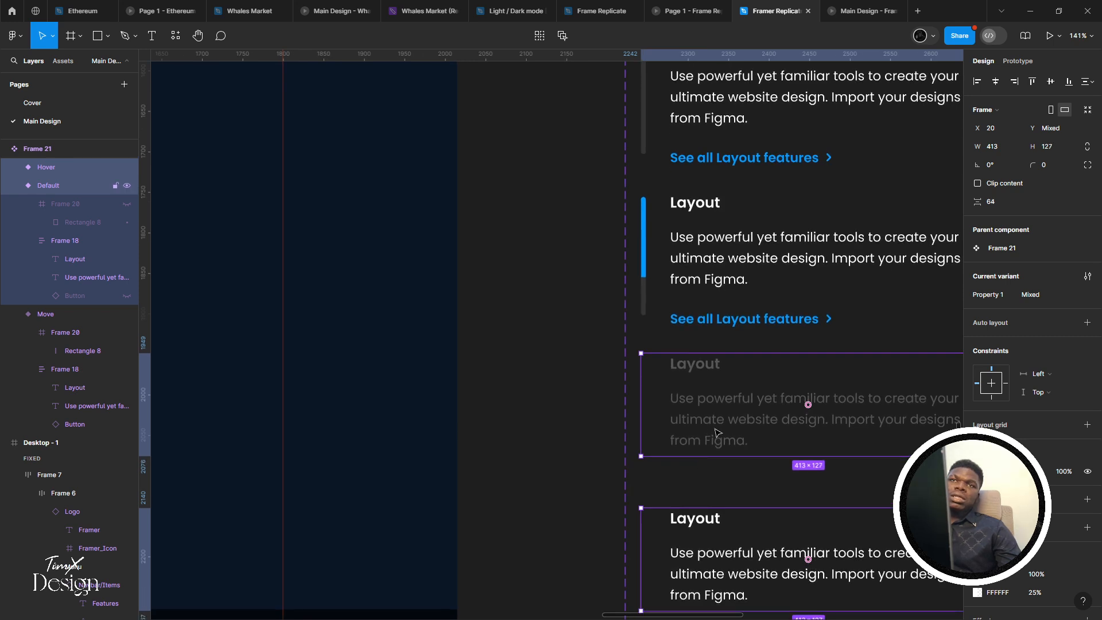
Fine-tune the shared height of the Default and Hover variants by raising their lower edges closer to the text frame
click(714, 432)
click(699, 457)
scroll(699, 457, down, 3)
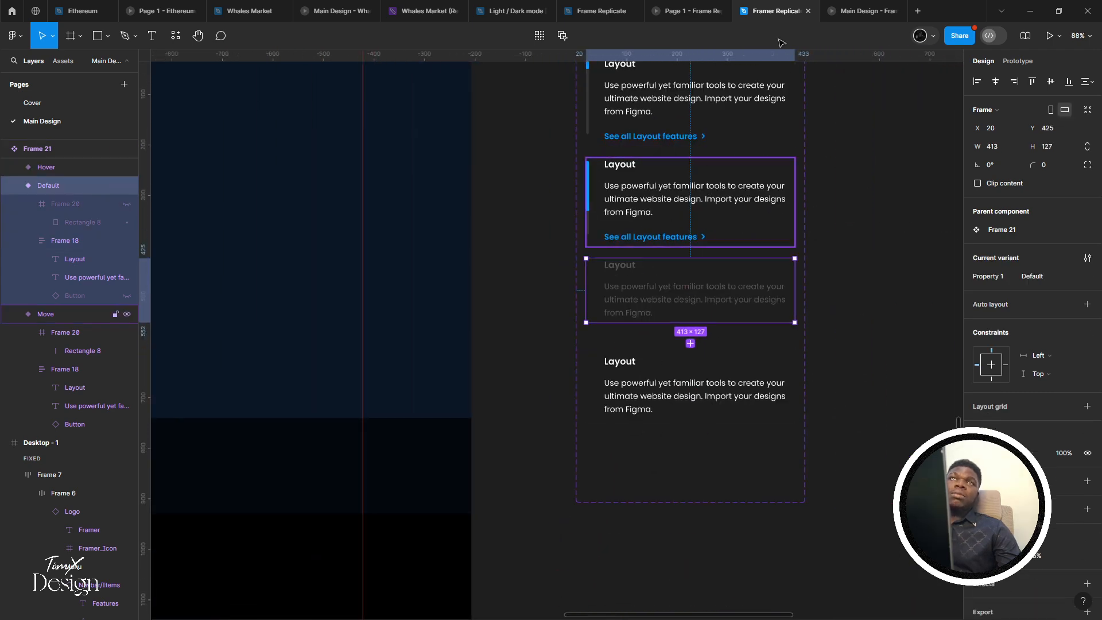
click(649, 291)
scroll(647, 299, up, 3)
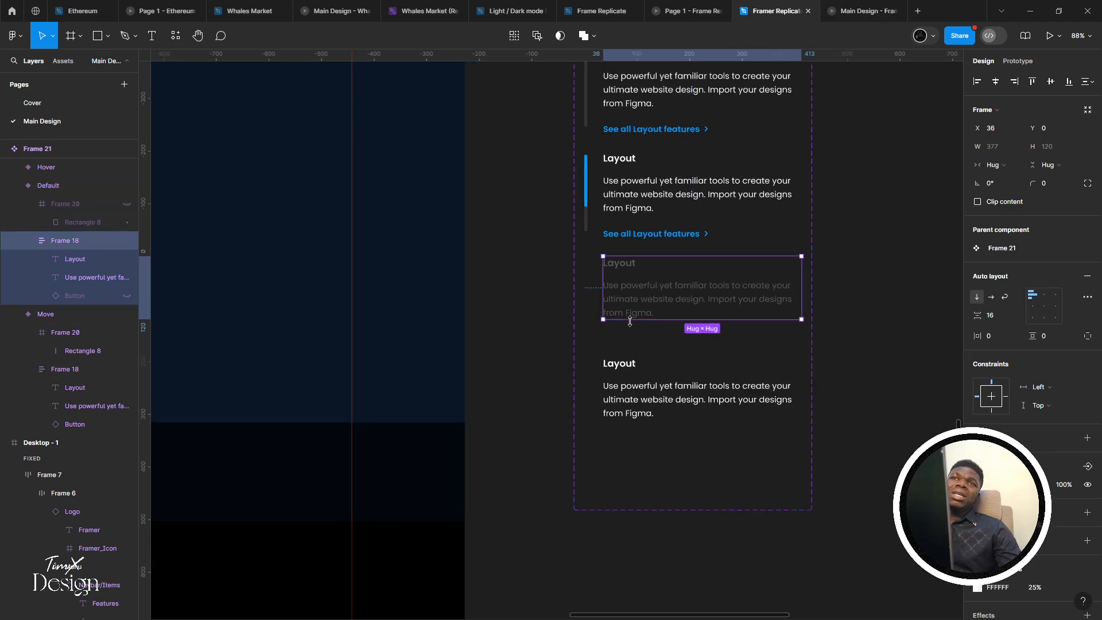
scroll(634, 410, up, 3)
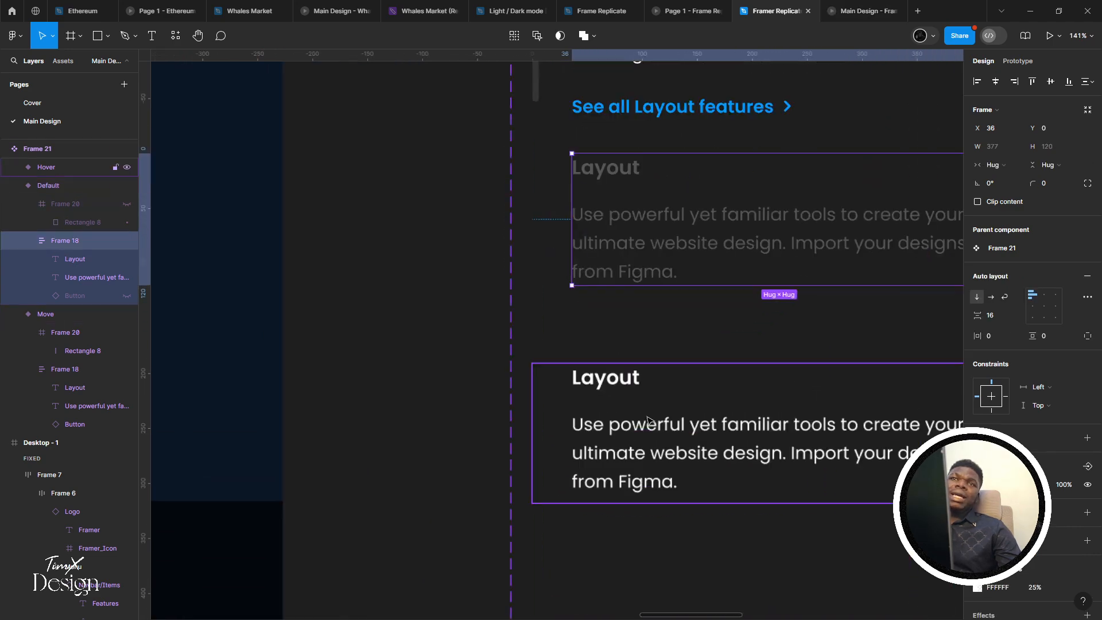
shift+click(646, 464)
scroll(647, 464, up, 10)
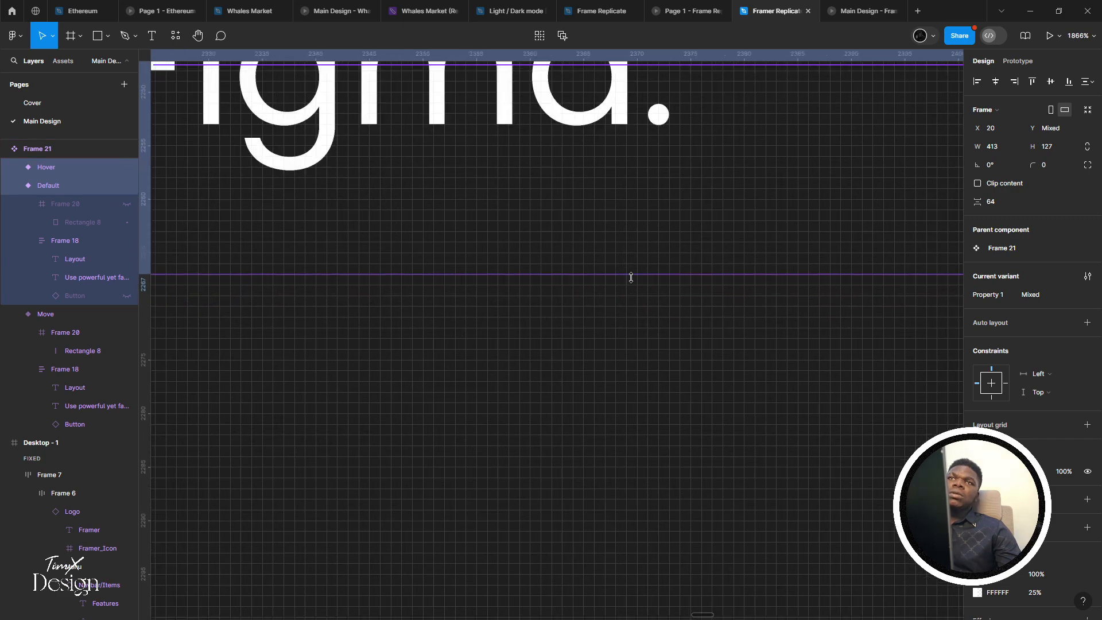
drag(630, 277, 626, 266)
click(580, 270)
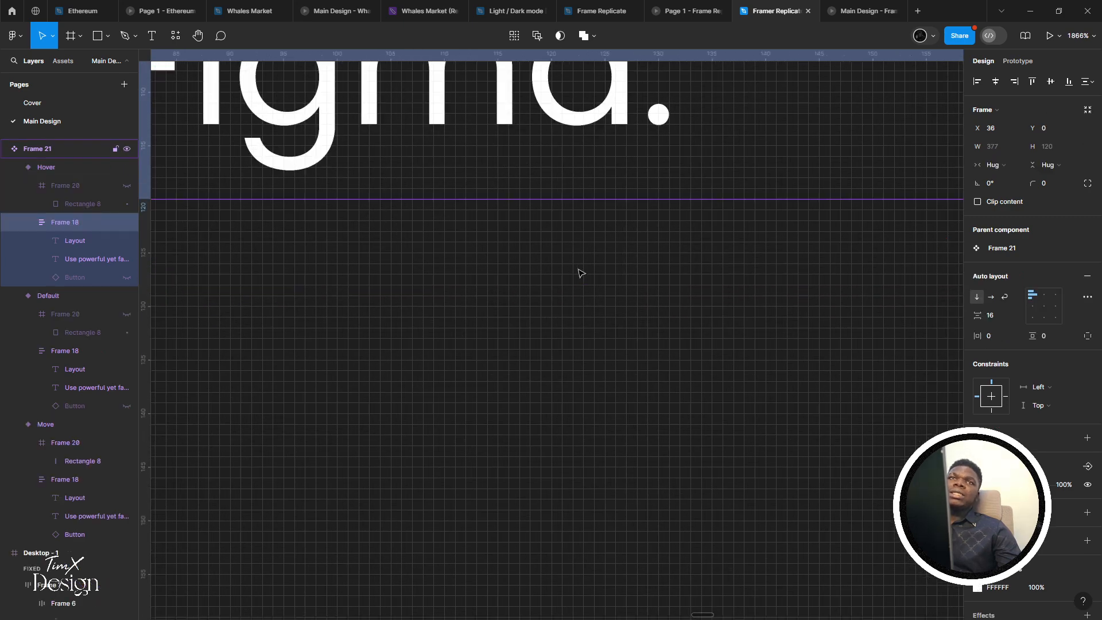
Preview the Design section in the prototype to check the spacing and hover of the stacked Layout items
scroll(580, 270, down, 6)
scroll(636, 320, down, 10)
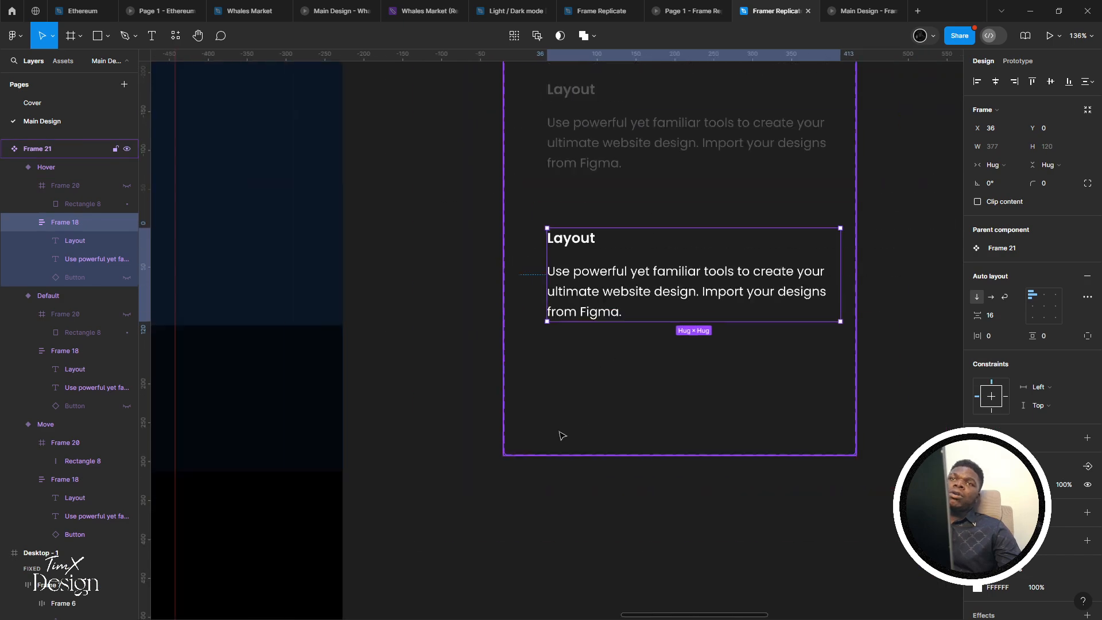
scroll(457, 451, up, 3)
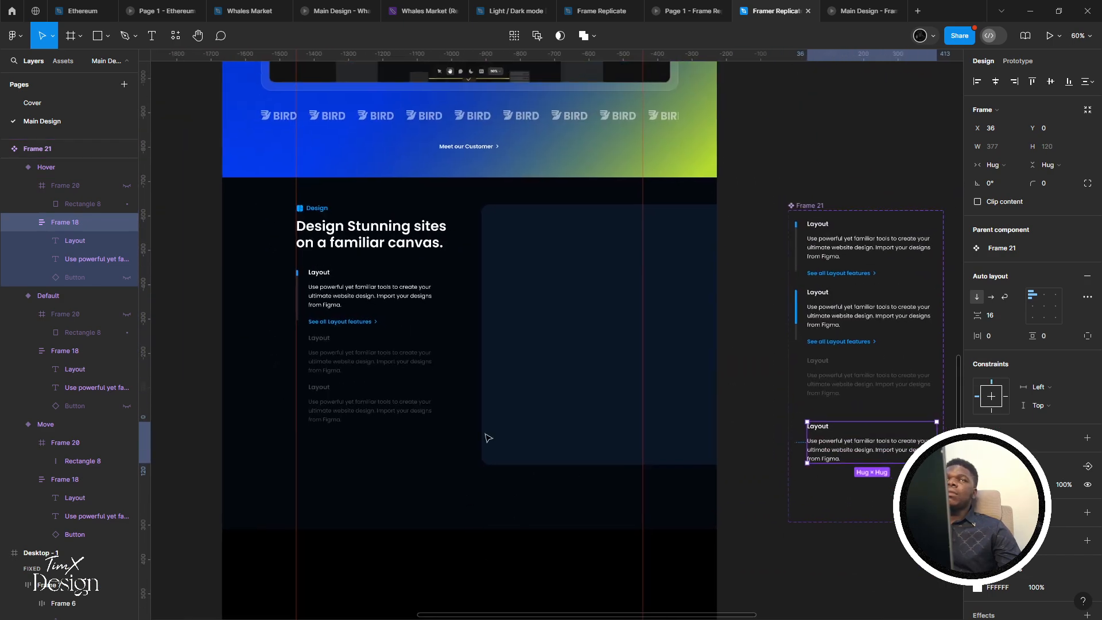
click(863, 11)
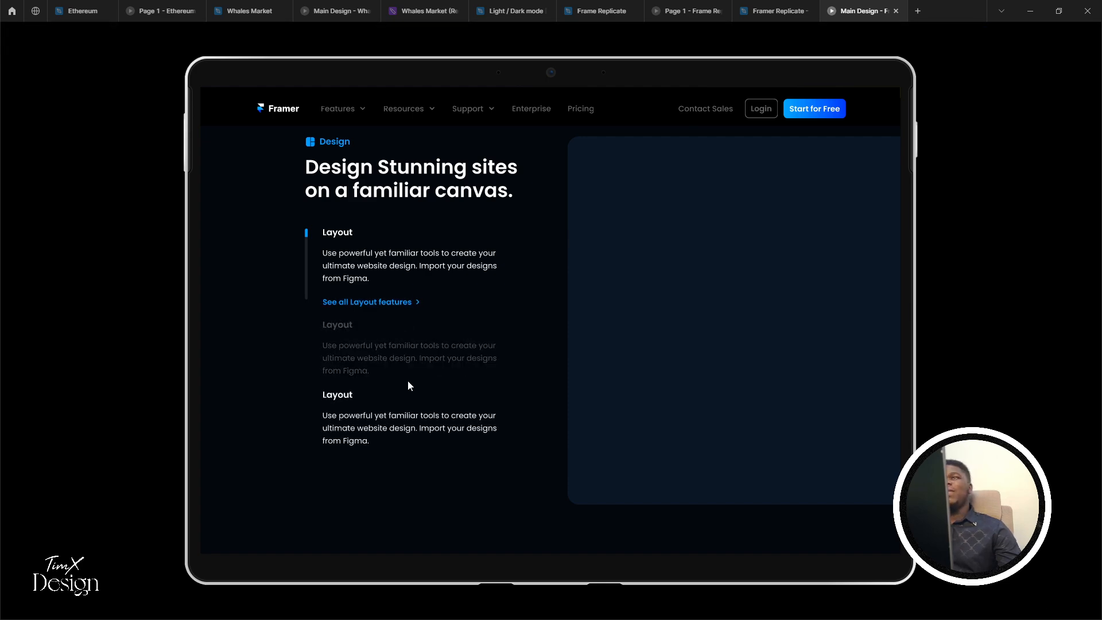
click(781, 7)
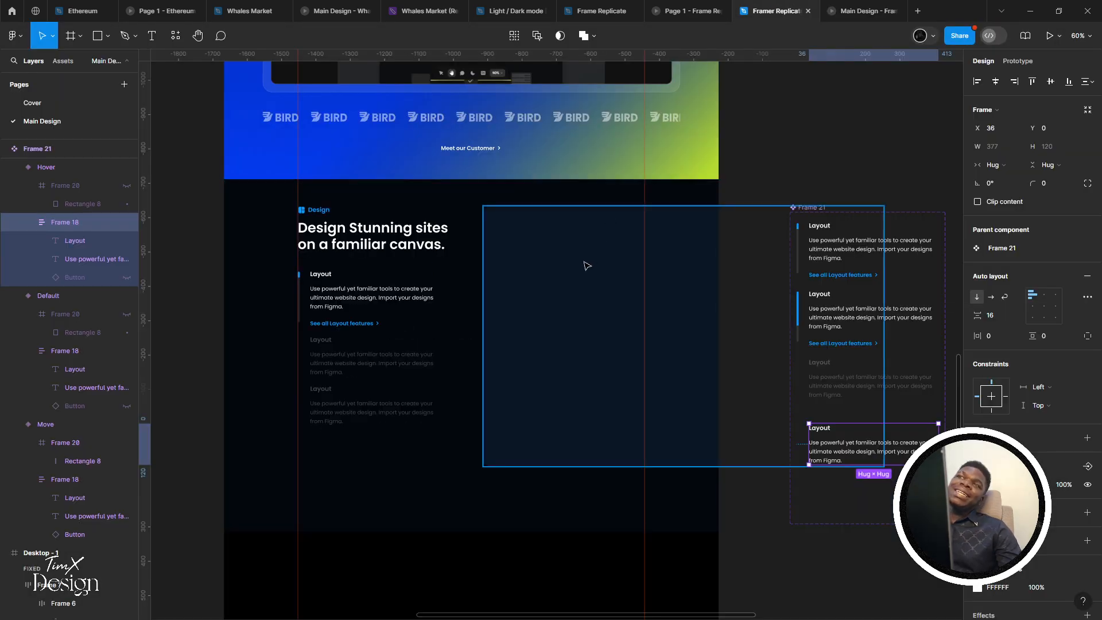
Reduce the height of the dark blue panel in the Design section to 743
scroll(584, 344, up, 2)
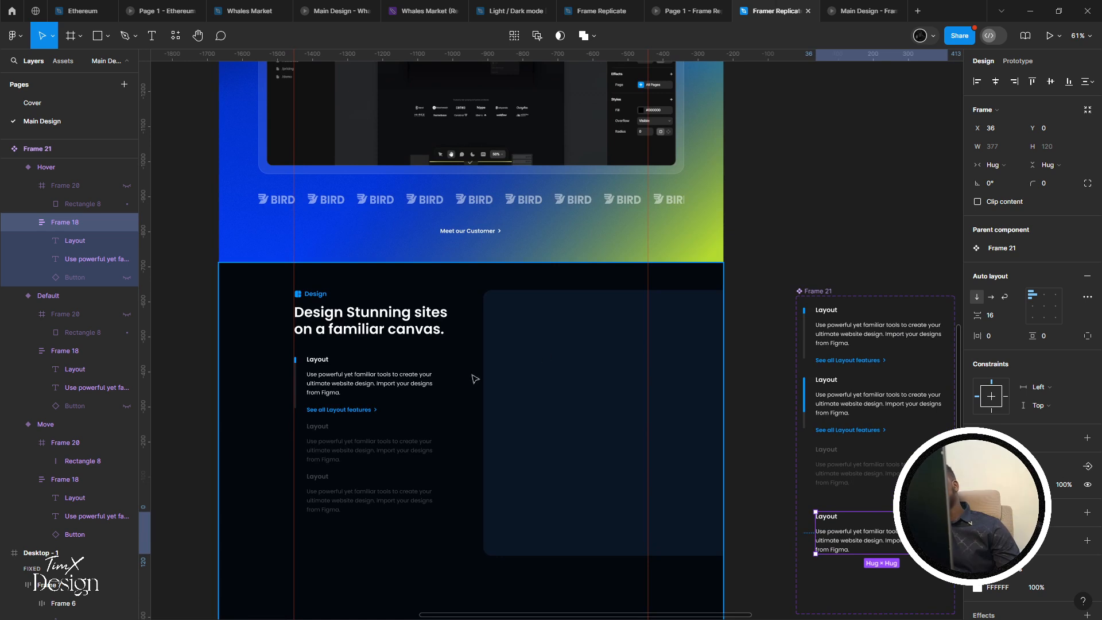
scroll(475, 378, down, 2)
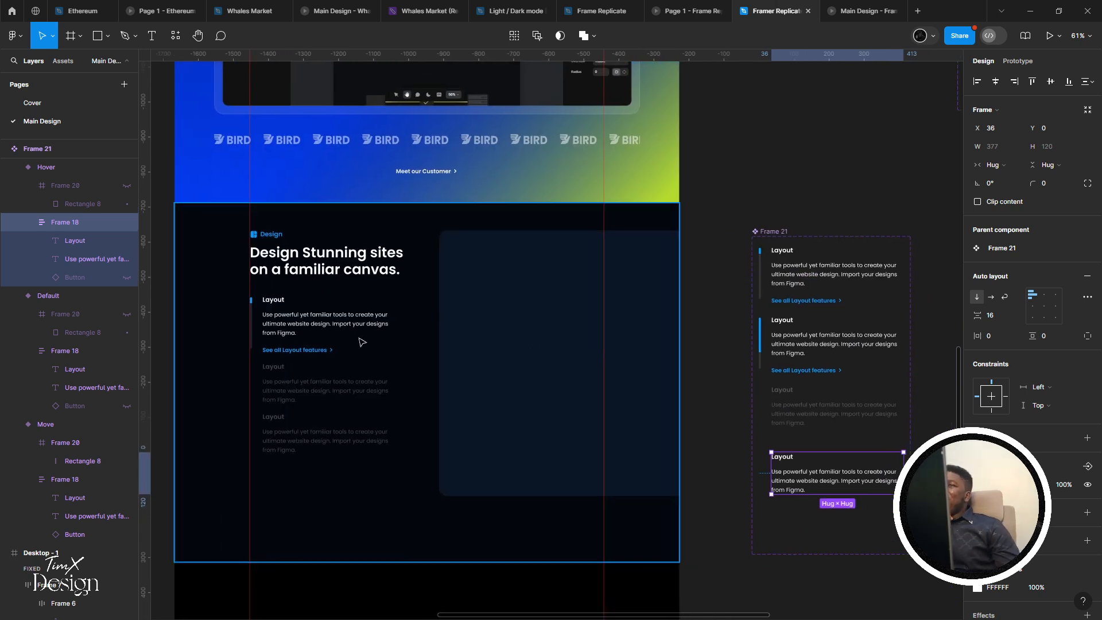
drag(364, 330, 329, 323)
double_click(330, 322)
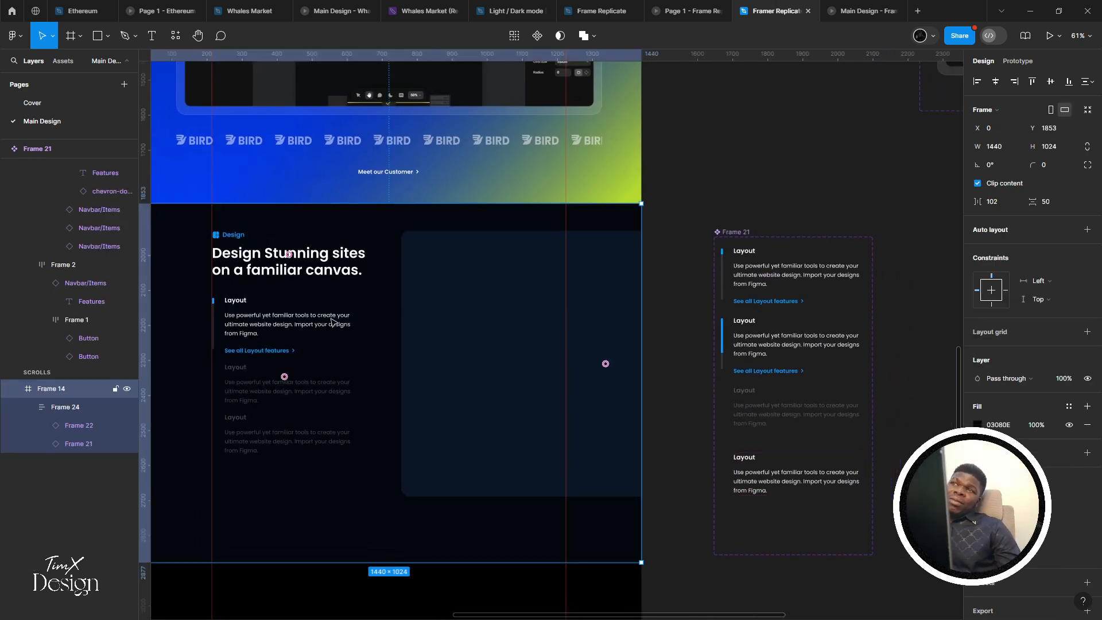
click(448, 317)
drag(451, 500, 446, 491)
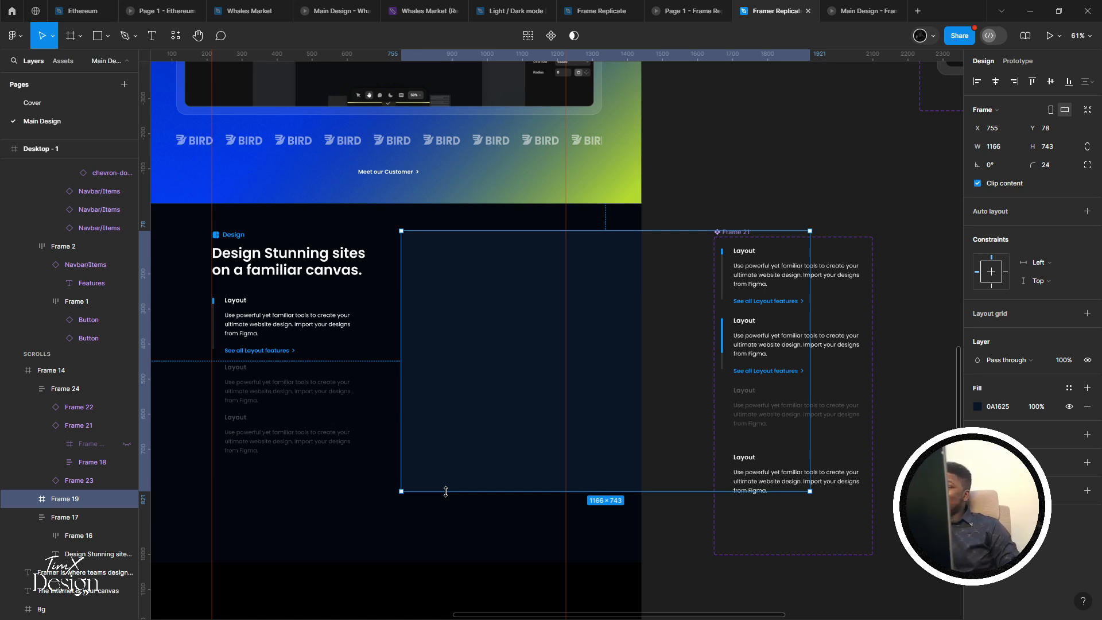
Move the Layout component set farther away from the desktop frame, to X 3158, Y 1948
scroll(396, 278, right, 3)
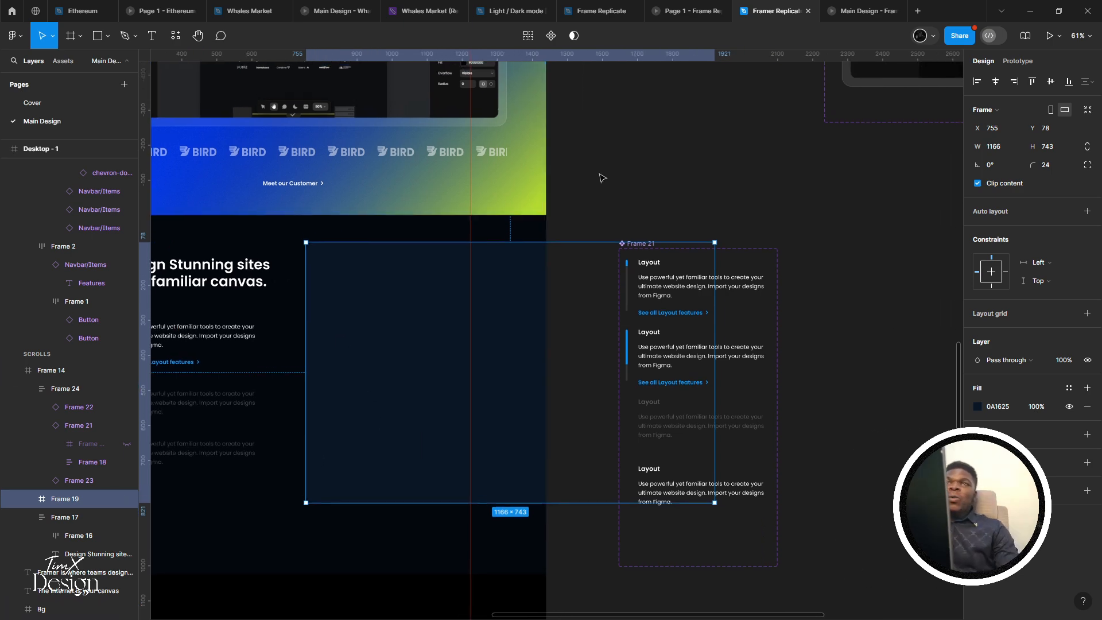
click(634, 206)
drag(629, 245, 729, 256)
scroll(728, 256, down, 3)
drag(729, 256, 530, 225)
key(ctrl+z)
Select the Design section frame and switch to the browser to compare it with the Design section on the Framer website
scroll(443, 387, left, 5)
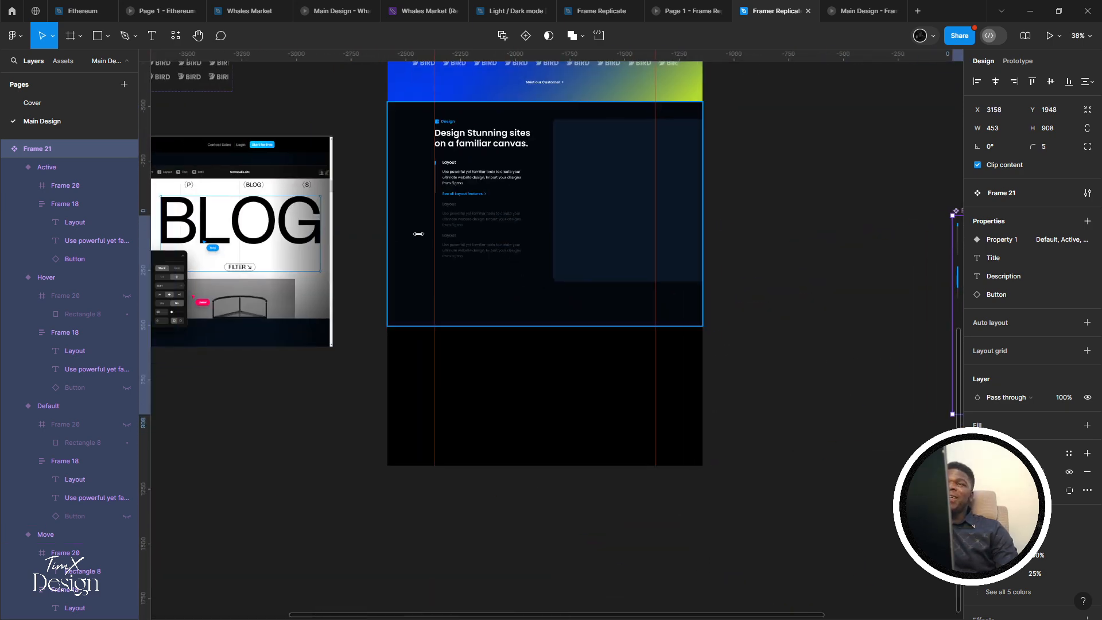
click(450, 278)
scroll(549, 320, right, 1)
scroll(550, 321, up, 1)
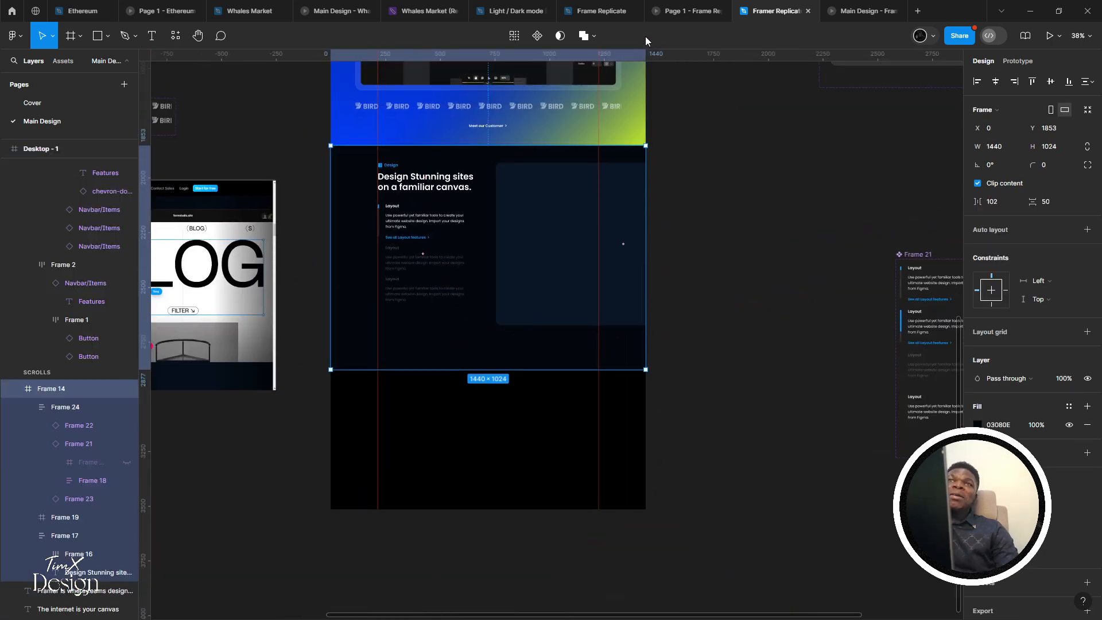
key(alt+Tab)
click(297, 385)
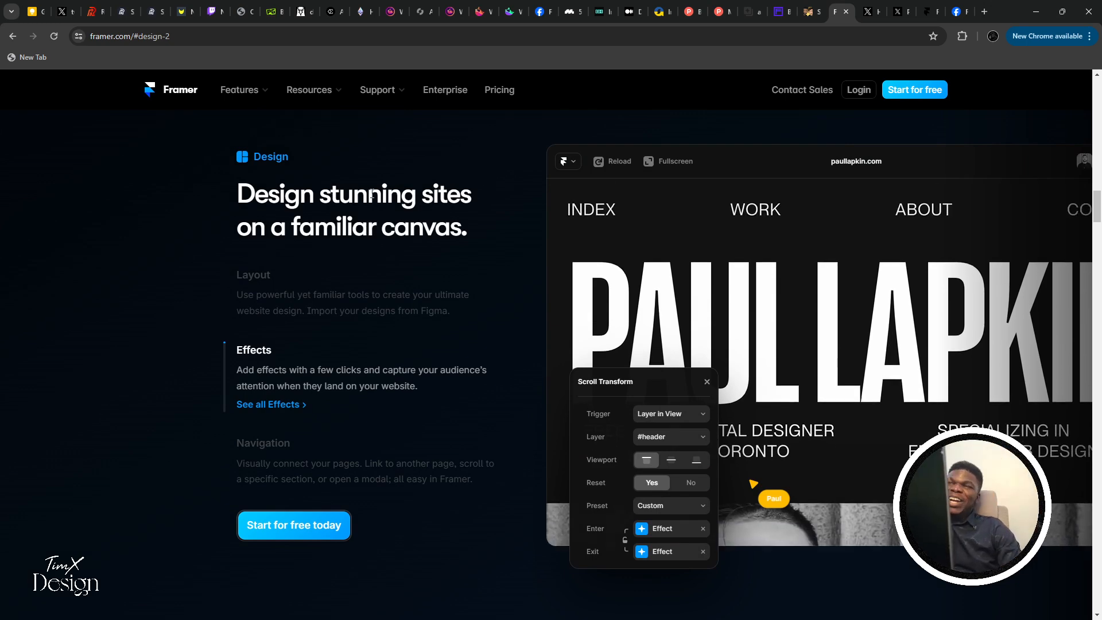
key(alt+Tab)
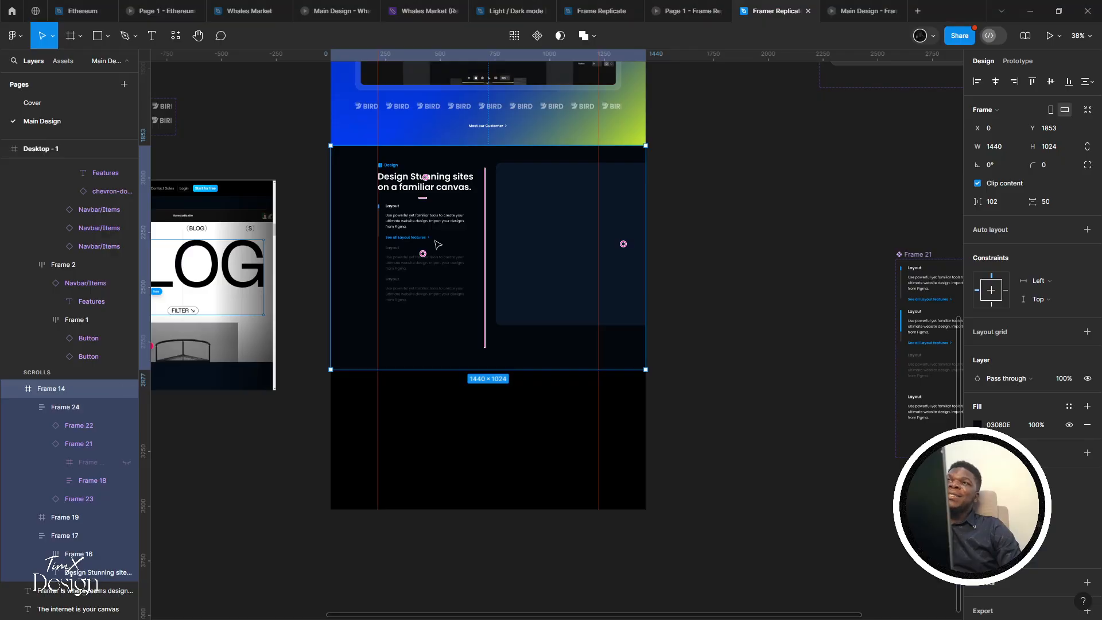
Turn the Design section frame into a component and move the Layout component set down to free canvas space
scroll(568, 172, up, 3)
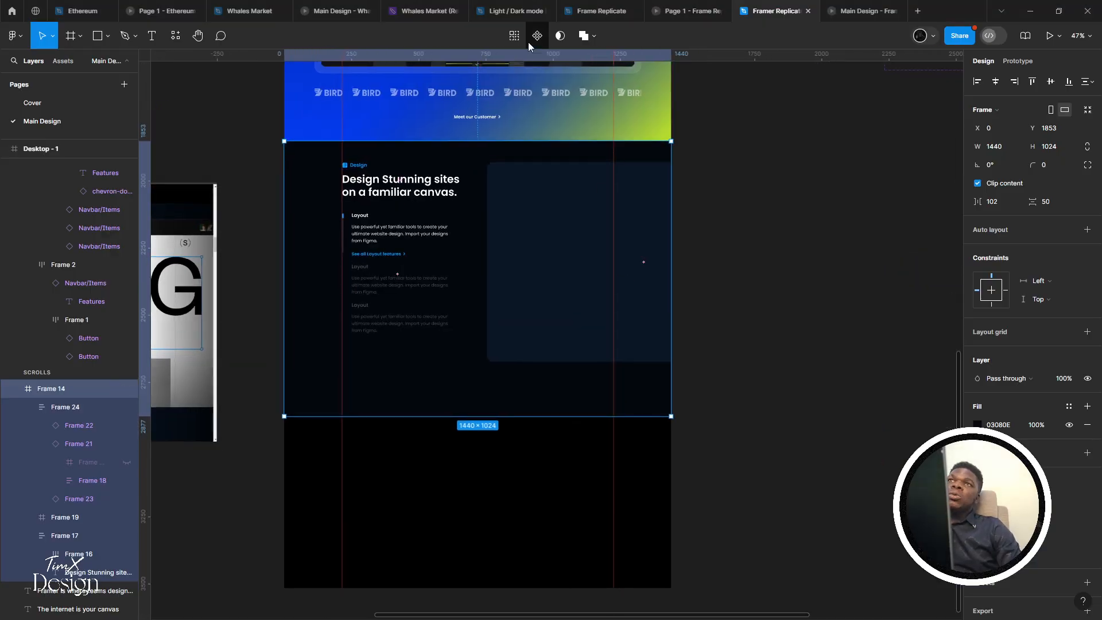
click(534, 38)
scroll(373, 140, right, 5)
scroll(485, 178, down, 5)
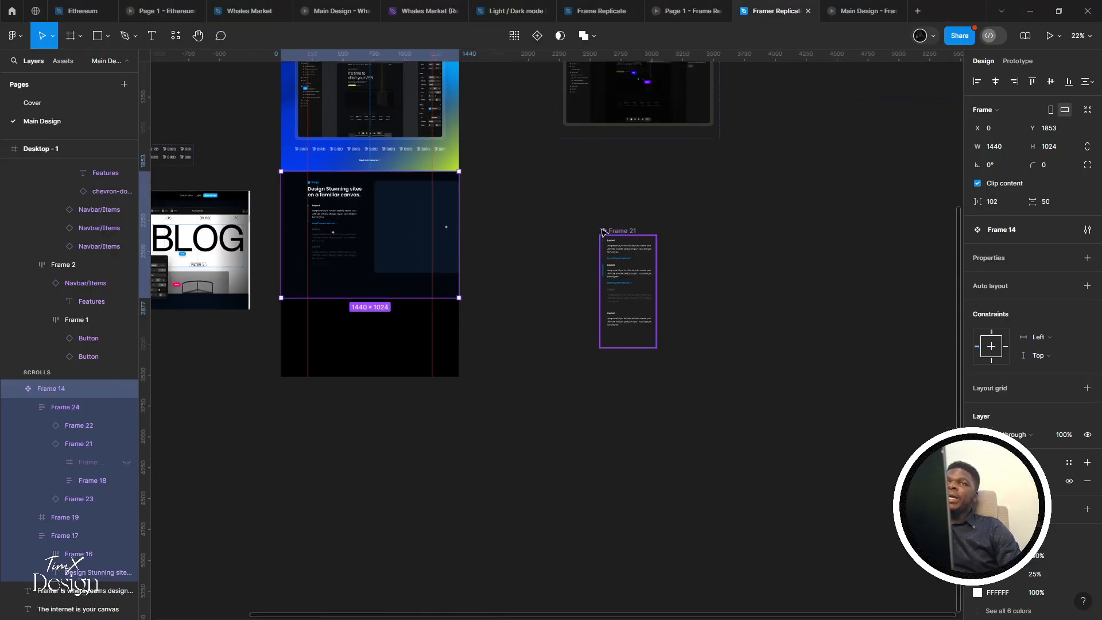
drag(602, 232, 668, 399)
scroll(327, 307, up, 2)
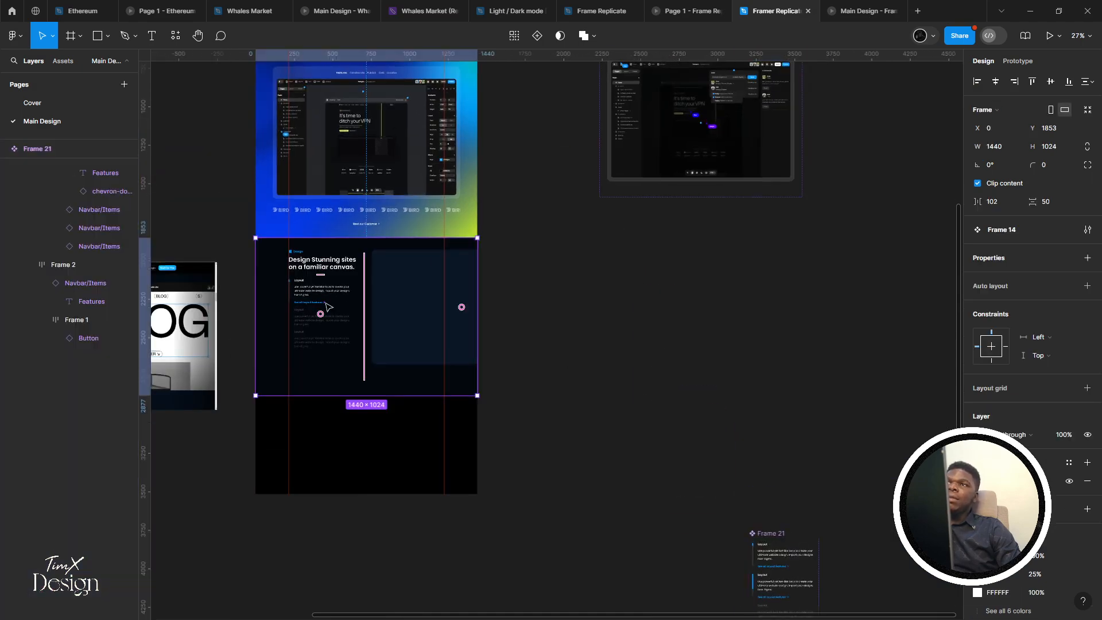
Move the Design section component out of the desktop frame onto the empty canvas at X 2296, Y 1429
scroll(328, 307, up, 1)
drag(326, 307, 595, 300)
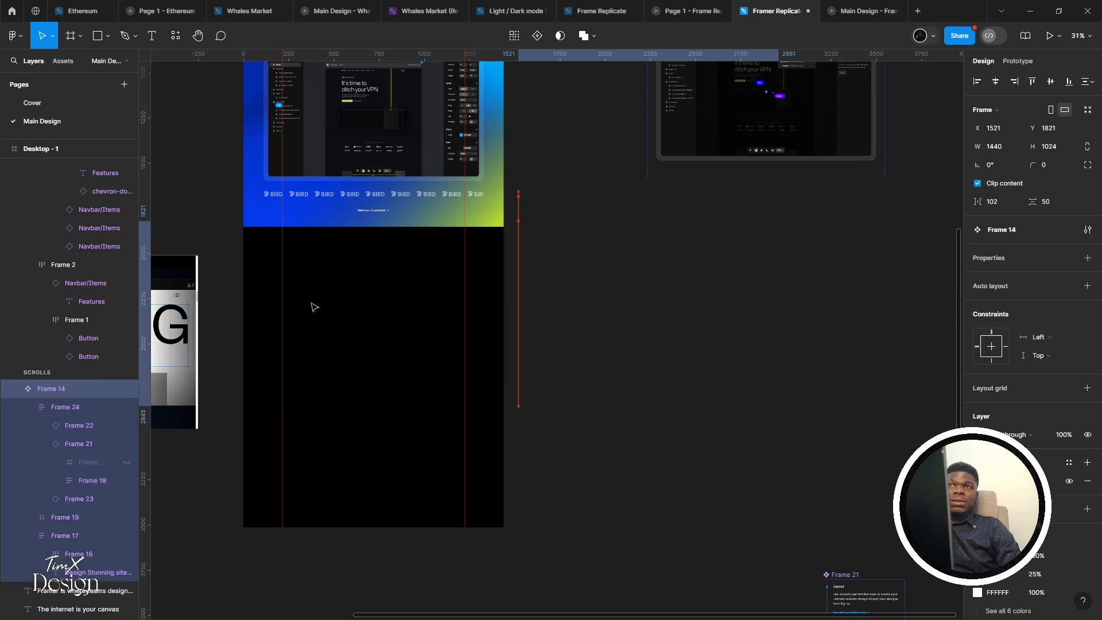
drag(311, 303, 618, 300)
drag(619, 179, 561, 53)
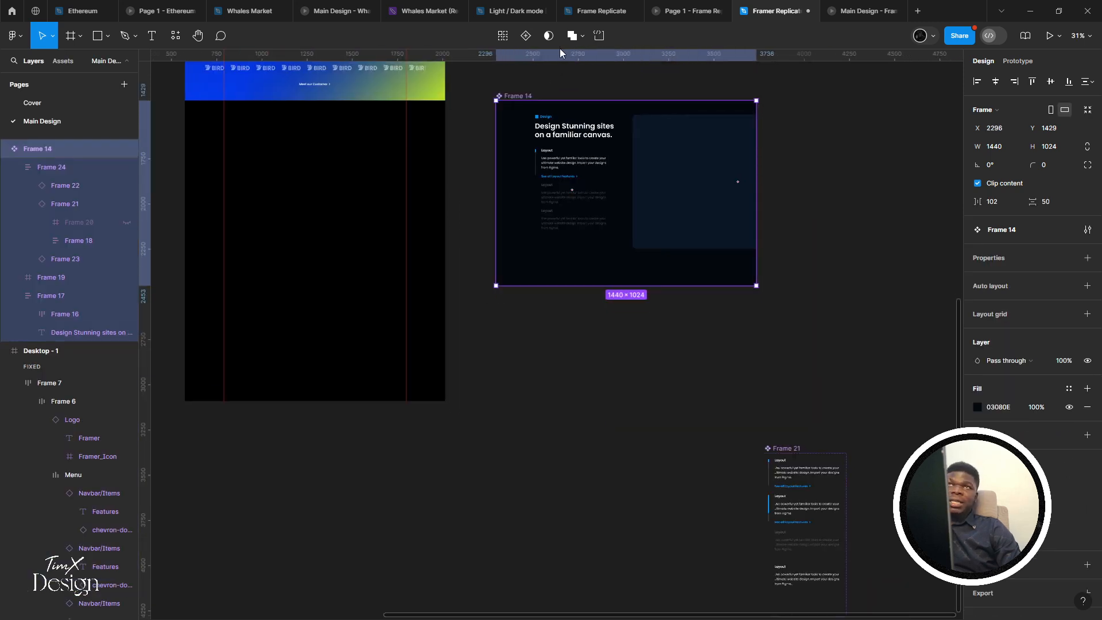
Try adding a second variant to the Design section component and shifting the Layout component set out of its way
click(523, 37)
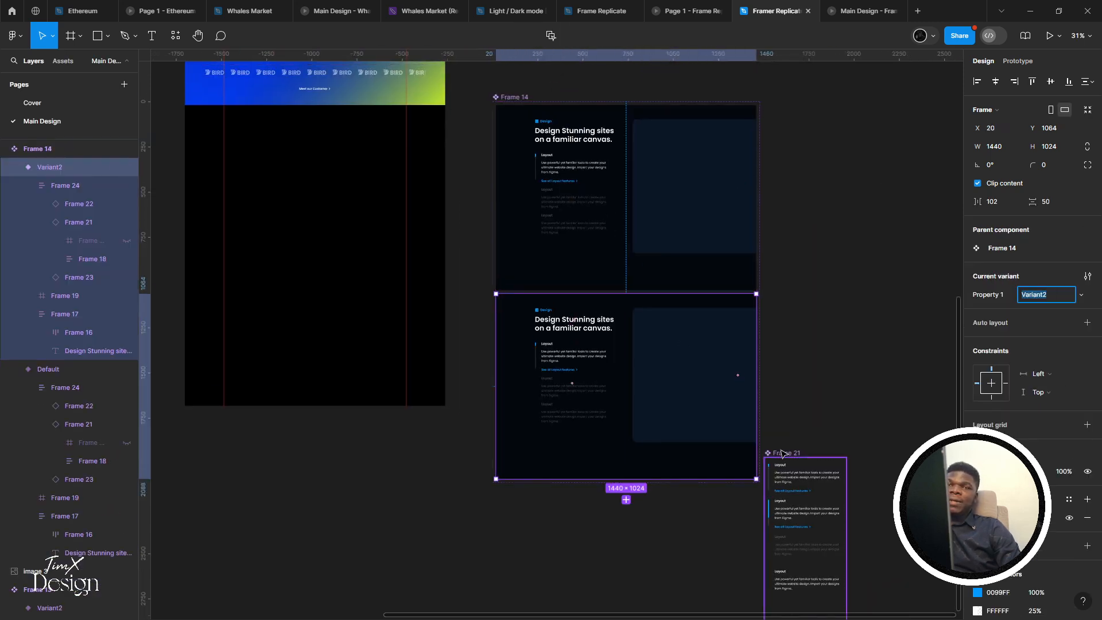
drag(783, 453, 872, 454)
key(ctrl+z)
key(ctrl+z)
key(ctrl+z)
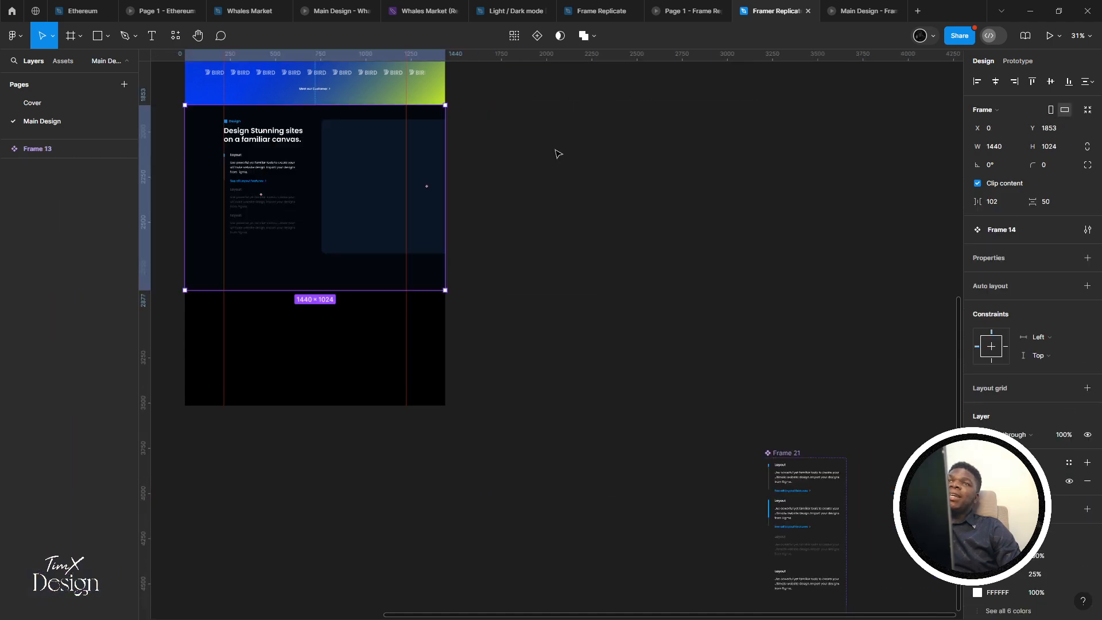
key(ctrl+shift+z)
Examine the Design section component up close against the Framer website in the browser
key(shift+2)
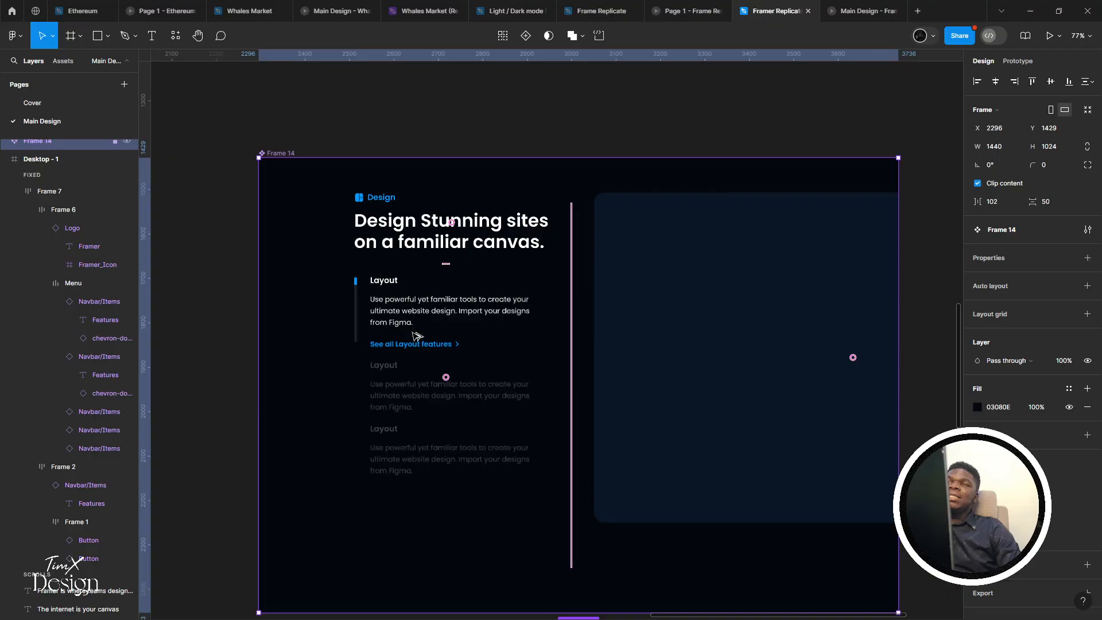
key(alt+Tab)
key(alt+Tab)
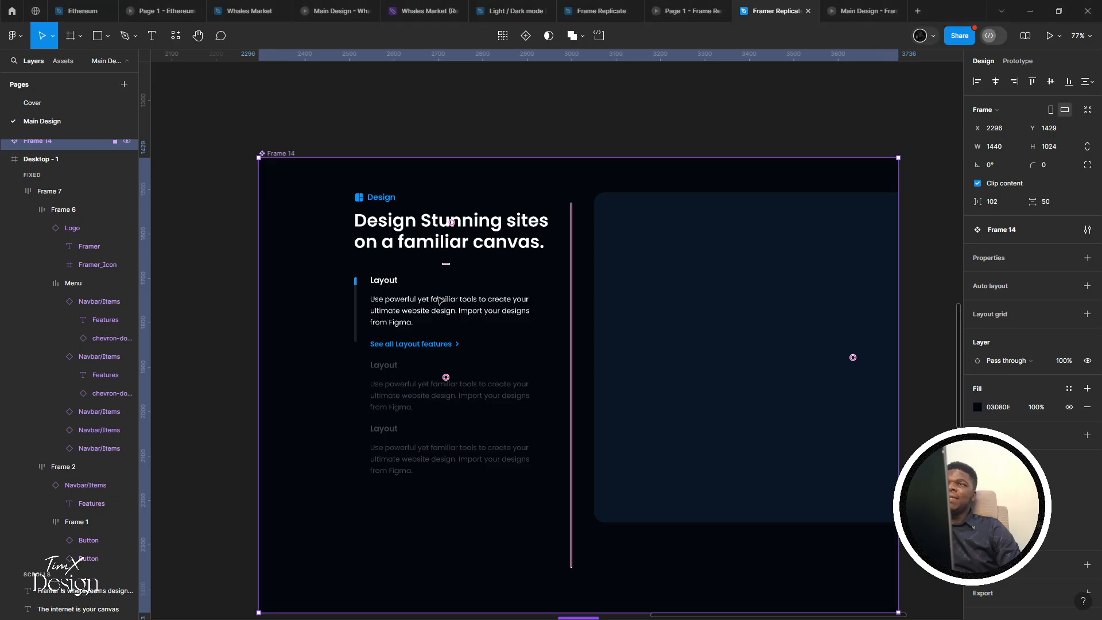
Set the title of the second stacked item in the Design section component to Effect
ctrl+scroll(369, 360, up, 1)
click(380, 386)
click(380, 386)
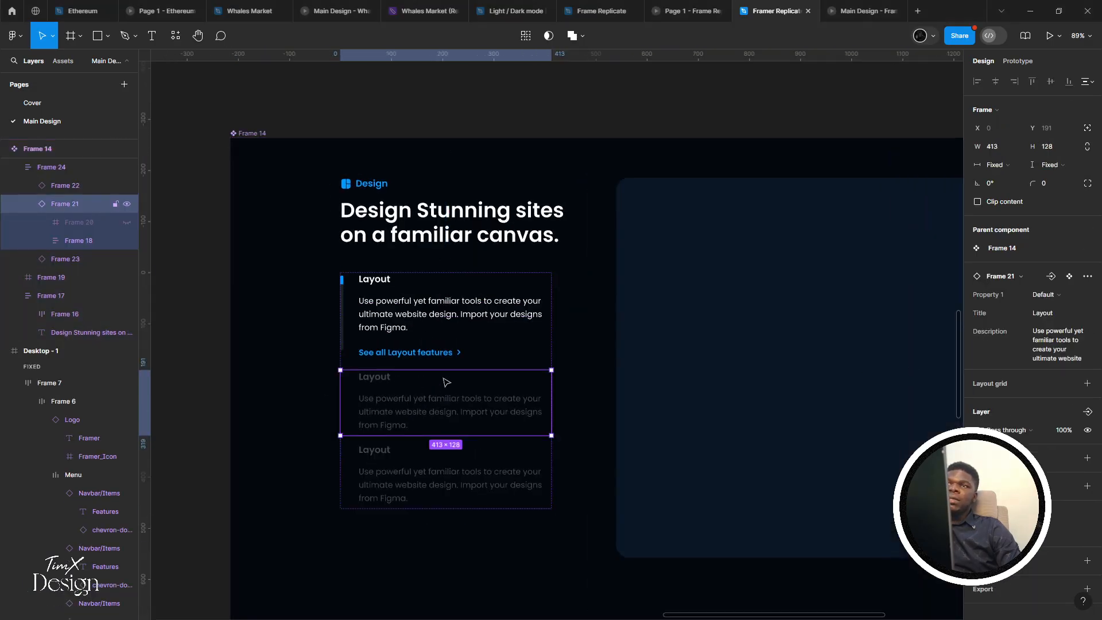
click(1047, 317)
text(Effect)
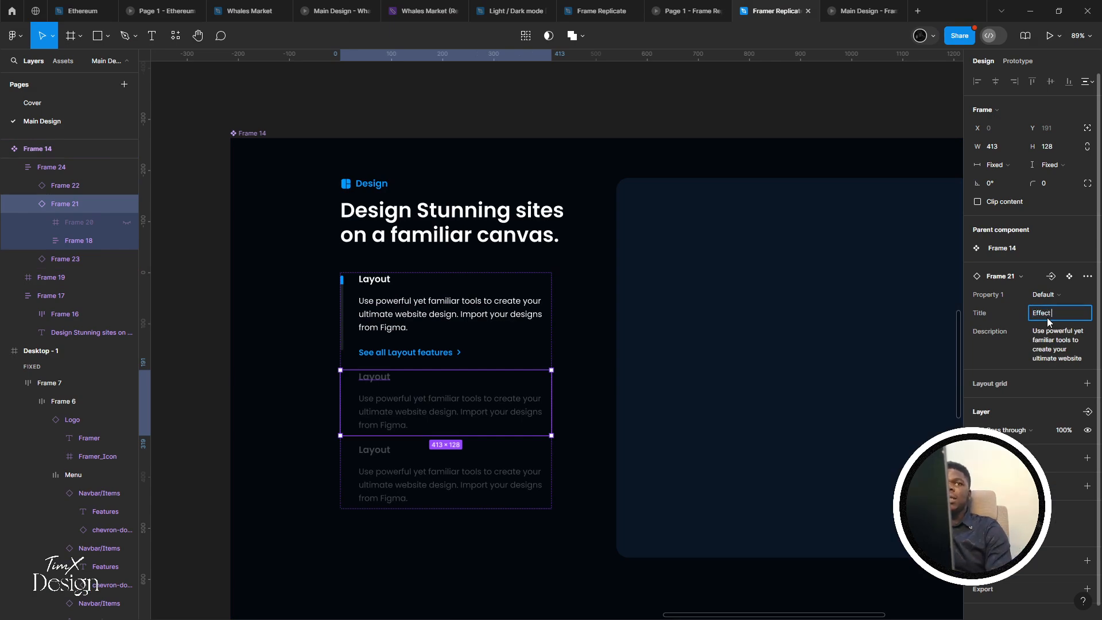
key(Return)
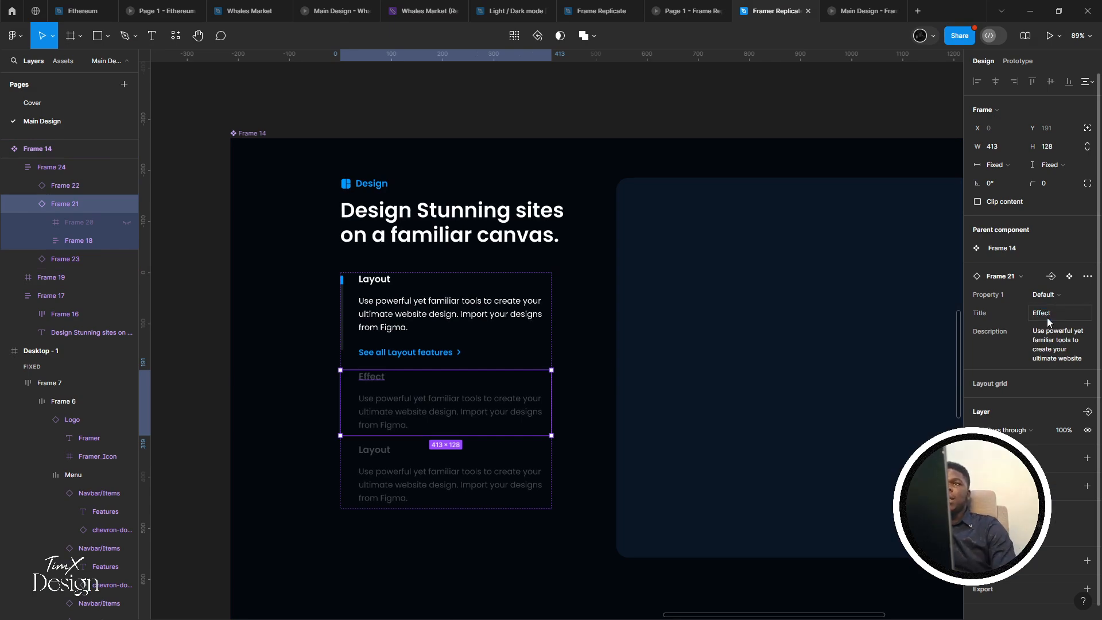
Copy the full Effects description from the Framer website's Design section in the browser and return to Figma
key(alt+Tab)
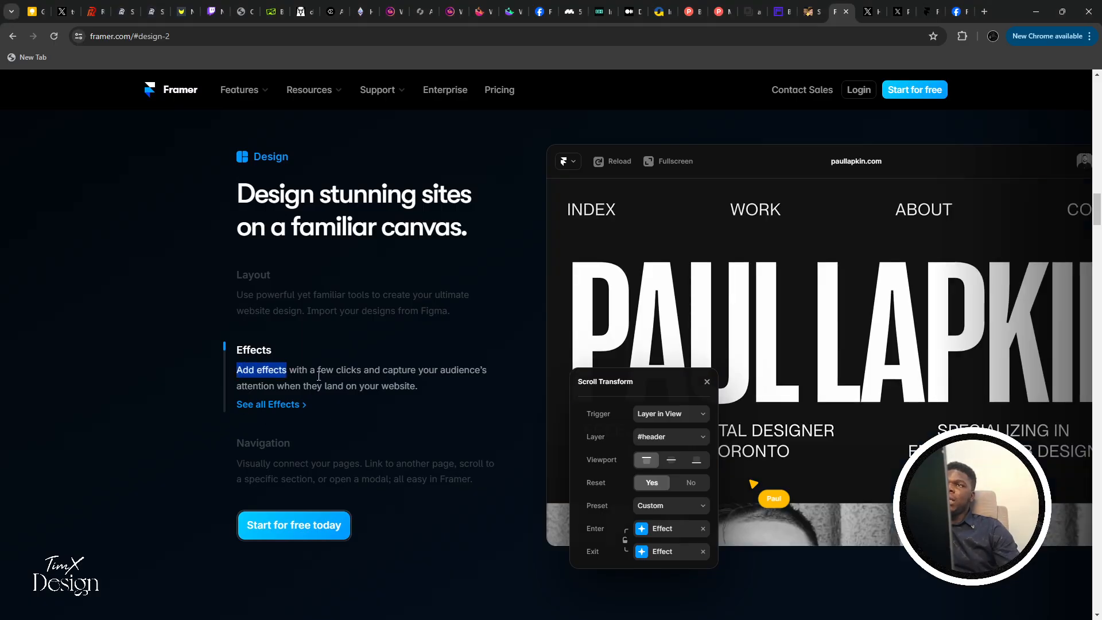
drag(319, 376, 459, 381)
key(alt+Tab)
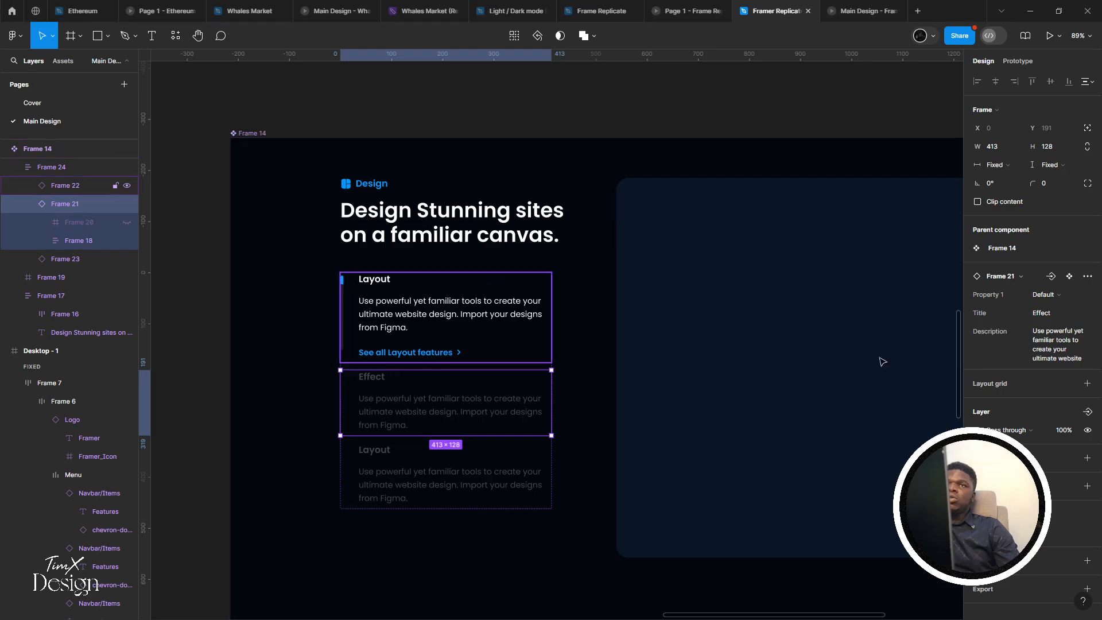
key(alt+Tab)
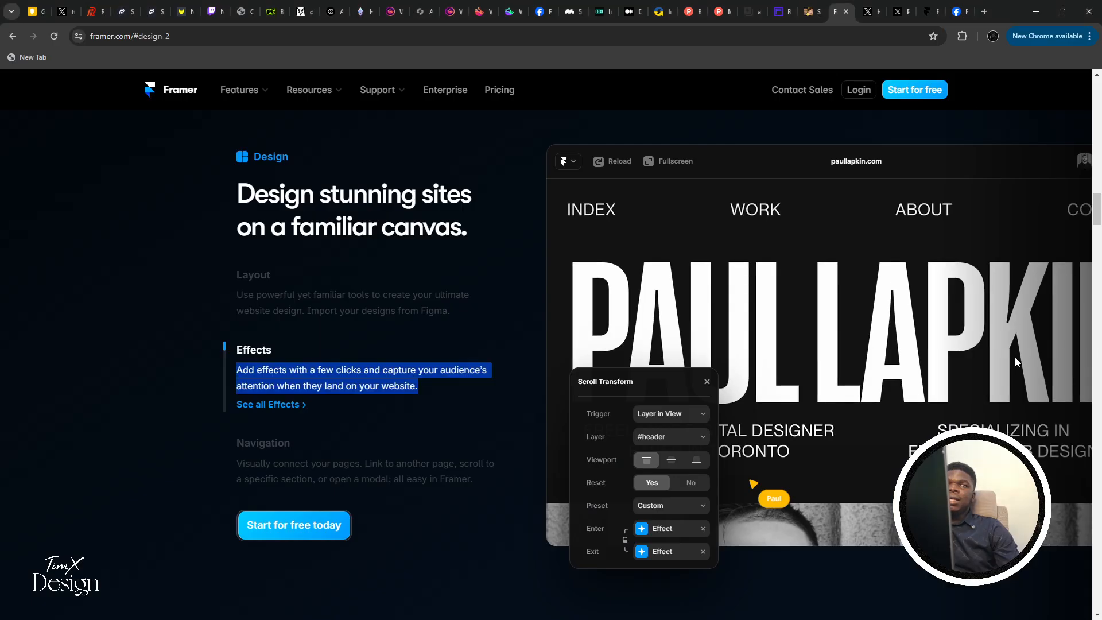
key(alt+Tab)
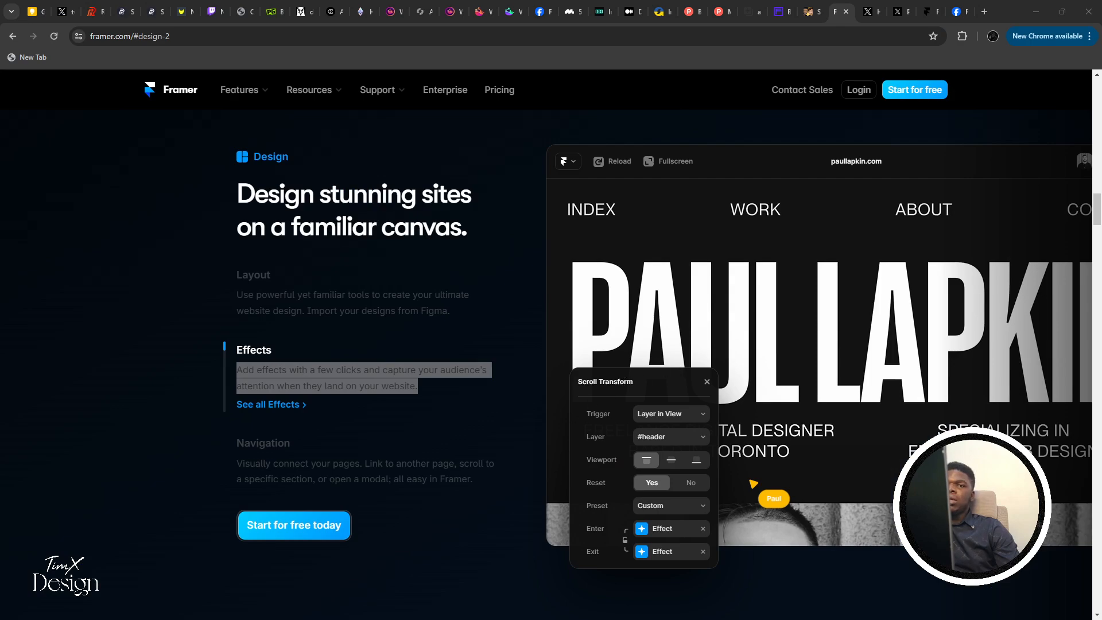
key(alt+Tab)
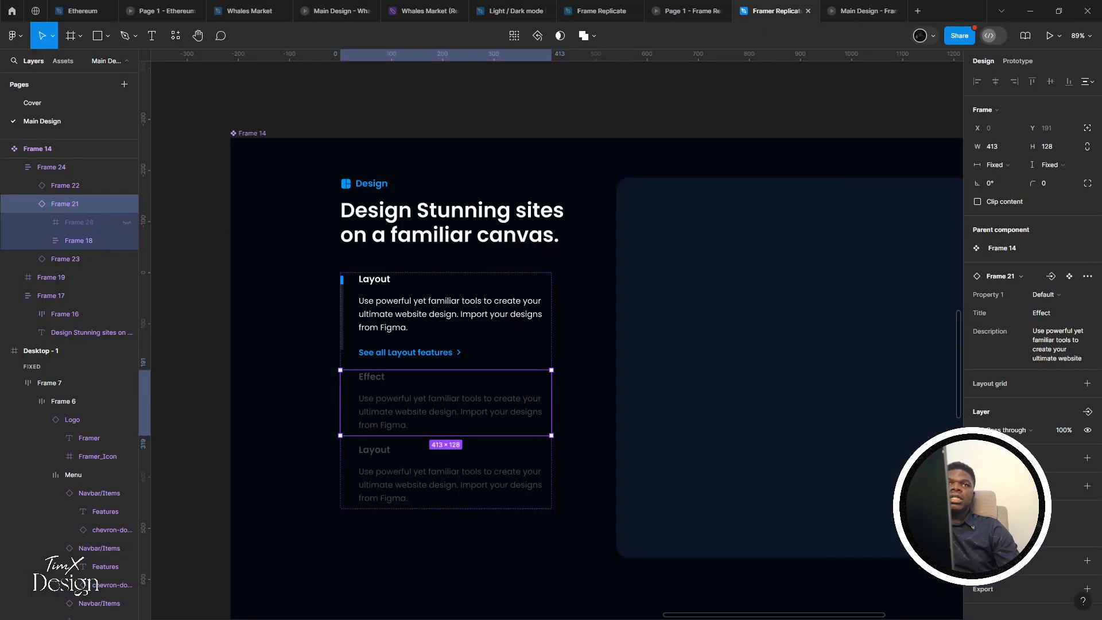
Replace the Effect item's description with "Add effects with a few clicks and capture your audience's attention when they land on your website."
click(1038, 354)
key(ctrl+a)
key(ctrl+v)
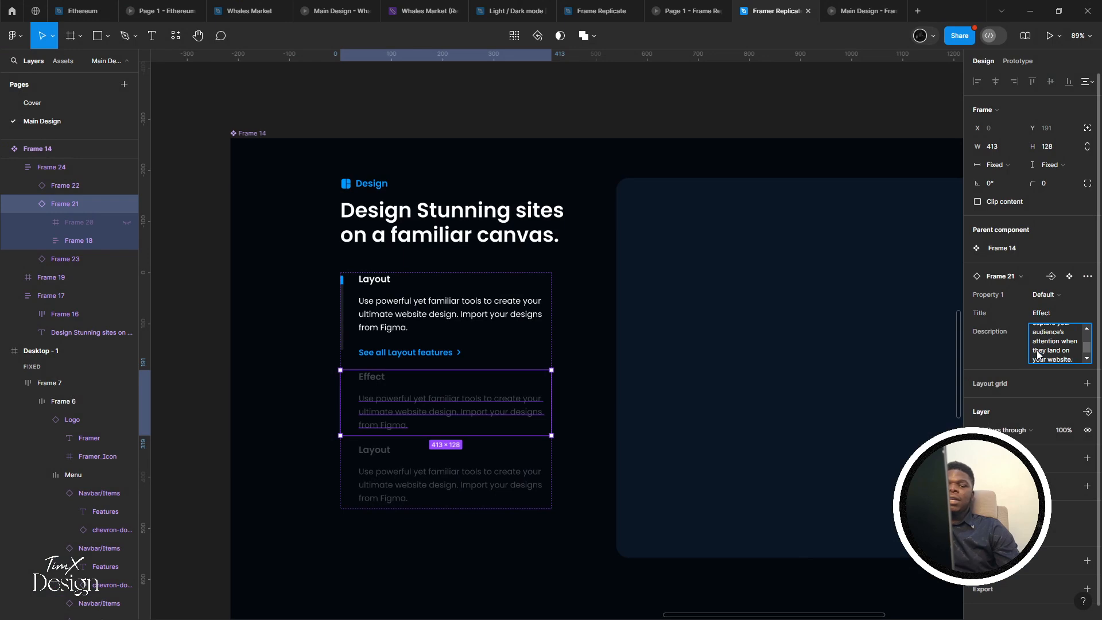
key(Escape)
click(423, 494)
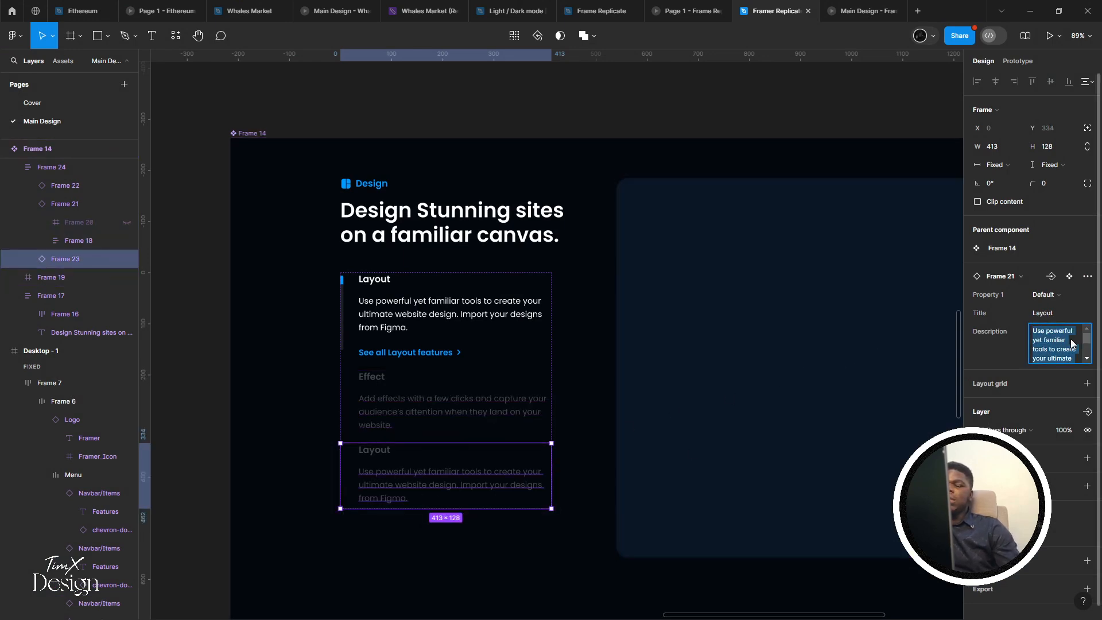
text(Va)
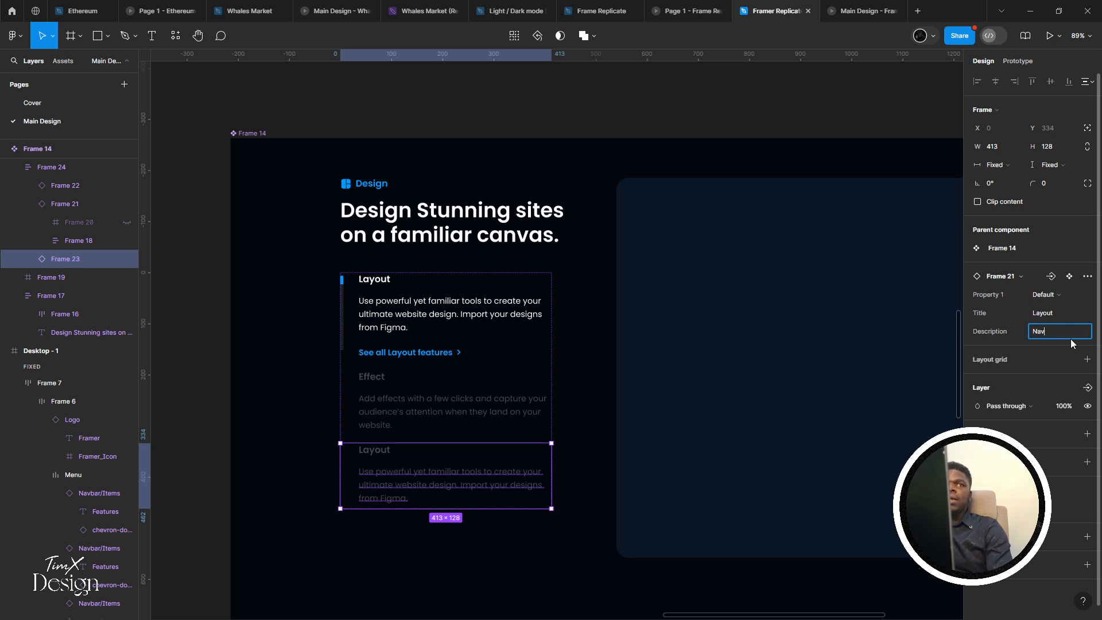
text(vigation)
key(Escape)
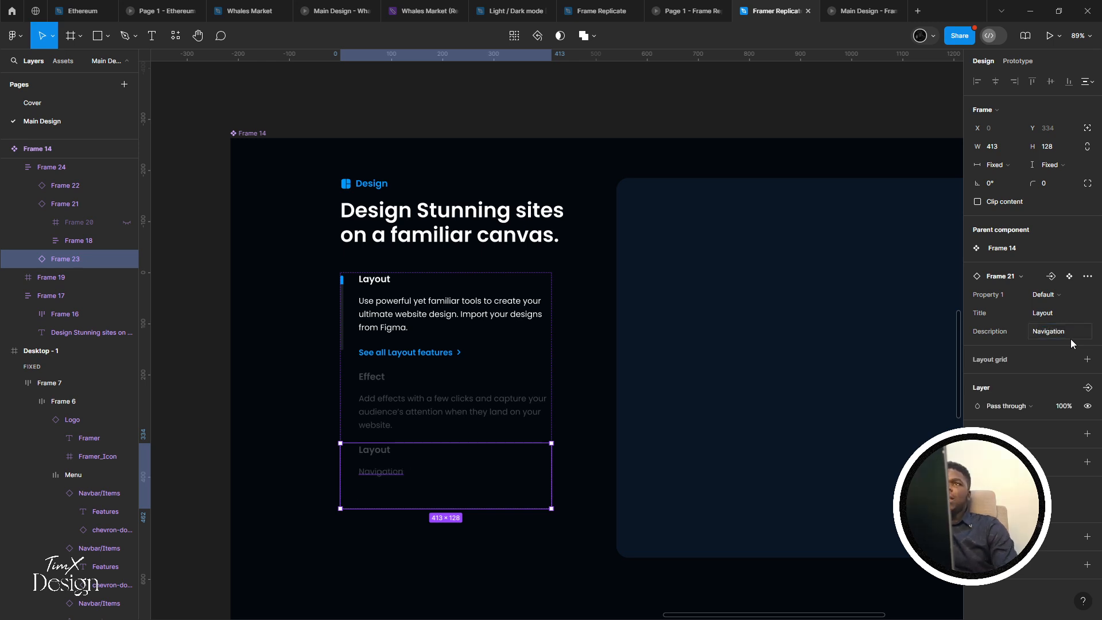
key(Right)
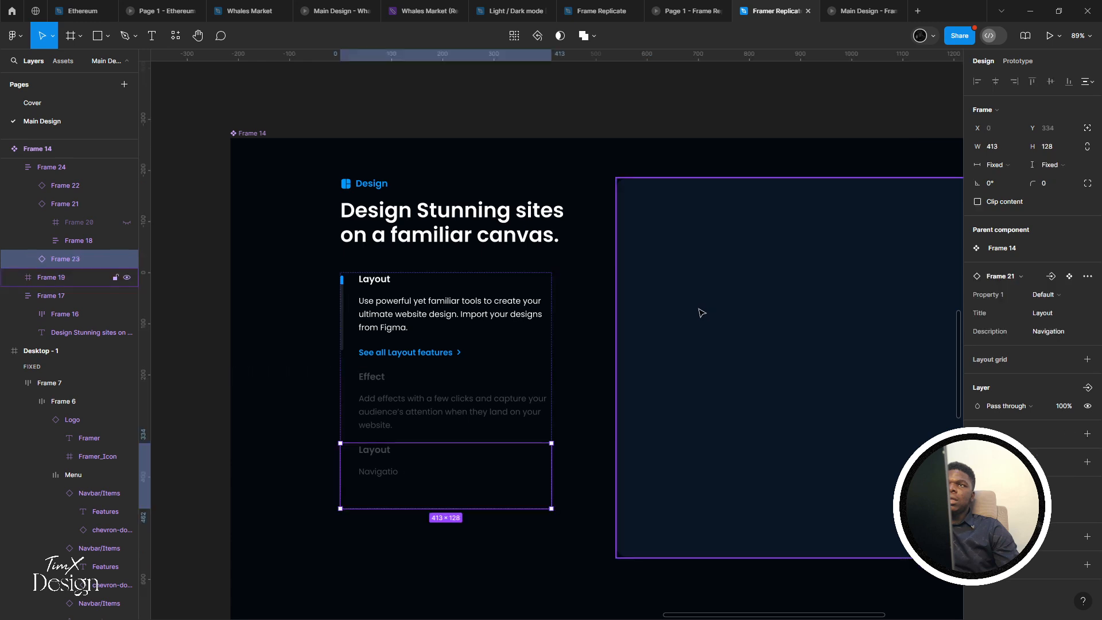
Restore the third item's original "Use powerful yet familiar tools" description and set its title to Navigation
key(ctrl+a)
text(Use powerful yet familiar tools to create your ultimate website design. Import your designs from Figma.)
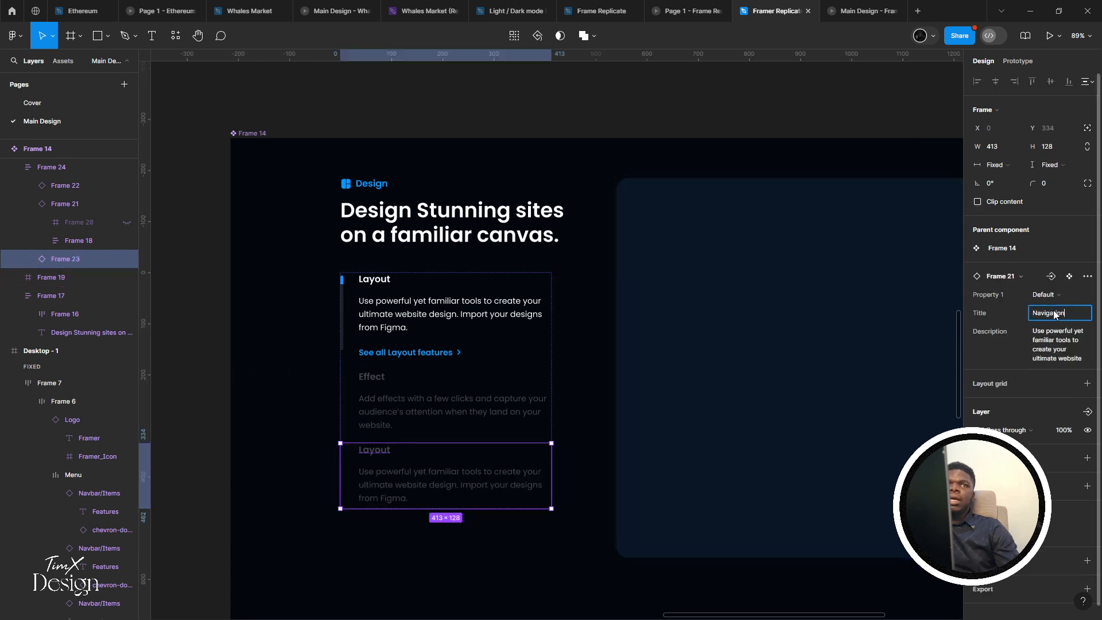
key(Return)
Set the vertical auto layout spacing between the three stacked items to 24, using the website screenshot as reference
click(533, 327)
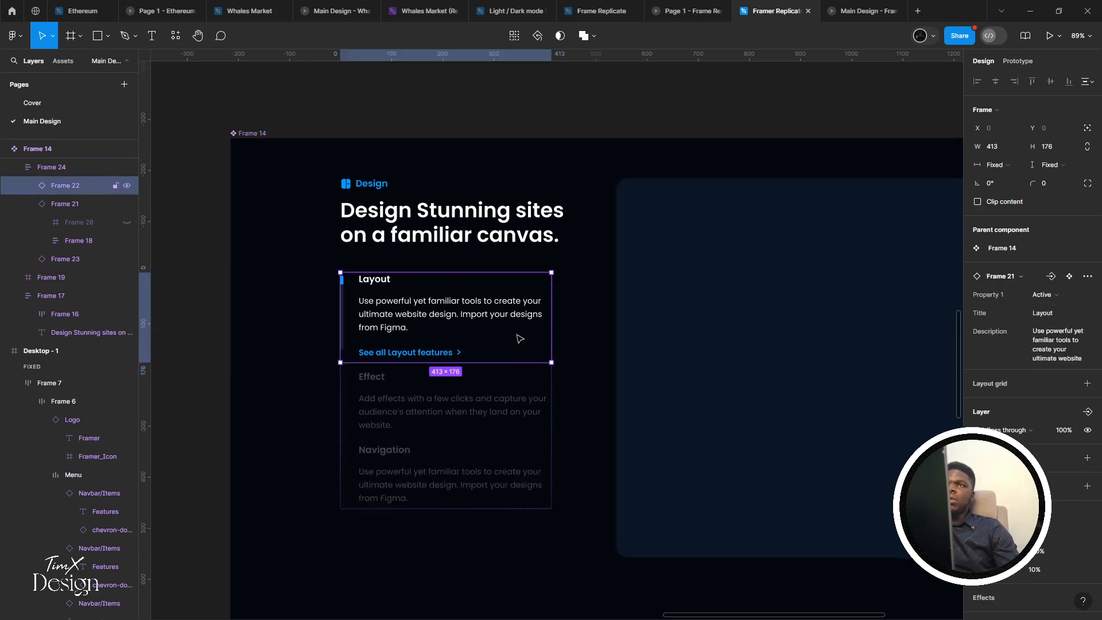
click(527, 374)
click(525, 368)
double_click(525, 367)
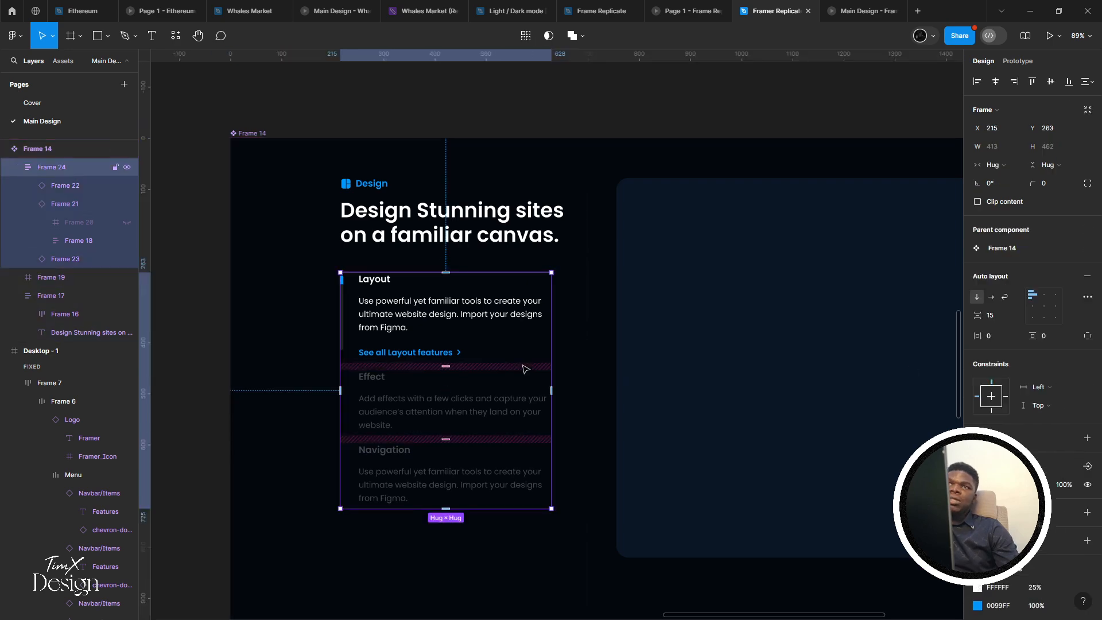
scroll(525, 368, down, 5)
scroll(526, 368, down, 2)
drag(526, 368, 976, 343)
scroll(419, 401, up, 4)
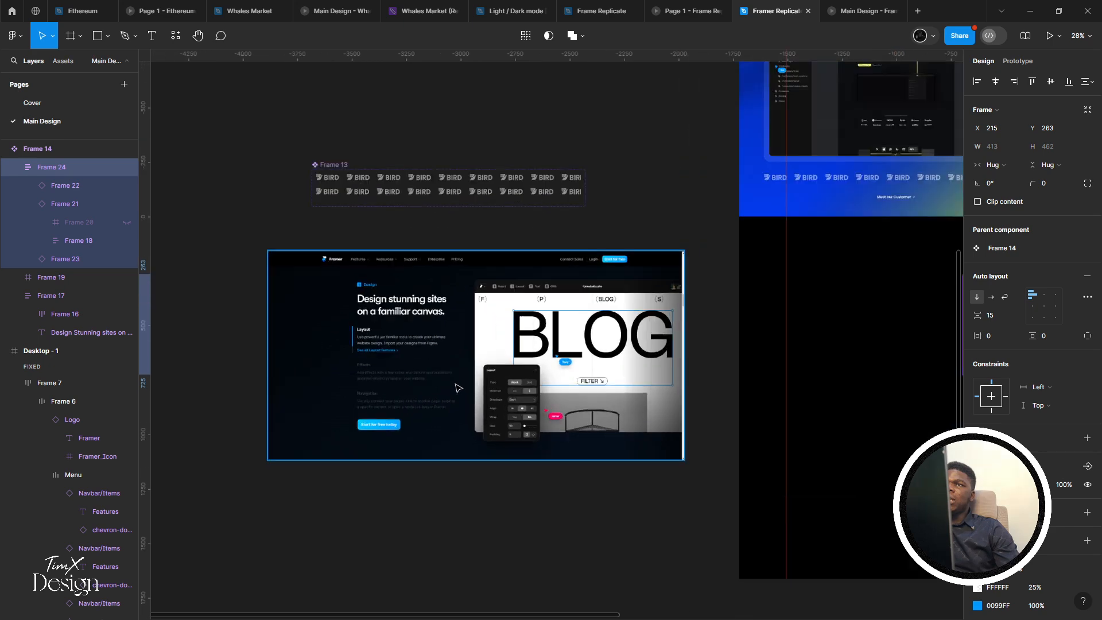
scroll(589, 340, up, 1)
drag(855, 310, 161, 402)
drag(929, 390, 473, 428)
scroll(477, 426, up, 2)
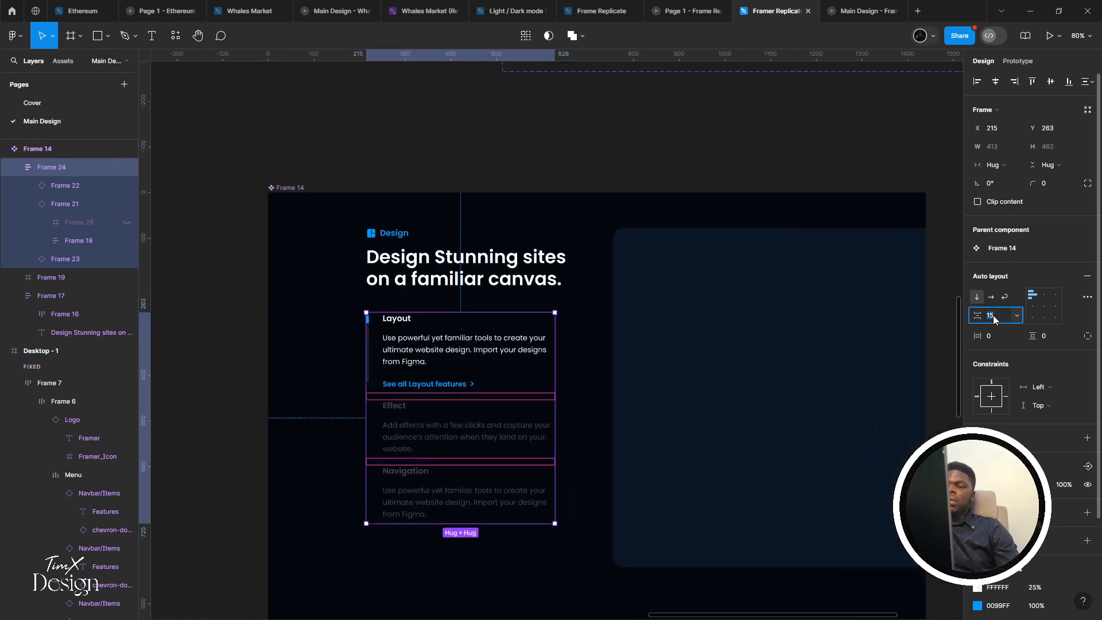
key(Return)
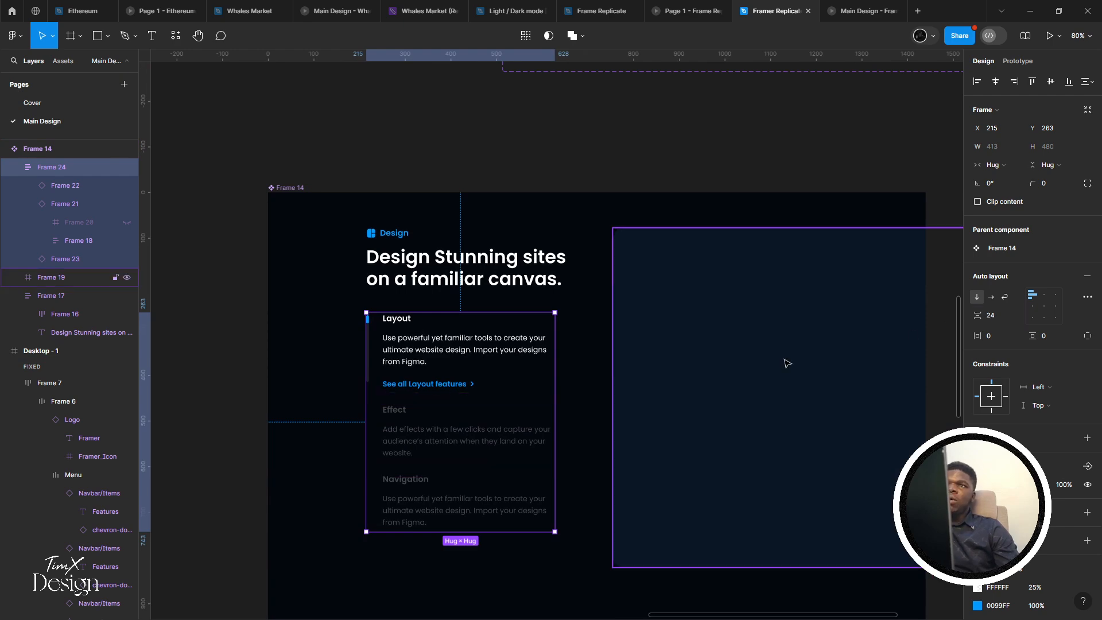
Check the prototype preview and examine the layout of the Design section component on the canvas
drag(785, 360, 746, 354)
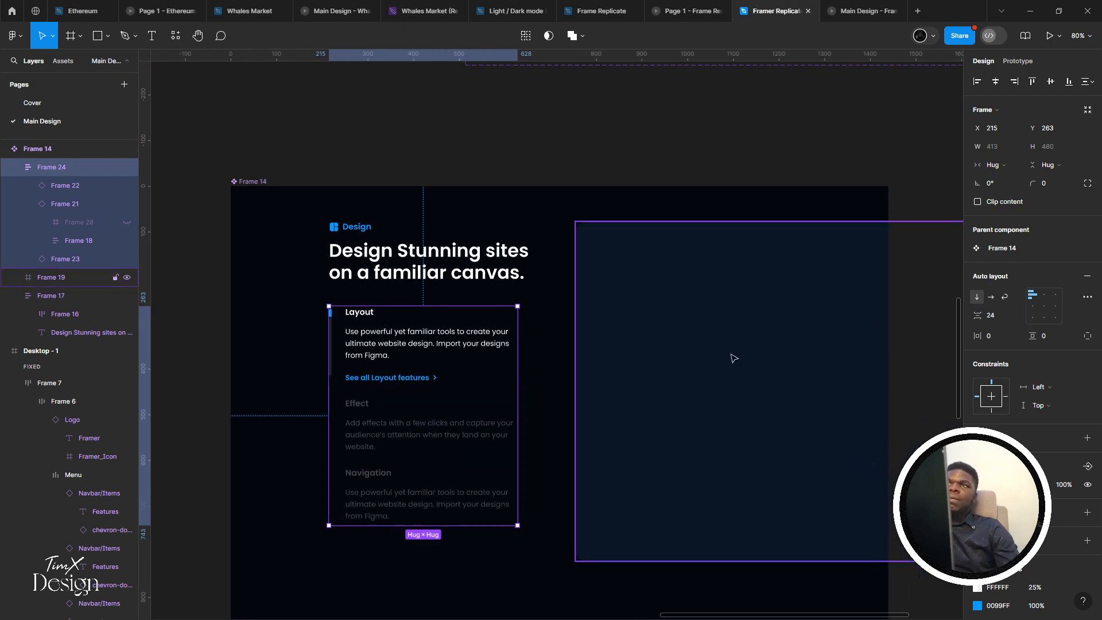
drag(727, 354, 697, 356)
click(832, 11)
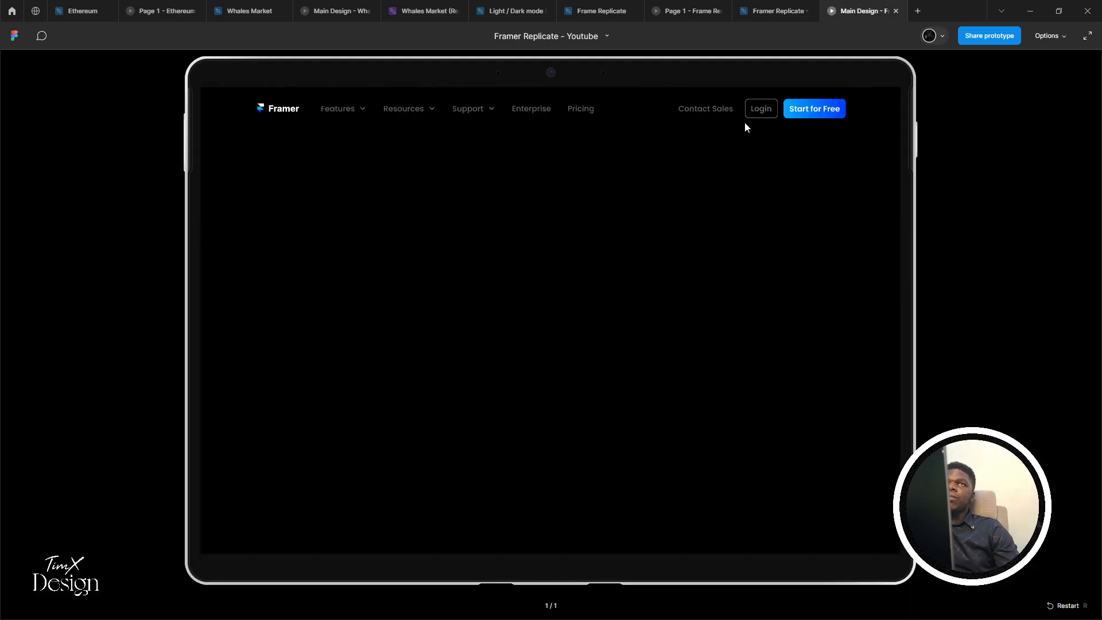
click(752, 12)
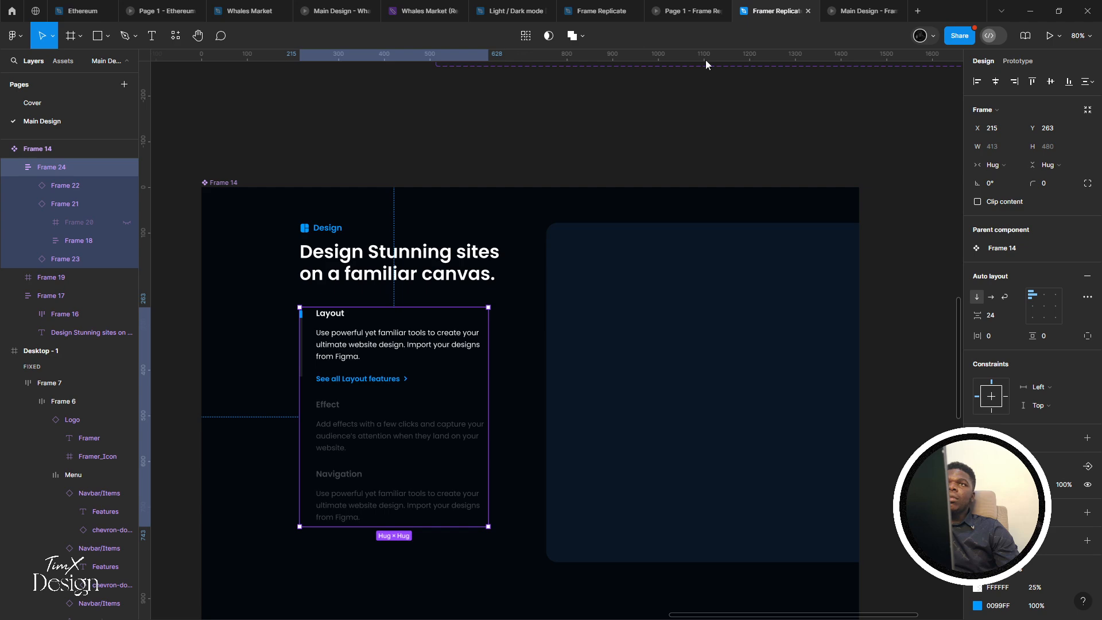
scroll(494, 275, down, 5)
scroll(424, 428, up, 3)
scroll(428, 432, up, 3)
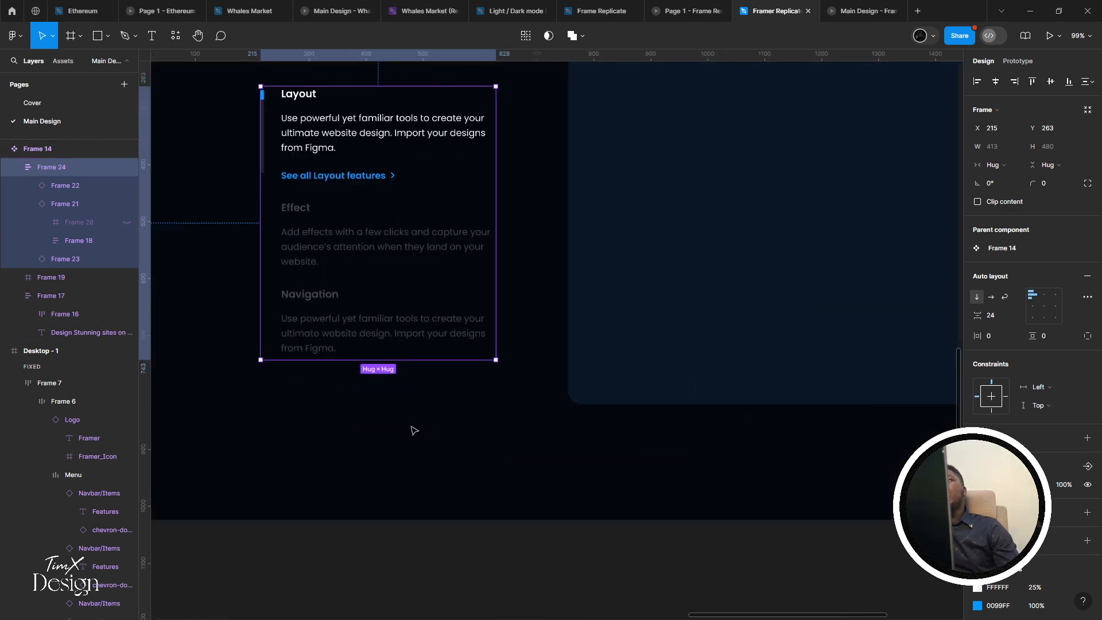
scroll(402, 468, down, 2)
scroll(402, 402, up, 1)
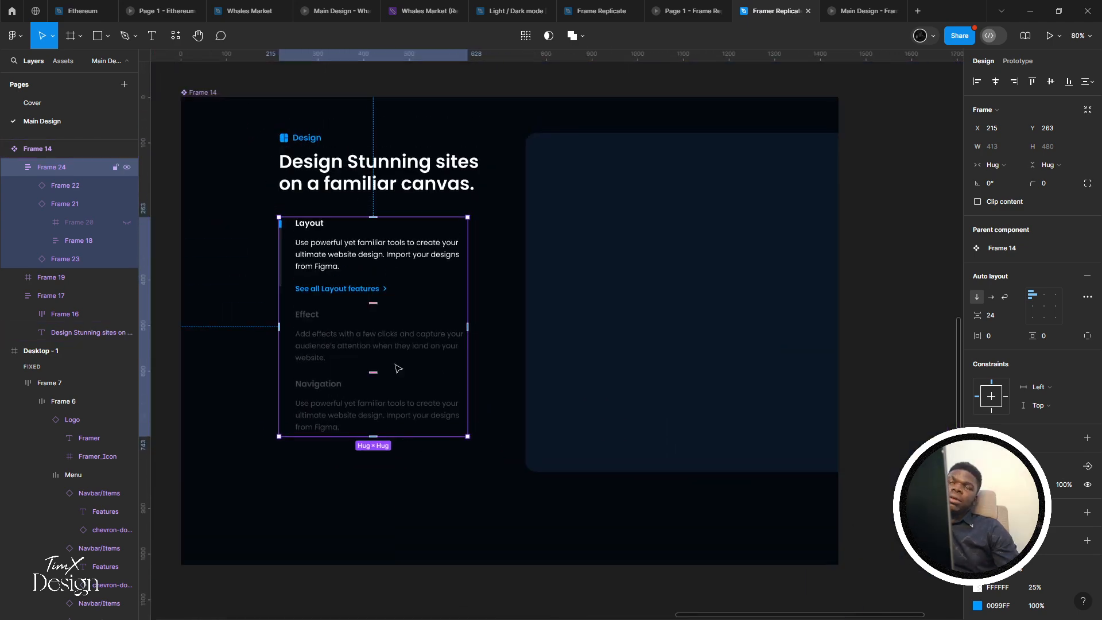
Copy the full Navigation description from the Framer website's Design section in the browser and return to Figma
key(alt+Tab)
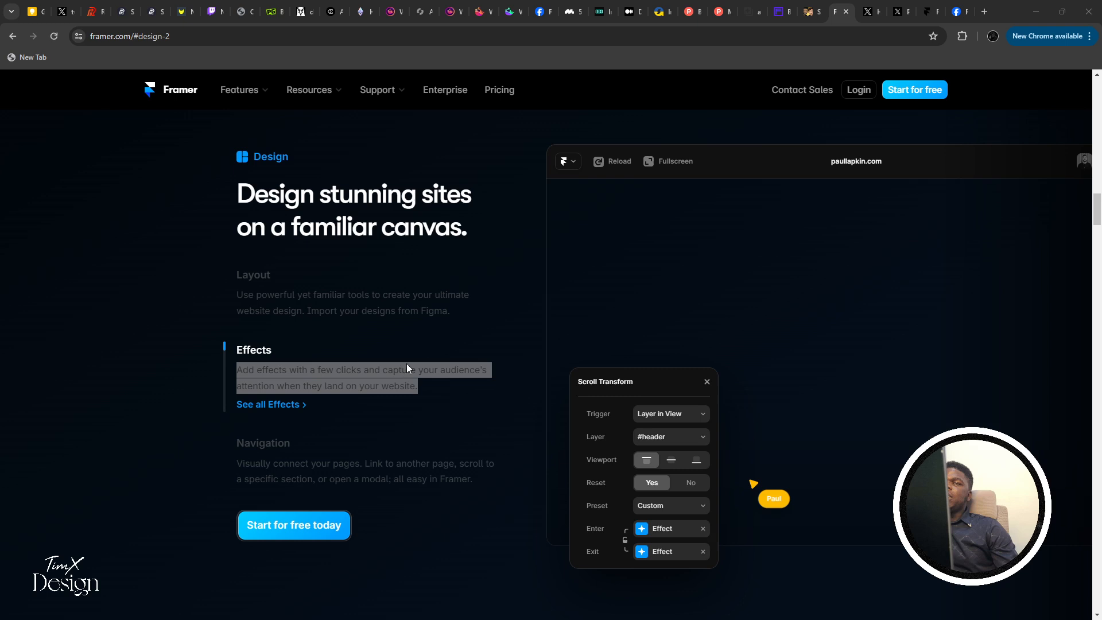
drag(245, 458, 485, 460)
key(ctrl+c)
click(280, 468)
click(238, 466)
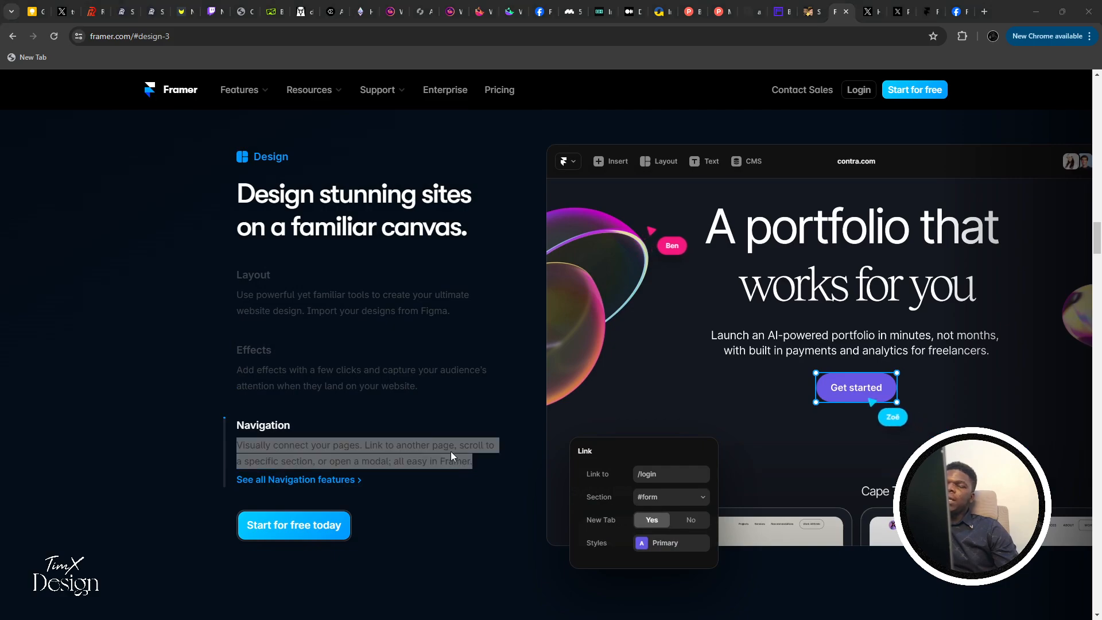
key(alt+Tab)
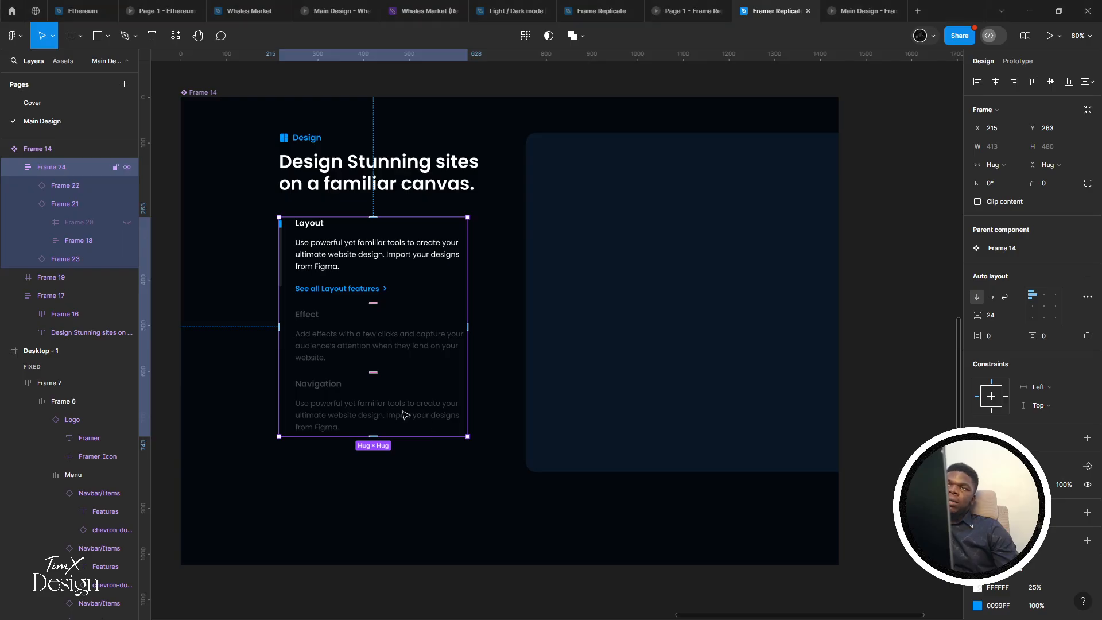
Replace the Navigation item's description with "Visually connect your pages. Link to another page, scroll to a specific section, or open a modal; all easy in Framer."
double_click(424, 401)
click(1039, 343)
key(ctrl+v)
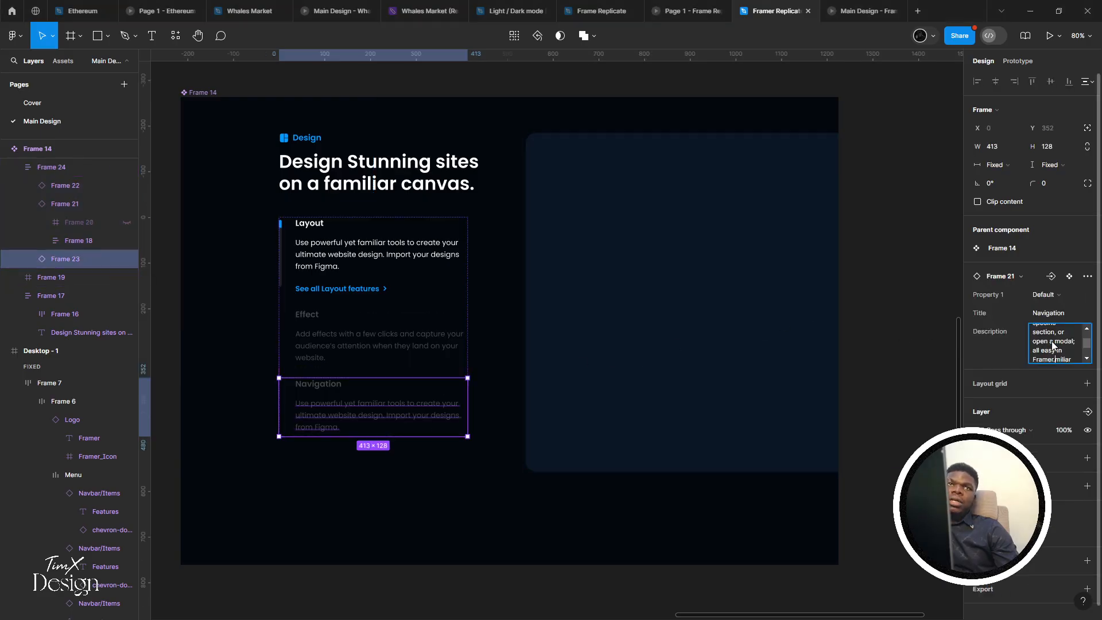
key(ctrl+a)
key(ctrl+v)
key(Escape)
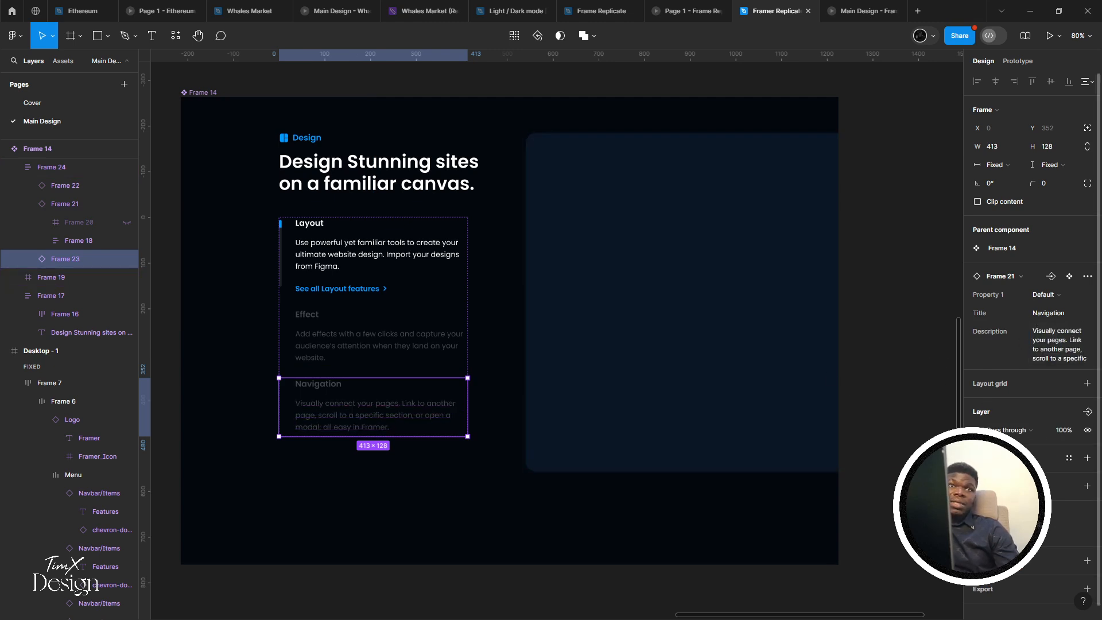
Examine the Navigation text and dark panel of the Design section component, and check the page in the prototype preview
double_click(416, 406)
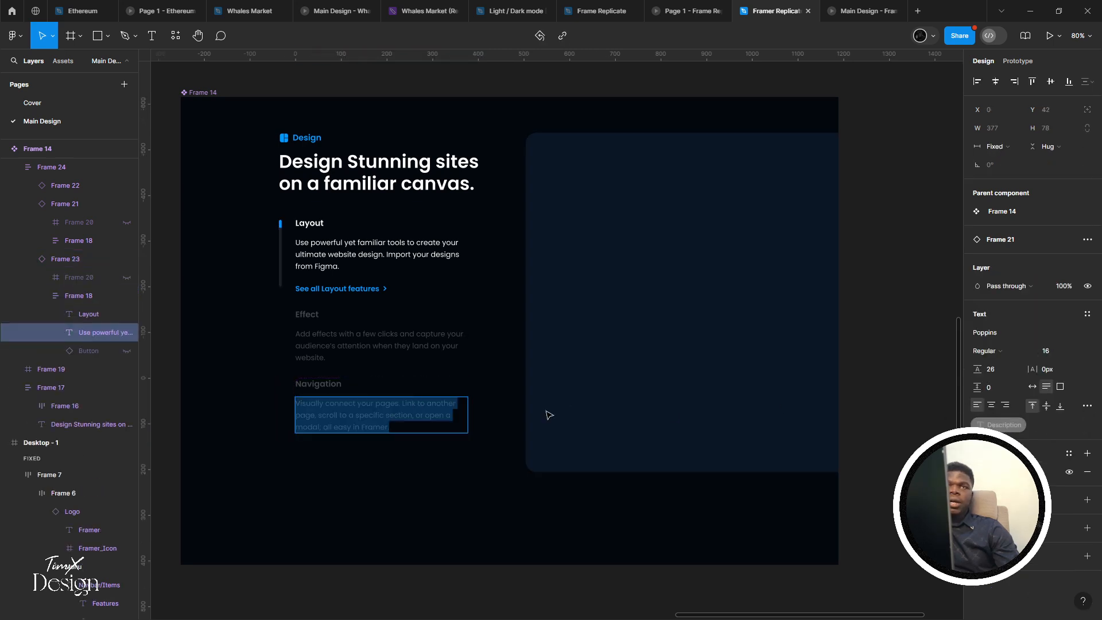
scroll(336, 437, down, 5)
click(362, 516)
scroll(337, 486, up, 3)
drag(363, 461, 352, 528)
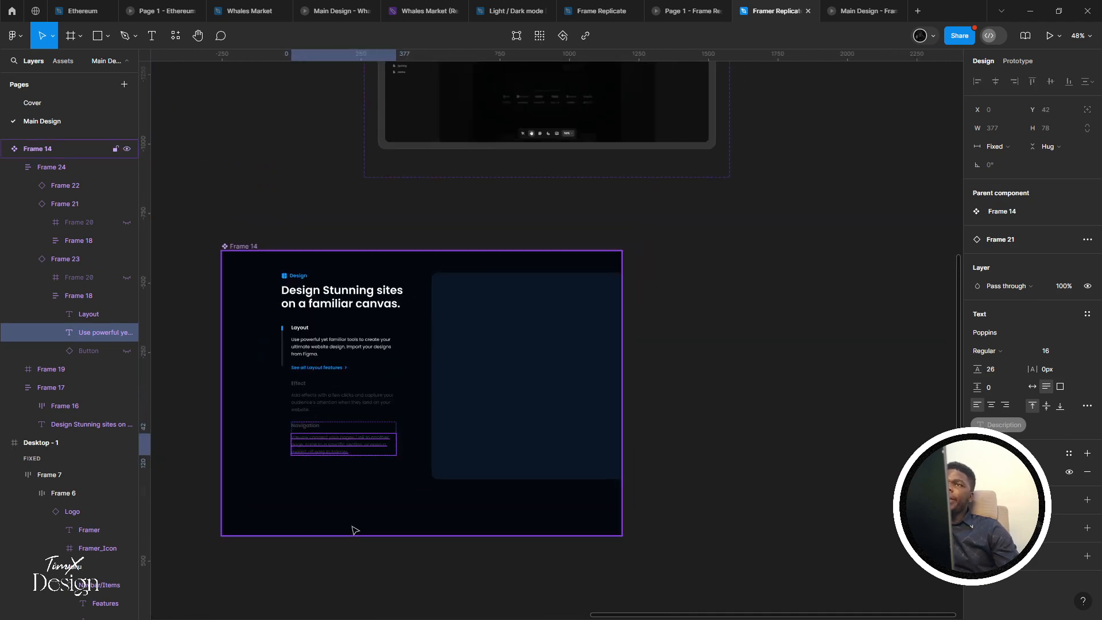
click(512, 405)
click(533, 392)
scroll(531, 389, down, 2)
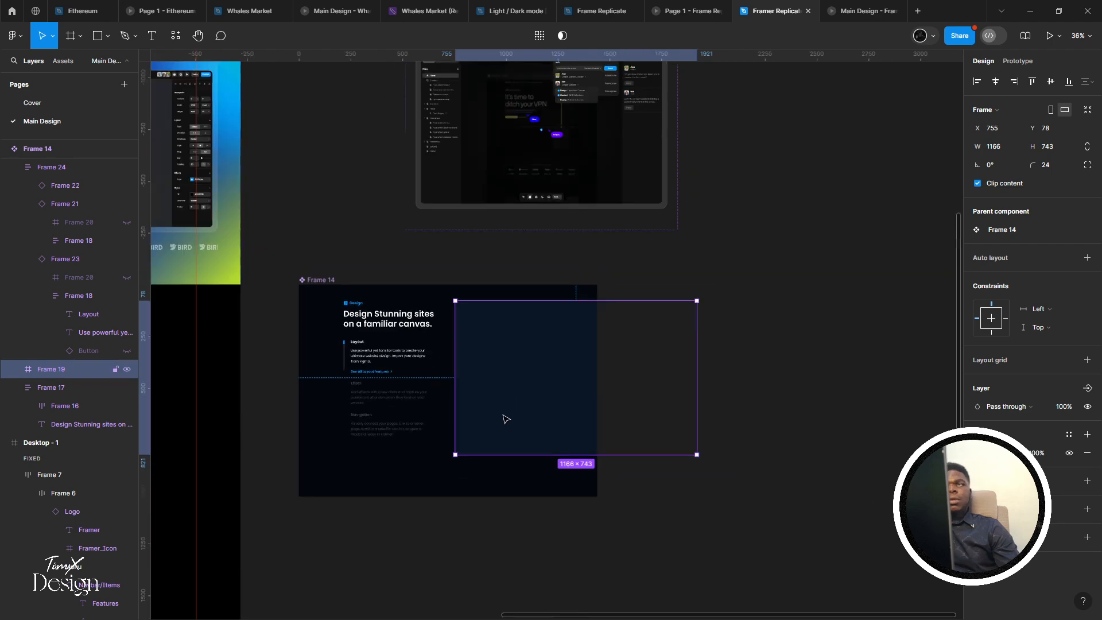
click(859, 10)
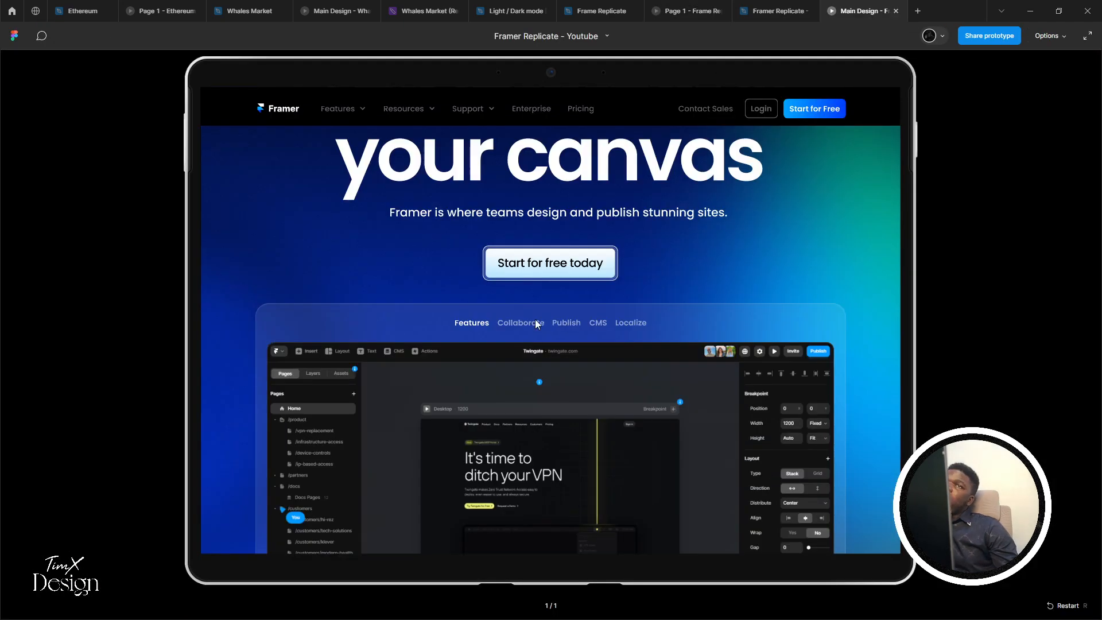
scroll(535, 319, down, 5)
click(774, 11)
Return to the design file and add a second variant to the Design section component
drag(587, 228, 531, 250)
scroll(531, 250, down, 4)
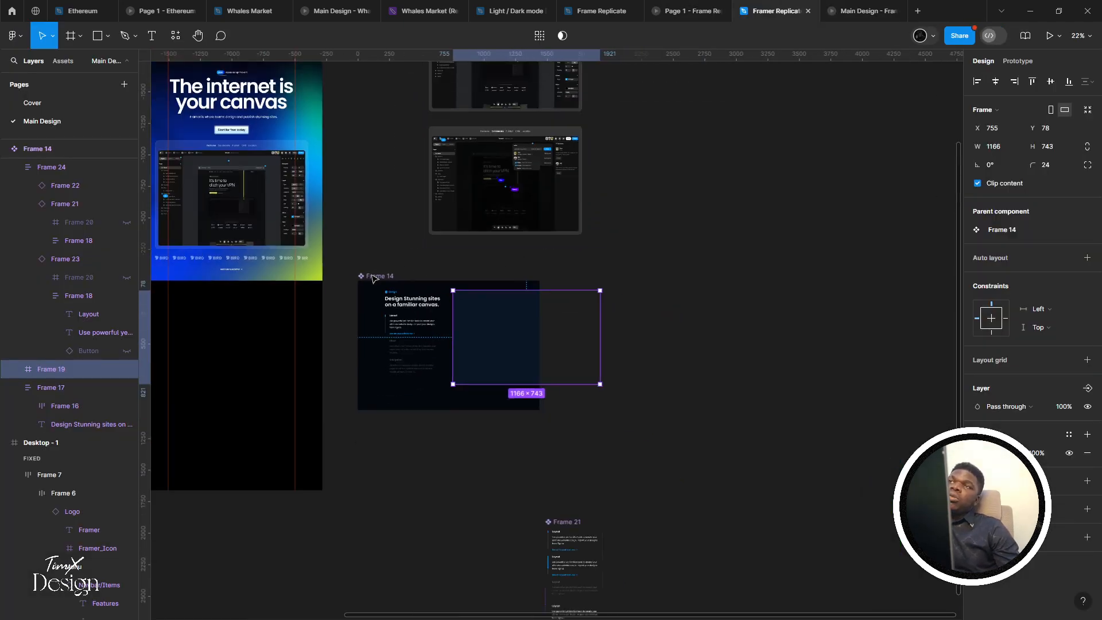
scroll(377, 274, up, 5)
drag(377, 274, 579, 138)
scroll(508, 226, down, 1)
click(495, 233)
scroll(496, 238, down, 4)
scroll(538, 230, up, 5)
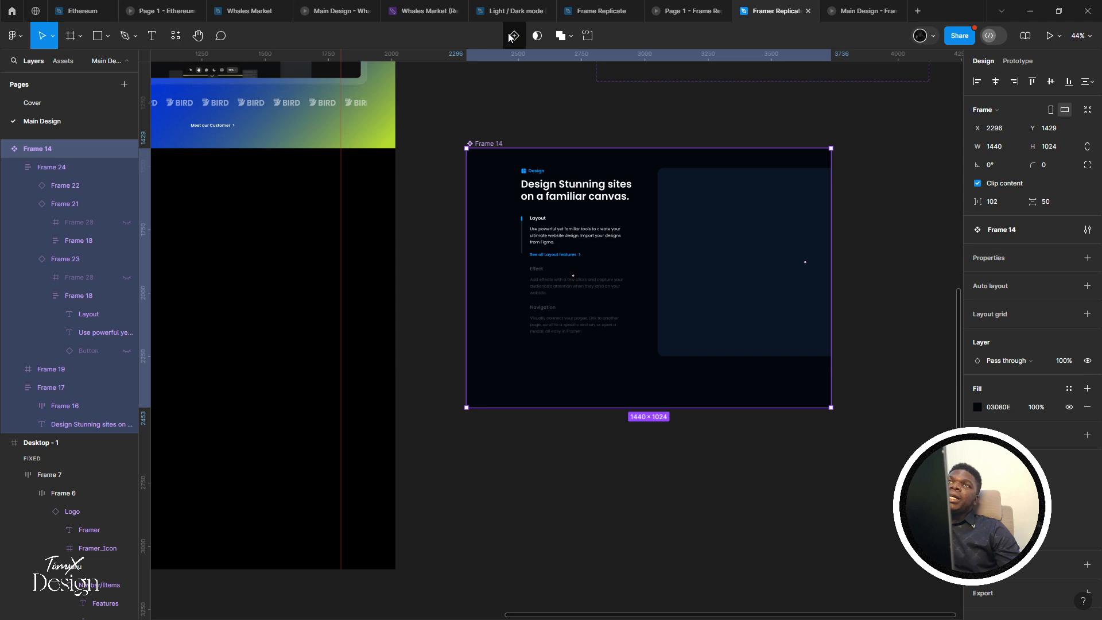
click(514, 35)
scroll(519, 242, down, 1)
scroll(519, 242, right, 4)
scroll(519, 242, down, 1)
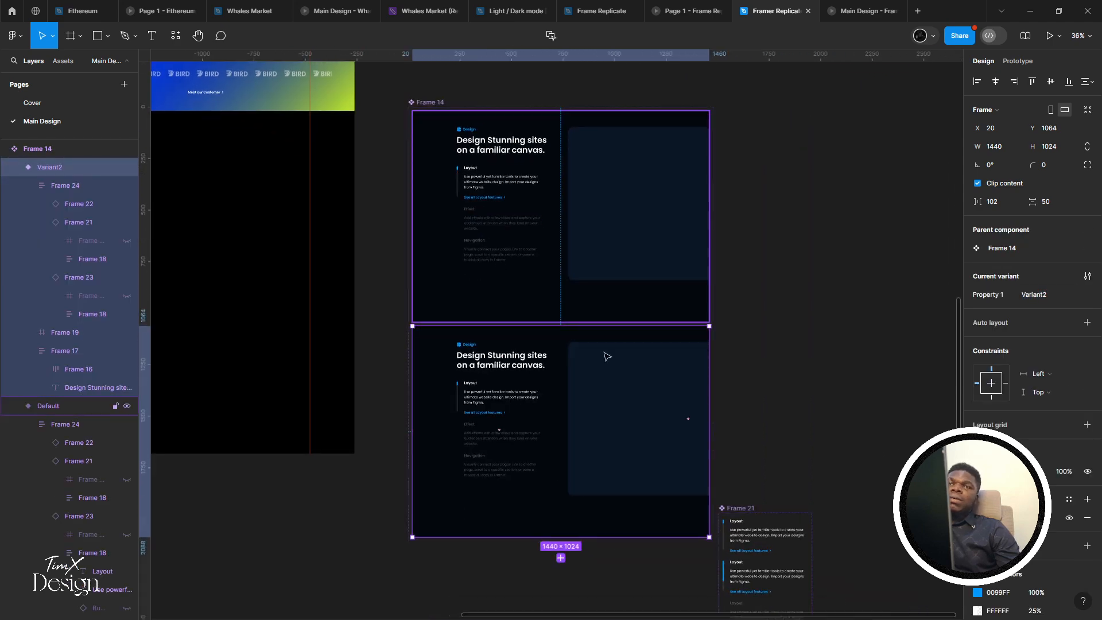
Inspect the properties of the Layout and Effect items in the second variant of the Design section
click(637, 480)
scroll(333, 362, up, 3)
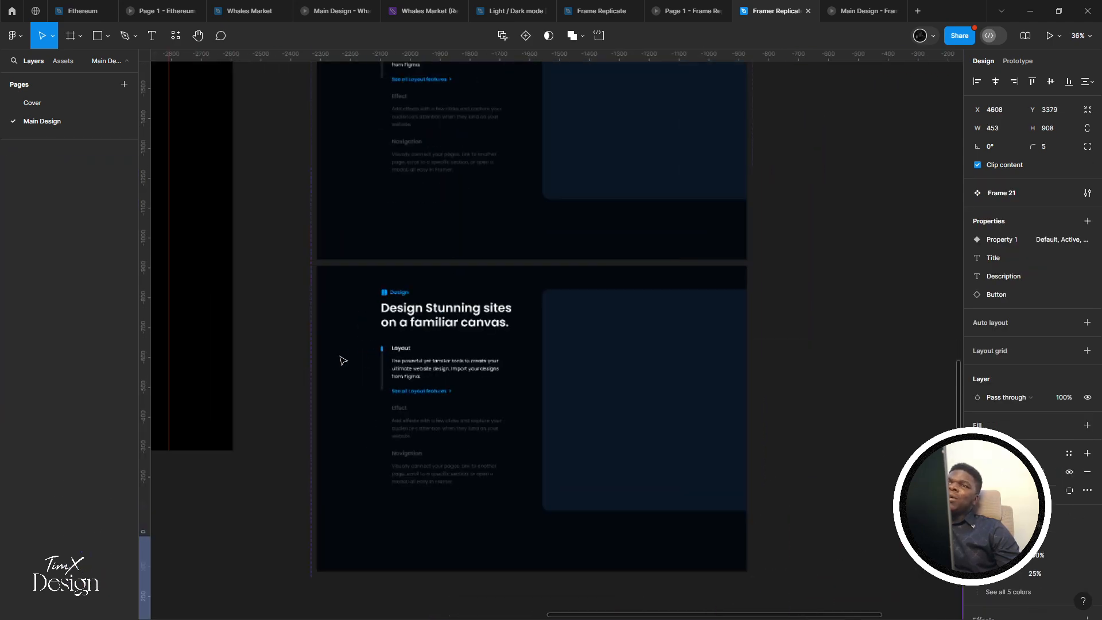
click(461, 431)
click(460, 431)
click(443, 423)
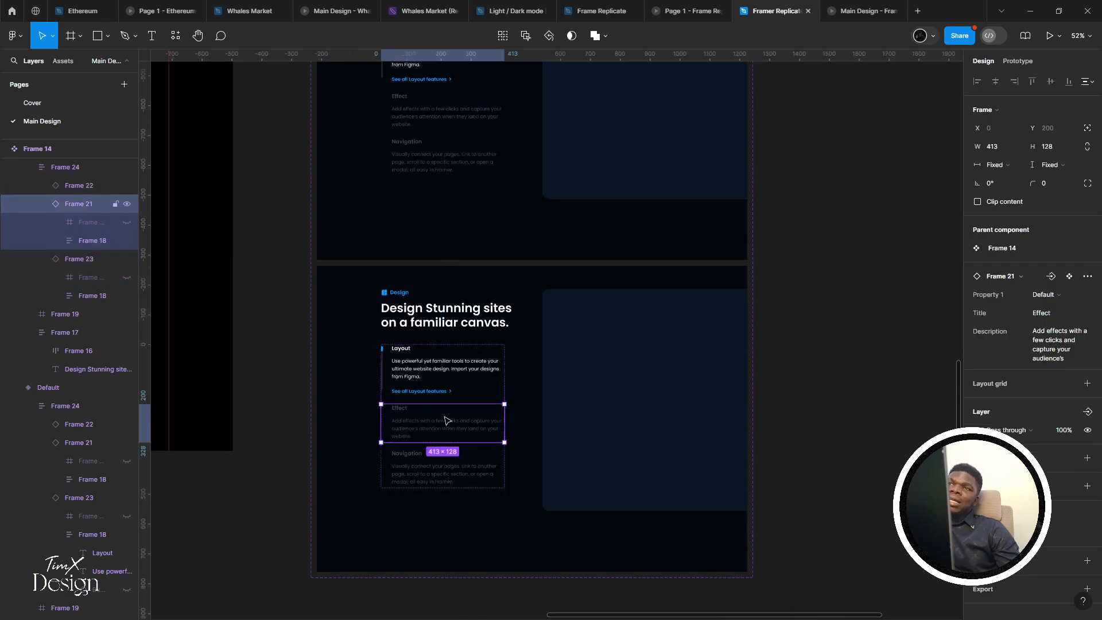
click(434, 382)
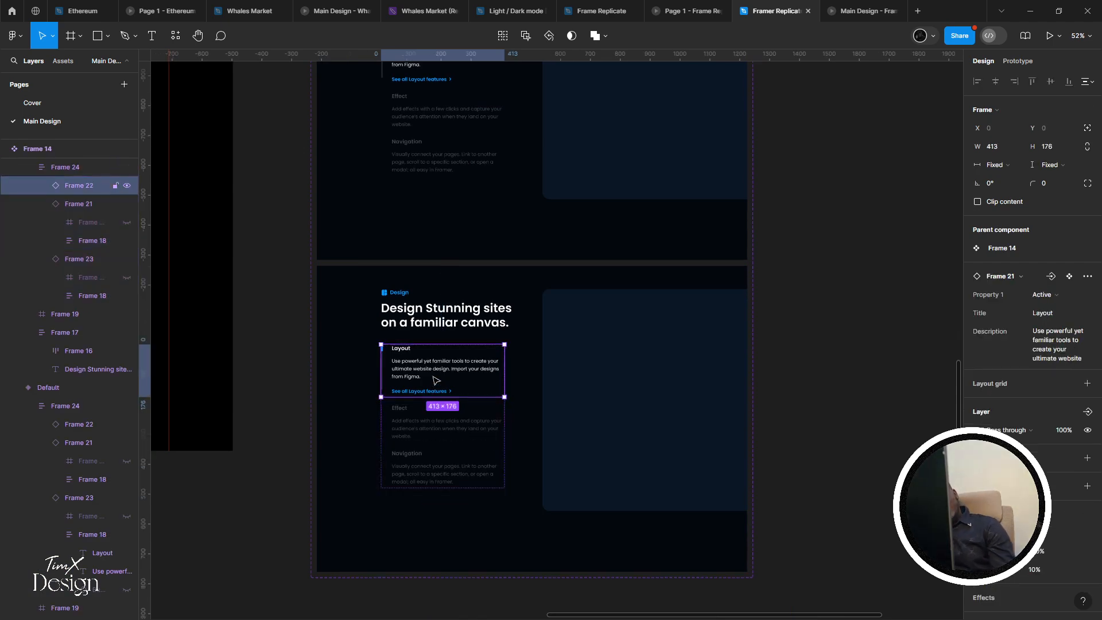
click(428, 421)
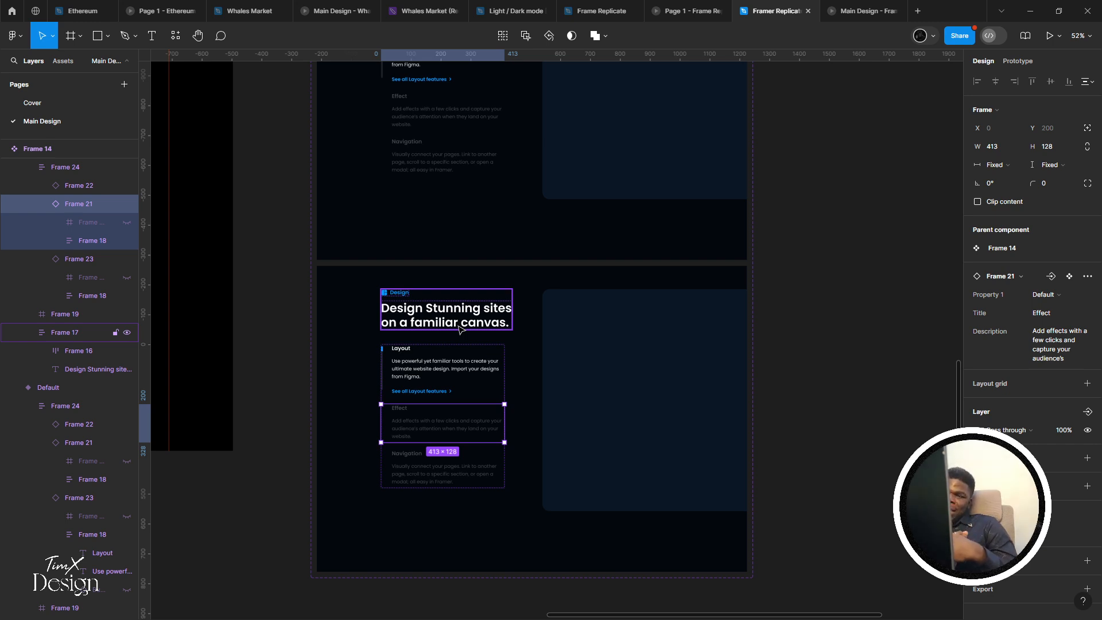
Compare the Default variant and the second variant of the Design section component
scroll(458, 328, down, 5)
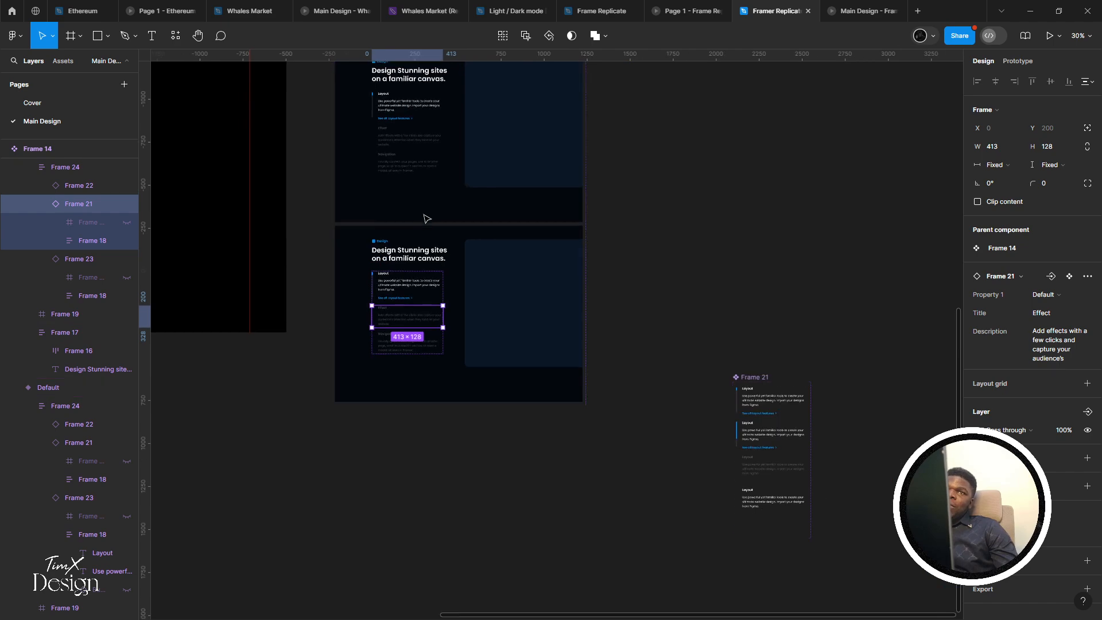
scroll(574, 229, up, 2)
scroll(574, 230, left, 2)
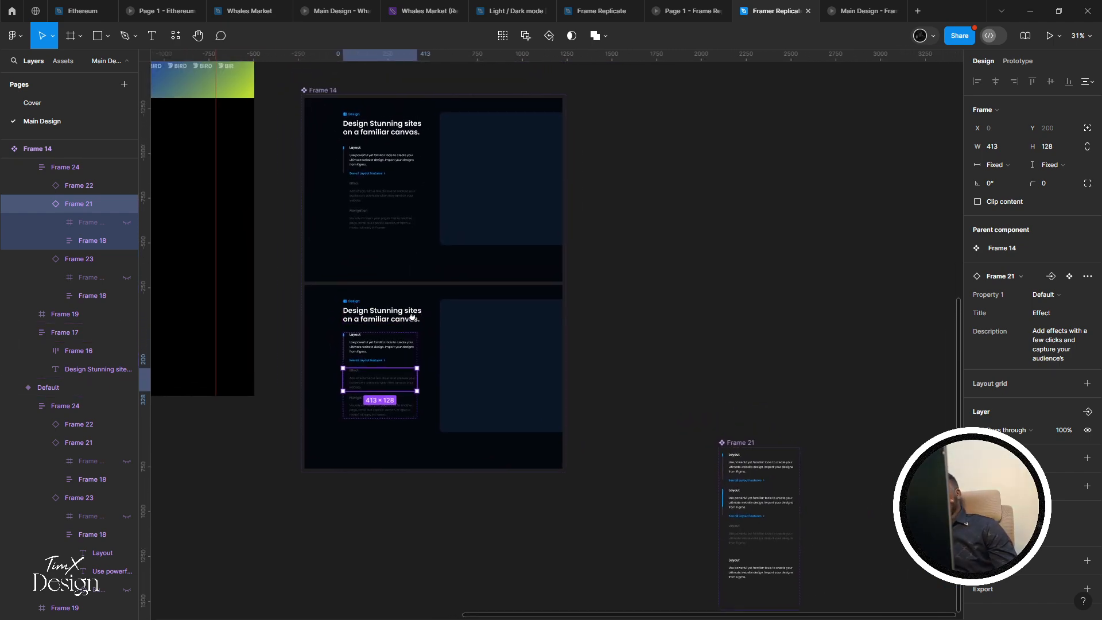
scroll(491, 204, up, 2)
scroll(492, 205, right, 2)
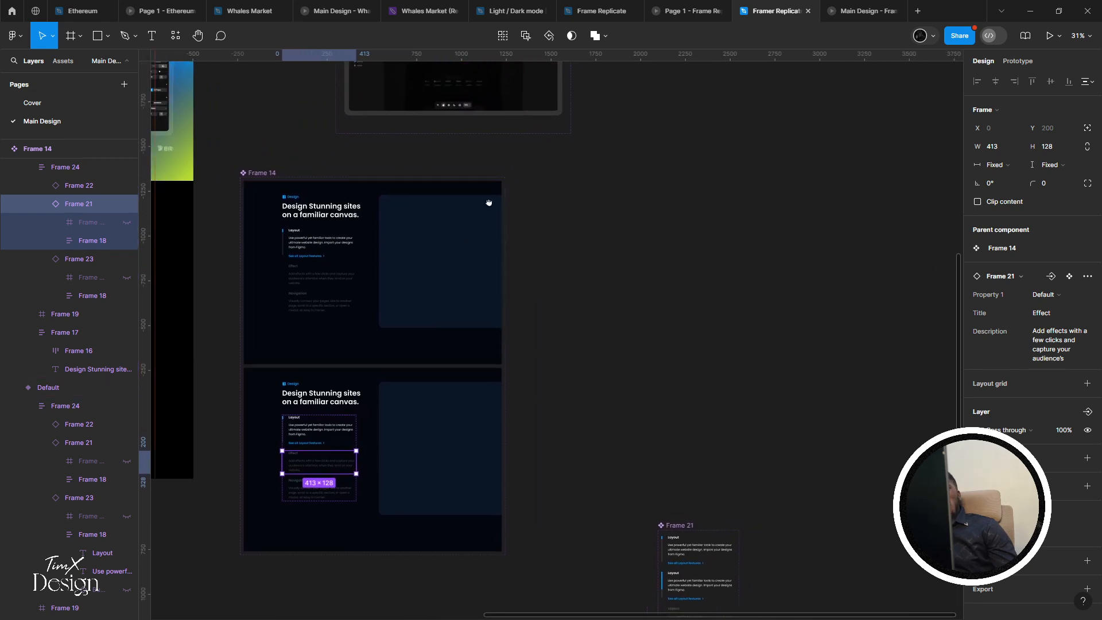
scroll(514, 197, left, 2)
scroll(513, 197, up, 1)
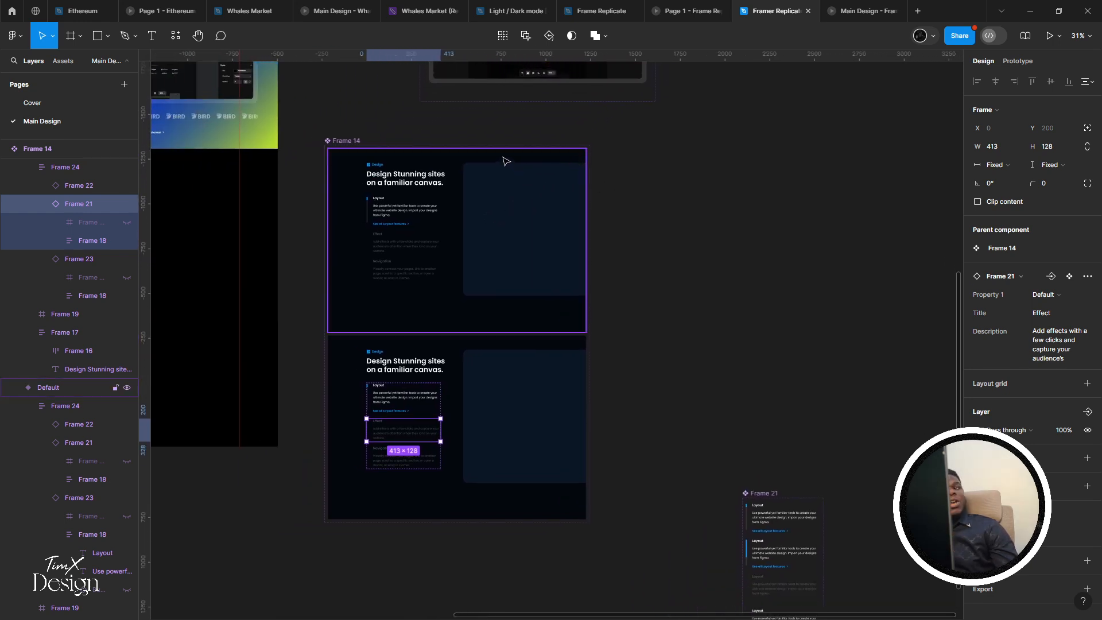
click(439, 183)
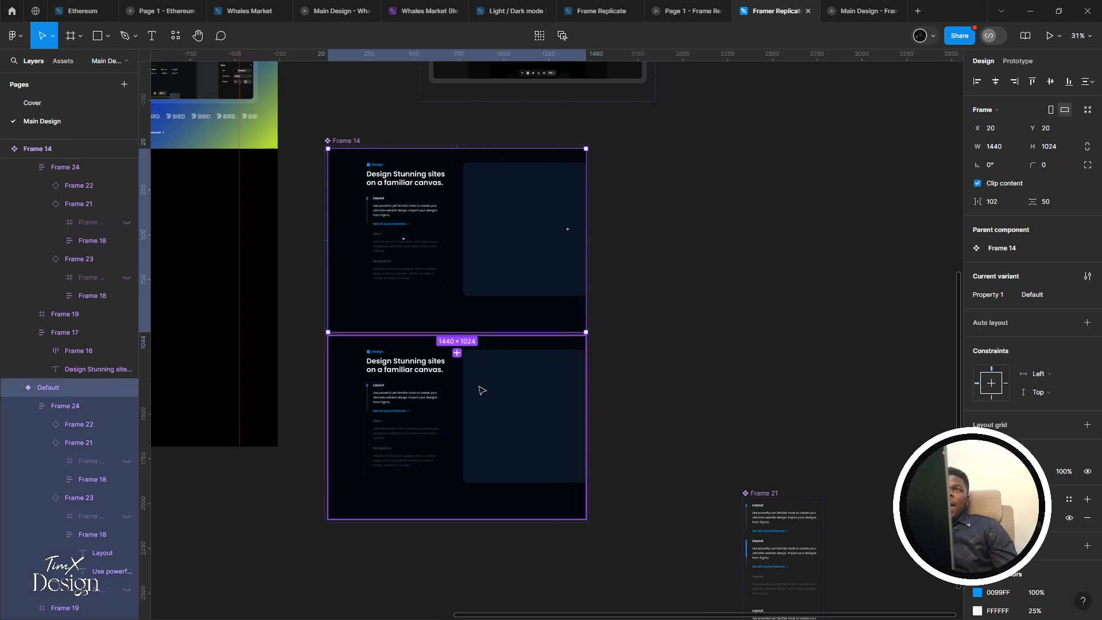
click(482, 386)
click(499, 237)
click(505, 409)
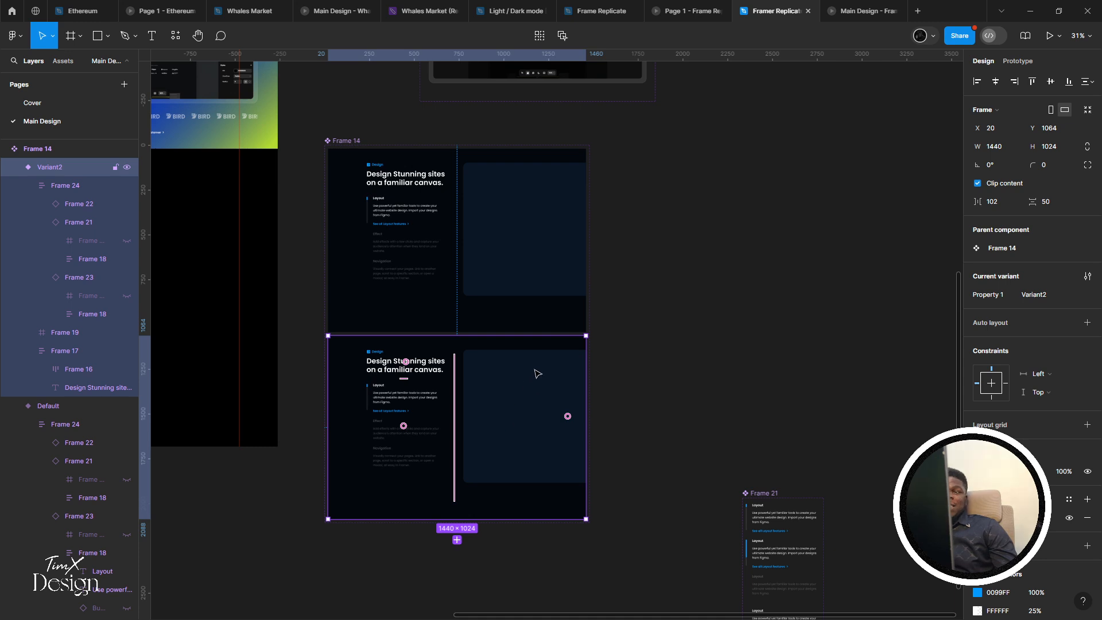
scroll(538, 374, right, 6)
scroll(538, 374, down, 1)
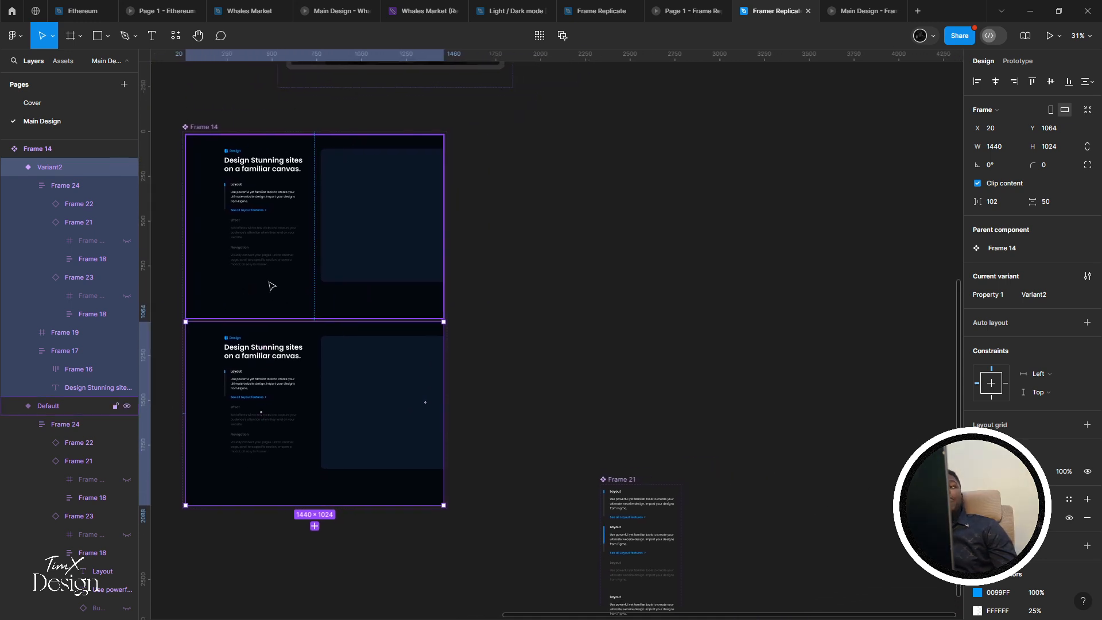
scroll(370, 265, left, 7)
scroll(370, 265, up, 1)
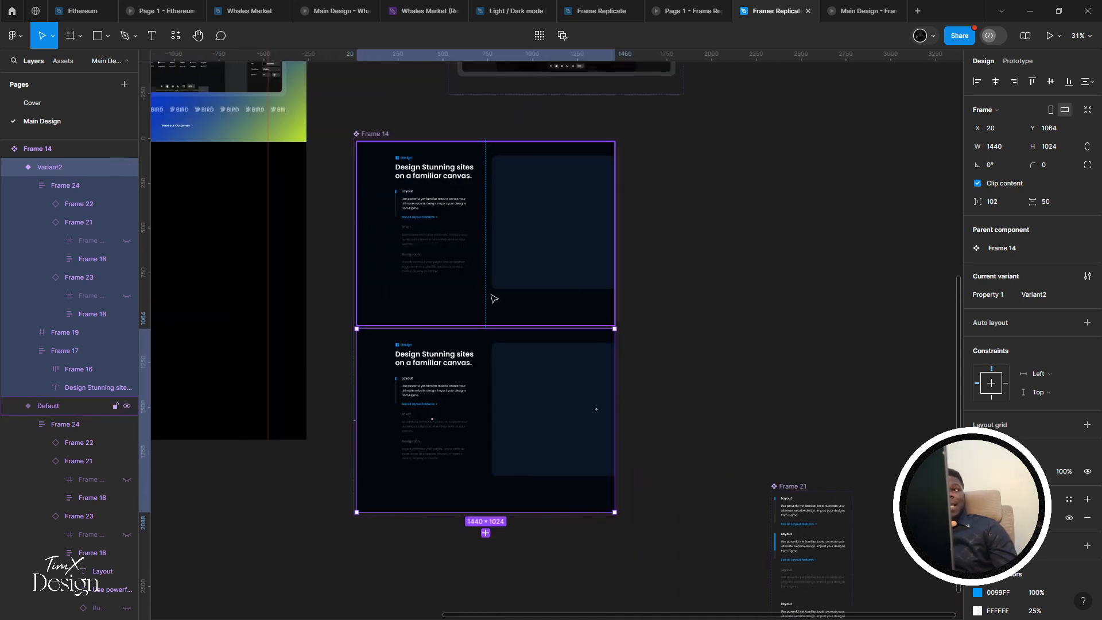
scroll(541, 261, down, 3)
scroll(541, 261, right, 2)
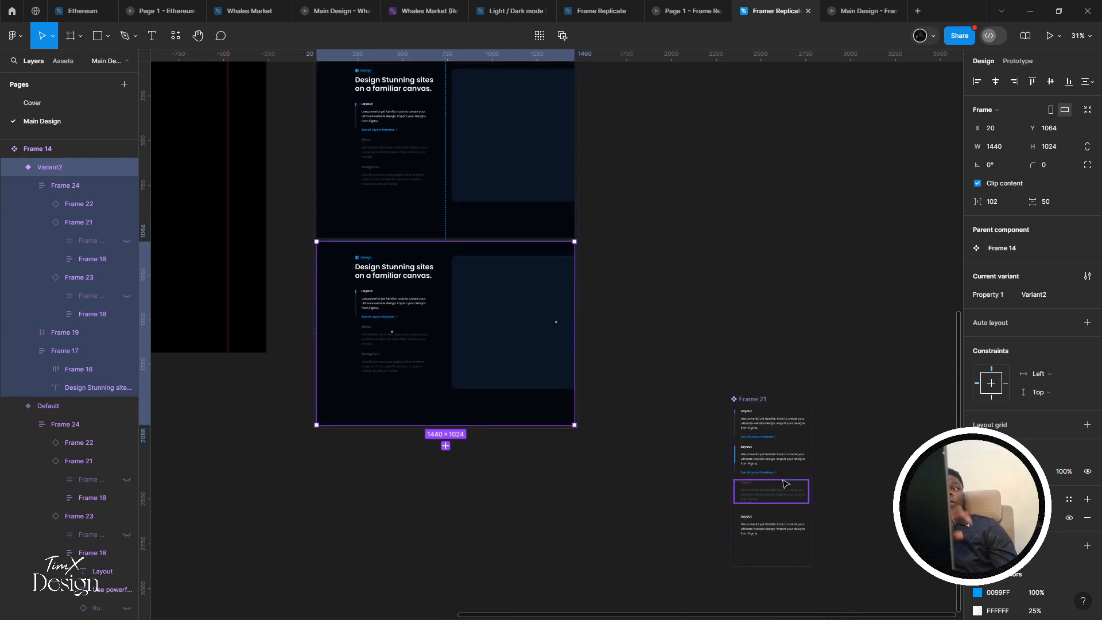
scroll(706, 425, left, 10)
scroll(859, 413, right, 10)
scroll(588, 484, up, 3)
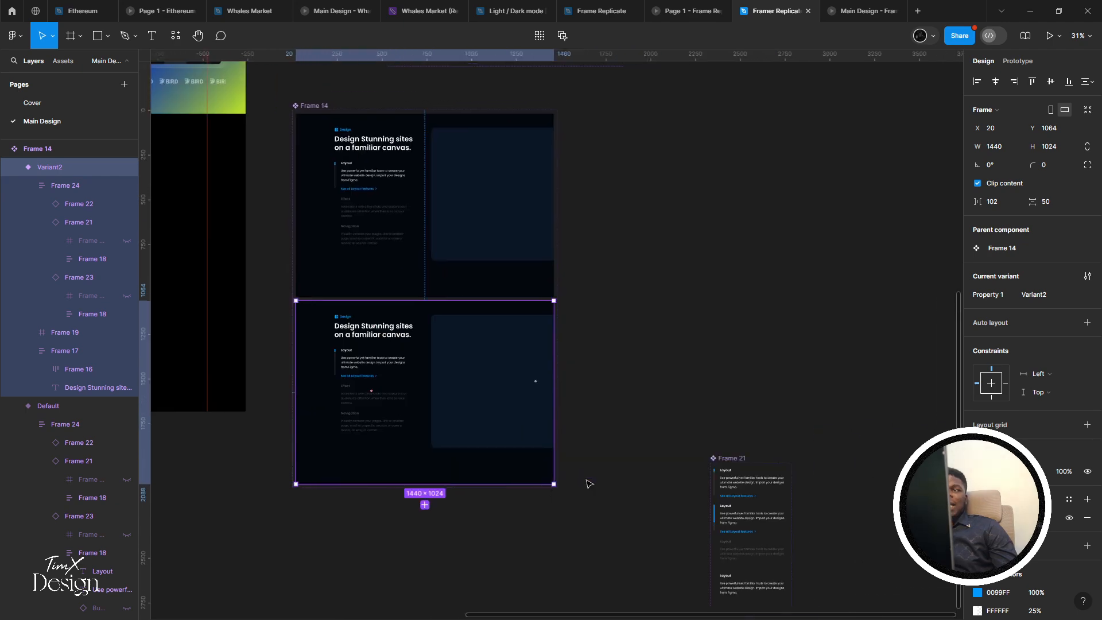
scroll(584, 477, down, 3)
scroll(588, 399, up, 5)
scroll(588, 398, left, 5)
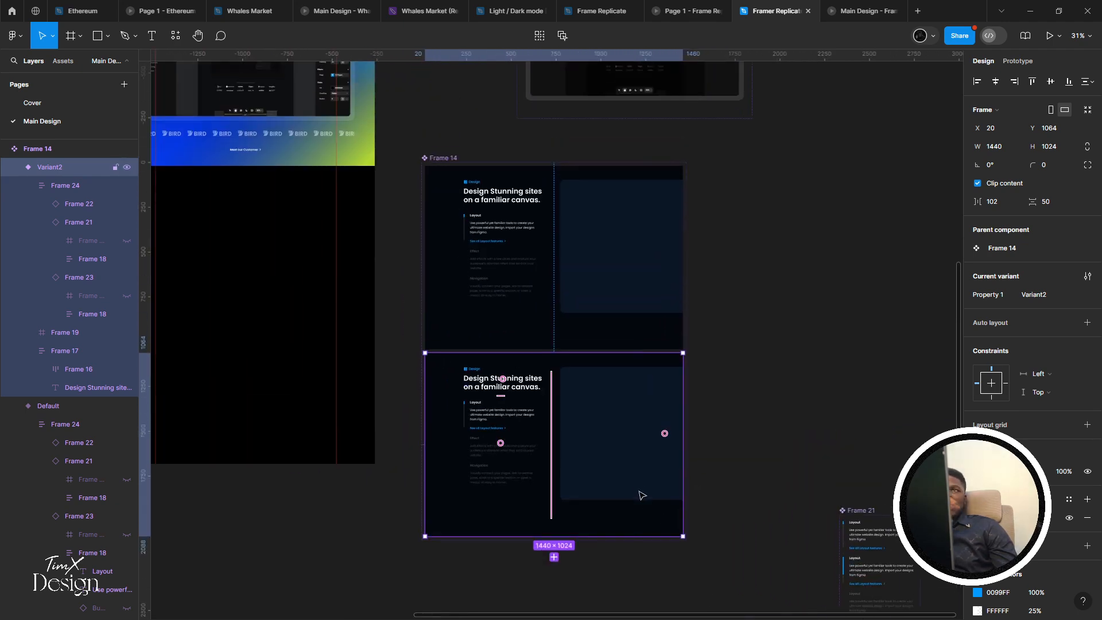
Place a Default instance of the Design section component in the black area of the Desktop - 1 frame and center it horizontally
key(ctrl+alt+Return)
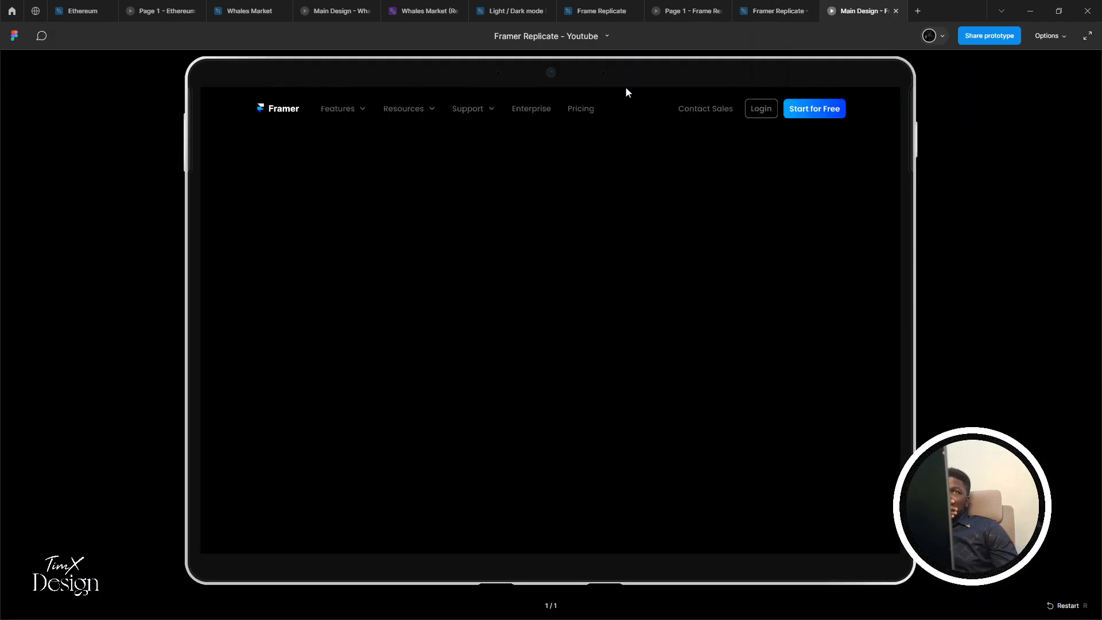
click(775, 10)
scroll(389, 327, left, 5)
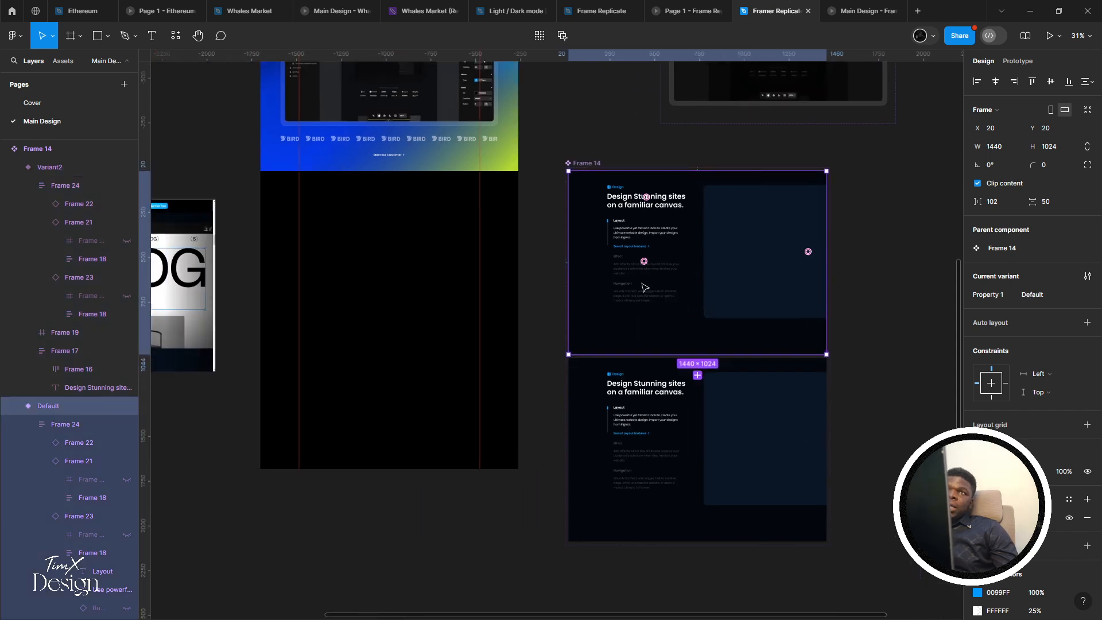
drag(389, 327, 389, 293)
click(995, 81)
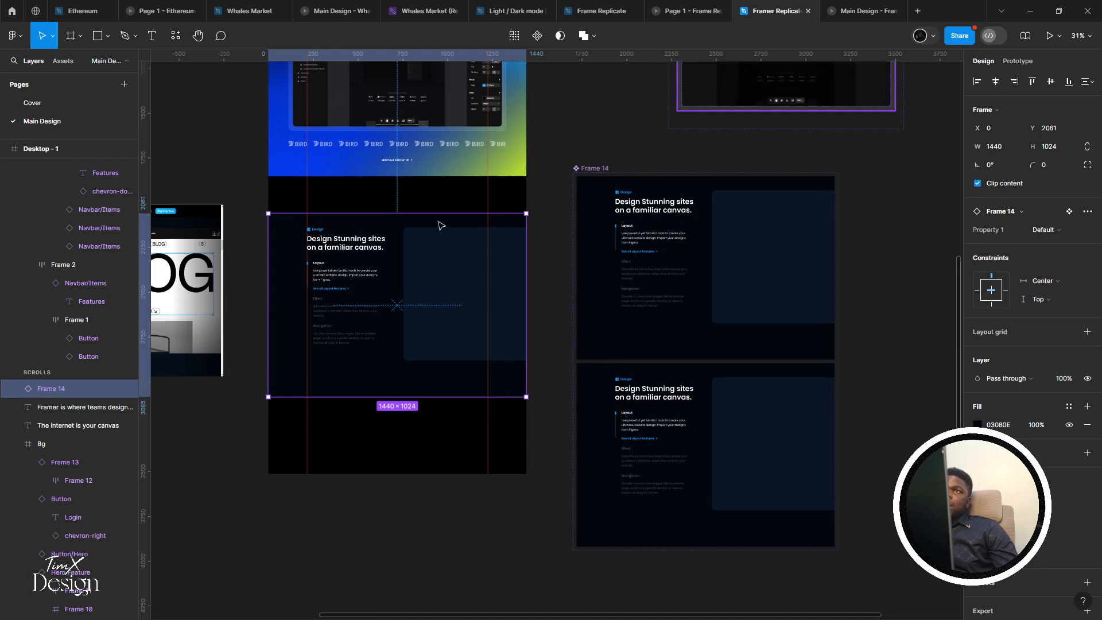
Move the Design section instance up directly beneath the hero's gradient background and check it in the prototype preview
scroll(439, 225, up, 3)
drag(387, 248, 376, 214)
scroll(466, 204, down, 1)
click(855, 11)
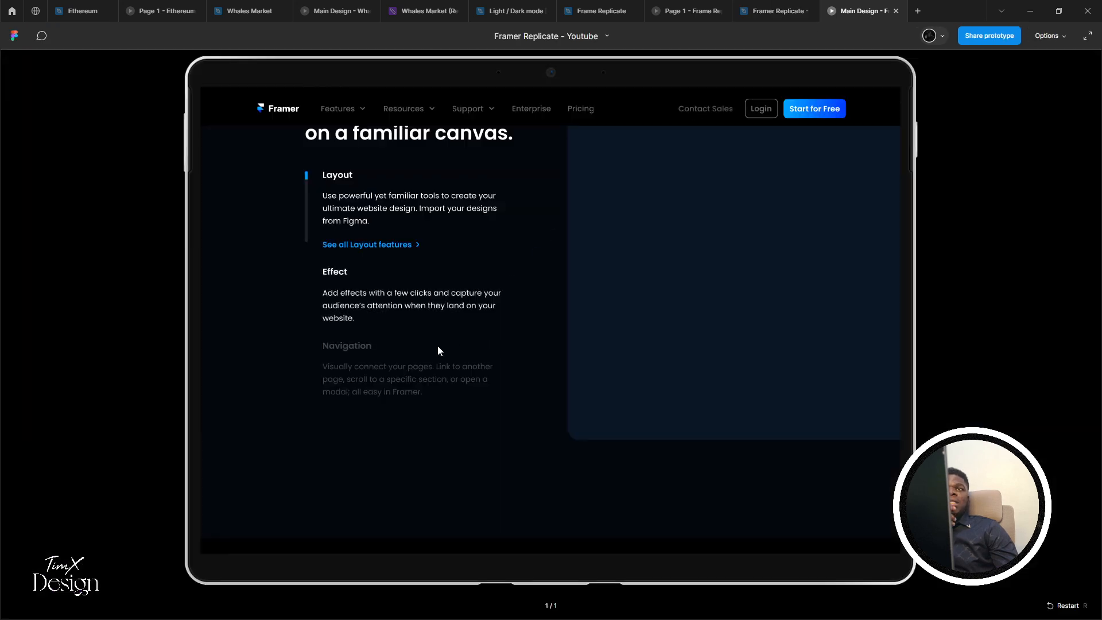
scroll(355, 390, up, 2)
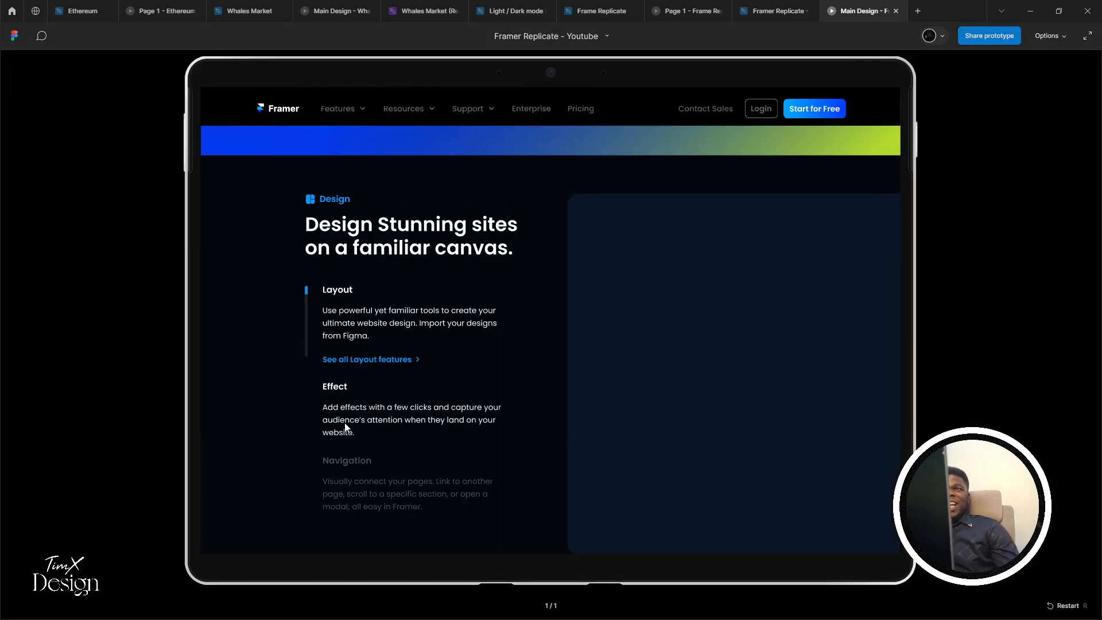
In the Framer Replicate design file, link the default variant's Effect item to Variant2 with an on-tap Change to interaction
click(775, 10)
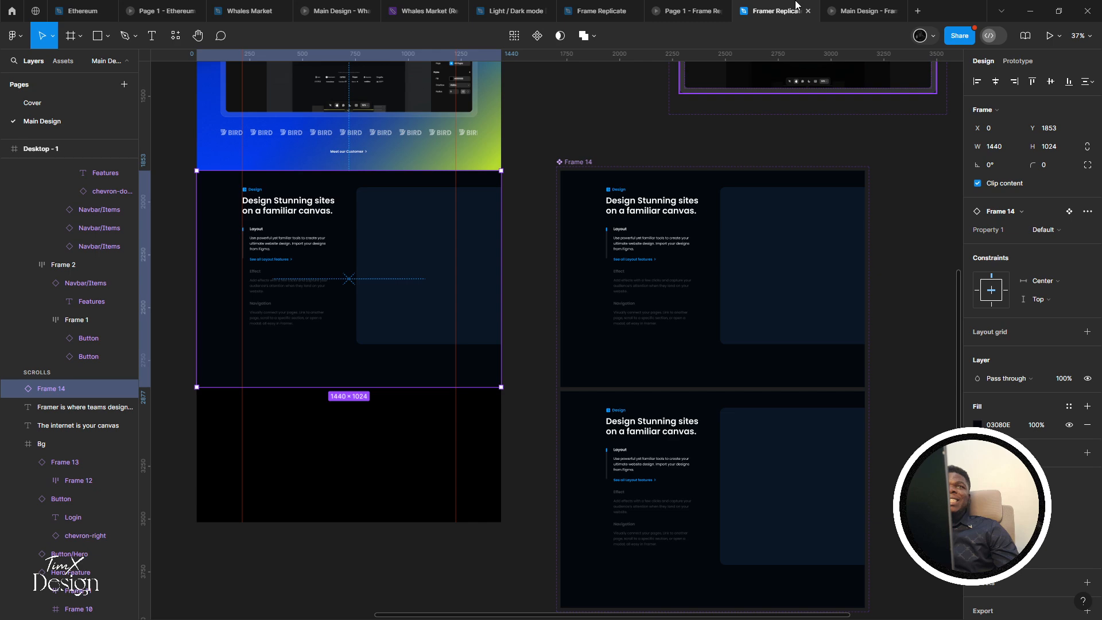
scroll(597, 253, right, 1)
click(620, 260)
double_click(620, 241)
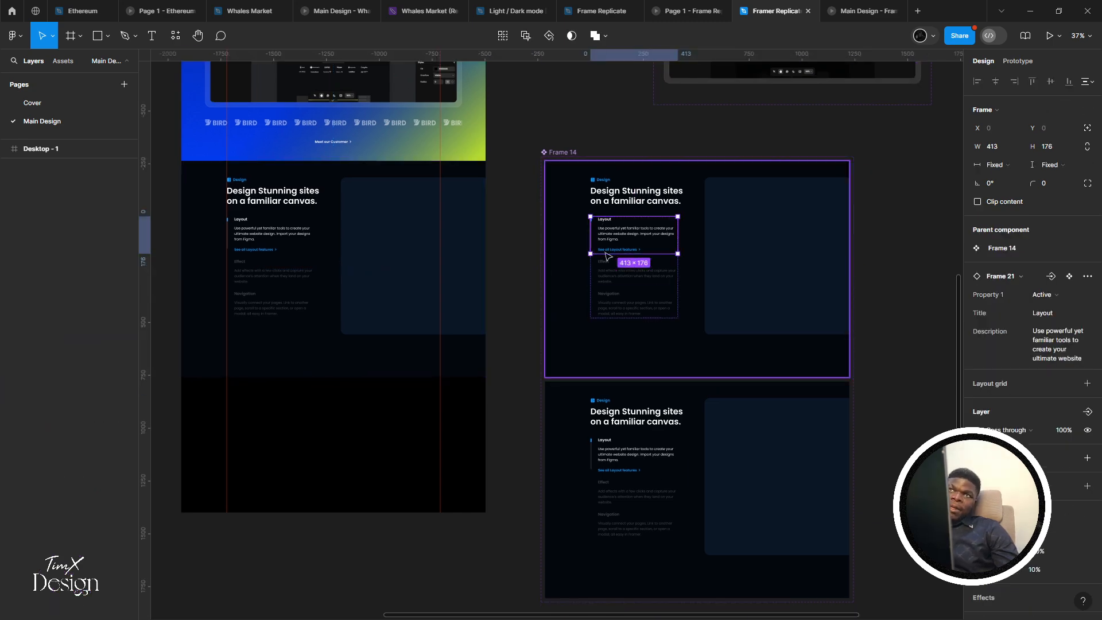
scroll(695, 326, up, 2)
click(1017, 60)
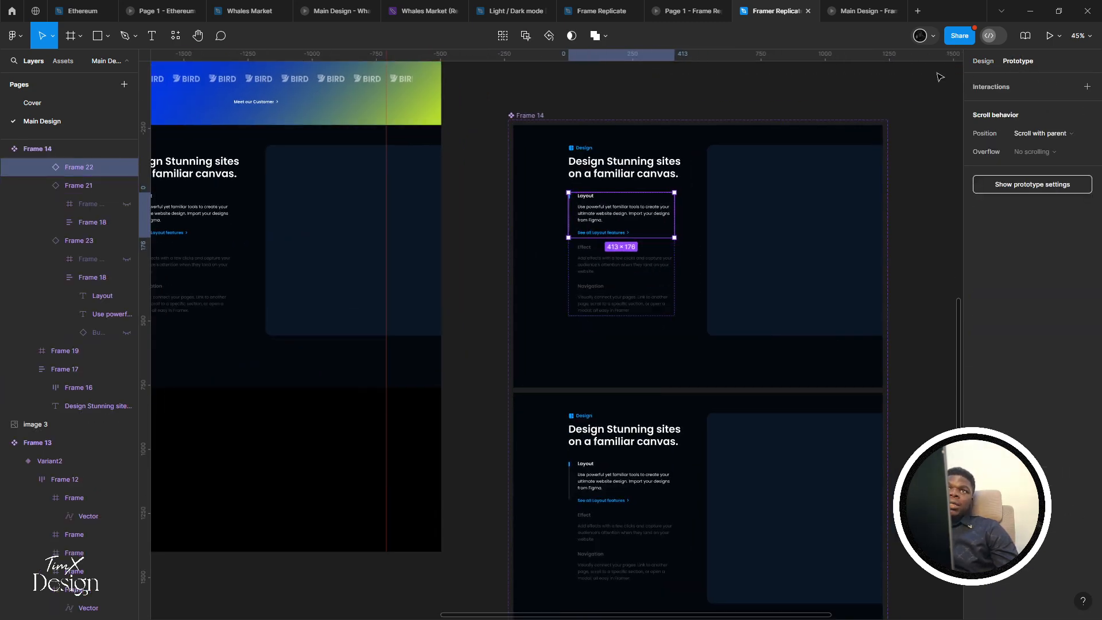
scroll(541, 153, down, 3)
scroll(556, 158, up, 1)
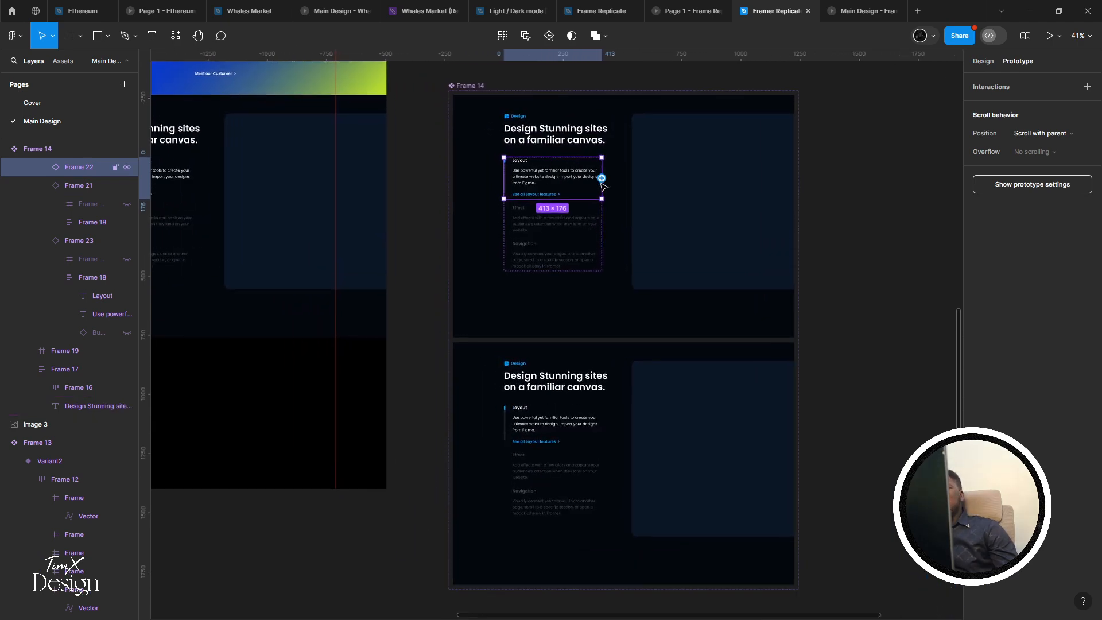
click(578, 220)
drag(602, 220, 623, 367)
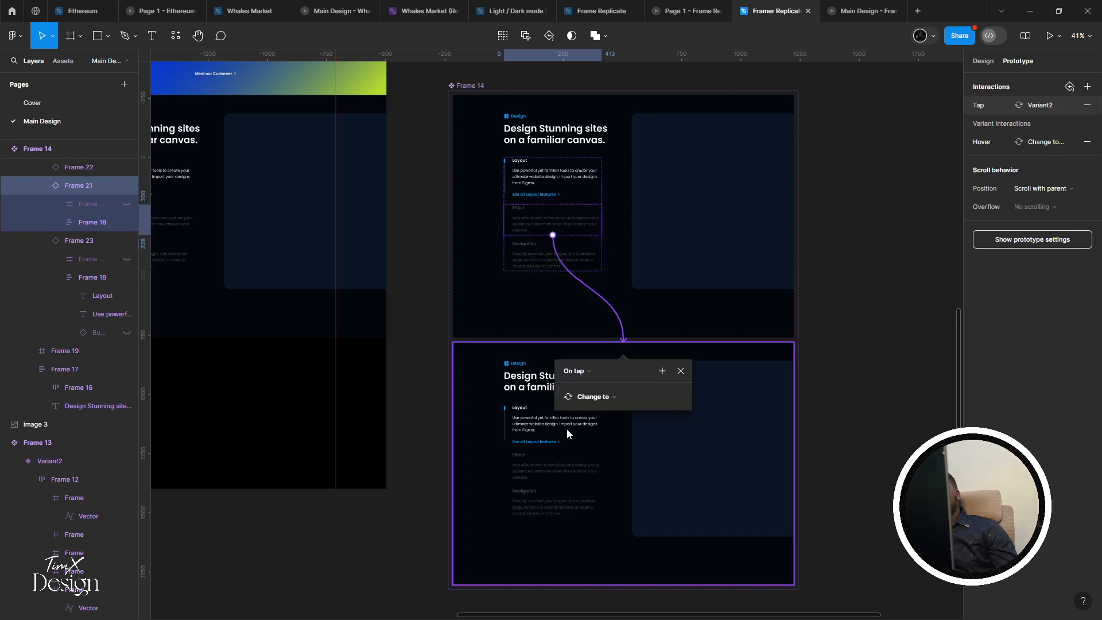
click(680, 371)
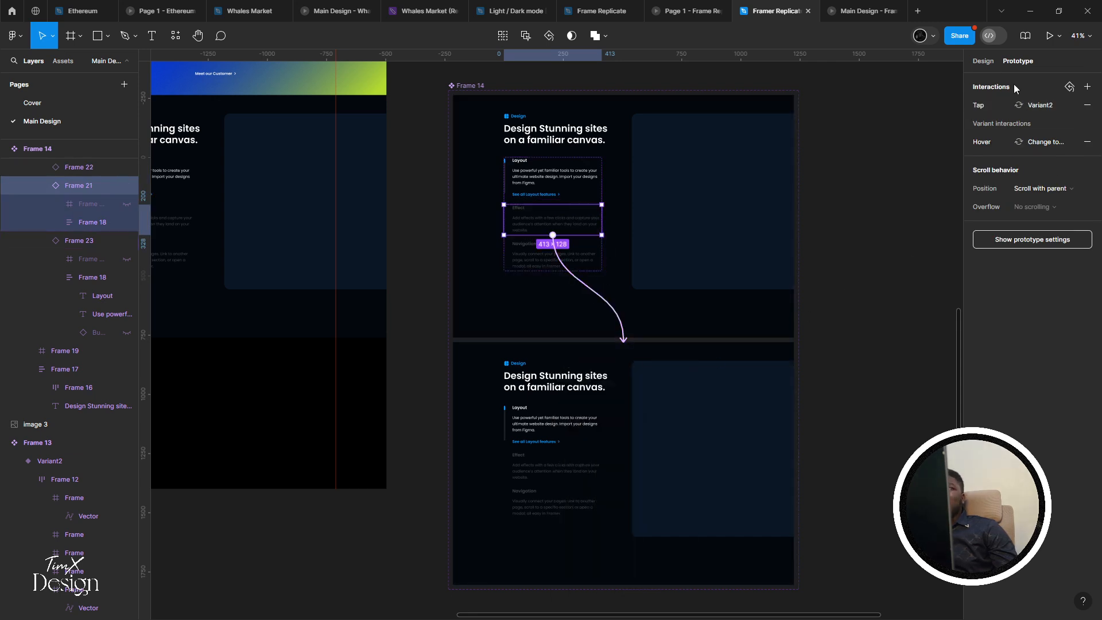
Set the Effect item in Variant2 of the Design section to its Active state
key(alt+8)
click(561, 455)
click(566, 212)
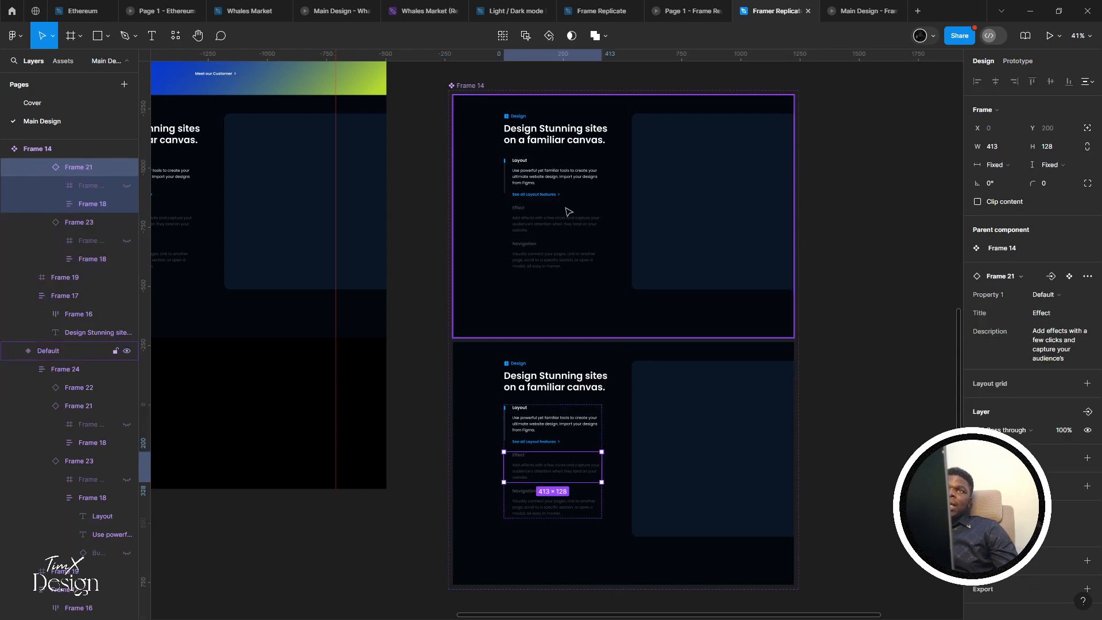
double_click(553, 212)
click(767, 448)
double_click(571, 470)
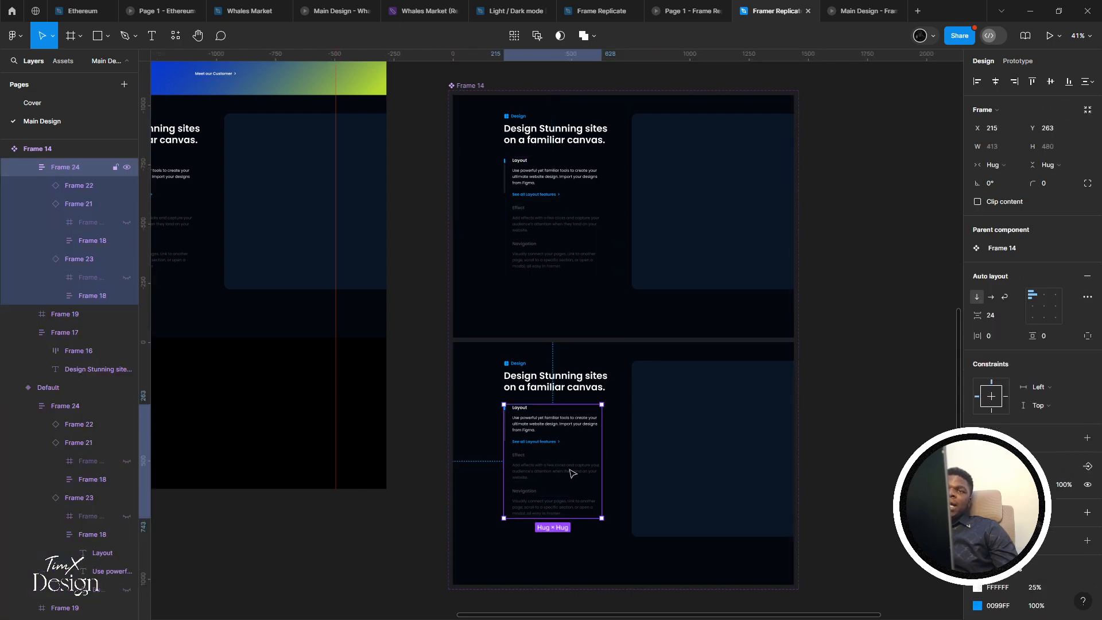
double_click(570, 470)
scroll(571, 469, up, 3)
click(578, 474)
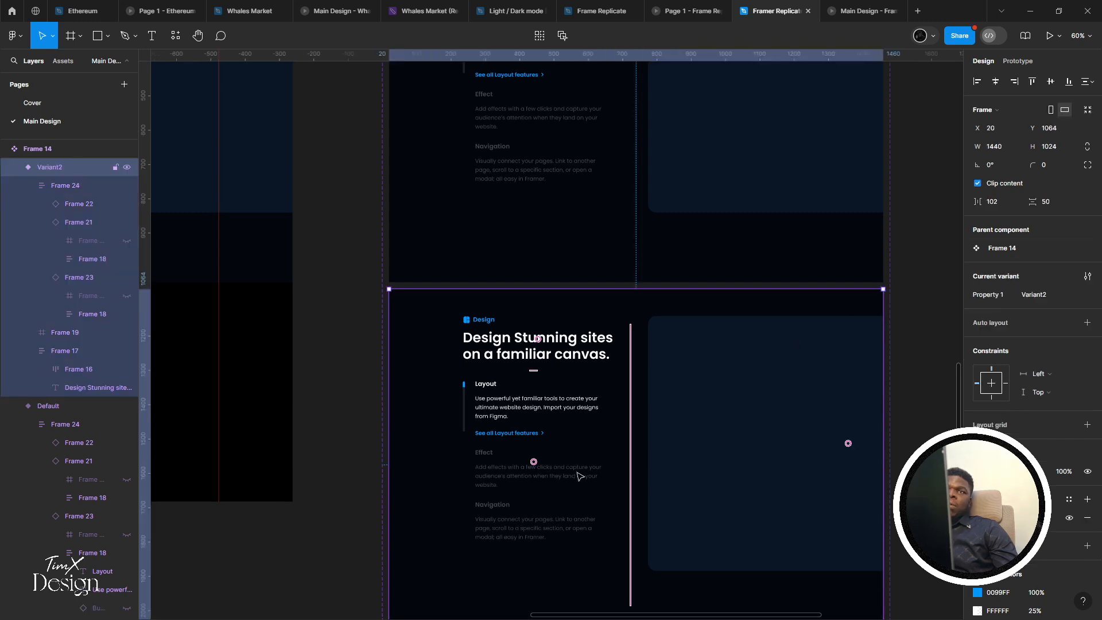
double_click(580, 477)
click(1047, 295)
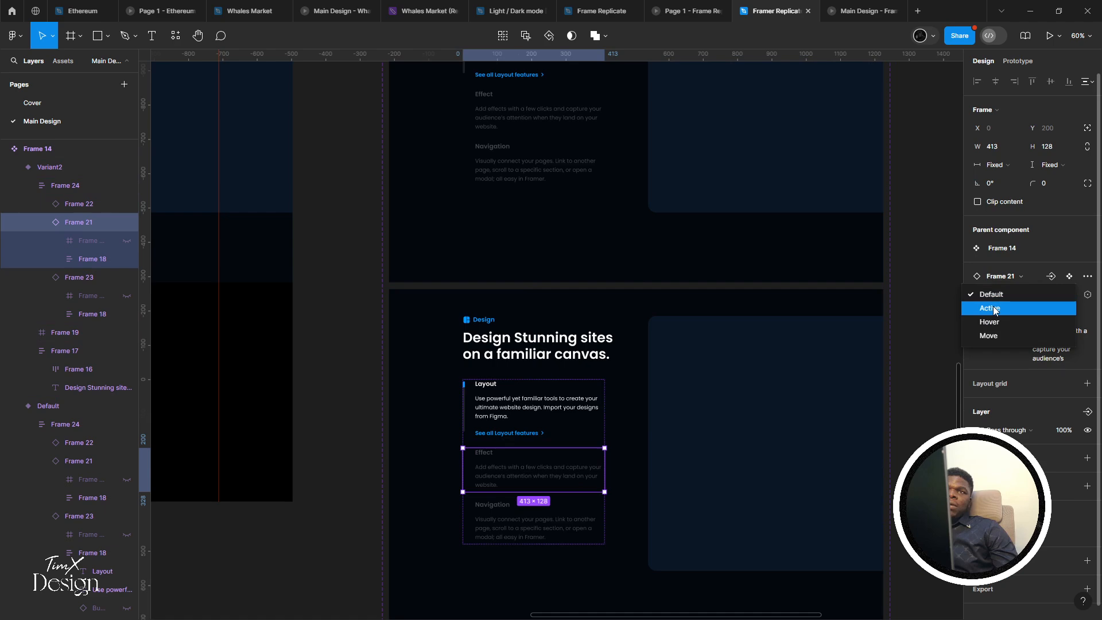
click(996, 309)
Set the Layout item in Variant2 to its Default state
click(591, 399)
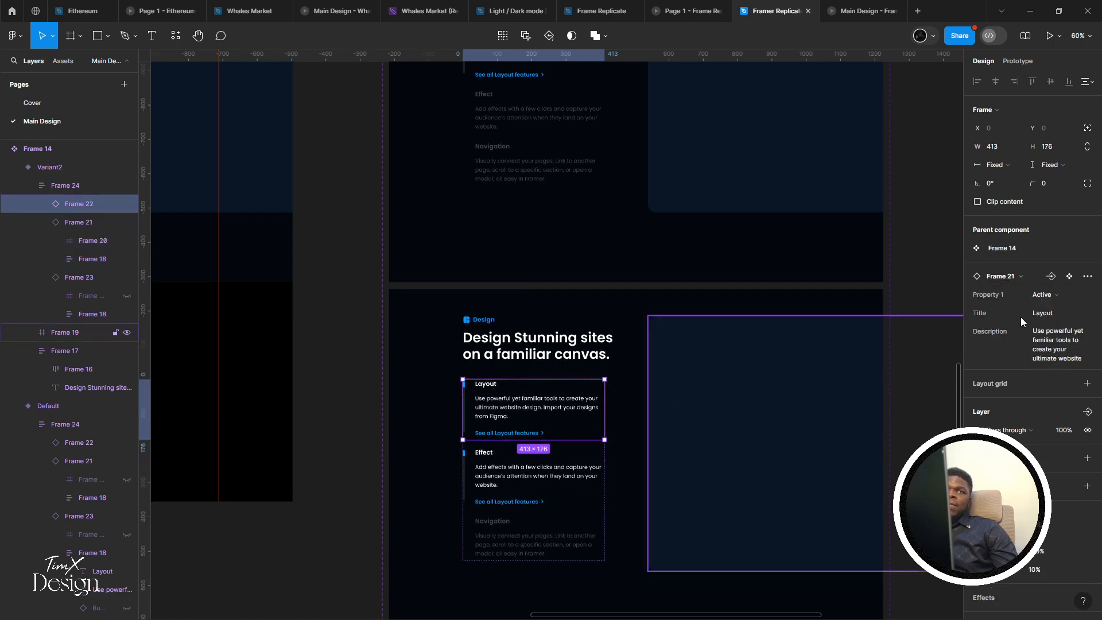
click(1047, 295)
click(1000, 281)
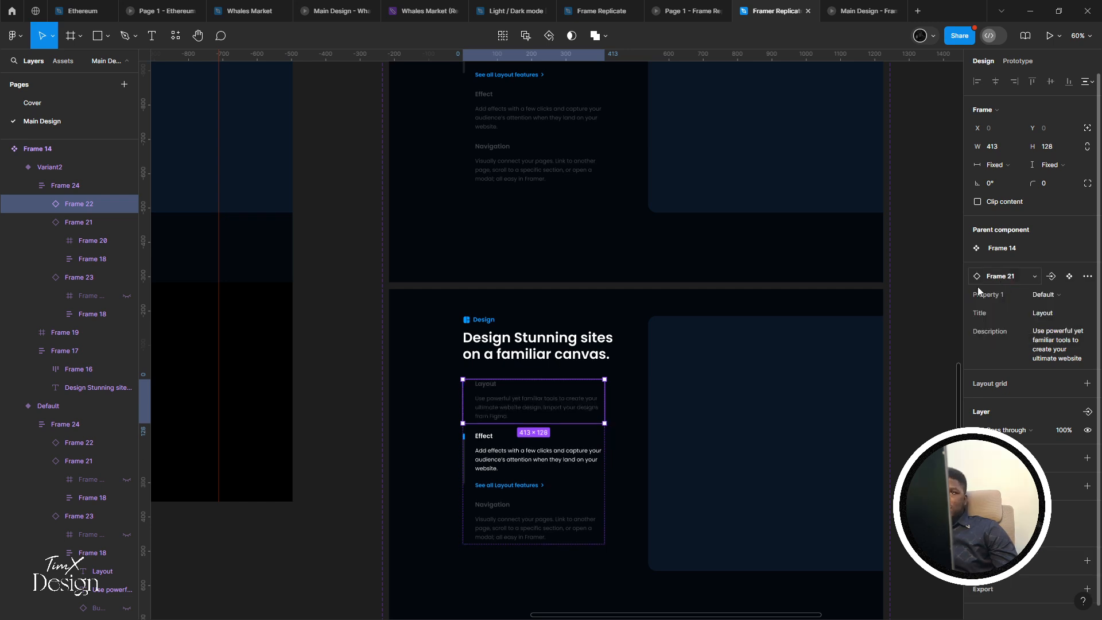
click(832, 330)
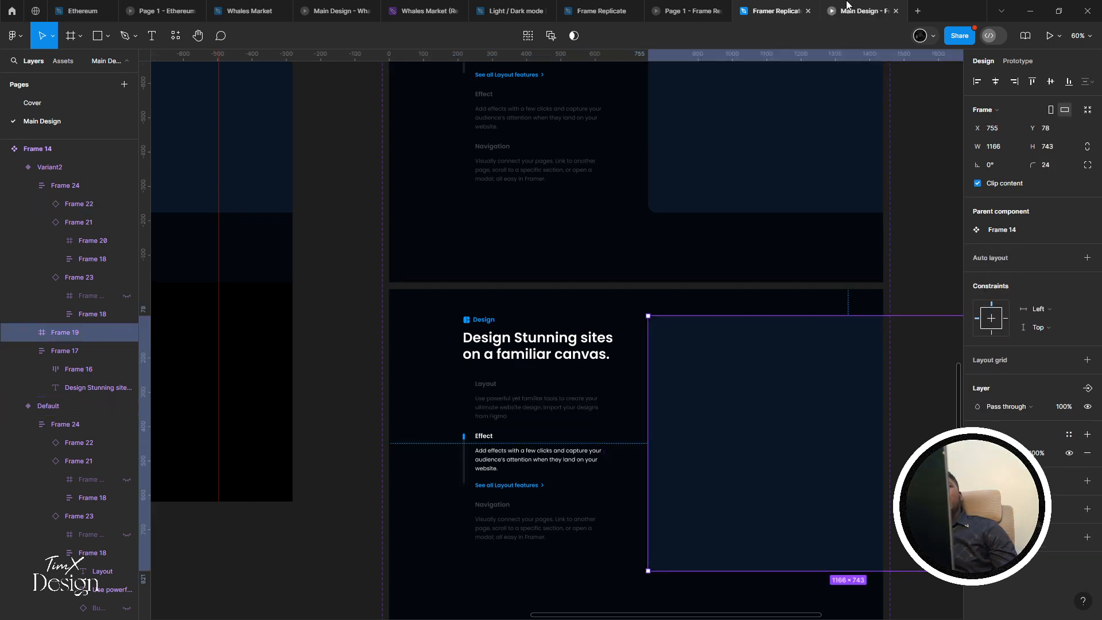
Test tapping the Effect item in the prototype preview, then return to the design file
key(ctrl+alt+Return)
click(424, 413)
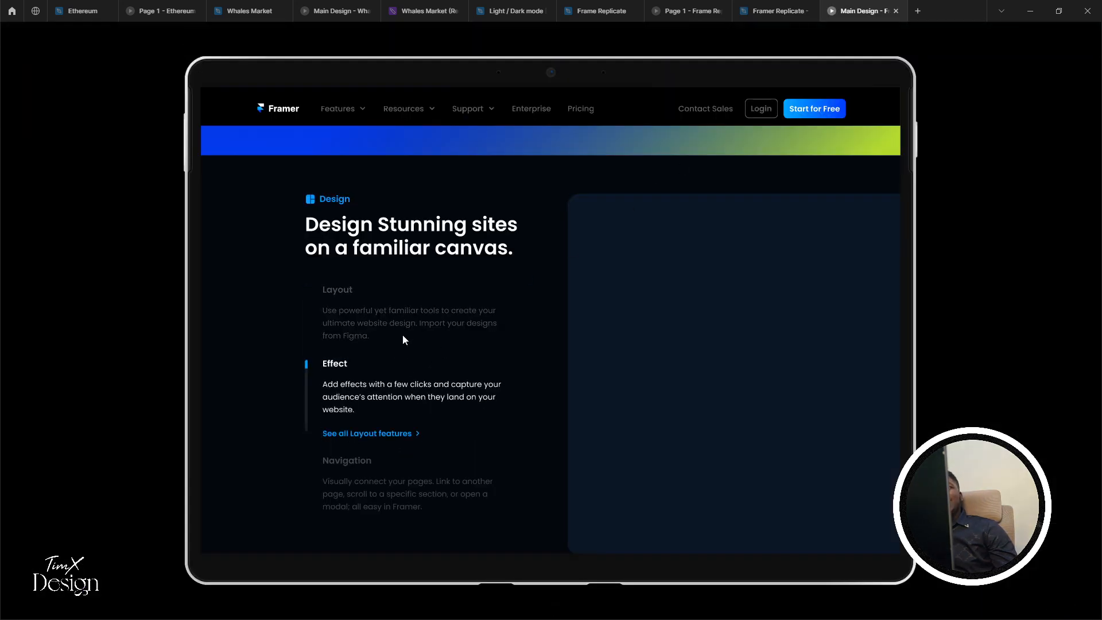
click(772, 11)
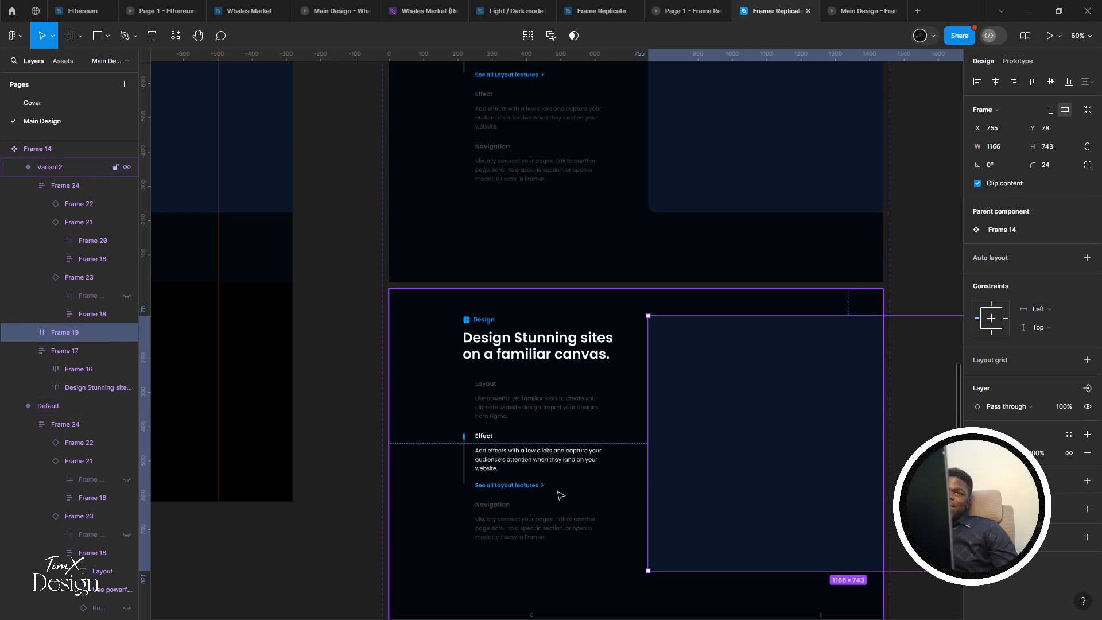
Link the Layout item in Variant2 back to the Default variant with an on-tap Change to interaction
click(540, 463)
click(542, 402)
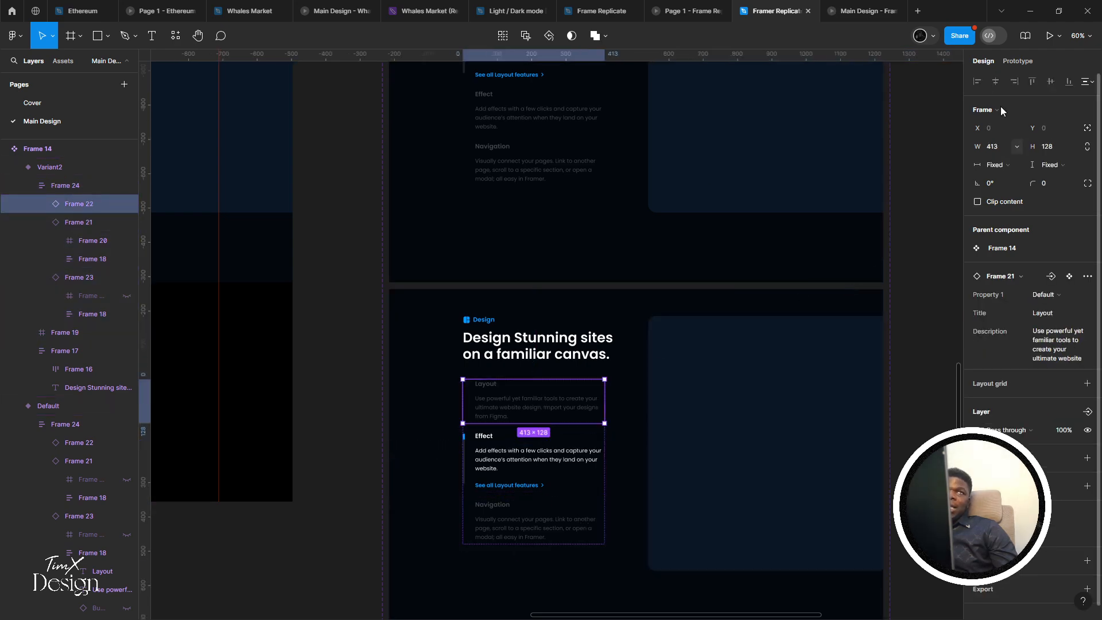
click(1020, 62)
ctrl+scroll(669, 470, down, 1)
scroll(669, 469, up, 3)
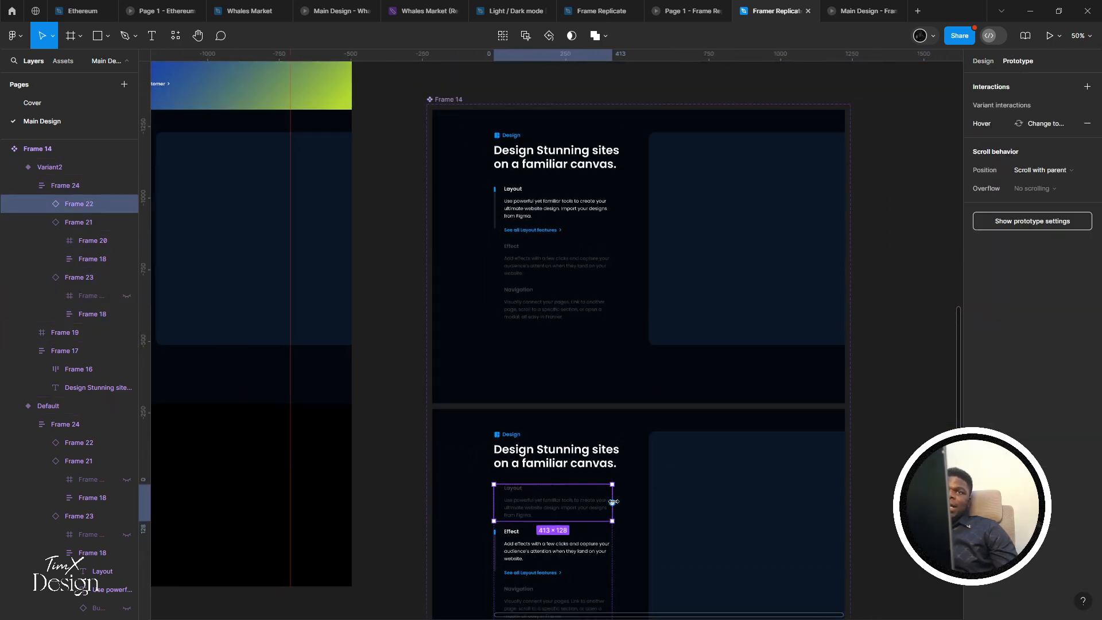
drag(612, 502, 638, 419)
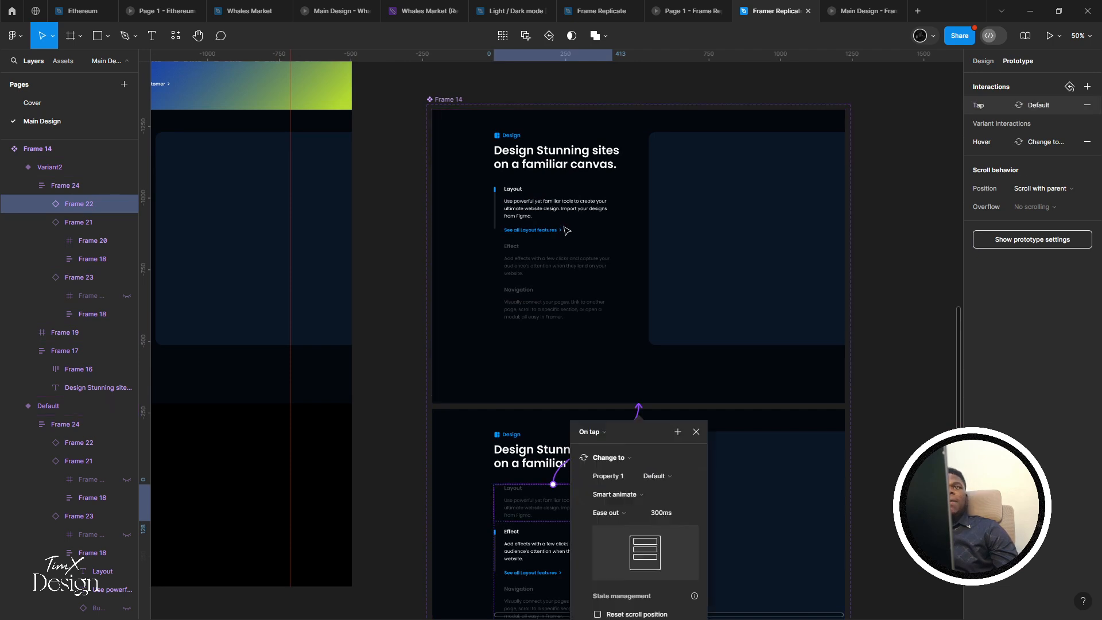
click(705, 431)
Preview the prototype and check how the Design section behaves when switching items and scrolling the page
key(ctrl+alt+Return)
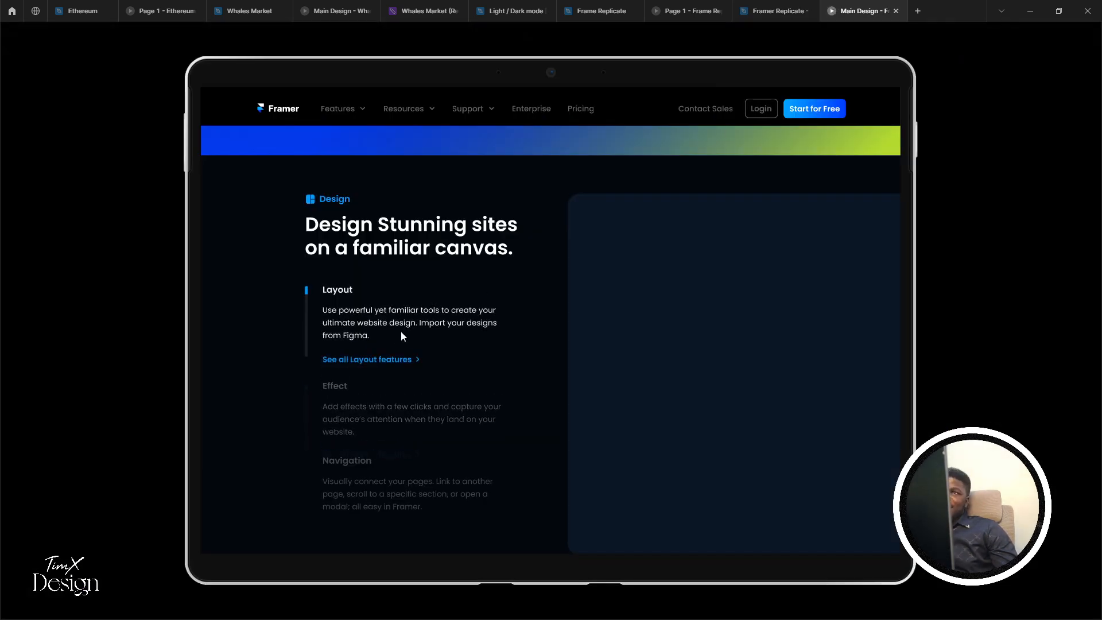
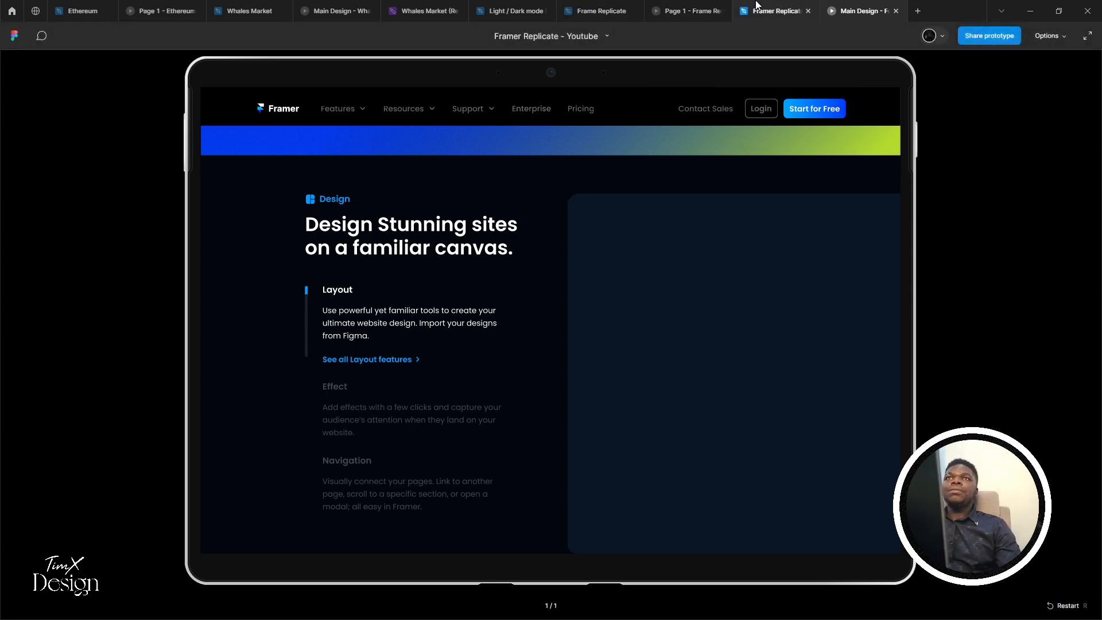
scroll(607, 213, up, 2)
scroll(608, 213, up, 7)
scroll(608, 213, down, 10)
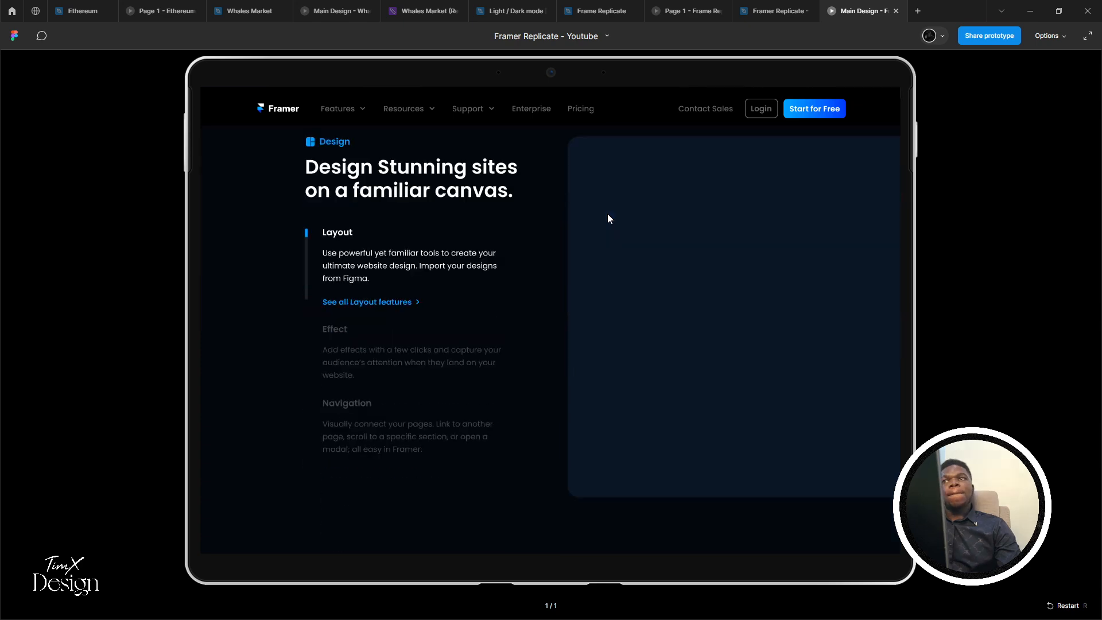
scroll(541, 310, up, 1)
scroll(539, 310, down, 1)
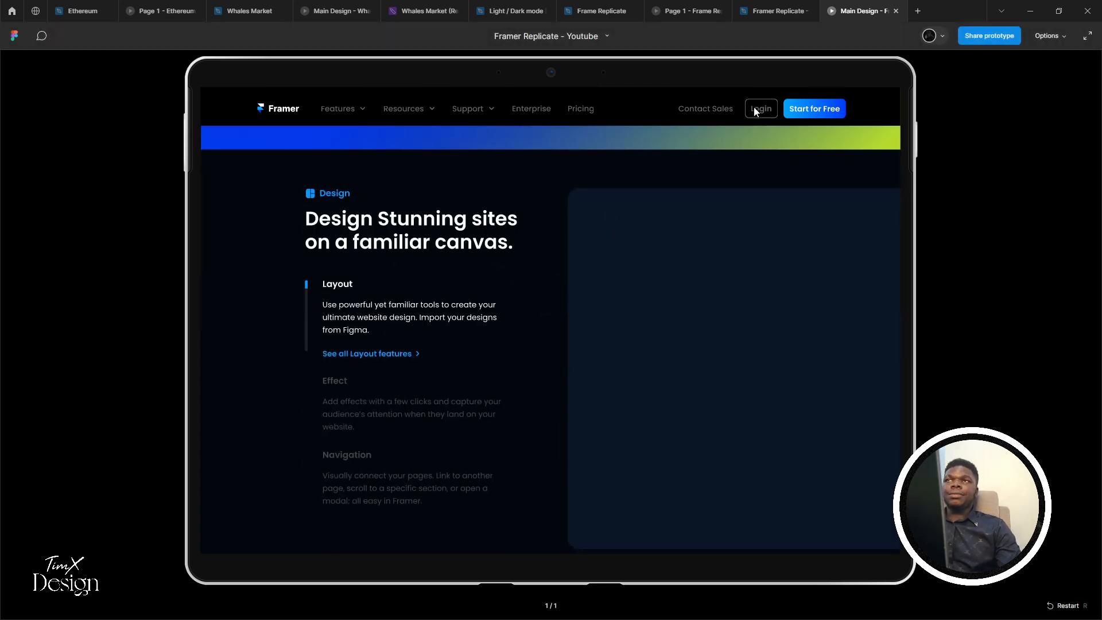
Back in the design file, inspect the Layout item's properties and prototype interactions in both variants of Frame 14
click(786, 11)
scroll(528, 325, down, 3)
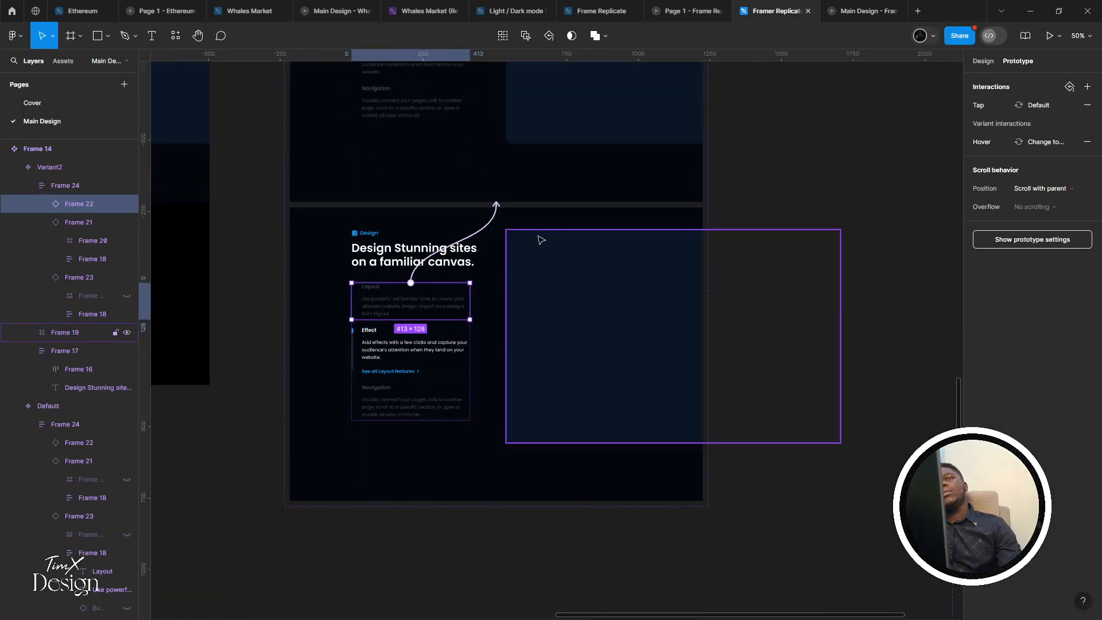
scroll(541, 240, up, 4)
click(983, 60)
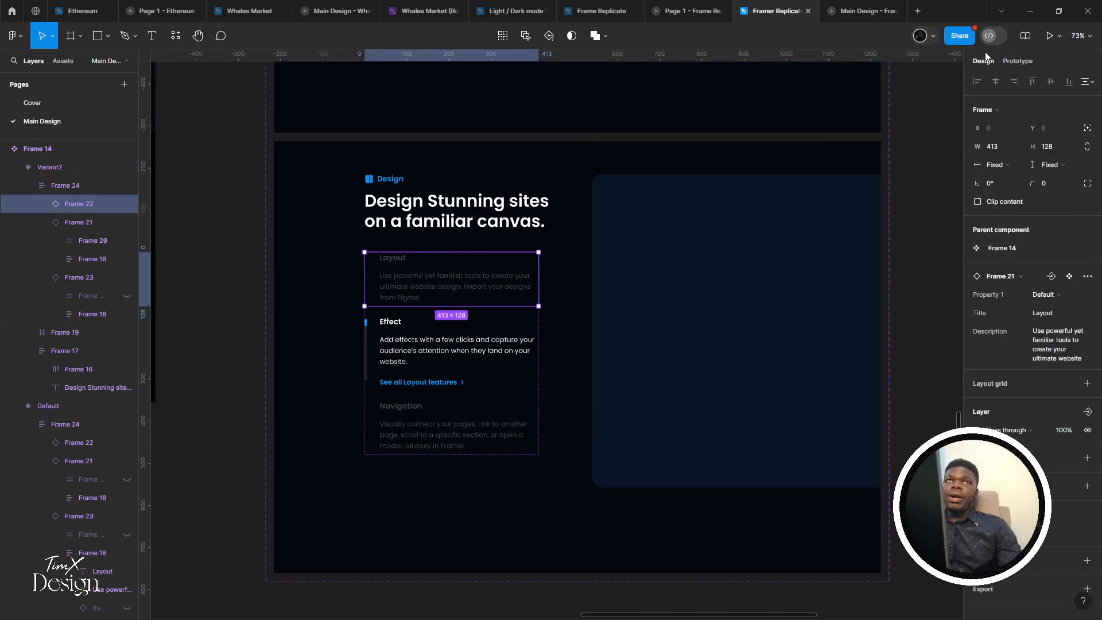
drag(598, 240, 524, 233)
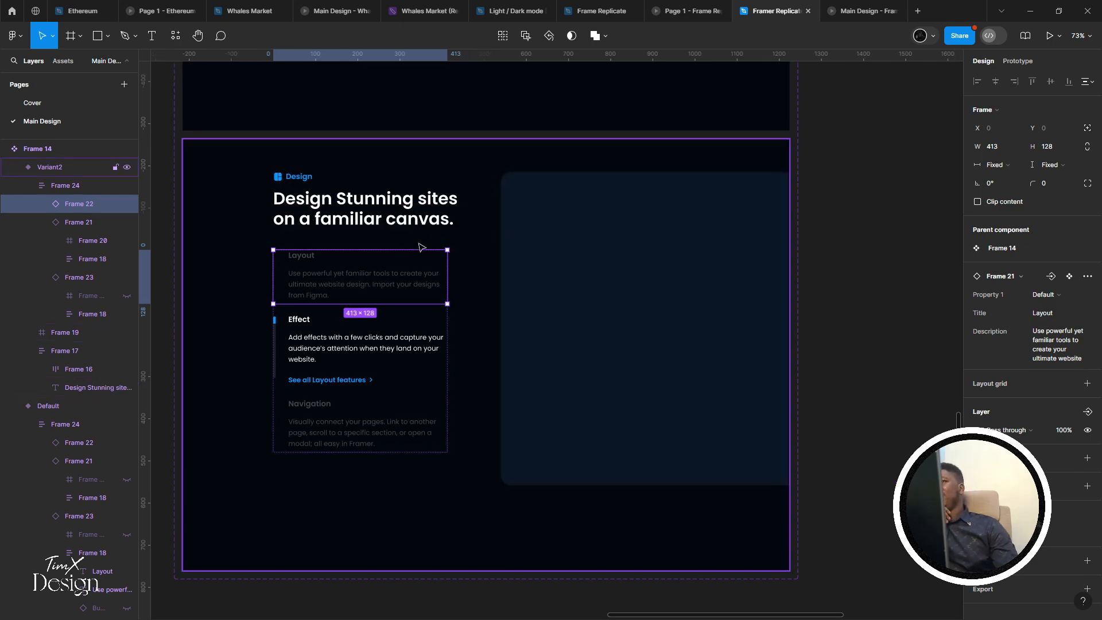
drag(423, 244, 514, 386)
scroll(514, 385, down, 5)
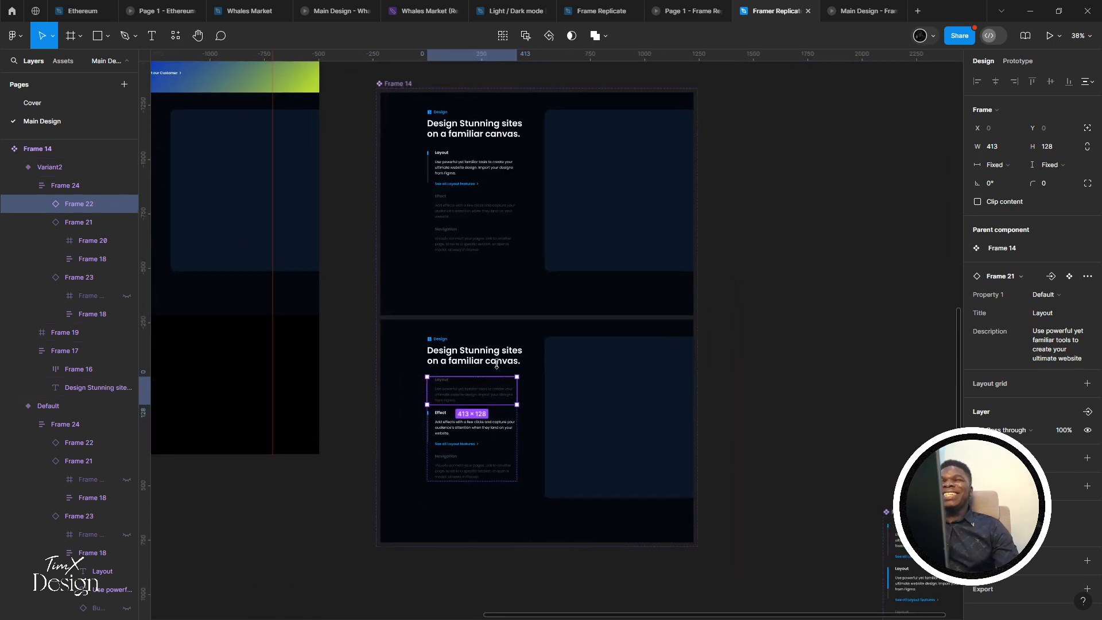
click(475, 205)
double_click(476, 204)
scroll(462, 182, up, 2)
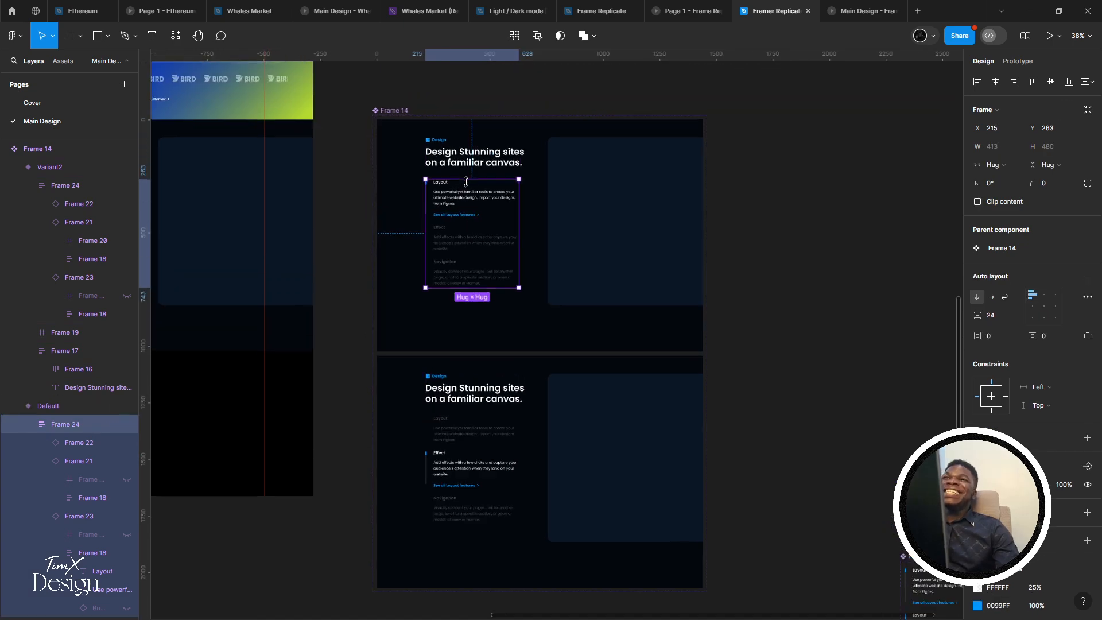
double_click(475, 210)
scroll(478, 212, up, 1)
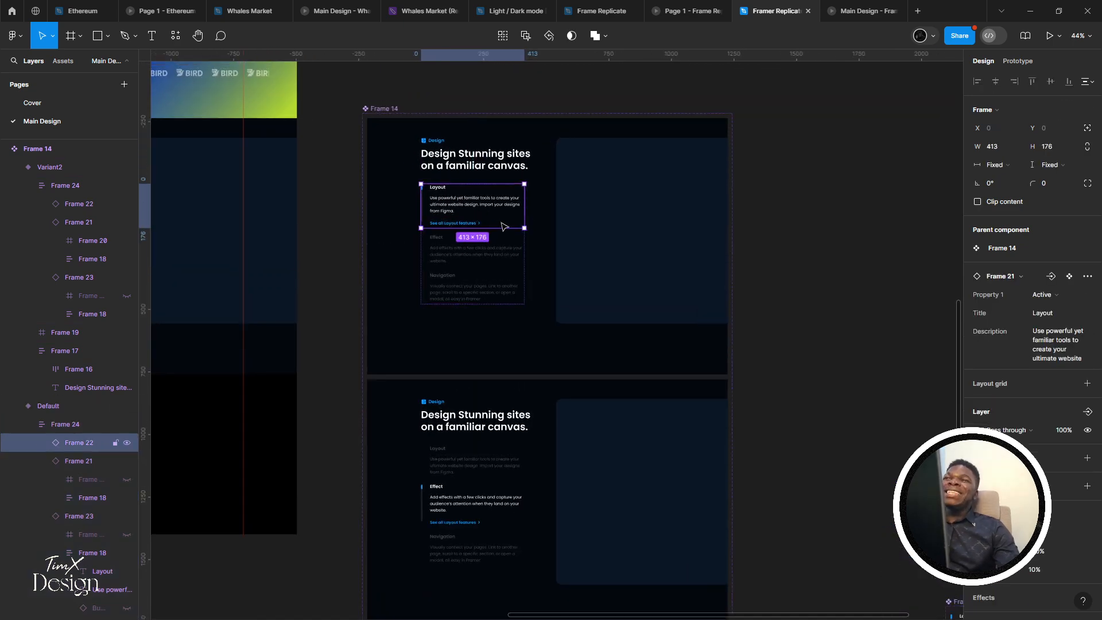
click(1014, 60)
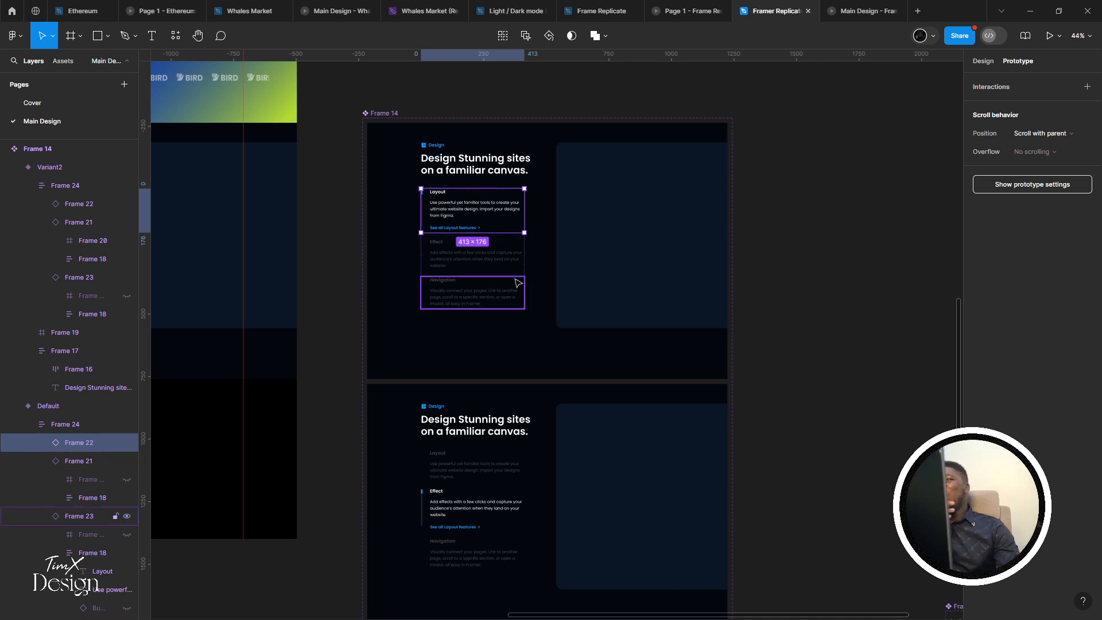
Inspect the component properties of the Effect item in Variant2
scroll(514, 281, right, 1)
scroll(507, 310, down, 5)
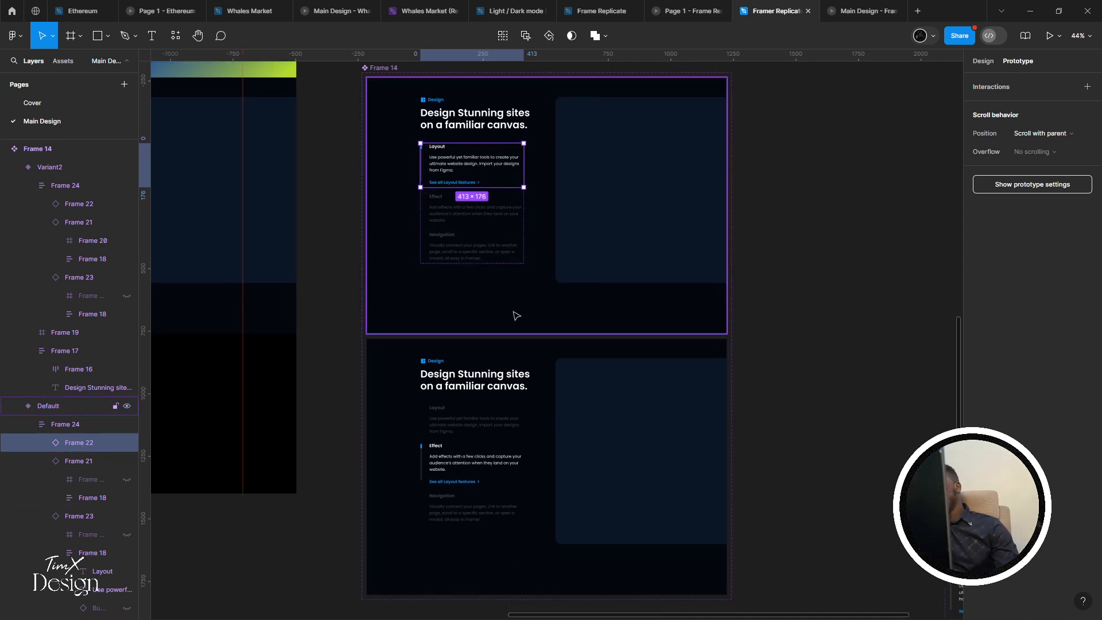
scroll(576, 283, right, 5)
double_click(426, 445)
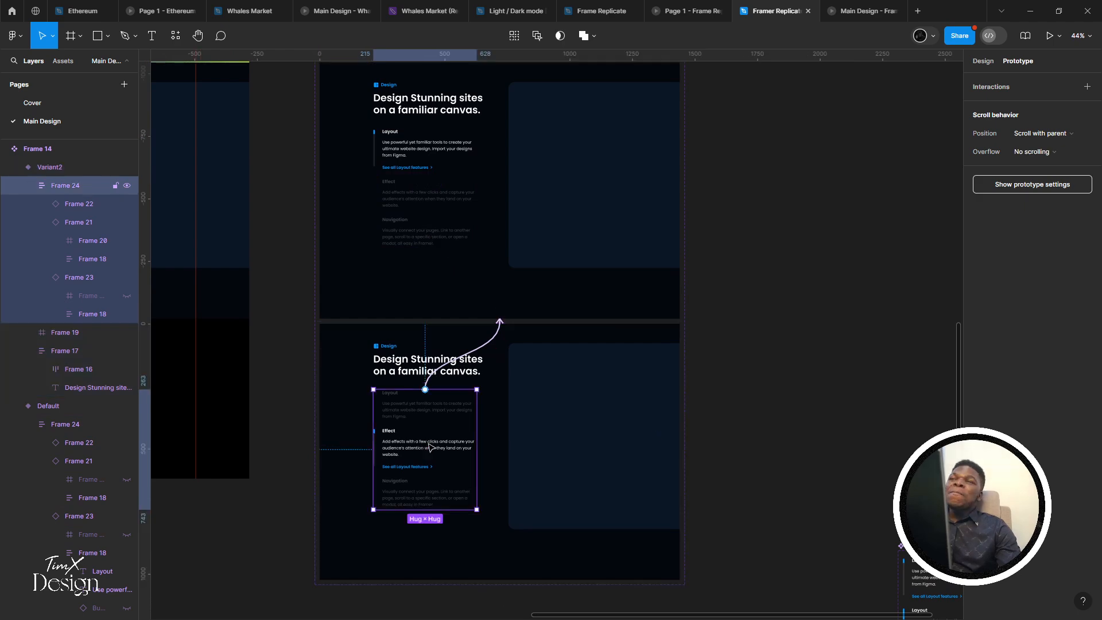
click(981, 68)
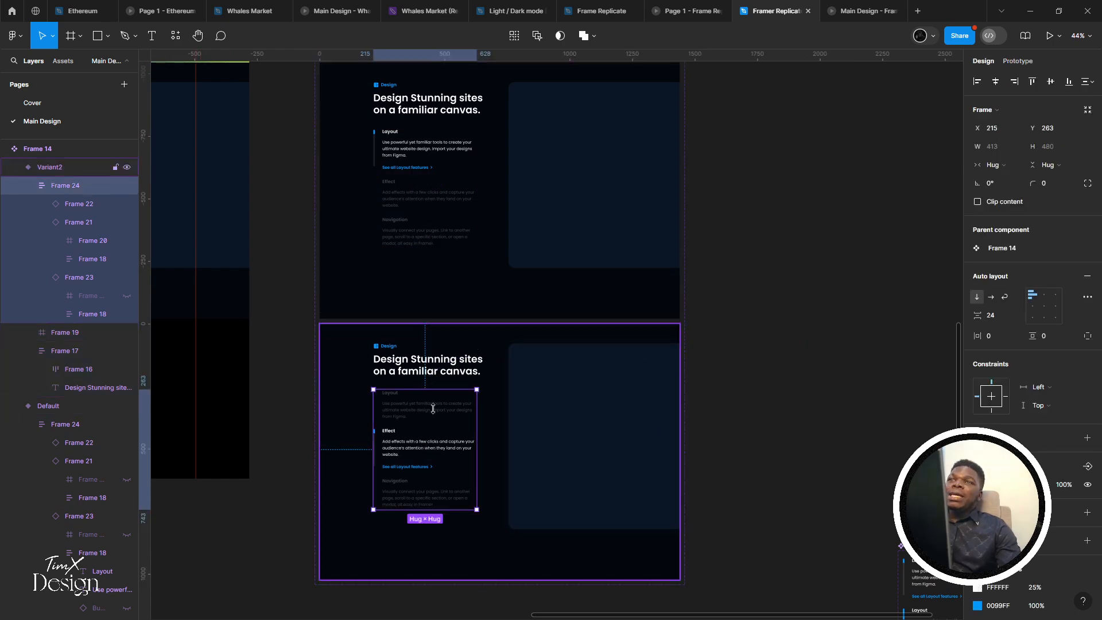
double_click(402, 447)
scroll(395, 404, down, 3)
scroll(396, 404, up, 1)
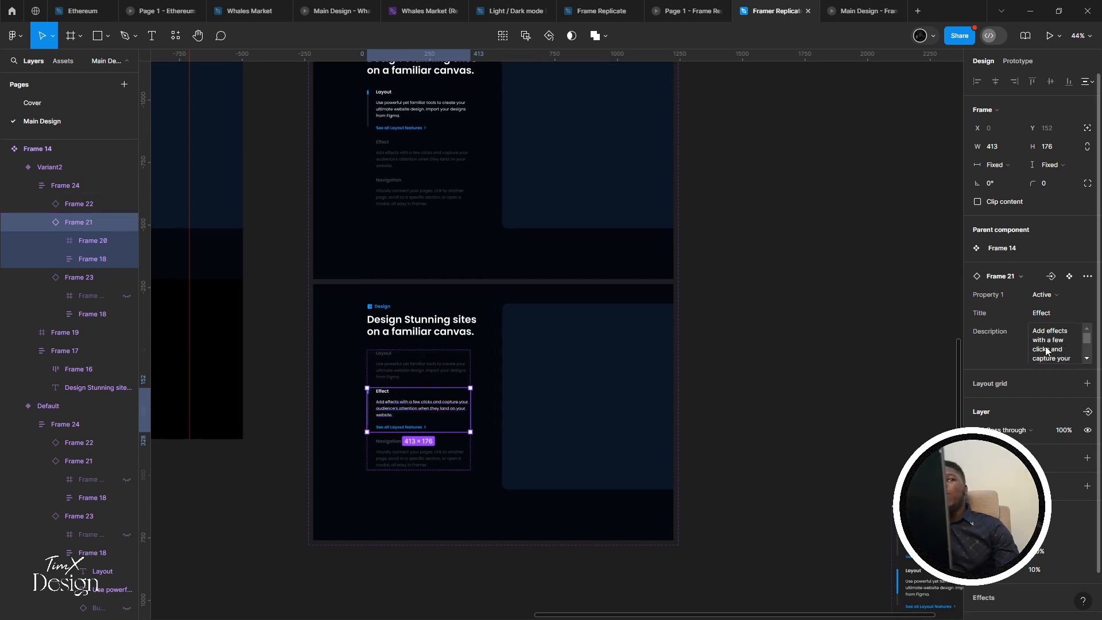
scroll(424, 287, up, 10)
Link the Hover variant of Frame 21 to its Move variant with an on-tap Change to interaction
drag(645, 421, 137, 230)
drag(245, 413, 459, 411)
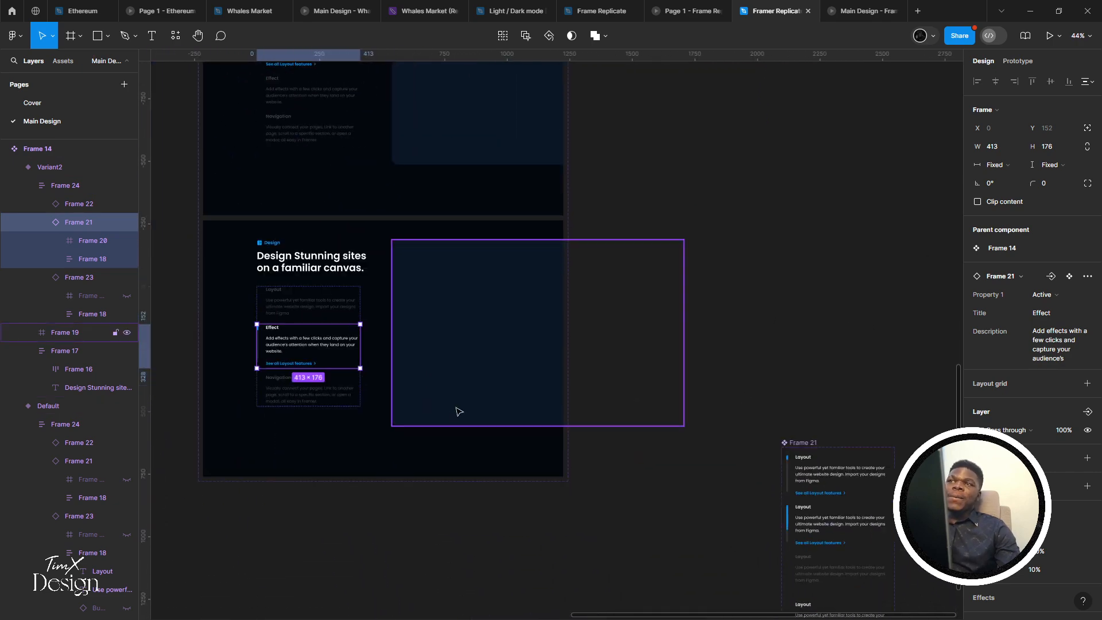
drag(769, 464, 688, 409)
click(760, 423)
drag(760, 423, 708, 328)
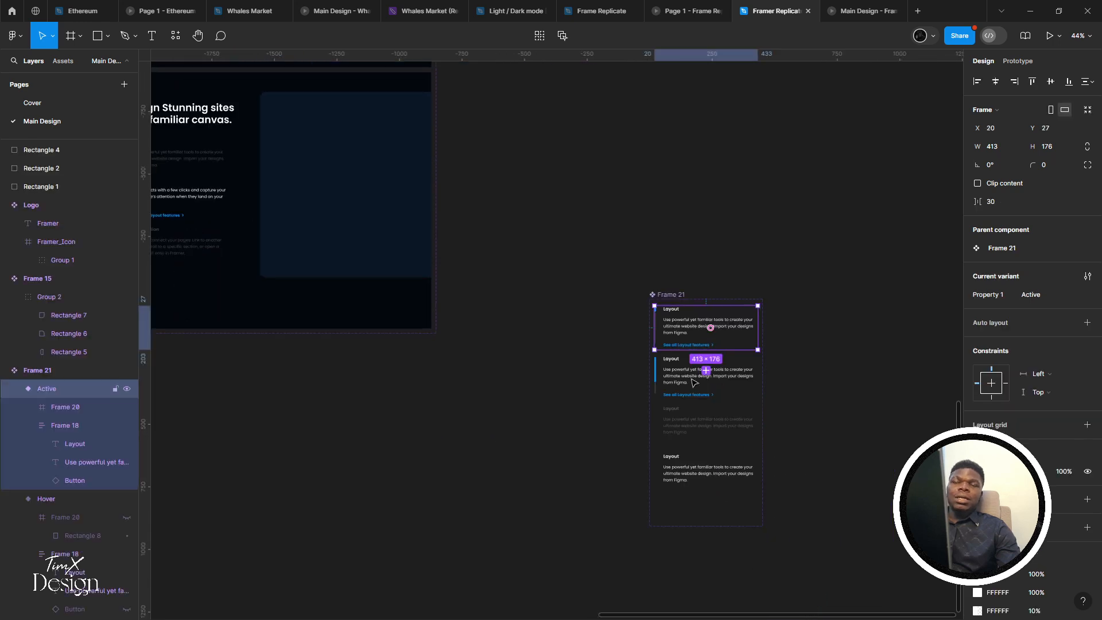
click(692, 428)
click(693, 462)
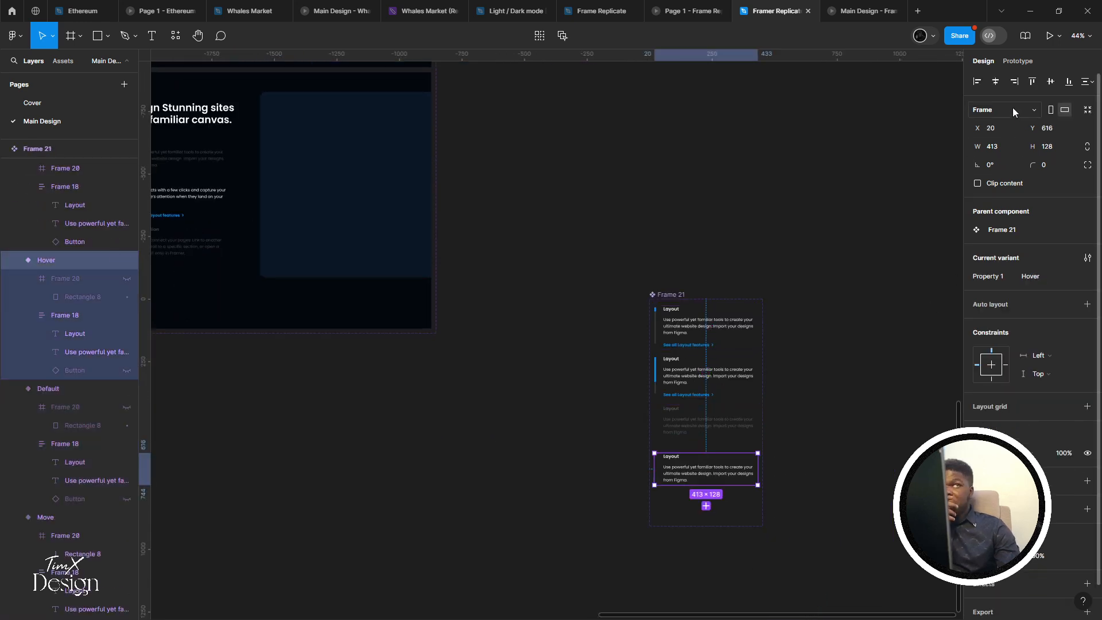
click(1013, 63)
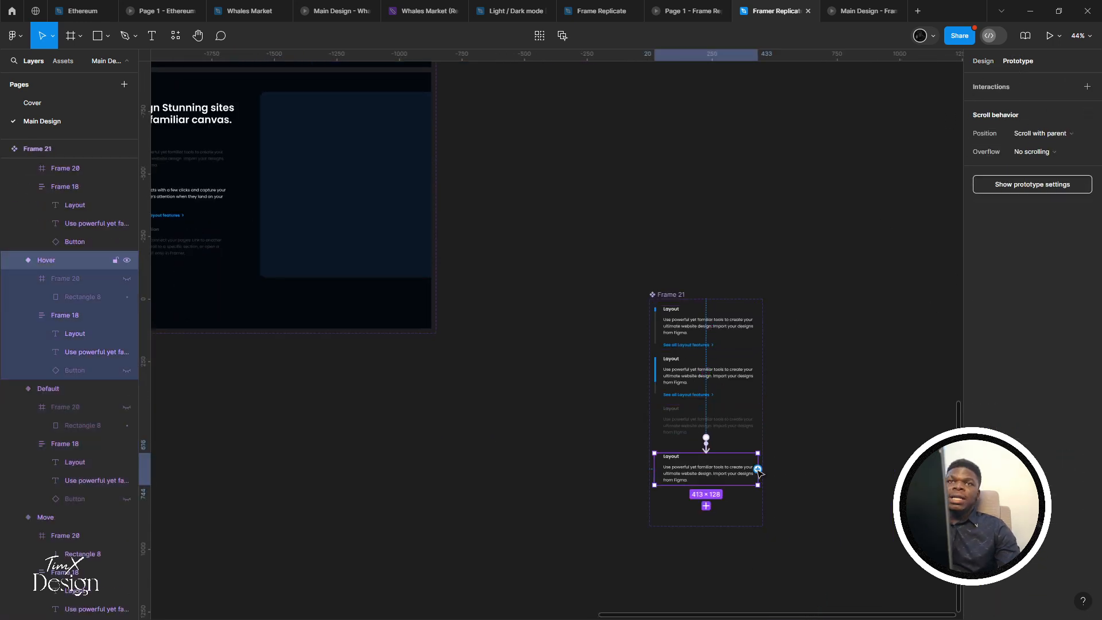
drag(758, 470, 688, 339)
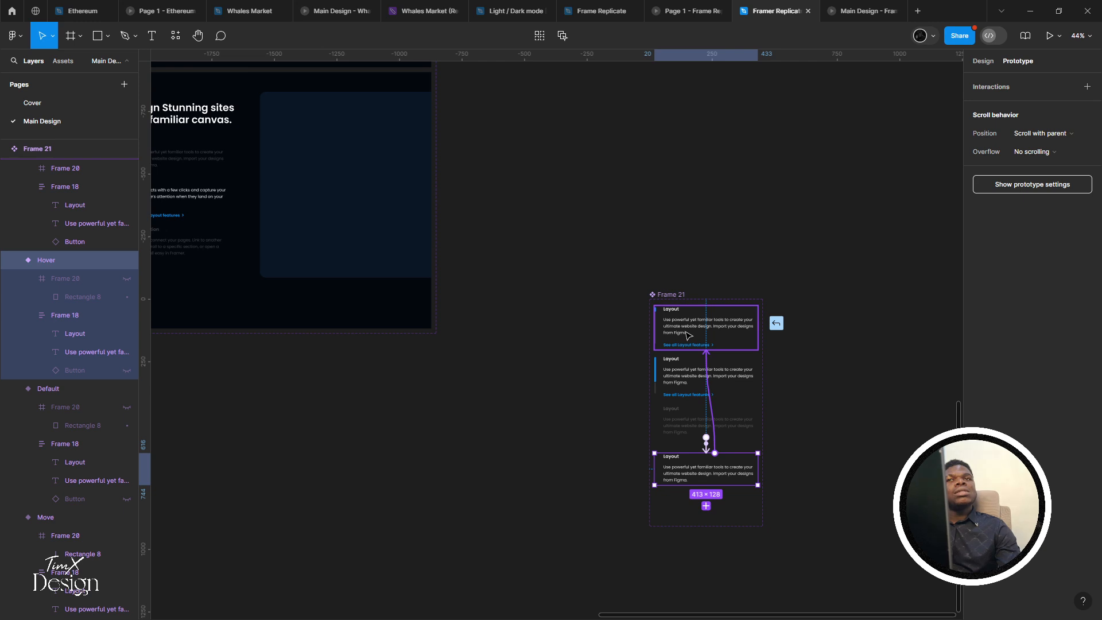
drag(688, 344, 695, 375)
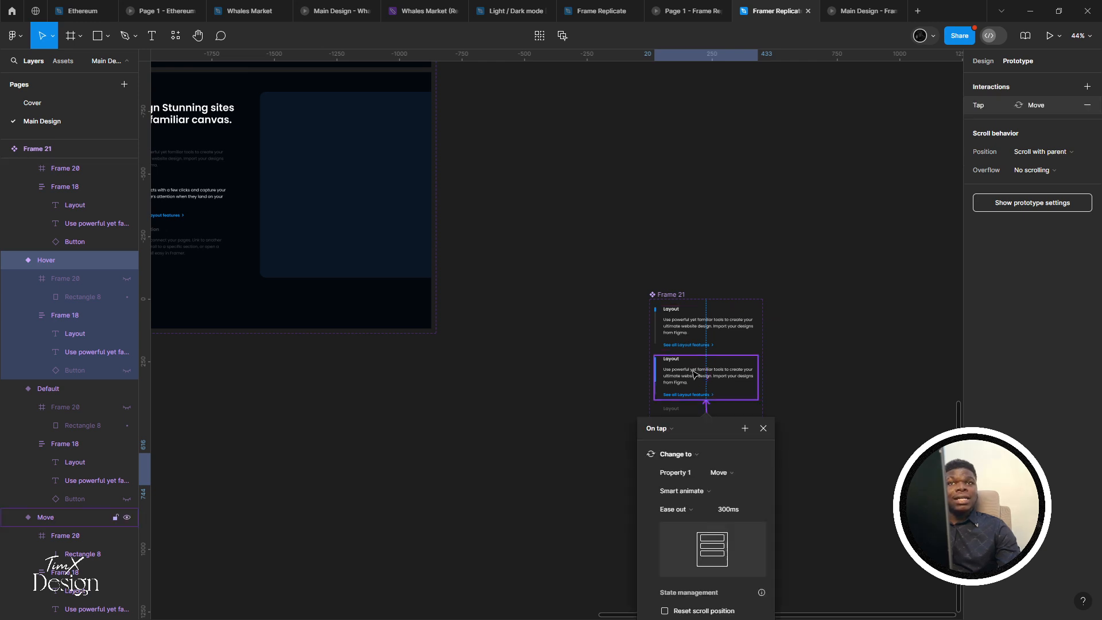
drag(720, 439, 907, 413)
drag(672, 411, 603, 423)
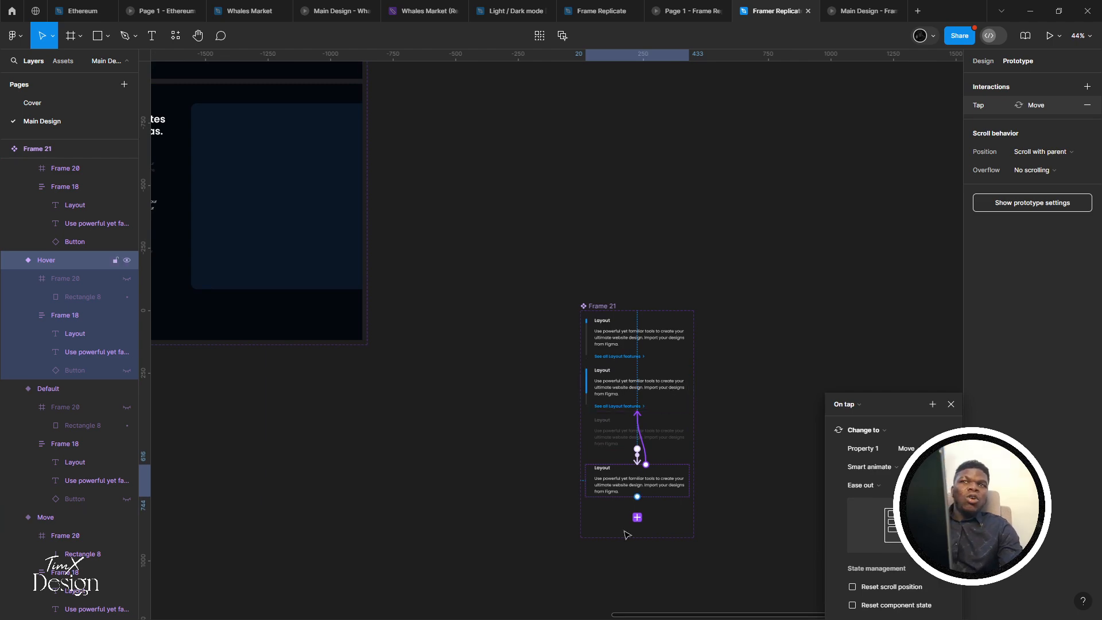
Examine the Effect item's component properties in Variant2 of Frame 14 and compare the item with the Frame 21 variants
drag(477, 535, 603, 549)
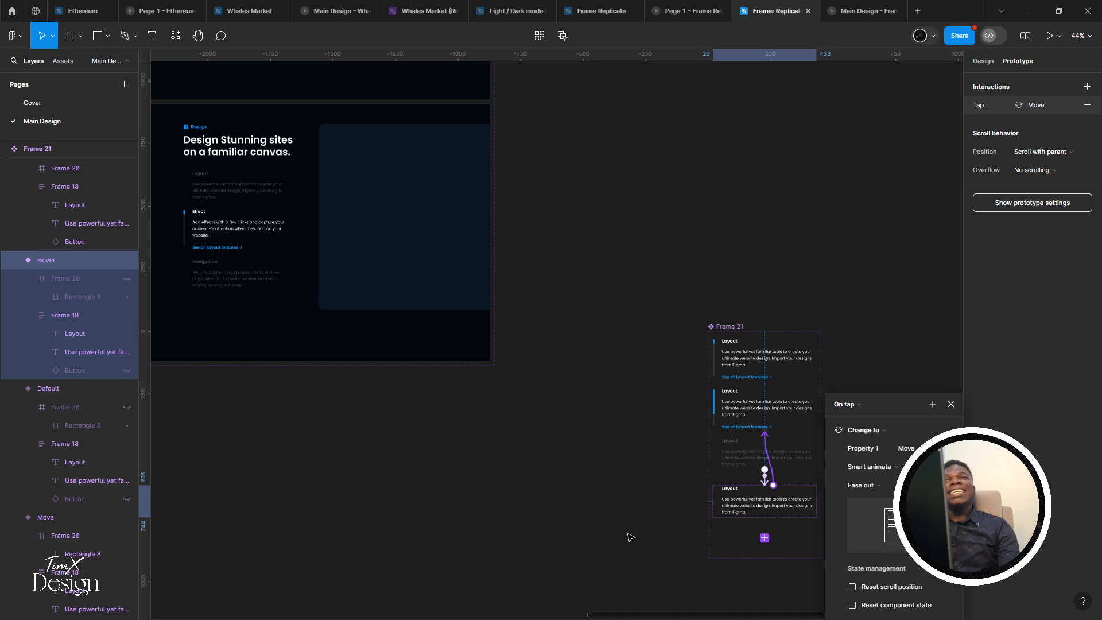
drag(655, 474, 820, 471)
drag(417, 446, 385, 522)
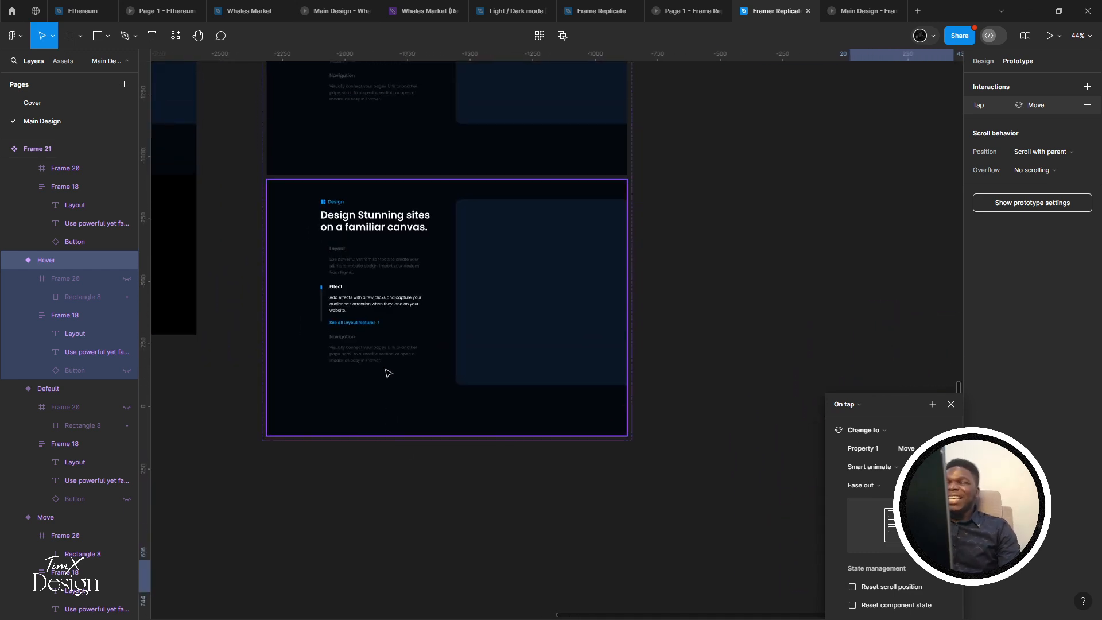
click(366, 323)
click(982, 60)
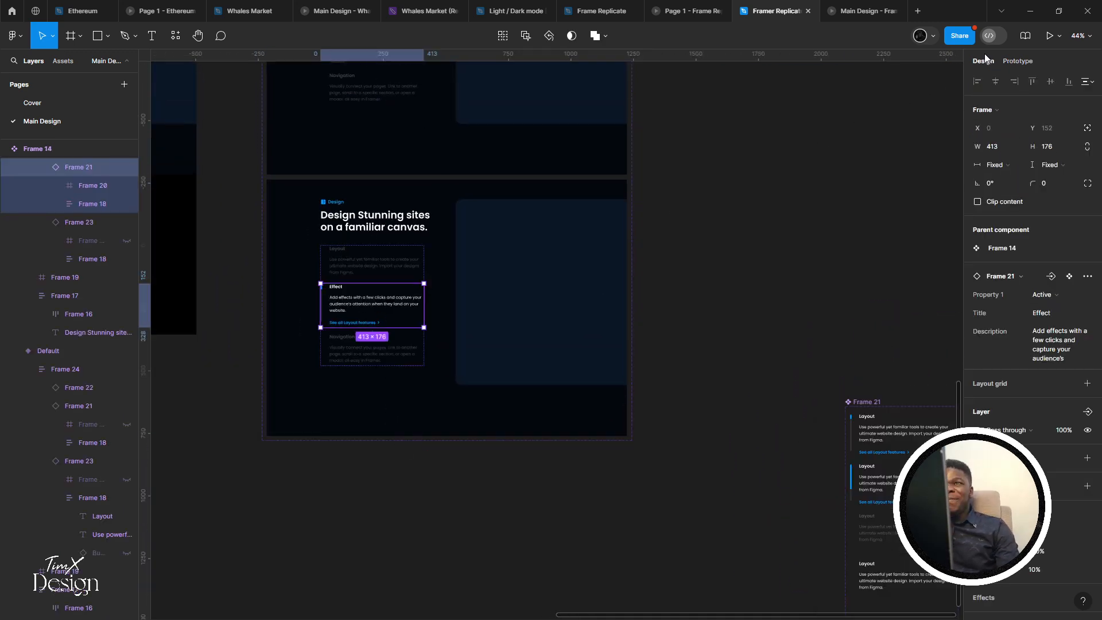
drag(665, 240, 626, 265)
drag(295, 428, 346, 521)
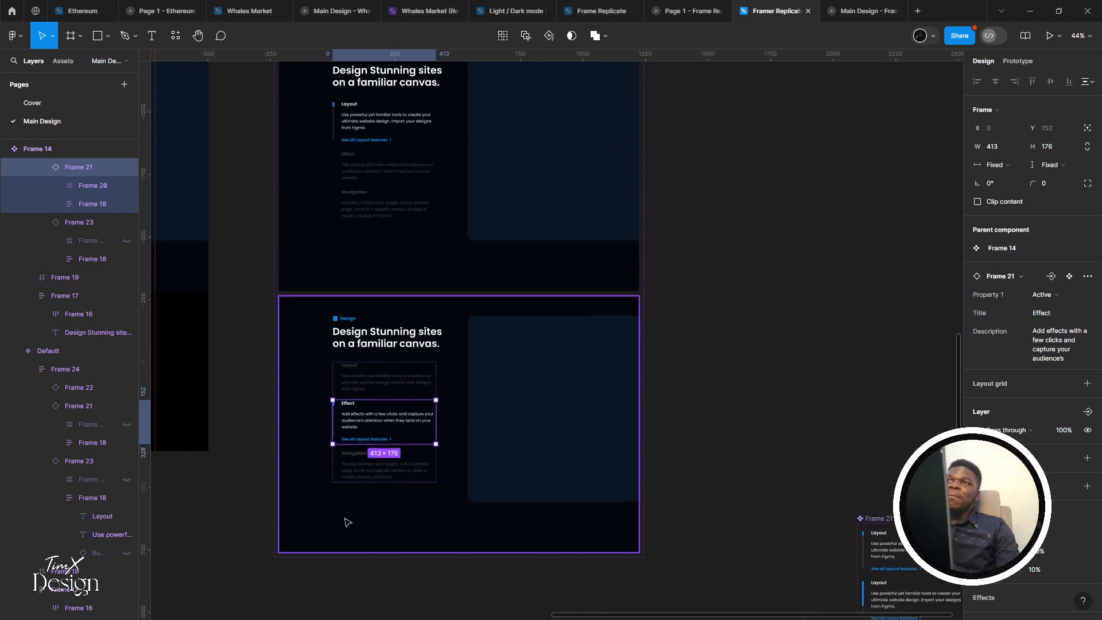
scroll(367, 474, up, 1)
scroll(366, 473, up, 2)
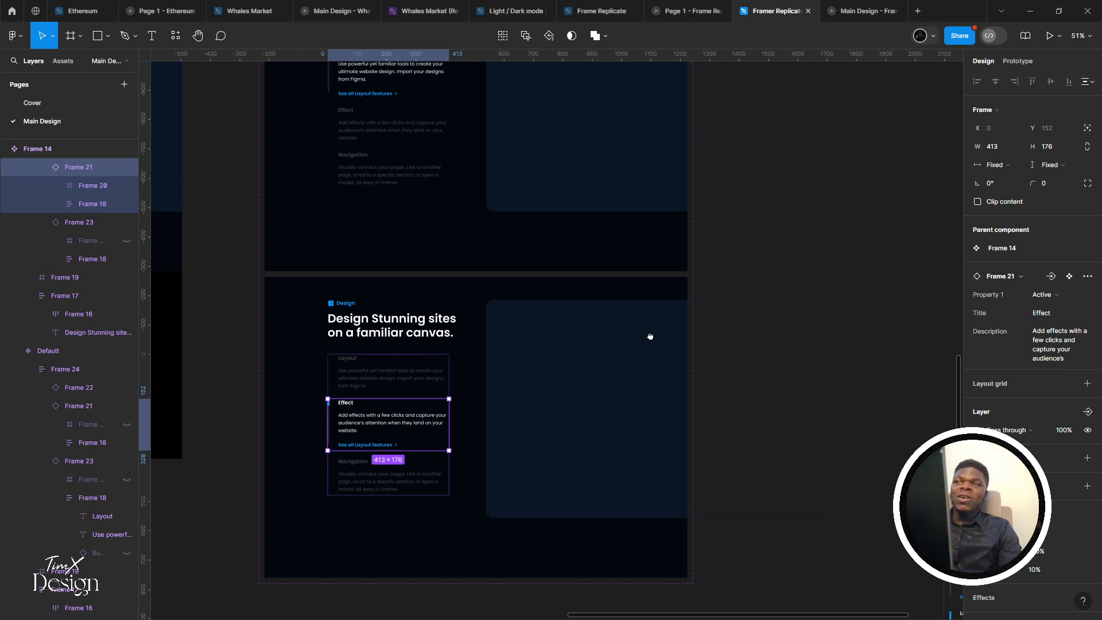
drag(827, 390, 472, 362)
drag(677, 519, 605, 300)
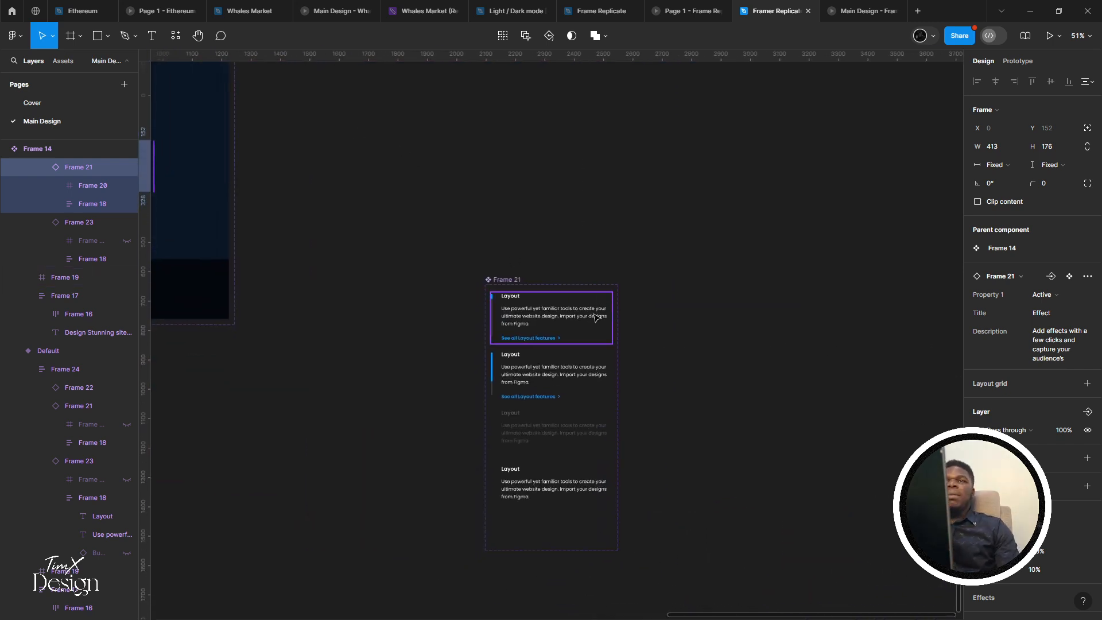
drag(222, 372, 519, 386)
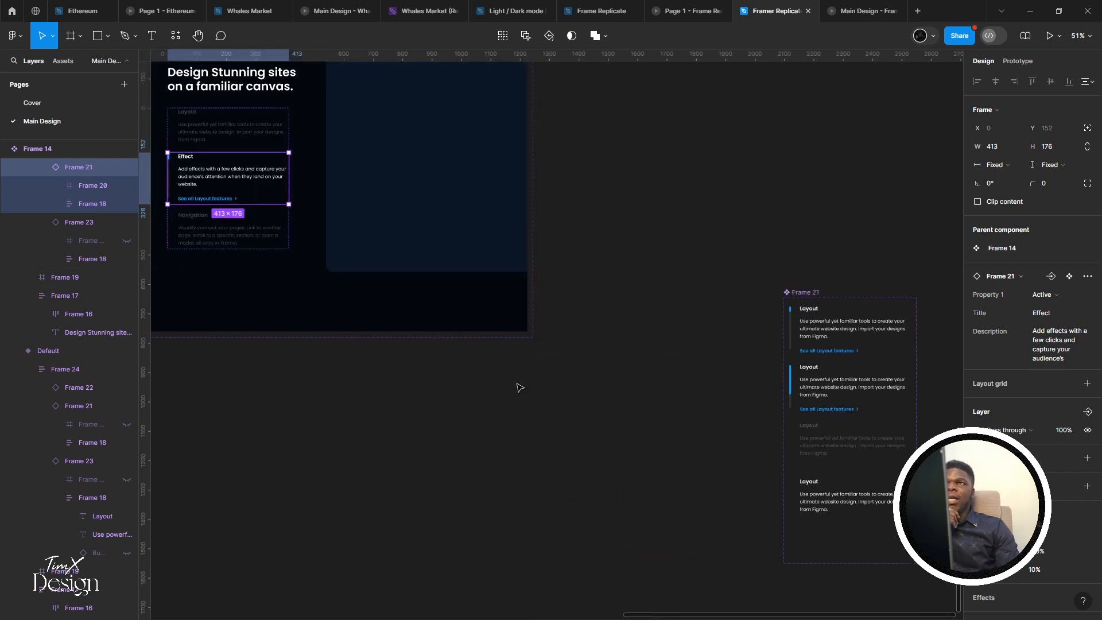
drag(396, 267, 541, 371)
drag(462, 136, 499, 293)
drag(517, 360, 532, 495)
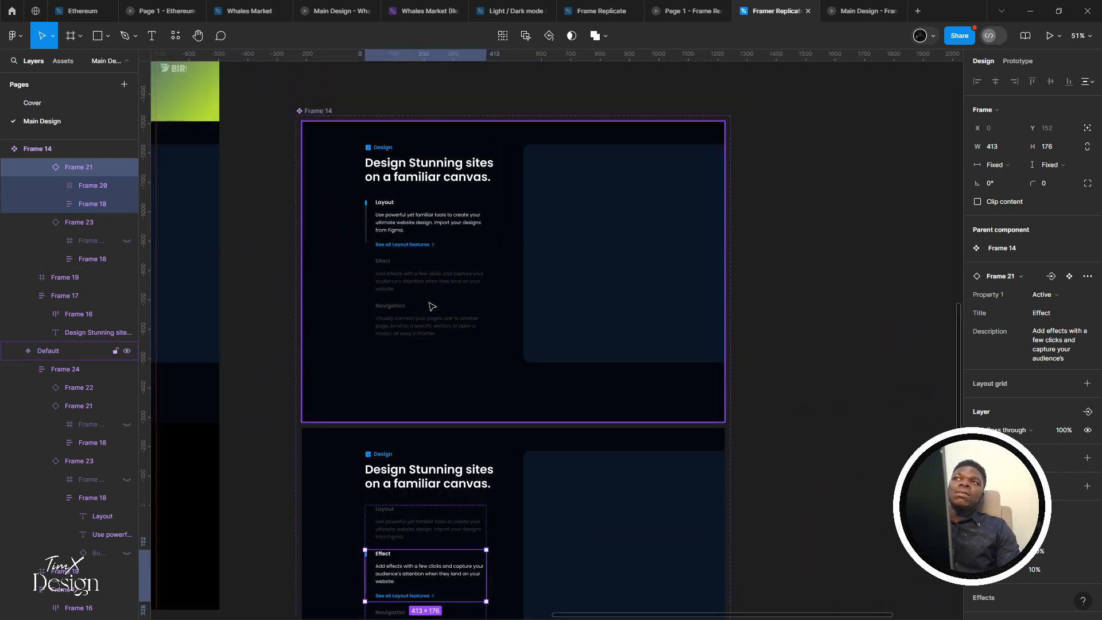
scroll(404, 329, down, 3)
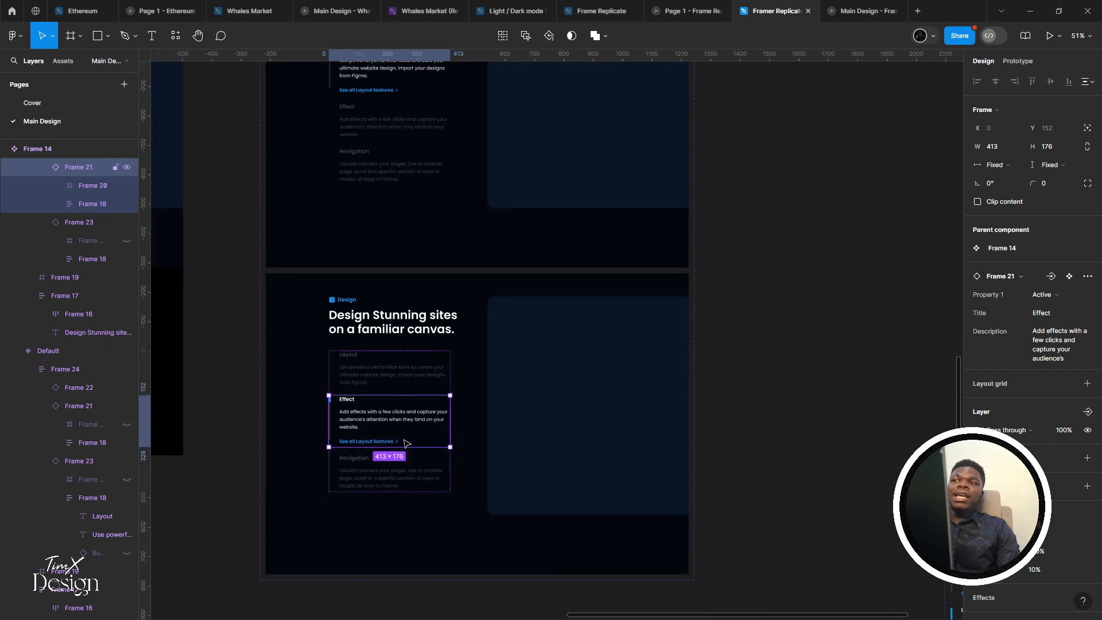
scroll(409, 436, up, 1)
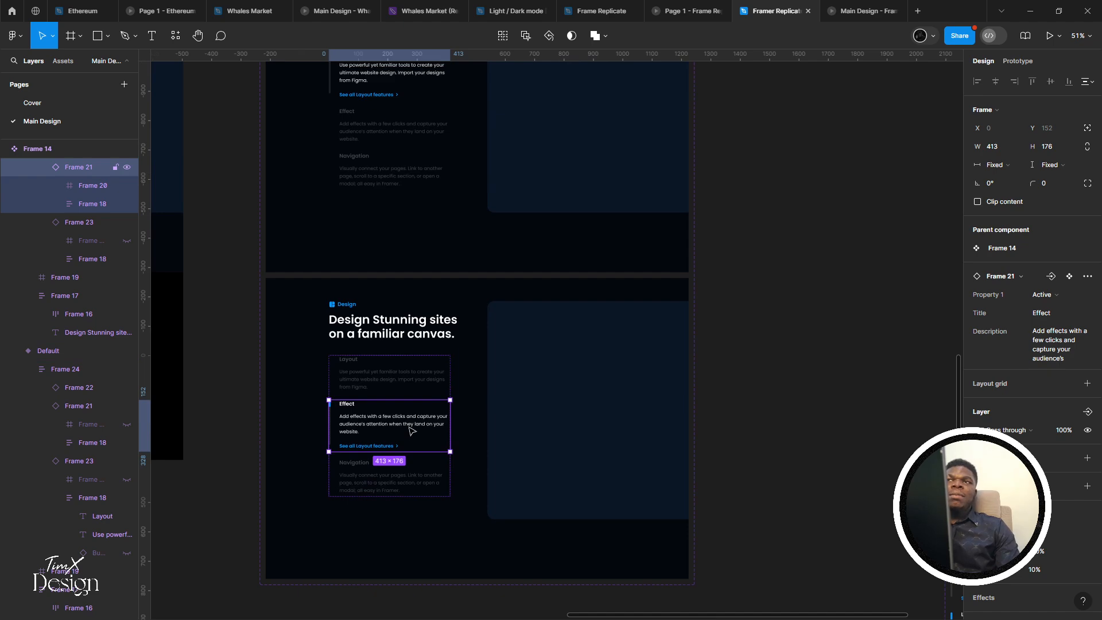
Try the Hover state on the Effect item in Variant2 of Frame 14, settling on Move for Property 1
click(1041, 294)
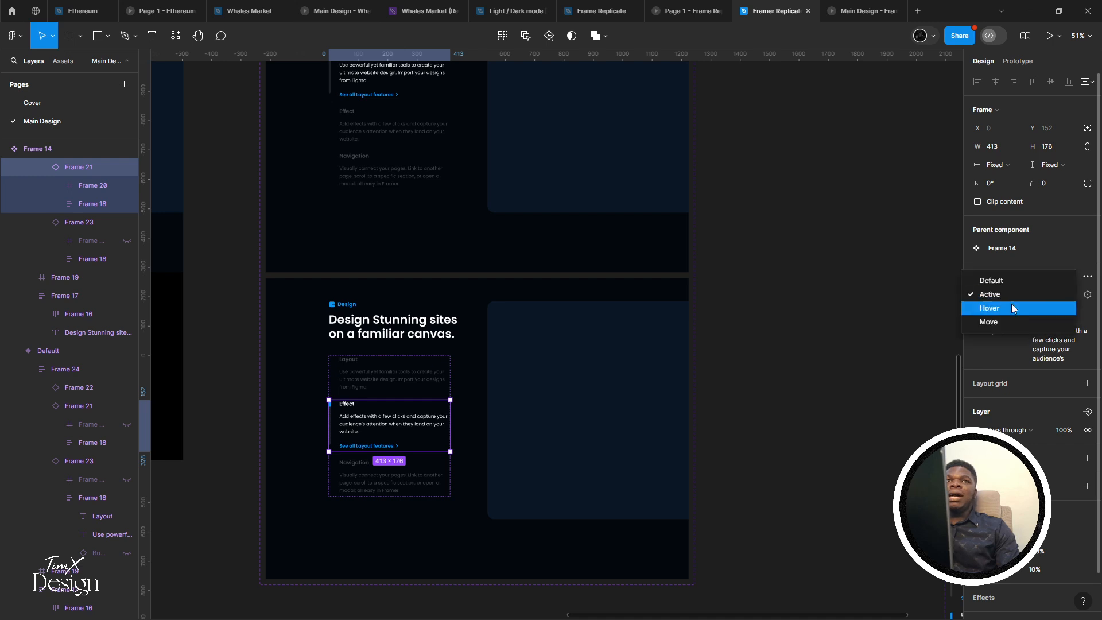
click(1004, 309)
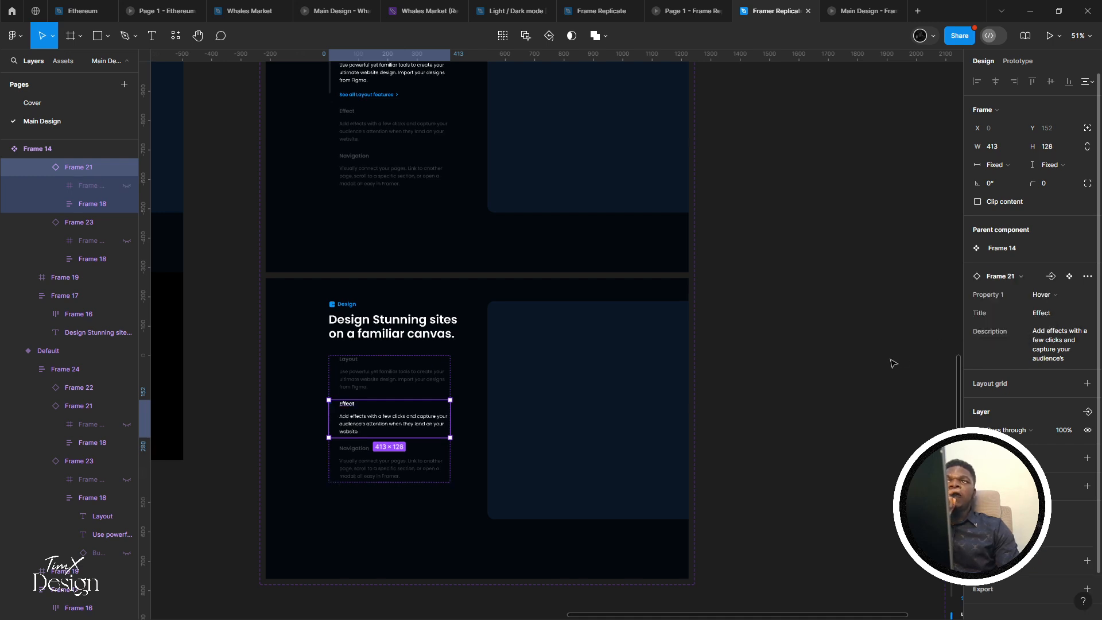
click(1010, 294)
click(1010, 306)
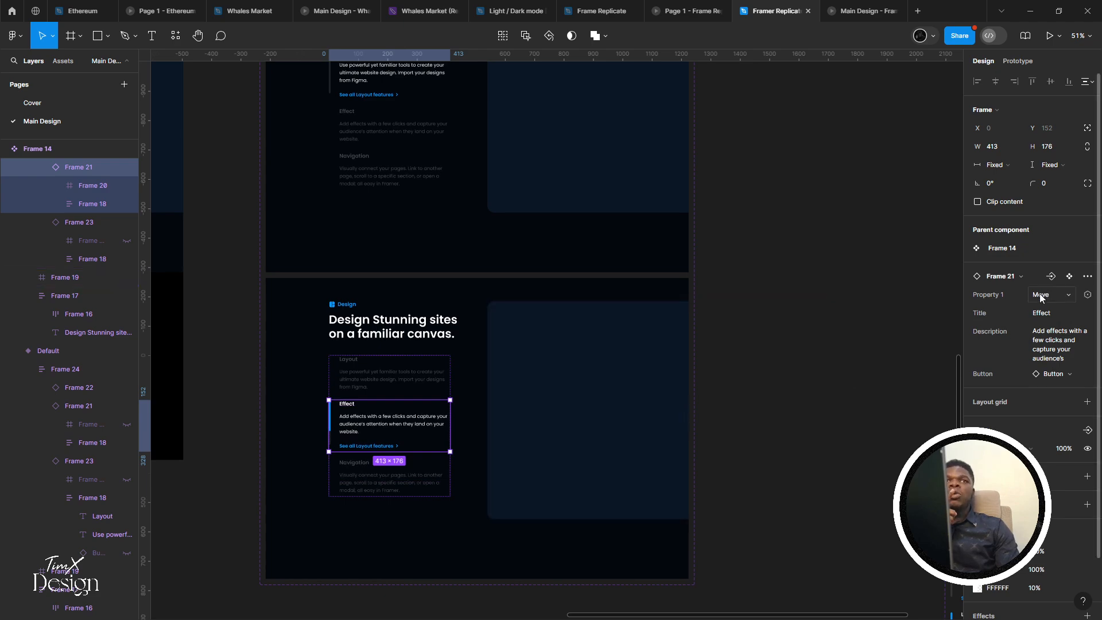
Link the Move variant of Frame 21 to its Active variant with a Change to interaction triggered after a delay
scroll(637, 372, right, 4)
drag(632, 375, 722, 417)
drag(556, 418, 378, 248)
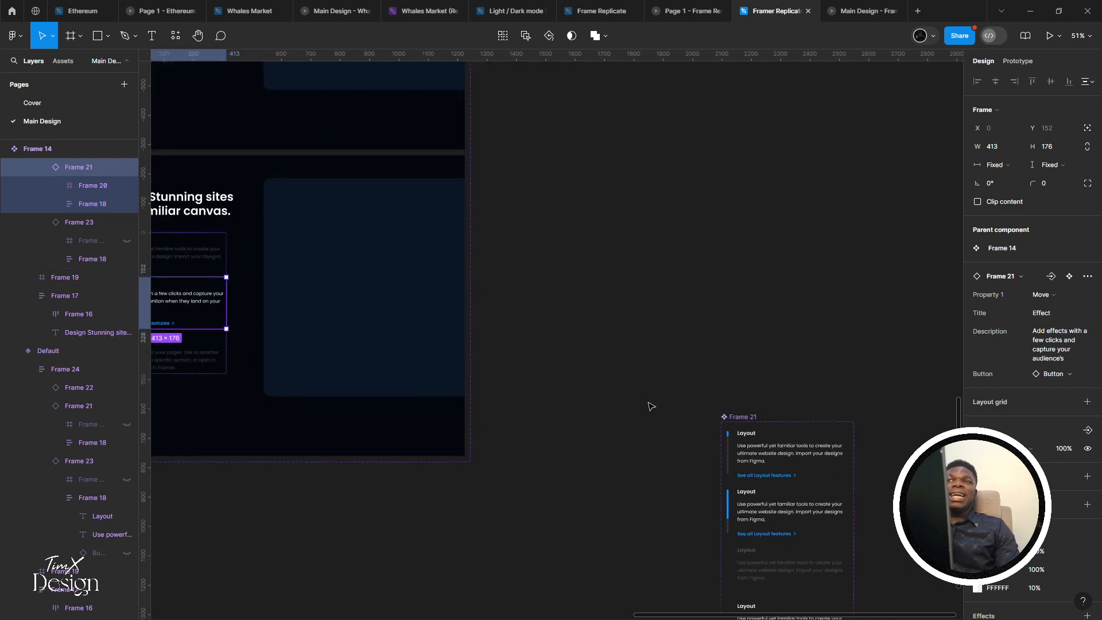
drag(672, 381, 477, 201)
click(600, 267)
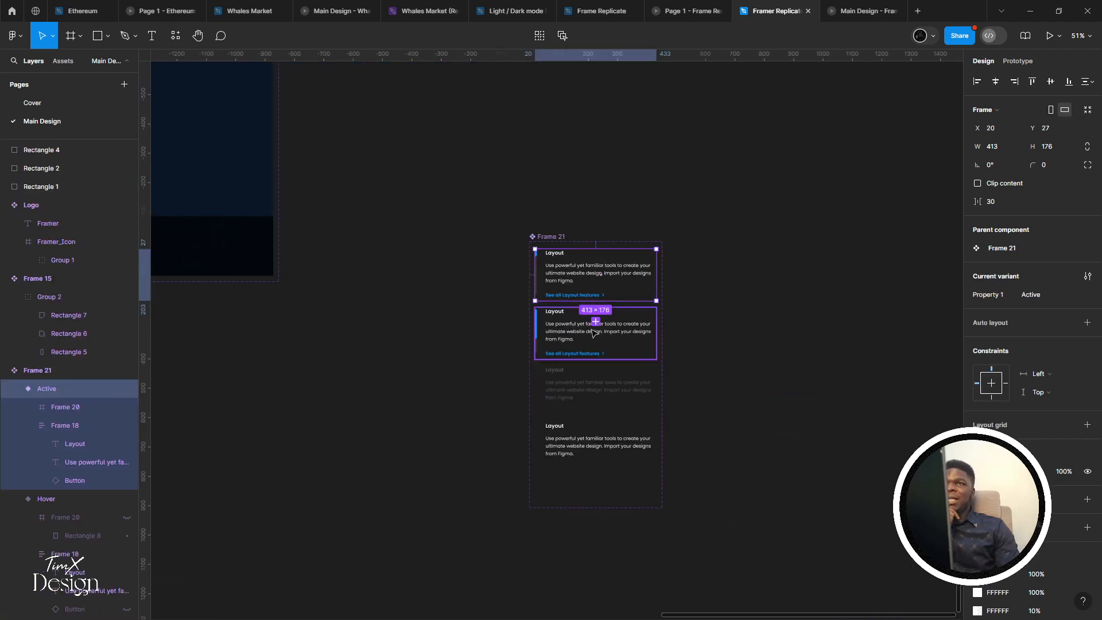
click(654, 328)
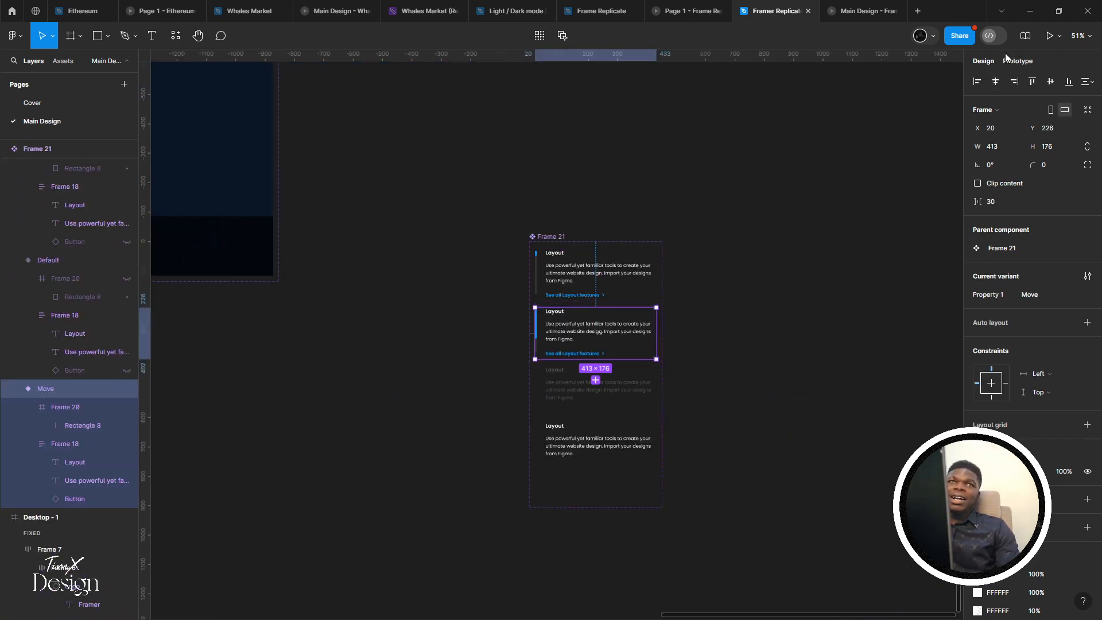
click(1017, 61)
drag(657, 330, 670, 265)
click(562, 330)
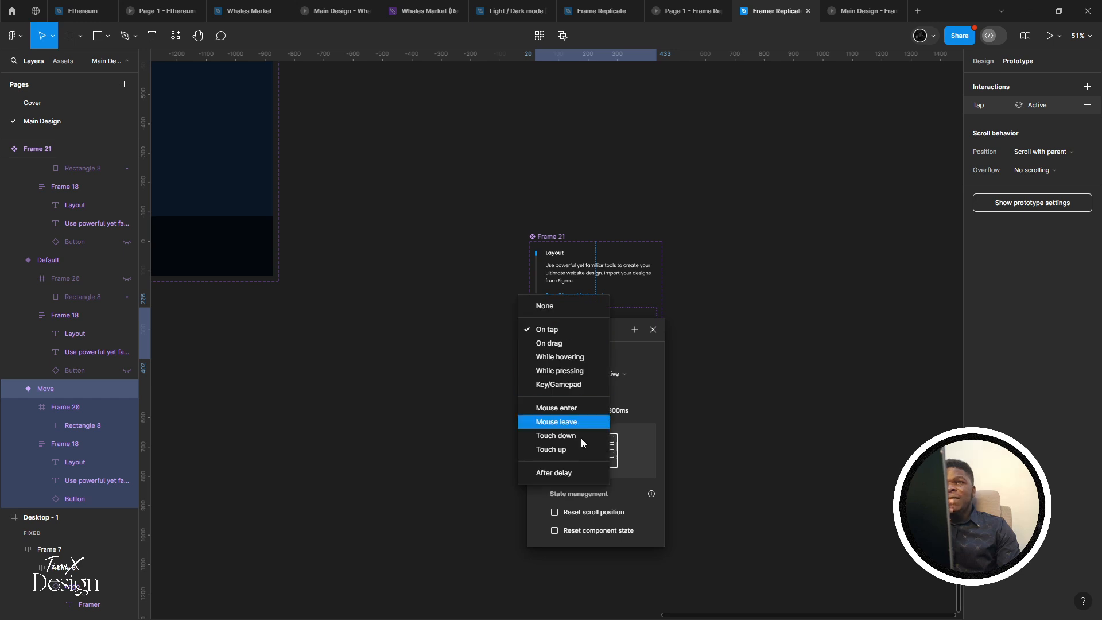
click(566, 473)
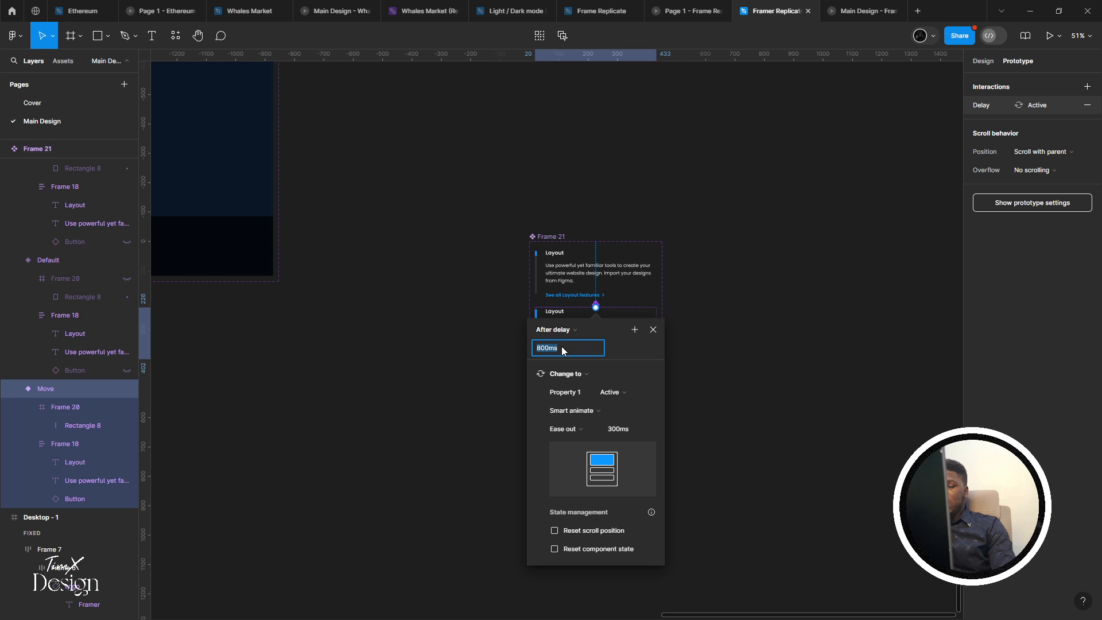
Set the Move-to-Active interaction's delay to 200 ms and its Smart animate duration to 600 ms
click(561, 346)
text(200)
key(Return)
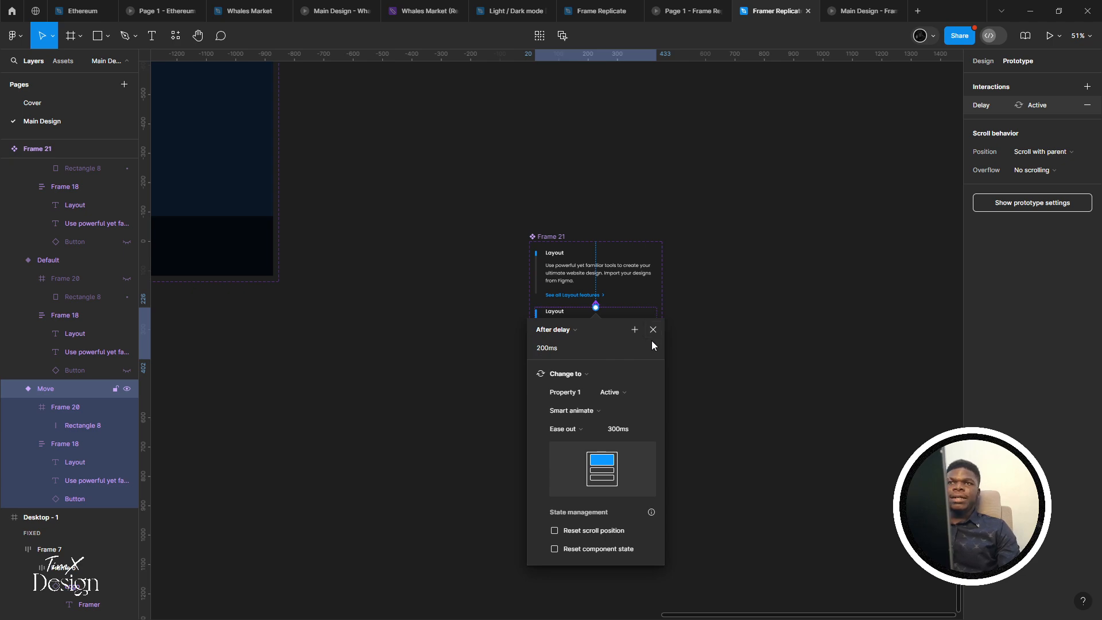
click(633, 429)
text(600)
key(Return)
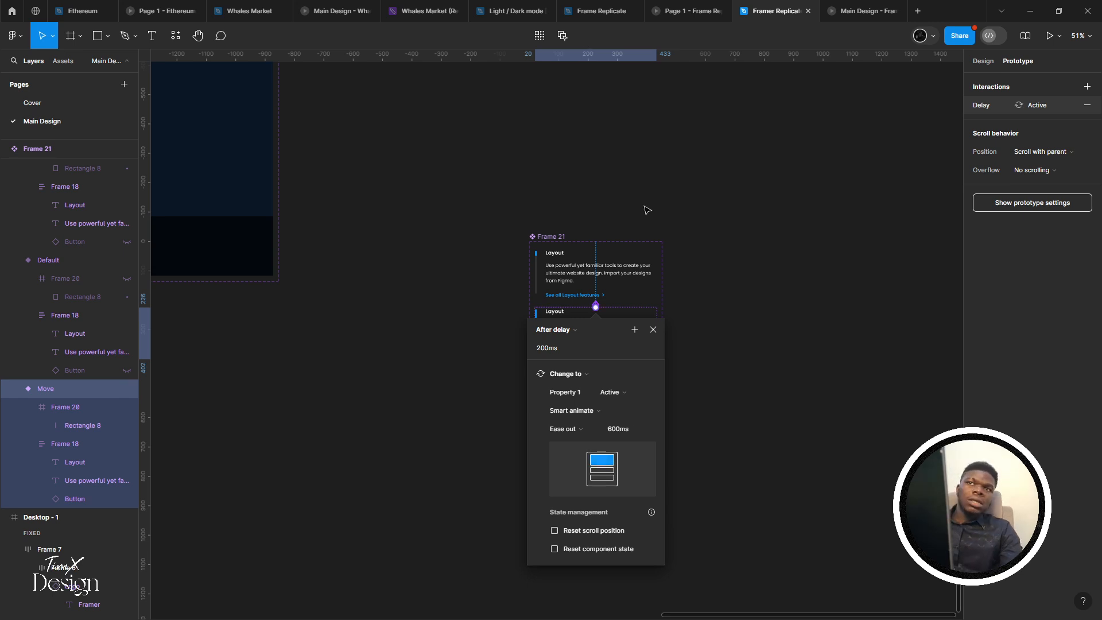
click(651, 337)
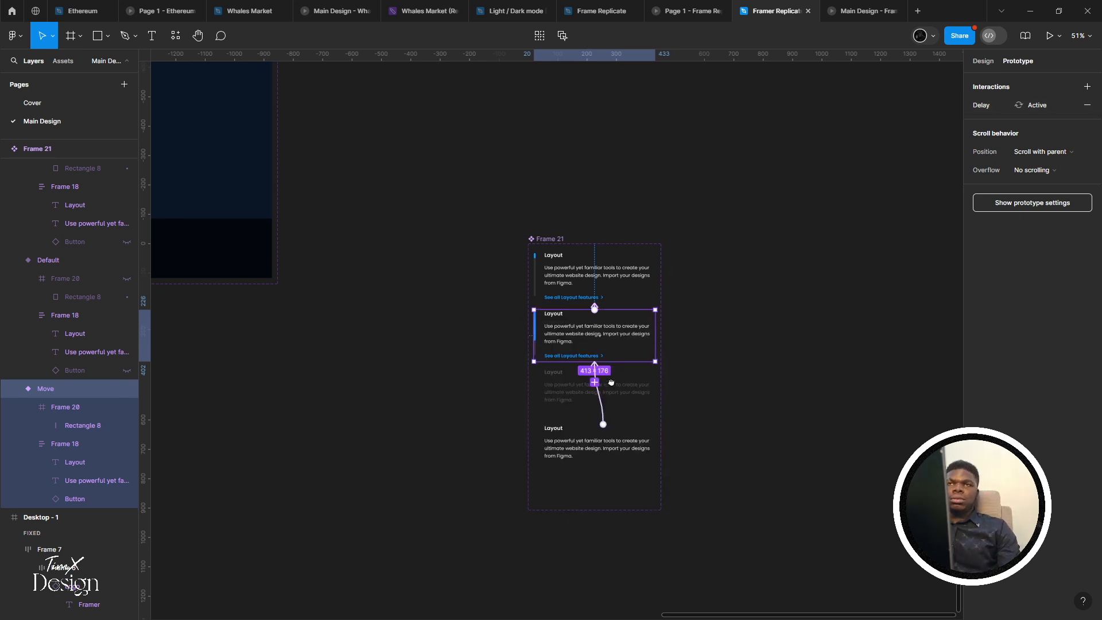
Preview the prototype and test switching between the Effect and Layout items in the Design section
scroll(394, 401, up, 2)
scroll(394, 401, left, 2)
scroll(440, 428, left, 5)
scroll(571, 334, up, 5)
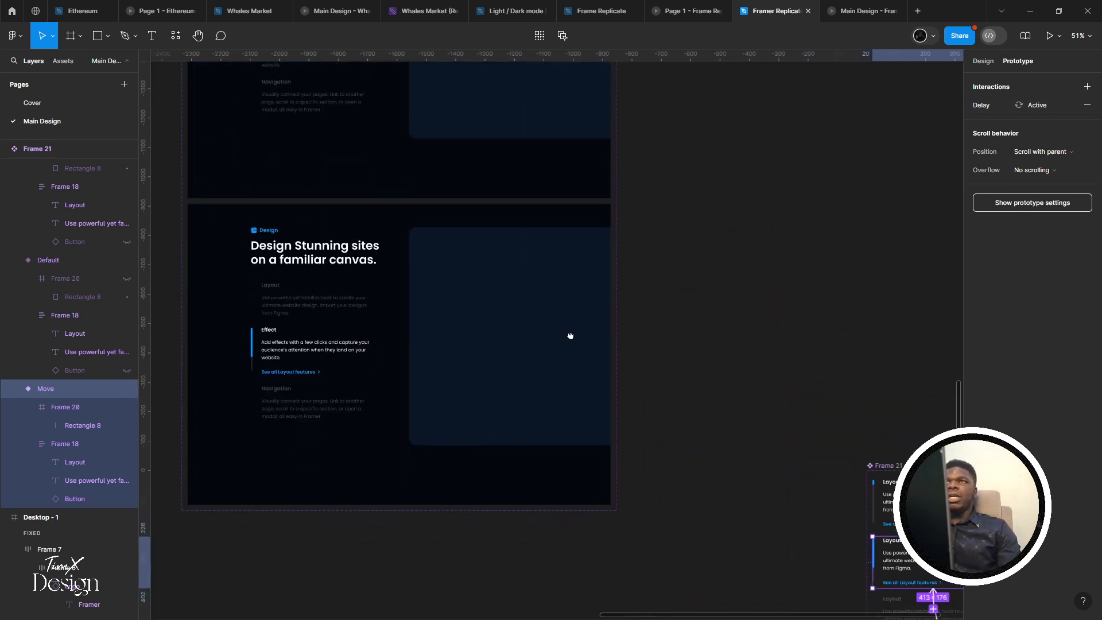
key(ctrl+alt+Return)
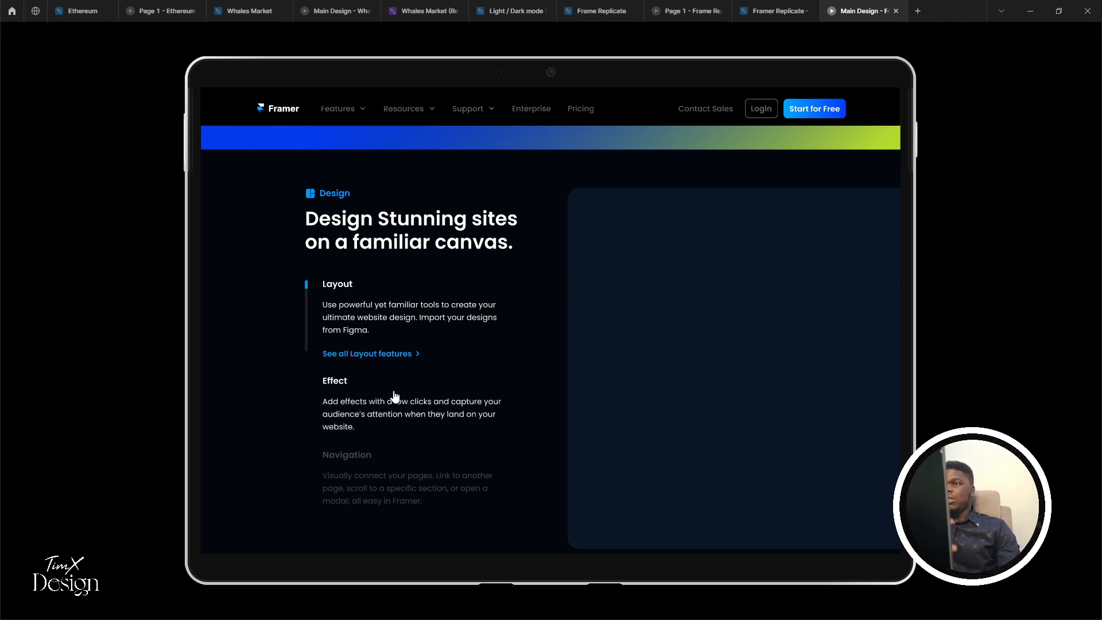
click(379, 393)
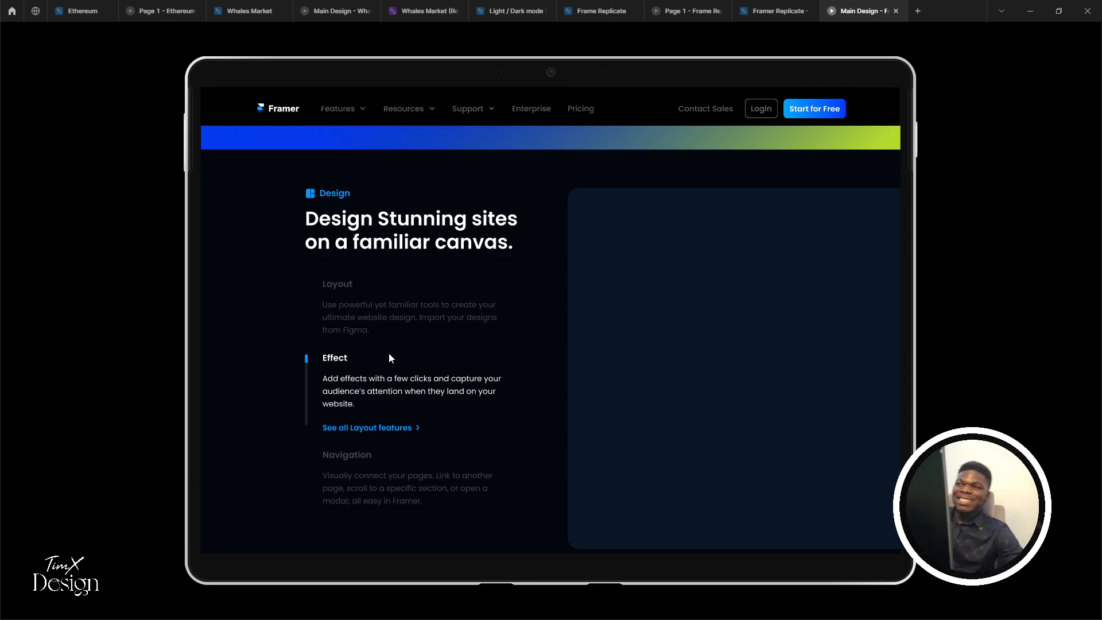
click(373, 427)
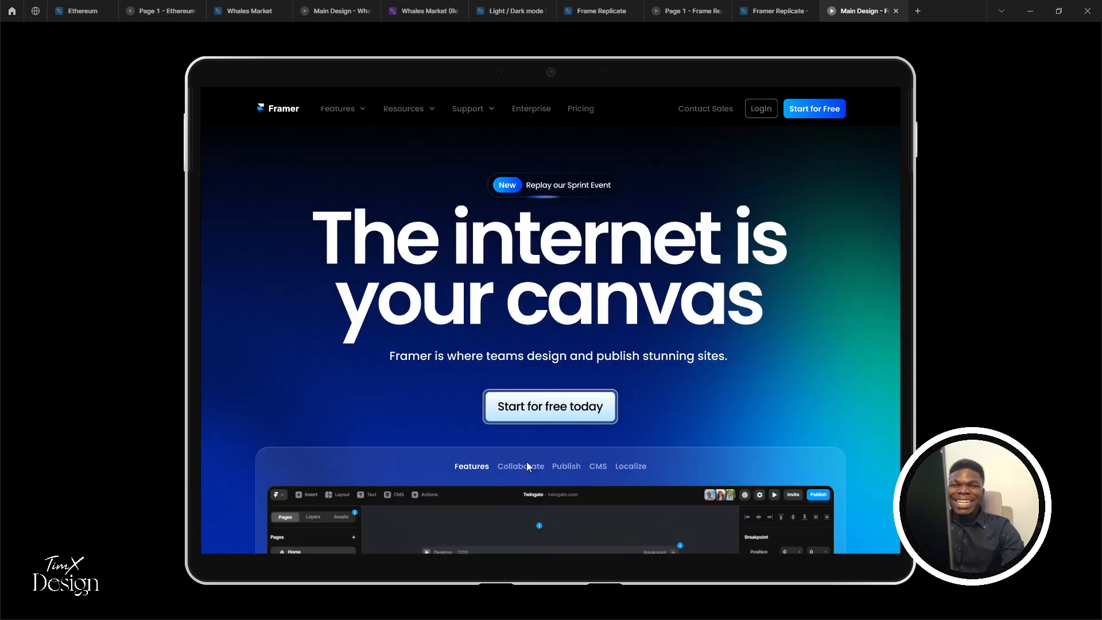
click(609, 420)
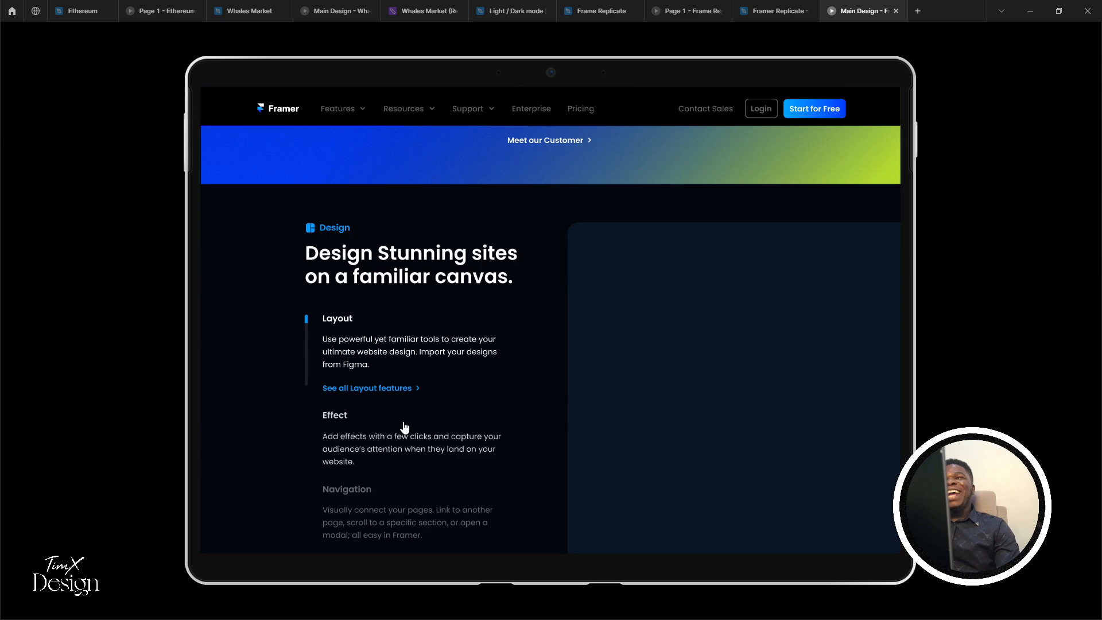
click(391, 449)
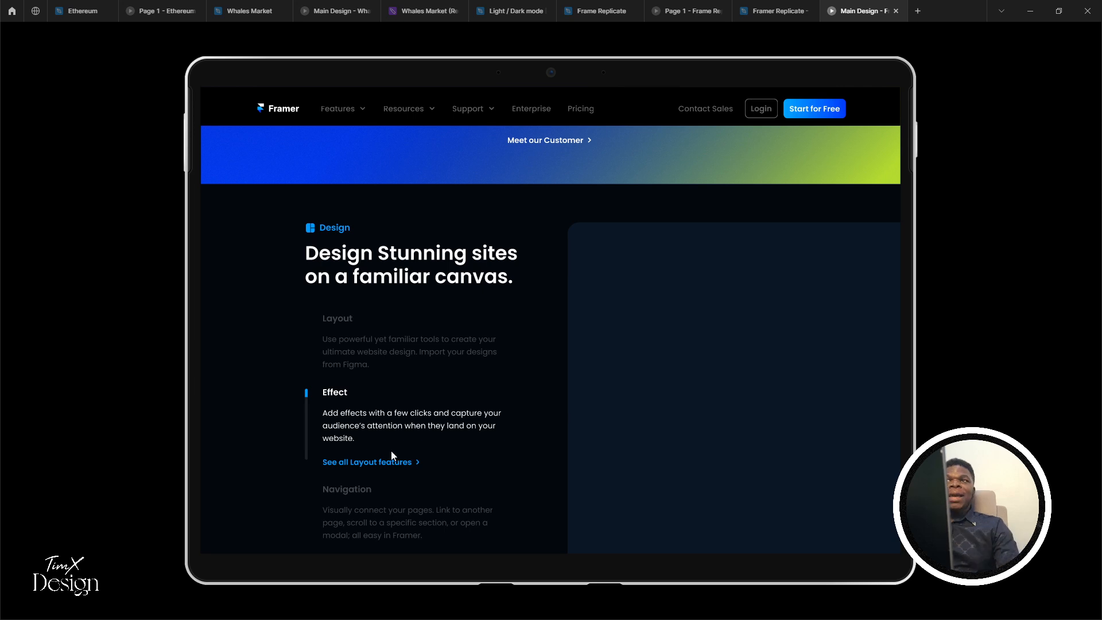
click(377, 358)
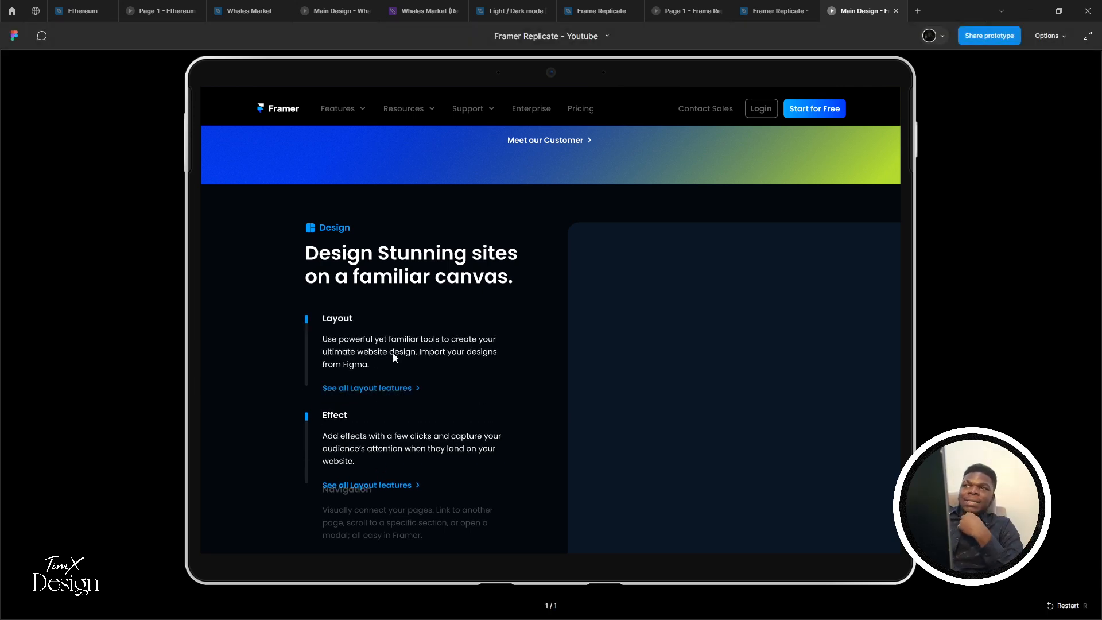
Test tapping the Layout and Effect items in the previewed Design section, and reload the prototype
scroll(360, 487, down, 2)
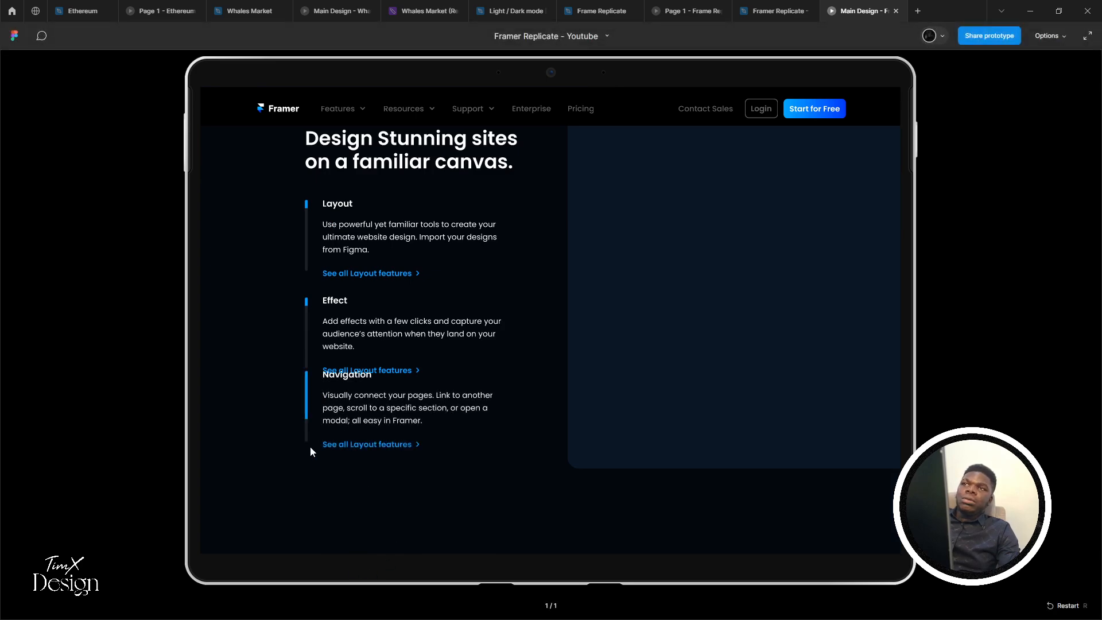
click(382, 243)
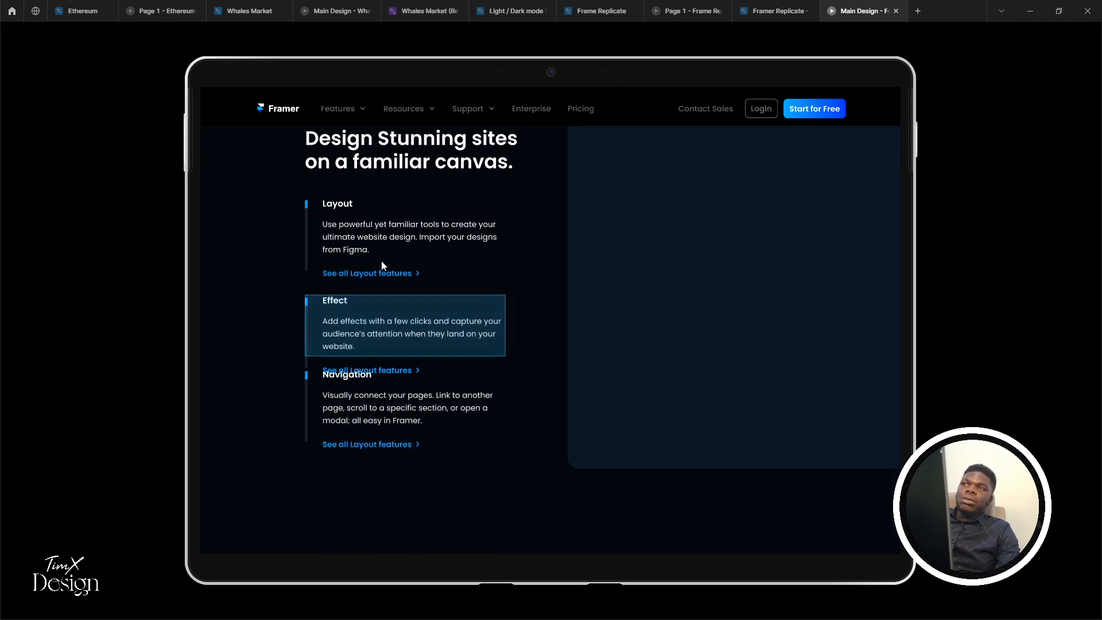
click(372, 339)
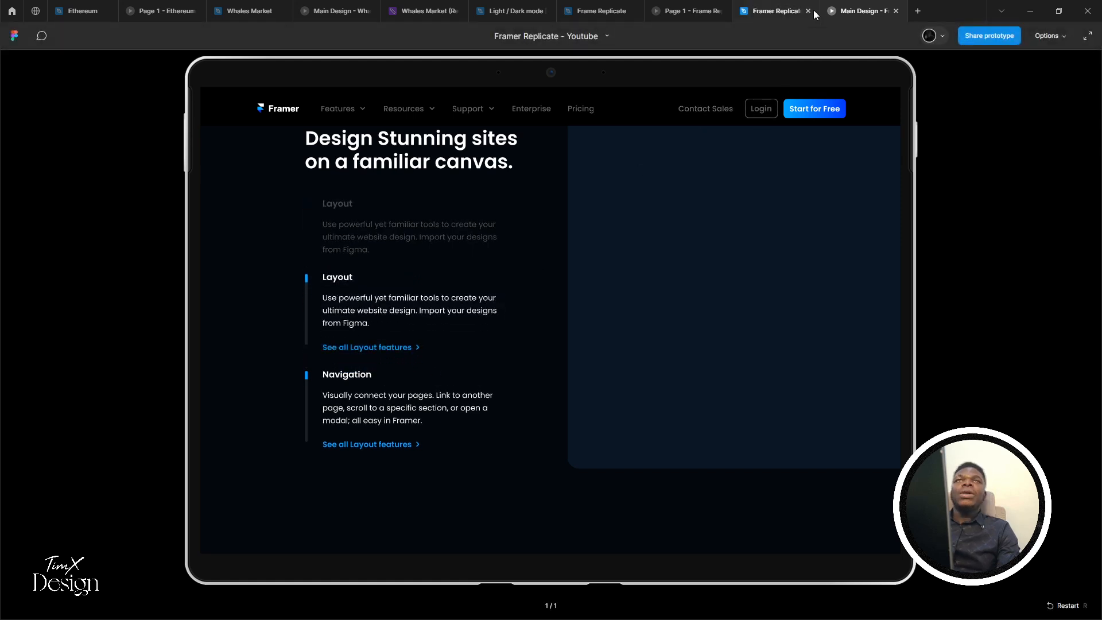
right_click(832, 11)
click(863, 79)
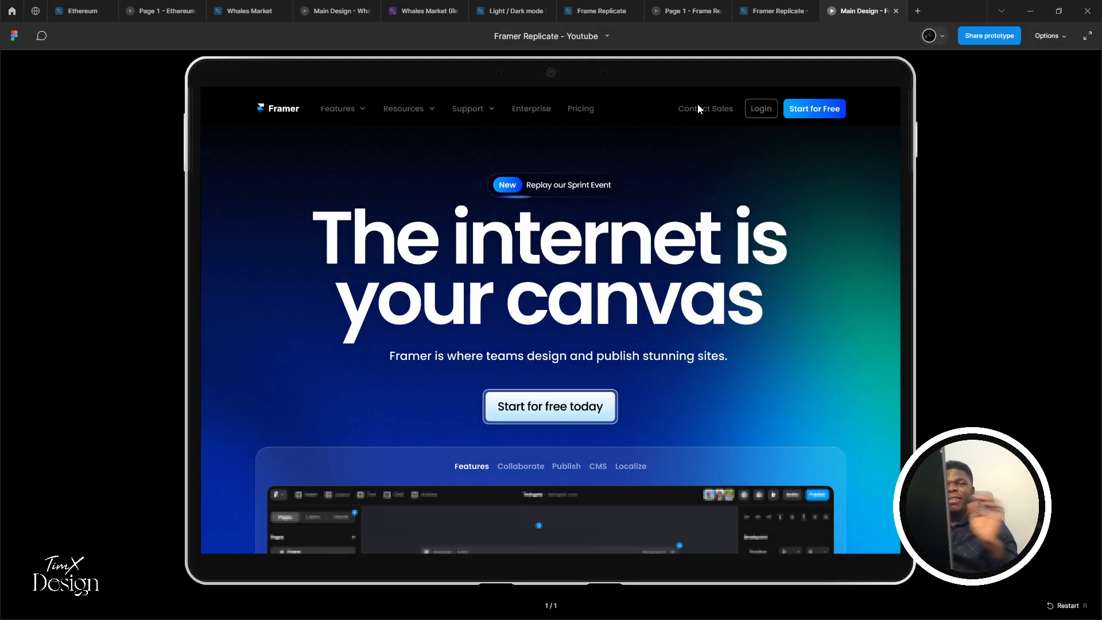
Return to the design file and inspect the interactions of the Effect item in Variant2 and the Default list in Frame 14
click(769, 11)
scroll(379, 344, right, 5)
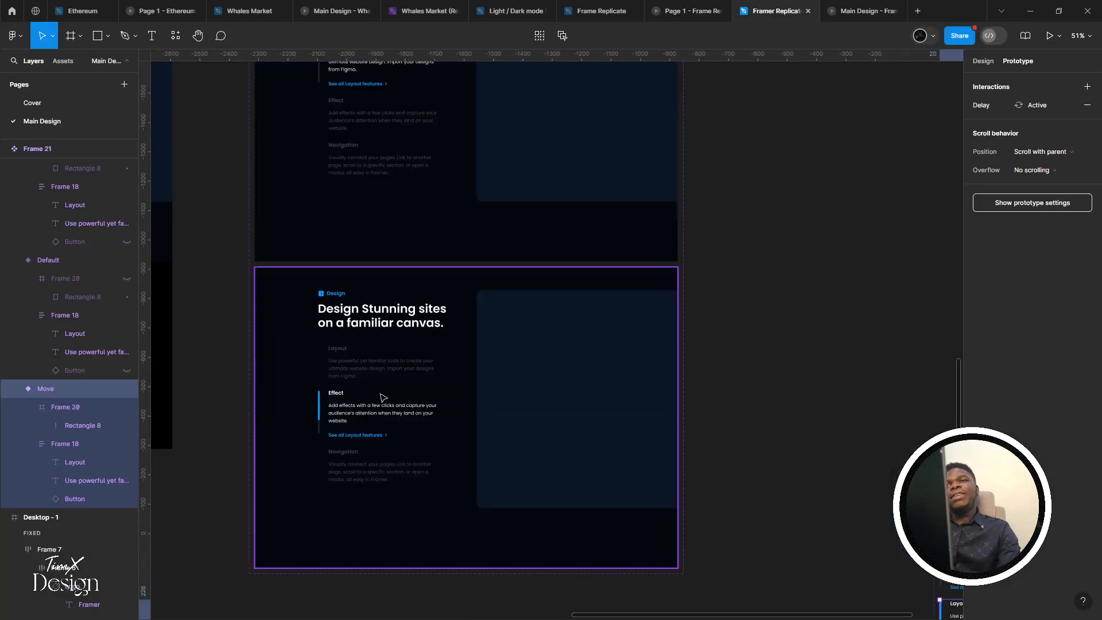
click(380, 397)
click(381, 402)
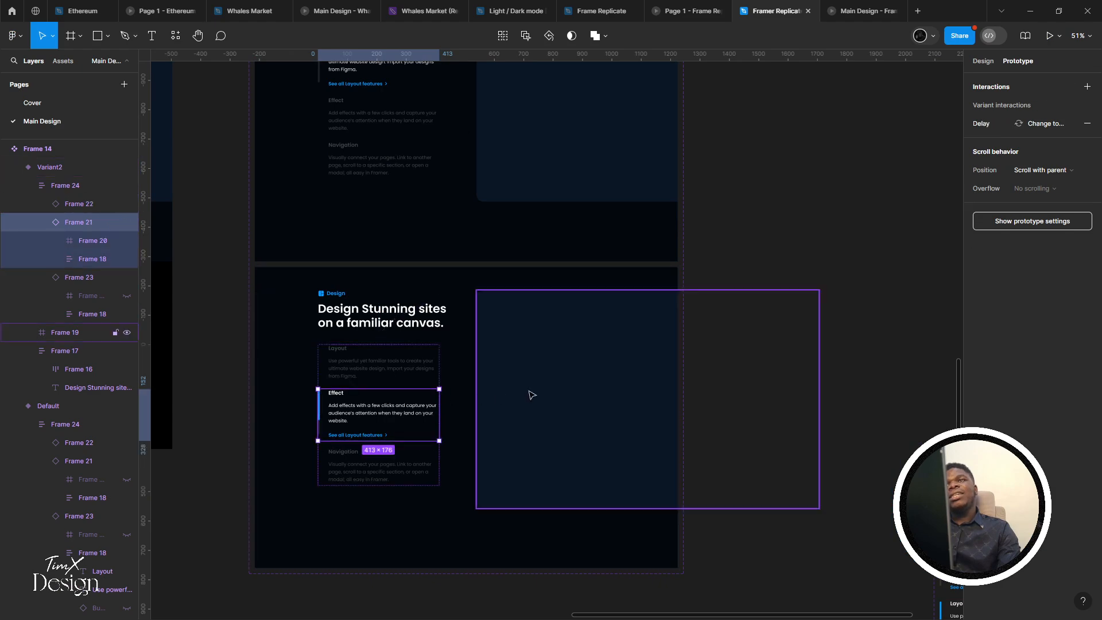
drag(560, 440, 550, 556)
click(347, 278)
click(348, 278)
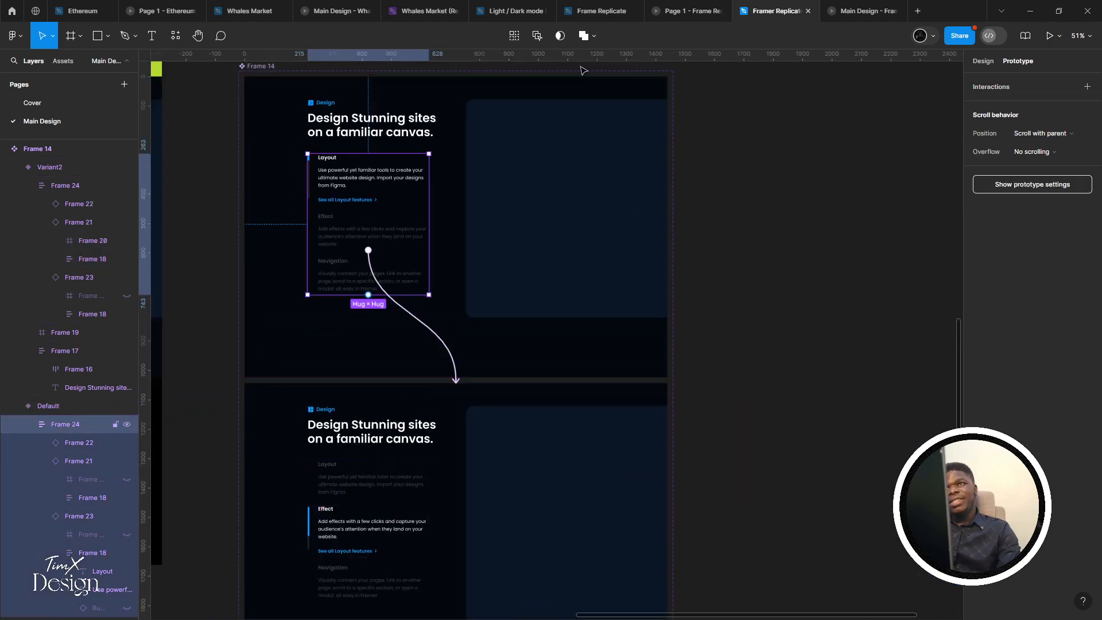
click(855, 8)
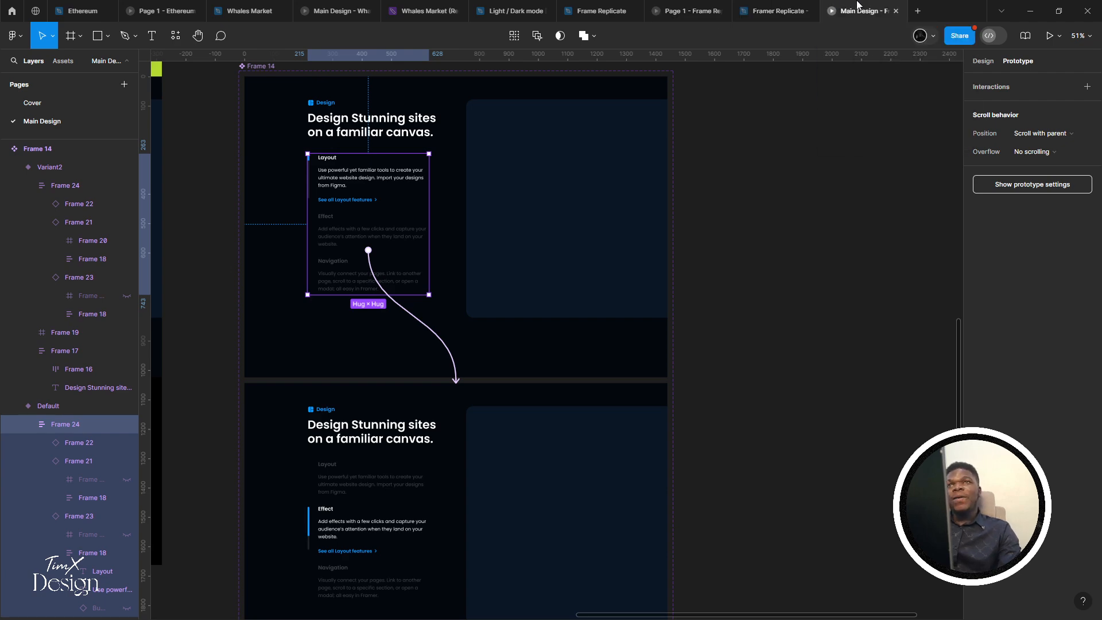
click(803, 11)
scroll(561, 268, up, 1)
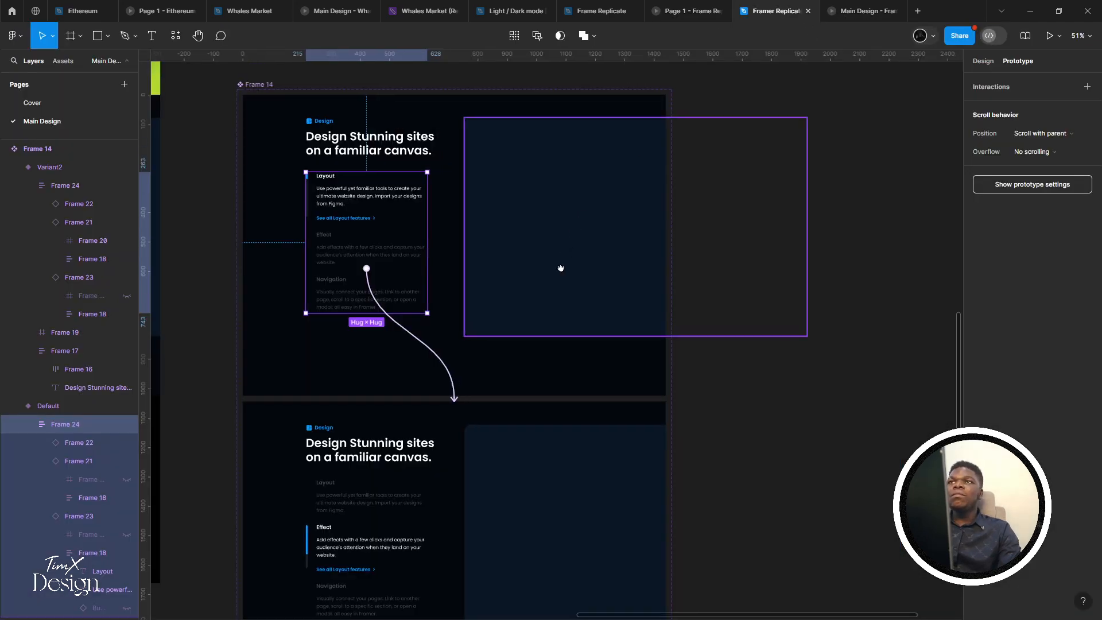
Set Property 1 of the Layout item in Frame 14's Default variant to Move
click(982, 61)
scroll(573, 319, up, 5)
click(370, 319)
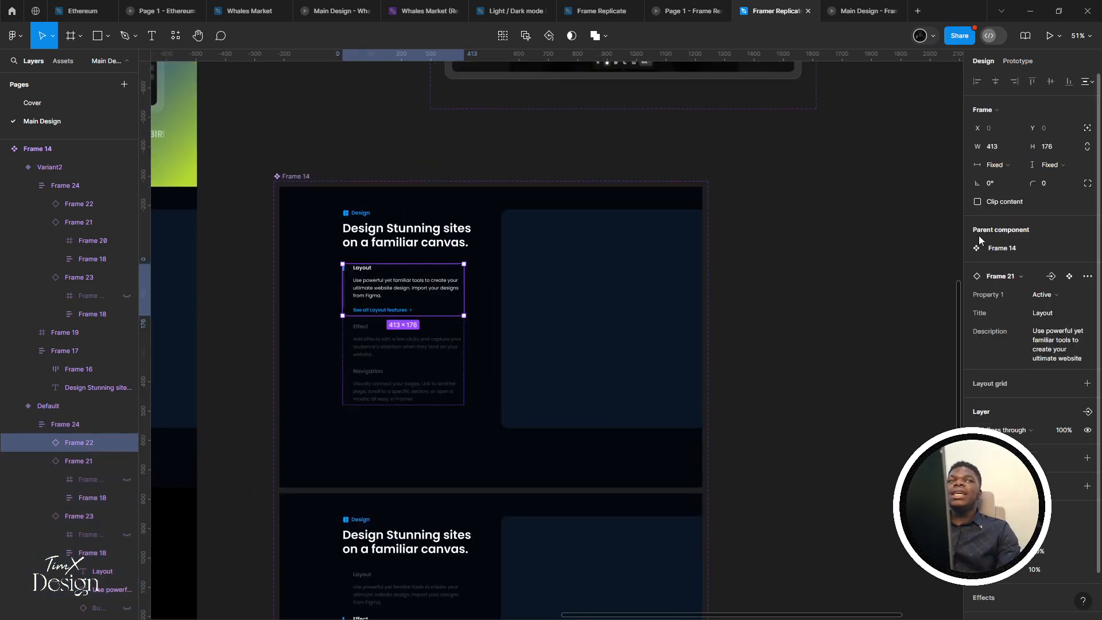
click(1059, 295)
click(1010, 321)
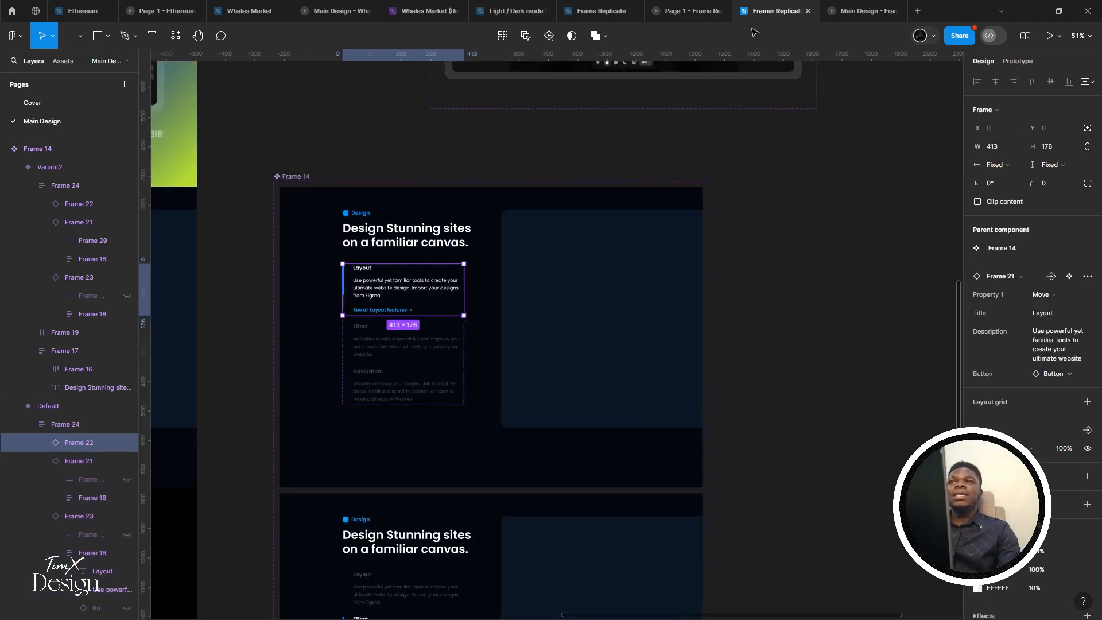
Preview the Design section and test switching back to the Layout item
click(838, 16)
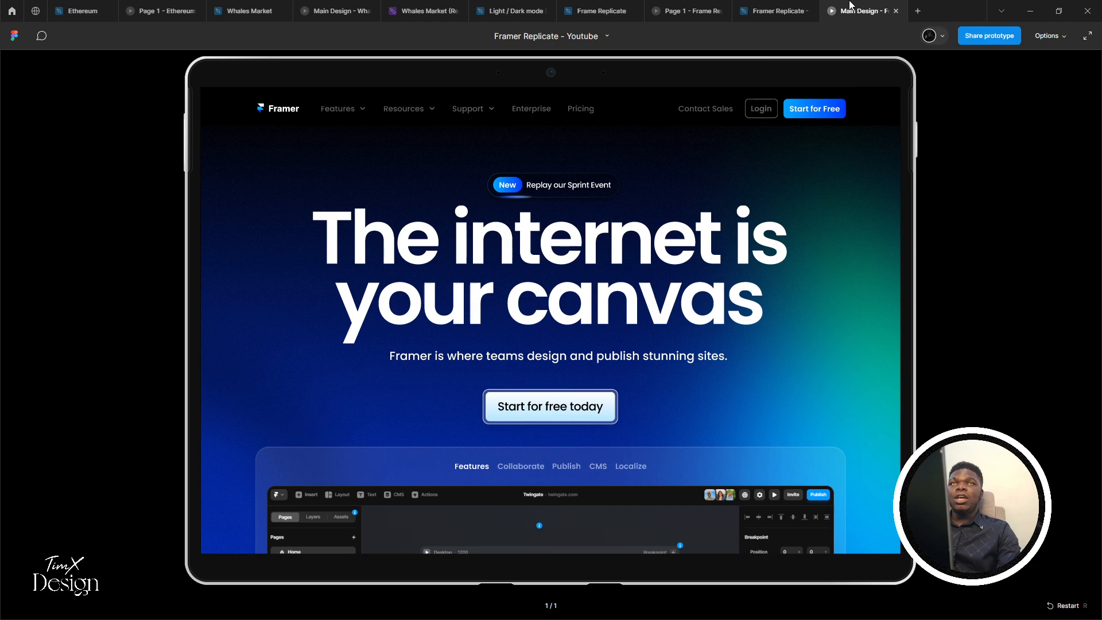
scroll(576, 261, down, 5)
scroll(545, 293, down, 8)
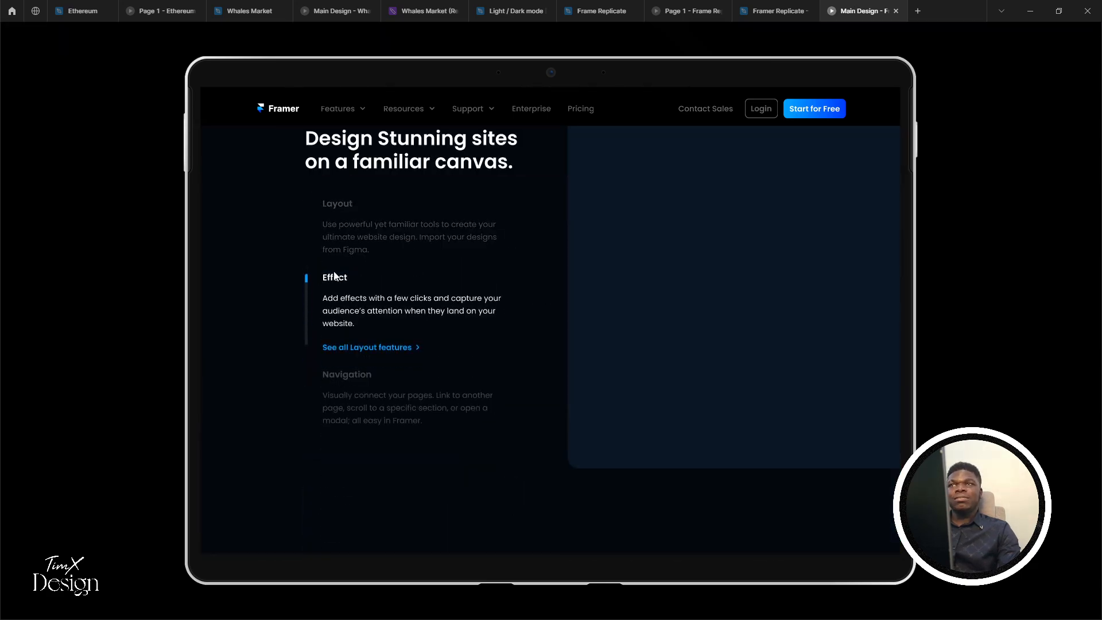
click(363, 244)
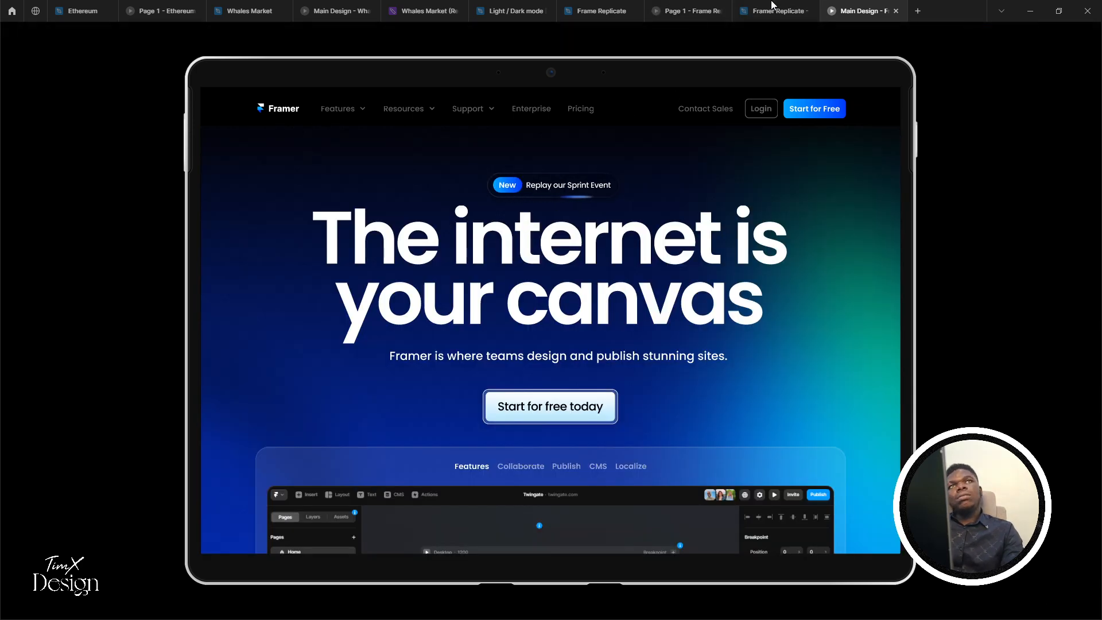
Inspect the item list and the Navigation item's properties in Variant2 of Frame 14
click(774, 11)
scroll(508, 375, down, 5)
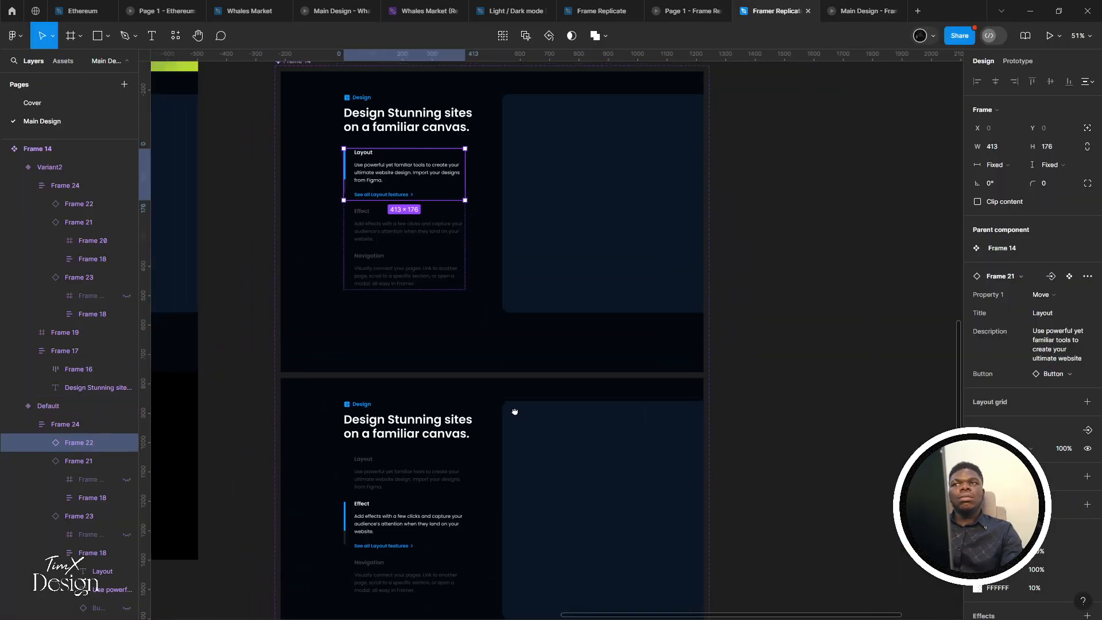
double_click(375, 525)
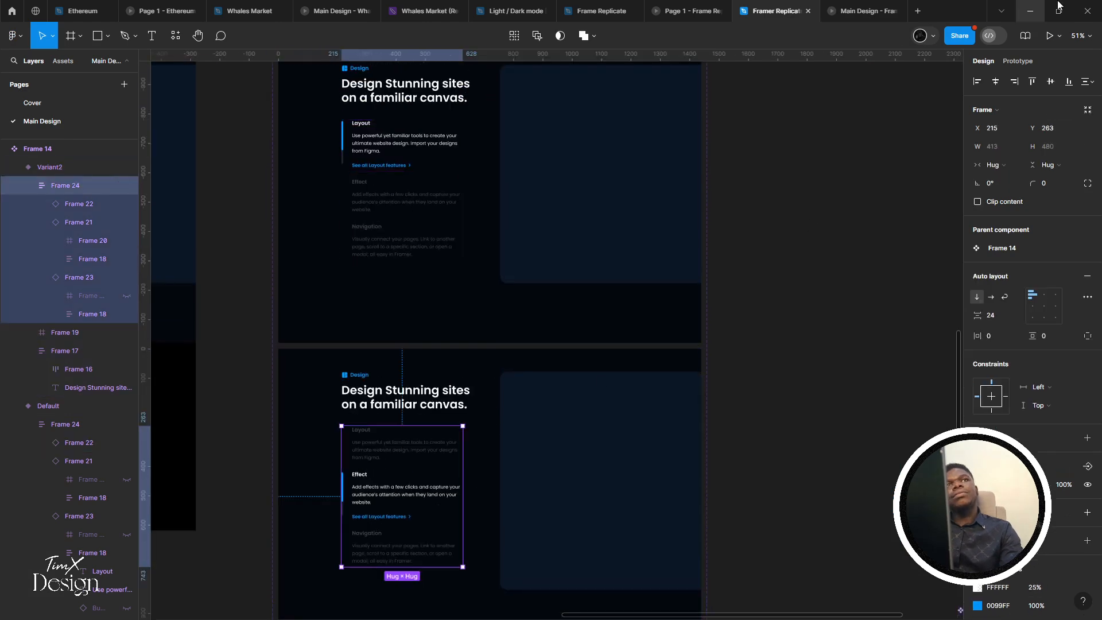
scroll(607, 262, down, 2)
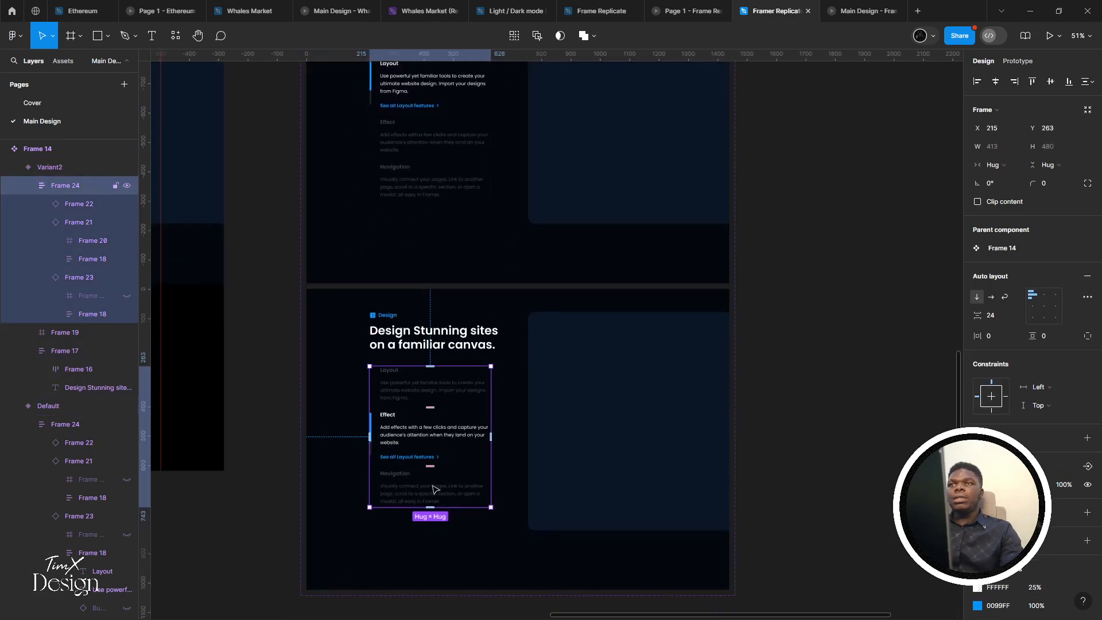
click(457, 485)
scroll(577, 427, down, 1)
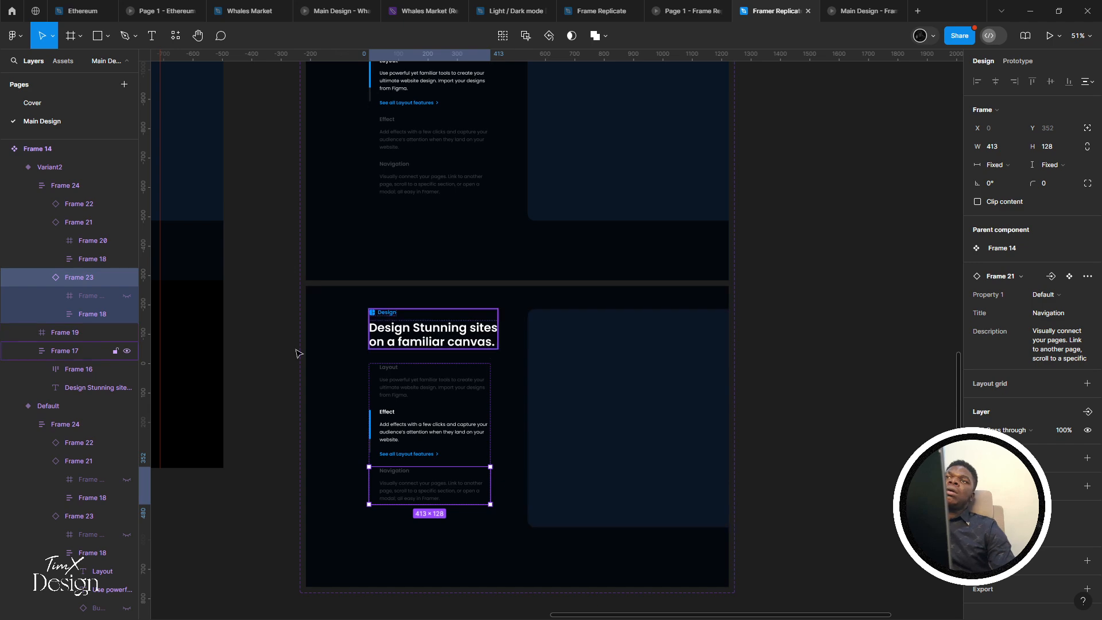
Check how the Layout and Effect items behave in the prototype's Design section
click(860, 11)
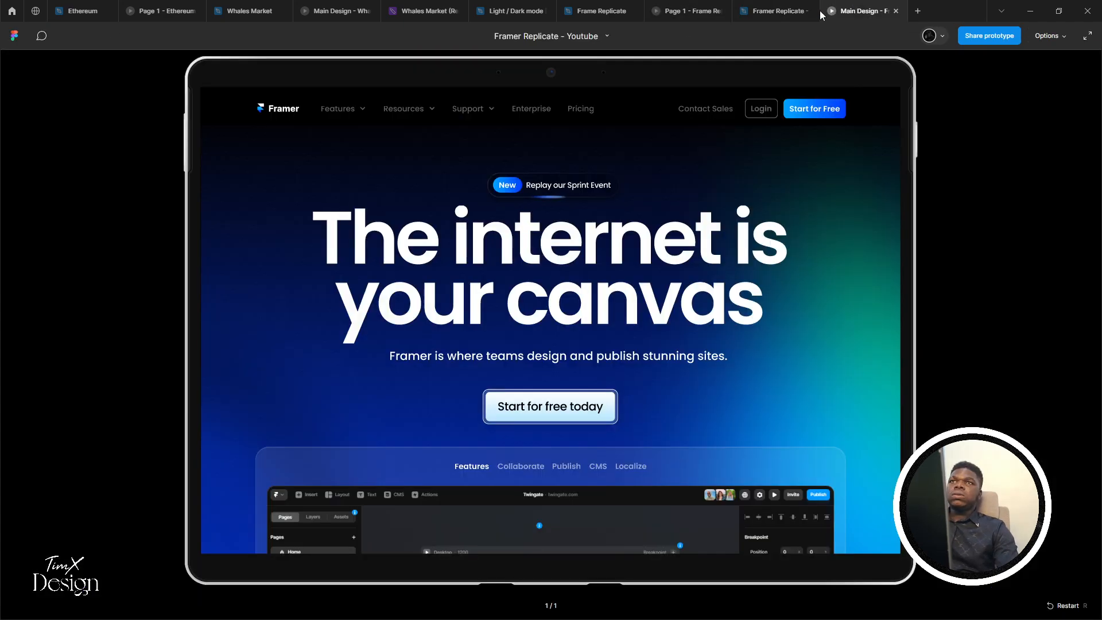
scroll(439, 310, down, 10)
scroll(439, 316, down, 4)
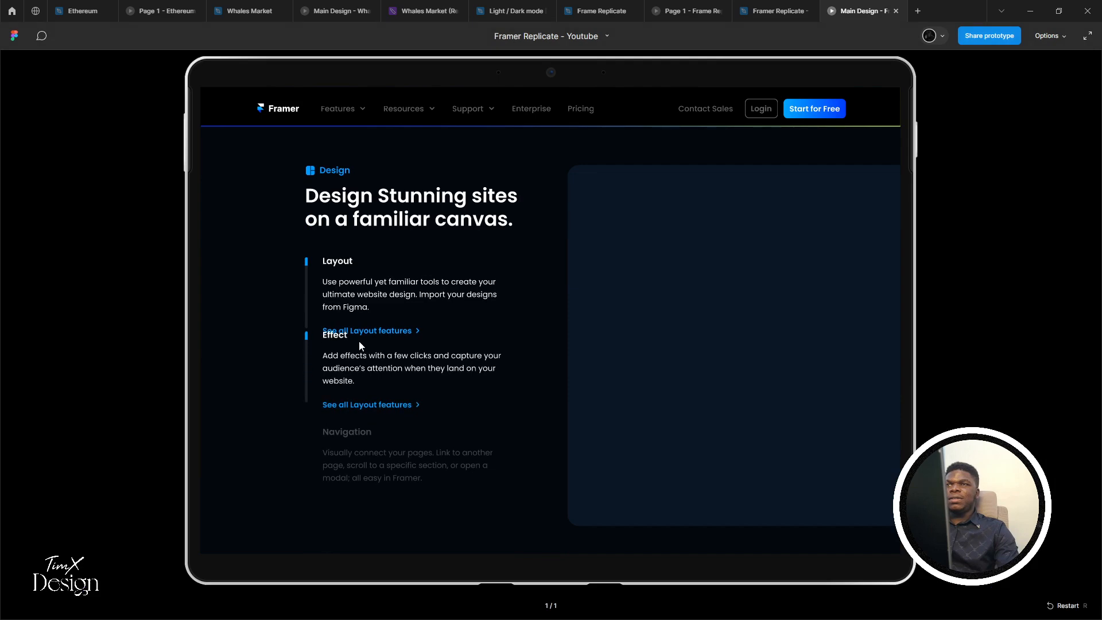
Compare Frame 14's variants and examine the Layout item's properties in Variant2
click(771, 13)
scroll(463, 254, down, 5)
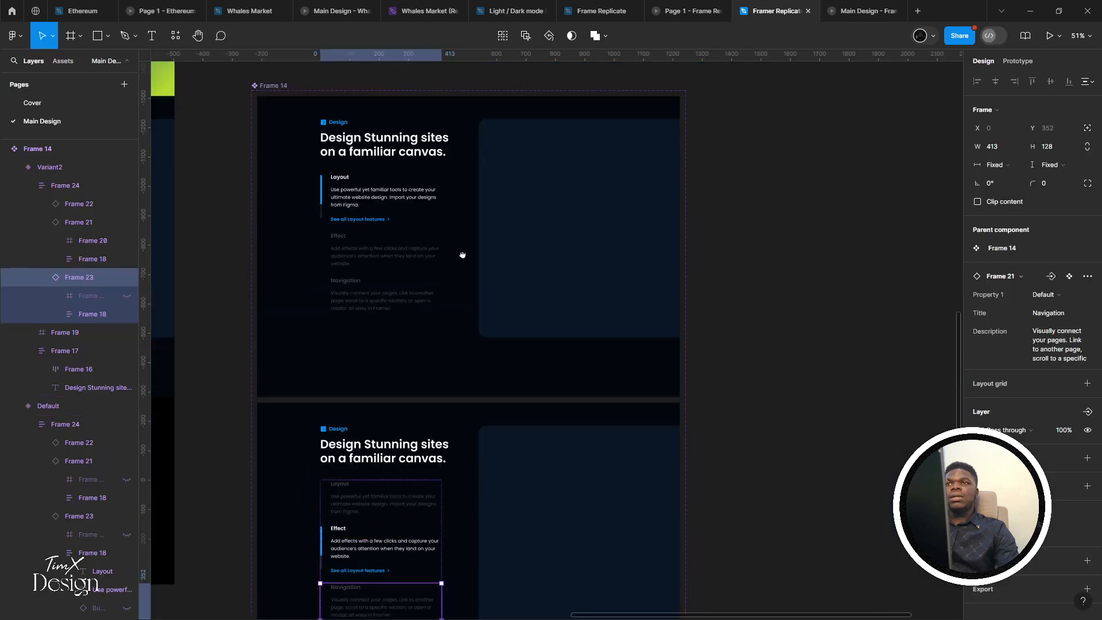
scroll(463, 254, down, 2)
click(381, 438)
right_click(859, 4)
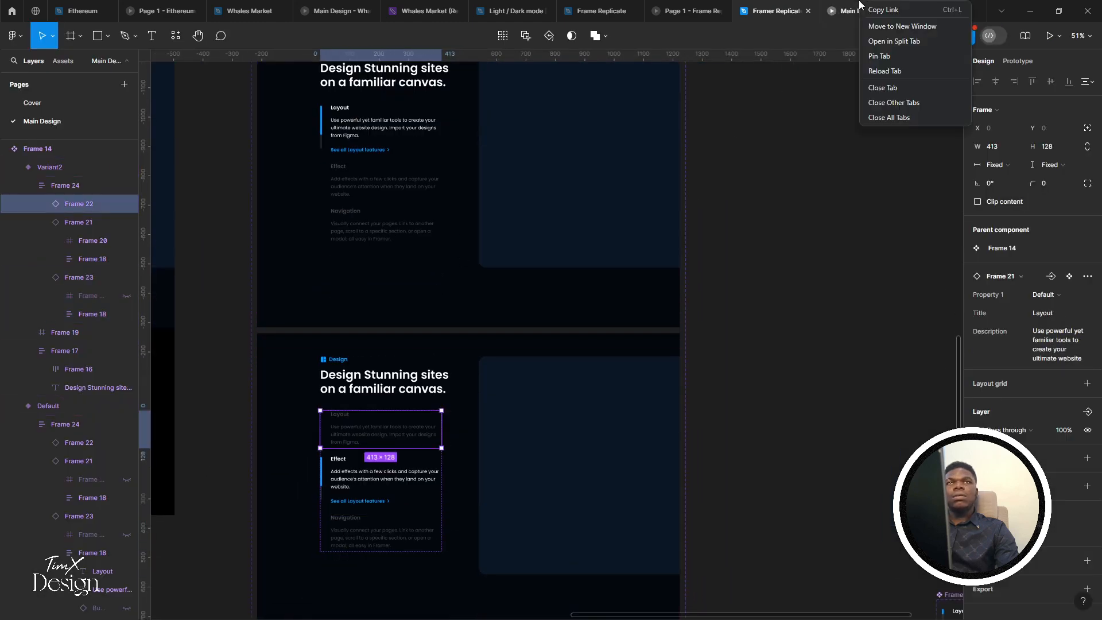
click(825, 83)
click(859, 8)
click(800, 5)
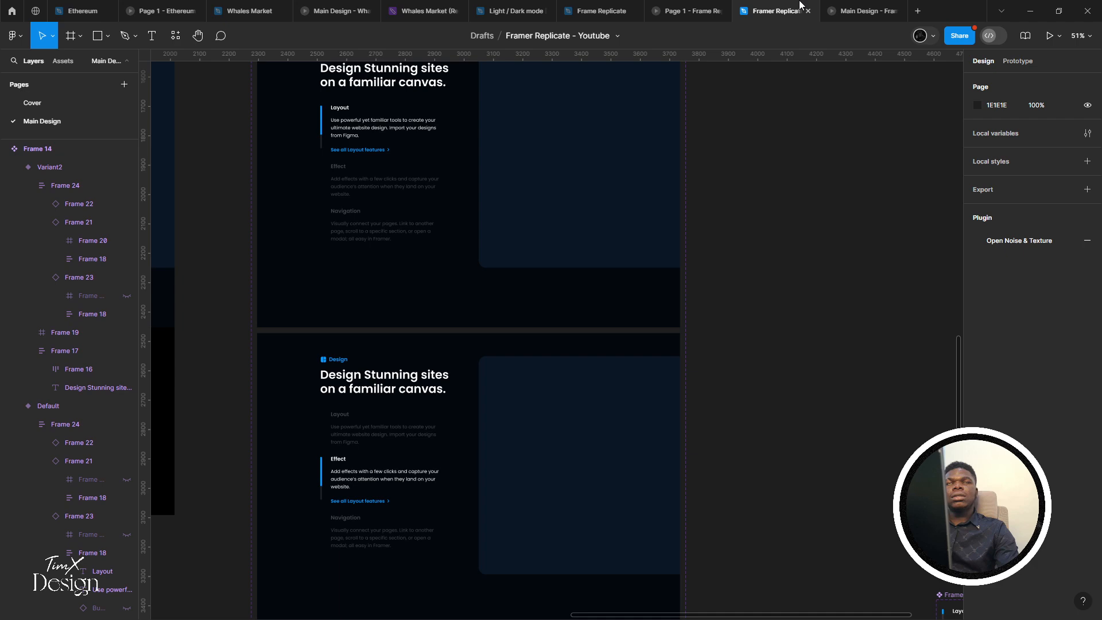
Examine the prototype connections between Frame 21's variants and the interactions of its Active variant
scroll(526, 300, right, 3)
scroll(526, 300, up, 2)
scroll(487, 283, down, 3)
scroll(574, 206, down, 5)
scroll(574, 207, right, 3)
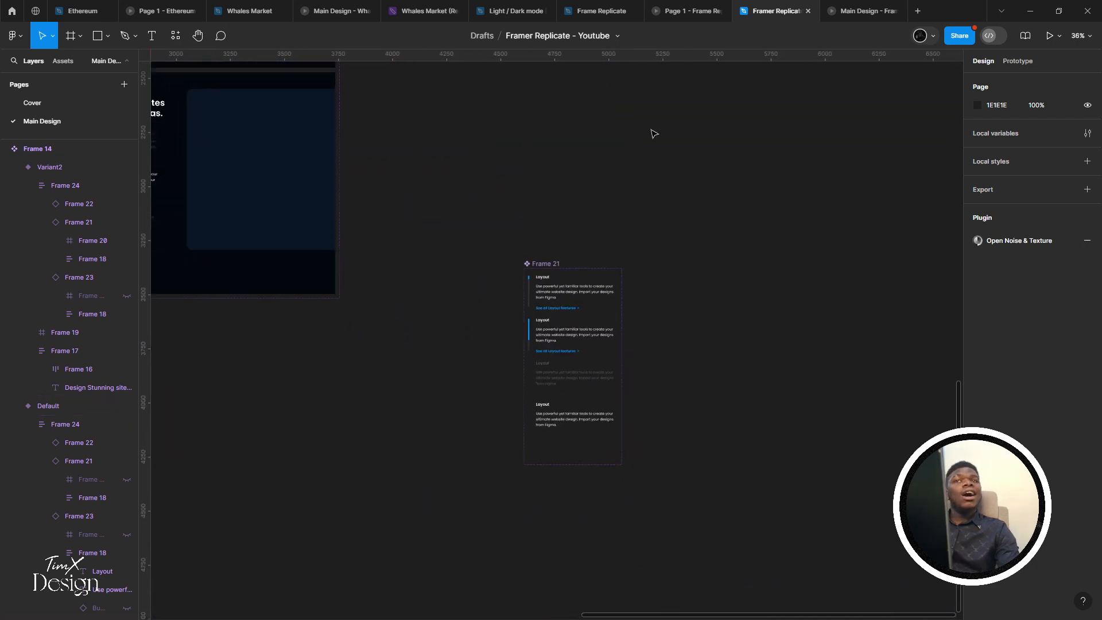
click(1018, 61)
scroll(568, 367, up, 5)
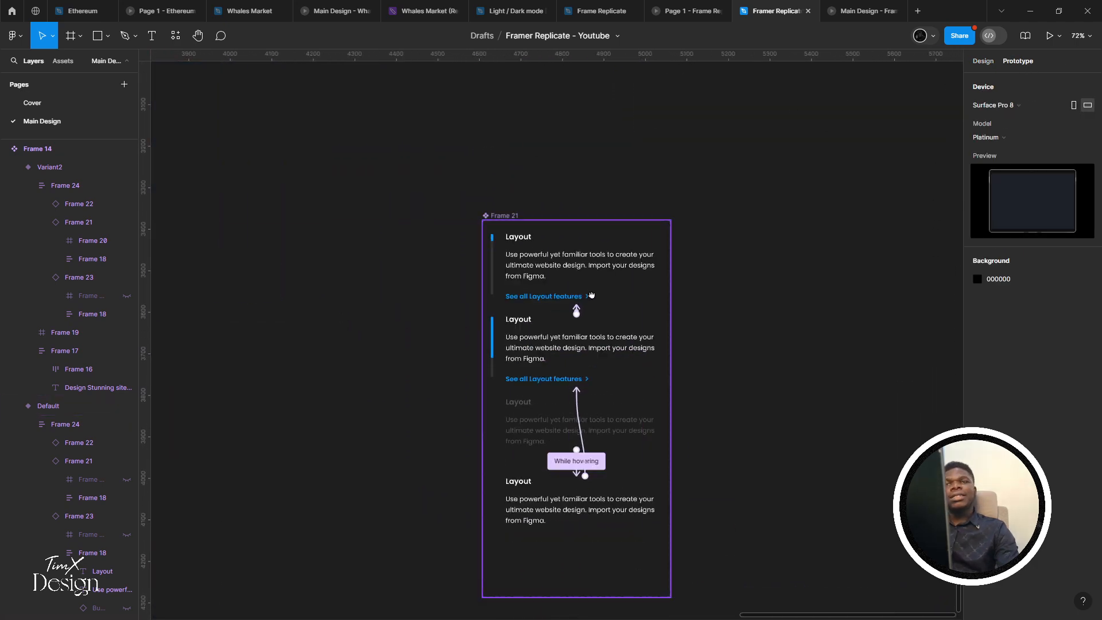
click(631, 204)
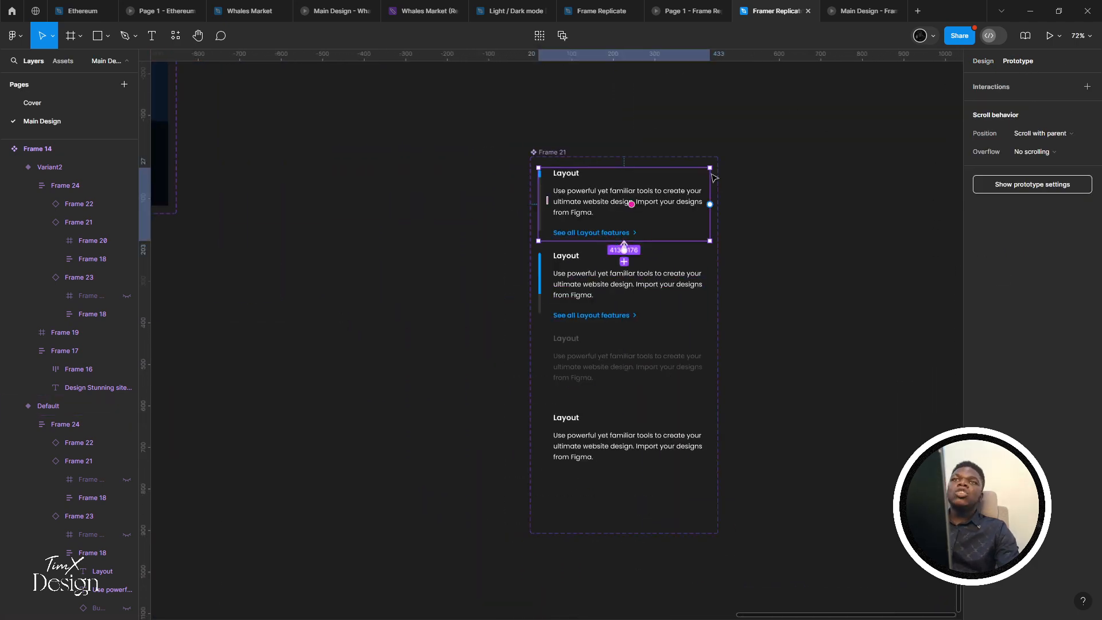
Enable Reset component state on the delayed Move-to-Active interaction in Frame 21
click(984, 61)
click(631, 285)
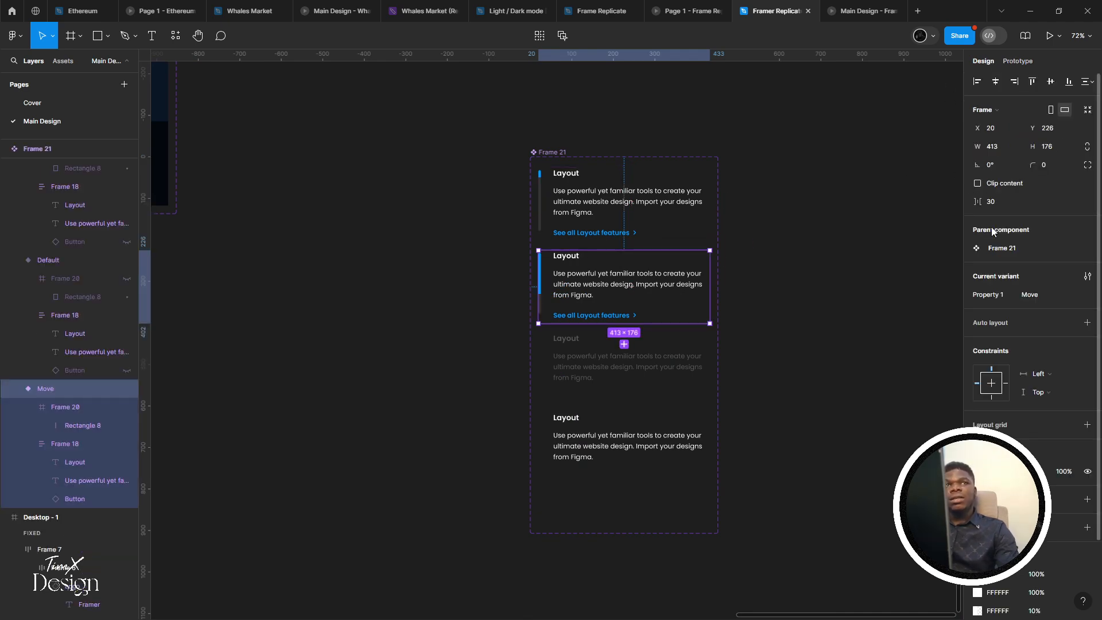
click(1018, 61)
click(998, 106)
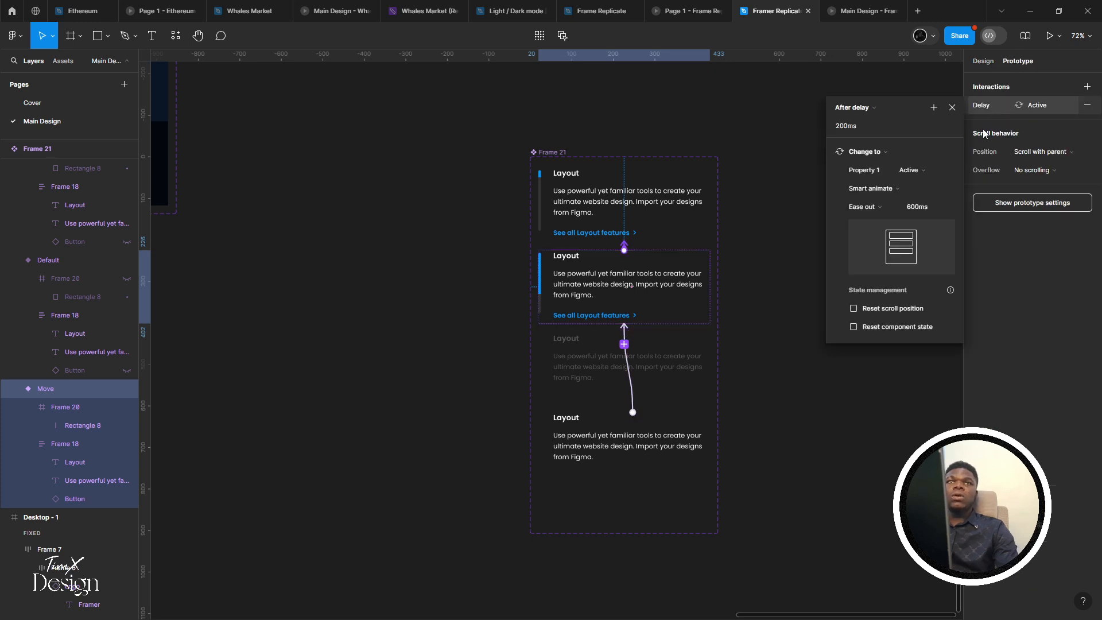
click(895, 309)
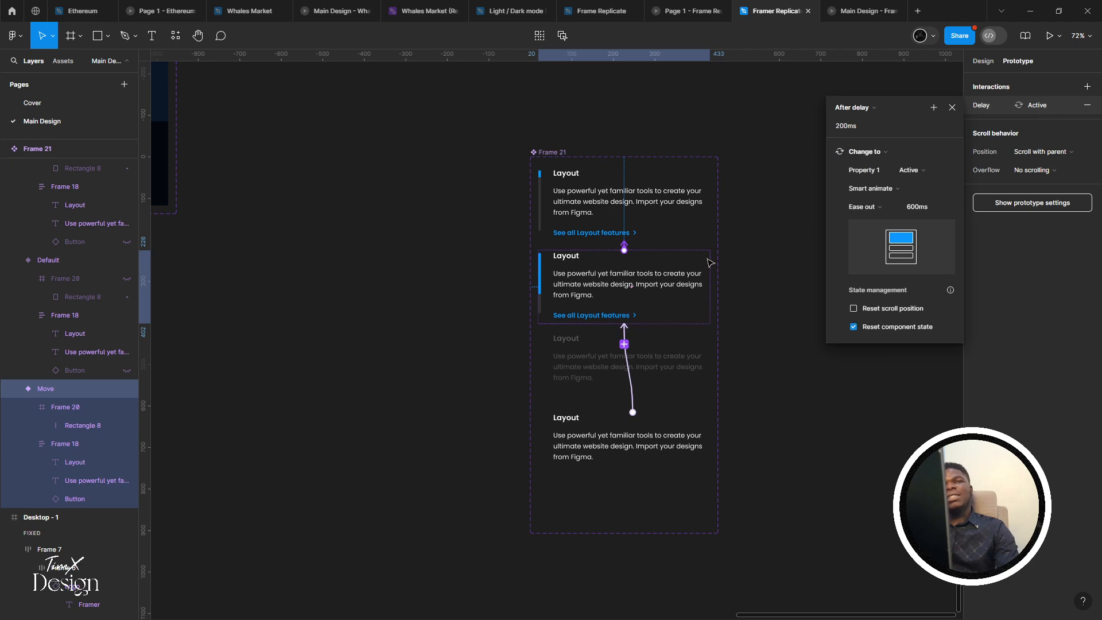
click(670, 232)
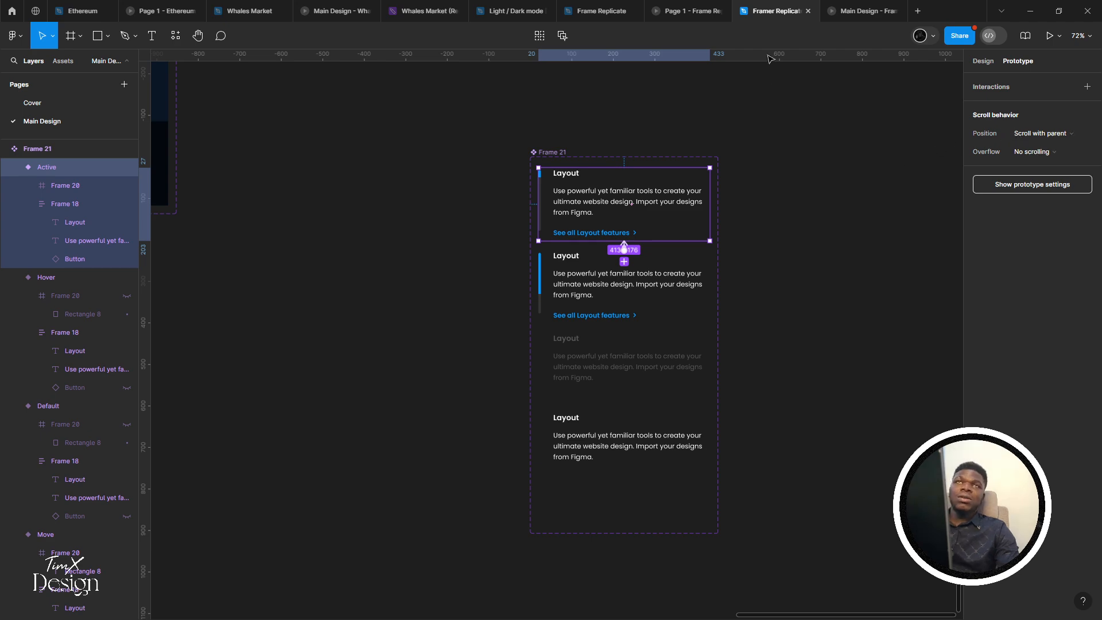
Restart the prototype and test how the Design section responds to tapping the Effect item
click(862, 11)
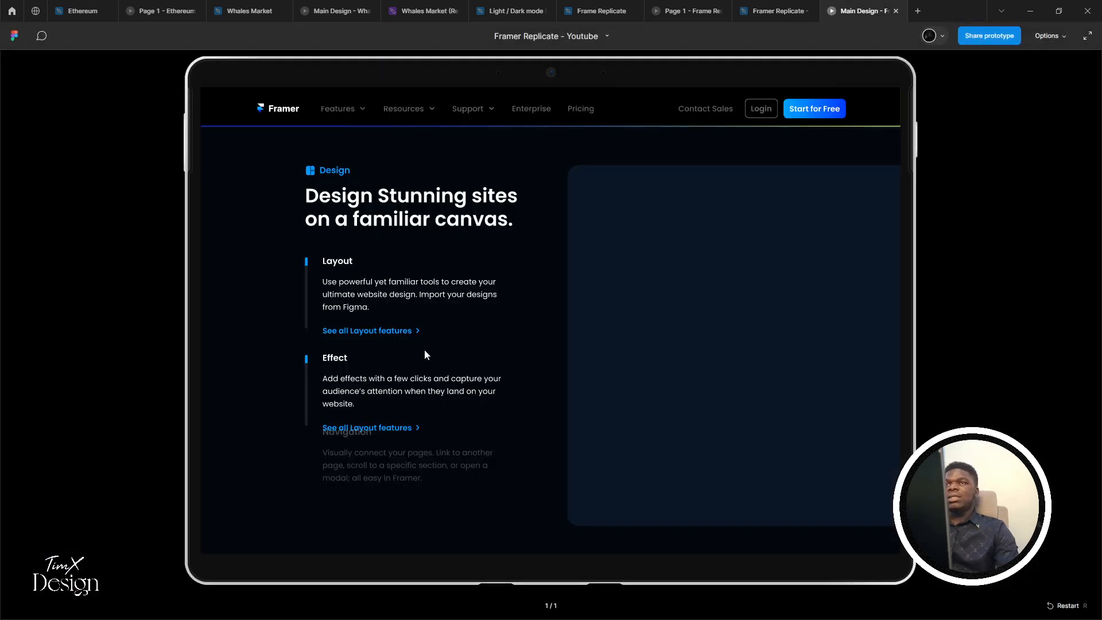
key(r)
scroll(427, 367, down, 12)
scroll(428, 390, down, 3)
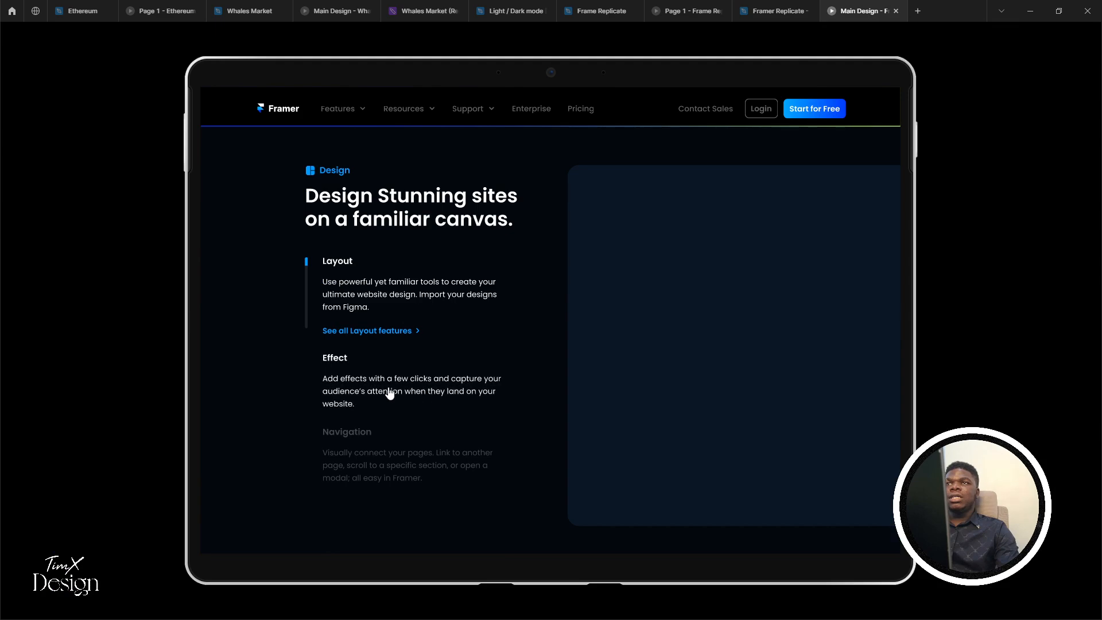
click(388, 384)
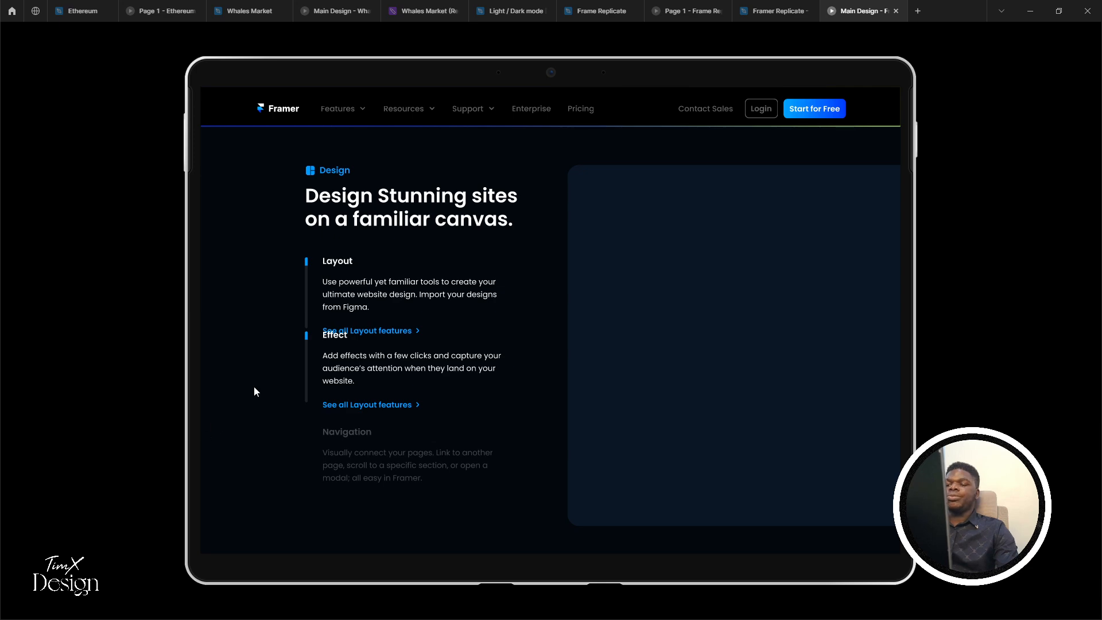
key(r)
scroll(384, 373, down, 12)
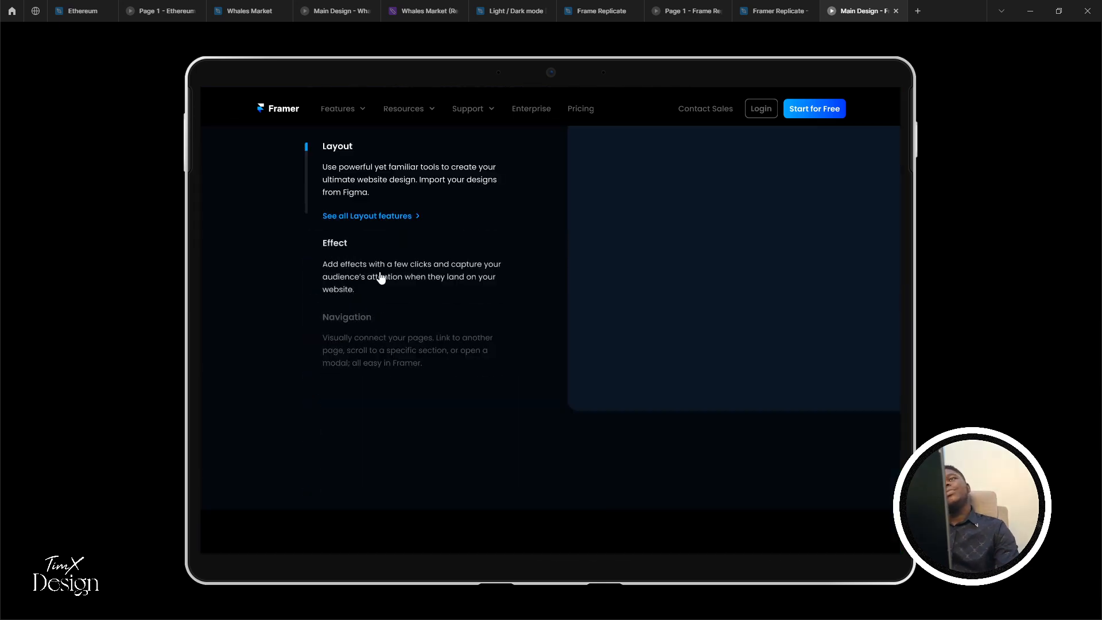
click(380, 276)
Reload the prototype and retest switching between the Effect and Layout items in the Design section
right_click(862, 9)
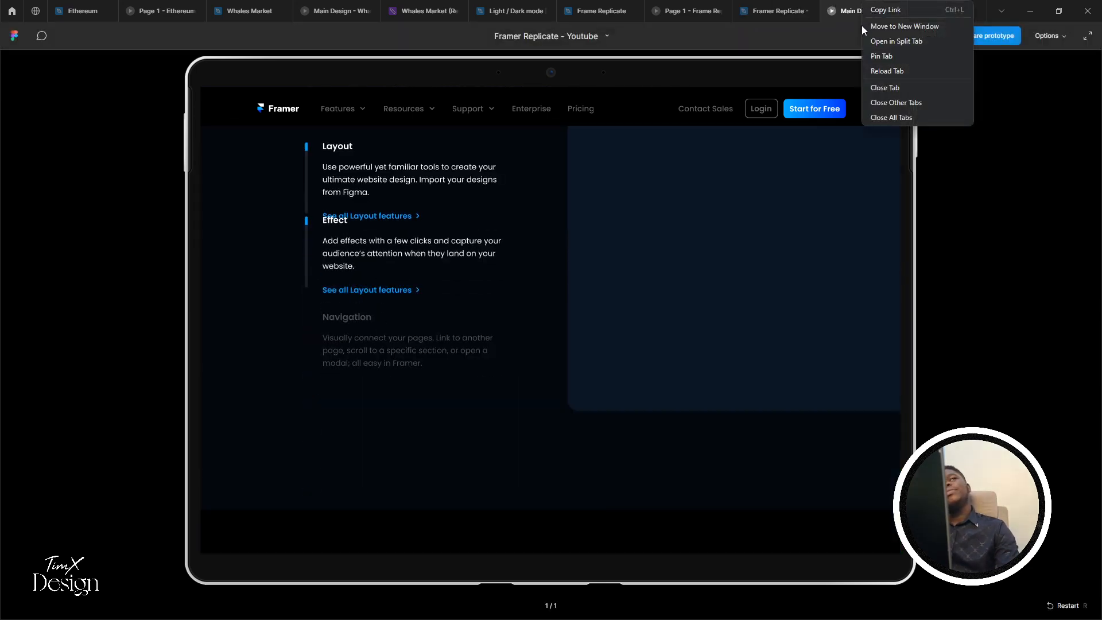
click(880, 70)
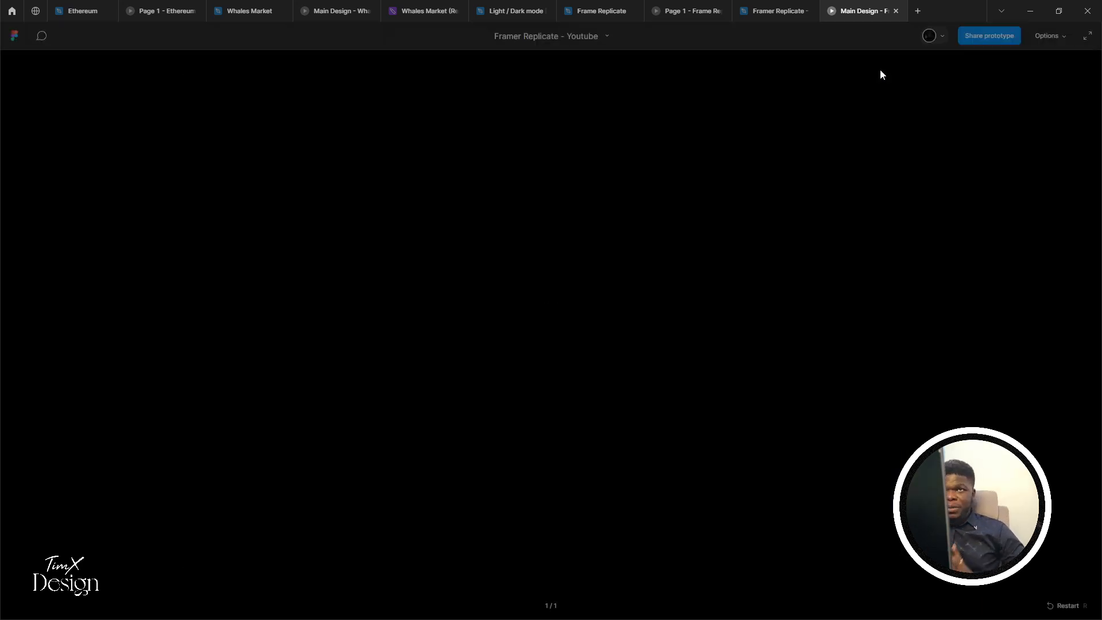
scroll(835, 271, down, 15)
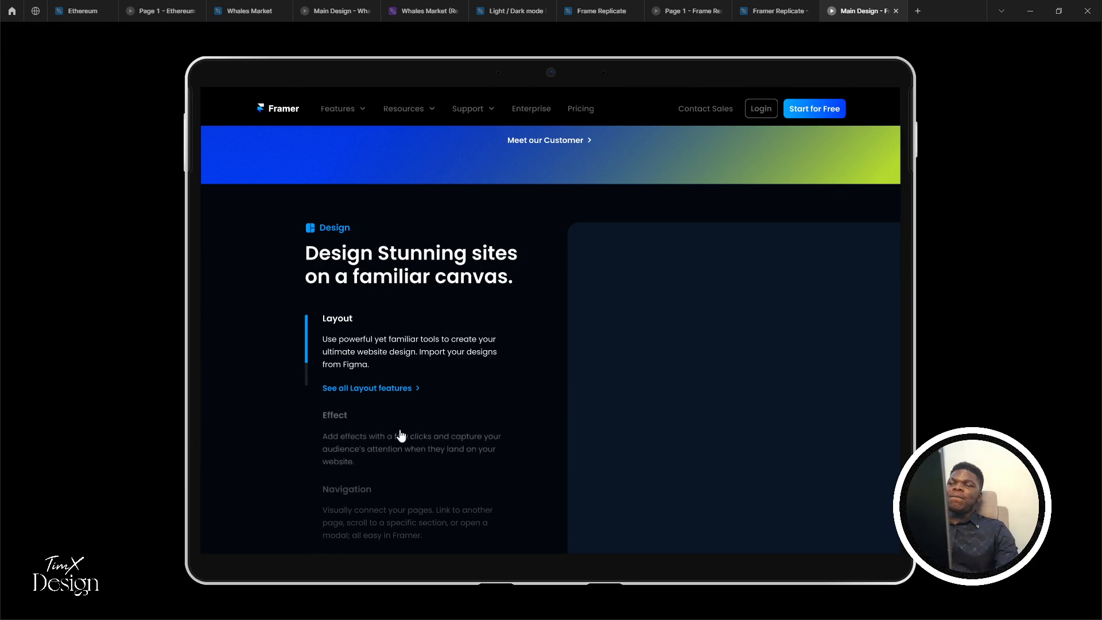
click(401, 435)
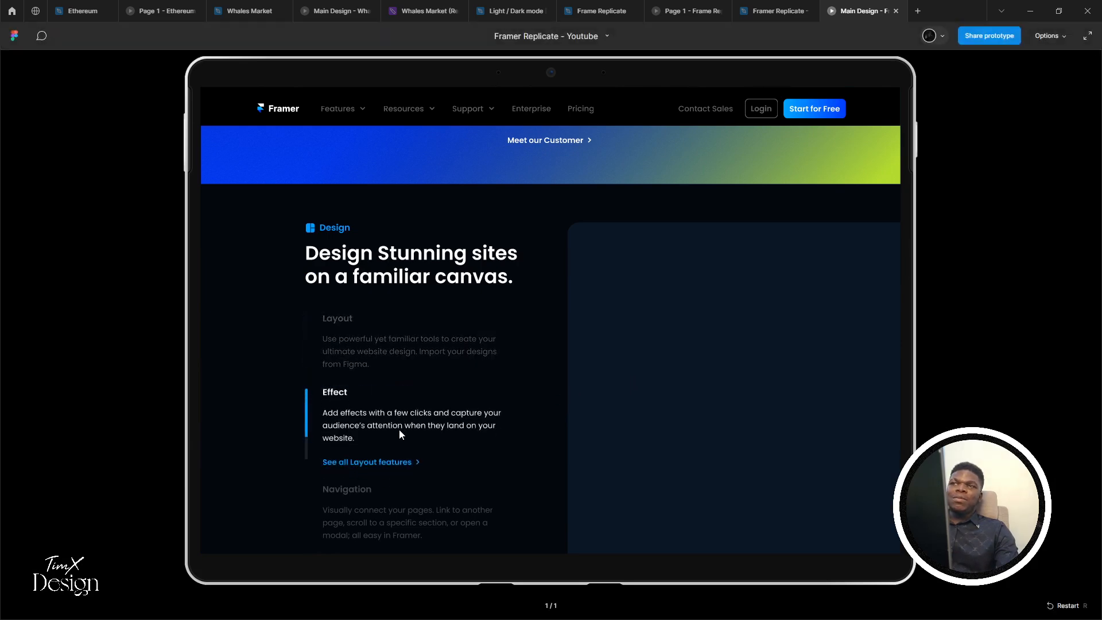
click(388, 367)
scroll(388, 373, down, 1)
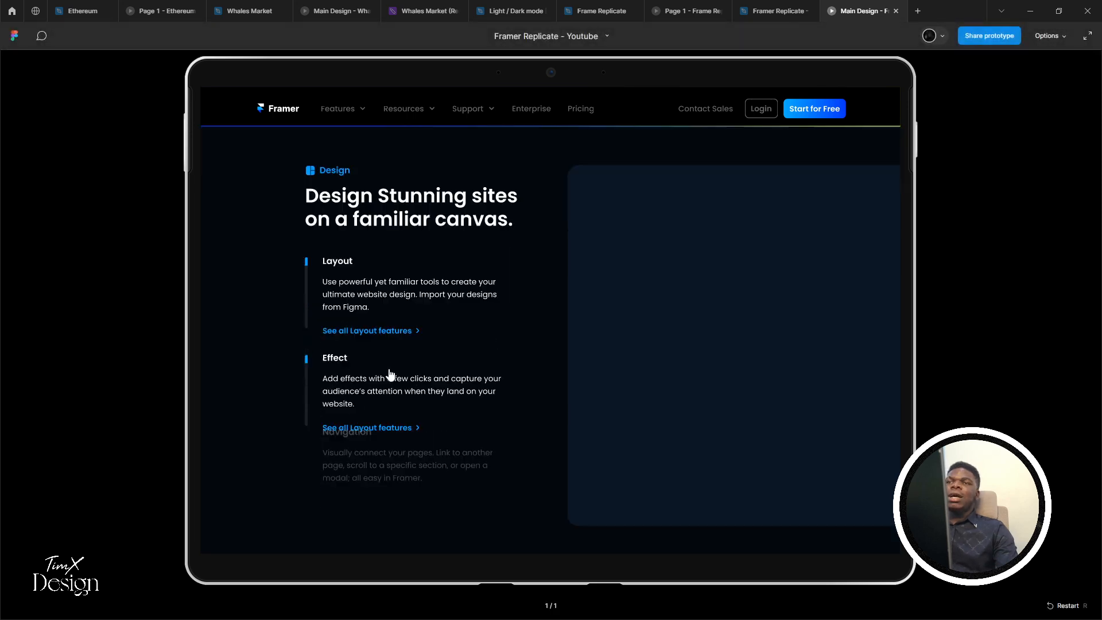
click(372, 466)
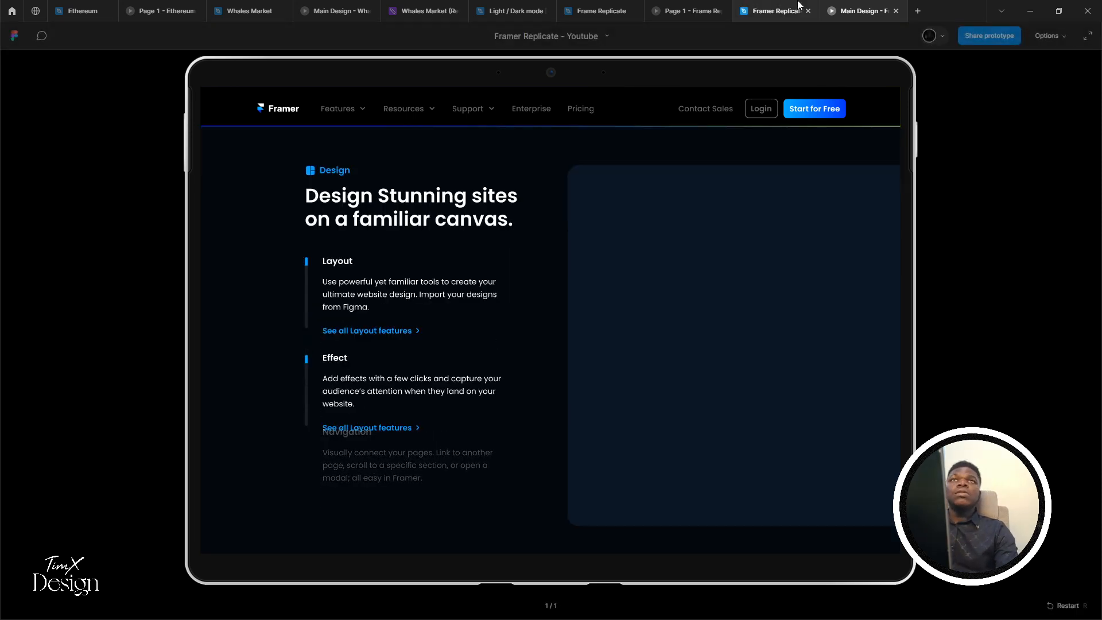
Return to the design file and examine Frame 24's layout settings and the item properties in Frame 14's Default variant
click(775, 11)
scroll(443, 313, left, 11)
scroll(443, 313, up, 6)
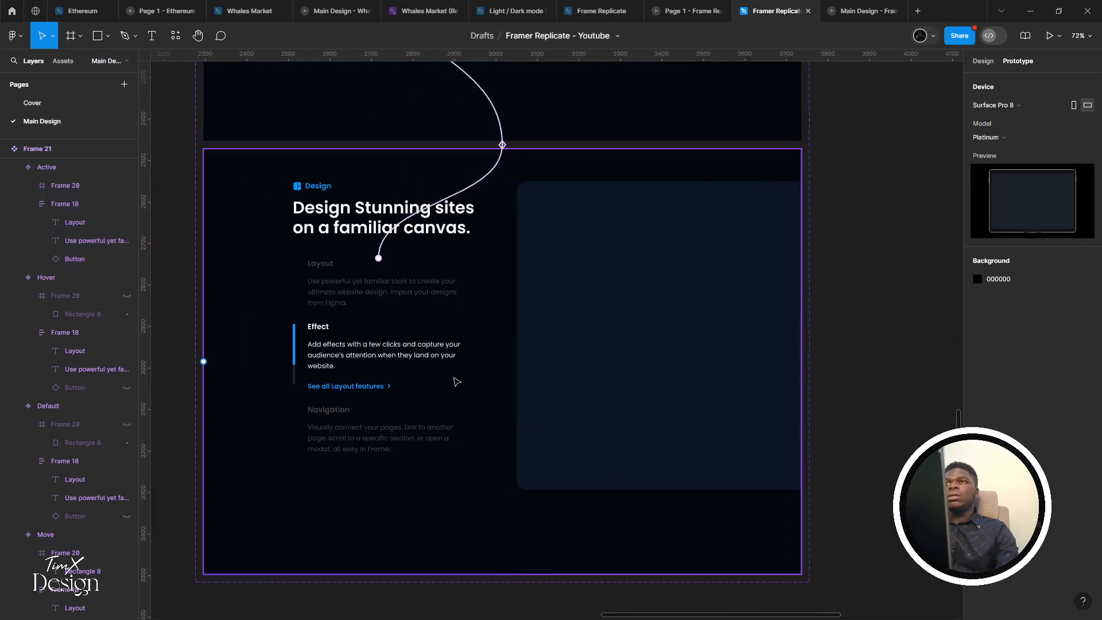
double_click(438, 382)
click(981, 61)
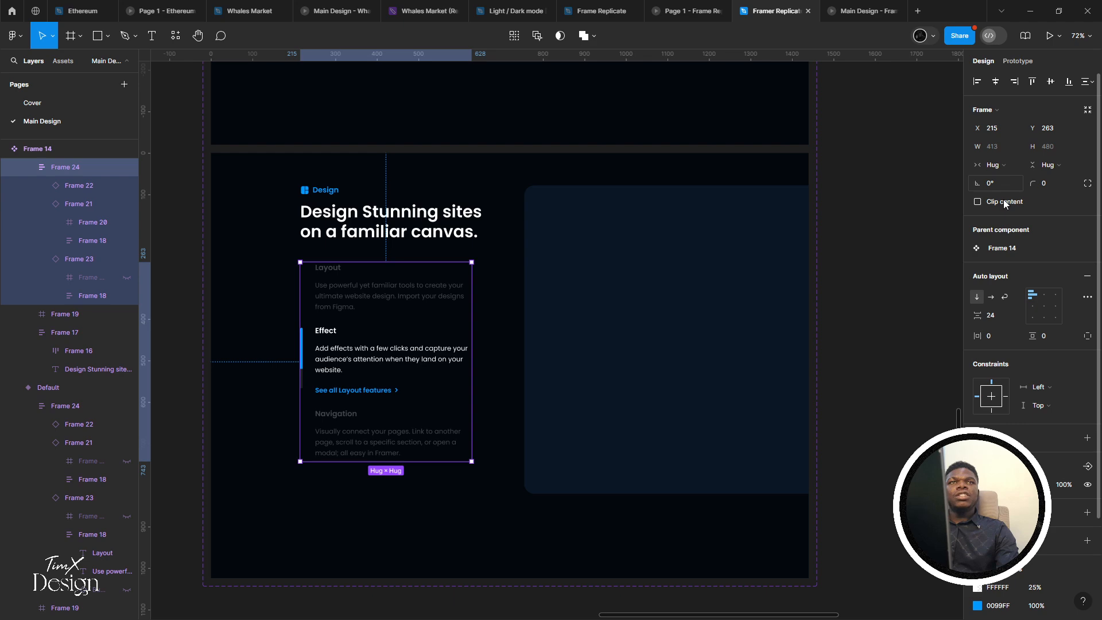
scroll(548, 326, up, 2)
scroll(546, 326, up, 4)
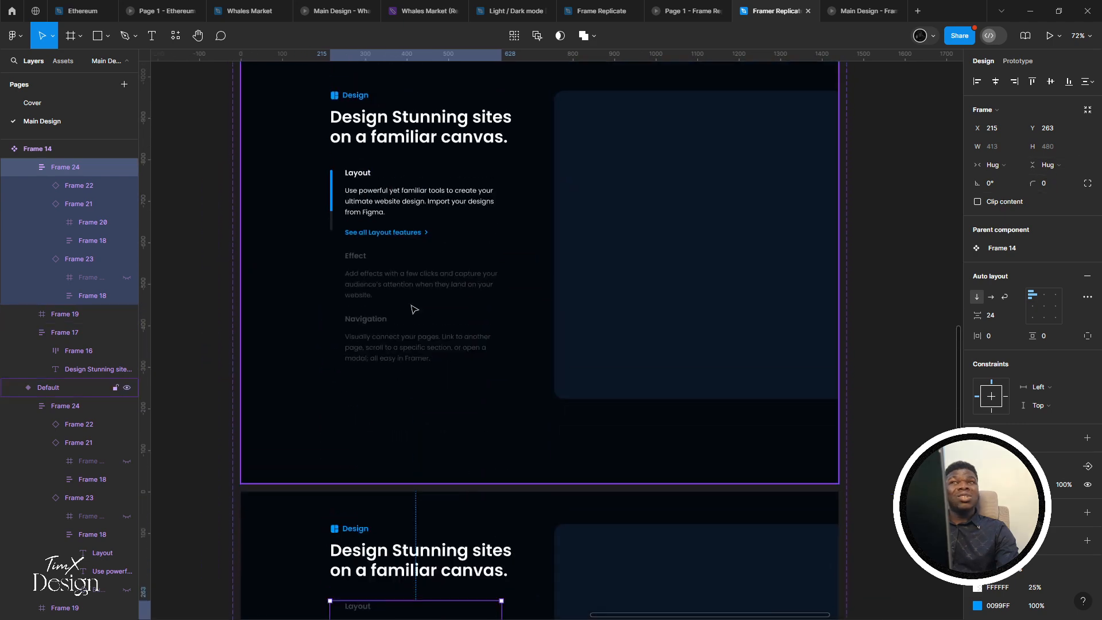
click(414, 305)
click(415, 305)
scroll(420, 299, down, 1)
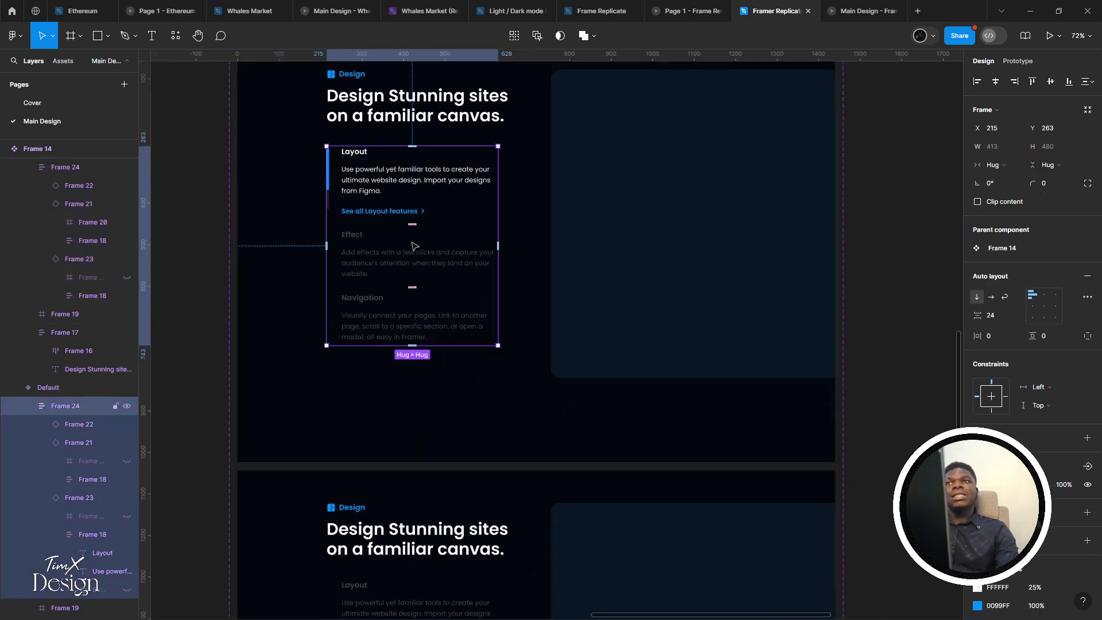
click(415, 245)
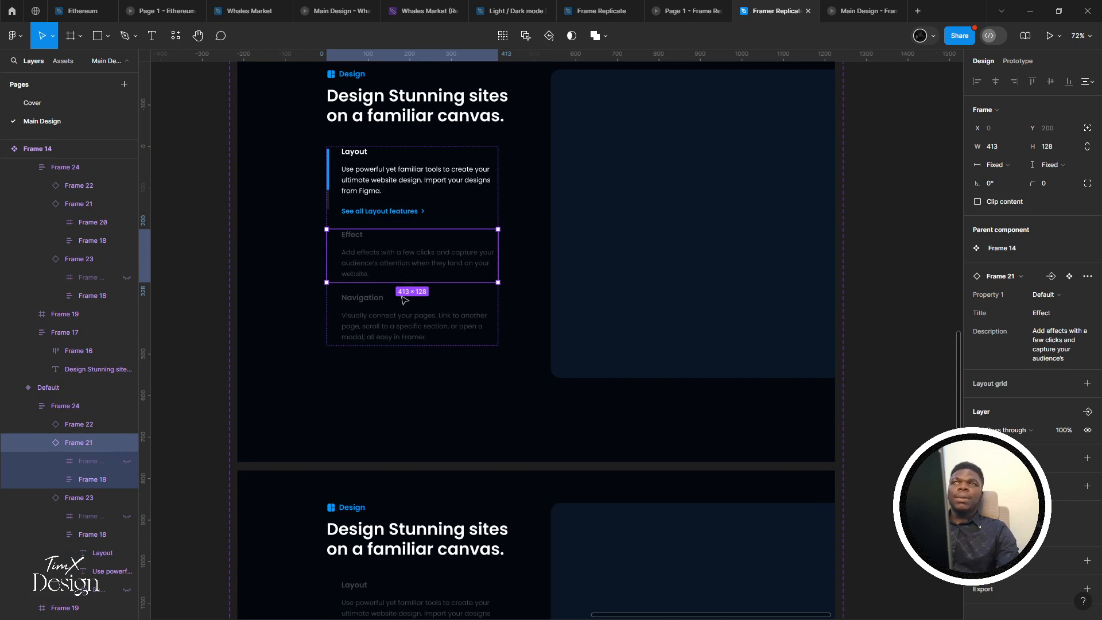
click(399, 317)
click(414, 194)
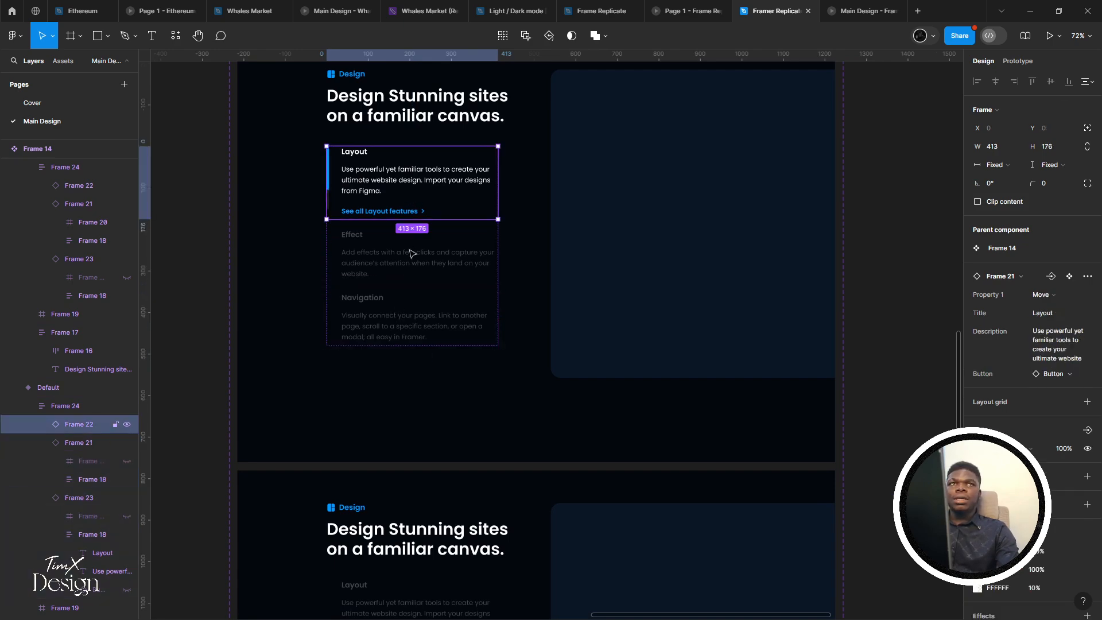
Examine the component properties of the Layout and Navigation items in Frame 14's Variant2
scroll(414, 269, down, 3)
click(437, 503)
scroll(436, 504, down, 1)
click(443, 386)
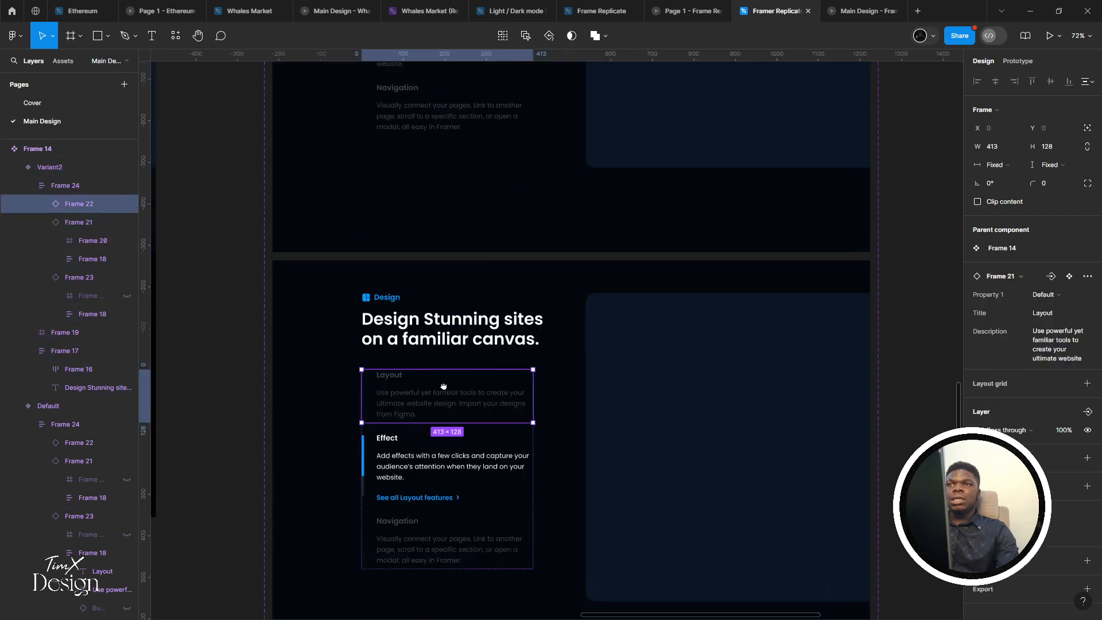
scroll(443, 386, down, 1)
click(448, 537)
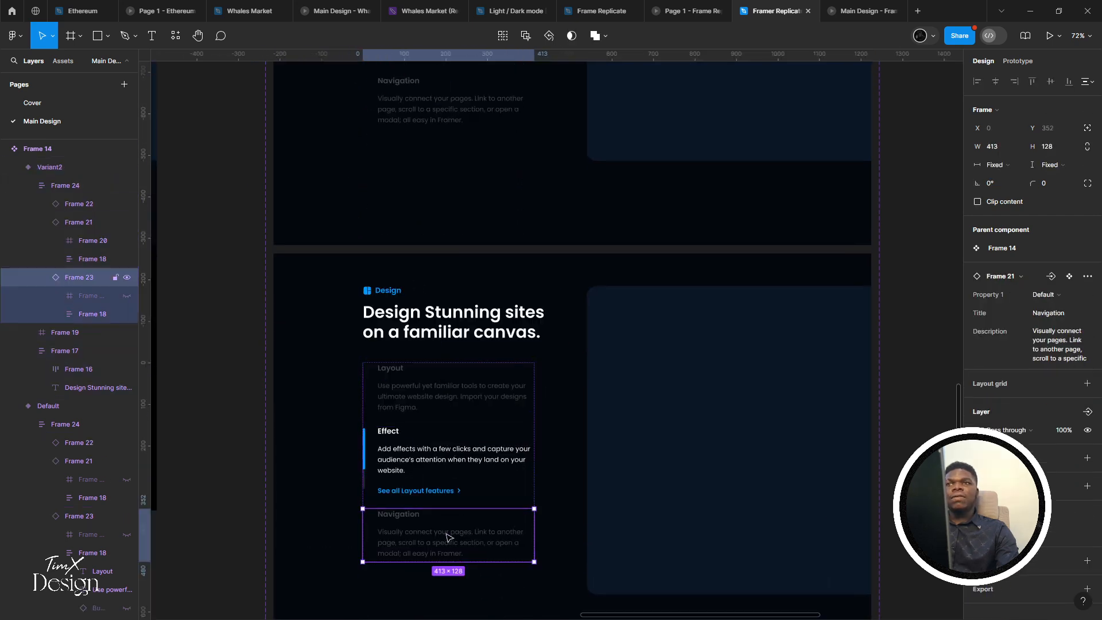
Examine the content frame, description text and frame settings of the Active variant in Frame 21
drag(318, 496, 239, 457)
drag(580, 321, 60, 280)
scroll(349, 313, down, 1)
scroll(579, 512, down, 3)
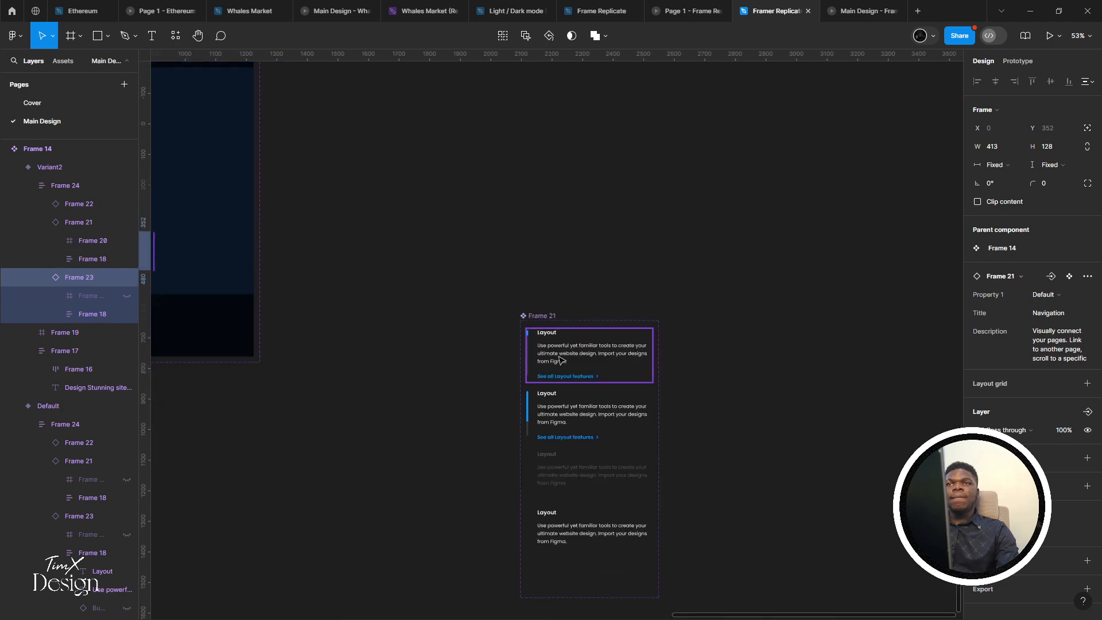
click(561, 360)
click(561, 360)
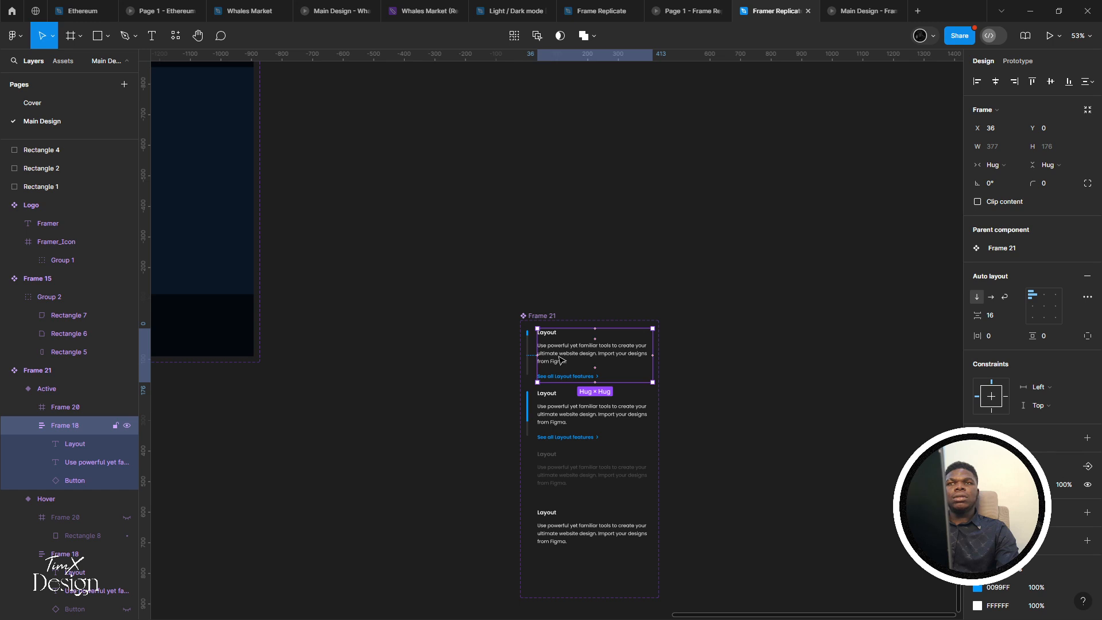
scroll(560, 360, up, 5)
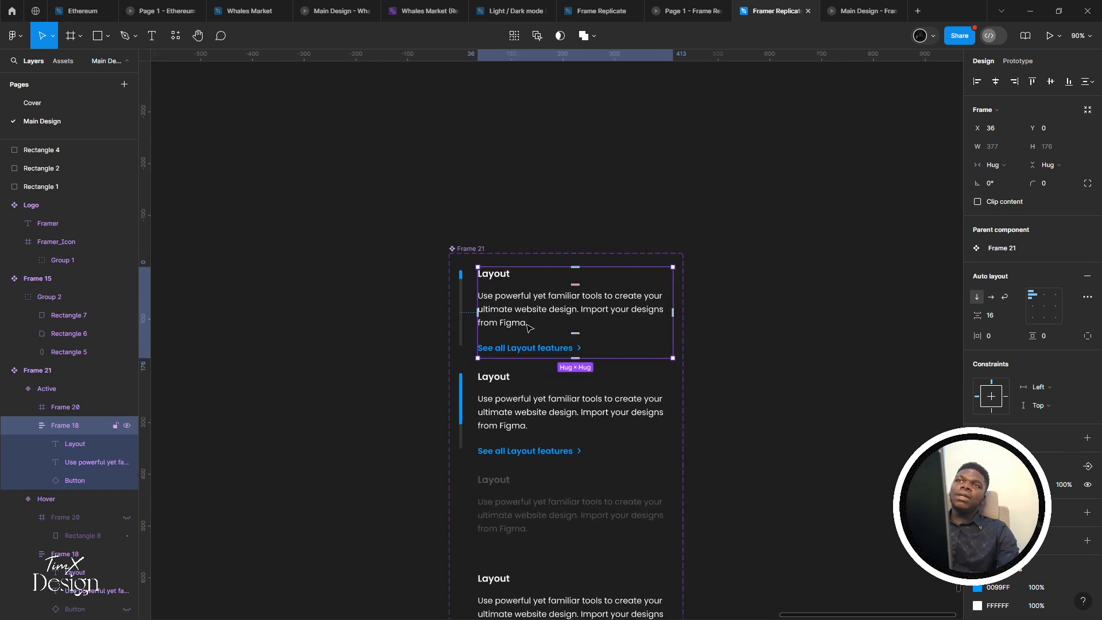
scroll(529, 328, down, 3)
click(519, 224)
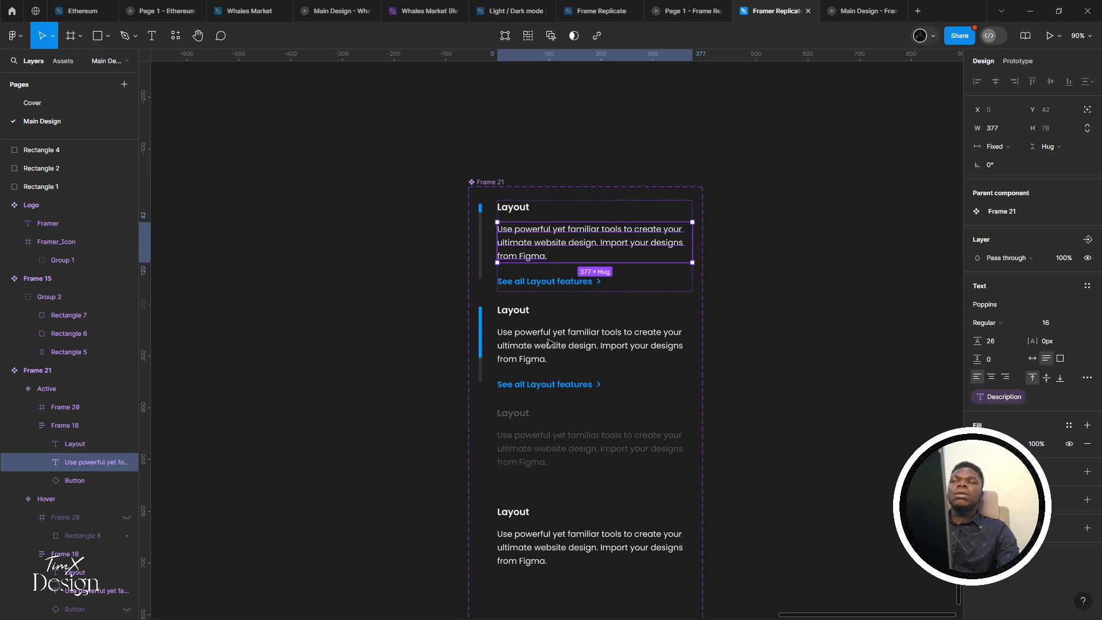
click(518, 317)
click(510, 235)
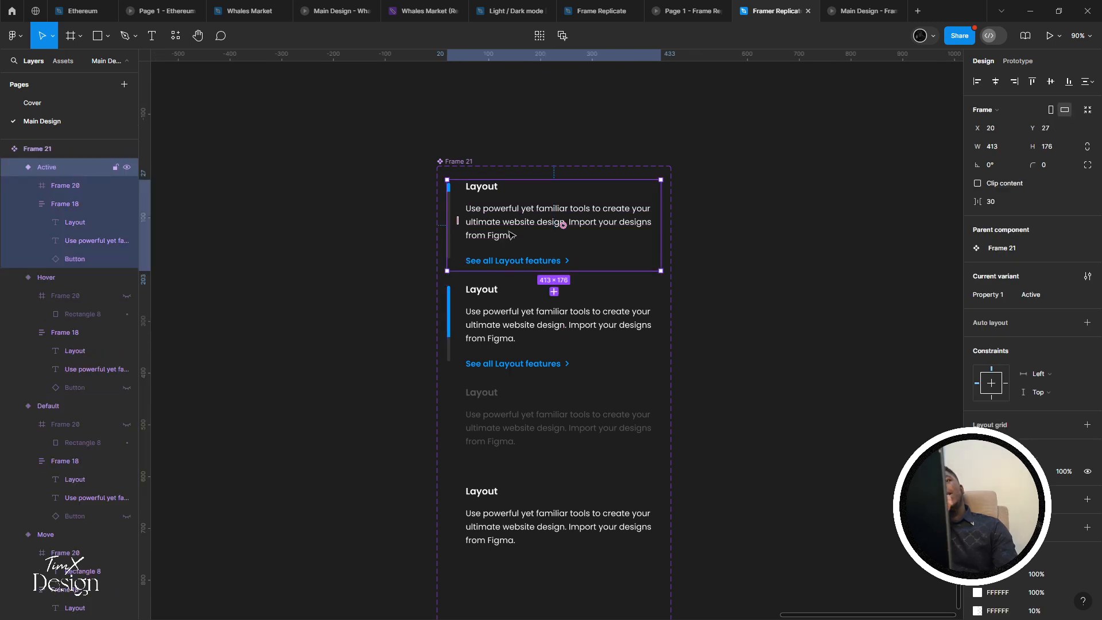
Check the height sizing of Frame 18 in the Active variant, keeping Hug contents, and inspect its description text
scroll(510, 235, right, 2)
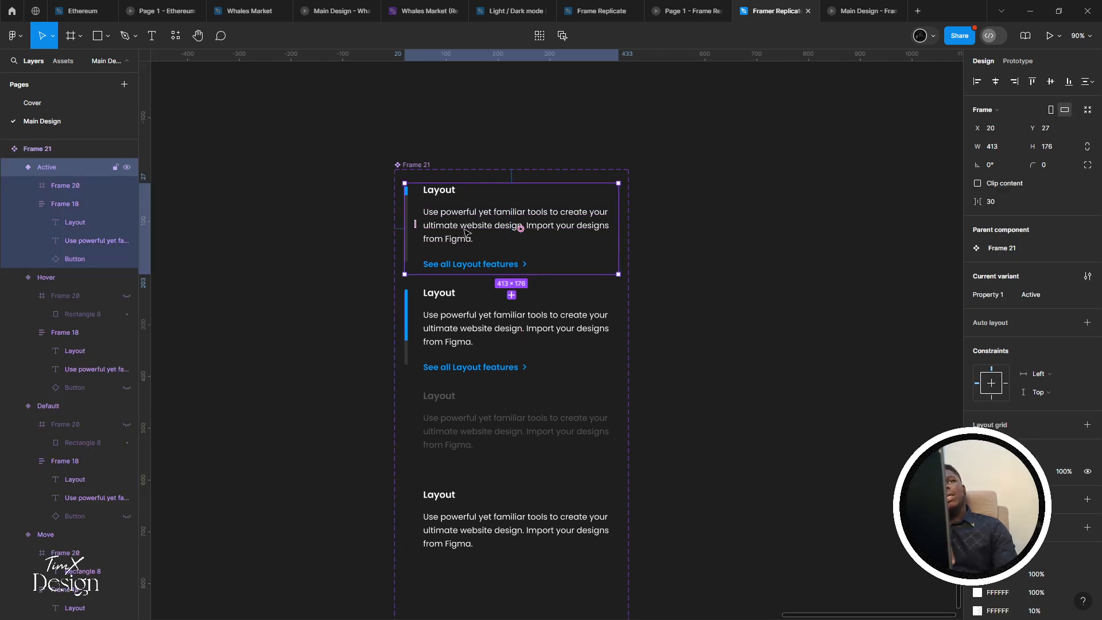
double_click(465, 232)
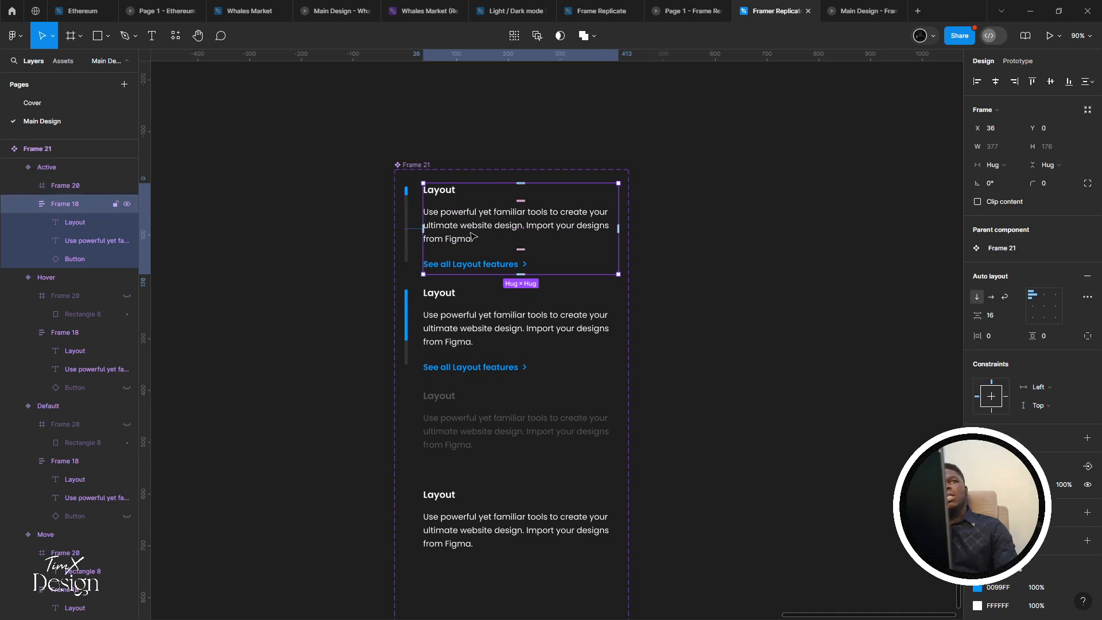
click(1053, 157)
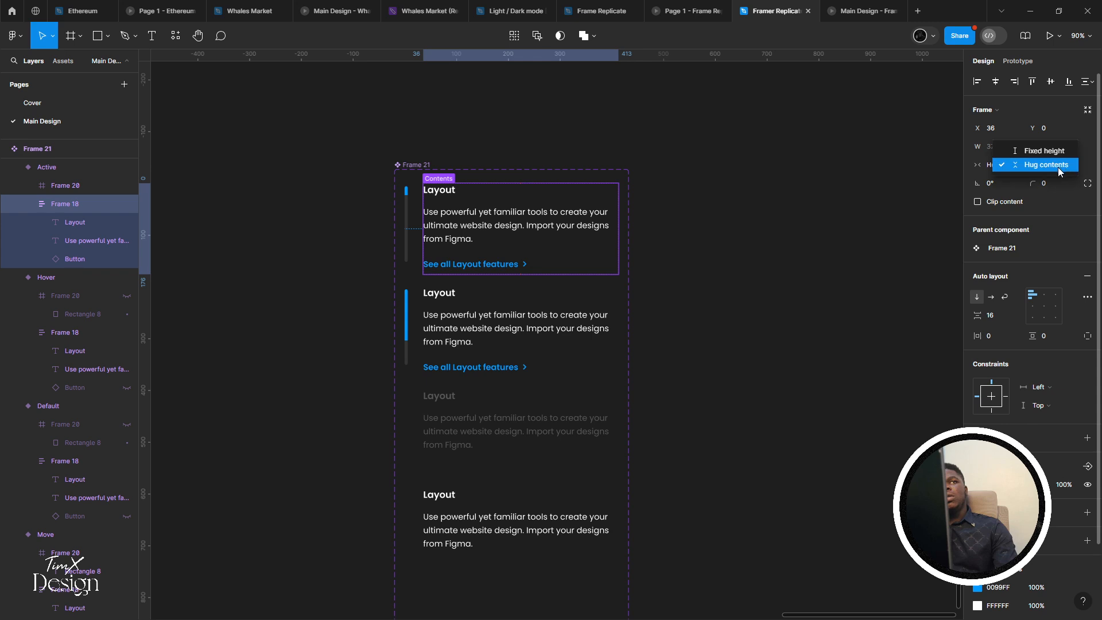
click(1058, 167)
drag(489, 240, 525, 288)
click(569, 326)
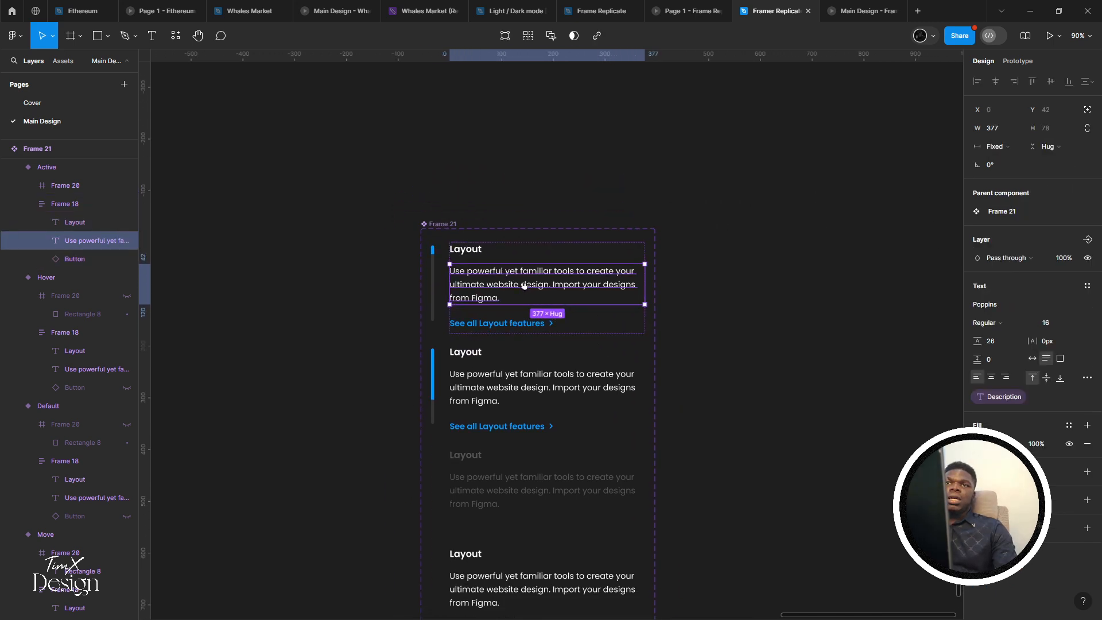
Review Frame 14's Design section variants, then compare the frame settings of Frame 21's Active and Move variants
scroll(521, 431, down, 5)
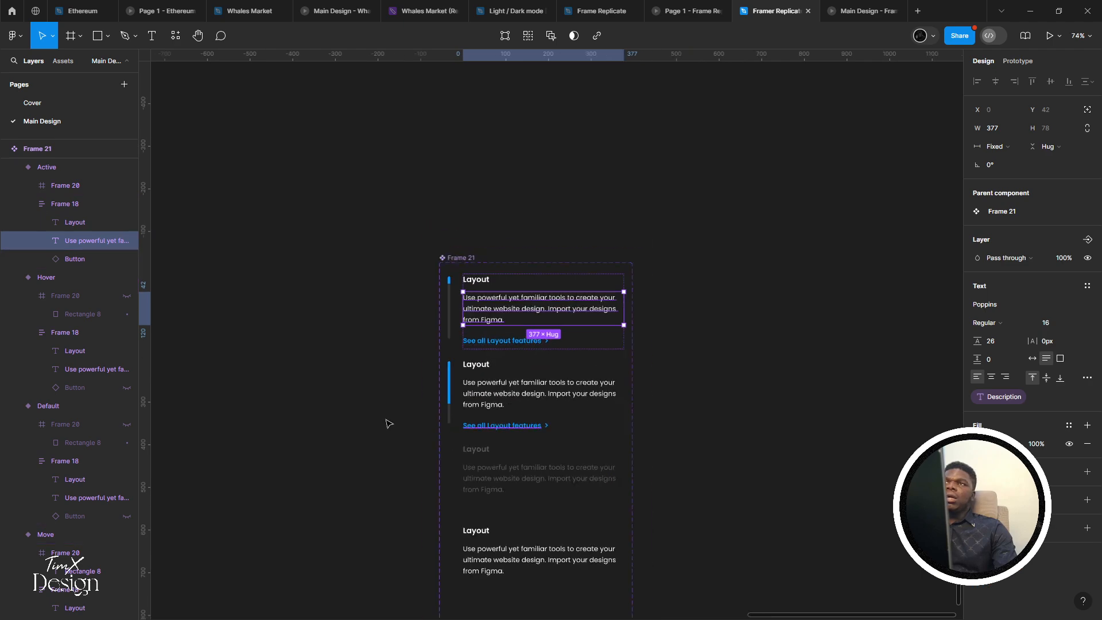
drag(190, 355, 428, 482)
scroll(335, 440, up, 3)
drag(428, 412, 423, 411)
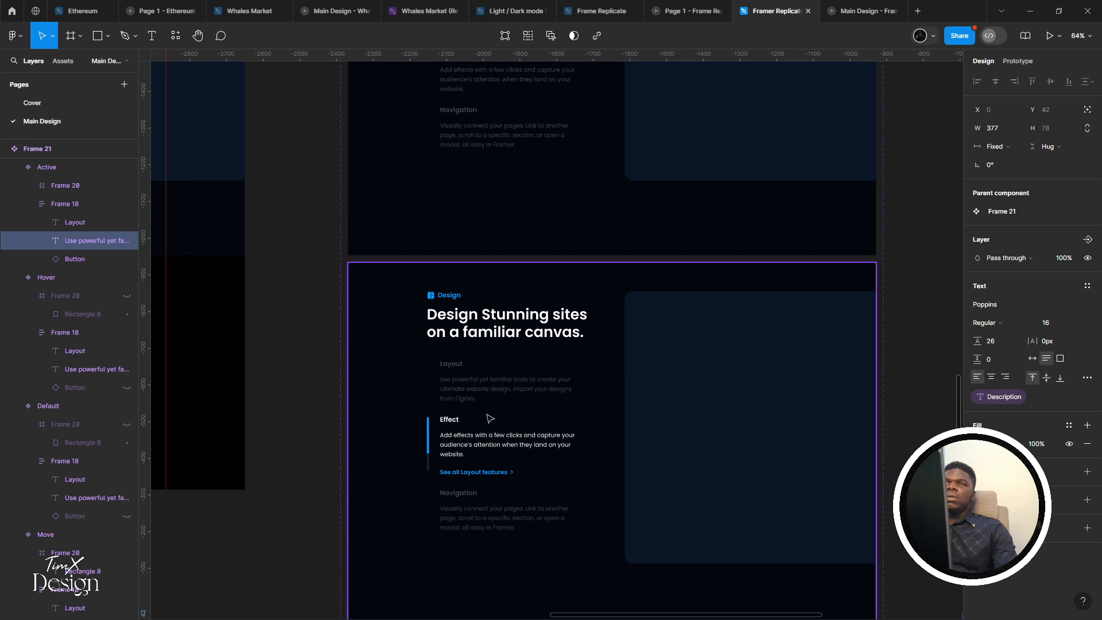
scroll(497, 444, up, 5)
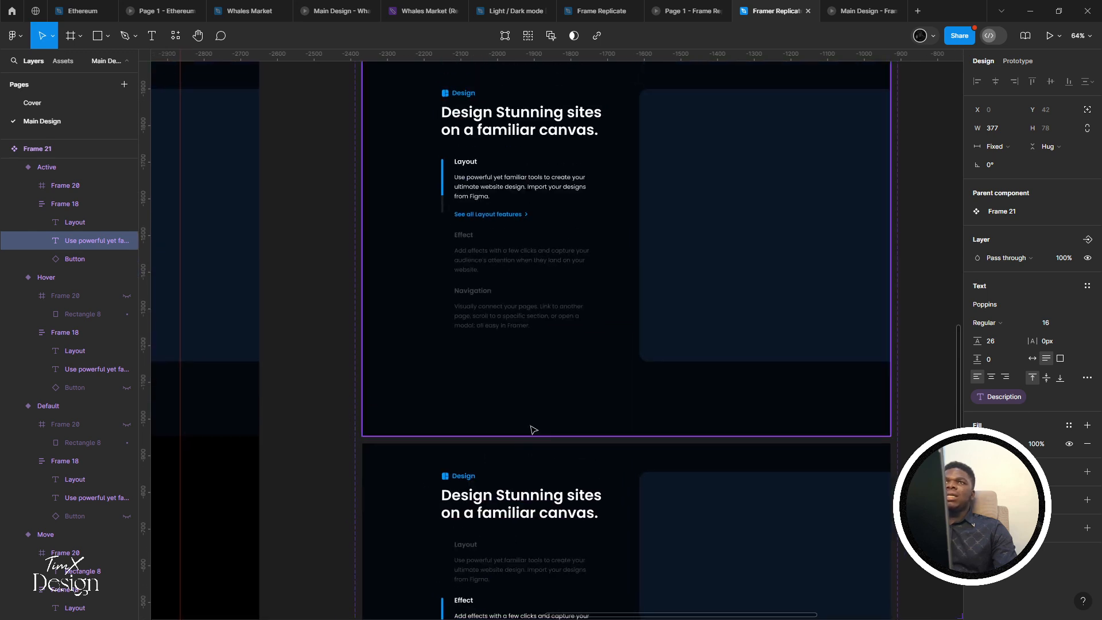
scroll(533, 430, down, 6)
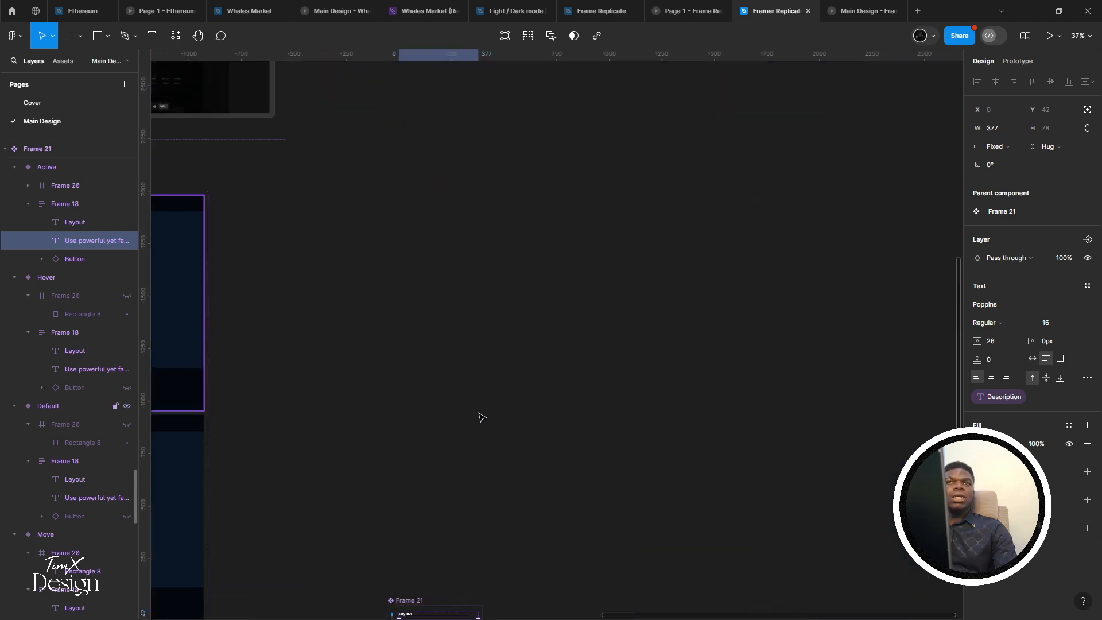
scroll(369, 195, up, 5)
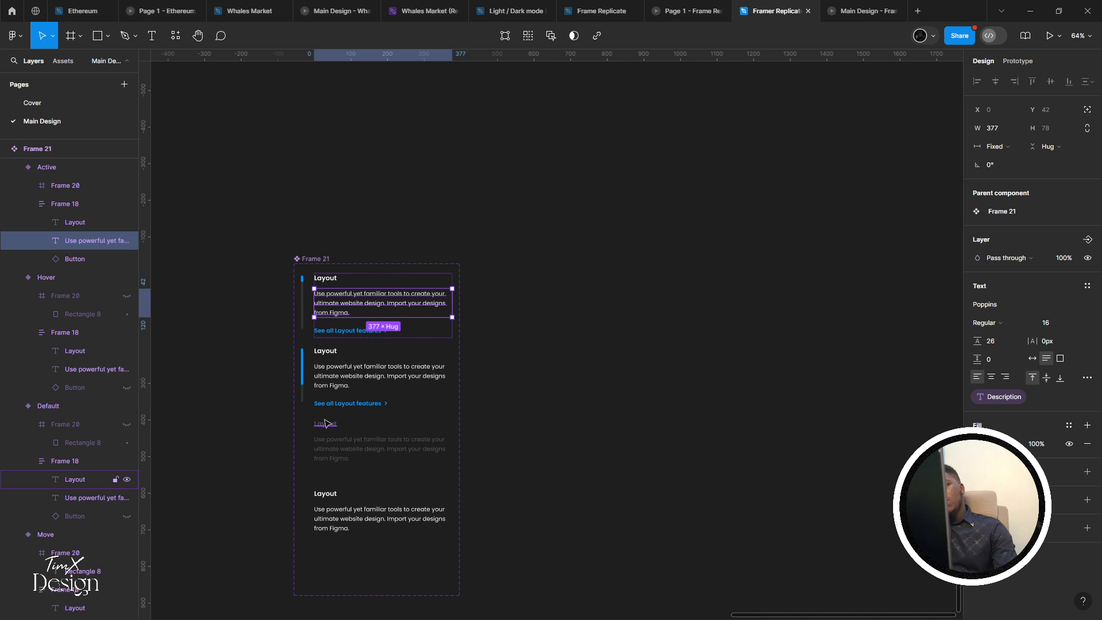
scroll(345, 517, up, 2)
click(513, 291)
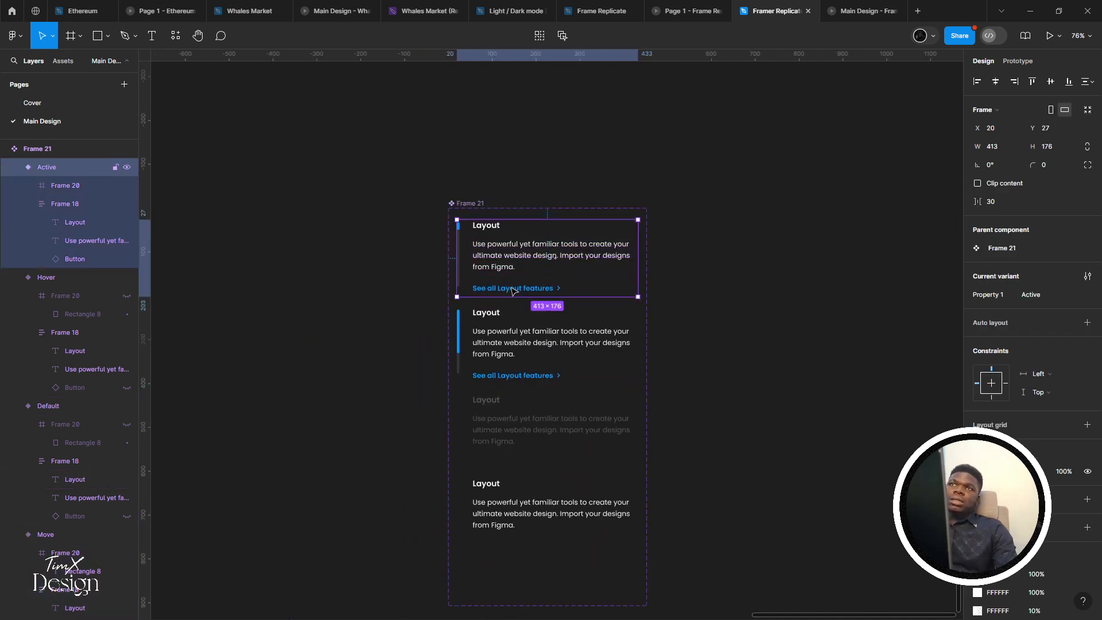
key(Tab)
click(552, 292)
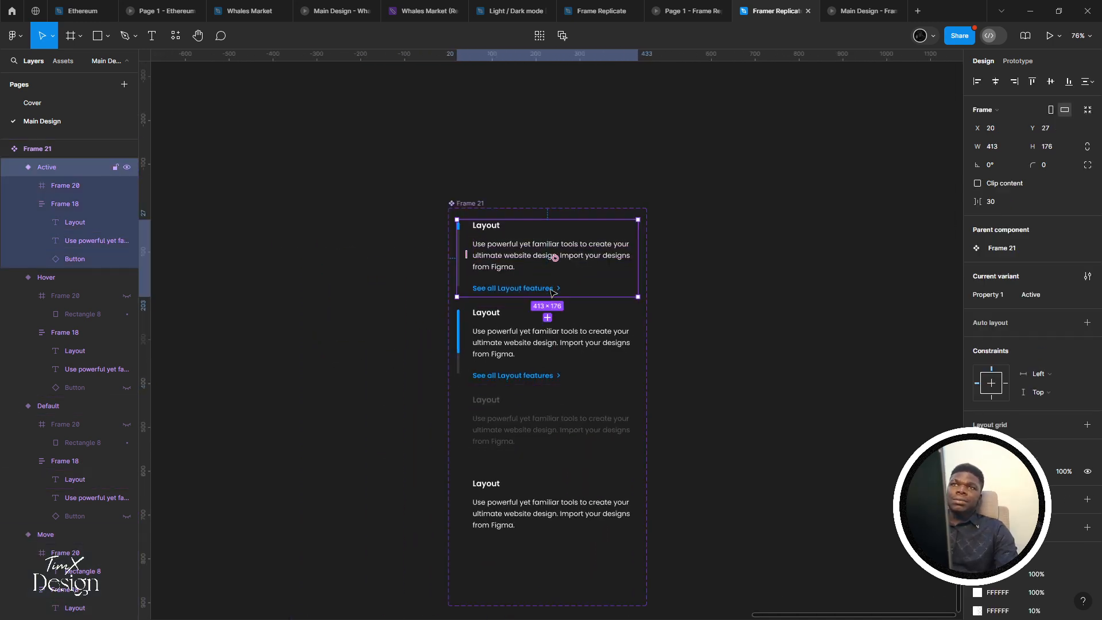
click(555, 342)
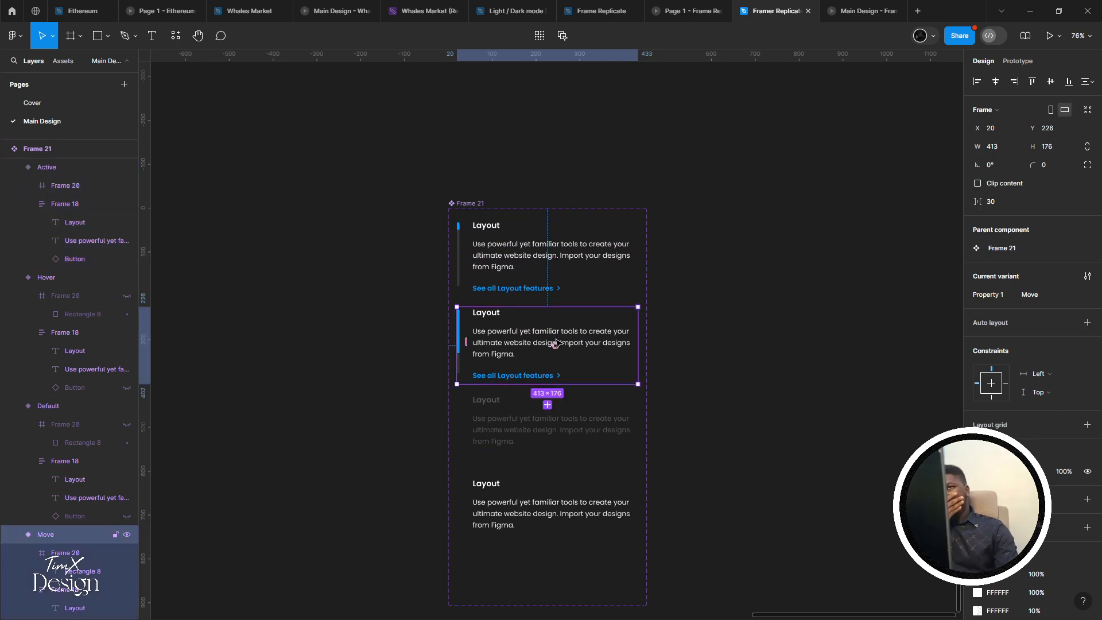
Set the height of the Frame 18 content frame to Fixed in Frame 21's Active and Move variants
click(482, 428)
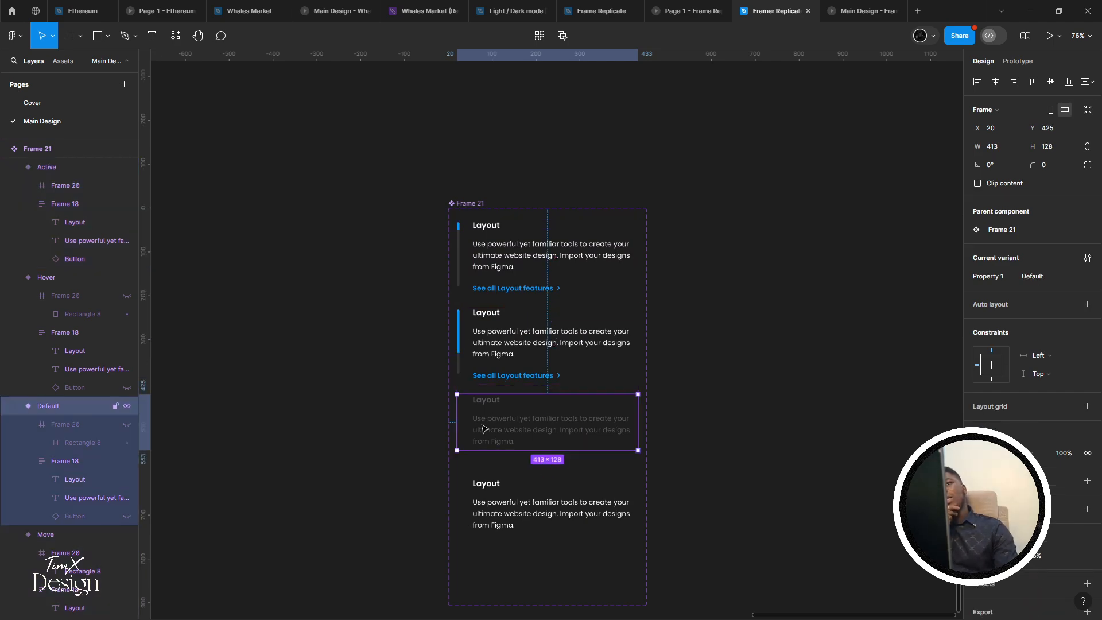
double_click(573, 280)
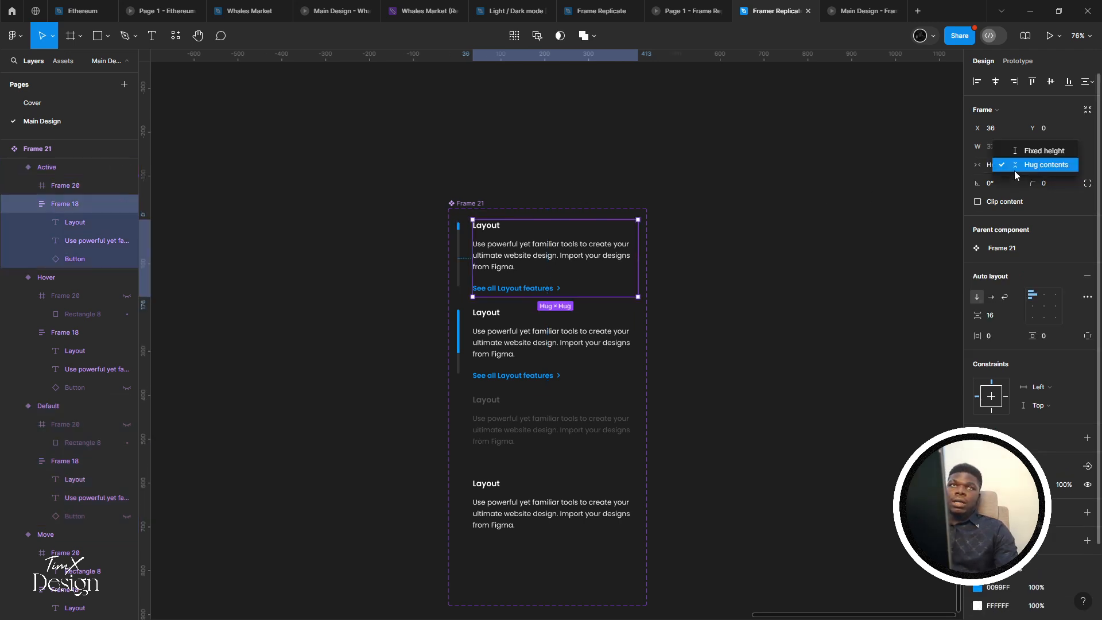
click(1043, 150)
click(555, 344)
double_click(588, 339)
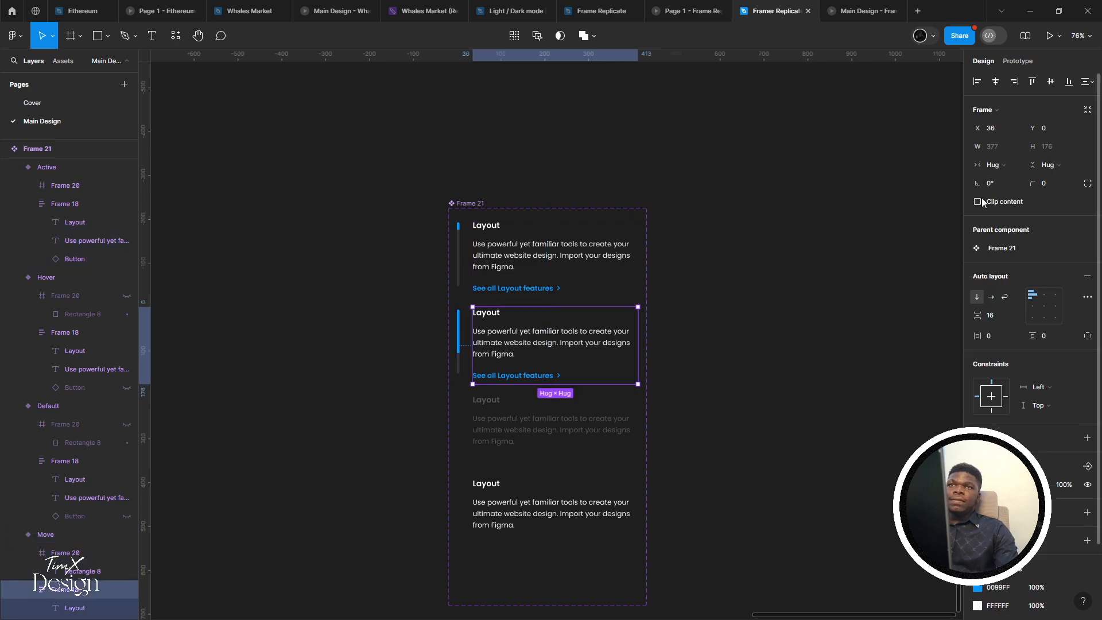
click(1049, 165)
click(1043, 149)
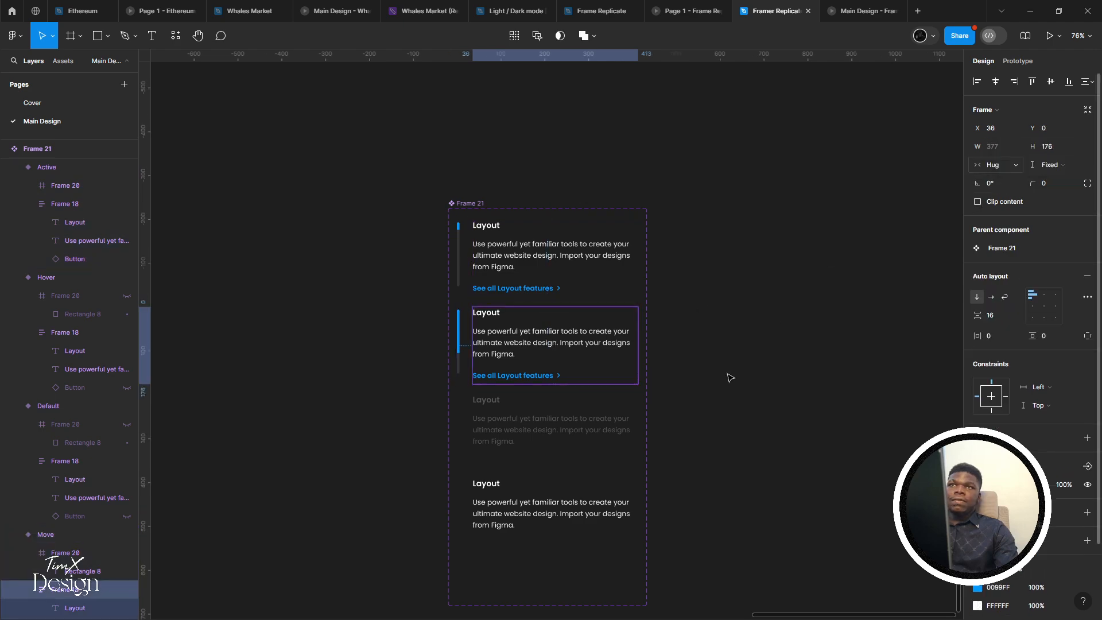
Check the height sizing of Frame 18 in the Default variant and set Frame 18's height to Fixed in the Hover variant
click(518, 432)
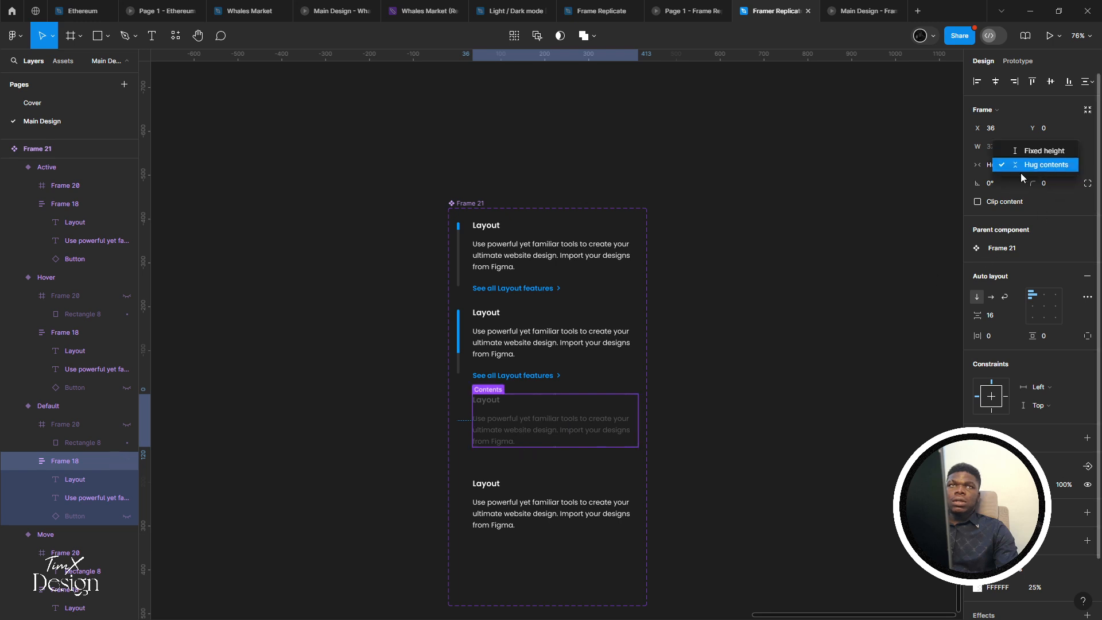
key(Escape)
click(537, 524)
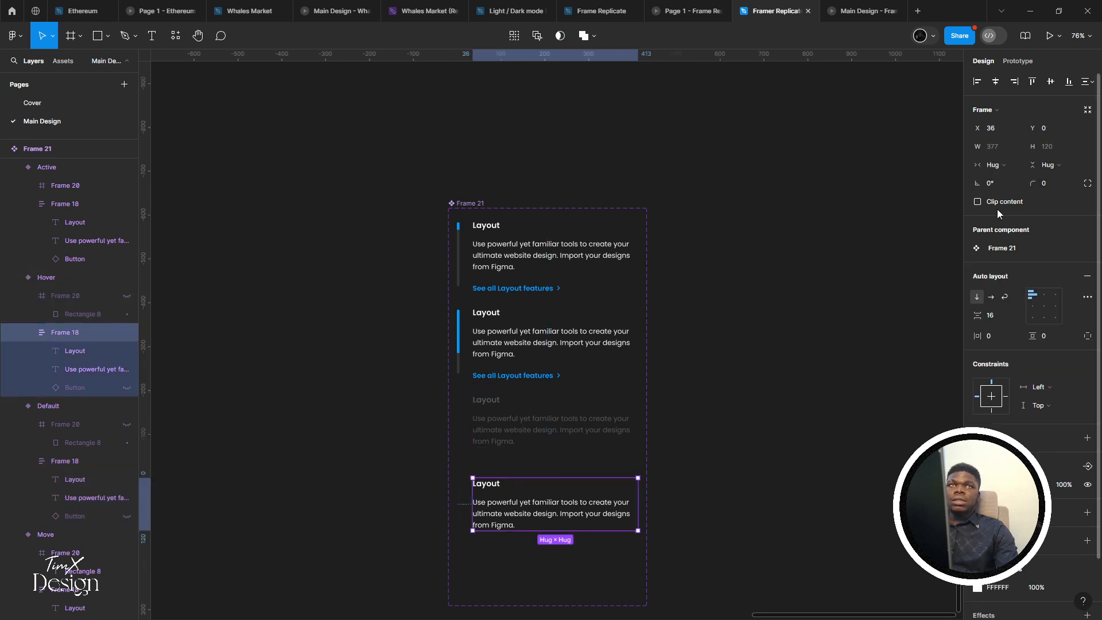
click(1018, 150)
Switch to the prototype preview and test tapping the Effect item in the Design section
scroll(430, 294, down, 5)
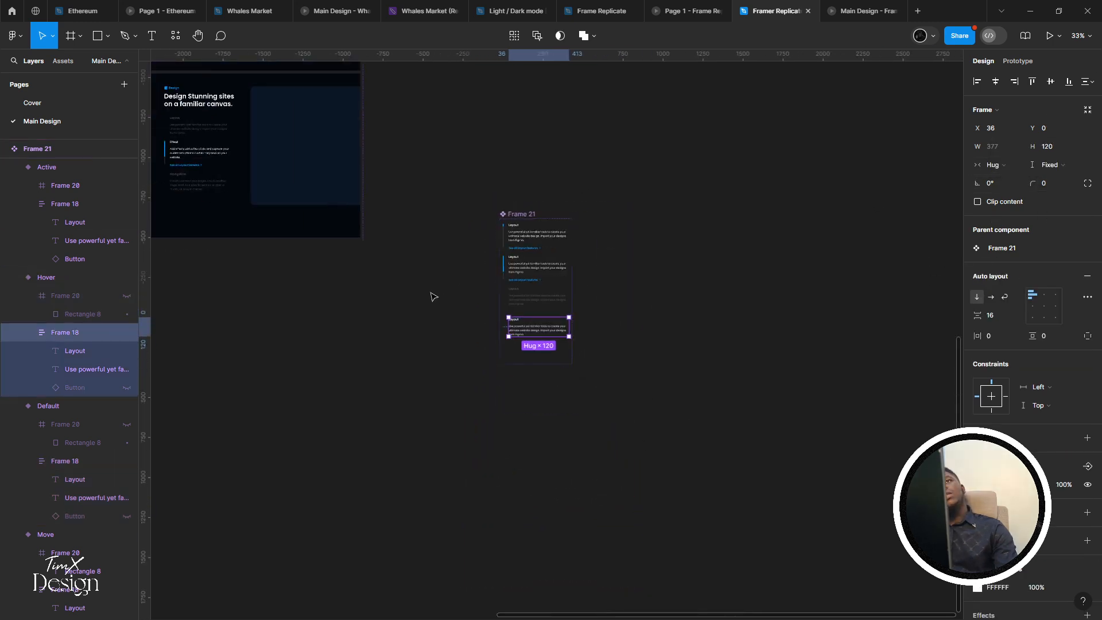
scroll(466, 363, up, 3)
click(864, 11)
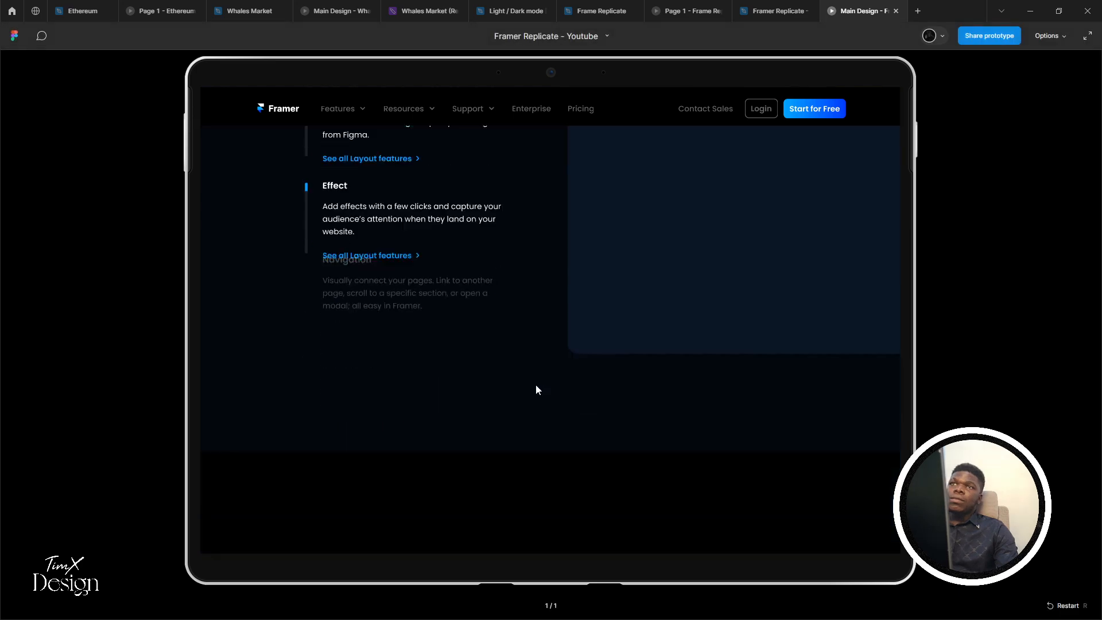
scroll(436, 362, down, 10)
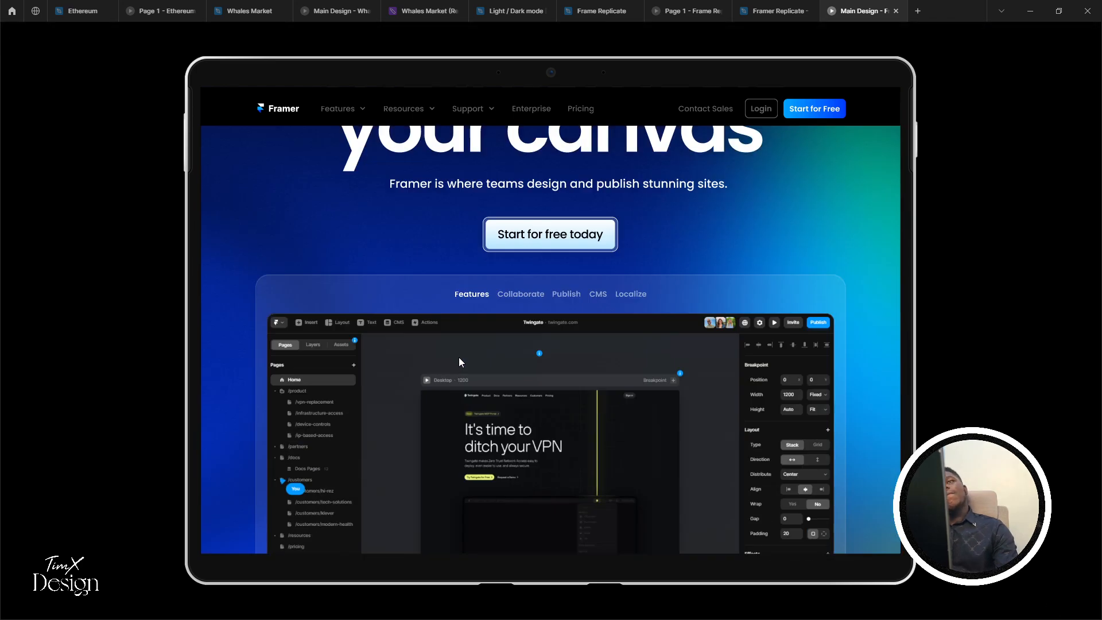
click(376, 377)
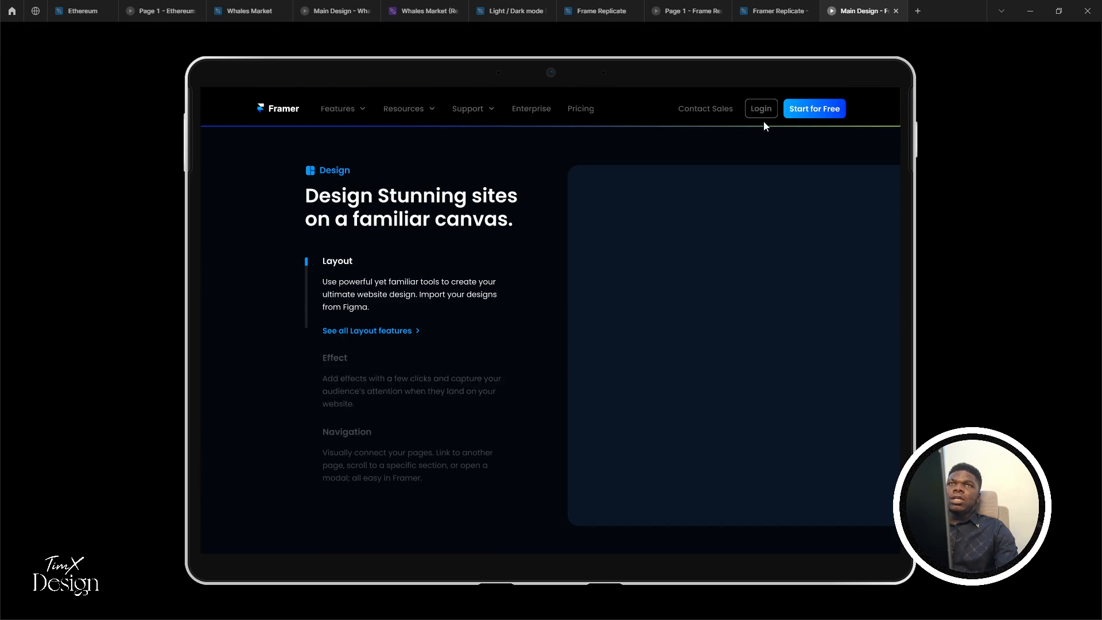
Return to the design file, review the prototype settings of Frame 18 in Frame 21's Hover variant, and reopen the preview
click(792, 10)
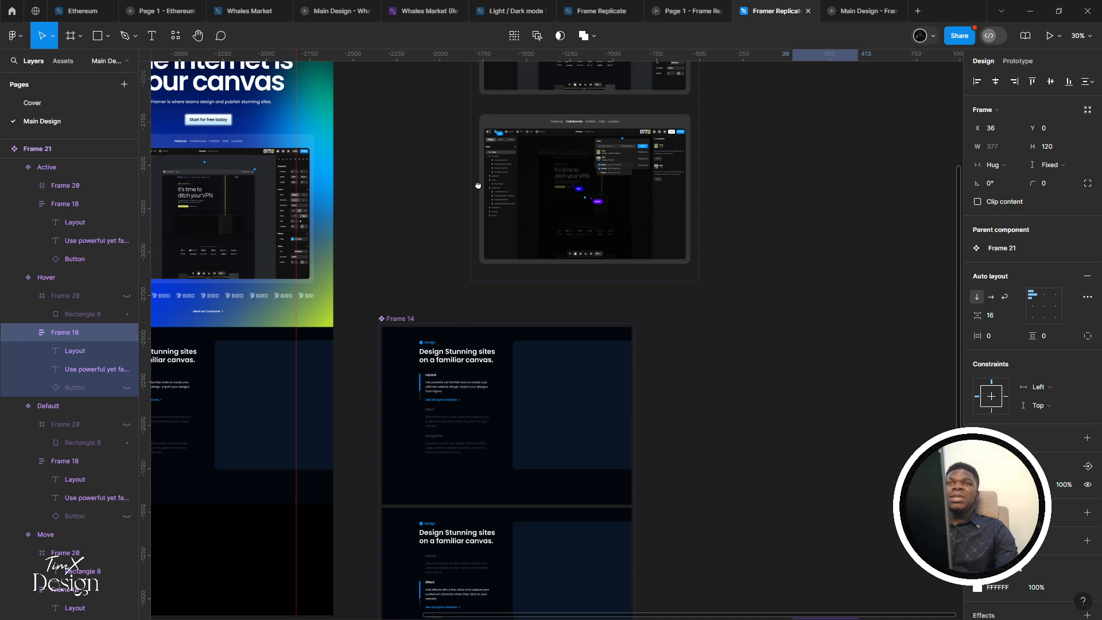
drag(740, 528, 721, 249)
scroll(541, 307, down, 5)
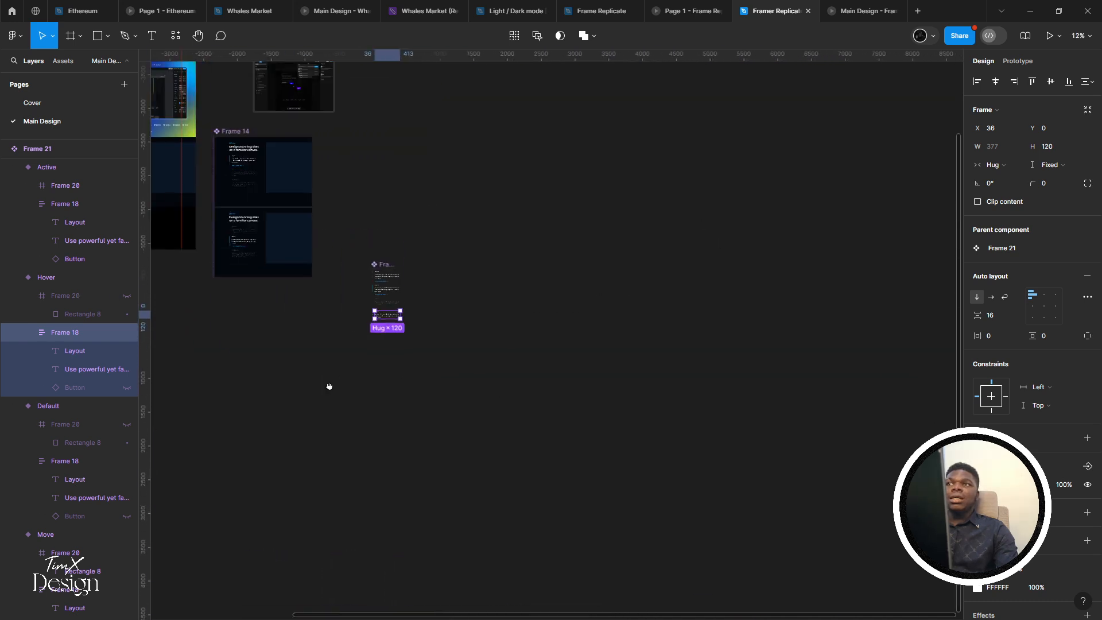
drag(329, 387, 487, 438)
scroll(470, 442, up, 3)
scroll(603, 314, up, 6)
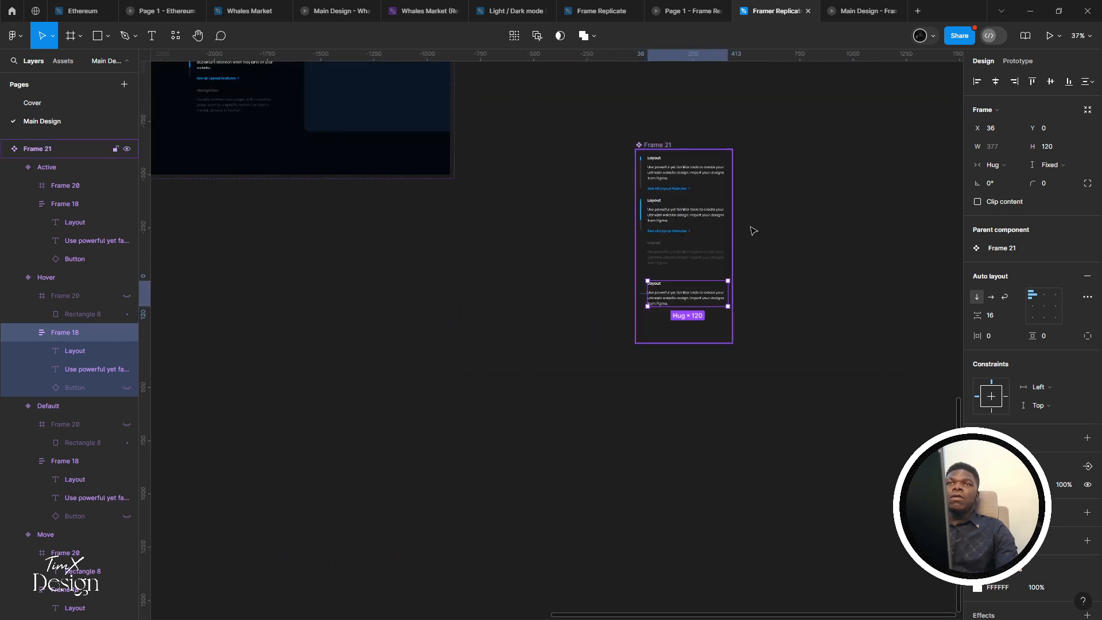
click(1029, 61)
scroll(676, 238, up, 3)
scroll(676, 237, left, 2)
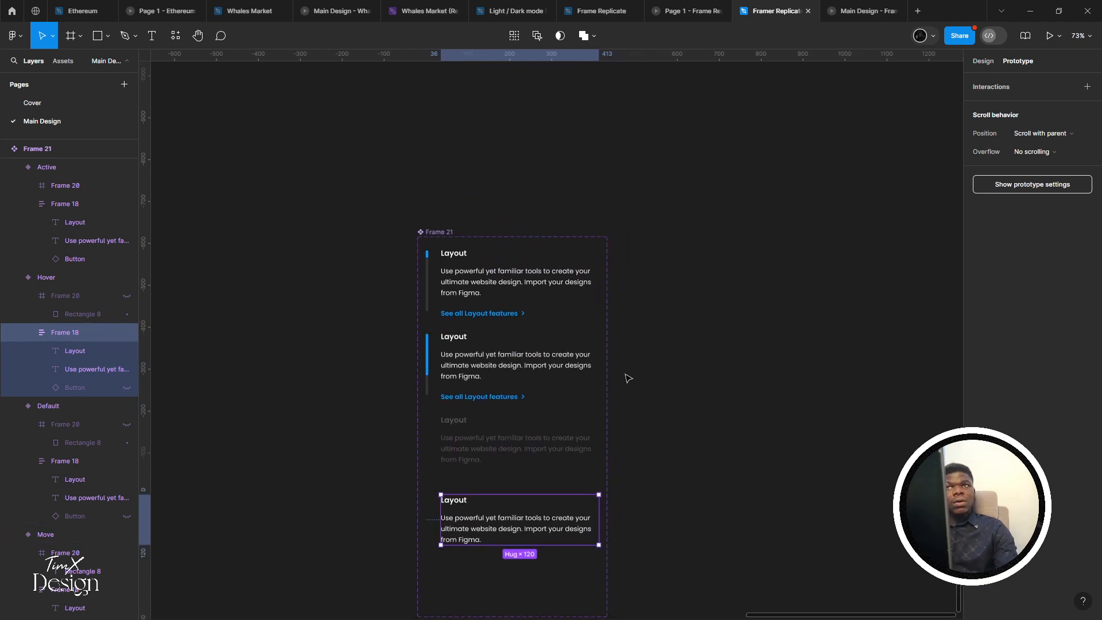
scroll(625, 376, down, 2)
click(1048, 35)
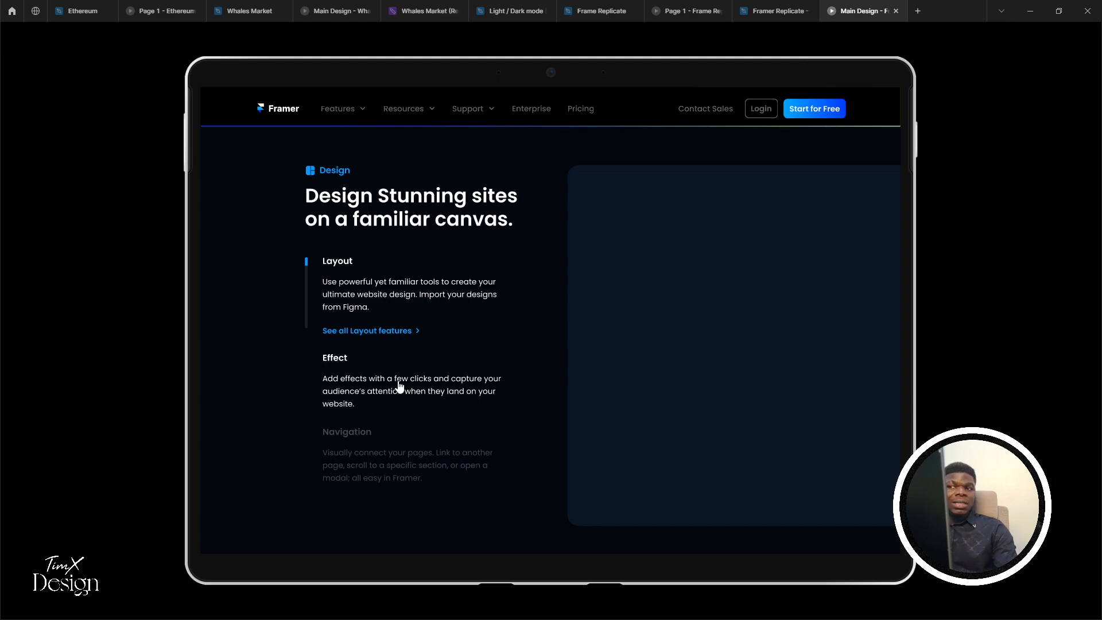
Inspect the tap interactions of Layout in Frame 14's Variant2 and Effect in its Default variant, and test tapping Effect in the preview
click(775, 11)
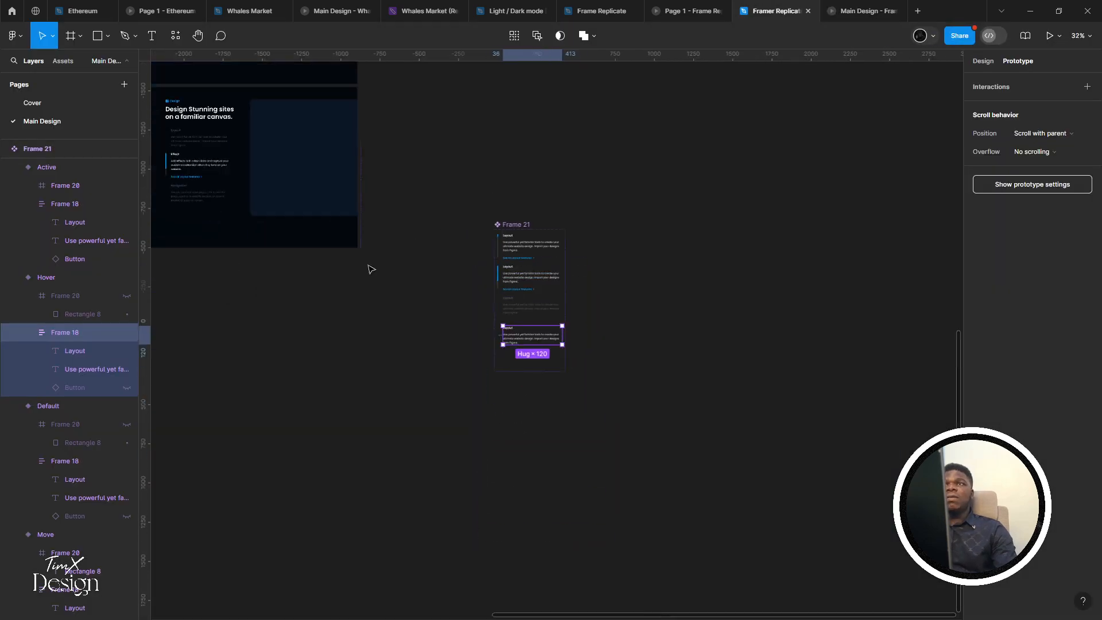
scroll(319, 388, up, 5)
click(371, 302)
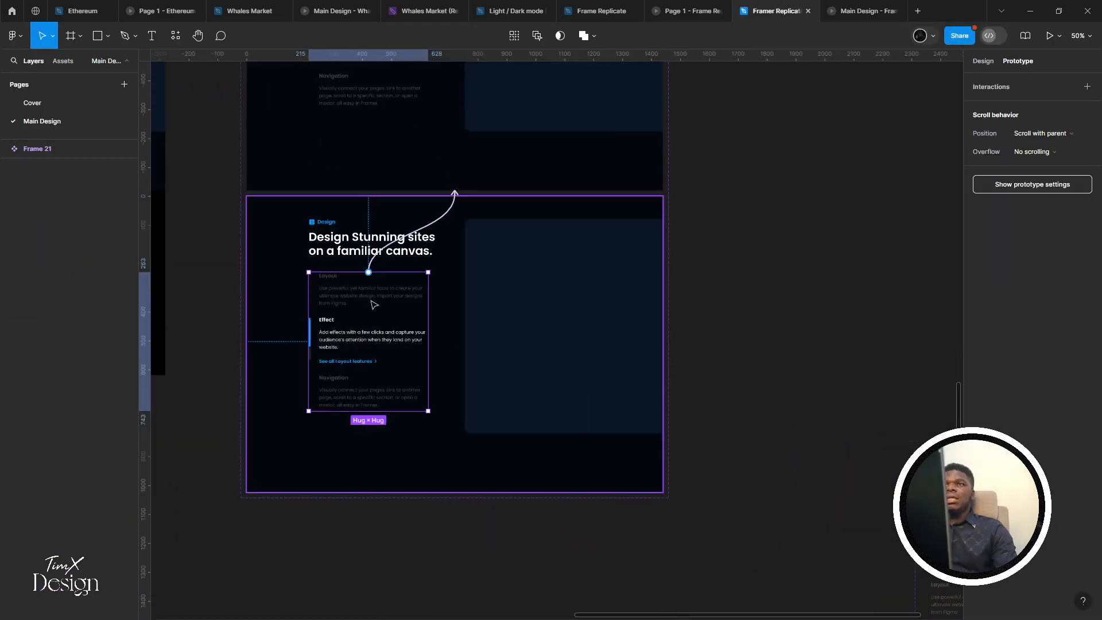
click(346, 340)
click(365, 304)
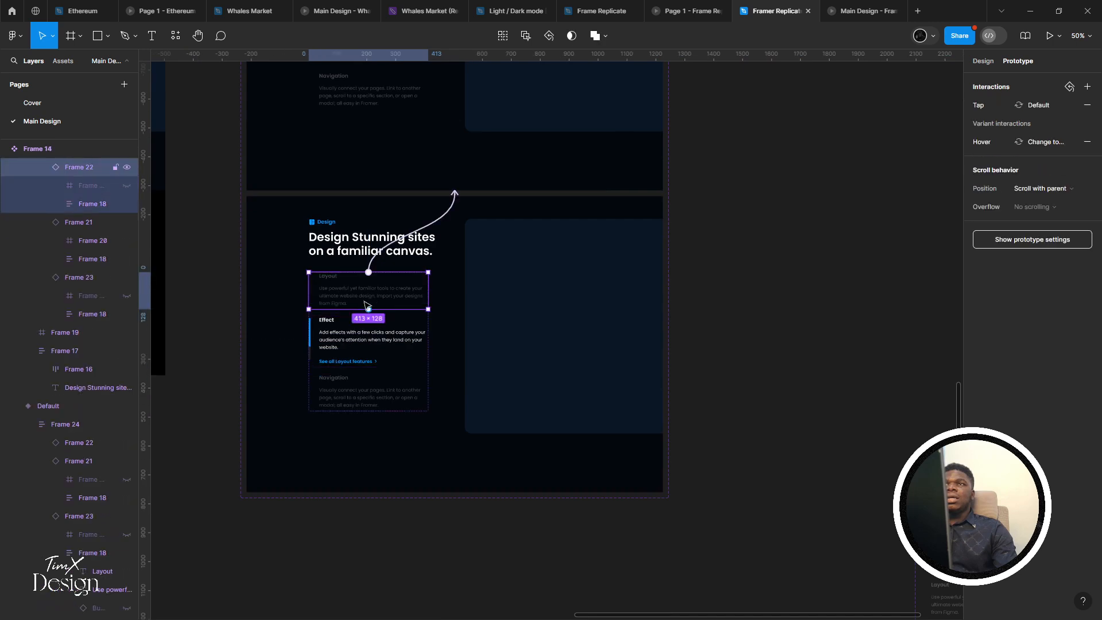
scroll(368, 304, up, 3)
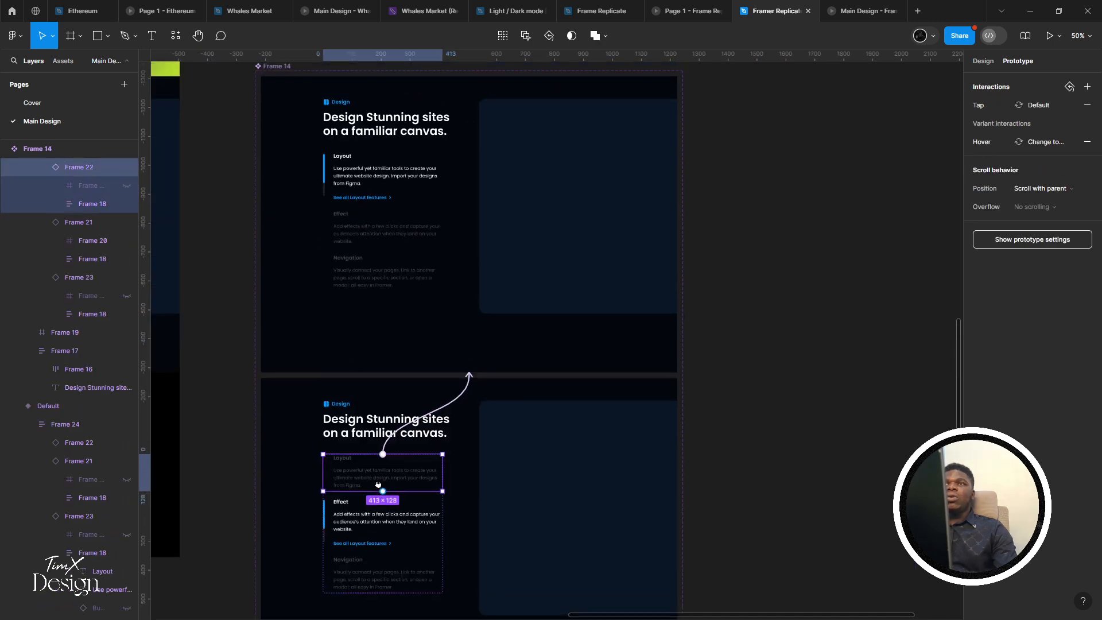
click(398, 242)
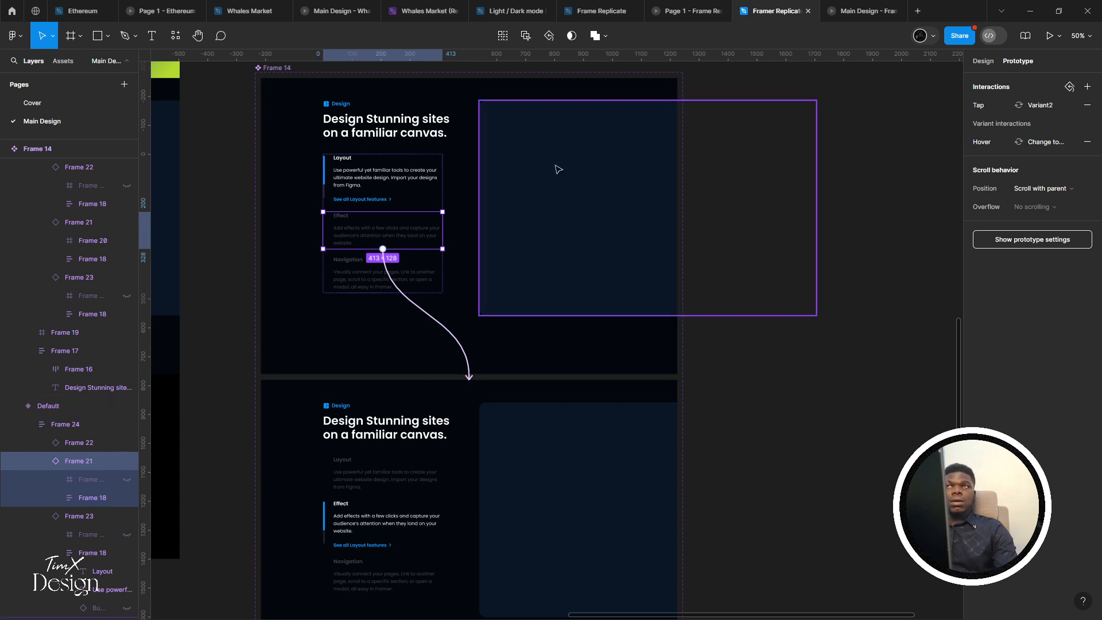
click(827, 6)
click(414, 387)
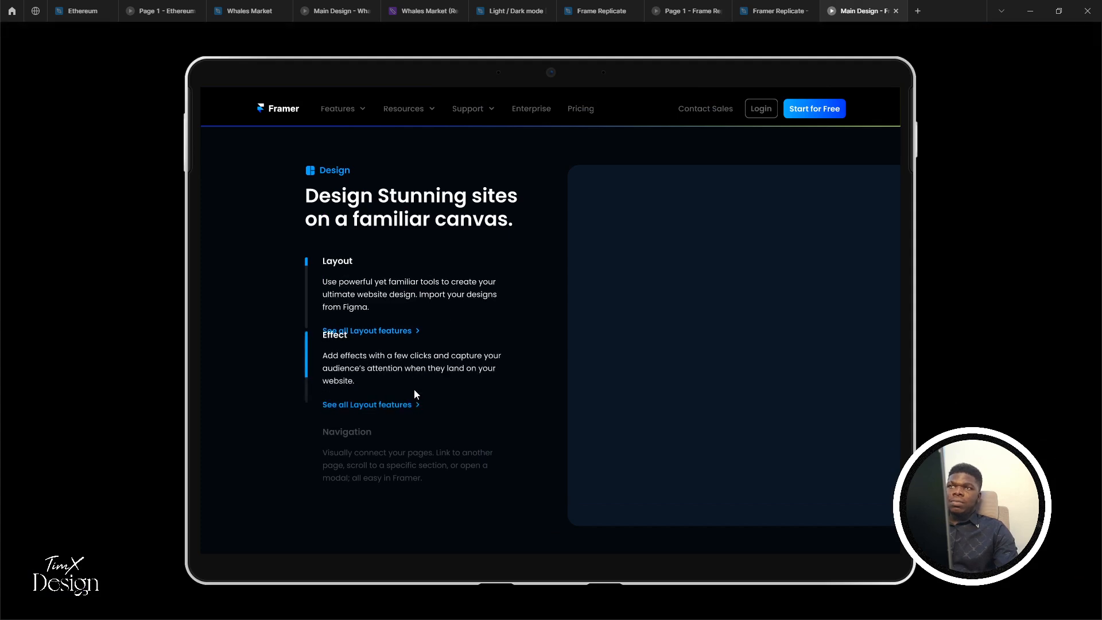
Enable Reset component state for the tap interactions of Effect in Frame 14's Default variant and Layout in Variant2
click(786, 10)
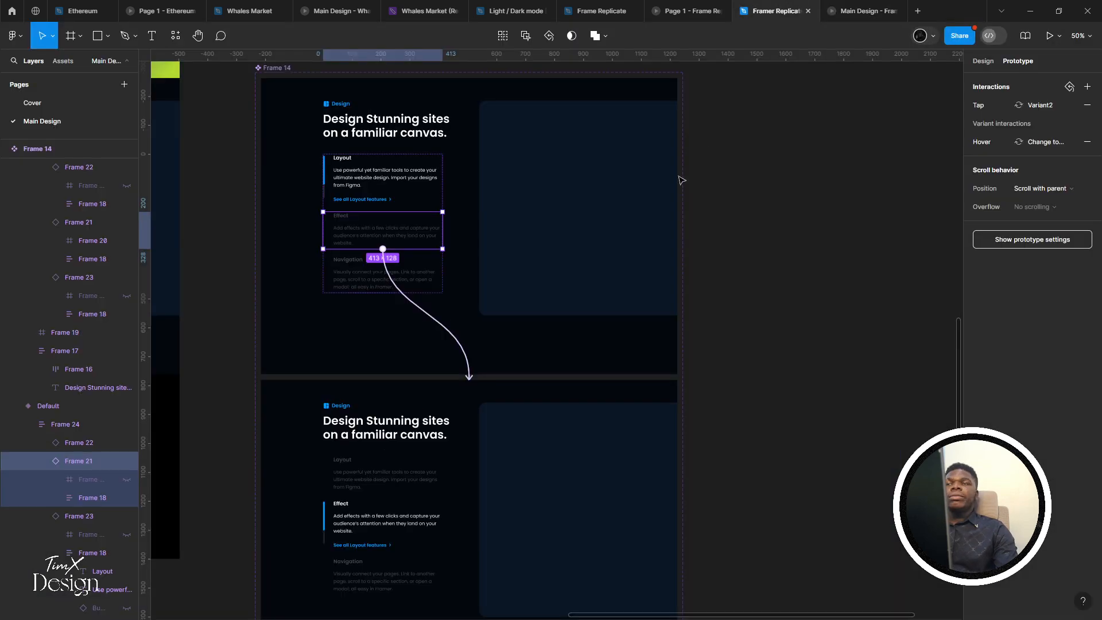
click(1013, 105)
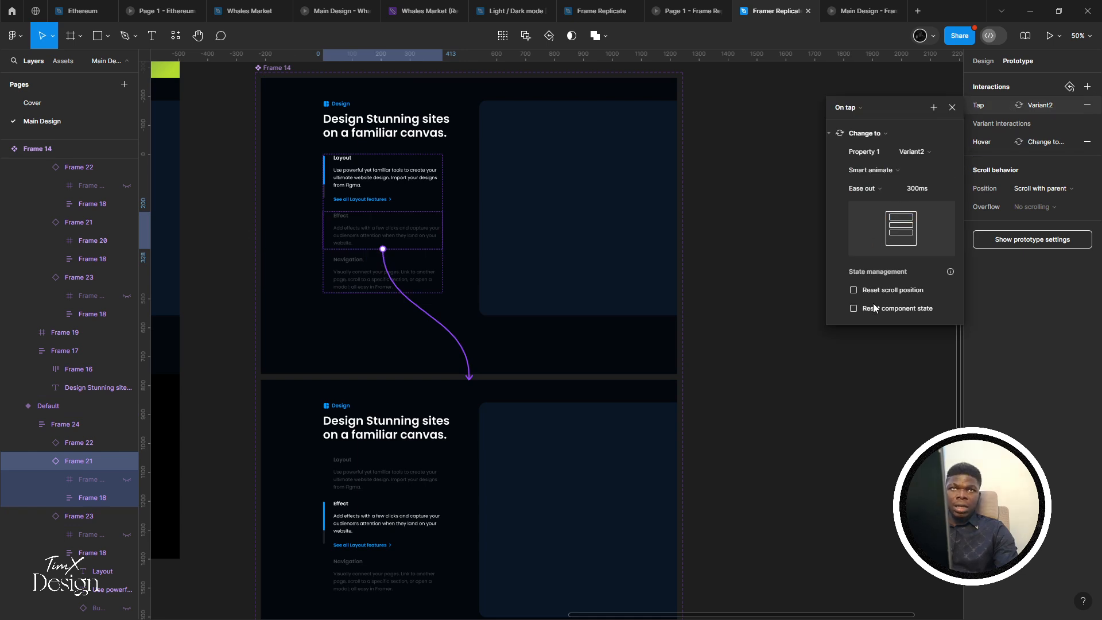
click(409, 472)
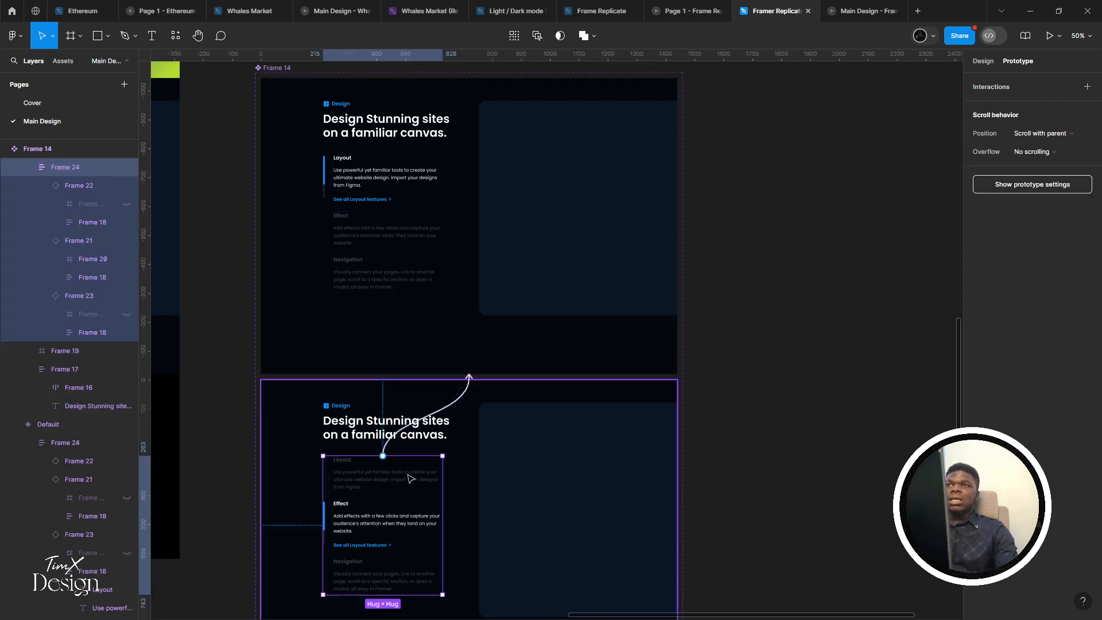
click(384, 482)
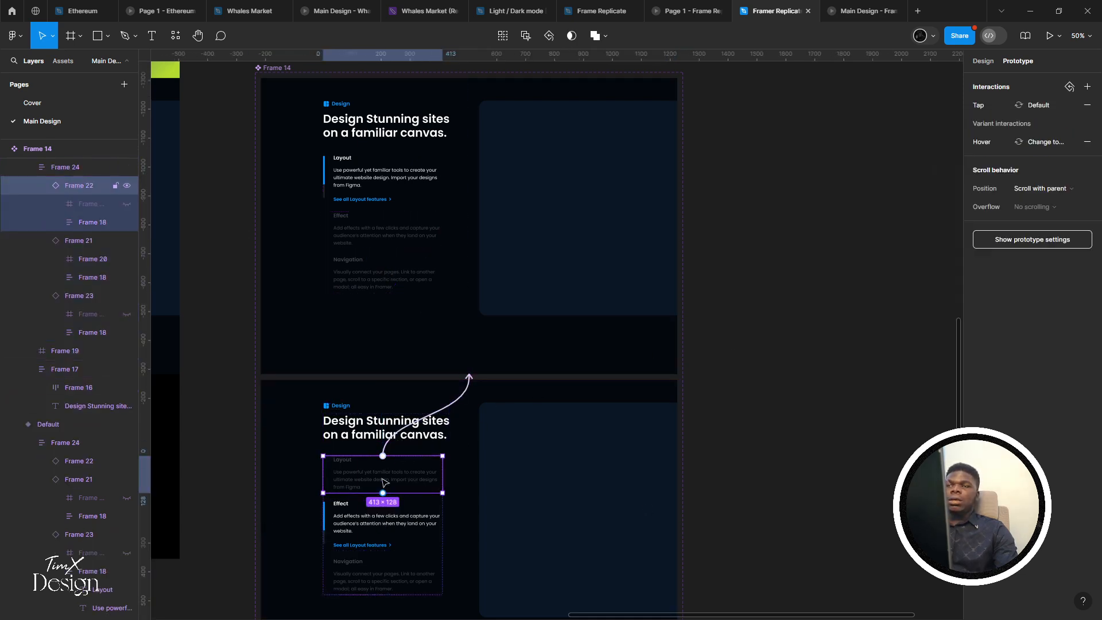
click(388, 448)
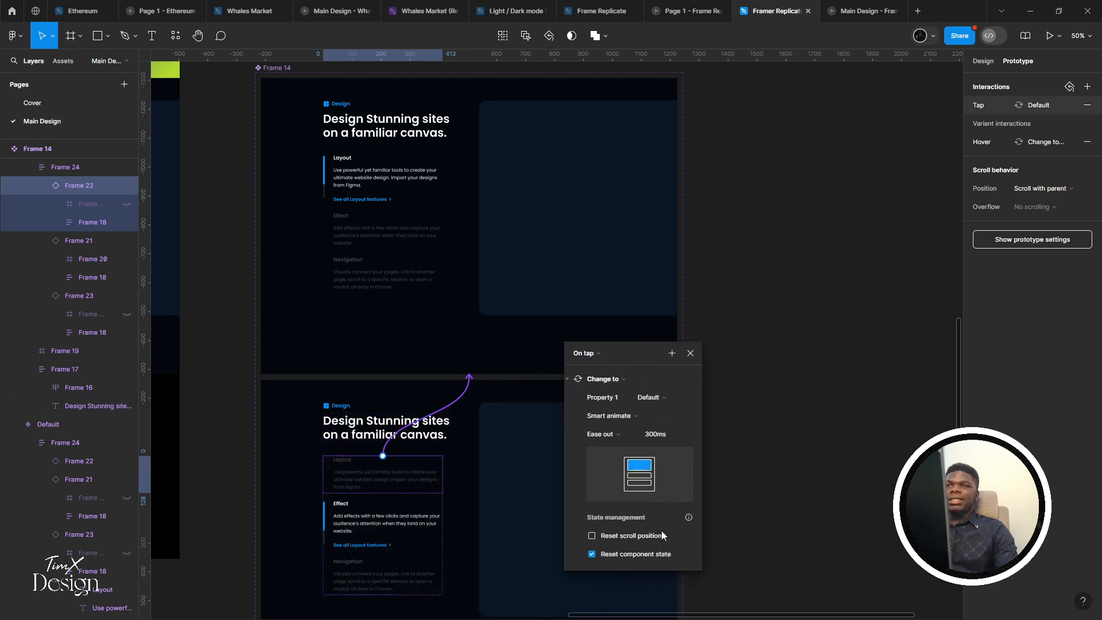
click(688, 351)
Restart the prototype preview and test tapping the Effect, Layout and Navigation items in the Design section
key(ctrl+alt+Return)
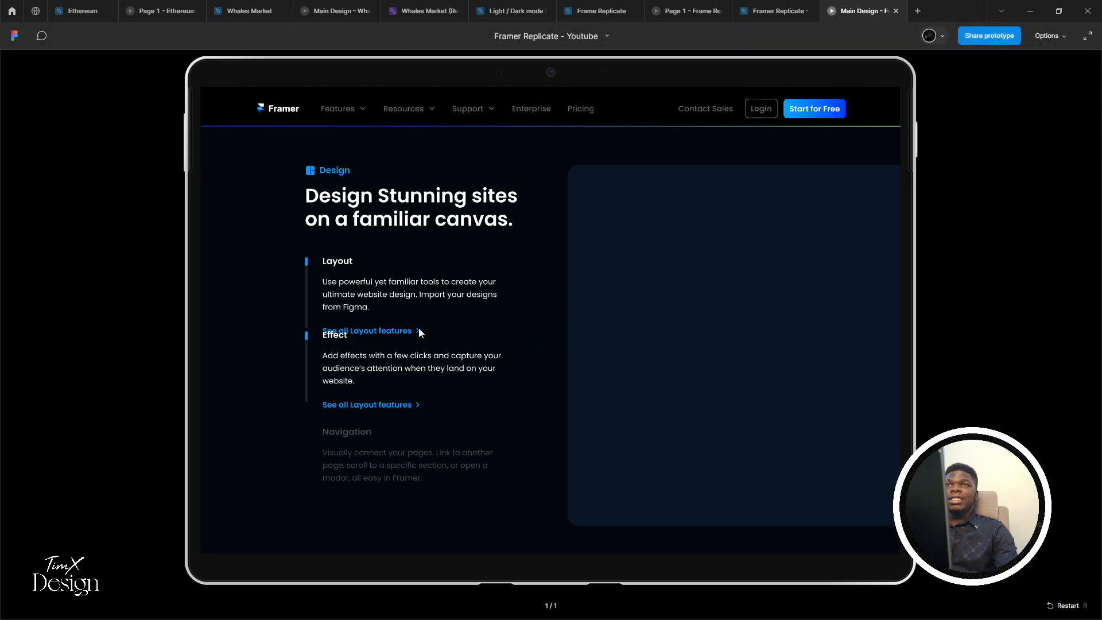
key(r)
scroll(423, 396, down, 10)
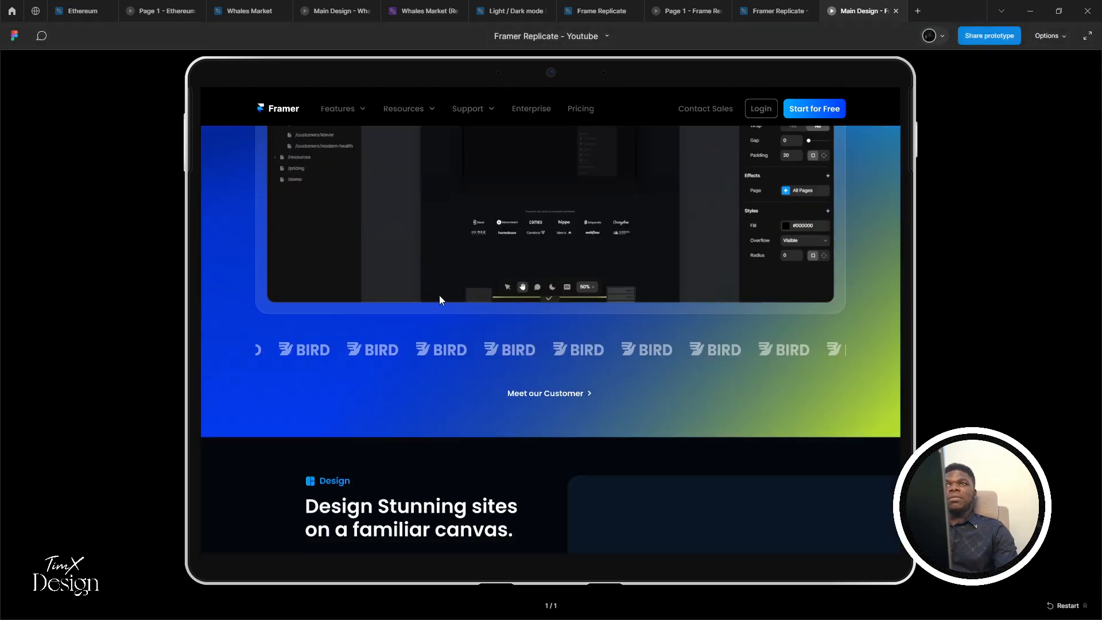
scroll(404, 345, down, 3)
click(381, 329)
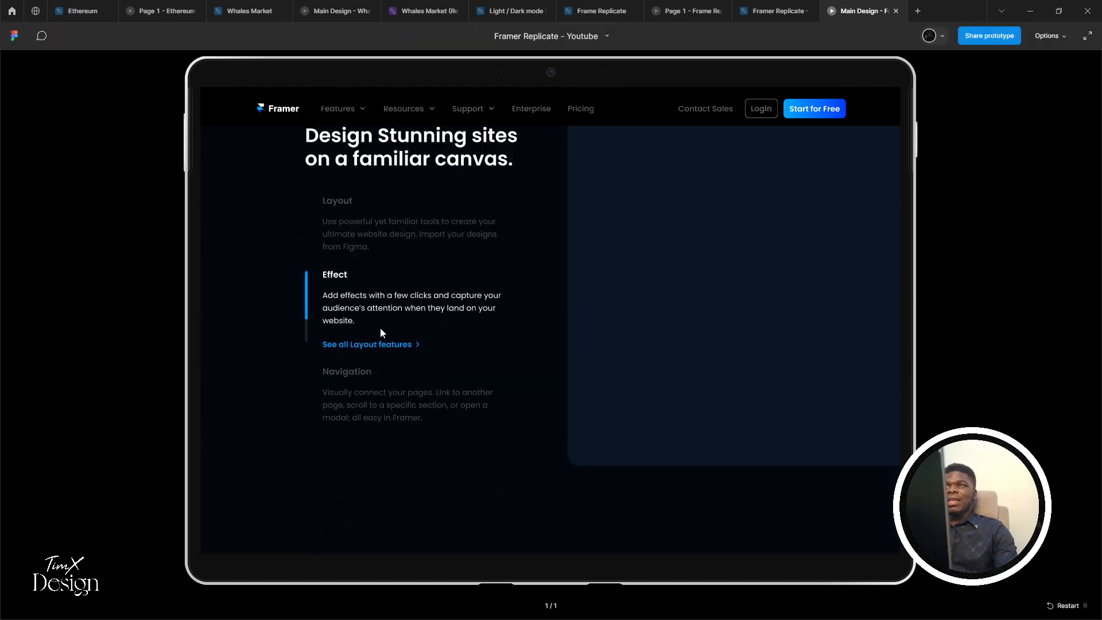
click(415, 309)
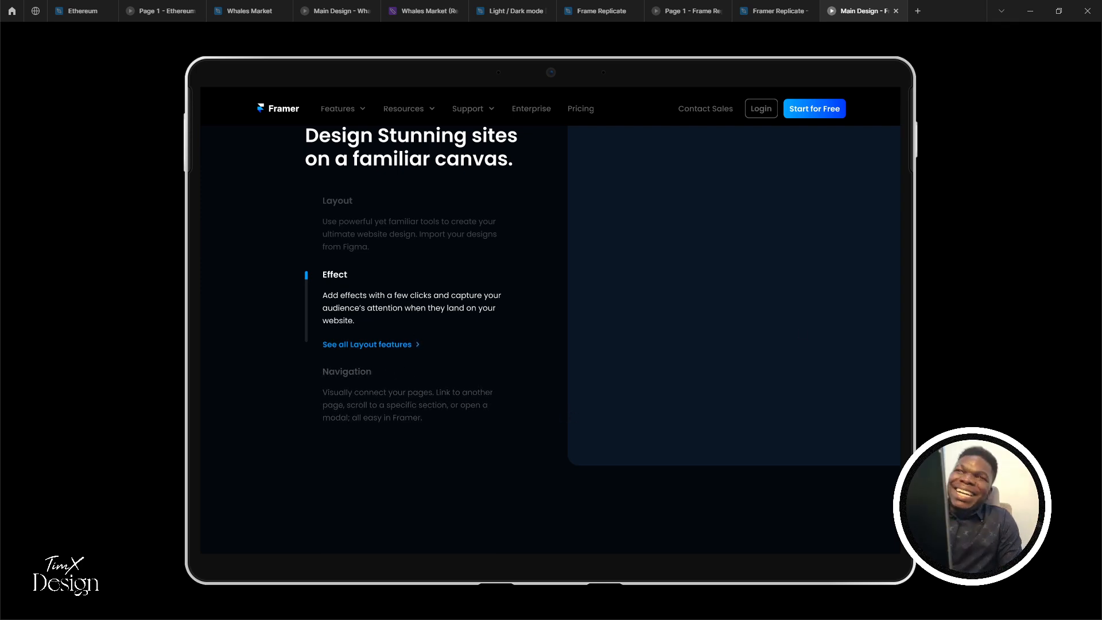
click(348, 211)
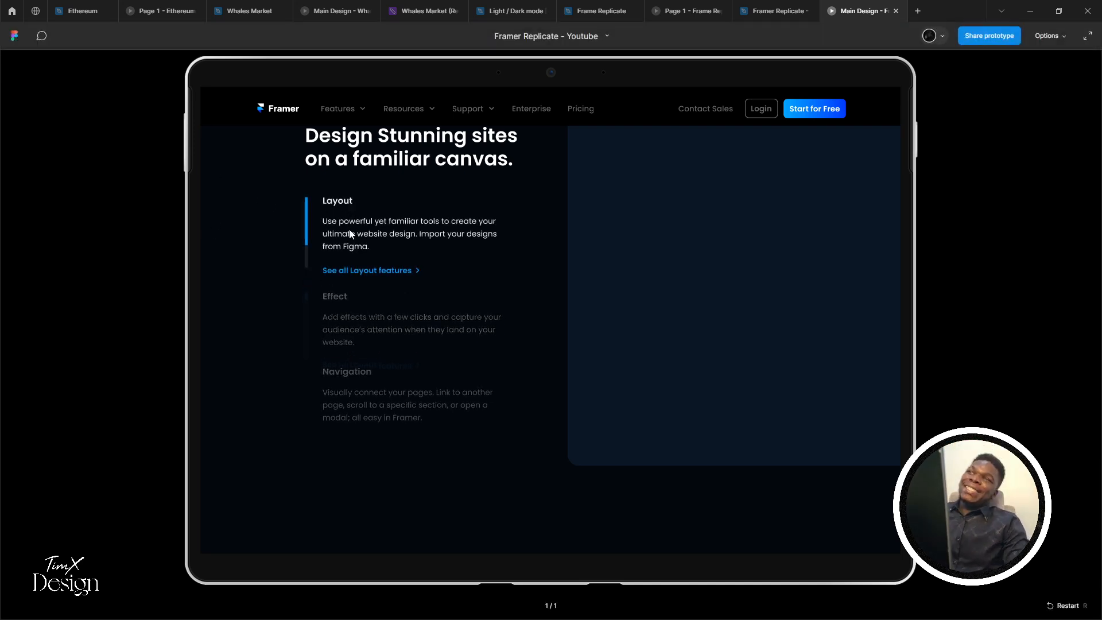
click(363, 338)
click(352, 381)
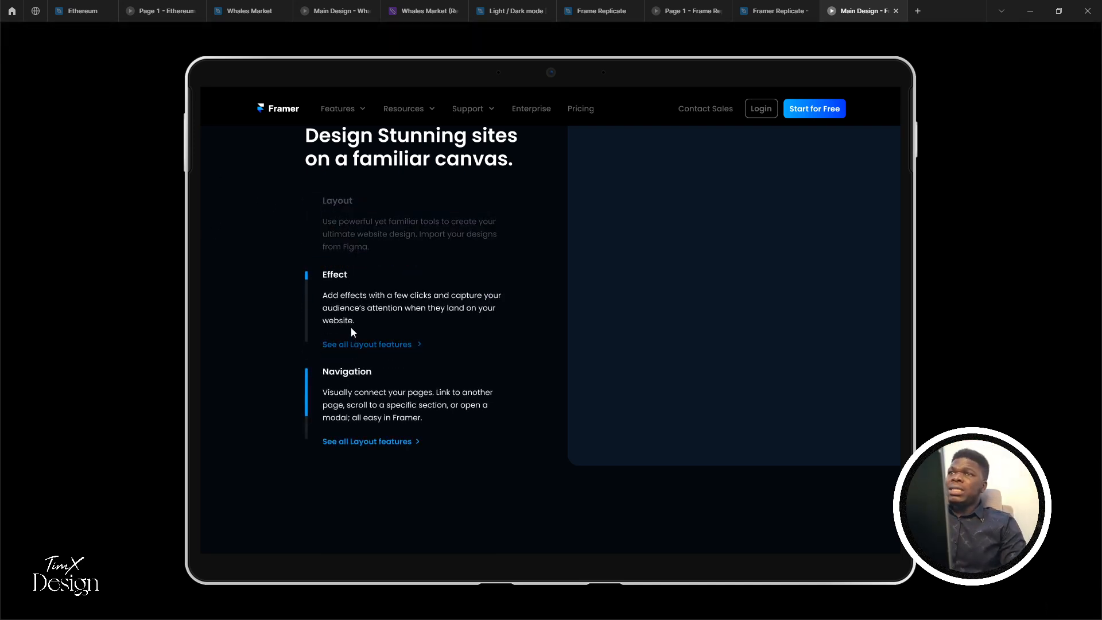
key(r)
scroll(460, 319, down, 17)
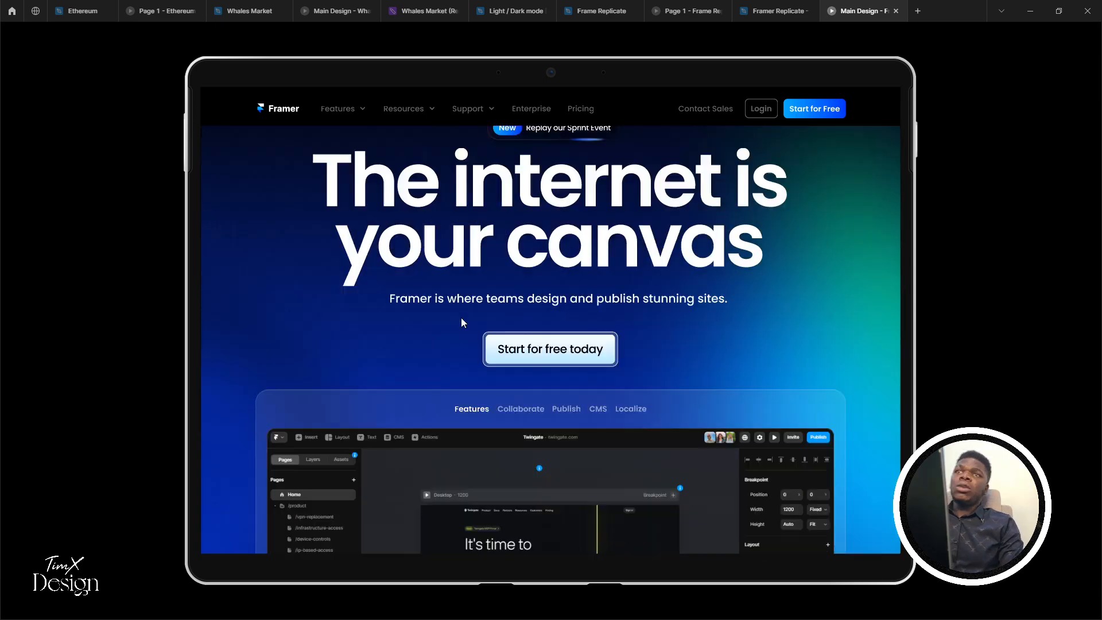
scroll(433, 326, up, 4)
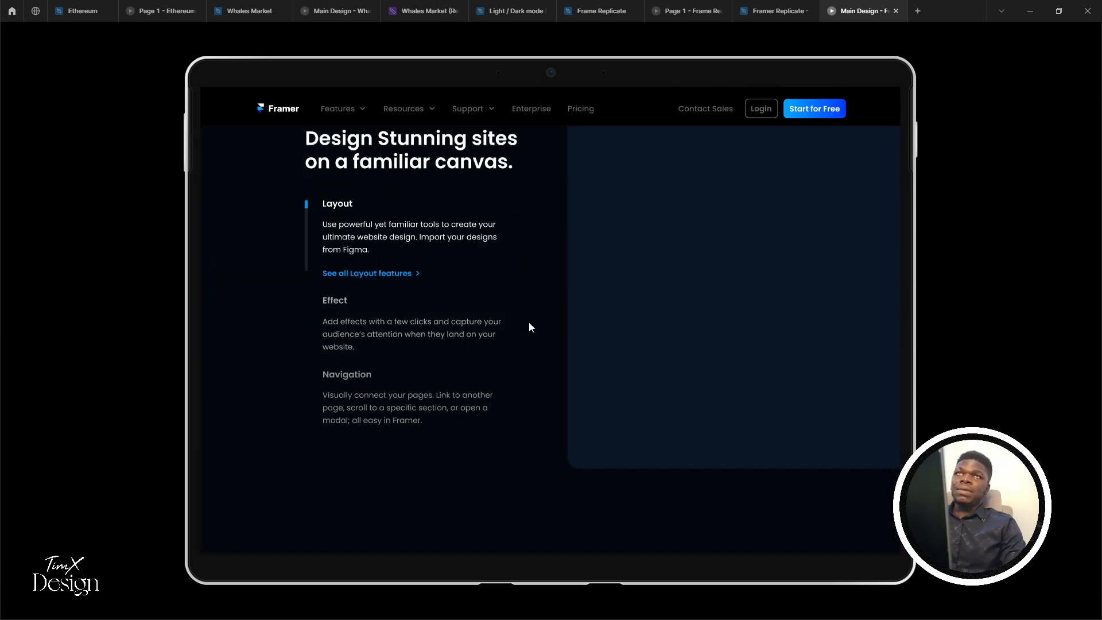
Return to the design file and inspect the prototype interactions of Frame 21's Default, Hover and Move variants
click(775, 11)
drag(568, 148, 553, 66)
click(308, 436)
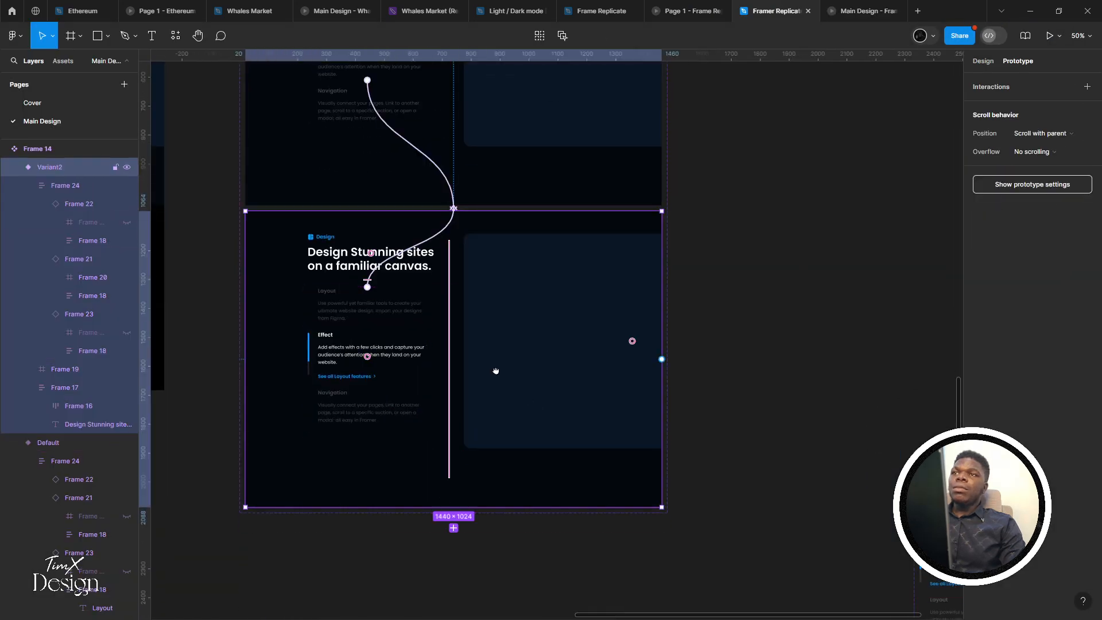
drag(632, 342, 381, 187)
click(735, 528)
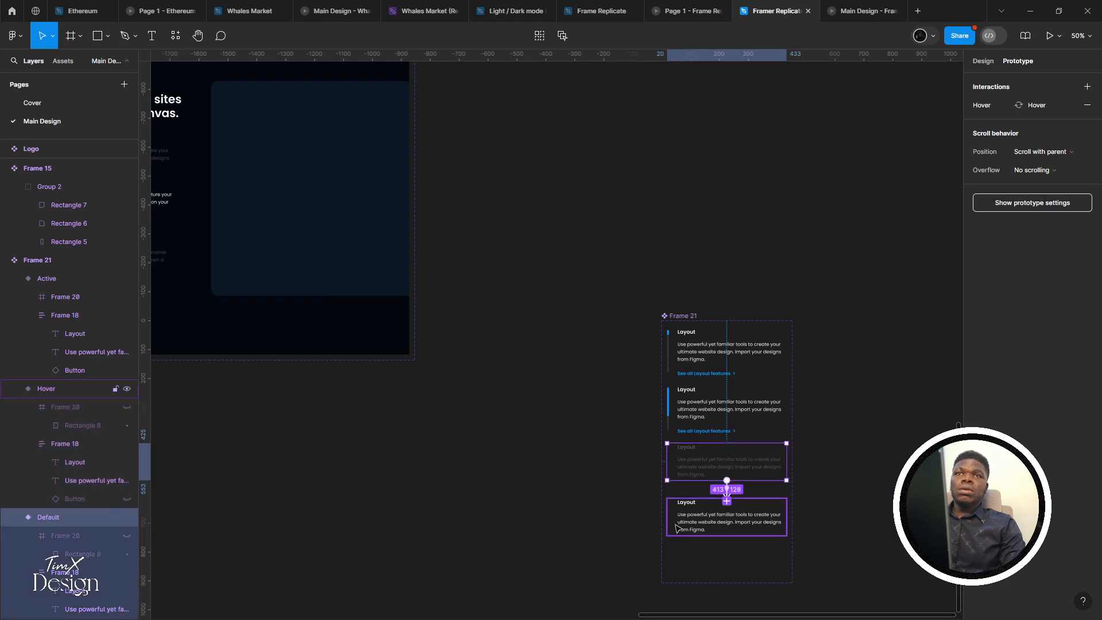
click(1087, 105)
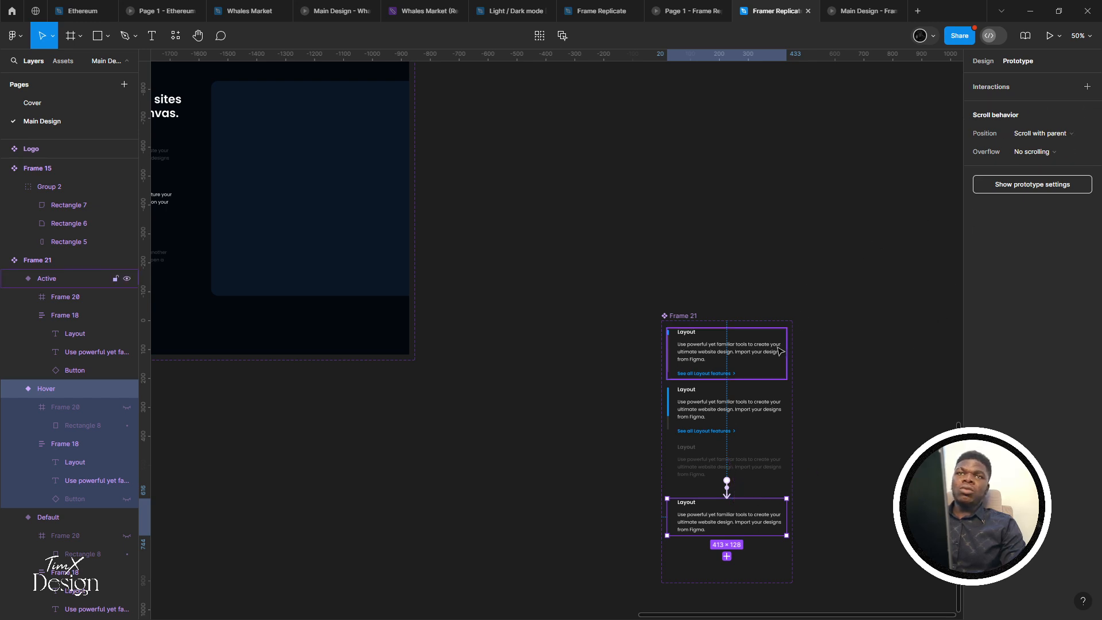
click(738, 396)
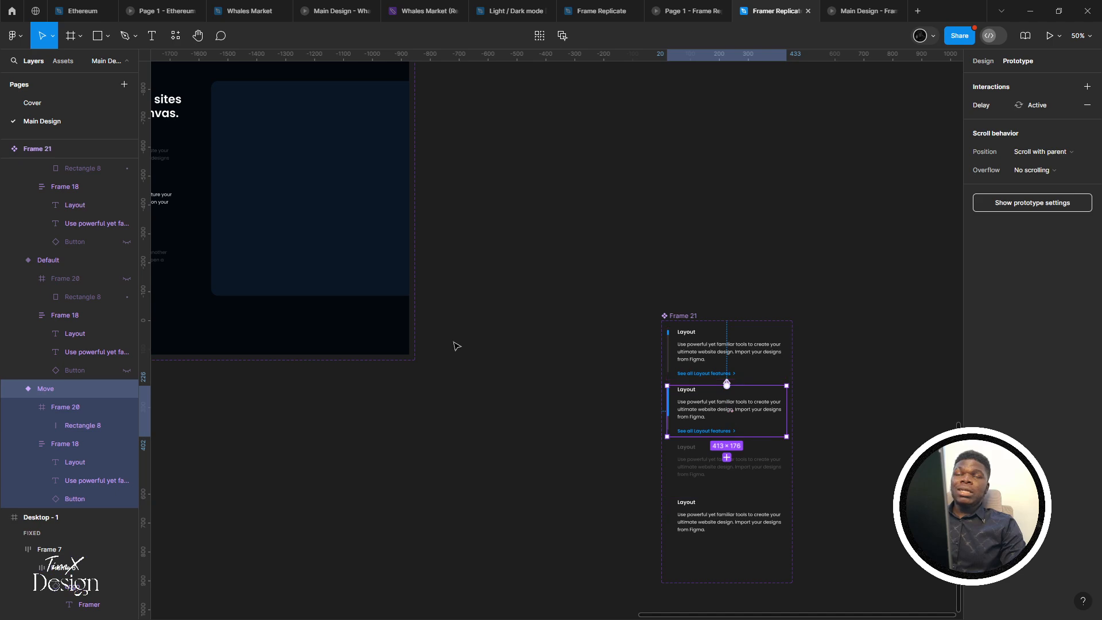
drag(280, 298, 468, 270)
scroll(467, 270, right, 6)
scroll(468, 271, down, 1)
click(566, 435)
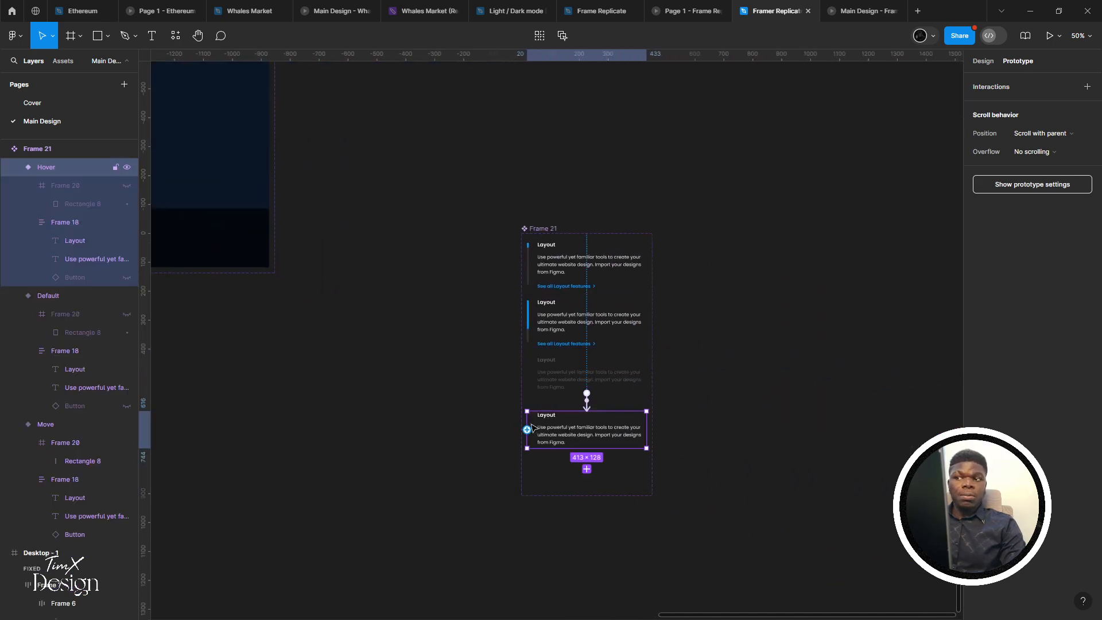
Set the height of Frame 18 in all four variants of Frame 21 to Hug contents
scroll(525, 349, up, 1)
click(539, 197)
drag(727, 273, 941, 321)
drag(168, 331, 532, 509)
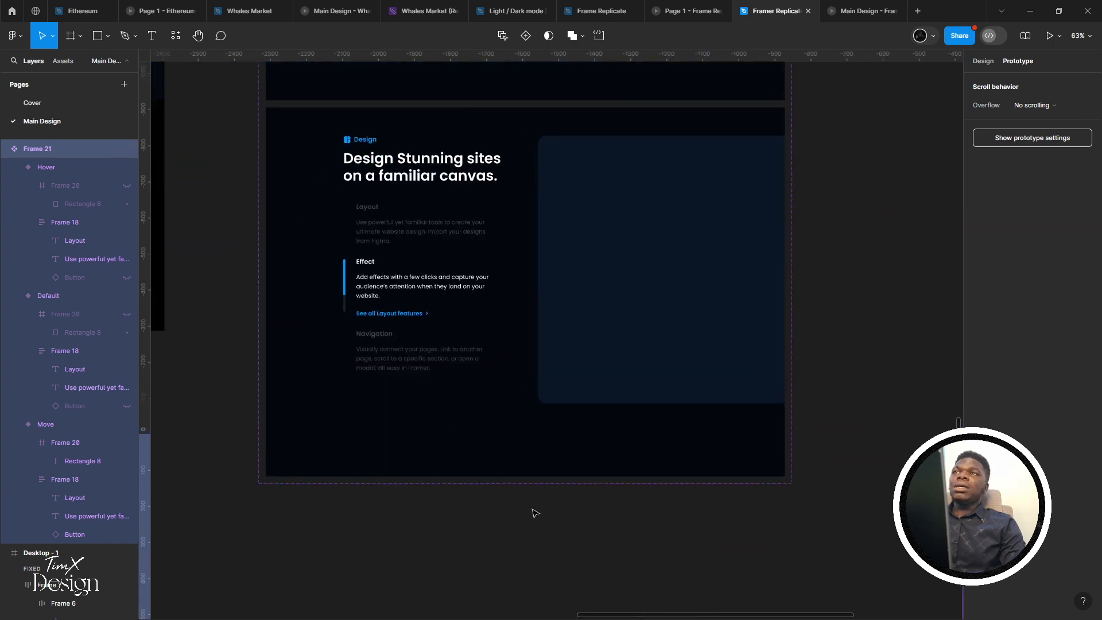
drag(518, 352, 543, 406)
drag(765, 468, 106, 211)
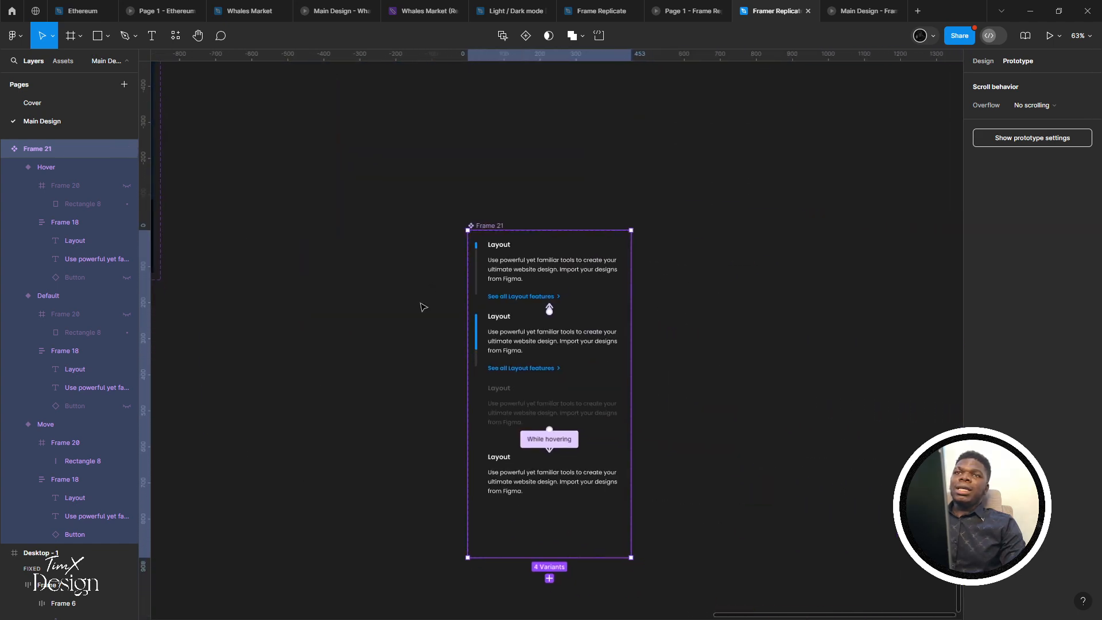
click(491, 479)
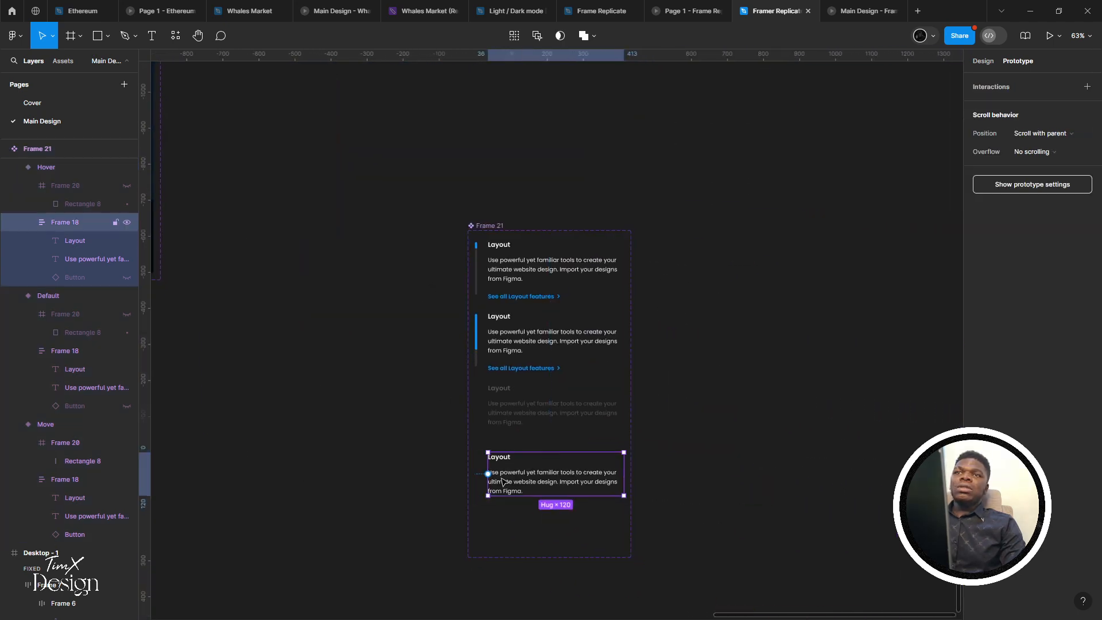
click(984, 62)
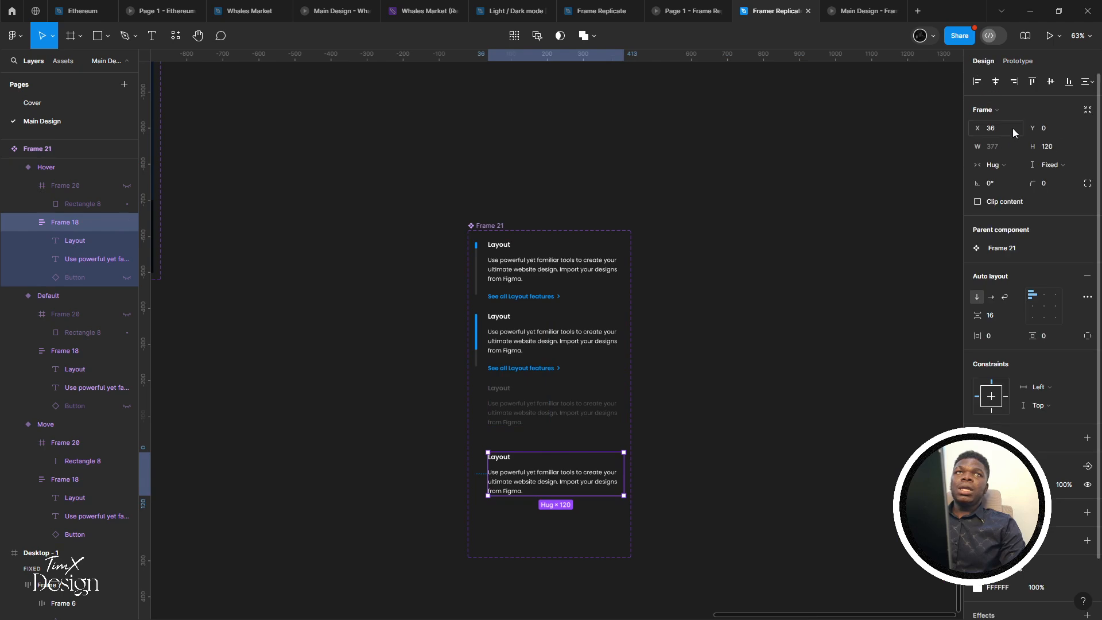
shift+click(519, 409)
shift+click(557, 346)
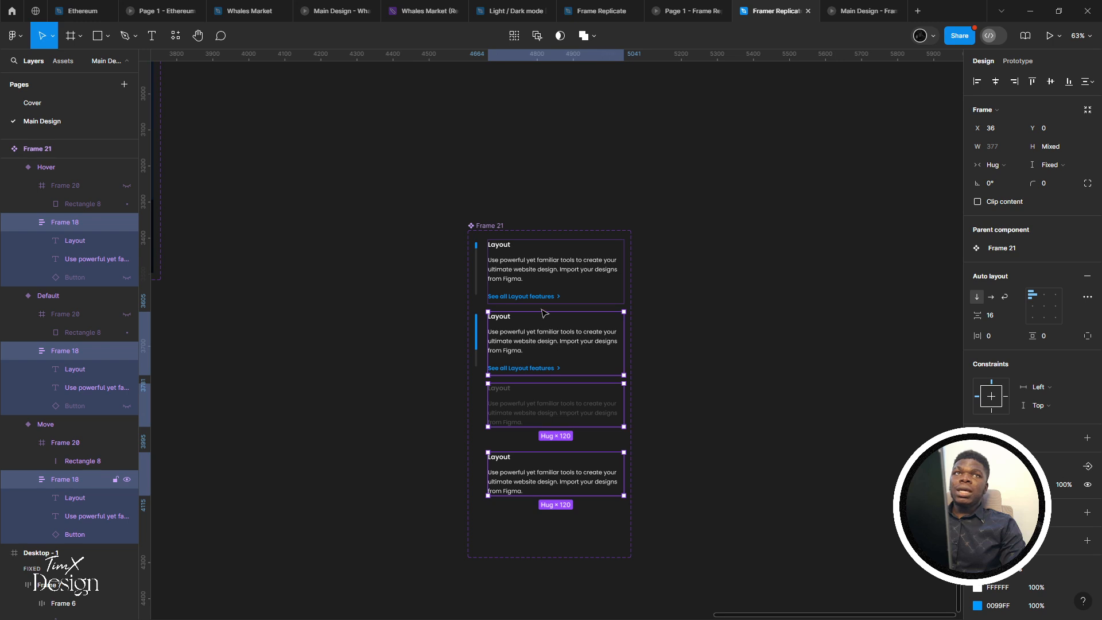
click(1050, 165)
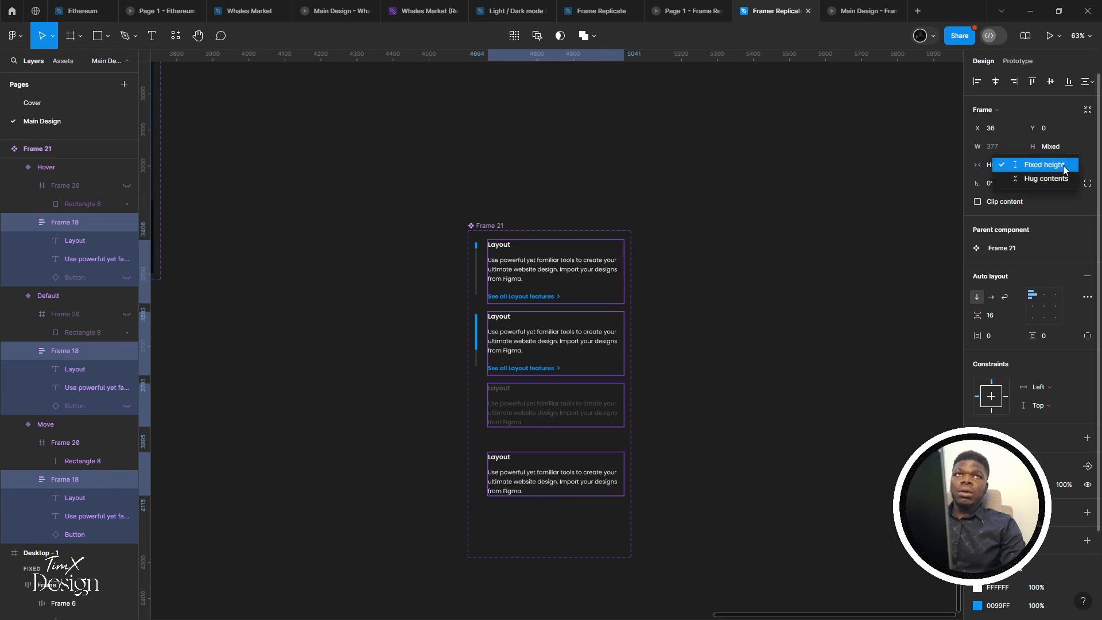
click(1047, 179)
Test the Layout and Effect items in the prototype preview, comparing them with Variant2 of Frame 14 in the design file
click(855, 10)
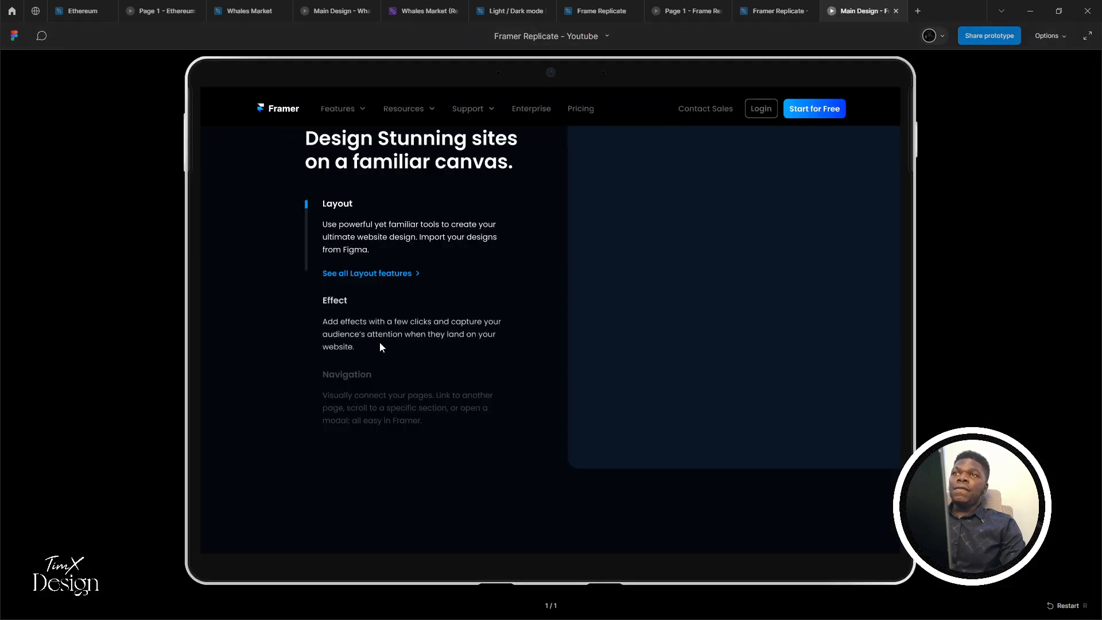
click(774, 10)
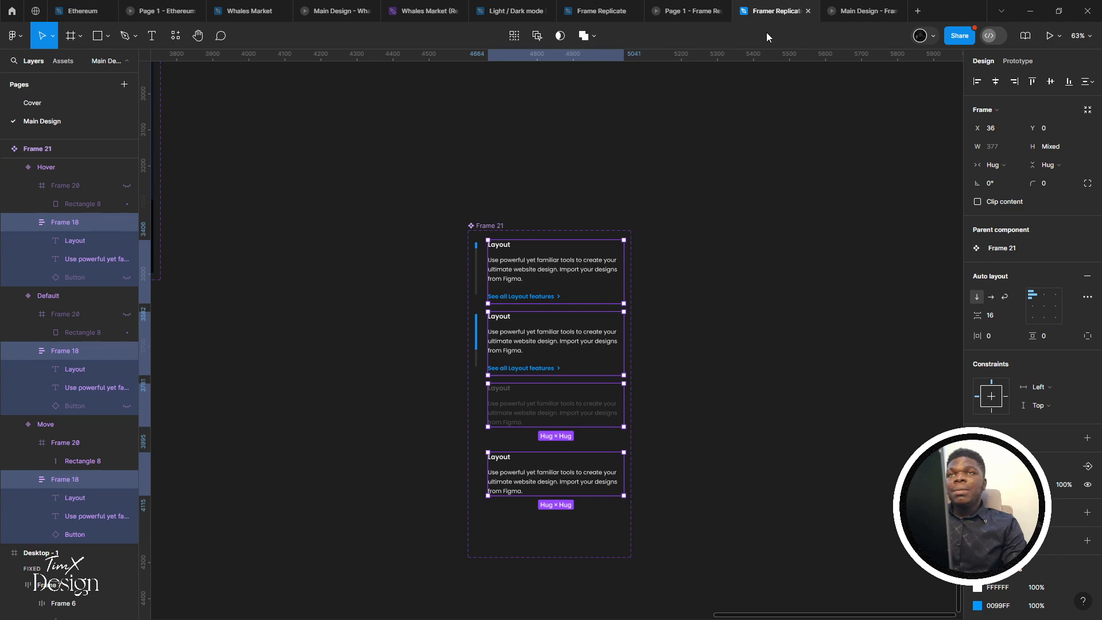
scroll(597, 436, left, 15)
scroll(689, 453, up, 1)
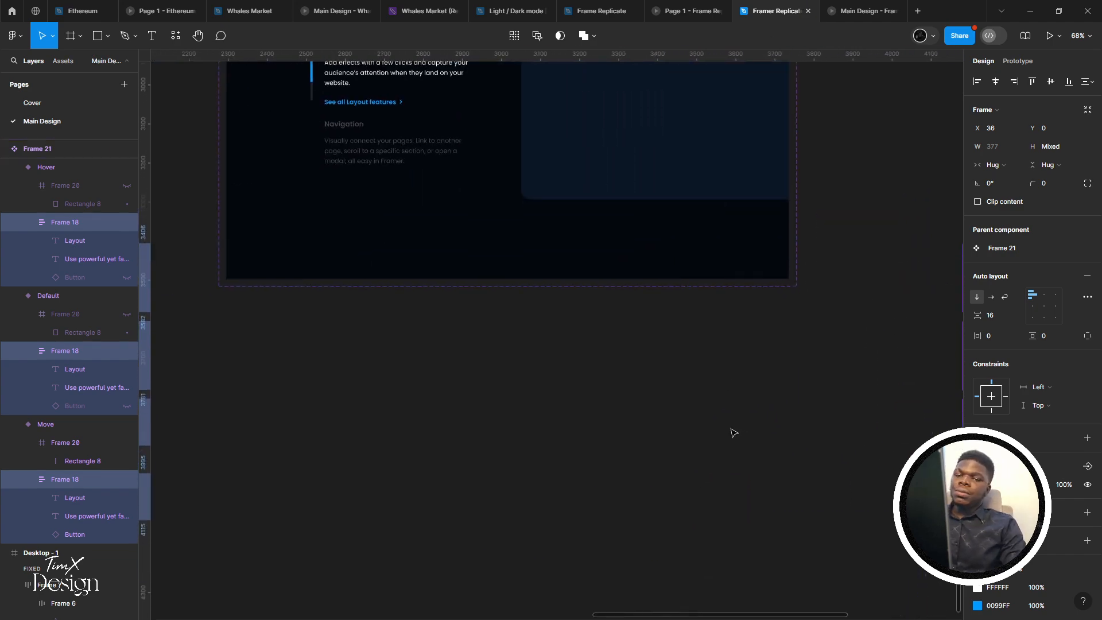
scroll(734, 432, up, 5)
scroll(654, 430, right, 3)
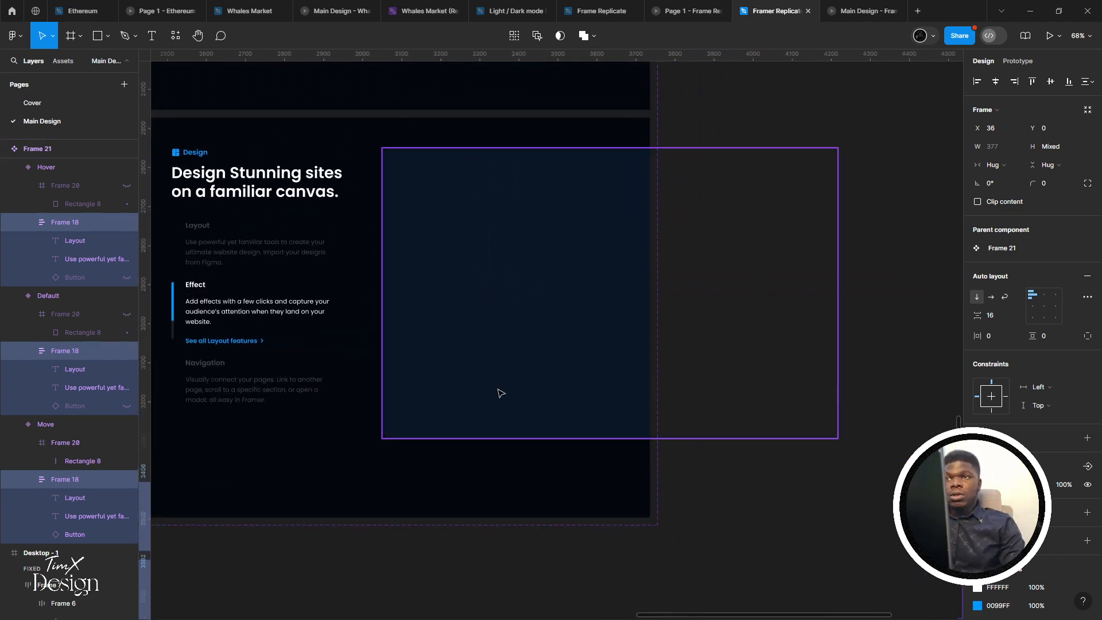
scroll(447, 399, down, 1)
scroll(277, 348, up, 2)
drag(339, 371, 466, 427)
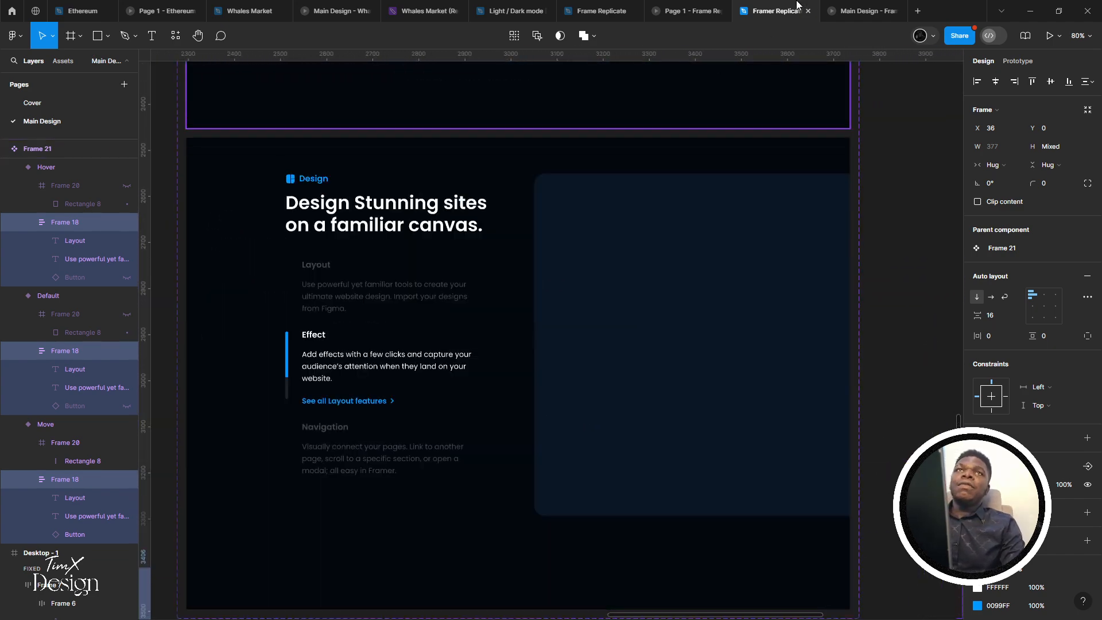
click(841, 9)
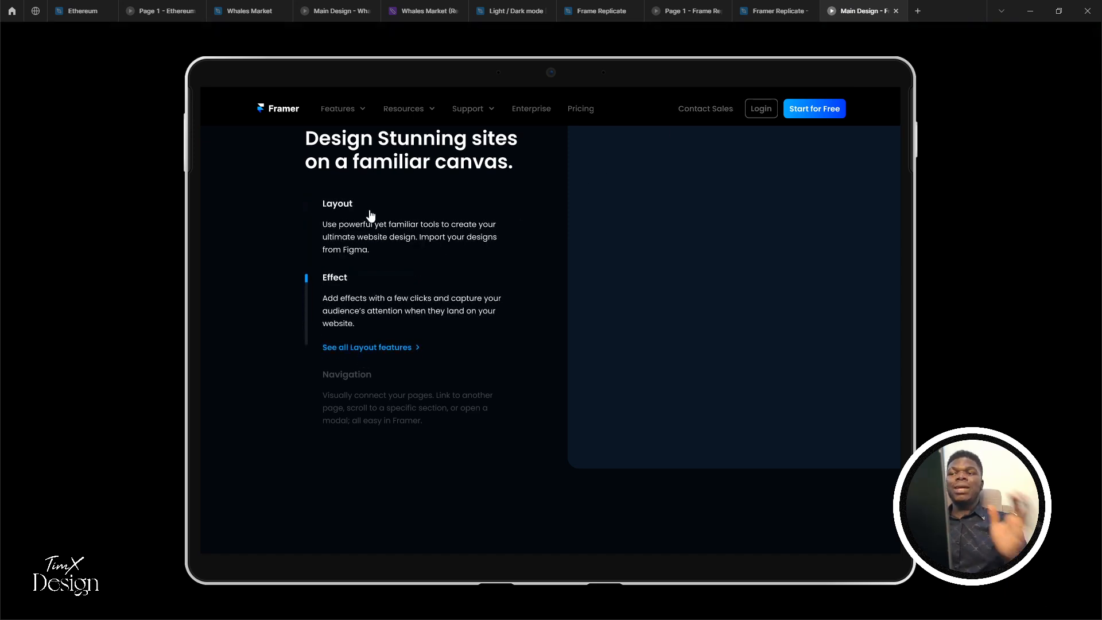
Return to the design file and inspect the settings of Effect's tap interaction in Frame 14's Default variant
click(775, 11)
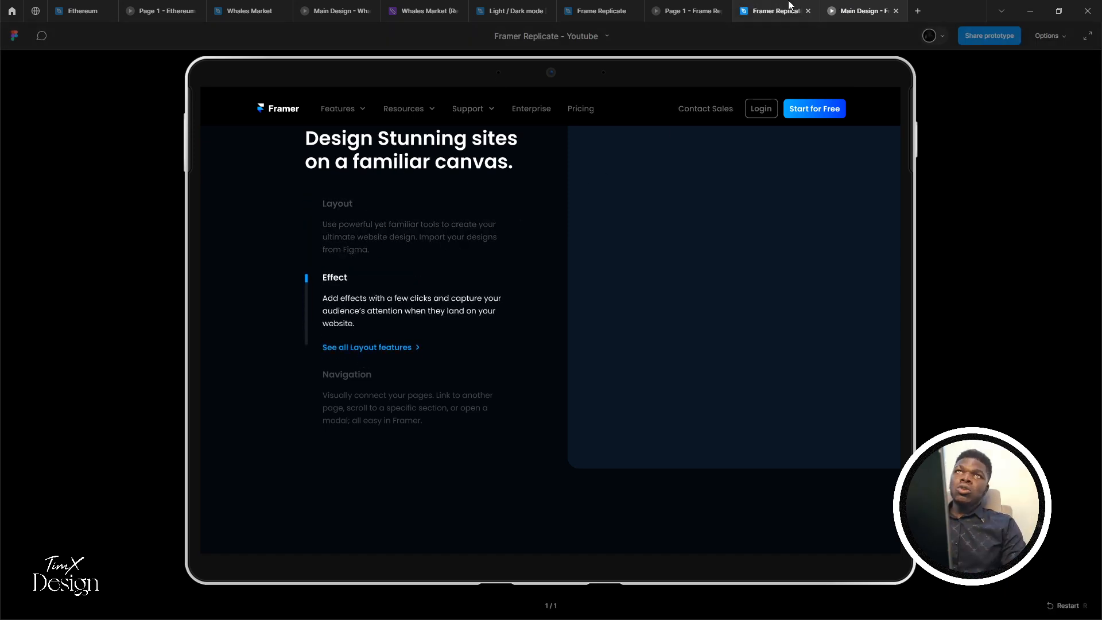
scroll(630, 463, up, 5)
scroll(465, 251, up, 2)
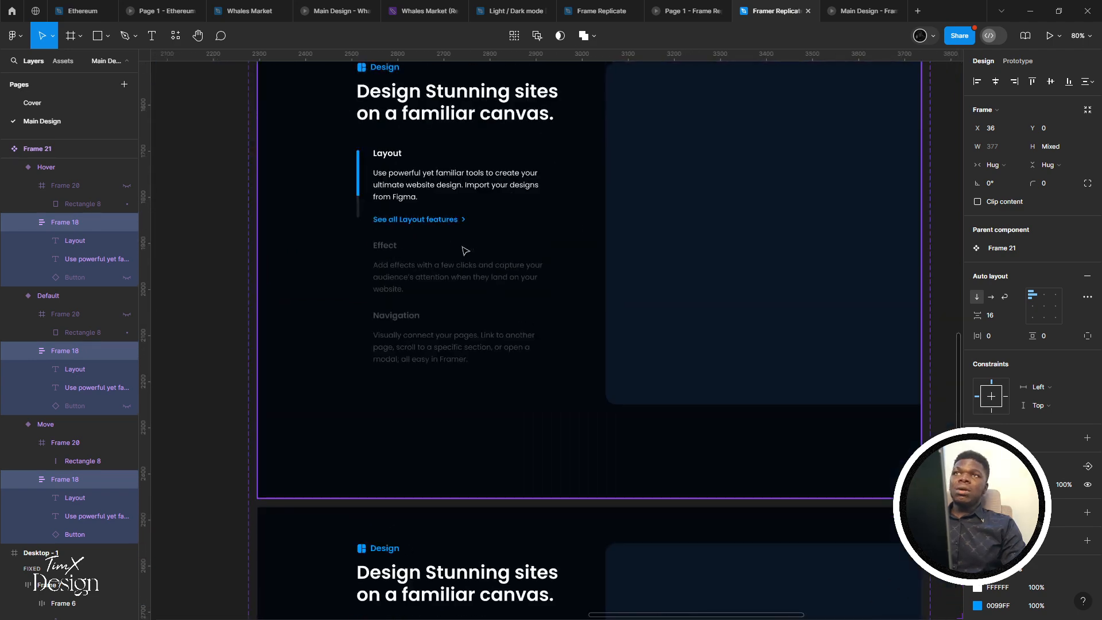
click(447, 191)
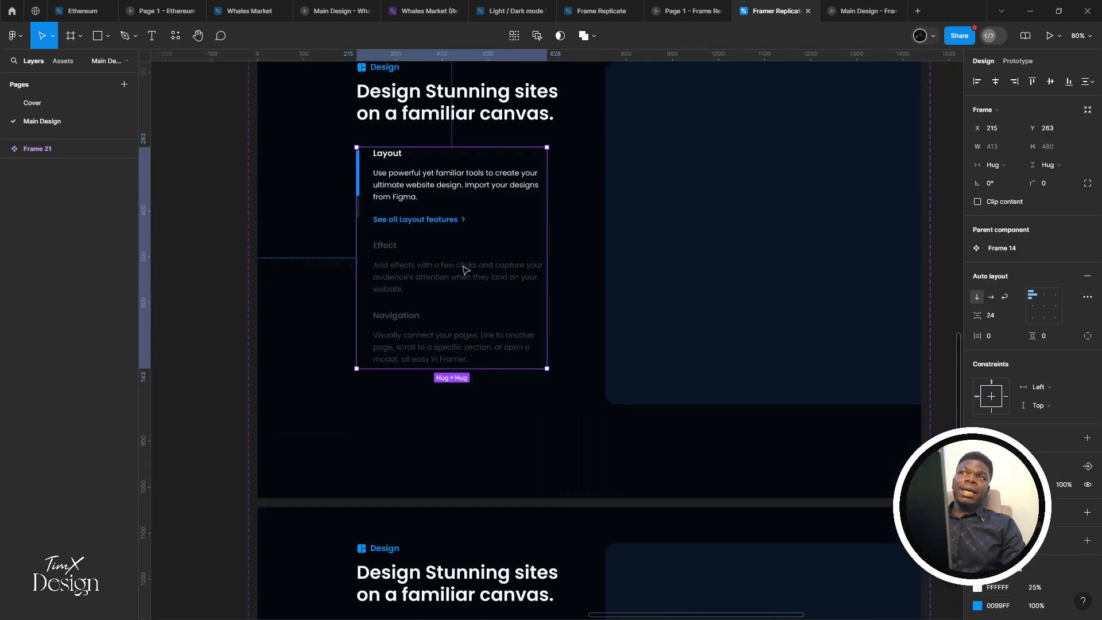
click(464, 270)
click(1017, 60)
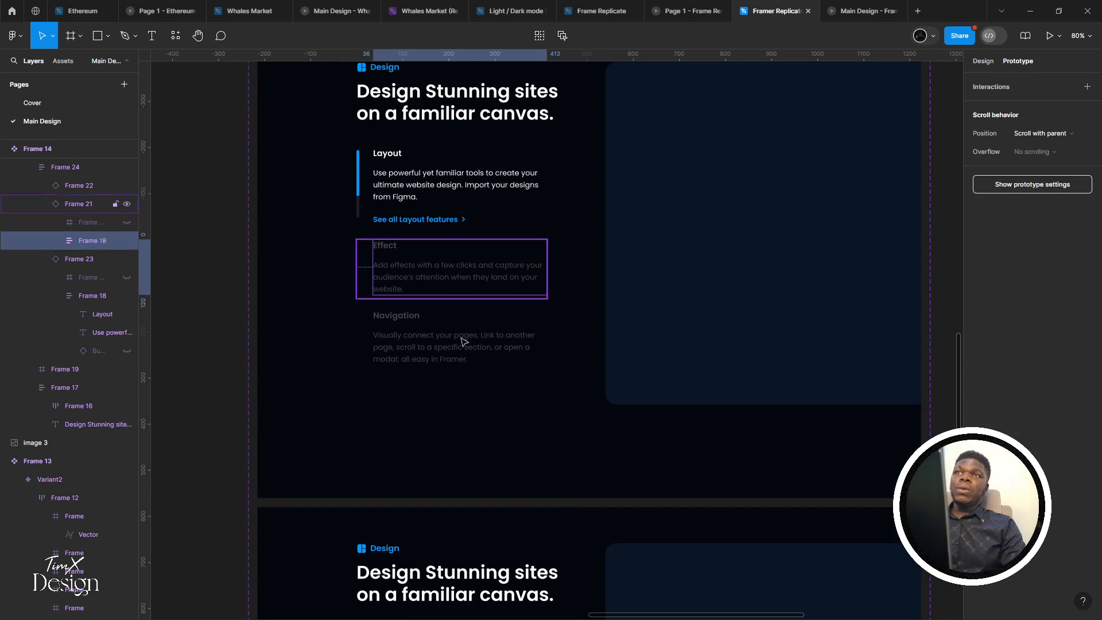
click(481, 324)
click(491, 294)
drag(452, 493, 442, 318)
scroll(429, 390, down, 2)
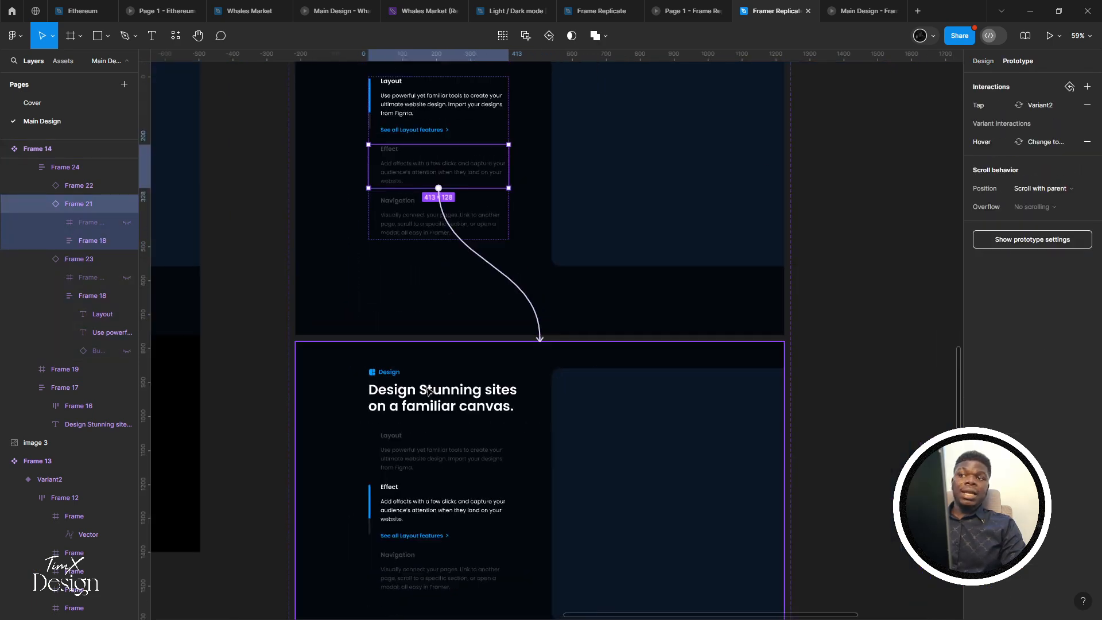
scroll(444, 373, up, 1)
click(494, 270)
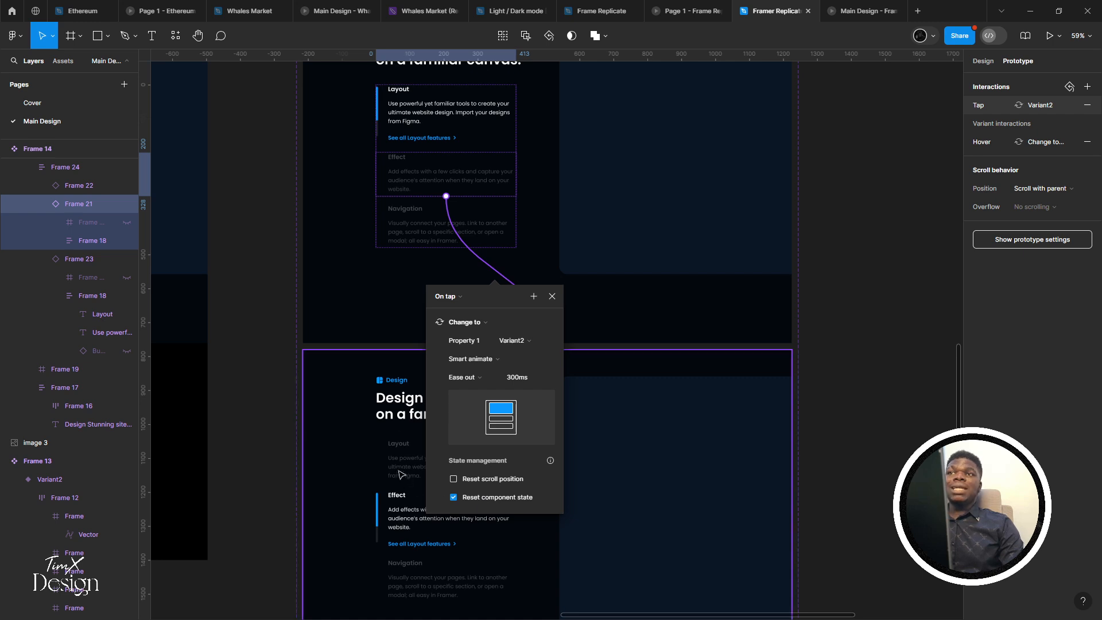
drag(497, 301, 724, 310)
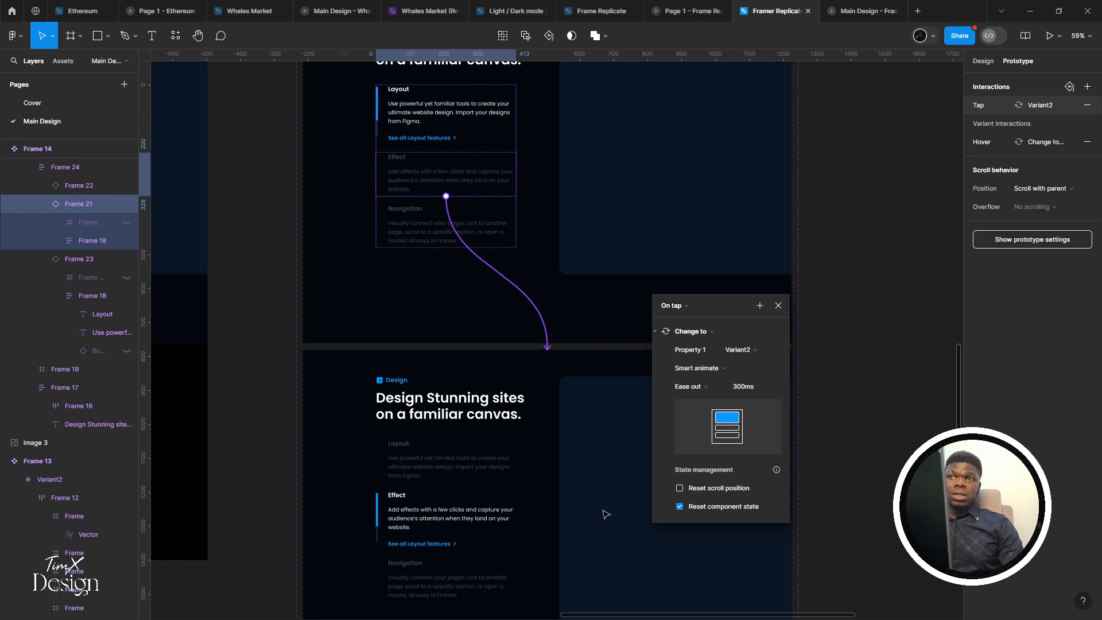
Check the interactions of Layout in Frame 14's Variant2, and retest tapping Layout and Effect in the preview
click(458, 497)
click(473, 482)
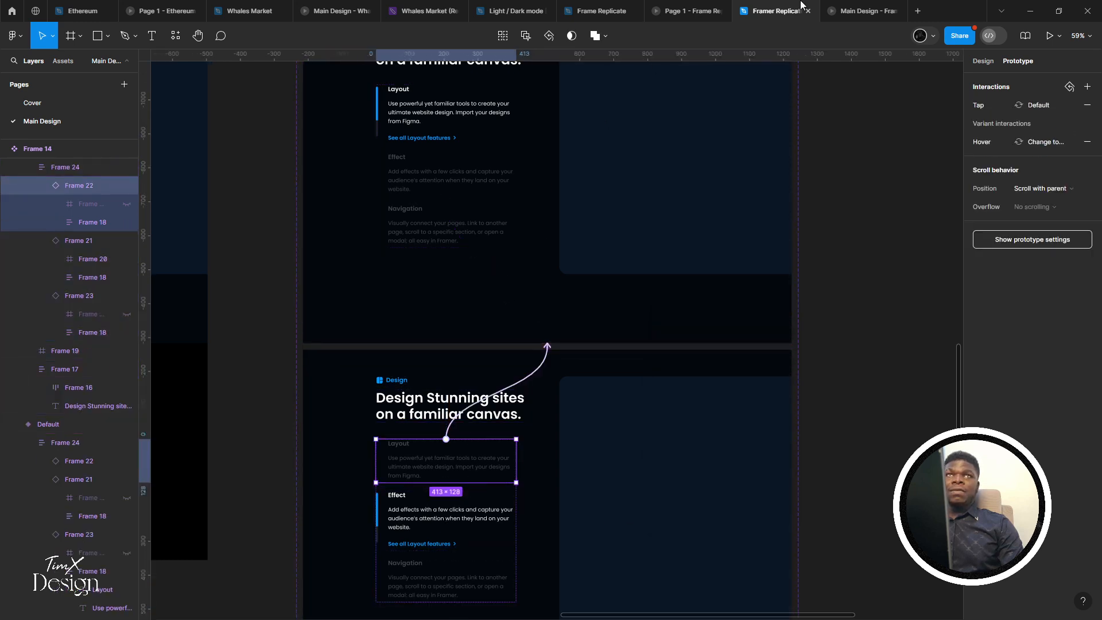
click(861, 11)
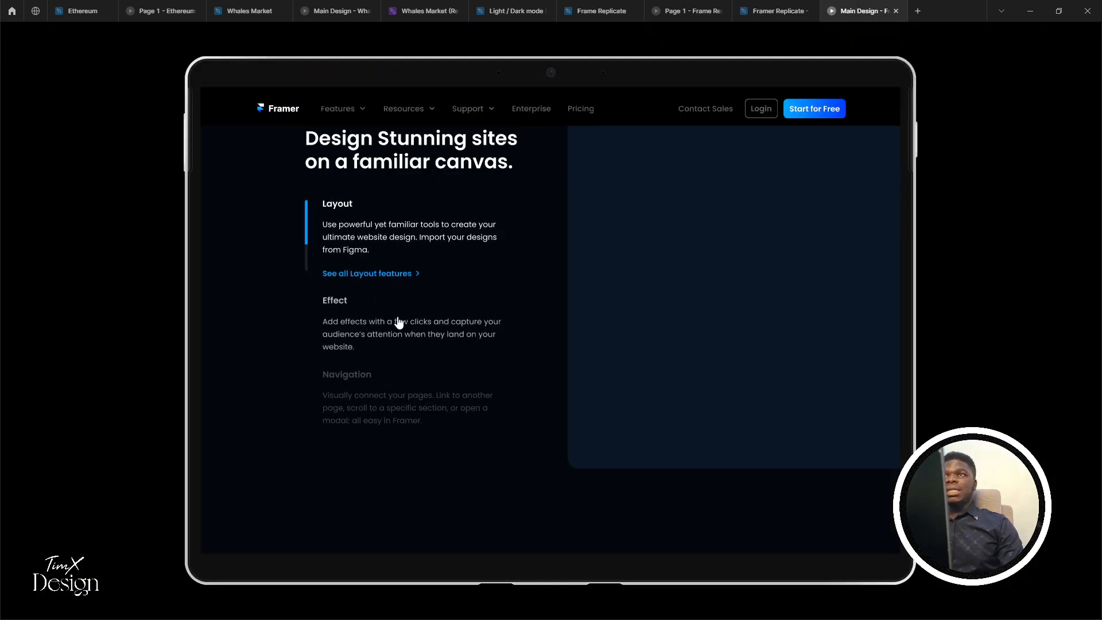
scroll(394, 404, up, 1)
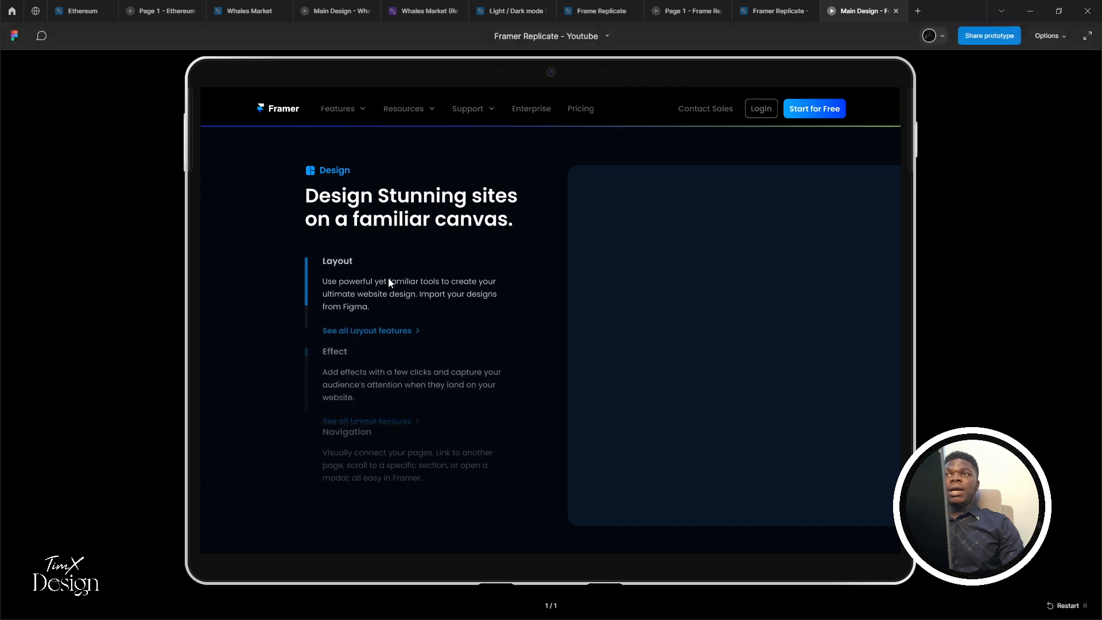
scroll(449, 380, up, 4)
Return to the design file and review the size settings of the empty panel, Frame 19, in Frame 14's Default variant
click(769, 6)
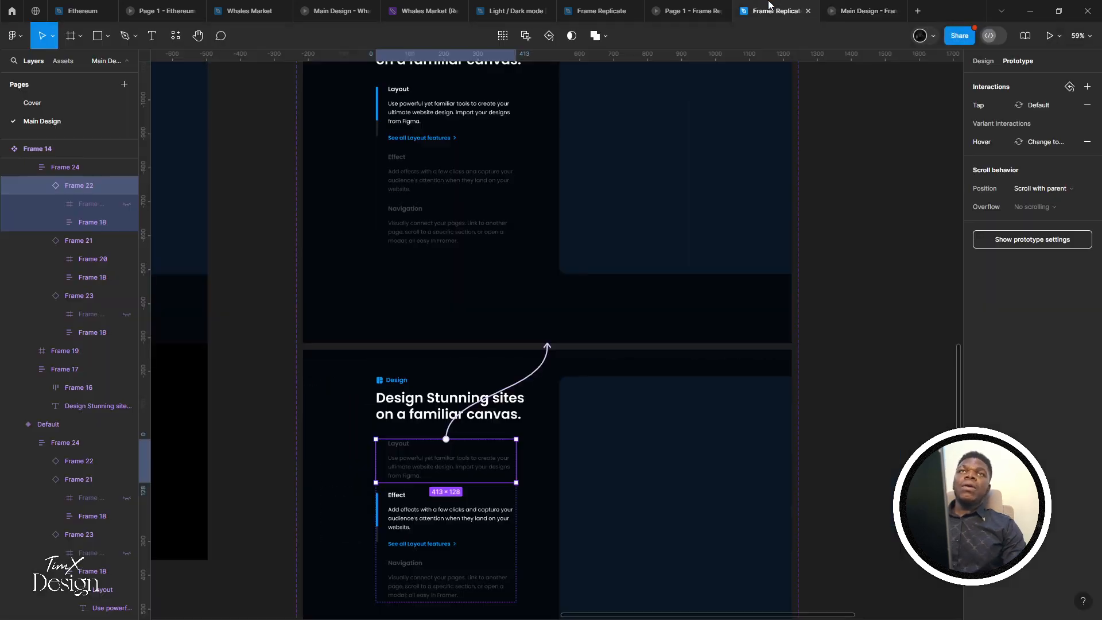
scroll(568, 307, down, 5)
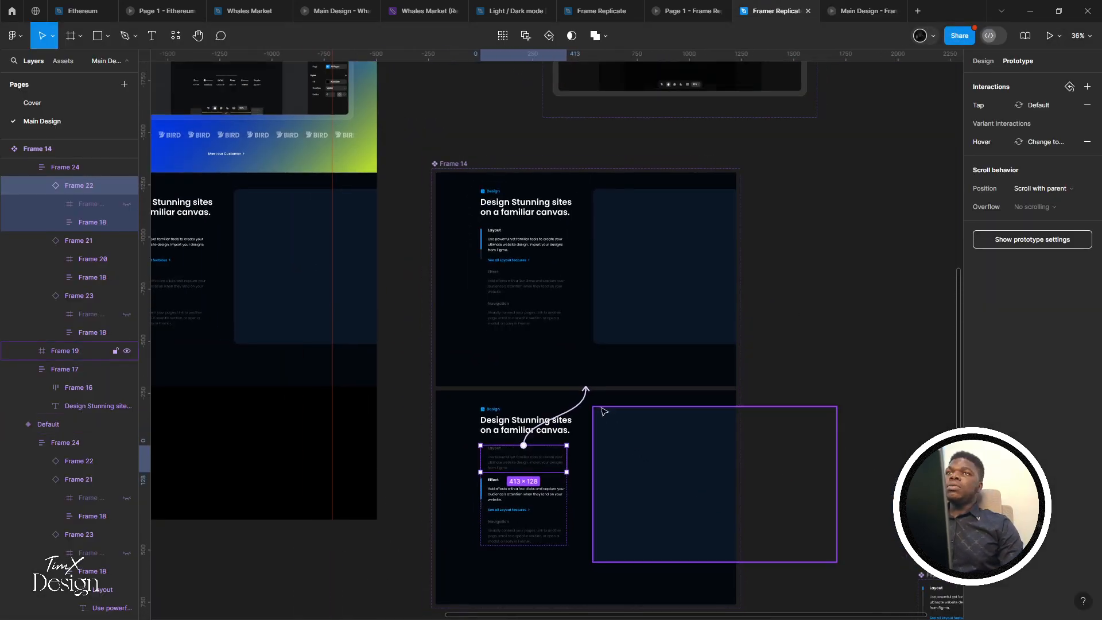
drag(602, 410, 602, 360)
click(983, 62)
drag(672, 268, 650, 330)
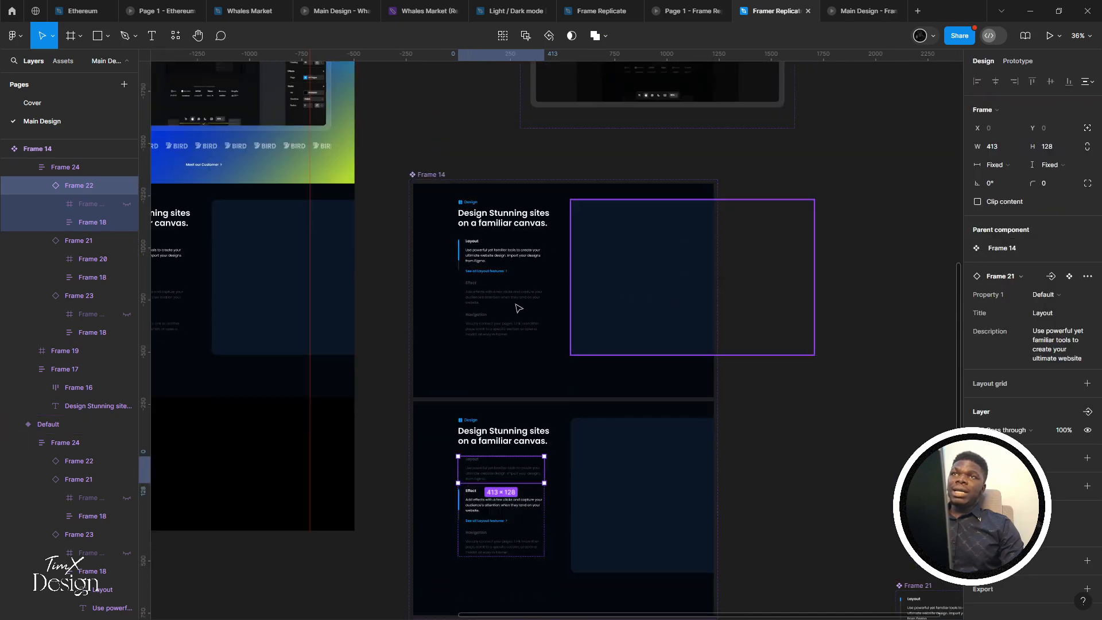
scroll(518, 308, down, 5)
click(583, 275)
Review the empty panel Frame 19 in Frame 14's Variant2 and compare the section with the reference screenshot showing the BLOG page
scroll(721, 290, left, 4)
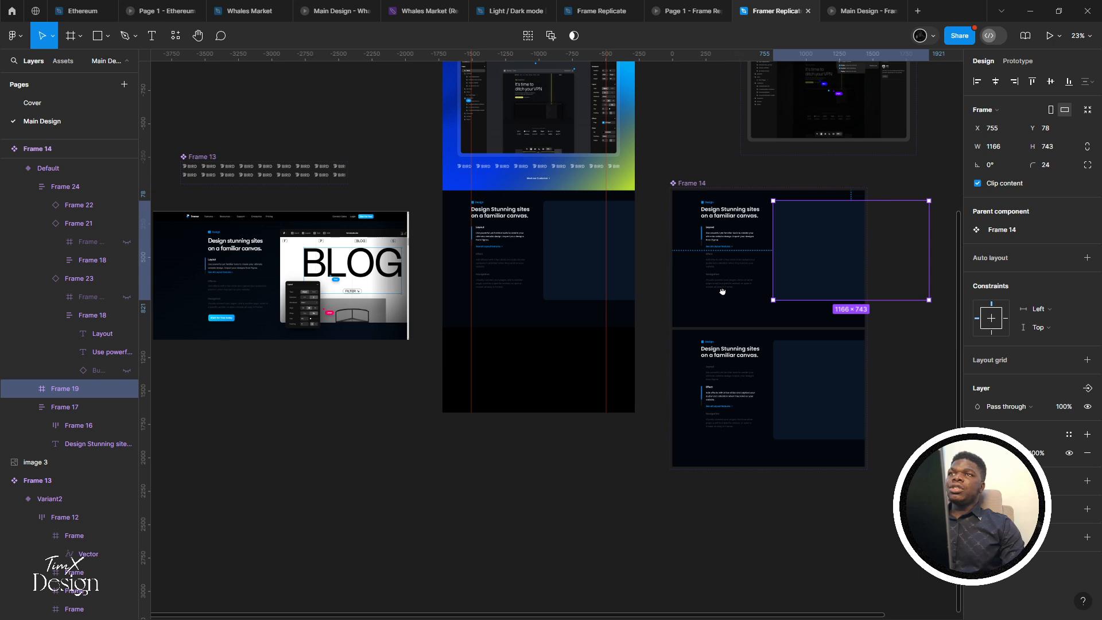
scroll(722, 291, right, 5)
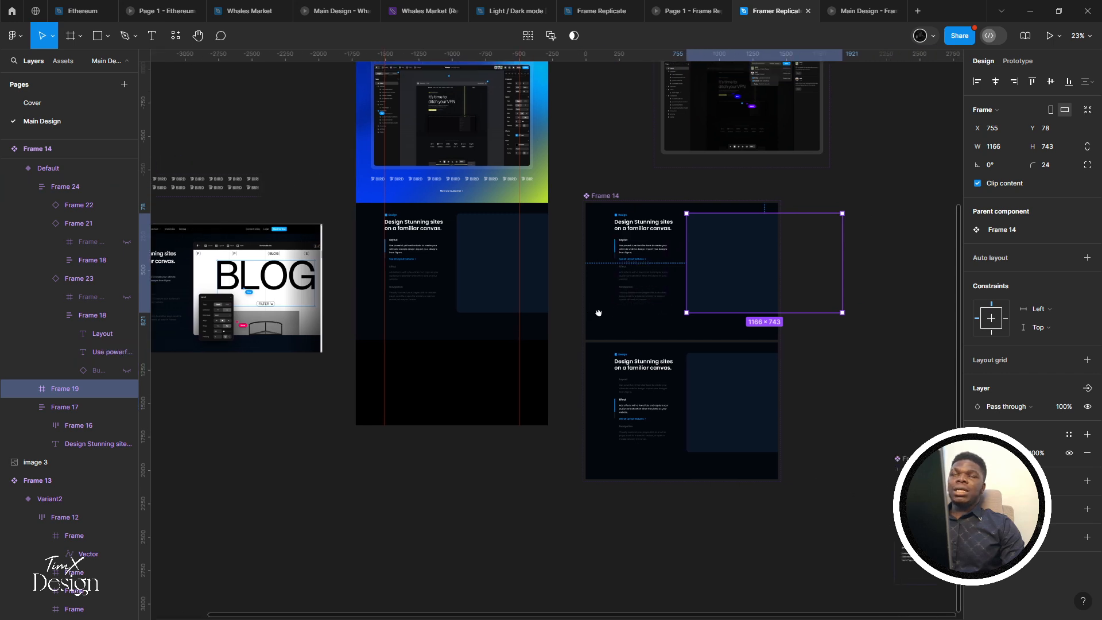
scroll(614, 320, right, 3)
scroll(593, 327, up, 2)
scroll(574, 373, right, 2)
click(565, 426)
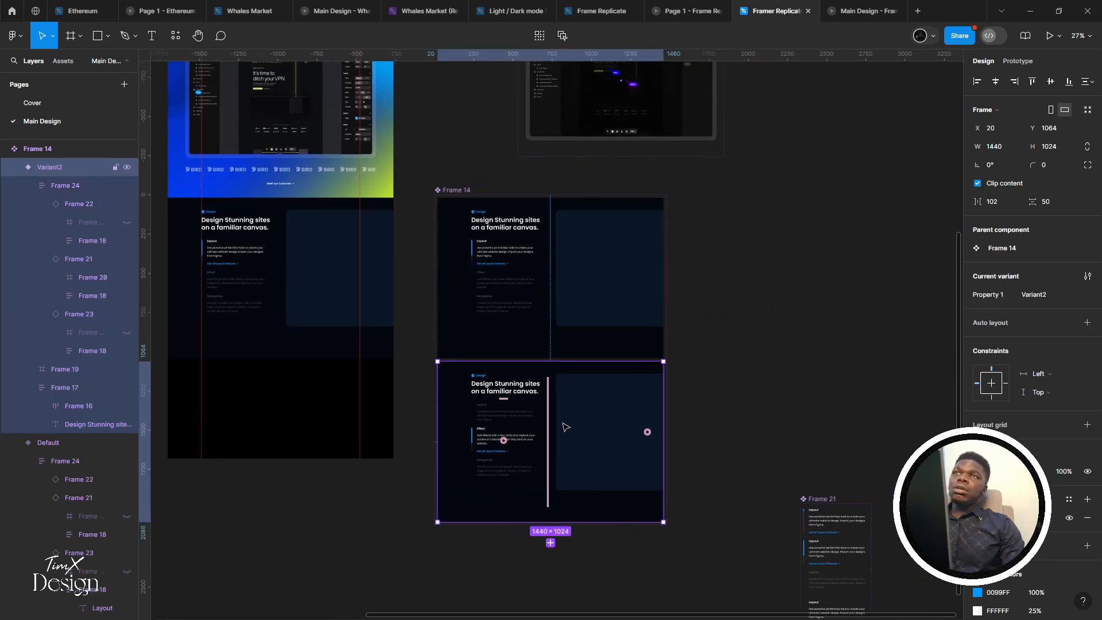
click(593, 407)
scroll(641, 372, left, 10)
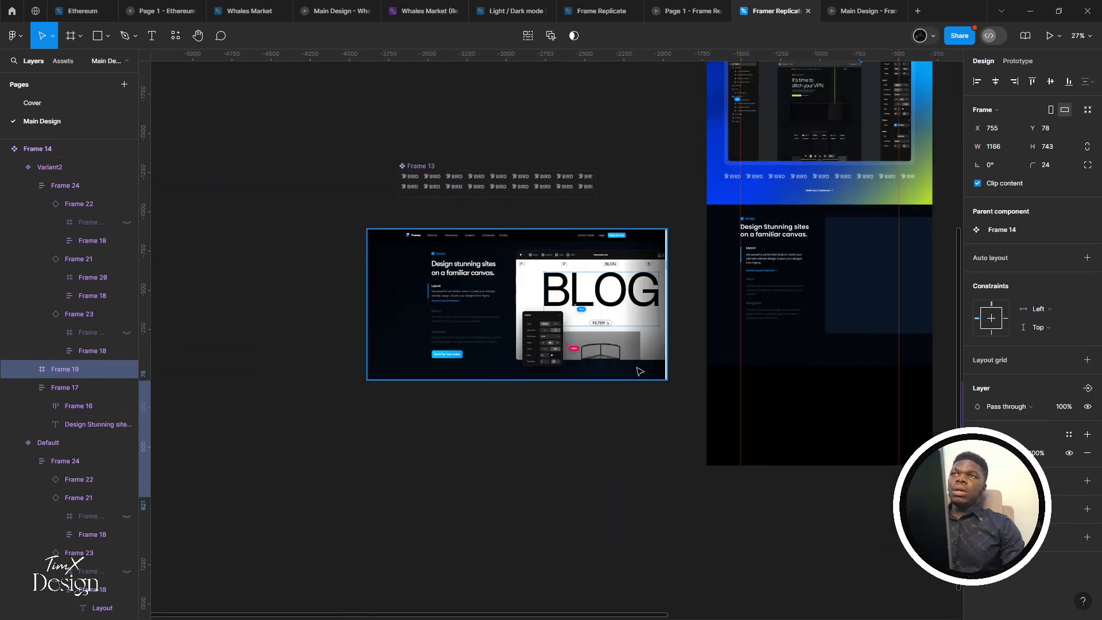
scroll(657, 364, right, 3)
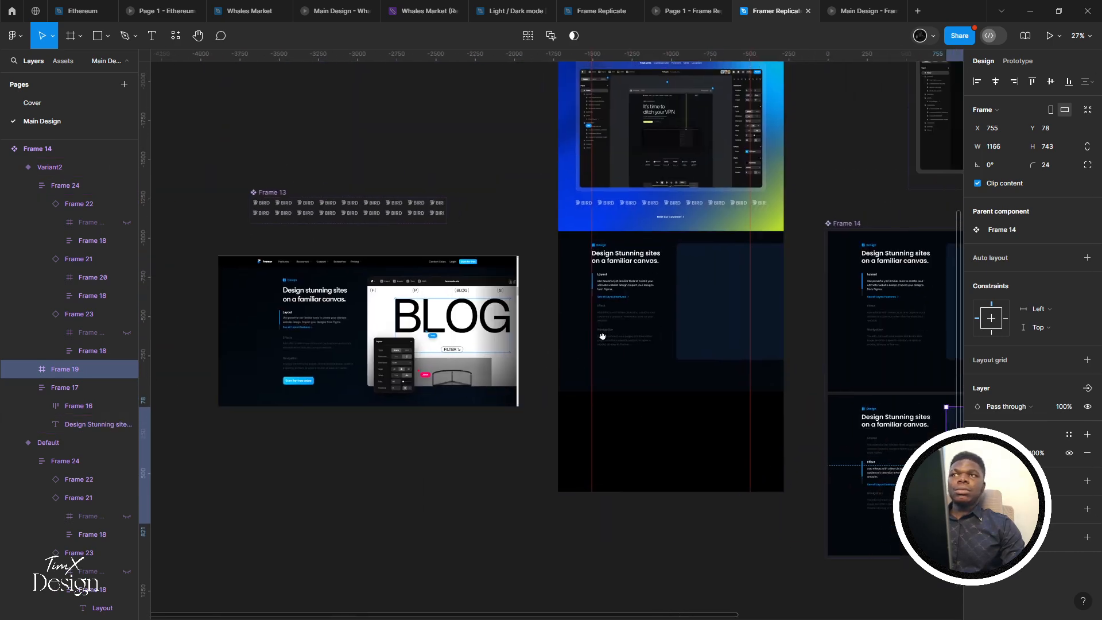
Open the fill colour settings of the empty panel Frame 19 in Frame 14's Variant2
scroll(631, 330, right, 5)
scroll(666, 298, right, 1)
scroll(664, 300, up, 1)
scroll(664, 300, right, 5)
scroll(853, 374, right, 4)
scroll(854, 374, down, 3)
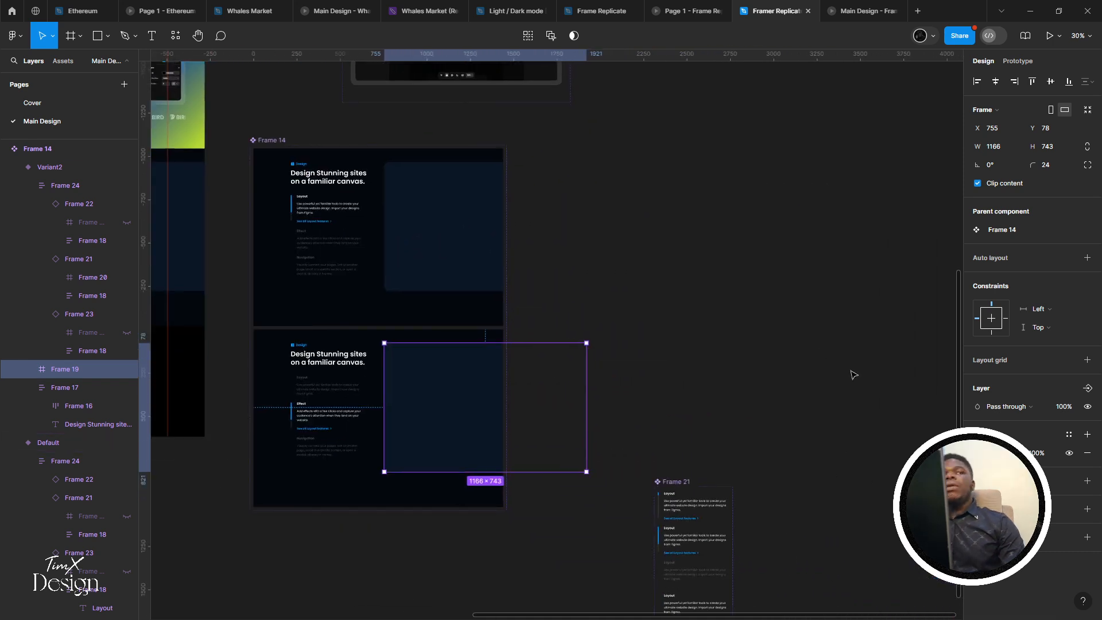
click(978, 452)
drag(928, 440, 931, 437)
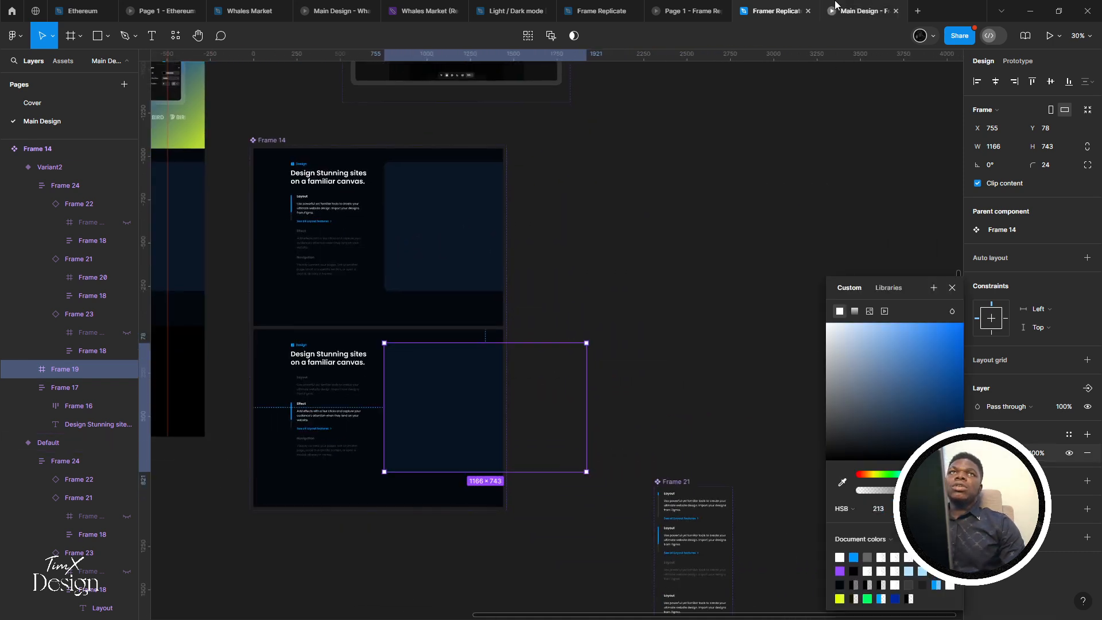
Switch to the prototype preview and test tapping the Layout and Effect items in the Design section
click(860, 11)
scroll(382, 427, down, 5)
scroll(381, 423, up, 1)
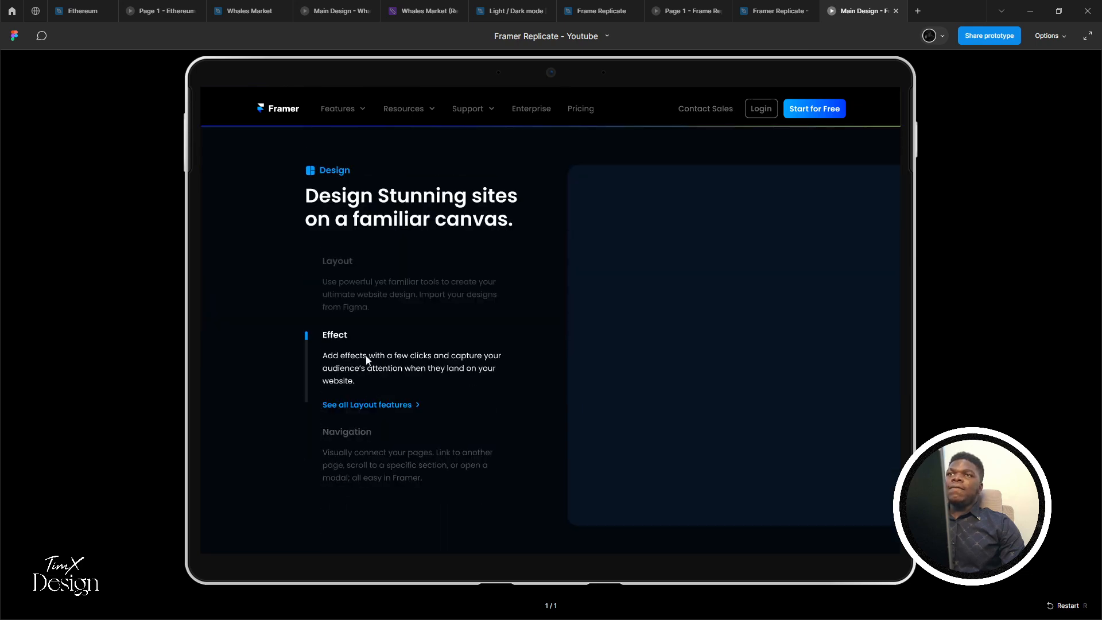
click(359, 404)
click(369, 297)
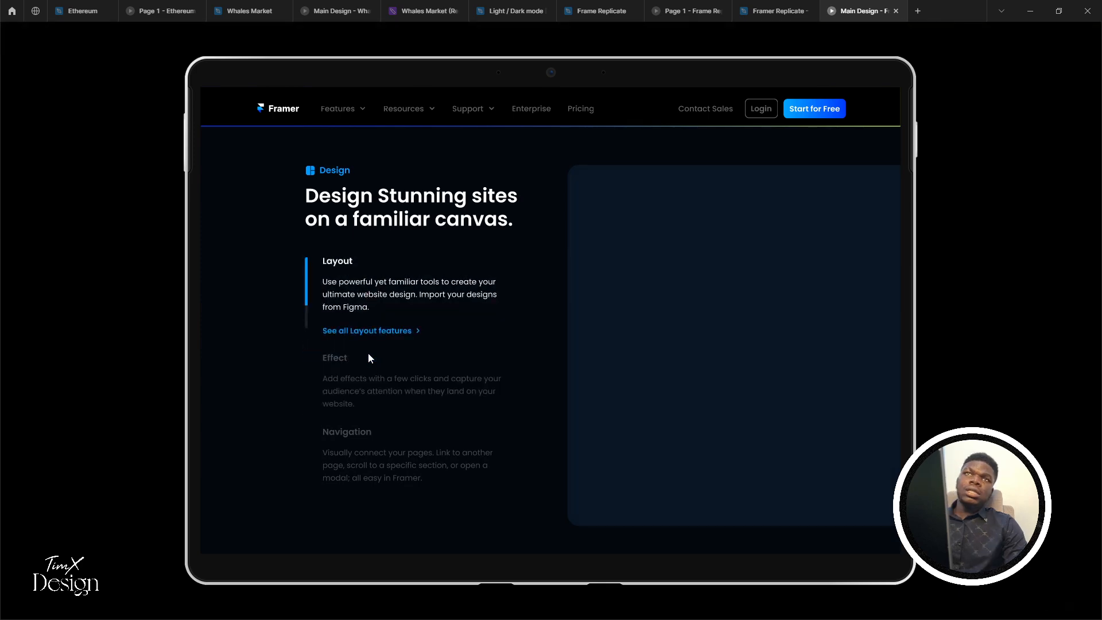
click(374, 362)
click(364, 376)
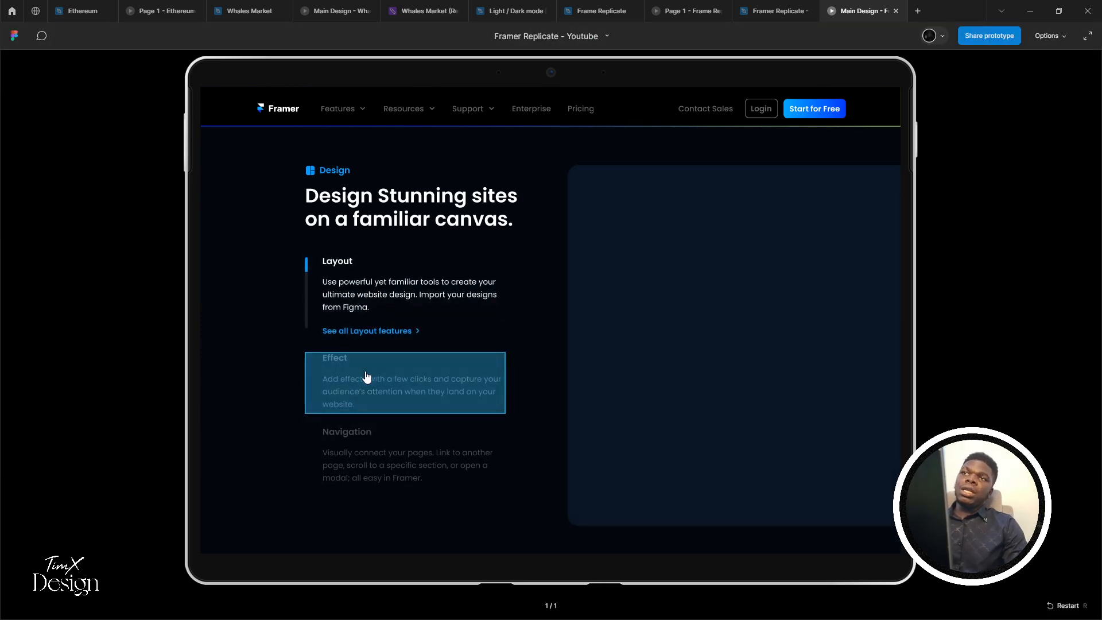
Return to the design file and add a third variant to the Frame 14 component
click(740, 7)
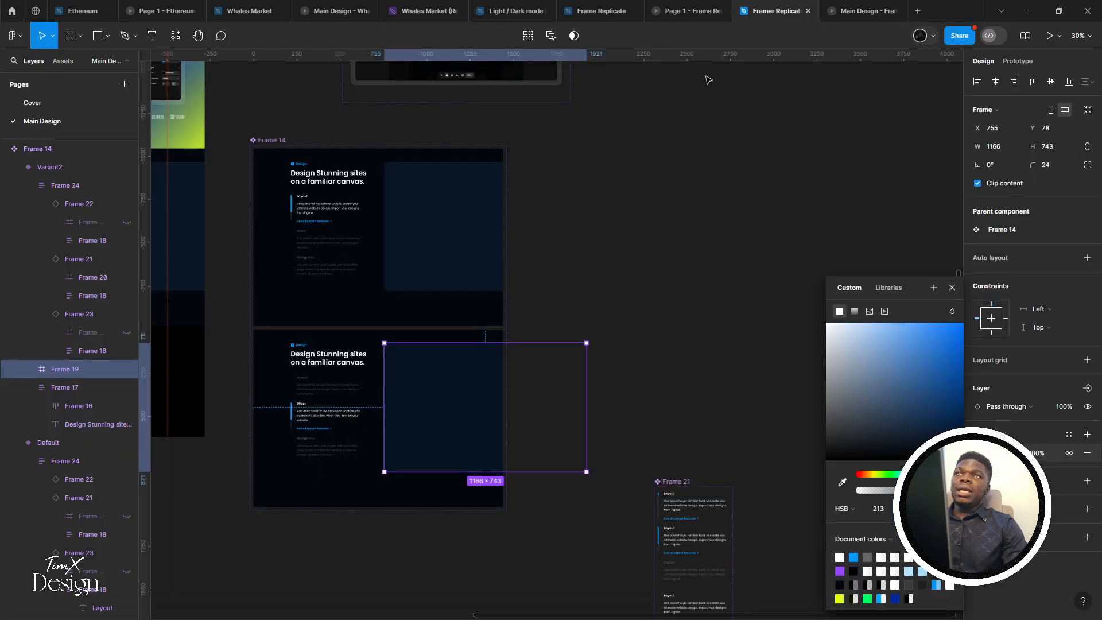
scroll(436, 229, left, 3)
click(436, 140)
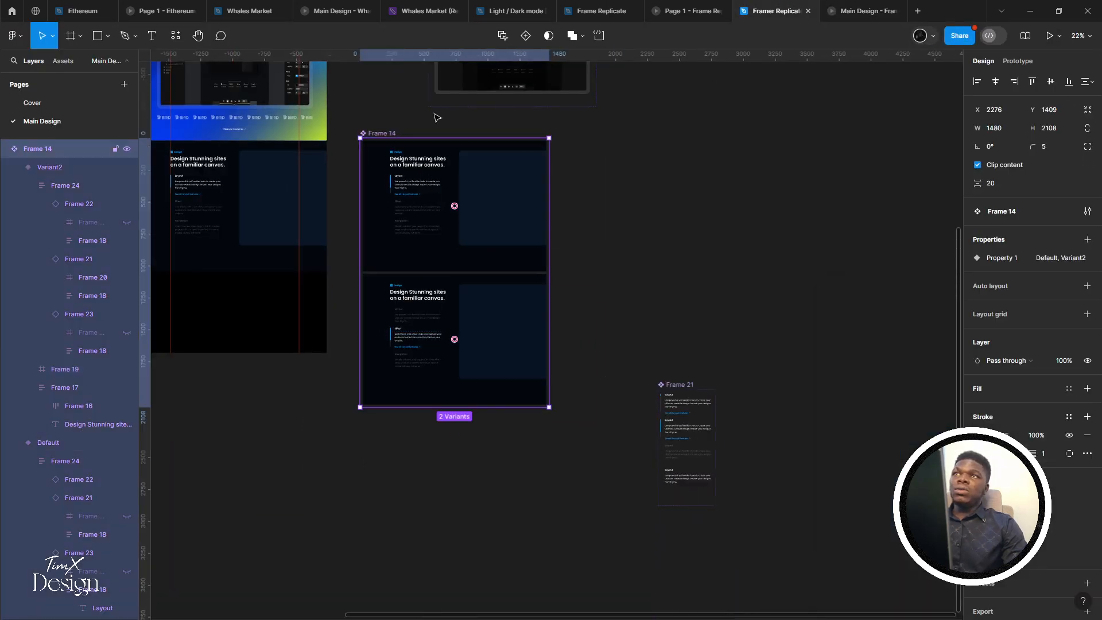
click(524, 38)
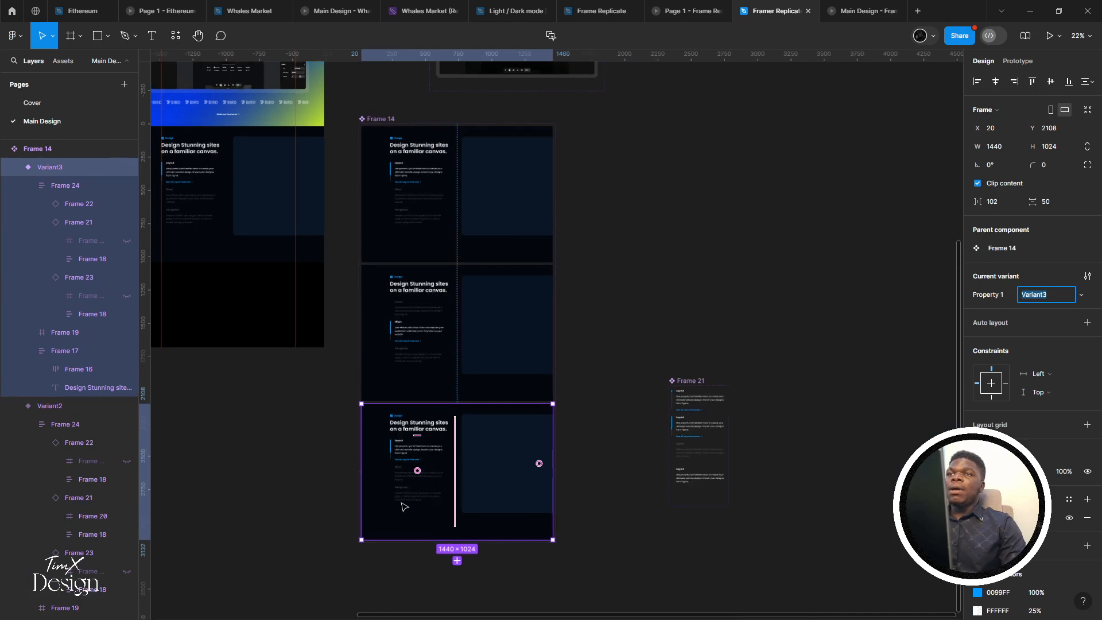
Link the Navigation item in all three Frame 14 variants to Variant3 on tap, using Smart animate, Ease out, 600ms
scroll(402, 504, up, 2)
double_click(402, 504)
double_click(402, 504)
click(403, 310)
double_click(403, 310)
double_click(404, 310)
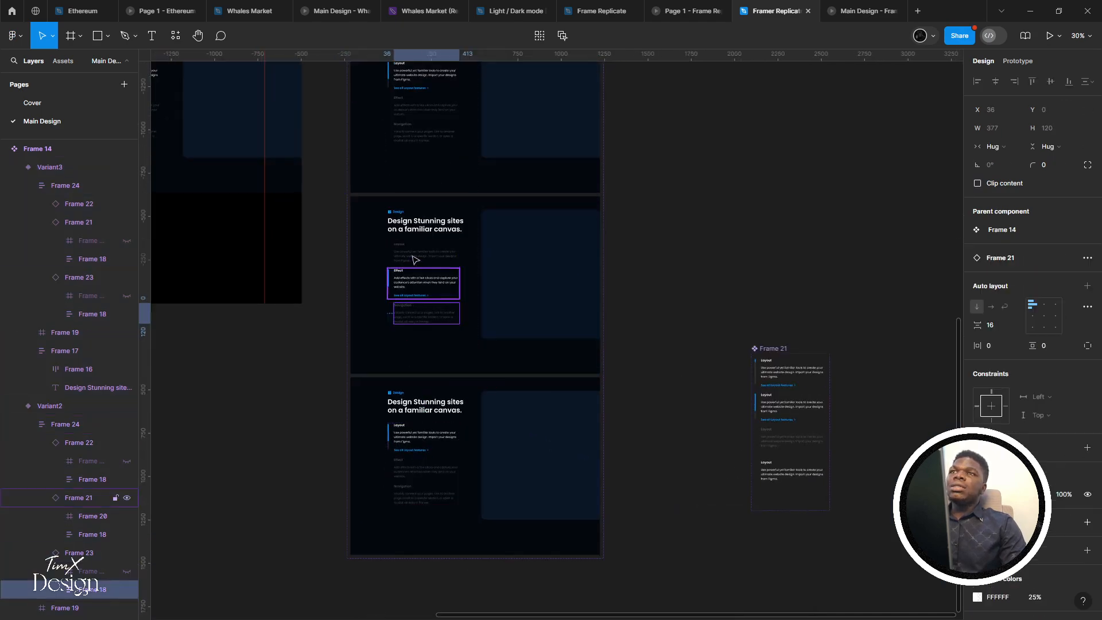
click(385, 318)
click(400, 317)
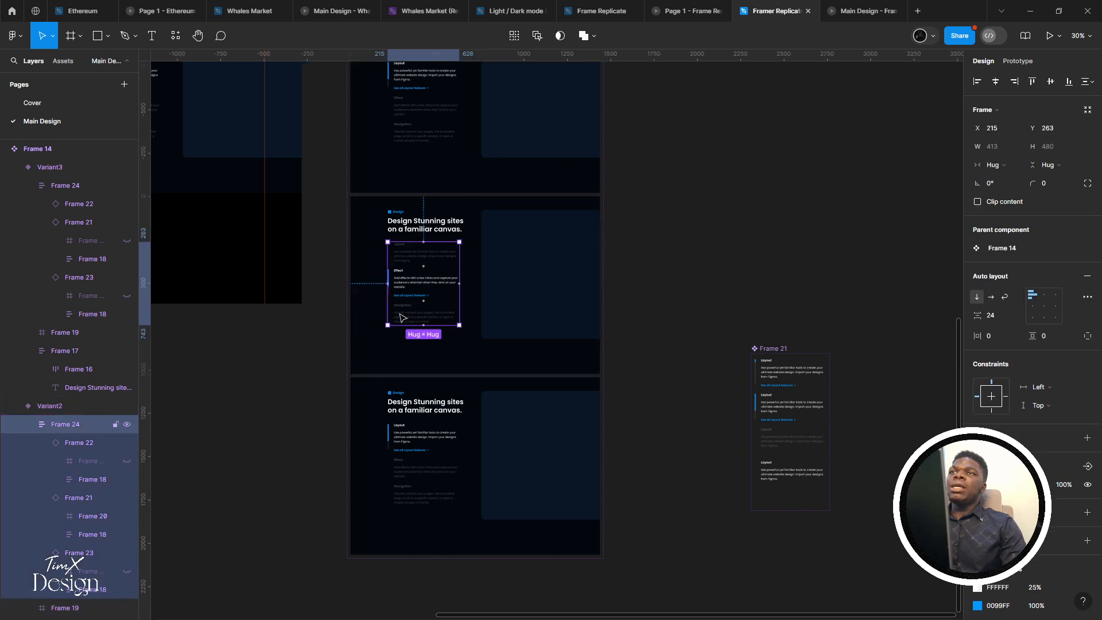
double_click(400, 317)
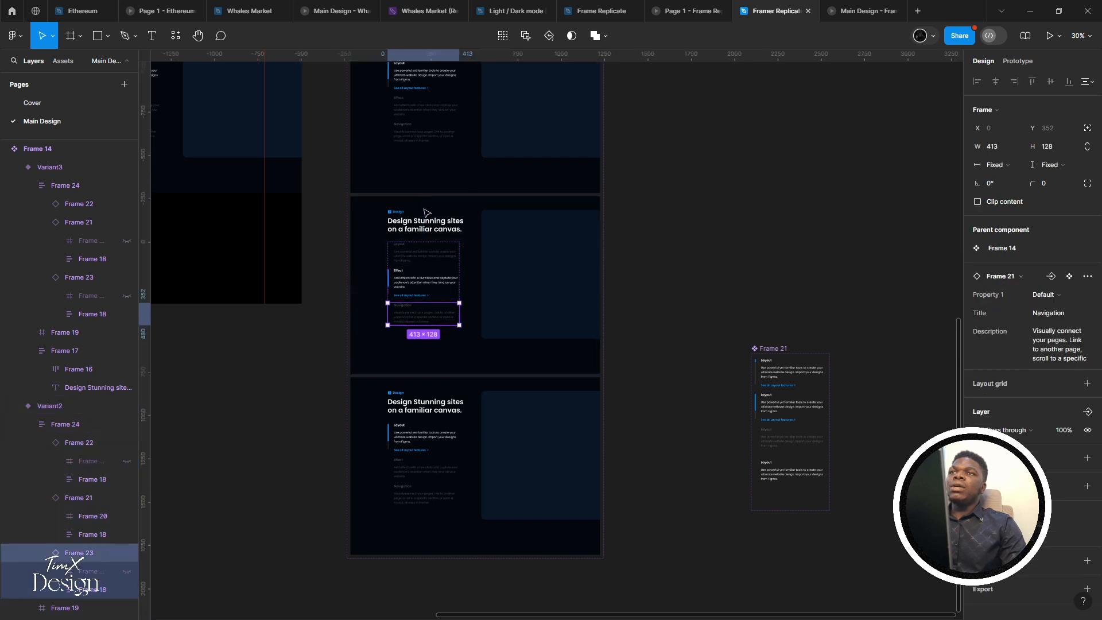
click(504, 34)
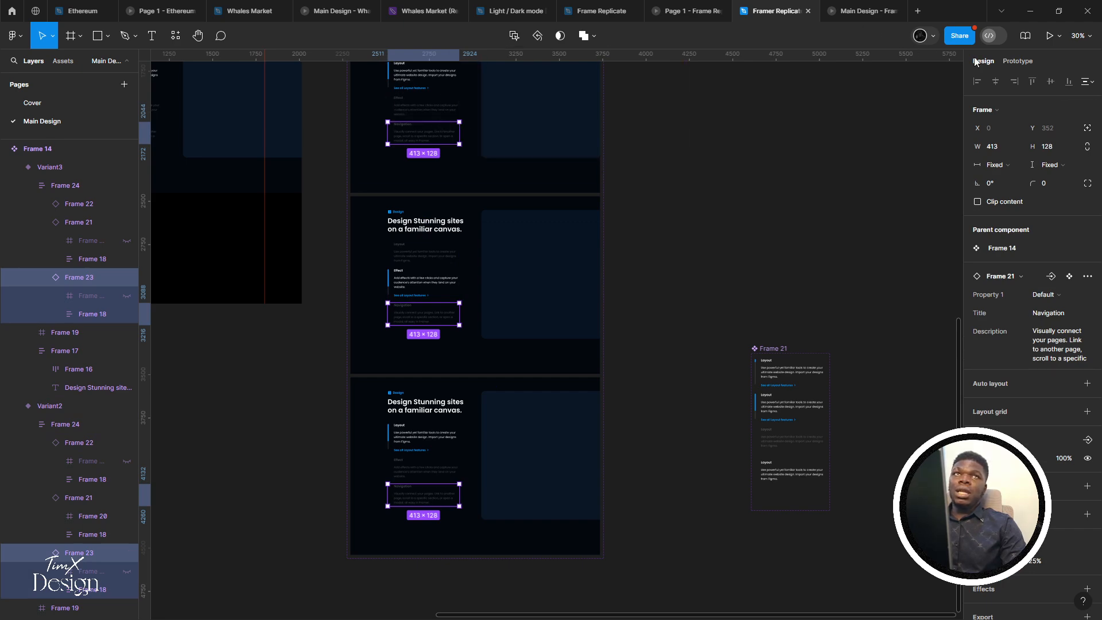
click(1016, 61)
mouse_move(459, 138)
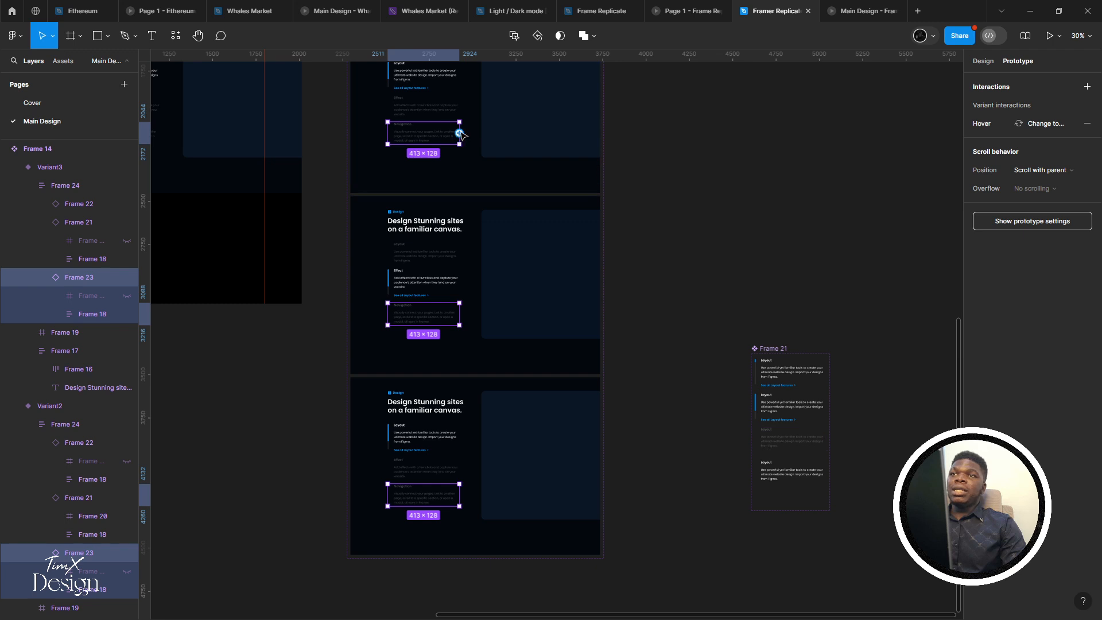
drag(459, 134, 418, 458)
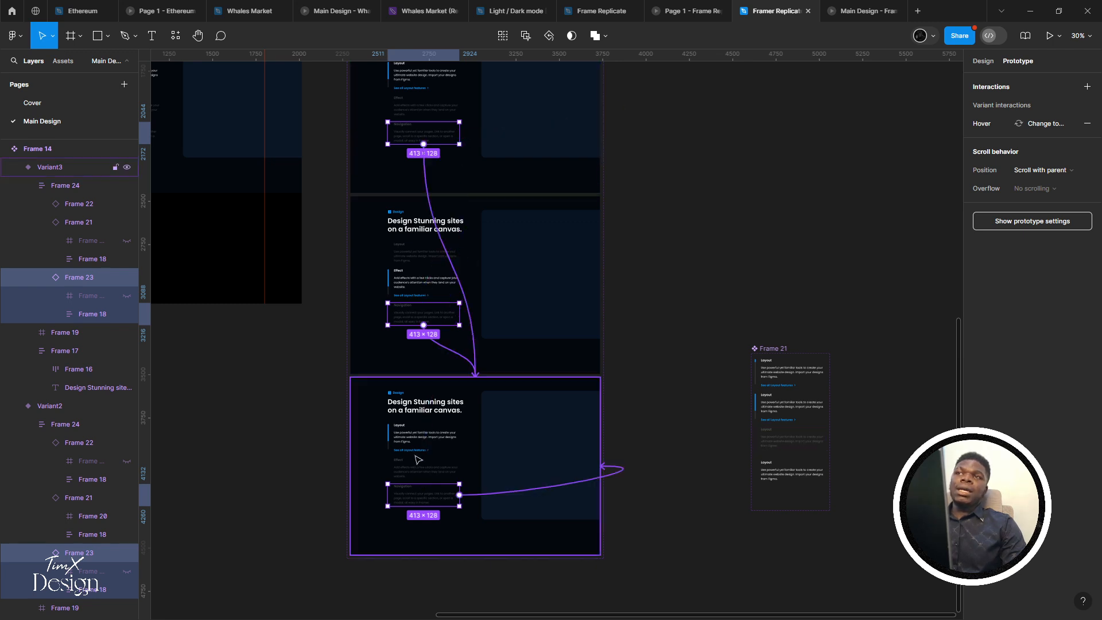
drag(417, 459, 418, 458)
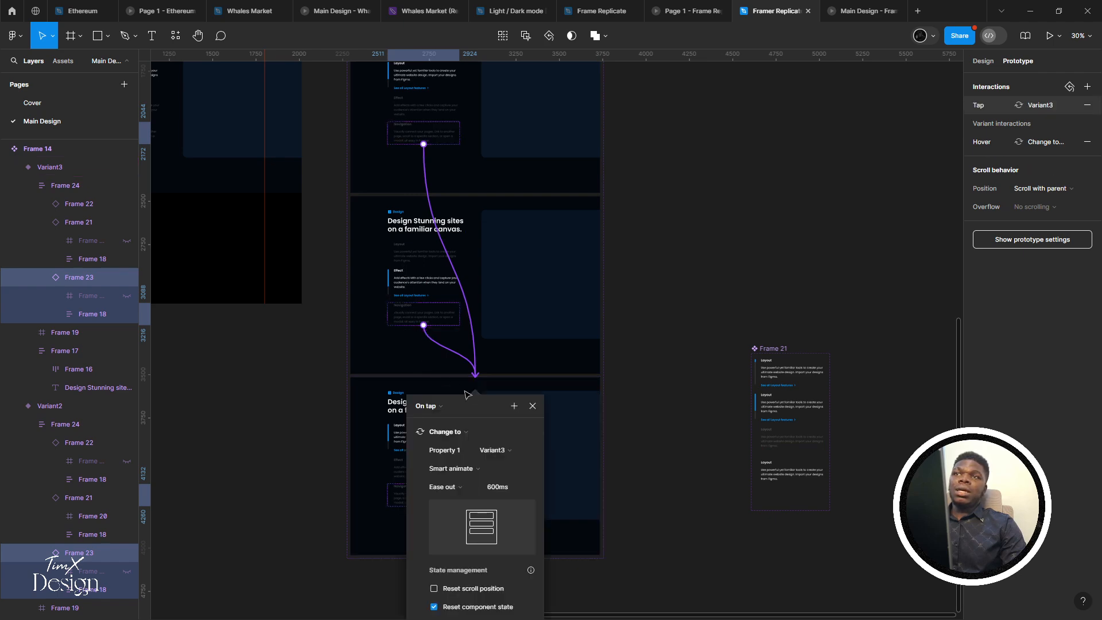
click(527, 405)
Set the Navigation item in Frame 14's Variant3 to the Active state
click(400, 471)
scroll(403, 491, up, 5)
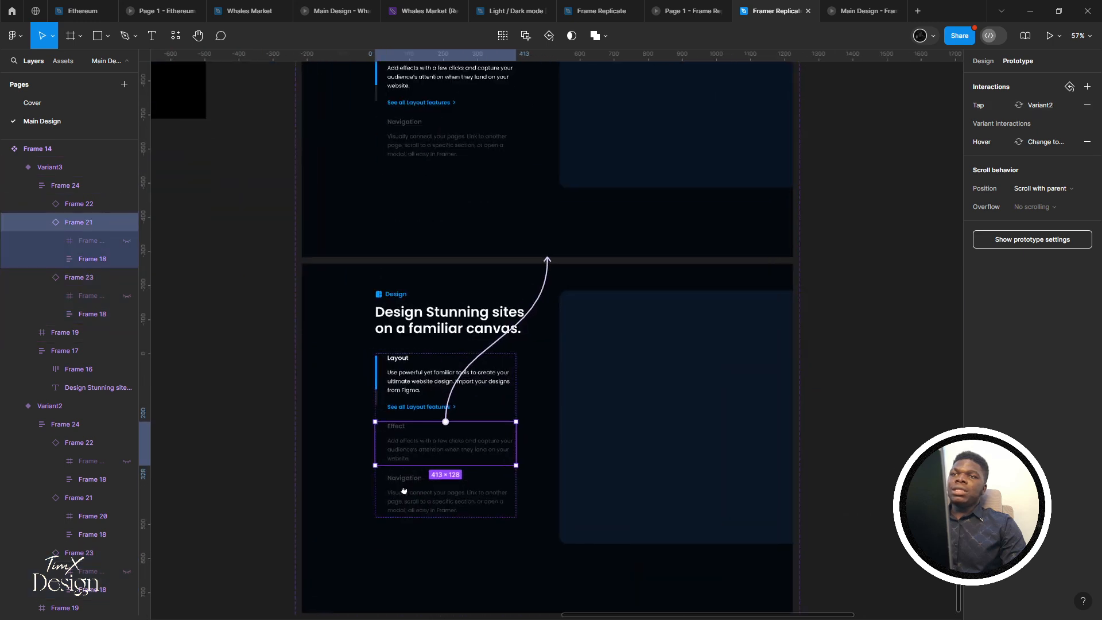
scroll(403, 491, up, 1)
click(405, 489)
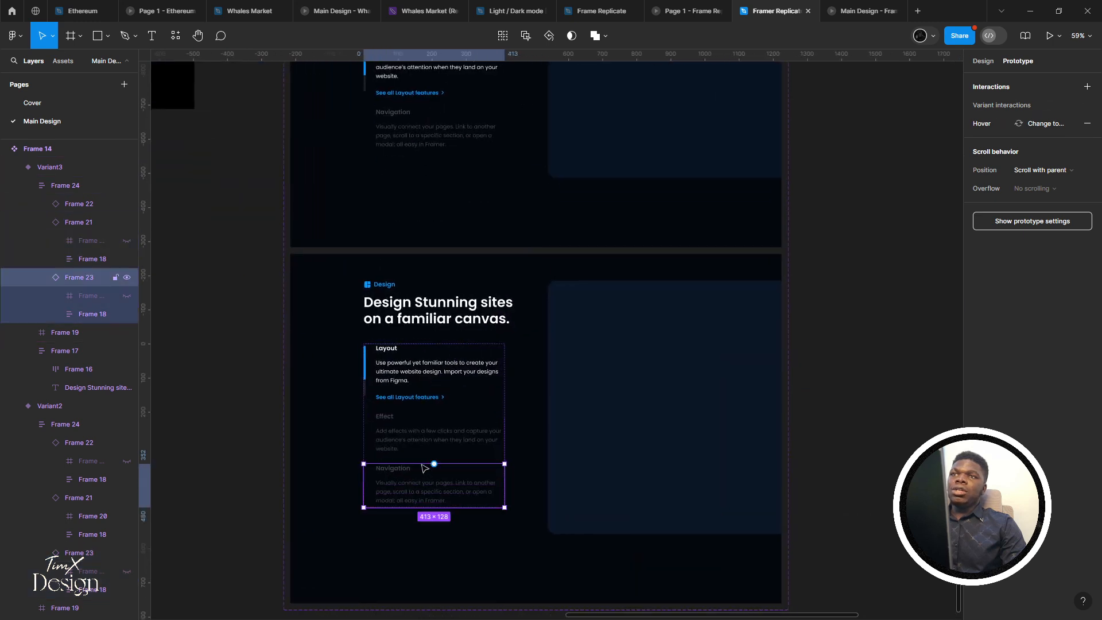
click(982, 61)
click(1042, 294)
click(993, 320)
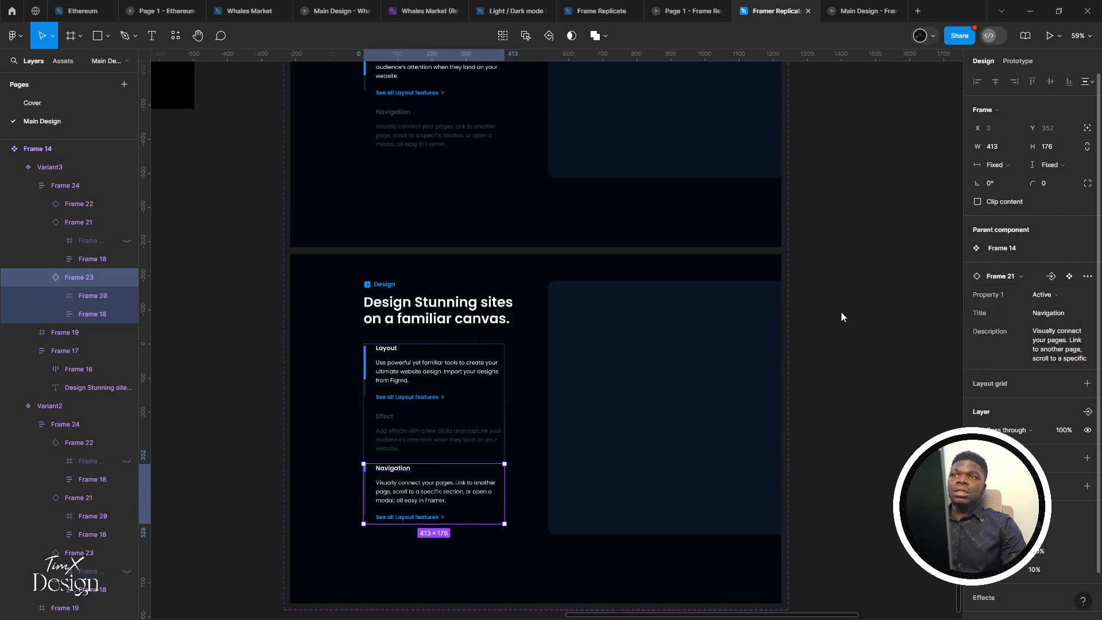
Set the Layout item in Frame 14's Variant3 to the Default state
click(459, 304)
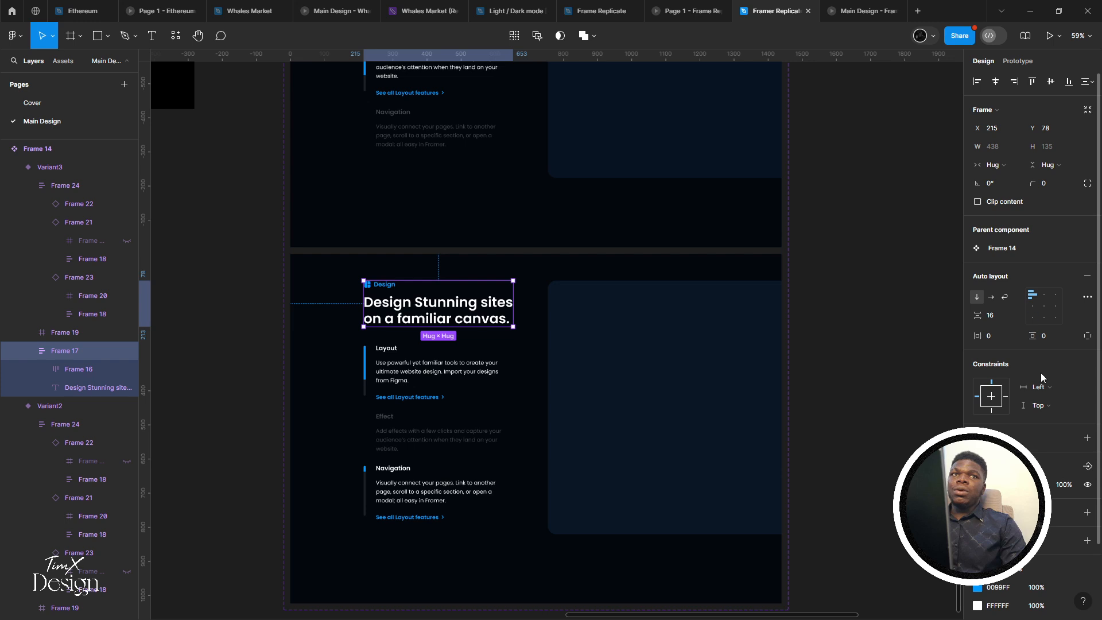
click(477, 361)
click(476, 361)
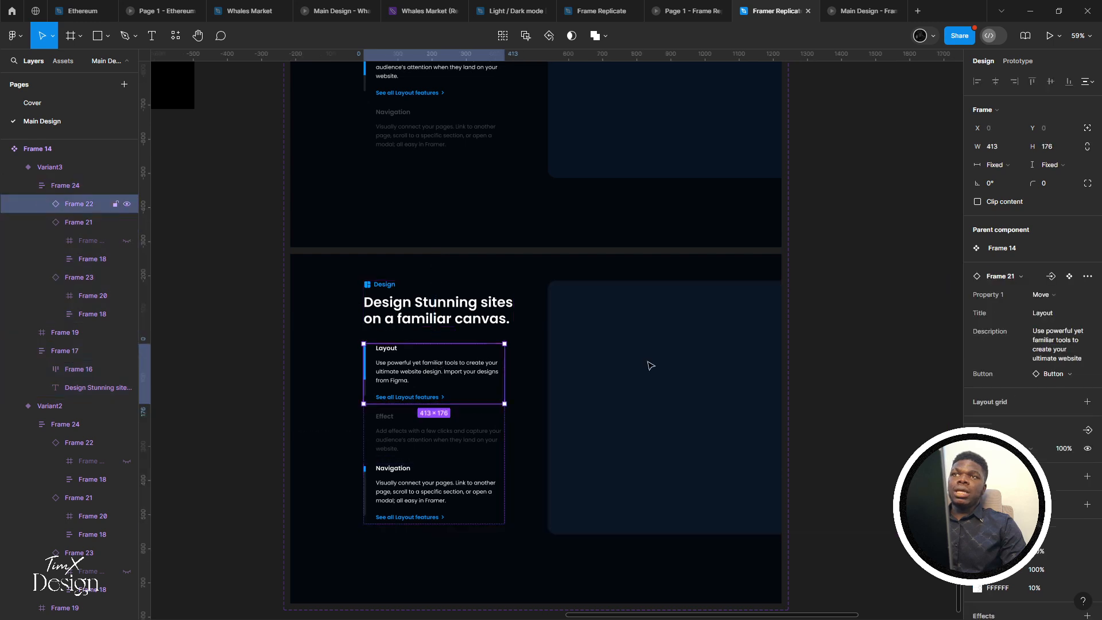
click(1042, 295)
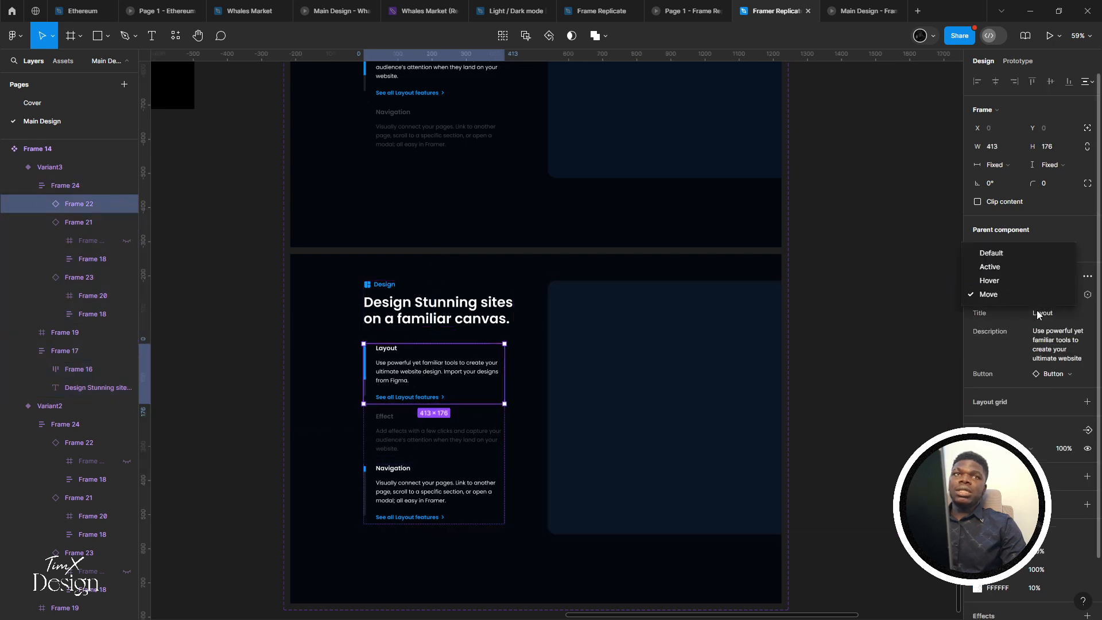
click(1002, 258)
Examine the indicator bars in the Active and Move variants of the Frame 21 component
scroll(558, 263, right, 3)
scroll(551, 261, down, 3)
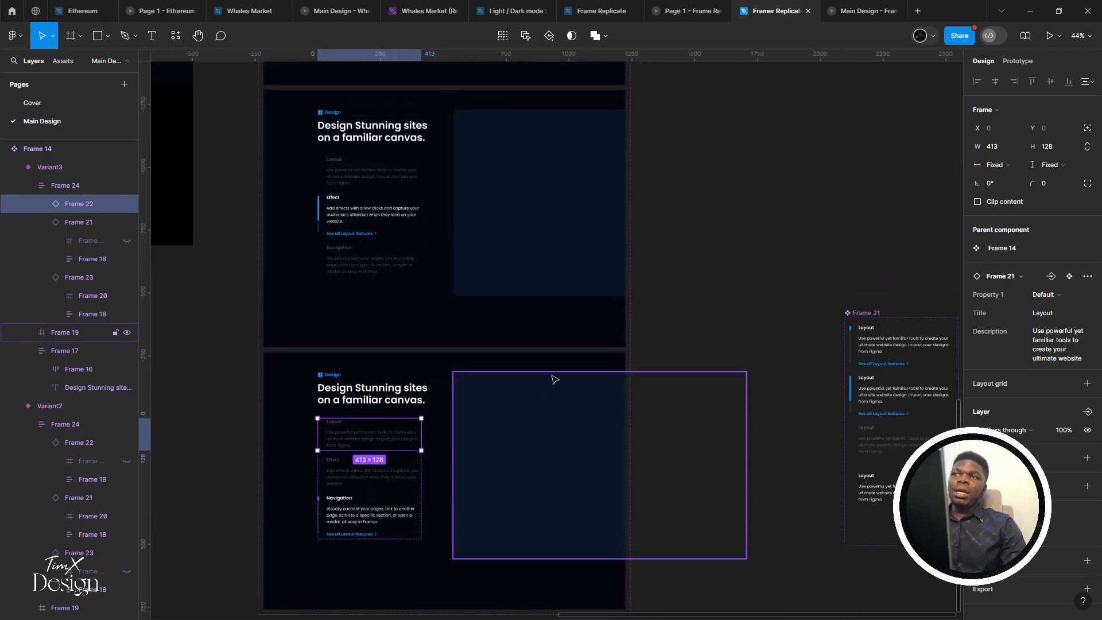
scroll(822, 295, up, 5)
scroll(575, 227, right, 5)
scroll(430, 256, up, 1)
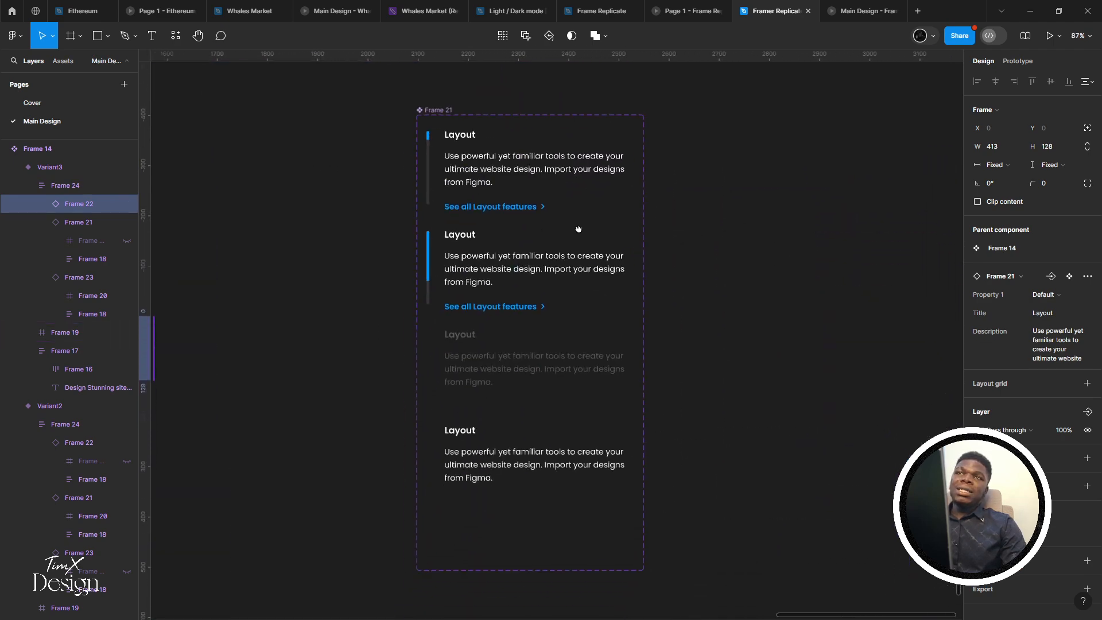
scroll(430, 256, up, 5)
click(431, 256)
scroll(427, 282, up, 1)
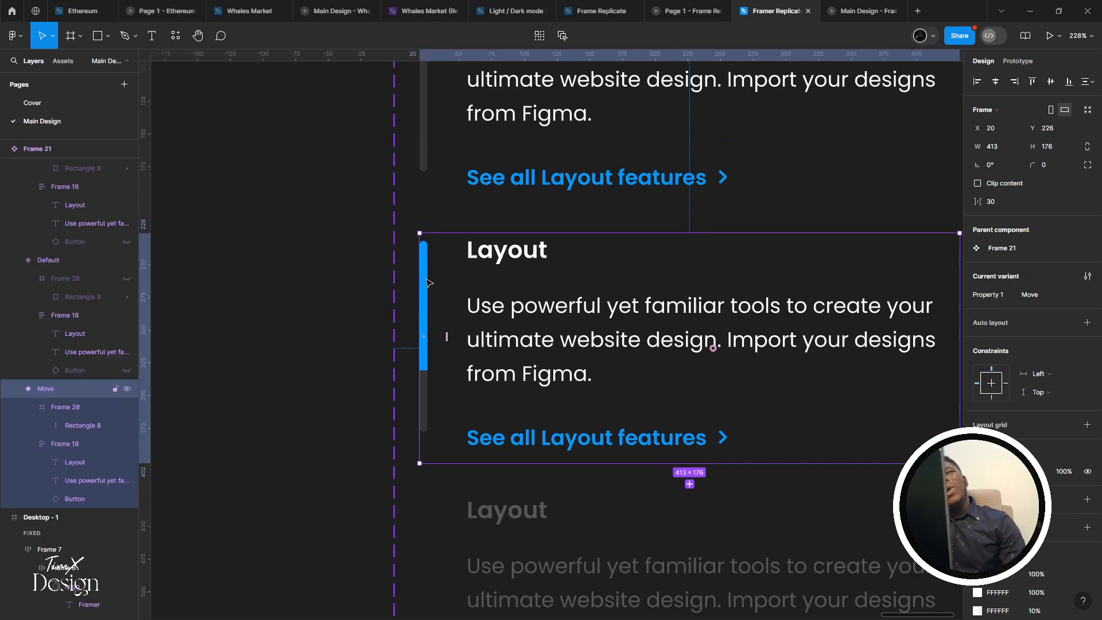
click(427, 282)
scroll(424, 269, up, 5)
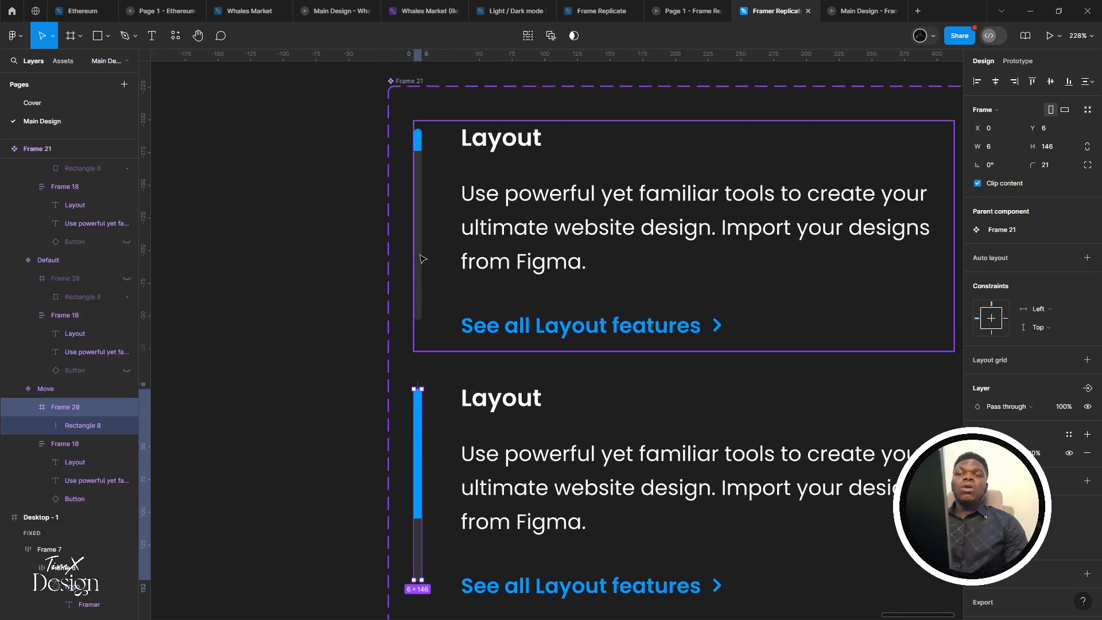
scroll(421, 259, down, 4)
scroll(422, 251, down, 3)
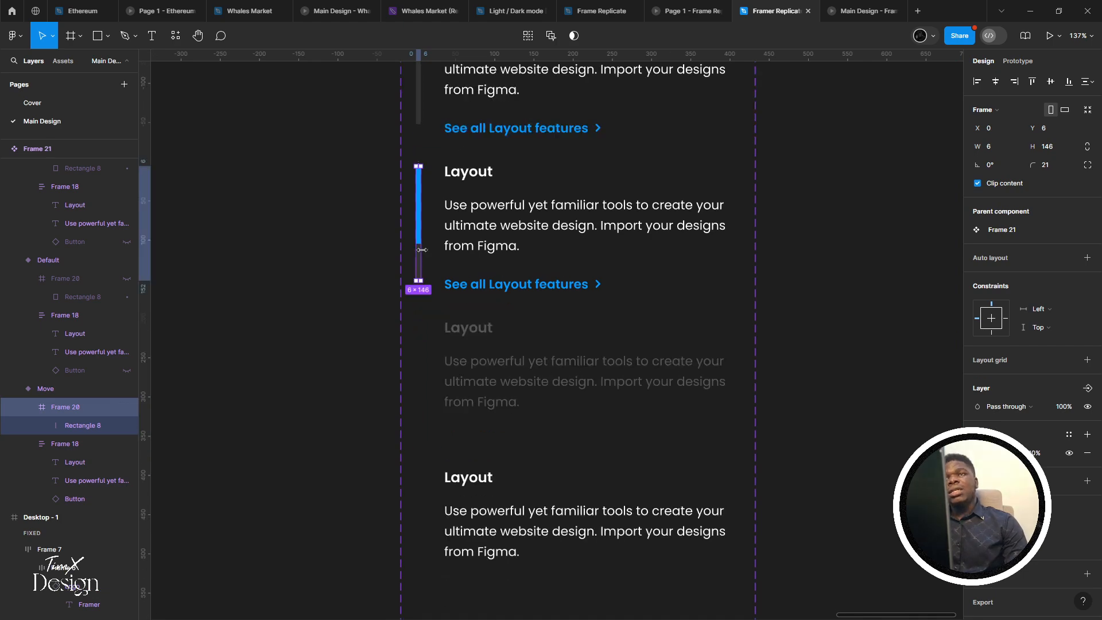
scroll(505, 321, down, 4)
click(512, 336)
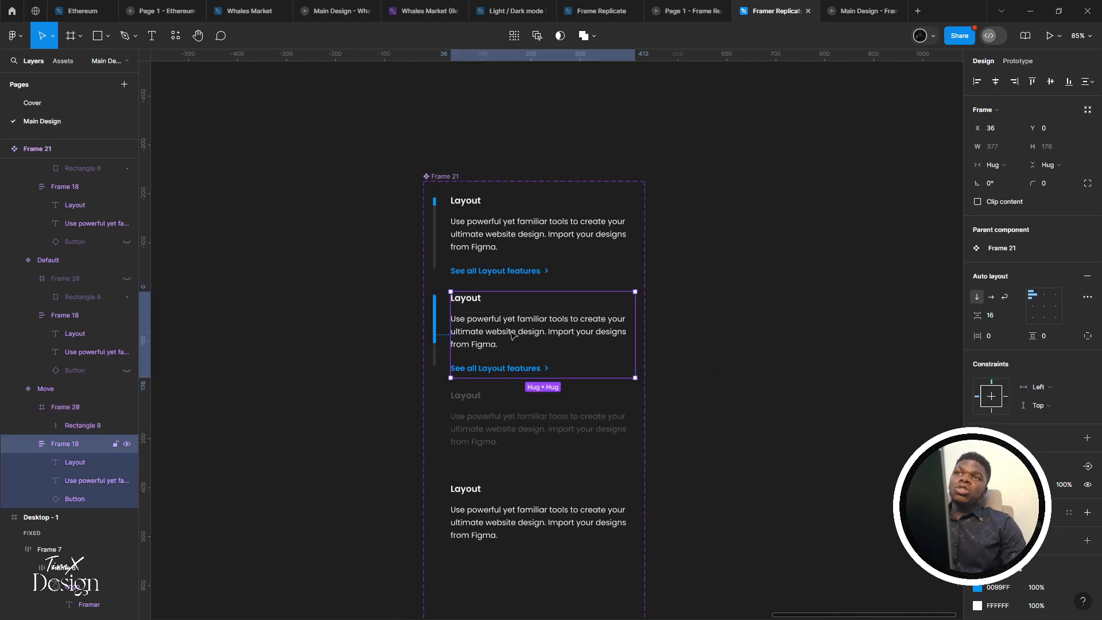
click(388, 247)
click(527, 297)
Review the Navigation item and its indicator bar in Frame 14's Variant3
scroll(527, 297, left, 3)
scroll(672, 282, down, 4)
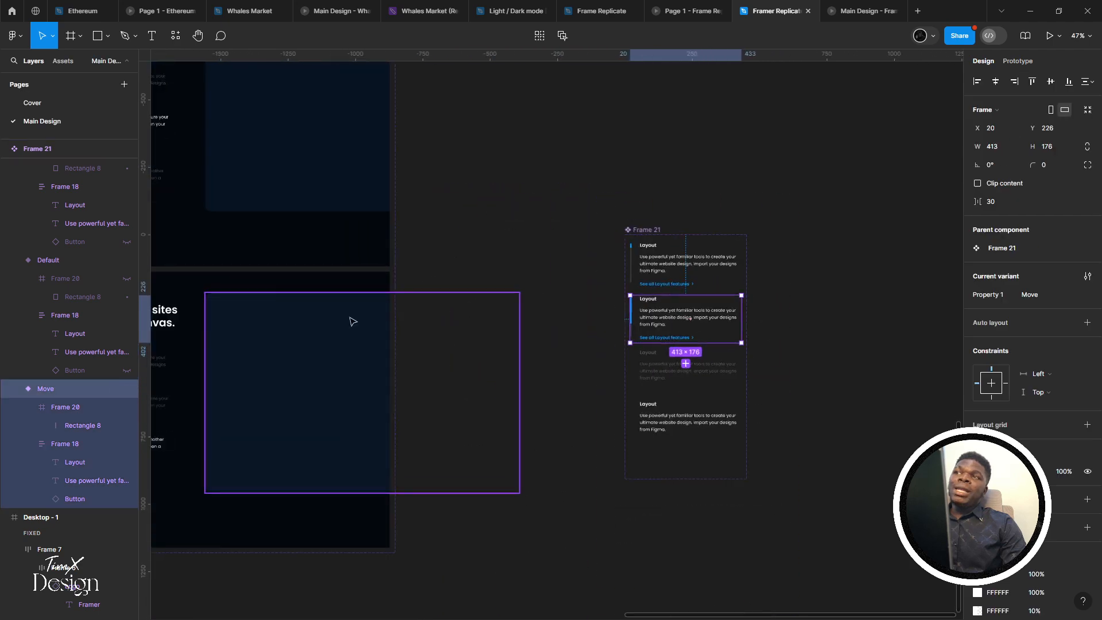
scroll(352, 322, up, 5)
scroll(558, 345, left, 5)
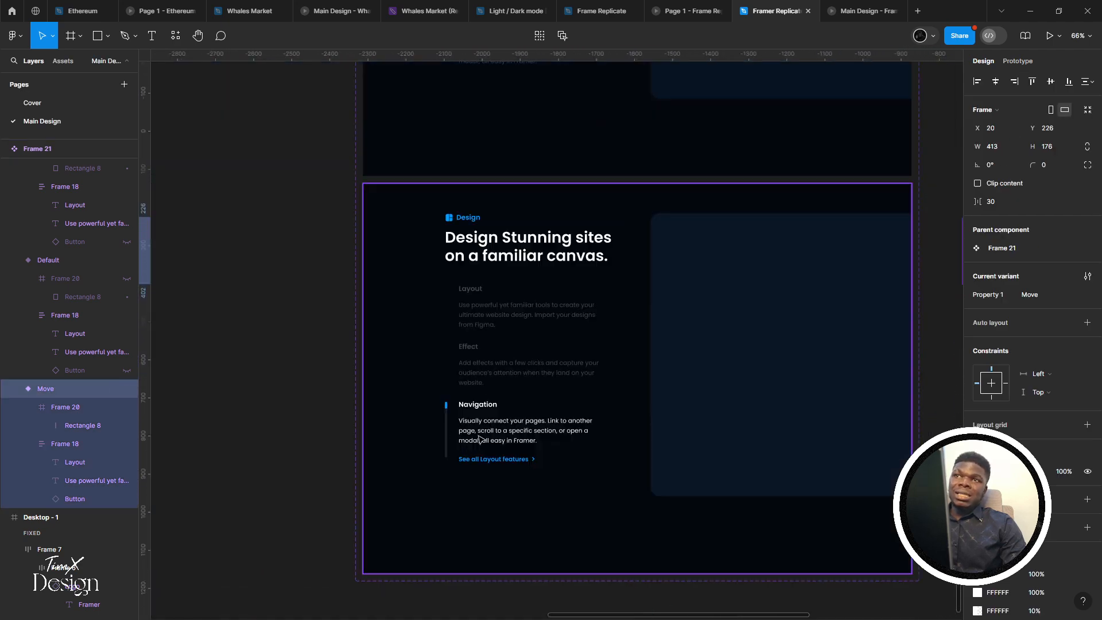
scroll(516, 430, up, 1)
scroll(516, 430, right, 1)
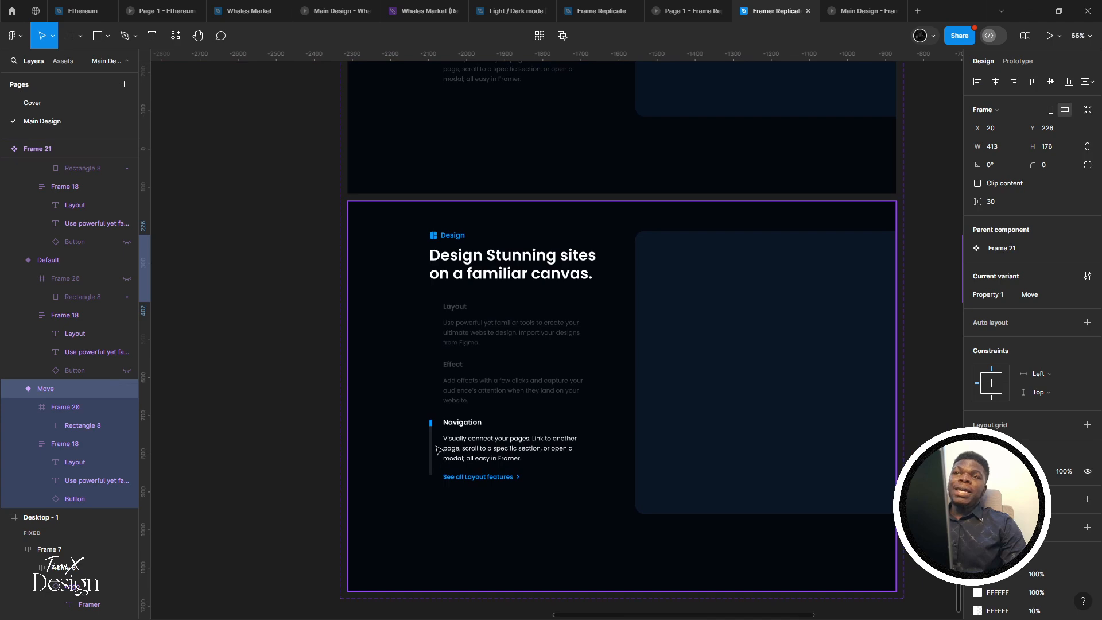
Inspect the delay interaction and trigger options of Frame 21's Move variant, and check the Active variant's interactions
key(shift+2)
scroll(488, 310, up, 4)
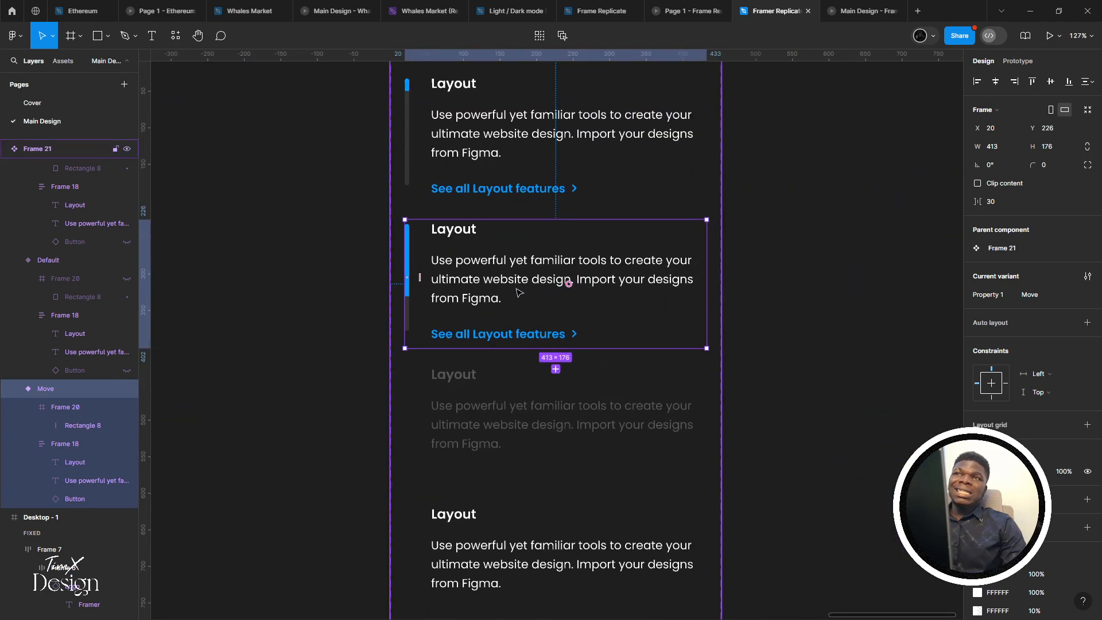
key(shift+e)
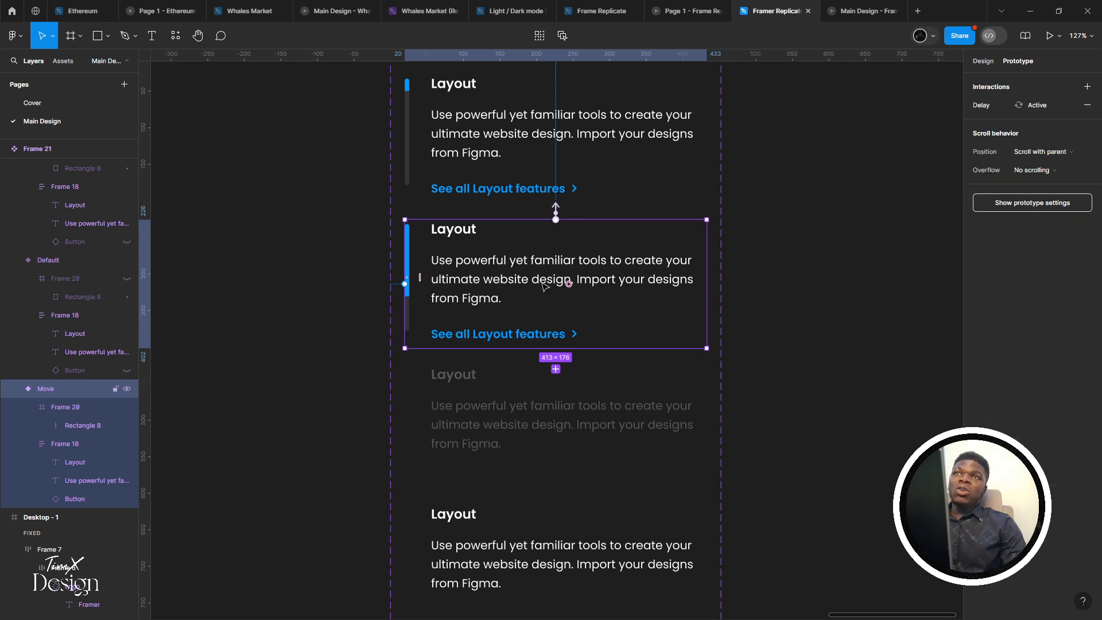
scroll(545, 286, up, 1)
scroll(545, 287, right, 1)
click(1028, 105)
click(847, 116)
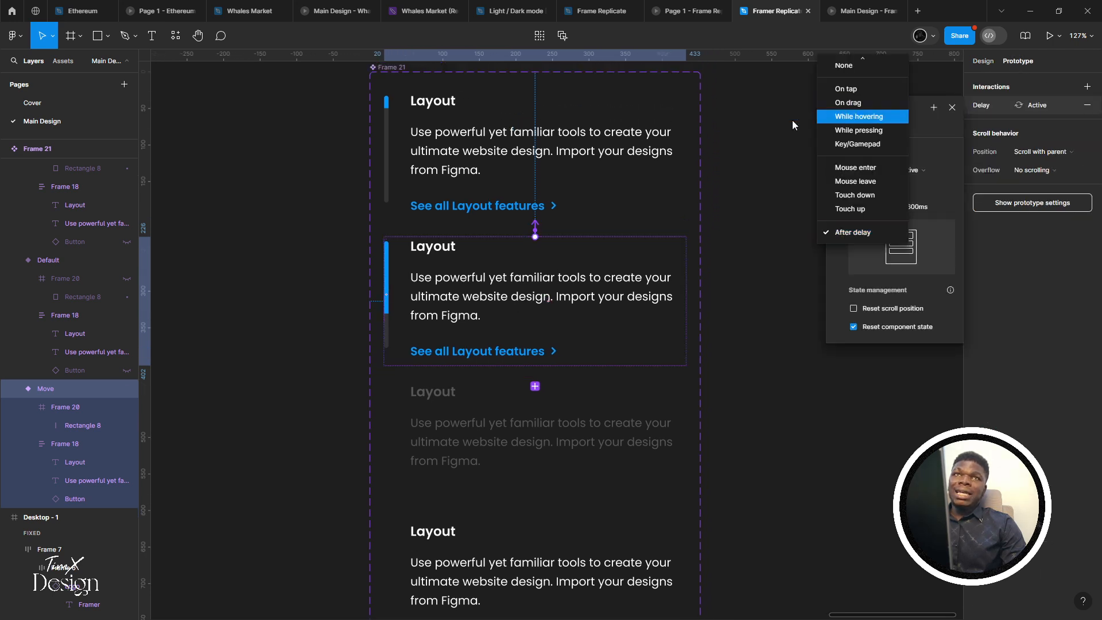
click(792, 120)
click(510, 151)
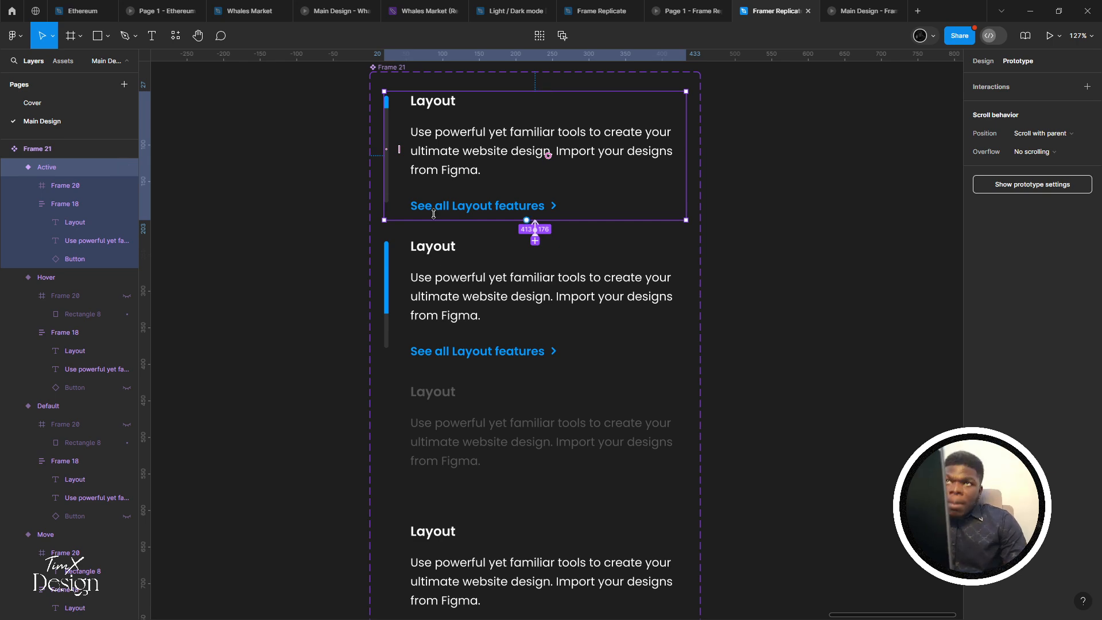
scroll(433, 214, down, 5)
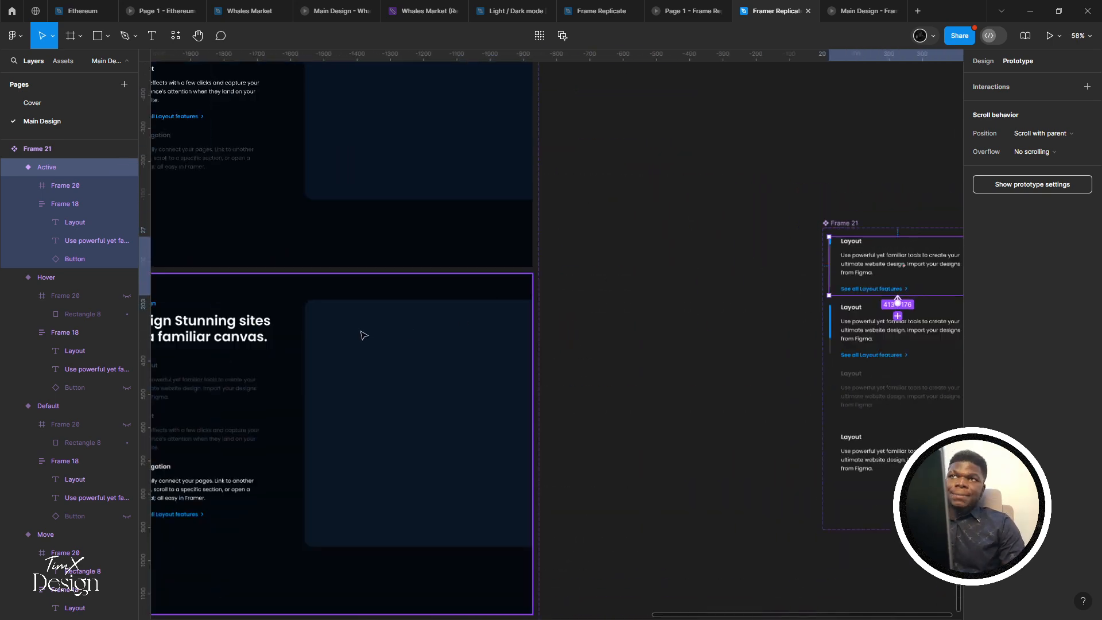
Test the Design section in the prototype preview by activating Navigation, Effect and Layout in turn and watching their indicators
scroll(363, 335, left, 5)
scroll(462, 315, up, 4)
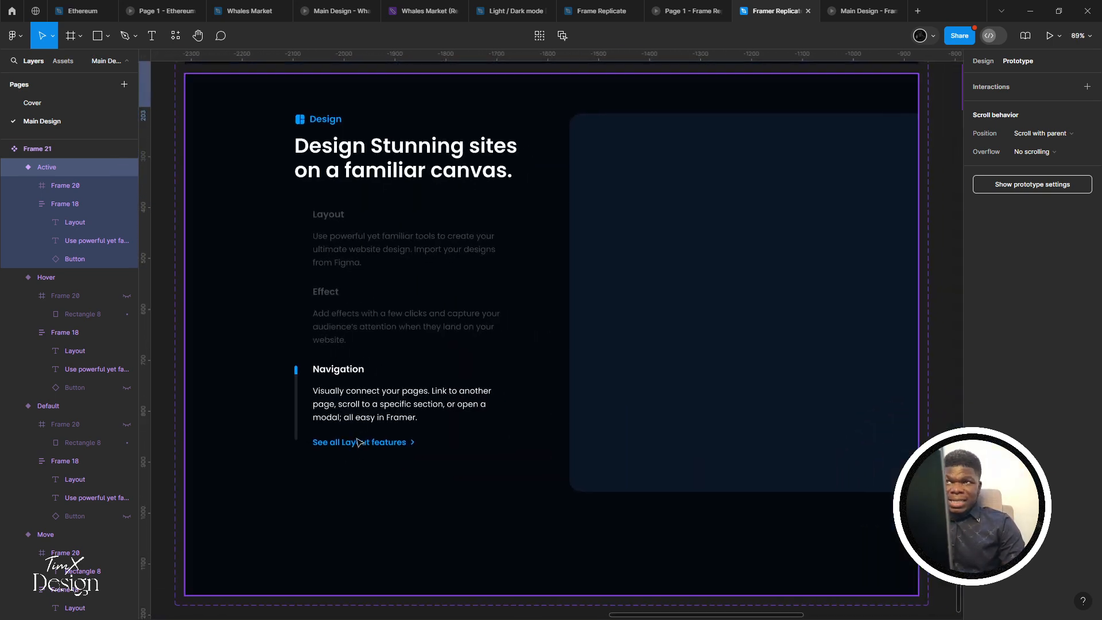
drag(726, 379, 289, 399)
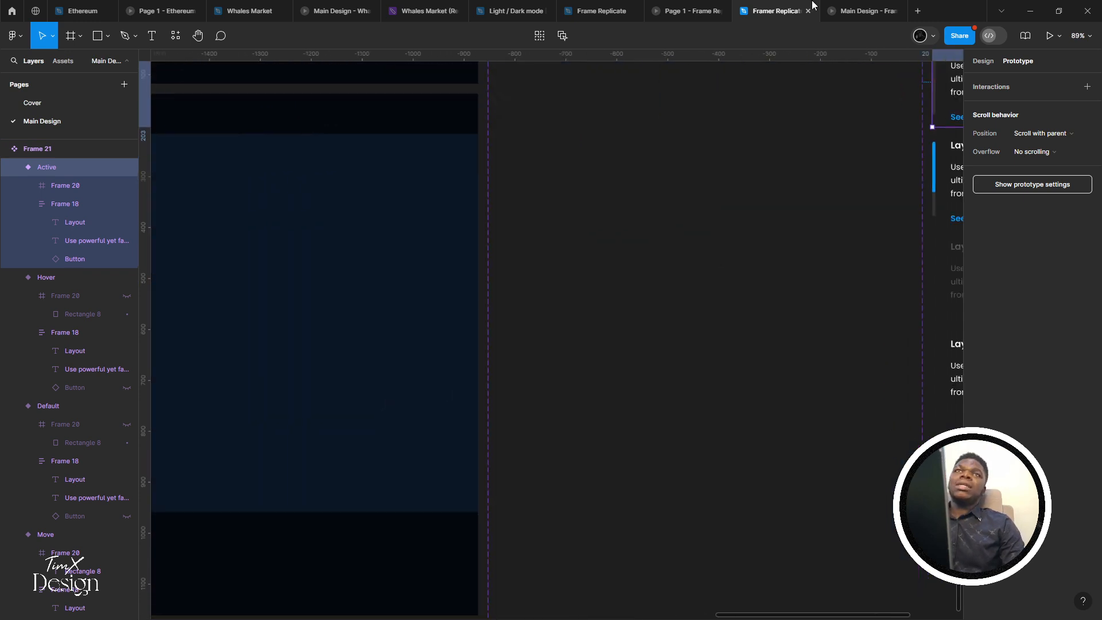
click(849, 7)
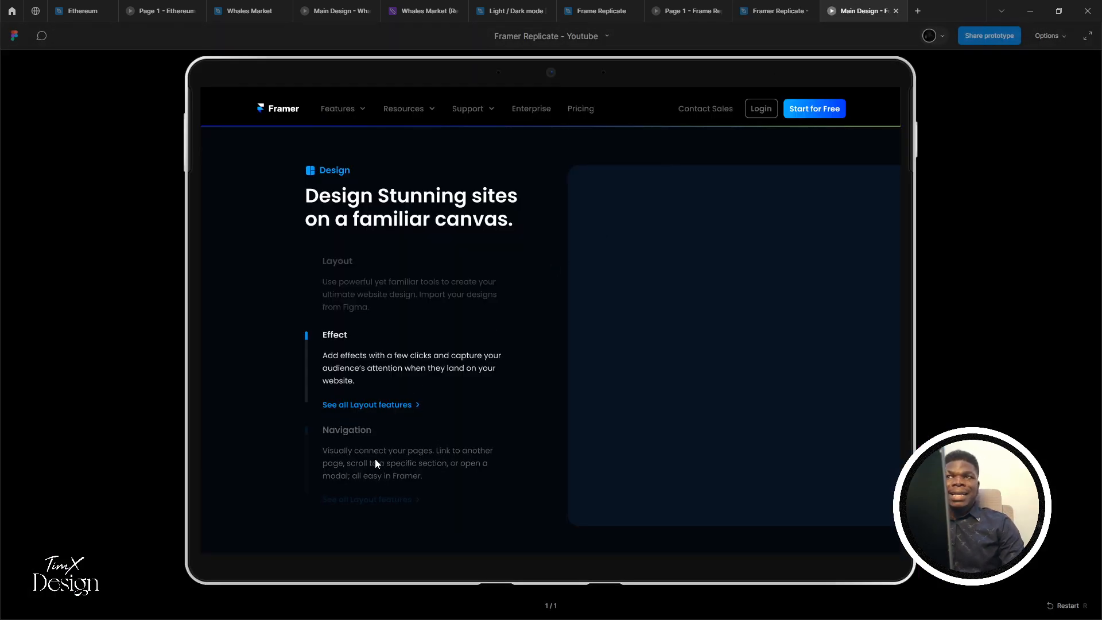
click(374, 459)
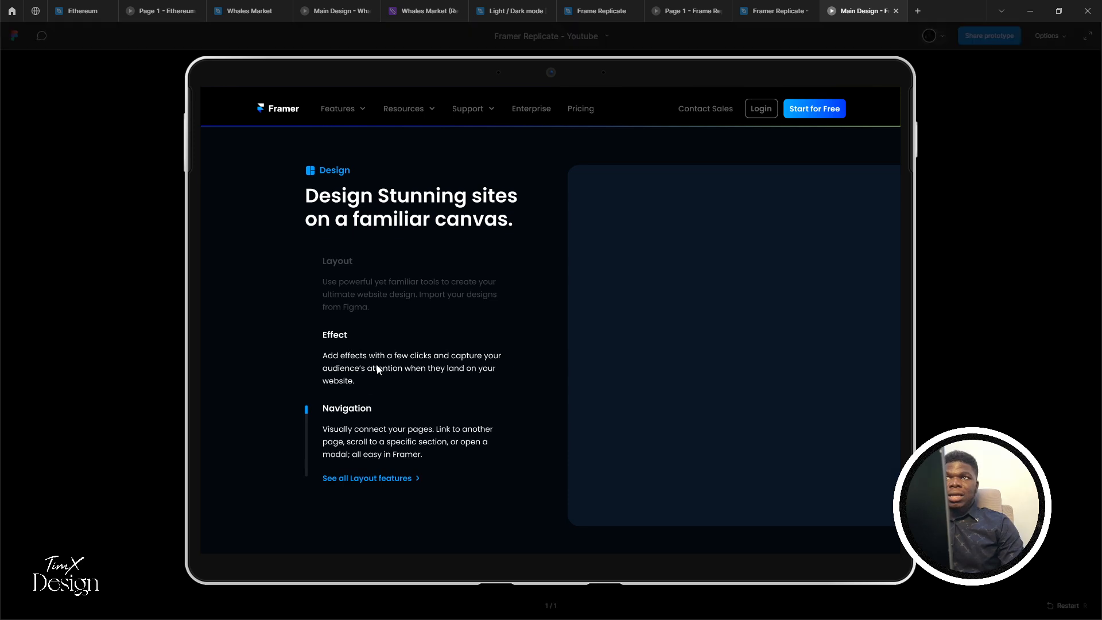
click(377, 369)
click(382, 299)
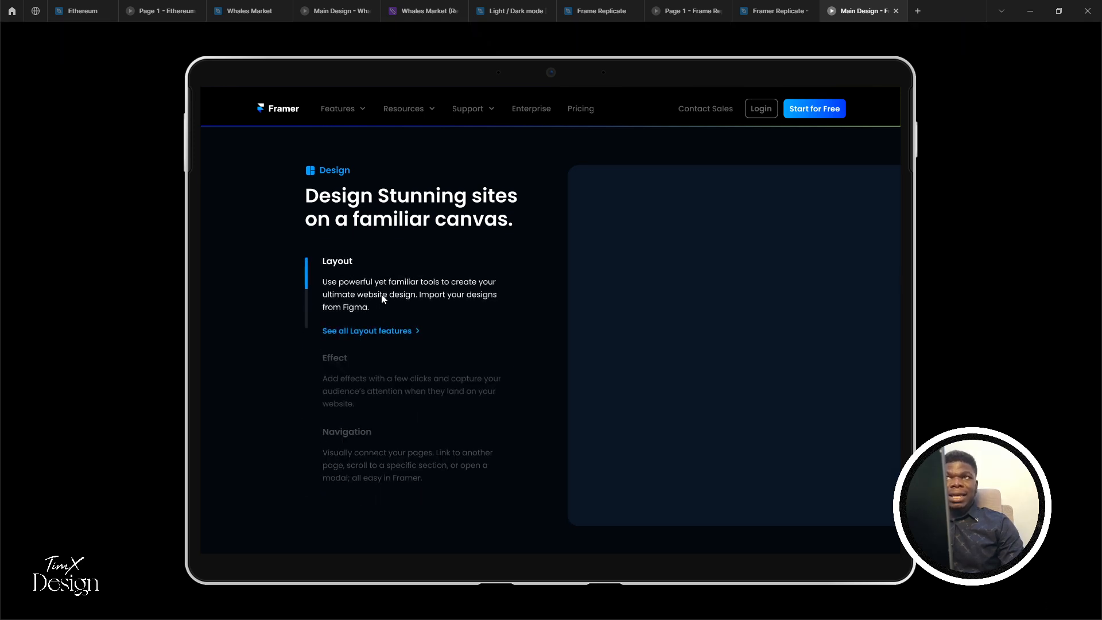
click(376, 389)
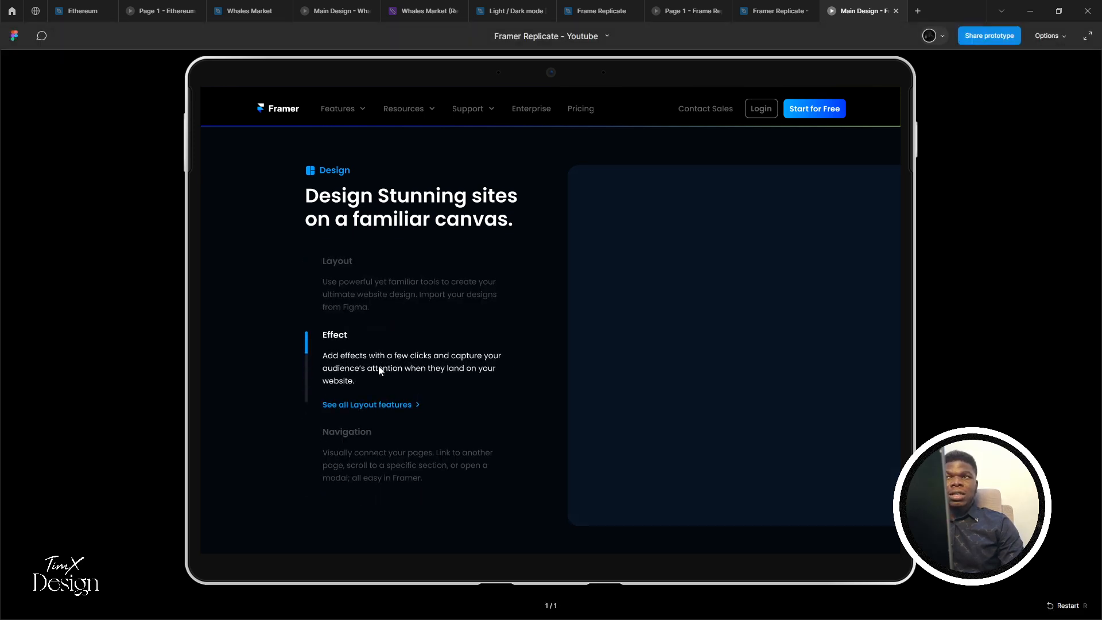
click(386, 311)
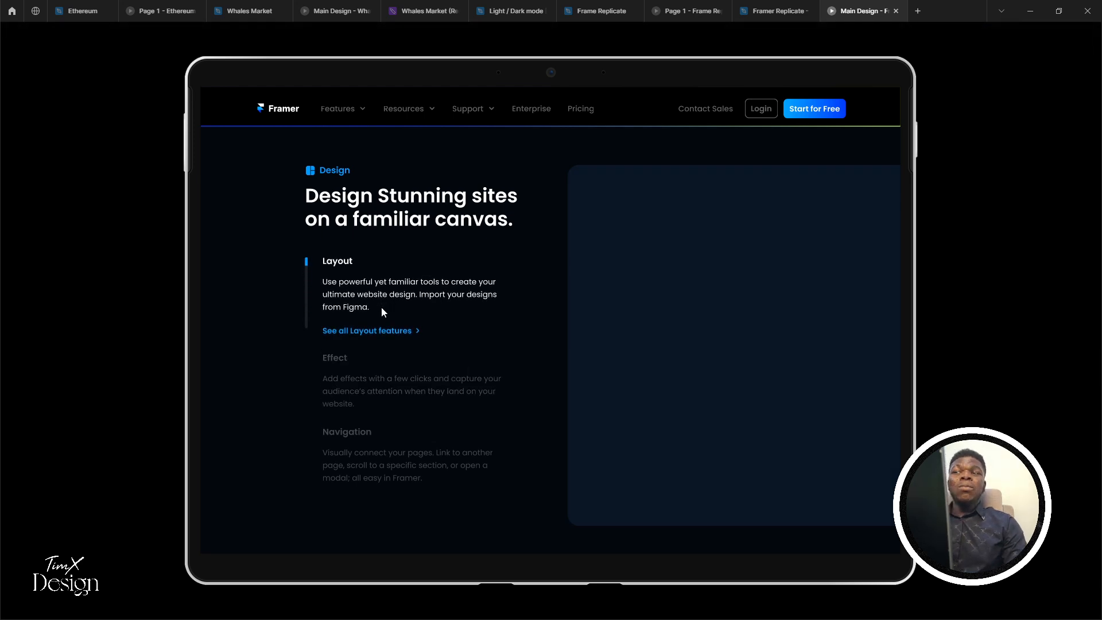
click(388, 378)
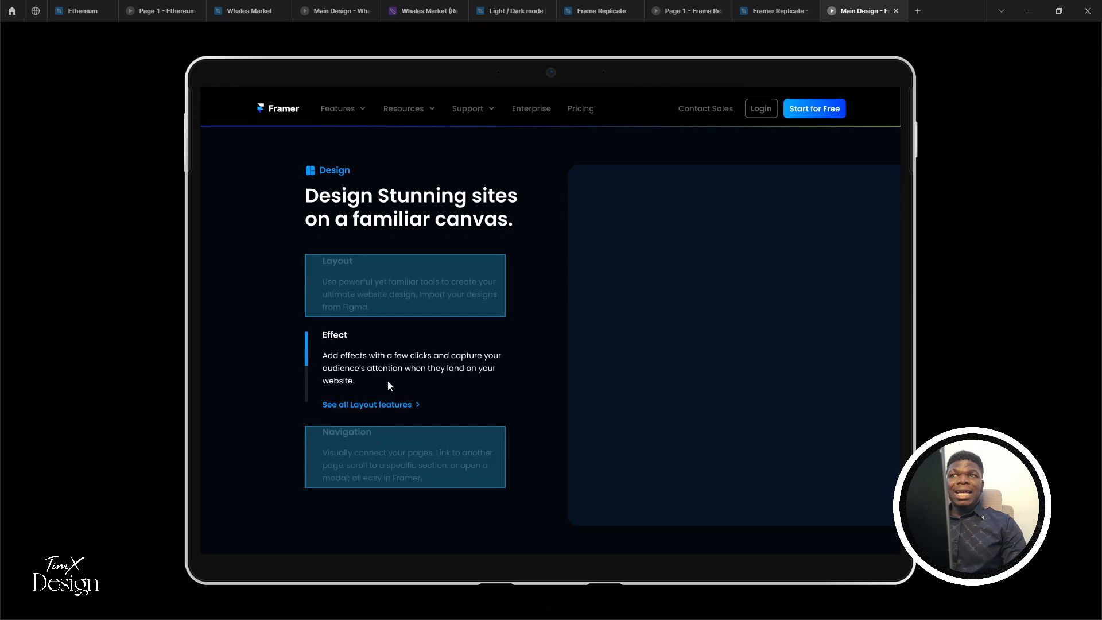
click(395, 298)
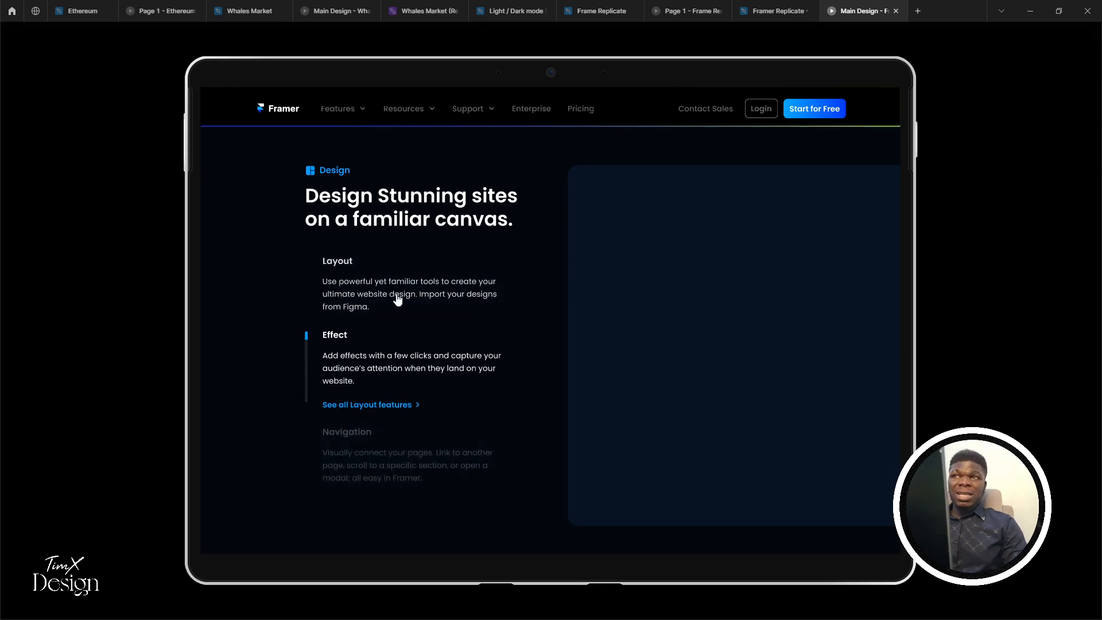
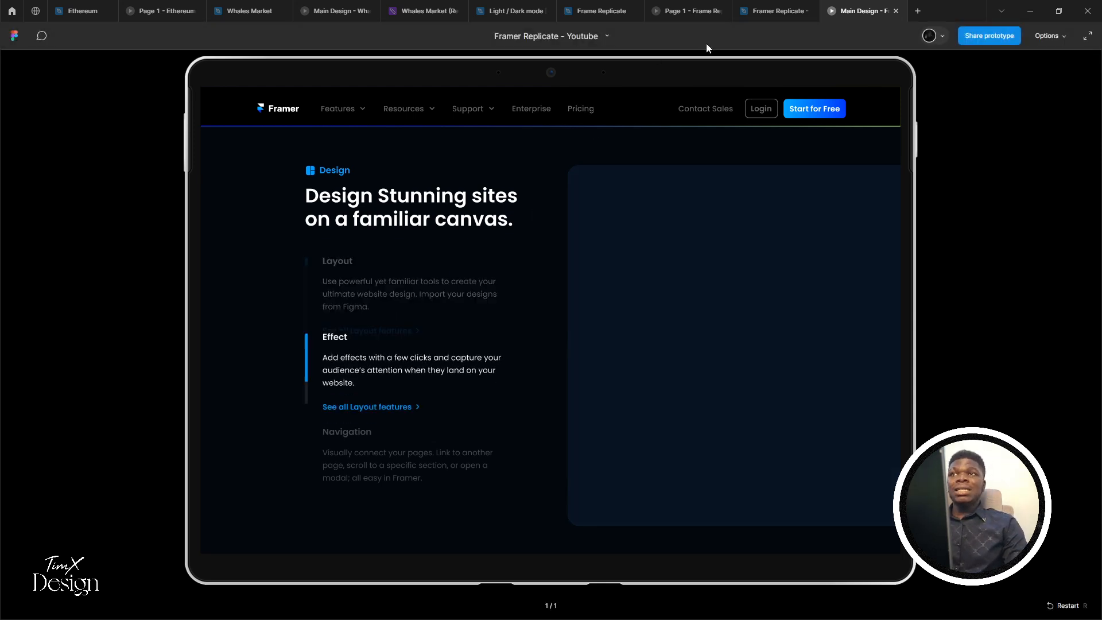
Examine the interactions on Variant3's Layout item and on Frame 21's Default, Move and Active variants in the design file
click(772, 11)
scroll(448, 358, left, 3)
scroll(423, 371, down, 2)
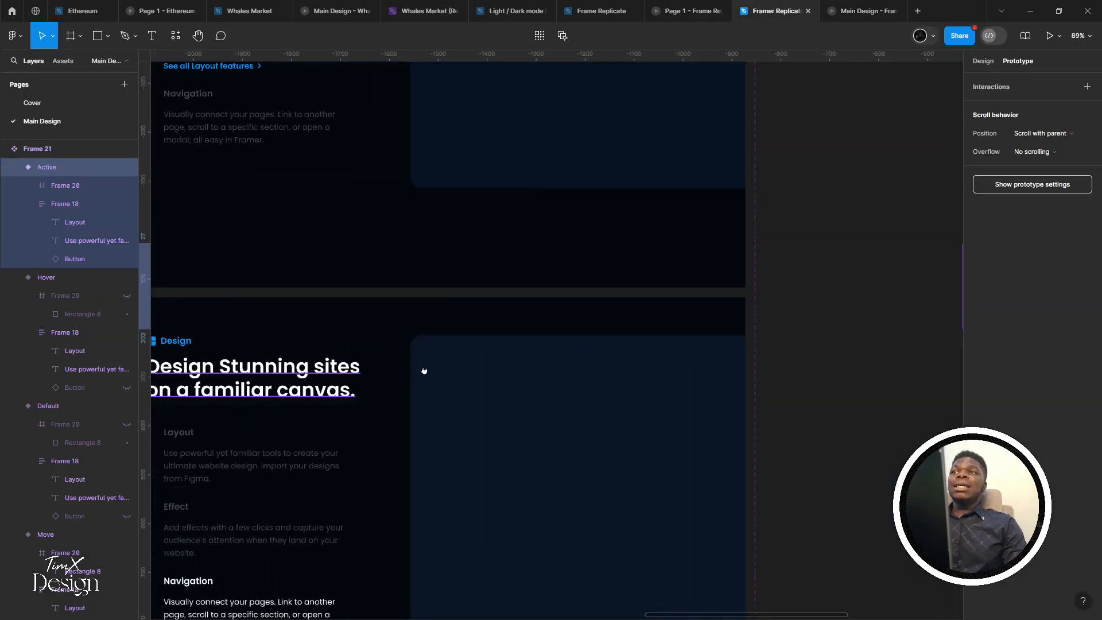
double_click(355, 453)
double_click(354, 453)
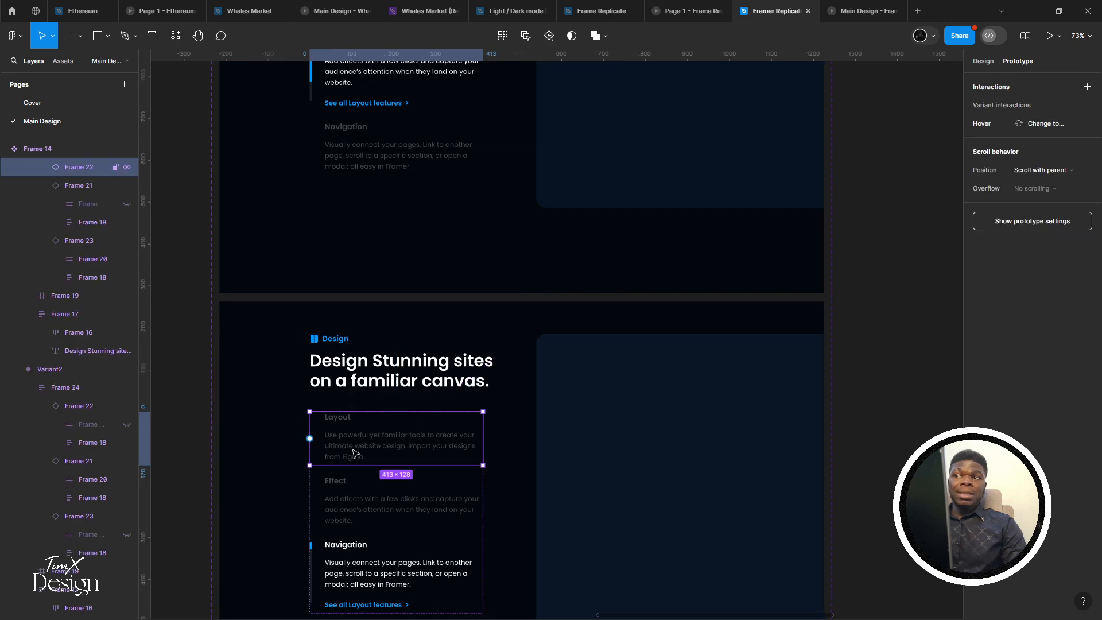
drag(629, 410, 285, 430)
drag(871, 415, 495, 346)
click(610, 327)
click(559, 497)
click(608, 419)
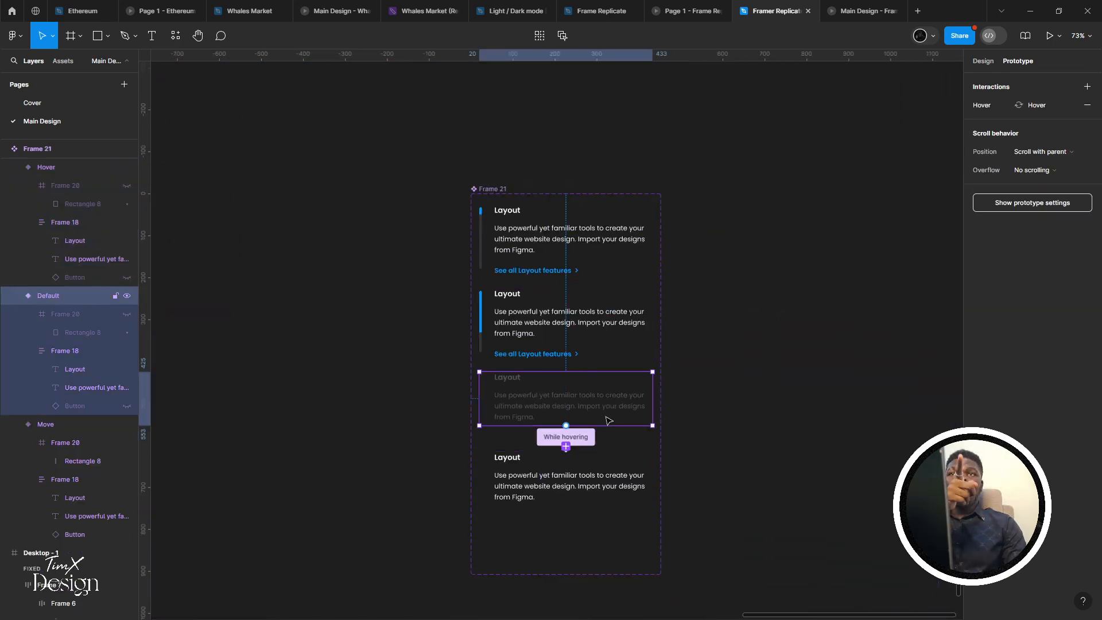
click(575, 326)
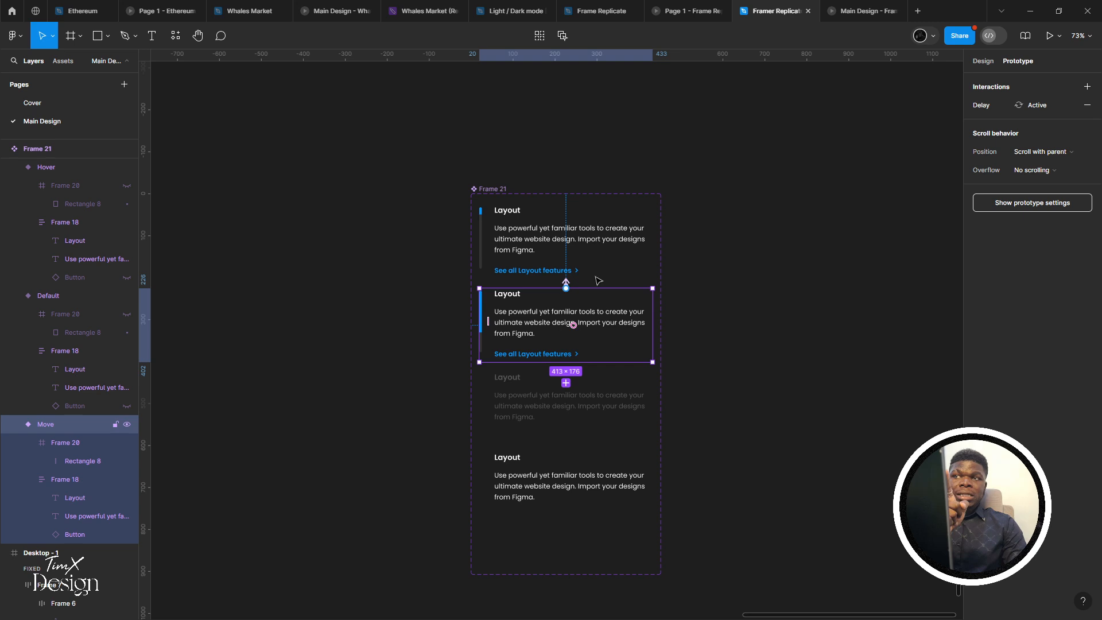
click(592, 252)
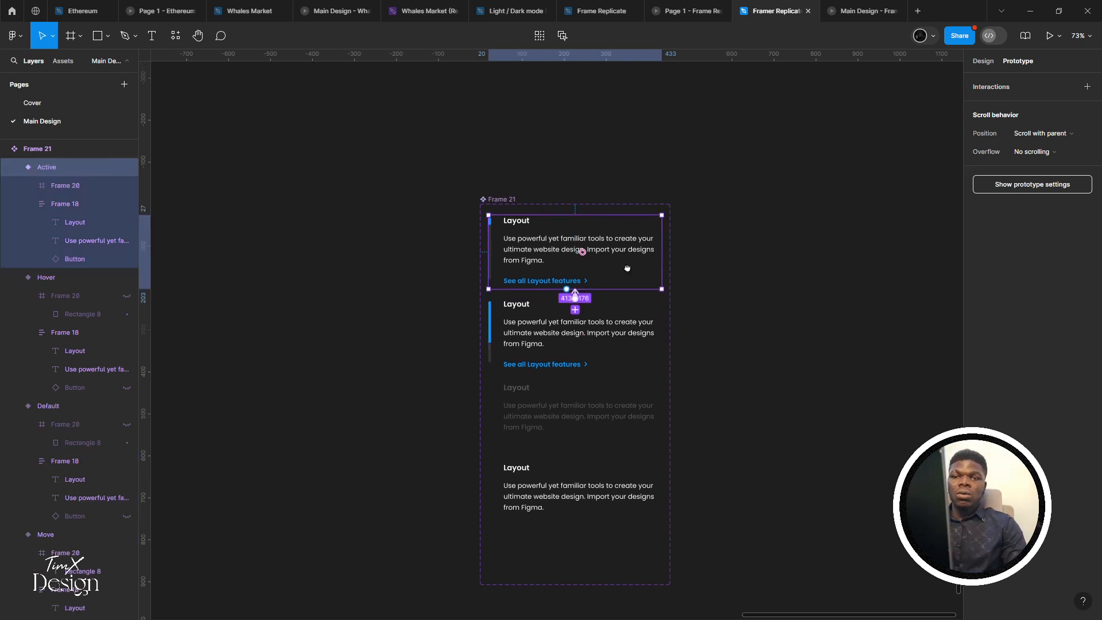
Return to the prototype preview and review its Design section
scroll(706, 282, left, 5)
scroll(706, 277, down, 5)
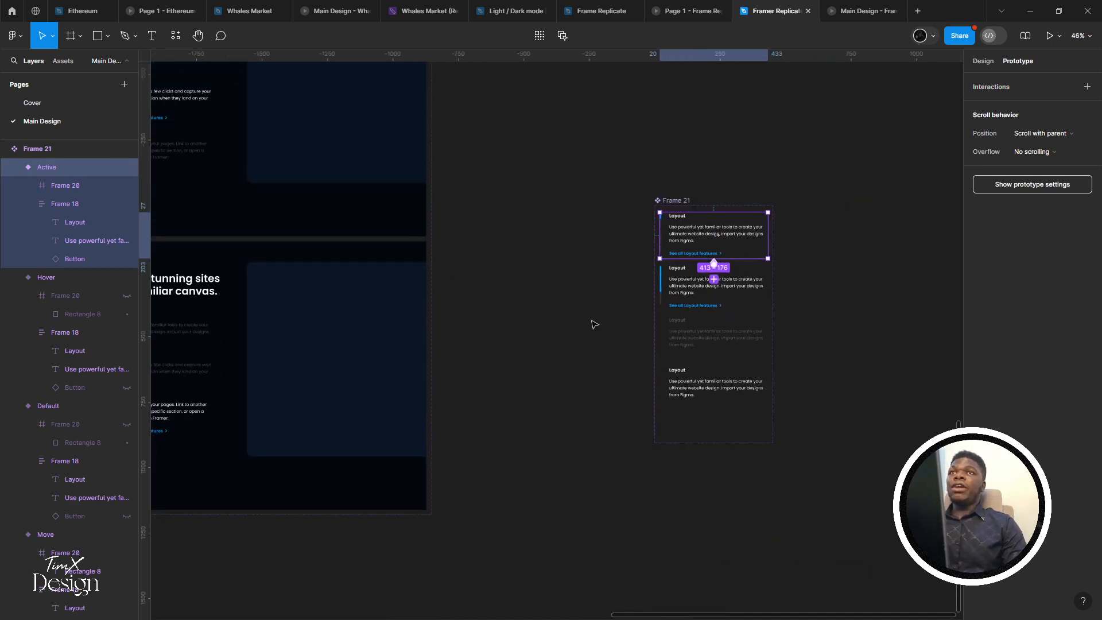
scroll(590, 320, down, 3)
click(849, 11)
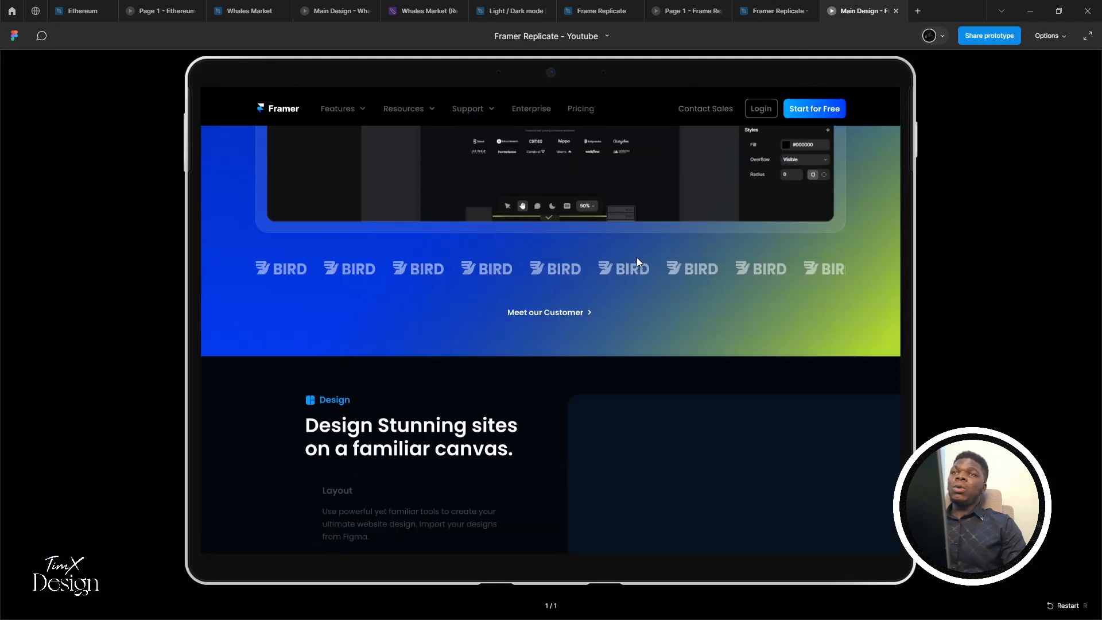
scroll(636, 257, down, 4)
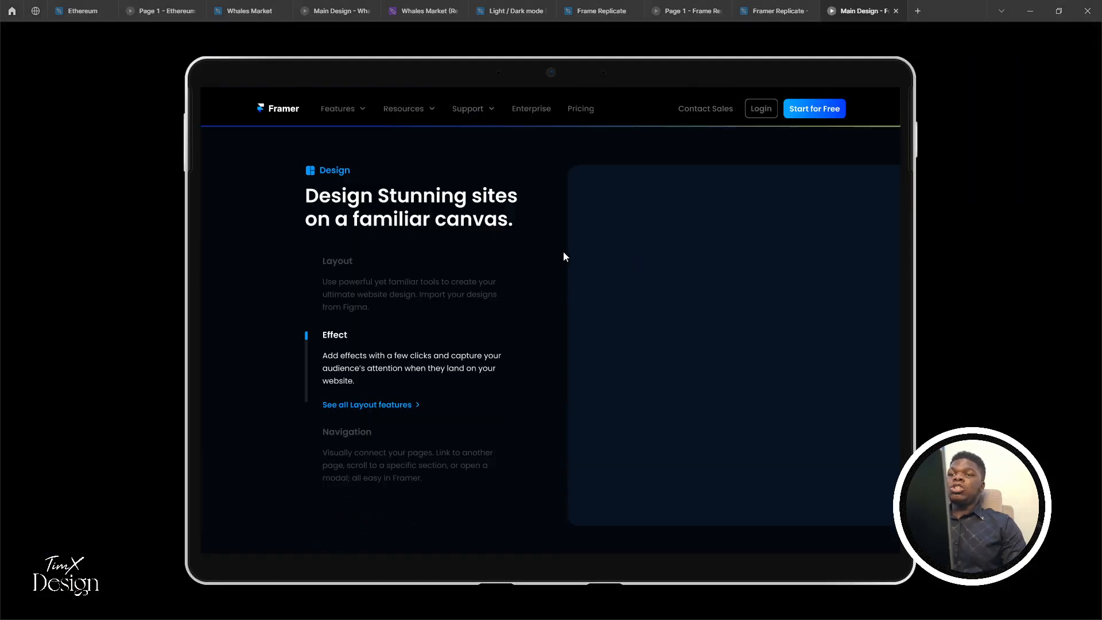
Switch to framer.com in the browser, copy the Navigation item's contra.com preview image, and return to the Figma design file
key(alt+Tab)
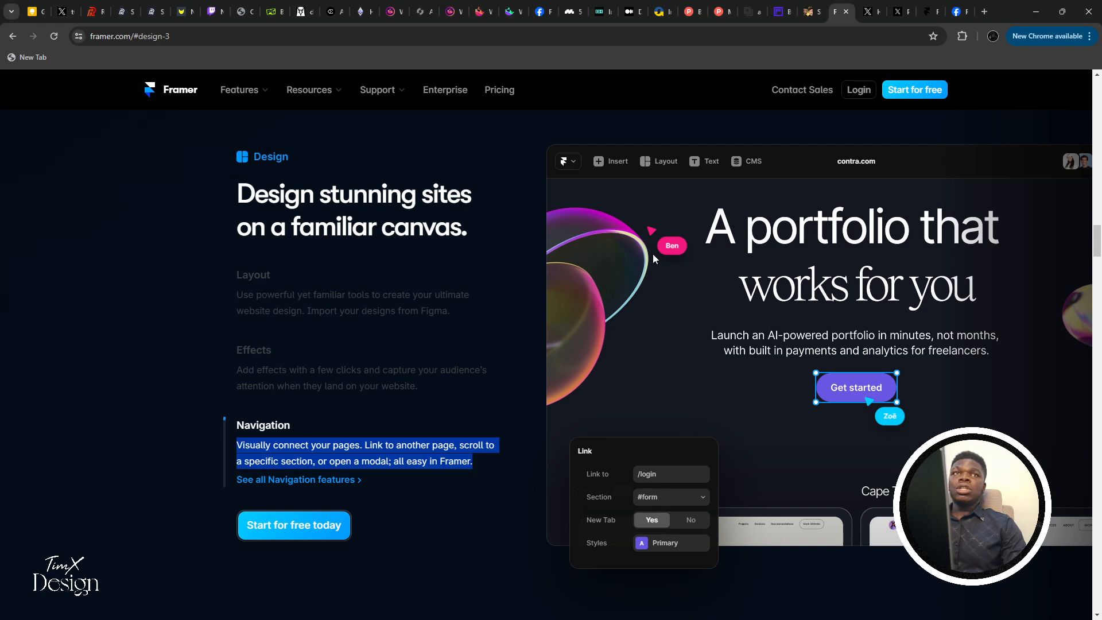
right_click(705, 287)
click(723, 326)
key(alt+Tab)
click(774, 11)
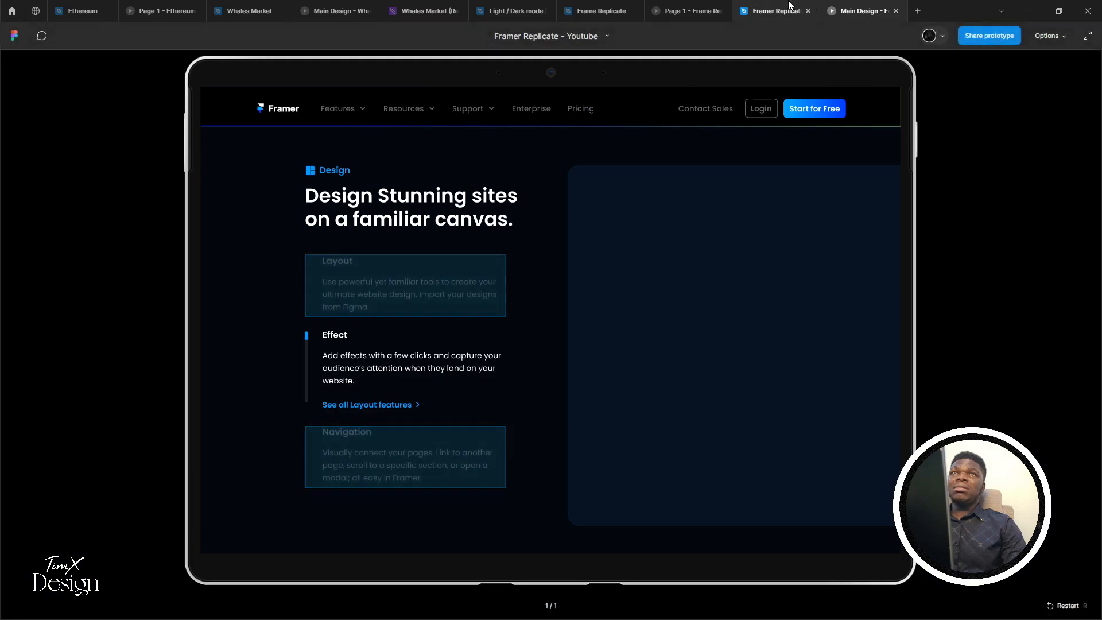
scroll(507, 342, up, 5)
key(alt+Tab)
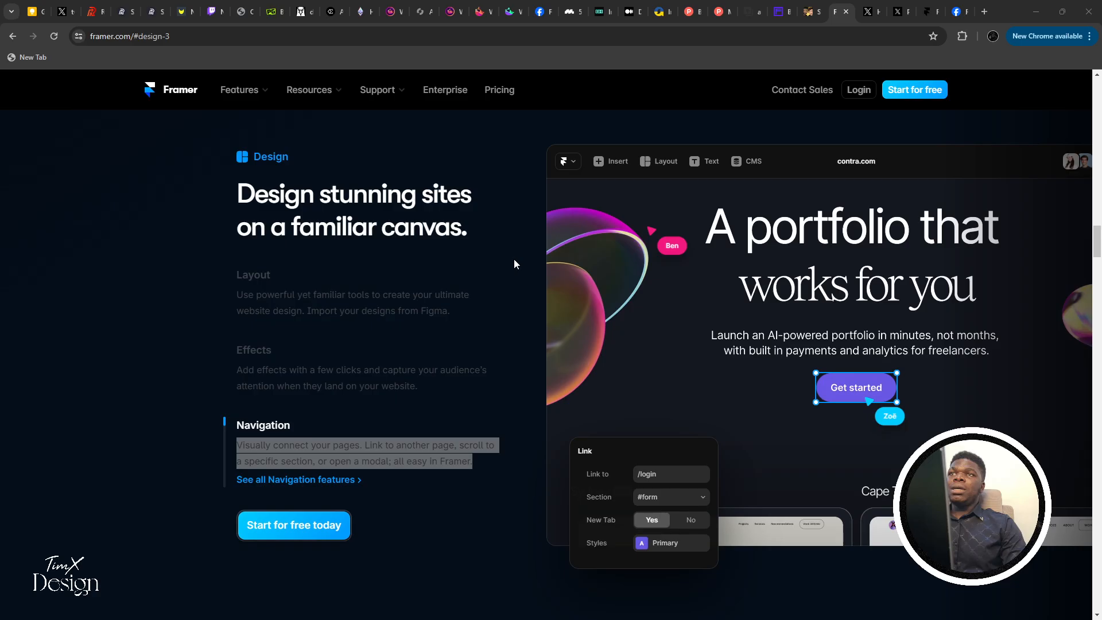
key(alt+Tab)
Paste the copied preview image into Frame 19 of Frame 14's Variant3
double_click(565, 532)
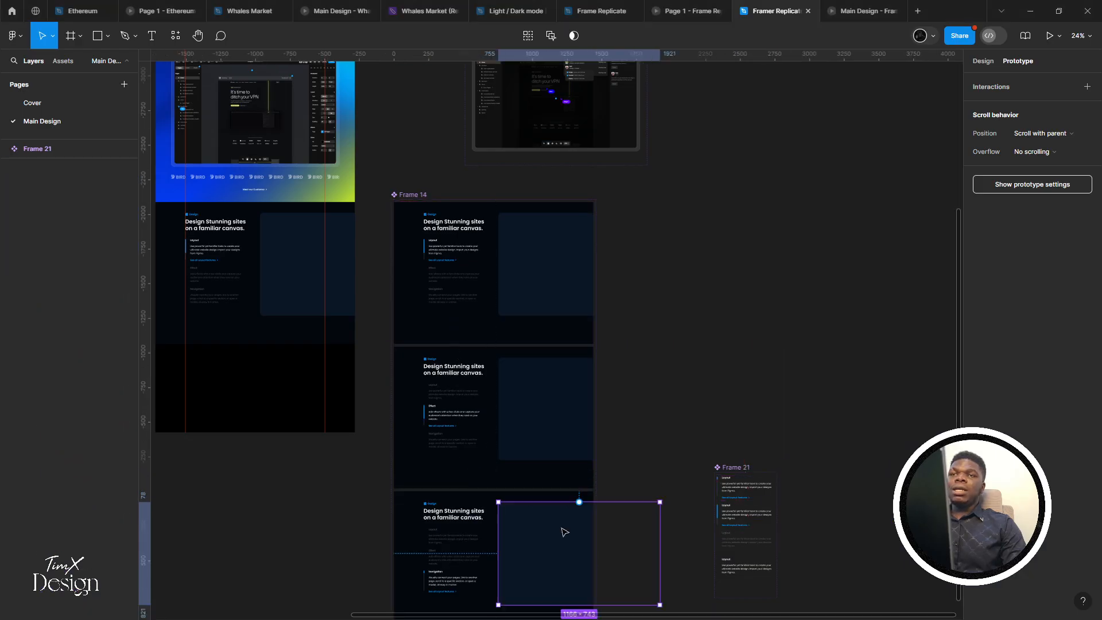
key(Escape)
double_click(553, 532)
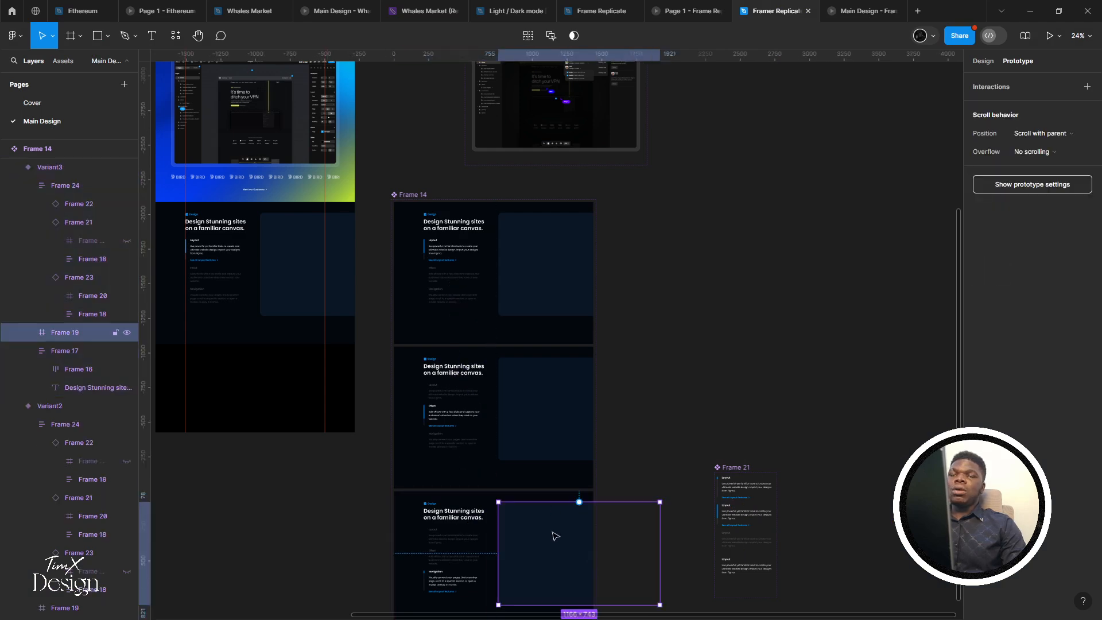
click(982, 62)
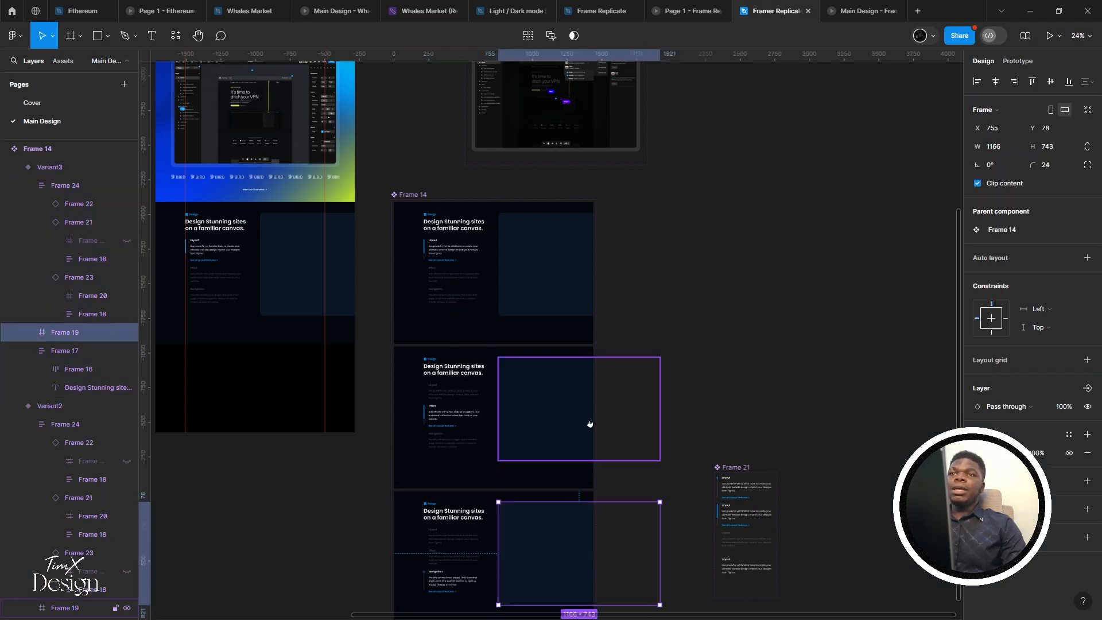
key(ctrl+v)
scroll(396, 415, up, 3)
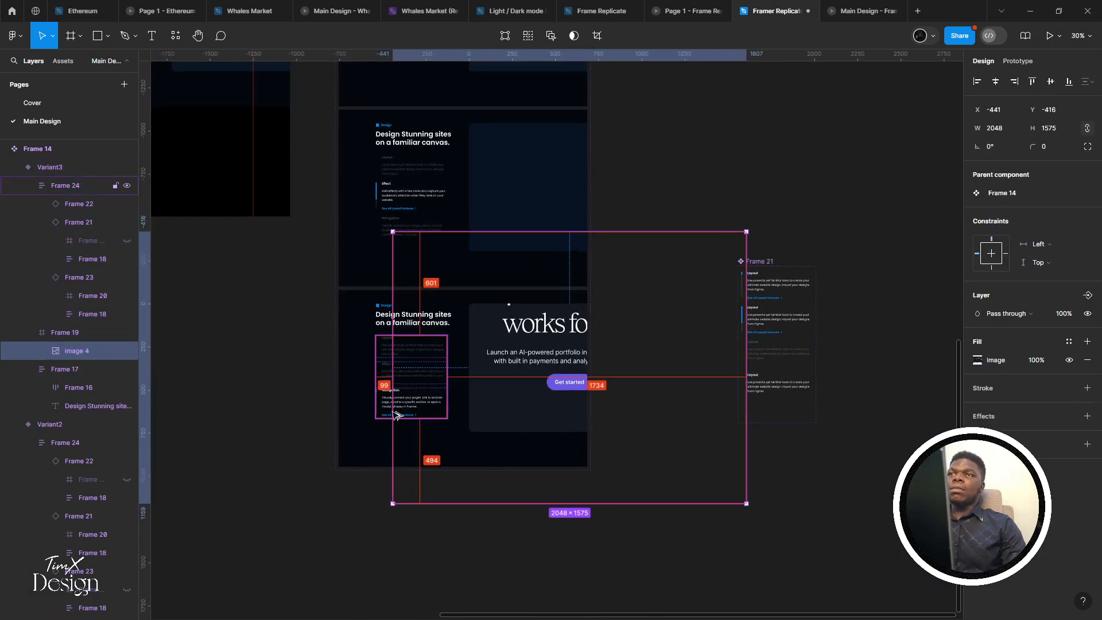
Scale the pasted image in Variant3's Frame 19 to 1166 × 897 and move it down to Y 23
drag(394, 415, 468, 376)
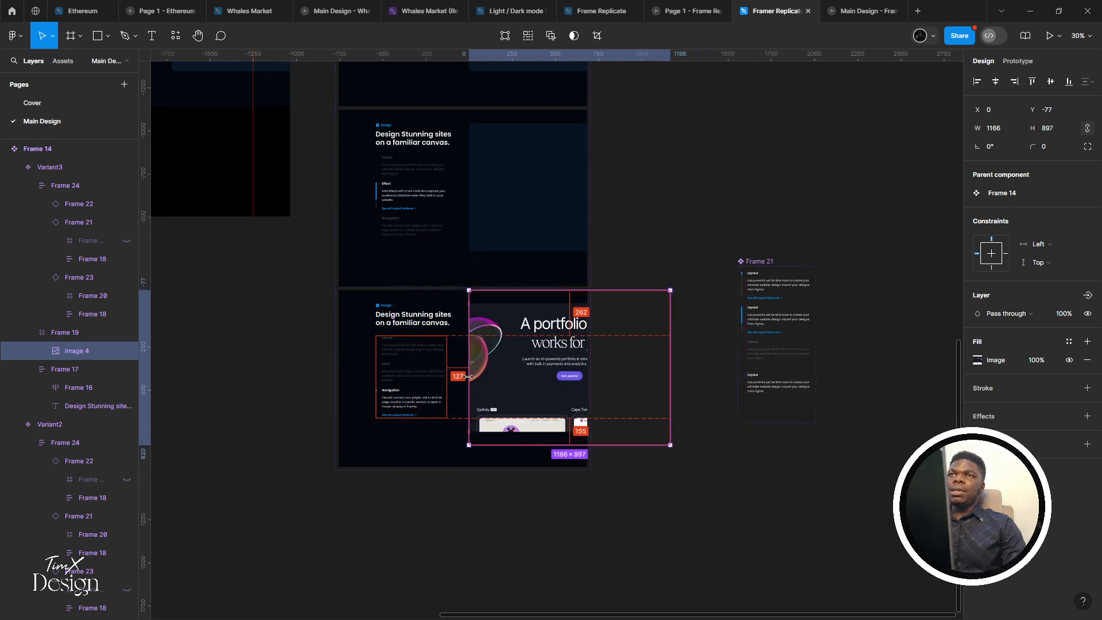
scroll(566, 328, up, 2)
key(shift+Down)
key(shift+Down)
key(shift+Down)
key(shift+Down)
key(shift+Down)
key(shift+Down)
key(shift+Down)
key(shift+Down)
key(shift+Down)
key(shift+Down)
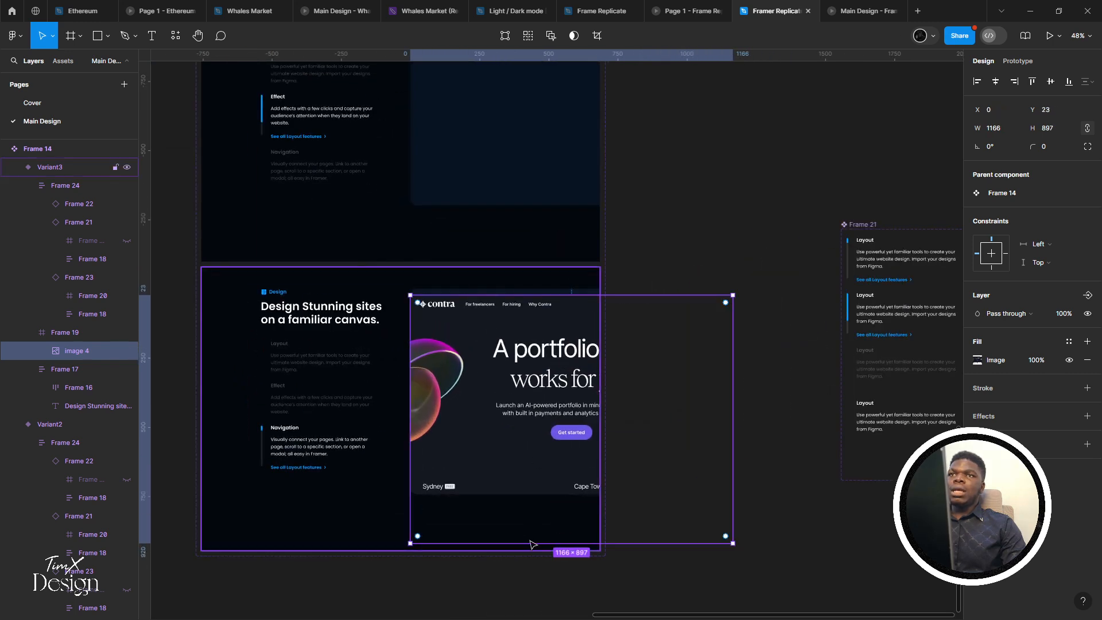
Fit the preview image's top and bottom edges to Frame 19 in Variant3
drag(530, 543, 528, 496)
drag(542, 302, 538, 282)
drag(711, 357, 676, 331)
Compare the prototype preview with framer.com and activate Navigation to check its new preview image
click(850, 8)
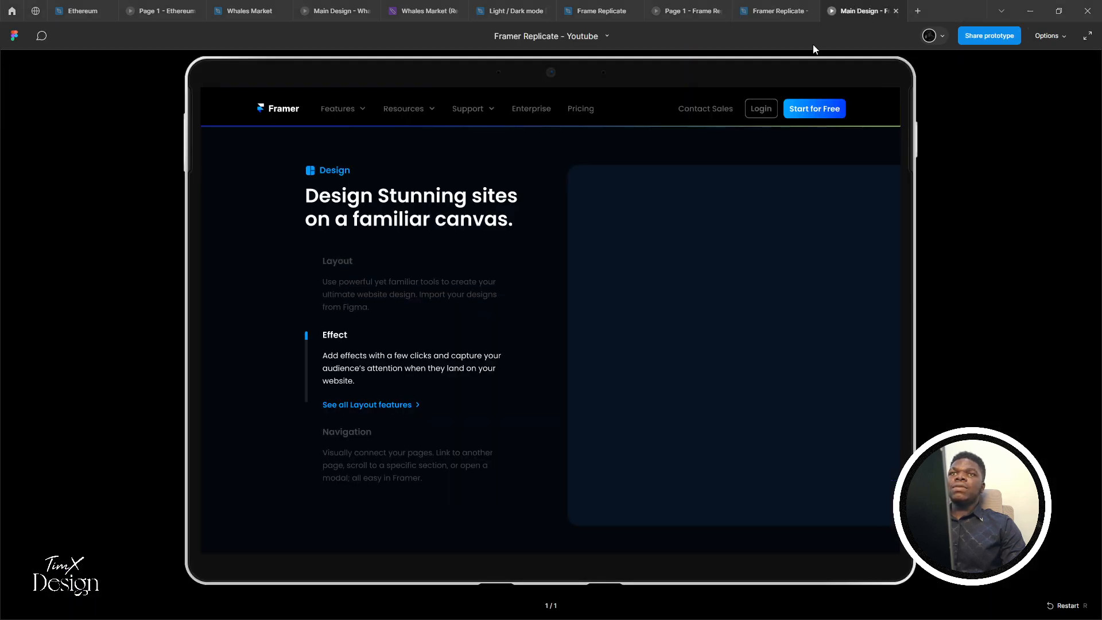
key(alt+Tab)
key(alt+Tab)
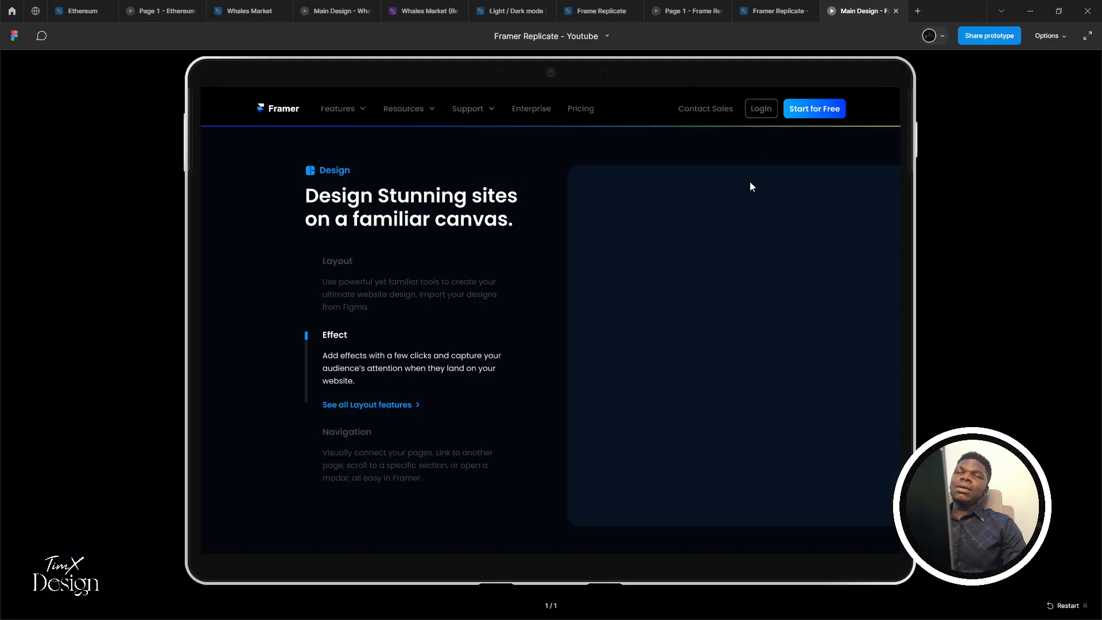
key(alt+Tab)
key(alt+Tab)
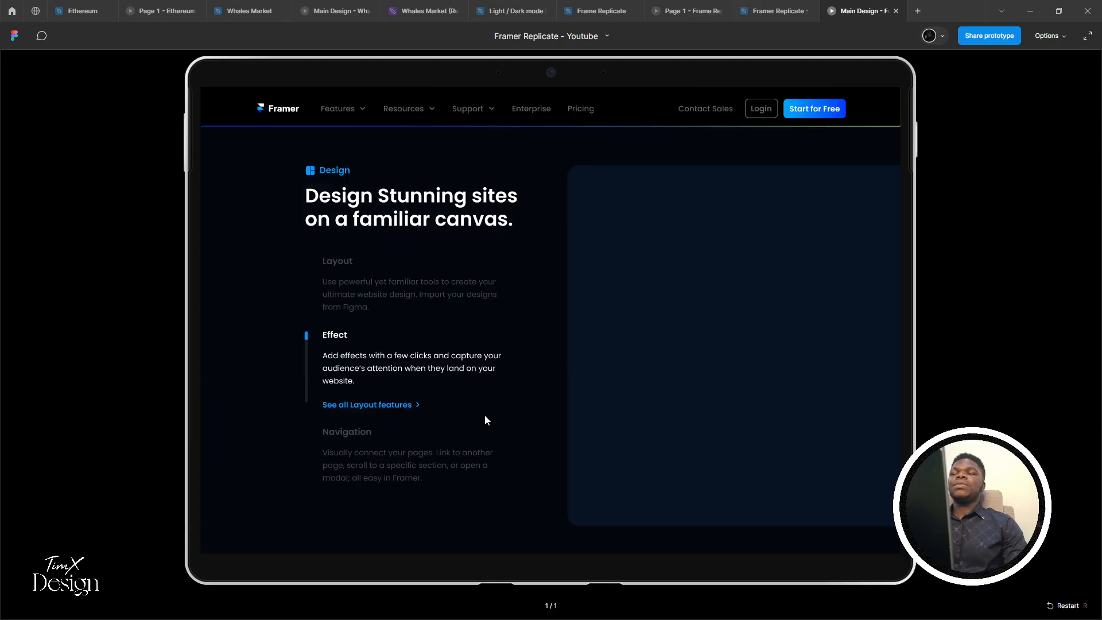
click(397, 459)
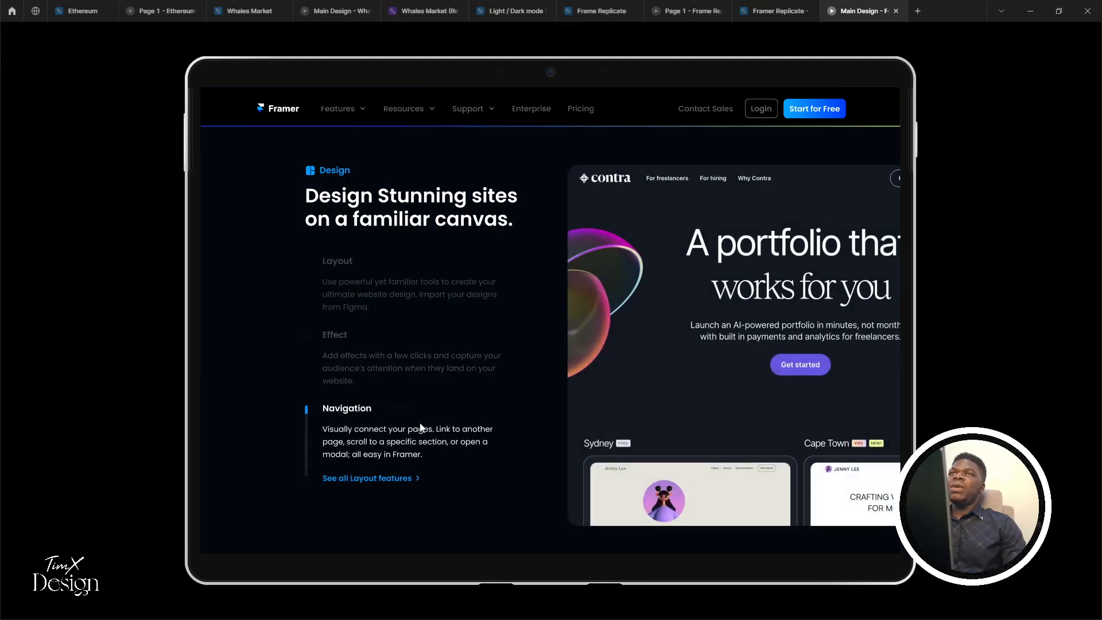
Switch to framer.com in the browser and save the Effects item's preview video as an MP4 file in Downloads
key(alt+Tab)
scroll(649, 199, up, 2)
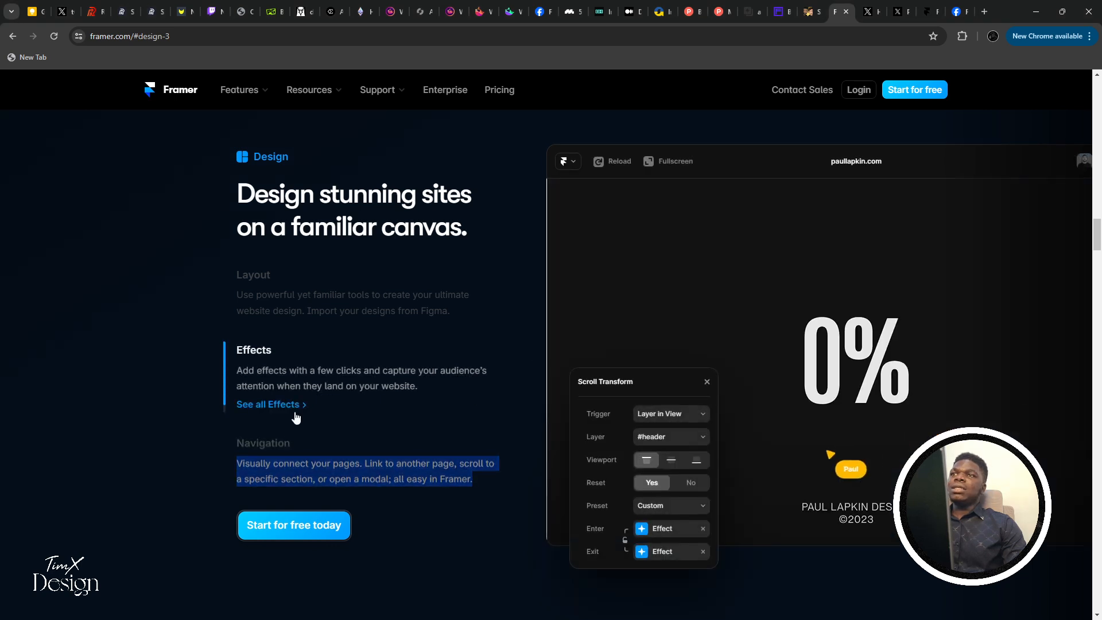
right_click(797, 265)
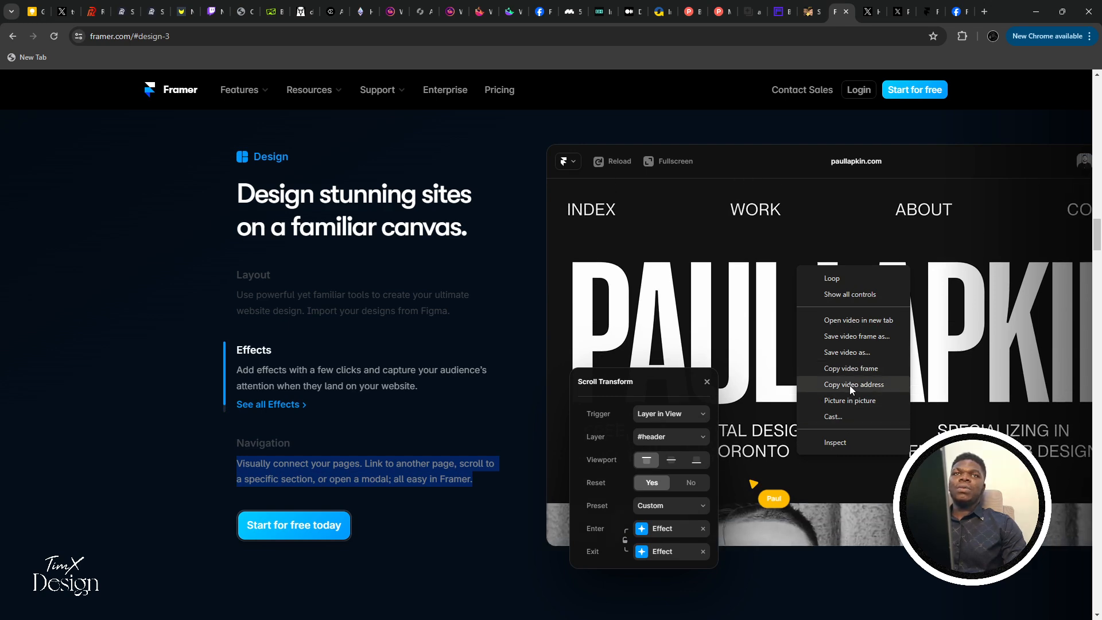
click(838, 352)
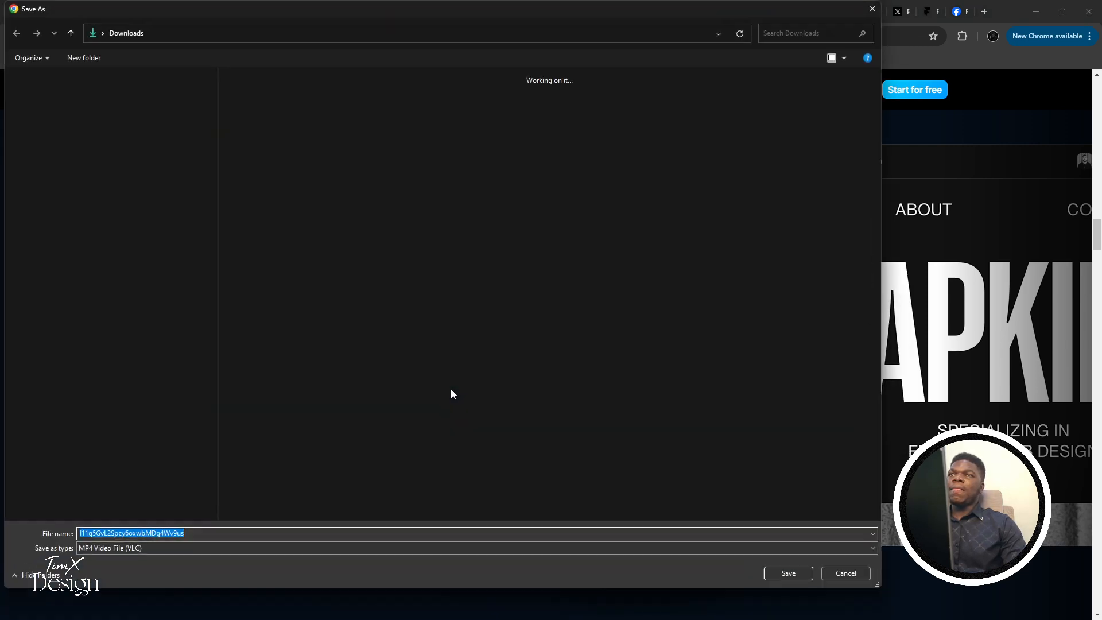
key(Return)
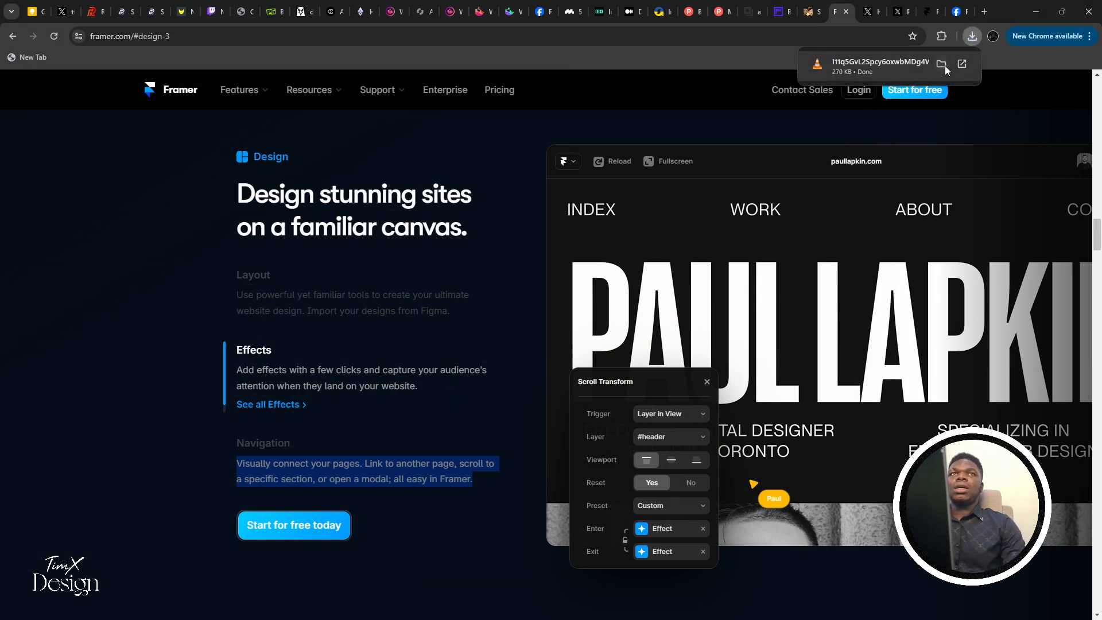
Try to import the downloaded Effects video from its folder into the Framer Replicate design file in Figma
click(944, 65)
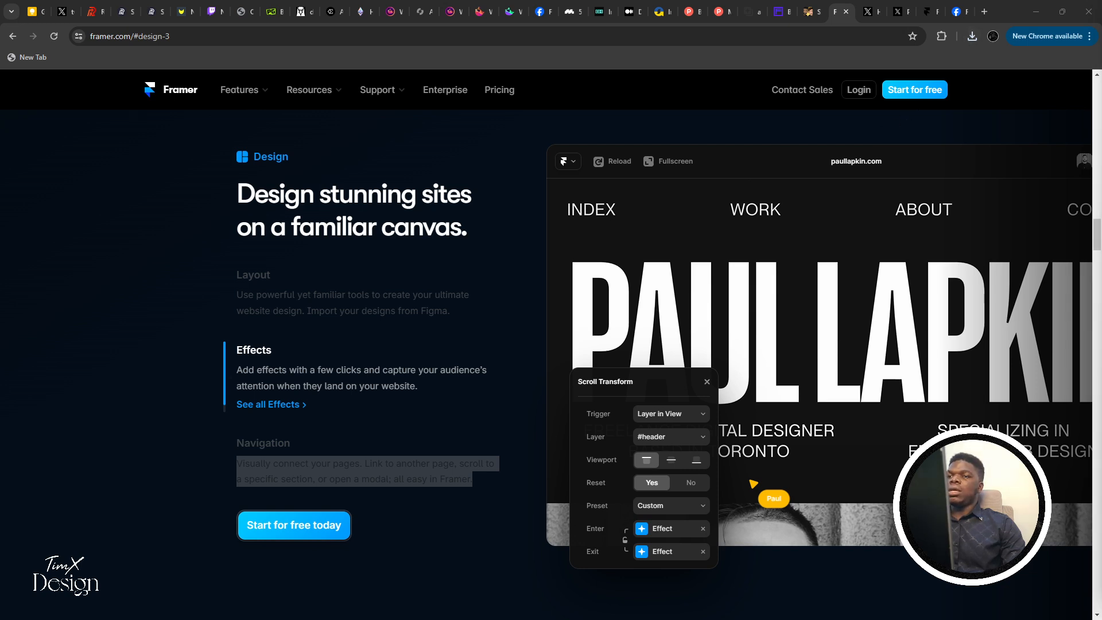
key(alt+Tab)
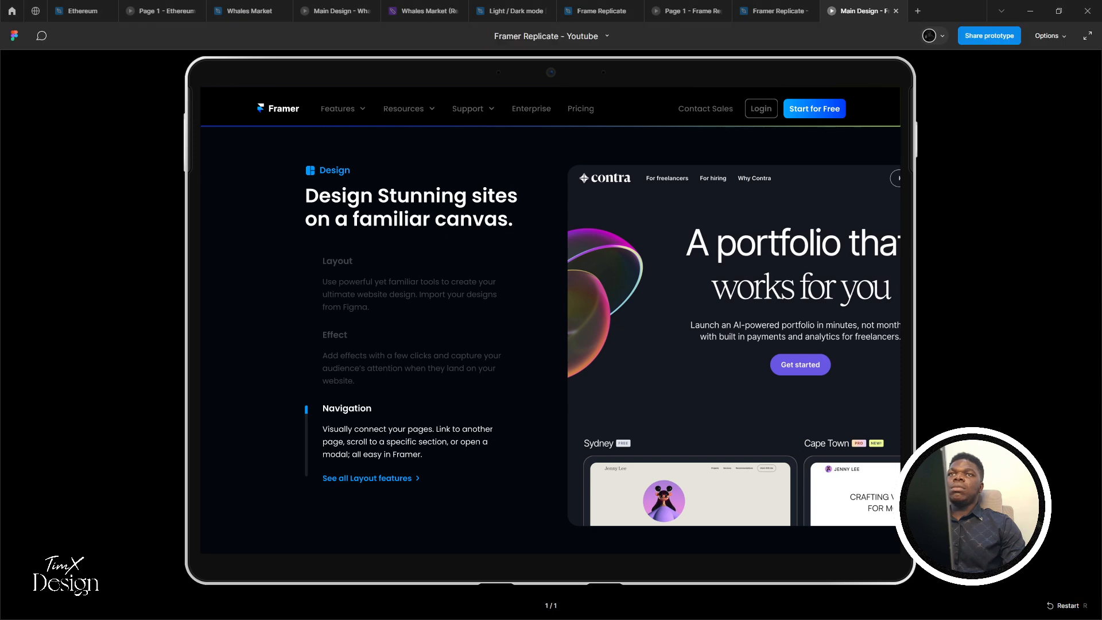
click(803, 11)
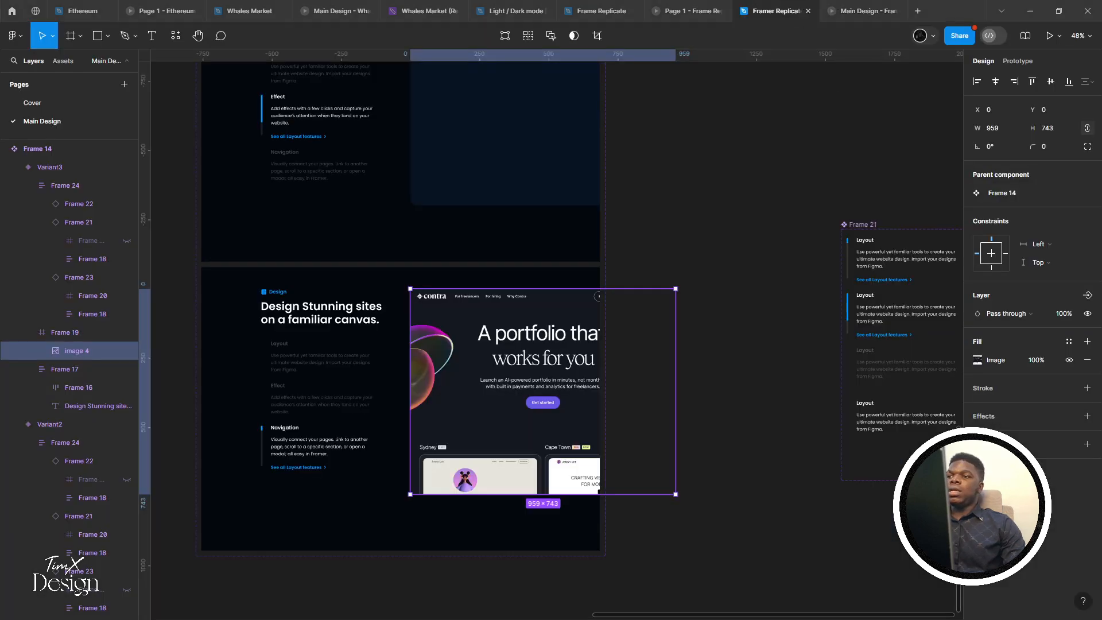
drag(266, 376, 382, 524)
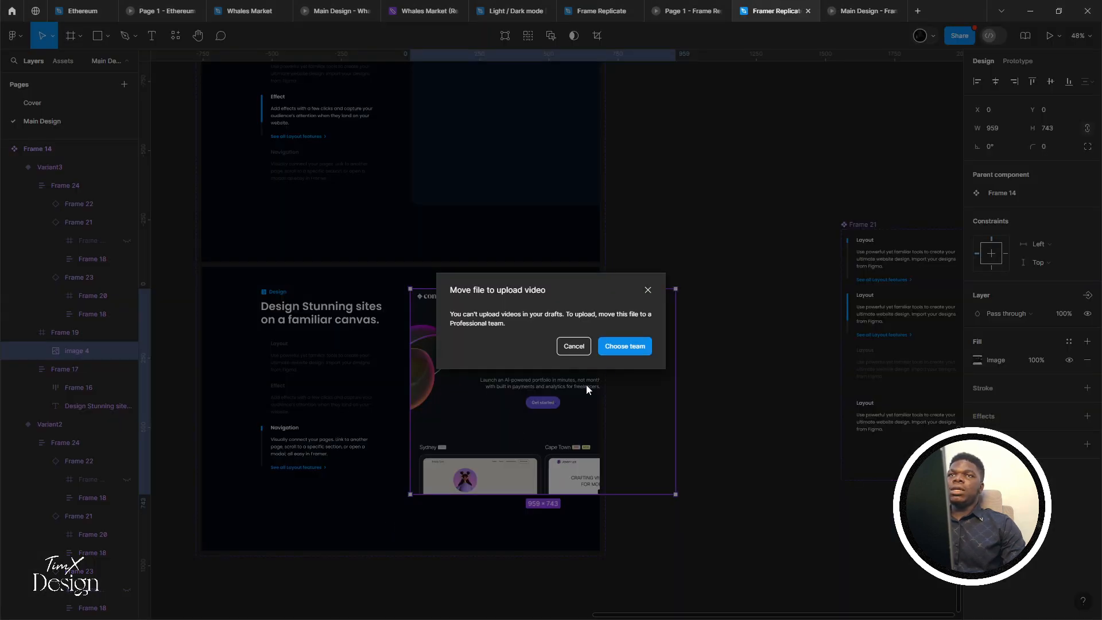
Move the design file from Drafts to the Team project of the TimX Design team to allow video uploads
click(628, 346)
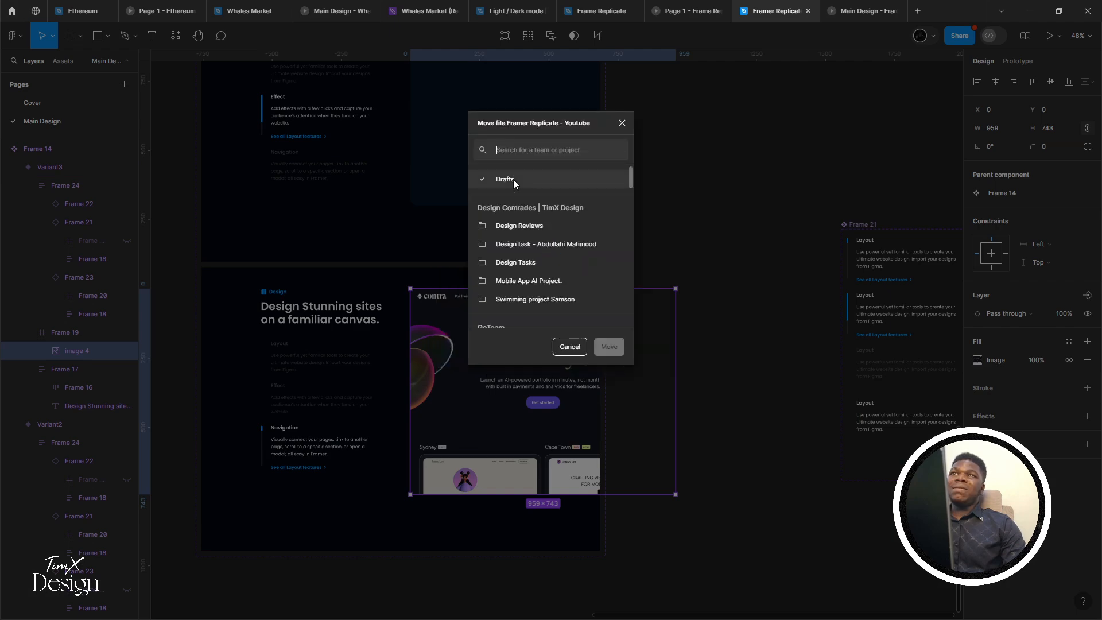
text(timx)
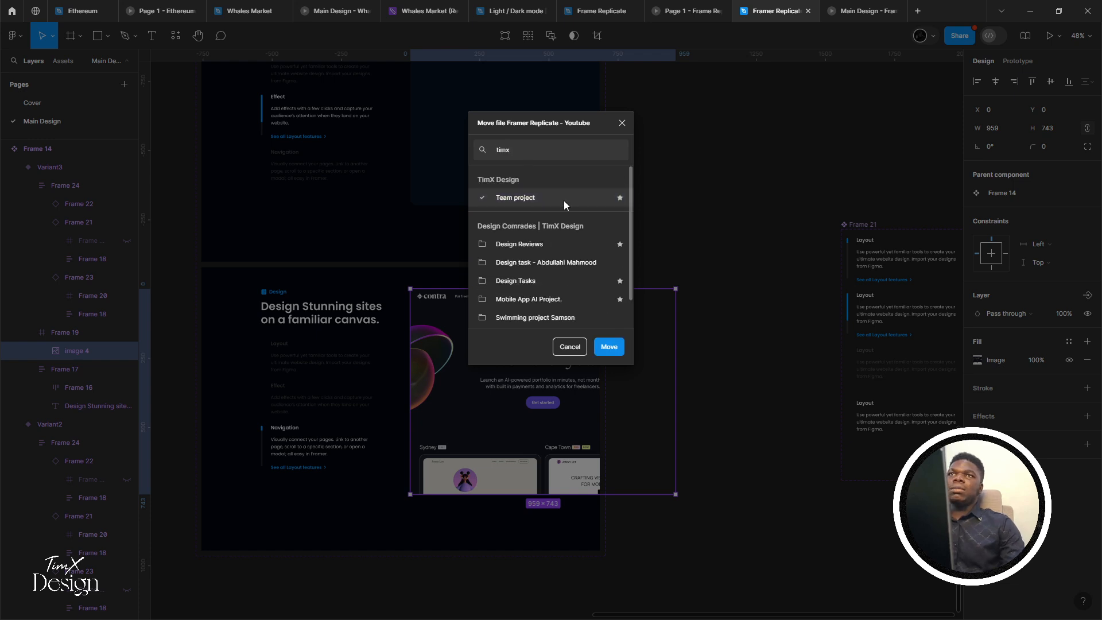
click(564, 201)
click(608, 347)
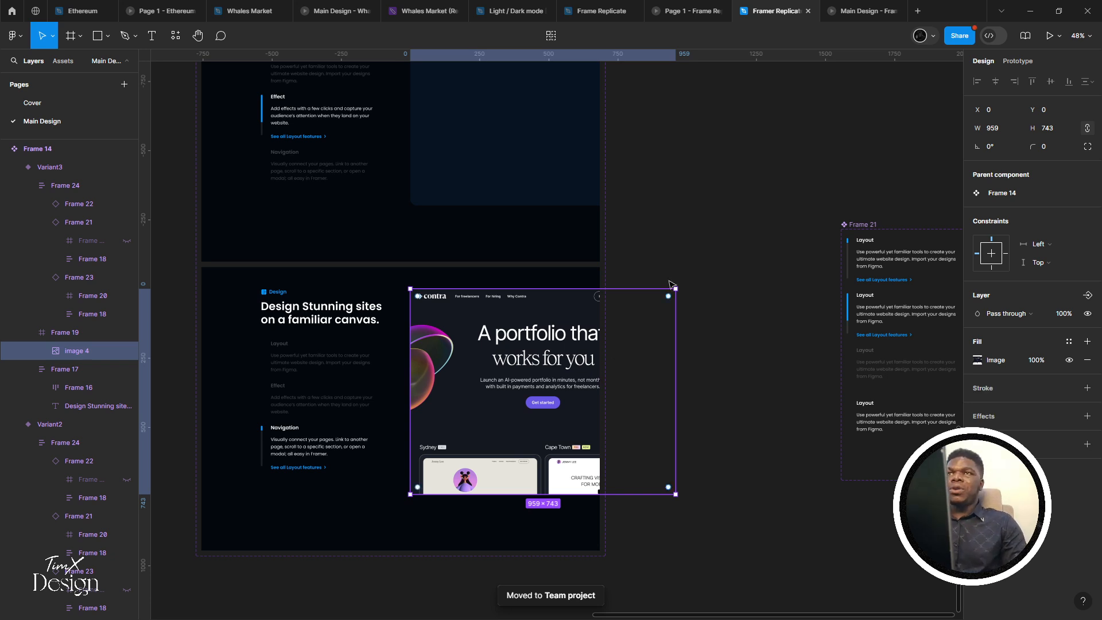
Insert the downloaded video into Variant2's Frame 19, scale it to 1258 × 746 and place it at X -12, Y 0
scroll(670, 283, up, 3)
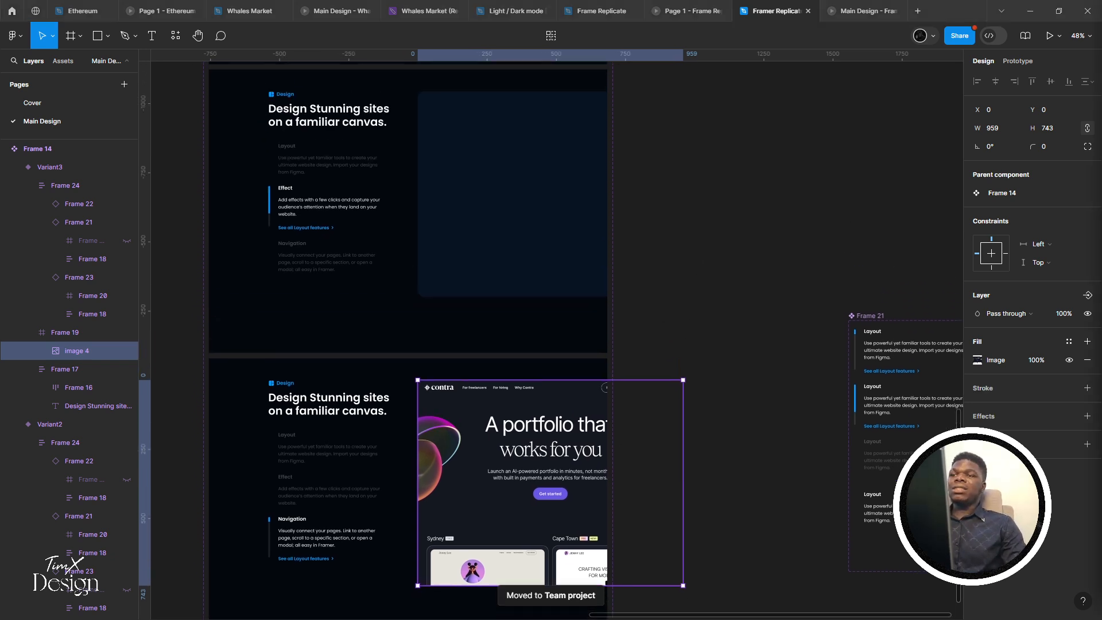
drag(360, 166, 493, 186)
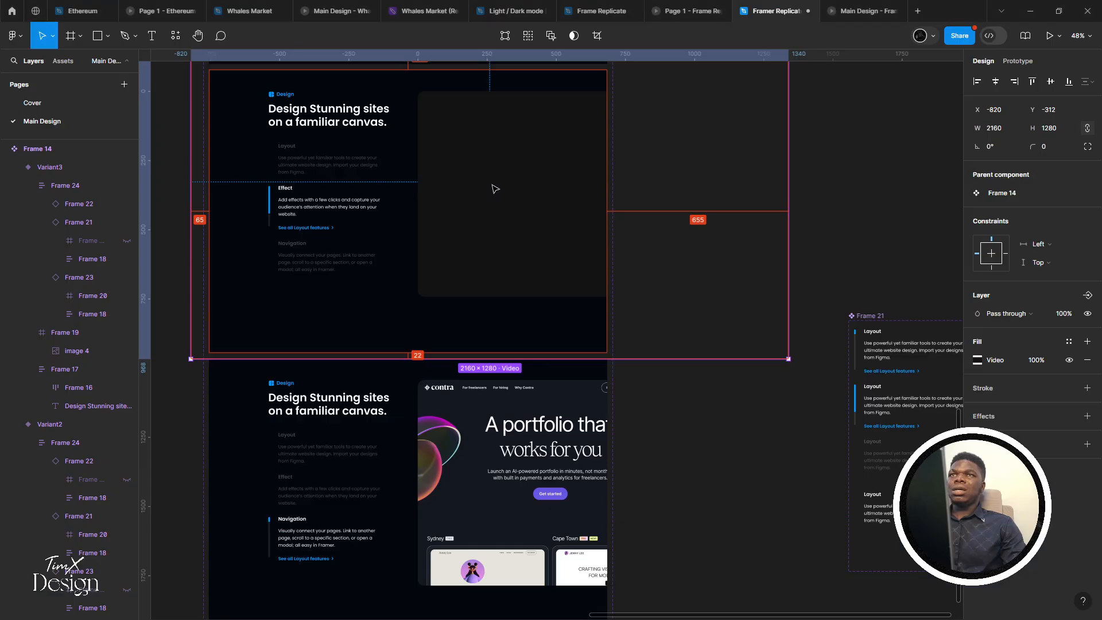
scroll(494, 188, up, 3)
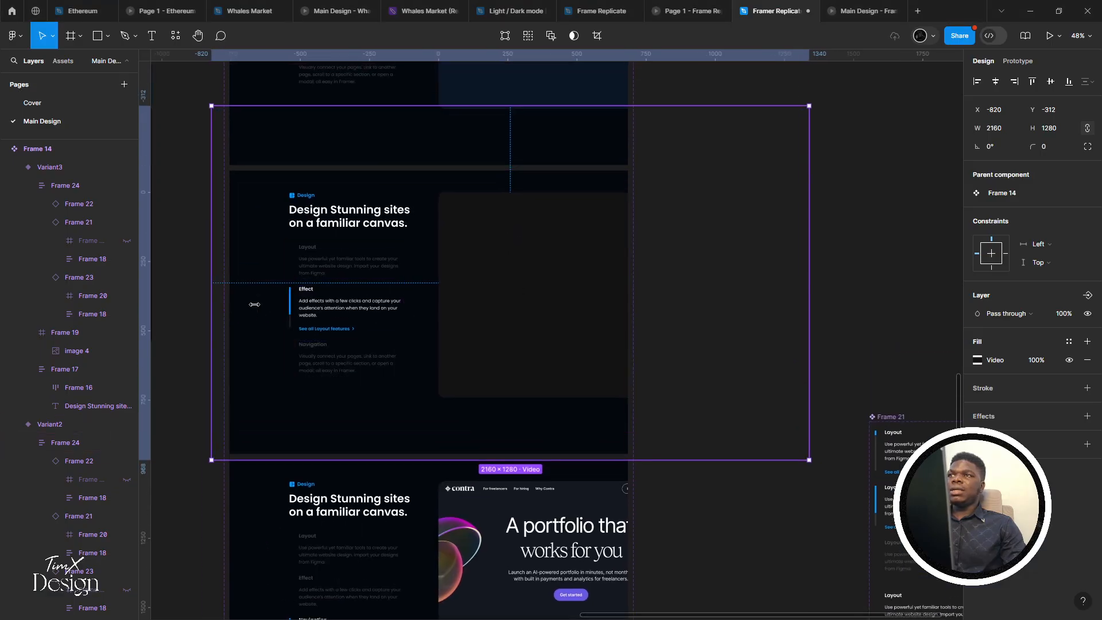
drag(254, 304, 378, 304)
scroll(520, 245, up, 1)
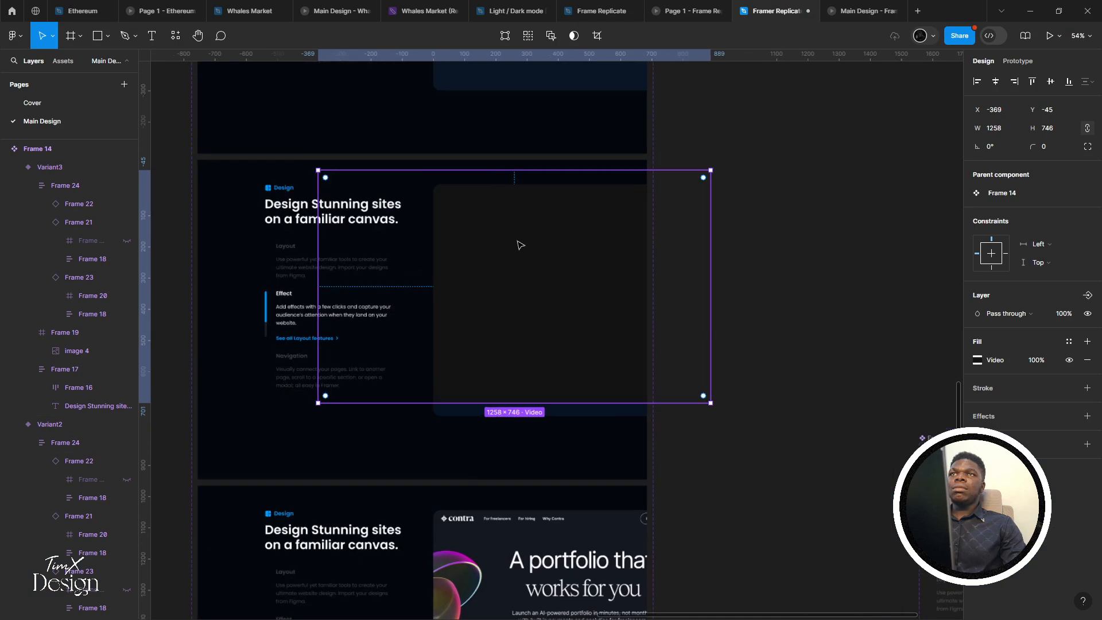
drag(520, 245, 507, 225)
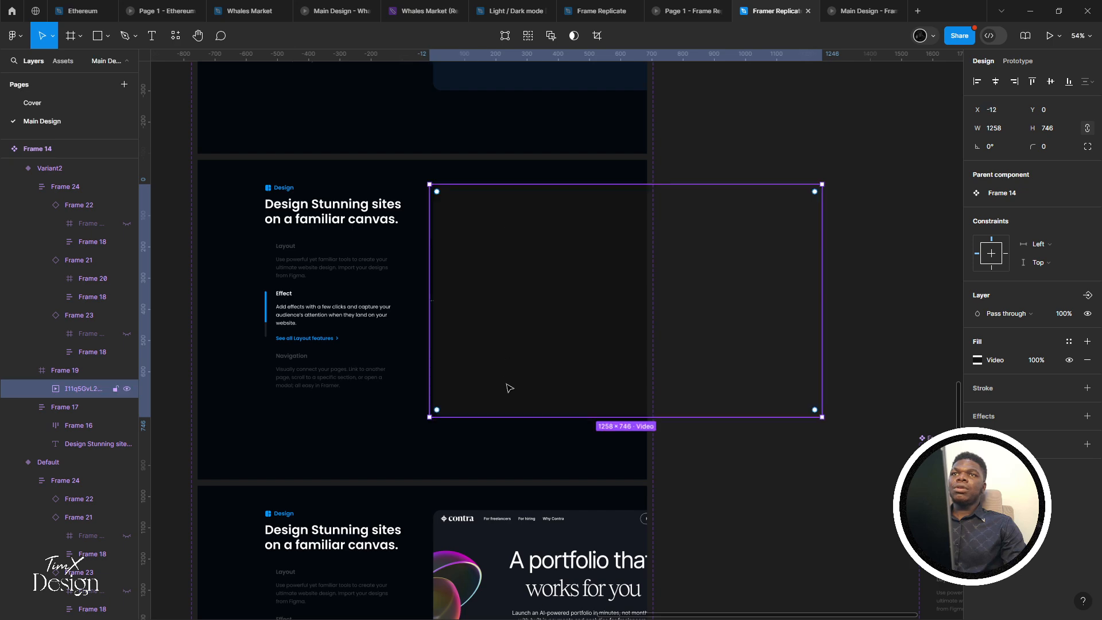
Check the Effect item's video in the prototype preview's Design section
click(851, 17)
scroll(518, 389, up, 3)
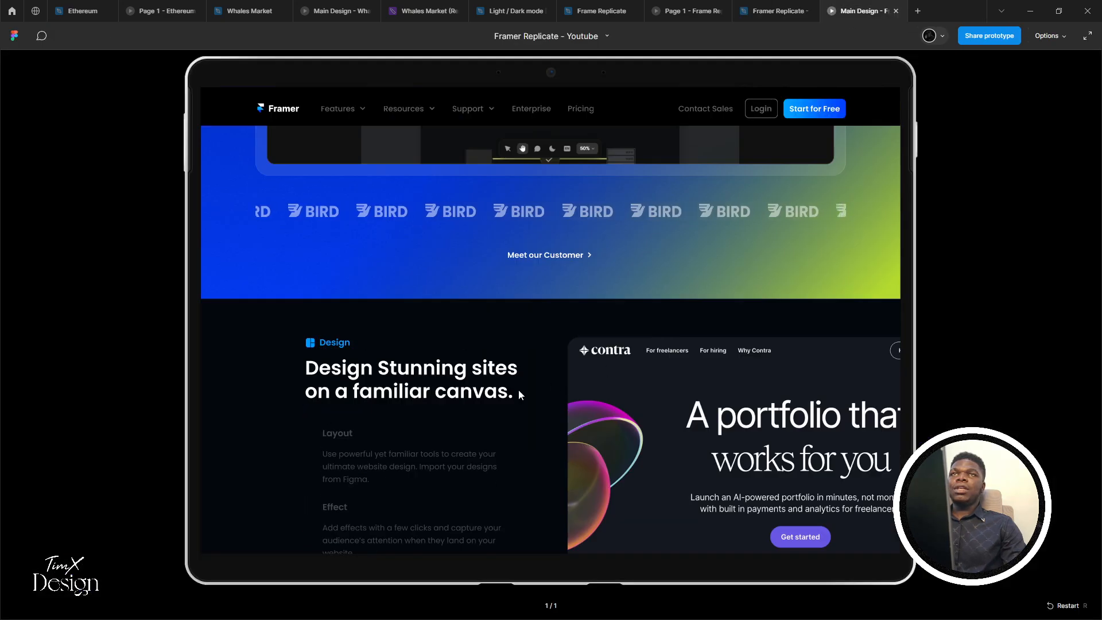
scroll(518, 390, down, 1)
scroll(616, 352, down, 1)
scroll(615, 351, down, 1)
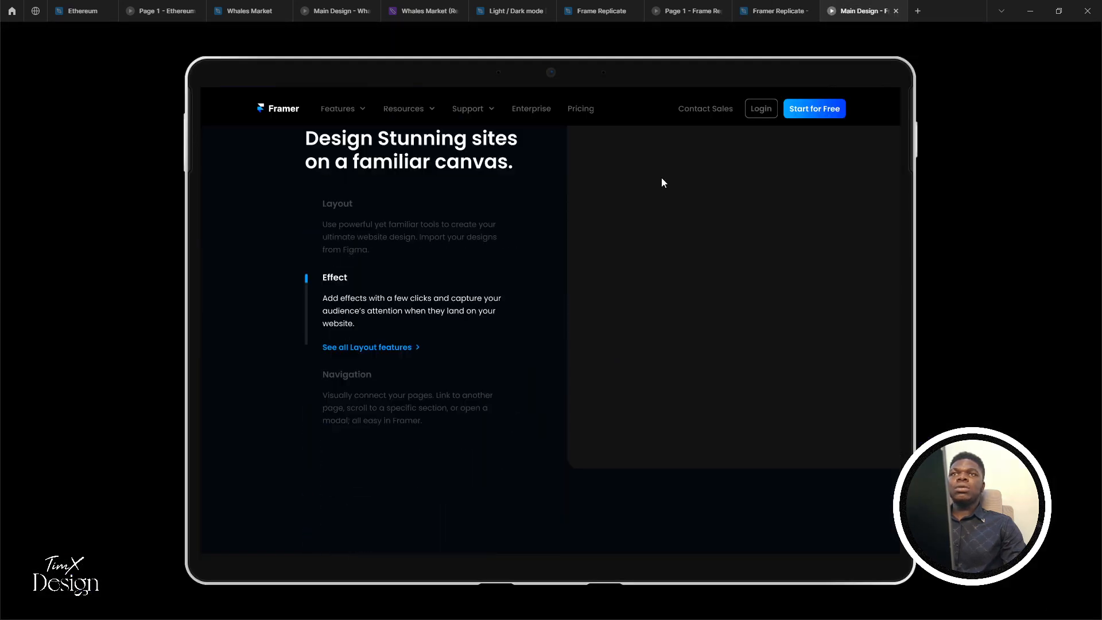
Return to the design file and play the Variant2 video inside its fill settings
click(746, 11)
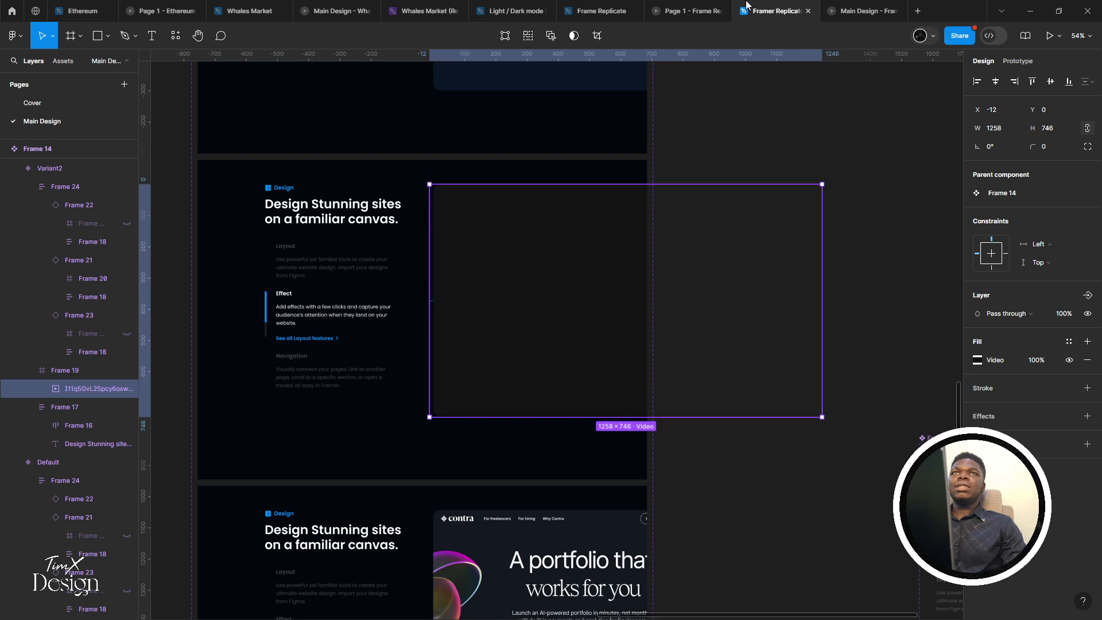
click(977, 360)
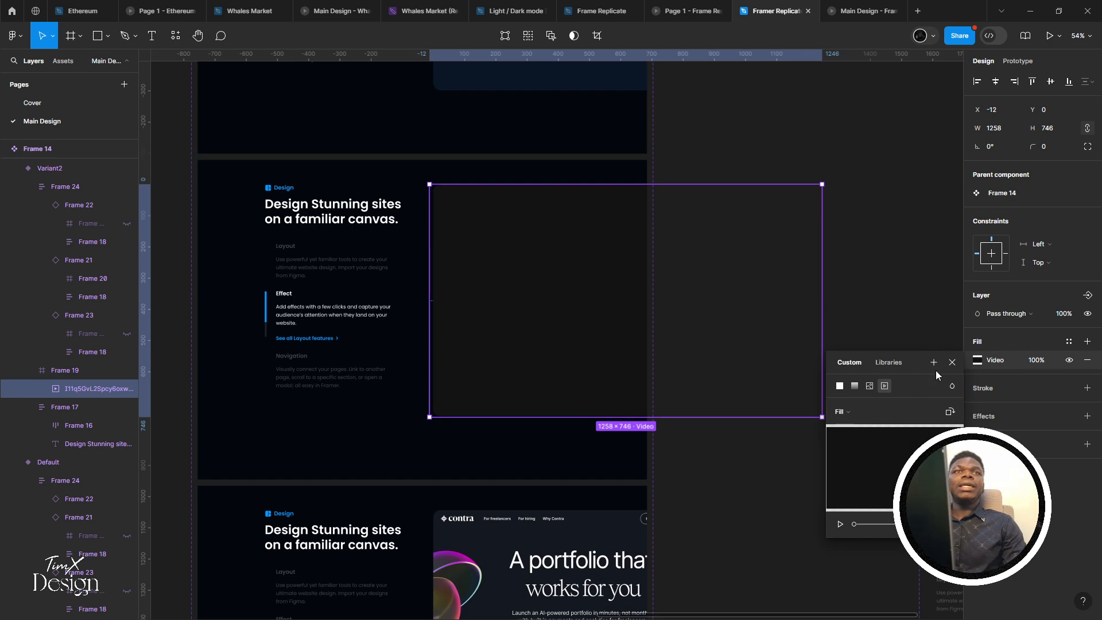
click(952, 363)
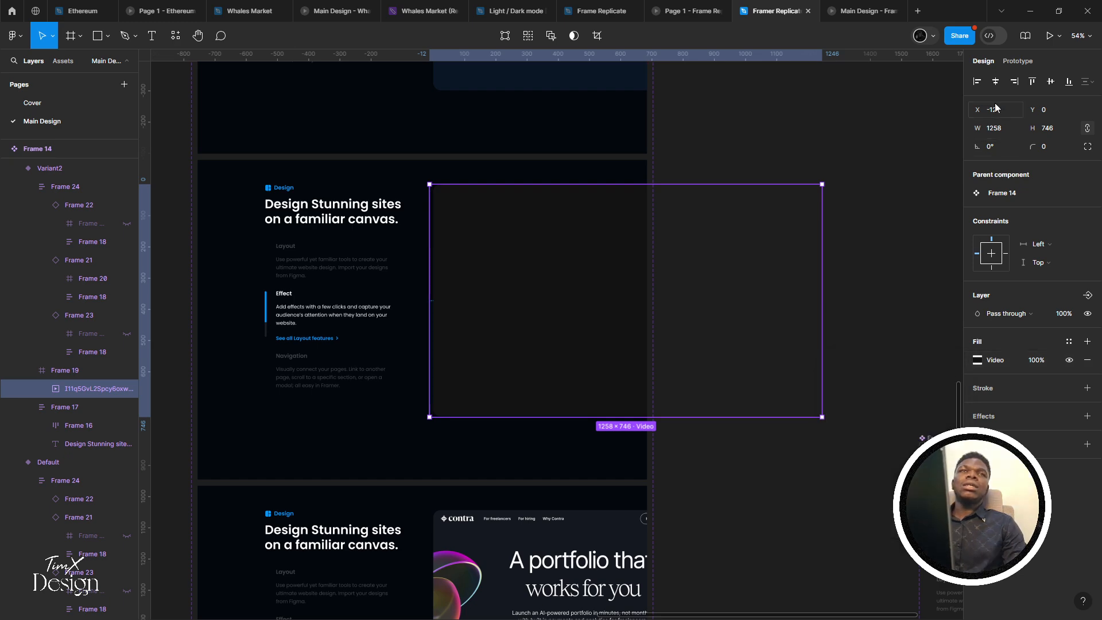
double_click(575, 312)
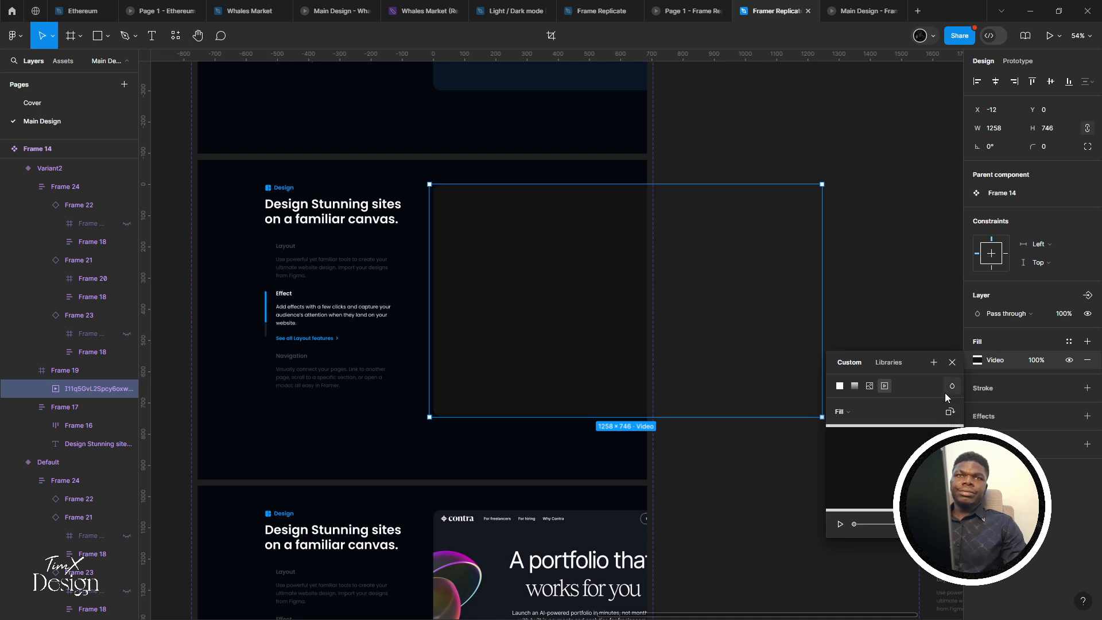
click(841, 525)
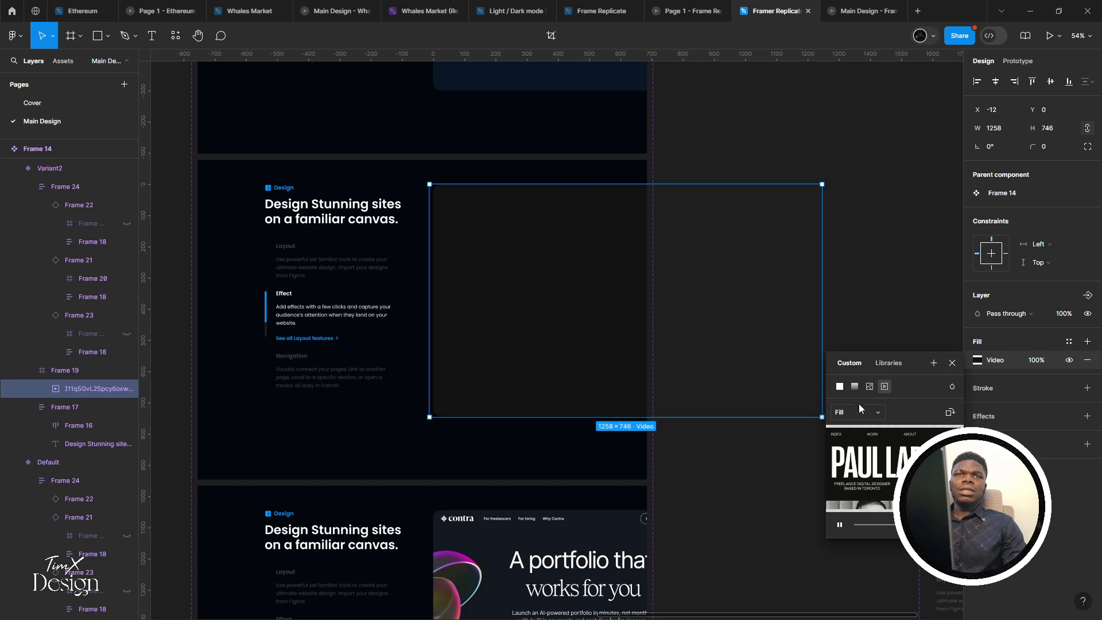
Enable Reset video state on the Effect item's tap interaction to Variant2 in Variant3, and check the video in the prototype
click(304, 302)
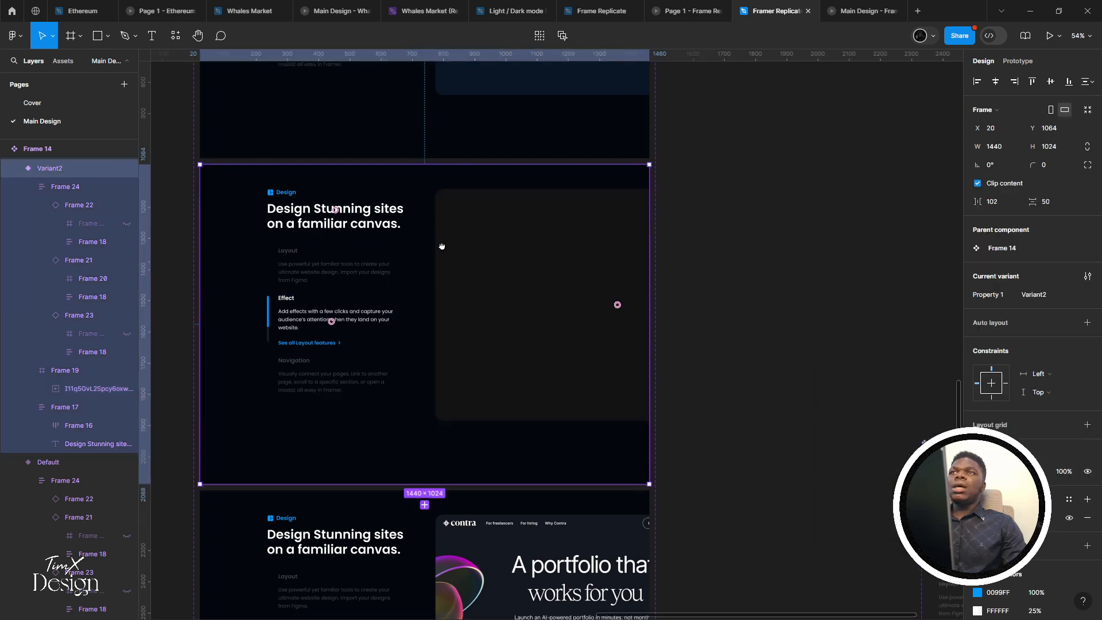
scroll(344, 402, down, 4)
click(372, 518)
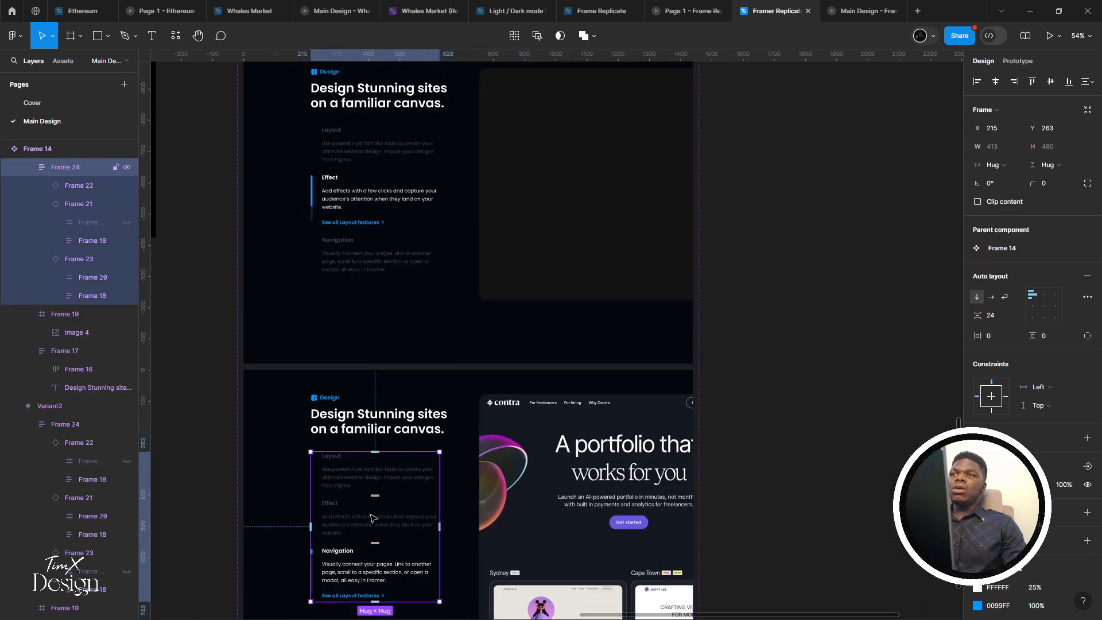
click(372, 518)
click(1015, 61)
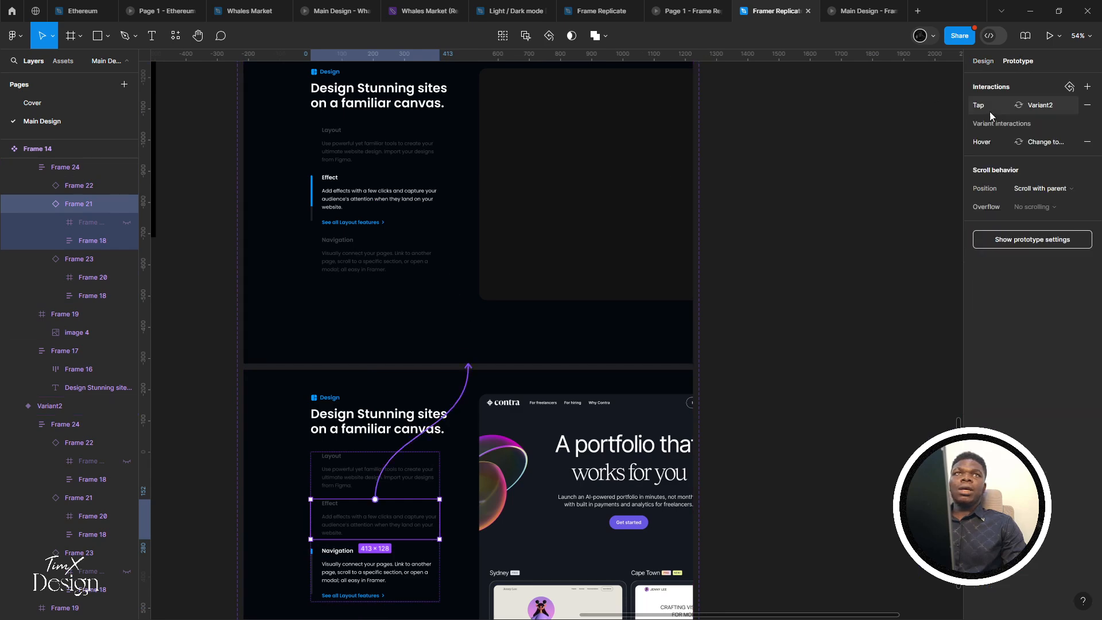
click(999, 104)
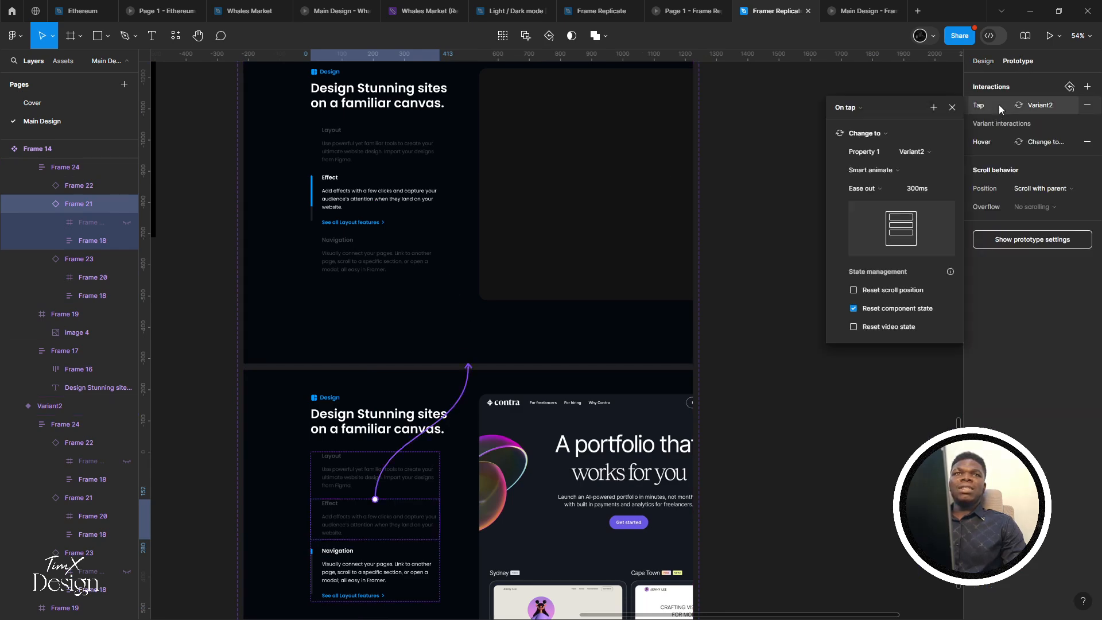
click(865, 329)
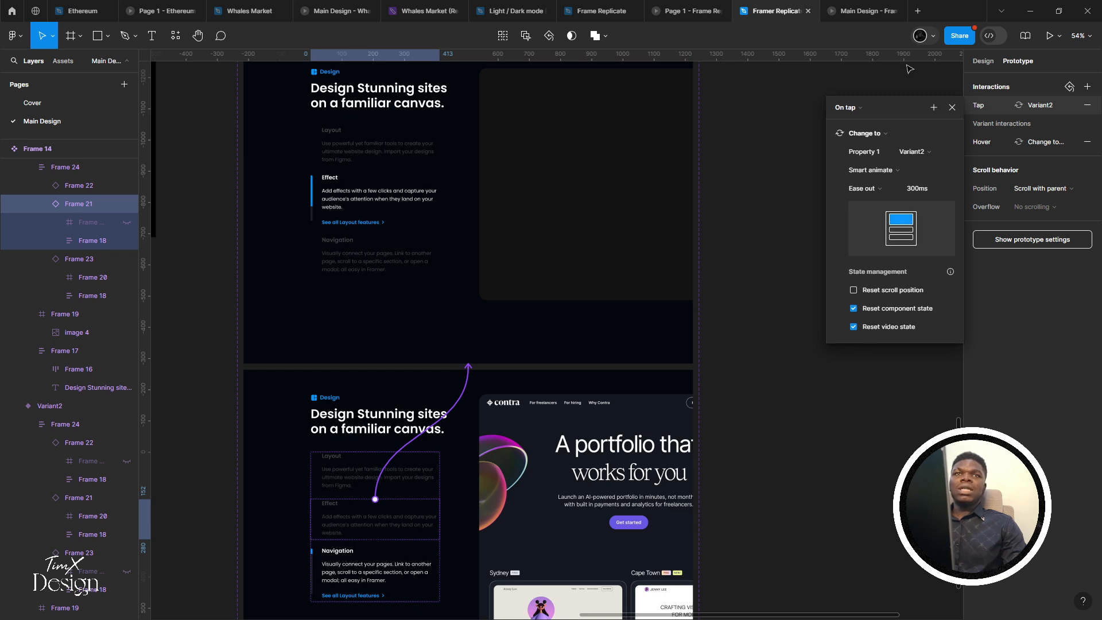
click(887, 6)
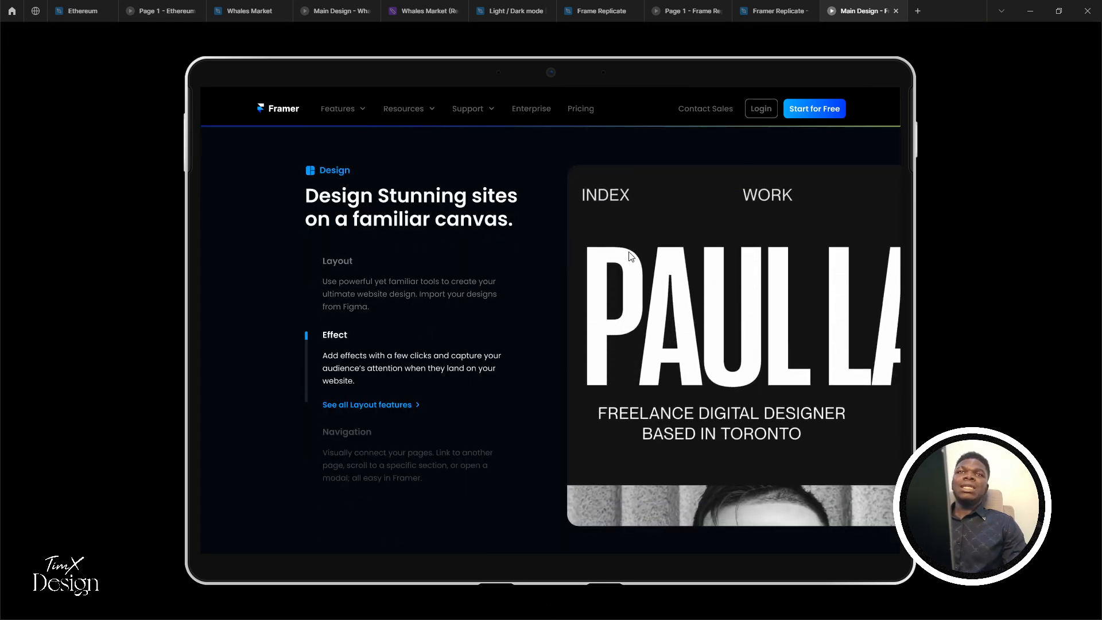
click(775, 11)
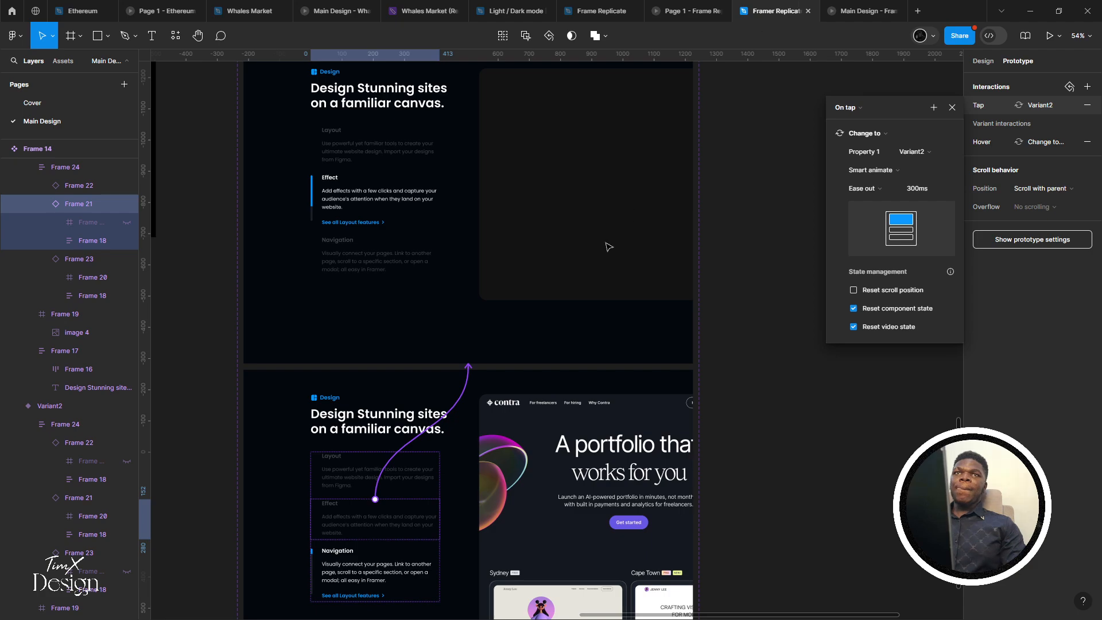
Switch to framer.com in the browser, activate the Layout item and copy its preview image
scroll(608, 247, up, 3)
click(549, 314)
click(453, 278)
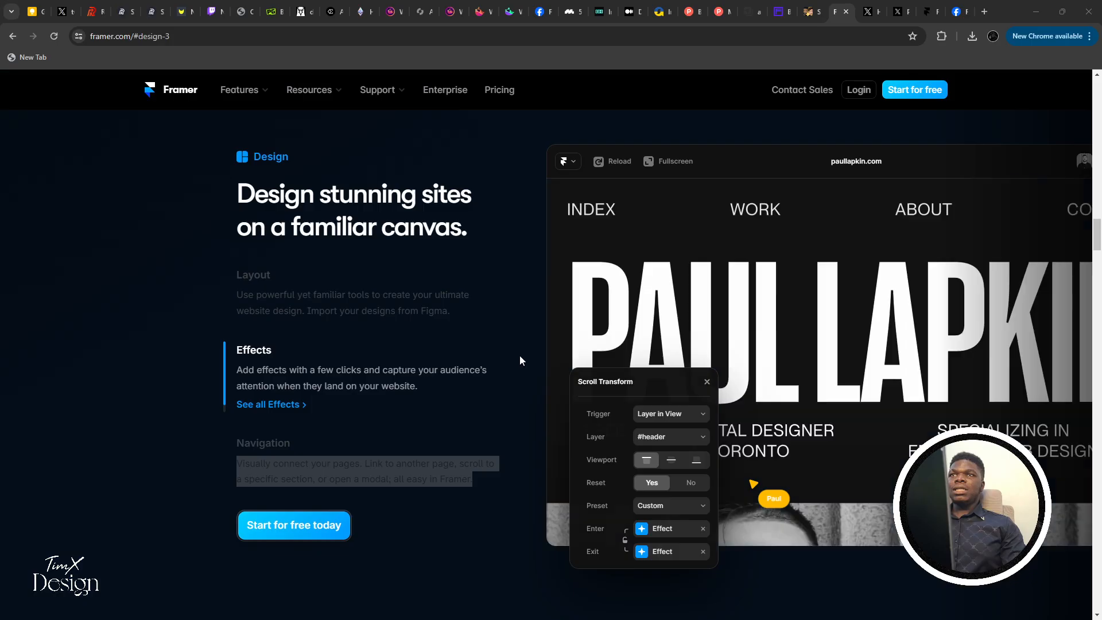
scroll(534, 344, up, 3)
click(295, 316)
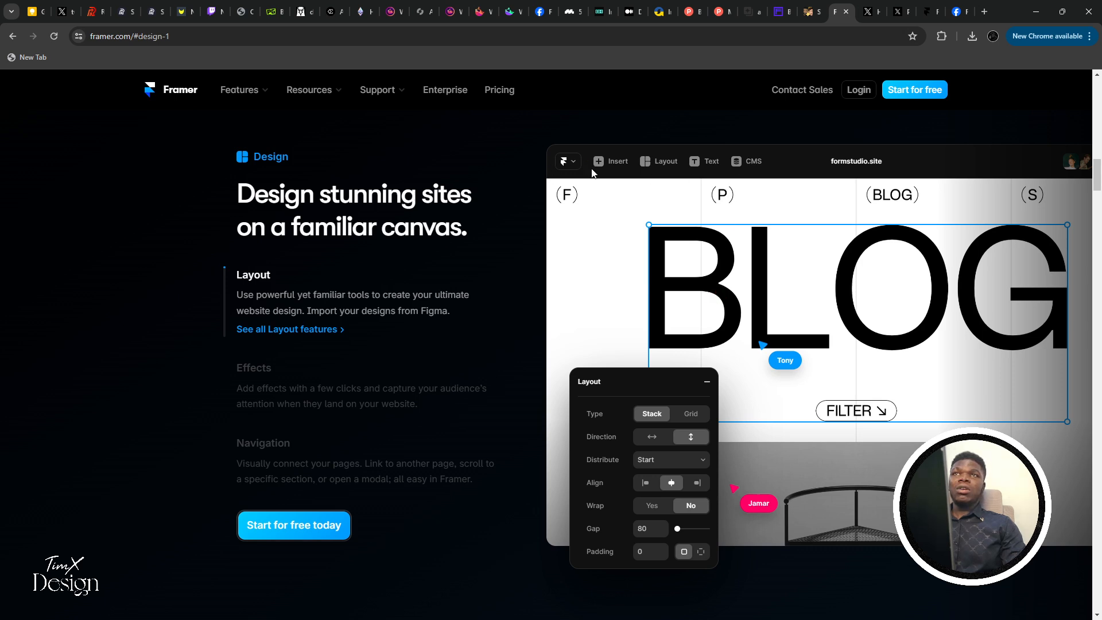
right_click(594, 222)
click(564, 300)
right_click(615, 297)
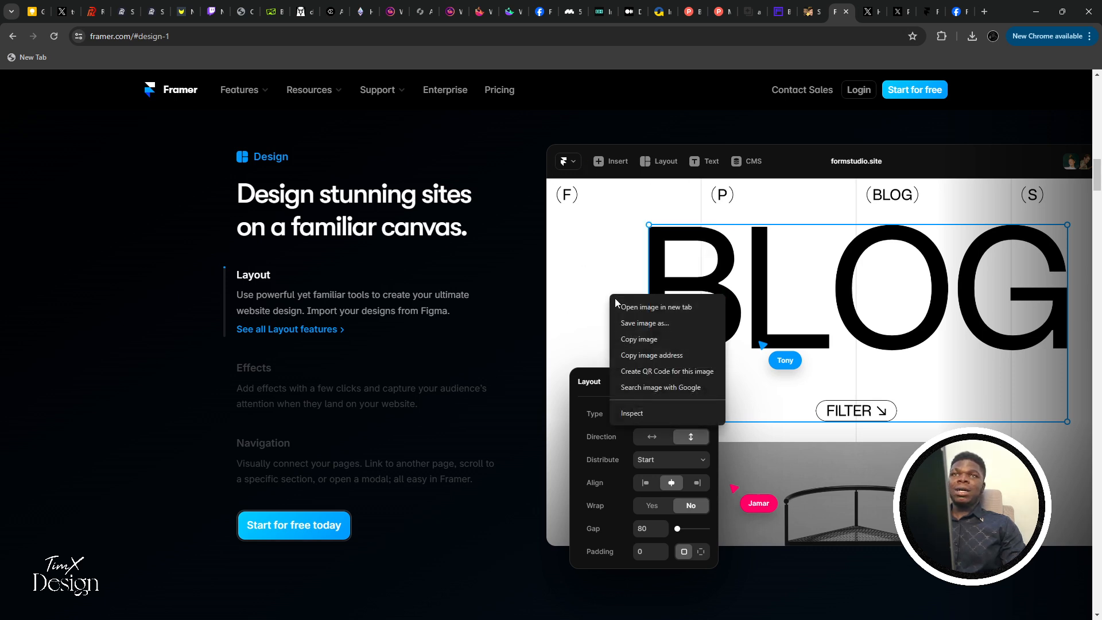
click(645, 339)
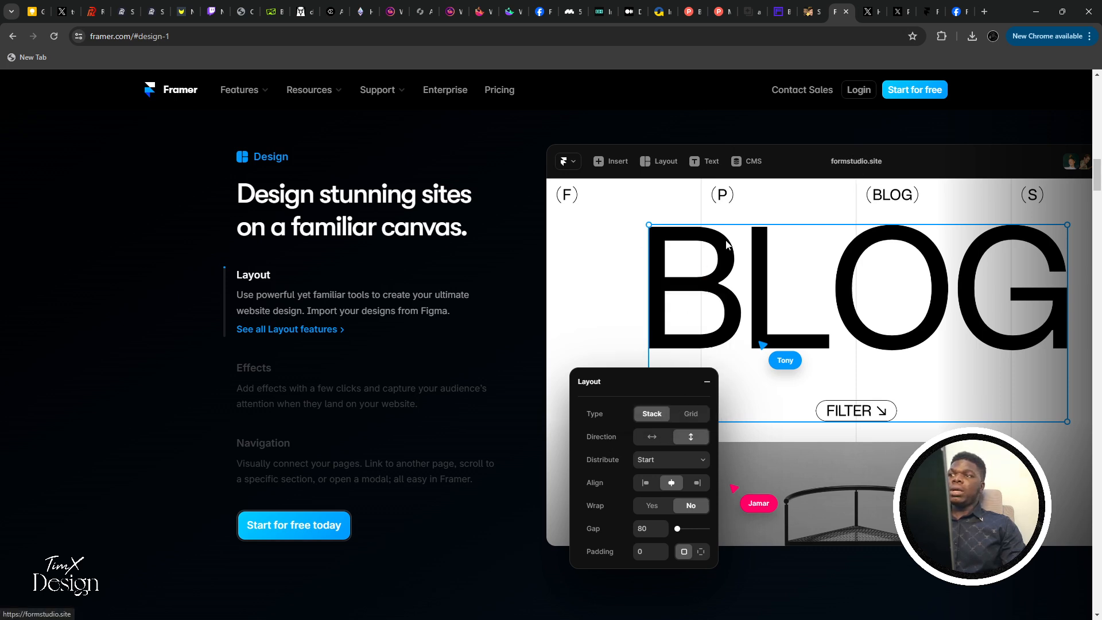
Paste the copied Layout image into Frame 19 of the Default variant in Figma and lower its top edge toward the frame's
key(alt+Tab)
click(592, 351)
drag(591, 334, 576, 499)
double_click(567, 216)
drag(564, 212, 557, 380)
key(ctrl+v)
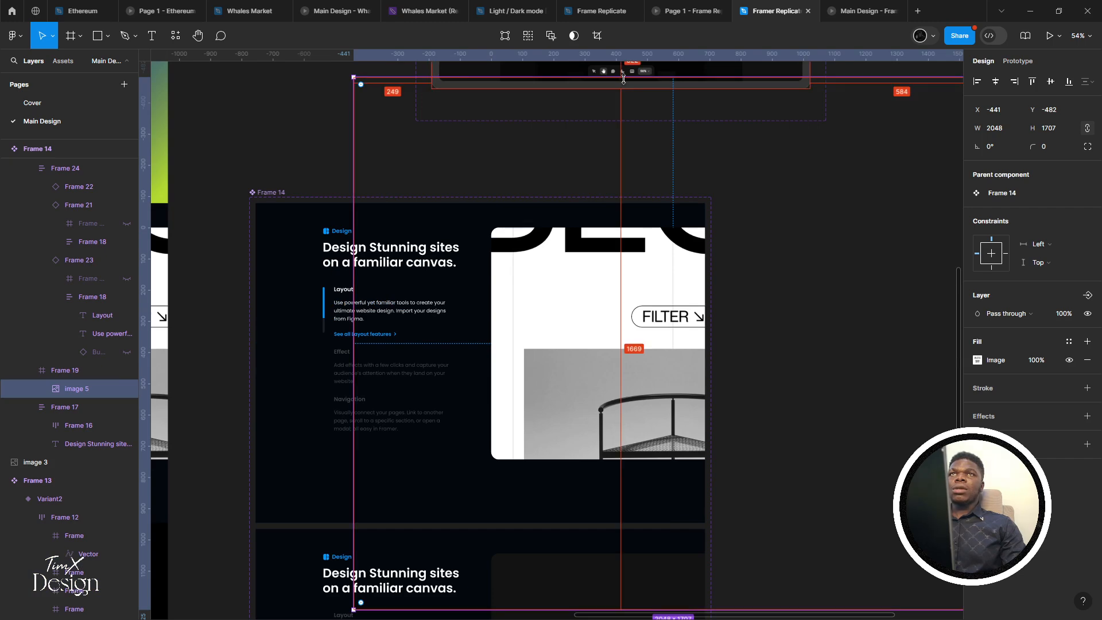
drag(624, 77, 608, 231)
Examine the Layout preview image on framer.com to compare its crop and placement
key(alt+Tab)
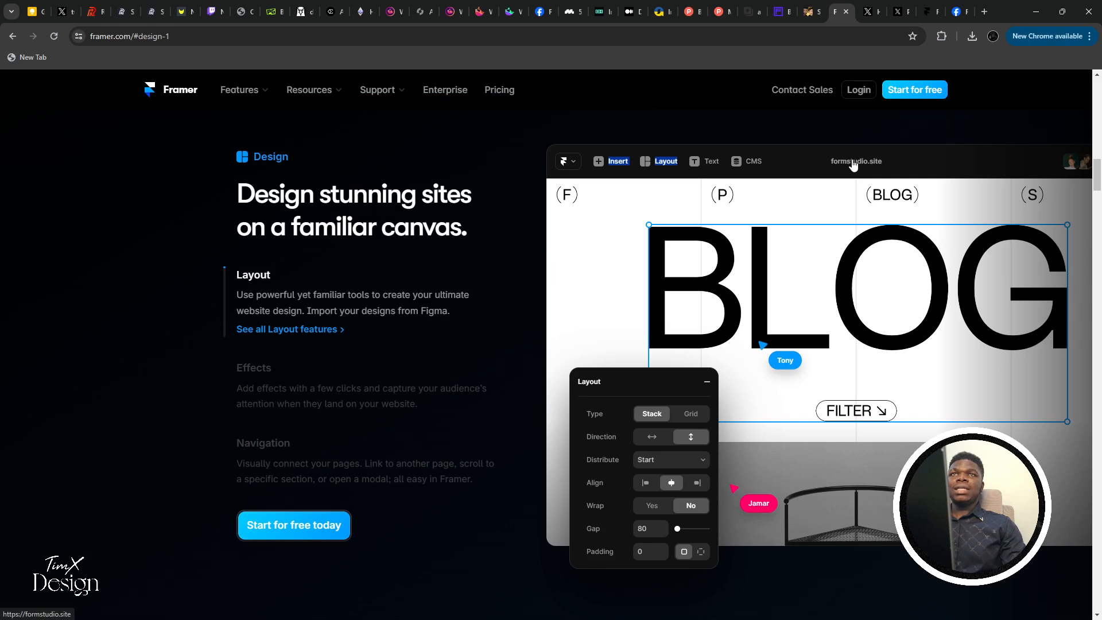
click(723, 165)
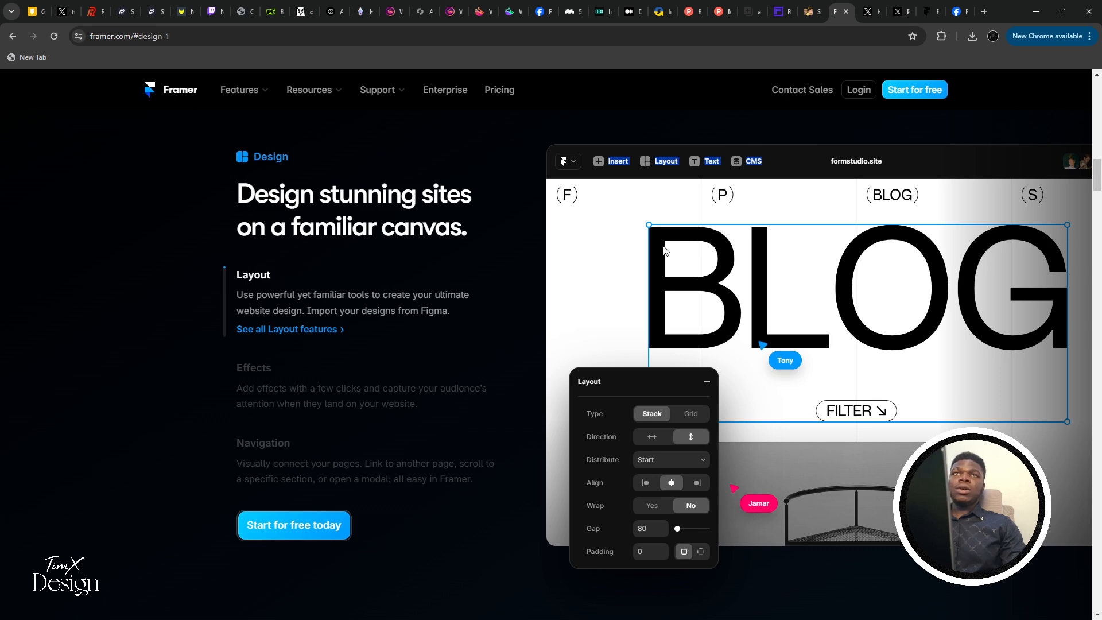
right_click(609, 208)
click(588, 204)
right_click(629, 201)
click(588, 202)
Fit the Layout image to the Default variant's Frame 19 at 1014 × 743, positioned at X 0, Y 0
drag(586, 201, 603, 239)
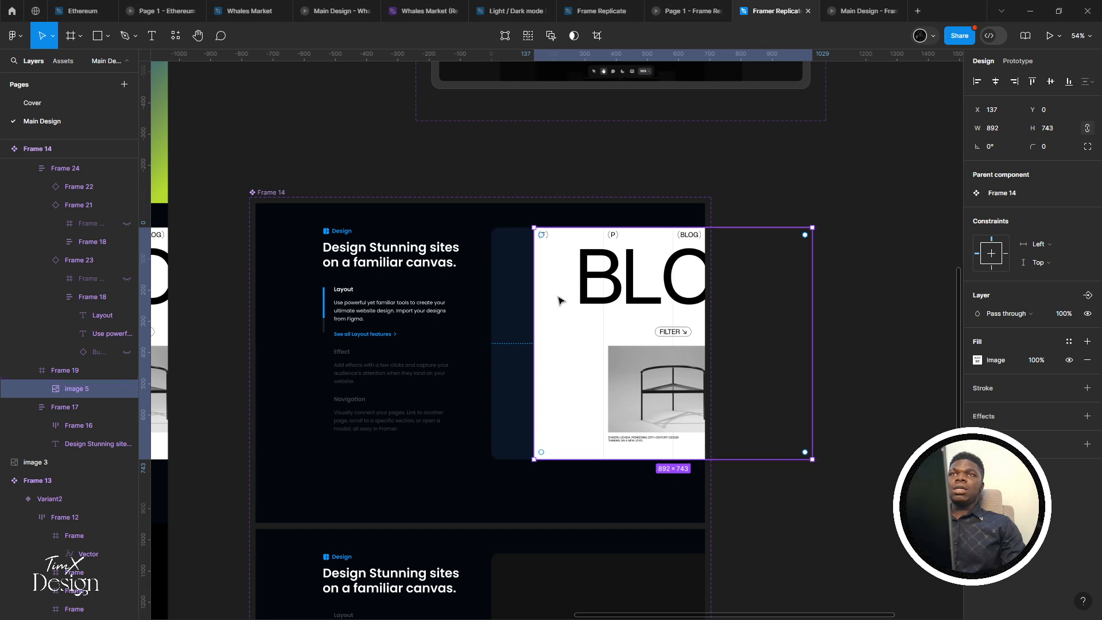
drag(559, 297, 488, 253)
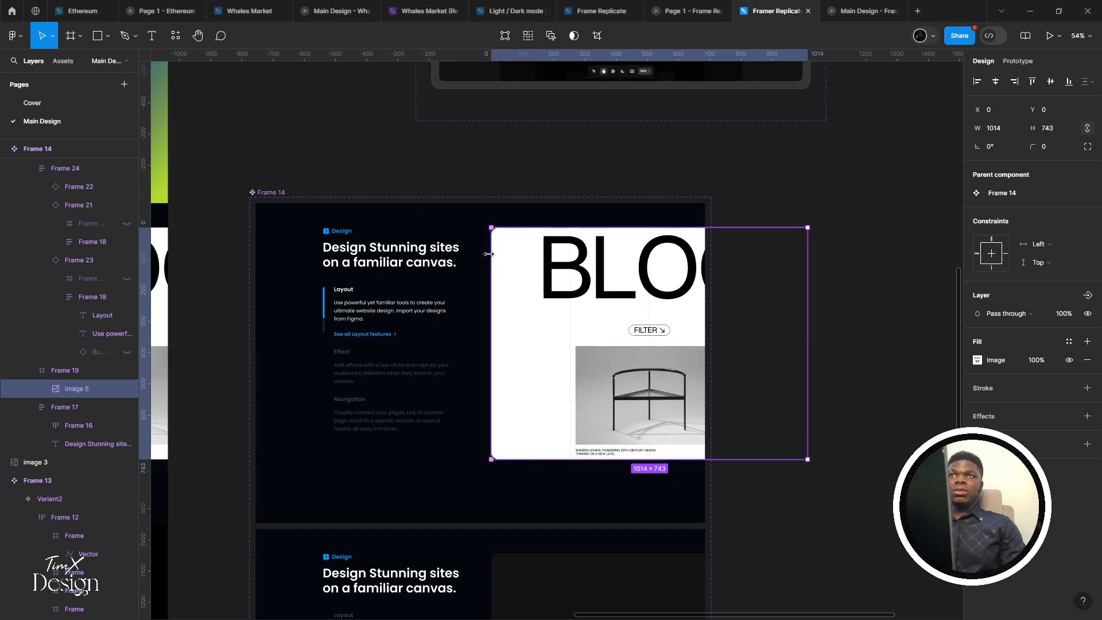
Reduce the Layout image in the Default variant to 887 × 743, keeping its left edge at X 0
scroll(785, 311, up, 2)
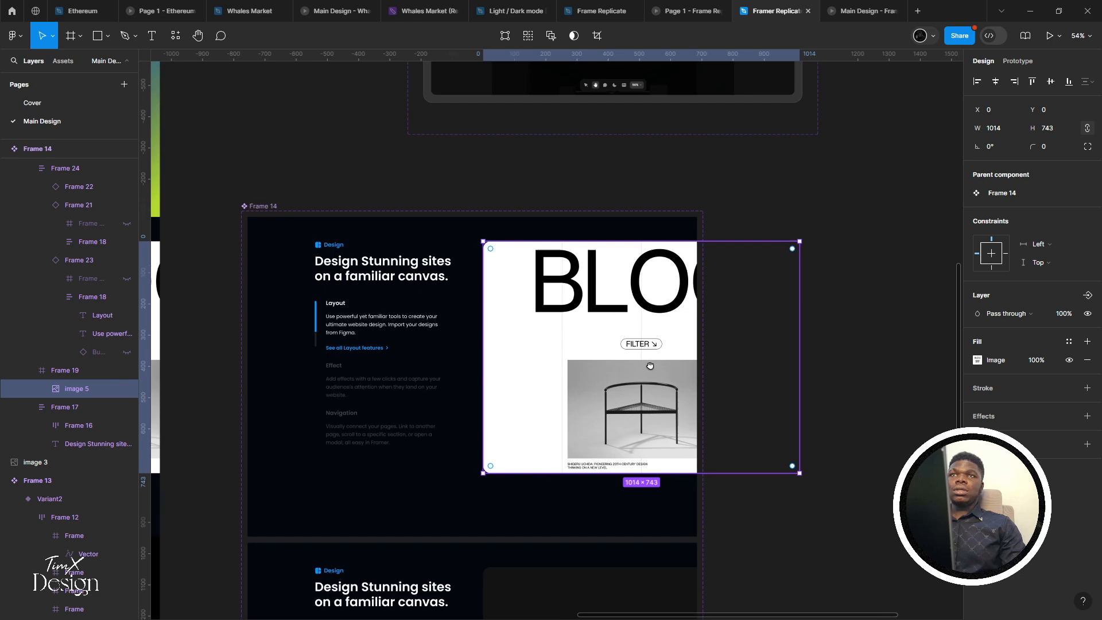
key(ctrl+z)
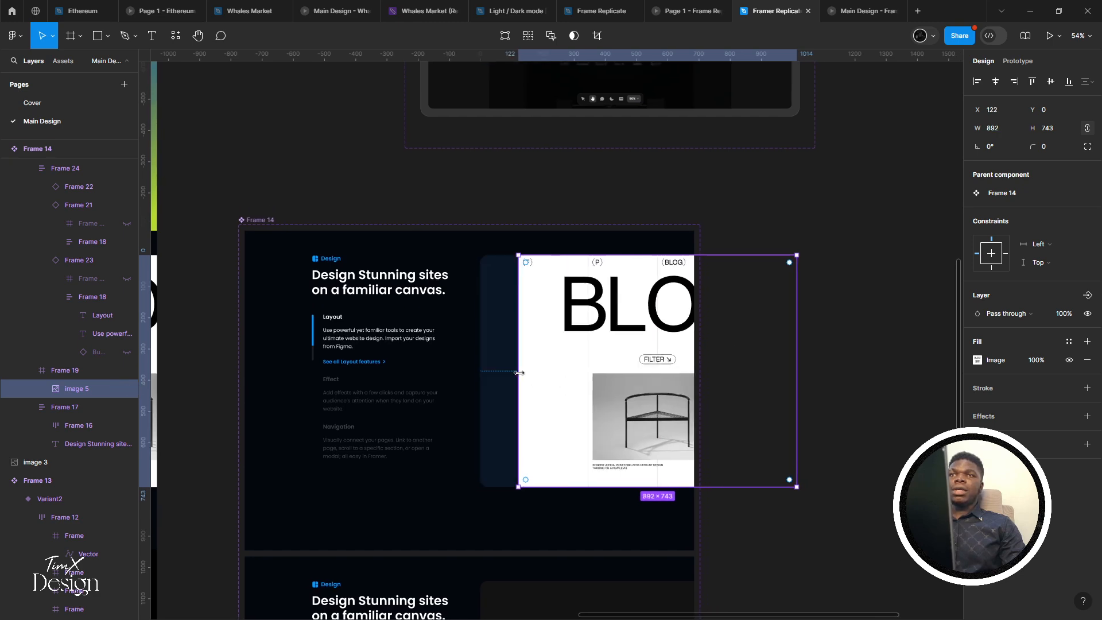
drag(518, 372, 481, 372)
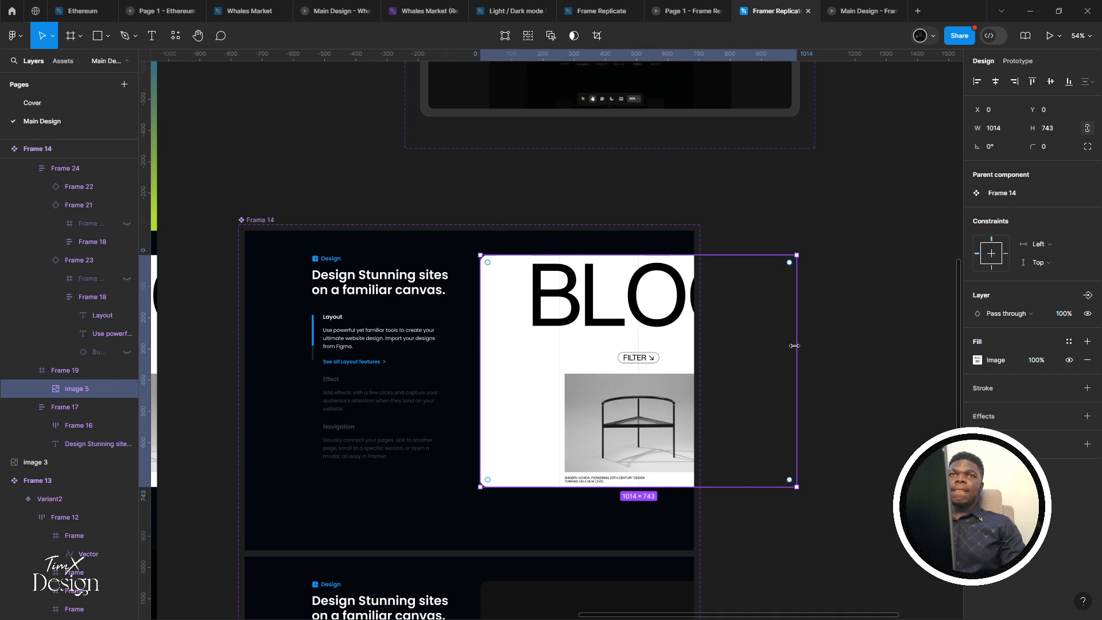
drag(794, 346, 756, 310)
Test the Layout, Effect and Navigation items in the prototype preview and compare the Layout state with the framer.com original
click(861, 10)
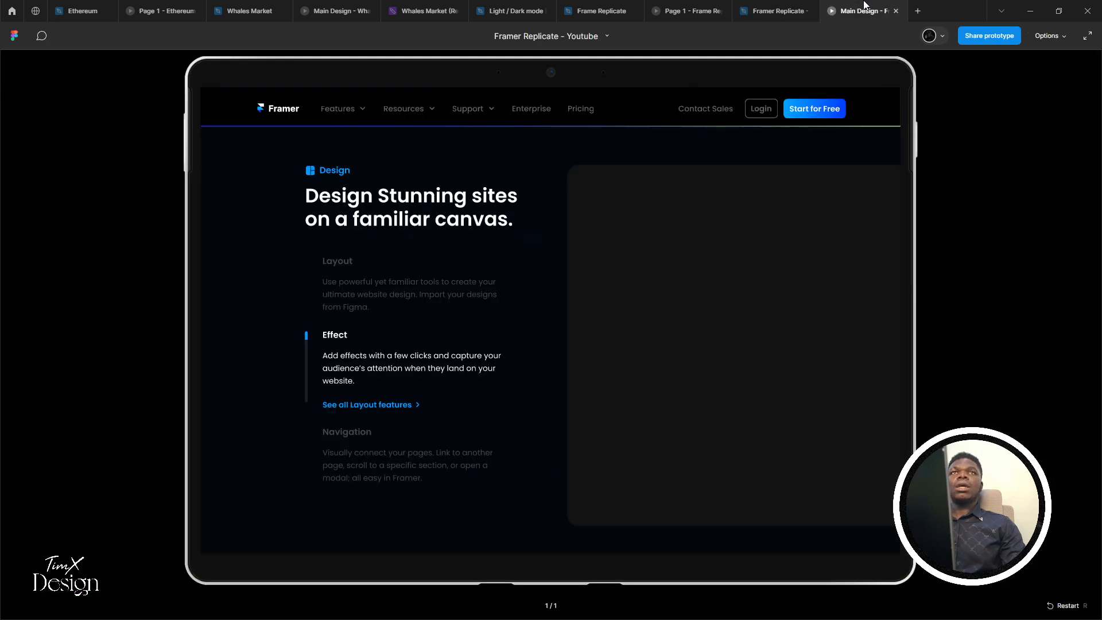
click(408, 278)
click(398, 349)
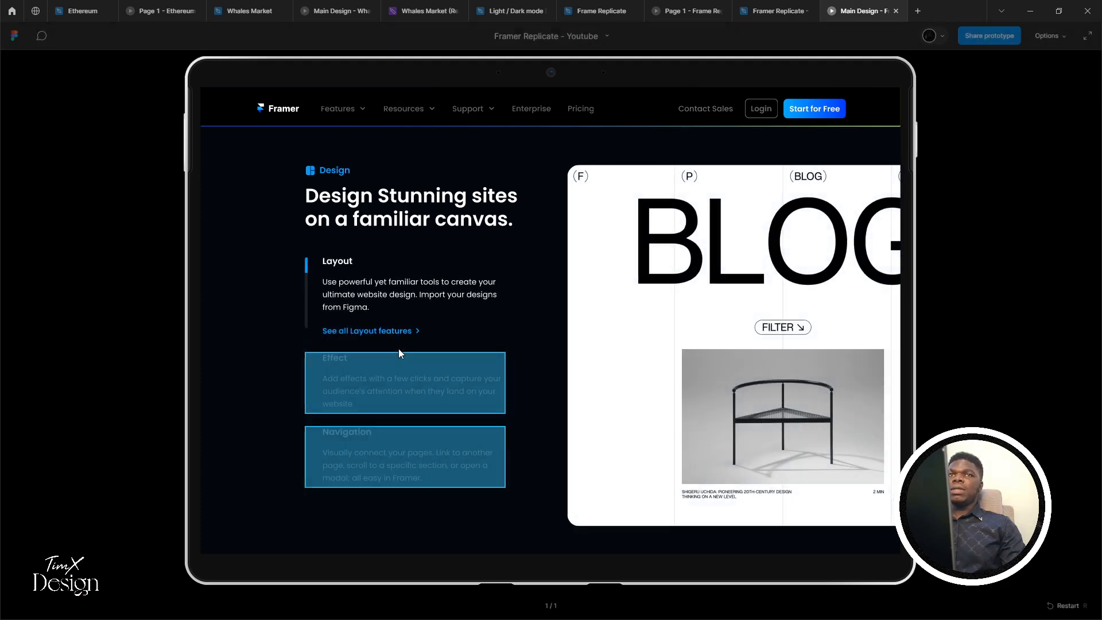
click(436, 439)
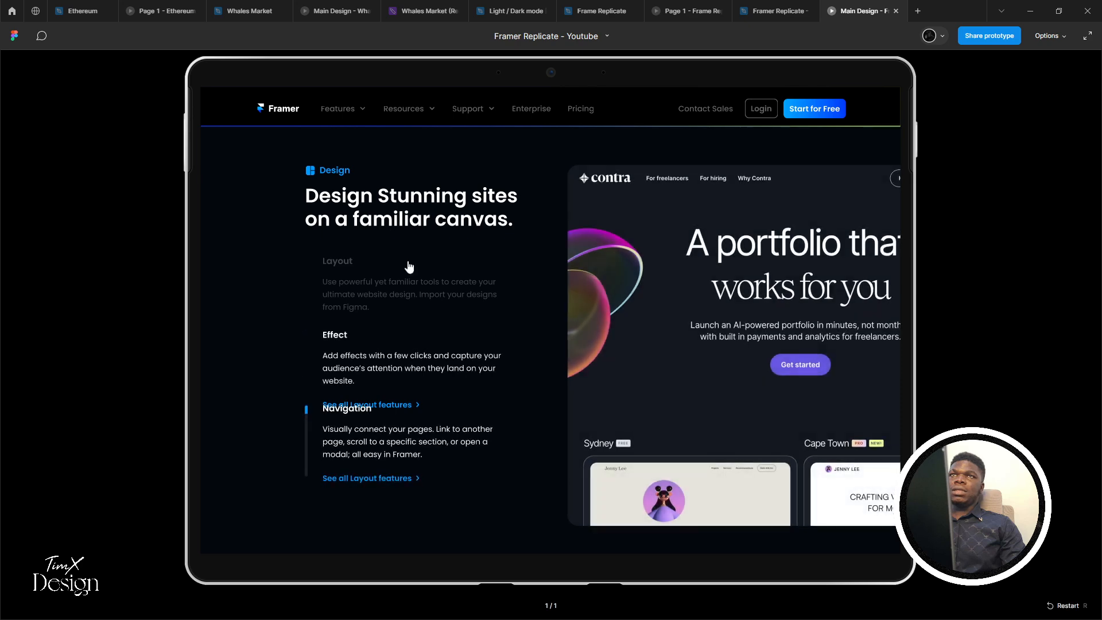
click(401, 281)
click(363, 292)
click(368, 347)
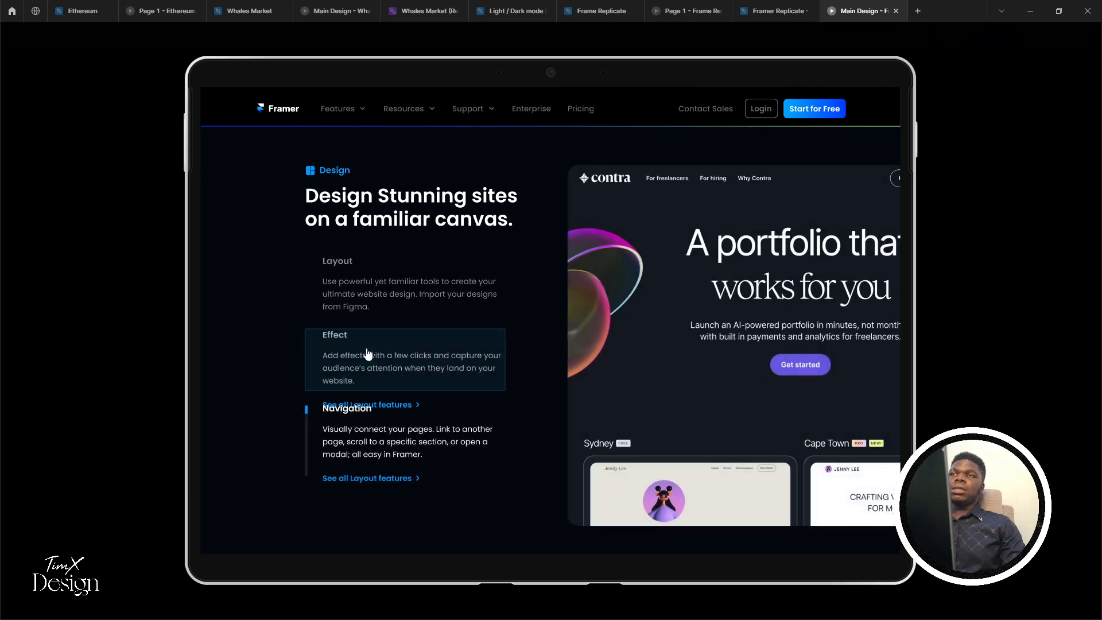
click(357, 295)
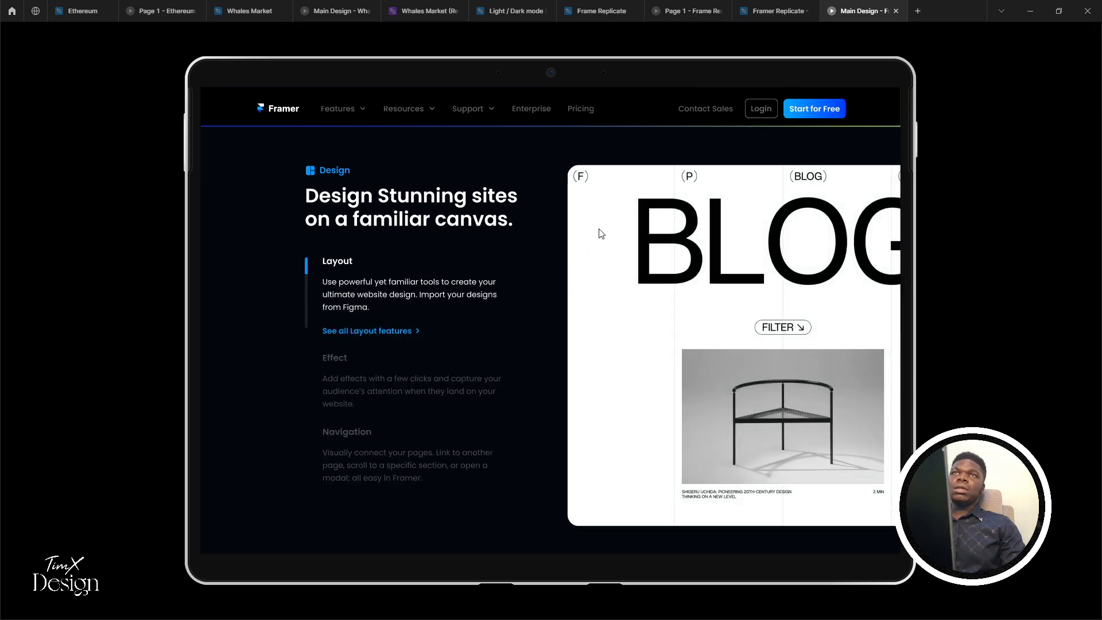
key(alt+Tab)
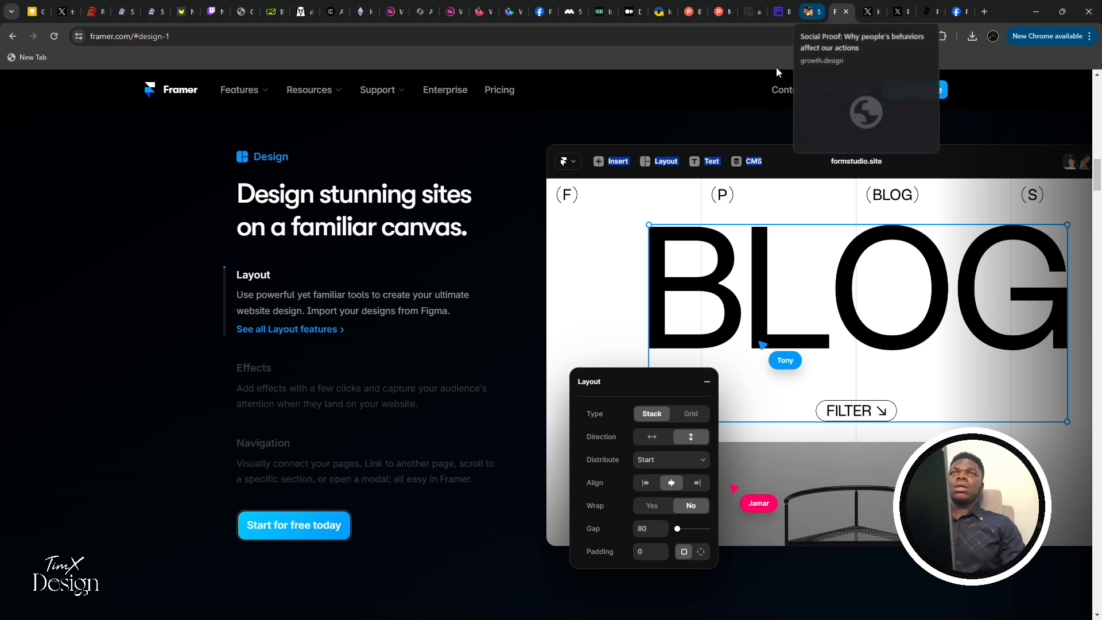
key(alt+Tab)
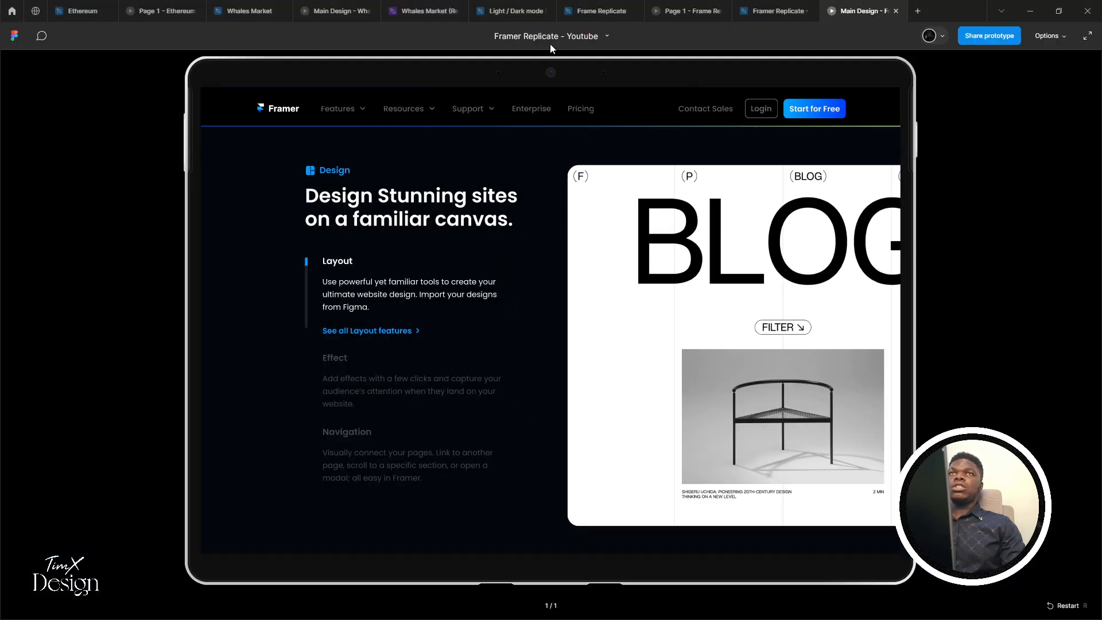
Draw a 954 × 31 bar frame across the top of the Default variant's Frame 19 at X 0, Y 0
click(801, 6)
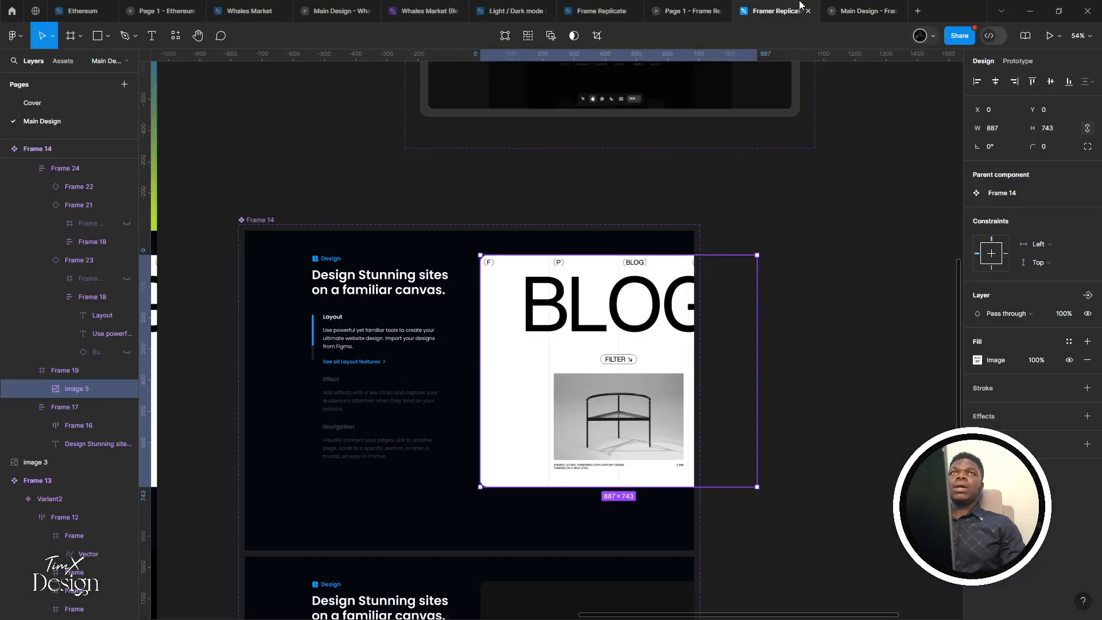
click(79, 38)
click(73, 38)
mouse_move(492, 285)
mouse_down()
mouse_move(675, 312)
mouse_move(852, 294)
mouse_up()
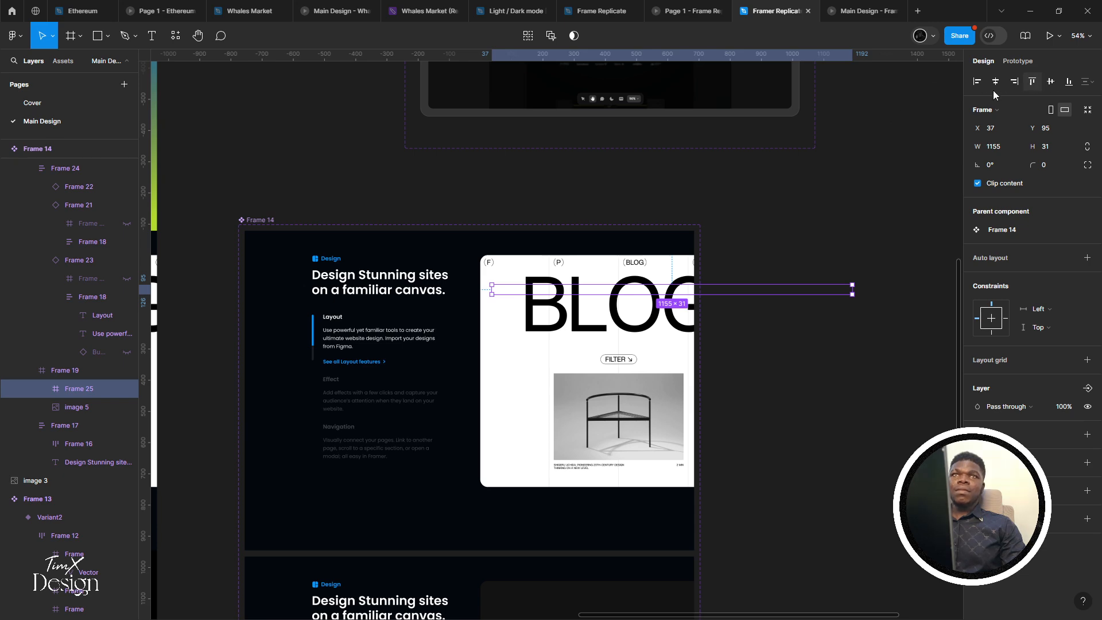
drag(492, 284, 480, 255)
scroll(480, 256, up, 5)
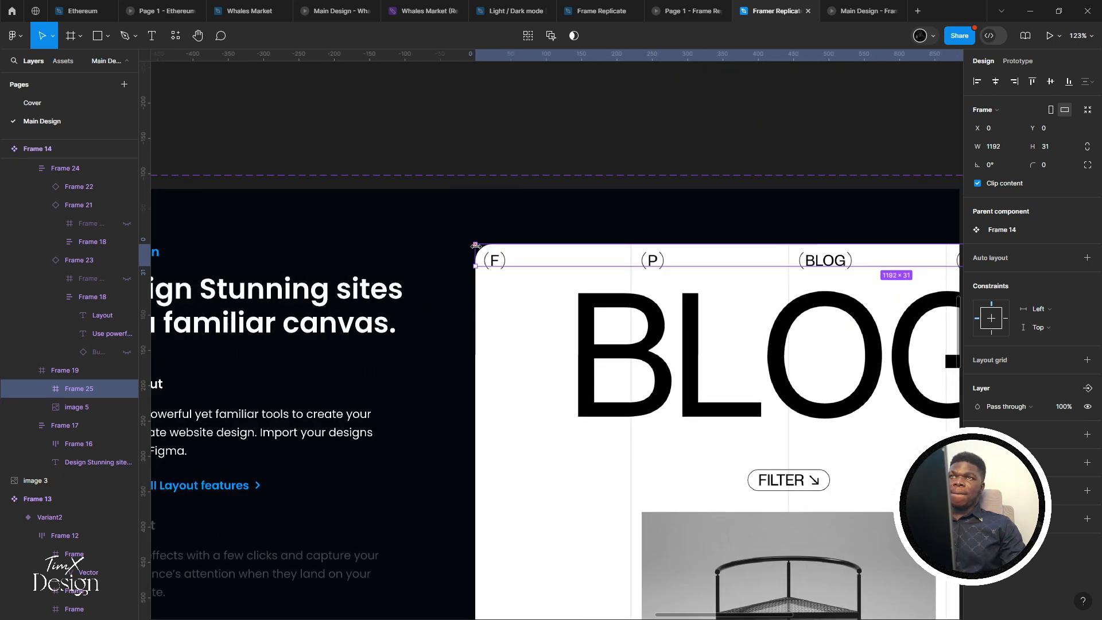
scroll(786, 300, down, 5)
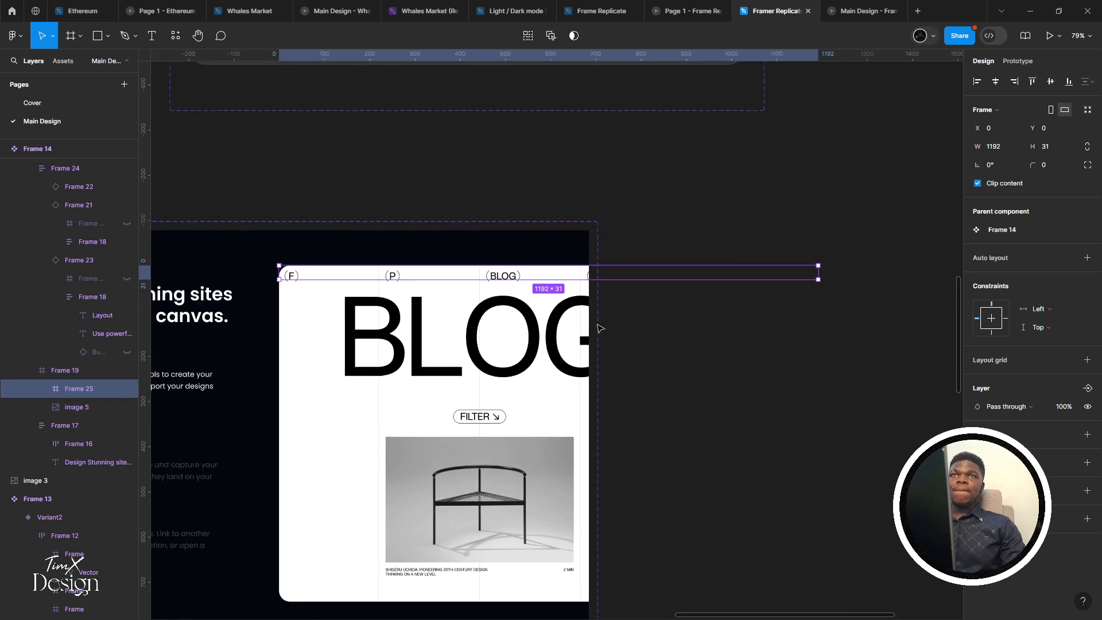
scroll(683, 310, down, 2)
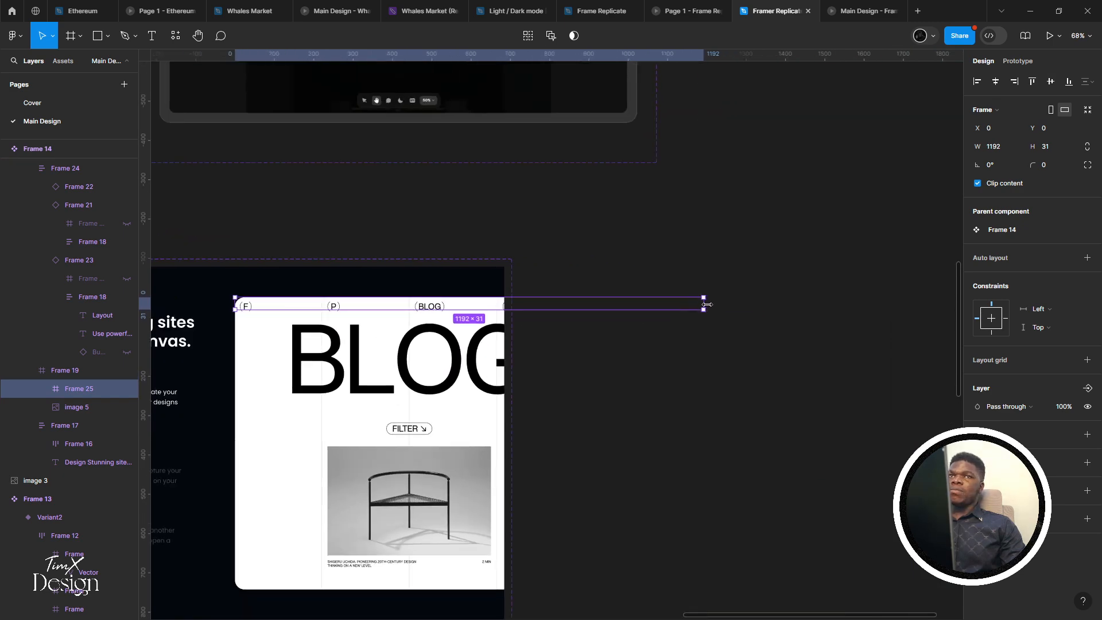
drag(707, 304, 616, 304)
scroll(755, 347, left, 5)
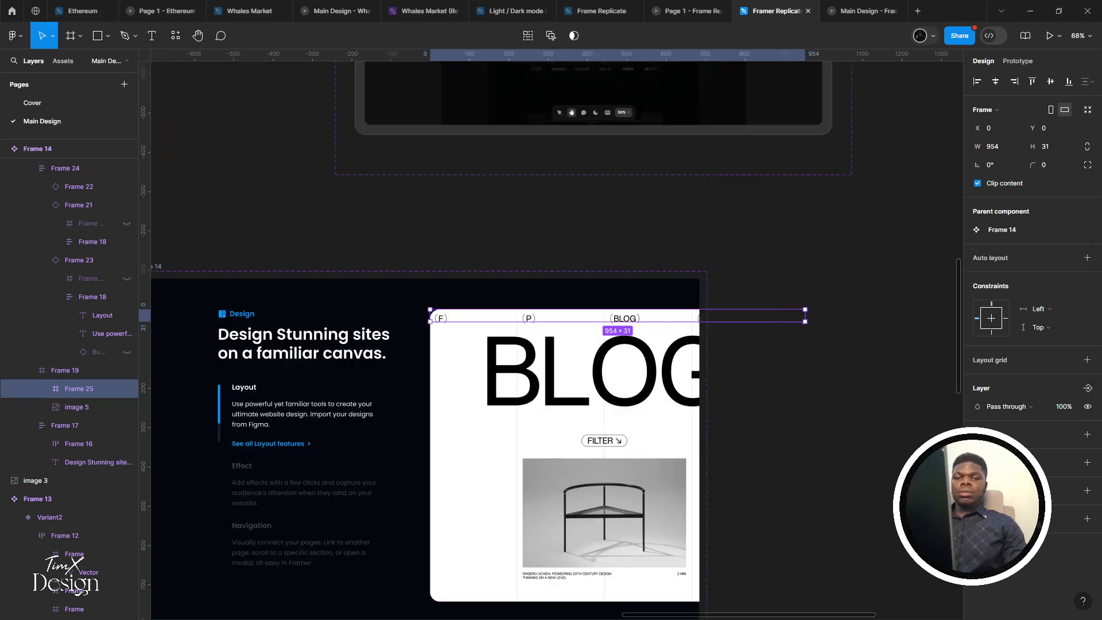
Add a solid dark grey fill to the bar frame above the Layout image
click(1086, 434)
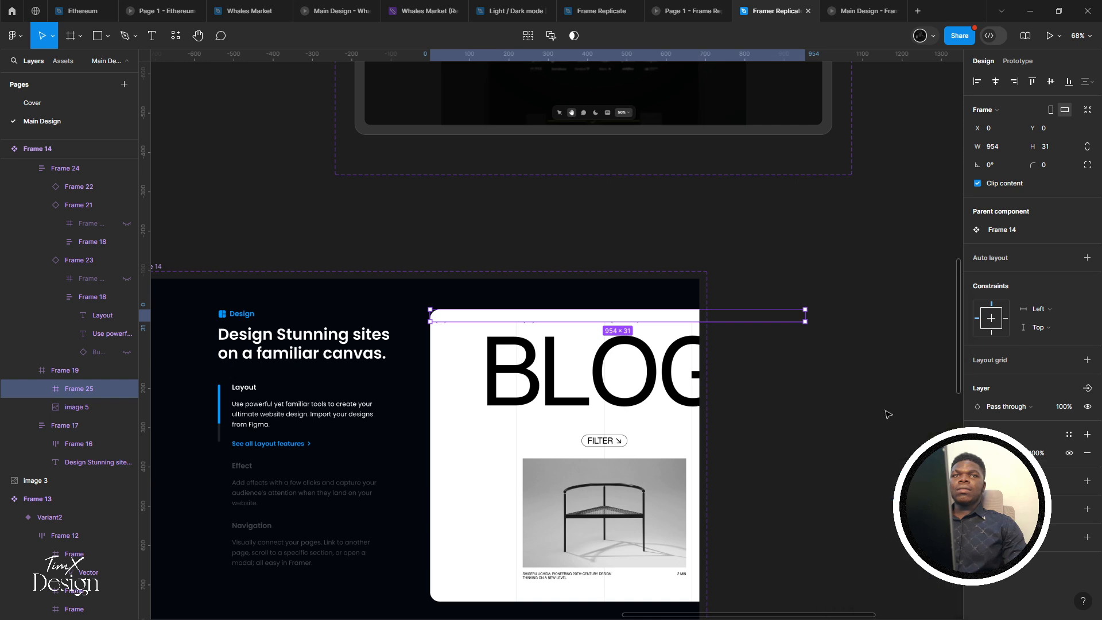
click(977, 452)
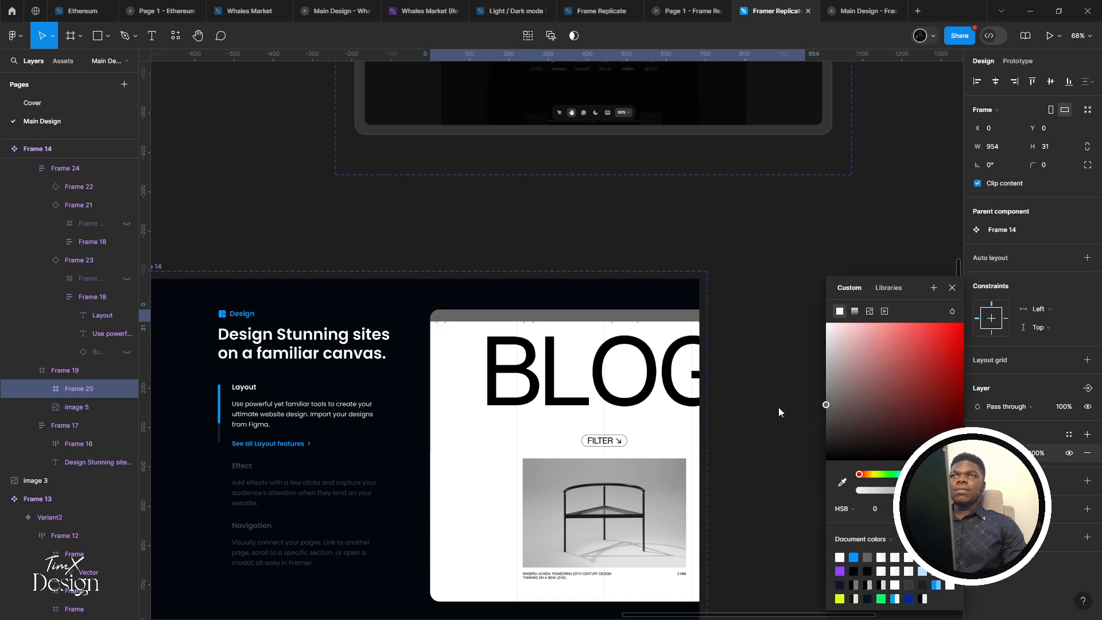
drag(752, 436, 749, 446)
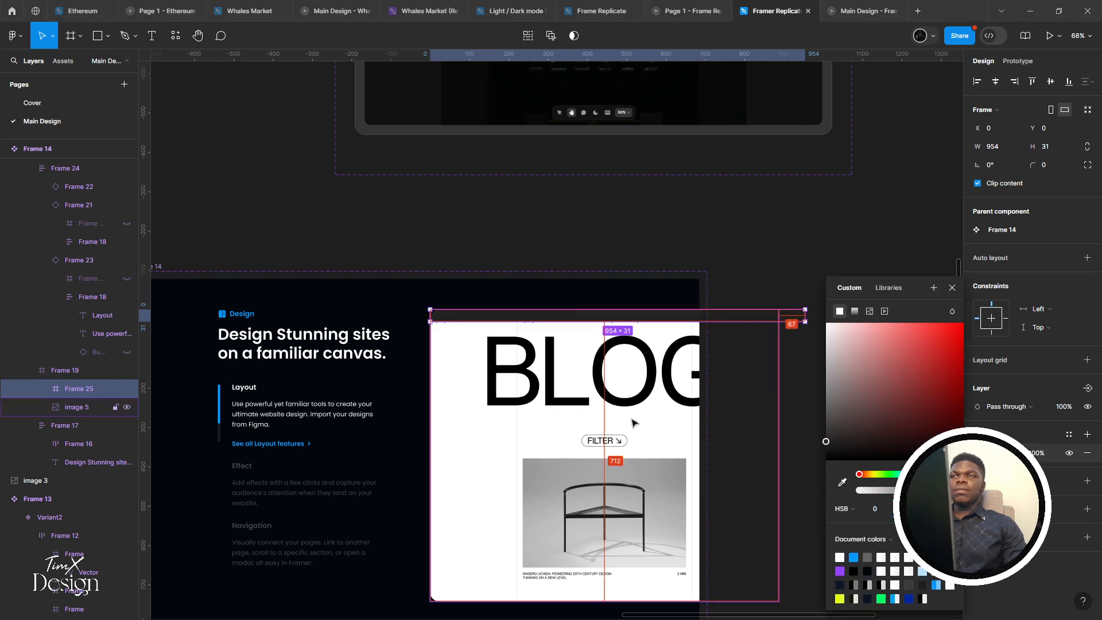
scroll(690, 367, left, 5)
scroll(429, 367, left, 2)
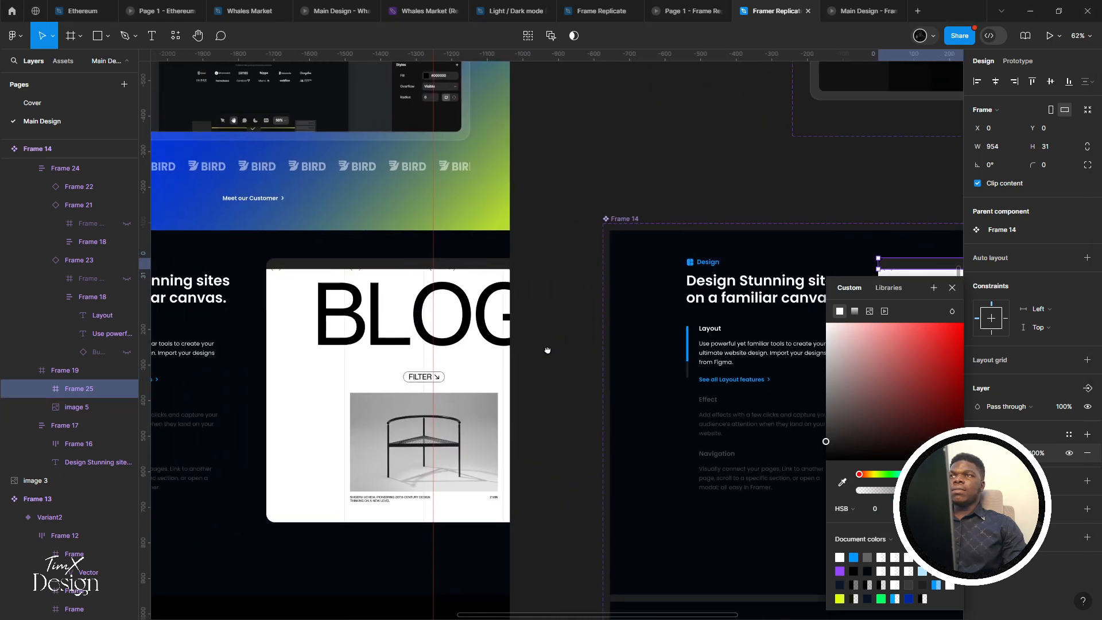
scroll(545, 349, right, 10)
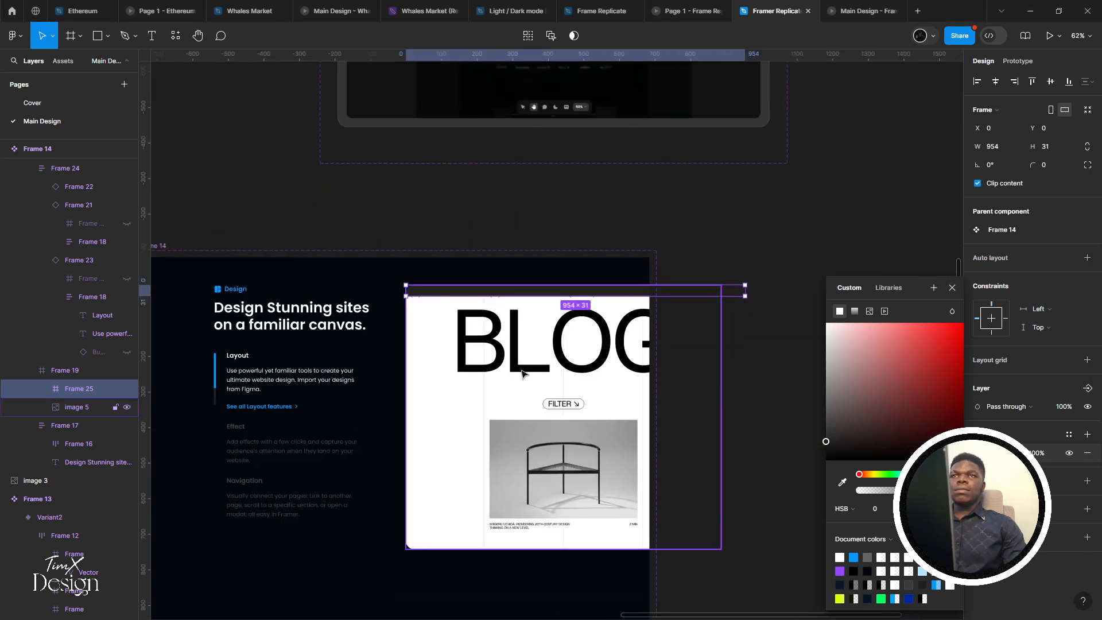
Lower the Layout image's top edge to the underside of the dark bar, making it 887 × 712 at Y 31
click(522, 373)
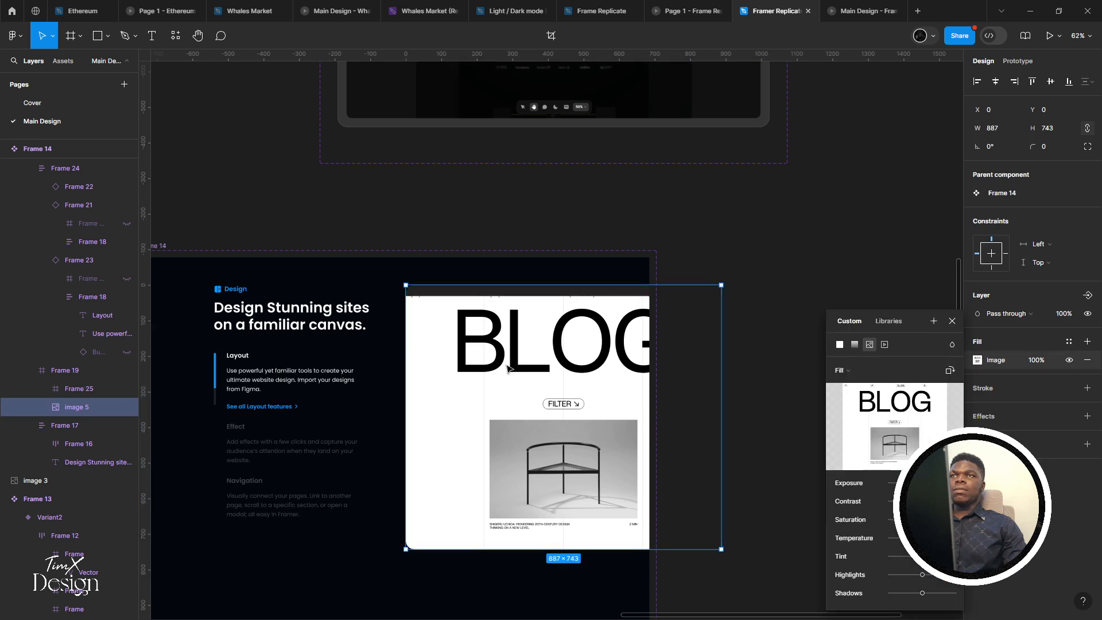
drag(466, 290, 466, 298)
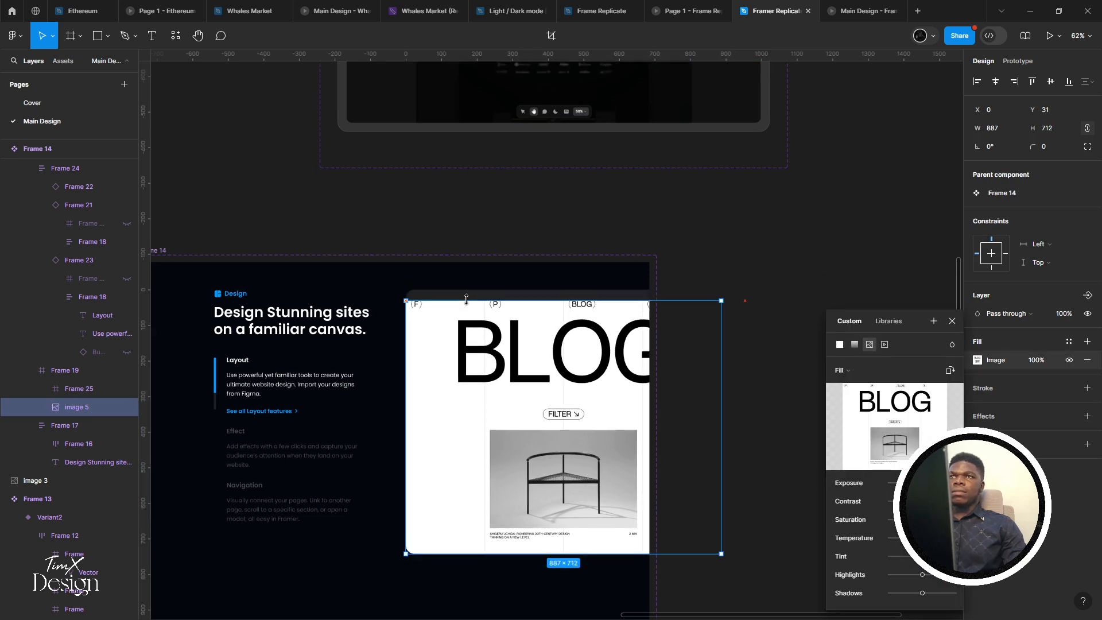
scroll(466, 299, down, 2)
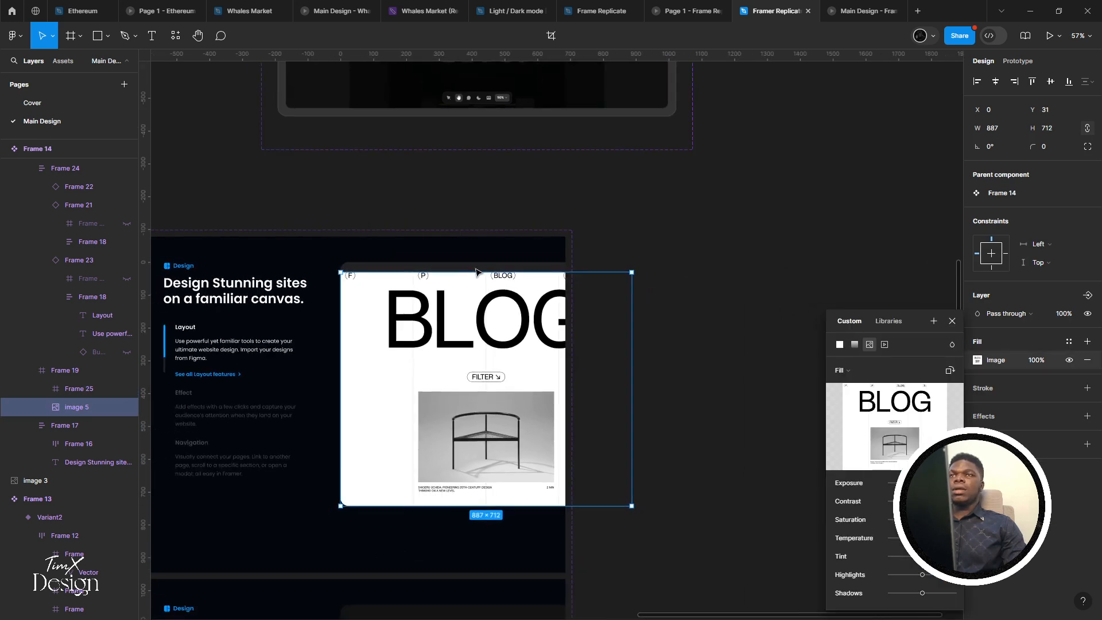
key(Escape)
Check the dark bar above the Layout image in the prototype preview, then return to the design file
scroll(682, 326, down, 5)
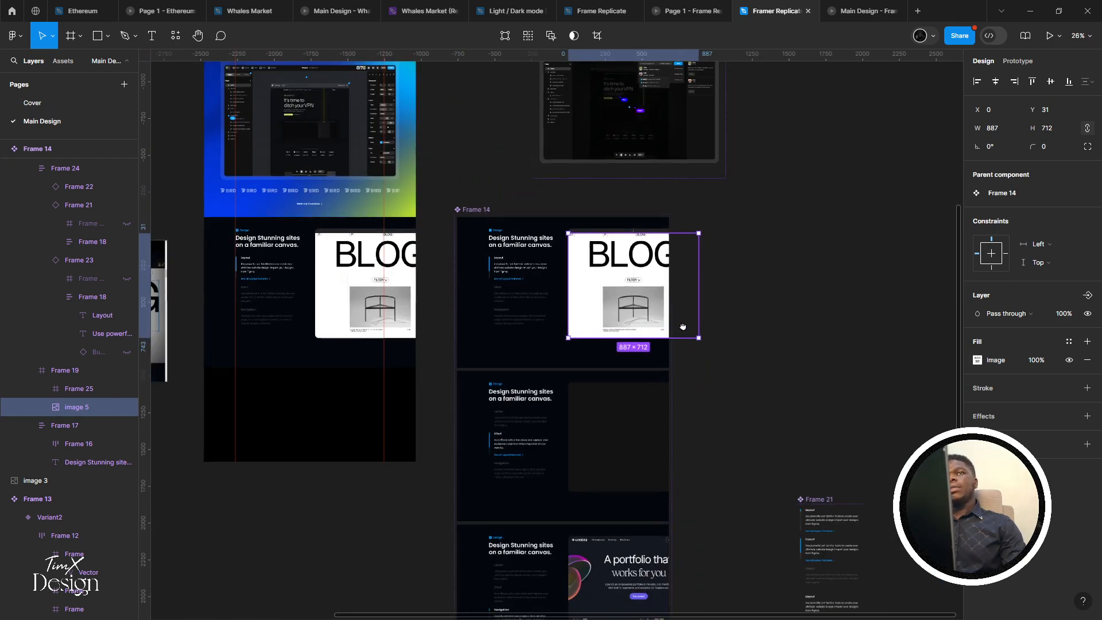
scroll(631, 368, down, 2)
click(601, 389)
click(856, 7)
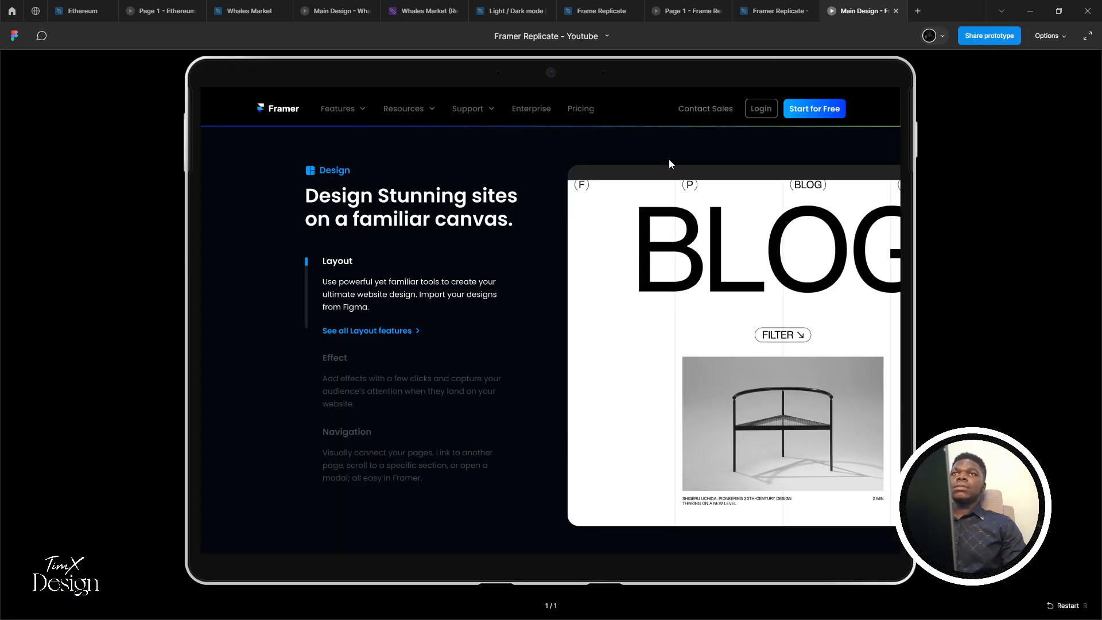
click(775, 10)
Narrow the Default variant's Layout image to 855 × 712 and check the result in the prototype preview
scroll(550, 191, up, 5)
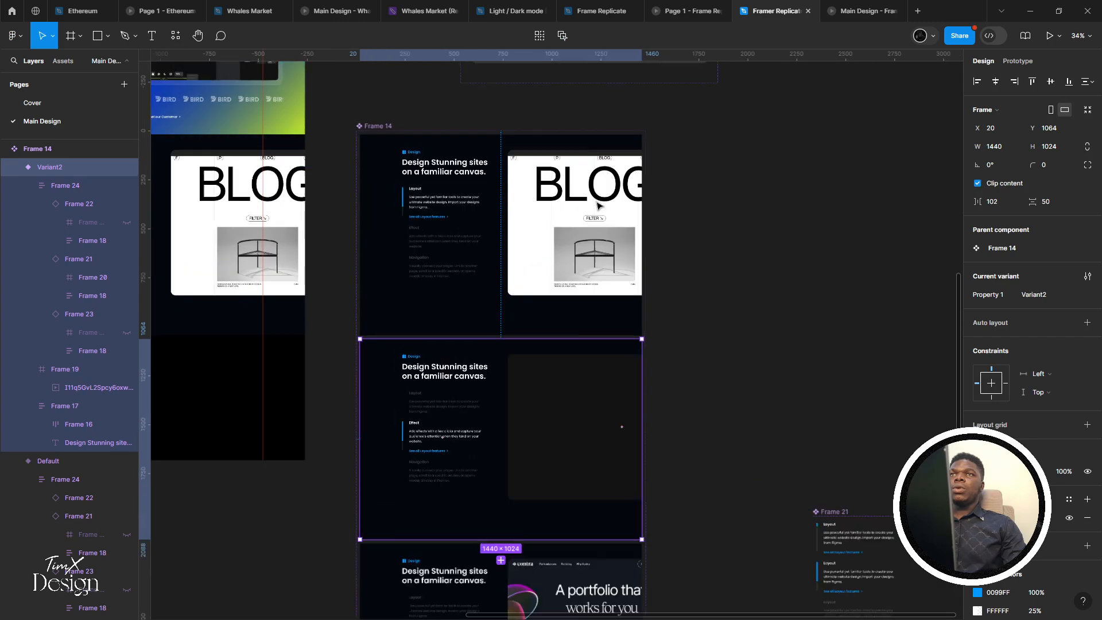
scroll(549, 191, up, 2)
ctrl+click(540, 275)
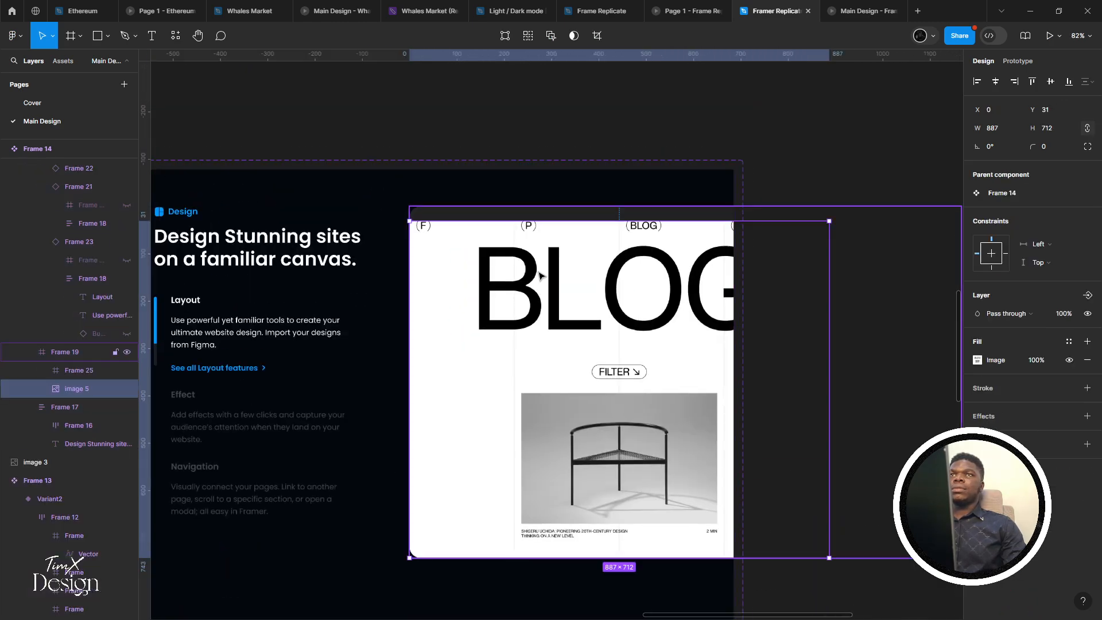
double_click(528, 242)
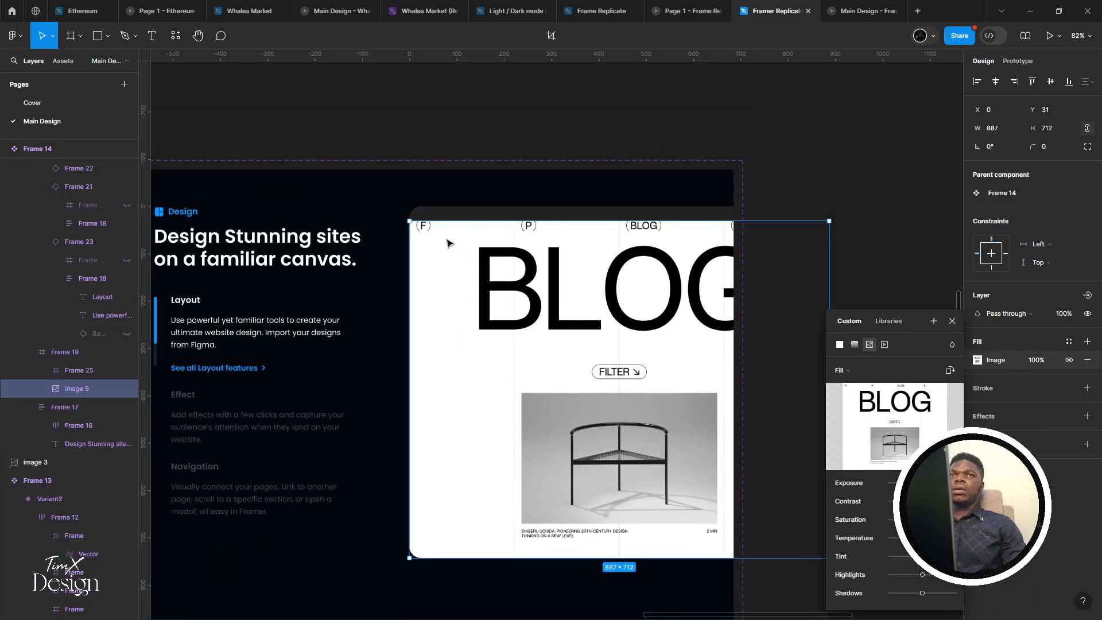
scroll(449, 244, down, 2)
mouse_move(542, 269)
mouse_down()
mouse_move(582, 269)
mouse_move(521, 268)
mouse_move(535, 265)
mouse_up()
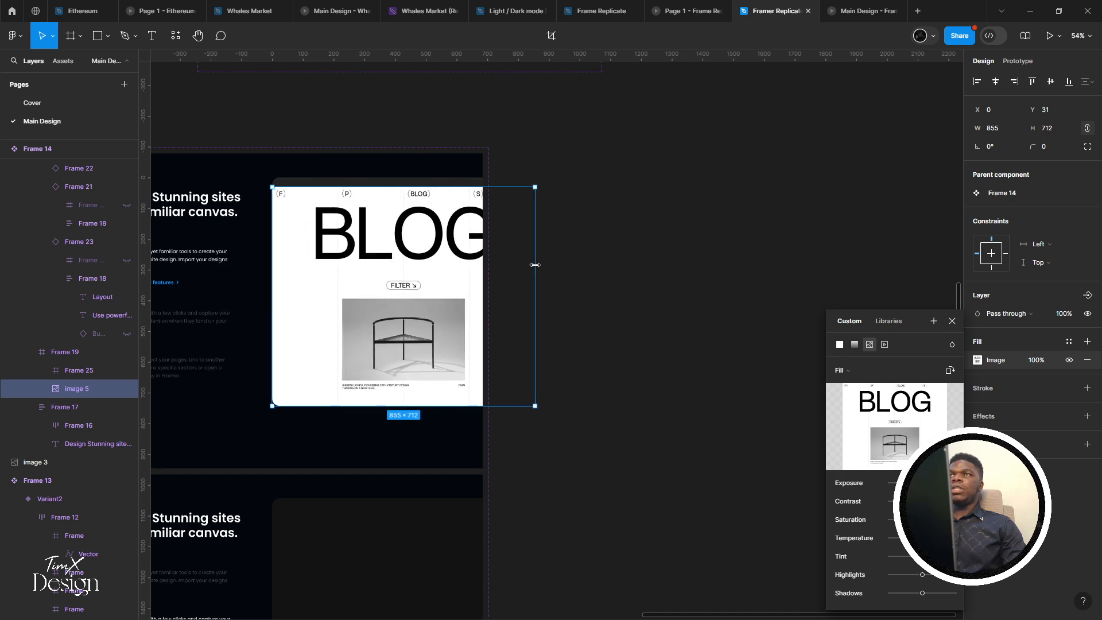
click(820, 7)
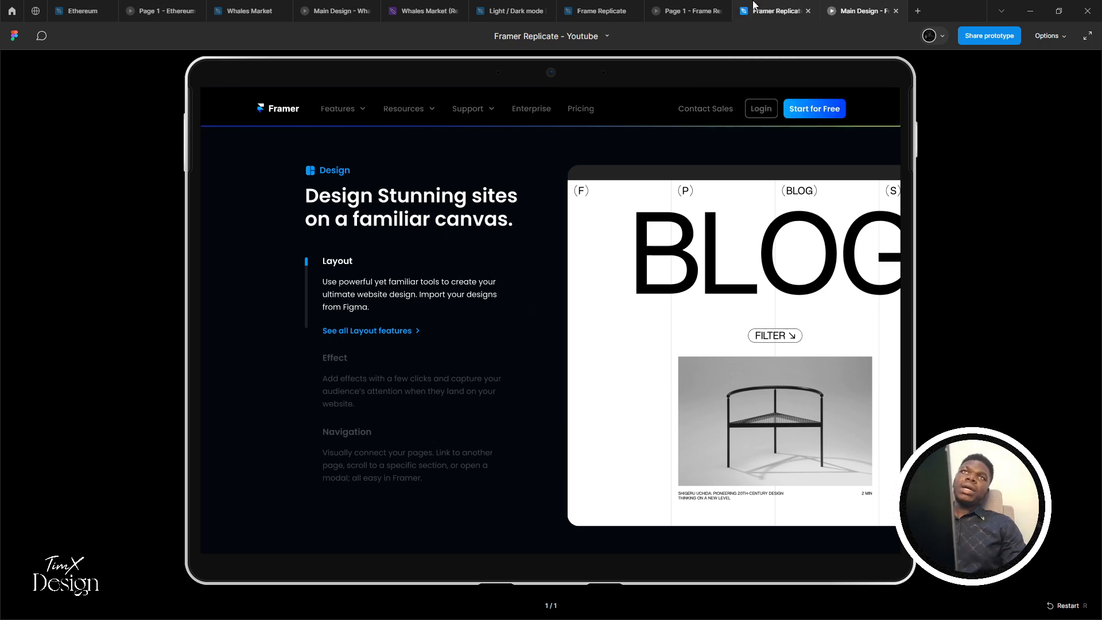
click(771, 11)
Close the image fill settings and inspect the dimensions of the Default variant's media frame and its Layout image
scroll(591, 160, down, 3)
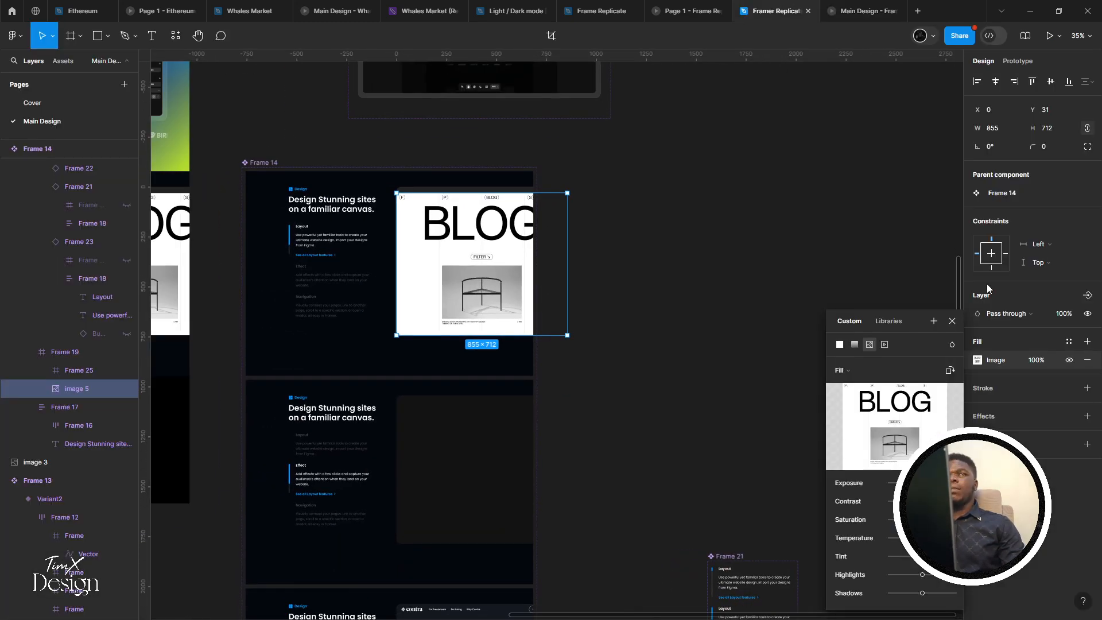
click(952, 322)
scroll(500, 330, down, 2)
click(459, 362)
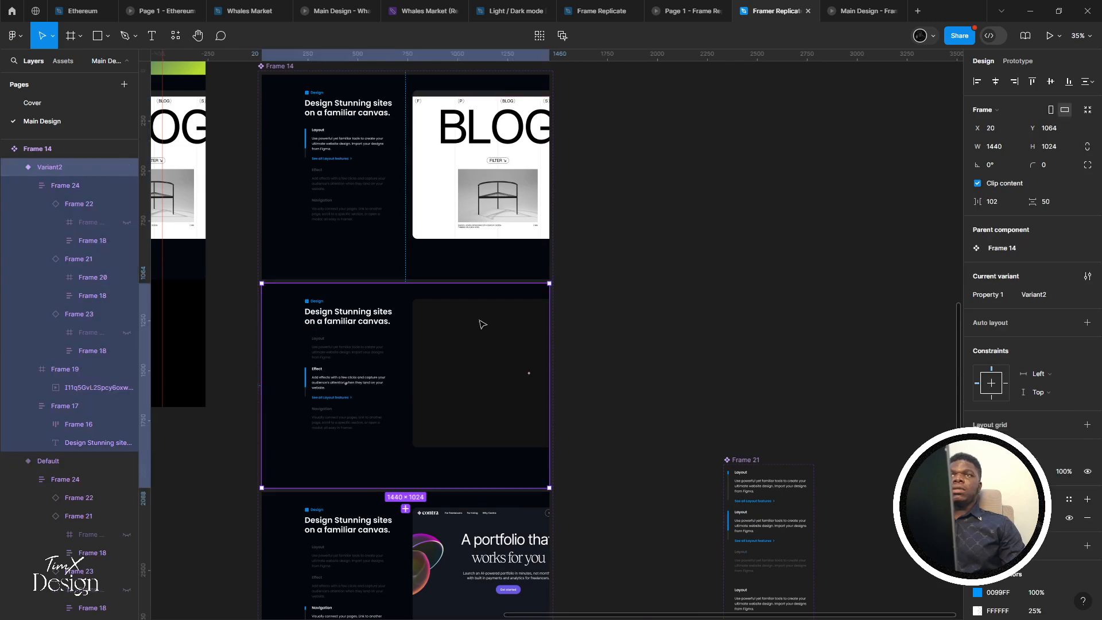
double_click(480, 321)
click(520, 110)
double_click(505, 125)
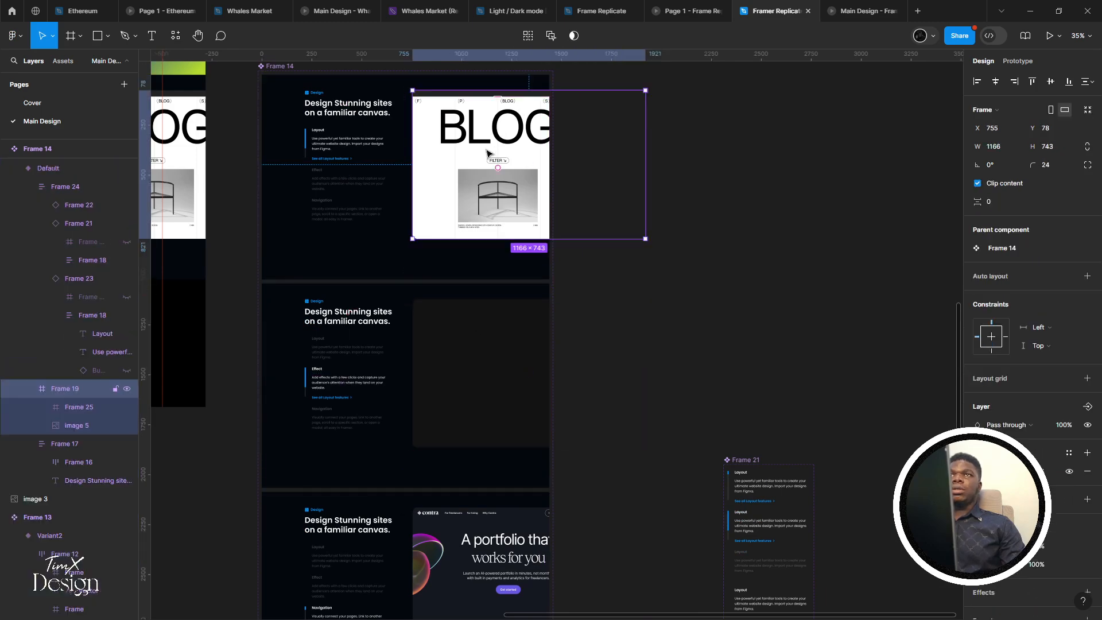
double_click(515, 178)
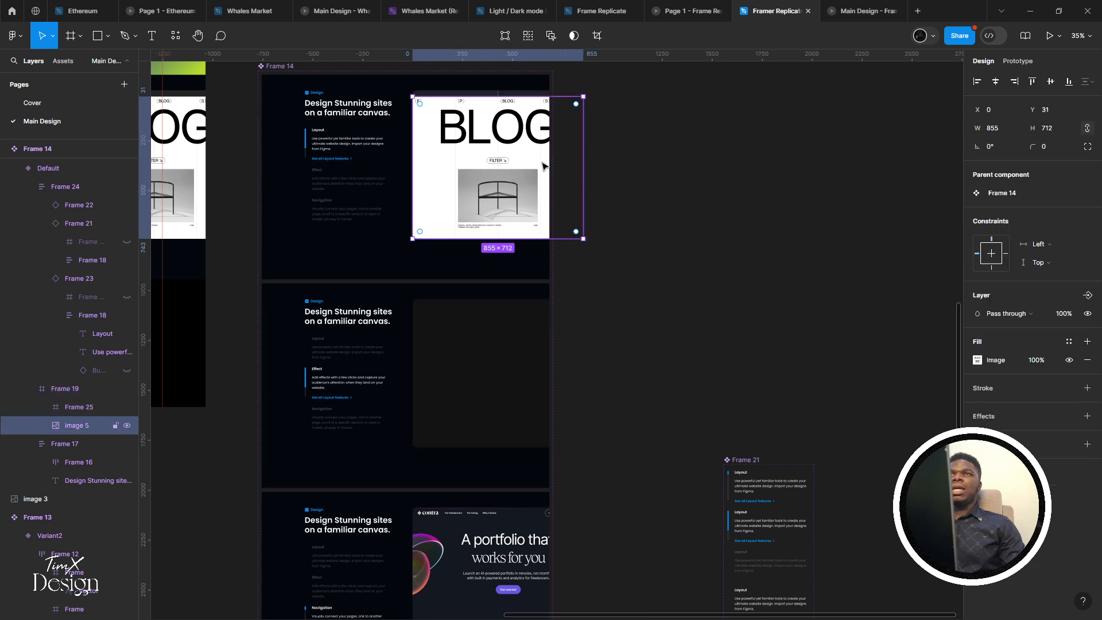
click(623, 133)
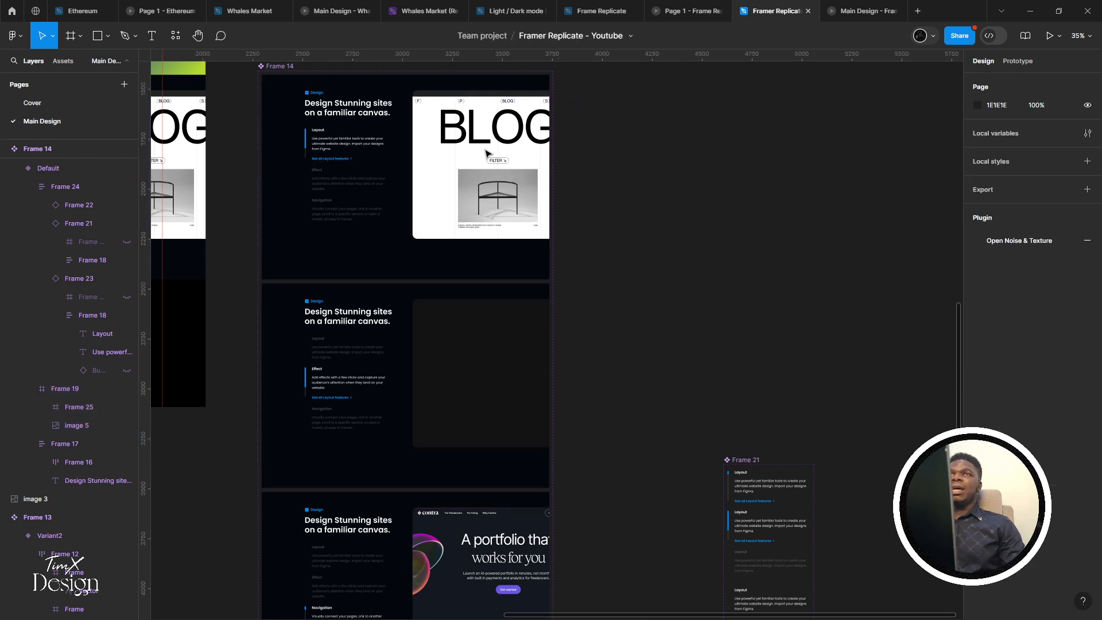
Set the media frames in all three Design section variants to a width of 855 and check the prototype preview
double_click(467, 152)
shift+click(459, 406)
shift+click(488, 552)
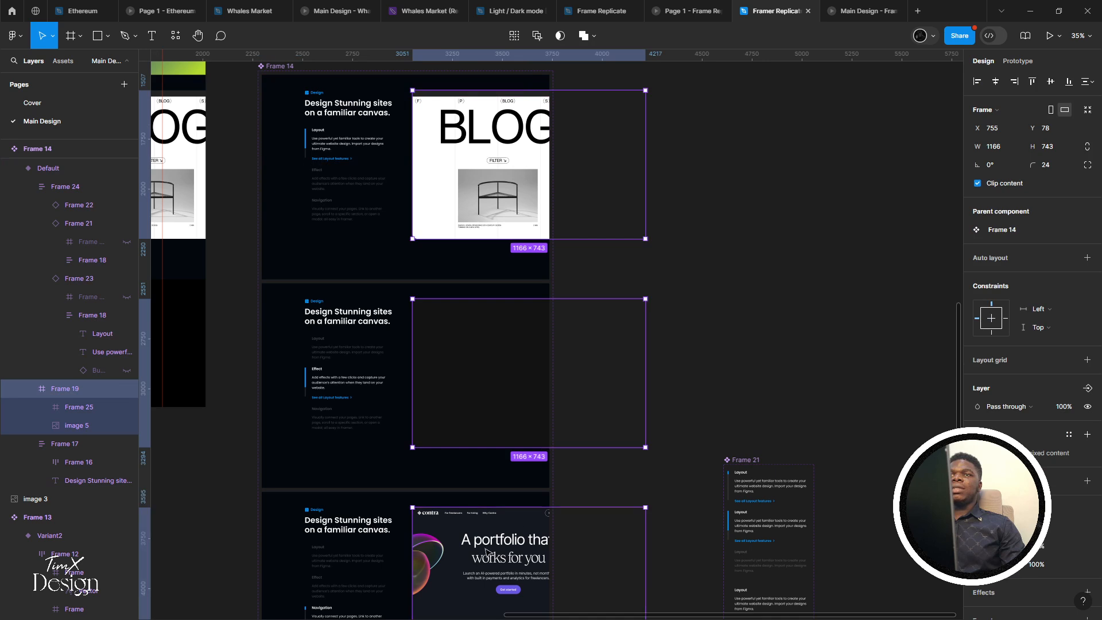
click(1013, 146)
text(855)
key(Return)
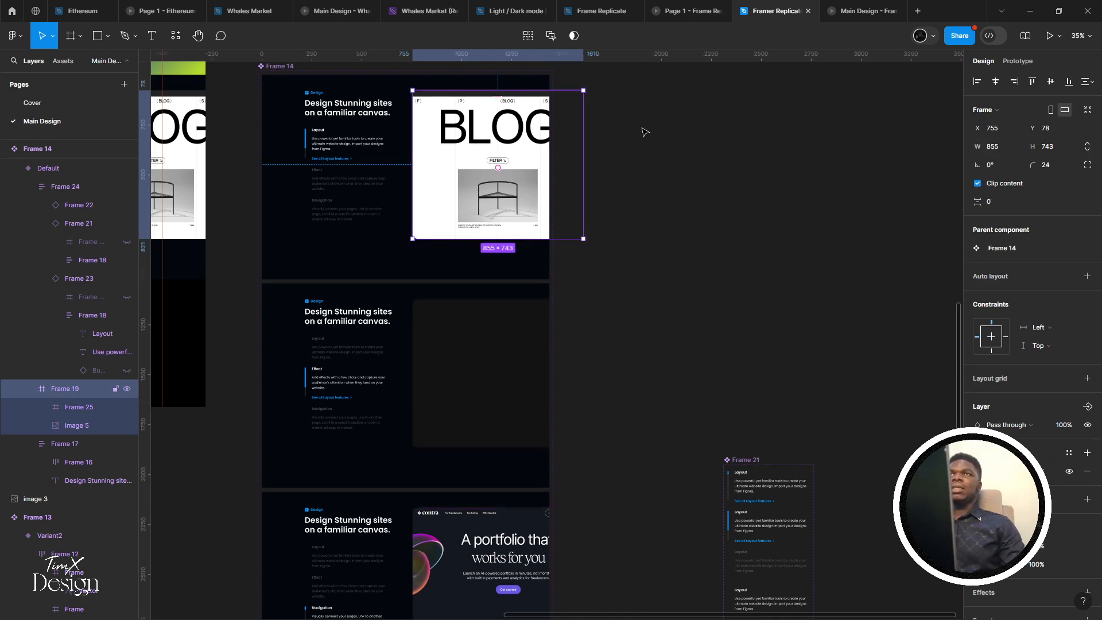
click(898, 7)
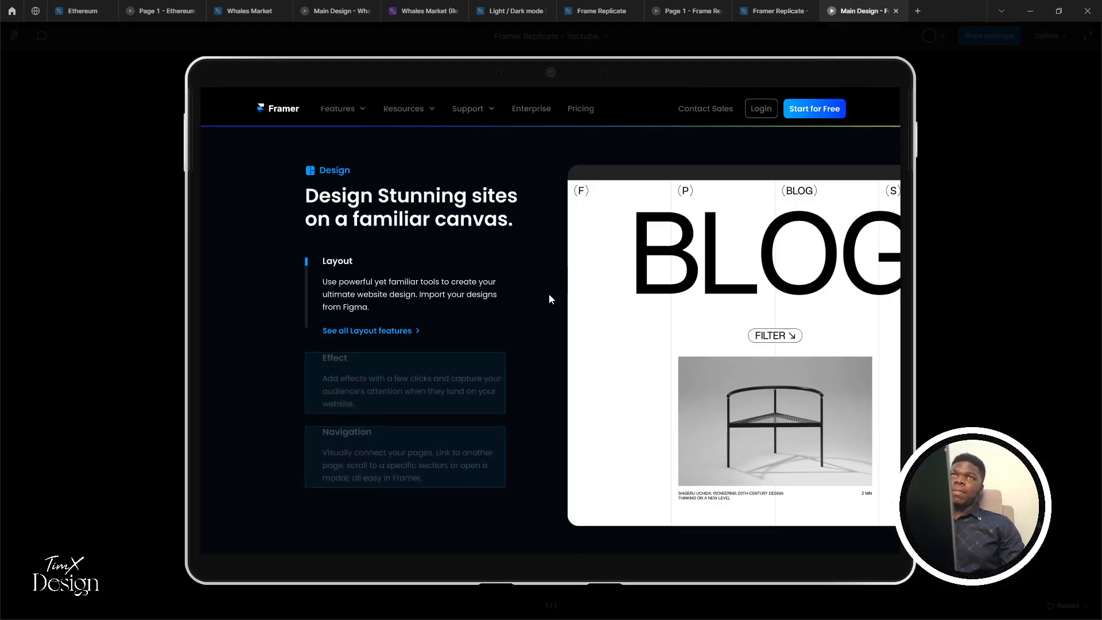
key(ctrl+shift+Tab)
Move the Default variant's Layout image down to Y 48 and extend the dark bar above it to a height of 48
click(489, 168)
scroll(489, 167, up, 5)
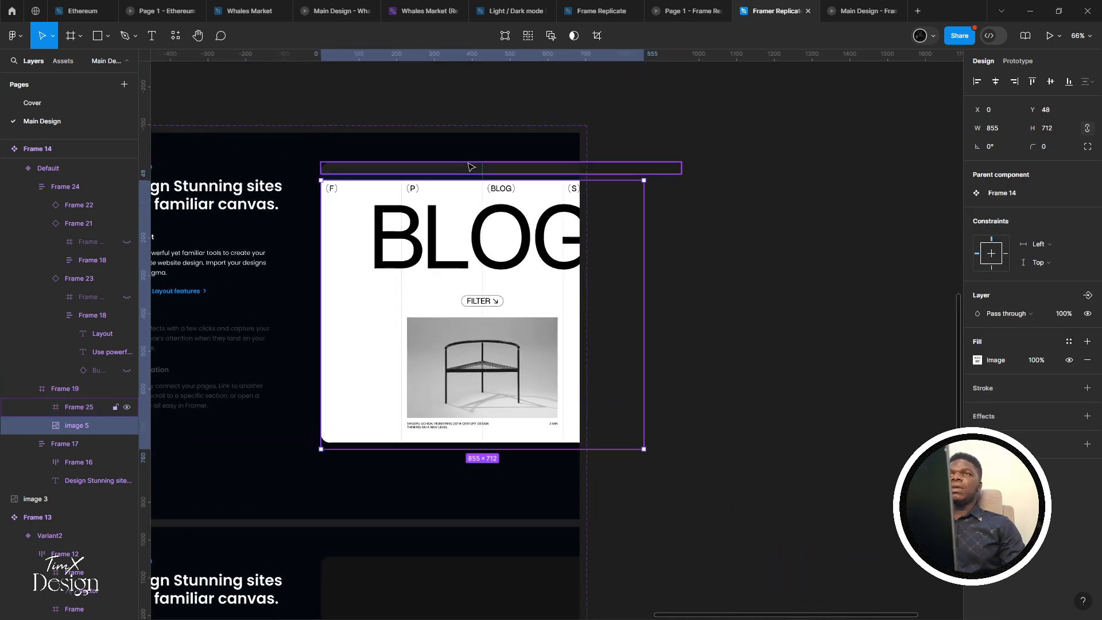
click(466, 169)
scroll(464, 177, up, 2)
drag(464, 178, 470, 183)
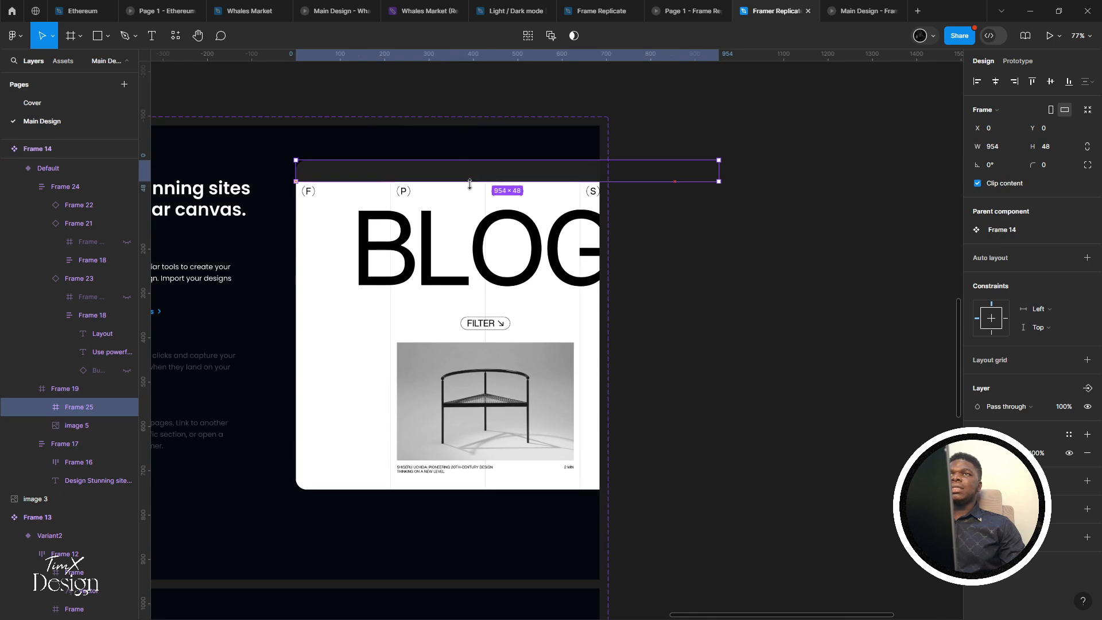
click(446, 201)
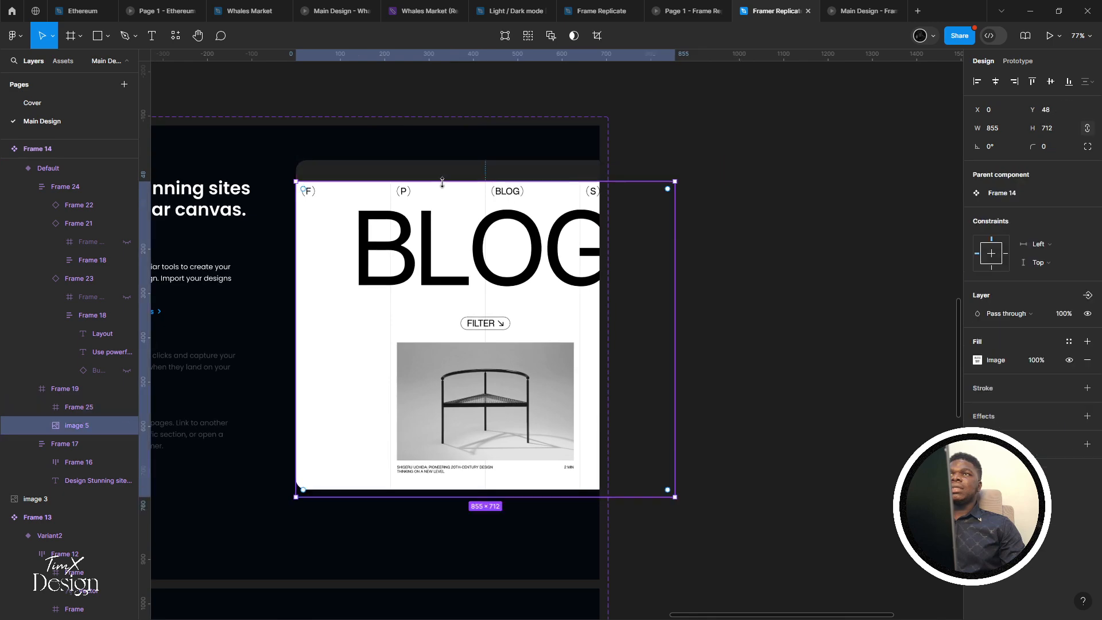
click(445, 173)
click(447, 140)
scroll(357, 172, up, 5)
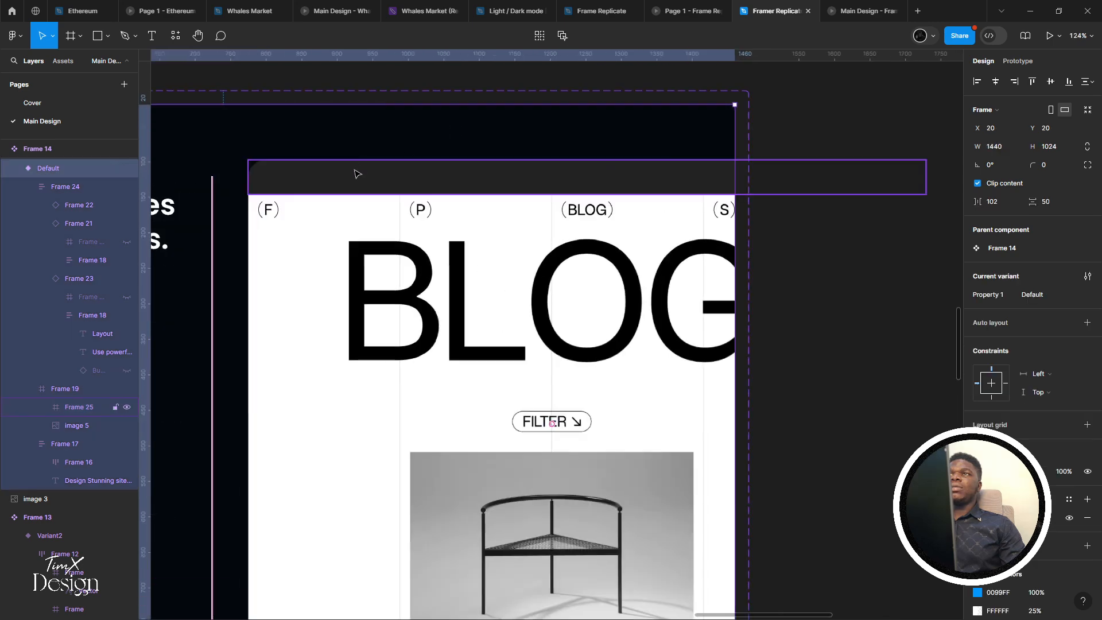
scroll(372, 246, down, 8)
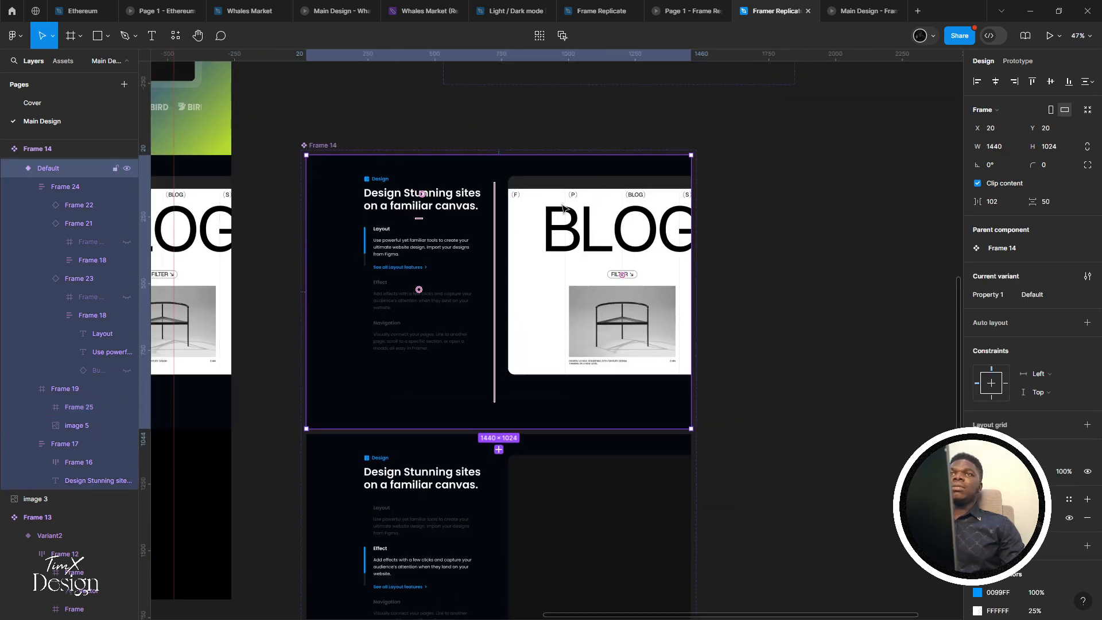
Check the taller dark bar and the repositioned Layout image in the prototype preview
click(861, 10)
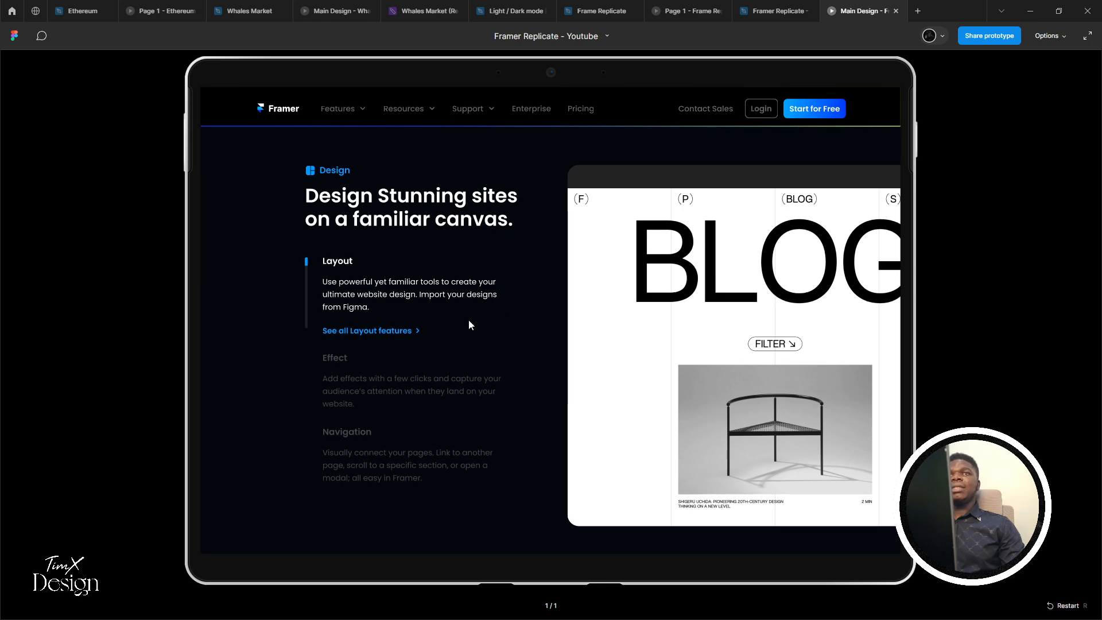
scroll(469, 324, down, 1)
scroll(484, 360, up, 2)
scroll(459, 241, down, 2)
Test switching repeatedly between Effect and Navigation in the preview, finishing on Layout
click(395, 335)
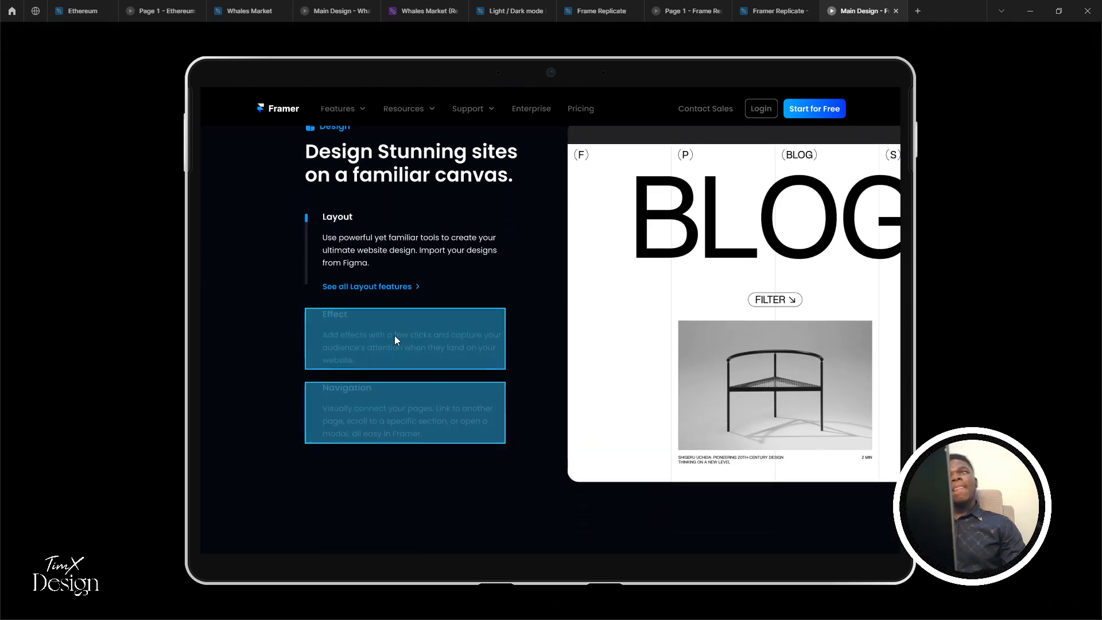
click(394, 335)
click(380, 407)
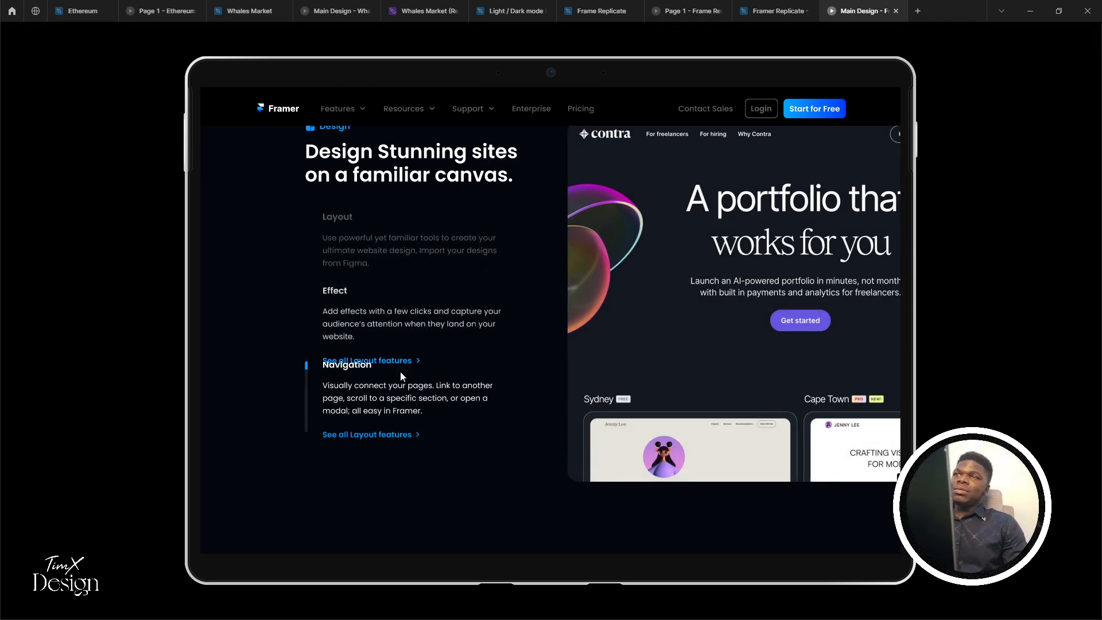
click(364, 325)
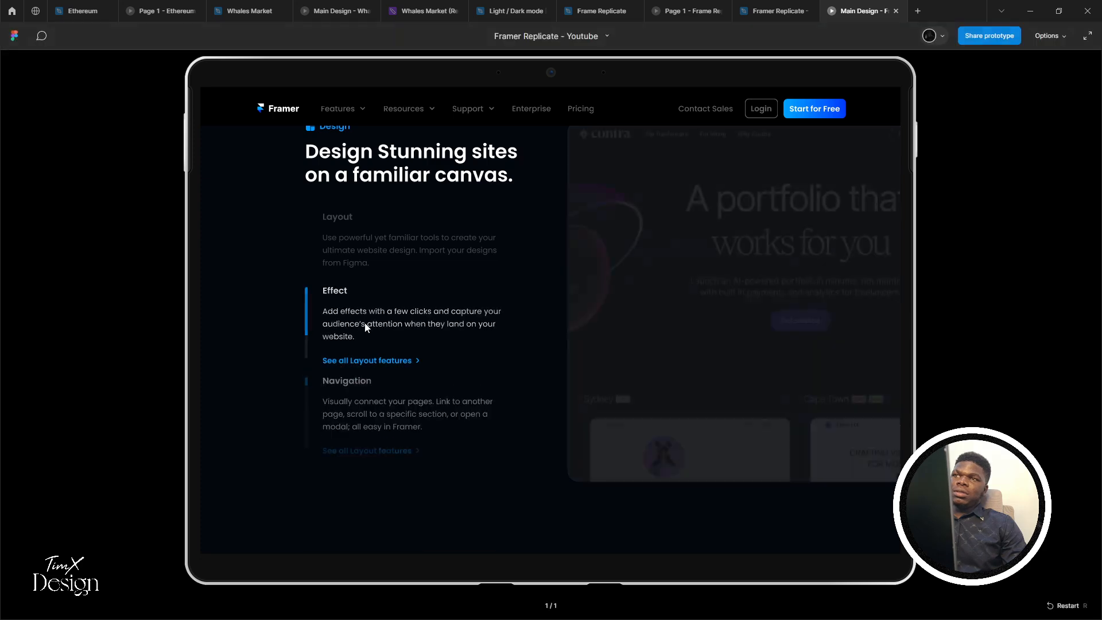
click(364, 412)
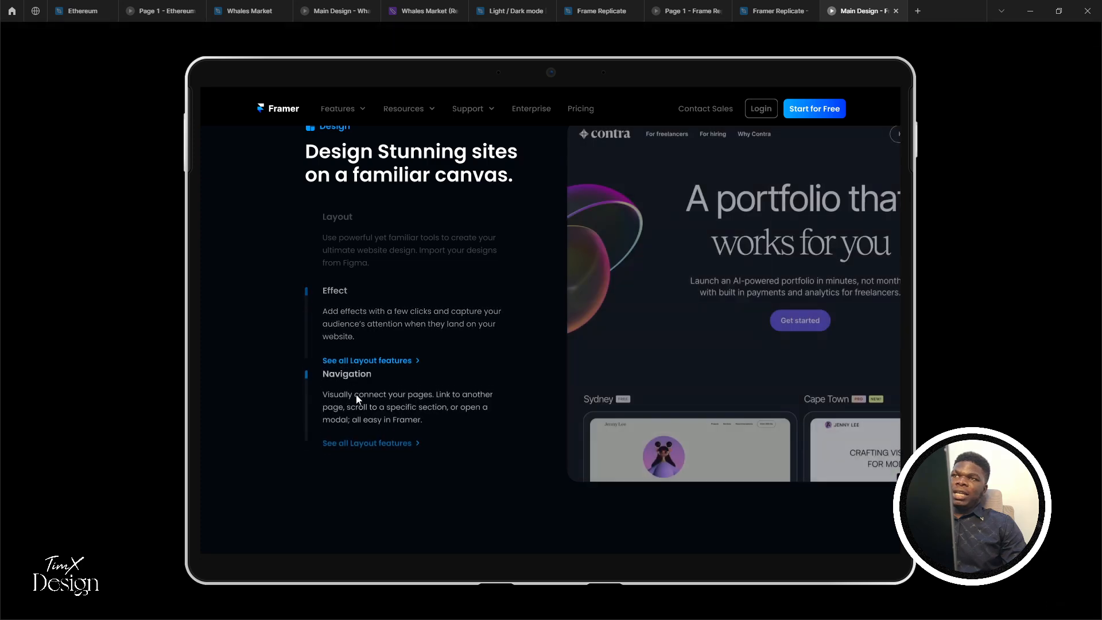
click(381, 319)
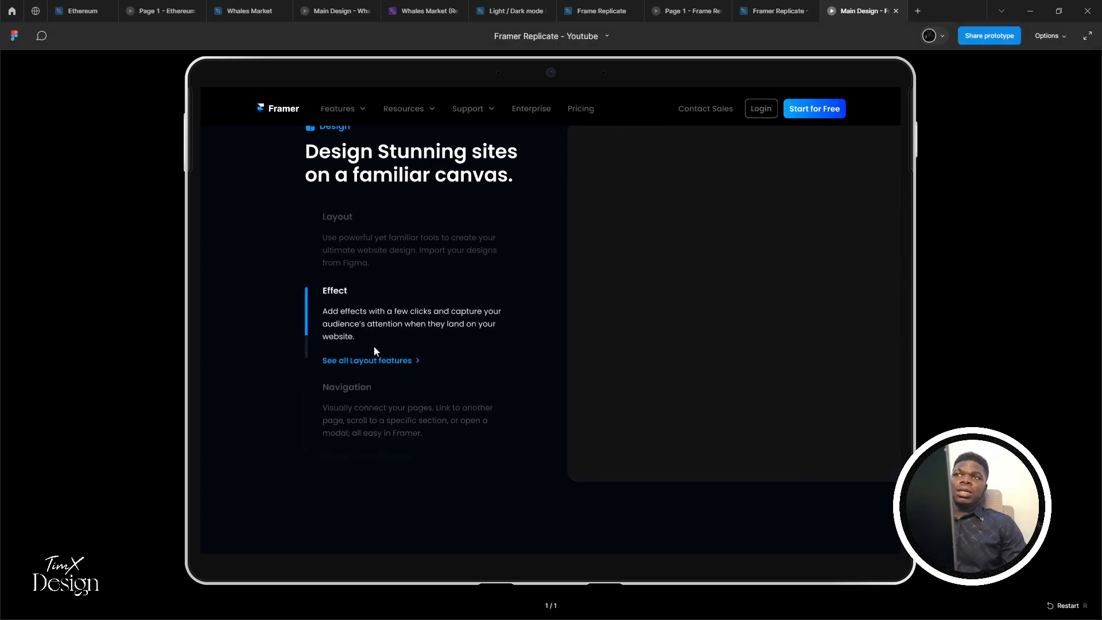
click(381, 427)
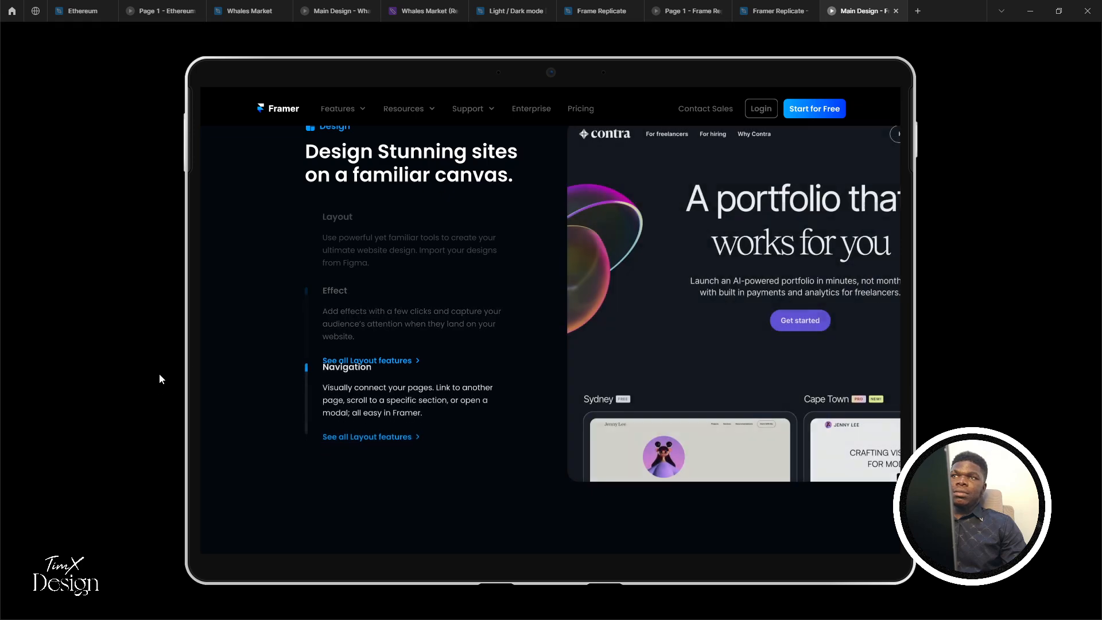
click(348, 330)
click(358, 423)
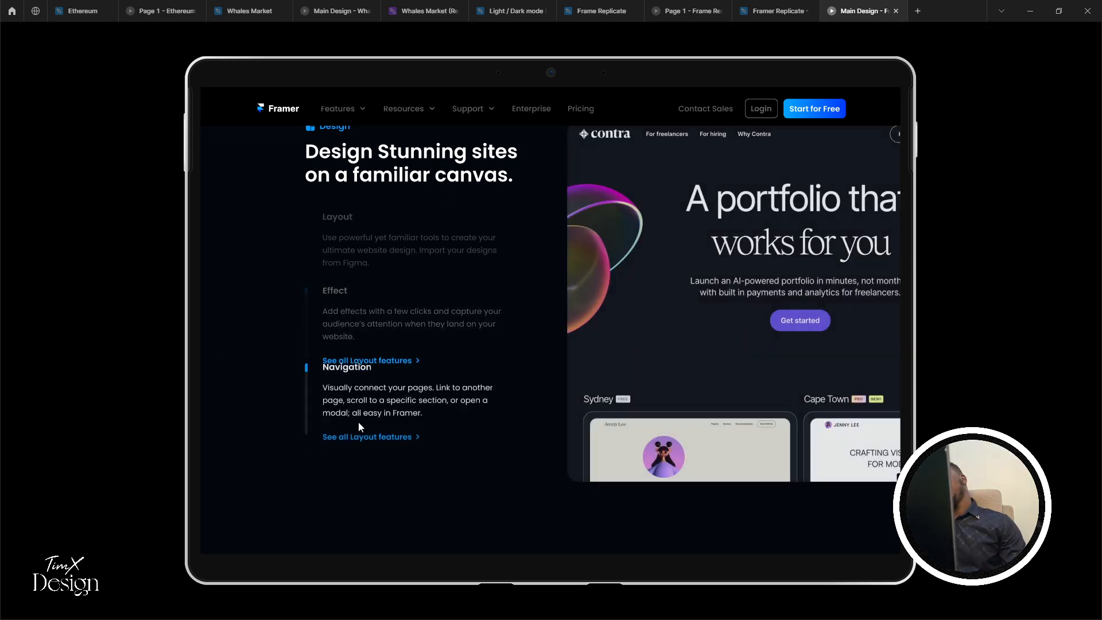
click(383, 326)
click(494, 217)
Reload the prototype preview and retest switching from Layout through Effect and Navigation back to Layout in the Design section
right_click(844, 9)
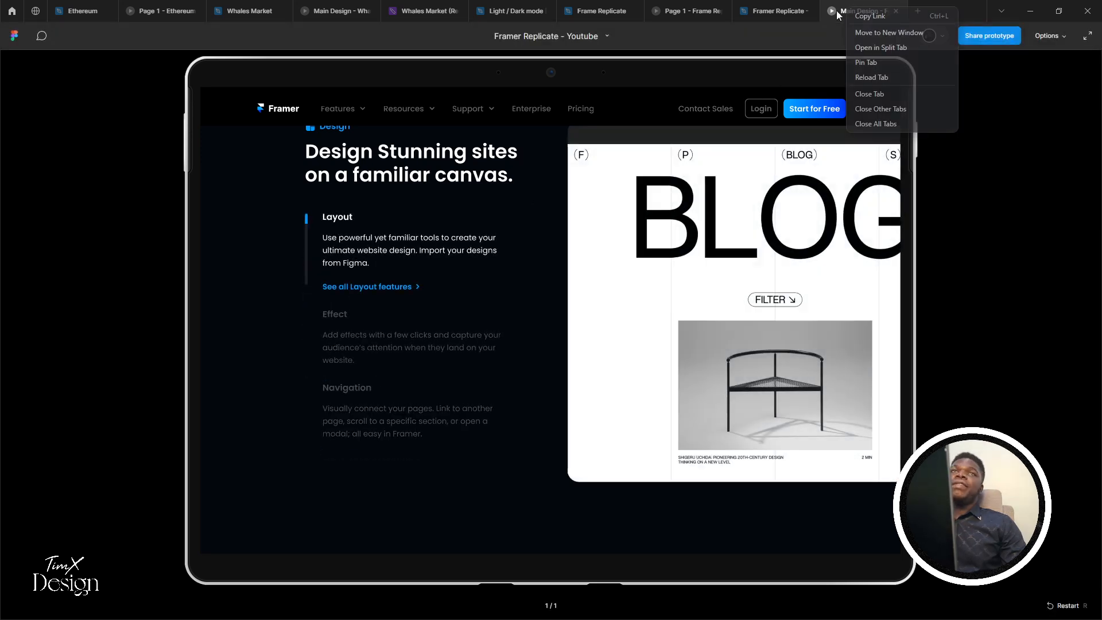
click(876, 78)
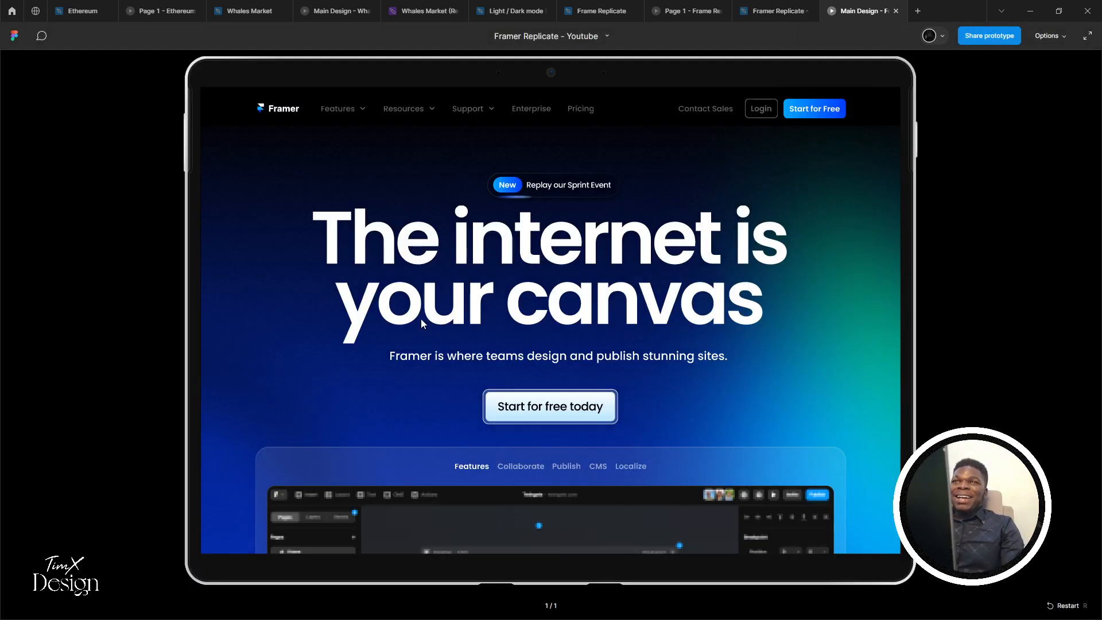
scroll(421, 318, down, 5)
scroll(340, 364, down, 5)
click(356, 364)
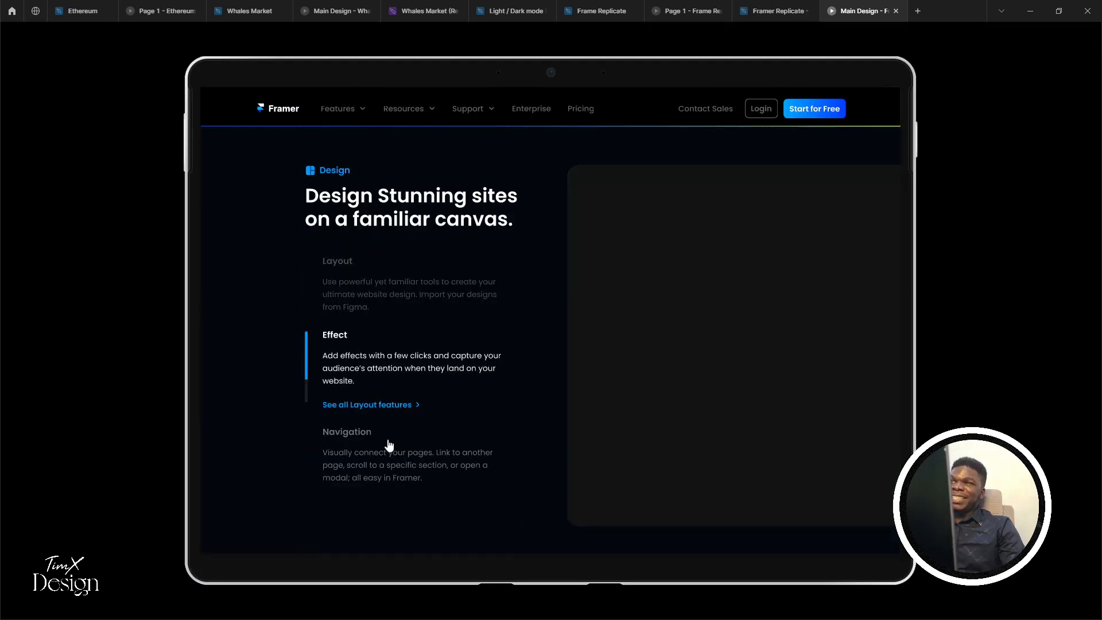
click(394, 430)
click(396, 368)
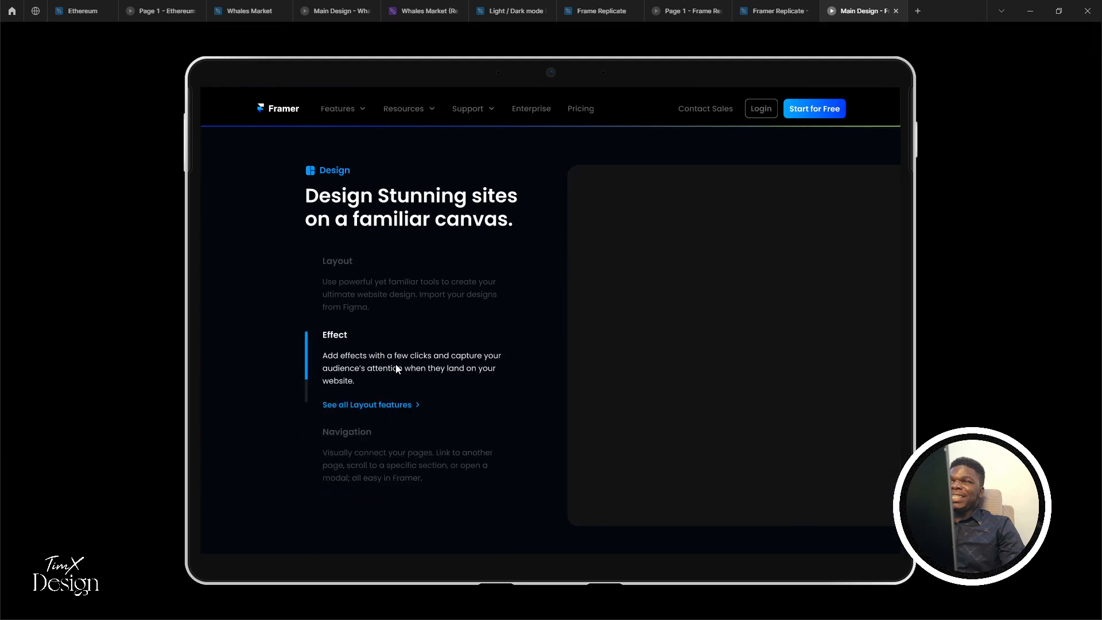
click(418, 296)
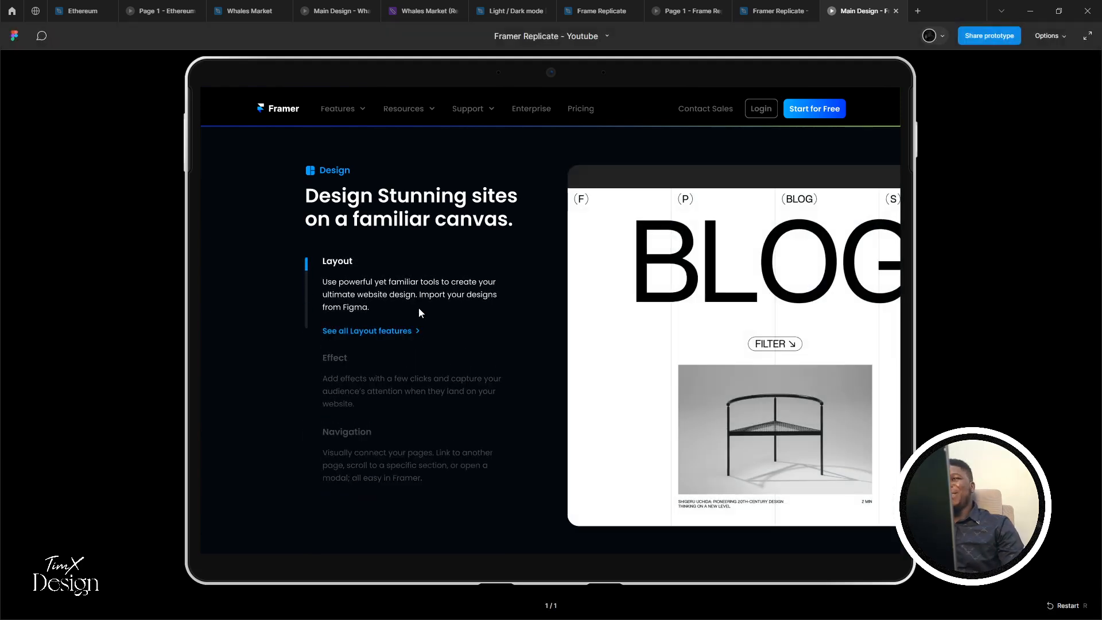